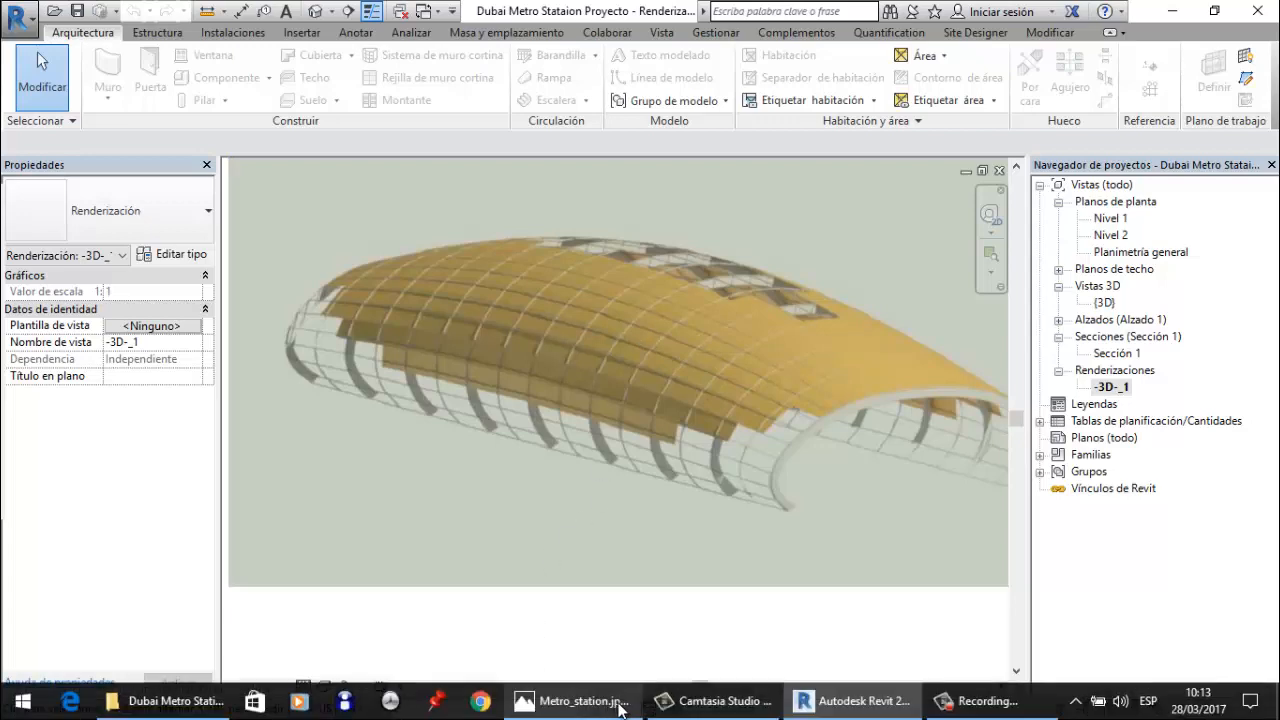
- Switch to the Metro_station.jpg reference photo, enlarge the facade ribs and roof edge for comparison with the rendering, and minimize the photo
left_click(715, 713)
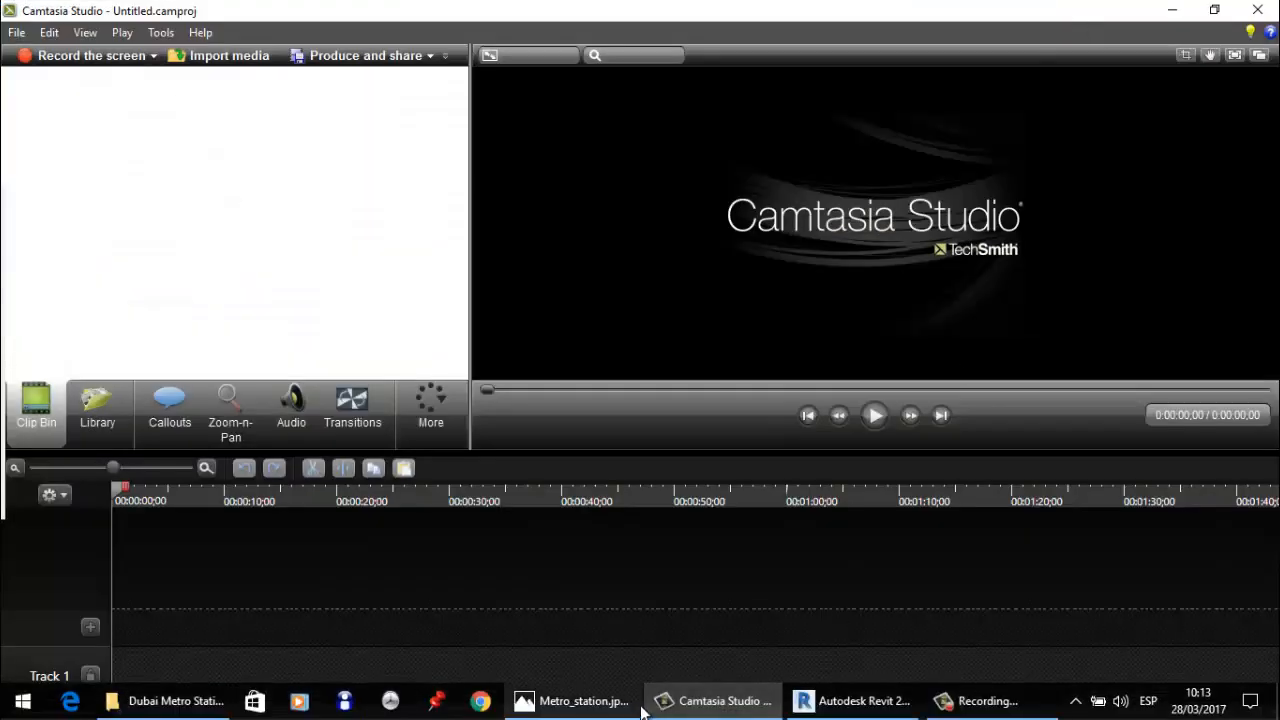
left_click(855, 701)
left_click(570, 701)
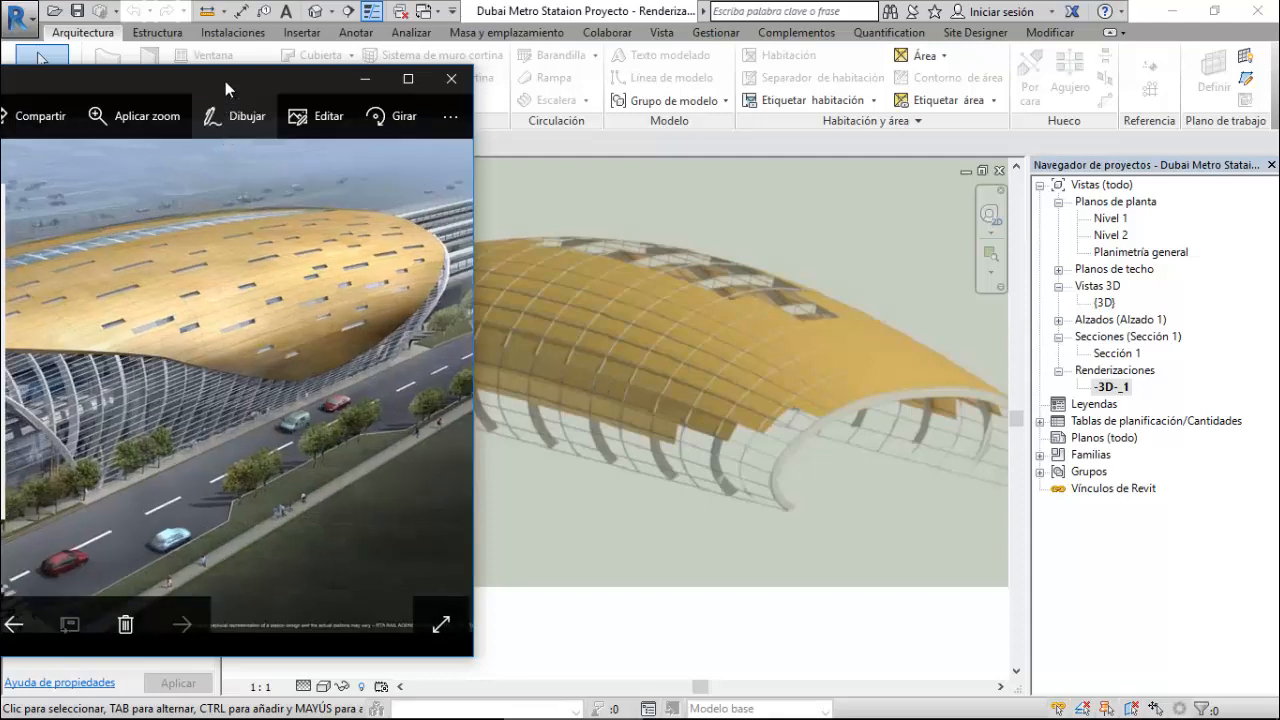
left_click_drag(225, 81, 345, 78)
scroll(144, 436, "up", 3)
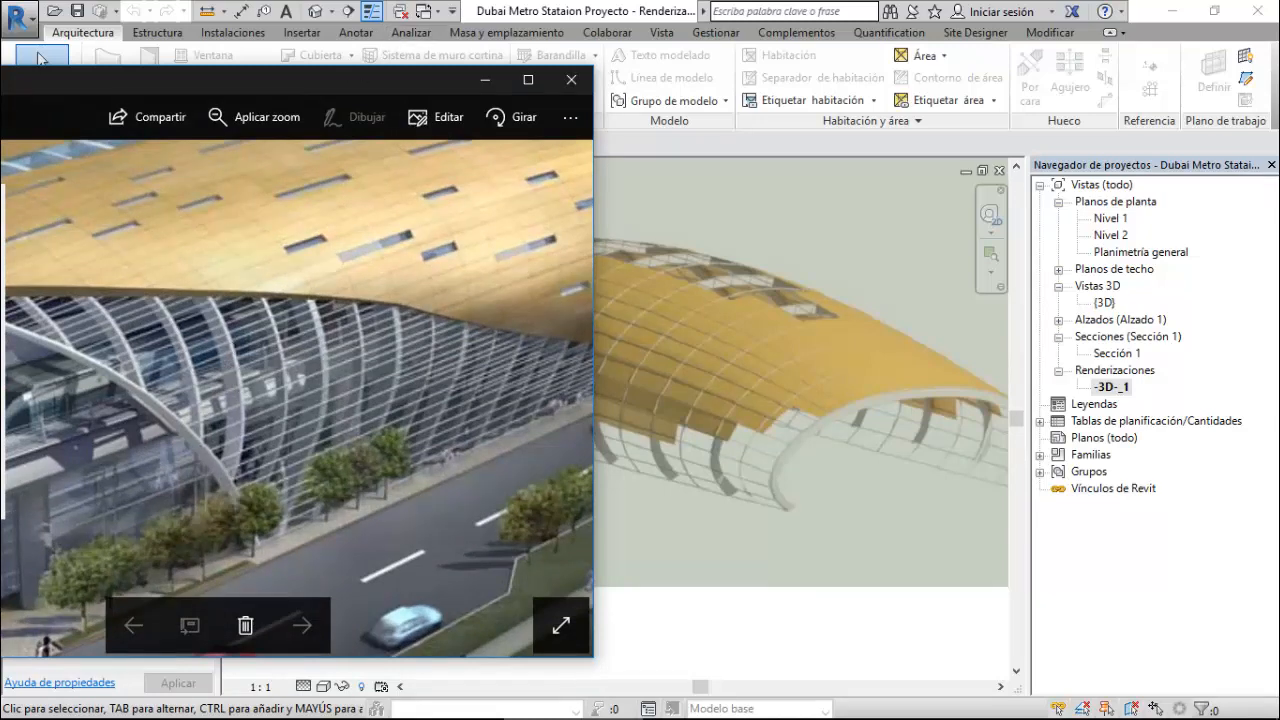
left_click_drag(378, 80, 317, 67)
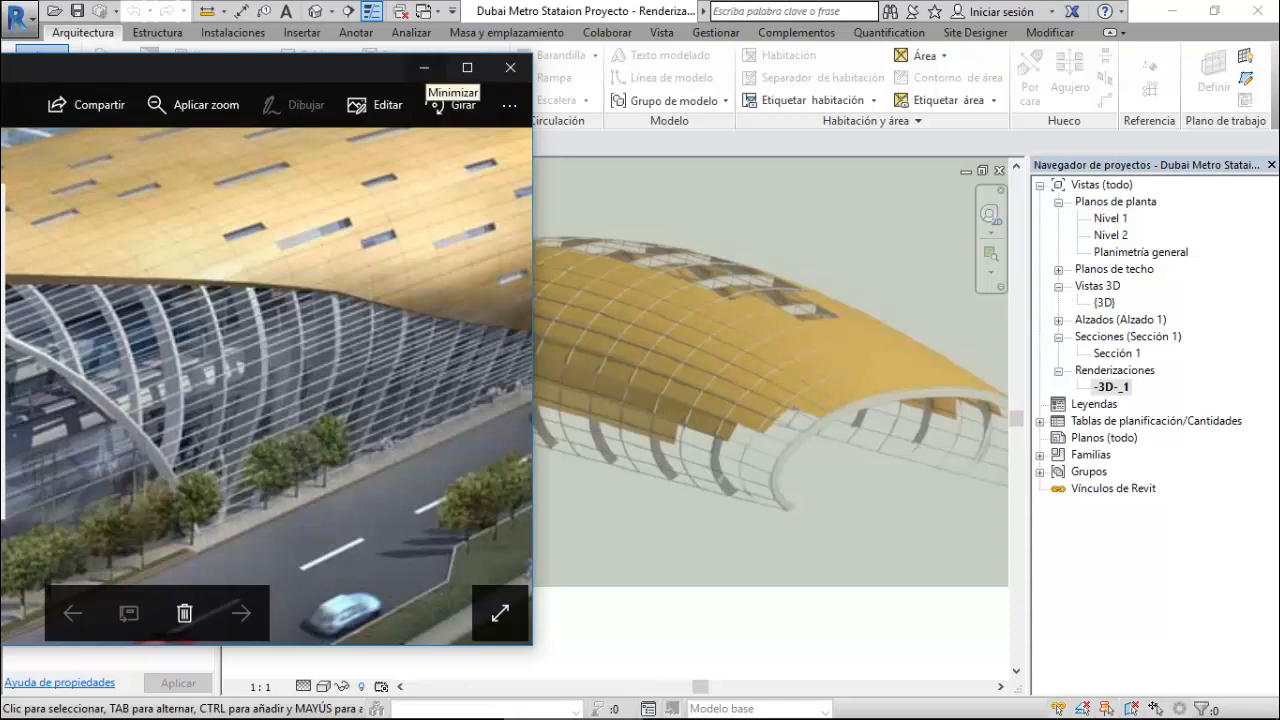
left_click(424, 67)
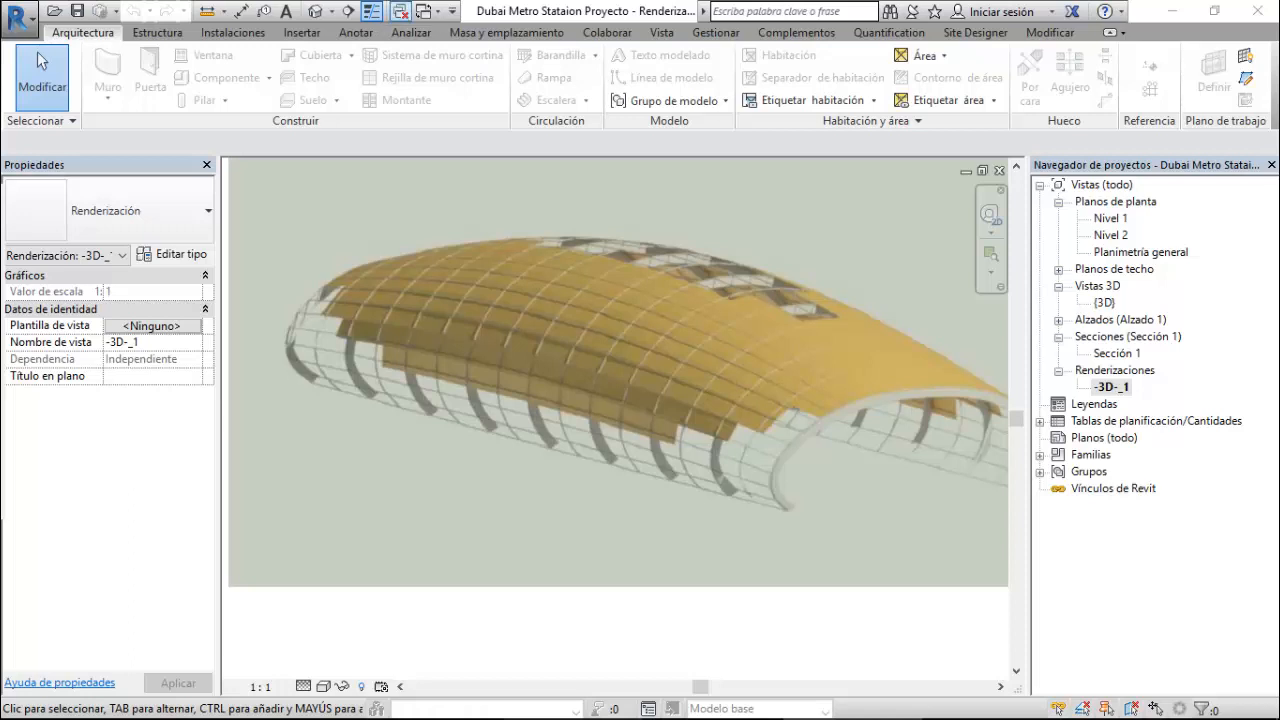
- Examine the whole station roof and rib structure in the {3D} view of the Dubai Metro Stataion Proyecto project
left_click(400, 11)
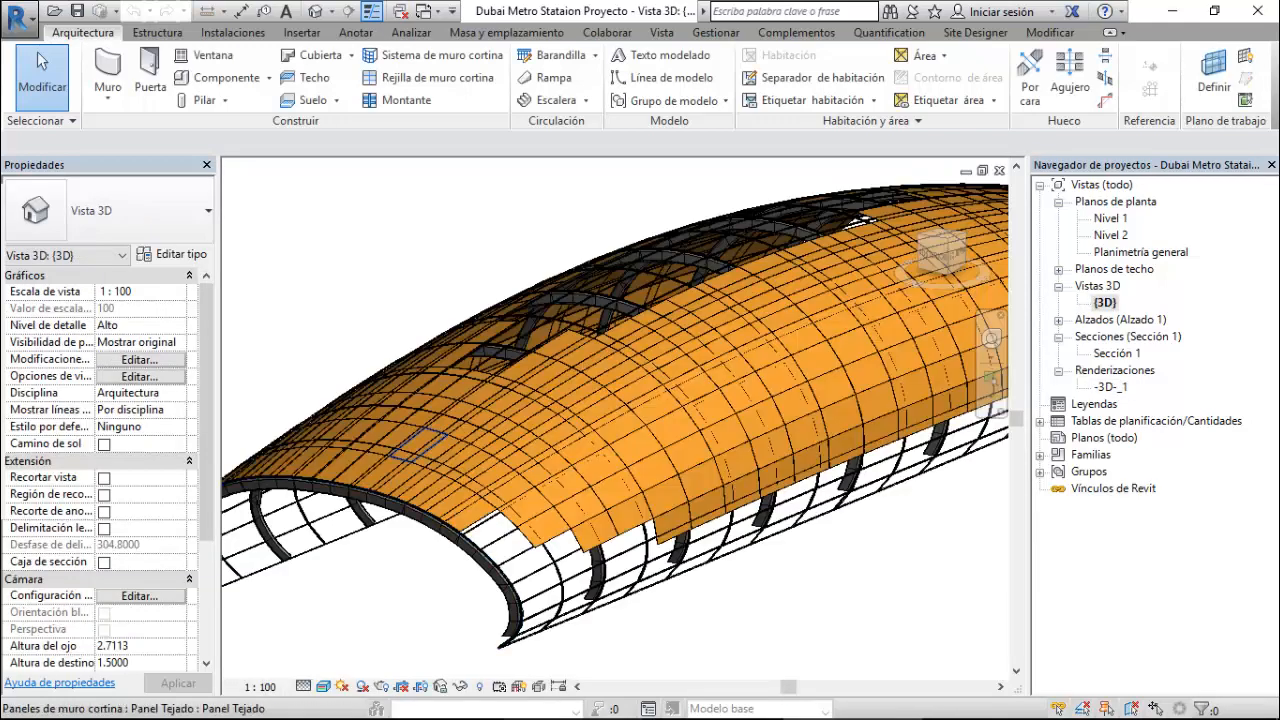
scroll(430, 369, "down", 1)
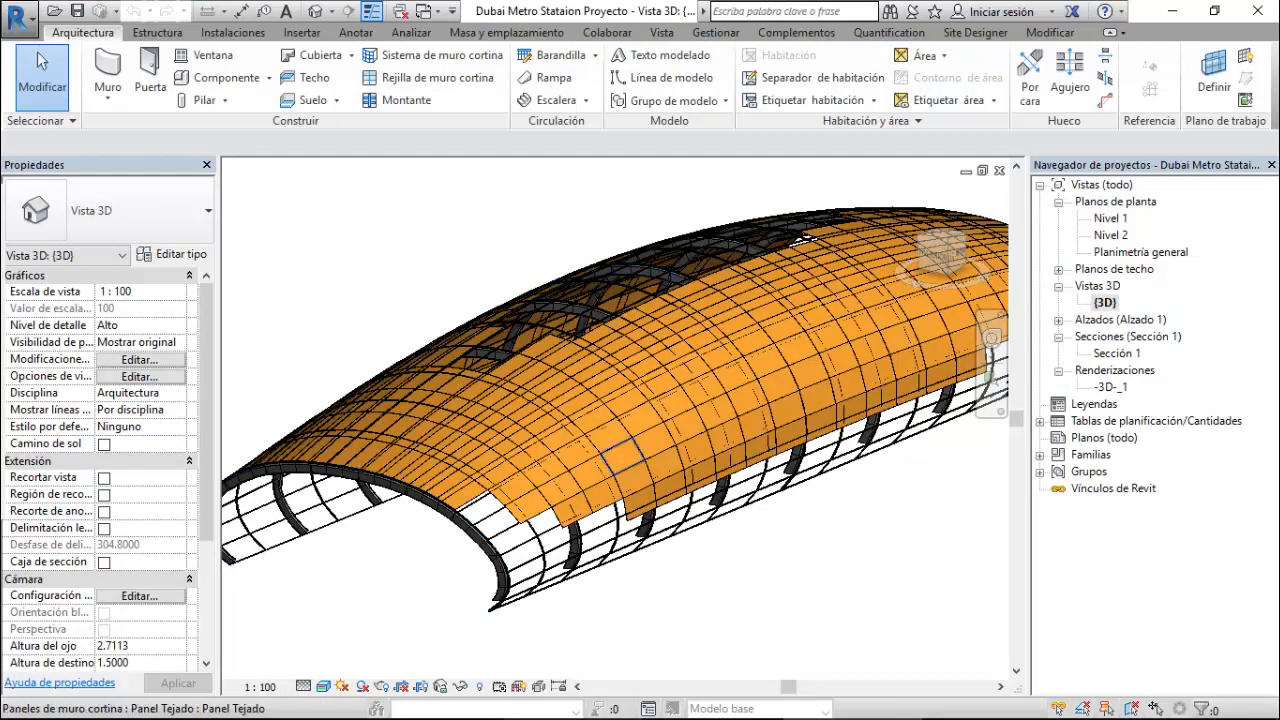
scroll(711, 436, "down", 2)
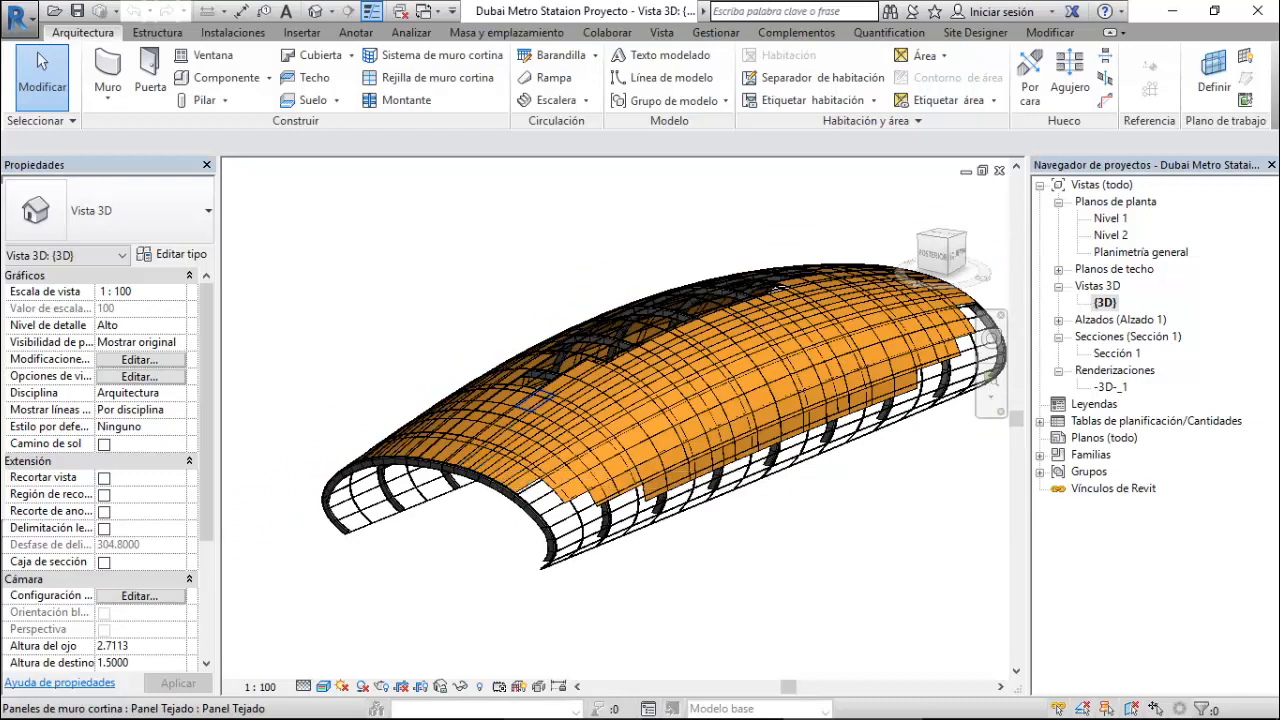
- Switch to the Perfil Estructura reference level plan and review its family types and dimension parameters without changing them
left_click(424, 11)
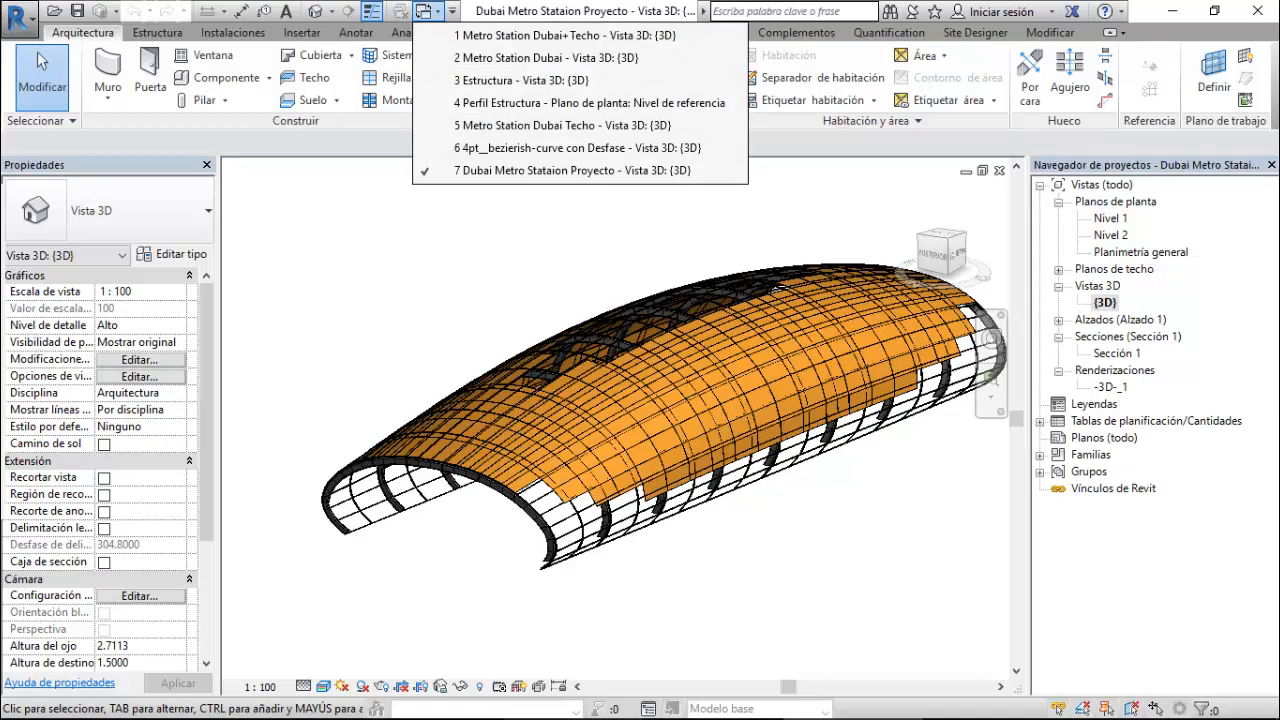
scroll(521, 535, "up", 5)
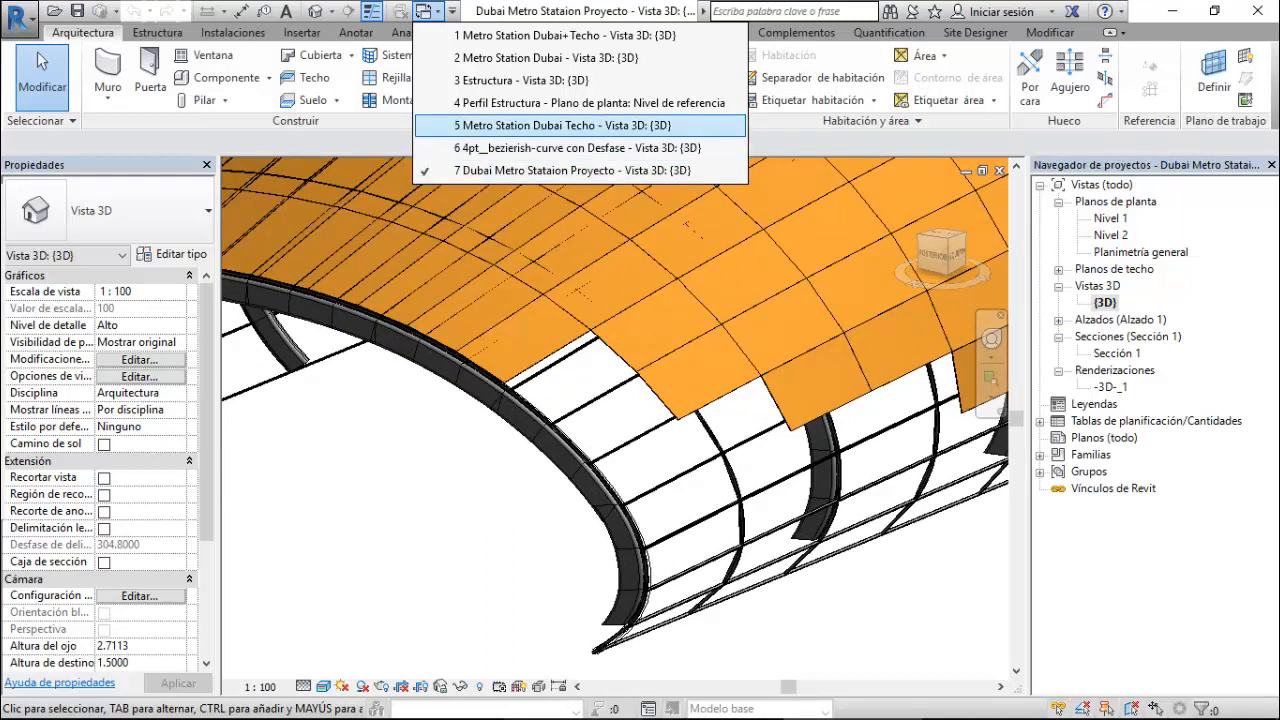
left_click(589, 103)
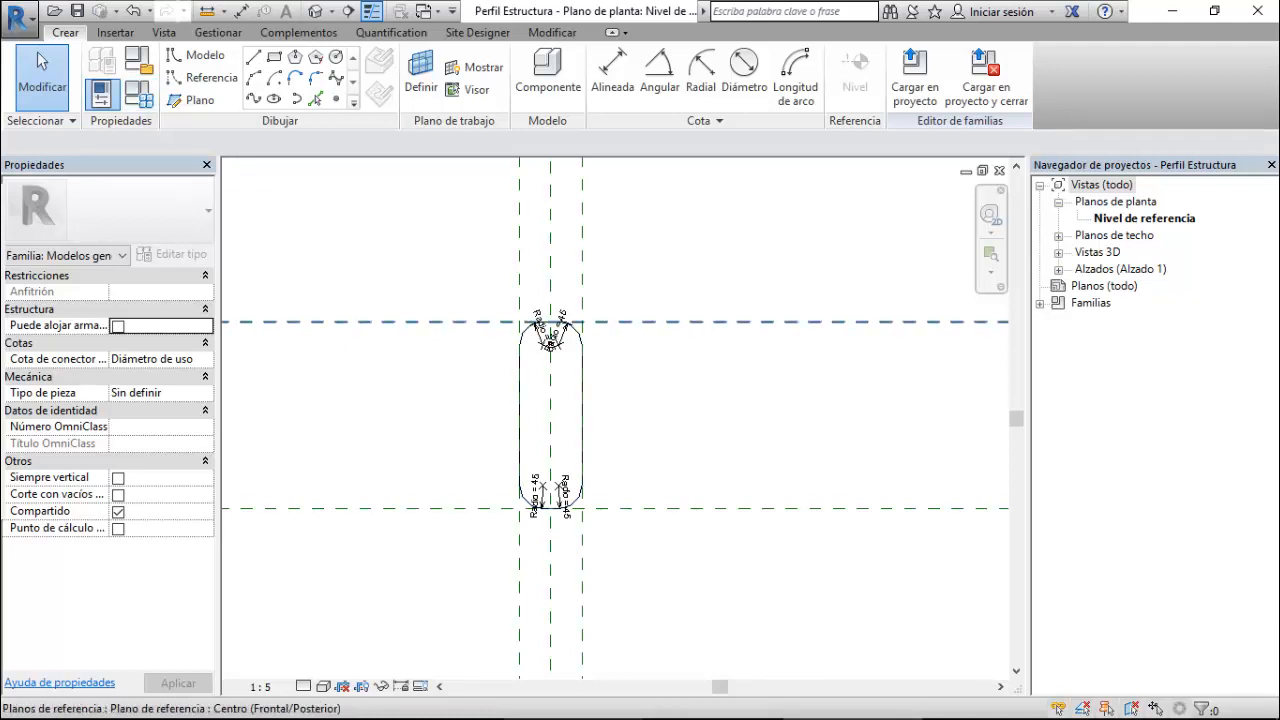
left_click(139, 94)
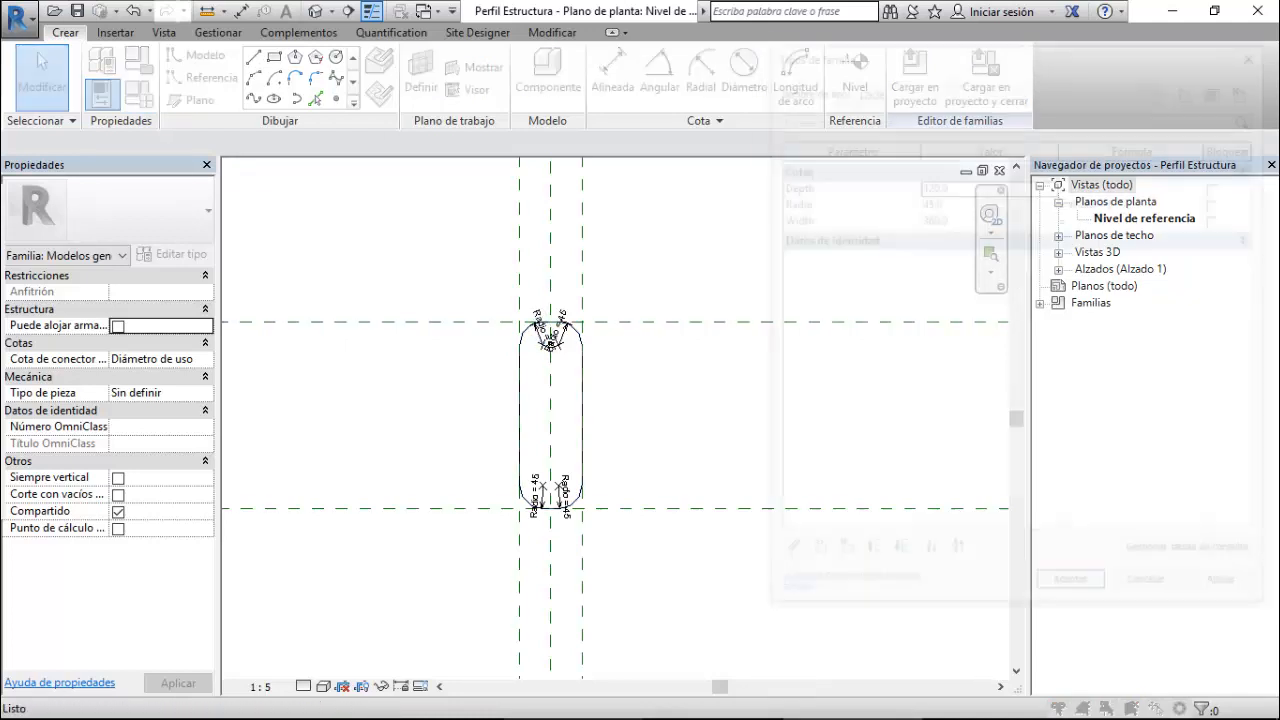
left_click(1159, 86)
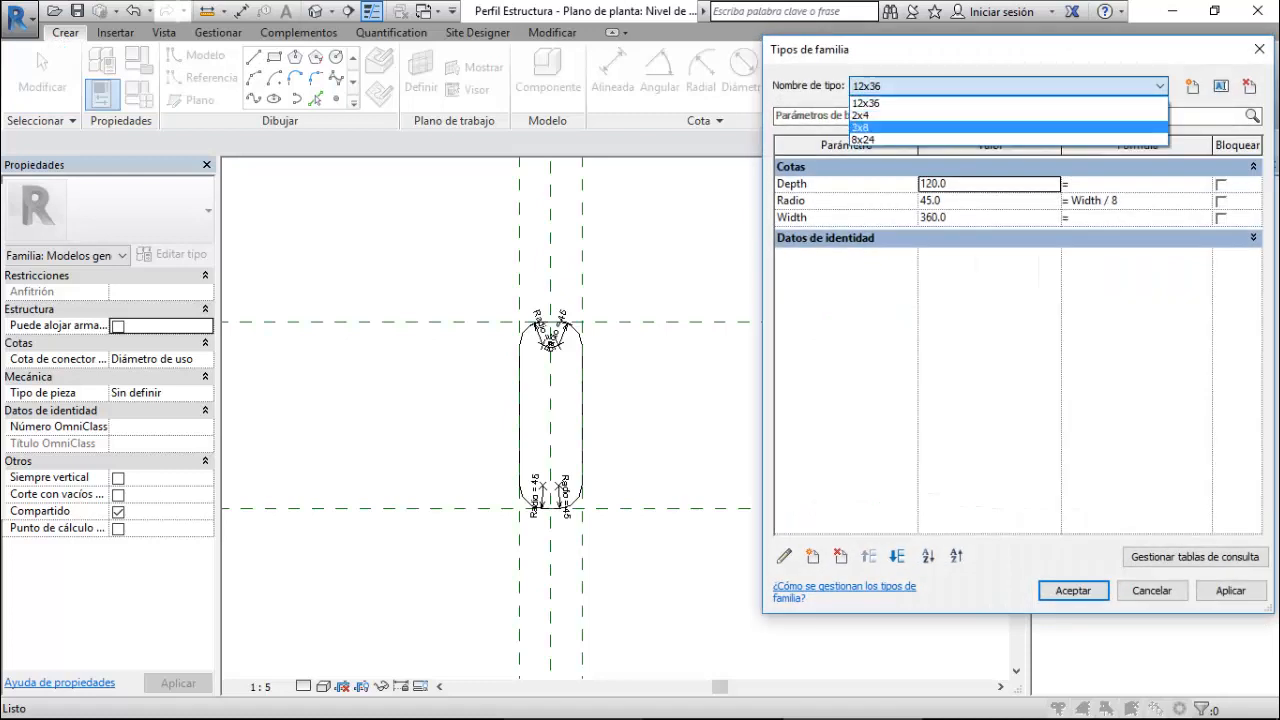
left_click(1008, 141)
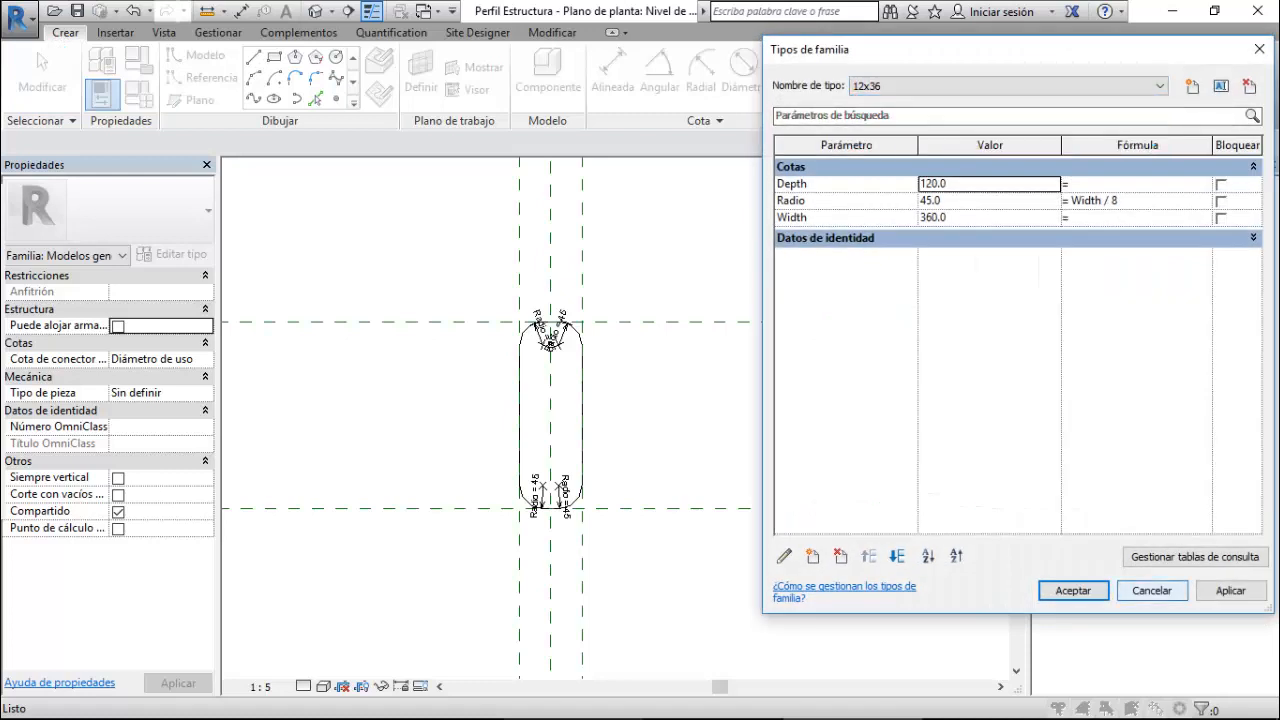
left_click(1152, 591)
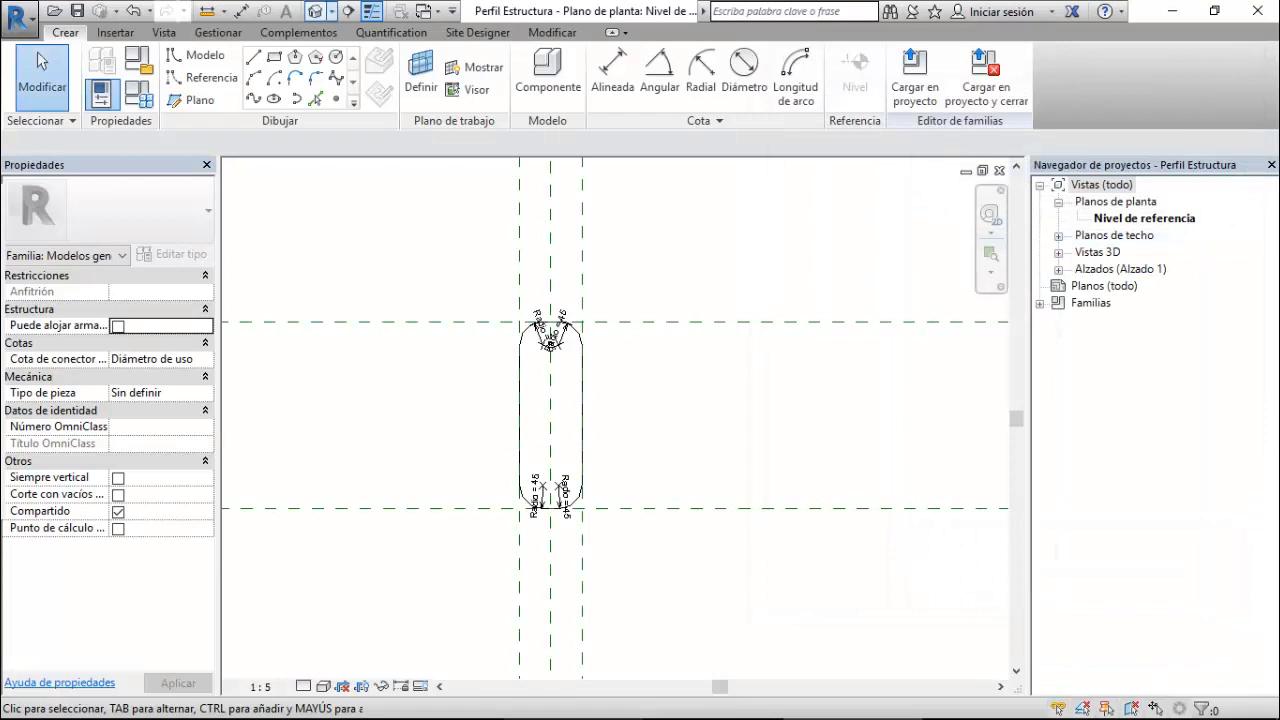
- Switch to the 3D view of the 4pt_bezierish-curve con Desfase family and examine its offset curves, control points and reference lines up close
left_click(424, 11)
key("Down")
key("Down")
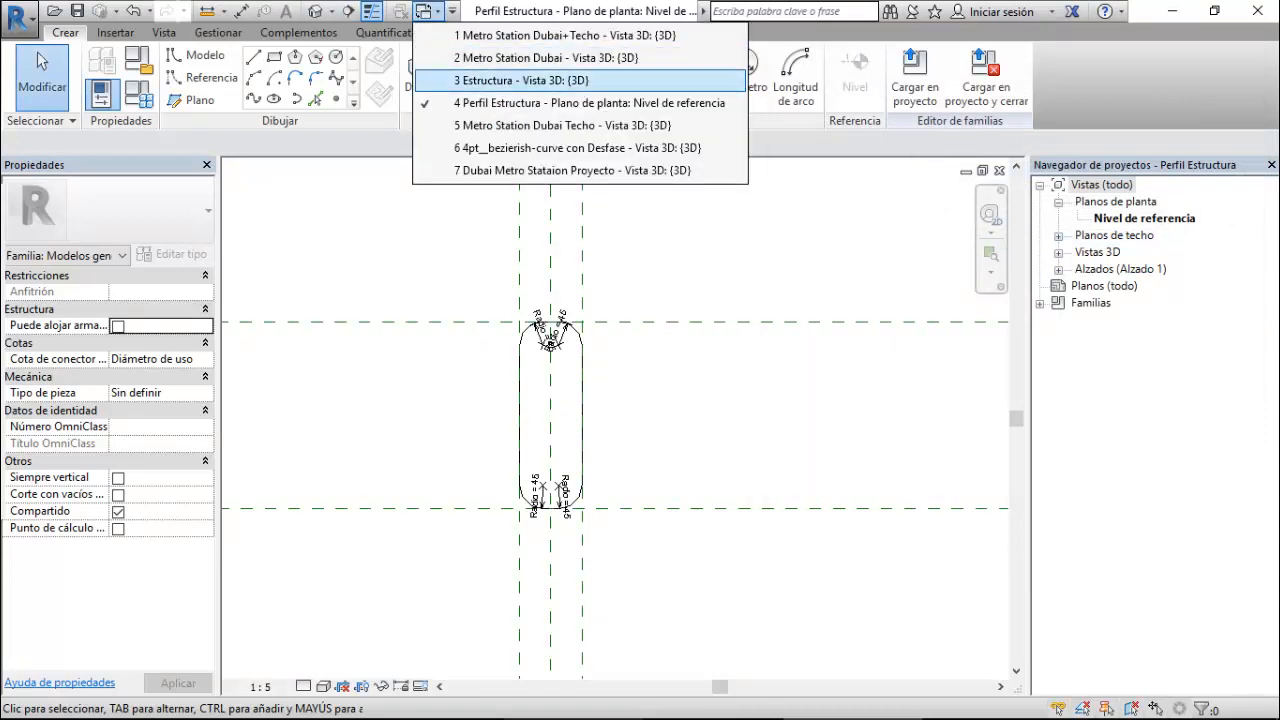
key("Down")
key("Down")
key("Down")
key("Return")
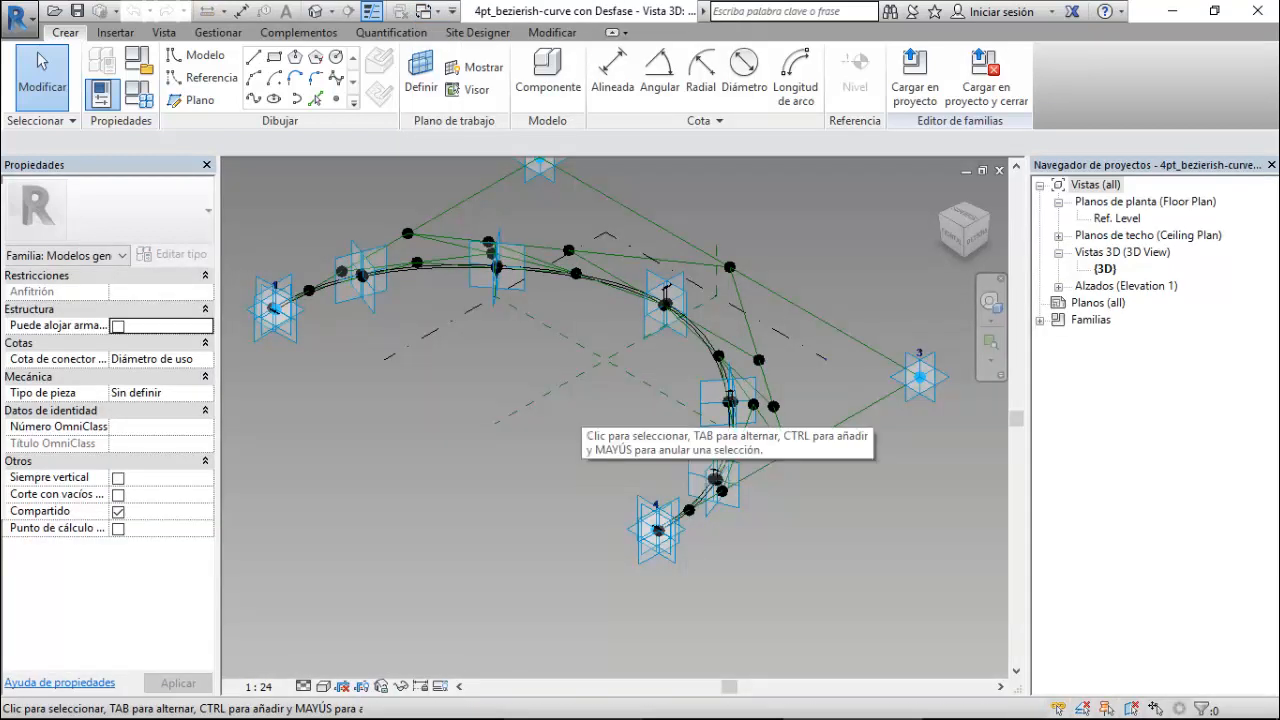
key("Tab")
key("Tab")
key("Tab")
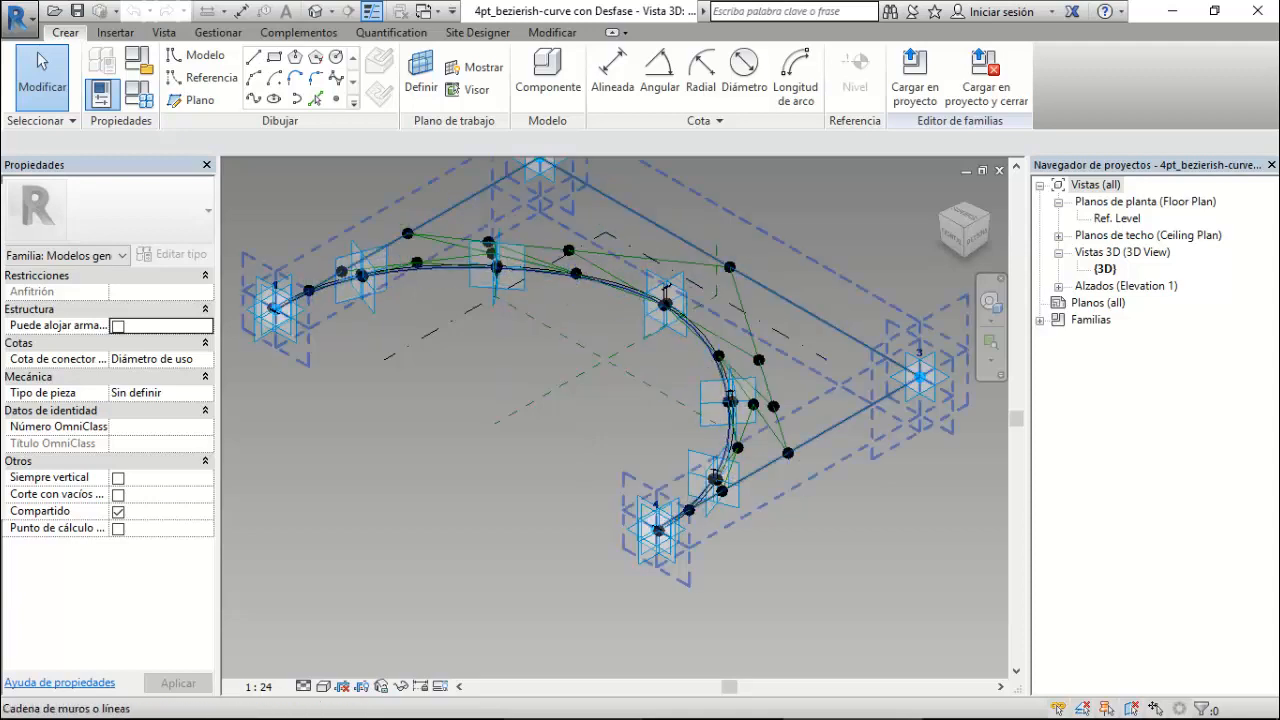
scroll(725, 345, "up", 5)
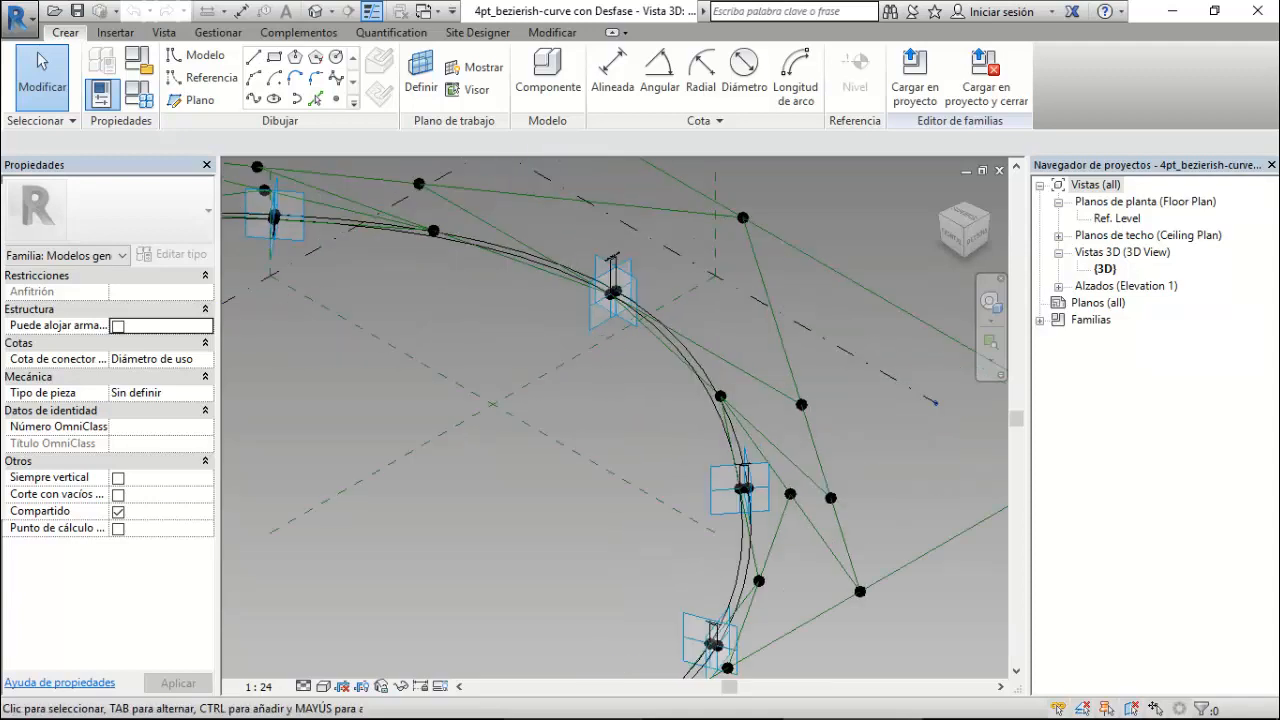
scroll(449, 226, "up", 5)
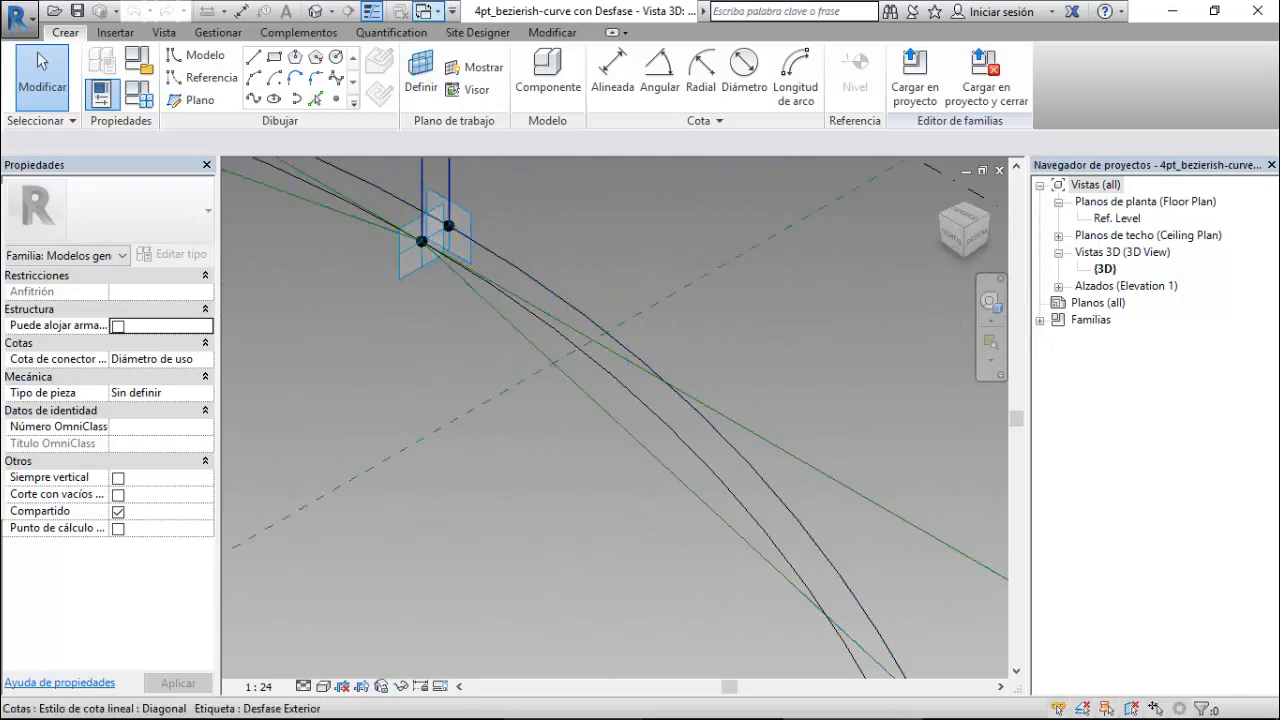
scroll(705, 372, "down", 3)
scroll(714, 371, "down", 5)
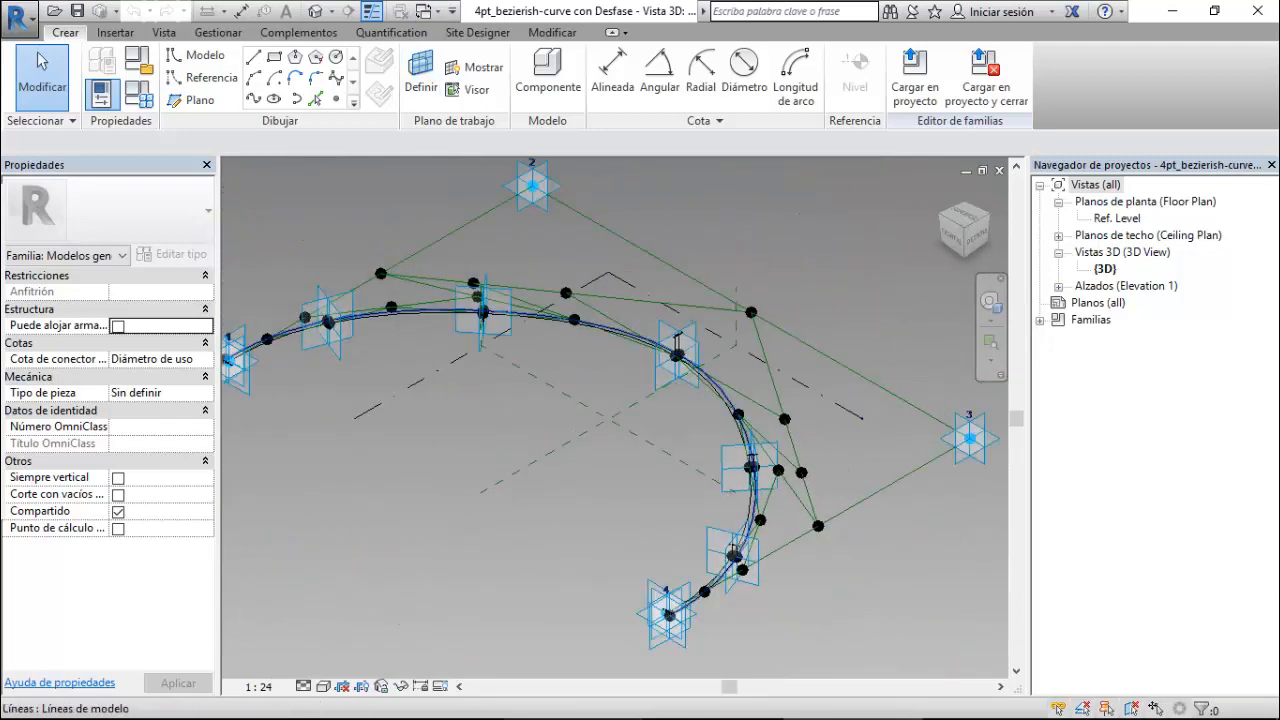
- Switch to the 3D view of the Estructura family and inspect the four-point adaptive beam form
left_click(428, 11)
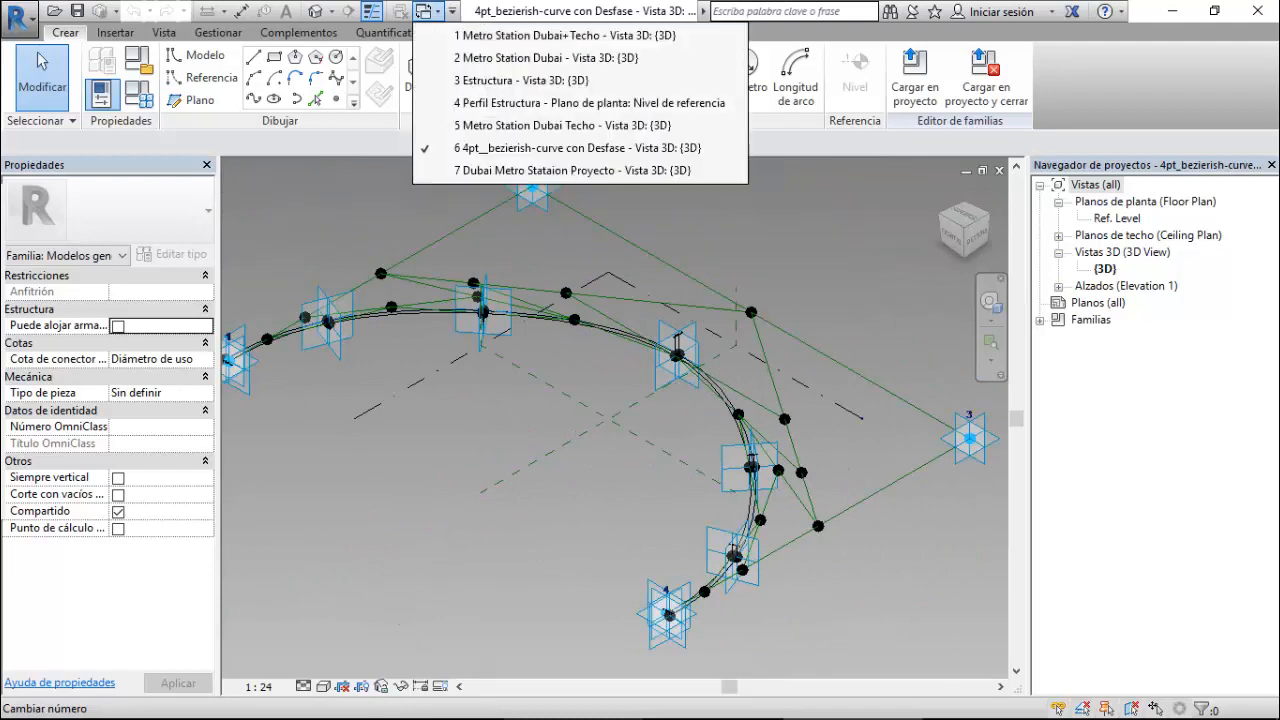
left_click(525, 80)
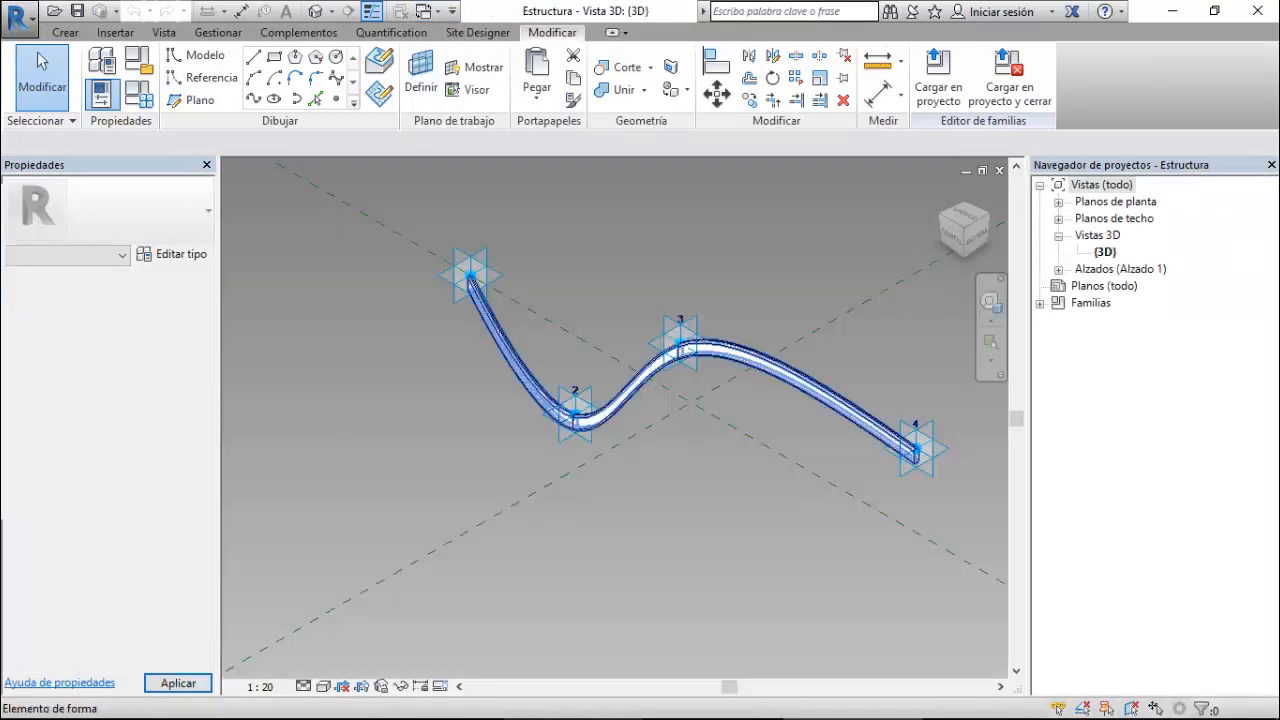
key("Escape")
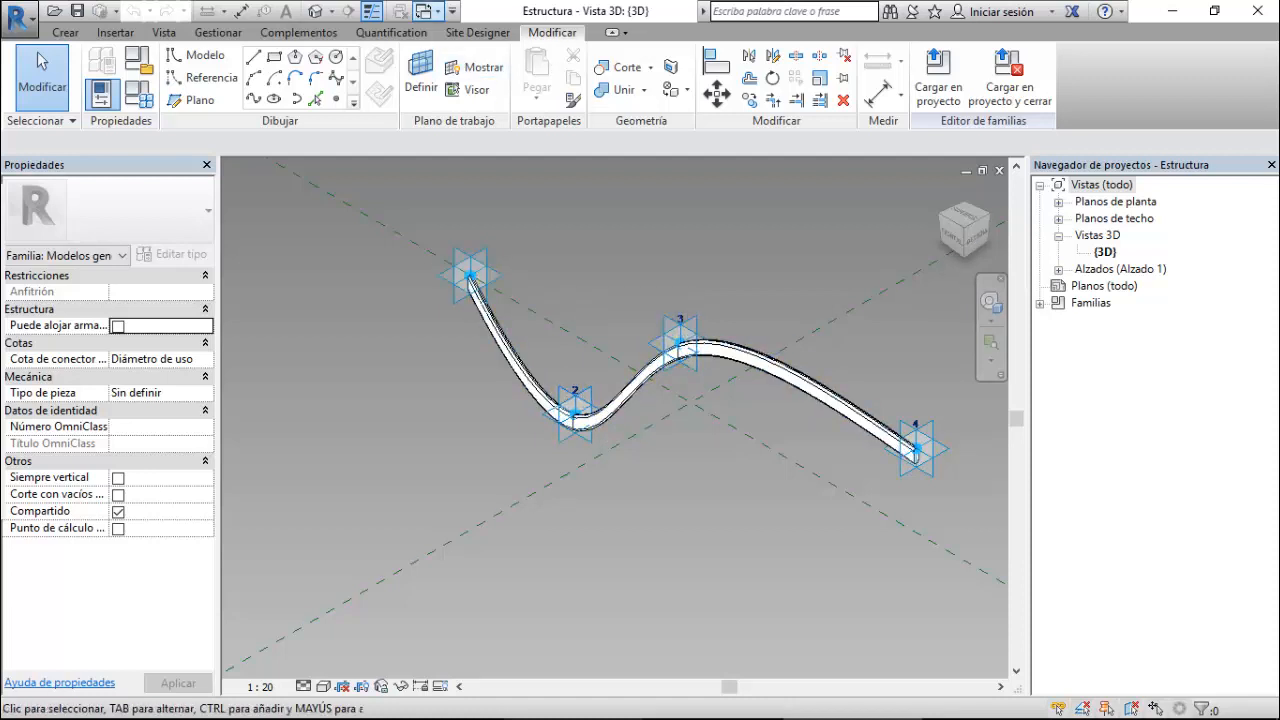
- Switch to the 3D view of the Metro Station Dubai mass and inspect the rib and panel structure from several angles
left_click(426, 11)
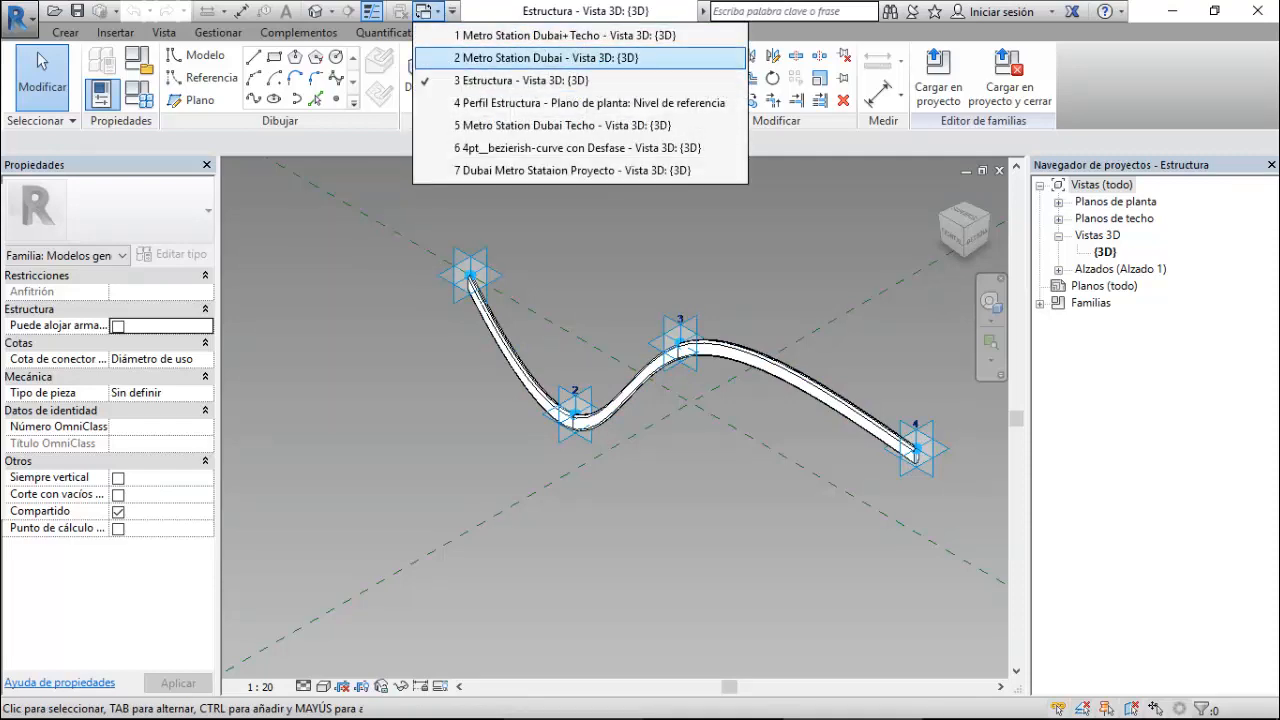
left_click(545, 57)
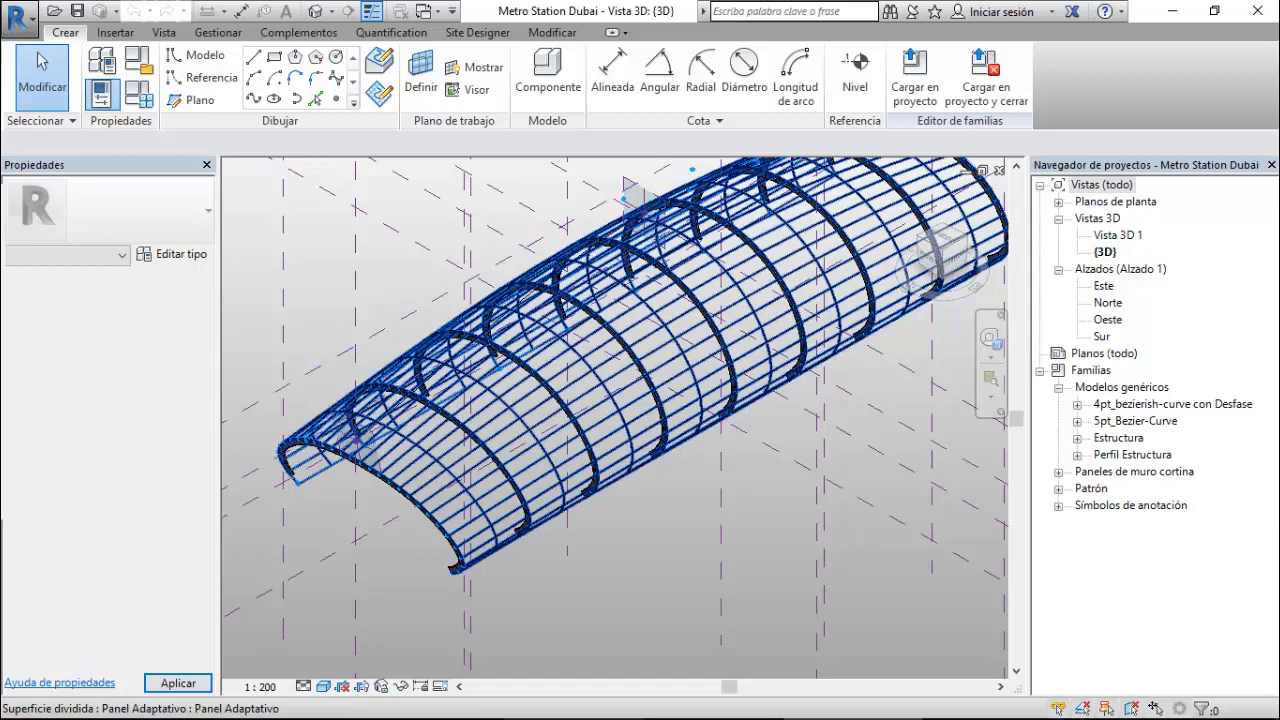
scroll(468, 521, "down", 1)
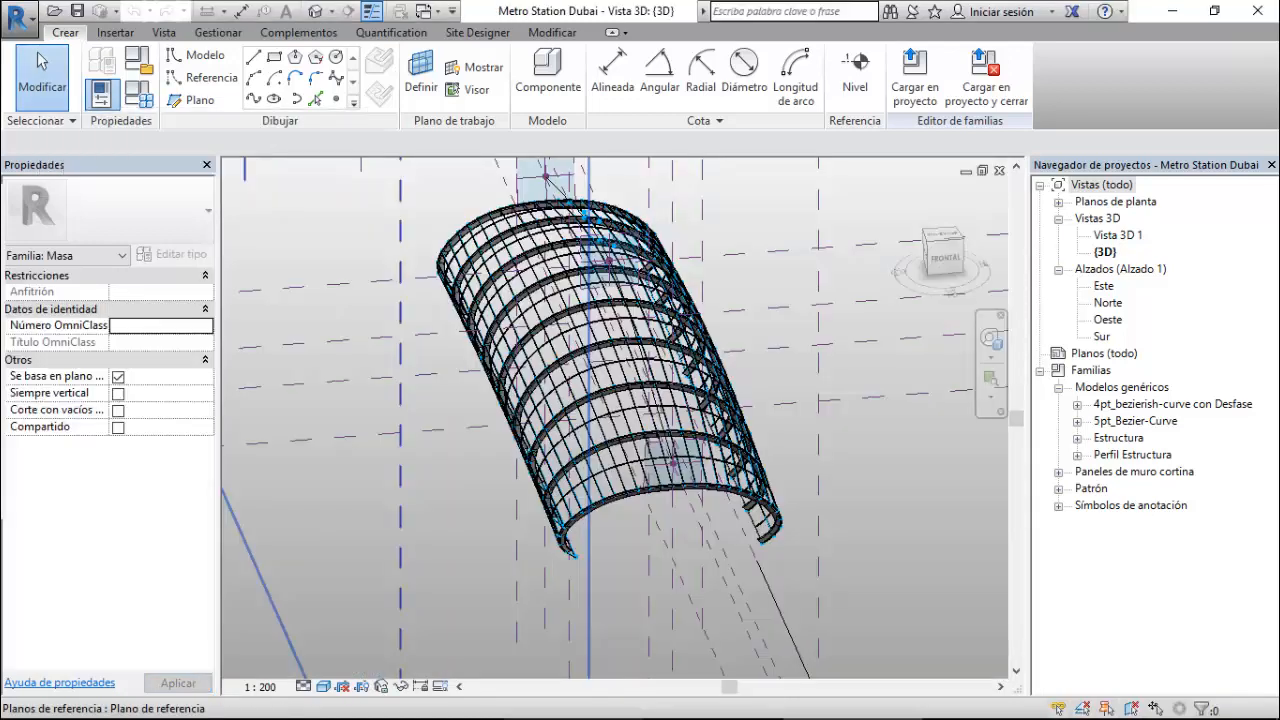
middle_click_drag(676, 464, 498, 446, "shift")
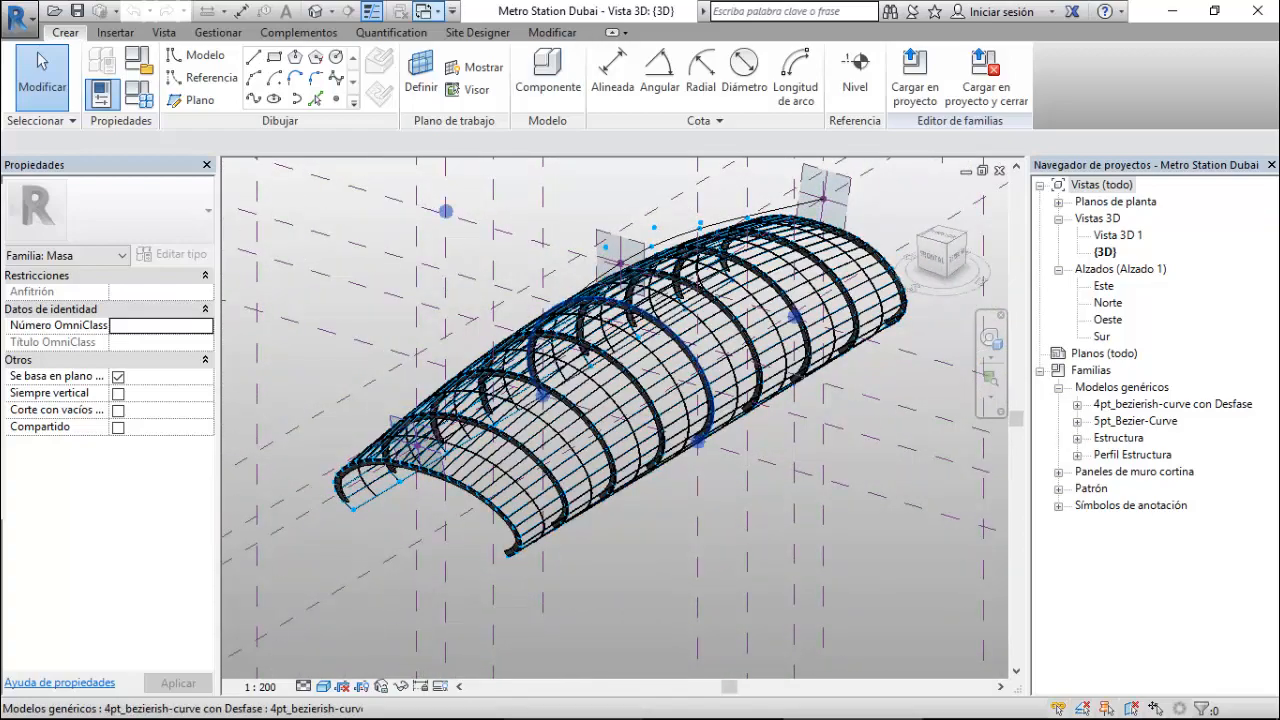
- Review the Metro Station Dubai Techo roof mass, inspect the combined Metro Station Dubai+Techo model in 3D, and close the combined view
left_click(424, 11)
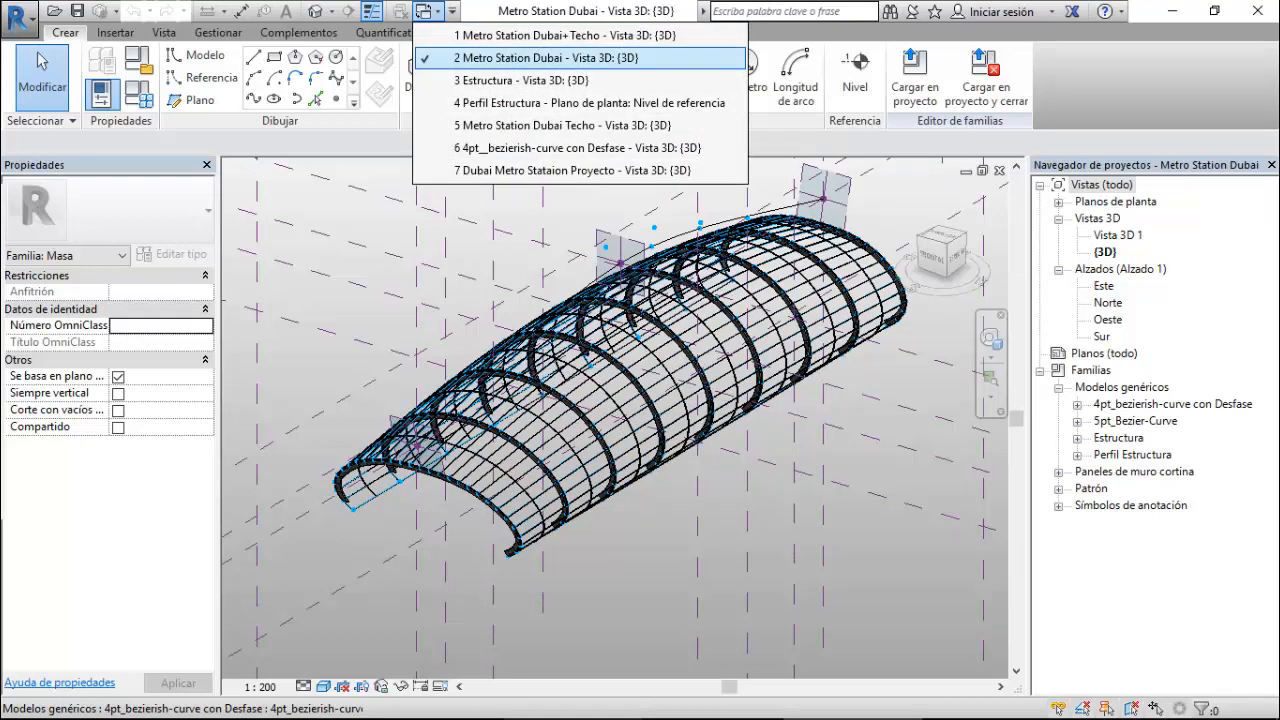
left_click(565, 125)
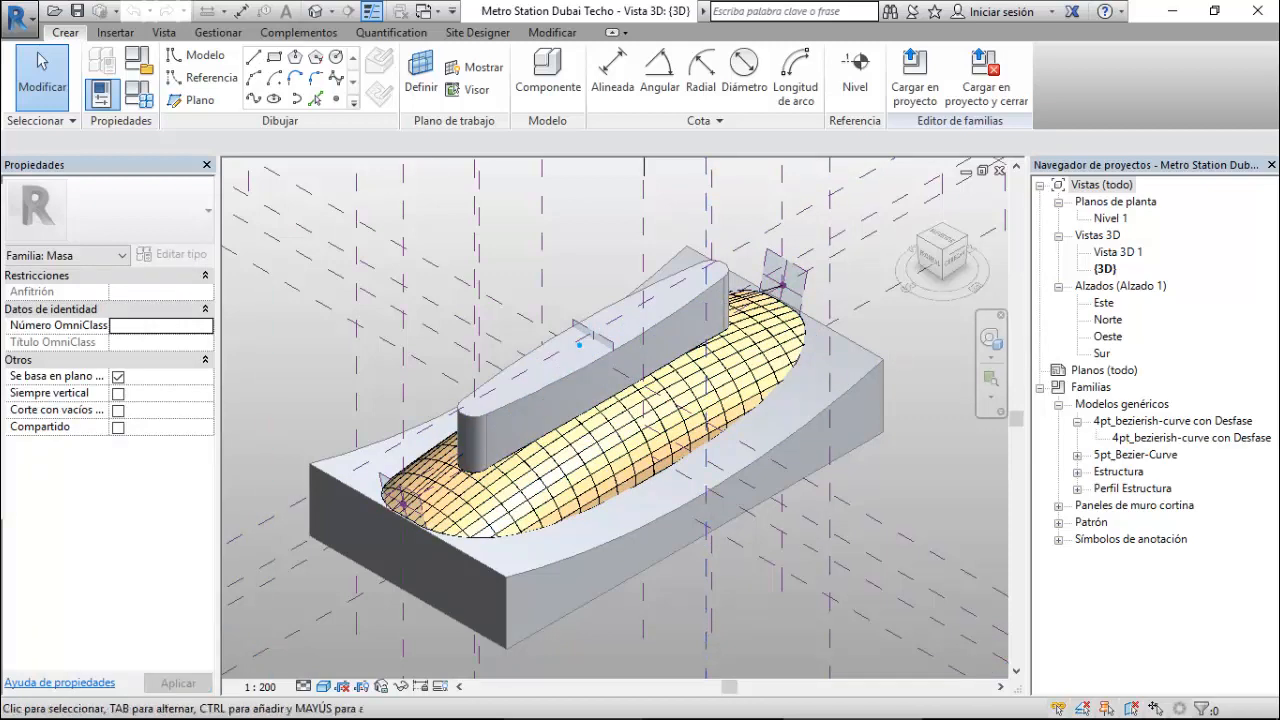
left_click(425, 11)
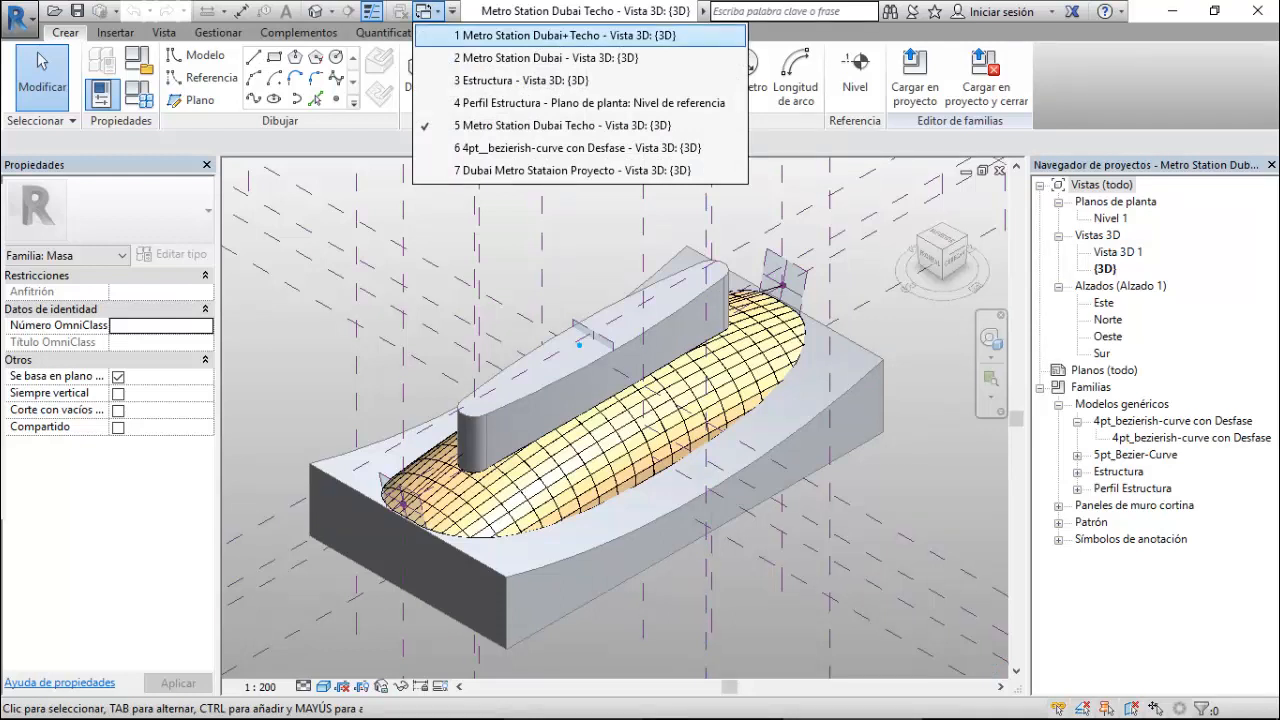
left_click(565, 35)
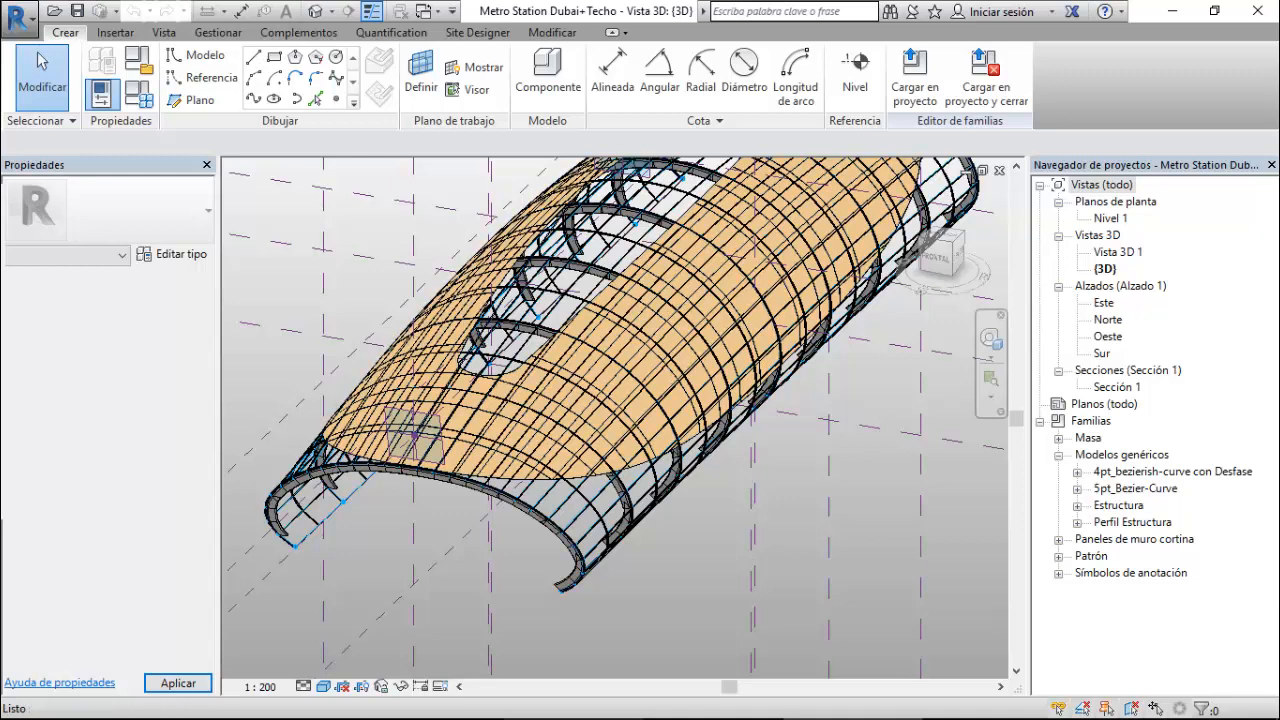
middle_click_drag(620, 400, 520, 350, "shift")
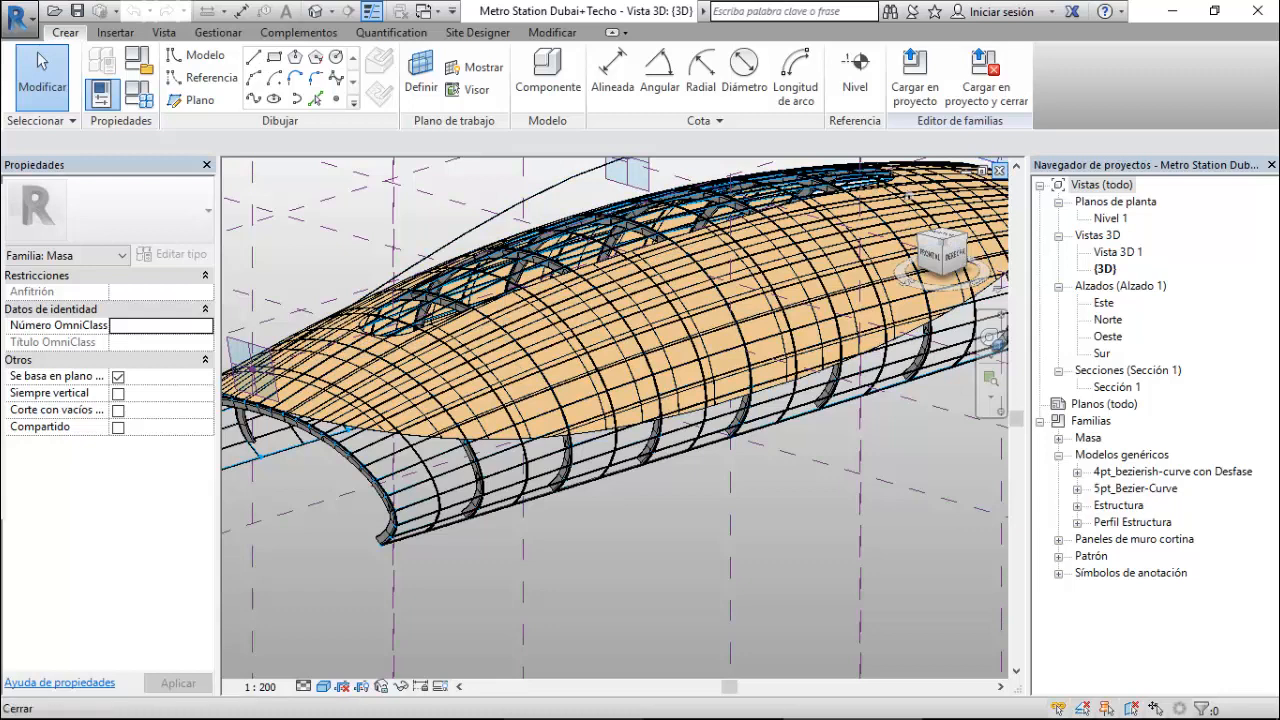
left_click(999, 171)
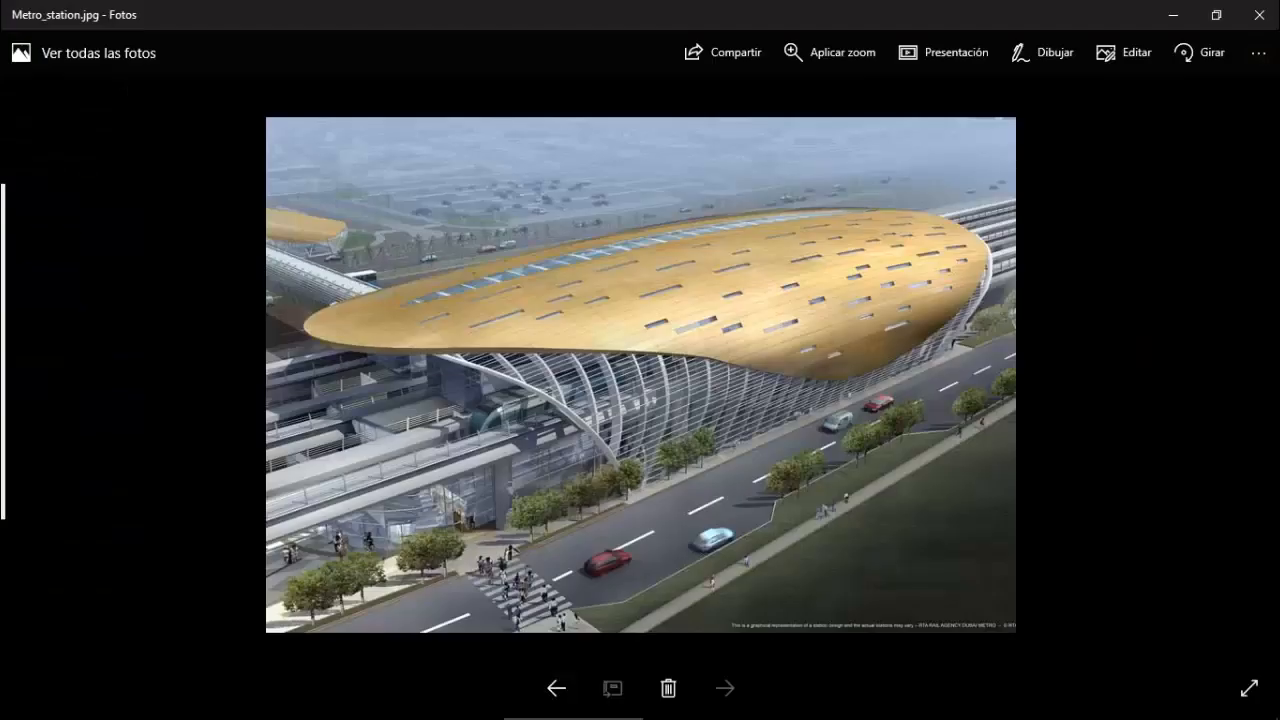
- Go back through the metro station reference photos to examine the interior ribs and bracing
left_click(556, 688)
left_click(556, 688)
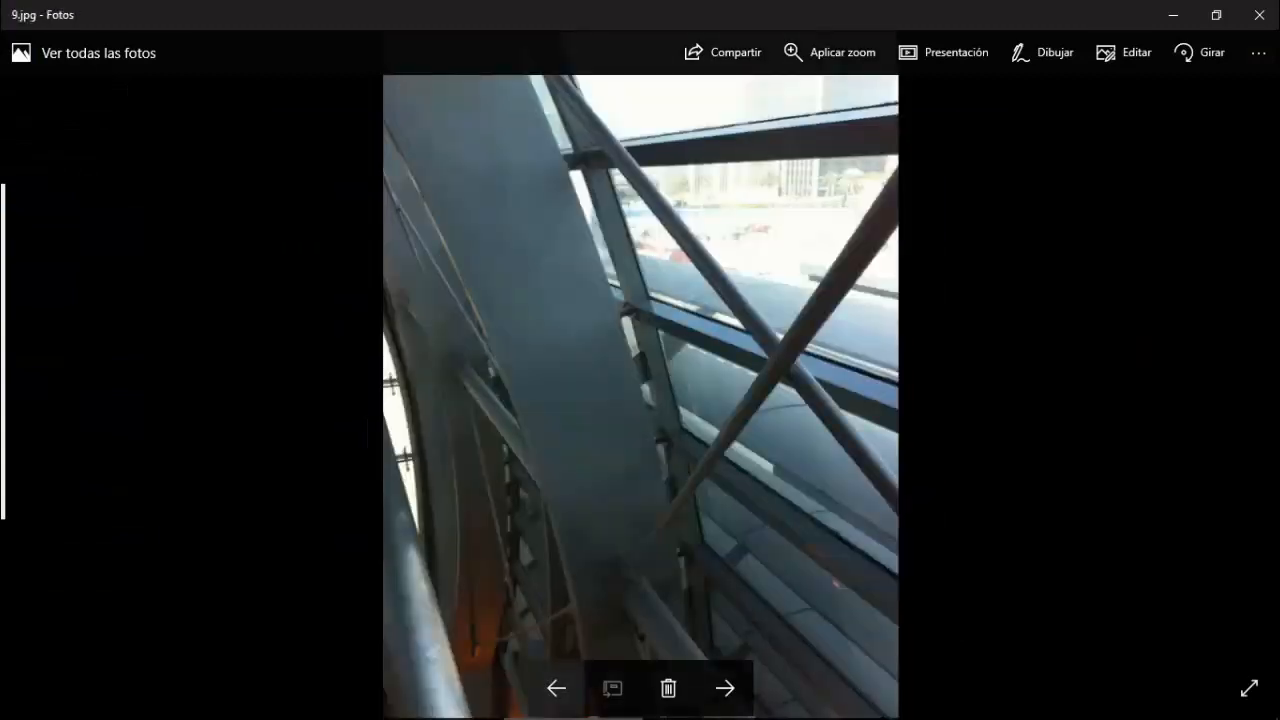
left_click(556, 688)
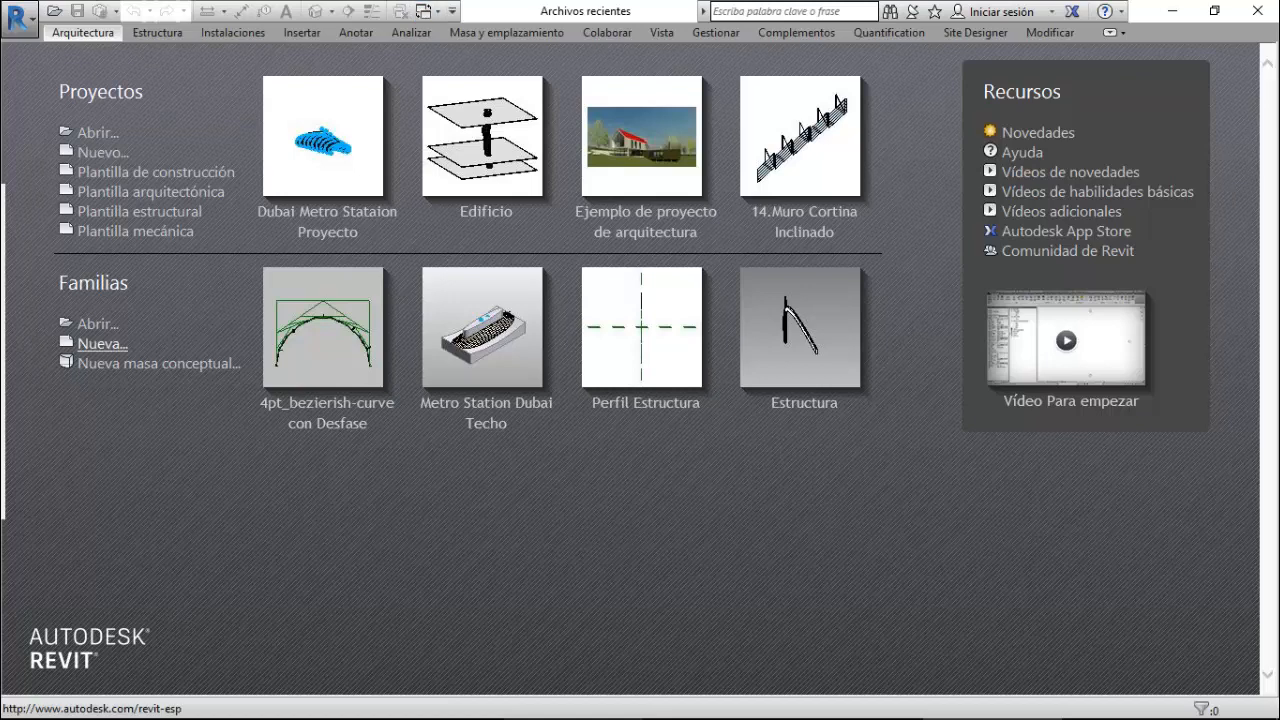
left_click(103, 343)
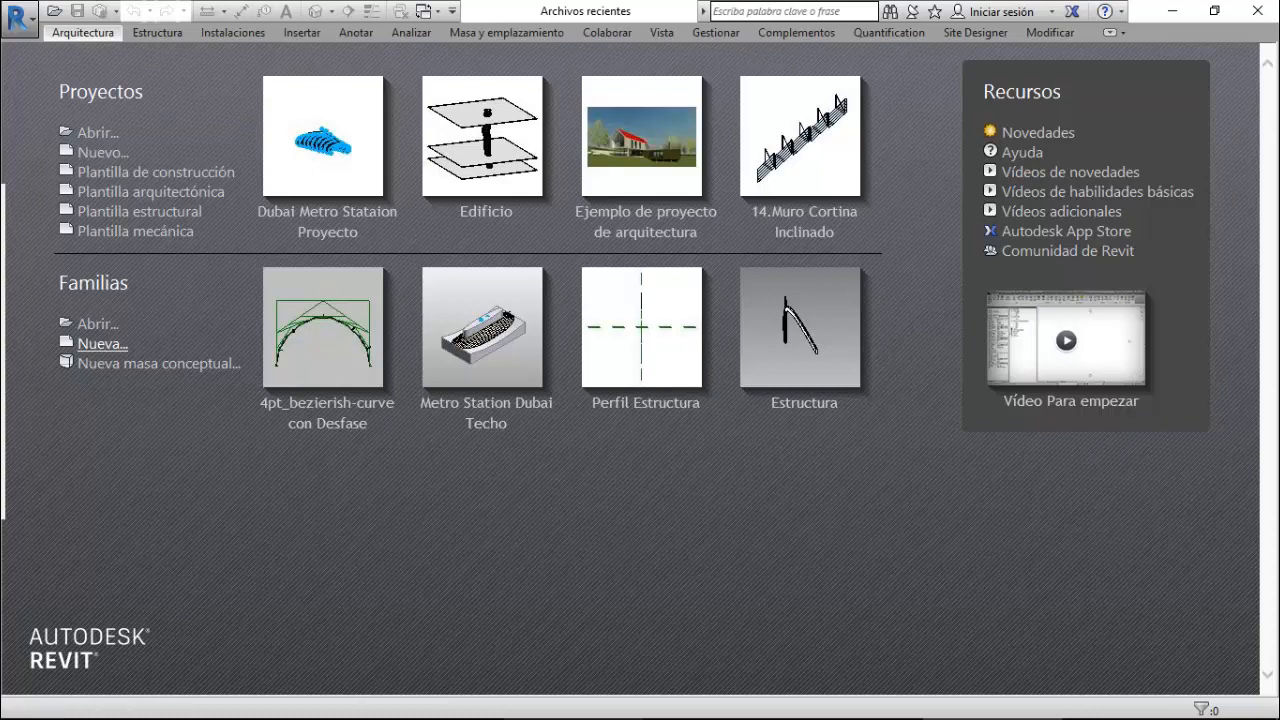
scroll(540, 350, "down", 16)
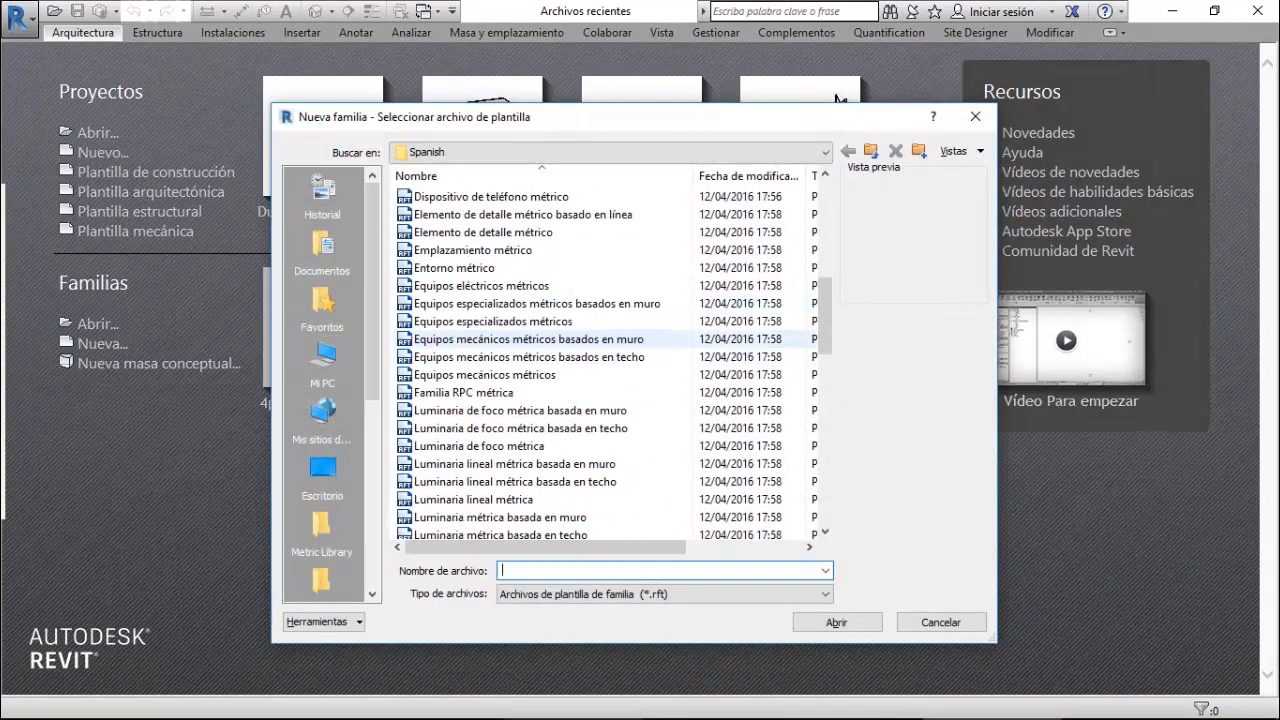
scroll(540, 345, "down", 1)
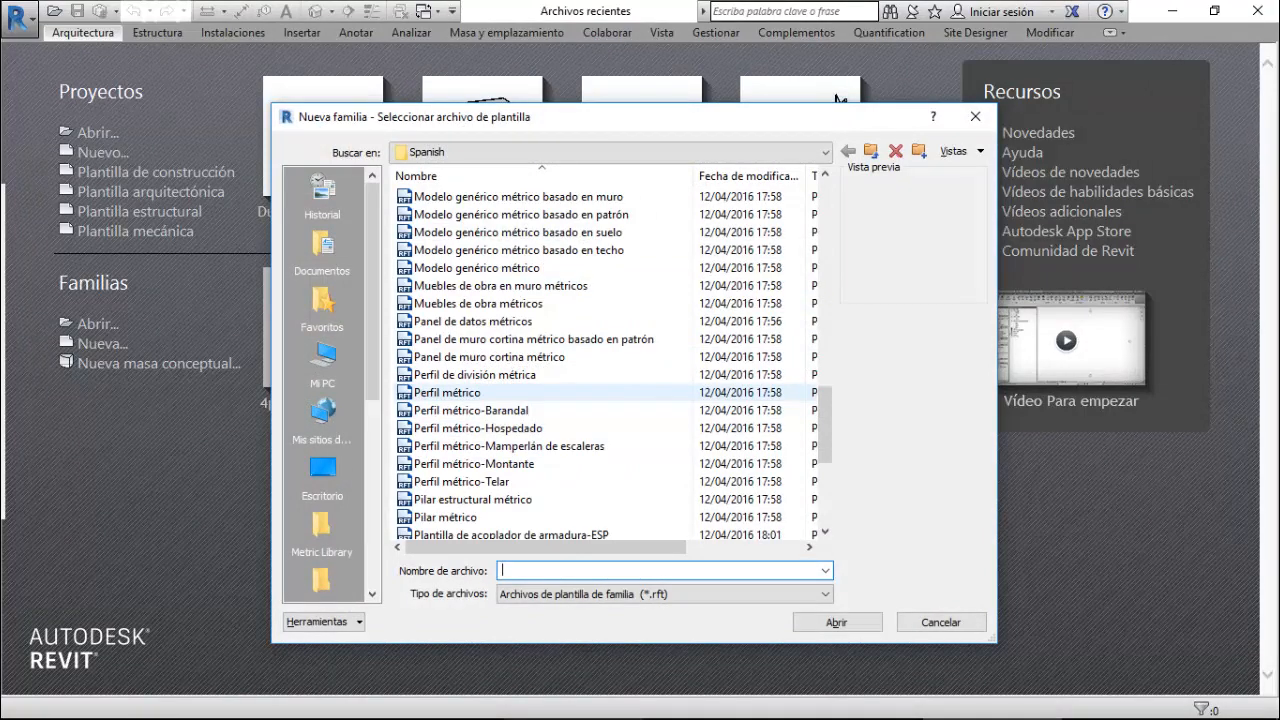
left_click(447, 392)
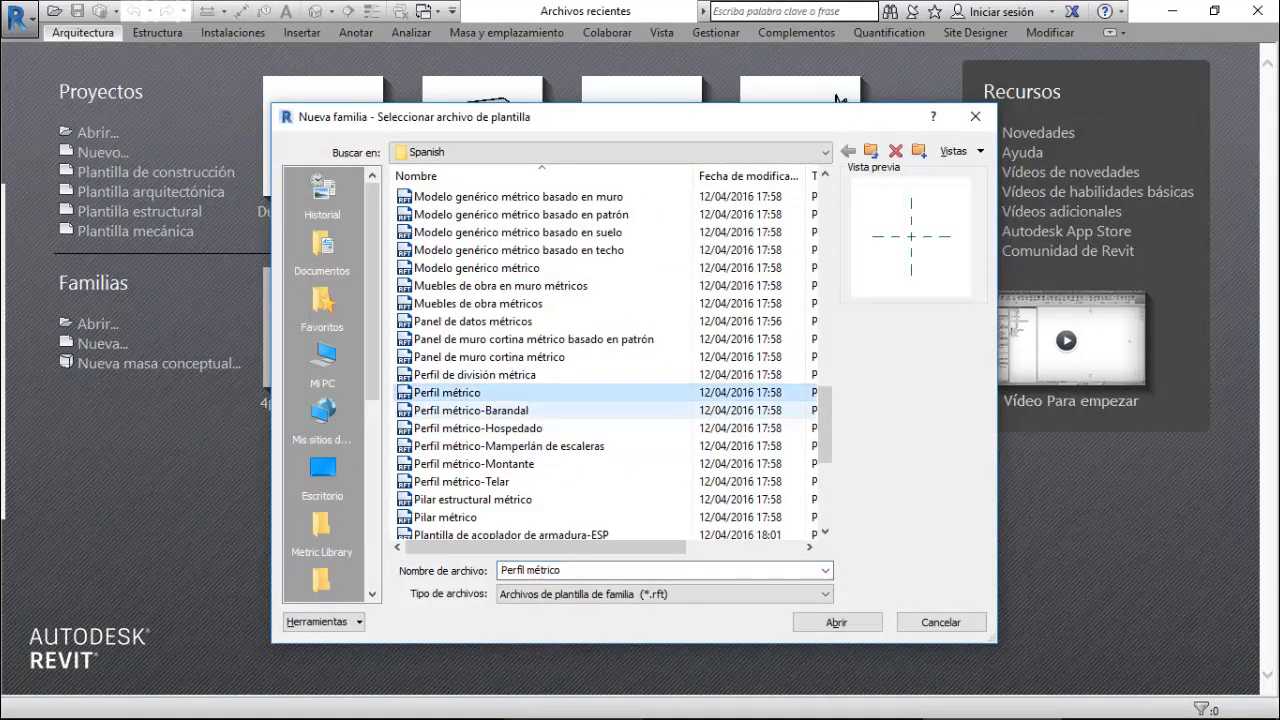
key("Return")
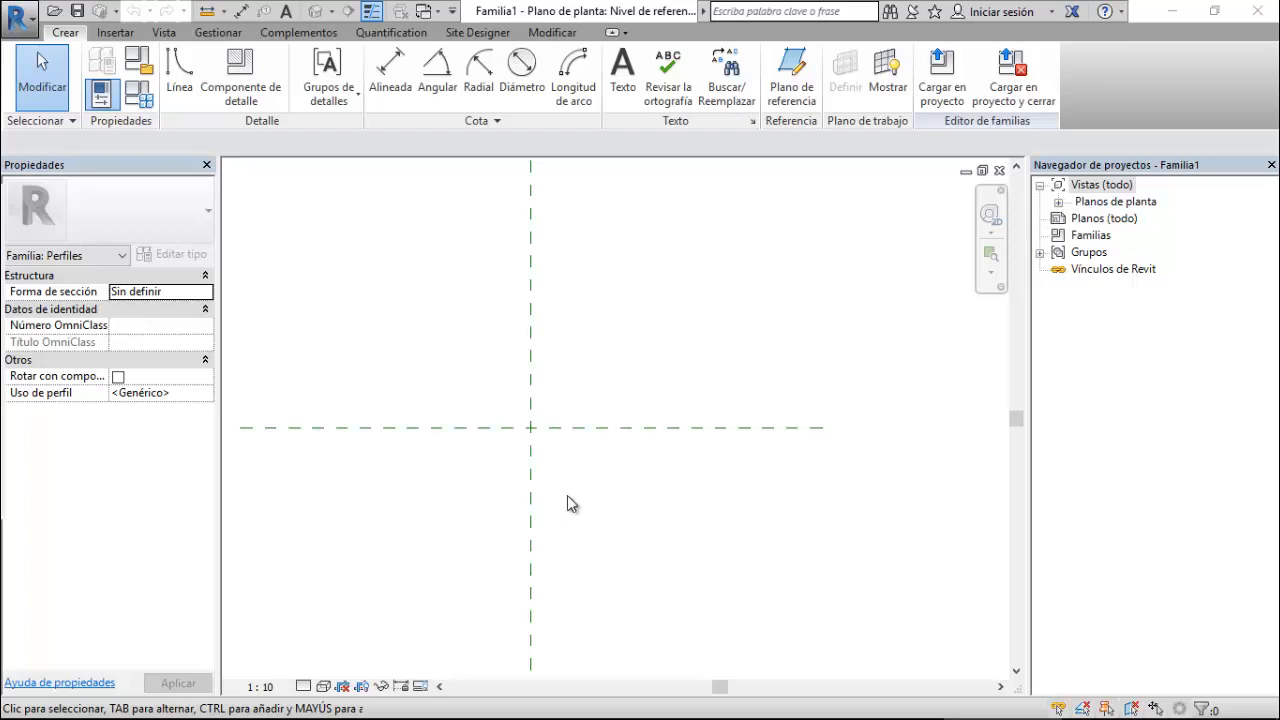
scroll(700, 493, "down", 2)
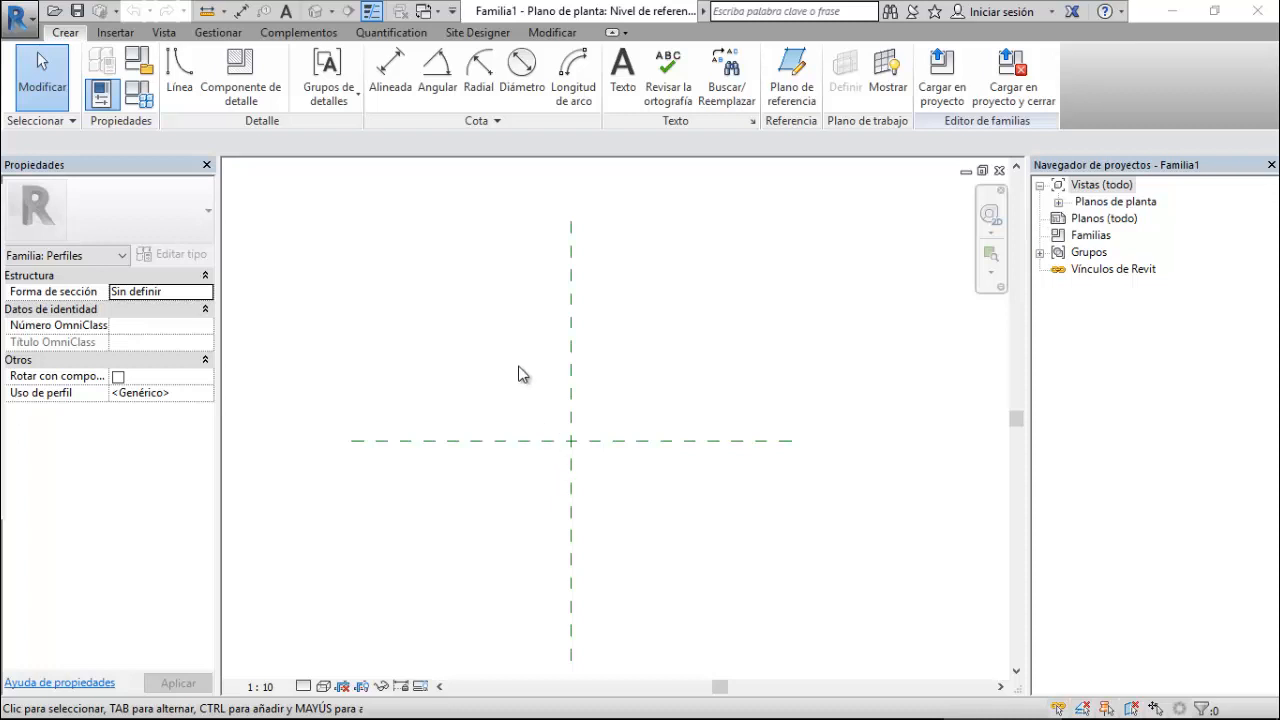
scroll(519, 390, "down", 1)
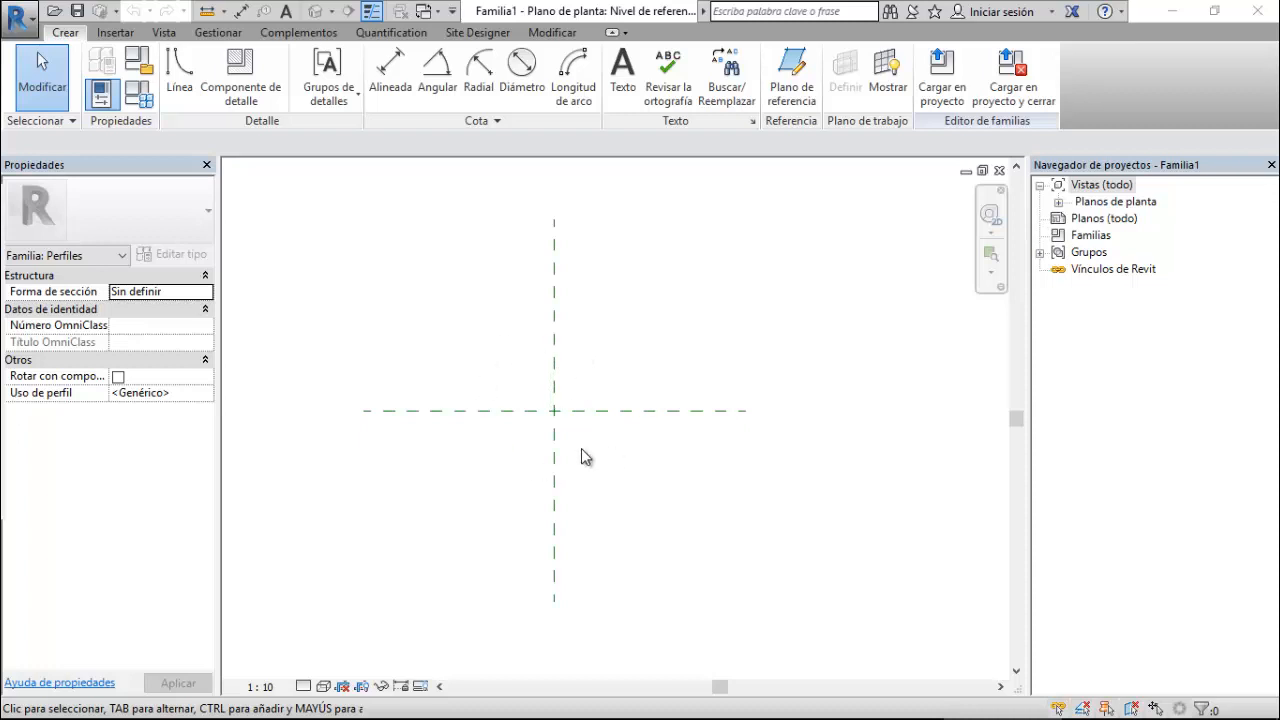
left_click(999, 171)
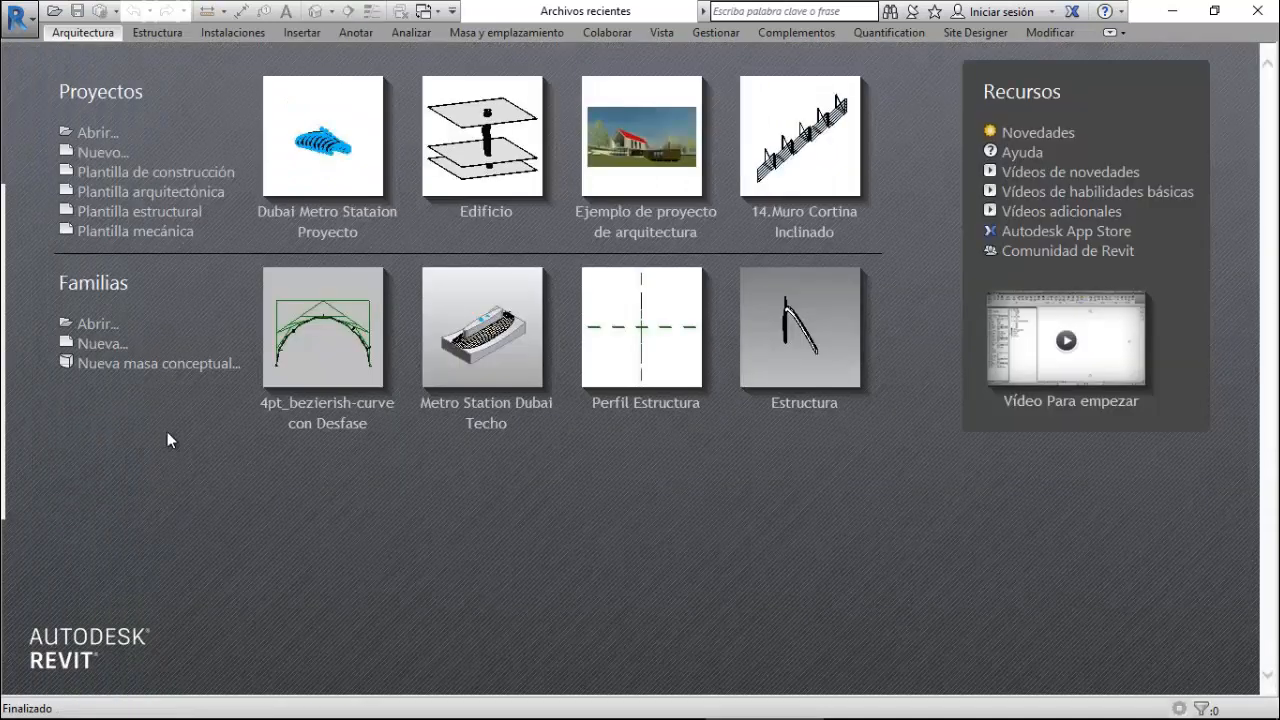
- Create a new family from the Modelo genérico métrico Adaptativo template and open its Nivel de referencia floor plan
left_click(98, 344)
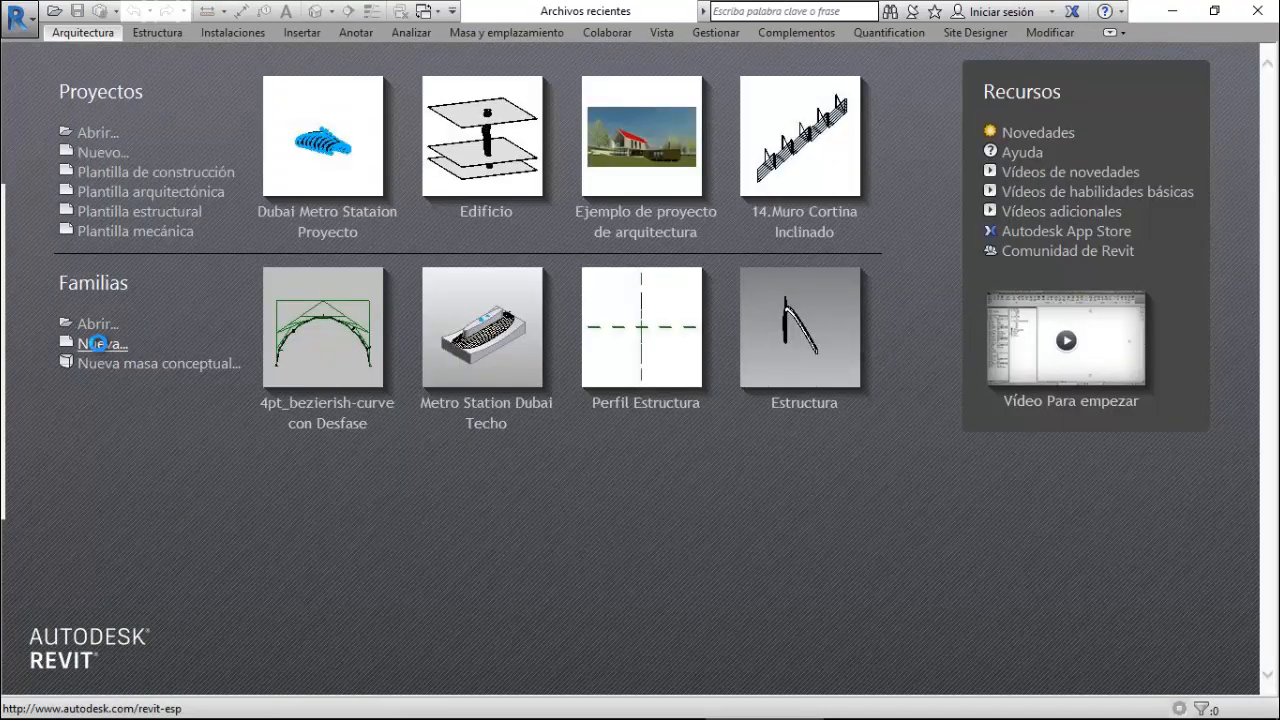
scroll(437, 372, "down", 5)
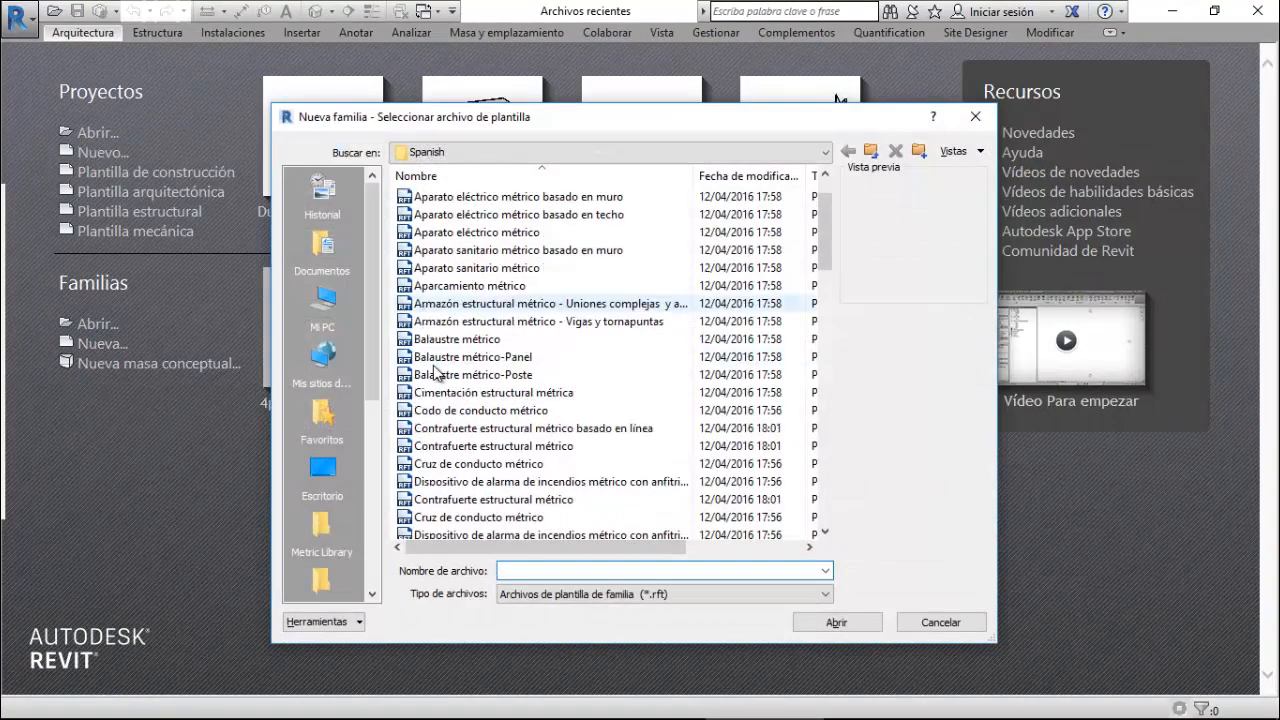
scroll(437, 372, "down", 9)
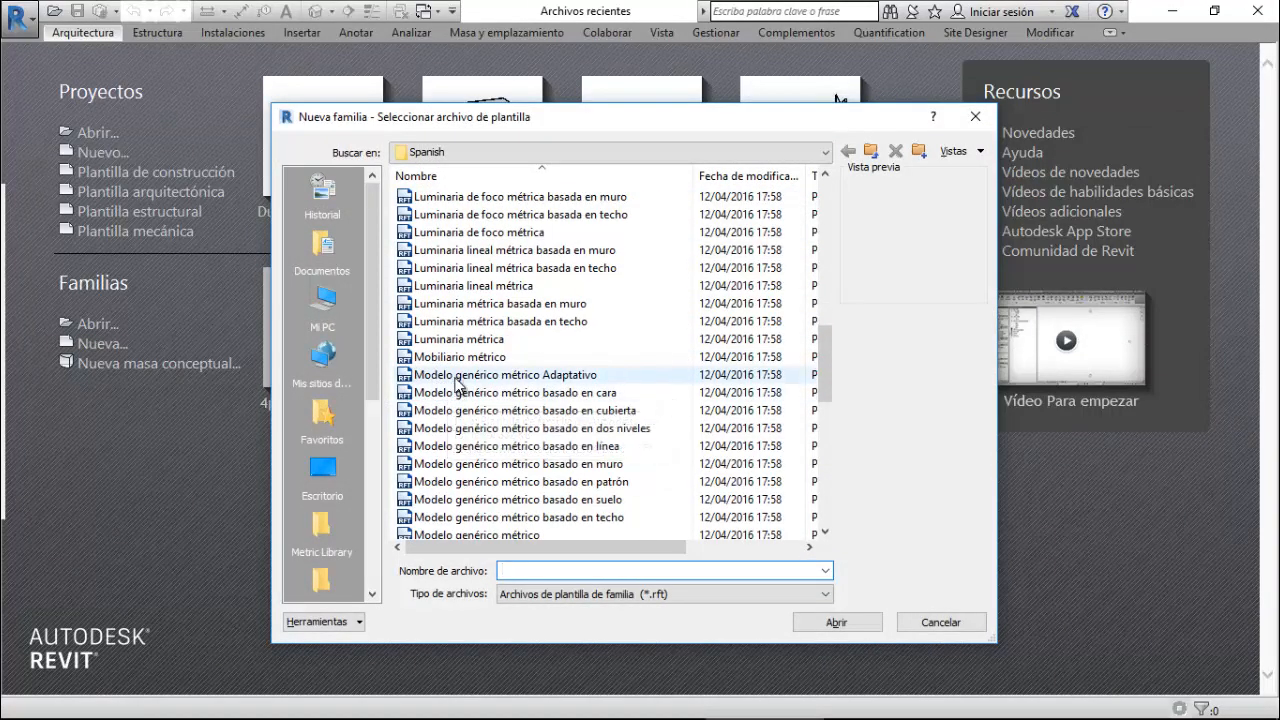
left_click(456, 379)
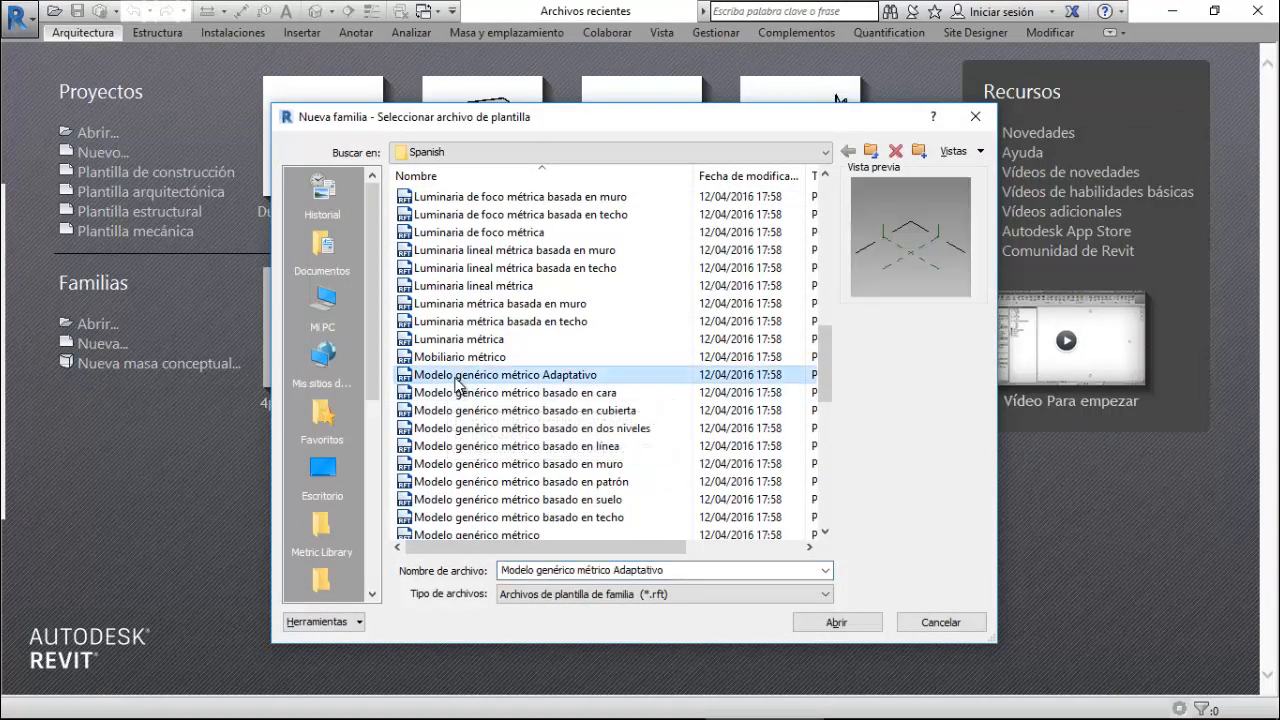
left_click(843, 628)
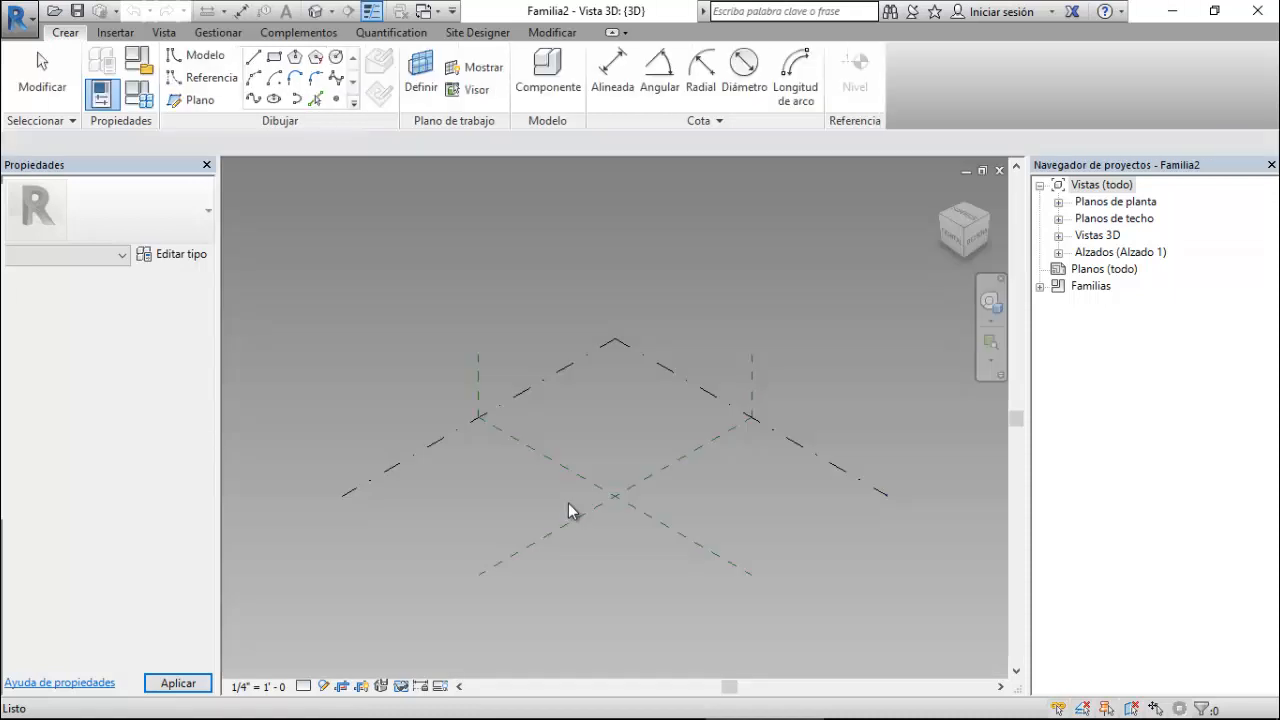
left_click(1058, 201)
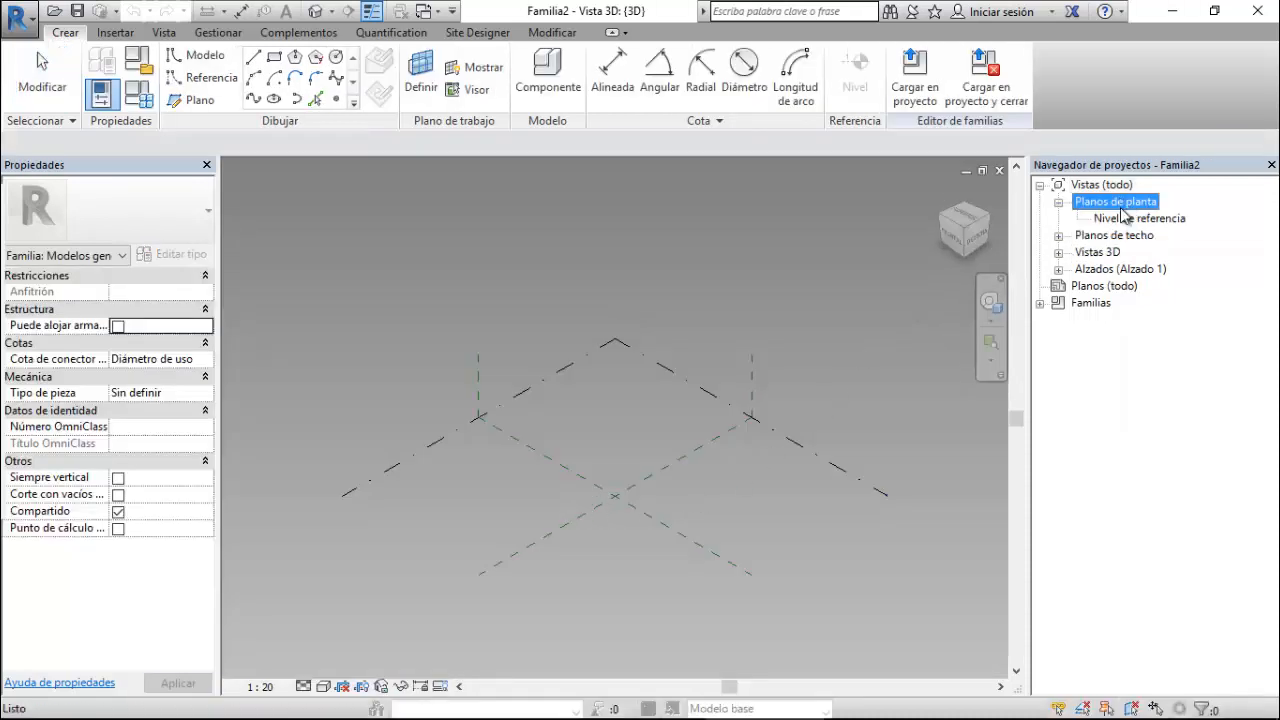
left_click(1127, 219)
double_click(1127, 219)
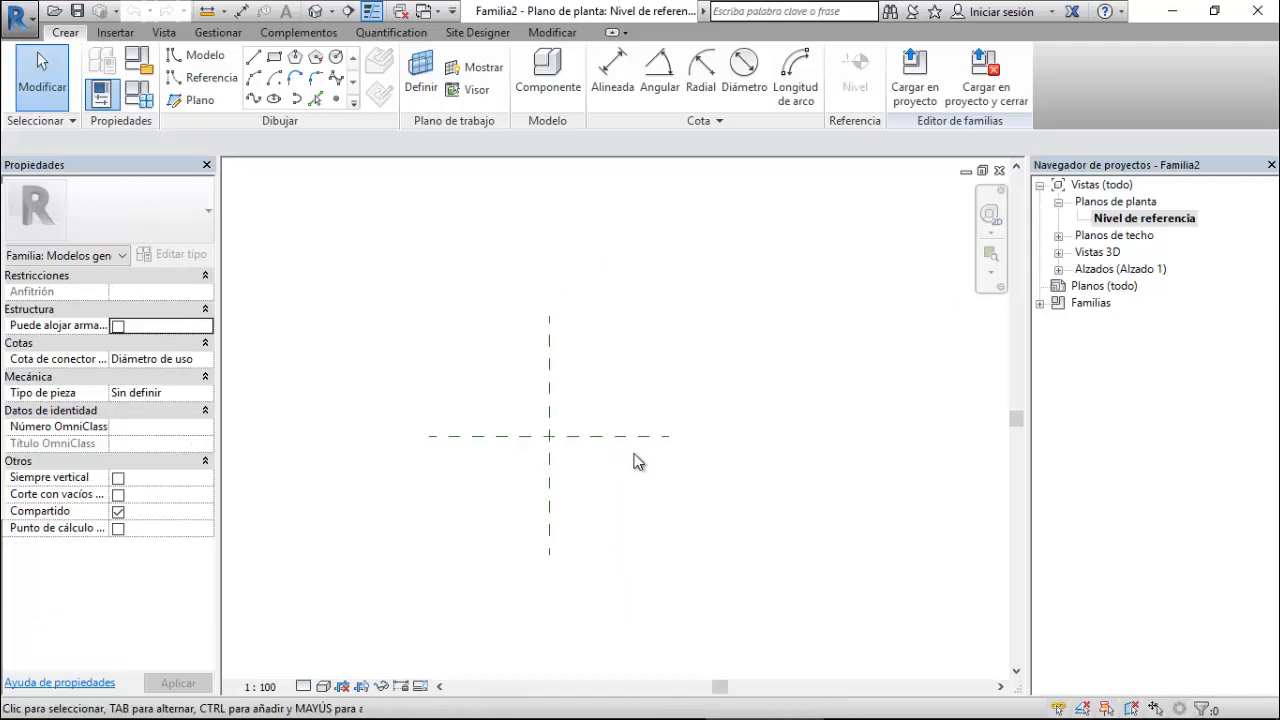
- Draw a vertical reference plane about 6000 mm right of the central one and a horizontal plane about 7000 mm above the central one
left_click(195, 101)
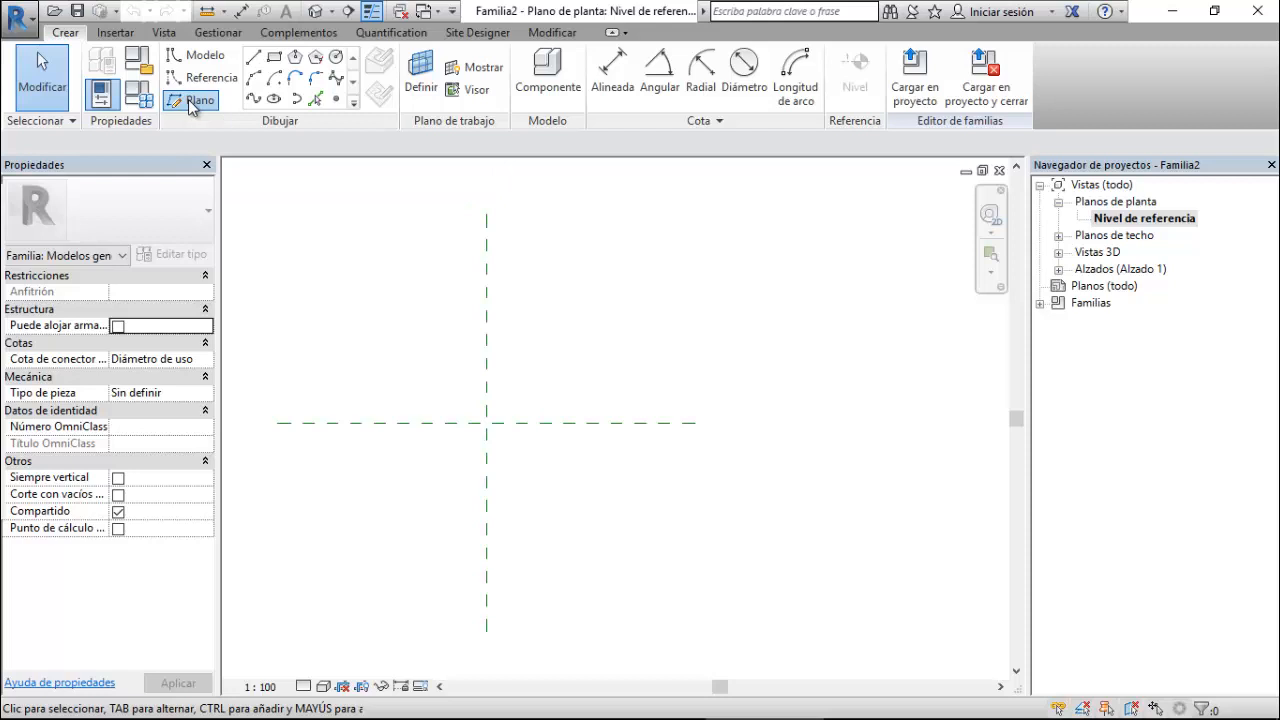
left_click(571, 214)
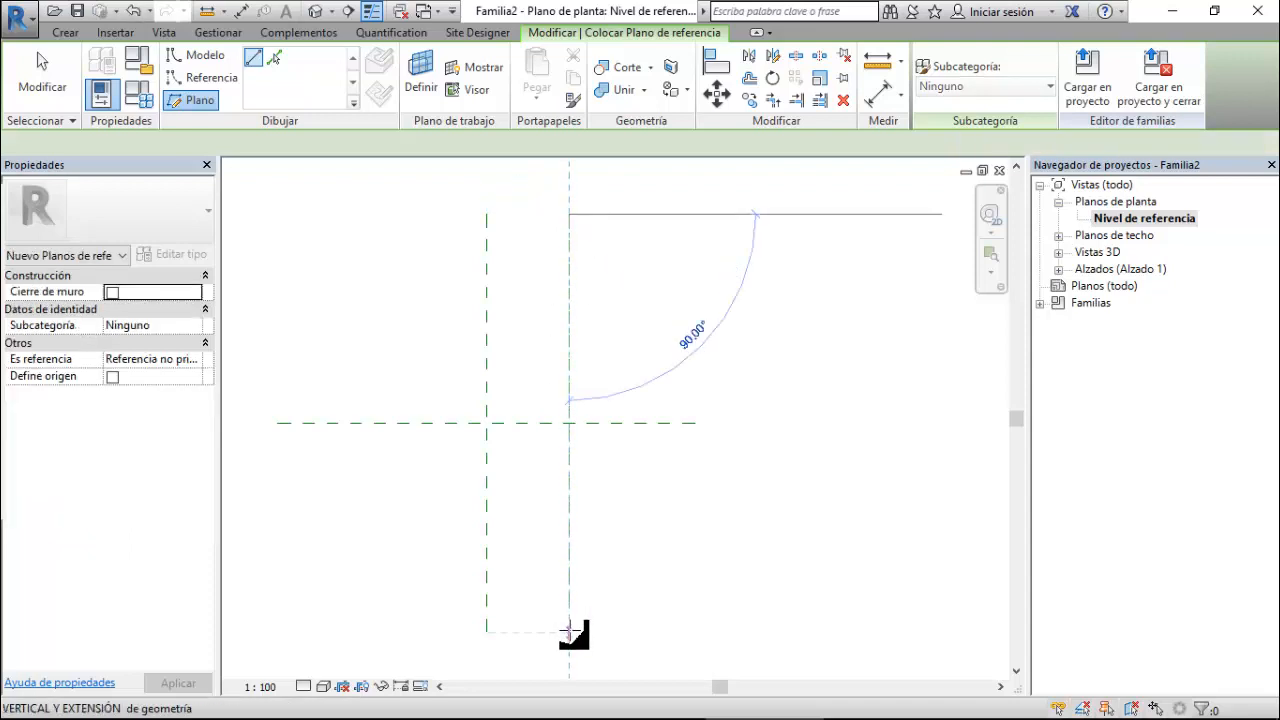
left_click(280, 327)
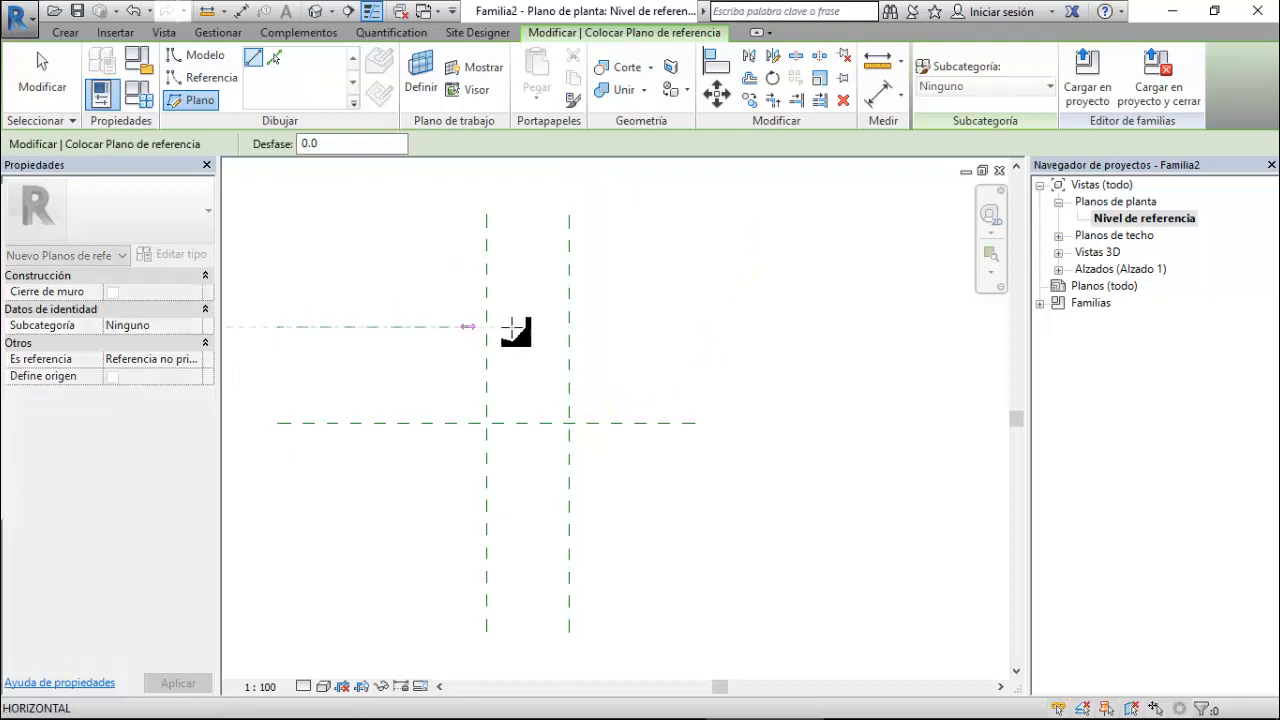
left_click(696, 327)
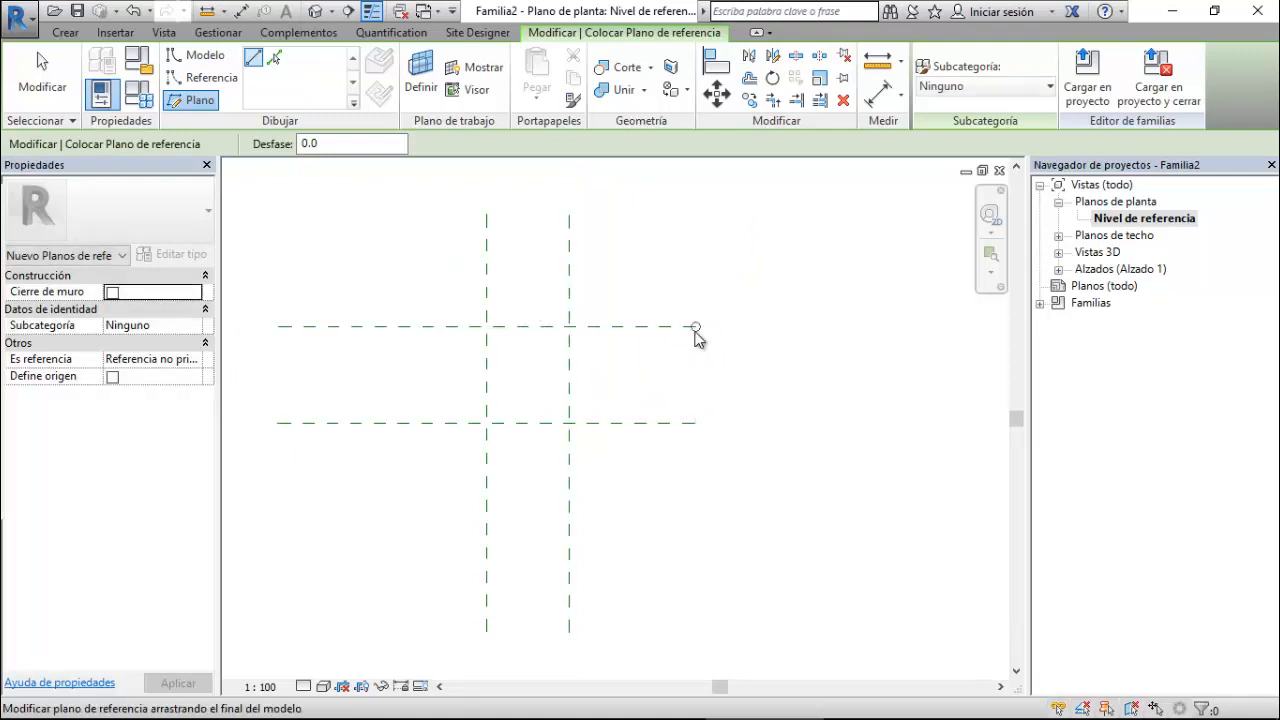
key("Escape")
key("Escape")
- Add aligned dimensions between the two vertical reference planes and between the two horizontal reference planes
scroll(669, 377, "up", 1)
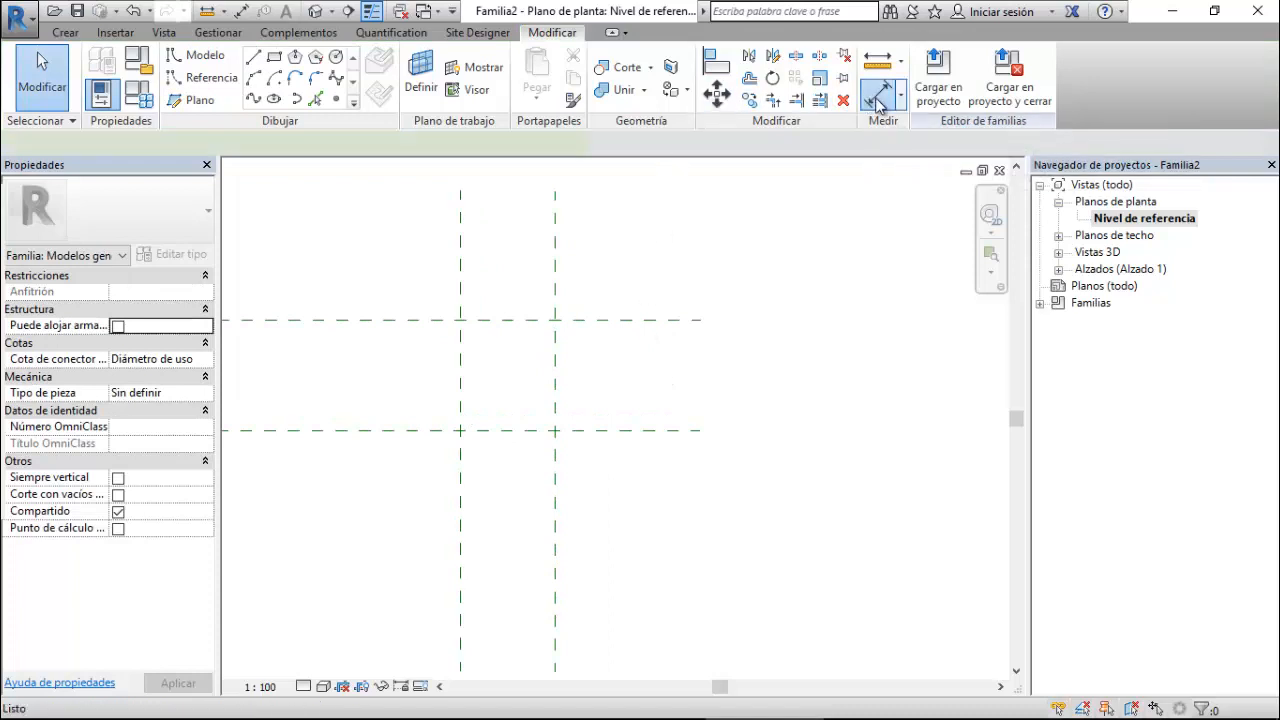
left_click(462, 284)
left_click(557, 265)
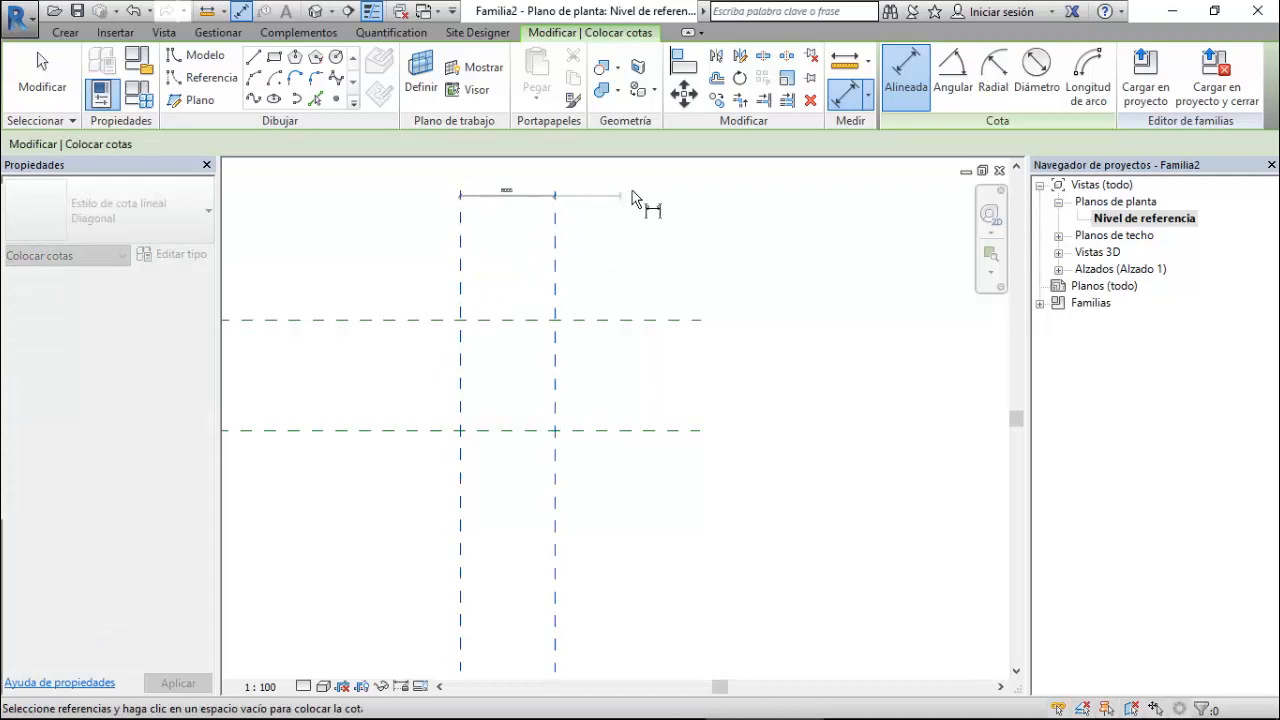
left_click(638, 190)
left_click(408, 322)
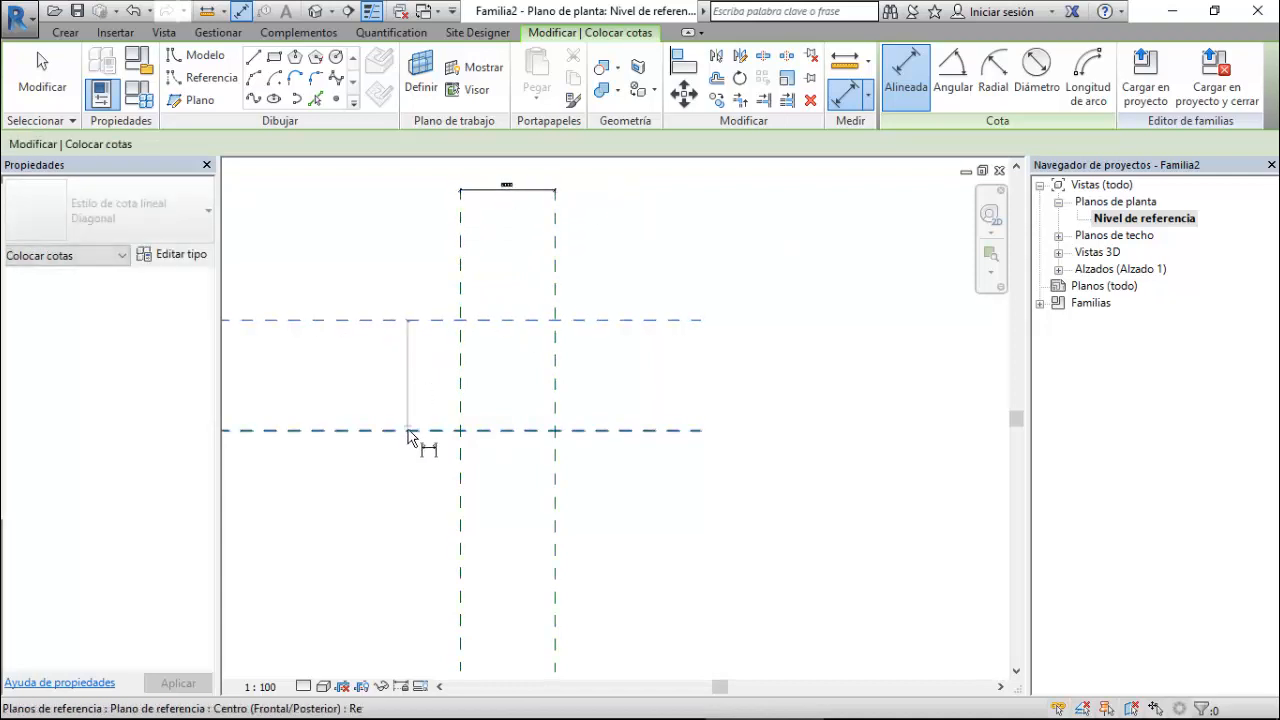
left_click(412, 431)
left_click(338, 520)
key("Escape")
key("Escape")
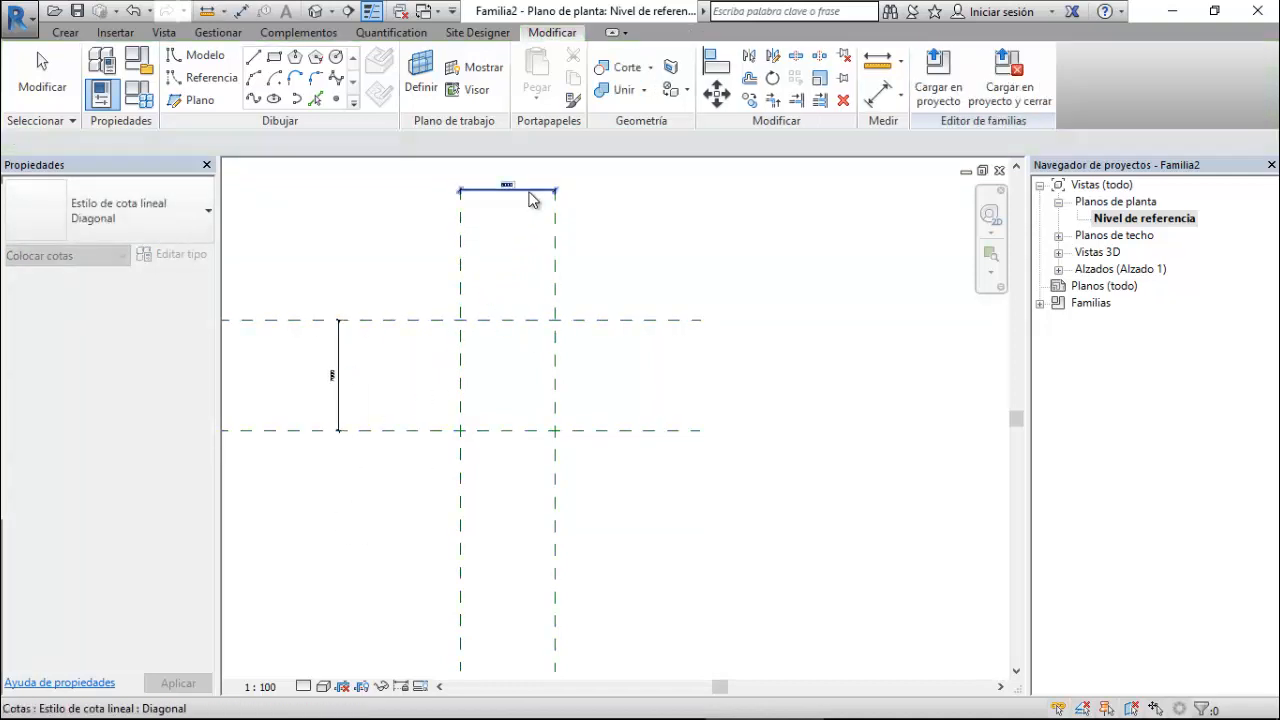
- Label the dimension between the vertical planes with a new type parameter Anchura and the one between the horizontal planes with Altura
left_click(531, 200)
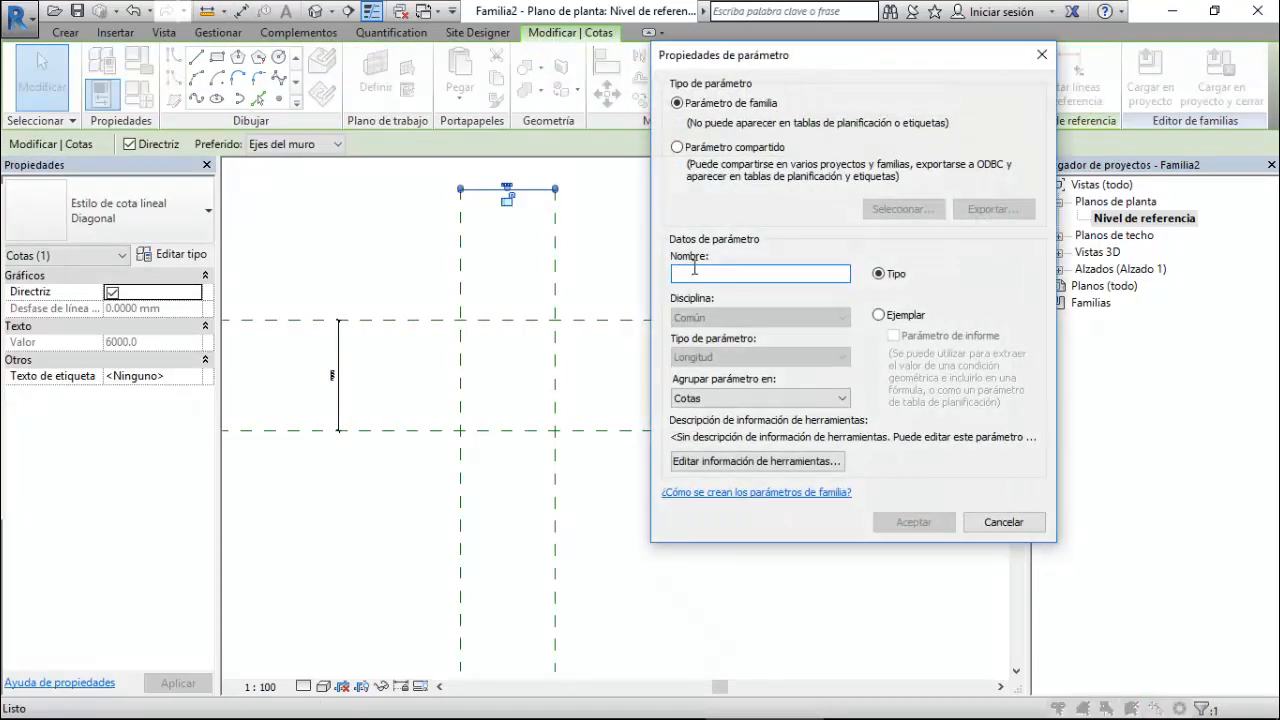
type("nchura")
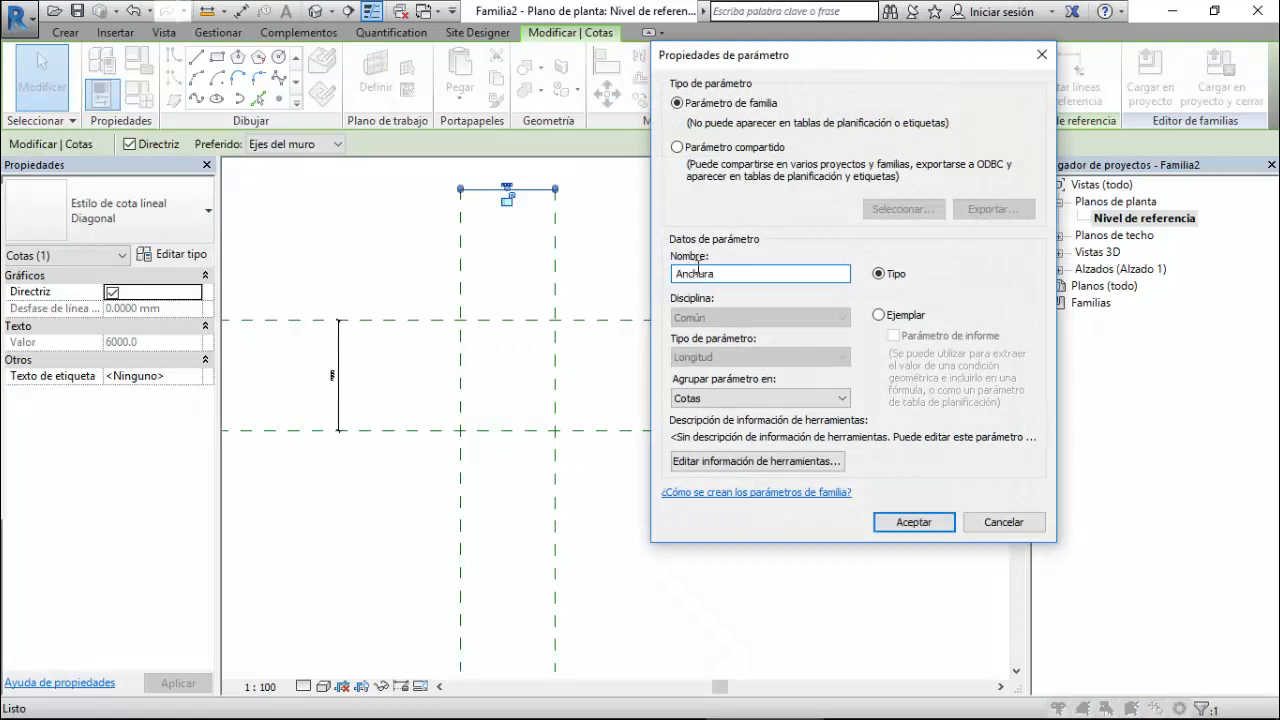
left_click(933, 525)
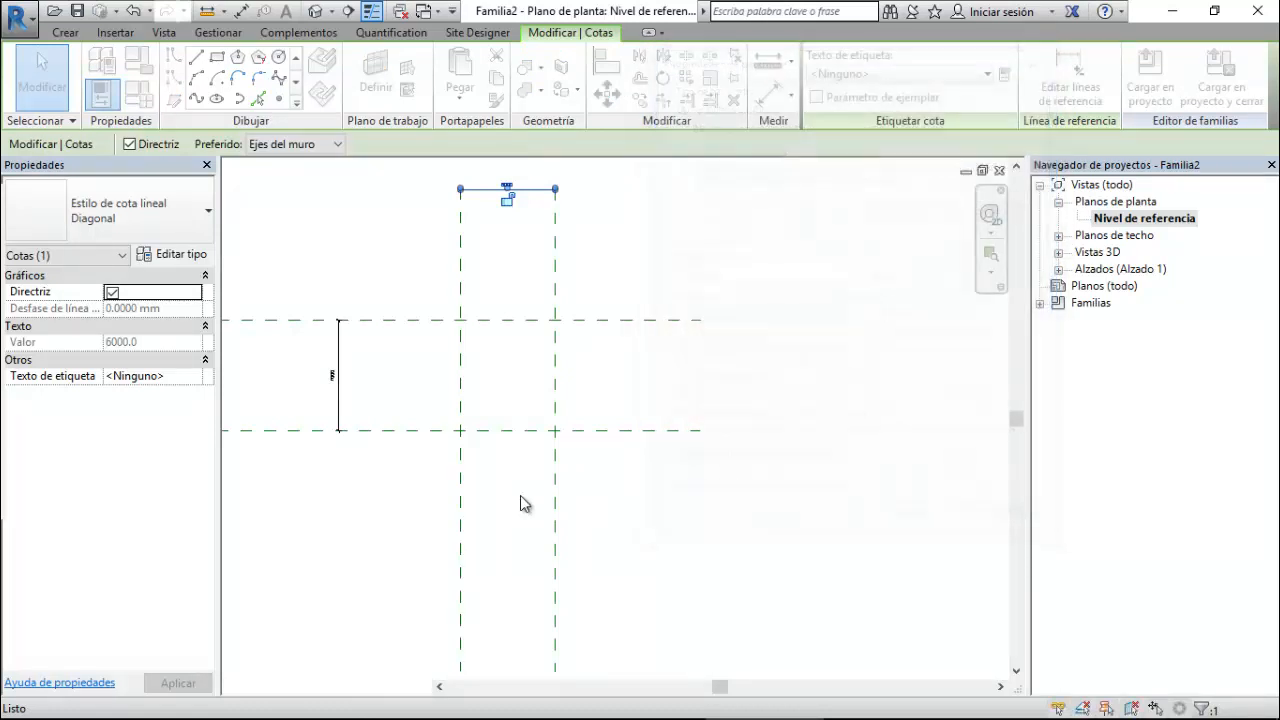
left_click(340, 415)
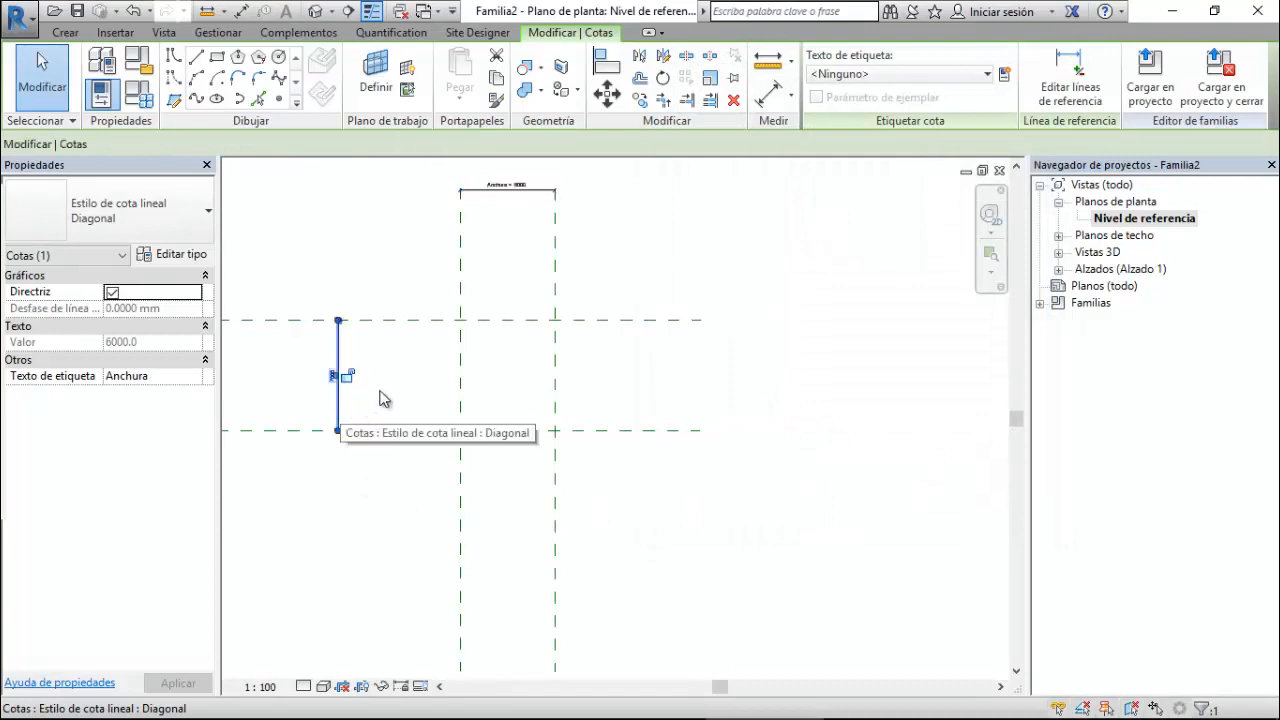
left_click(1004, 74)
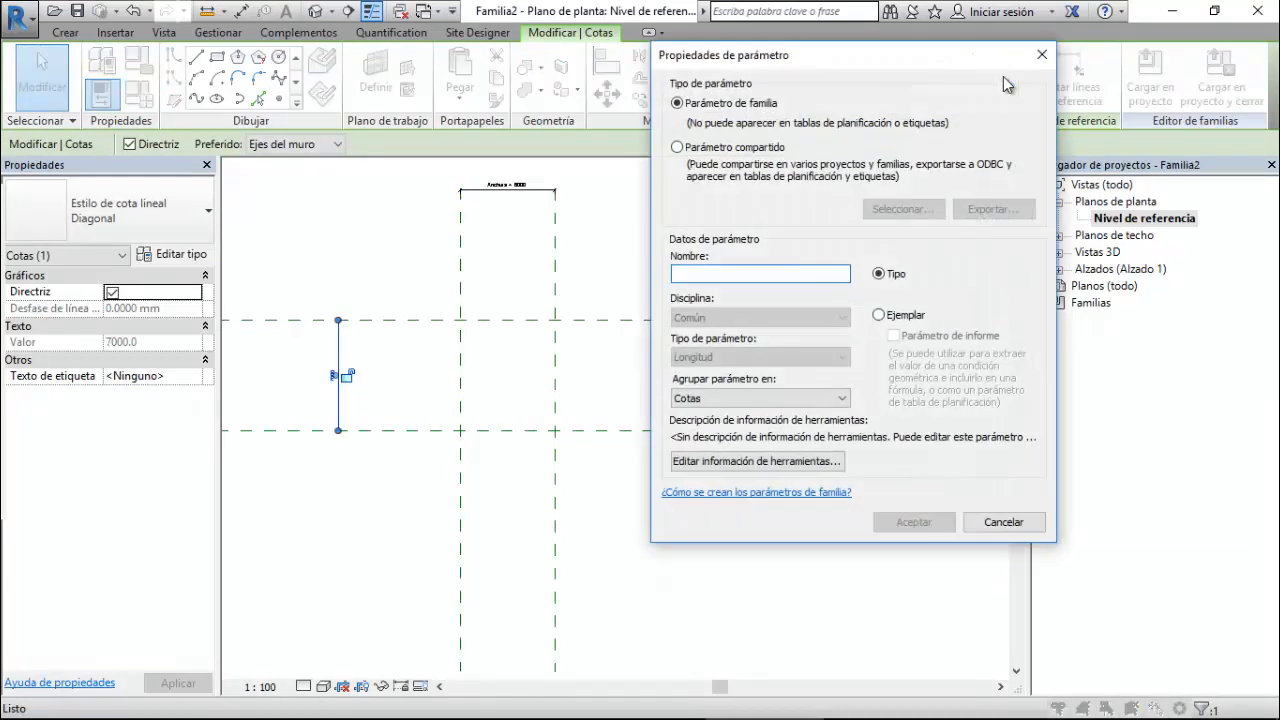
type("Altura")
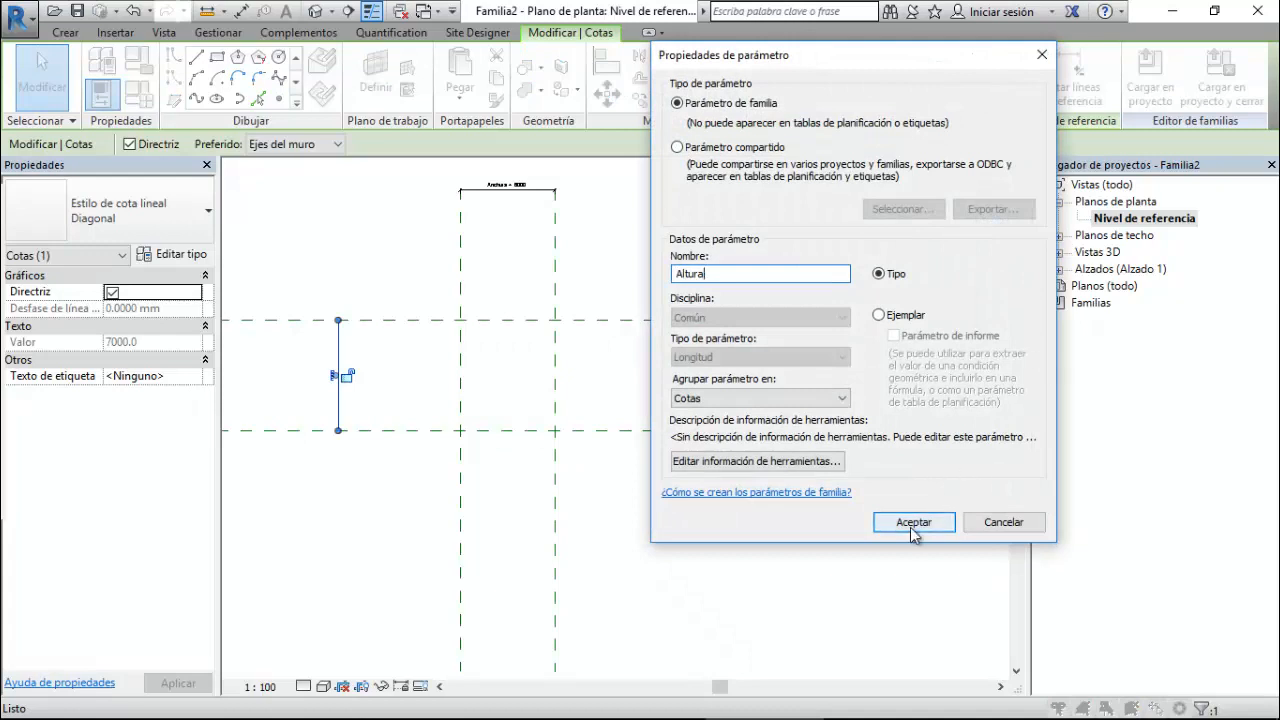
left_click(913, 522)
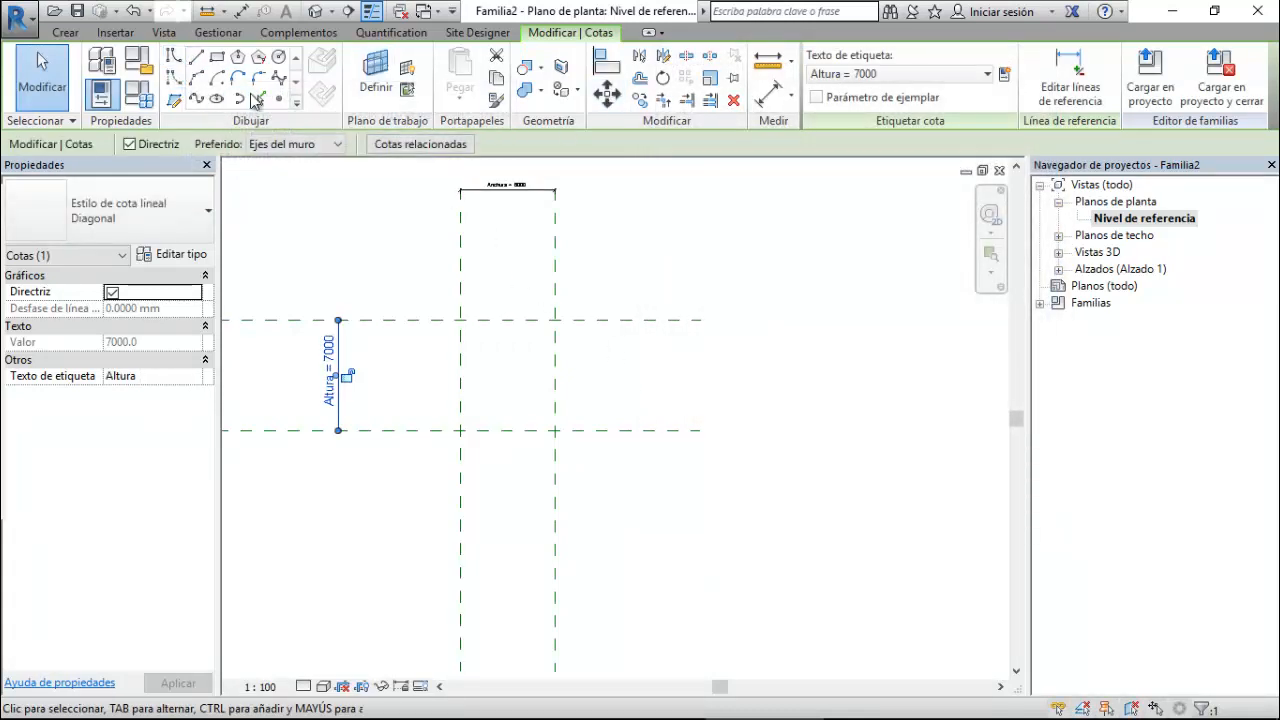
- Create model lines by picking the two vertical and two horizontal reference planes, locking each line to its plane
left_click(254, 96)
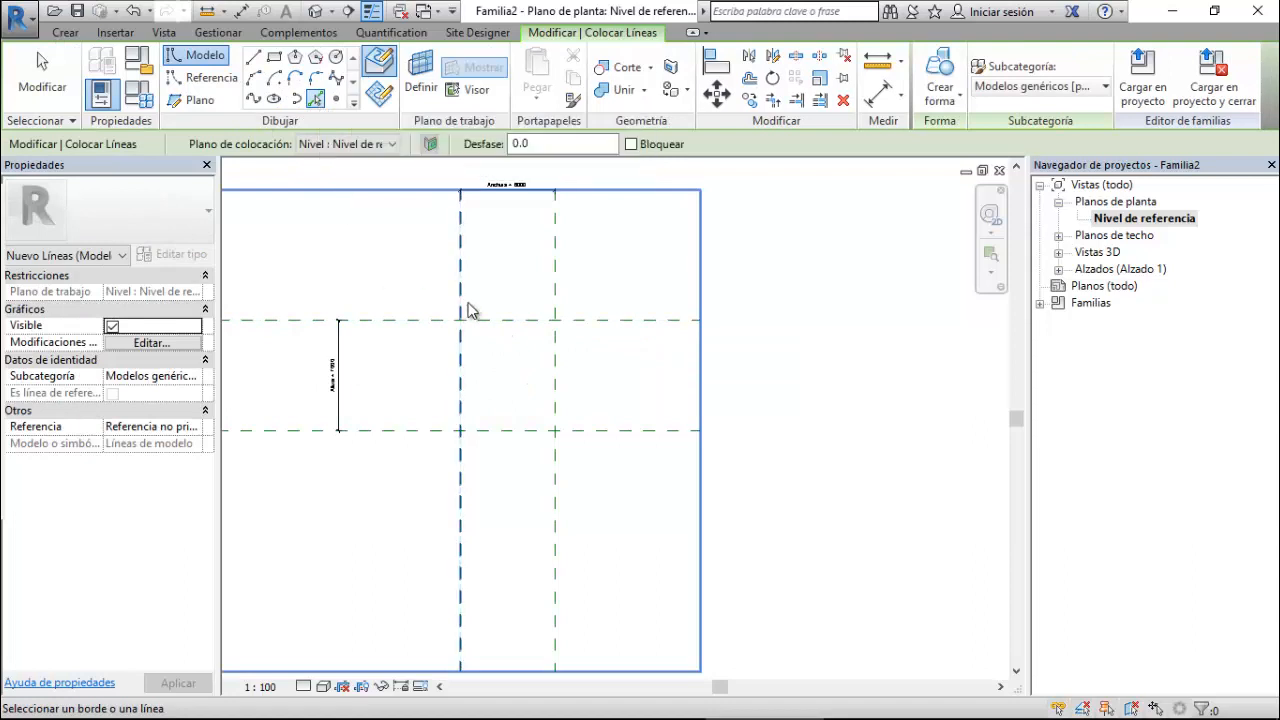
left_click(517, 320)
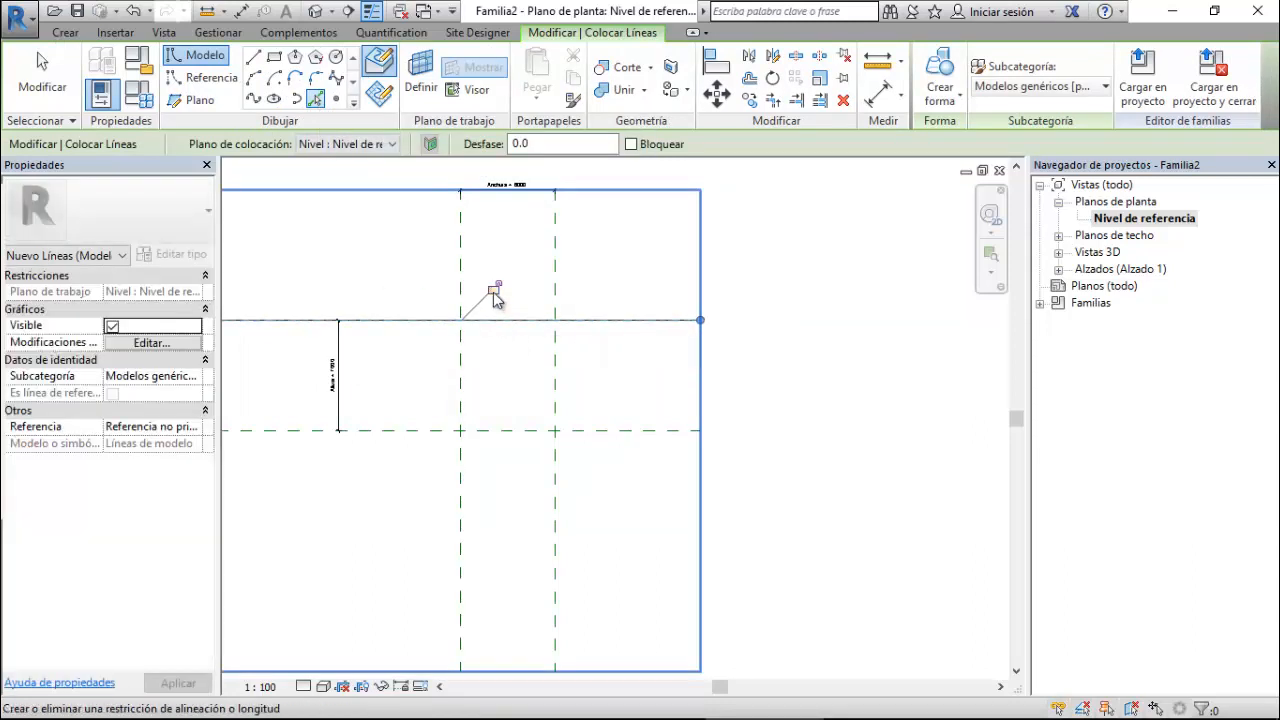
left_click(461, 372)
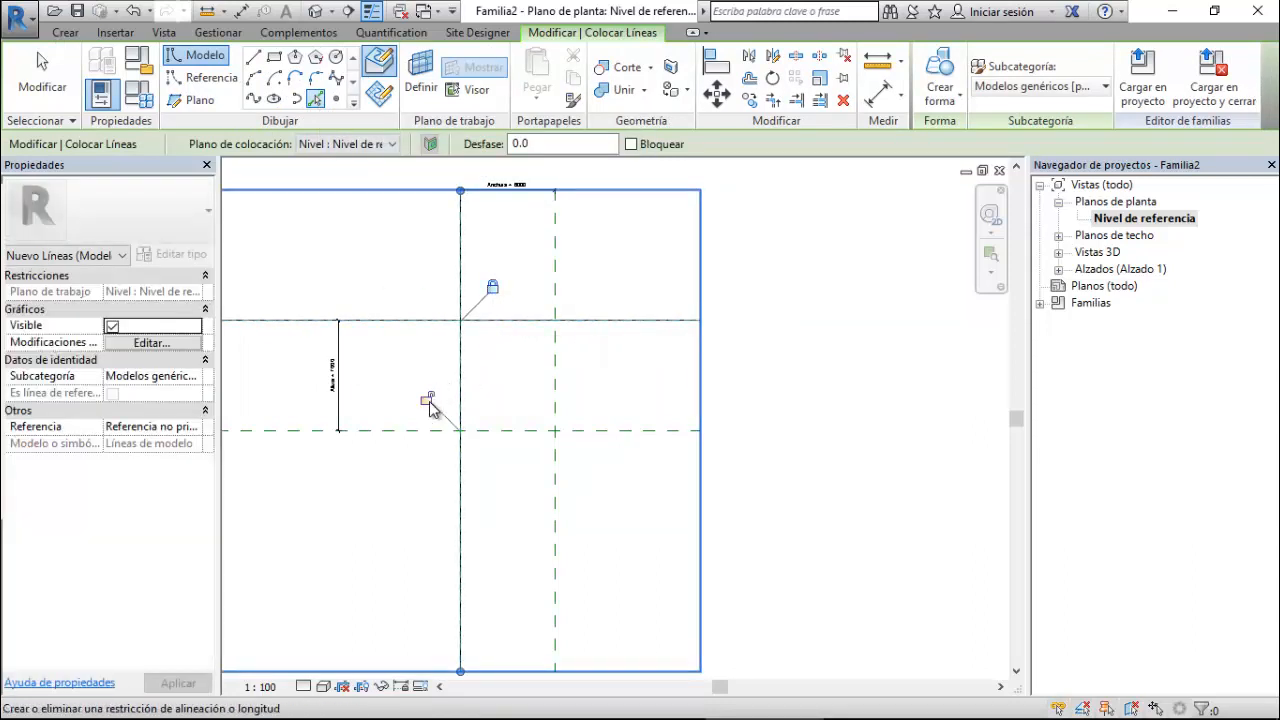
left_click(498, 432)
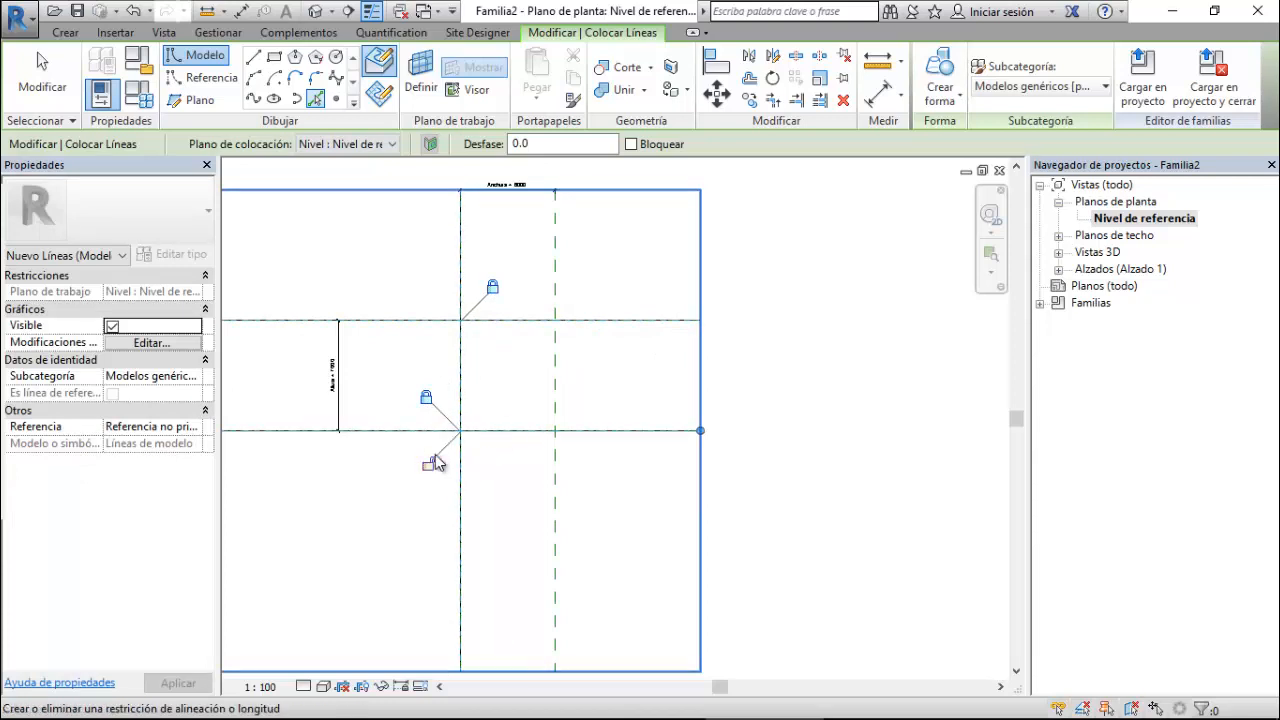
left_click(556, 400)
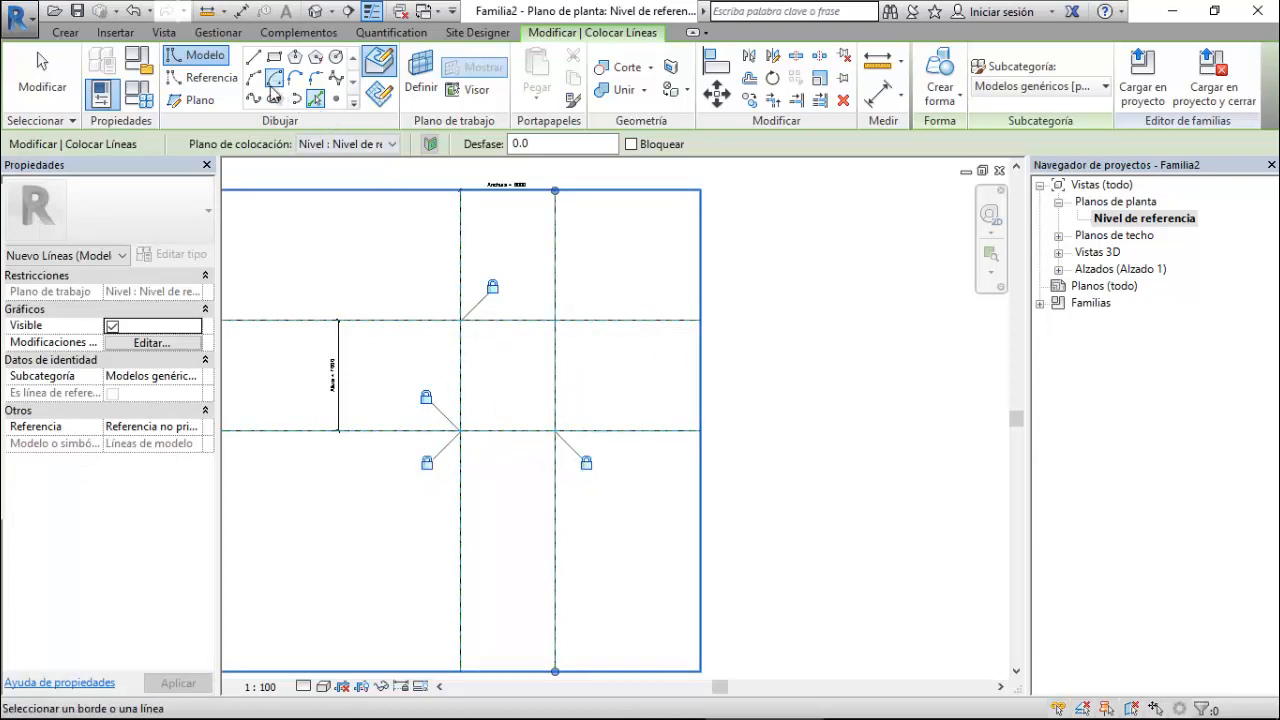
- Trim the four model lines at their intersections to form a closed rectangle between the reference planes
left_click(773, 100)
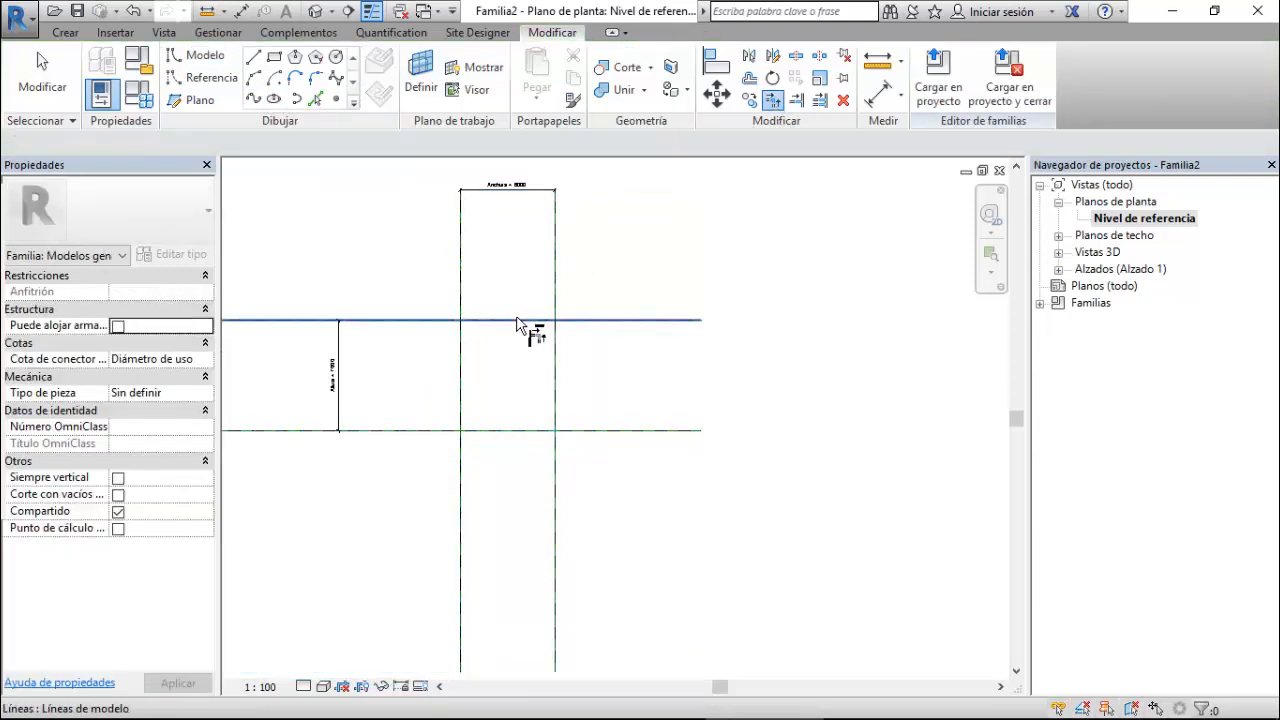
left_click(461, 375)
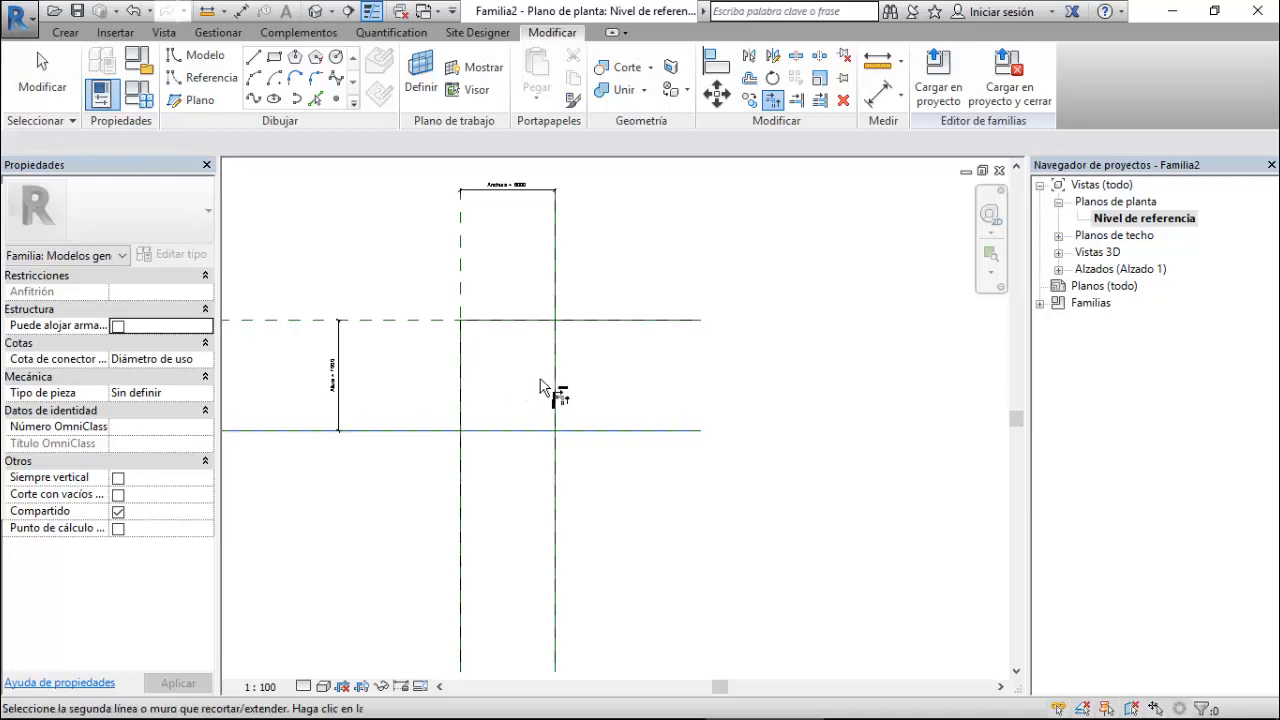
left_click(472, 414)
left_click(584, 312)
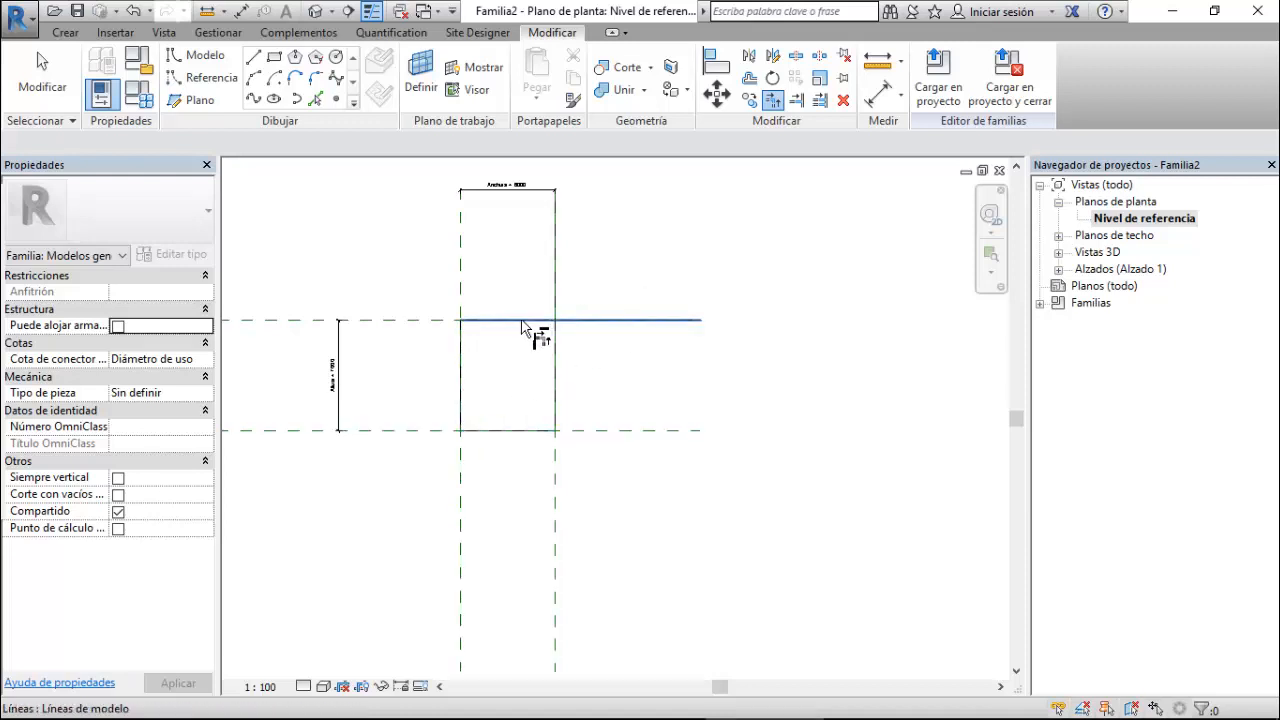
left_click(556, 362)
scroll(530, 340, "up", 1)
scroll(518, 322, "up", 3)
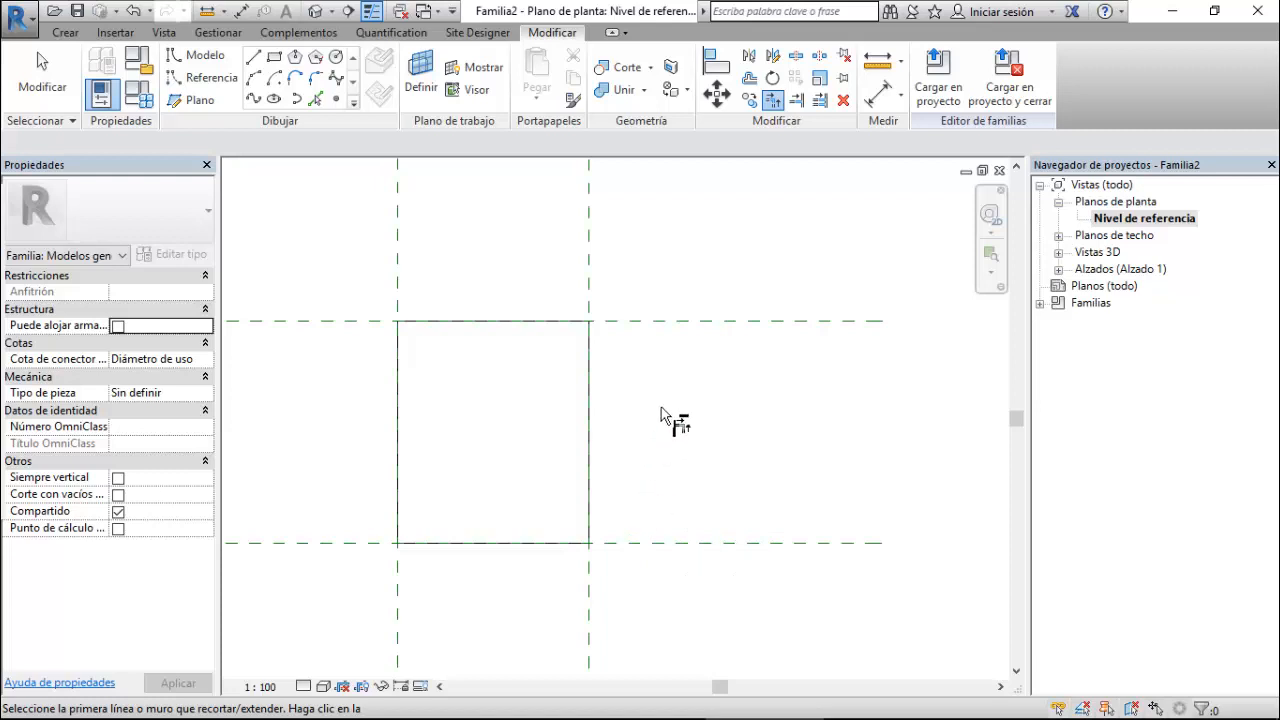
- Round the rectangle's upper-left corner with a fillet arc of fixed 30 mm radius
left_click(316, 80)
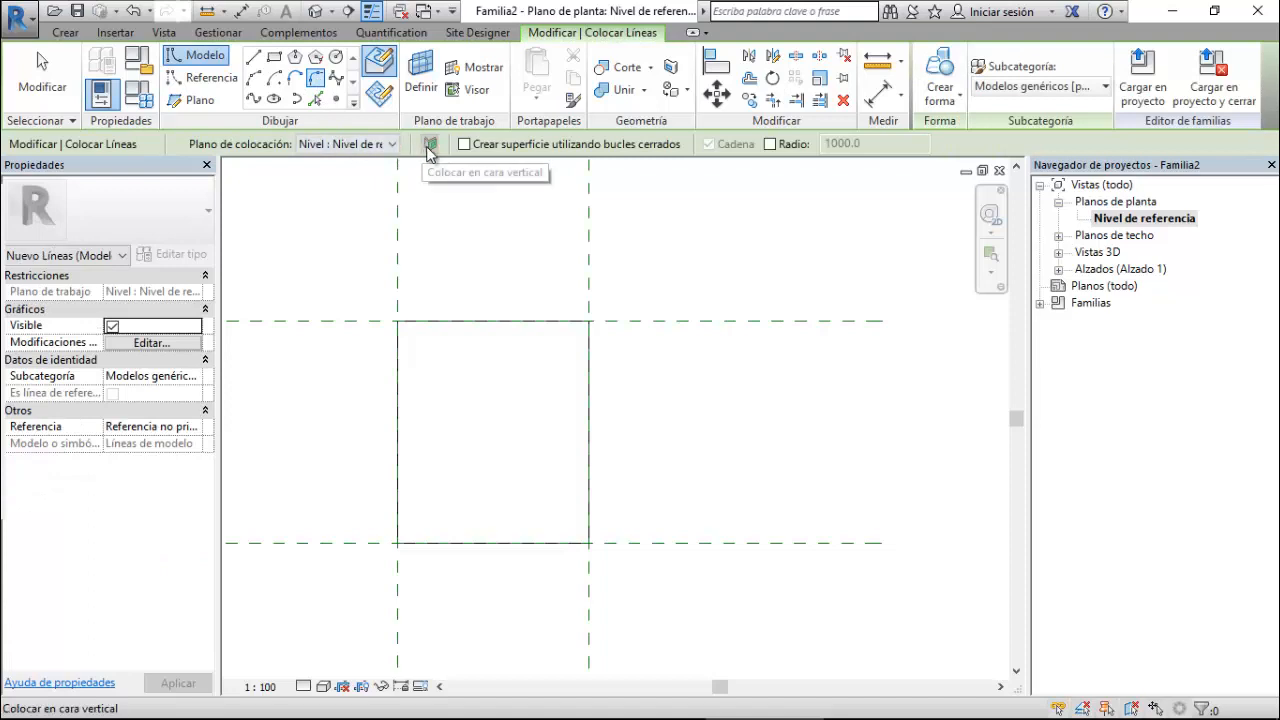
left_click(770, 144)
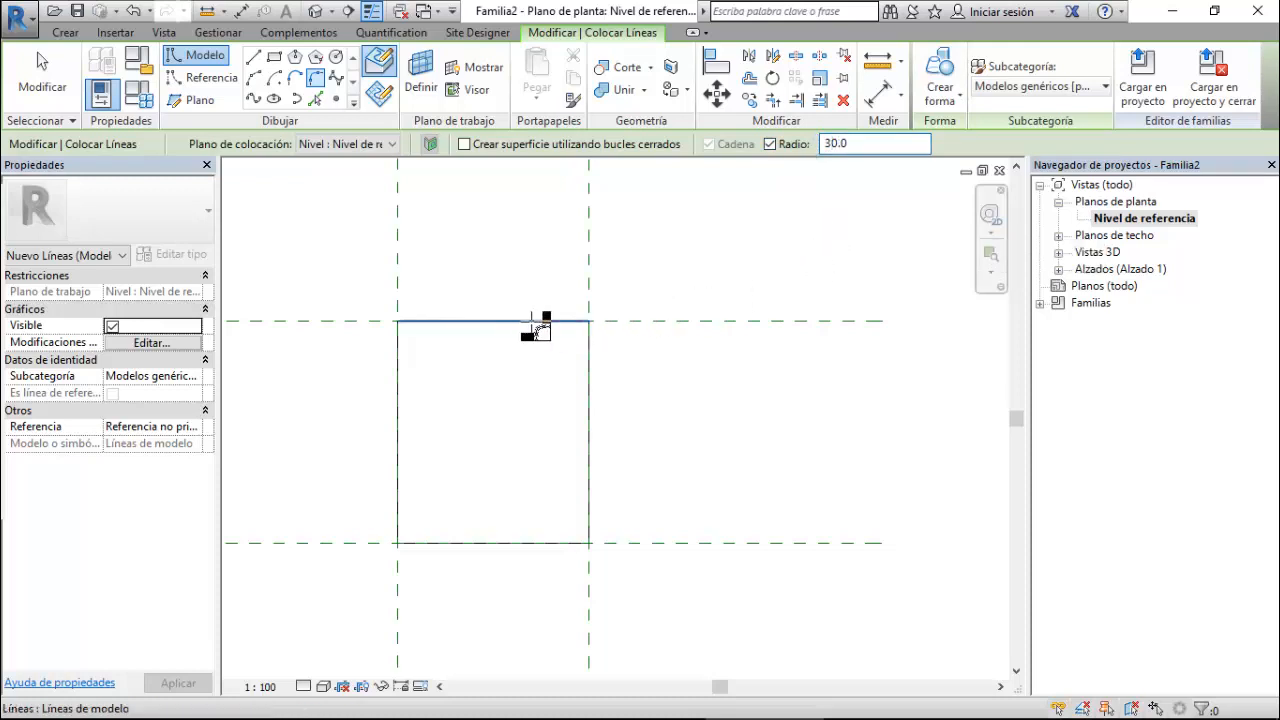
left_click(494, 321)
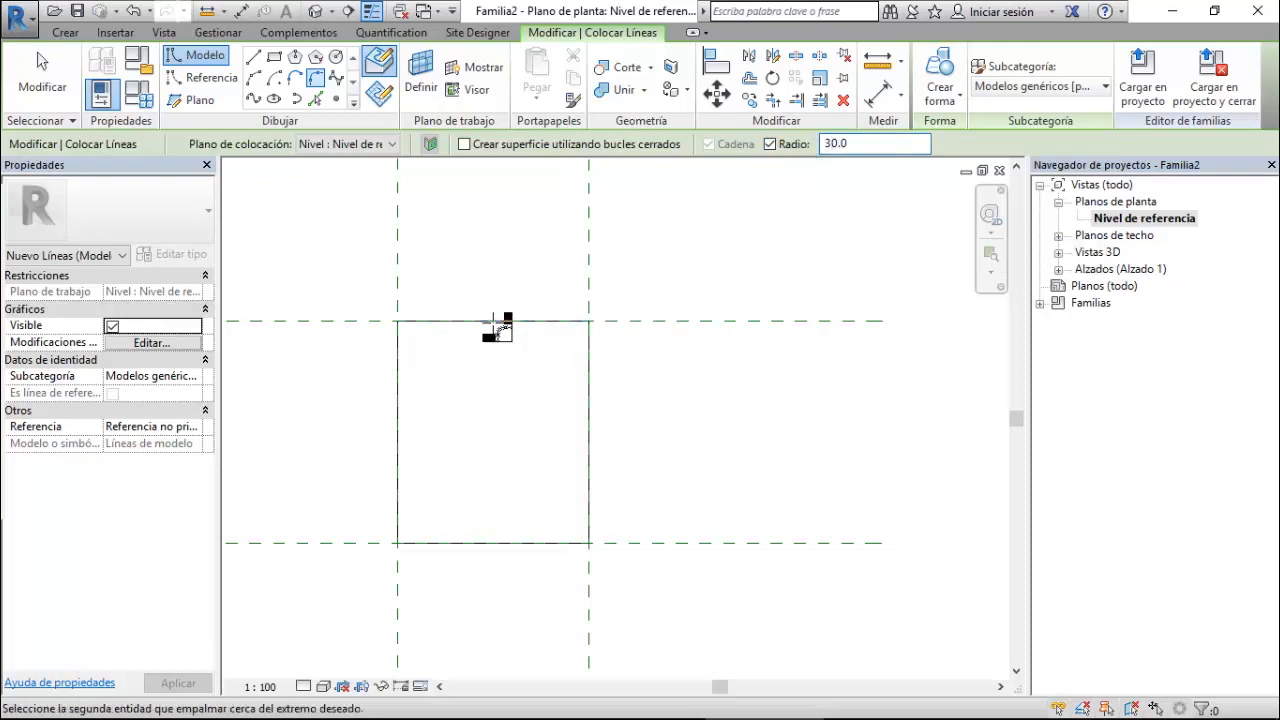
left_click(398, 372)
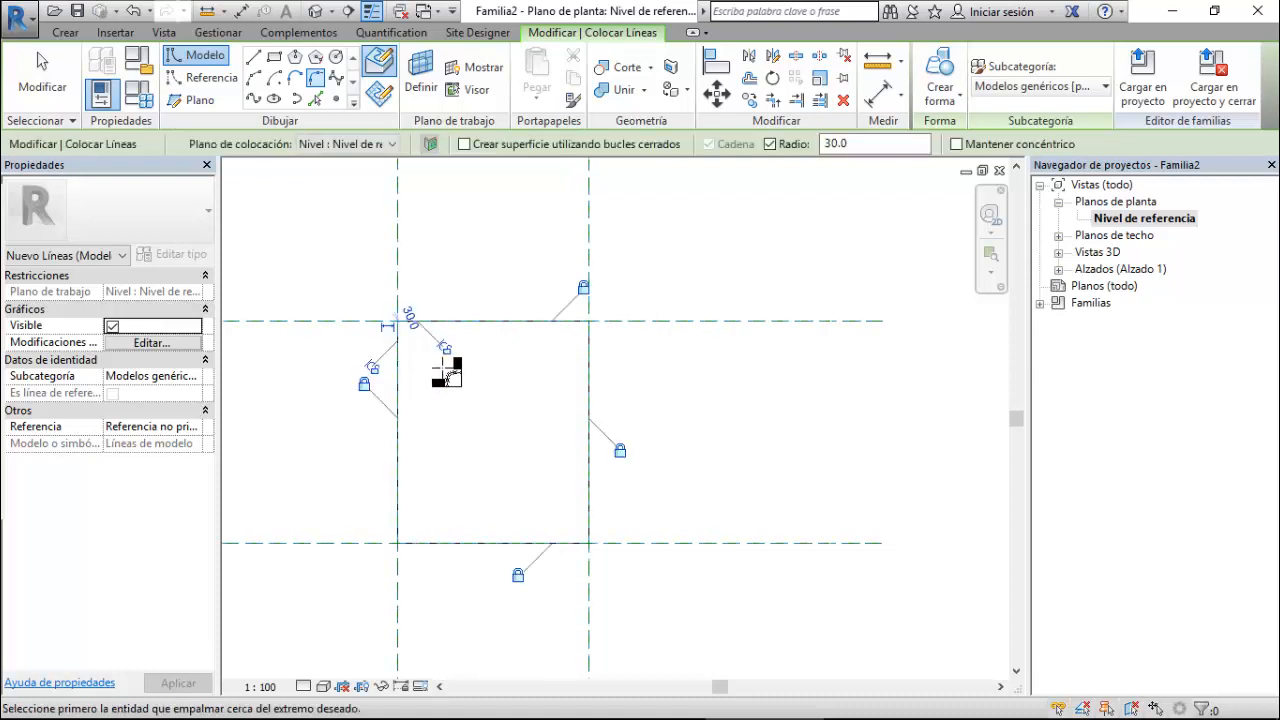
scroll(458, 390, "up", 2)
scroll(363, 251, "up", 2)
scroll(297, 234, "up", 2)
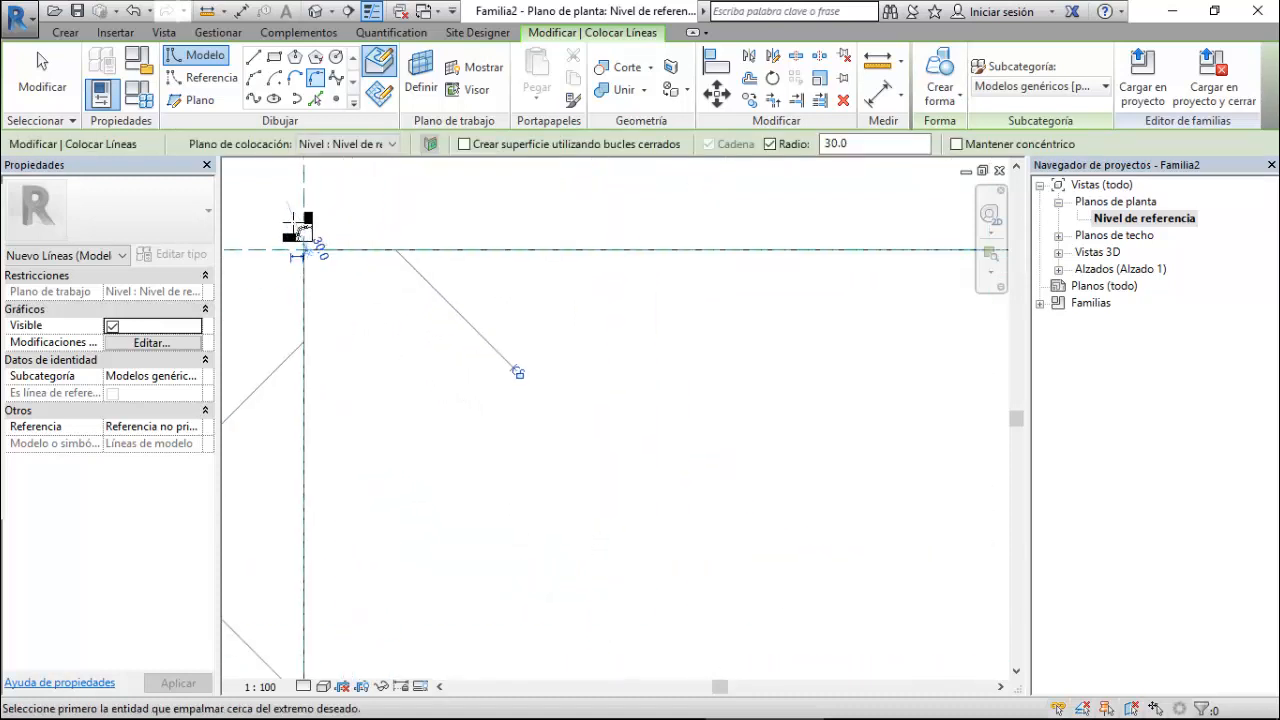
scroll(336, 296, "up", 2)
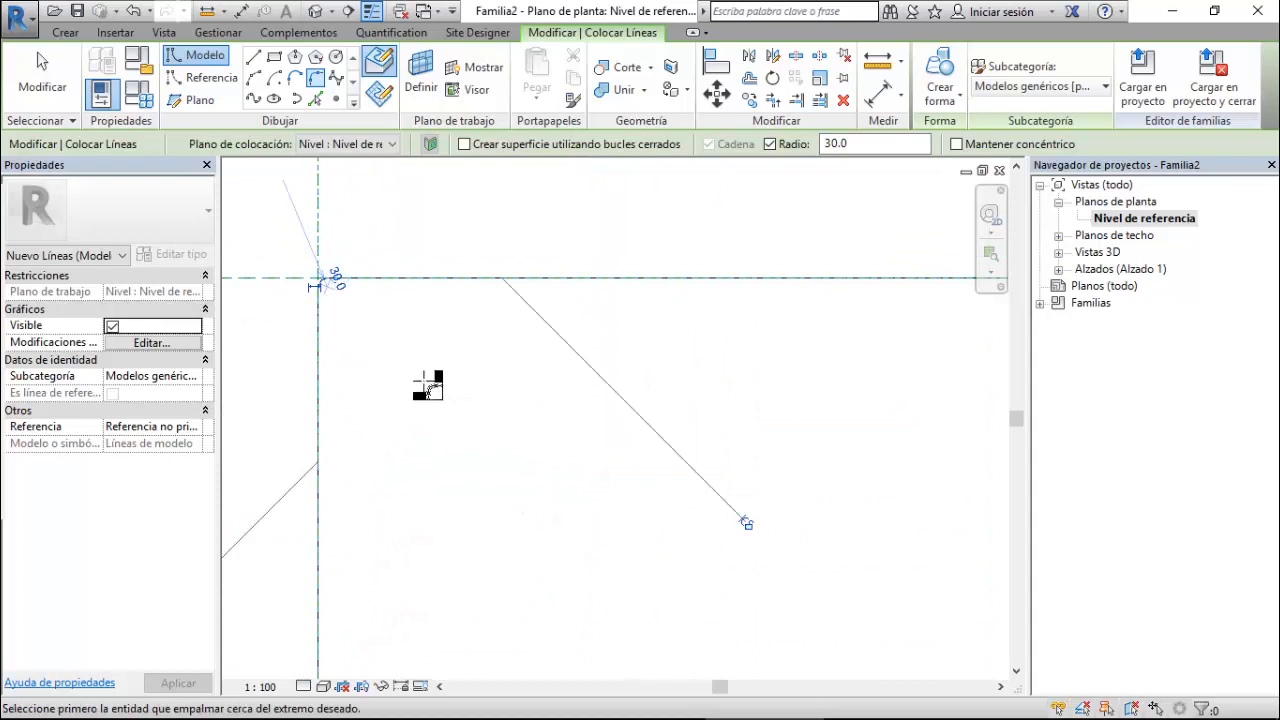
scroll(340, 340, "down", 1)
scroll(408, 357, "down", 1)
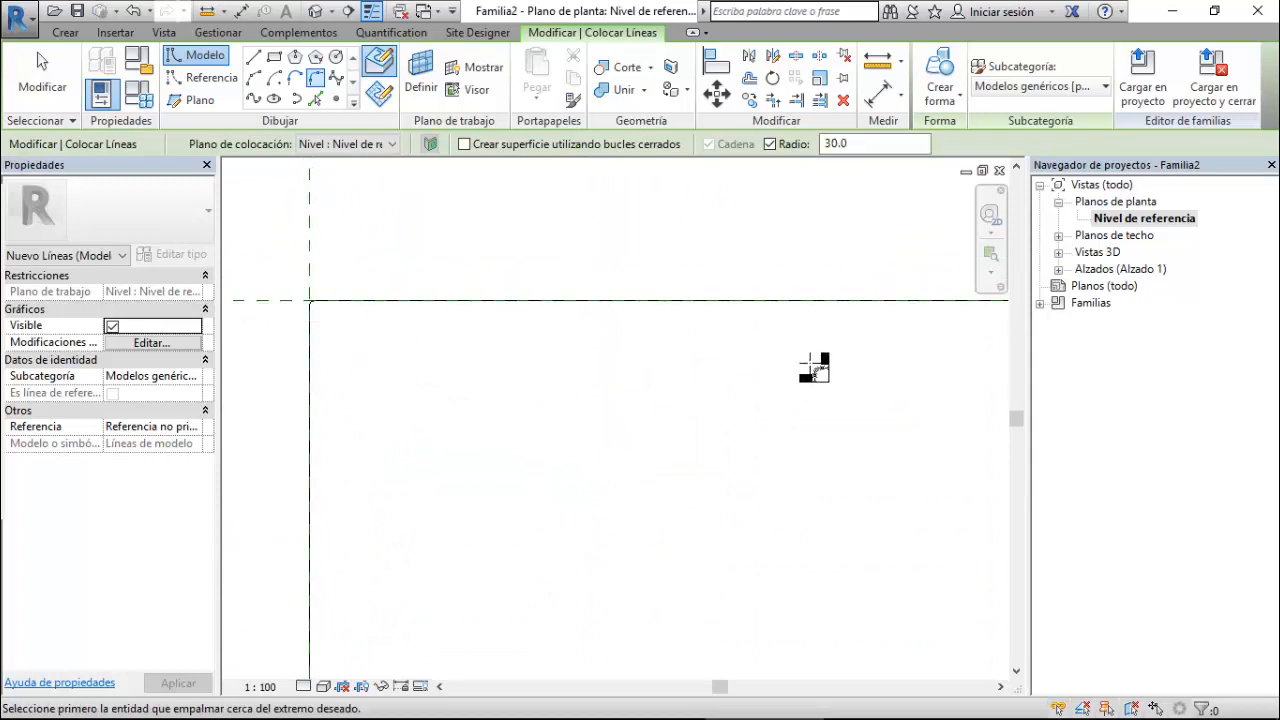
- Round the rectangle's remaining three corners with fillet arcs of the same 30 mm radius
scroll(540, 323, "down", 1)
scroll(509, 318, "down", 2)
left_click(708, 314)
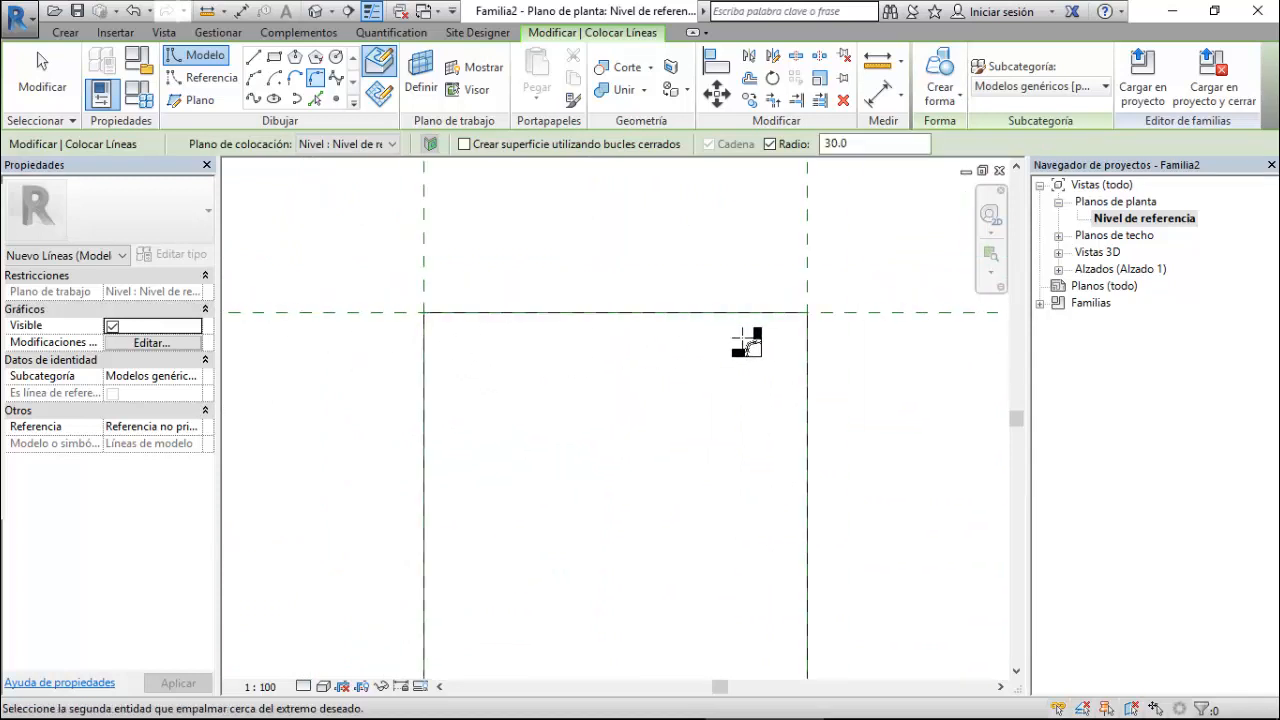
left_click(808, 372)
scroll(605, 232, "down", 2)
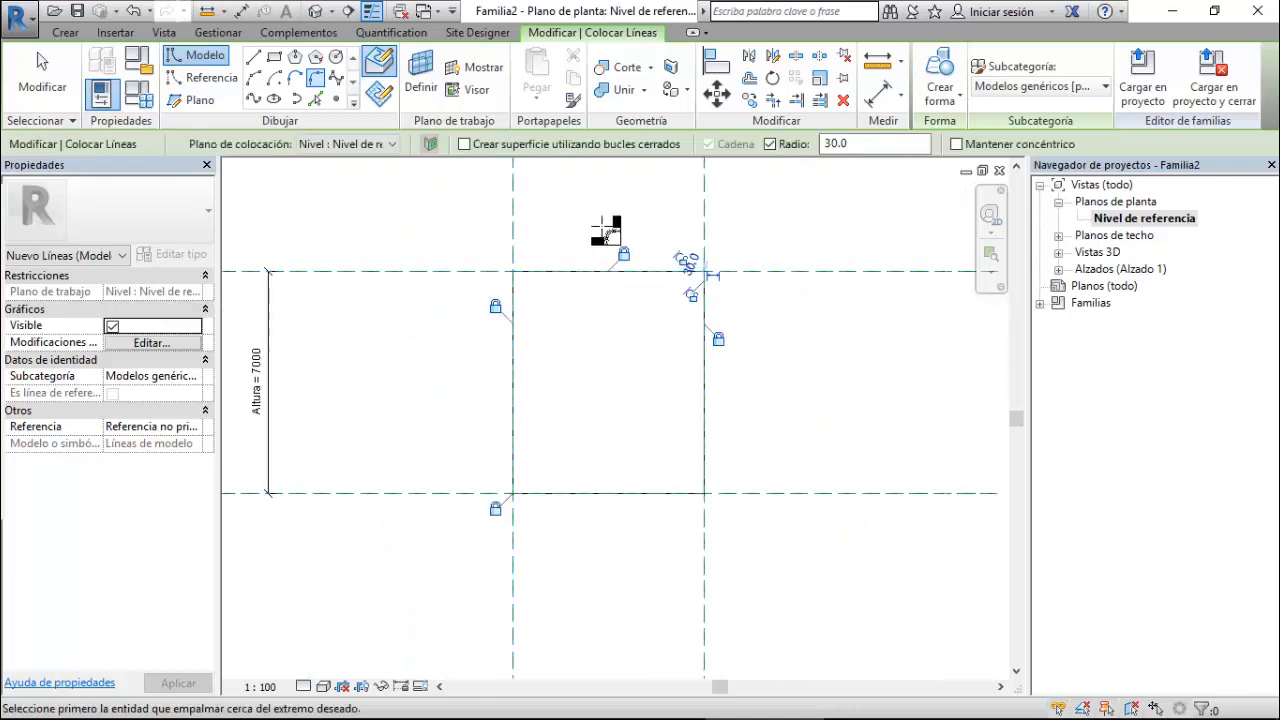
left_click(519, 452)
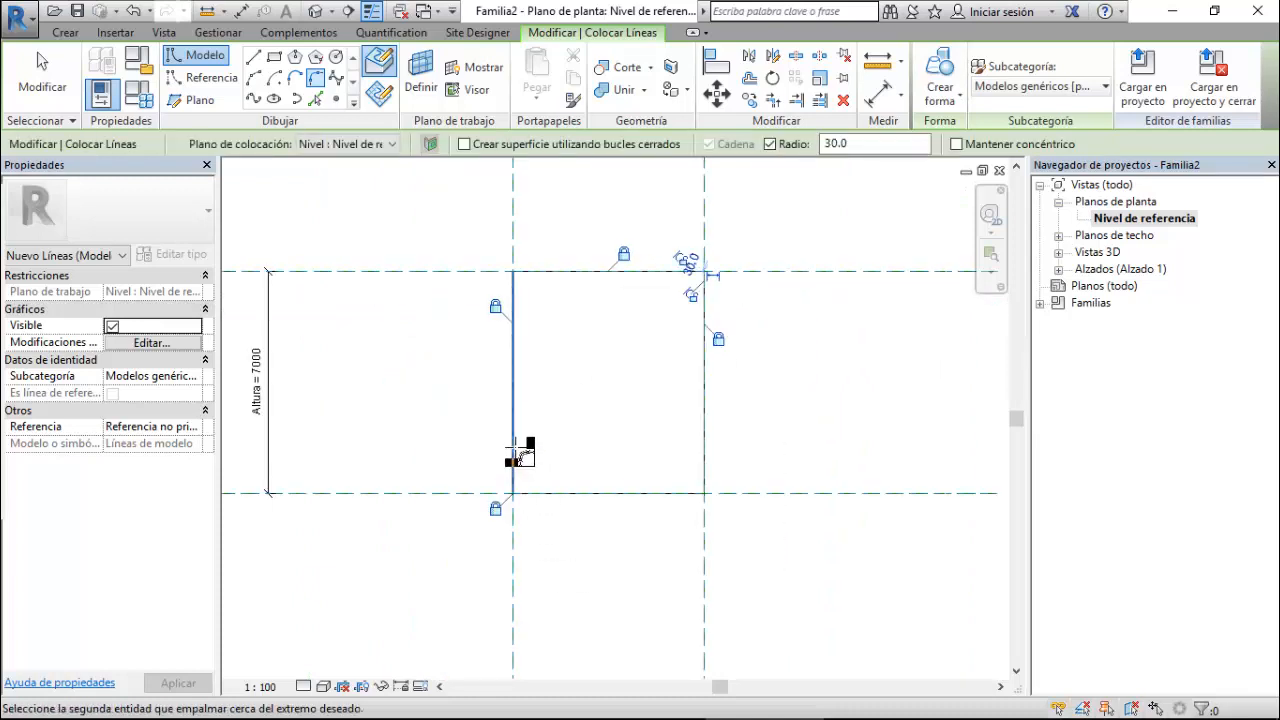
left_click(556, 492)
left_click(700, 410)
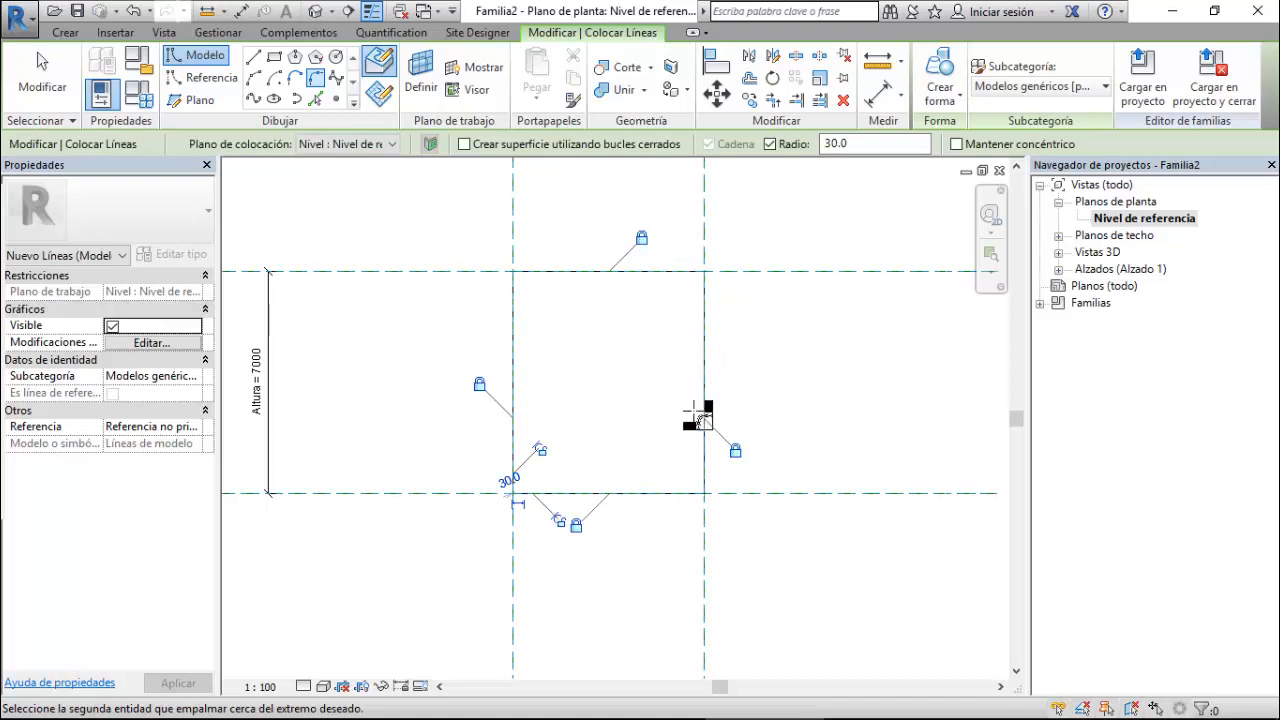
left_click(700, 494)
scroll(705, 496, "up", 4)
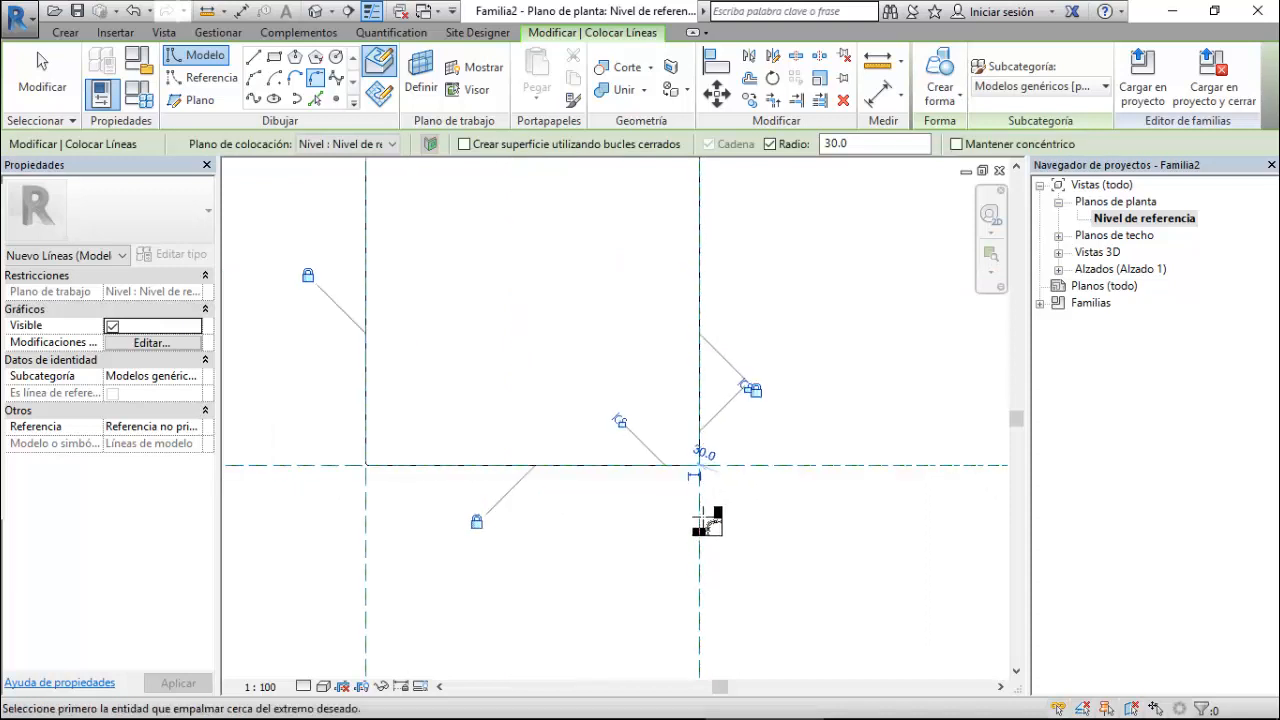
key("Escape")
- Make the lower-right corner arc's radius dimension permanent and label it with a new type parameter Radio perfil
scroll(692, 466, "up", 4)
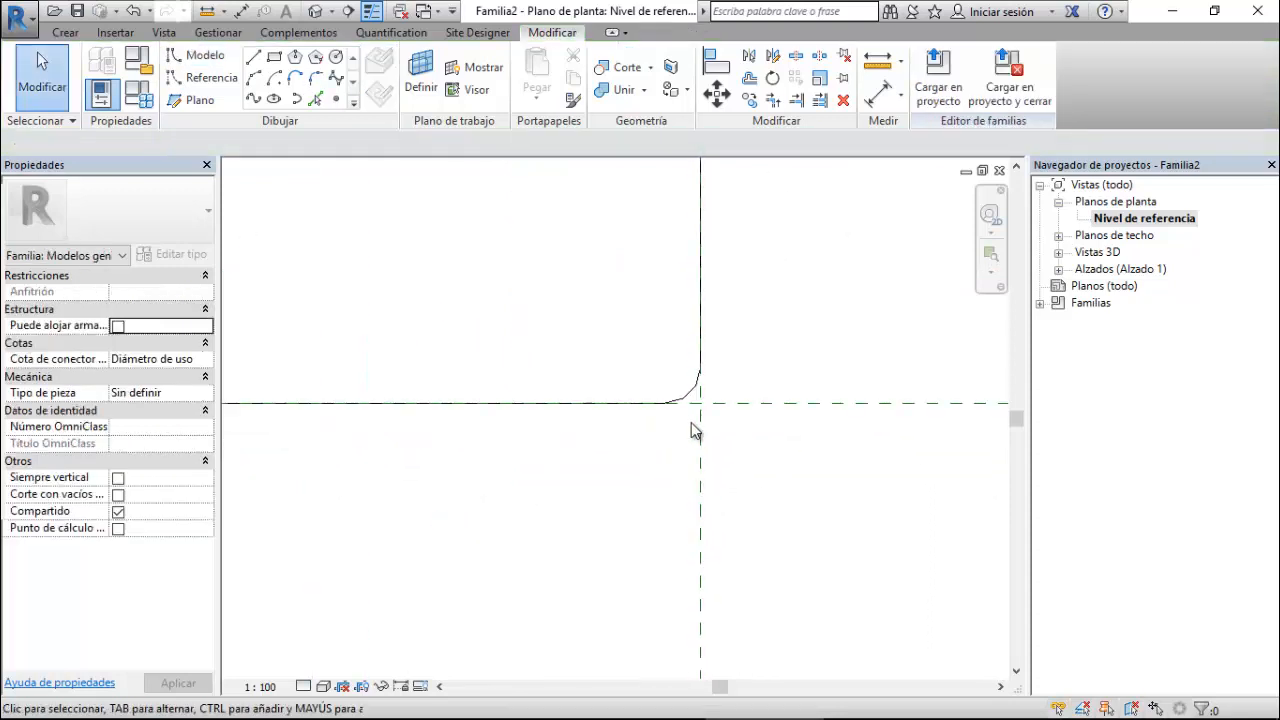
key("Tab")
left_click(695, 400)
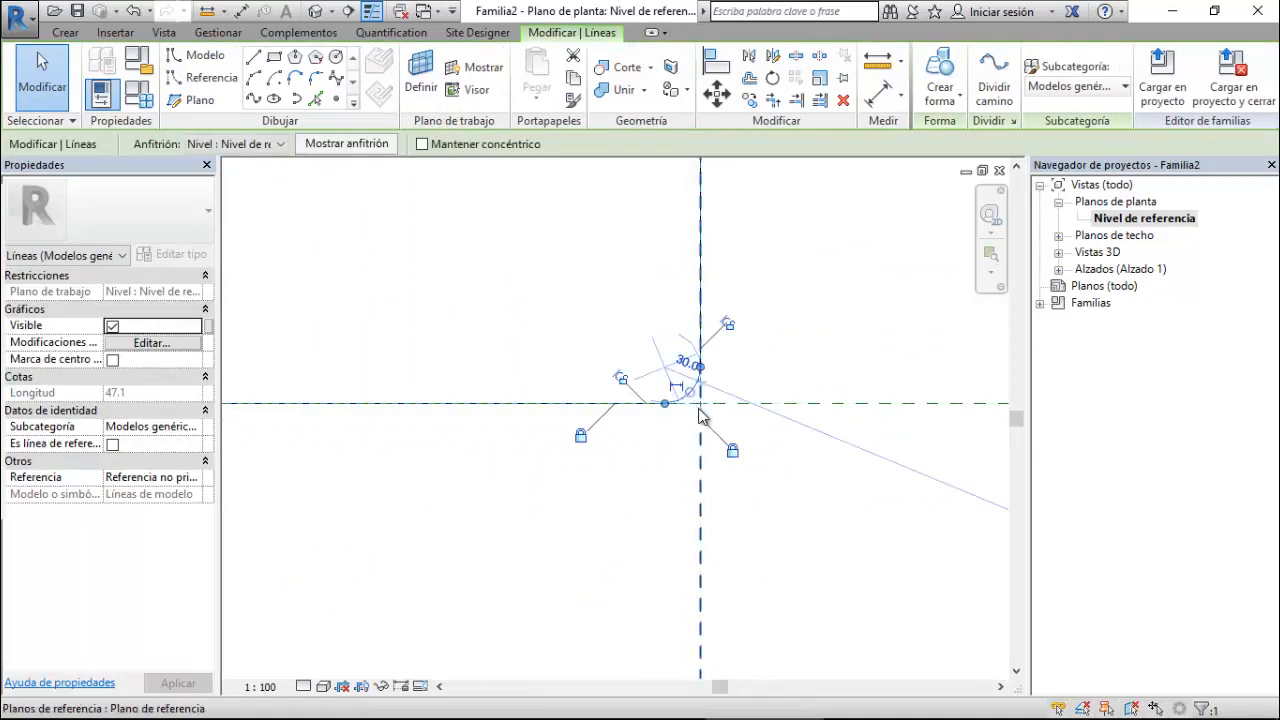
left_click(677, 392)
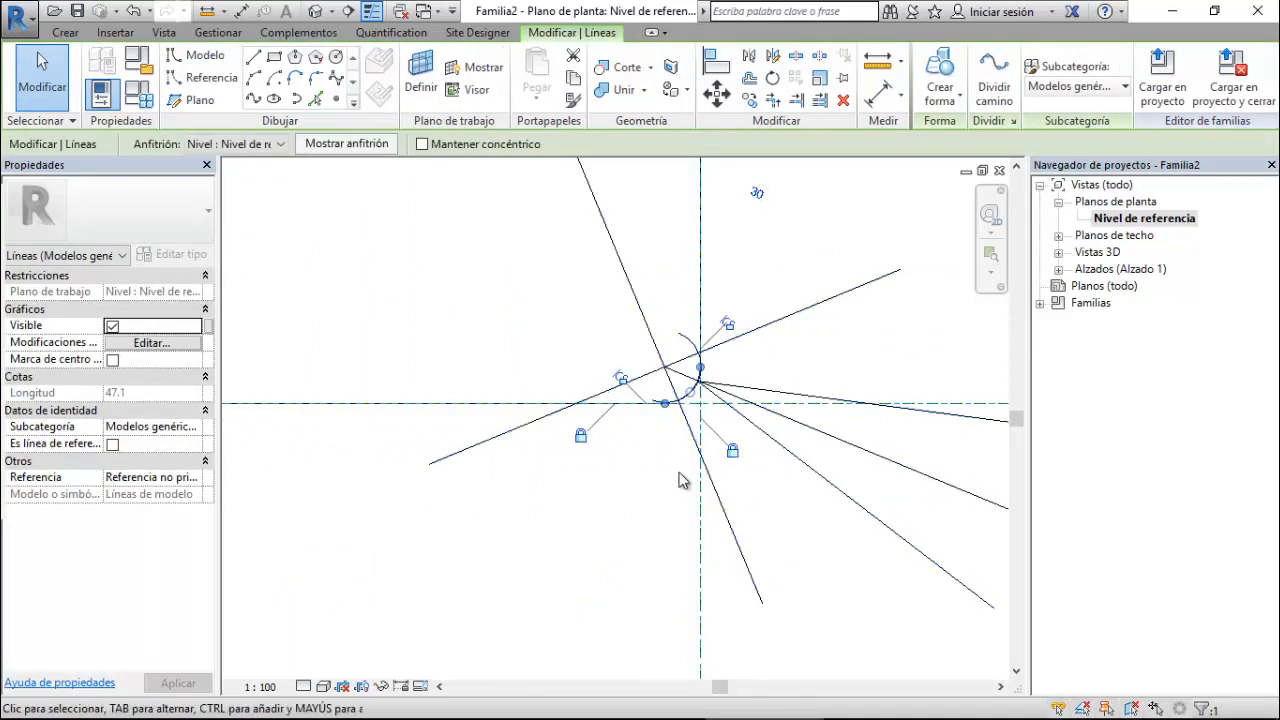
left_click(710, 393)
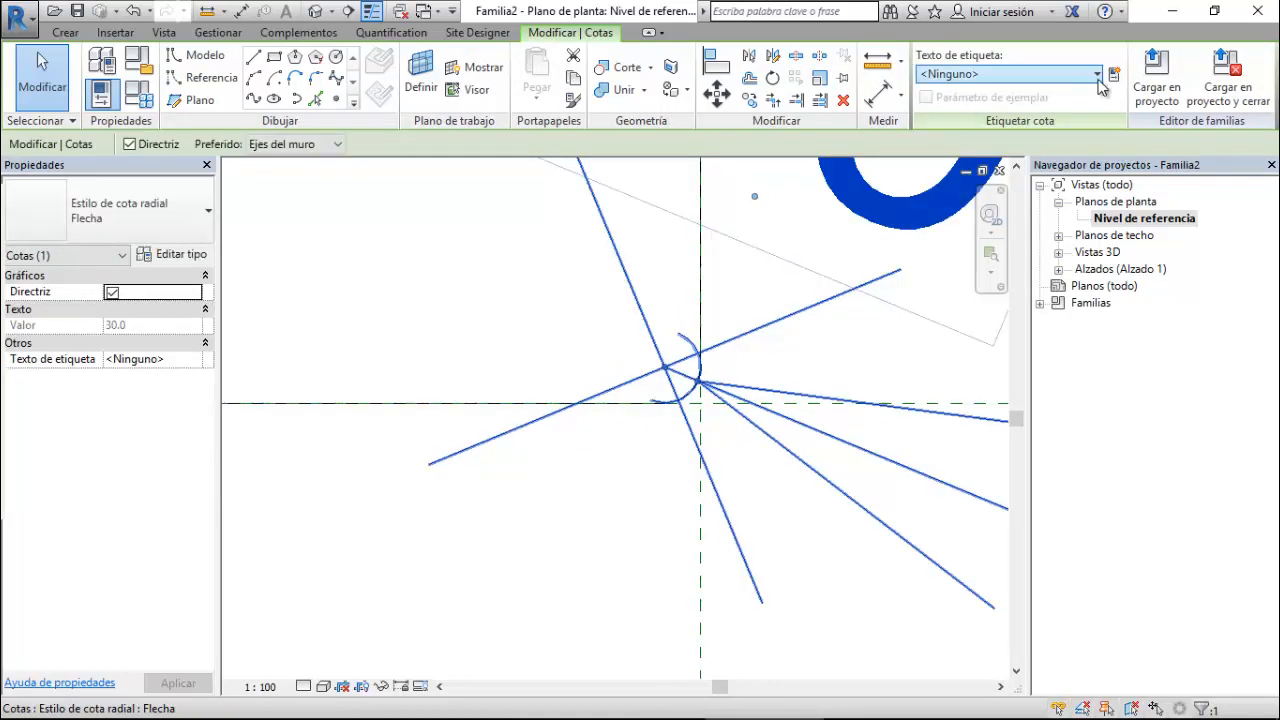
left_click(1115, 76)
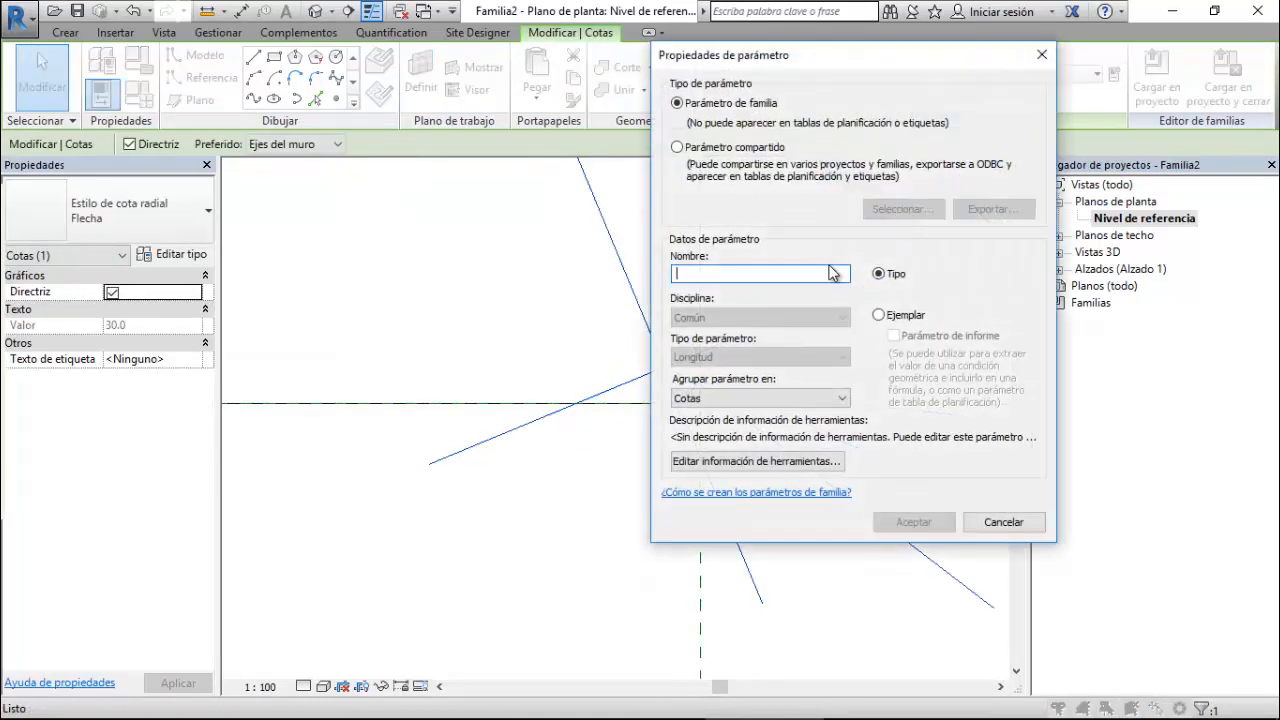
type("Radio perfil")
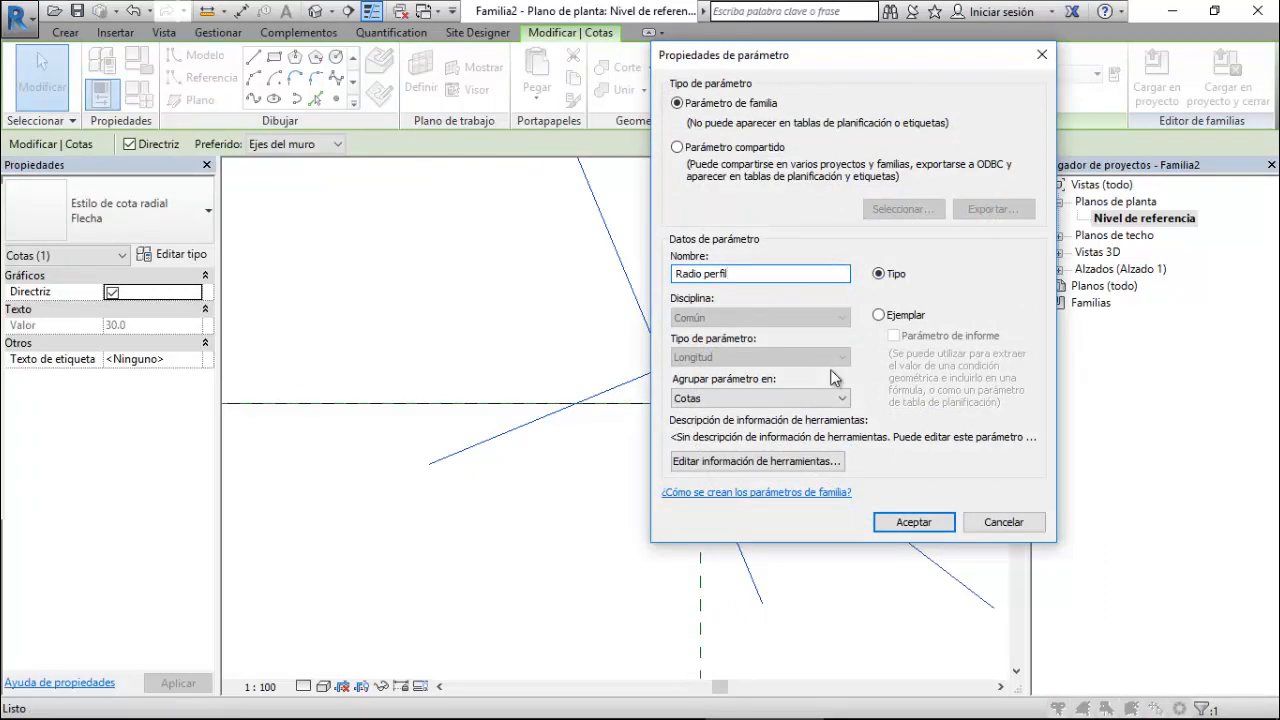
left_click(915, 522)
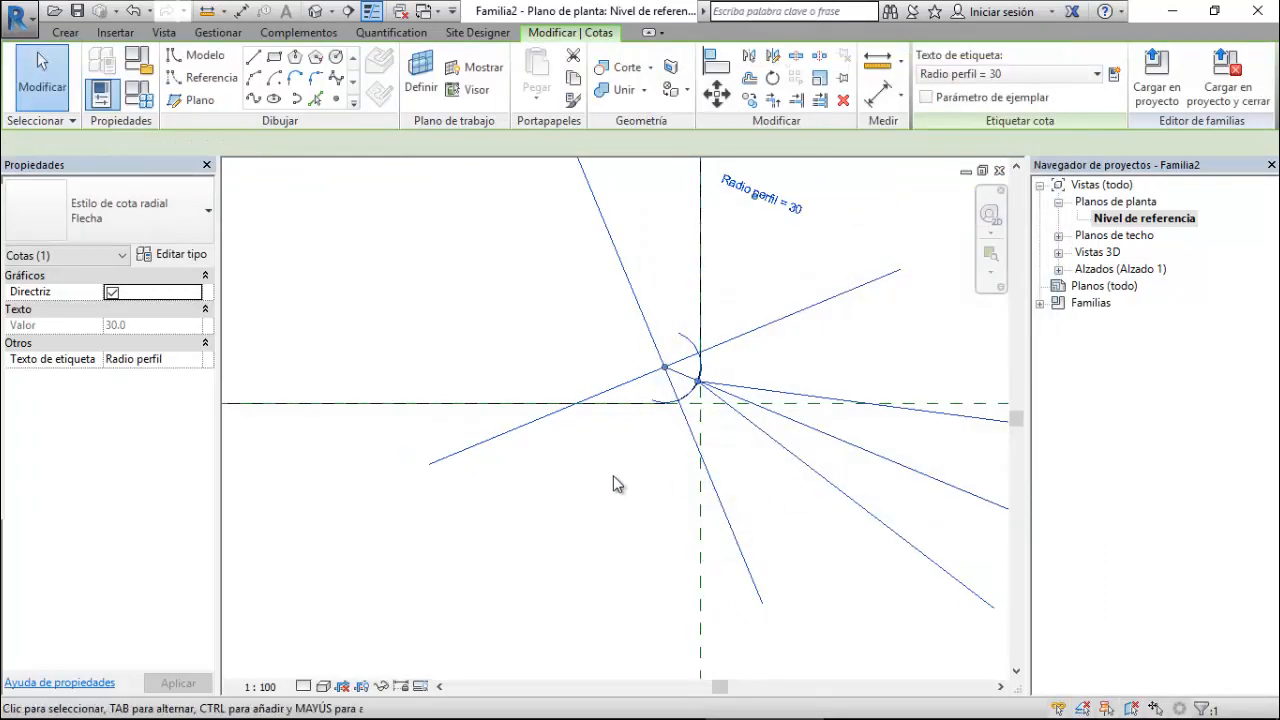
- Make the lower-left corner arc's radius dimension permanent and label it with the existing Radio perfil parameter
scroll(576, 530, "down", 2)
scroll(590, 530, "down", 5)
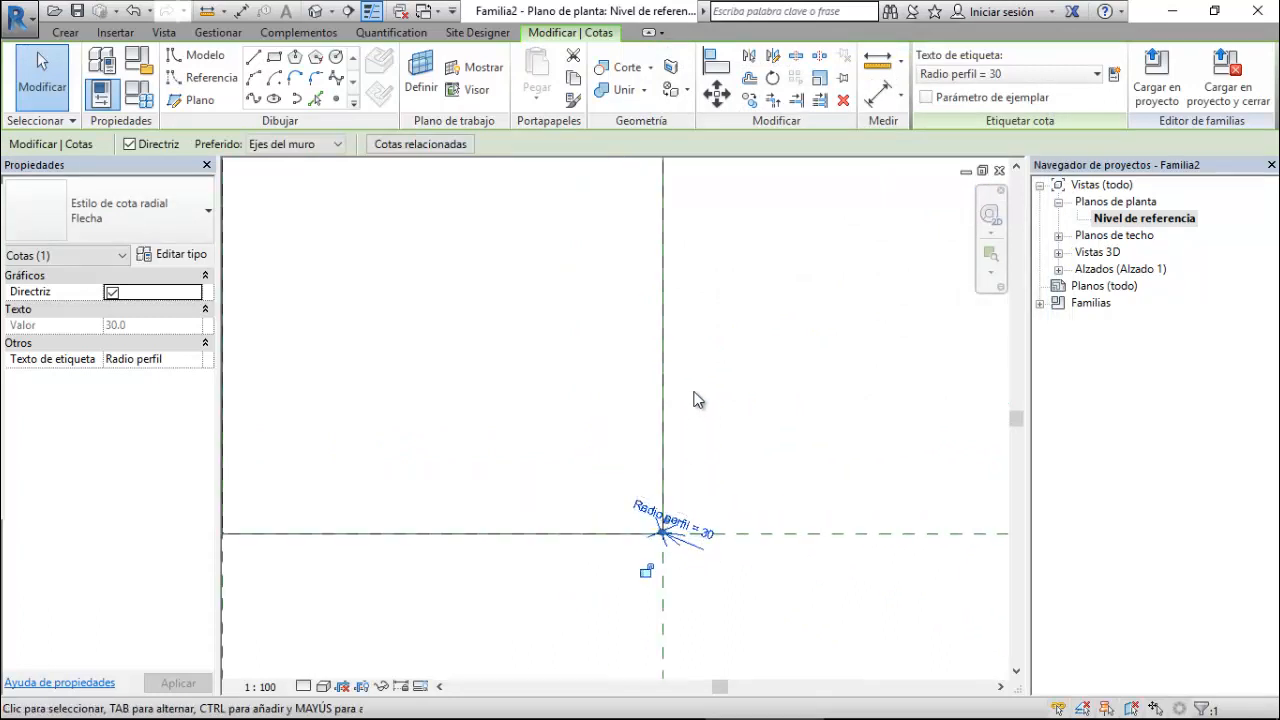
scroll(456, 508, "up", 6)
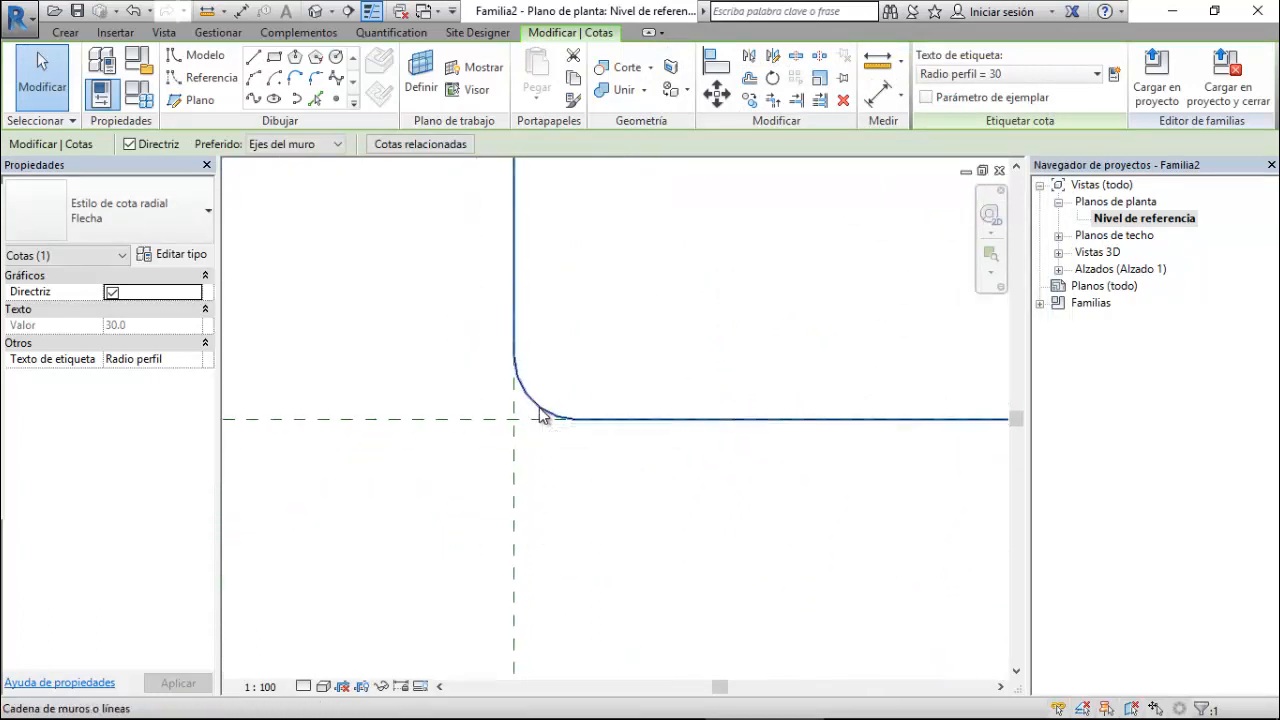
left_click(540, 416)
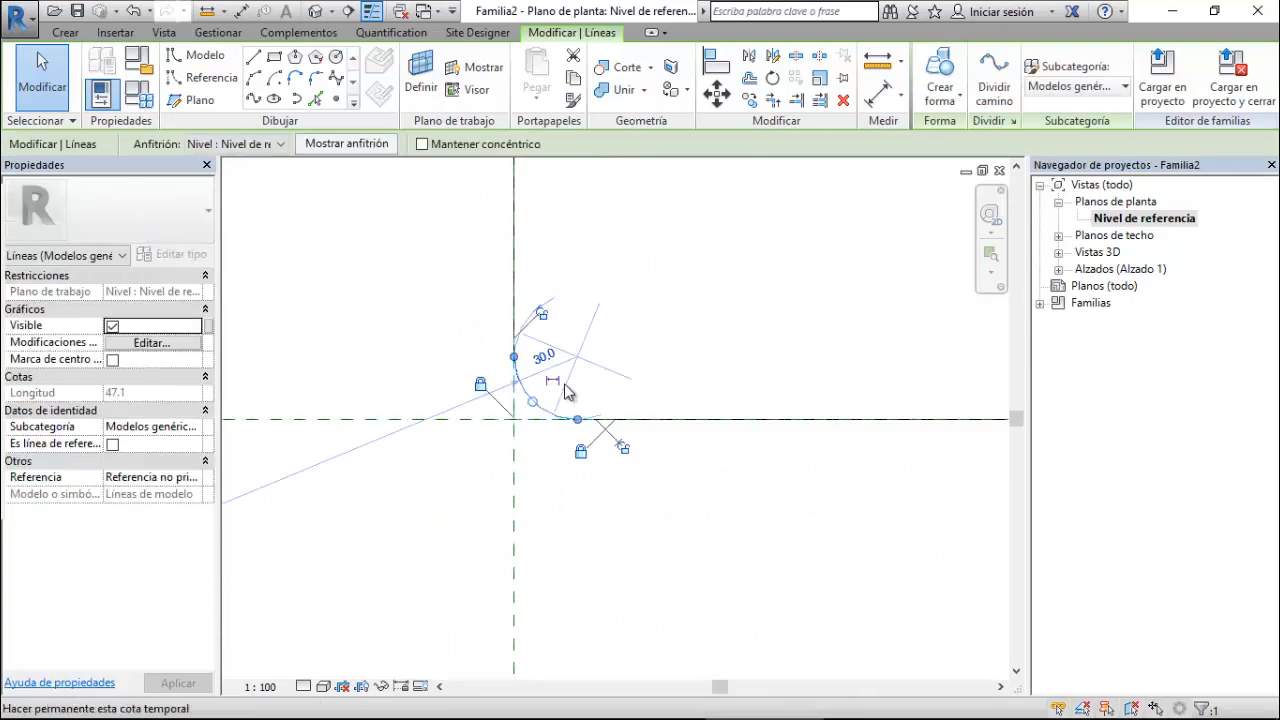
left_click(554, 384)
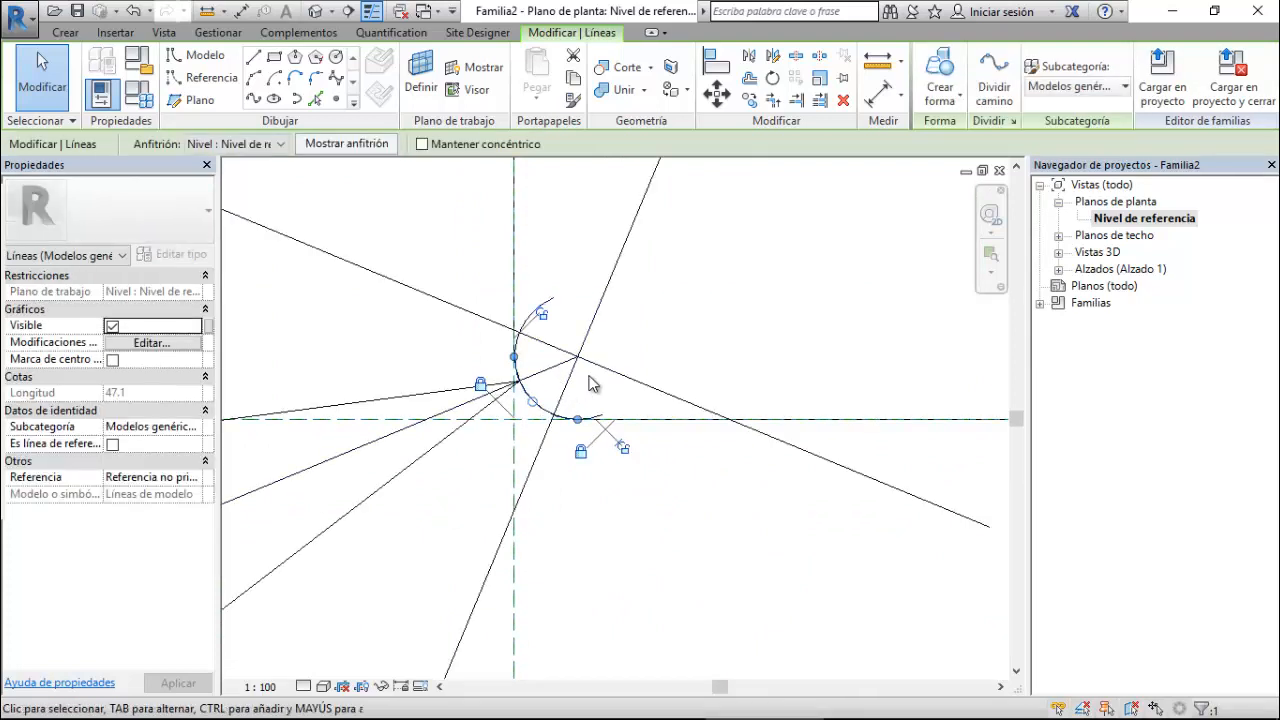
left_click(480, 412)
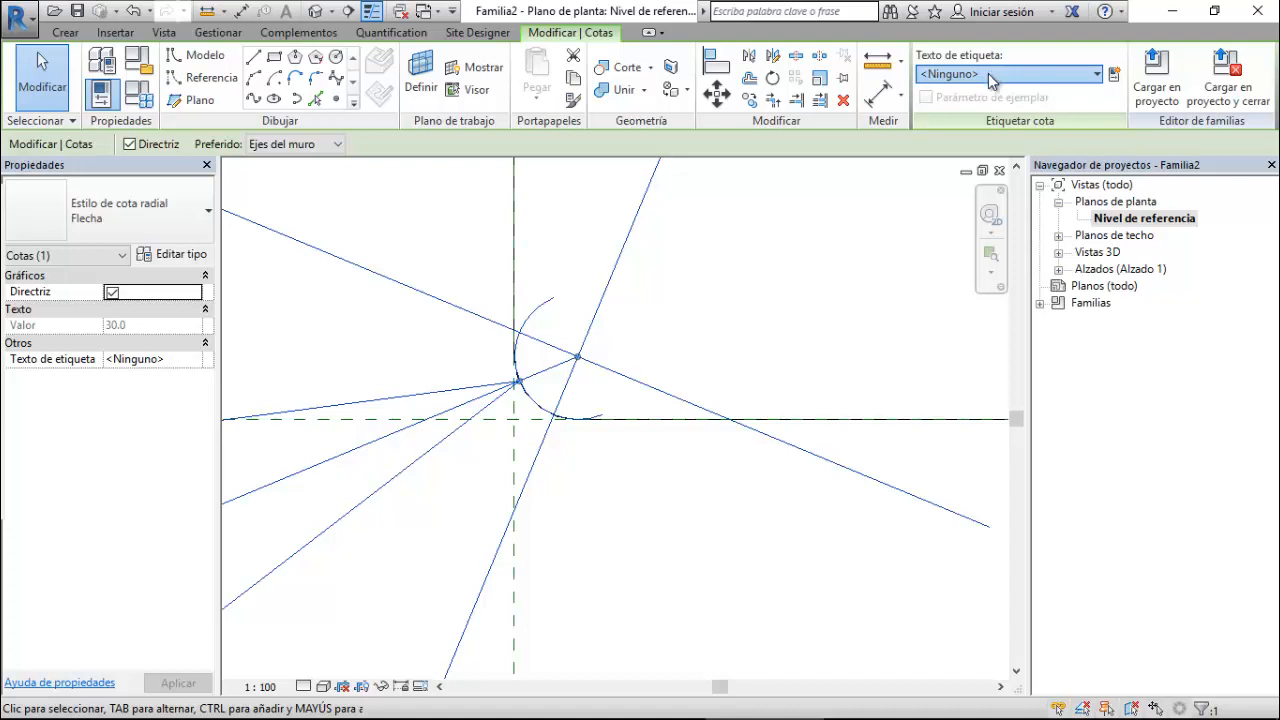
left_click(983, 74)
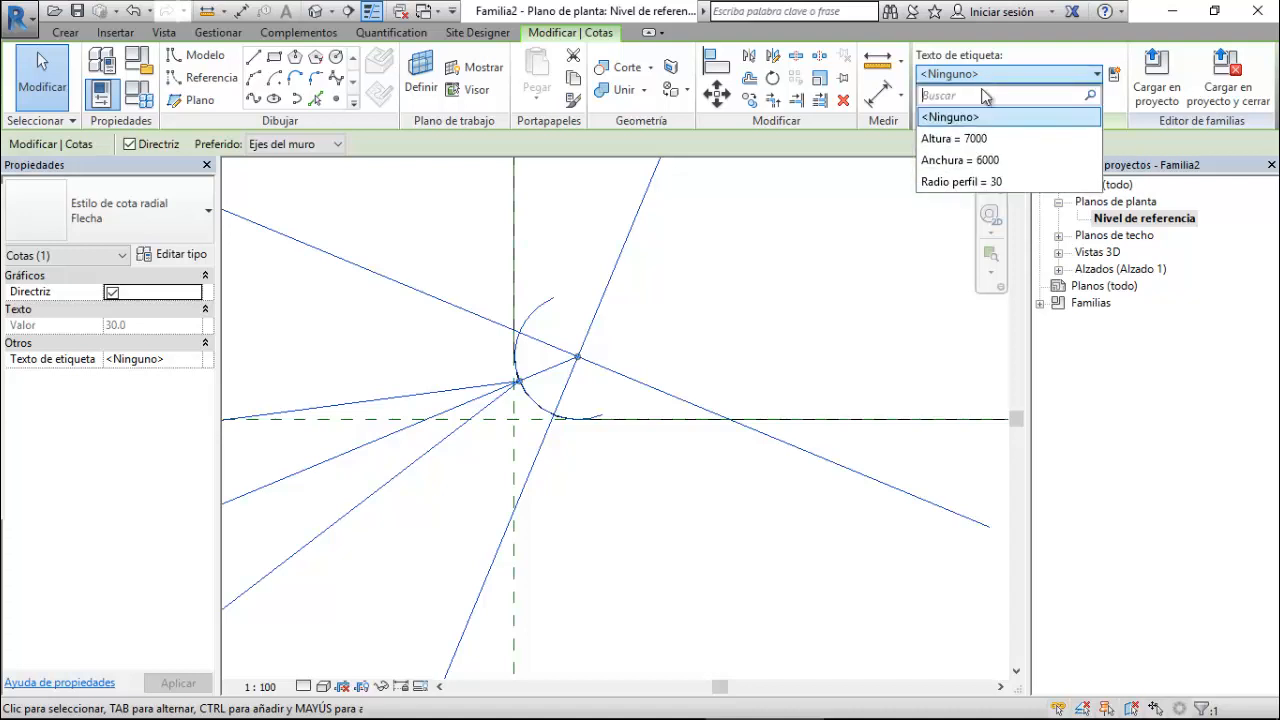
left_click(970, 184)
scroll(457, 523, "down", 3)
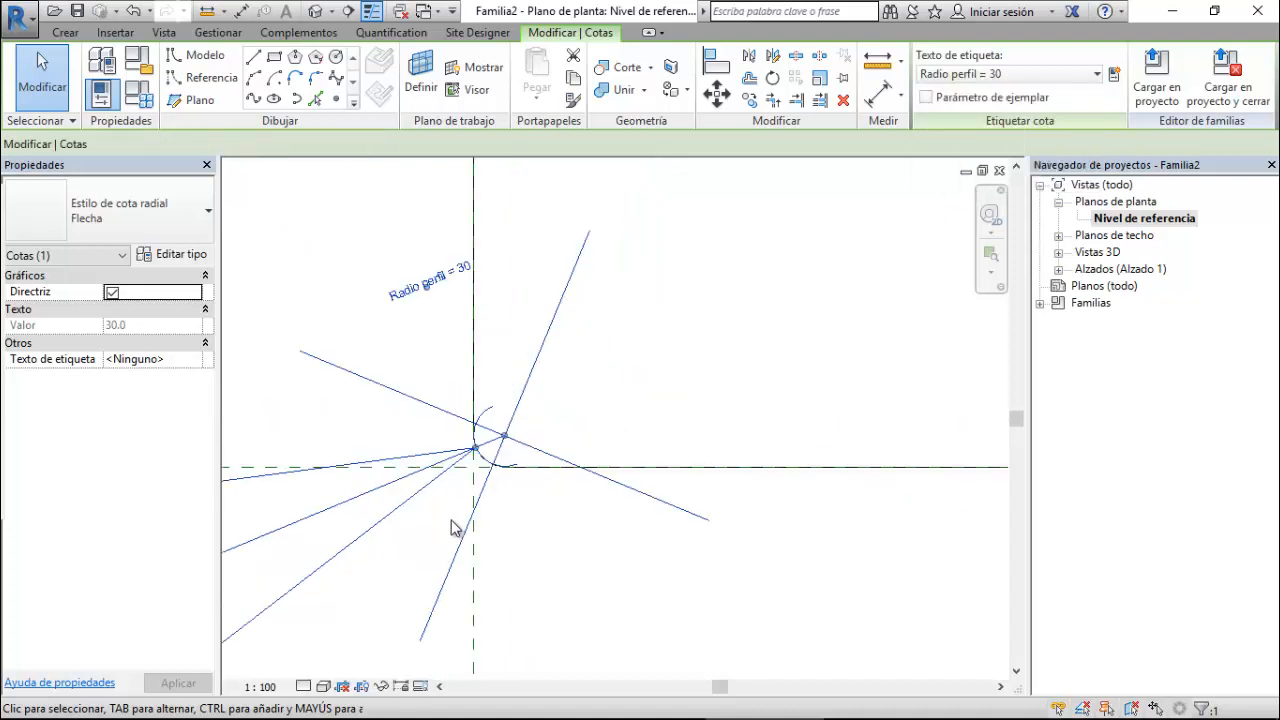
- Make the upper-right corner arc's radius dimension permanent and label it with the existing Radio perfil parameter
scroll(463, 547, "down", 8)
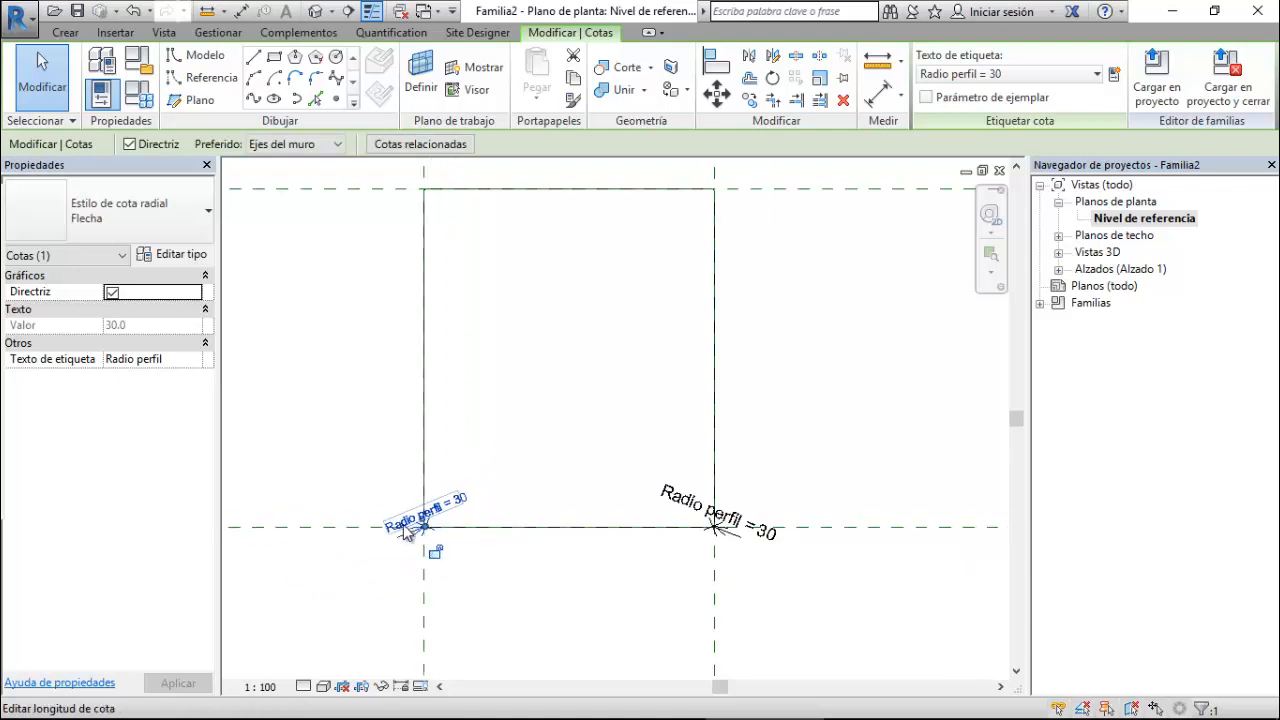
scroll(583, 360, "up", 8)
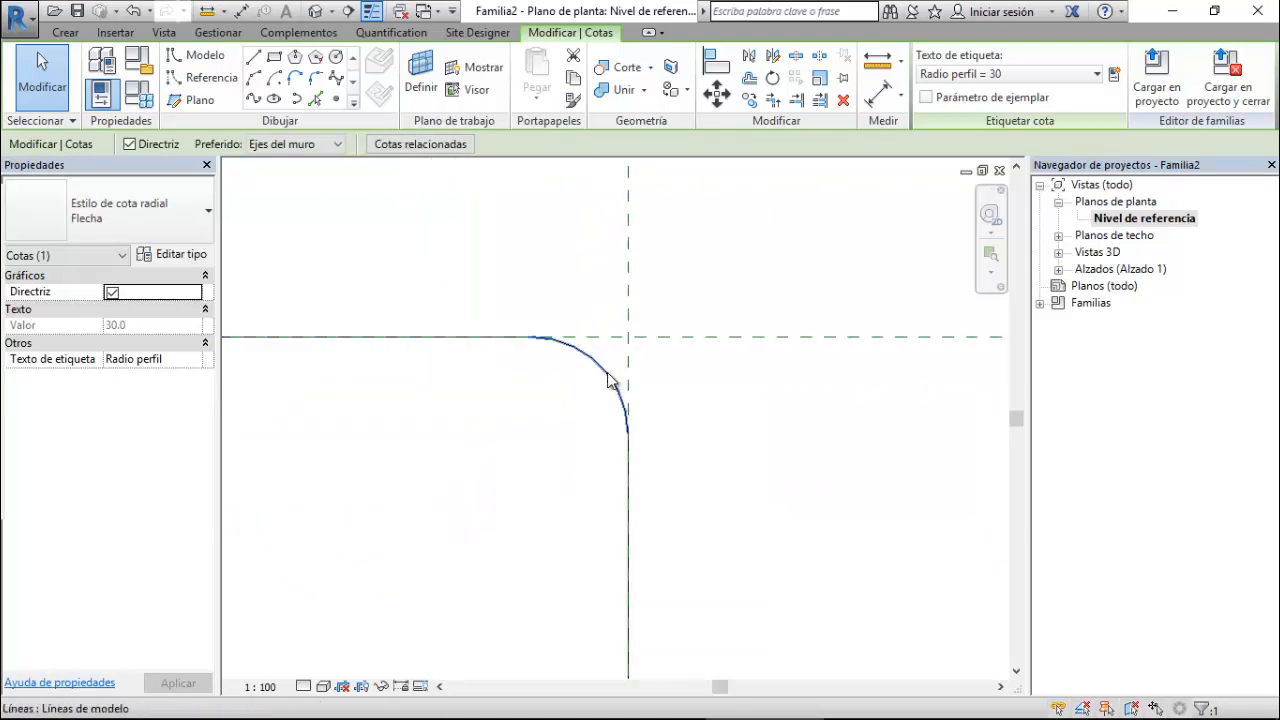
left_click(610, 380)
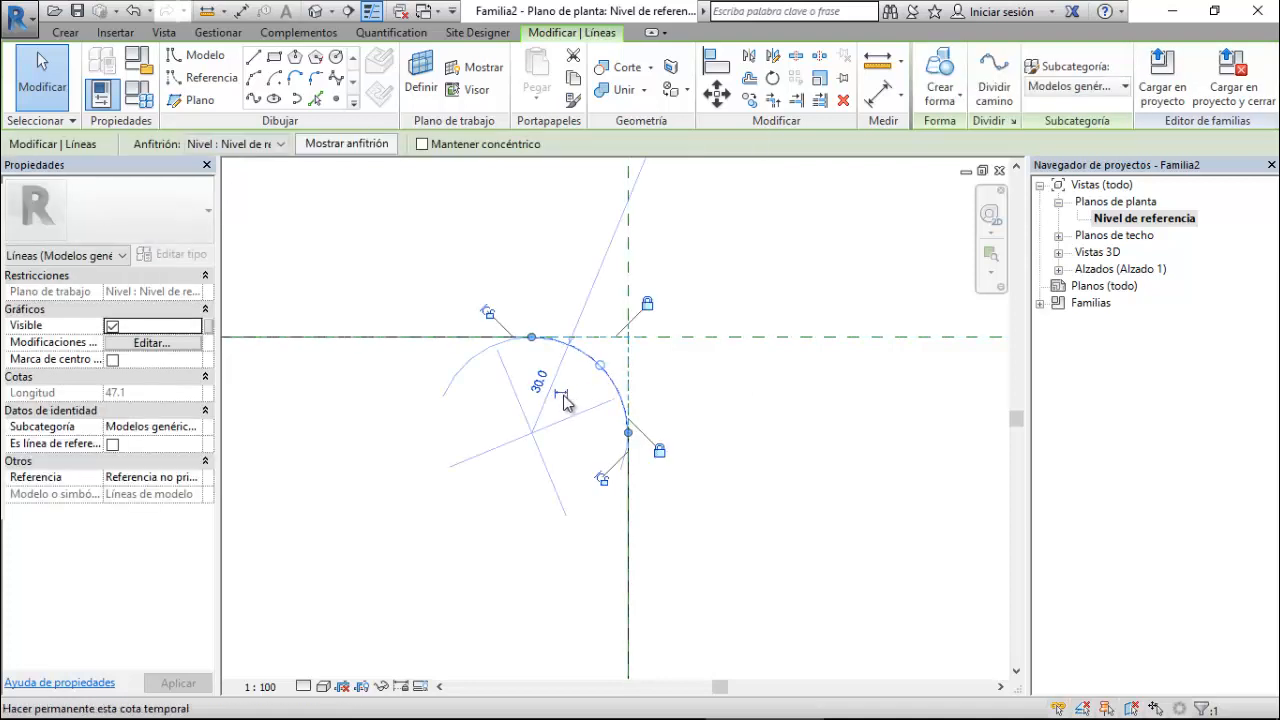
left_click(556, 370)
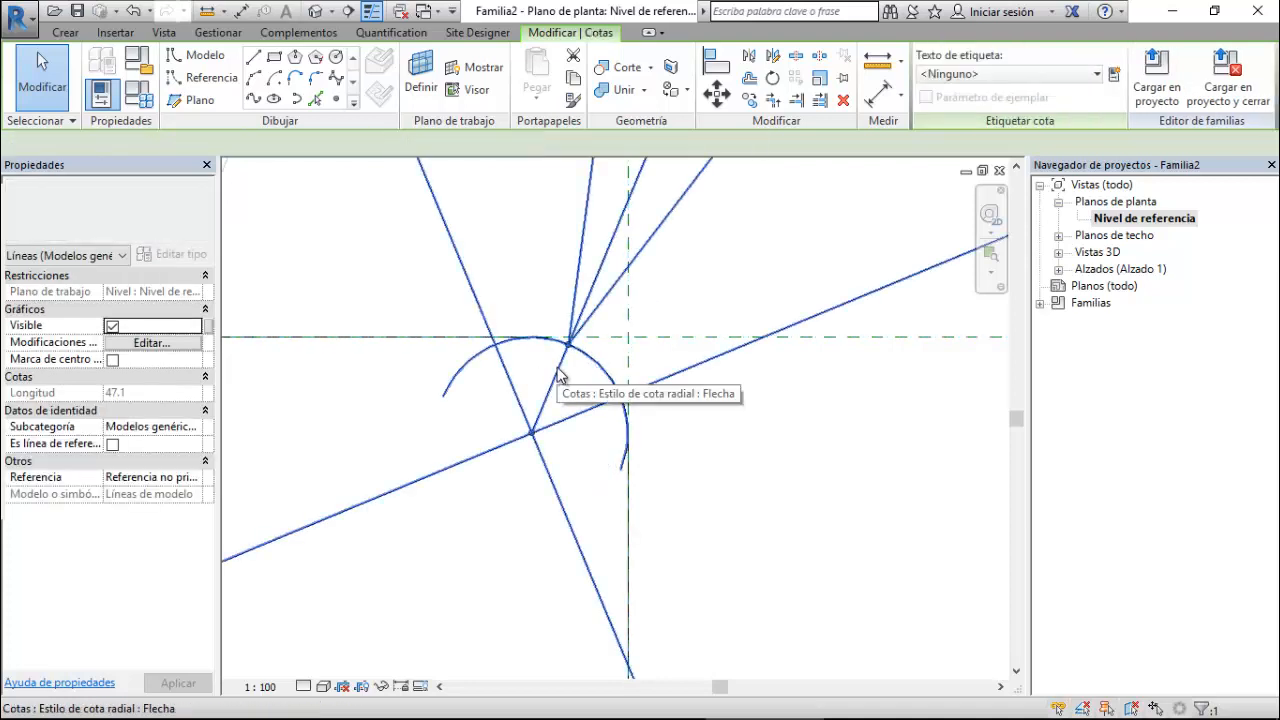
left_click(1060, 74)
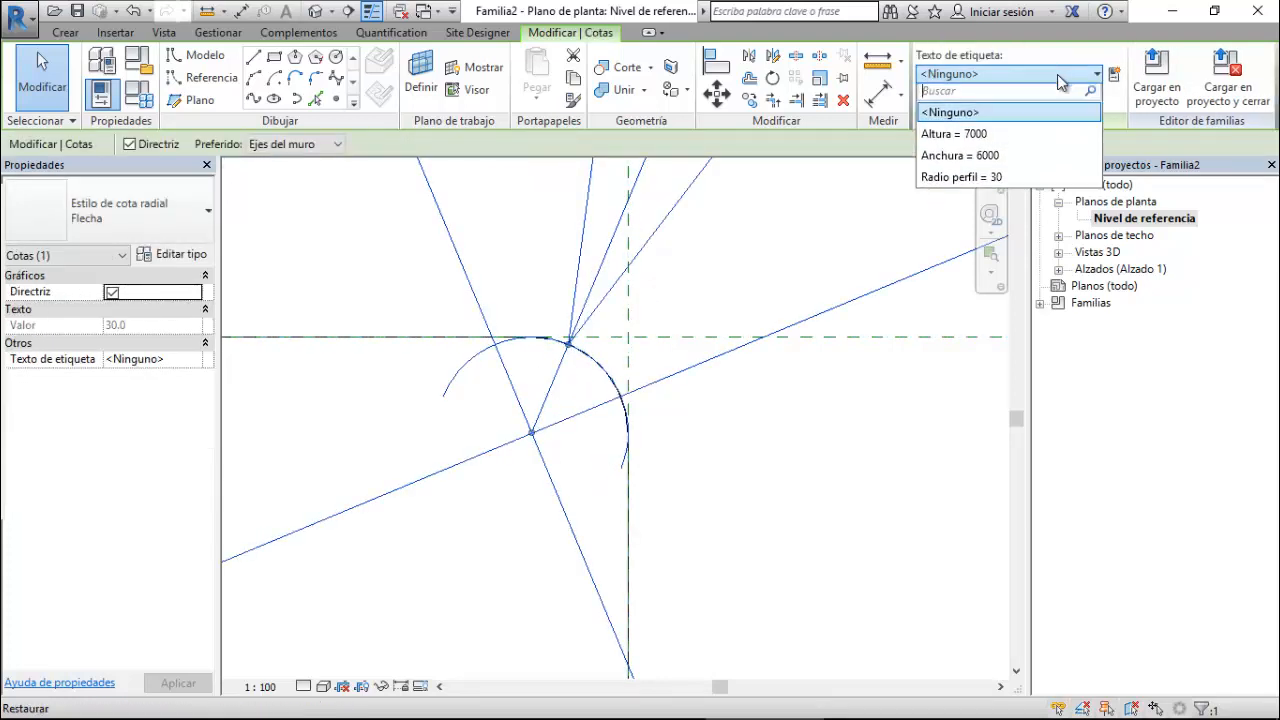
left_click(993, 186)
- Make the upper-left corner arc's radius dimension permanent and label it with the existing Radio perfil parameter
scroll(909, 343, "down", 5)
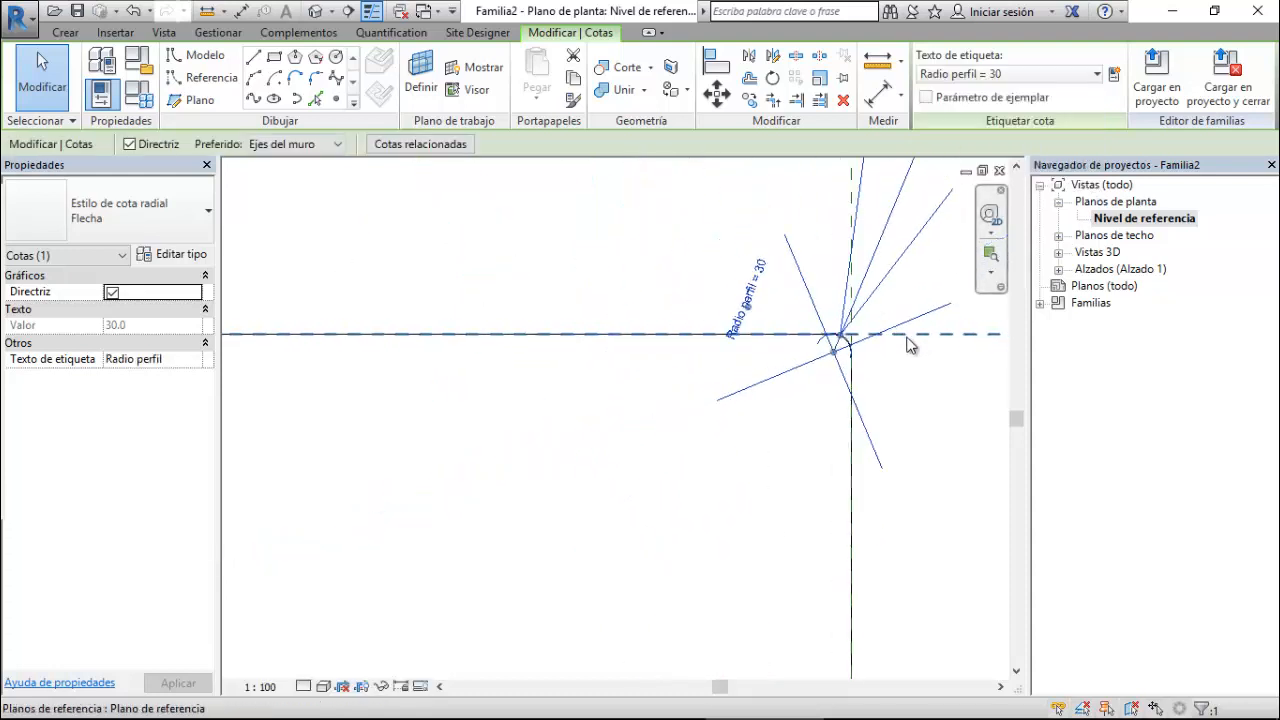
scroll(622, 362, "down", 3)
scroll(829, 370, "down", 2)
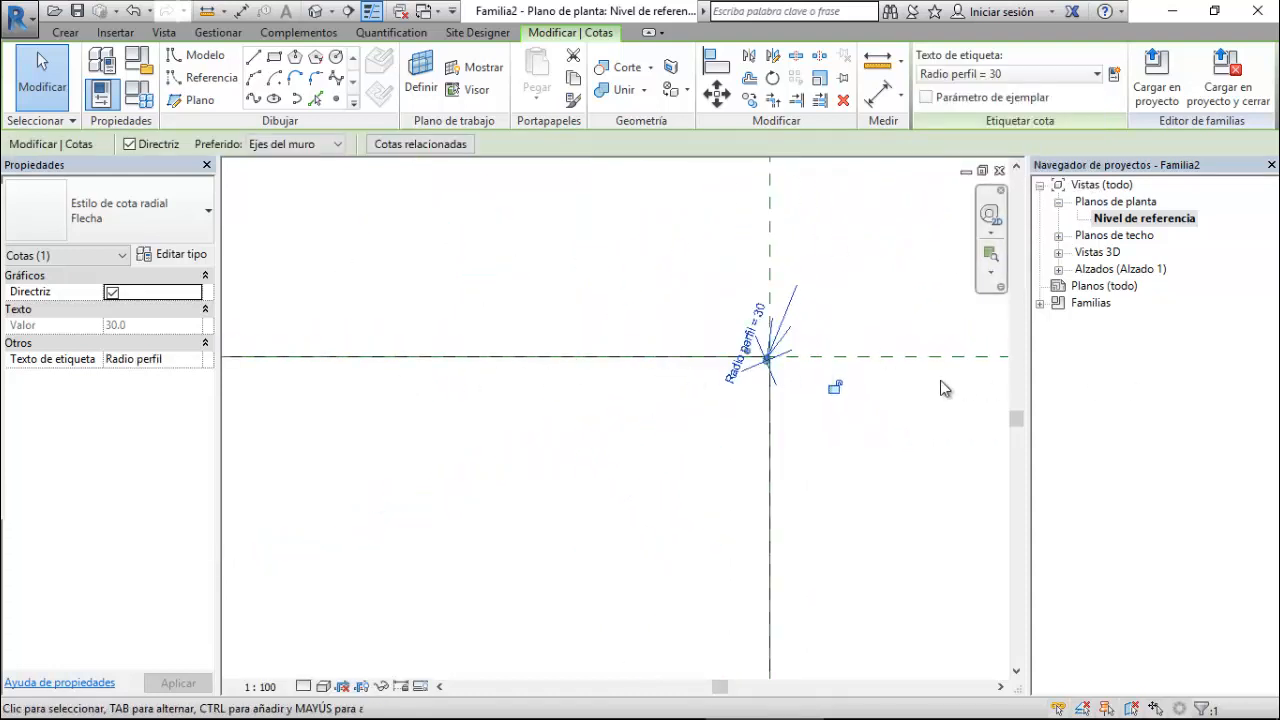
scroll(895, 388, "down", 3)
scroll(414, 374, "up", 5)
scroll(562, 456, "up", 3)
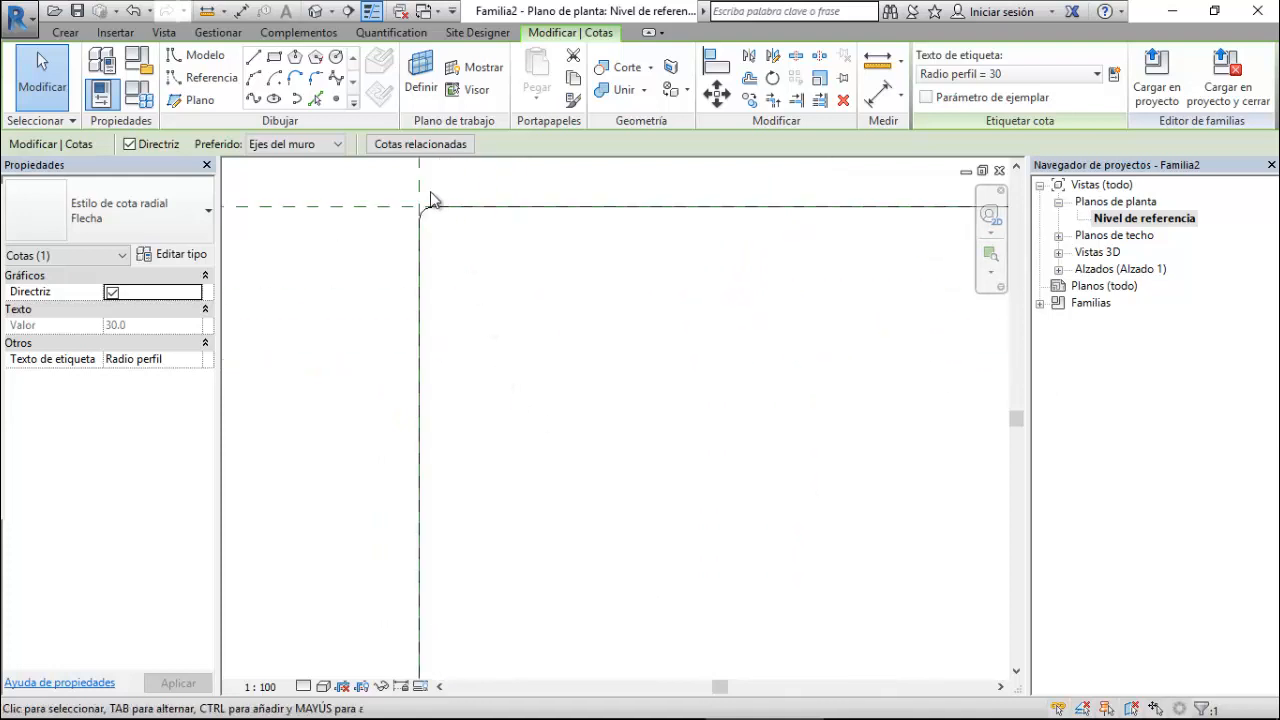
scroll(391, 206, "up", 2)
left_click(471, 228)
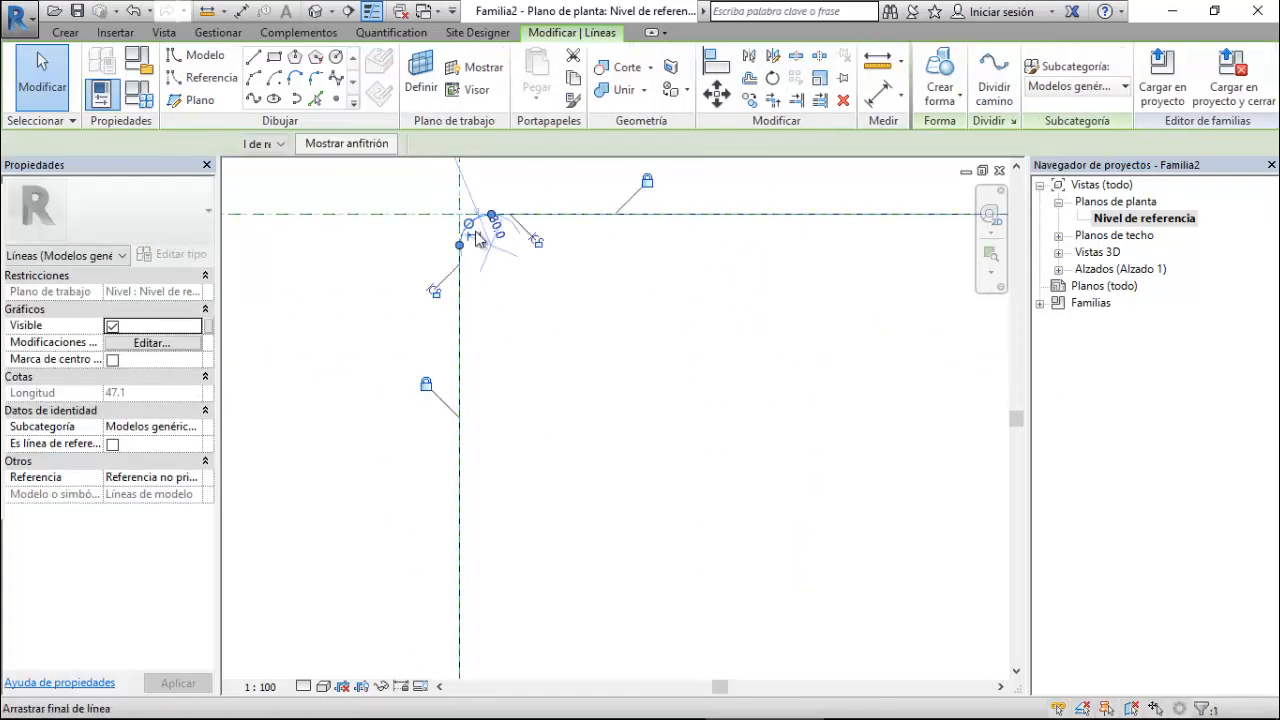
left_click_drag(487, 250, 510, 256)
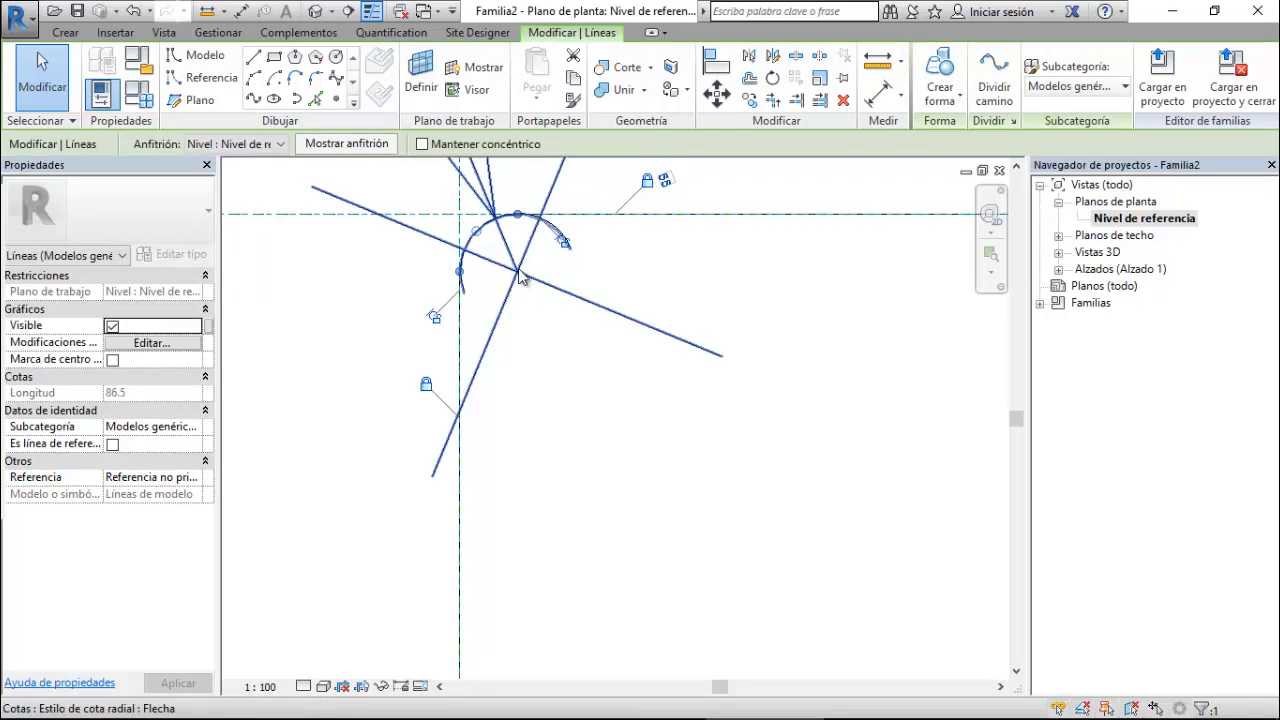
left_click(519, 270)
left_click(975, 76)
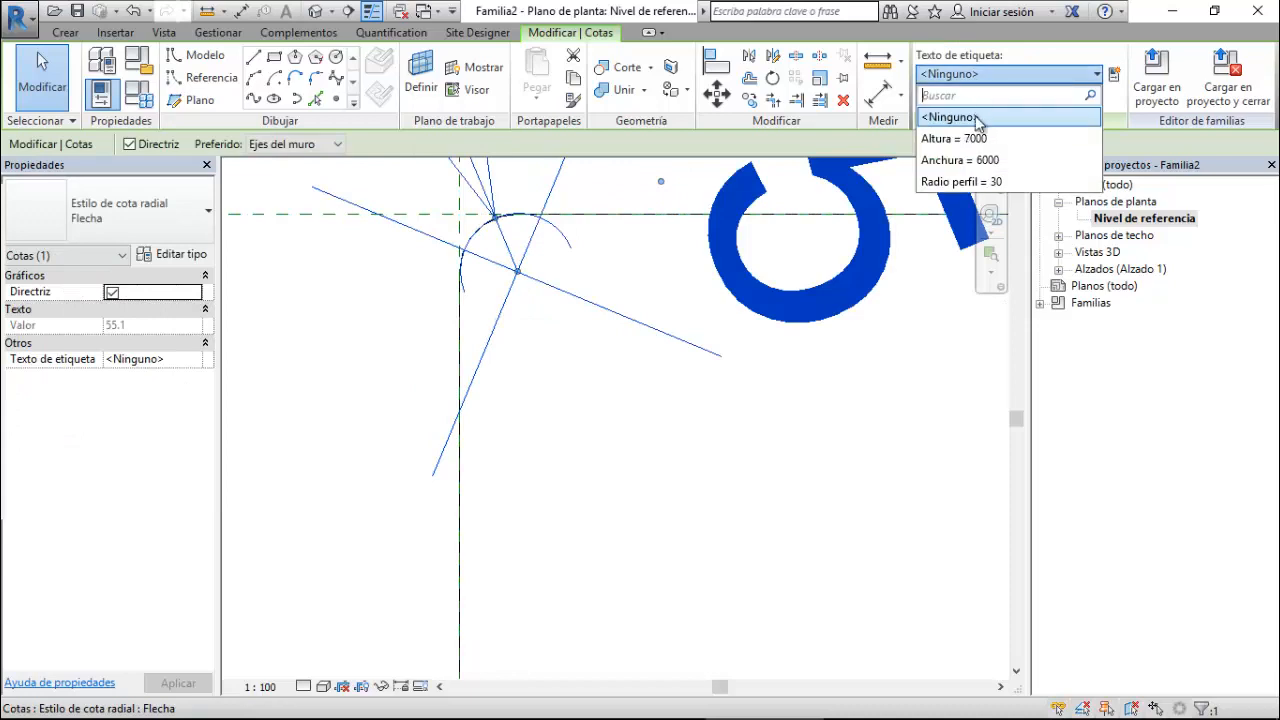
left_click(985, 182)
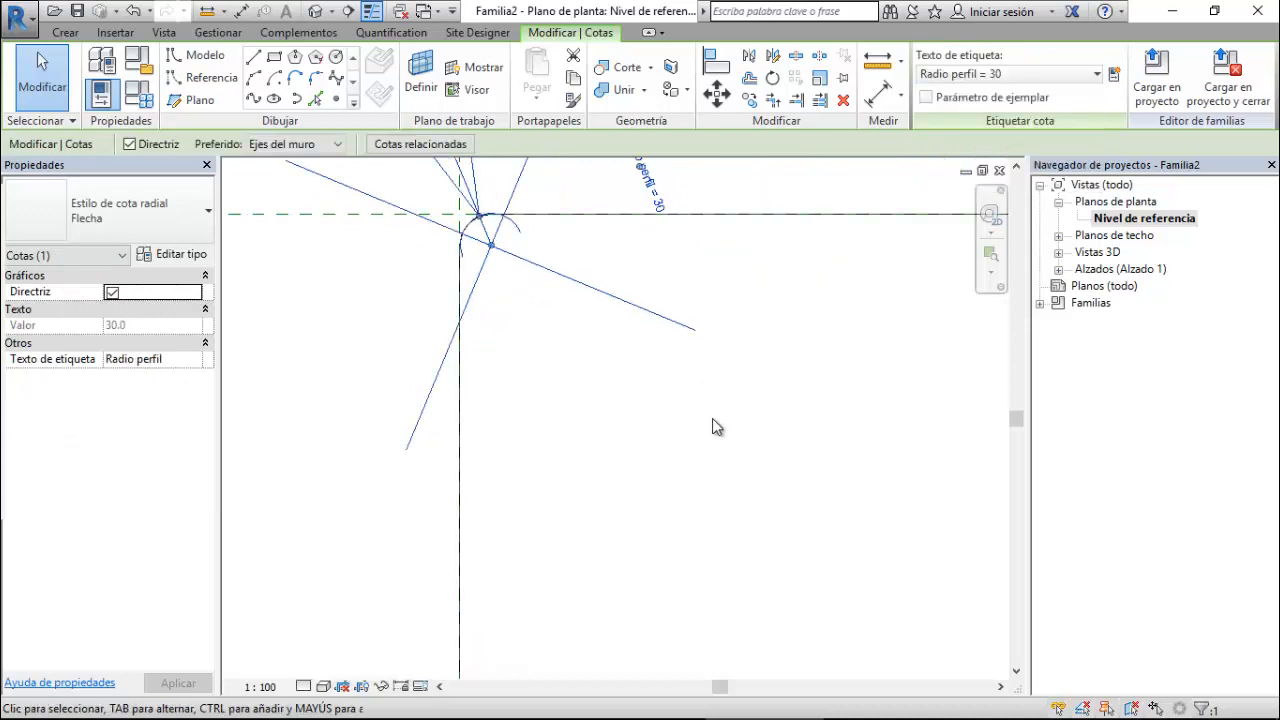
left_click(713, 418)
- Drive the Radio perfil parameter with the formula Altura / 10 in the family types and apply it
scroll(556, 383, "down", 7)
scroll(549, 369, "down", 5)
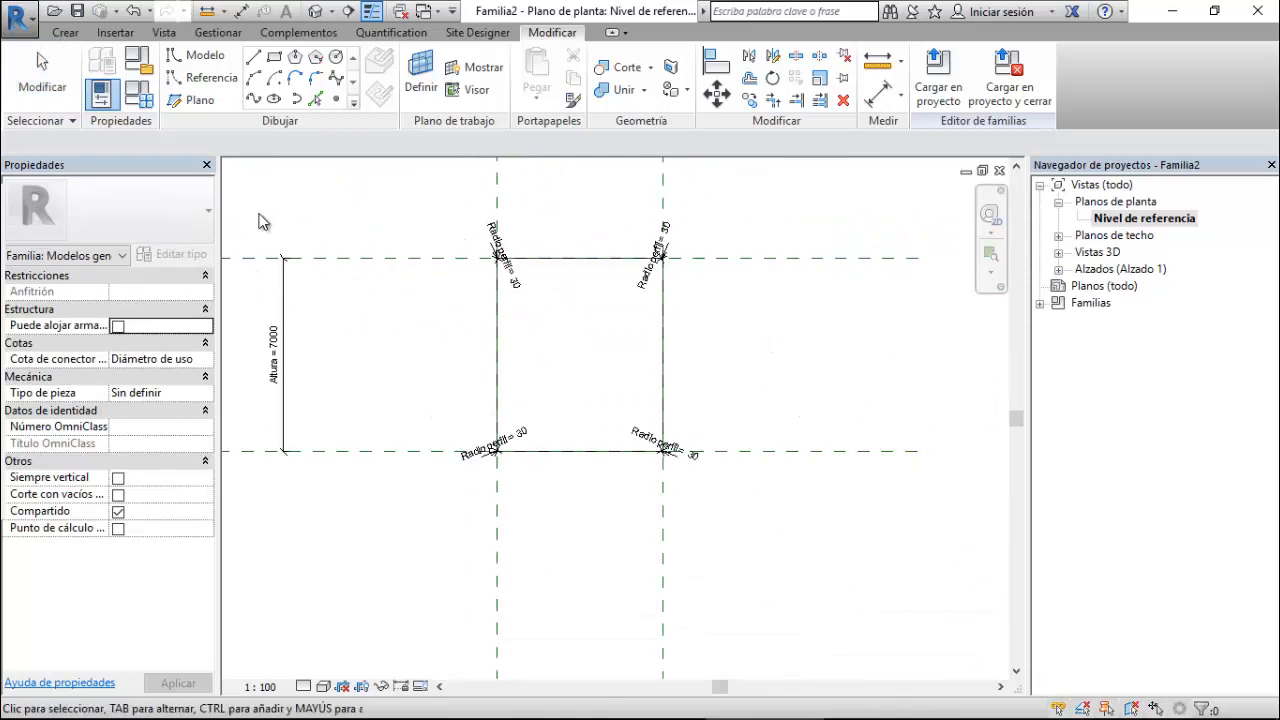
left_click(142, 100)
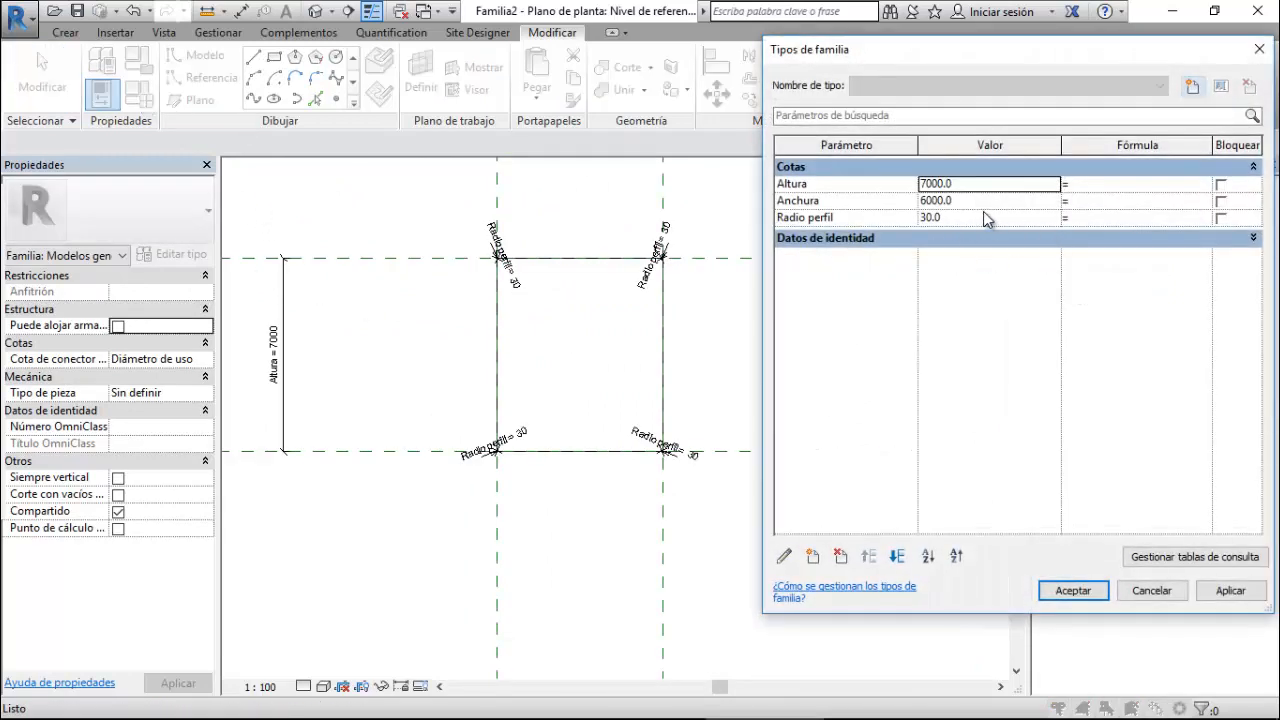
left_click(1088, 216)
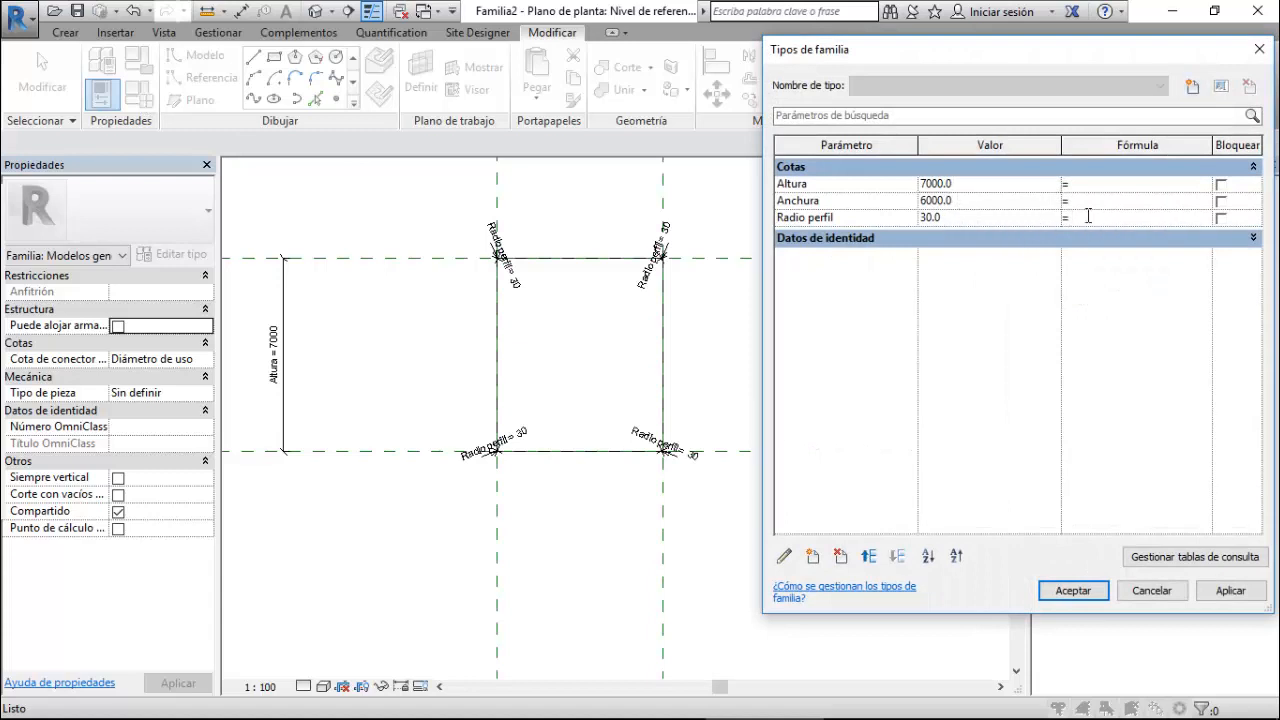
type("Altur")
type("a/10")
key("Tab")
left_click(1231, 593)
left_click(1073, 591)
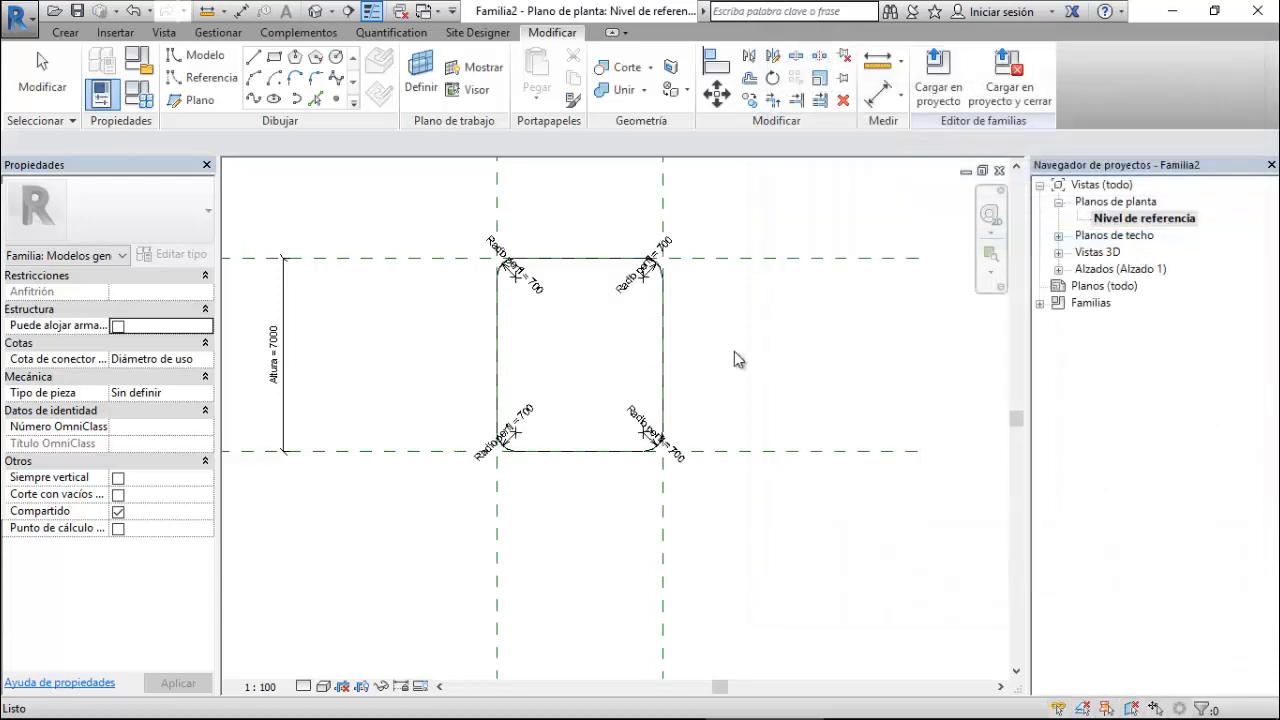
- Try view scales of 1:5, 1:10 and 1:20 on the reference level plan to adjust the dimension text size
left_click(262, 688)
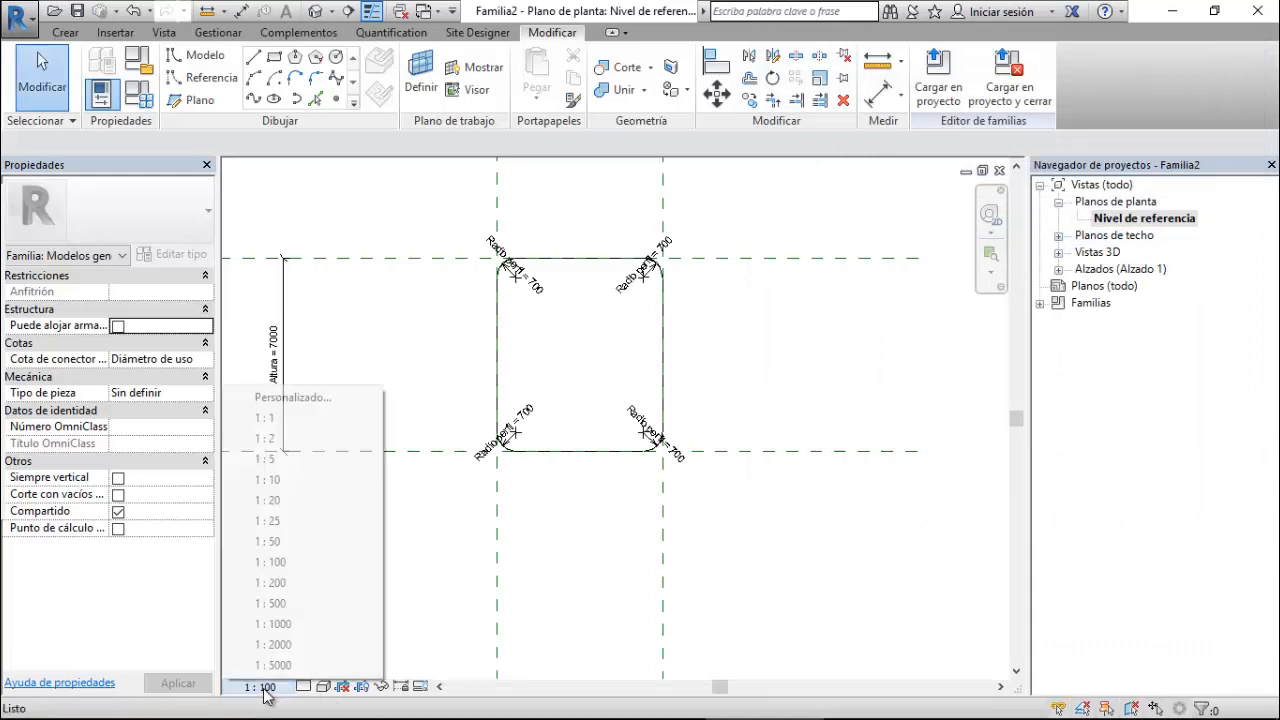
left_click(267, 458)
scroll(505, 266, "up", 6)
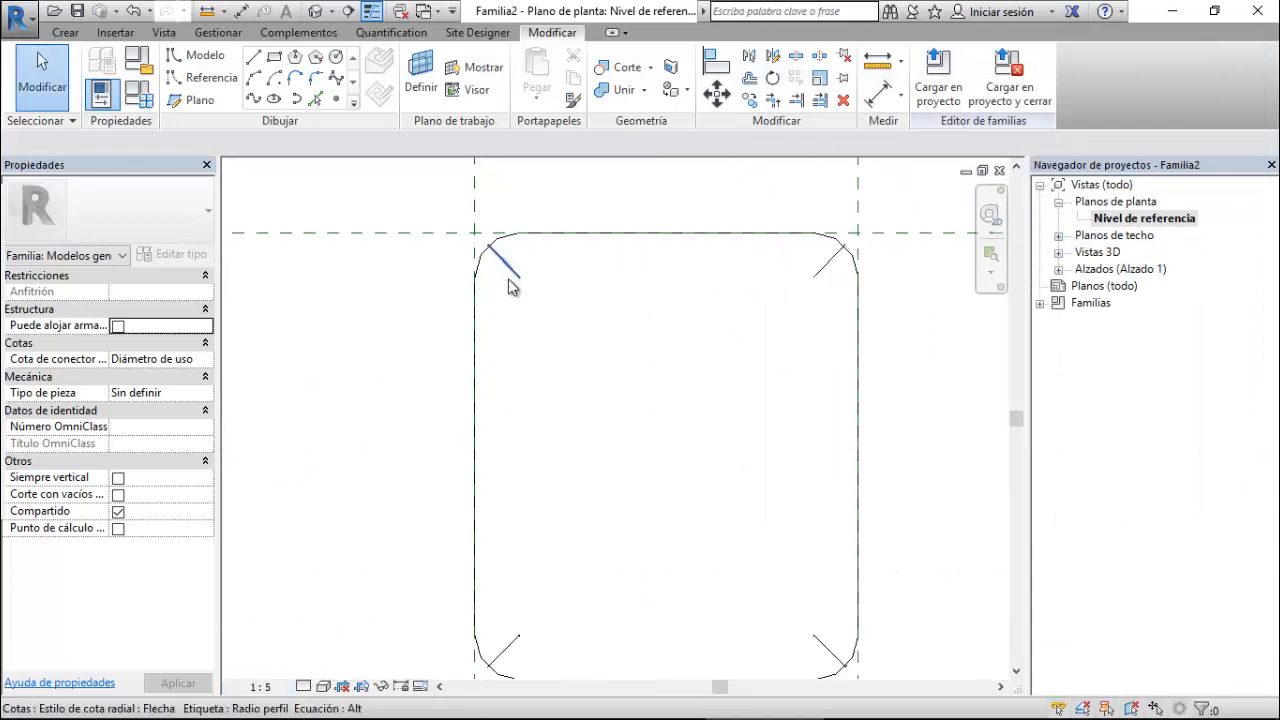
left_click(262, 688)
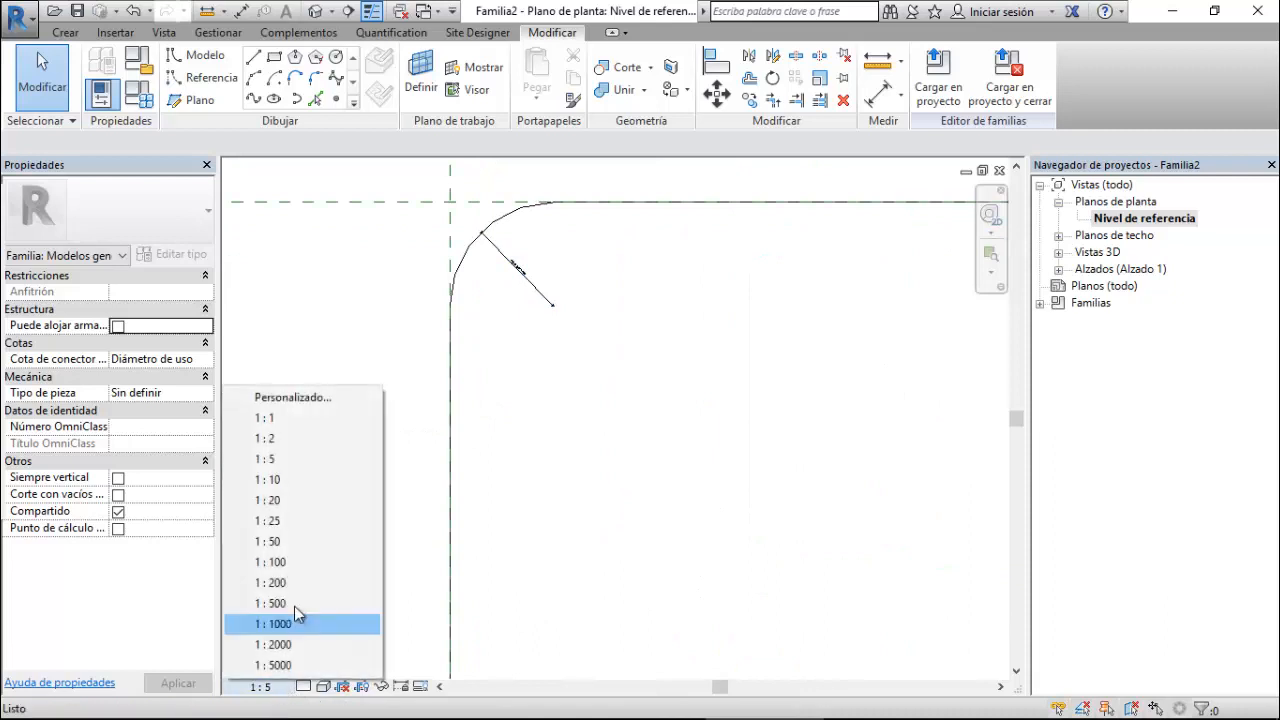
left_click(301, 486)
scroll(270, 531, "down", 5)
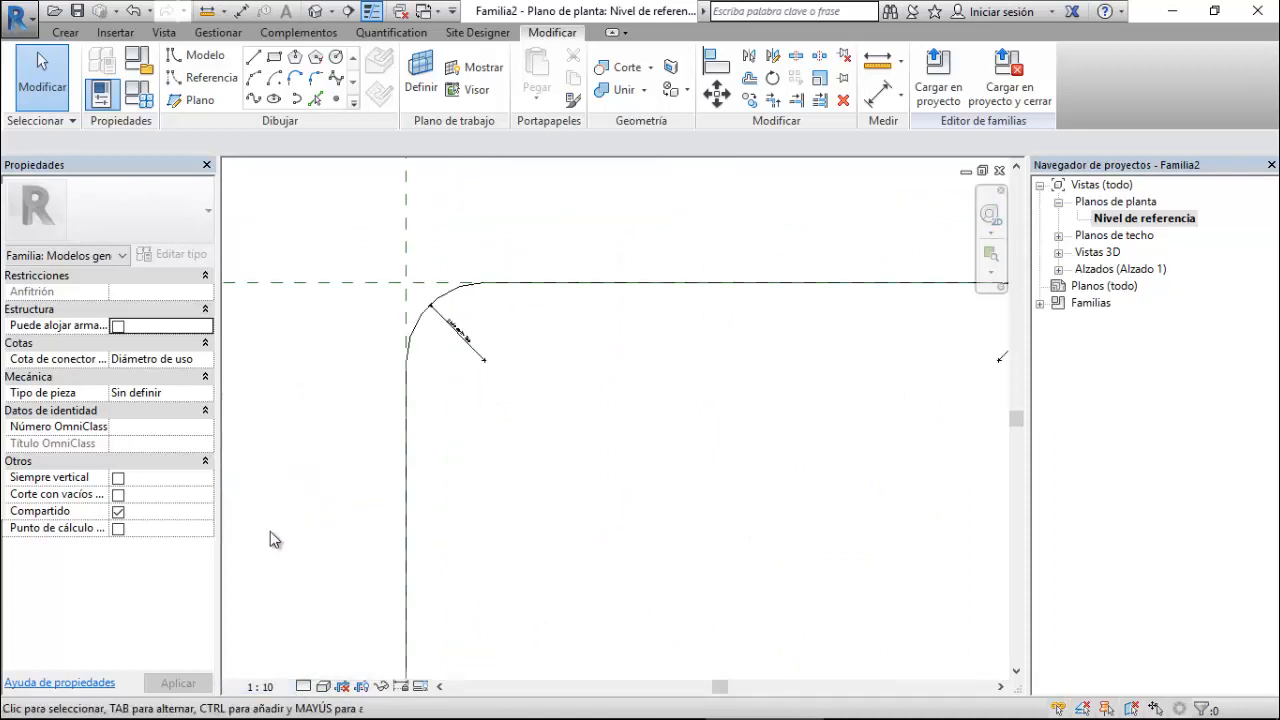
scroll(740, 285, "down", 4)
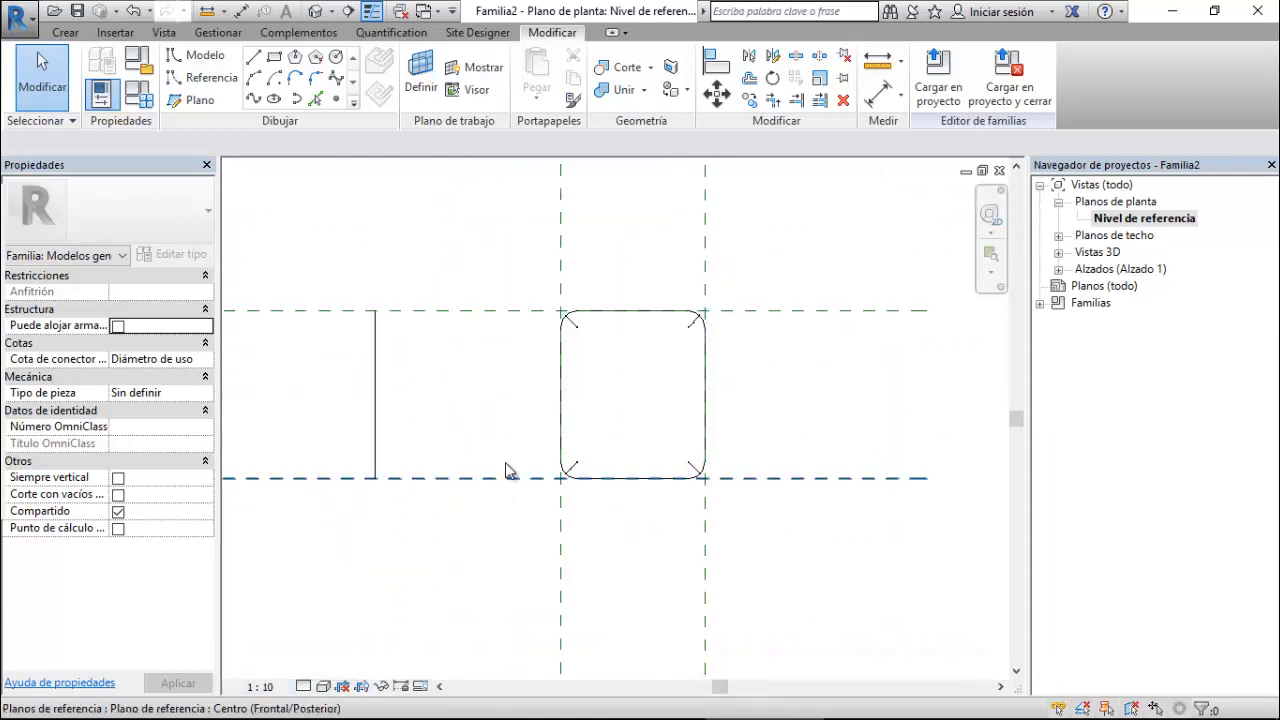
scroll(354, 457, "down", 1)
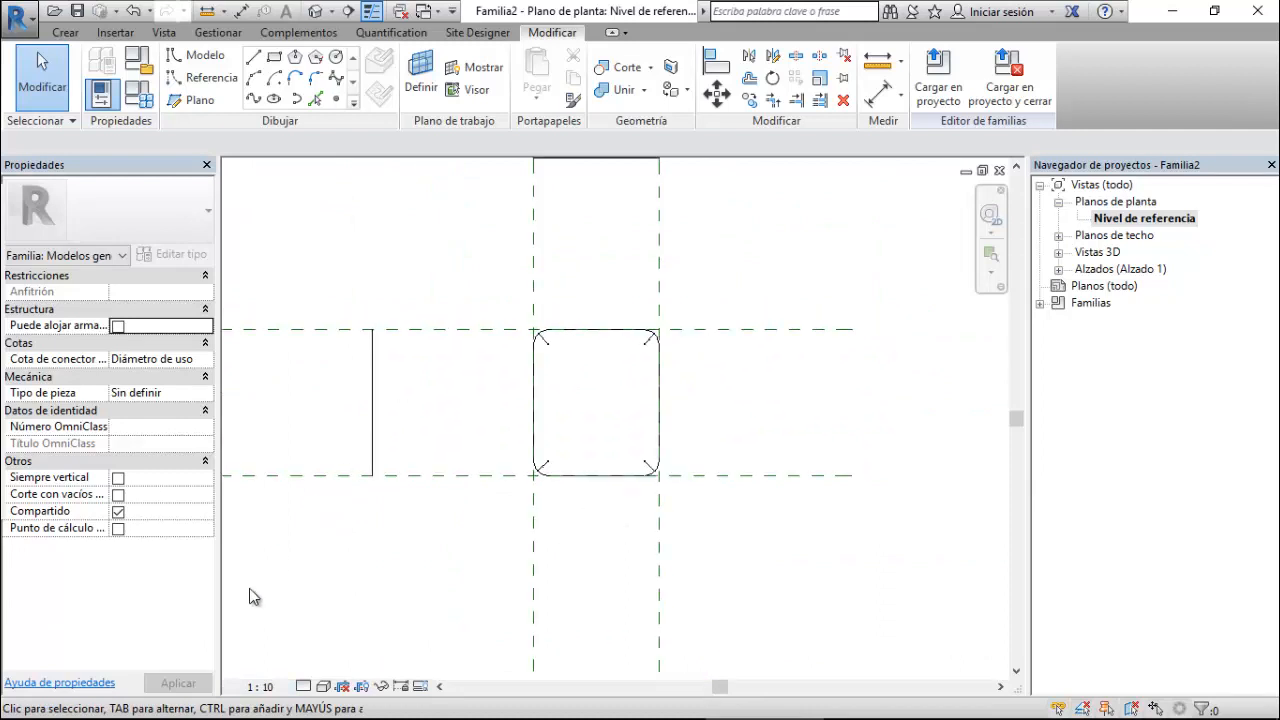
left_click(260, 687)
left_click(281, 498)
- Create a new family type named 50x100mm
left_click(143, 95)
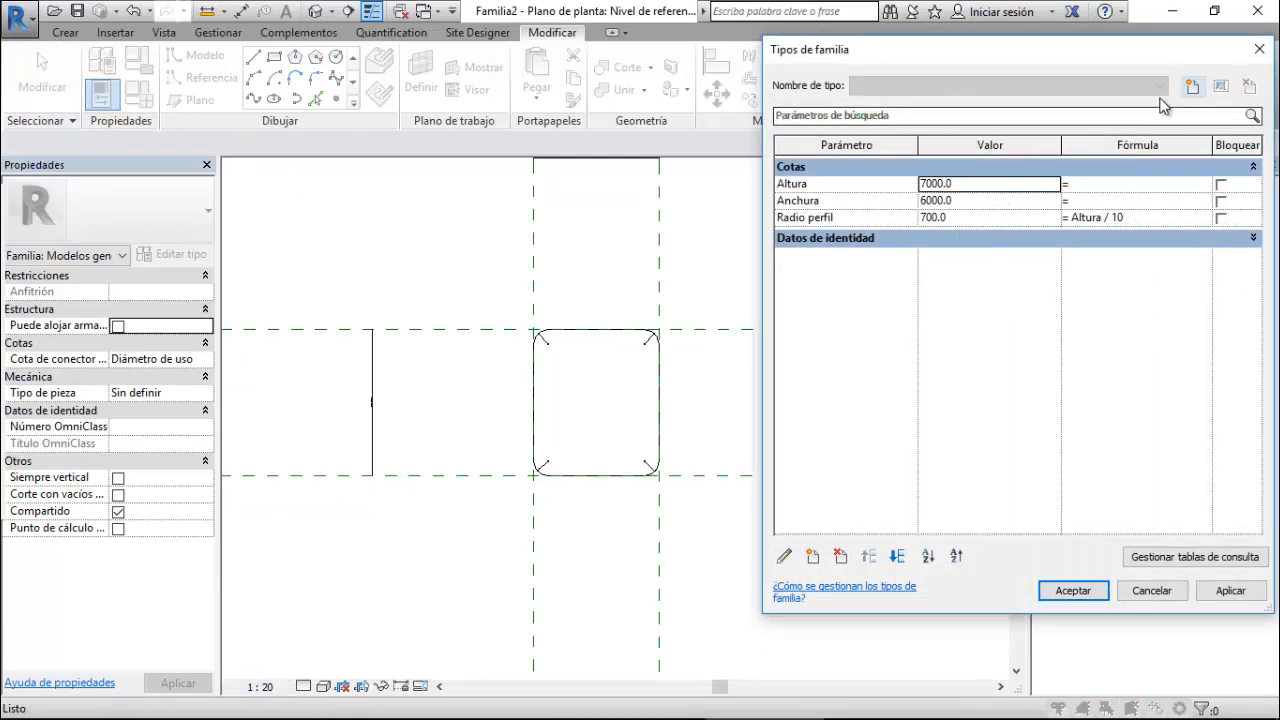
left_click(1192, 86)
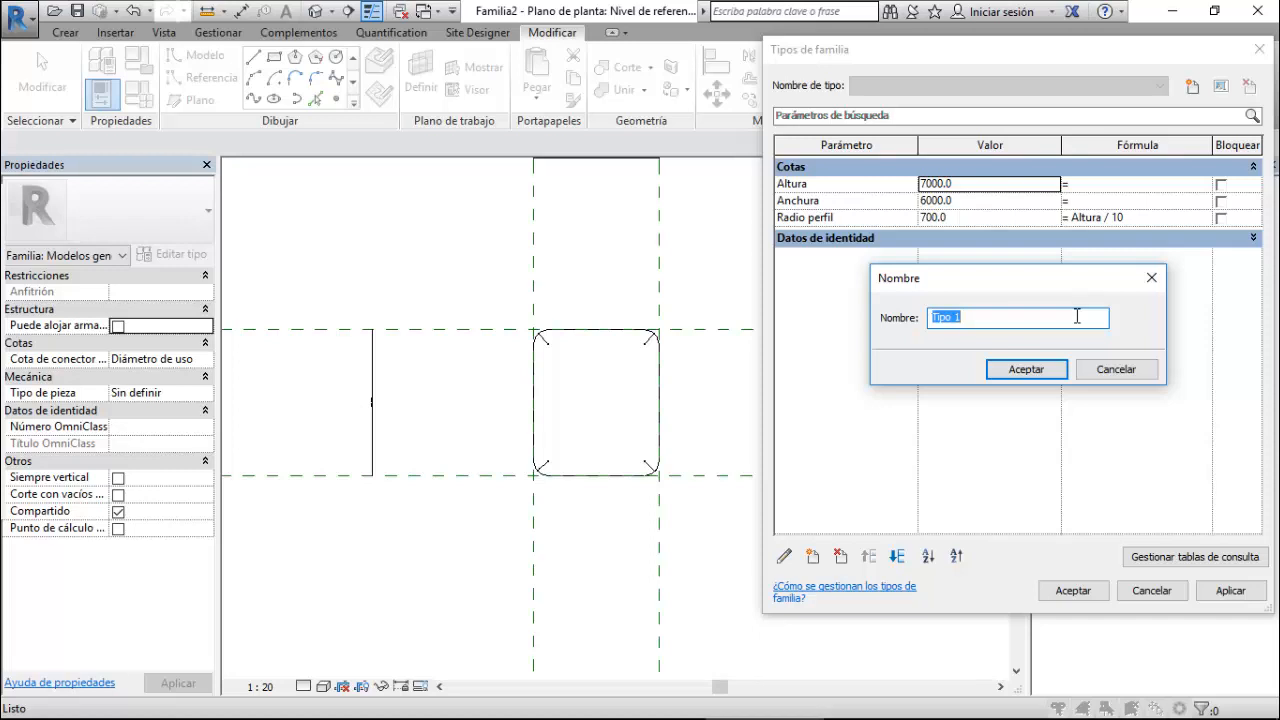
type("50x100mm")
left_click(1026, 370)
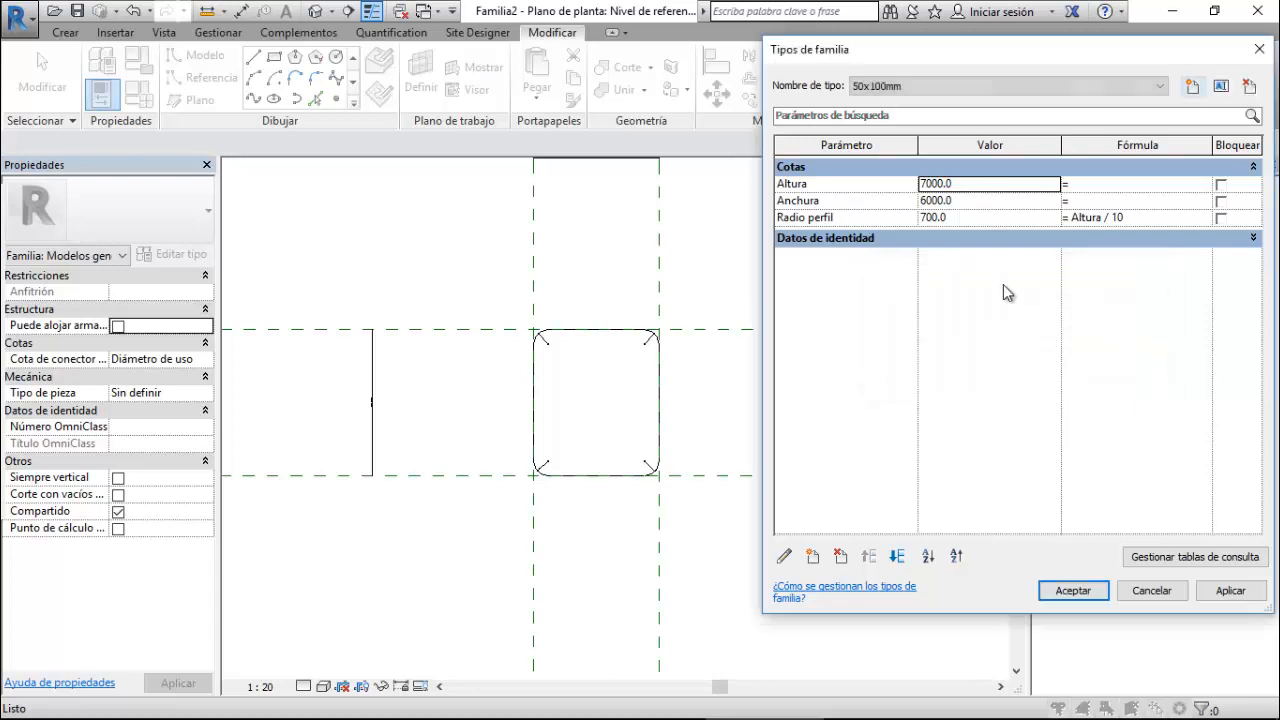
- Set the 50x100mm type's Altura to 100 and Anchura to 50, and apply the values to the profile
left_click(965, 184)
type("1")
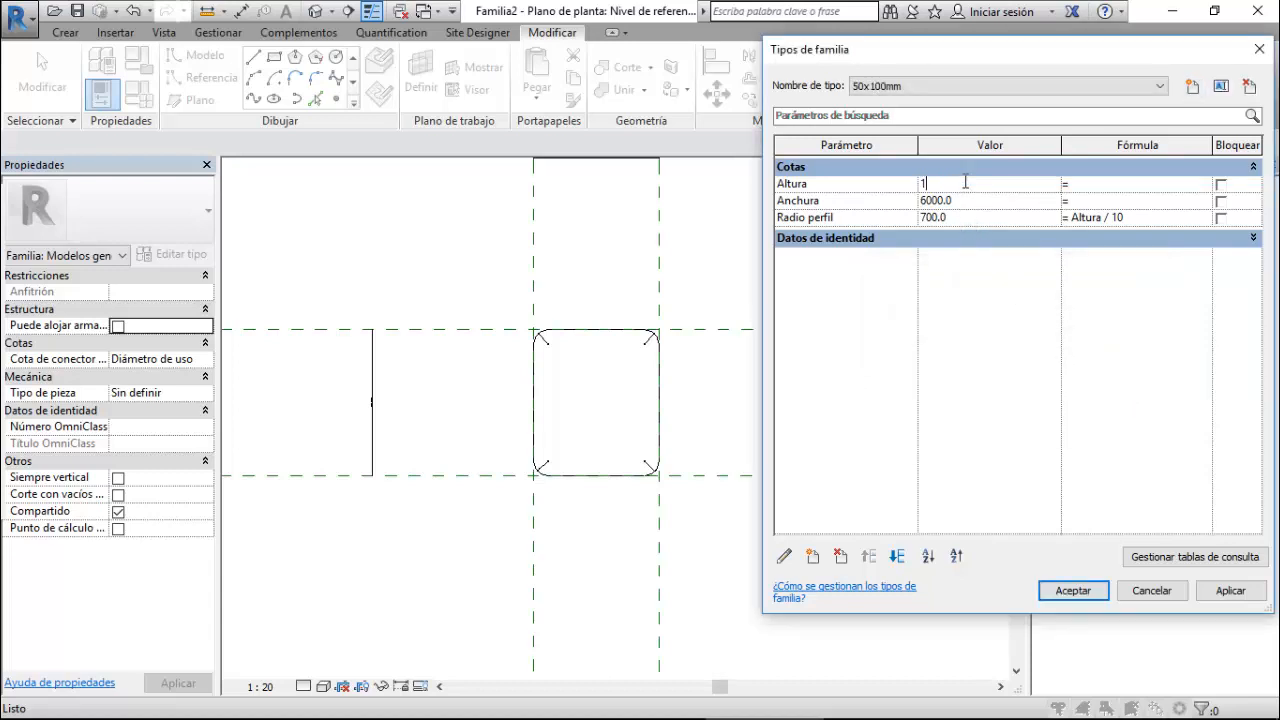
type("00")
left_click(955, 202)
double_click(955, 204)
type("50")
key("Return")
type("ç")
left_click(1240, 592)
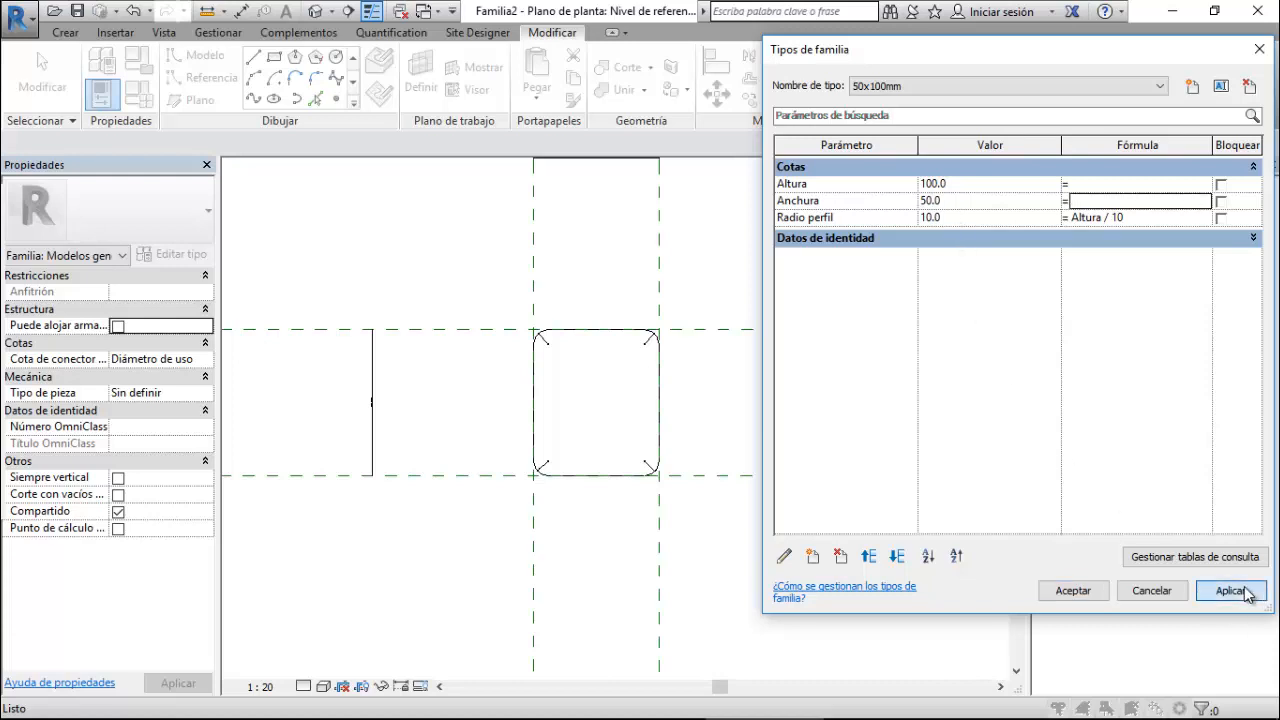
left_click(1065, 592)
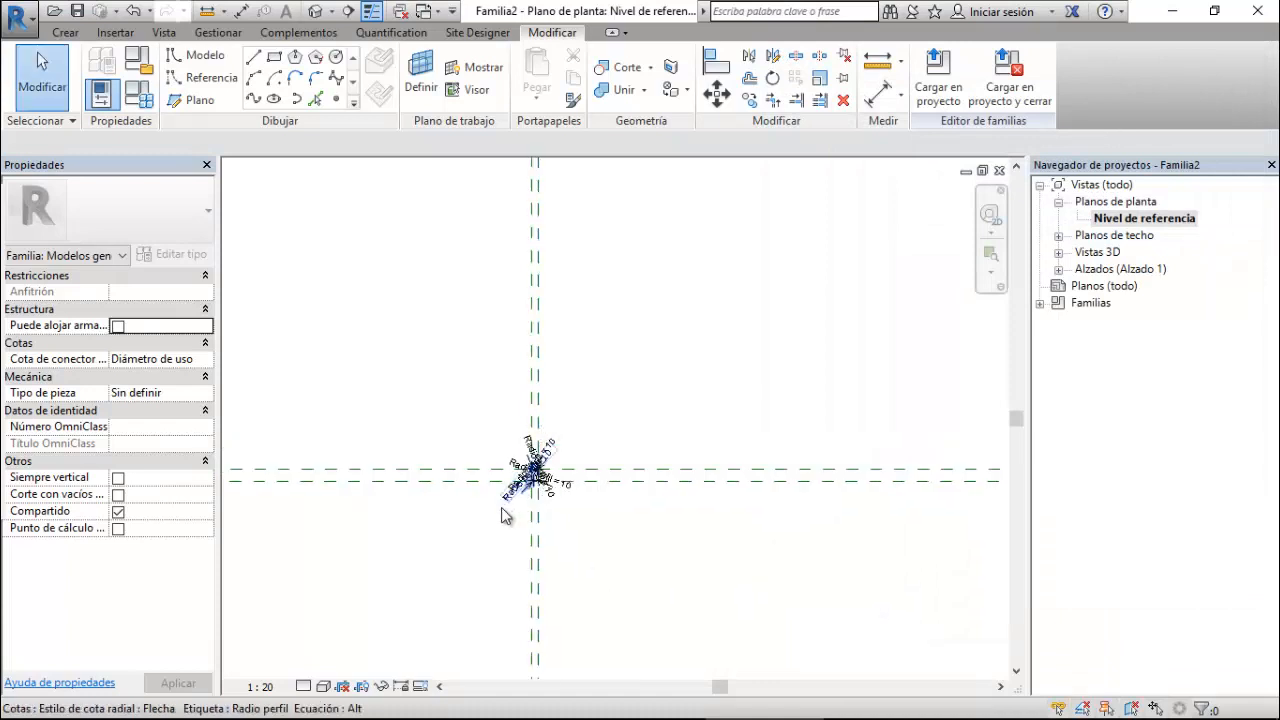
- Set the plan view scale to 1:5 and inspect the resized profile's rounded corners
left_click(264, 687)
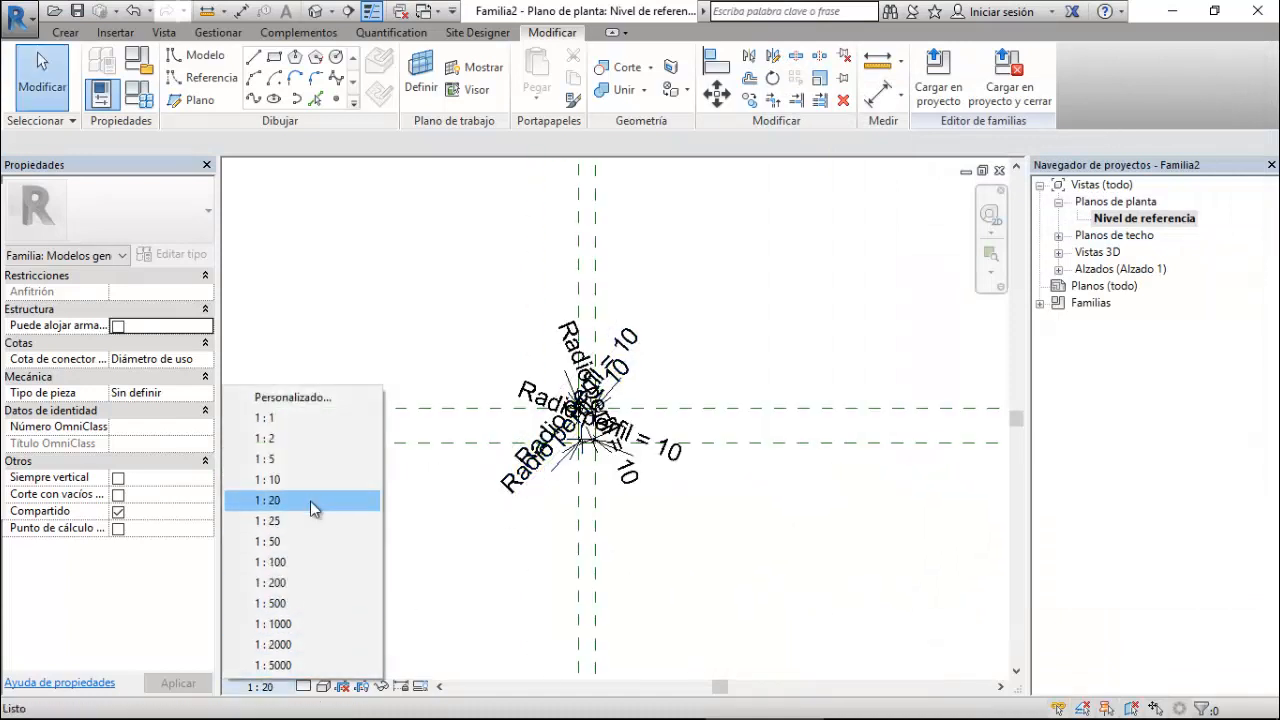
left_click(311, 457)
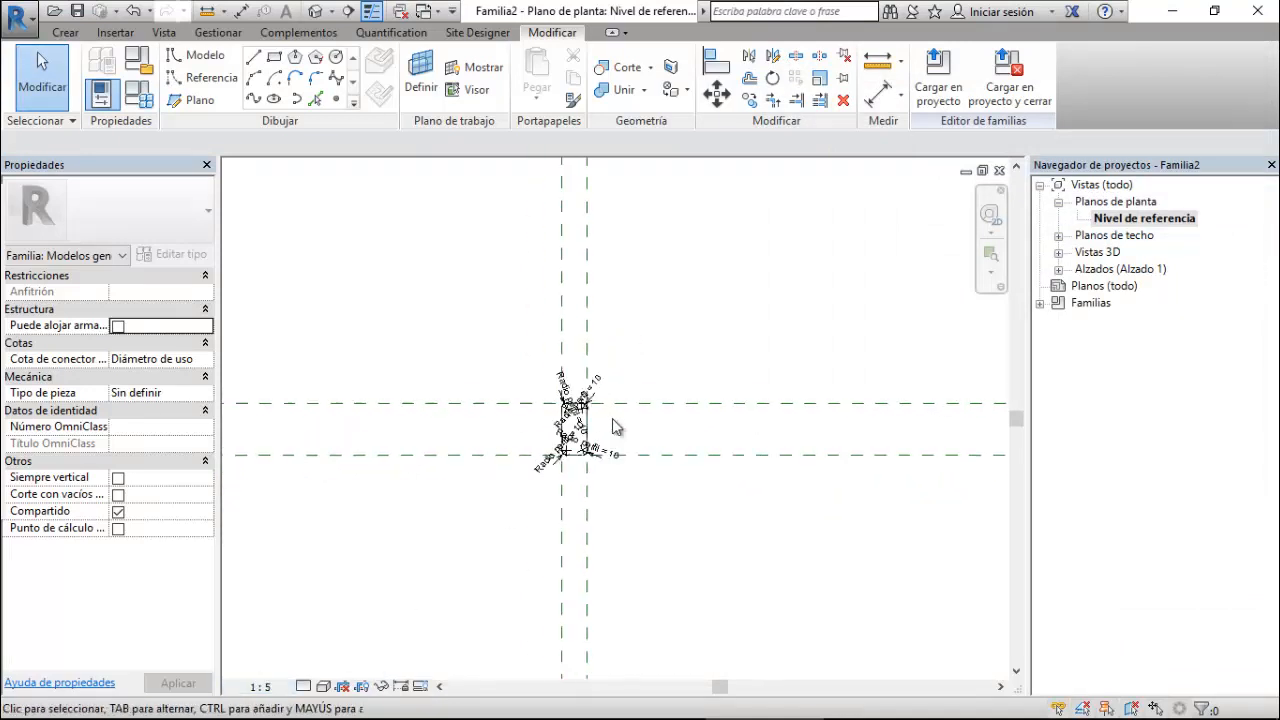
scroll(566, 455, "up", 3)
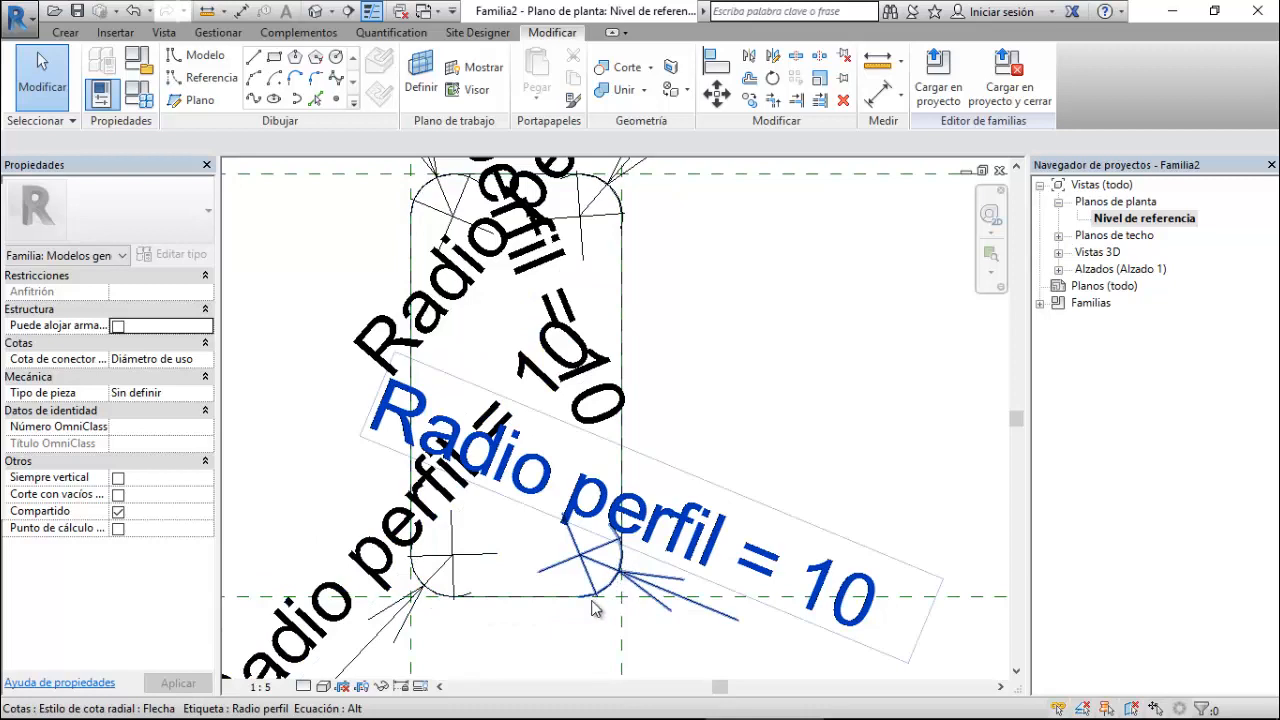
scroll(615, 590, "down", 2)
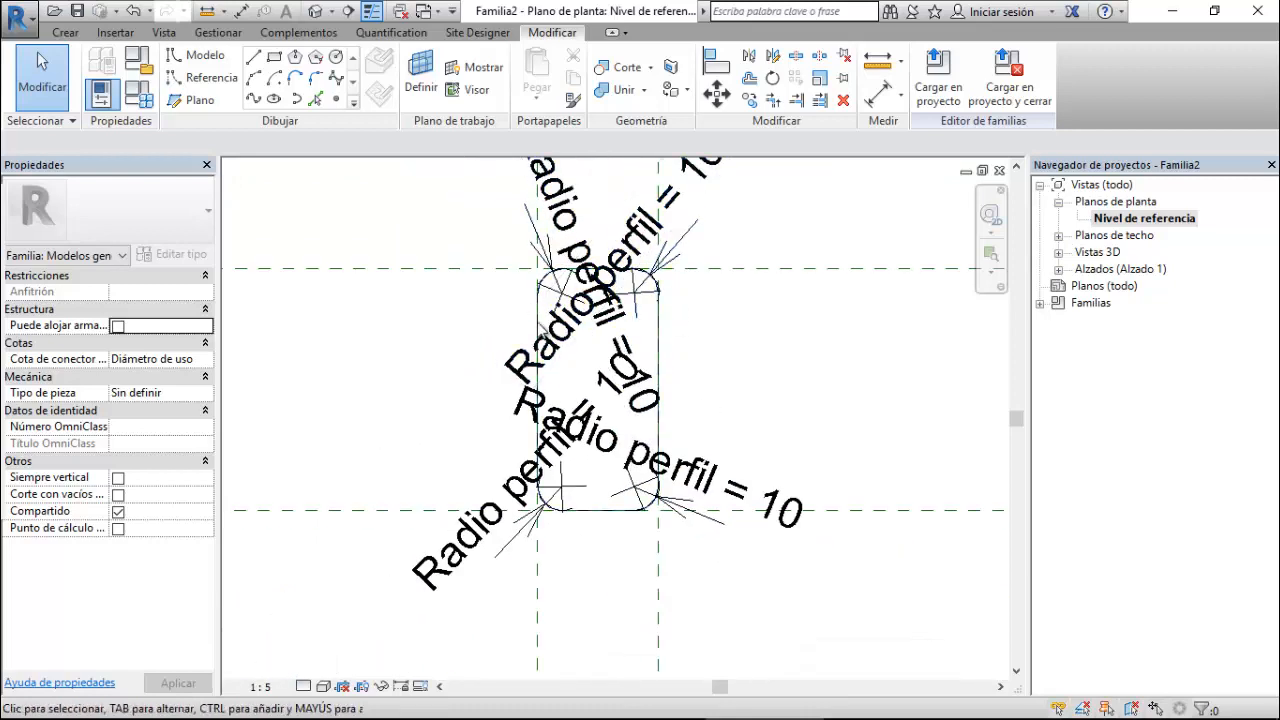
scroll(484, 427, "down", 1)
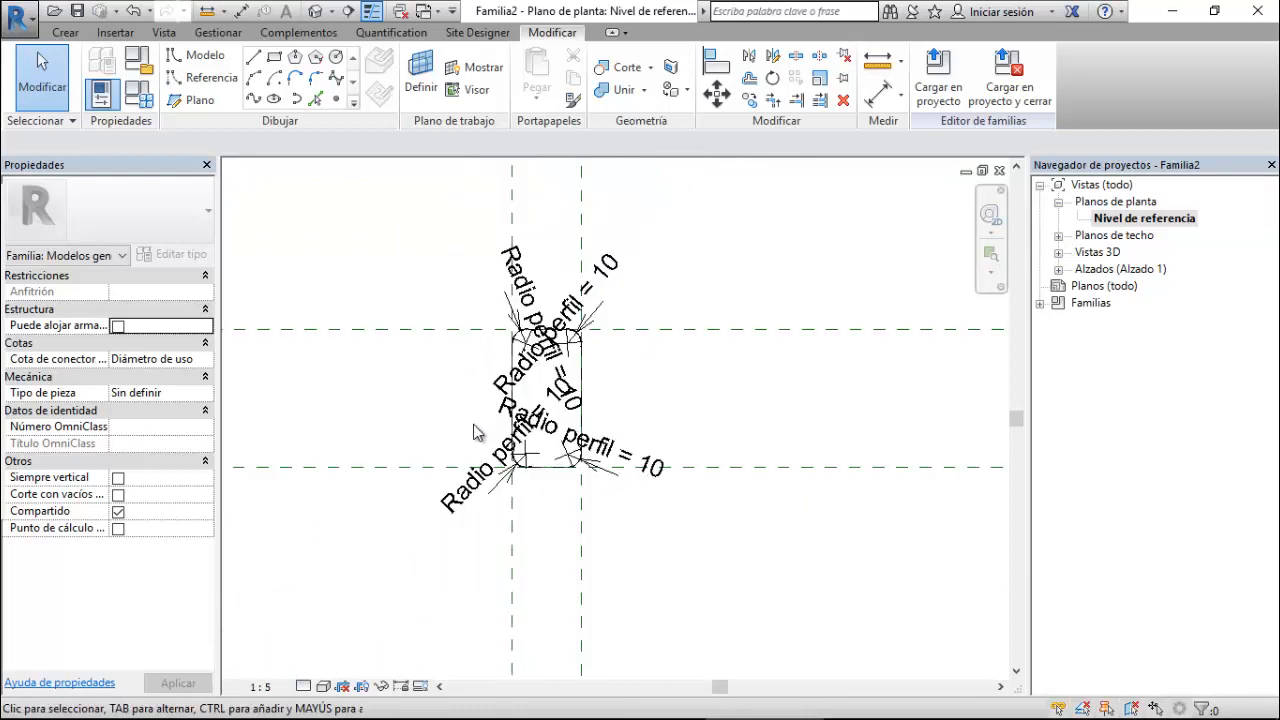
- Create a family type named 80x160mm with Altura 160 and Anchura 80, and apply it to the profile
left_click(139, 93)
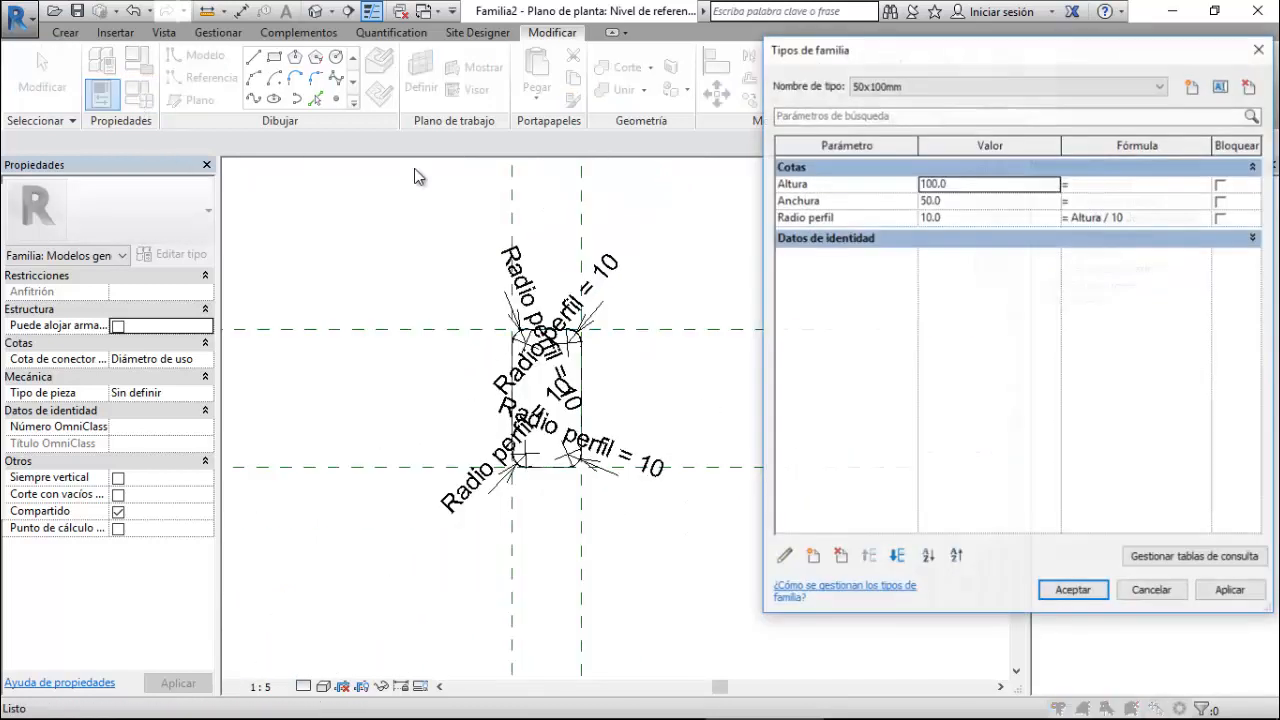
left_click(1192, 90)
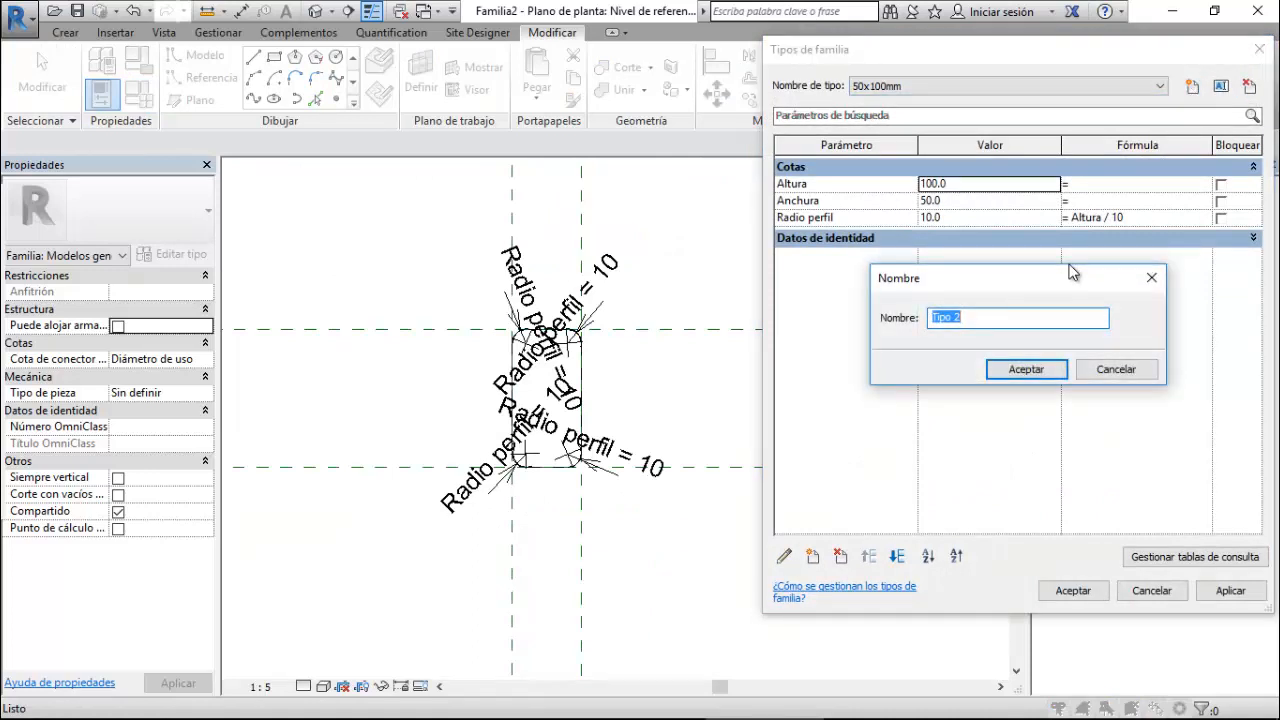
type("80x160mm")
key("Return")
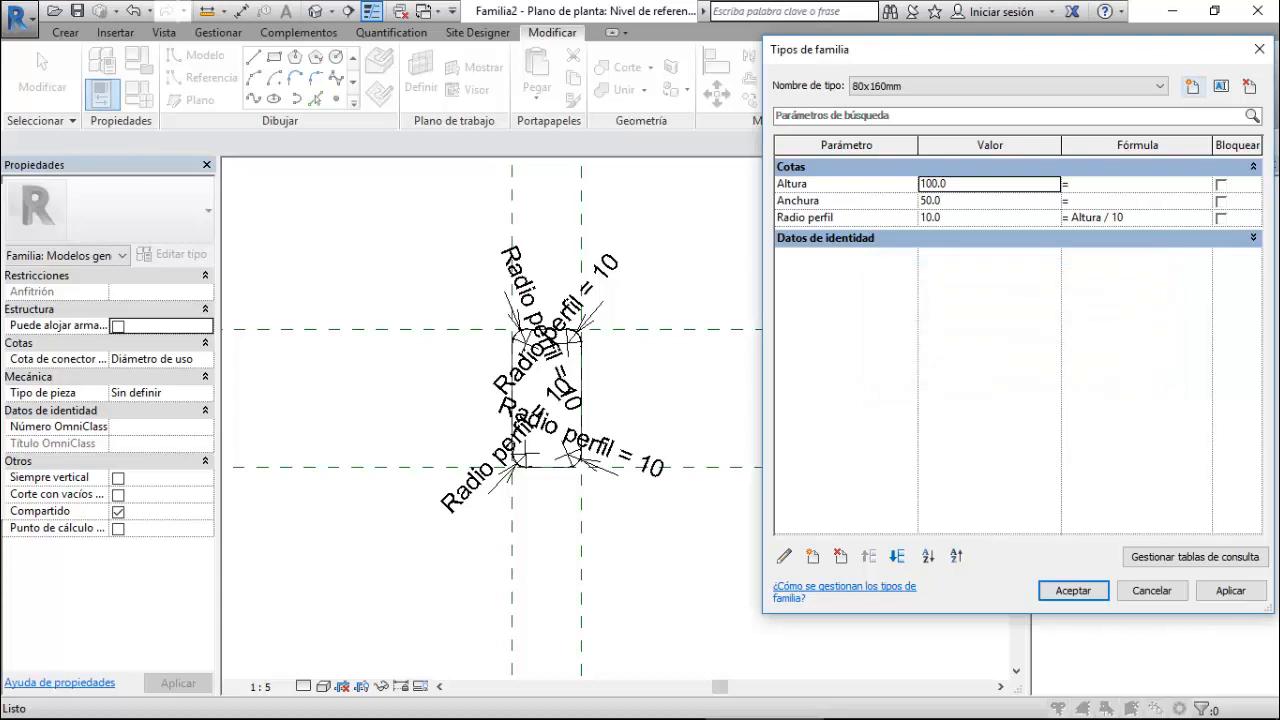
left_click(976, 184)
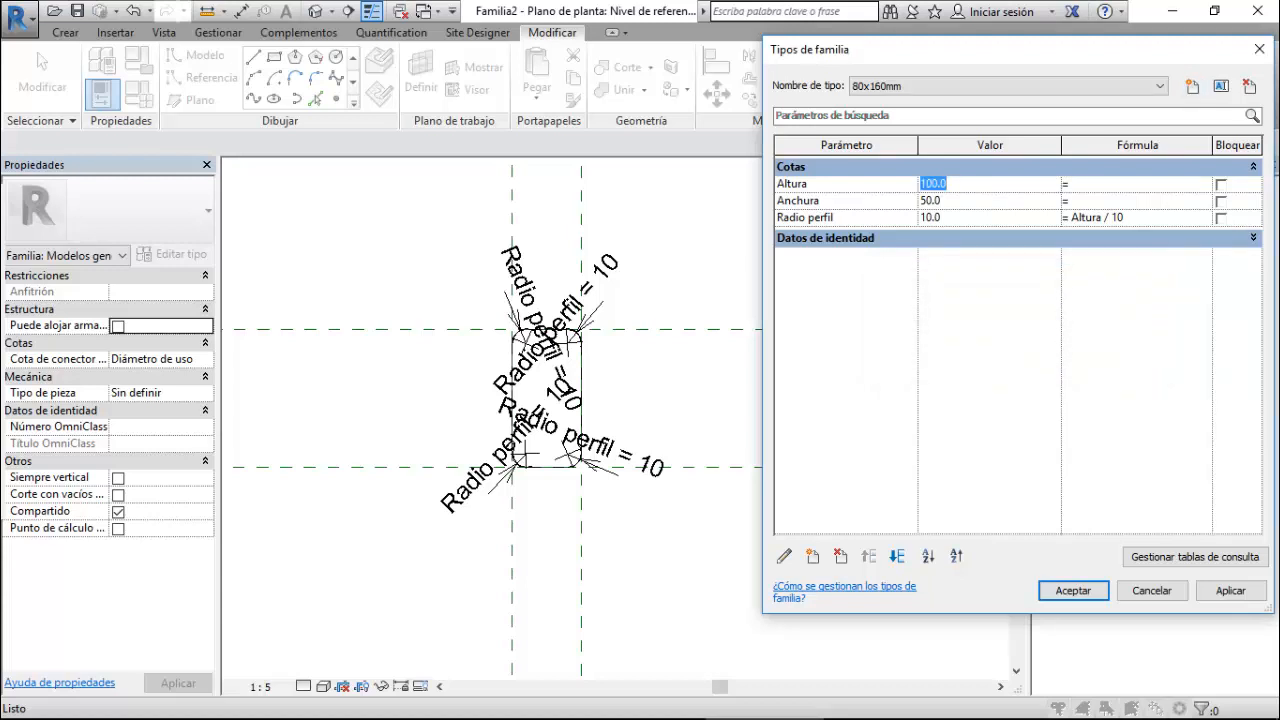
type("160")
key("Tab")
type("80")
left_click(1230, 590)
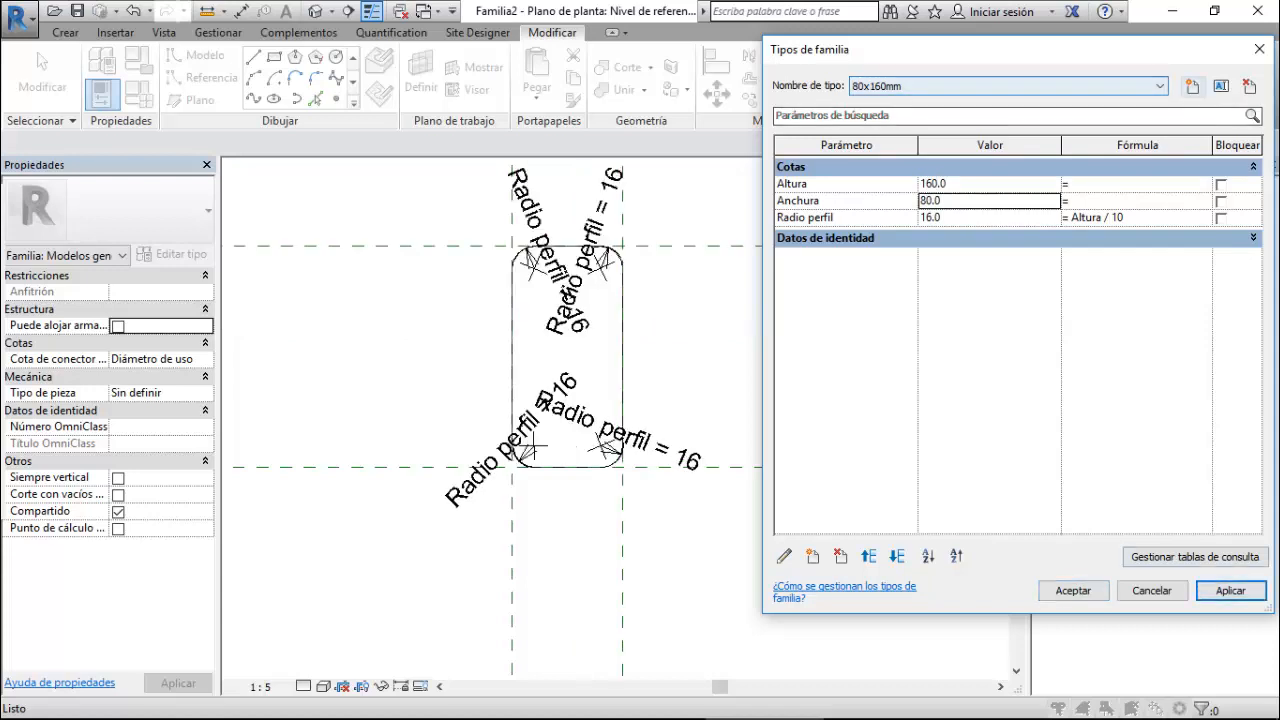
- Create a family type named 160x300 with Altura 300 and Anchura 160, and apply it to the profile
left_click(1192, 86)
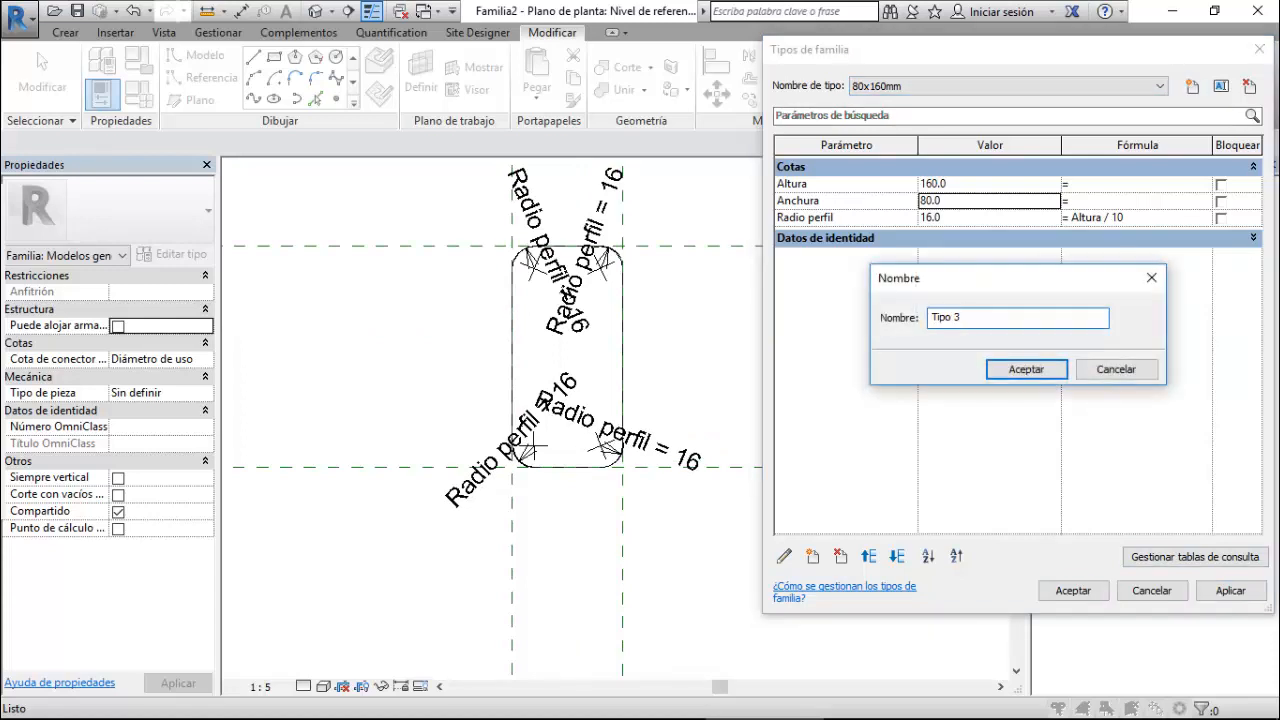
left_click_drag(954, 317, 931, 317)
type("160x300")
key("Return")
left_click(972, 184)
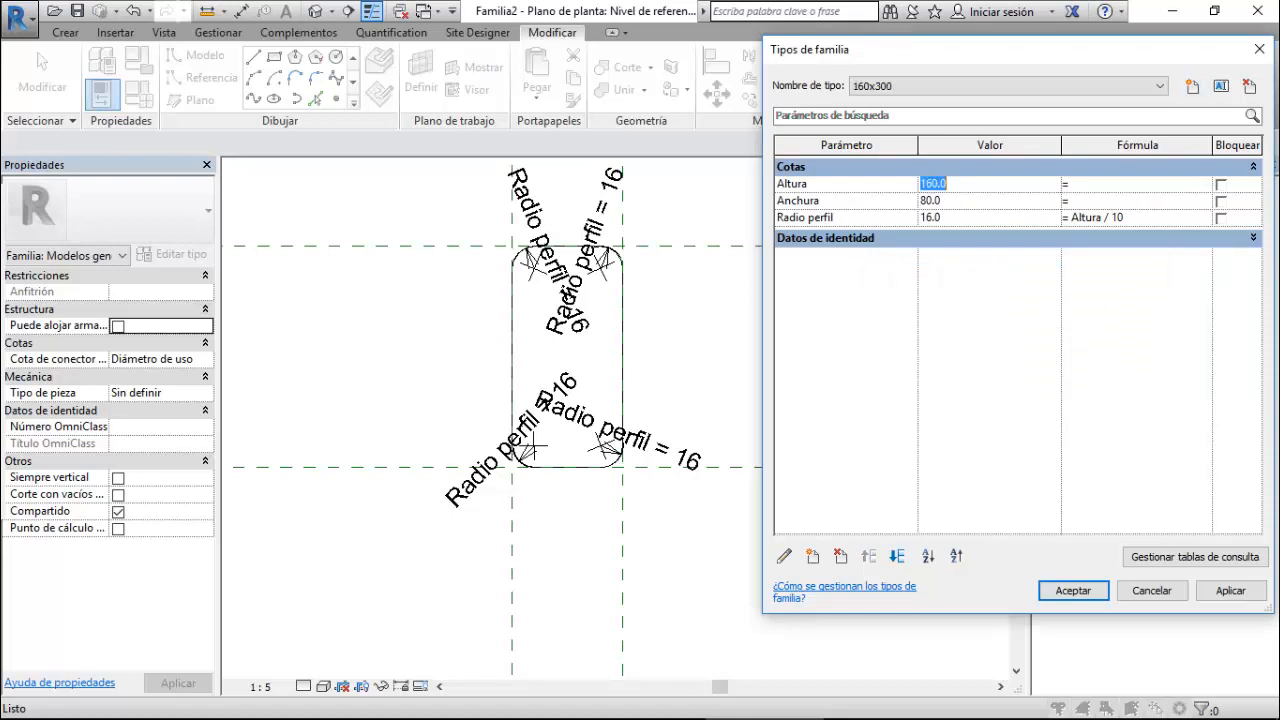
type("300")
key("Tab")
type("160")
left_click(1230, 590)
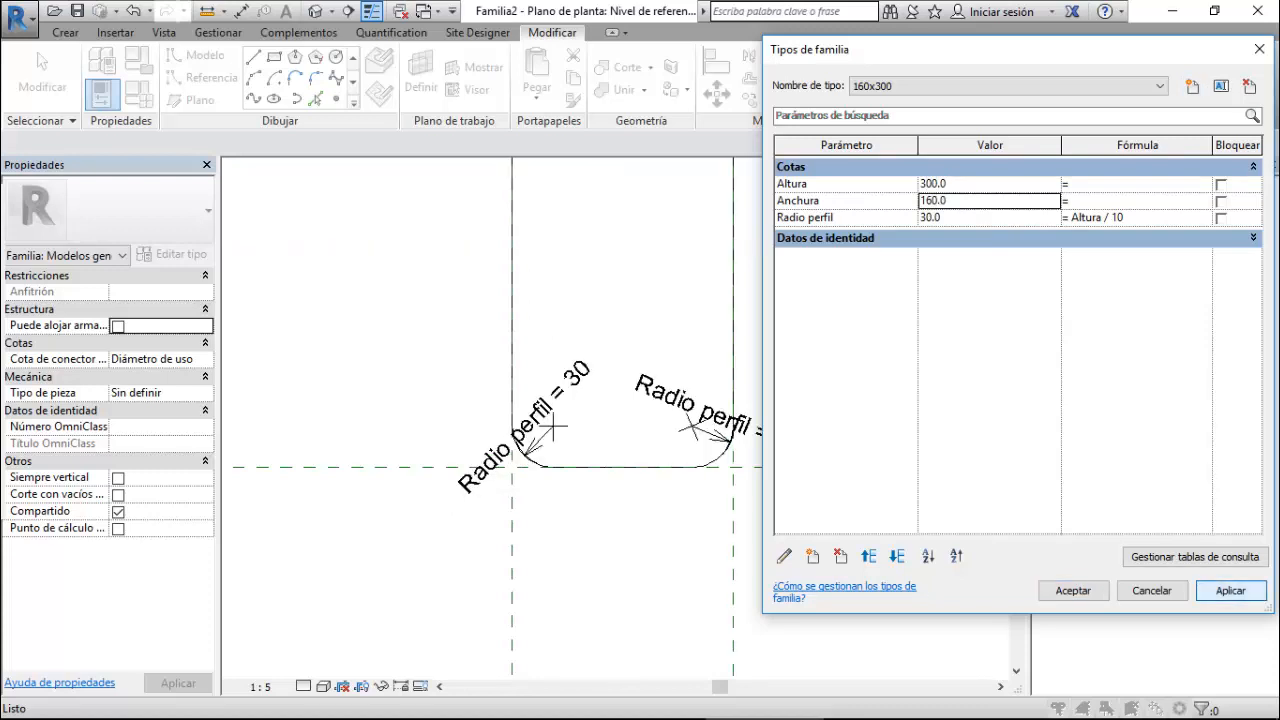
- Create a new family type named 500x240
left_click(1192, 86)
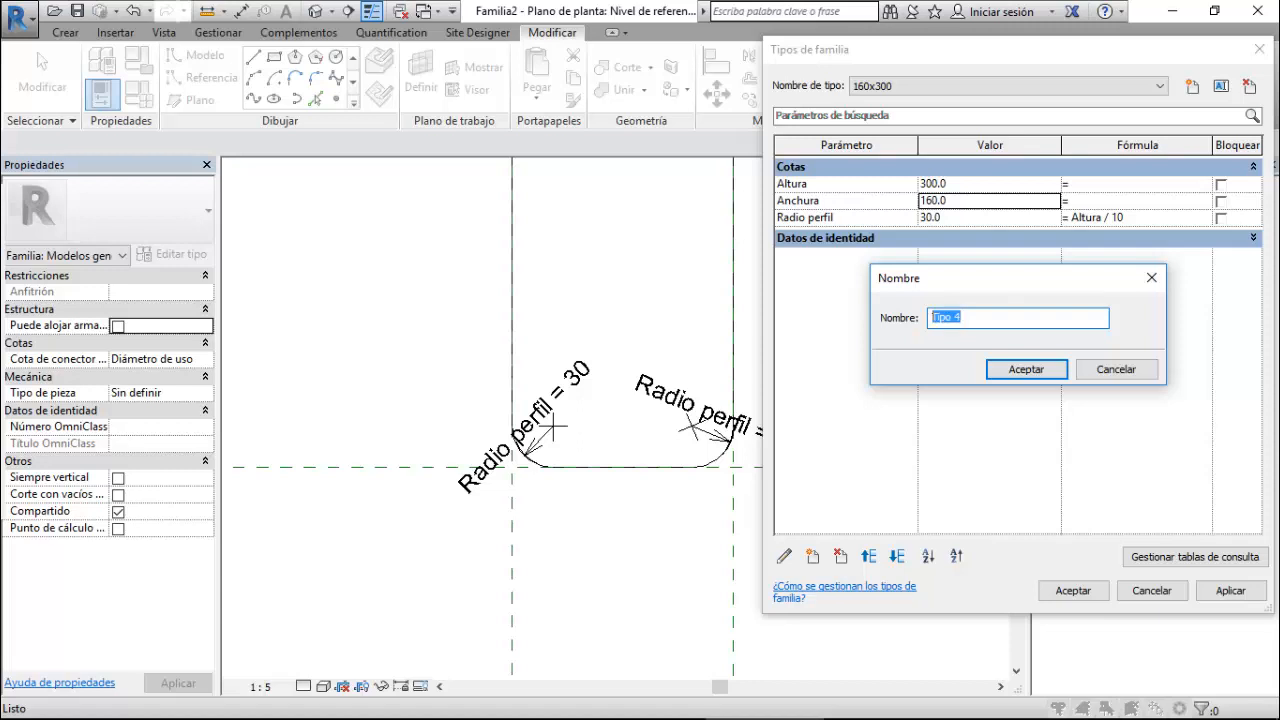
type("500x240")
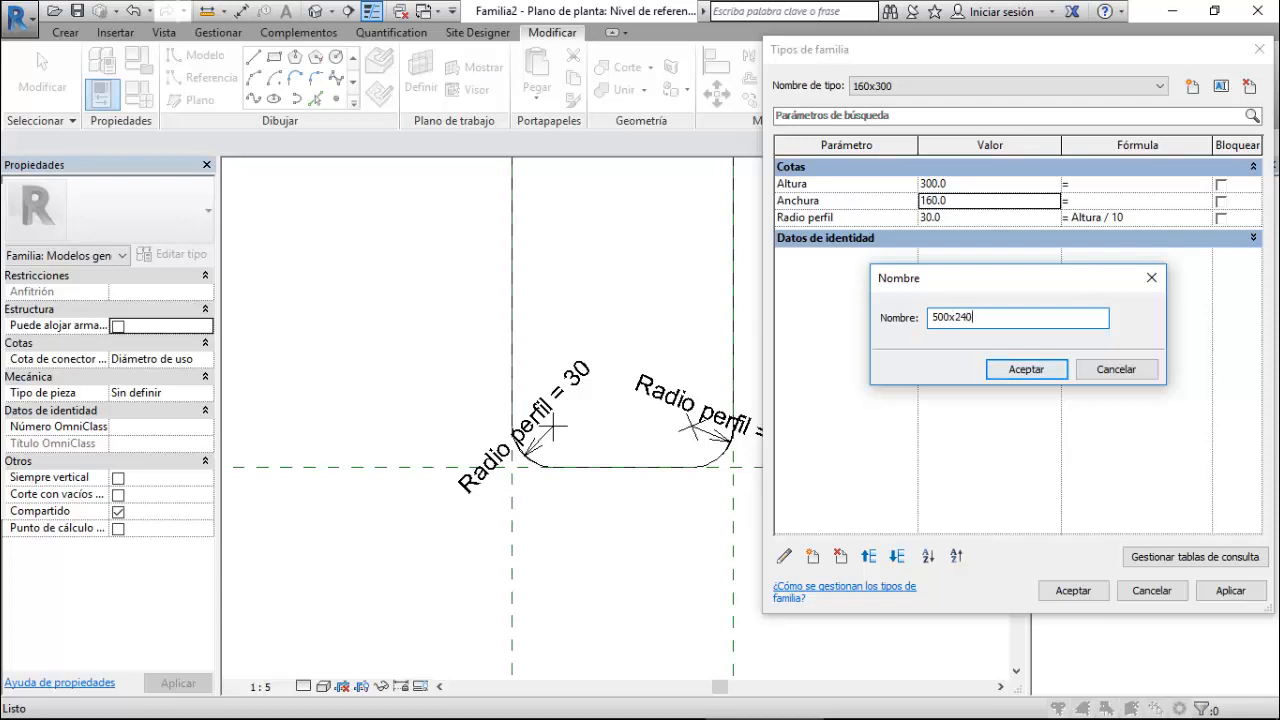
key("Return")
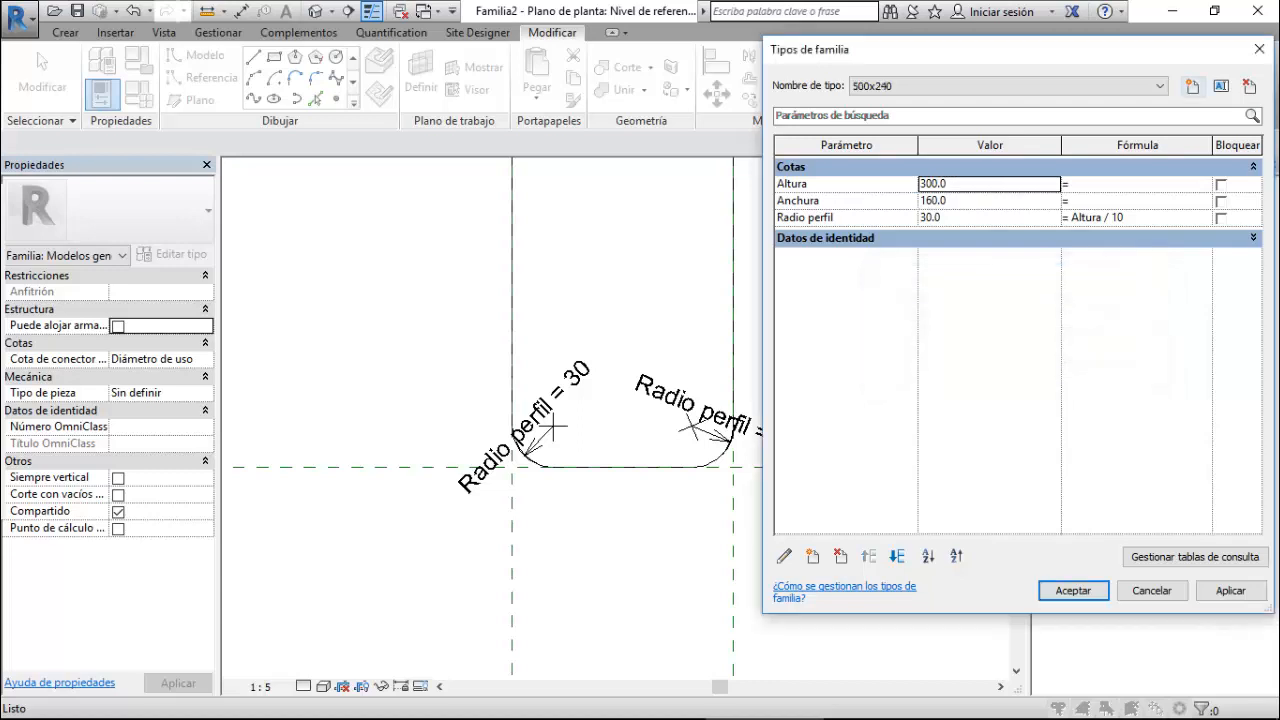
- Set the 500x240 type's Altura to 500 and Anchura to 240, apply and accept the values, and inspect the resized profile
left_click(980, 184)
type("500")
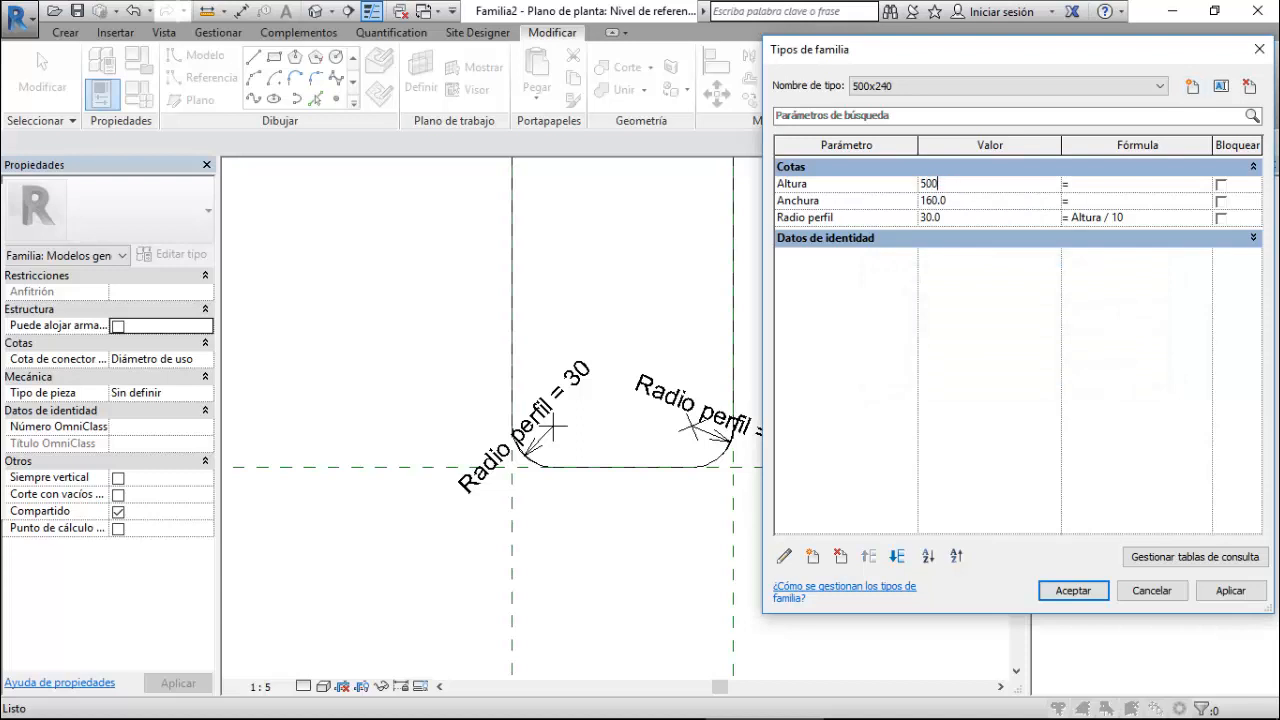
key("Return")
type("240")
key("Return")
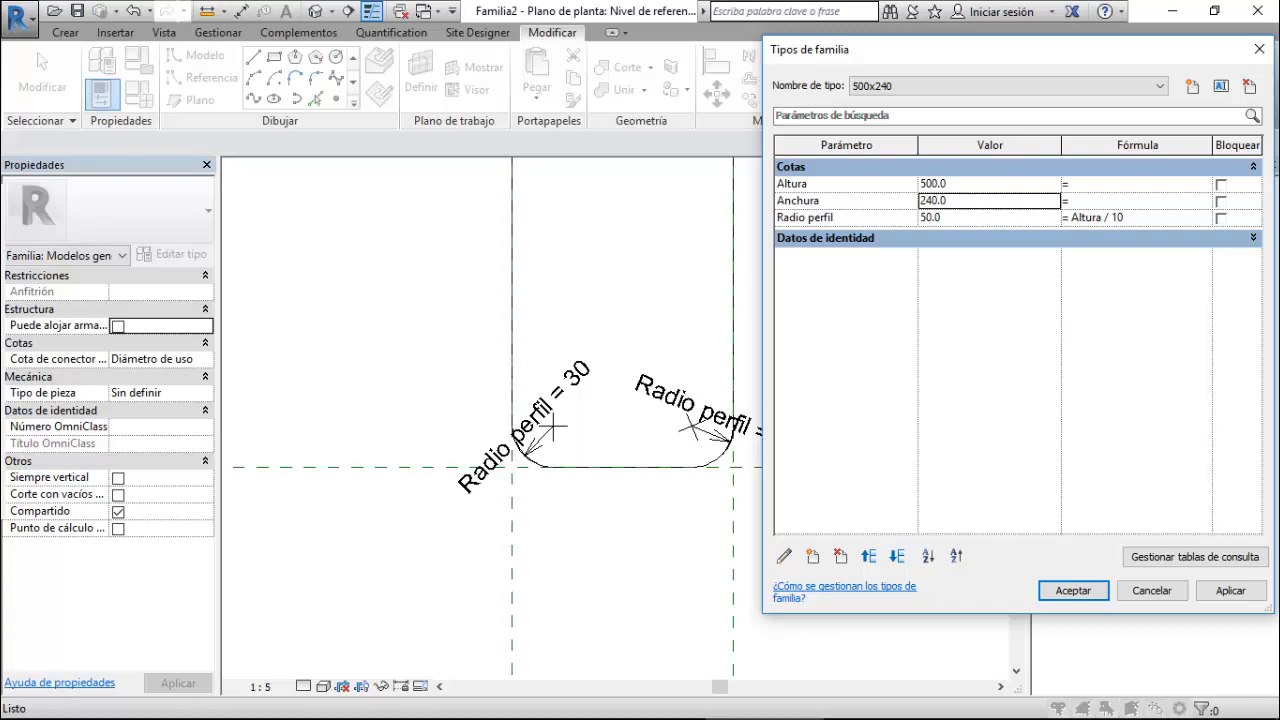
left_click(1231, 591)
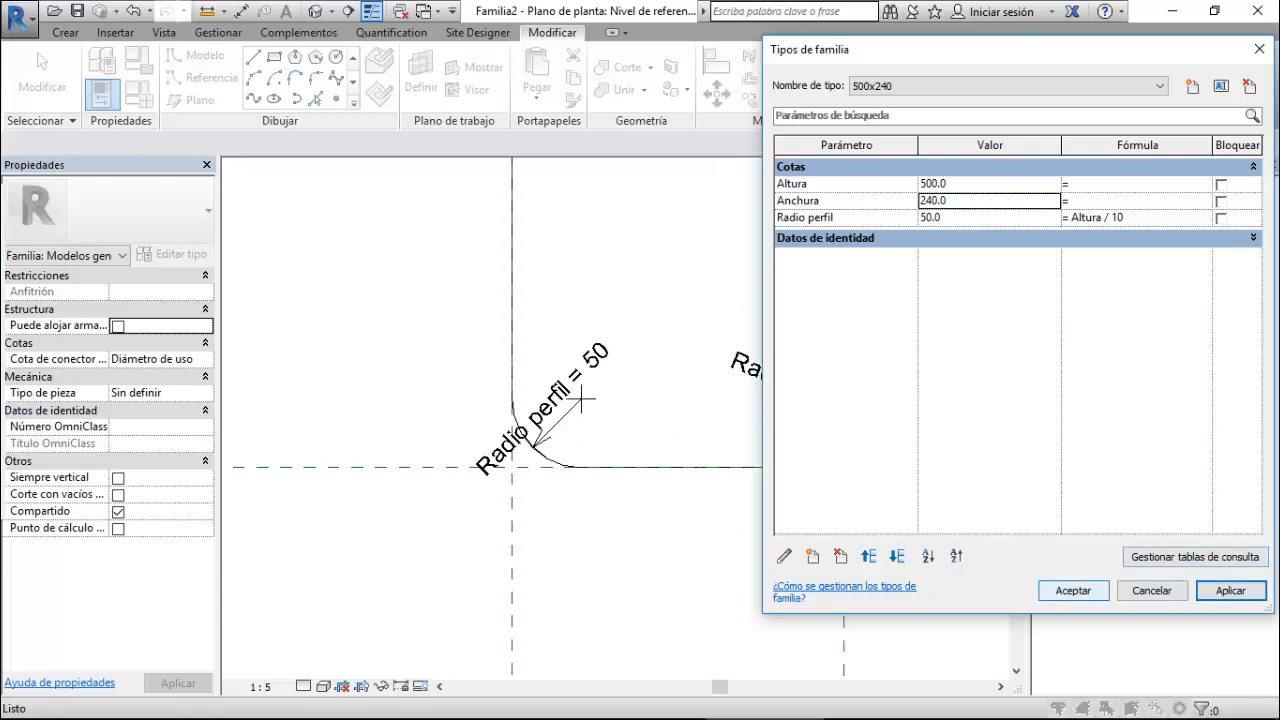
left_click(1073, 591)
scroll(491, 472, "down", 3)
scroll(508, 483, "down", 1)
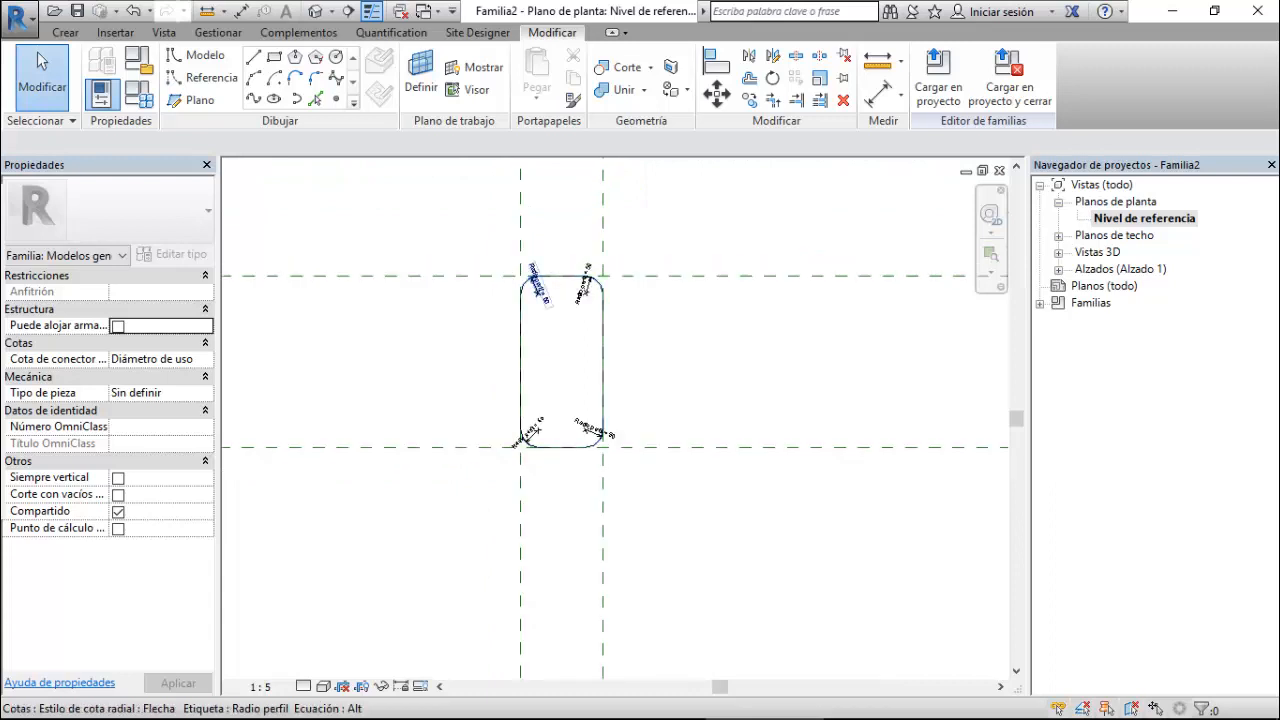
scroll(508, 258, "up", 5)
scroll(472, 285, "down", 3)
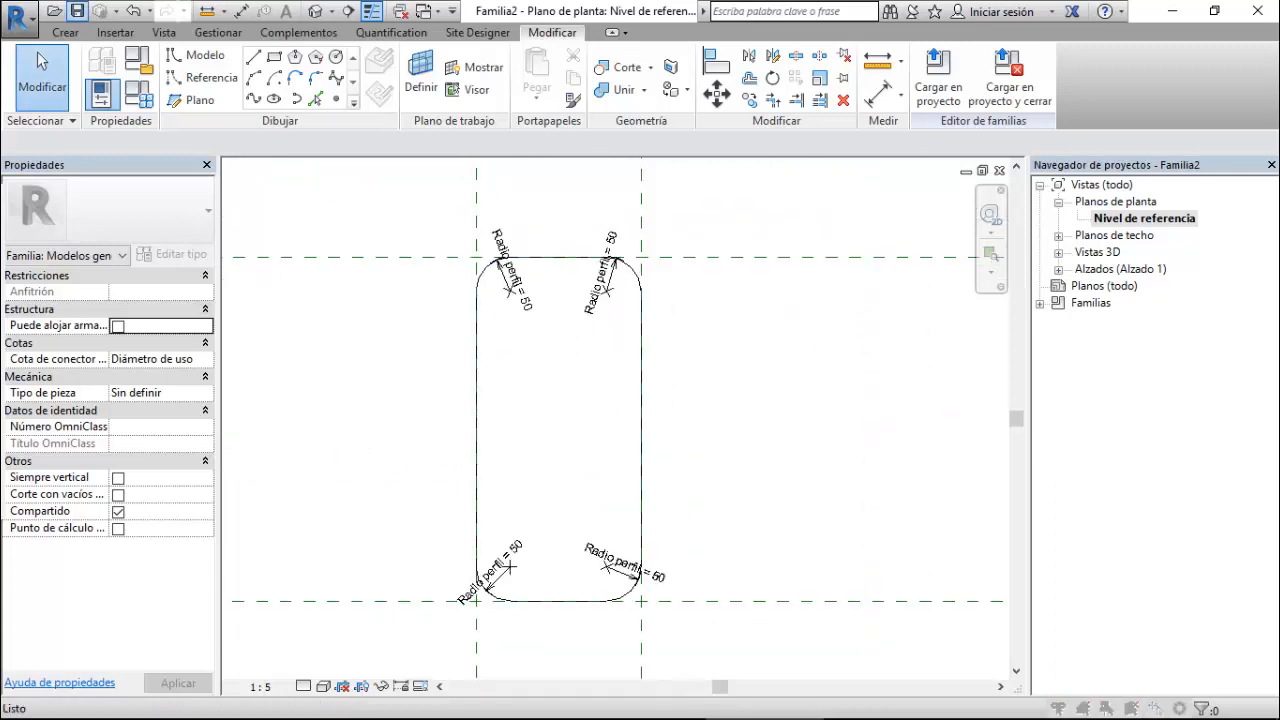
- Save the family as Perfil estructural in the Clase Familias folder inside Clase 25- Dubai Metro Station on the desktop
left_click(77, 11)
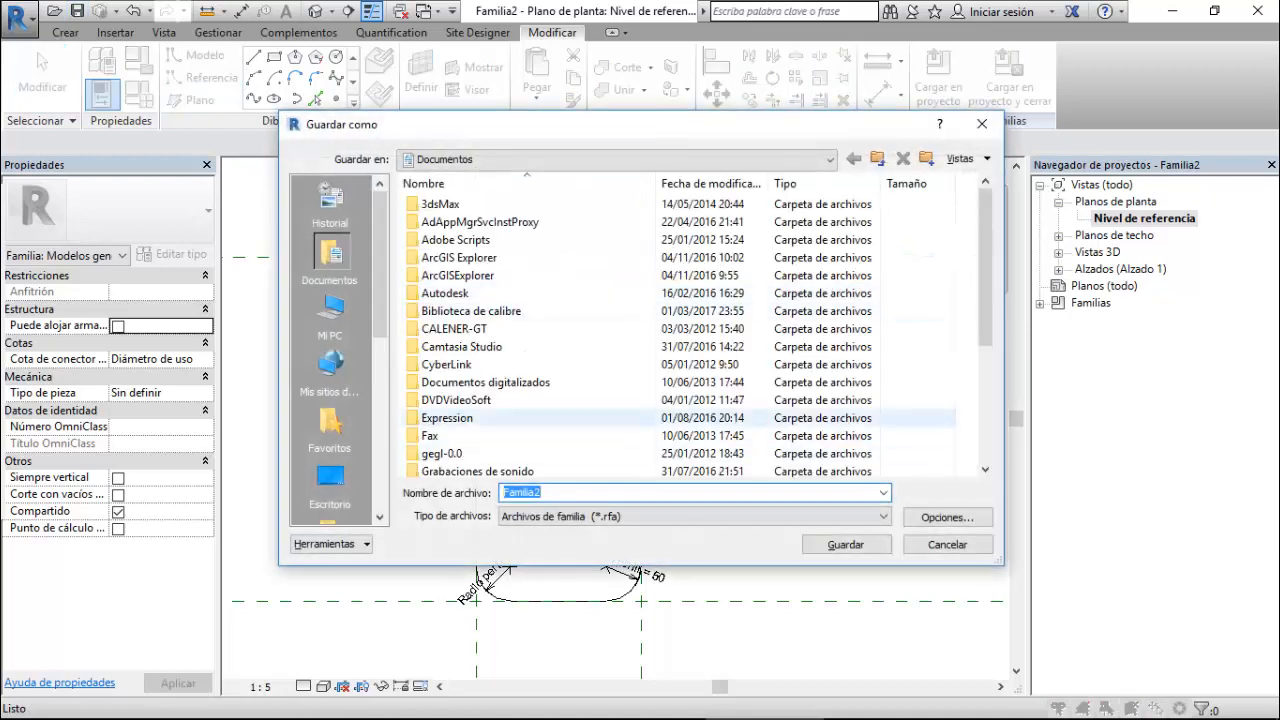
left_click(330, 478)
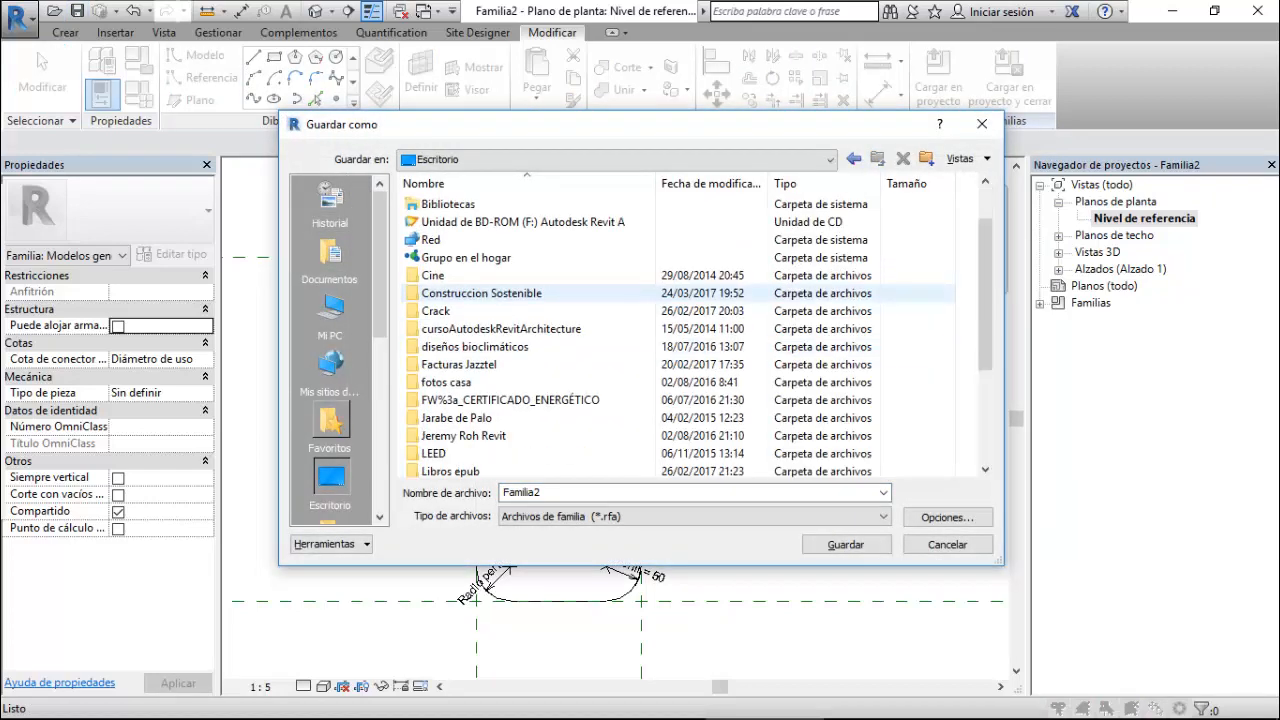
scroll(680, 330, "down", 3)
double_click(450, 400)
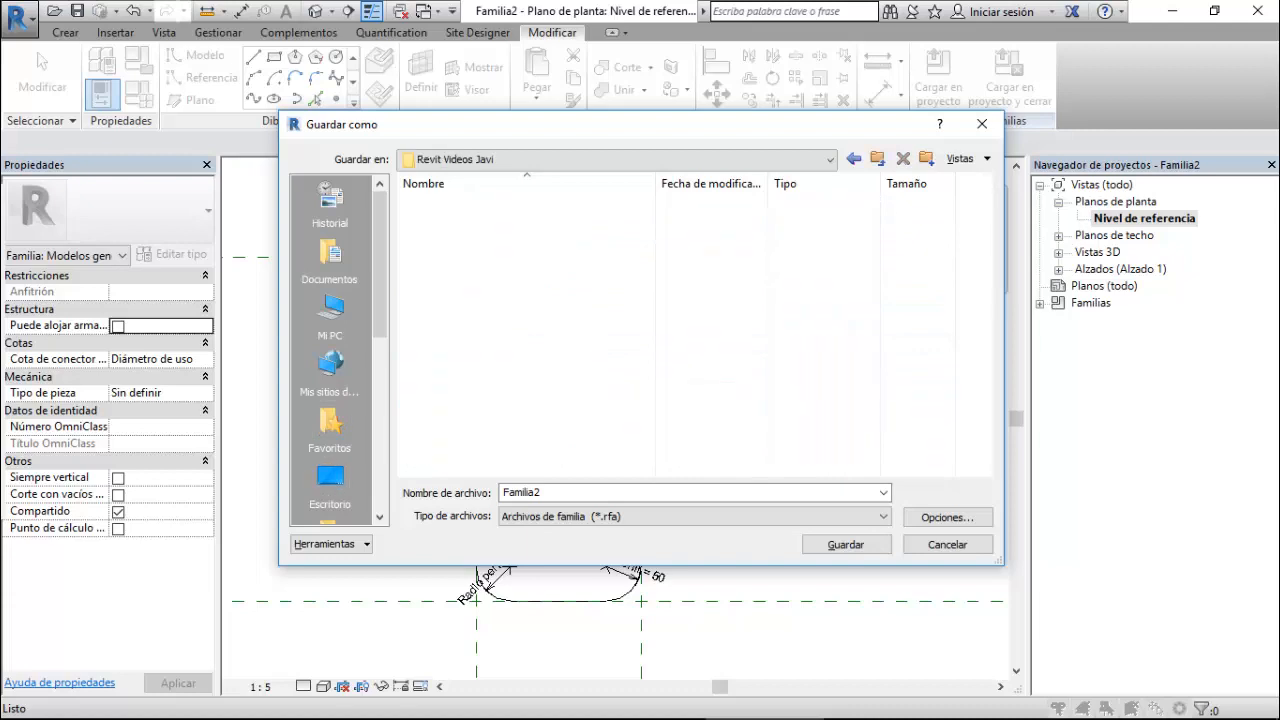
scroll(650, 290, "down", 4)
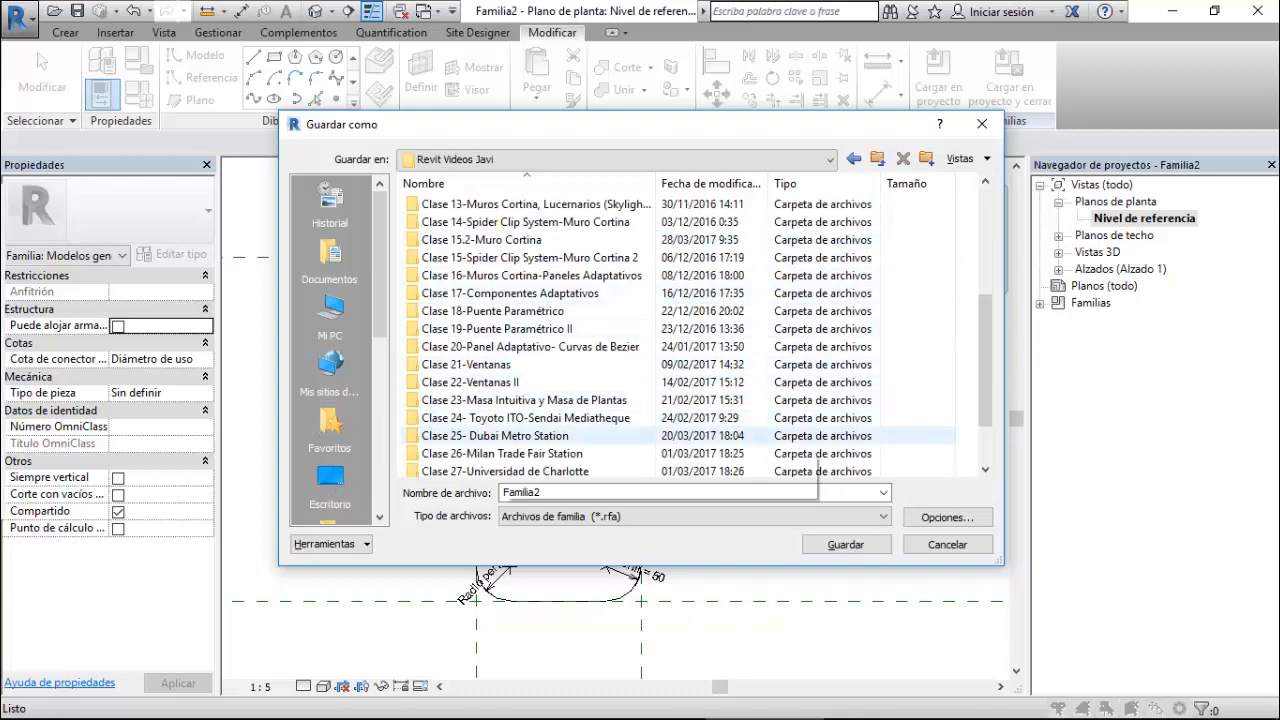
double_click(495, 436)
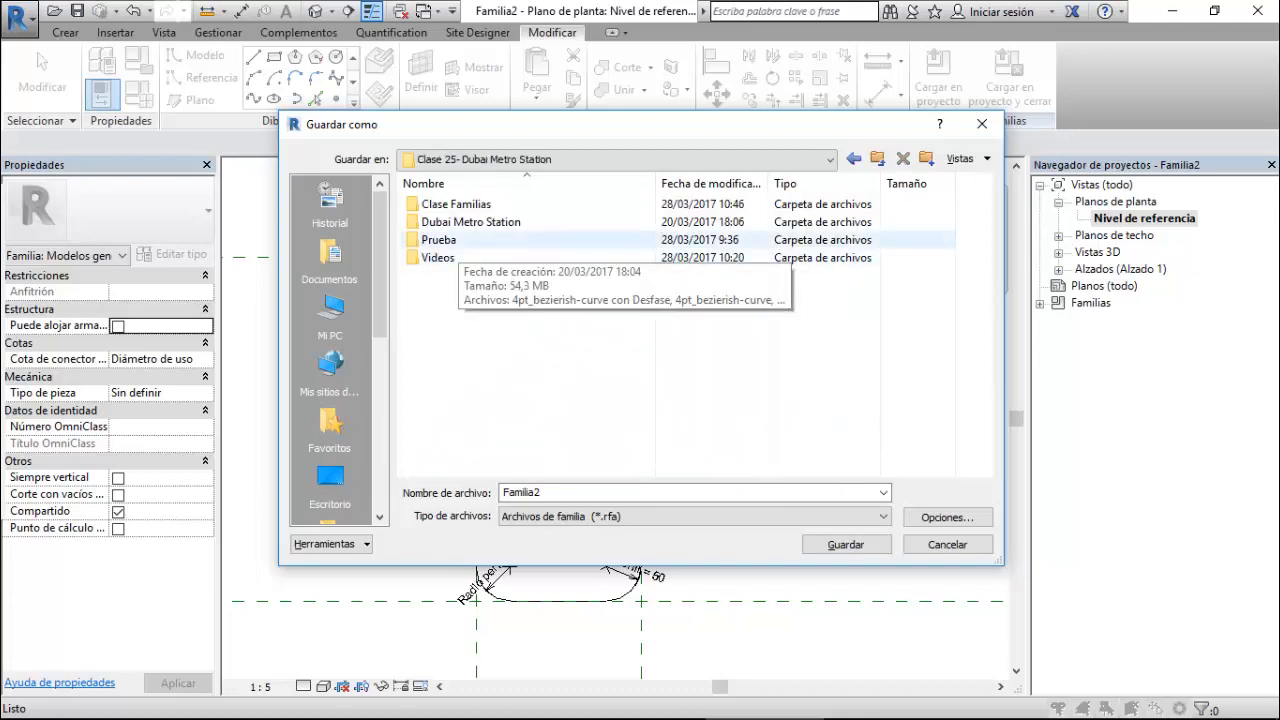
double_click(456, 204)
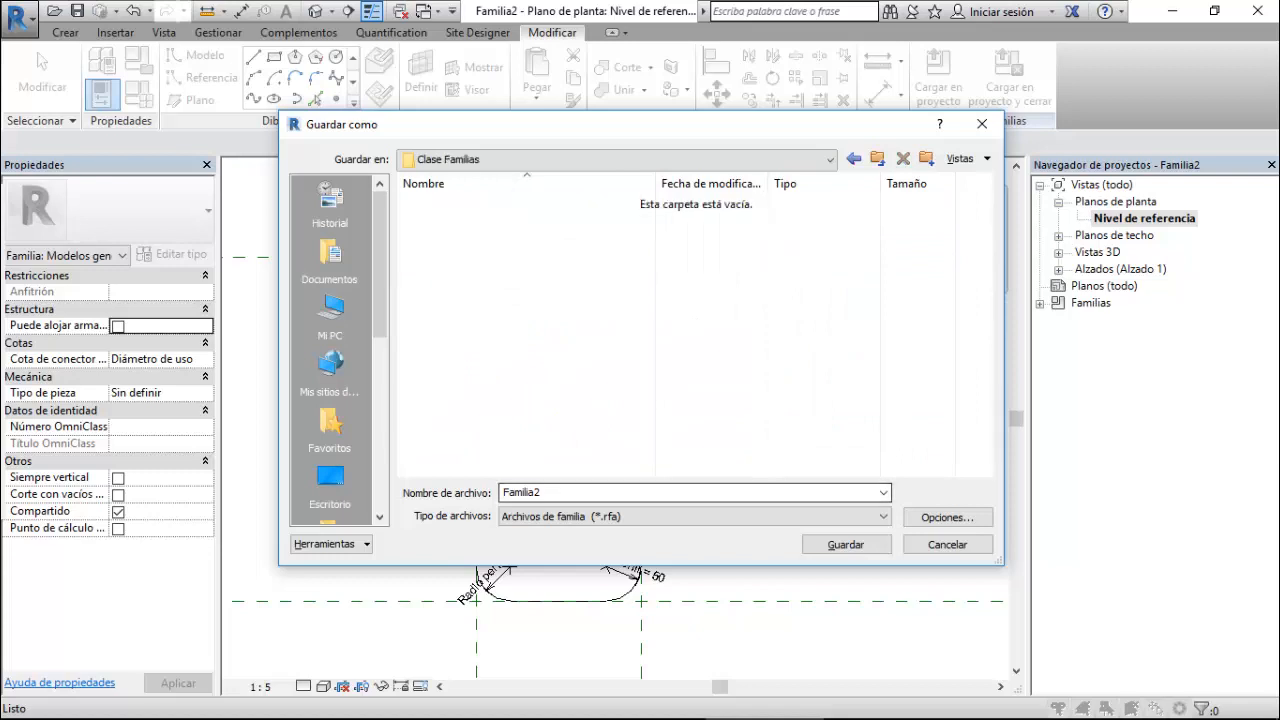
type("Pe")
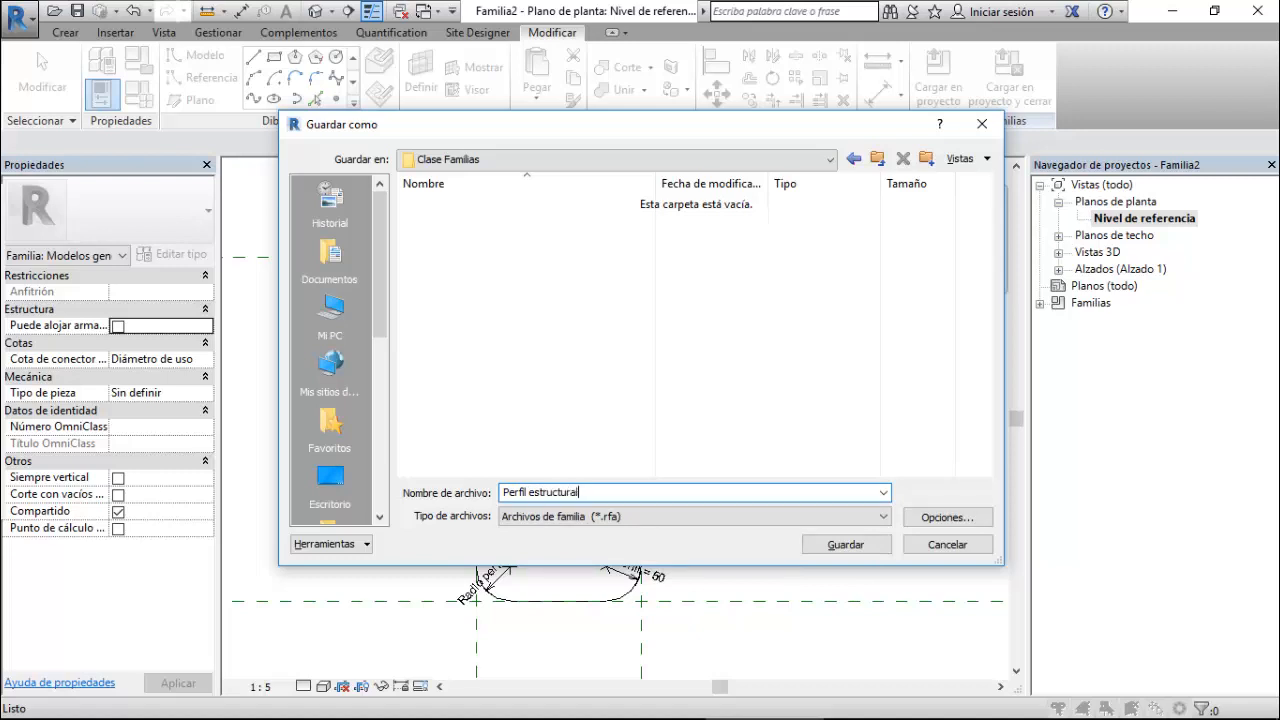
type("rfil estructural")
key("Return")
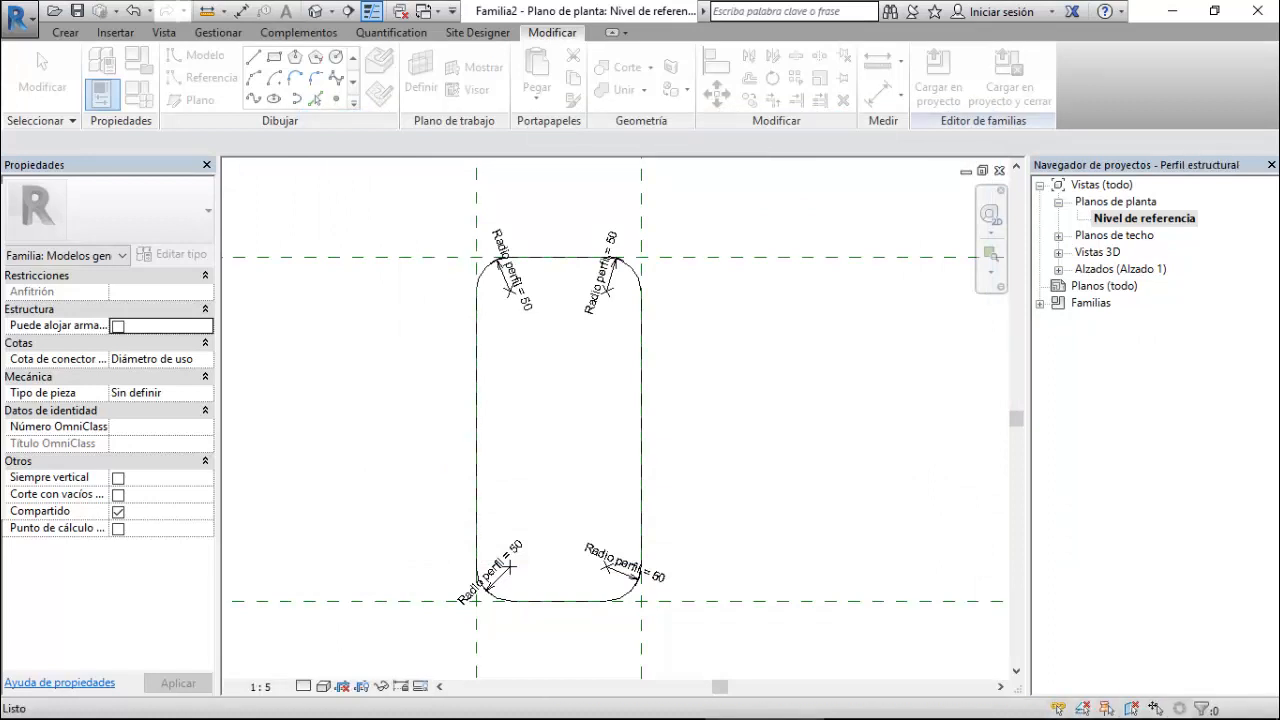
- Show the recent files page and start a new family from the Modelo genérico métrico Adaptativo template
scroll(577, 469, "down", 2)
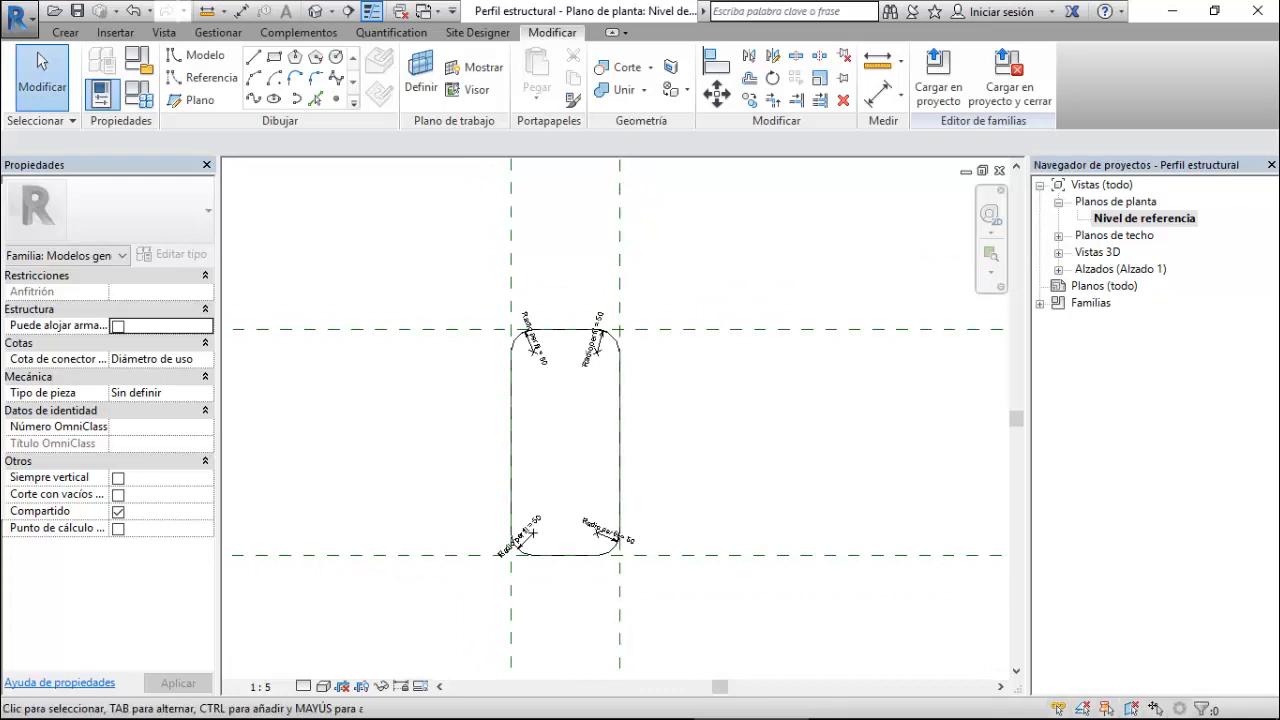
scroll(451, 329, "down", 1)
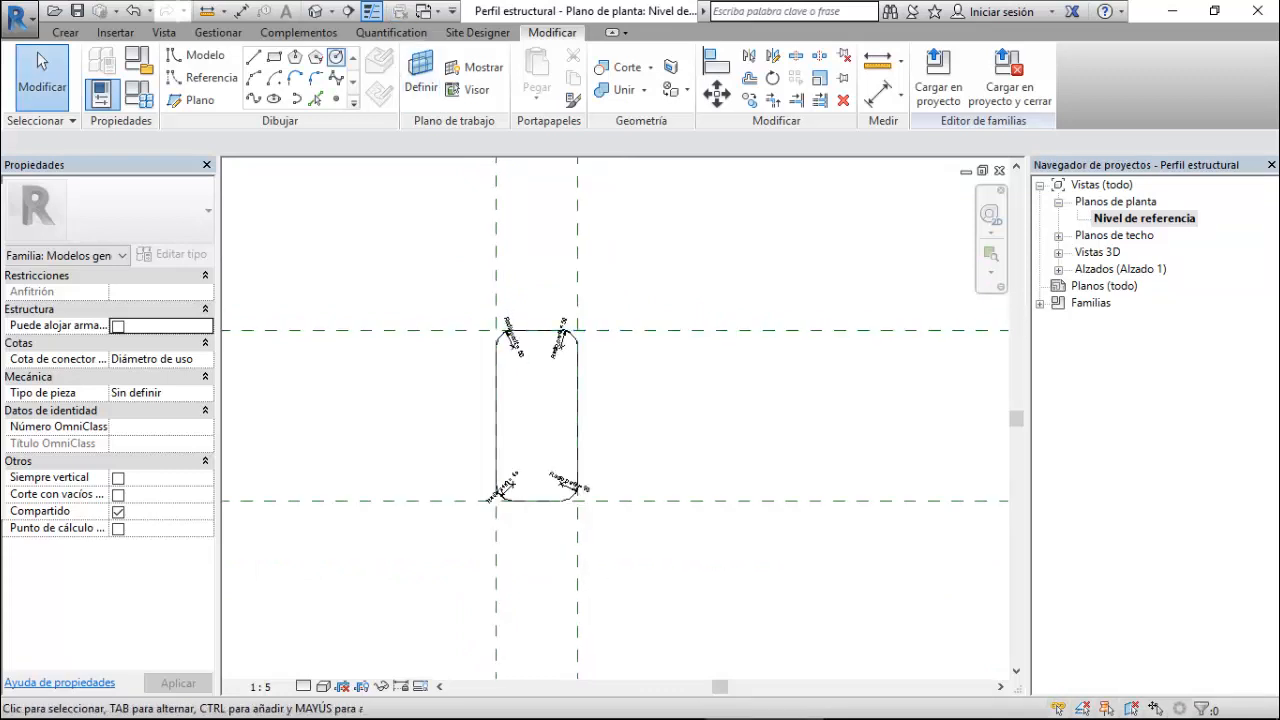
left_click(164, 32)
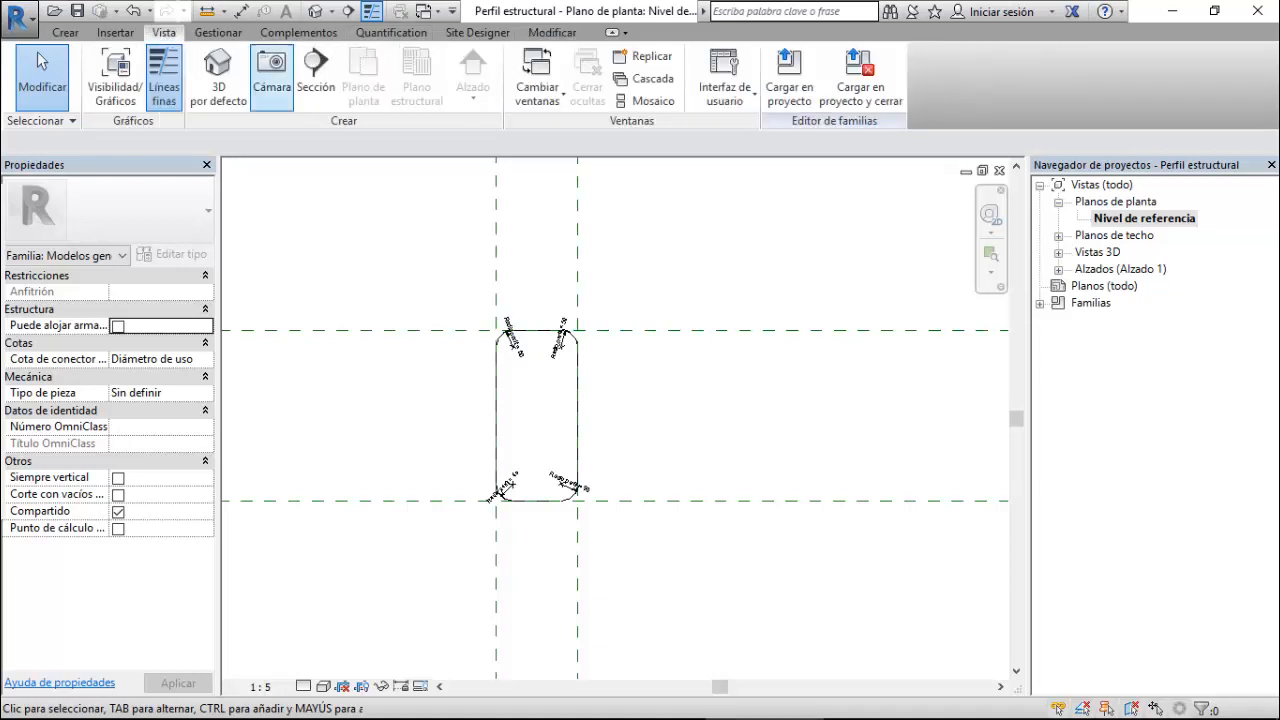
left_click(724, 78)
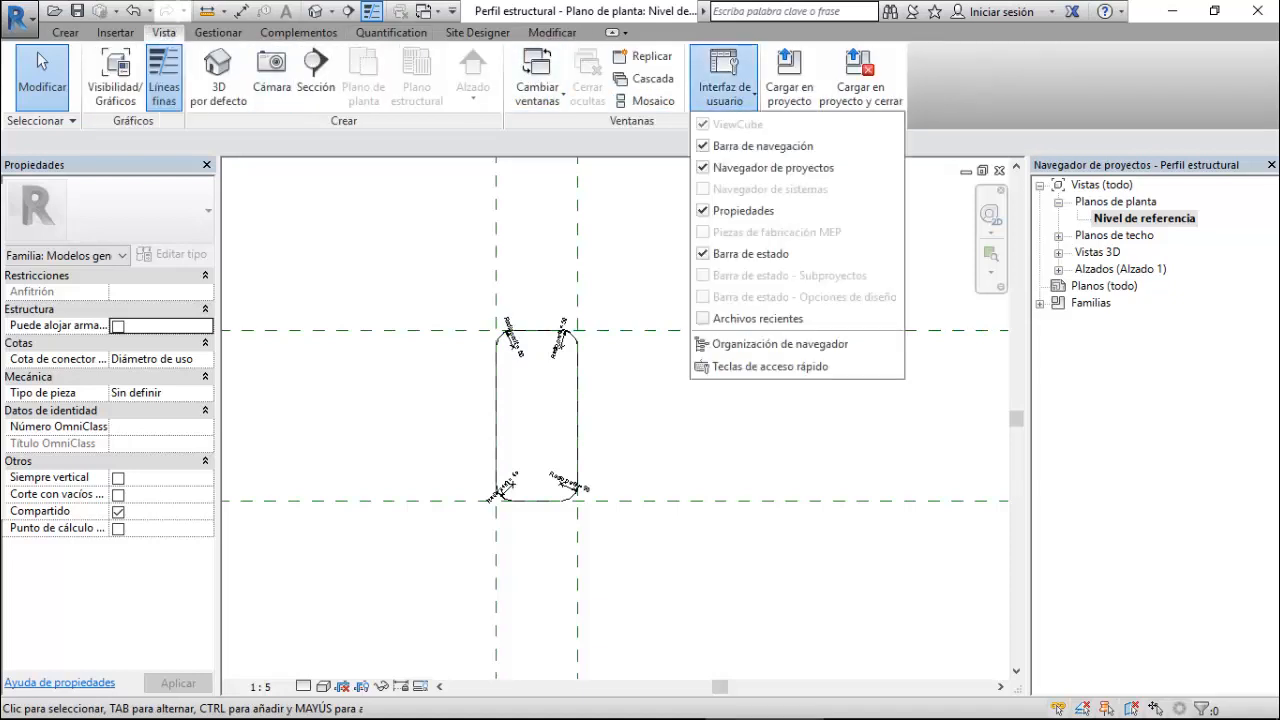
left_click(757, 318)
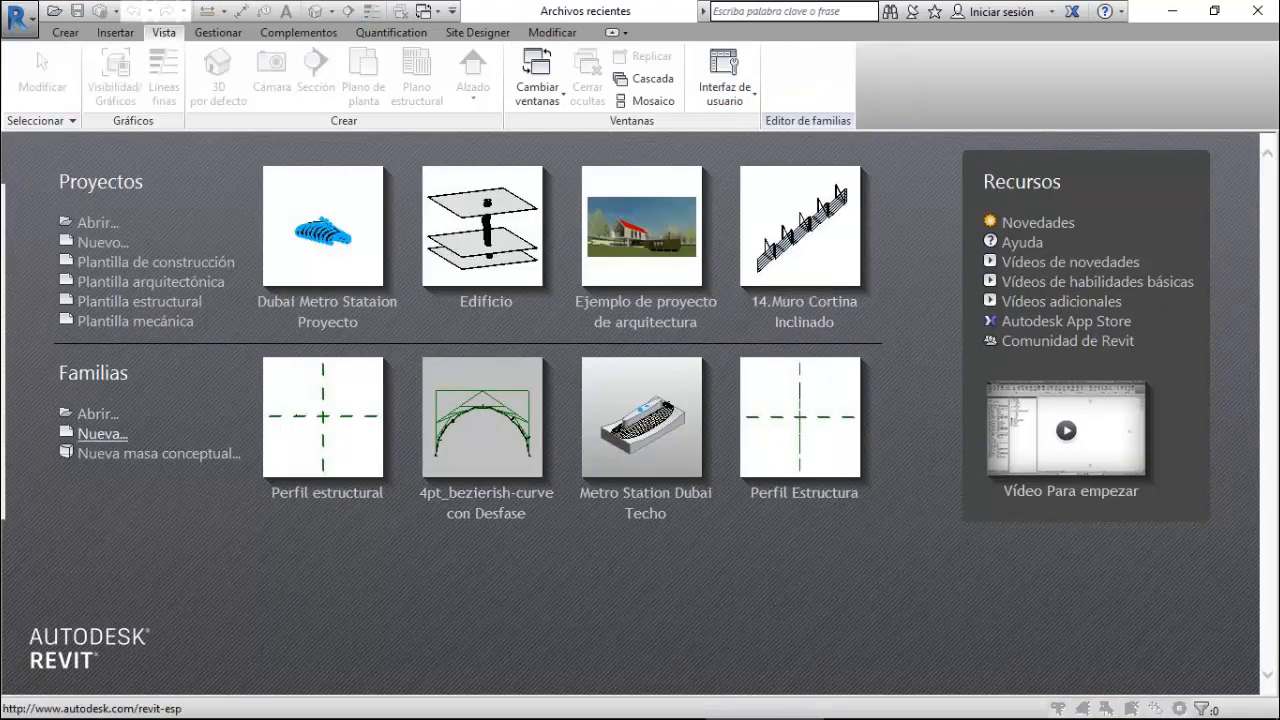
left_click(102, 433)
scroll(550, 365, "down", 10)
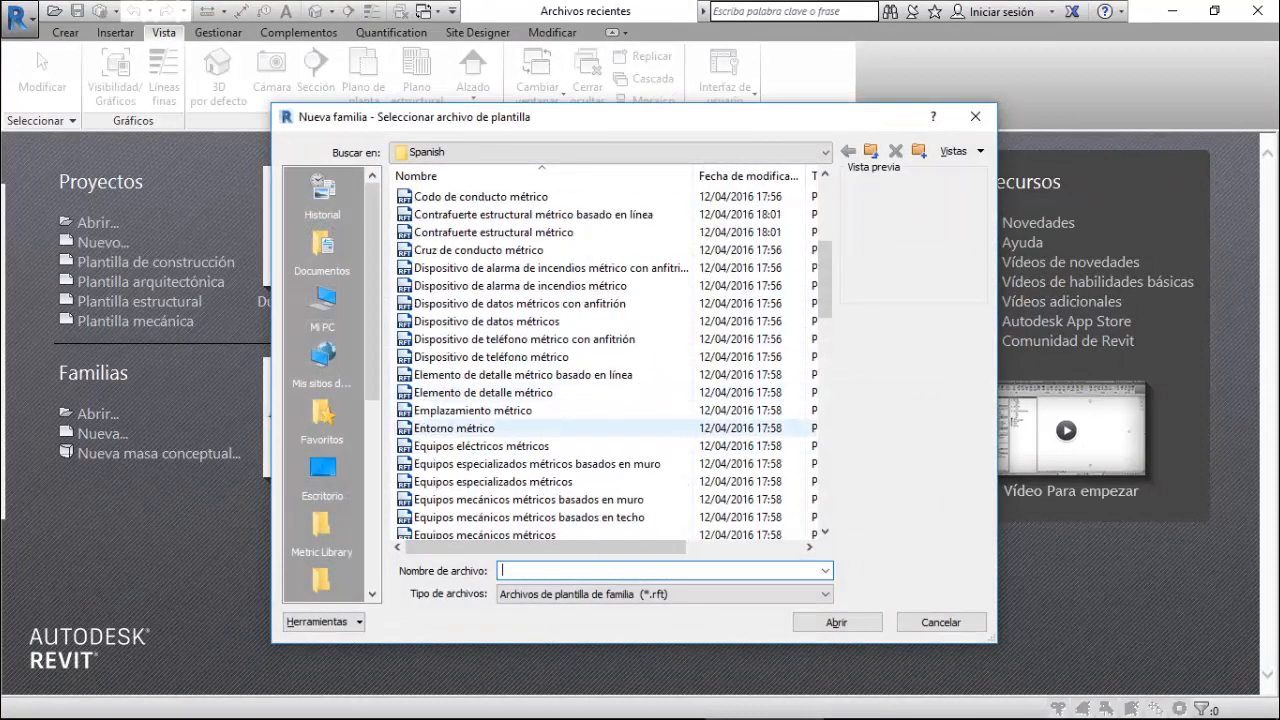
left_click(490, 482)
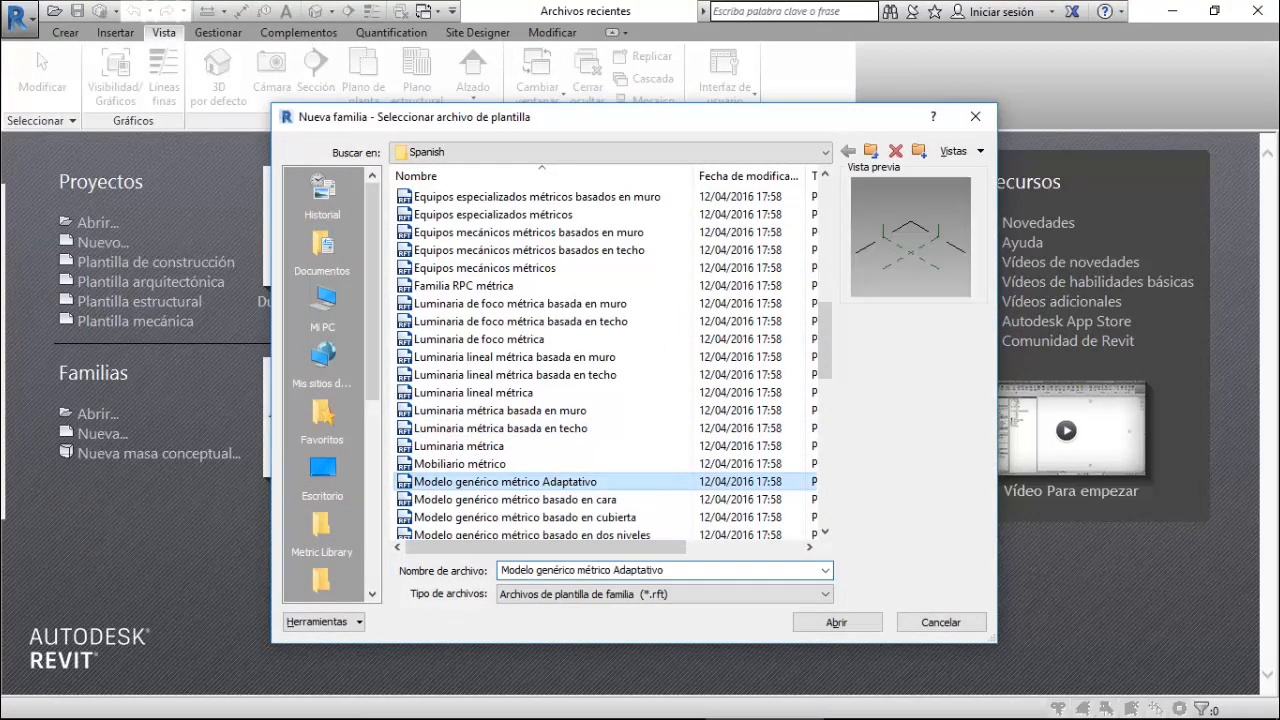
left_click(837, 622)
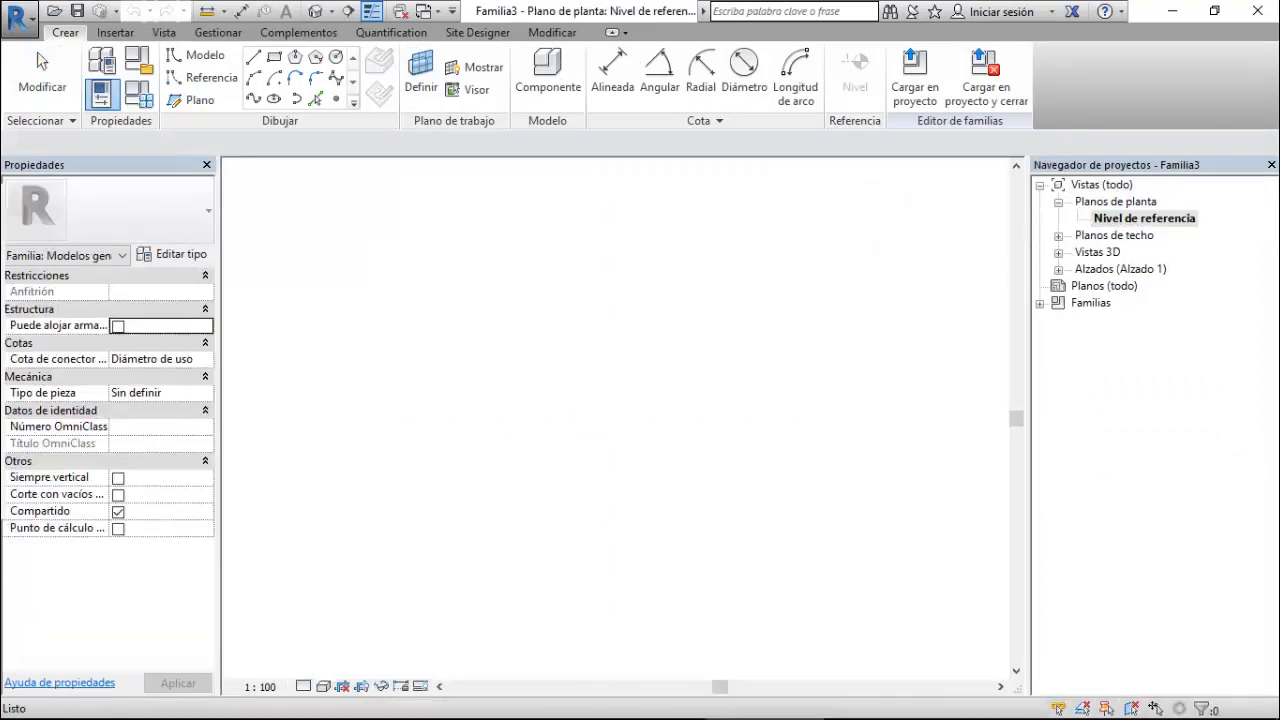
- Place a reference point about 7286 left of the vertical reference plane and 1433 below the horizontal one, and make it adaptive
left_click(336, 98)
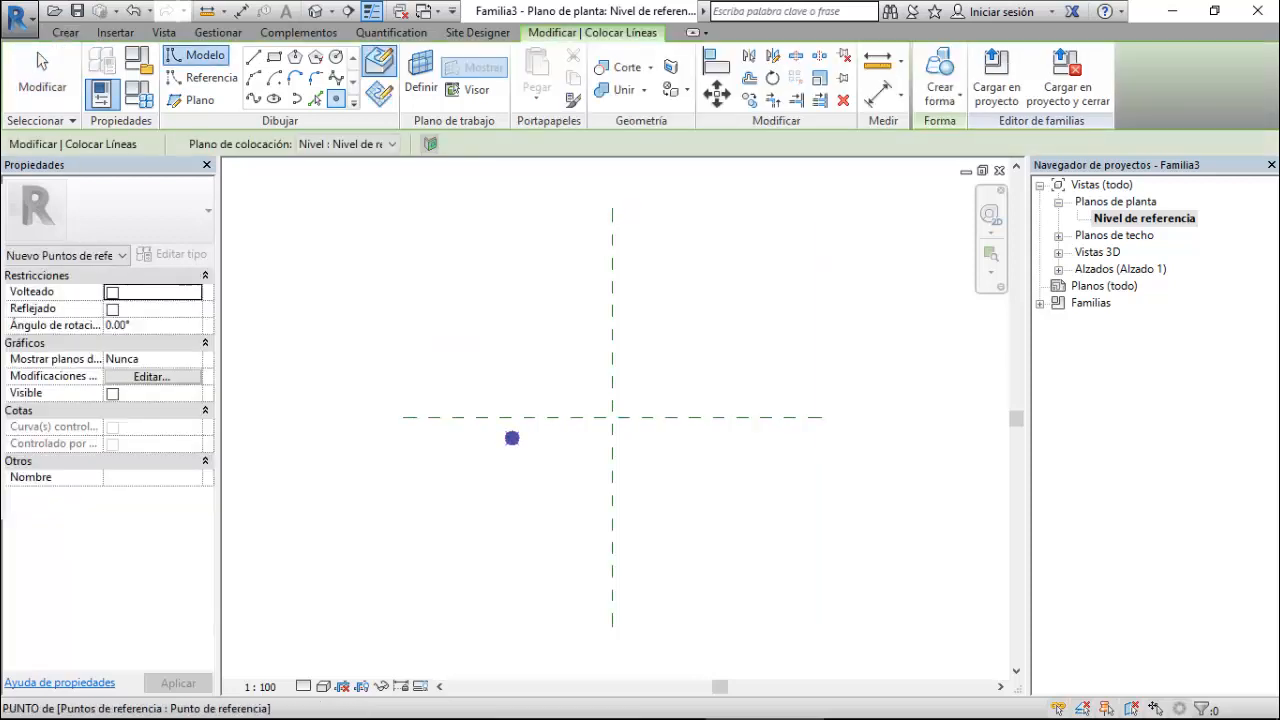
key("Escape")
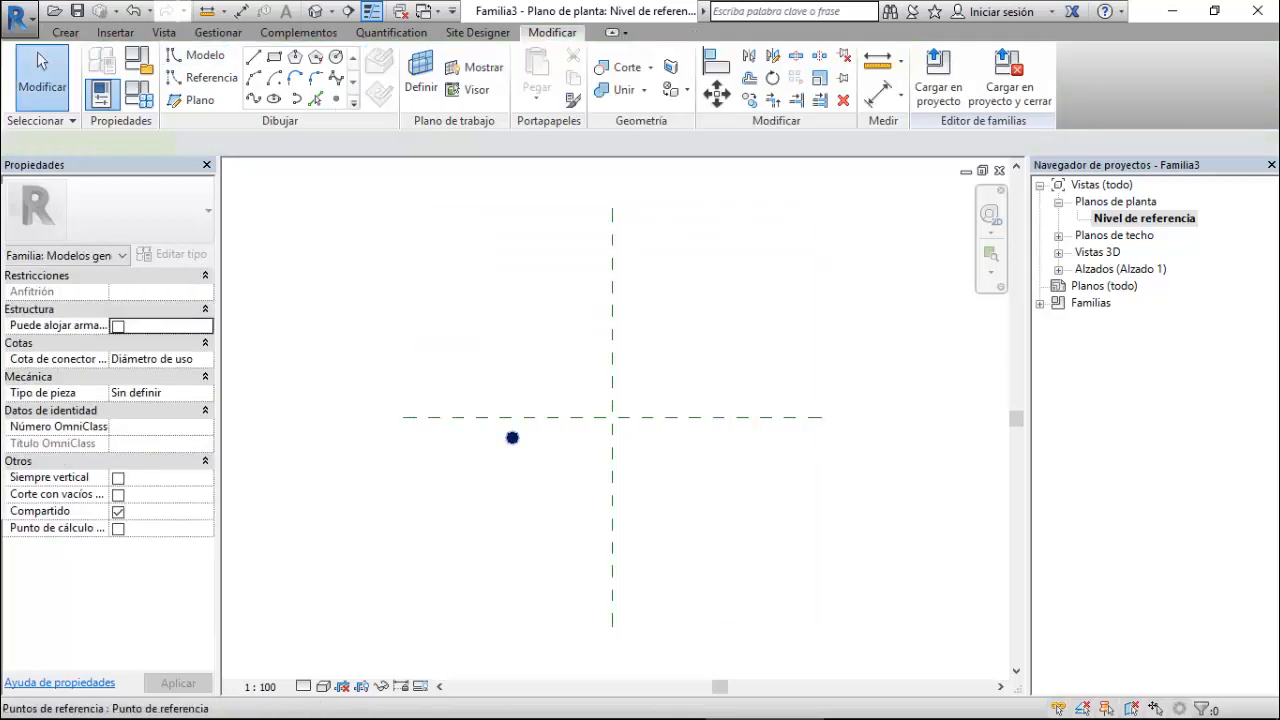
left_click(512, 437)
left_click(922, 78)
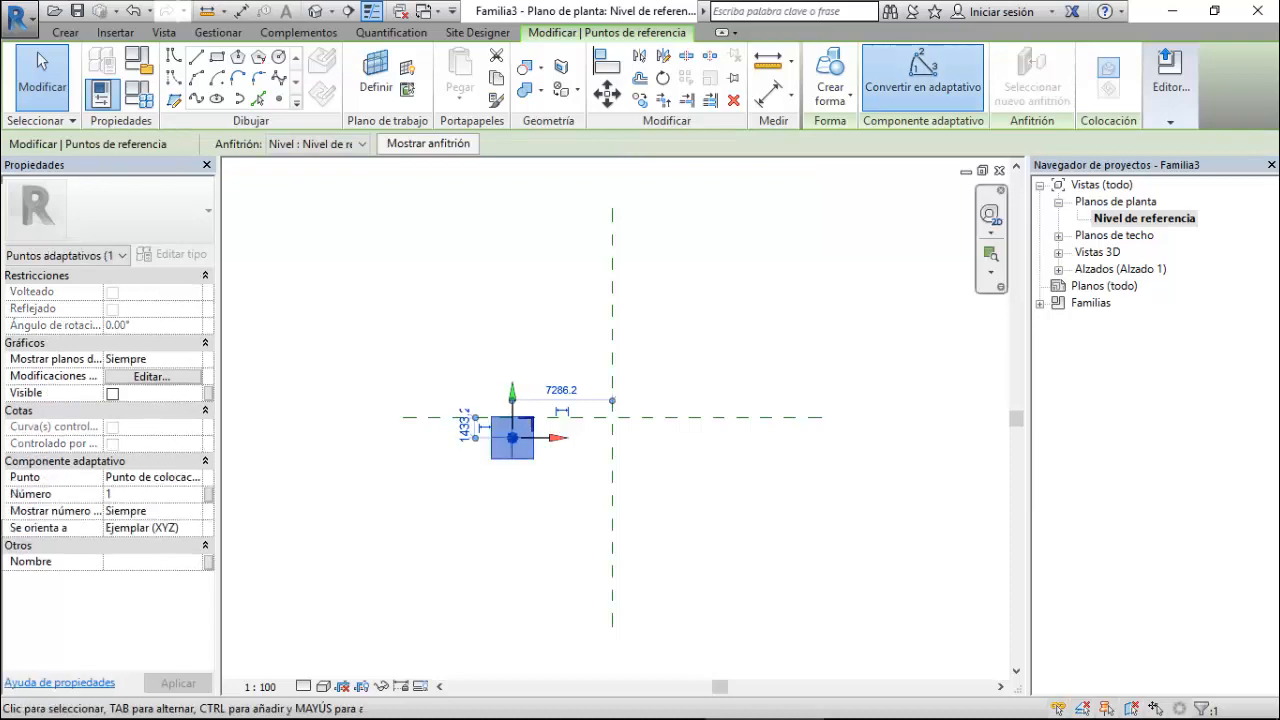
- Open the family's {3D} view around the adaptive point and clear the selection
left_click(1058, 252)
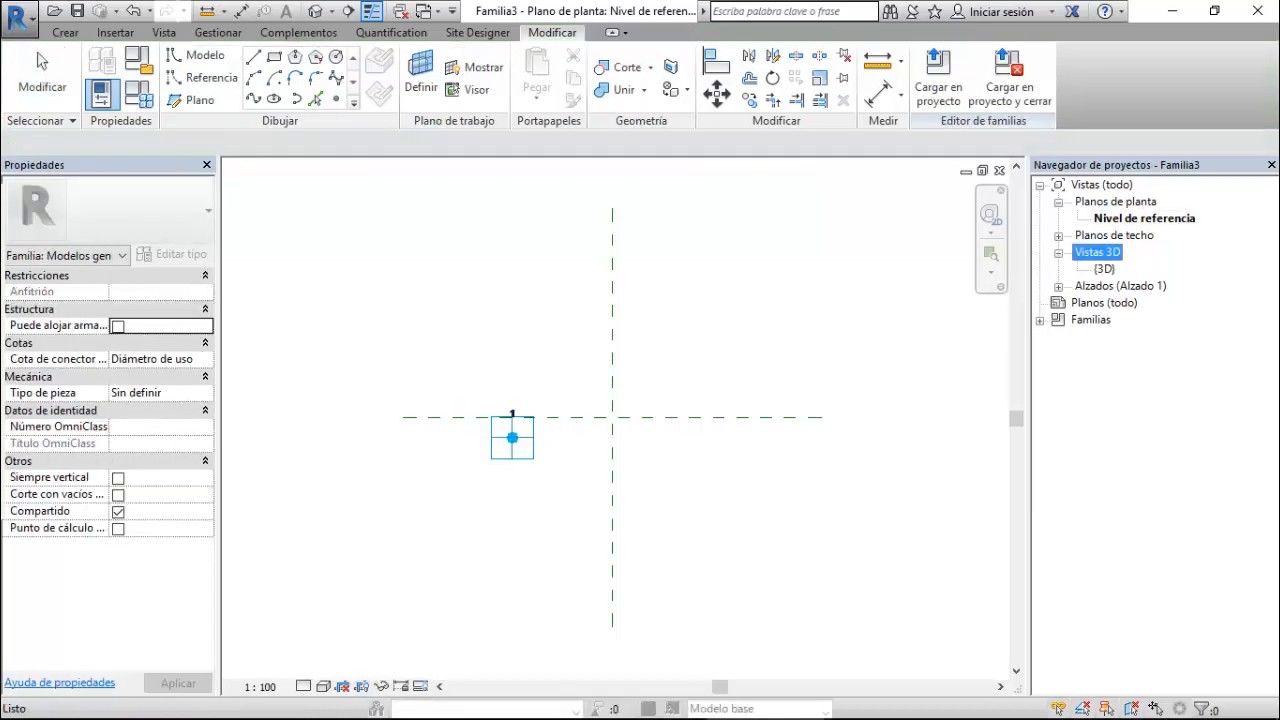
double_click(1104, 269)
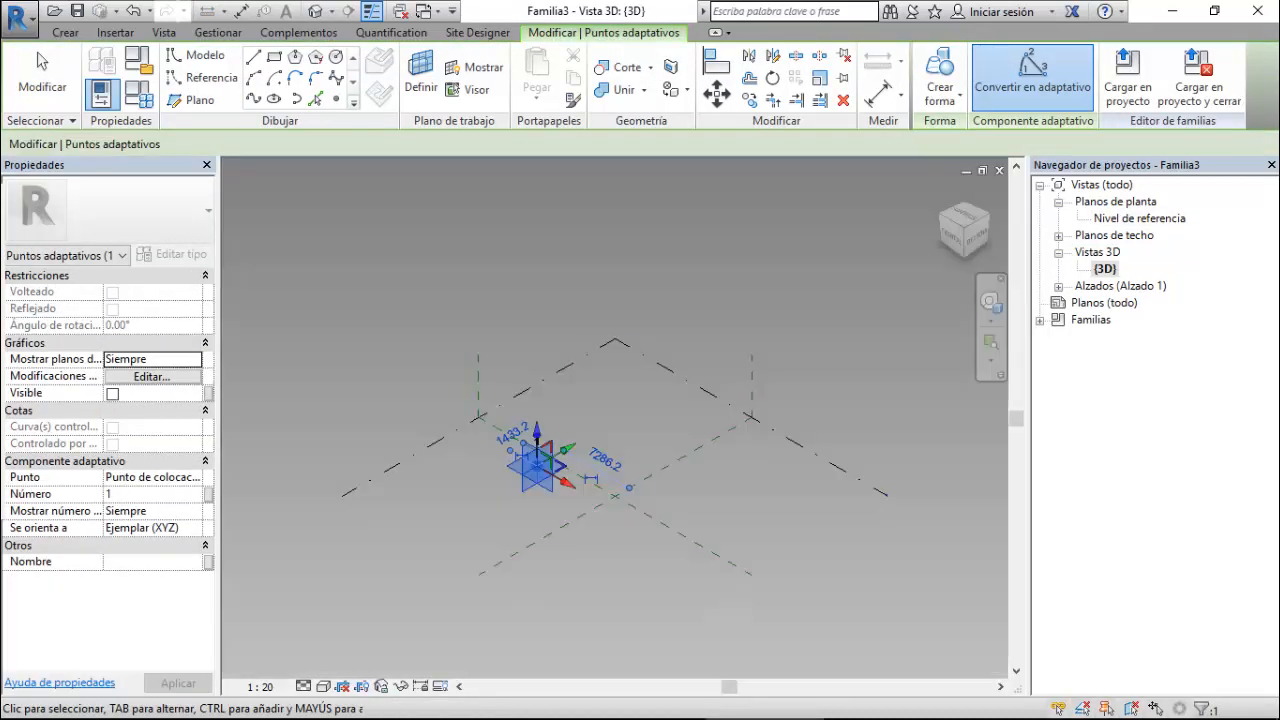
scroll(529, 507, "up", 5)
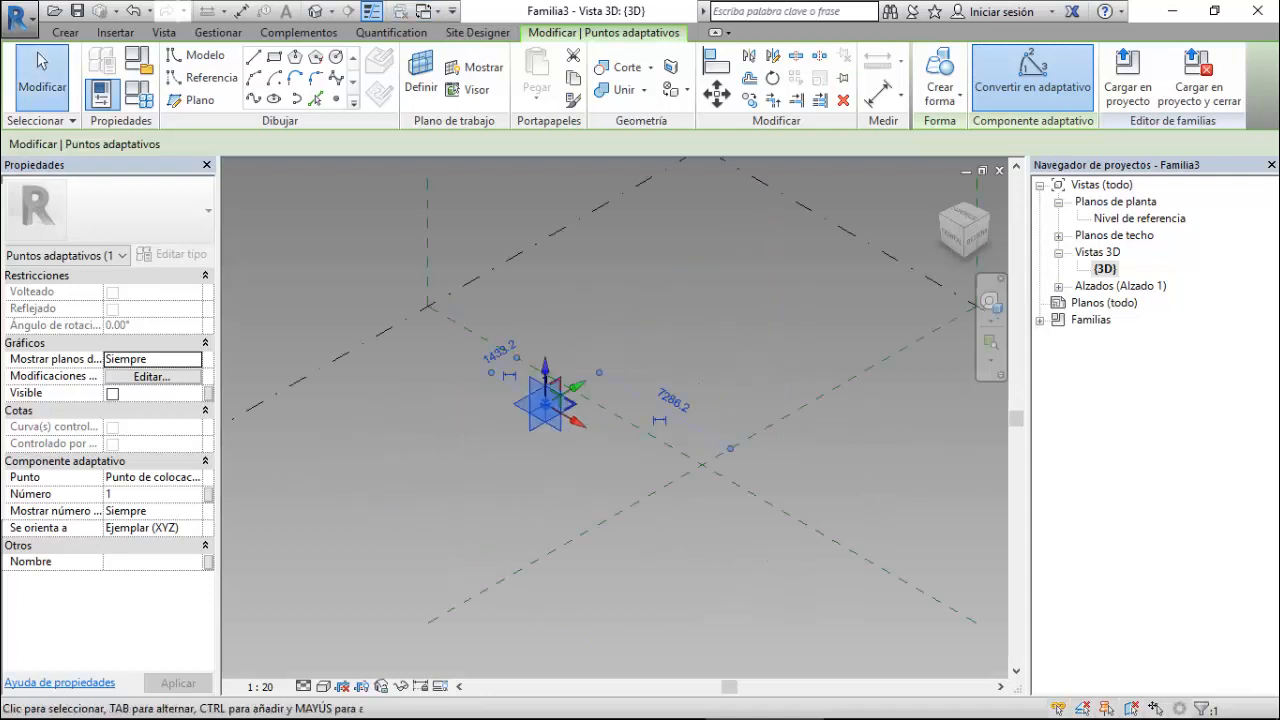
key("Escape")
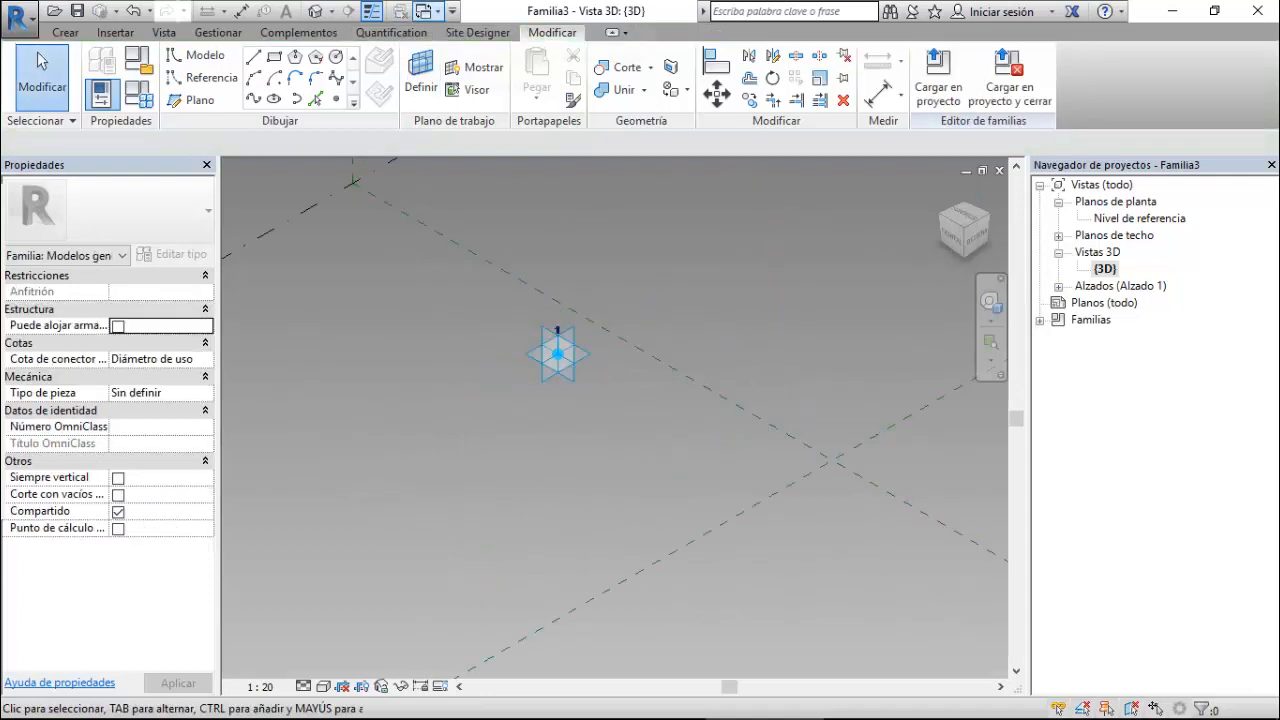
- Switch to the Perfil estructural family, load it into Familia3 and leave the component placement without placing anything
left_click(424, 11)
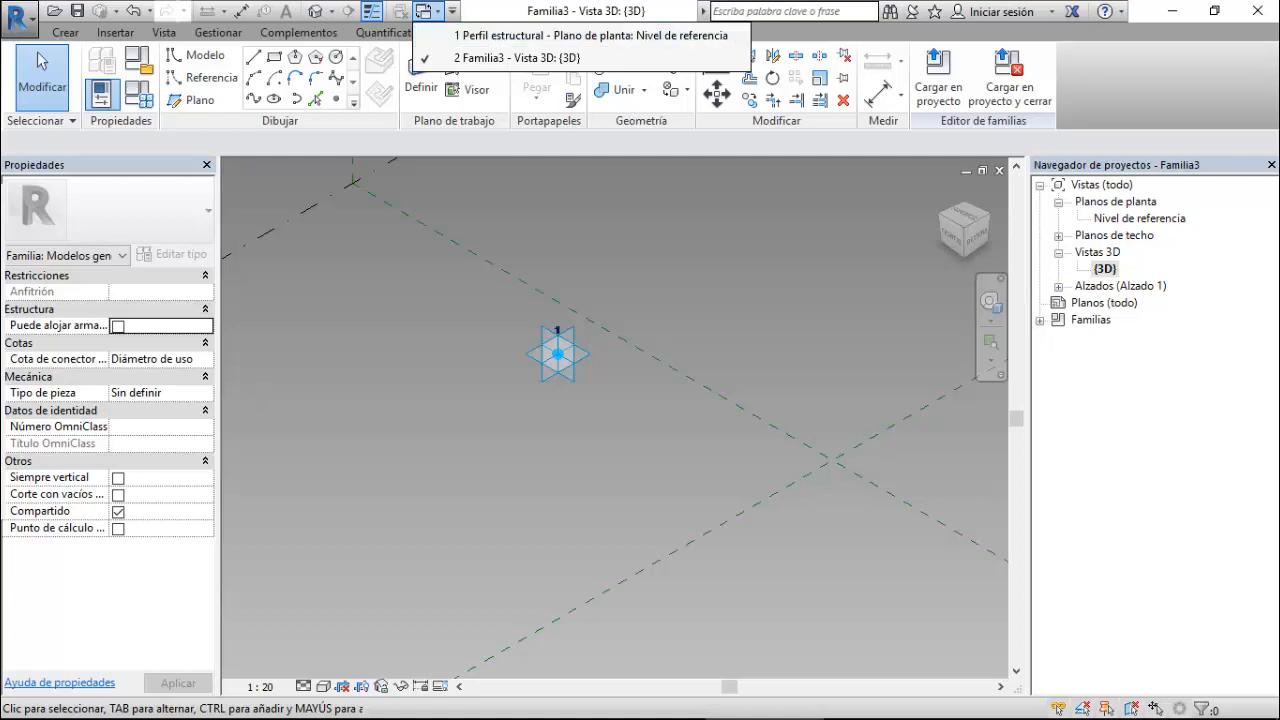
left_click(590, 35)
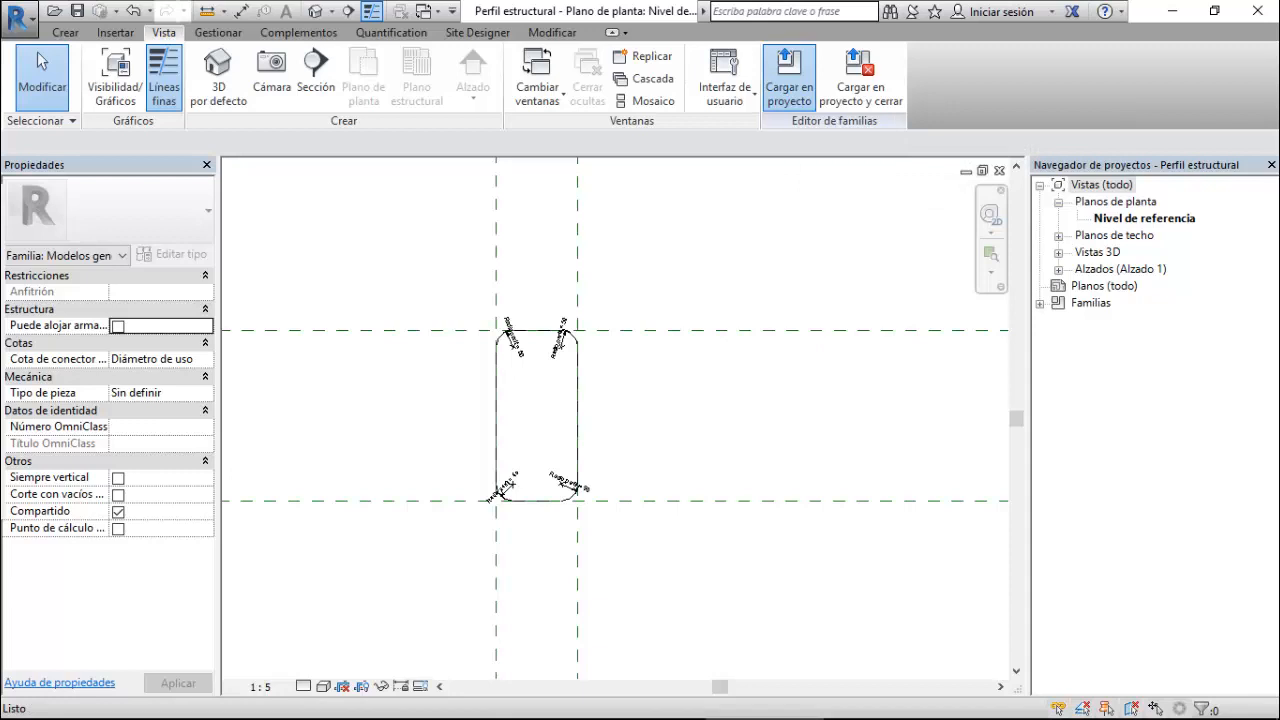
left_click(789, 75)
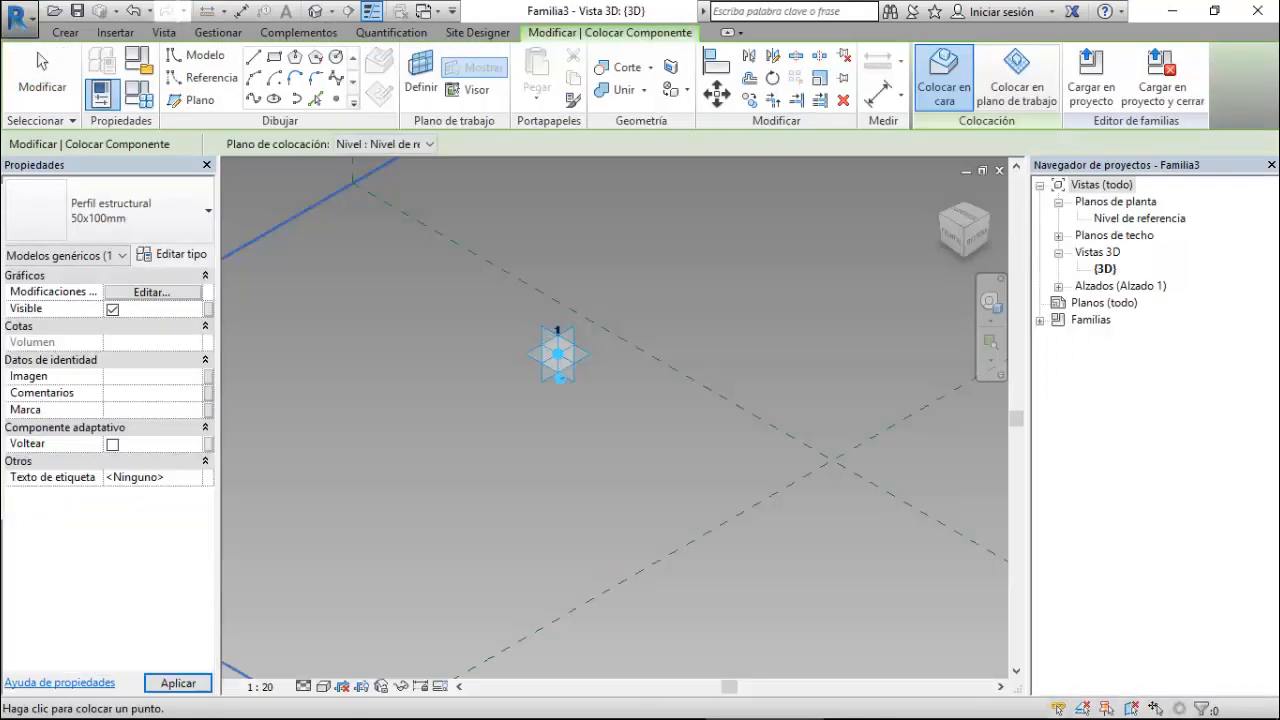
scroll(560, 416, "up", 3)
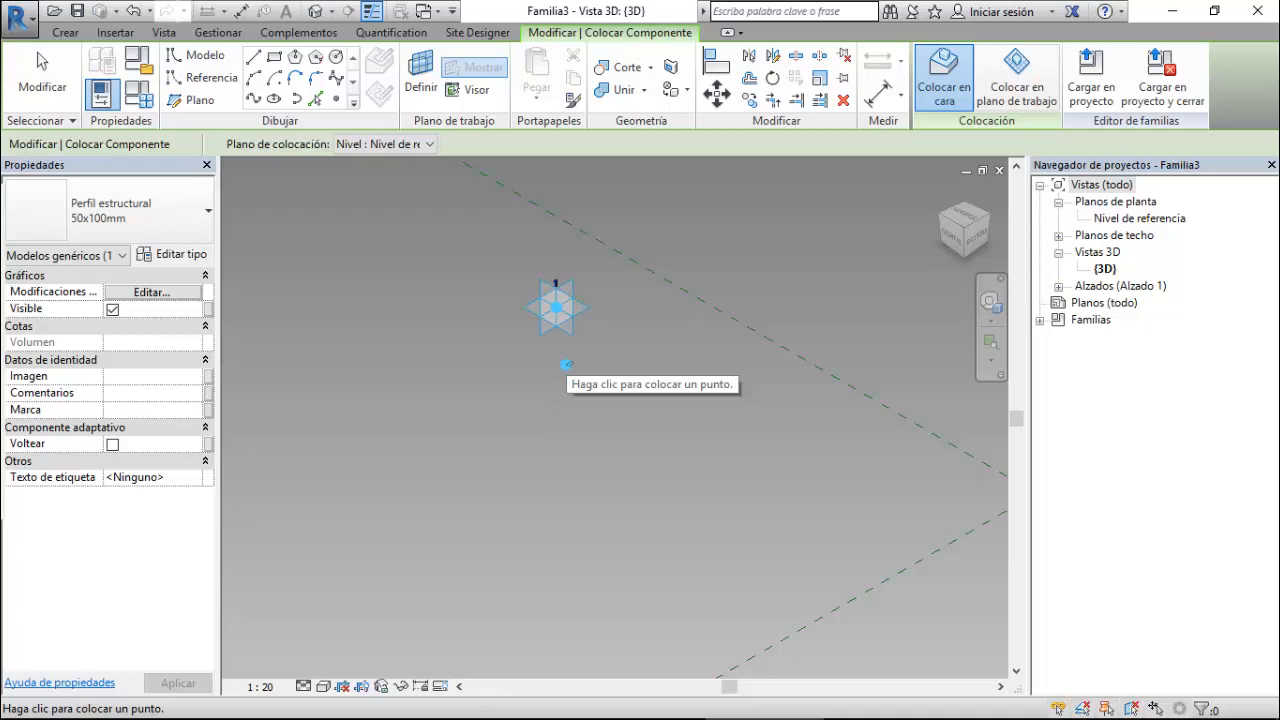
key("Escape")
scroll(560, 412, "down", 4)
scroll(562, 398, "up", 3)
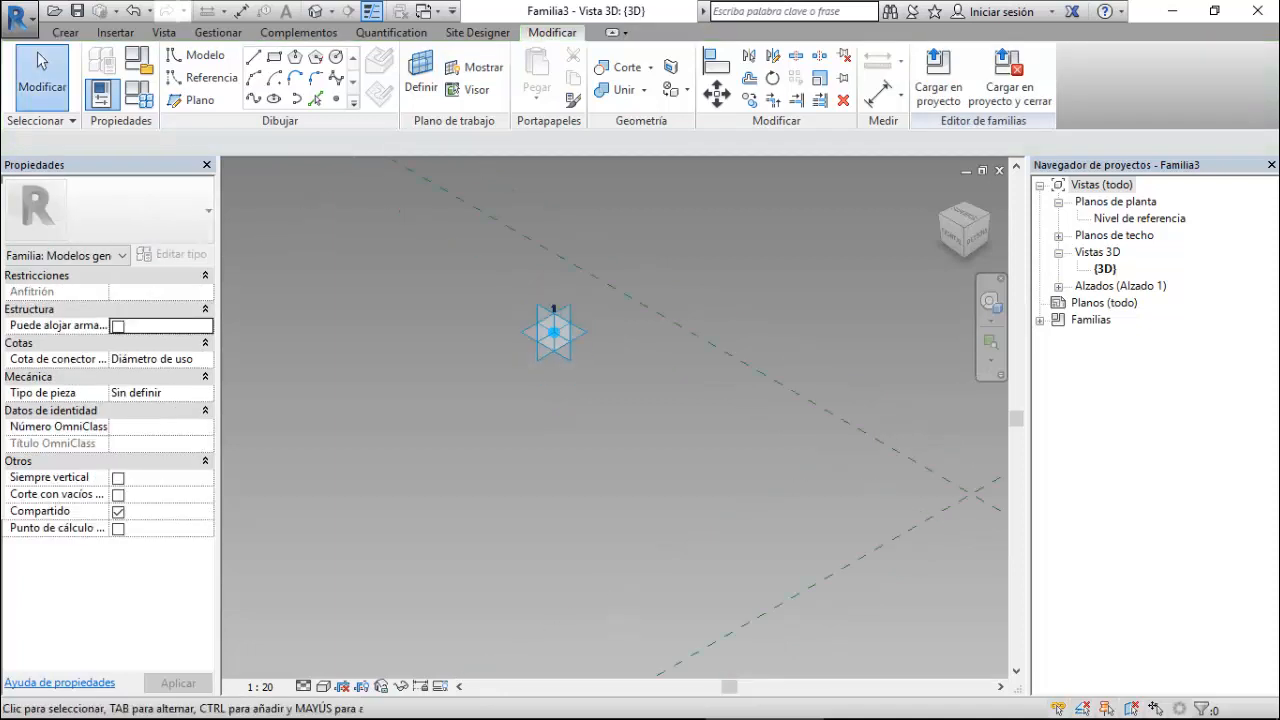
- Place a Perfil estructural 50x100mm component on a vertical work plane of the adaptive point, just below the point
left_click(65, 33)
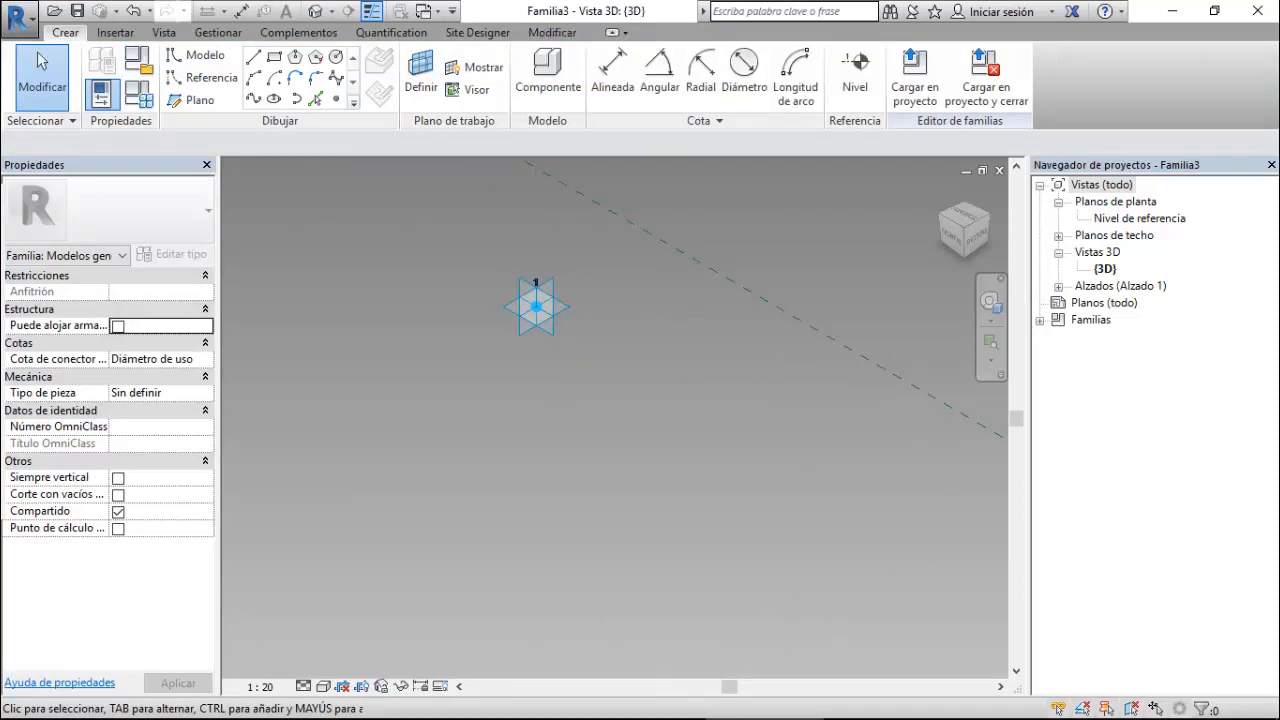
left_click(547, 72)
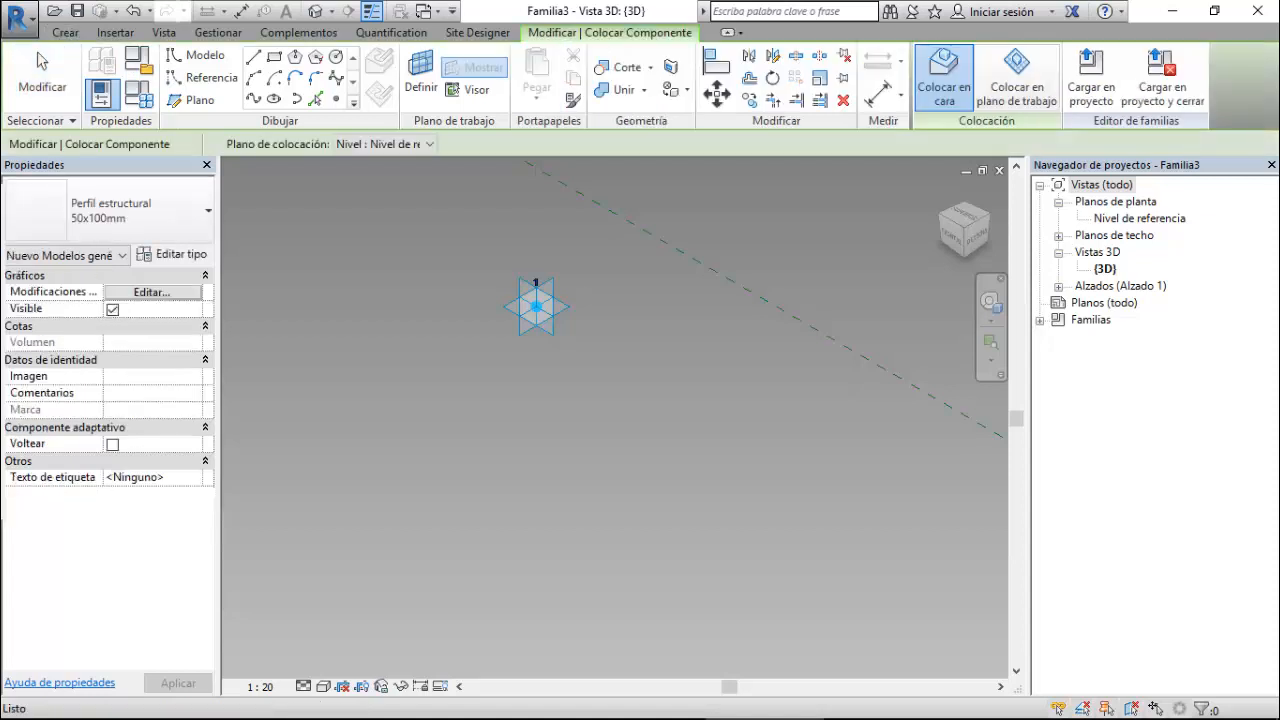
left_click(1016, 78)
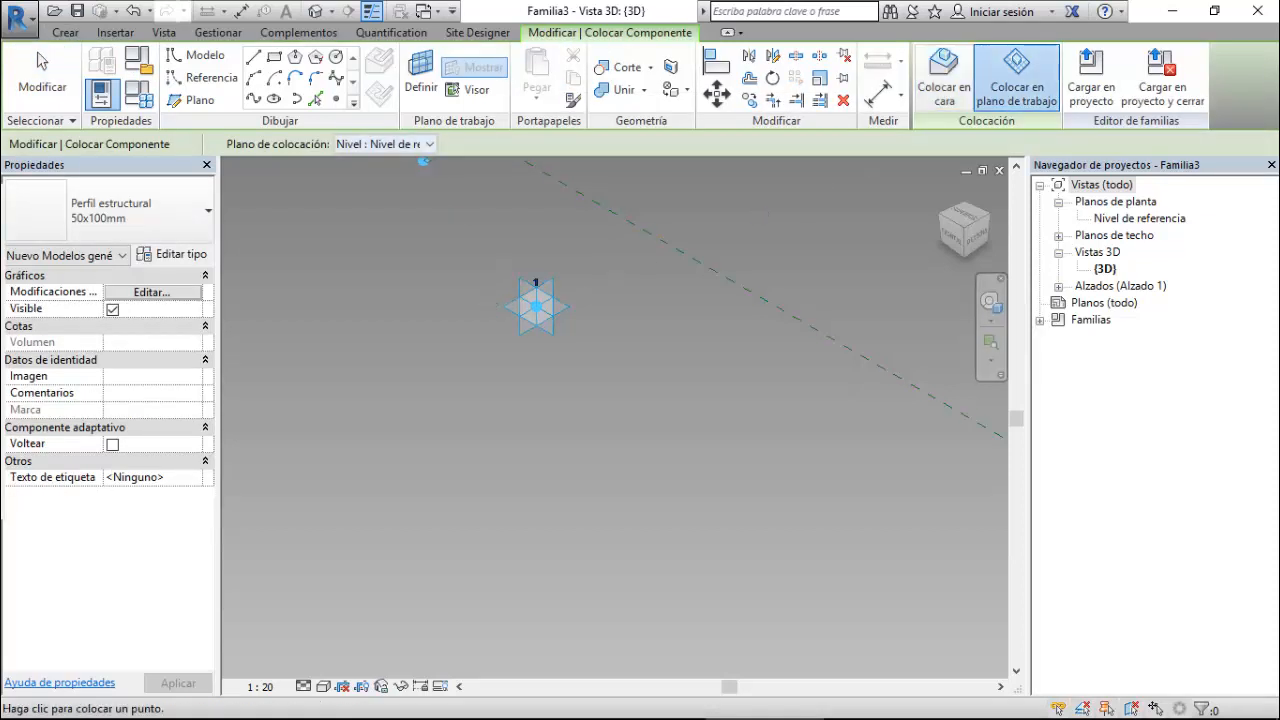
left_click(420, 144)
left_click(366, 208)
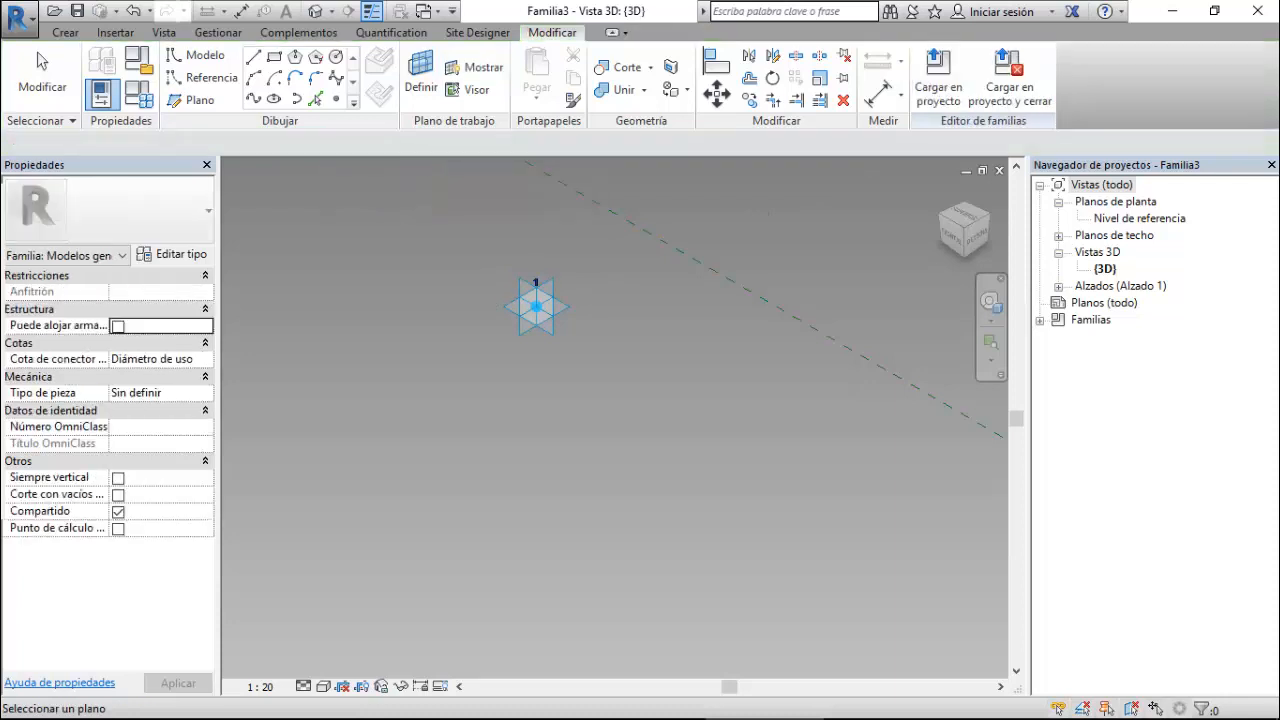
left_click(536, 307)
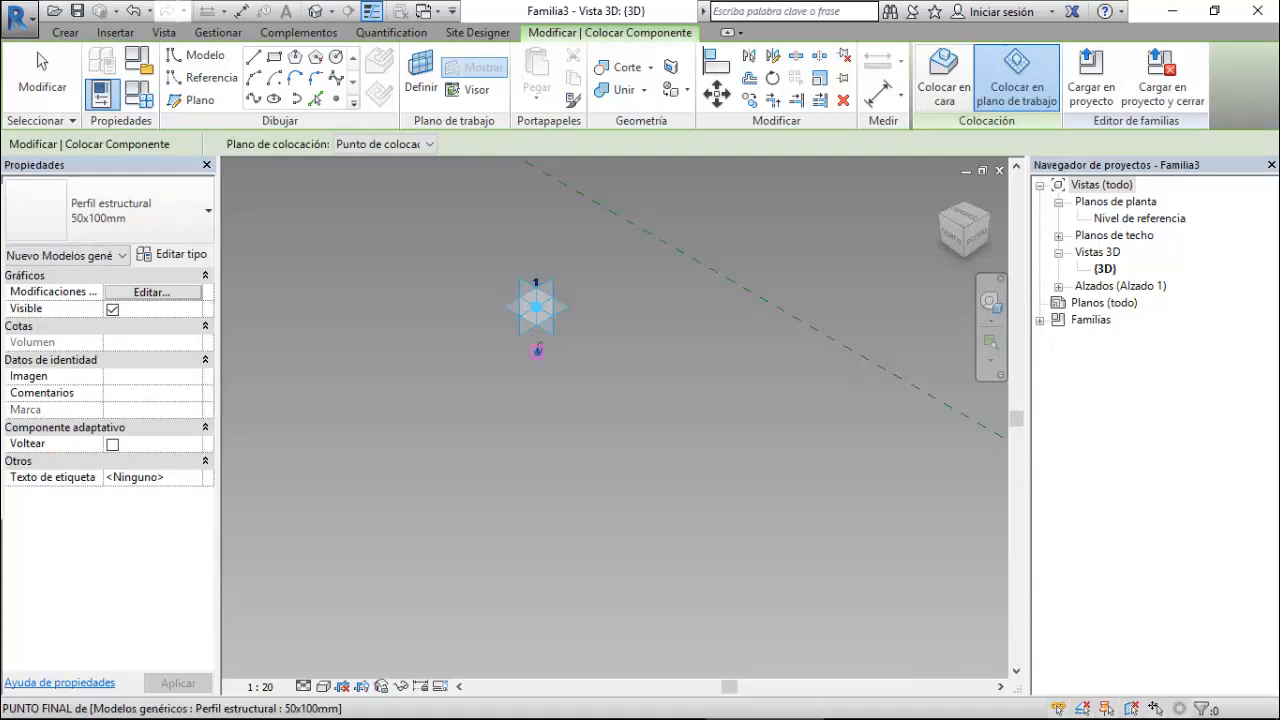
left_click(537, 350)
key("Escape")
key("Escape")
scroll(541, 356, "up", 4)
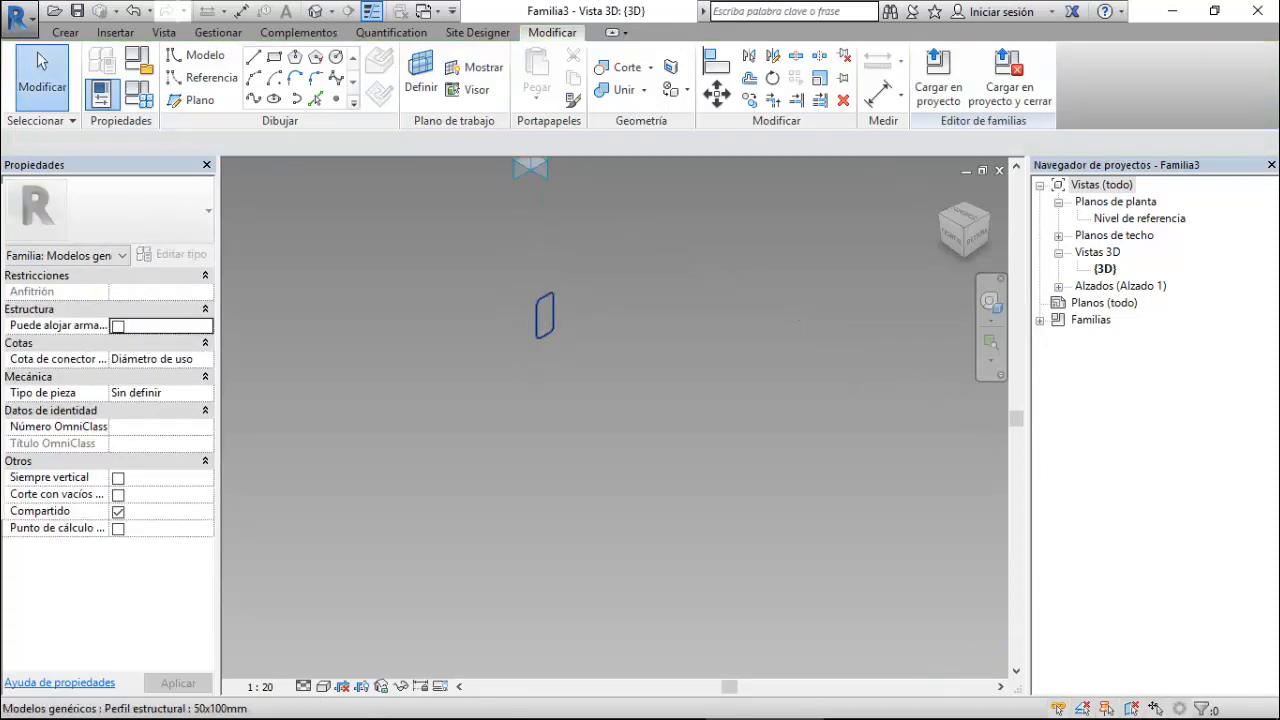
- Move the 50x100mm profile from the midpoint of its upper edge onto the adaptive point
left_click(544, 315)
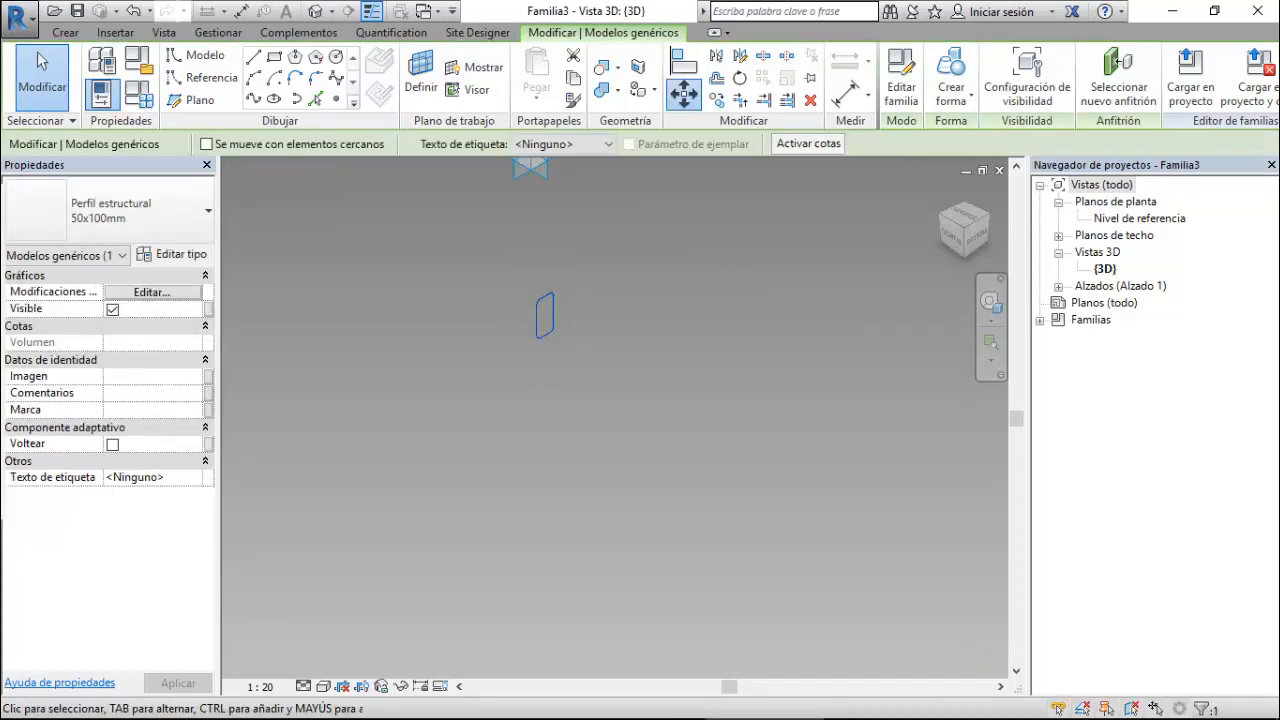
left_click(42, 62)
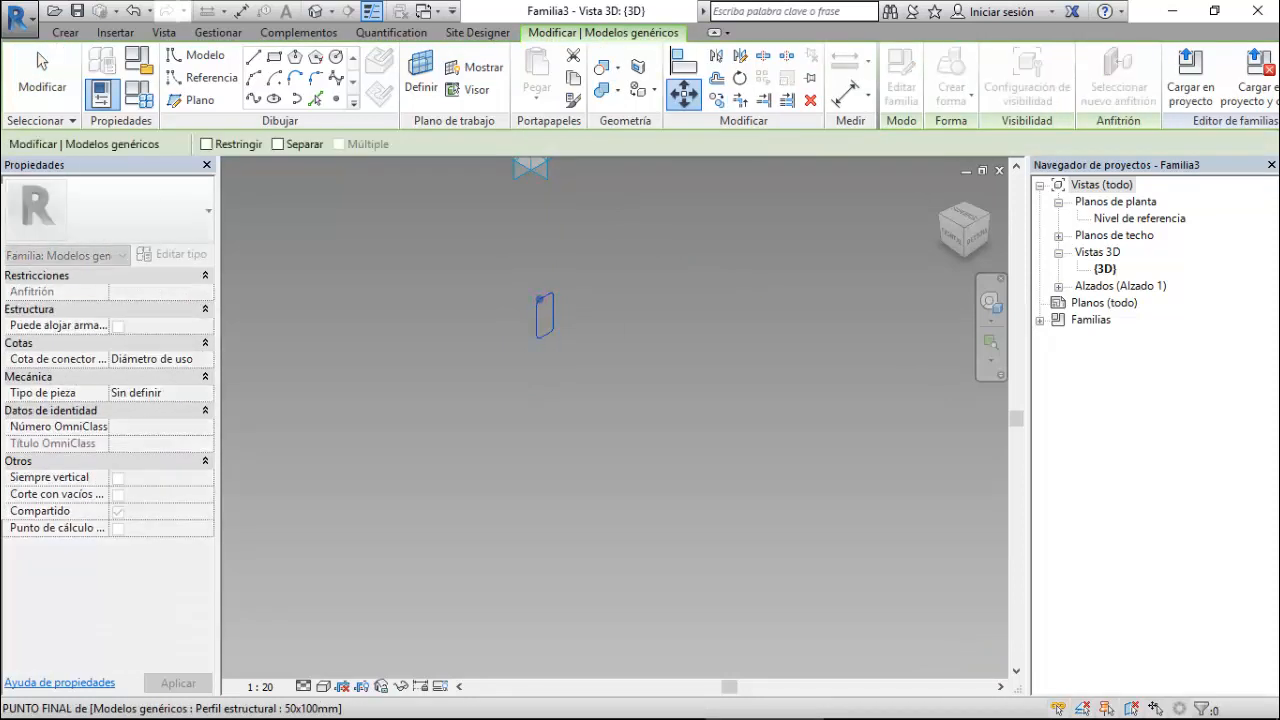
left_click(550, 291)
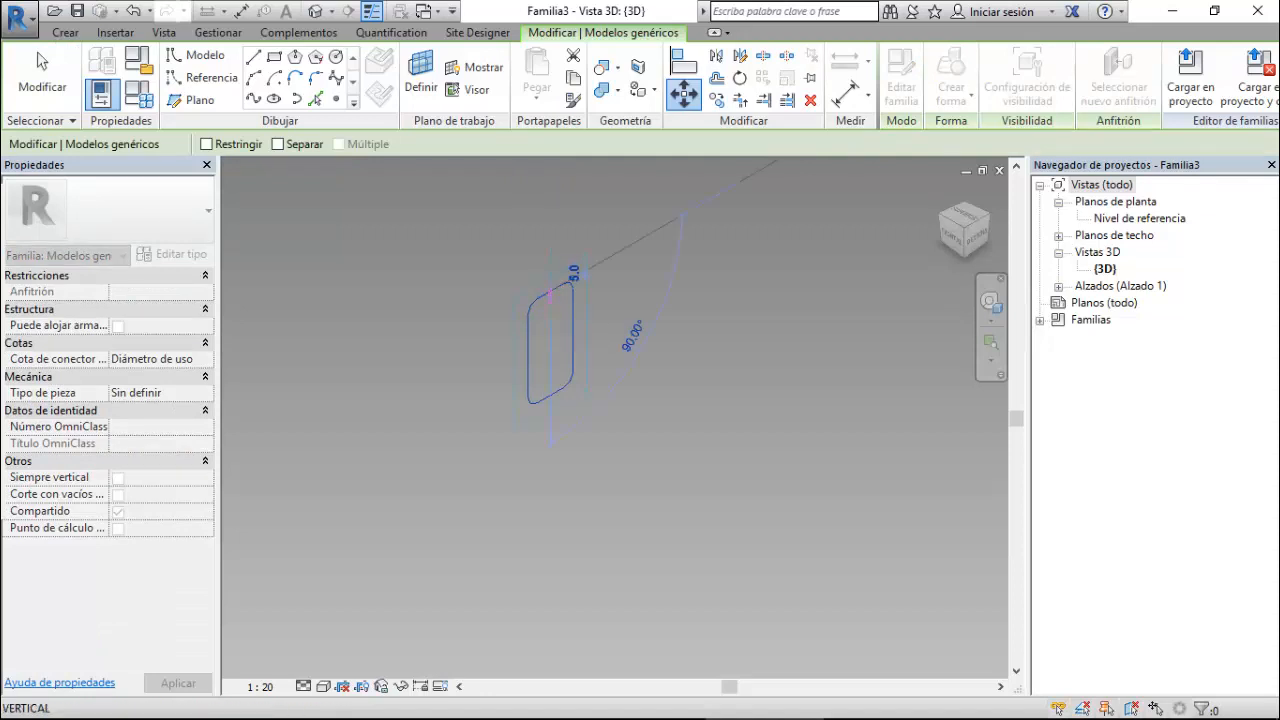
scroll(550, 311, "down", 3)
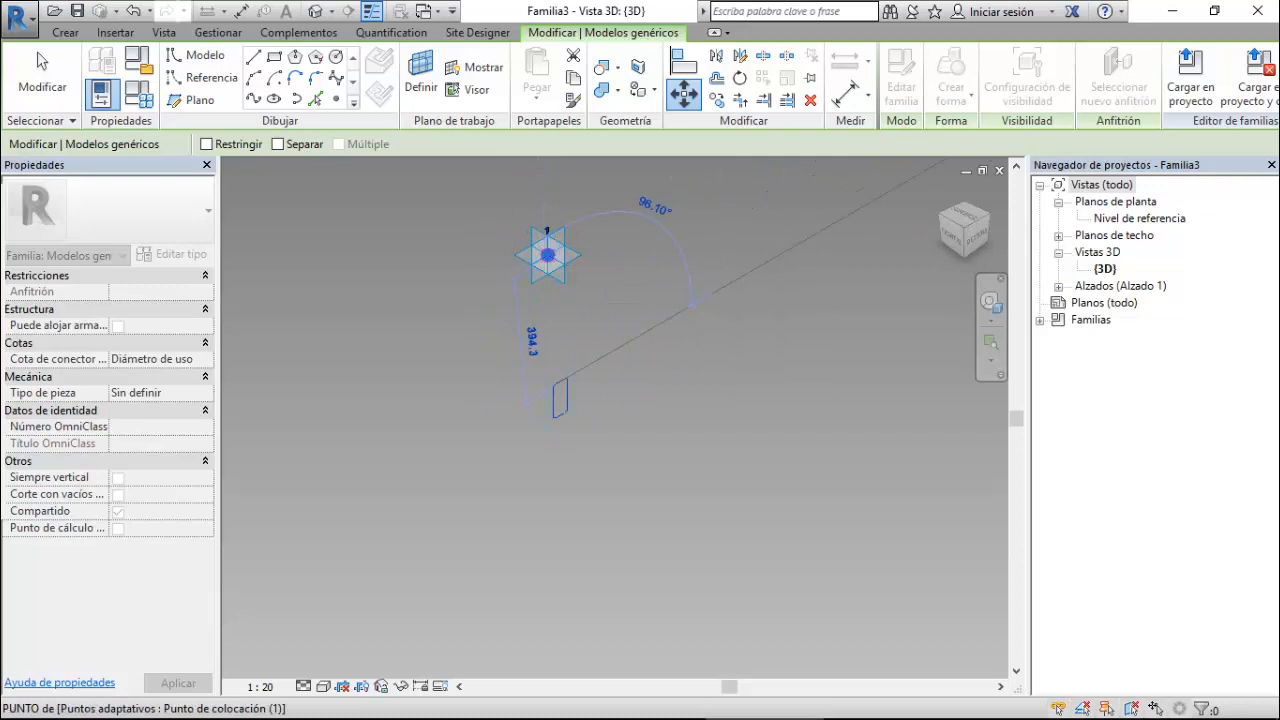
left_click(547, 255)
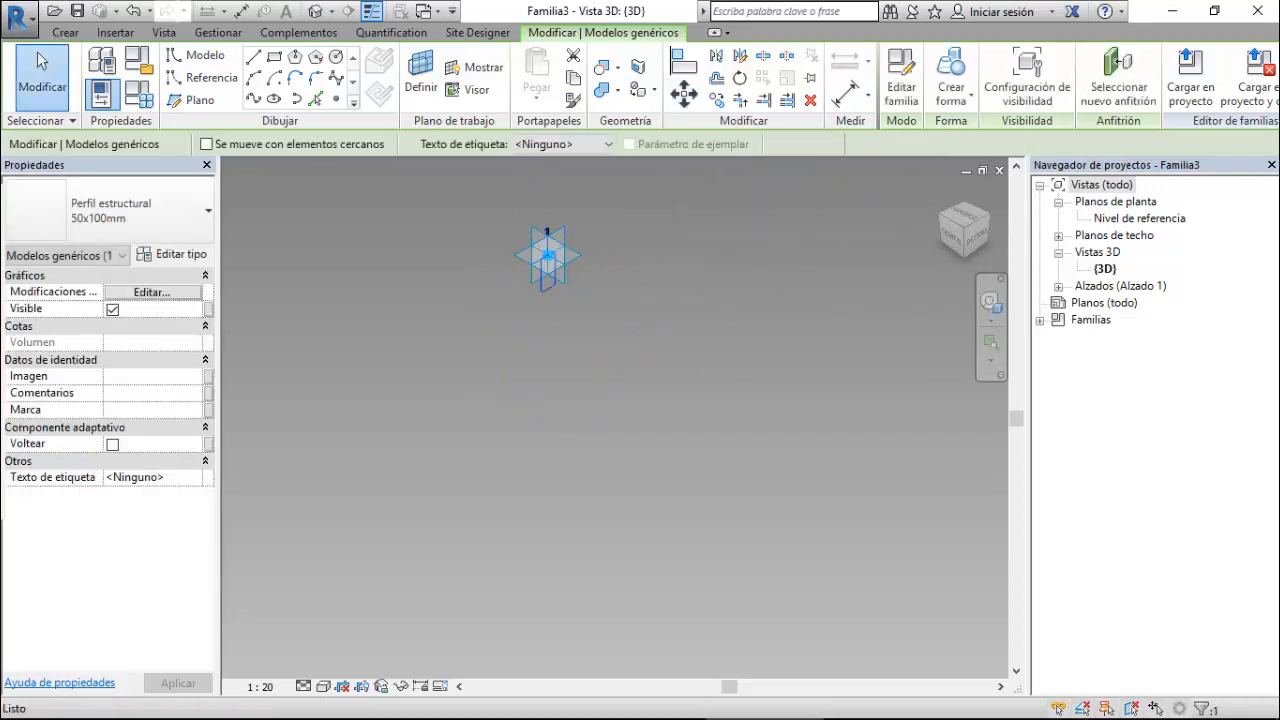
key("Escape")
middle_click_drag(560, 320, 500, 312, "shift")
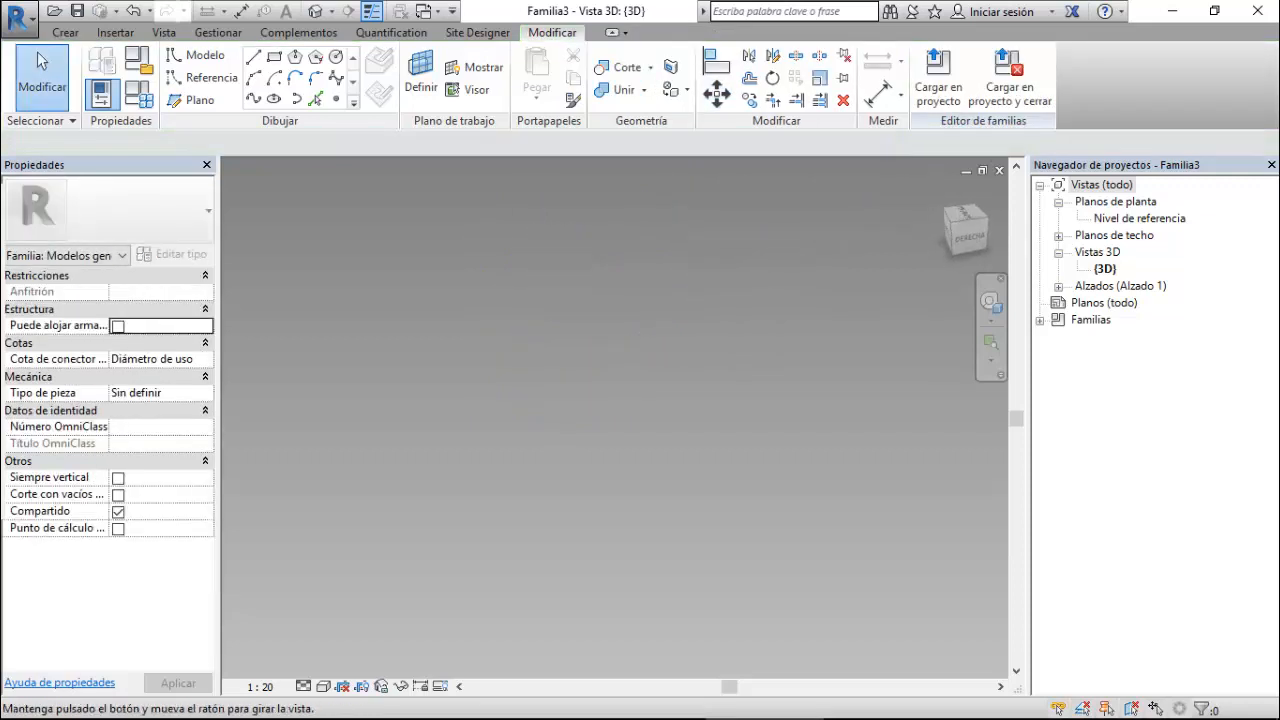
- Change the placed Perfil estructural component to the 500x240 type
key("z")
key("a")
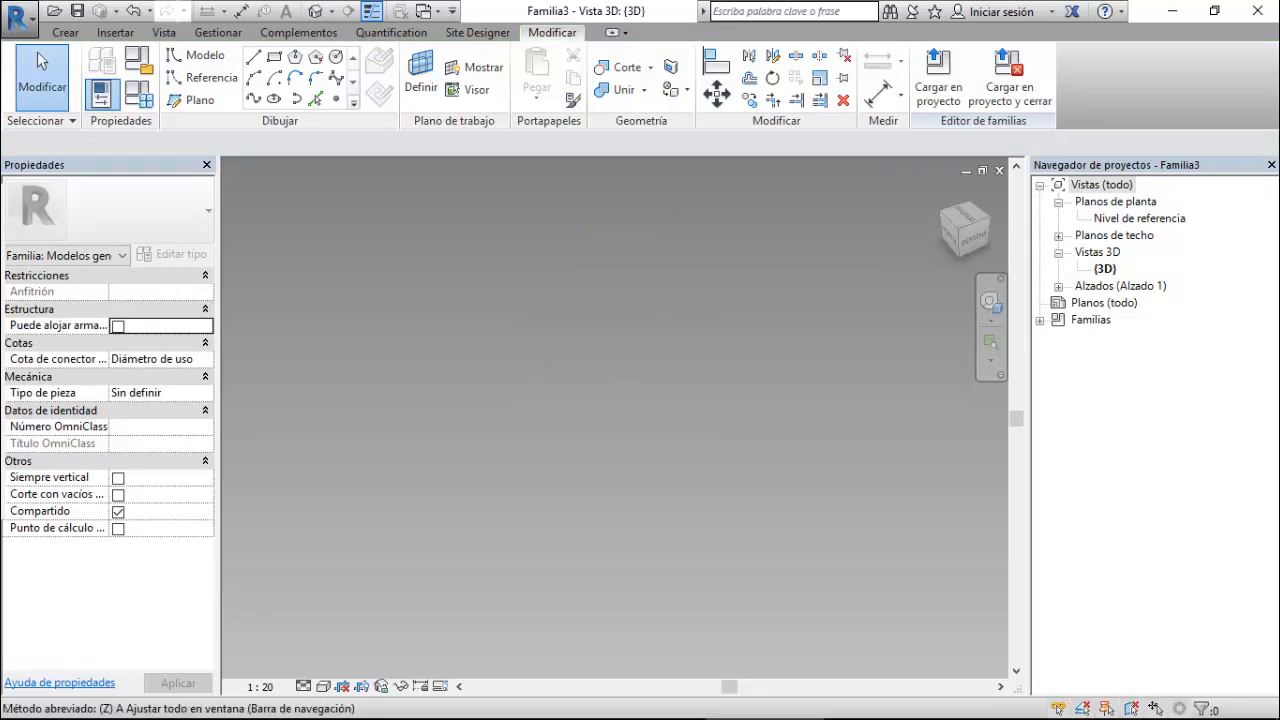
left_click(553, 438)
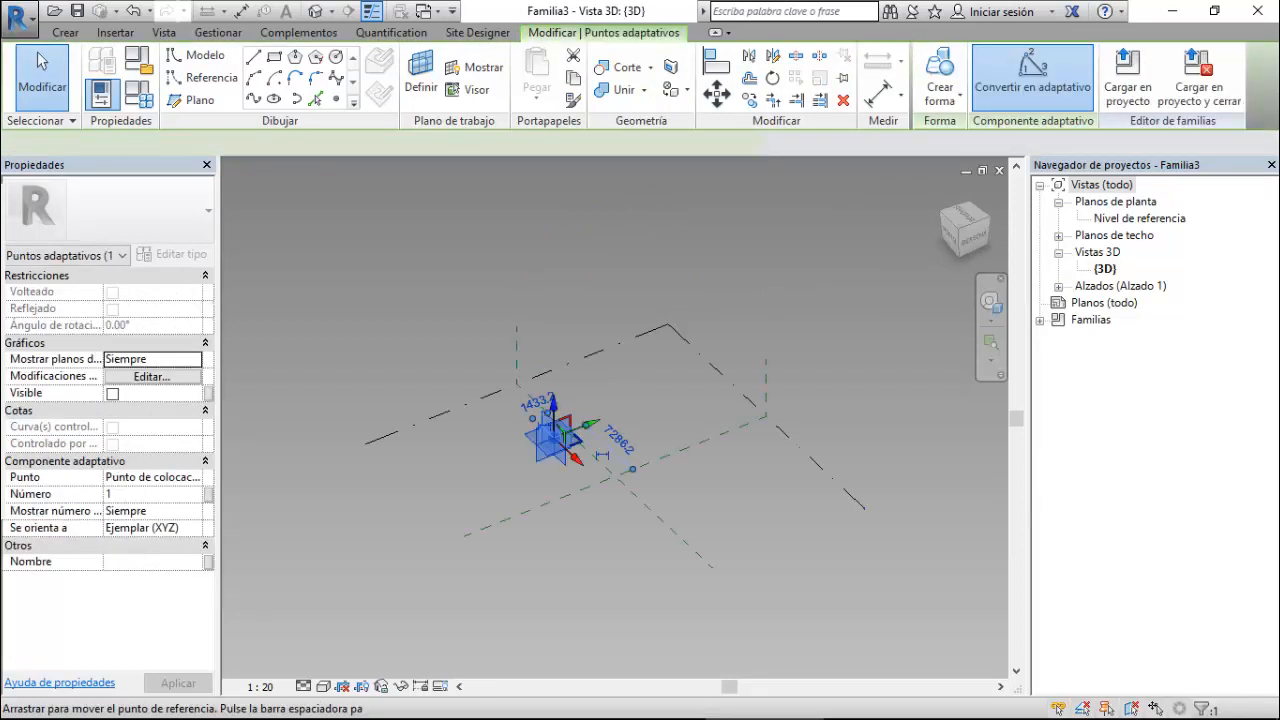
scroll(558, 452, "up", 8)
scroll(512, 436, "up", 3)
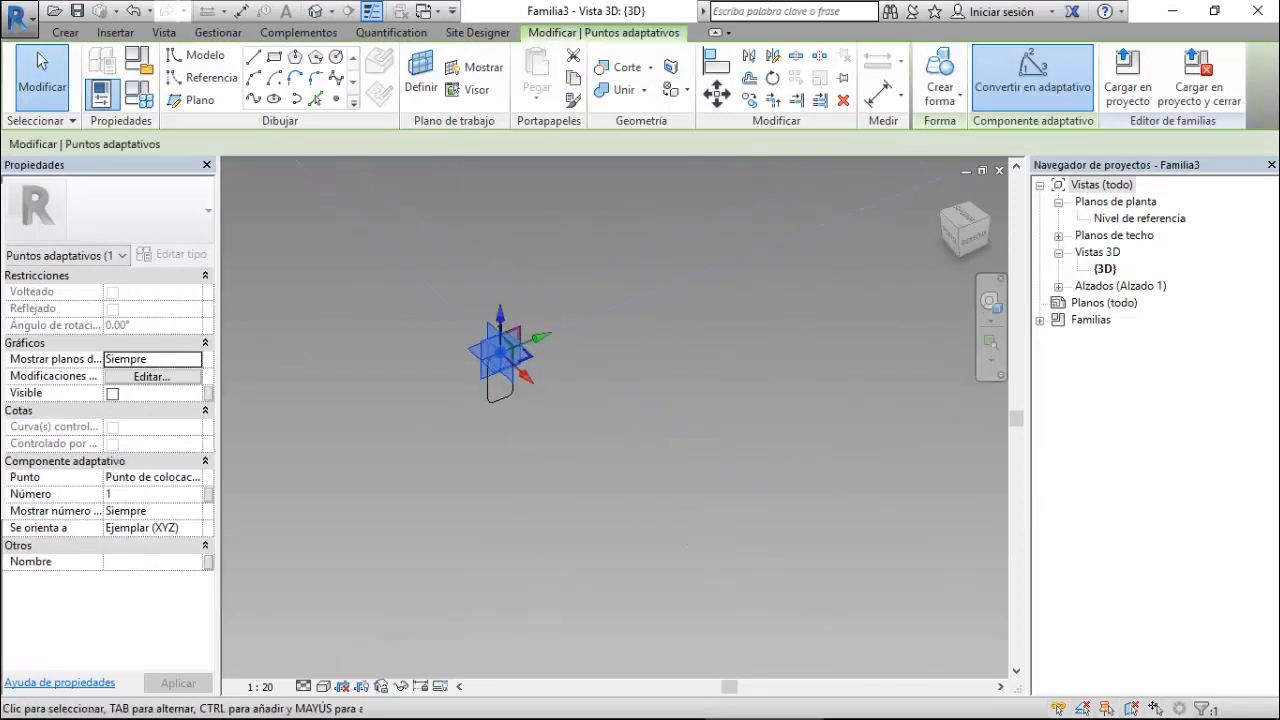
left_click(495, 367)
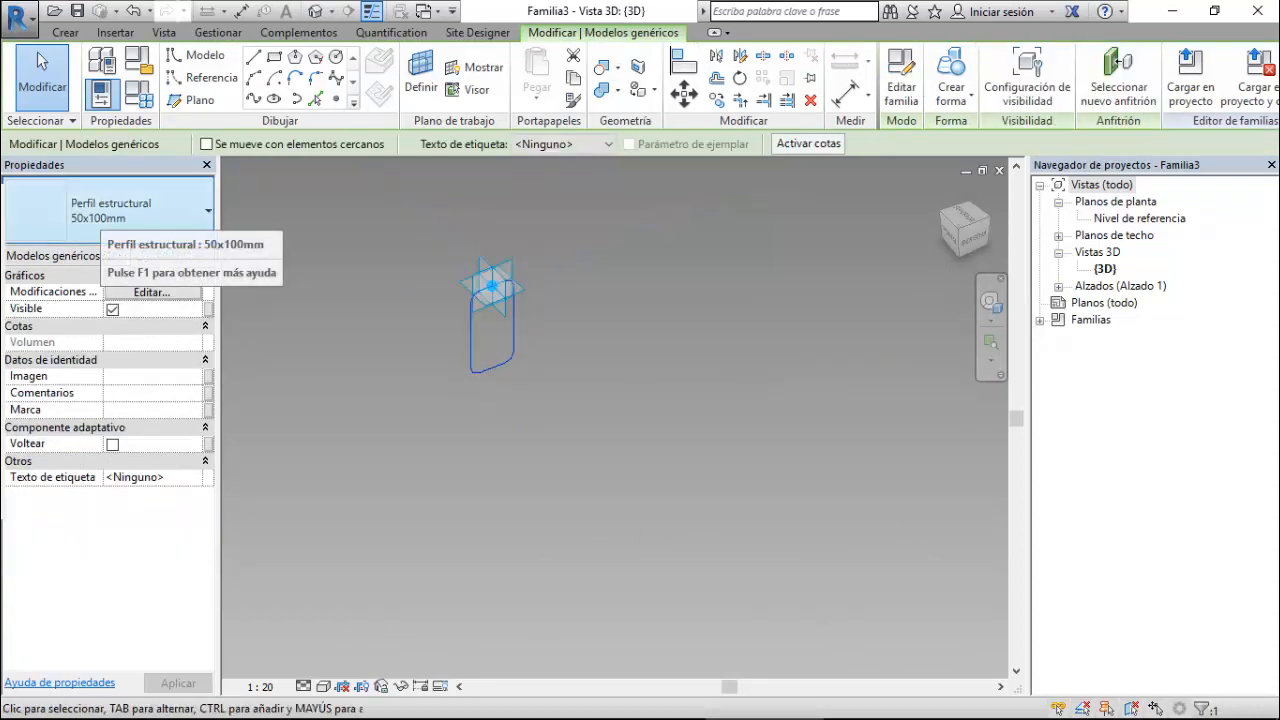
left_click(110, 212)
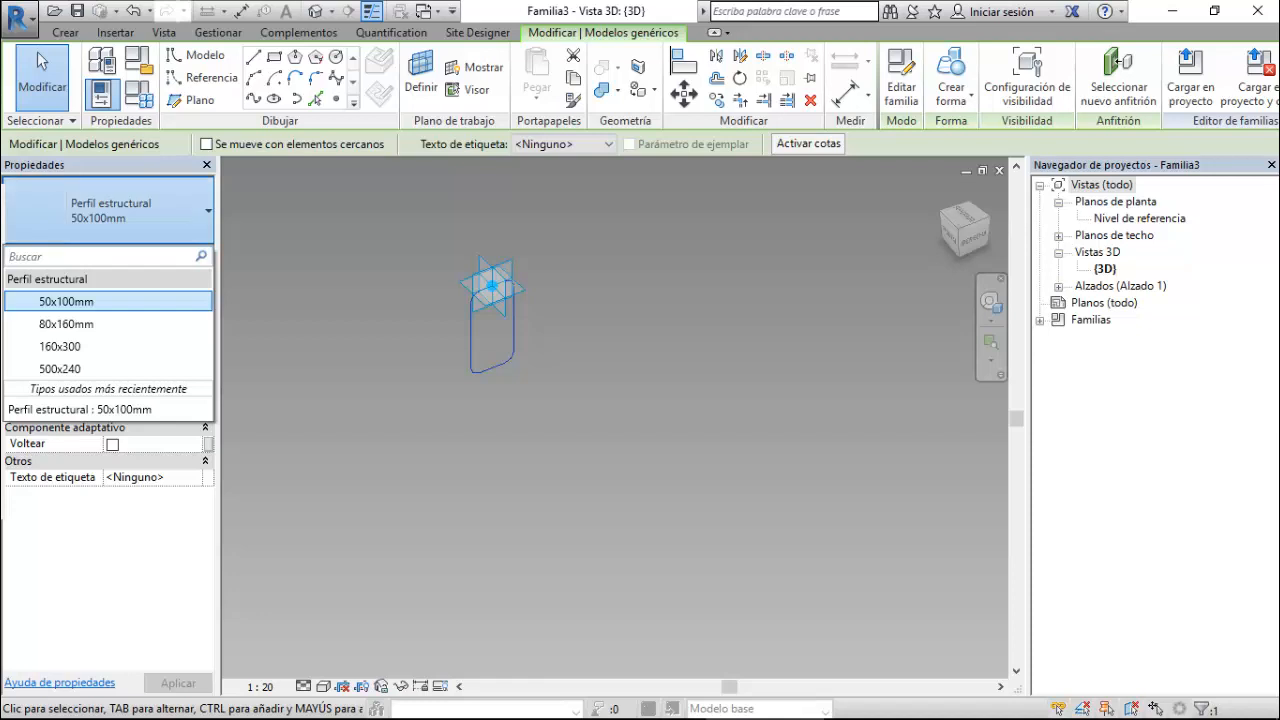
left_click(60, 368)
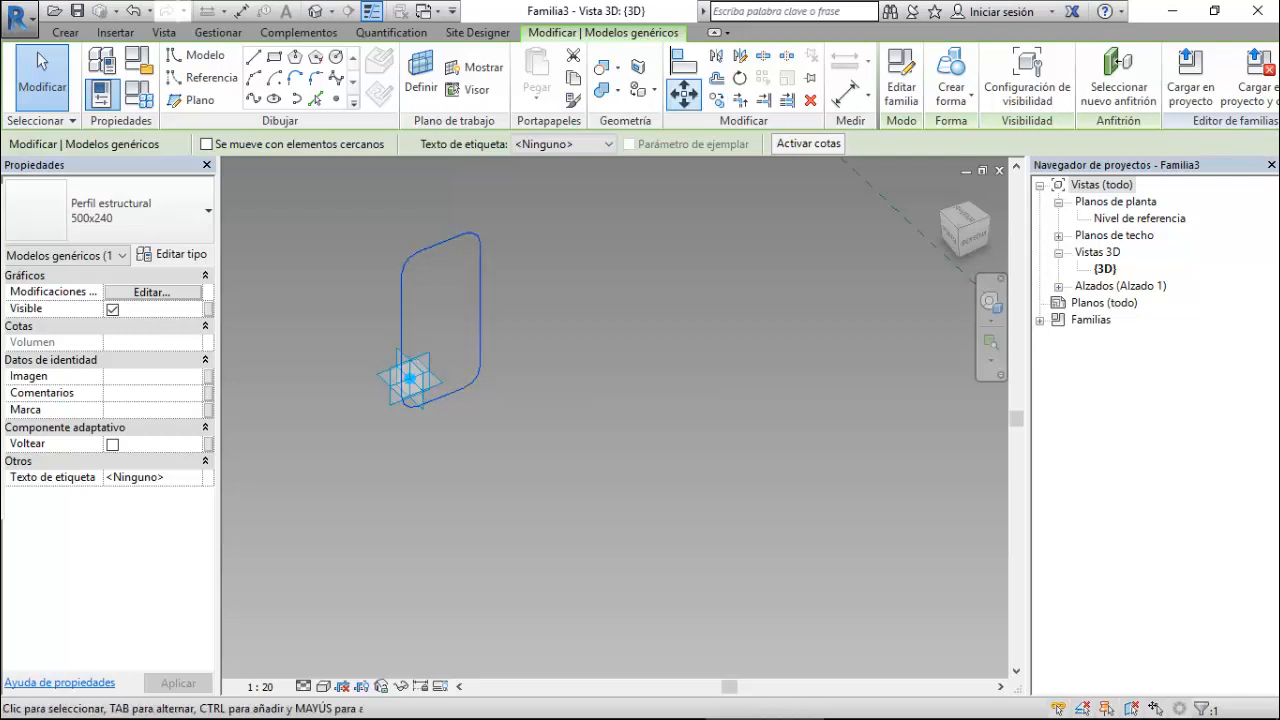
- Move the 500x240 profile from the midpoint of its upper edge onto the adaptive point
left_click(684, 94)
left_click(441, 243)
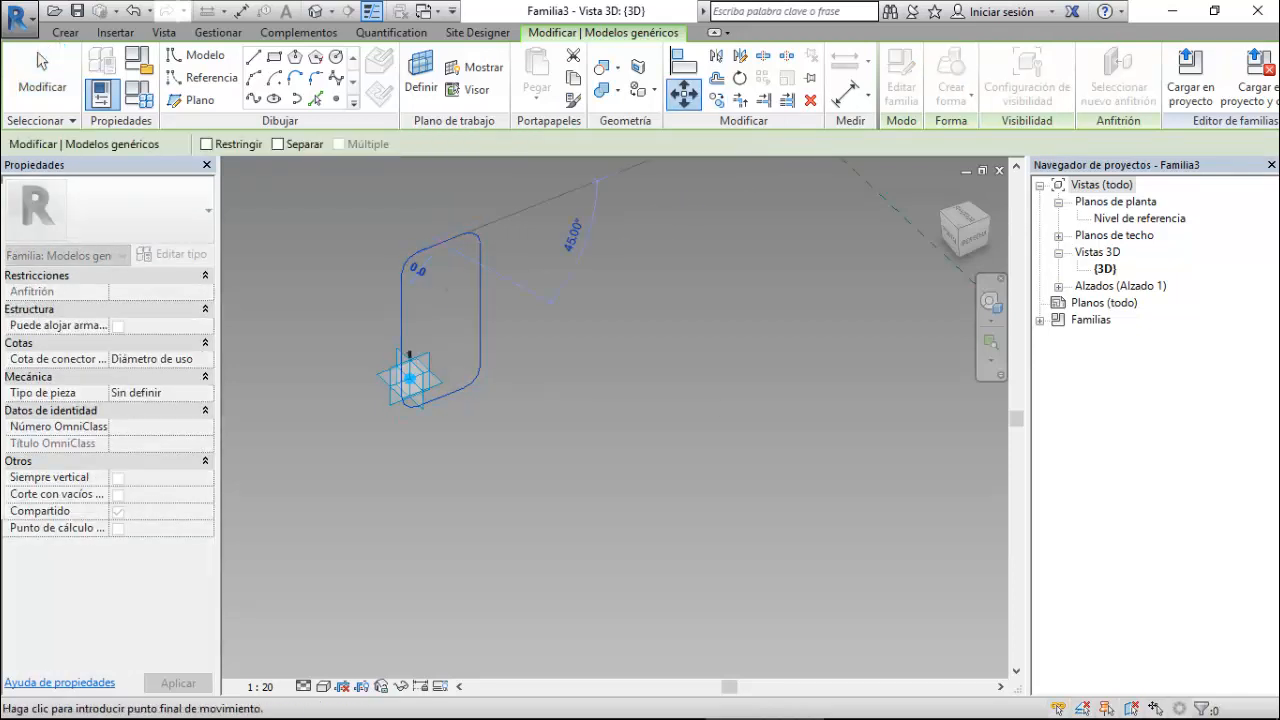
left_click(410, 378)
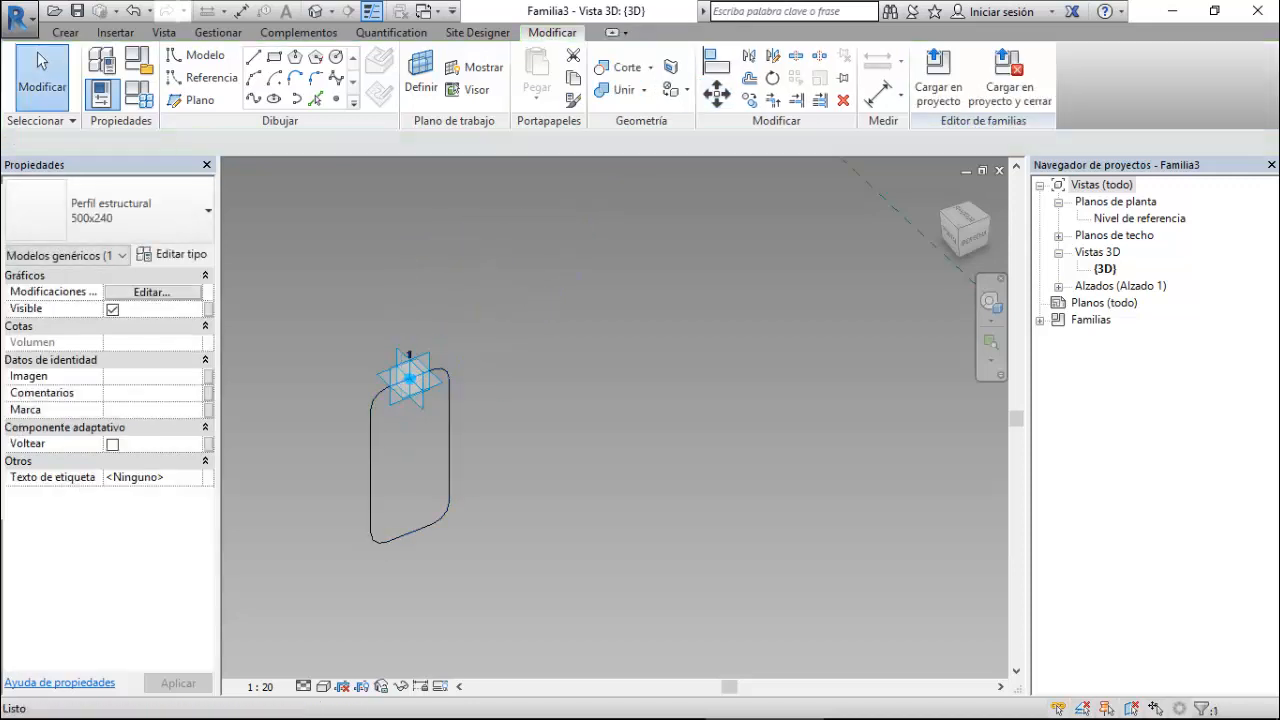
key("Escape")
- Test the profile's type change by switching it to 50x100mm and back to 500x240
left_click(449, 452)
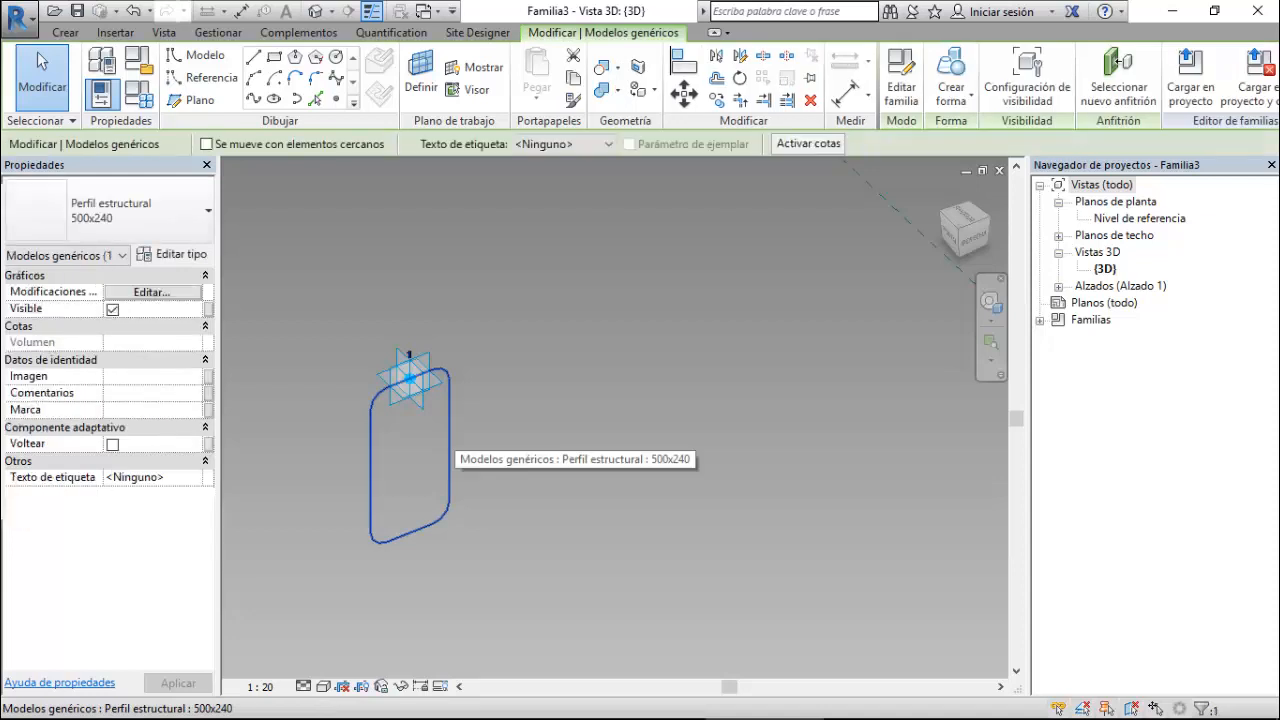
left_click(110, 210)
left_click(66, 301)
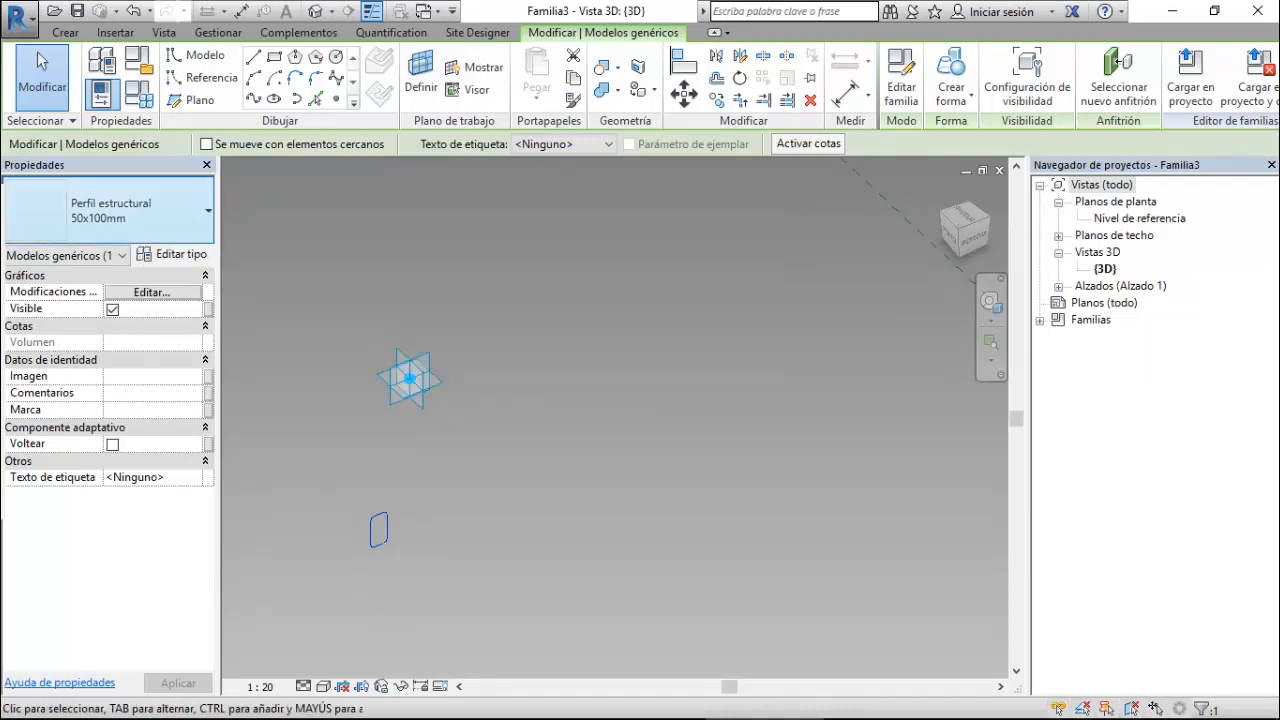
left_click(110, 210)
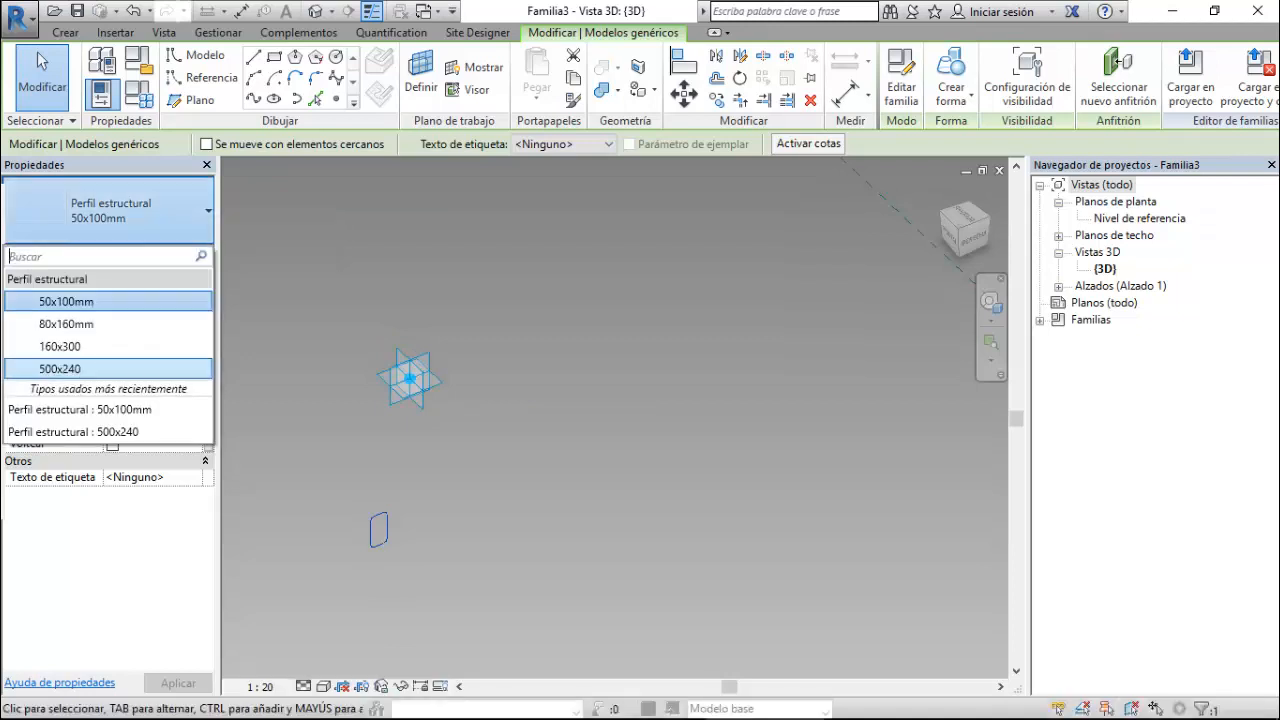
left_click(60, 368)
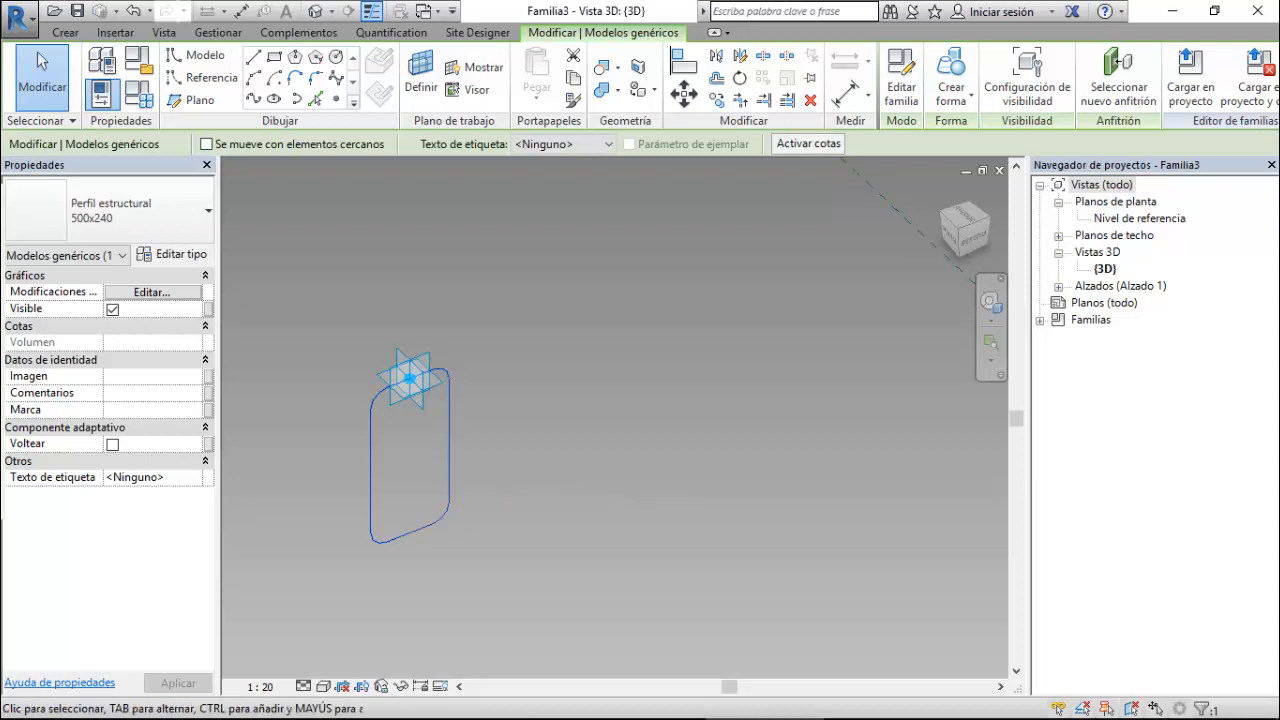
- Align the upper edge of the 500x240 profile to the adaptive point's horizontal reference plane and lock the alignment
left_click(41, 62)
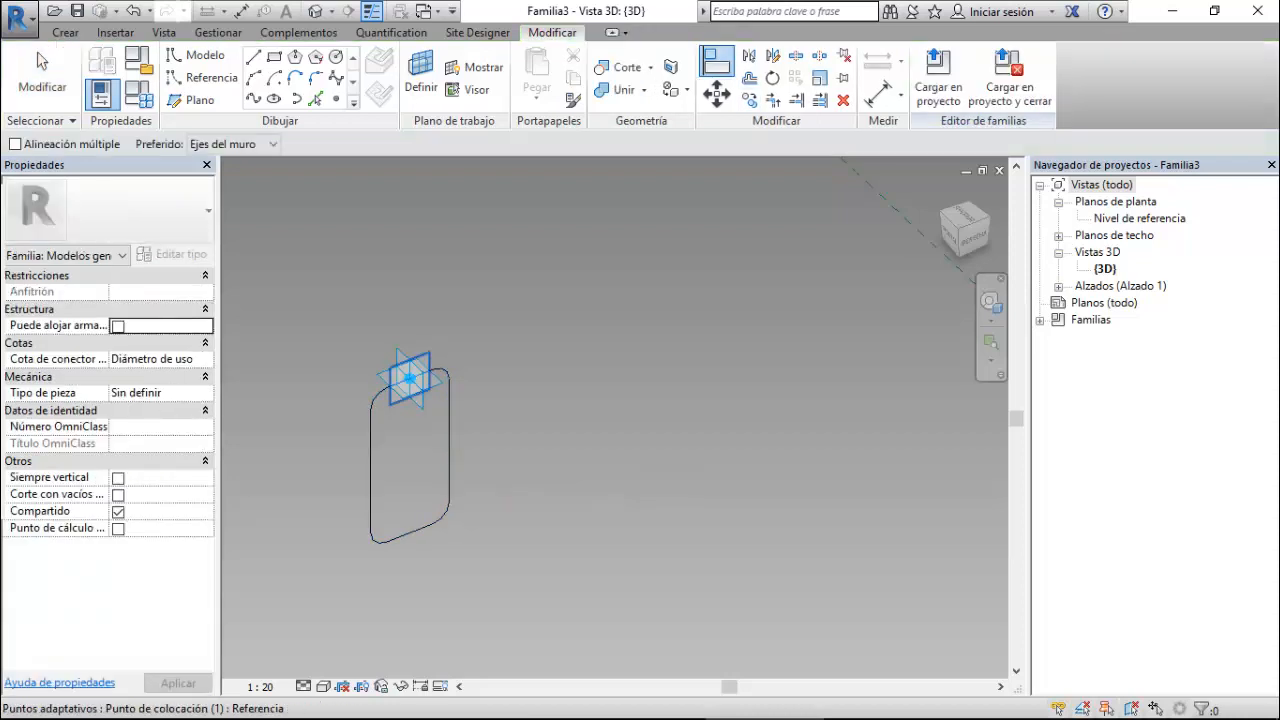
scroll(437, 384, "up", 3)
left_click(400, 376)
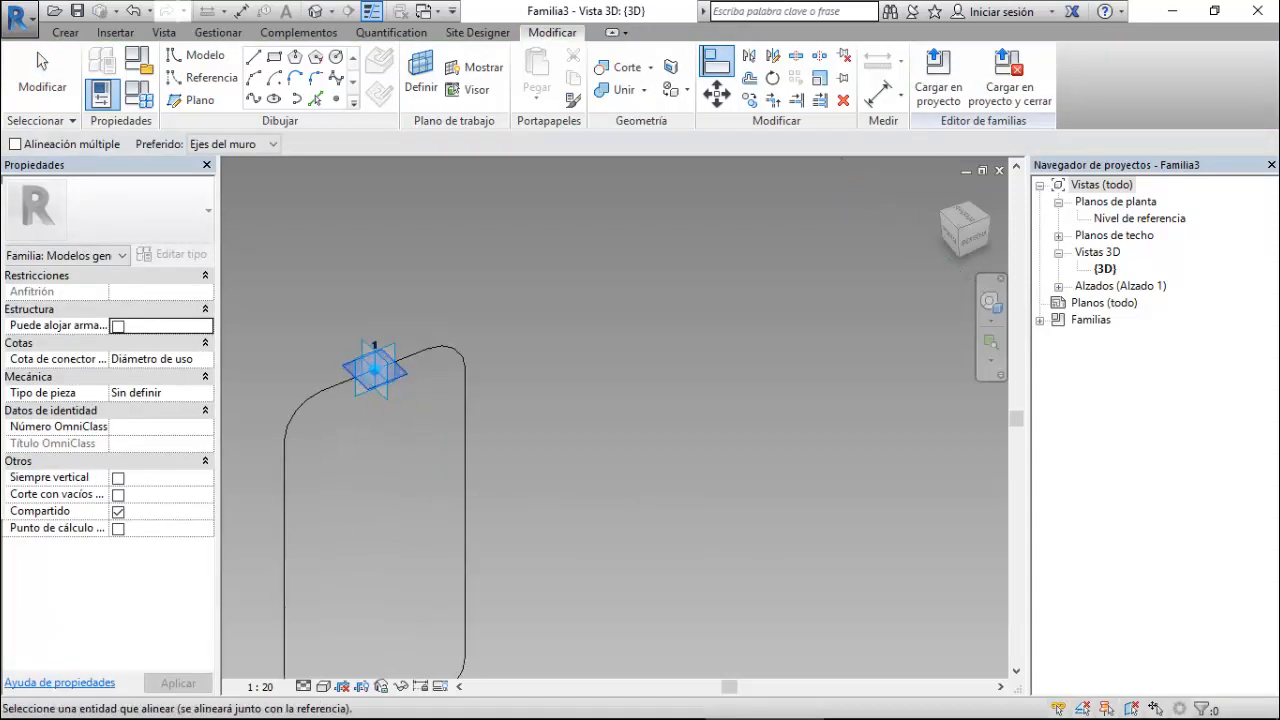
left_click(393, 361)
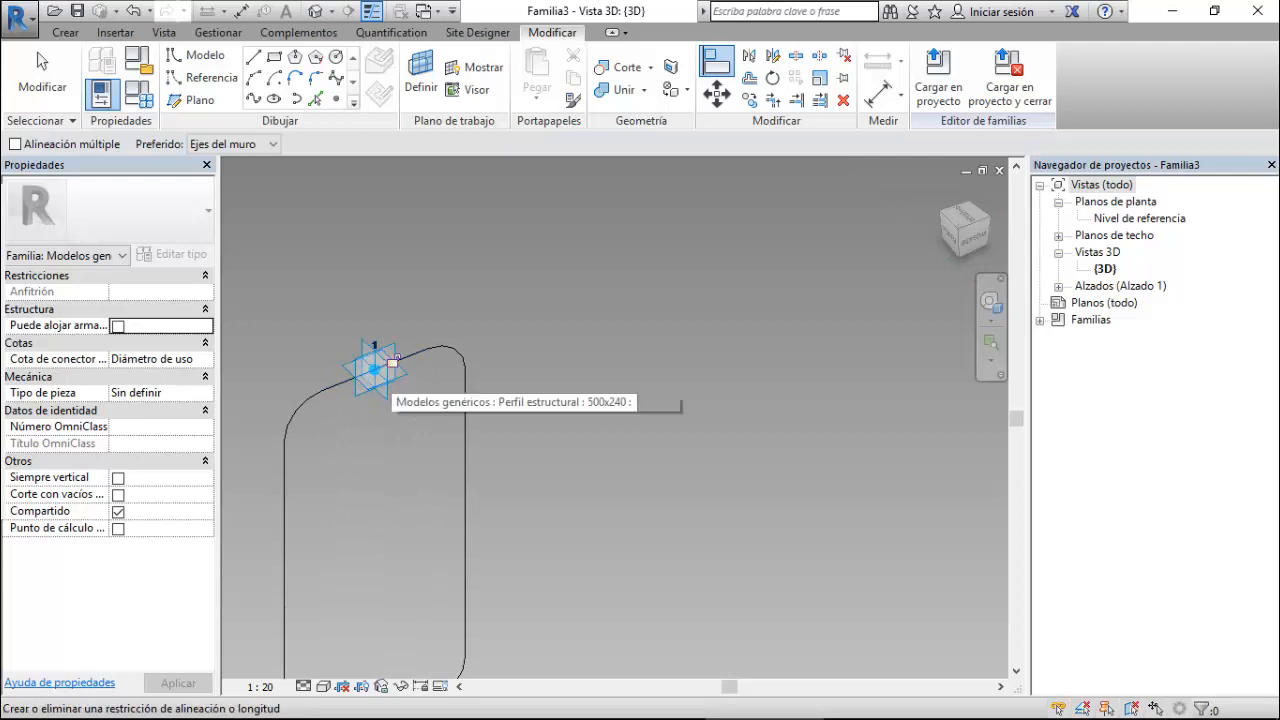
key("Escape")
key("Escape")
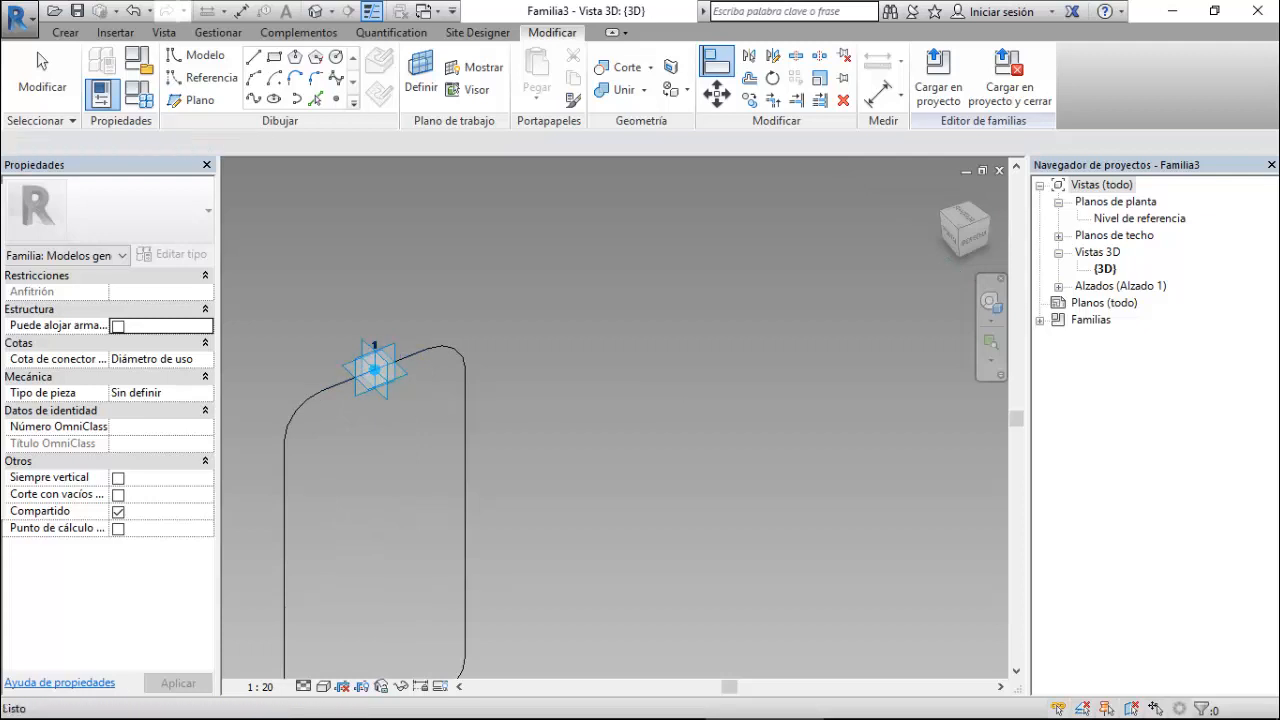
- Try to change the aligned profile's type to 50x100mm
left_click(465, 410)
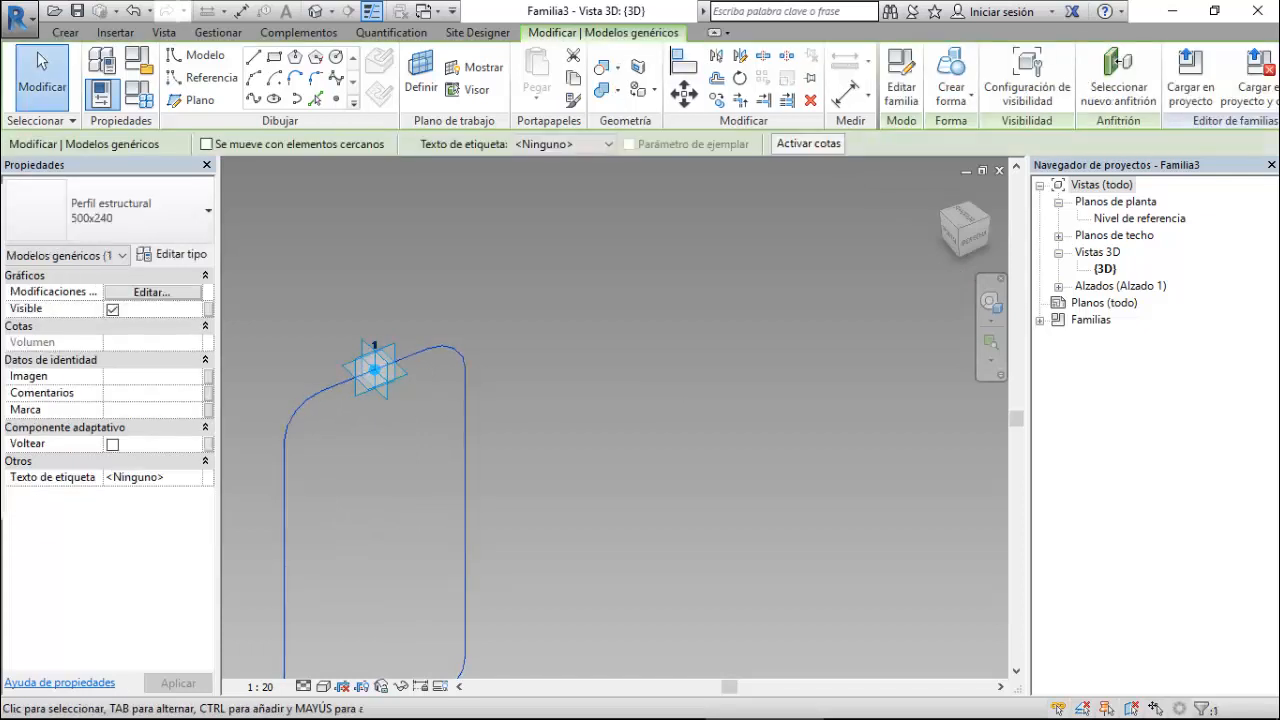
left_click(140, 211)
left_click(70, 300)
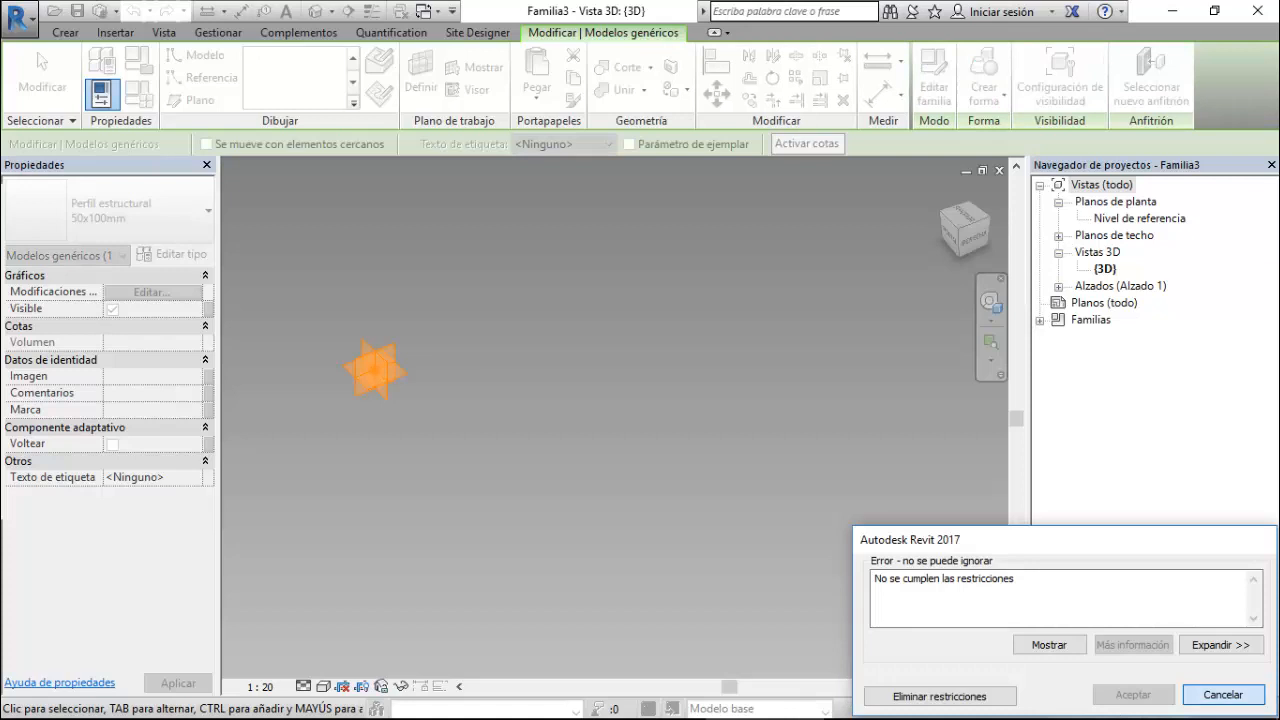
key("Escape")
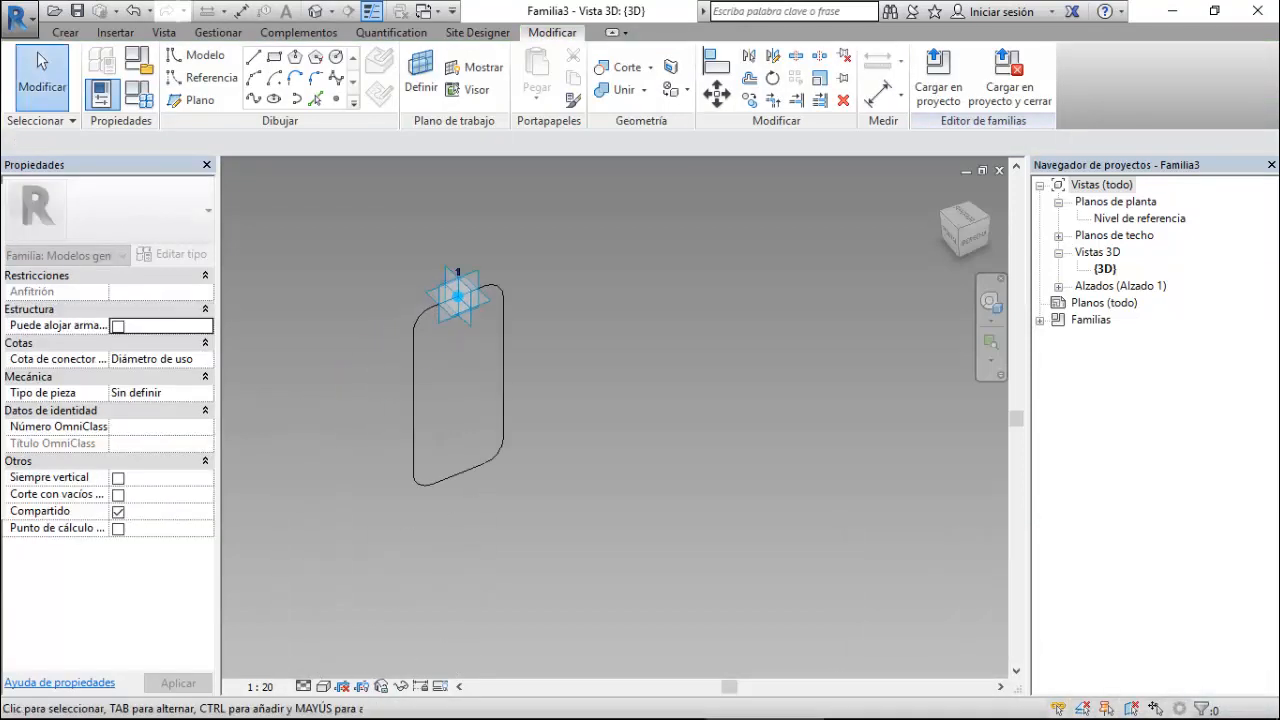
- Move the 500x240 profile from the midpoint of its lower edge onto the adaptive point, removing the alignment constraints
left_click(474, 467)
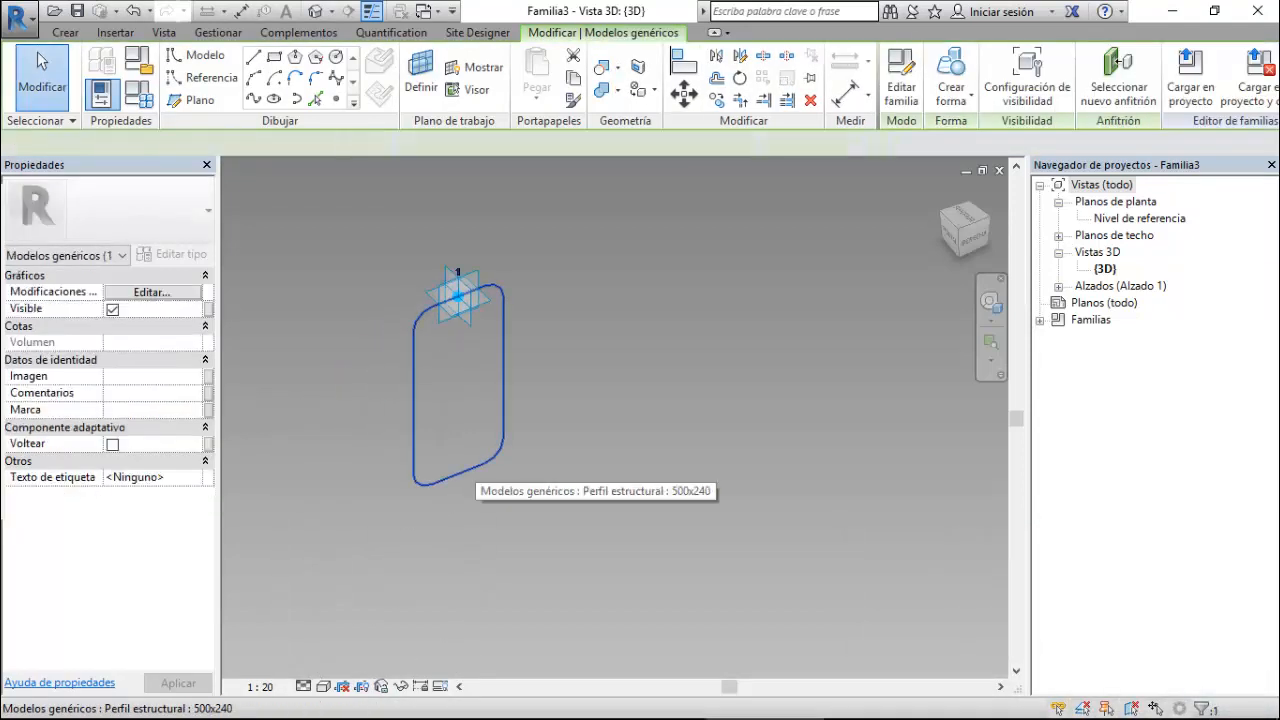
key("m")
key("v")
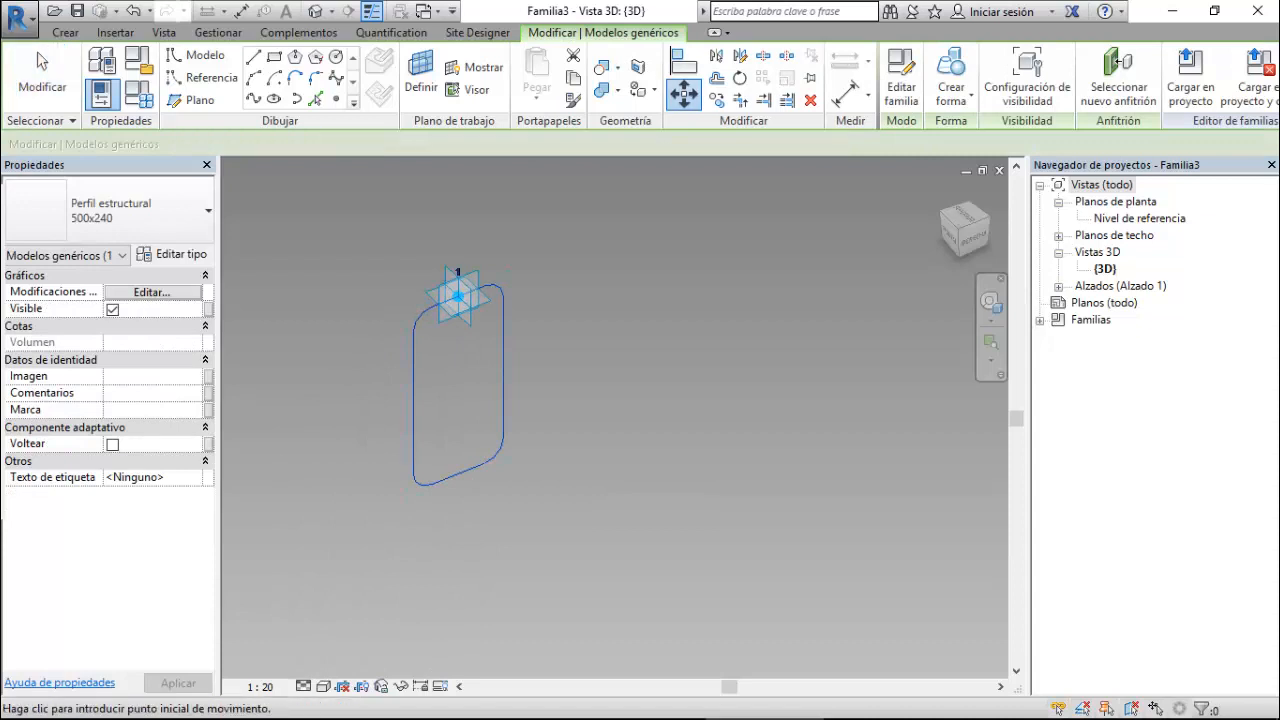
left_click(458, 471)
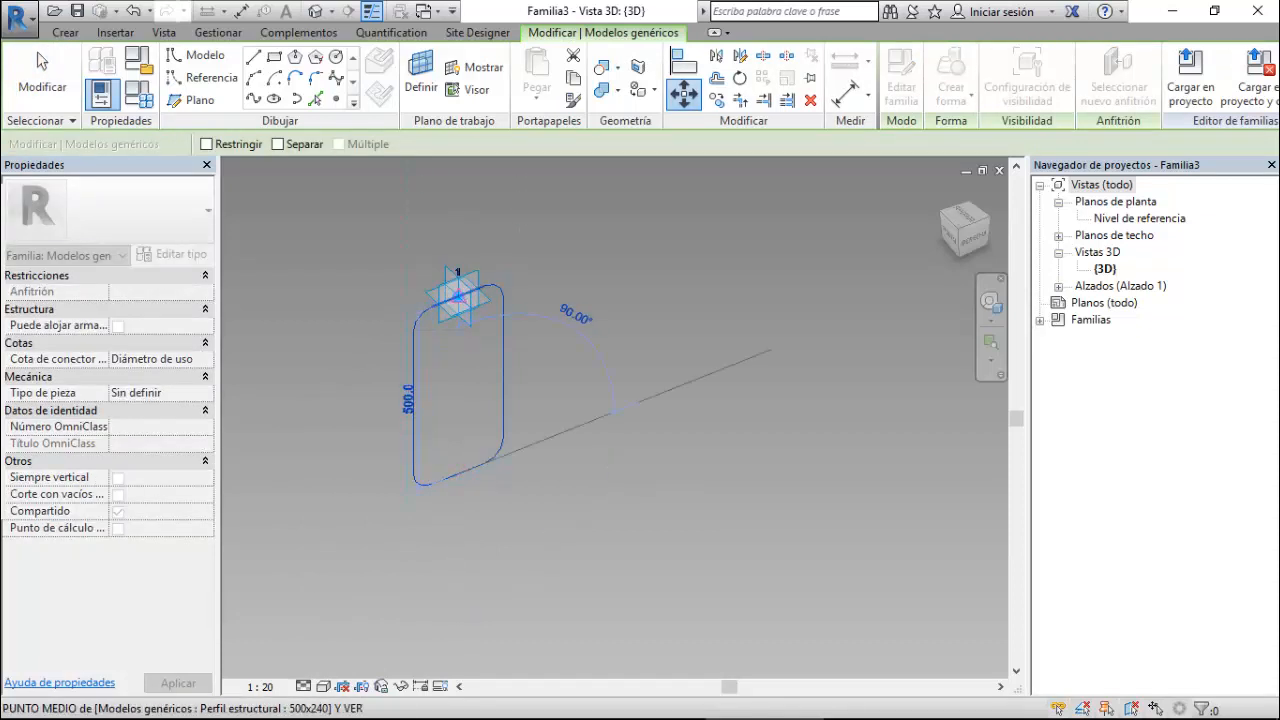
left_click(458, 296)
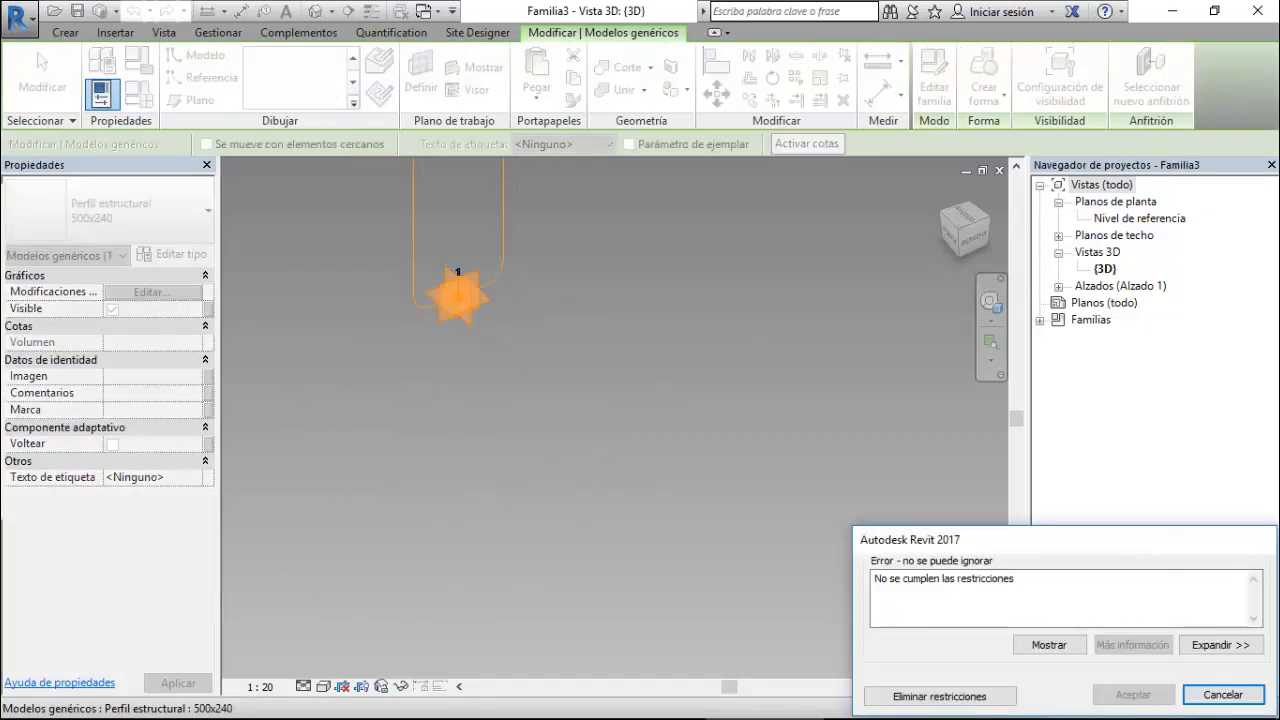
left_click(940, 696)
scroll(514, 498, "down", 3)
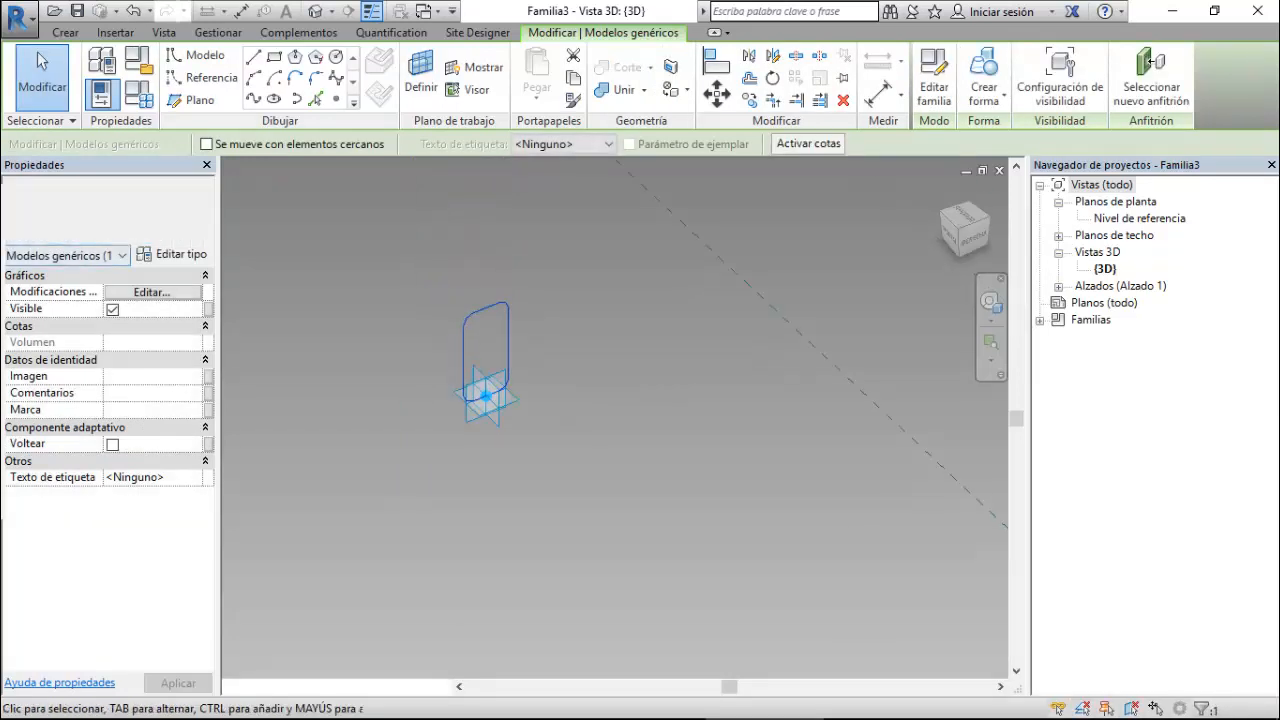
- Change the profile to the 50x100mm type and move it from its lower-left corner endpoint onto the adaptive point
left_click(110, 210)
left_click(66, 301)
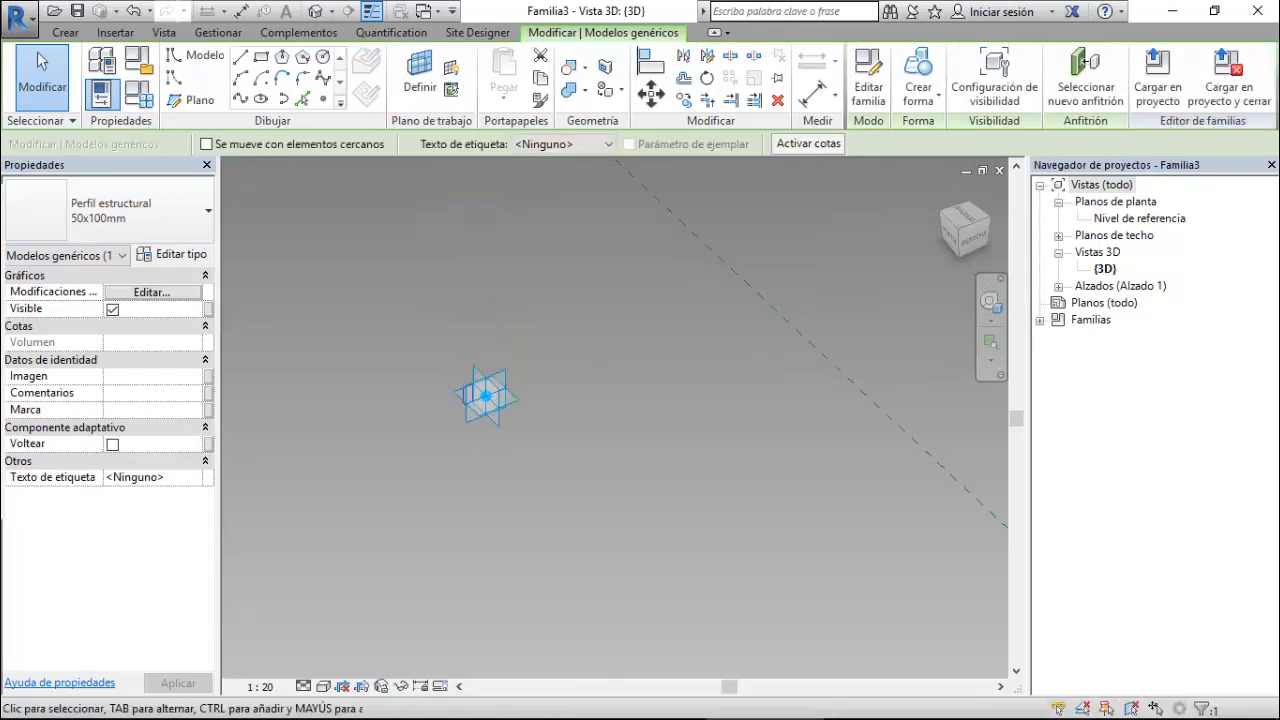
scroll(488, 396, "up", 5)
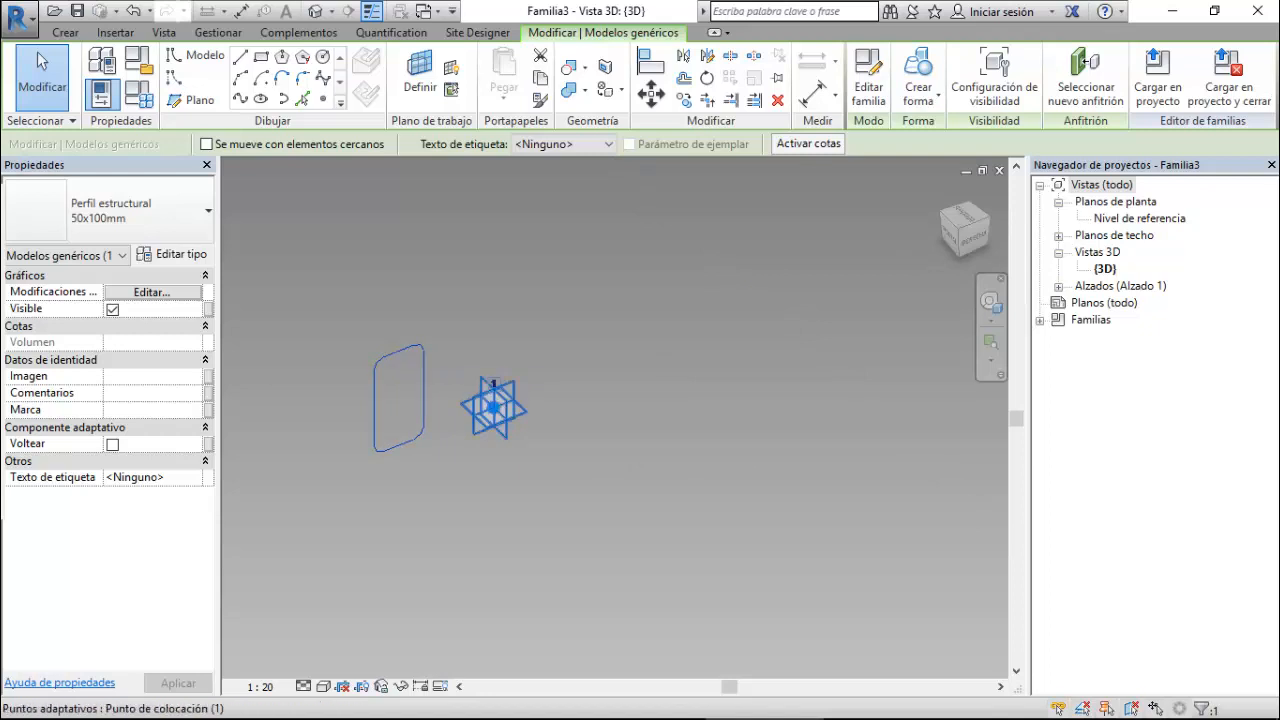
left_click(42, 75)
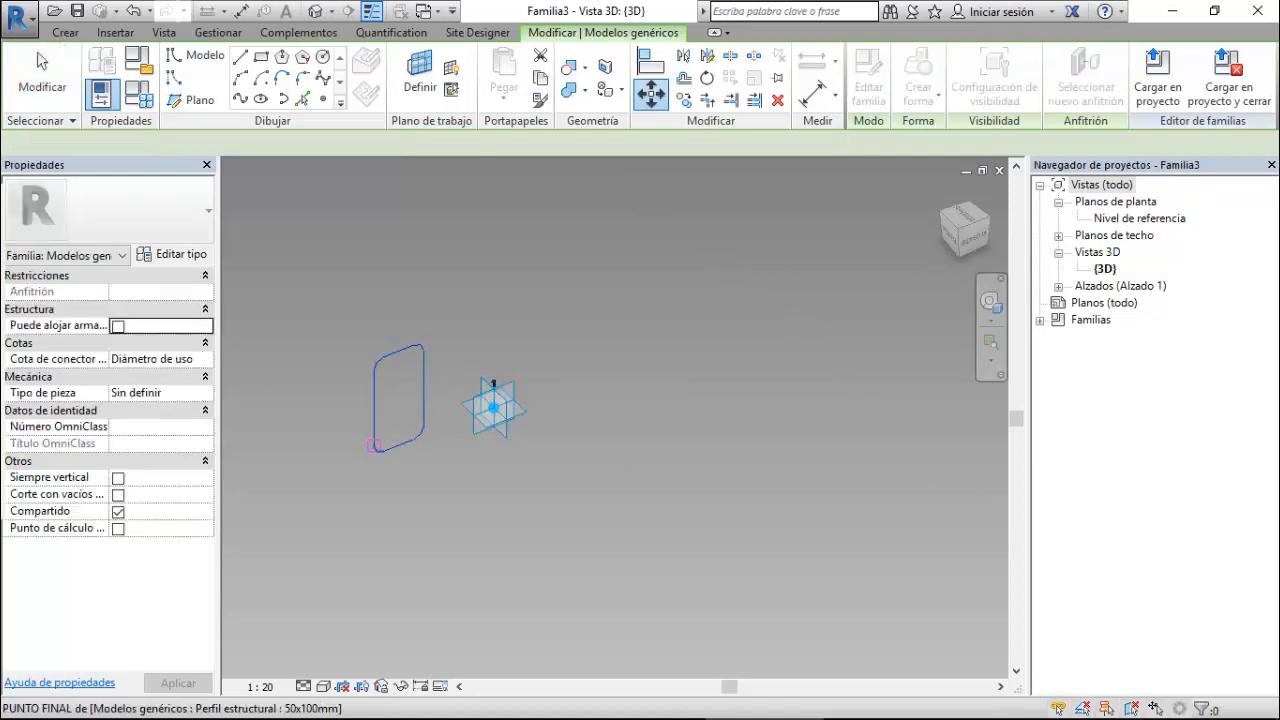
left_click(377, 451)
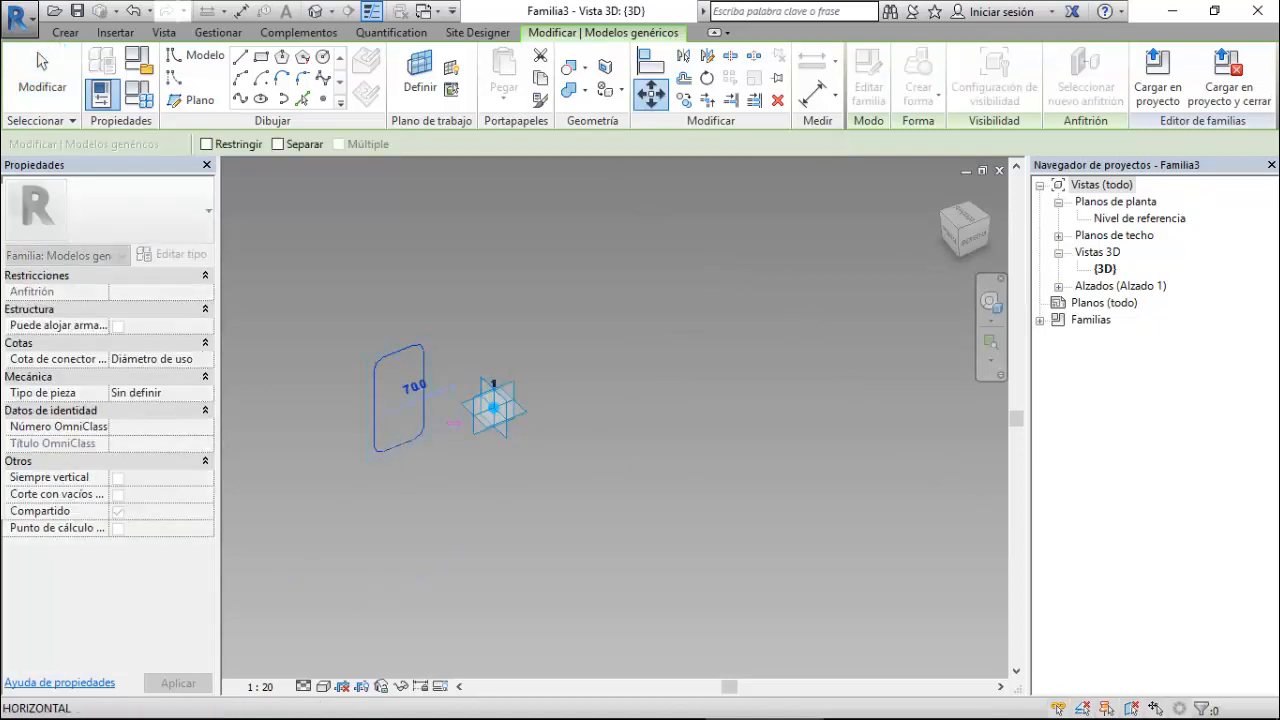
left_click(494, 407)
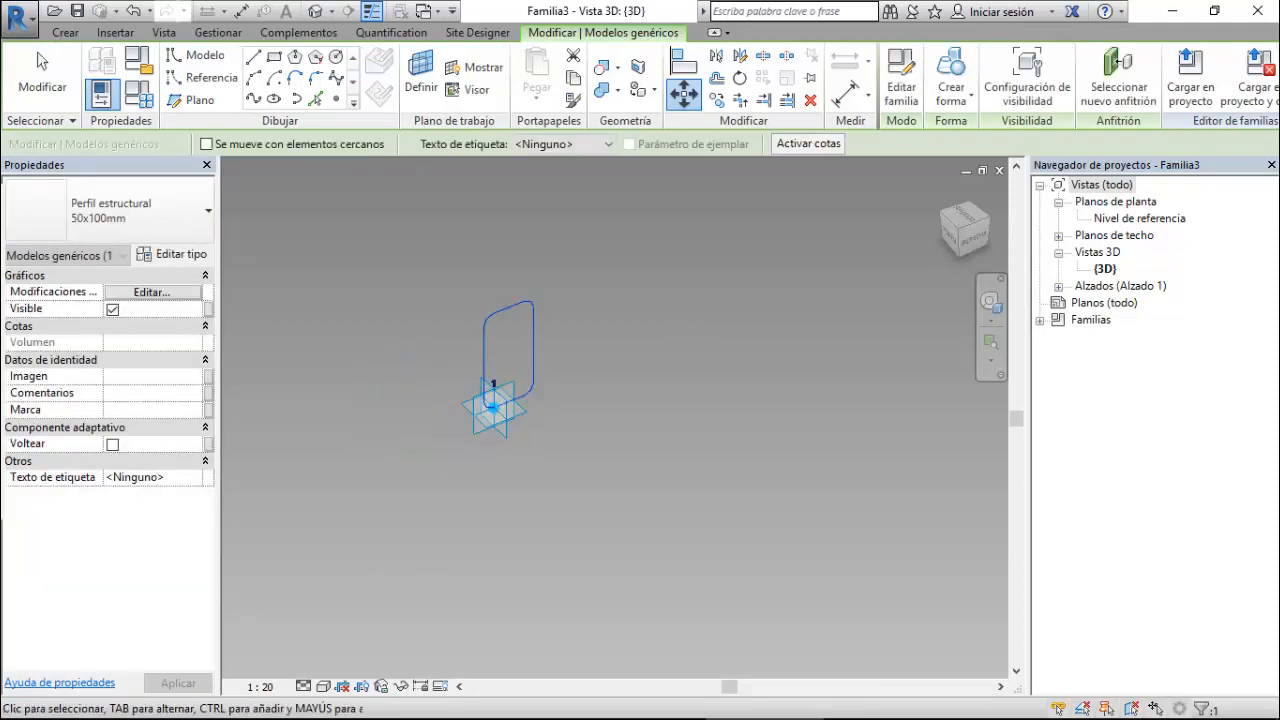
left_click(42, 62)
- Test the corner-placed profile by switching it through its larger types, including 160x300, and finish on 500x240
left_click(486, 340)
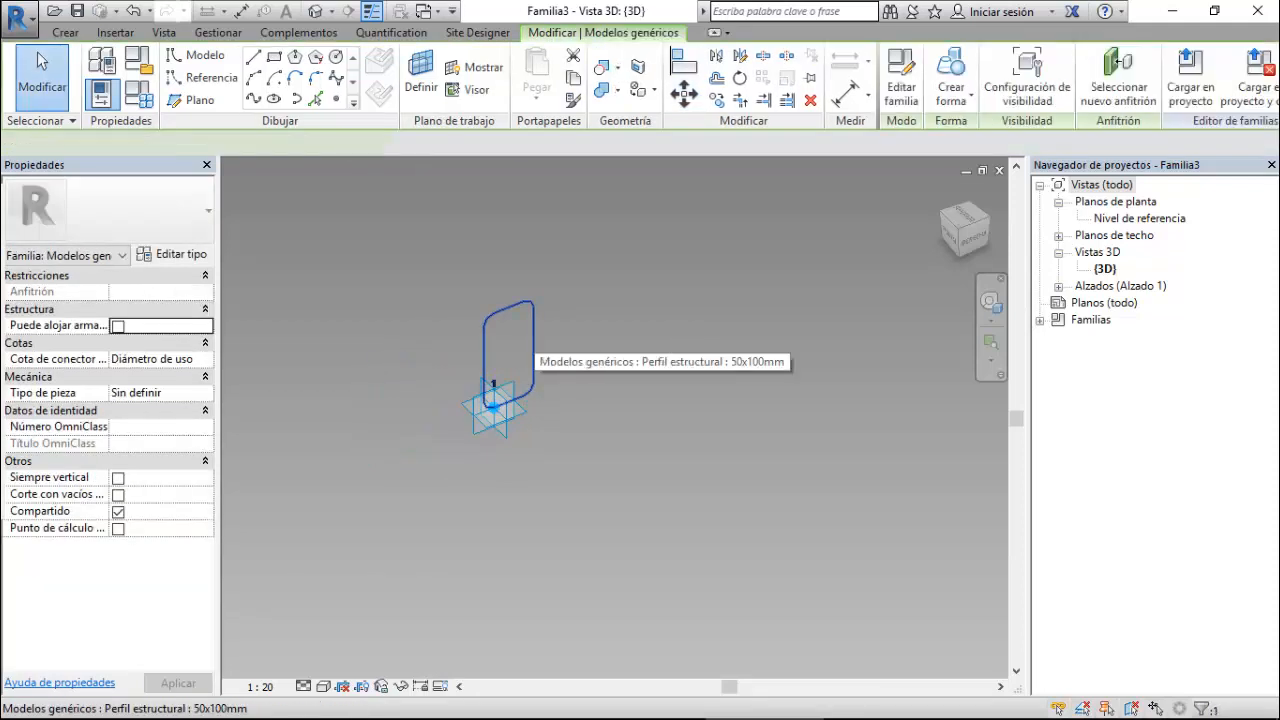
left_click(140, 210)
left_click(66, 324)
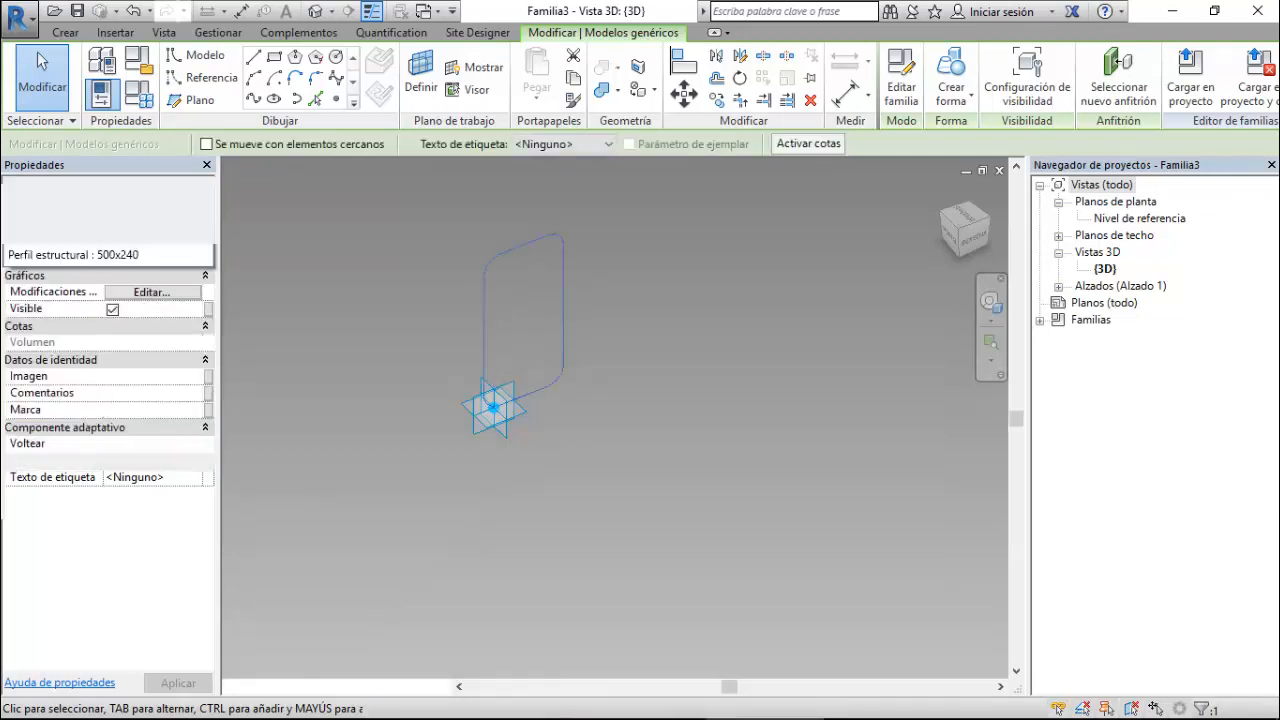
left_click(140, 210)
left_click(45, 343)
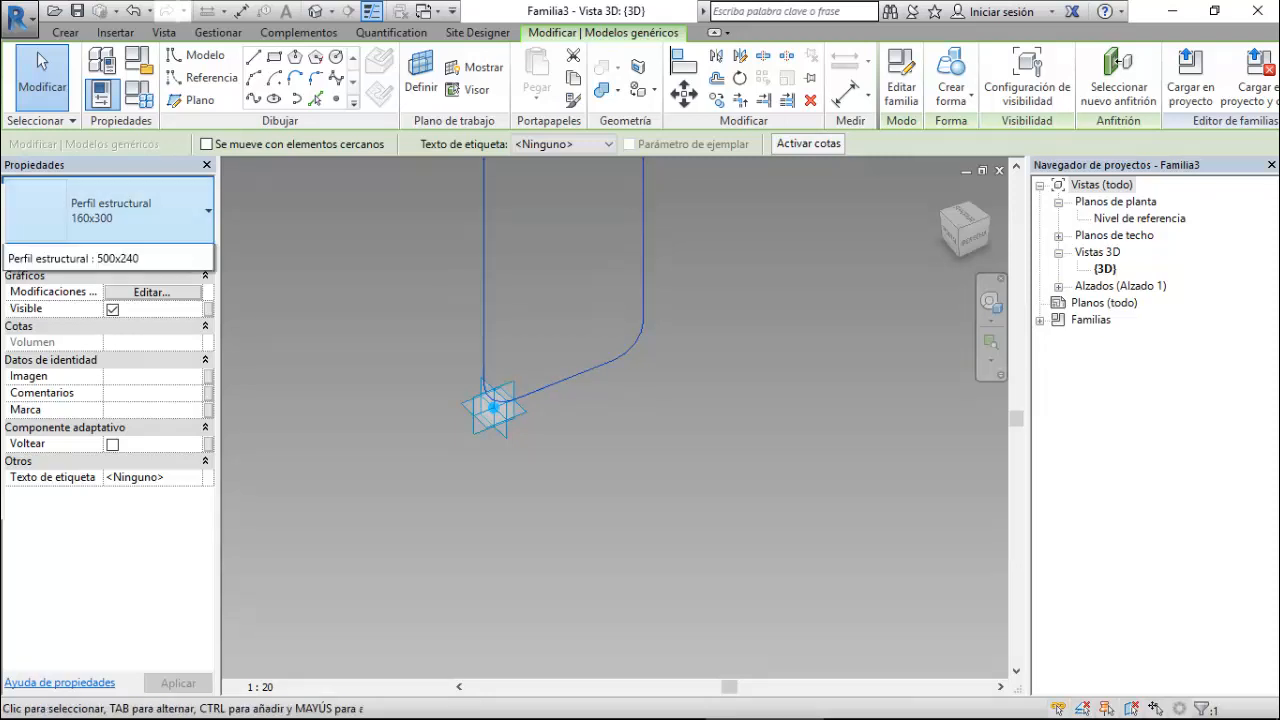
left_click(140, 210)
left_click(60, 369)
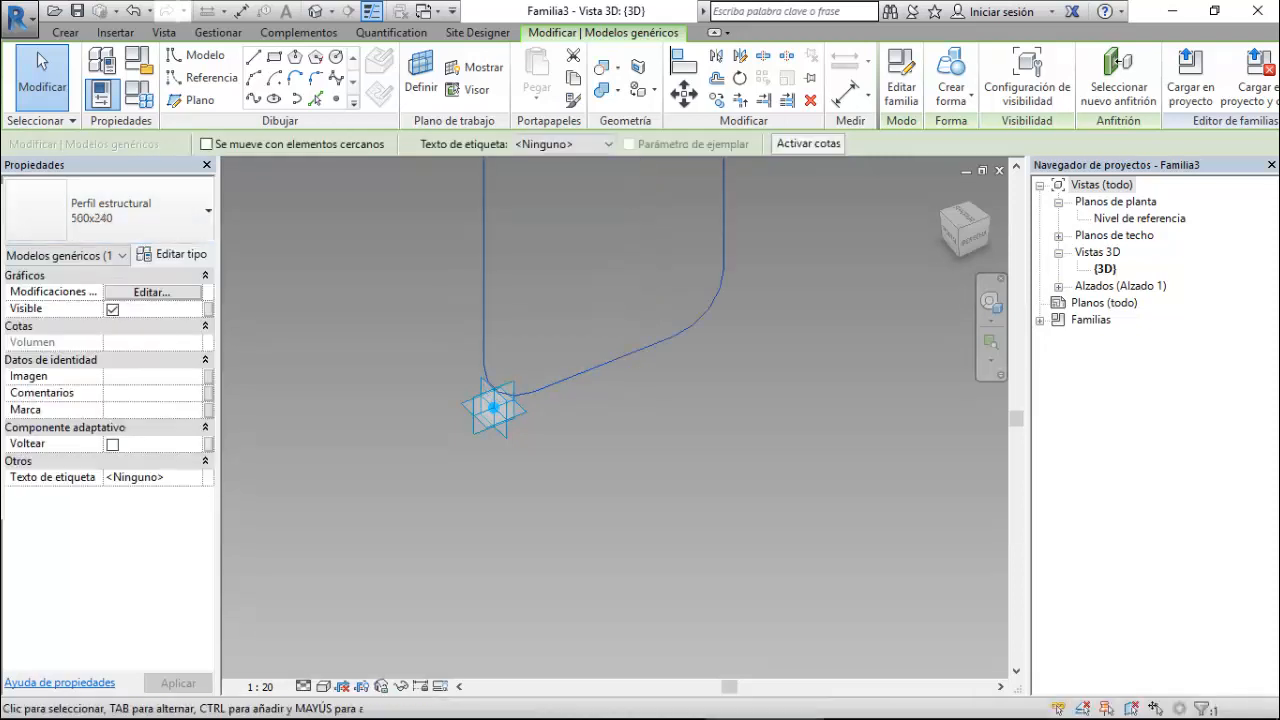
scroll(446, 514, "down", 3)
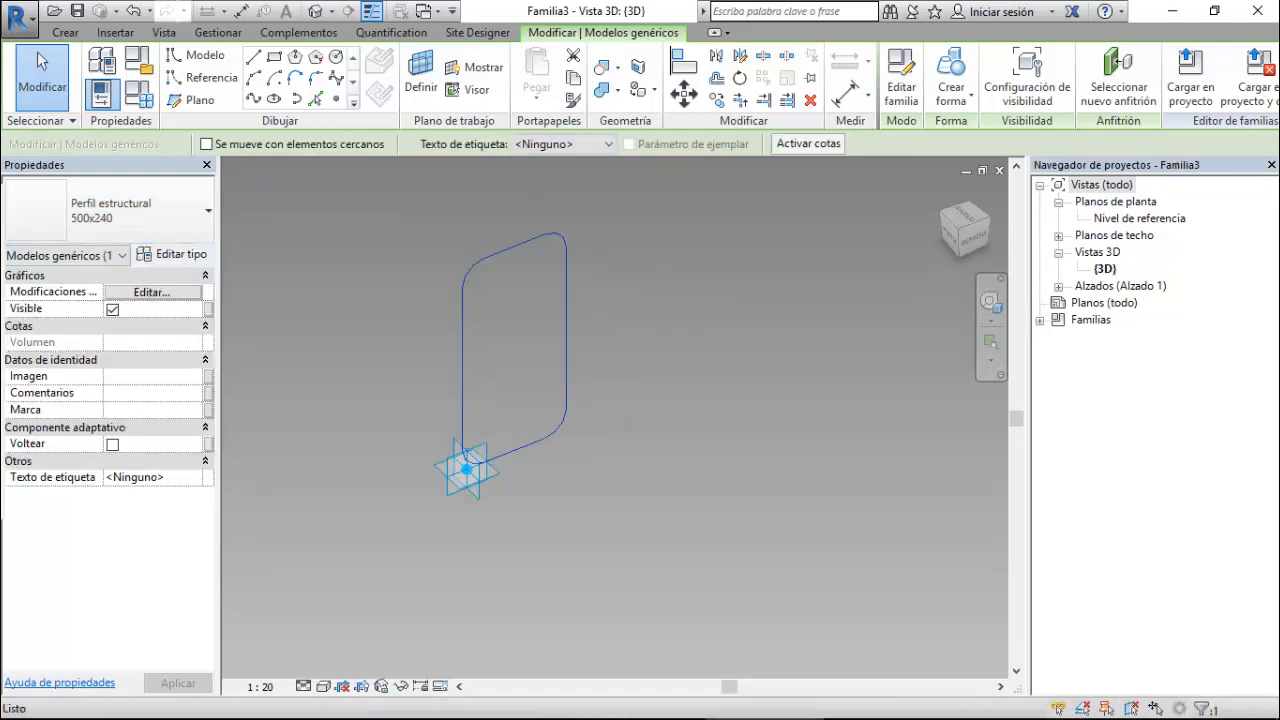
- Copy the 500x240 profile together with its adaptive point about 1700 mm away along the horizontal direction
left_click(466, 462)
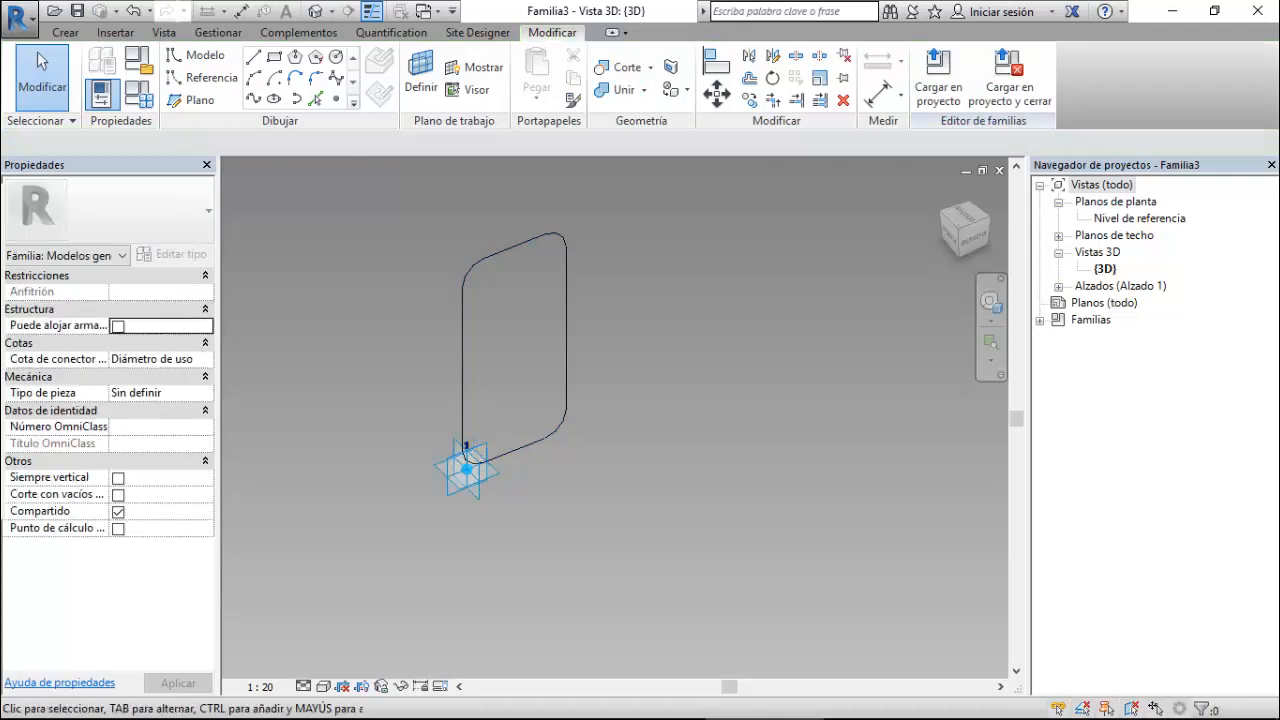
scroll(426, 455, "down", 2)
left_click(426, 455)
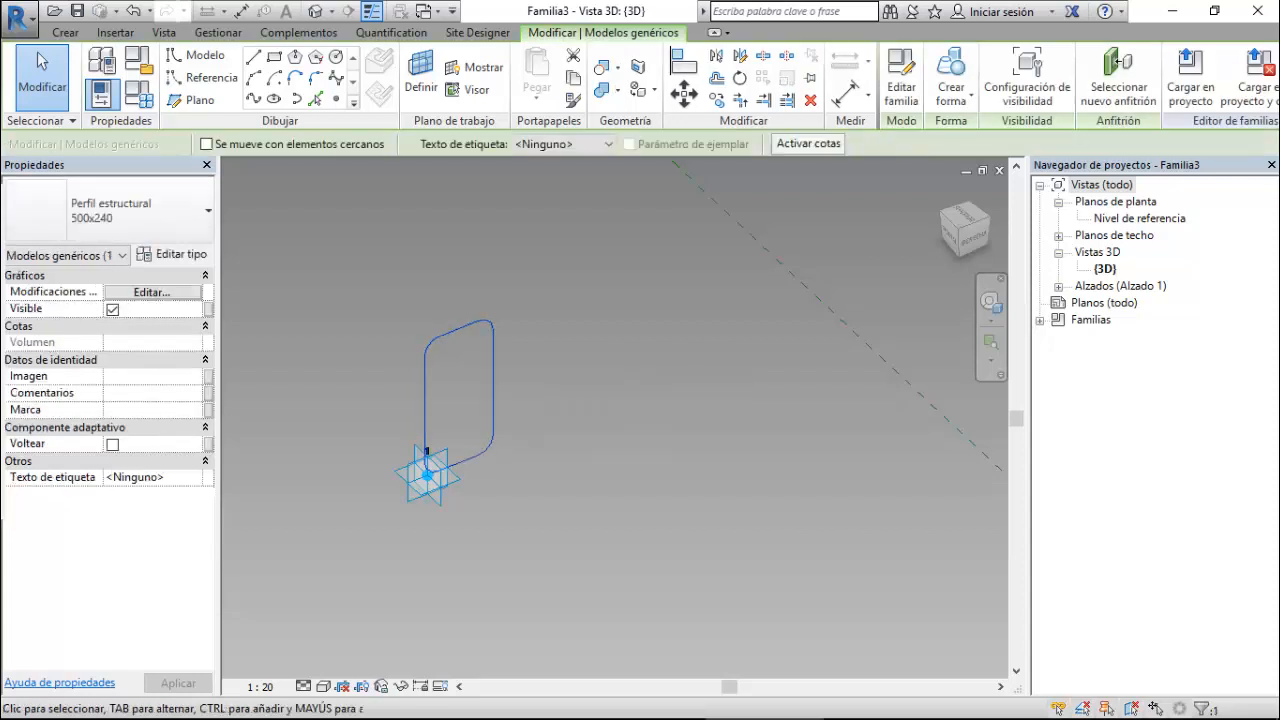
key("Escape")
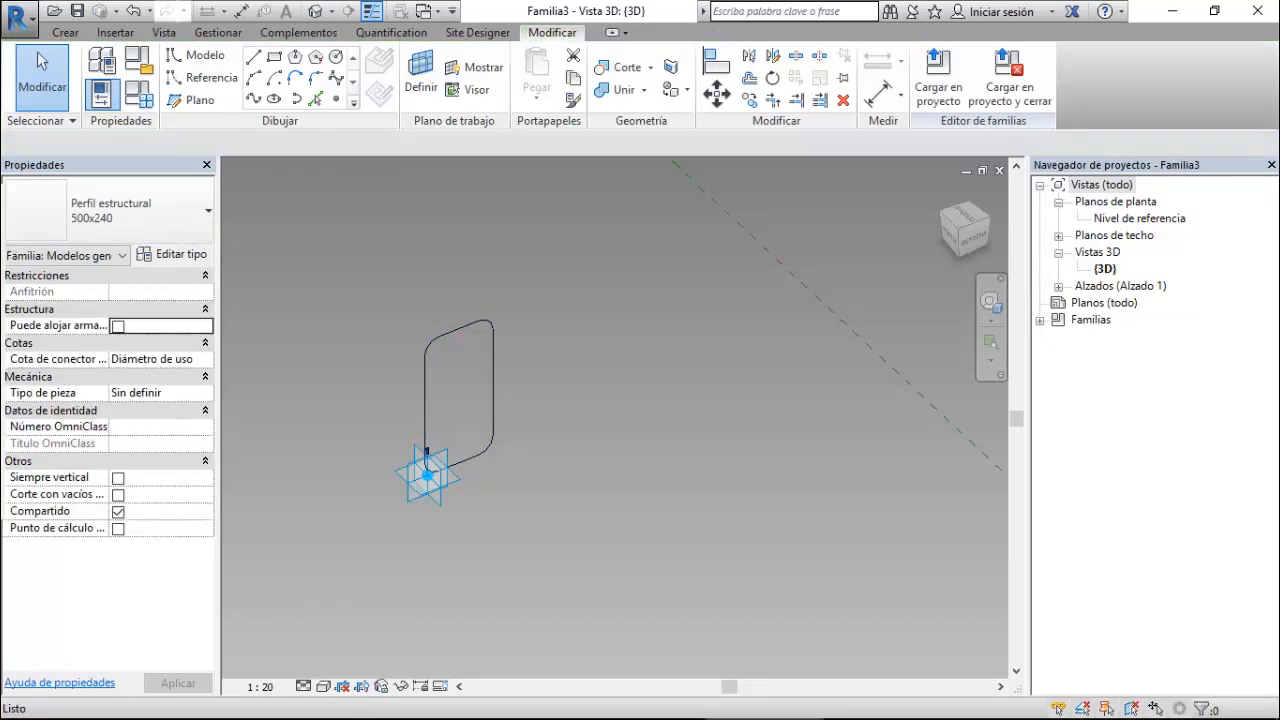
left_click(427, 452)
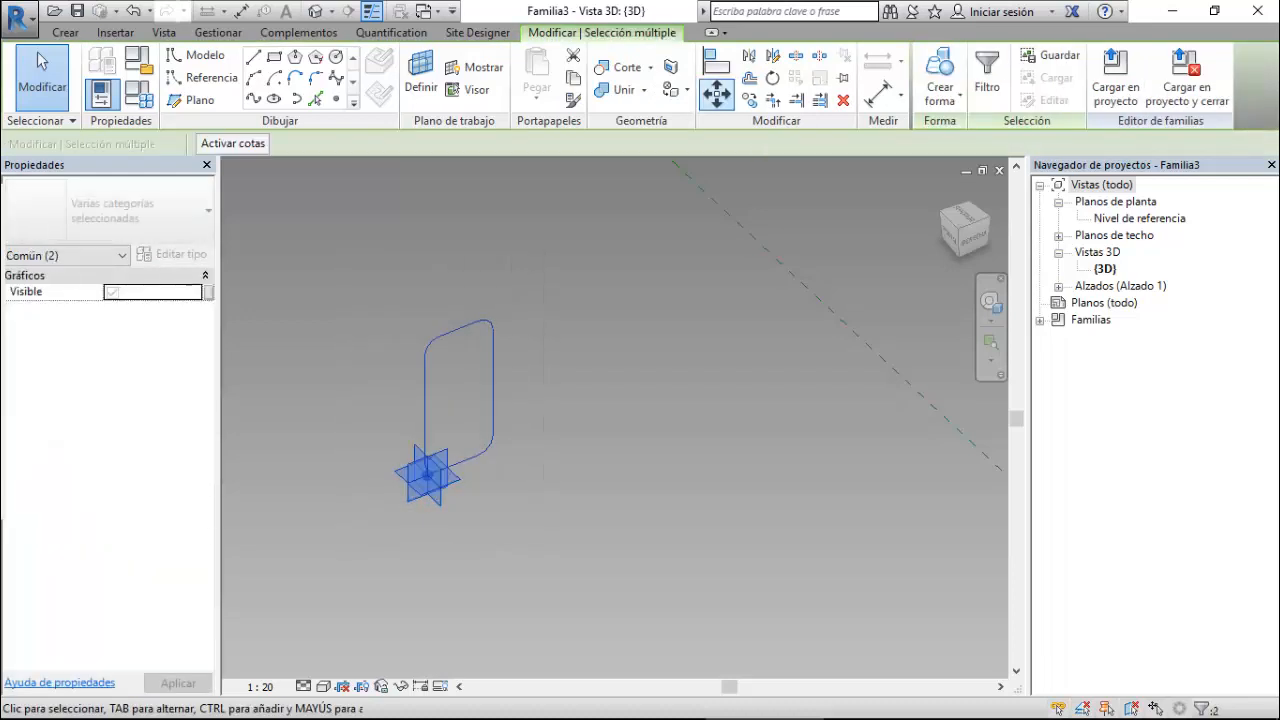
left_click(749, 100)
scroll(594, 220, "down", 2)
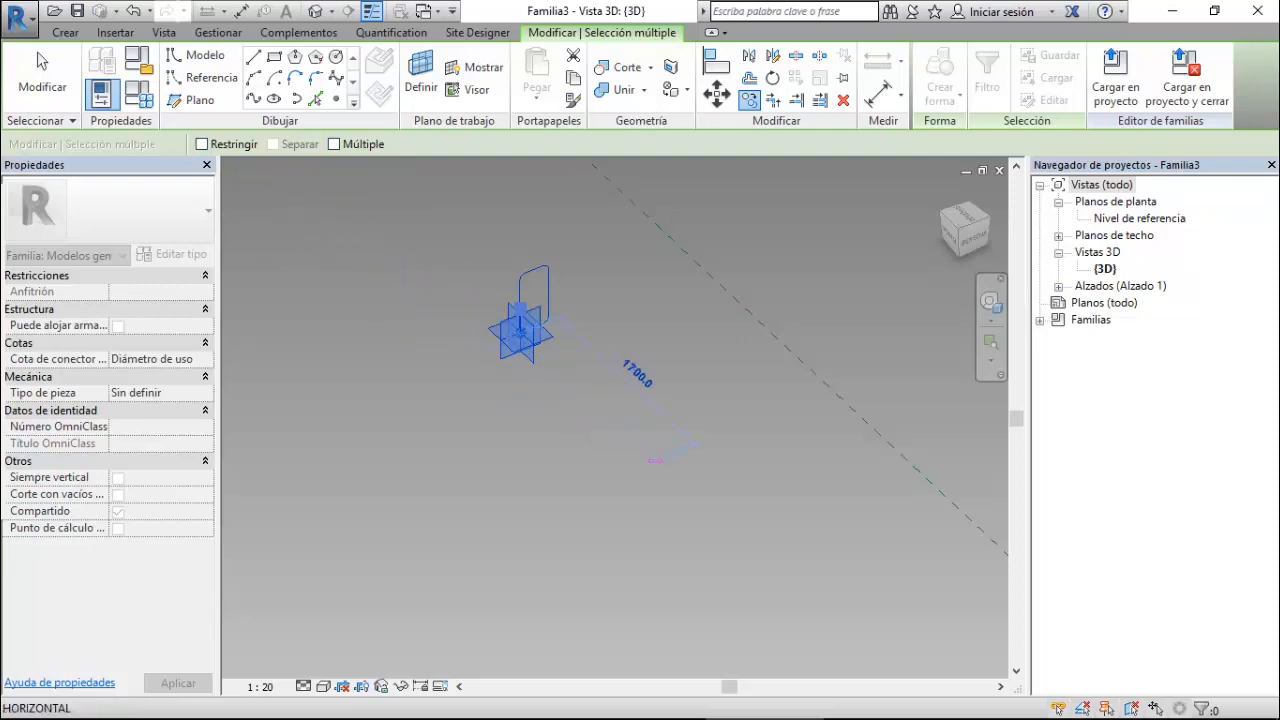
left_click(655, 458)
scroll(655, 458, "up", 2)
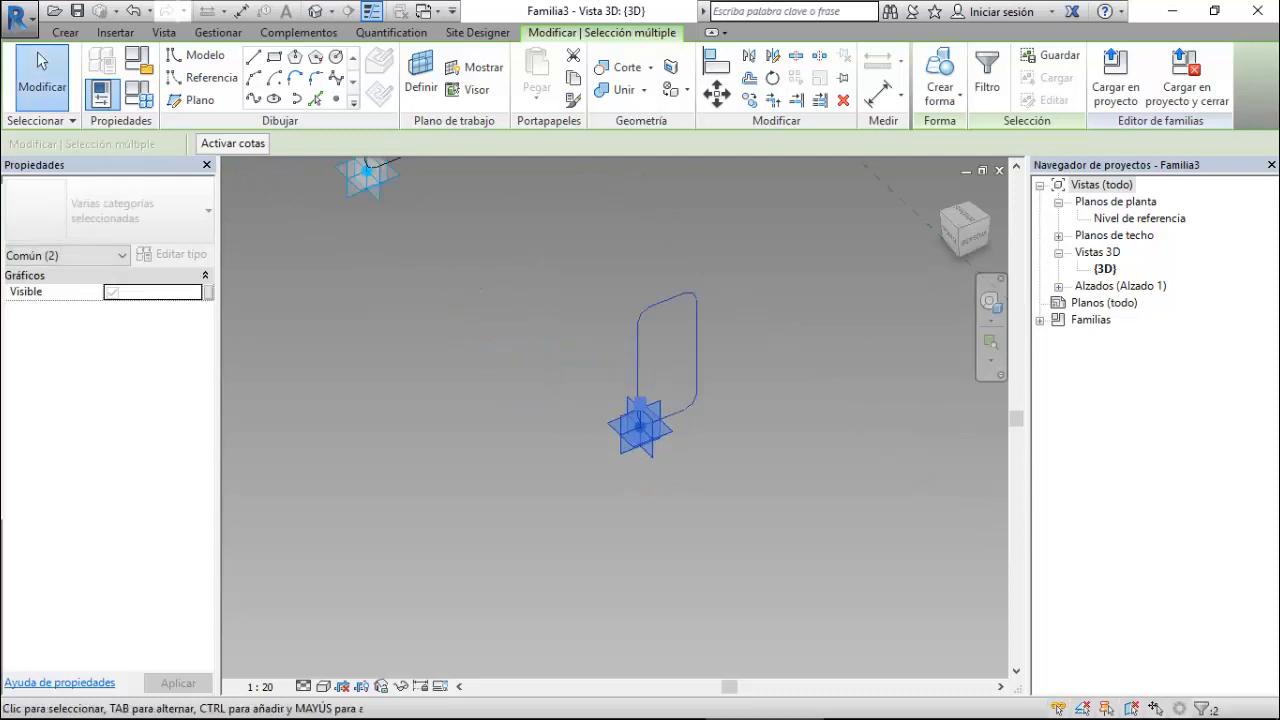
- Copy the second profile and adaptive point further along the same direction with the Restringir option off, making a third set
key("c")
key("o")
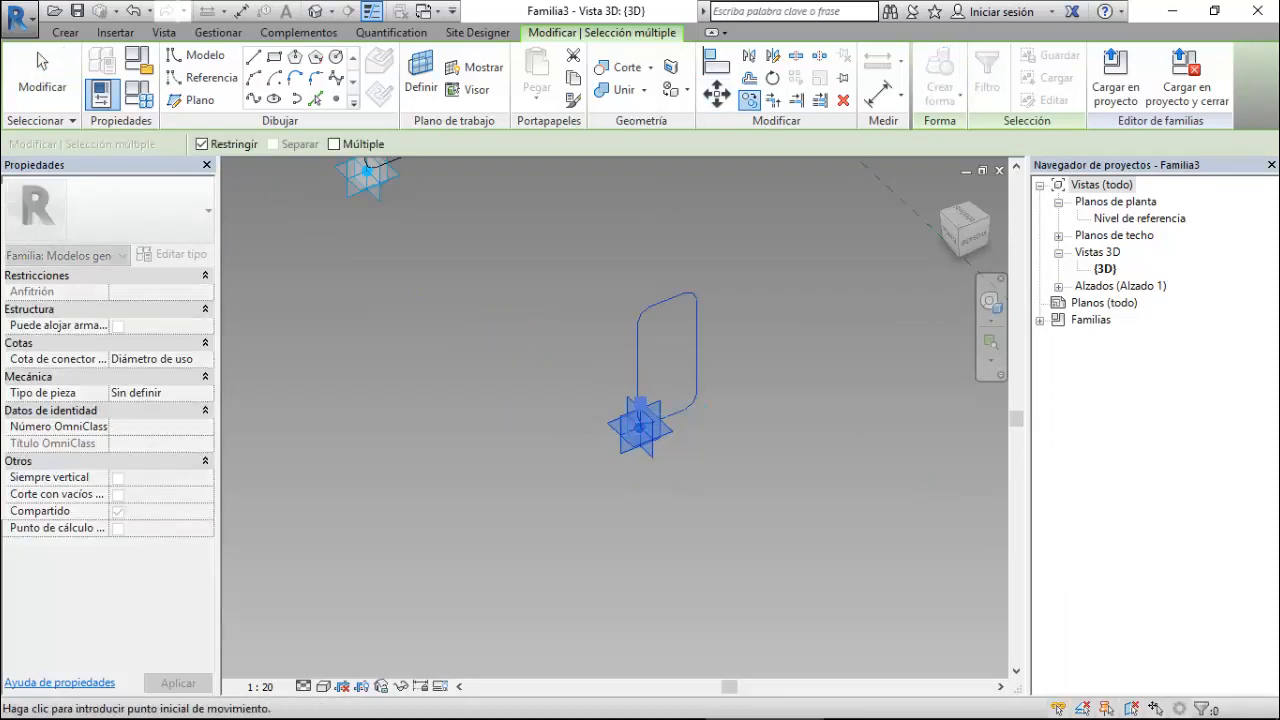
left_click(202, 144)
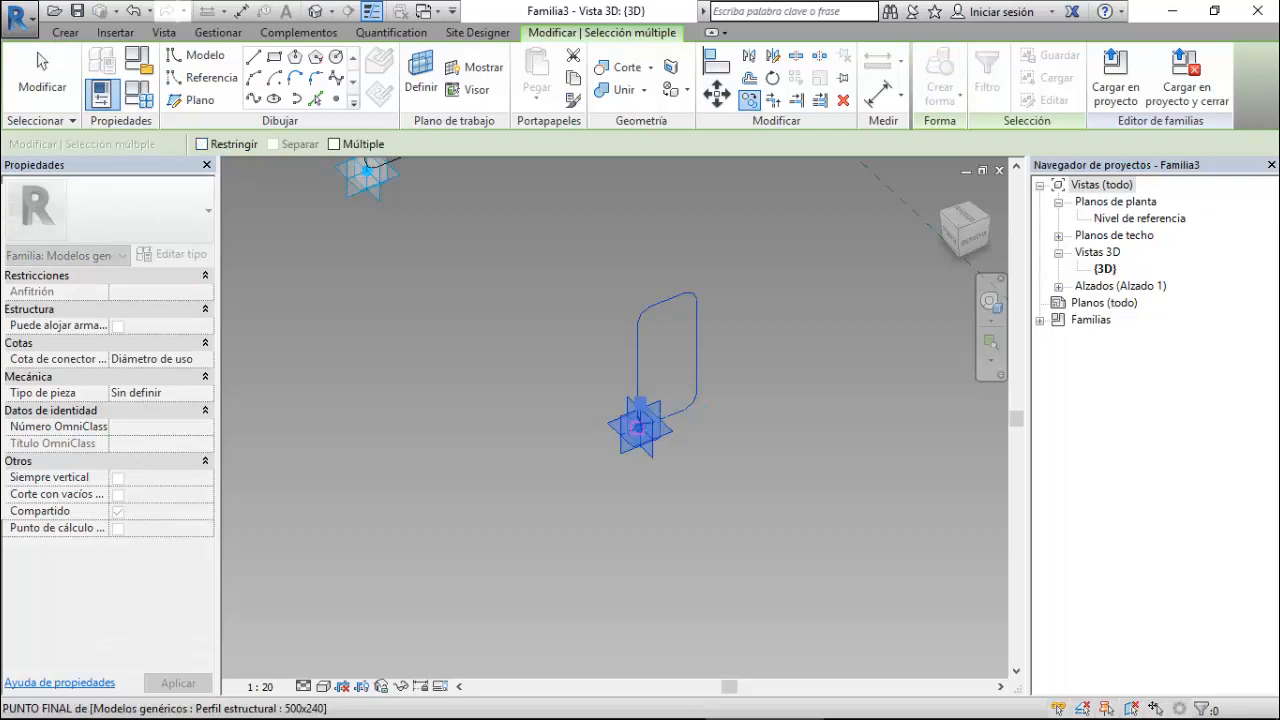
left_click(640, 428)
scroll(756, 524, "down", 2)
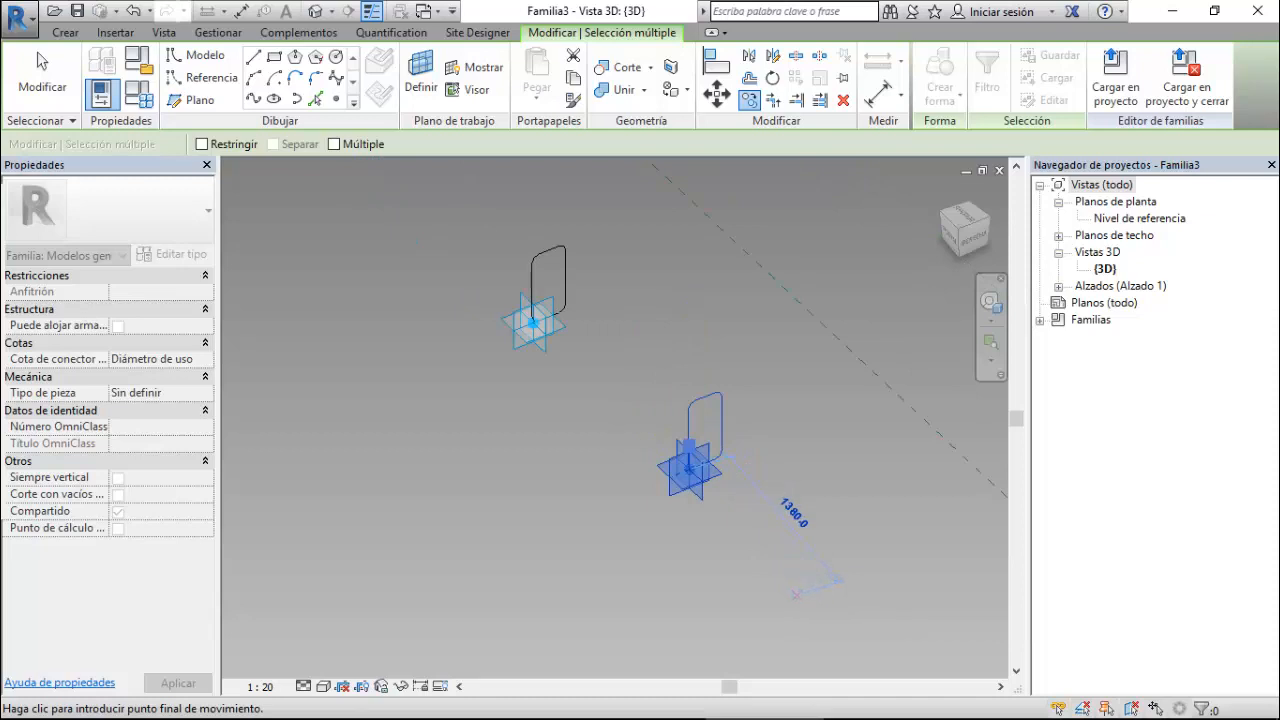
left_click(790, 585)
key("Escape")
scroll(796, 283, "down", 3)
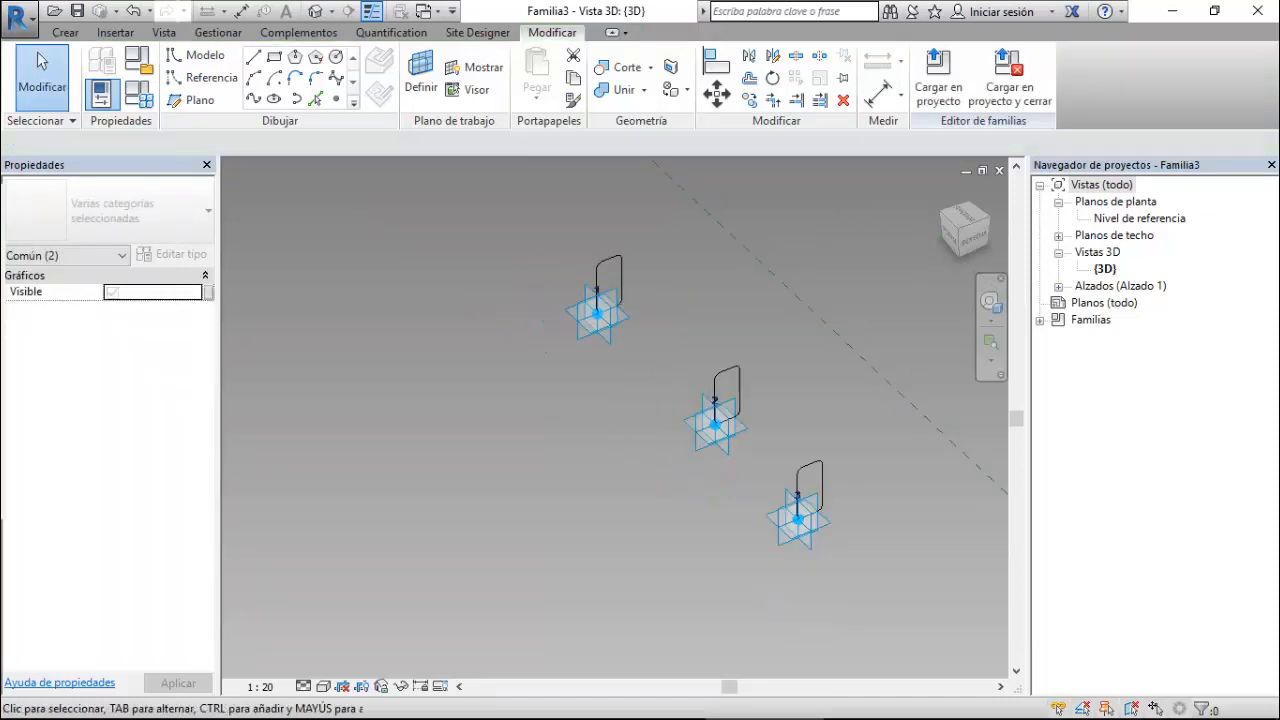
scroll(681, 272, "up", 3)
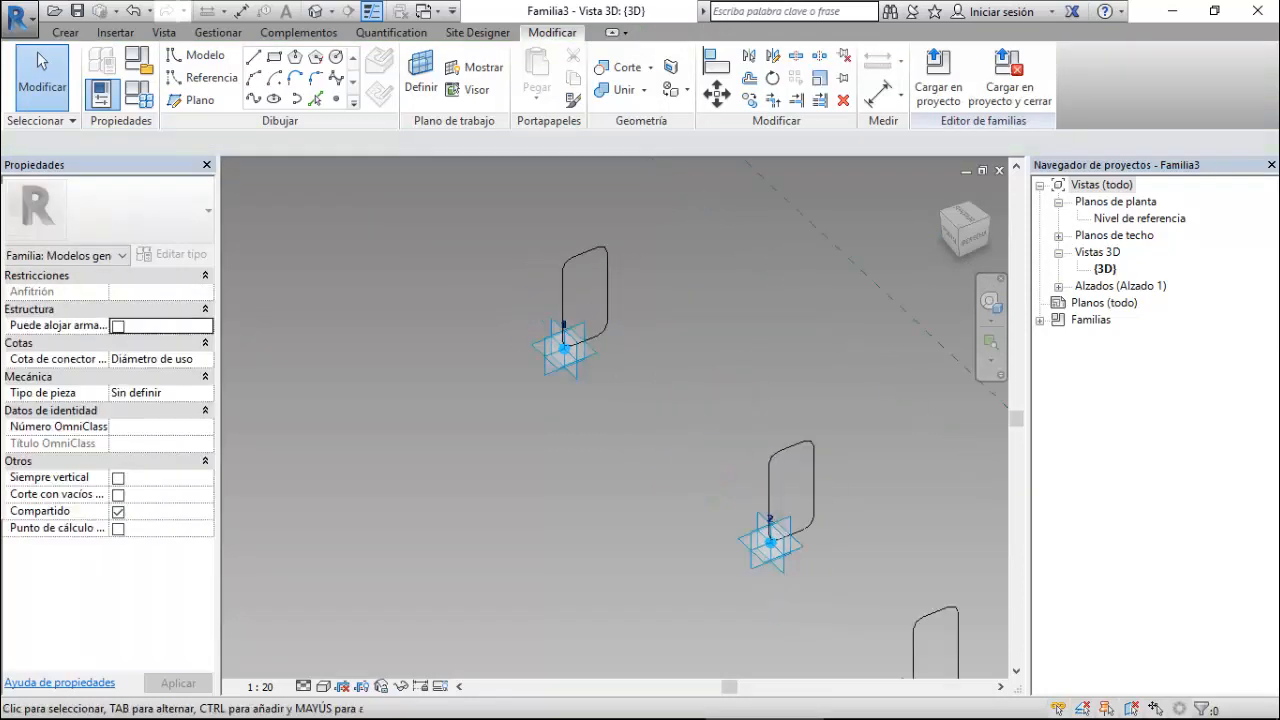
- Create a solid form (Forma sólida) from the three 500x240 profiles placed at the adaptive points
left_click(603, 249)
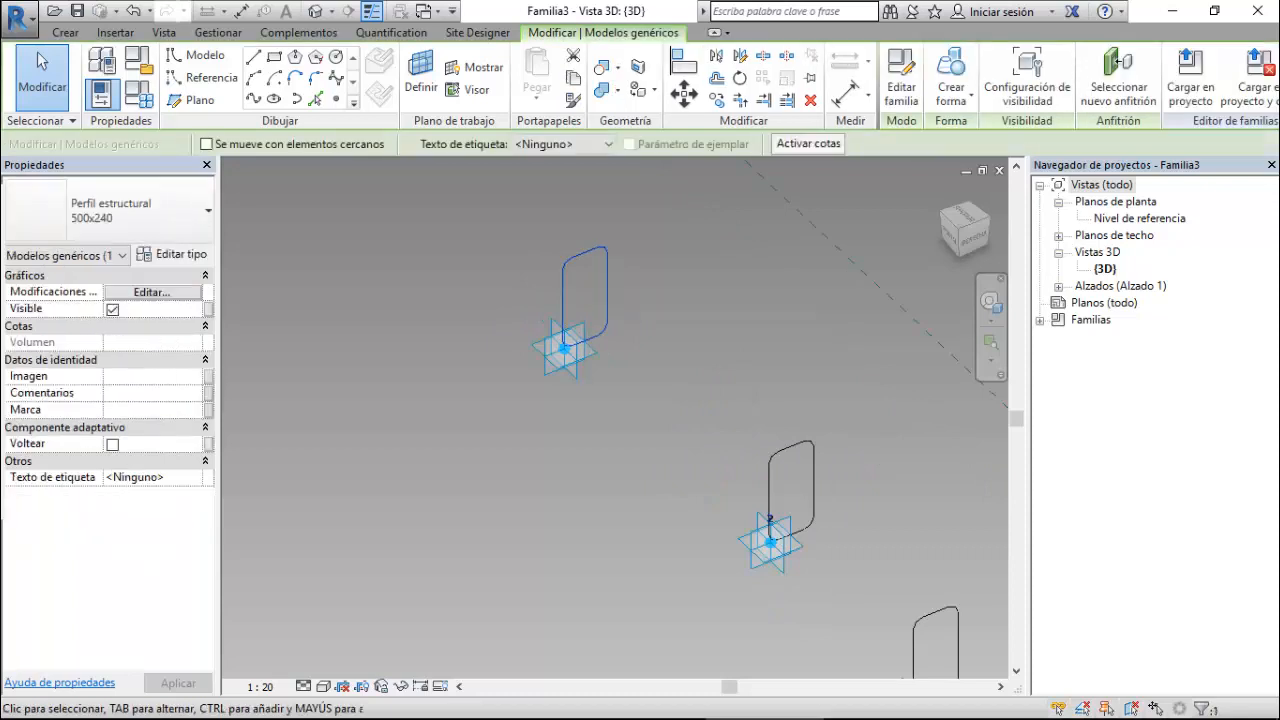
scroll(599, 194, "down", 3)
left_click(721, 362, "ctrl")
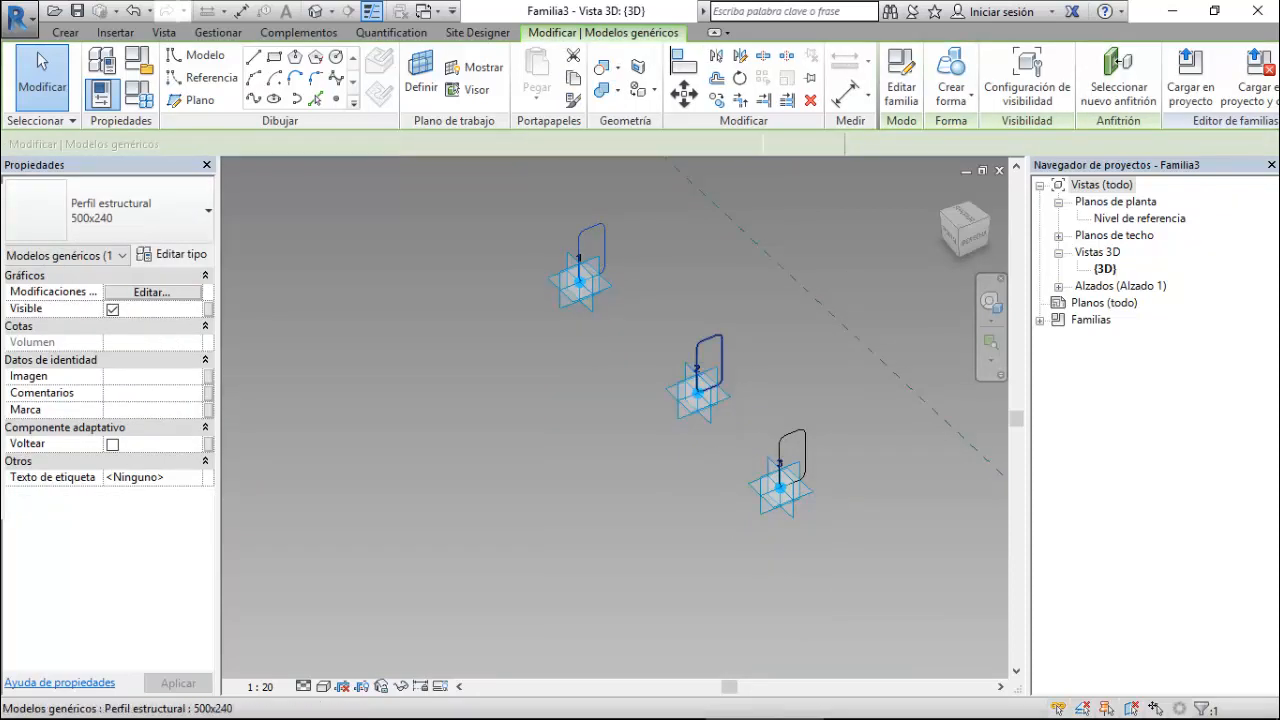
left_click(793, 443, "ctrl")
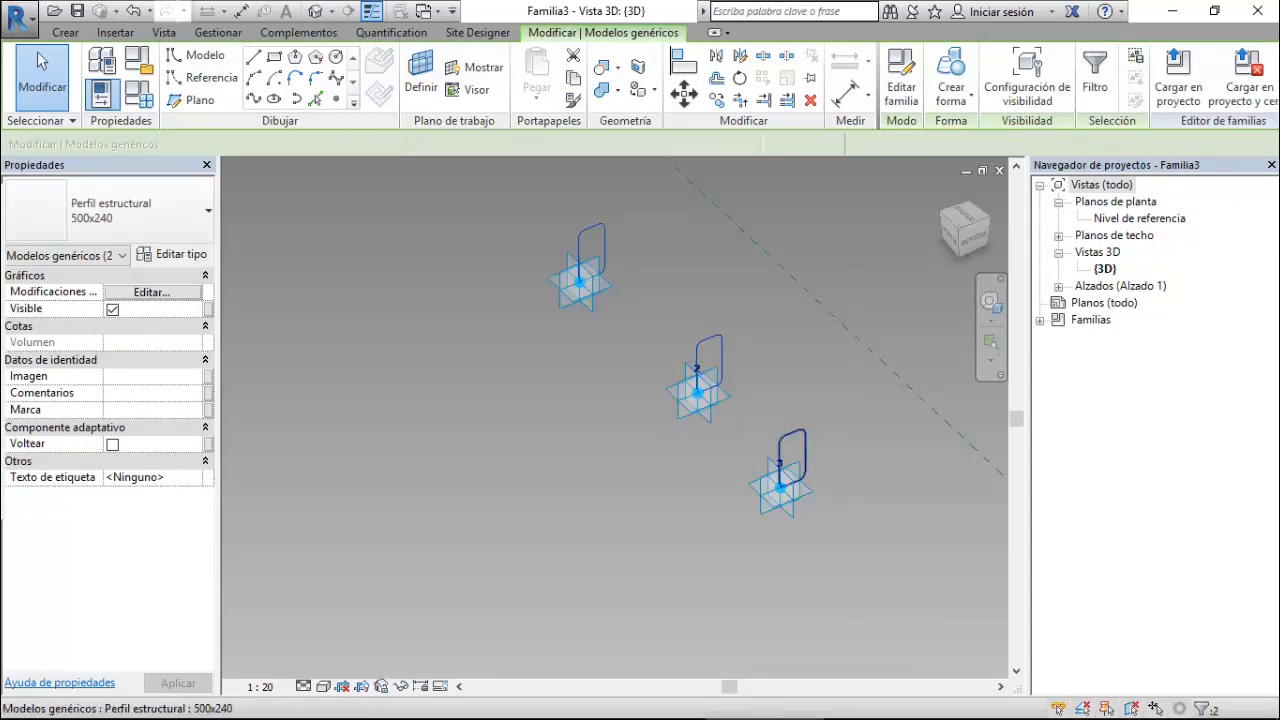
left_click(951, 88)
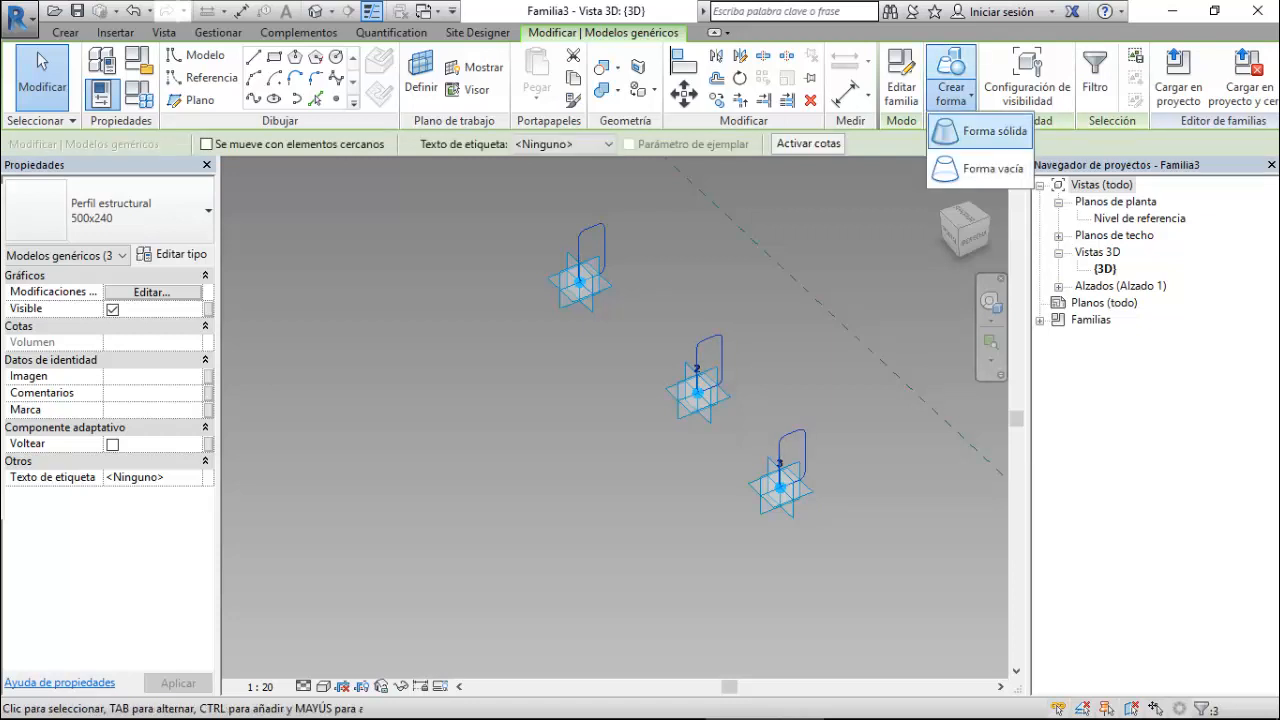
left_click(981, 131)
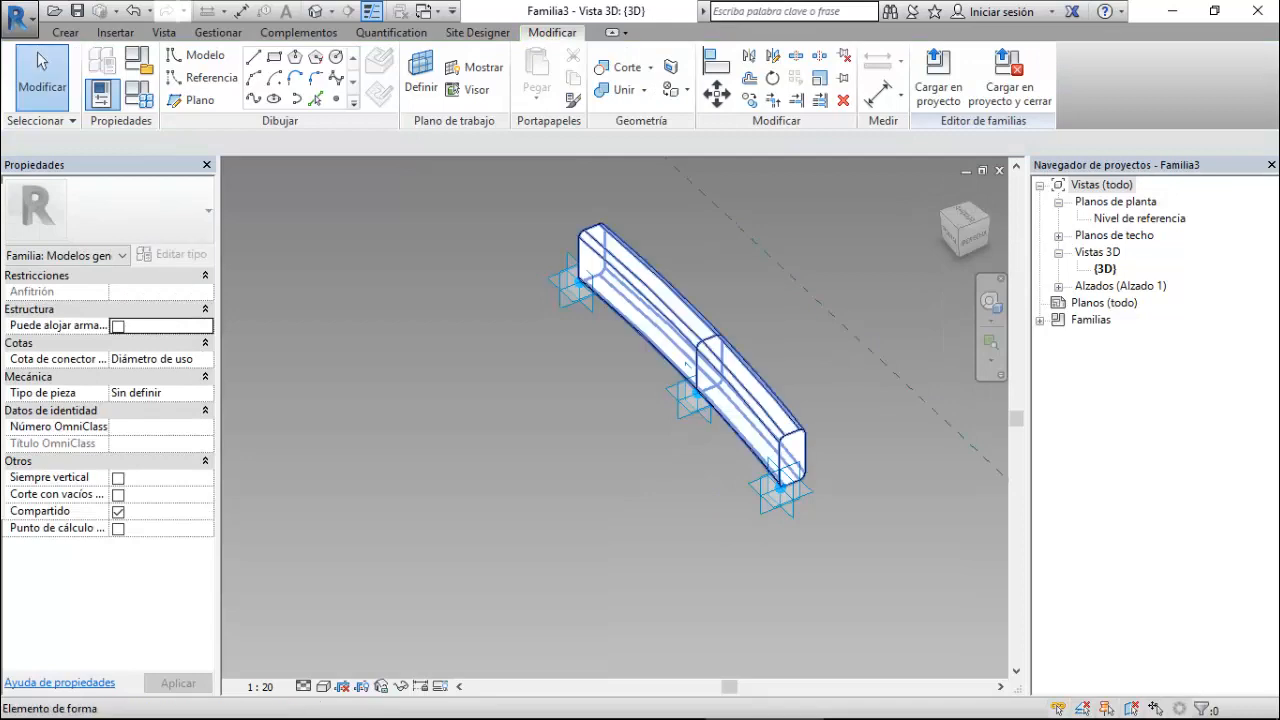
- Show the view in Estructura alámbrica style and move adaptive point 2 with the Restringir option off to bend the beam into a stronger curve
left_click(323, 686)
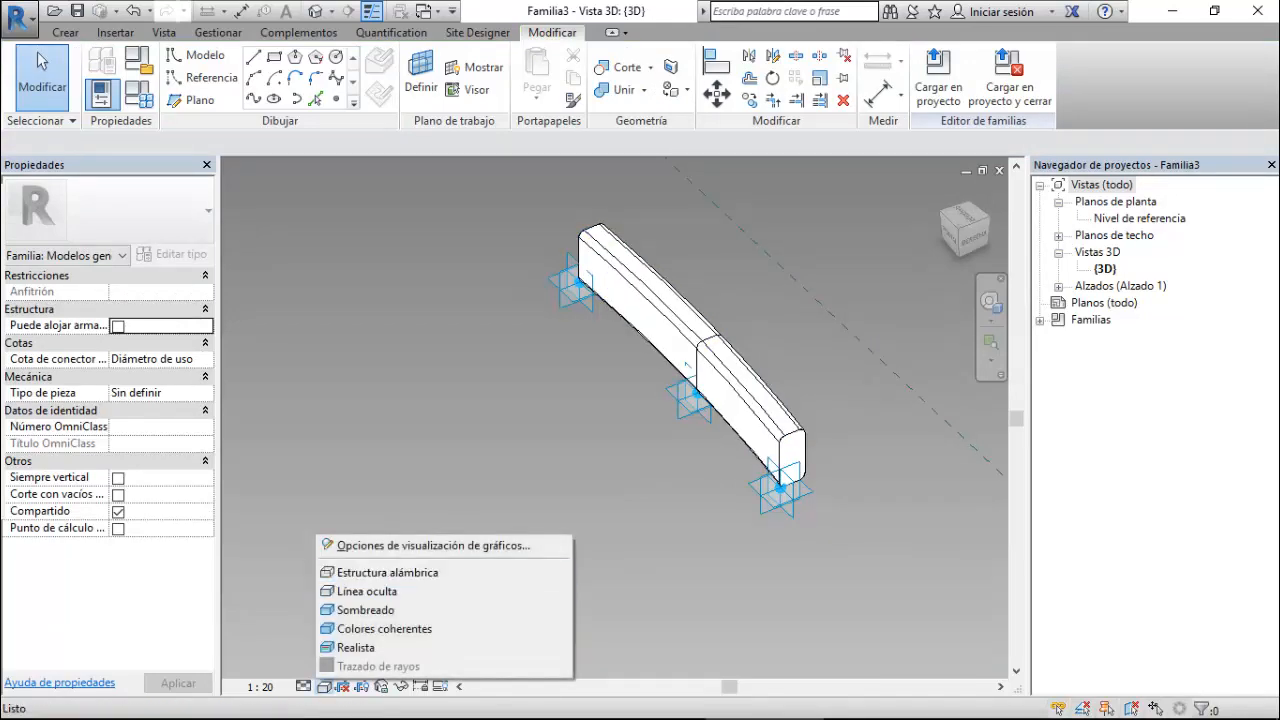
left_click(340, 571)
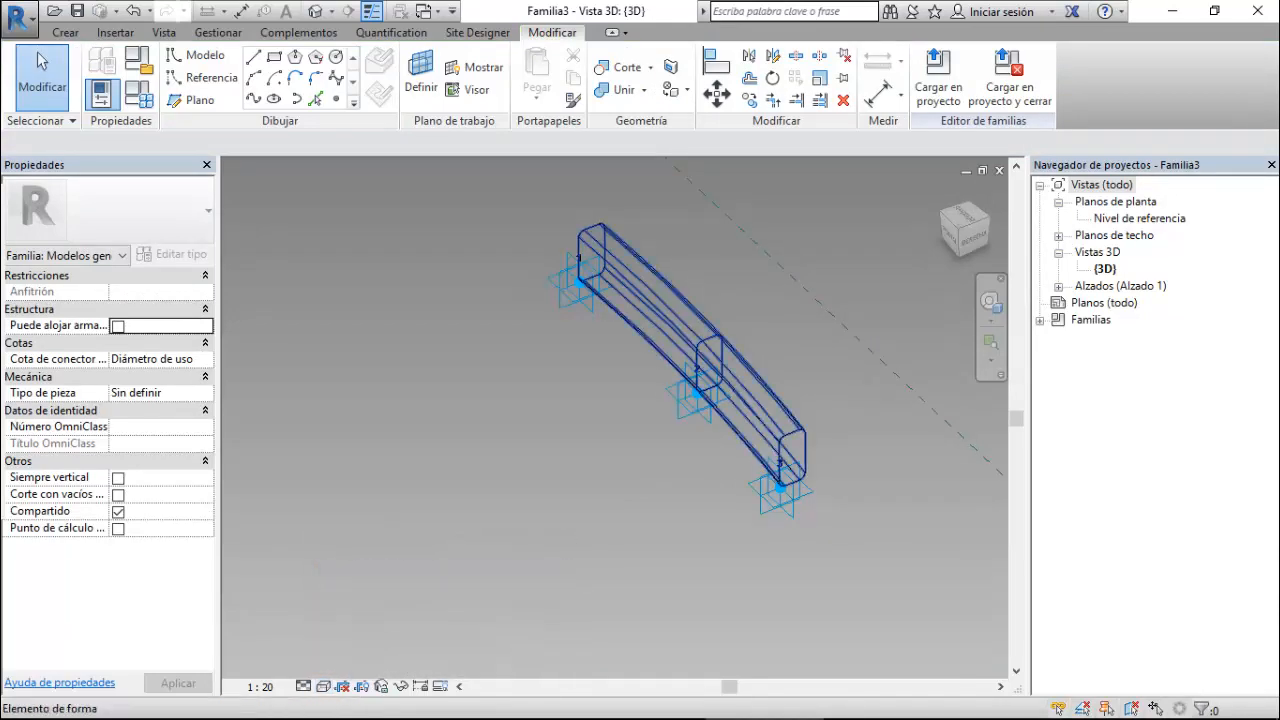
scroll(751, 380, "up", 3)
left_click(640, 405)
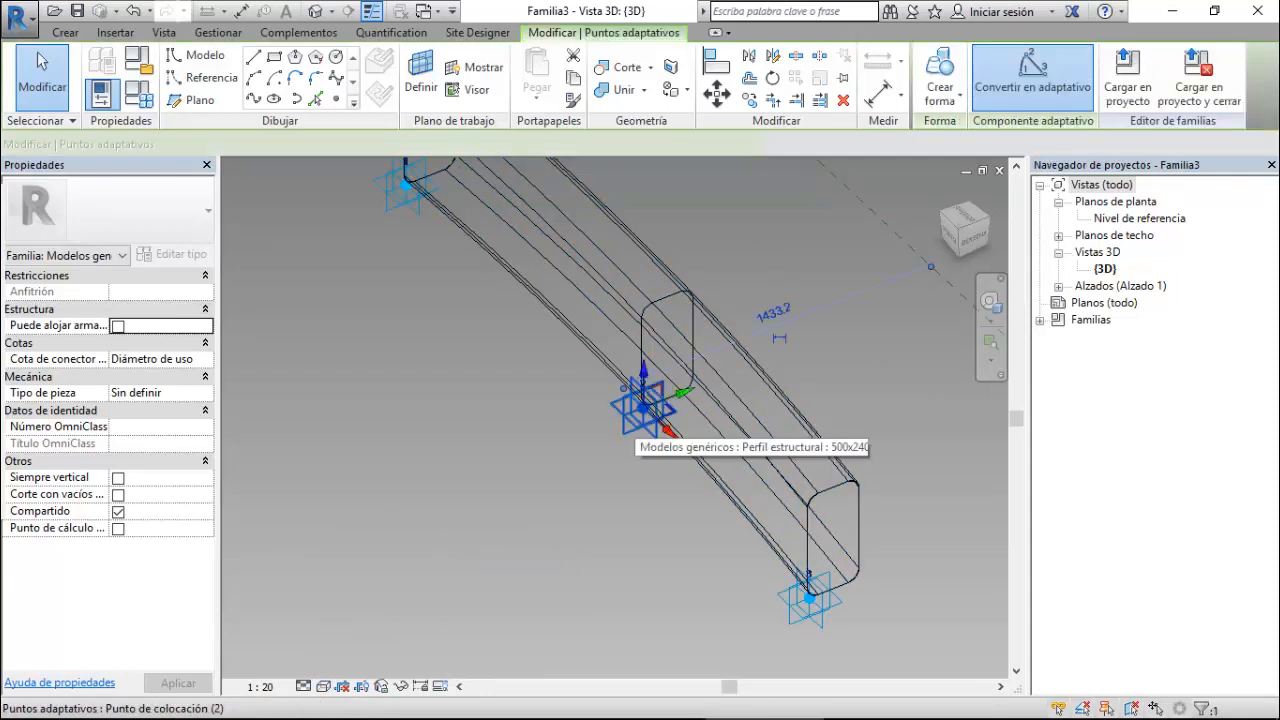
scroll(640, 405, "down", 1)
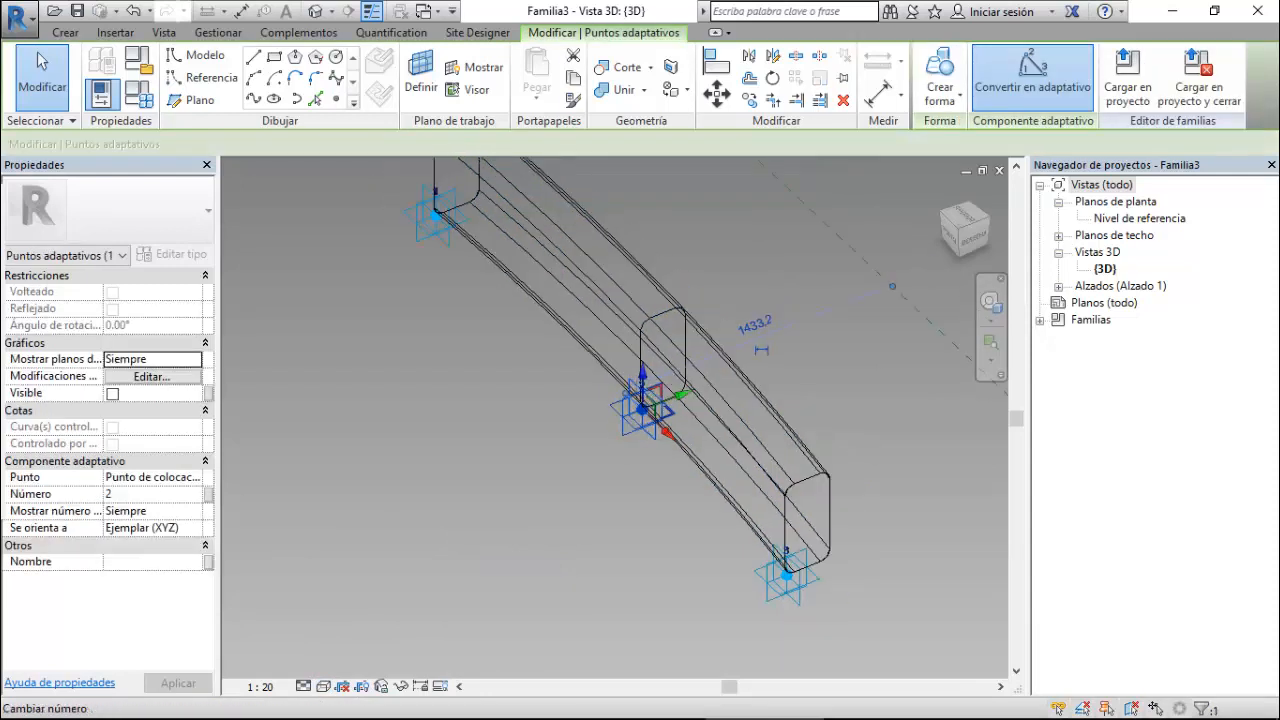
left_click(642, 372)
key("Escape")
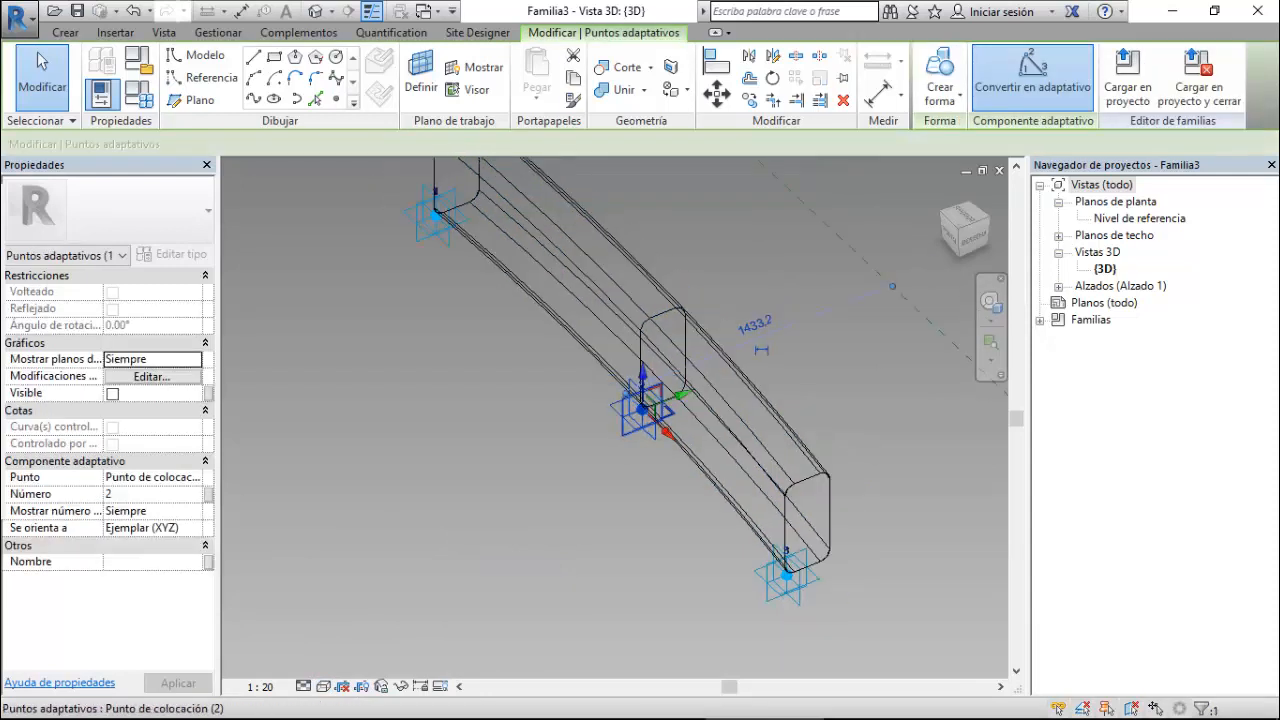
left_click(638, 408)
left_click(716, 93)
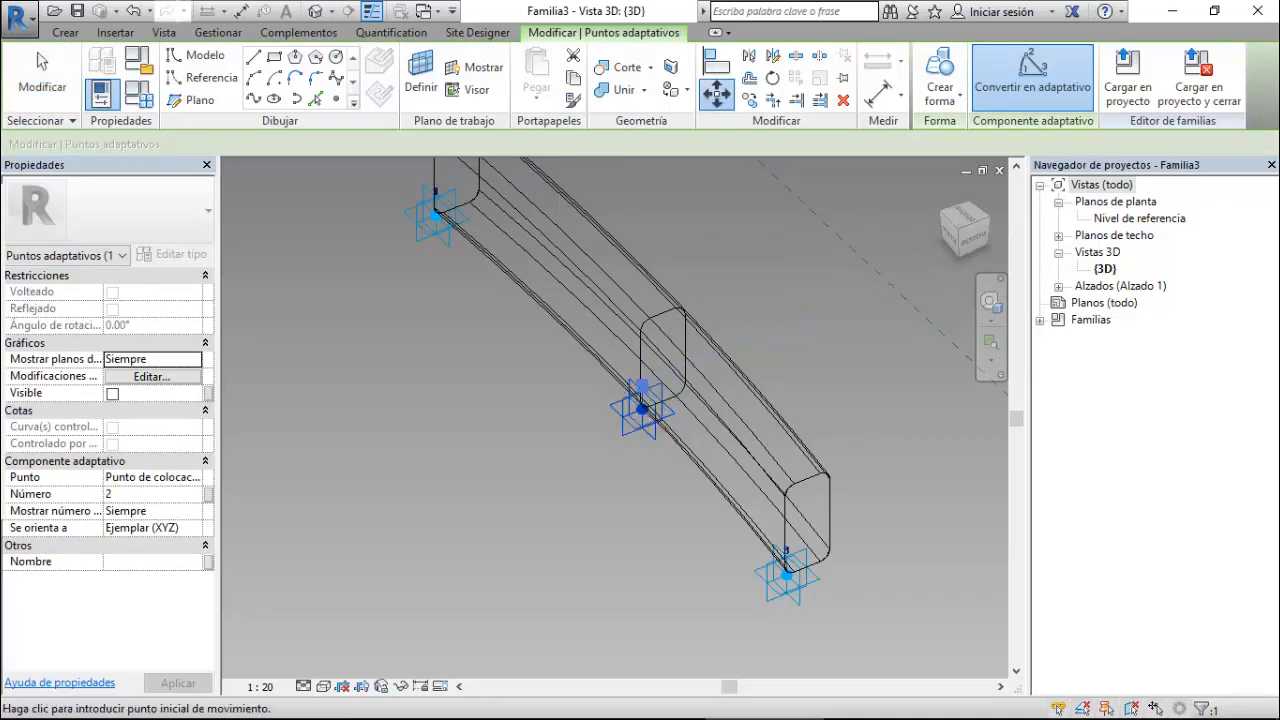
left_click(641, 408)
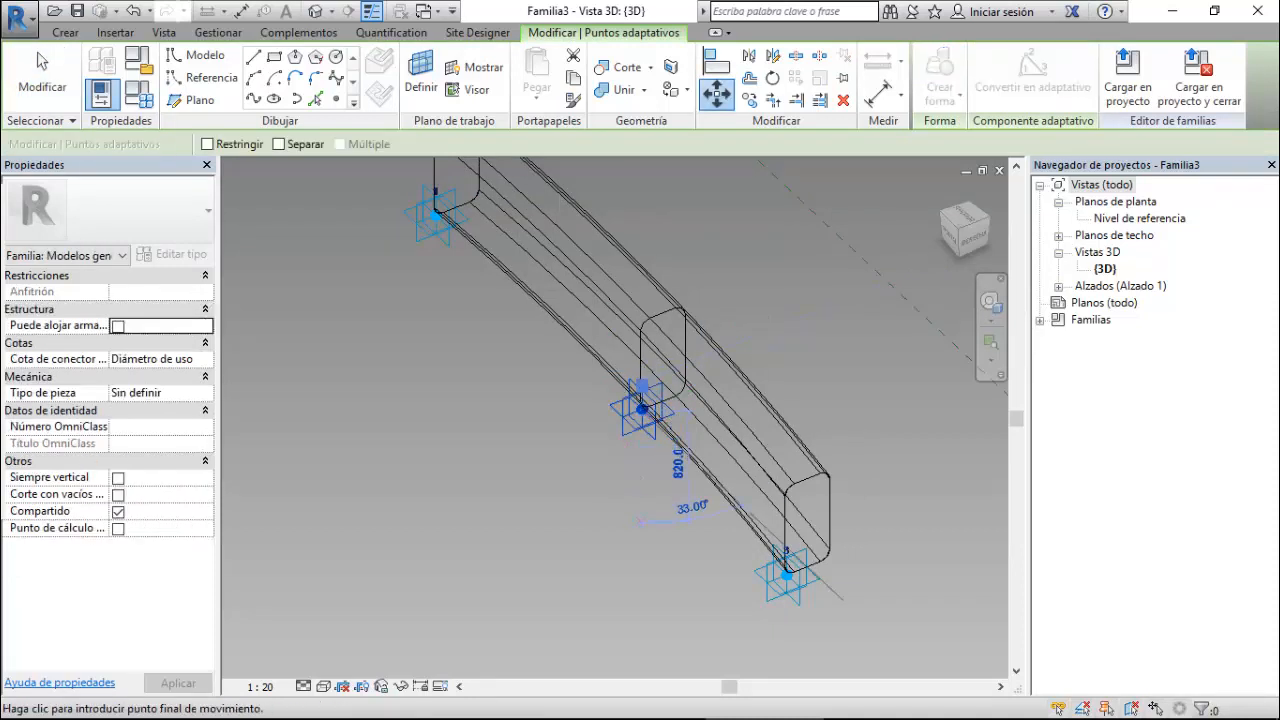
left_click(641, 520)
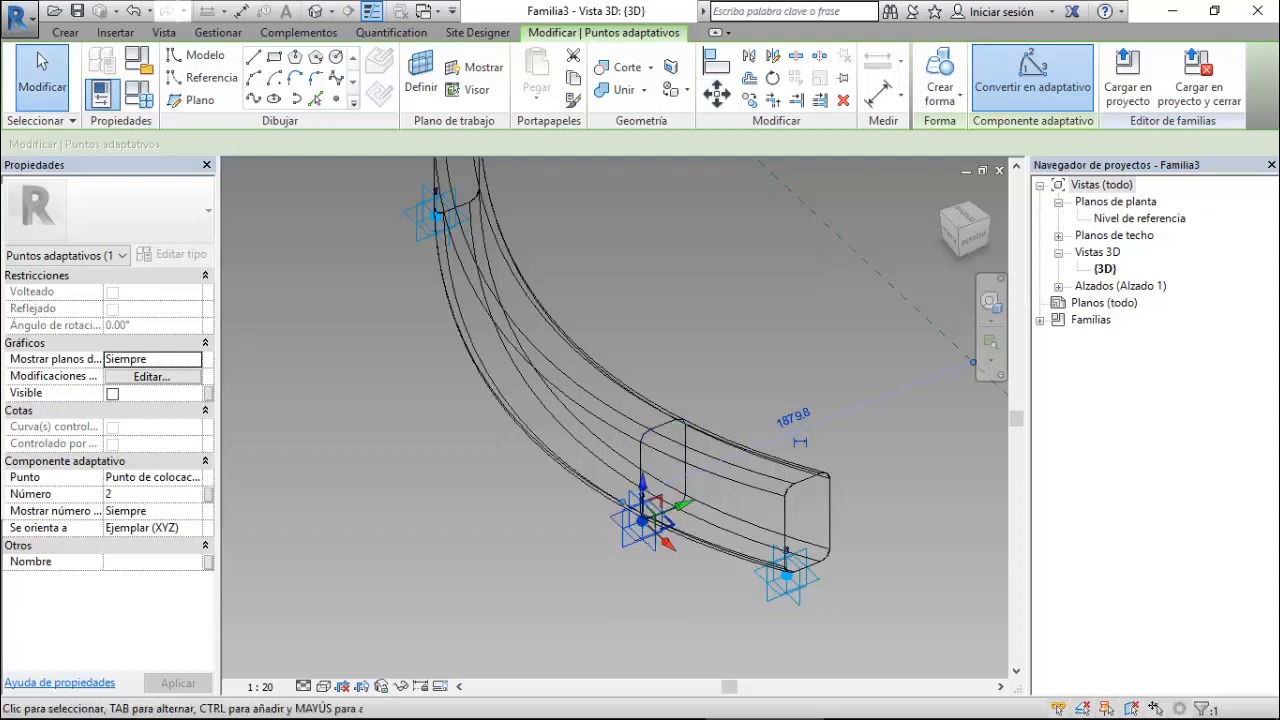
left_click(42, 62)
- Set the visual style to Sombreado and inspect the whole curved beam
left_click(324, 686)
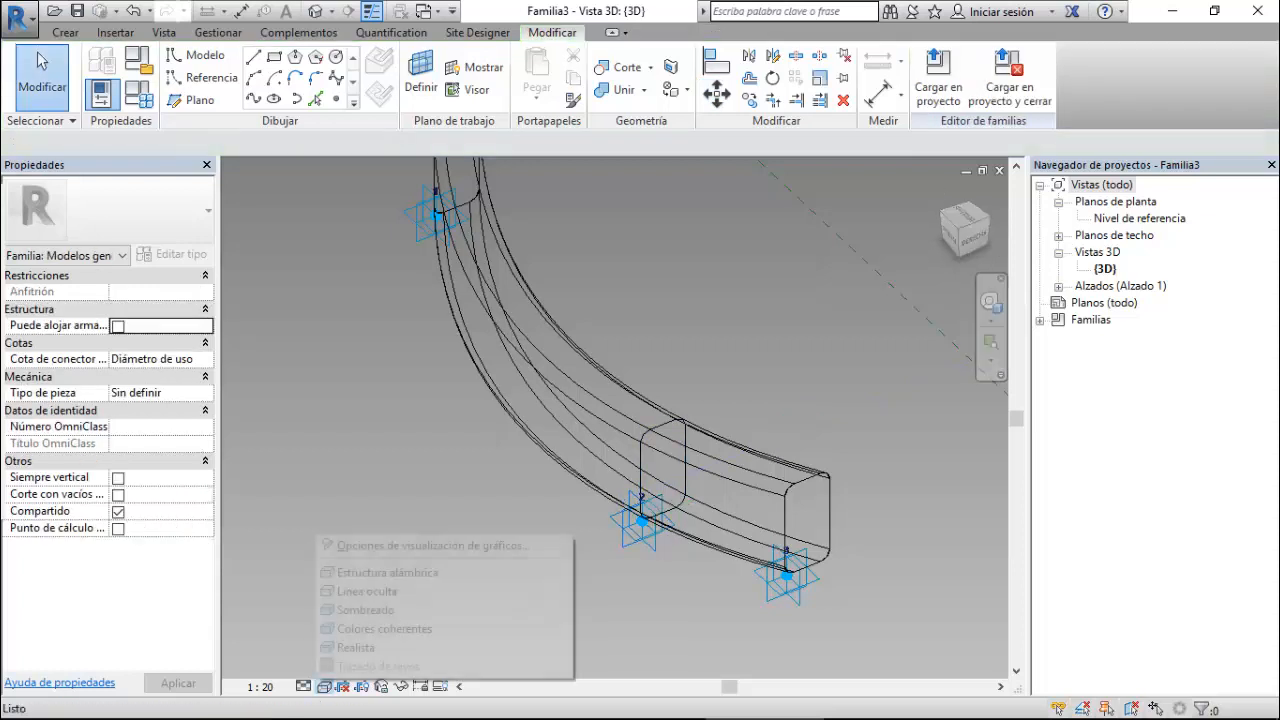
left_click(365, 610)
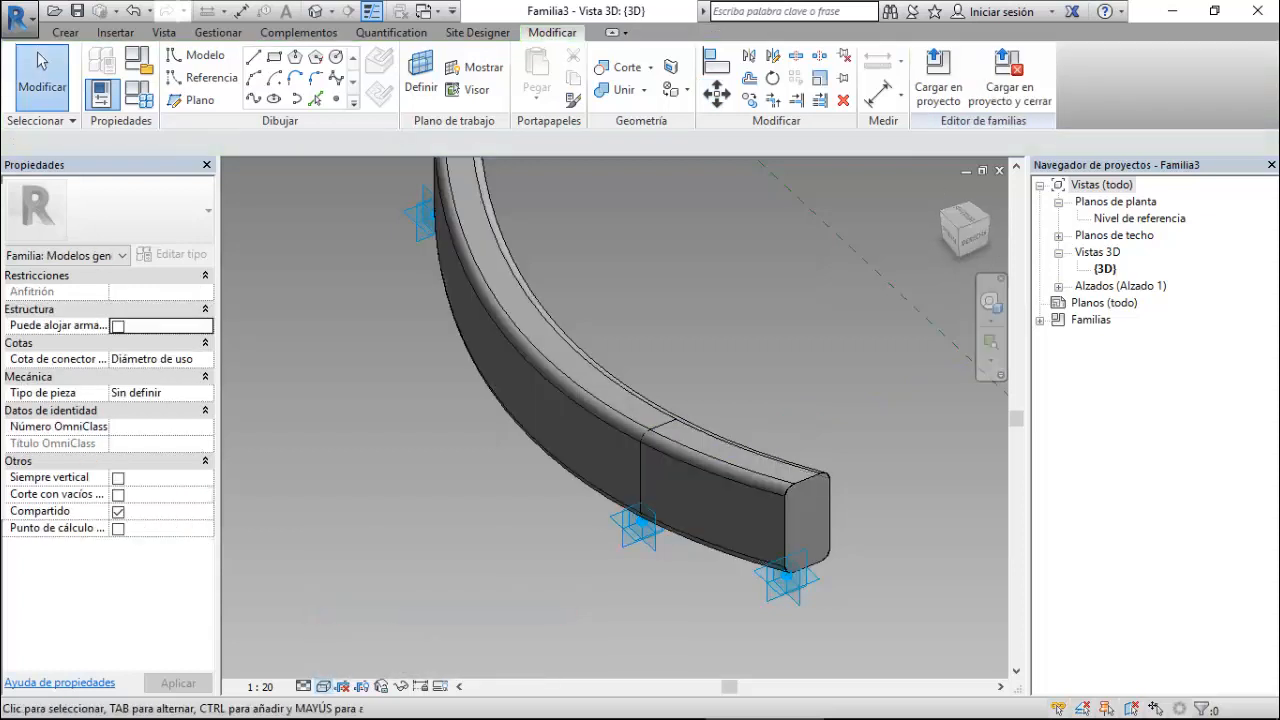
middle_click_drag(735, 470, 685, 538, "shift")
scroll(648, 495, "down", 6)
scroll(685, 538, "up", 5)
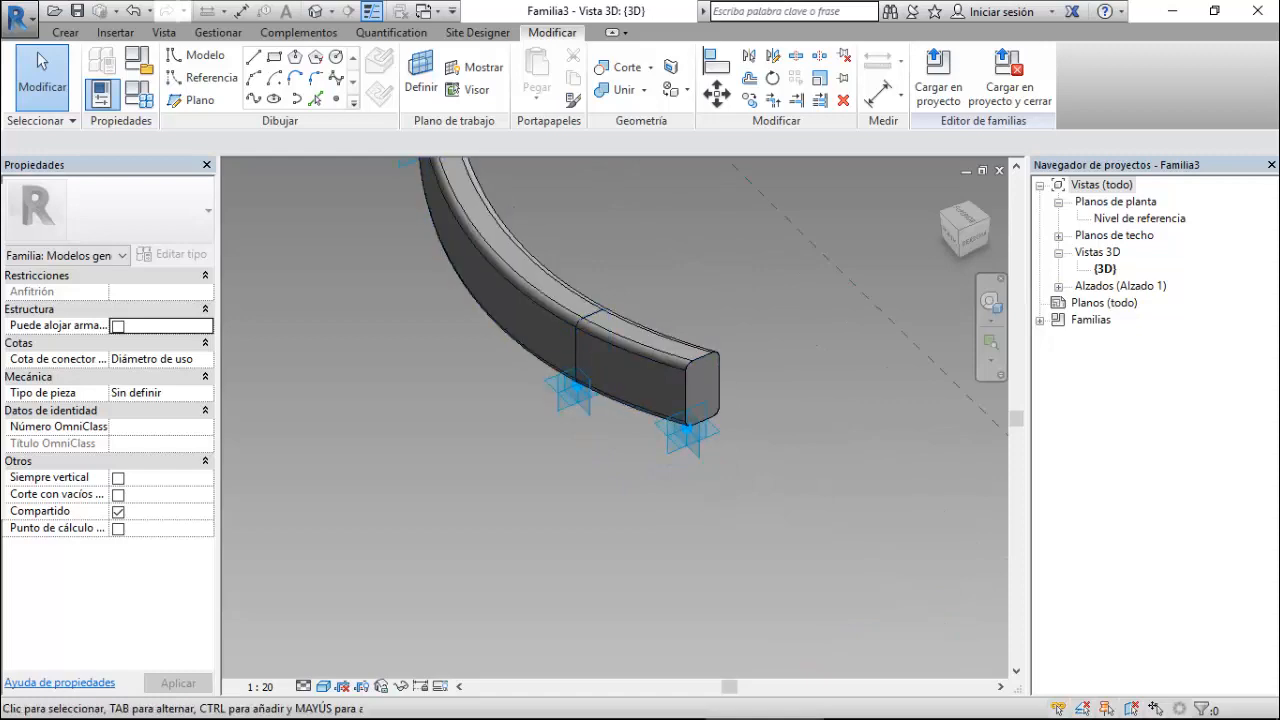
scroll(730, 504, "down", 3)
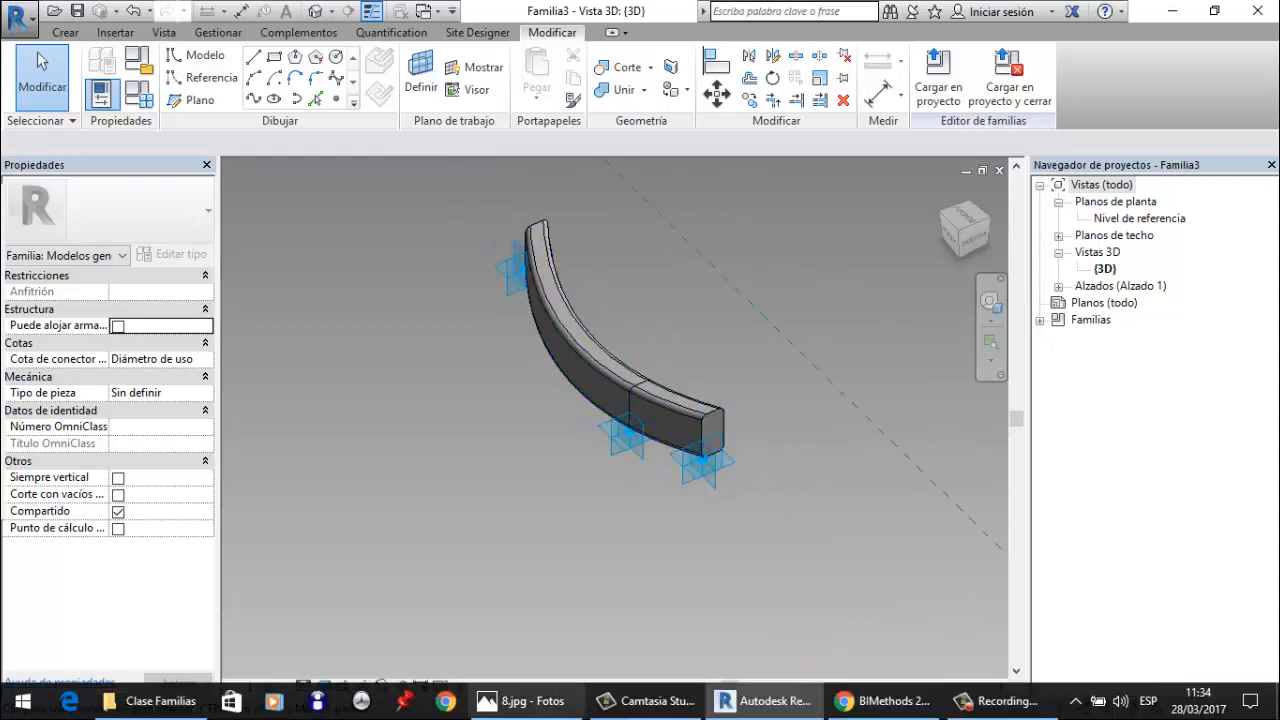
- Switch to the Fotos app and examine the metro station reference photos for the shape of the structural members
left_click(525, 700)
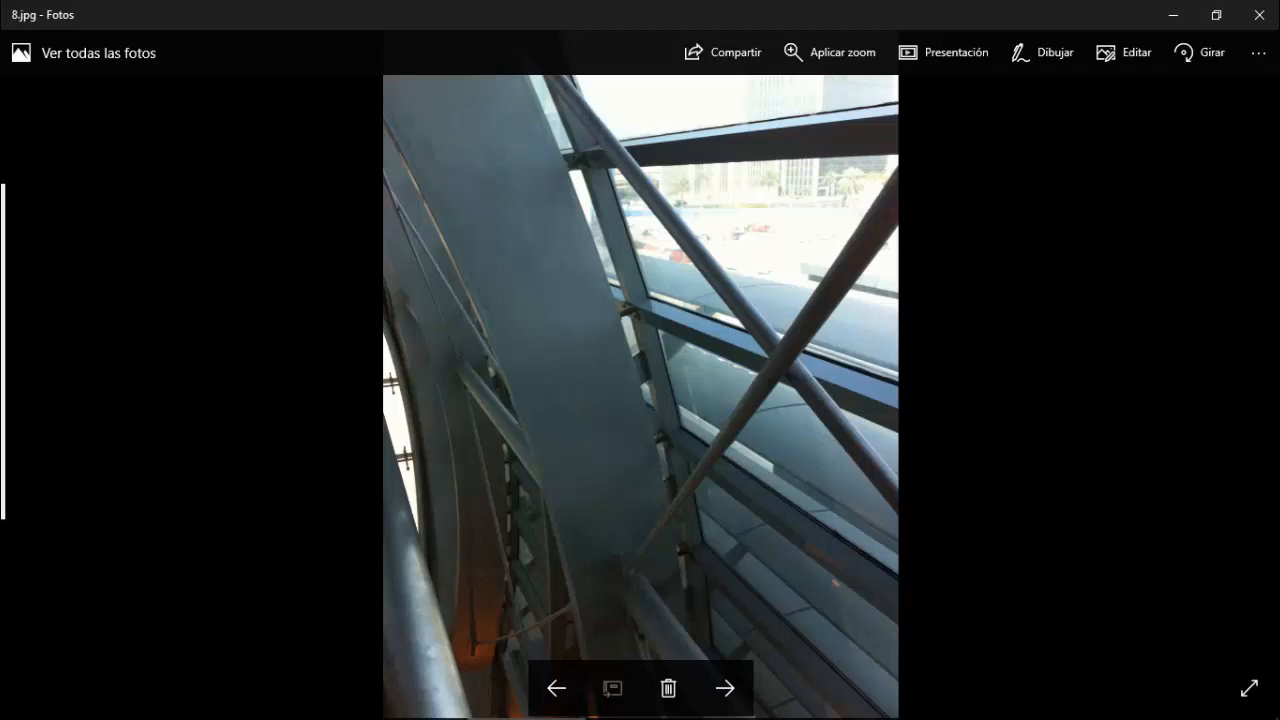
left_click(725, 688)
left_click(725, 688)
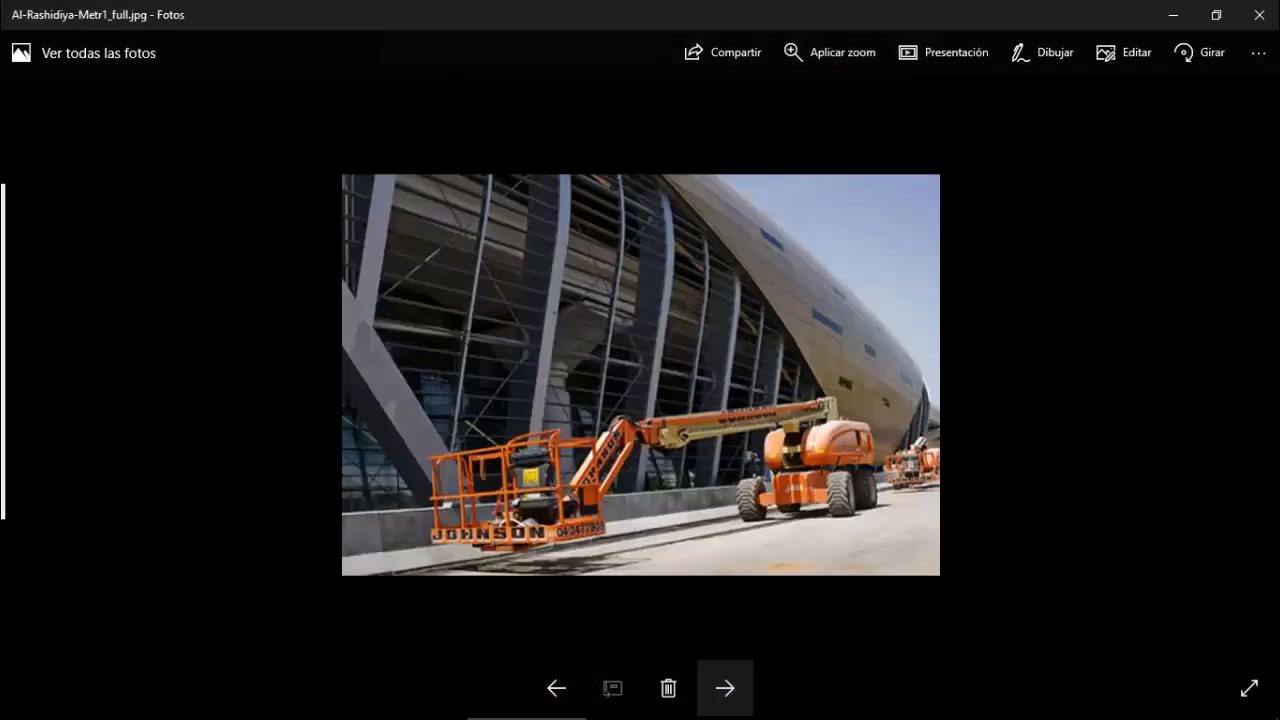
left_click(725, 688)
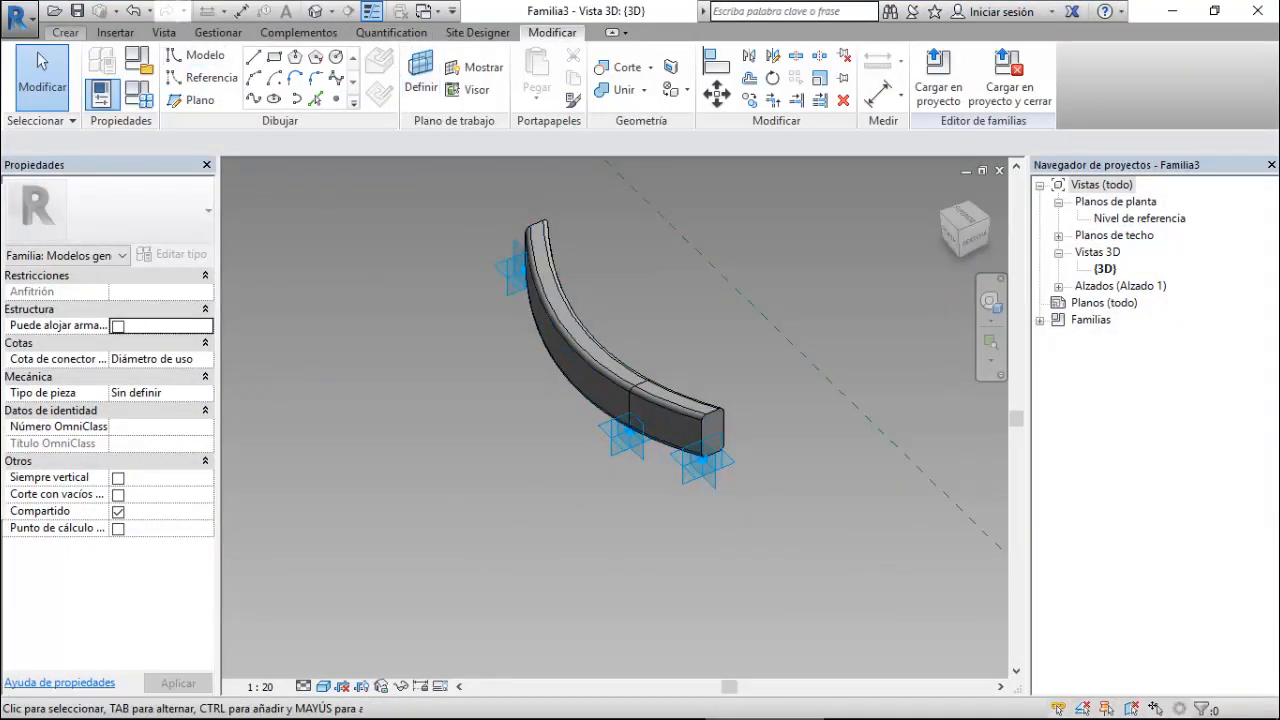
- Save the beam family as Estructura in the Clase Familias folder
key("ctrl+s")
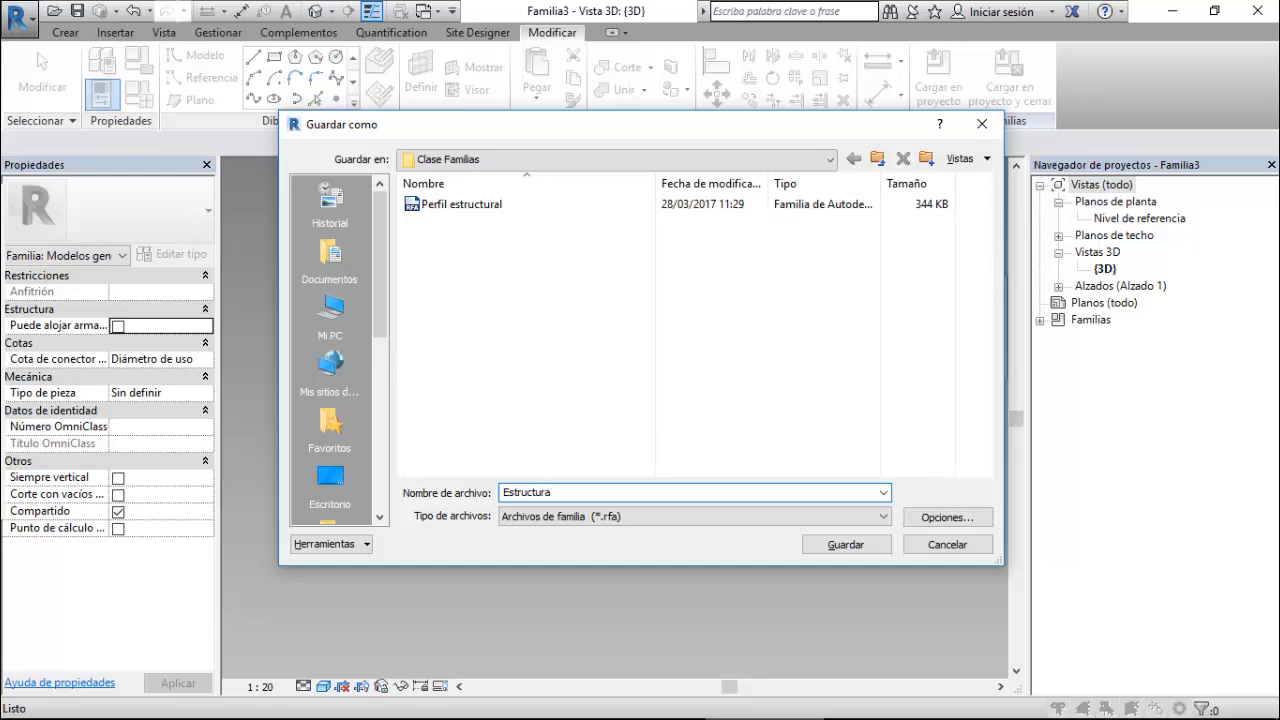
left_click(846, 545)
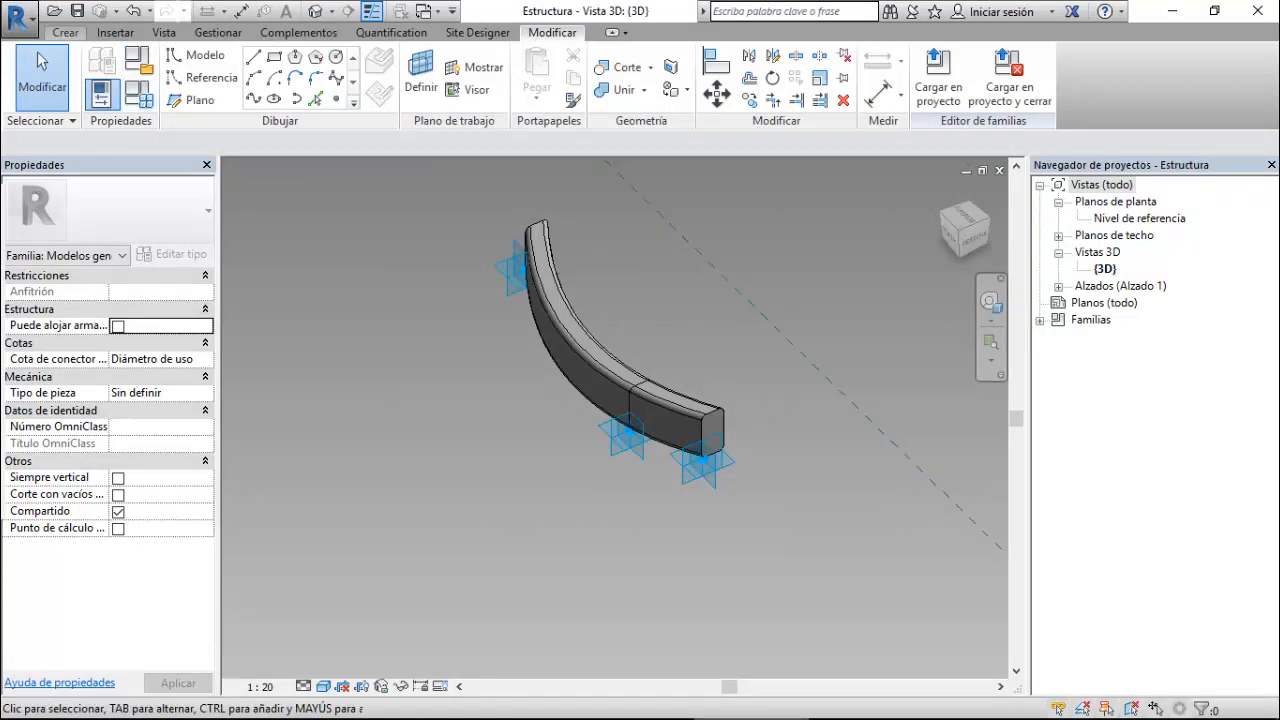
- Show the recent files page and create a new family from the Modelo genérico métrico Adaptativo template
left_click(65, 33)
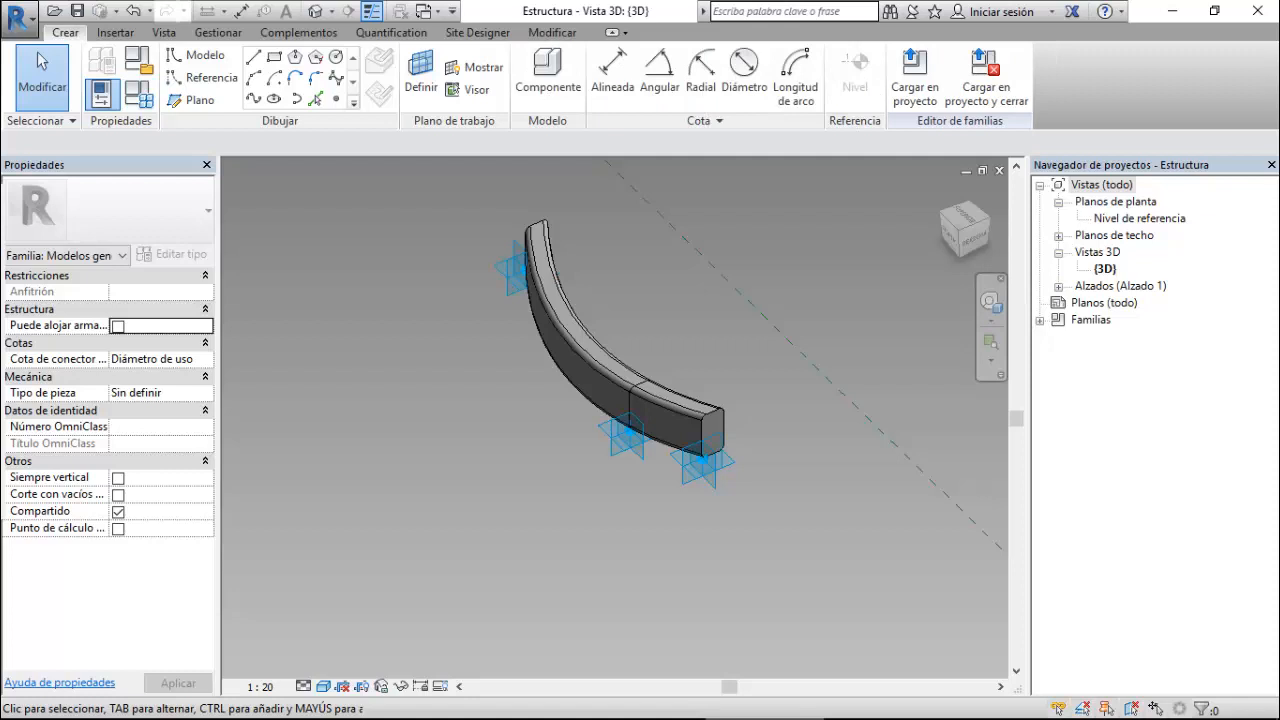
left_click(164, 33)
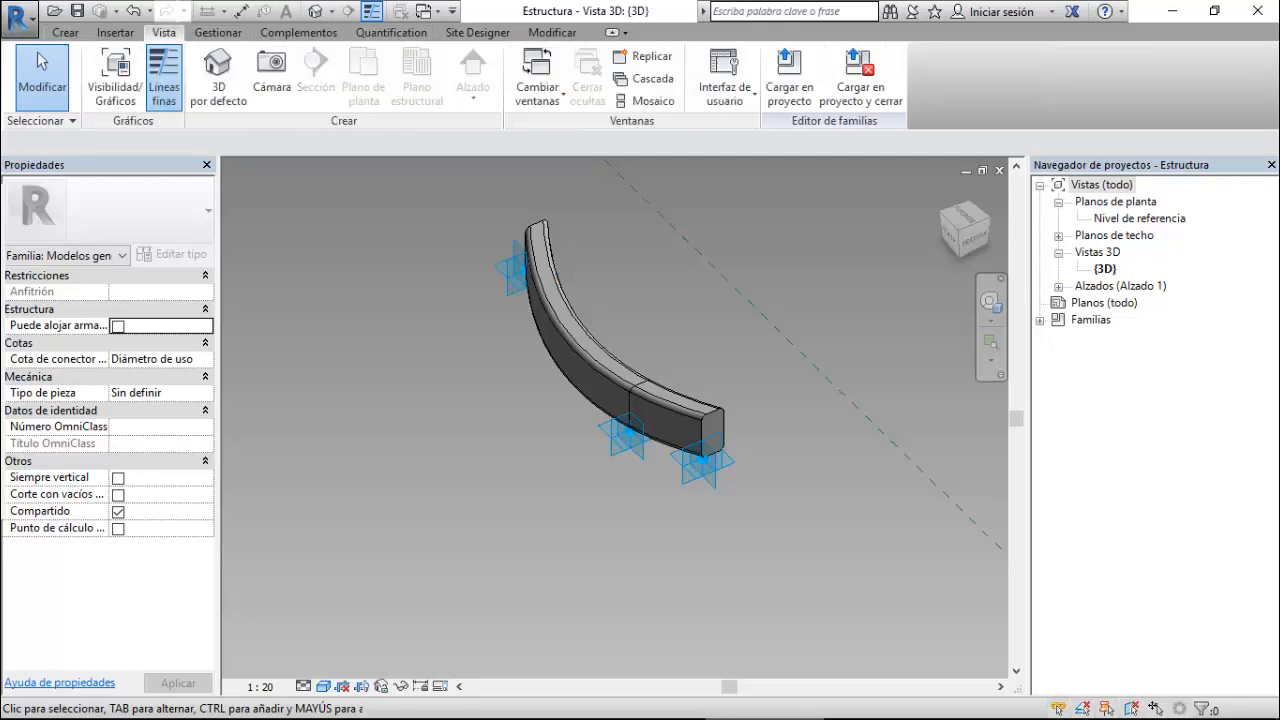
left_click(724, 80)
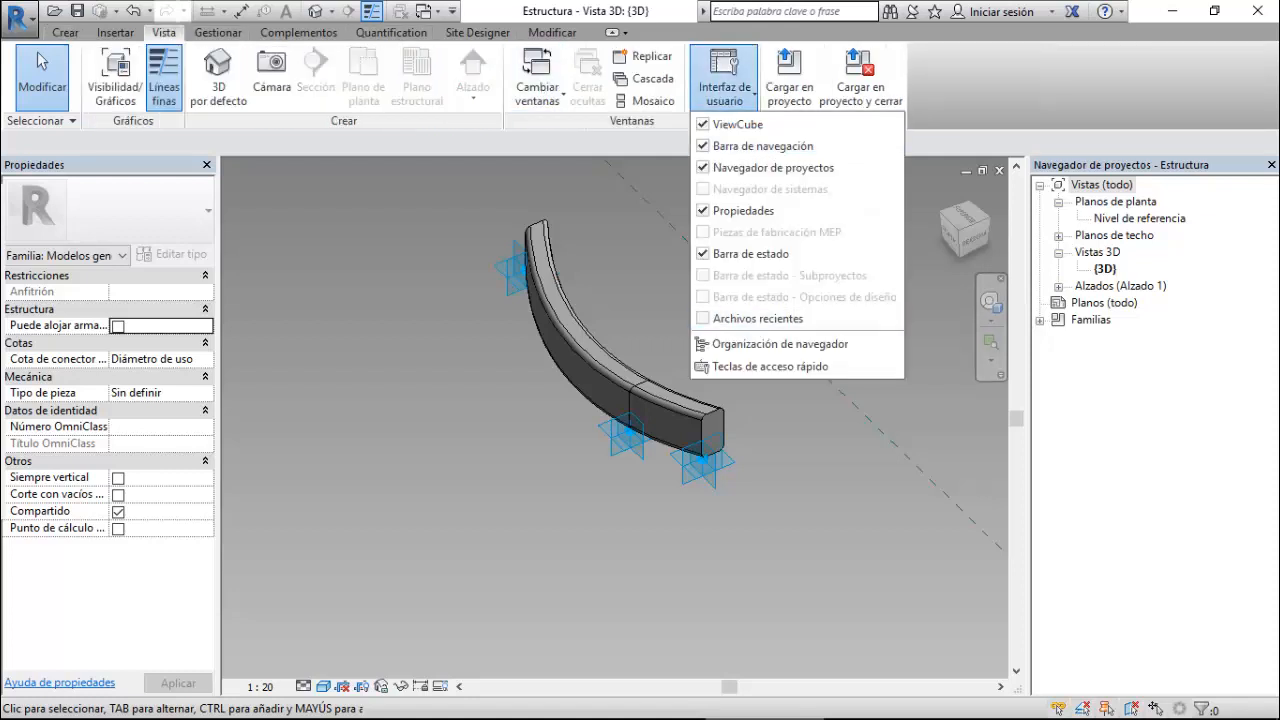
left_click(758, 318)
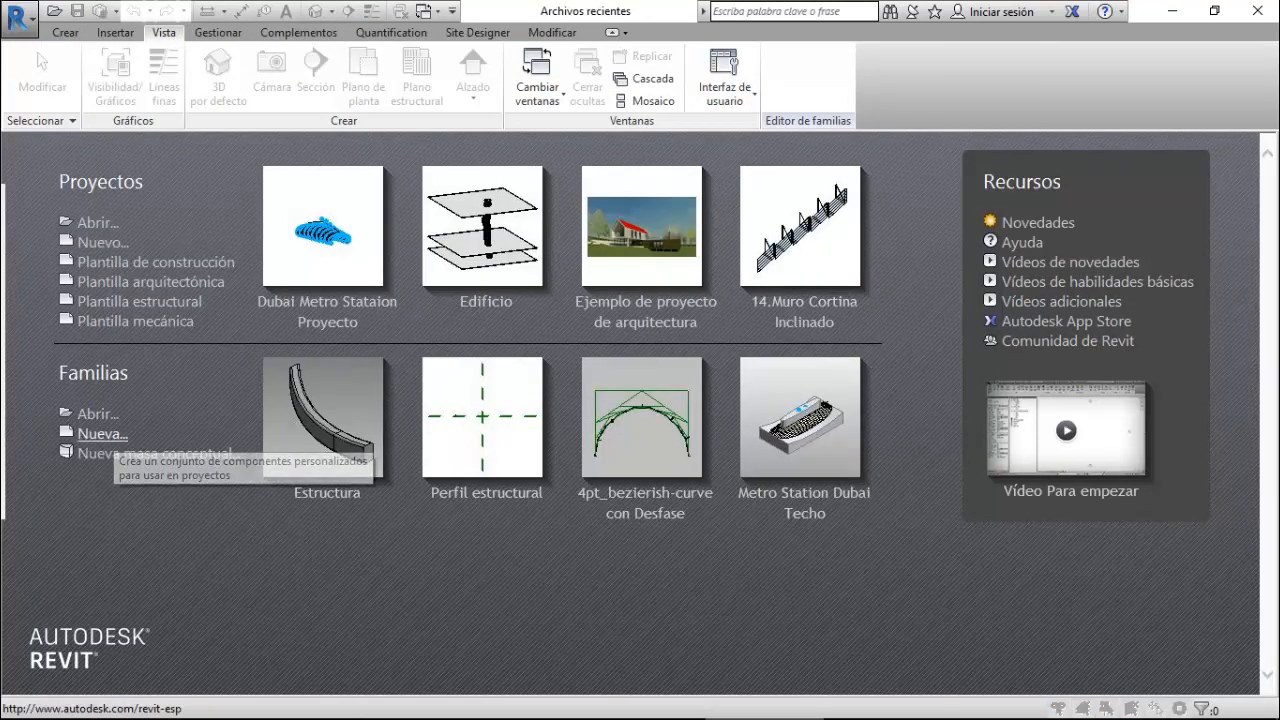
left_click(104, 434)
scroll(614, 361, "down", 5)
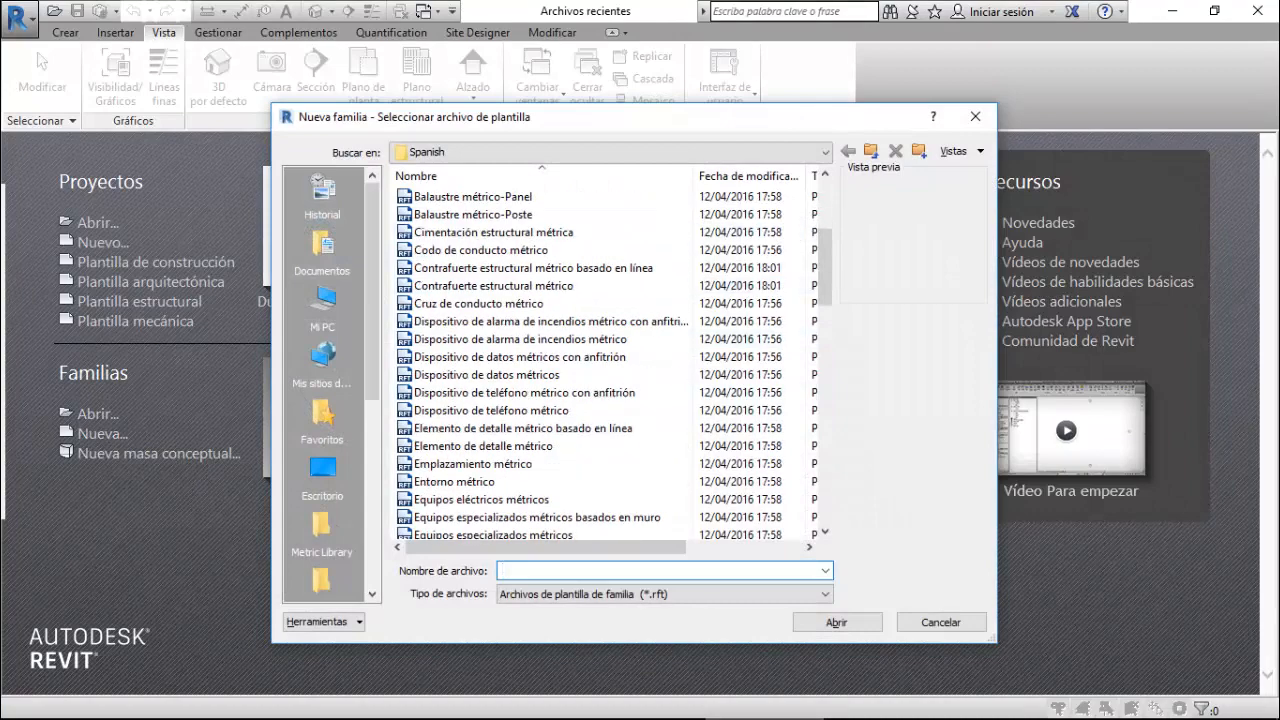
scroll(490, 395, "down", 6)
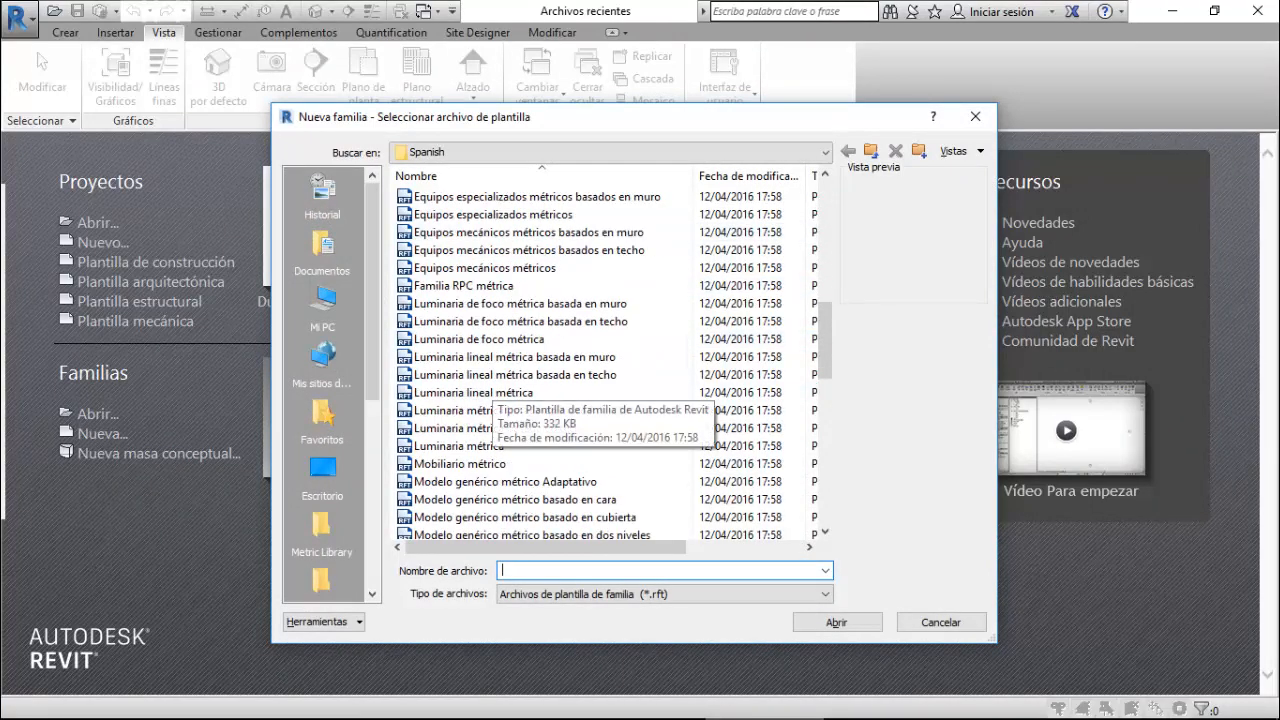
left_click(550, 481)
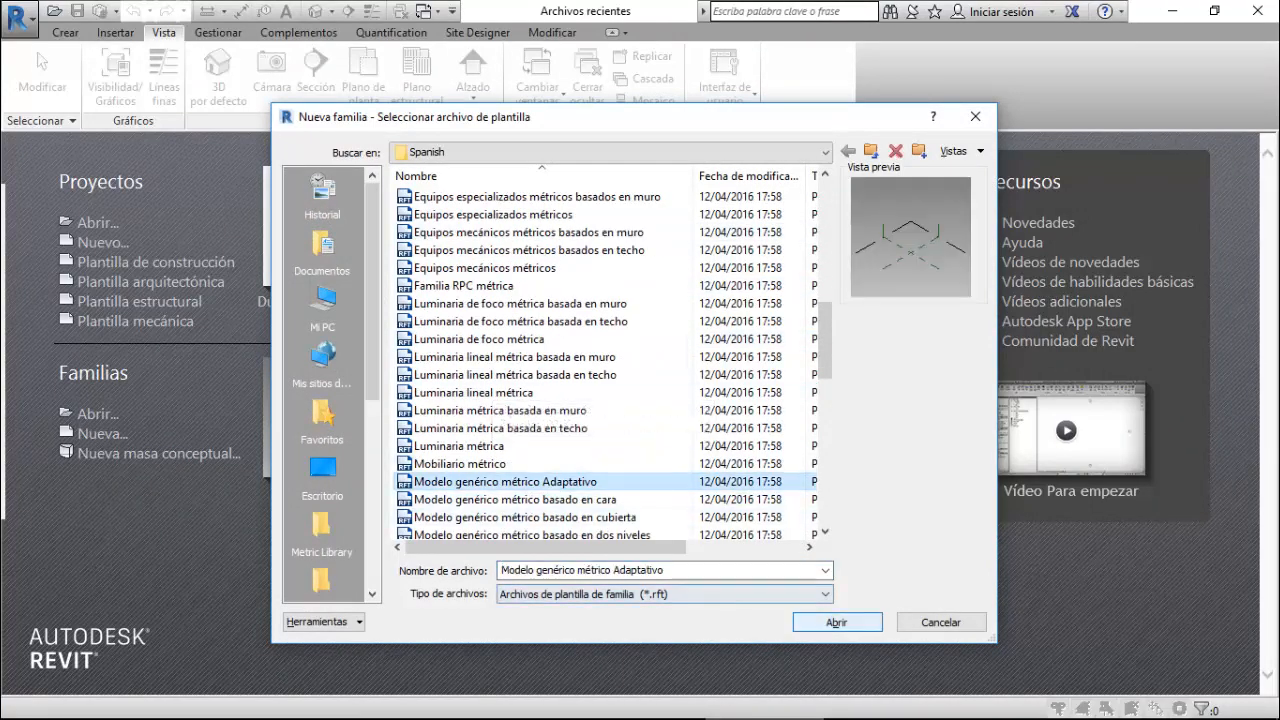
left_click(836, 622)
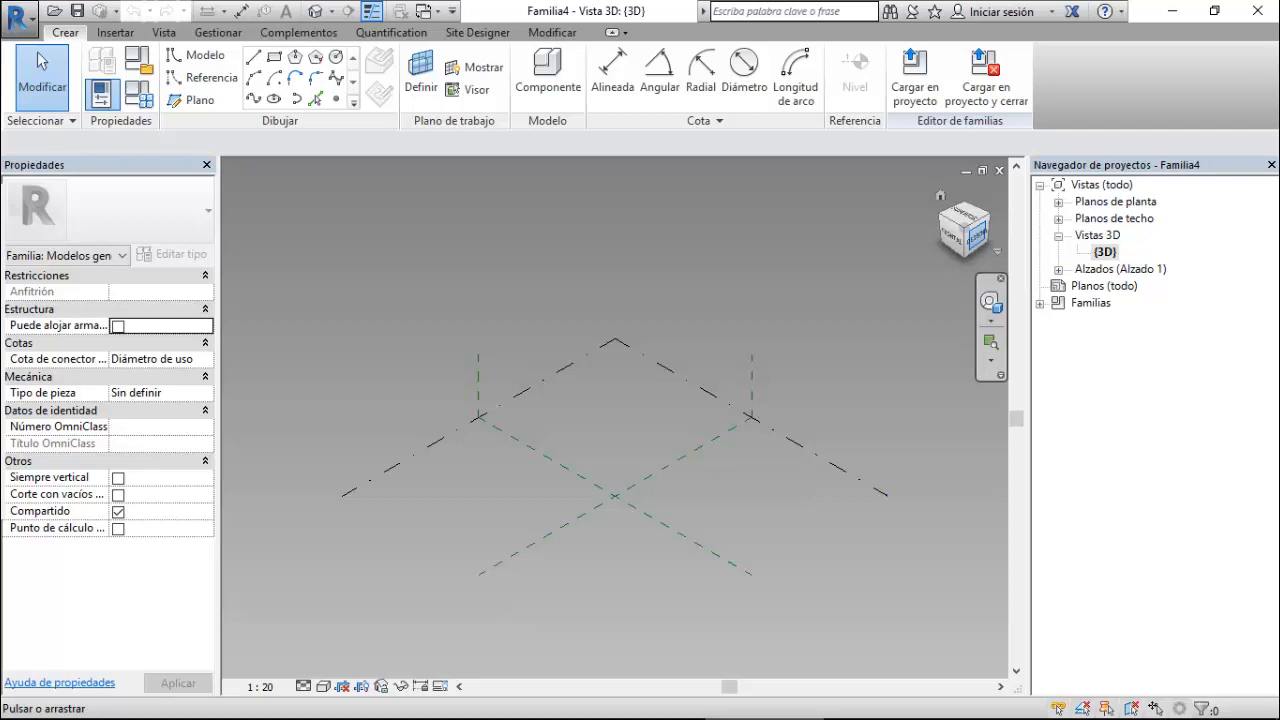
- Orient the 3D view to the Derecha side and set its visual style to Estructura alámbrica
left_click(976, 233)
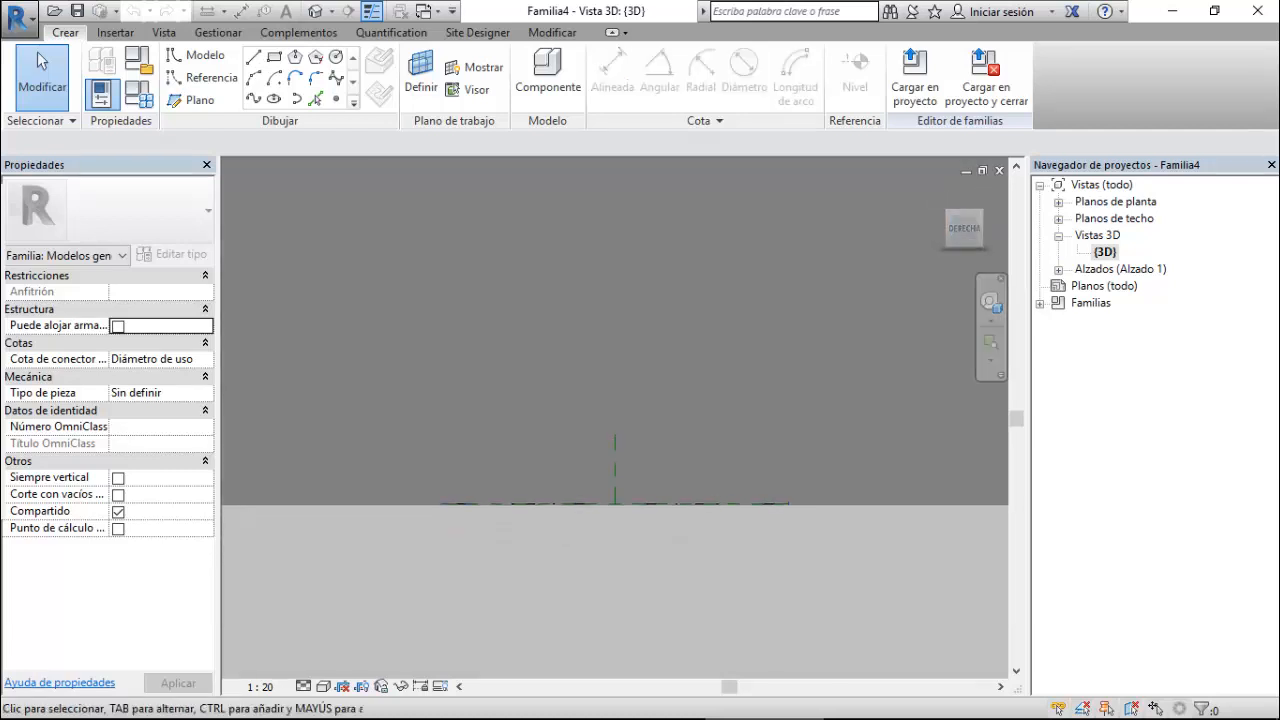
scroll(640, 505, "up", 6)
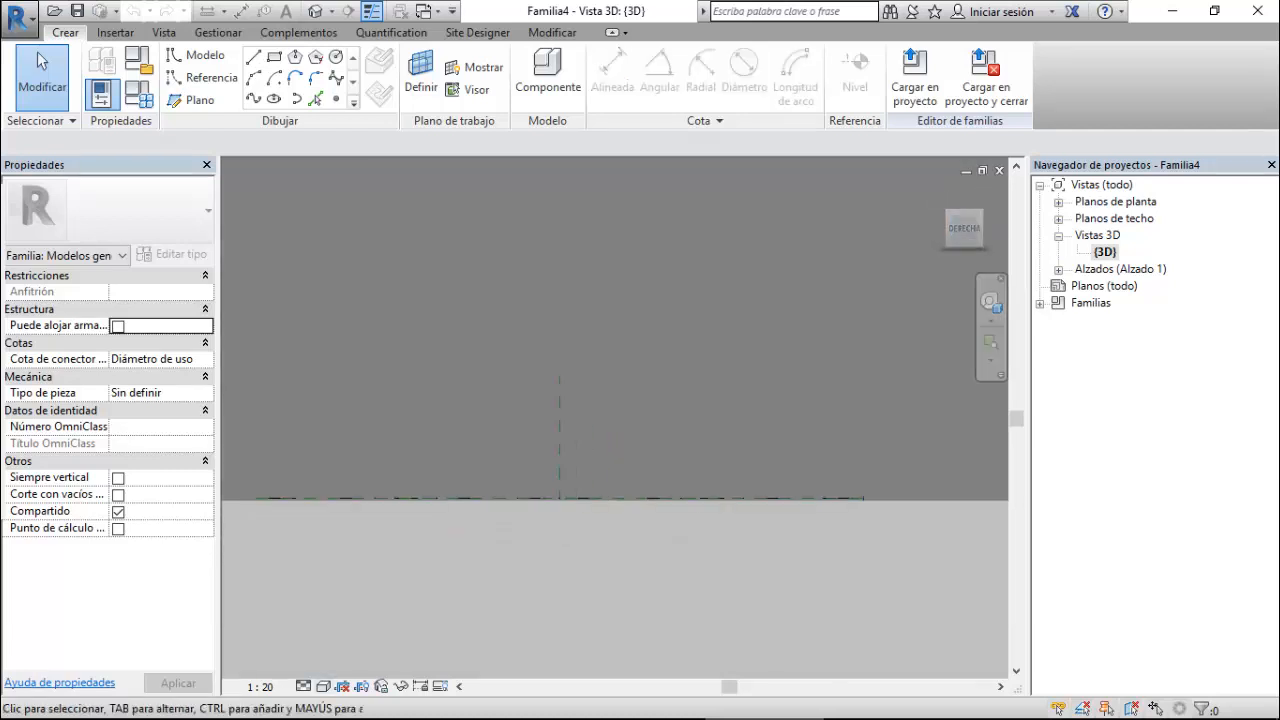
scroll(588, 512, "down", 2)
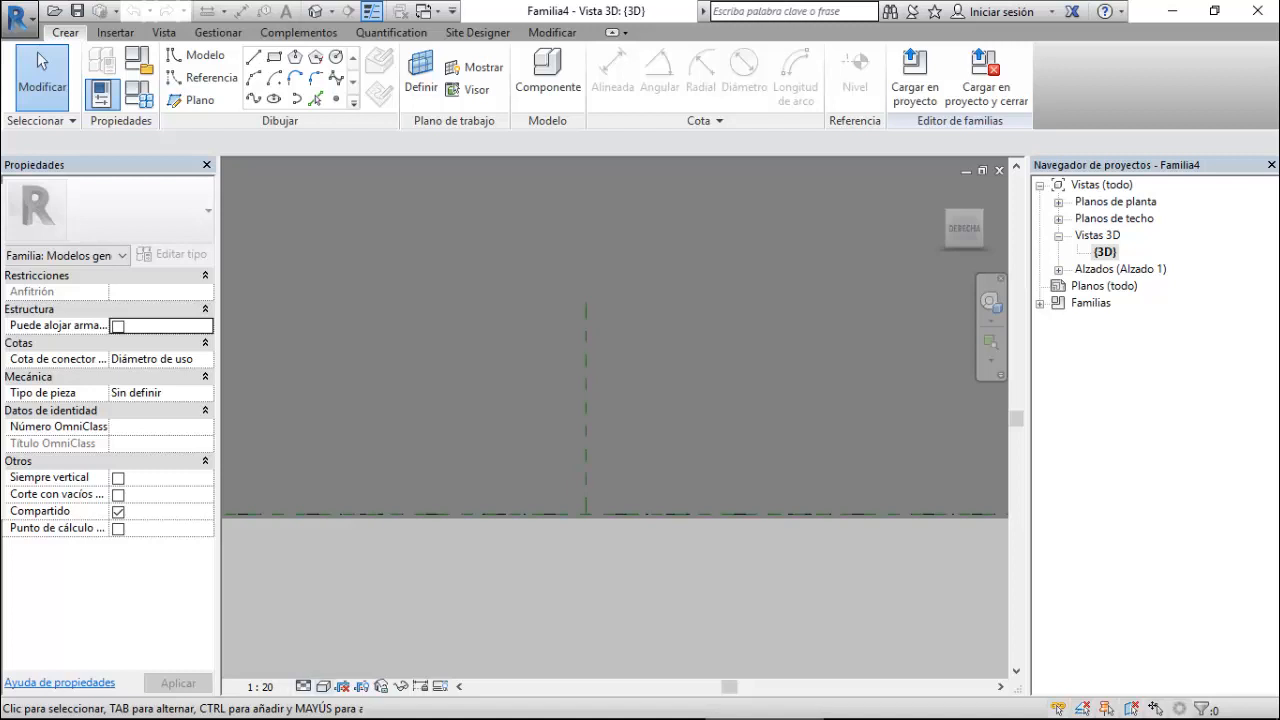
left_click(323, 686)
left_click(365, 591)
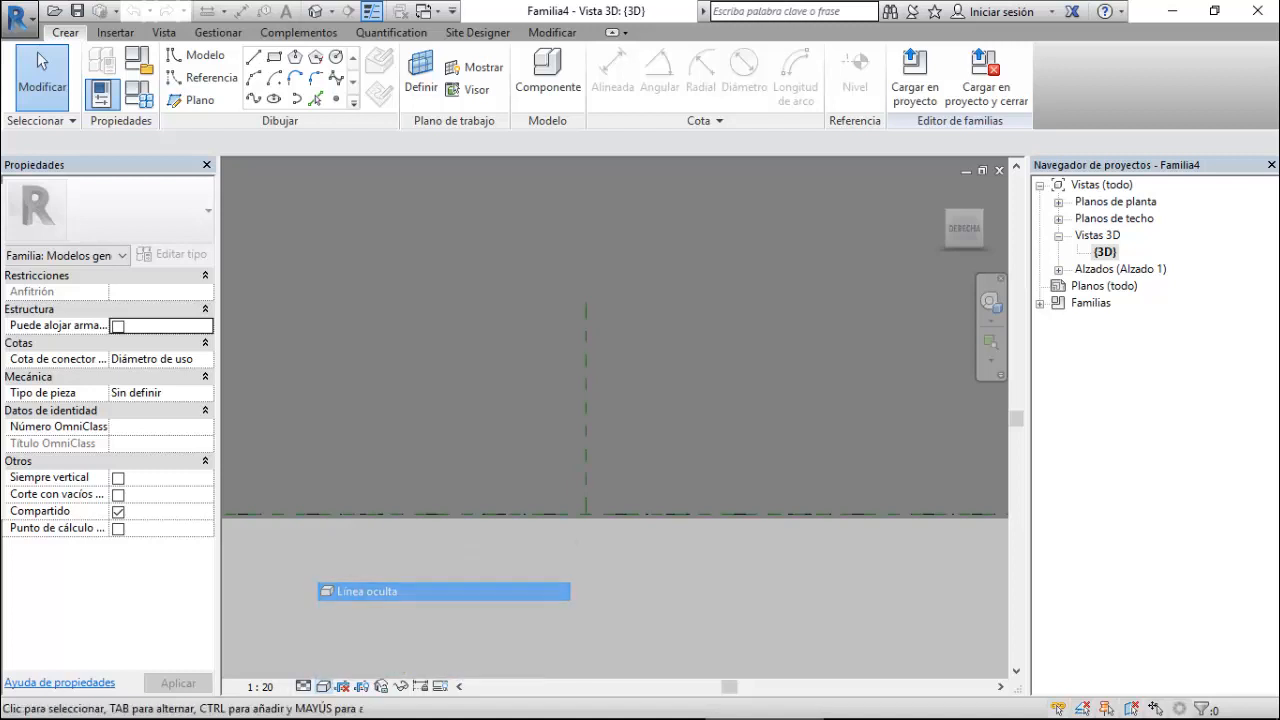
left_click(323, 686)
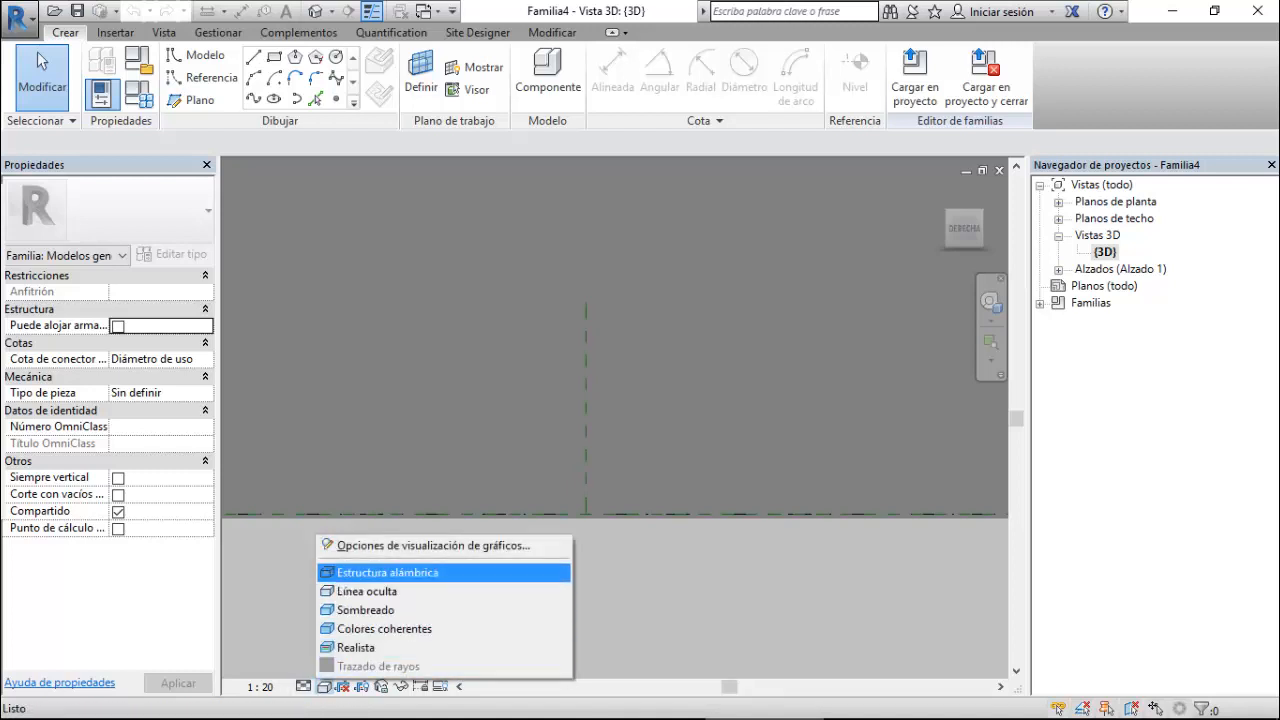
left_click(350, 570)
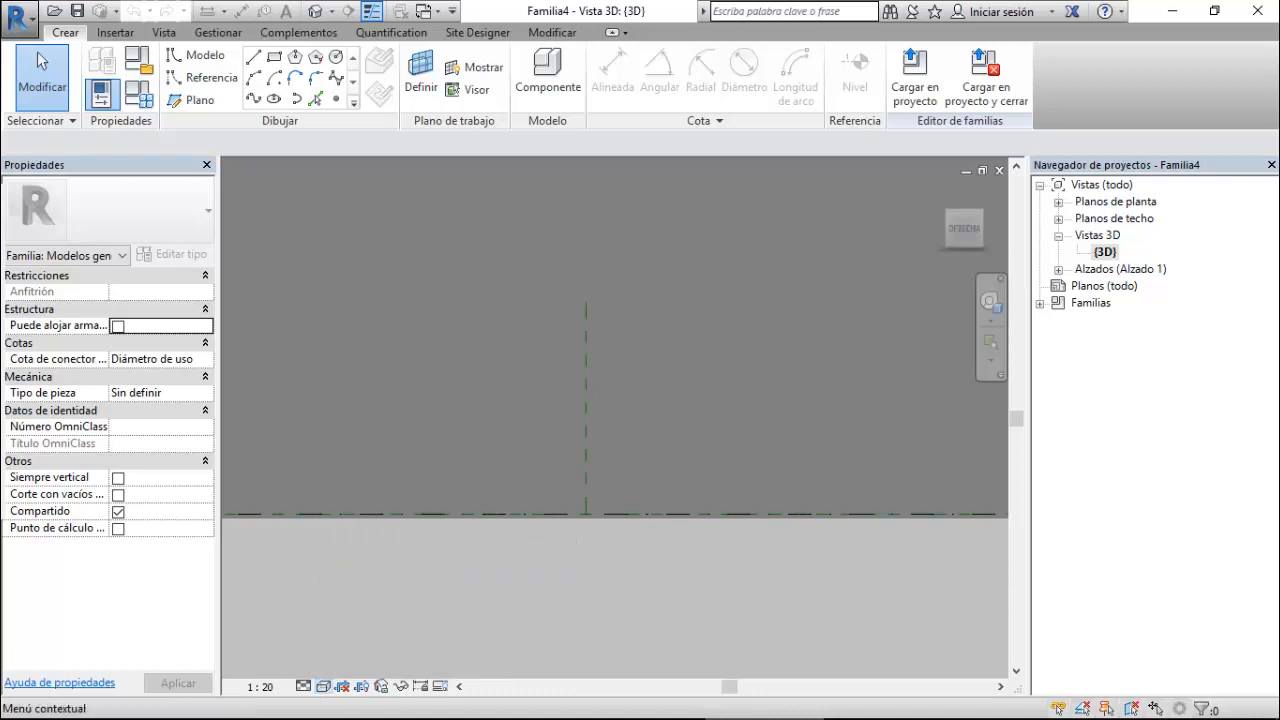
- Open the Derecha elevation view of the family
left_click(1058, 236)
left_click(1058, 253)
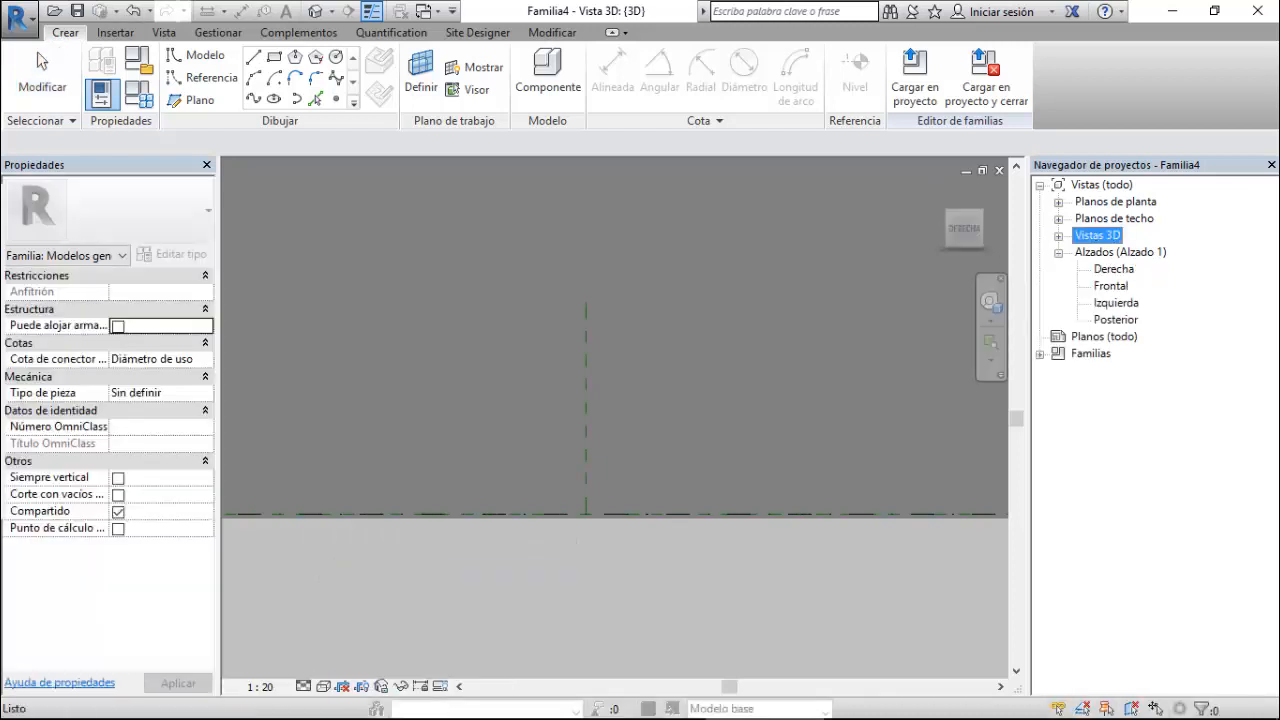
double_click(1113, 269)
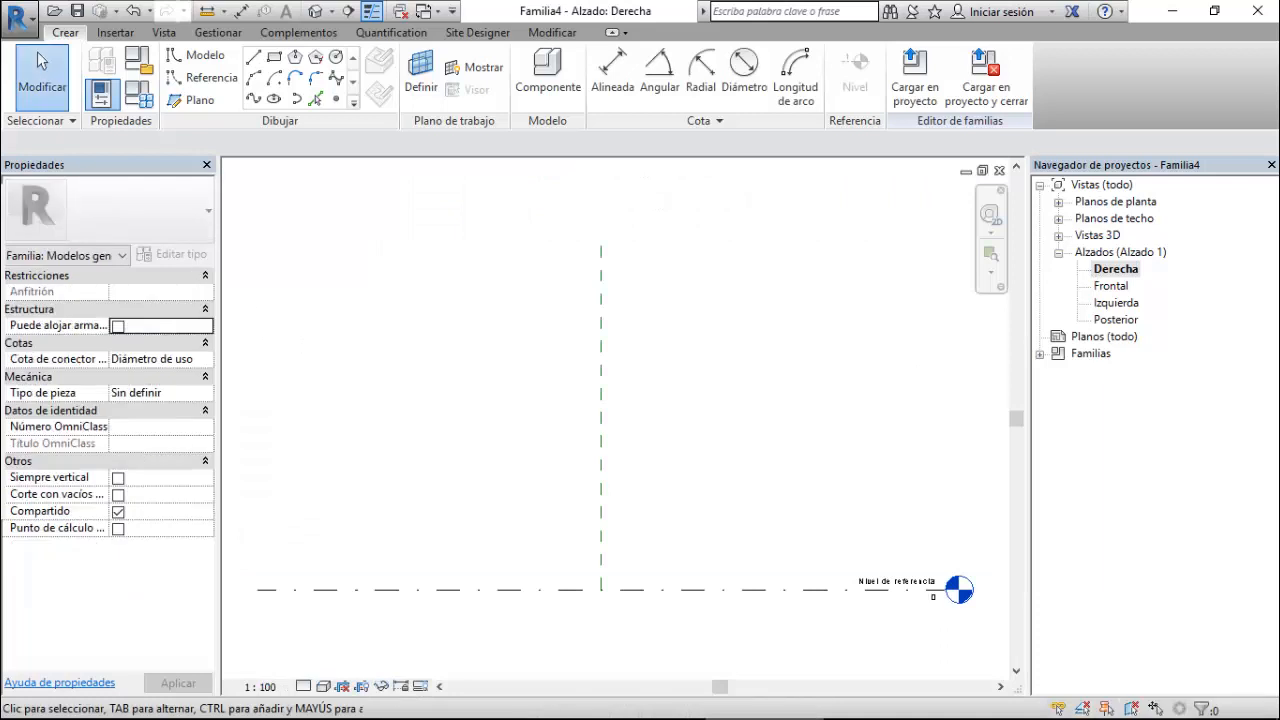
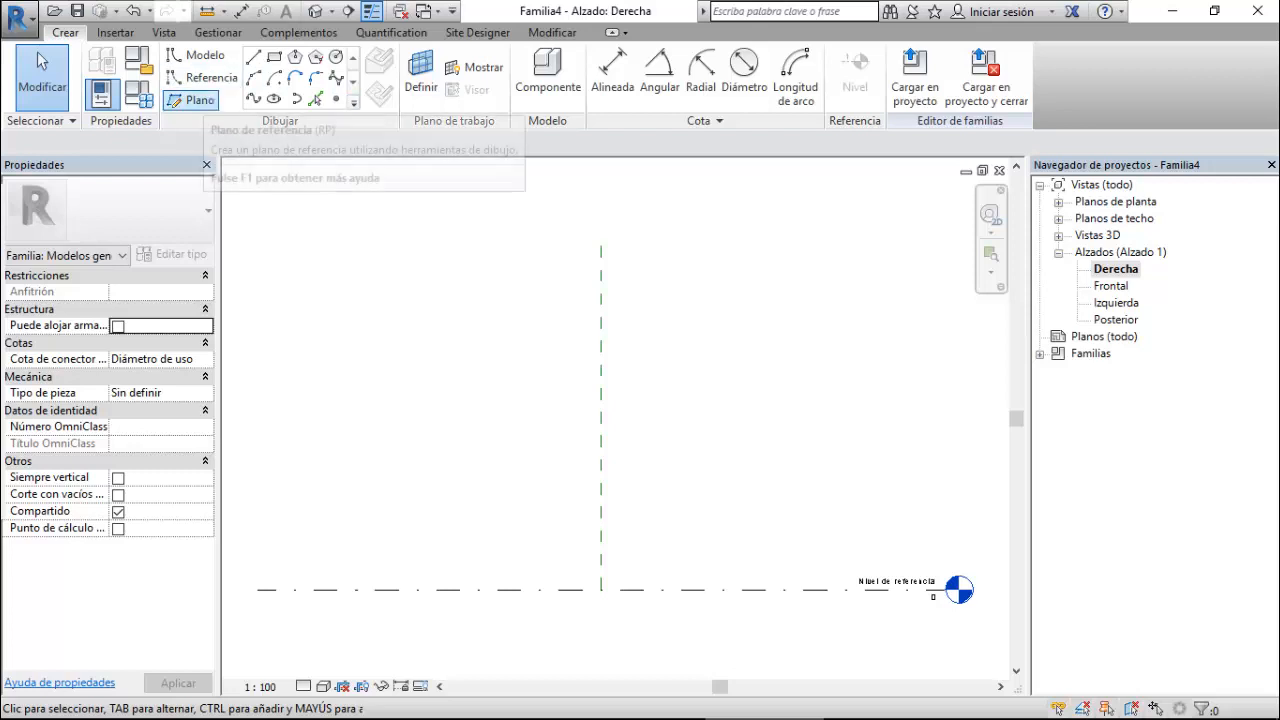
- Draw four vertical reference planes crossing the reference level, two per side of the centre plane, the inner ones about 4700 and 5100 mm from it
left_click(190, 100)
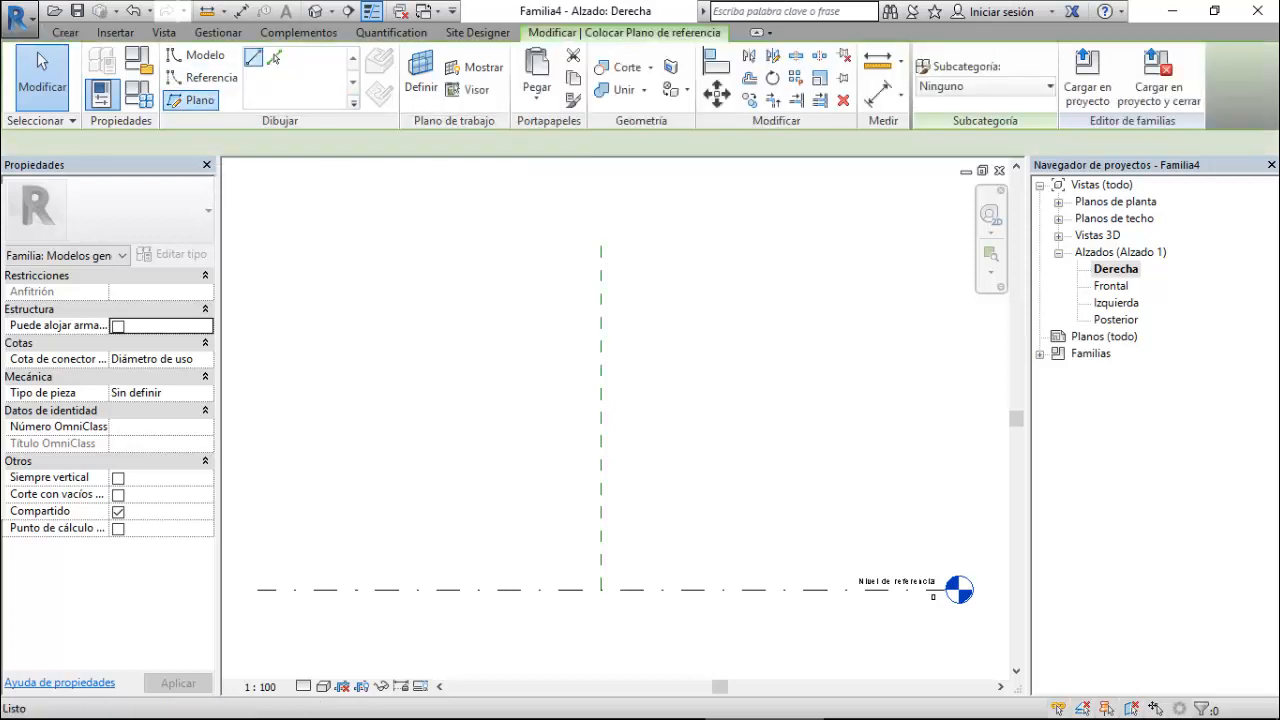
left_click(495, 246)
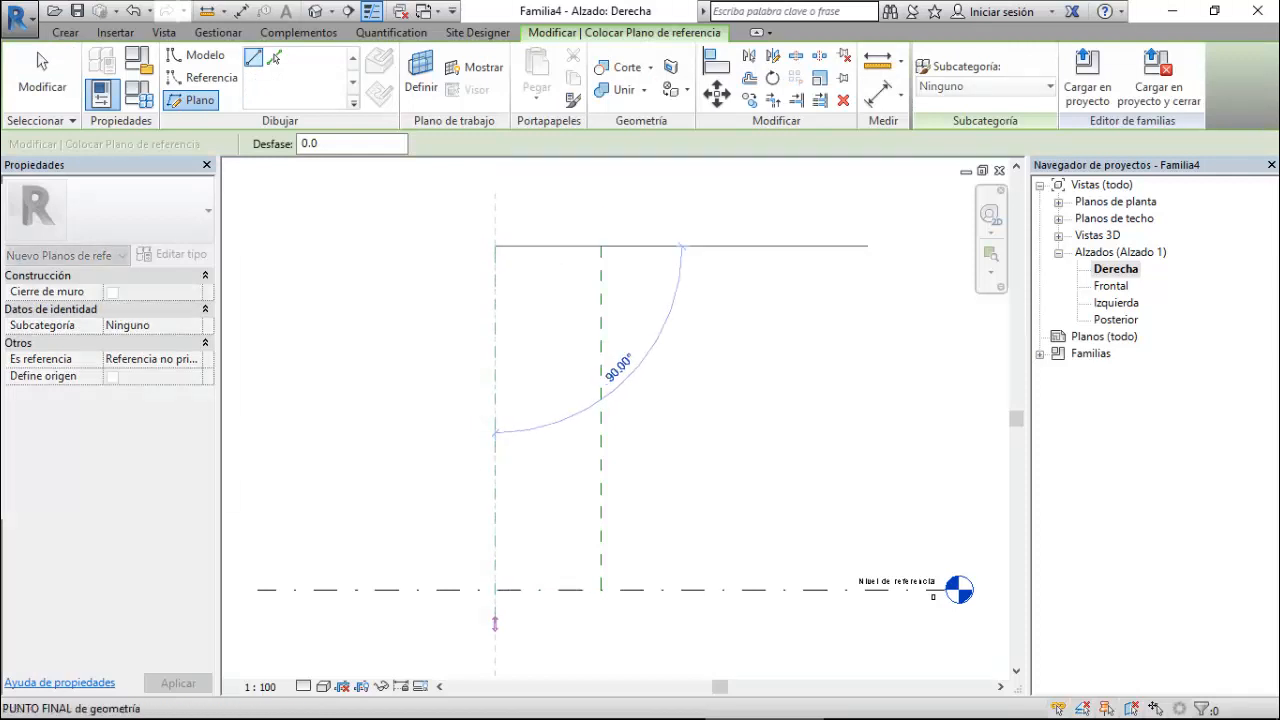
left_click(494, 622)
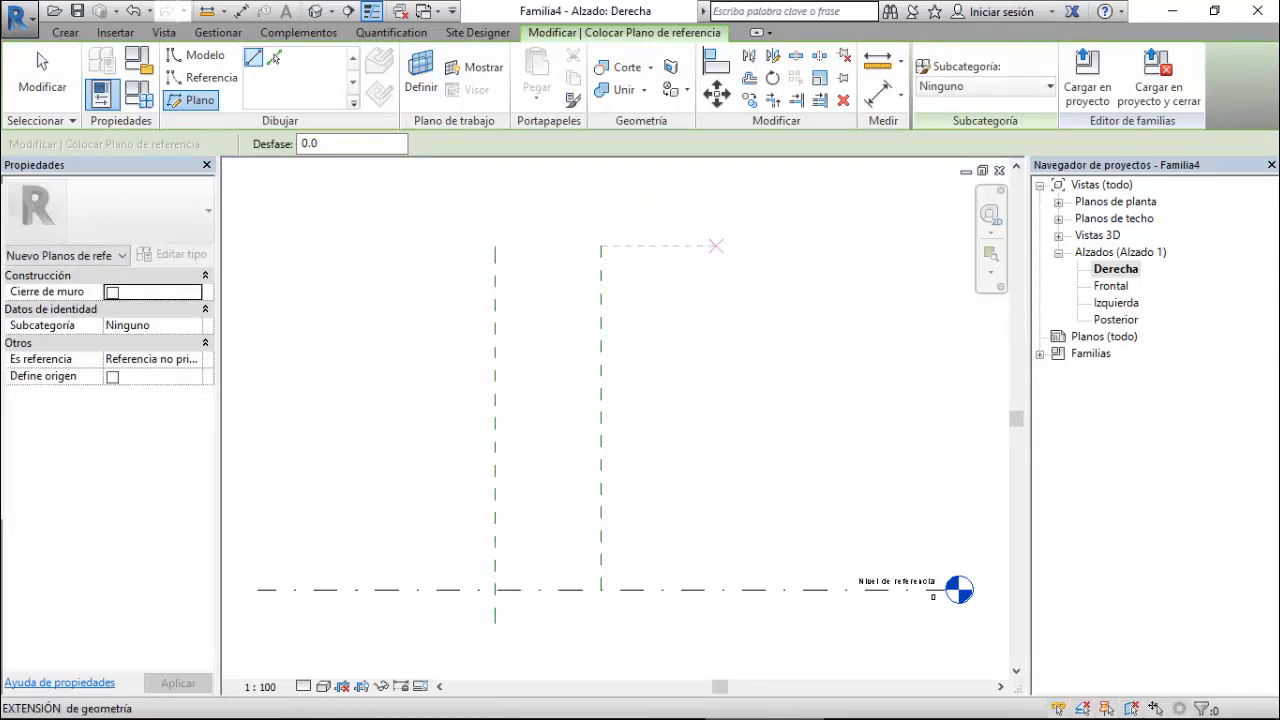
left_click(715, 245)
left_click(716, 622)
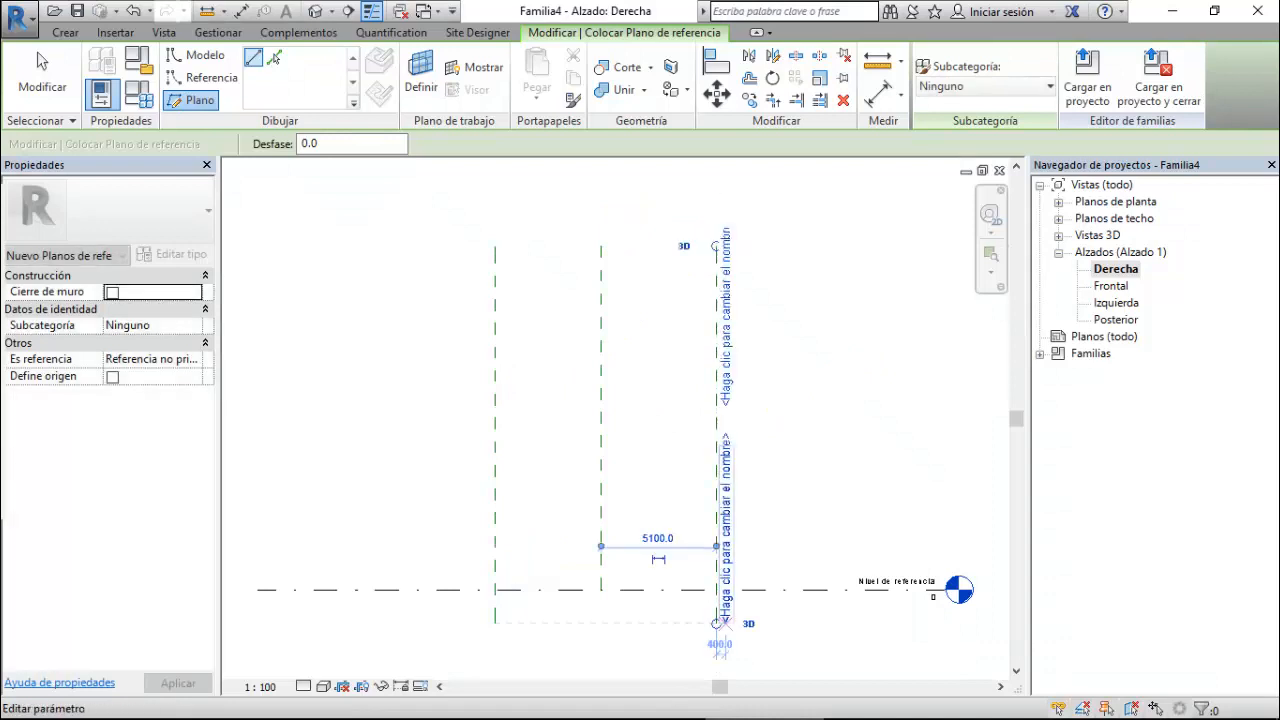
left_click(371, 246)
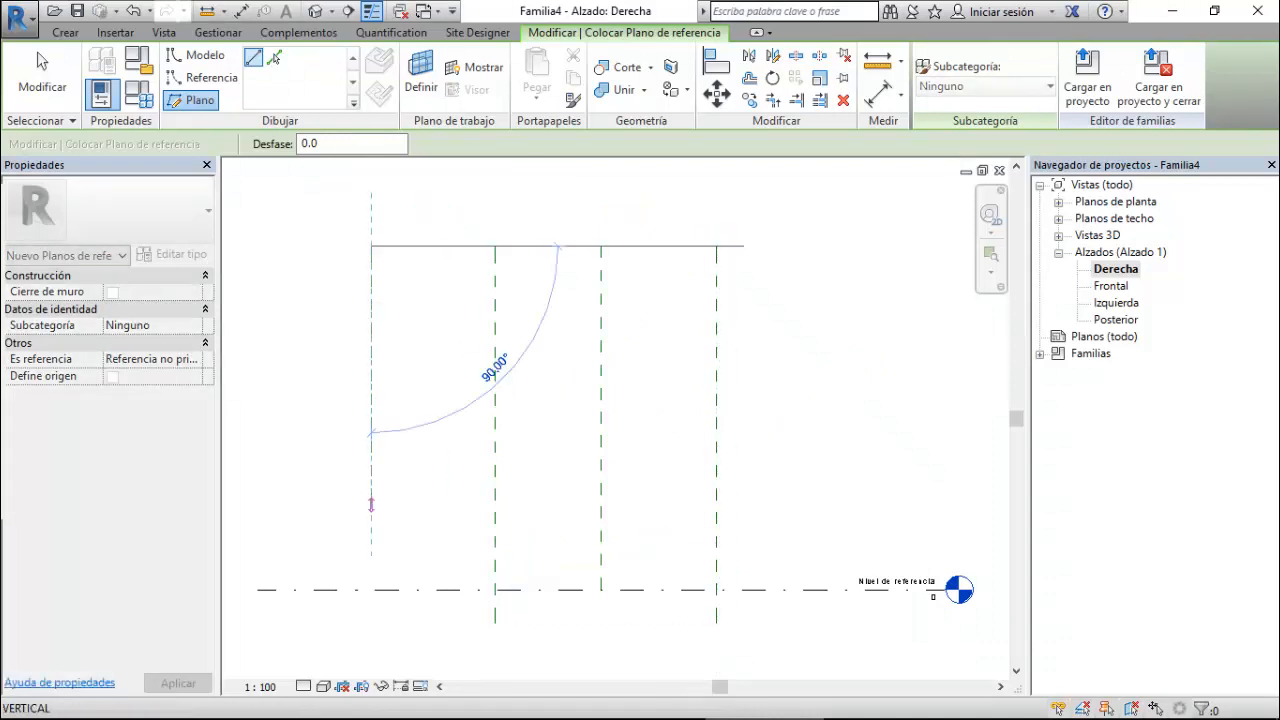
left_click(371, 622)
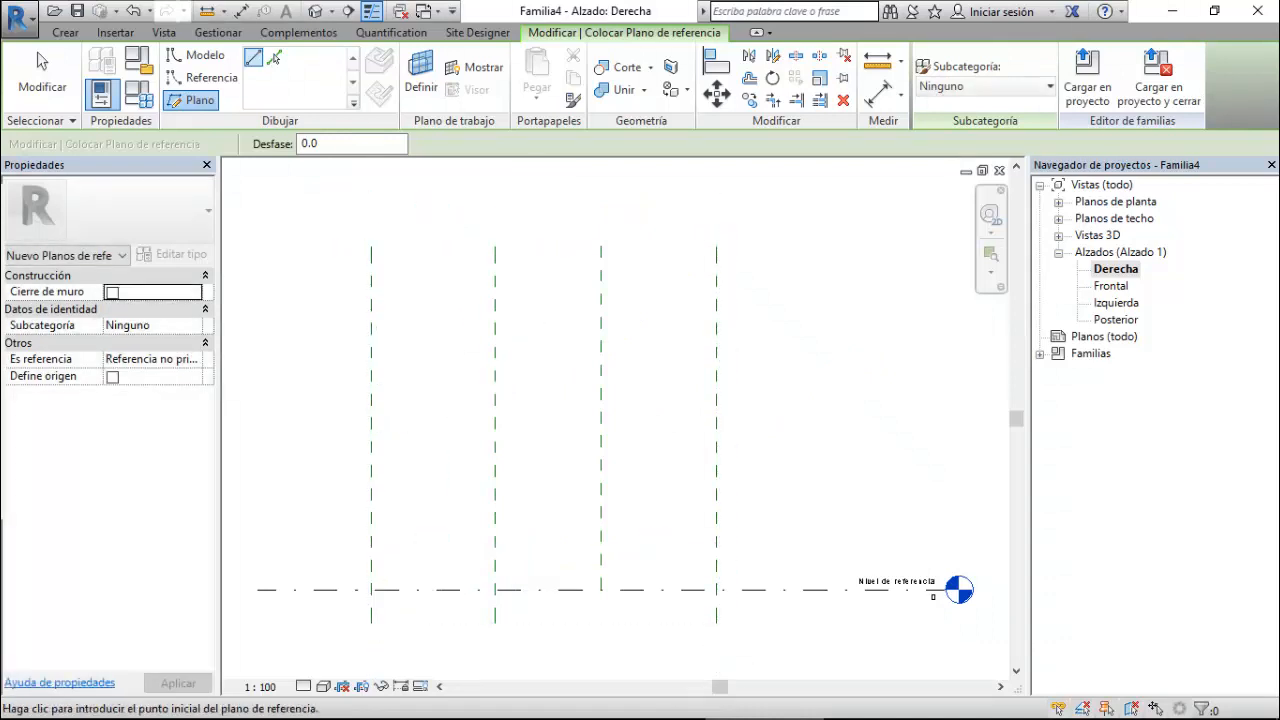
left_click(836, 246)
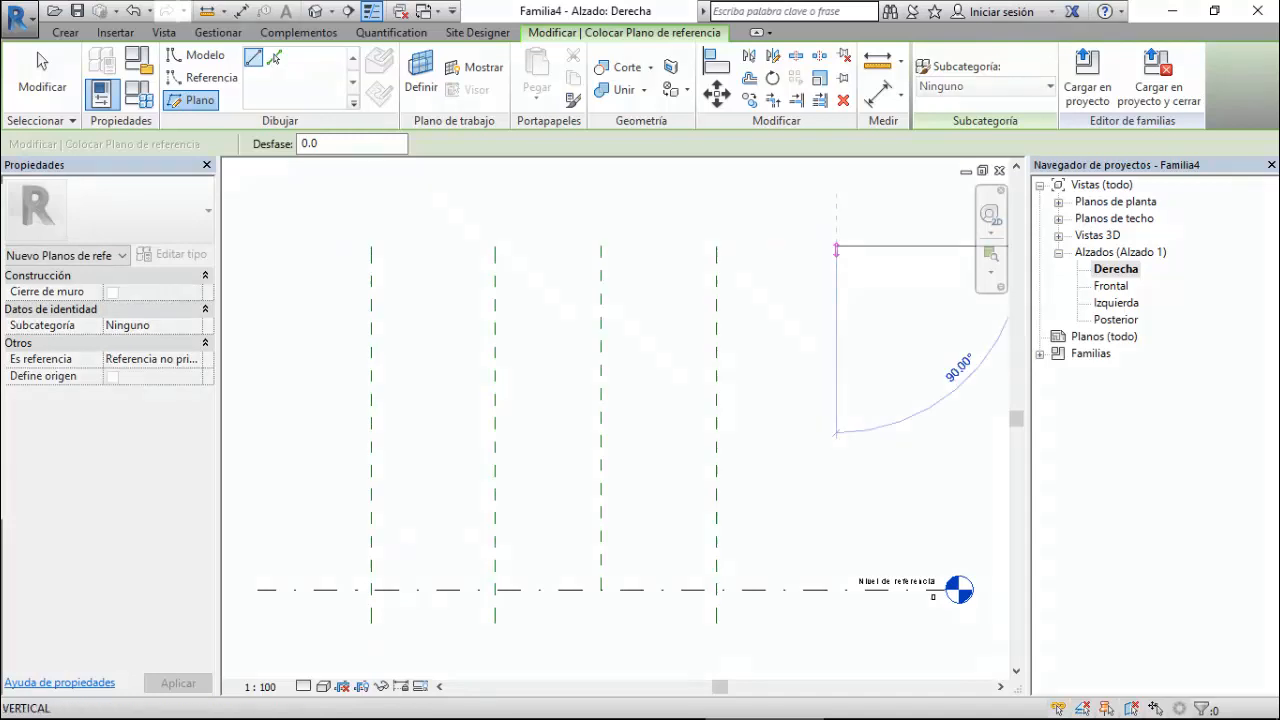
left_click(836, 622)
key("Escape")
key("Escape")
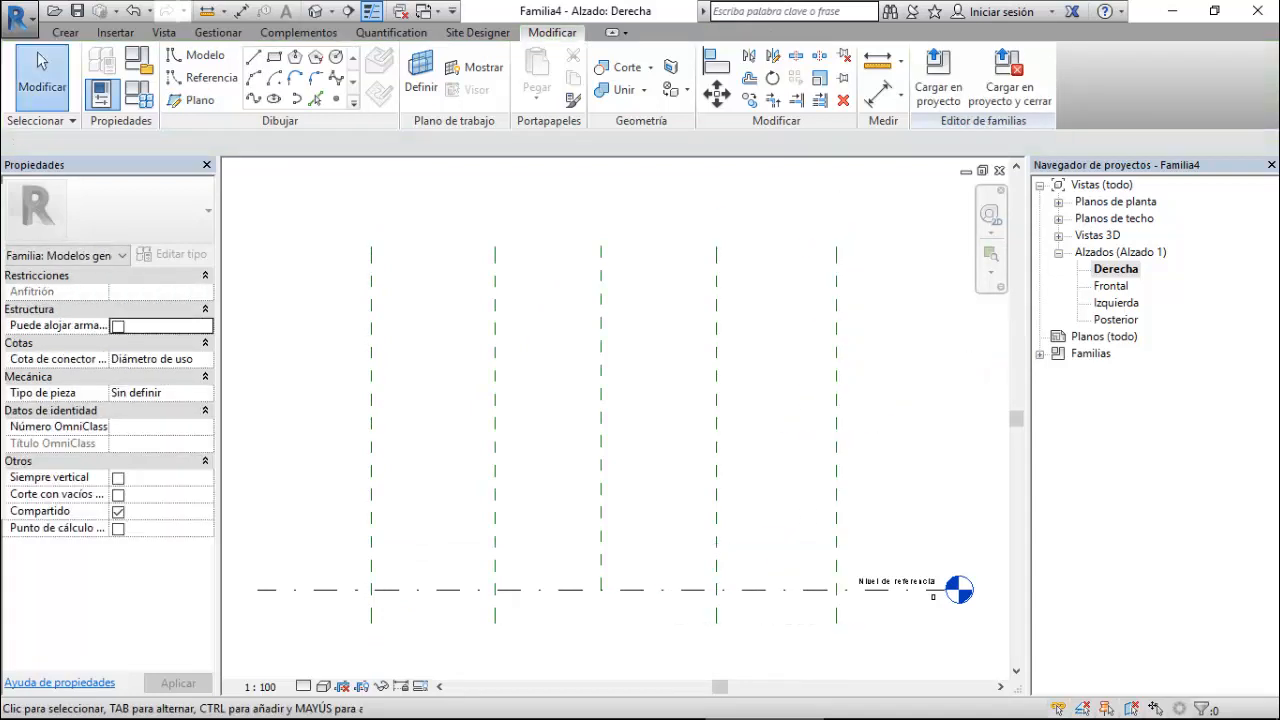
- Dimension the two inner reference planes through the centre plane with an aligned dimension and constrain both segments to be equal (EQ)
key("d")
key("i")
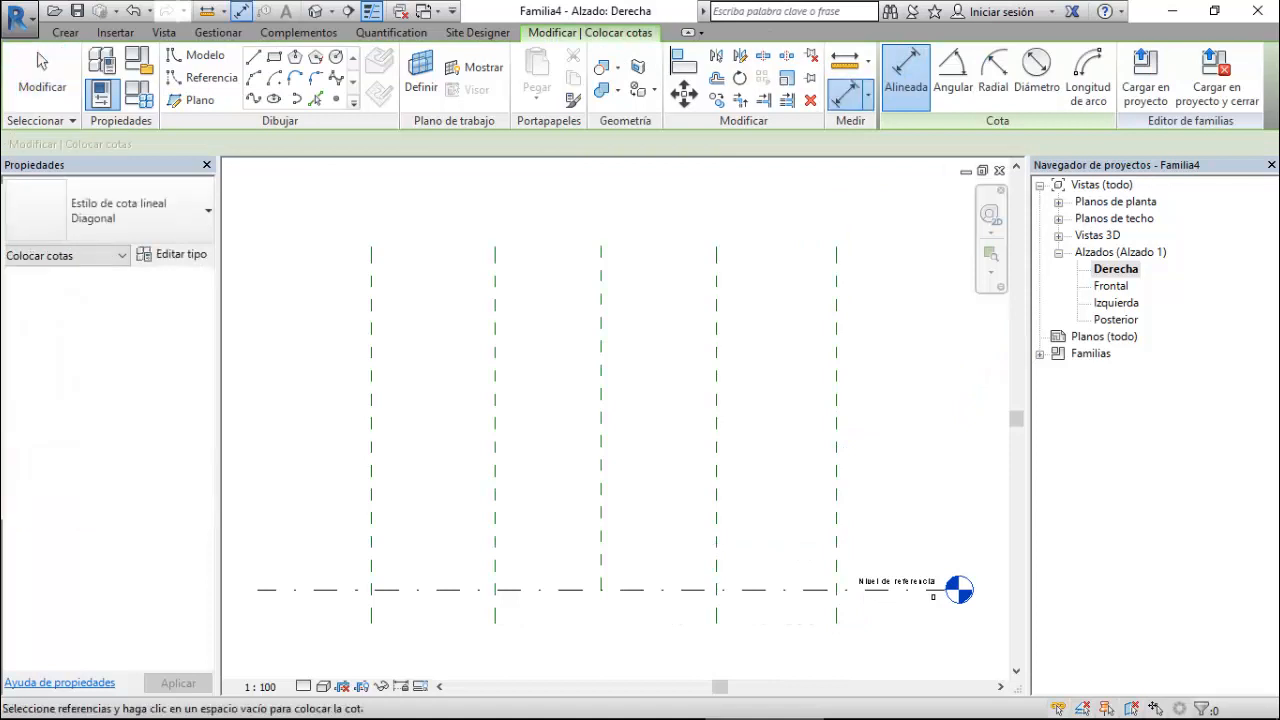
left_click(495, 305)
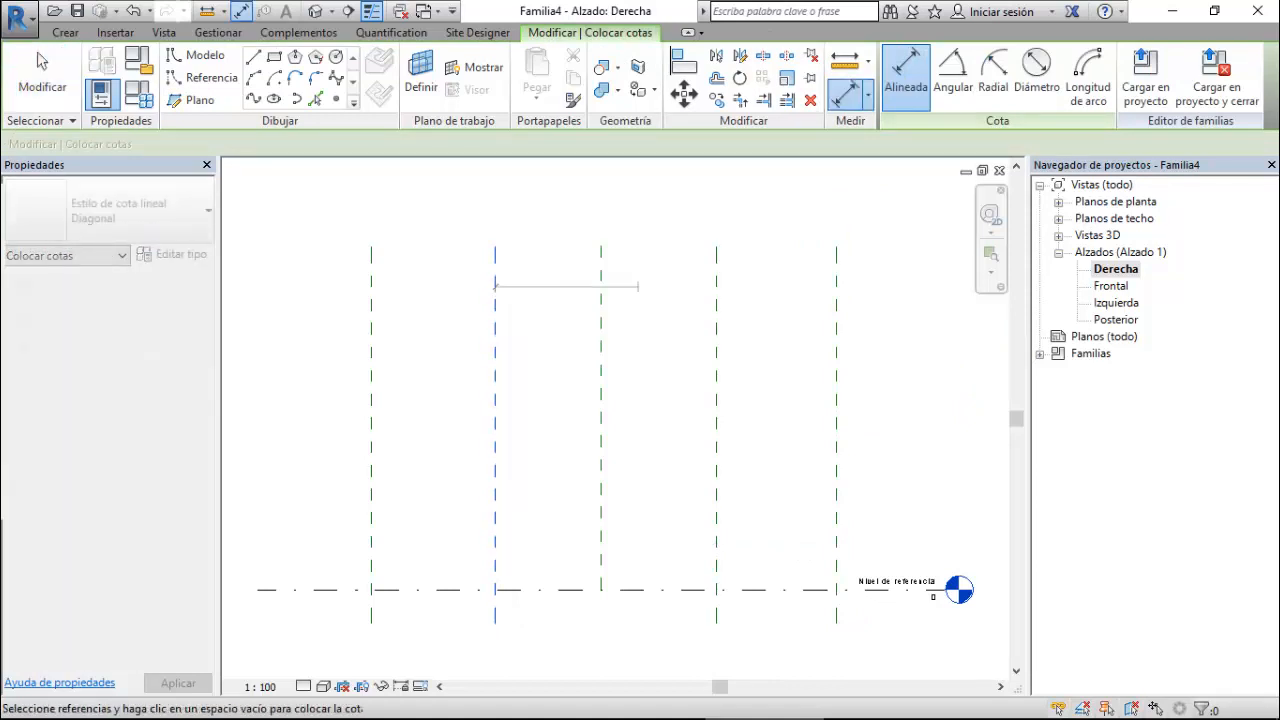
left_click(601, 296)
left_click(716, 296)
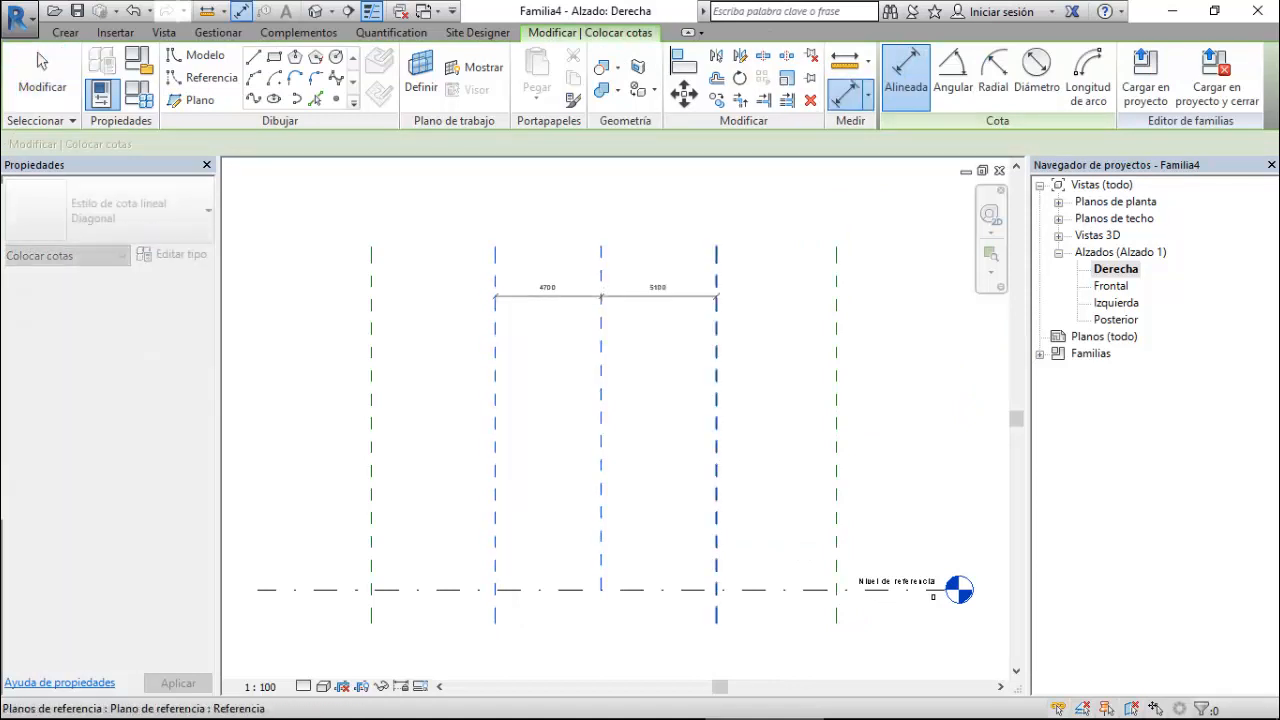
left_click(720, 204)
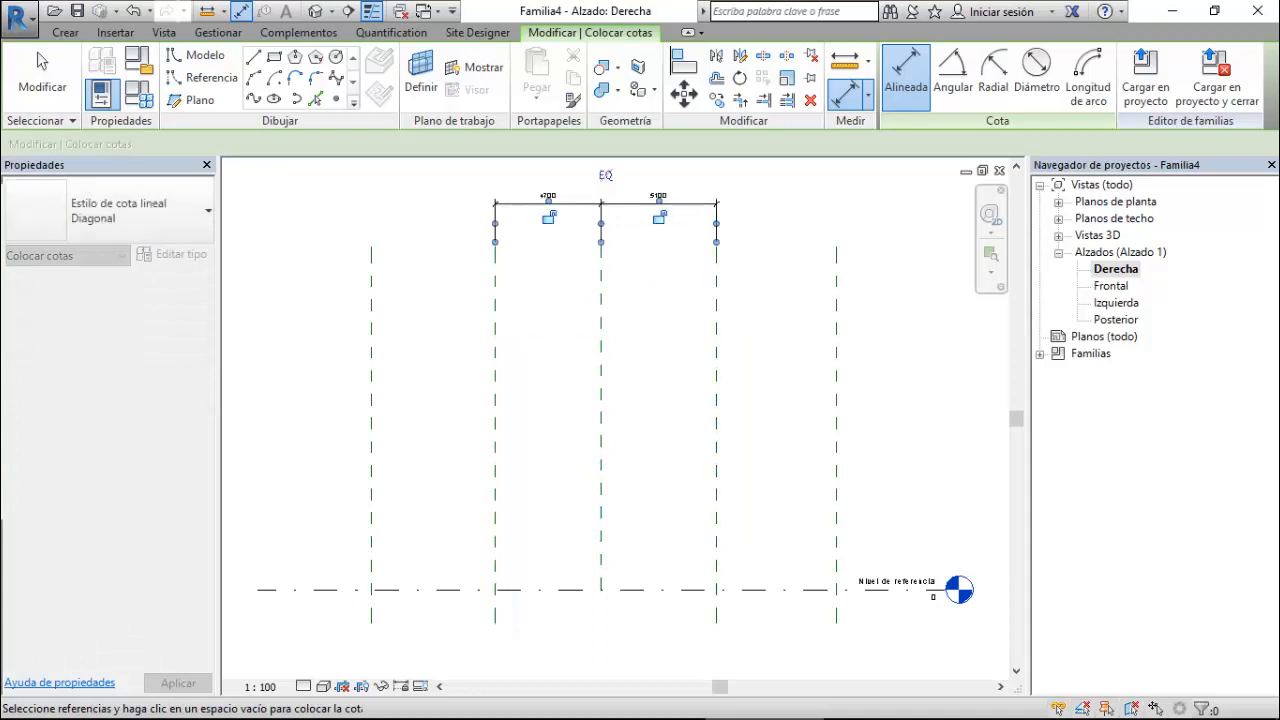
left_click(605, 176)
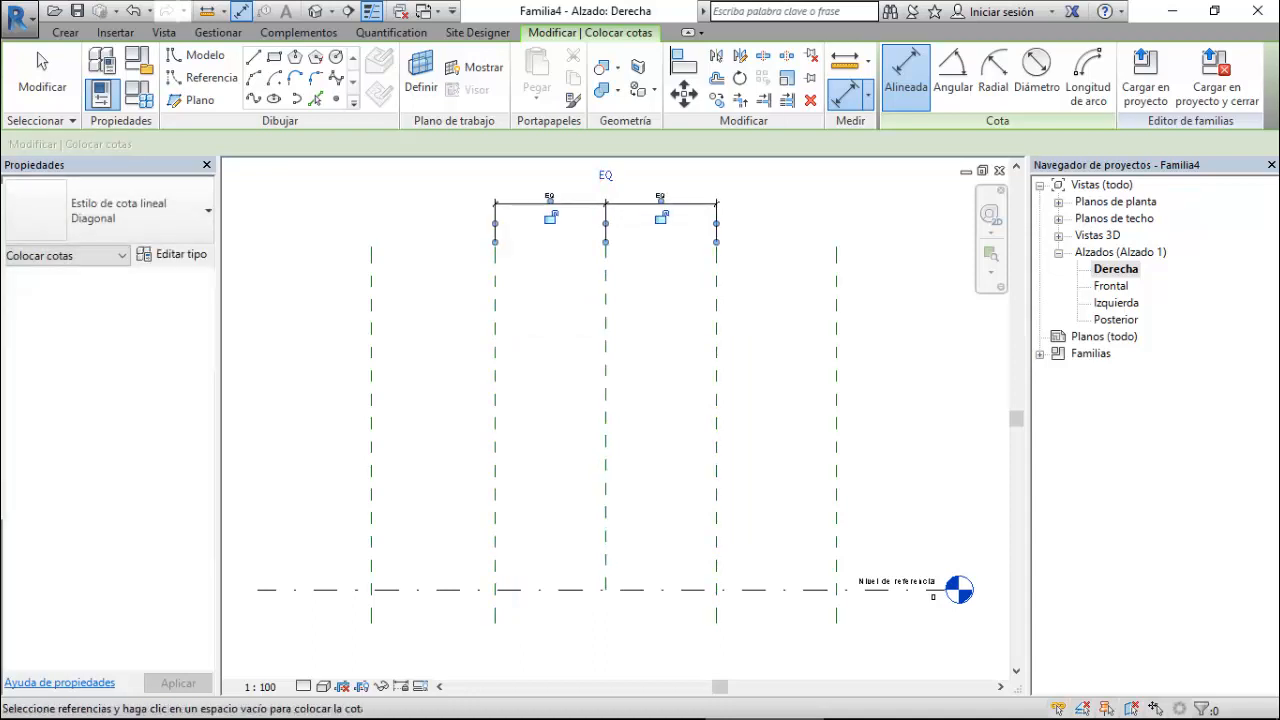
- Add an overall aligned dimension between the two inner reference planes, above the equality dimension
left_click(495, 308)
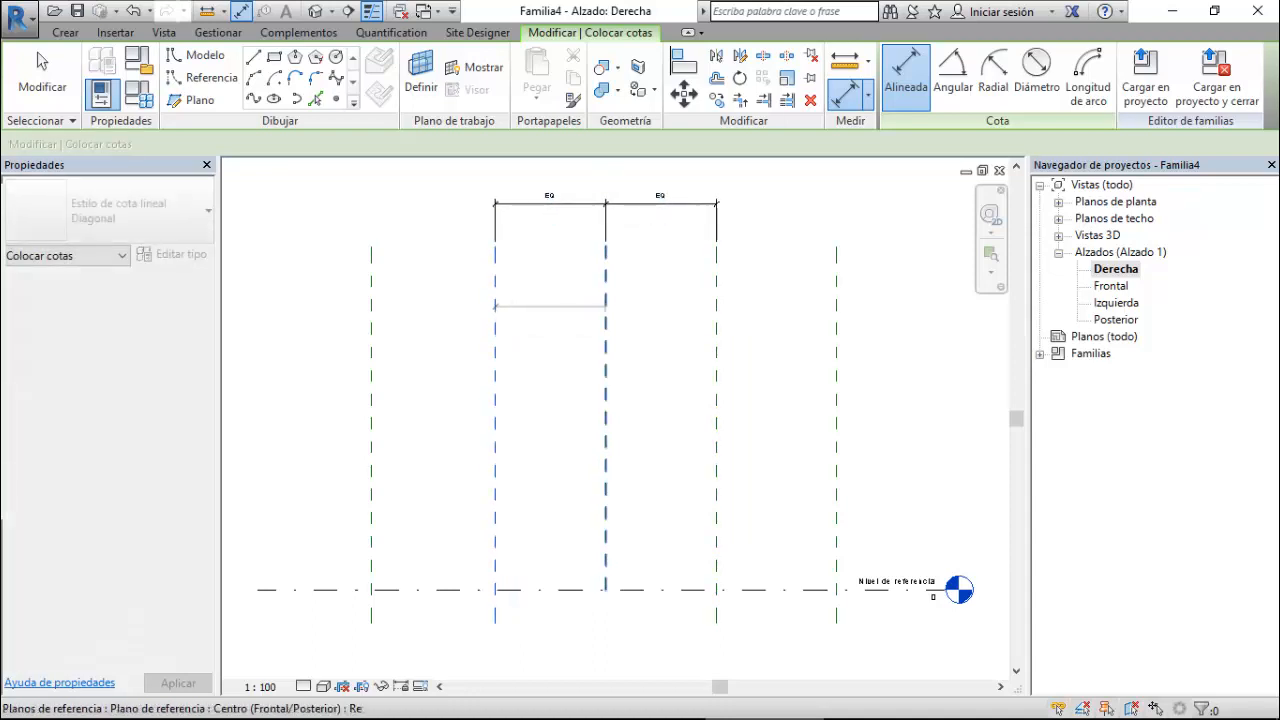
left_click(716, 308)
scroll(636, 363, "down", 2)
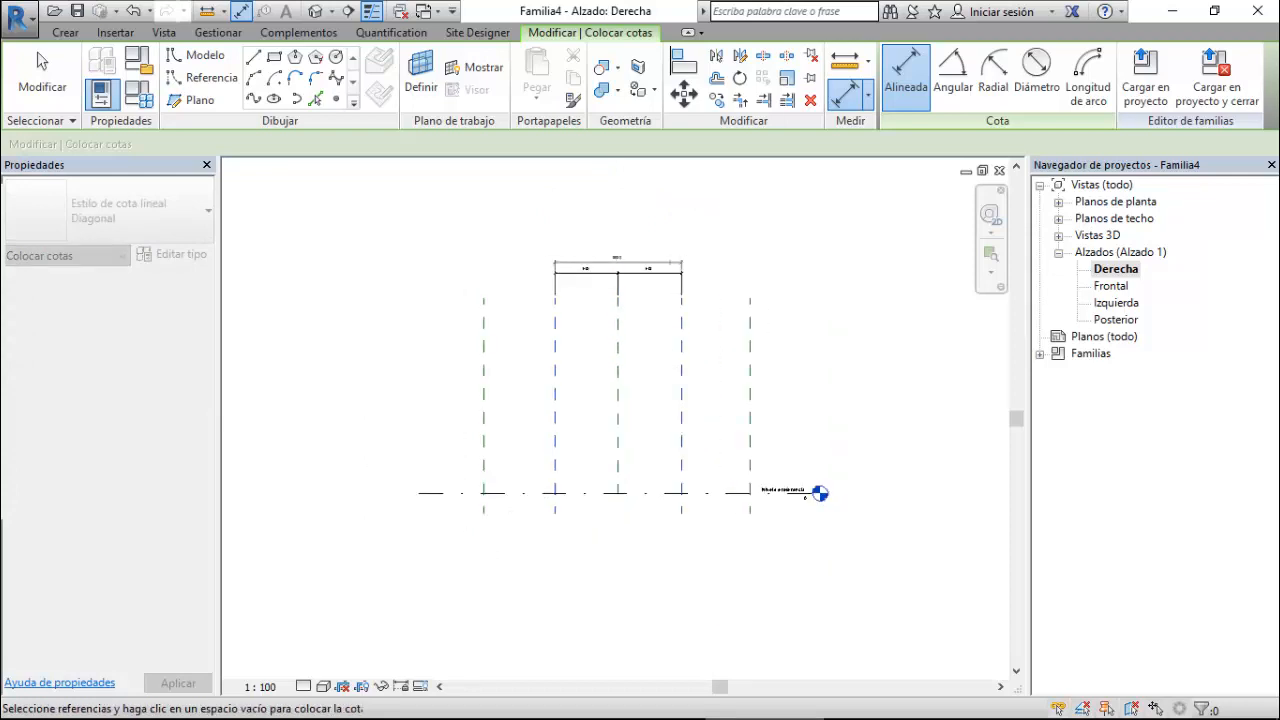
key("Escape")
key("Escape")
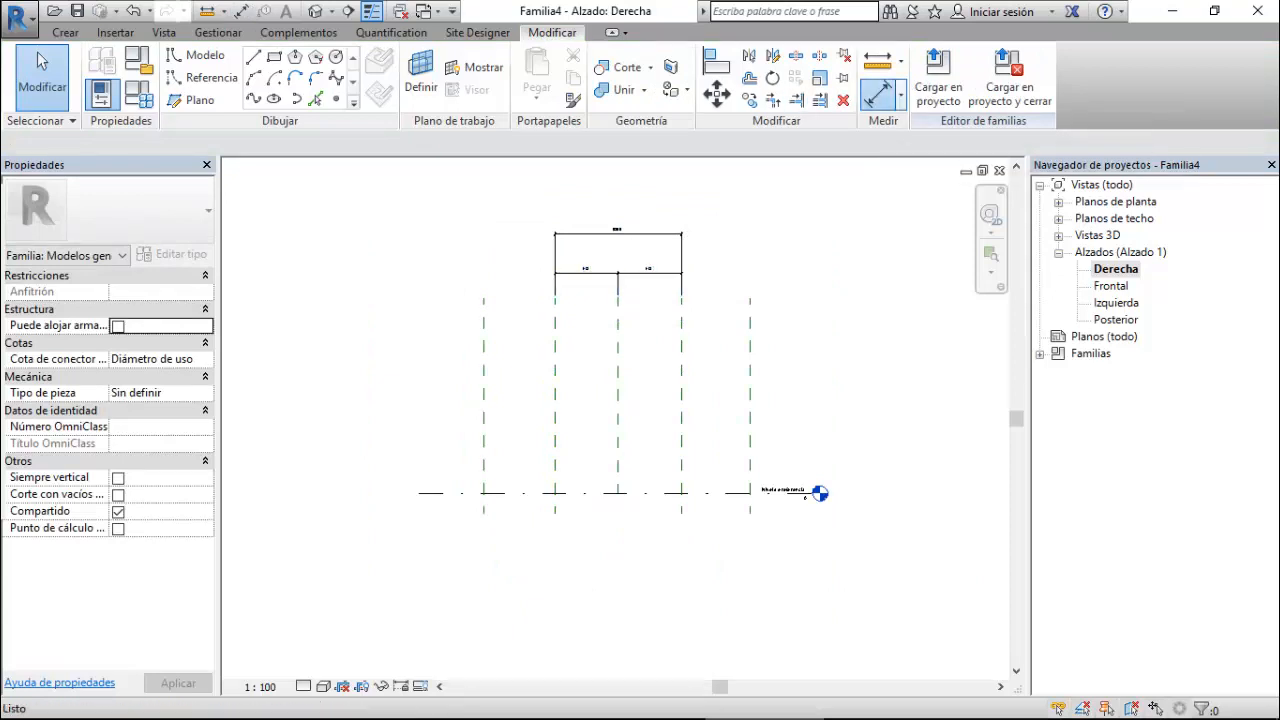
- Dimension the two outer reference planes through the centre plane and constrain both segments to be equal (EQ)
left_click(878, 92)
left_click(484, 355)
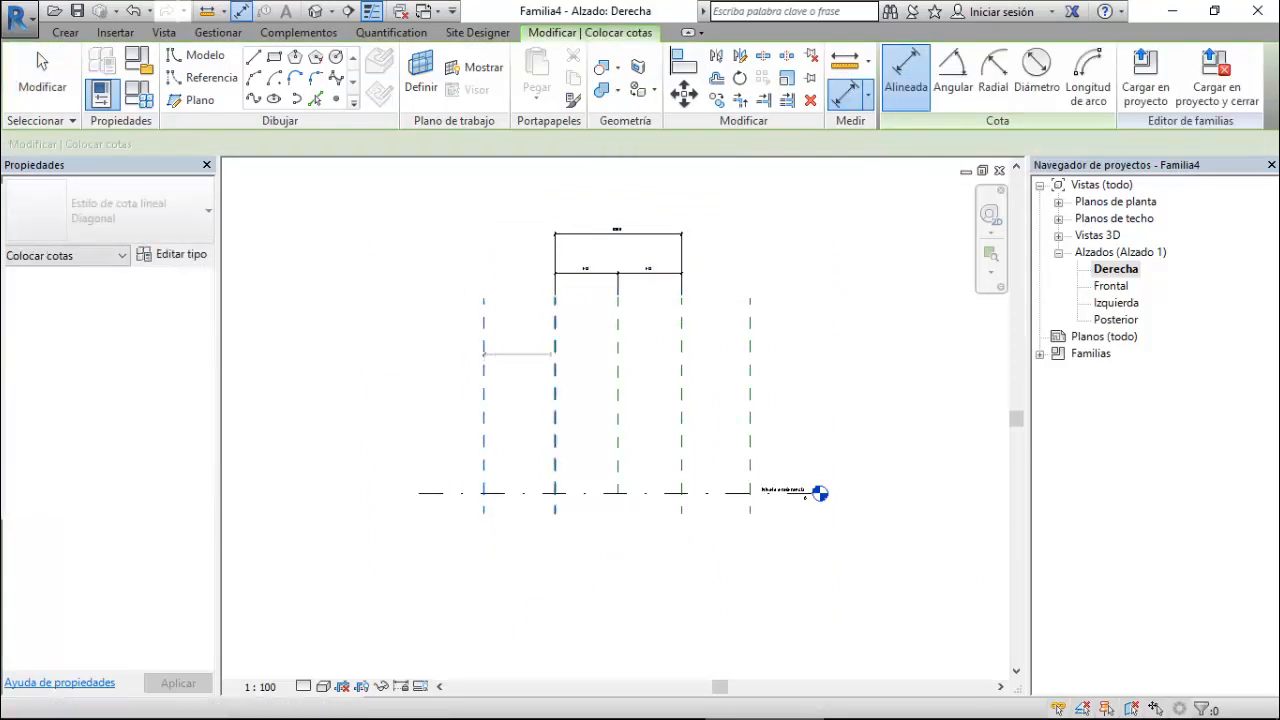
left_click(618, 356)
left_click(750, 347)
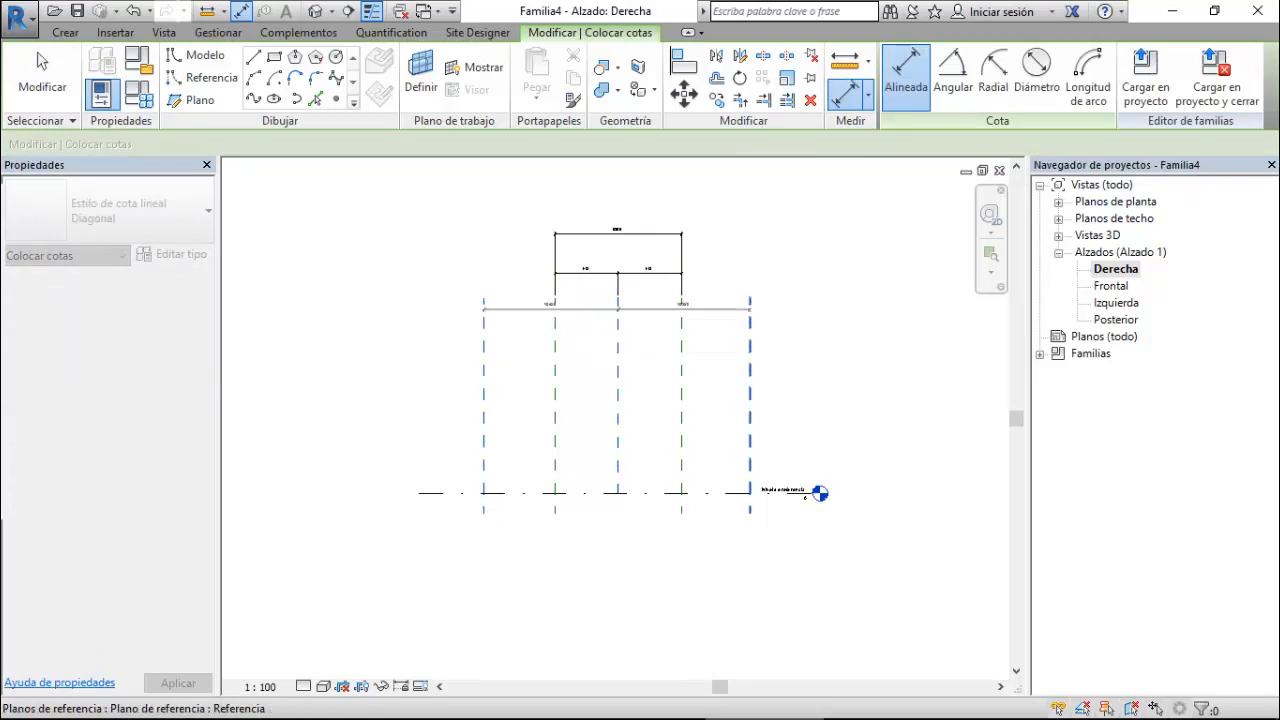
left_click(766, 213)
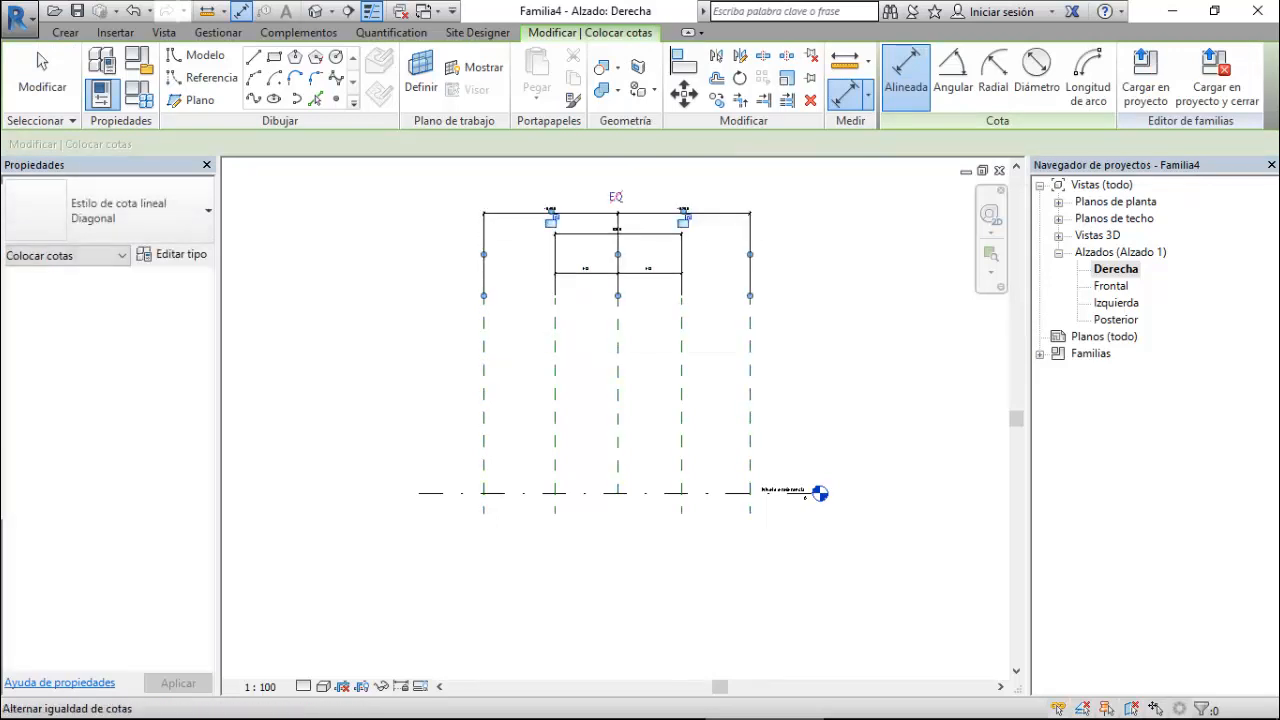
- Add an overall aligned dimension between the two outer reference planes, above their equality dimension
left_click(484, 369)
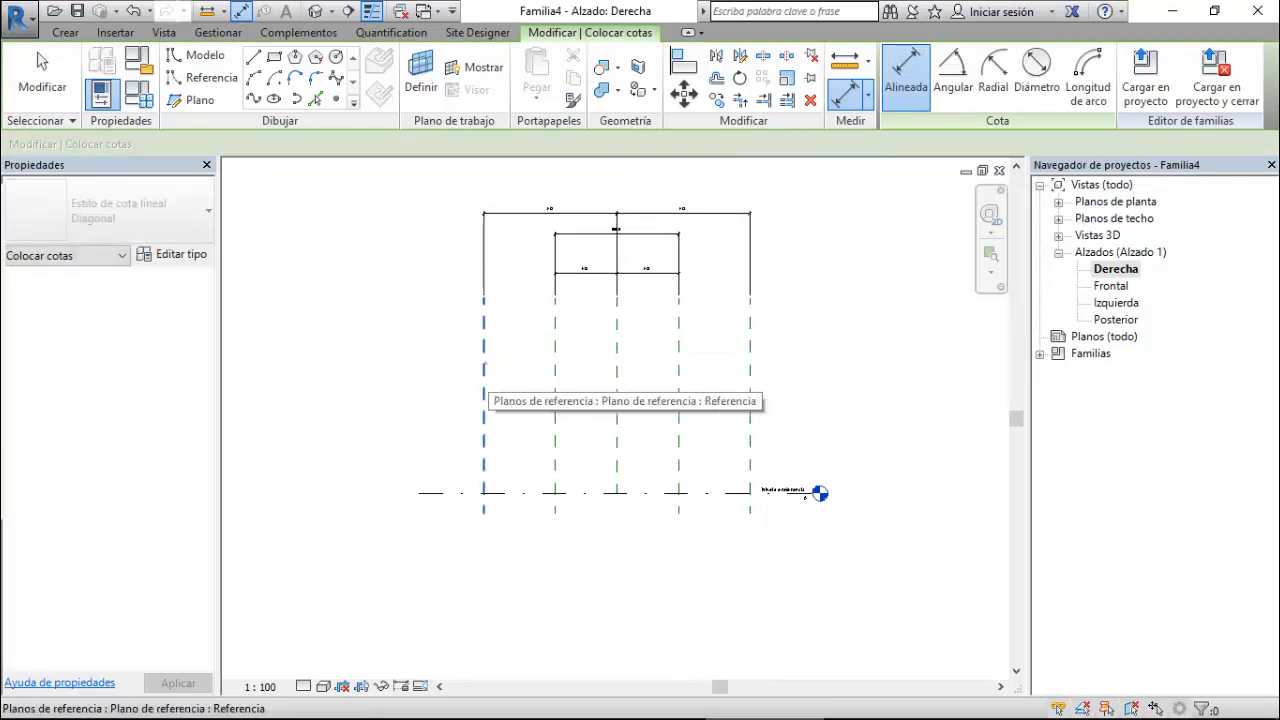
left_click(750, 349)
scroll(717, 403, "down", 1)
scroll(717, 403, "down", 2)
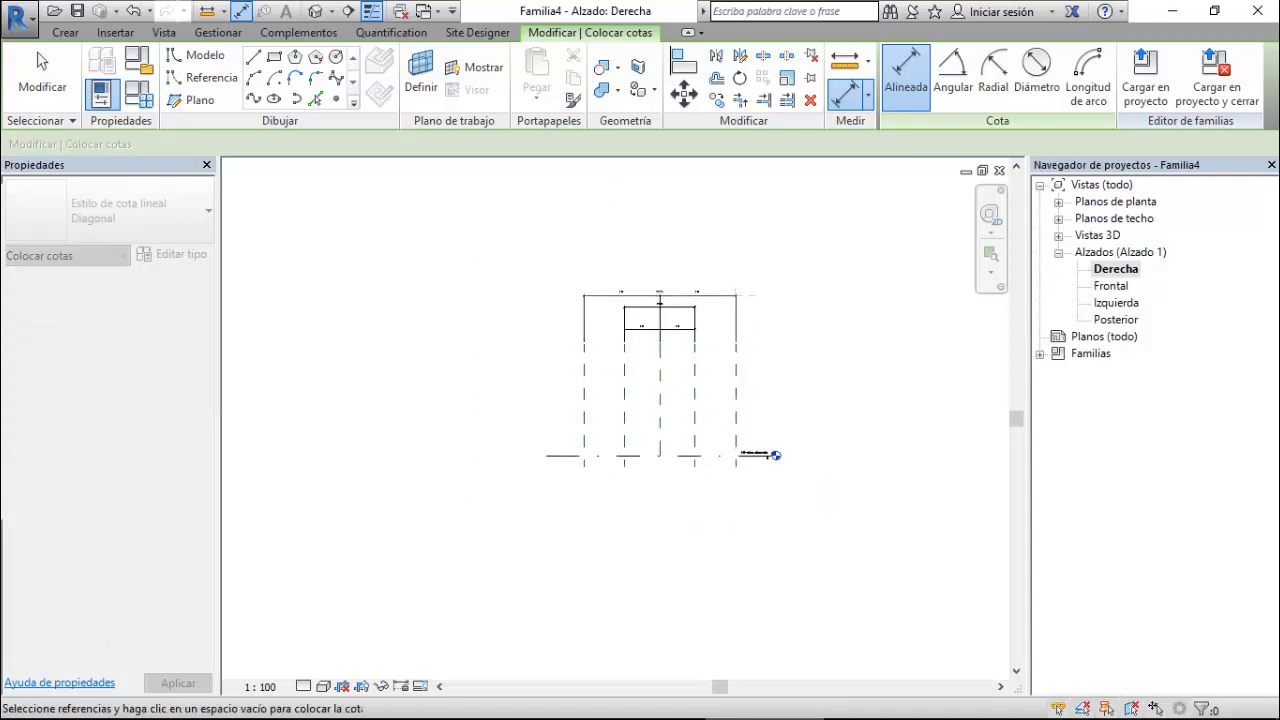
left_click(660, 277)
key("Escape")
- Label the overall dimension between the inner reference planes with a new family type parameter named L1
scroll(716, 320, "up", 8)
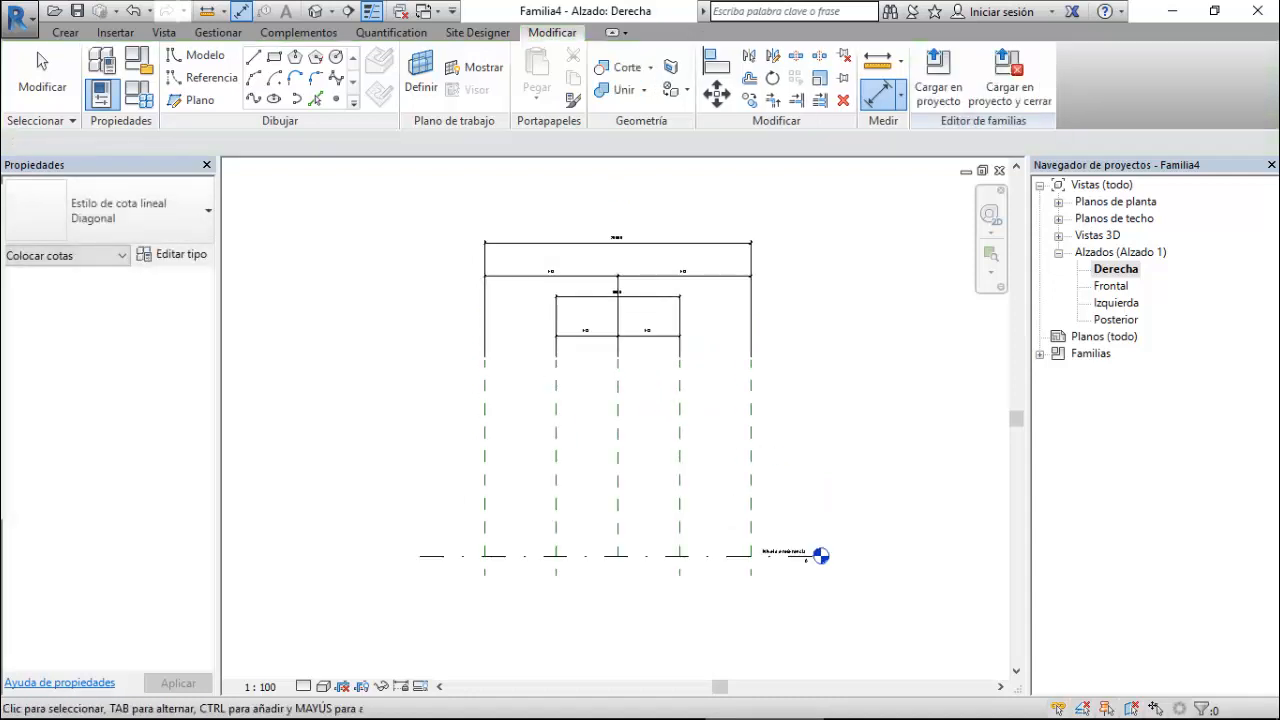
left_click(565, 354)
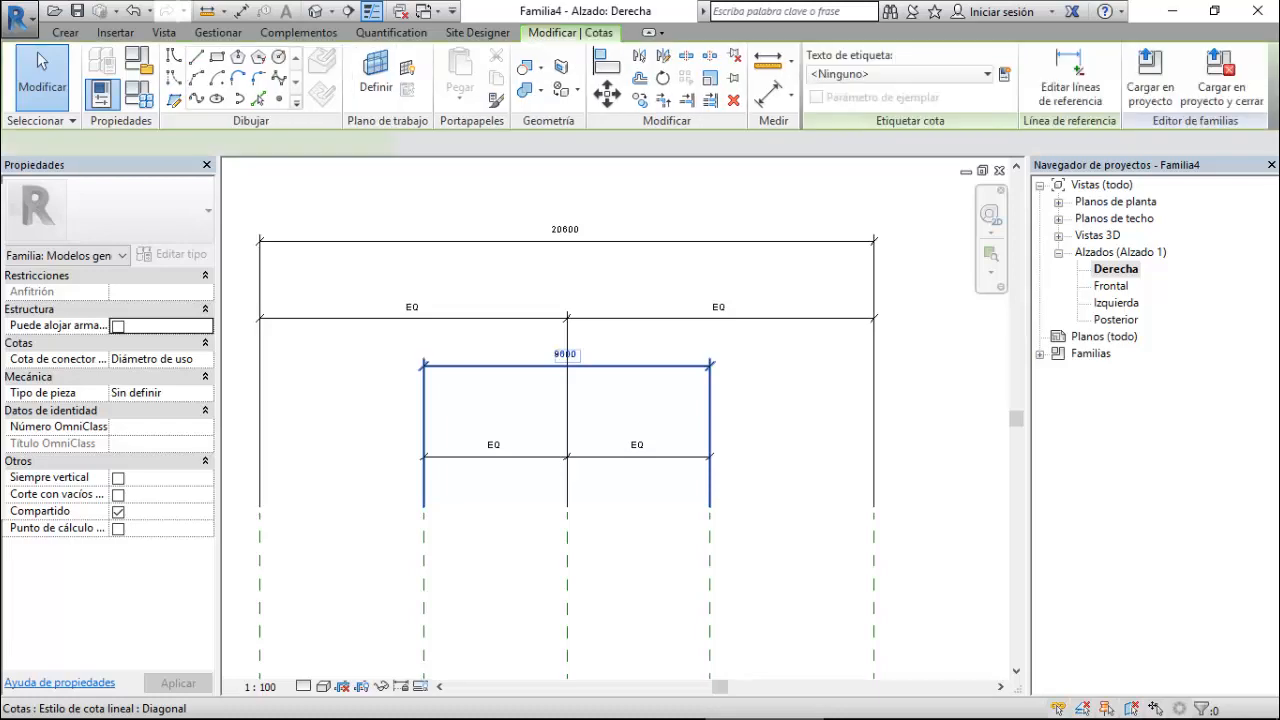
left_click(1004, 74)
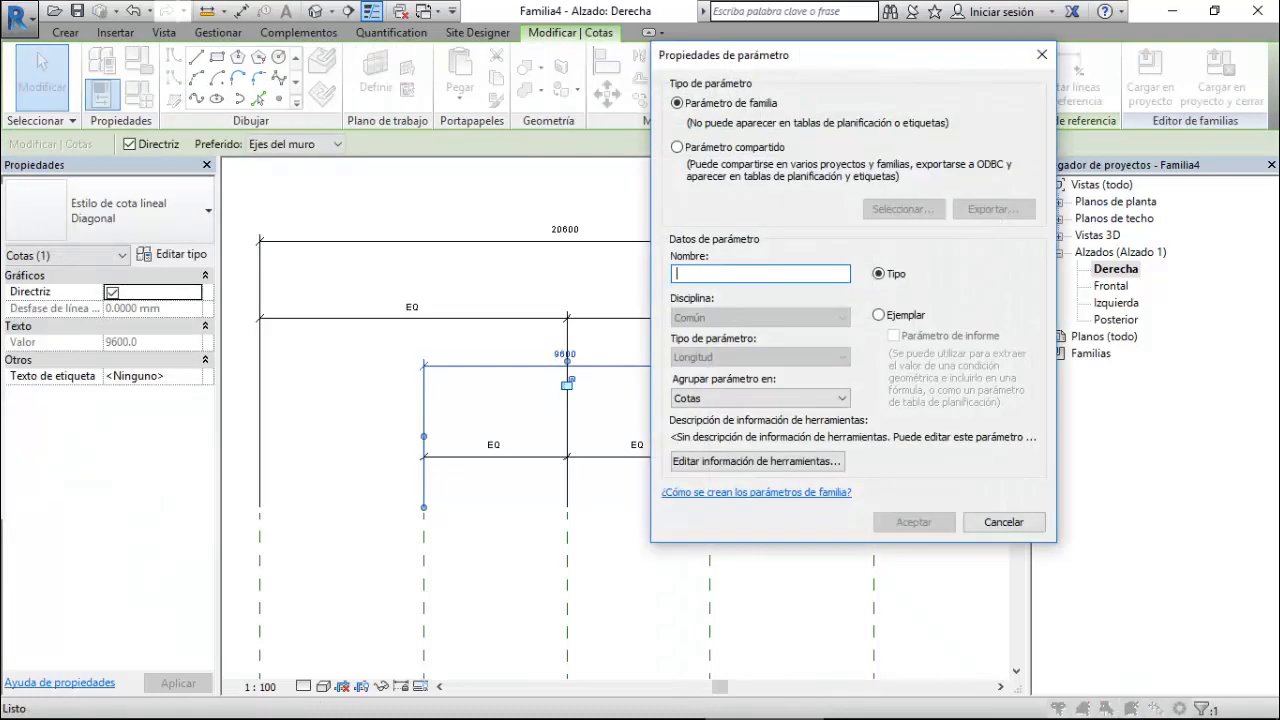
type("L1")
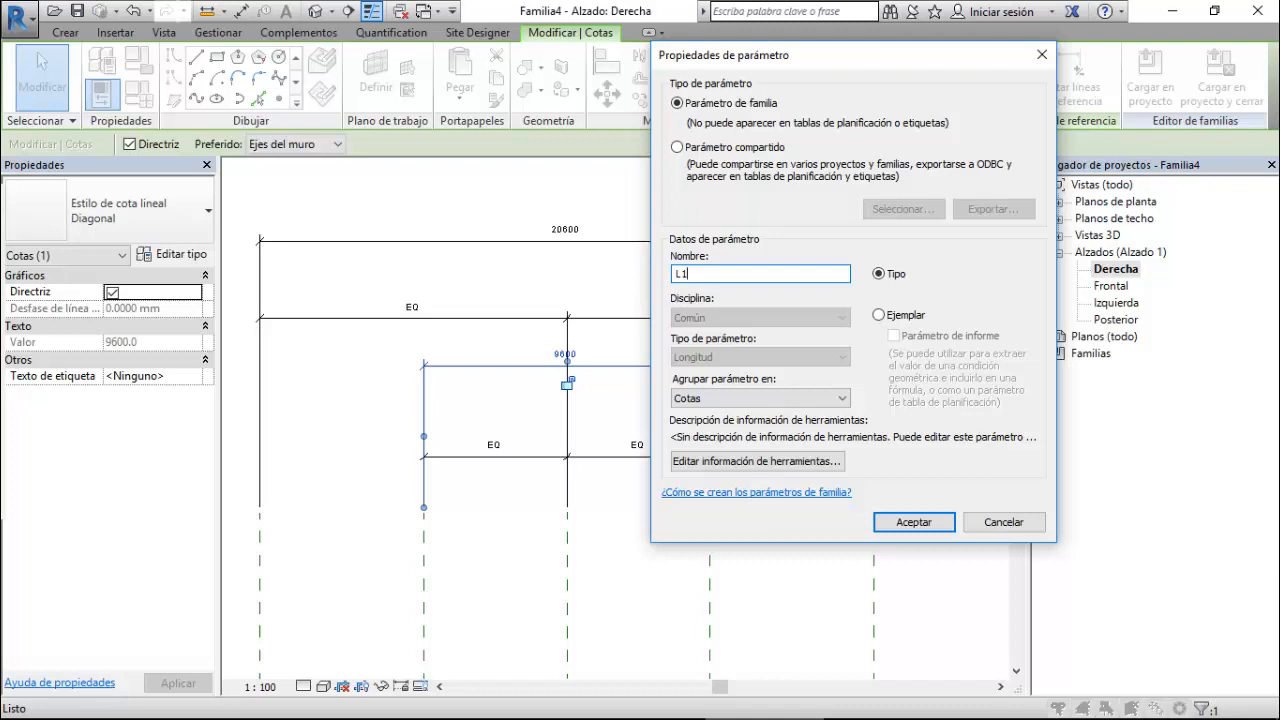
key("Return")
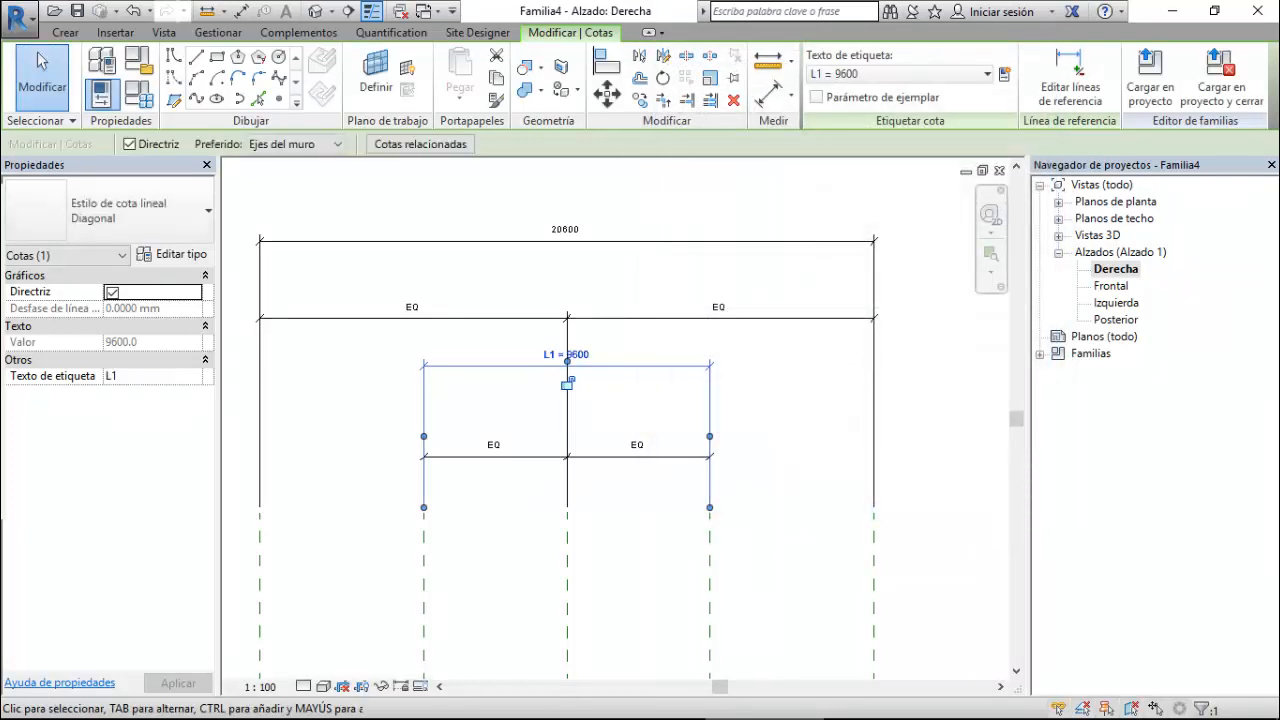
- Label the overall dimension between the outer reference planes with a new family type parameter named L2
left_click(565, 241)
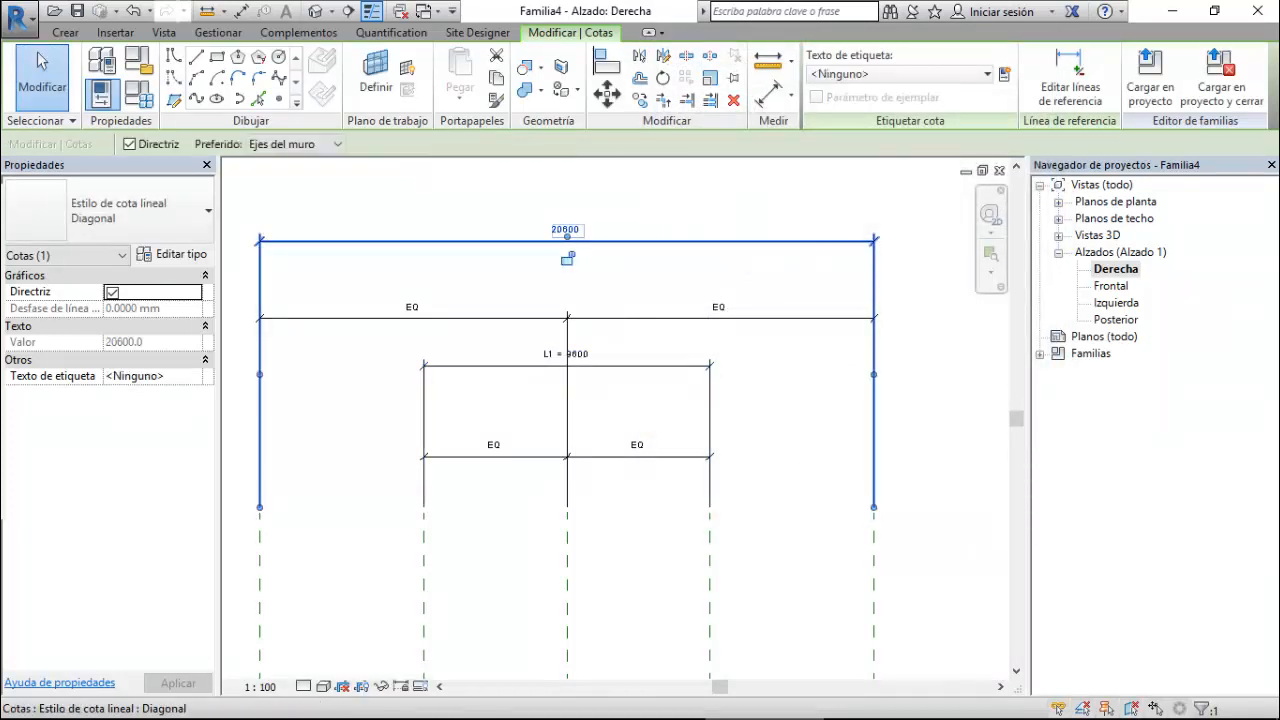
left_click(1004, 74)
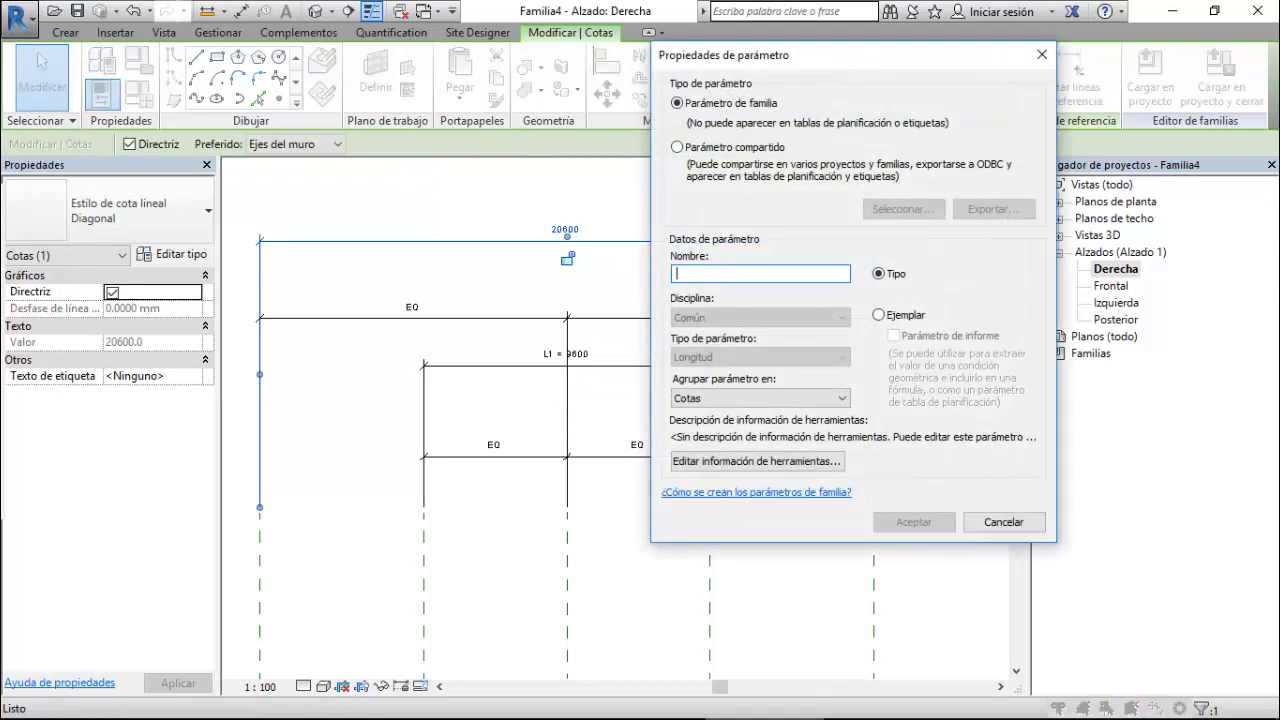
type("L2")
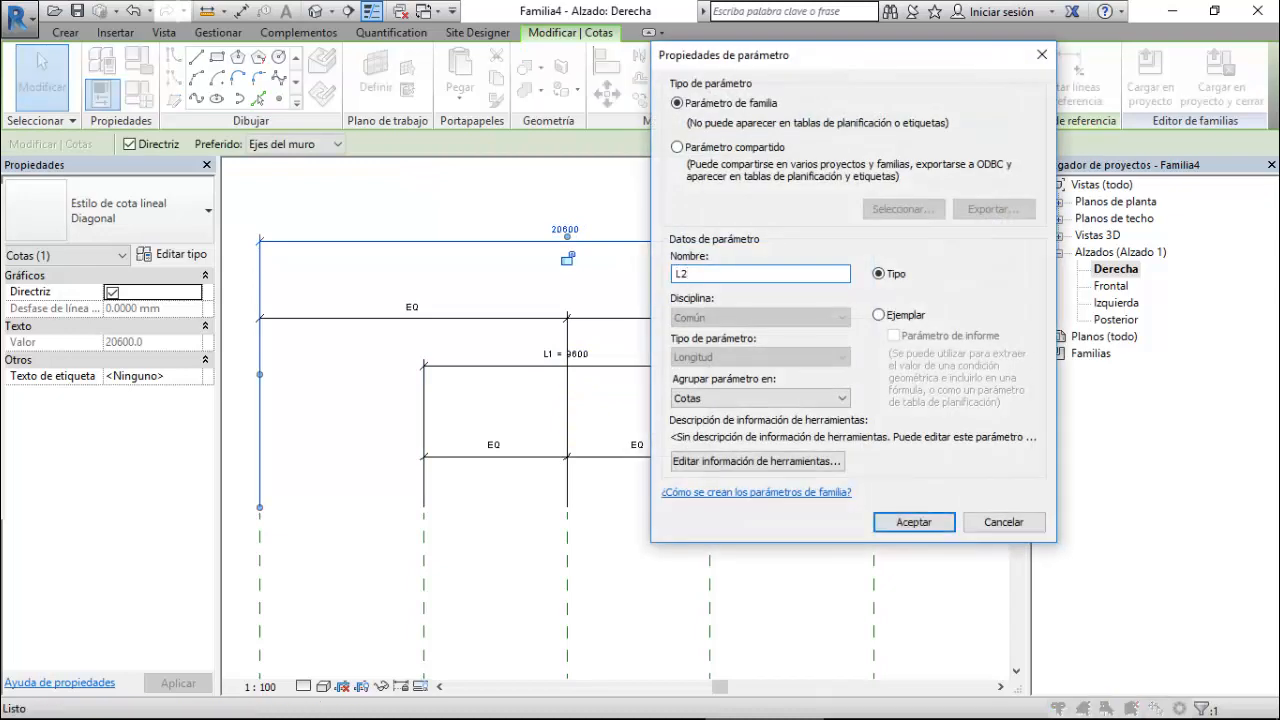
left_click(913, 522)
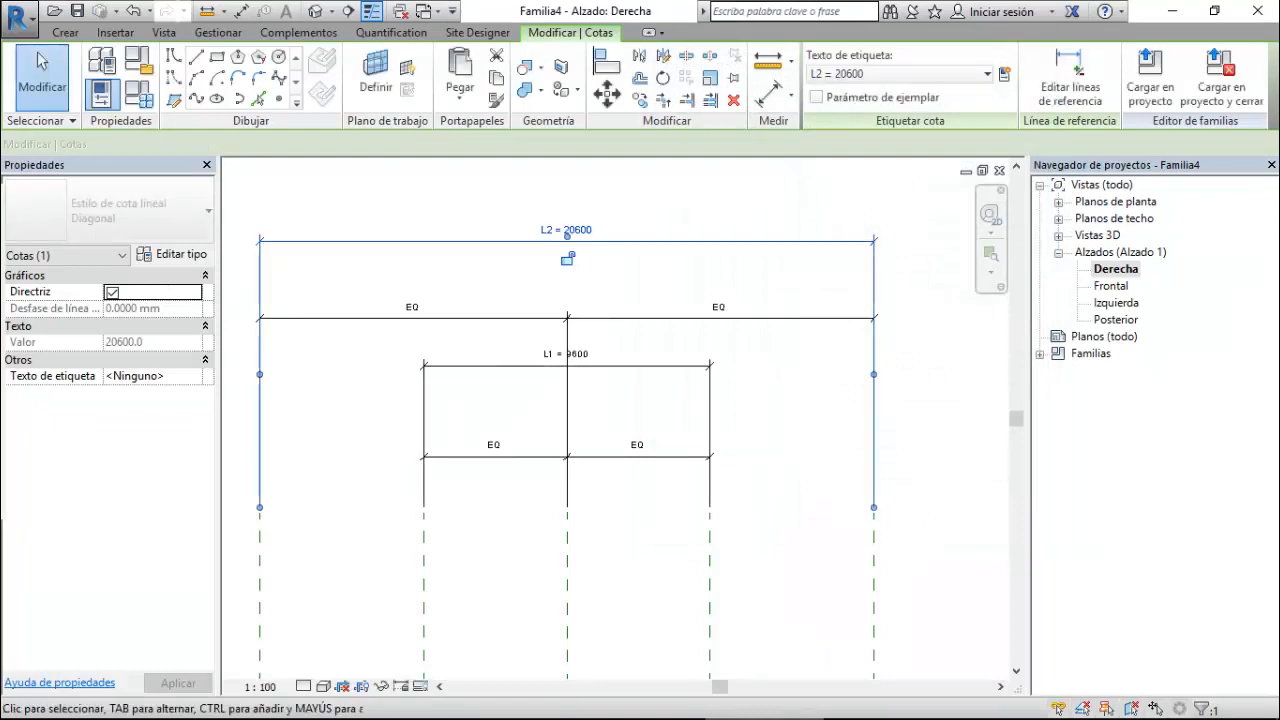
- Set the family type parameter L1 to 10000 and apply it to the inner reference planes
scroll(765, 224, "down", 1)
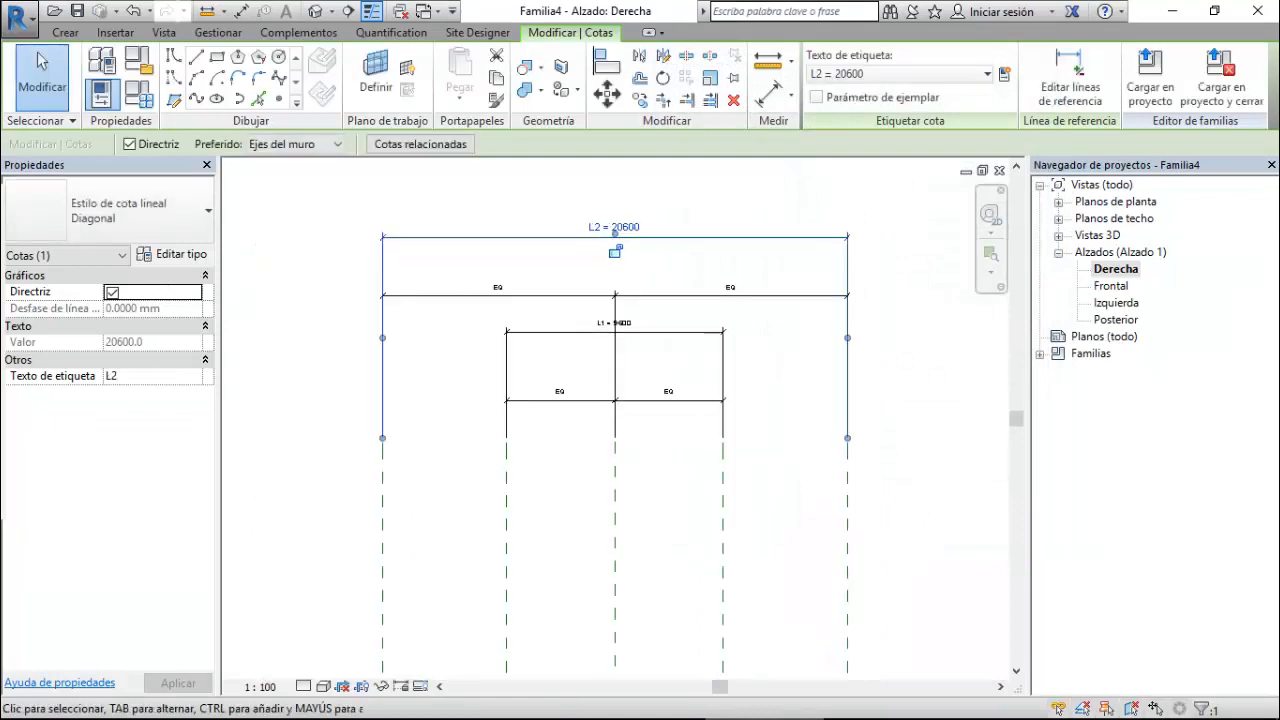
left_click(139, 95)
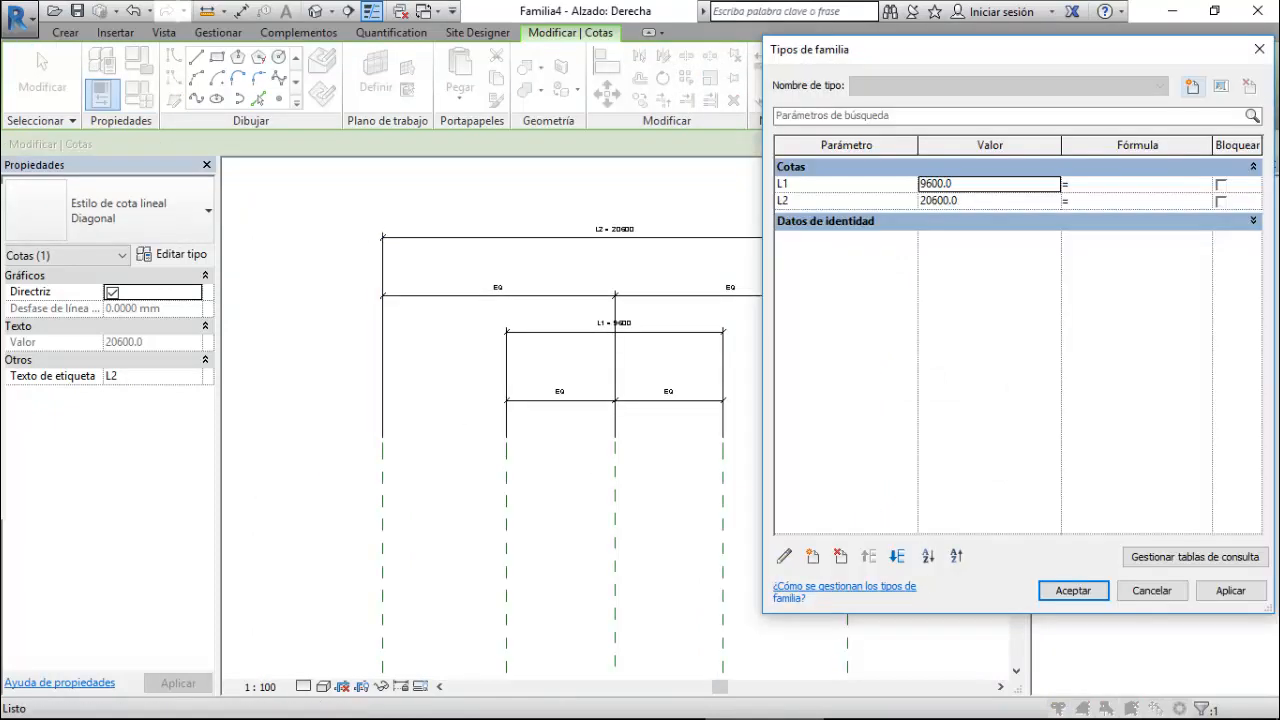
left_click(988, 184)
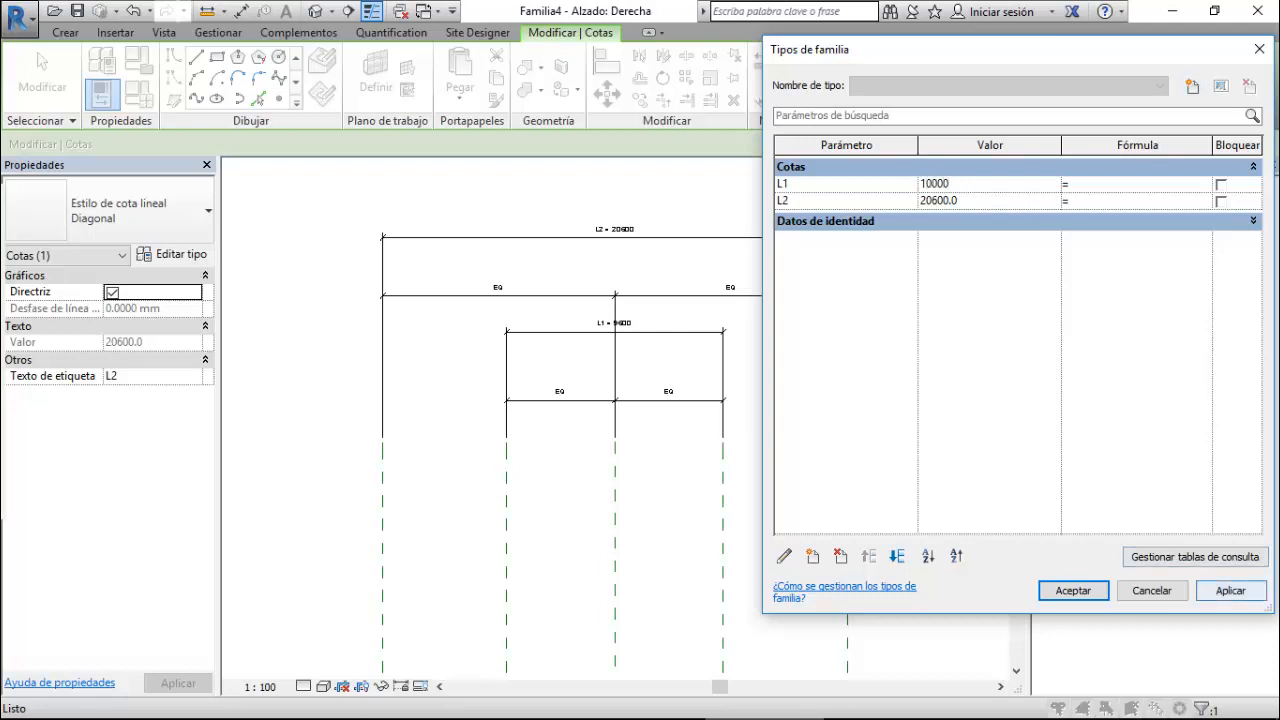
left_click(1230, 591)
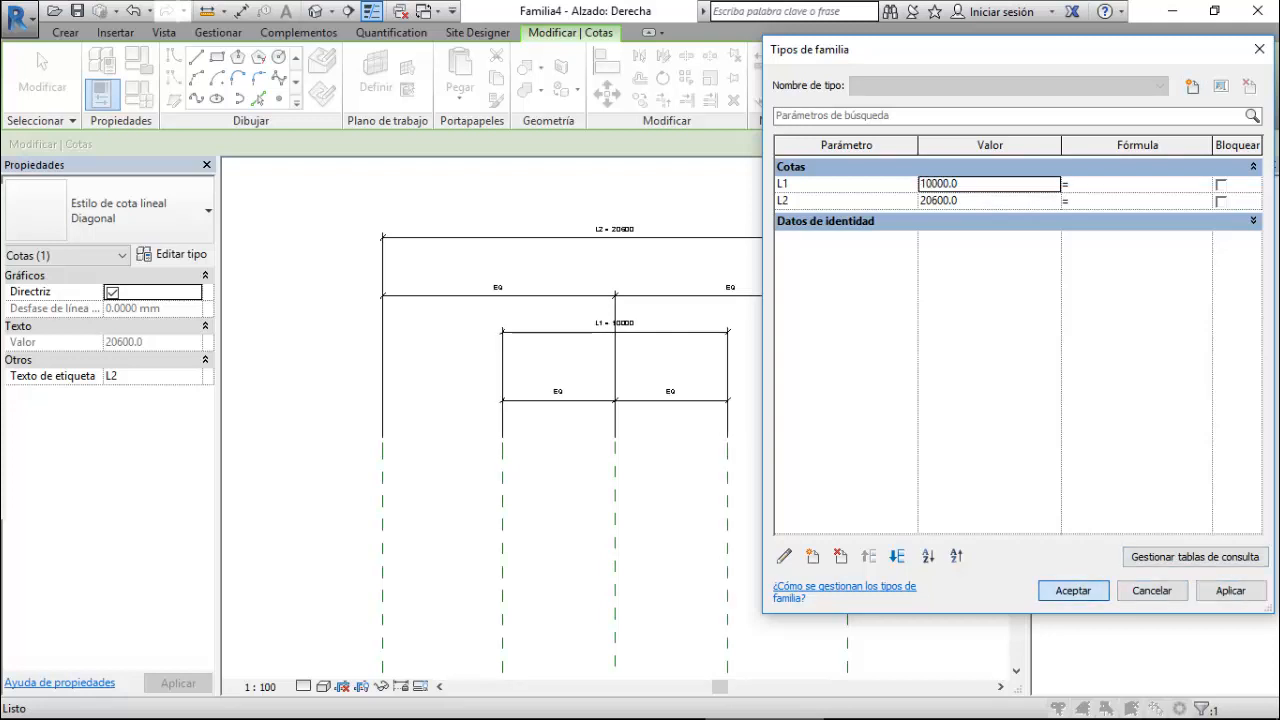
left_click(1073, 591)
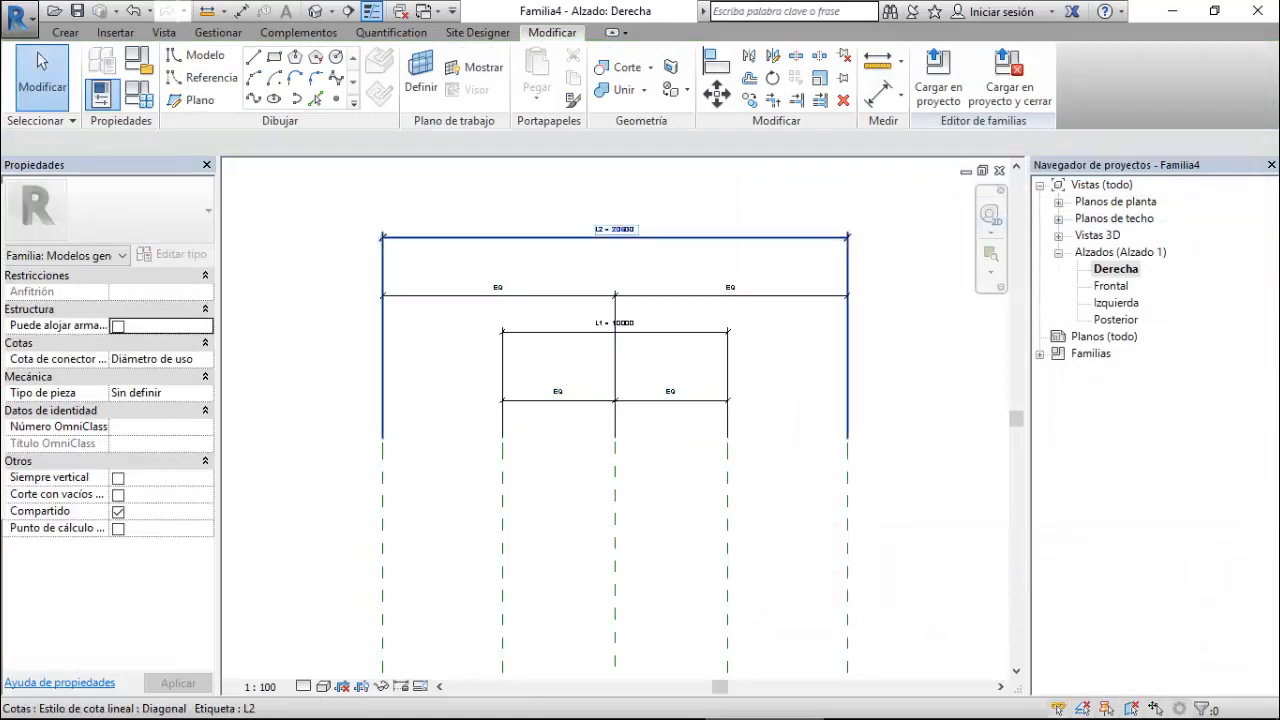
- Set the family type parameter L2 to 25000 and apply it to the outer reference planes
left_click(101, 93)
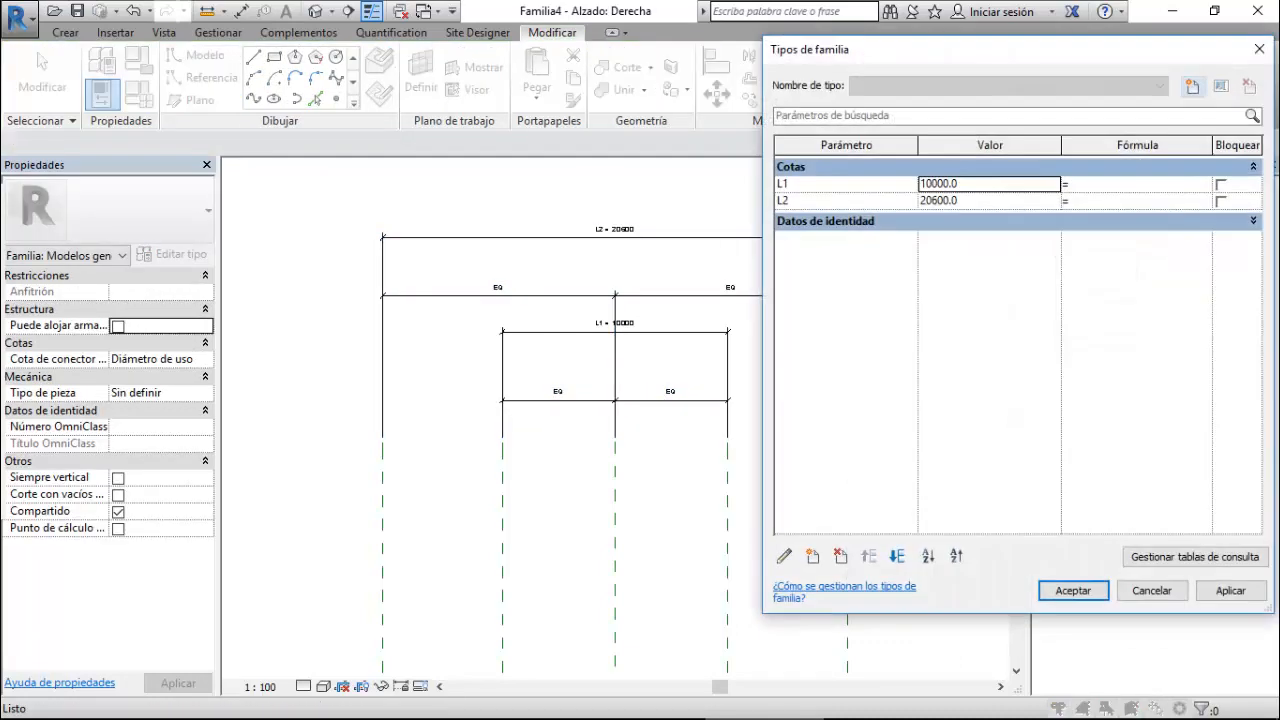
left_click(990, 201)
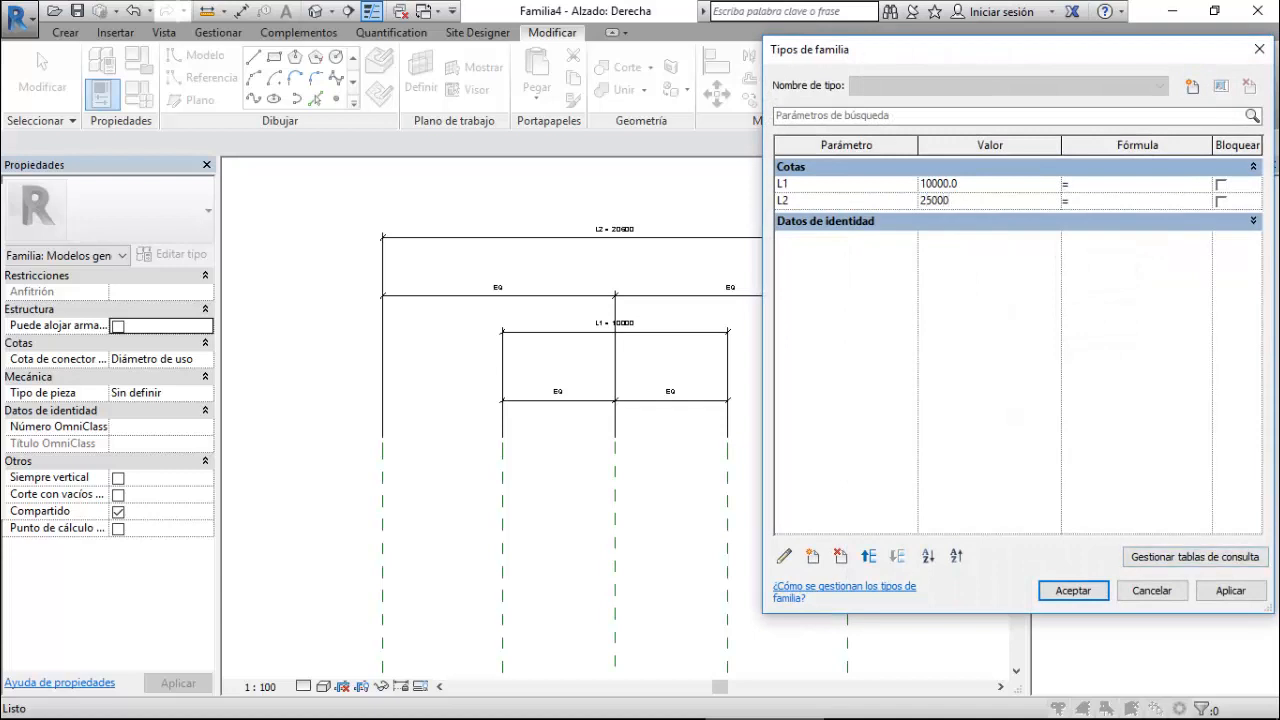
left_click(1231, 590)
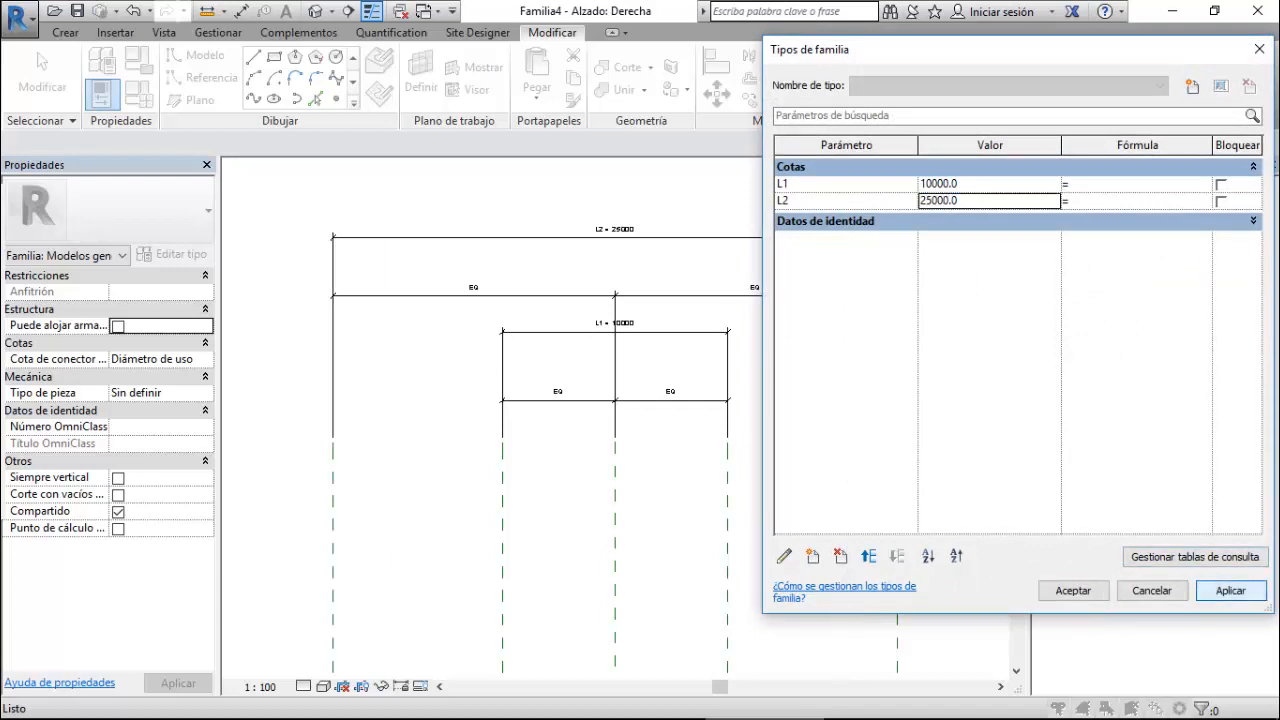
left_click(1073, 590)
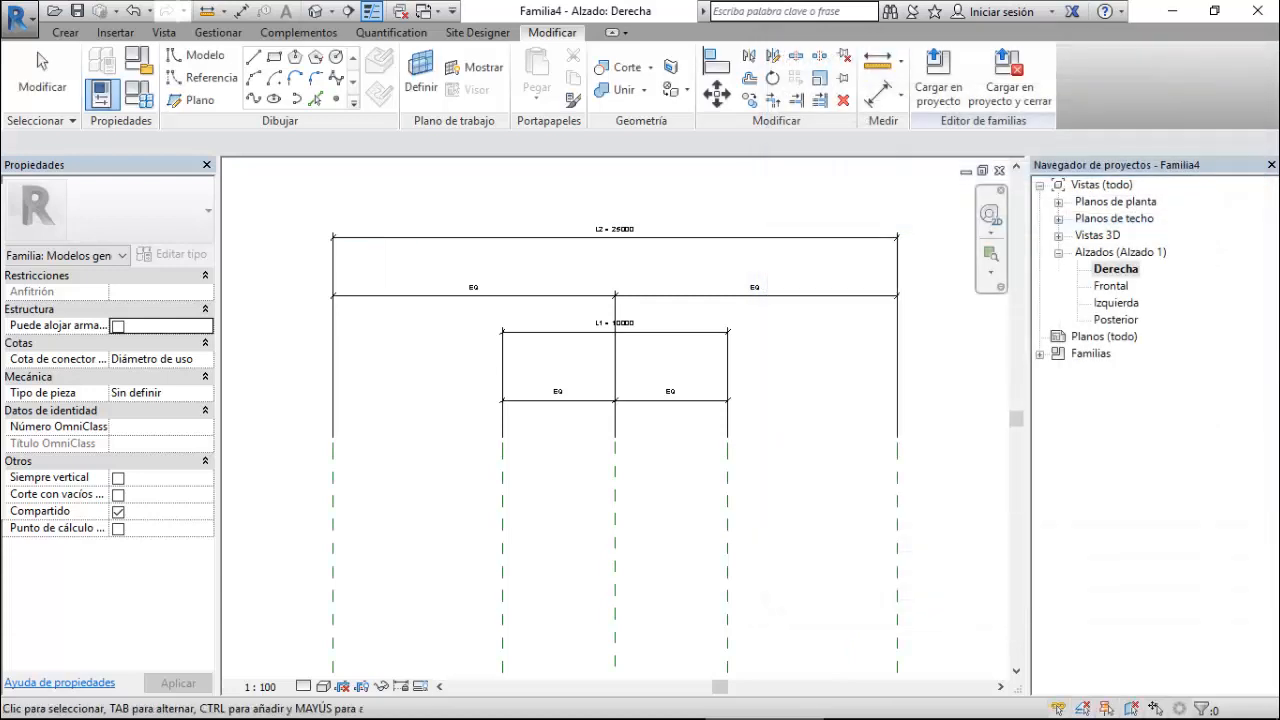
- Draw three horizontal reference planes across the vertical ones, spaced about 4000 and 3000 mm, the lowest about 4570 mm above the reference level
scroll(814, 491, "down", 2)
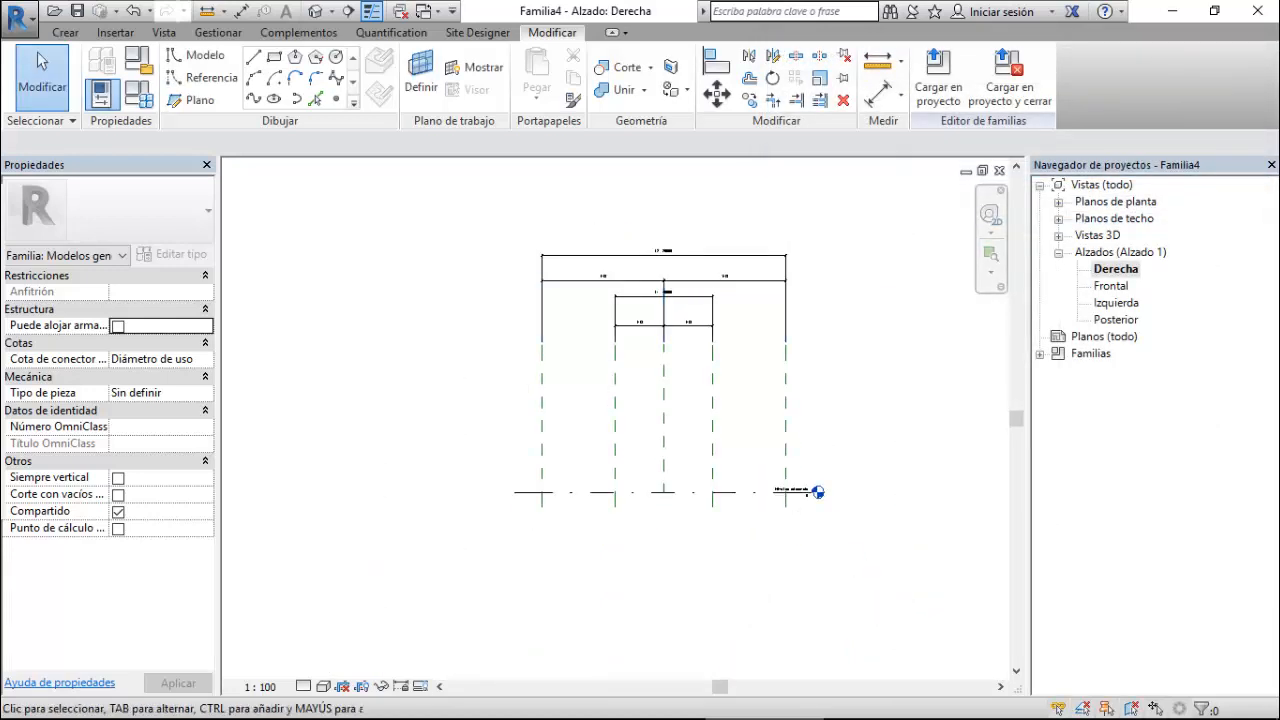
scroll(715, 425, "up", 2)
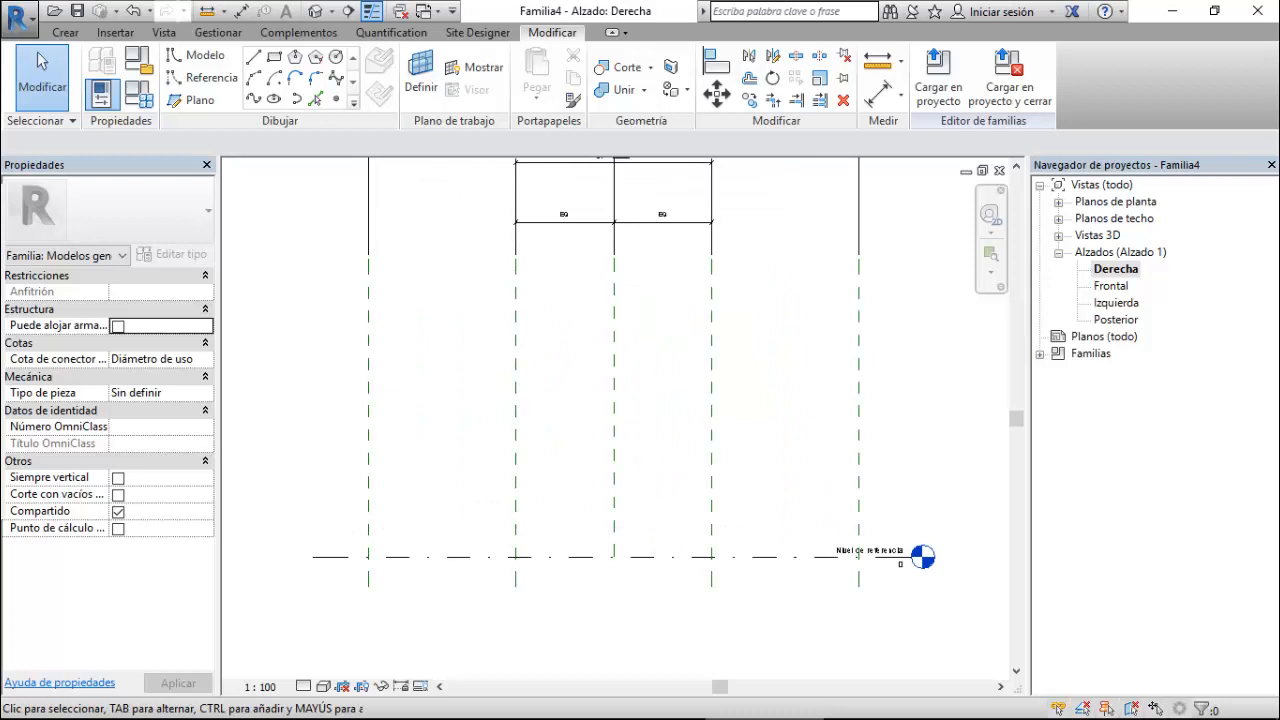
scroll(858, 421, "down", 1)
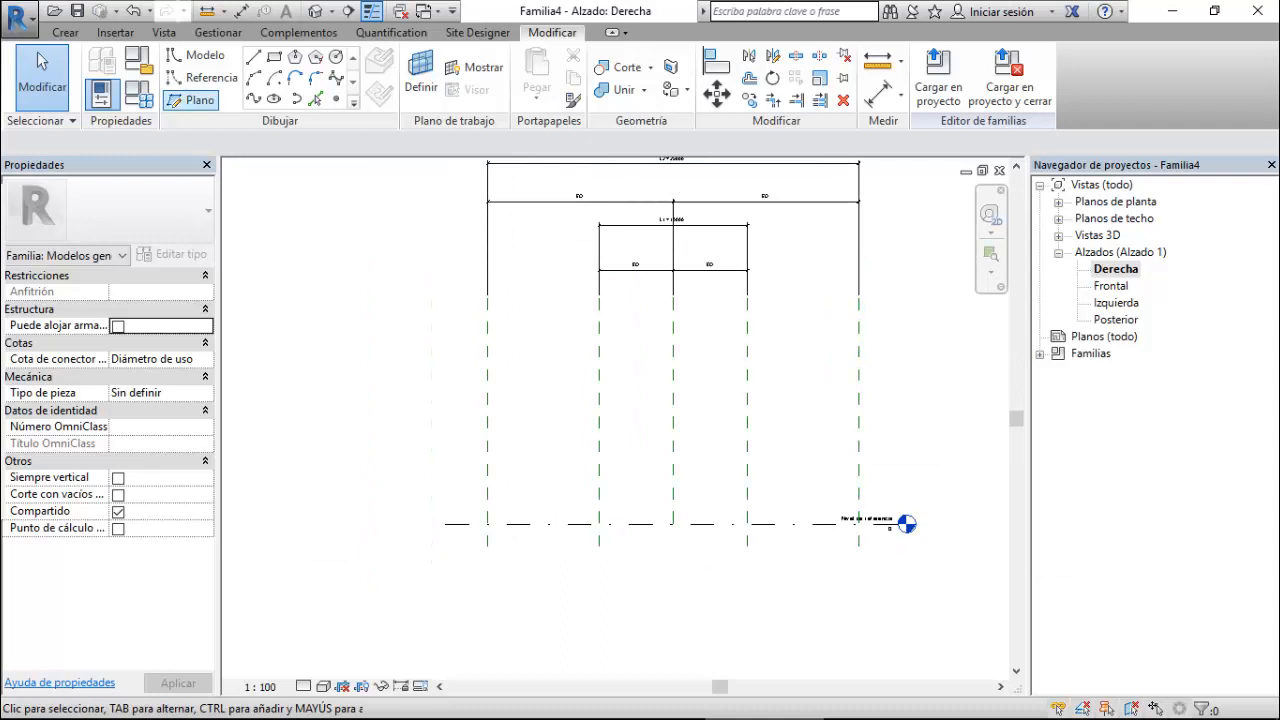
left_click(192, 100)
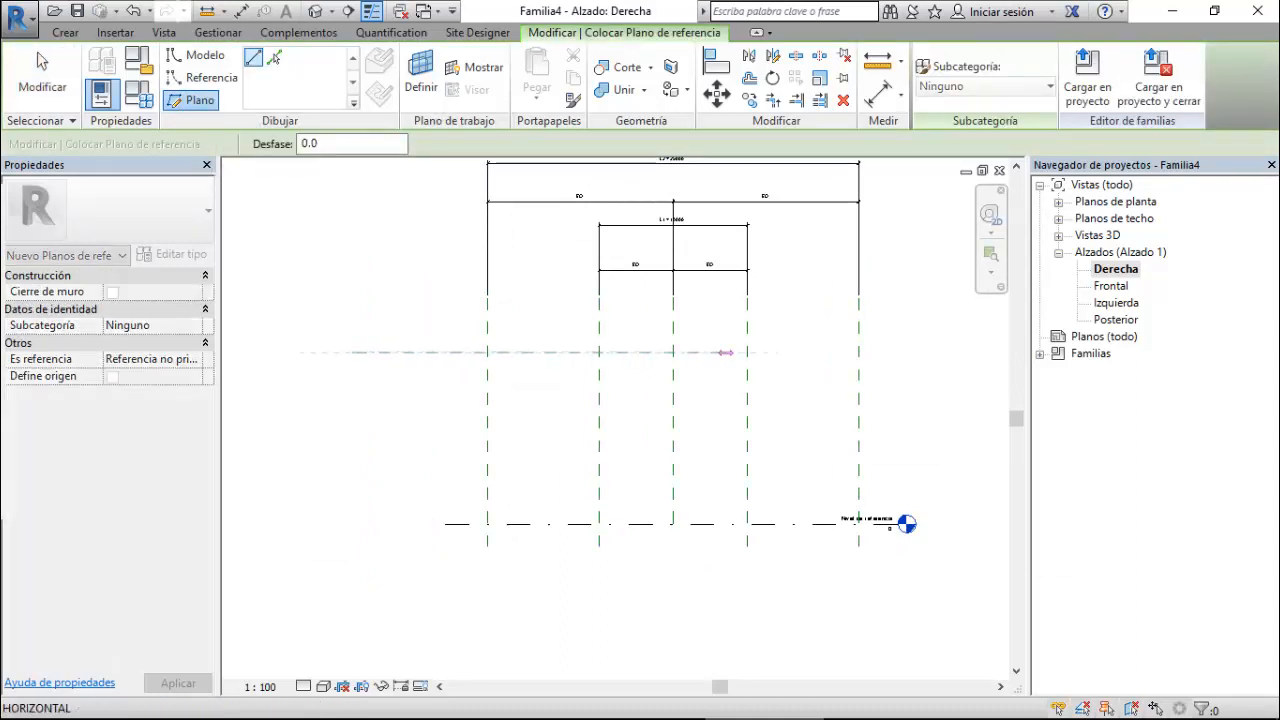
left_click(858, 352)
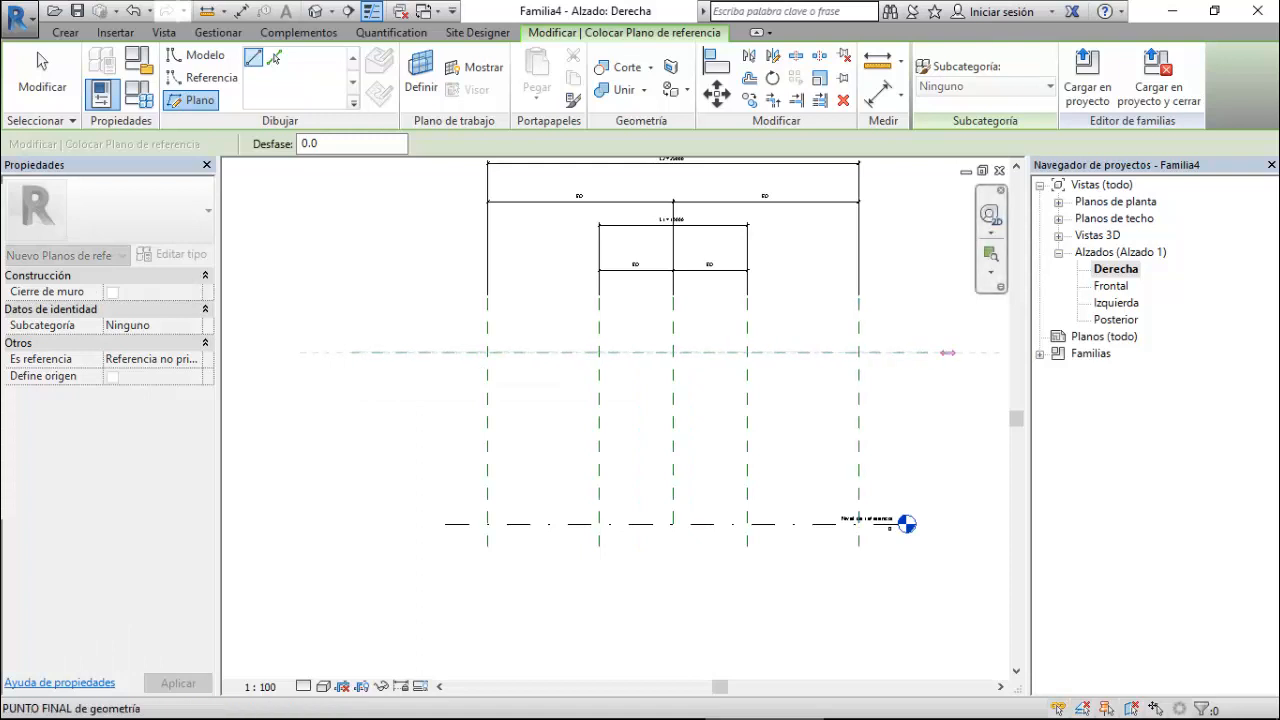
left_click(430, 352)
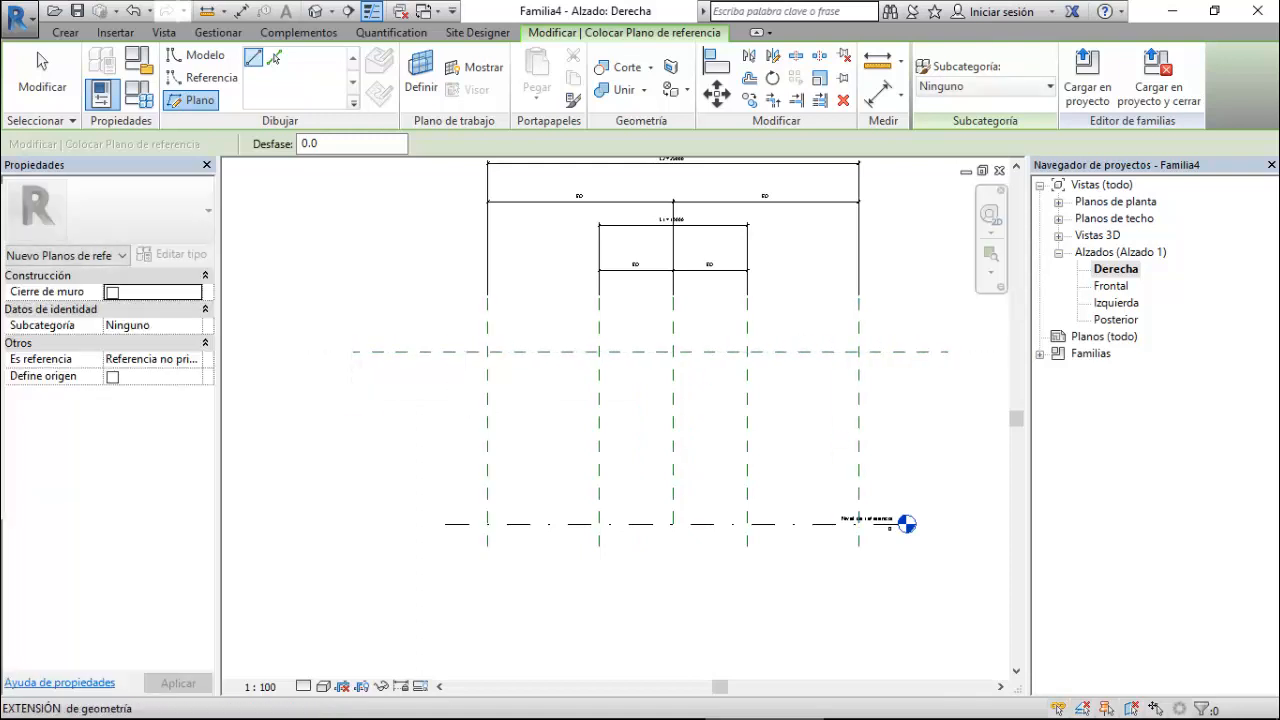
left_click(352, 411)
left_click(948, 411)
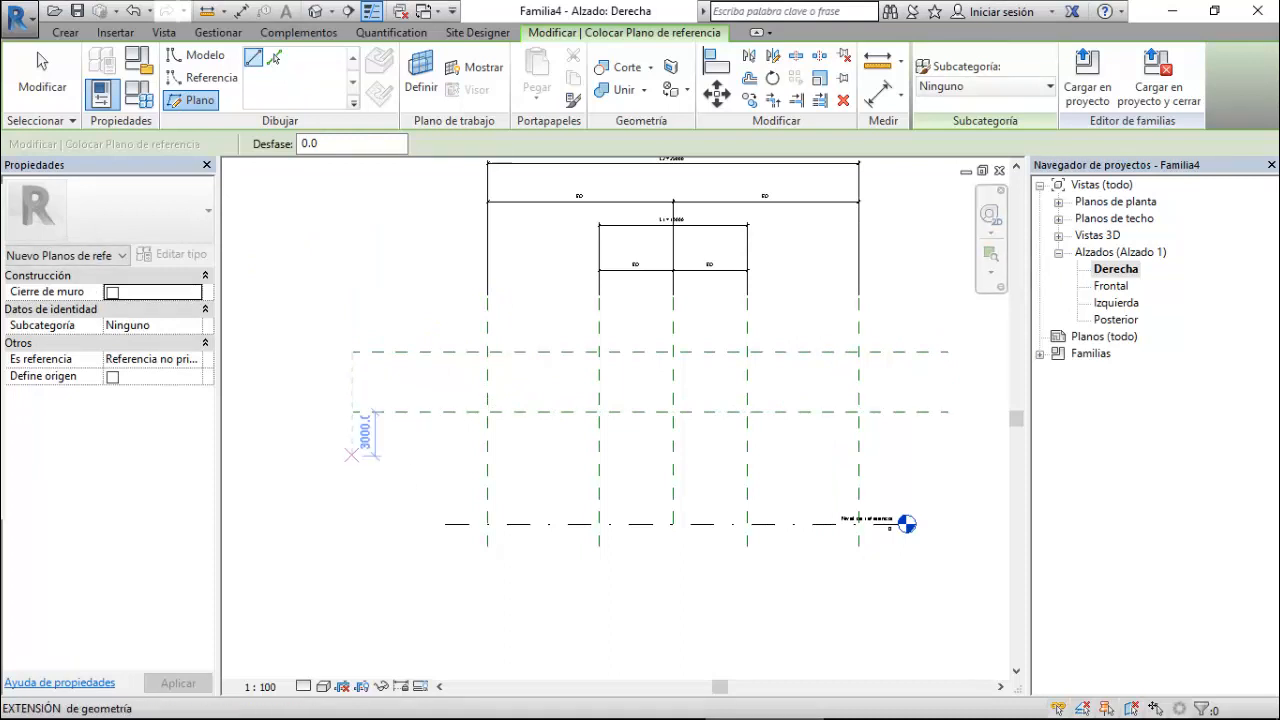
left_click(351, 455)
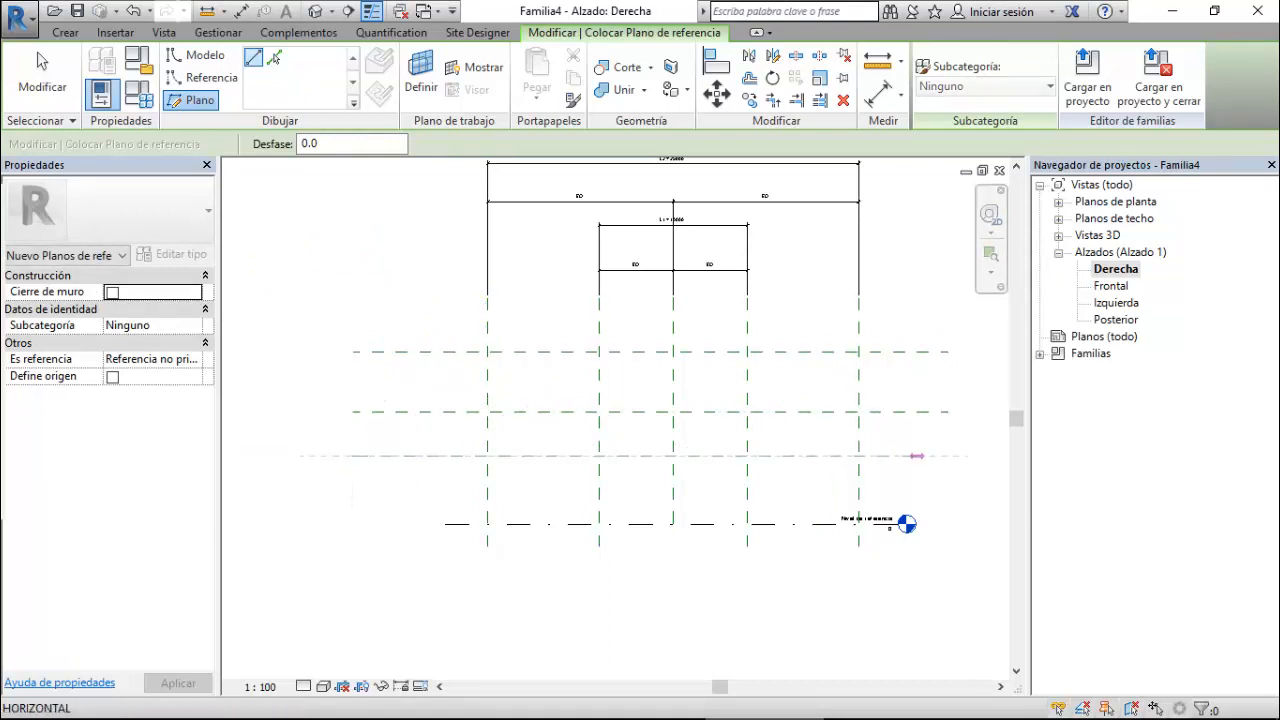
left_click(948, 455)
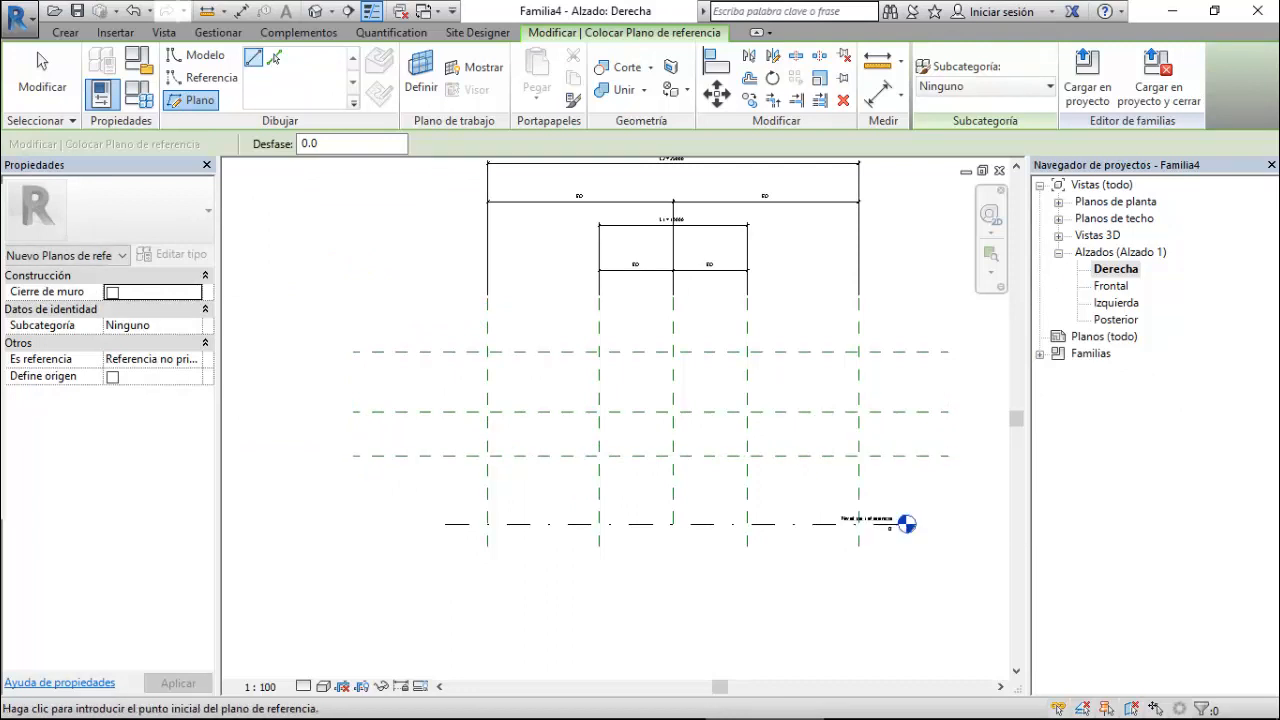
- Add aligned dimensions between neighbouring horizontal reference planes and from the lowest plane to the reference level, all in one line beside the planes
left_click(878, 94)
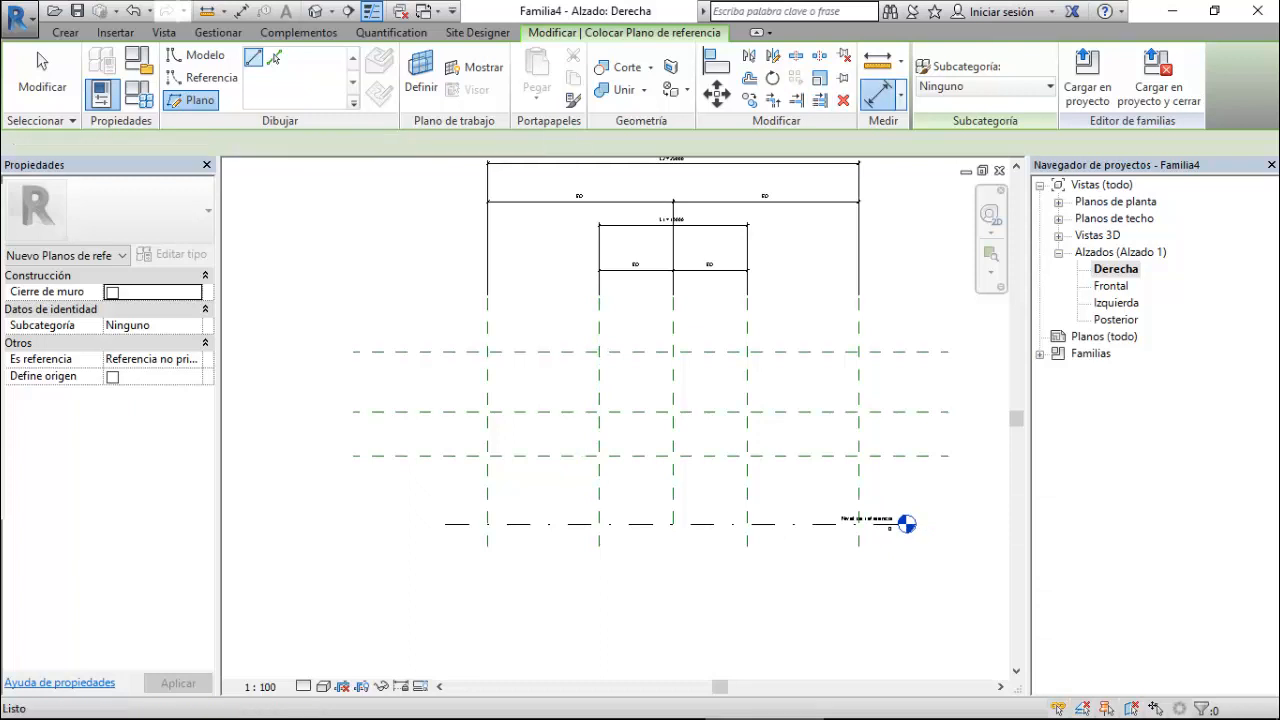
left_click(456, 352)
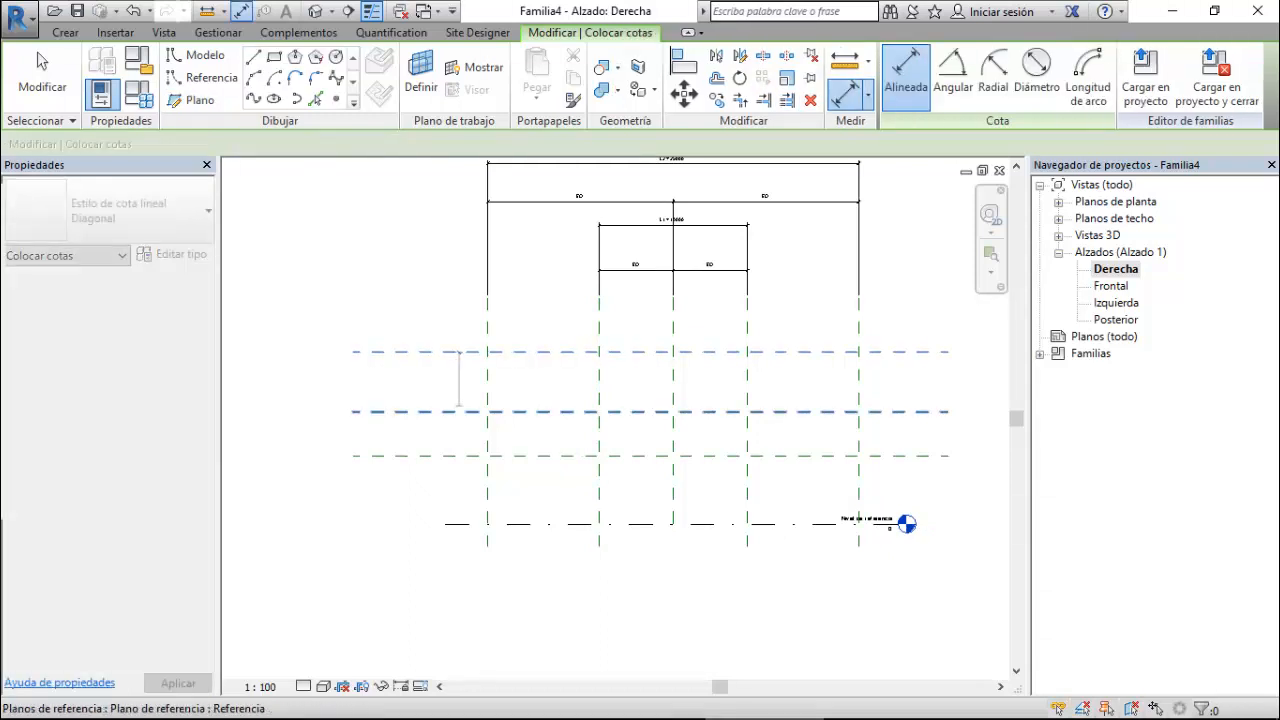
left_click(459, 412)
left_click(286, 420)
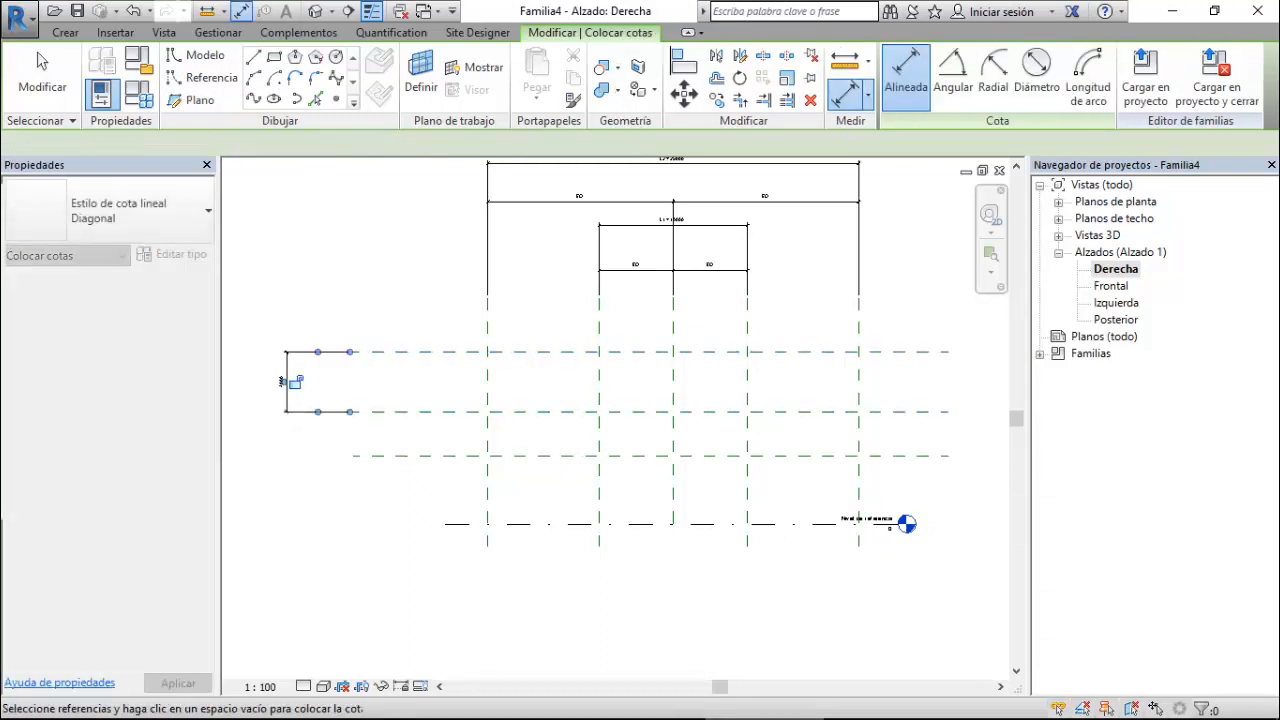
left_click(427, 413)
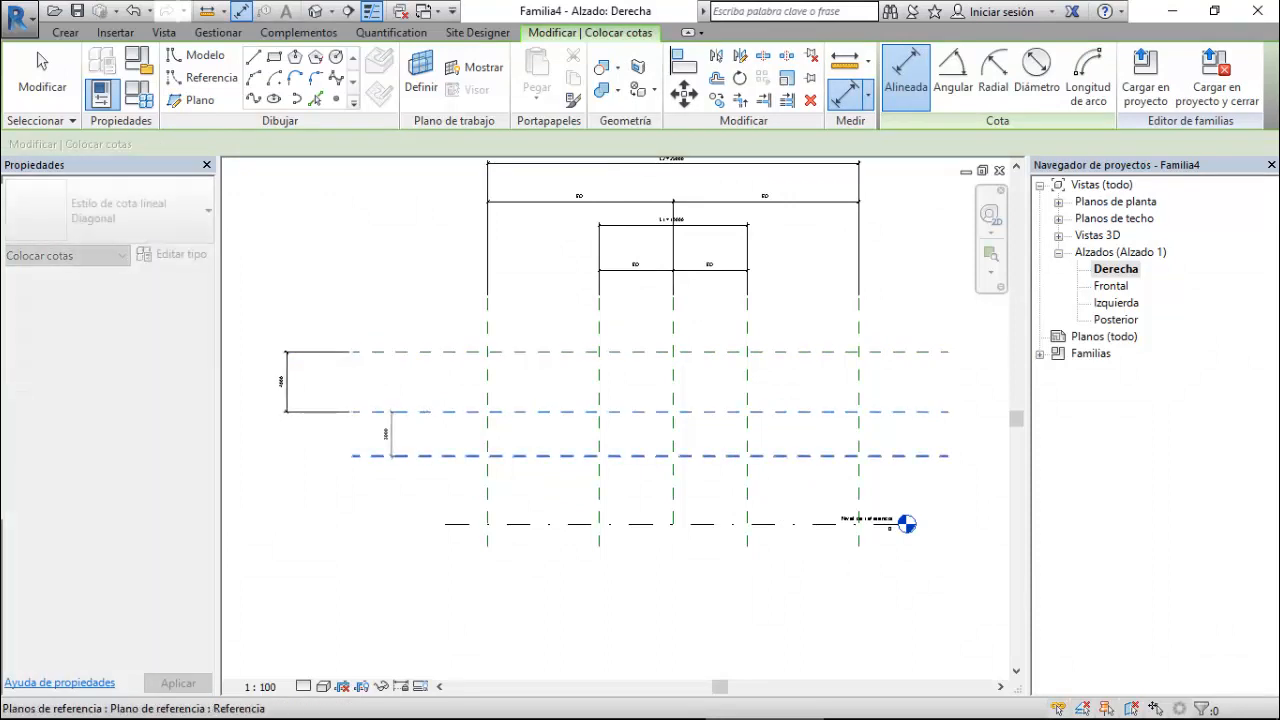
left_click(392, 456)
left_click(286, 466)
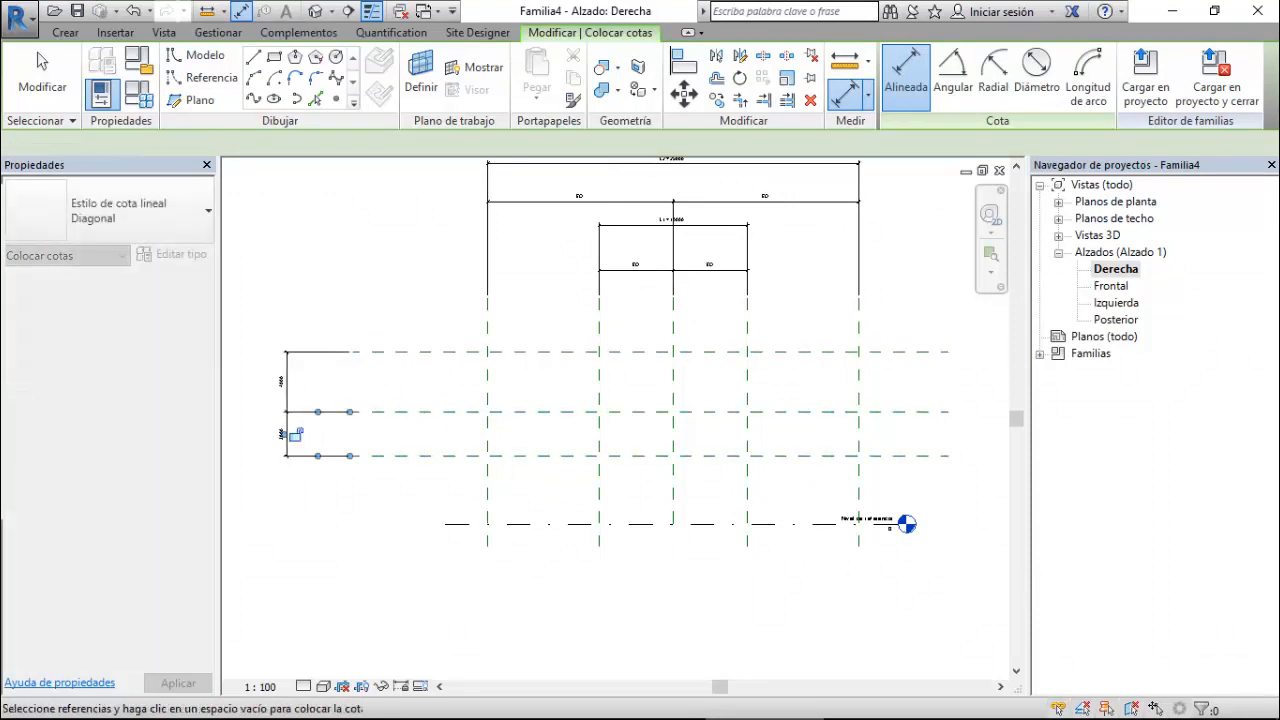
left_click(449, 523)
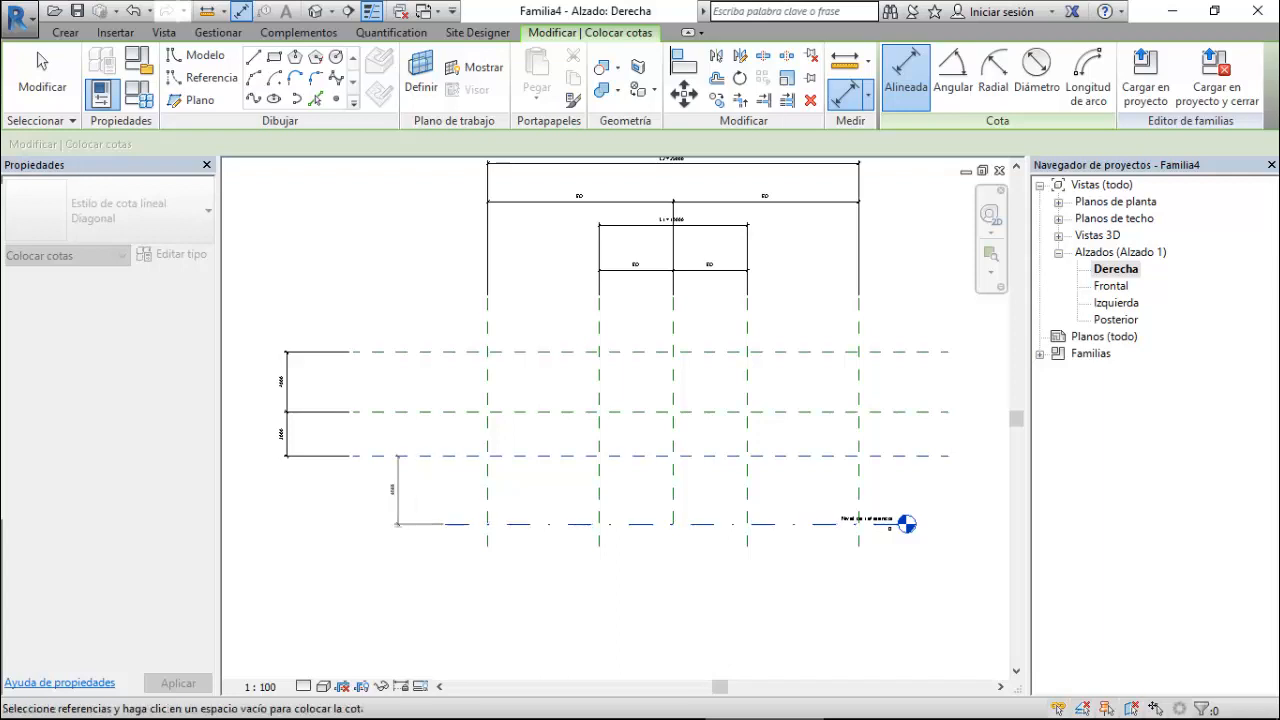
left_click(286, 490)
key("Escape")
key("Escape")
- Label the dimension between the reference level and the lowest horizontal plane with a new family type parameter named H1
scroll(282, 530, "up", 3)
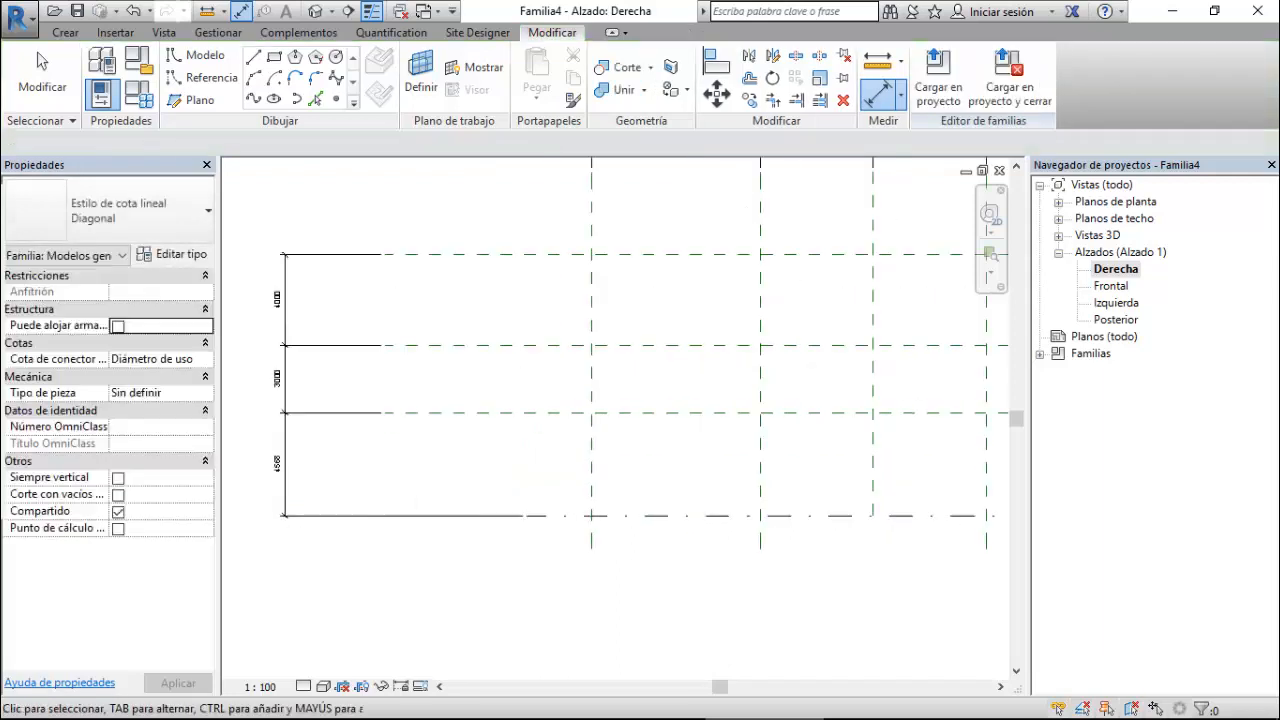
left_click(277, 452)
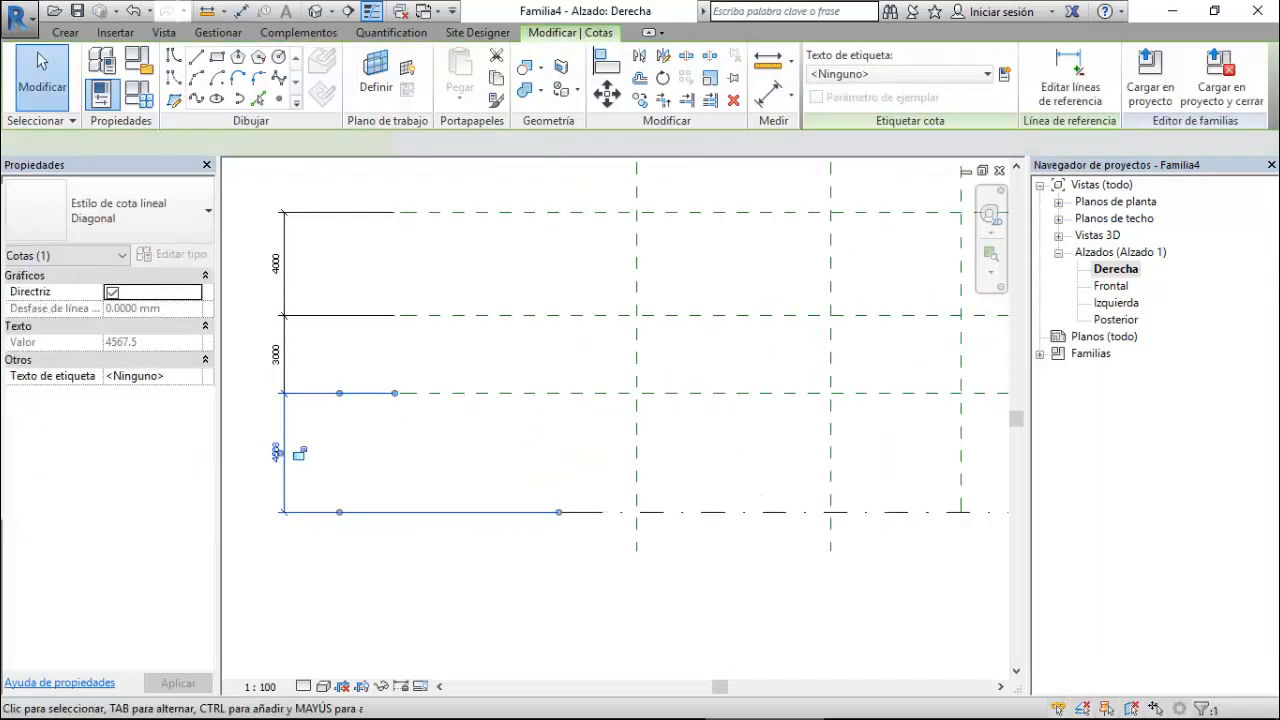
left_click(1004, 74)
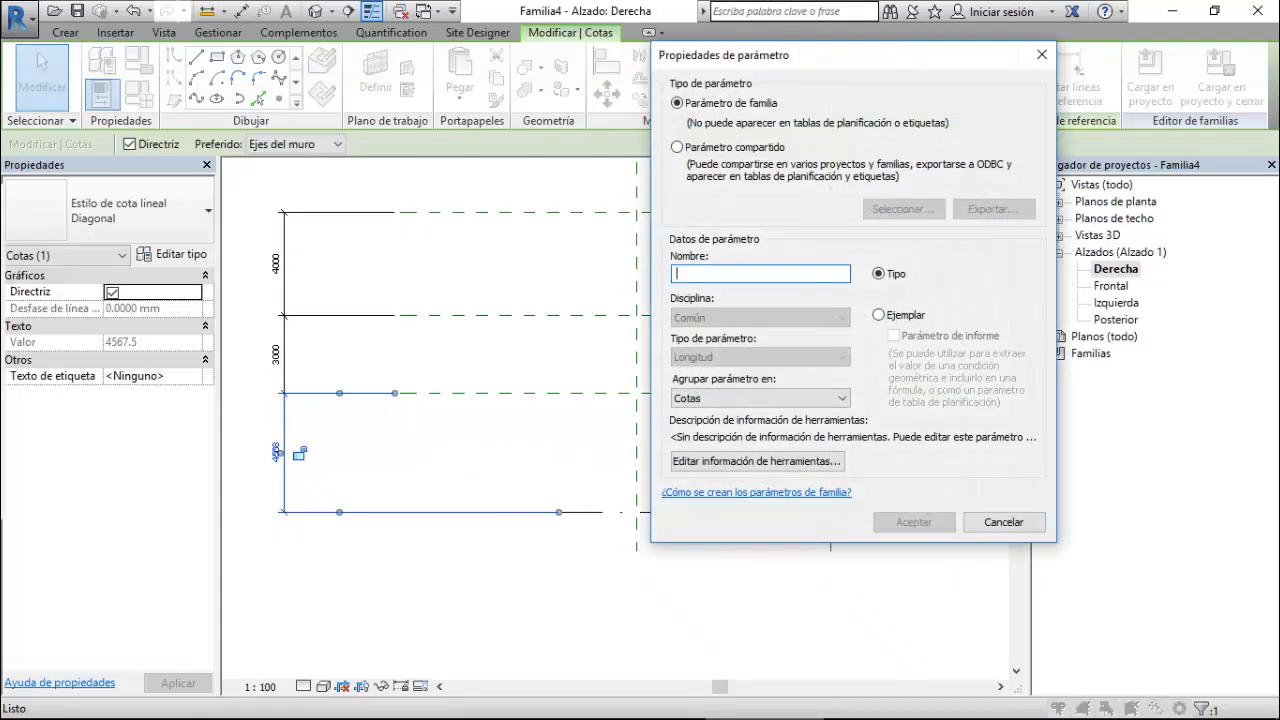
type("H1")
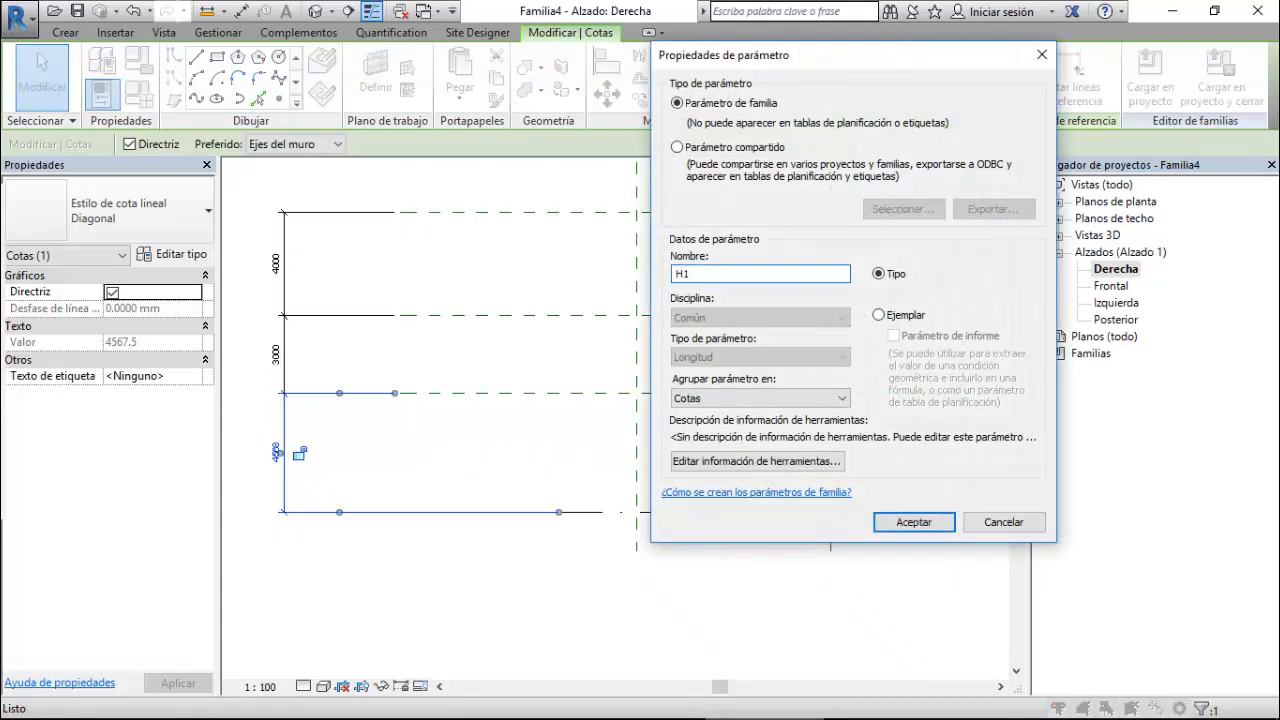
left_click(913, 522)
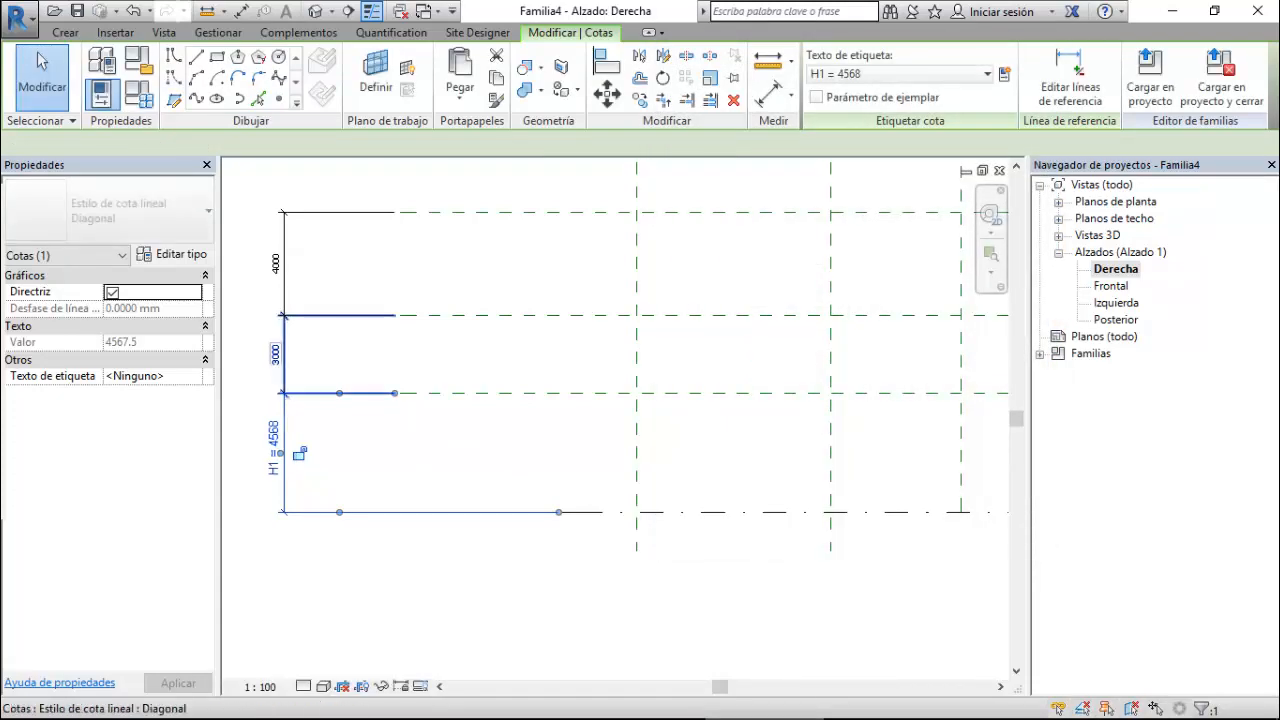
- Label the dimension between the lowest and middle horizontal reference planes with a new family type parameter named H2
left_click(276, 355)
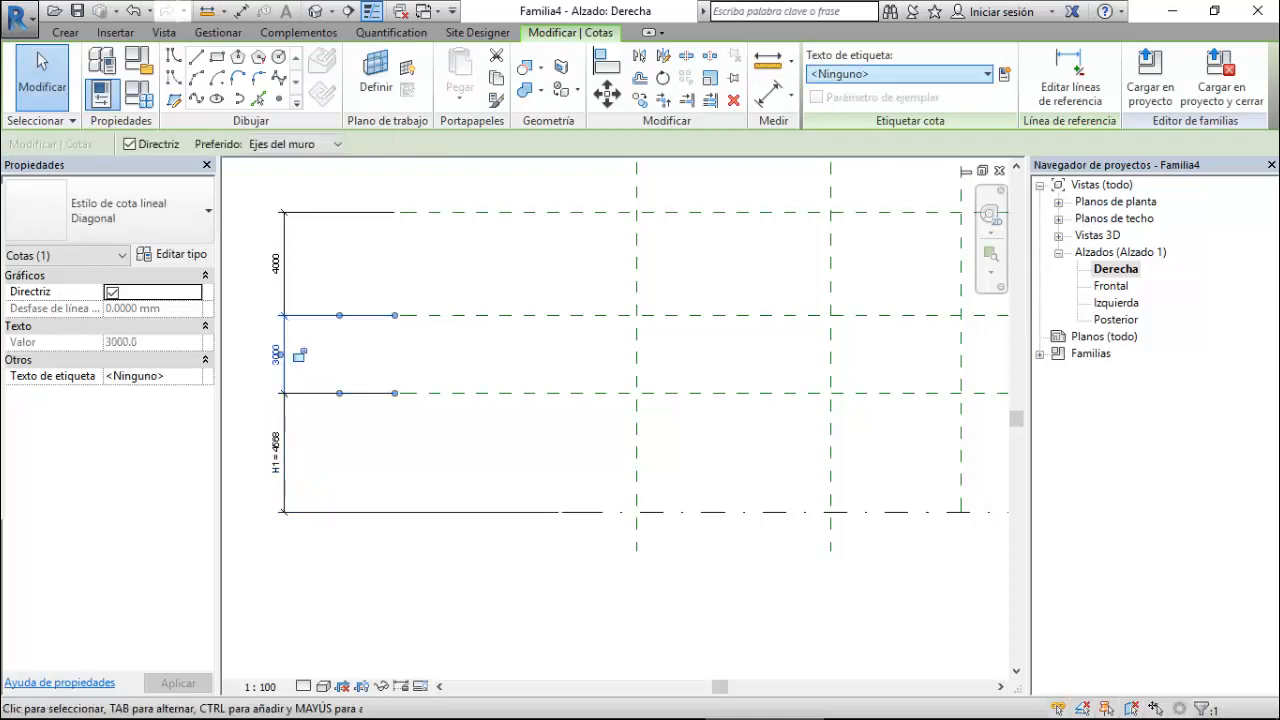
left_click(1004, 74)
type("H2")
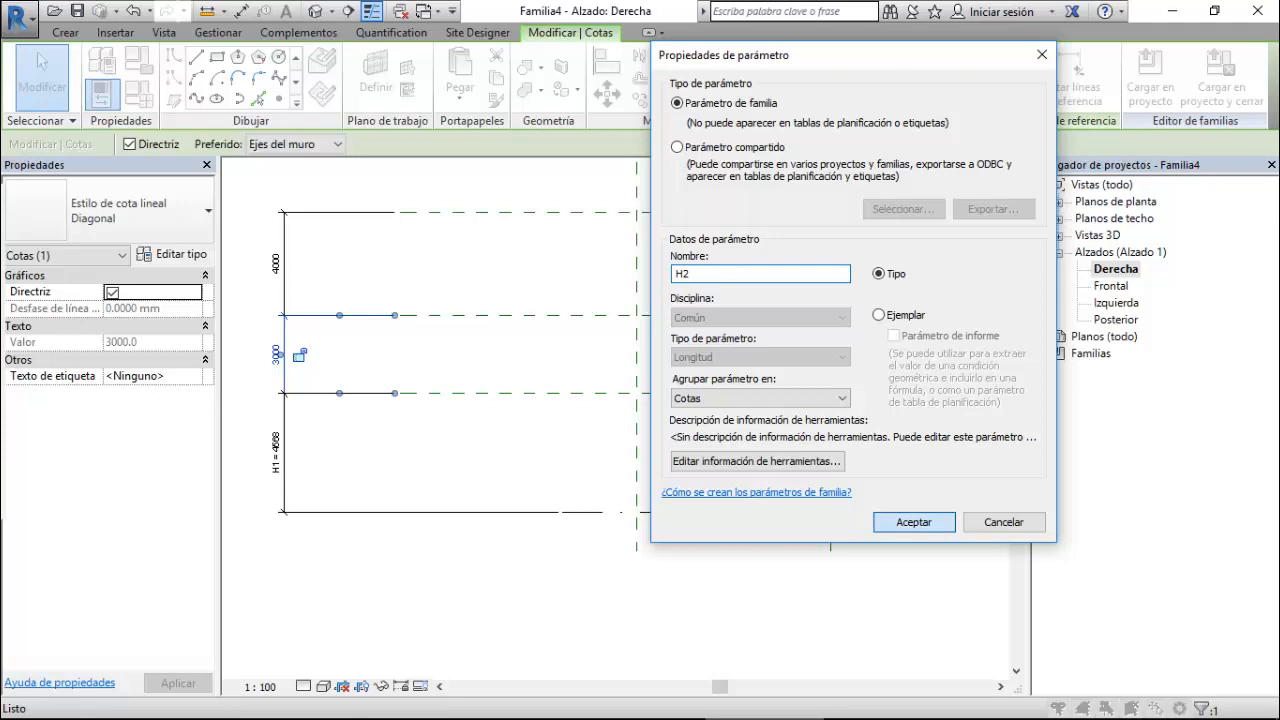
key("Return")
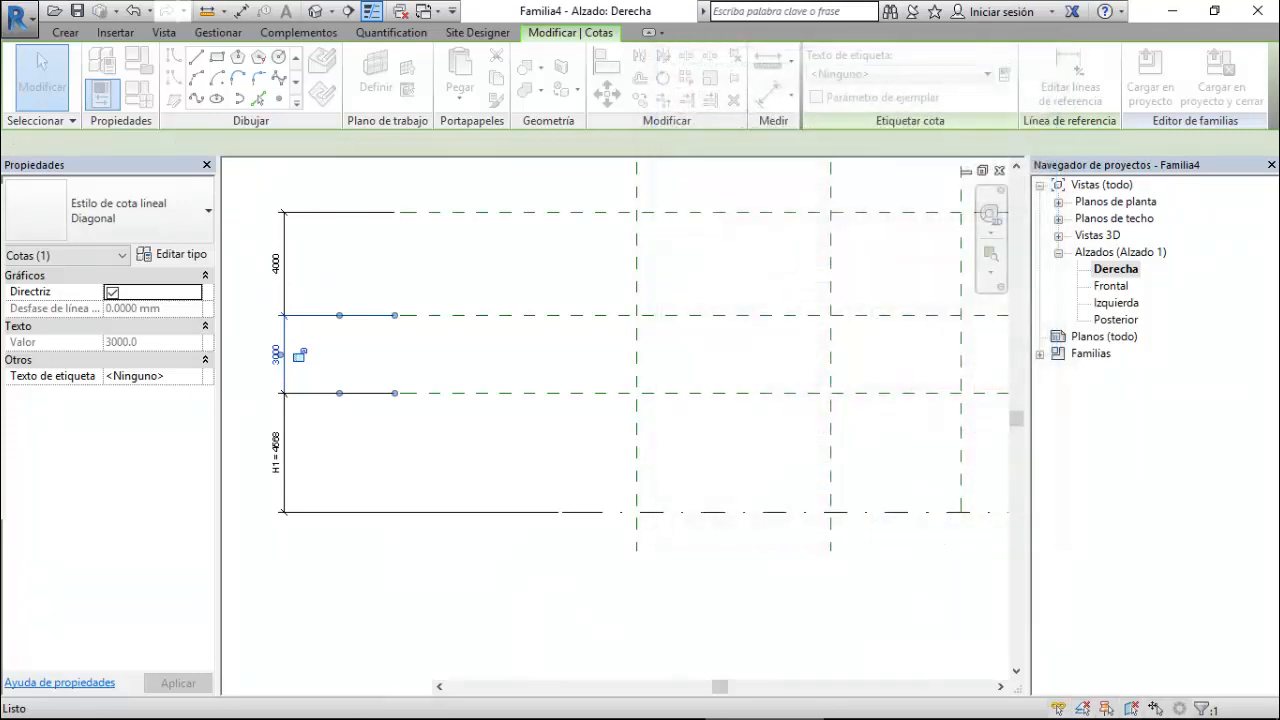
- Label the dimension between the two uppermost horizontal reference planes with a new family type parameter named H3
left_click(276, 263)
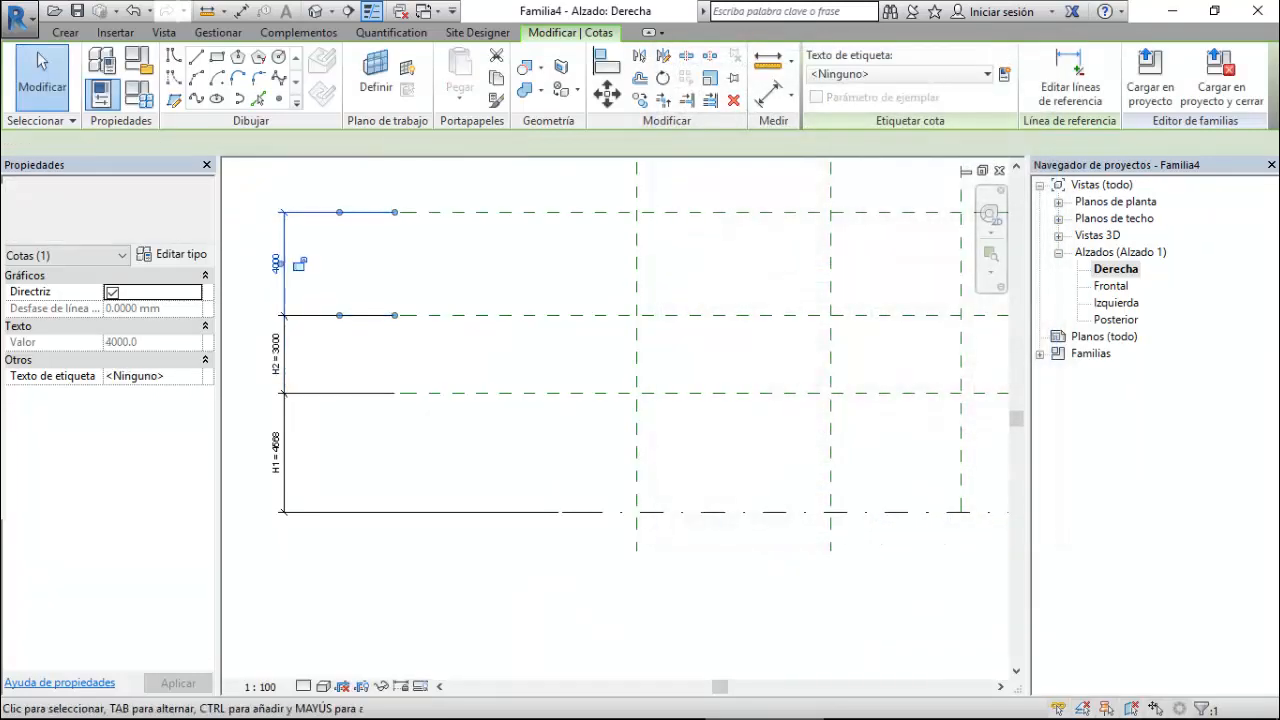
left_click(1004, 74)
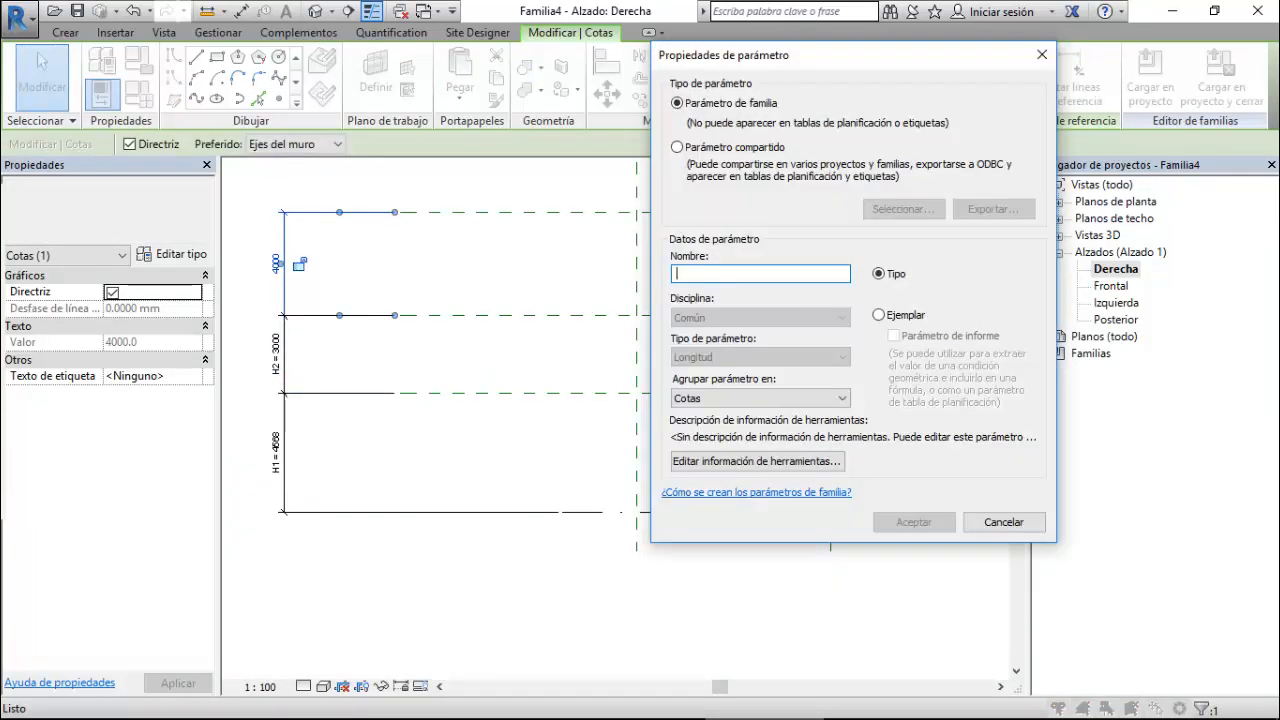
type("H3")
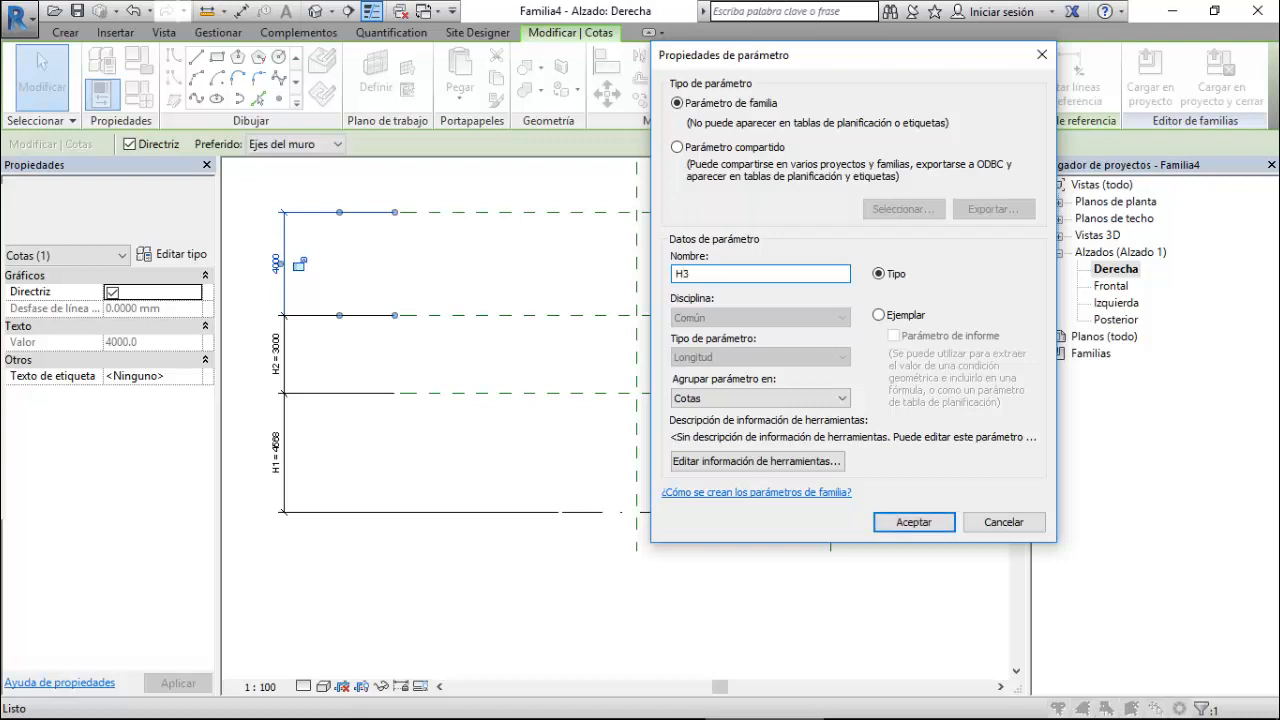
key("Return")
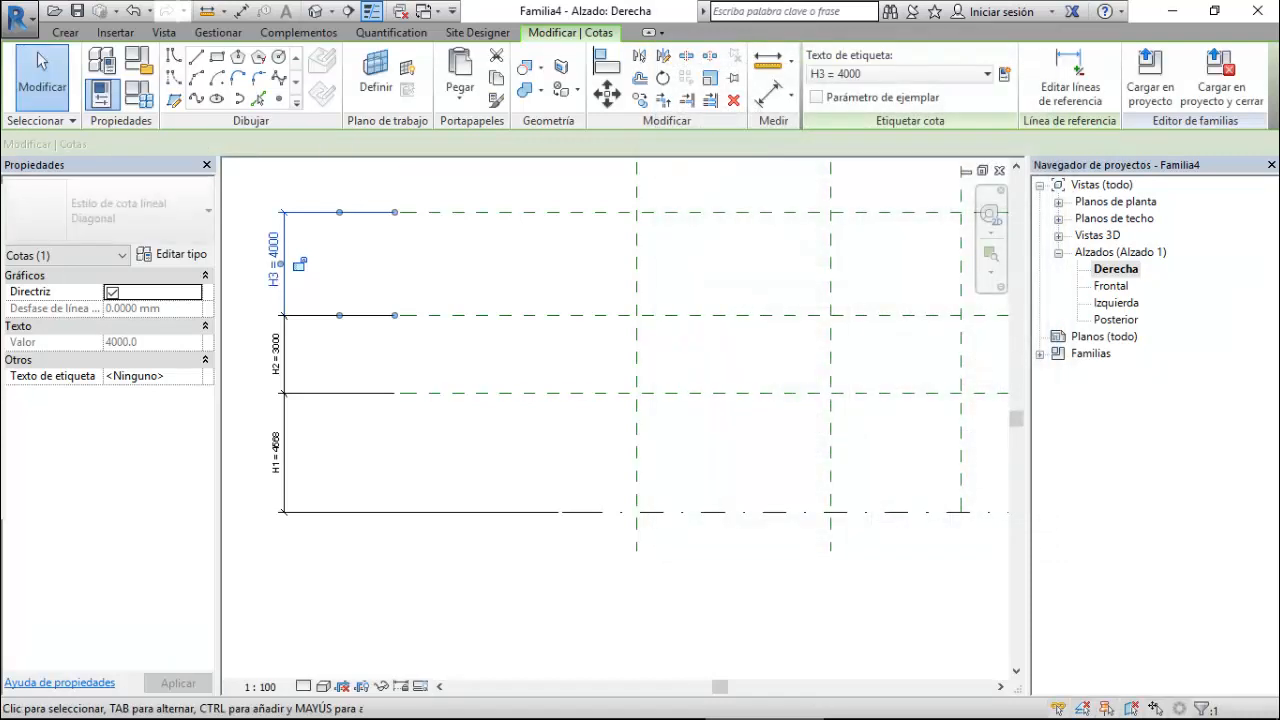
- Draw two horizontal reference planes, one midway between the two uppermost planes and one about 2000 mm above the reference level
scroll(461, 326, "down", 2)
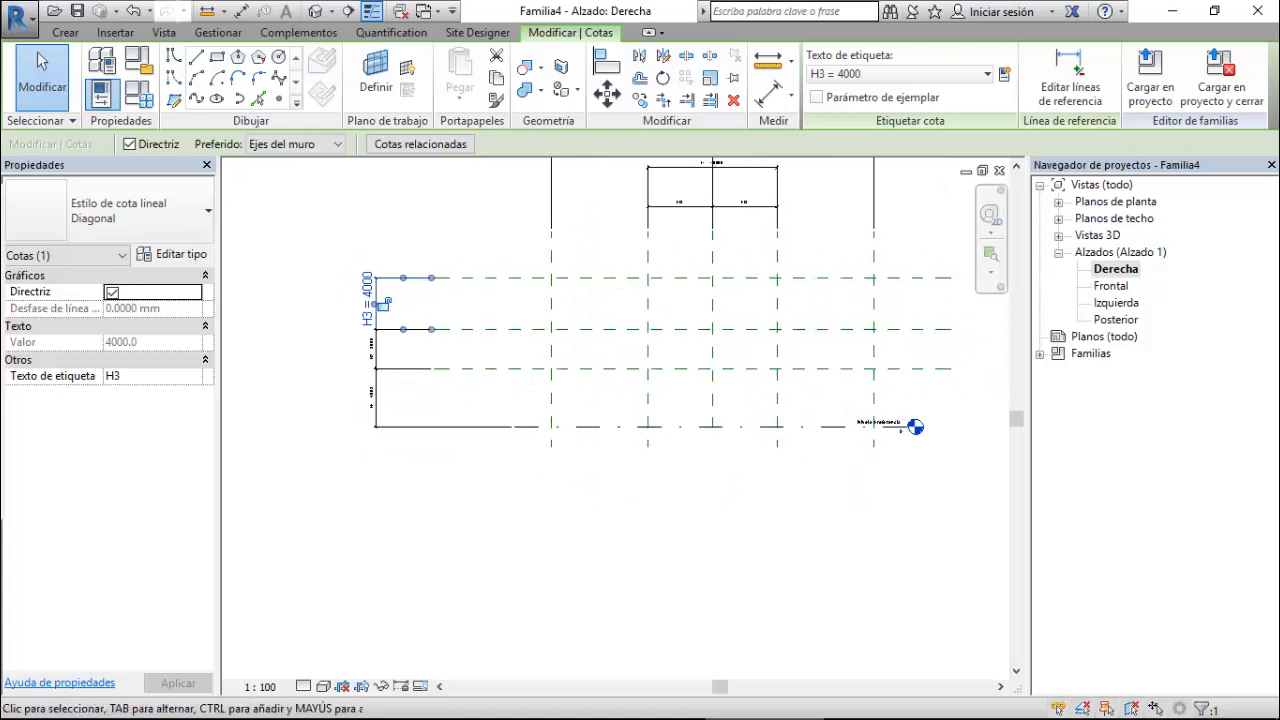
scroll(424, 316, "down", 1)
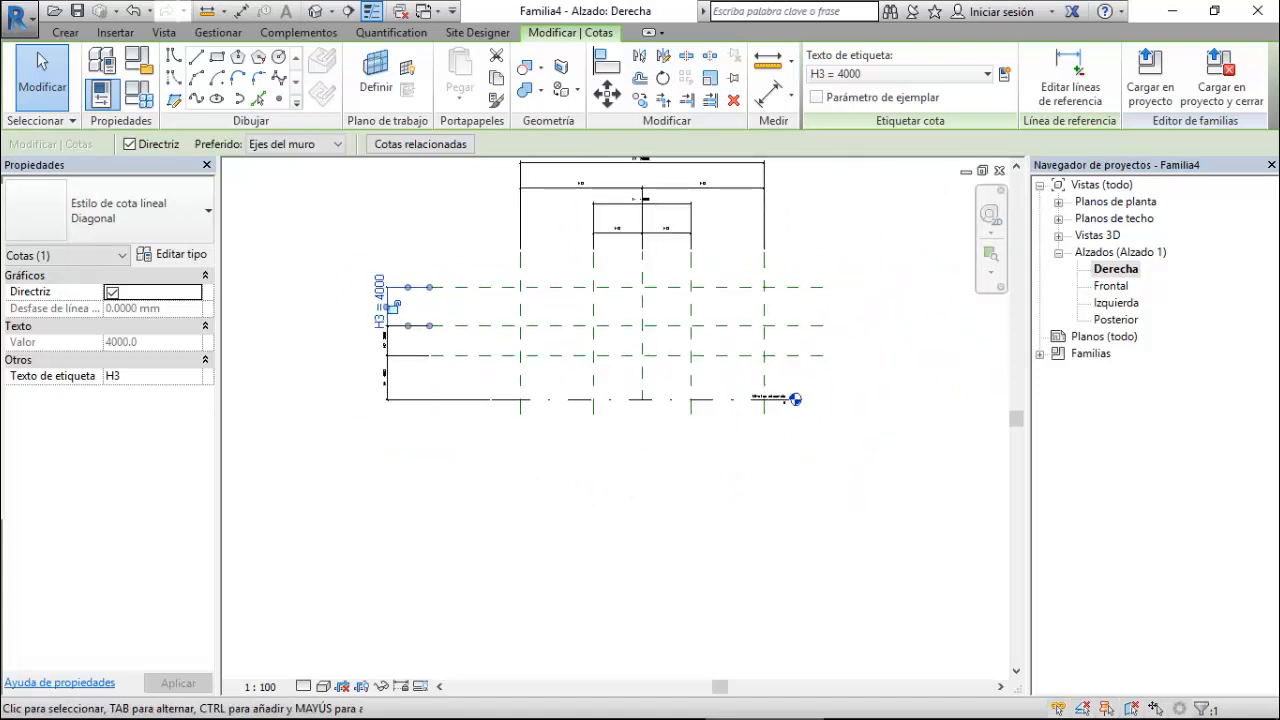
scroll(585, 285, "up", 1)
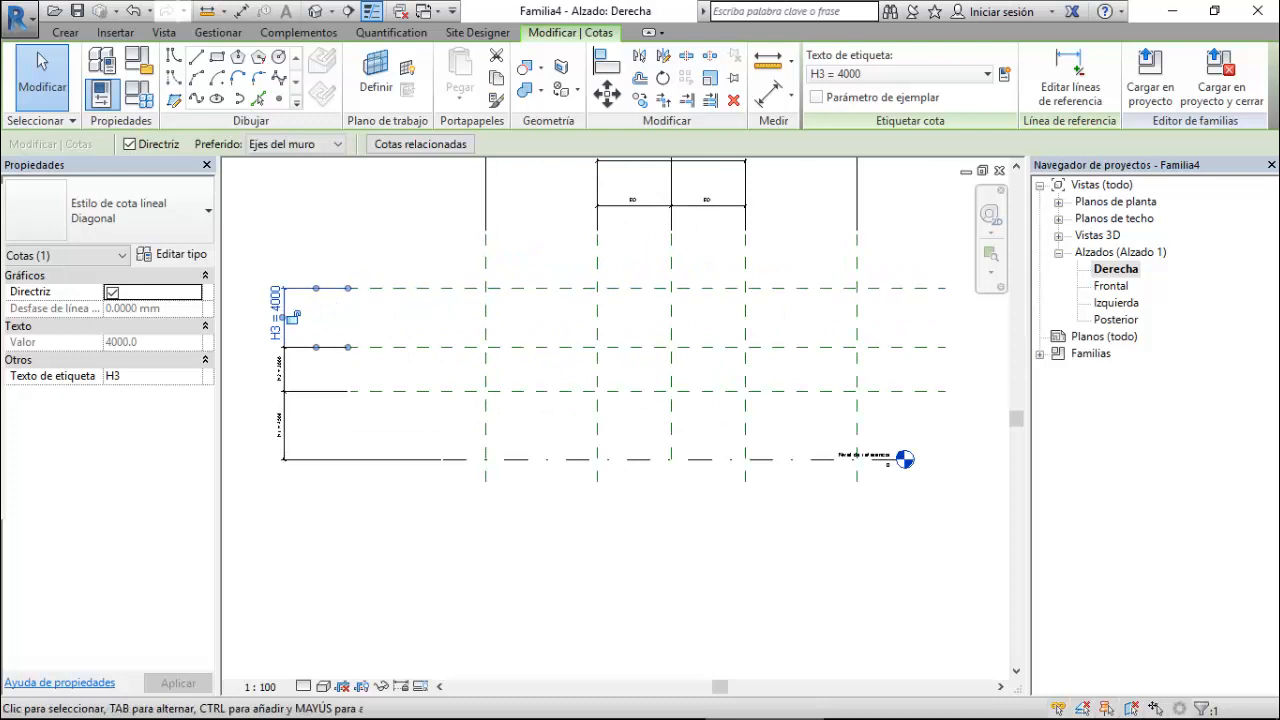
key("r")
key("p")
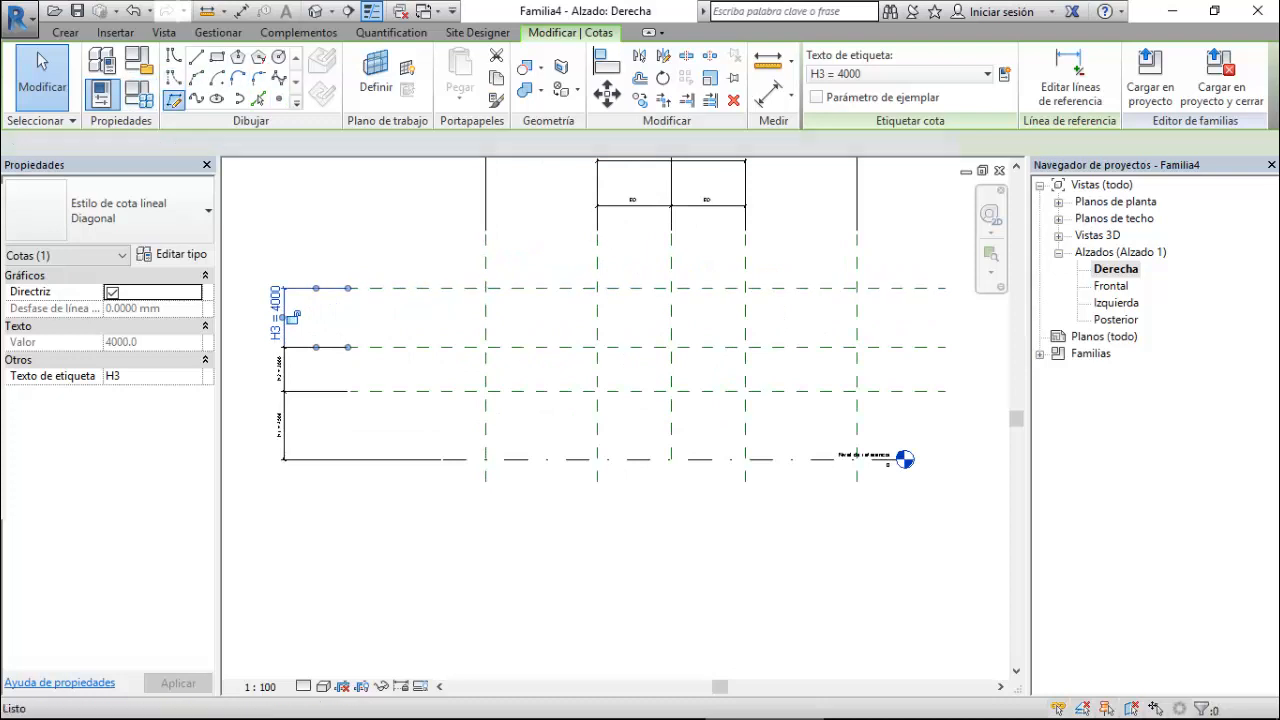
left_click(345, 318)
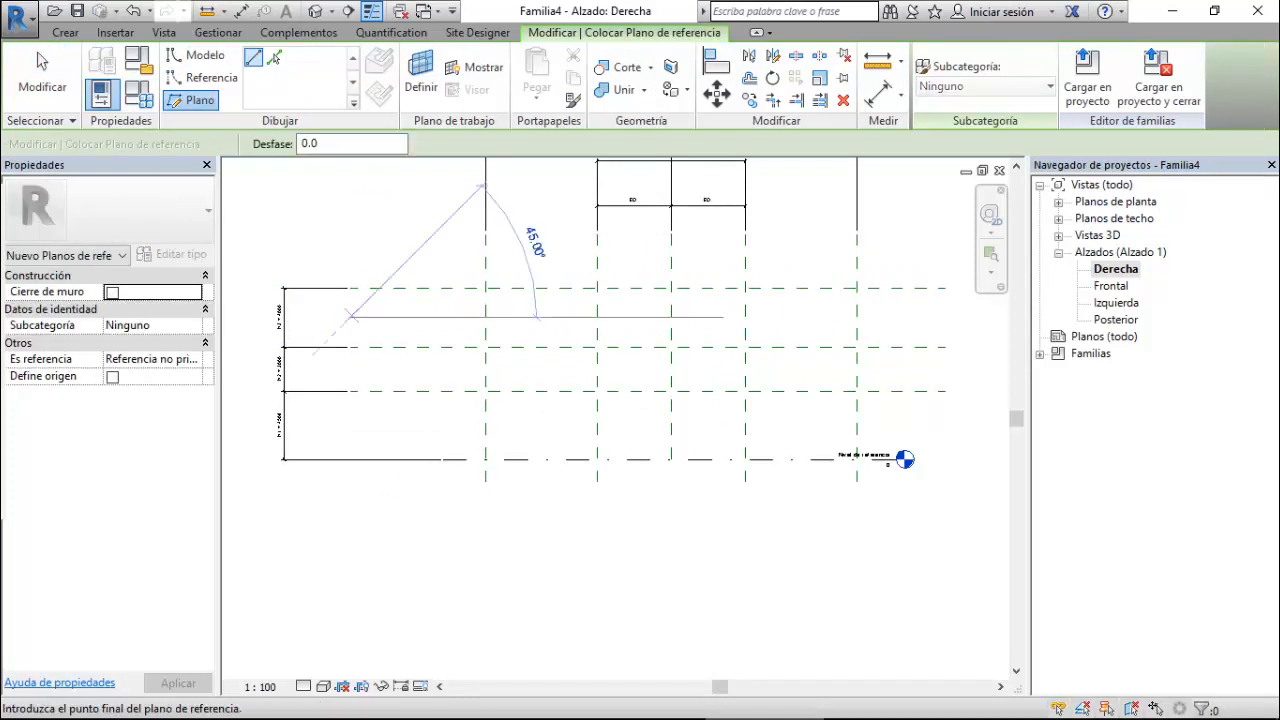
scroll(366, 315, "down", 1)
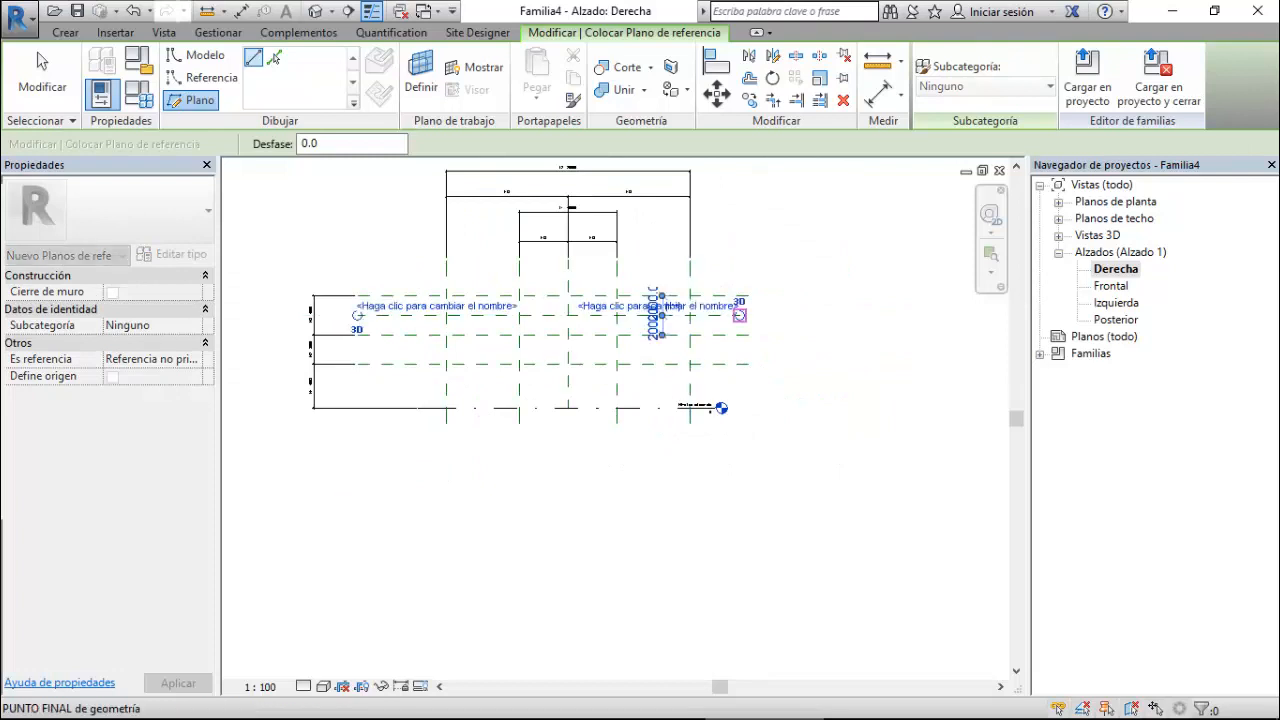
left_click(728, 315)
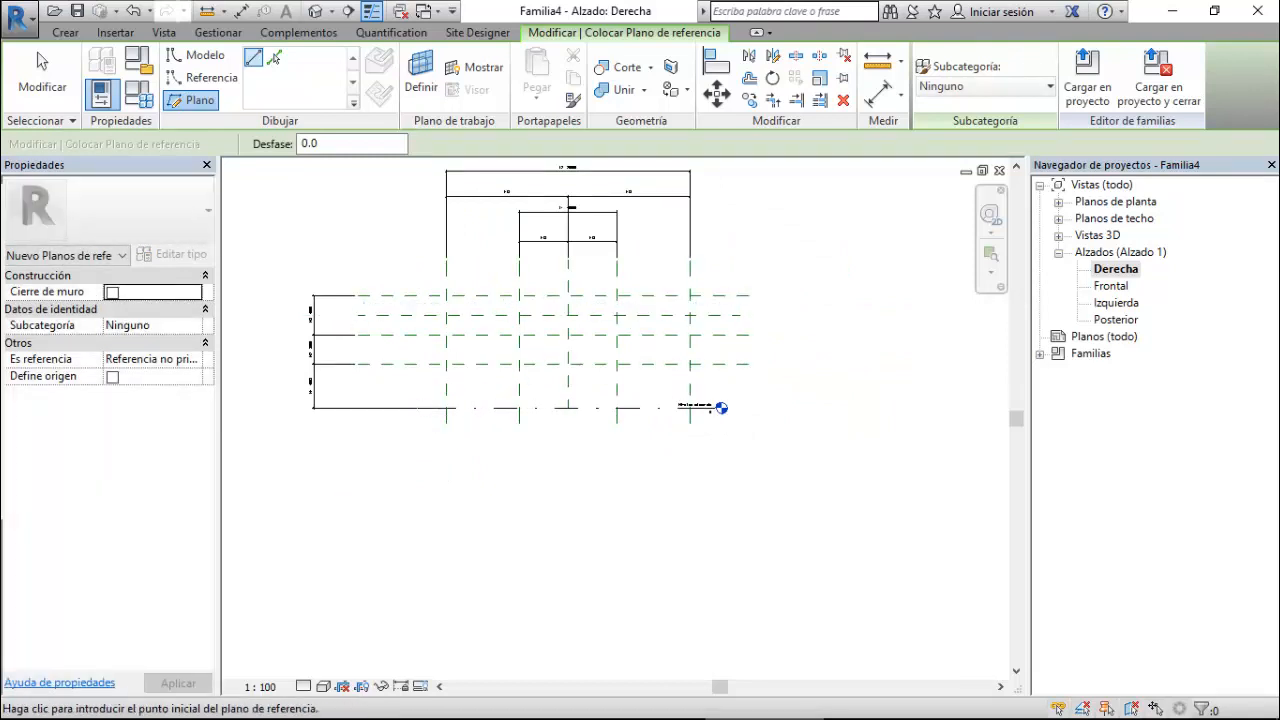
left_click(358, 388)
left_click(748, 388)
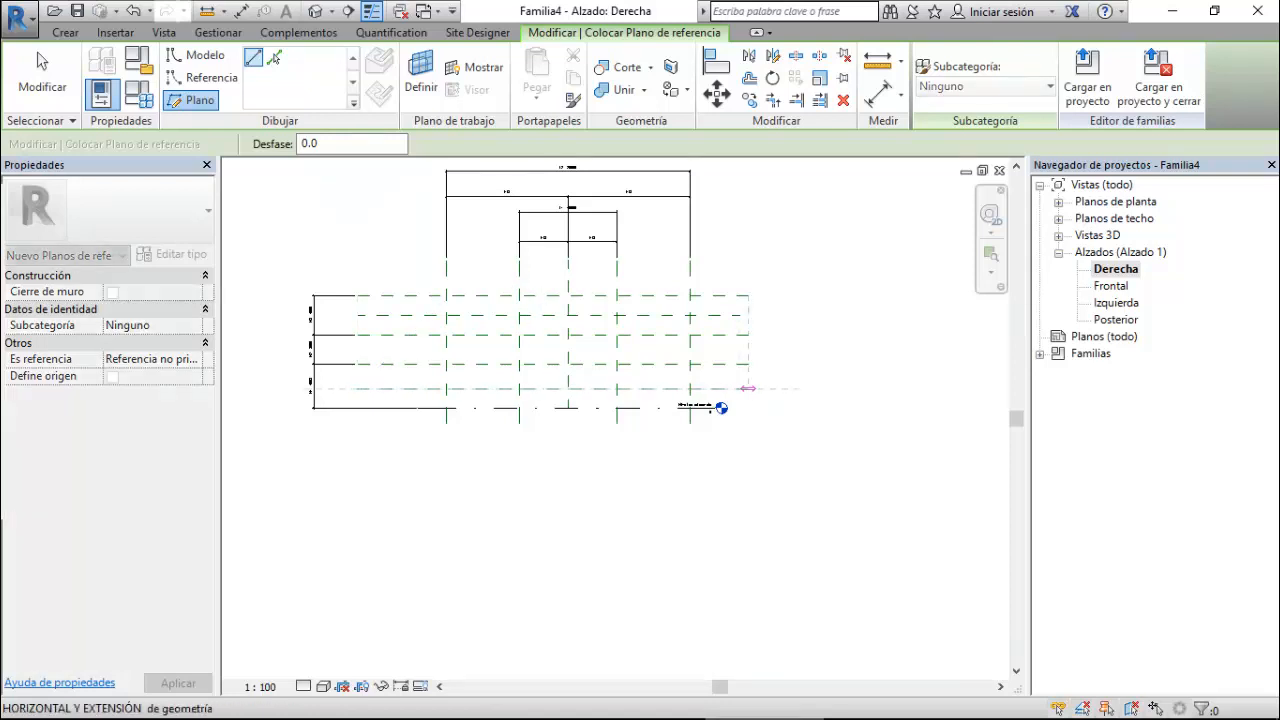
key("Escape")
key("Escape")
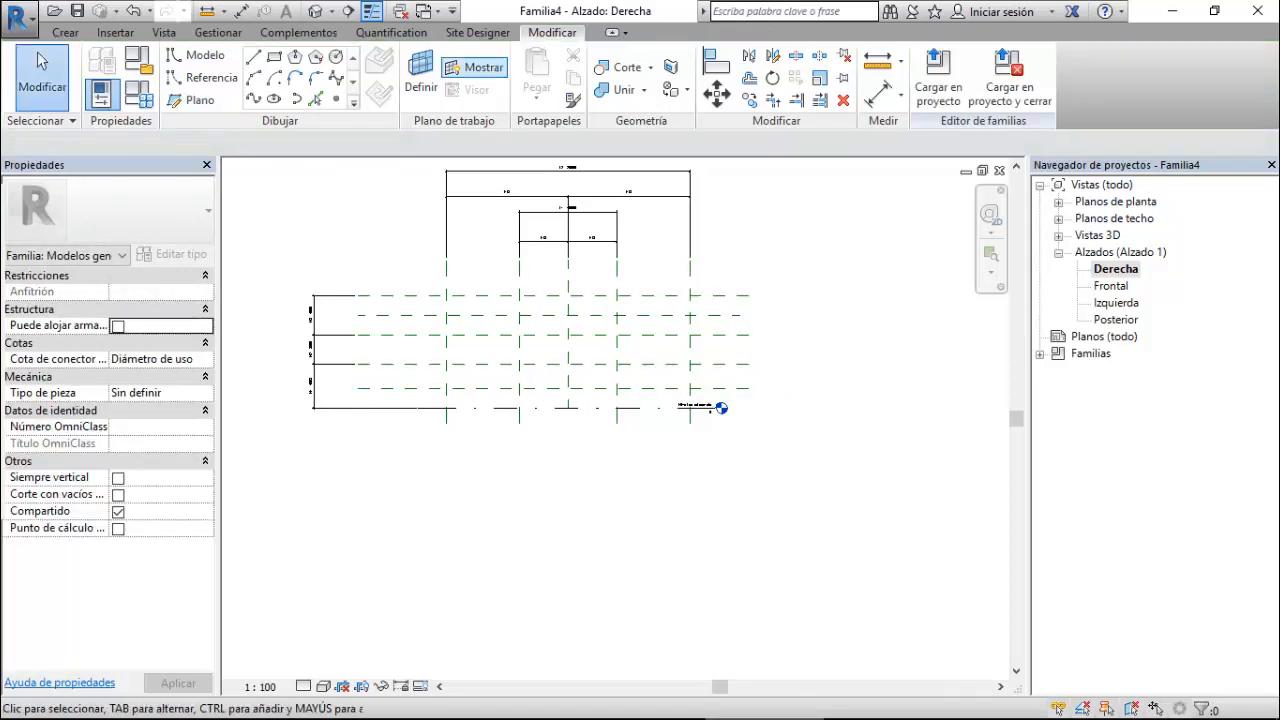
- Add an aligned dimension across the three uppermost horizontal reference planes and make its segments equal (EQ)
left_click(878, 92)
scroll(331, 280, "up", 3)
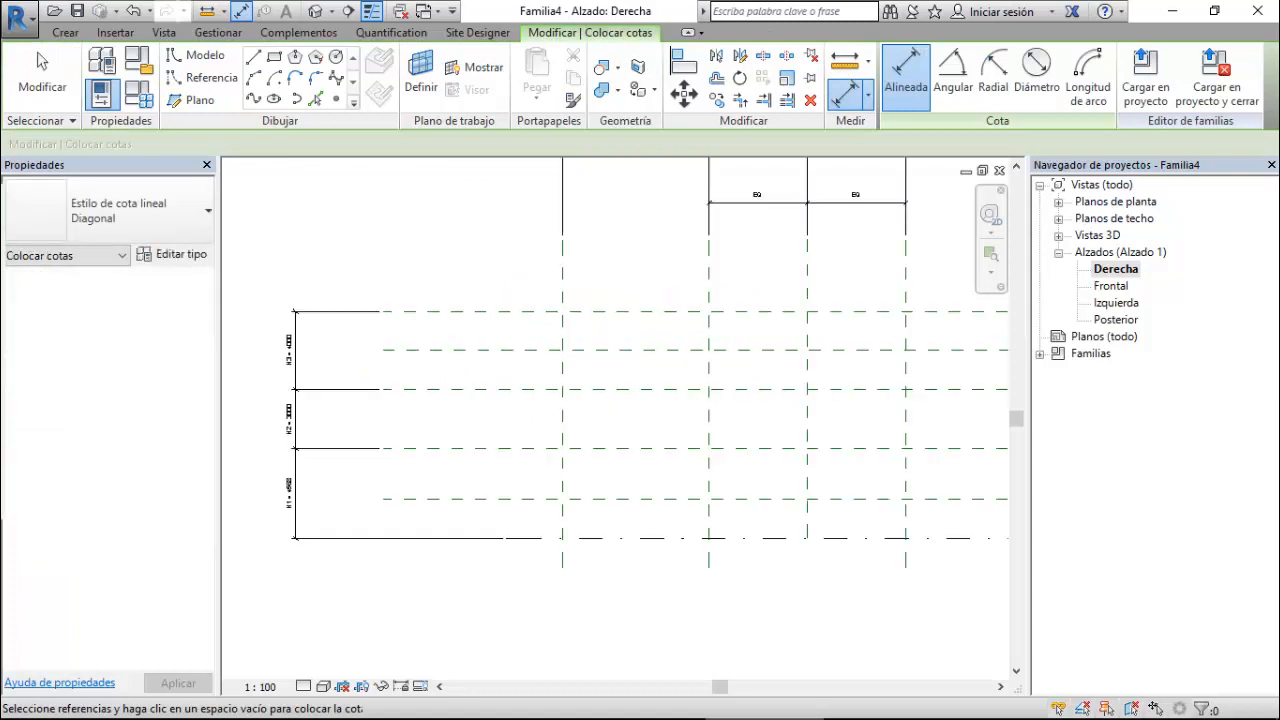
left_click(438, 349)
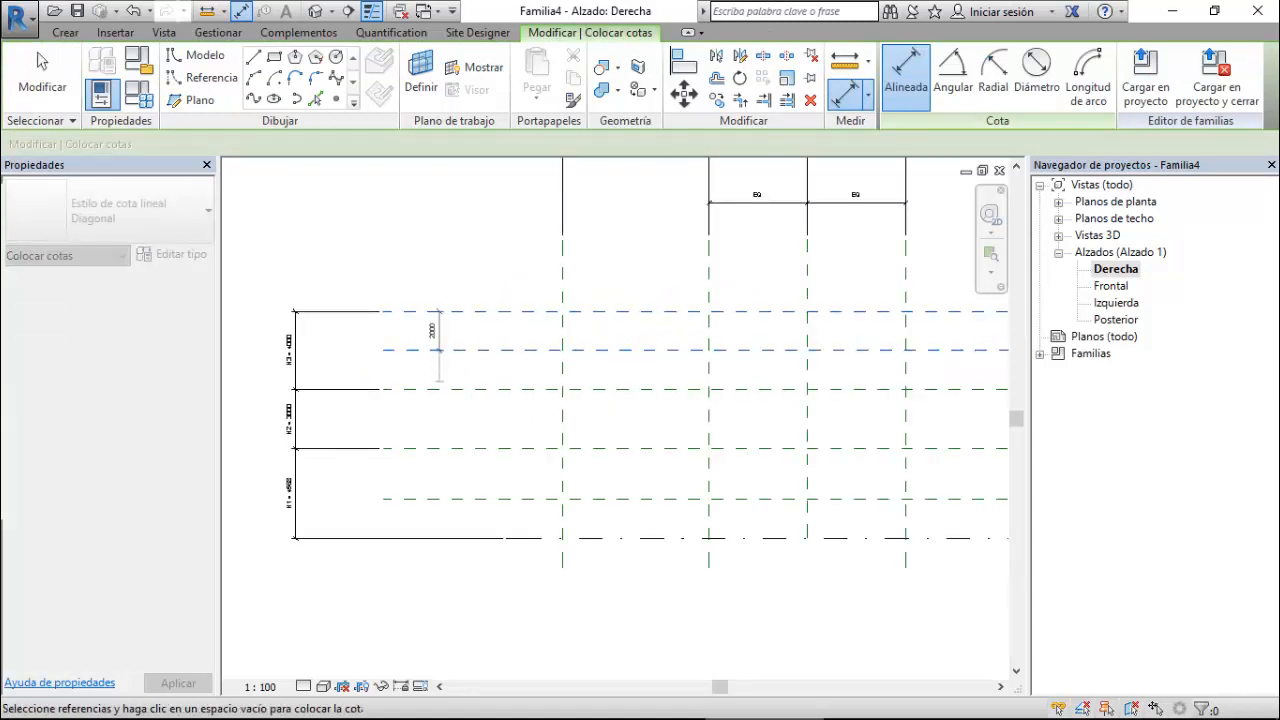
left_click(438, 388)
left_click(350, 352)
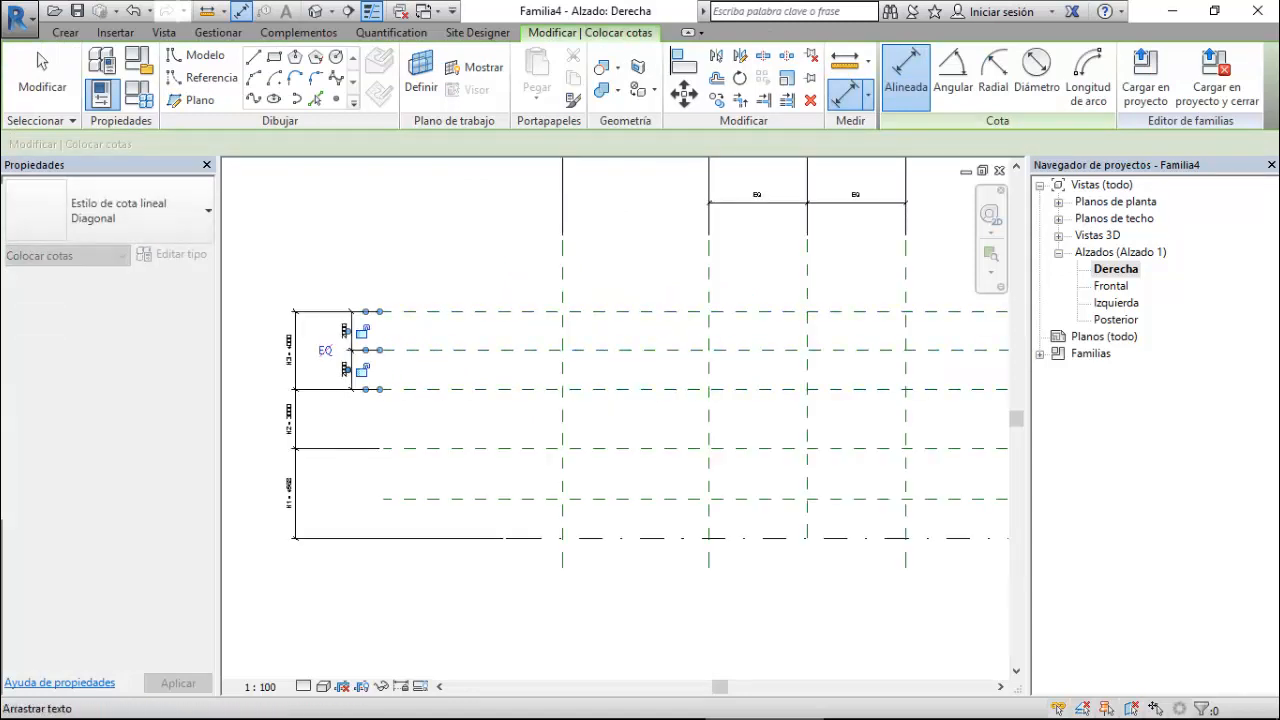
- Dimension the two lowest horizontal reference planes and the reference level in one aligned chain and make its segments equal (EQ)
left_click(466, 448)
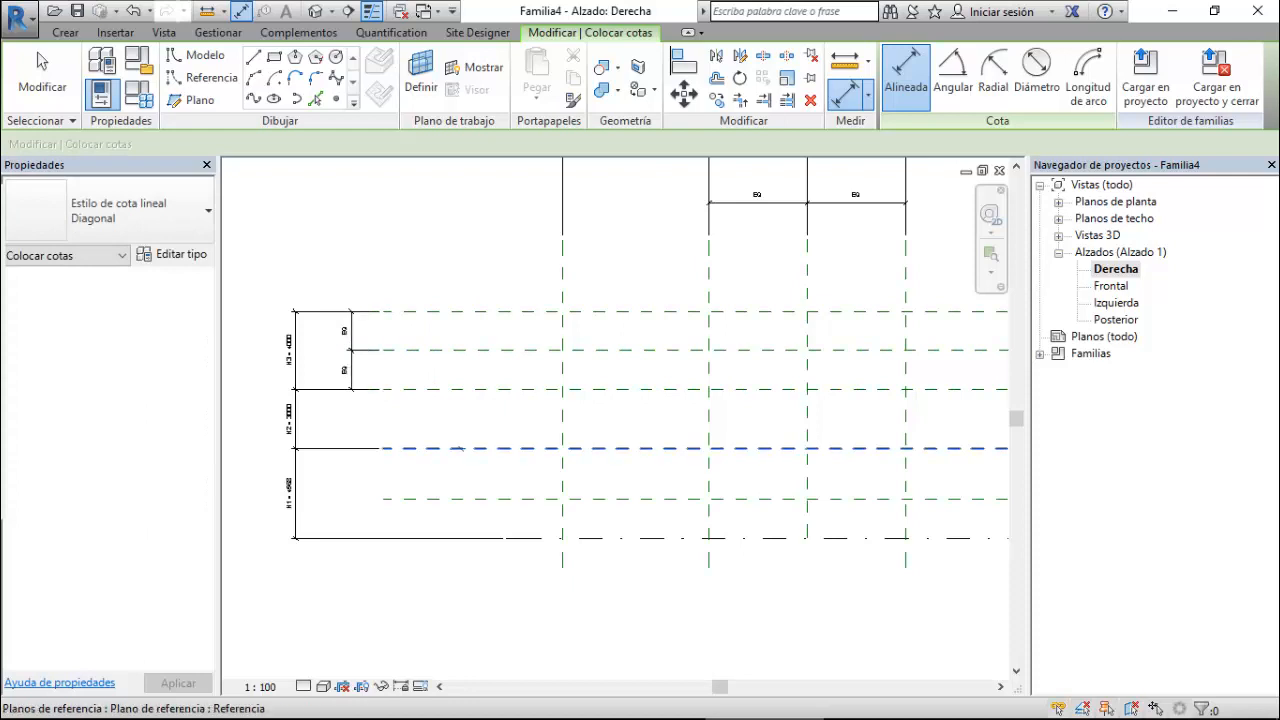
left_click(465, 499)
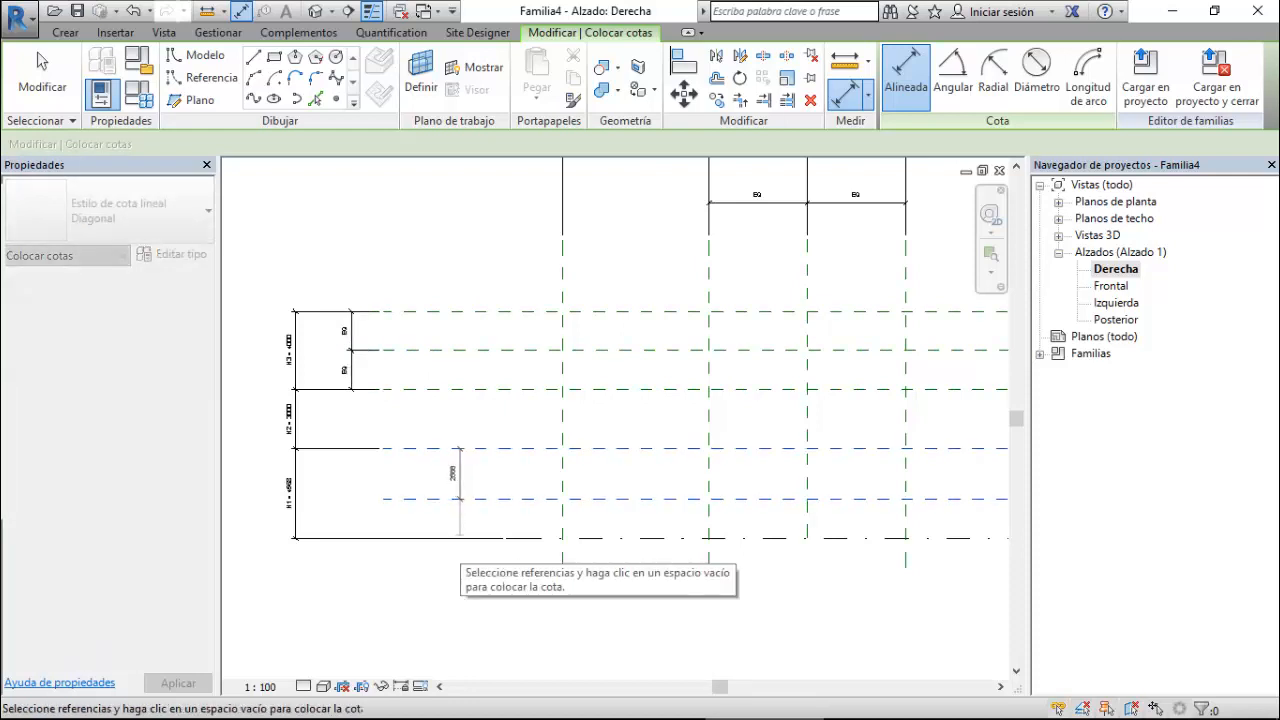
left_click(515, 538)
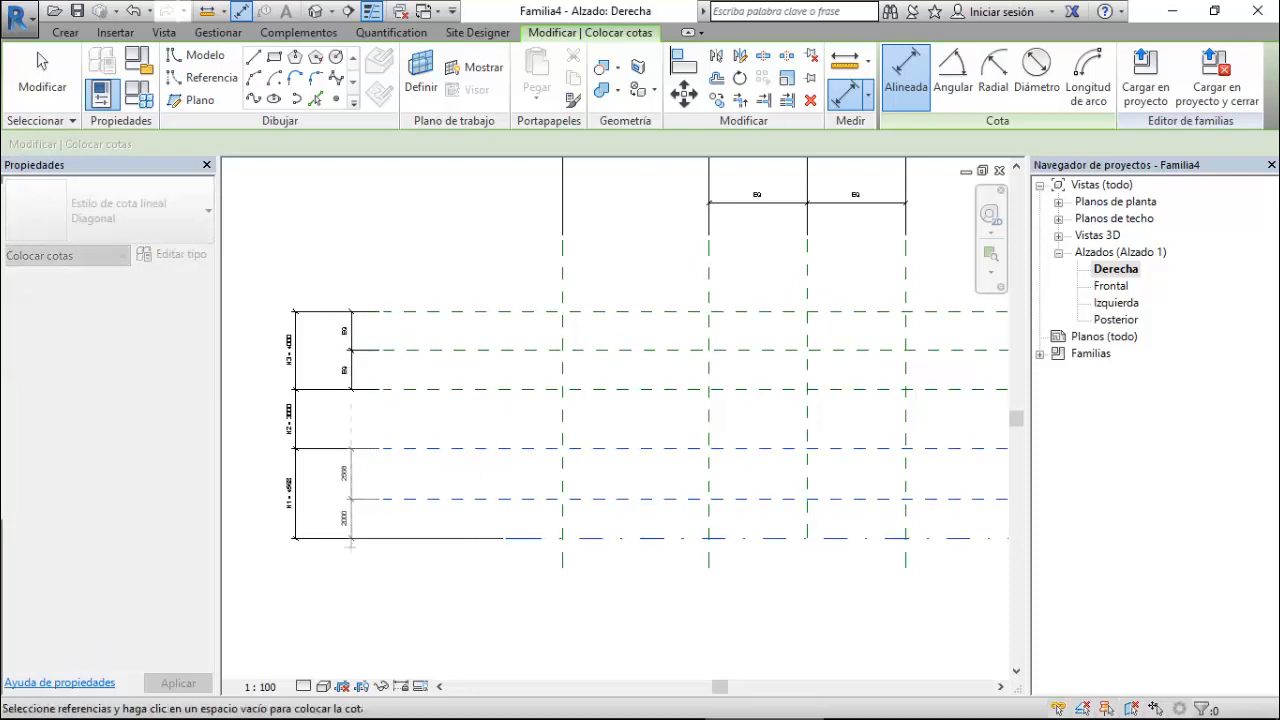
left_click(351, 553)
left_click(325, 493)
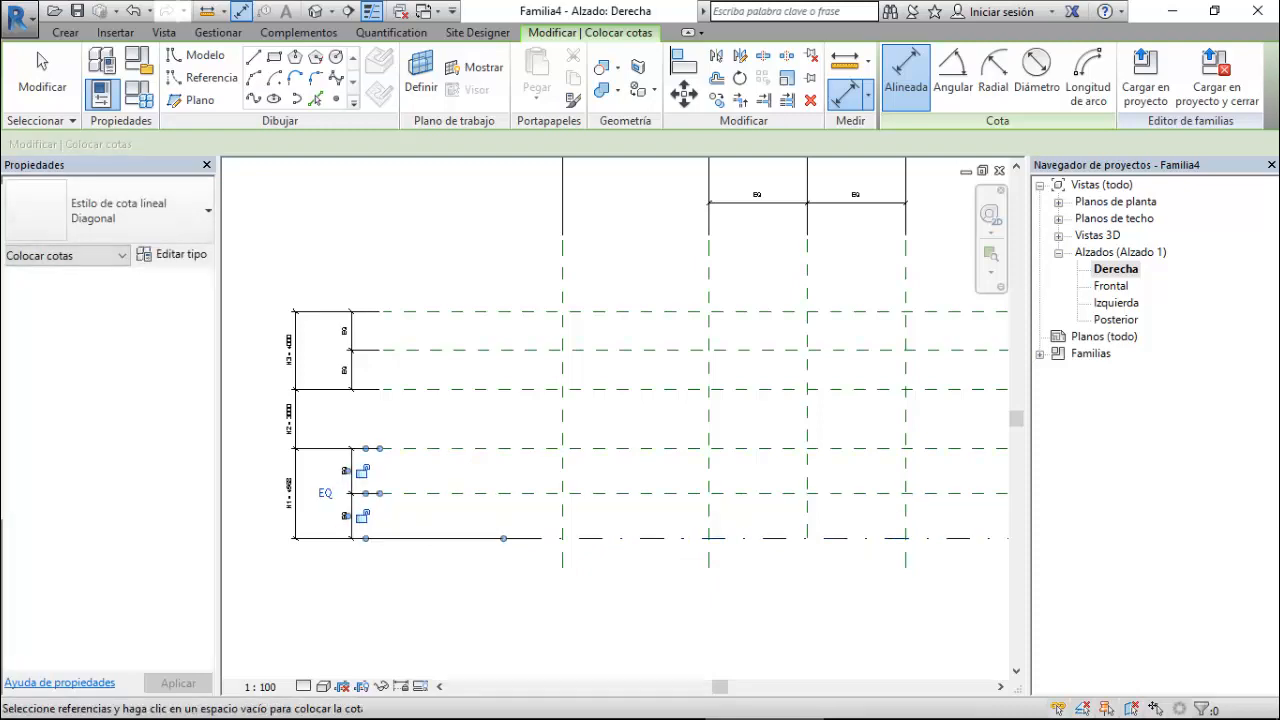
key("Escape")
key("Escape")
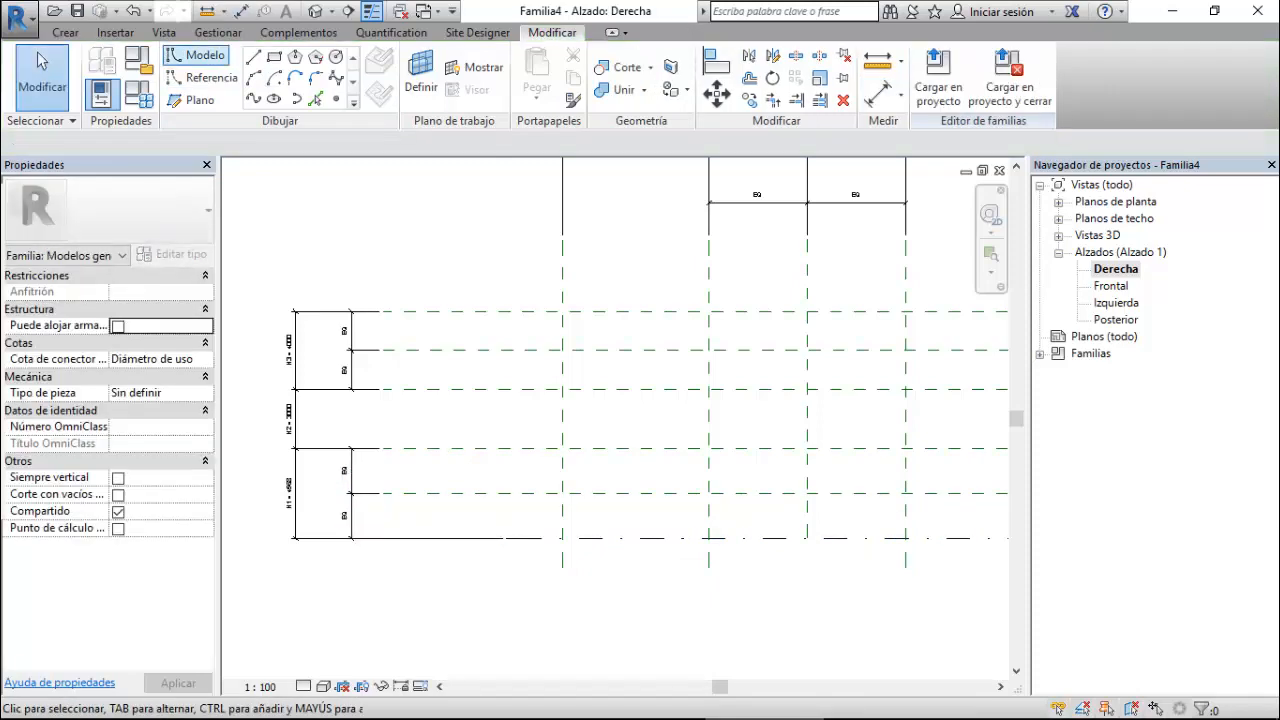
- Set the family type parameters H1 to 5000, H2 to 2500 and H3 to 5000, applying them to the horizontal reference planes
left_click(139, 94)
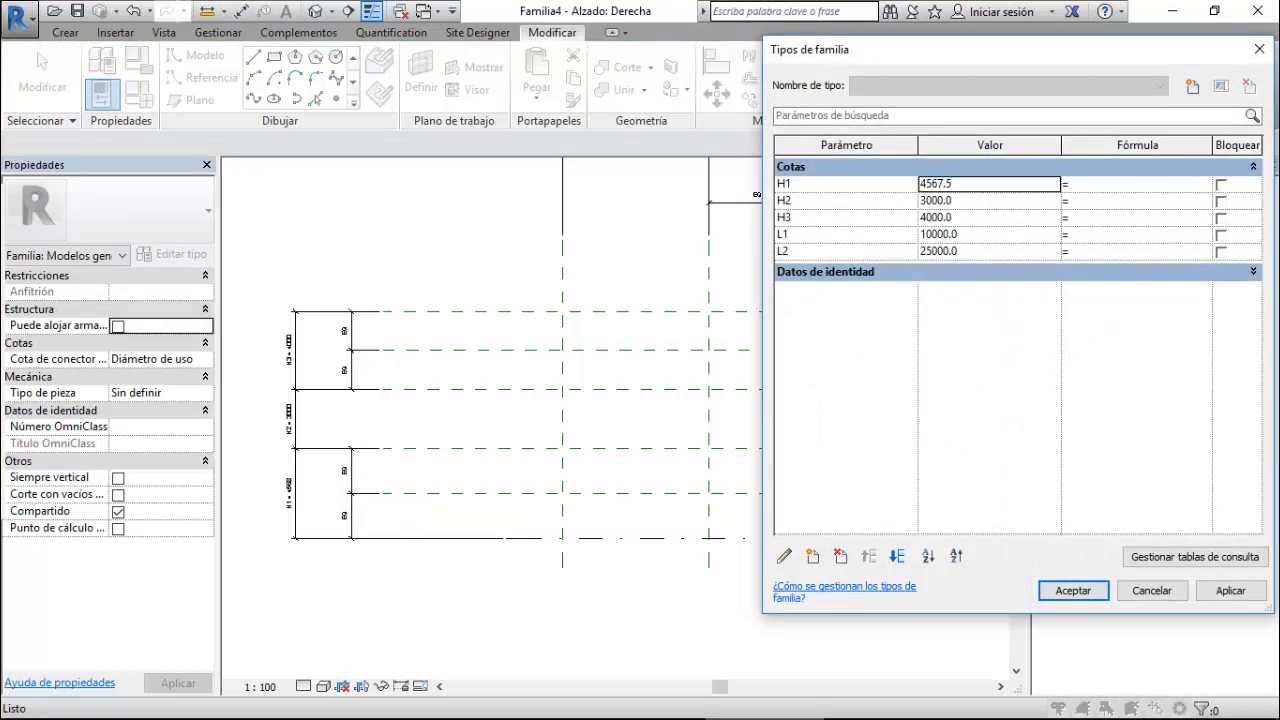
left_click(980, 184)
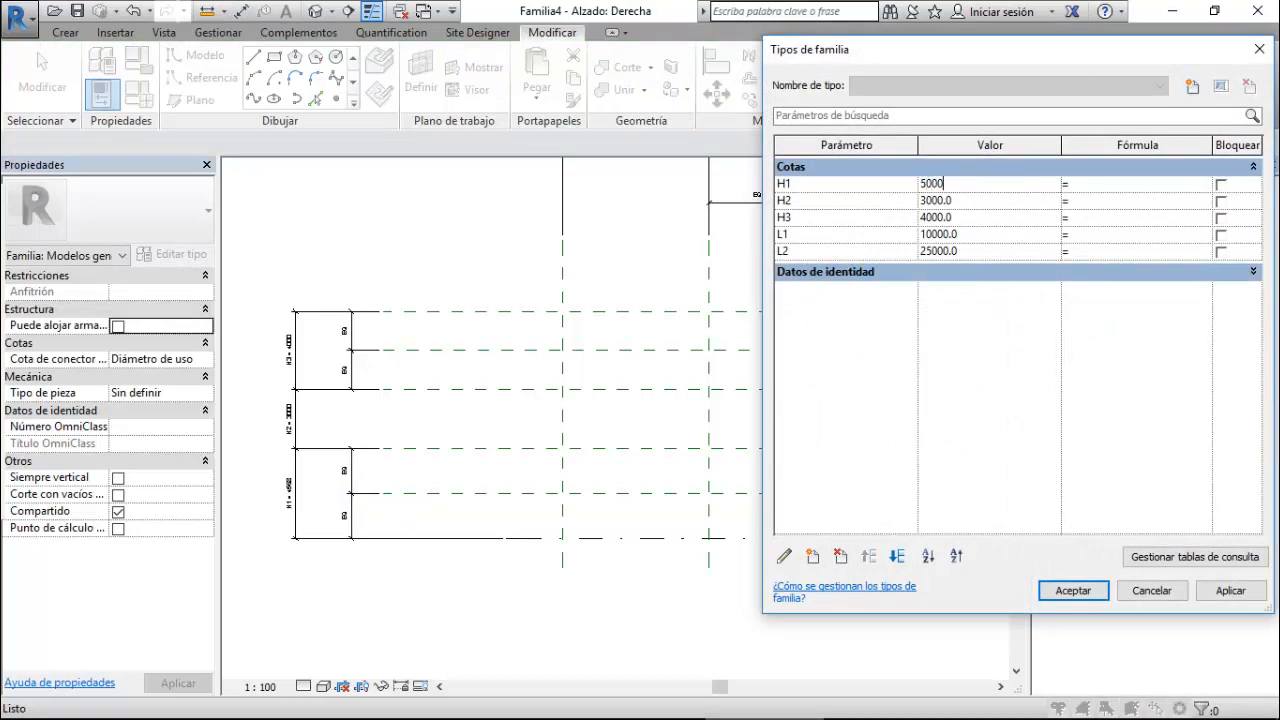
left_click(1230, 590)
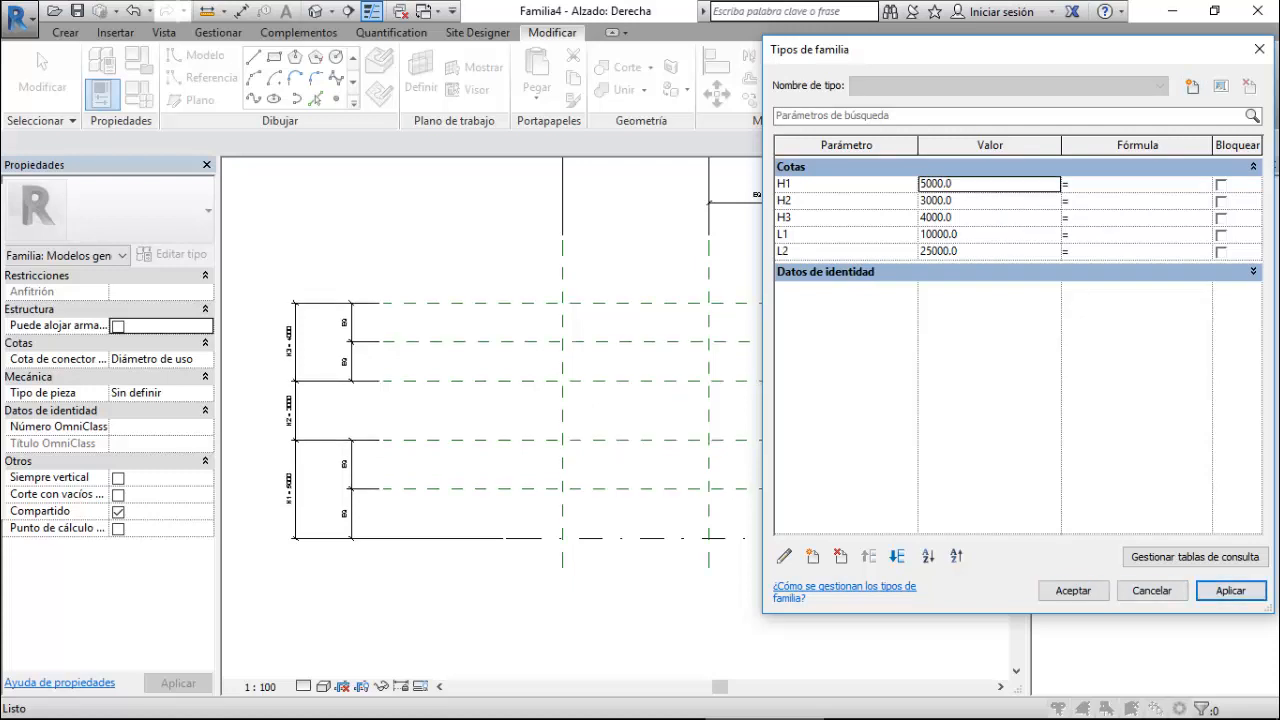
left_click(982, 201)
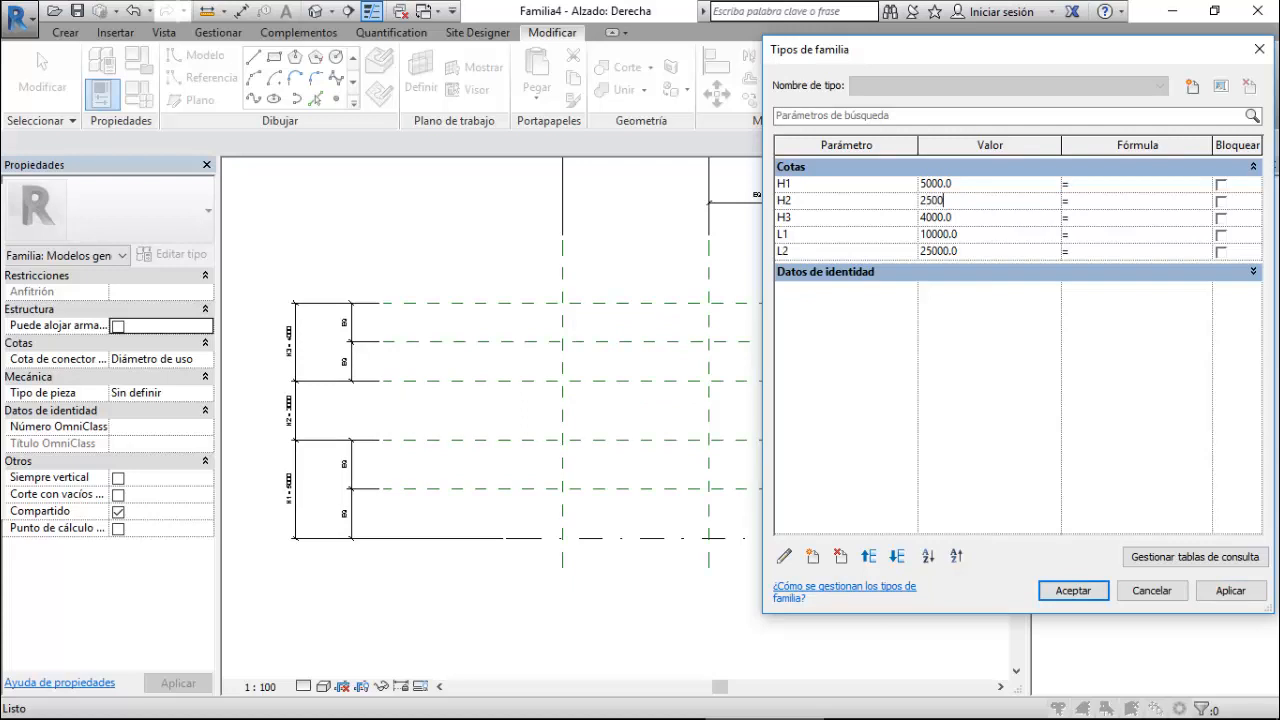
type("2500")
left_click(1230, 590)
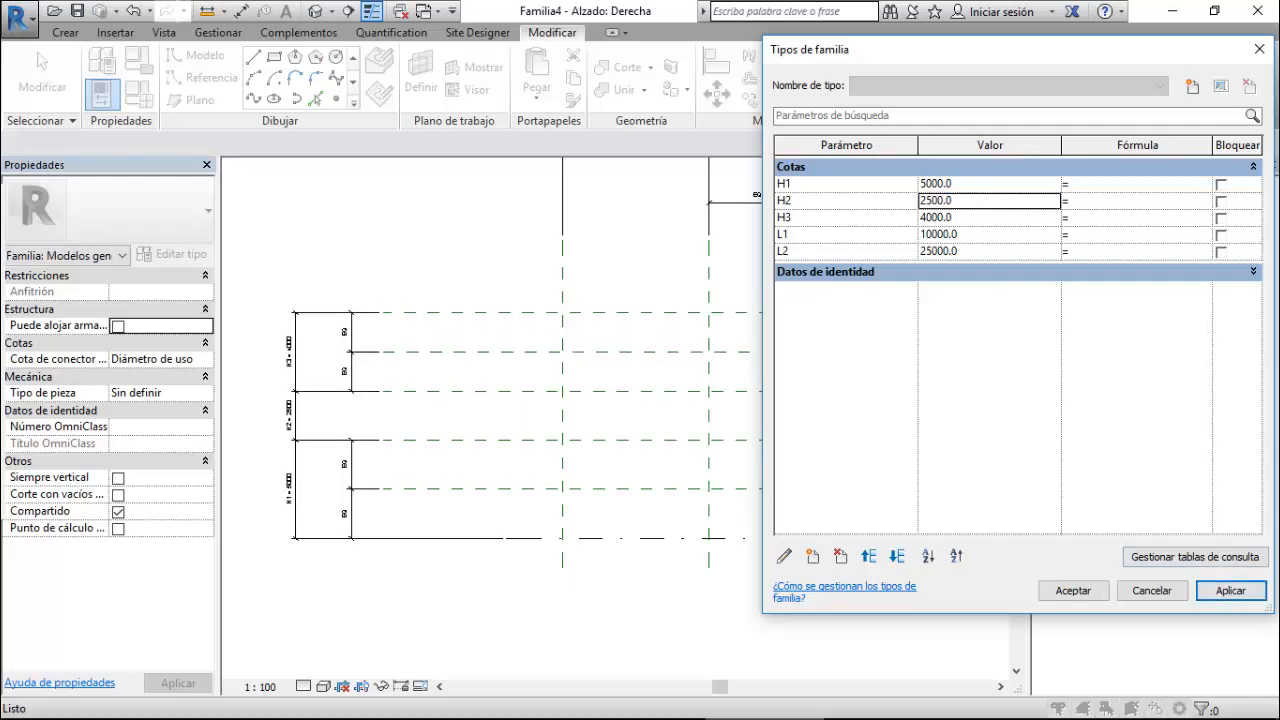
left_click(984, 218)
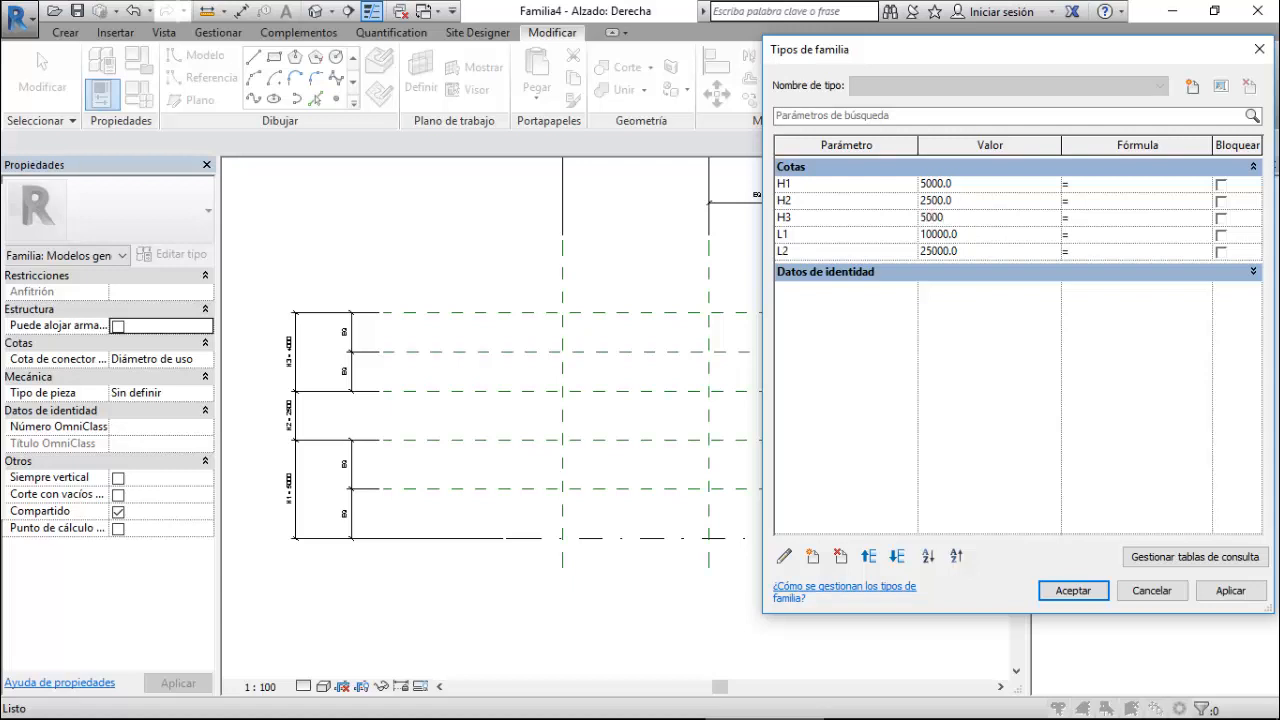
left_click(1230, 590)
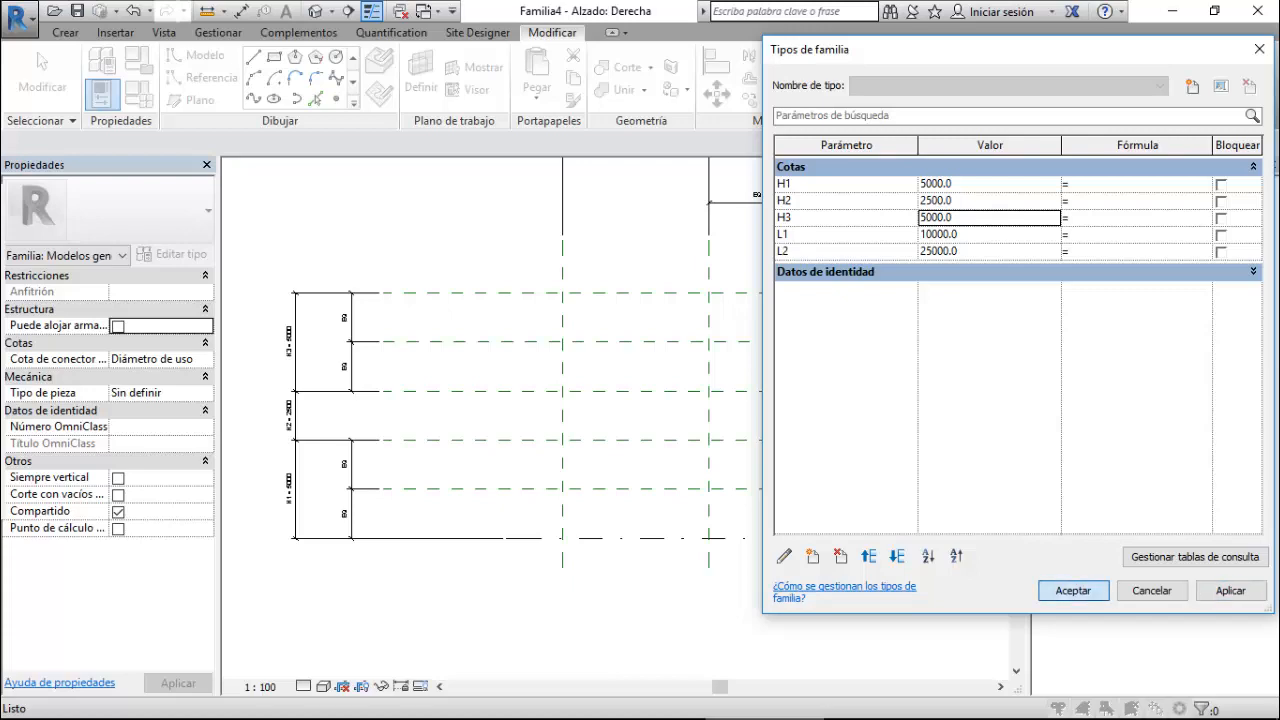
left_click(1073, 590)
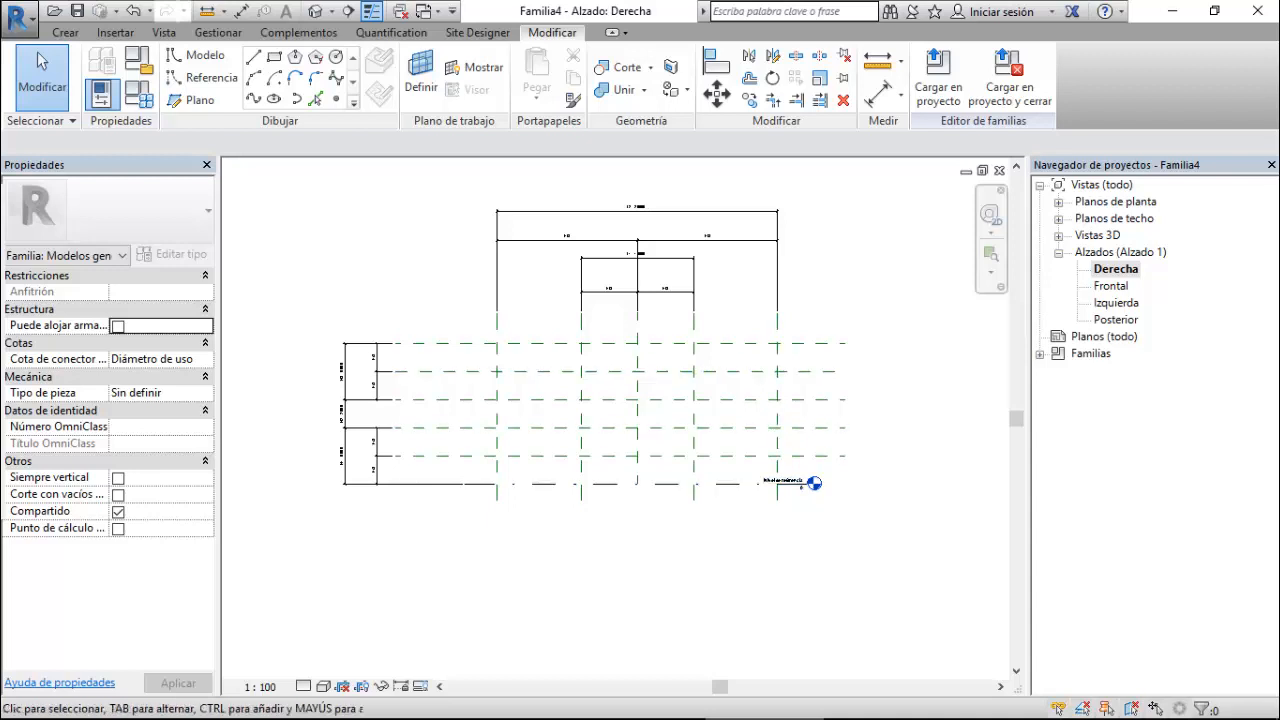
- Open the Frontal elevation view showing the horizontal reference planes and their height dimensions
double_click(1111, 286)
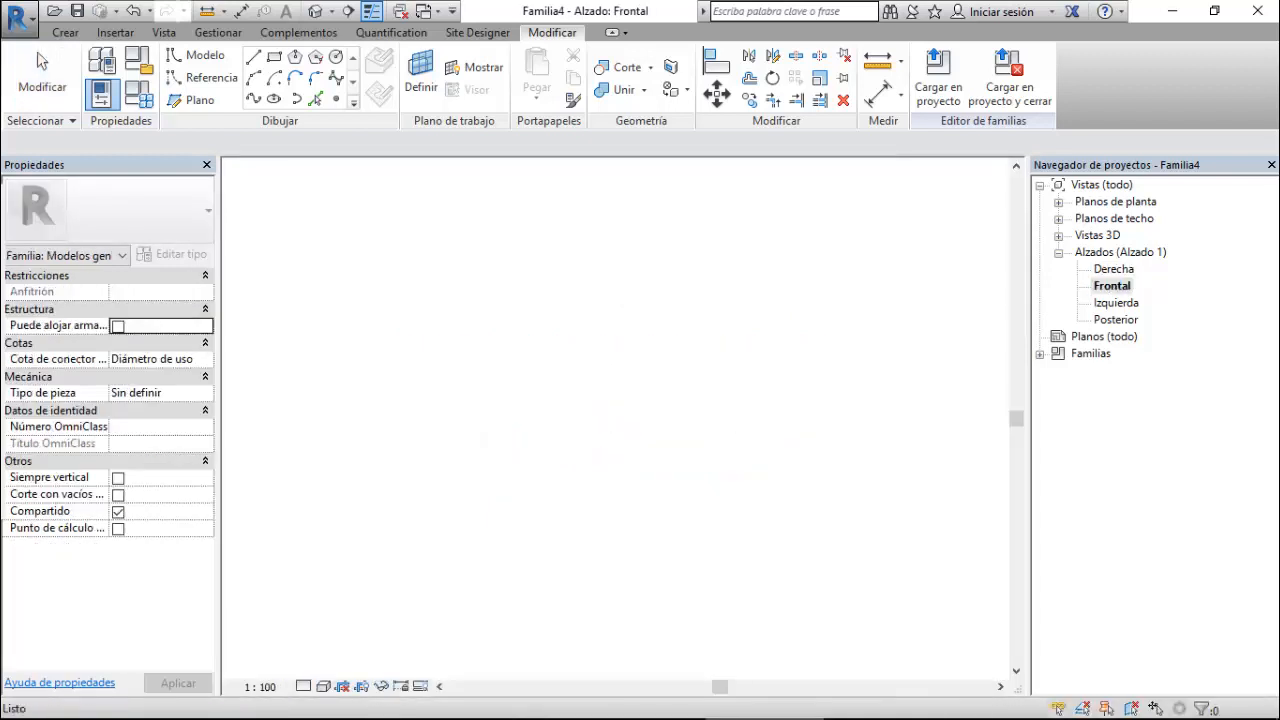
scroll(727, 287, "down", 3)
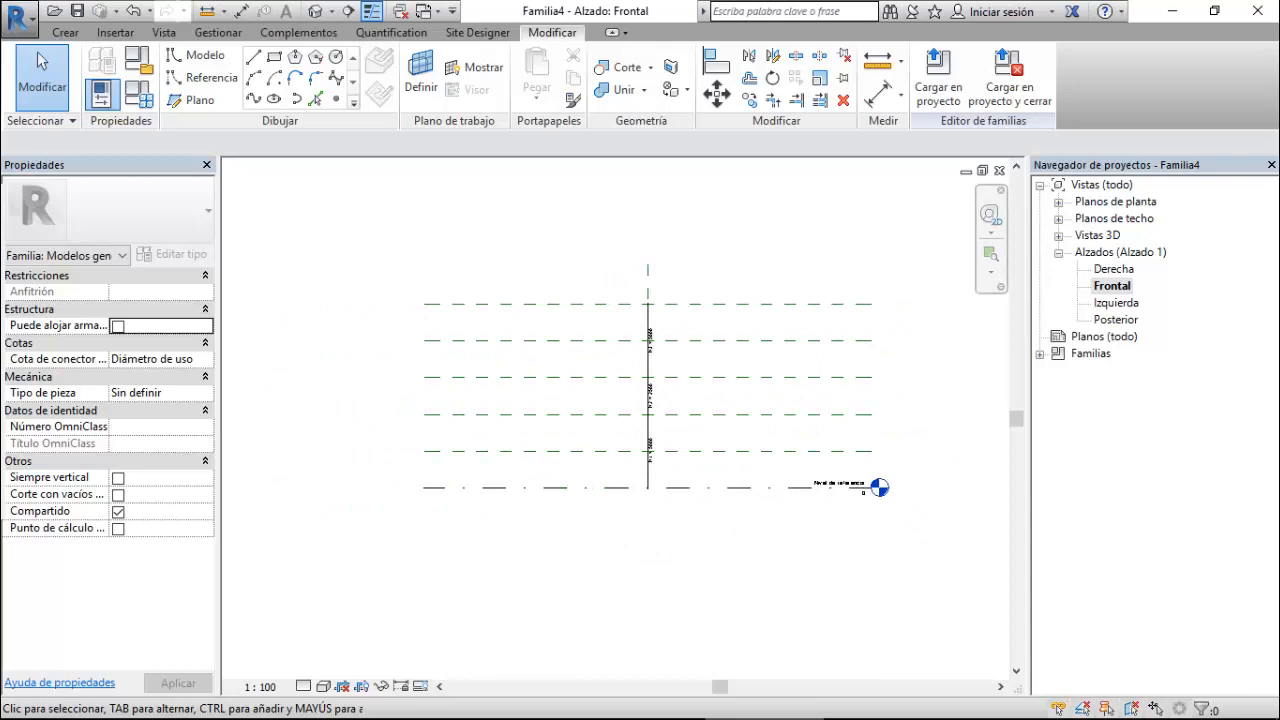
scroll(681, 405, "up", 3)
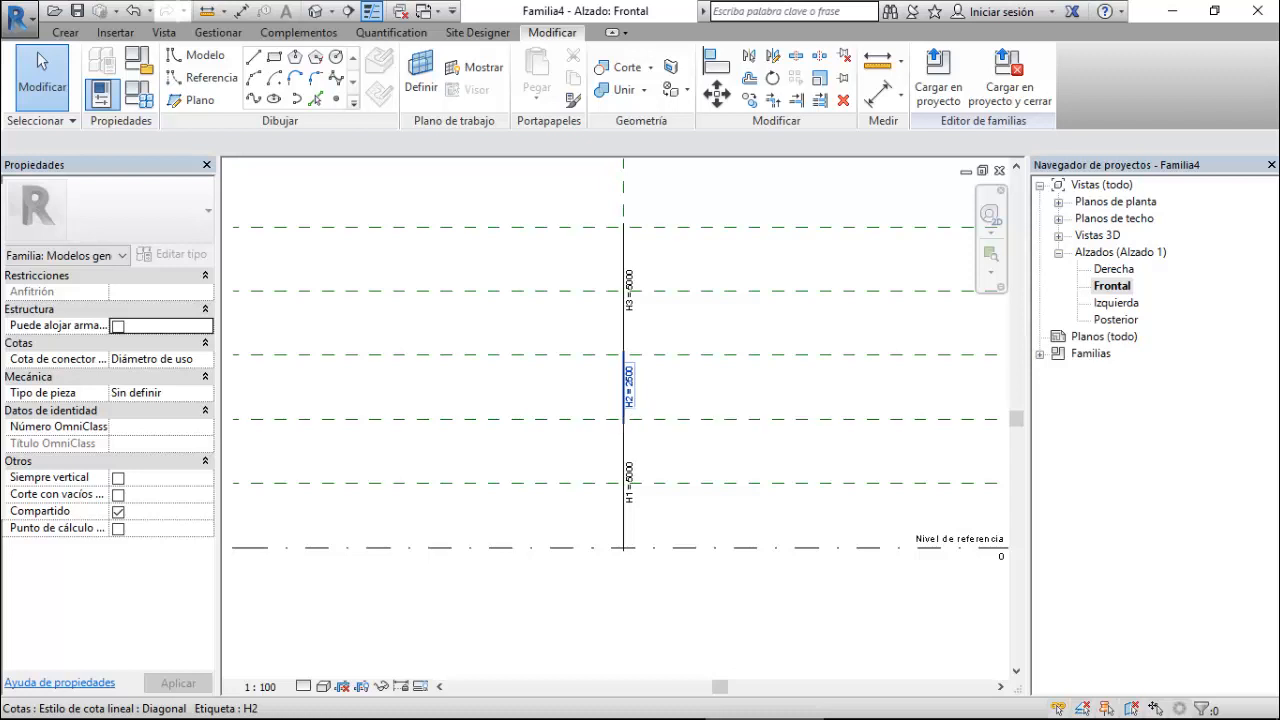
- Draw two vertical reference planes to the left of the centre plane, about 5000 mm and 10000 mm from it, crossing all horizontal planes
scroll(570, 421, "down", 1)
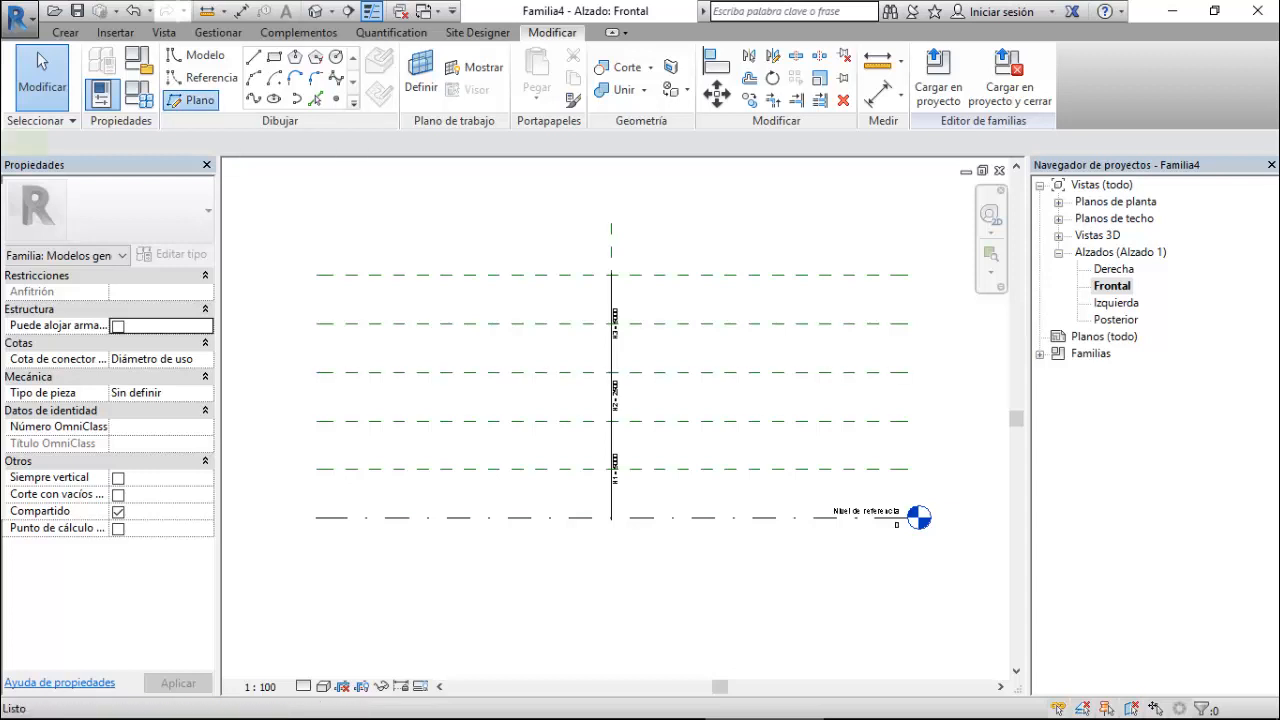
left_click(192, 100)
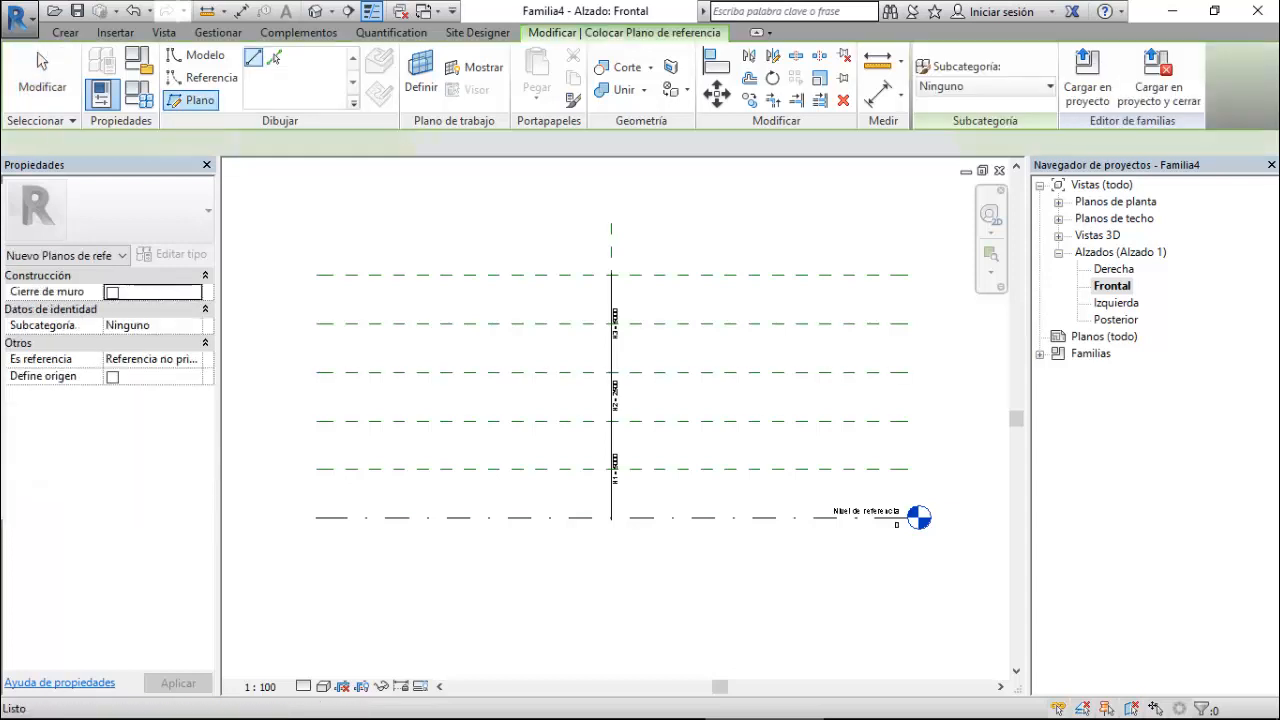
left_click(514, 222)
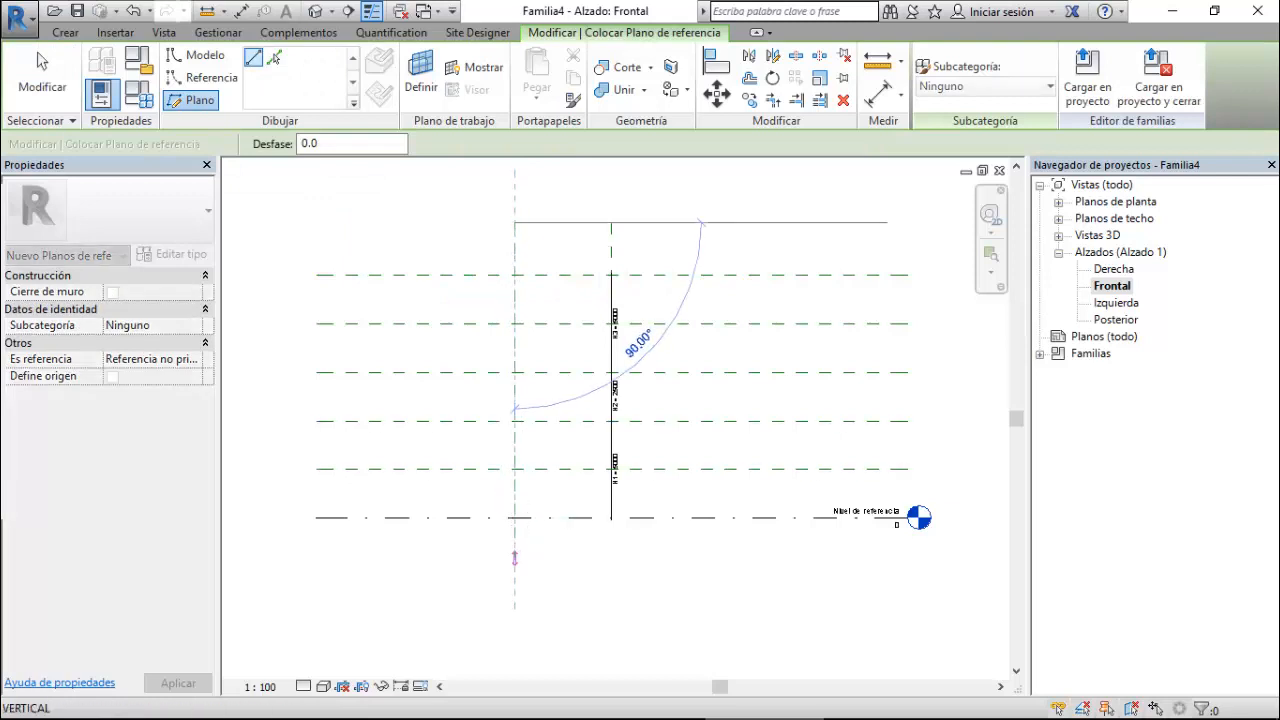
left_click(514, 564)
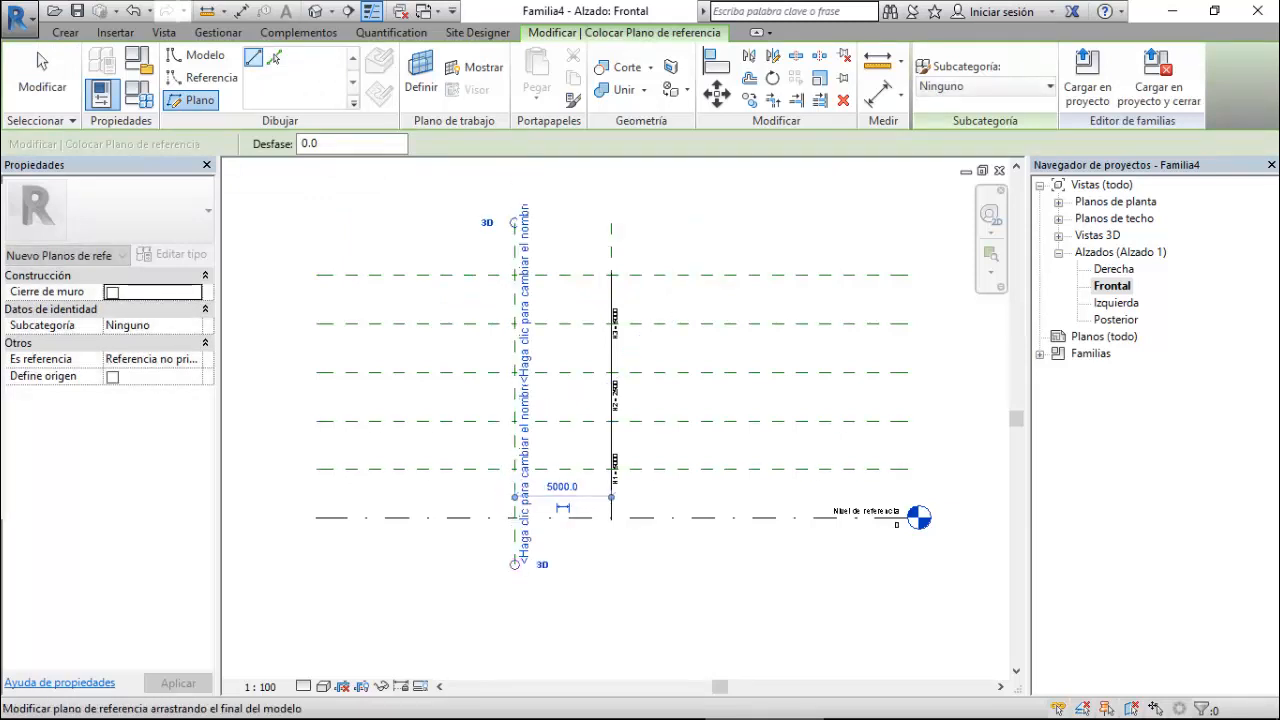
left_click(417, 221)
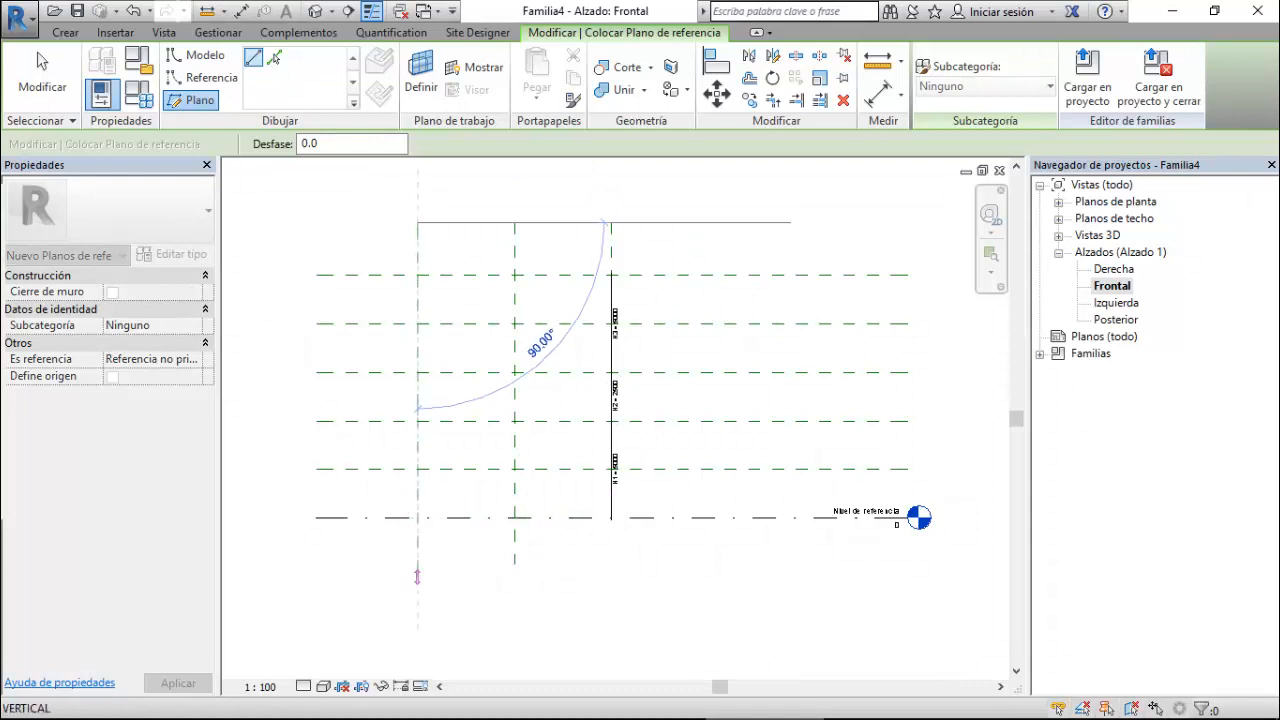
left_click(417, 576)
- Draw two vertical reference planes to the right of the centre plane, the nearer one about 5200 mm from it
left_click(713, 222)
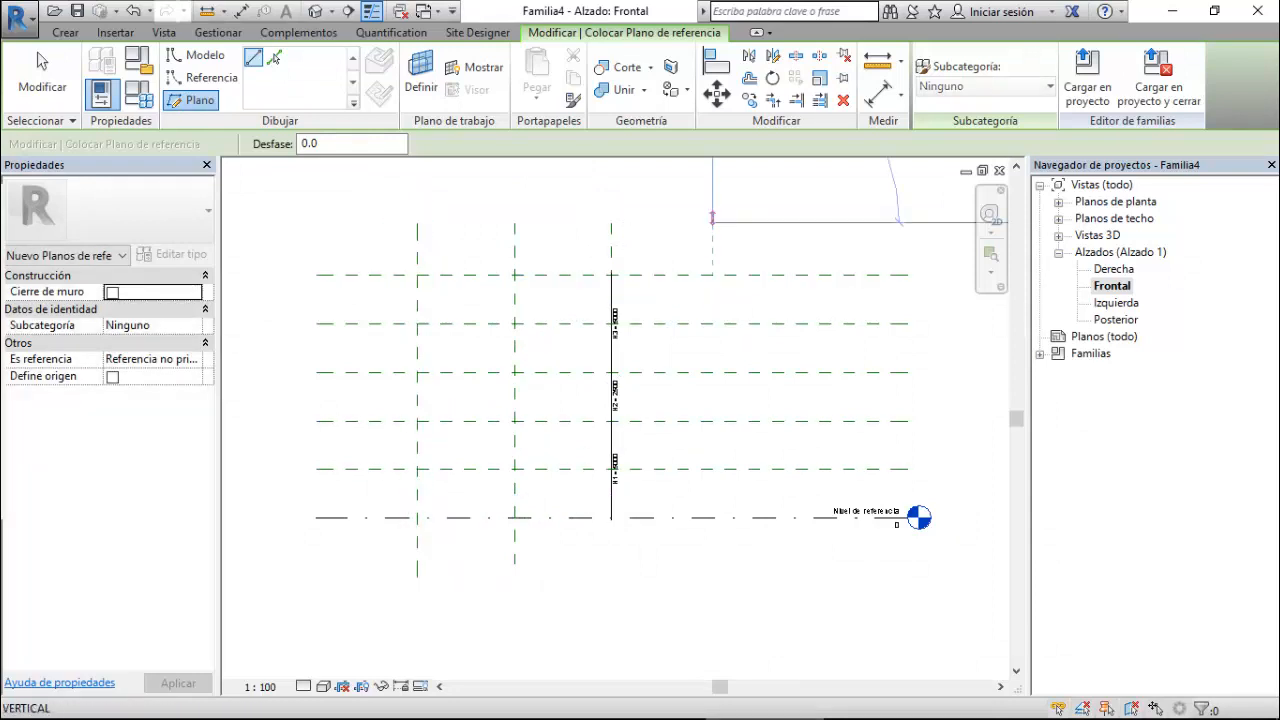
left_click(712, 578)
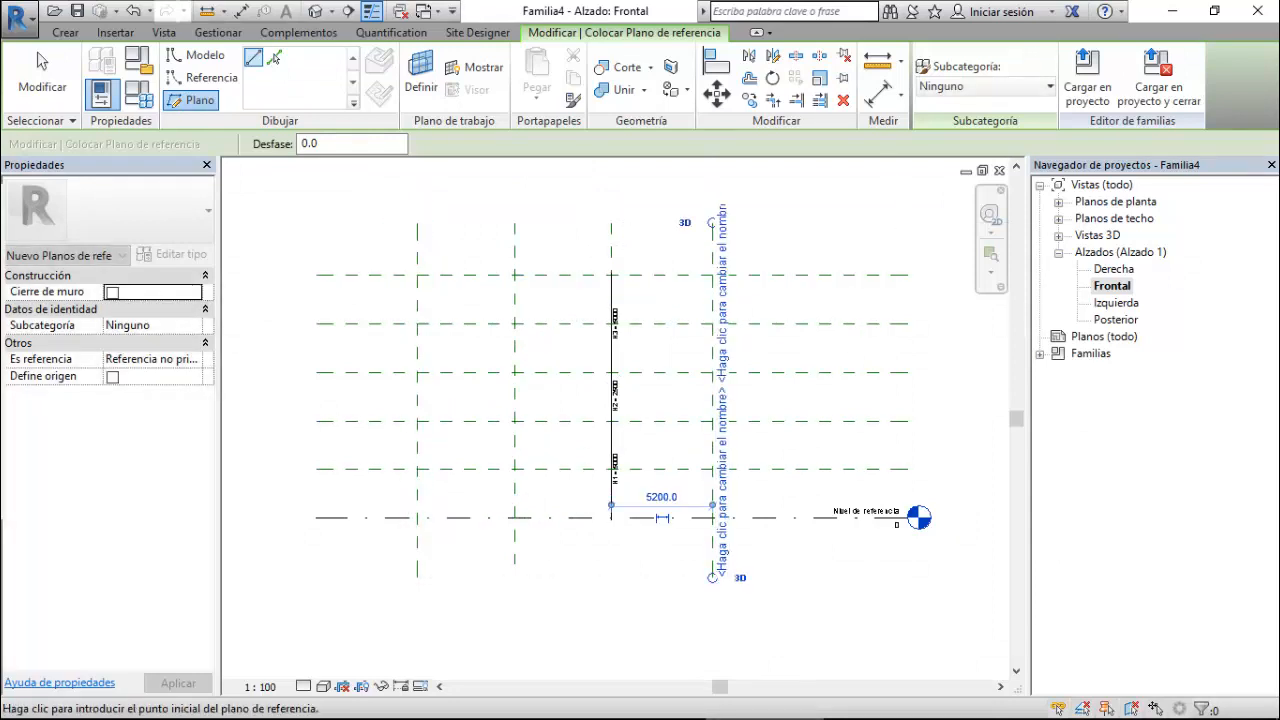
left_click(815, 222)
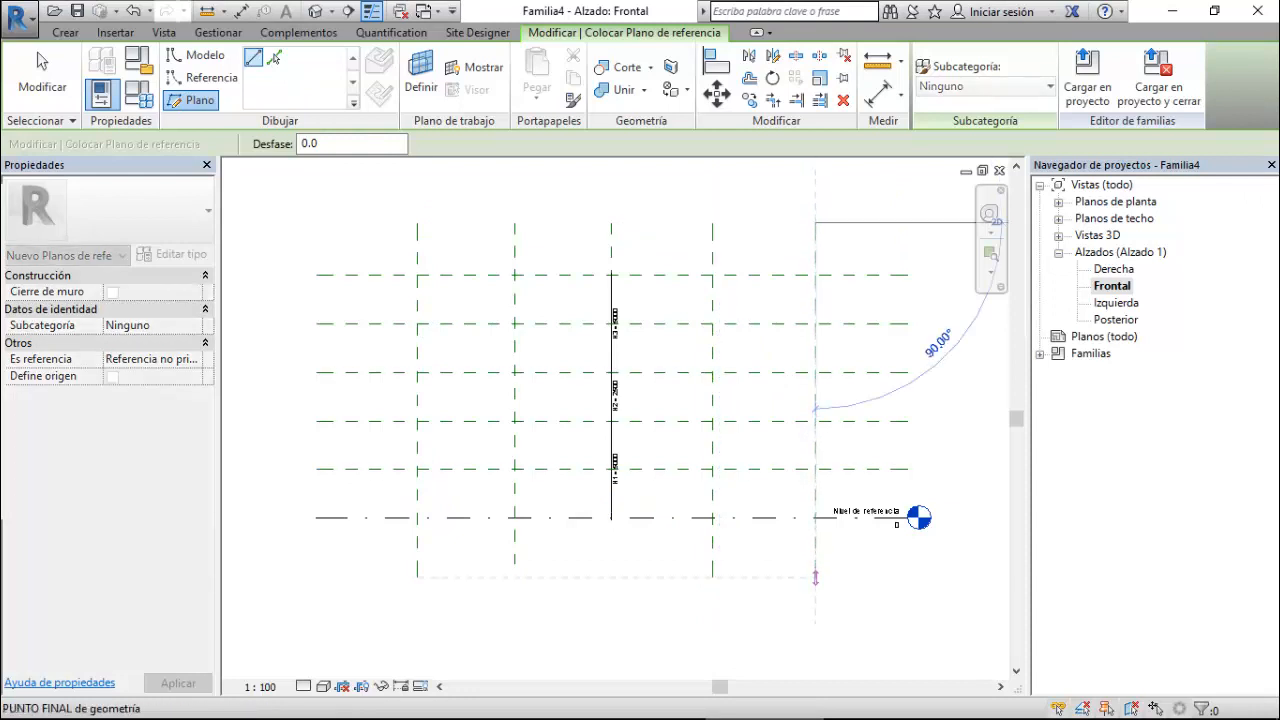
left_click(815, 578)
key("Escape")
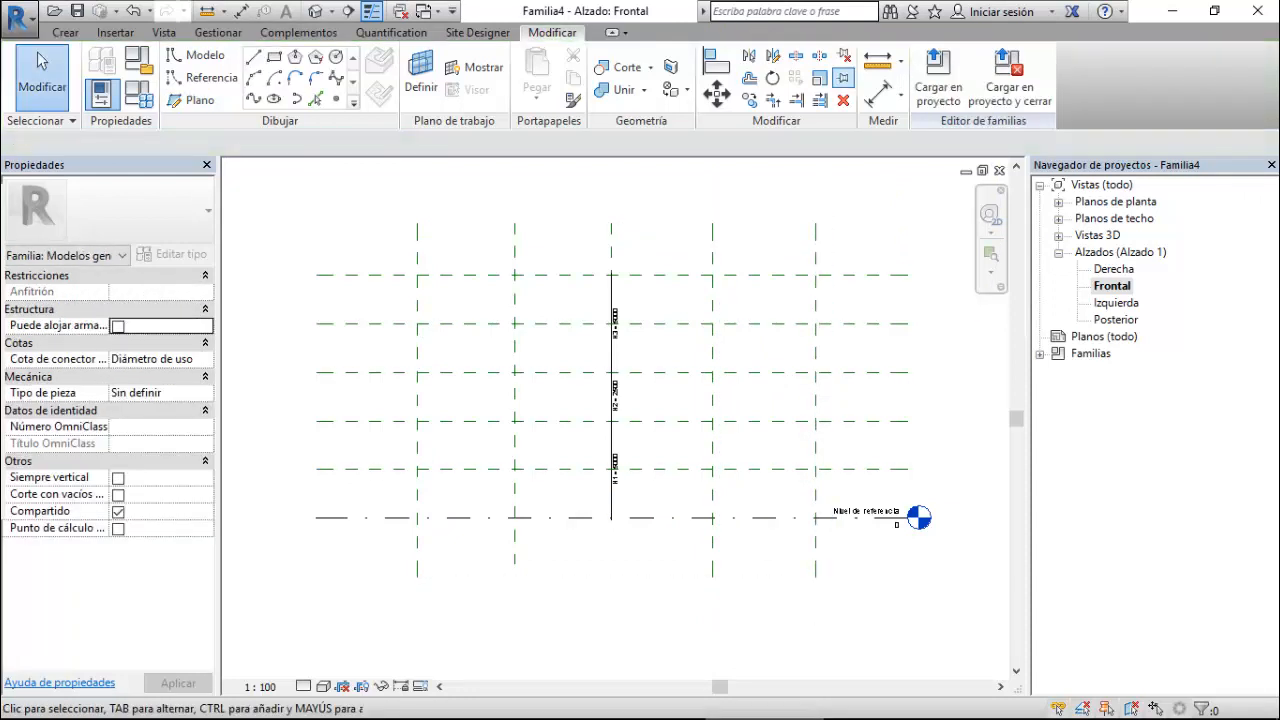
- Dimension the two inner vertical reference planes and the centre plane in one aligned chain and make its segments equal (EQ)
left_click(878, 93)
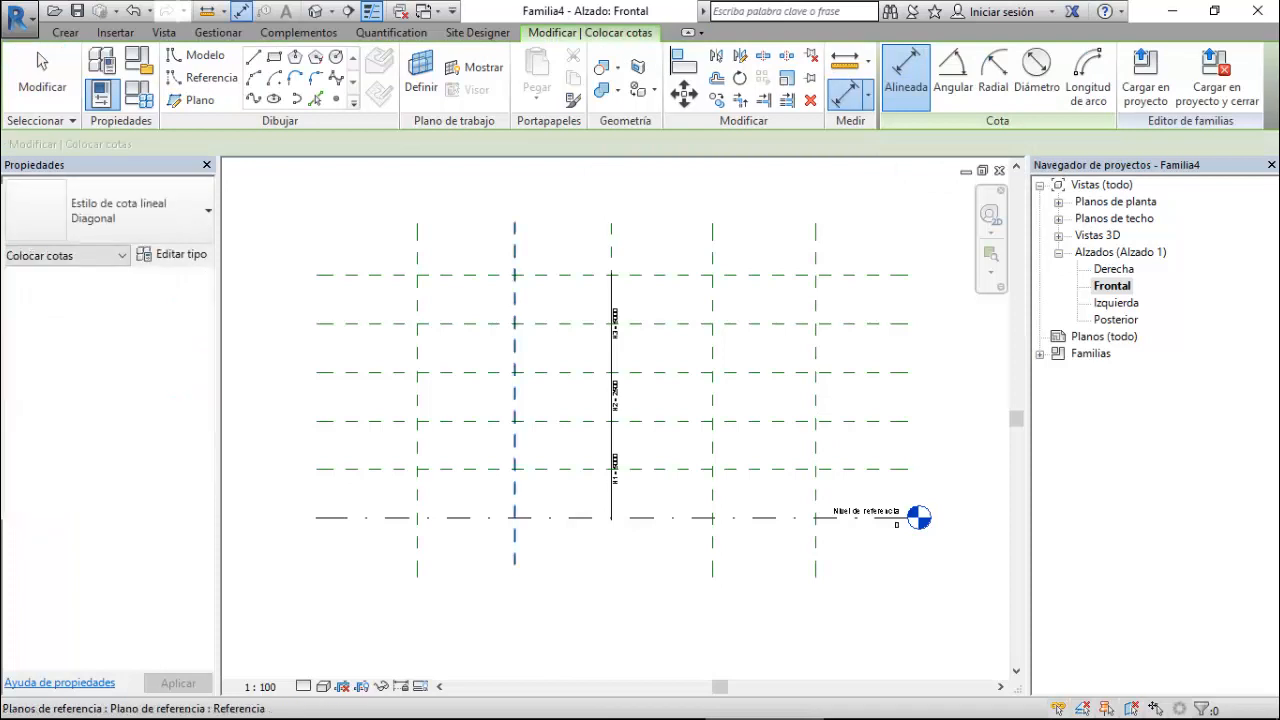
left_click(515, 242)
left_click(611, 234)
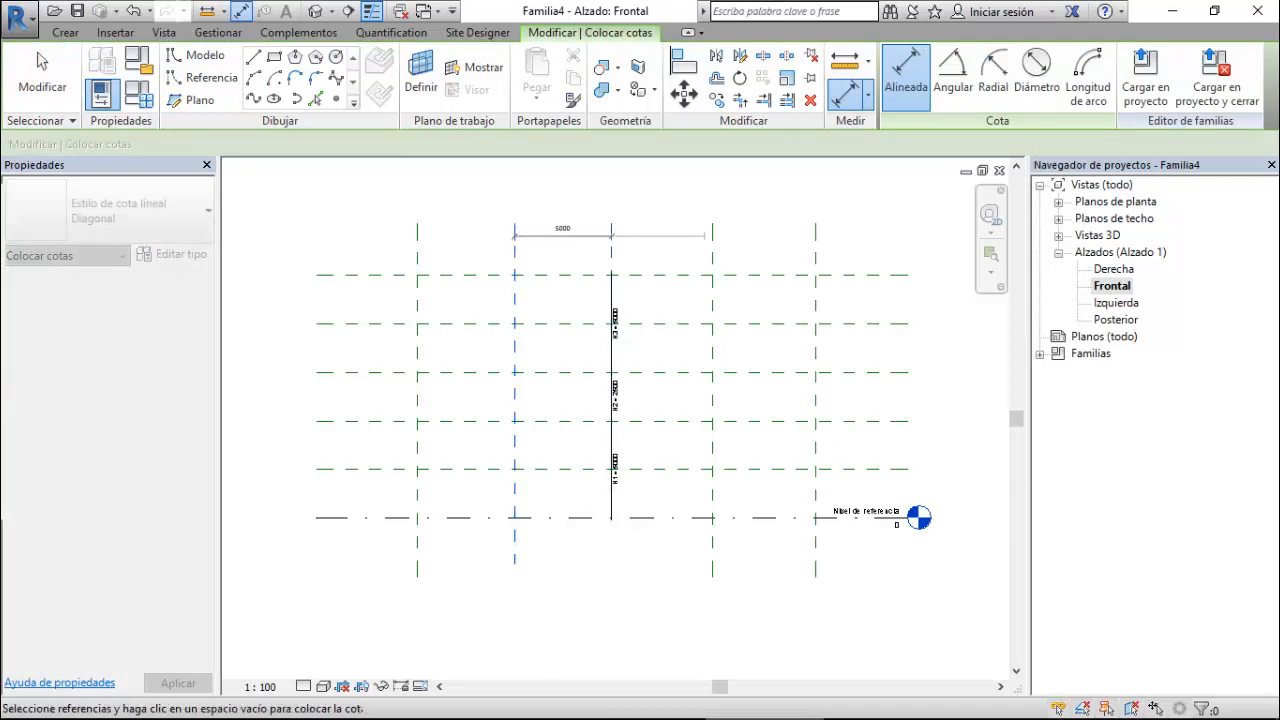
left_click(713, 230)
left_click(764, 198)
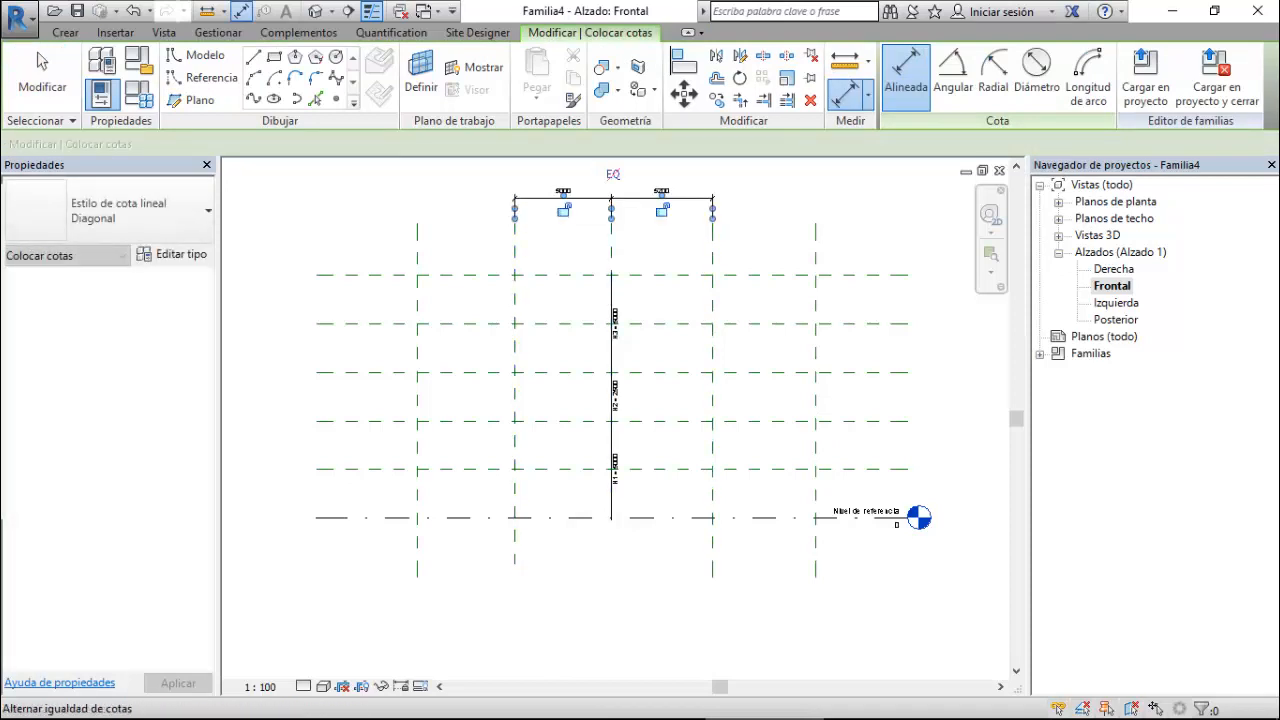
left_click(613, 174)
- Add an overall aligned dimension between the two inner vertical reference planes, above the equalised chain
left_click(515, 250)
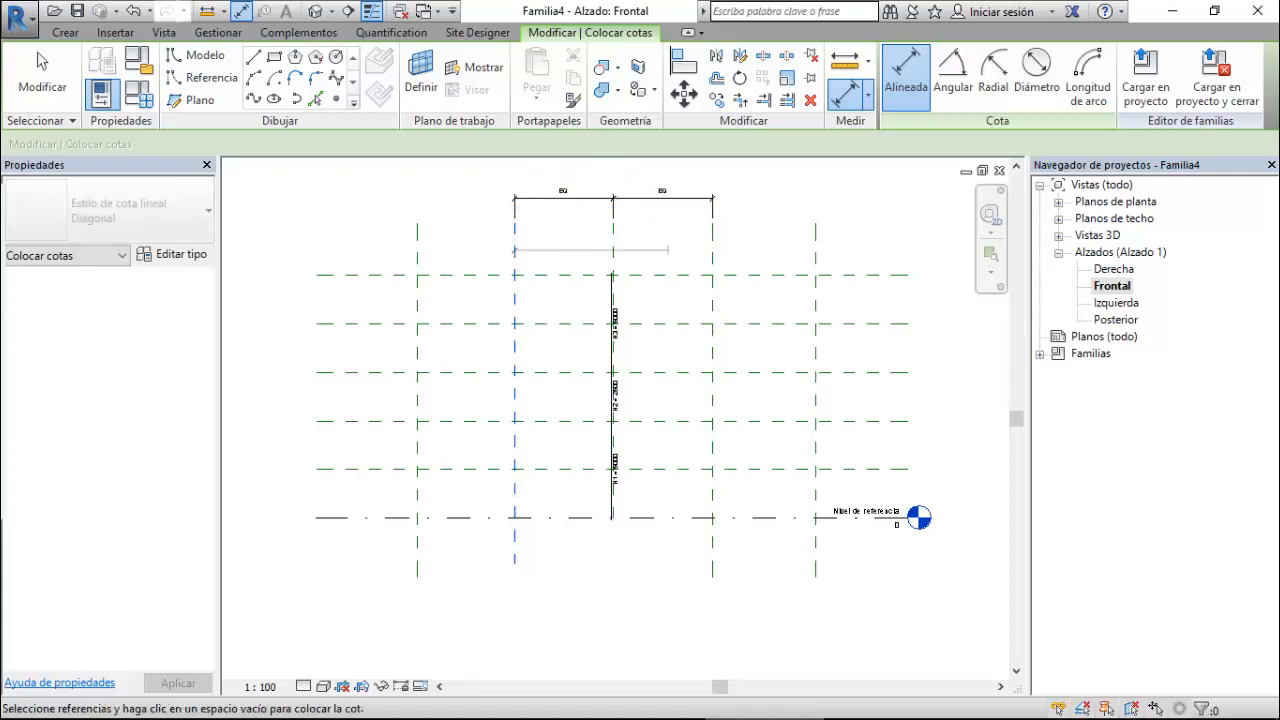
left_click(713, 250)
left_click(742, 174)
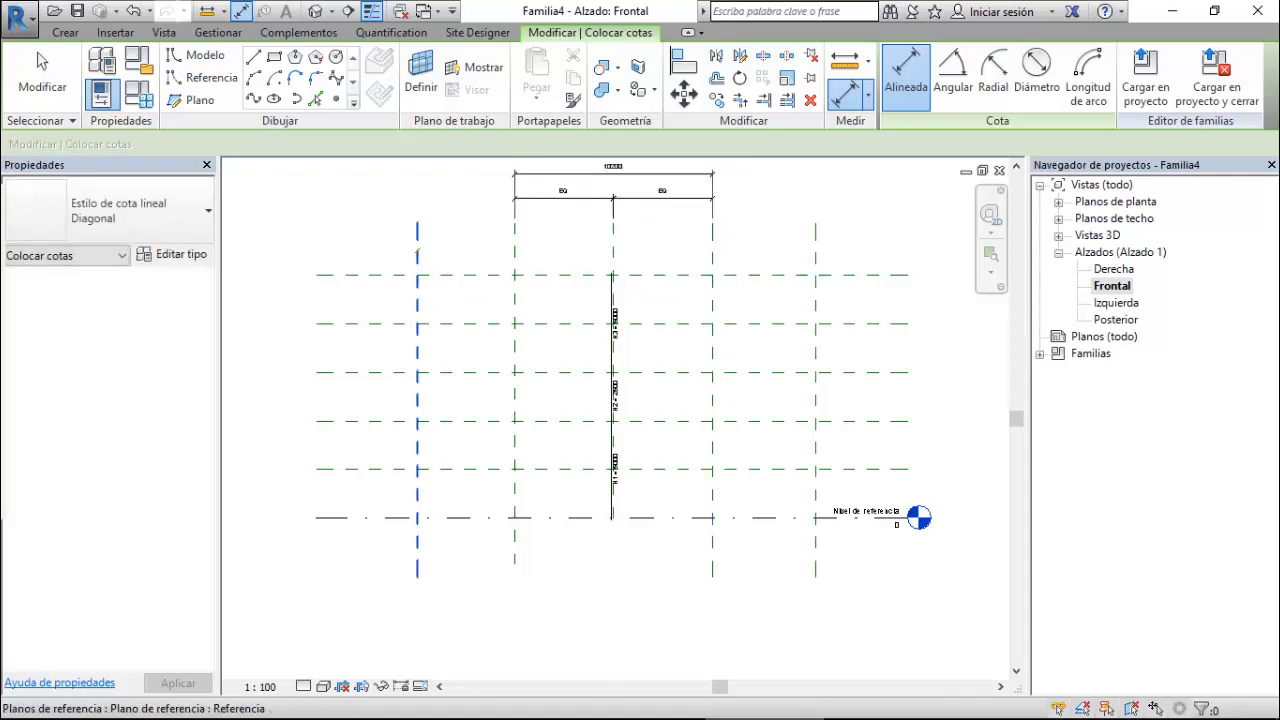
- Dimension the two outermost vertical reference planes and the centre plane in one aligned chain and make its segments equal (EQ)
left_click(417, 268)
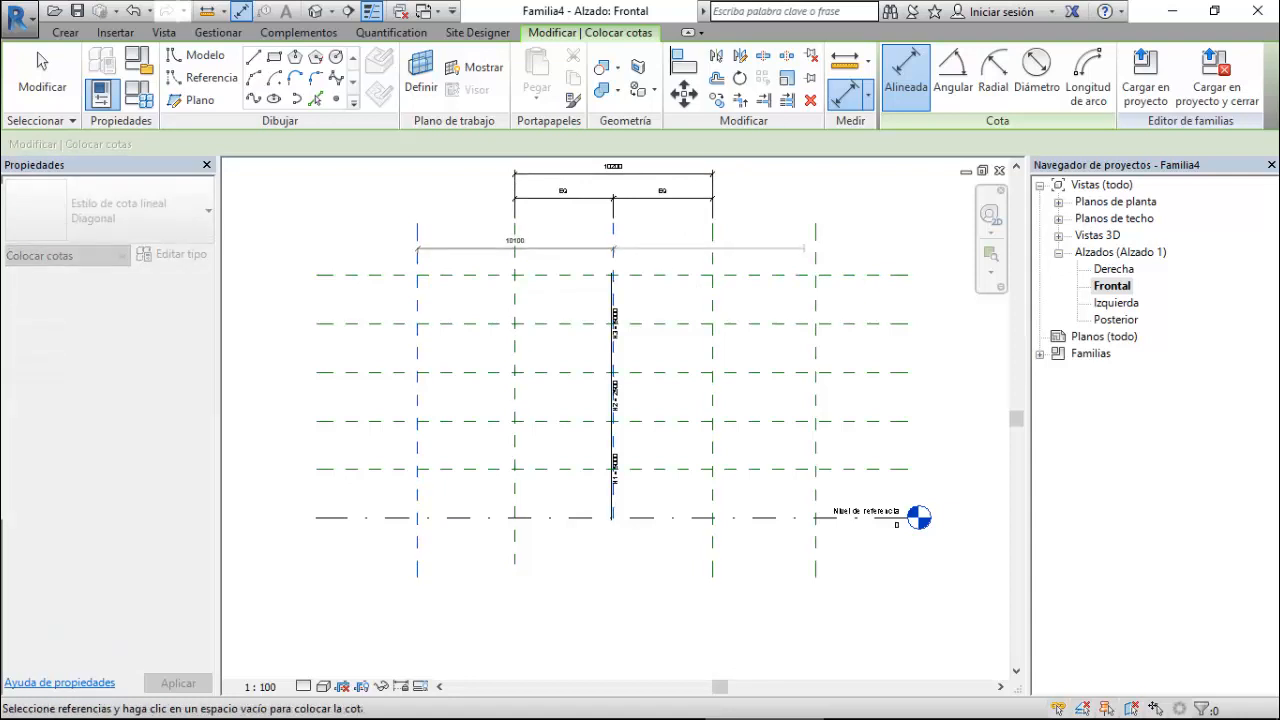
left_click(816, 248)
scroll(755, 378, "down", 2)
left_click(751, 213)
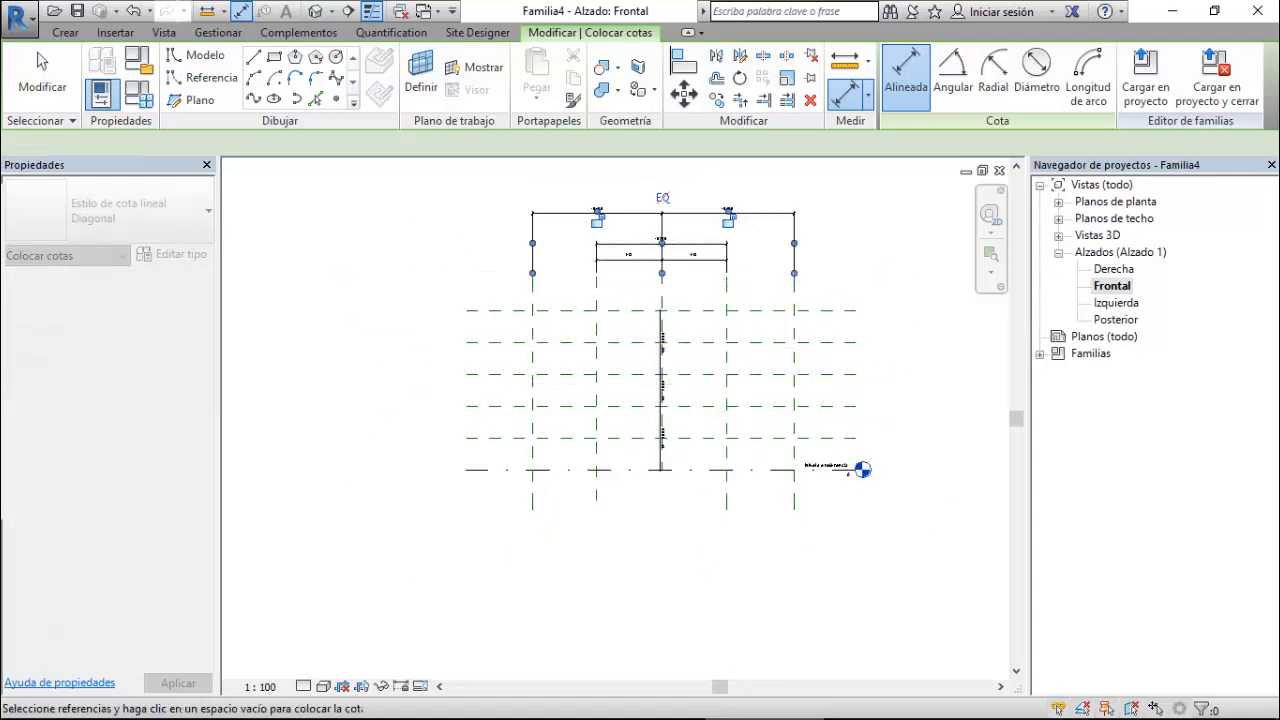
left_click(663, 198)
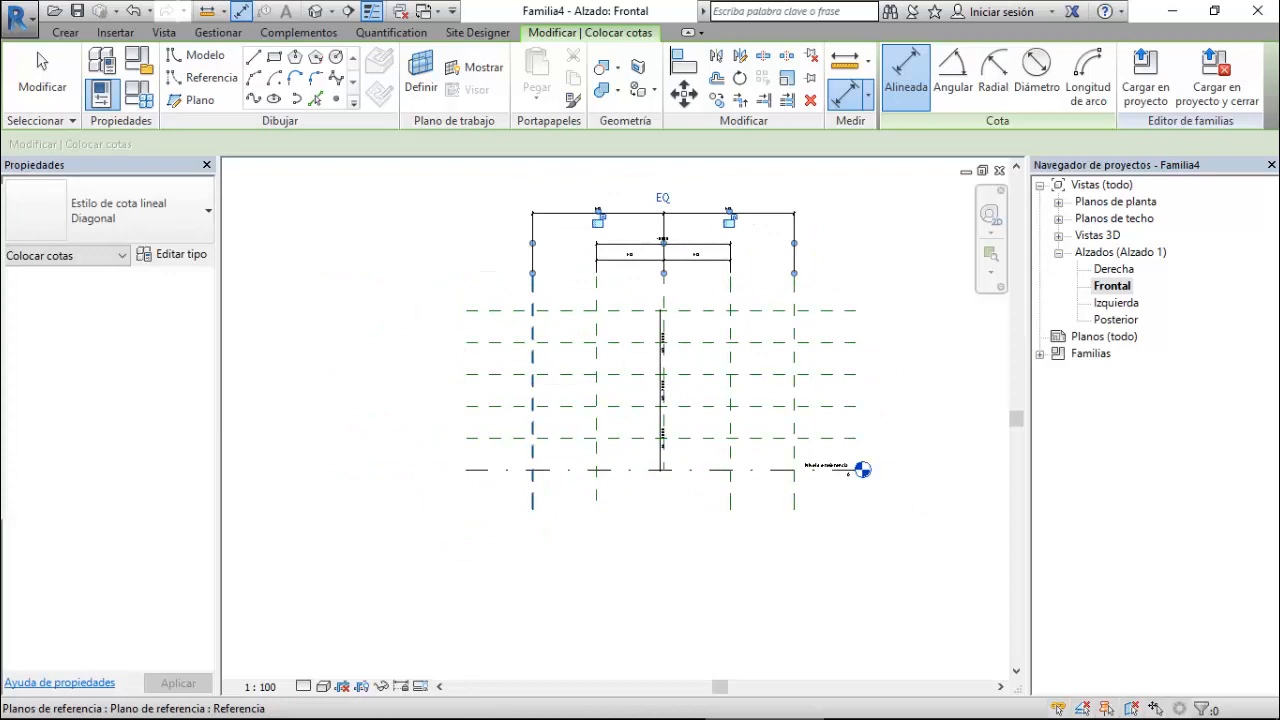
- Add an overall aligned dimension between the two outermost vertical reference planes, above their equalised chain
left_click(533, 340)
left_click(794, 297)
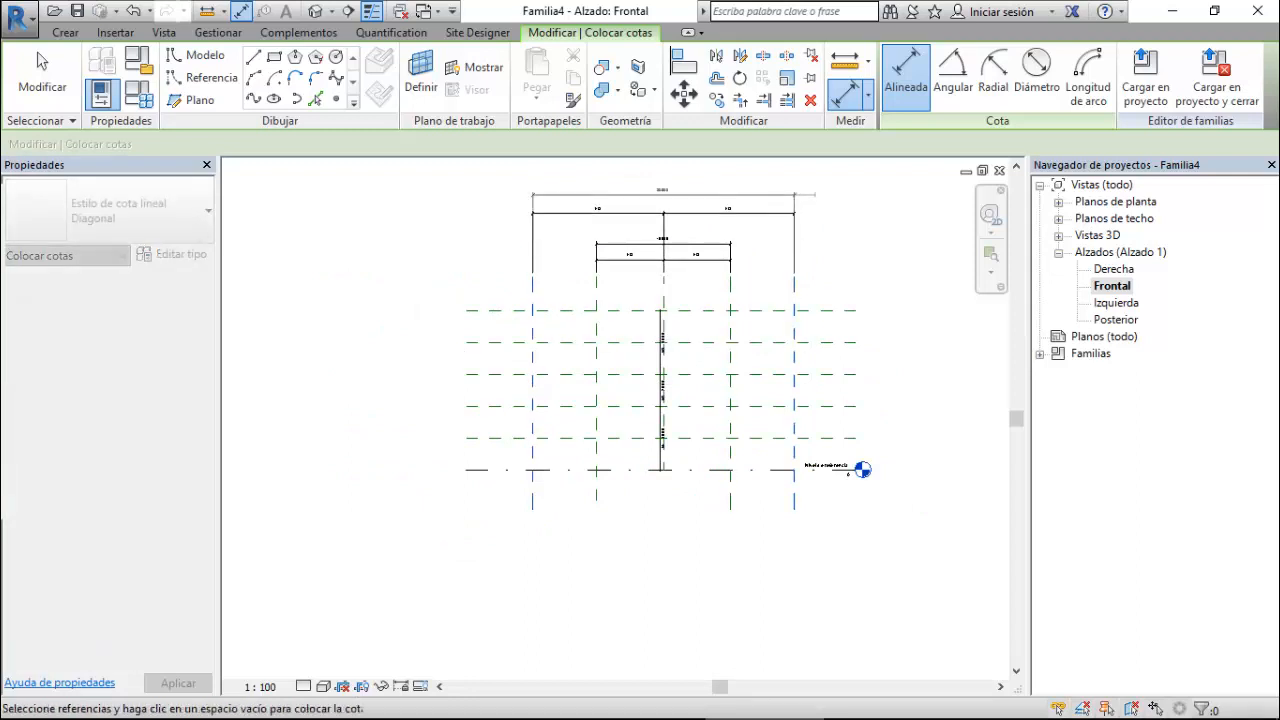
left_click(815, 194)
key("Escape")
key("Escape")
- Select the overall dimension between the two inner vertical reference planes
scroll(704, 191, "up", 7)
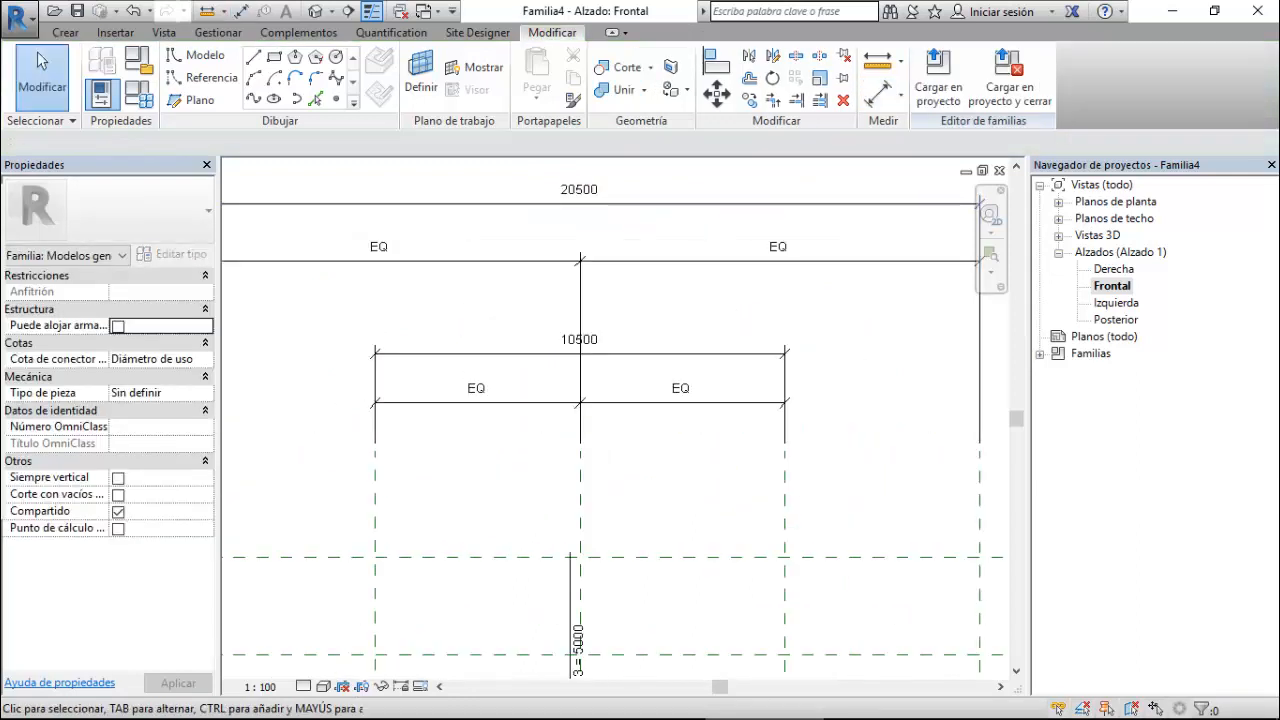
left_click(580, 353)
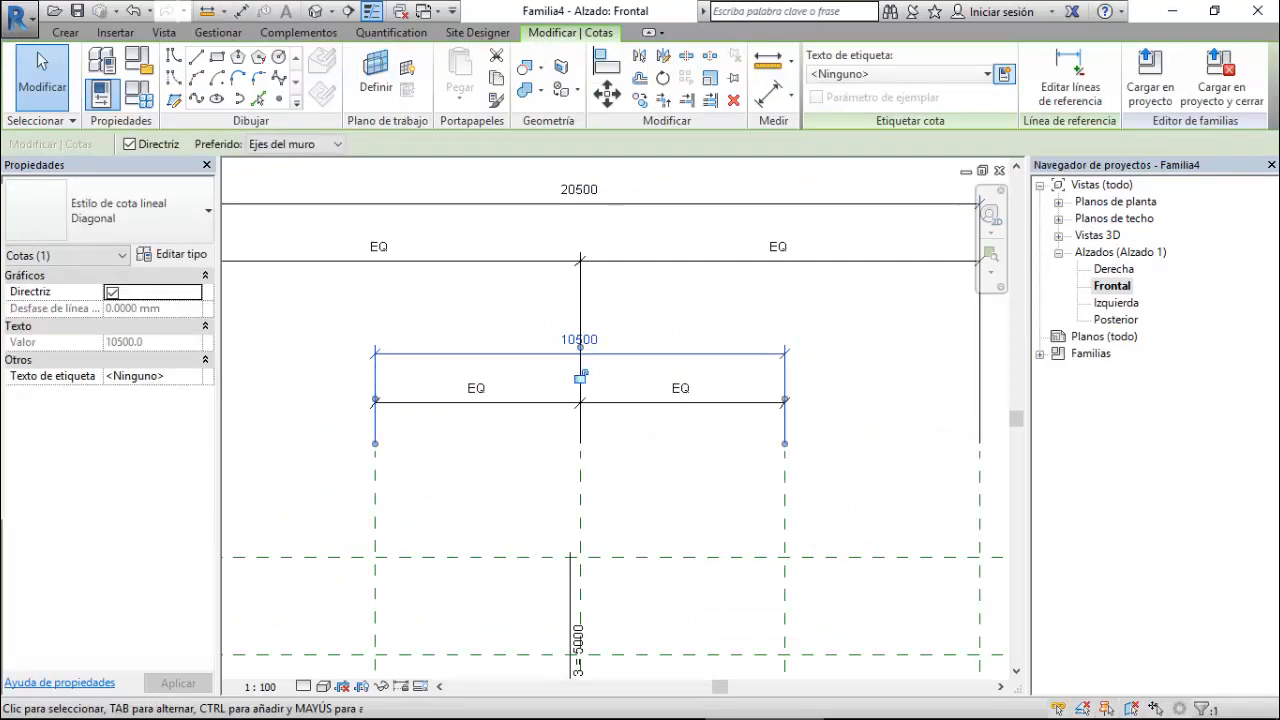
- Label the inner overall width dimension, above the lower EQ pair, with a new type-based family parameter named Anc.1
left_click(1005, 75)
type("Anc")
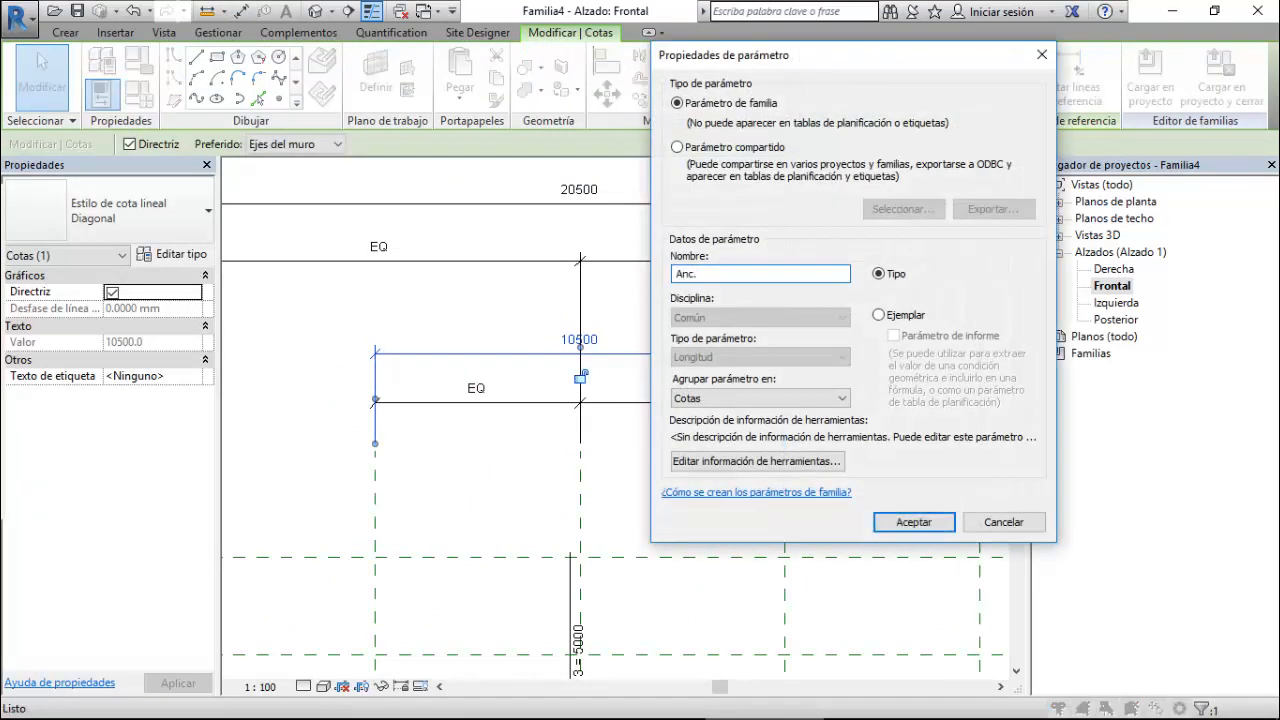
type(".1")
left_click(913, 522)
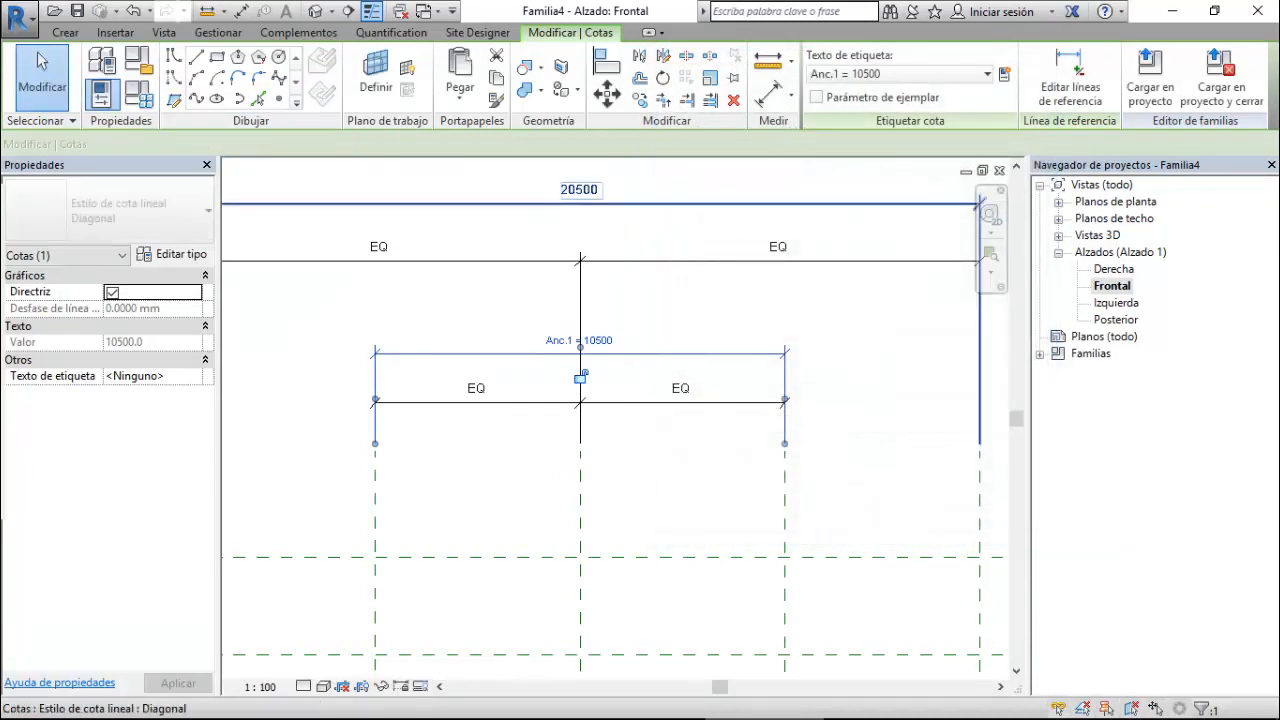
- Label the outer overall width dimension with a new type-based family parameter named Anc.2
left_click(640, 204)
left_click(1004, 73)
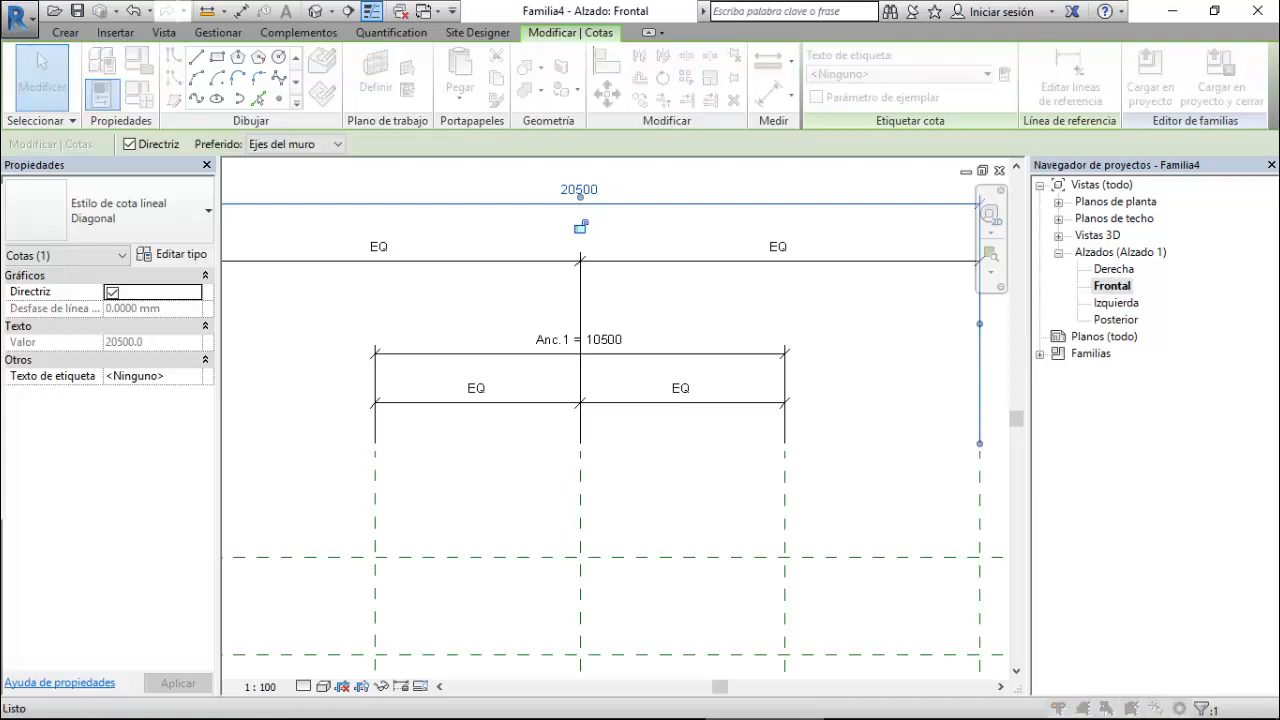
type("Anc.")
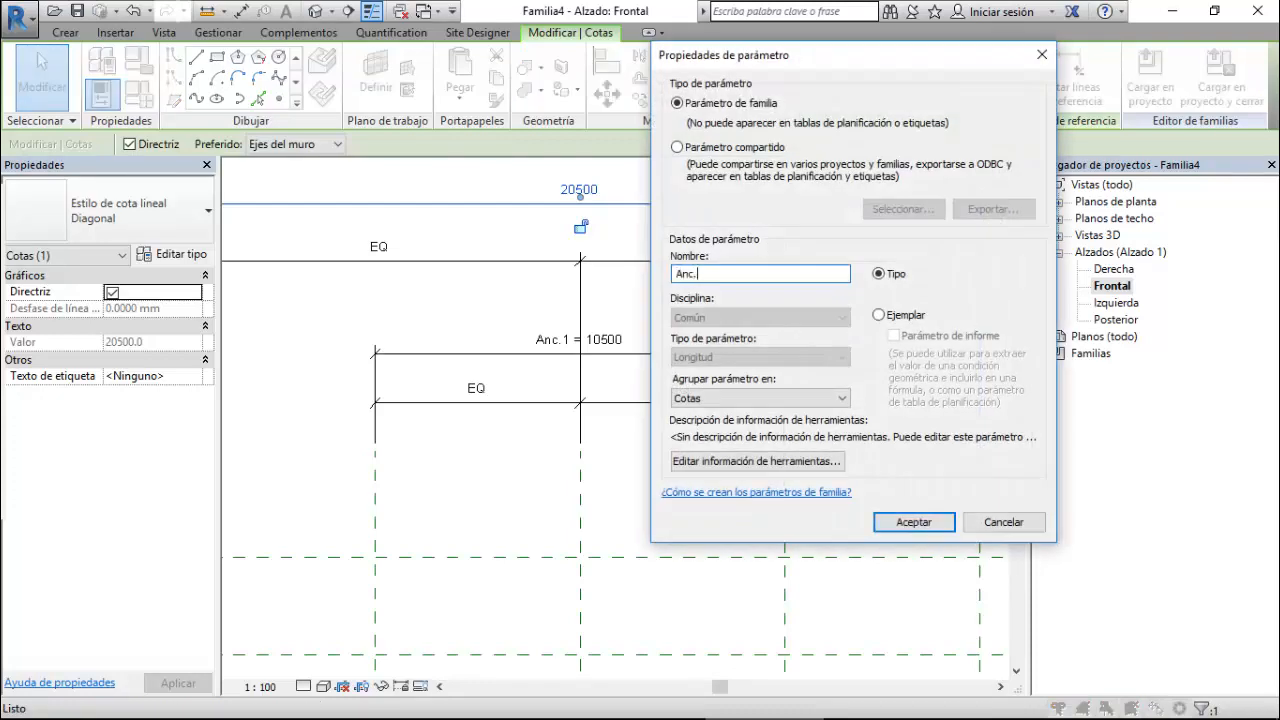
type("2")
left_click(913, 522)
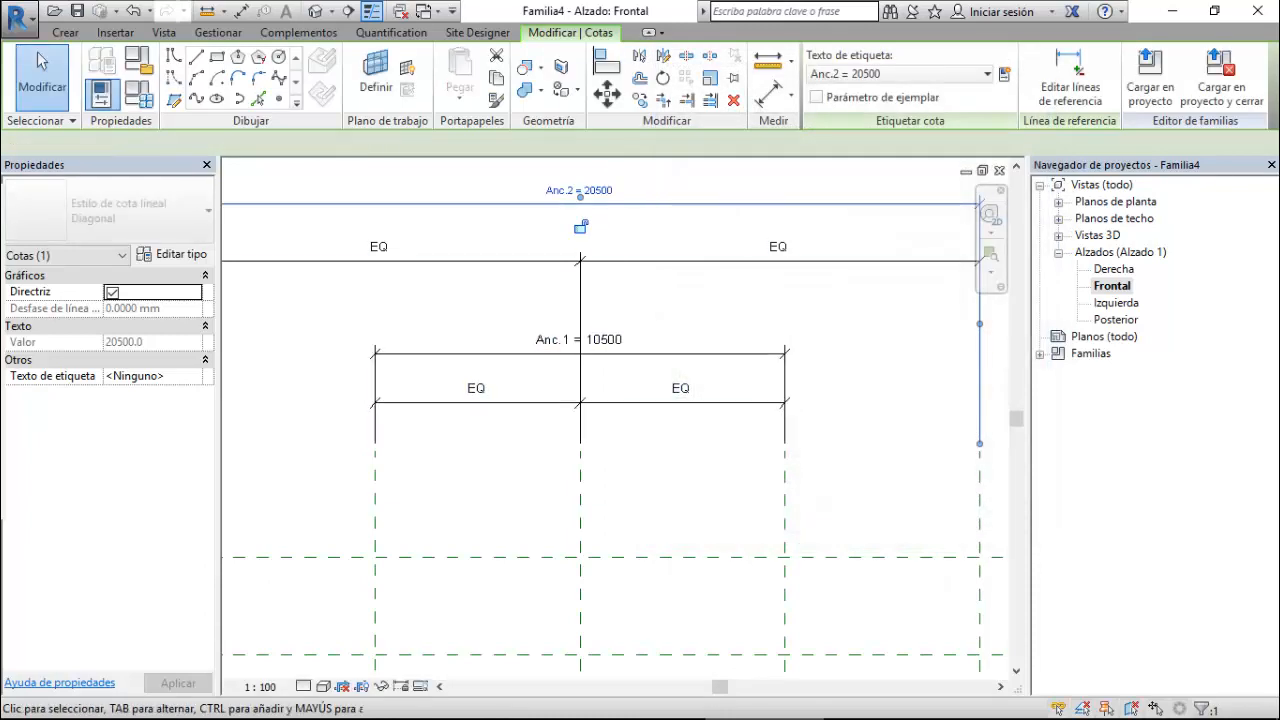
- Set the family type parameters Anc.1 to 12000 and Anc.2 to 22000 and apply them to the reference planes
left_click(139, 94)
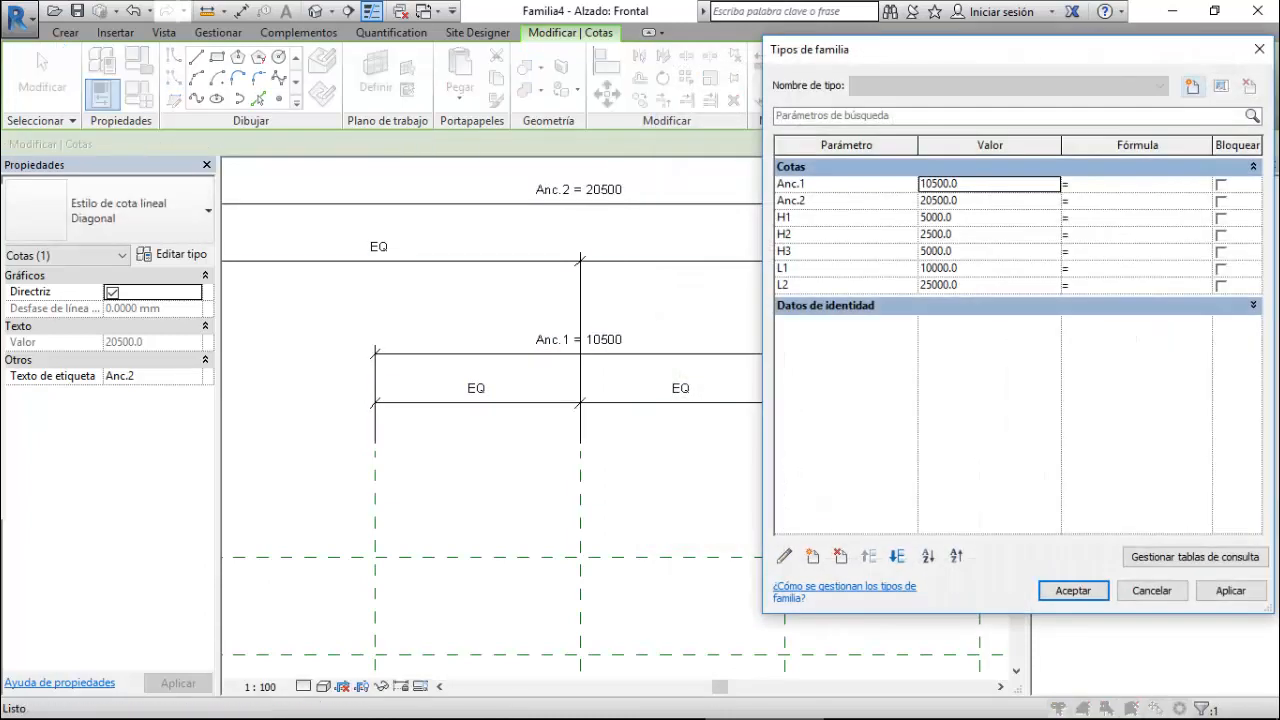
left_click(980, 184)
type("1")
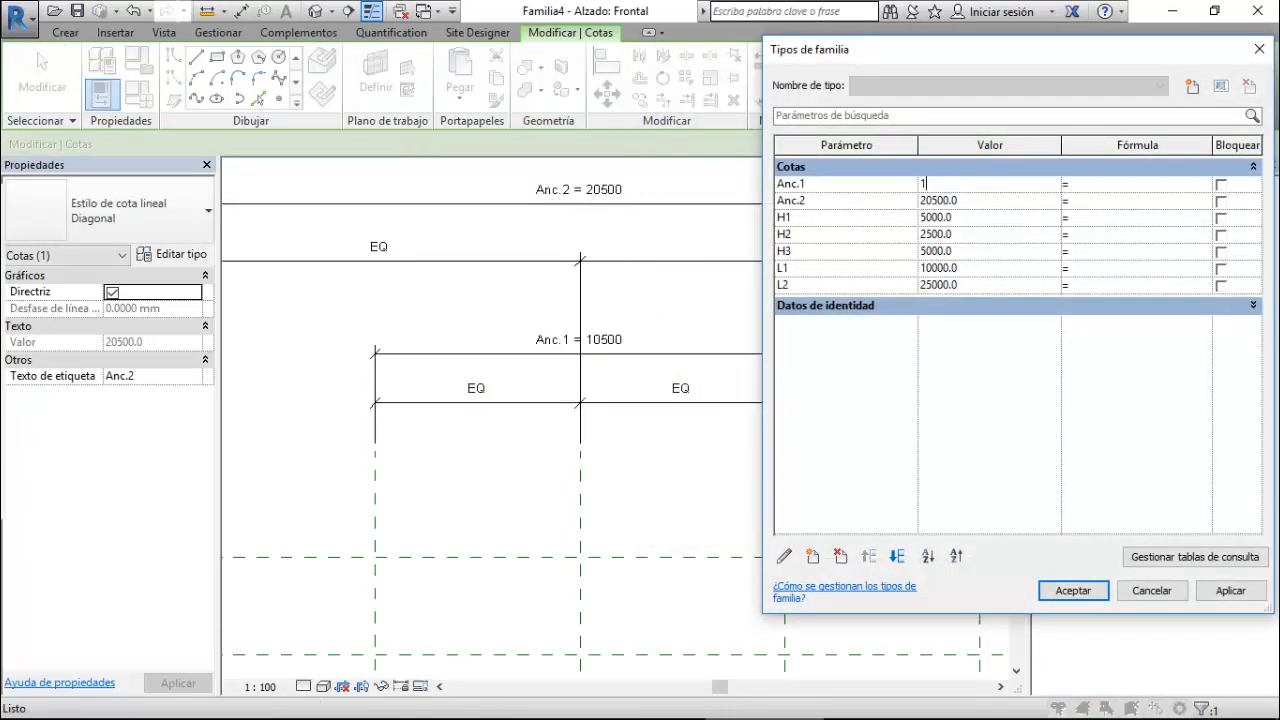
type("2000")
key("Return")
type("22000")
left_click(1230, 590)
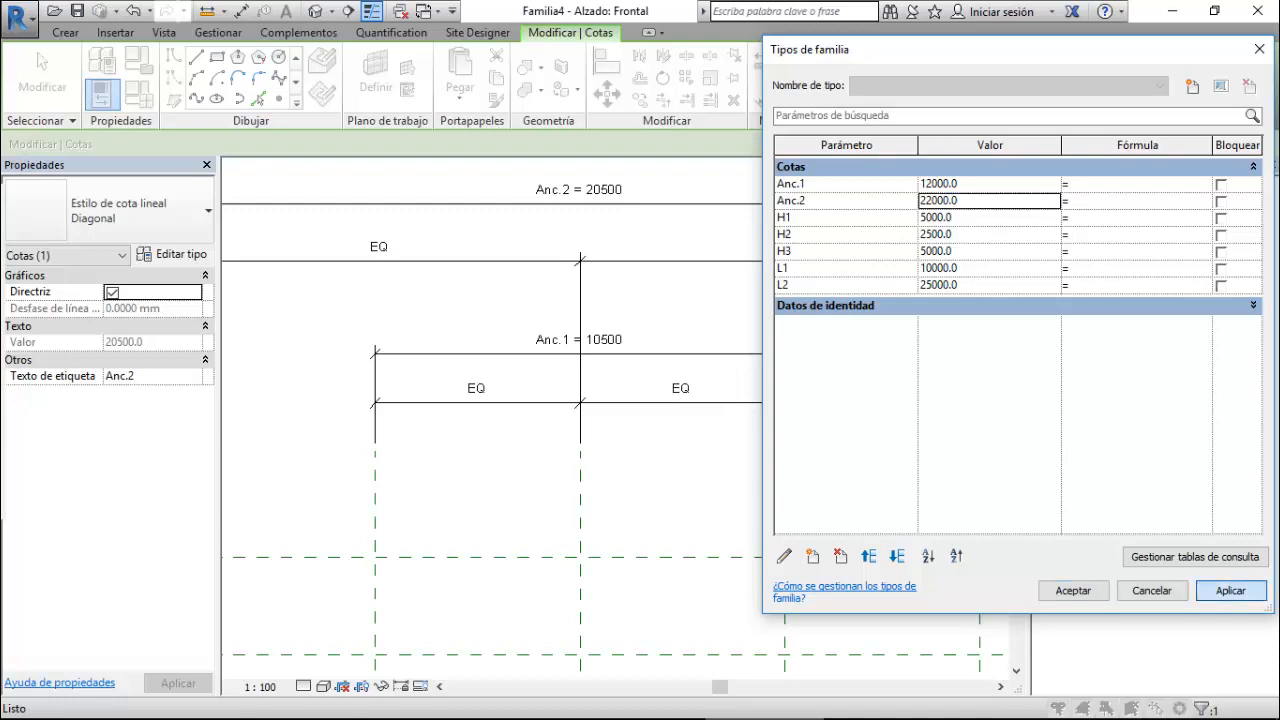
left_click(1073, 590)
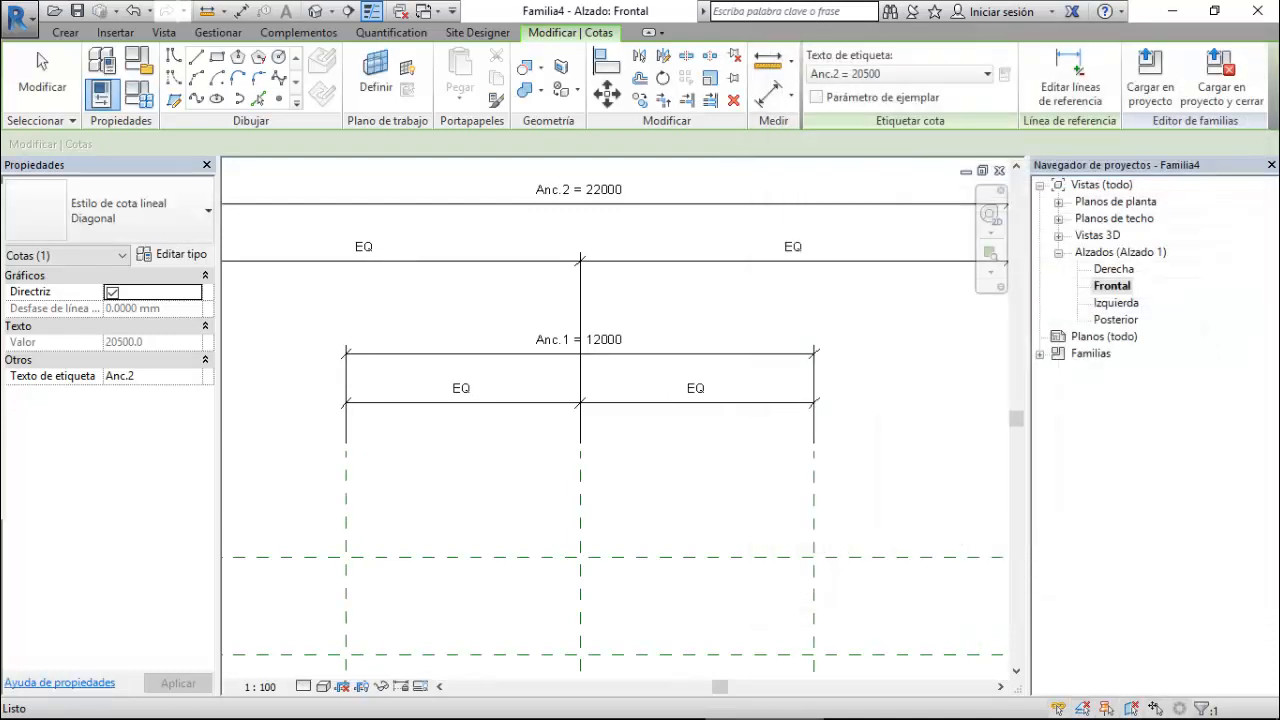
key("Escape")
scroll(649, 357, "down", 3)
scroll(619, 336, "down", 1)
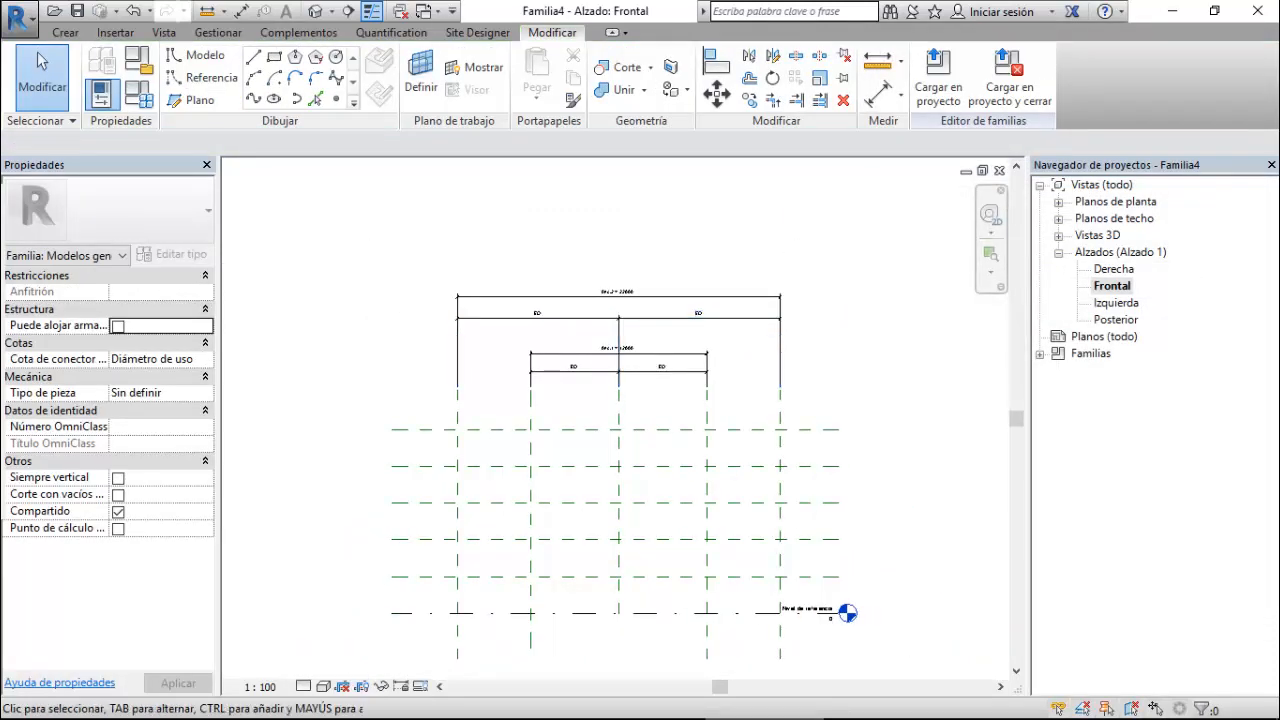
- Open the {3D} view and examine the reference planes from an isometric orientation
double_click(1097, 235)
double_click(1104, 252)
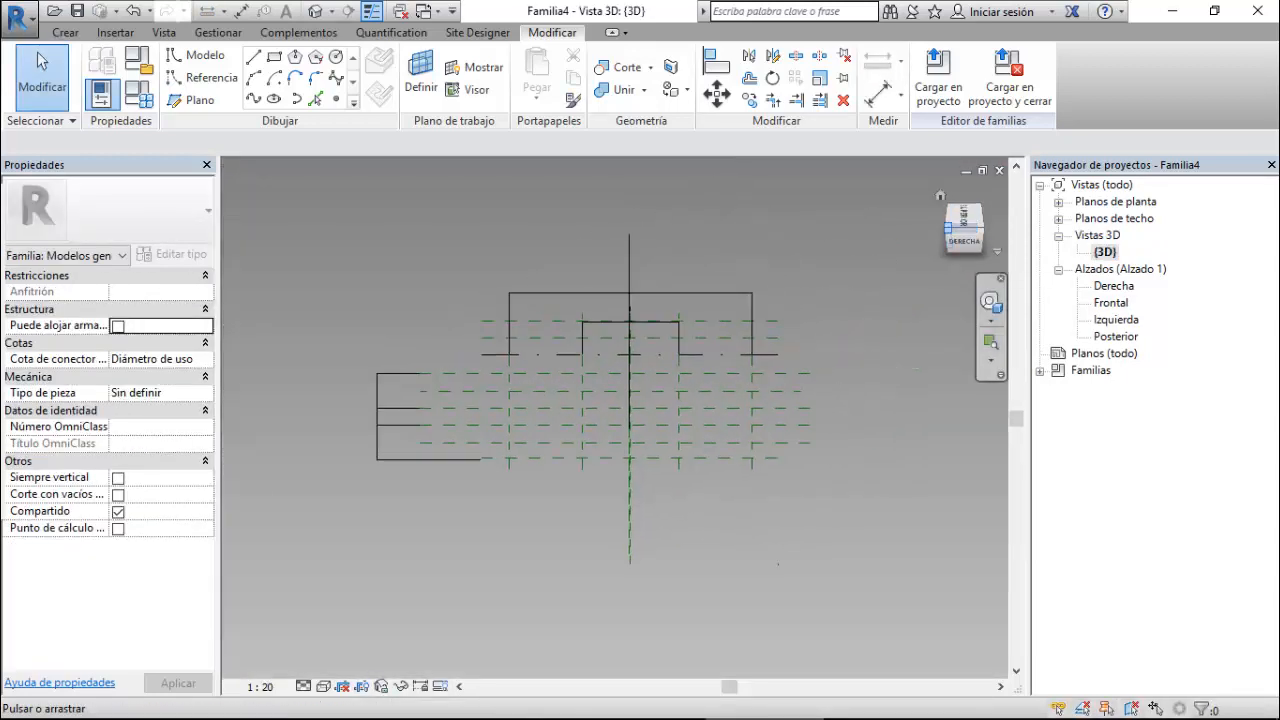
left_click(949, 228)
scroll(646, 454, "up", 3)
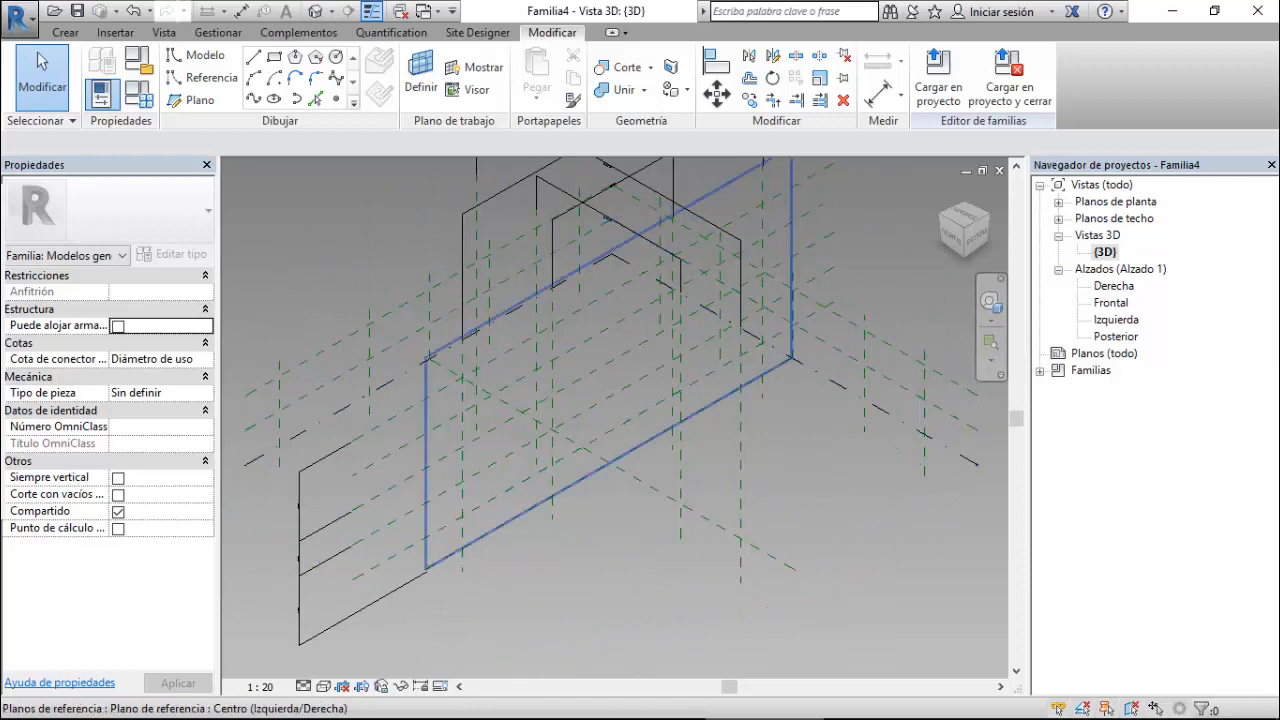
scroll(485, 411, "down", 1)
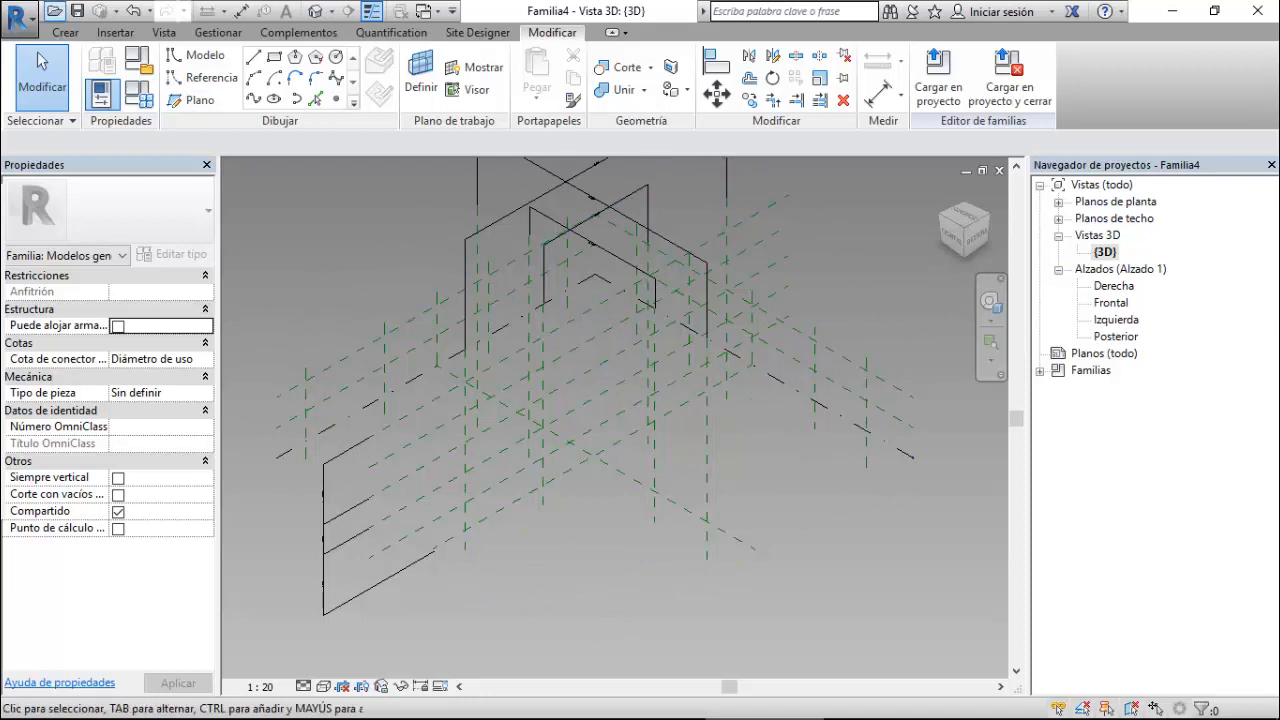
- Open the 4pt_bezierish-curve family from the Prueba folder and inspect its four-point curve in plan
left_click(54, 11)
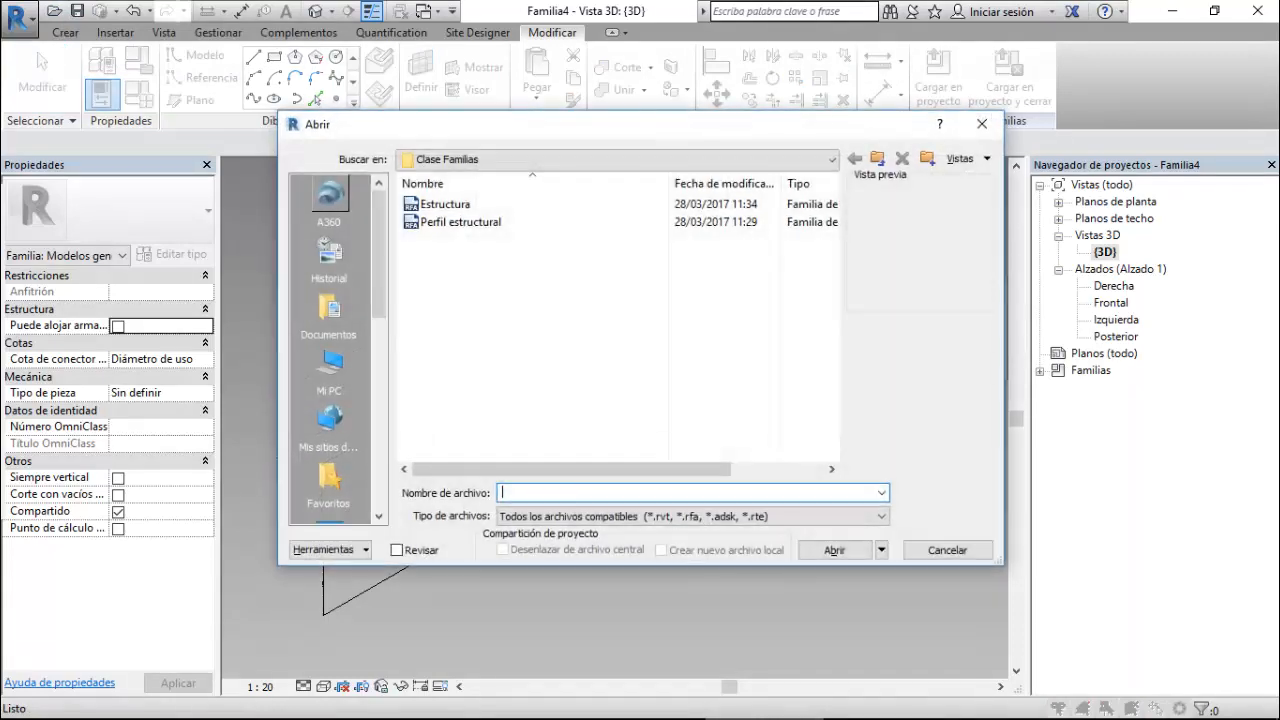
left_click(877, 158)
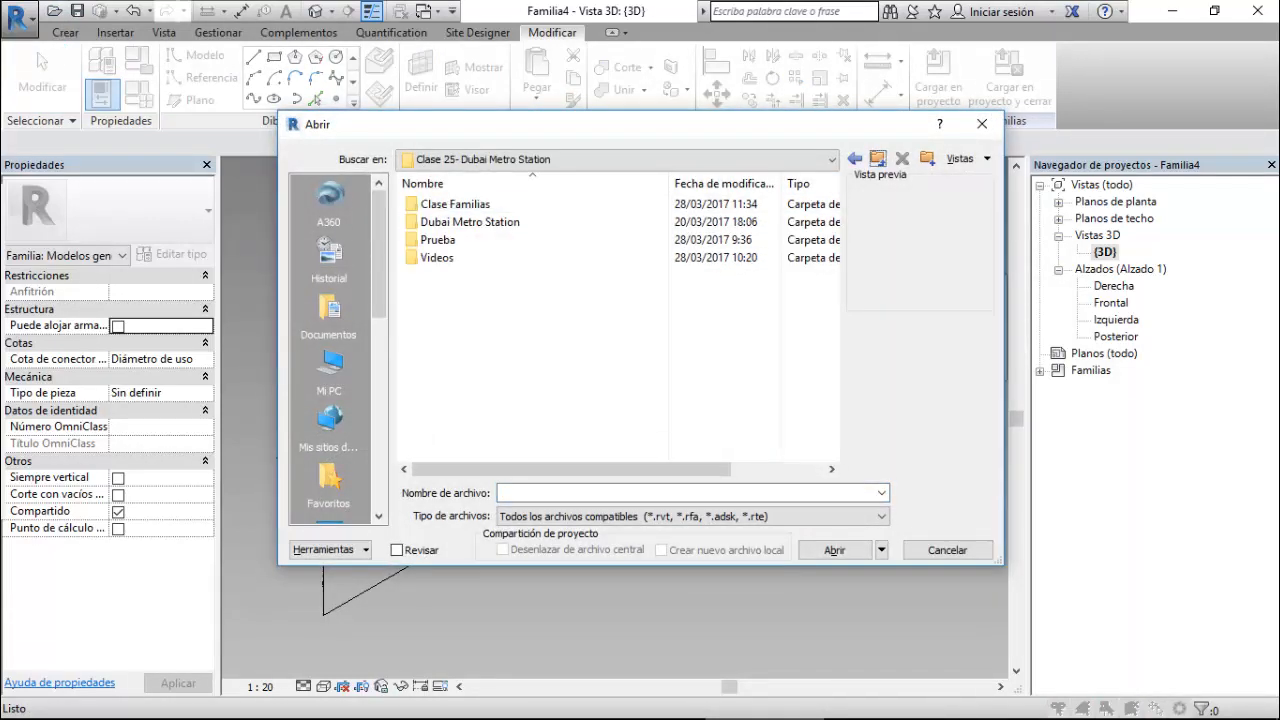
double_click(437, 240)
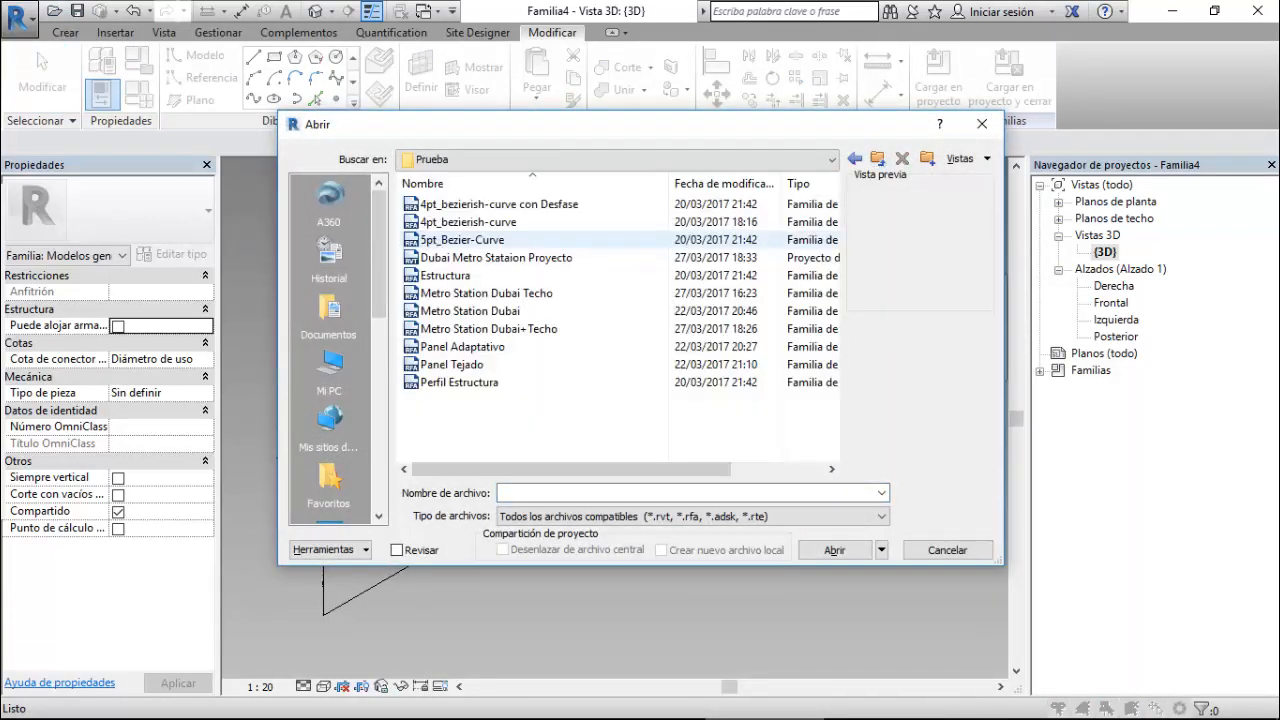
left_click(468, 222)
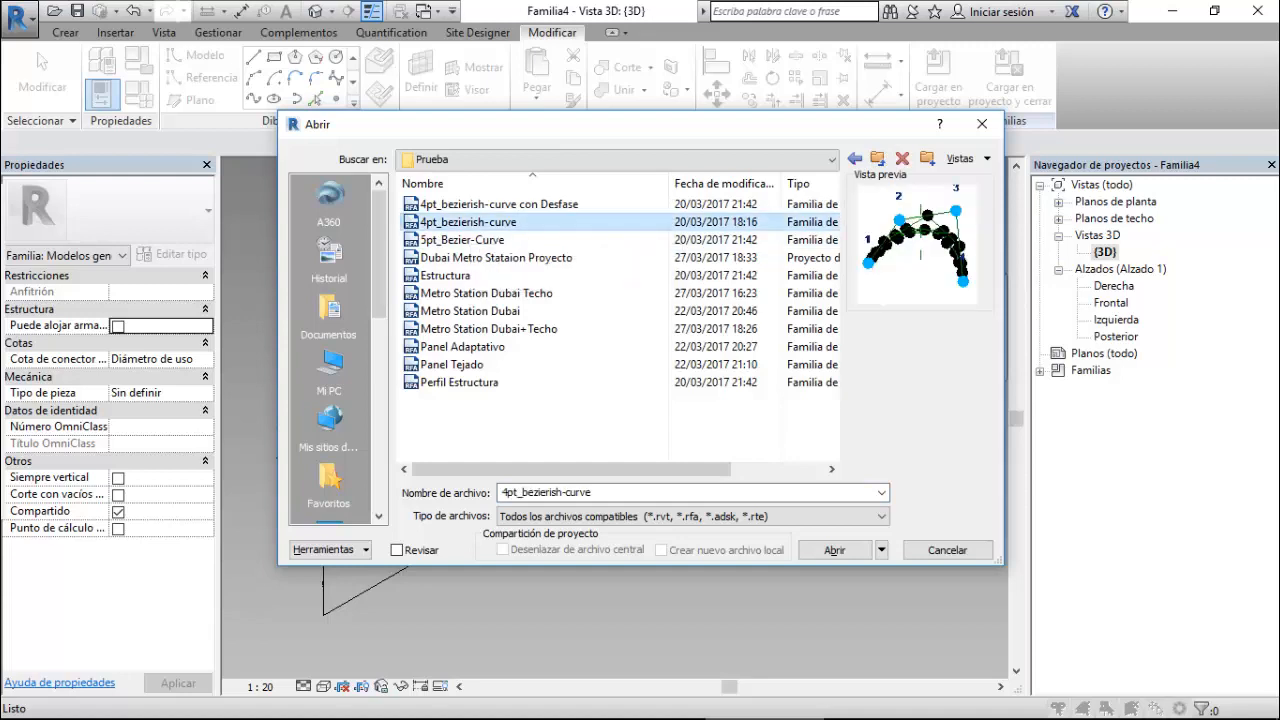
left_click(835, 550)
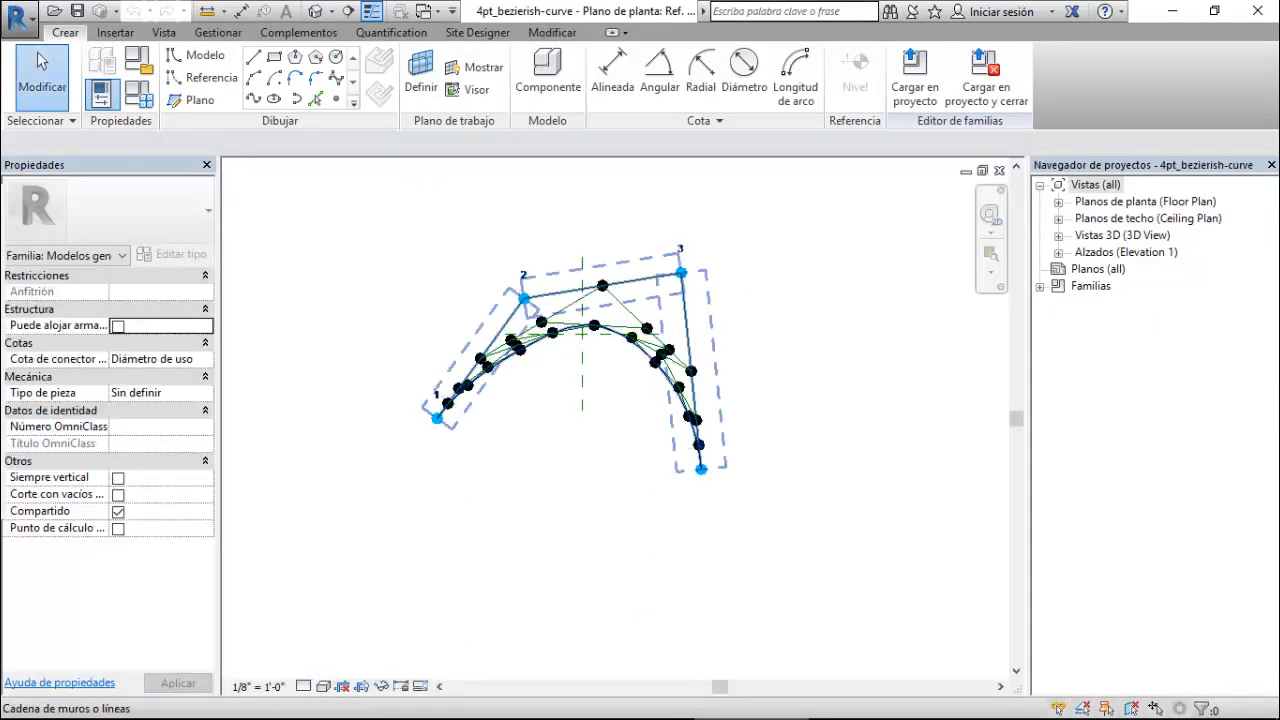
scroll(585, 325, "up", 6)
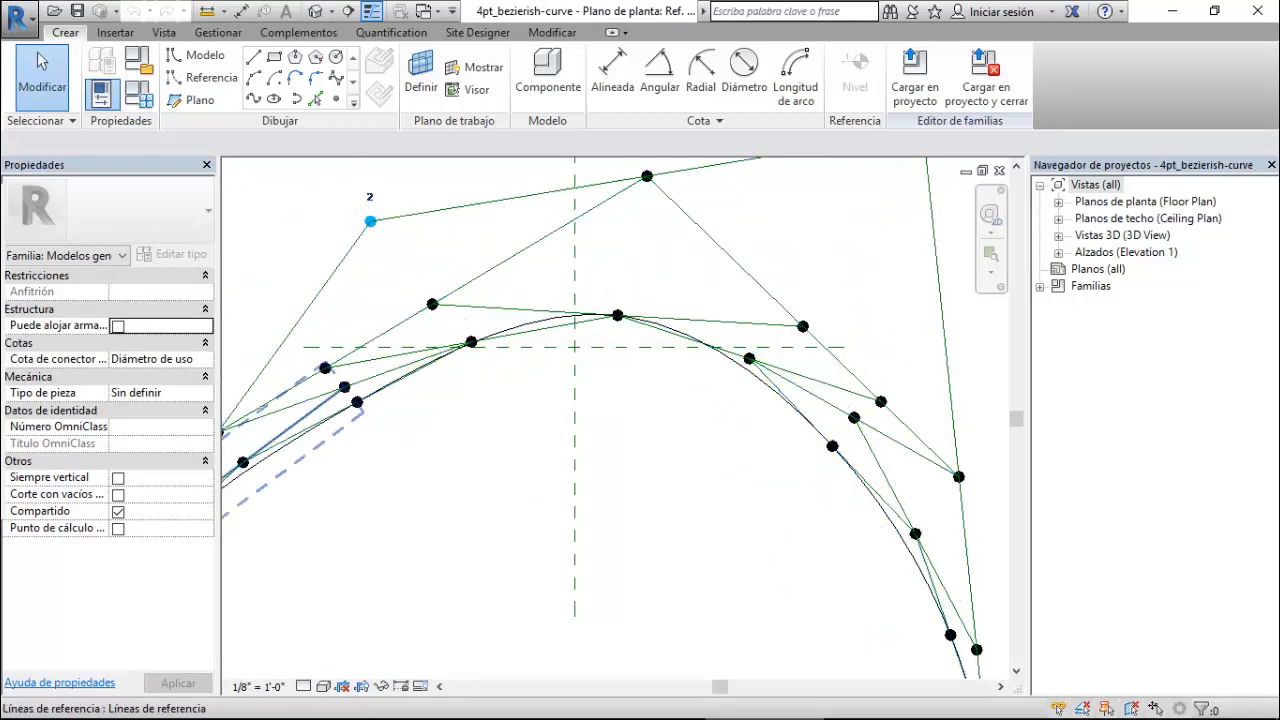
scroll(815, 490, "down", 2)
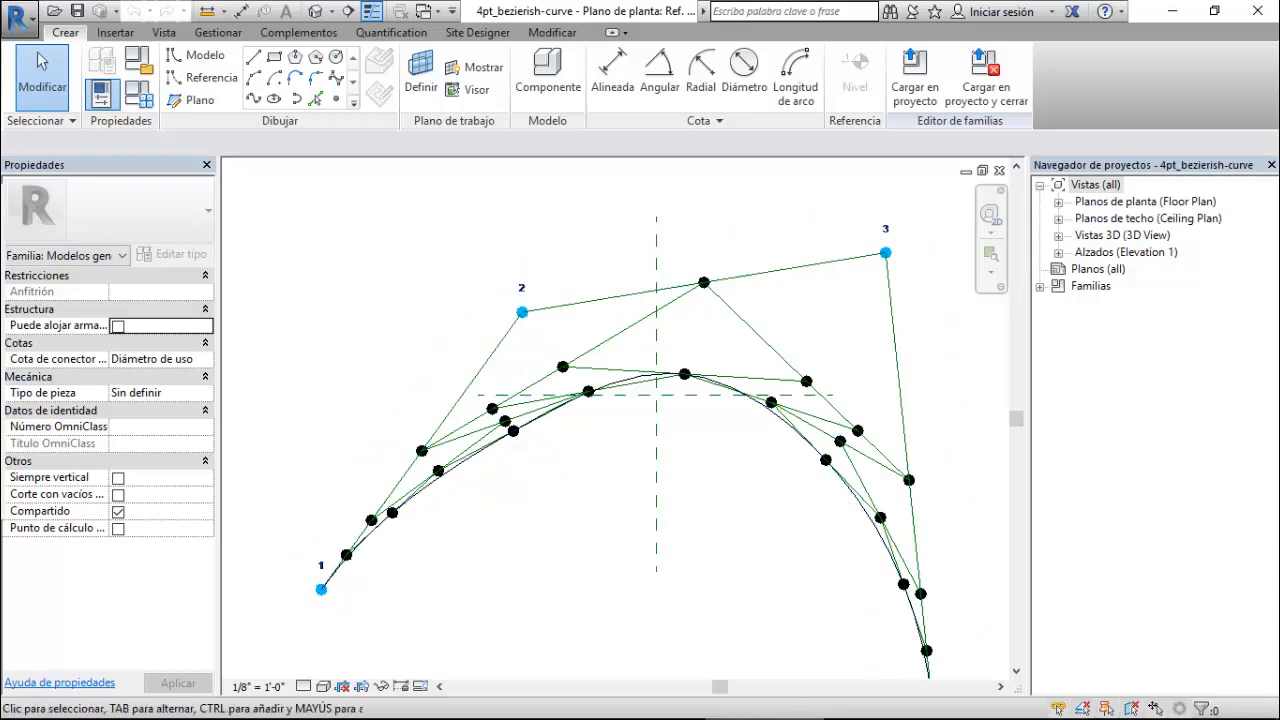
scroll(515, 309, "down", 2)
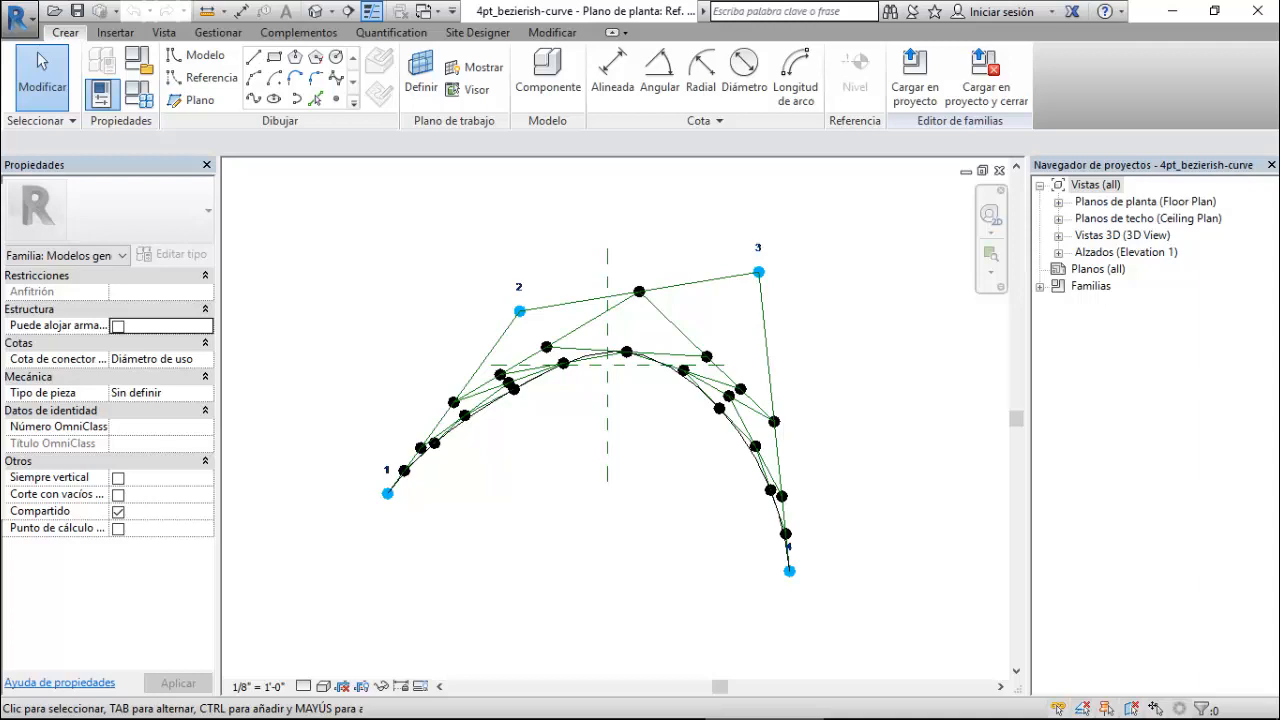
- Switch to the Photos app, browse the metro station reference pictures for the structure, and return to the curve family
left_click(525, 710)
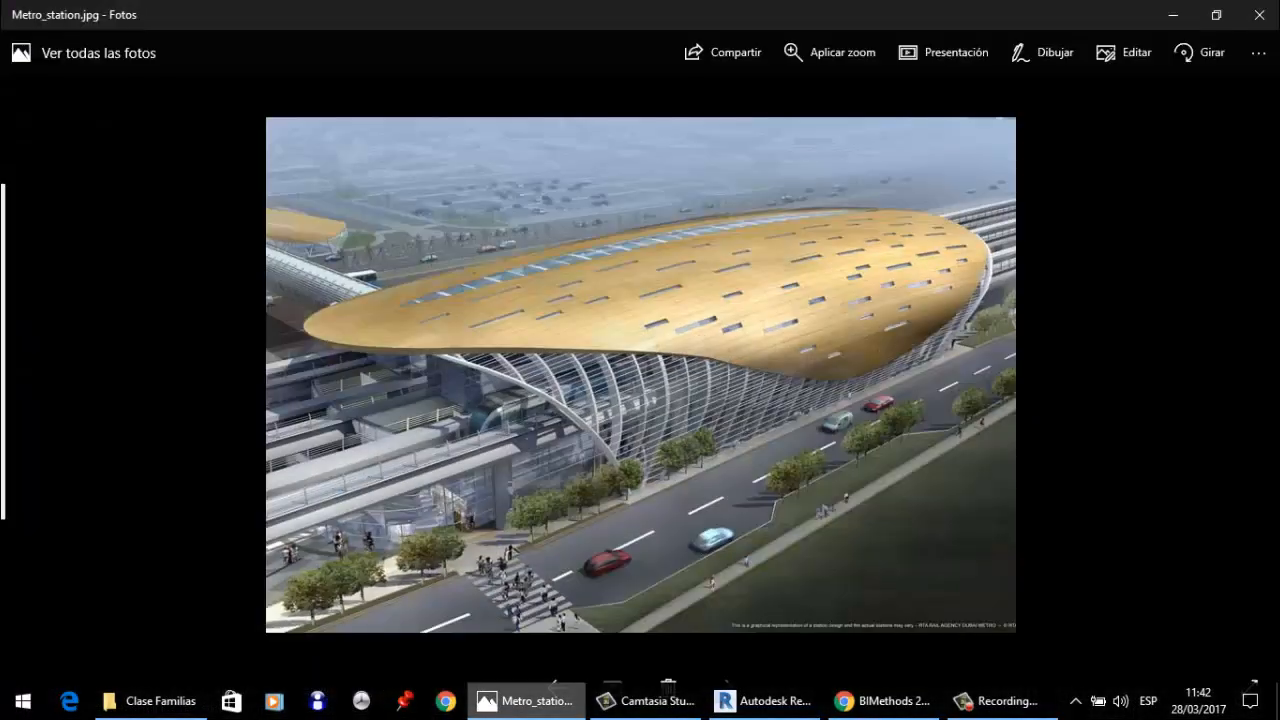
left_click(556, 687)
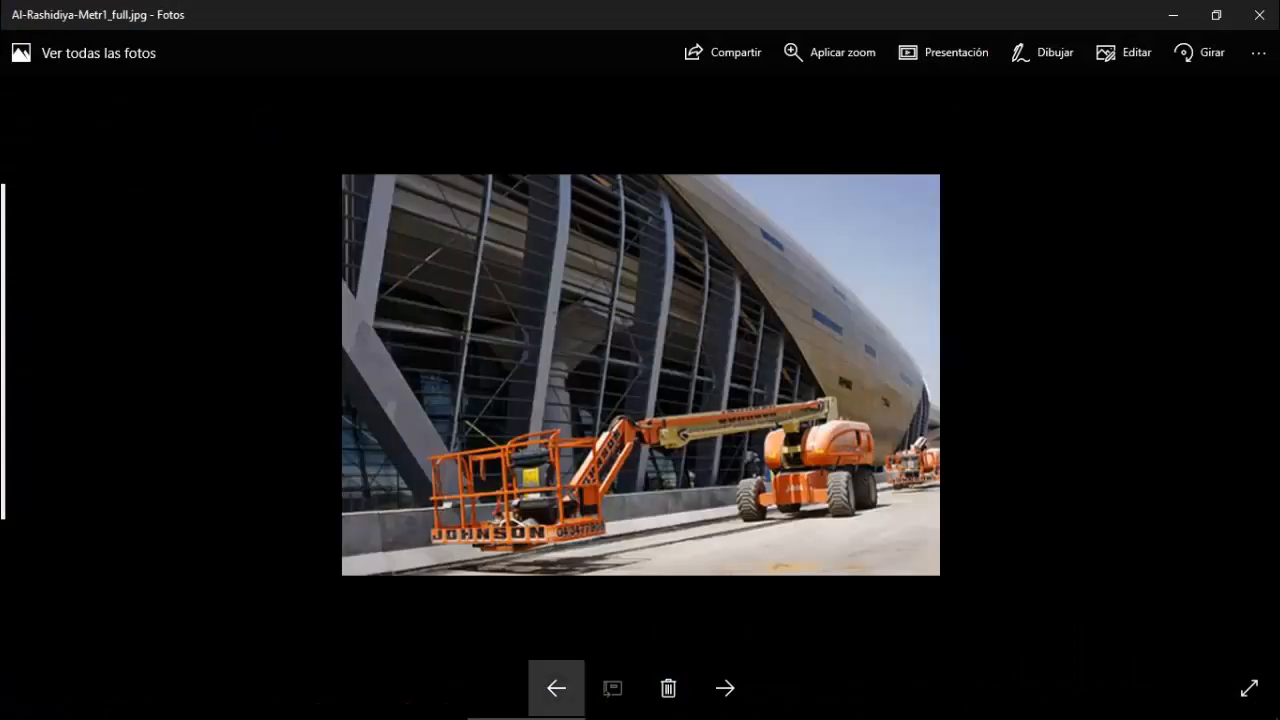
left_click(556, 687)
left_click(556, 687)
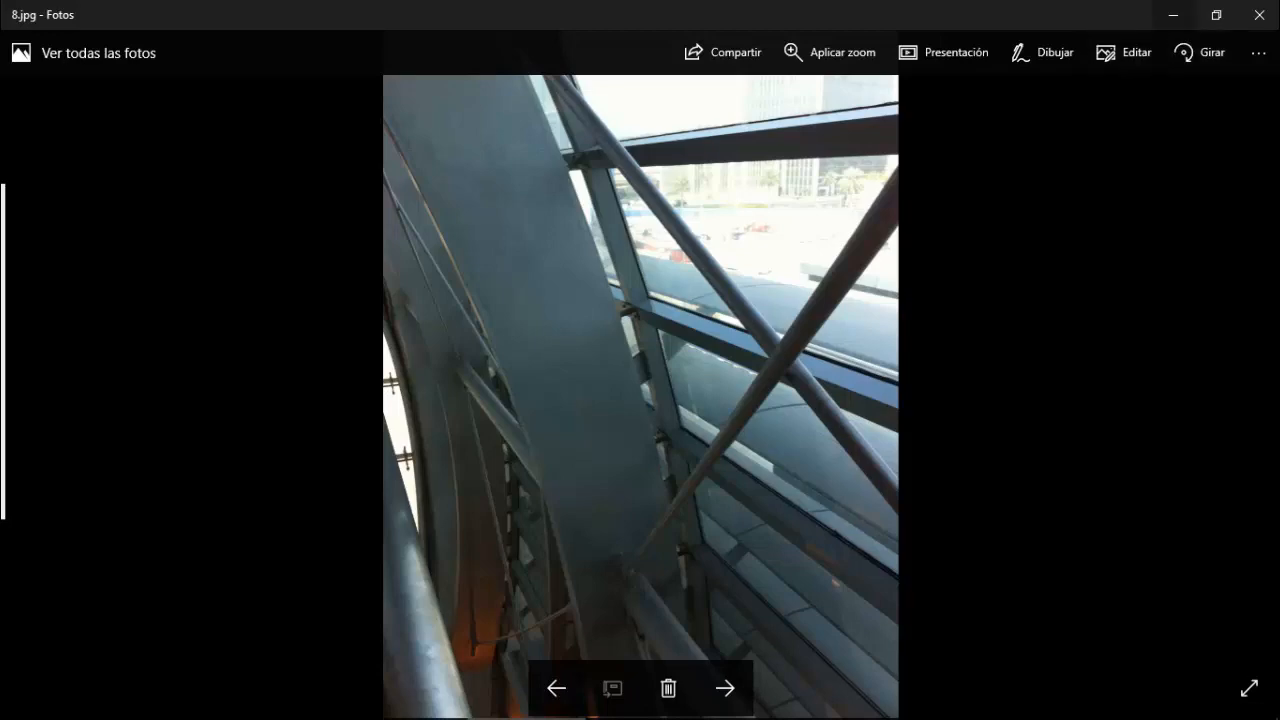
left_click(1173, 15)
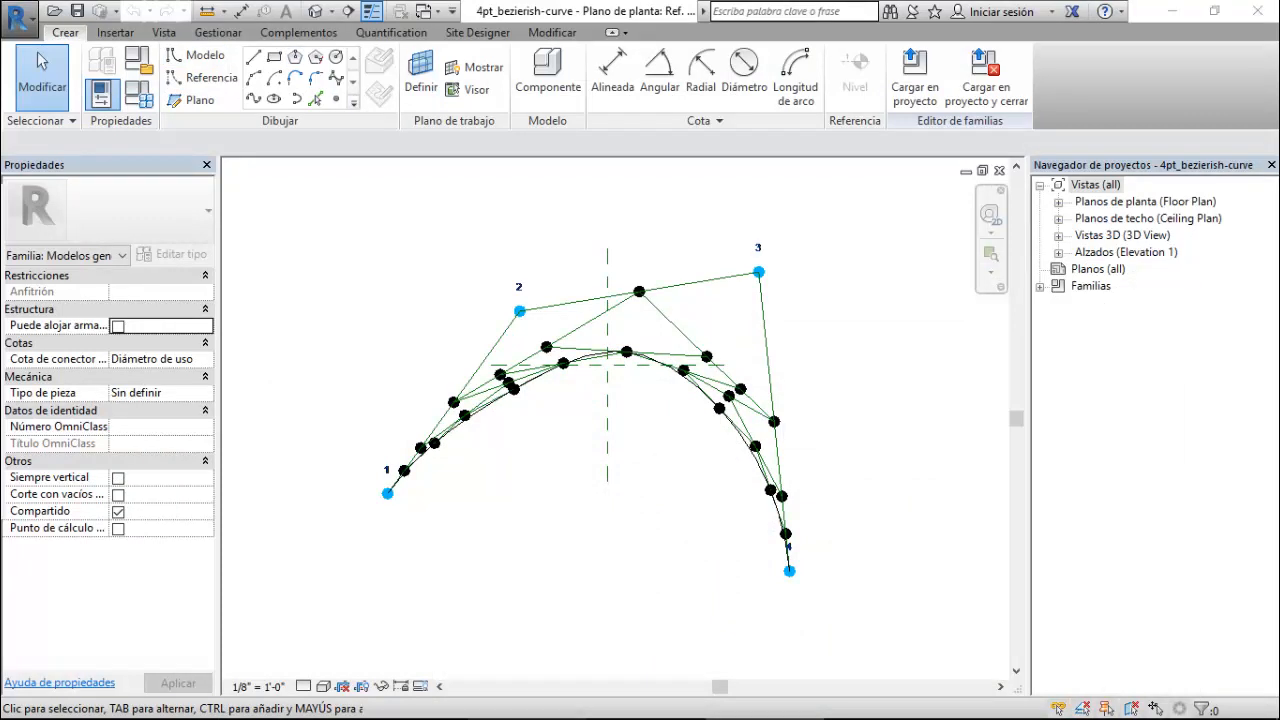
- Save the curve family in the Clase Familias folder as "4pt_bezierish-curve con desfase clase"
left_click(20, 17)
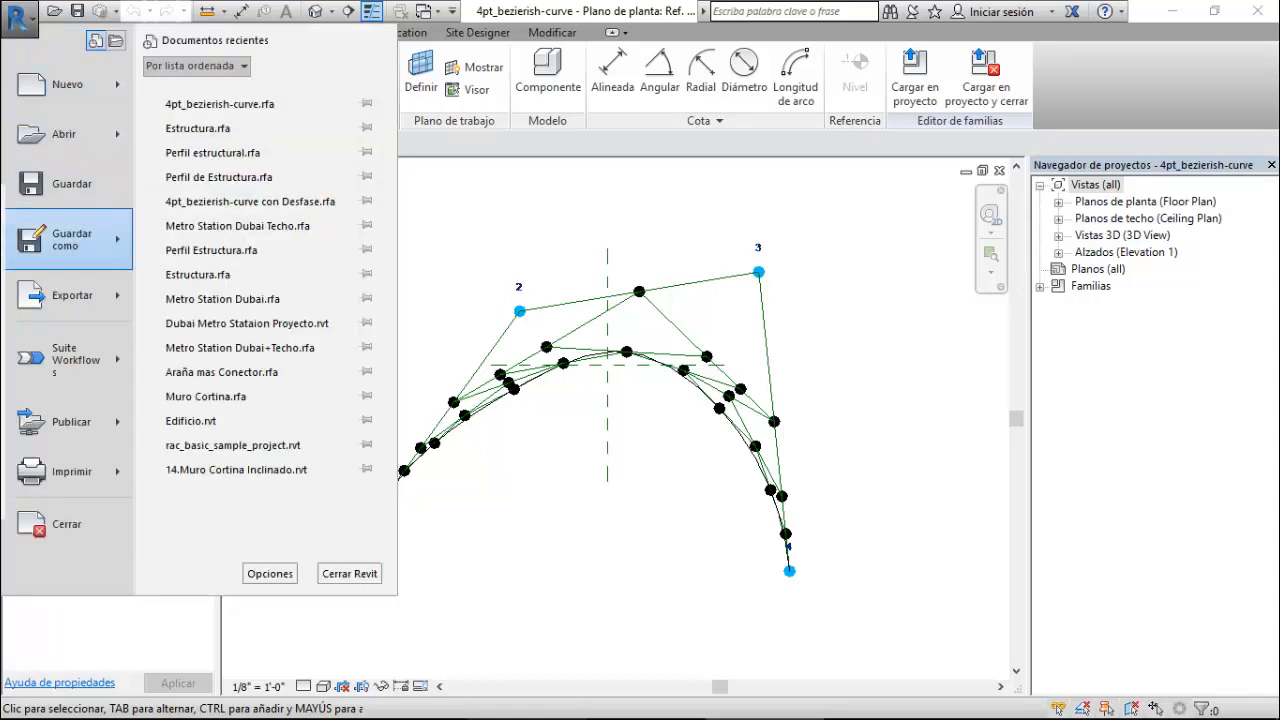
mouse_move(67, 239)
left_click(205, 171)
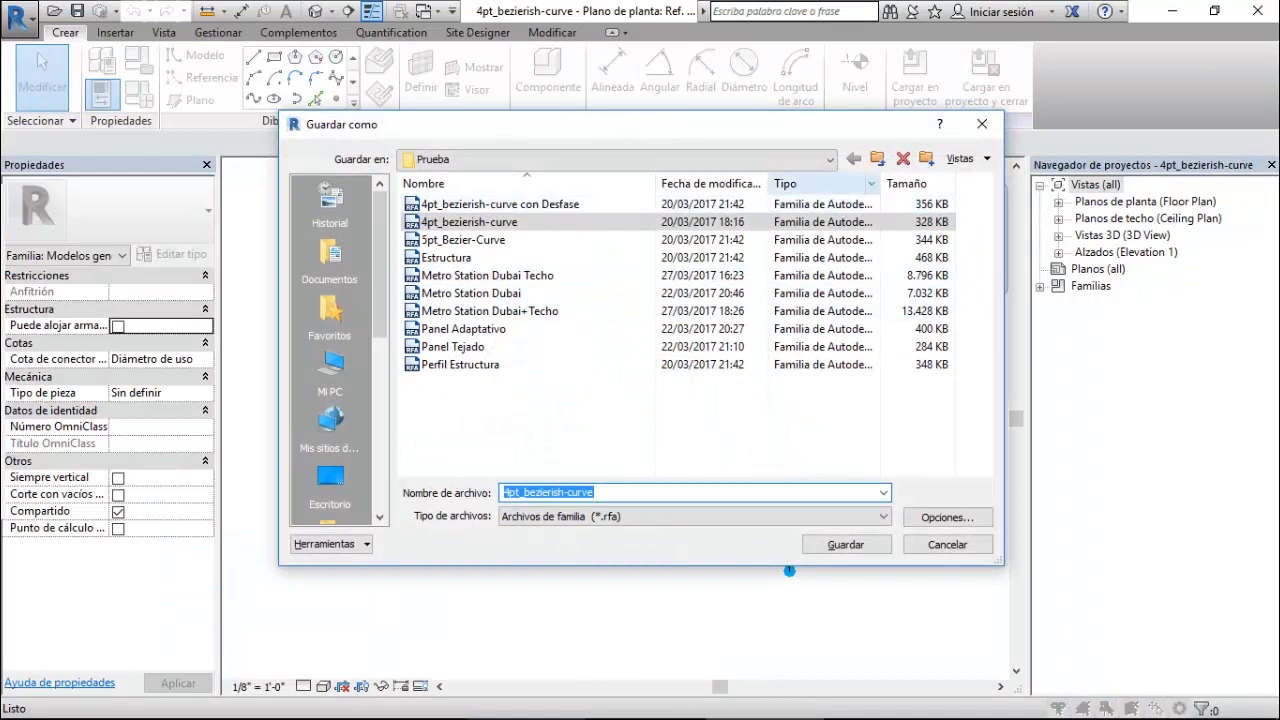
left_click(877, 158)
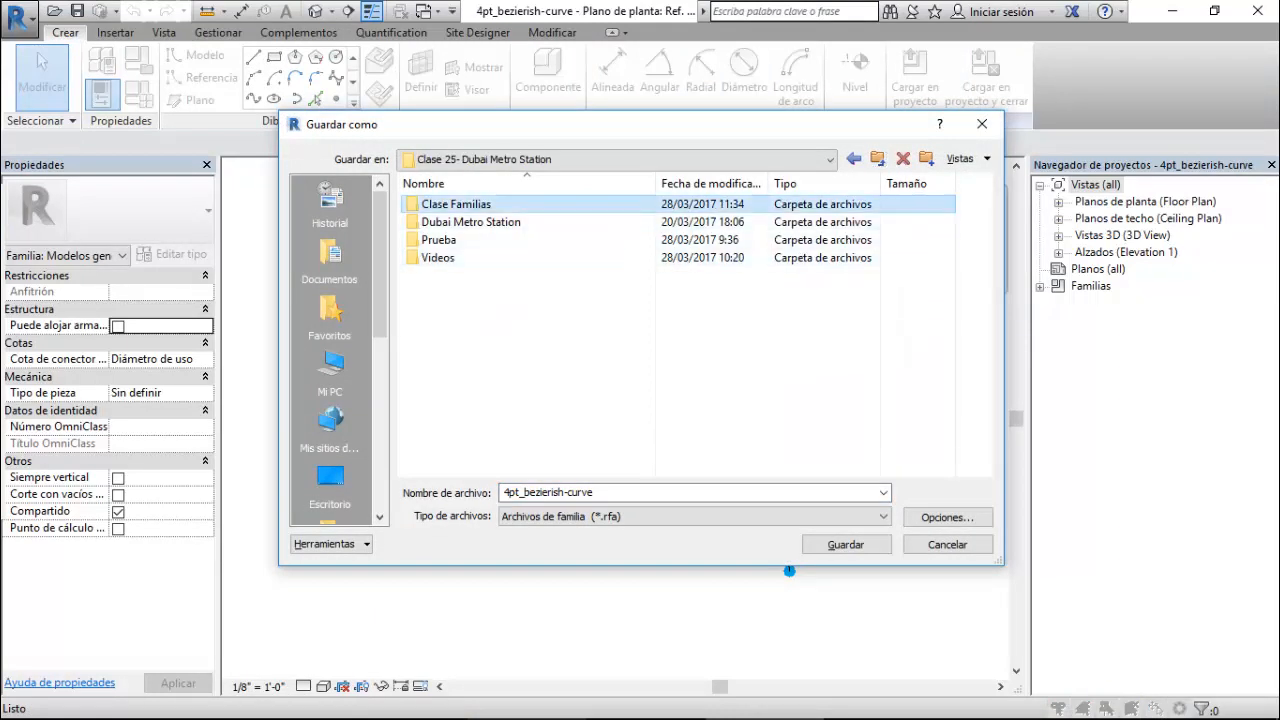
double_click(456, 204)
left_click(620, 492)
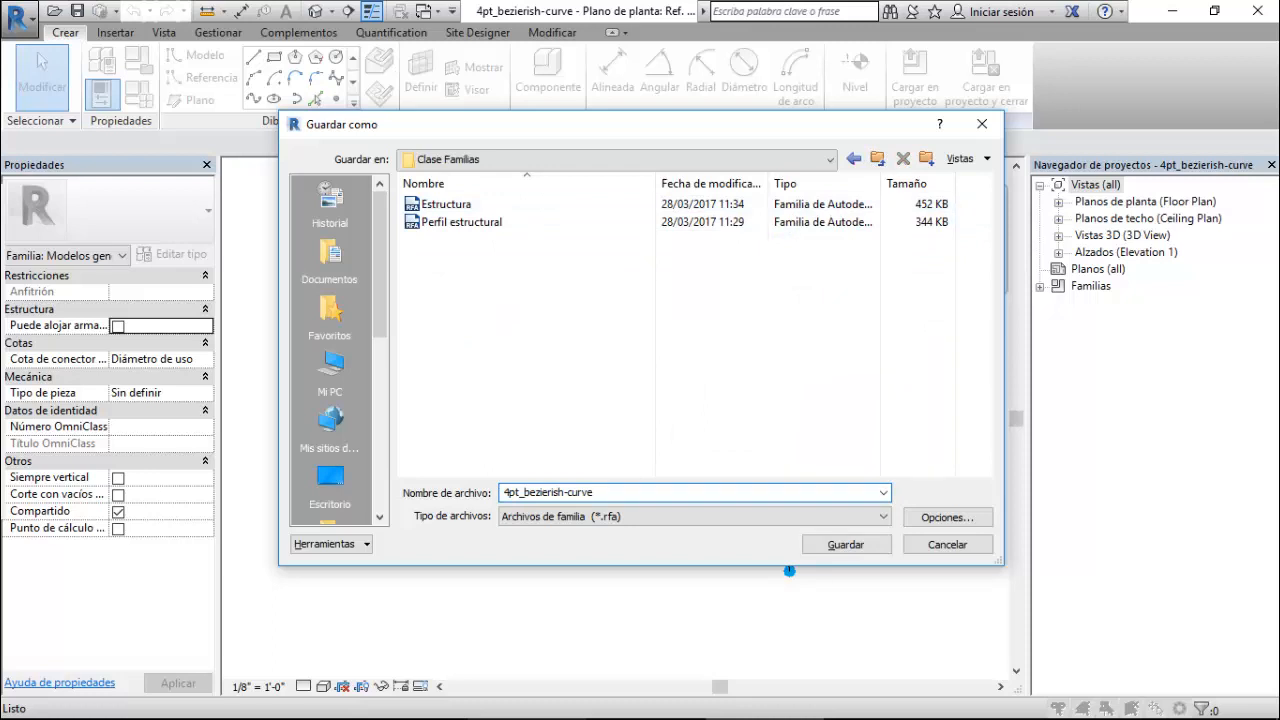
type("con des")
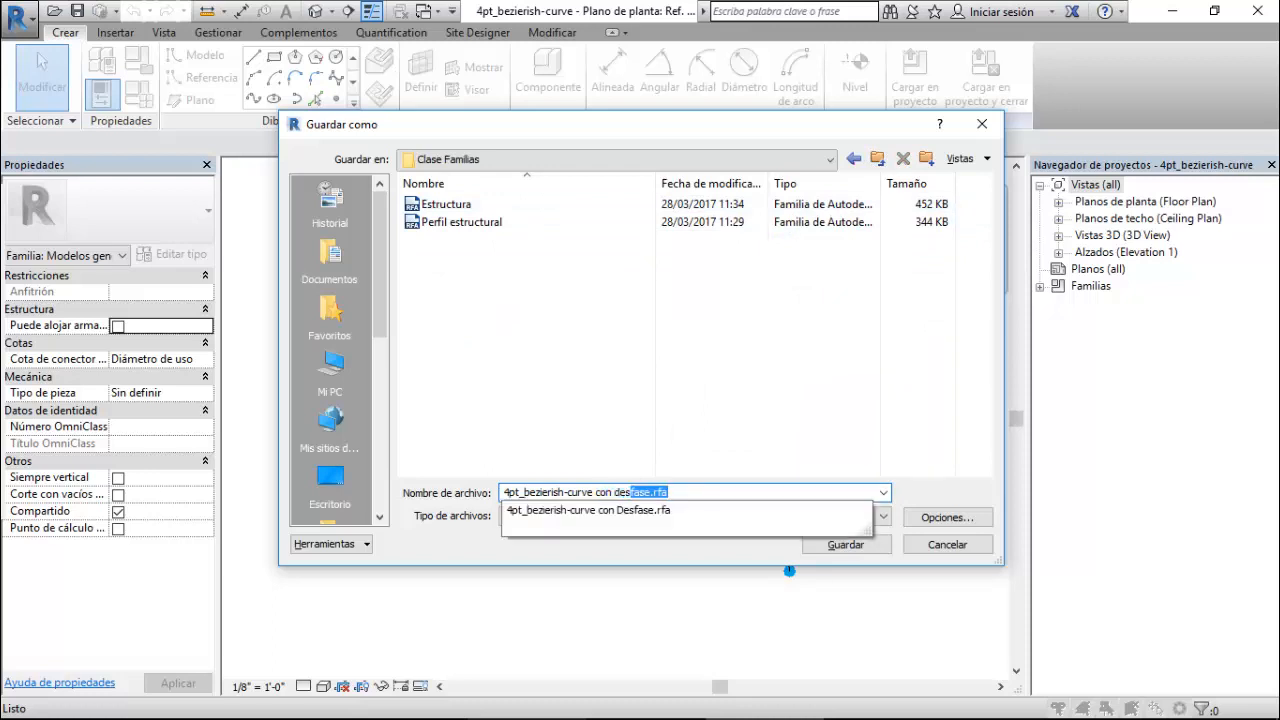
type("fase")
key("Delete")
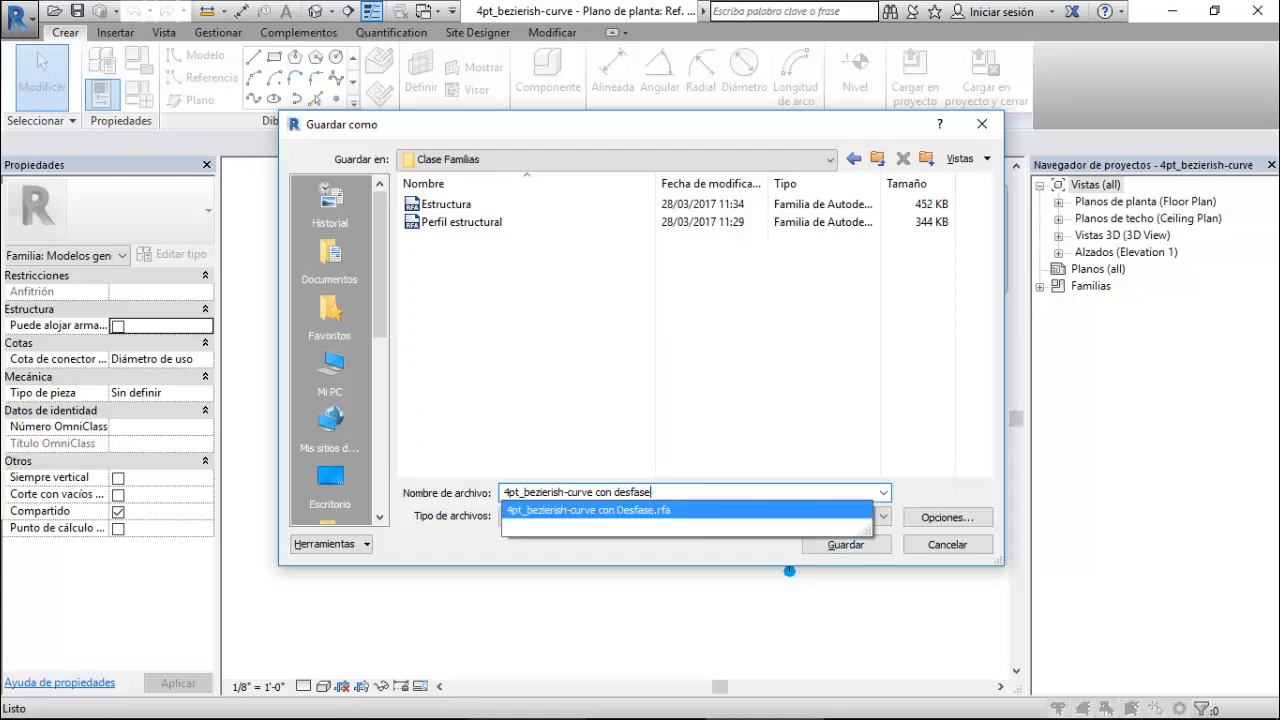
key("Return")
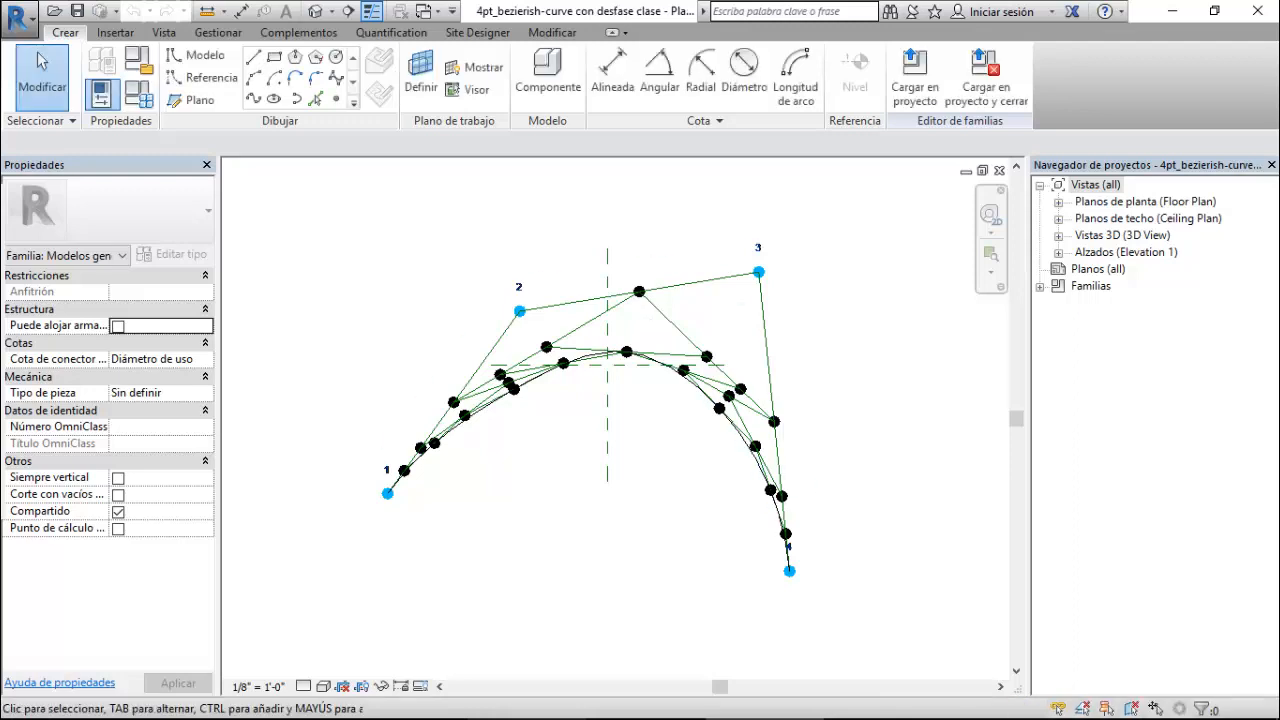
- Open the {3D} view of the saved curve family, facing the arch from the front and close to its point 1 end
double_click(1121, 235)
double_click(1104, 252)
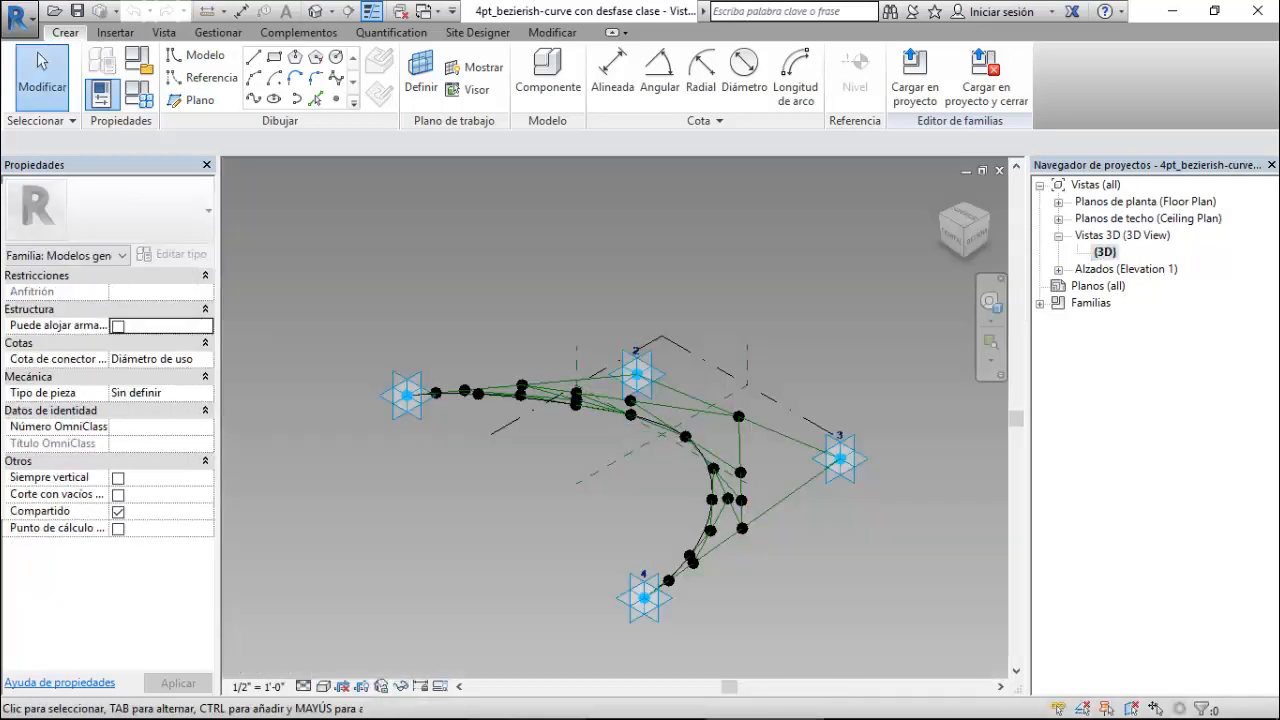
middle_click_drag(335, 540, 465, 507, "shift")
scroll(465, 507, "up", 6)
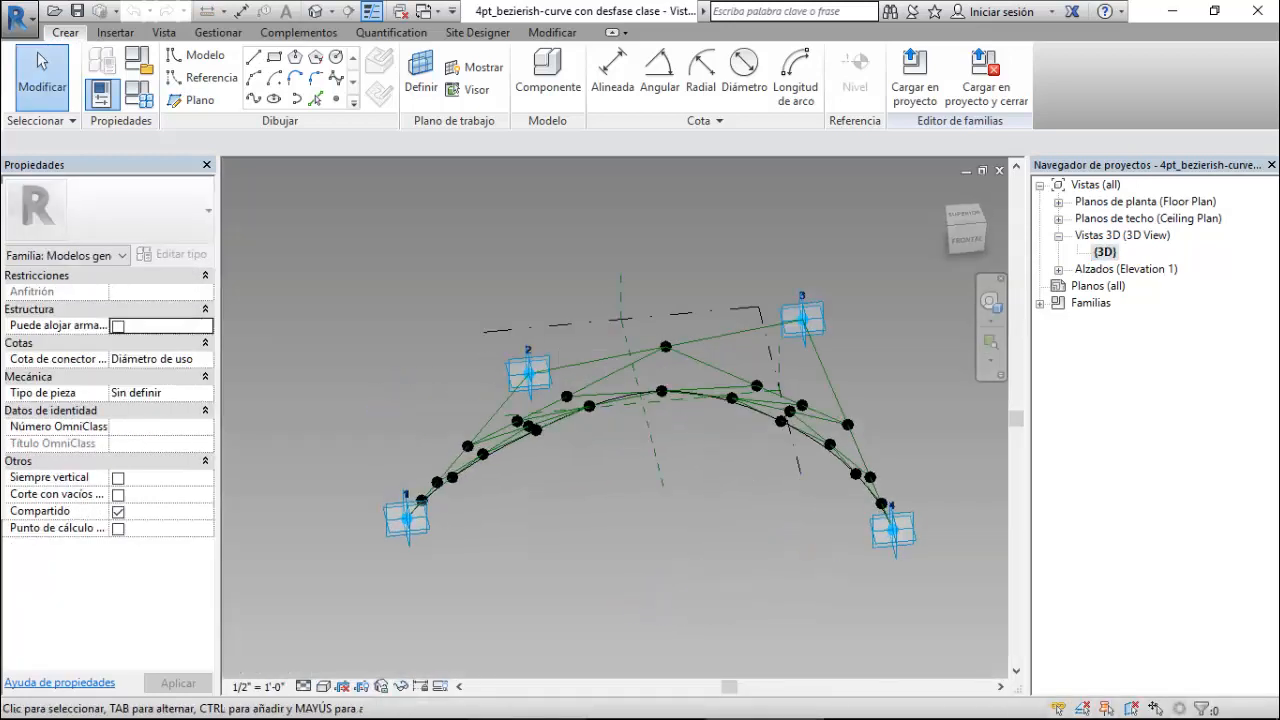
scroll(462, 502, "up", 3)
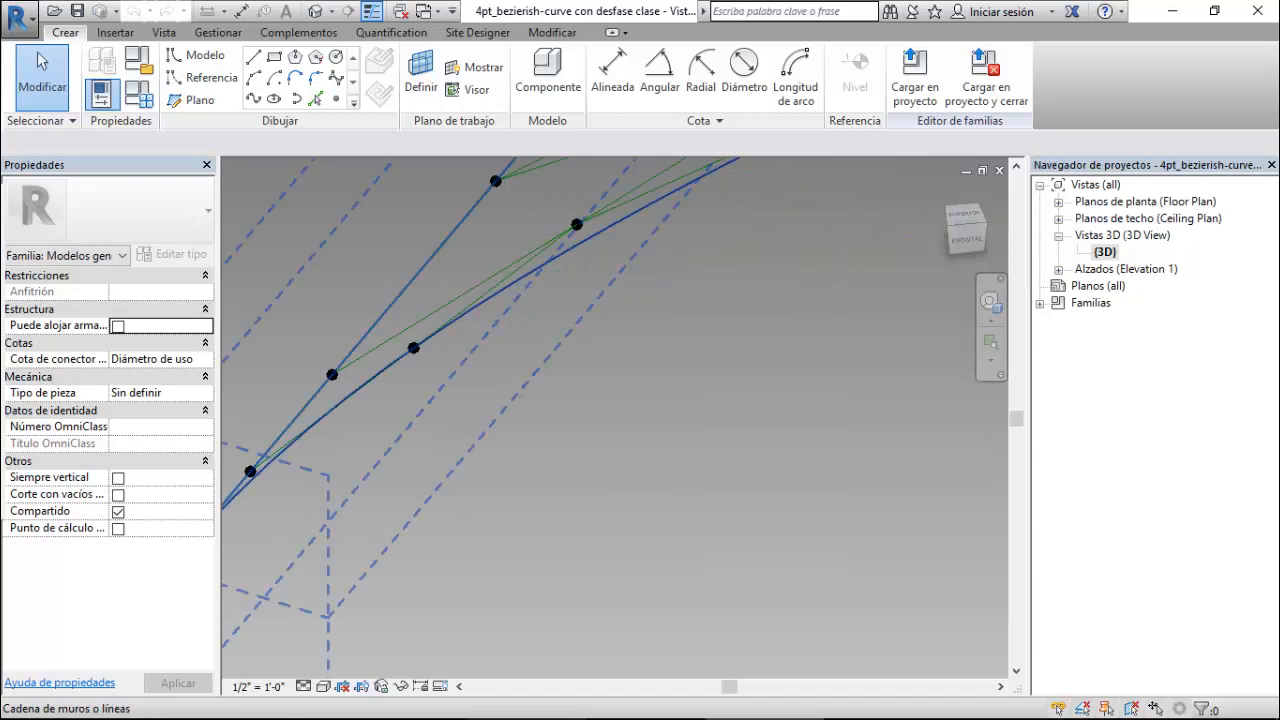
- Place four reference points directly on the arch curve, between its point 1 end and the crown
scroll(361, 517, "down", 4)
scroll(488, 468, "down", 6)
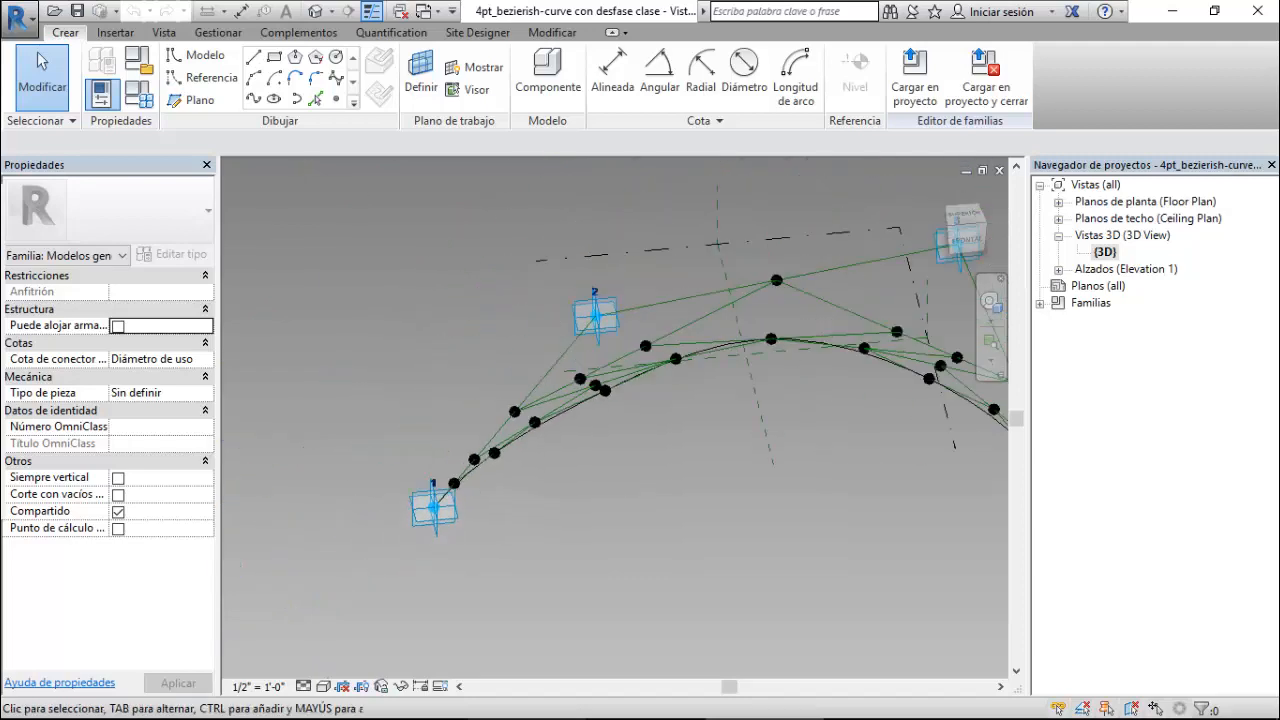
key("Tab")
key("Tab")
key("Tab")
key("Tab")
key("Tab")
key("Tab")
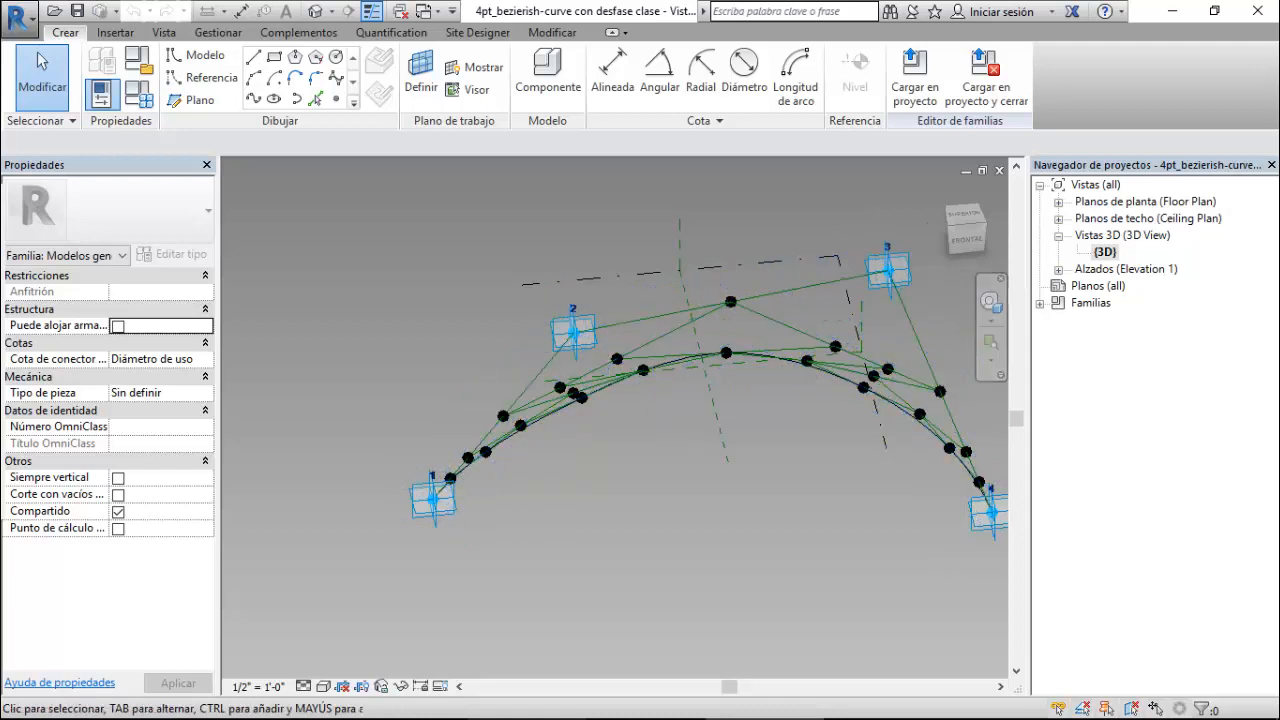
left_click(336, 98)
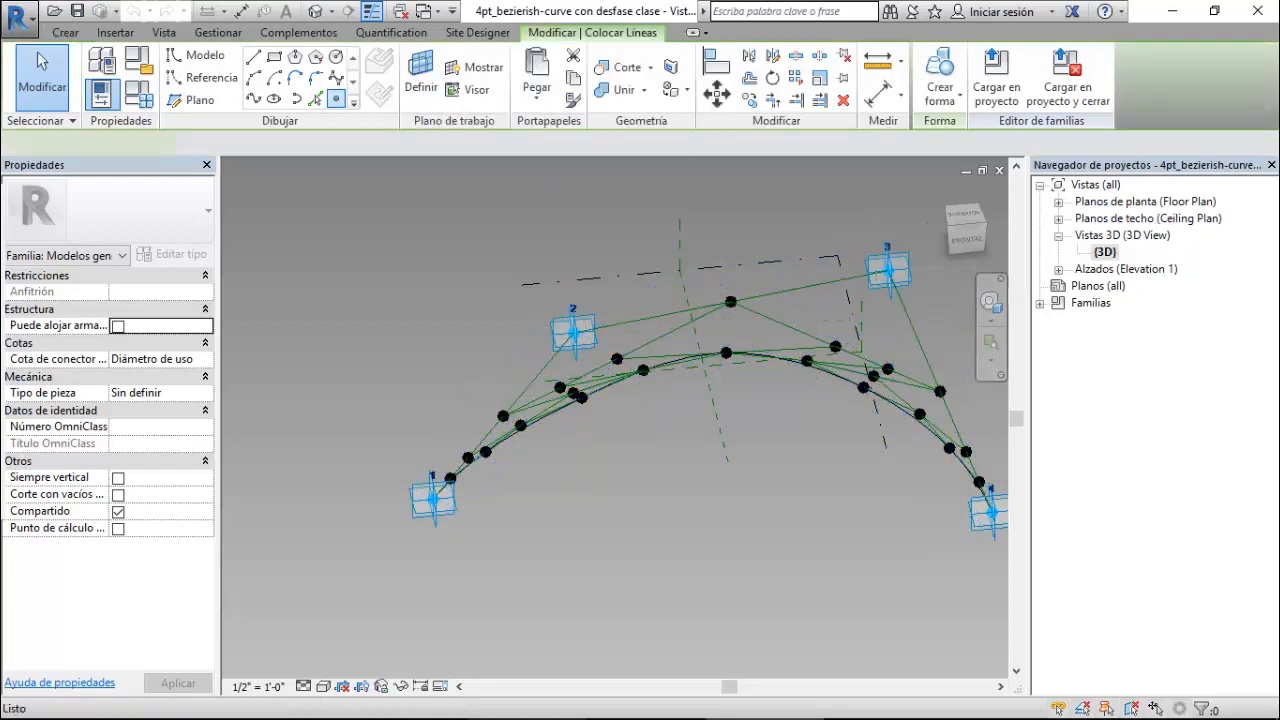
scroll(463, 397, "up", 5)
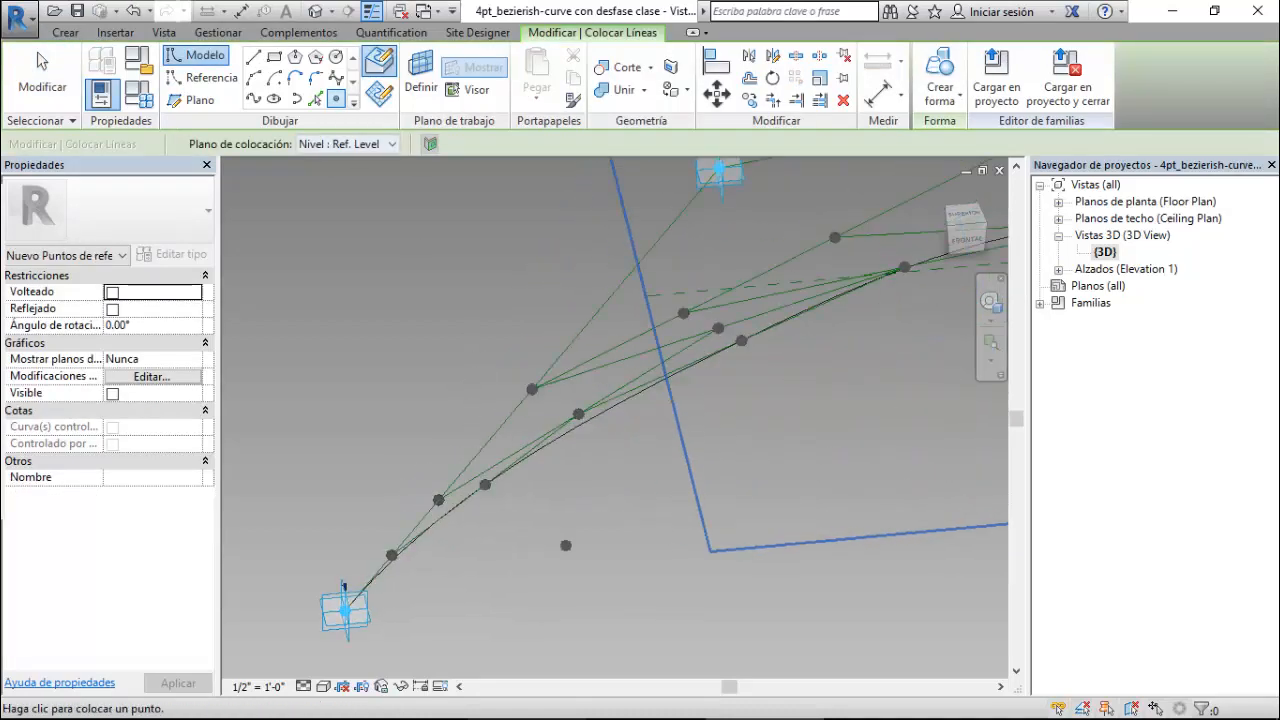
scroll(520, 451, "down", 1)
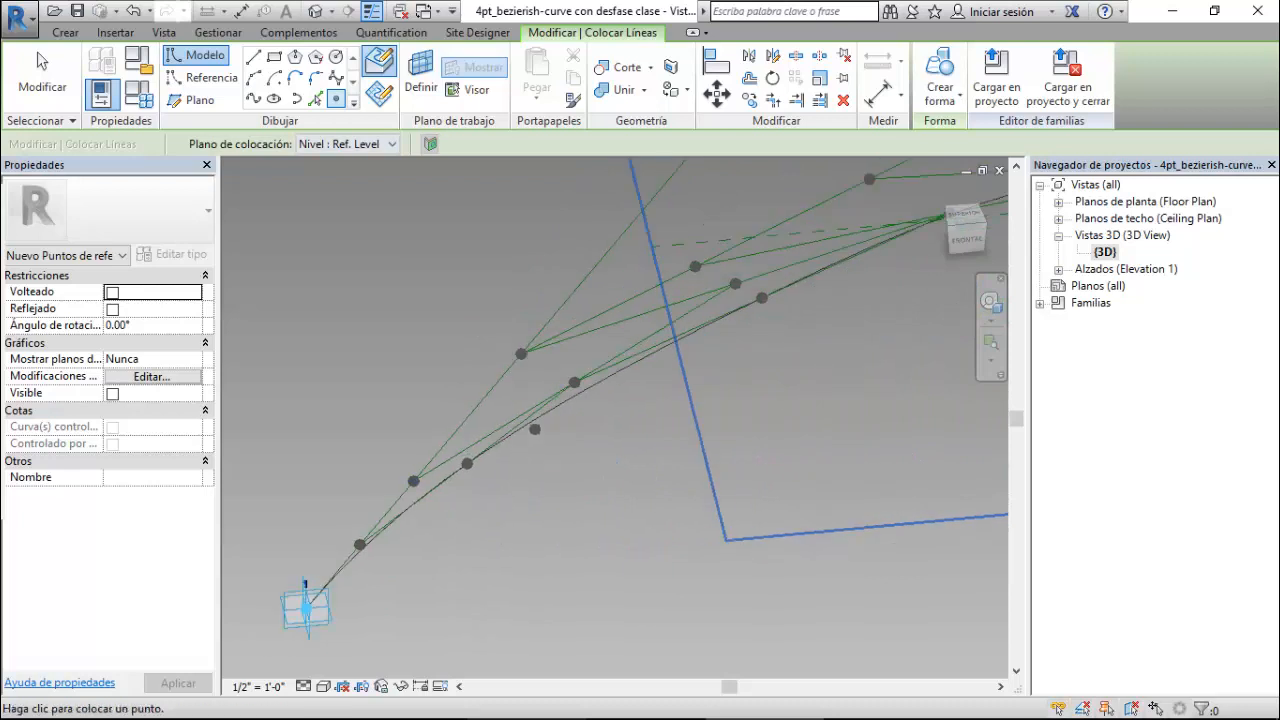
left_click(544, 413)
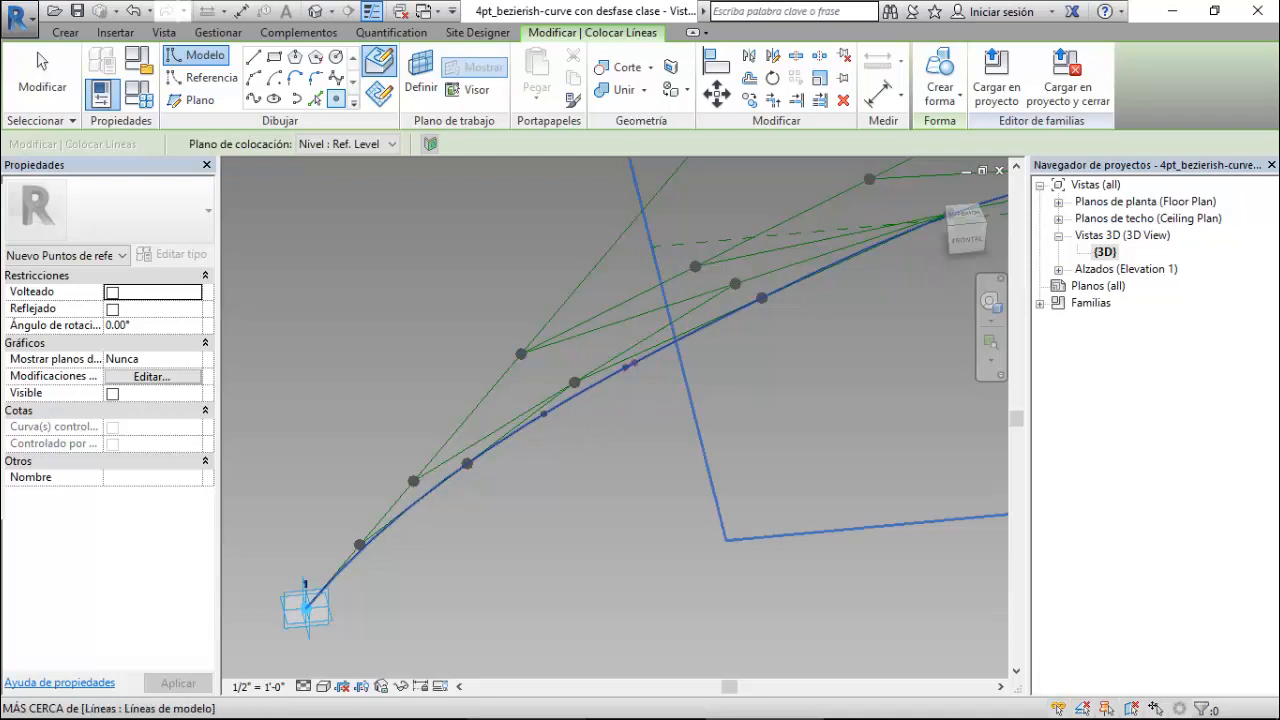
left_click(667, 345)
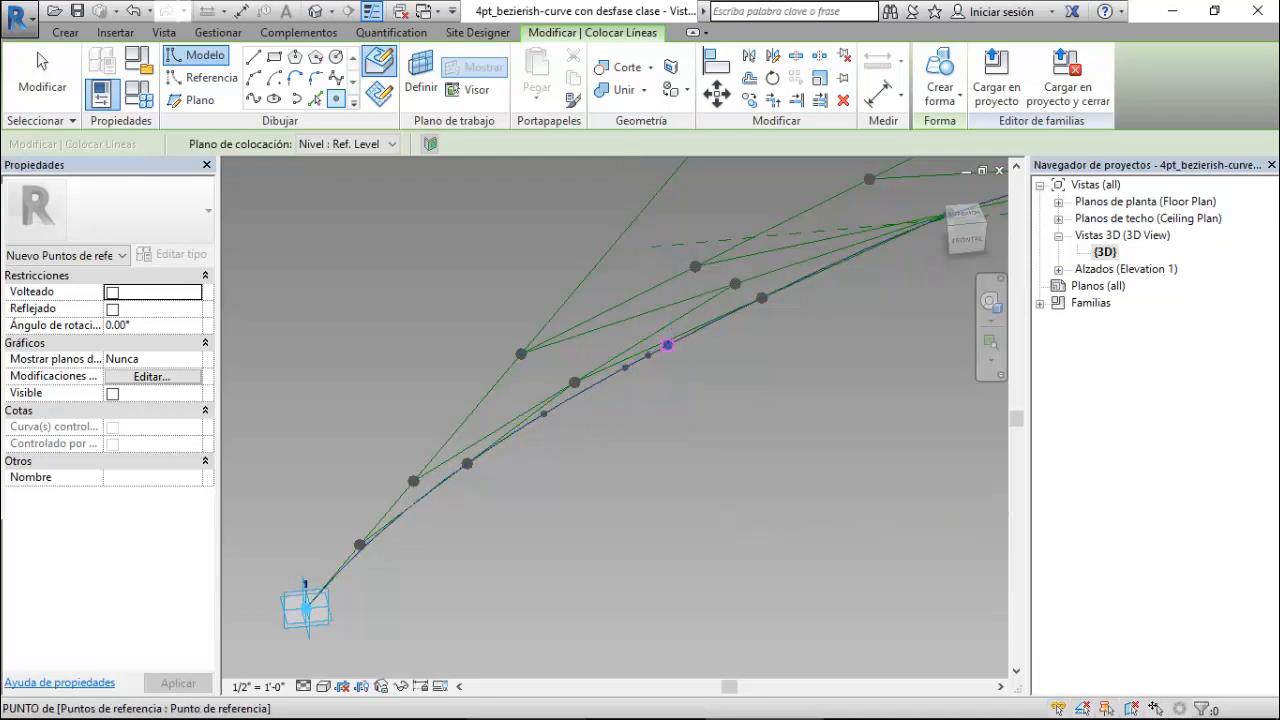
key("Escape")
key("Escape")
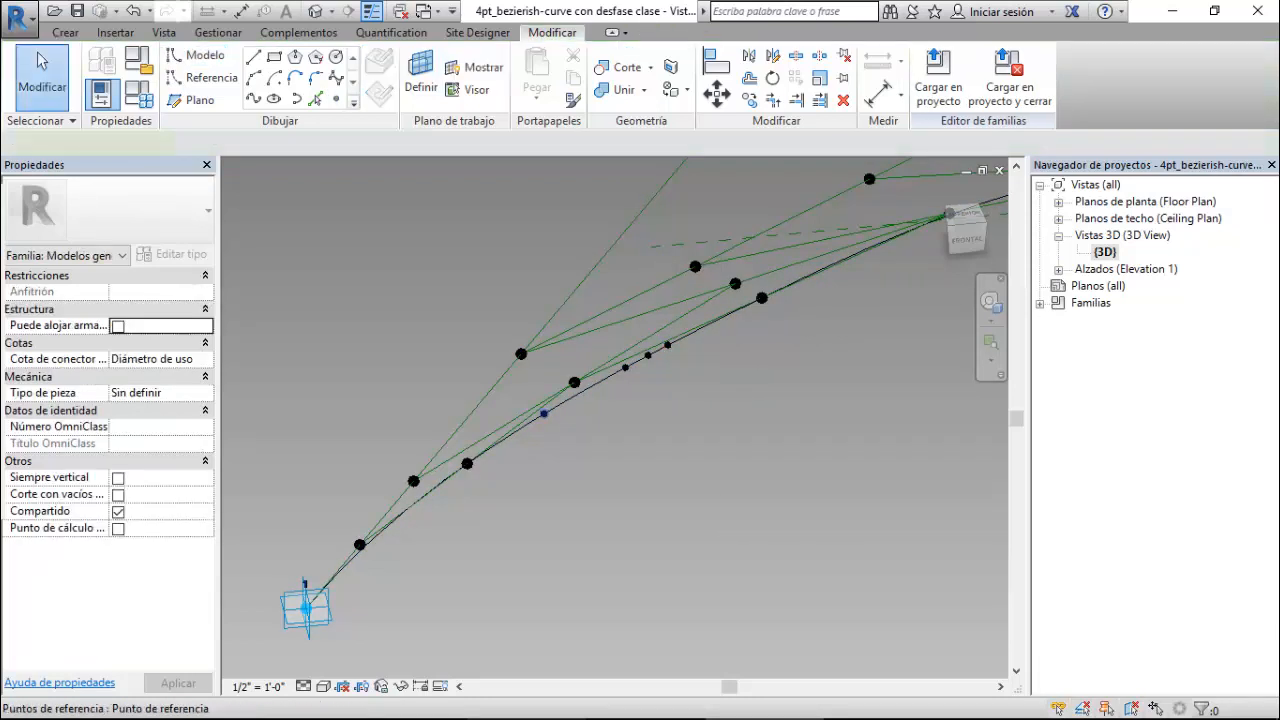
- Set the reference planes of the four new curve points to show "Siempre"
left_click(543, 413)
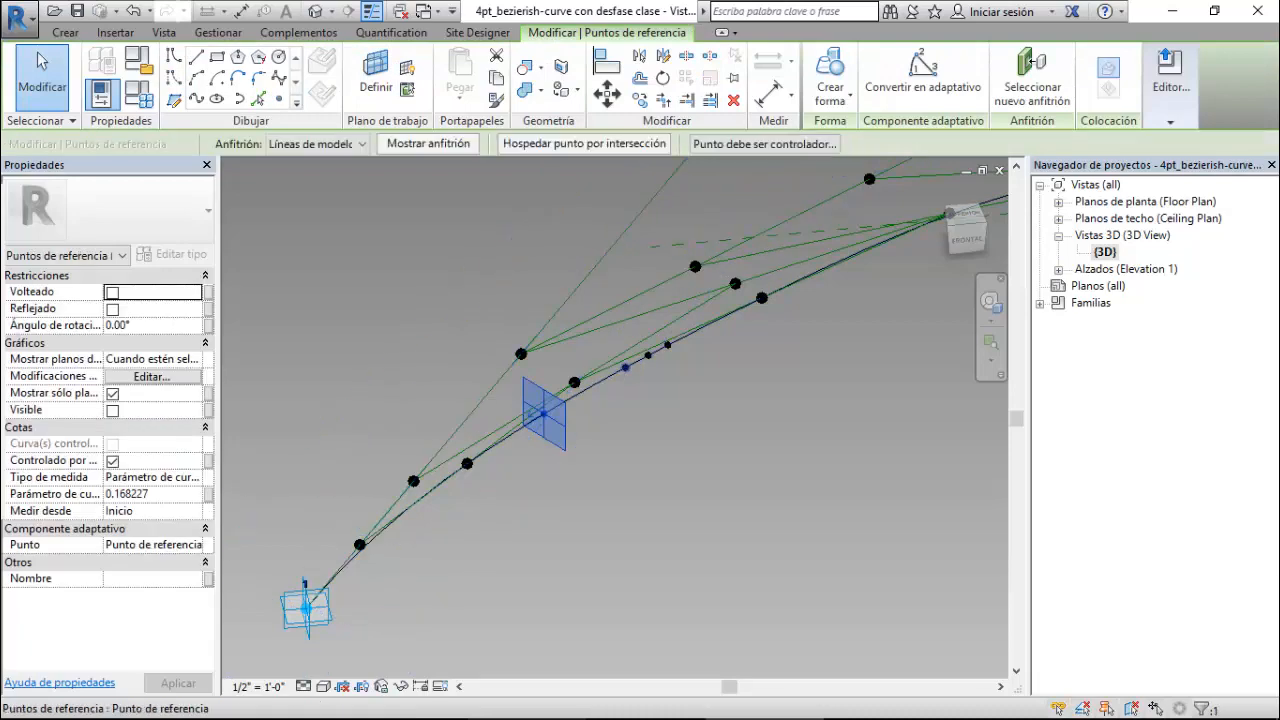
left_click(1030, 70)
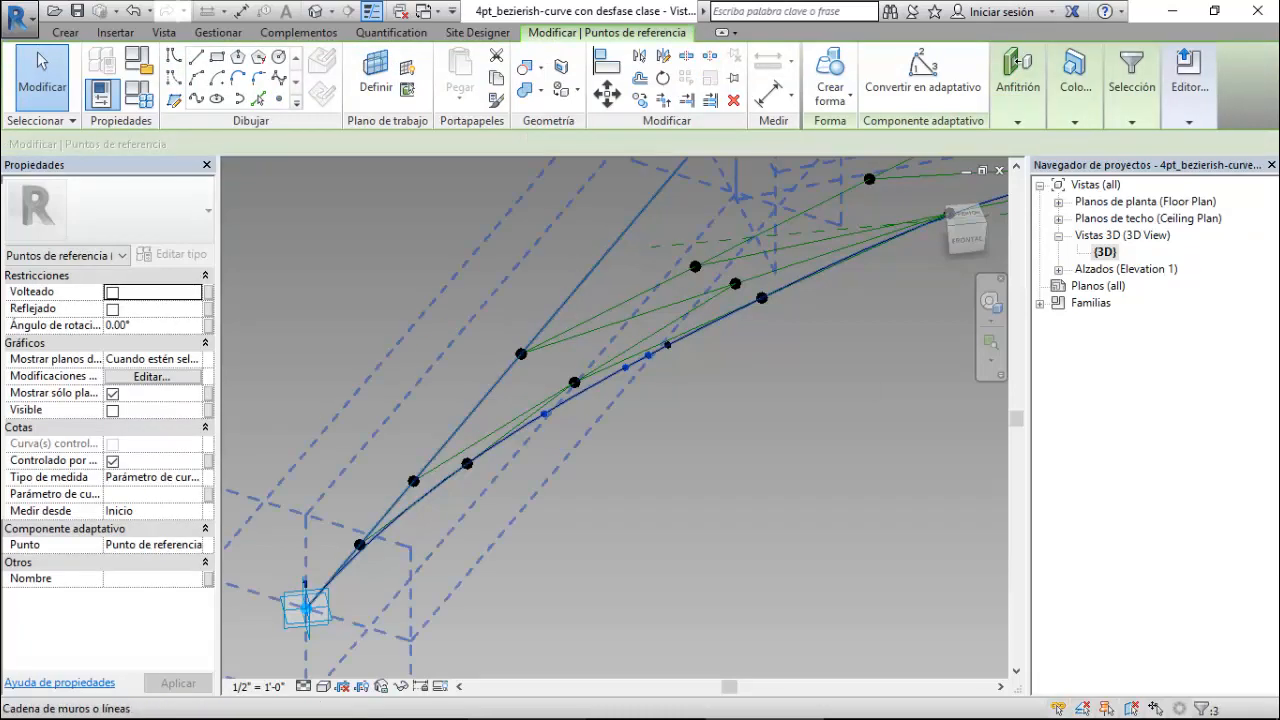
key("Escape")
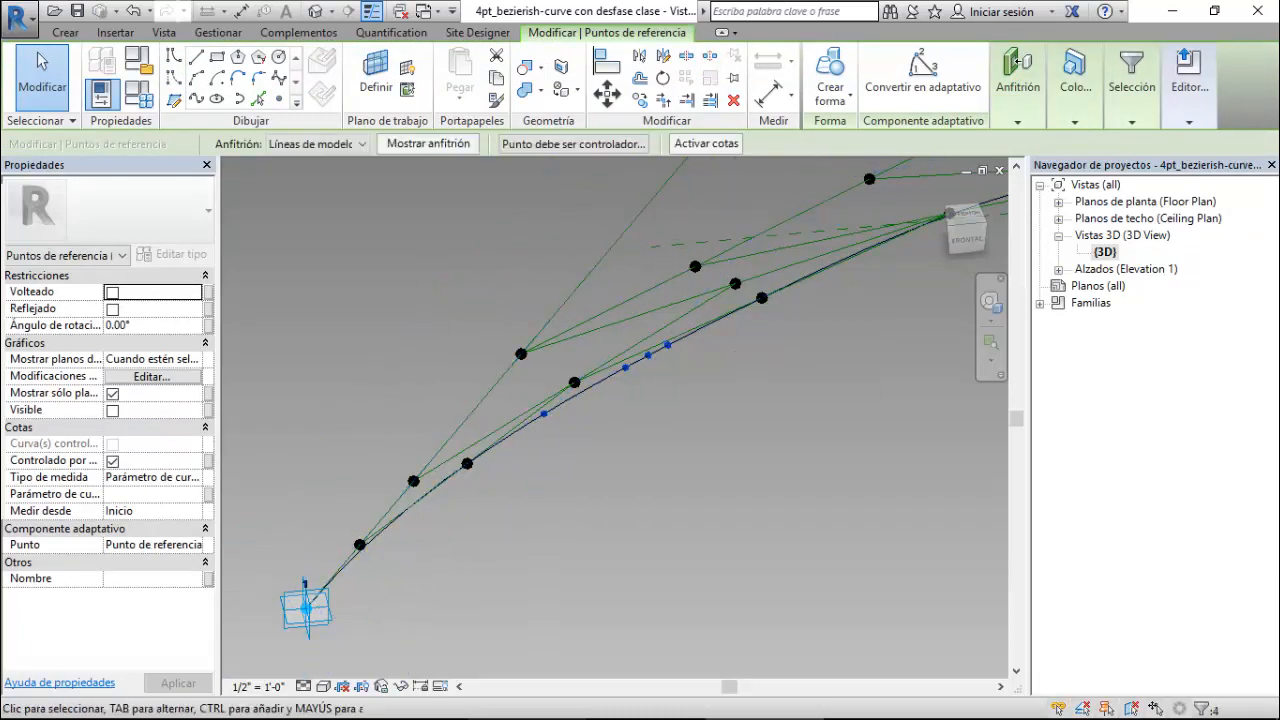
left_click(152, 358)
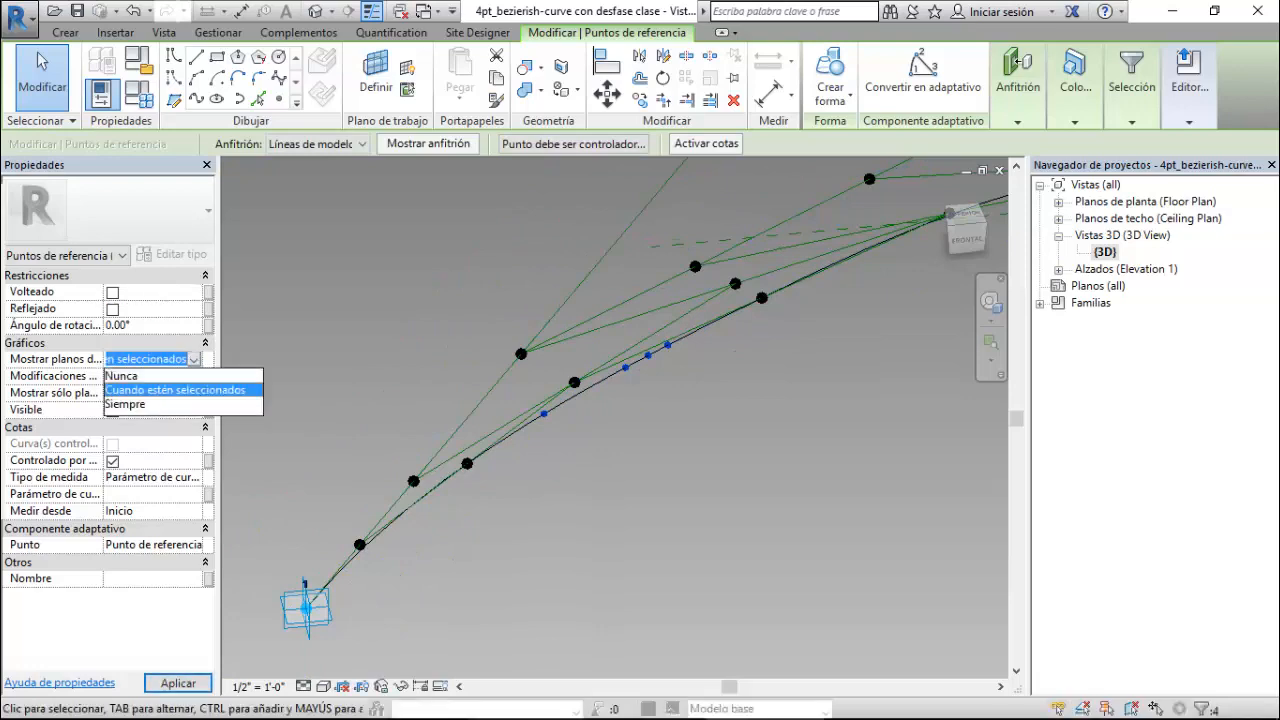
left_click(126, 404)
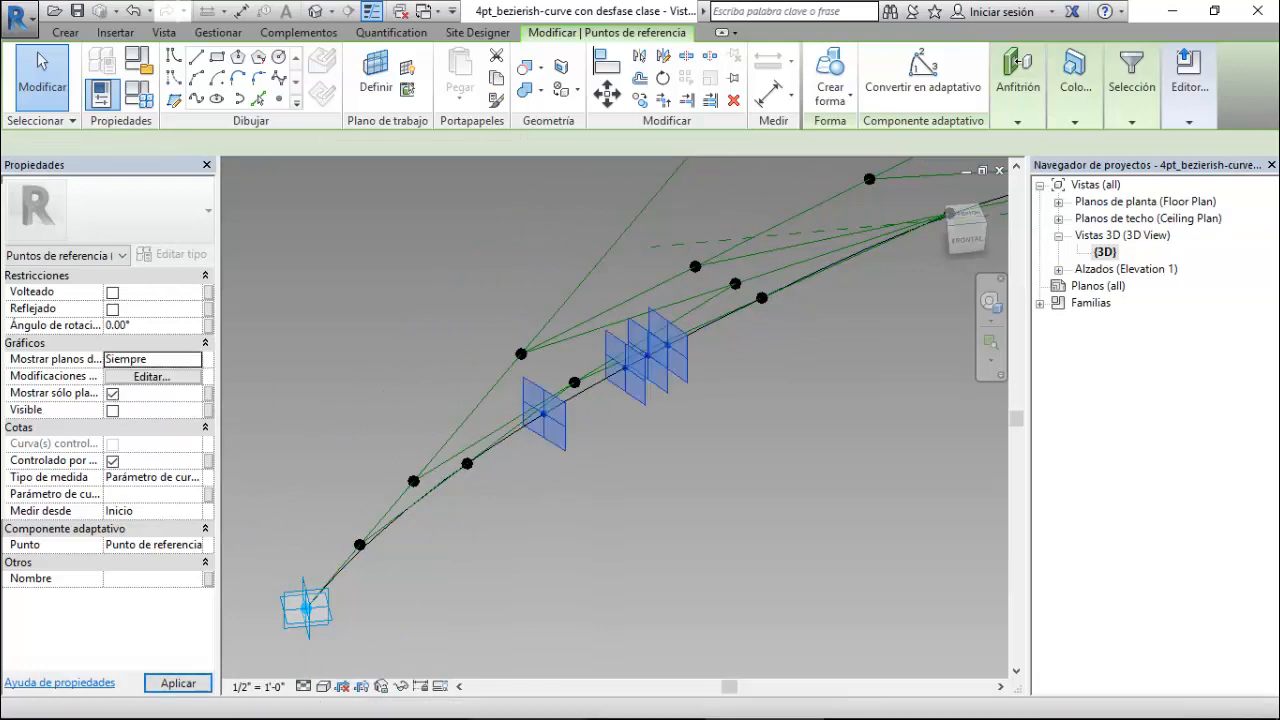
- Change the curve parameter of the hosted point nearest adaptive point 1, and set the next hosted point's curve parameter to 0.50
scroll(468, 531, "down", 6)
key("Tab")
key("Tab")
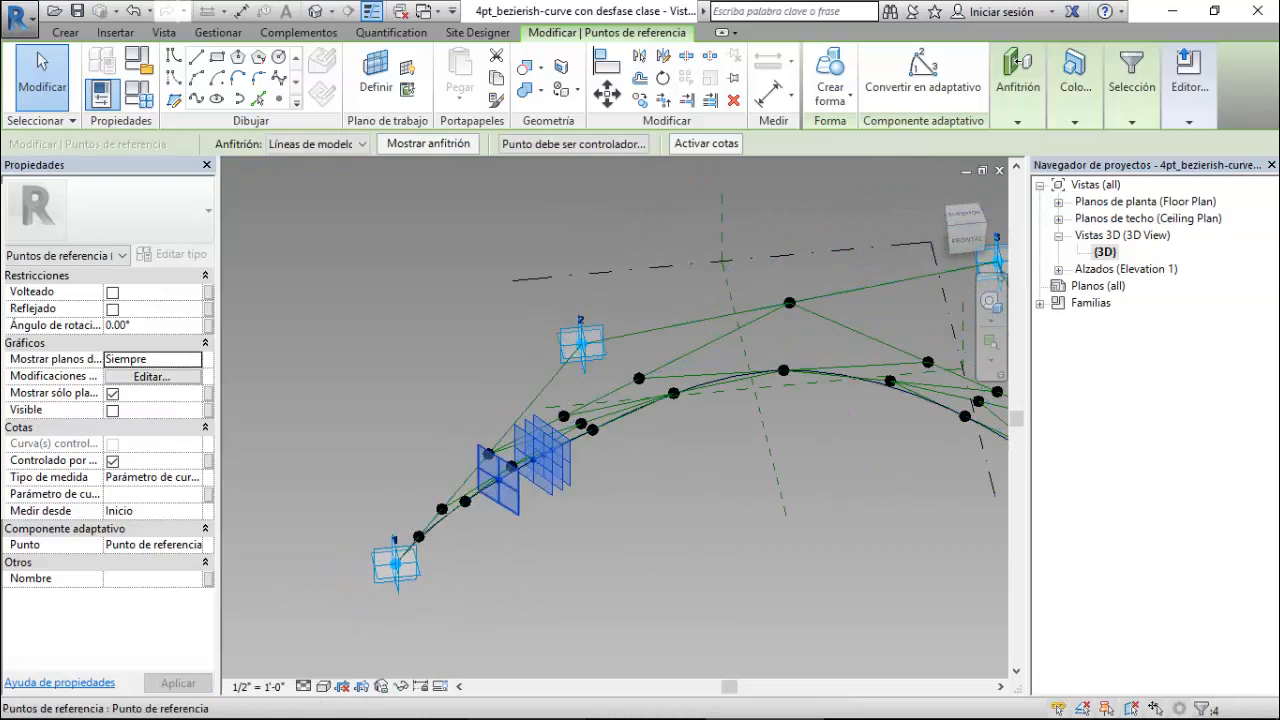
left_click(517, 491)
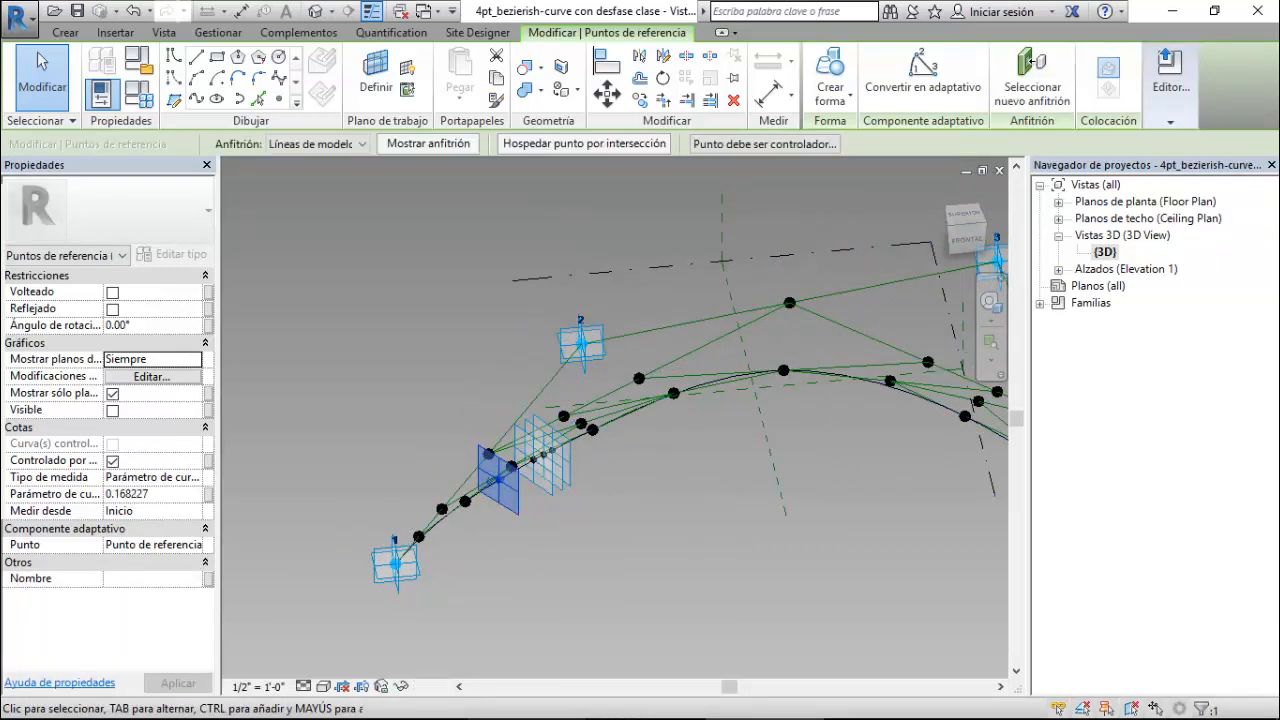
left_click(140, 494)
type("0.215201")
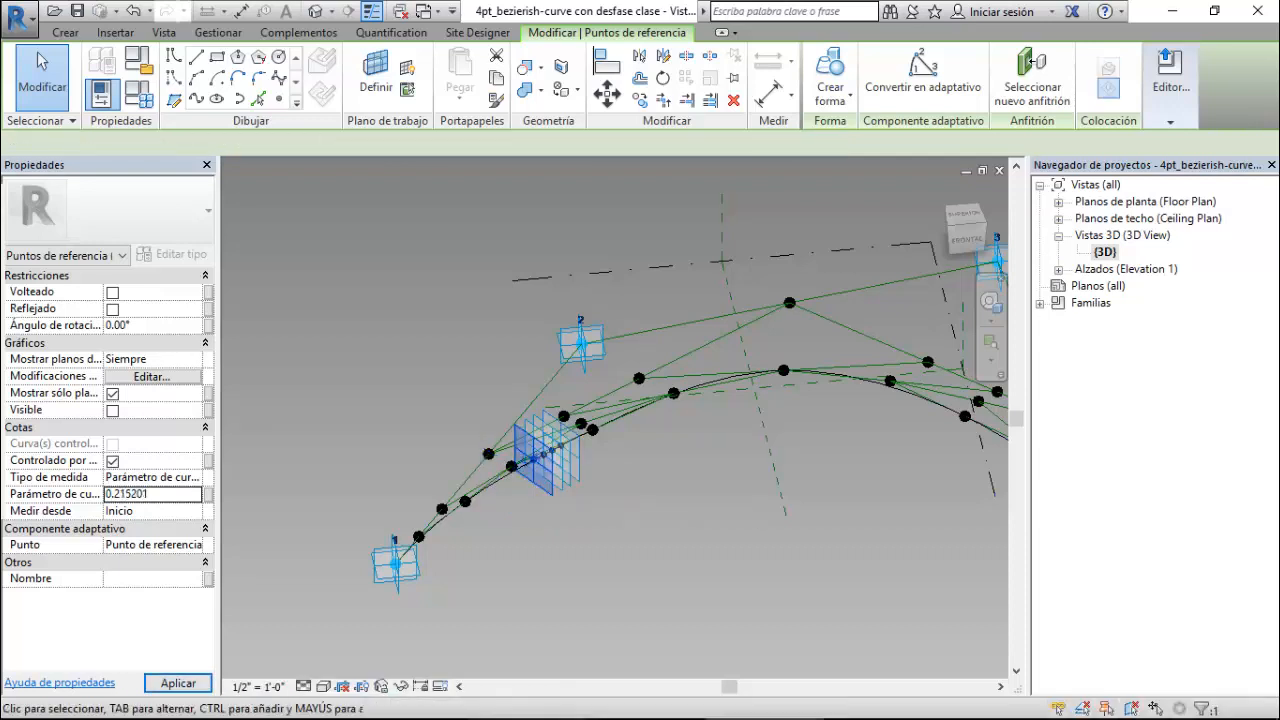
type("0.50")
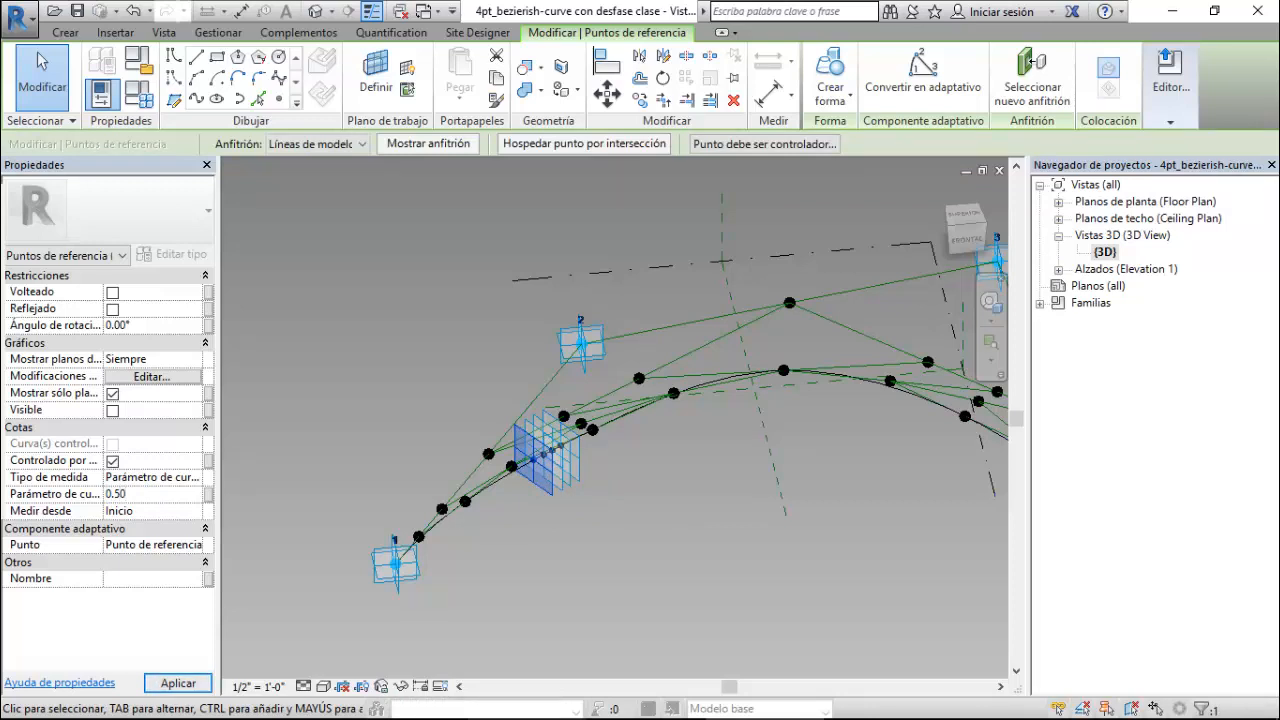
key("Return")
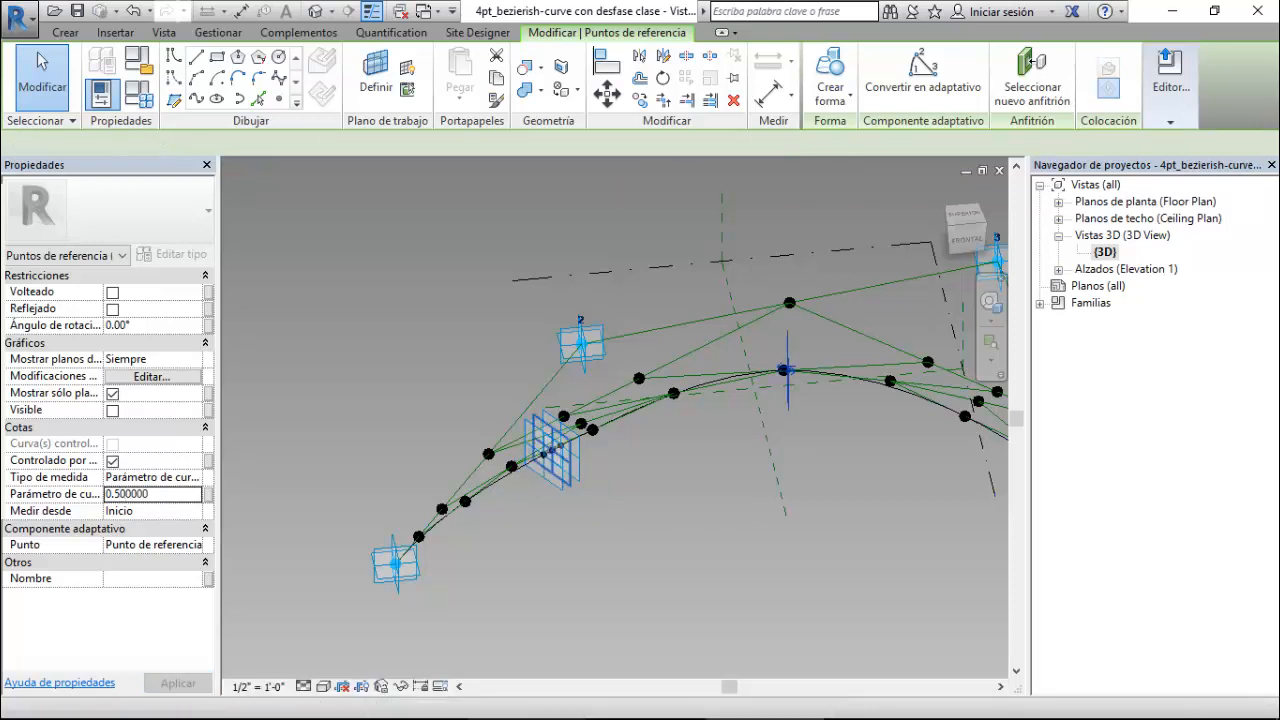
- Set the curve parameter of the third hosted reference point to 0.75
left_click(552, 451)
left_click(544, 454)
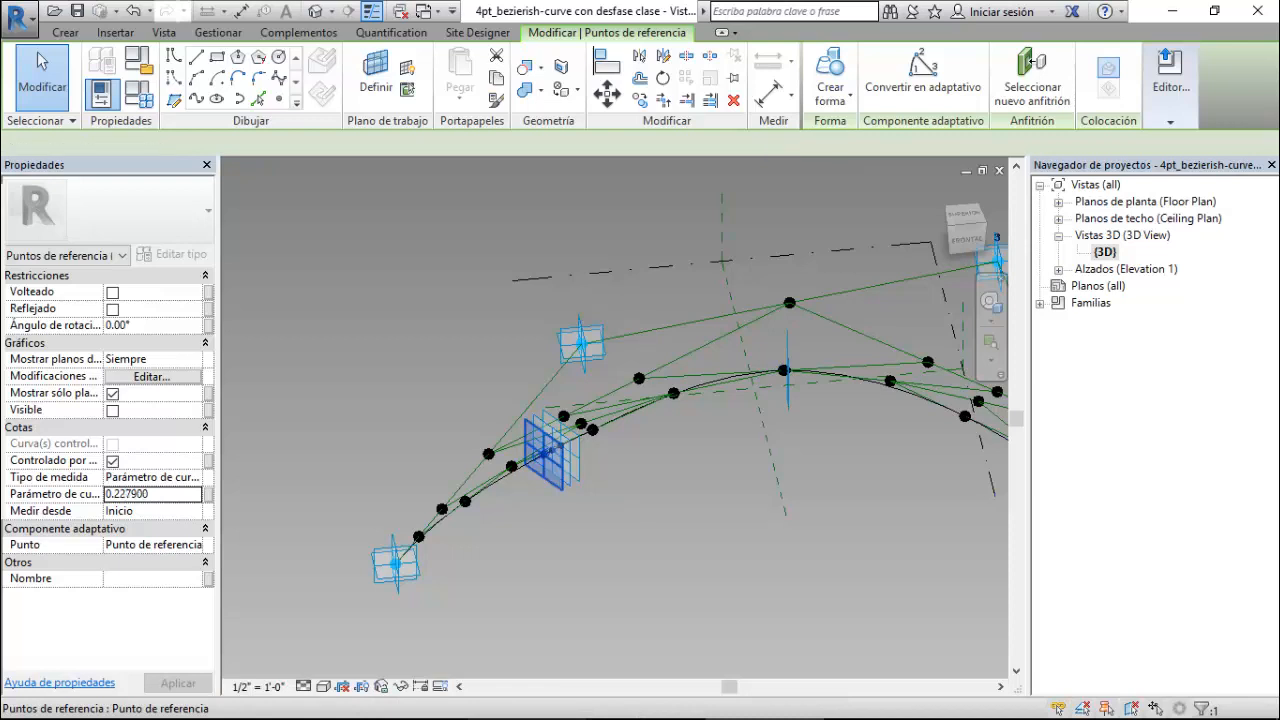
left_click(152, 494)
type("0.")
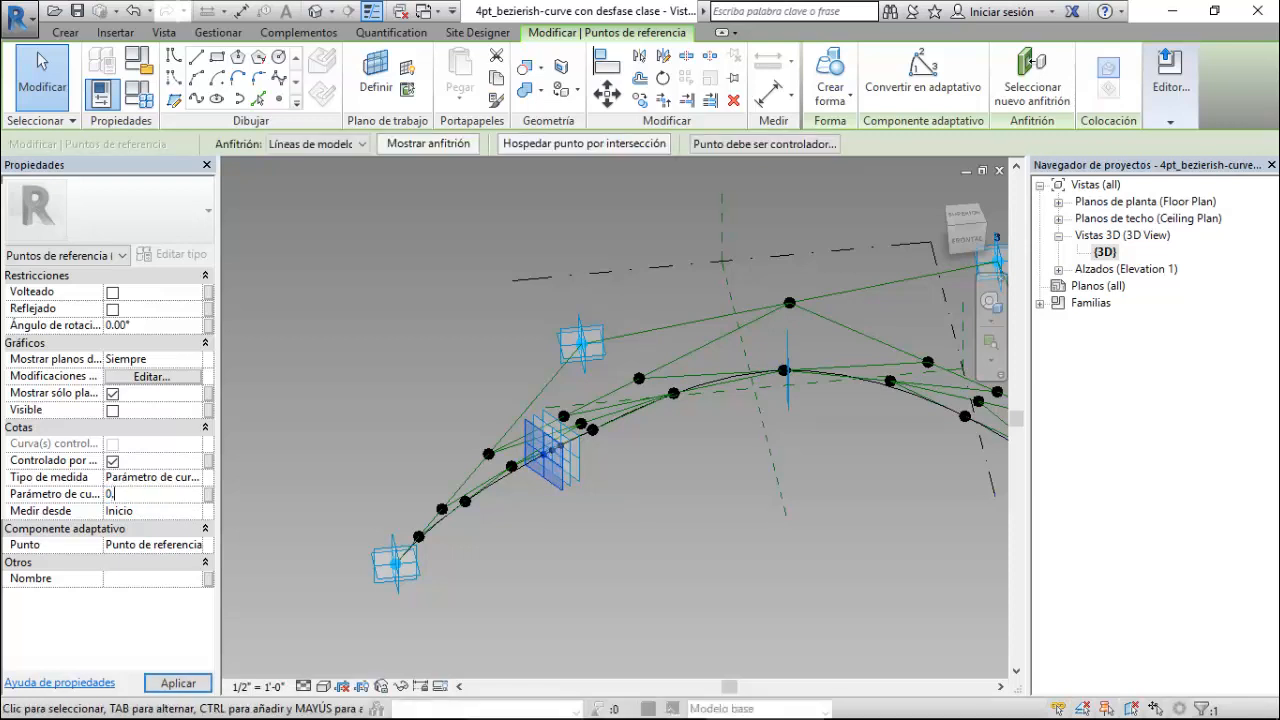
type("75")
key("Return")
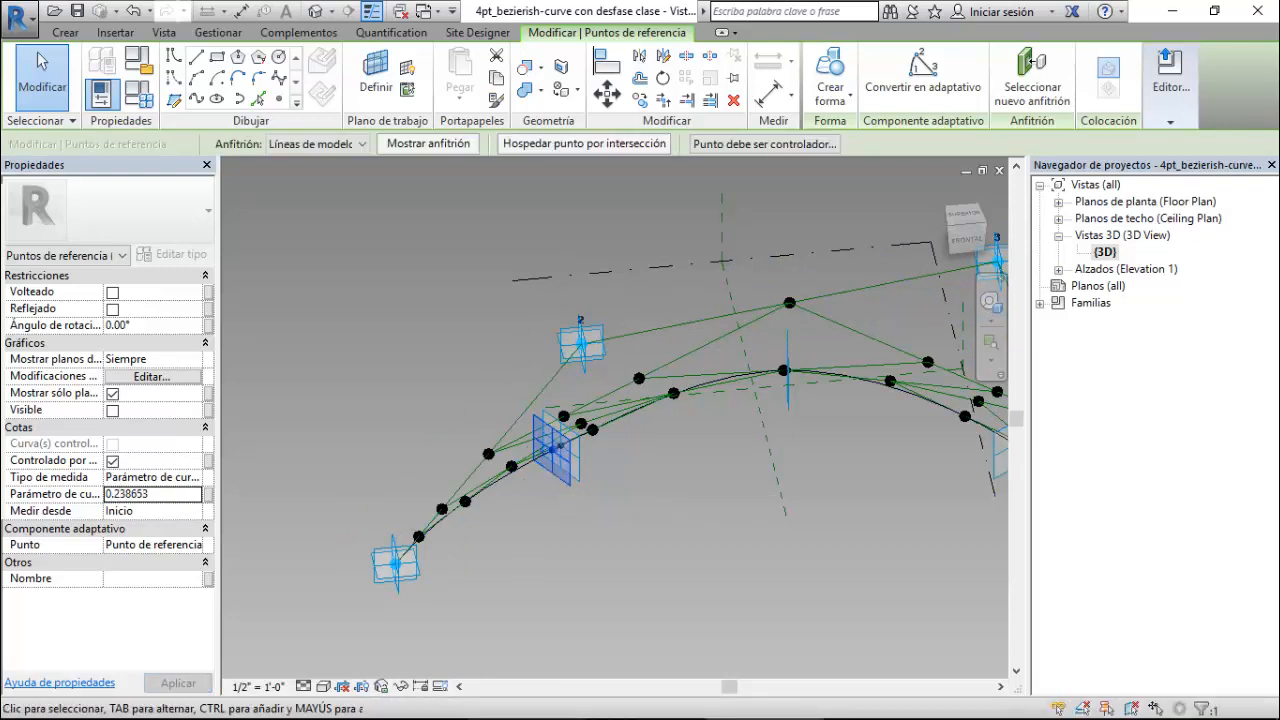
- Set the curve parameter of the fourth hosted reference point to 0.10
left_click(152, 494)
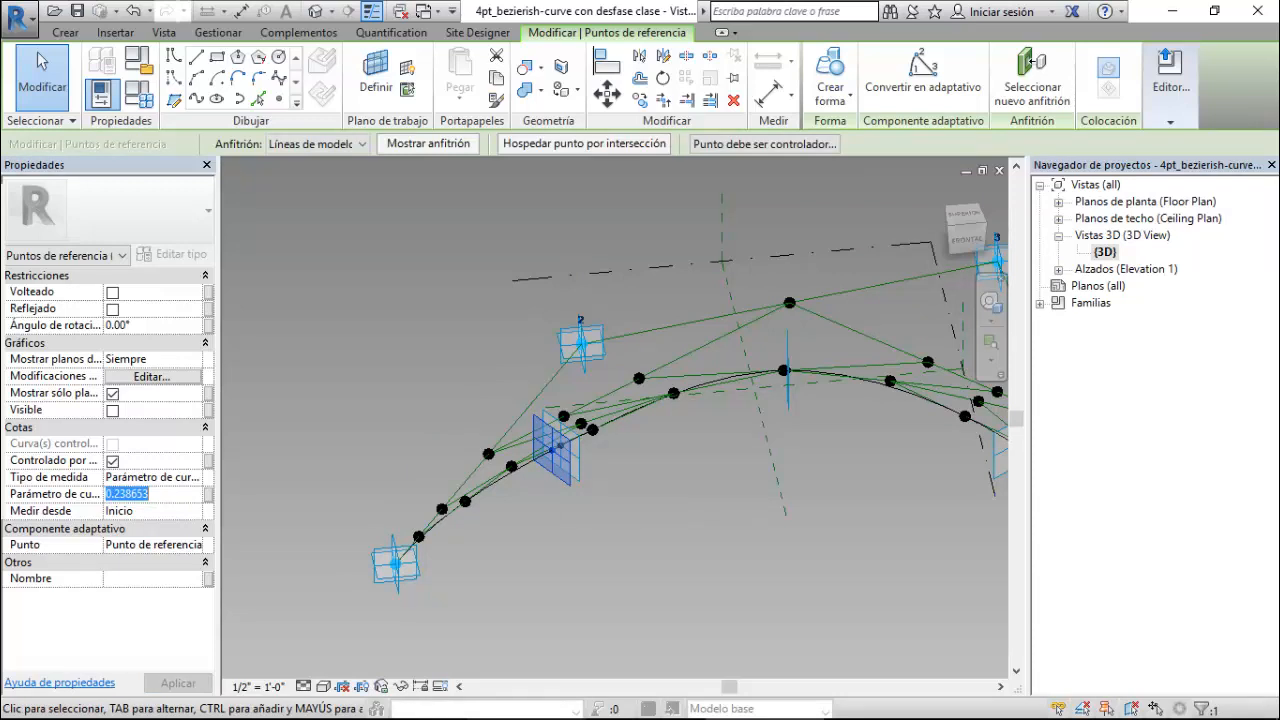
type("0.1")
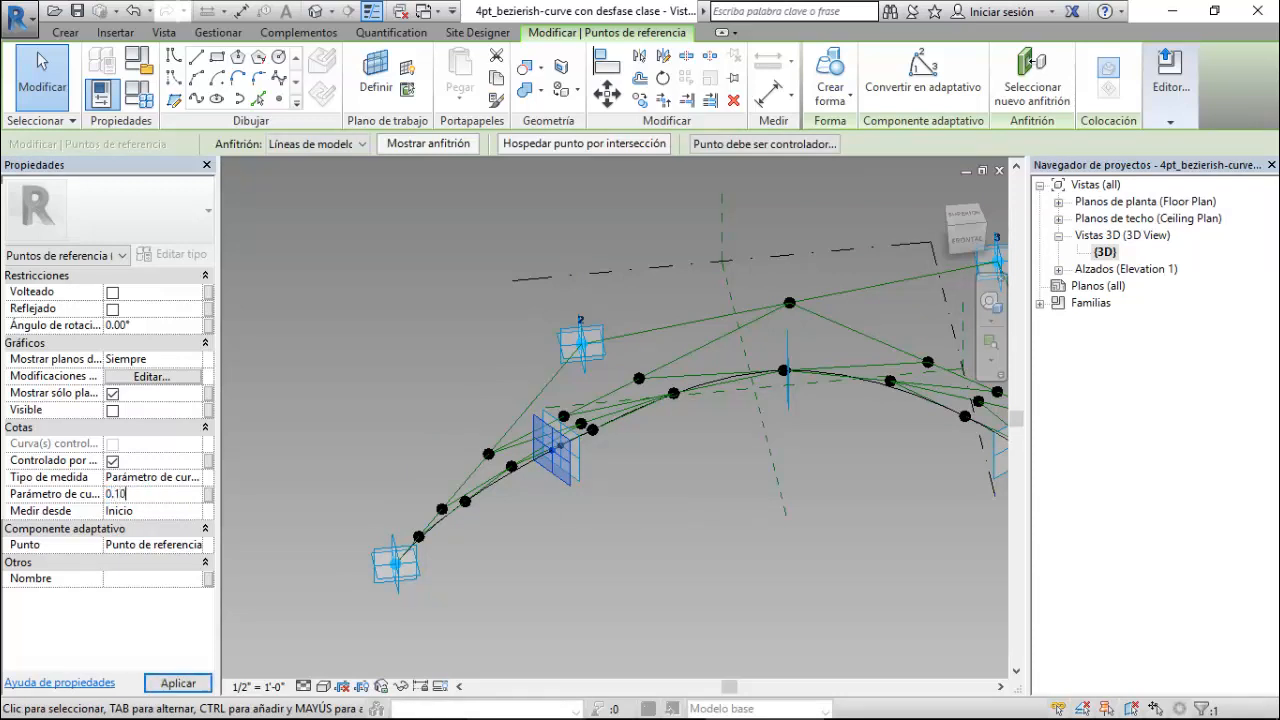
type("0")
key("Return")
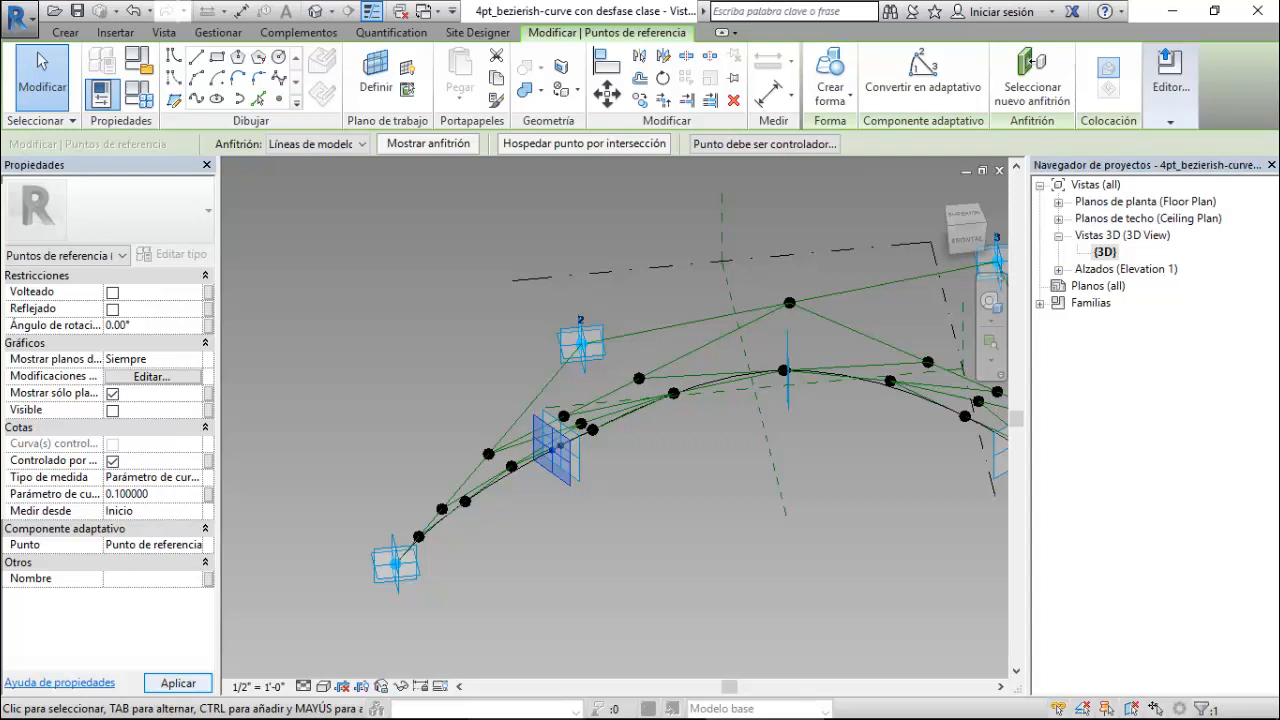
left_click(178, 683)
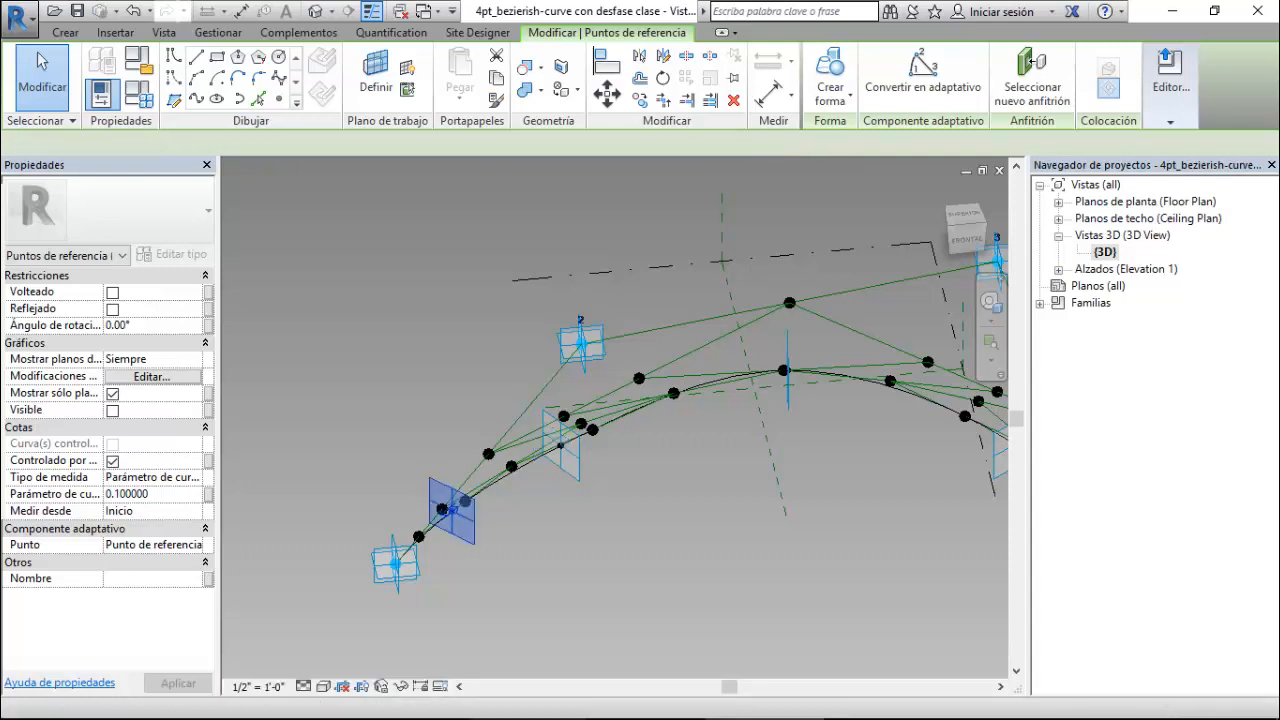
key("Escape")
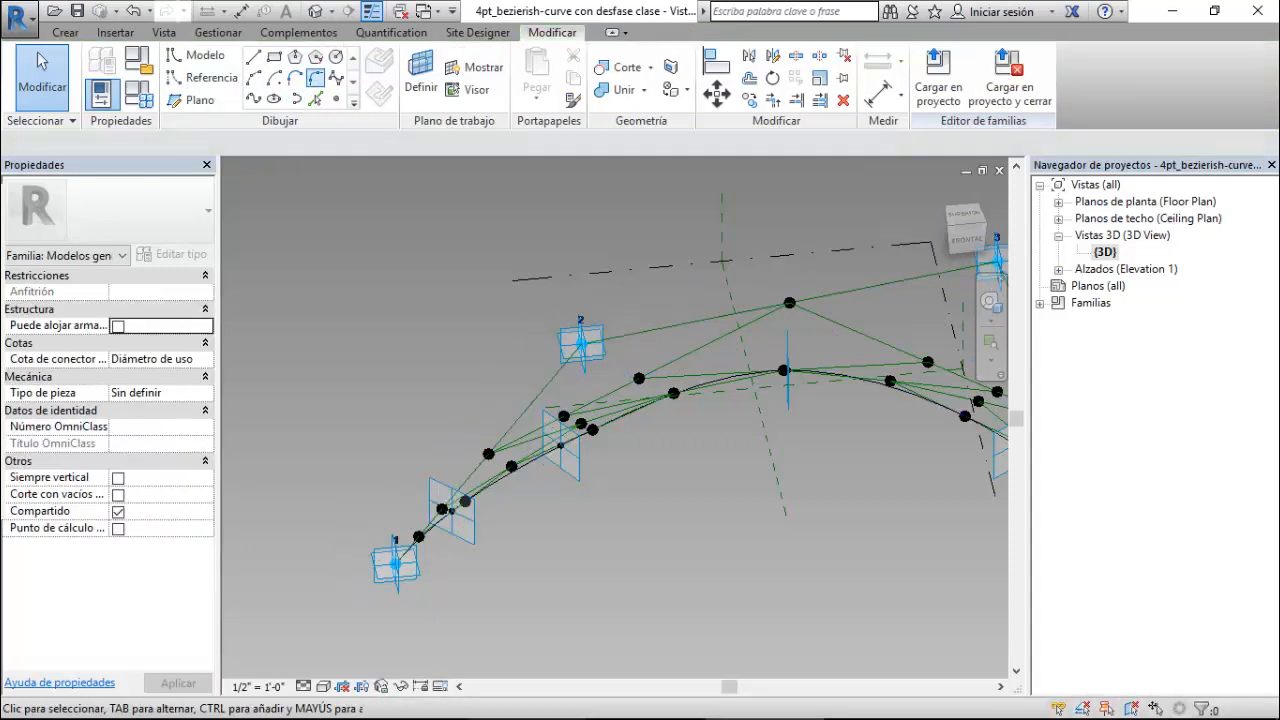
- Place a fifth reference point on the curve, between the two hosted points nearest adaptive point 1
left_click(336, 98)
scroll(465, 501, "up", 3)
scroll(500, 501, "up", 3)
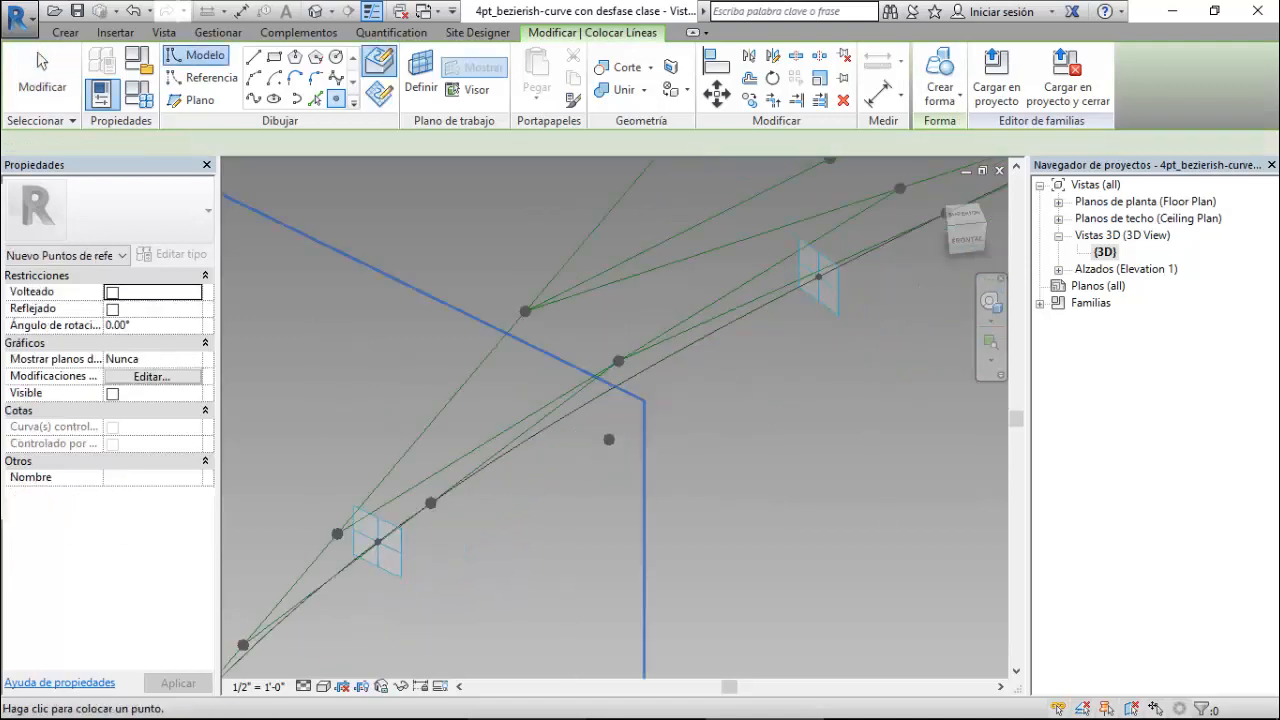
left_click(600, 395)
key("Escape")
key("Escape")
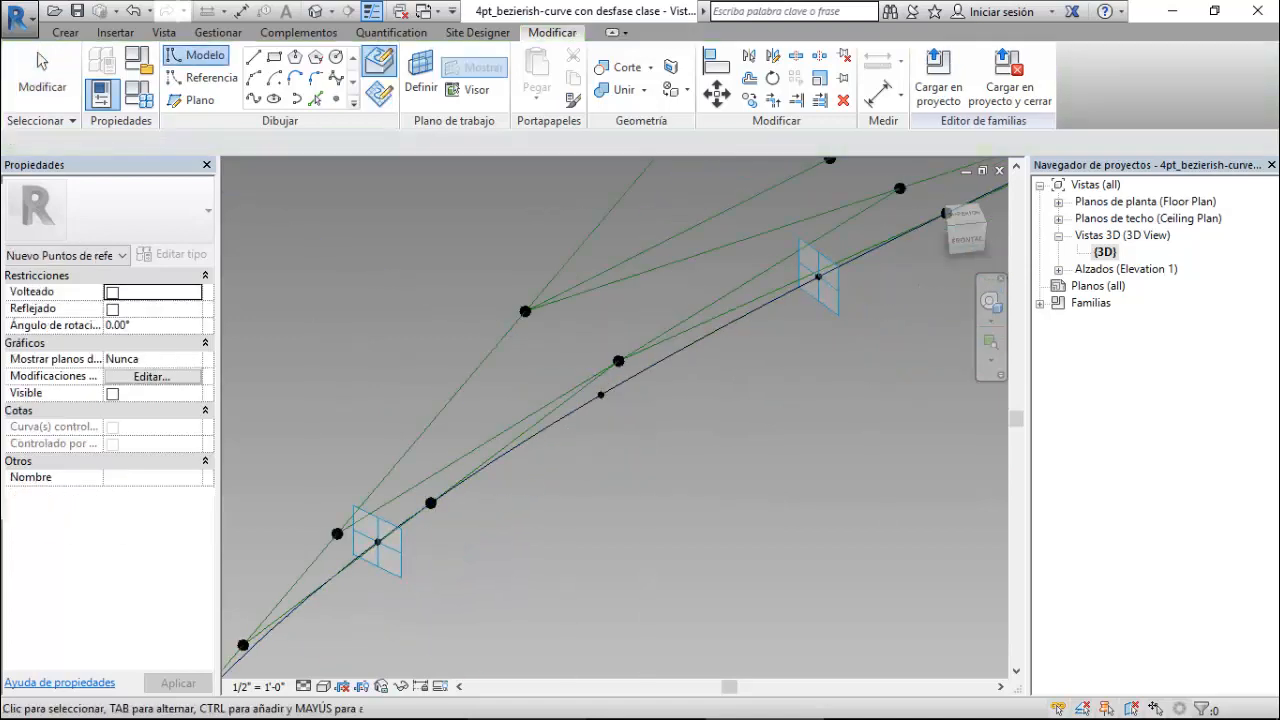
- Set the fifth hosted point's reference planes to show "Siempre" and its curve parameter to 0.90
left_click(600, 395)
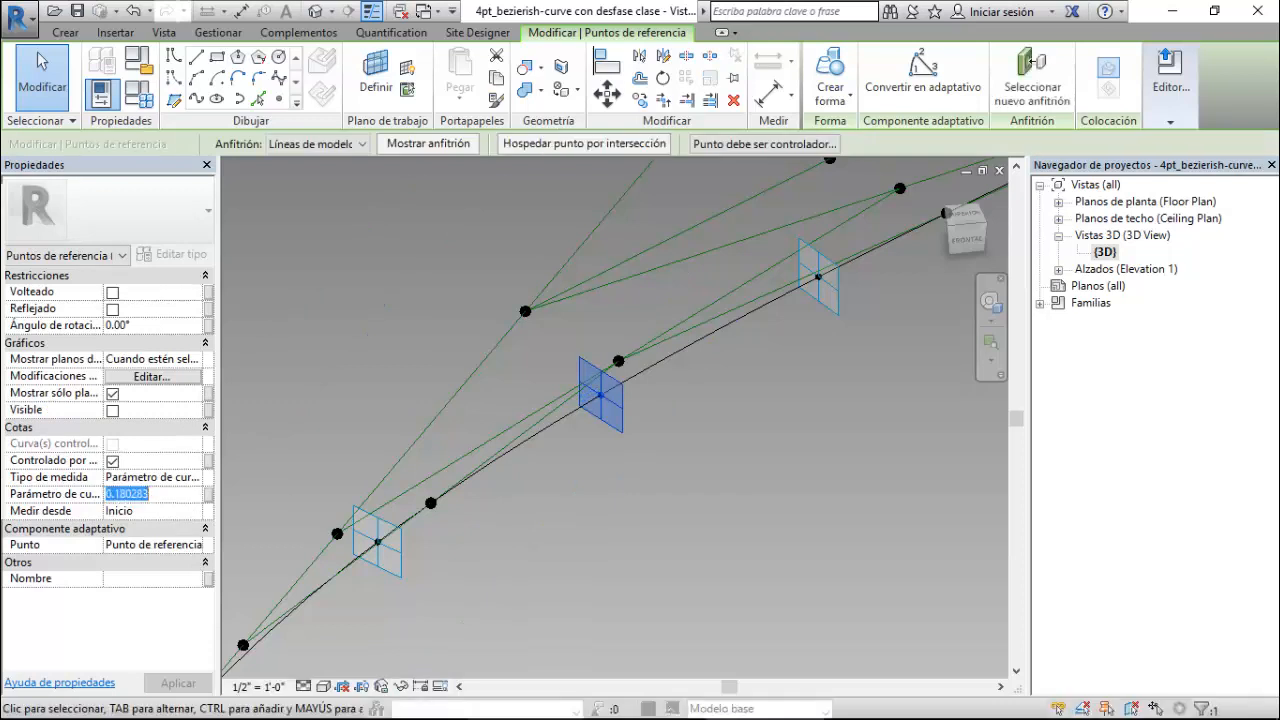
left_click(194, 359)
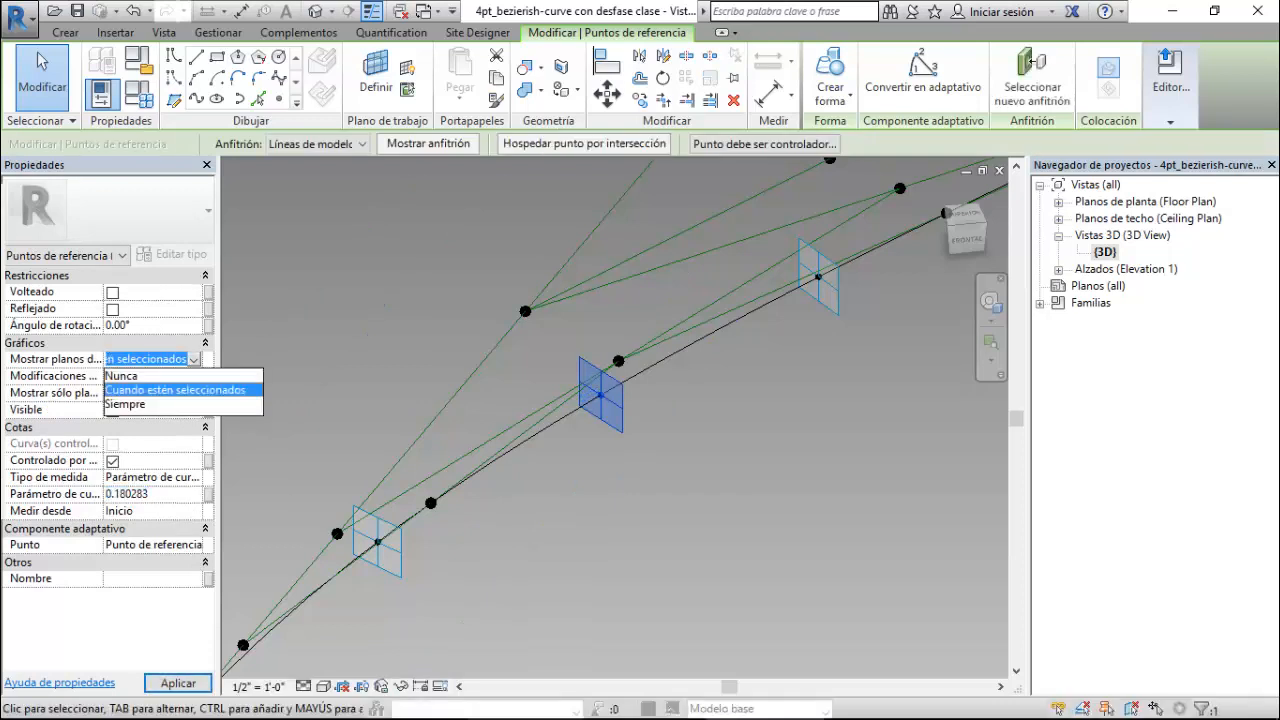
left_click(126, 405)
left_click(140, 494)
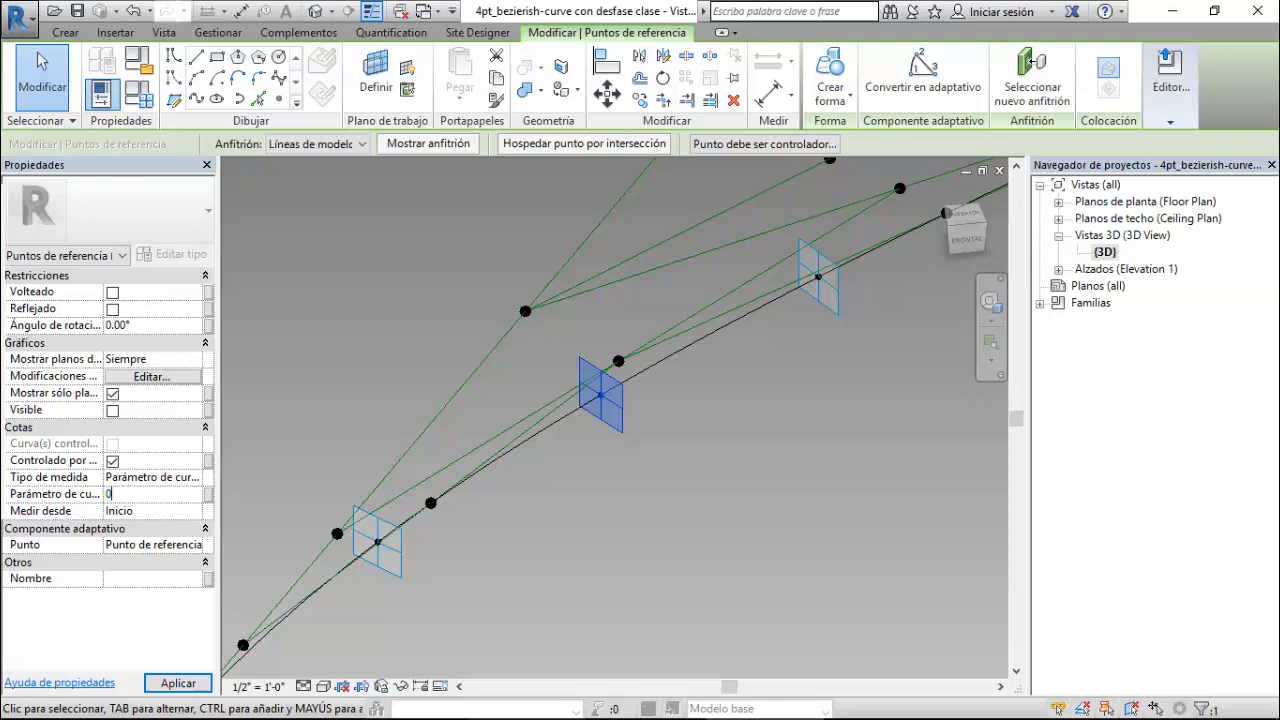
key("Return")
scroll(381, 445, "down", 4)
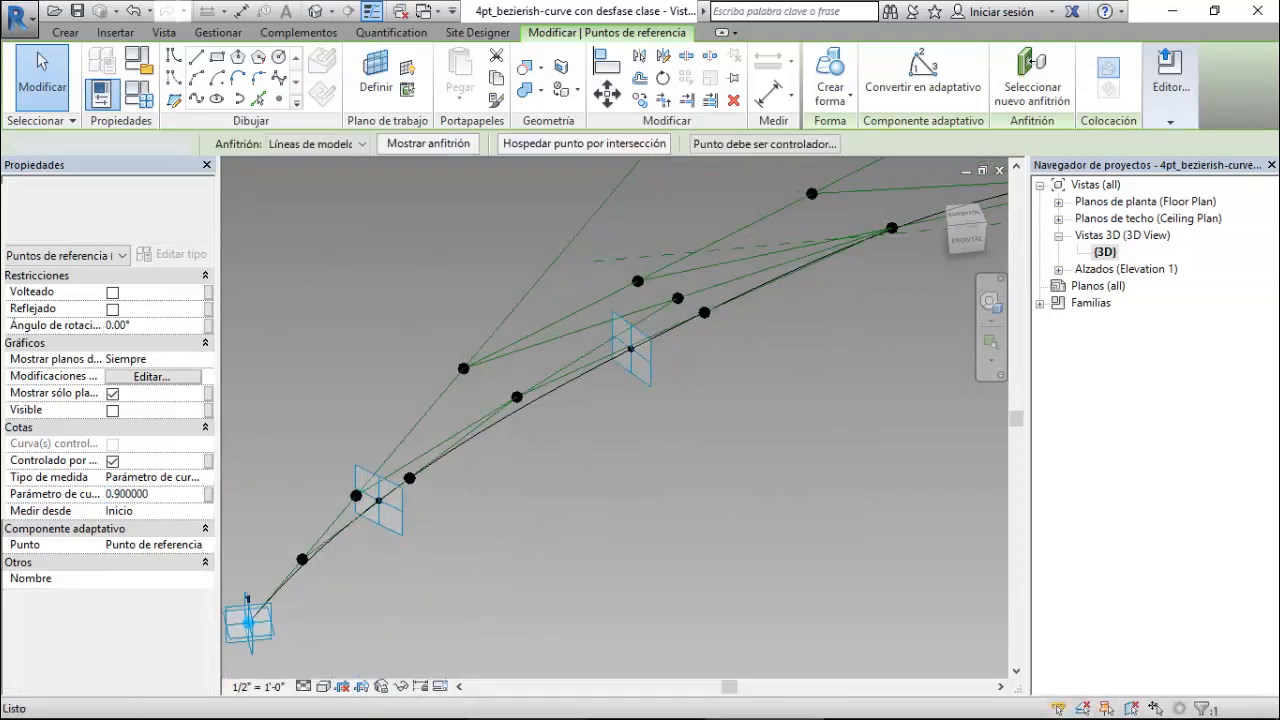
key("Escape")
- Start a reference line and pick the reference plane of the hosted point at curve parameter 0.10 as its placement plane
scroll(323, 461, "up", 3)
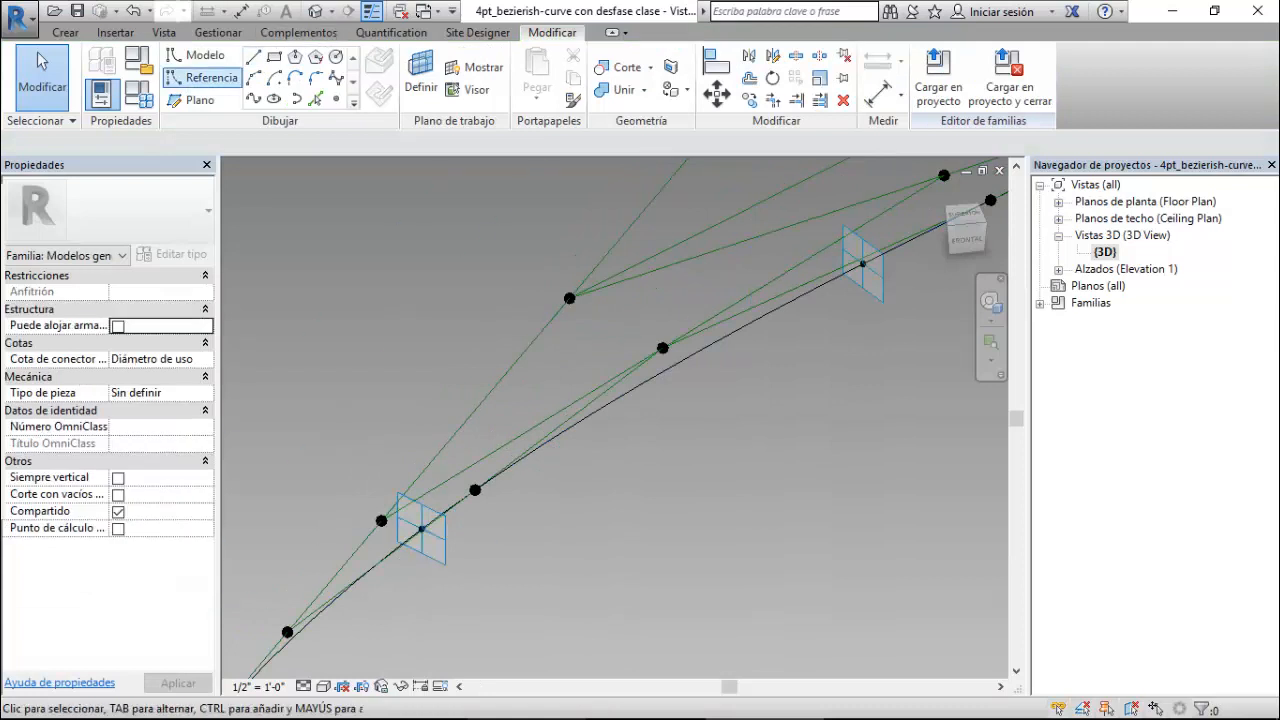
left_click(204, 77)
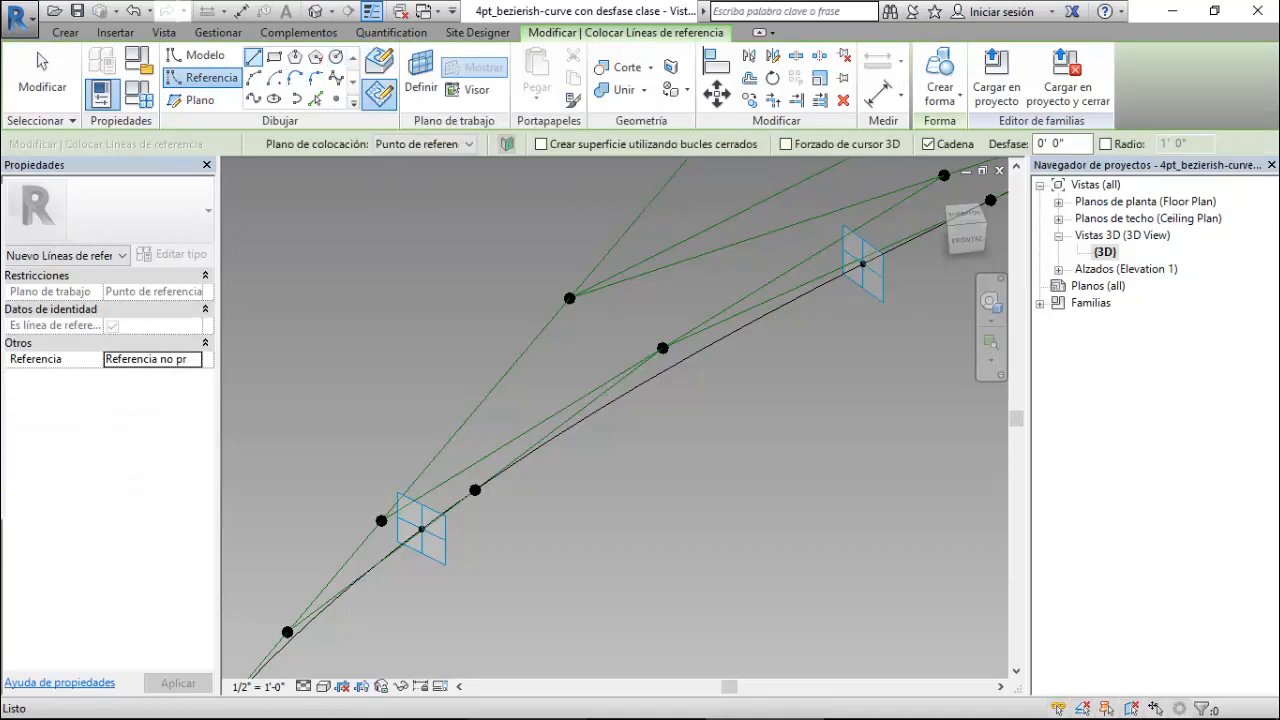
left_click(468, 144)
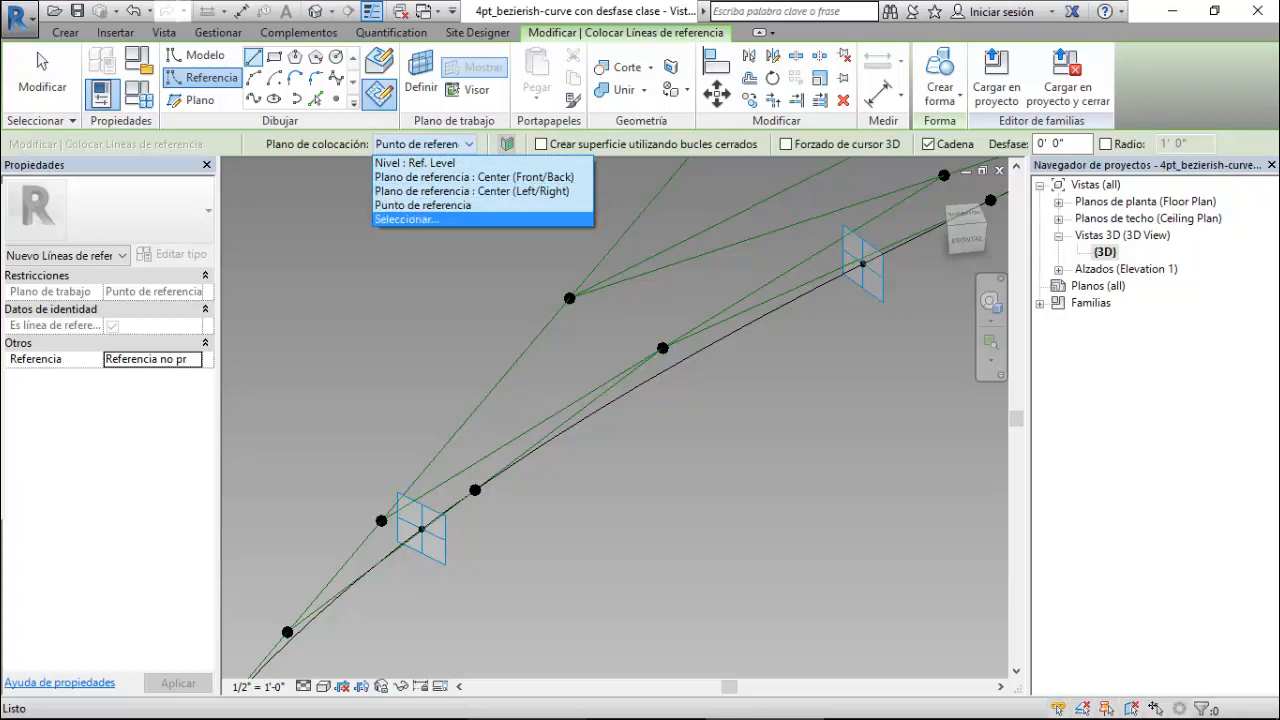
left_click(418, 218)
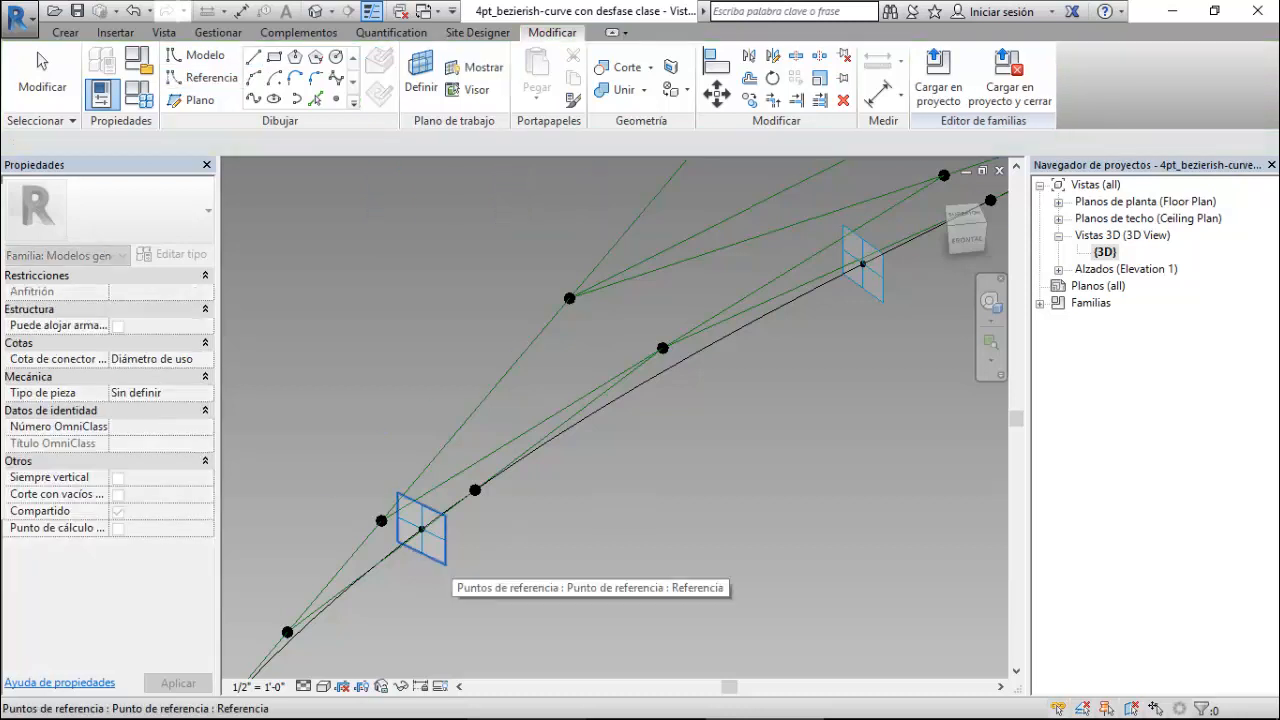
left_click(445, 559)
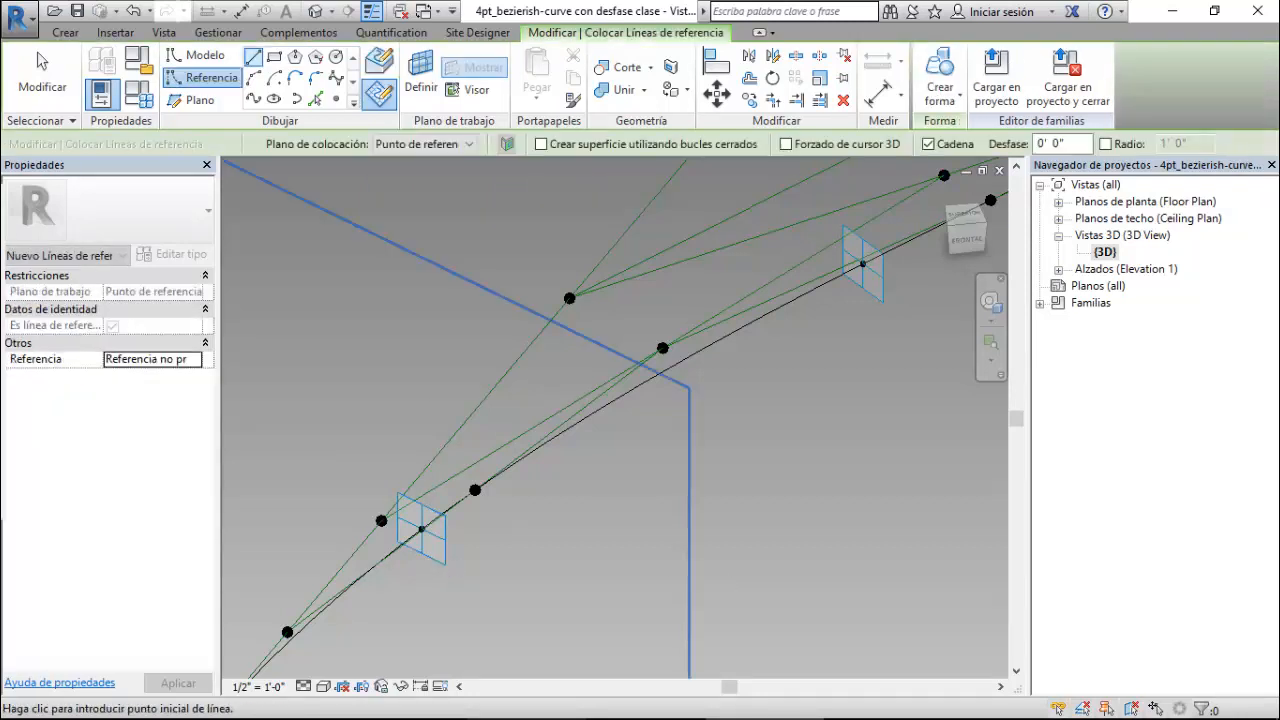
- Draw a reference line about 3' 6" long from the hosted point, horizontally within its plane towards the outer control line
scroll(409, 540, "up", 3)
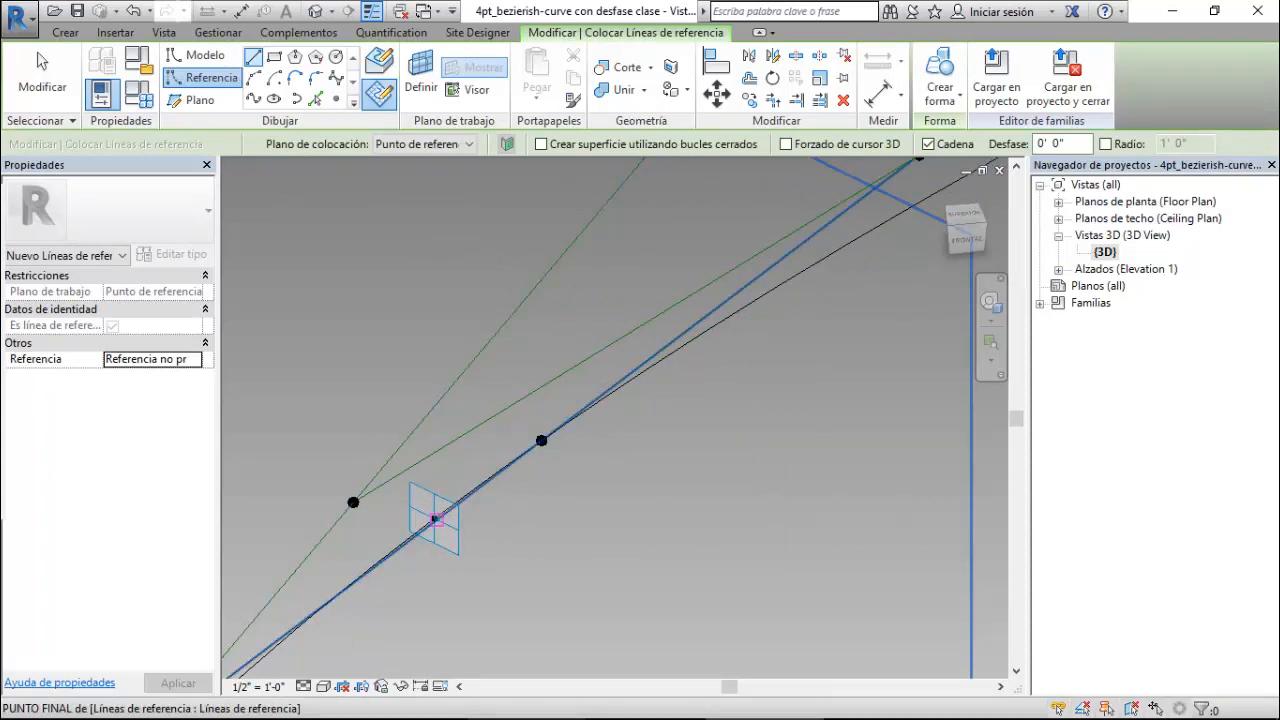
scroll(436, 519, "up", 4)
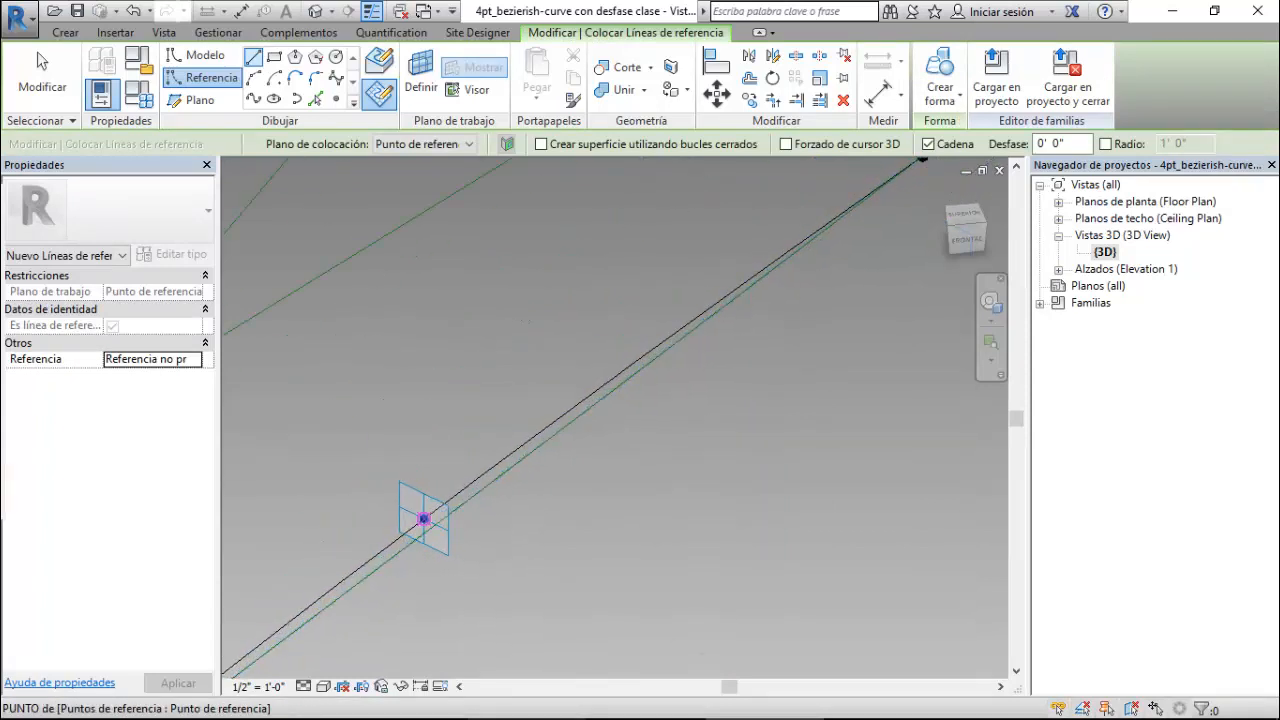
left_click(424, 519)
scroll(424, 519, "down", 4)
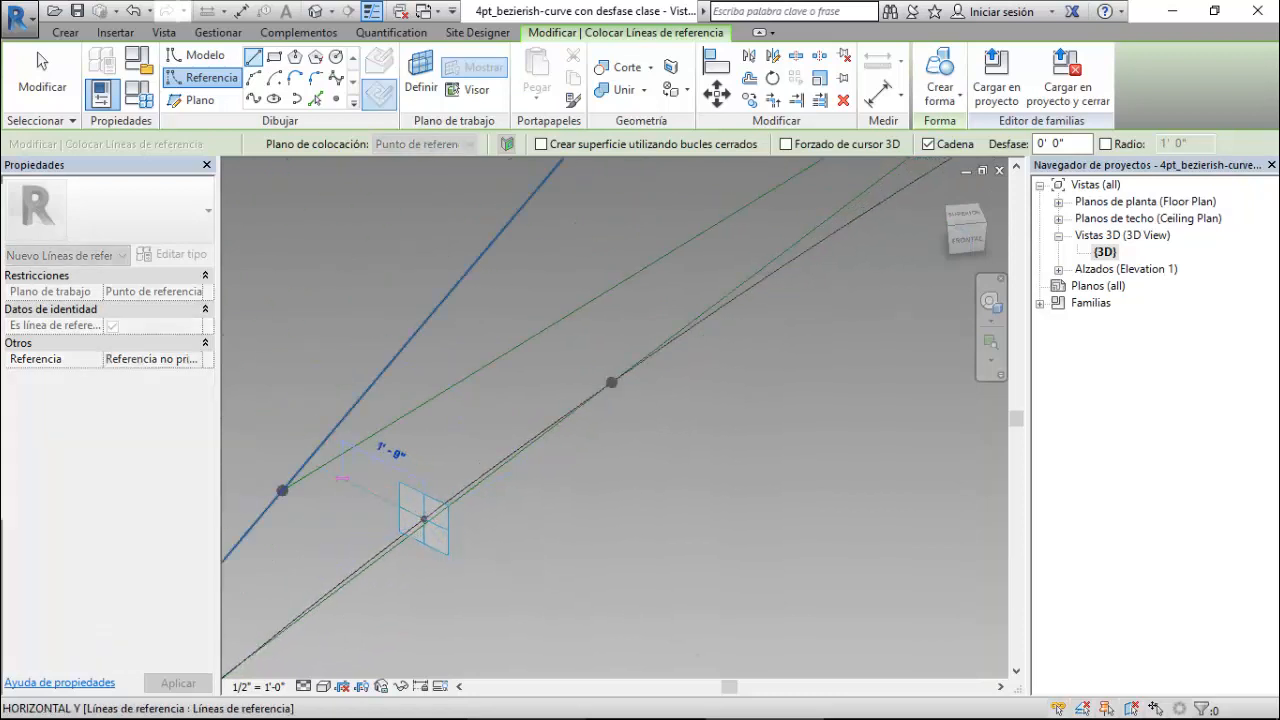
scroll(280, 455, "down", 1)
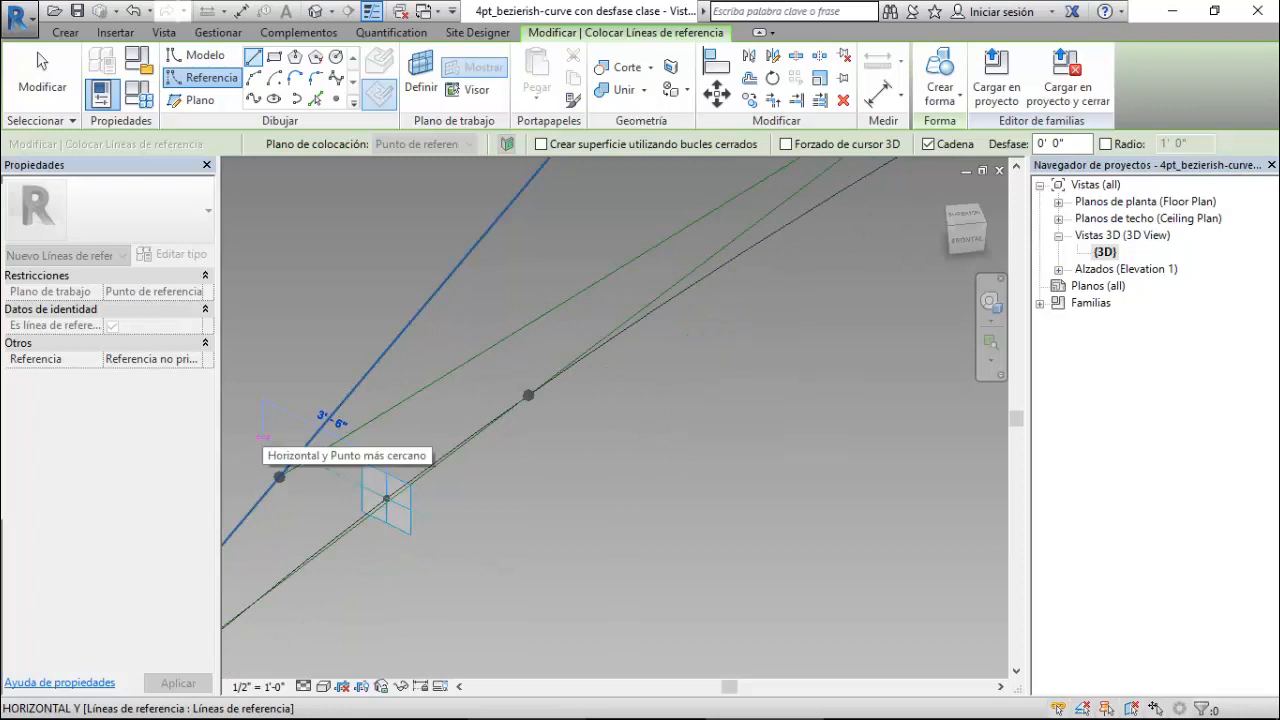
left_click(263, 437)
key("Escape")
key("Escape")
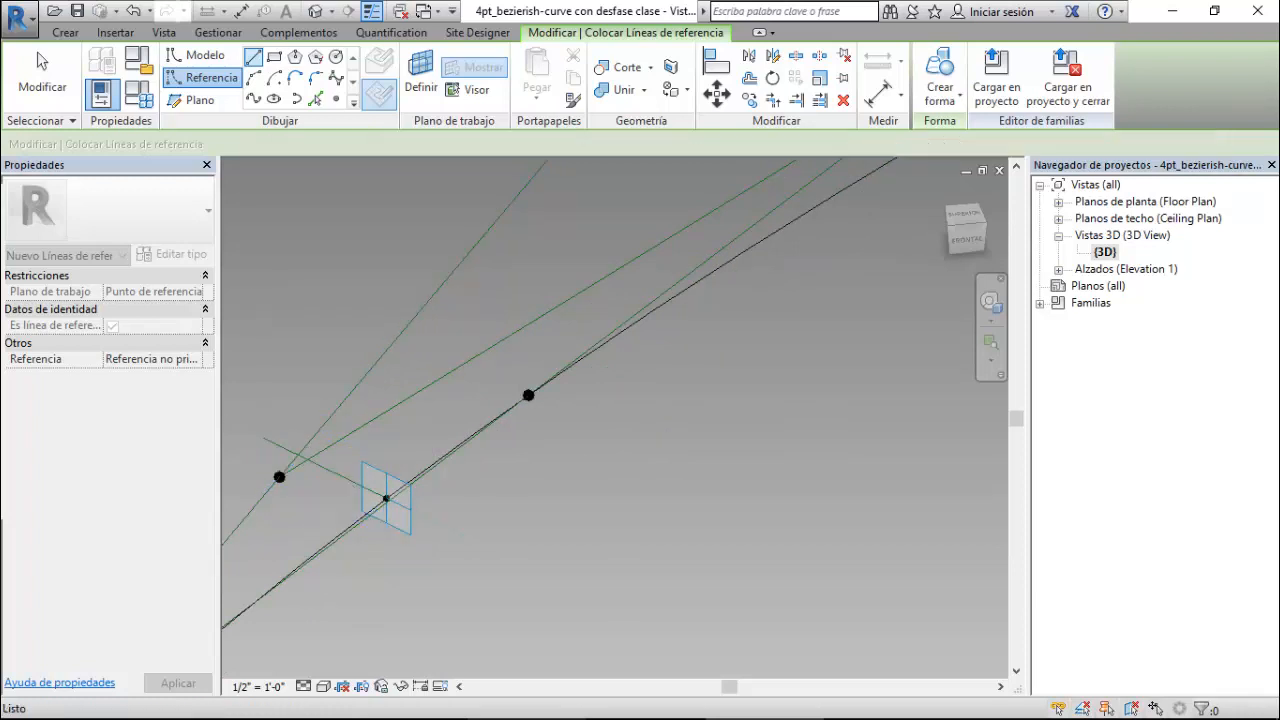
- Turn the new reference line's temporary length dimension into a permanent dimension
scroll(382, 374, "down", 3)
scroll(288, 418, "up", 9)
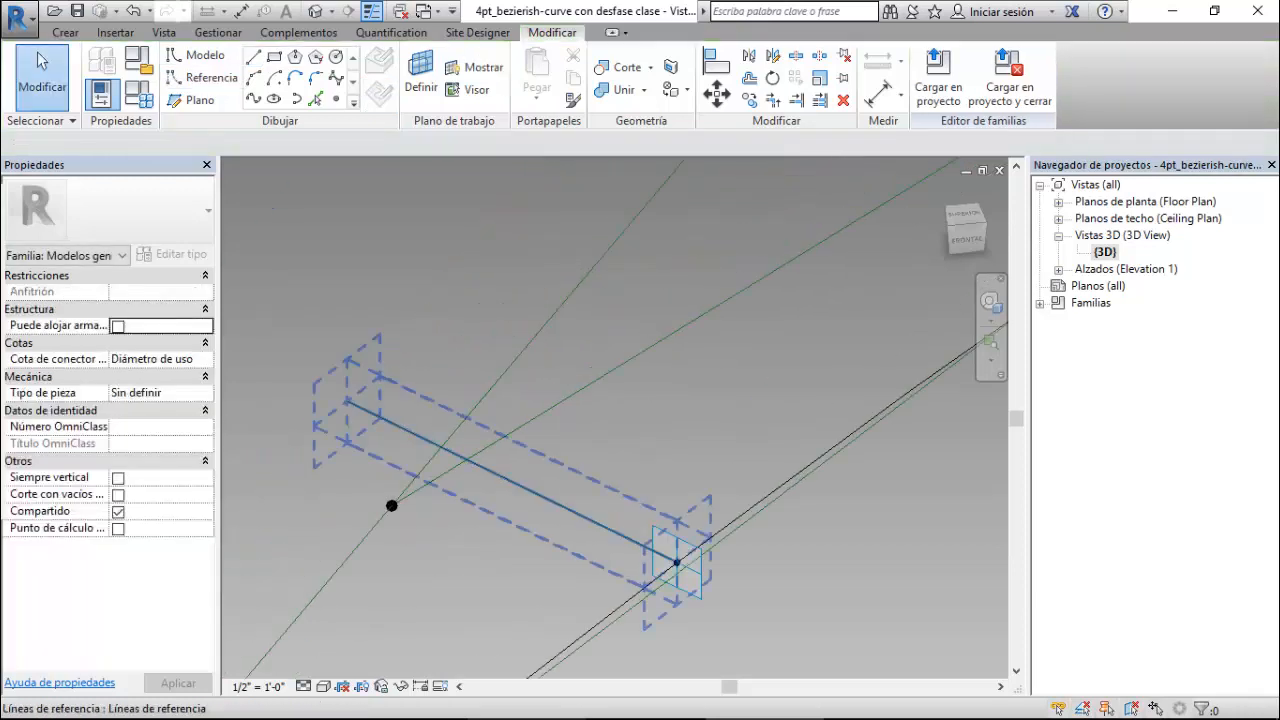
left_click(410, 431)
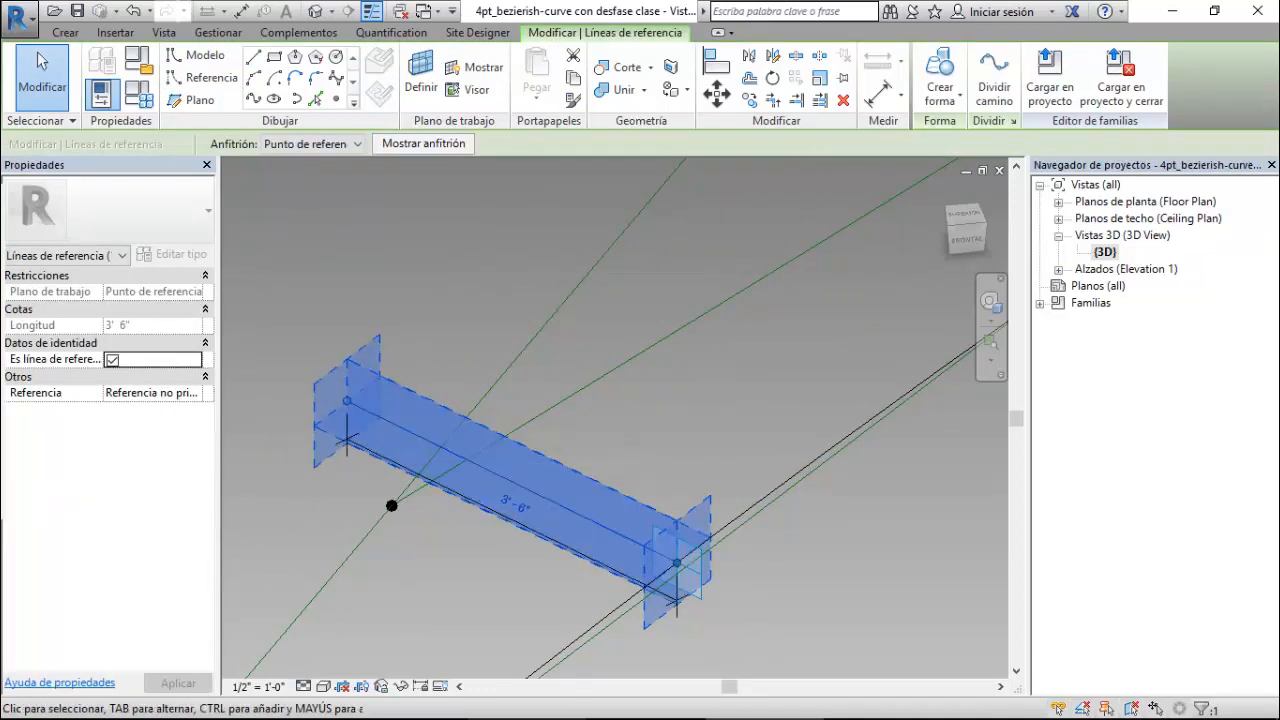
key("Escape")
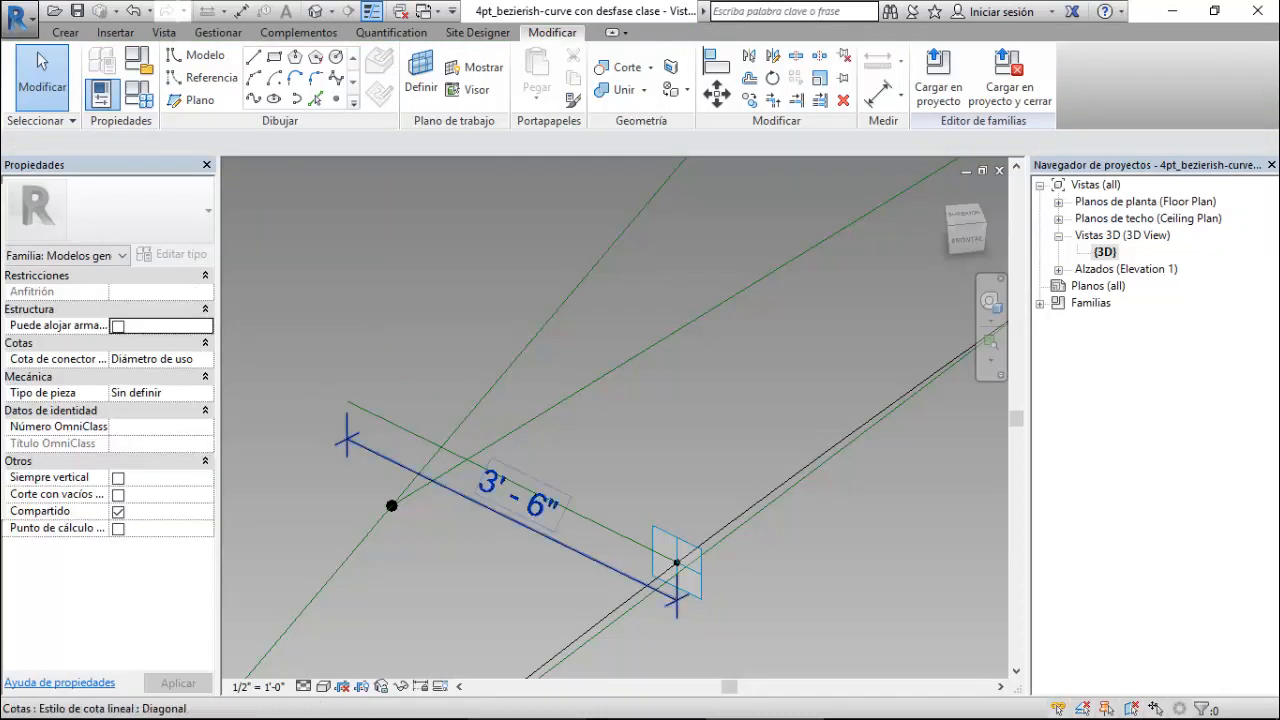
left_click(531, 529)
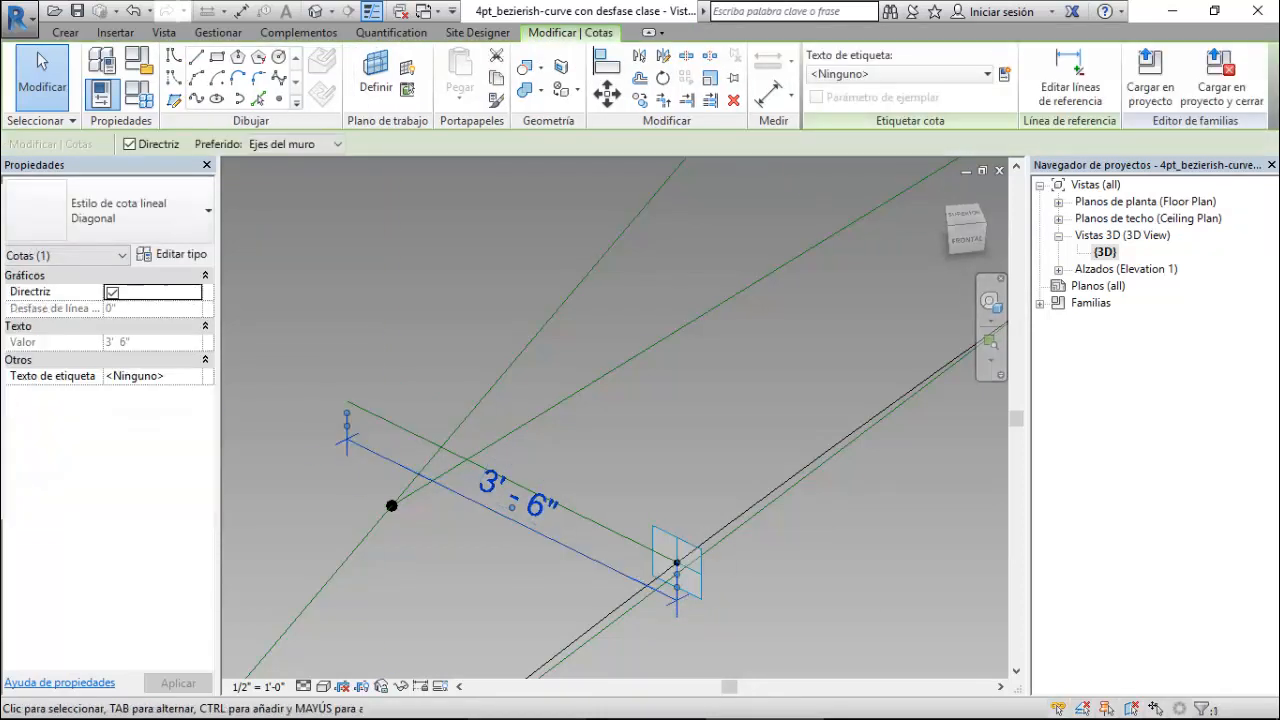
key("Escape")
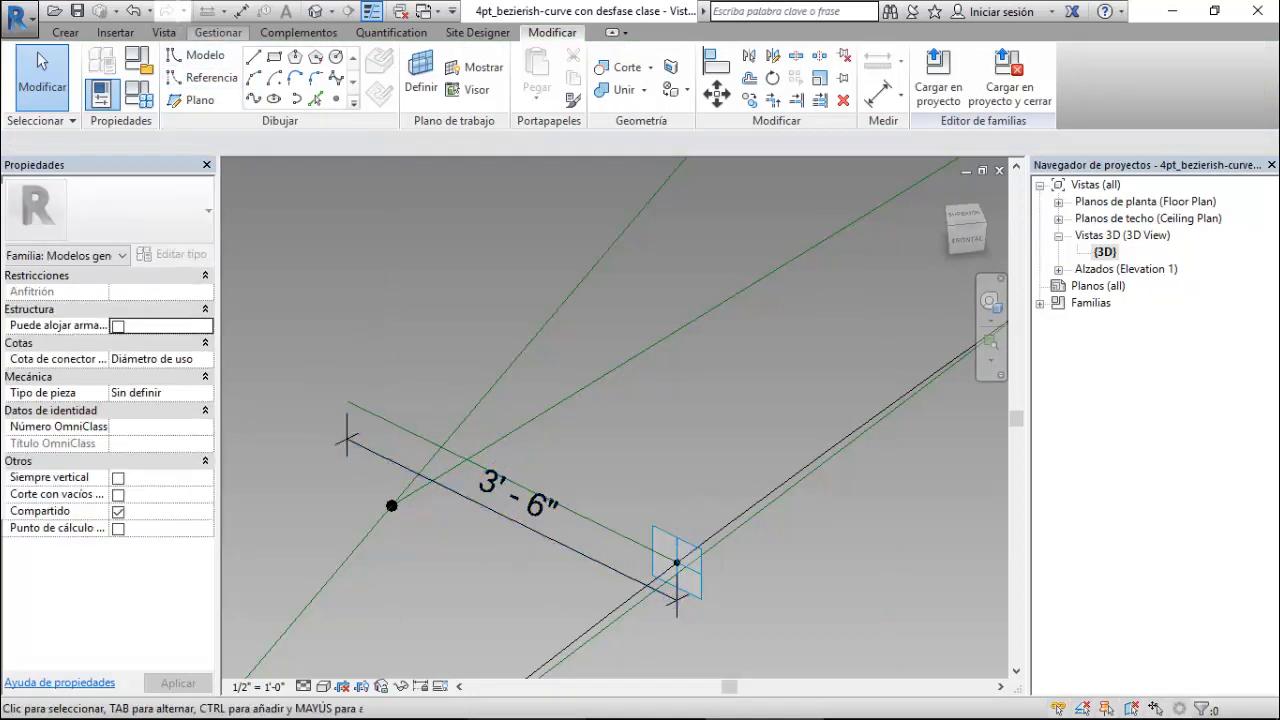
- Set the project's length units to Milímetros with 0 decimal places
left_click(218, 32)
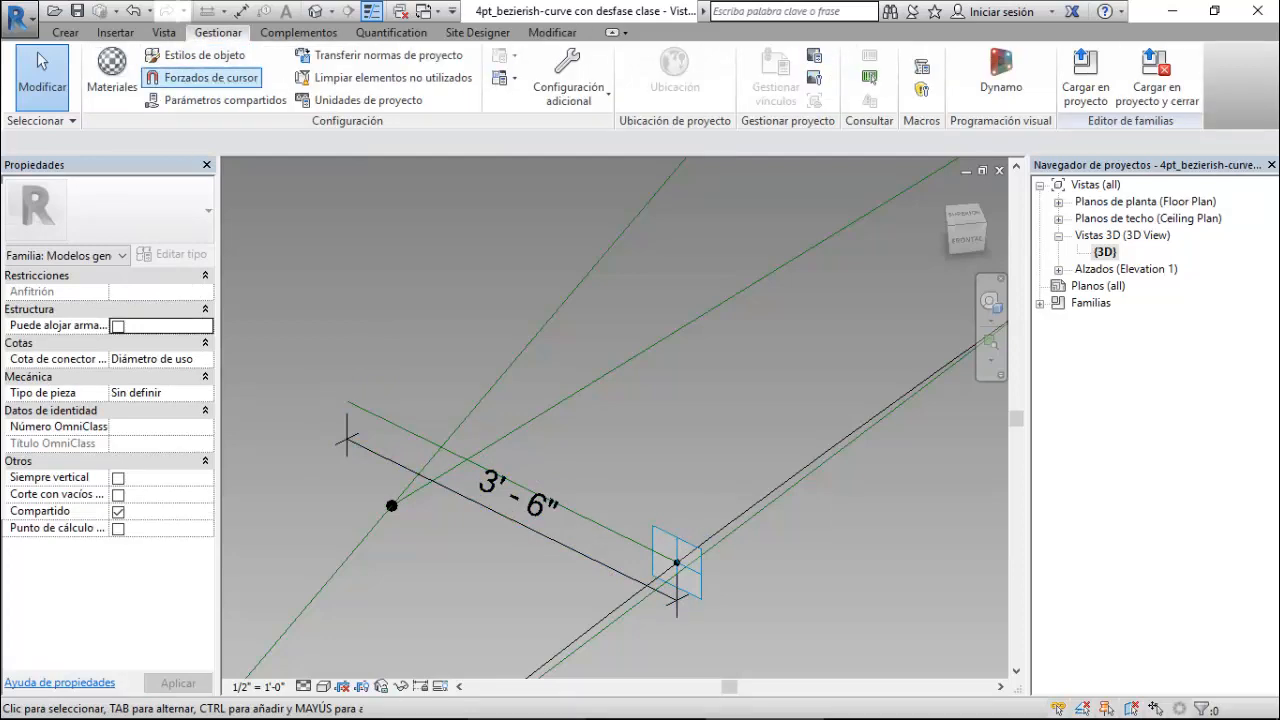
left_click(360, 101)
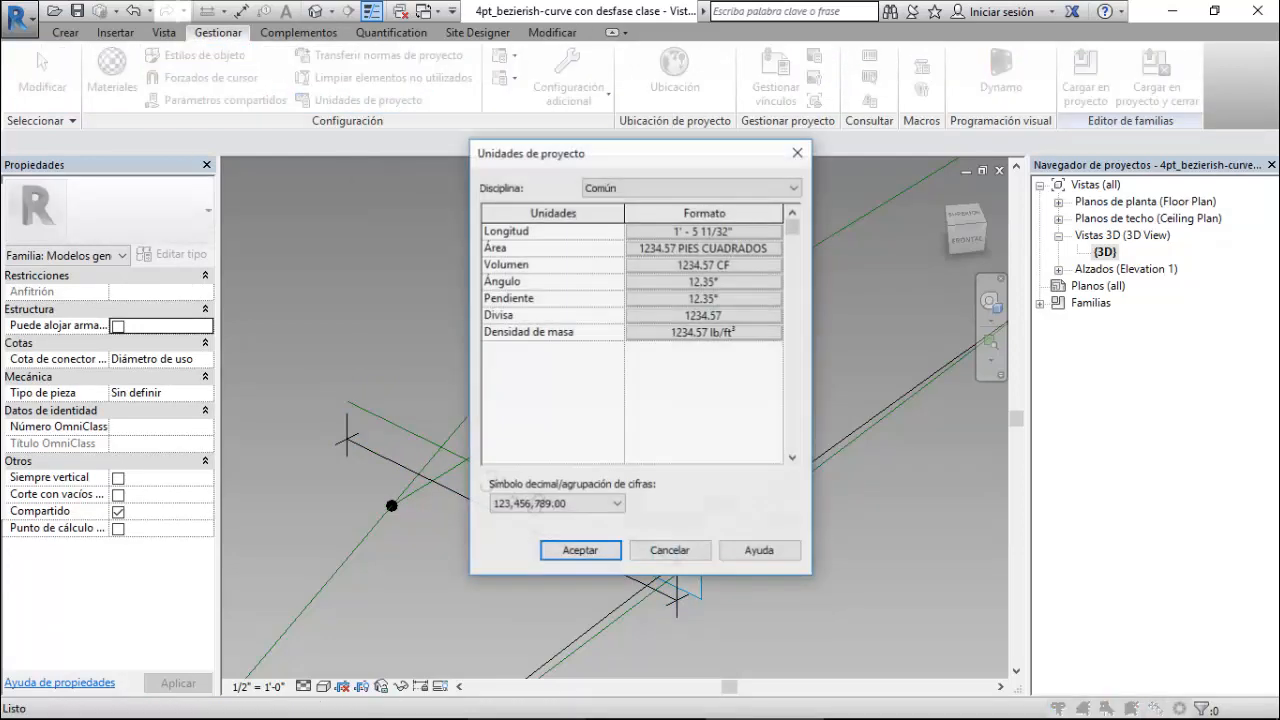
left_click(704, 231)
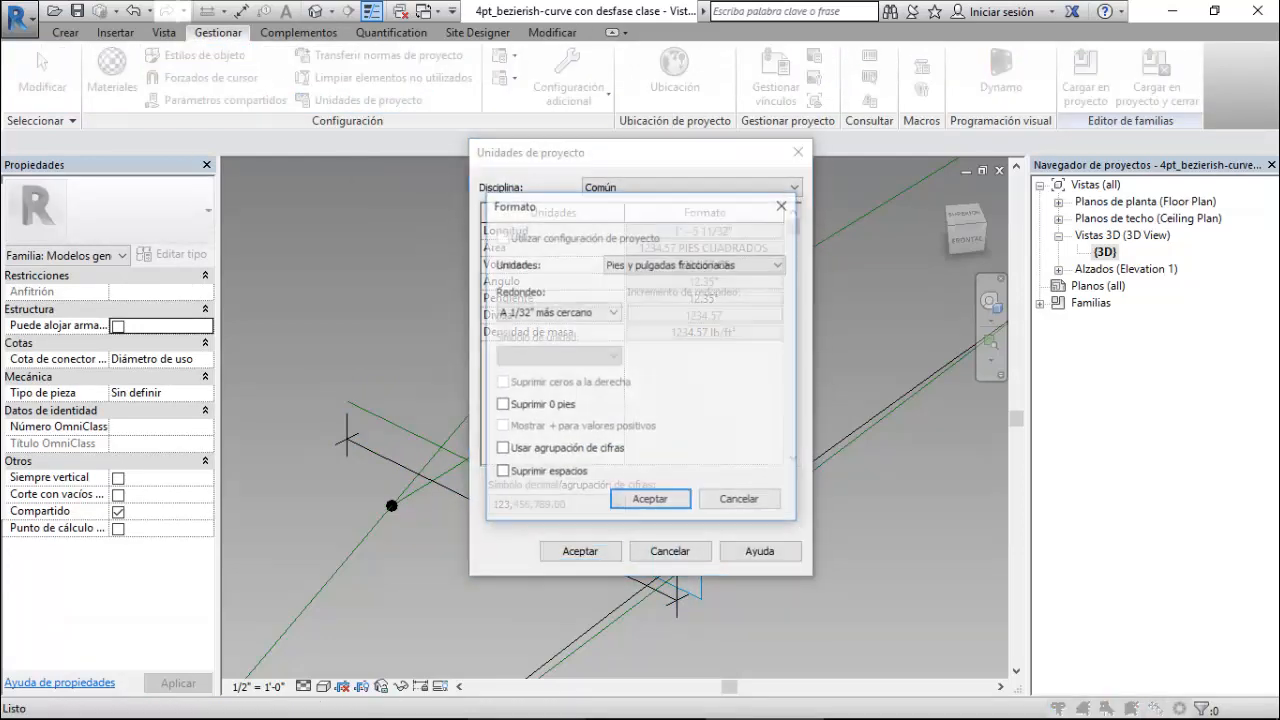
left_click(695, 264)
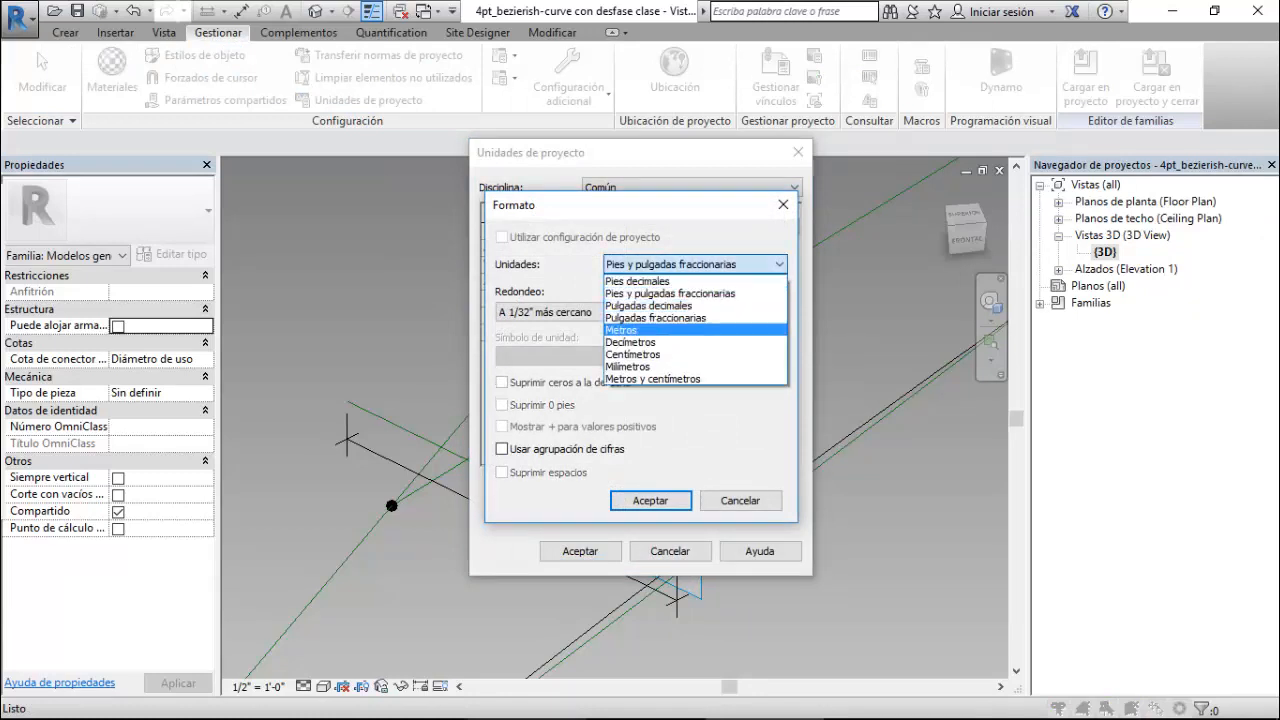
left_click(655, 366)
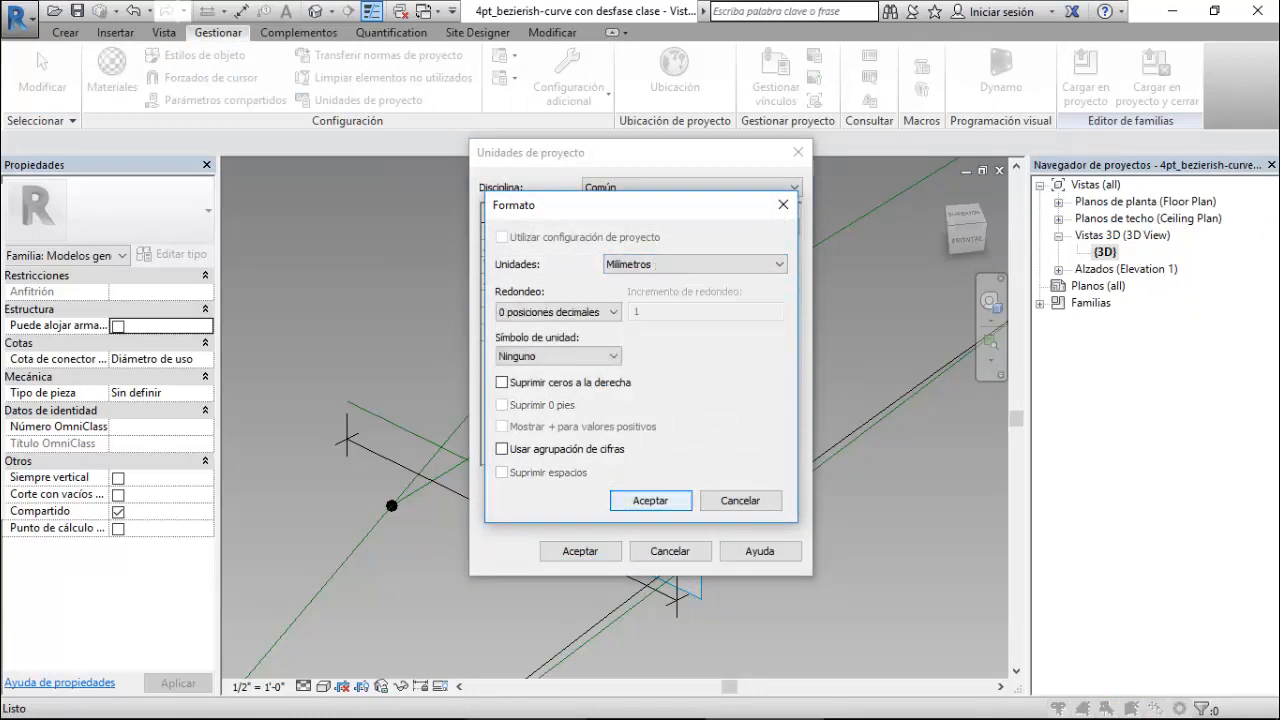
key("Return")
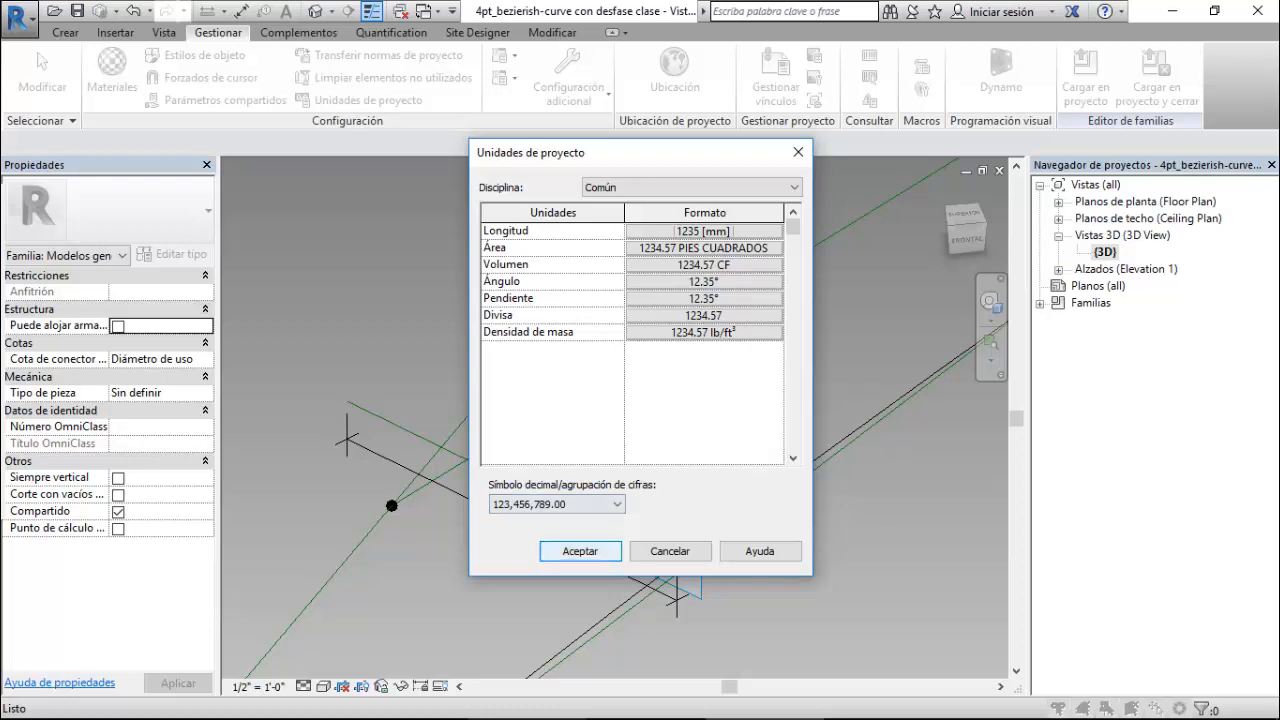
key("Return")
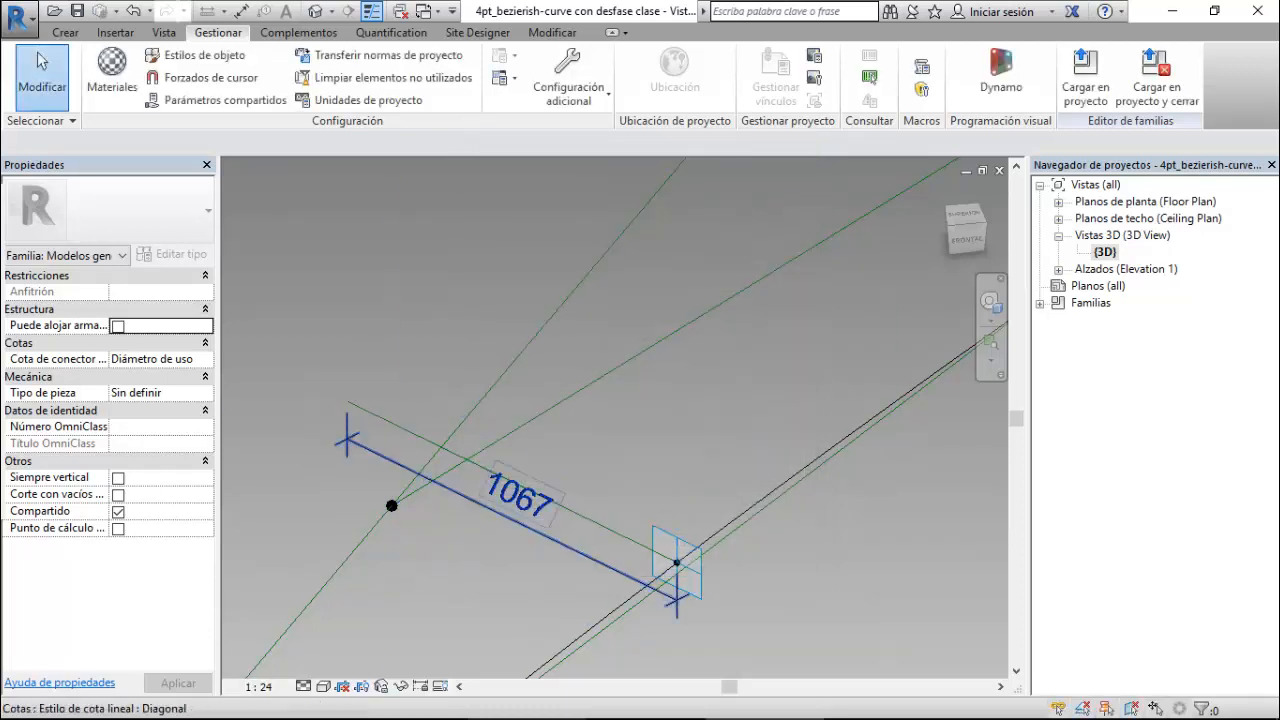
- Label the reference line's length dimension with a new family type parameter named Desfase
left_click(531, 529)
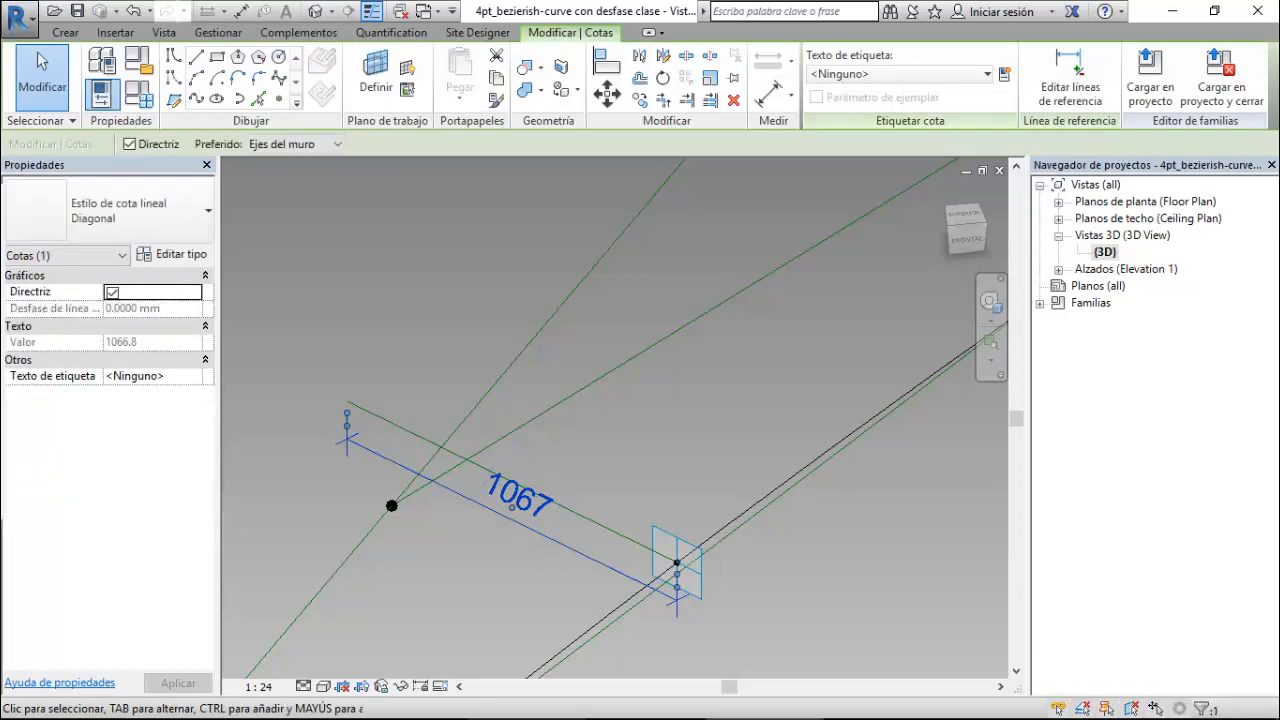
left_click(1004, 74)
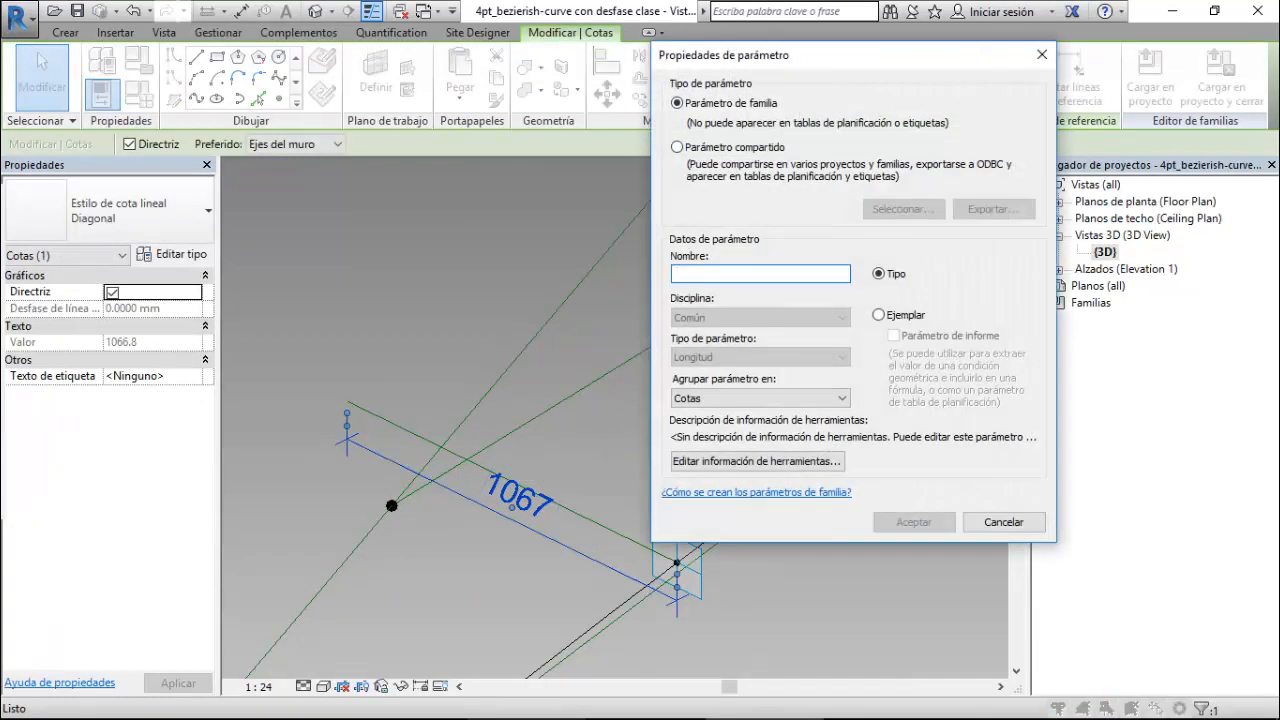
type("Desfase")
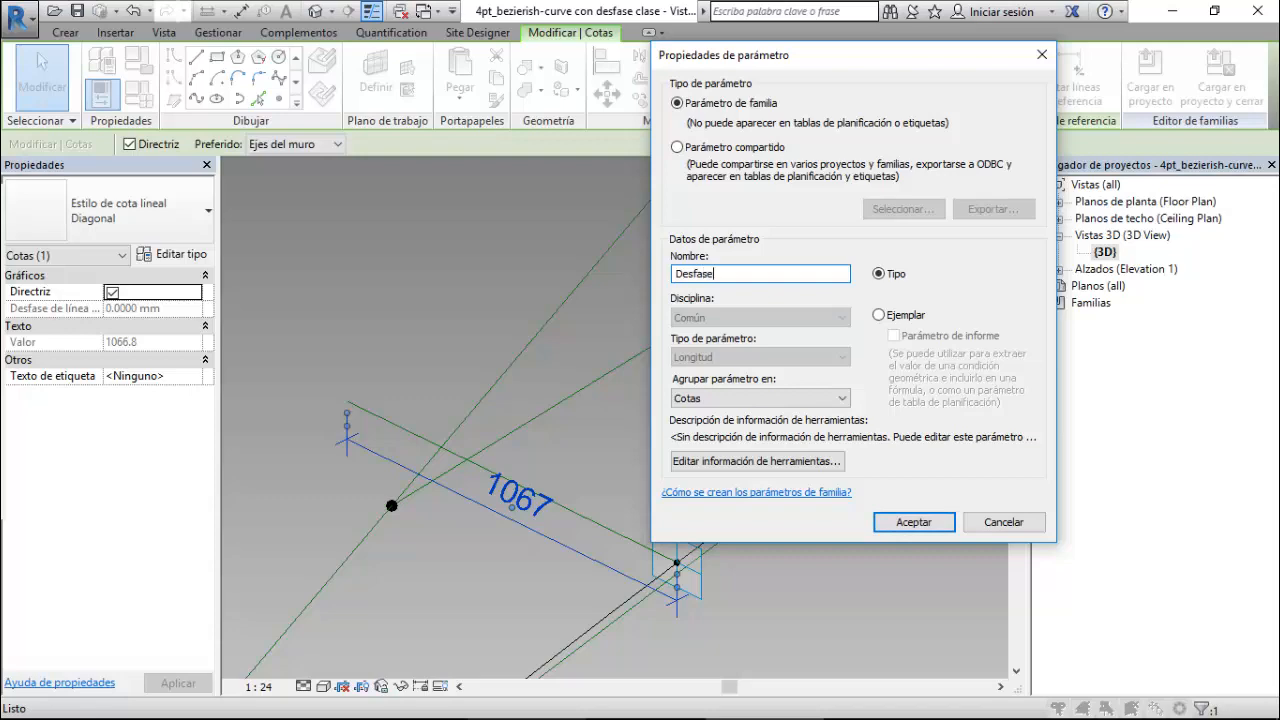
left_click(913, 522)
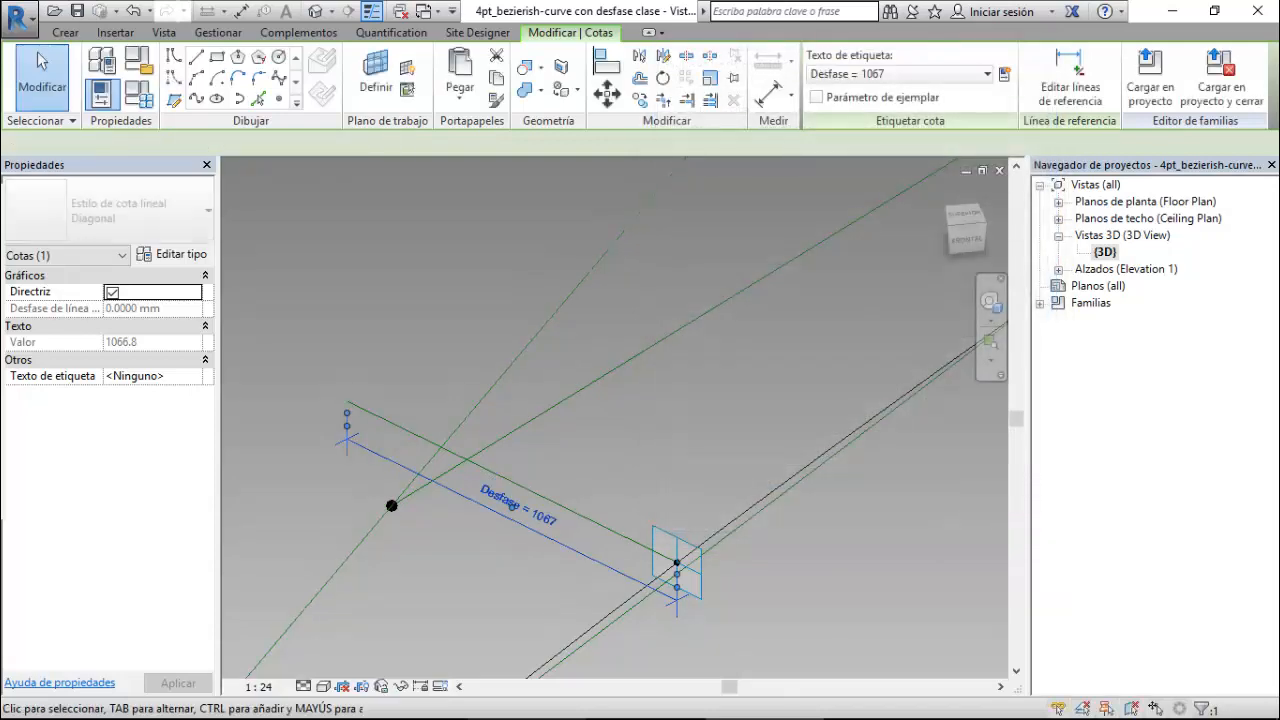
- Set the Desfase parameter to 1500 in the family types and apply it
left_click(139, 94)
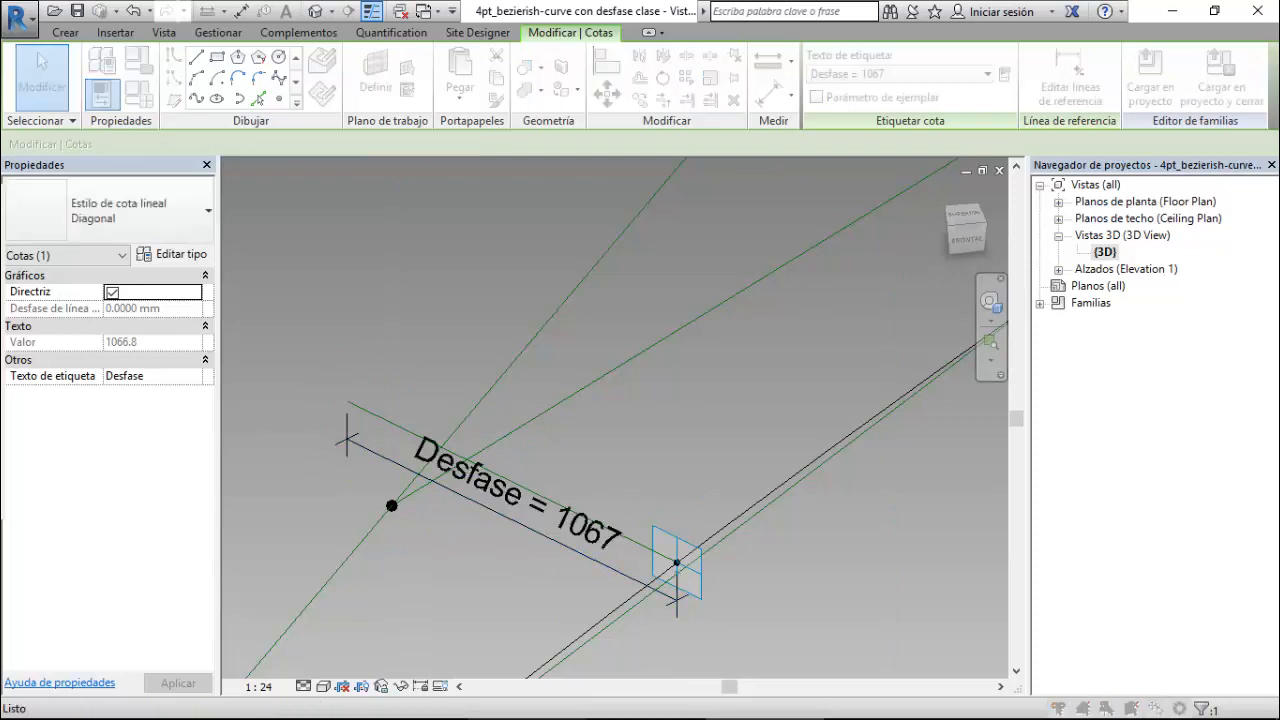
left_click(988, 184)
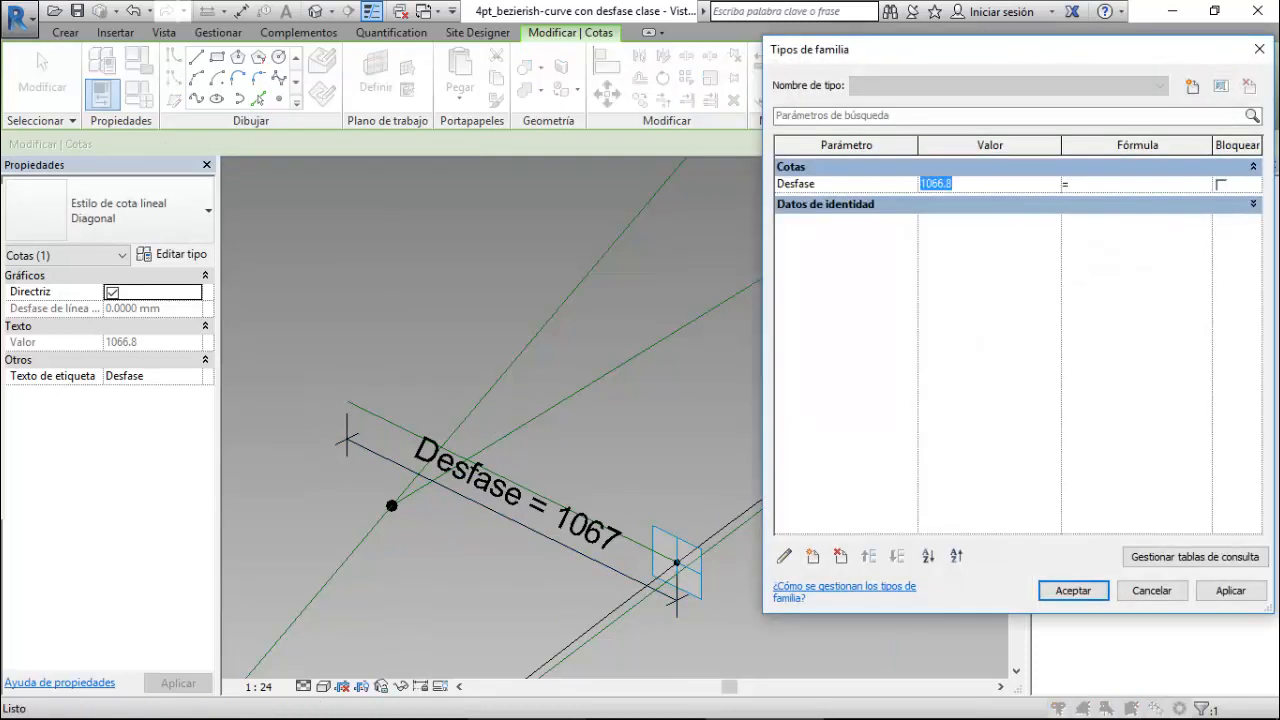
key("Tab")
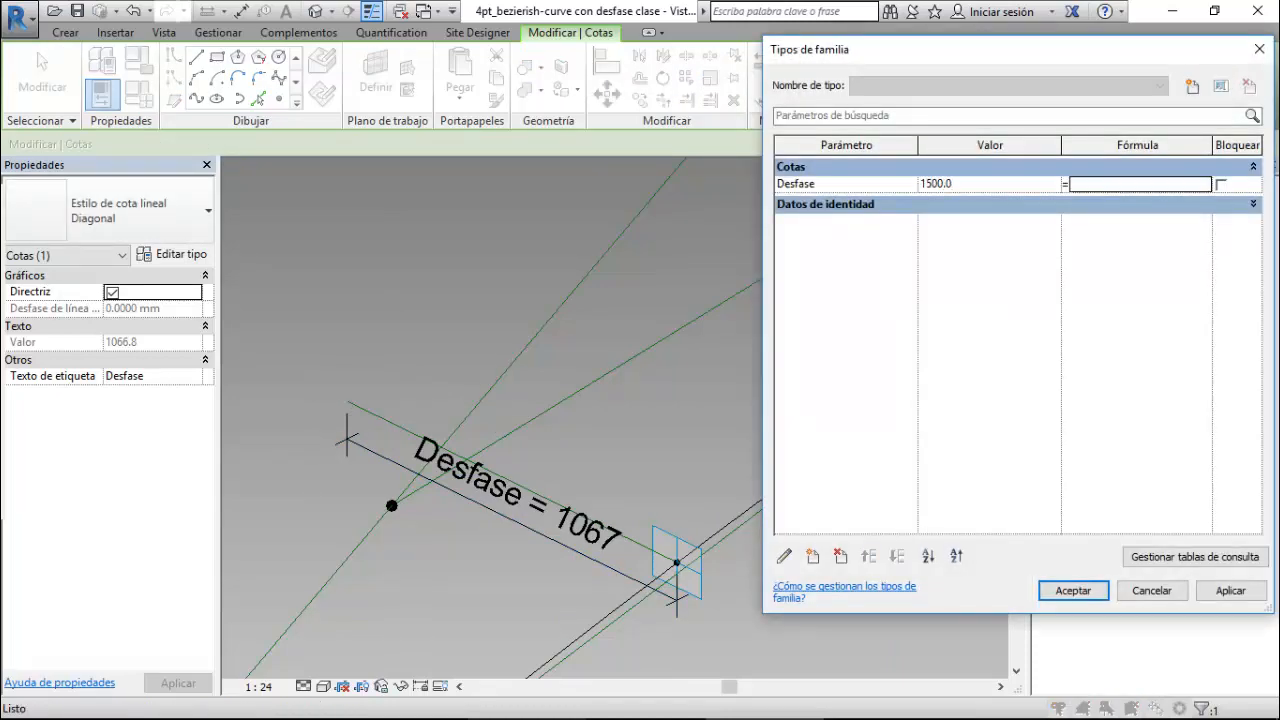
left_click(1230, 590)
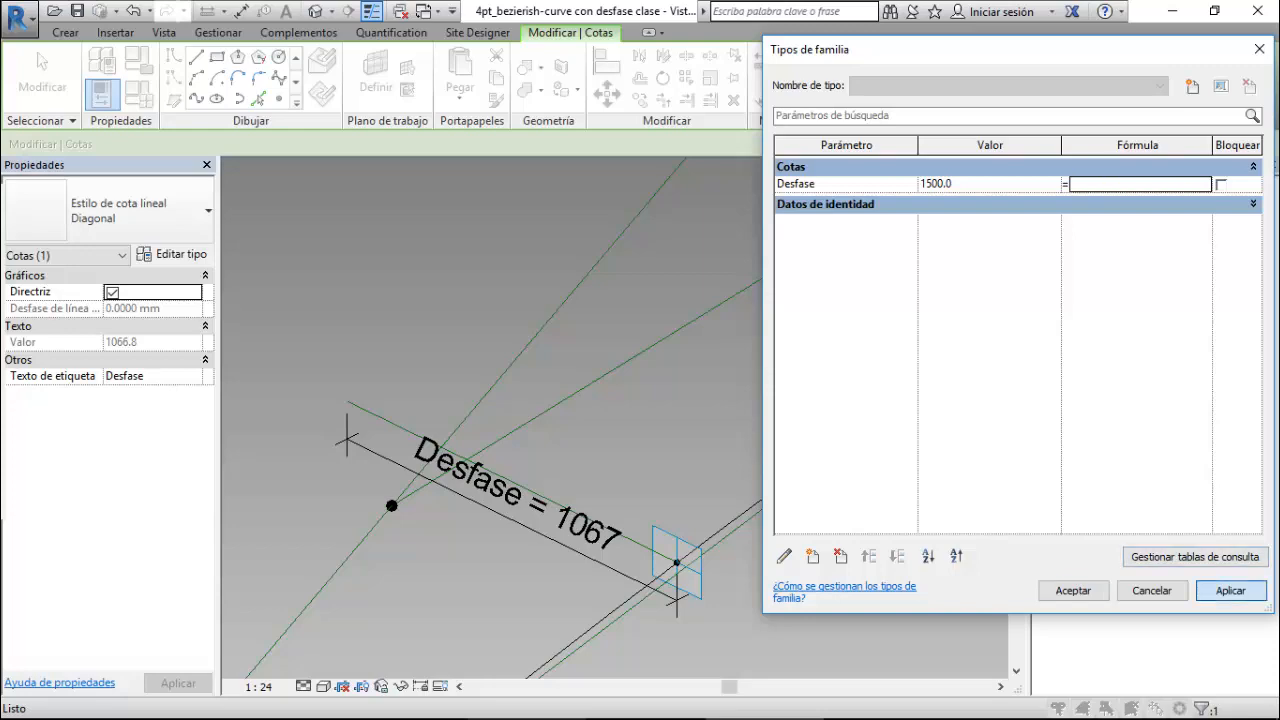
left_click(1073, 590)
left_click(828, 386)
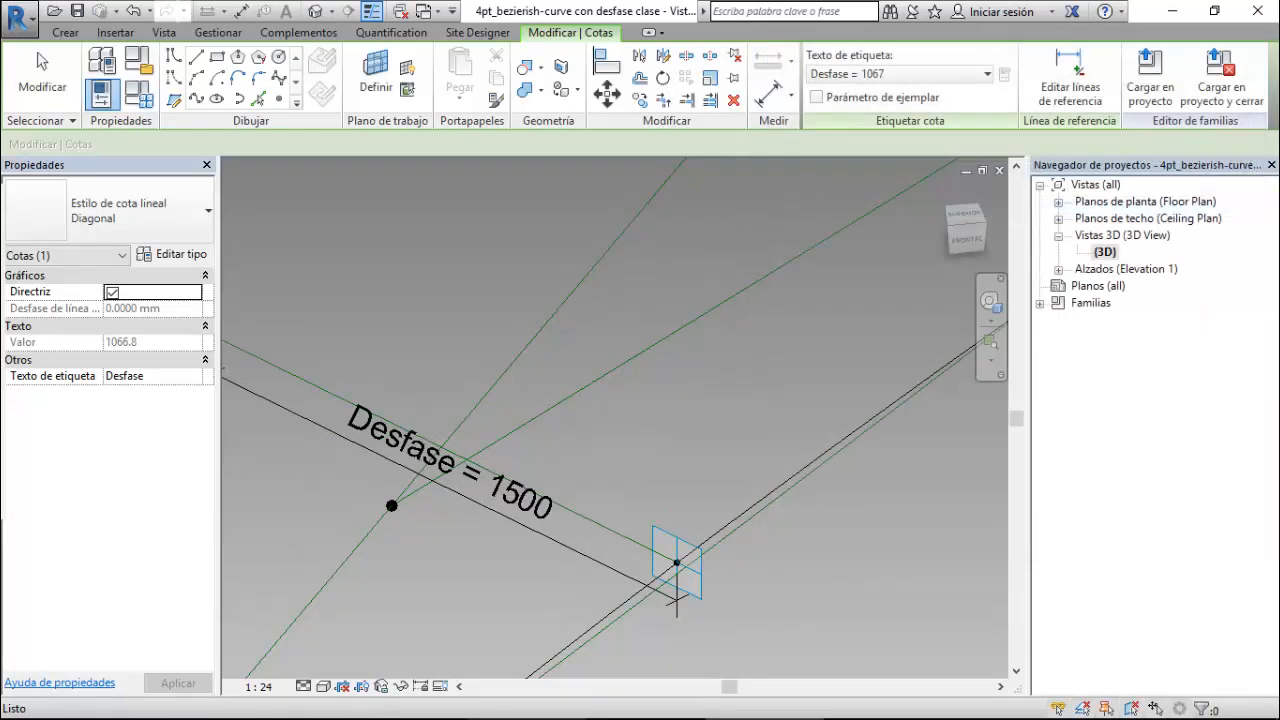
- Try a curve parameter of 0.2 on the hosted point of the dimensioned line, and restore it to 0.1
scroll(828, 386, "down", 3)
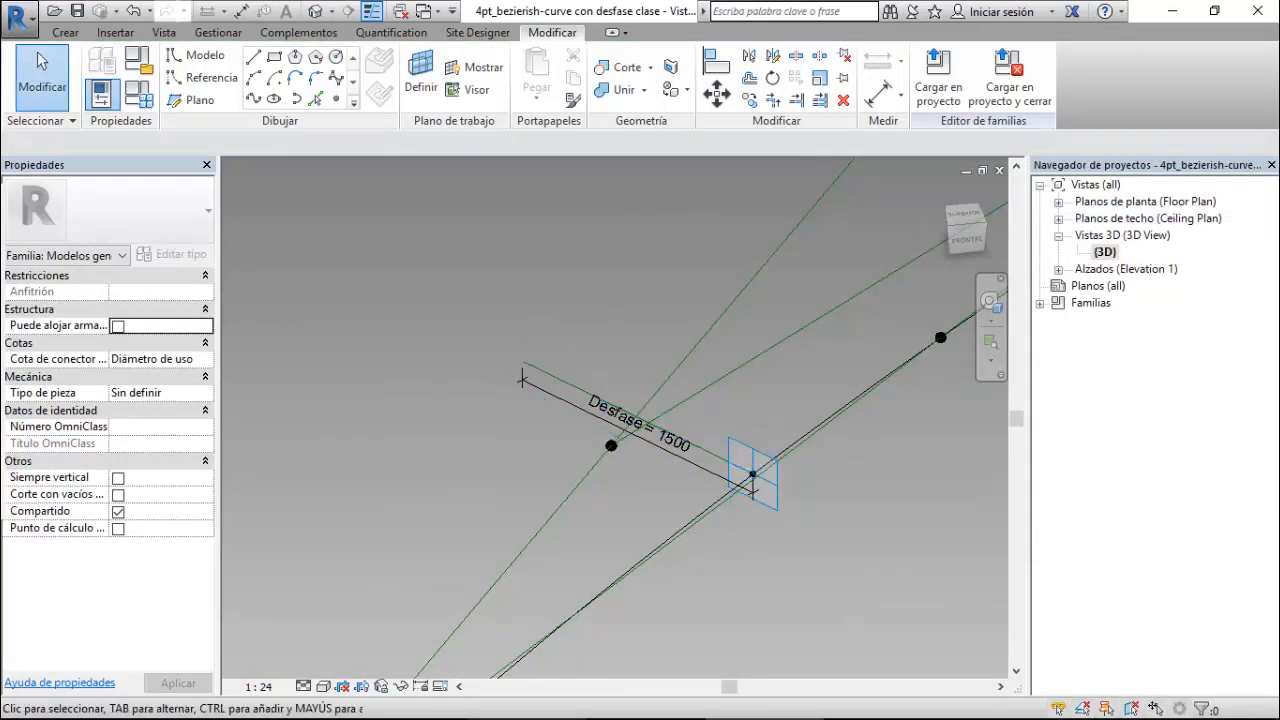
left_click(752, 478)
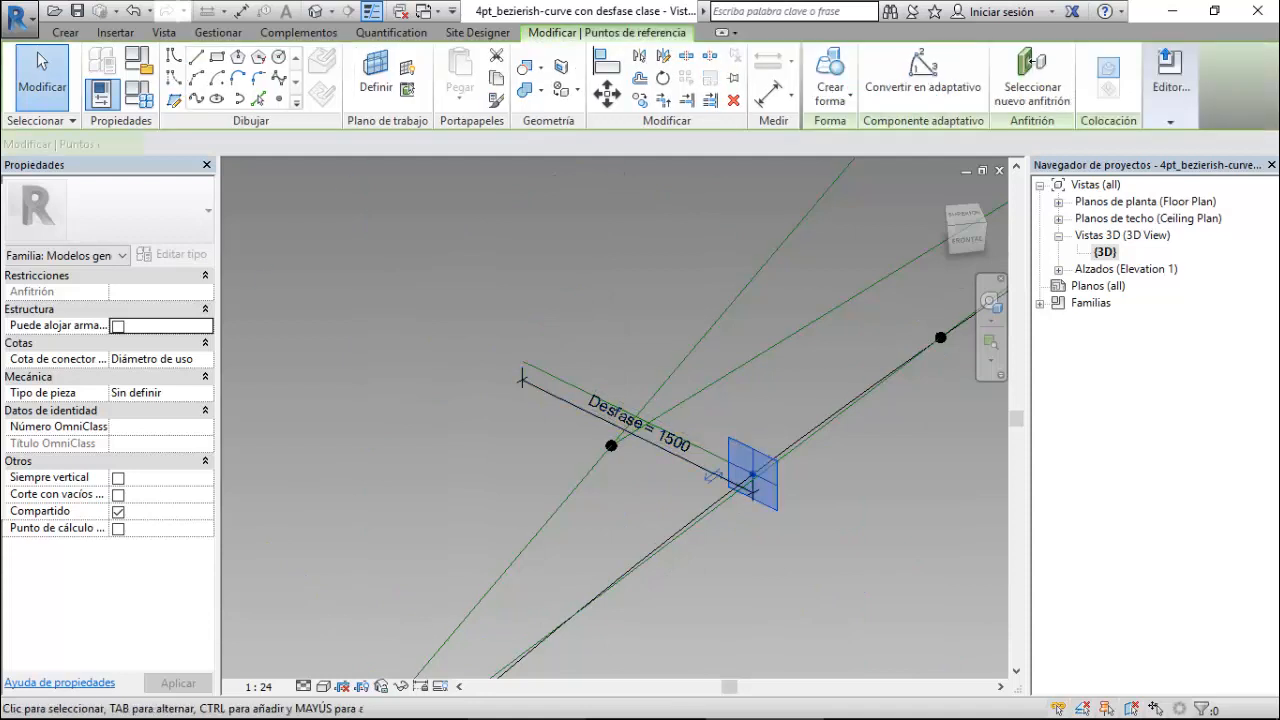
left_click(125, 494)
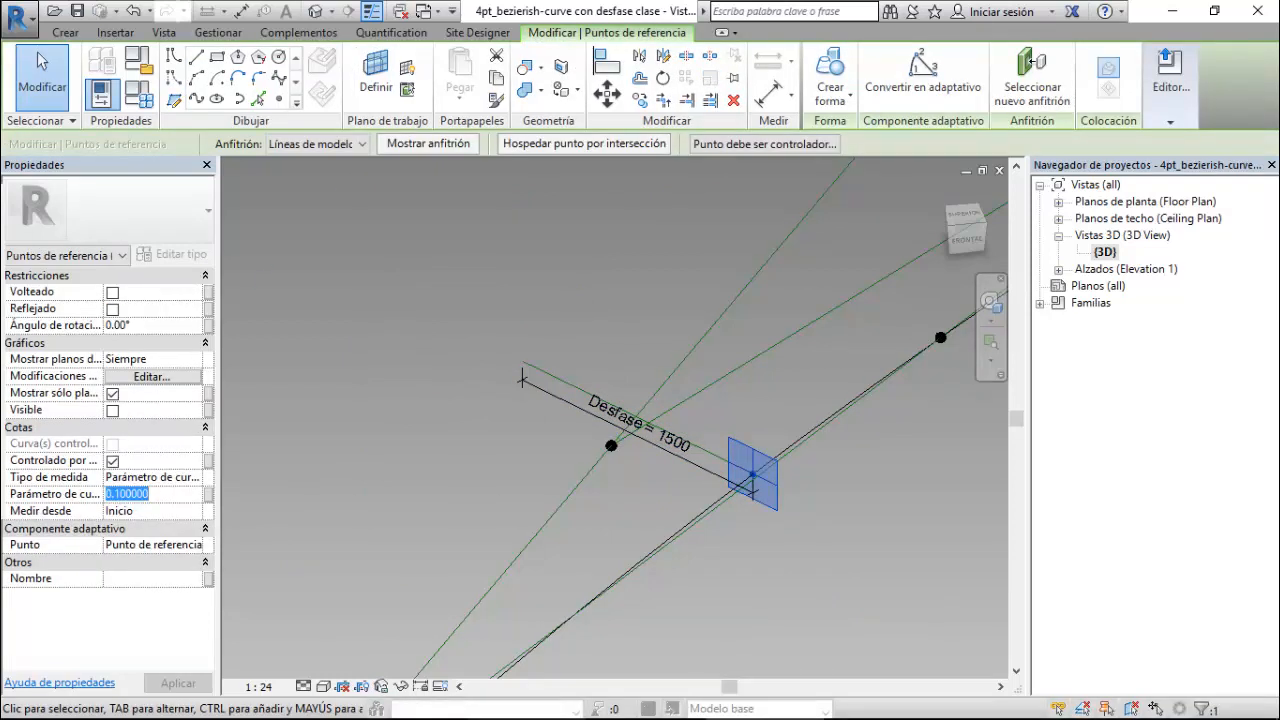
type("0.")
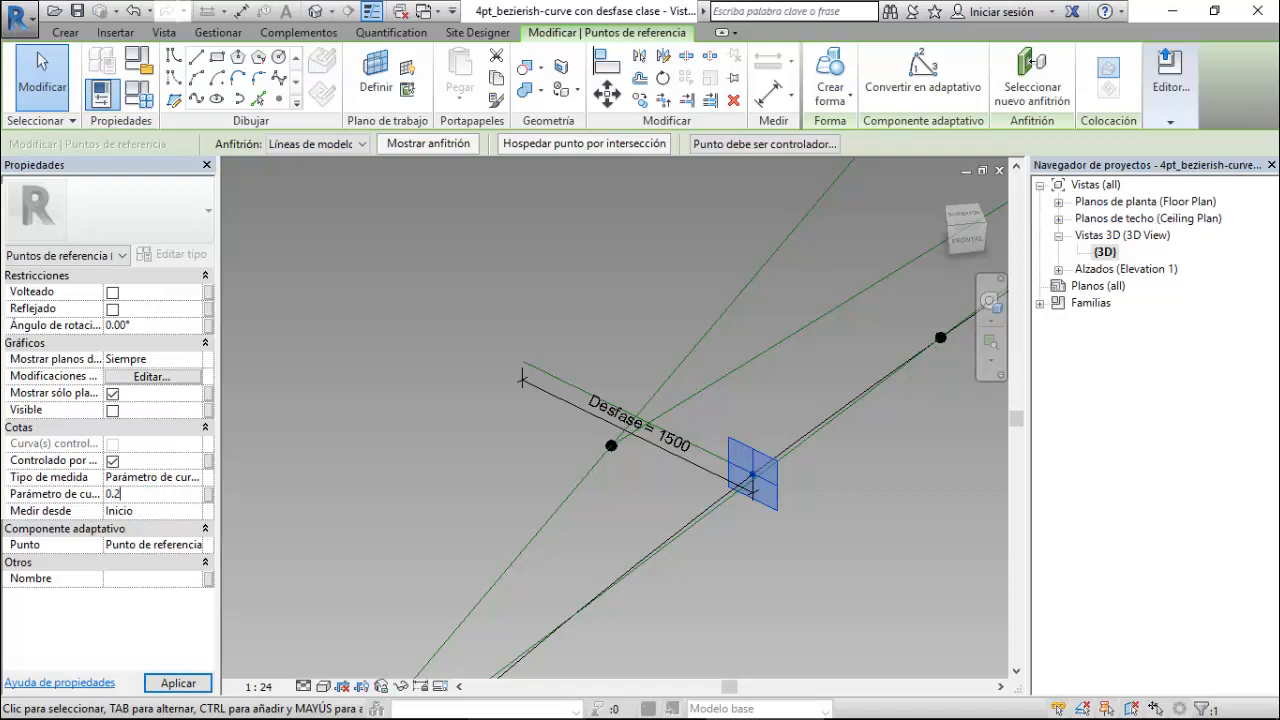
type("2")
key("Return")
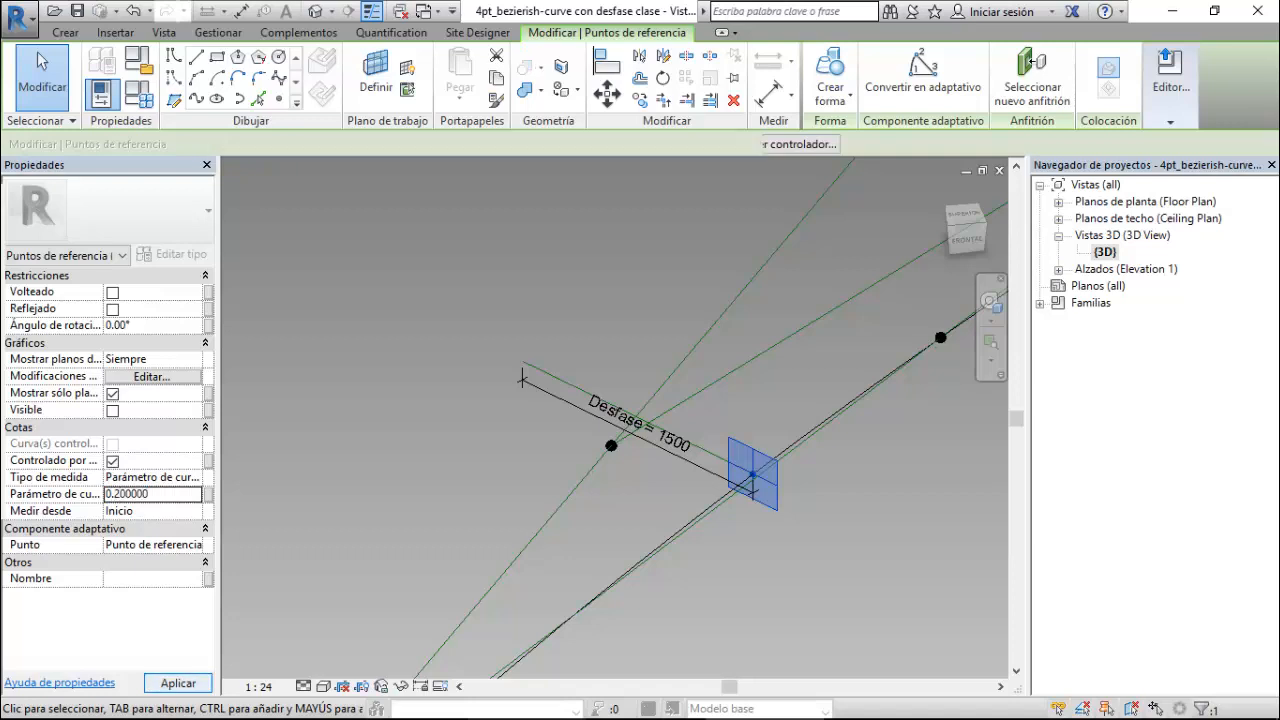
scroll(284, 502, "down", 8)
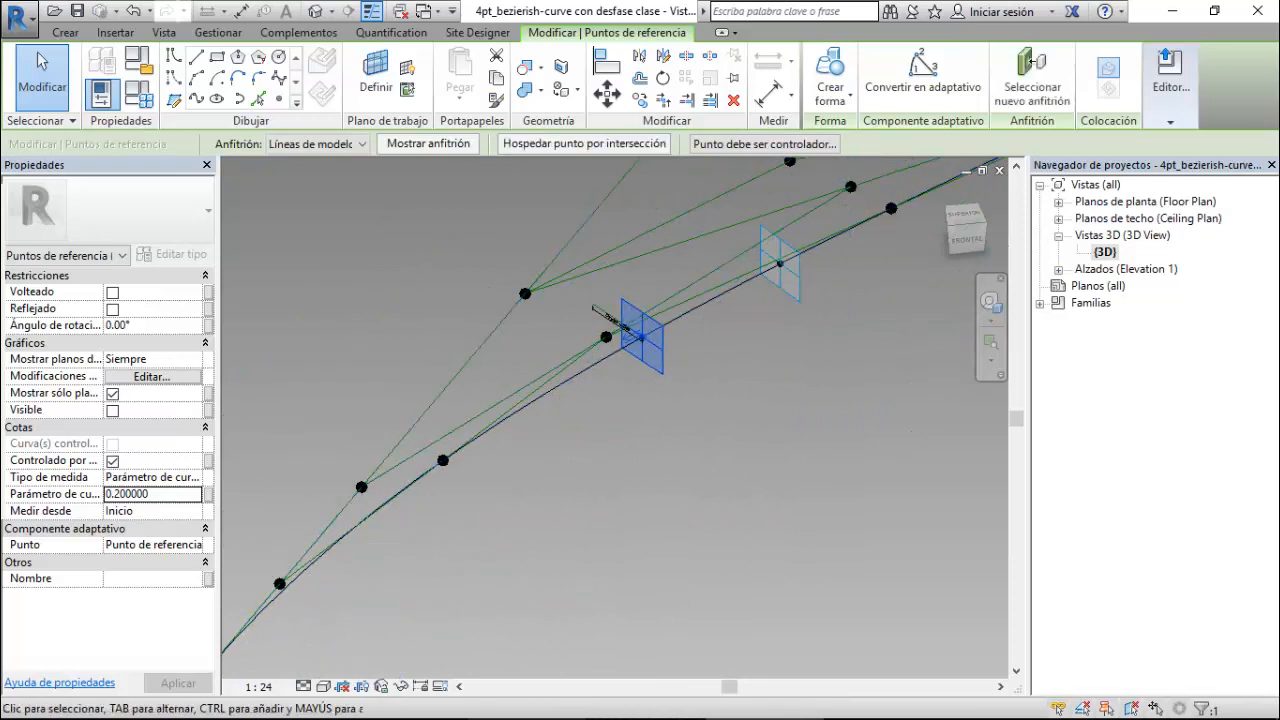
double_click(128, 494)
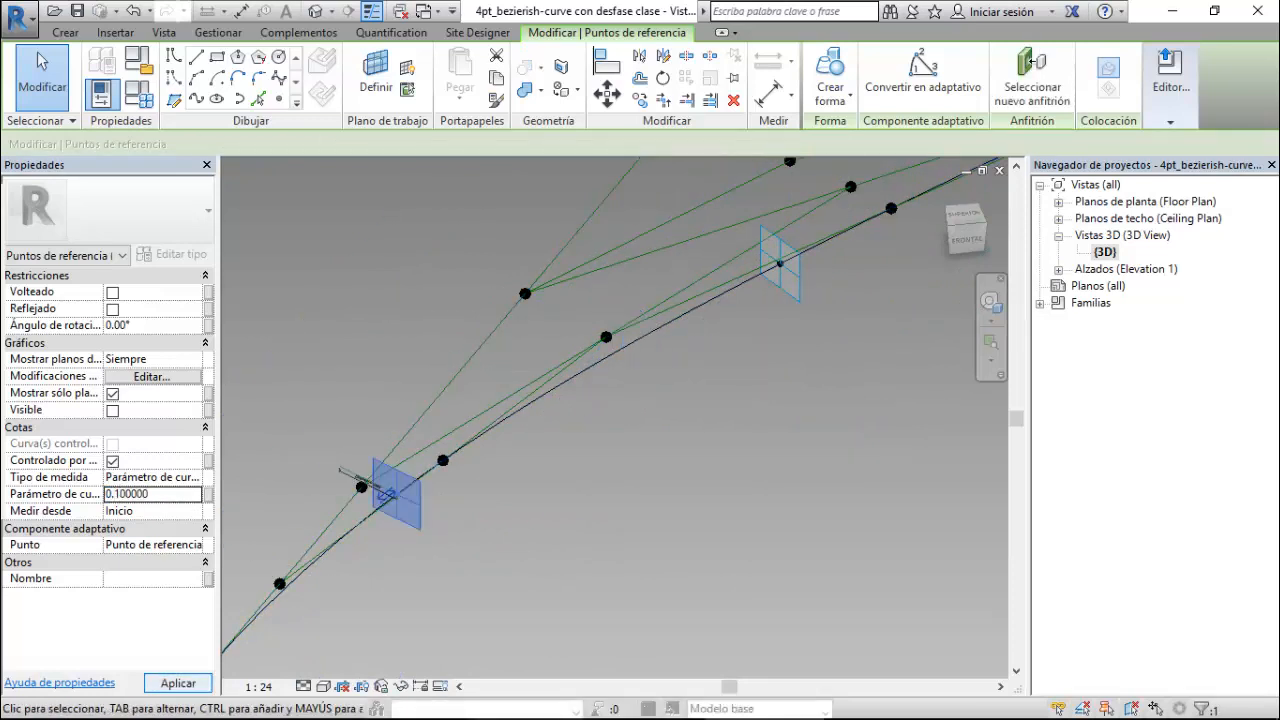
- Draw a reference line about 420 mm long outward from the neighbouring hosted point, using that point's vertical plane as placement plane
scroll(325, 258, "down", 3)
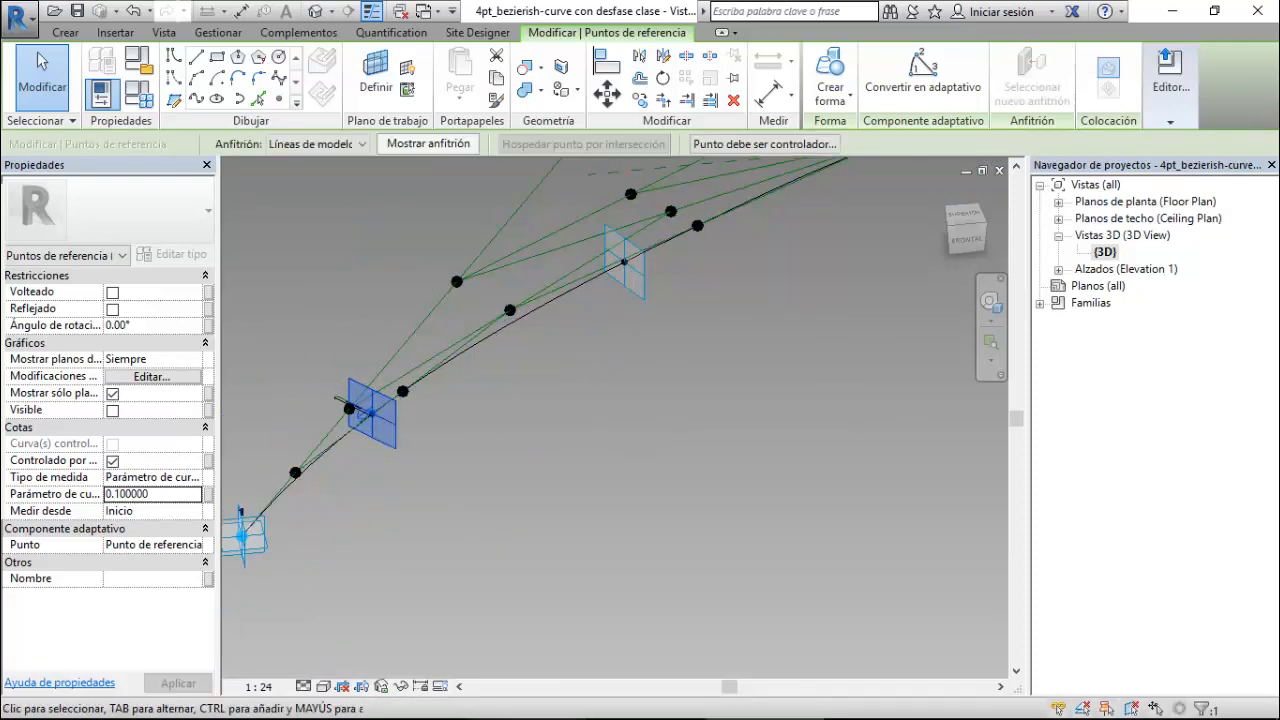
scroll(528, 508, "down", 2)
scroll(530, 510, "down", 2)
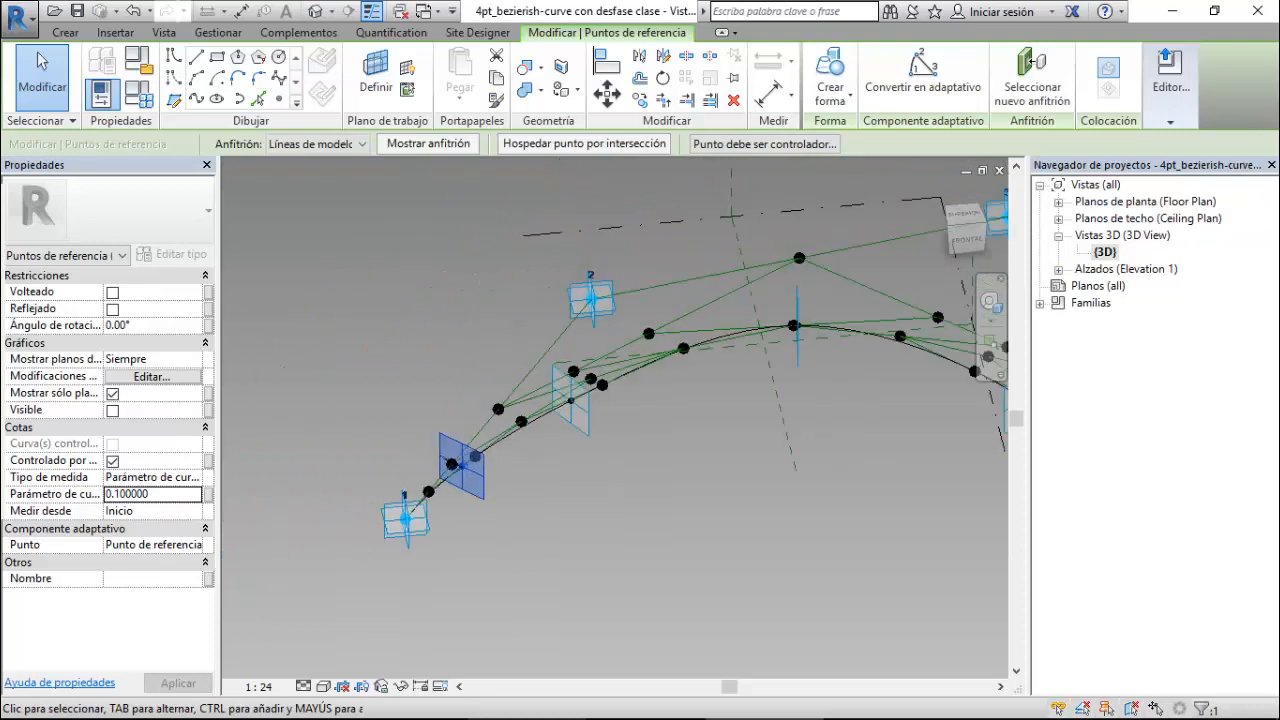
scroll(587, 400, "up", 4)
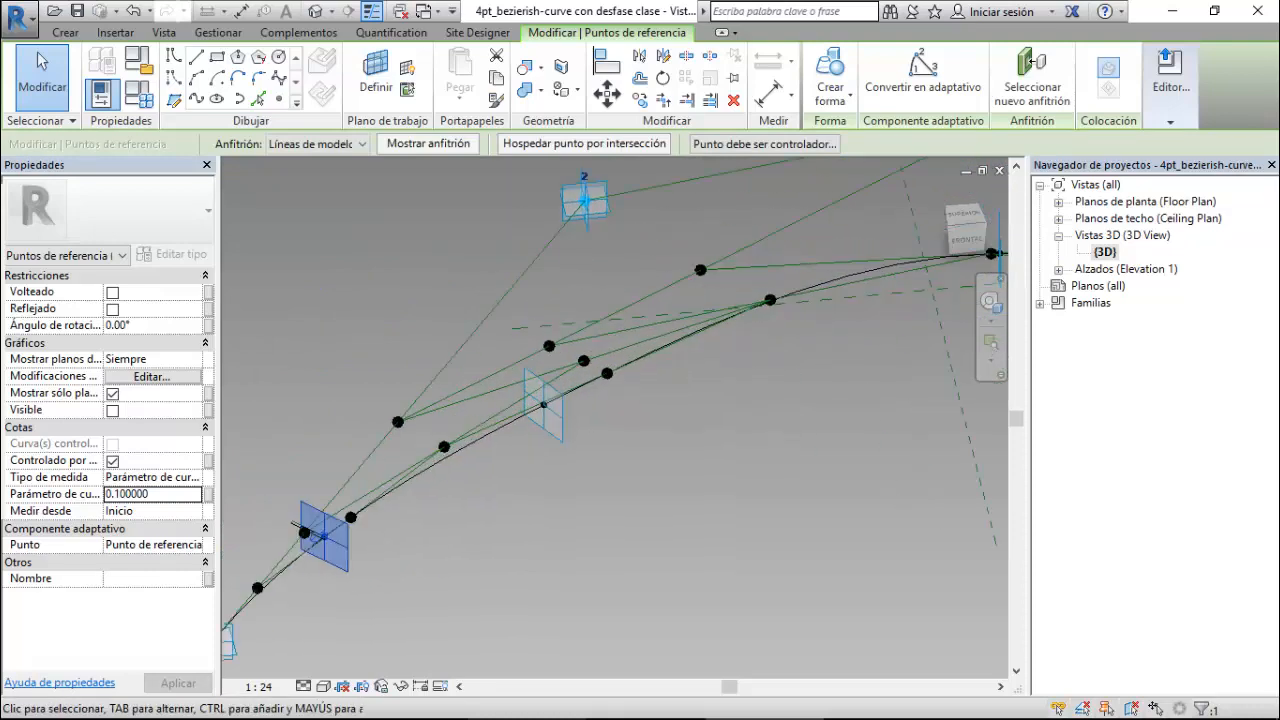
key("Tab")
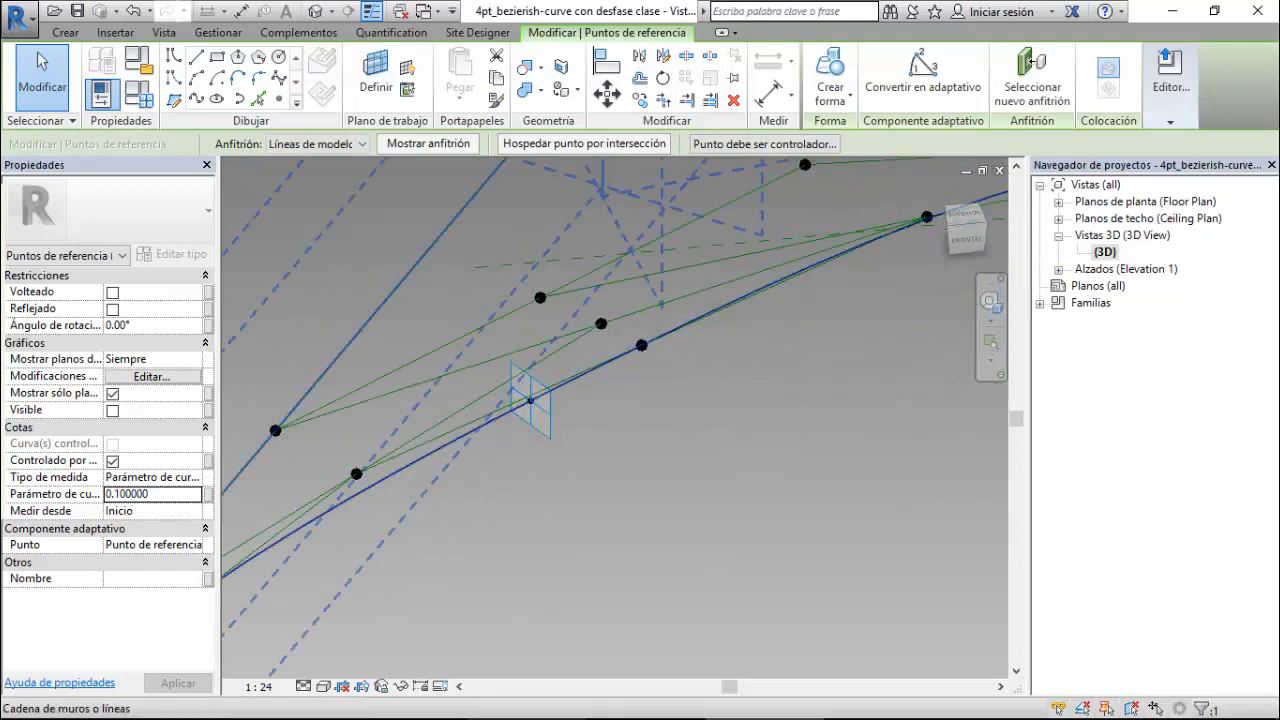
scroll(502, 446, "up", 3)
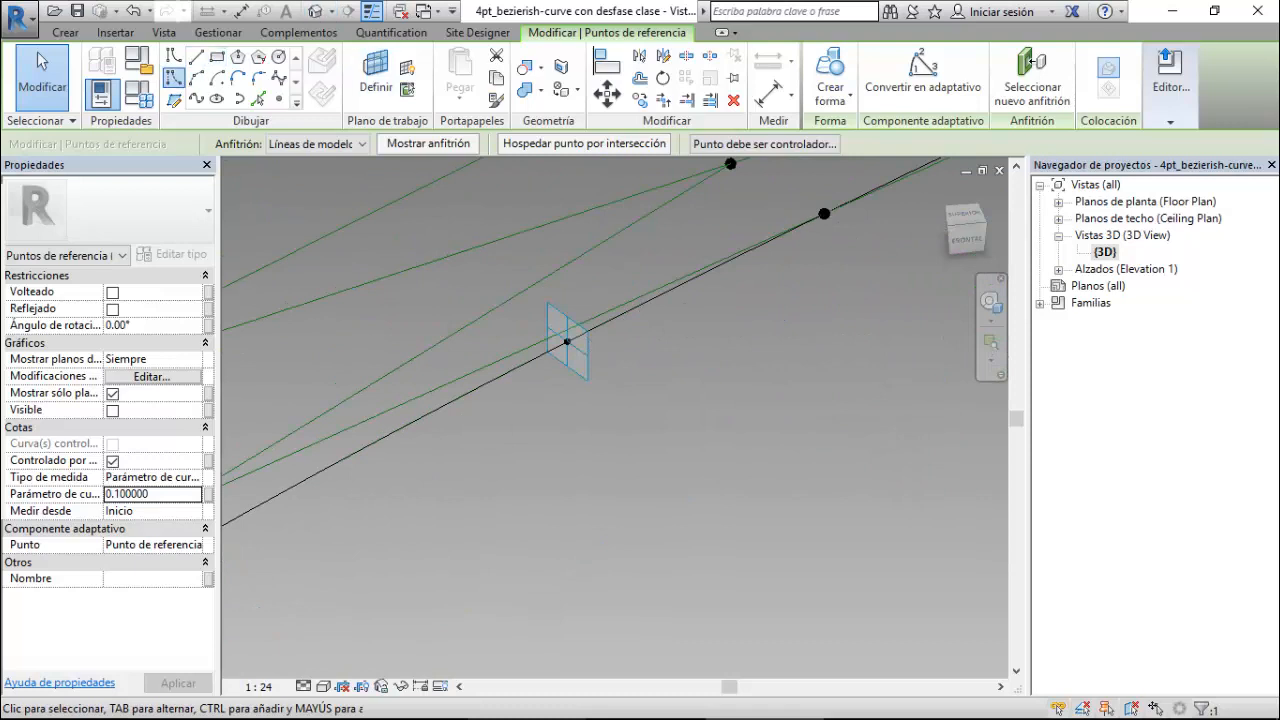
left_click(196, 56)
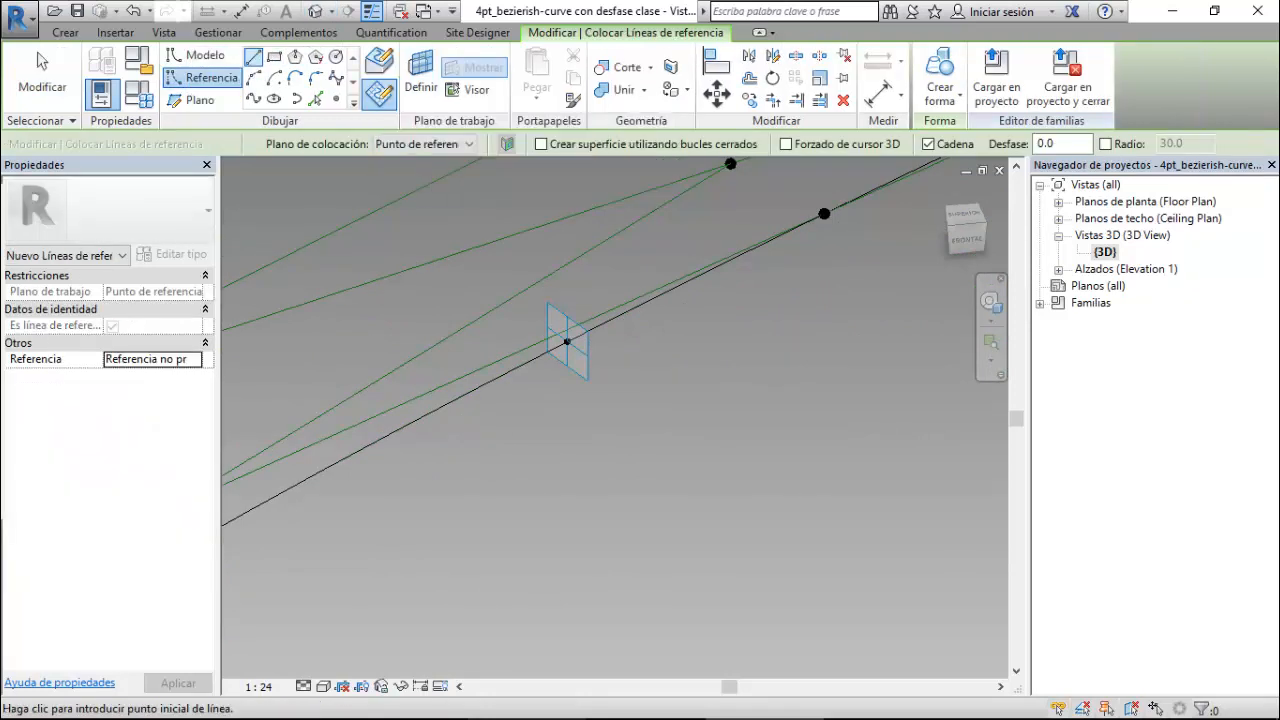
left_click(424, 144)
left_click(408, 218)
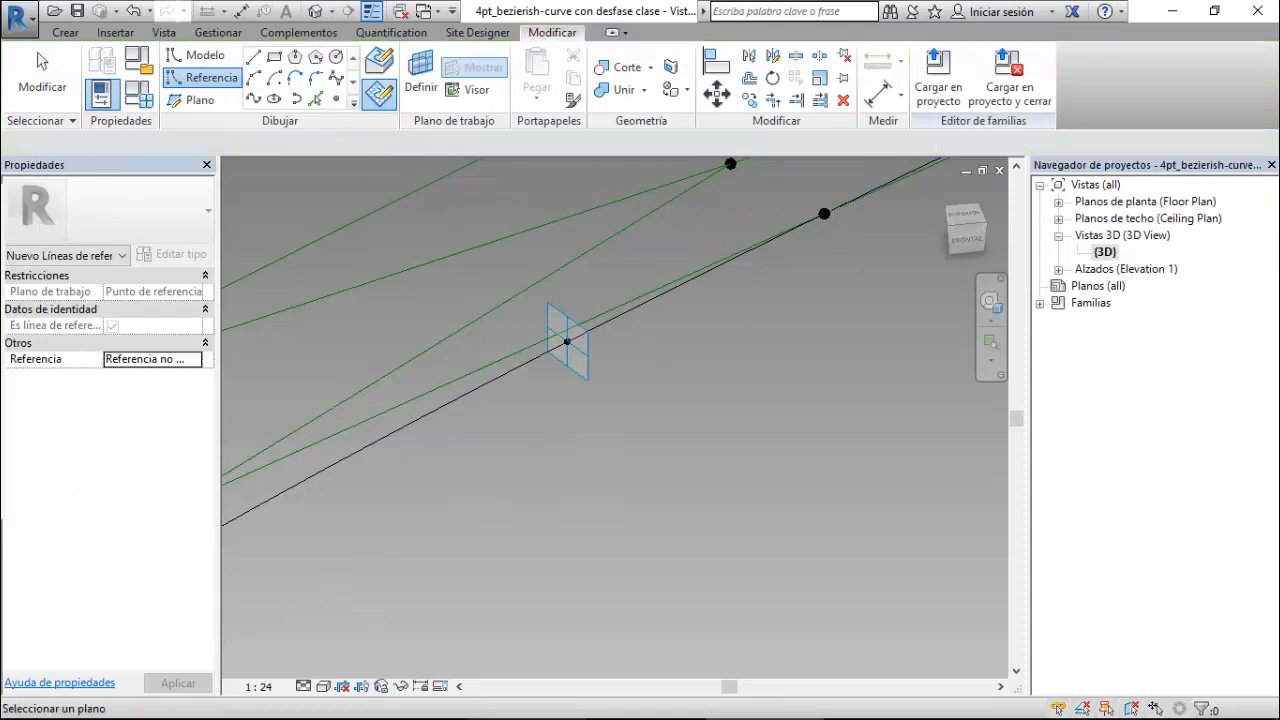
left_click(567, 340)
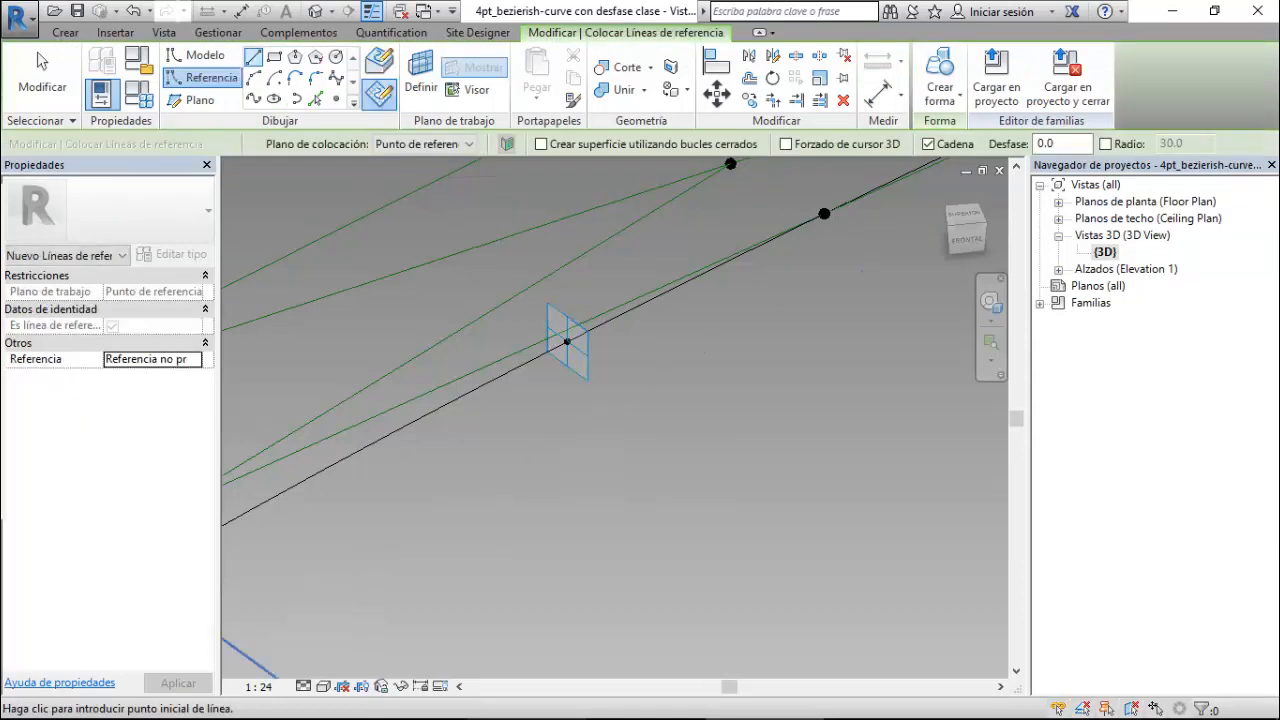
scroll(567, 341, "up", 3)
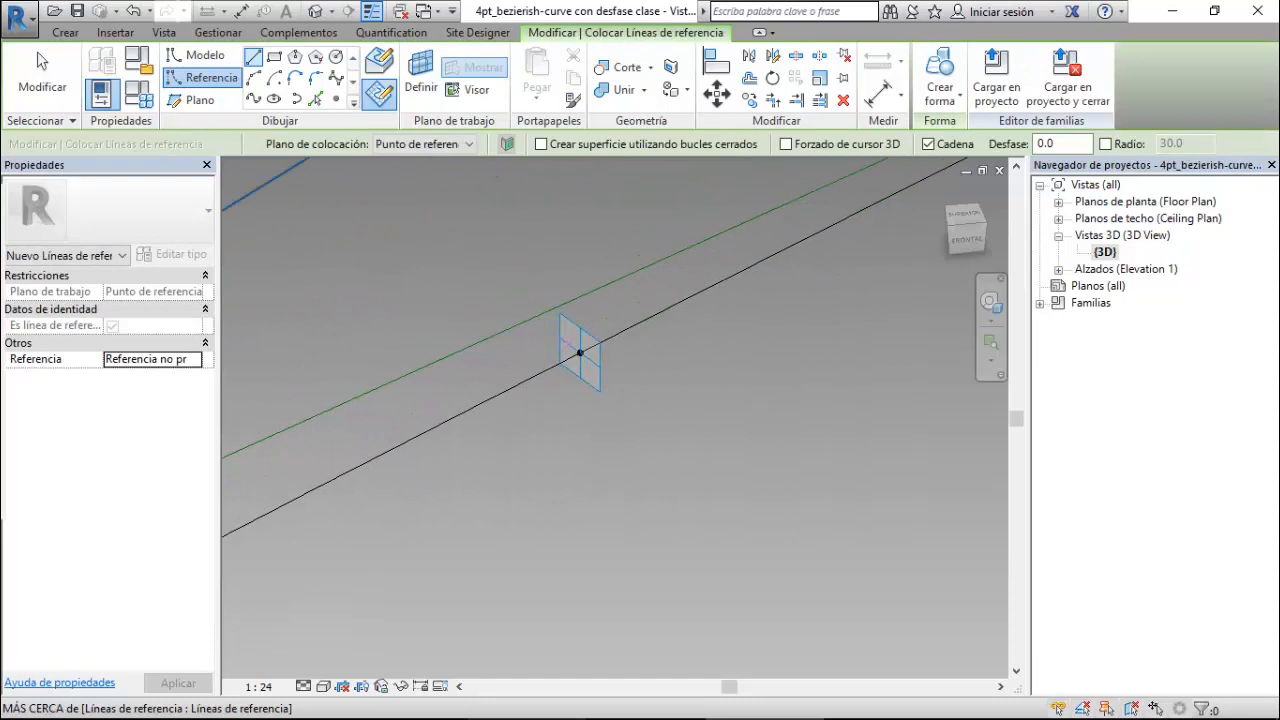
left_click(580, 352)
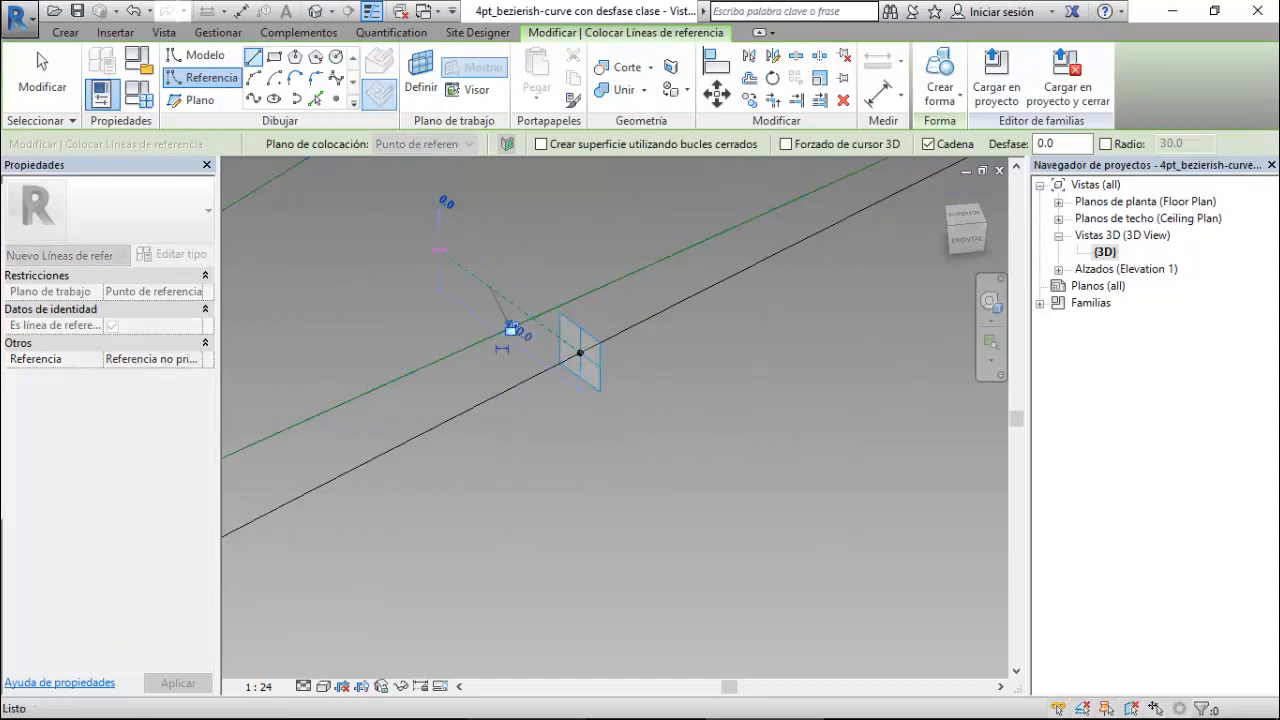
left_click(440, 250)
key("Escape")
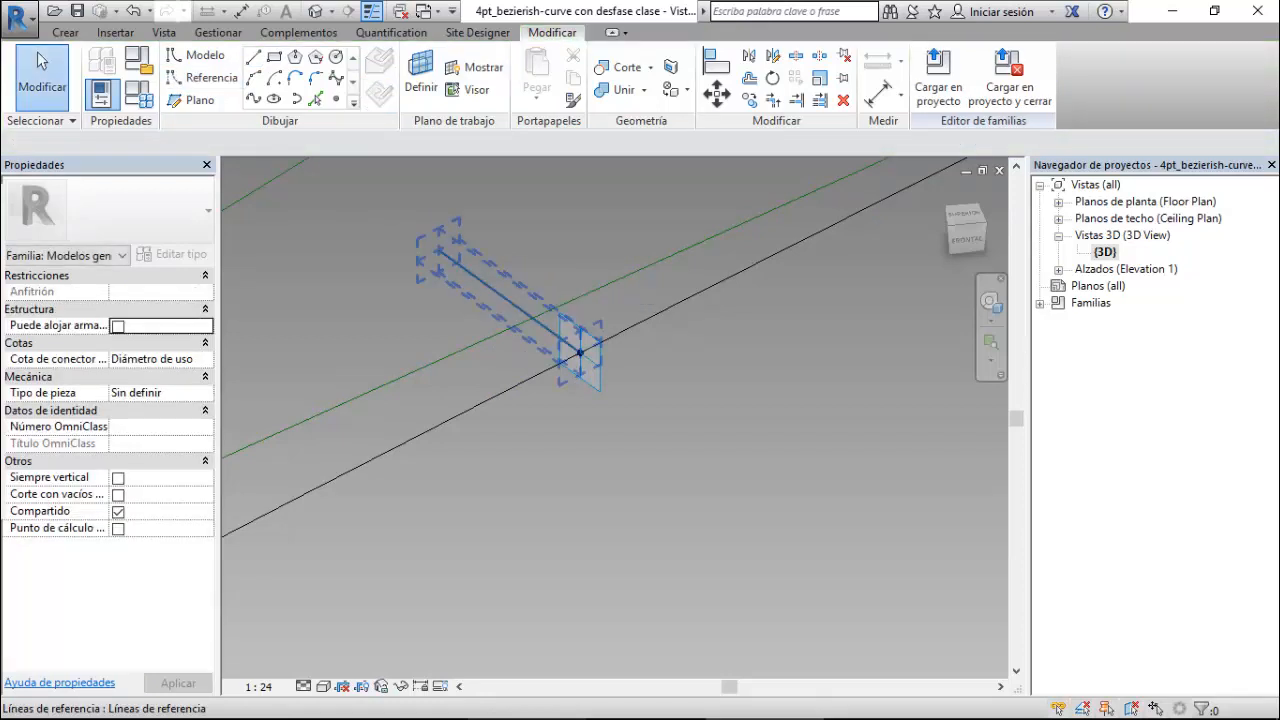
- Make the new reference line's length dimension permanent and label it with the Desfase parameter
left_click(490, 287)
left_click(502, 349)
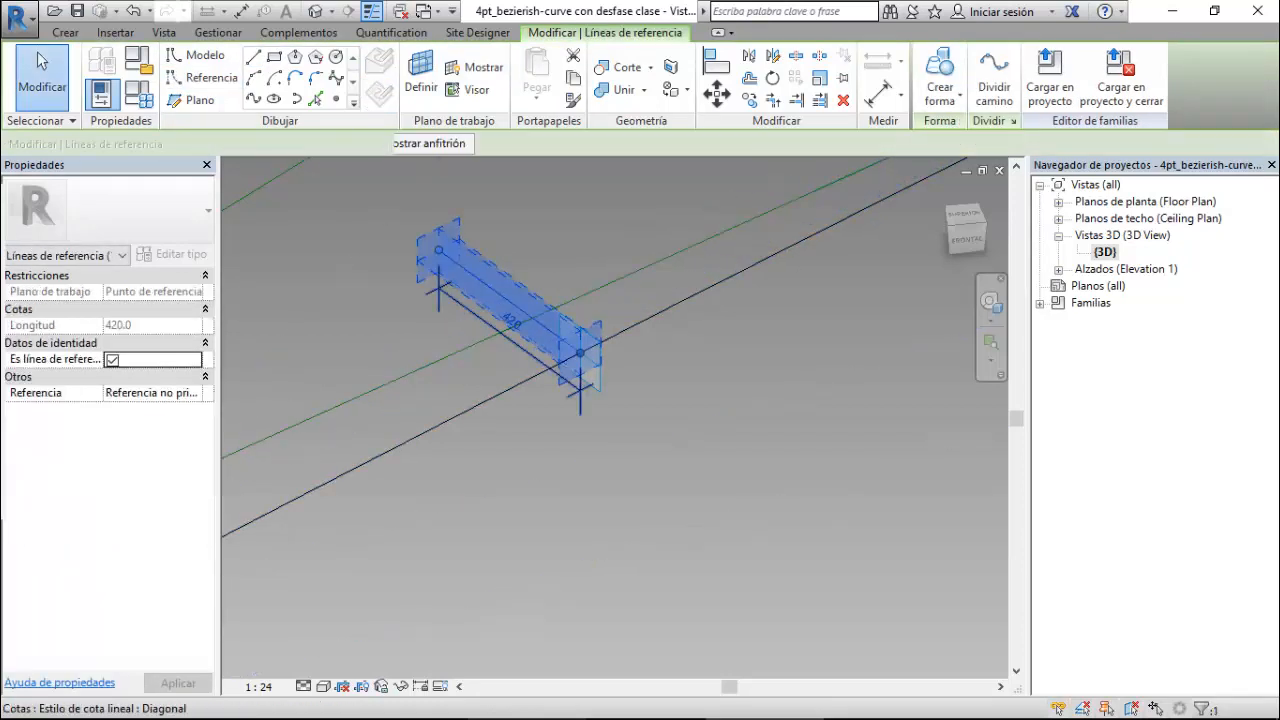
left_click(512, 320)
left_click(900, 75)
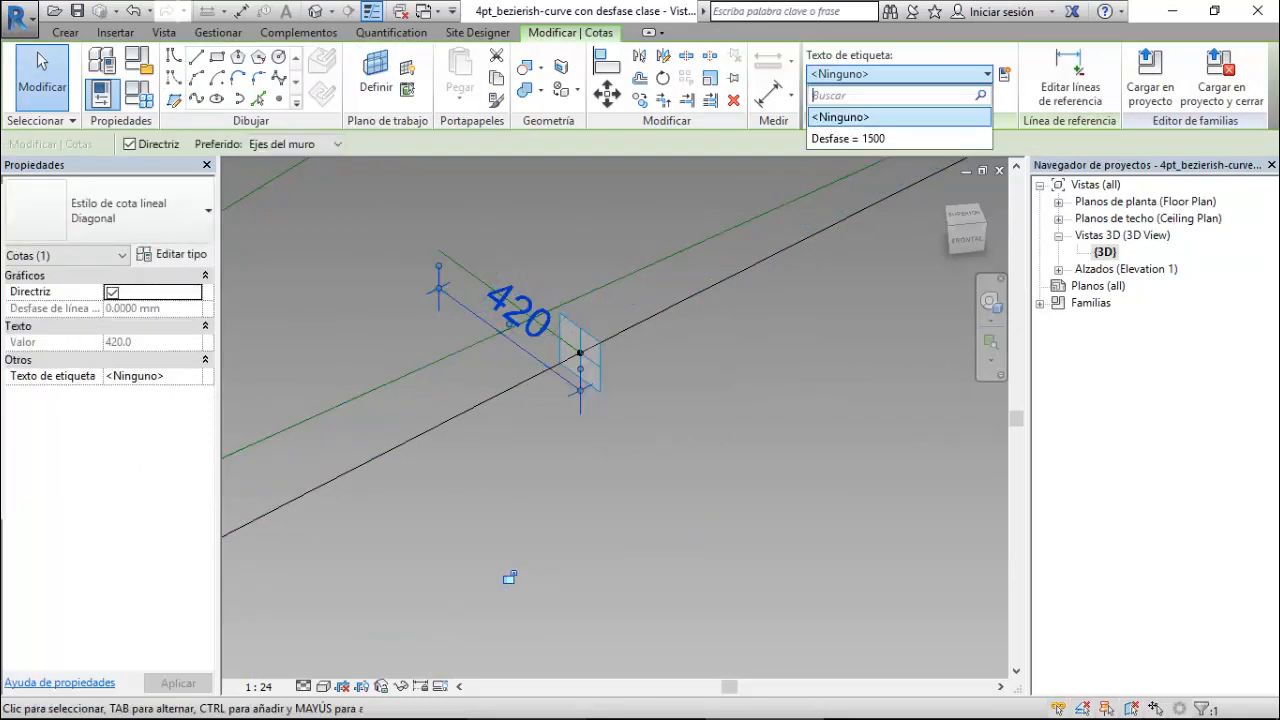
left_click(862, 138)
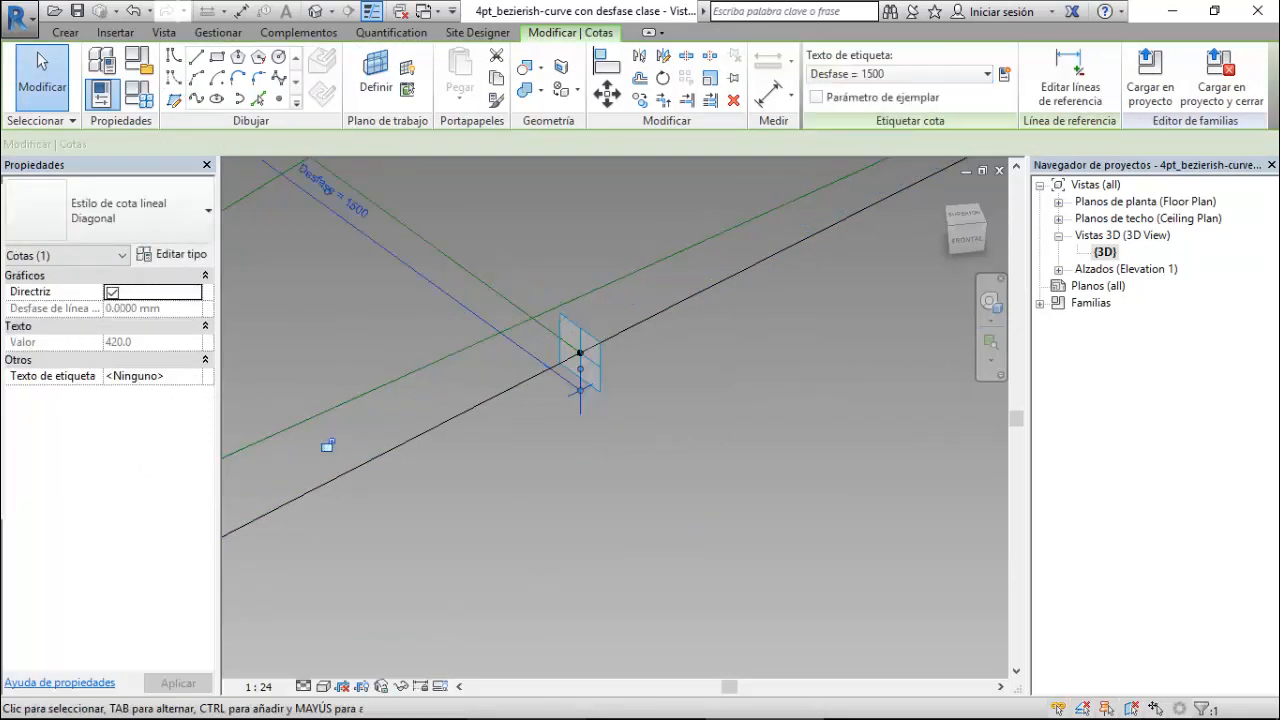
scroll(755, 433, "down", 6)
scroll(760, 434, "down", 2)
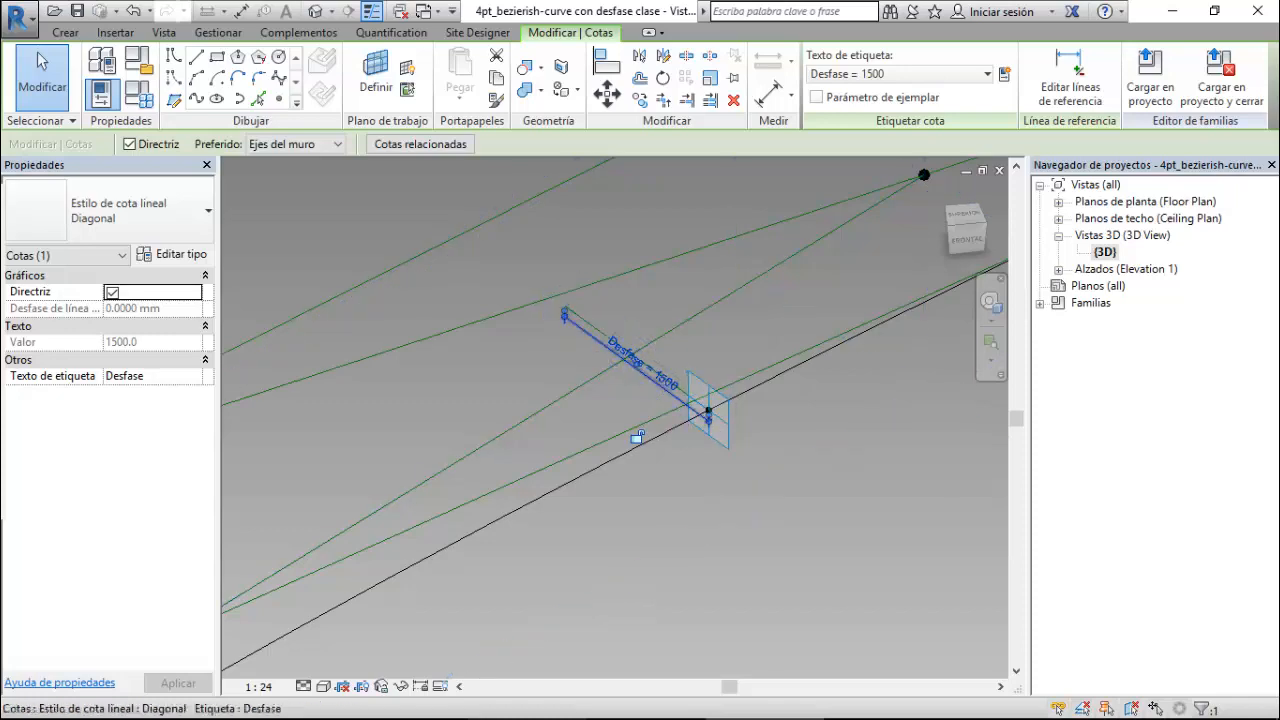
key("Escape")
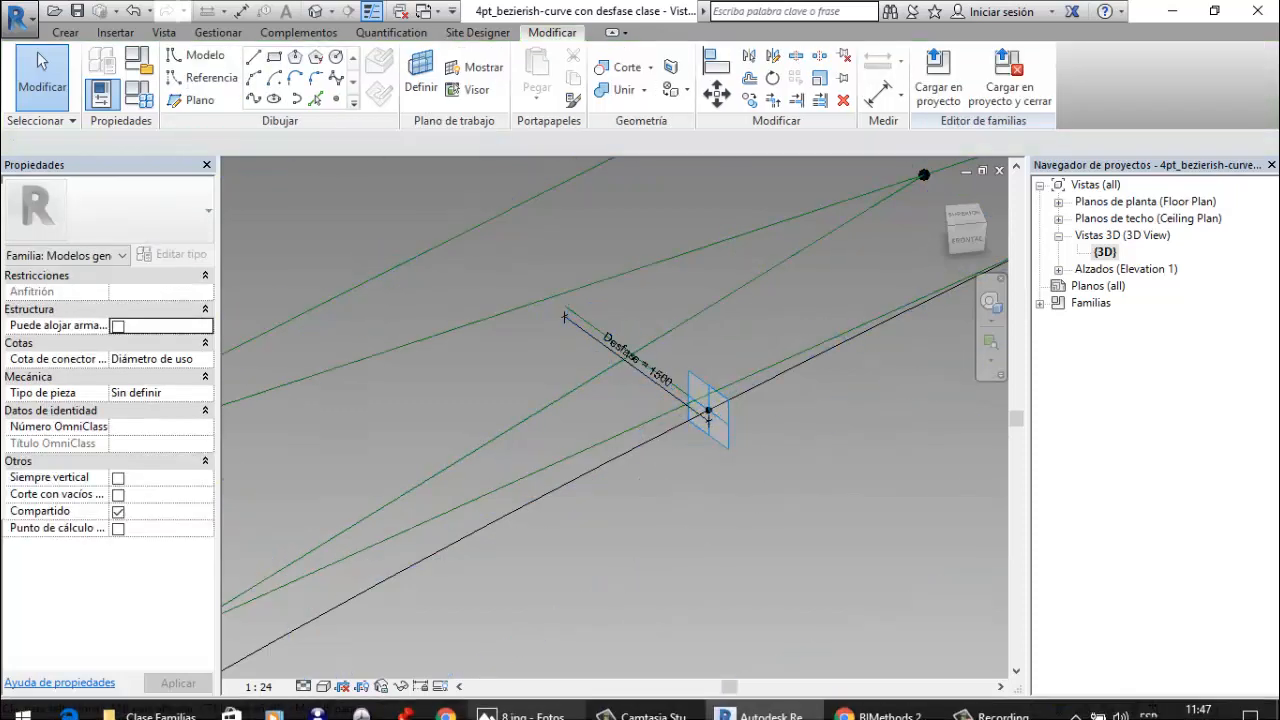
left_click(998, 701)
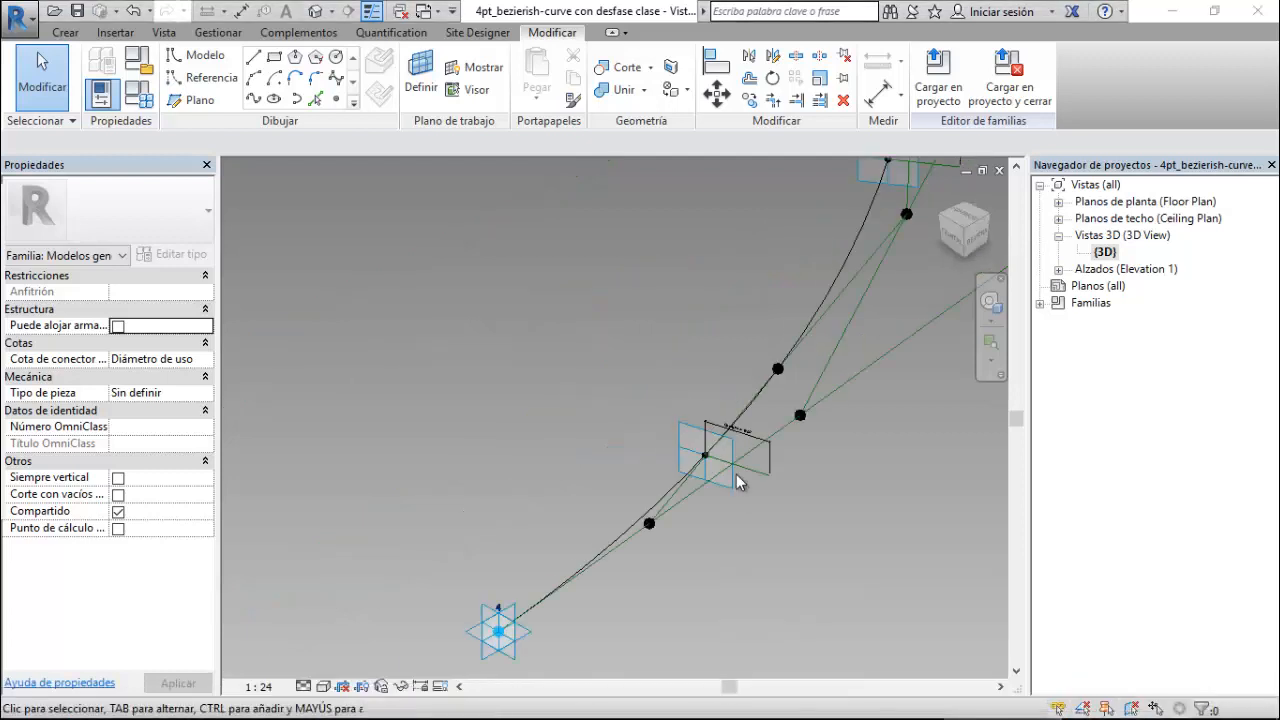
- Place reference points on the free ends of the two Desfase reference lines nearest adaptive point 4
scroll(735, 481, "up", 3)
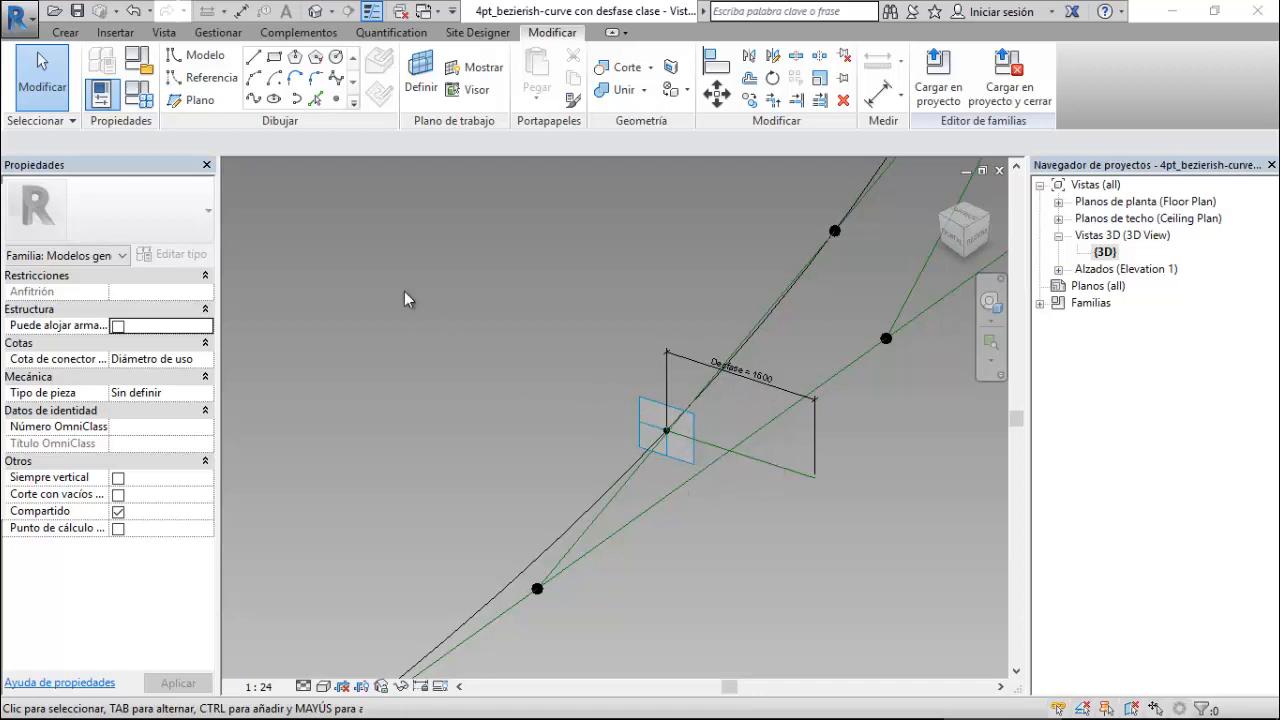
left_click(336, 100)
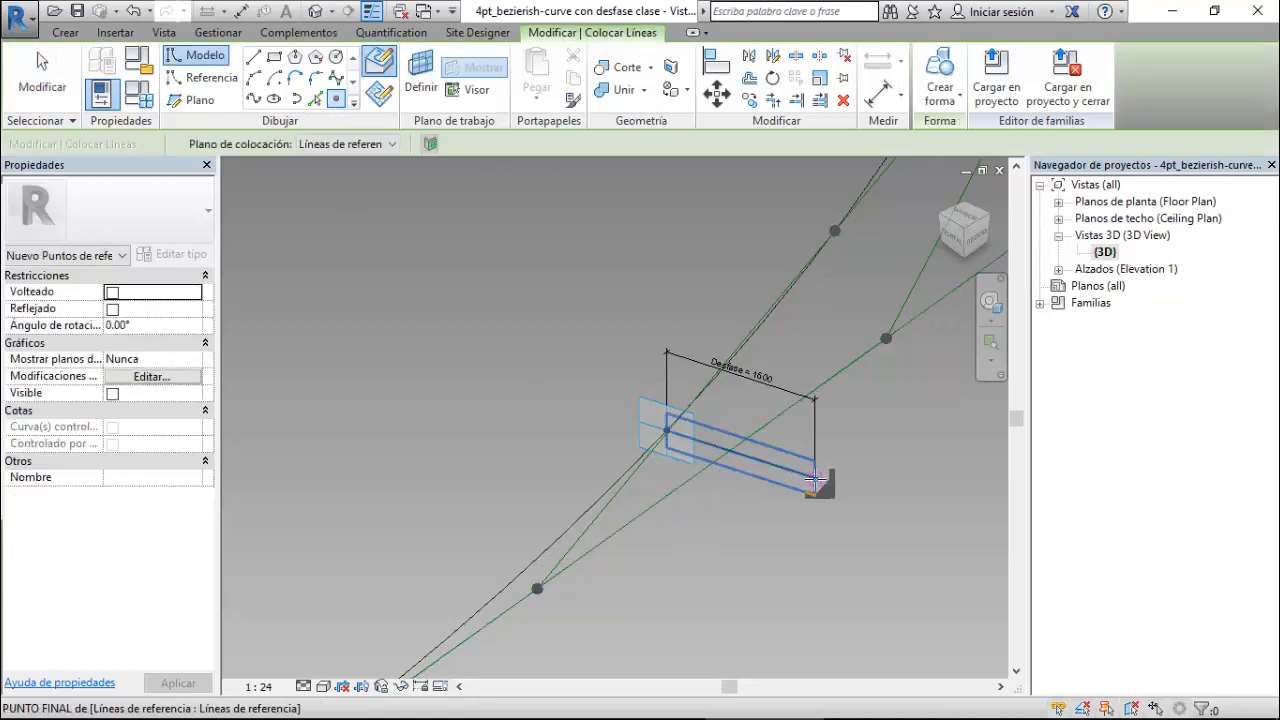
scroll(640, 512, "down", 3)
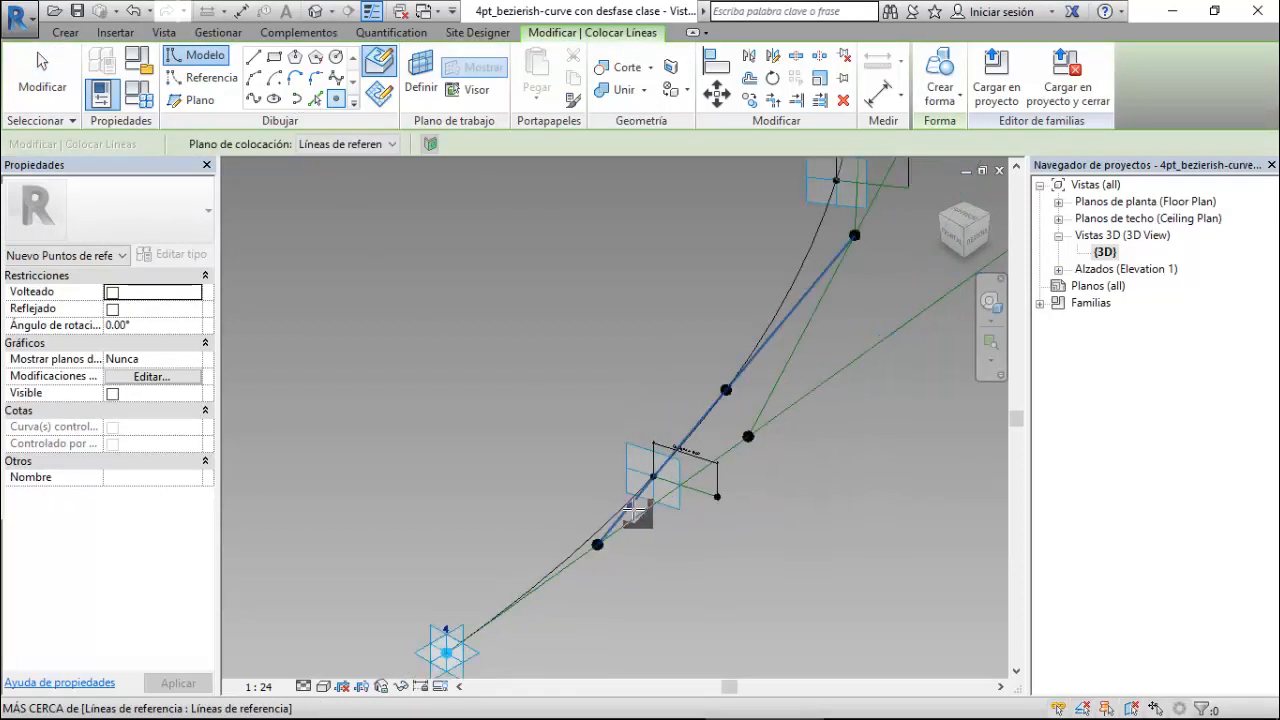
scroll(631, 513, "down", 3)
scroll(925, 198, "up", 5)
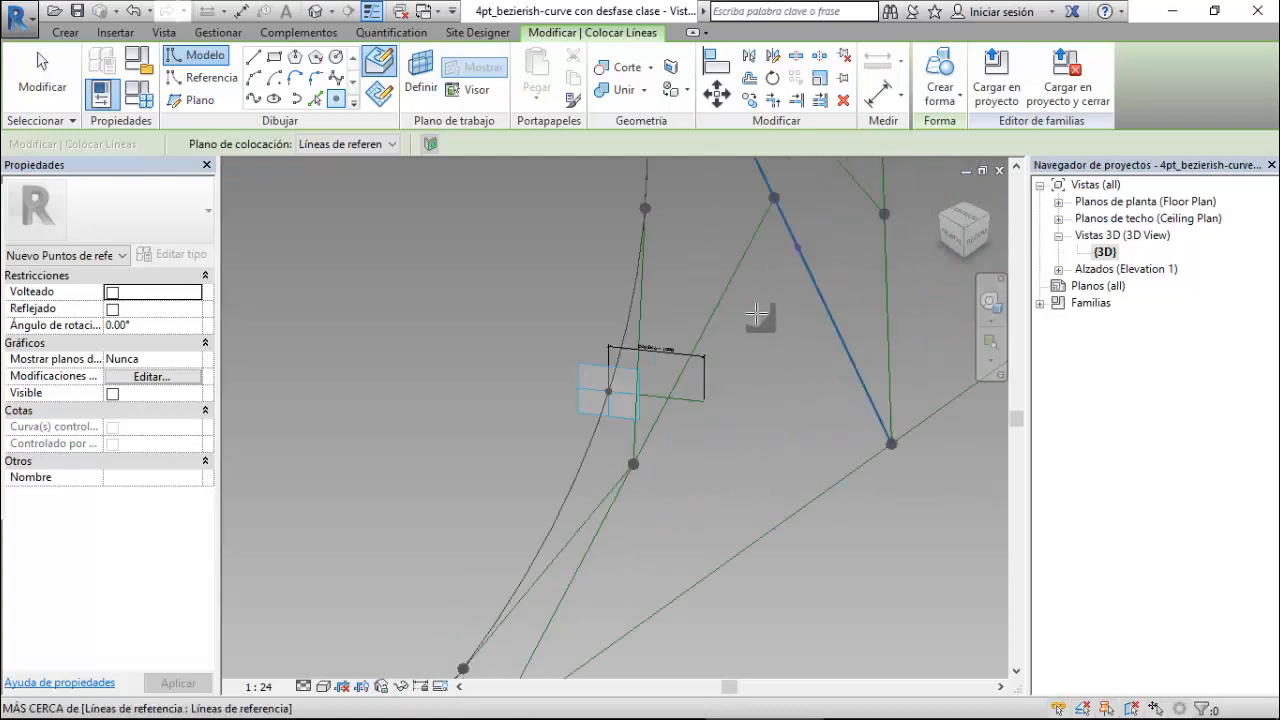
scroll(700, 375, "up", 3)
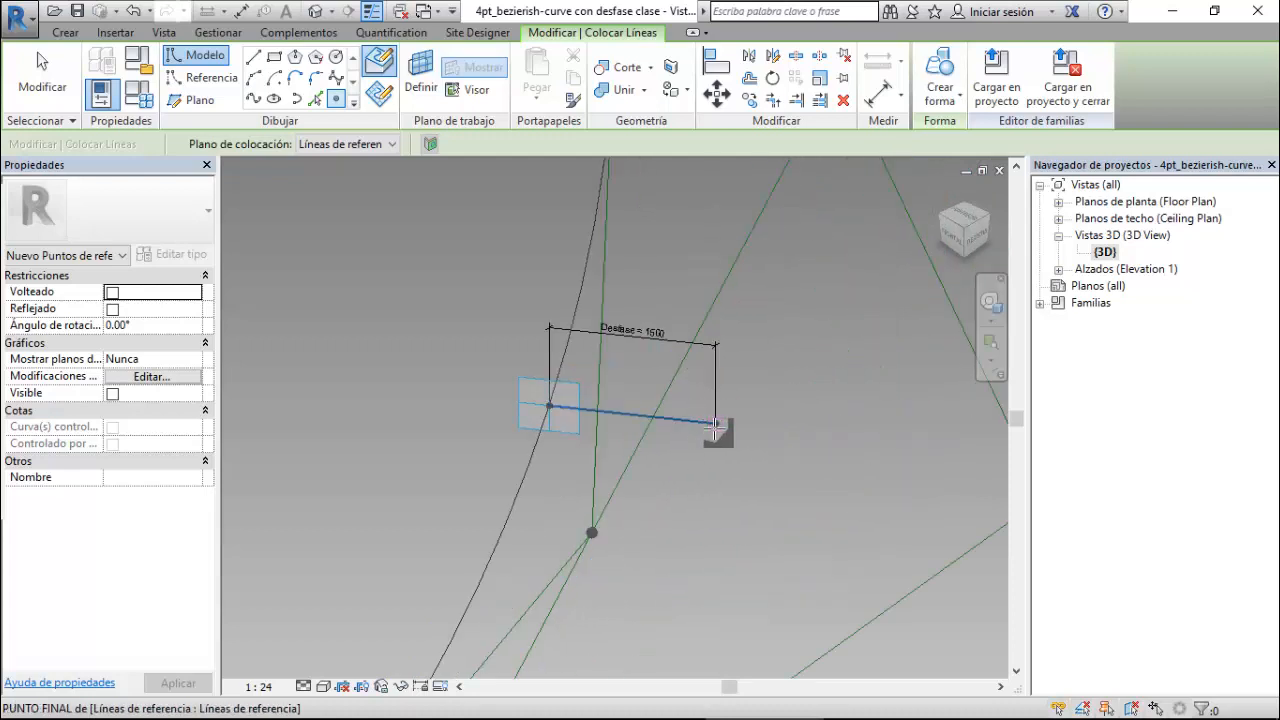
left_click(716, 428)
- Place reference points on the free ends of the Desfase lines at the curve's middle and at the next hosted point towards adaptive point 1
scroll(676, 502, "down", 4)
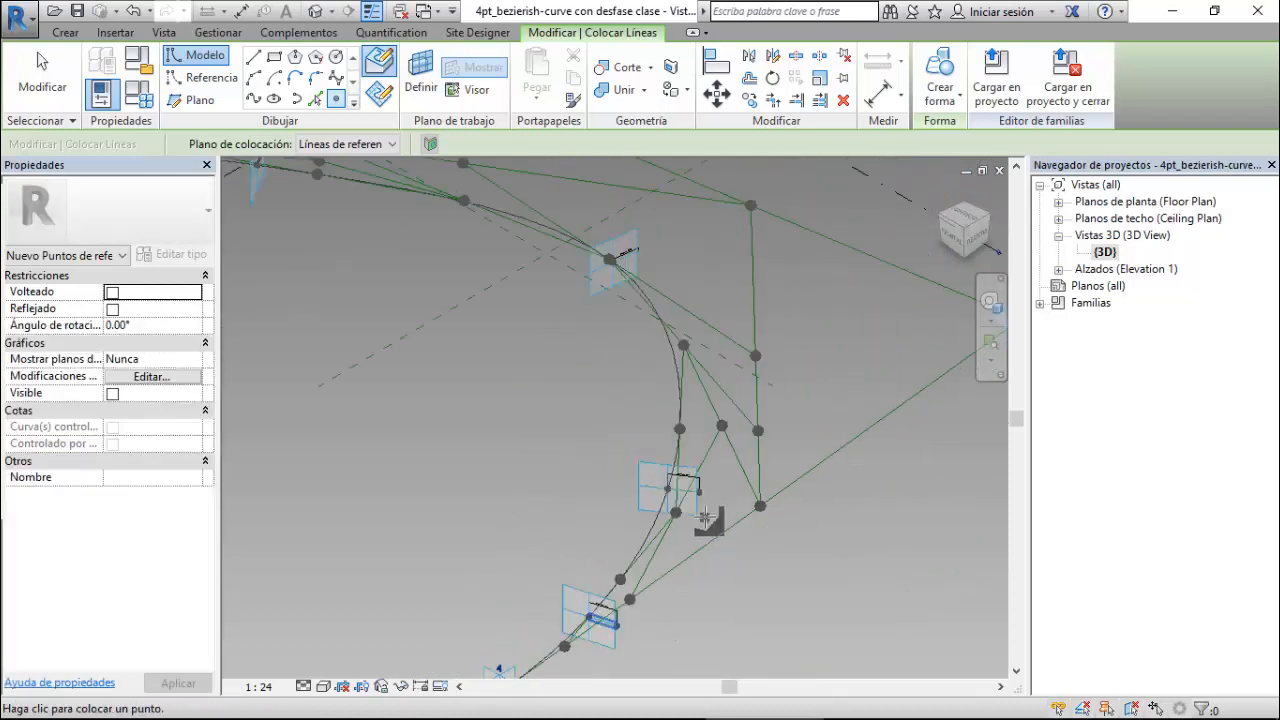
scroll(705, 517, "up", 6)
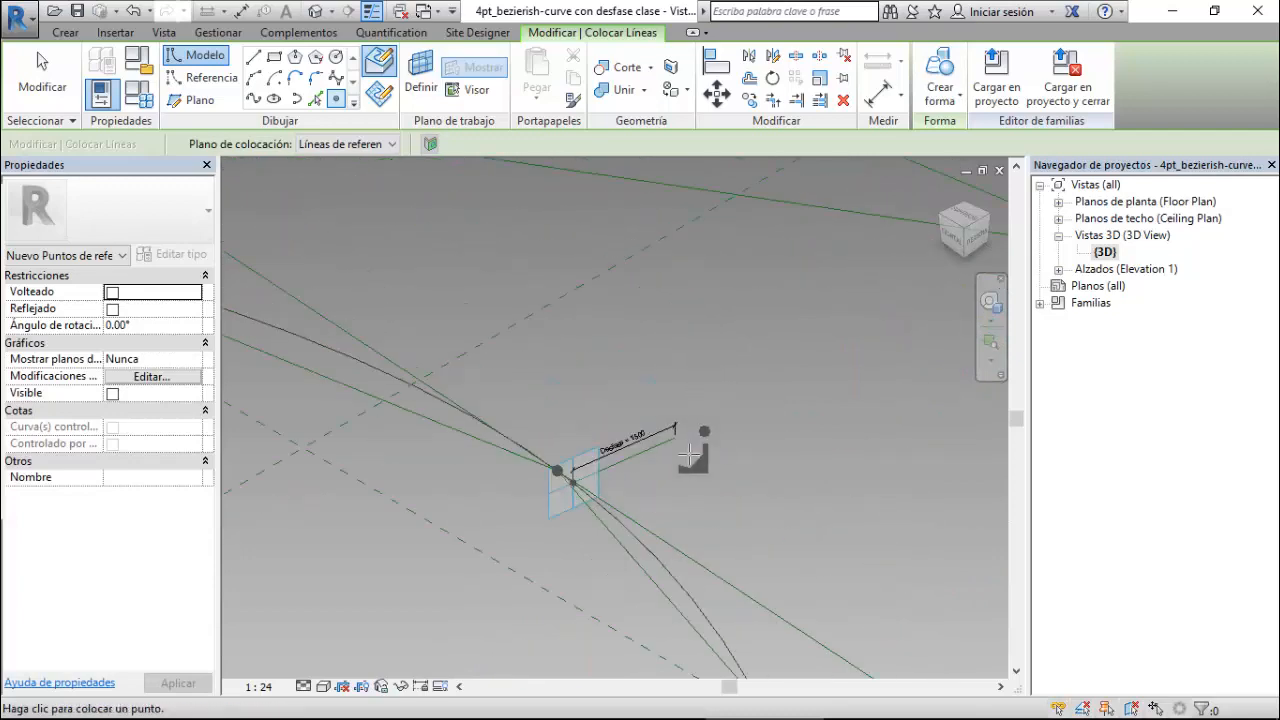
scroll(690, 455, "up", 2)
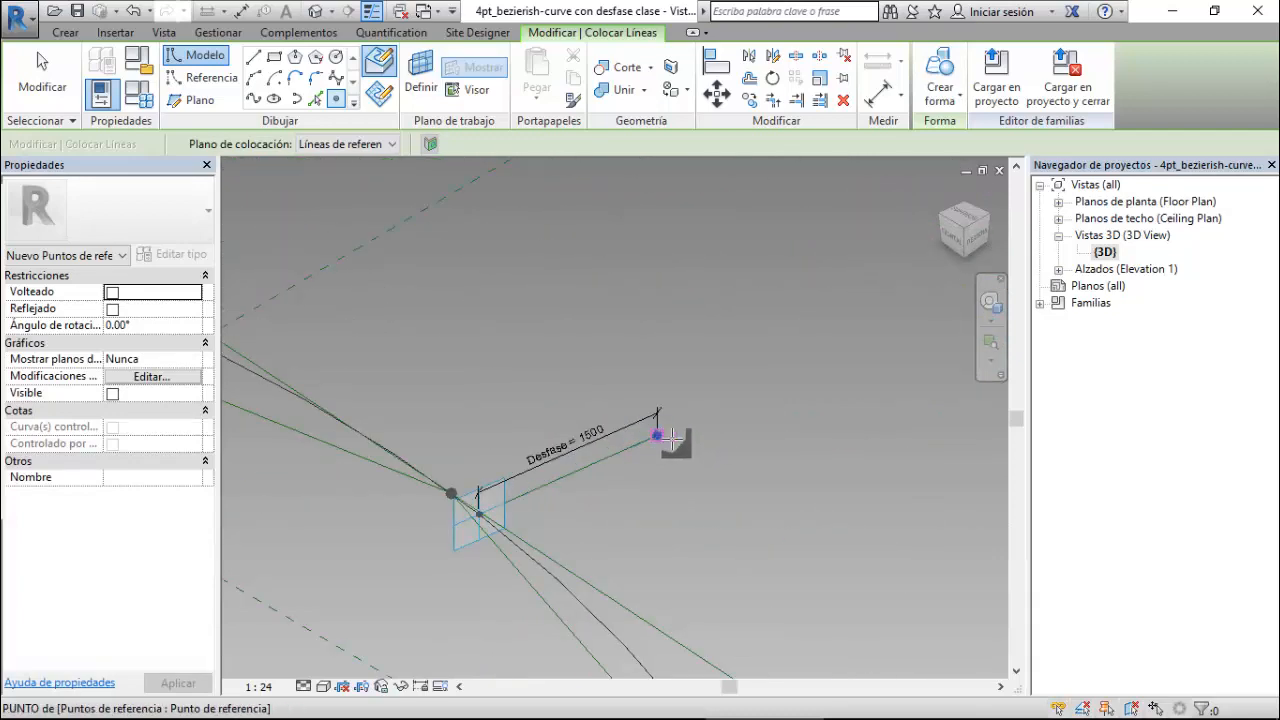
scroll(760, 452, "down", 5)
scroll(772, 452, "down", 2)
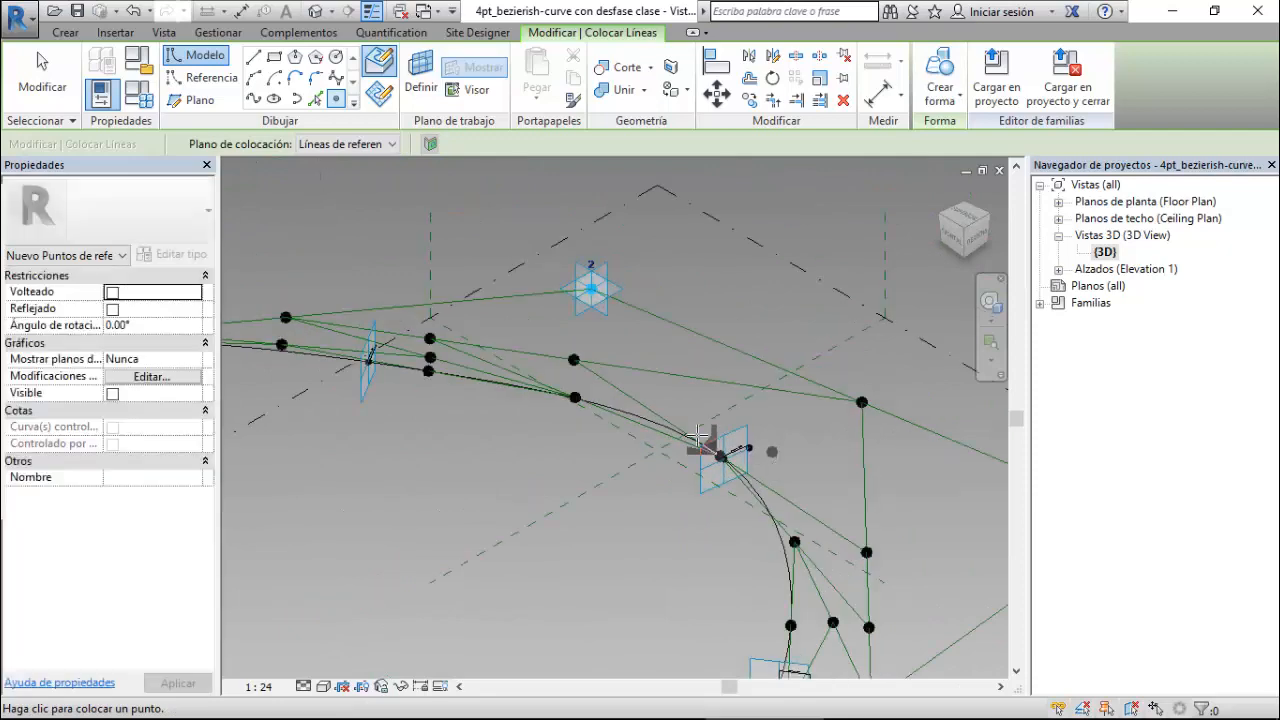
scroll(300, 343, "up", 4)
scroll(429, 366, "up", 4)
scroll(565, 377, "up", 4)
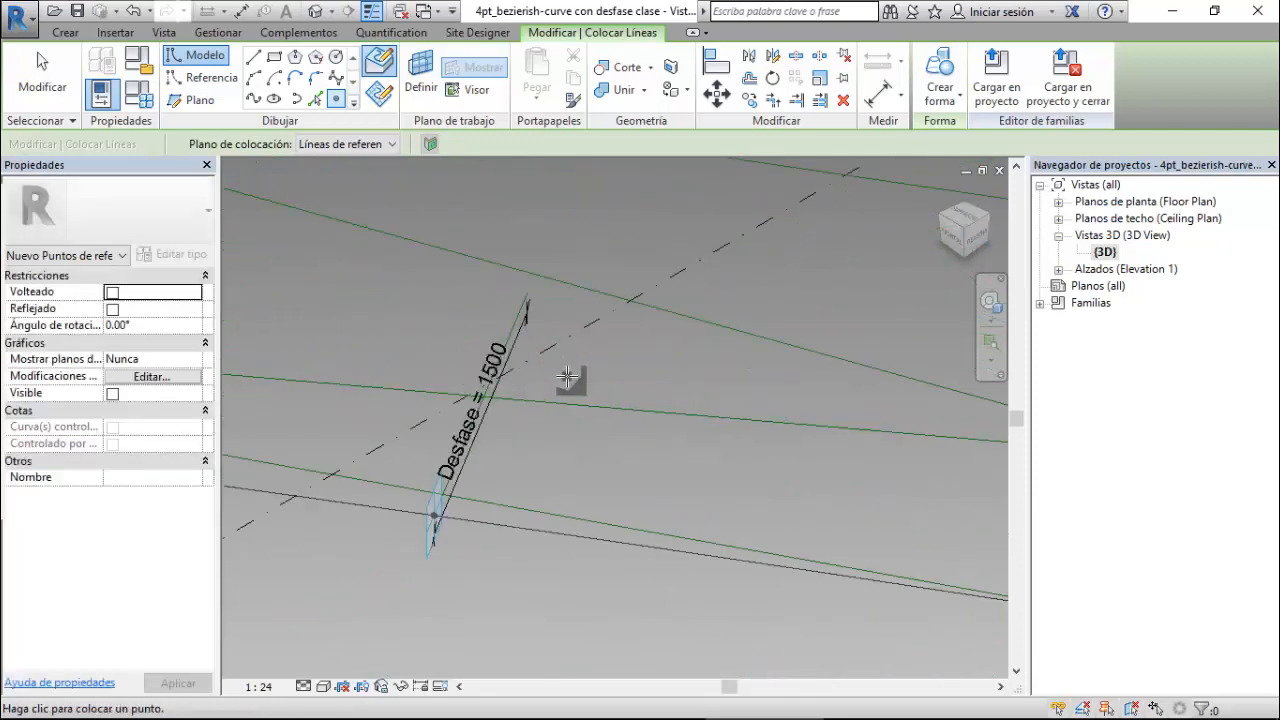
left_click(521, 295)
scroll(680, 322, "down", 4)
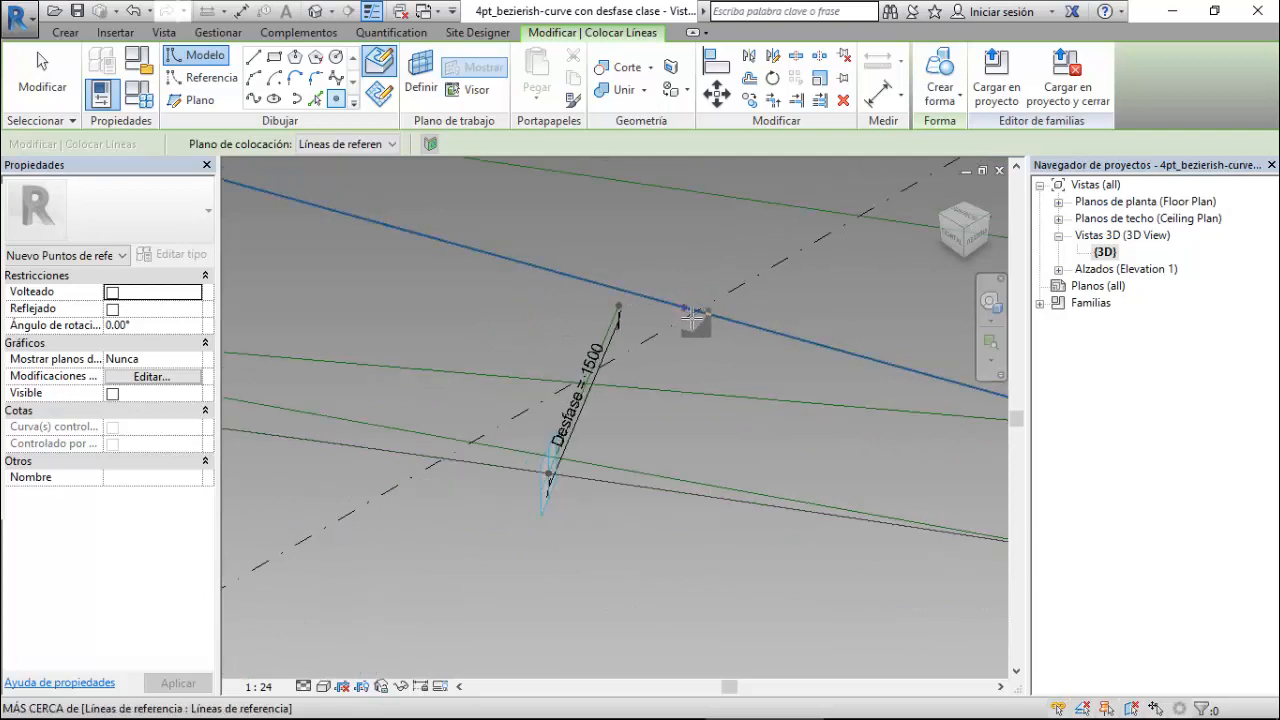
- Place a reference point on the free end of the remaining Desfase line nearest adaptive point 1
scroll(692, 316, "down", 3)
scroll(505, 300, "up", 4)
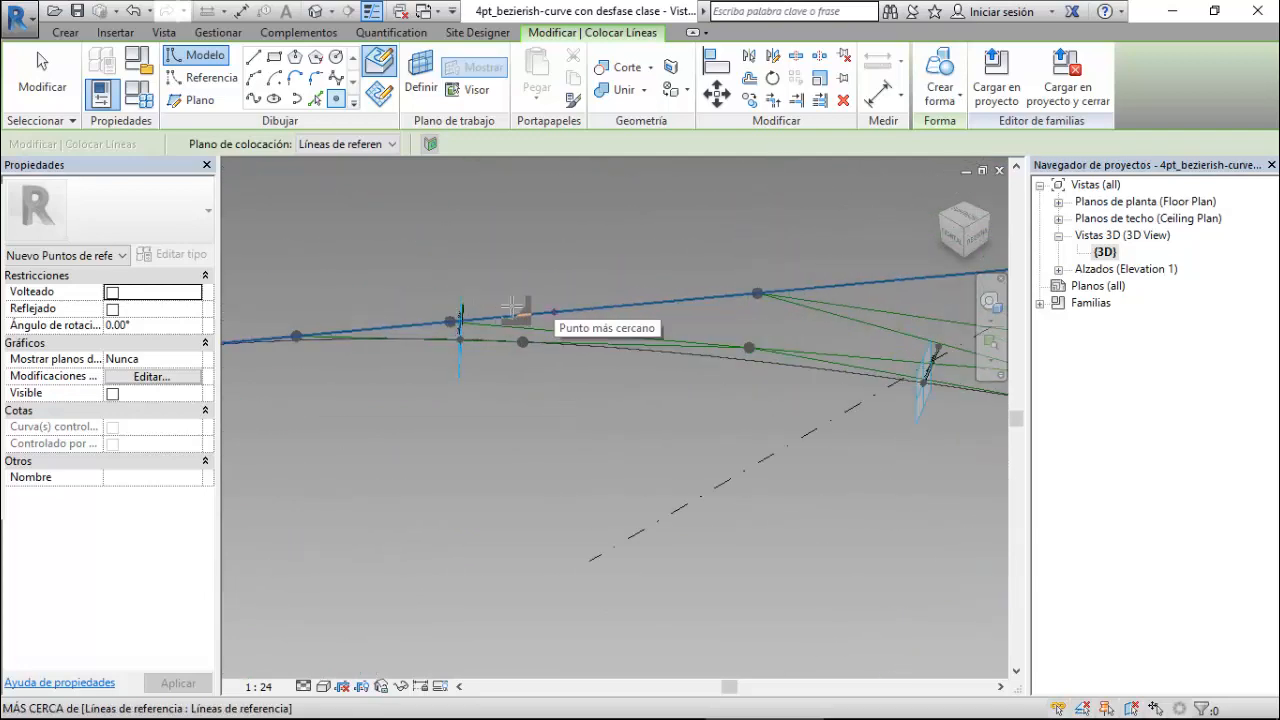
scroll(428, 305, "up", 4)
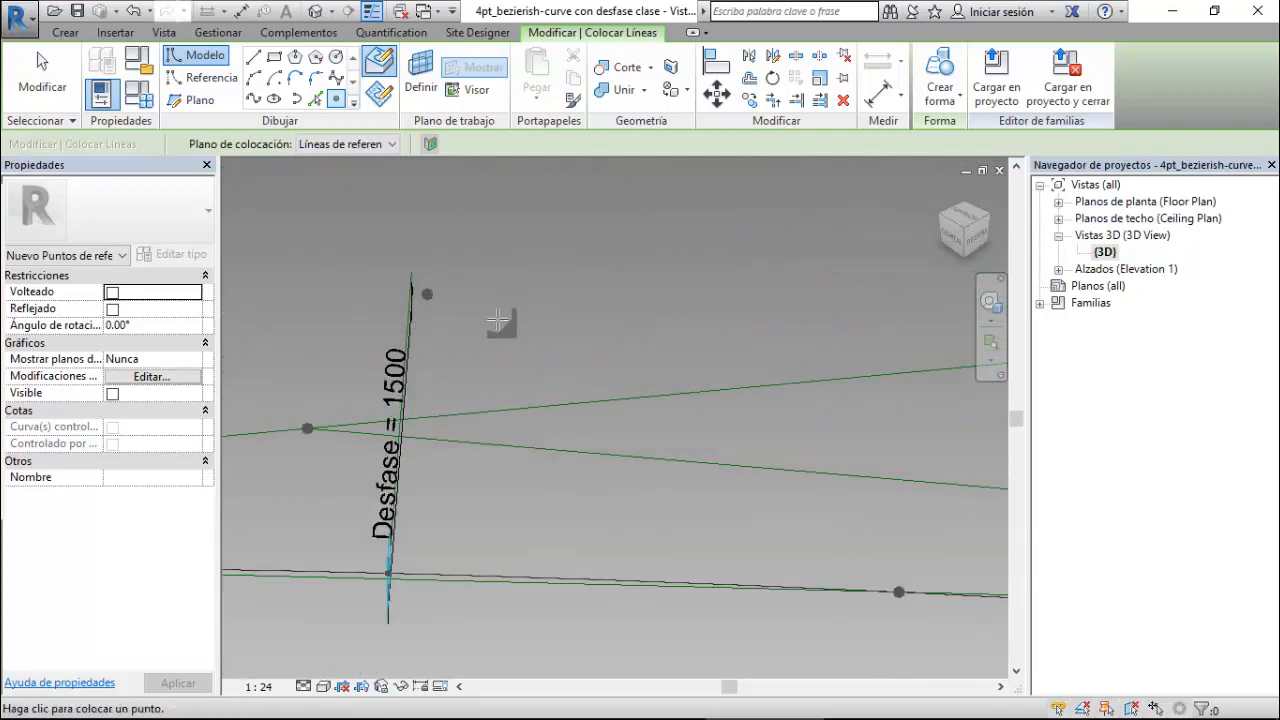
mouse_move(553, 326)
middle_mouse_down("shift")
mouse_move(551, 350)
mouse_move(565, 343)
middle_mouse_up("shift")
scroll(551, 388, "down", 3)
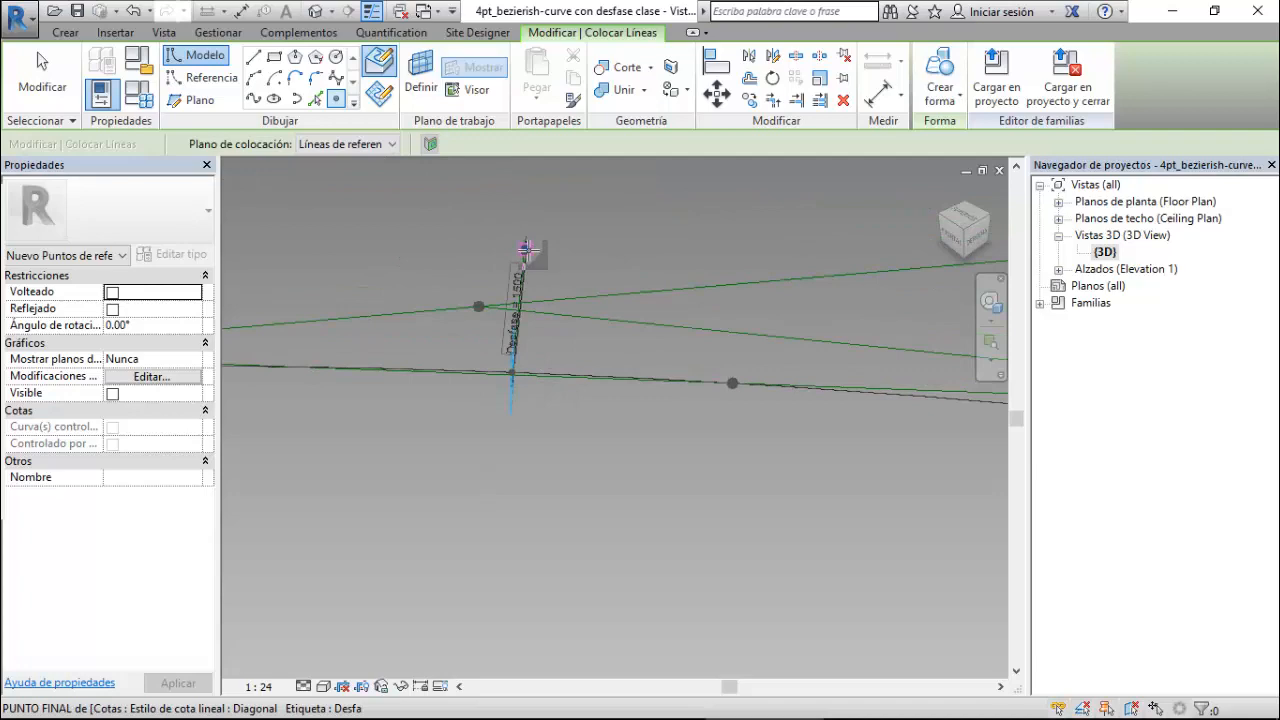
left_click(526, 250)
key("Escape")
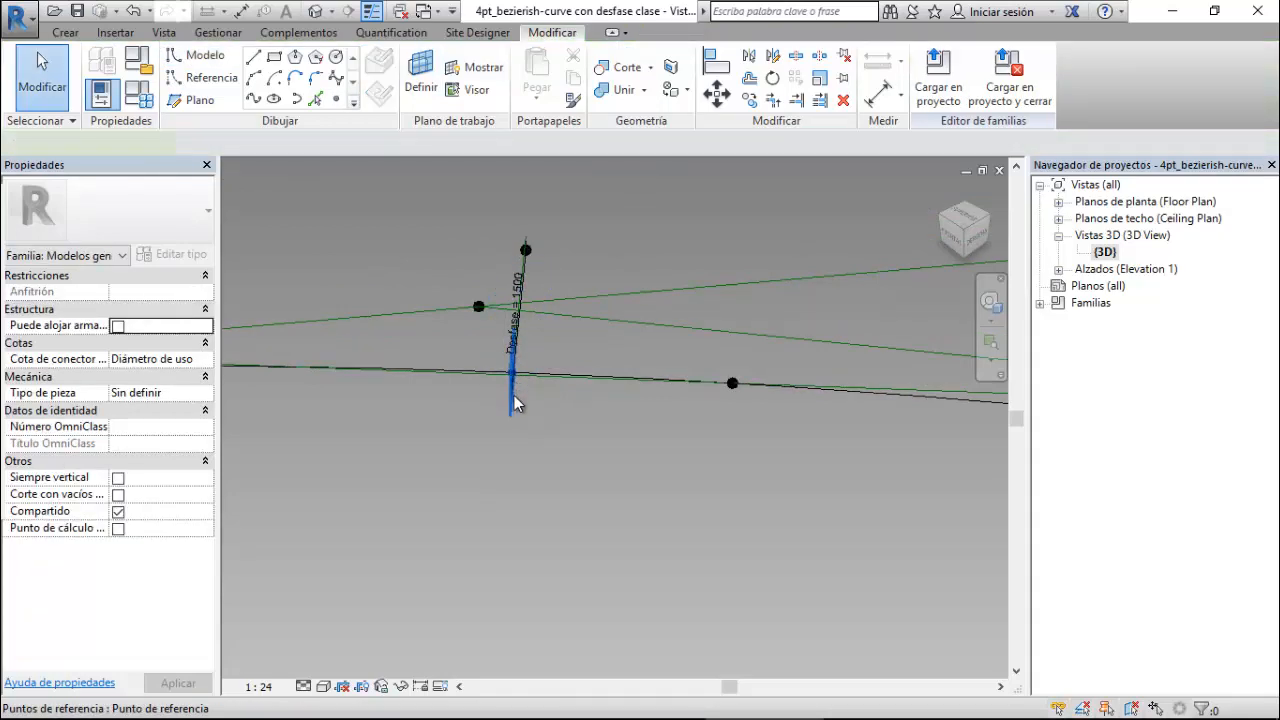
- Select the five reference points on the Desfase line ends and create a model spline through them as the offset curve
left_click(514, 403)
middle_click_drag(509, 471, 716, 389, "shift")
scroll(668, 408, "down", 3)
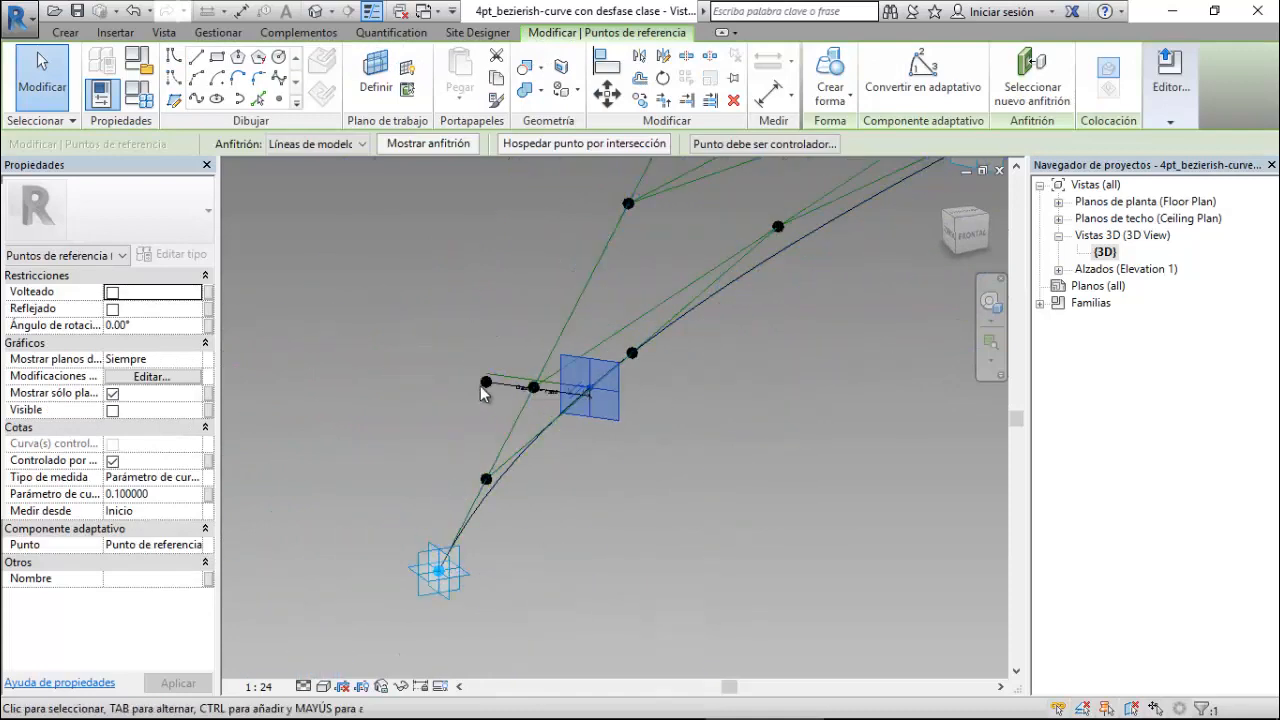
left_click(486, 384)
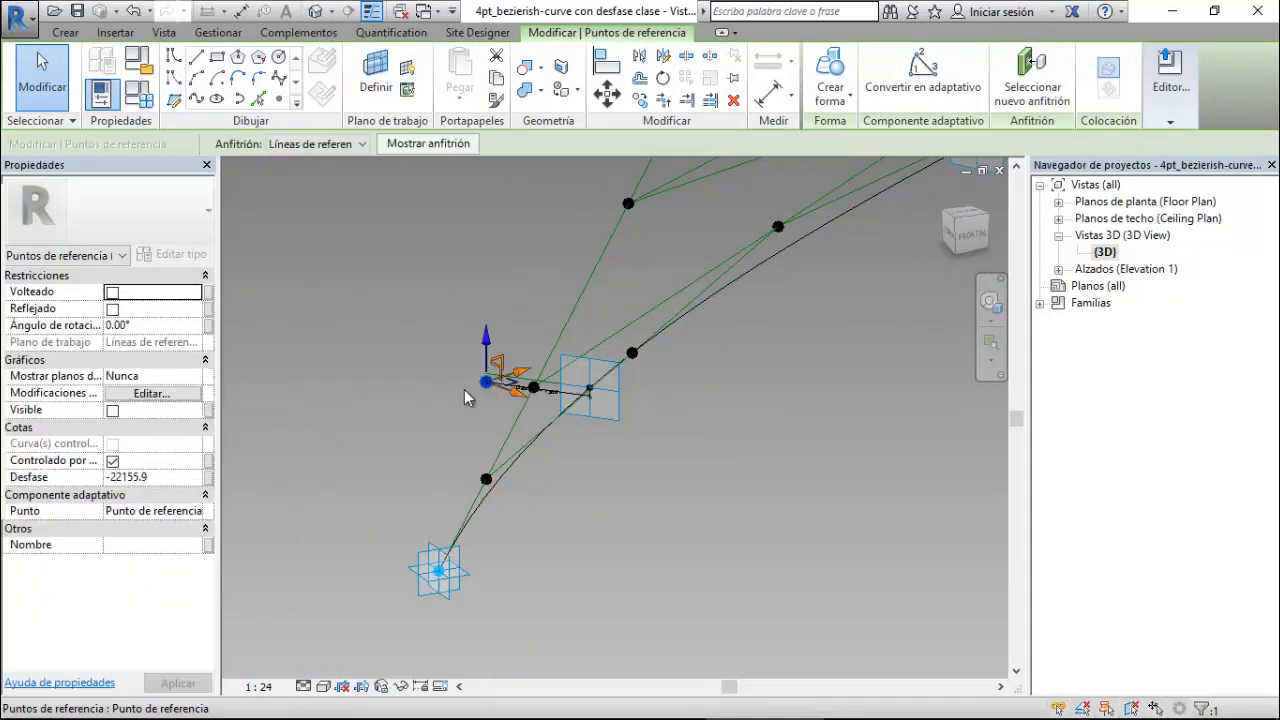
middle_click_drag(360, 443, 598, 315, "shift")
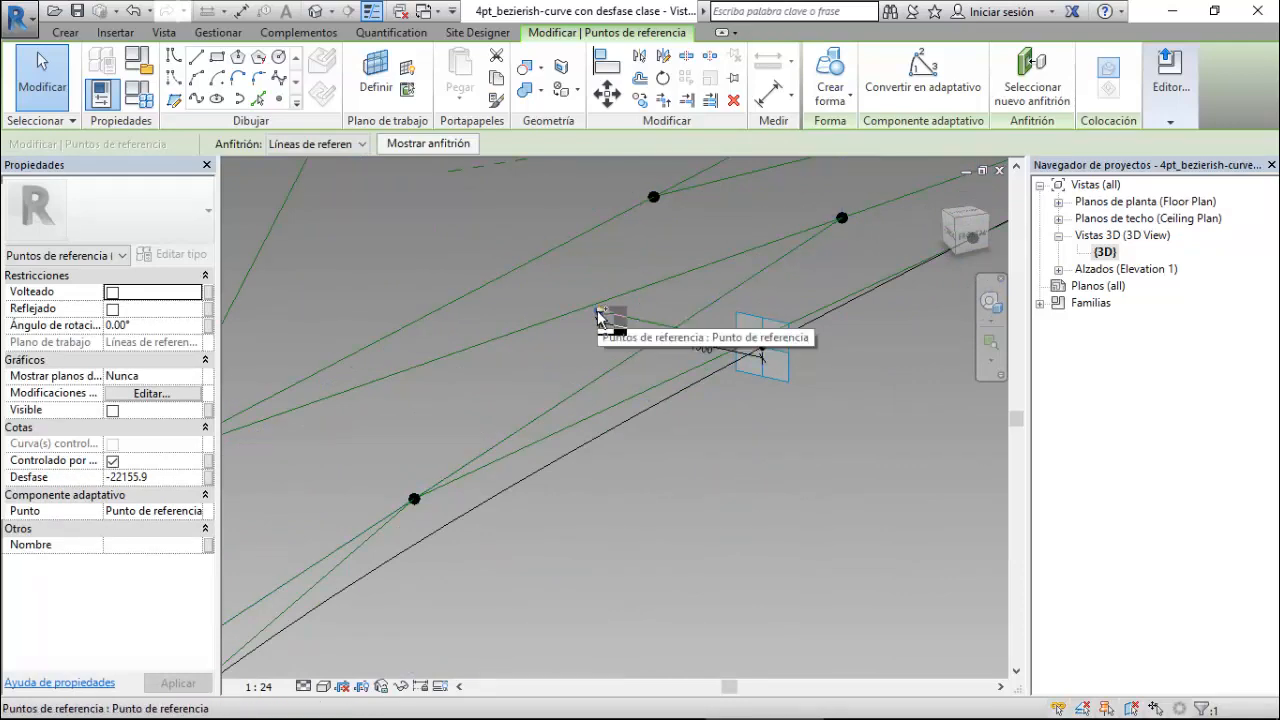
left_click(598, 315)
middle_click_drag(600, 316, 432, 410, "shift")
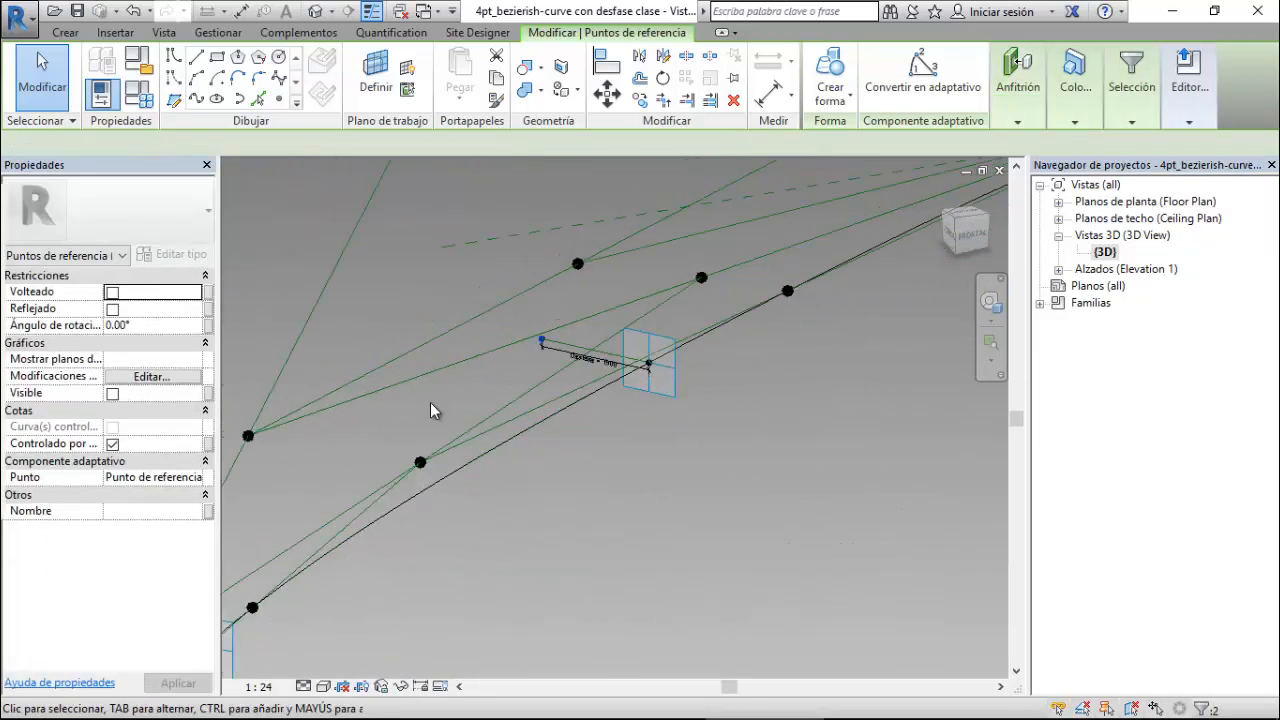
scroll(434, 408, "down", 3)
scroll(875, 252, "up", 2)
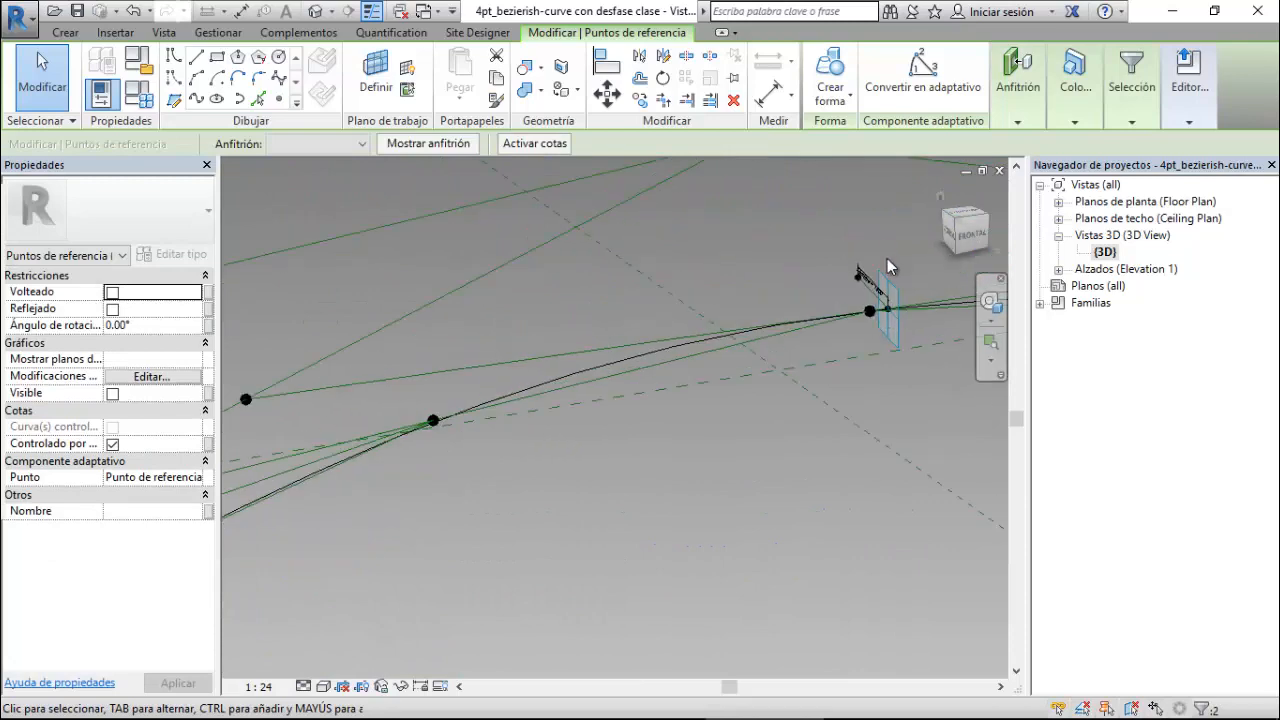
scroll(888, 266, "up", 2)
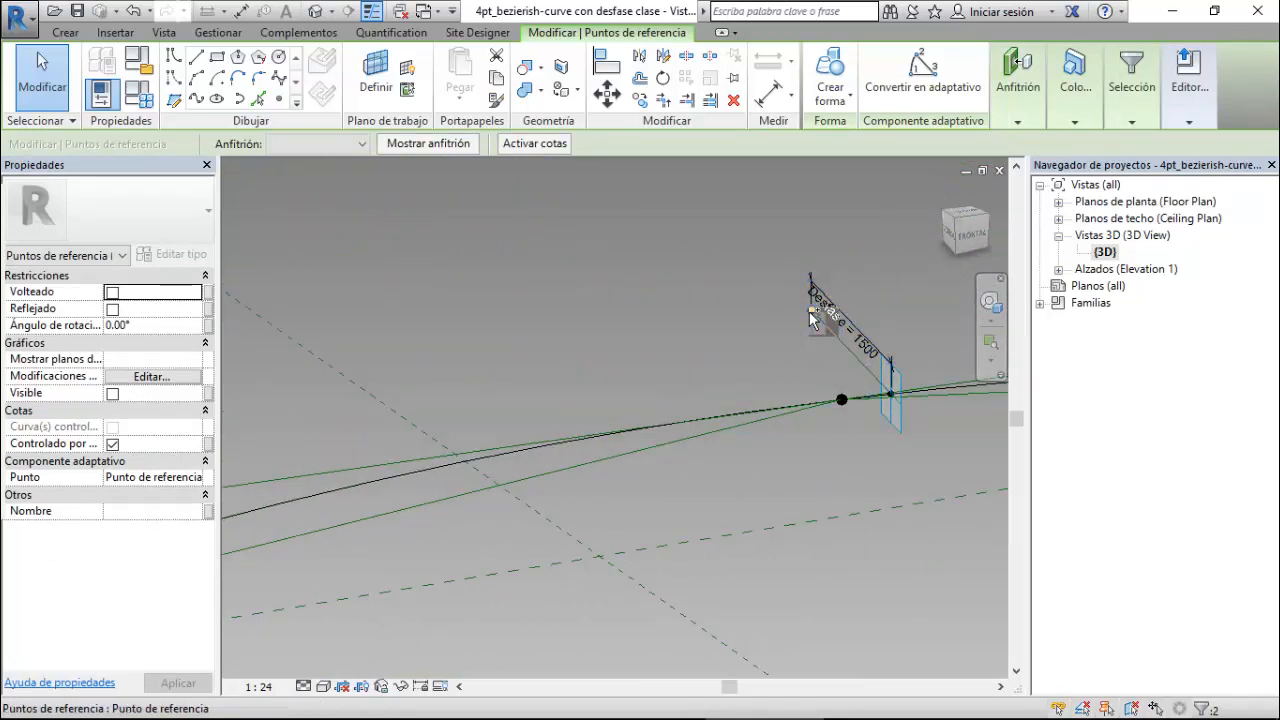
middle_click_drag(814, 288, 465, 363, "shift")
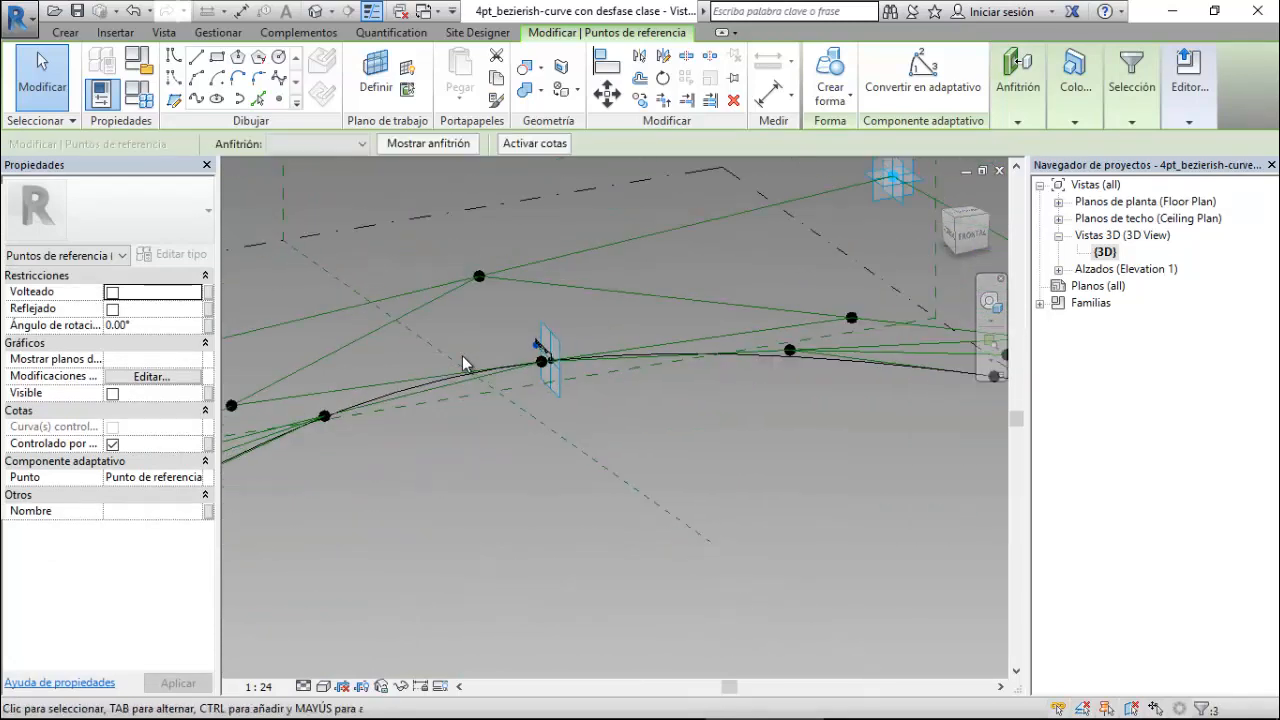
scroll(463, 358, "down", 3)
scroll(832, 367, "up", 3)
key("Tab")
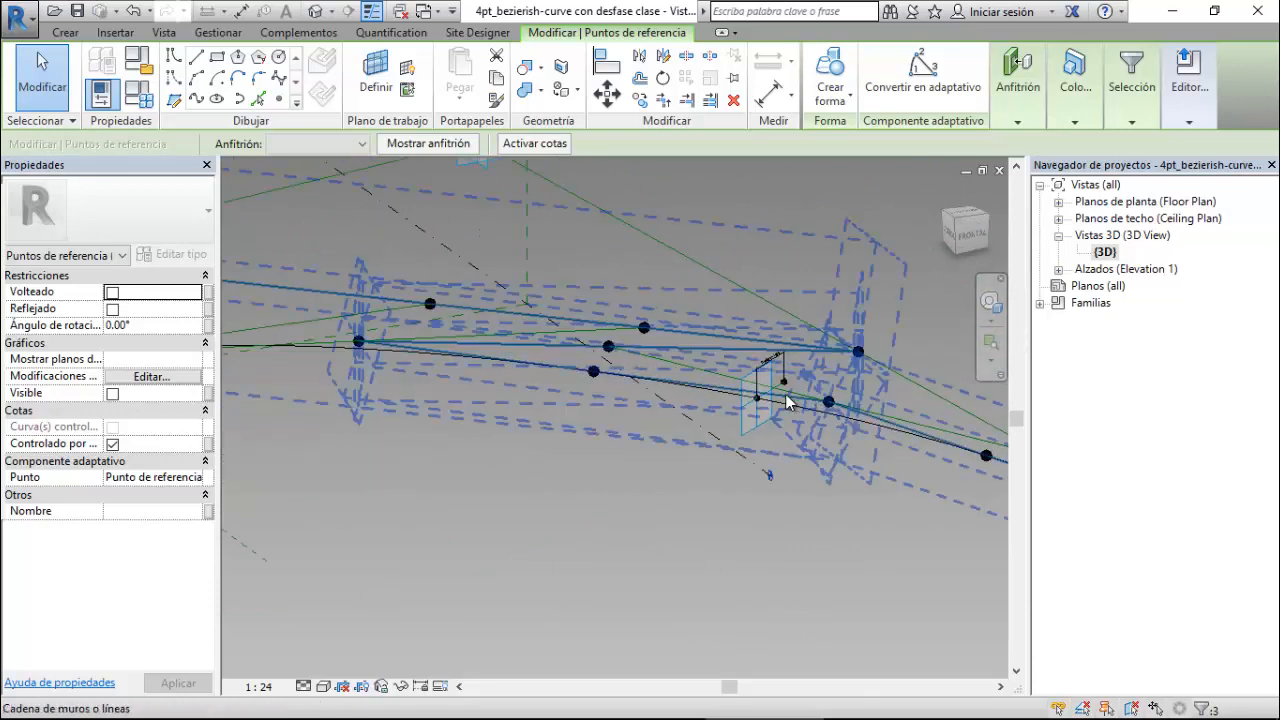
scroll(786, 400, "up", 4)
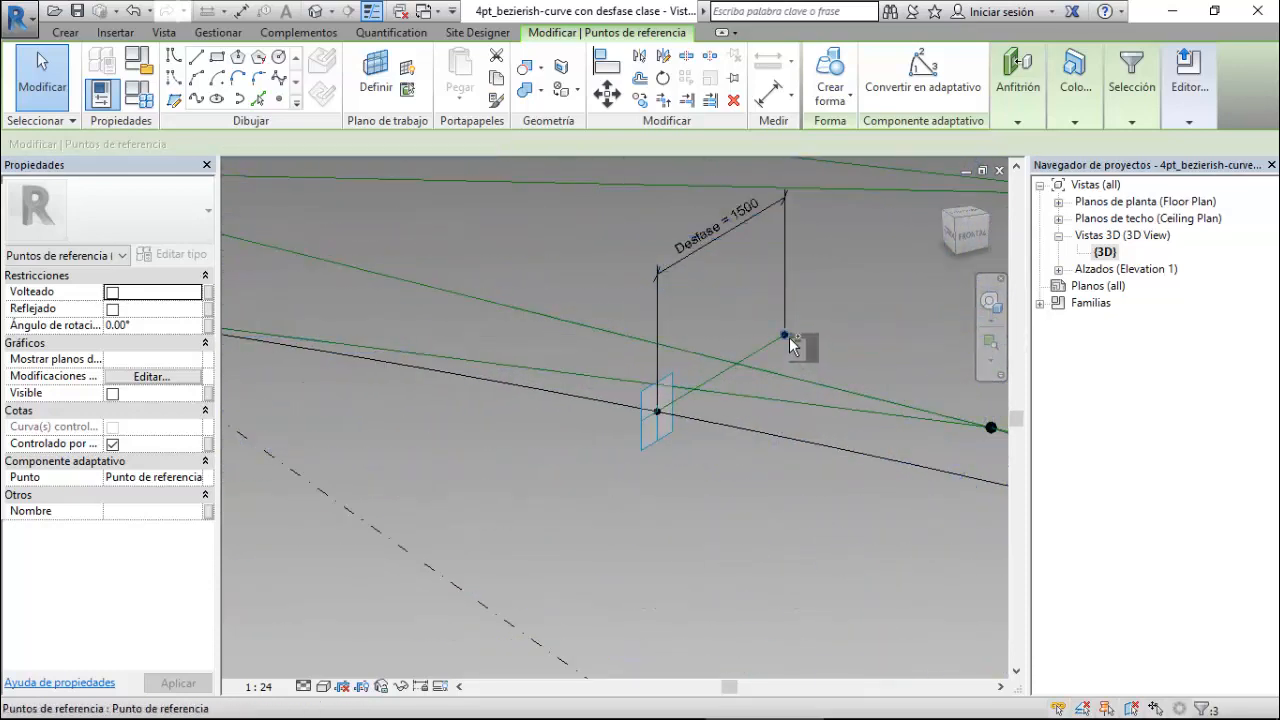
scroll(509, 350, "down", 3)
scroll(540, 380, "down", 3)
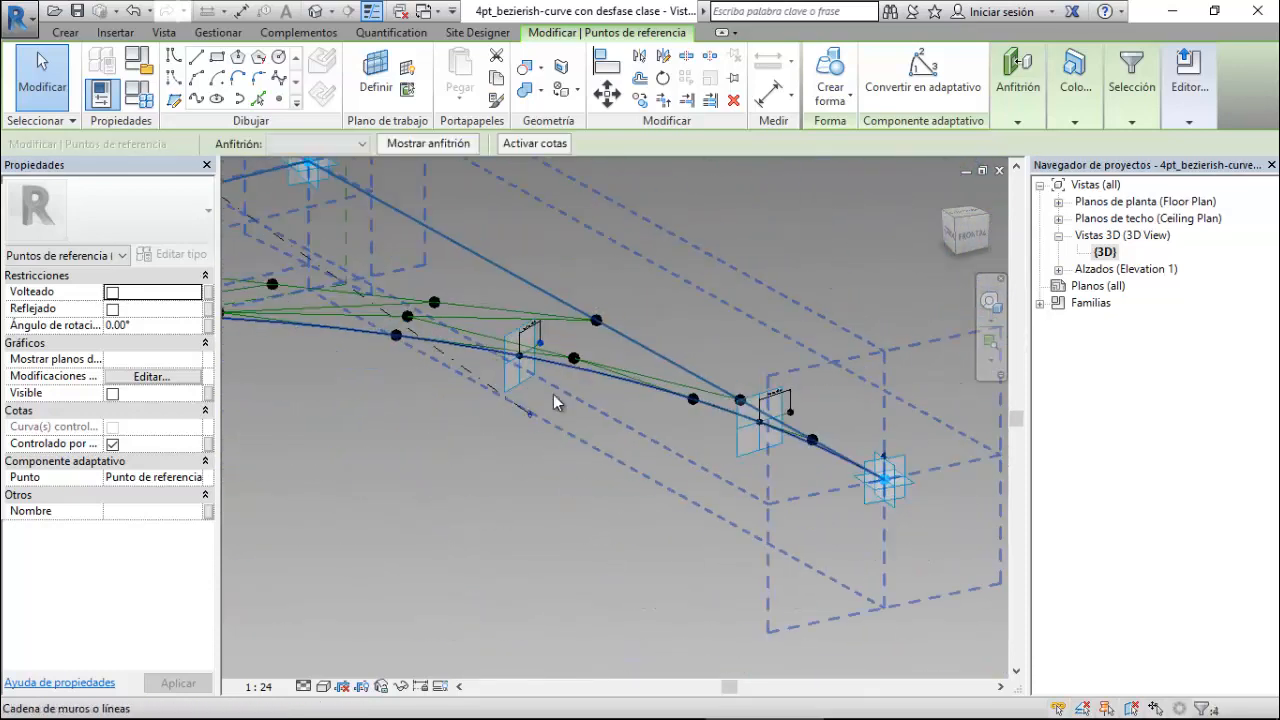
scroll(800, 425, "up", 5)
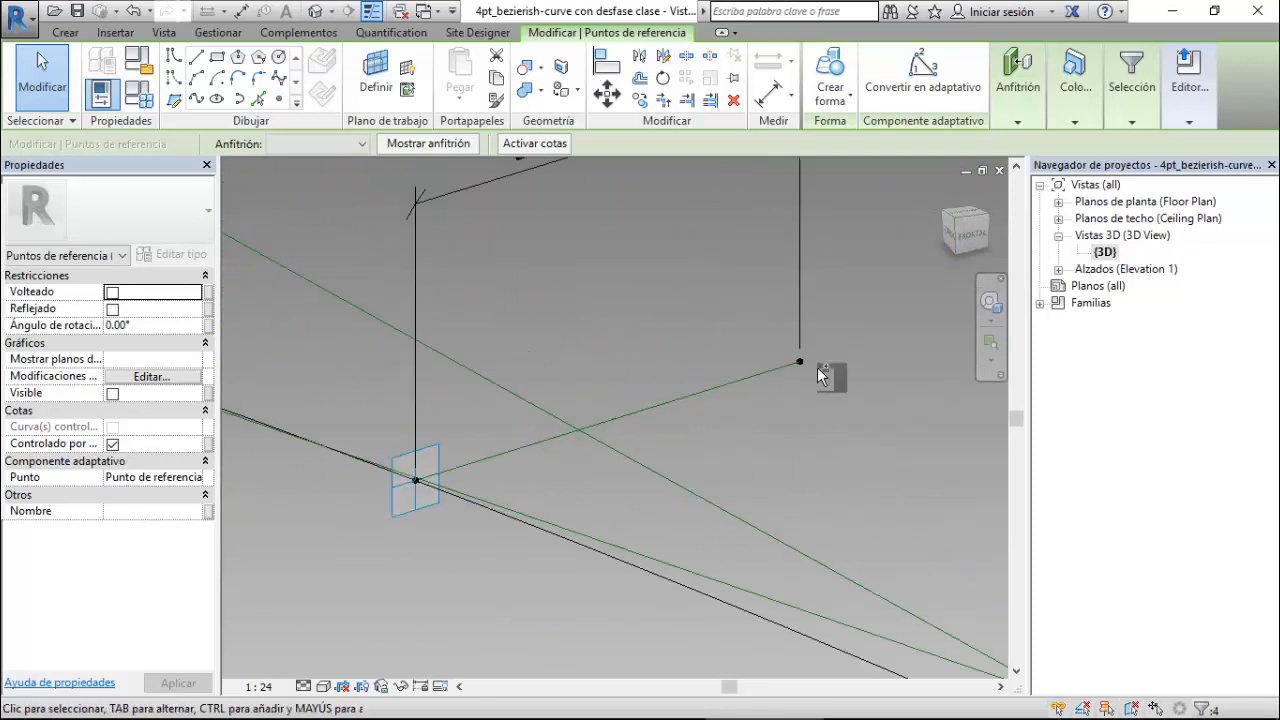
left_click(802, 362, "ctrl")
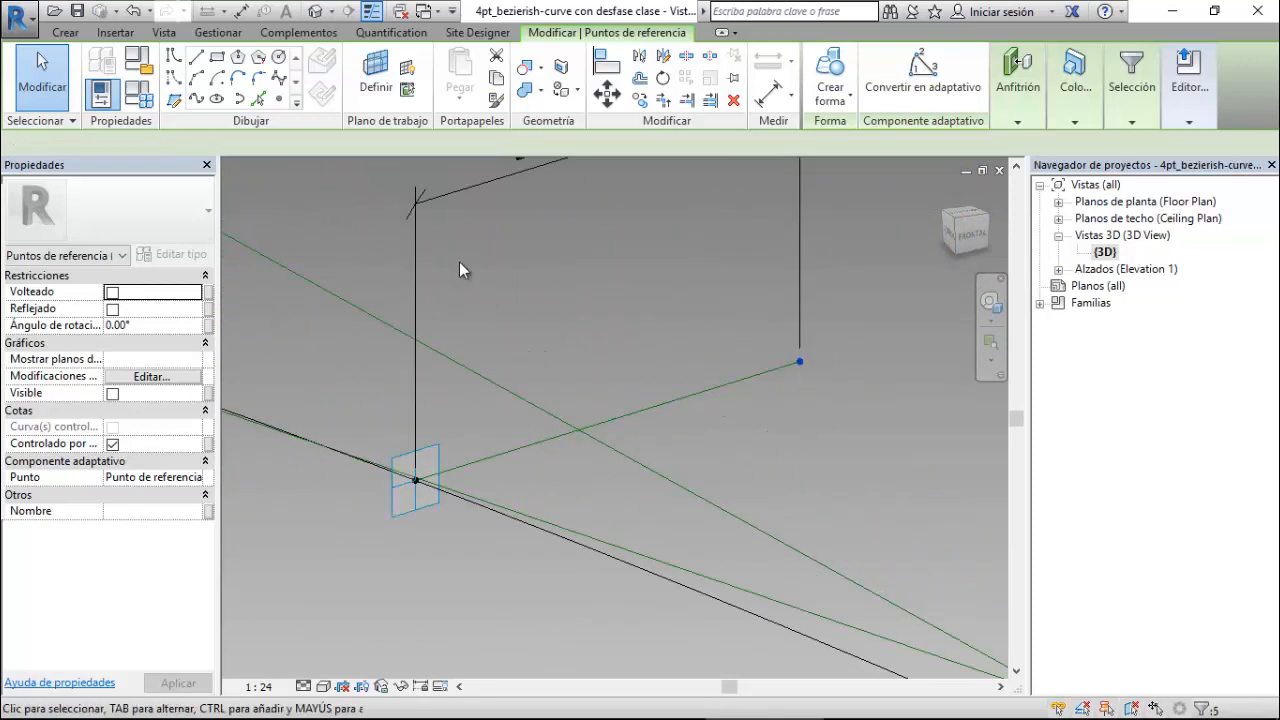
left_click(198, 102)
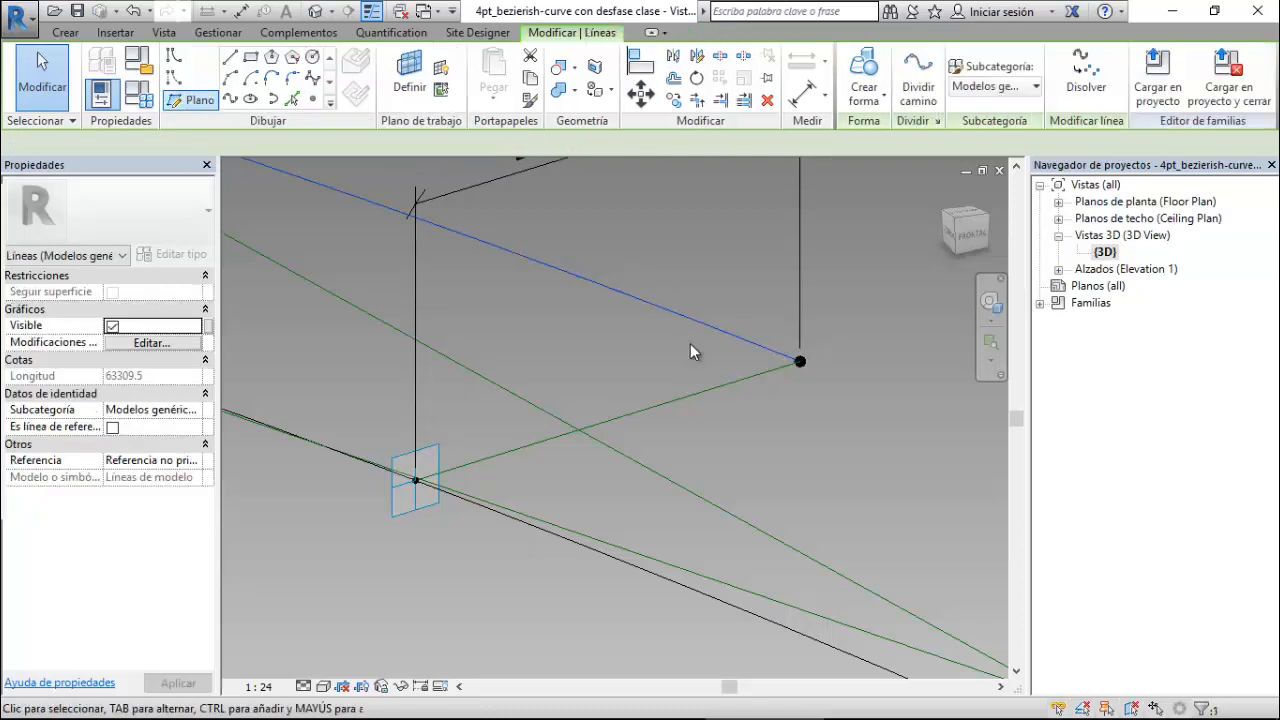
scroll(835, 435, "down", 6)
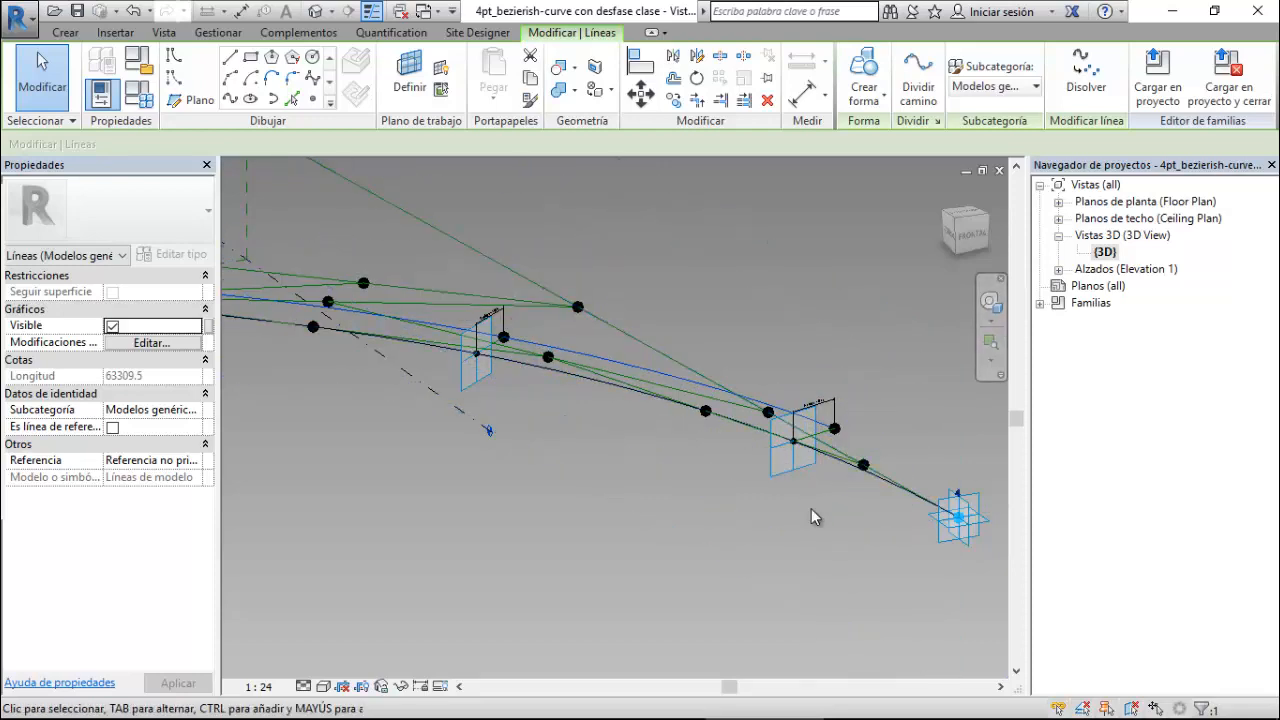
left_click(683, 515)
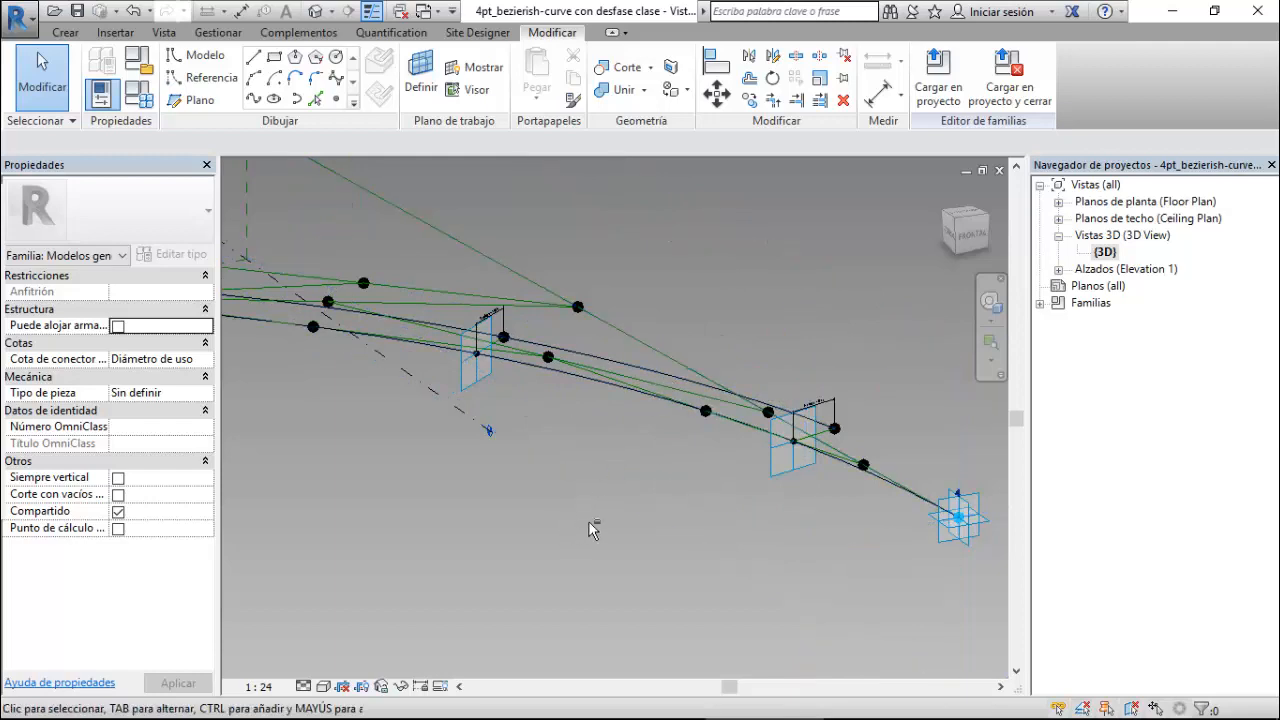
- In the Ref. Level floor plan, set the curve parameter of the hosted point nearest adaptive point 4 to 1.0
middle_click_drag(603, 534, 990, 320, "shift")
double_click(1125, 204)
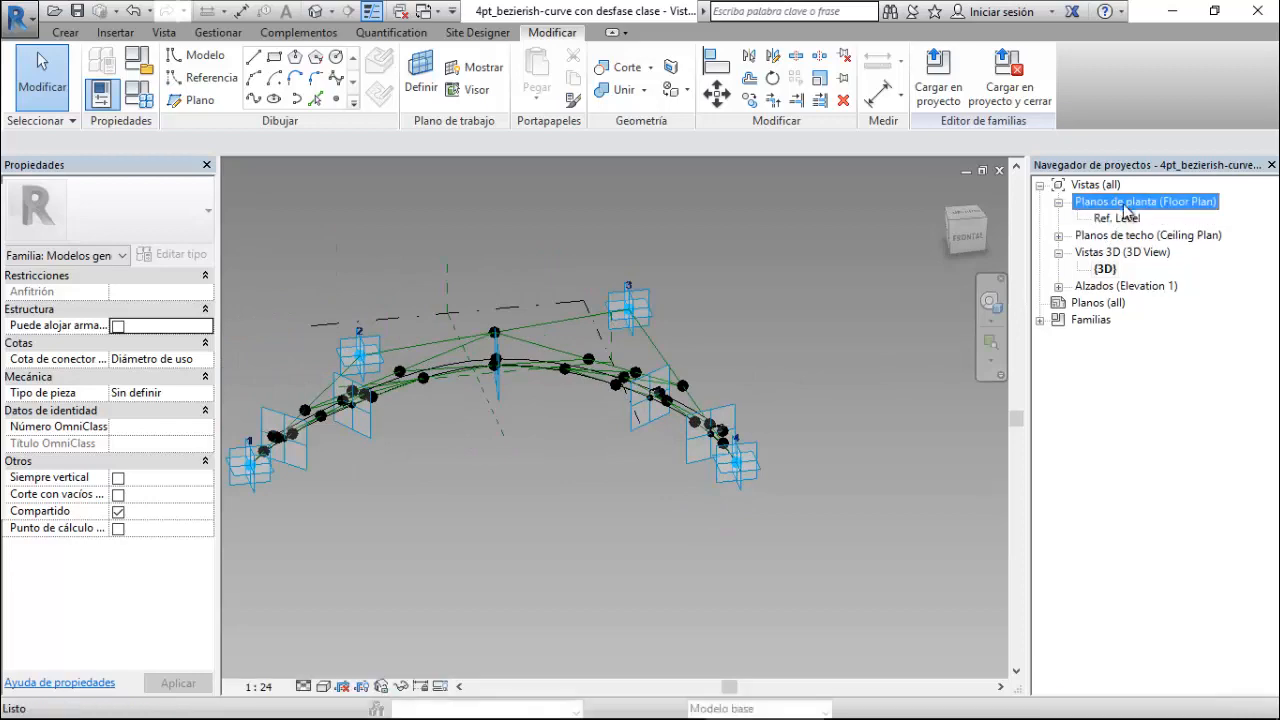
double_click(1120, 217)
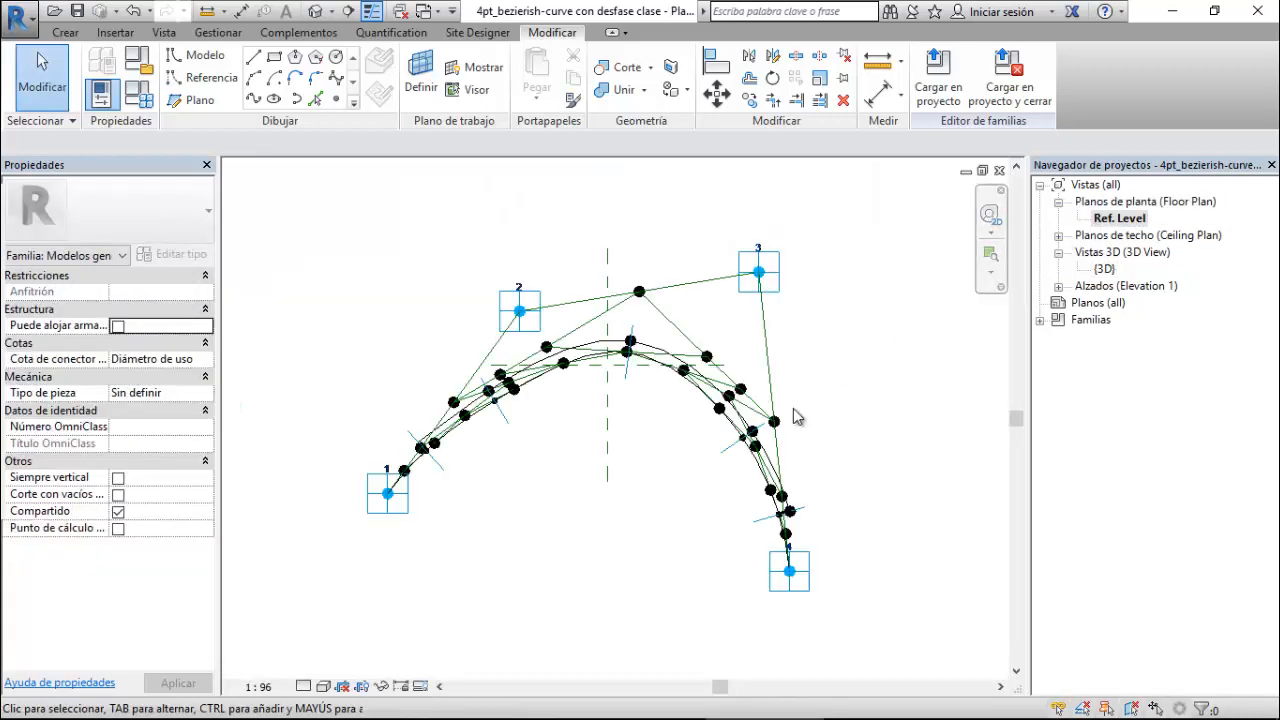
scroll(797, 417, "up", 4)
scroll(703, 293, "down", 2)
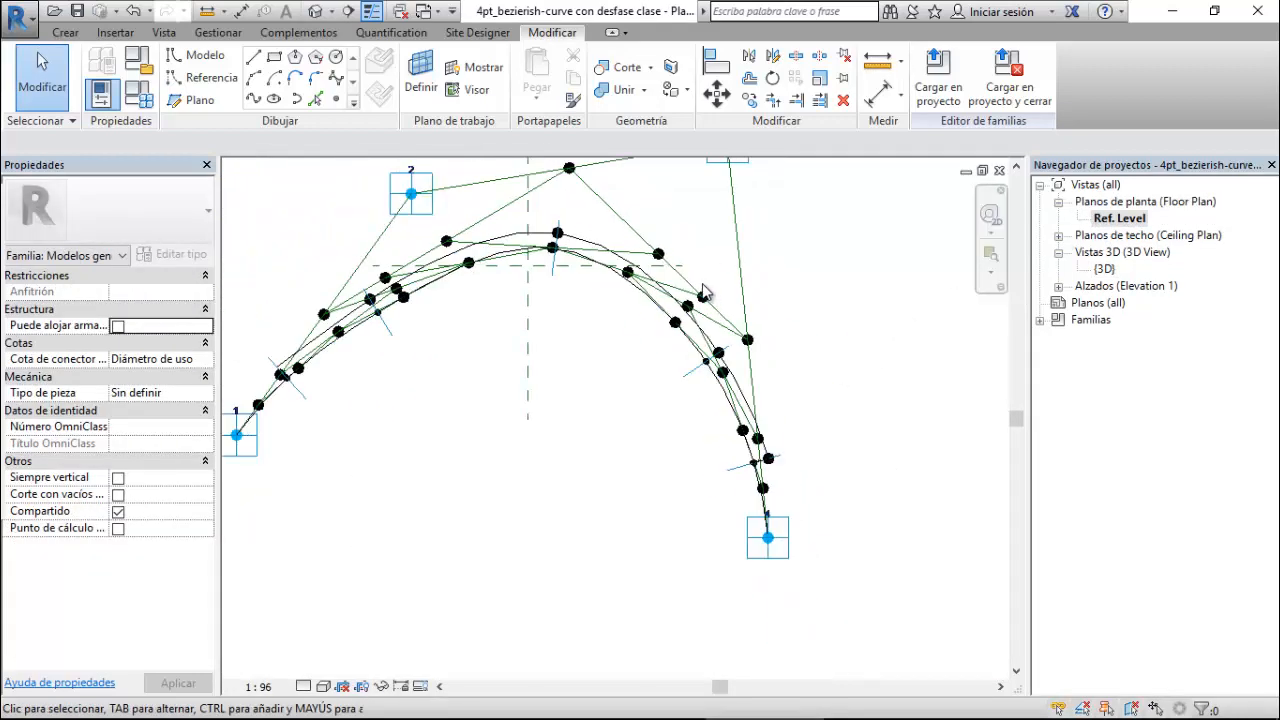
left_click(739, 469)
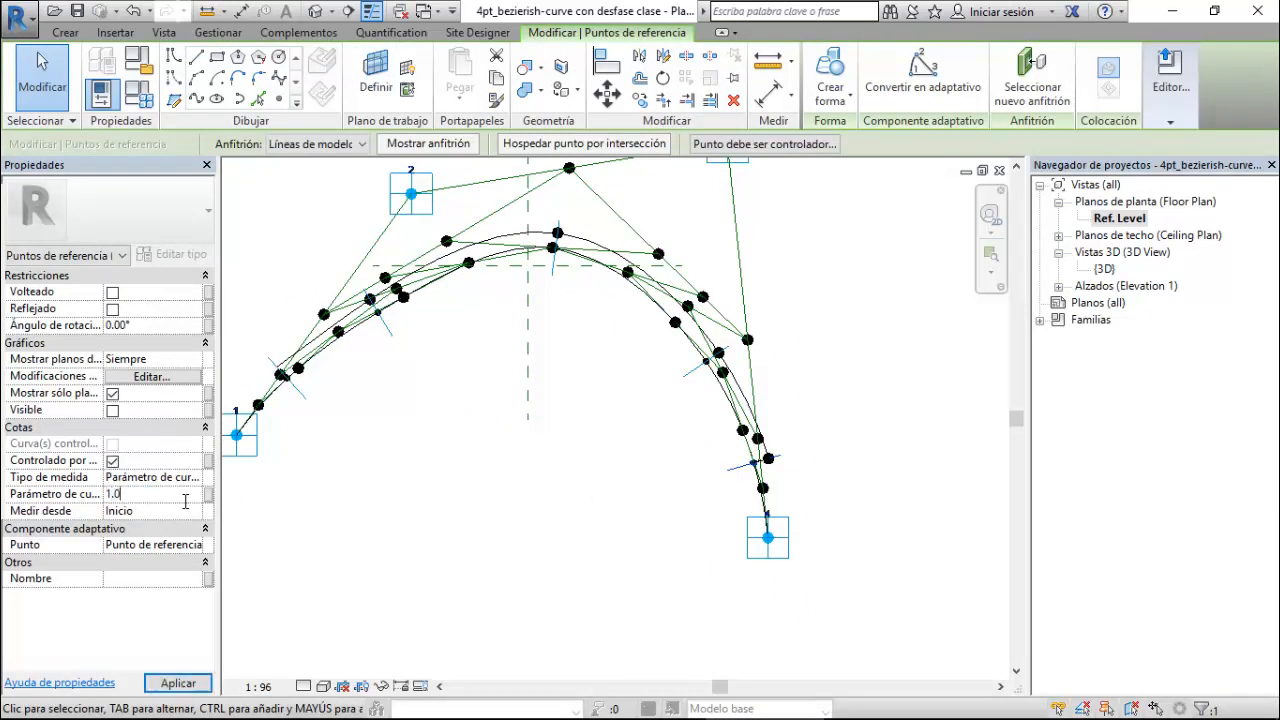
left_click(178, 683)
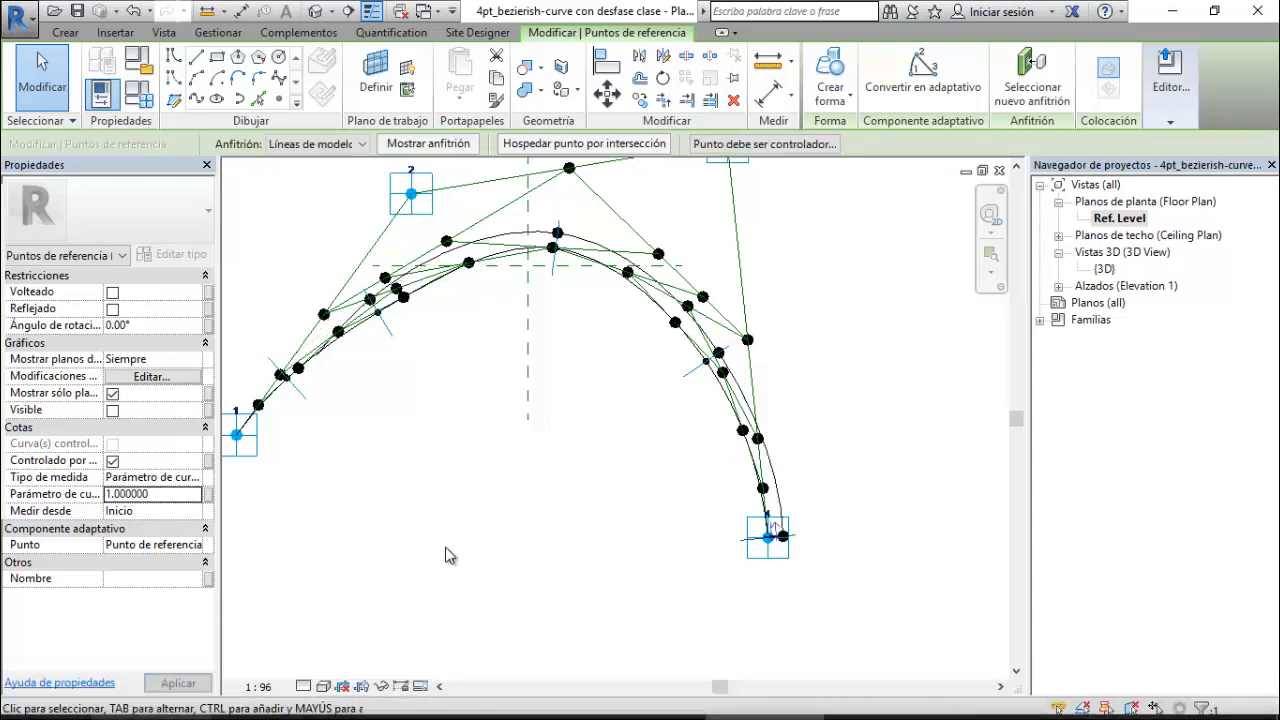
- Set the curve parameter of the hosted point nearest adaptive point 1 to 0.0
scroll(480, 505, "down", 1)
left_click(355, 428)
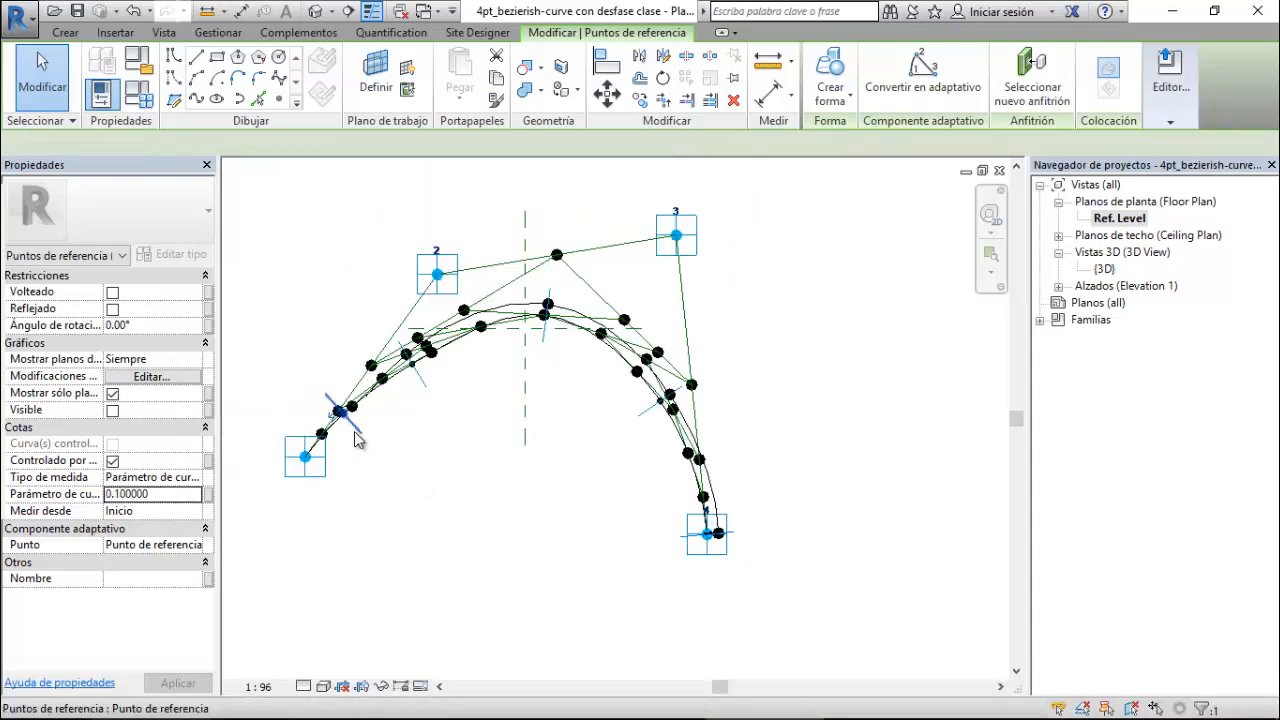
left_click(171, 496)
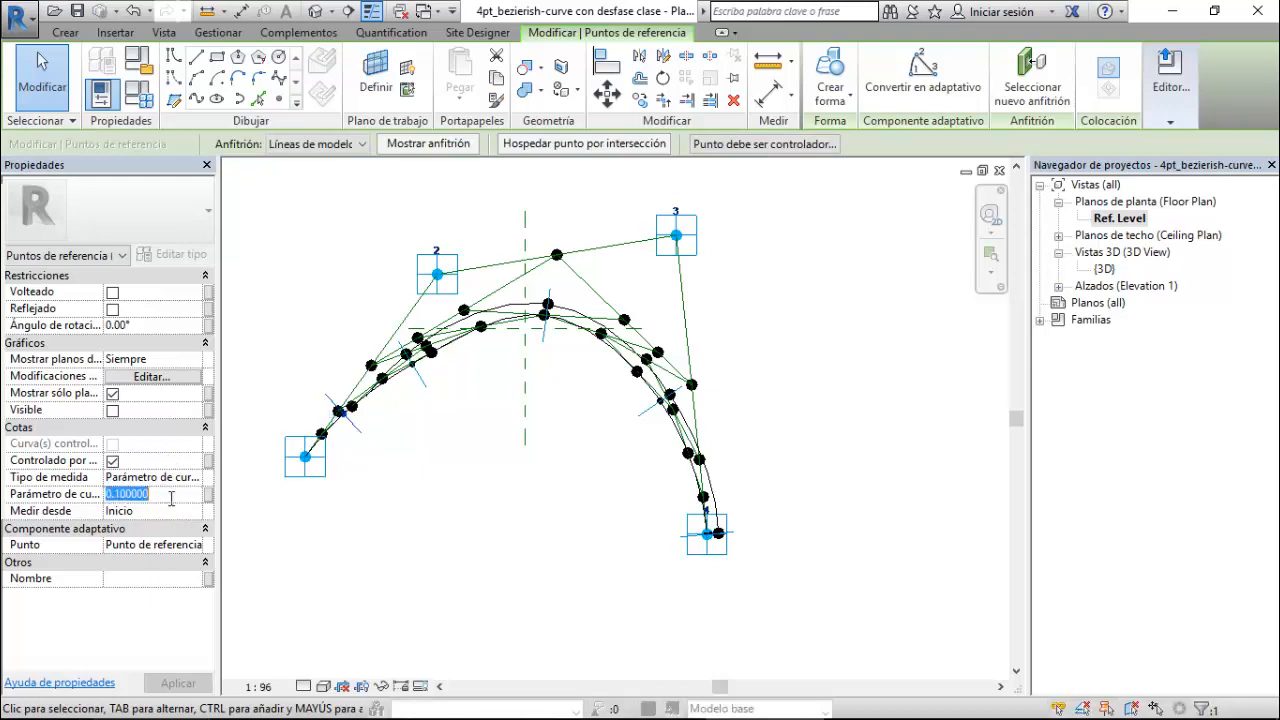
type("0.0")
key("Return")
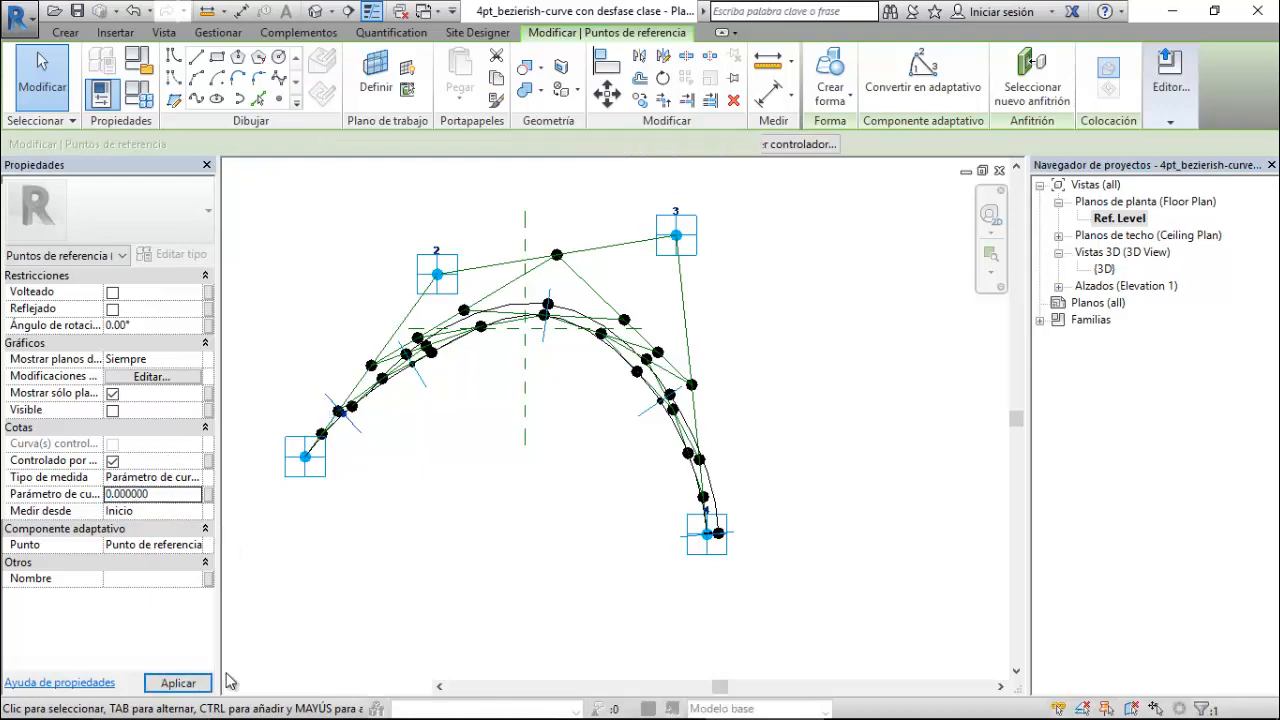
left_click(487, 573)
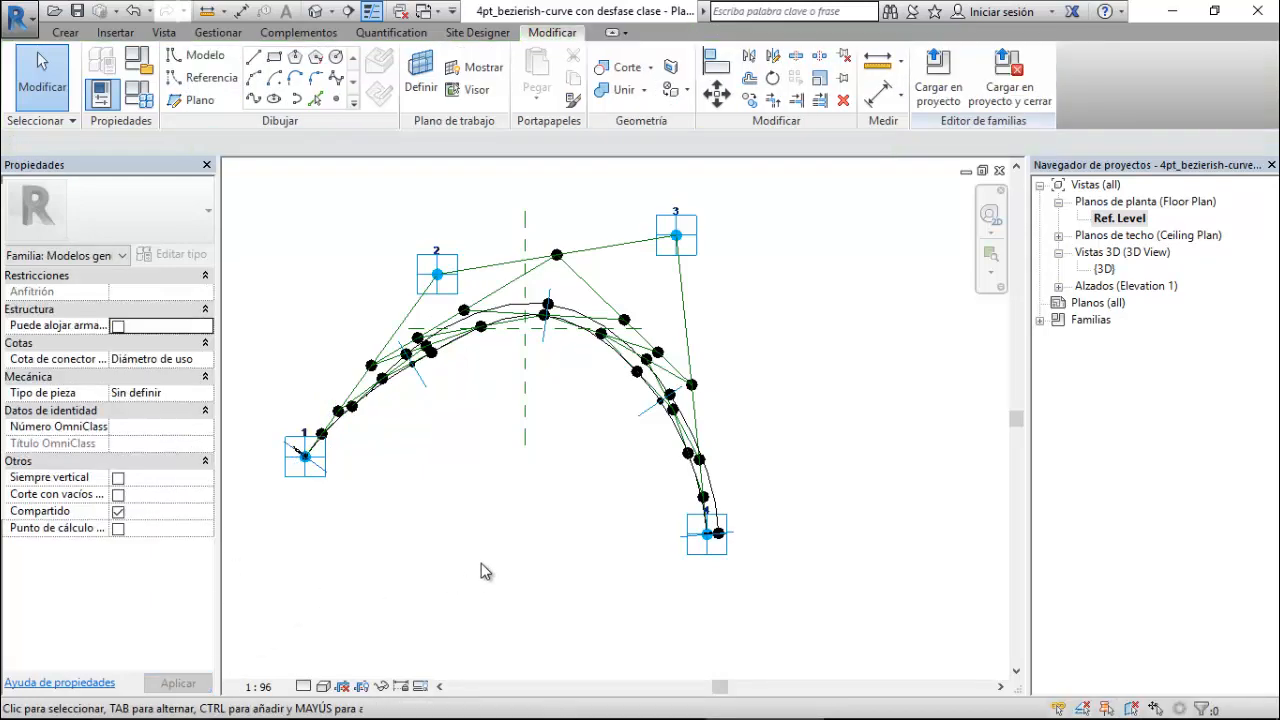
- Examine the offset curve and the original Bezier curve in plan by selecting each in turn
scroll(490, 337, "up", 8)
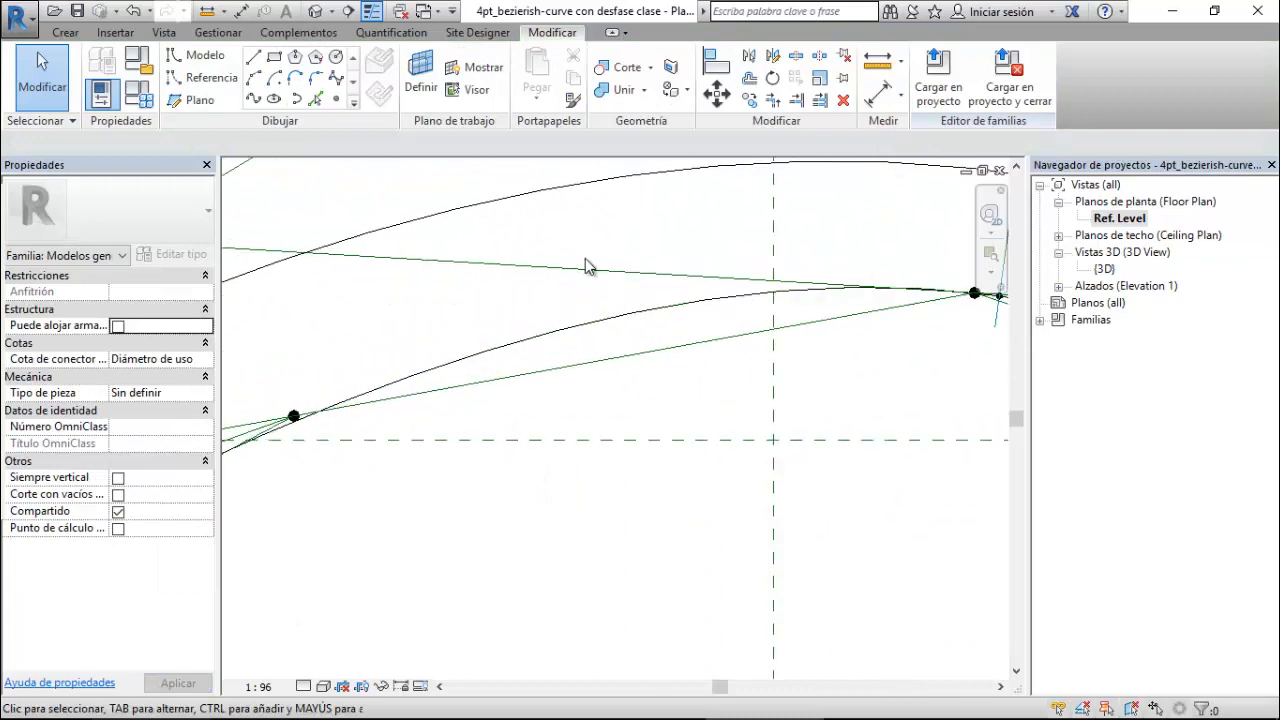
left_click(586, 188)
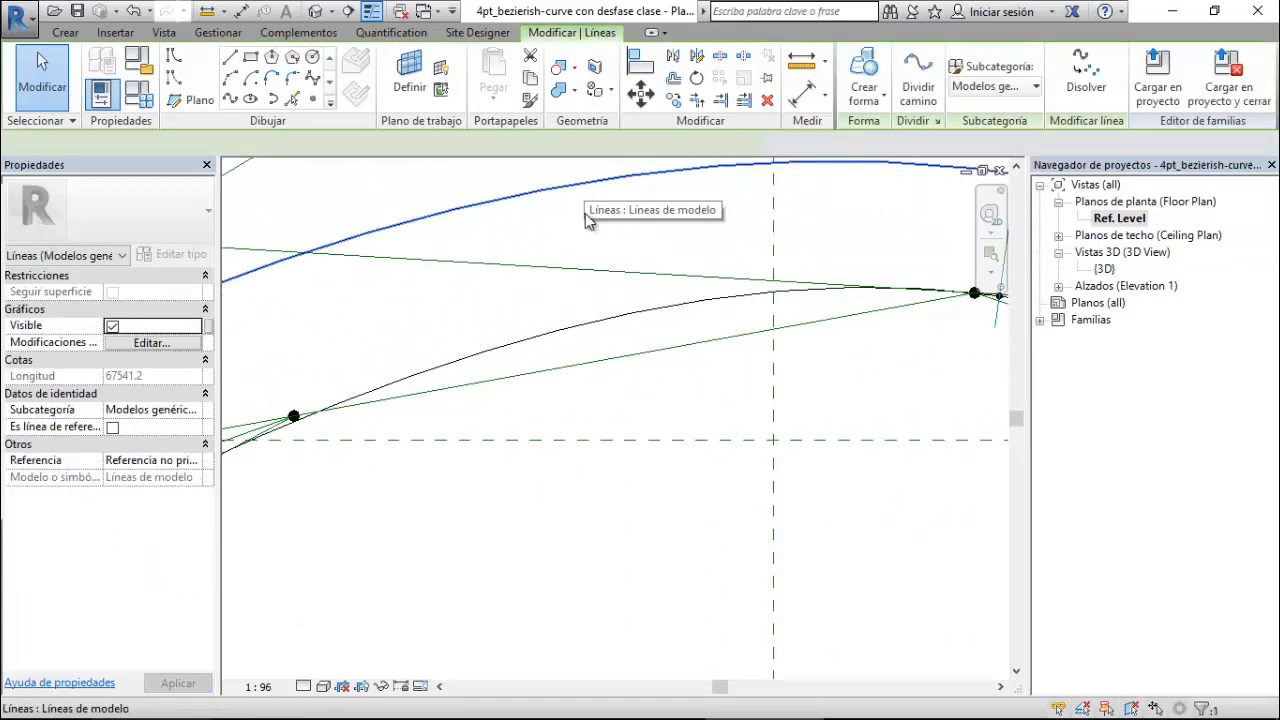
left_click(615, 320)
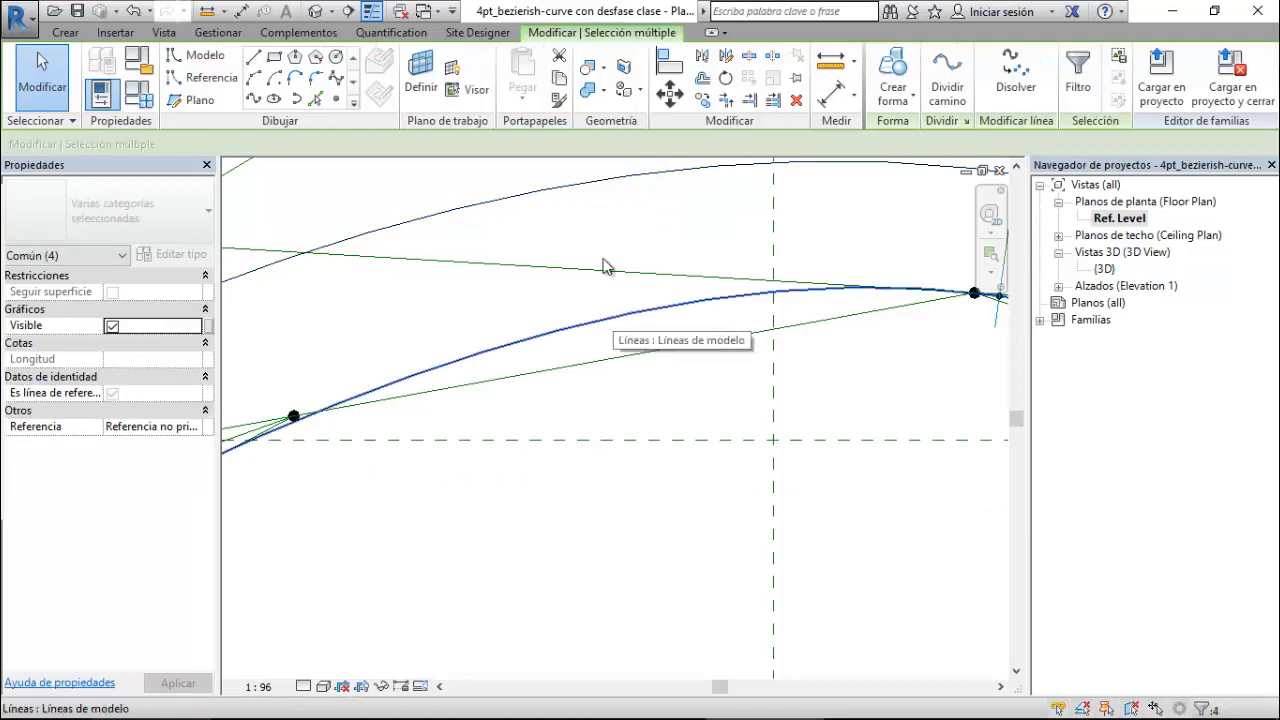
scroll(642, 480, "down", 1)
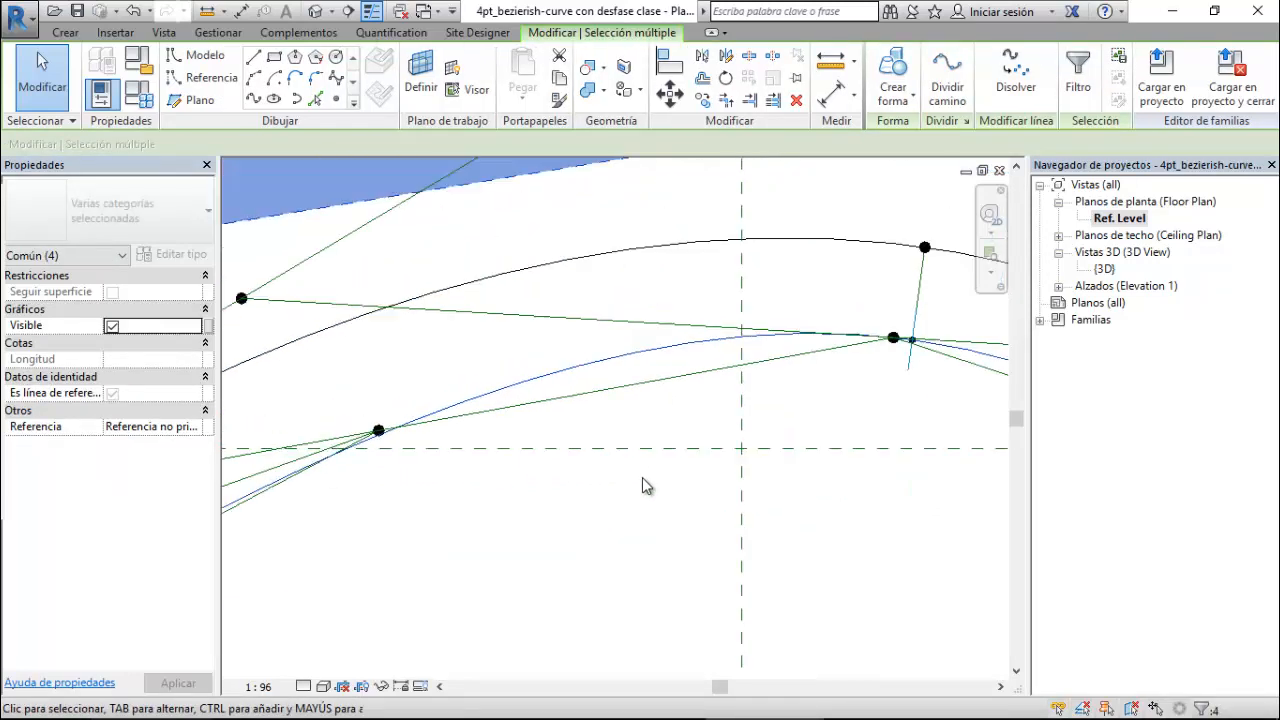
scroll(642, 480, "down", 5)
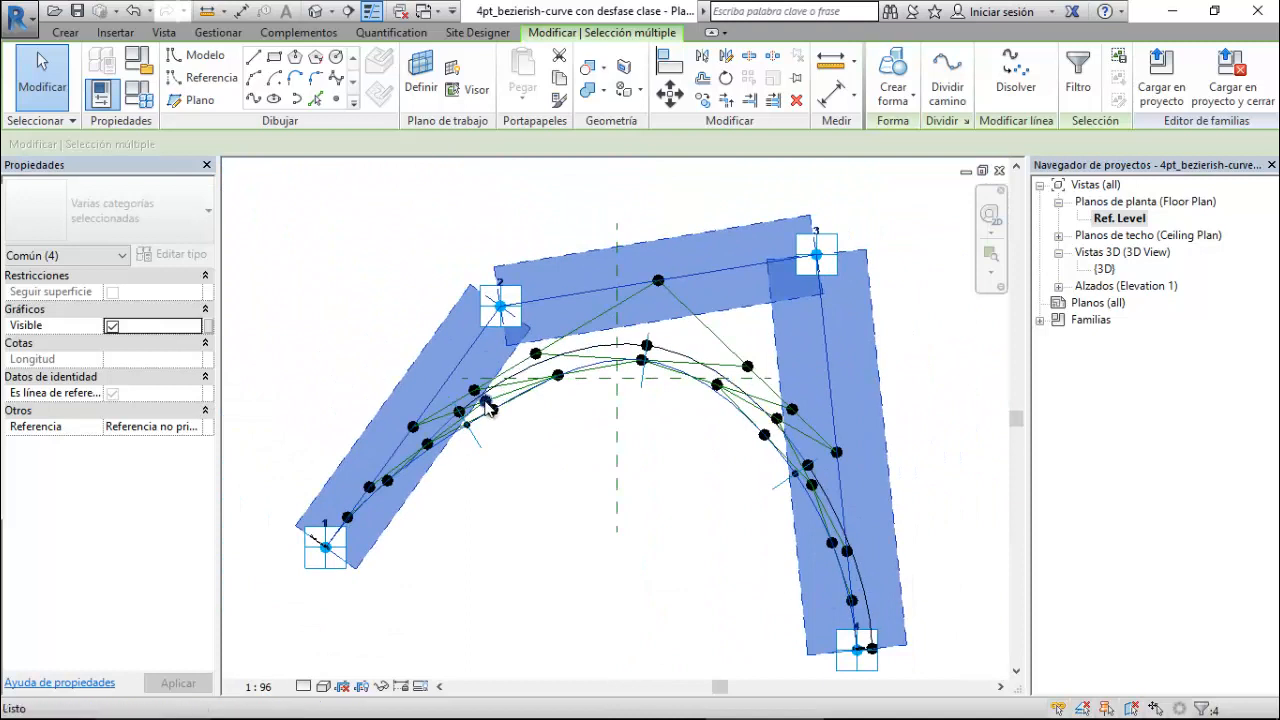
key("Escape")
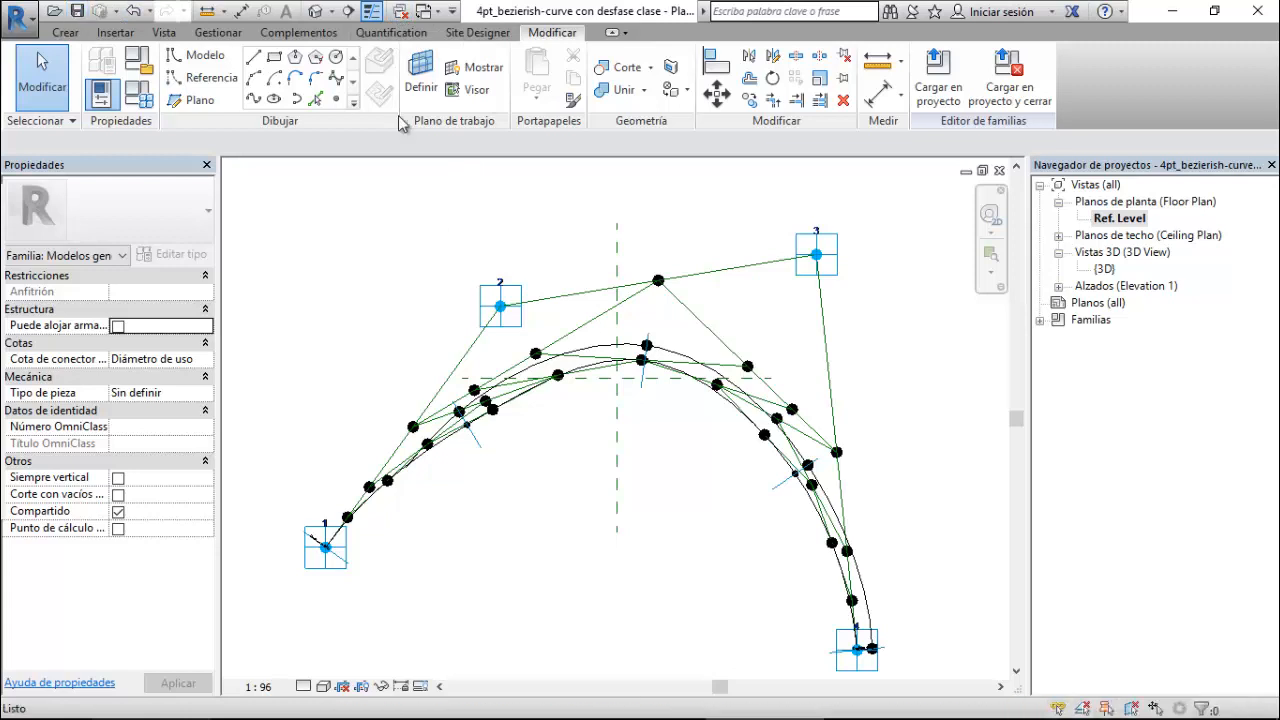
- Switch to the Familia4 3D view and save that family as "Estructura de Estacion de Dubai" in the Clase Familias folder
left_click(942, 102)
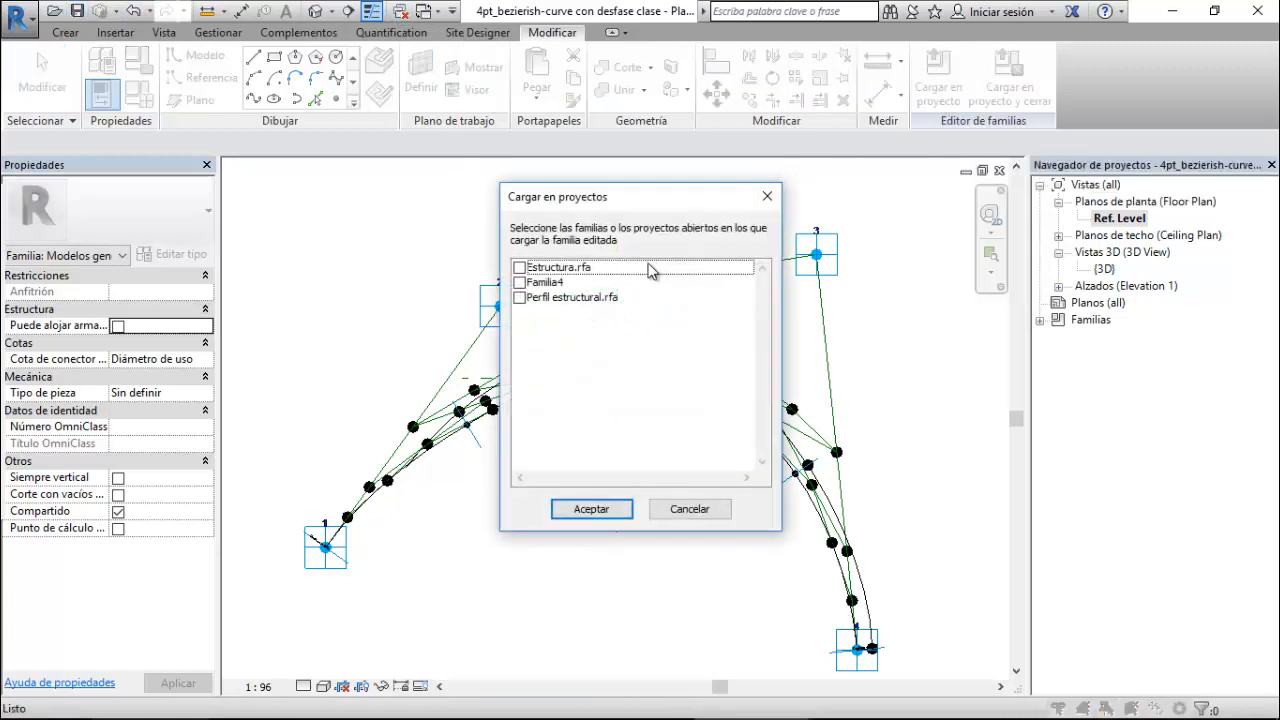
left_click(700, 511)
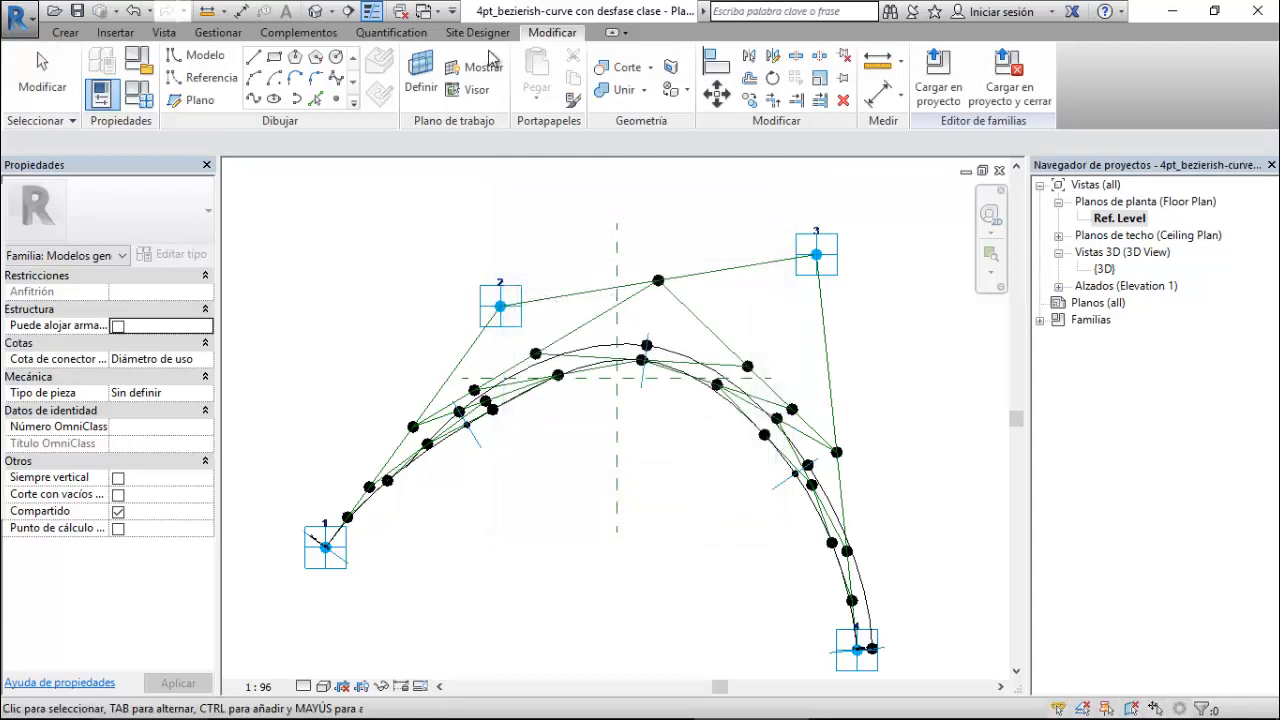
left_click(425, 14)
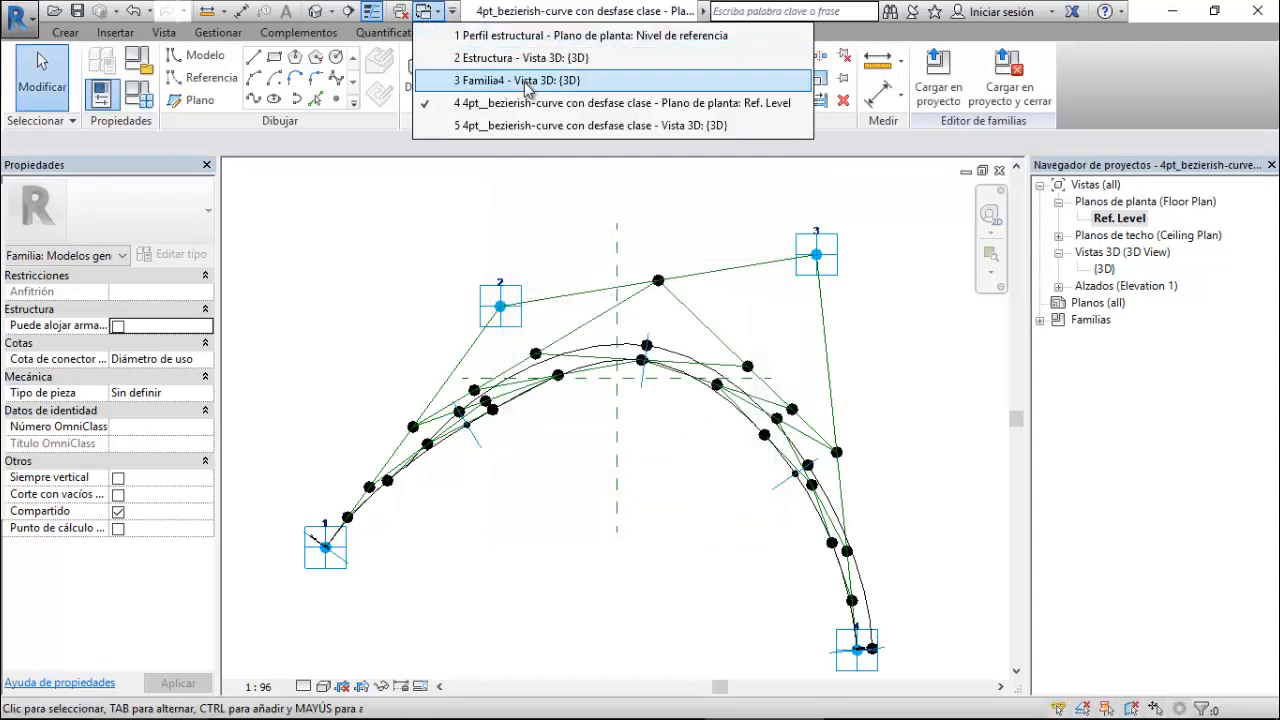
left_click(500, 80)
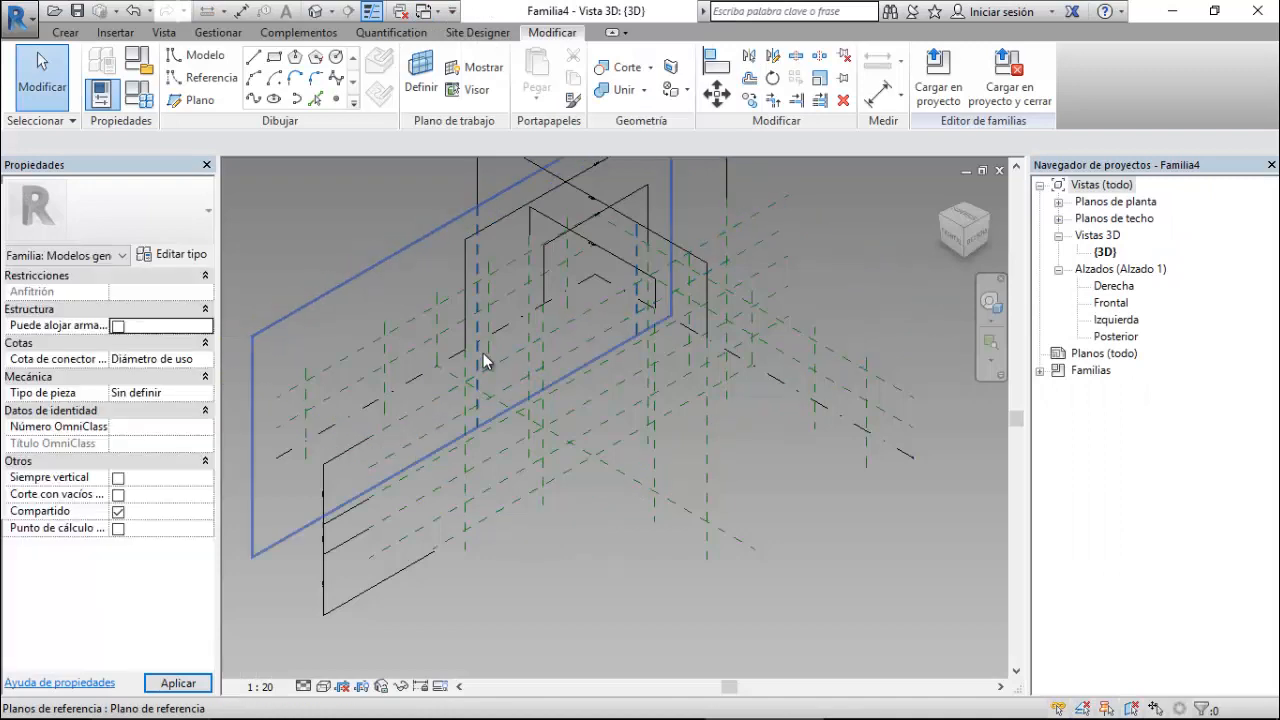
left_click(72, 12)
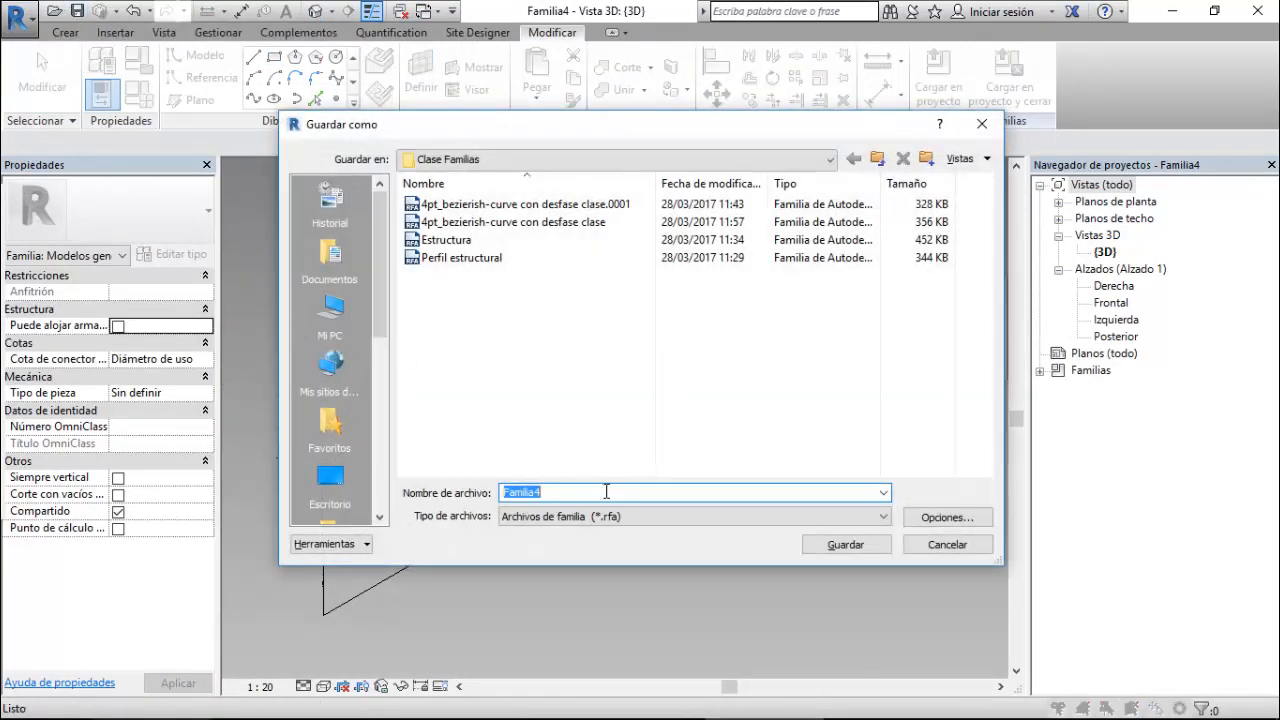
type("E")
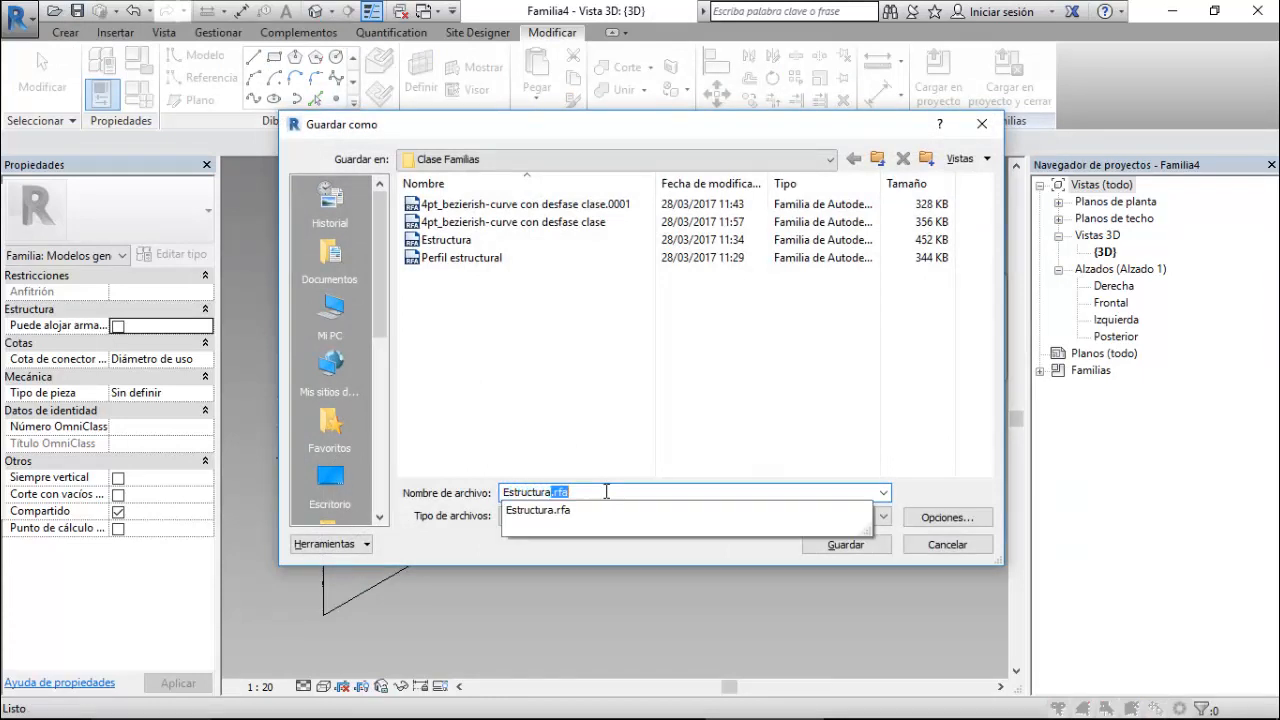
type("structura")
key("Delete")
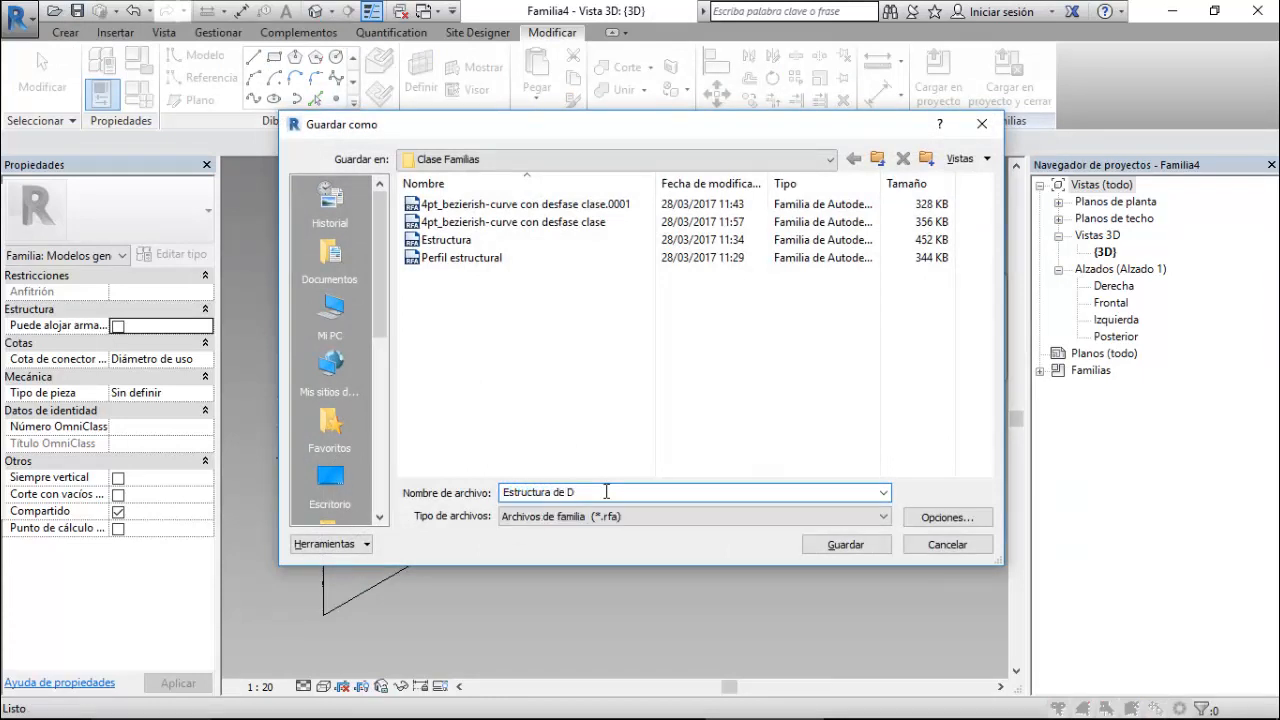
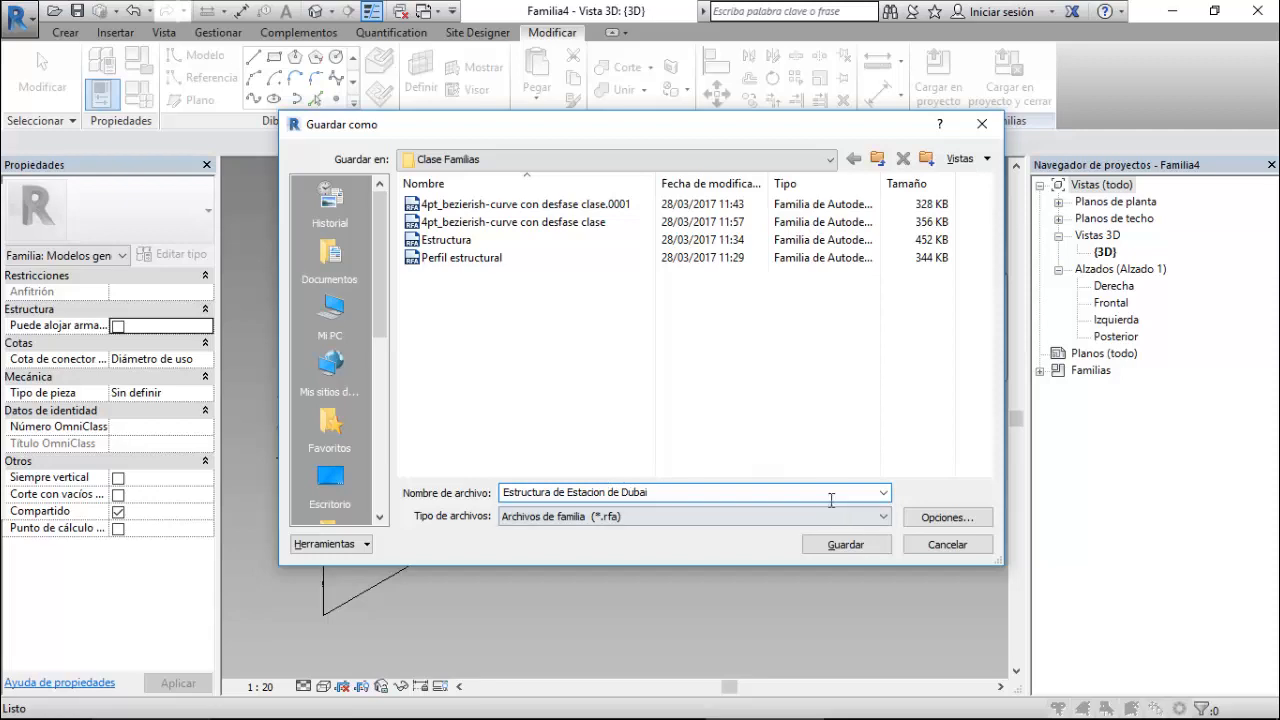
left_click(845, 544)
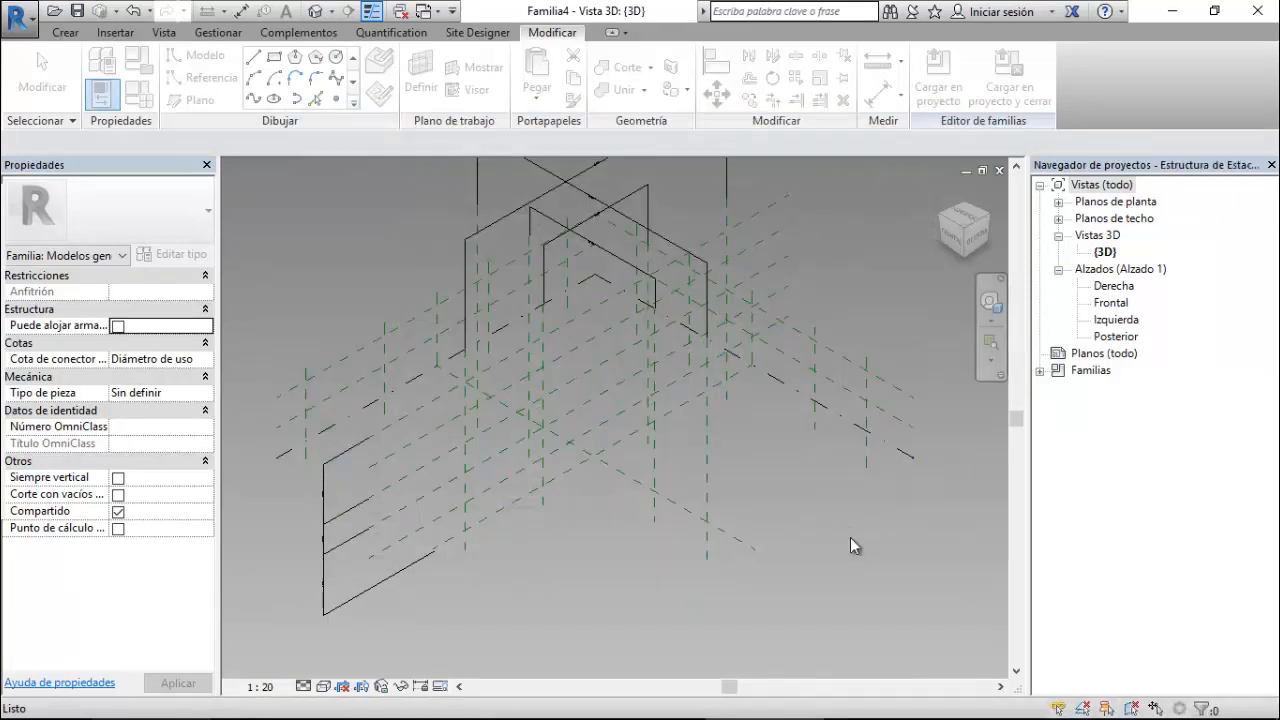
- Return to the 4pt_bezierish-curve con desfase clase family and load it into Estructura de Estacion de Dubai.rfa
left_click(424, 18)
left_click(545, 106)
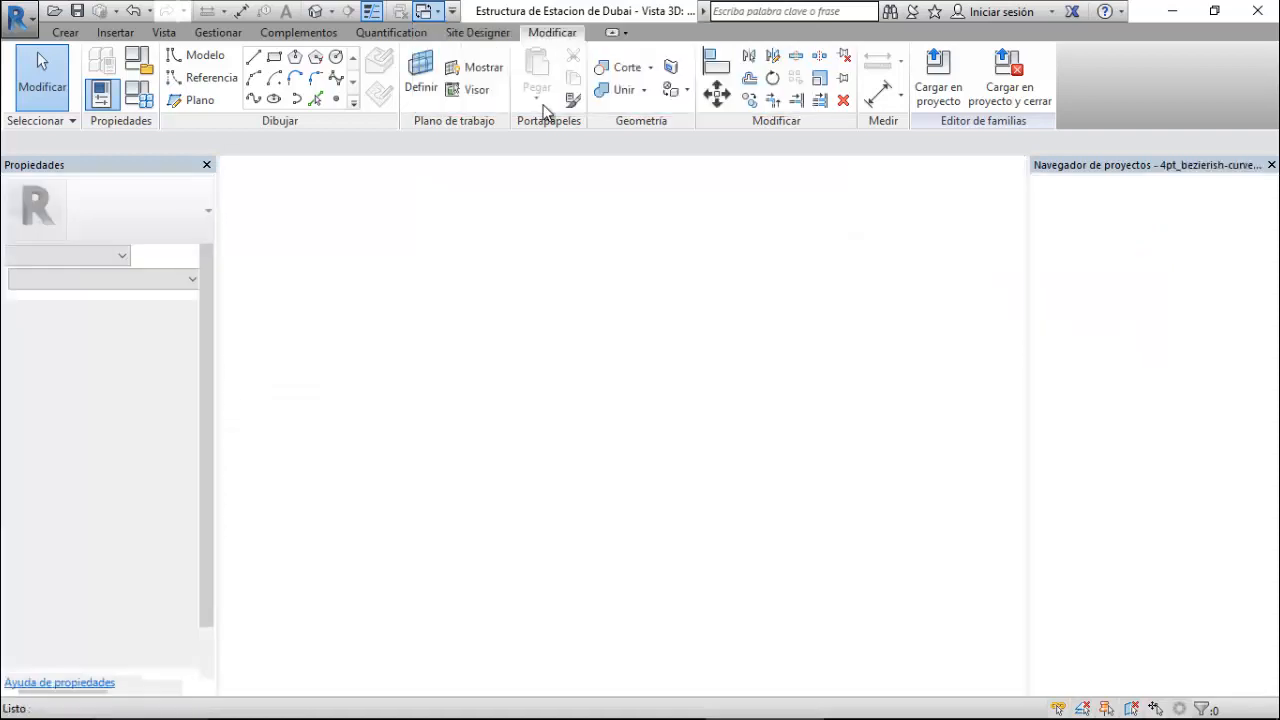
left_click(937, 86)
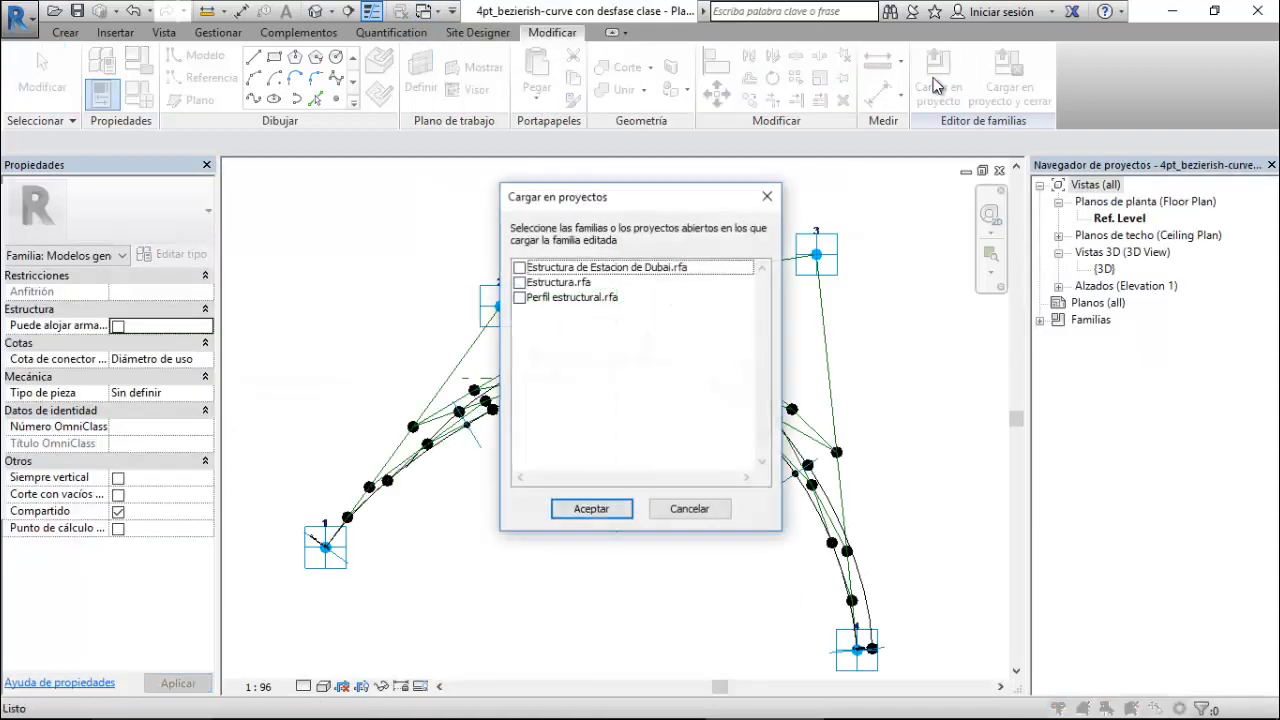
left_click(520, 268)
left_click(592, 509)
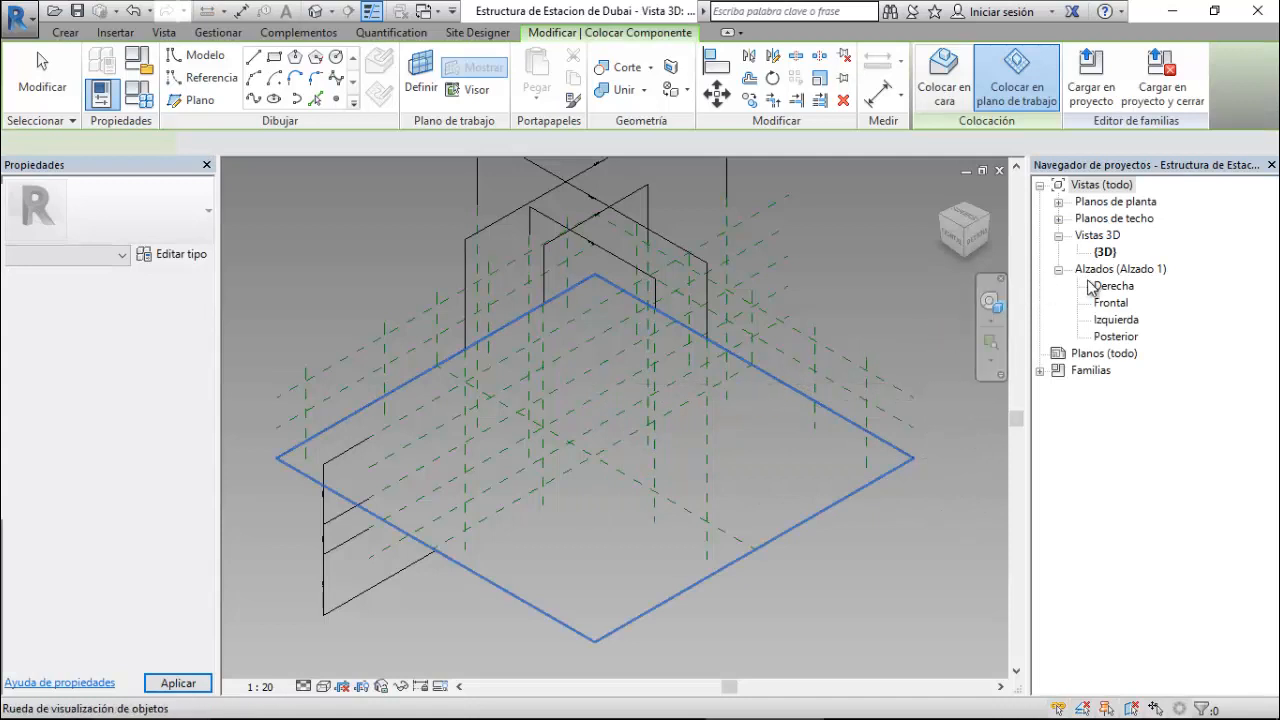
- In the Frontal elevation, start placing the curve component on the Centro (Frontal/Posterior) reference plane
double_click(1110, 303)
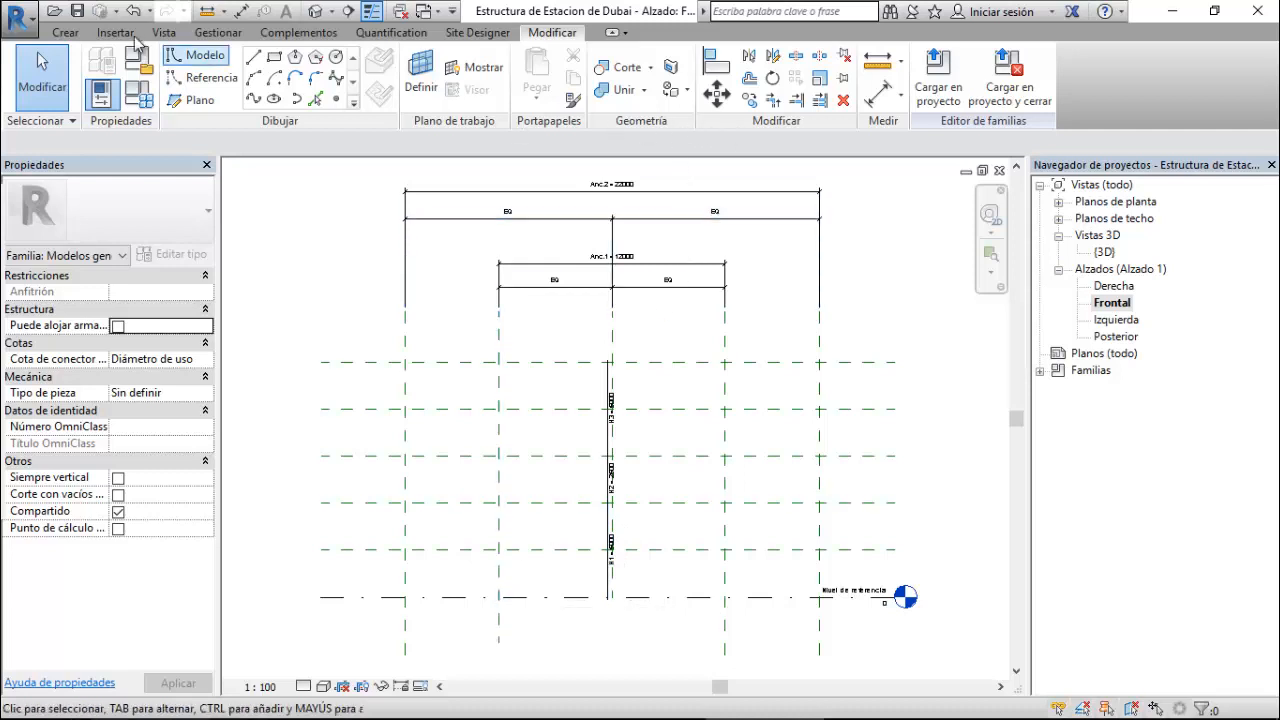
left_click(65, 32)
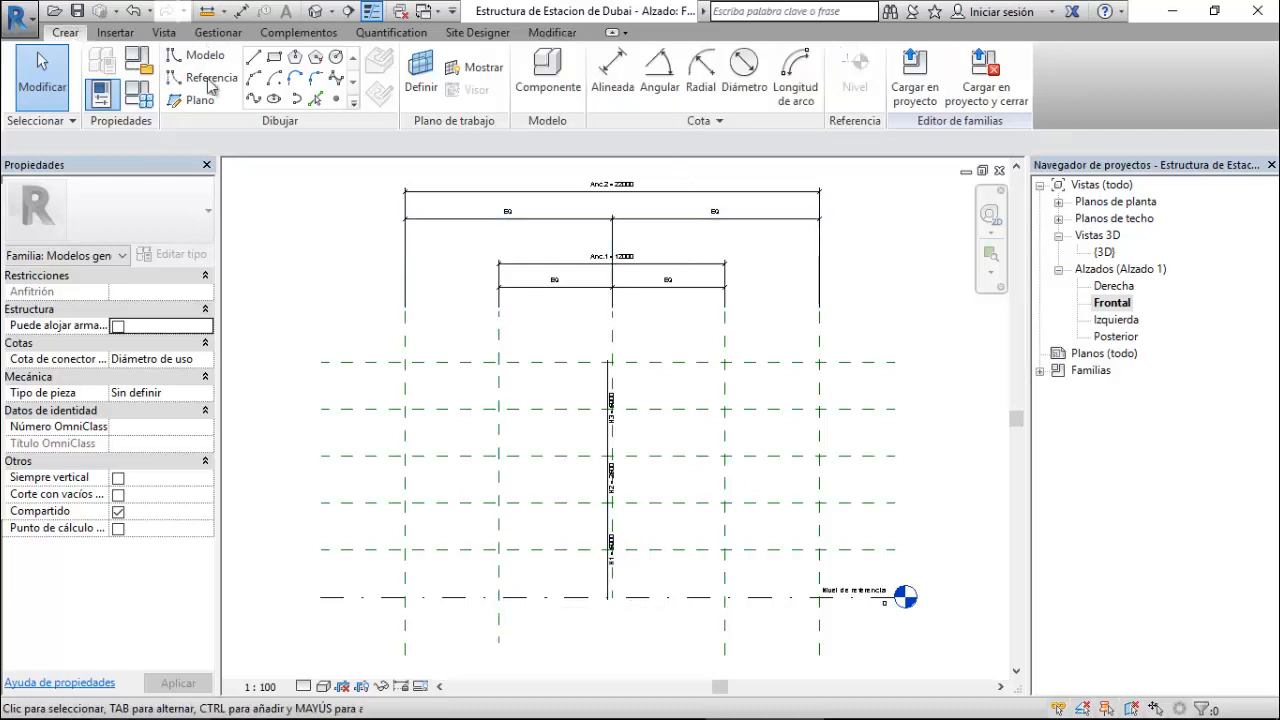
left_click(560, 84)
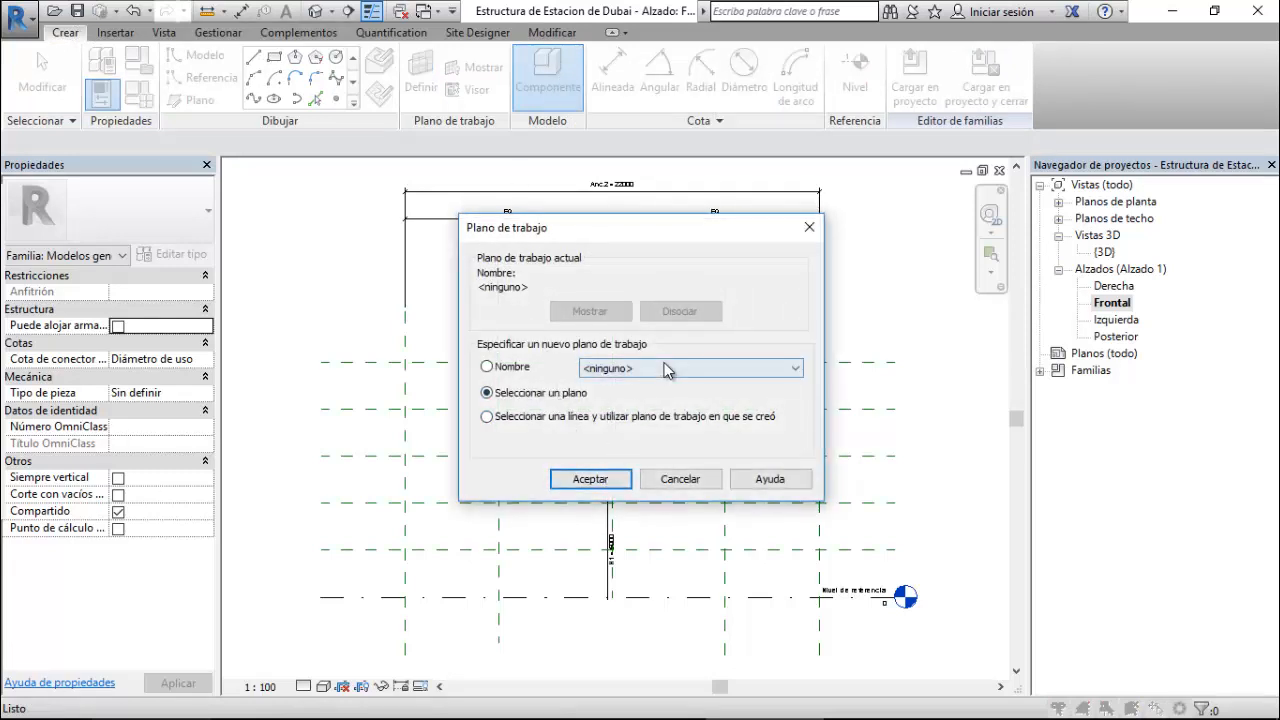
left_click(667, 369)
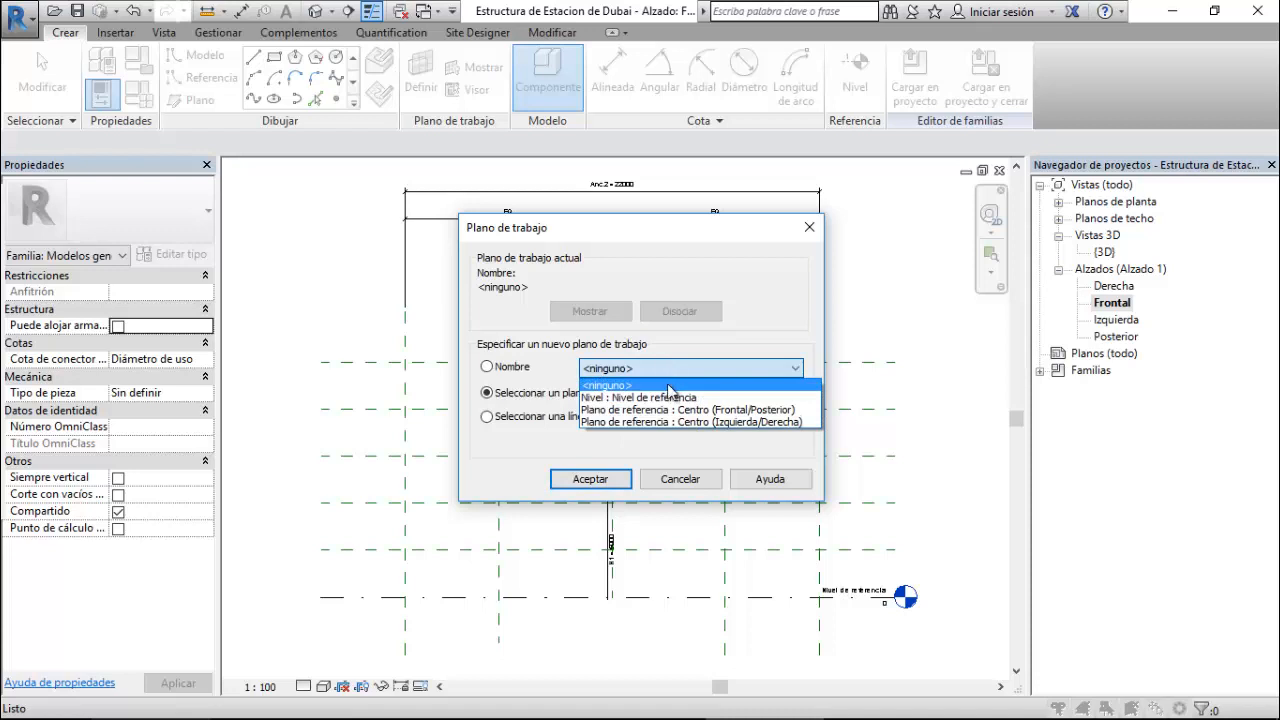
left_click(672, 410)
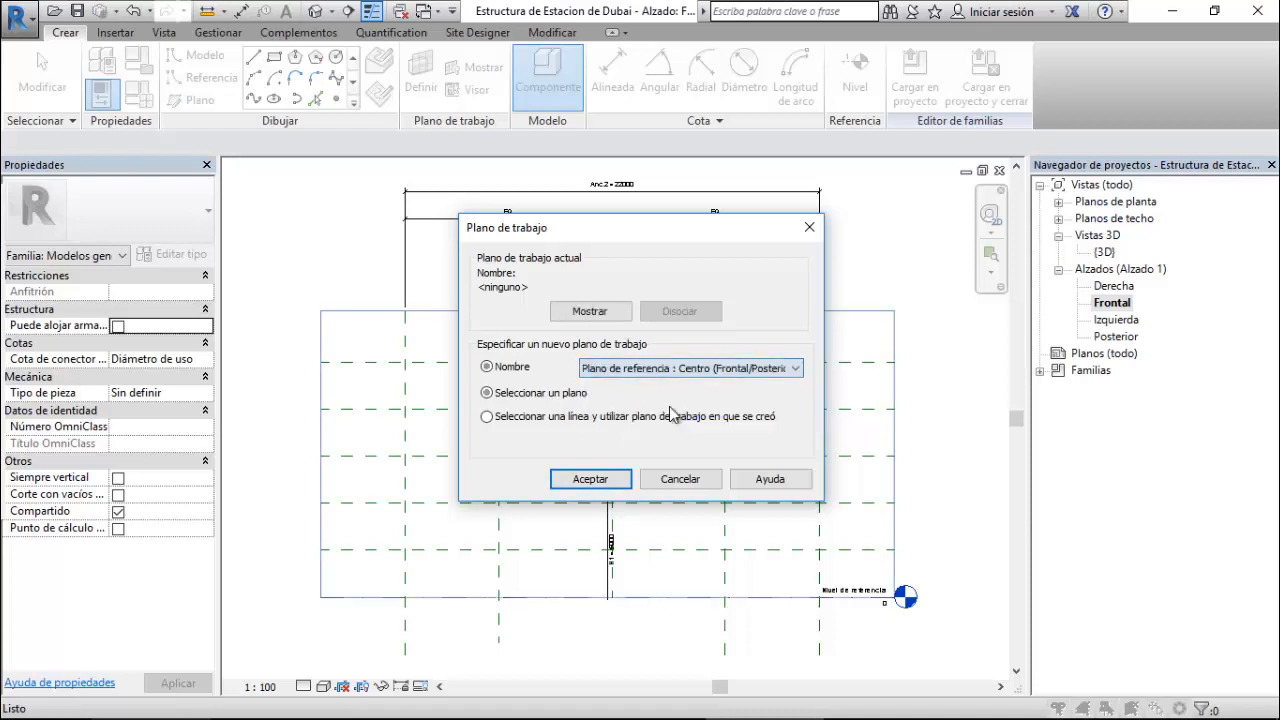
left_click(617, 480)
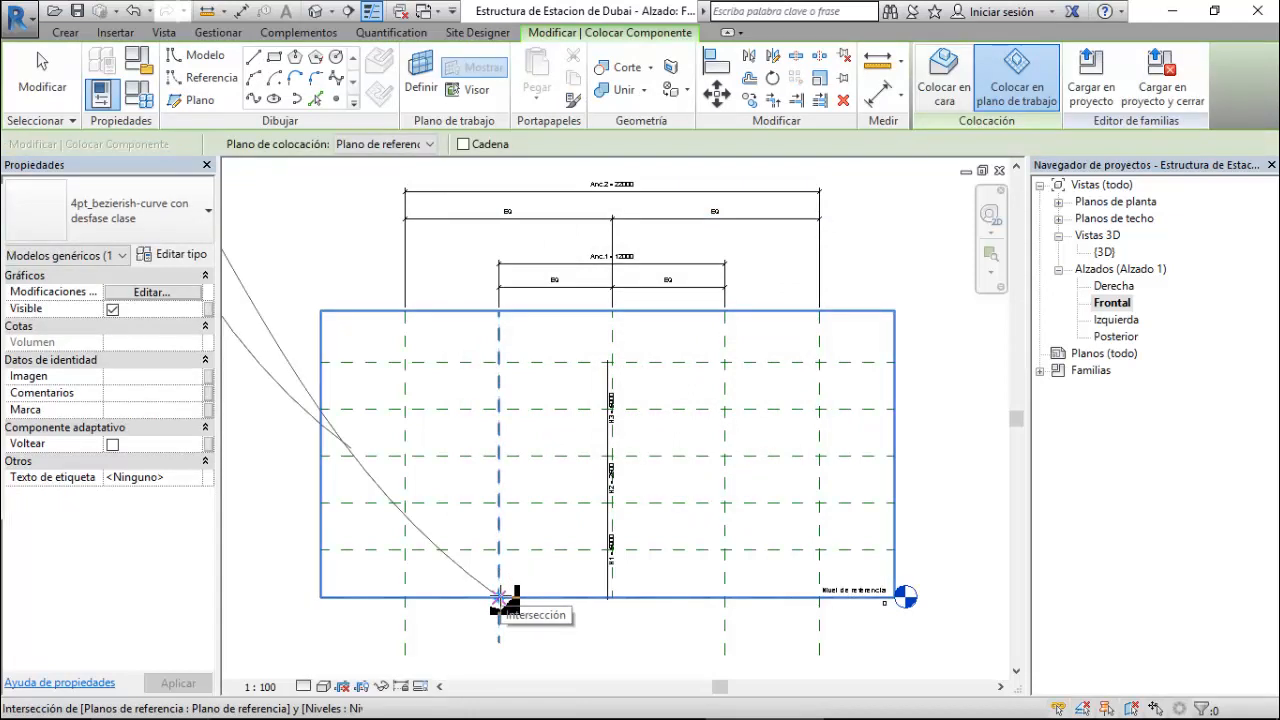
- Place adaptive points 1 and 4 where the Anc.1 planes meet the reference level, and 2 and 3 where Anc.2 meets the third plane above
left_click(499, 597)
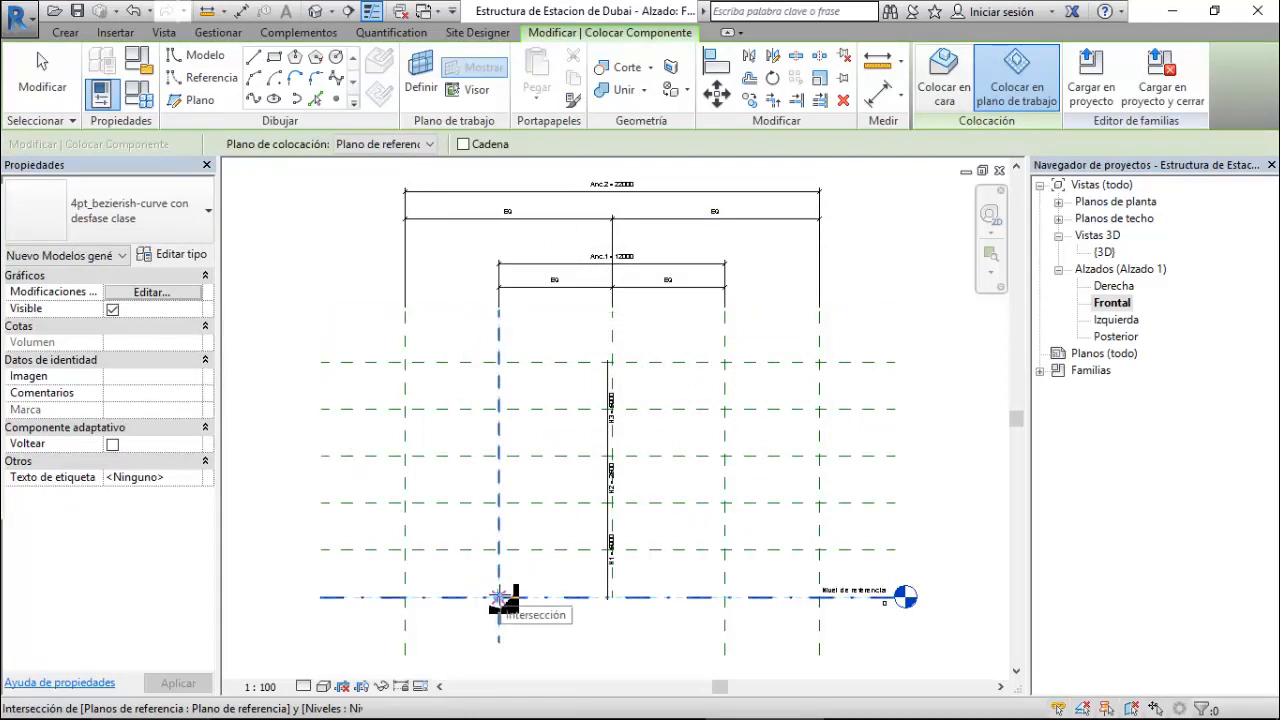
left_click(499, 597)
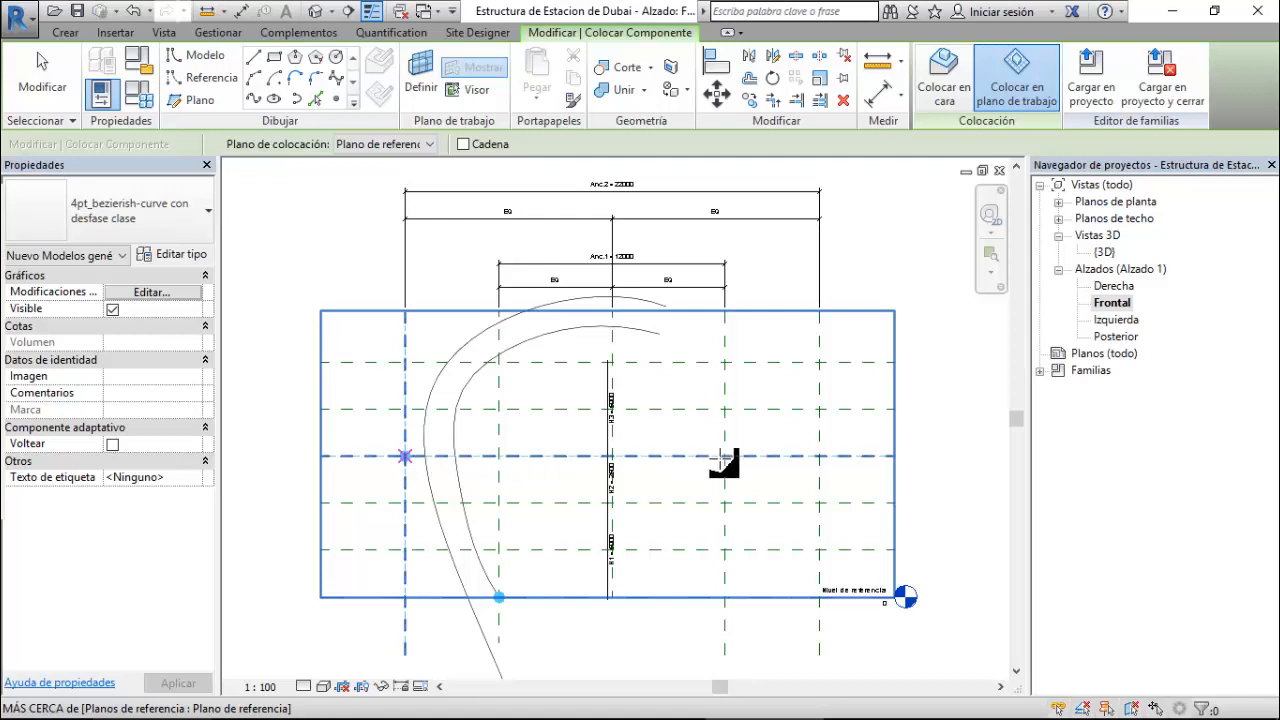
left_click(820, 457)
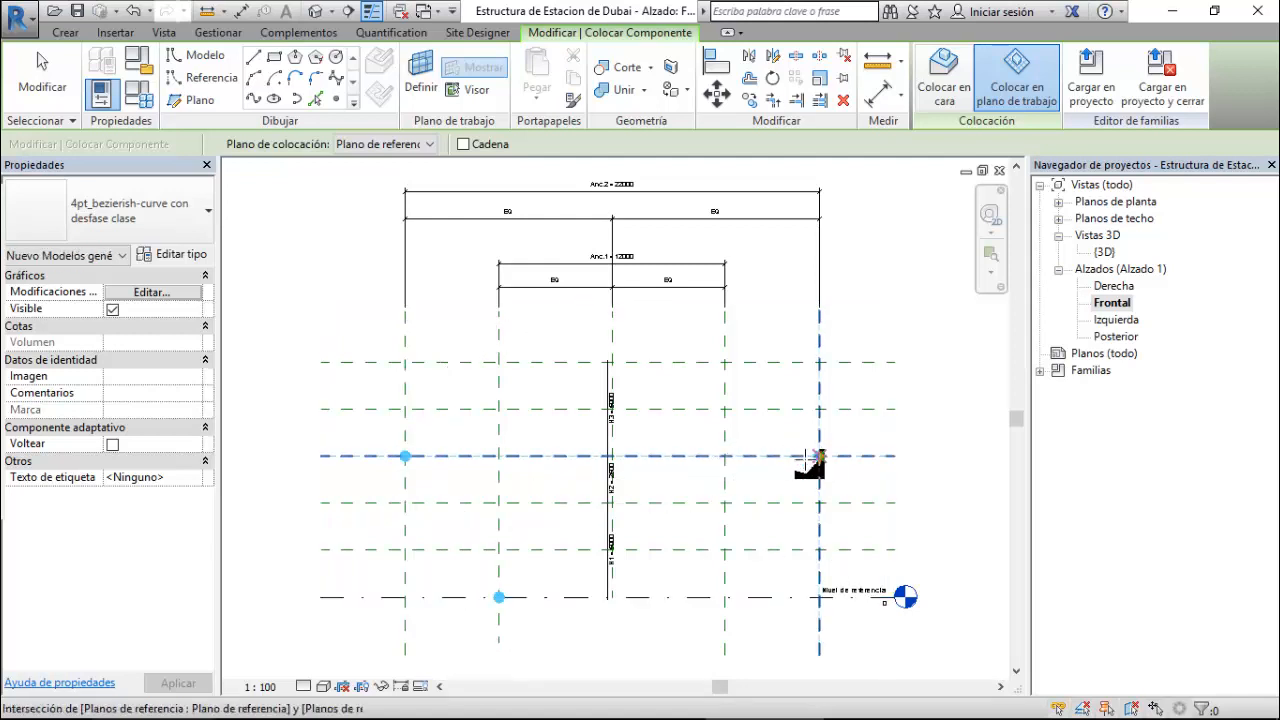
left_click(724, 597)
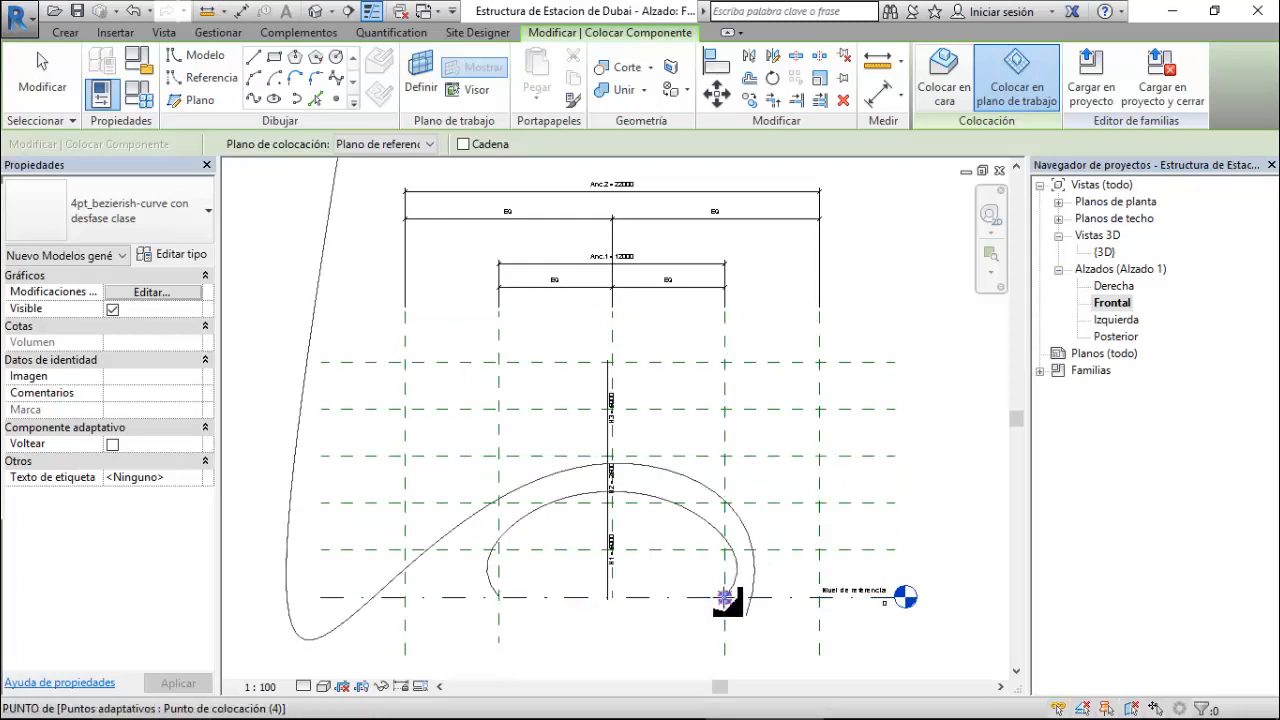
key("Escape")
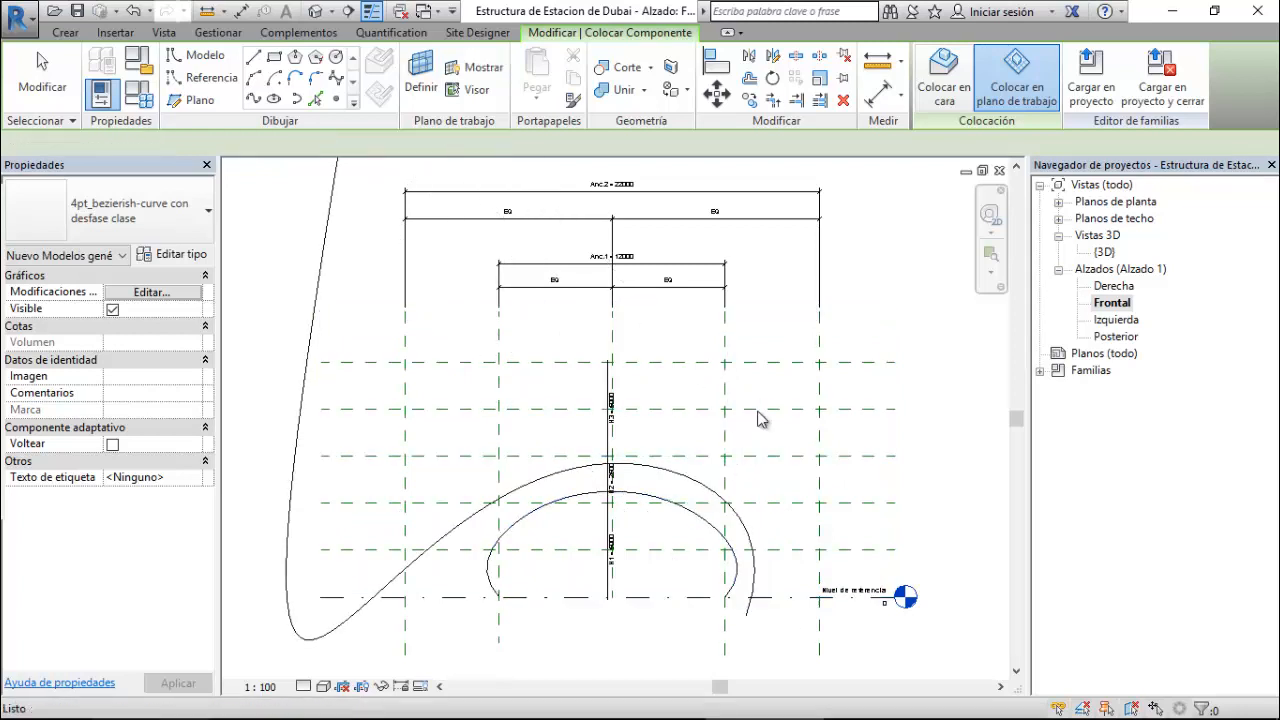
key("Escape")
- Examine the placed curves in elevation, and compare them with the offset curve's ends in the Bezier family's Ref. Level plan
scroll(758, 417, "down", 5)
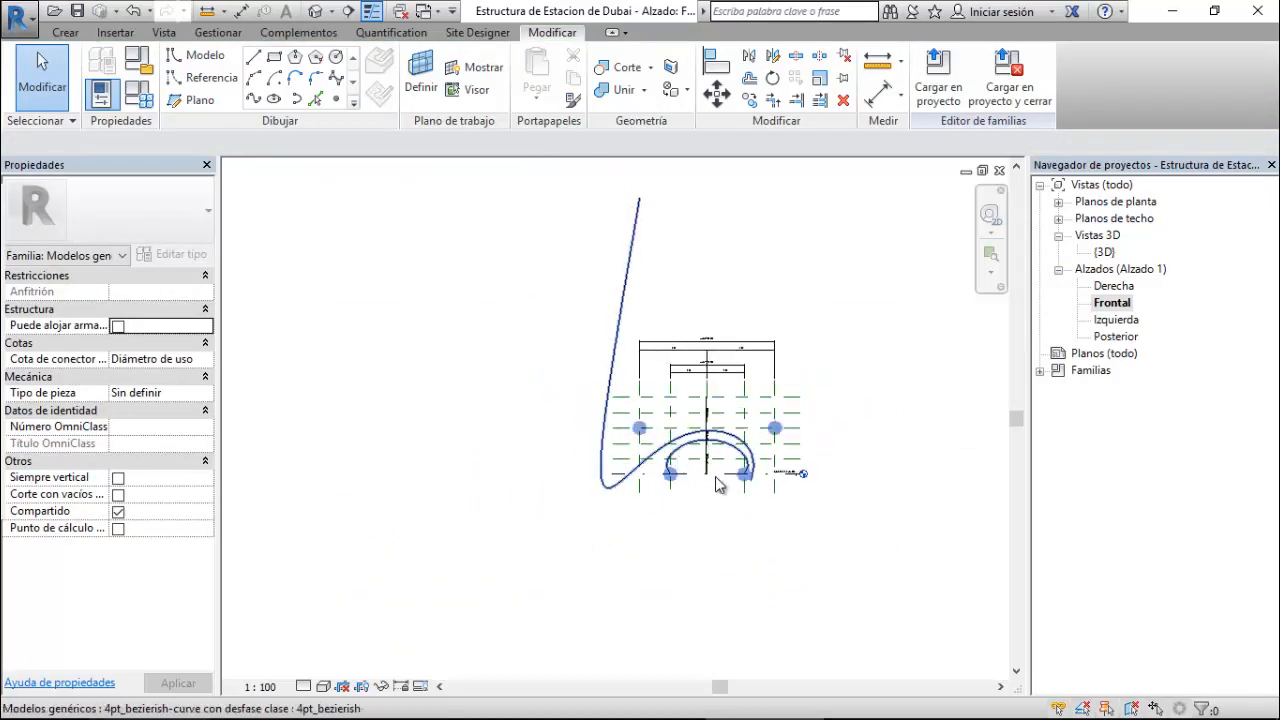
scroll(715, 476, "up", 3)
scroll(760, 485, "up", 3)
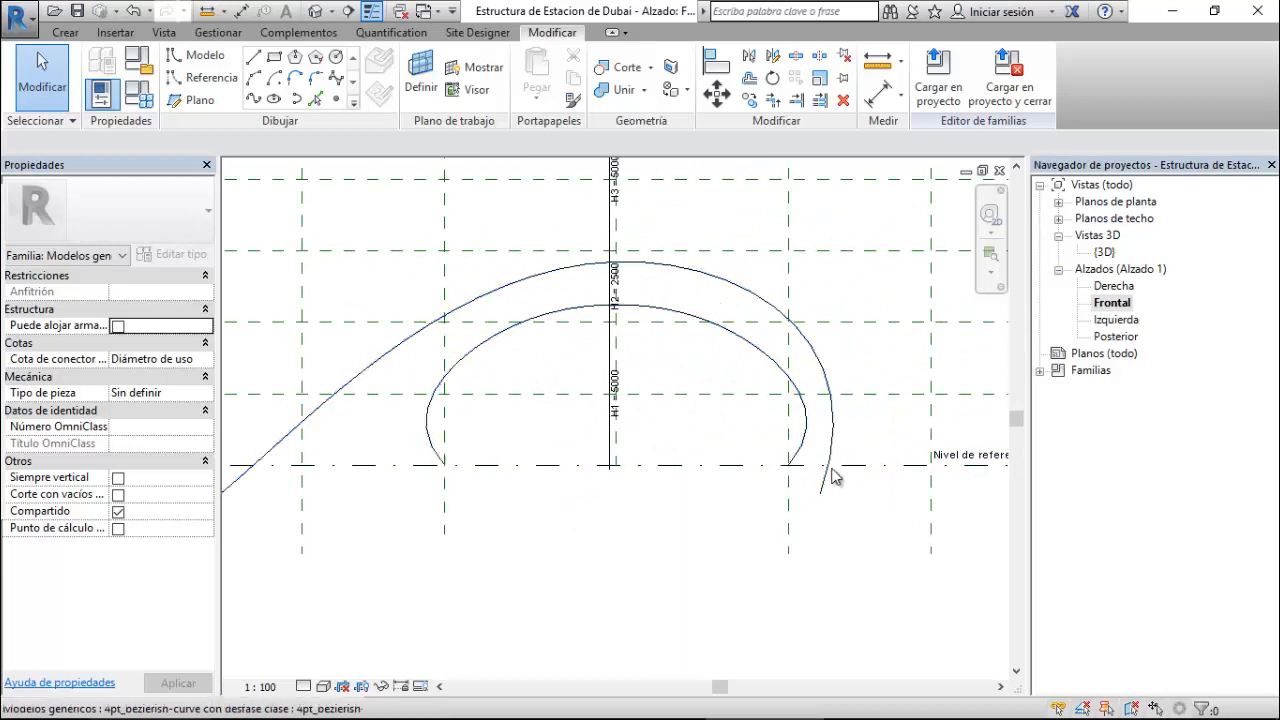
left_click(425, 11)
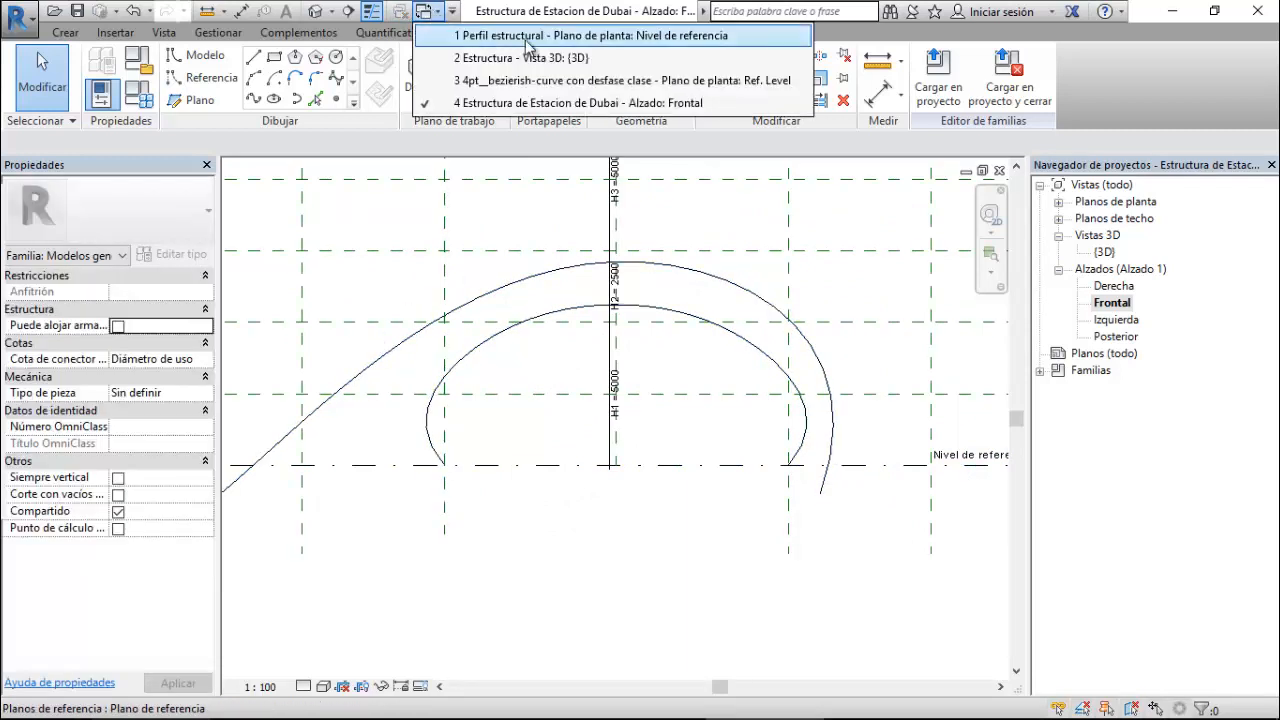
left_click(551, 81)
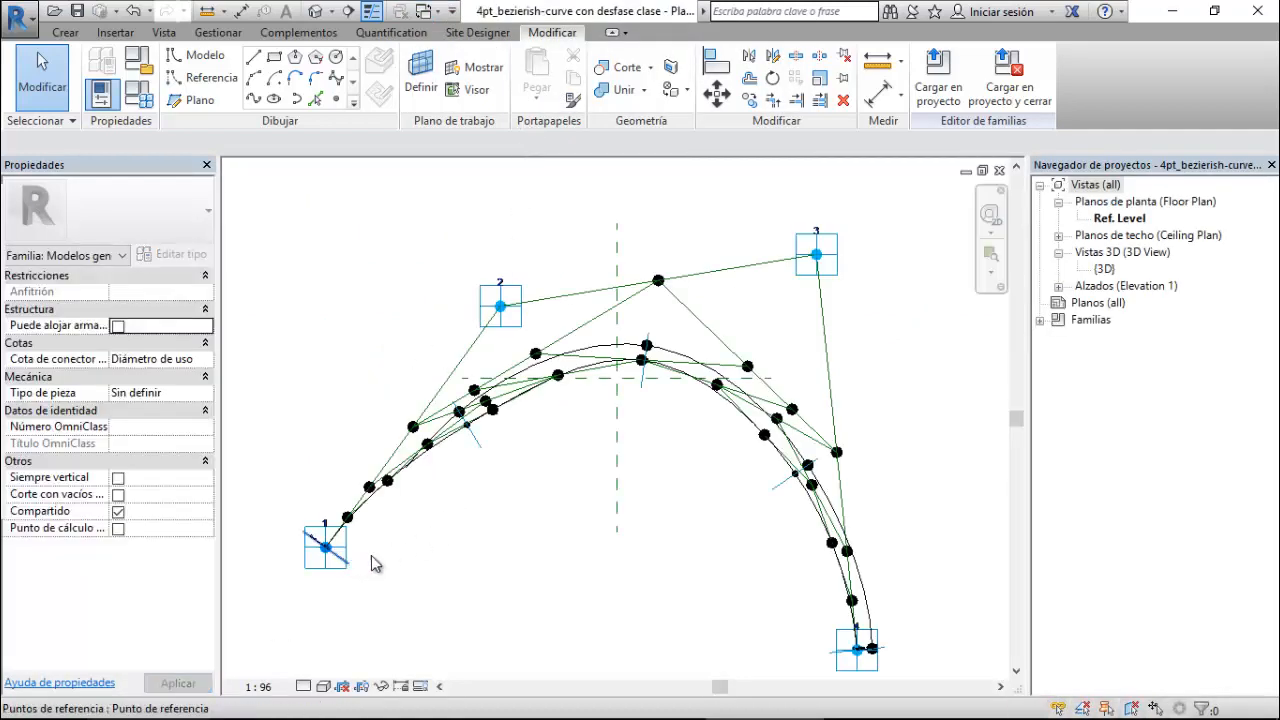
left_click(613, 350)
scroll(392, 497, "up", 5)
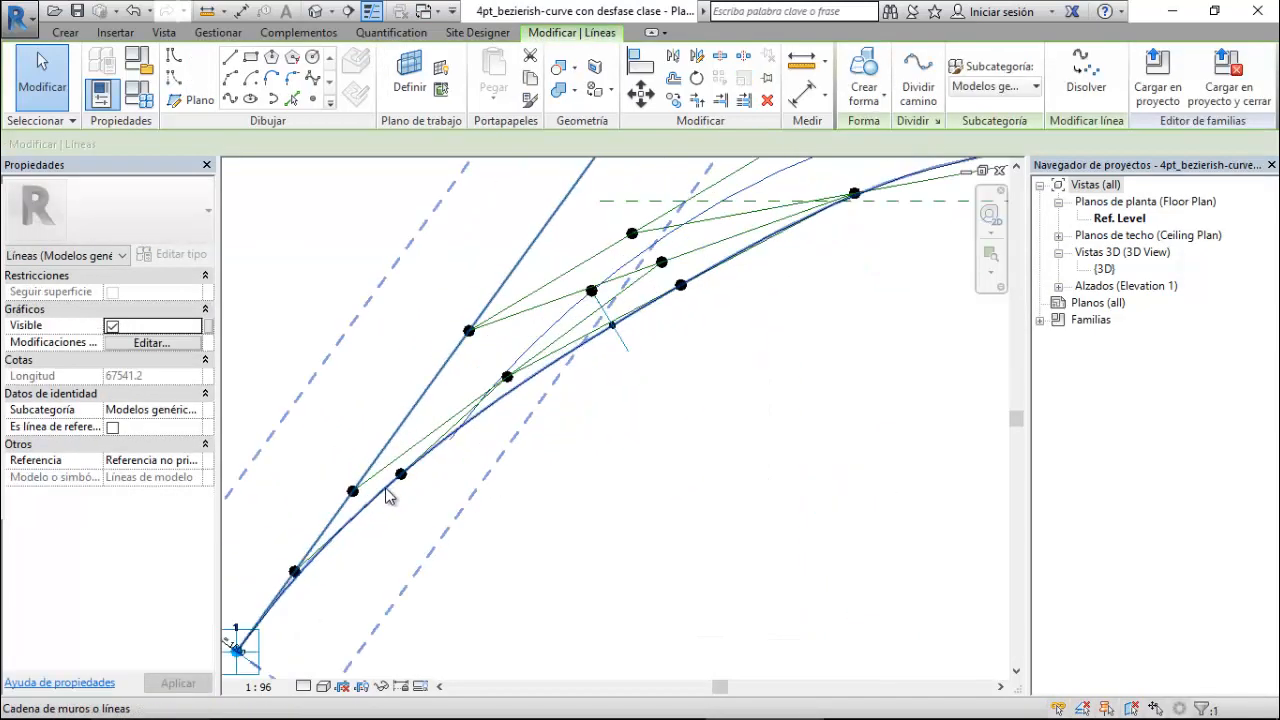
scroll(392, 497, "down", 5)
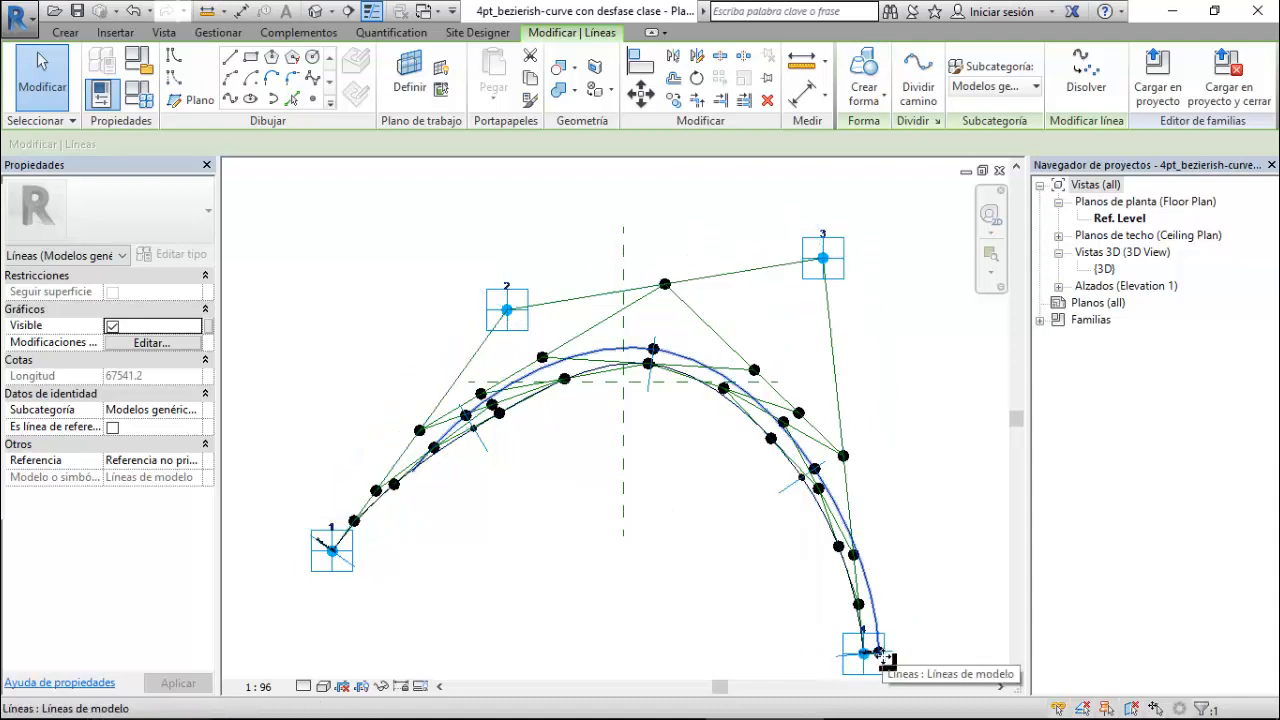
- Undo the move of the hosted point nearest adaptive point 1, and delete the offset spline
left_click(443, 490)
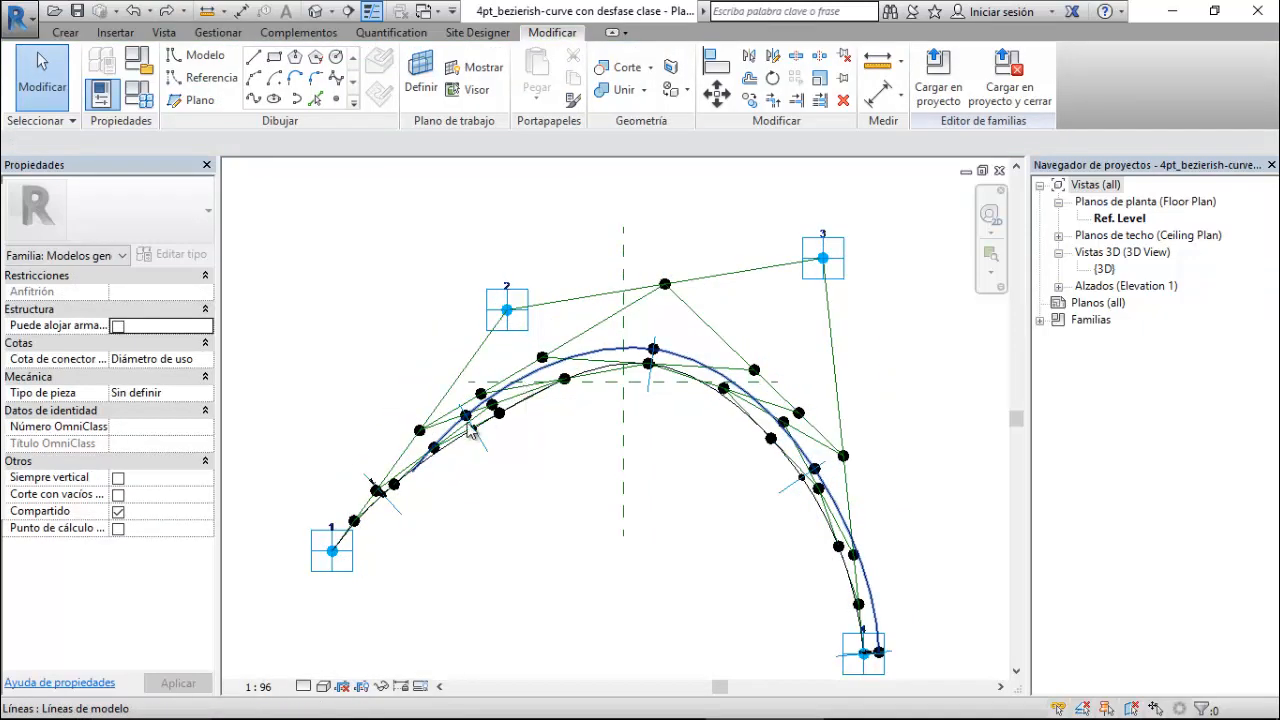
scroll(392, 505, "up", 3)
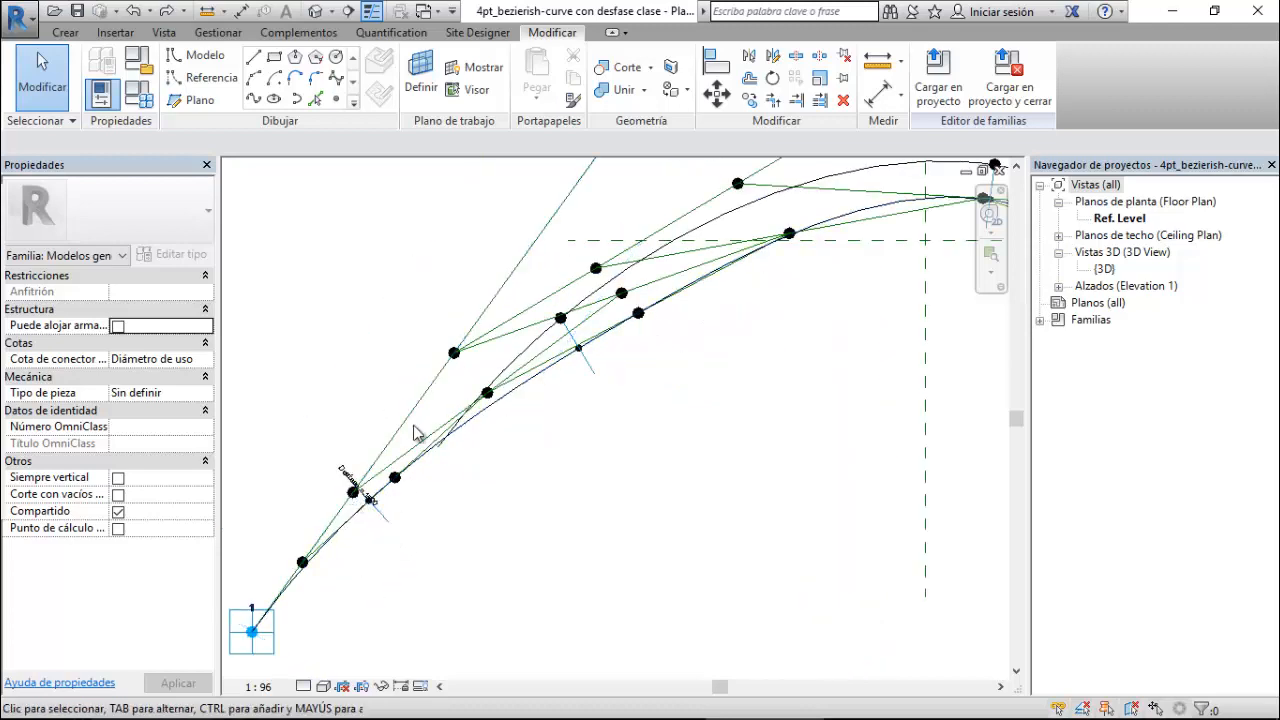
left_click(541, 343)
left_click(466, 437)
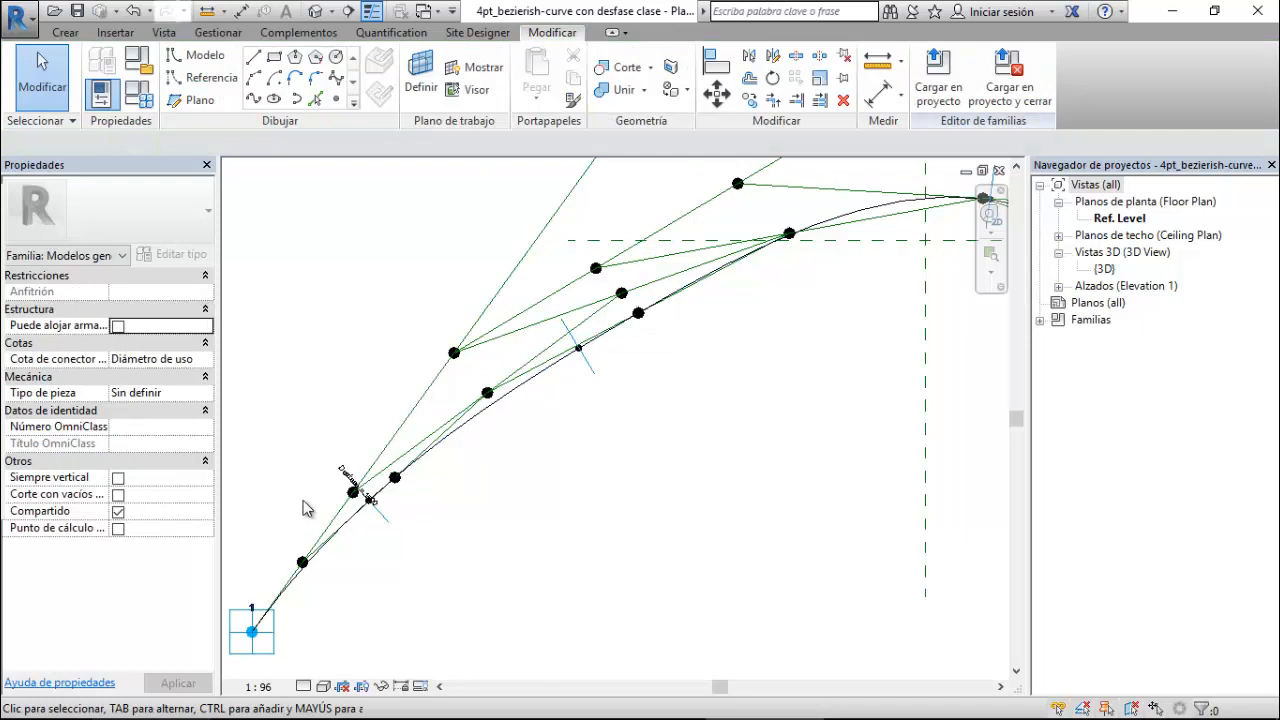
- In the 3D view, place a reference point on the free end of the Desfase line nearest adaptive point 1
scroll(306, 508, "up", 3)
middle_click_drag(686, 606, 698, 584)
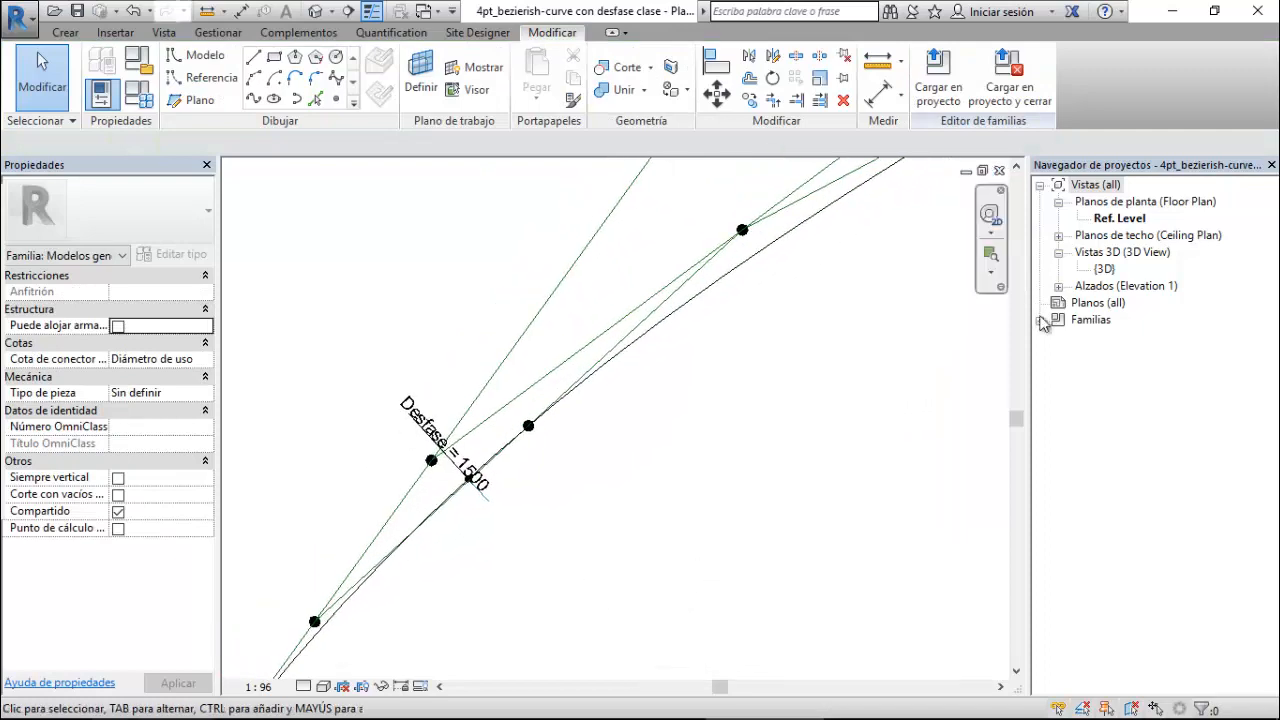
double_click(1108, 270)
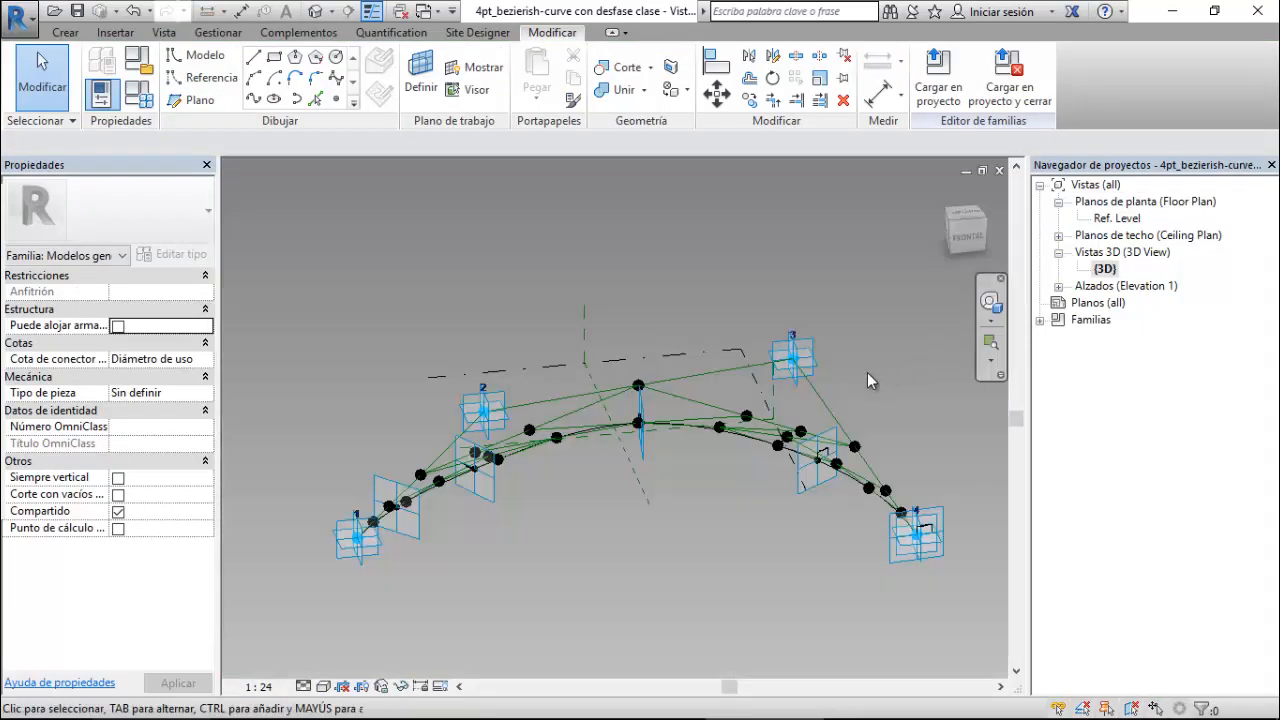
middle_click_drag(646, 517, 749, 534, "shift")
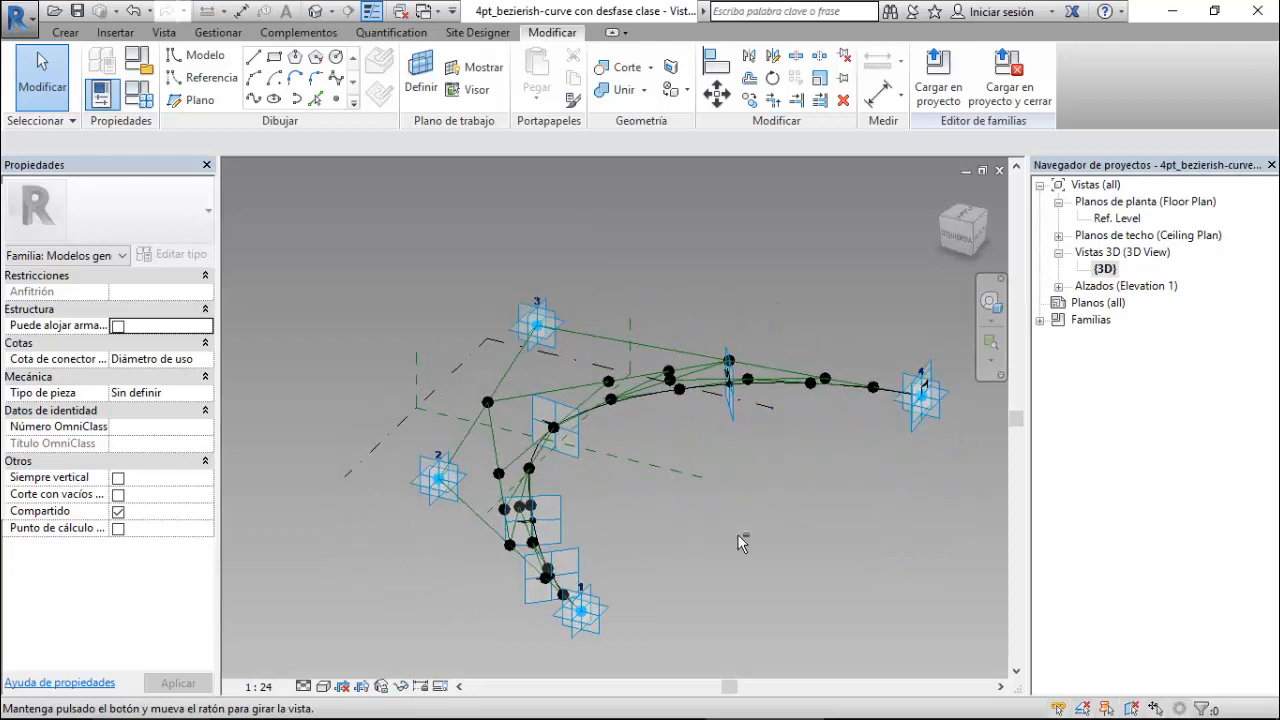
scroll(537, 614, "up", 8)
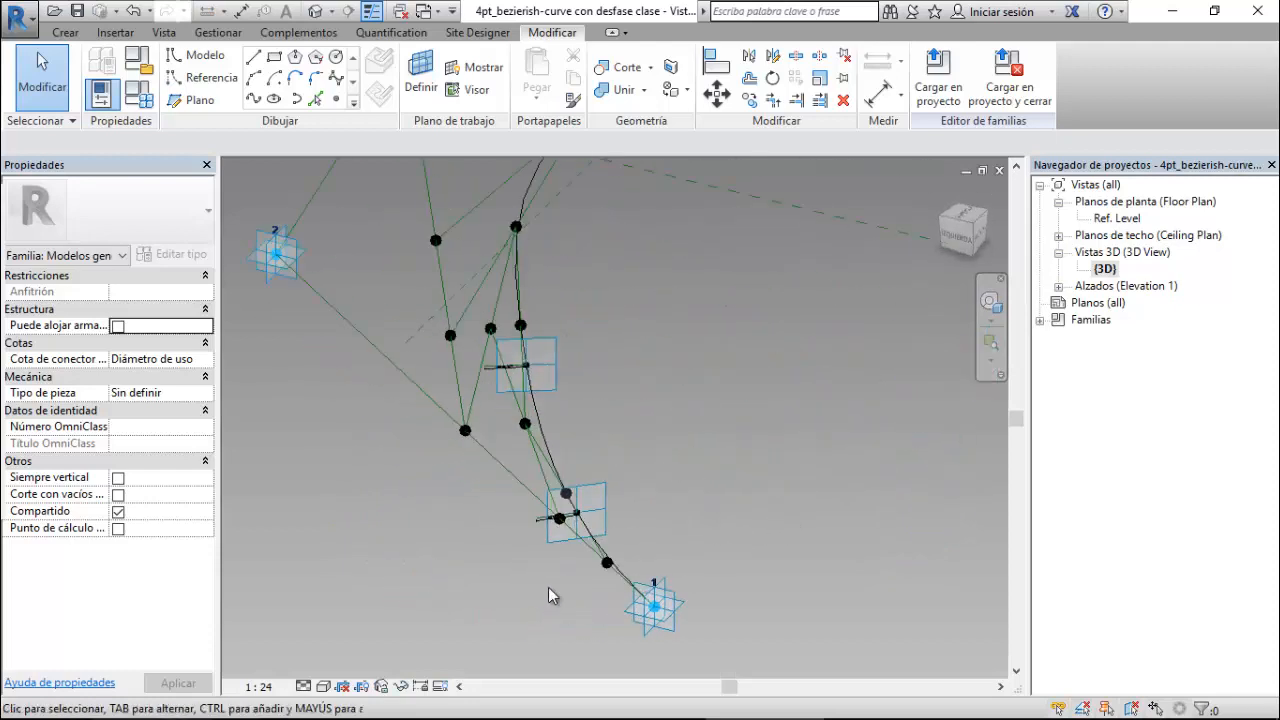
left_click(336, 100)
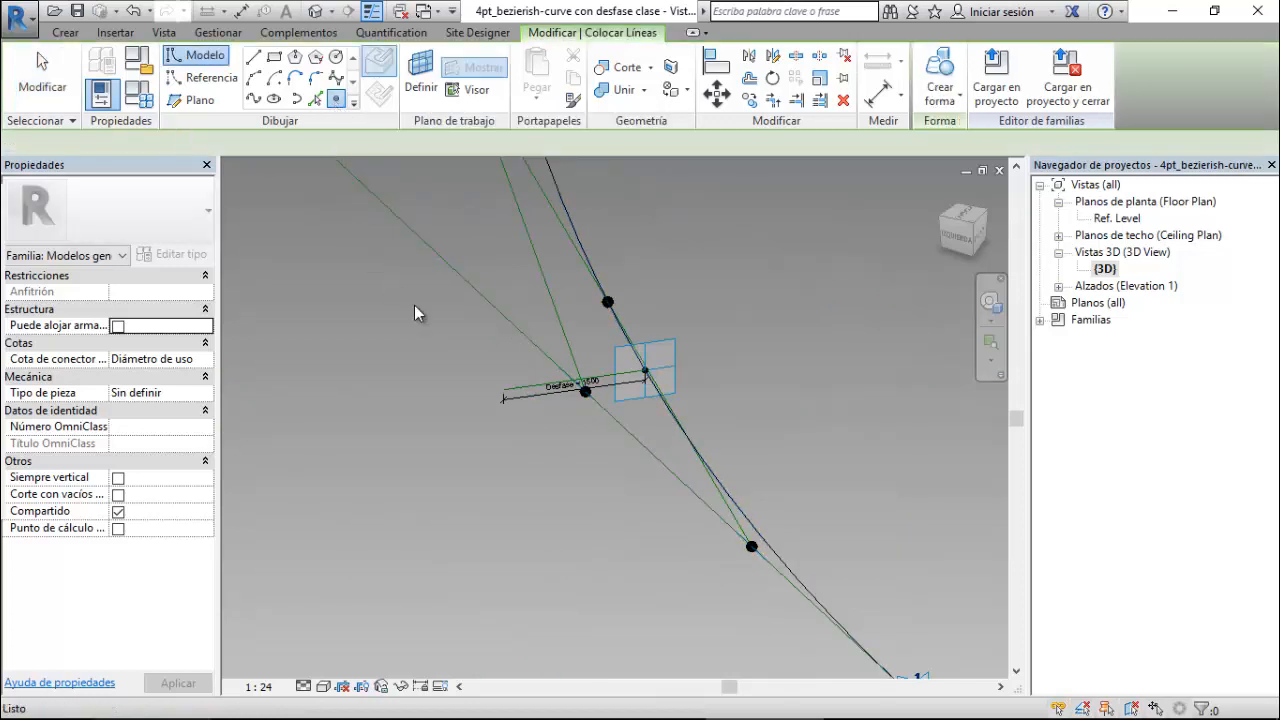
left_click(510, 392)
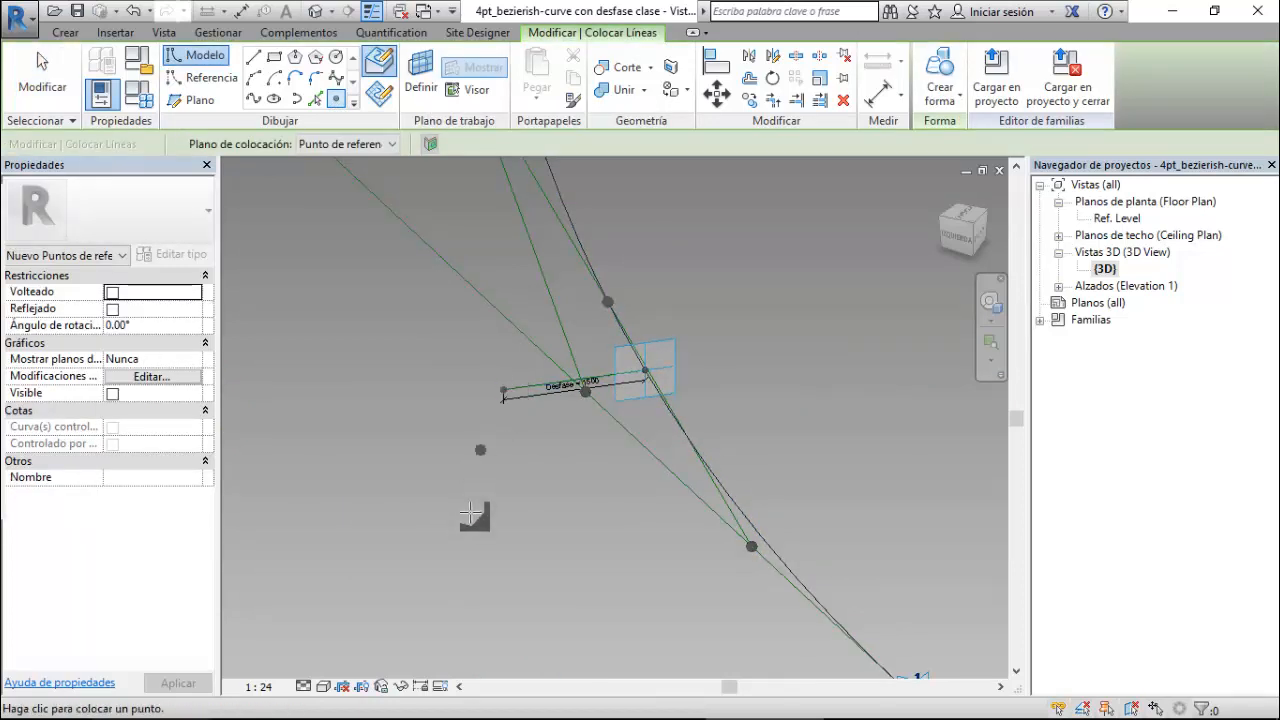
key("Escape")
- Place reference points on the free ends of the second and third Desfase lines, counted along the curve from adaptive point 1
middle_click_drag(470, 514, 502, 538, "shift")
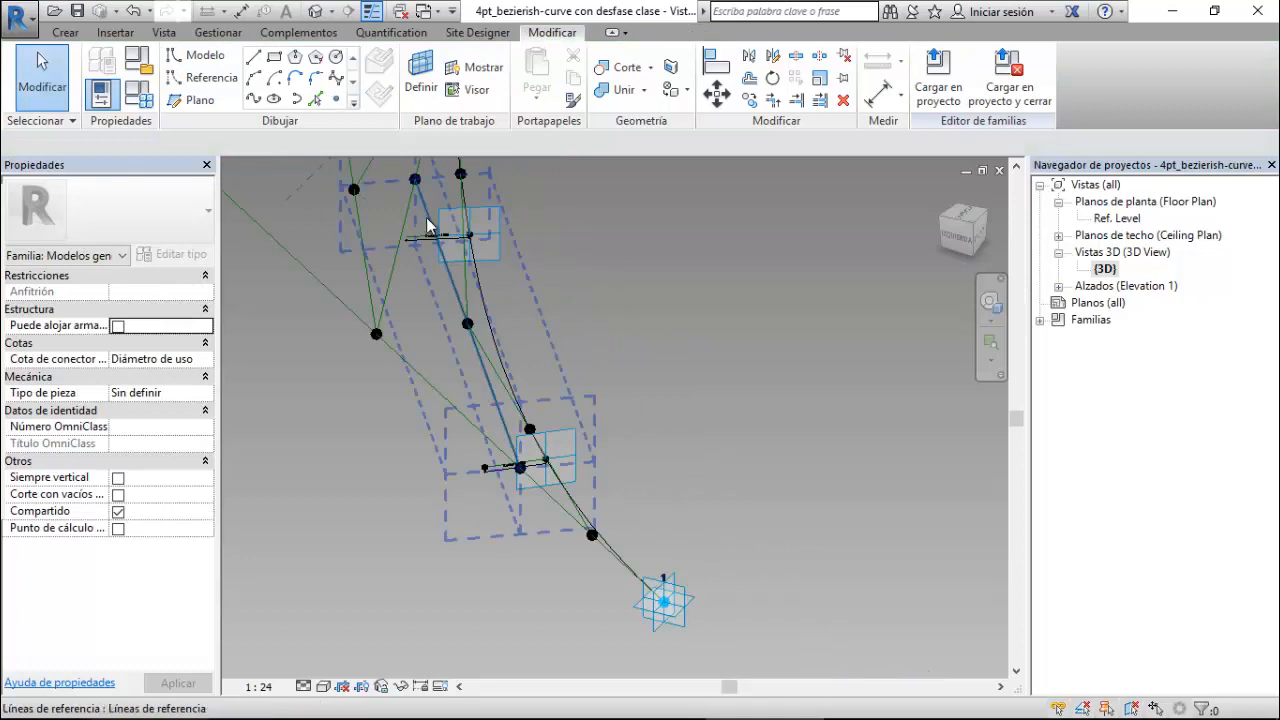
scroll(396, 231, "up", 6)
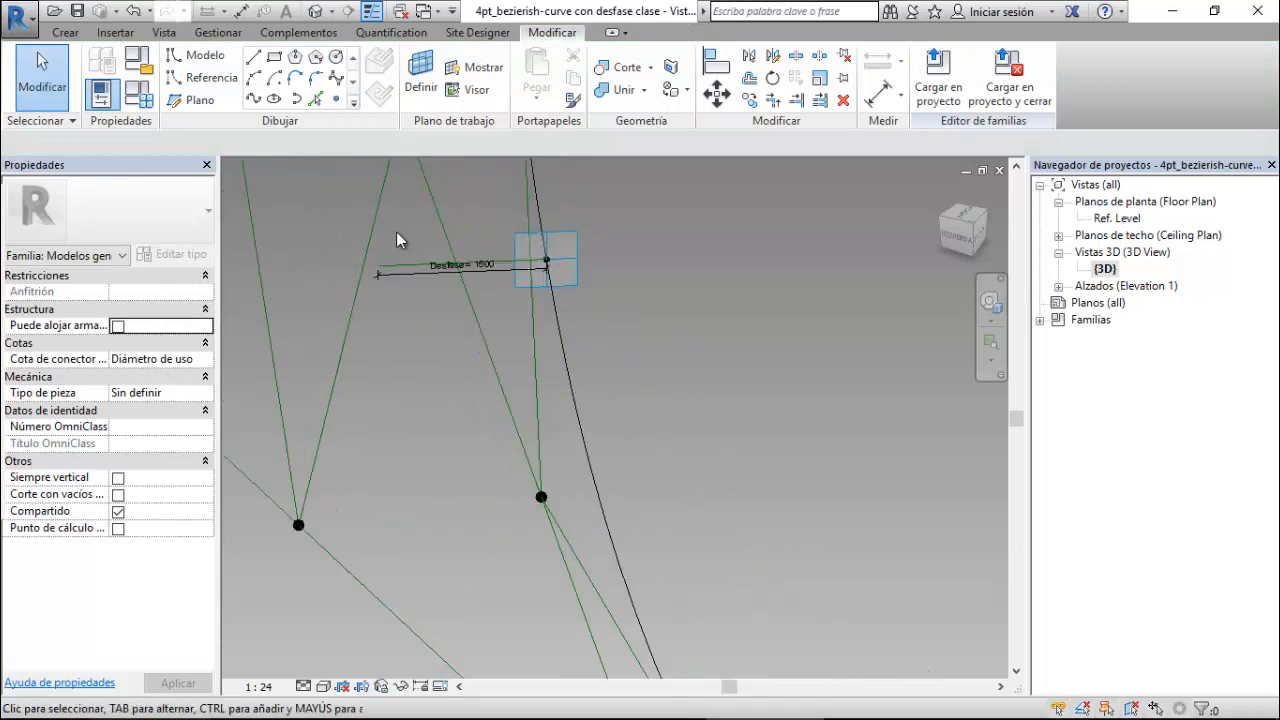
left_click(338, 100)
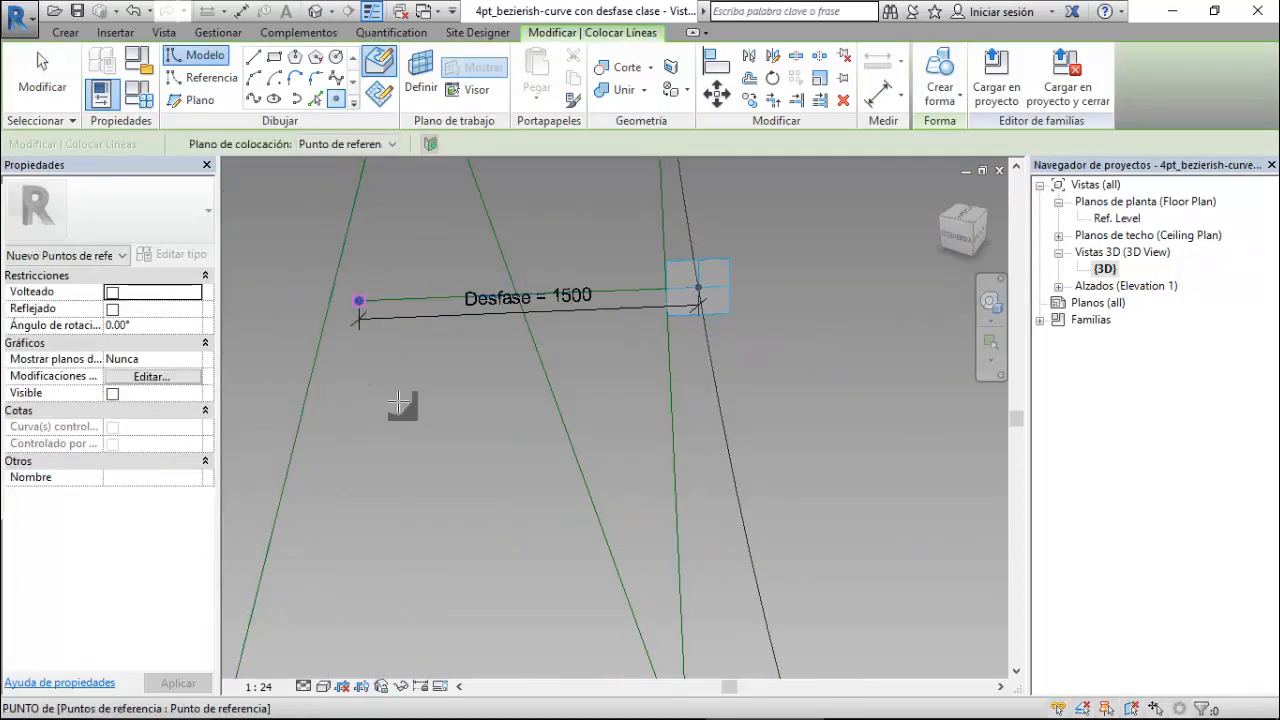
scroll(446, 475, "down", 6)
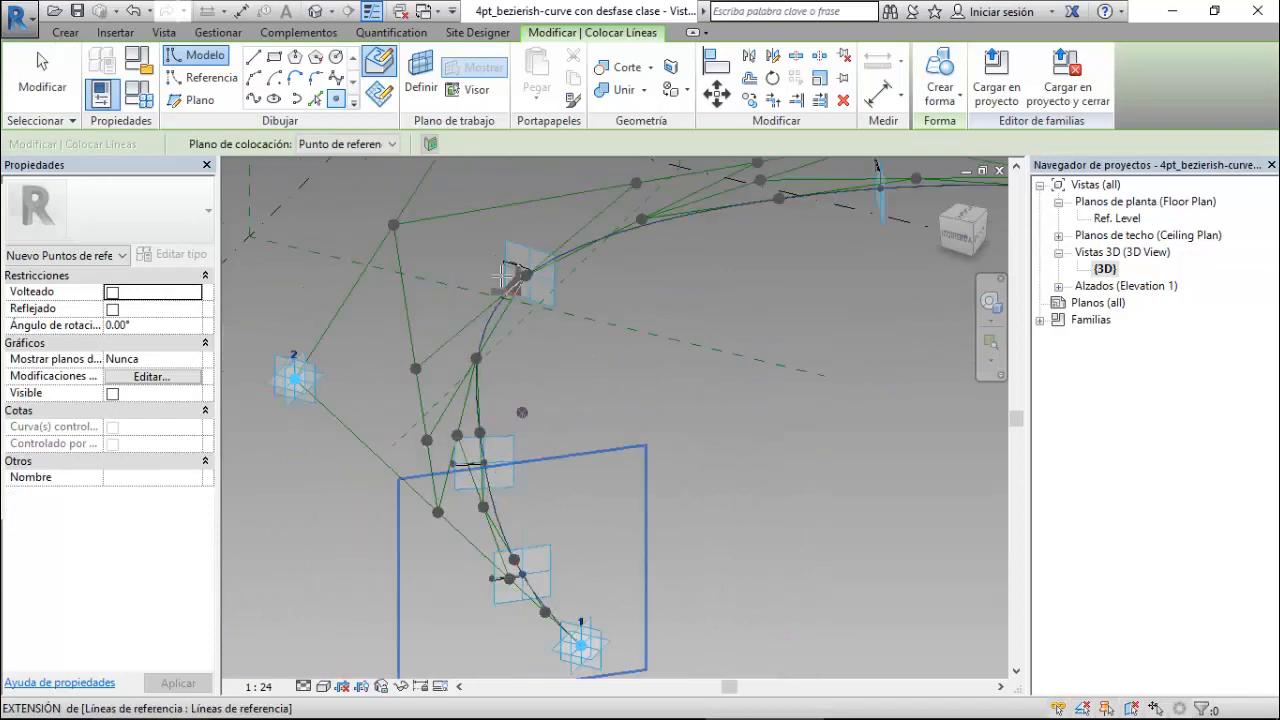
scroll(503, 276, "up", 5)
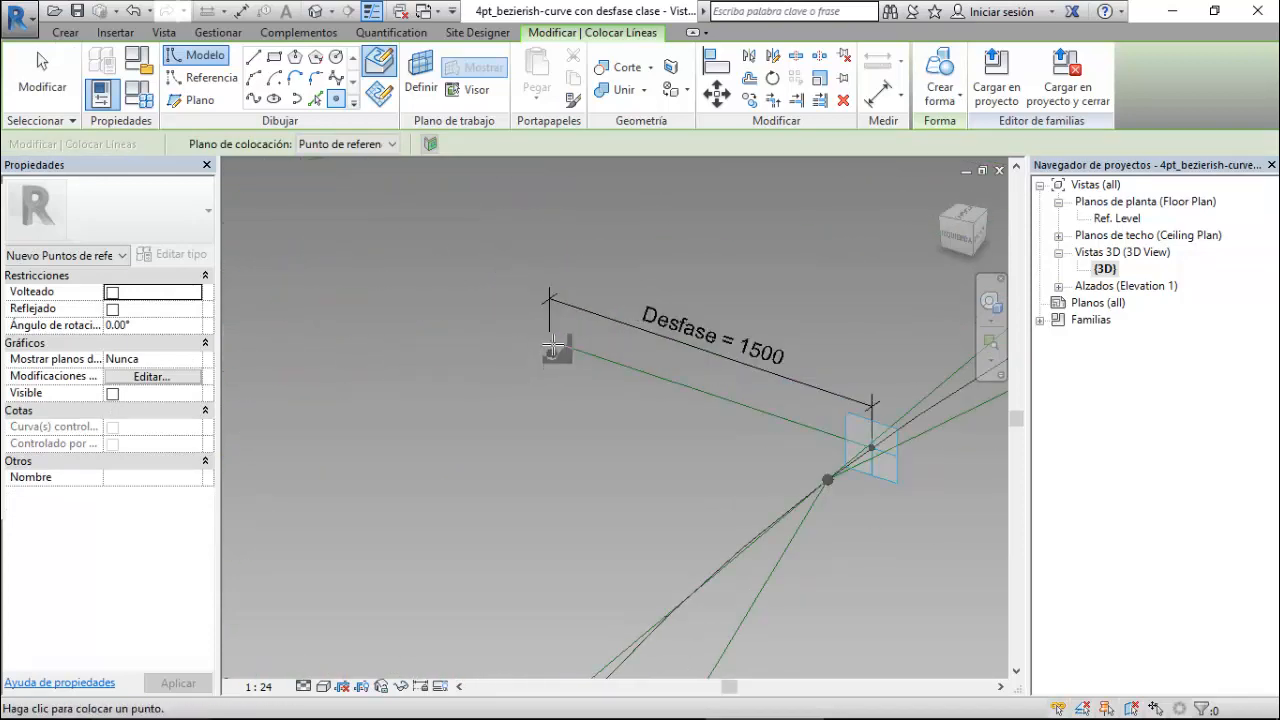
scroll(428, 398, "down", 4)
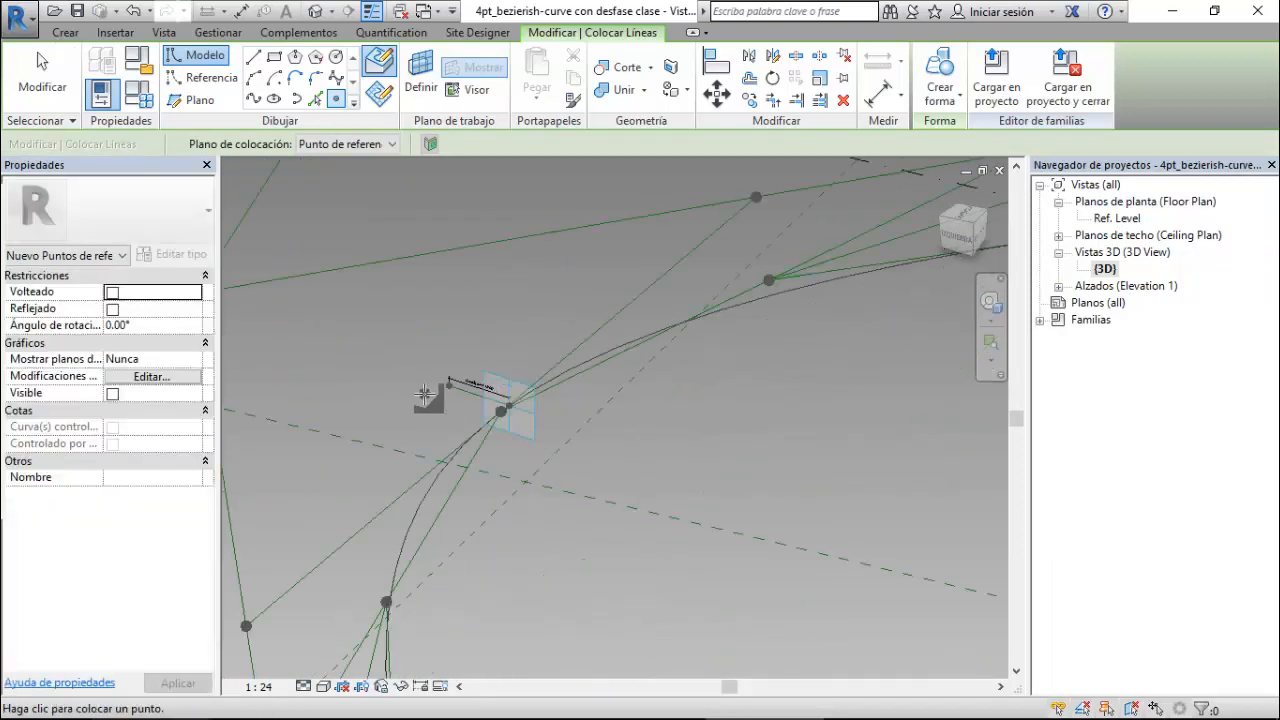
scroll(450, 405, "down", 4)
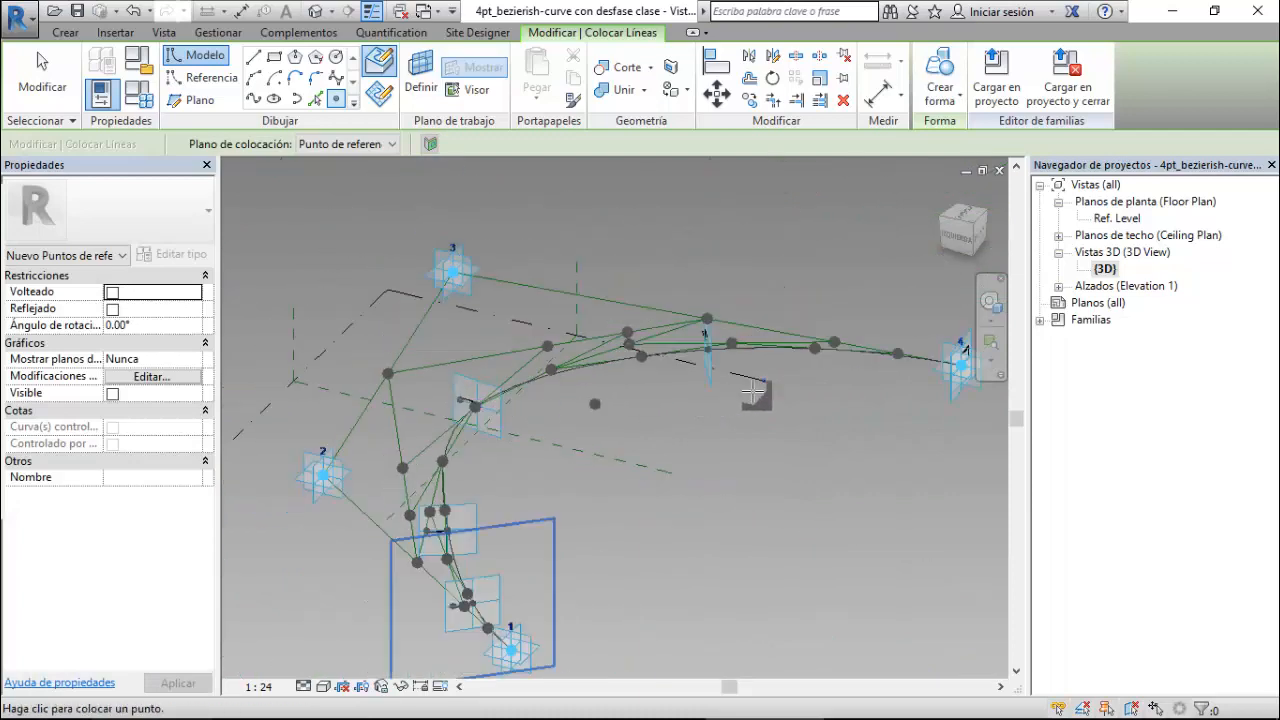
key("Escape")
- Place reference points on the free ends of the two Desfase lines closest to adaptive point 4
middle_click_drag(711, 437, 866, 566, "shift")
scroll(919, 606, "up", 4)
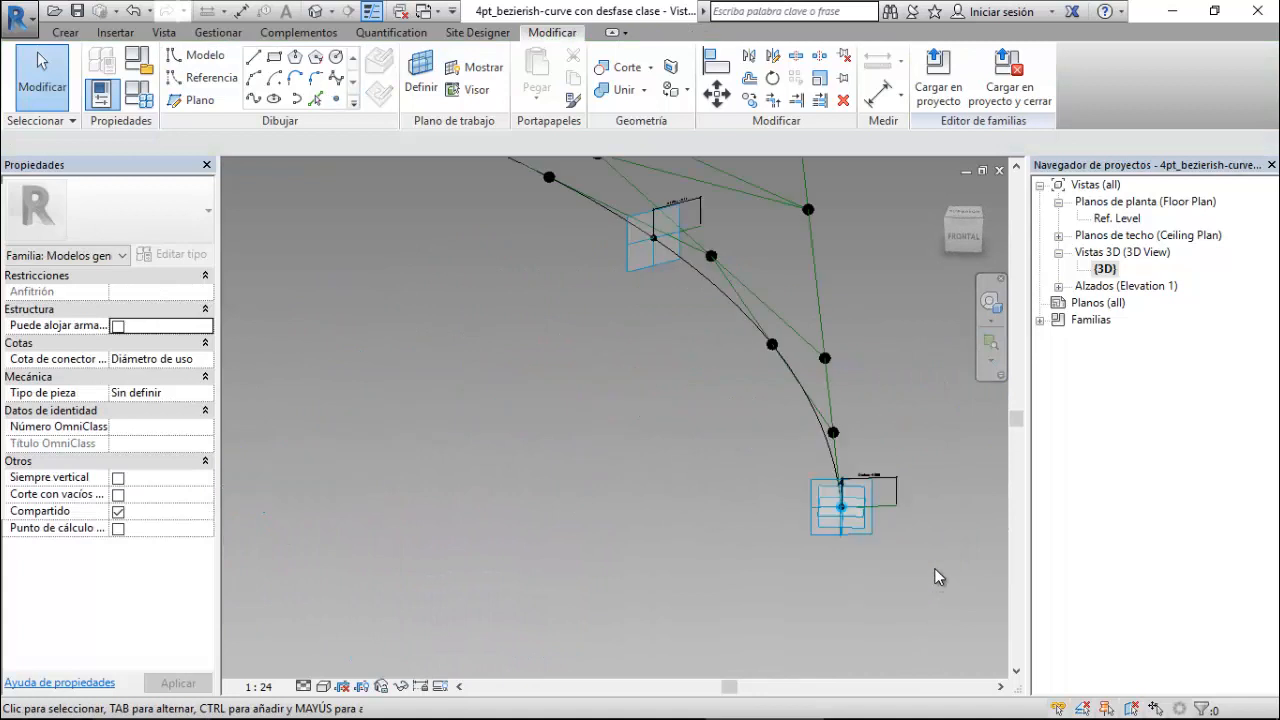
scroll(915, 425, "up", 2)
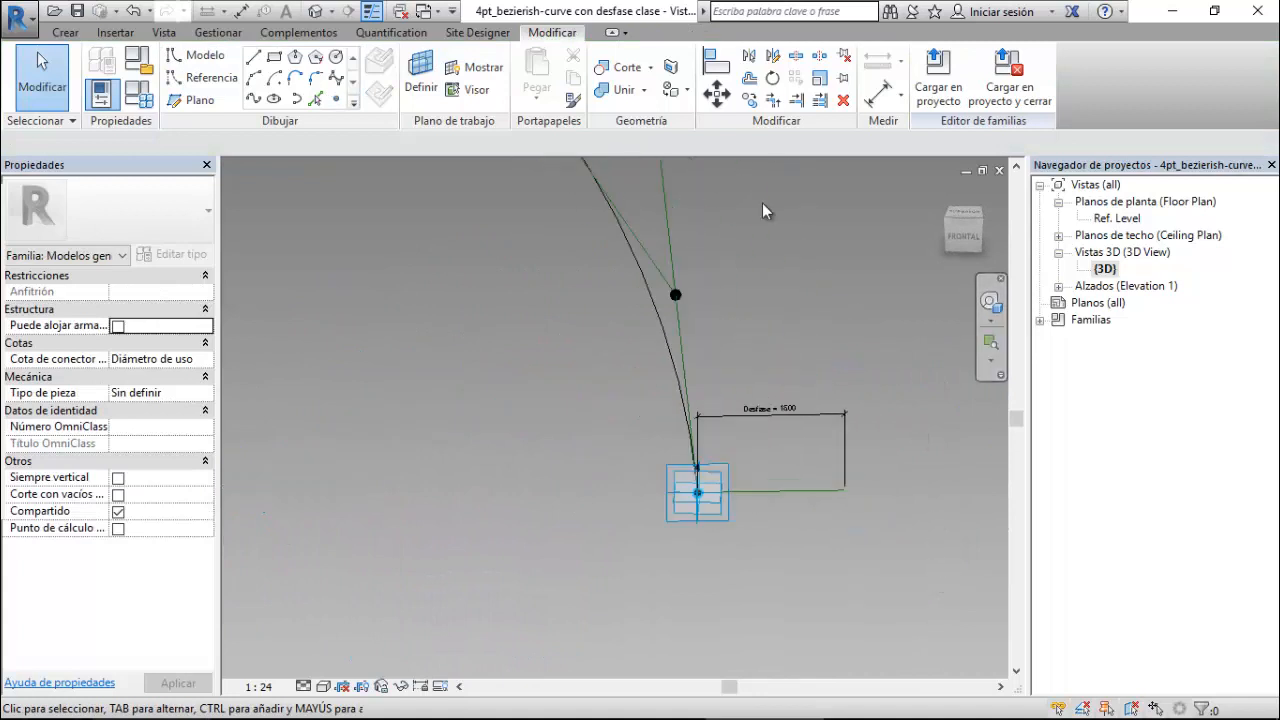
left_click(337, 99)
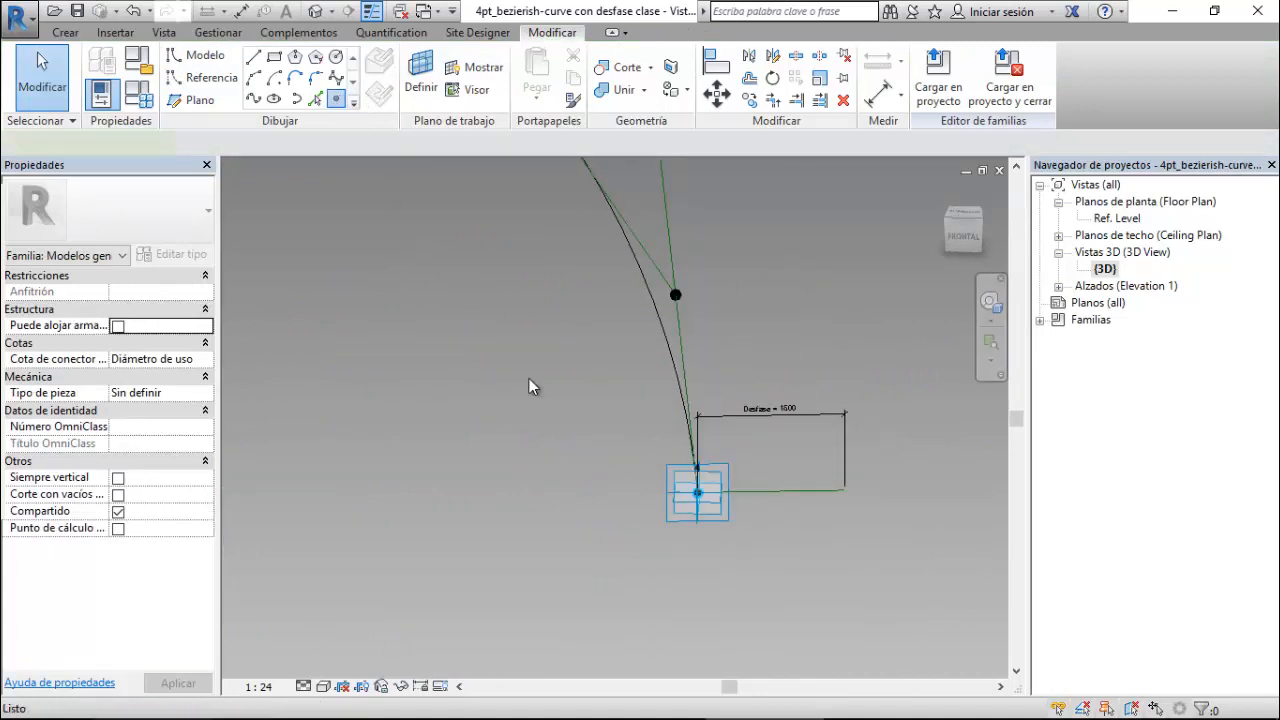
left_click(845, 491)
scroll(655, 560, "down", 3)
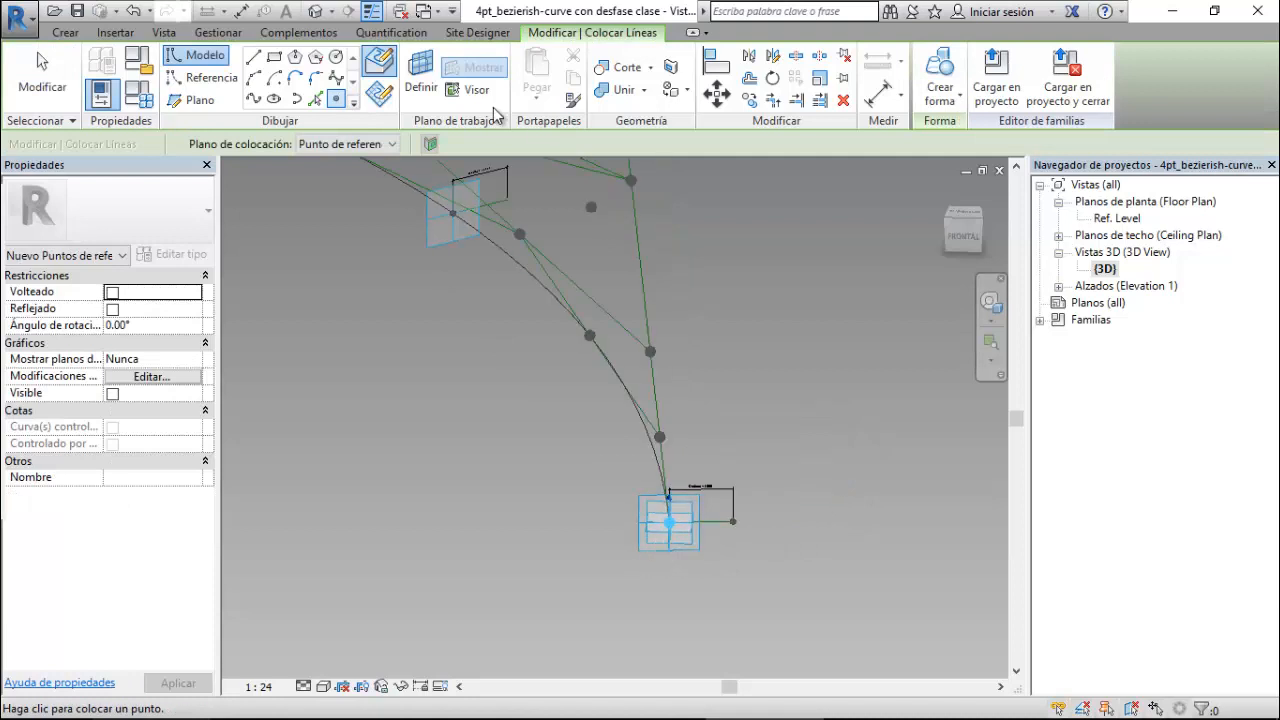
scroll(508, 191, "up", 5)
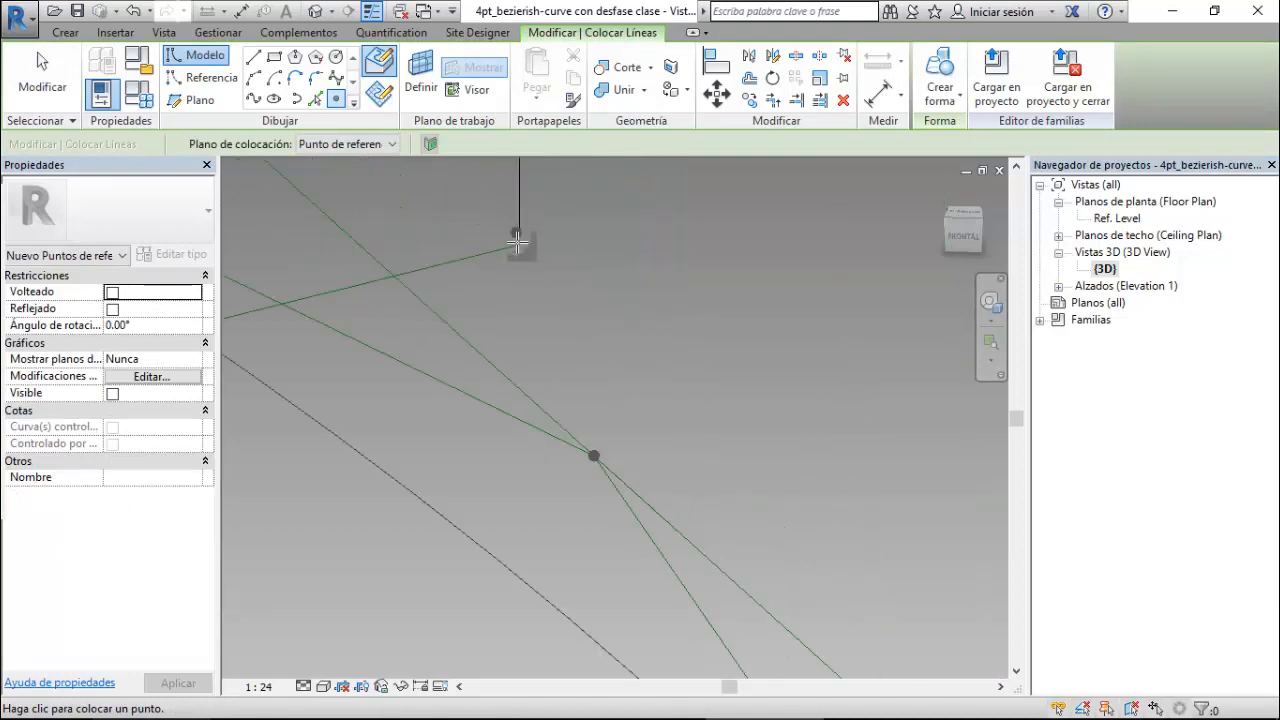
key("Escape")
key("Escape")
- Select the five free-end points of the Desfase lines and create a spline through them as the offset curve
scroll(520, 248, "down", 3)
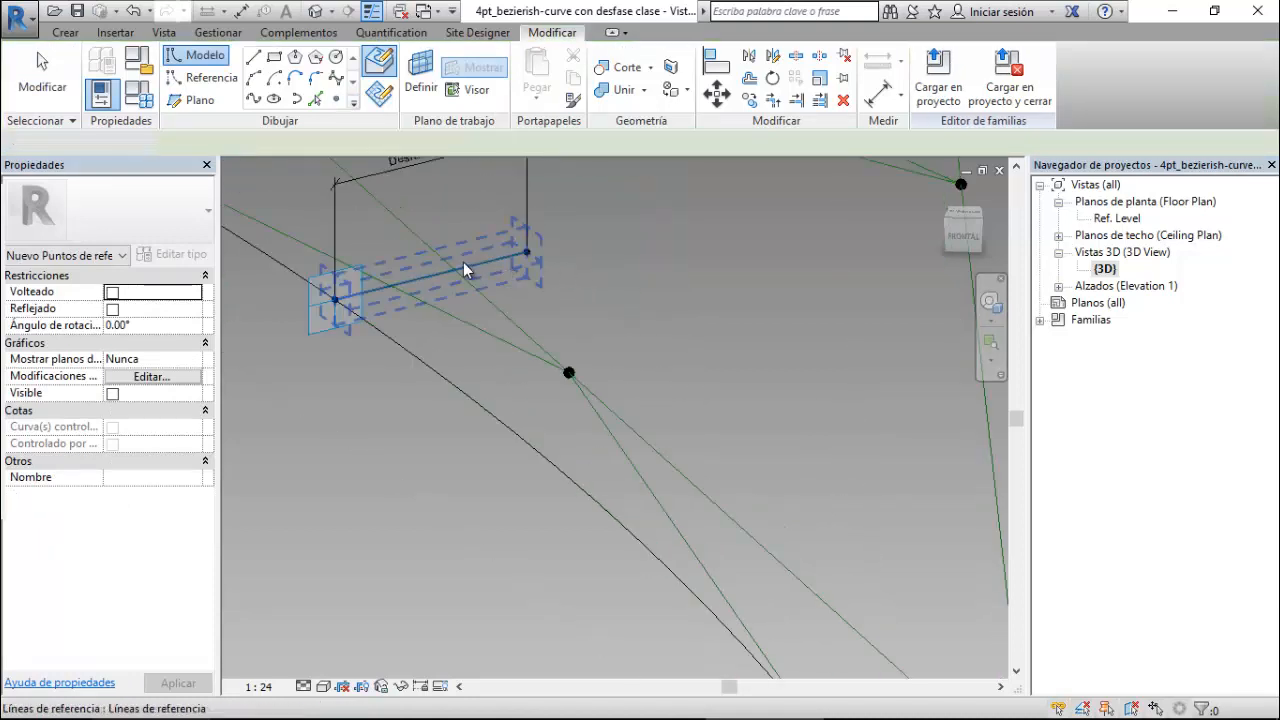
scroll(443, 262, "down", 3)
scroll(680, 385, "down", 3)
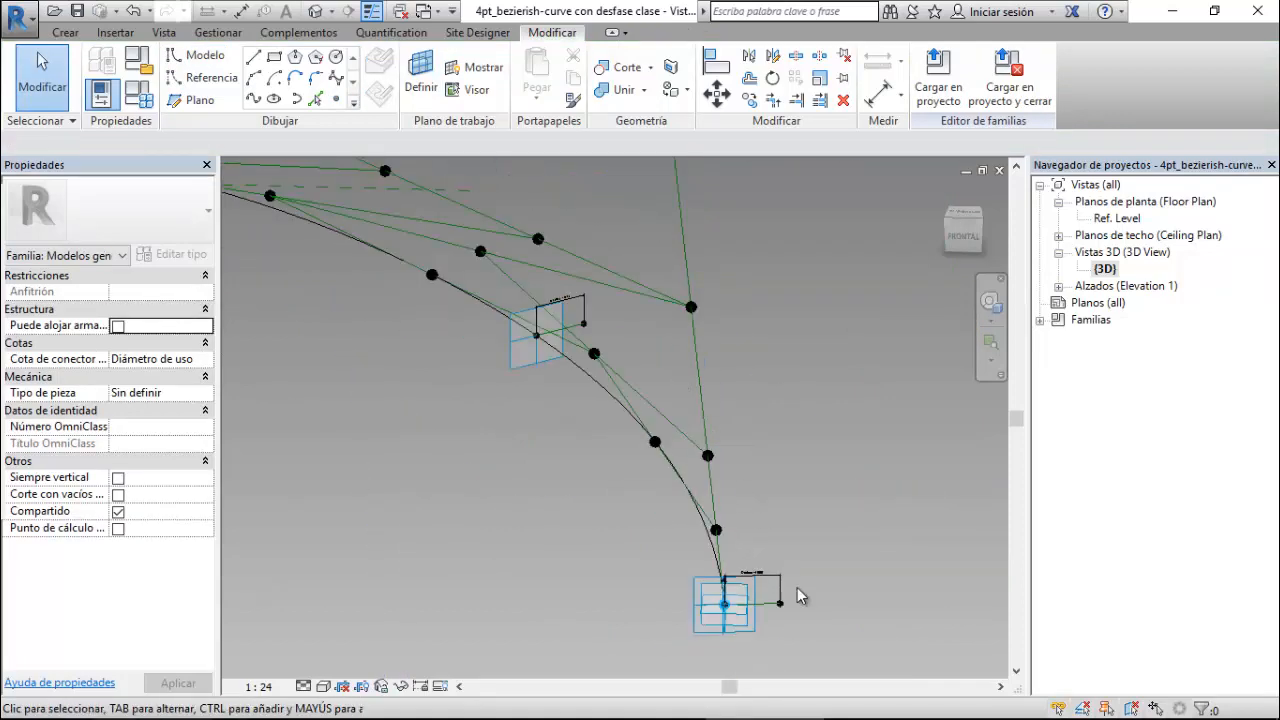
left_click(782, 605)
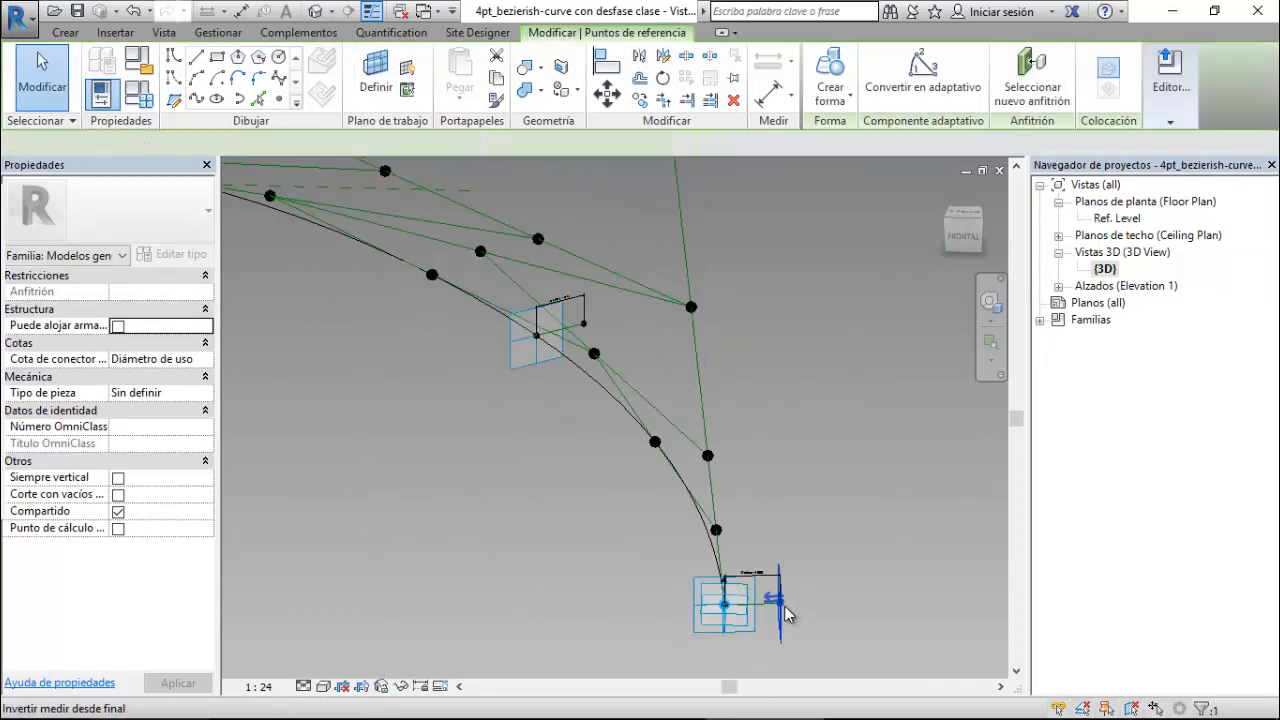
left_click(586, 326, "ctrl")
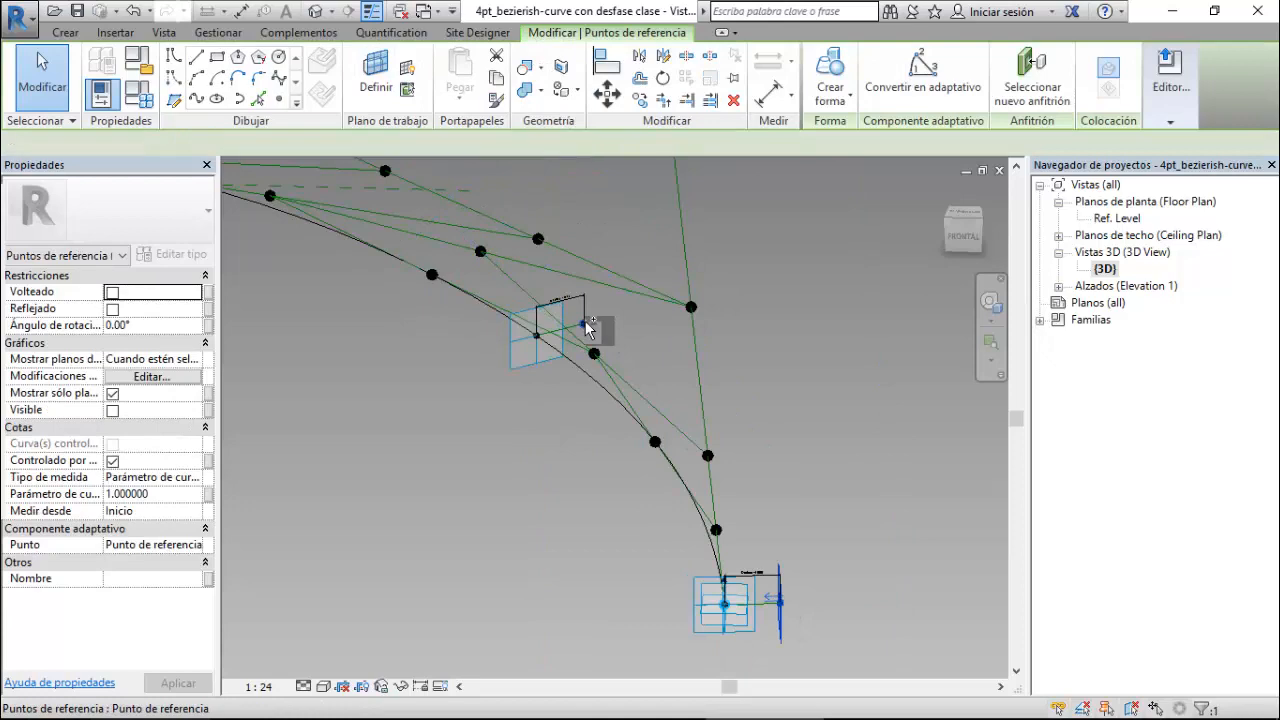
middle_click_drag(797, 401, 522, 297, "shift")
scroll(522, 297, "up", 6)
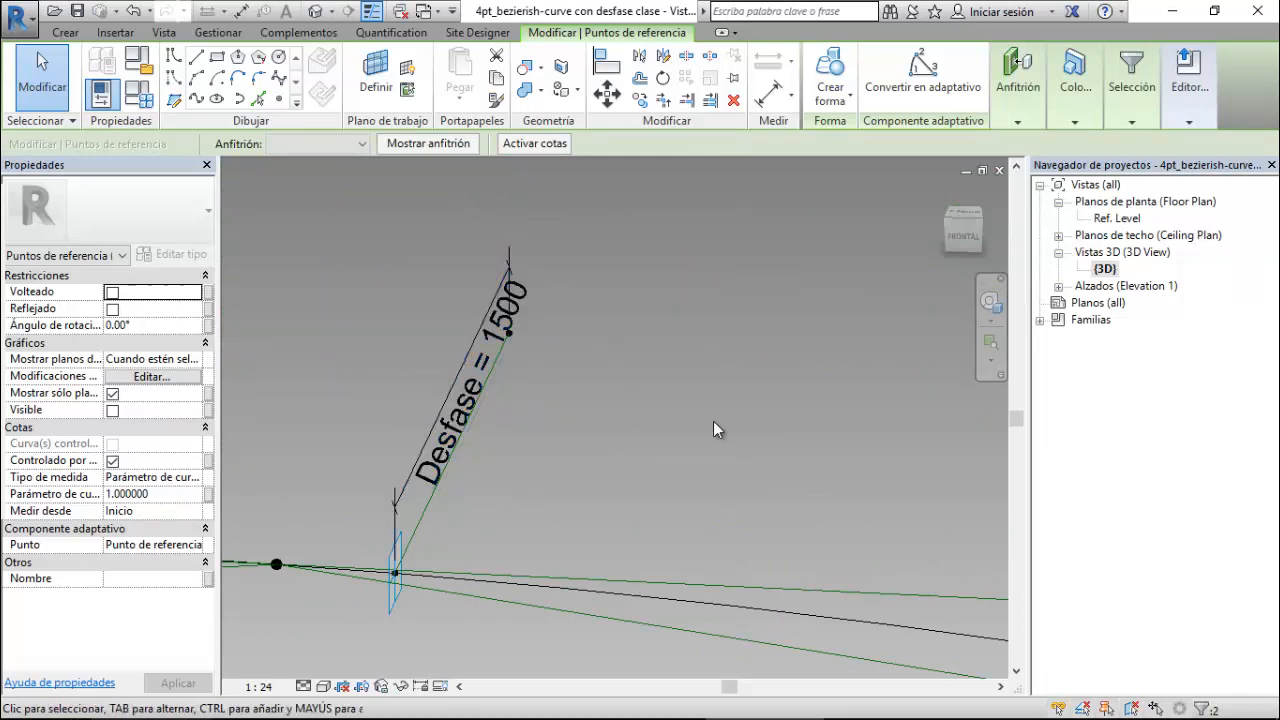
mouse_move(722, 428)
middle_mouse_down("shift")
mouse_move(737, 443)
mouse_move(704, 423)
middle_mouse_up("shift")
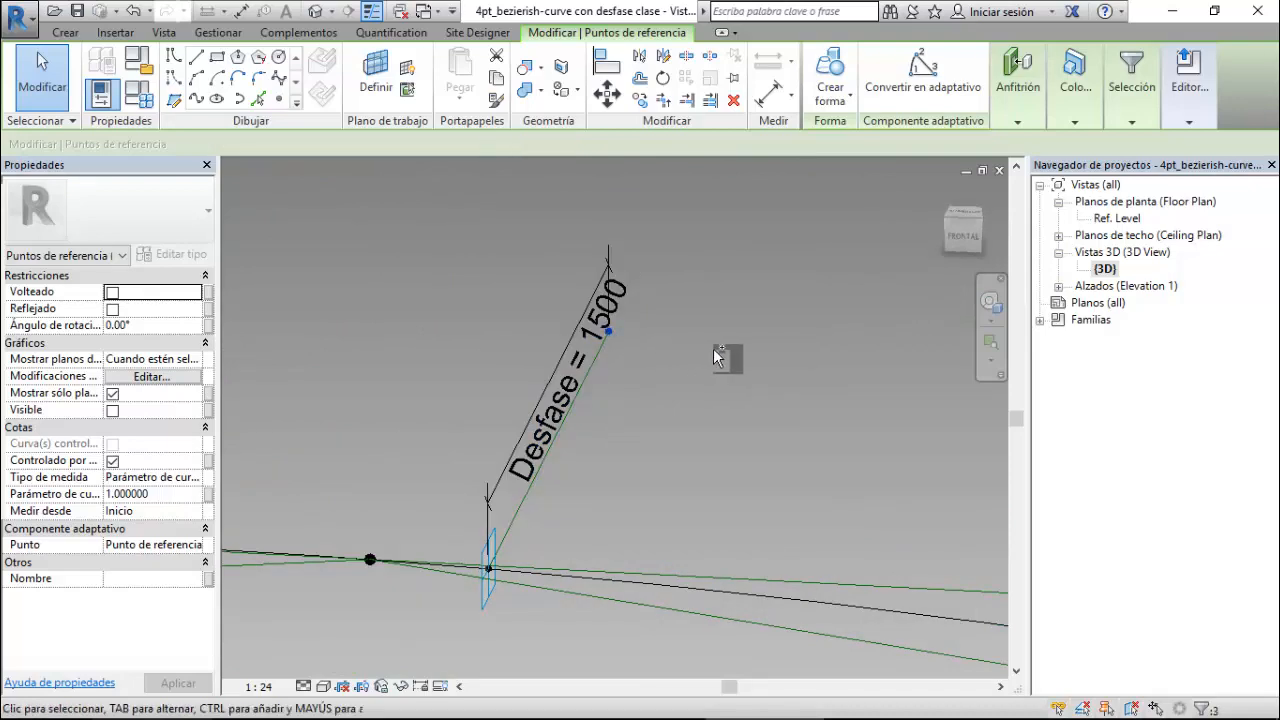
scroll(772, 372, "down", 6)
scroll(776, 376, "down", 3)
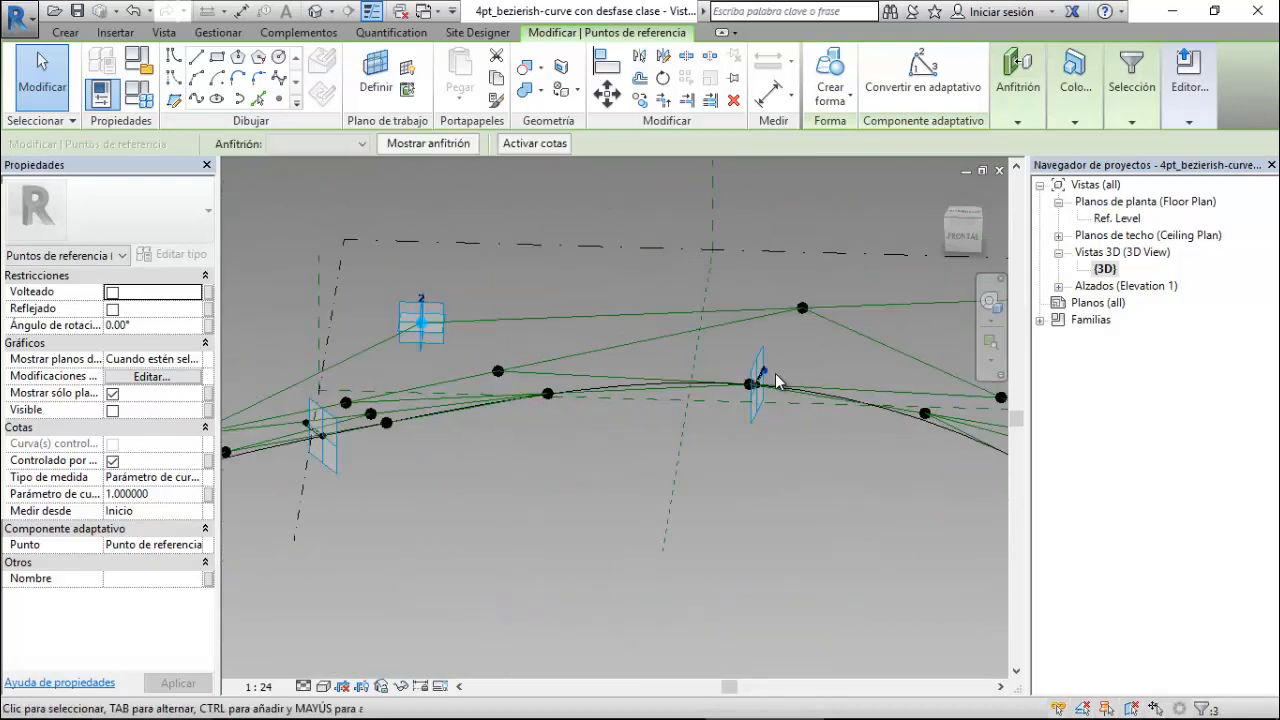
scroll(392, 438, "up", 11)
scroll(472, 366, "up", 5)
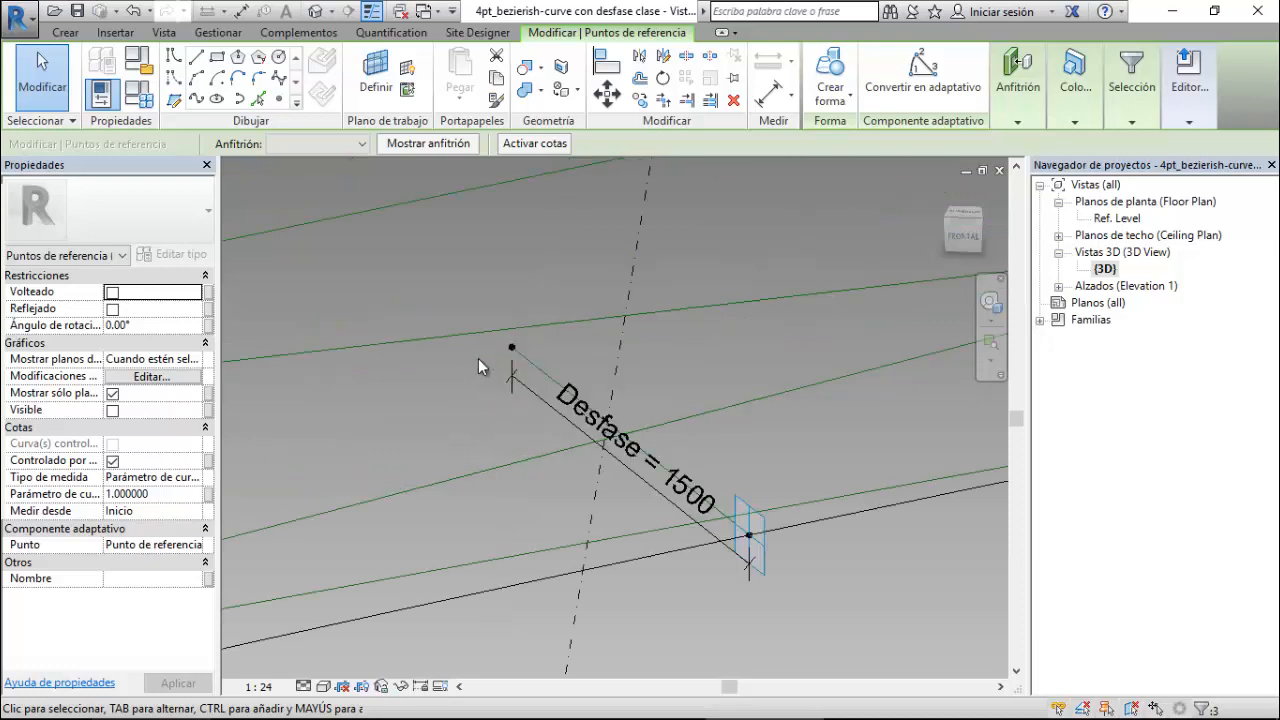
left_click(511, 347, "ctrl")
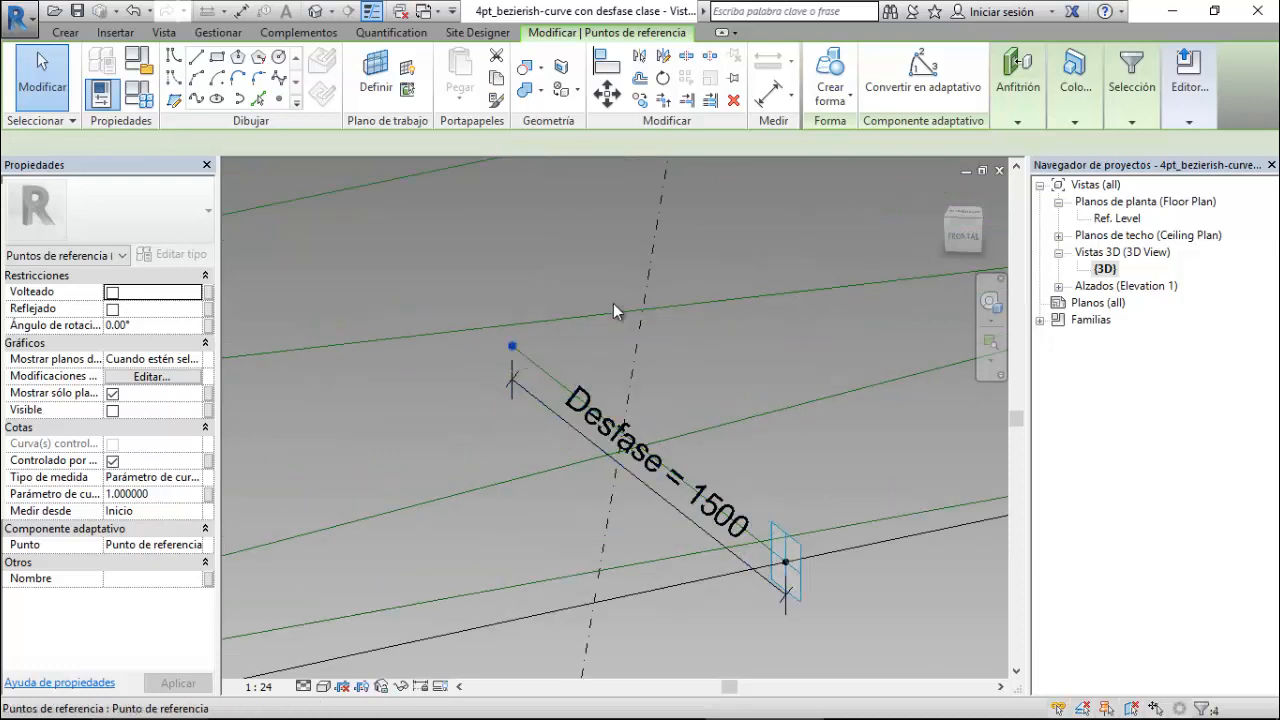
scroll(761, 277, "down", 8)
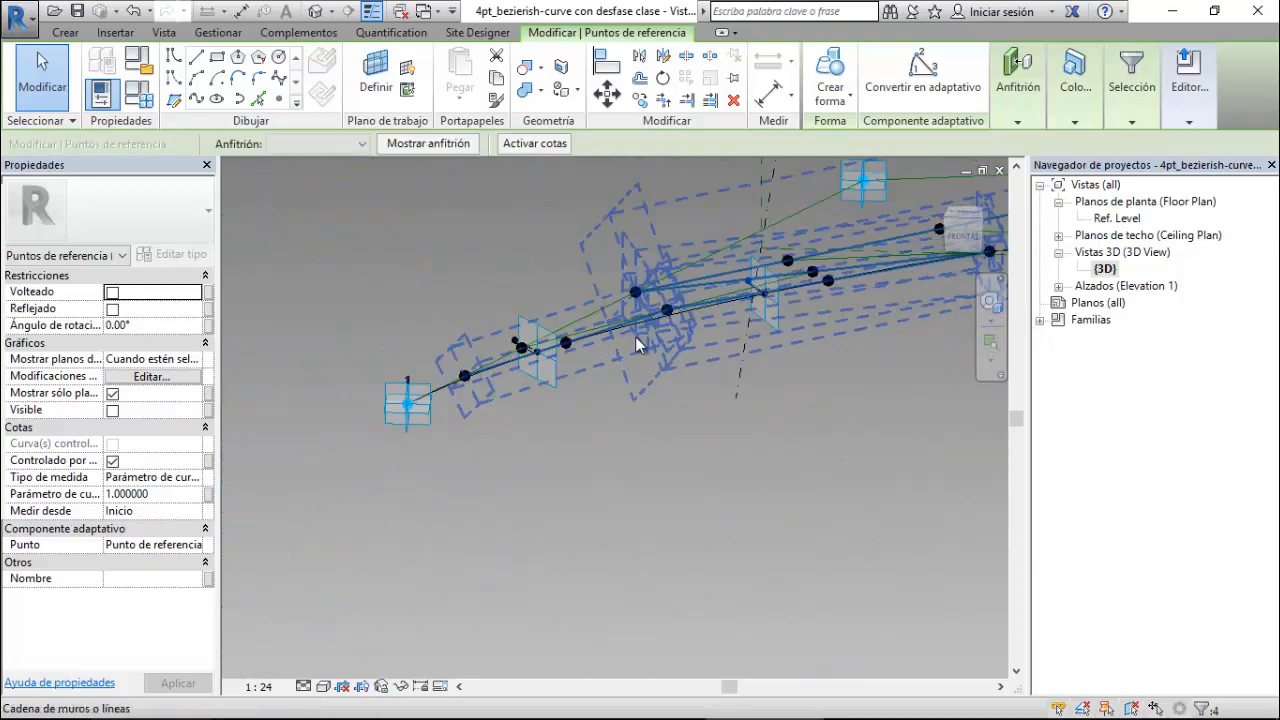
scroll(530, 300, "up", 10)
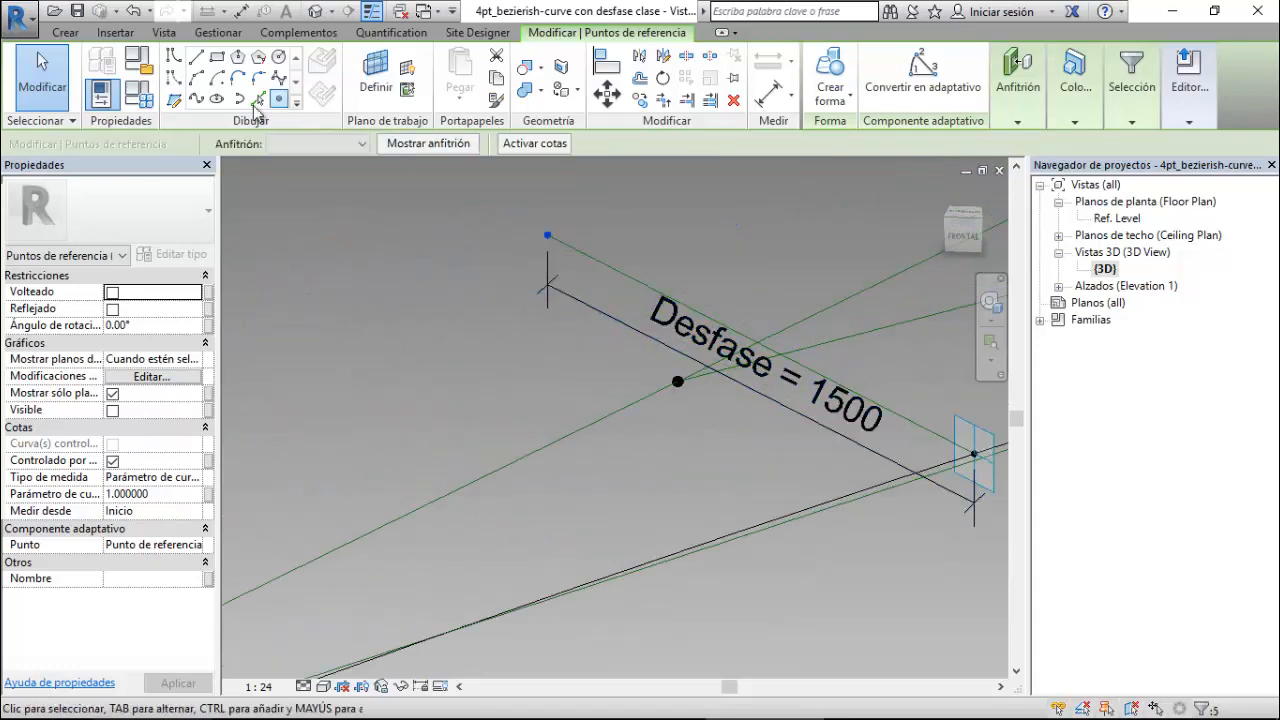
left_click(312, 479)
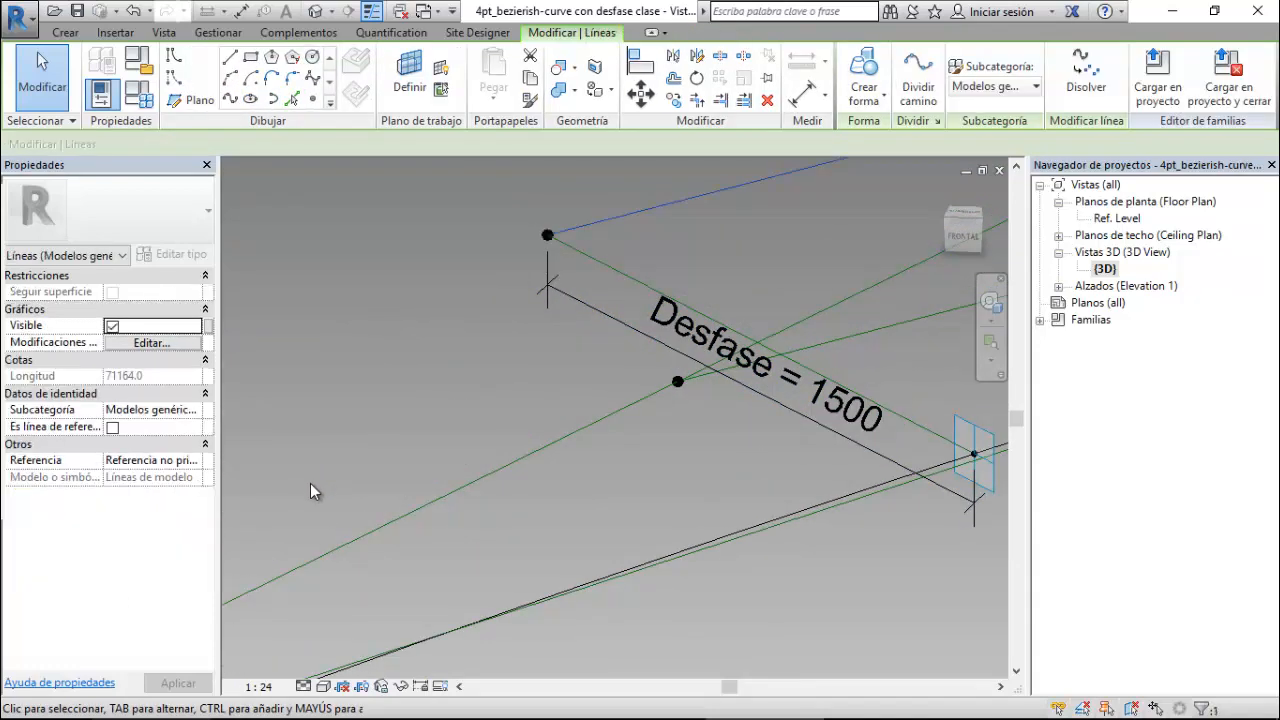
scroll(310, 483, "down", 3)
left_click(517, 268)
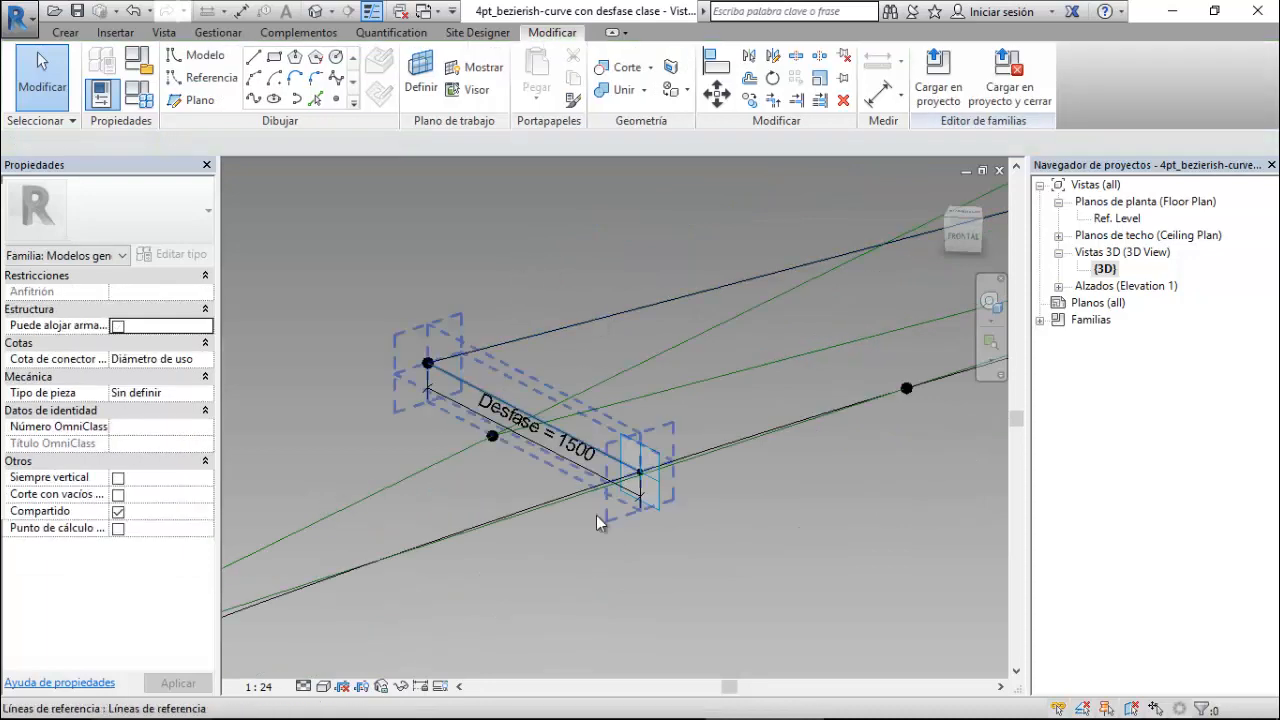
- Set the curve parameter of the hosted point nearest adaptive point 1 to 0
left_click(656, 514)
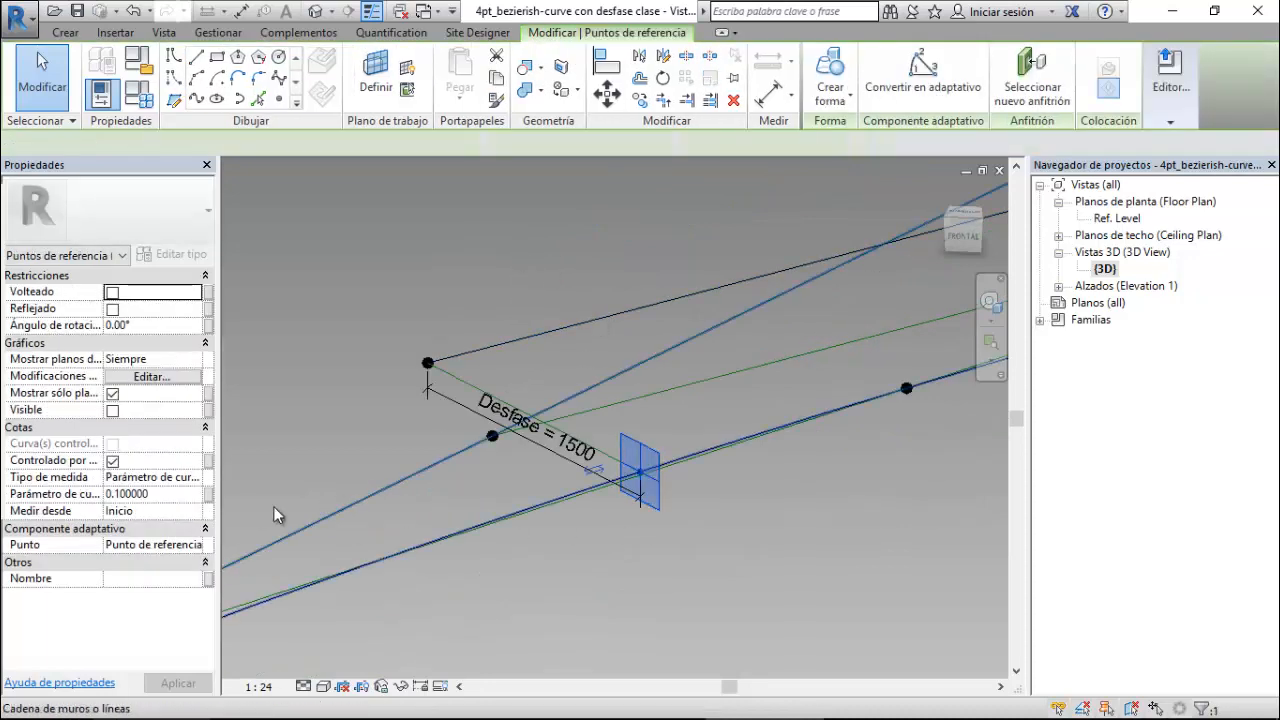
left_click(175, 493)
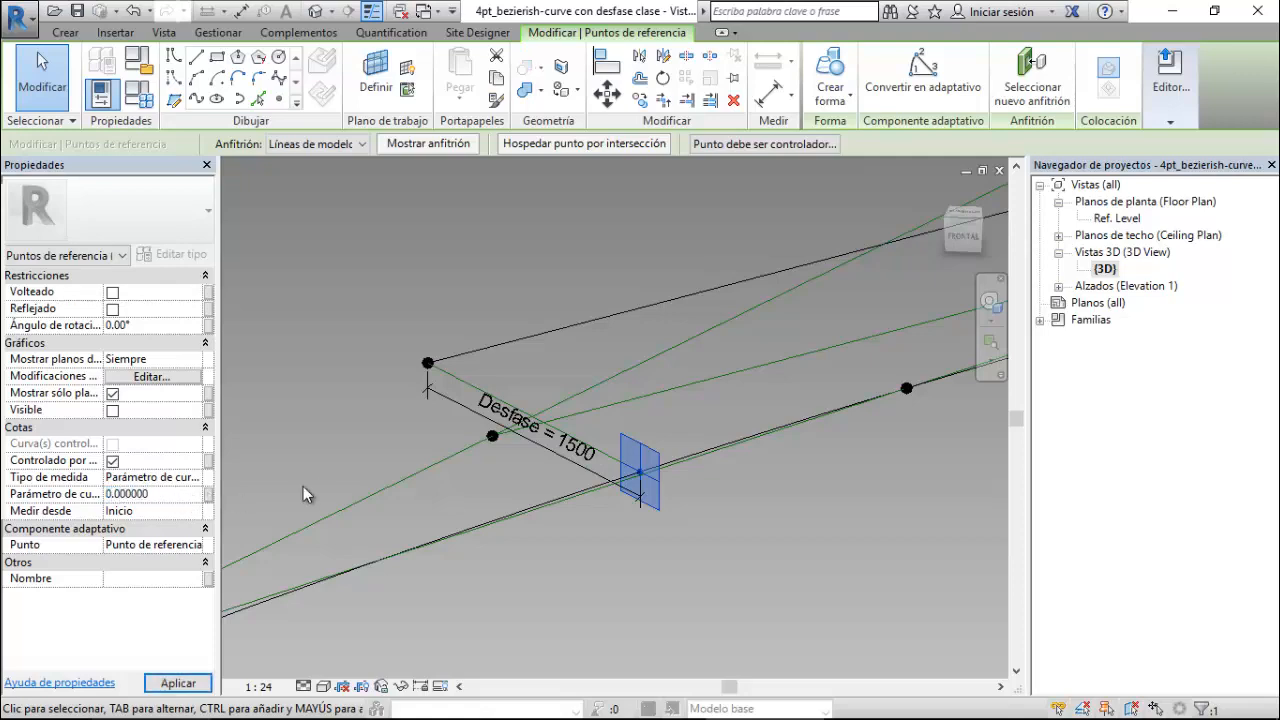
scroll(540, 378, "down", 3)
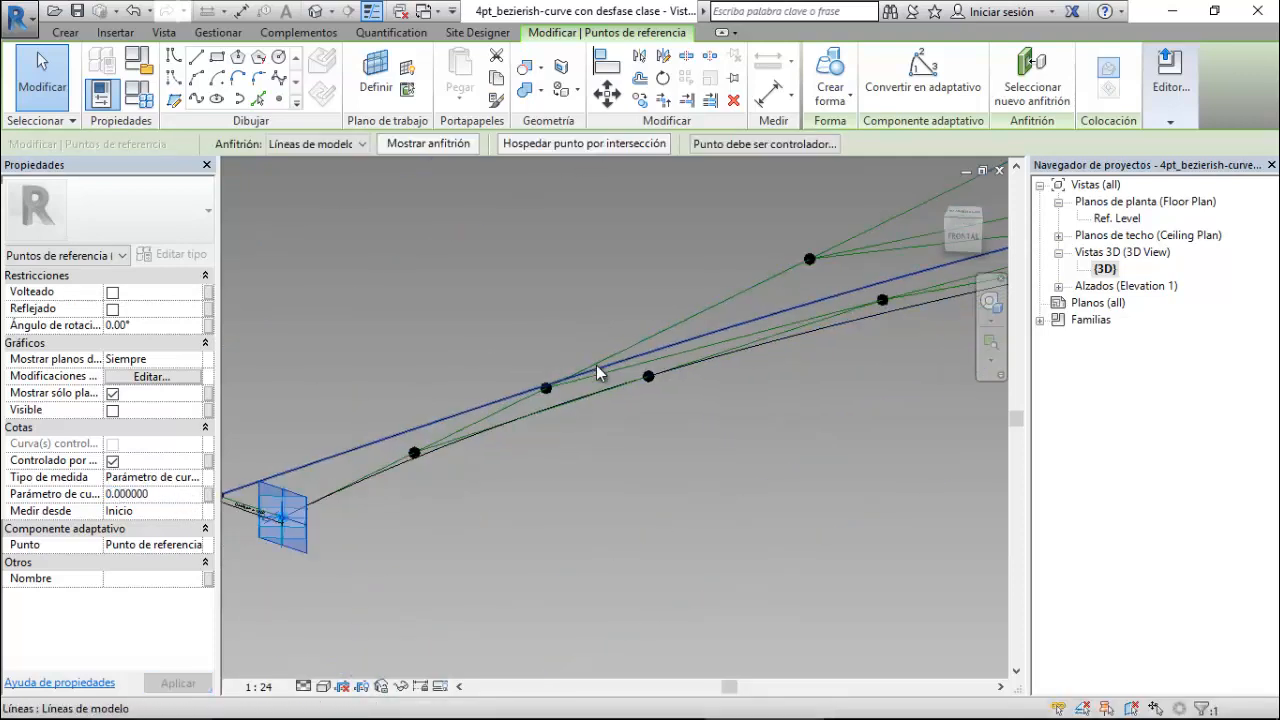
scroll(596, 365, "down", 3)
scroll(285, 471, "down", 6)
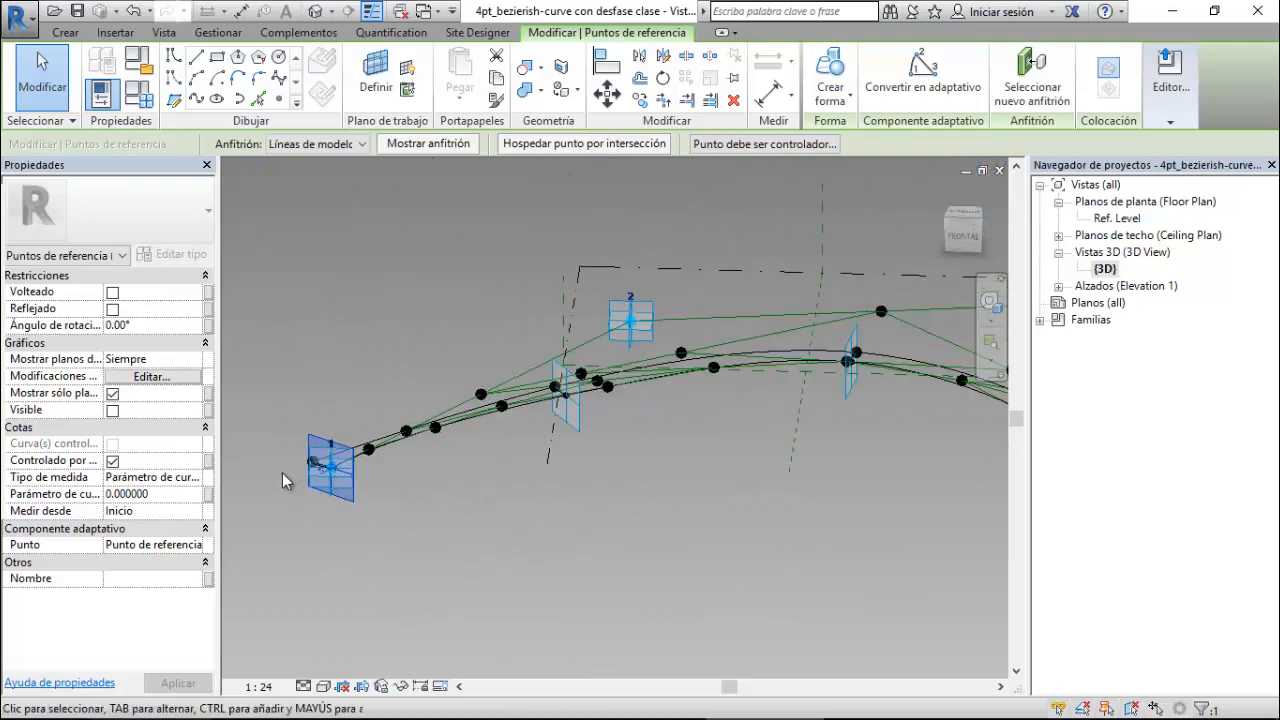
- Open the Ref. Level floor plan and examine both ends of the offset curve at adaptive points 1 and 4
scroll(282, 473, "down", 4)
scroll(697, 480, "up", 5)
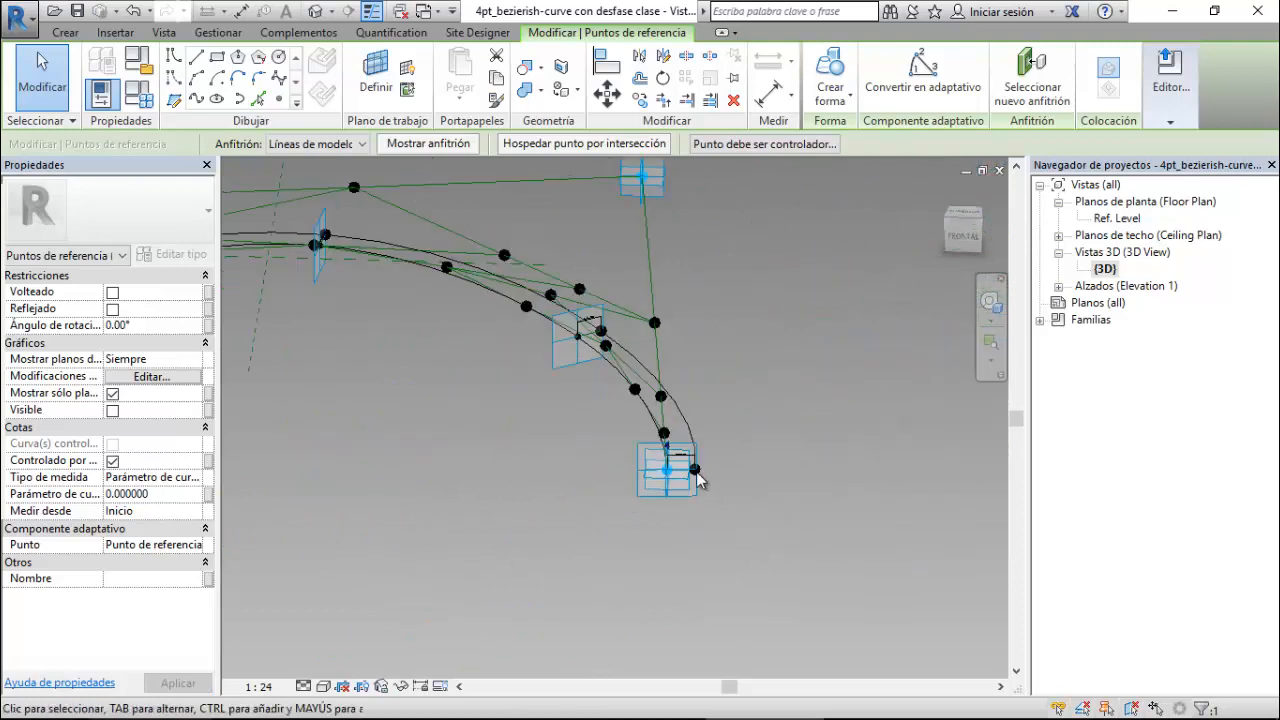
scroll(697, 480, "up", 2)
scroll(870, 492, "down", 1)
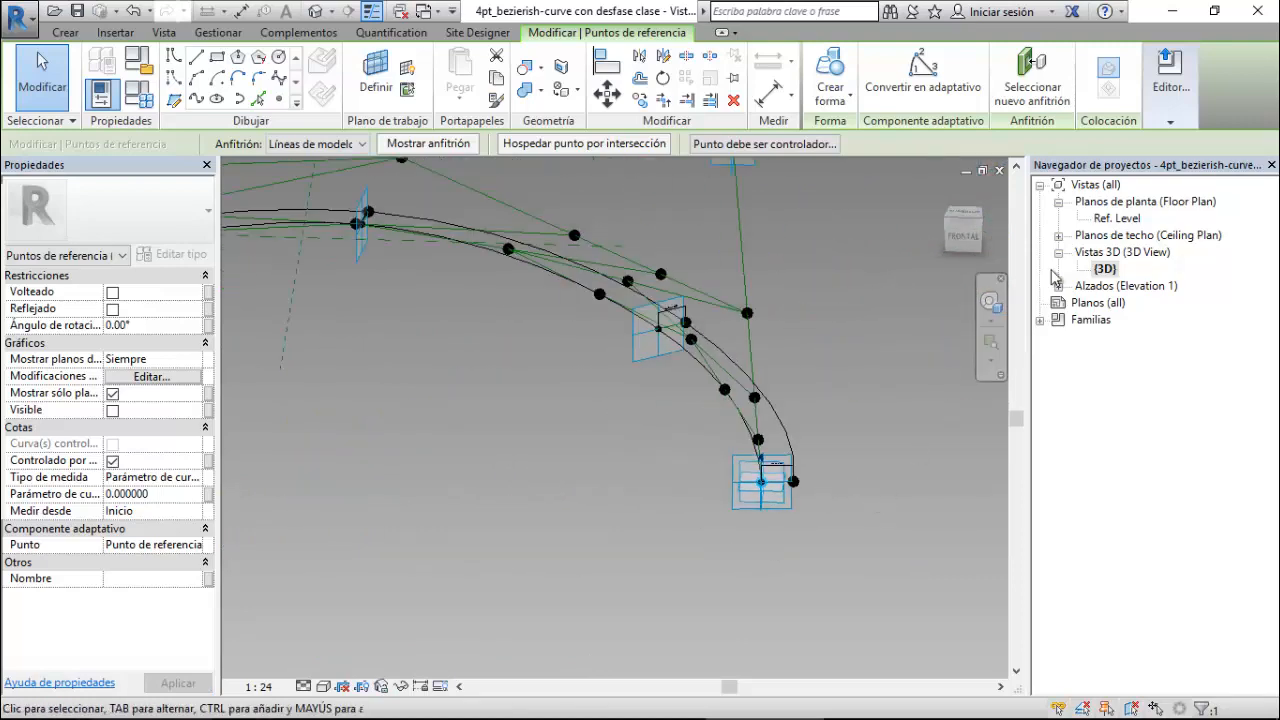
double_click(1117, 218)
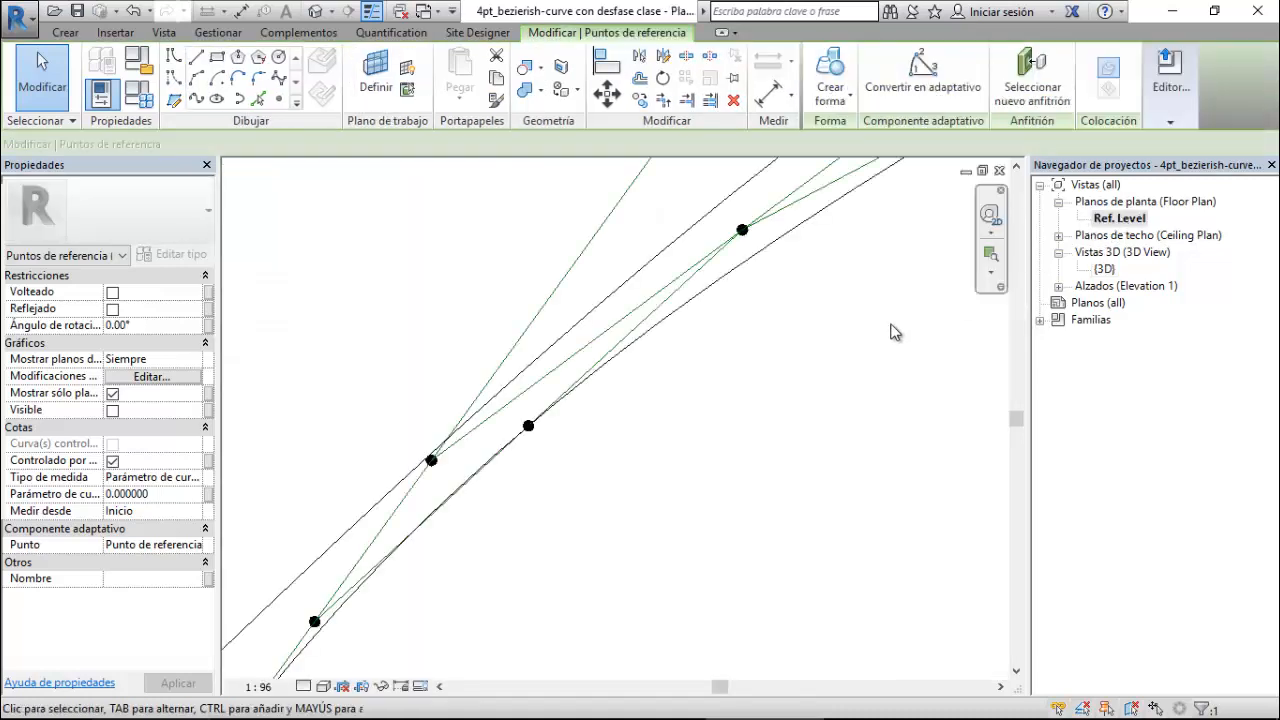
scroll(590, 290, "down", 4)
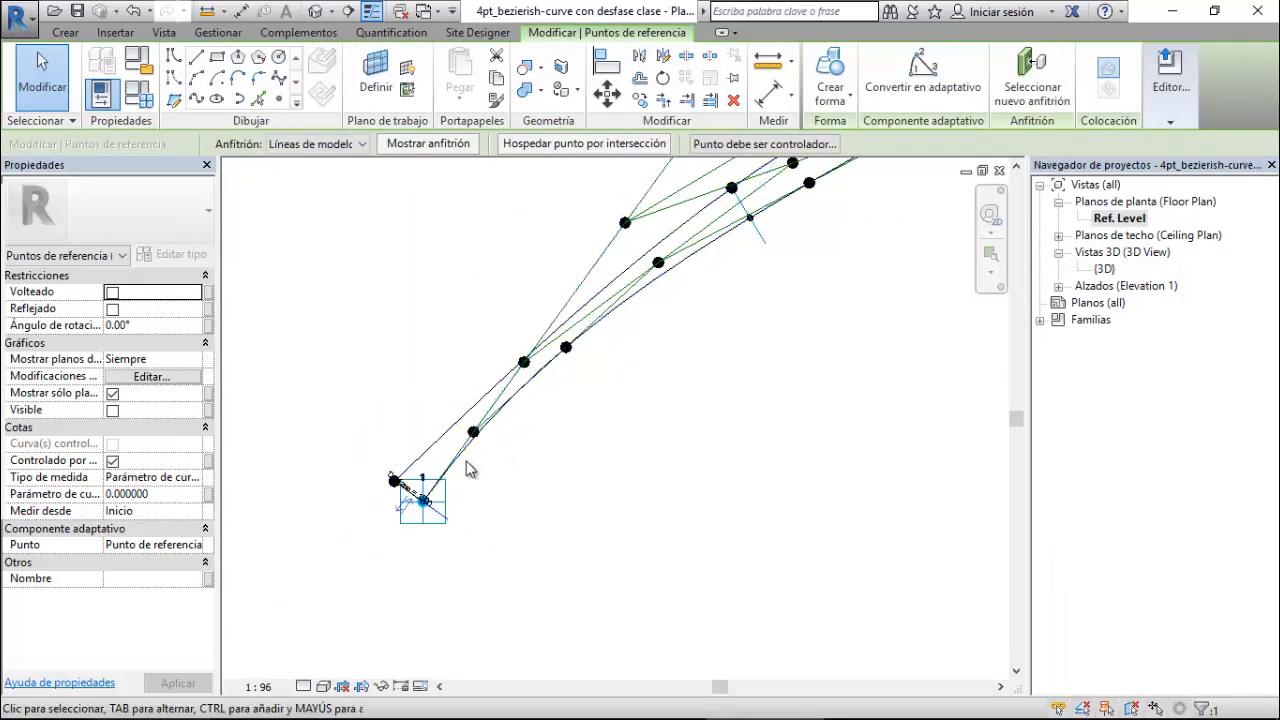
scroll(279, 478, "down", 2)
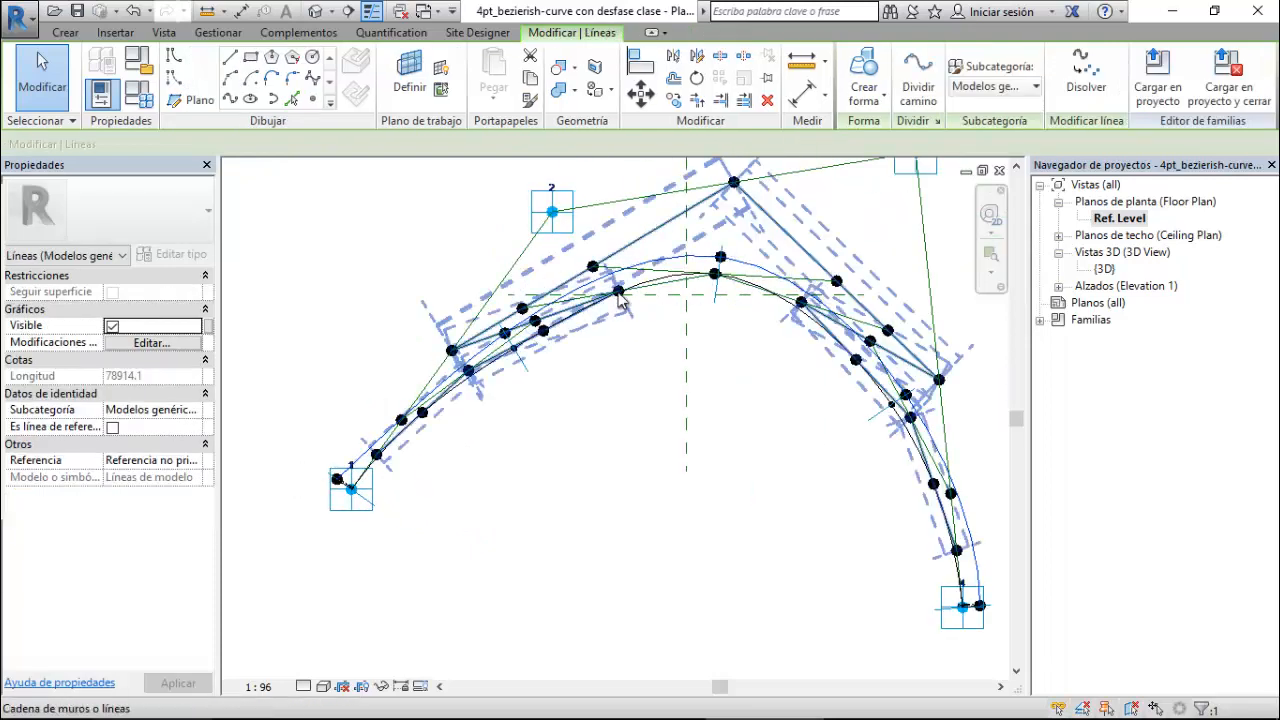
- Set the Desfase family parameter to 2000 and apply it to the curve family
left_click(146, 96)
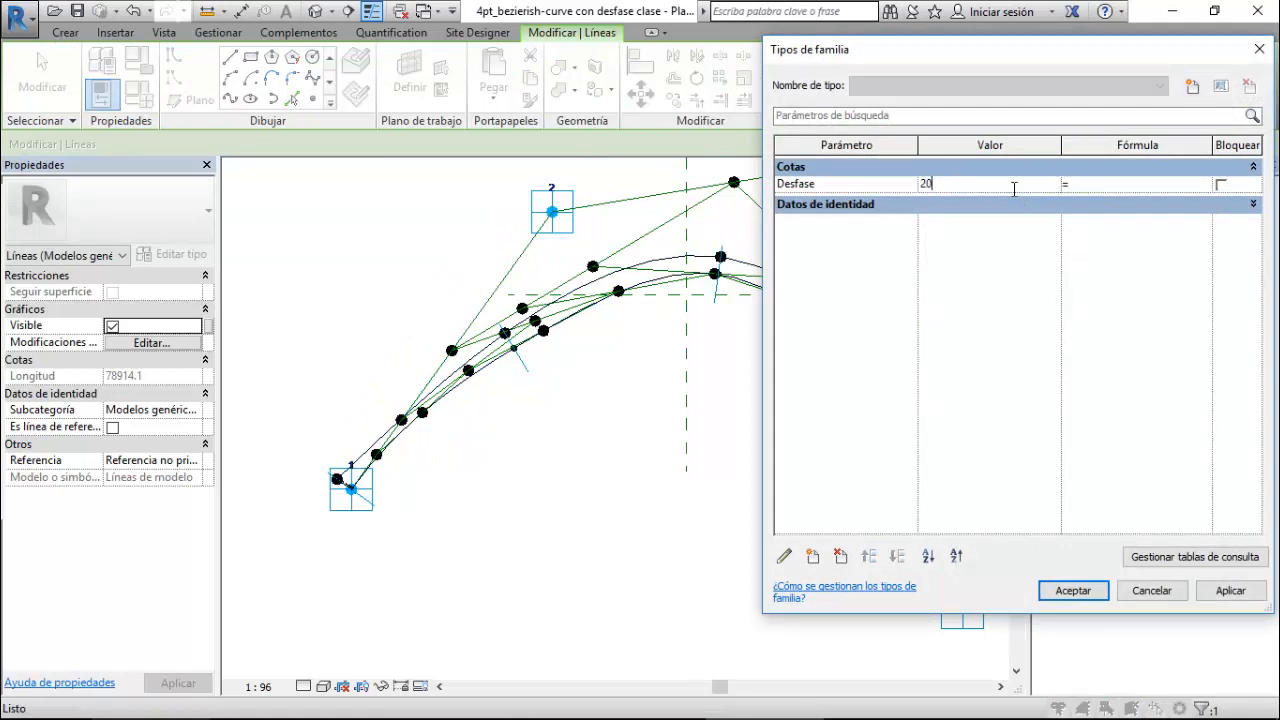
key("Tab")
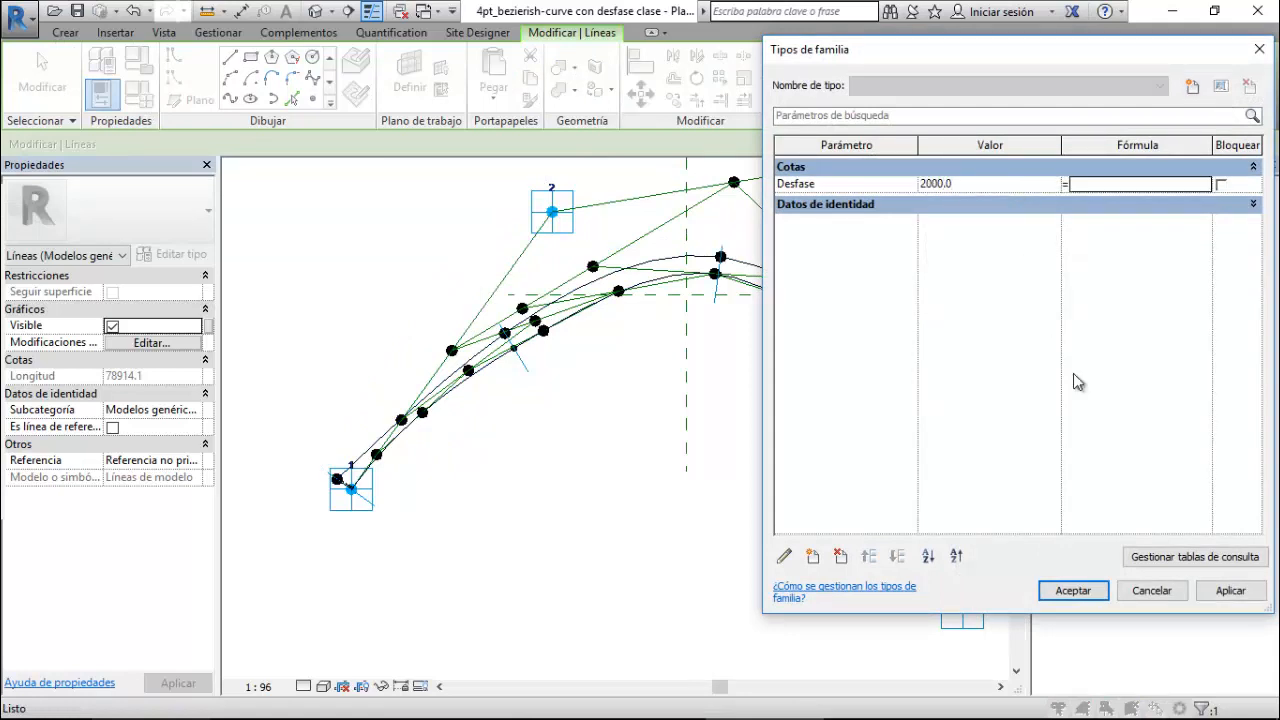
left_click(1222, 592)
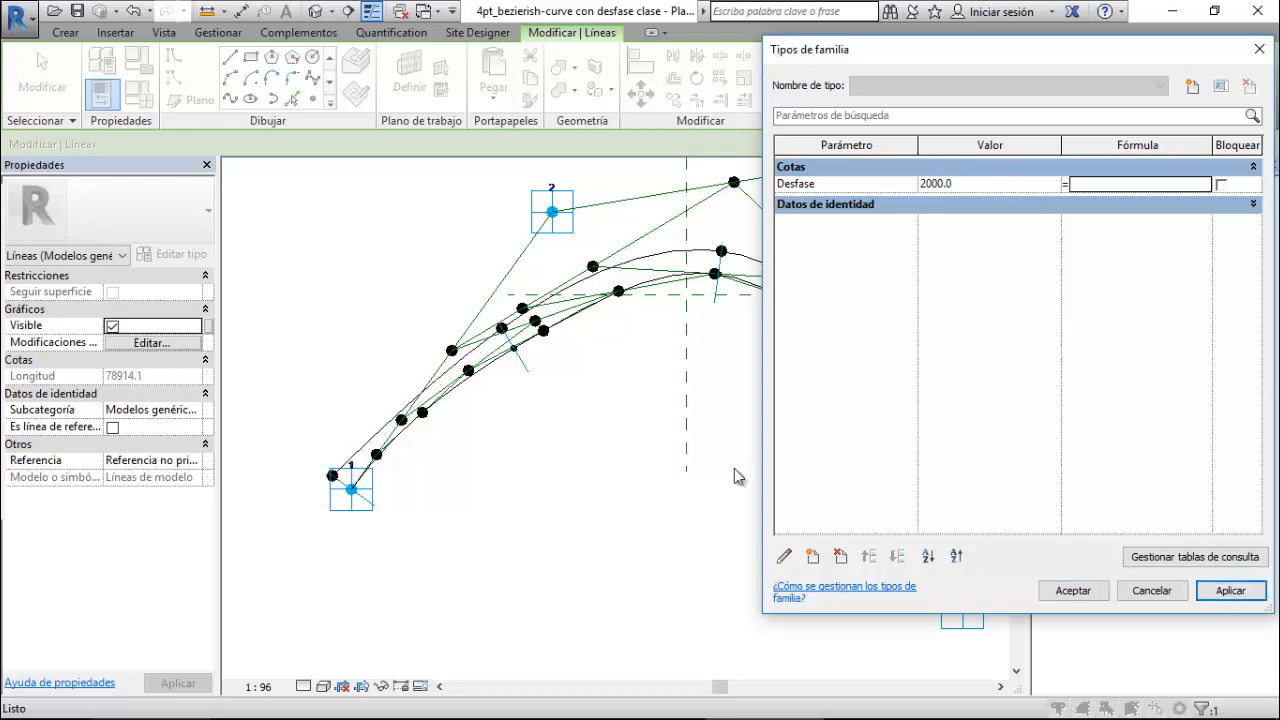
left_click(1090, 590)
key("Escape")
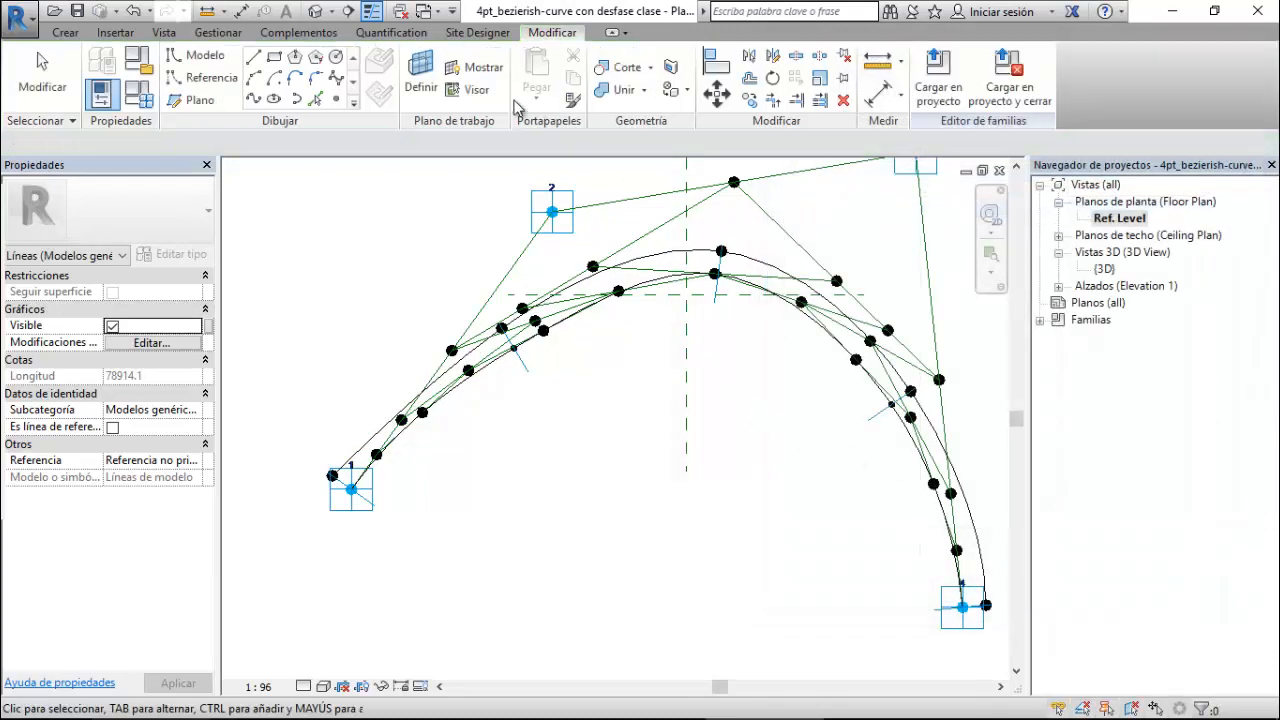
- Save the curve family and load it into Estructura de Estacion de Dubai.rfa
left_click(78, 13)
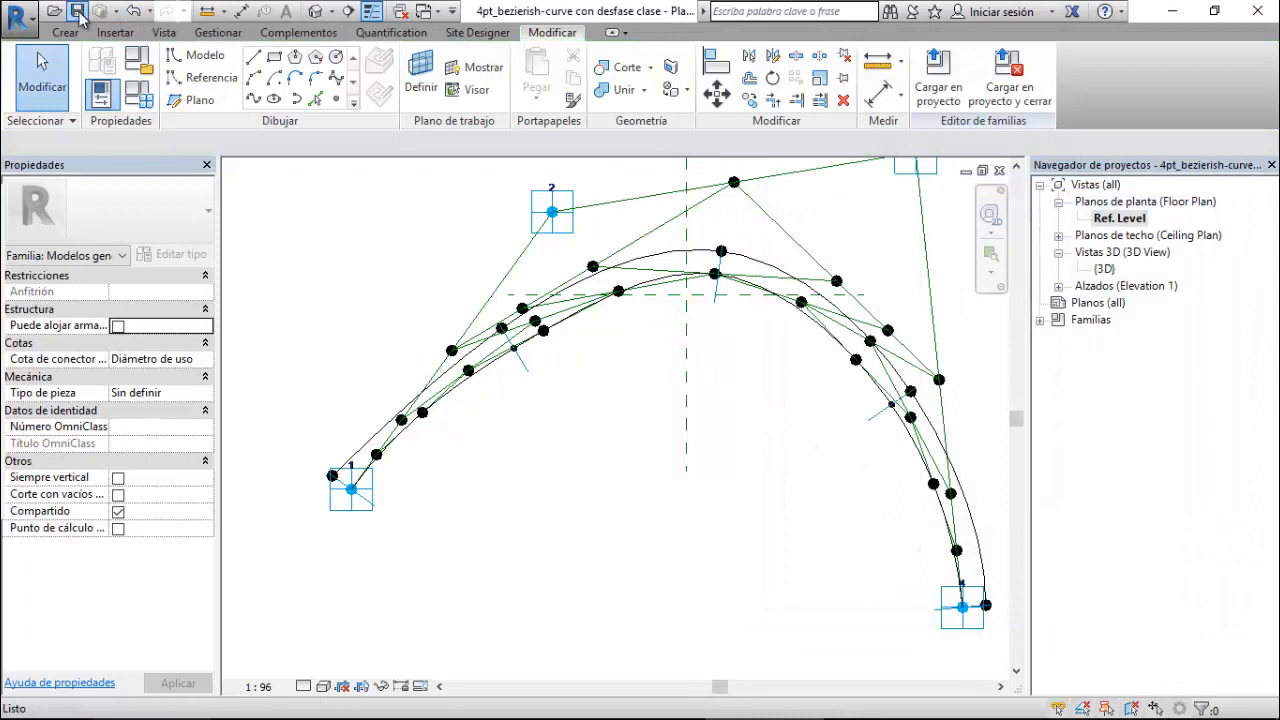
left_click(935, 85)
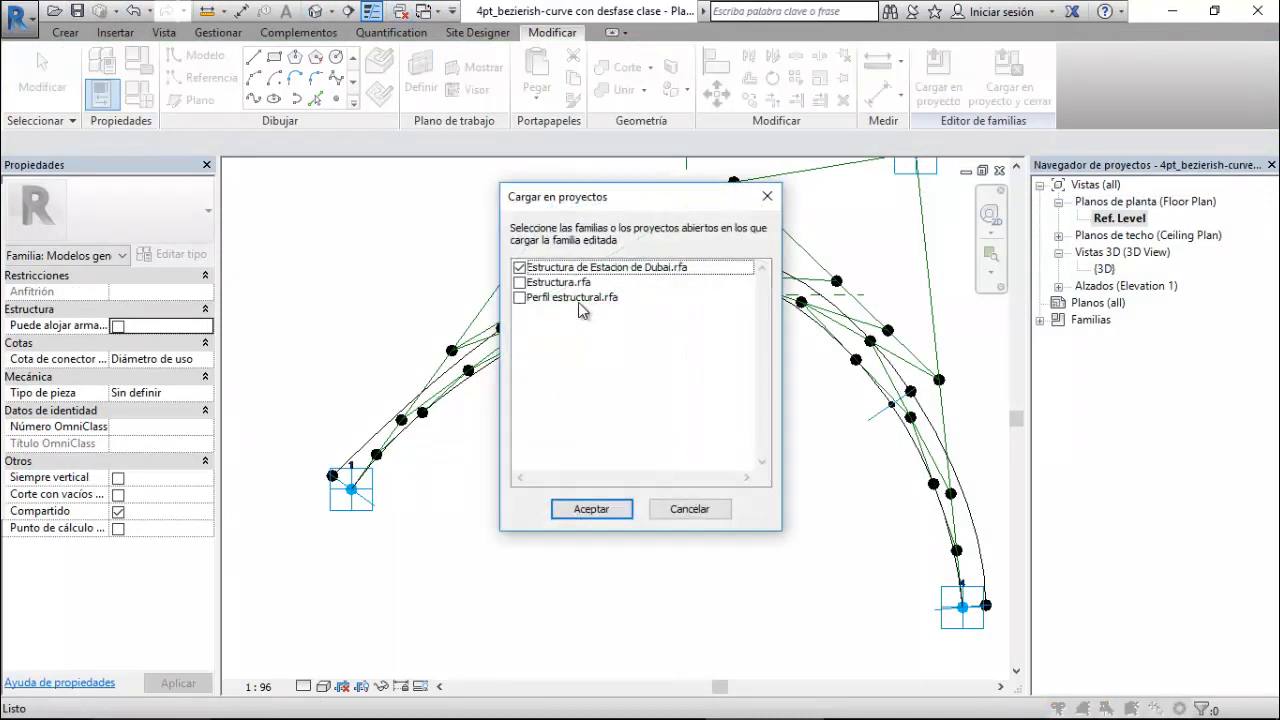
left_click(591, 509)
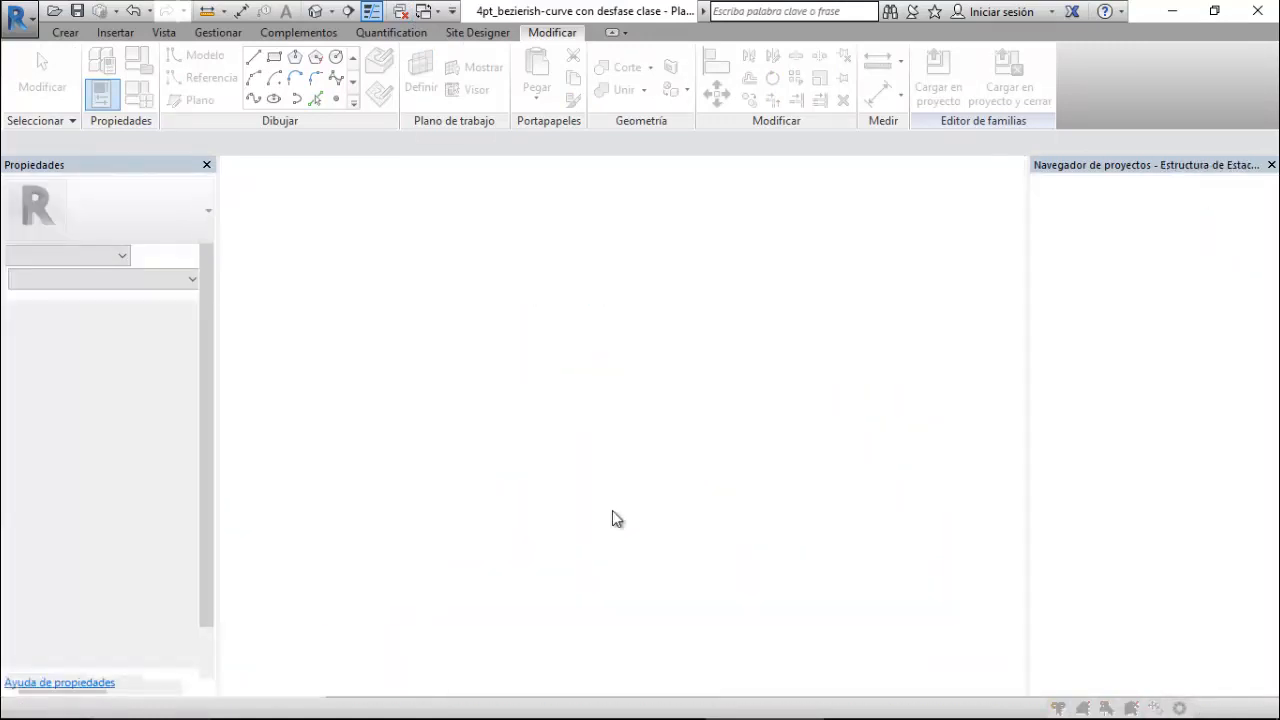
left_click(628, 428)
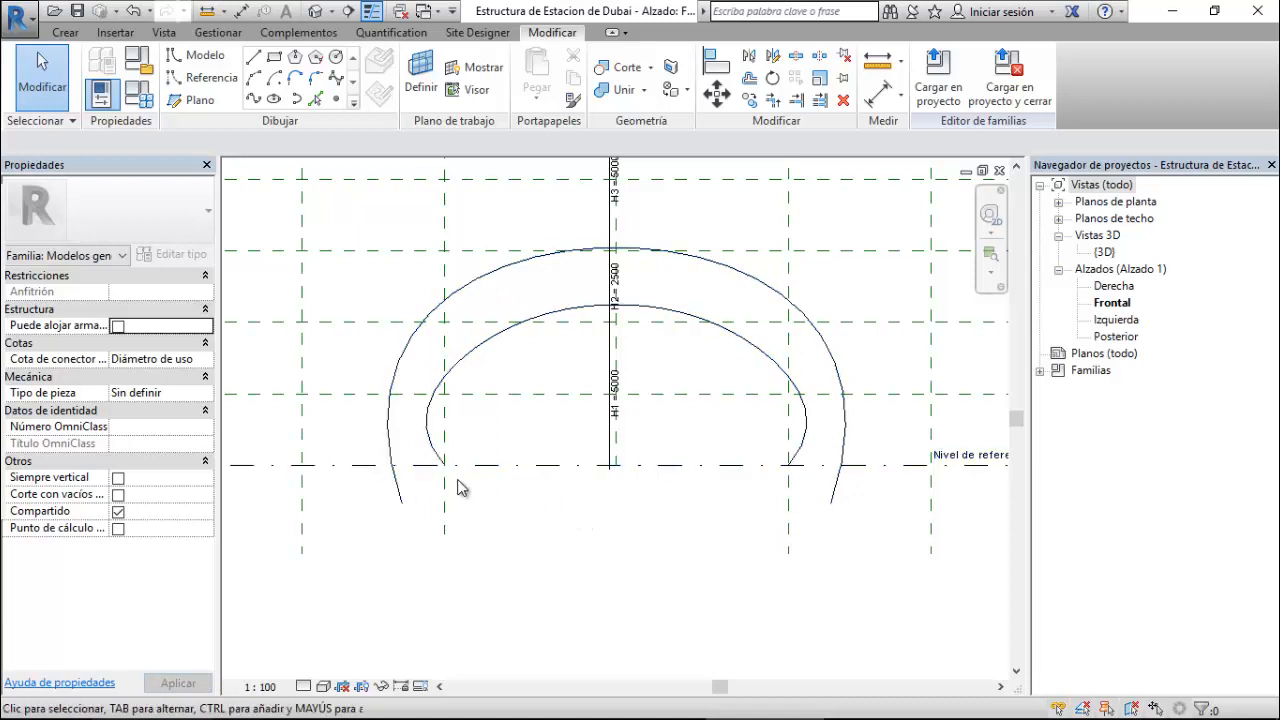
- Undo the last change in the station family and set the Desfase type parameter of the placed Bezier curve to 100
key("ctrl+z")
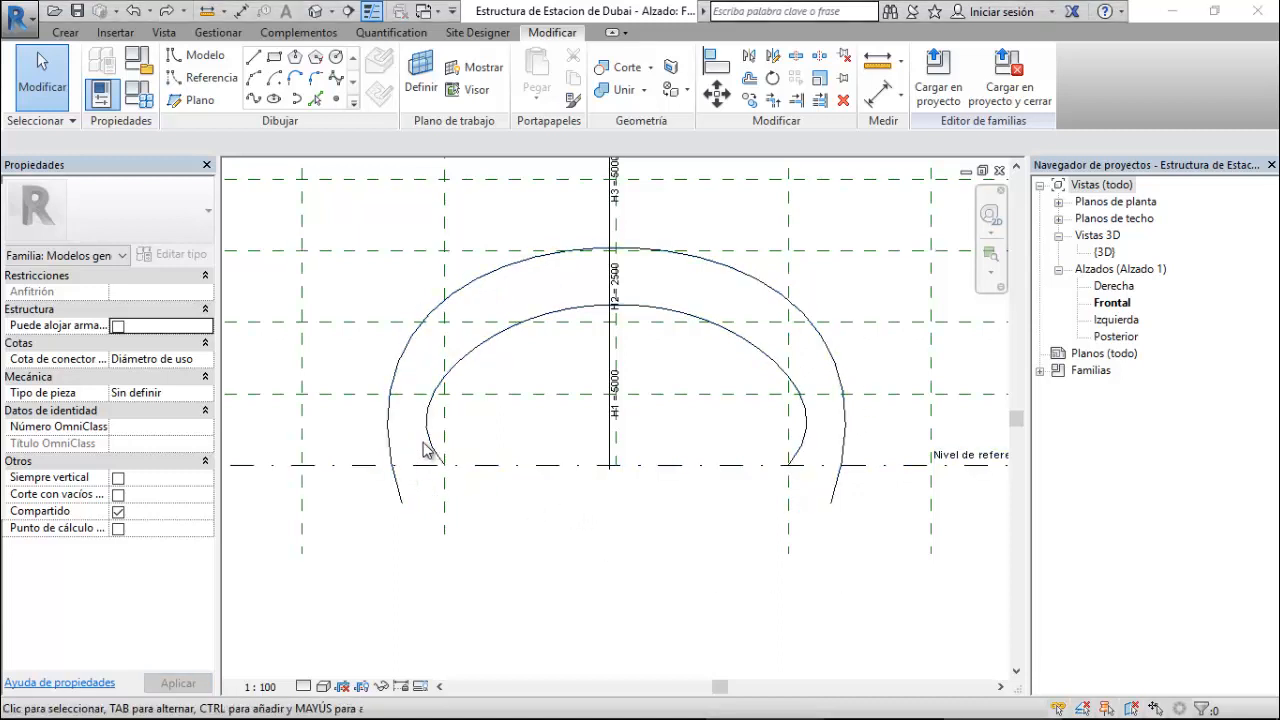
scroll(424, 450, "up", 3)
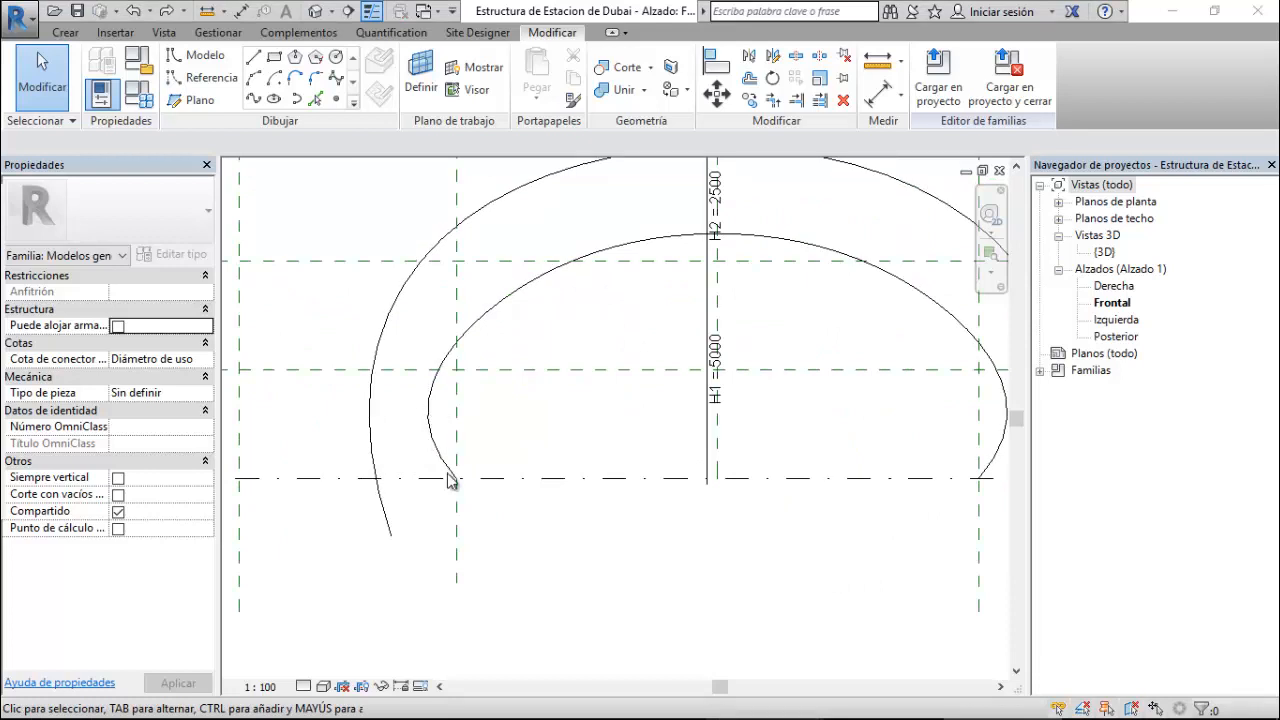
scroll(408, 524, "up", 1)
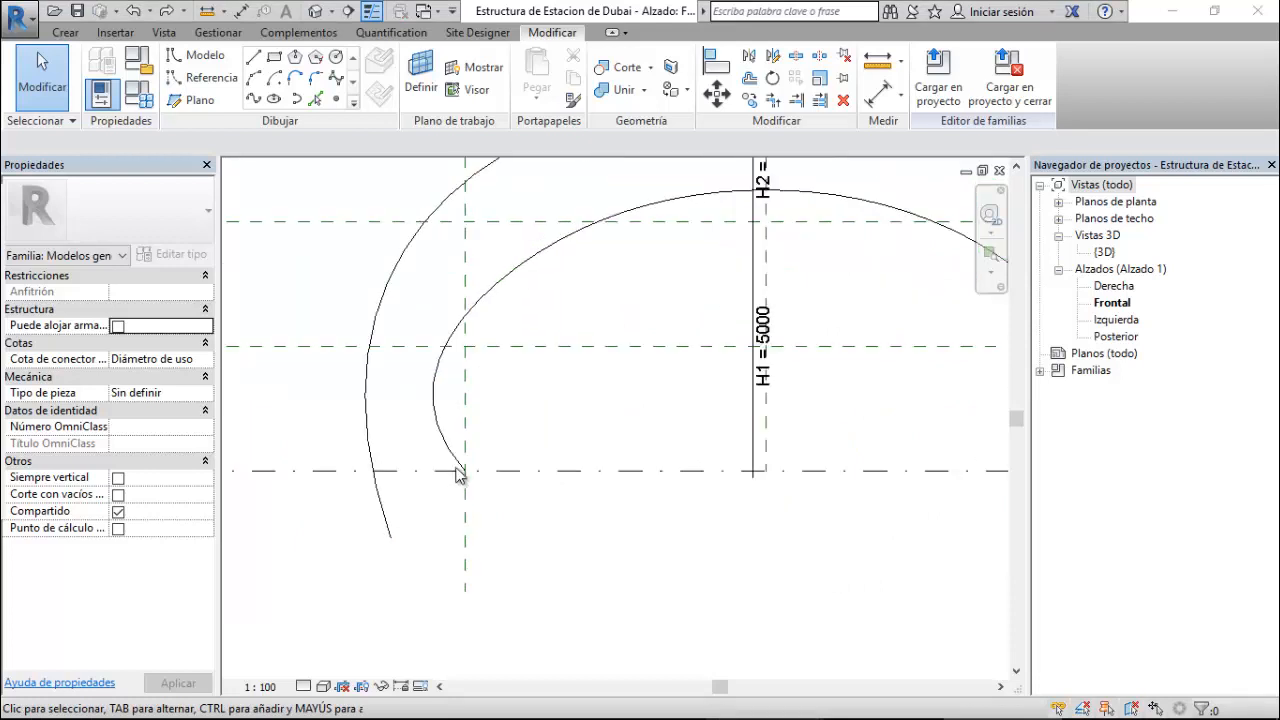
scroll(397, 492, "down", 2)
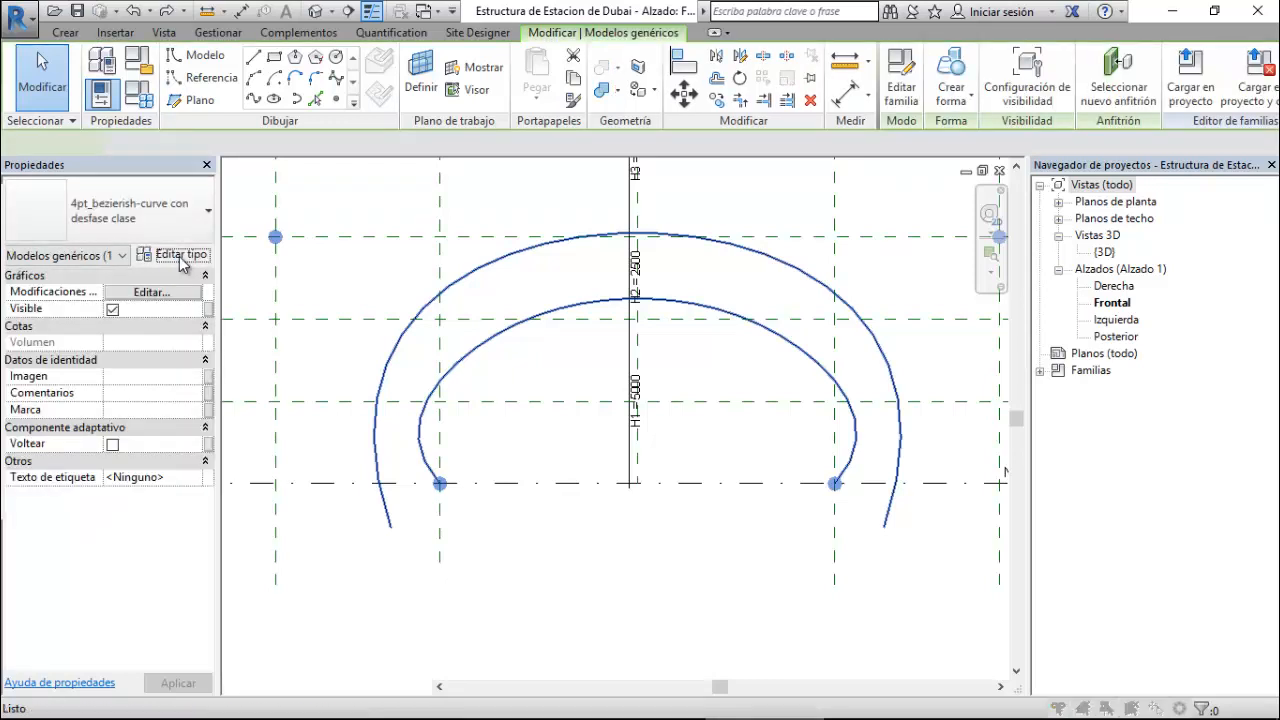
left_click(181, 256)
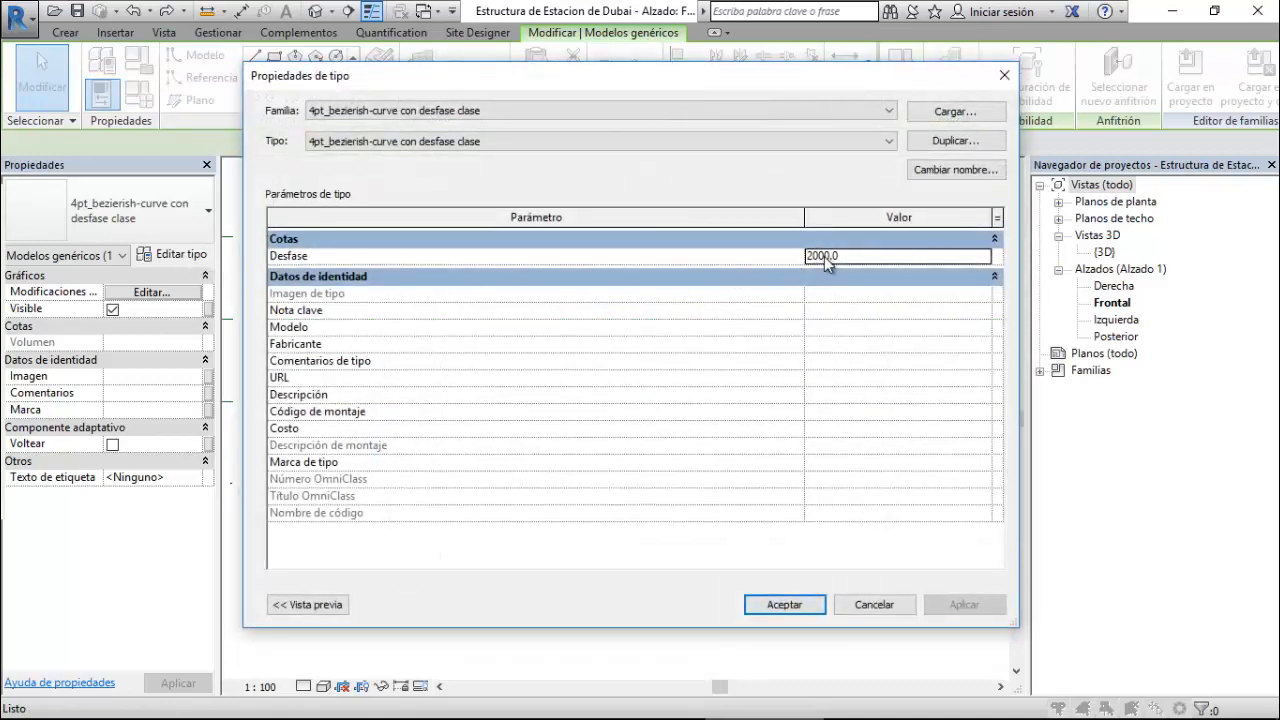
left_click(822, 255)
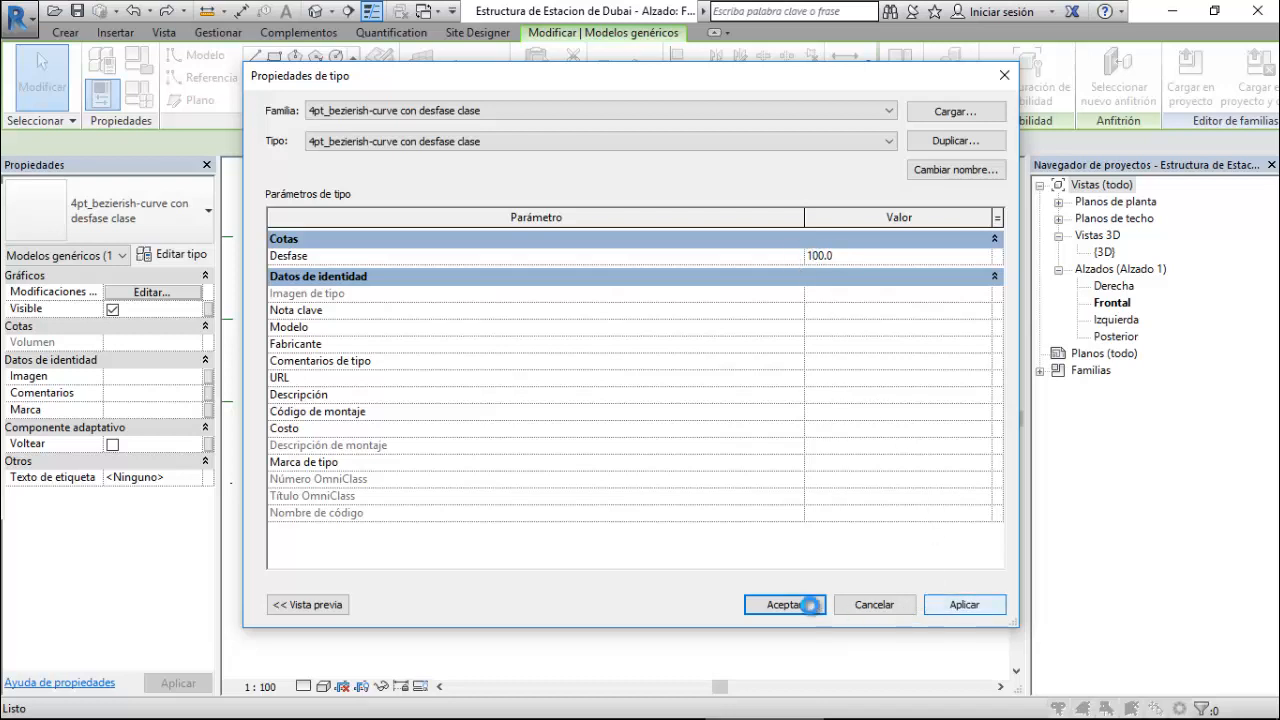
left_click(808, 604)
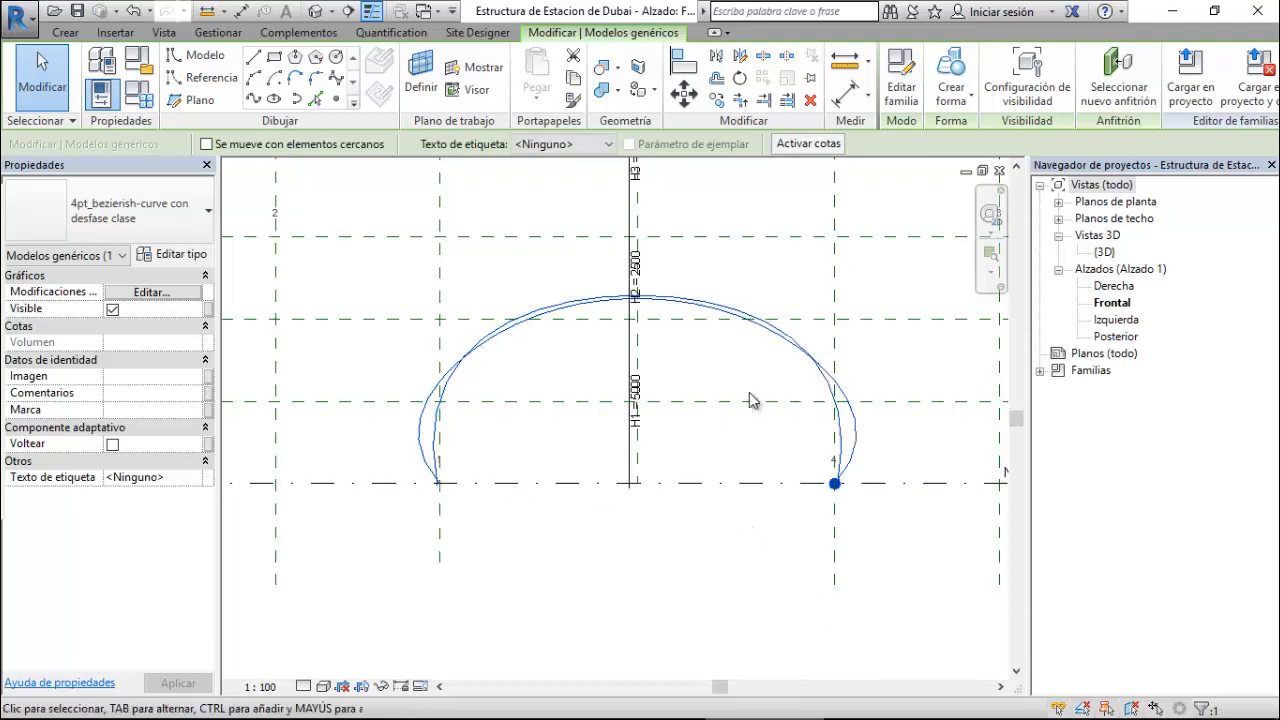
scroll(444, 505, "up", 5)
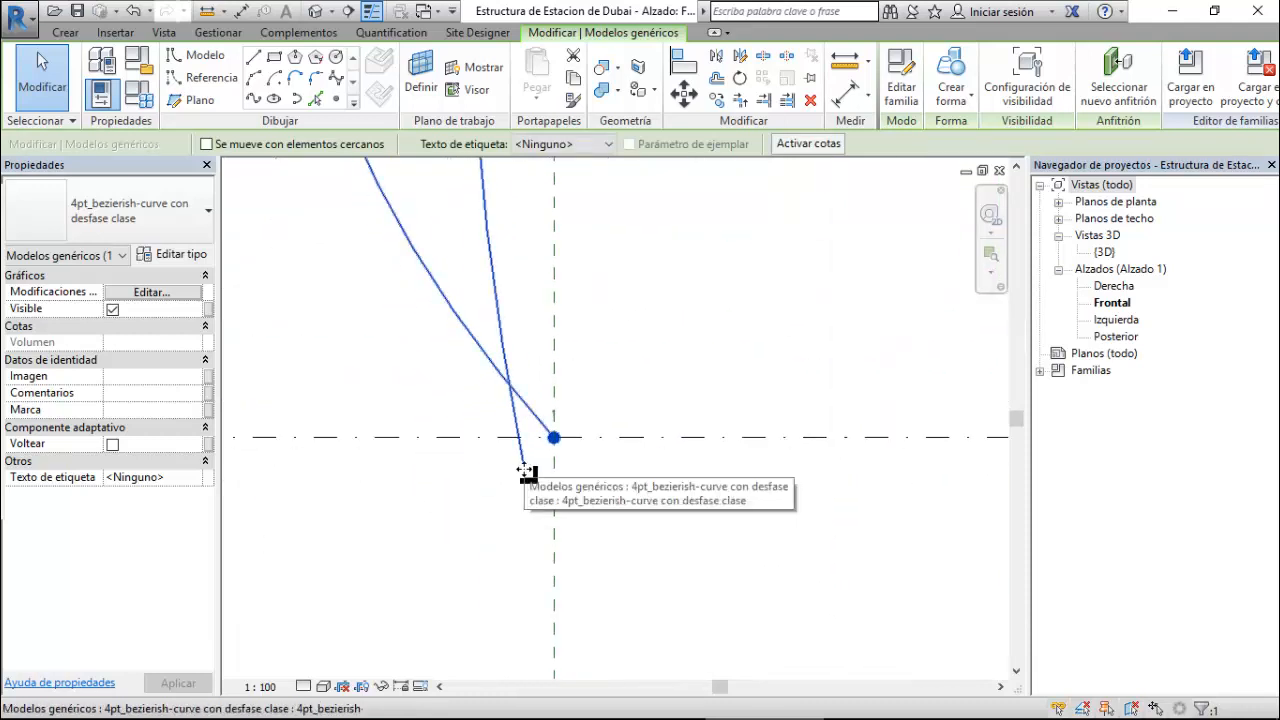
scroll(522, 475, "down", 5)
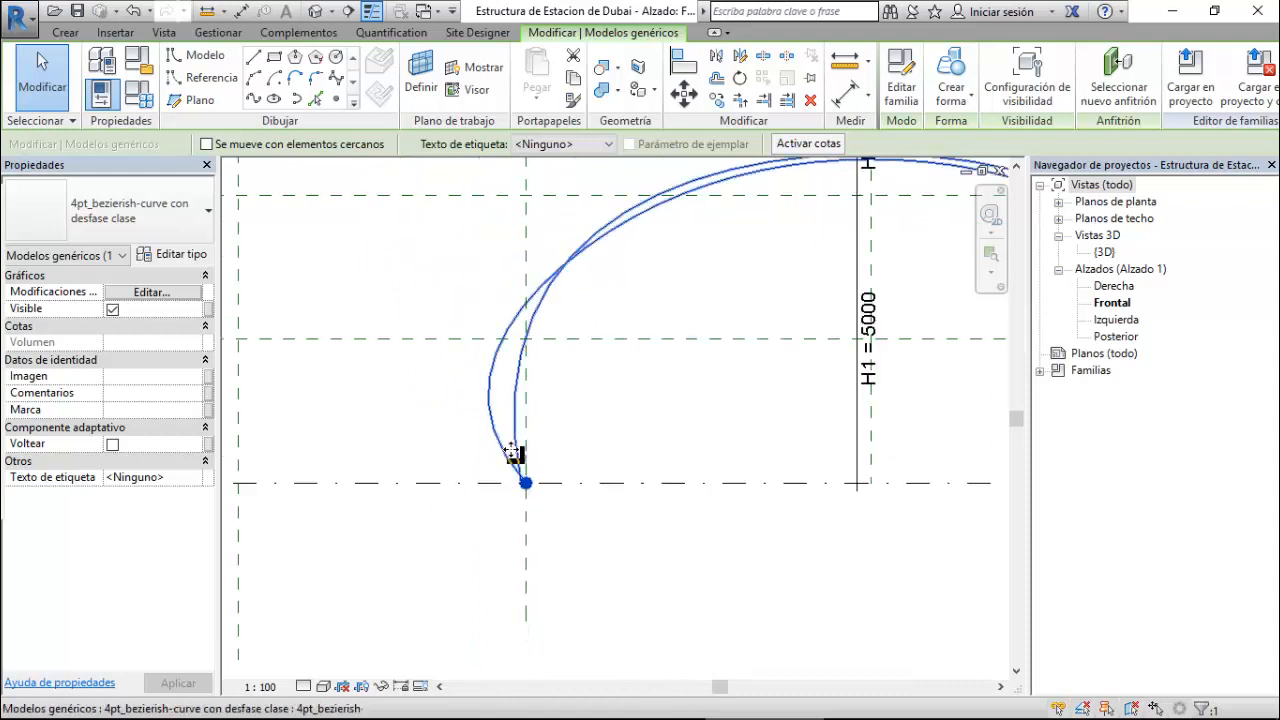
scroll(479, 488, "down", 3)
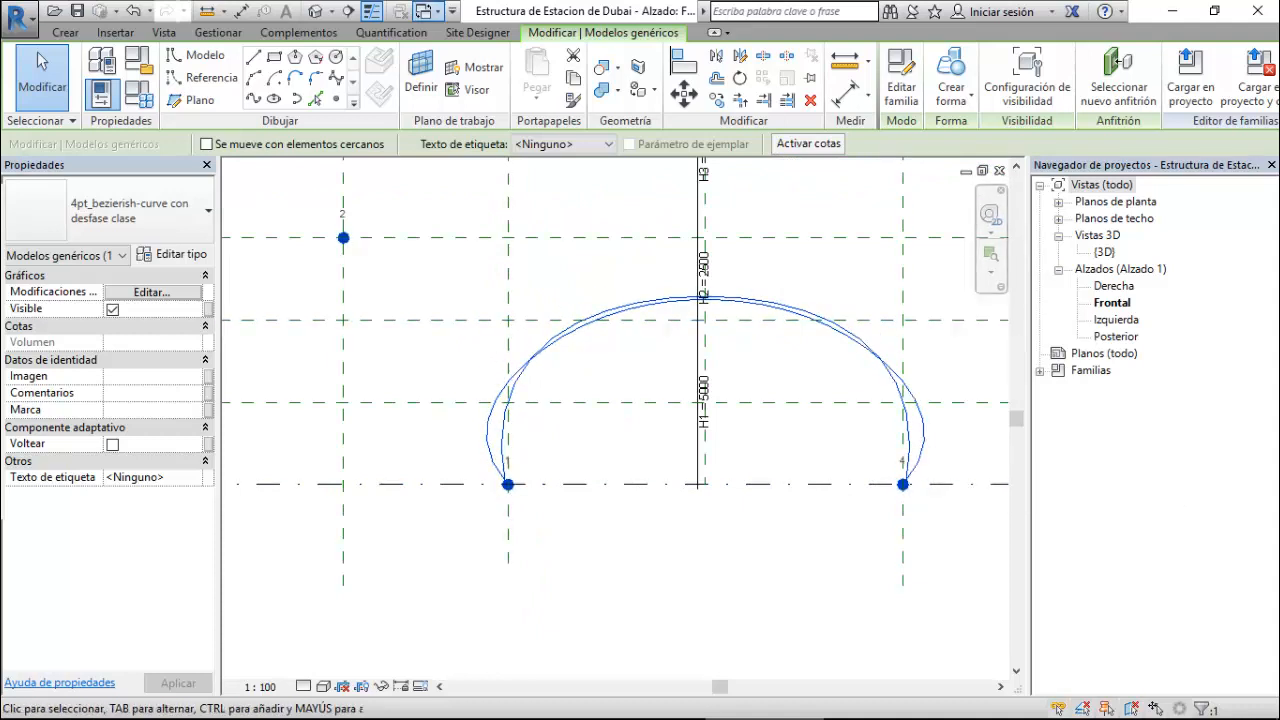
- Switch to the 4pt_bezierish-curve con desfase clase plan view and delete the offset spline through the Desfase line ends
left_click(428, 11)
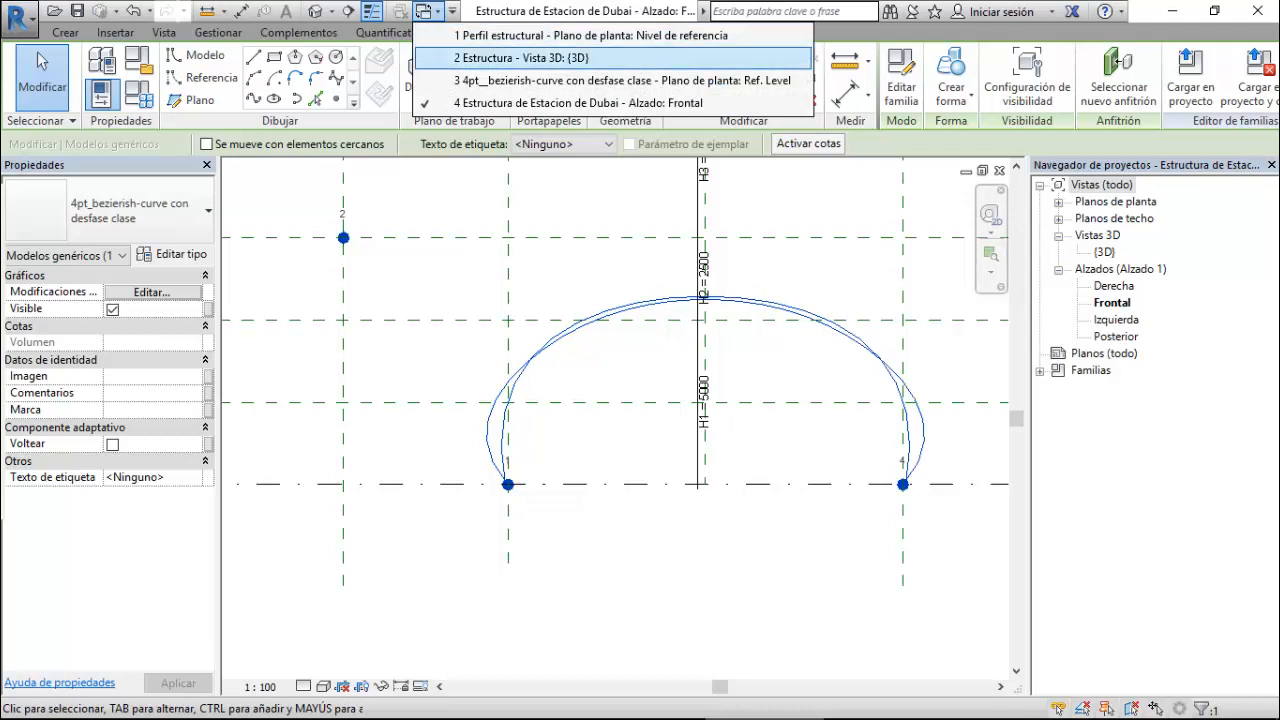
left_click(620, 80)
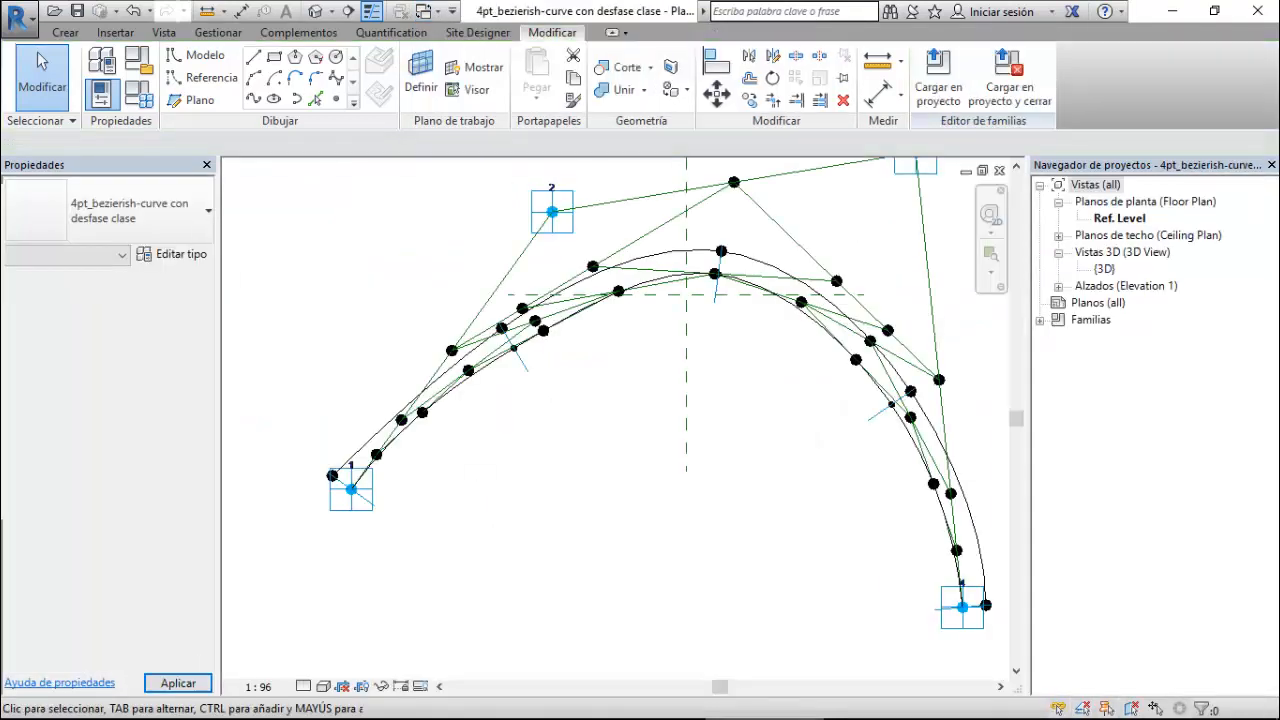
scroll(434, 449, "up", 2)
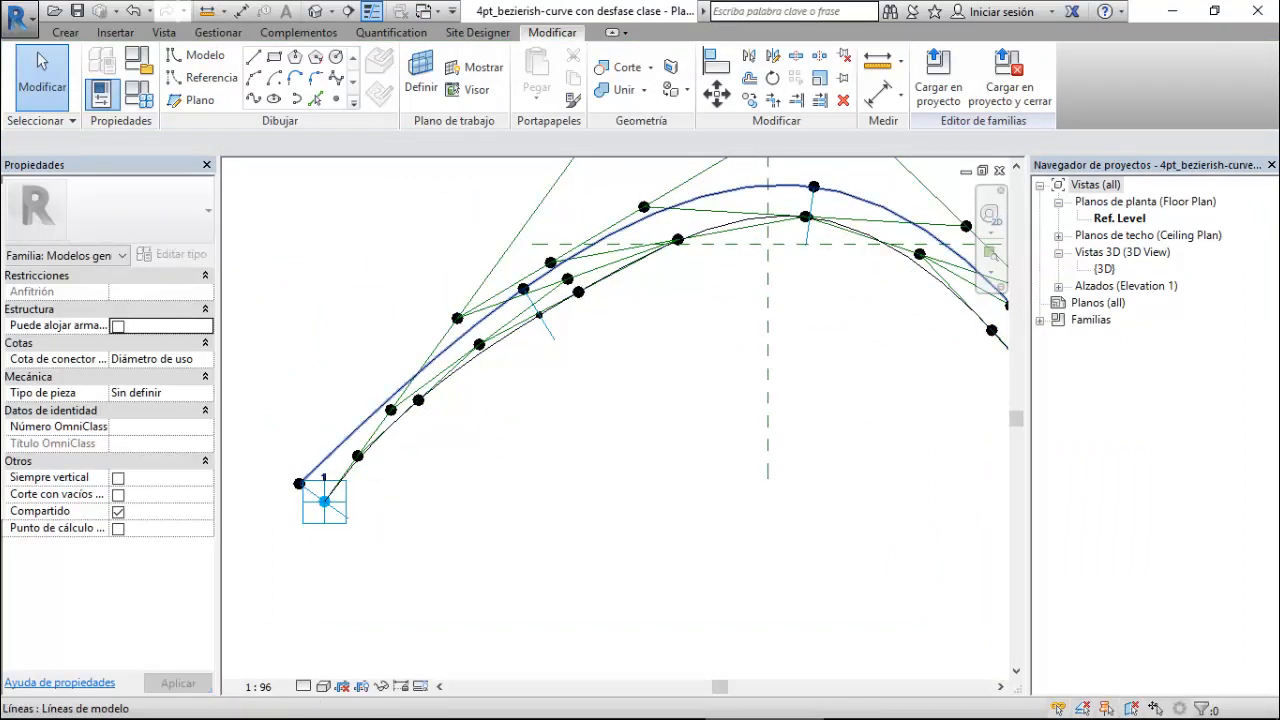
left_click(705, 194)
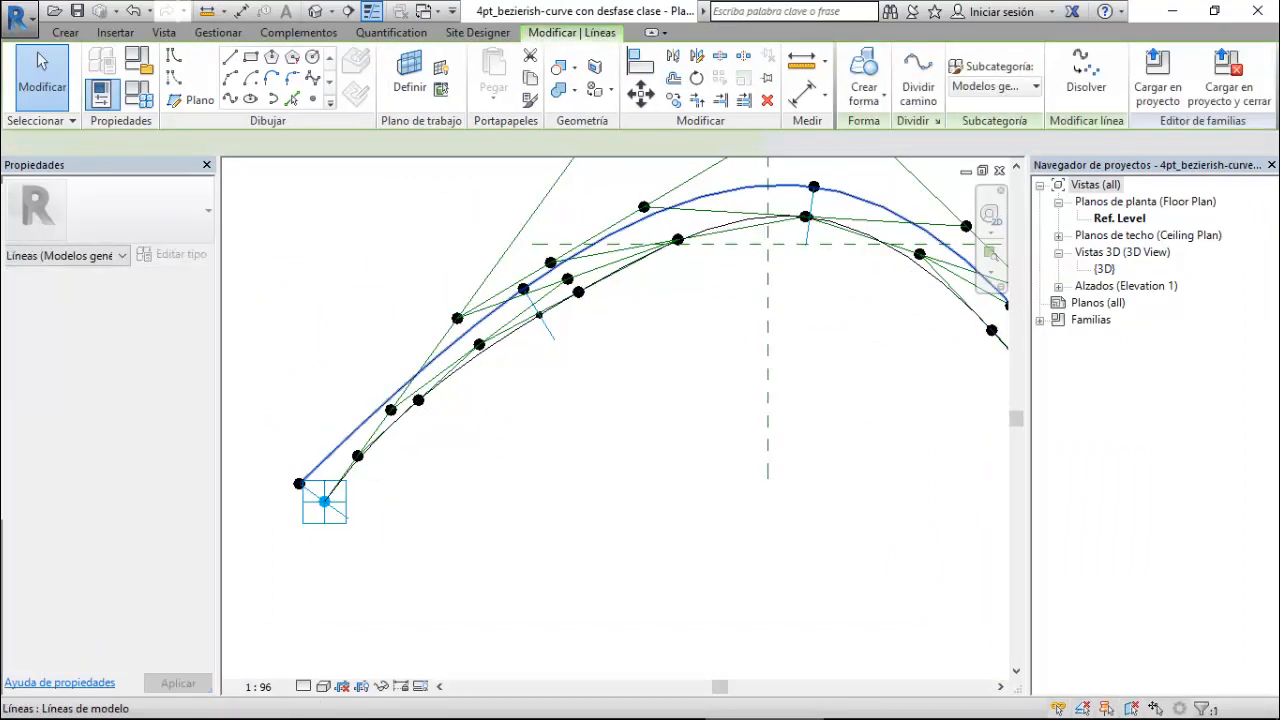
key("Delete")
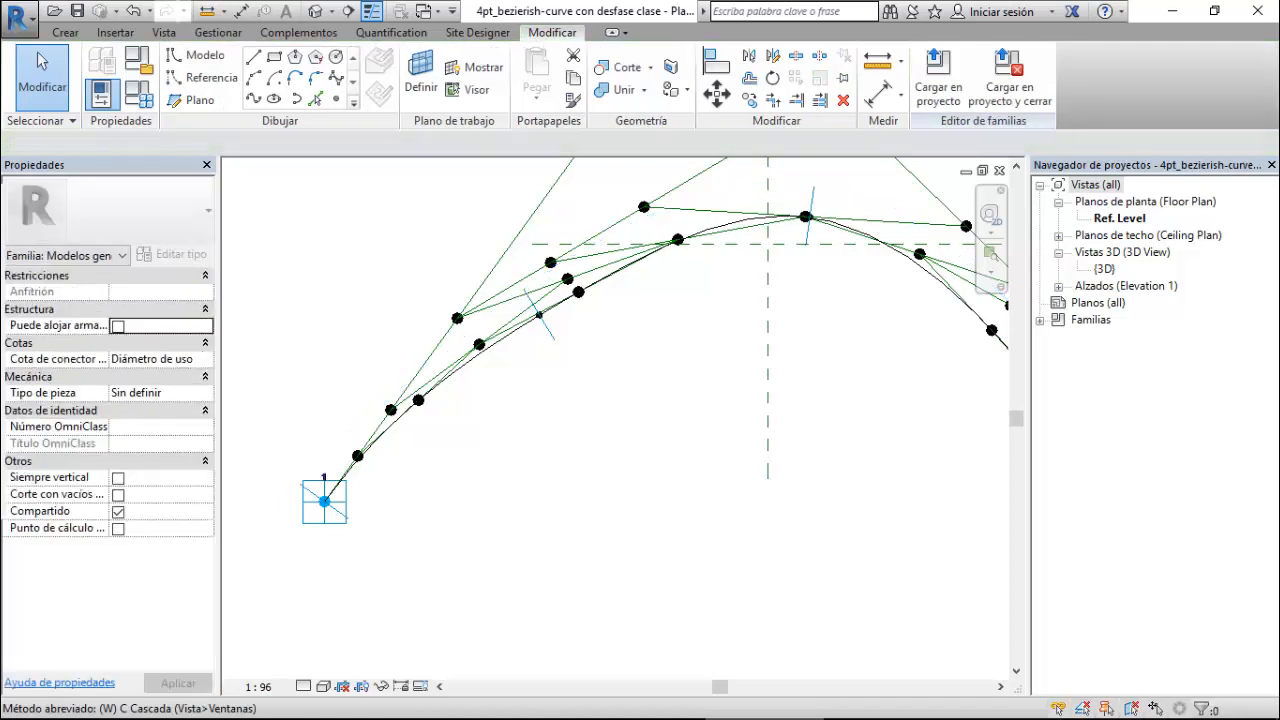
- Place four closely spaced reference points on the base curve between adaptive point 1 and the second Desfase line
scroll(391, 443, "up", 2)
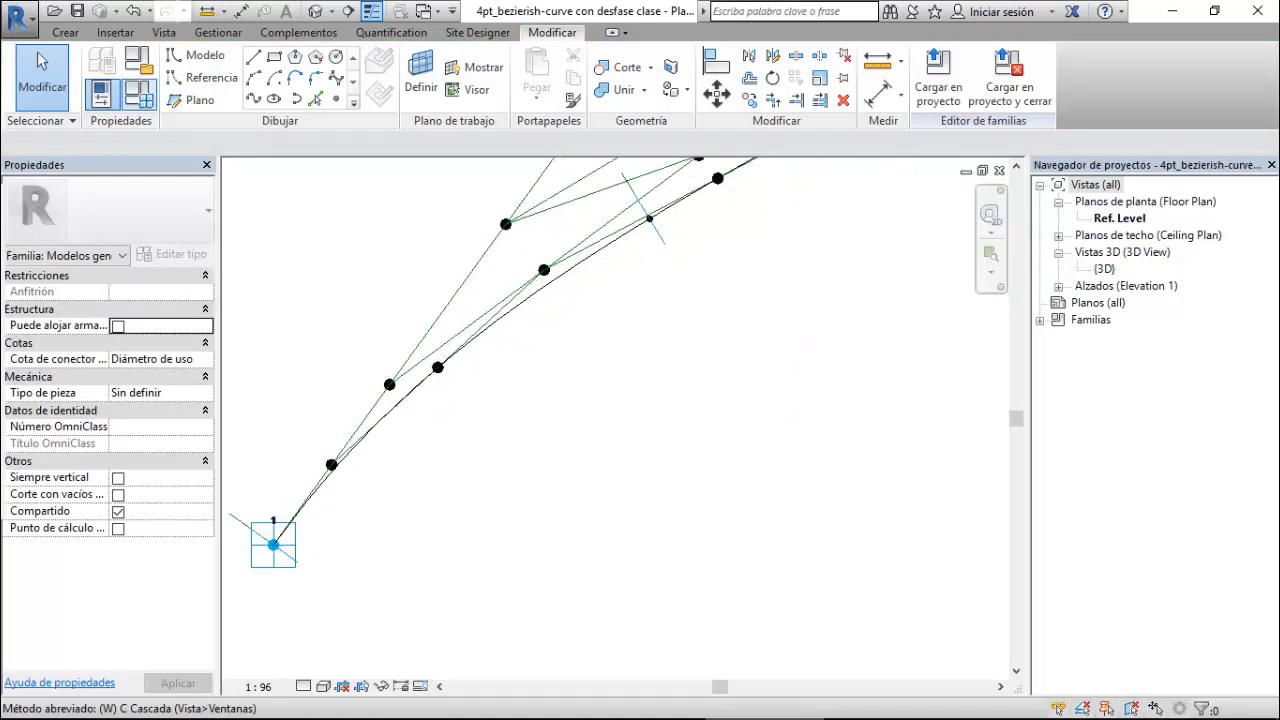
left_click(337, 99)
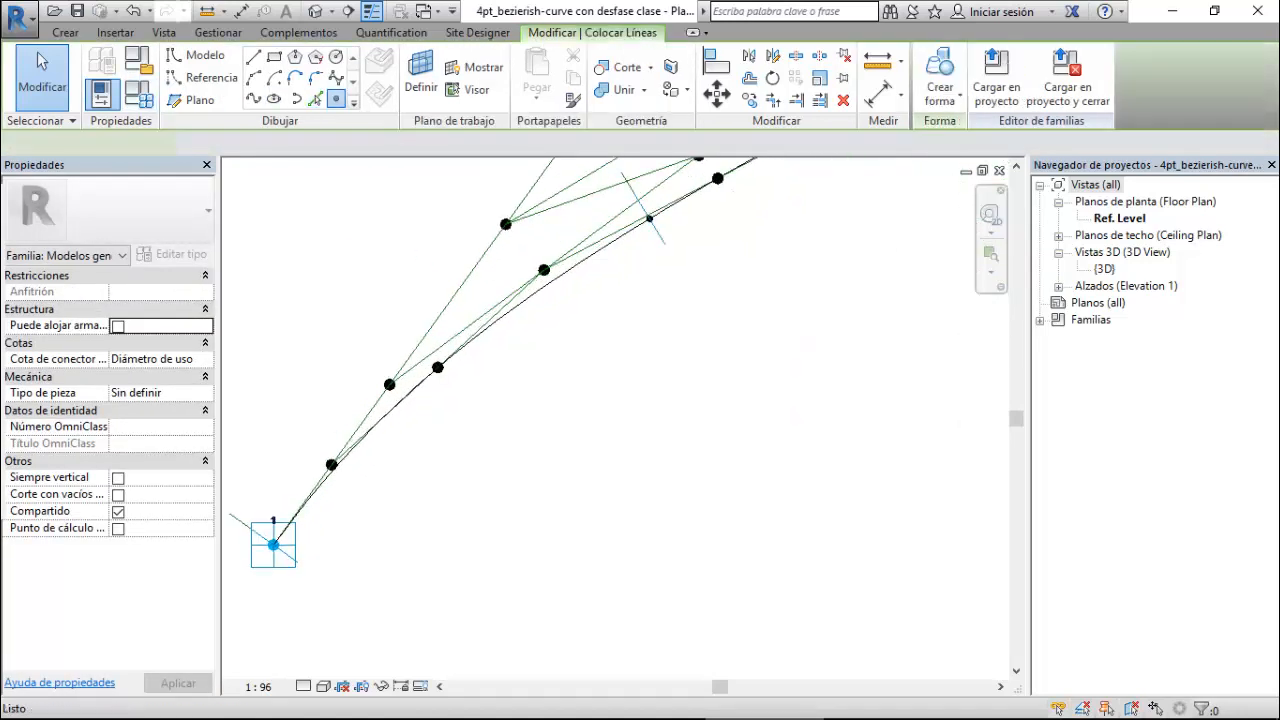
left_click(508, 320)
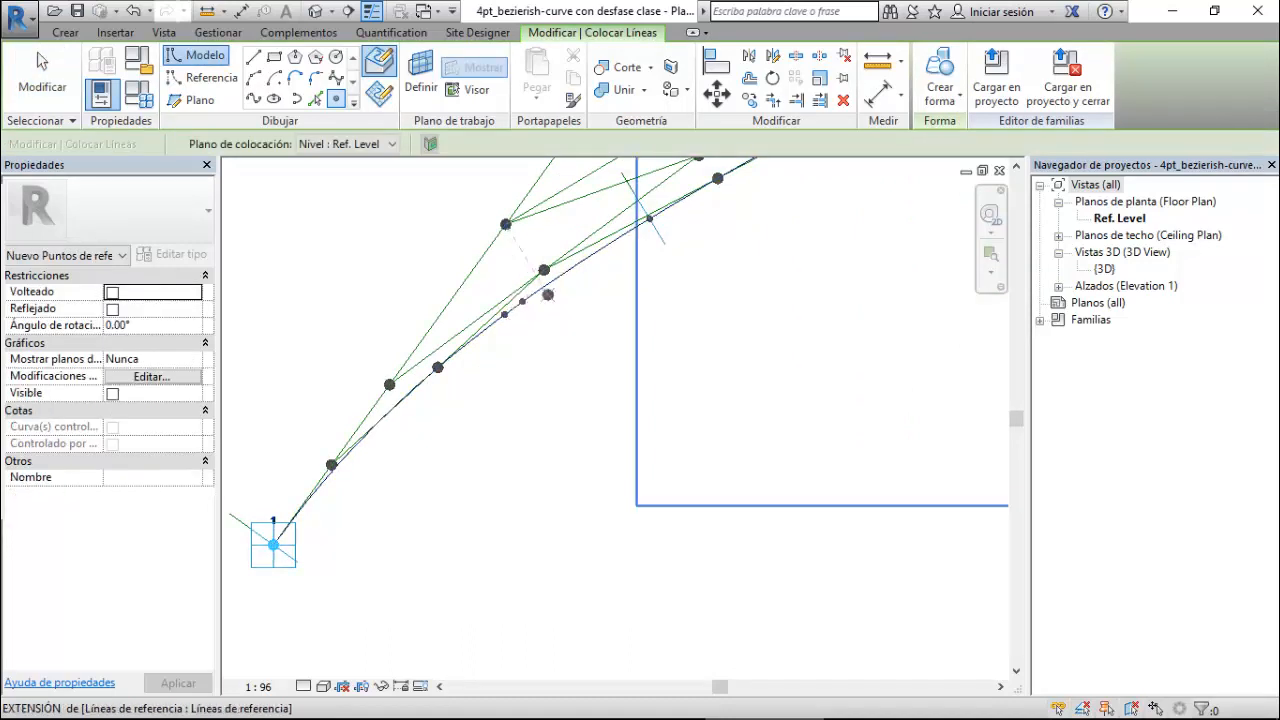
left_click(541, 289)
left_click(555, 278)
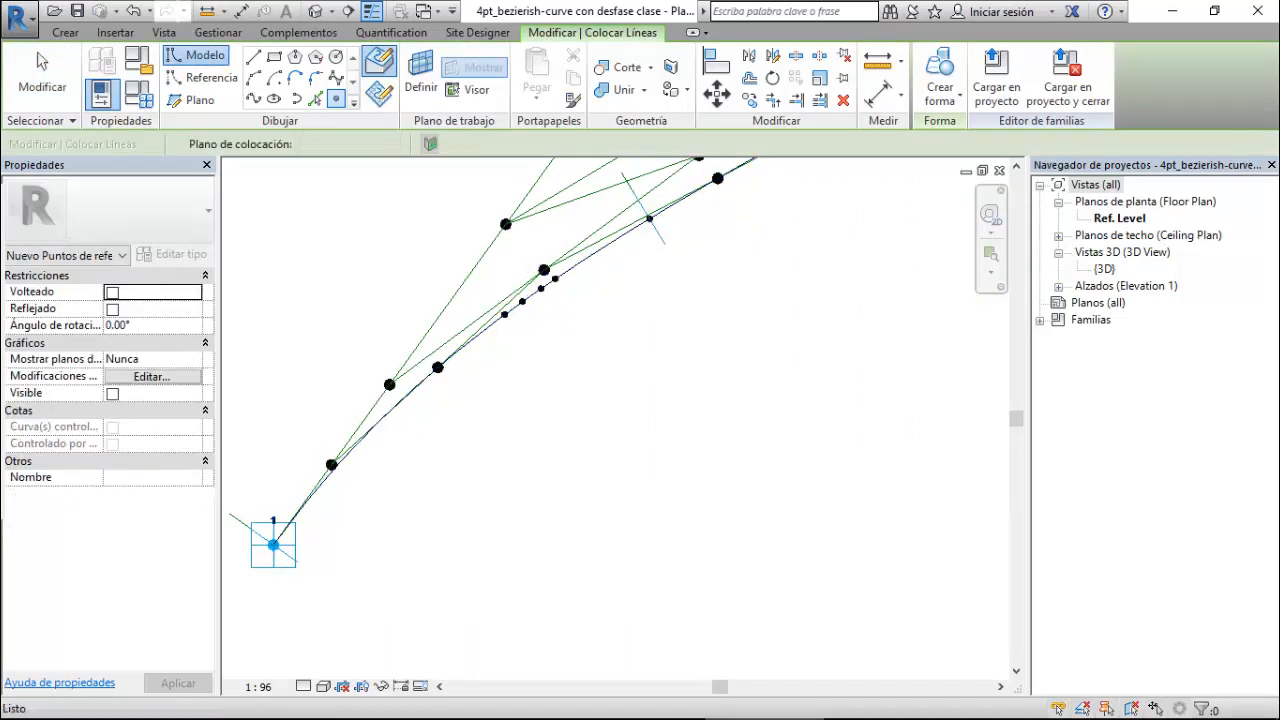
key("Escape")
key("Escape")
- Select the four new points on the base curve and set their reference planes to show always (Siempre)
scroll(504, 318, "up", 3)
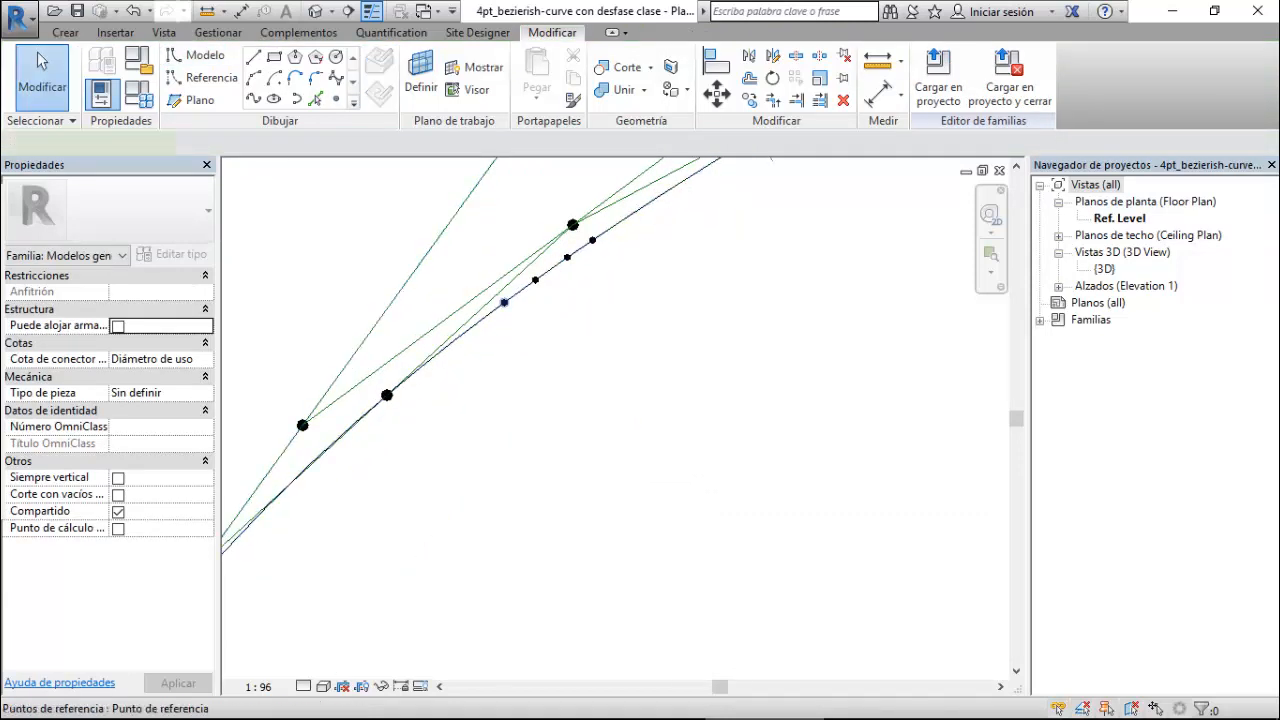
left_click(504, 302)
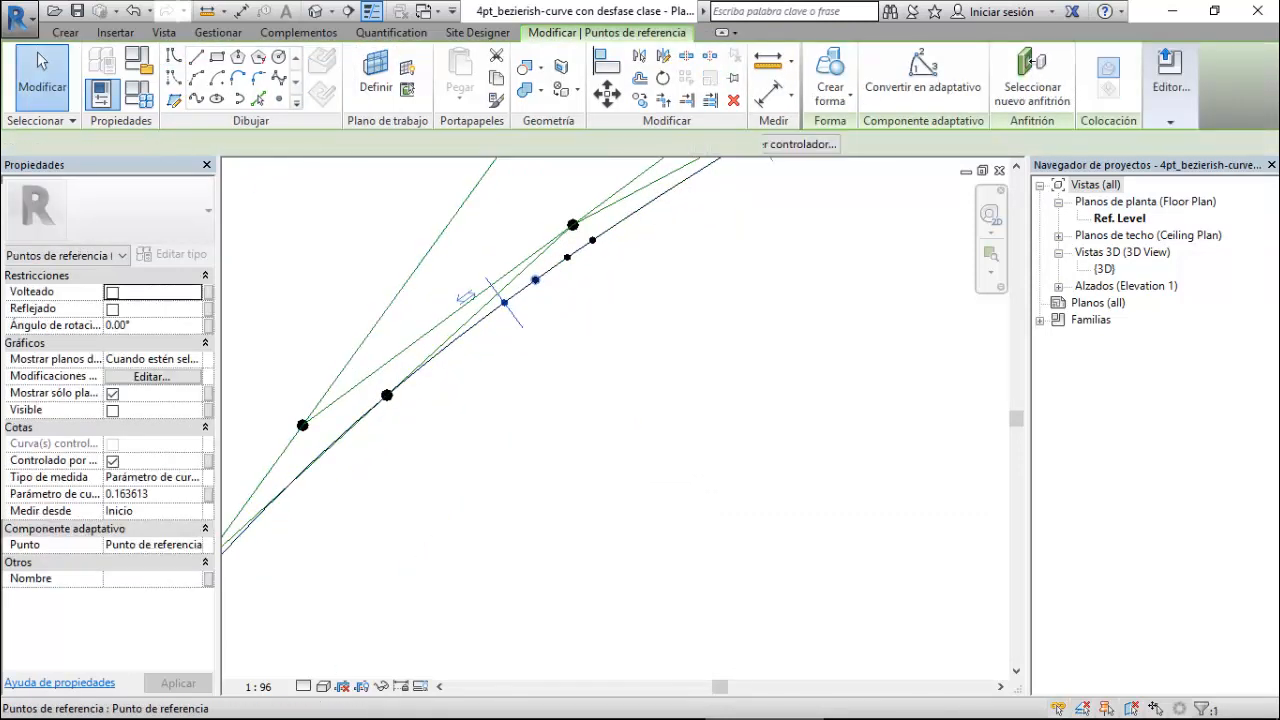
left_click(1033, 62)
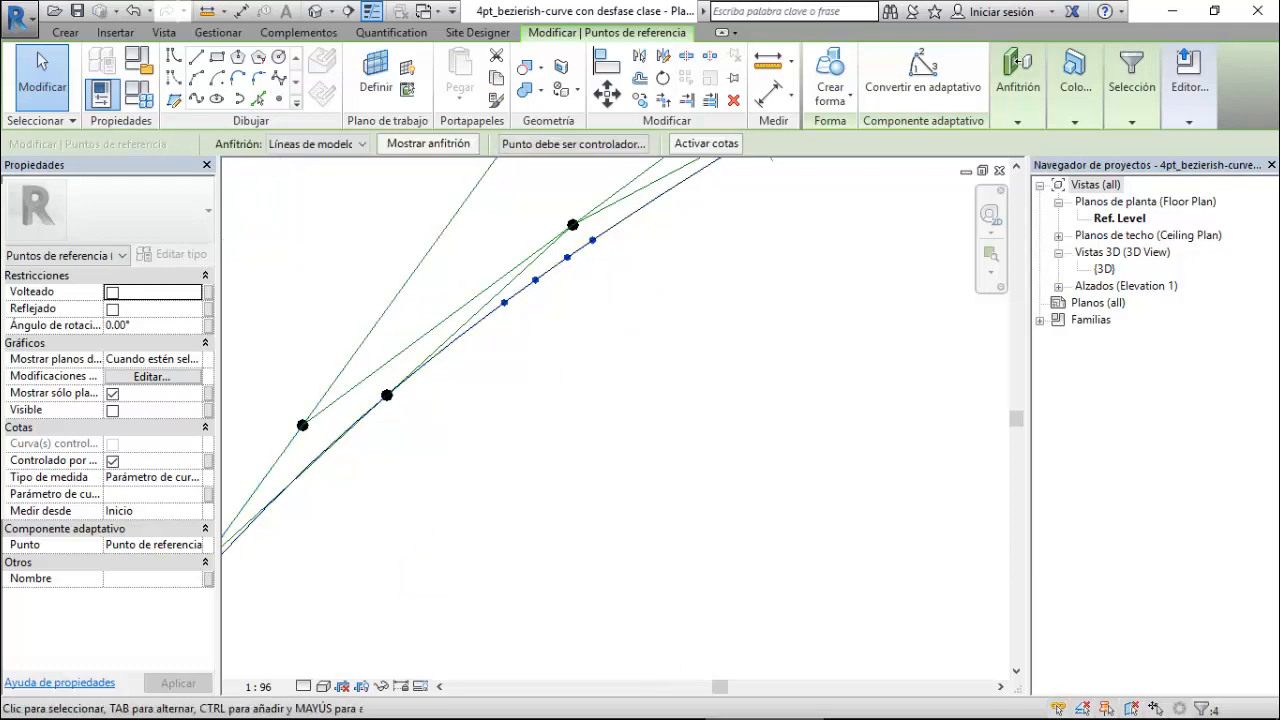
scroll(519, 481, "down", 1)
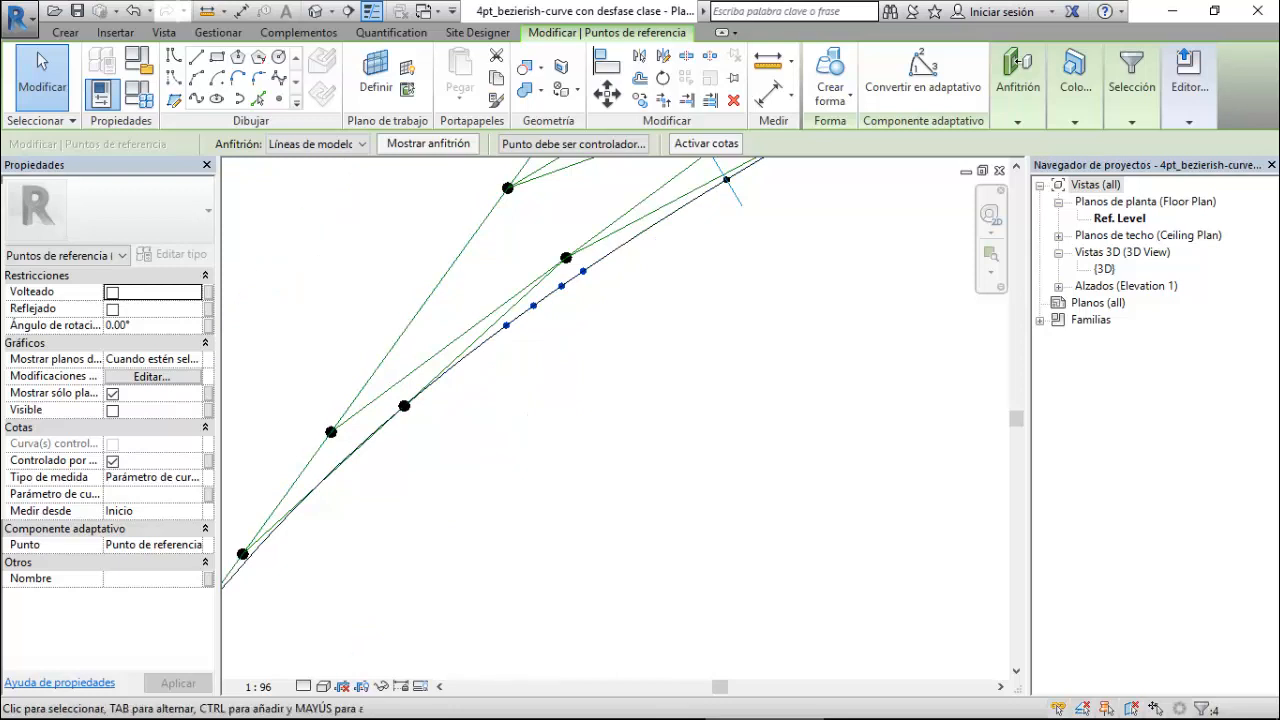
left_click(152, 359)
left_click(140, 407)
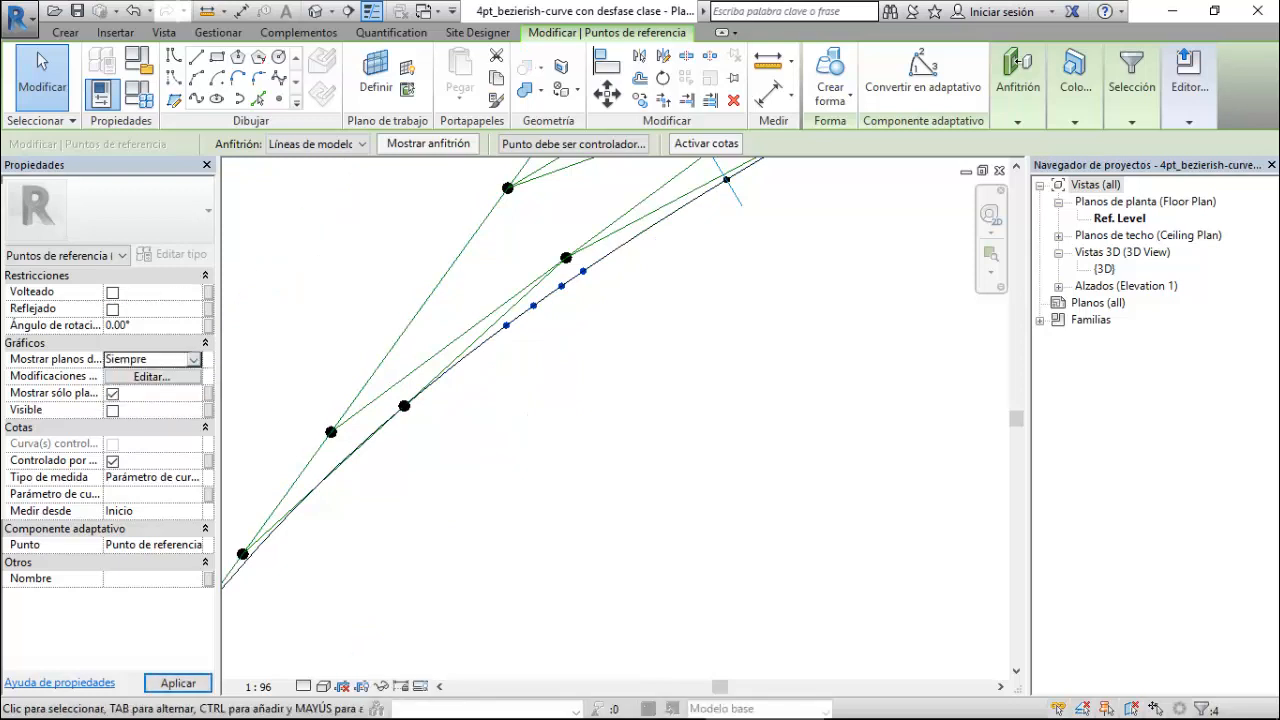
left_click(1018, 62)
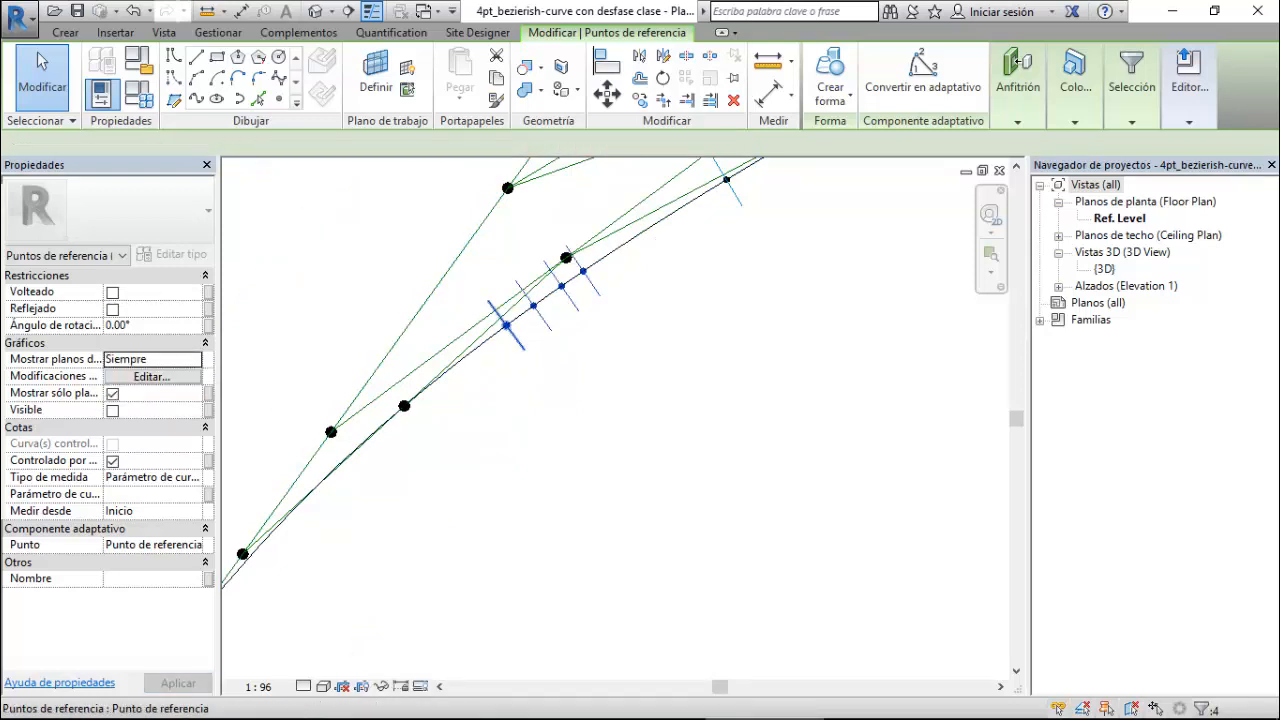
- Set the curve parameter of the first new hosted point, closest to adaptive point 1, to 0.15
left_click(506, 325)
double_click(130, 494)
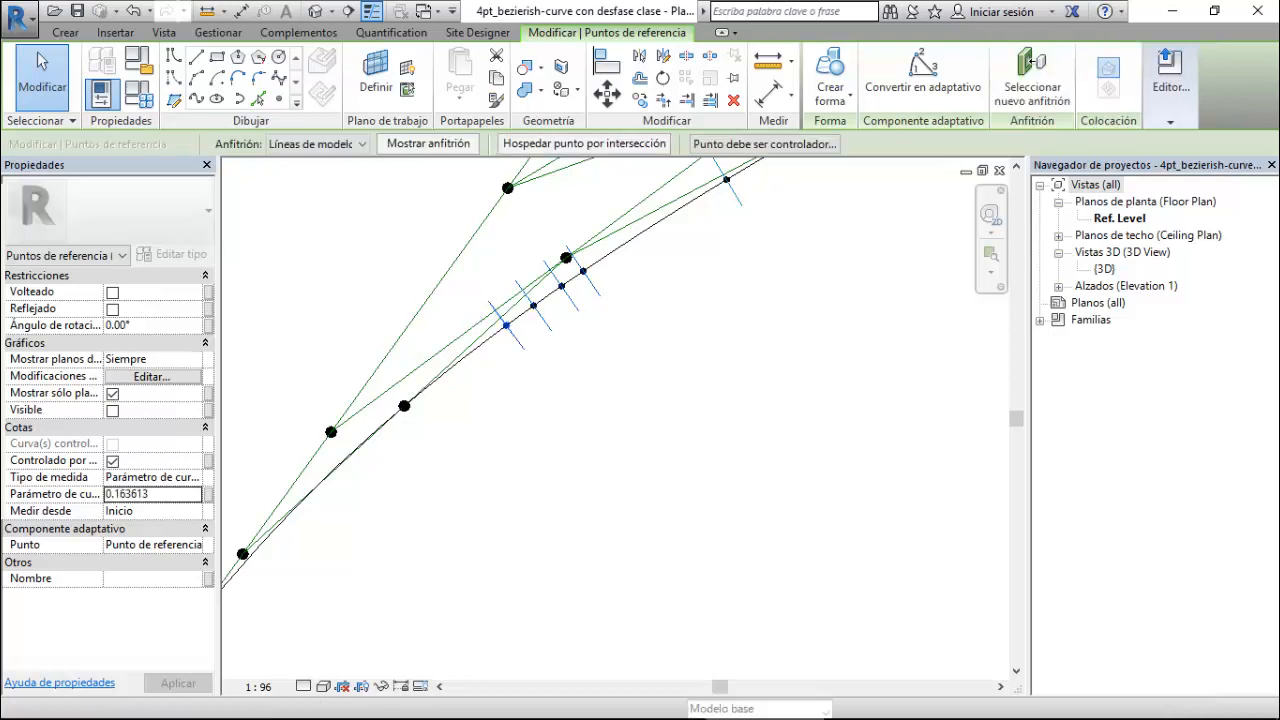
type("0.15")
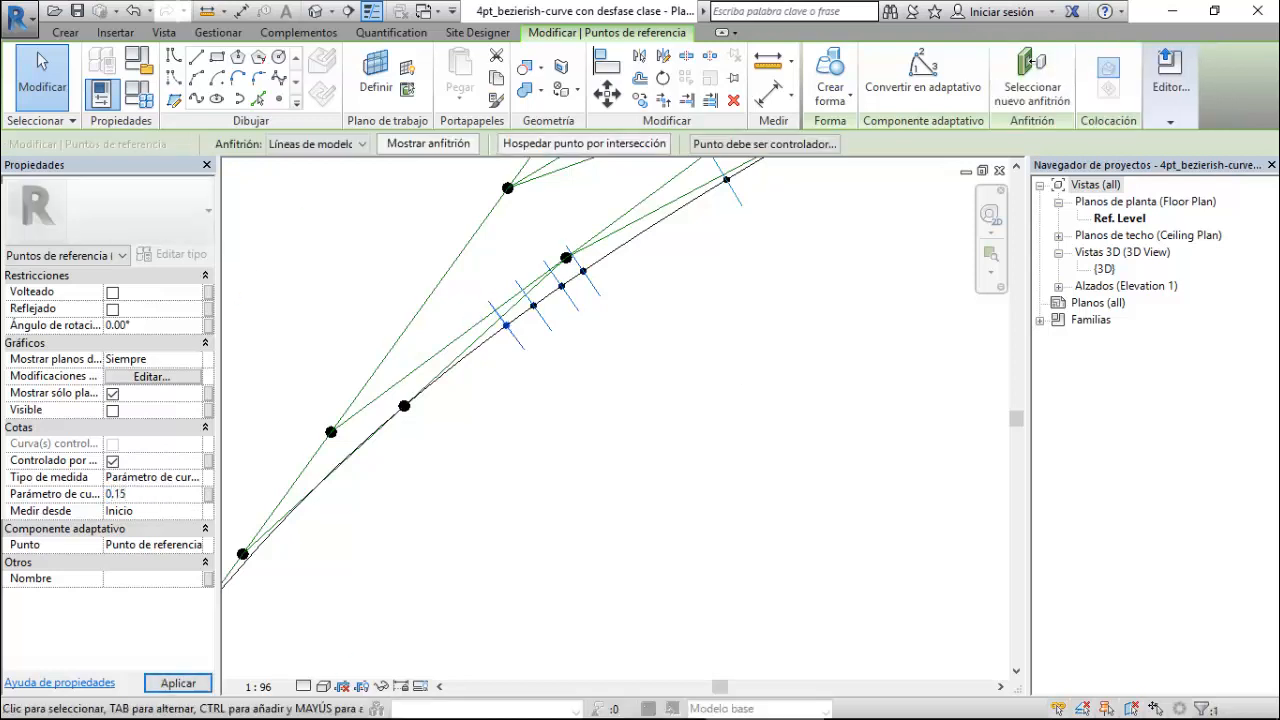
key("Return")
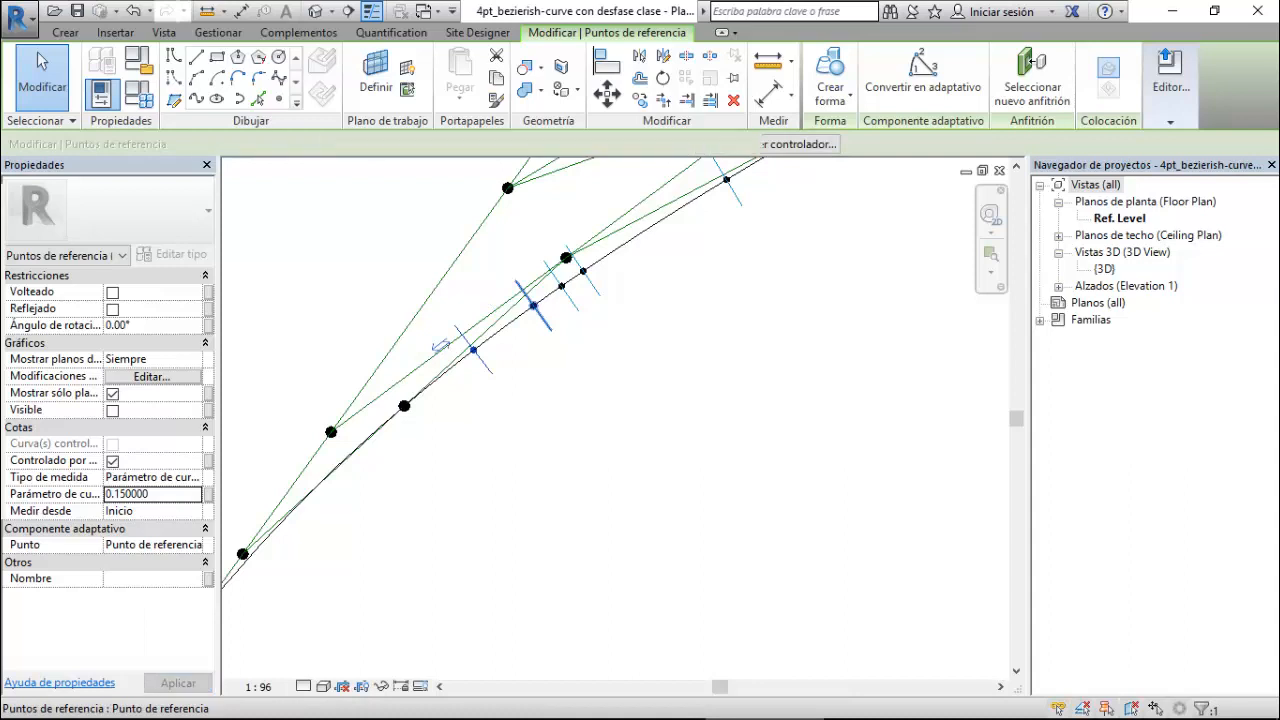
- Set the curve parameter of the second new hosted point to 0.40 and of the third to 0.65
left_click(533, 305)
scroll(493, 526, "down", 1)
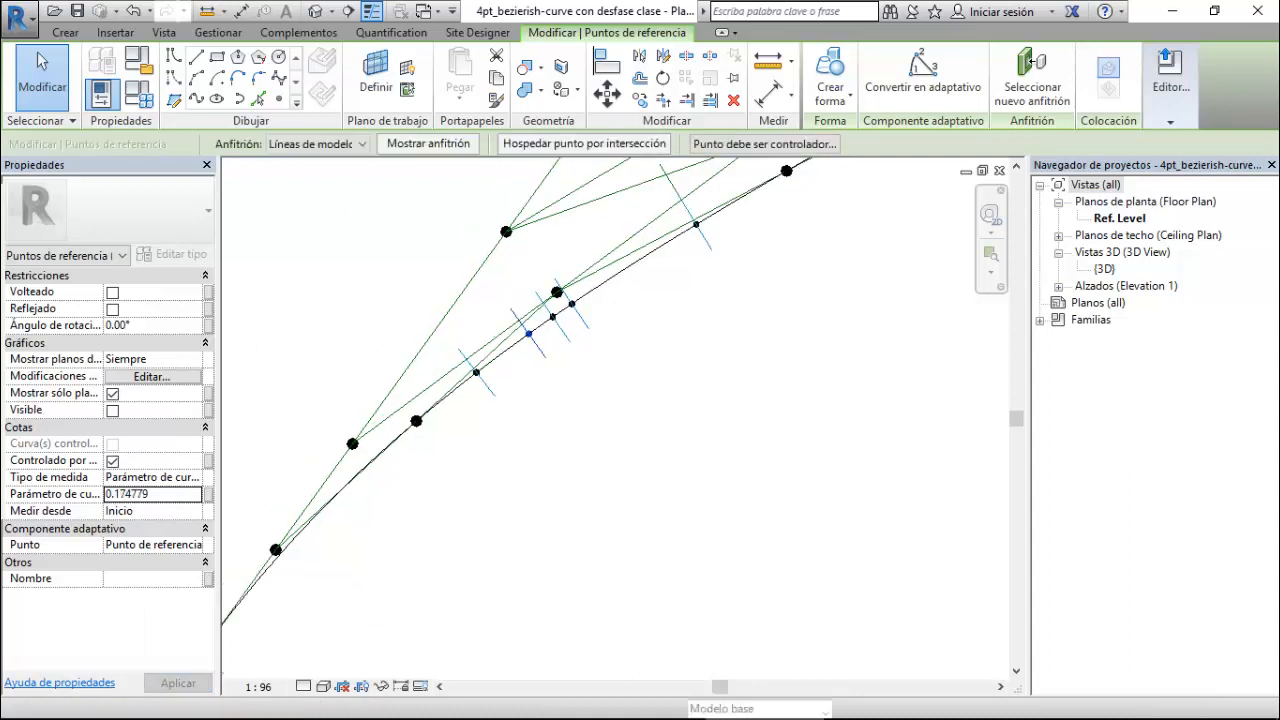
double_click(130, 494)
type("0.")
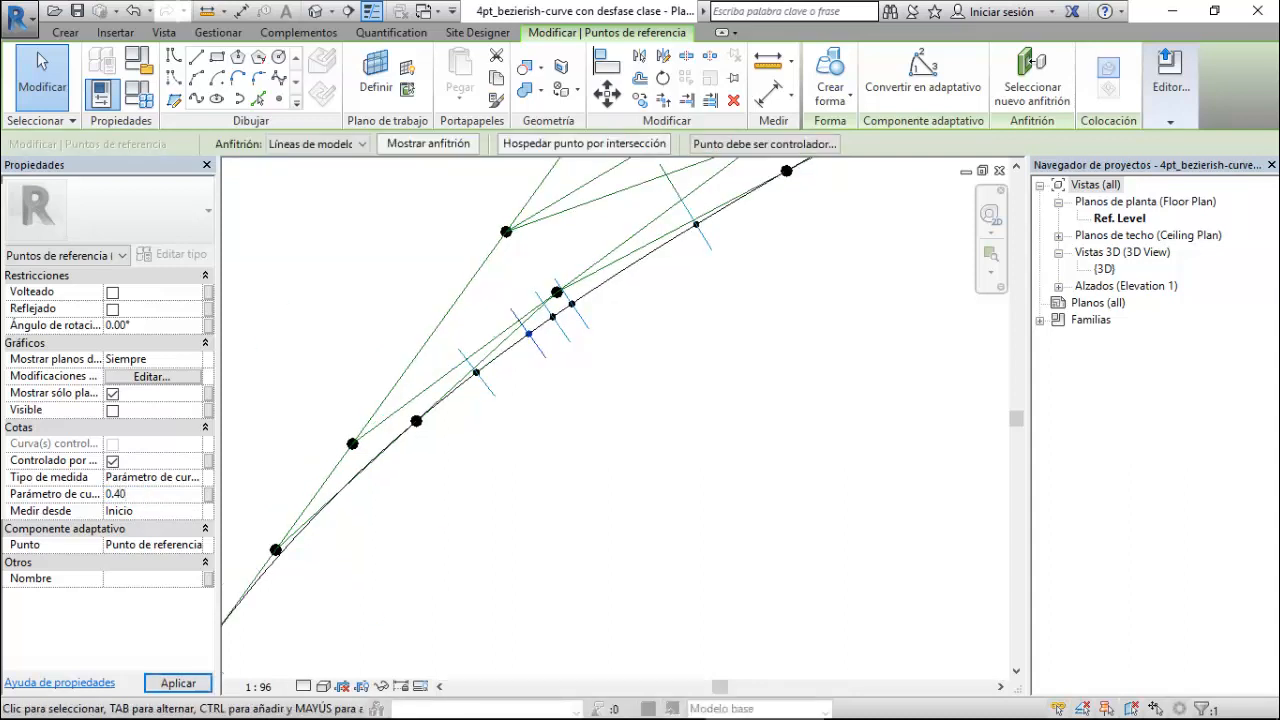
type("40")
key("Return")
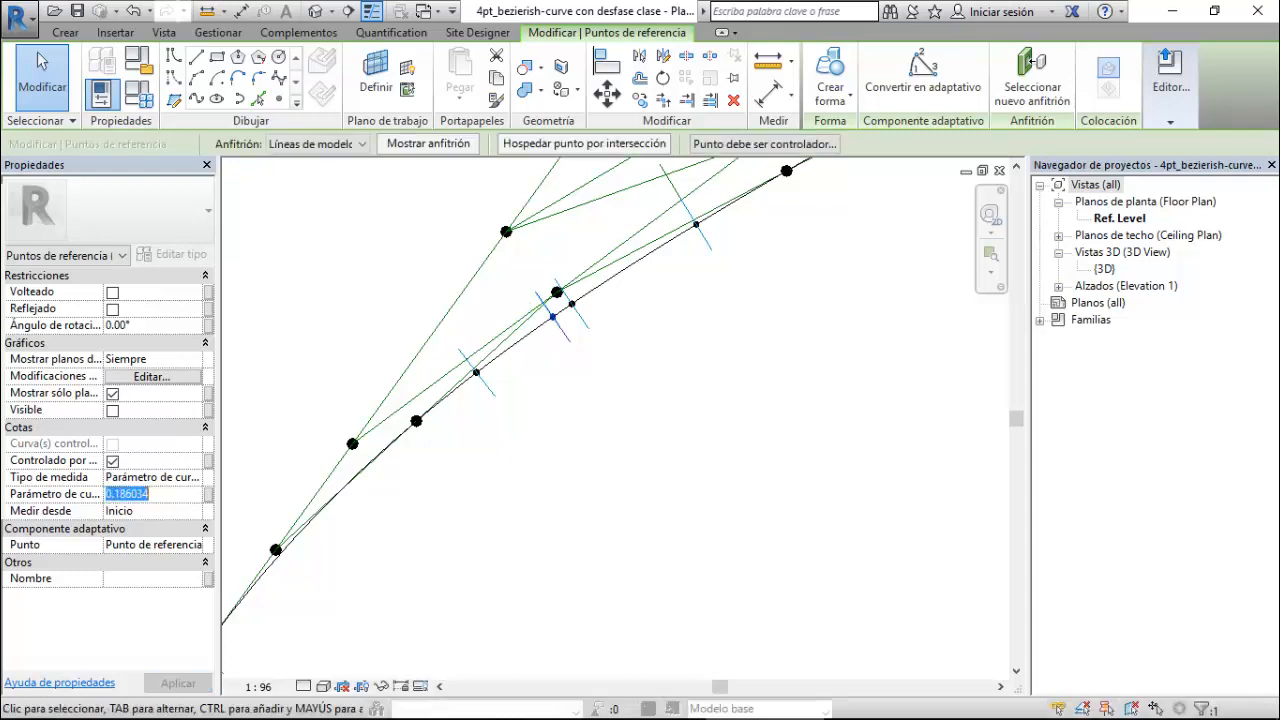
type("0.65")
key("Return")
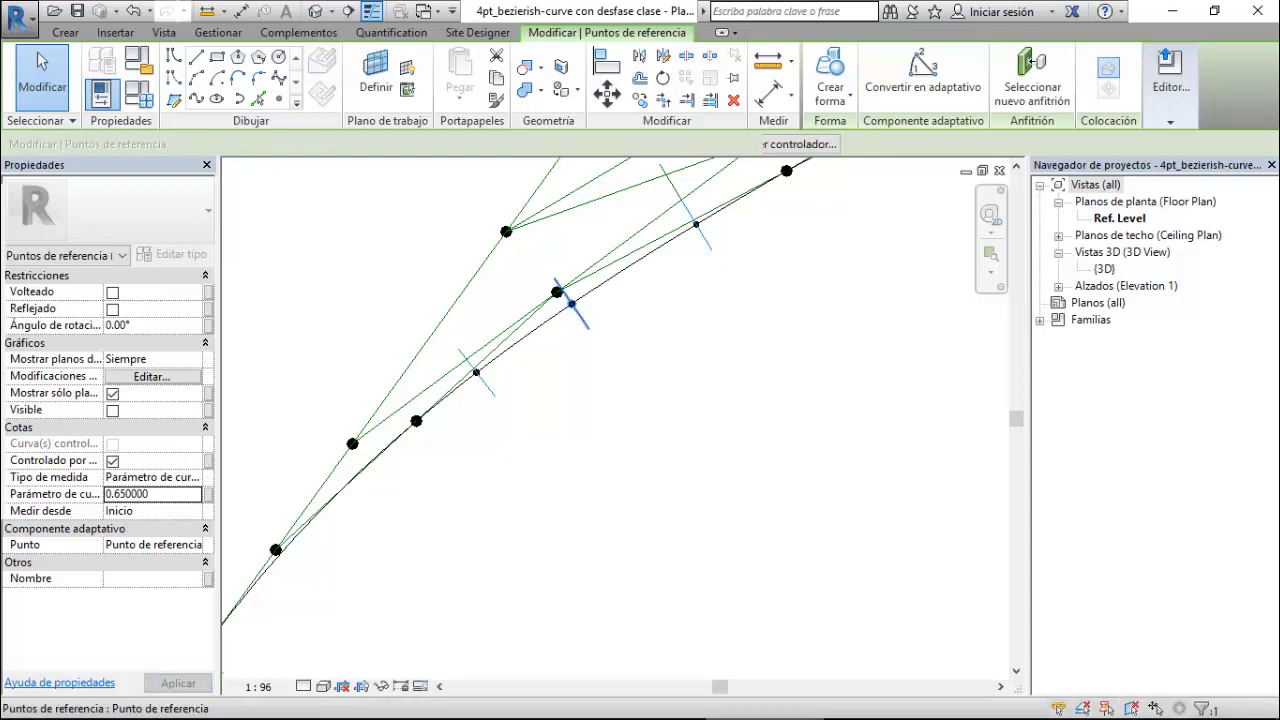
- Set the curve parameter of the fourth new hosted point to 0.80
left_click(150, 494)
type("0.80")
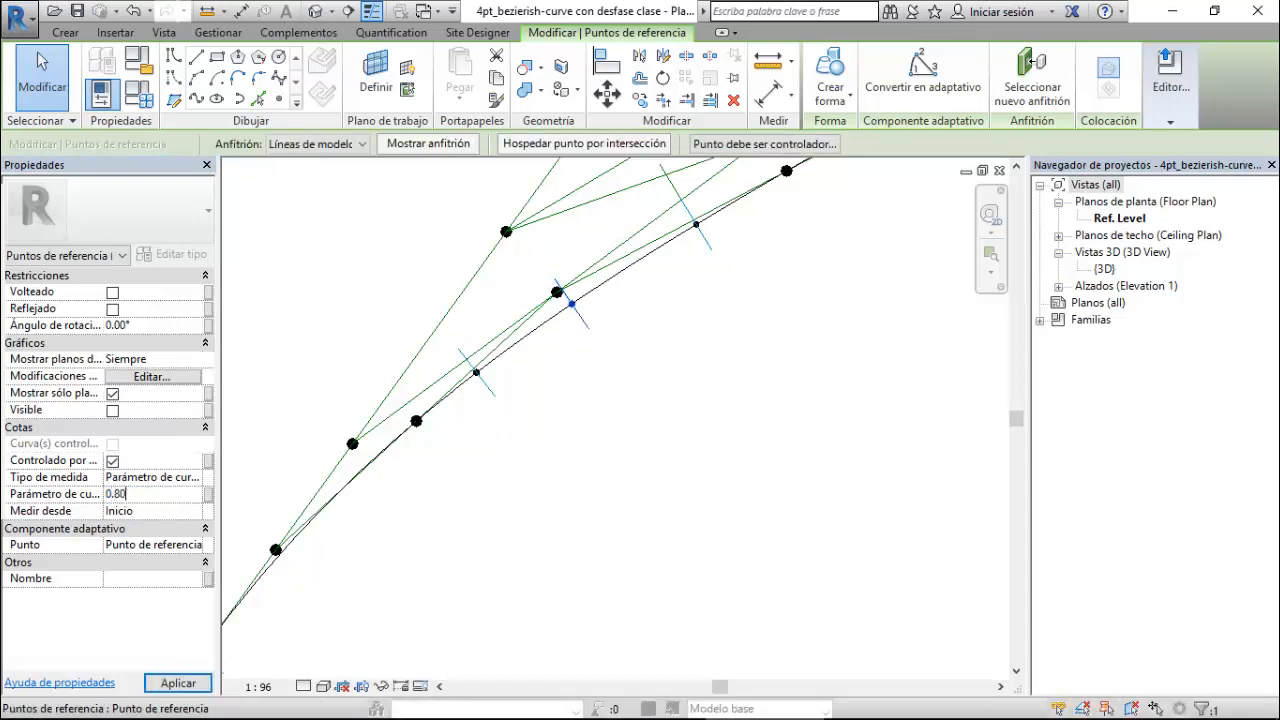
key("Return")
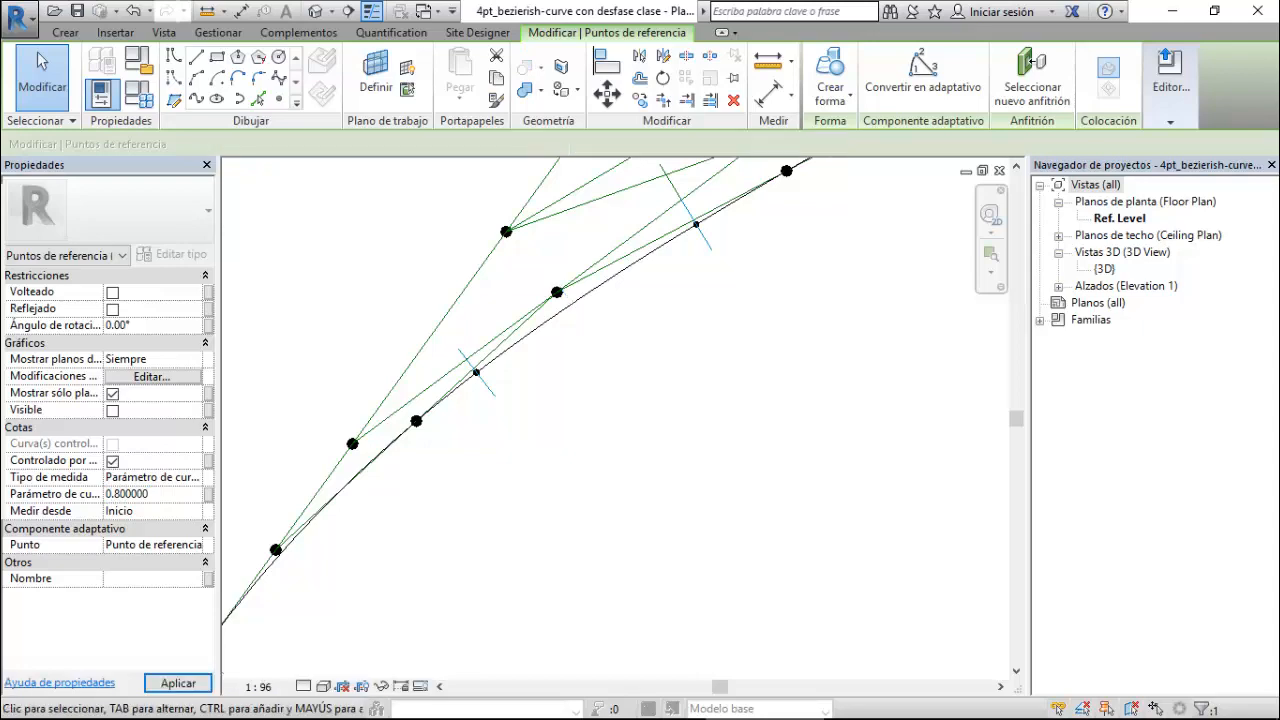
scroll(289, 421, "down", 8)
scroll(285, 427, "down", 2)
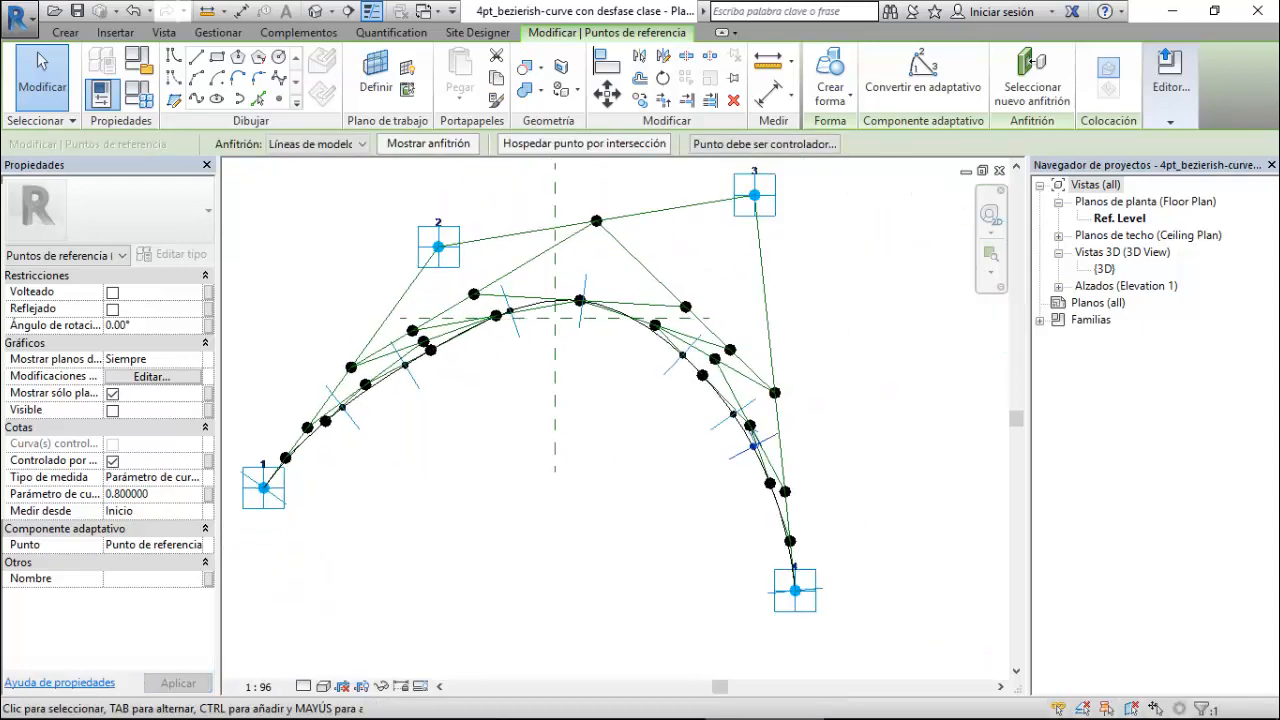
- Set the fourth point's curve parameter to 0.90, between the last Desfase line and adaptive point 4
scroll(701, 508, "up", 3)
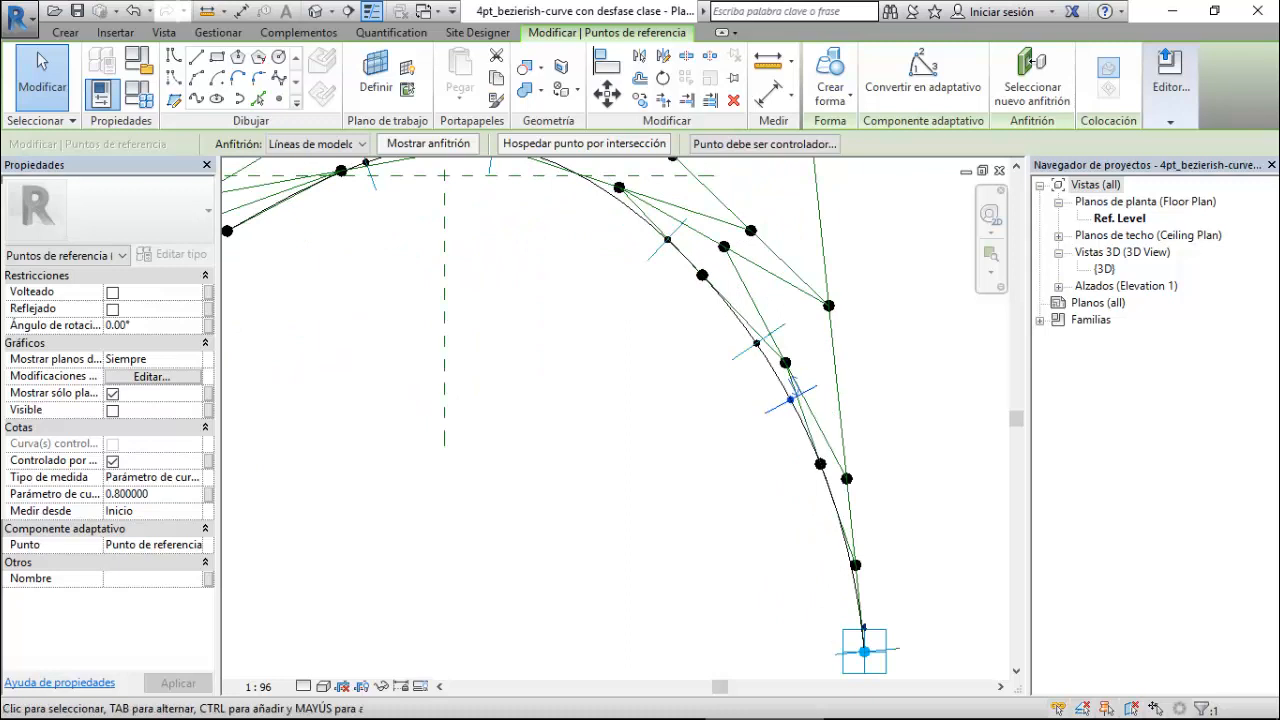
double_click(128, 494)
type("0.9")
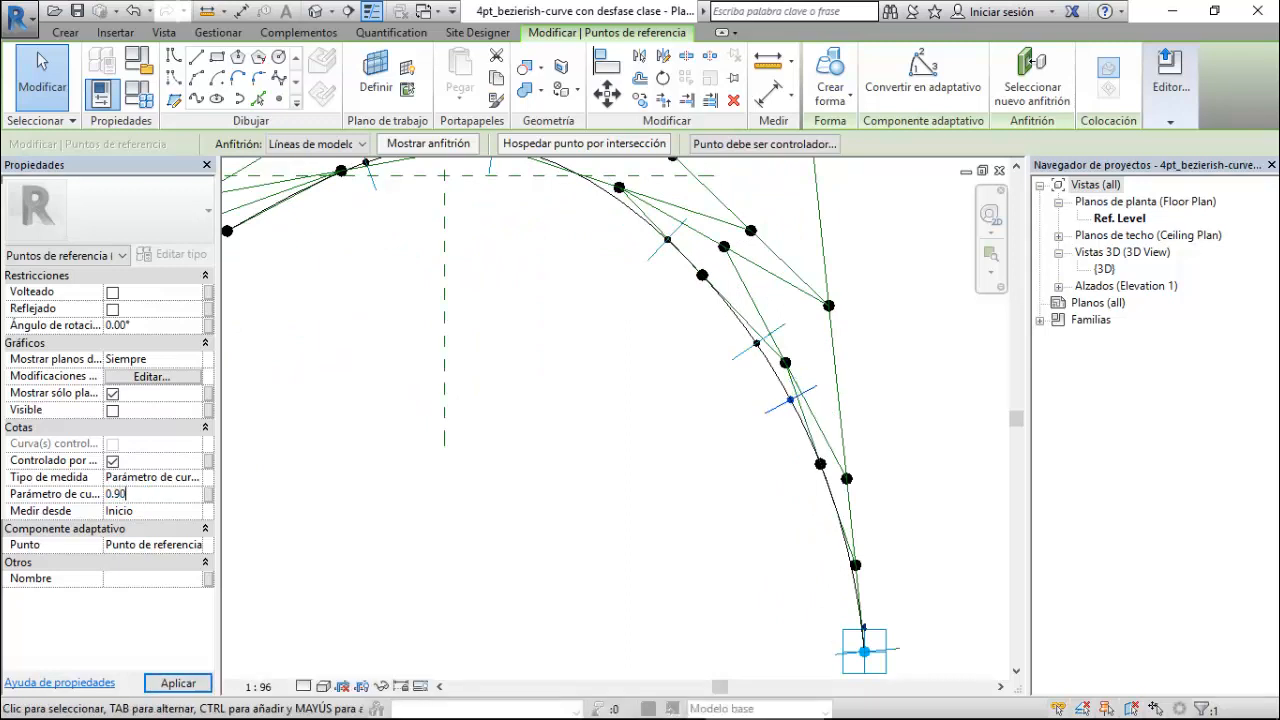
key("Return")
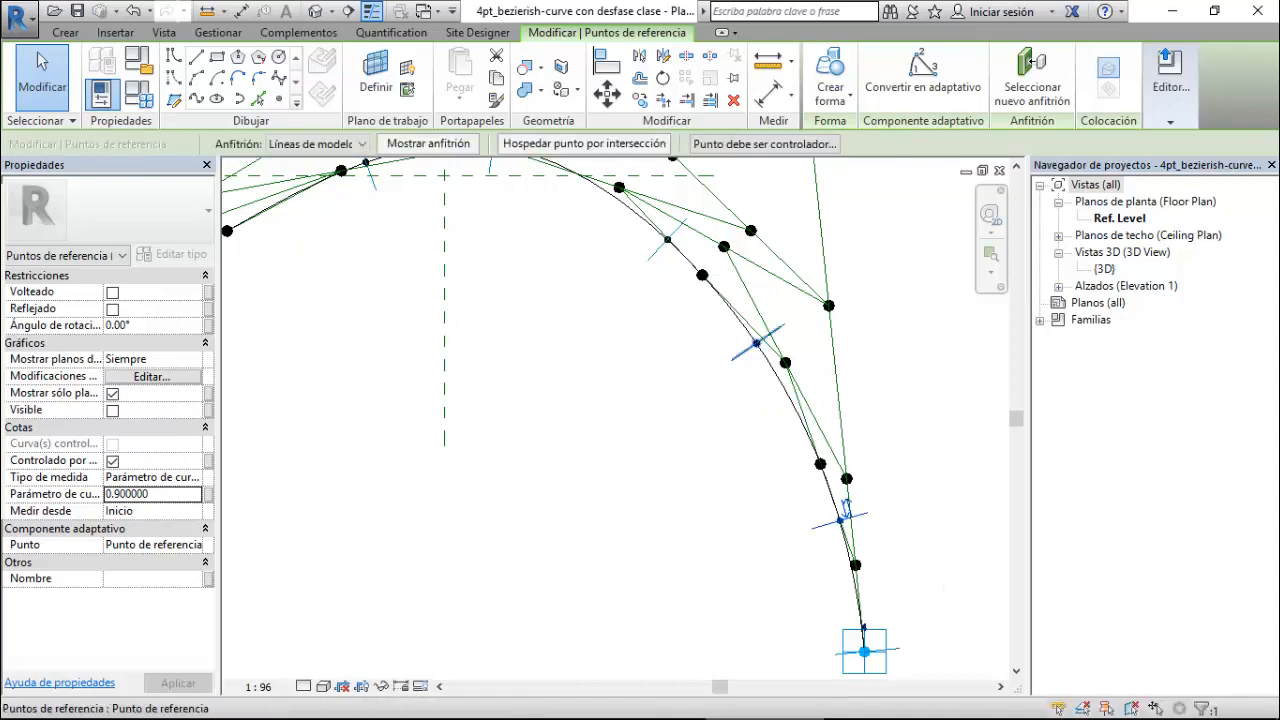
key("Escape")
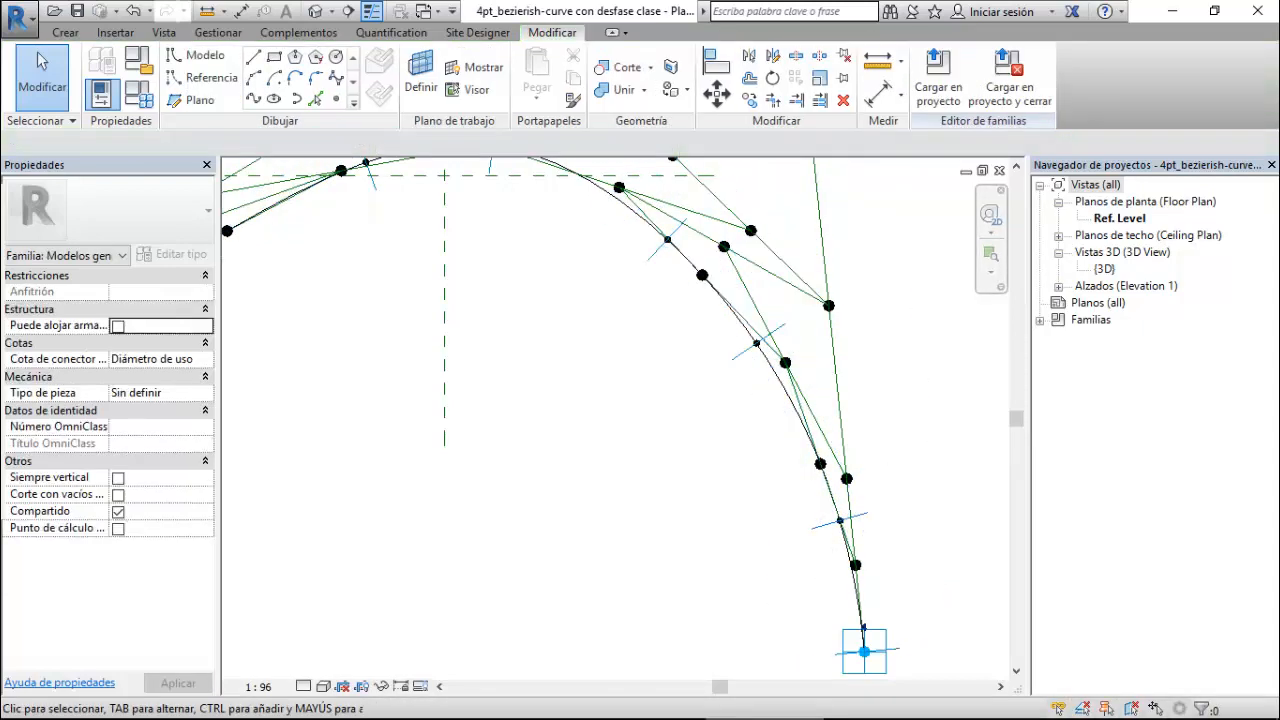
- In the 3D view, start a reference line on the work plane of the hosted point nearest adaptive point 4
double_click(1104, 269)
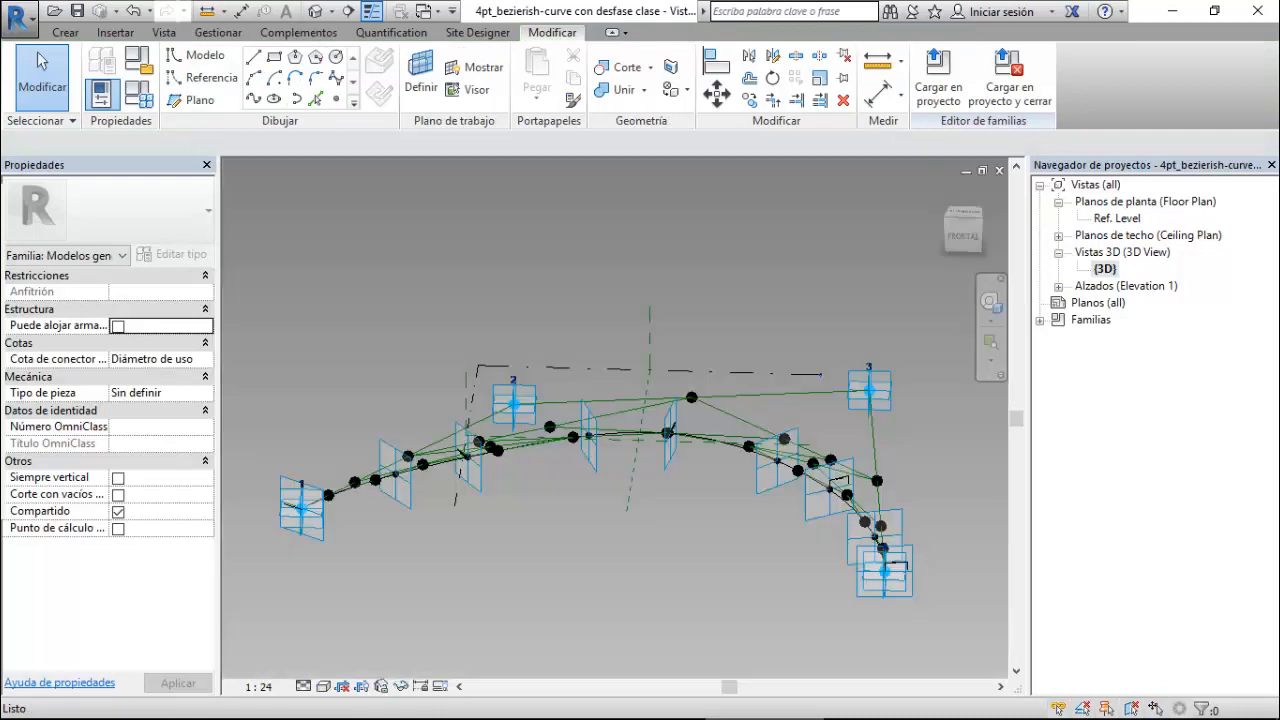
scroll(620, 490, "down", 1)
middle_click_drag(620, 490, 475, 515, "shift")
scroll(685, 592, "up", 6)
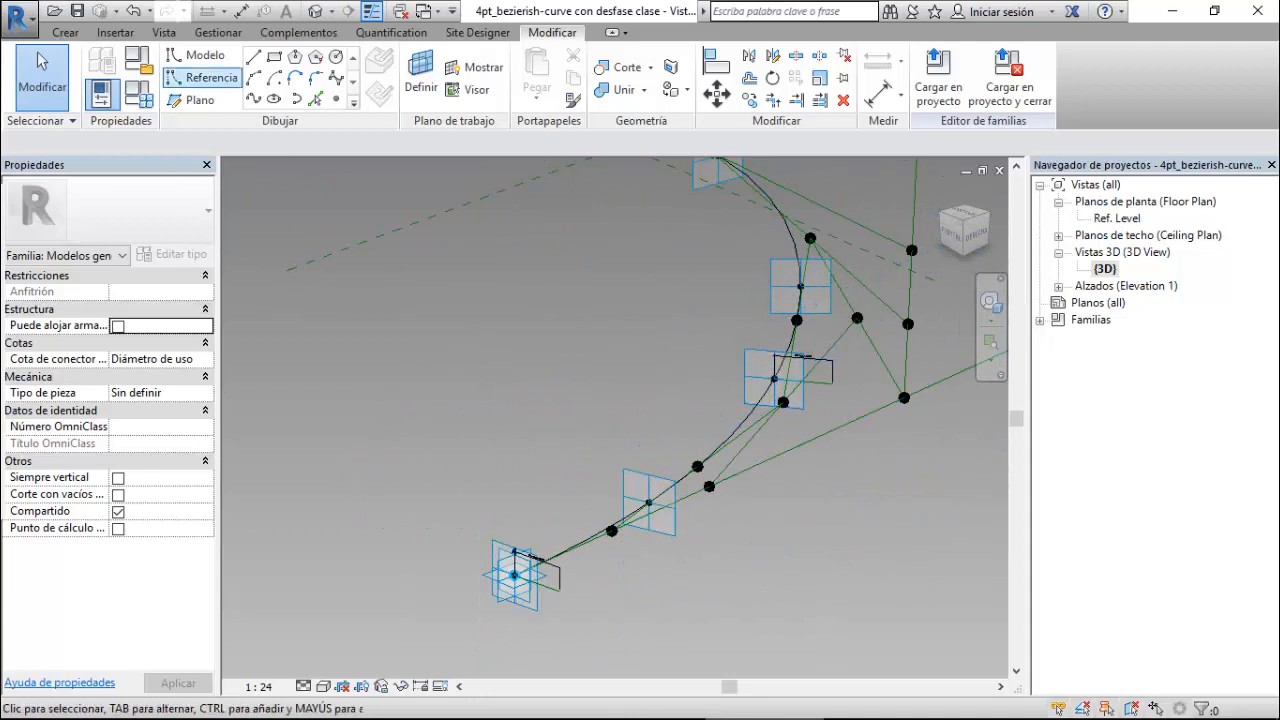
left_click(205, 77)
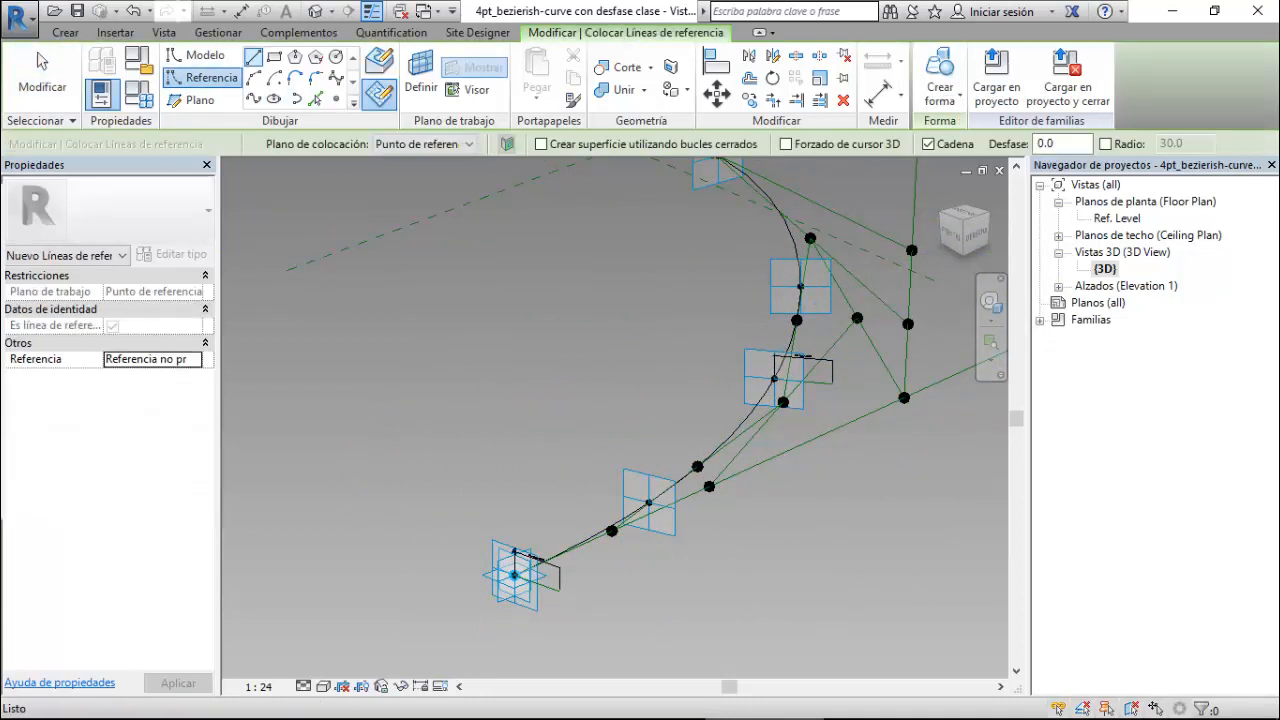
left_click(425, 144)
left_click(425, 218)
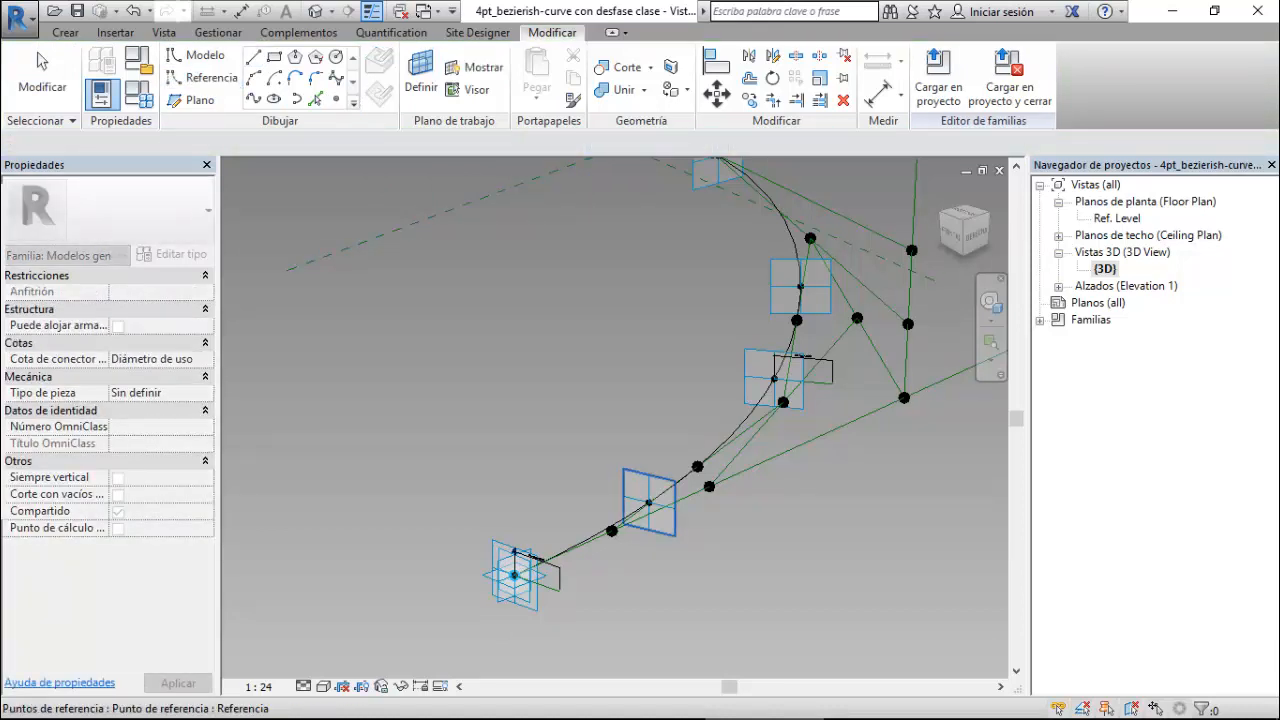
left_click(661, 533)
scroll(661, 534, "up", 3)
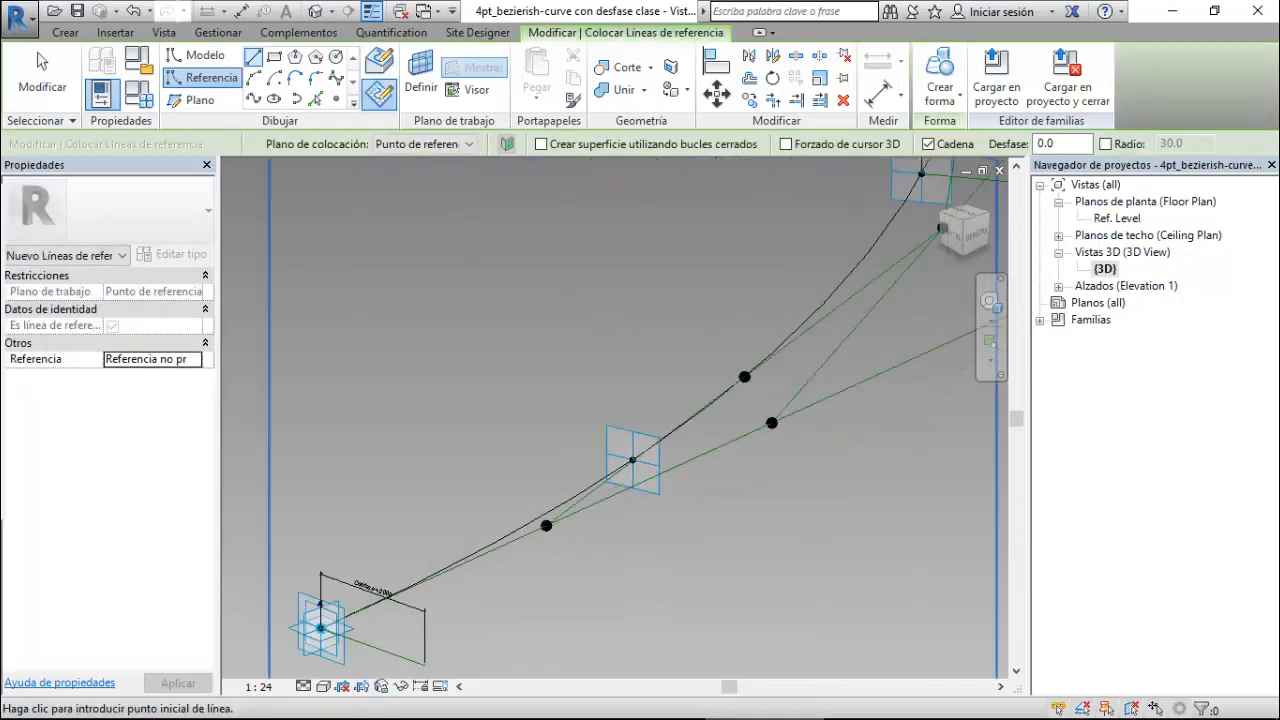
- Draw a reference line about 1900 mm long outward from the hosted point nearest adaptive point 4
left_click(632, 460)
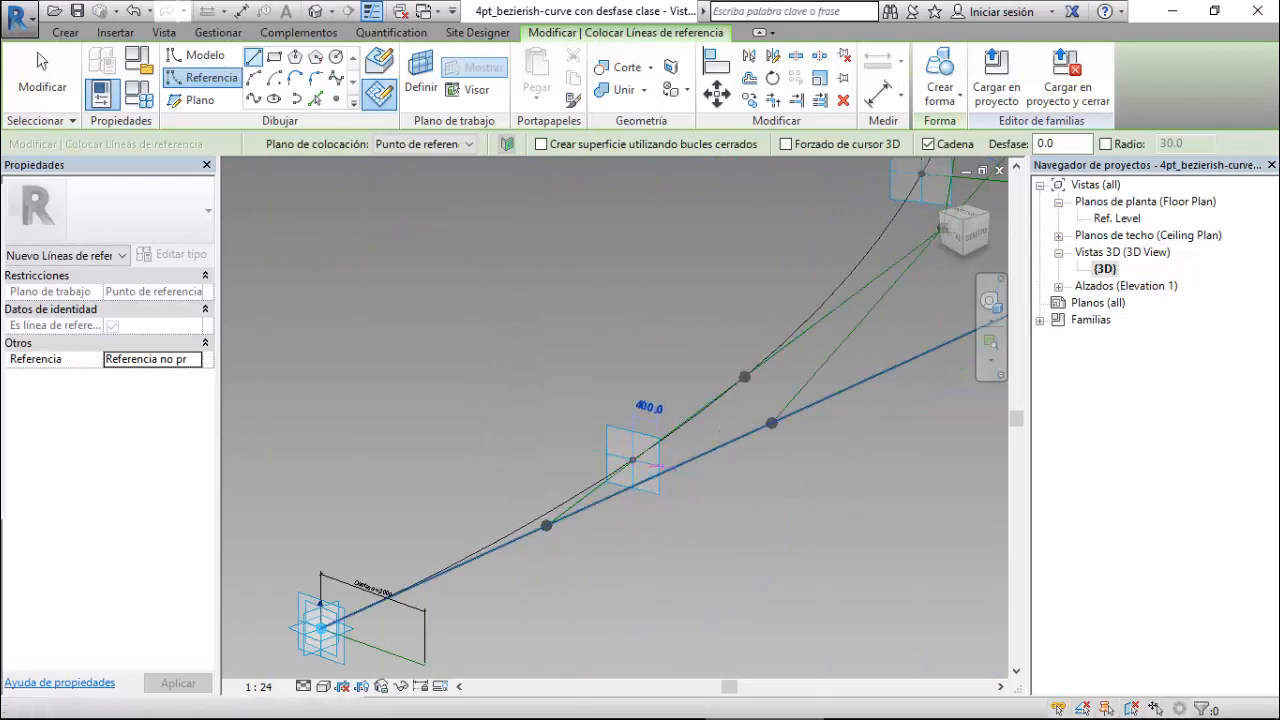
left_click(745, 487)
key("Escape")
key("Escape")
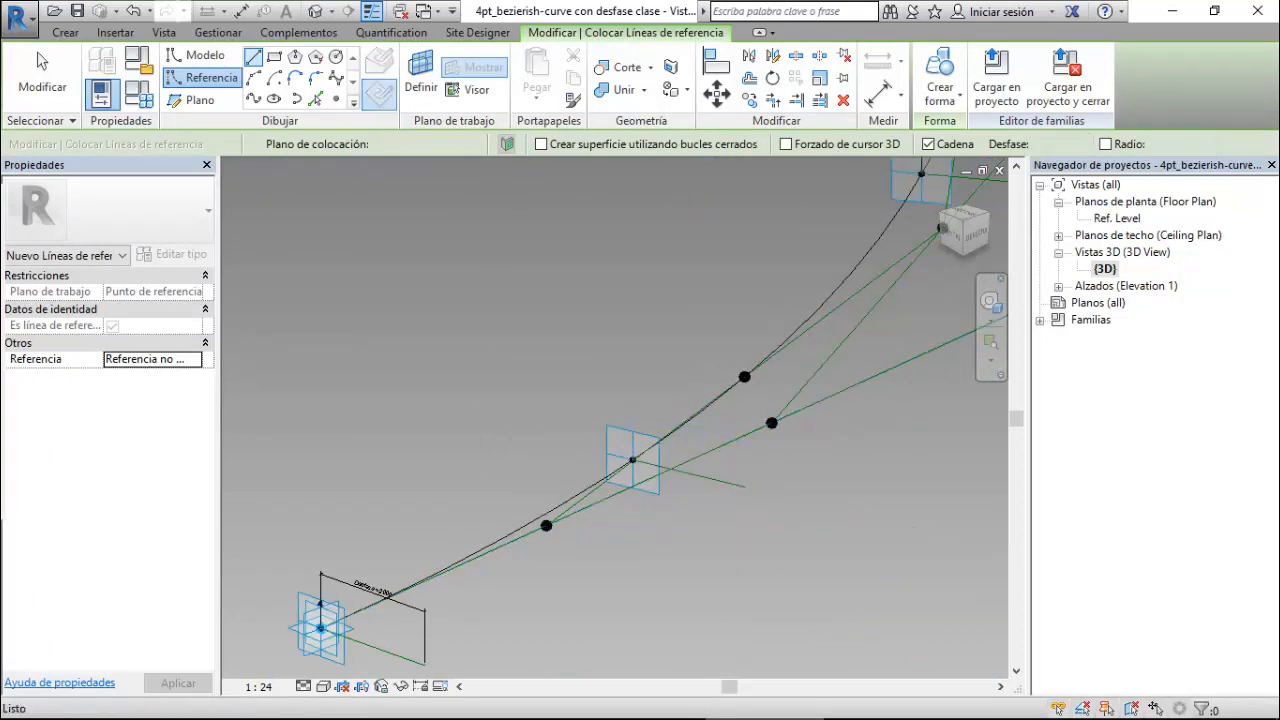
- Make the new reference line's length dimension permanent and label it with the Desfase parameter
left_click(690, 472)
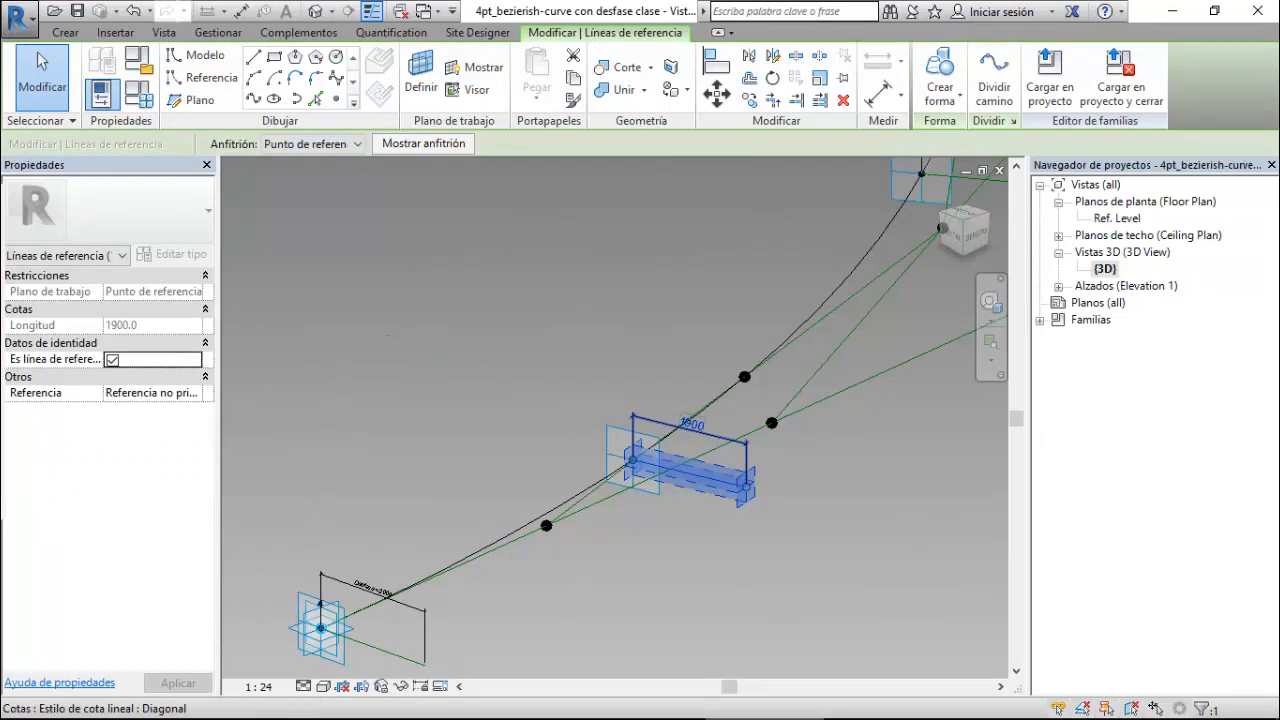
left_click(690, 424)
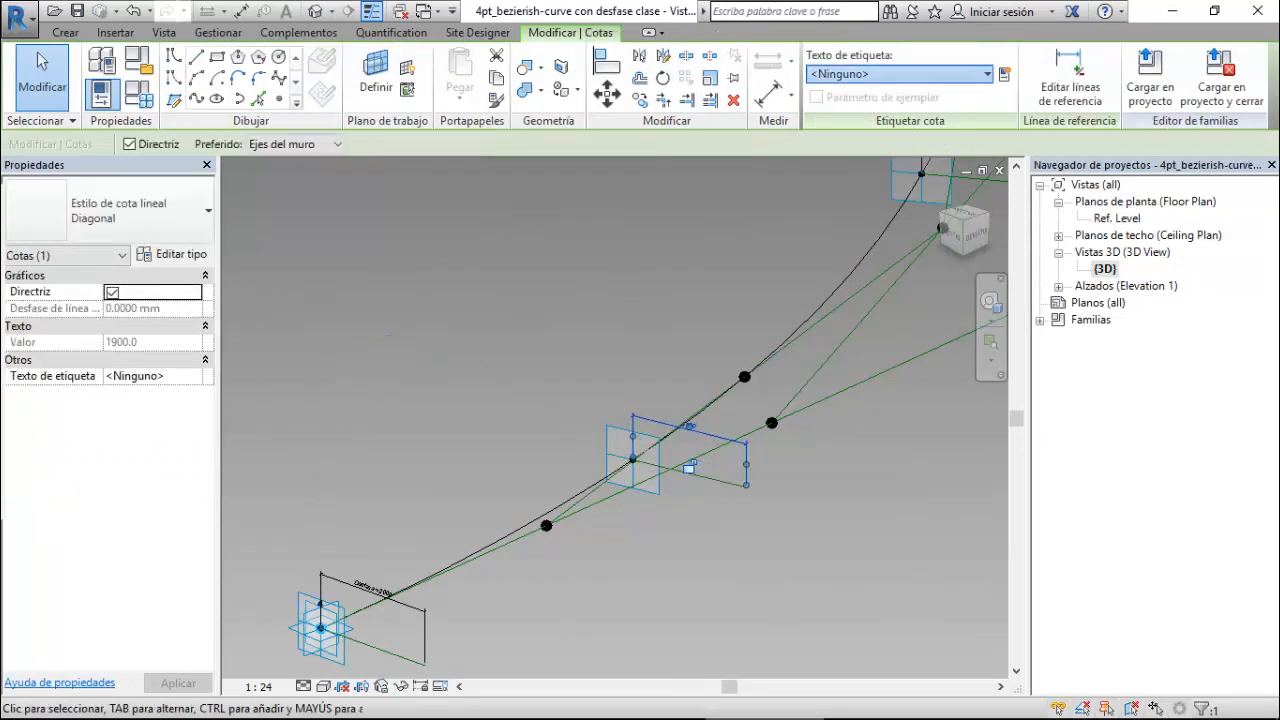
left_click(900, 73)
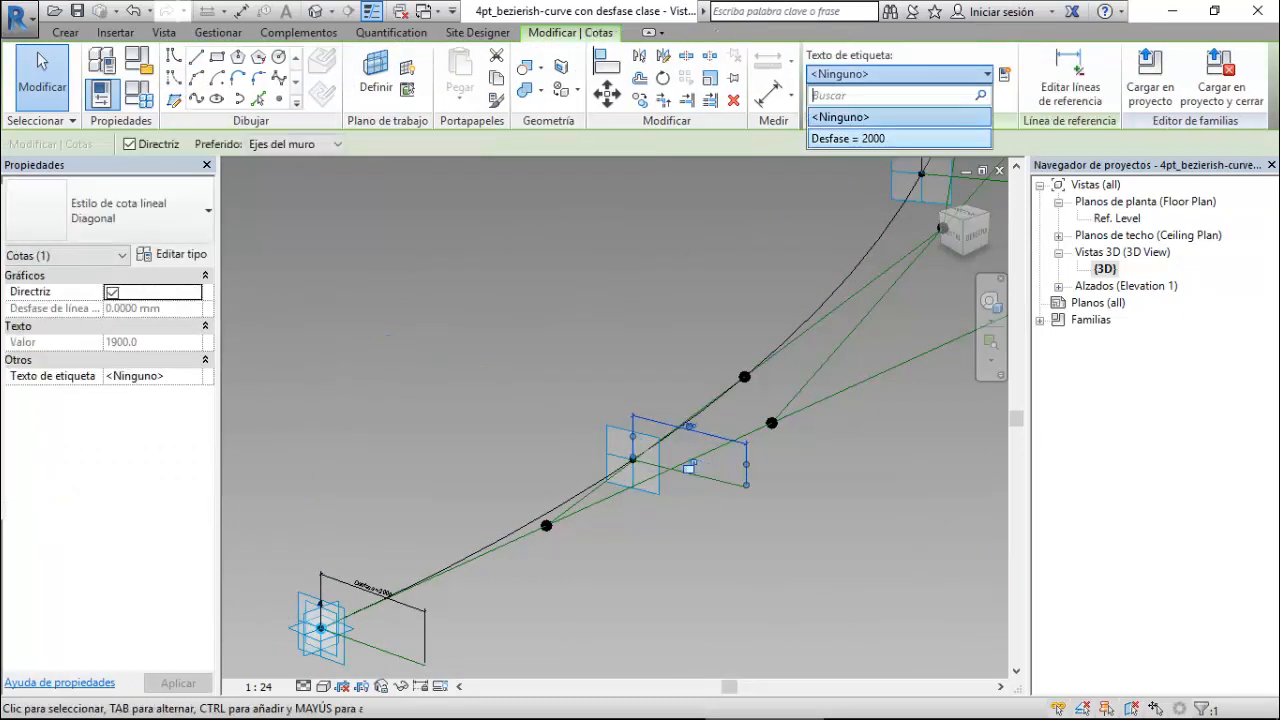
left_click(848, 138)
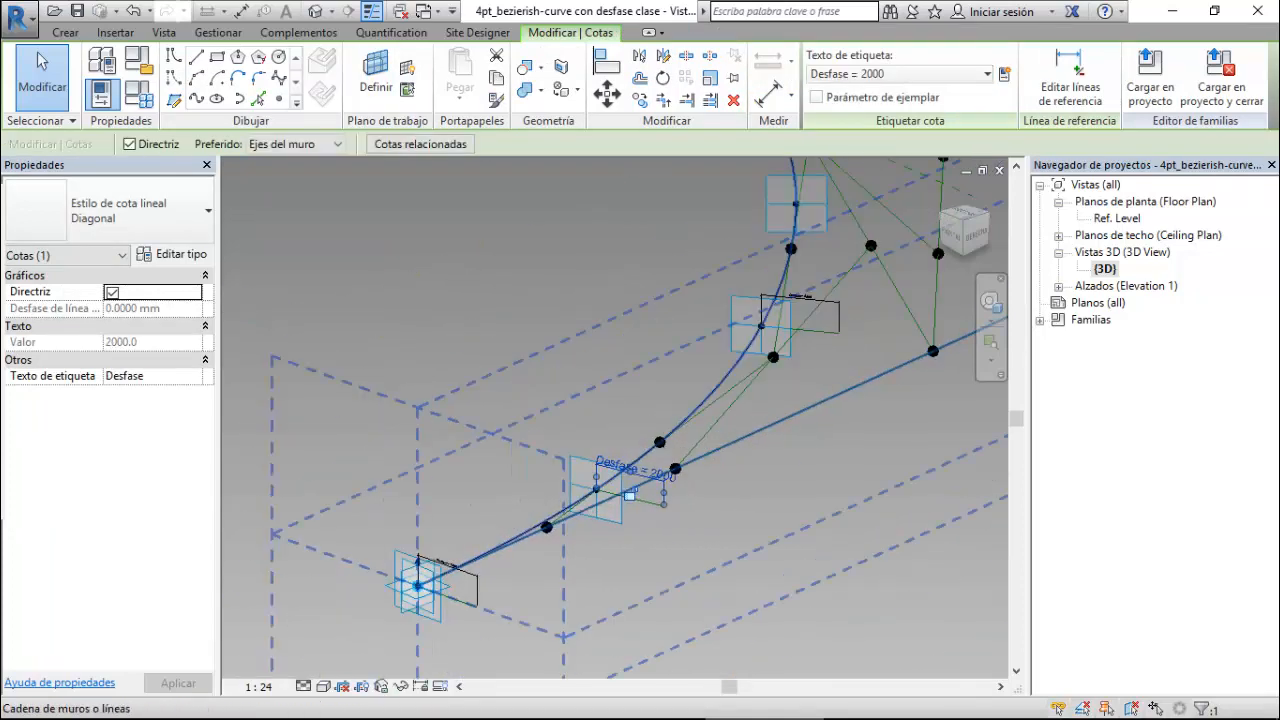
key("Escape")
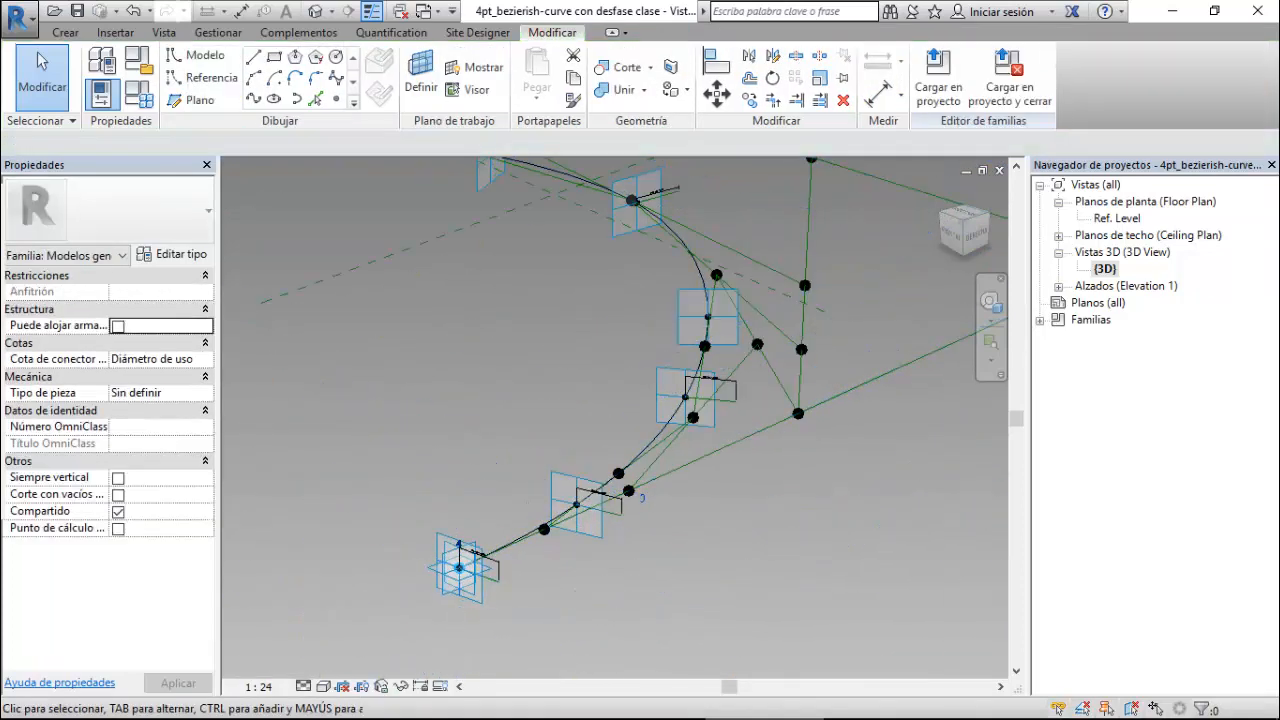
- Place a reference point on the free end of the new Desfase line near adaptive point 4
scroll(630, 530, "up", 4)
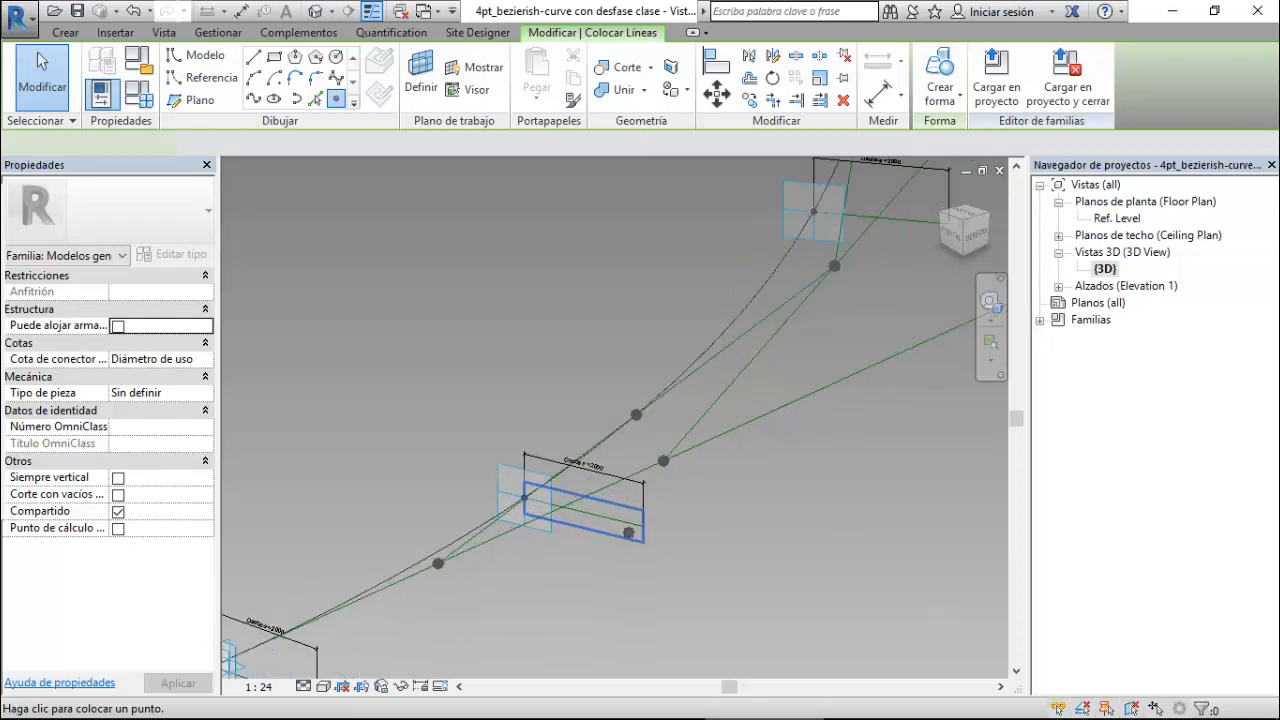
left_click(655, 522)
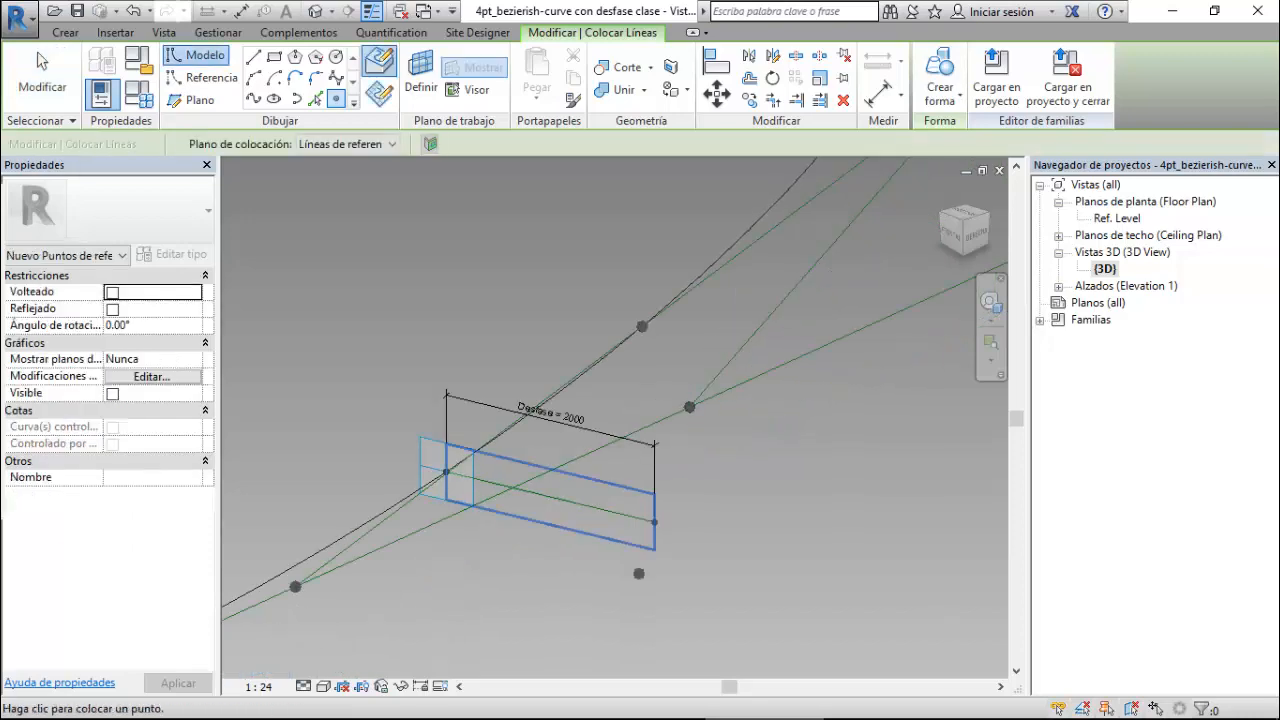
key("Escape")
scroll(609, 335, "down", 6)
scroll(628, 323, "down", 1)
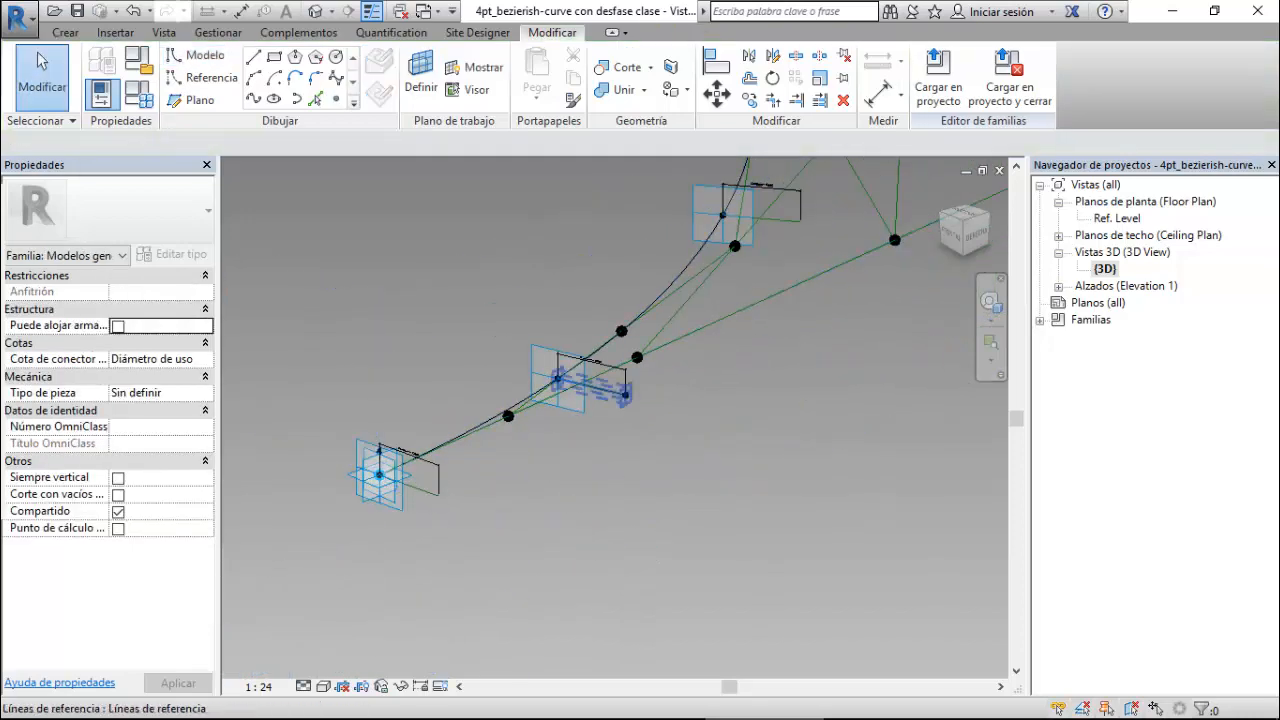
- Draw a 1000 mm reference line outward on the work plane of the third hosted point from adaptive point 4
scroll(670, 537, "down", 3)
scroll(596, 369, "up", 5)
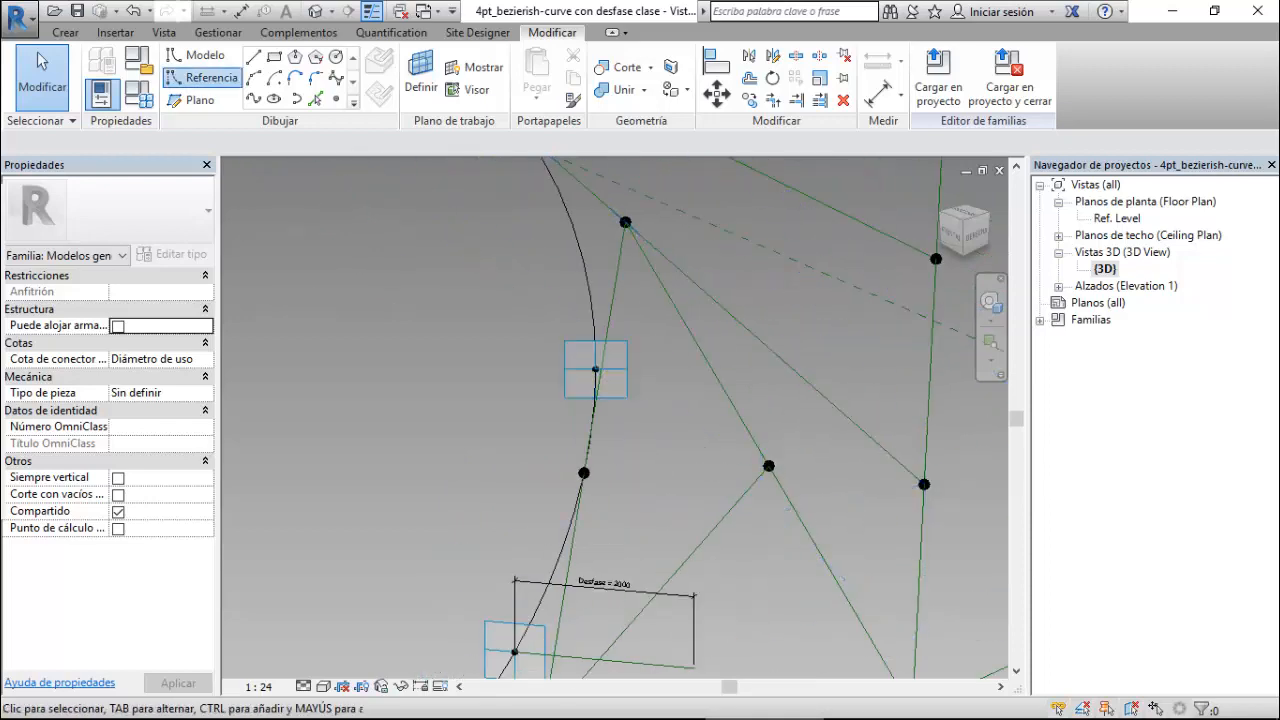
left_click(203, 78)
left_click(425, 144)
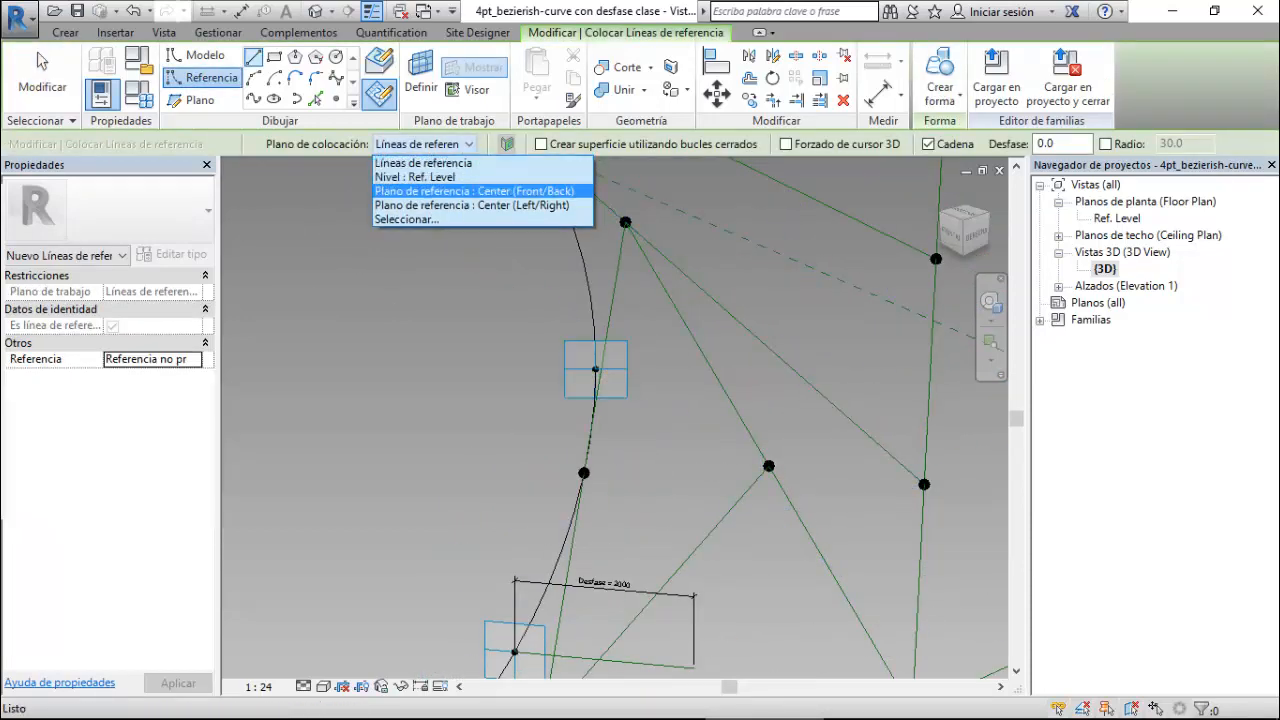
left_click(405, 219)
left_click(596, 369)
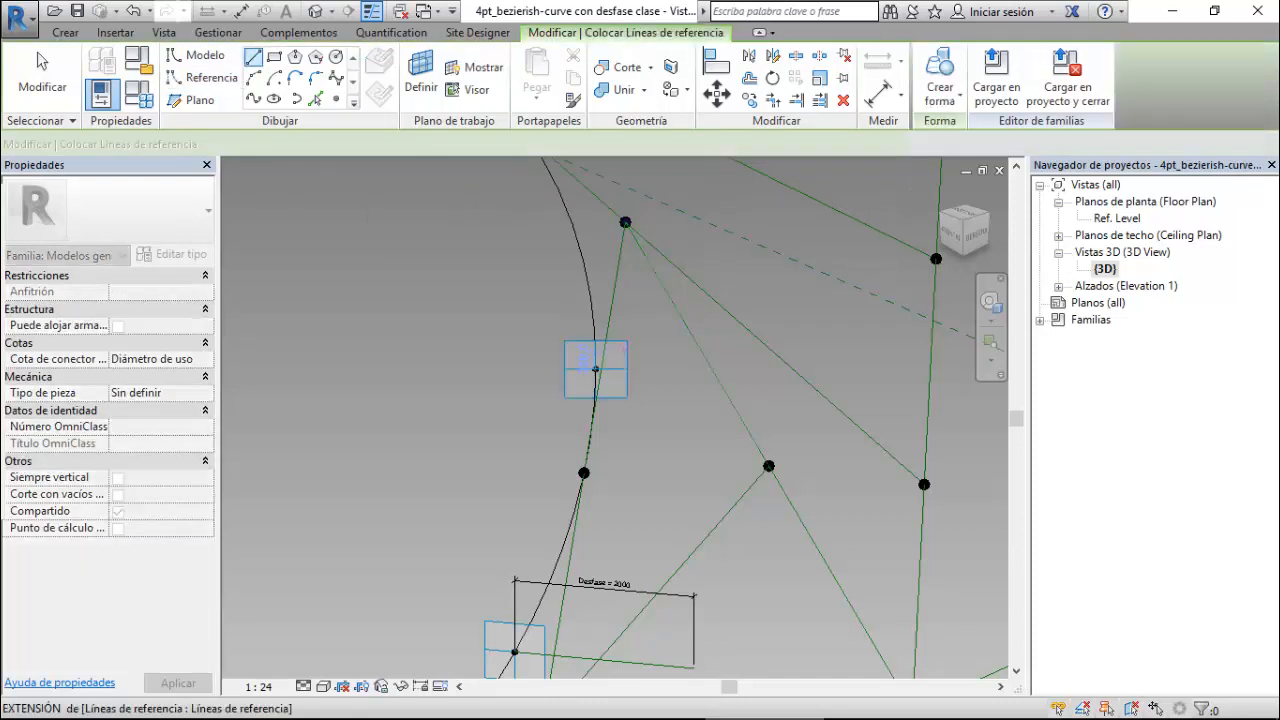
left_click(596, 369)
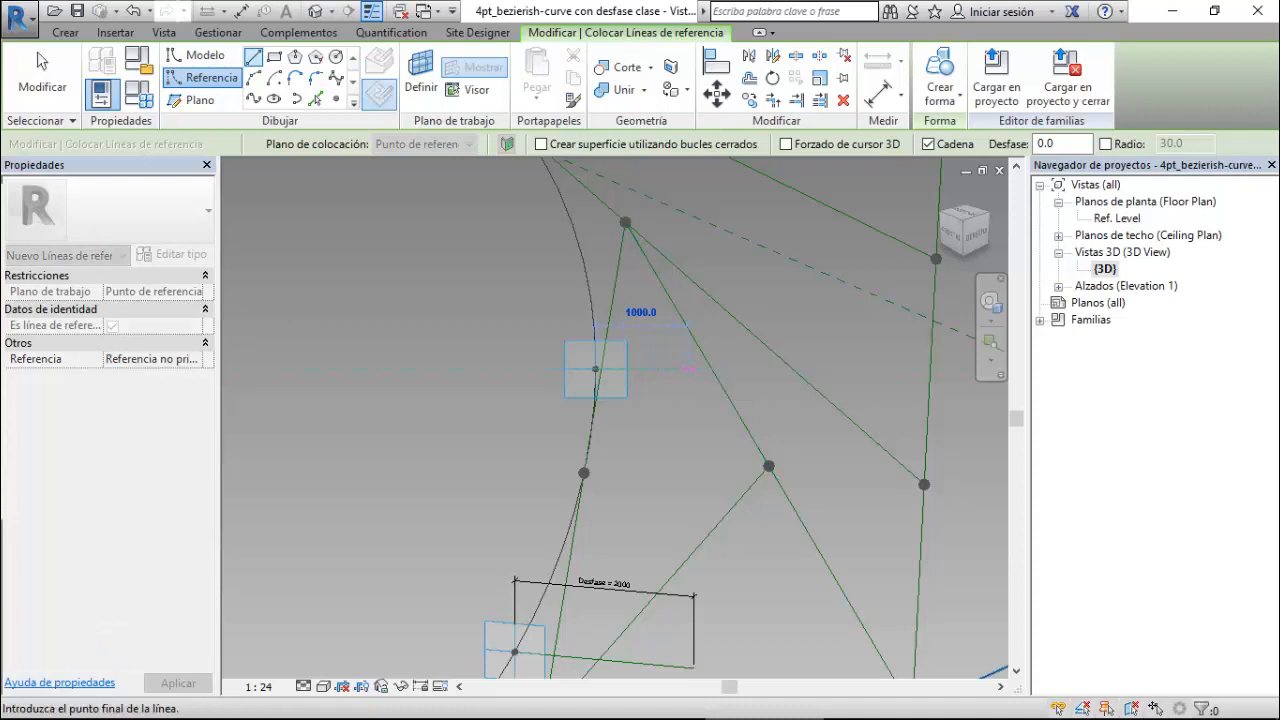
left_click(688, 369)
key("Escape")
key("Escape")
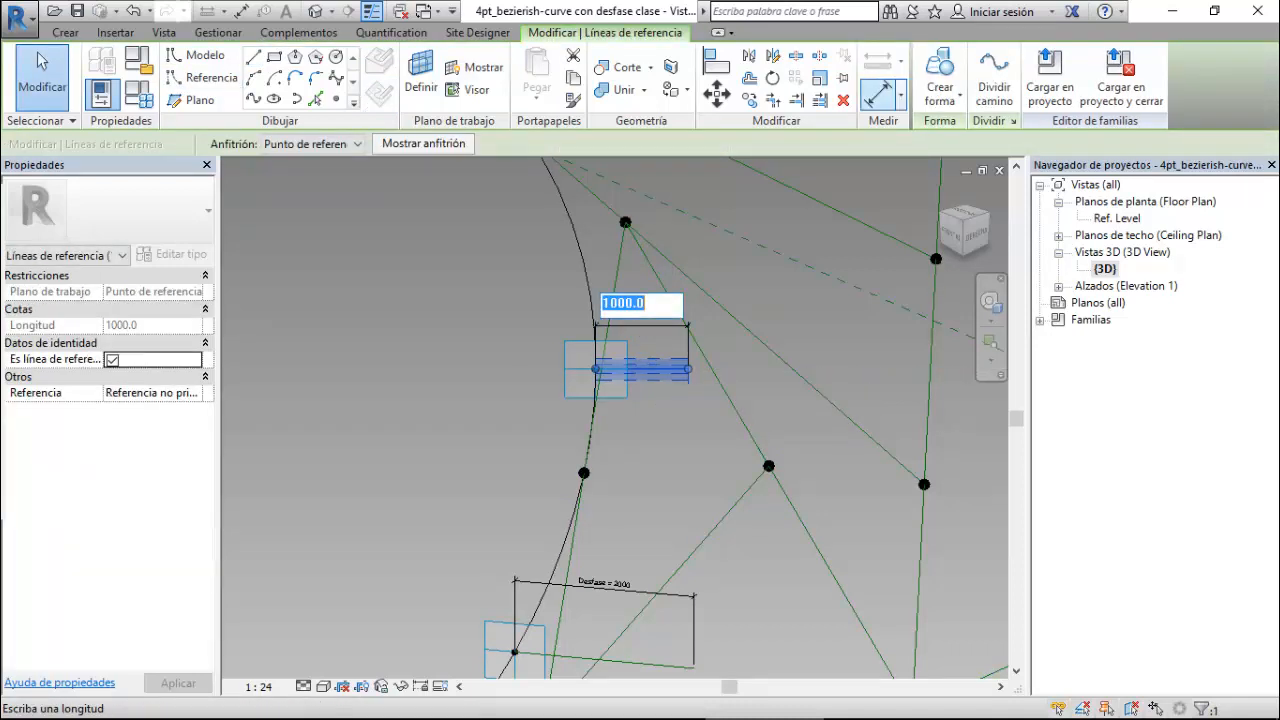
- Label the length dimension of the new 1000 mm reference line with the Desfase parameter
key("Escape")
left_click(660, 325)
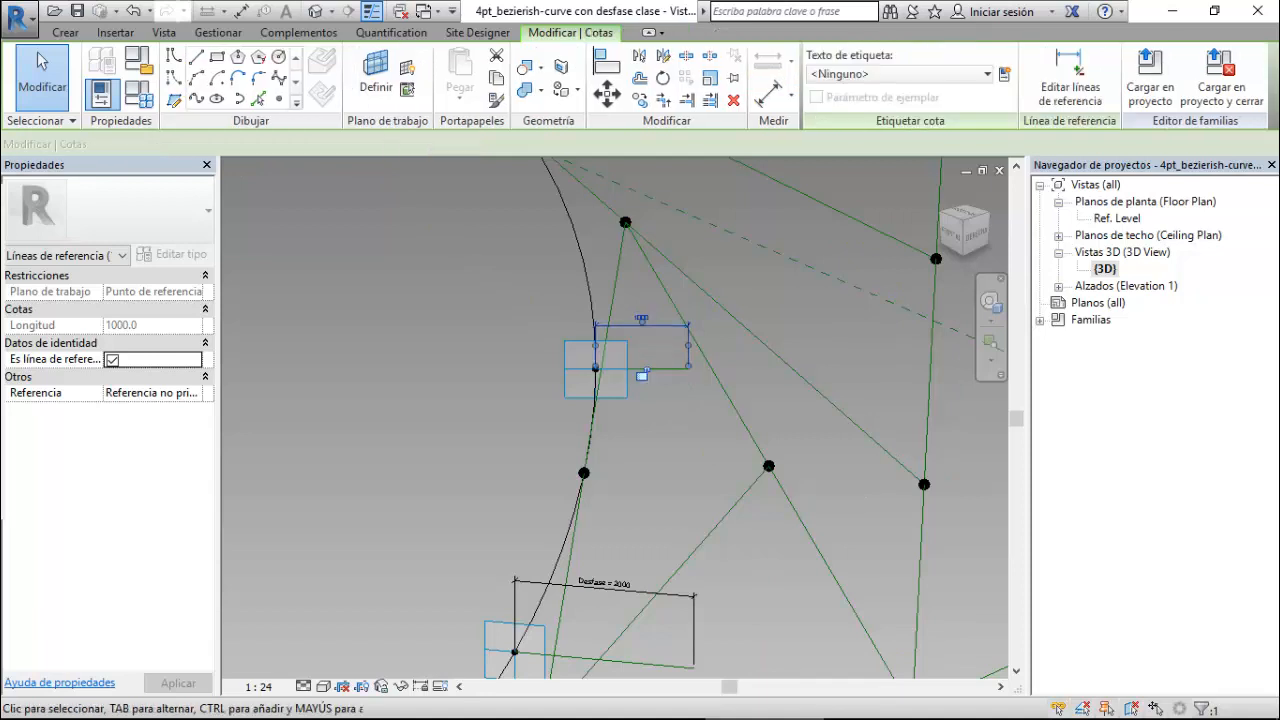
left_click(900, 74)
left_click(848, 138)
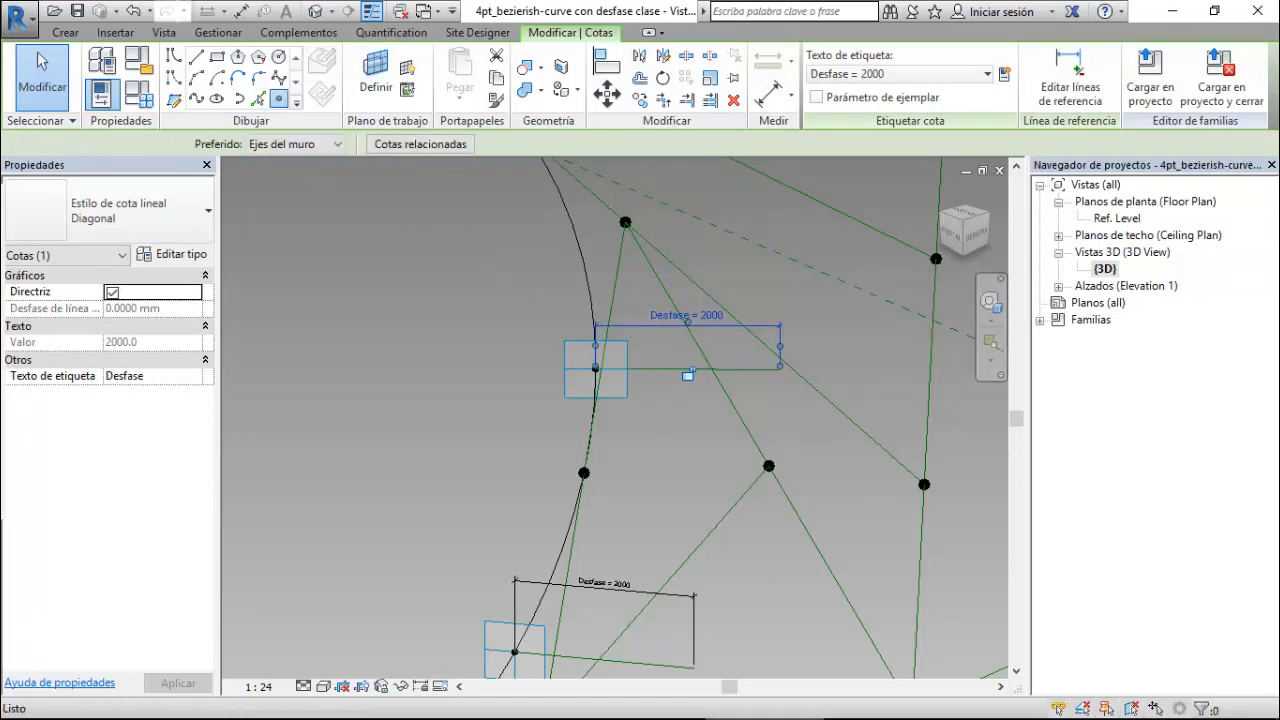
- Place a reference point on the free end of the newly labelled Desfase line
key("l")
key("i")
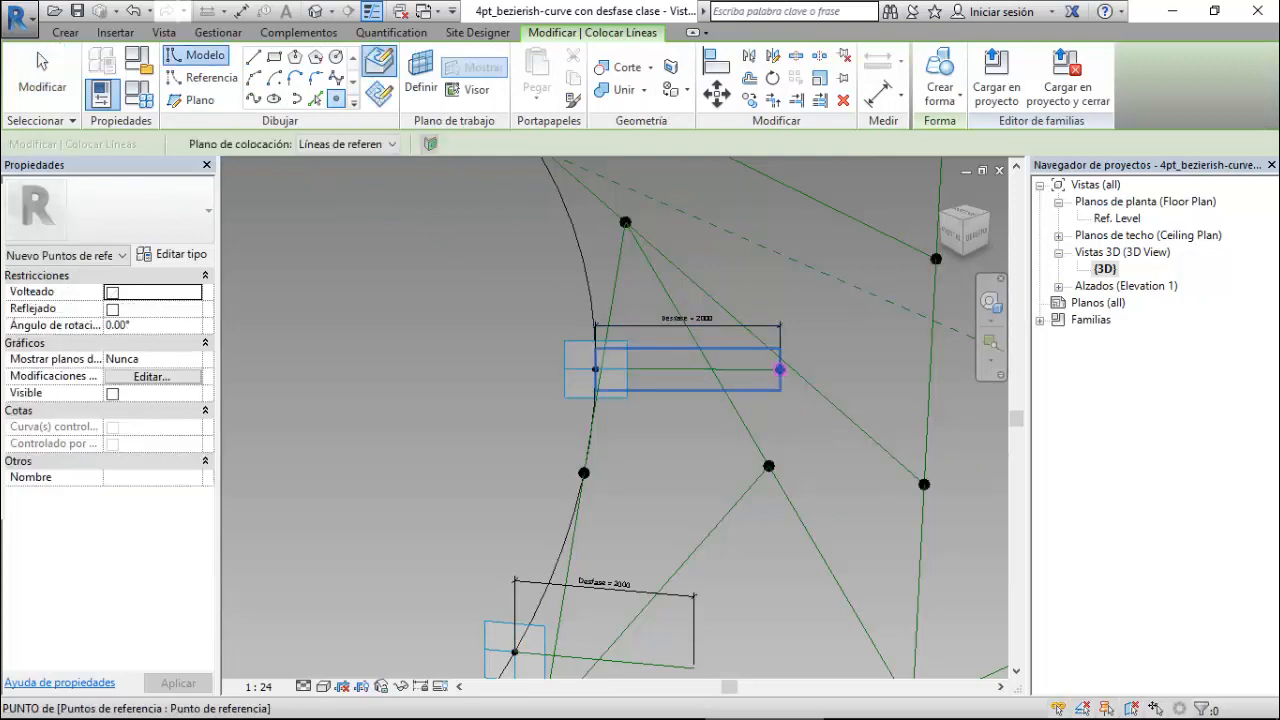
left_click(780, 369)
key("Escape")
key("Escape")
- Place a reference point on the free end of the Desfase line at the curve's middle hosted point
scroll(685, 522, "down", 6)
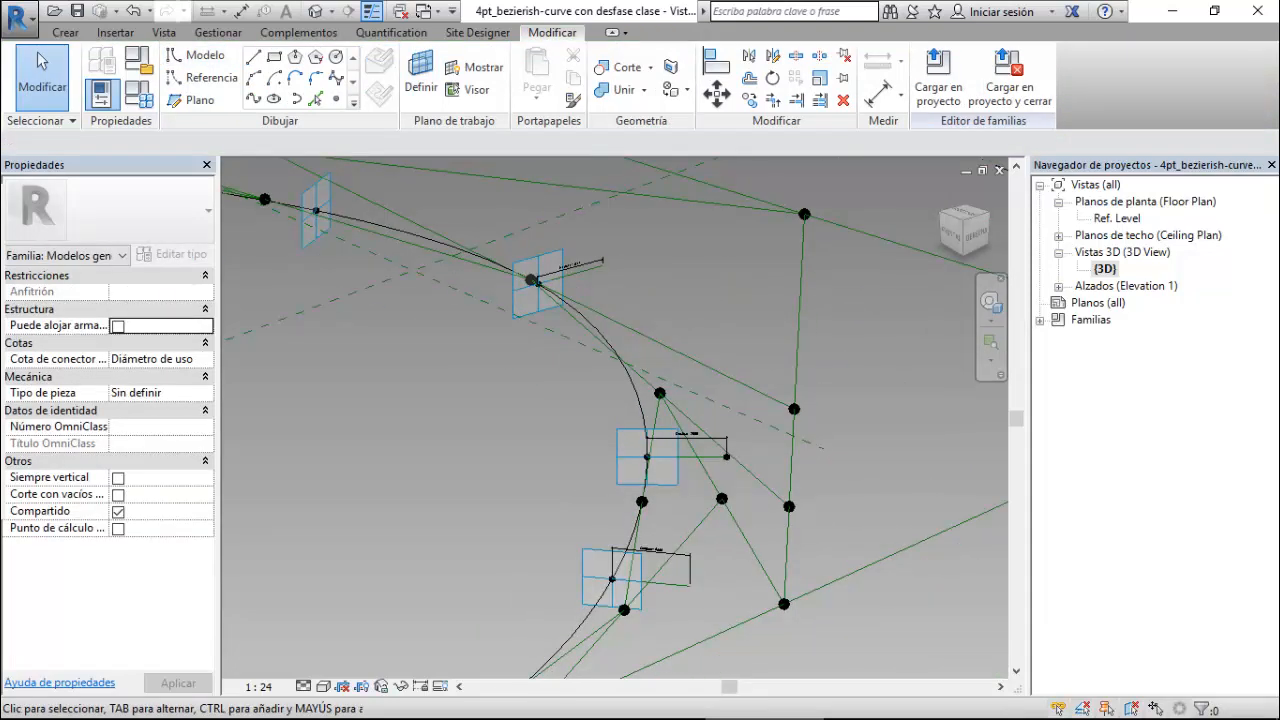
middle_click_drag(685, 522, 535, 562, "shift")
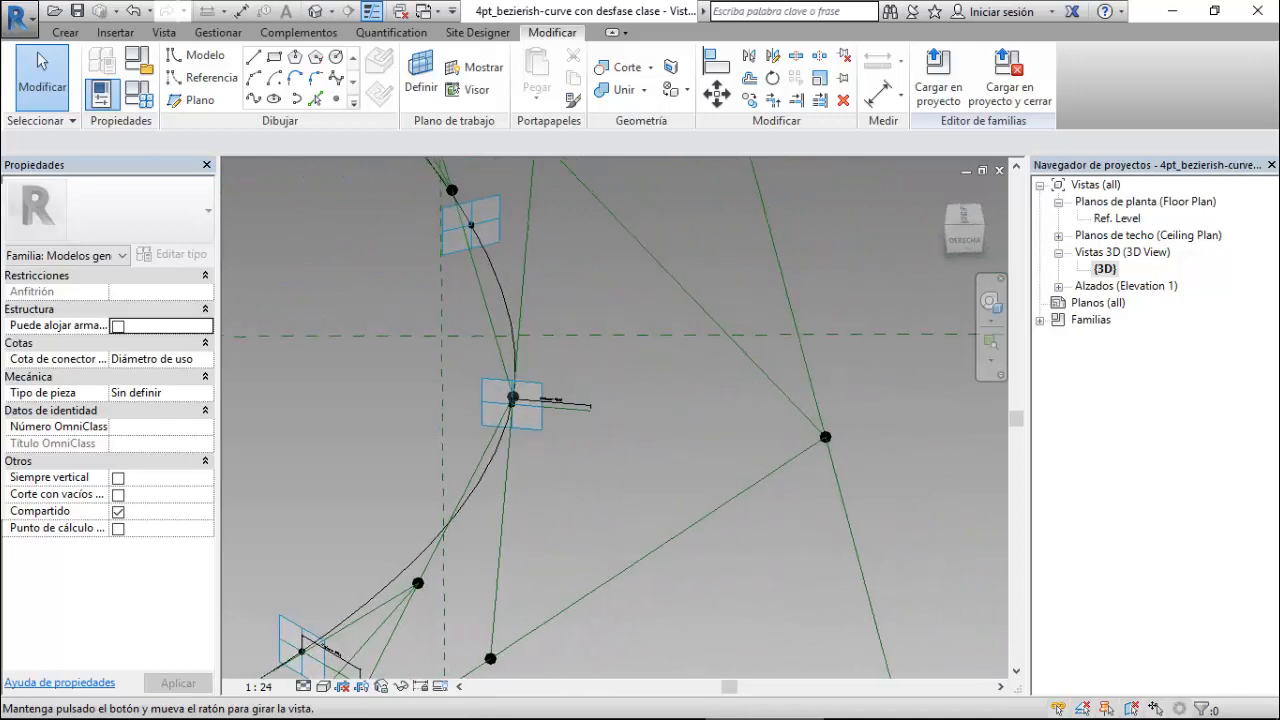
scroll(588, 410, "up", 5)
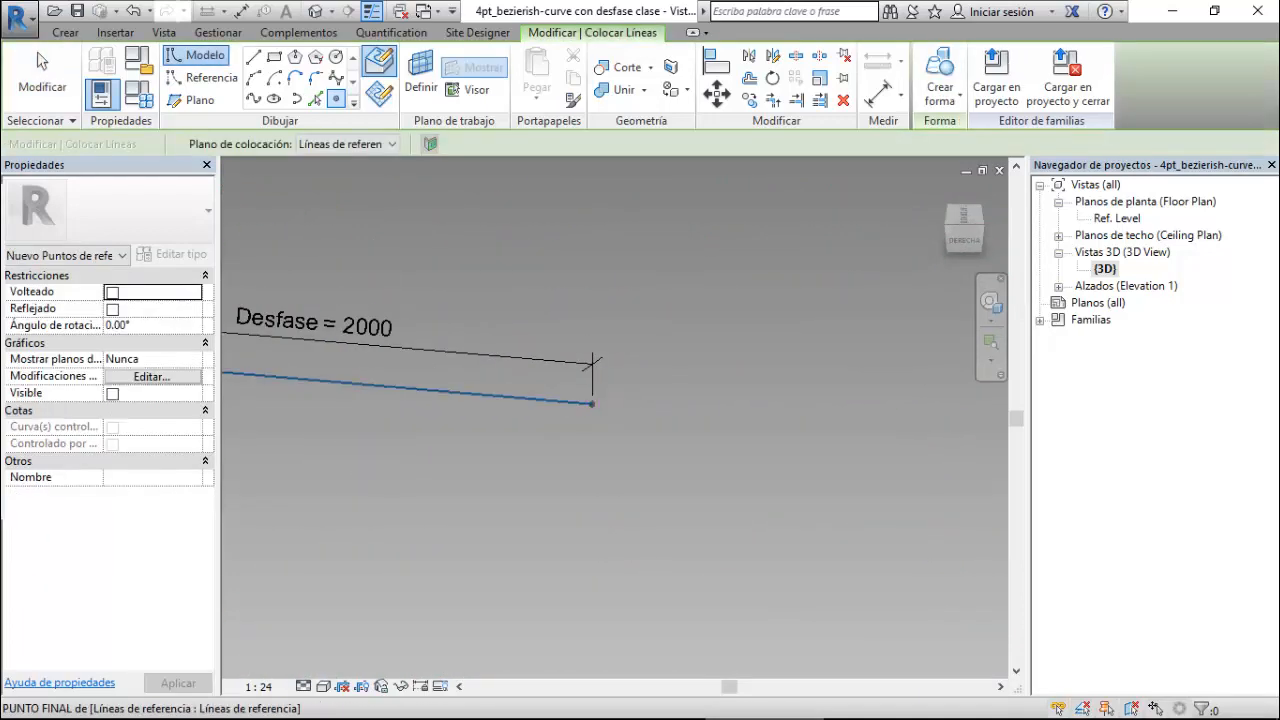
scroll(592, 365, "down", 3)
key("Escape")
key("Escape")
scroll(592, 365, "down", 3)
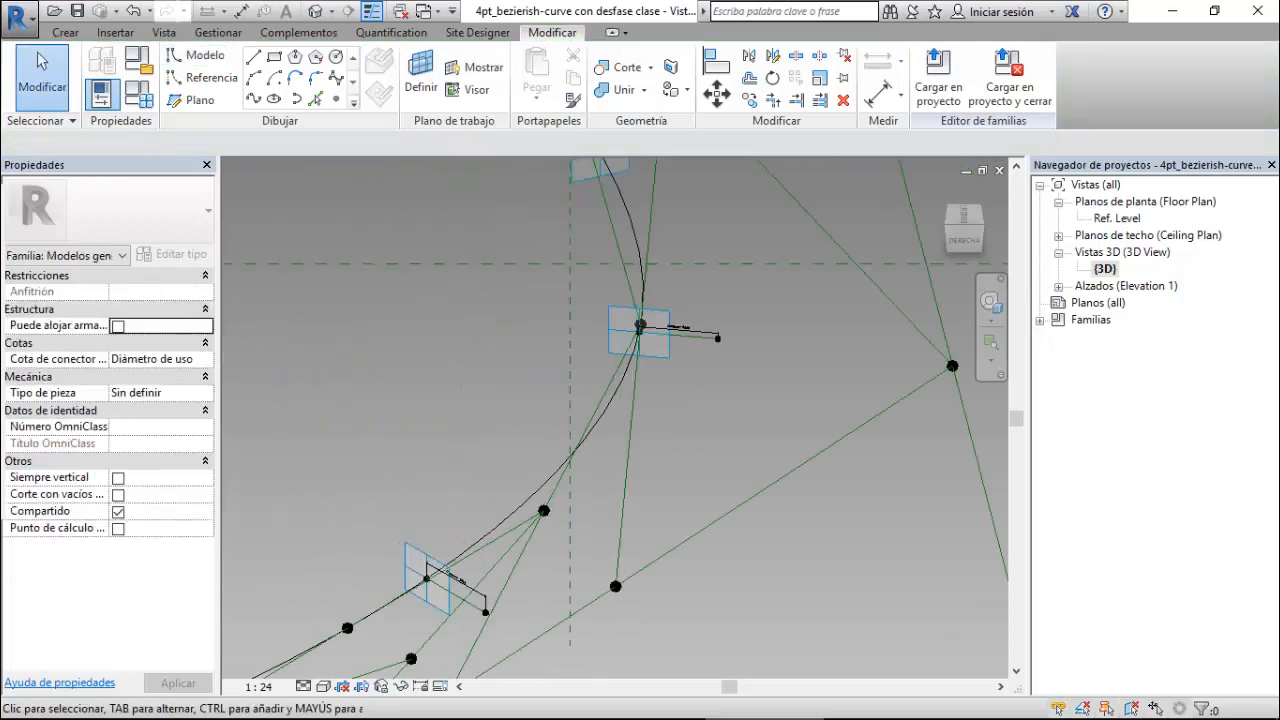
- Place a reference point on the free end of the Desfase line at the second hosted point from adaptive point 4
scroll(635, 418, "down", 3)
scroll(390, 620, "up", 6)
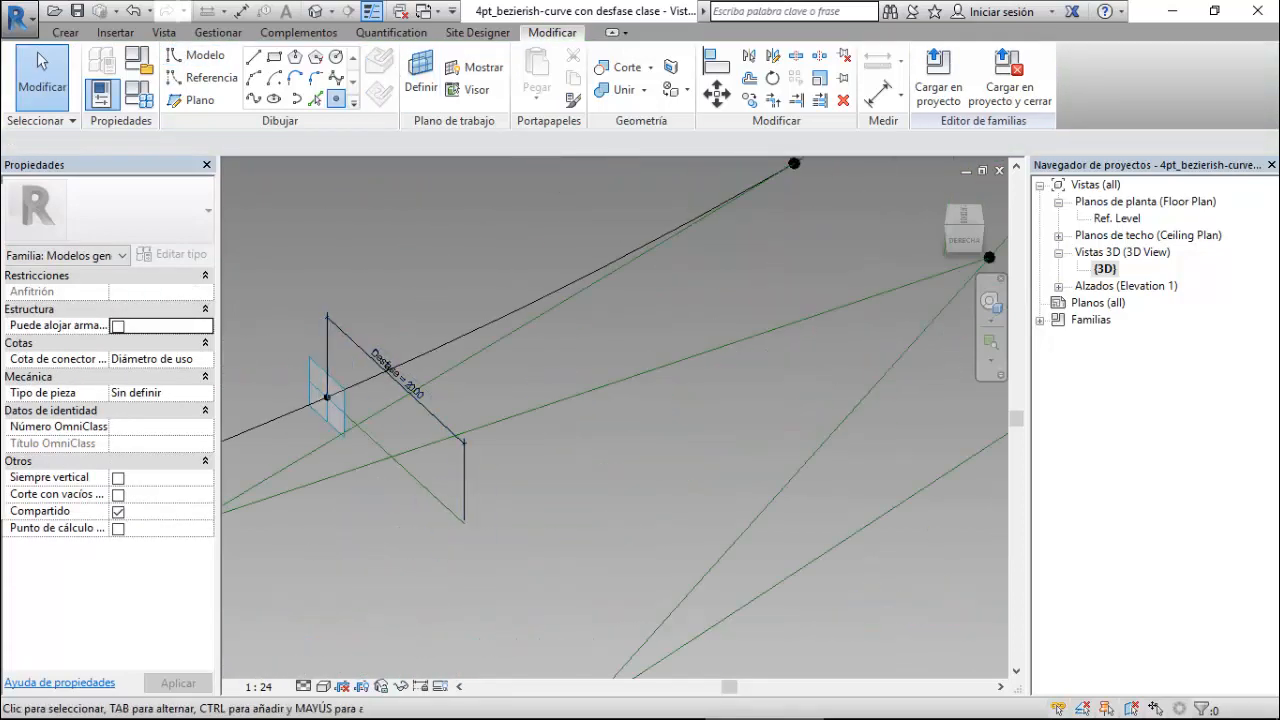
left_click(336, 99)
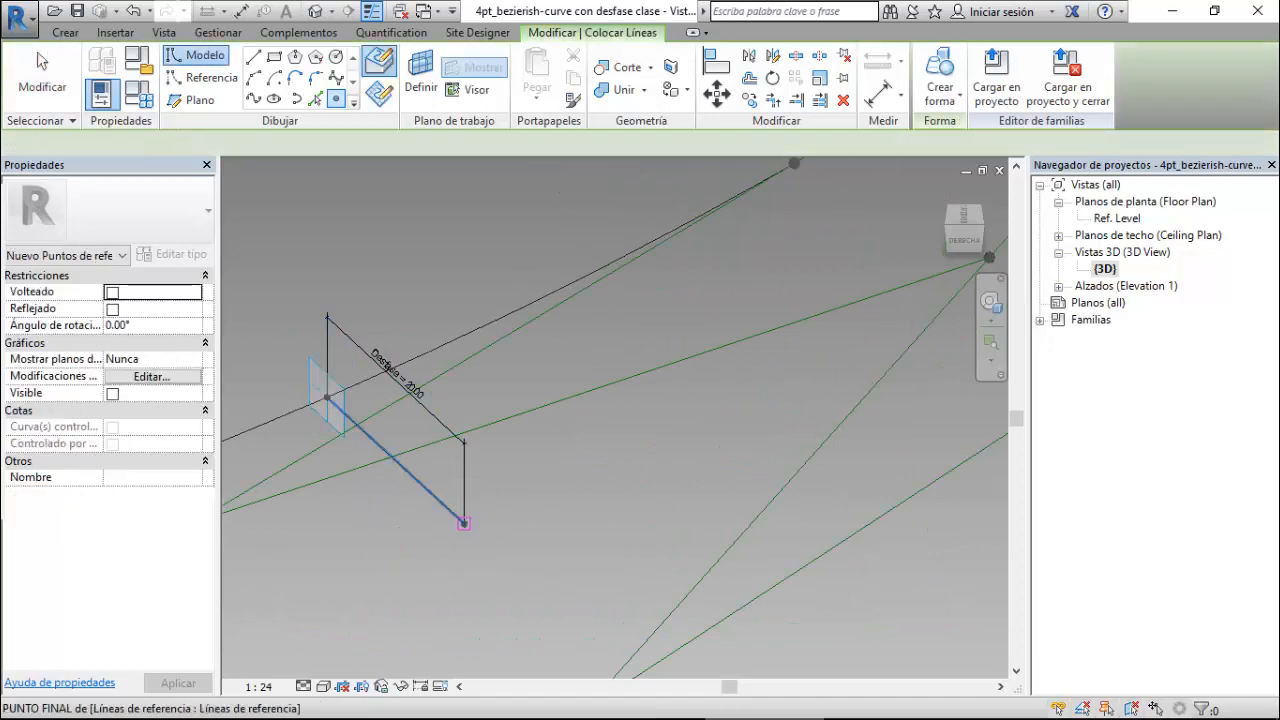
scroll(713, 316, "down", 3)
key("Escape")
scroll(714, 312, "down", 2)
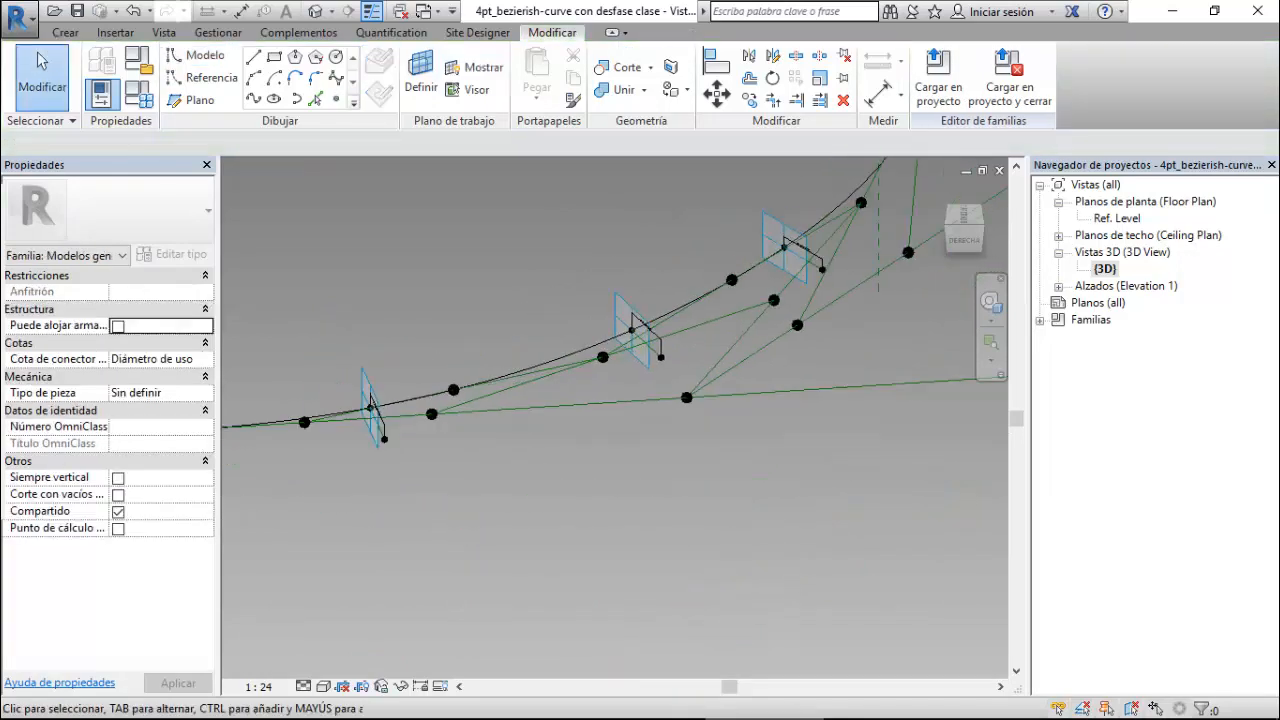
- Place a reference point on the free end of the Desfase line at adaptive point 4
scroll(388, 430, "down", 3)
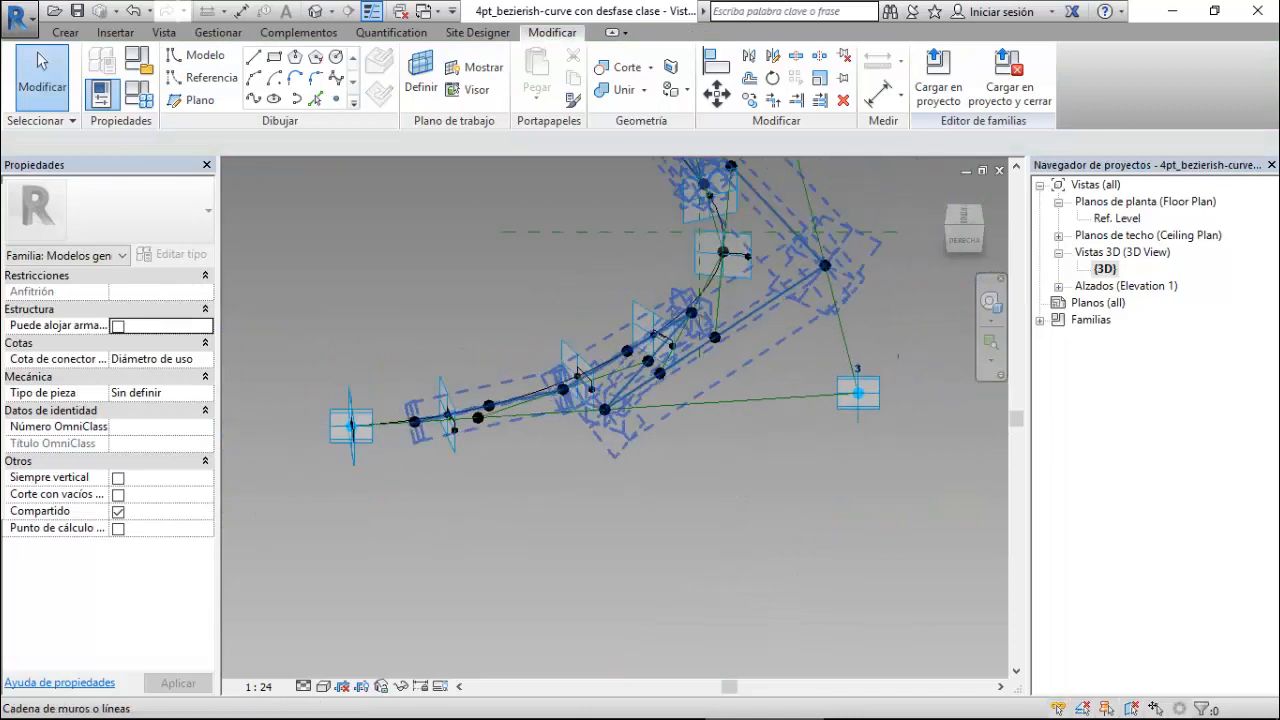
scroll(374, 438, "up", 6)
scroll(569, 424, "down", 2)
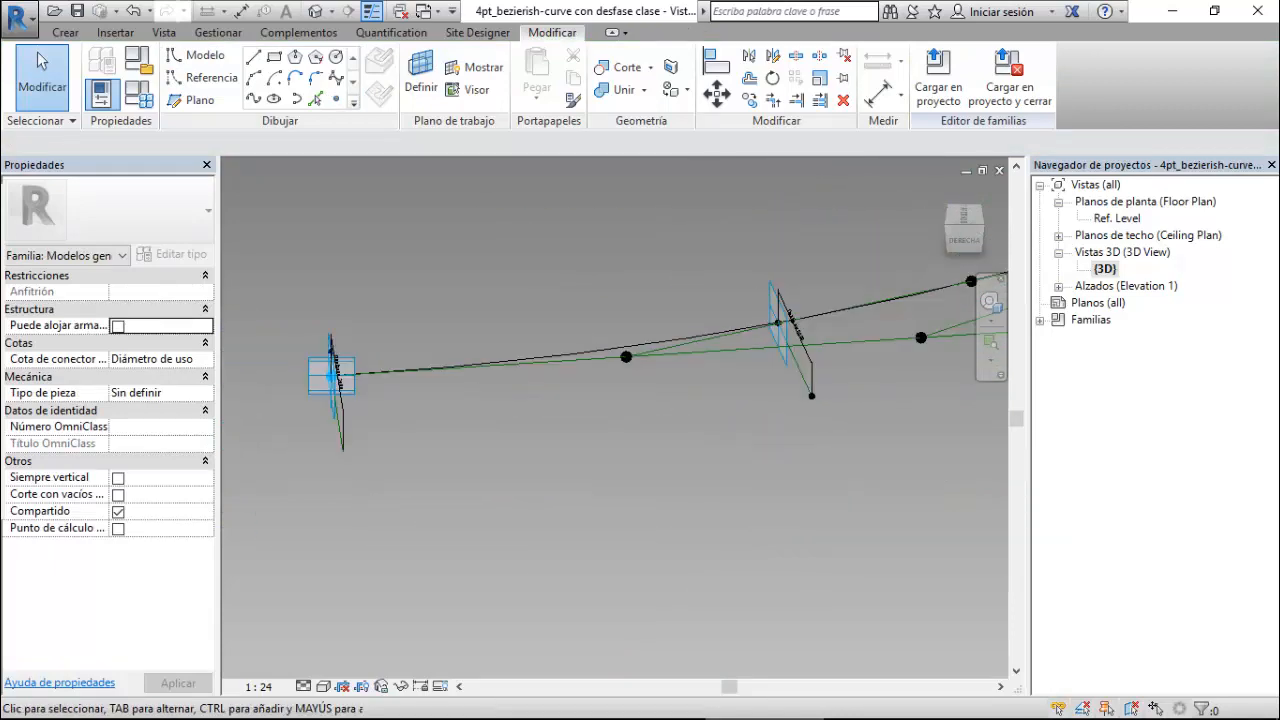
scroll(262, 424, "up", 3)
scroll(456, 438, "up", 3)
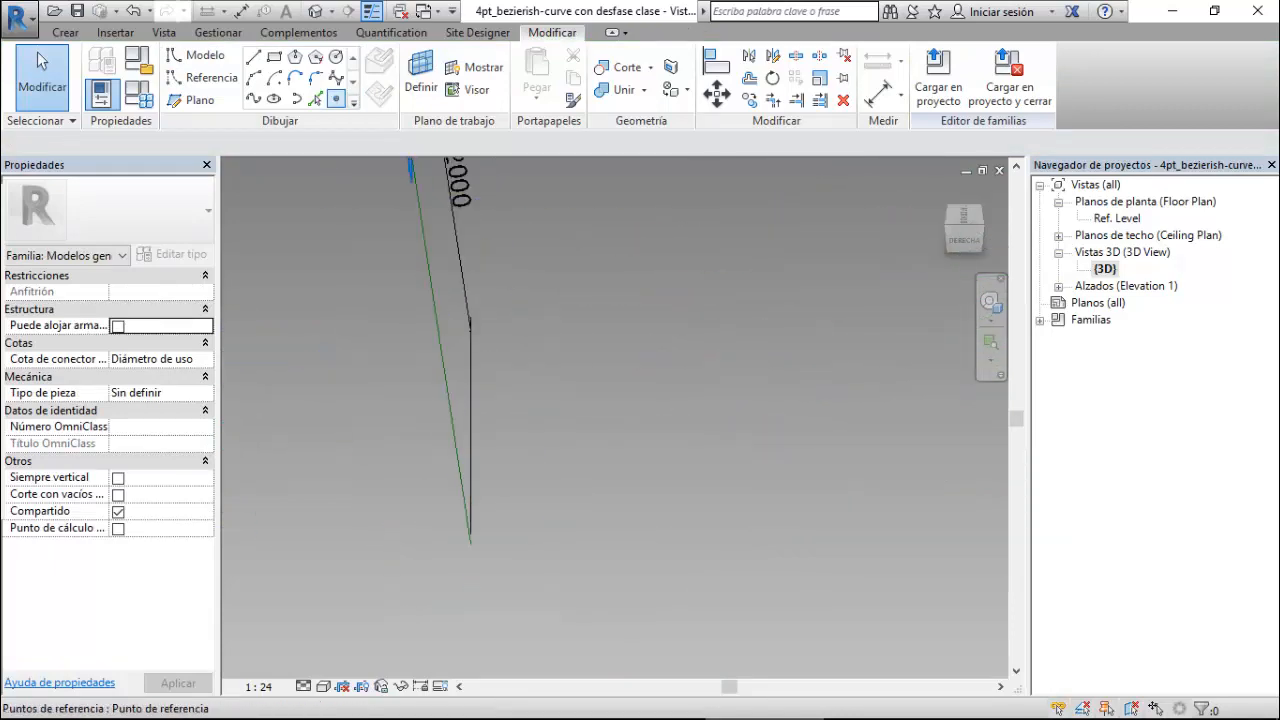
key("l")
key("i")
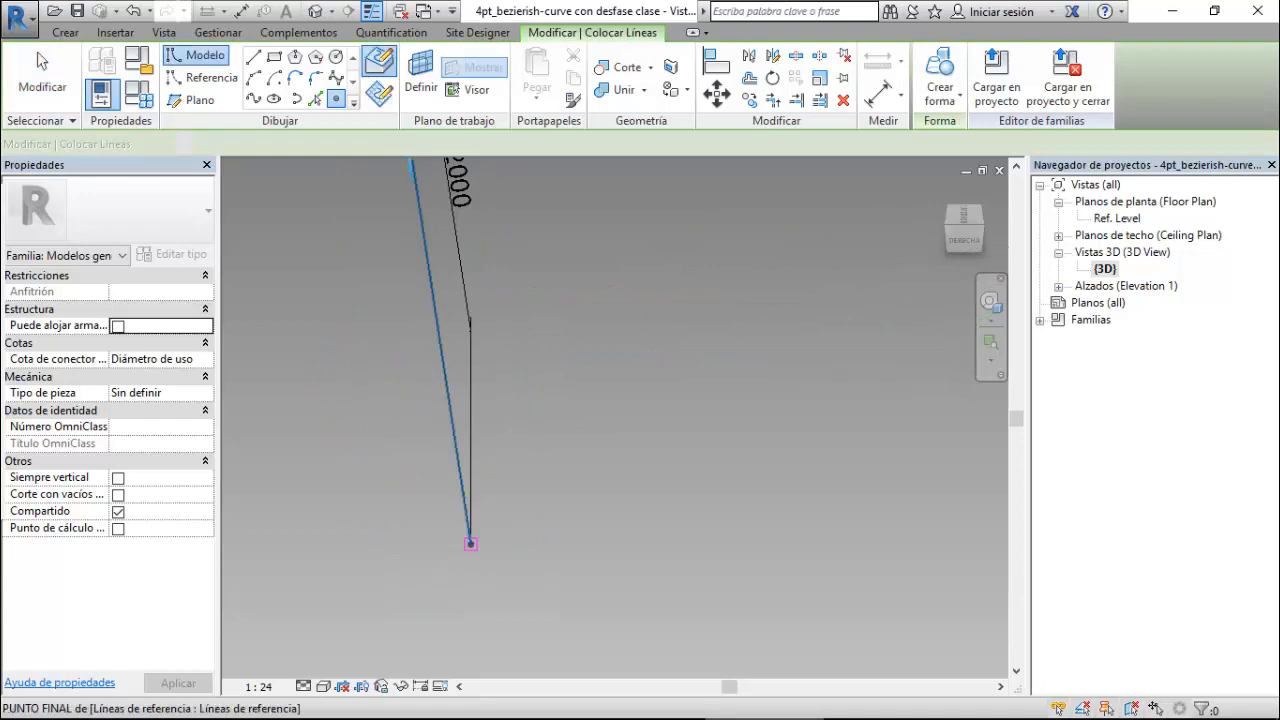
left_click(470, 544)
scroll(400, 480, "down", 8)
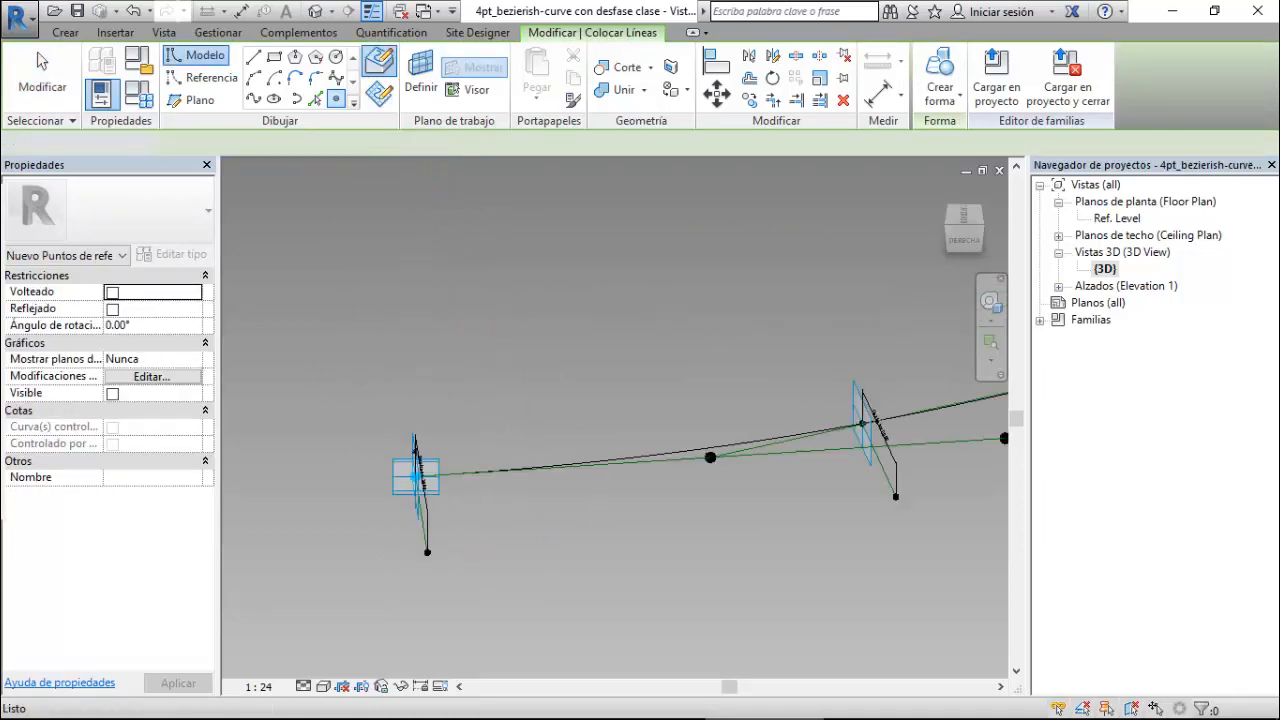
key("Escape")
key("Escape")
scroll(556, 535, "down", 3)
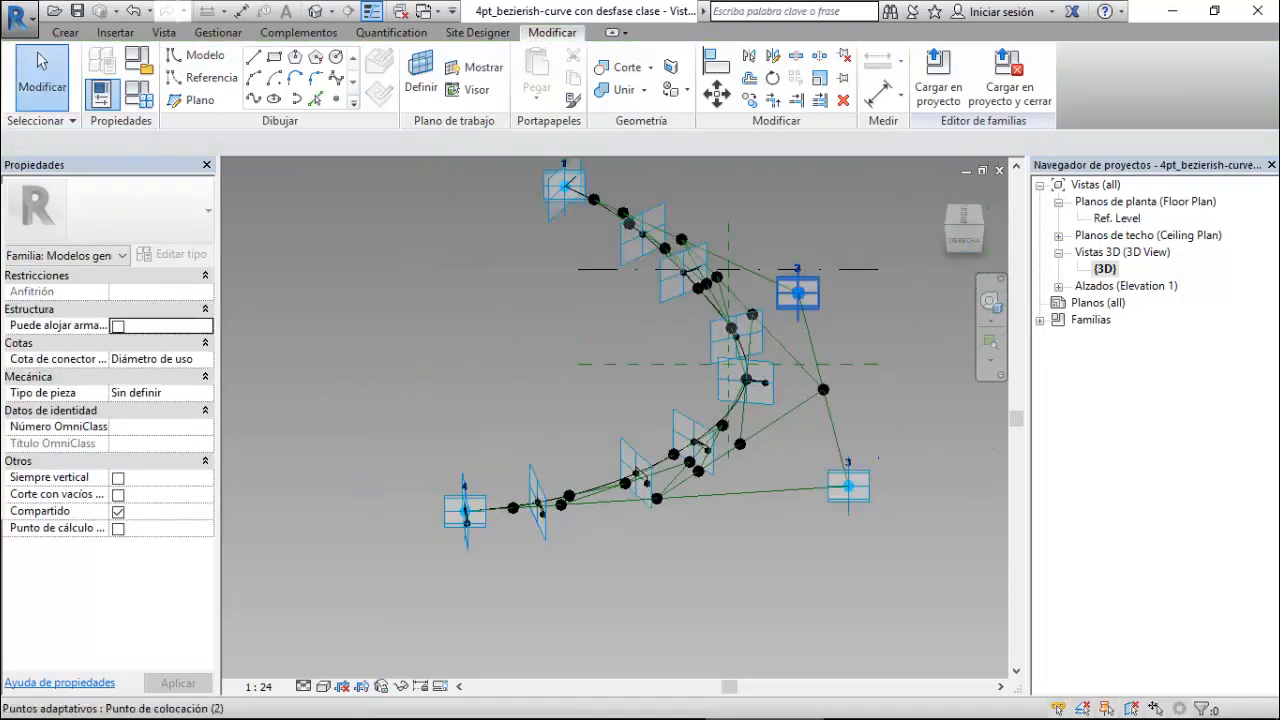
- Draw a reference line about 2600 mm long outward on the work plane of the third hosted point from adaptive point 1
scroll(757, 300, "up", 6)
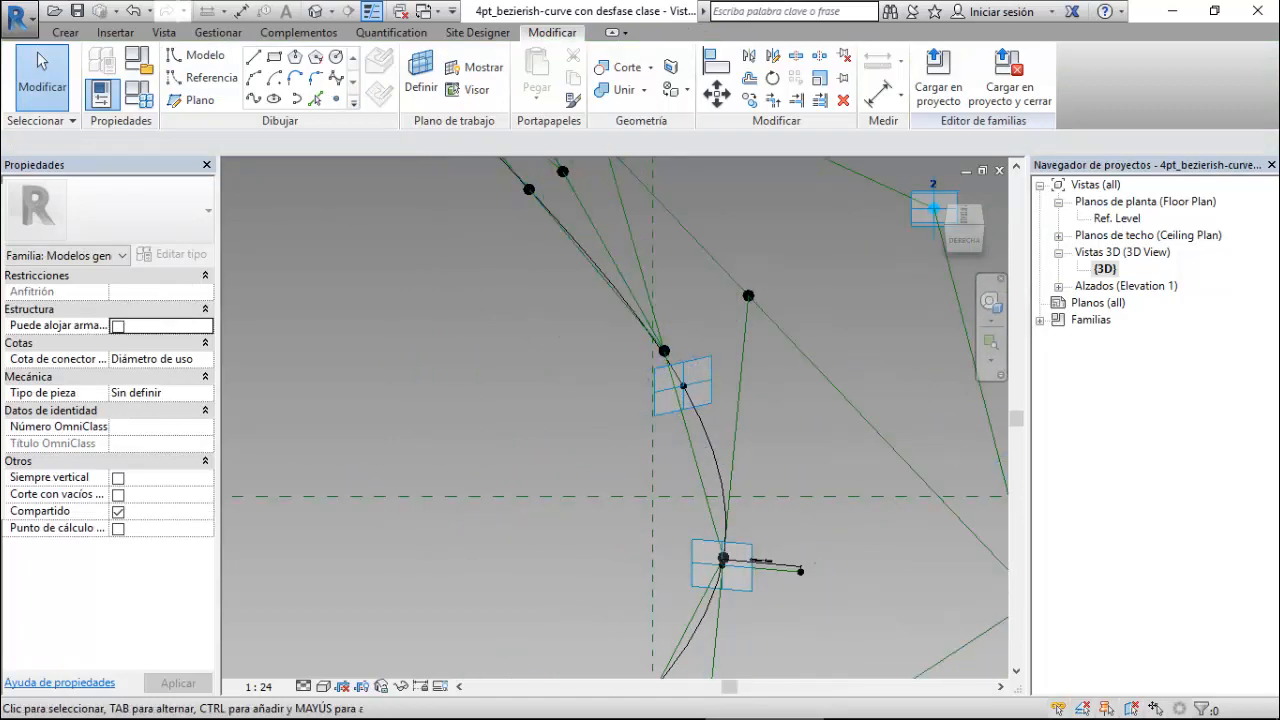
left_click(253, 57)
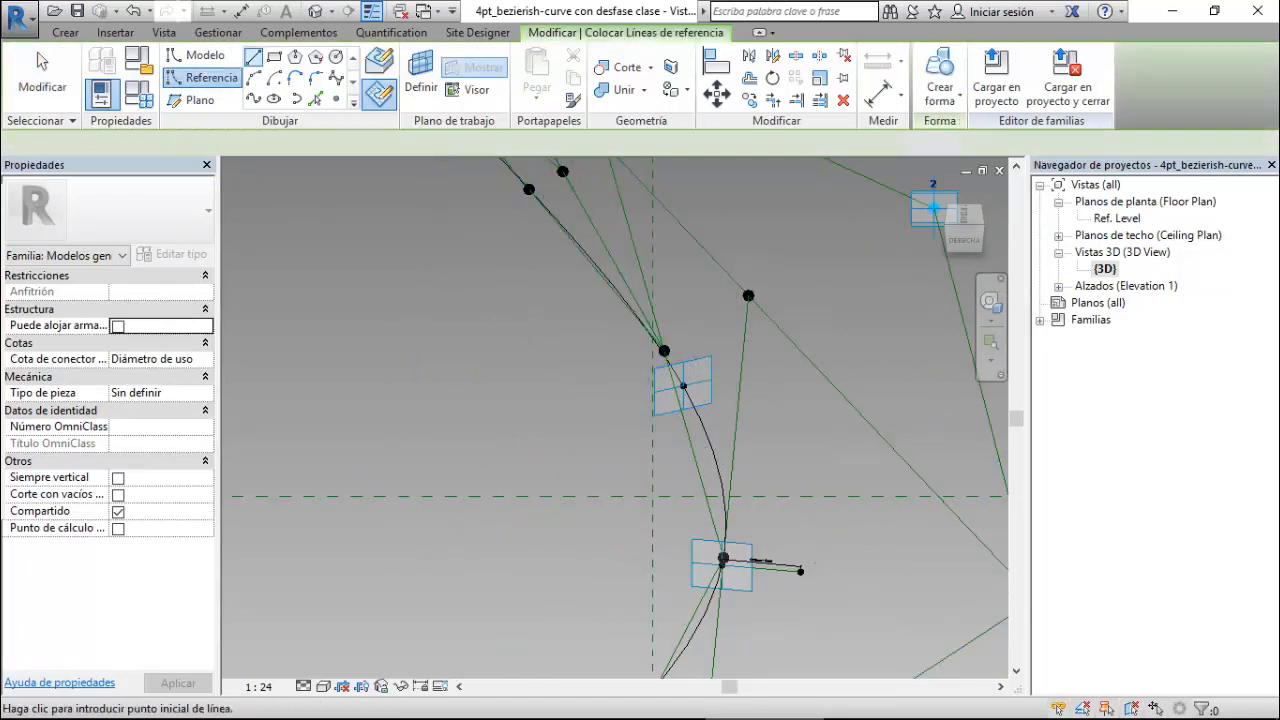
left_click(430, 144)
left_click(407, 219)
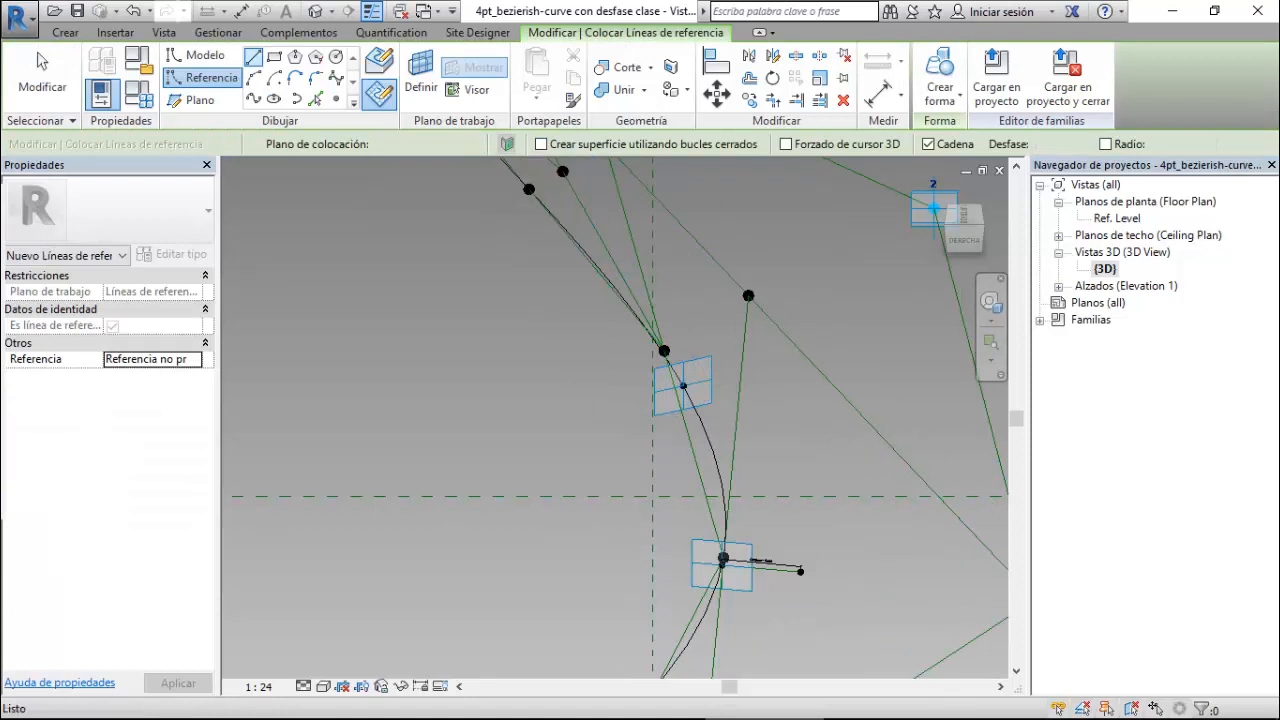
left_click(683, 385)
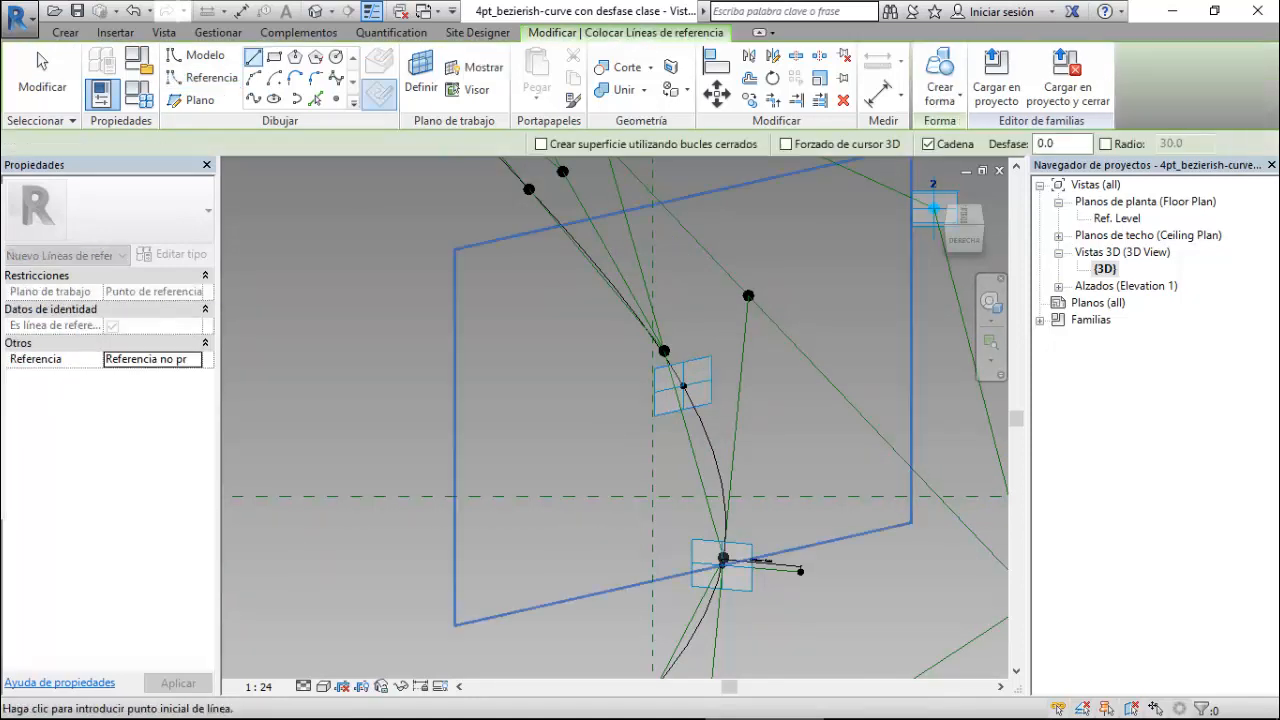
left_click(683, 385)
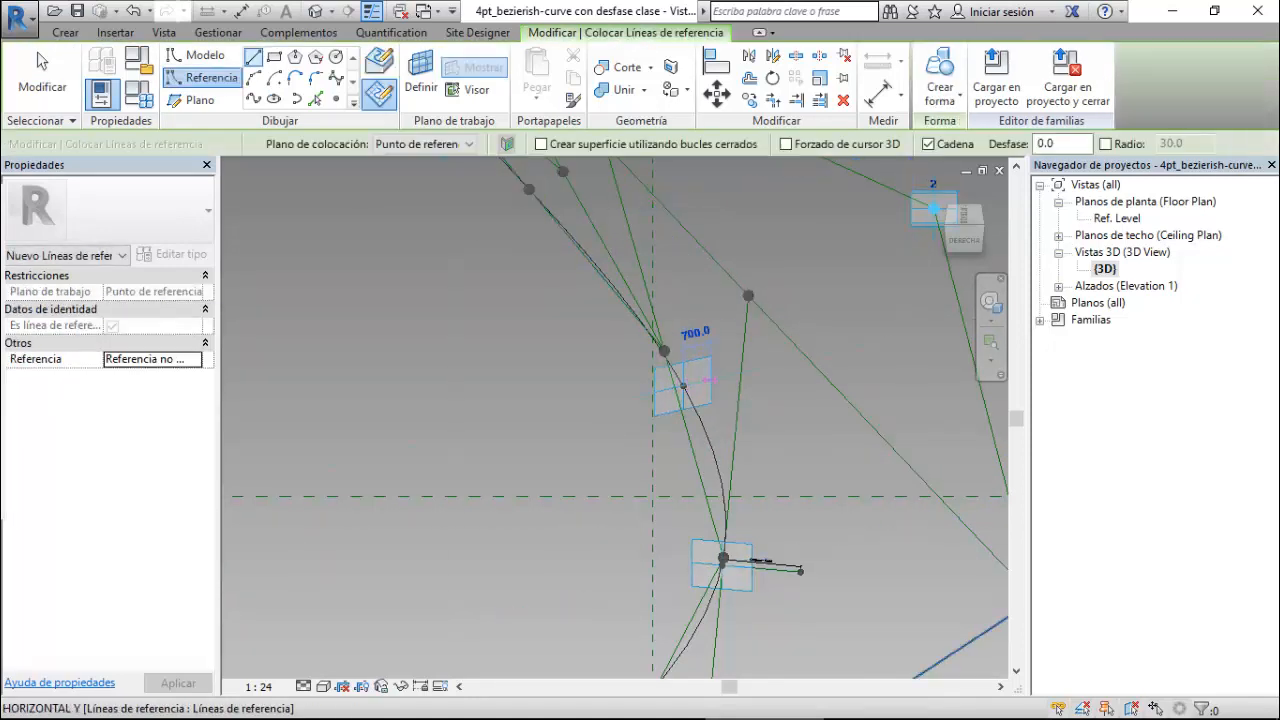
left_click(778, 366)
key("Escape")
key("Escape")
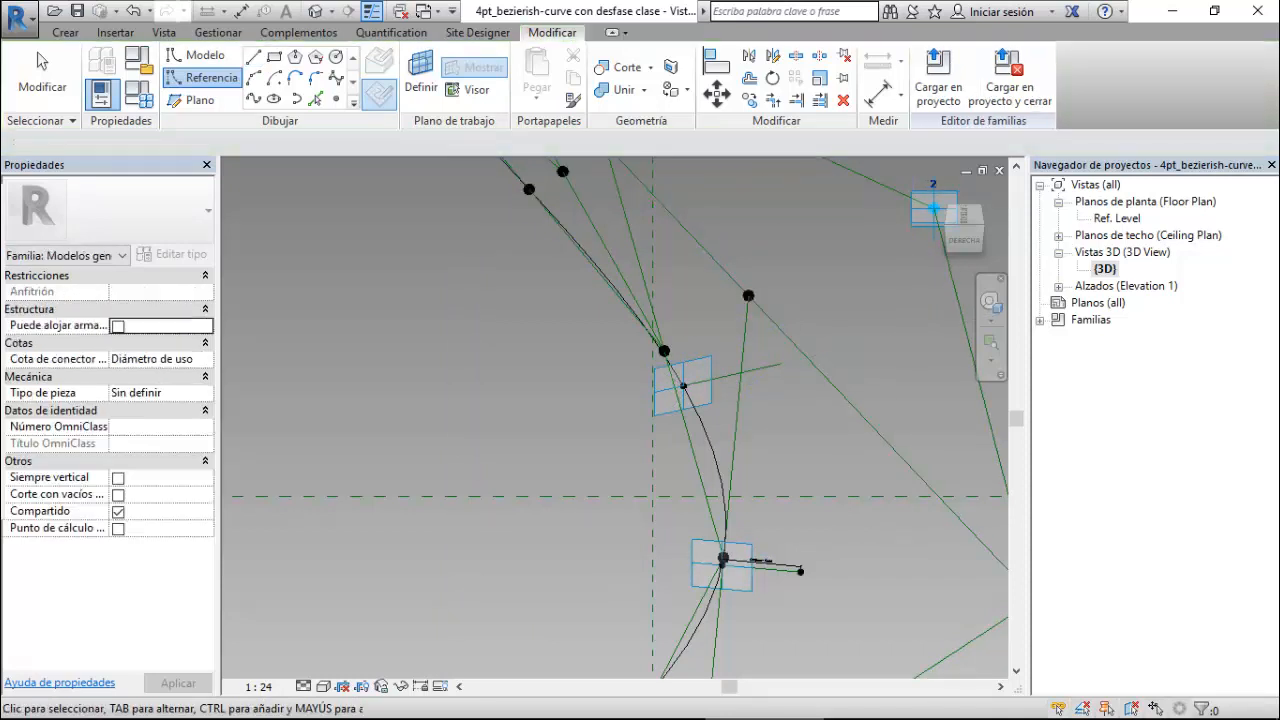
- Make the new line's length dimension permanent and label it with the Desfase parameter
left_click(745, 372)
left_click(737, 348)
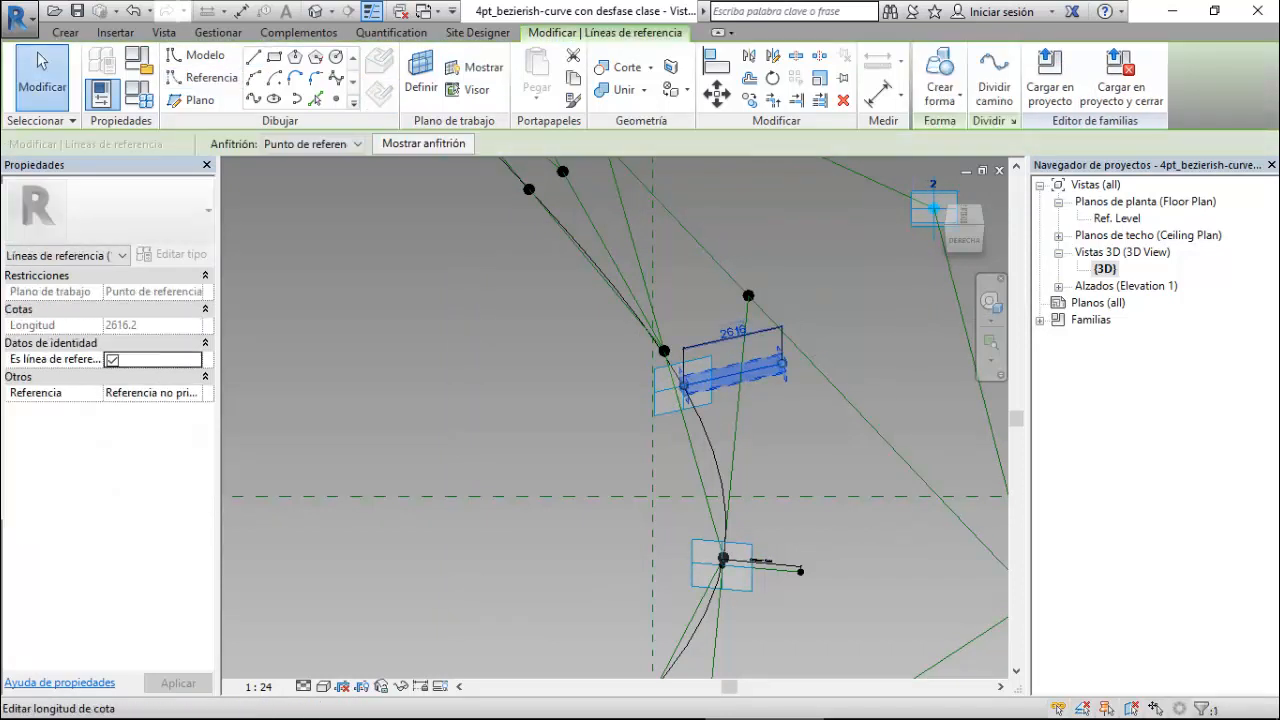
left_click(753, 334)
left_click(900, 74)
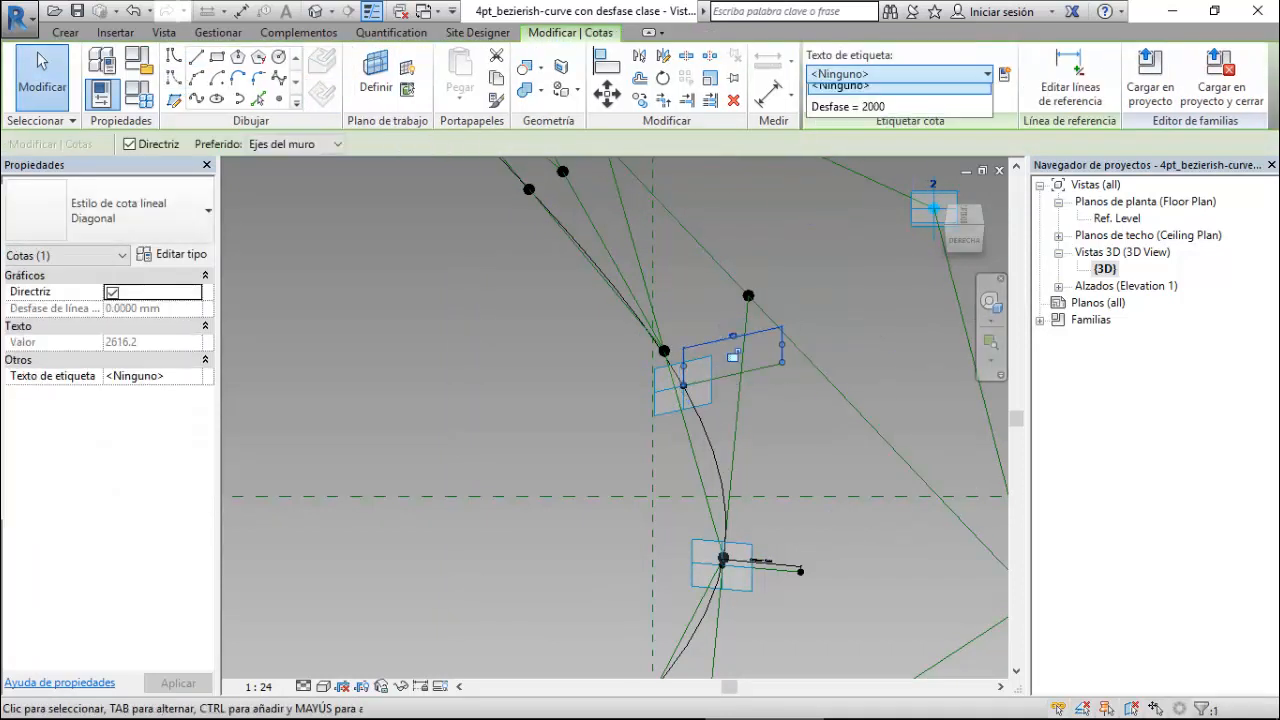
left_click(849, 139)
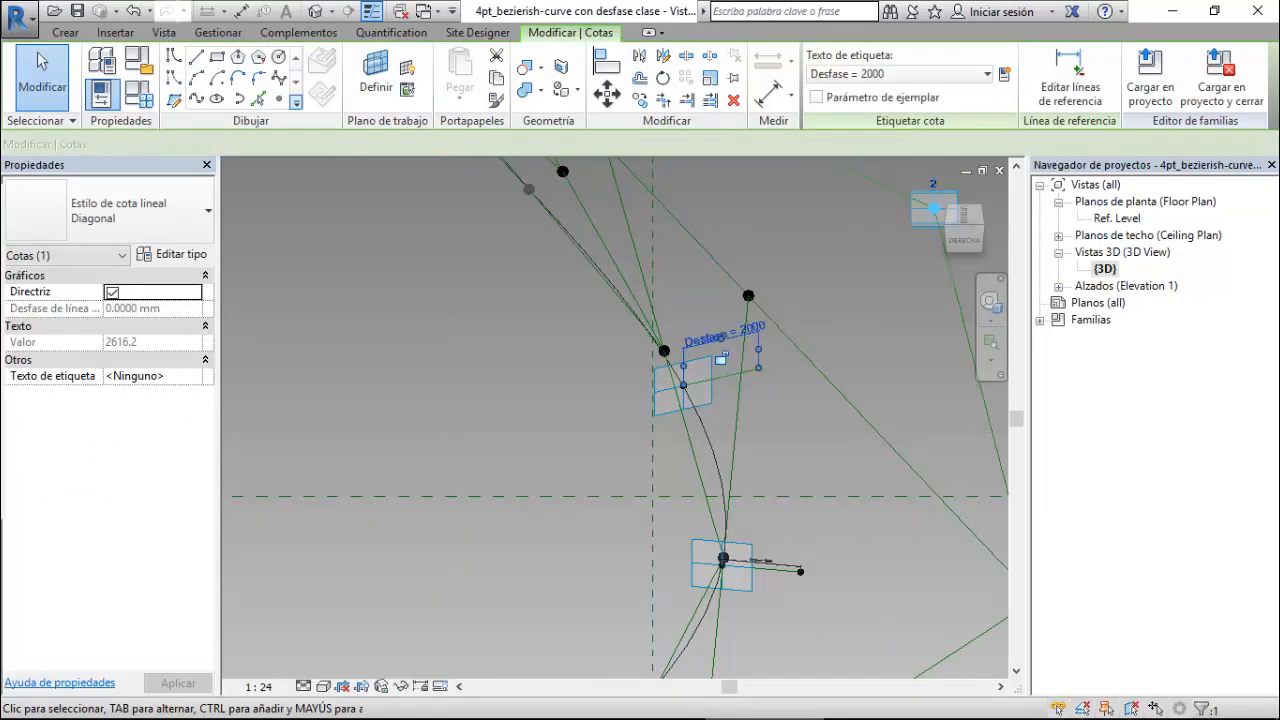
- Place a reference point on the free end of the Desfase line at the third hosted point from adaptive point 1
left_click(279, 98)
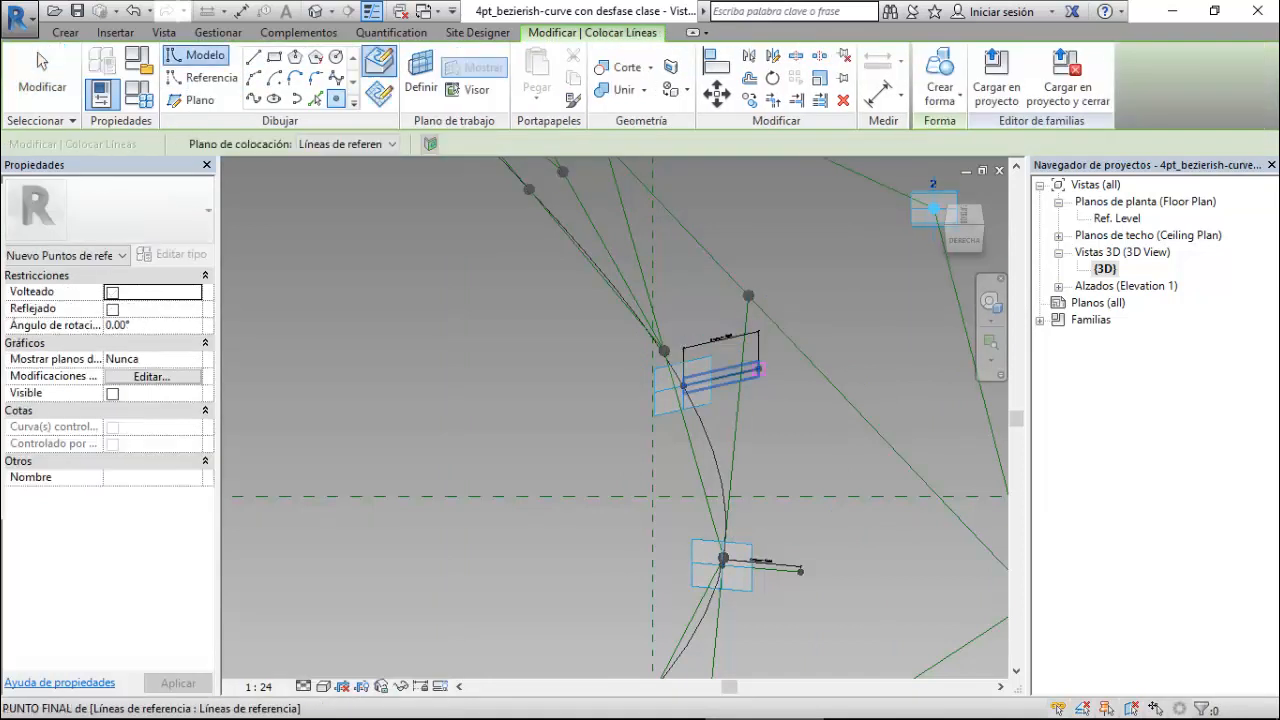
key("Escape")
scroll(785, 463, "down", 4)
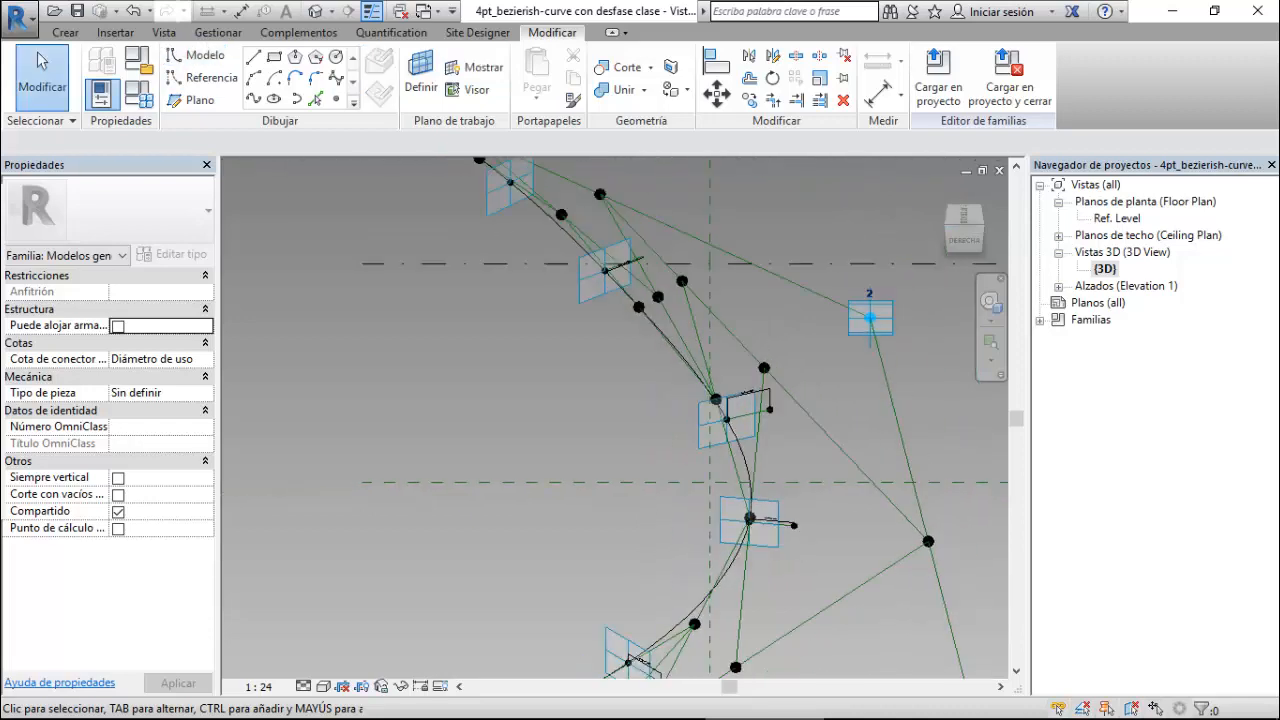
- Place a reference point on the free end of the Desfase line at the second hosted point from adaptive point 1
scroll(615, 232, "up", 5)
scroll(692, 290, "up", 4)
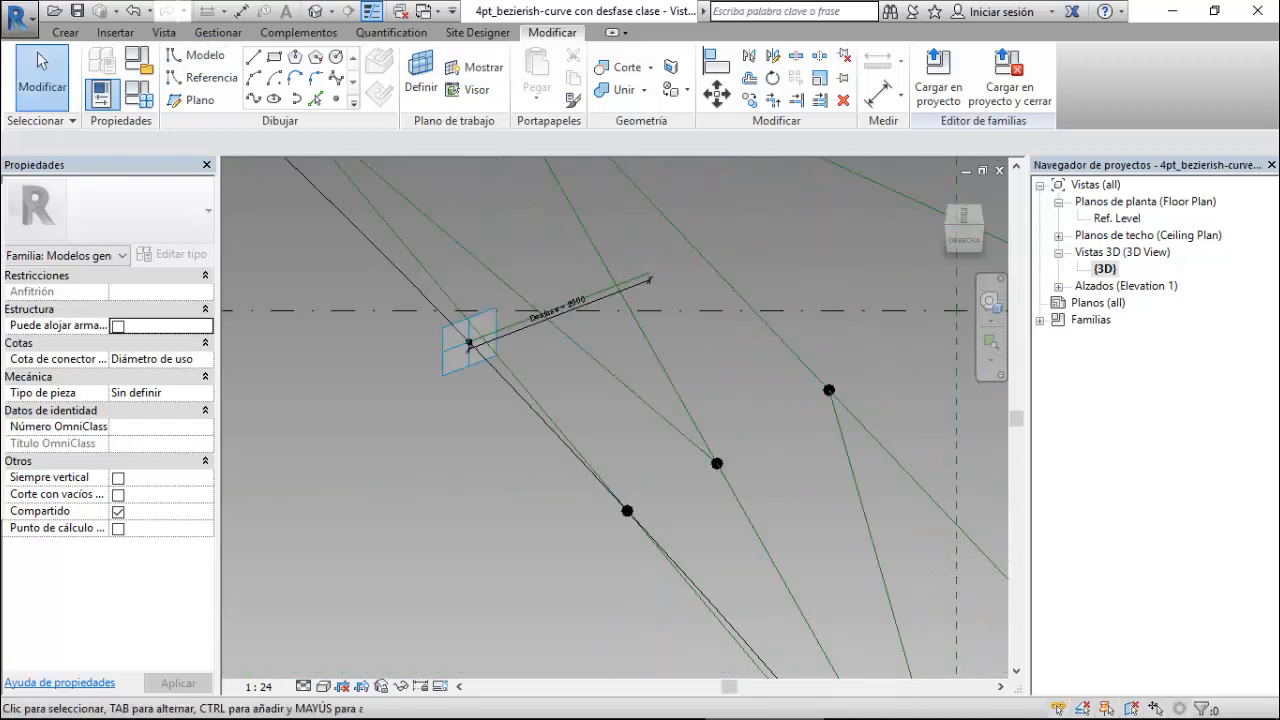
left_click(336, 98)
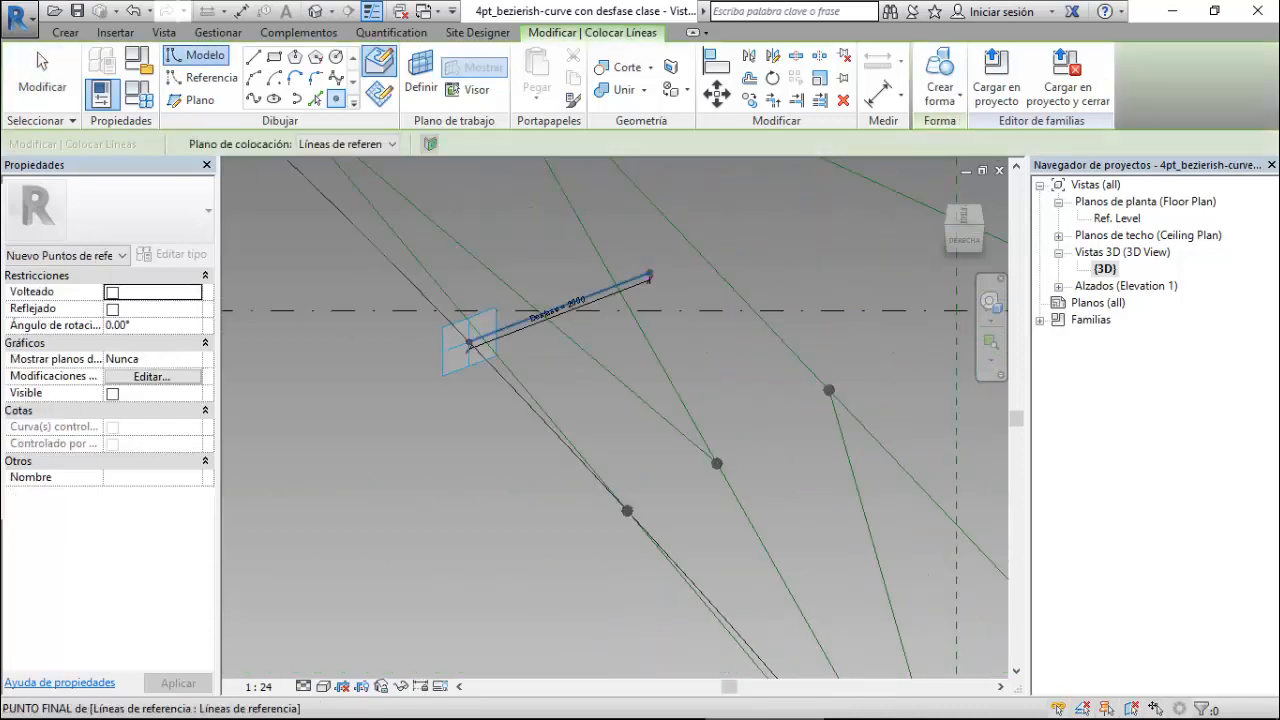
key("Escape")
scroll(789, 434, "down", 5)
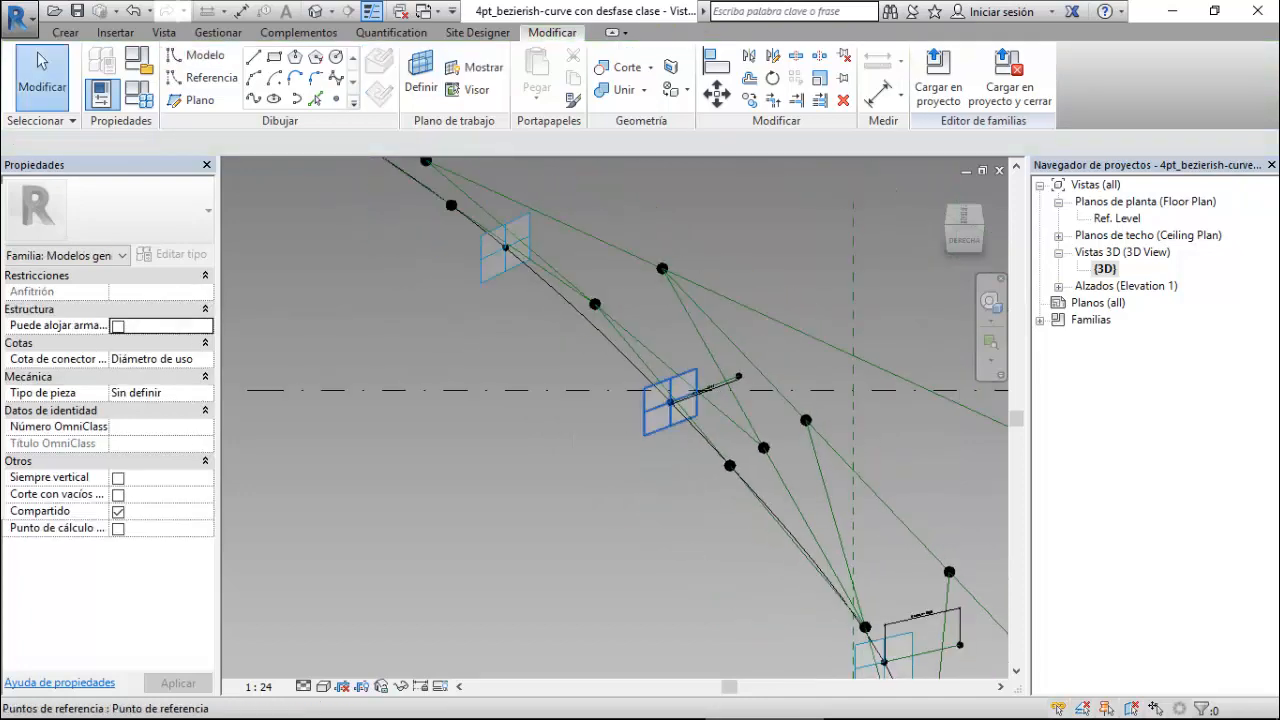
- Draw a reference line about 970 mm long outward on the work plane of the first hosted point from adaptive point 1
scroll(728, 478, "down", 2)
scroll(602, 270, "up", 7)
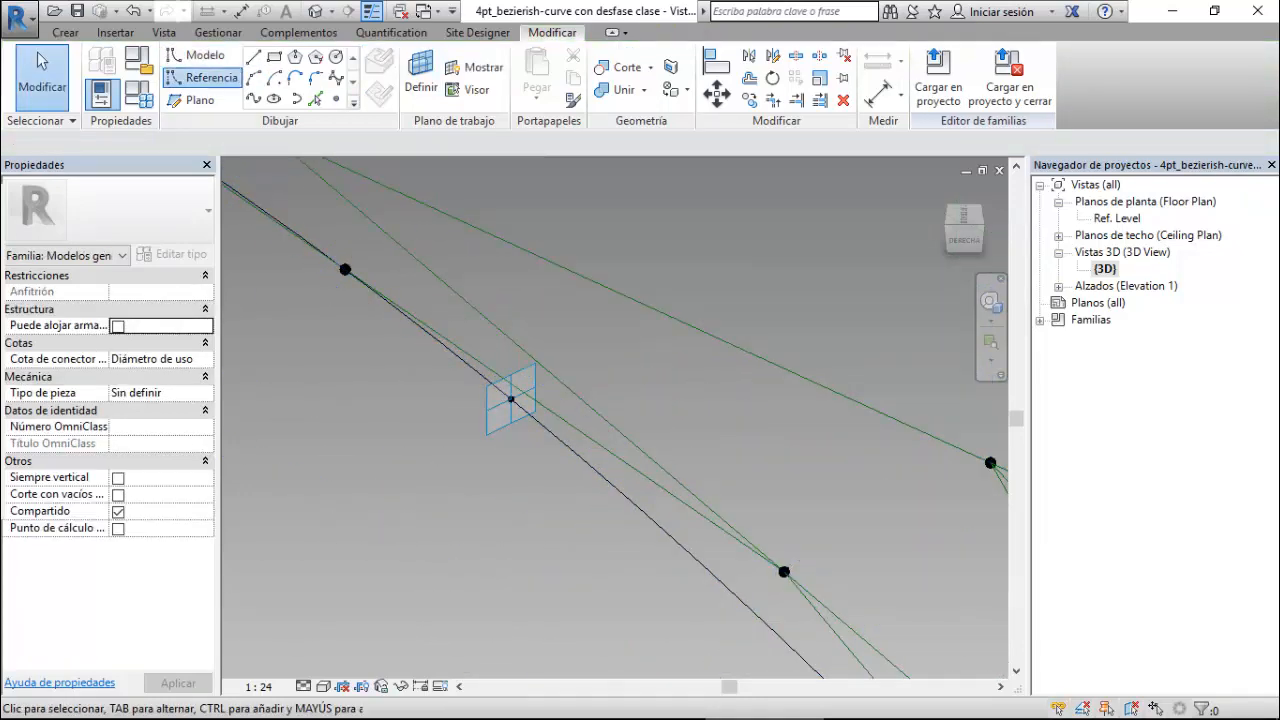
left_click(442, 144)
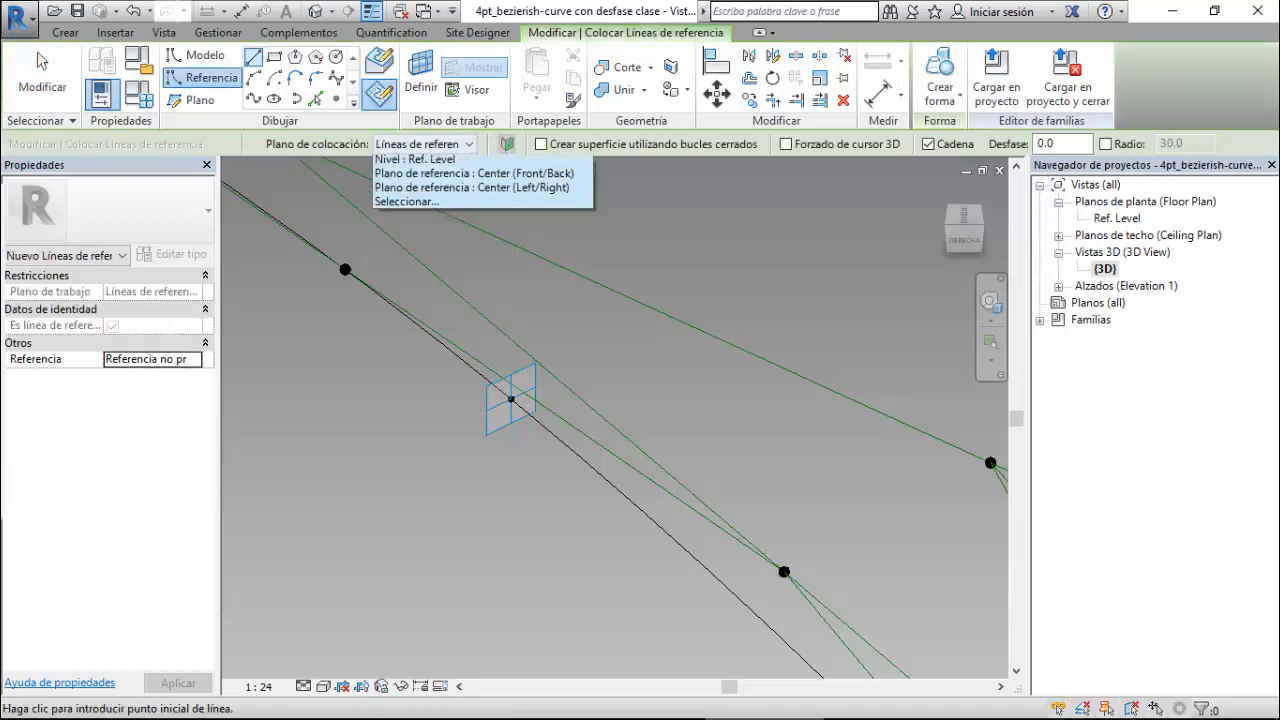
key("Escape")
key("Escape")
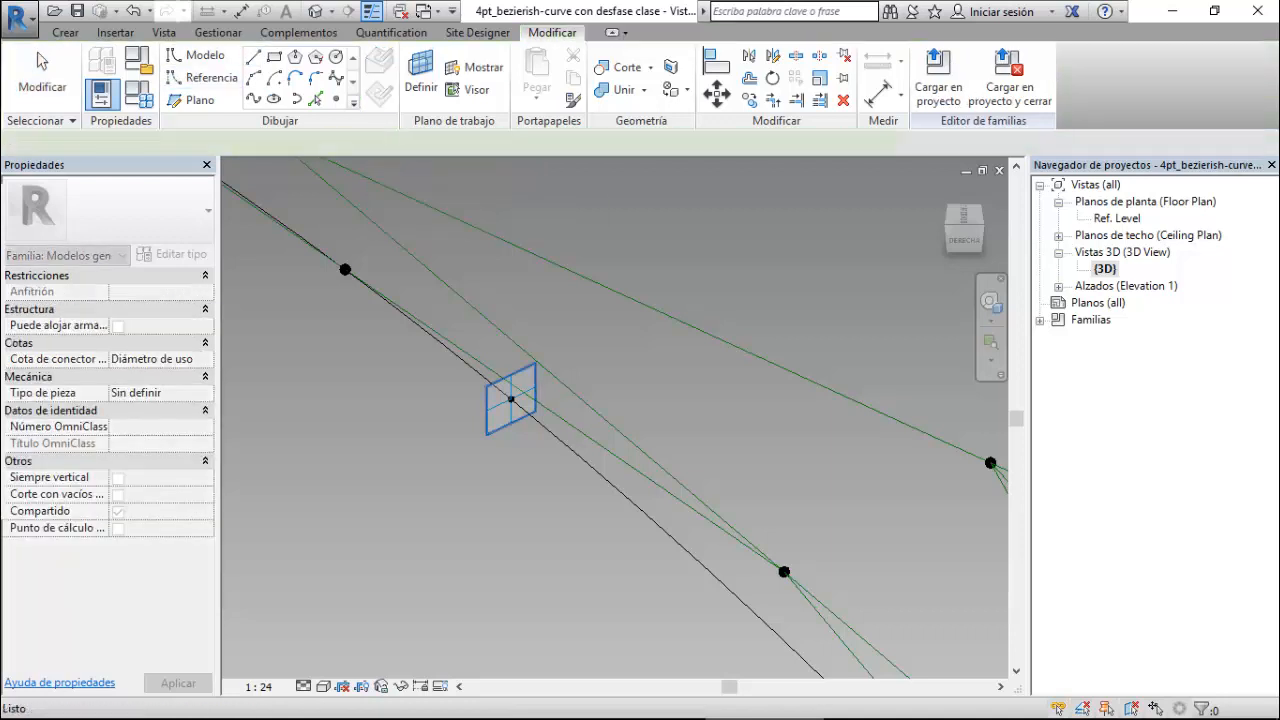
left_click(211, 78)
left_click(511, 399)
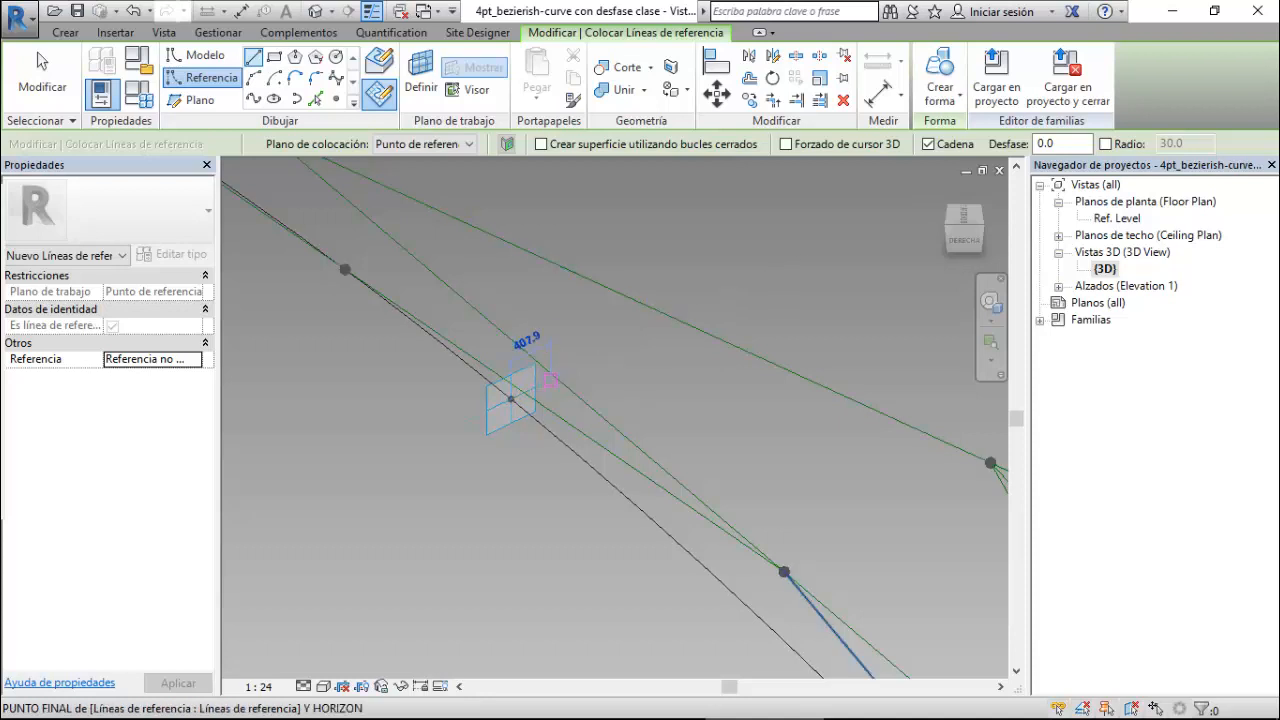
key("Escape")
key("Escape")
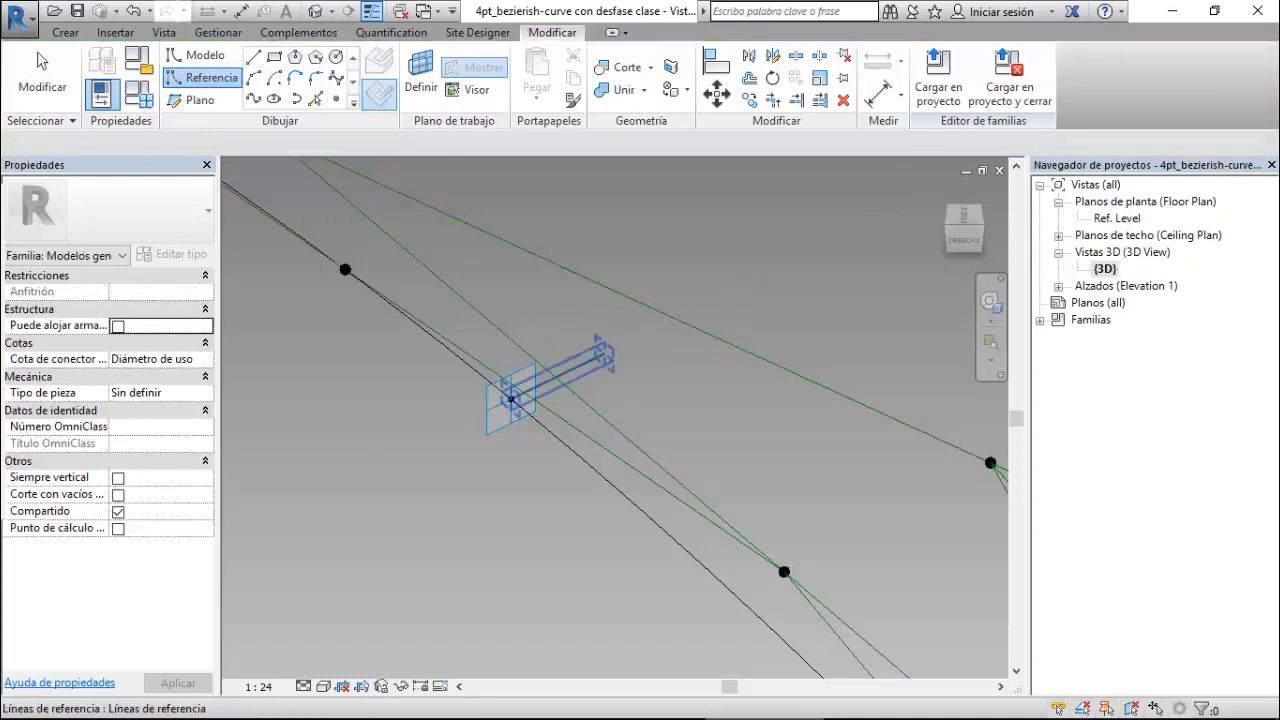
- Make the length dimension of the line at the first hosted point permanent and label it with the Desfase parameter
left_click(564, 357)
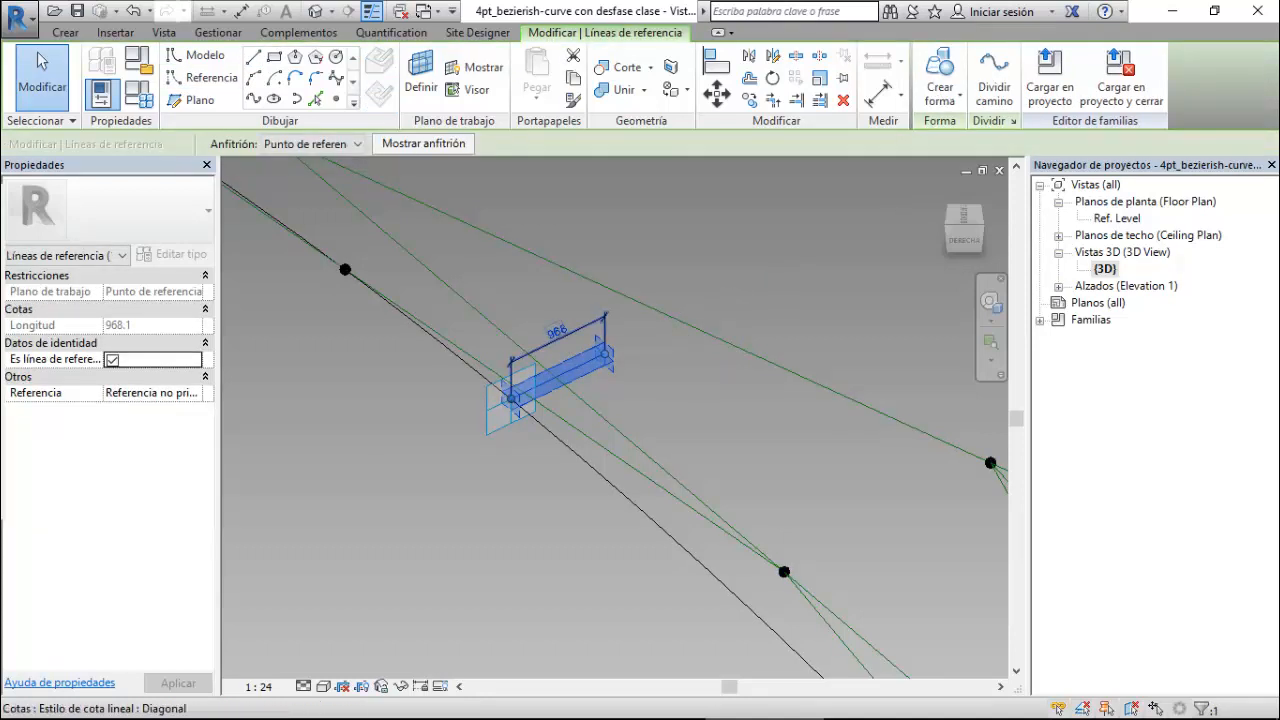
left_click(558, 338)
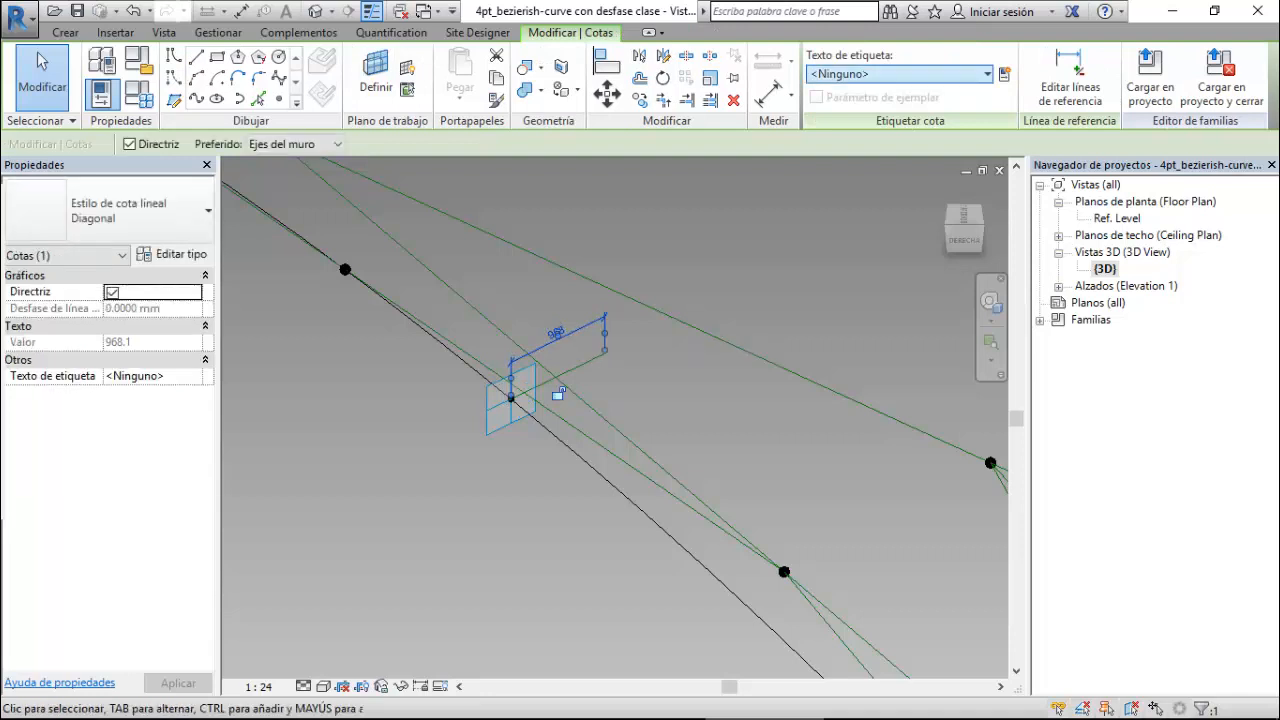
left_click(900, 75)
left_click(870, 139)
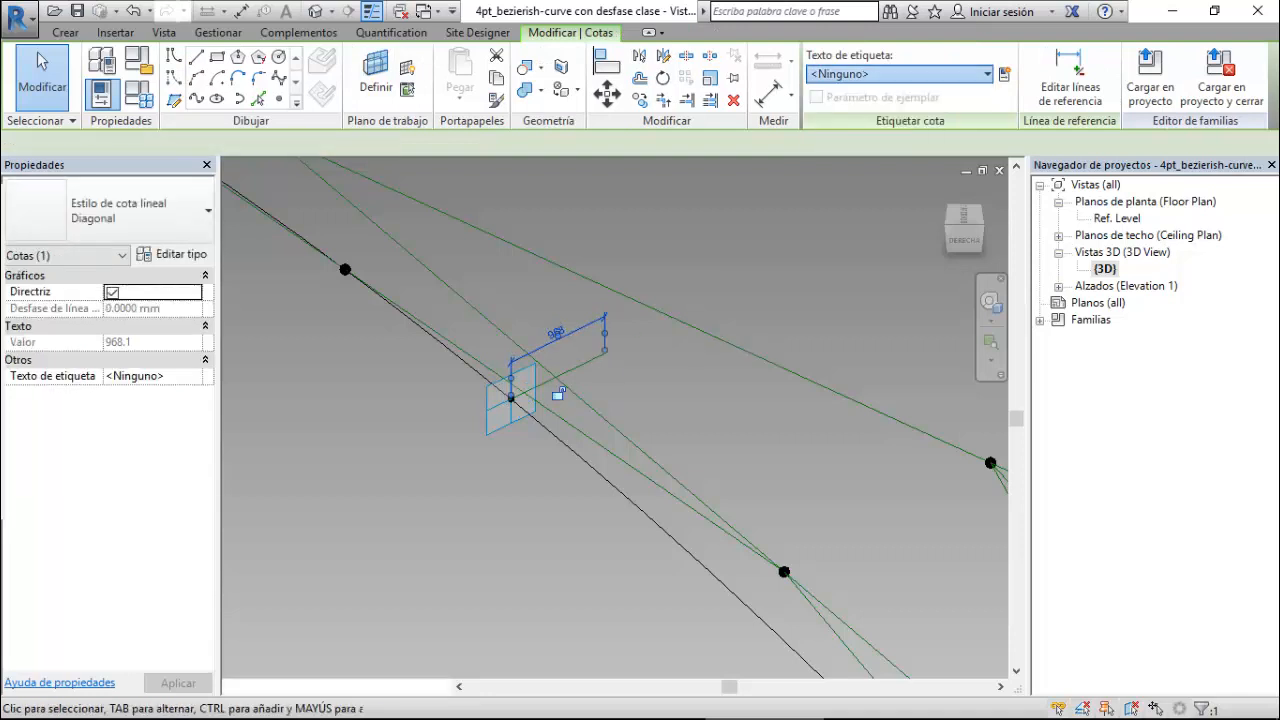
- Place a reference point on the free end of the Desfase line at the first hosted point from adaptive point 1
key("l")
key("i")
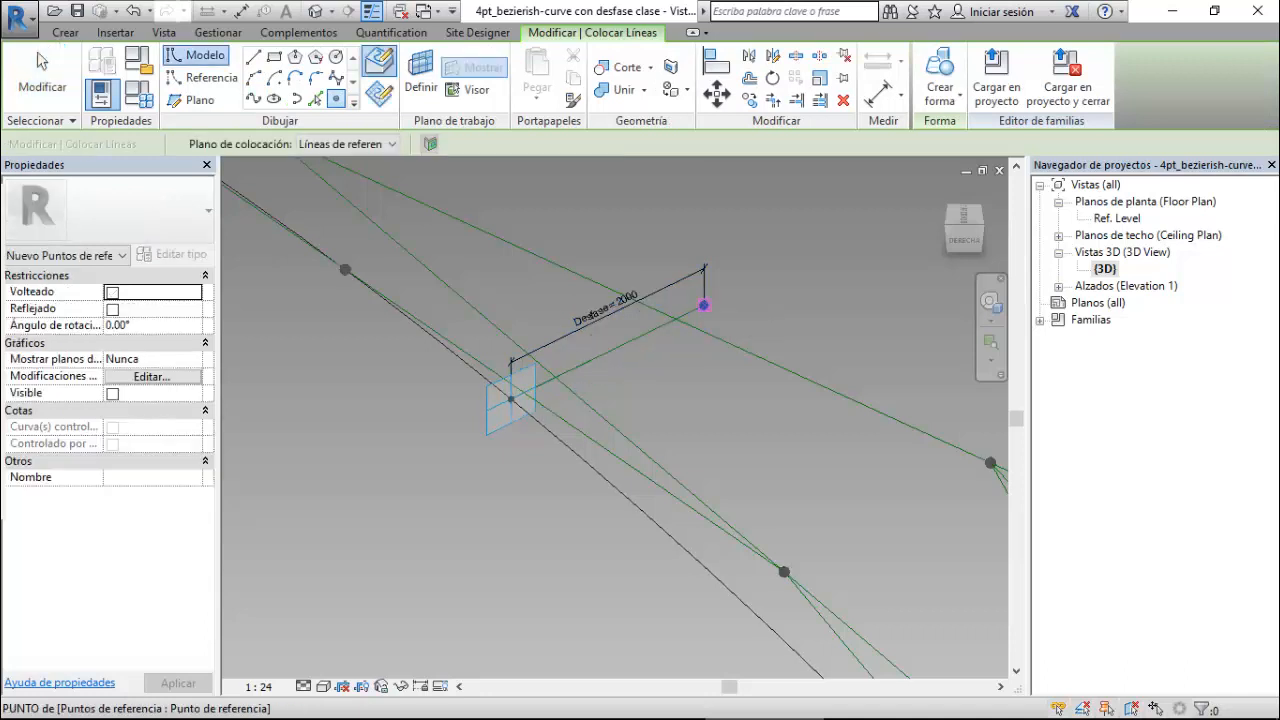
key("Escape")
- Place a reference point on the free end of the Desfase line at adaptive point 1
scroll(811, 430, "down", 5)
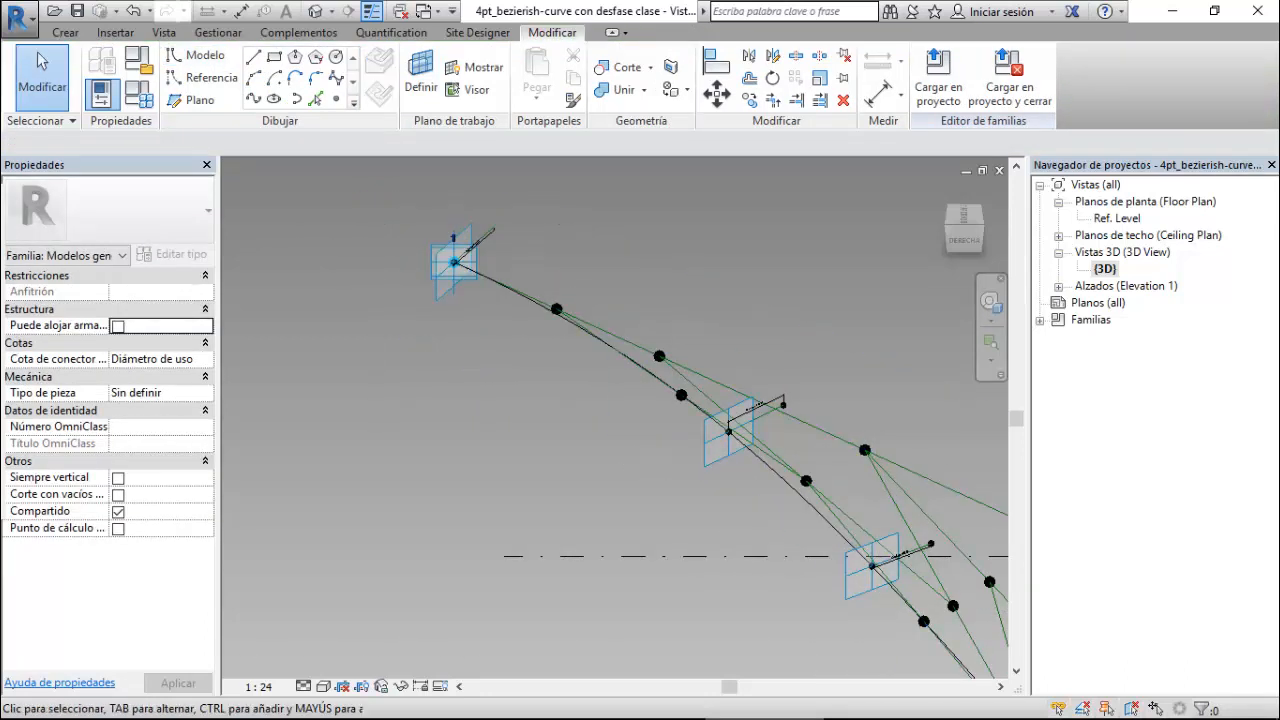
scroll(500, 223, "up", 7)
left_click(336, 98)
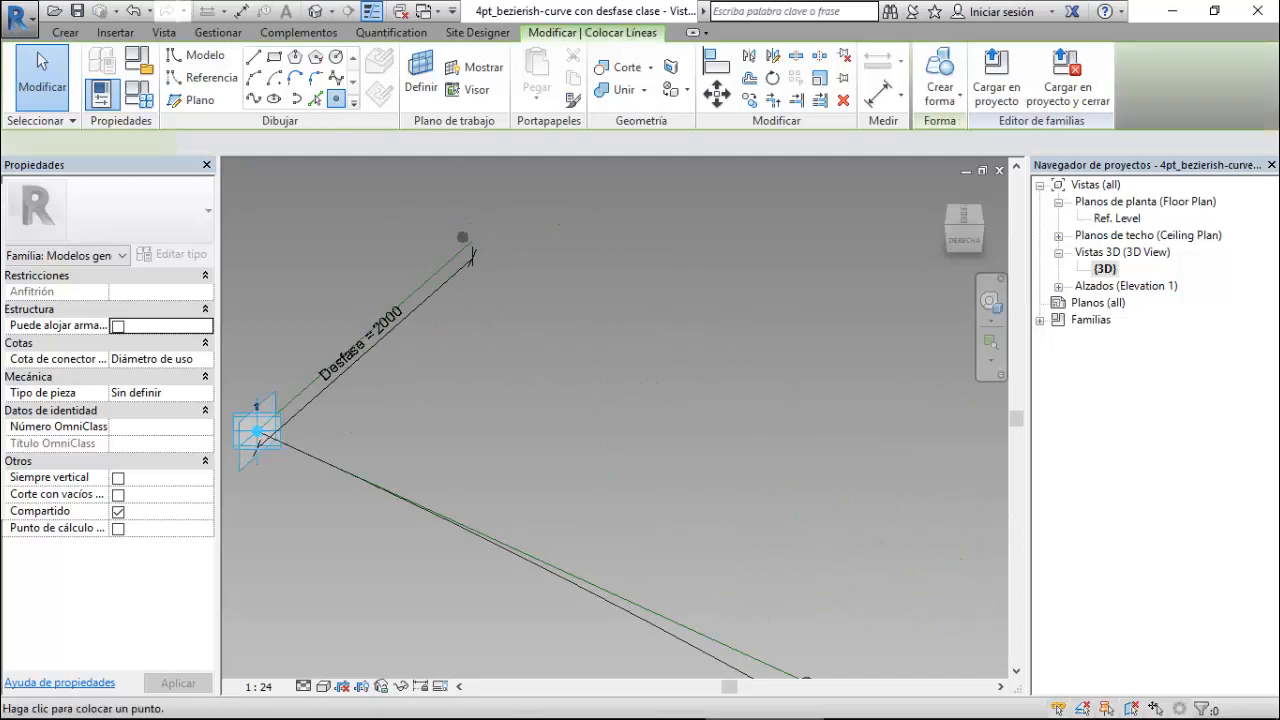
left_click(40, 62)
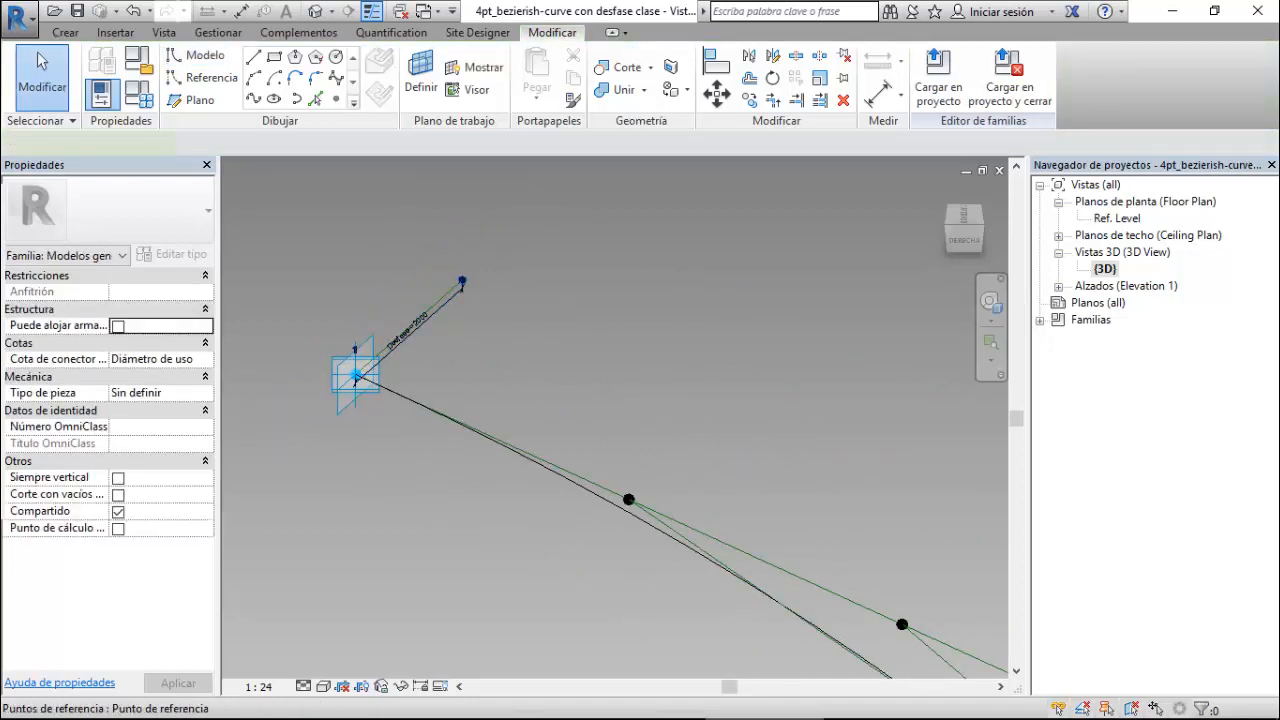
- Create a spline through the nine reference points on the free ends of the Desfase lines, from adaptive point 1 to adaptive point 4
left_click(462, 281)
scroll(450, 340, "down", 5)
scroll(703, 459, "up", 2)
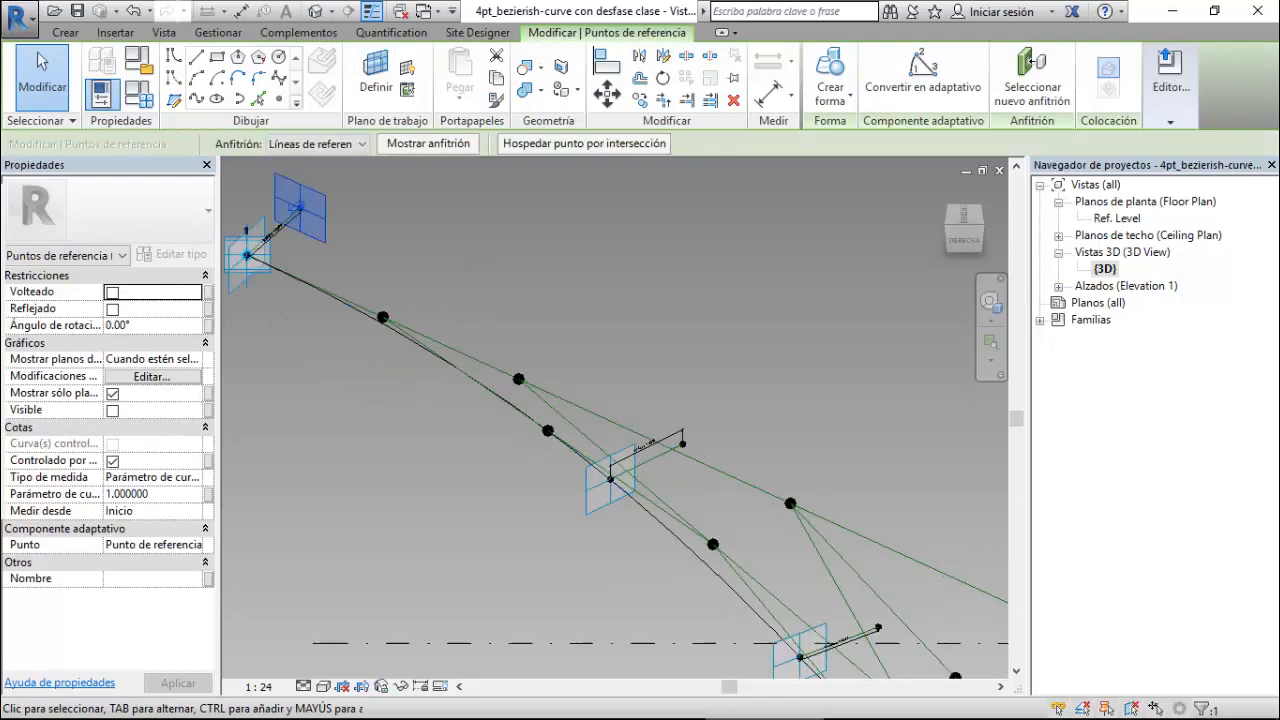
scroll(680, 444, "up", 4)
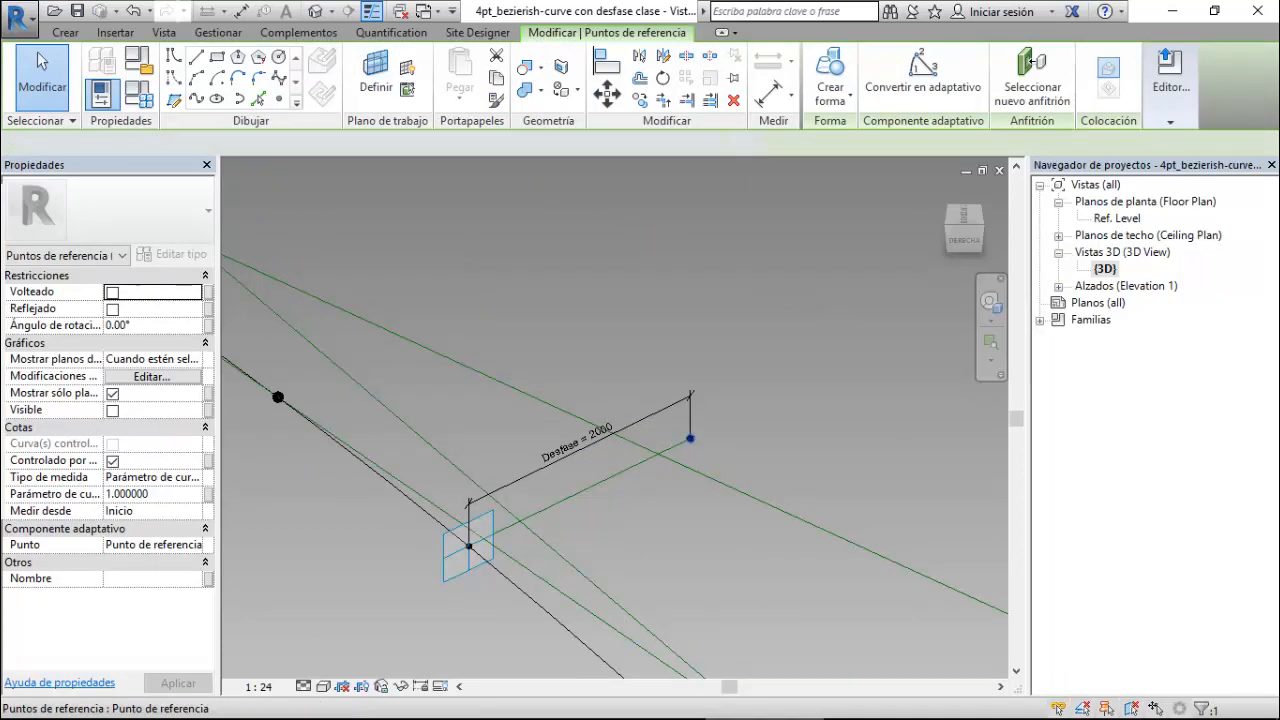
left_click(1030, 62)
scroll(552, 267, "down", 2)
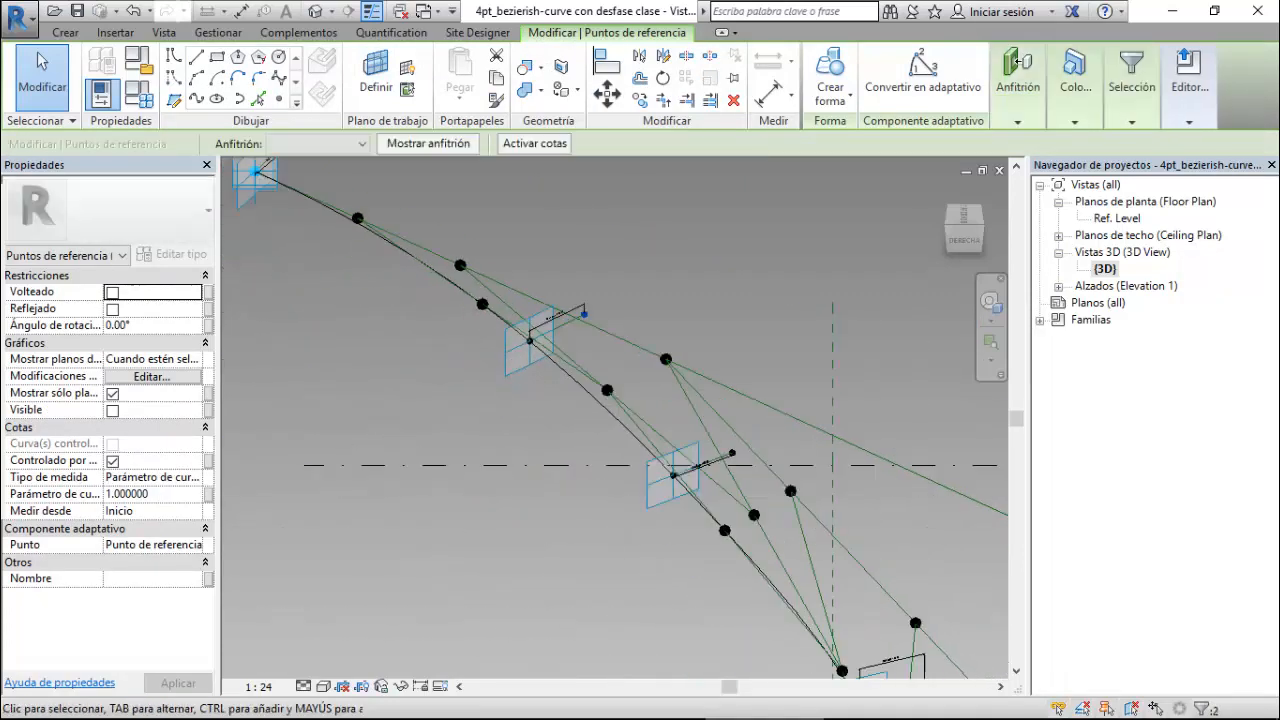
scroll(755, 456, "up", 6)
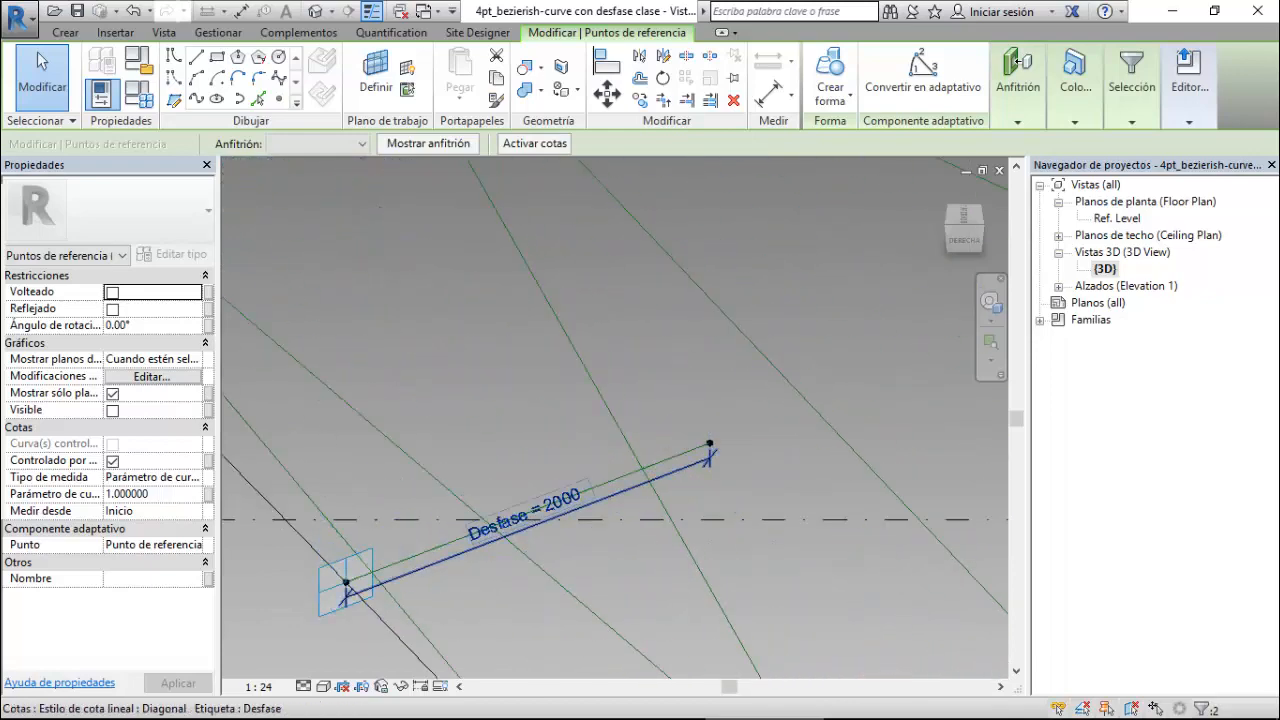
left_click(710, 443)
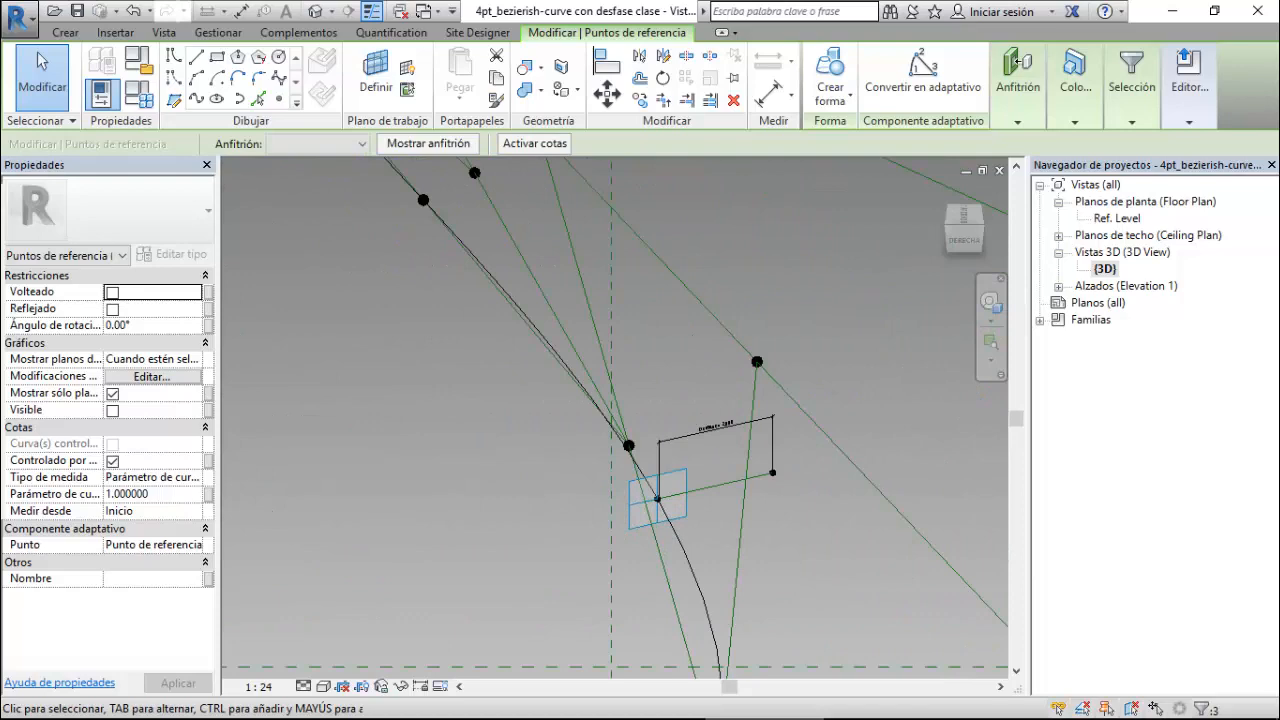
scroll(750, 388, "up", 3)
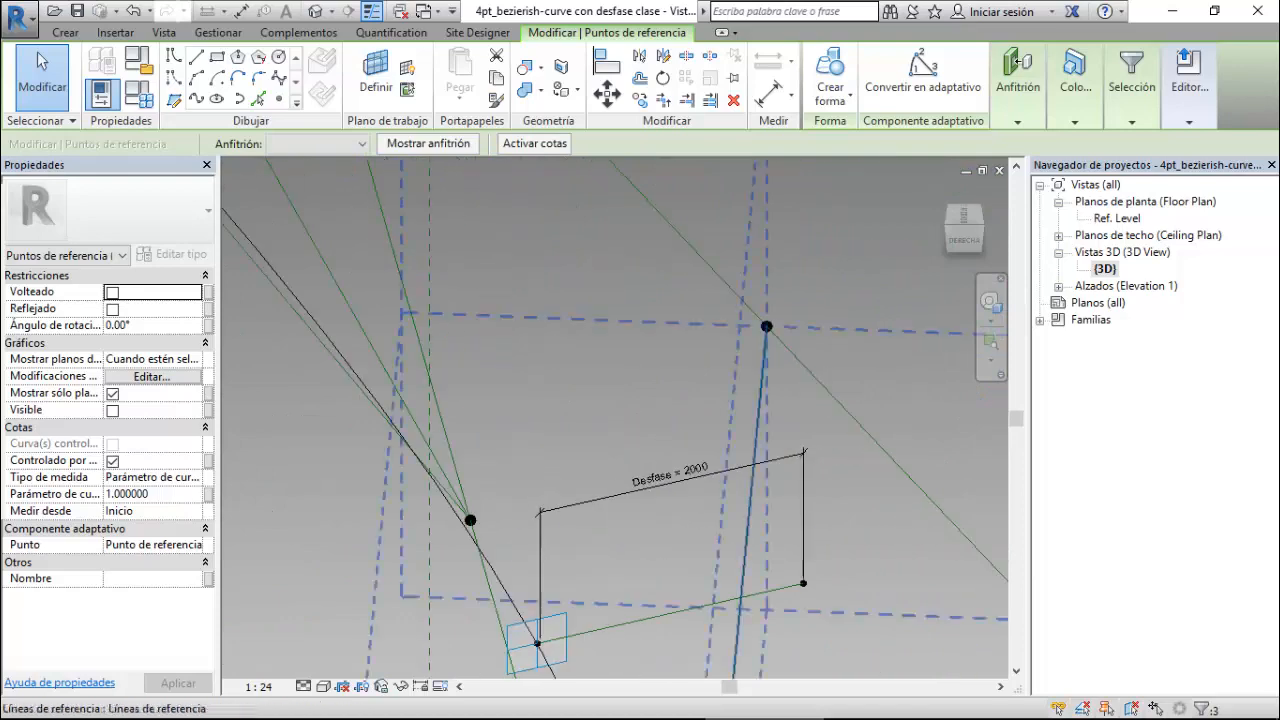
left_click(803, 583, "ctrl")
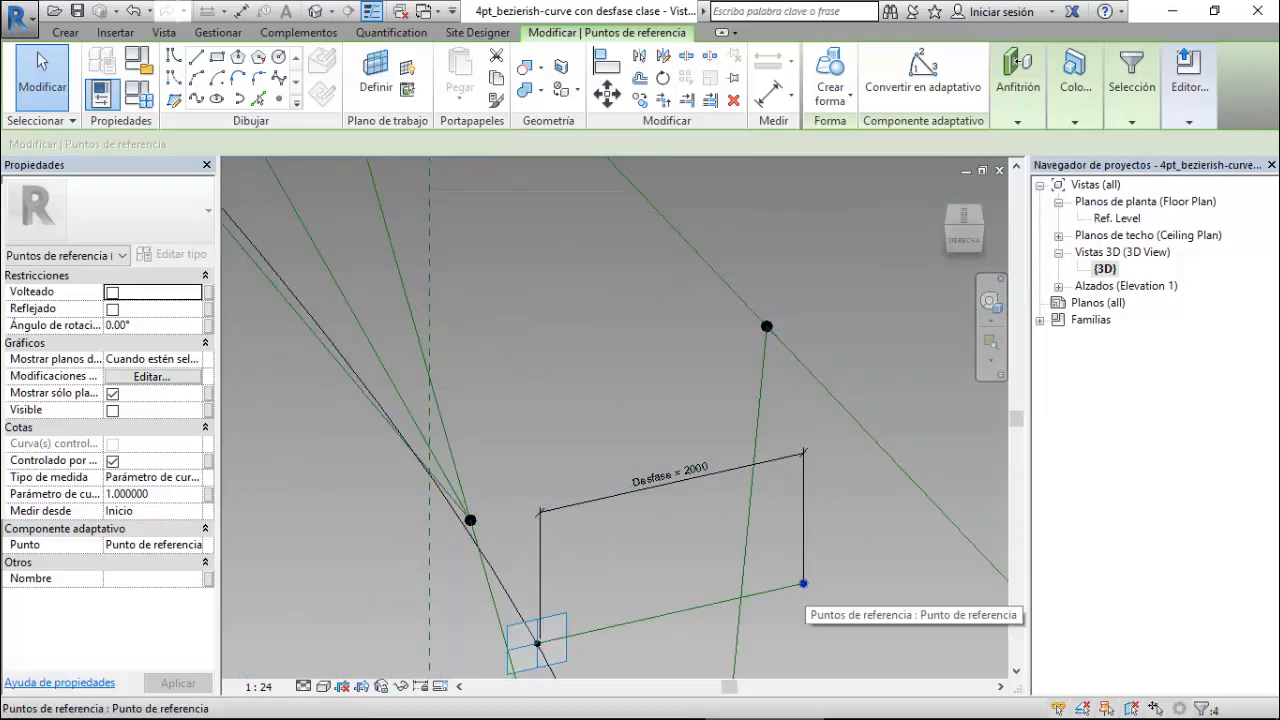
scroll(667, 257, "down", 5)
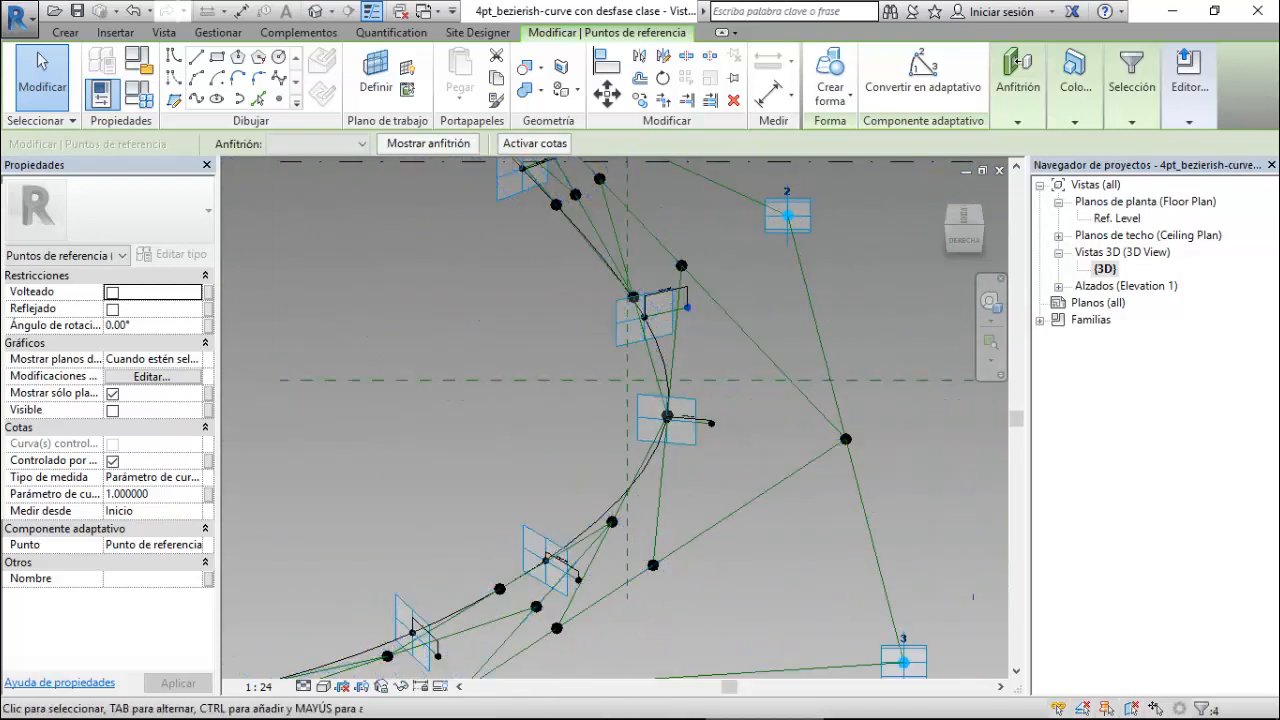
scroll(640, 420, "up", 3)
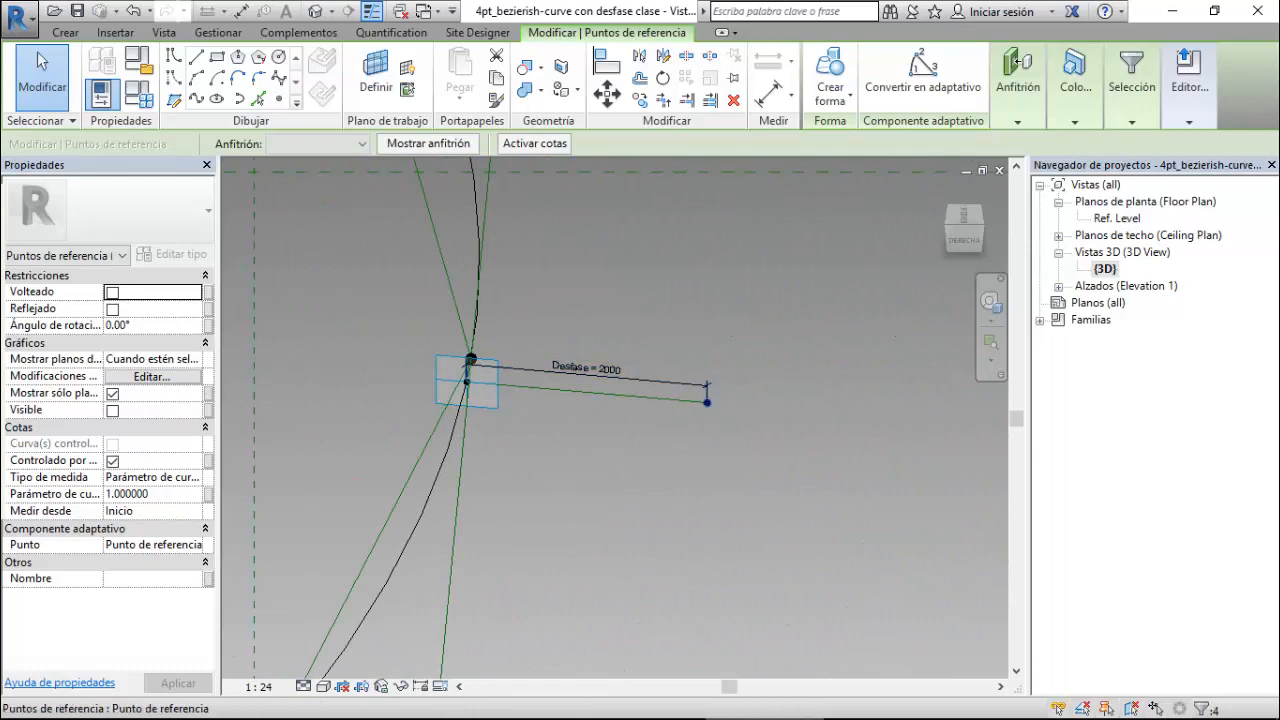
scroll(750, 360, "down", 5)
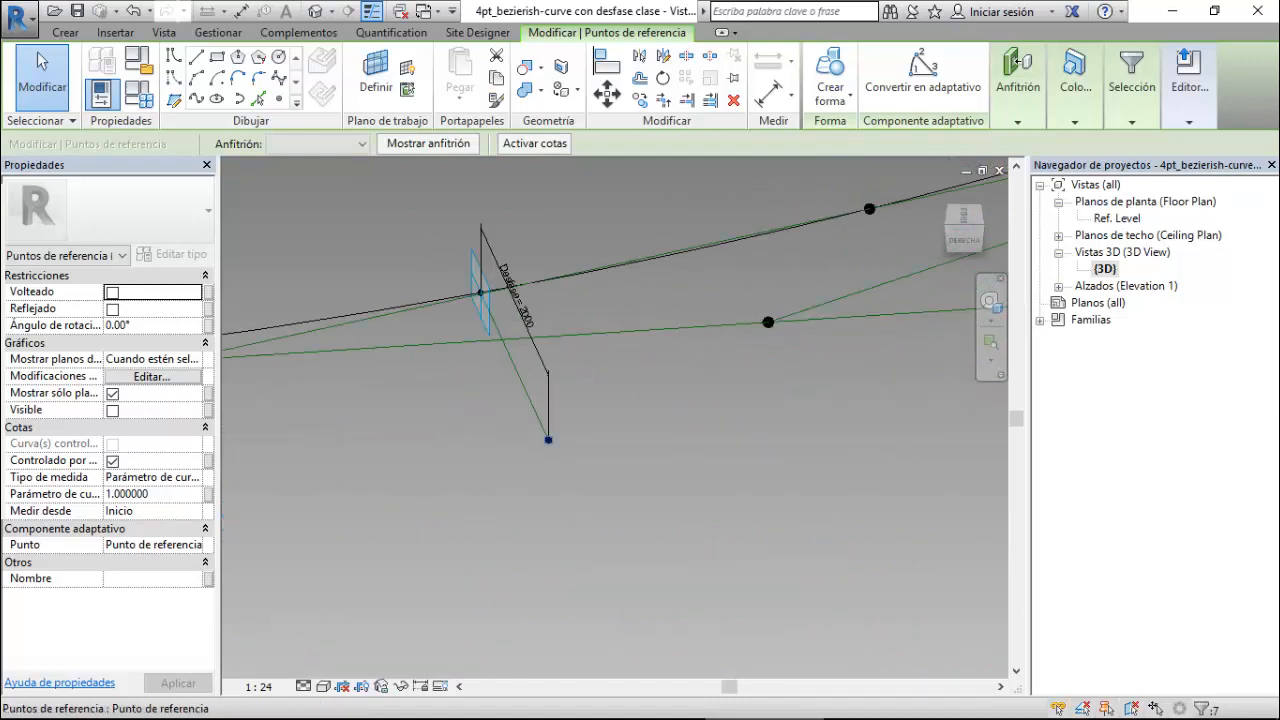
scroll(751, 450, "down", 5)
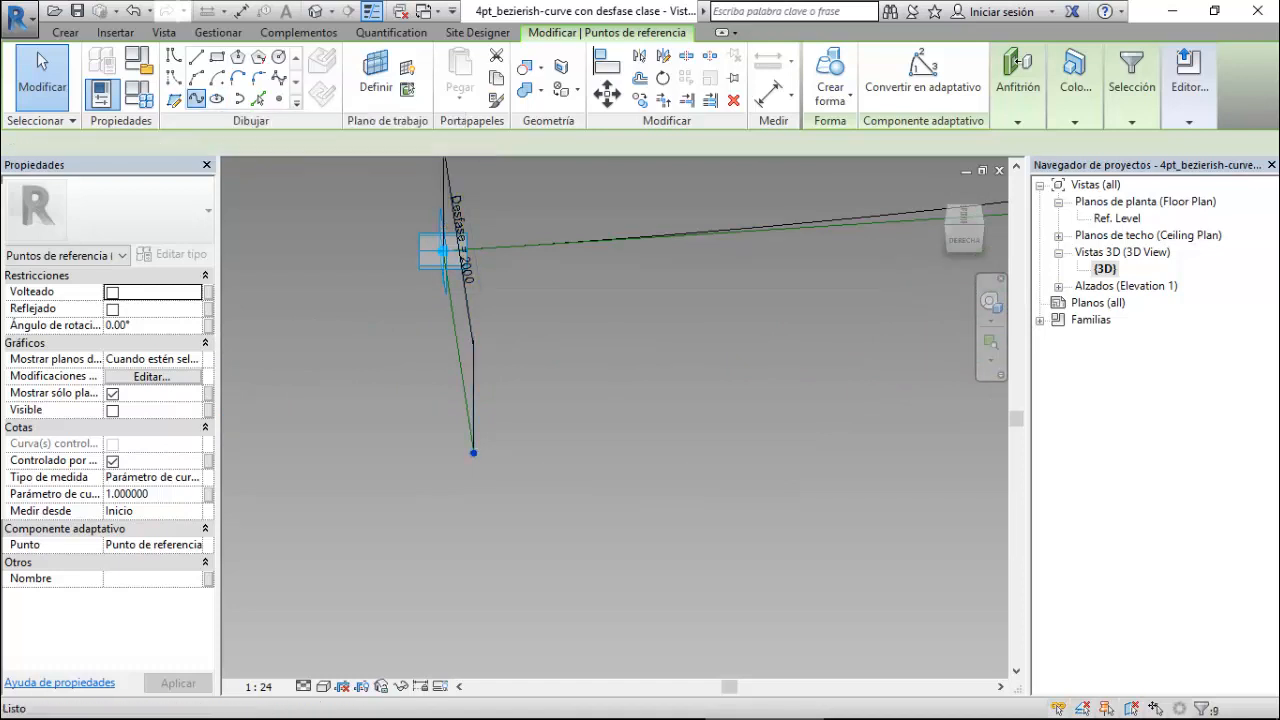
left_click(195, 98)
scroll(501, 510, "down", 2)
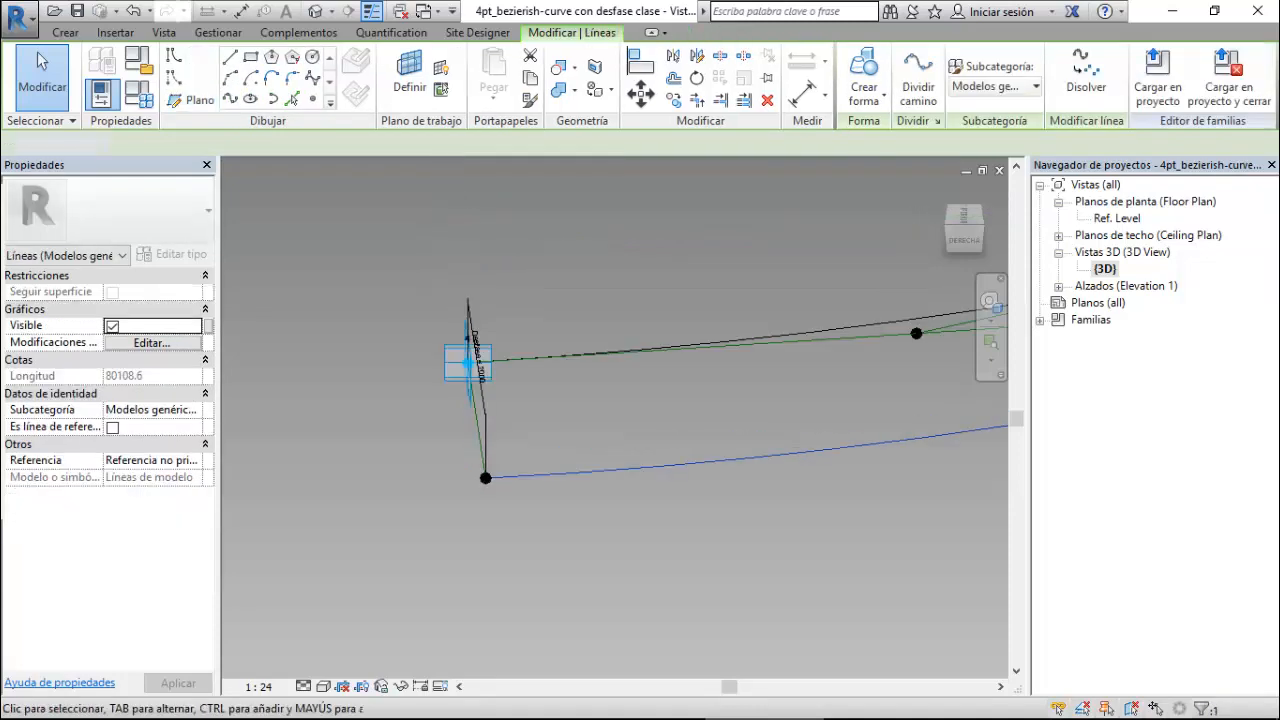
key("Escape")
- Load the curve family into Estructura de Estacion de Dubai.rfa, overwriting the version already there
scroll(504, 522, "down", 9)
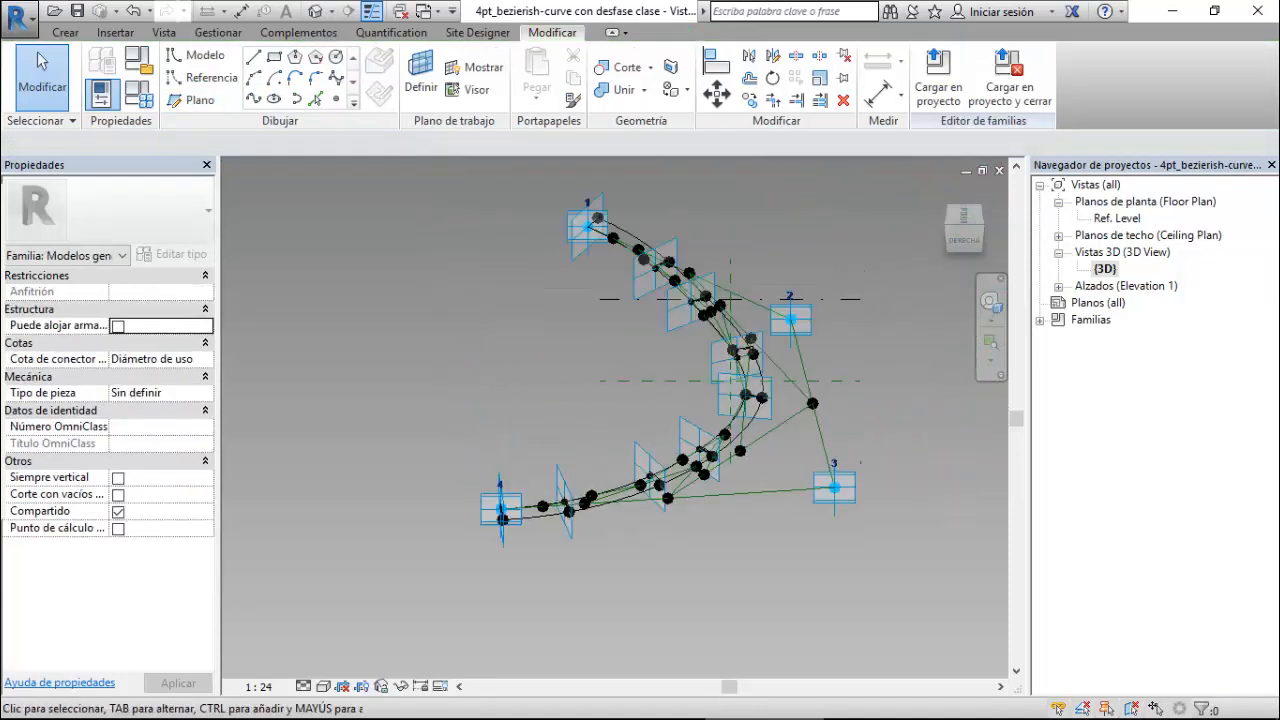
middle_click_drag(502, 520, 602, 362, "shift")
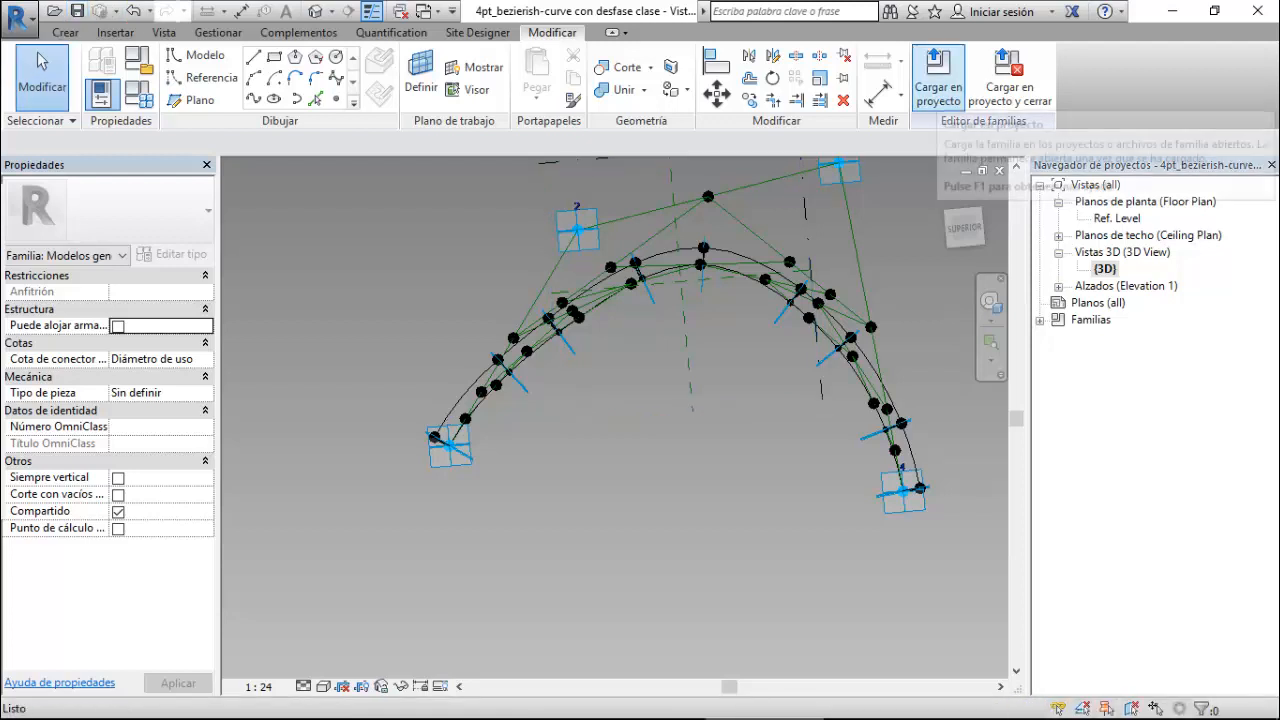
left_click(938, 76)
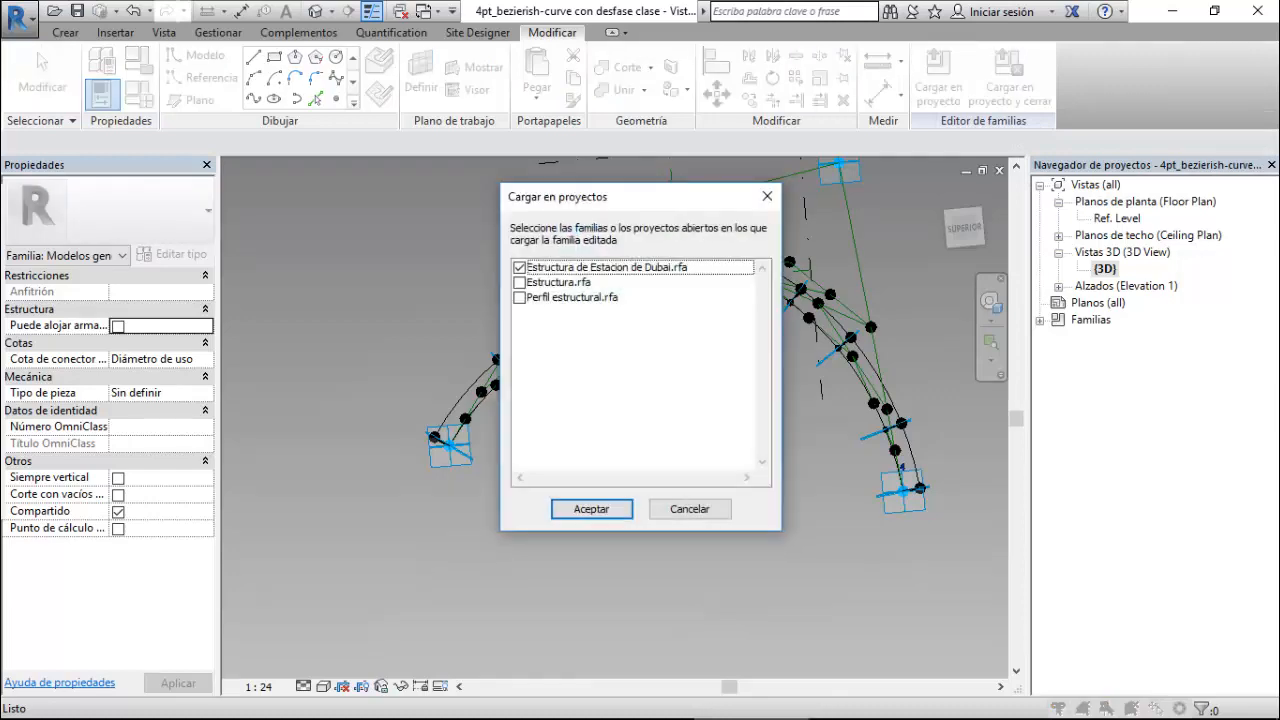
key("Return")
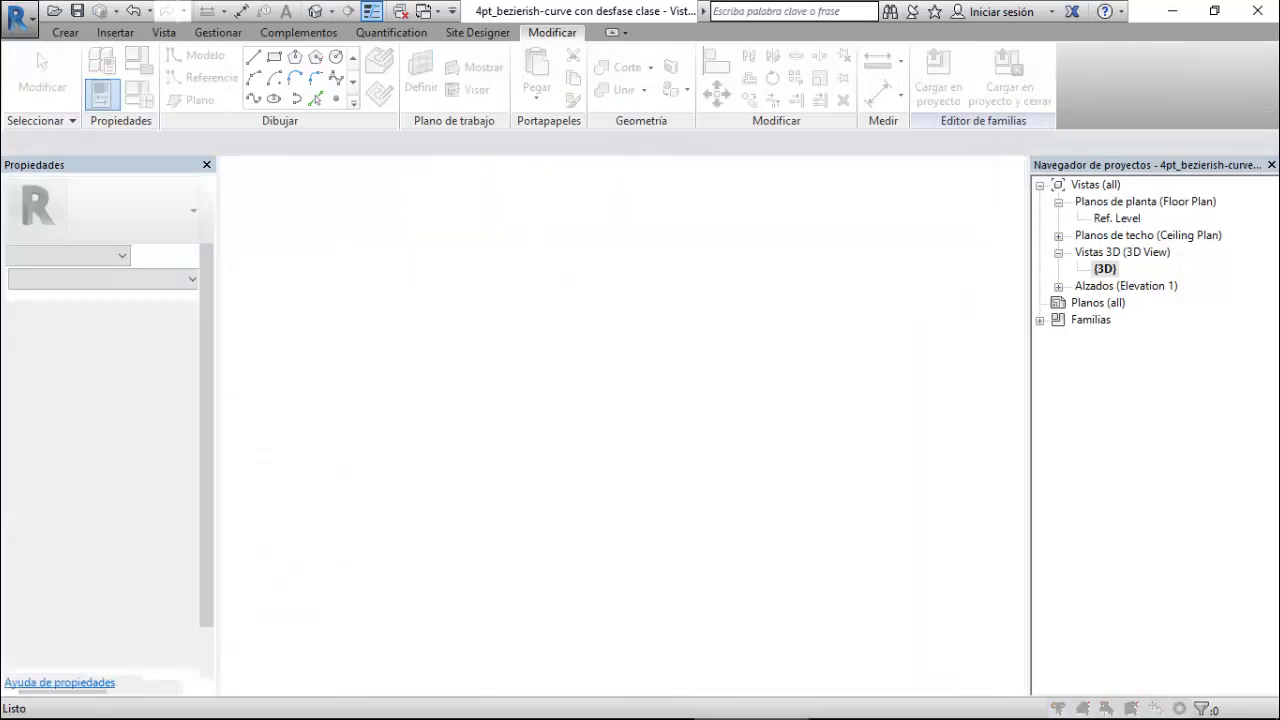
key("Return")
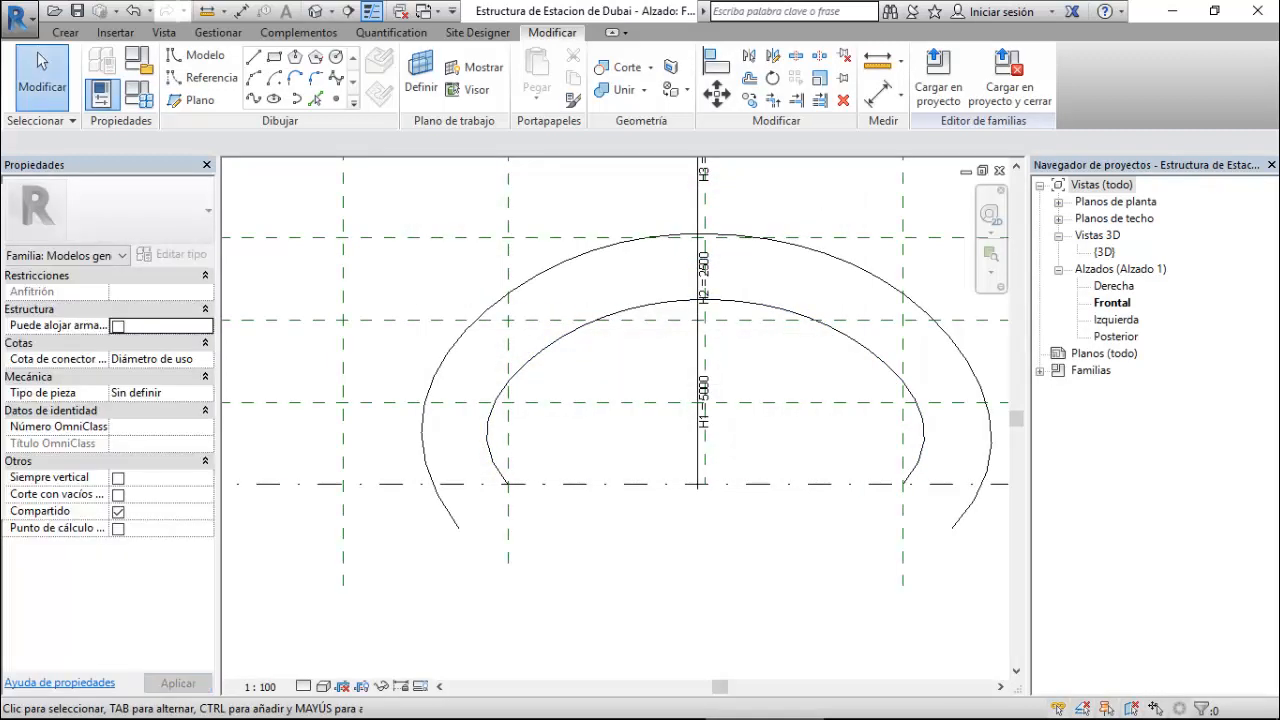
- Set the Desfase type parameter of the placed 4pt_bezierish-curve con desfase clase to 100 and inspect the gap between the two curves
left_click(540, 351)
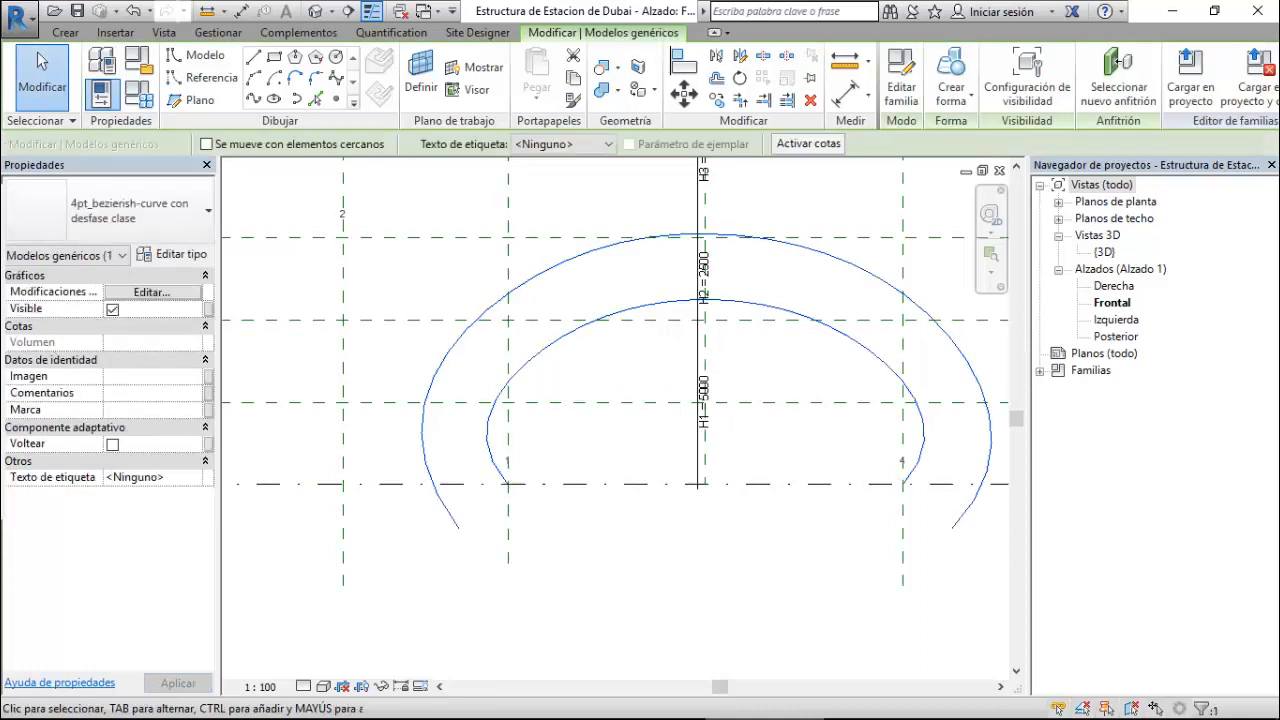
left_click(172, 254)
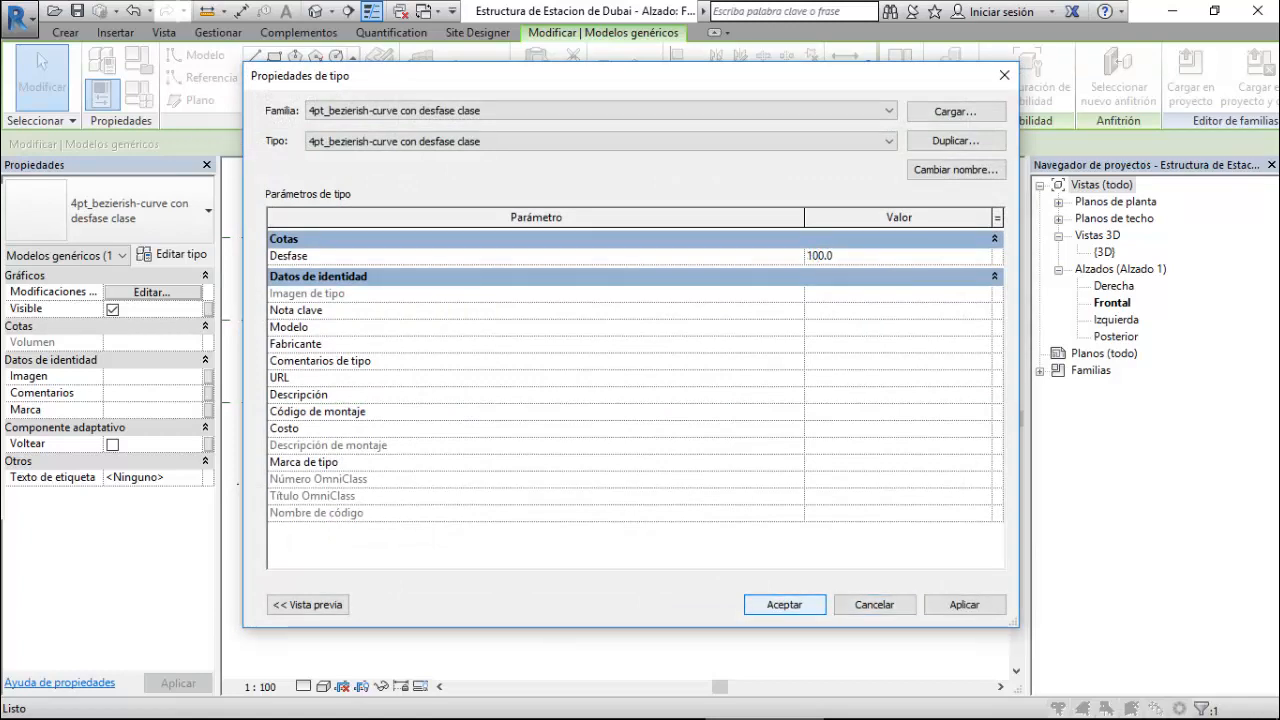
left_click(785, 605)
scroll(510, 457, "up", 3)
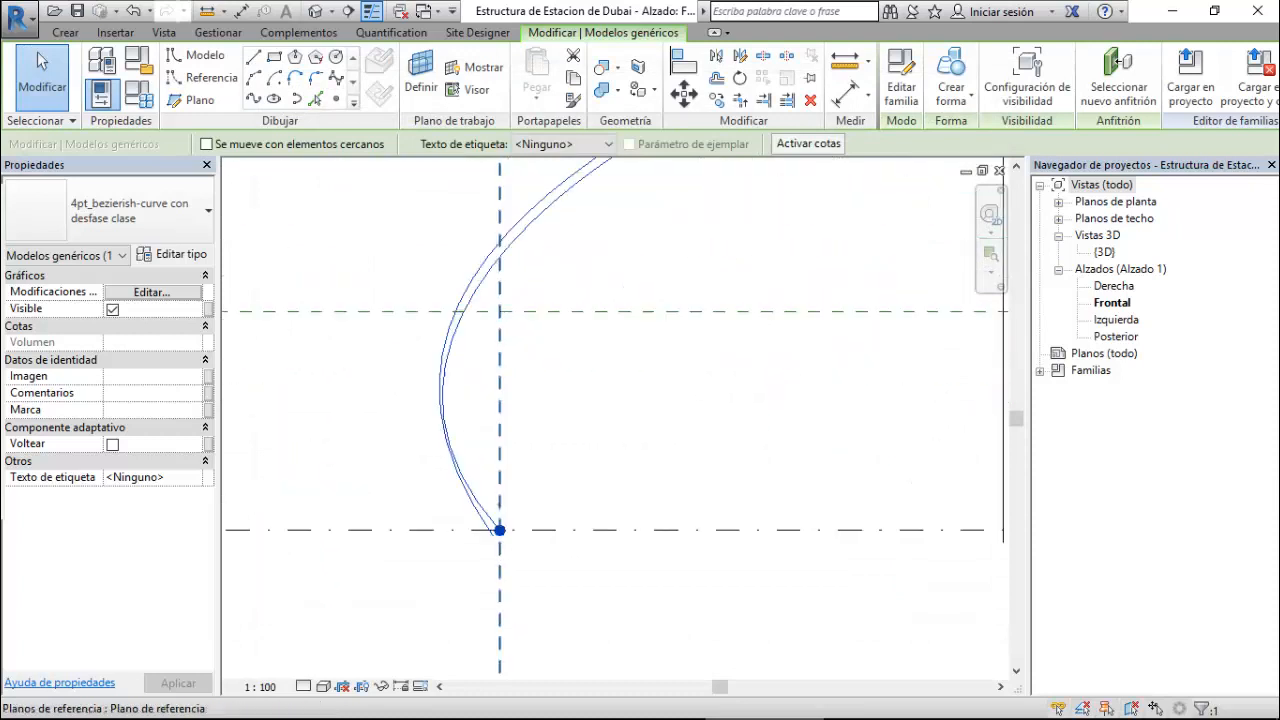
scroll(503, 463, "up", 3)
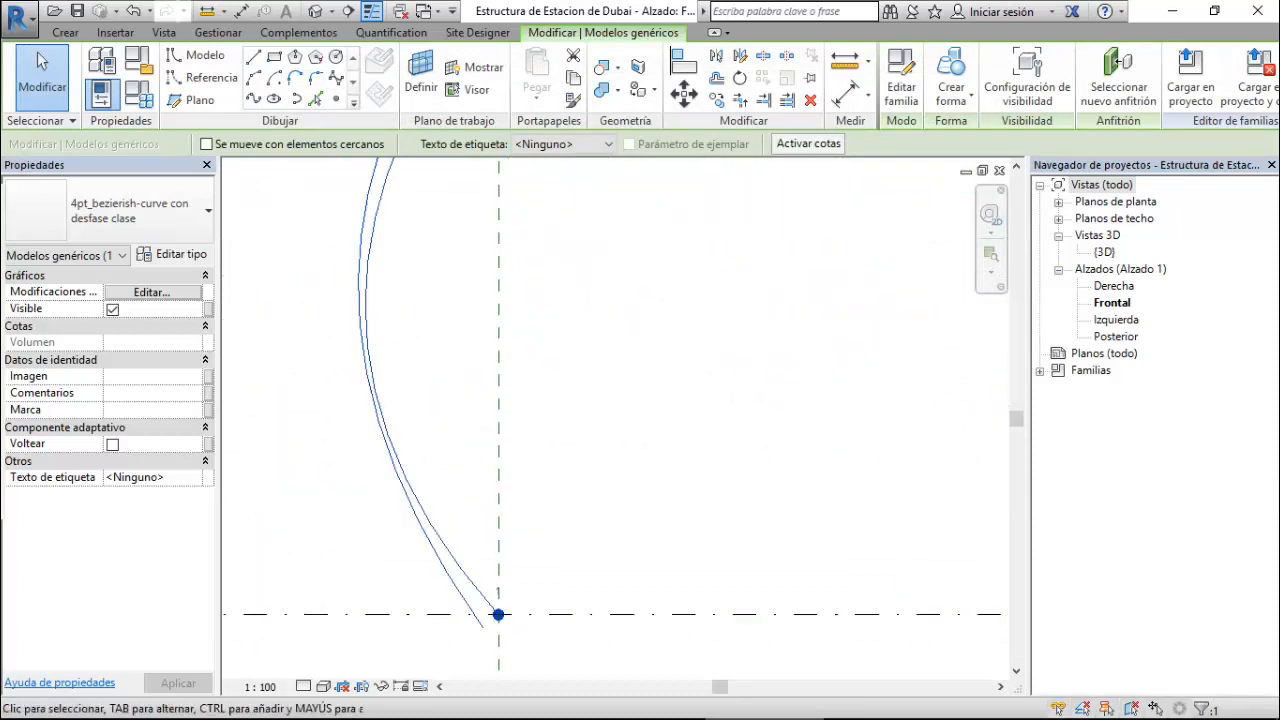
scroll(340, 567, "down", 8)
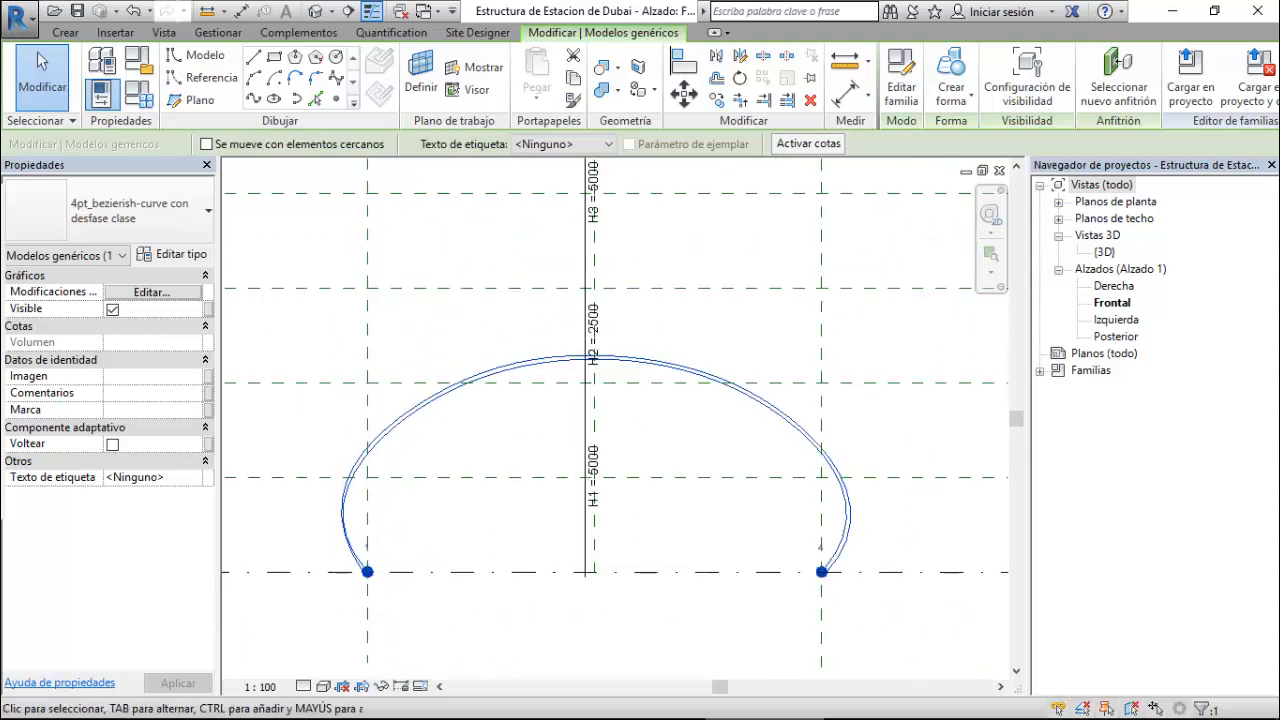
scroll(723, 376, "up", 3)
scroll(890, 595, "up", 3)
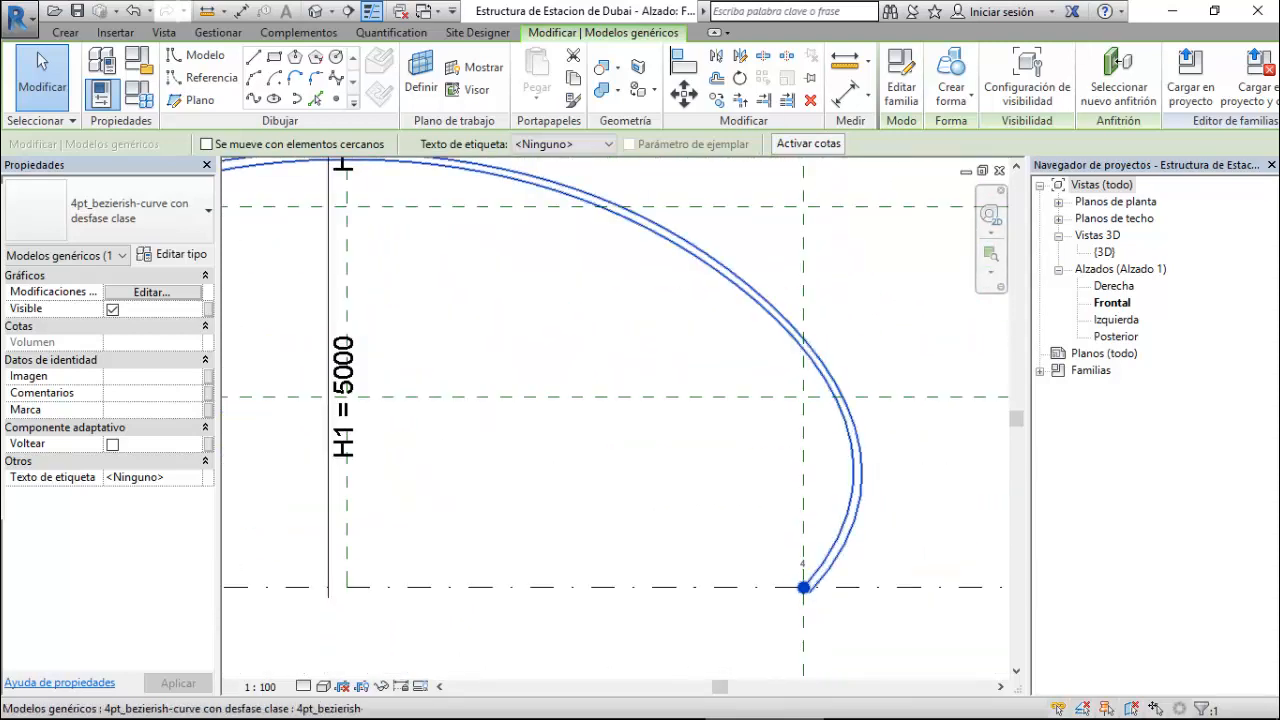
- Nudge placement point 2 of the placed curve upward along its reference plane to test how the two curves reshape
scroll(883, 366, "down", 8)
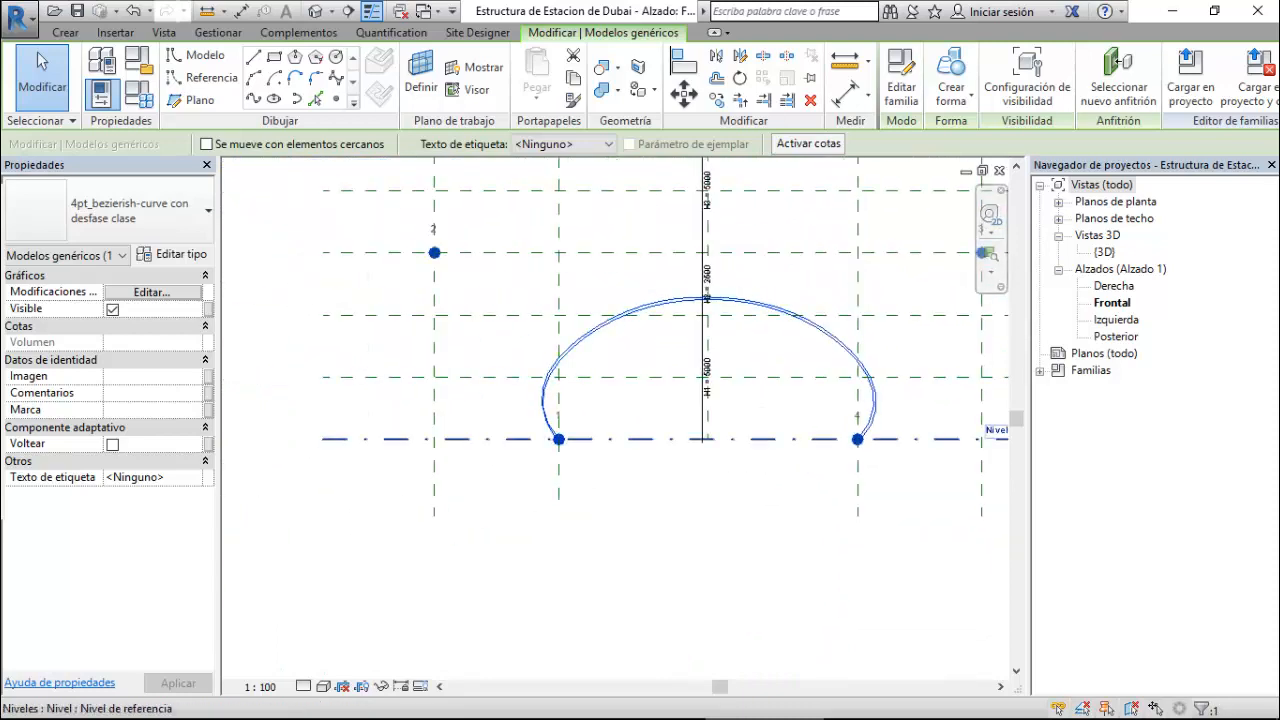
scroll(614, 458, "down", 3)
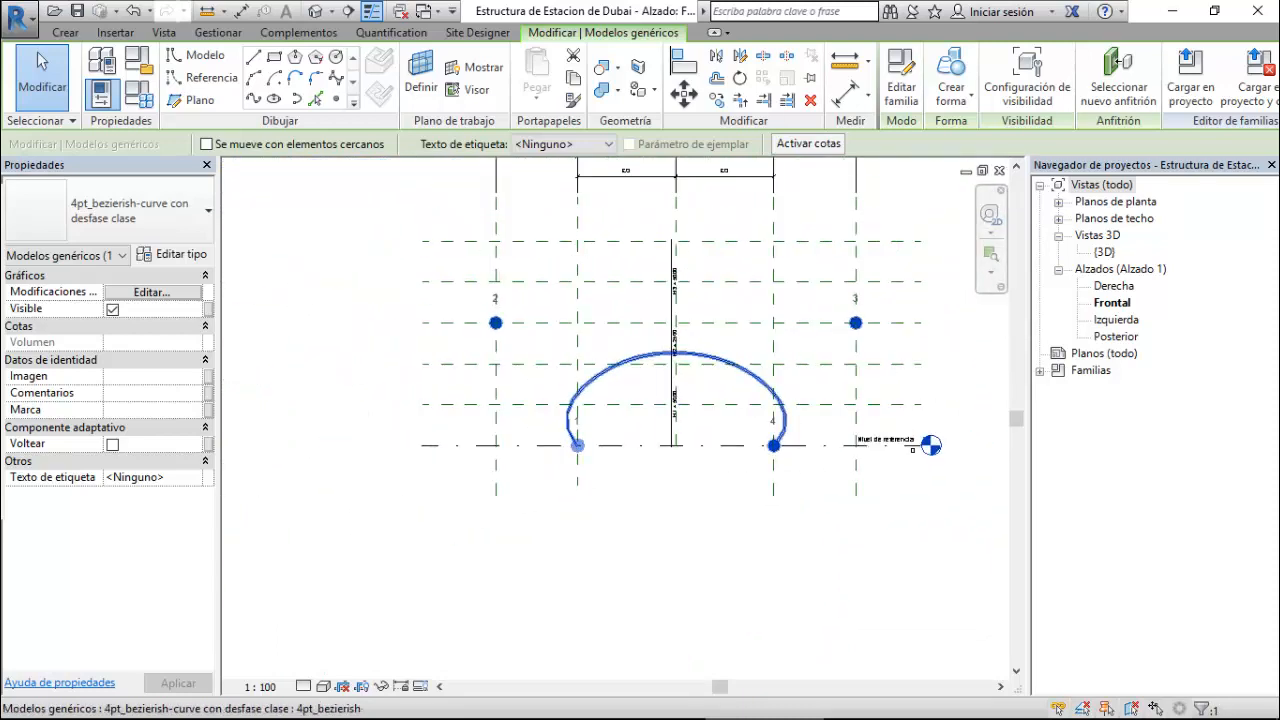
key("Escape")
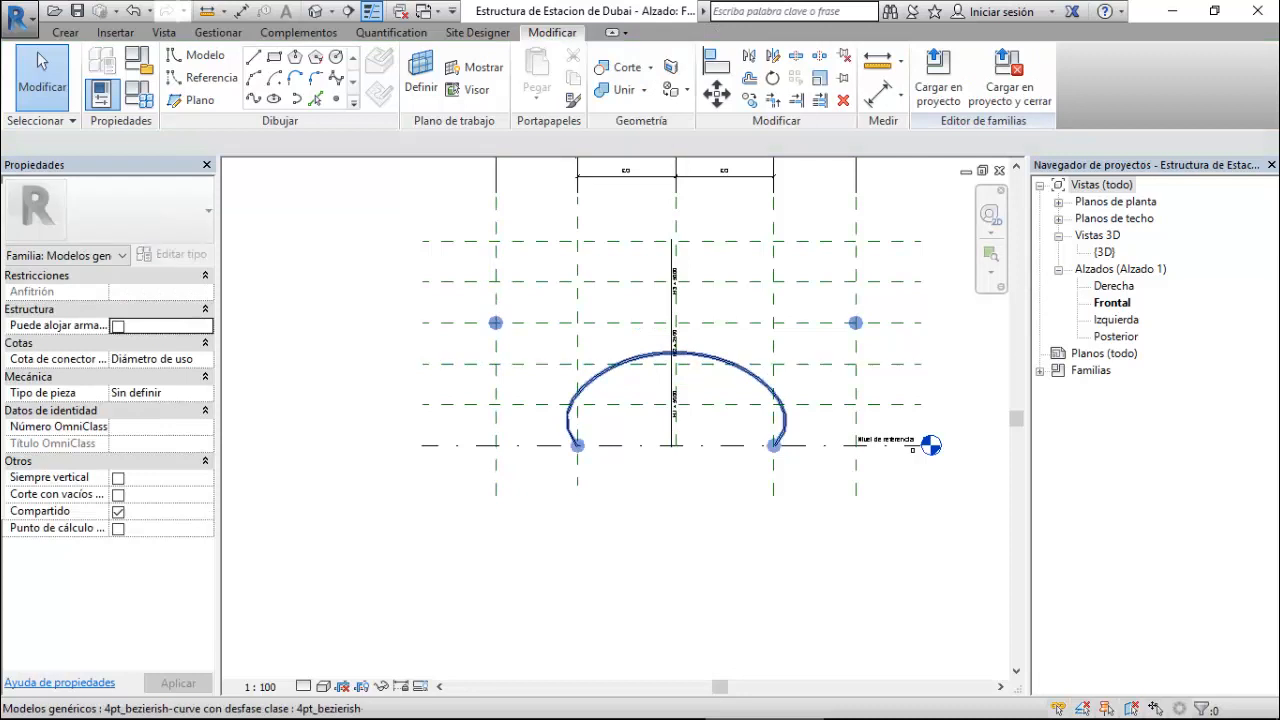
left_click(577, 446)
key("Escape")
left_click(577, 446)
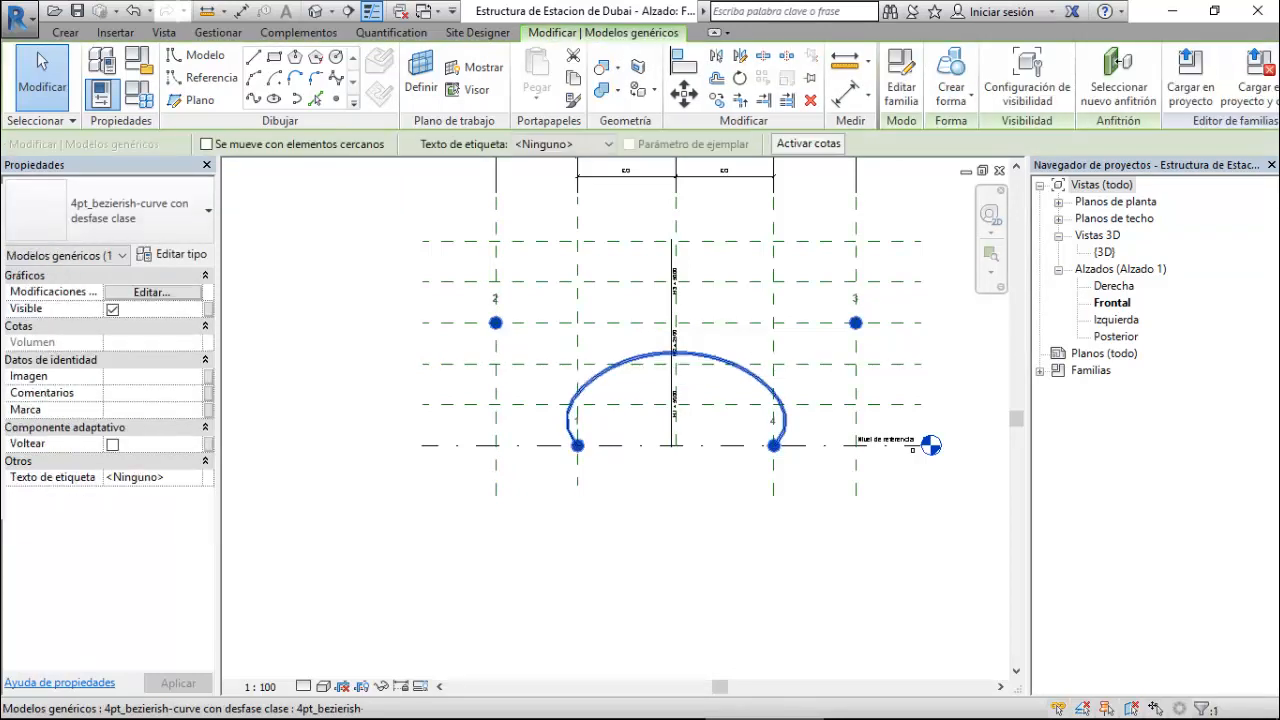
key("Escape")
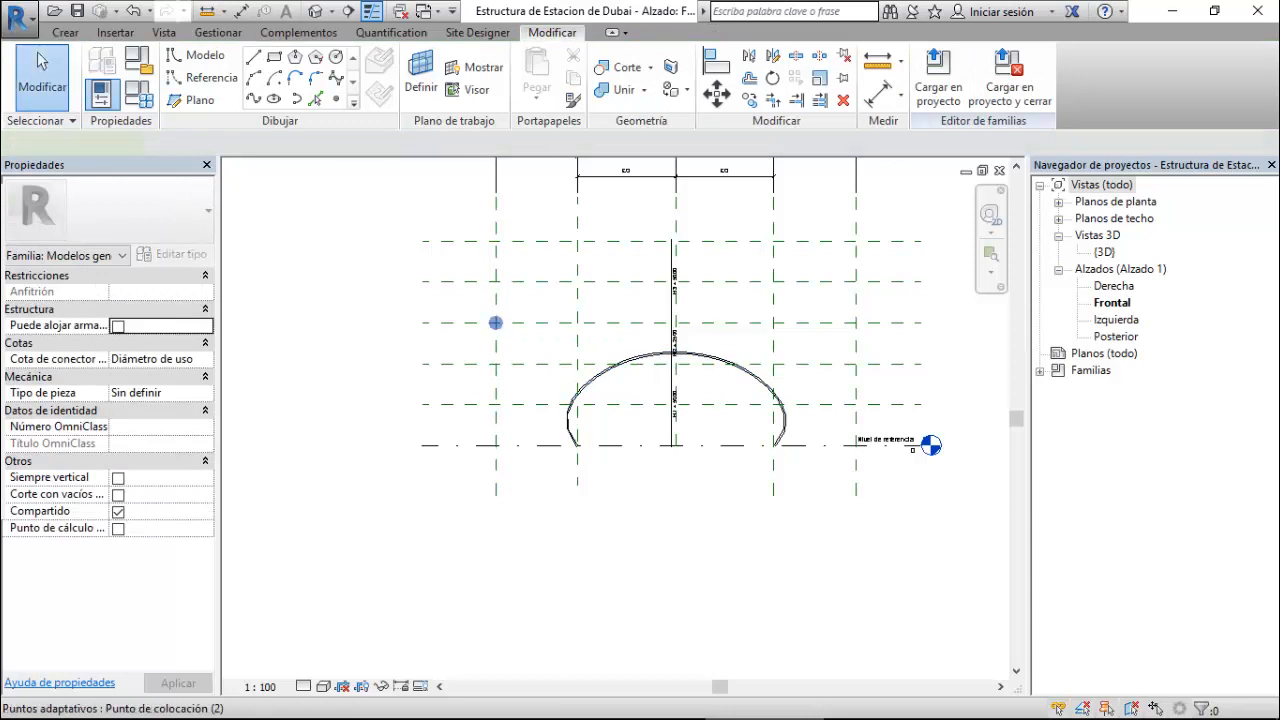
left_click(495, 322)
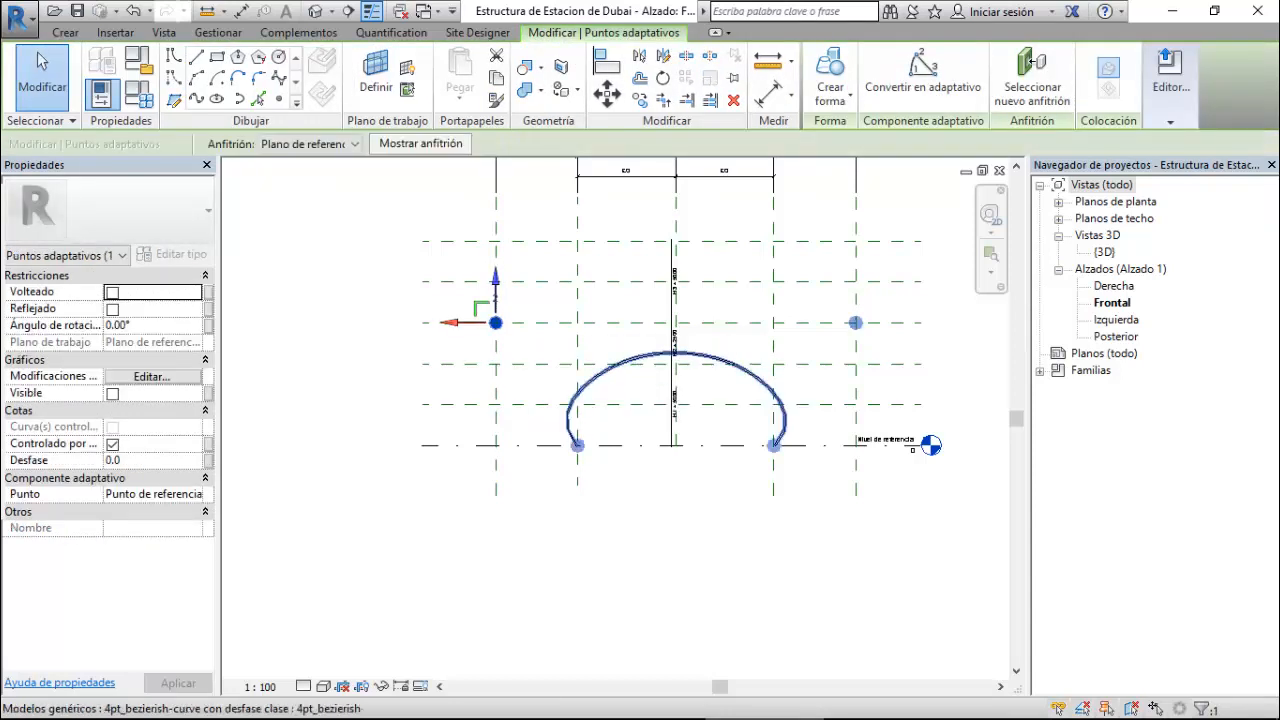
key("Up")
key("Up")
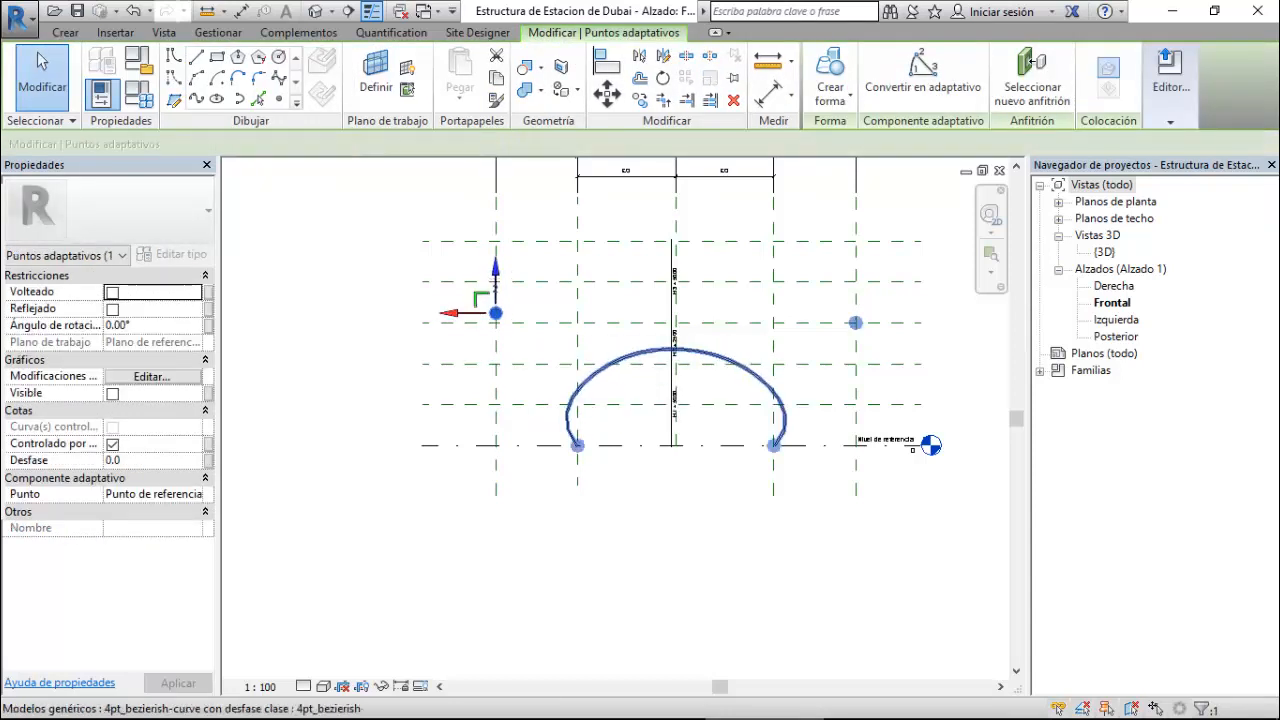
key("Up")
key("Up")
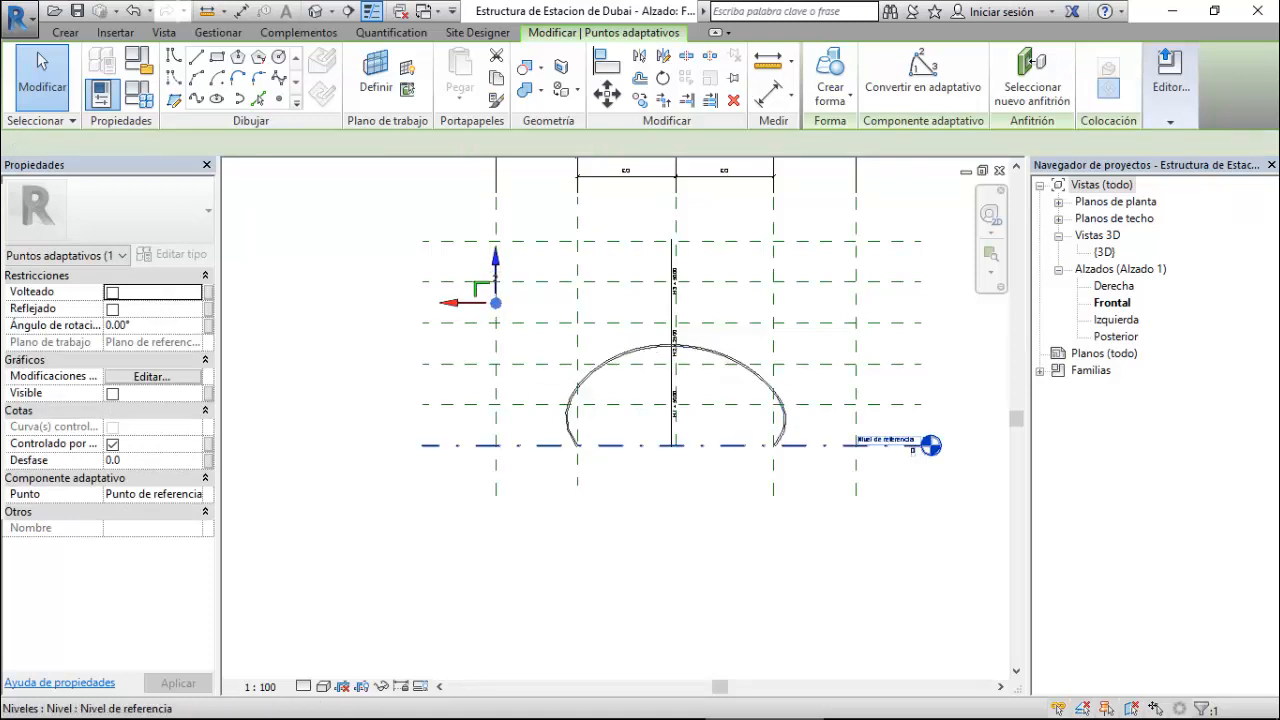
key("Escape")
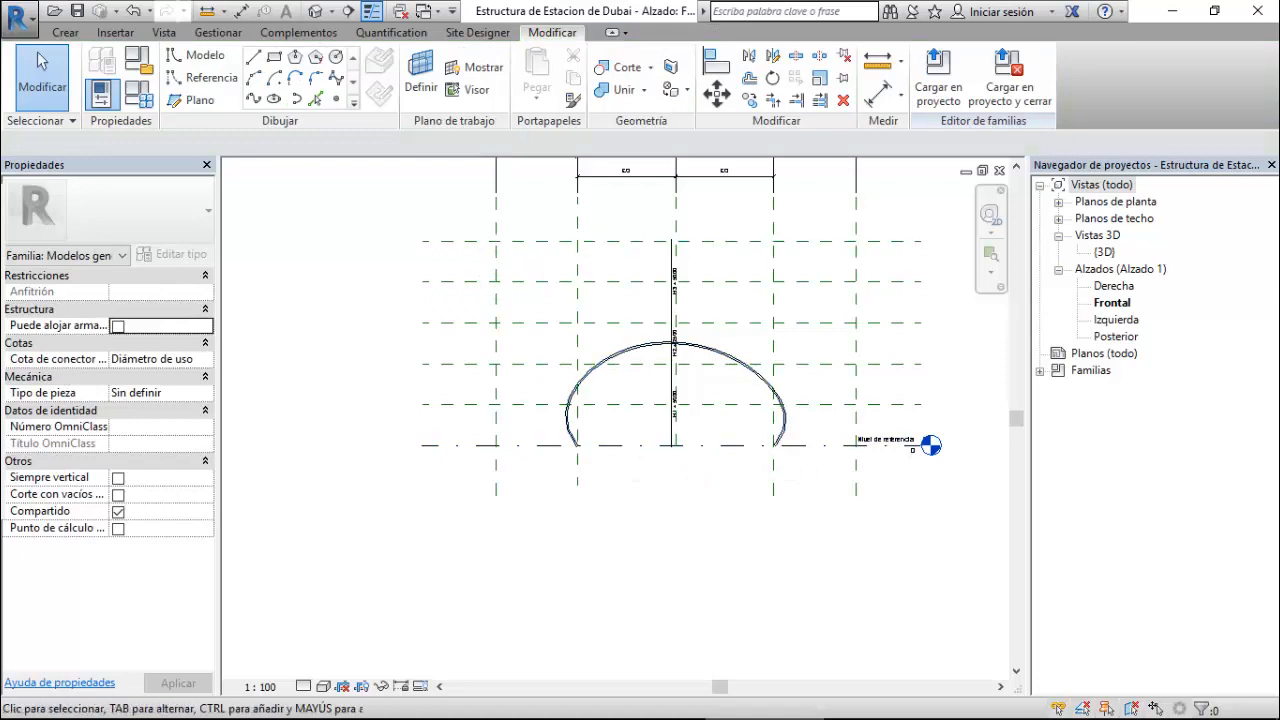
- Set the H1 family parameter to 8000 and apply it to the reference planes
left_click(139, 94)
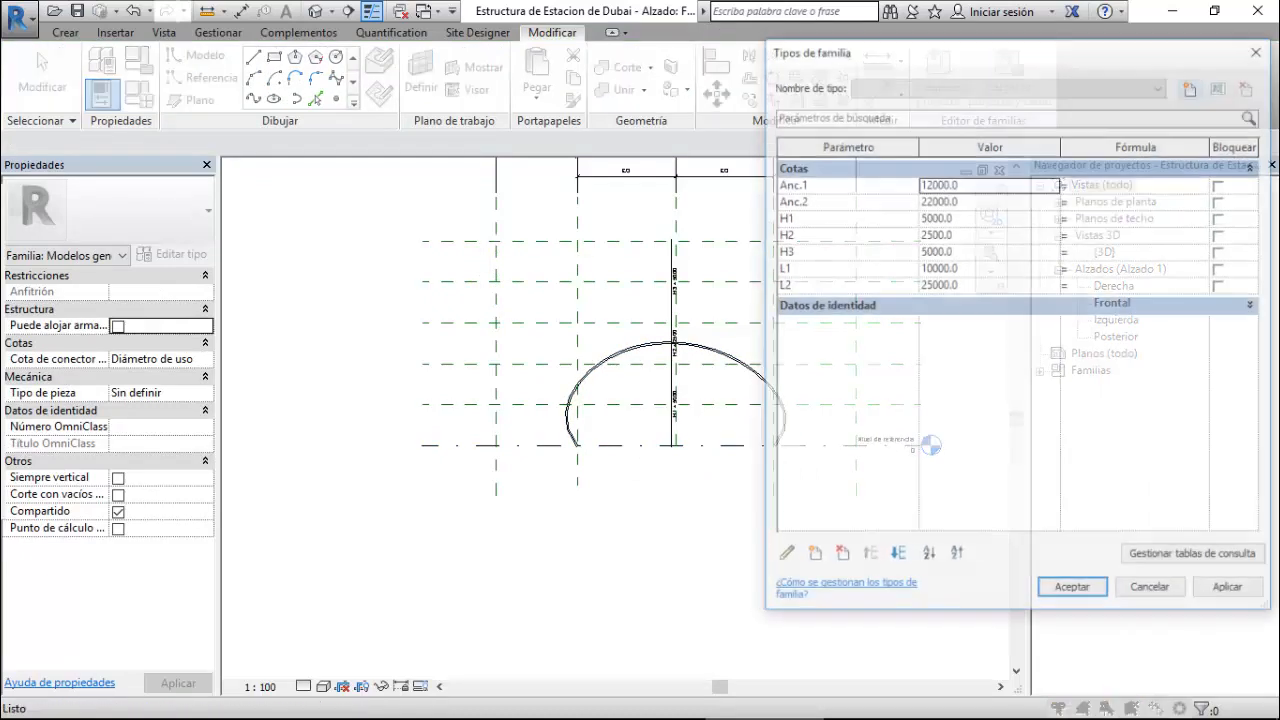
left_click(927, 217)
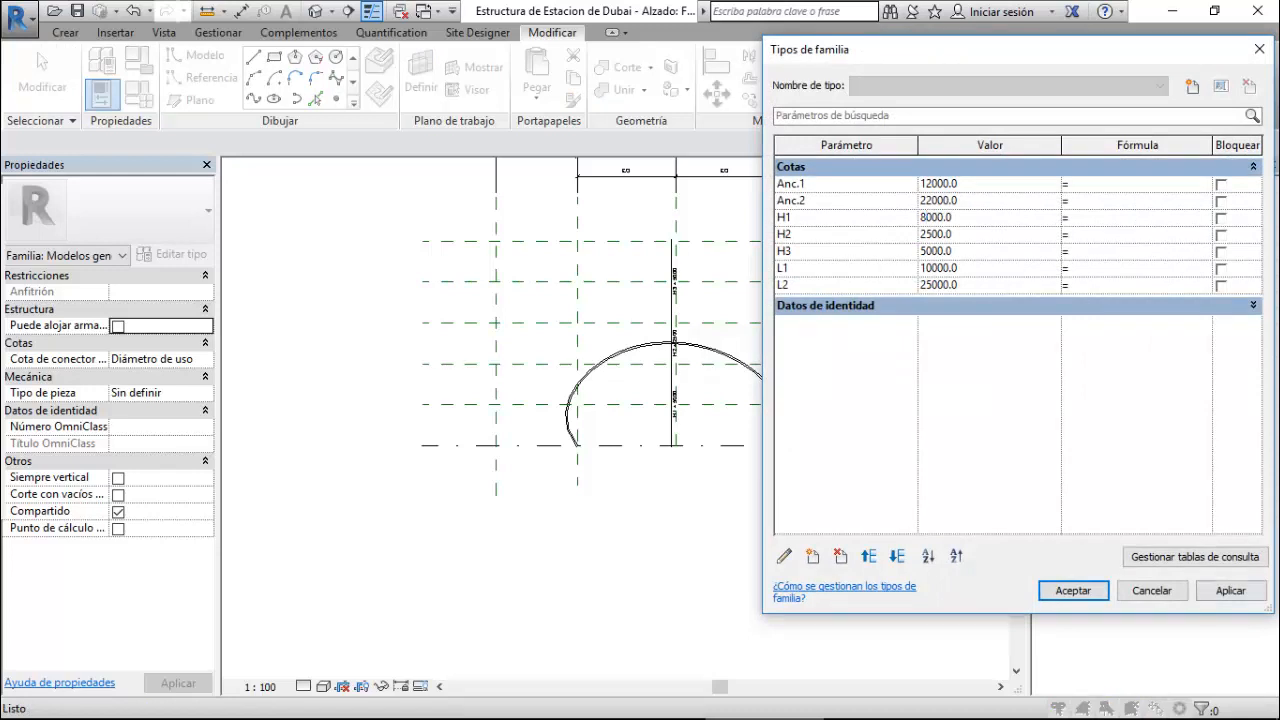
left_click(1231, 591)
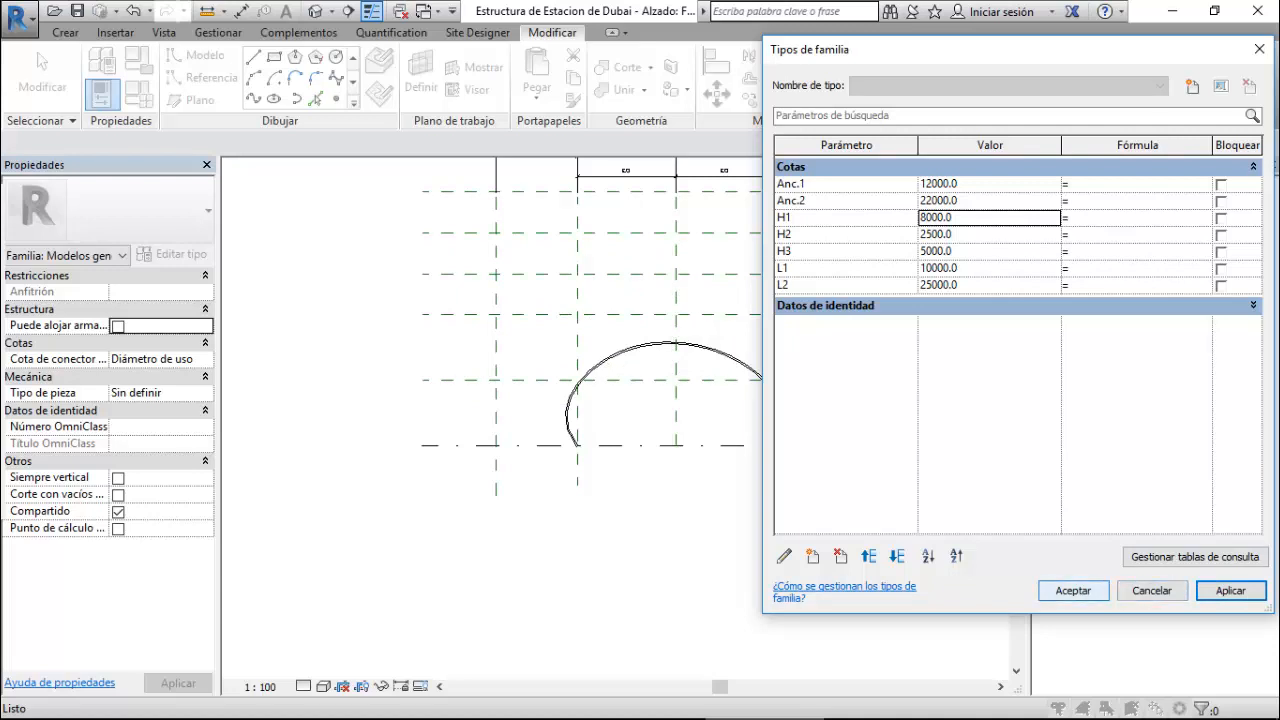
left_click(1073, 591)
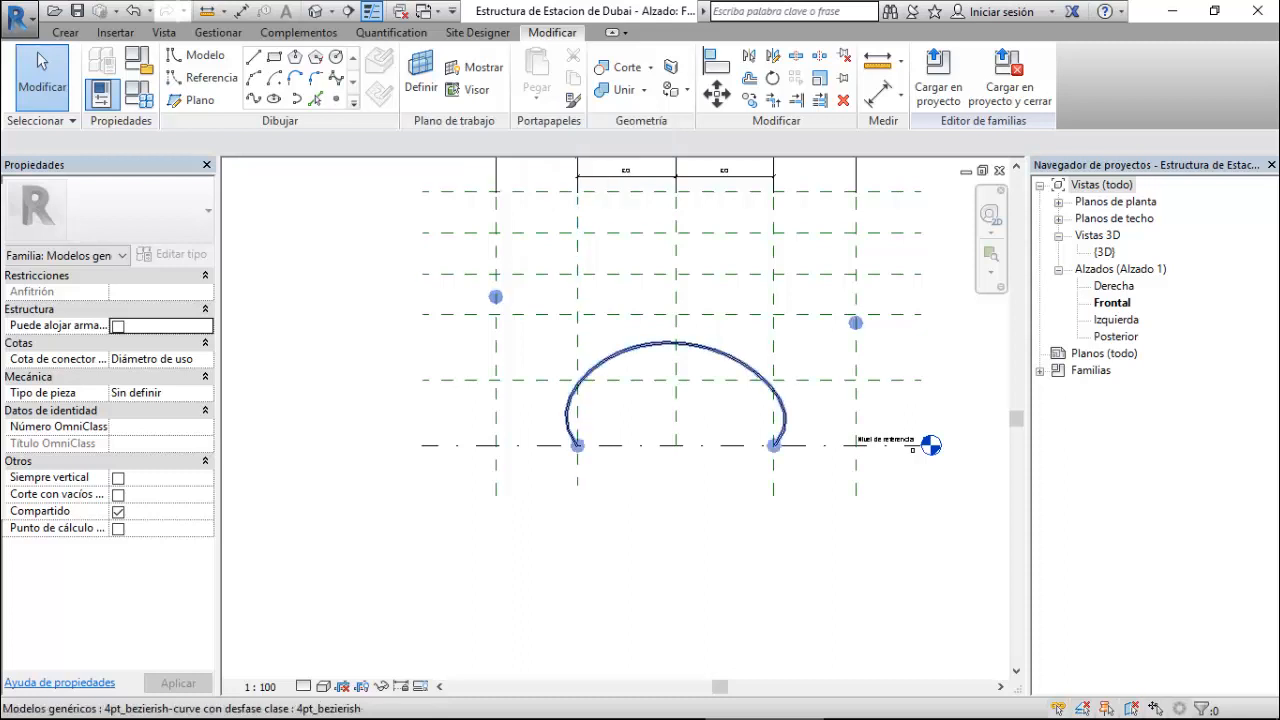
- Delete the placed curve and place reference points where the left Anc.1 plane meets the base level and both Anc.2 planes cross the second horizontal plane above
left_click(636, 347)
key("Delete")
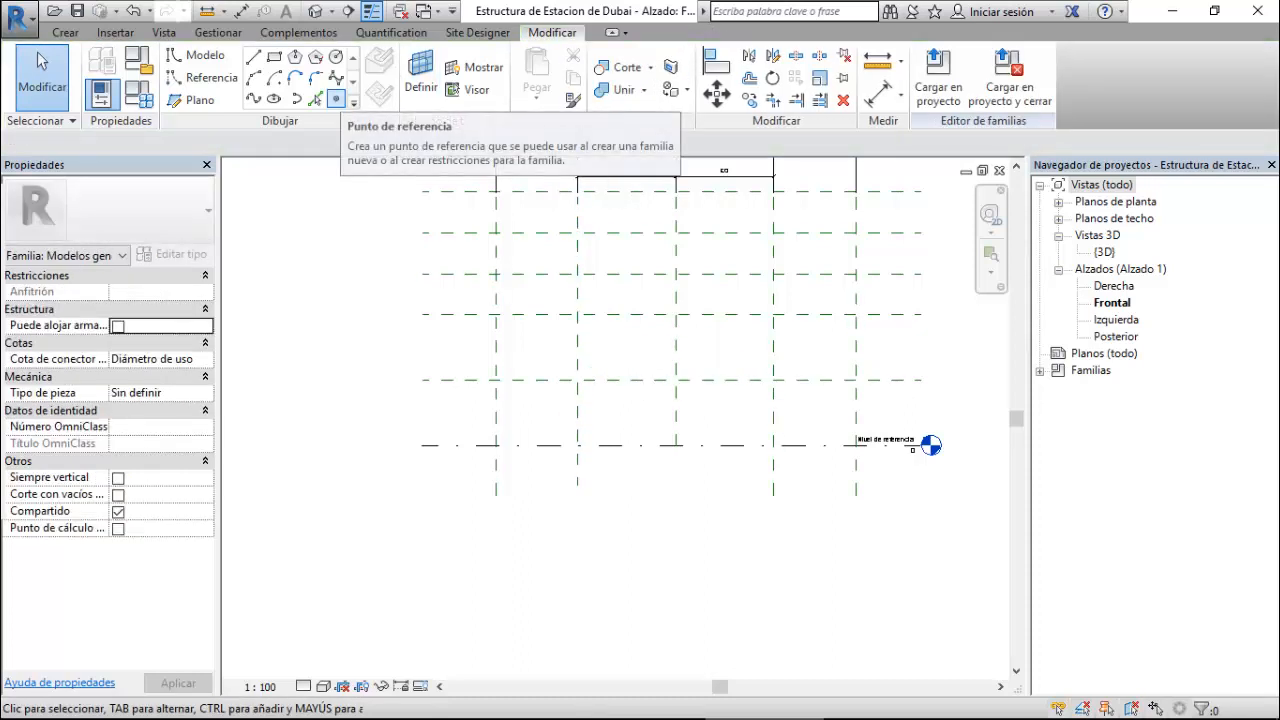
left_click(336, 98)
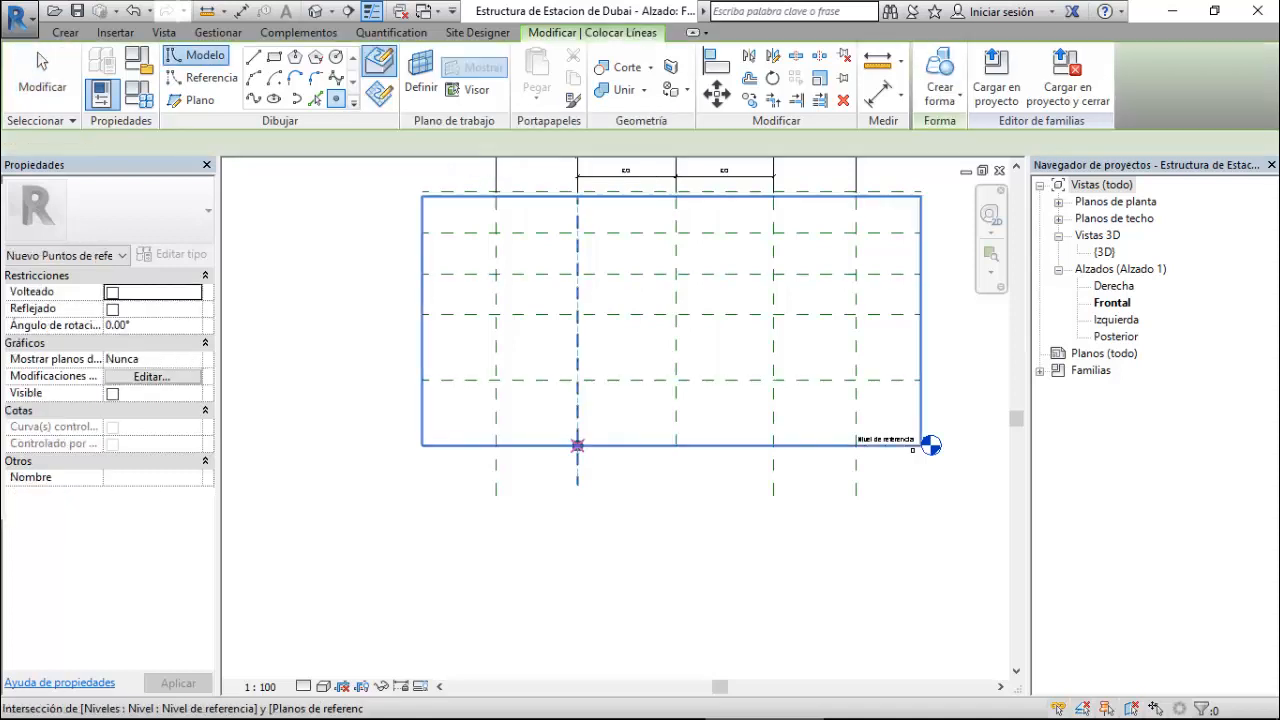
left_click(577, 445)
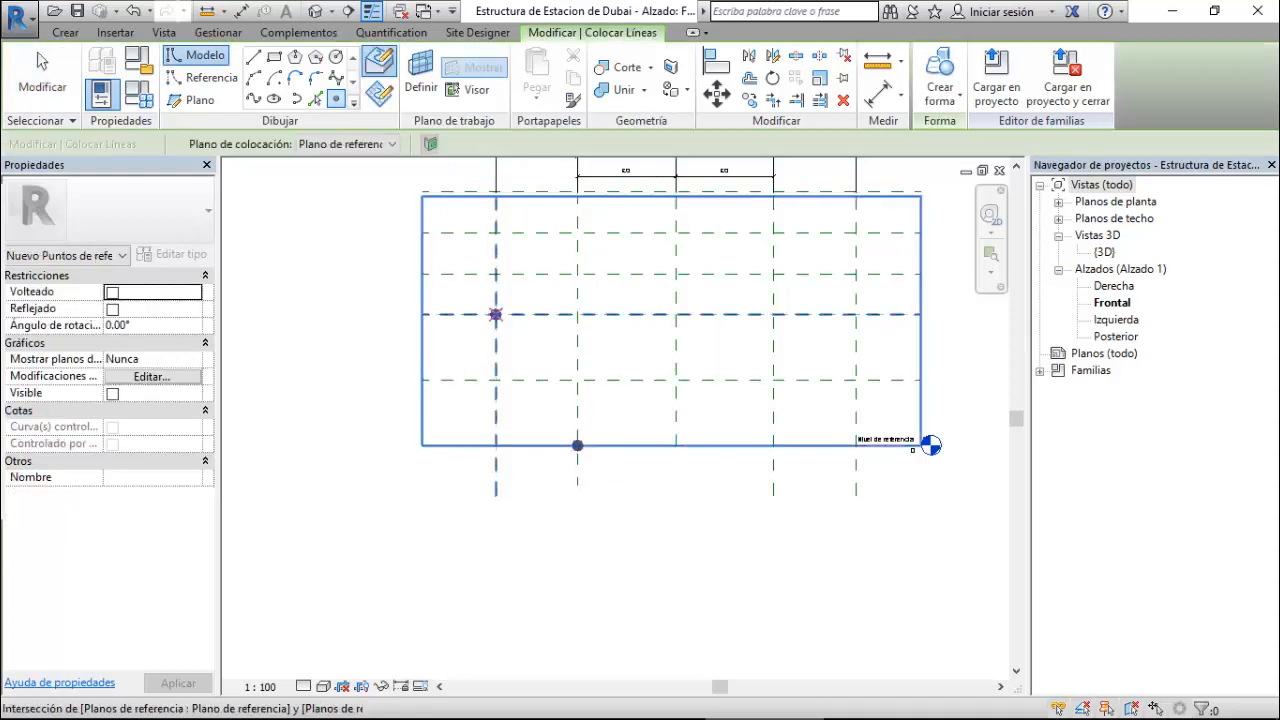
left_click(855, 314)
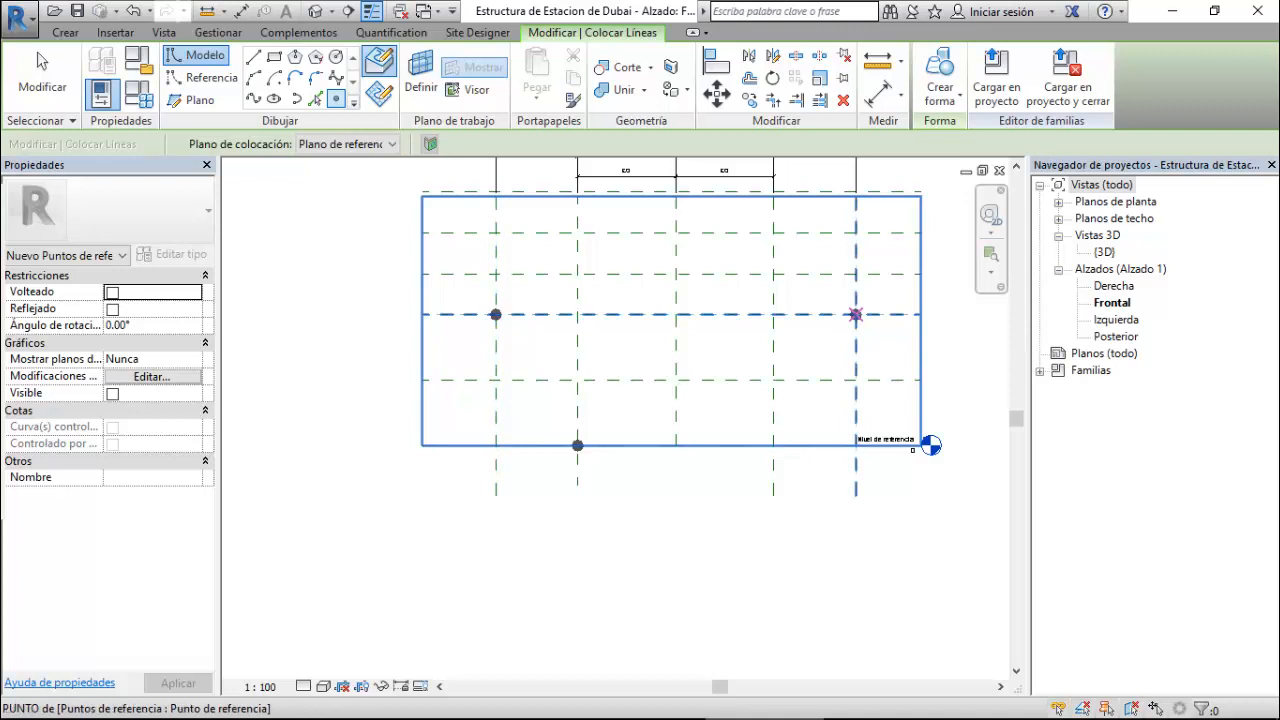
- Add the fourth reference point on the reference level and place the 4pt_bezierish-curve con desfase clase component through the four points
left_click(773, 442)
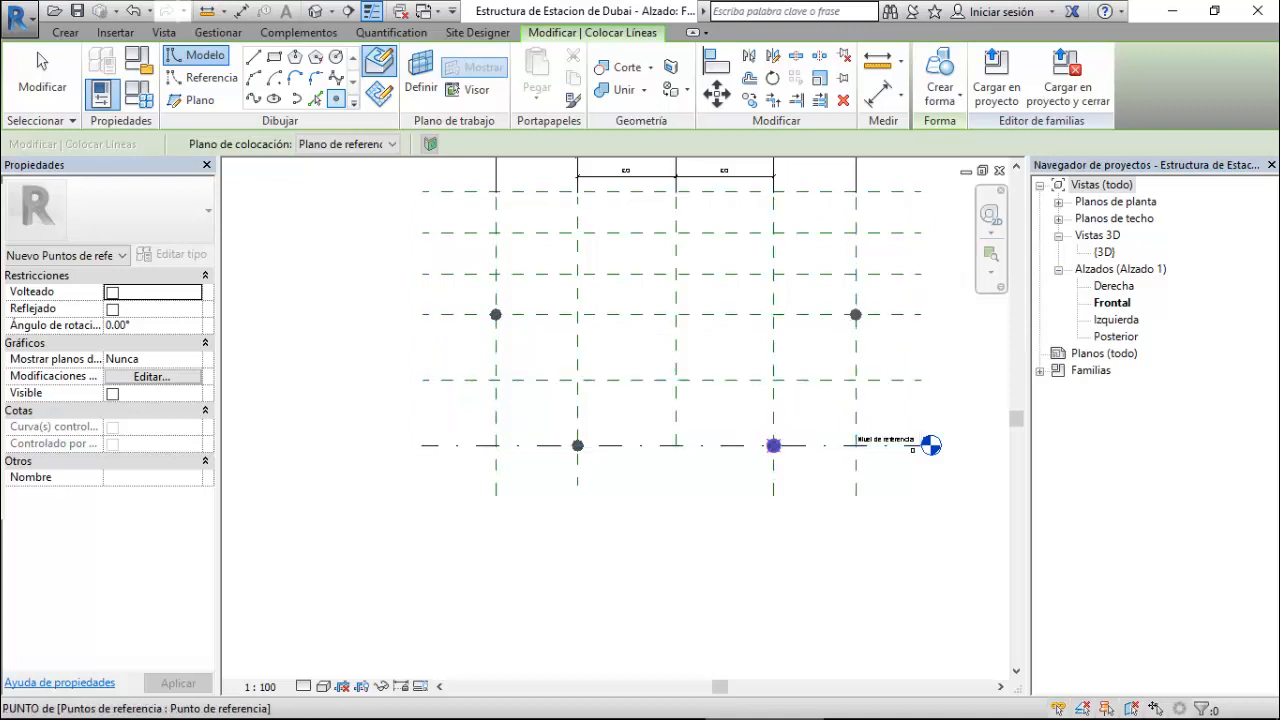
key("Escape")
left_click(65, 32)
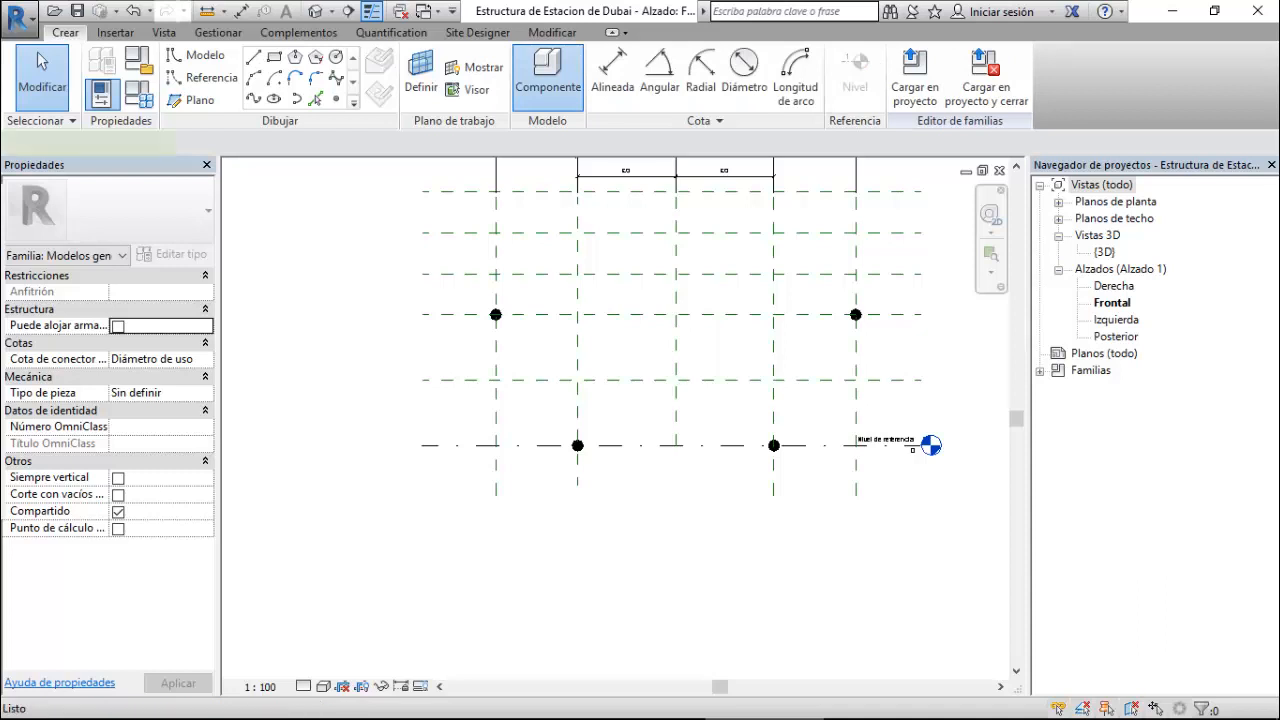
left_click(547, 72)
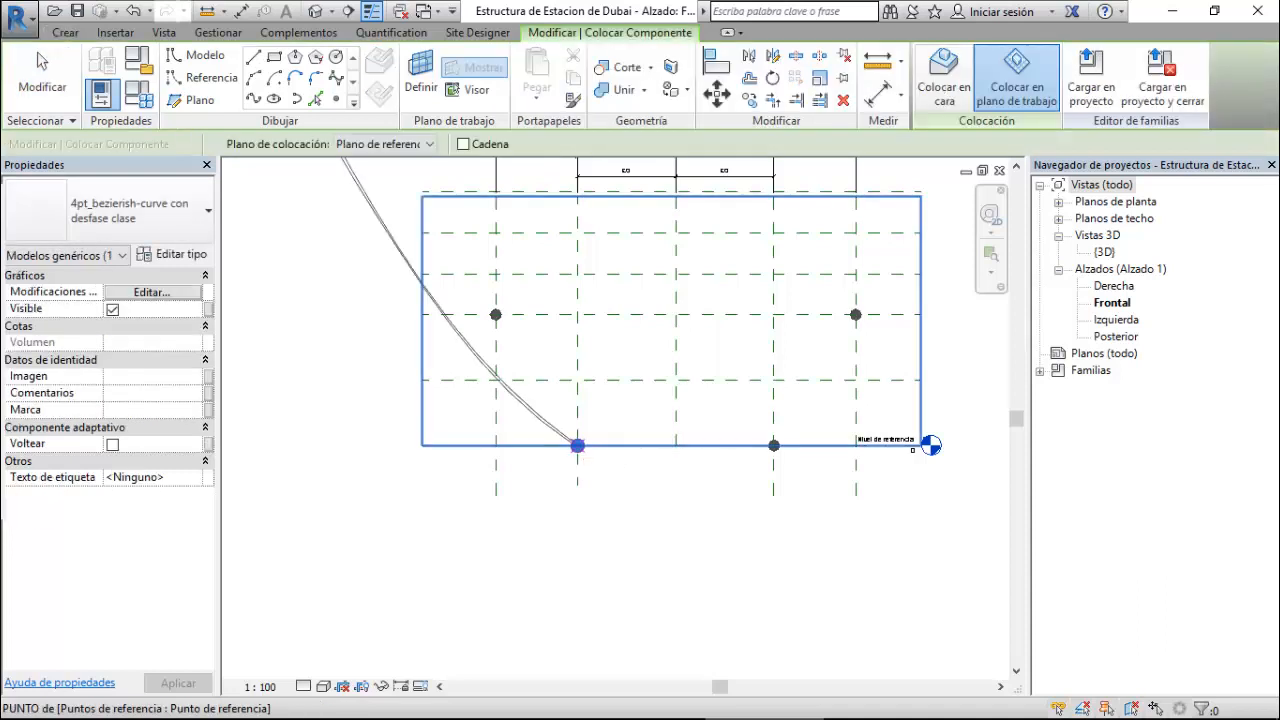
left_click(577, 445)
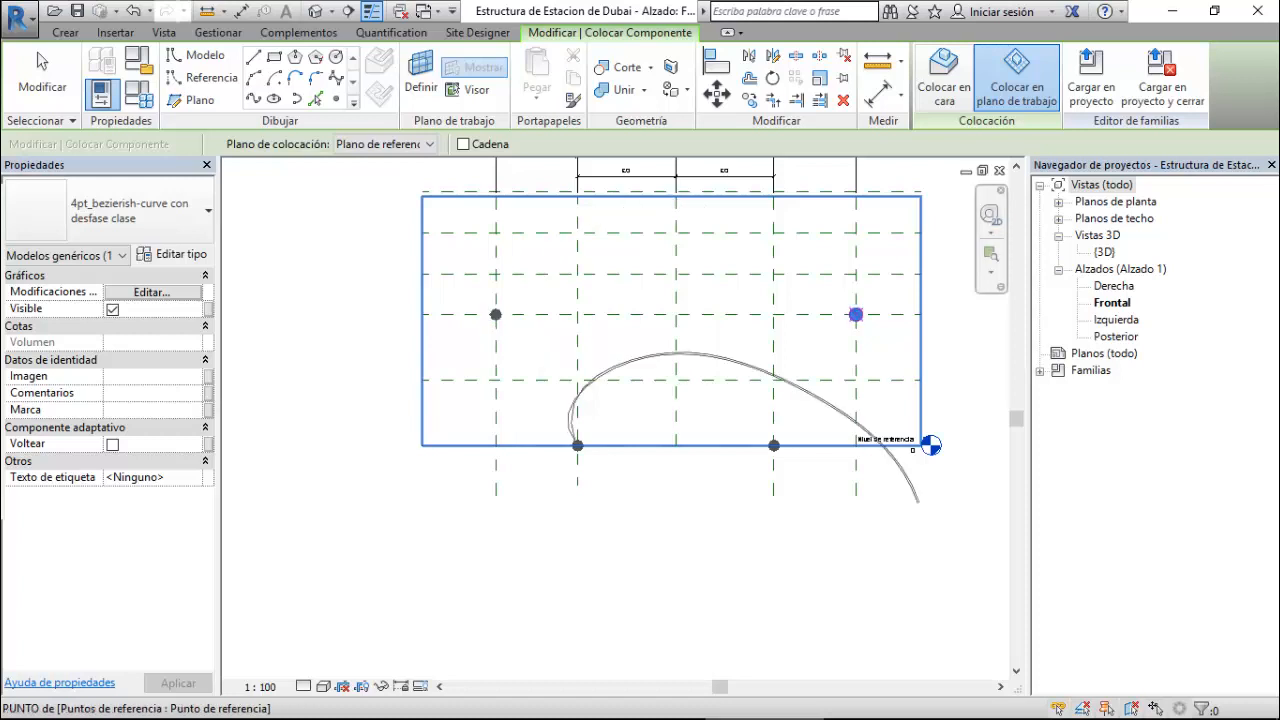
left_click(855, 315)
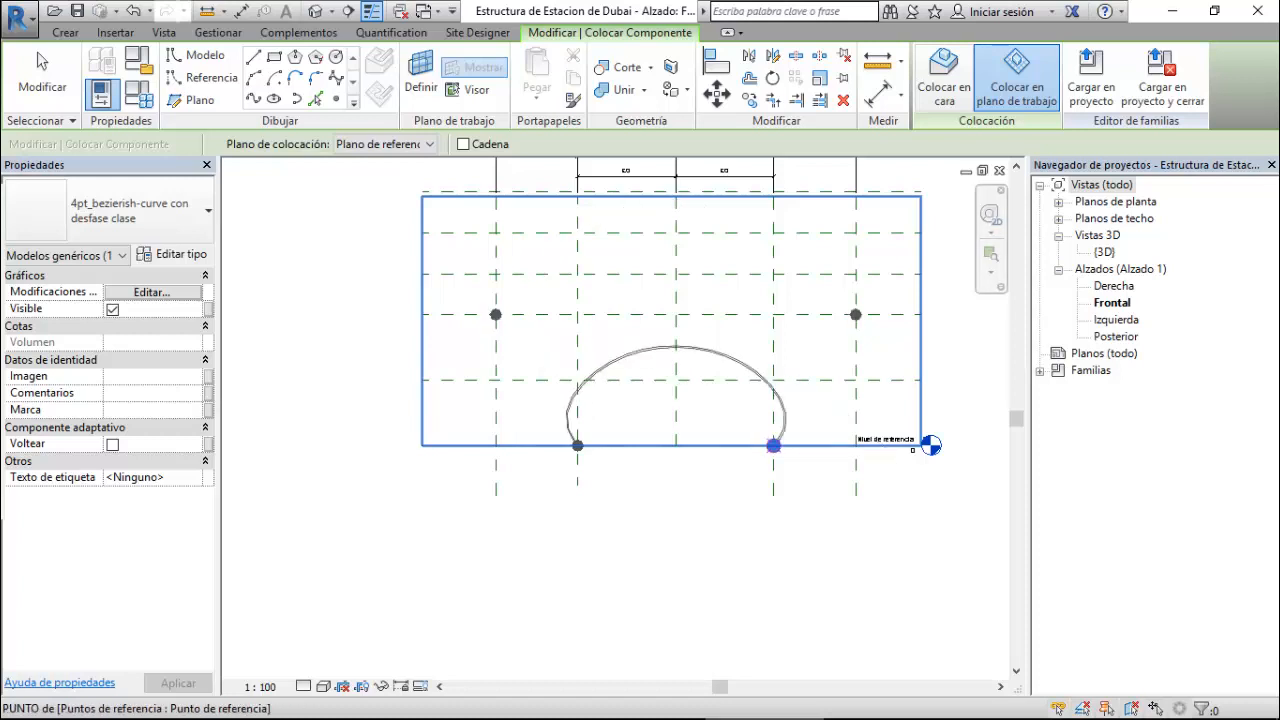
left_click(773, 445)
key("Escape")
key("Escape")
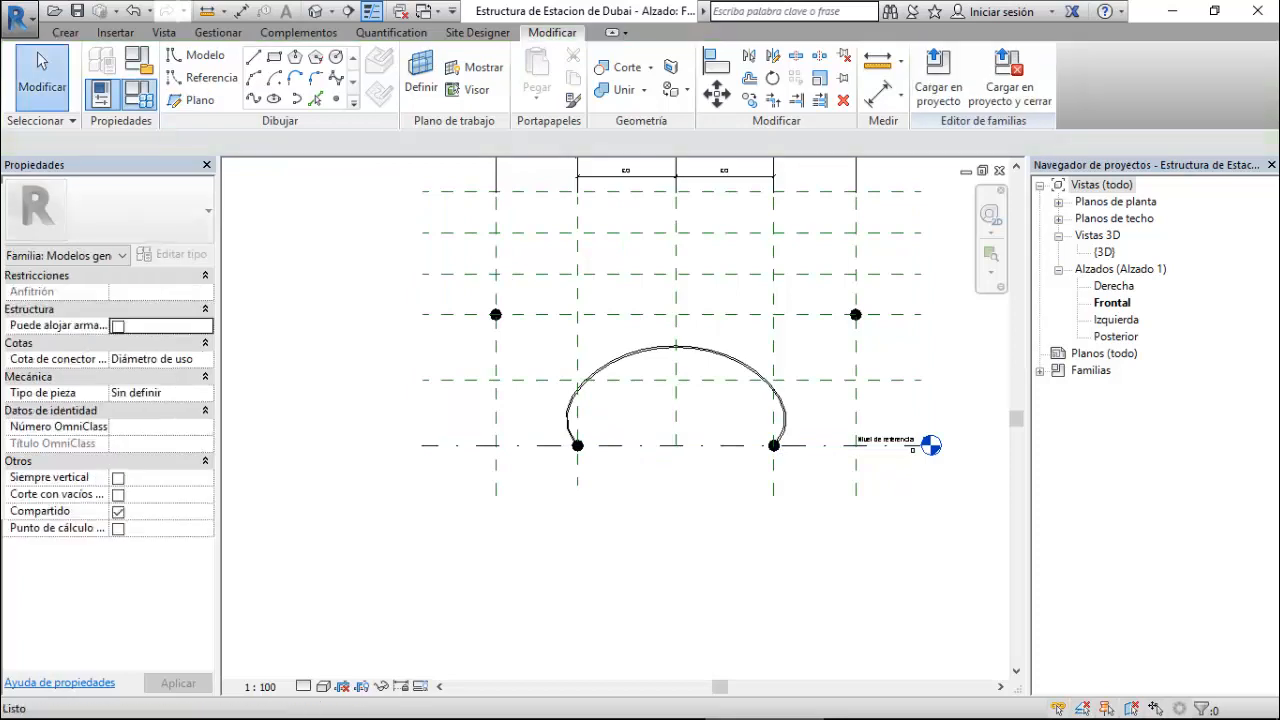
- Set the family parameter H1 to 4000 to test how the curve follows its reference points
left_click(139, 93)
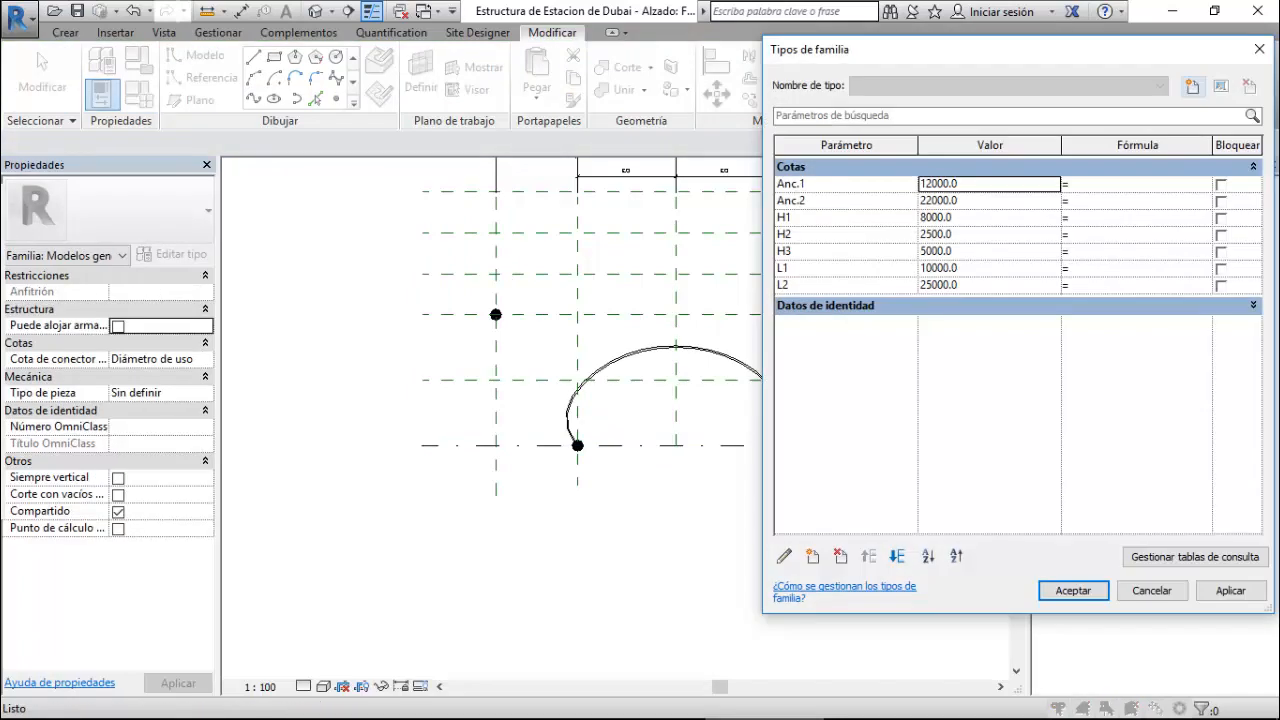
left_click(926, 217)
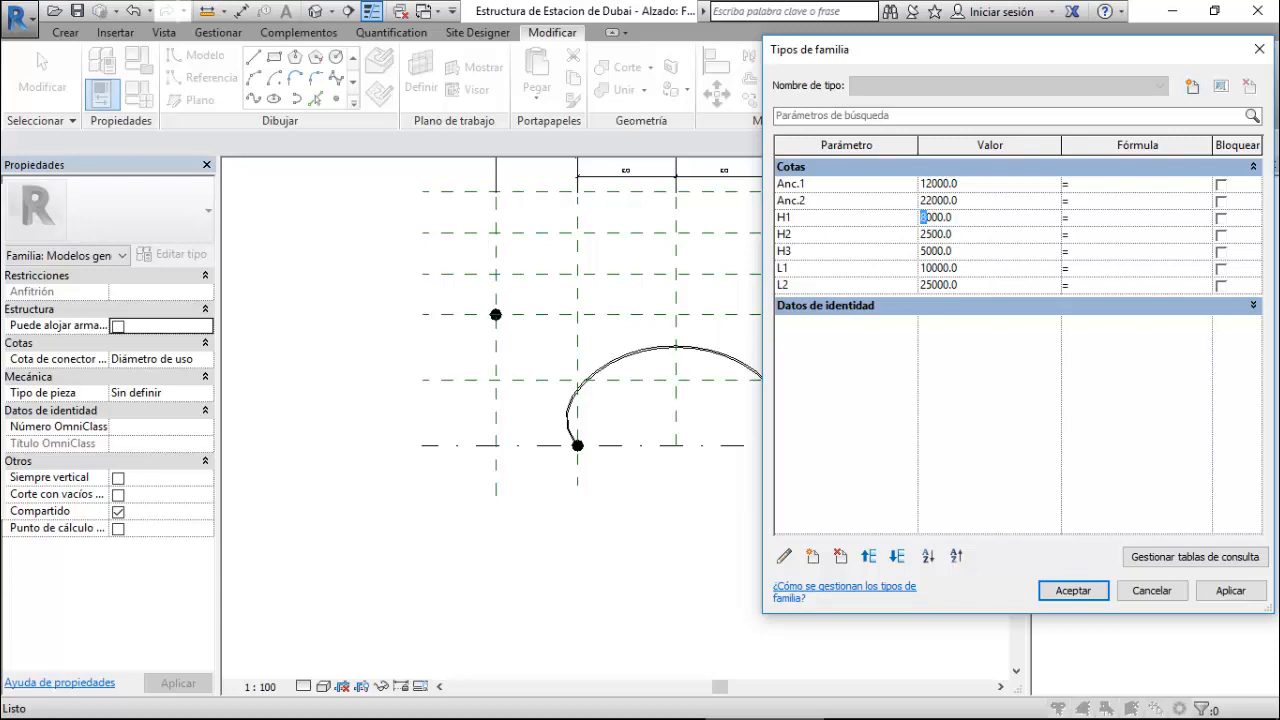
left_click(1230, 590)
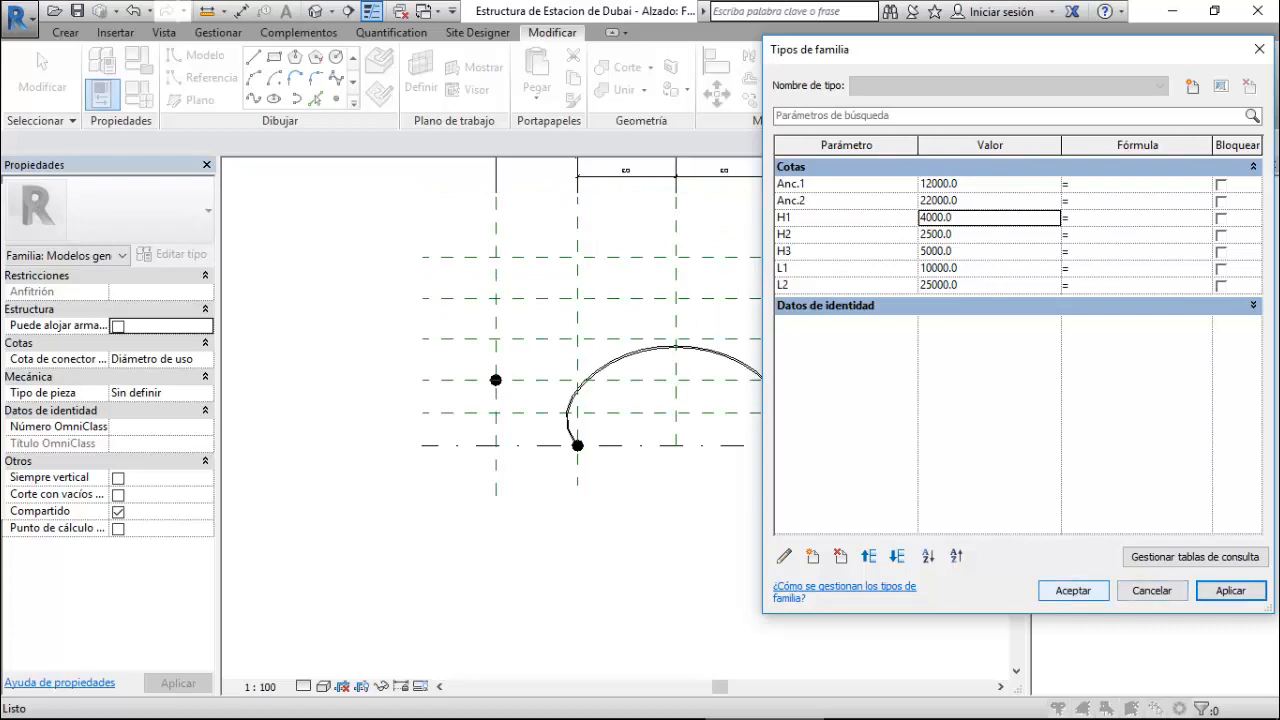
left_click(1073, 590)
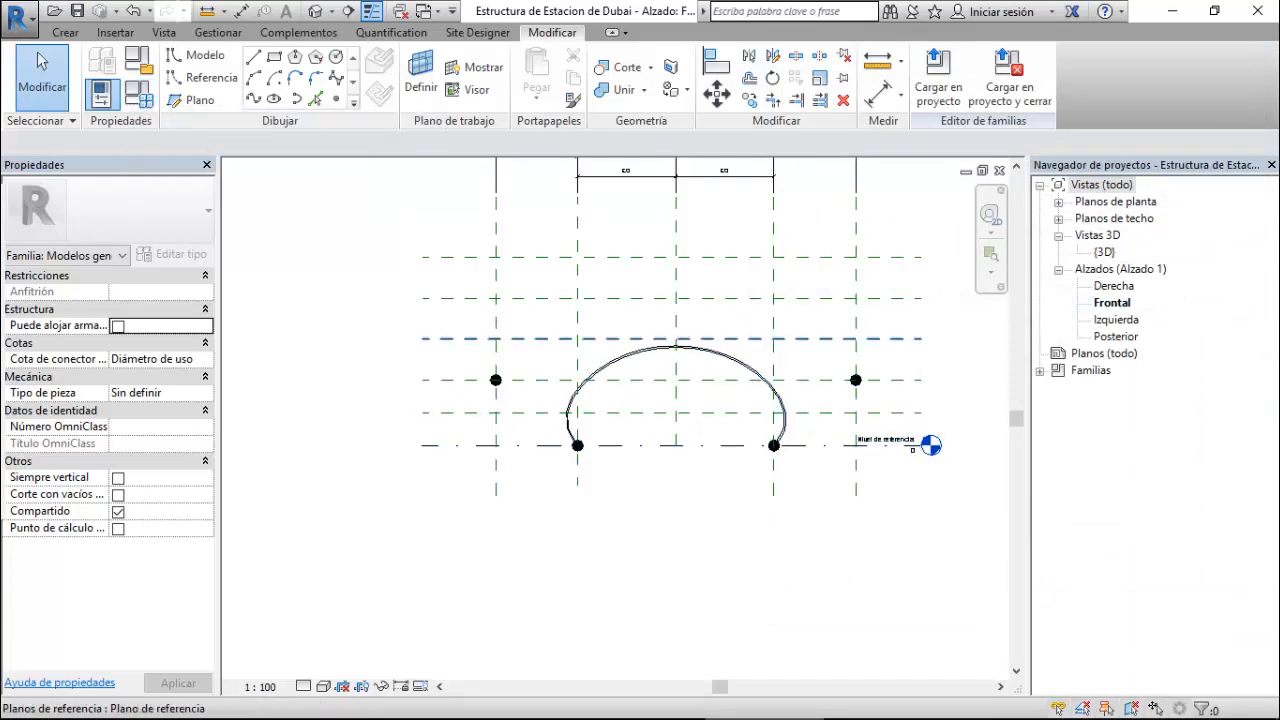
- Set the family parameters H2 to 5000 and H1 to 8000
left_click(139, 95)
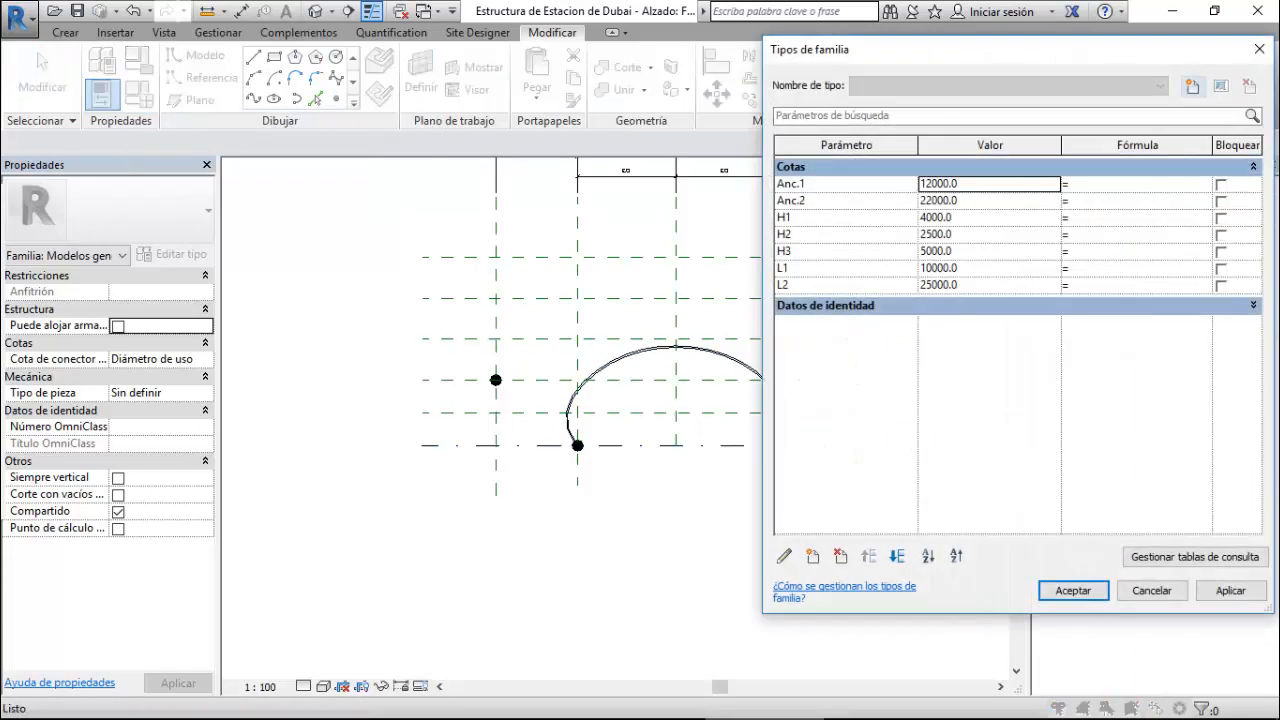
left_click(923, 234)
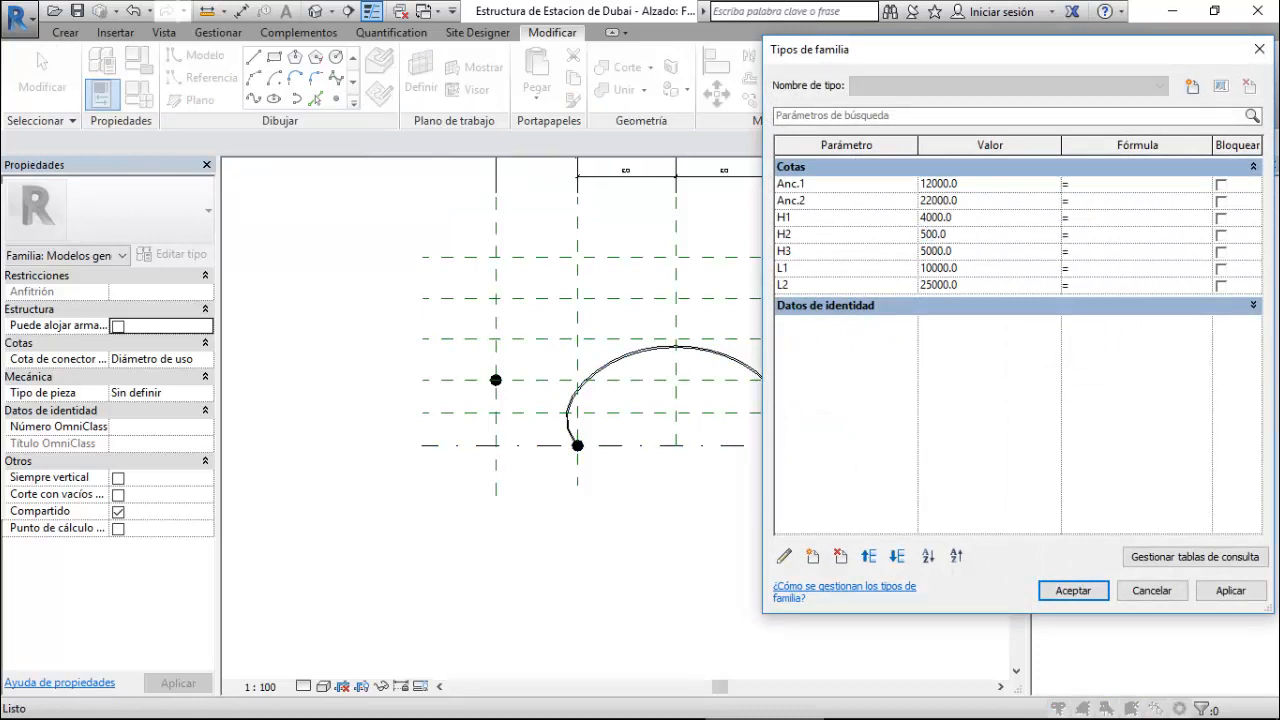
left_click(923, 217)
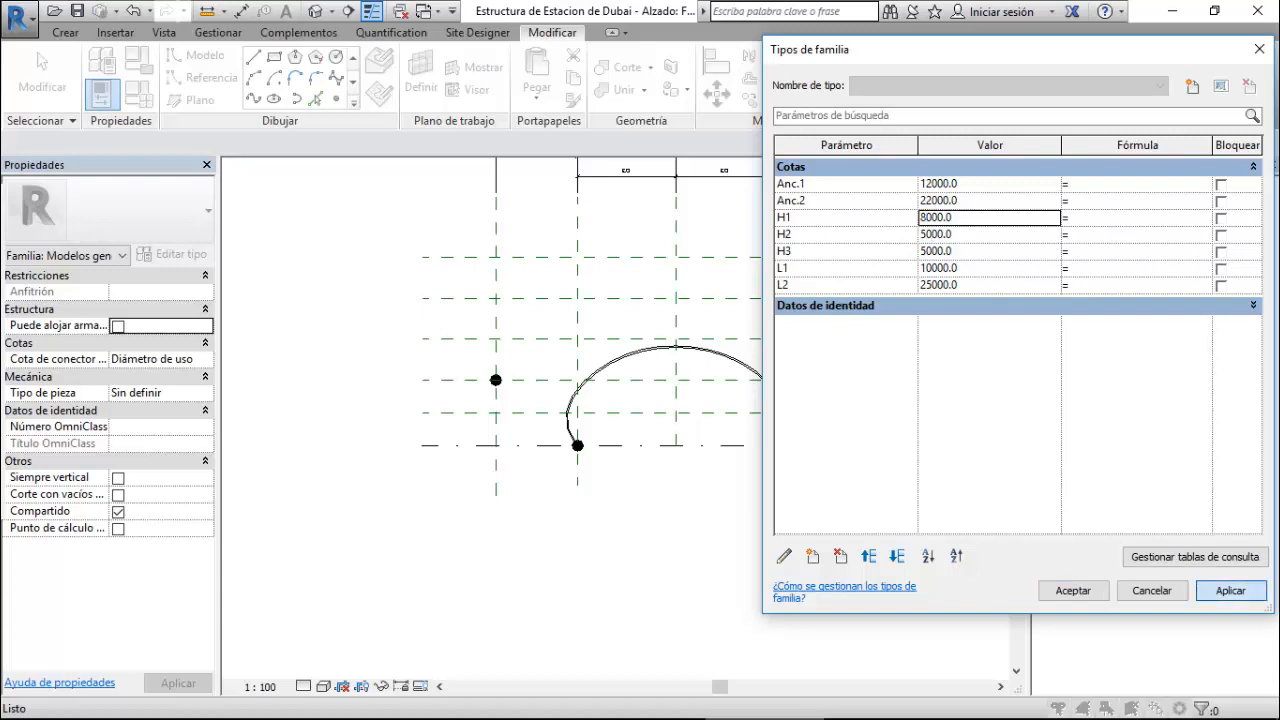
left_click(1230, 590)
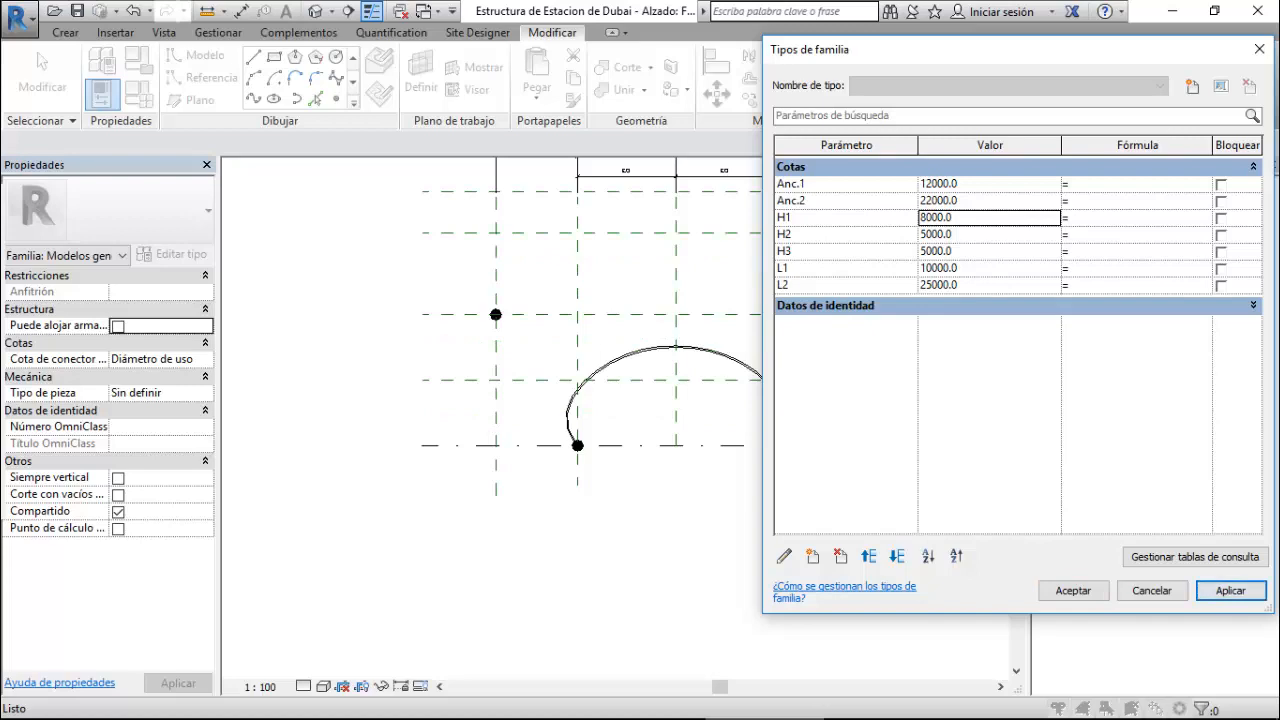
left_click(1073, 590)
- Select the curve component and set the family parameter H1 to 10000
left_click(604, 366)
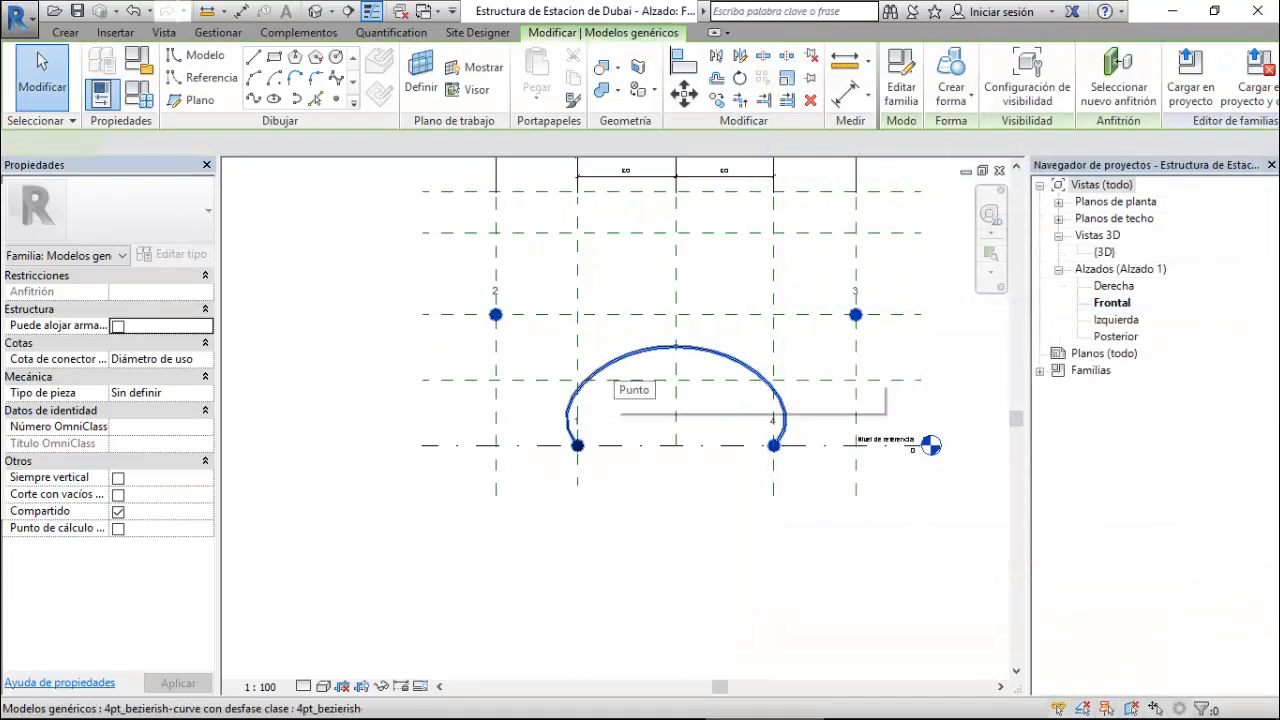
left_click(139, 95)
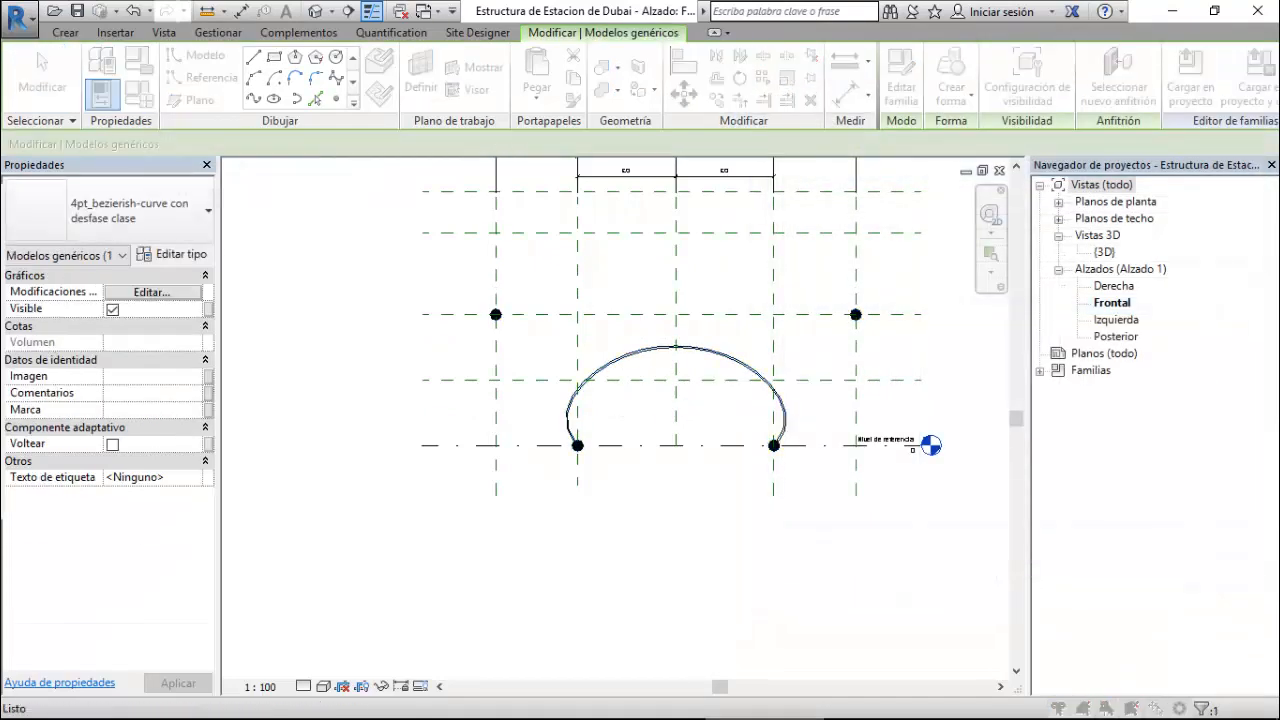
left_click(924, 217)
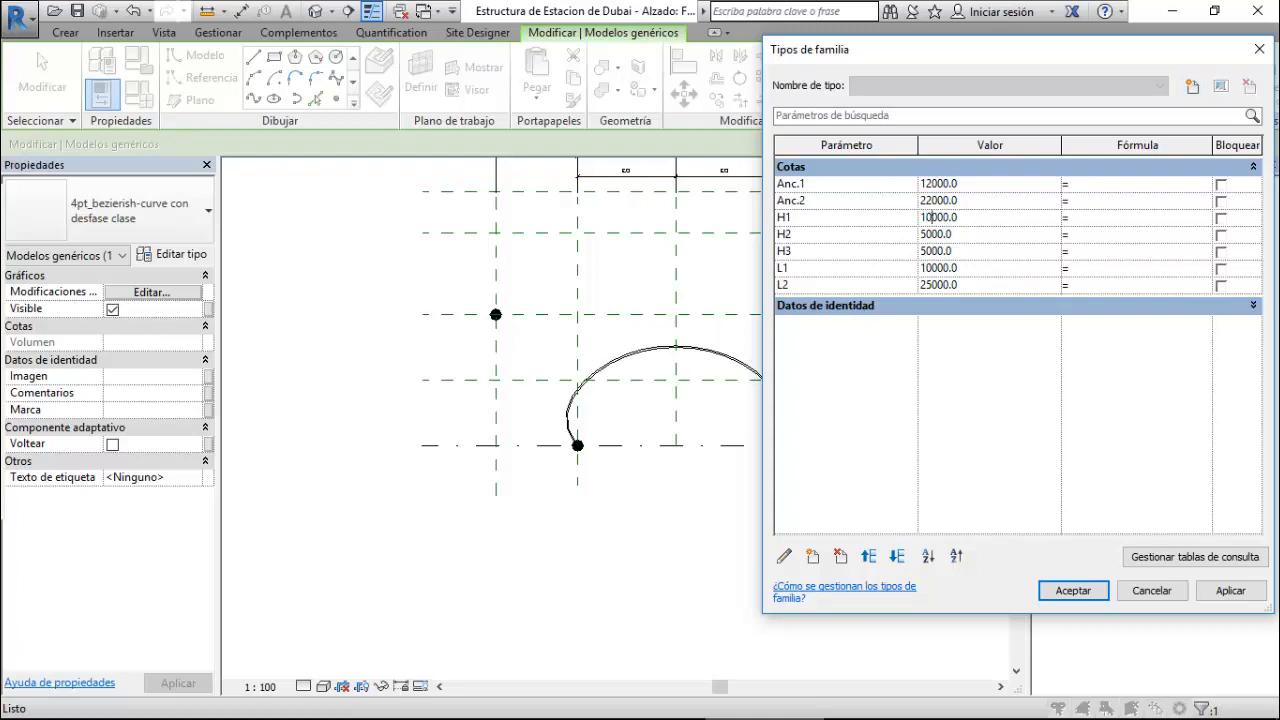
left_click(1231, 591)
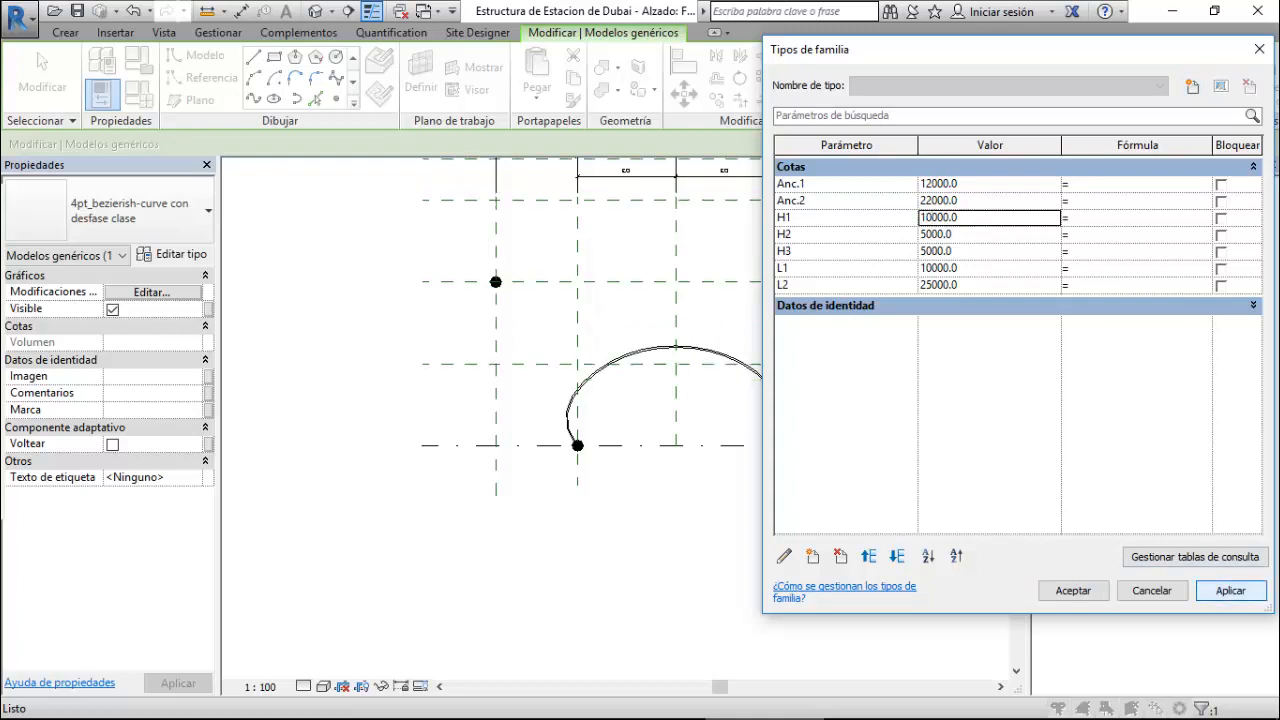
left_click(1073, 591)
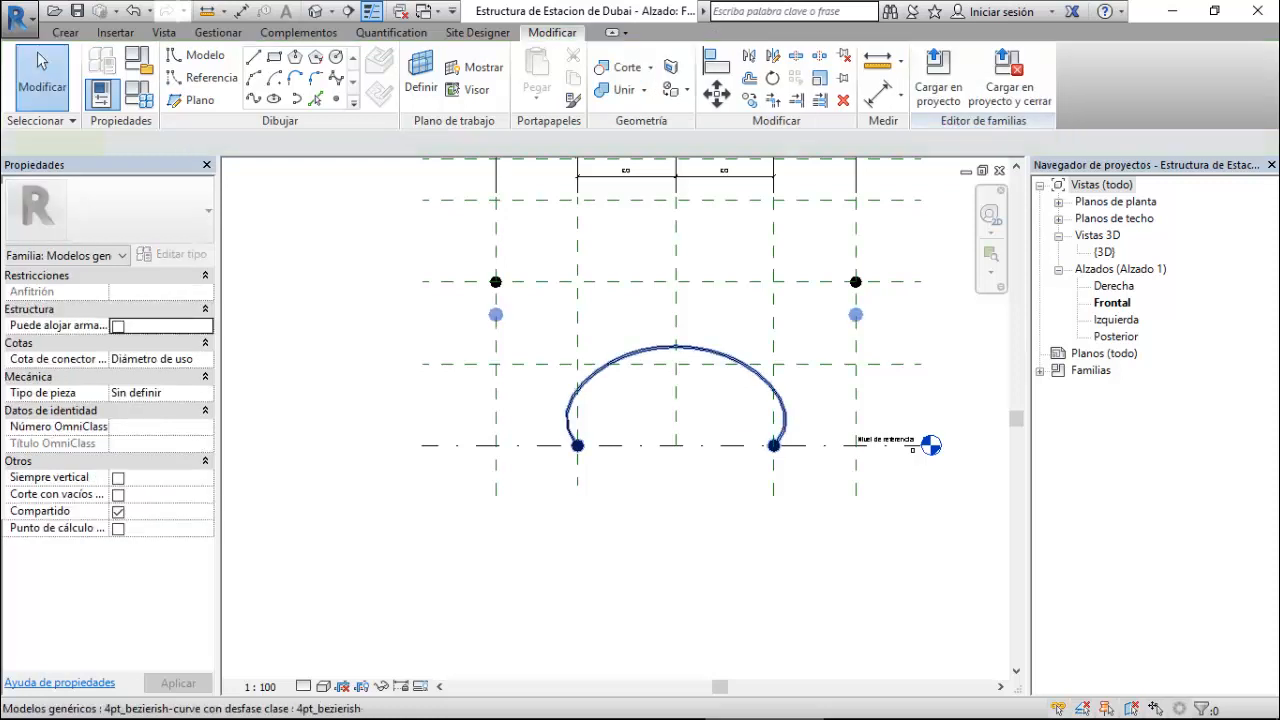
- Inspect the curve component's adaptive points relative to the two upper reference points
left_click(757, 373)
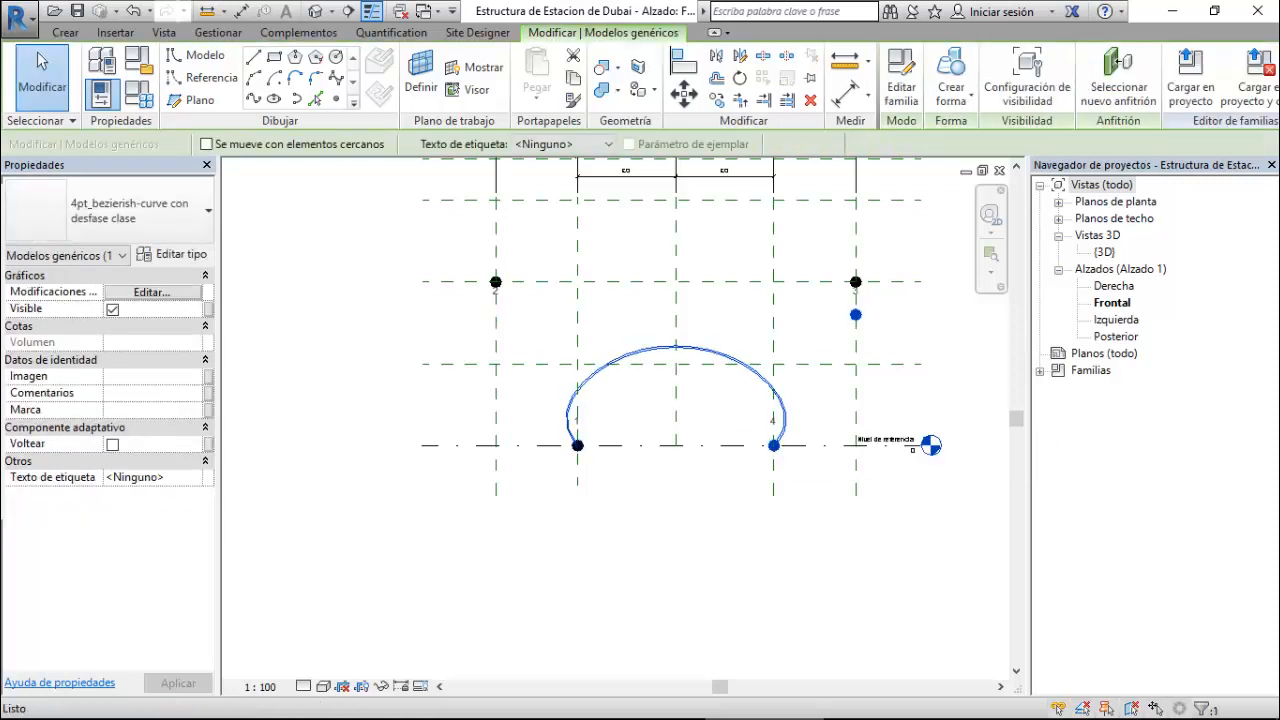
key("Escape")
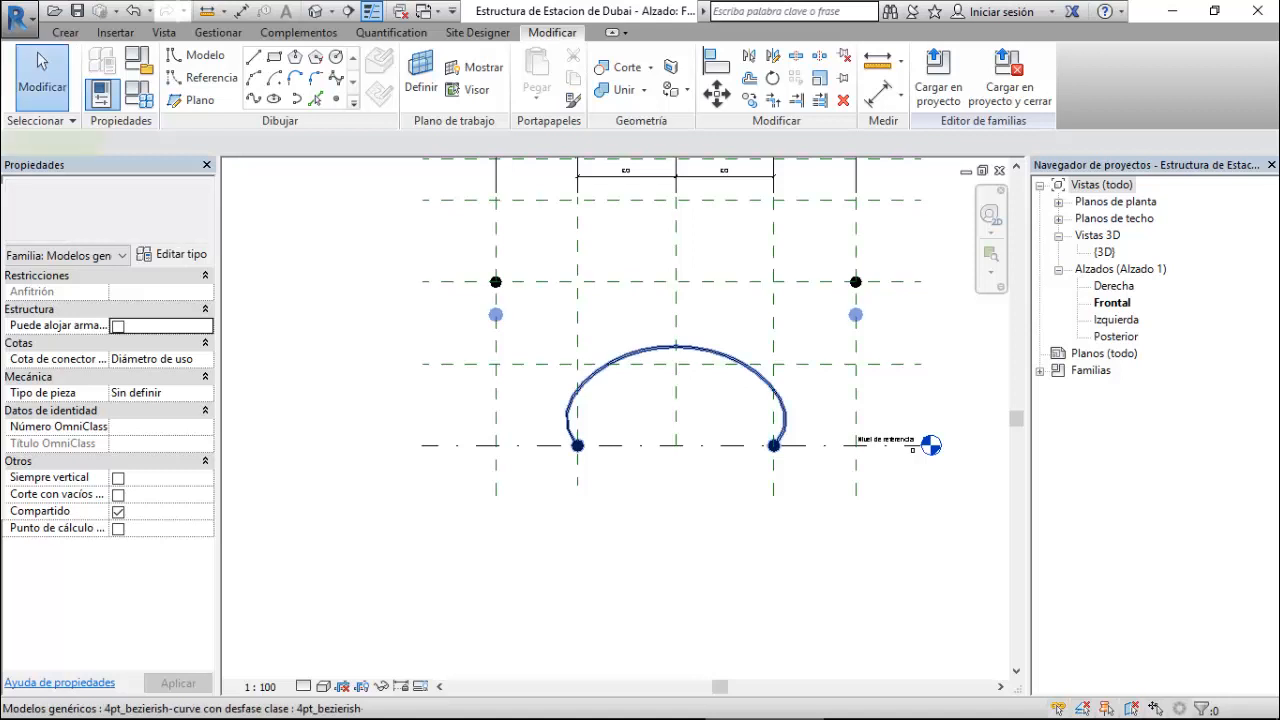
left_click(608, 368)
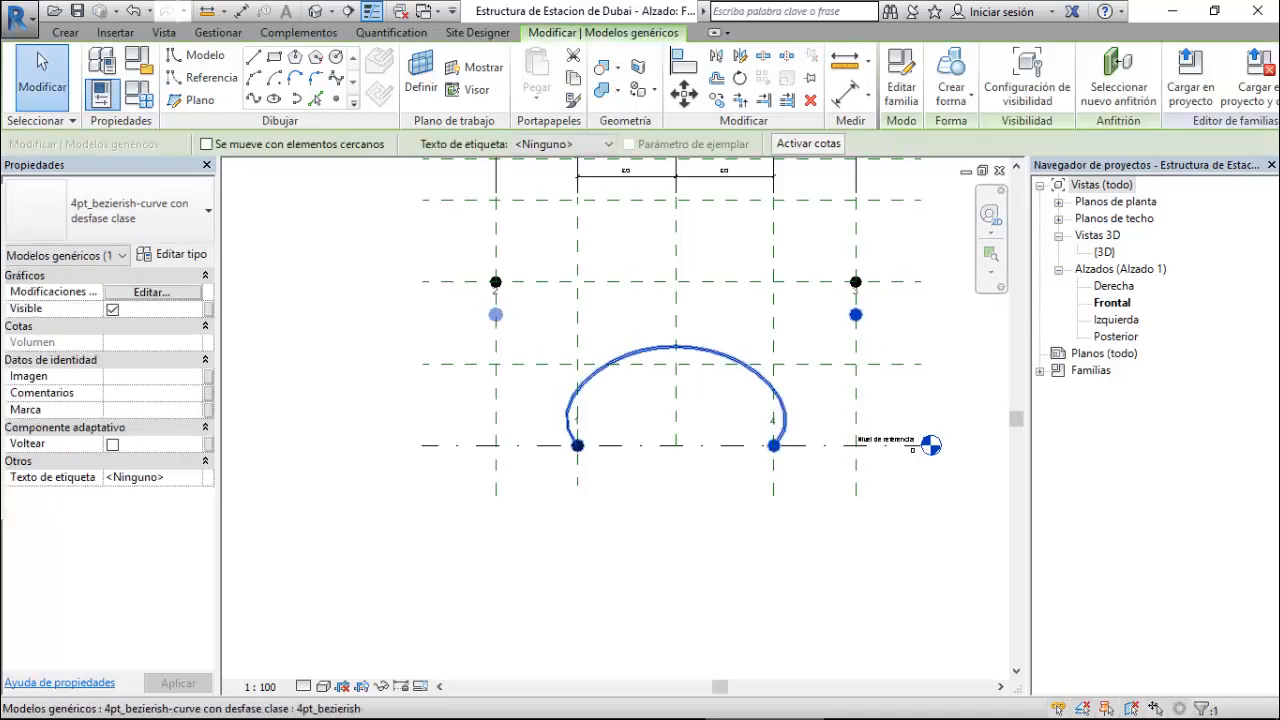
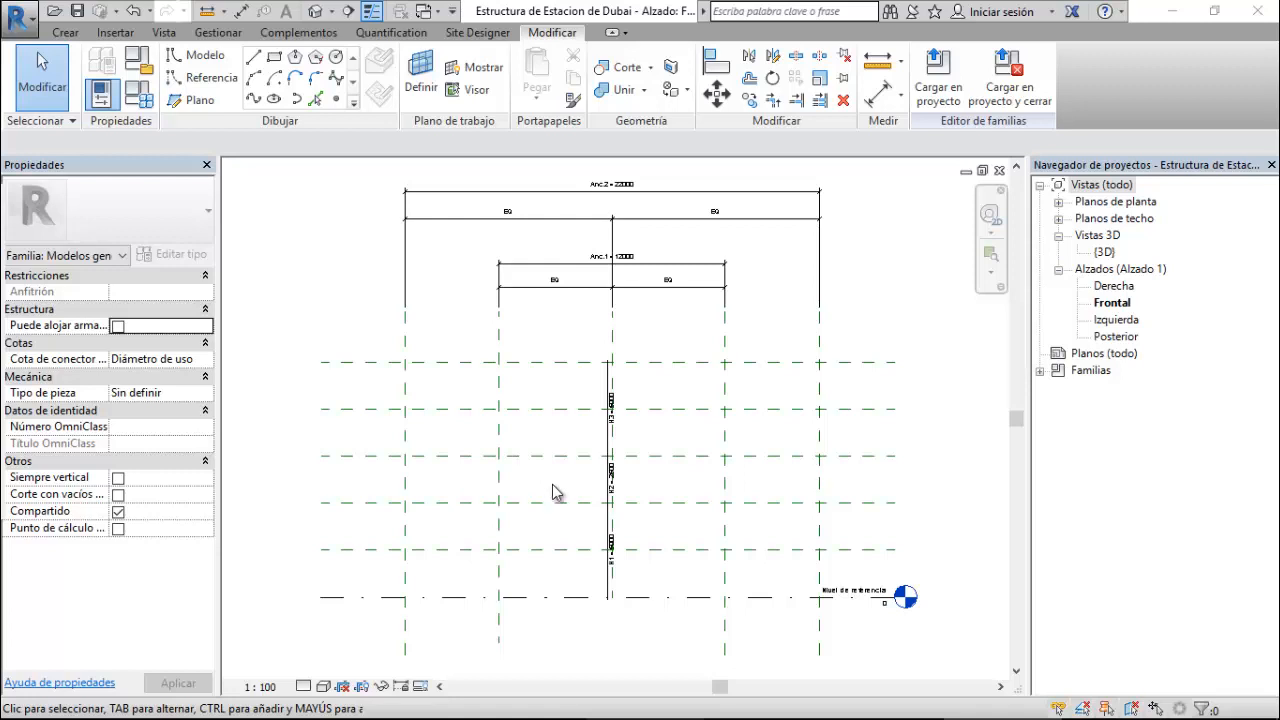
- Start placing a component on the work plane, with Plano de referencia : Centro (Frontal/Posterior) as the placement plane
left_click(67, 34)
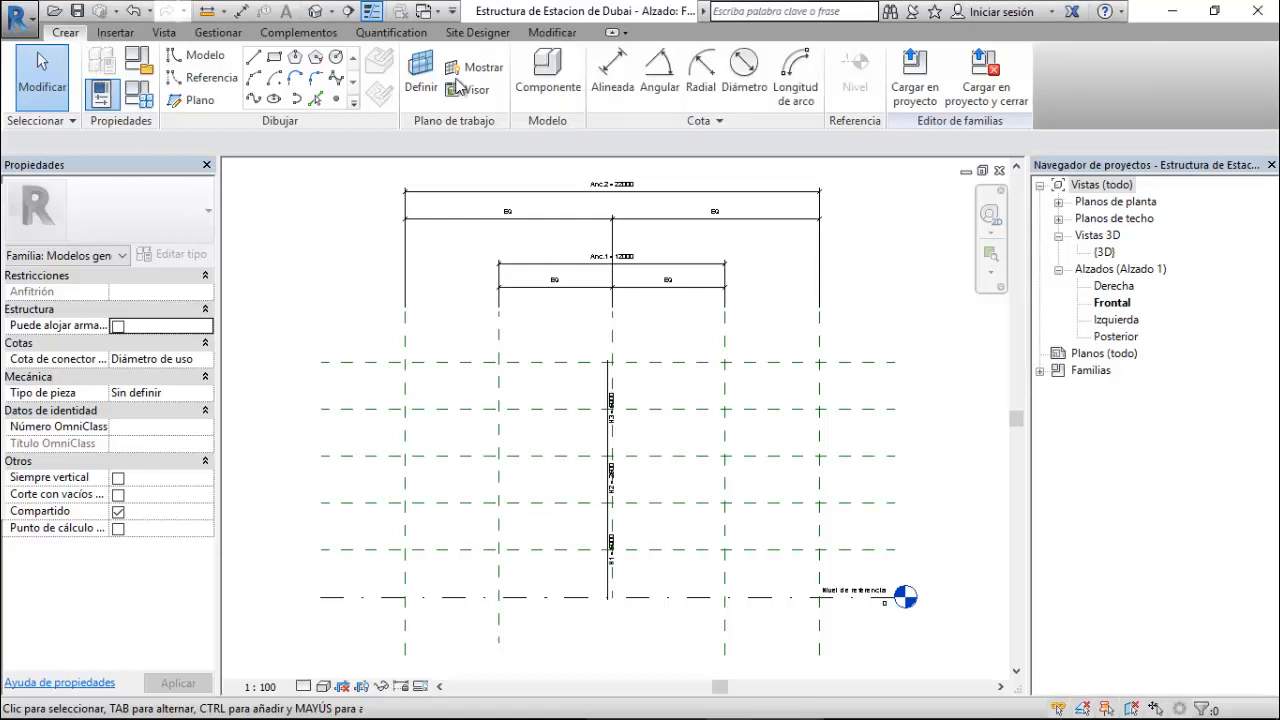
left_click(540, 84)
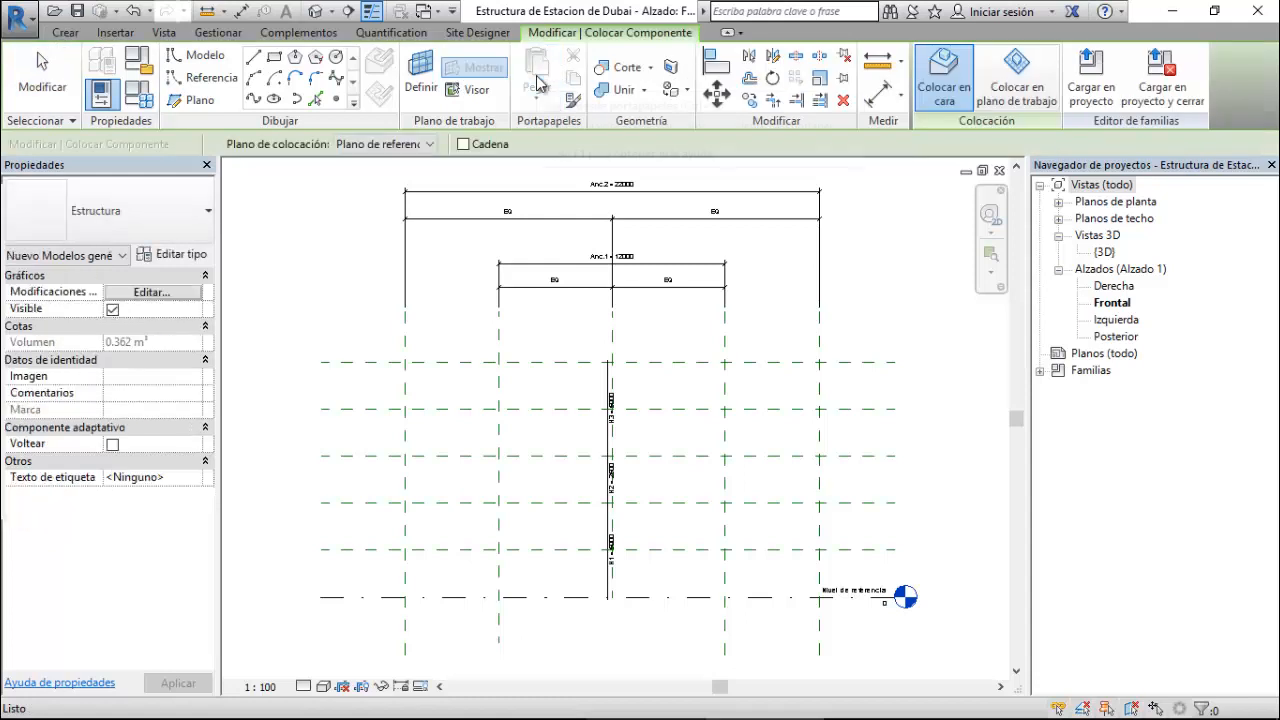
left_click(1010, 90)
left_click(432, 146)
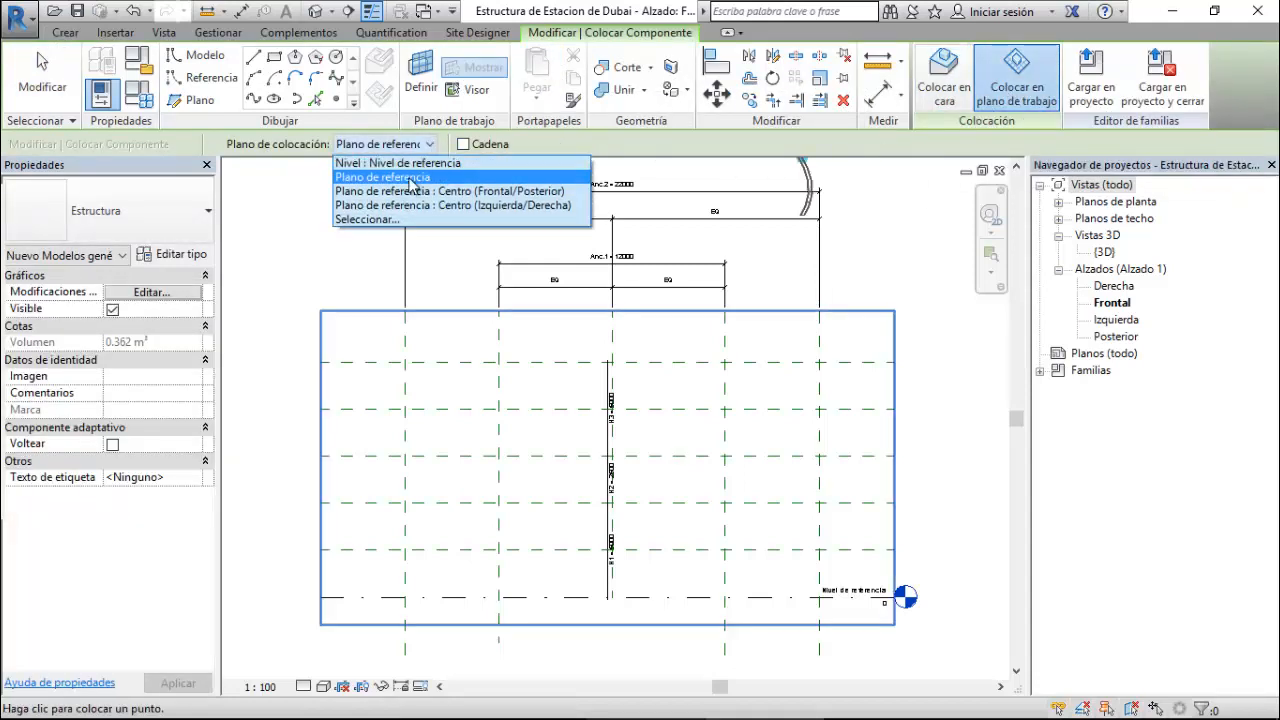
left_click(405, 225)
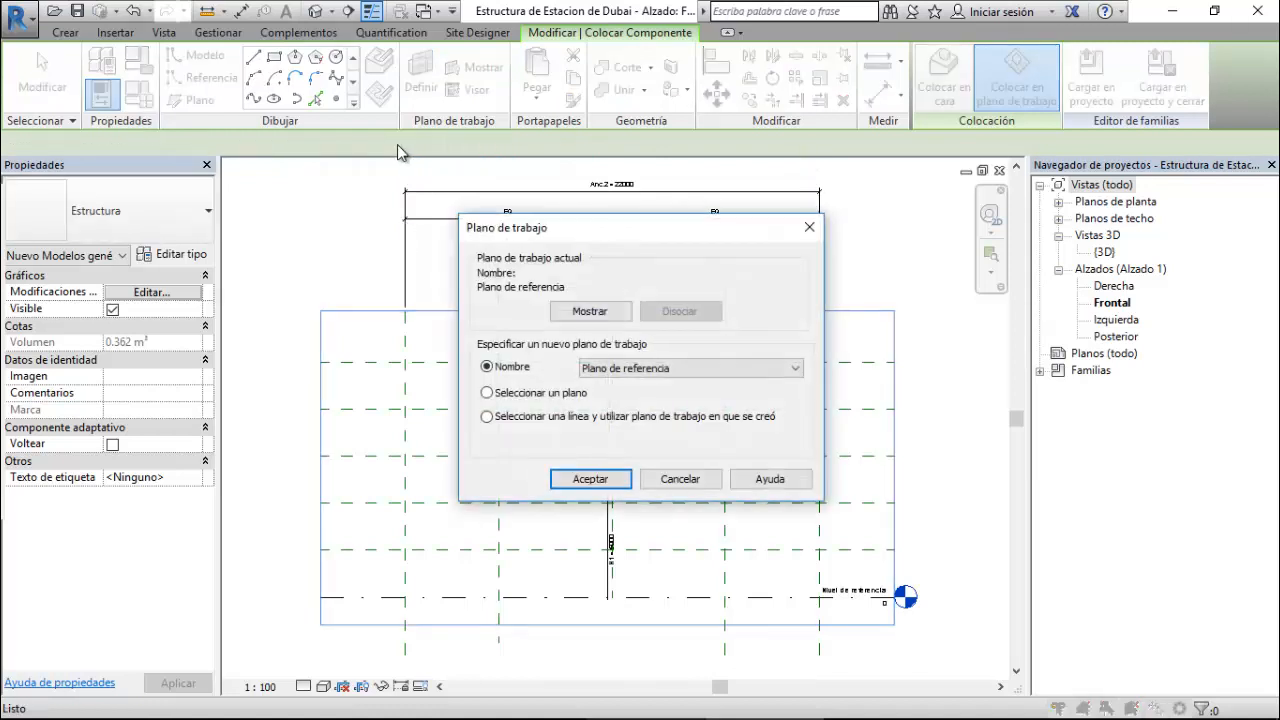
left_click(588, 368)
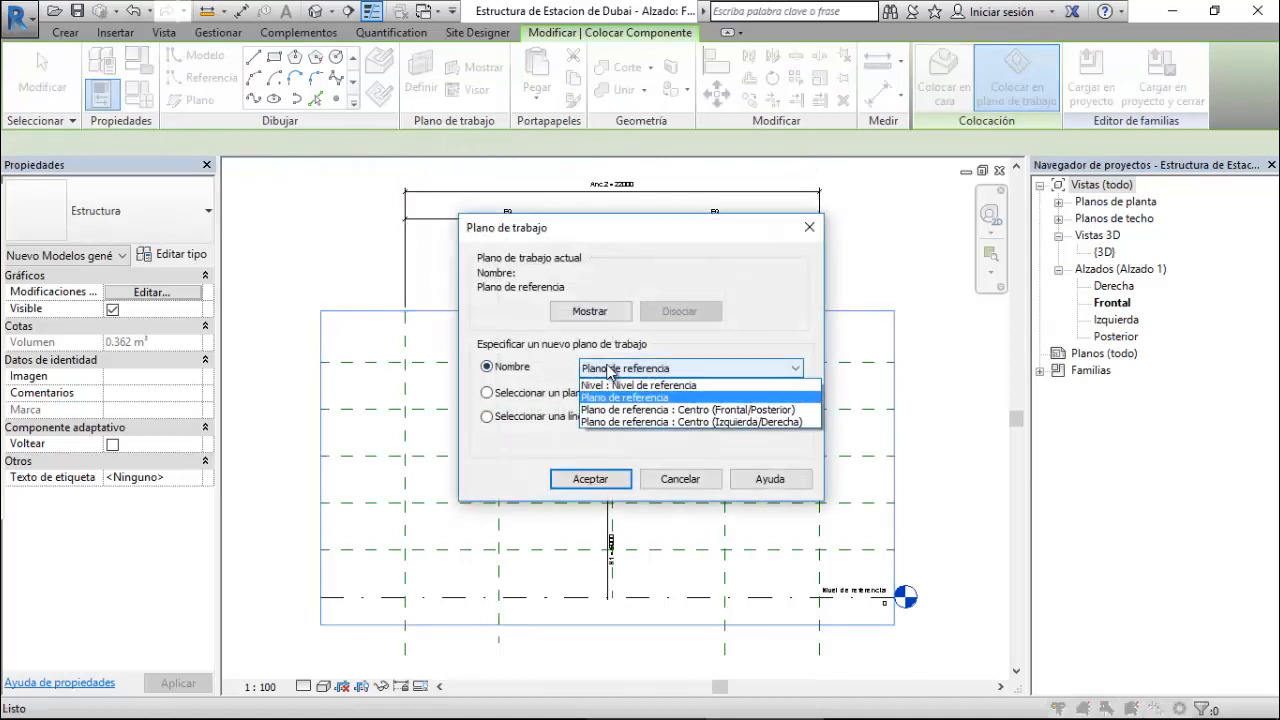
left_click(627, 412)
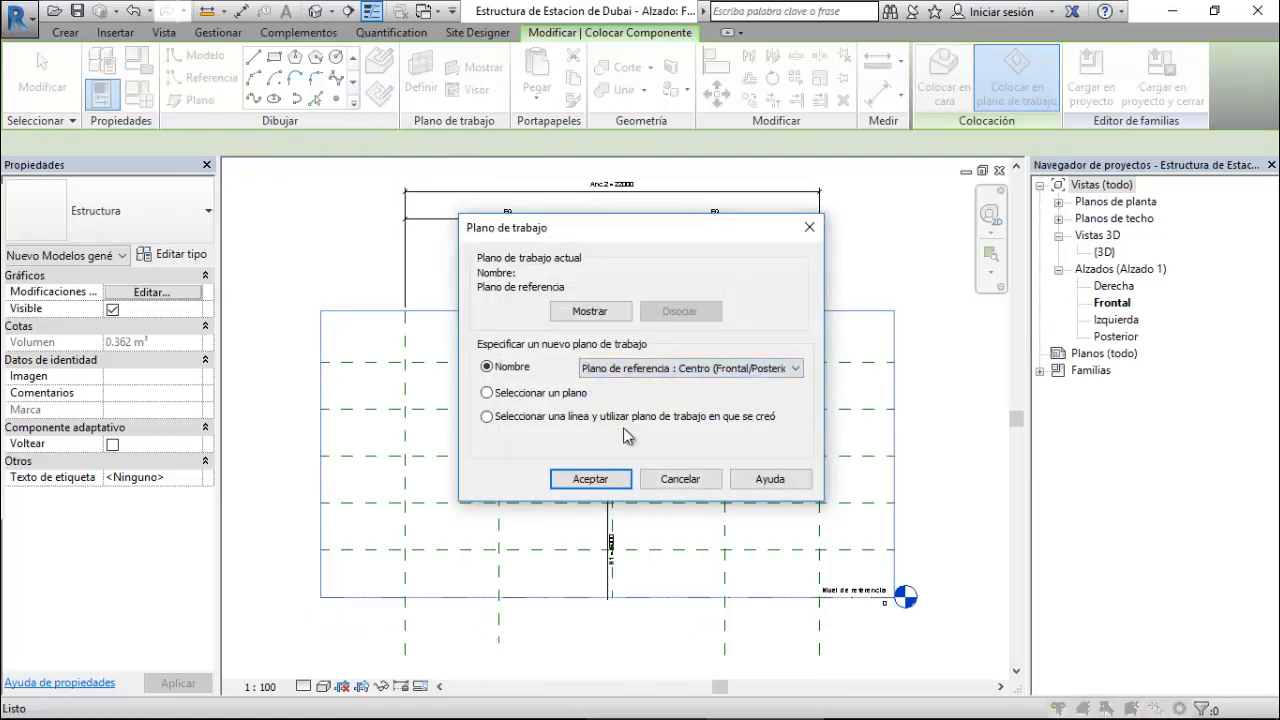
left_click(615, 479)
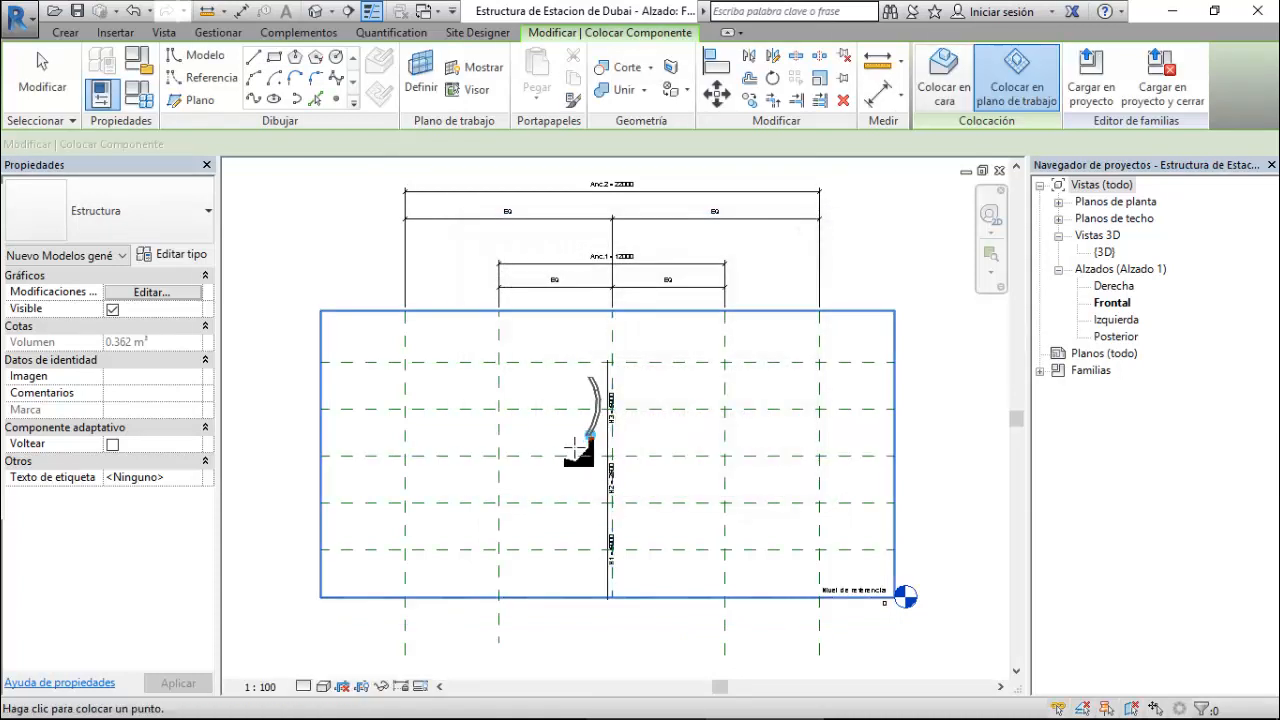
left_click(64, 34)
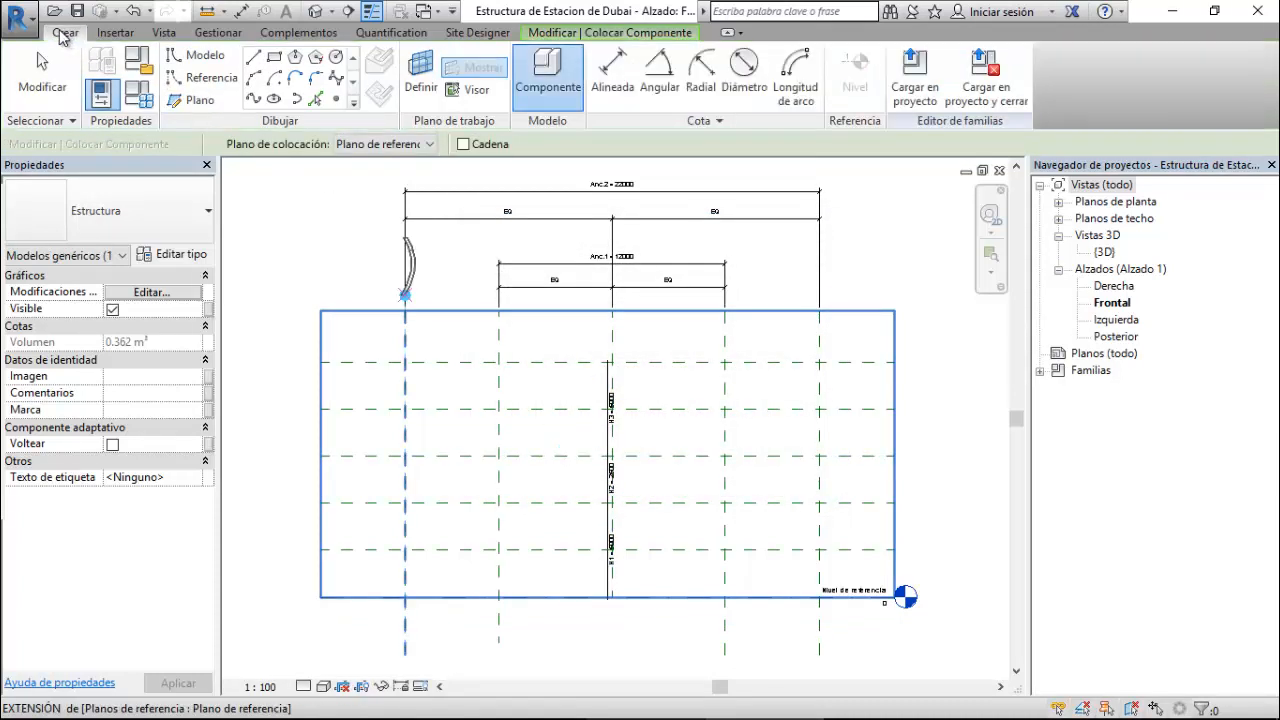
left_click(113, 205)
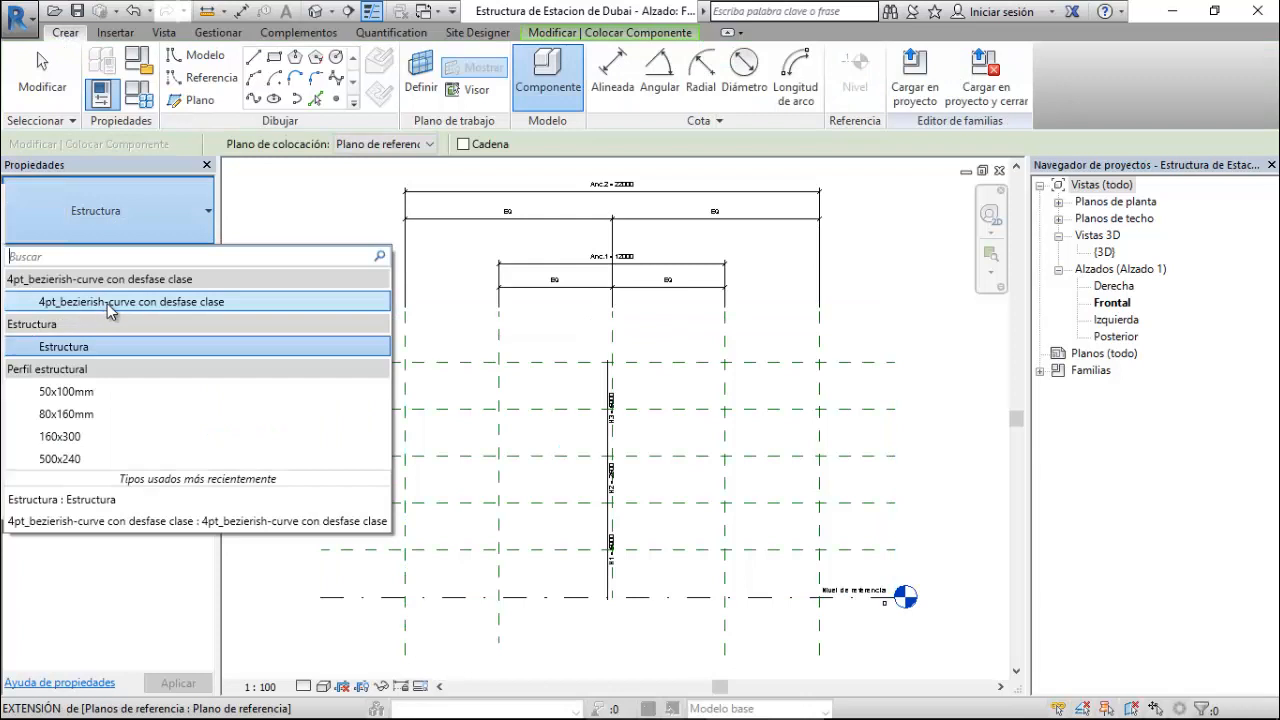
left_click(110, 302)
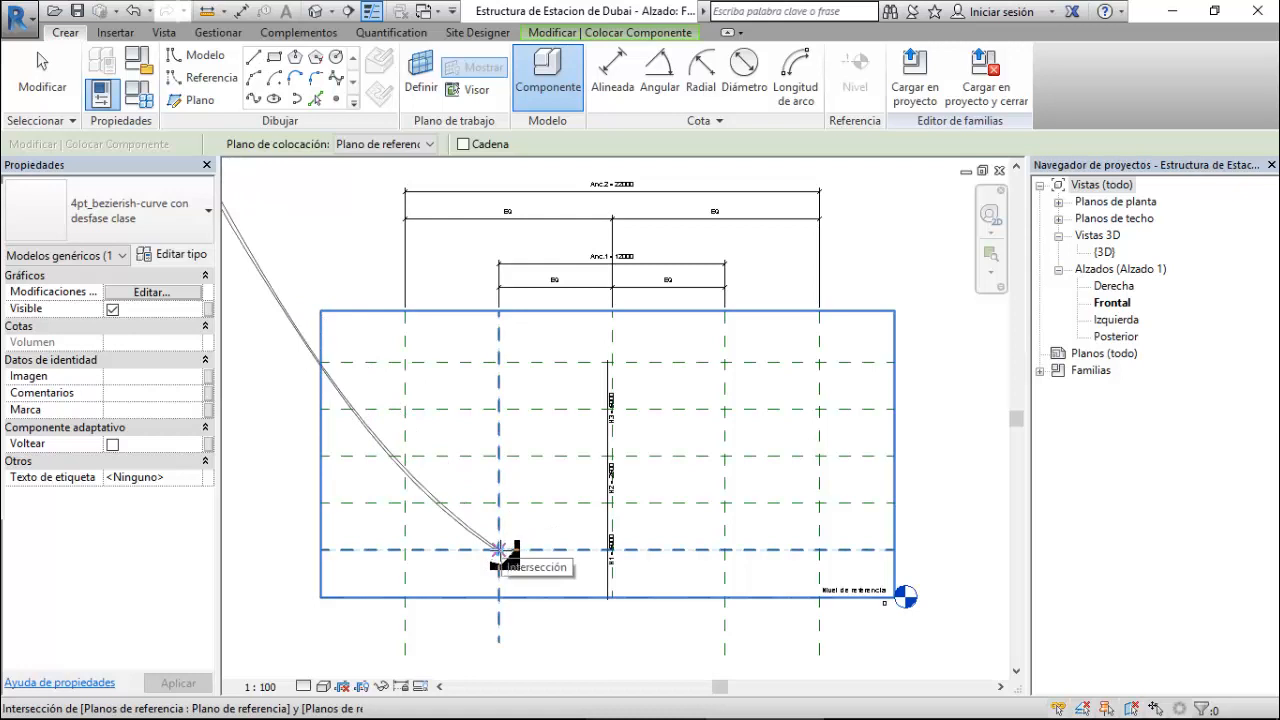
key("Escape")
key("Escape")
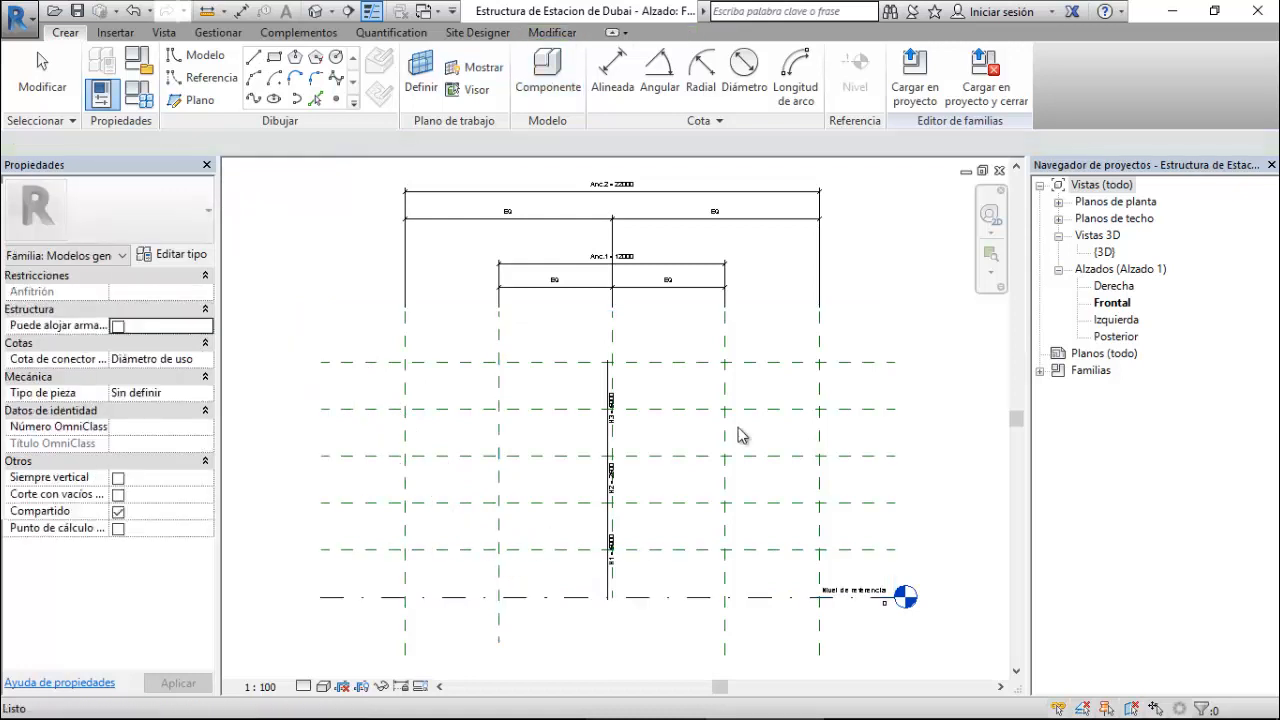
- Switch to the Fotos app to view the reference image Metro_station.jpg
mouse_move(633, 710)
left_click(533, 701)
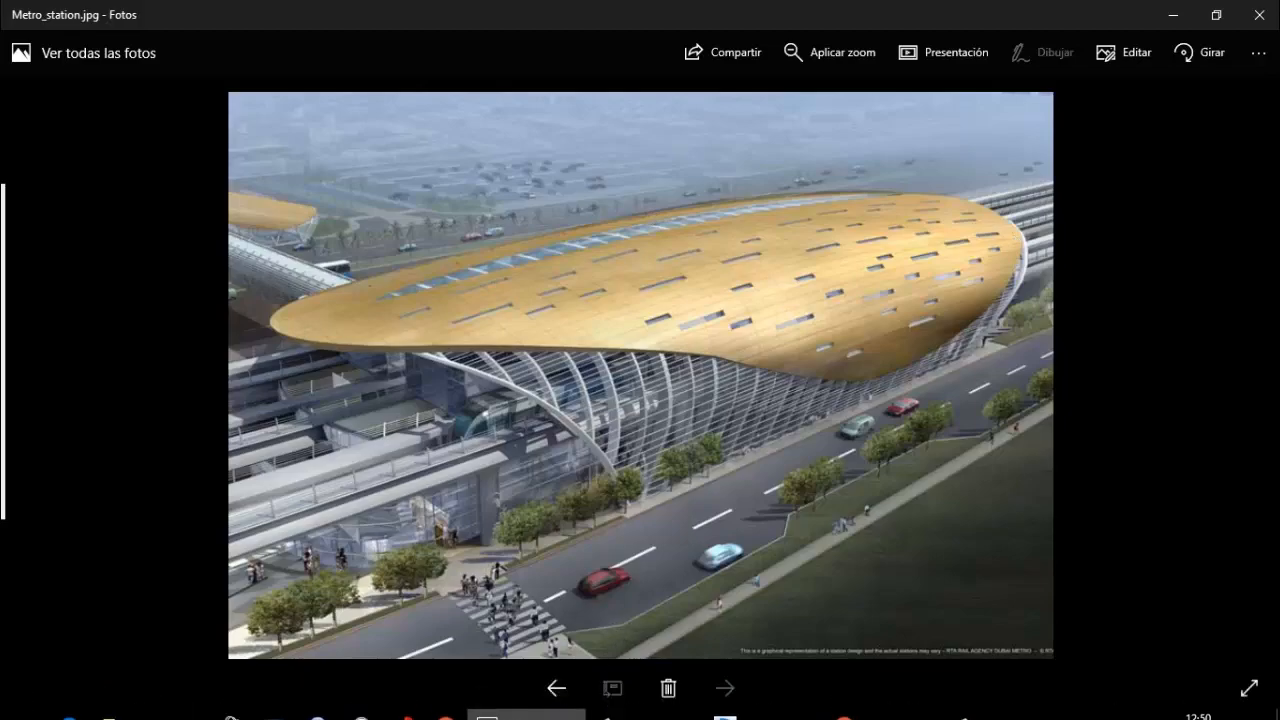
- Switch back to Revit and, in the Derecha elevation, place reference points where the two L2 planes meet the H3 midplane and the centre plane meets the highest plane
left_click(806, 708)
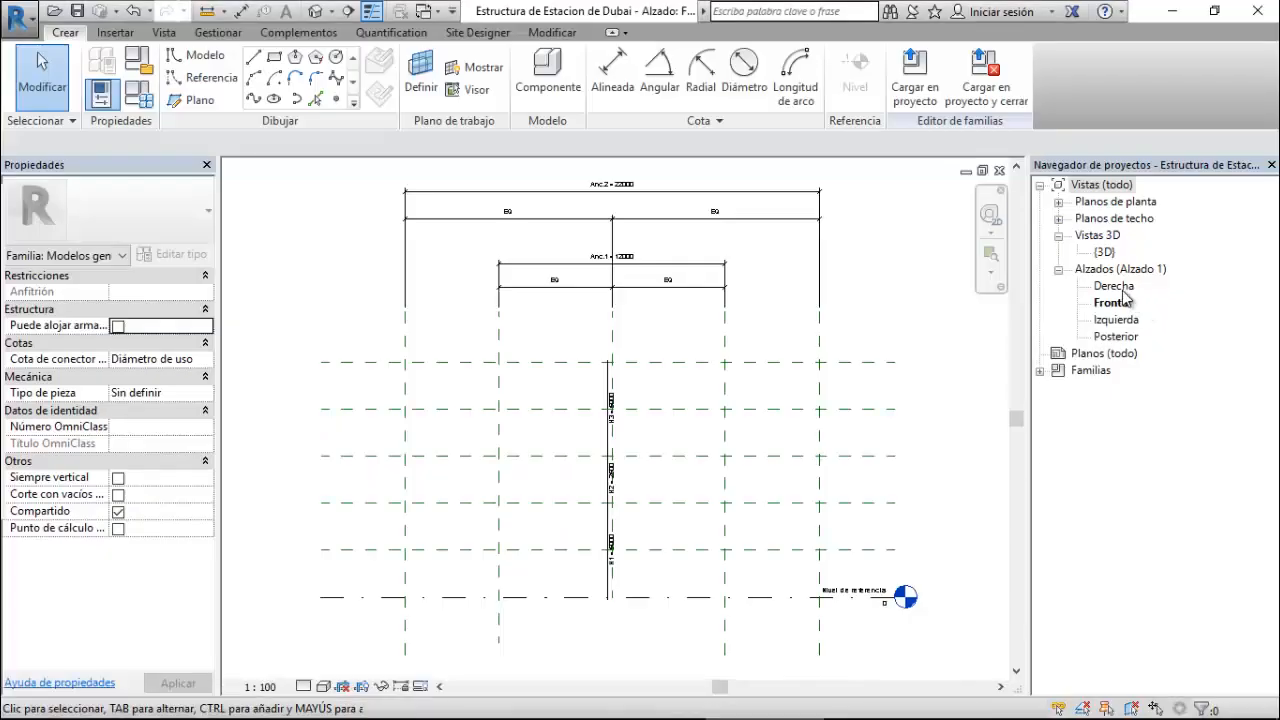
double_click(1120, 287)
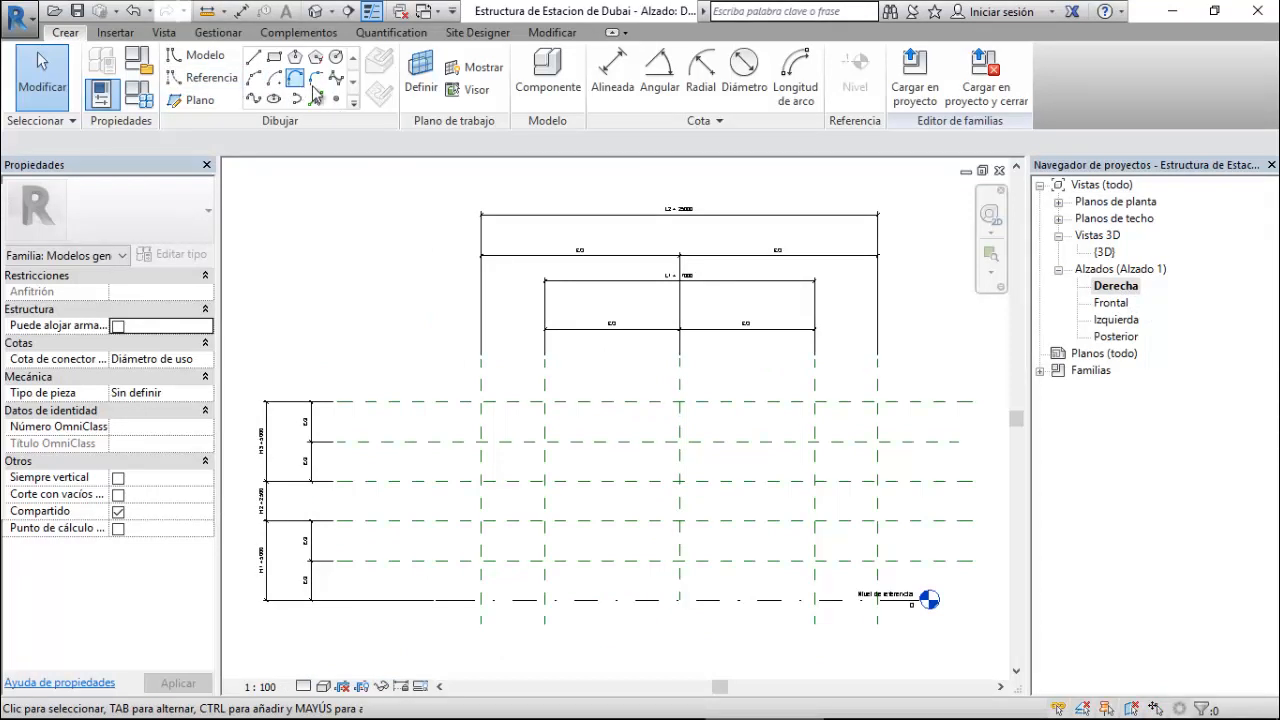
left_click(481, 441)
left_click(679, 402)
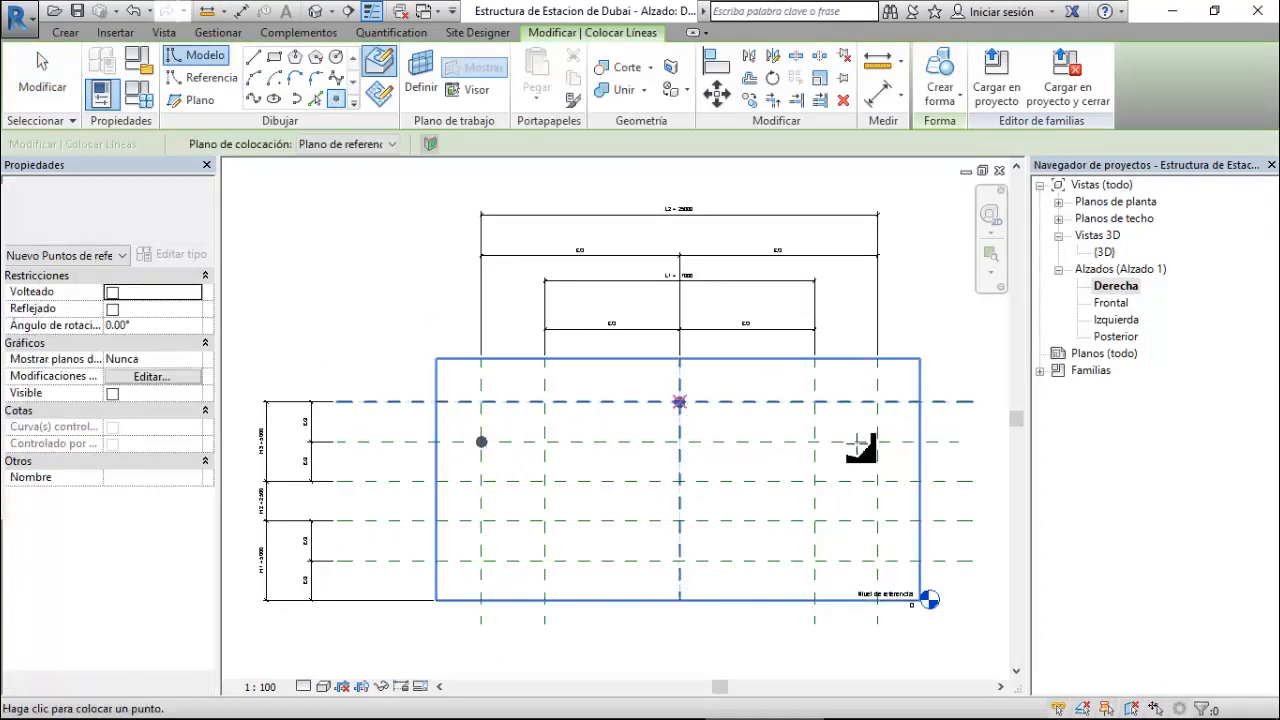
left_click(878, 441)
key("Escape")
key("Escape")
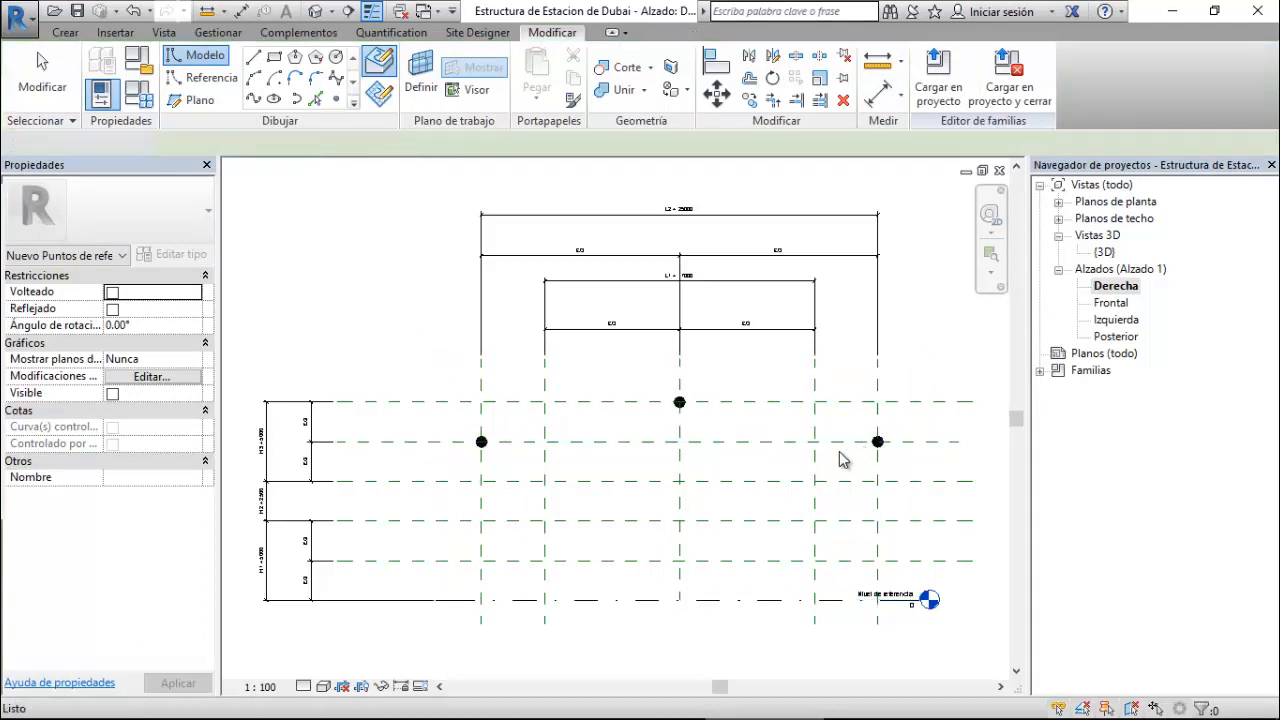
- Set the three reference points to show their reference planes Siempre, and connect them with a spline through points
left_click_drag(429, 349, 911, 476)
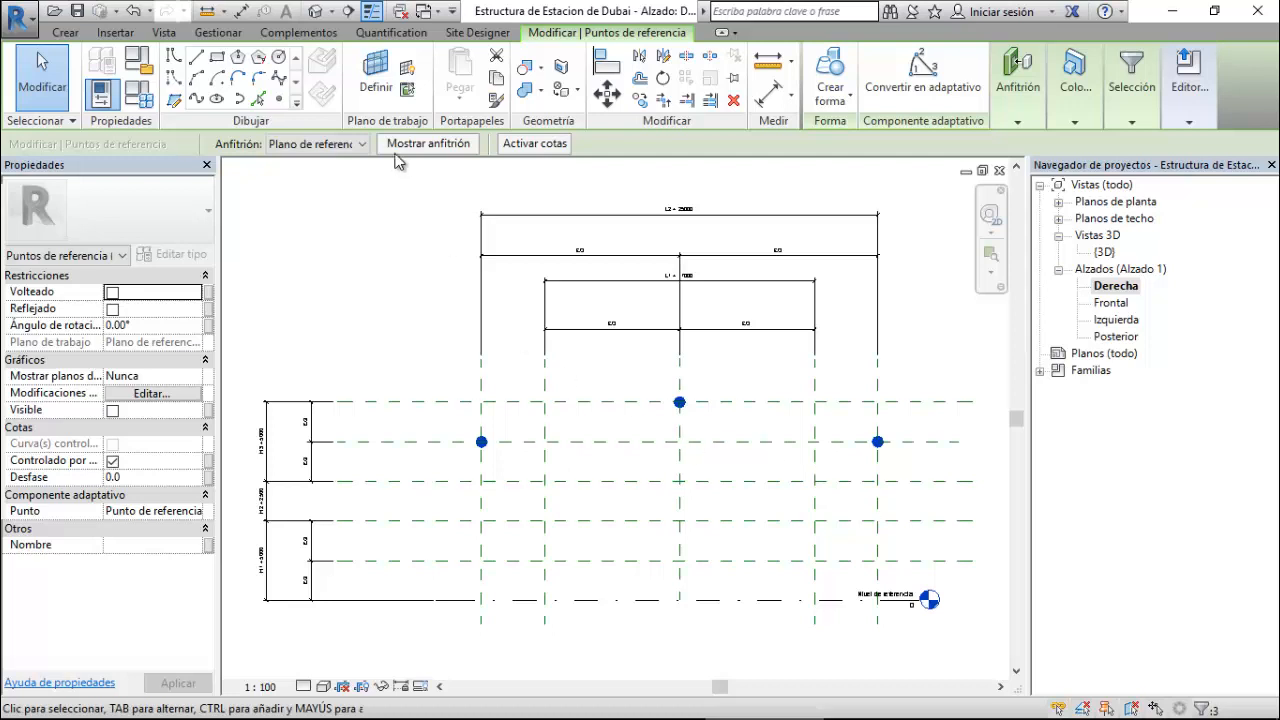
left_click(195, 377)
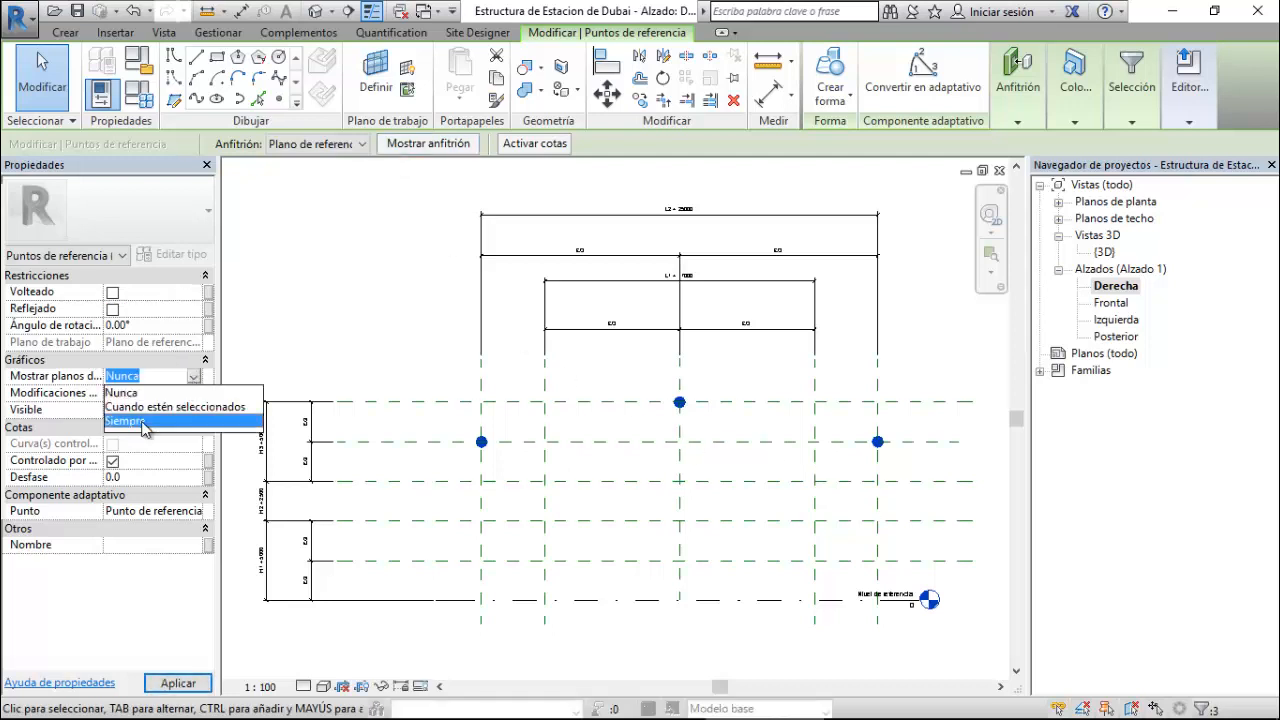
left_click(145, 424)
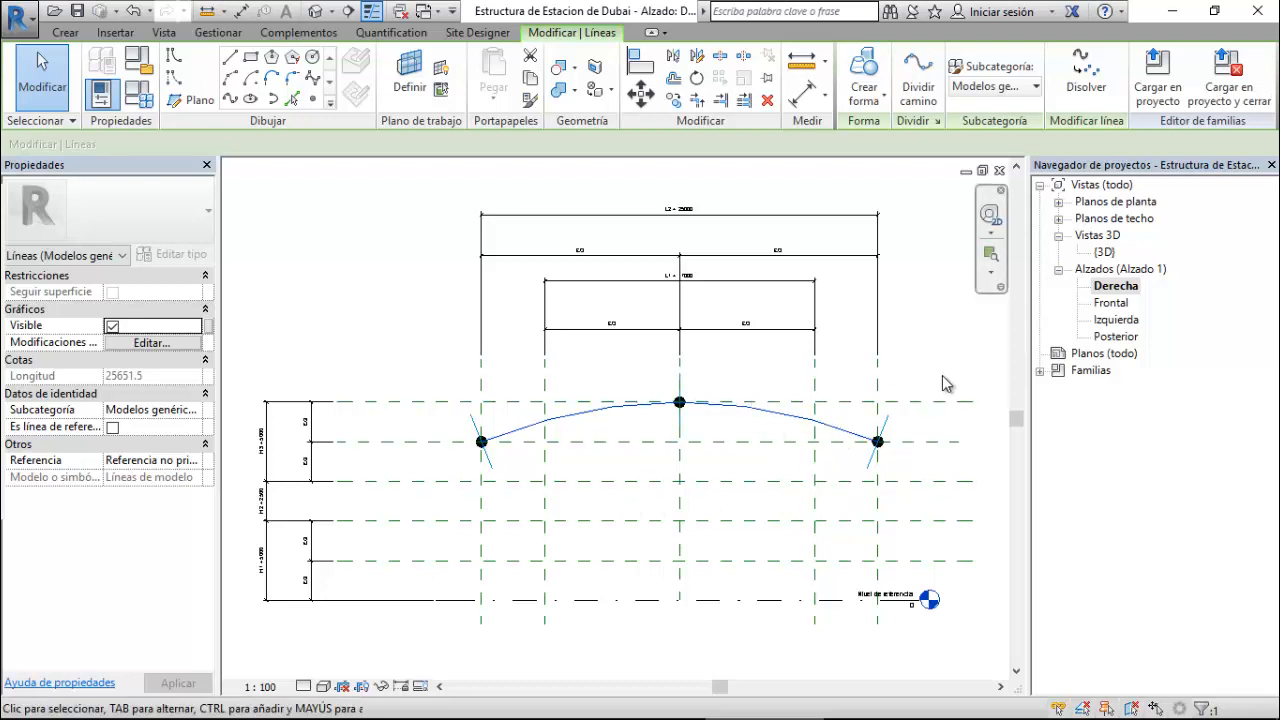
- Examine the three-point arched curve and the planes of its points in the 3D view
double_click(1104, 252)
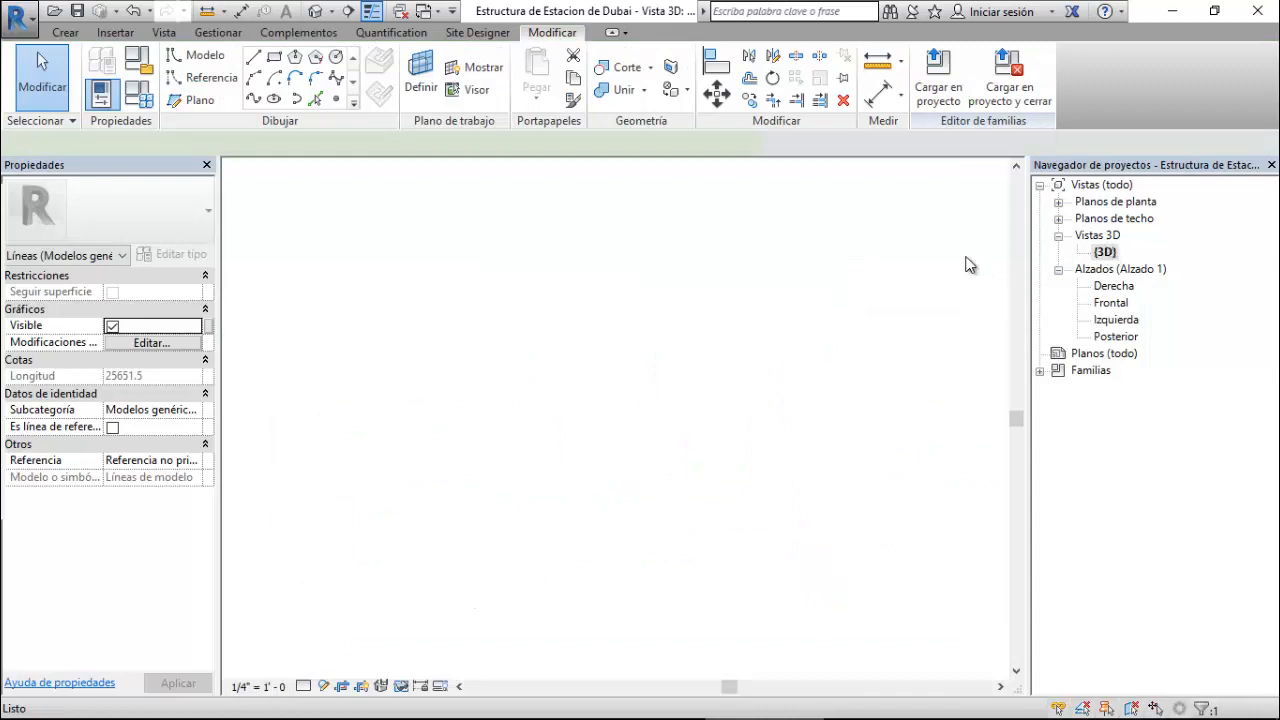
scroll(612, 395, "up", 3)
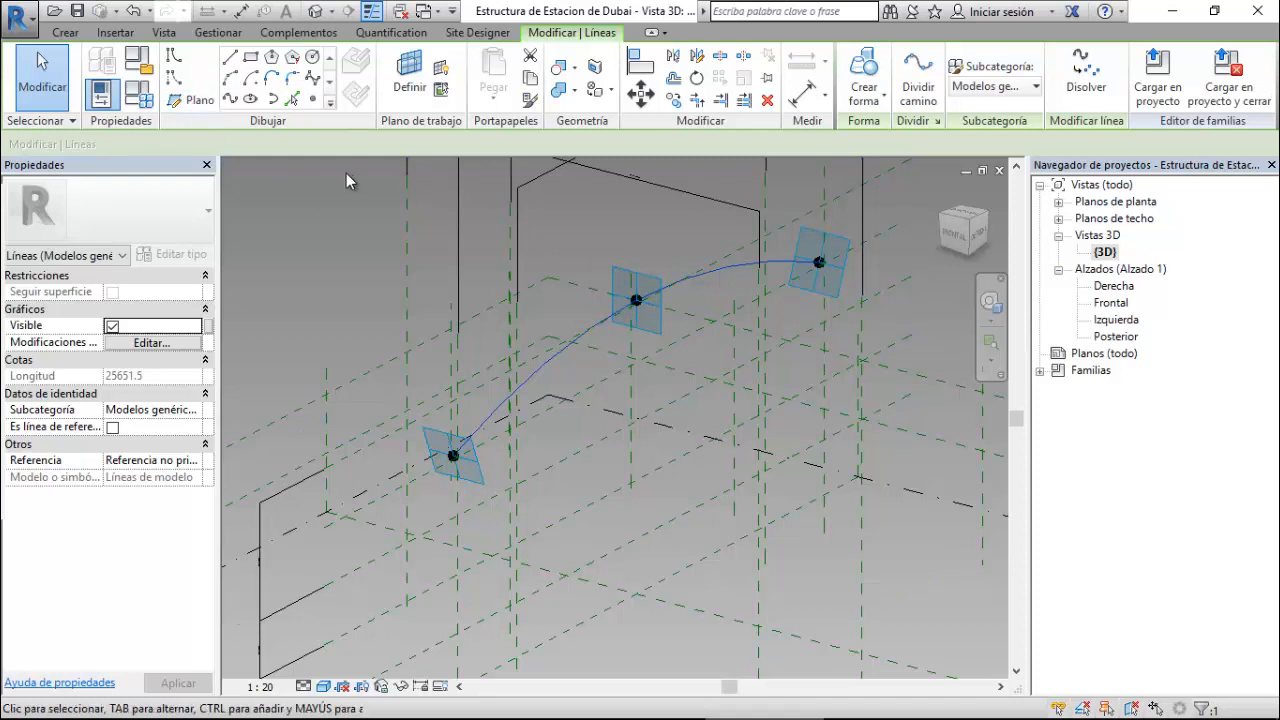
left_click(71, 33)
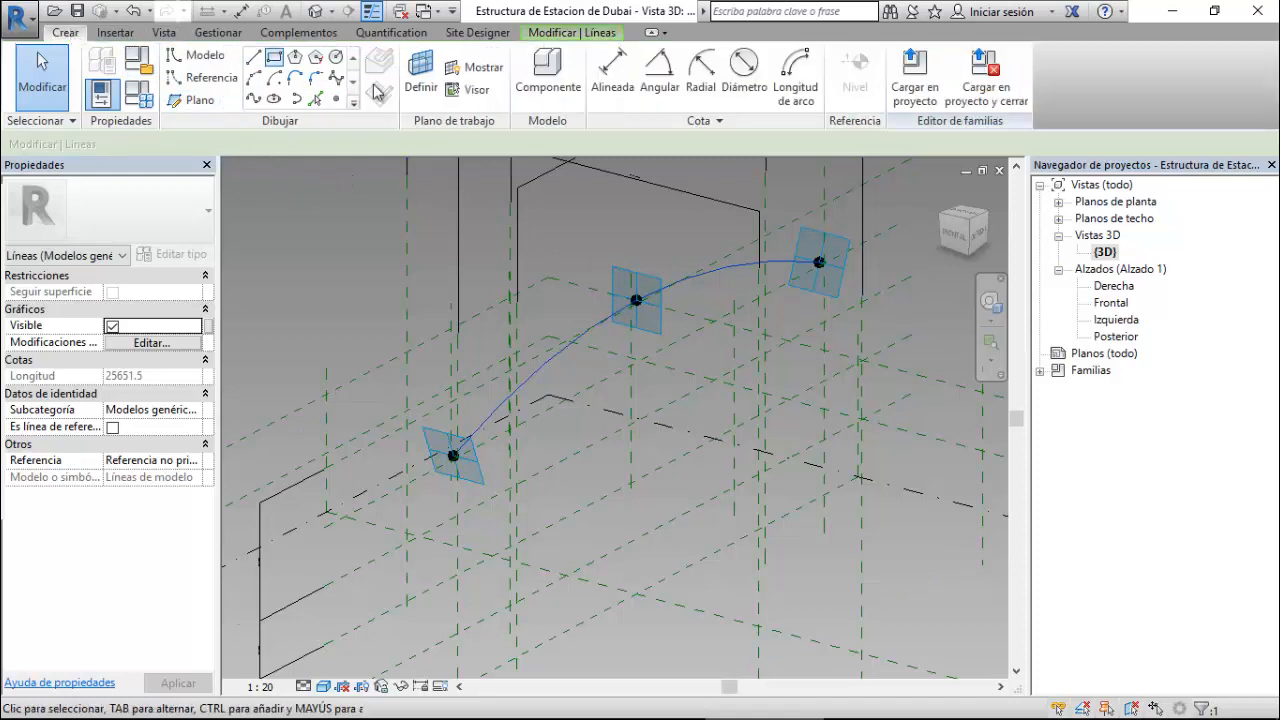
left_click(541, 85)
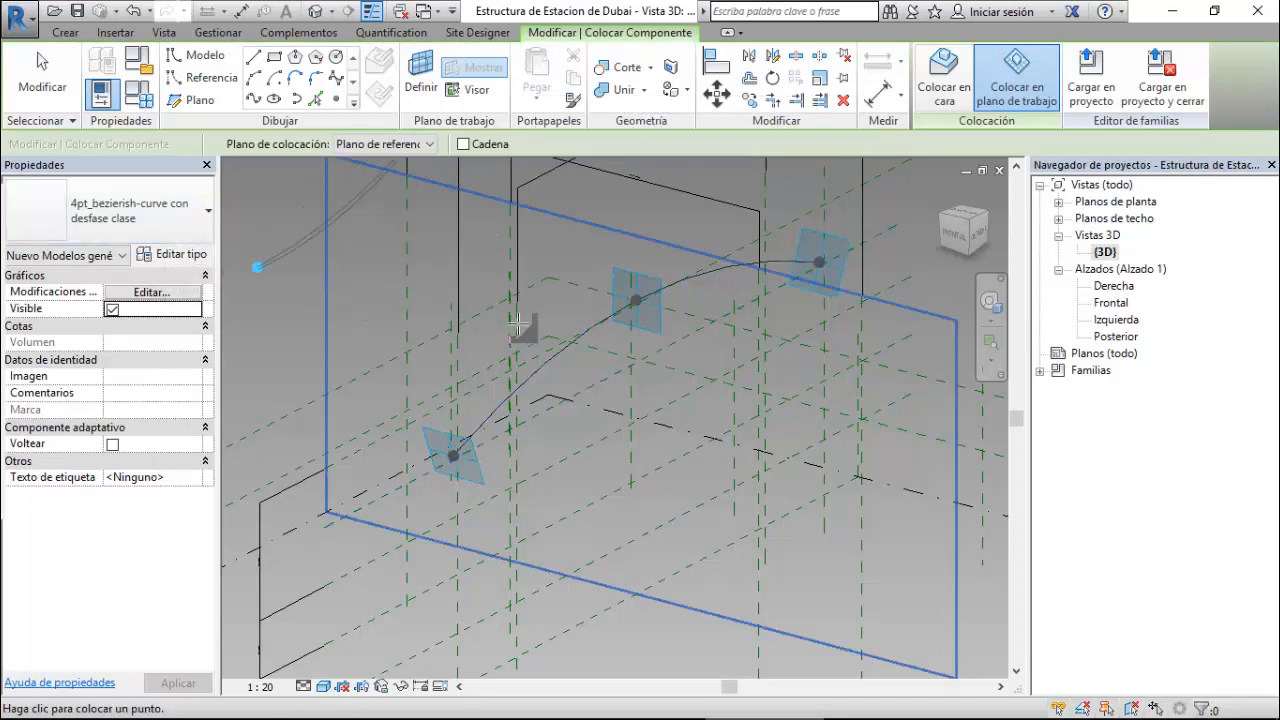
- In the Frontal elevation, place a 4pt_bezierish-curve con desfase clase with its ends on the Anc.1 planes at the H1 midplane and points 2 and 3 on the Anc.2 planes
double_click(1112, 303)
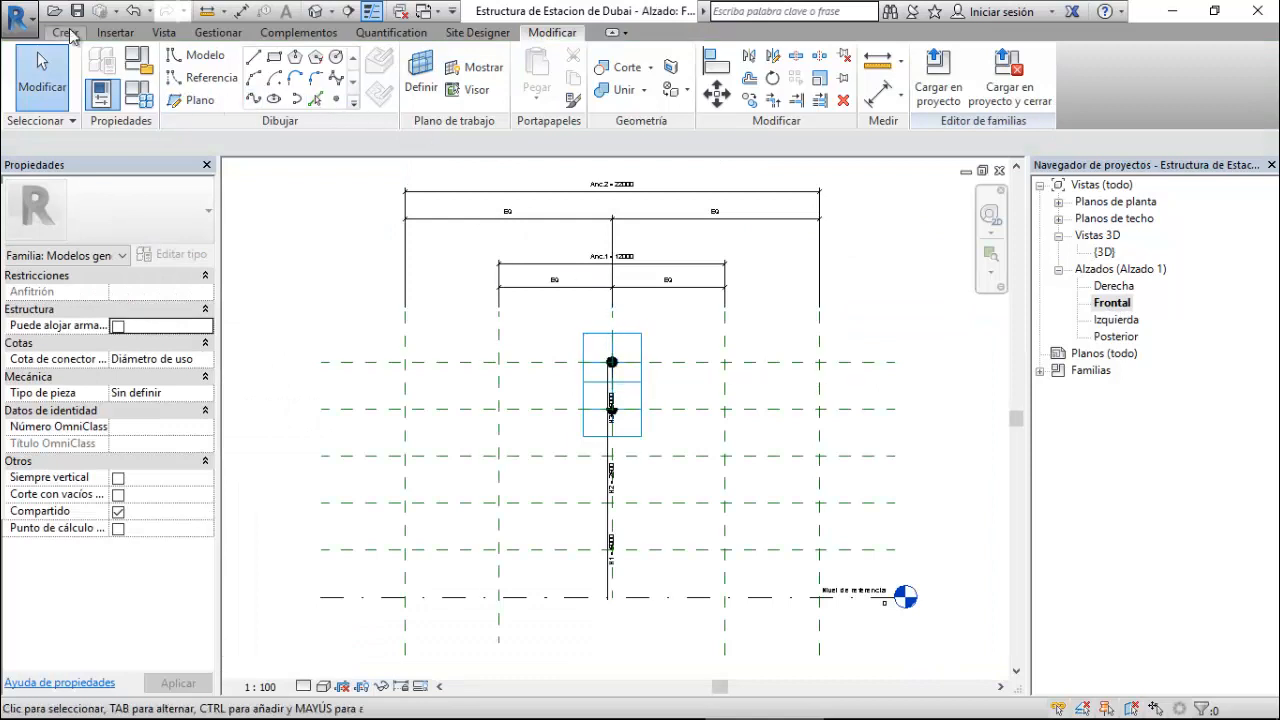
left_click(67, 33)
left_click(548, 78)
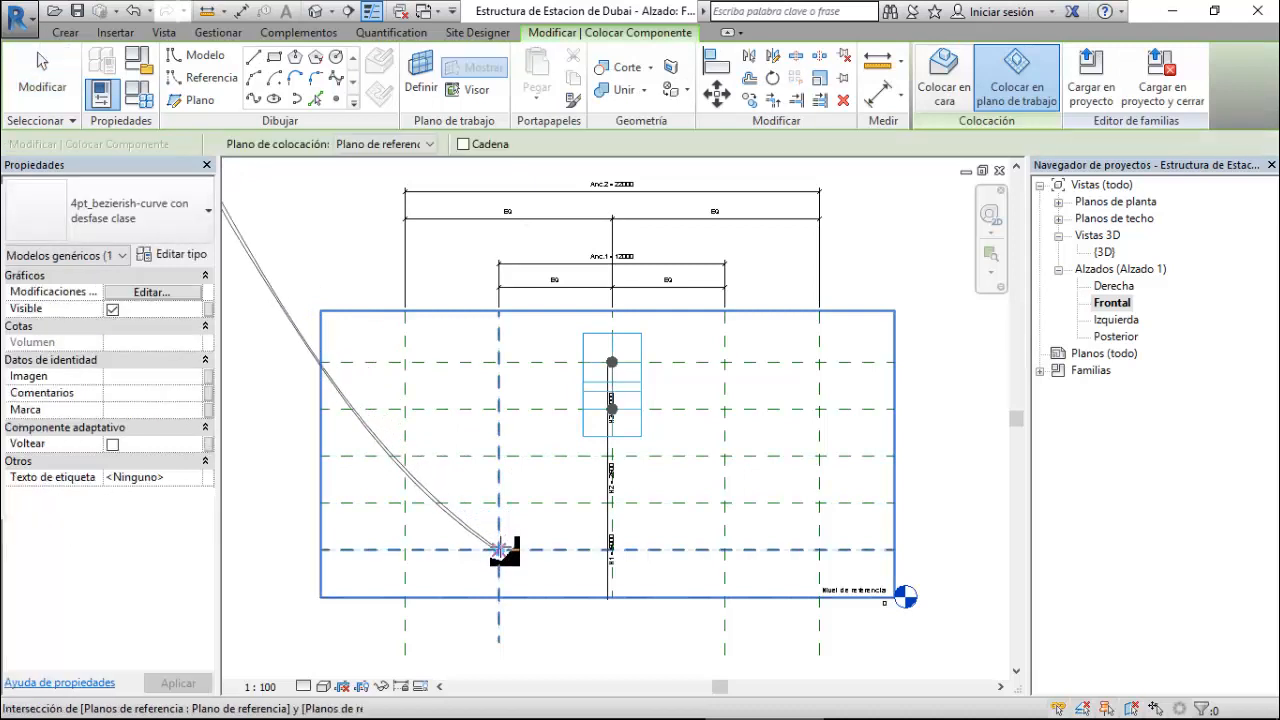
left_click(612, 408)
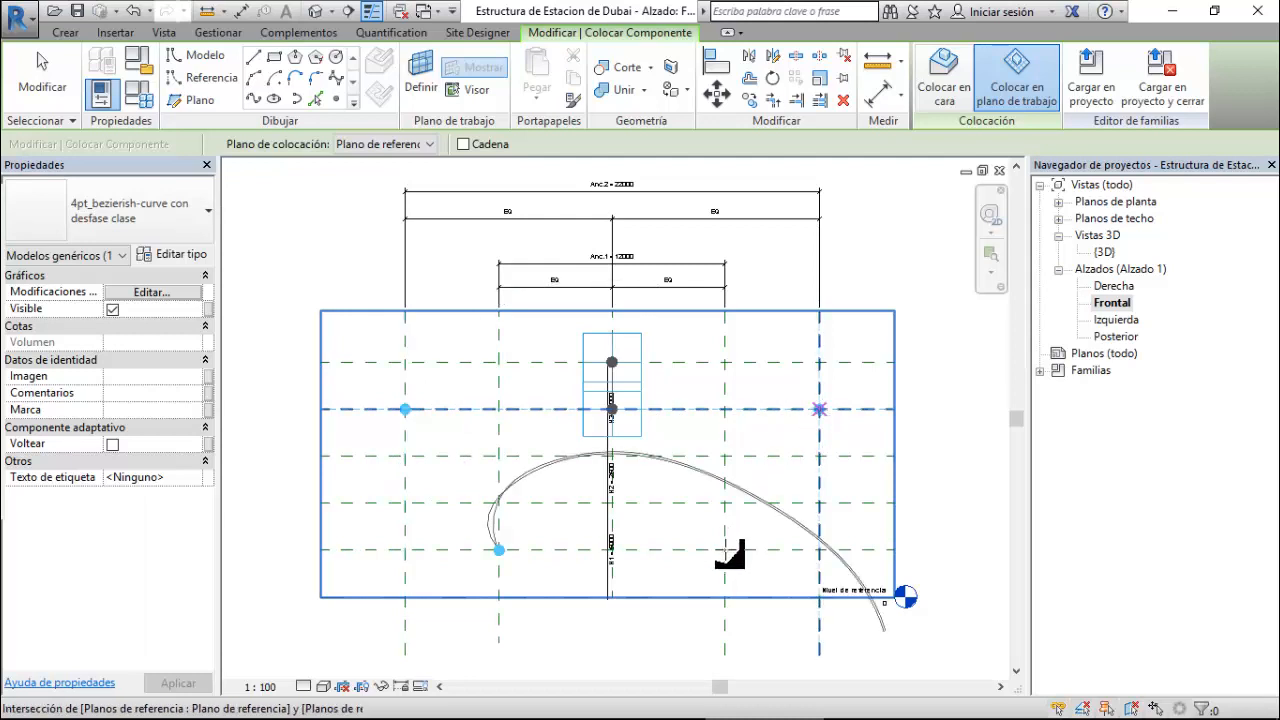
left_click(819, 409)
left_click(724, 549)
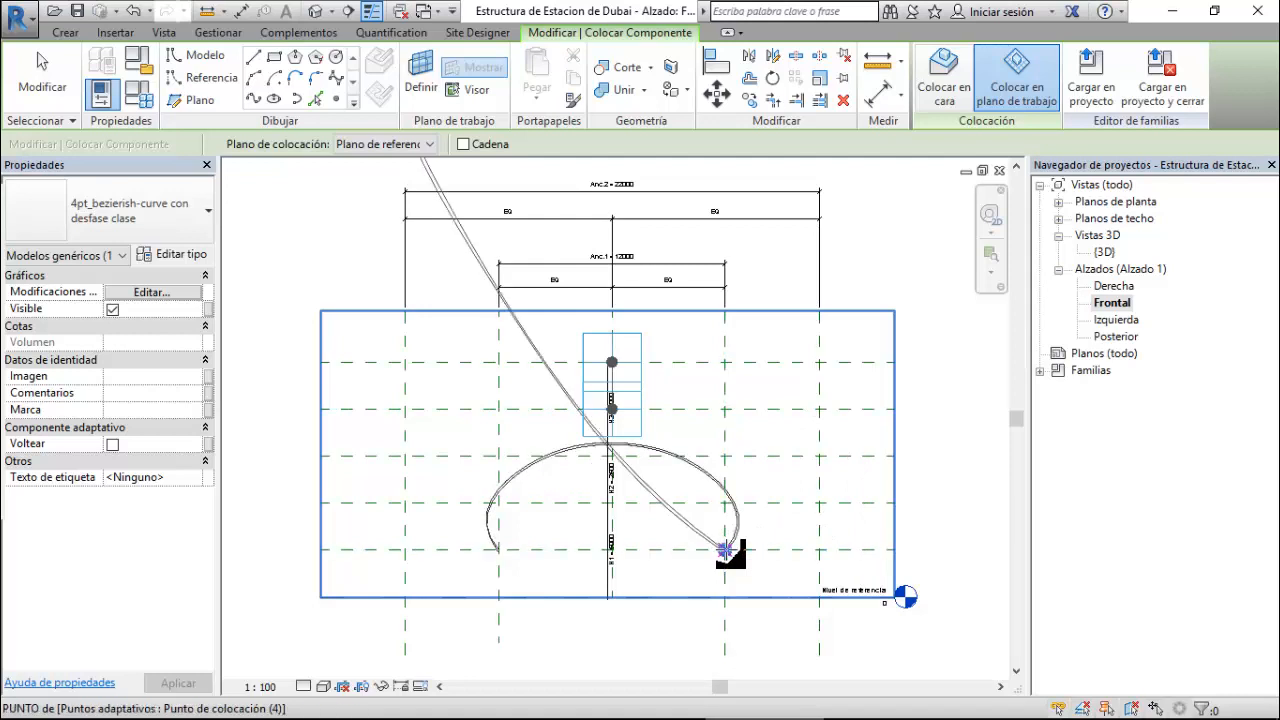
key("Escape")
key("Escape")
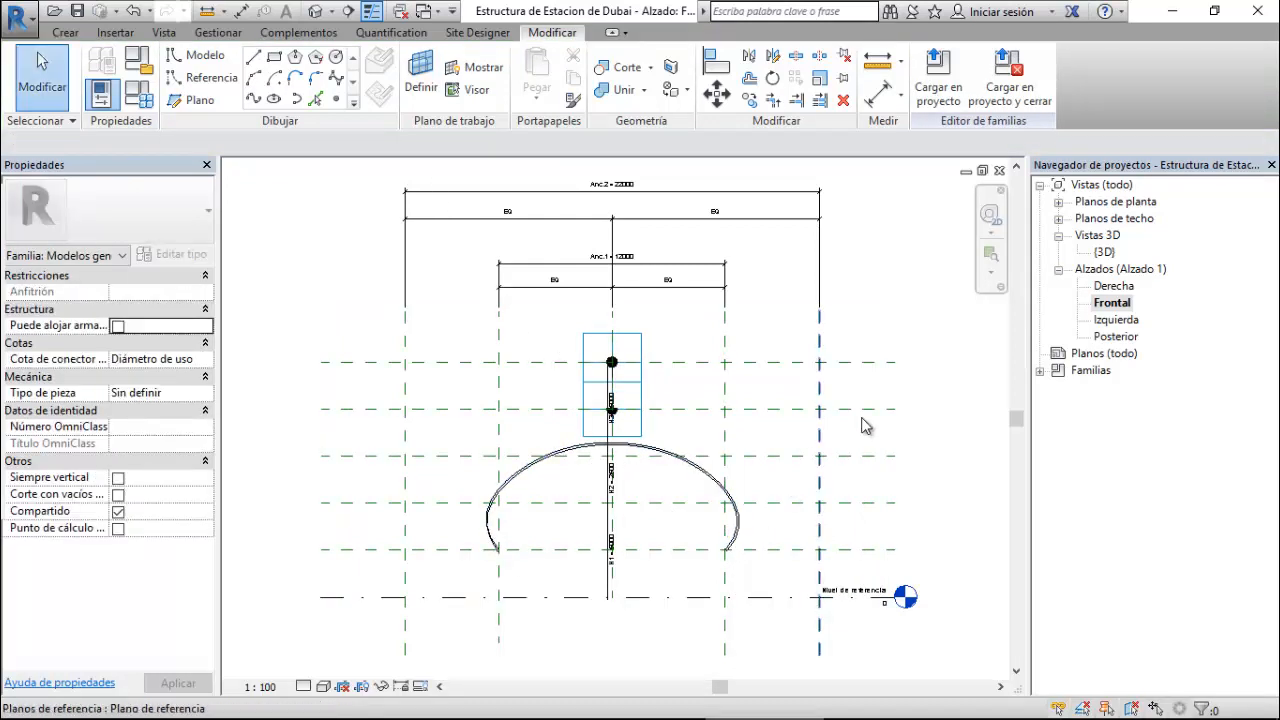
- In the Derecha elevation, raise the Bezier curve's adaptive points 2 and 3 vertically above the highest horizontal reference plane
double_click(1110, 287)
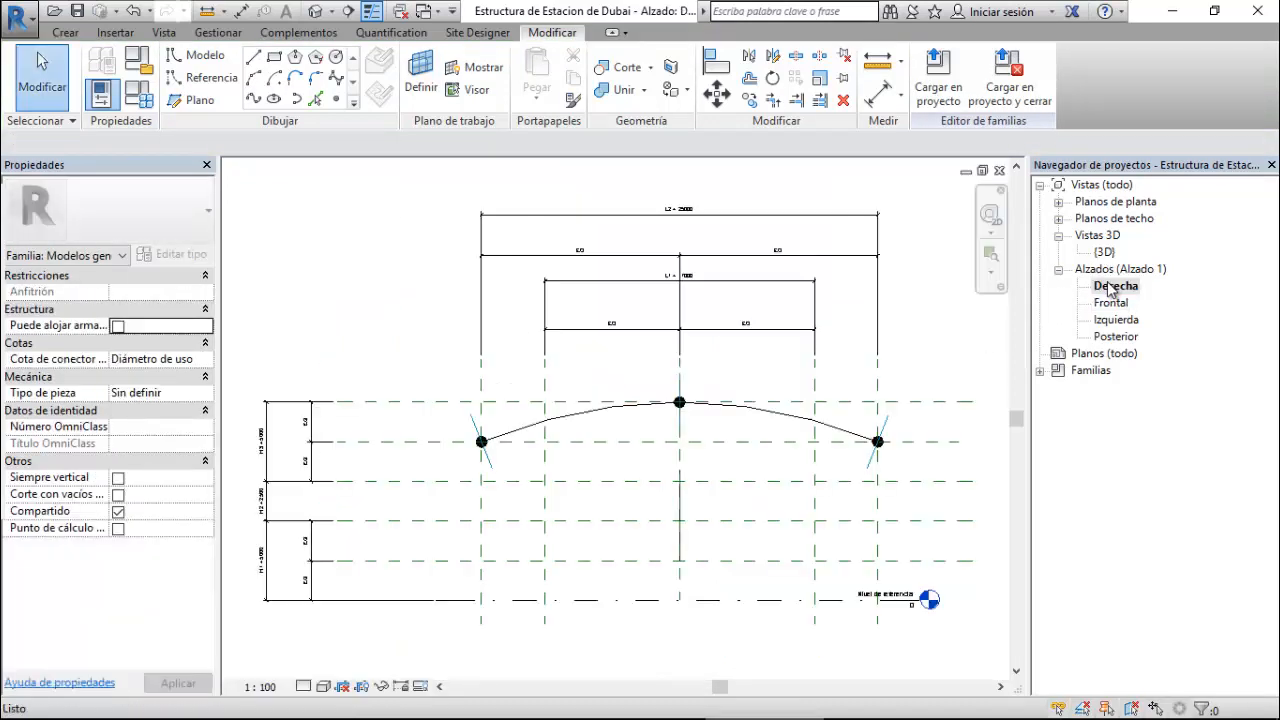
left_click(683, 507)
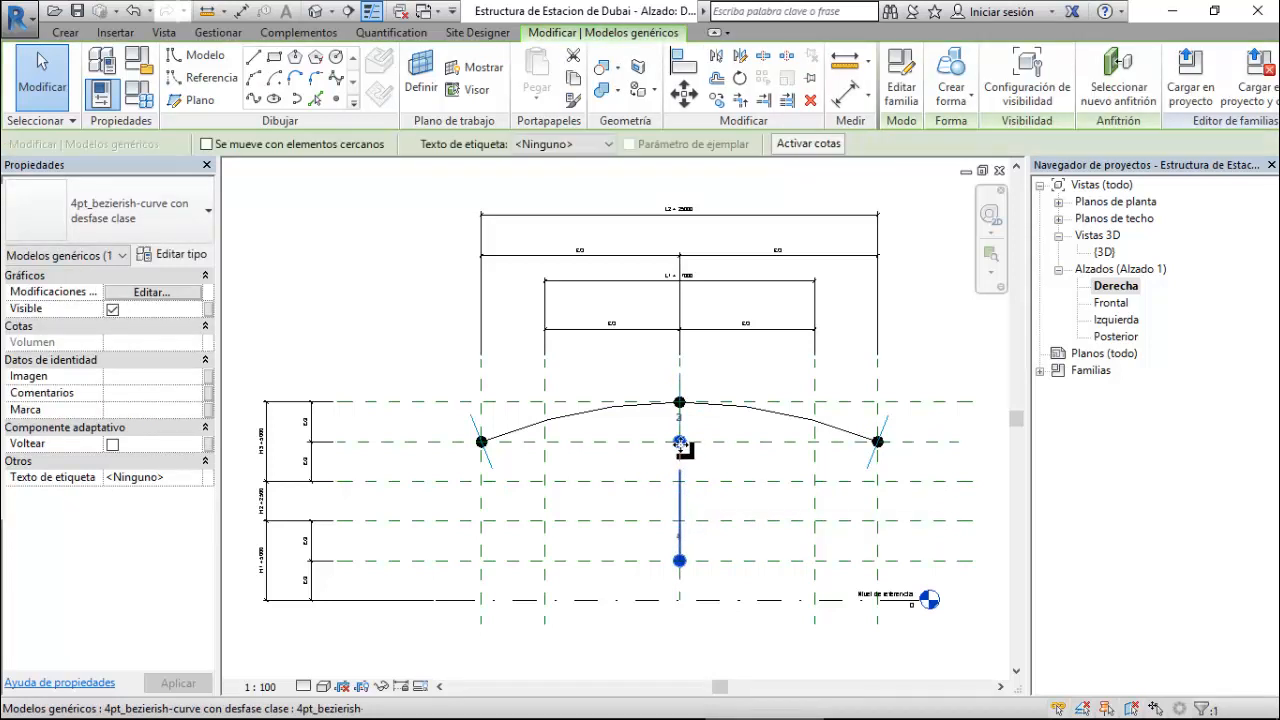
left_click(693, 462)
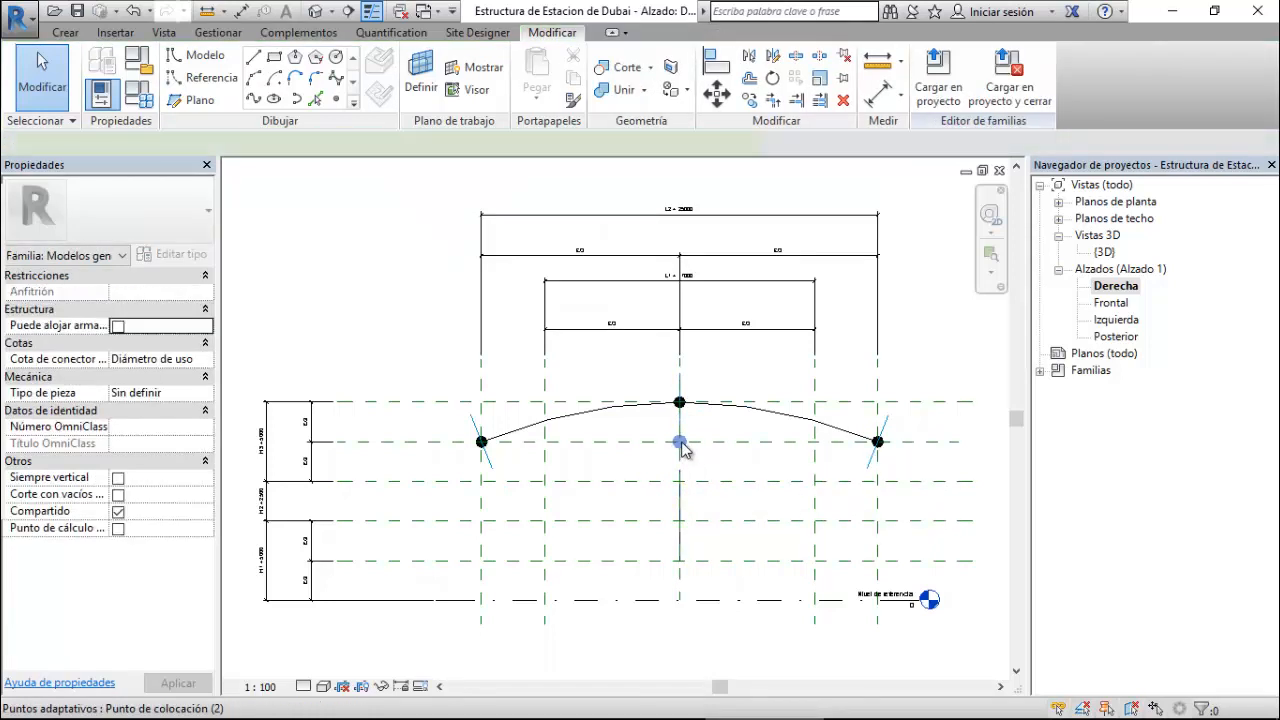
left_click(681, 443)
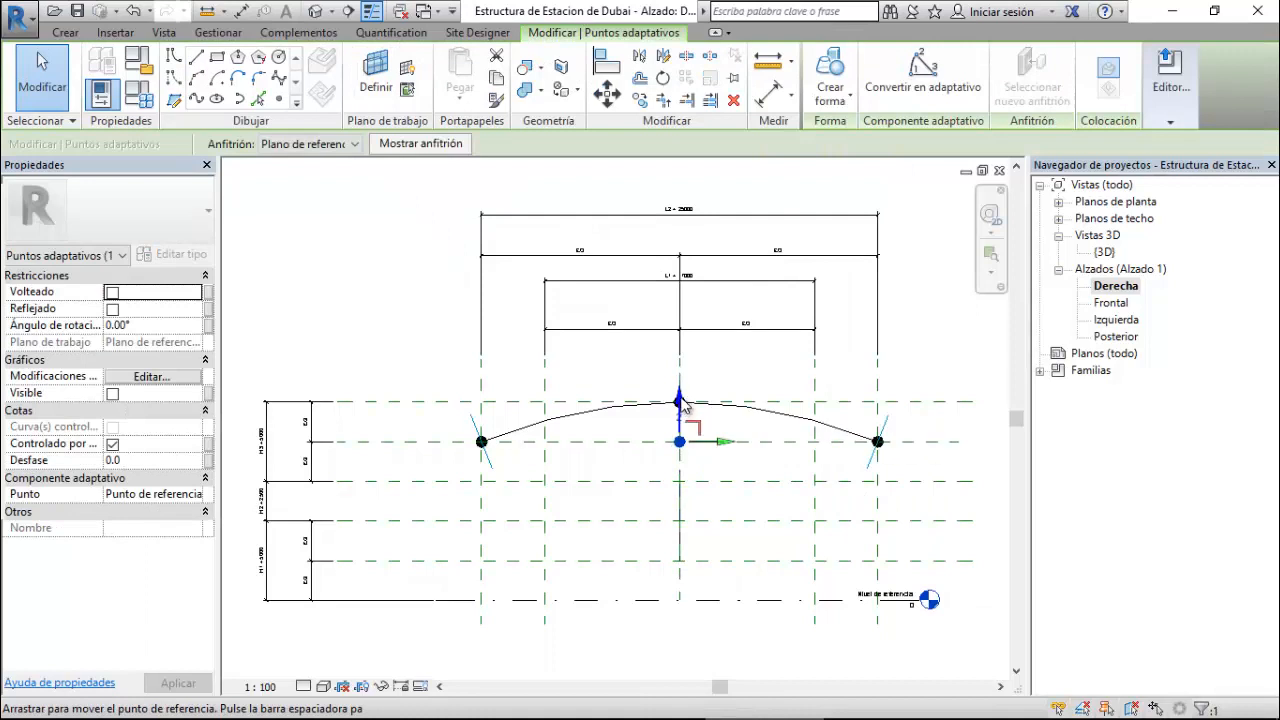
left_click_drag(681, 398, 683, 341)
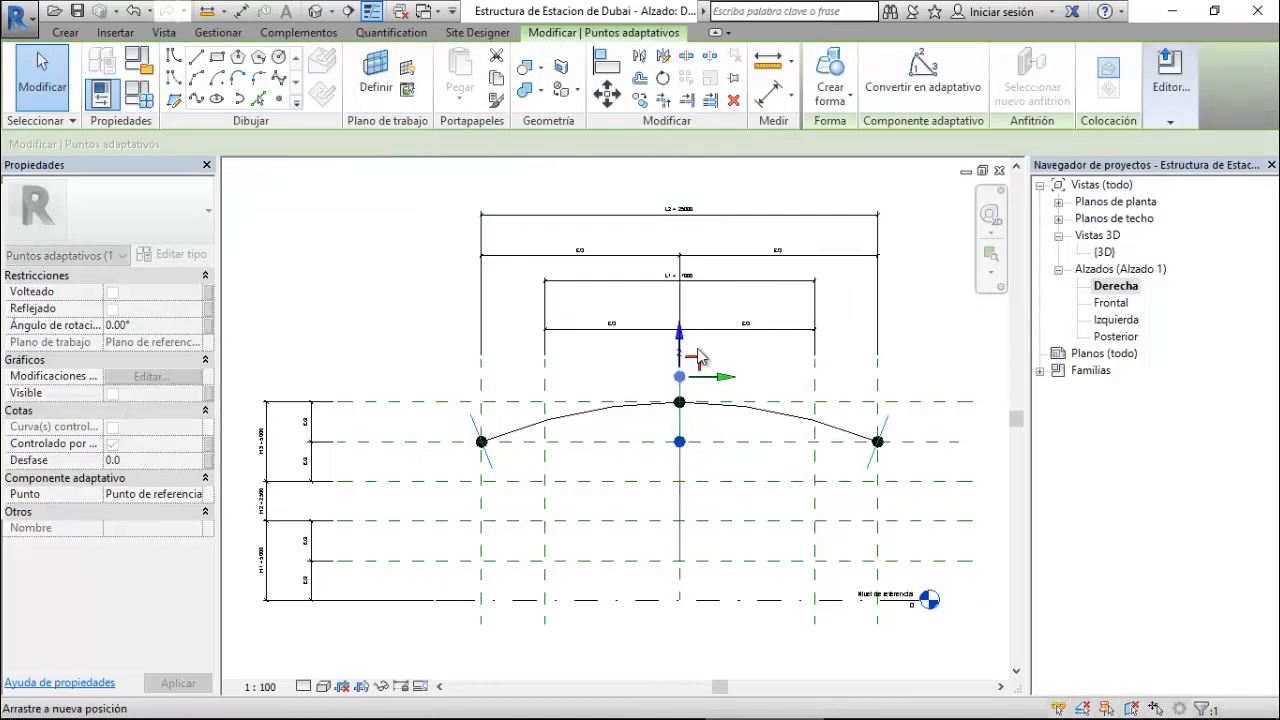
left_click(684, 453)
left_click(688, 455)
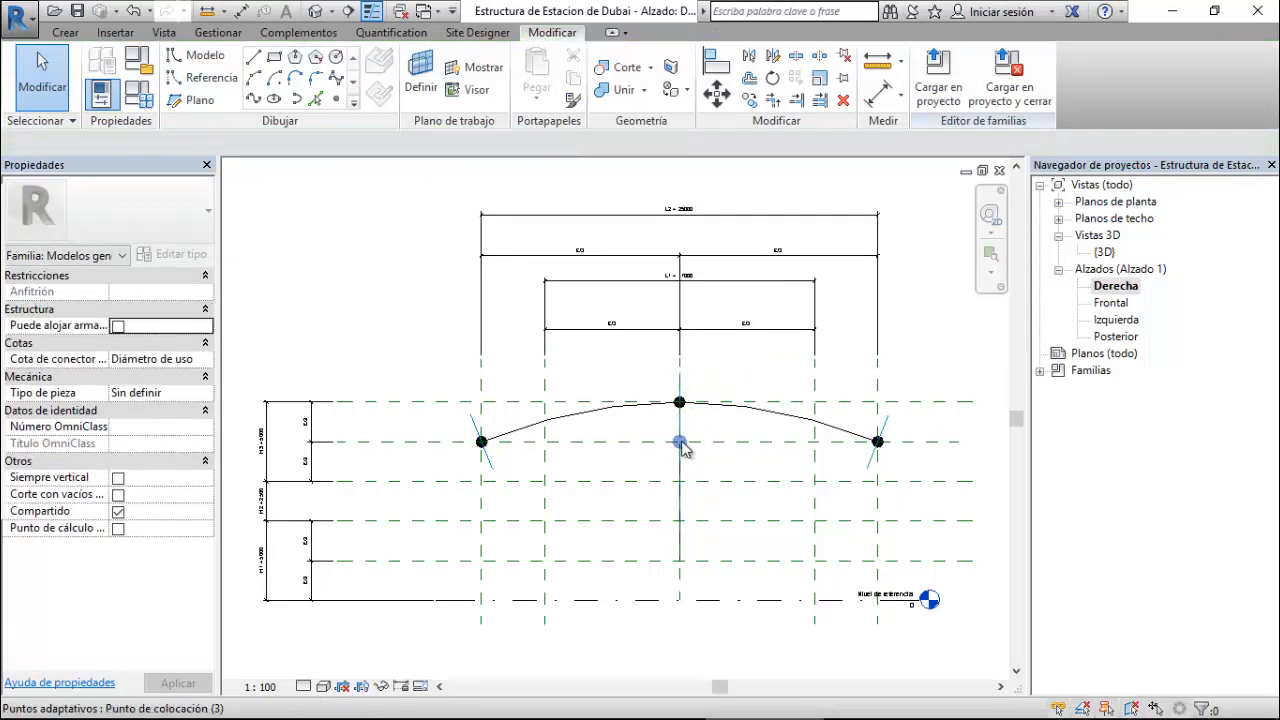
left_click(681, 446)
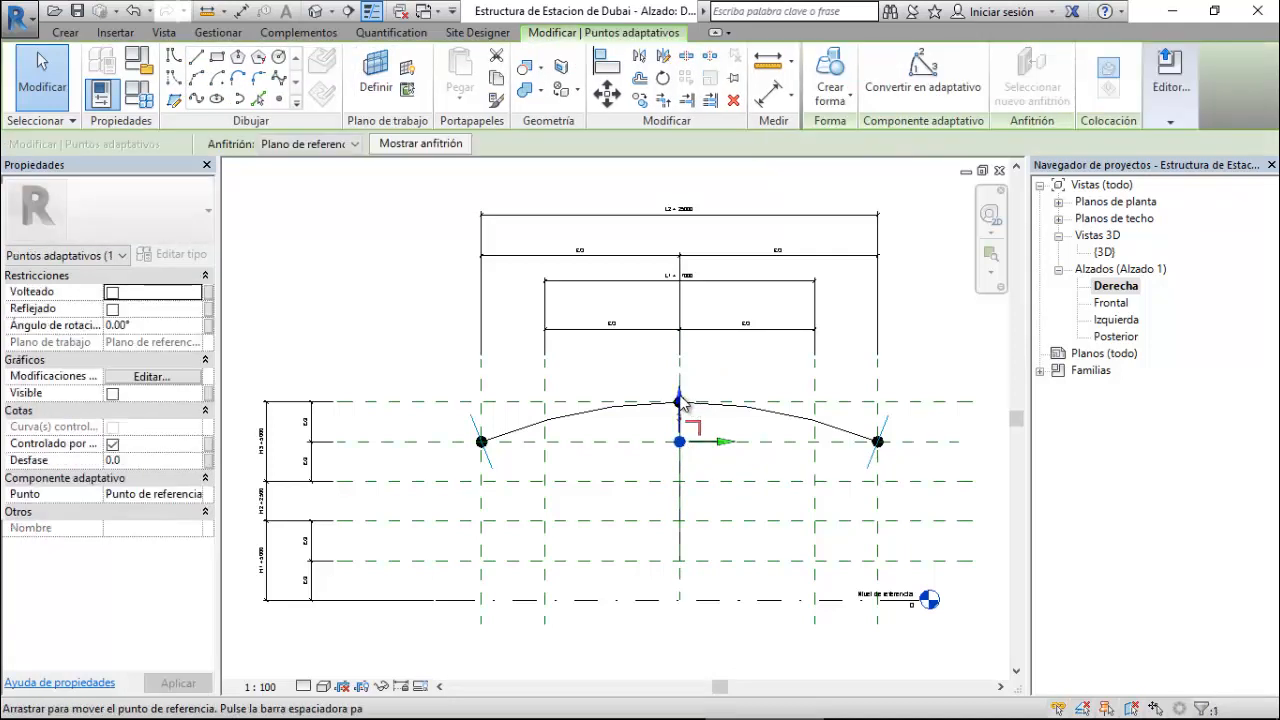
left_click_drag(683, 383, 685, 356)
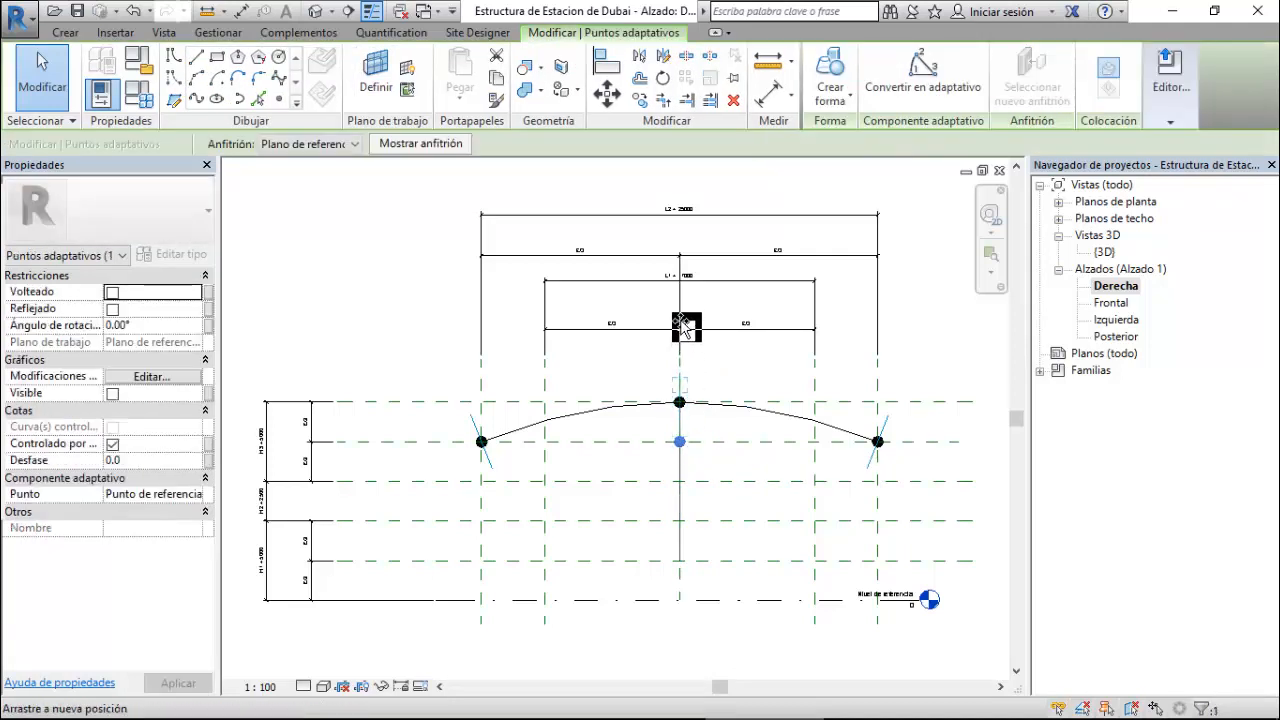
left_click(971, 374)
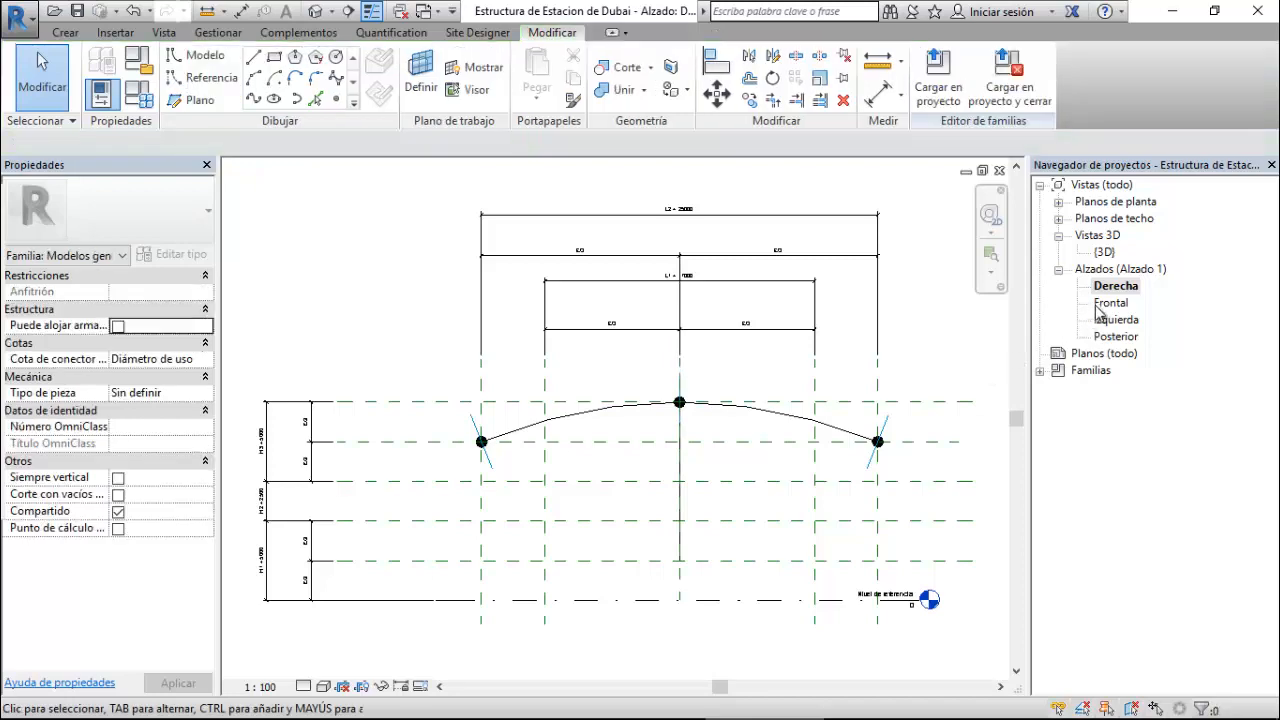
- In the Frontal elevation, move the whole Bezier curve component up until its crown meets the top central reference point
double_click(1110, 302)
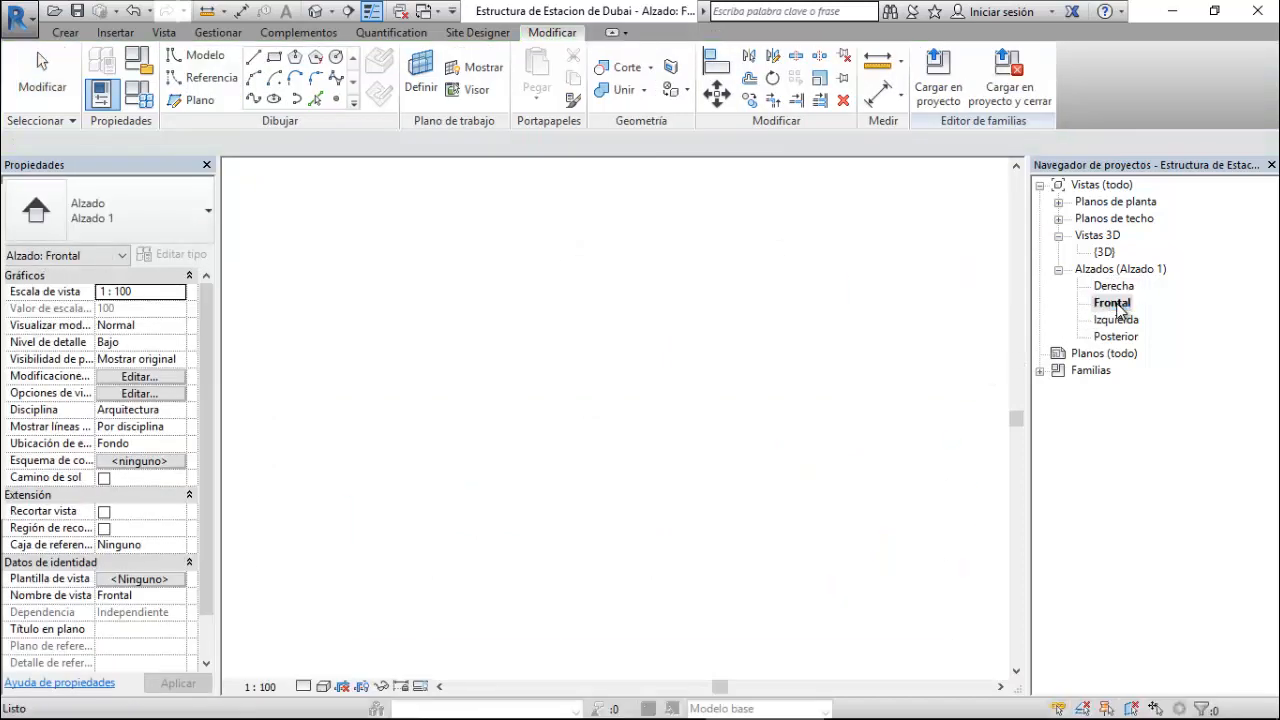
scroll(630, 380, "up", 1)
left_click(733, 450)
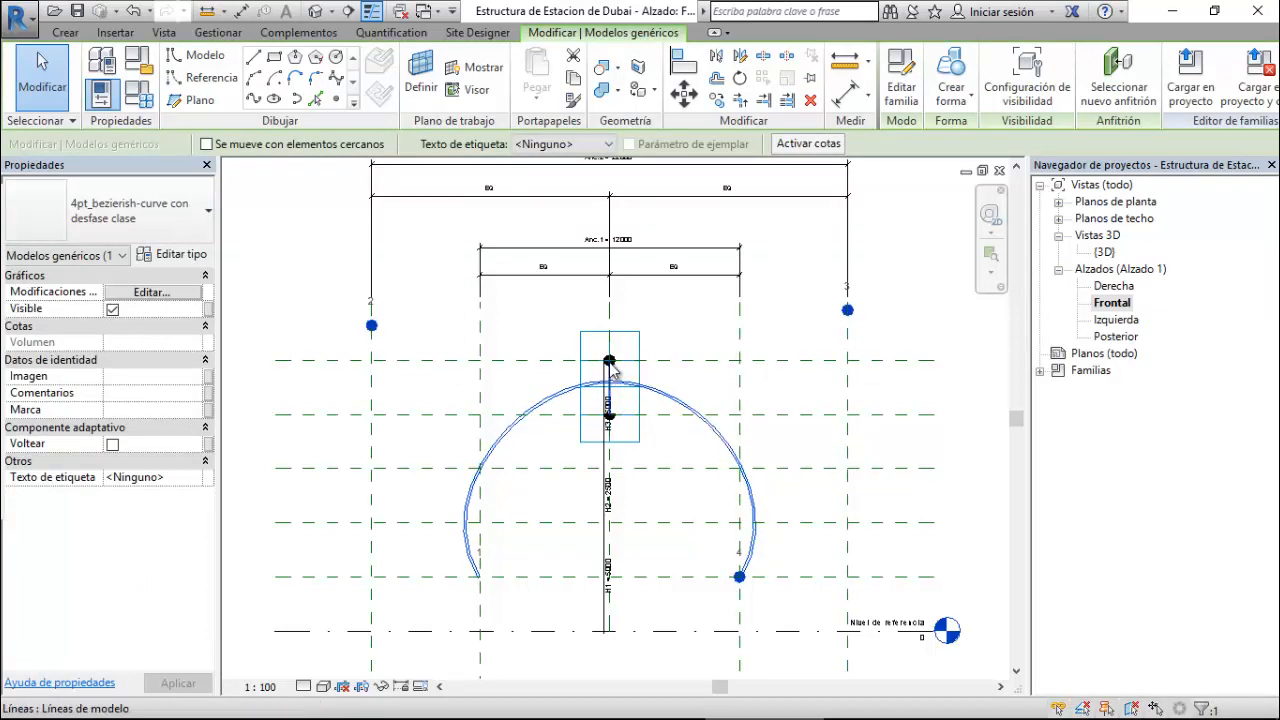
left_click(443, 365)
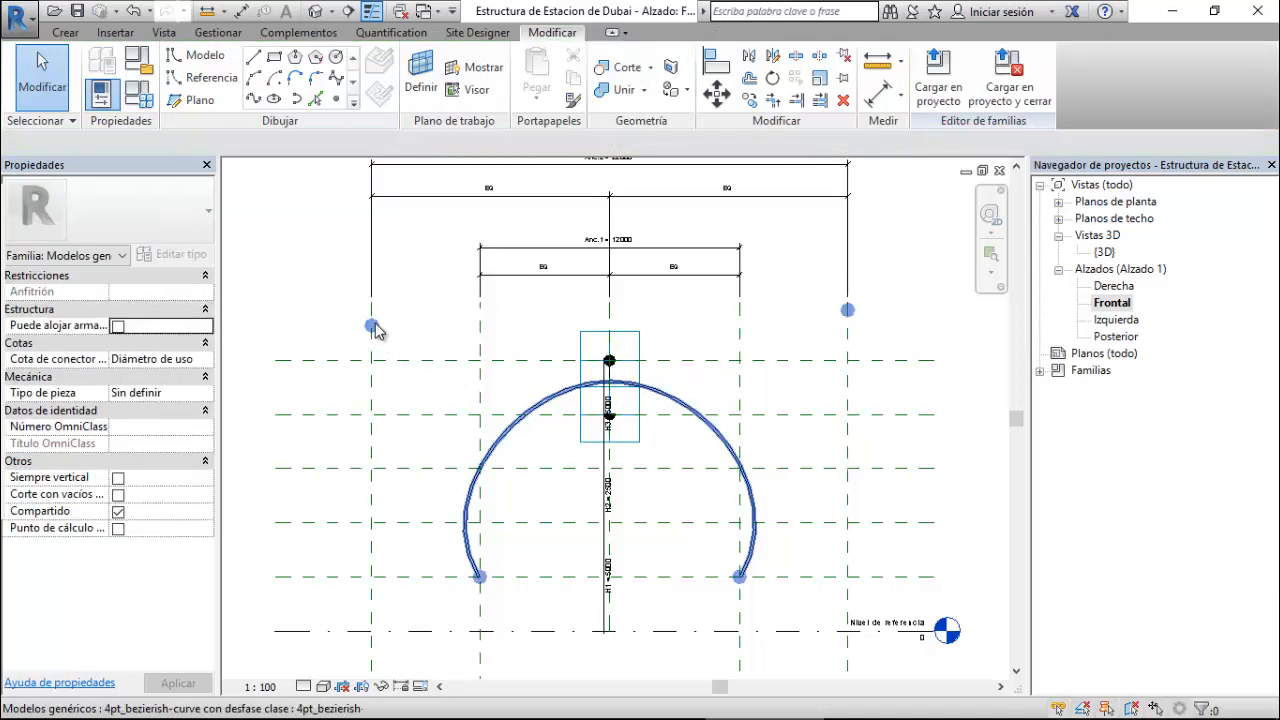
left_click(377, 330)
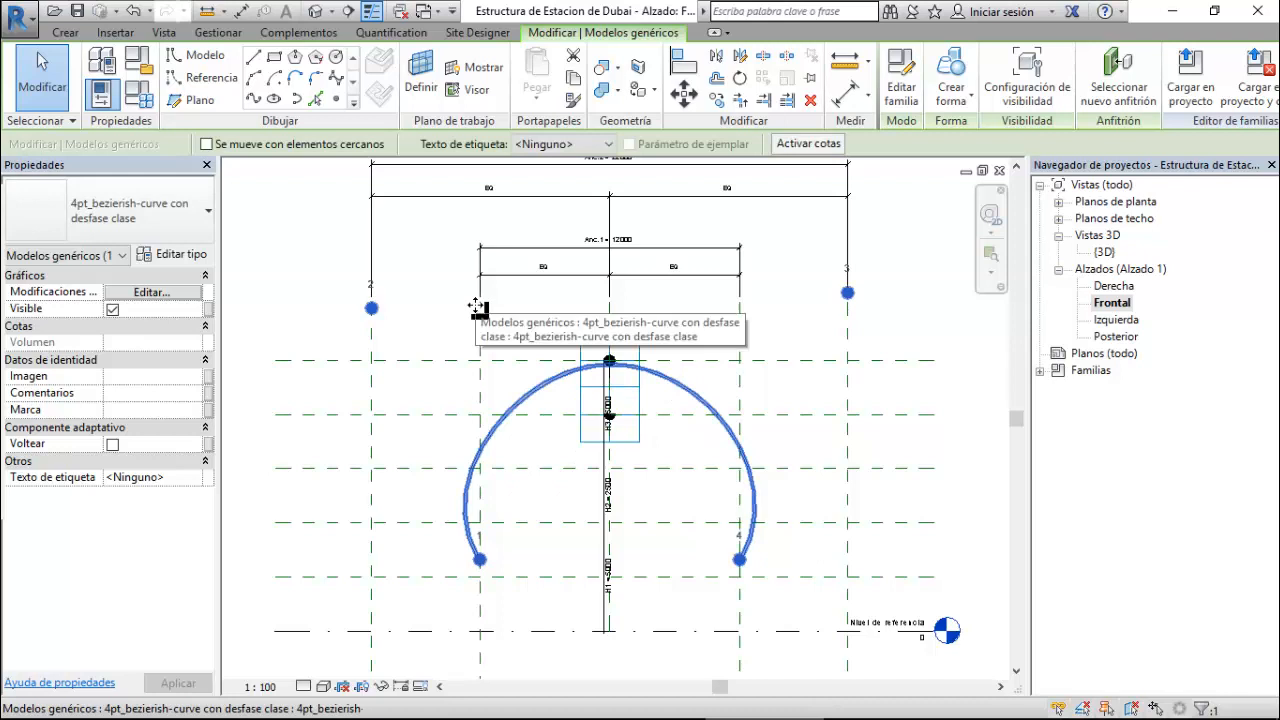
- Nudge the Bezier curve's end points 1 and 4 down onto the first horizontal reference plane above the reference level
left_click(495, 587)
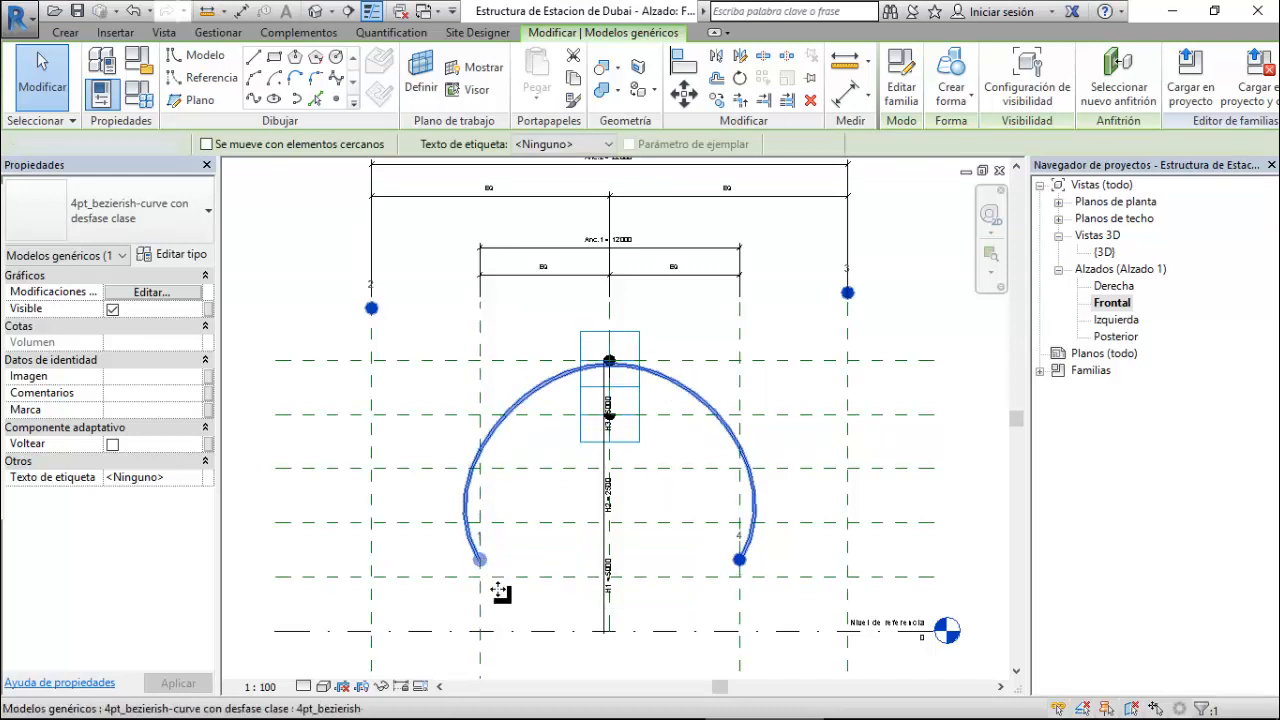
left_click(481, 563)
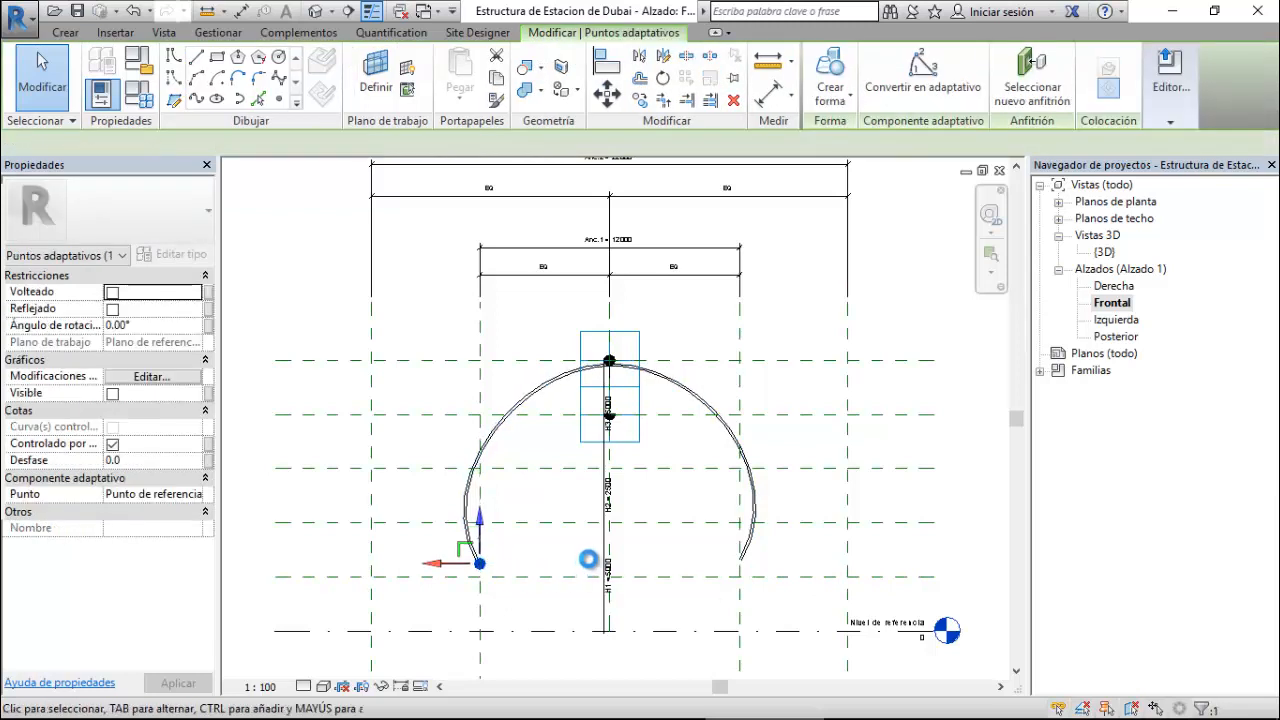
key("Down")
key("Down")
key("Down")
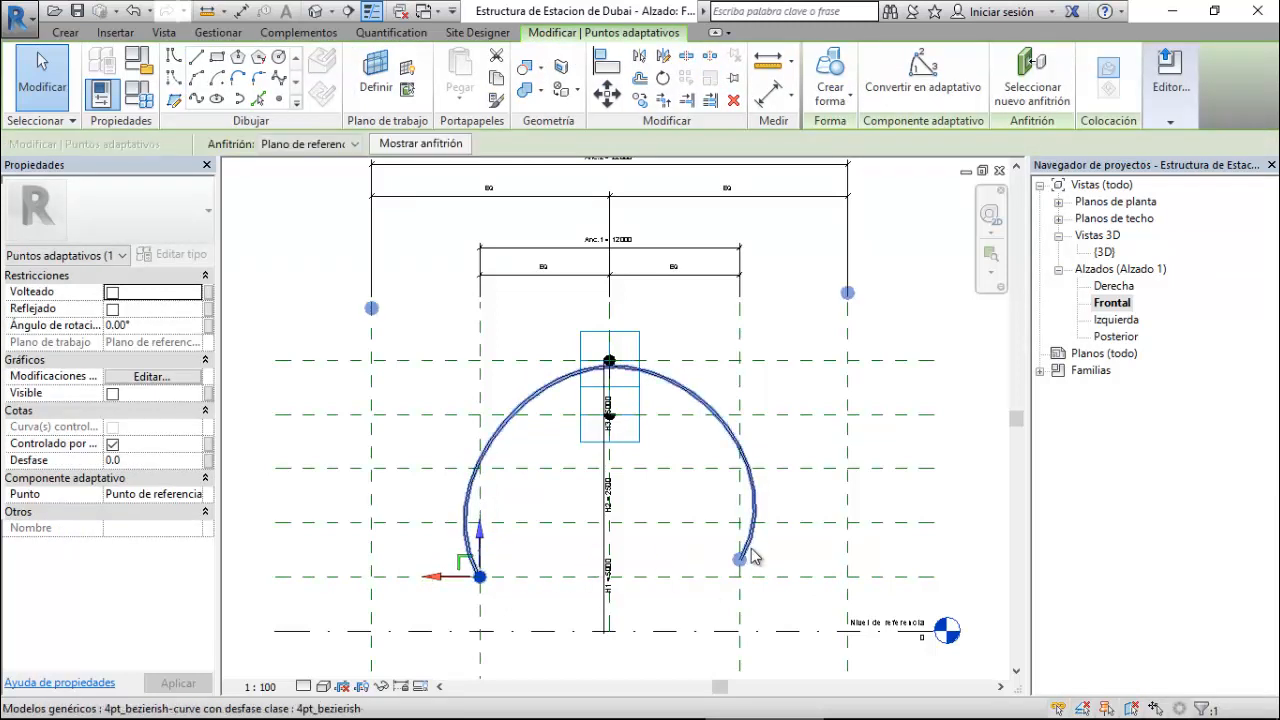
left_click(741, 558)
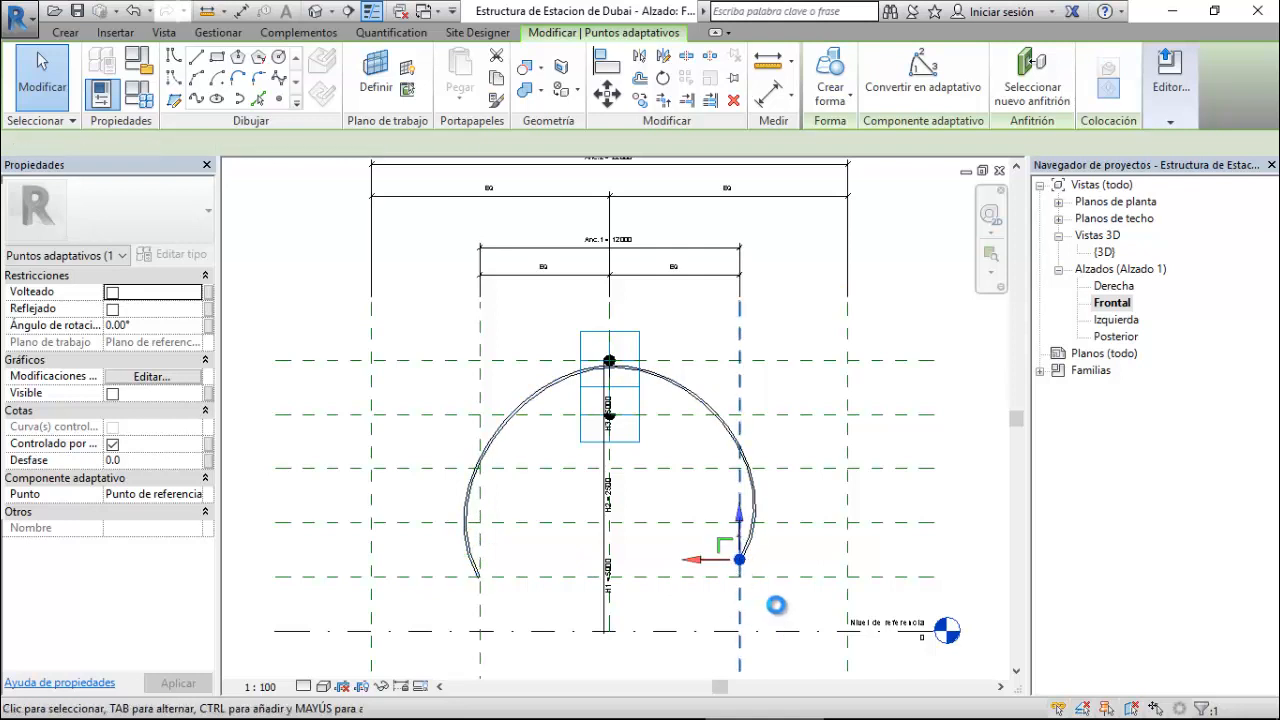
key("Down")
key("Down")
key("Down")
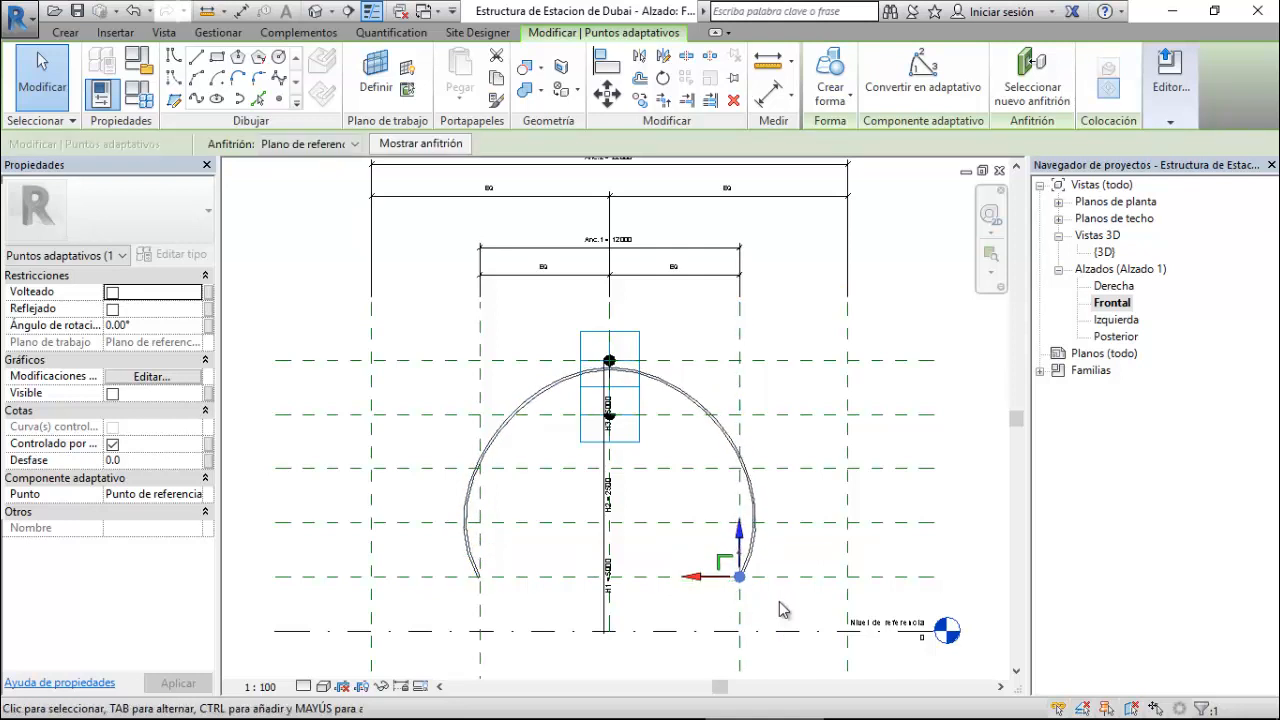
key("Down")
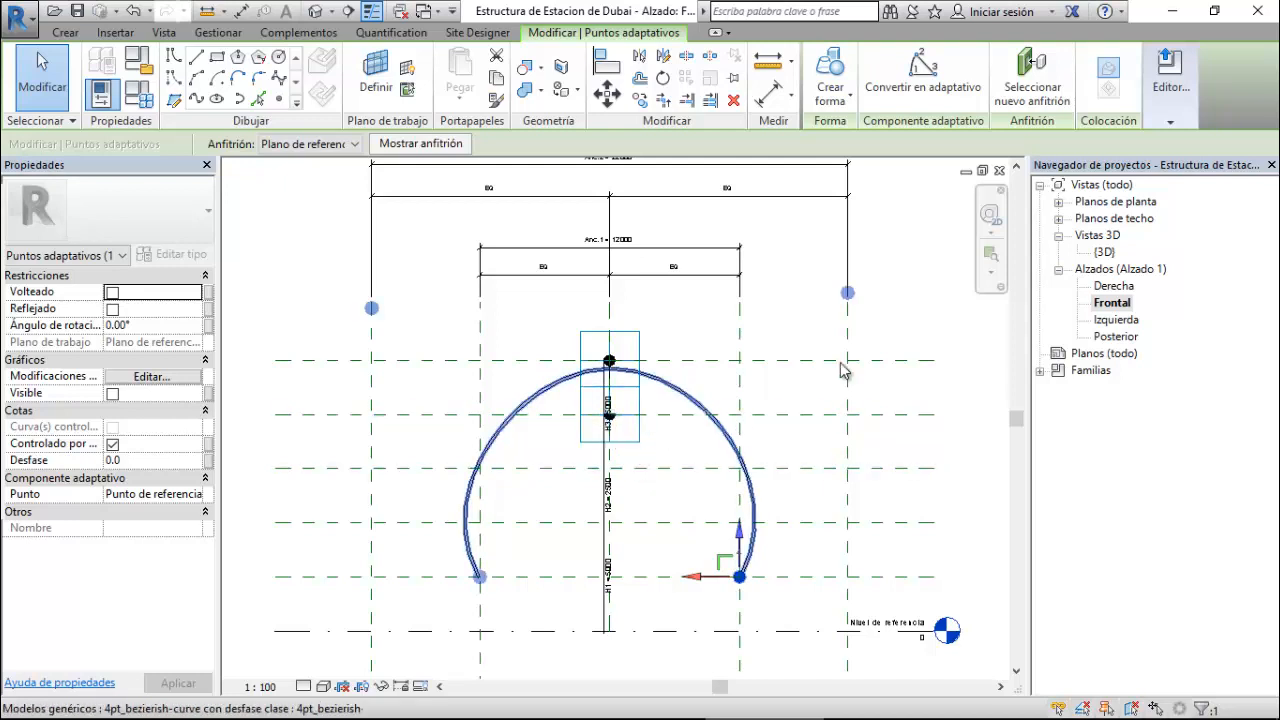
- In the Derecha elevation, copy the central Bezier curve component horizontally along the reference level to the left-hand outer L2 reference plane
double_click(1106, 254)
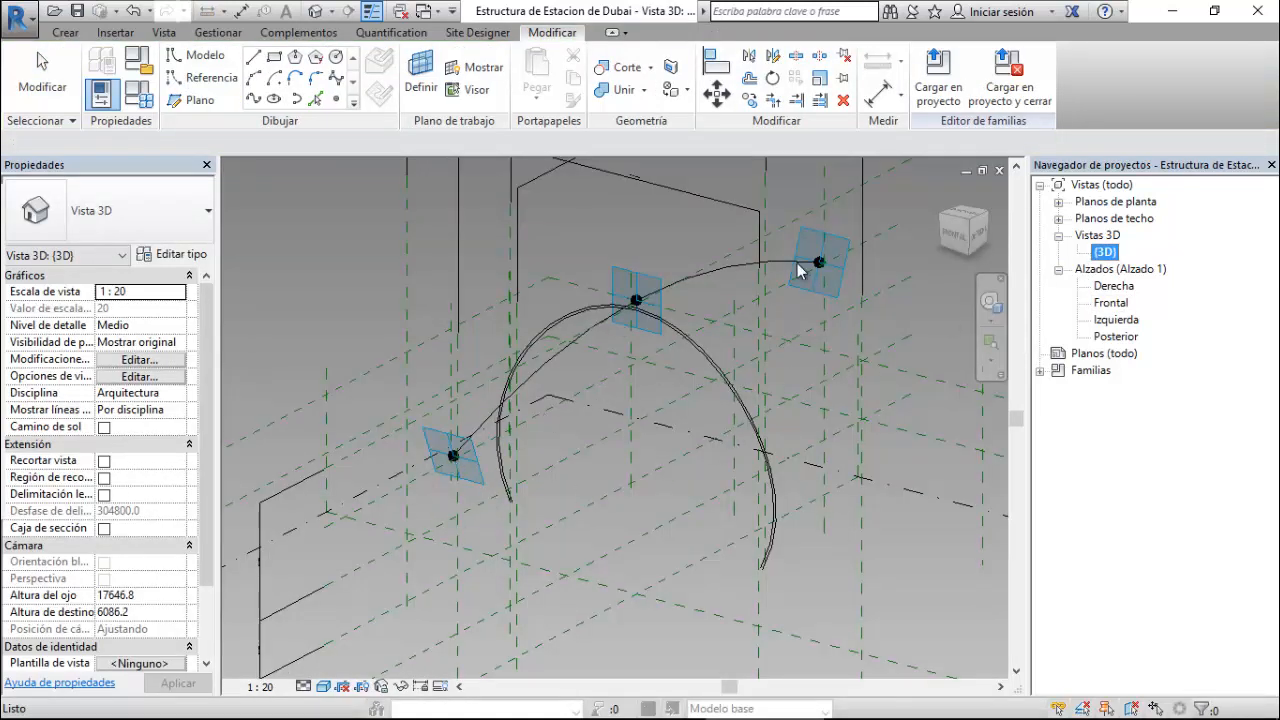
double_click(1113, 287)
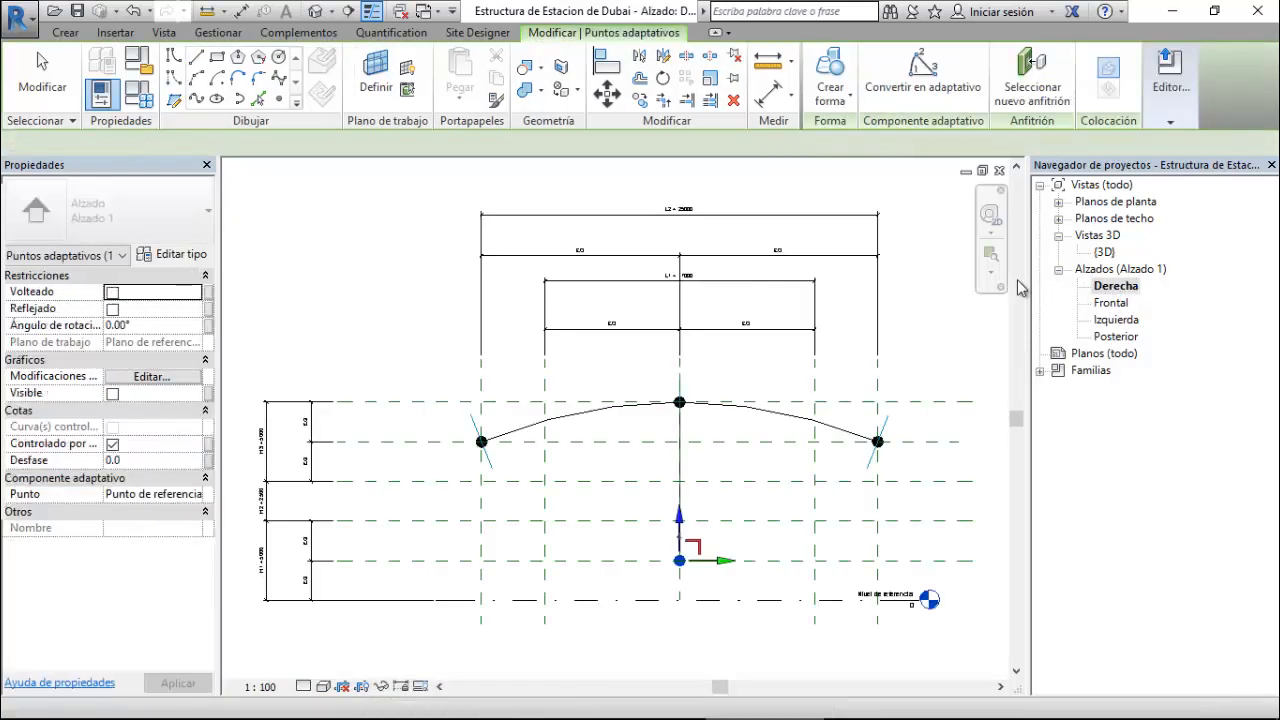
left_click(679, 473)
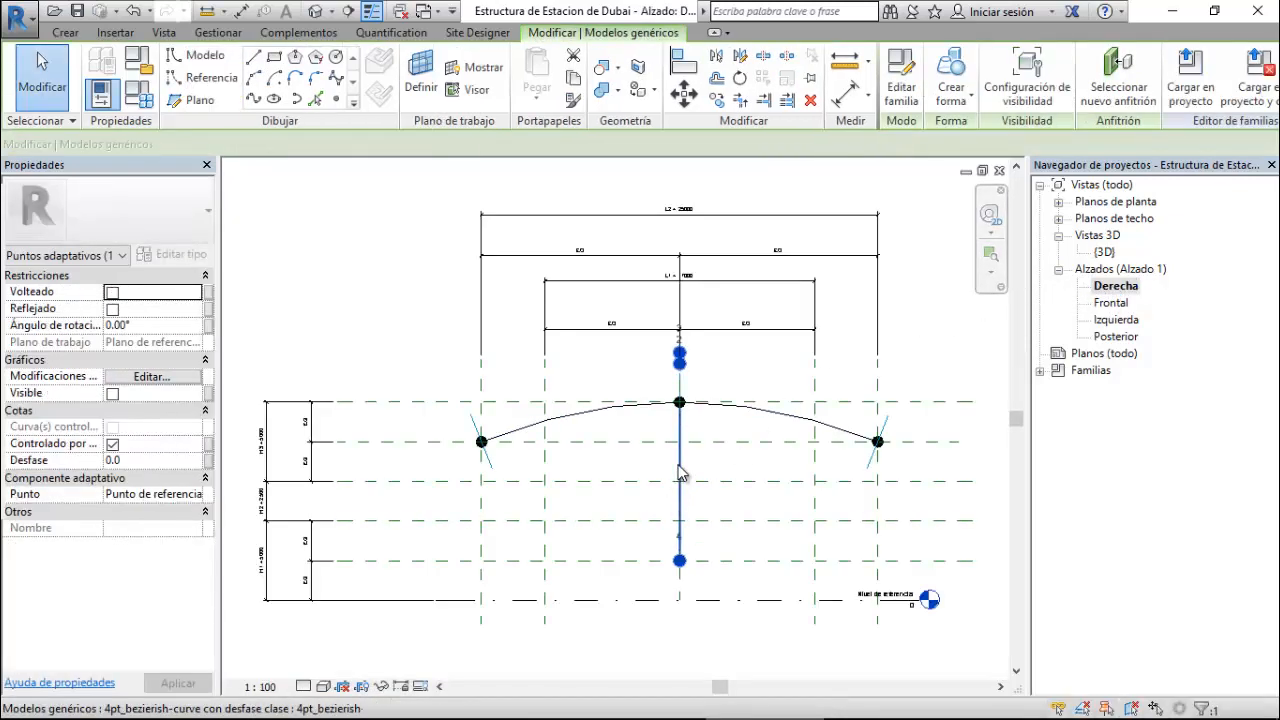
left_click(717, 100)
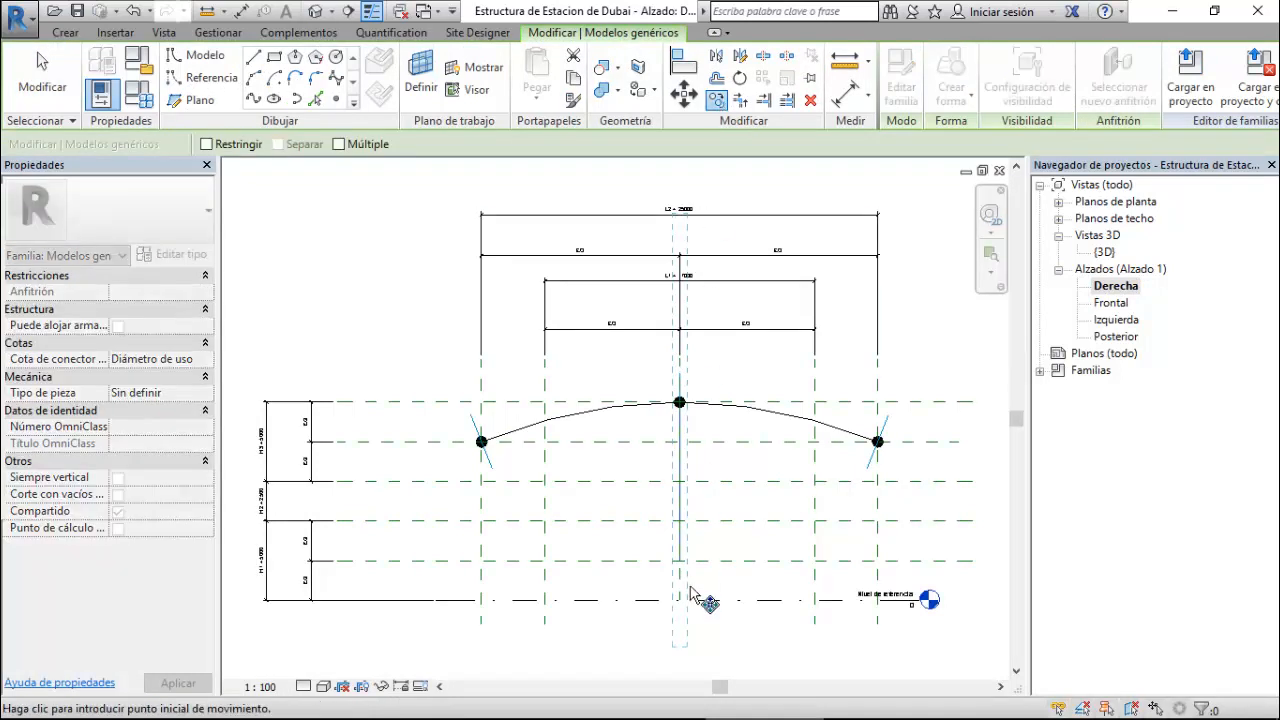
left_click(679, 599)
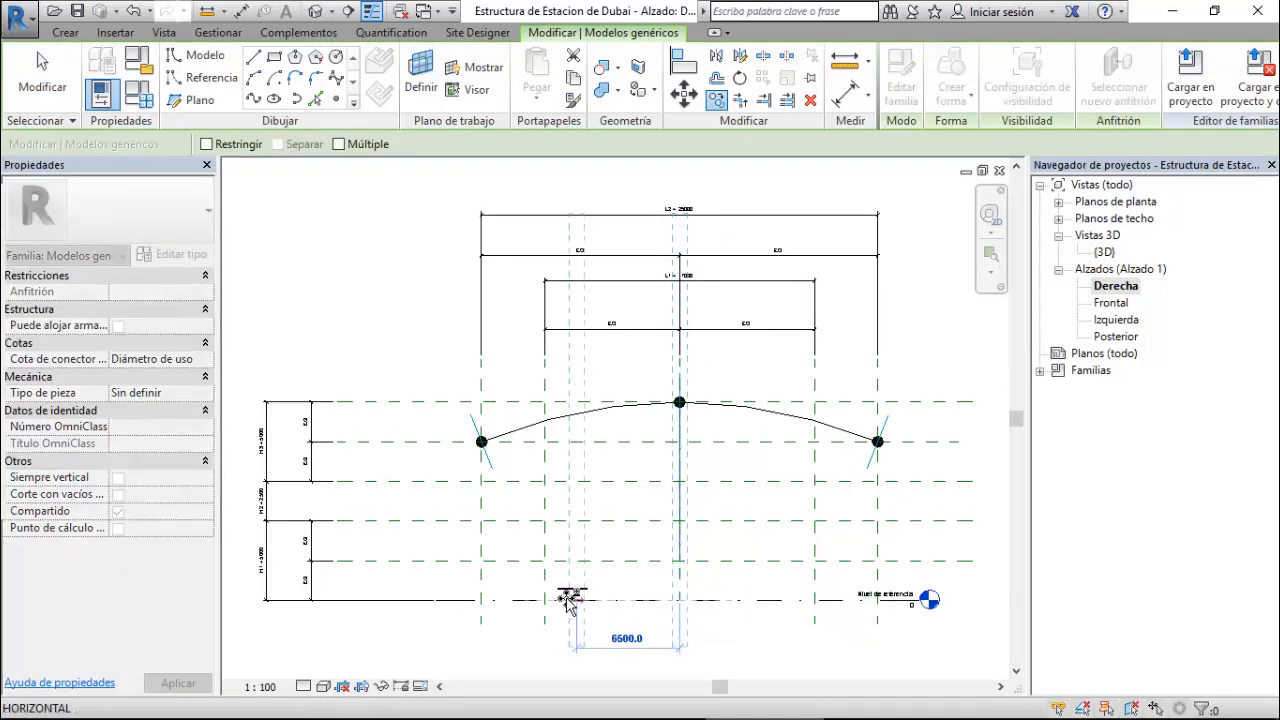
left_click(481, 601)
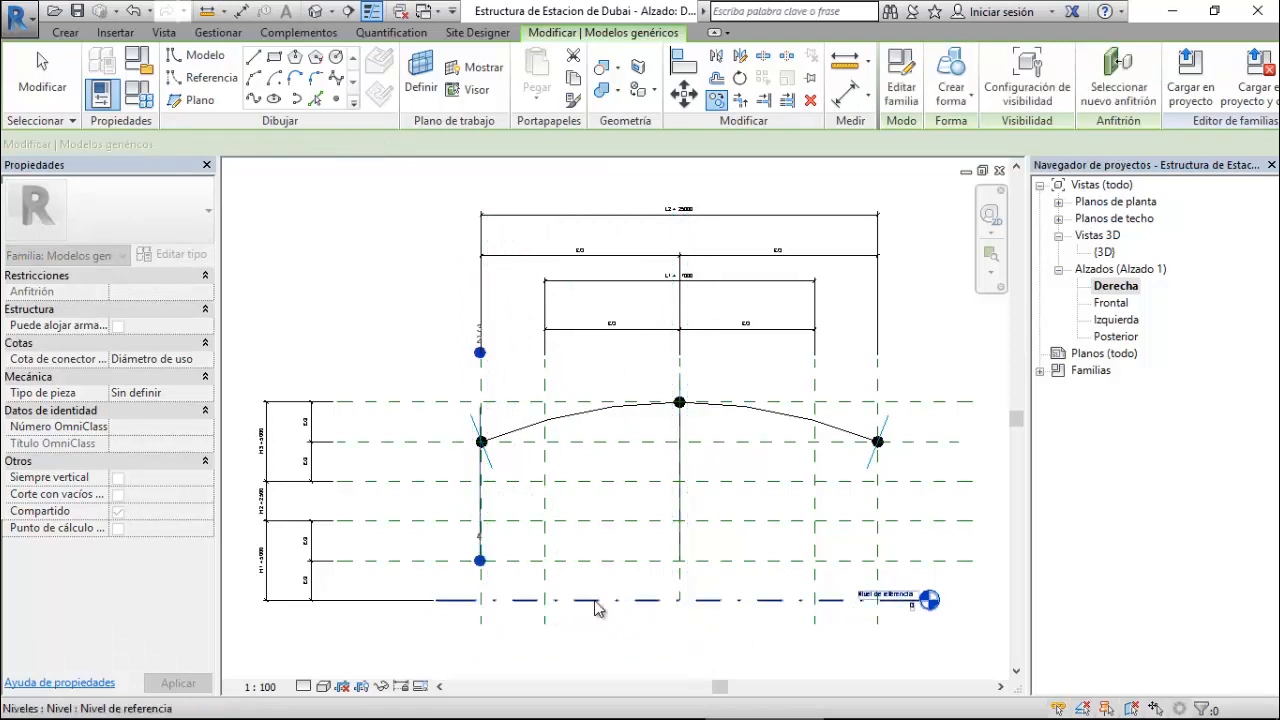
left_click(718, 103)
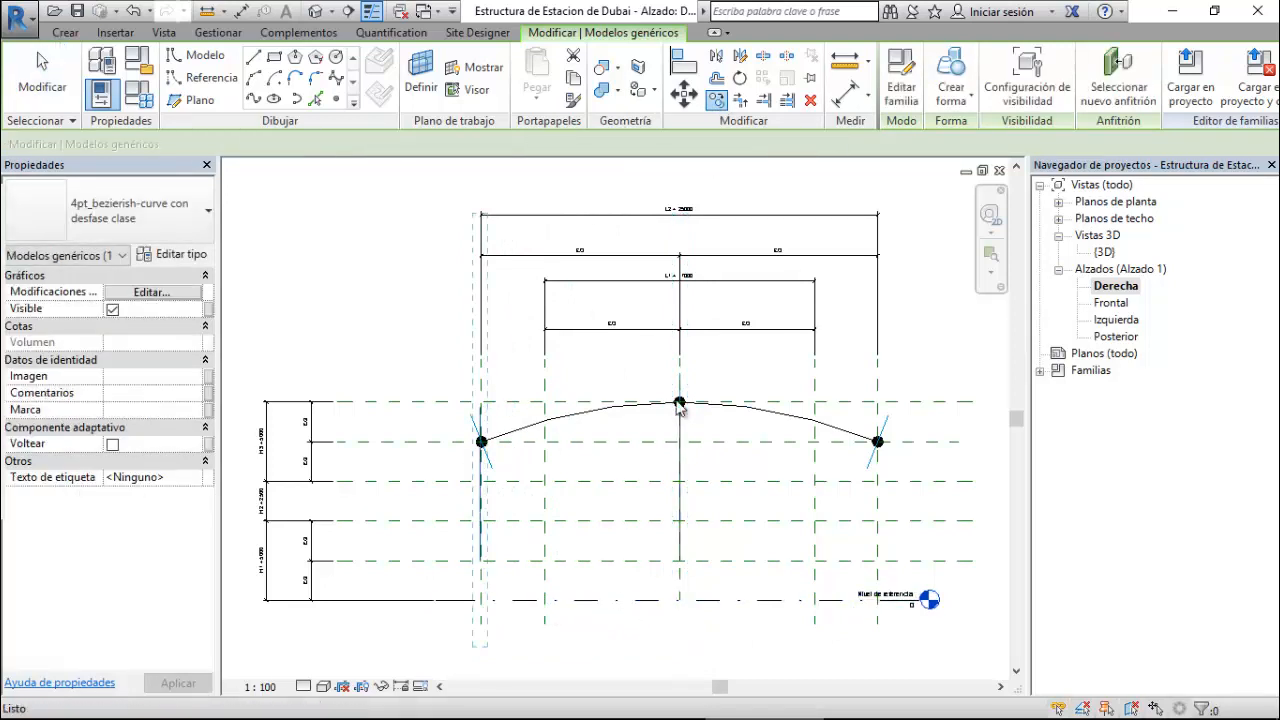
left_click(679, 601)
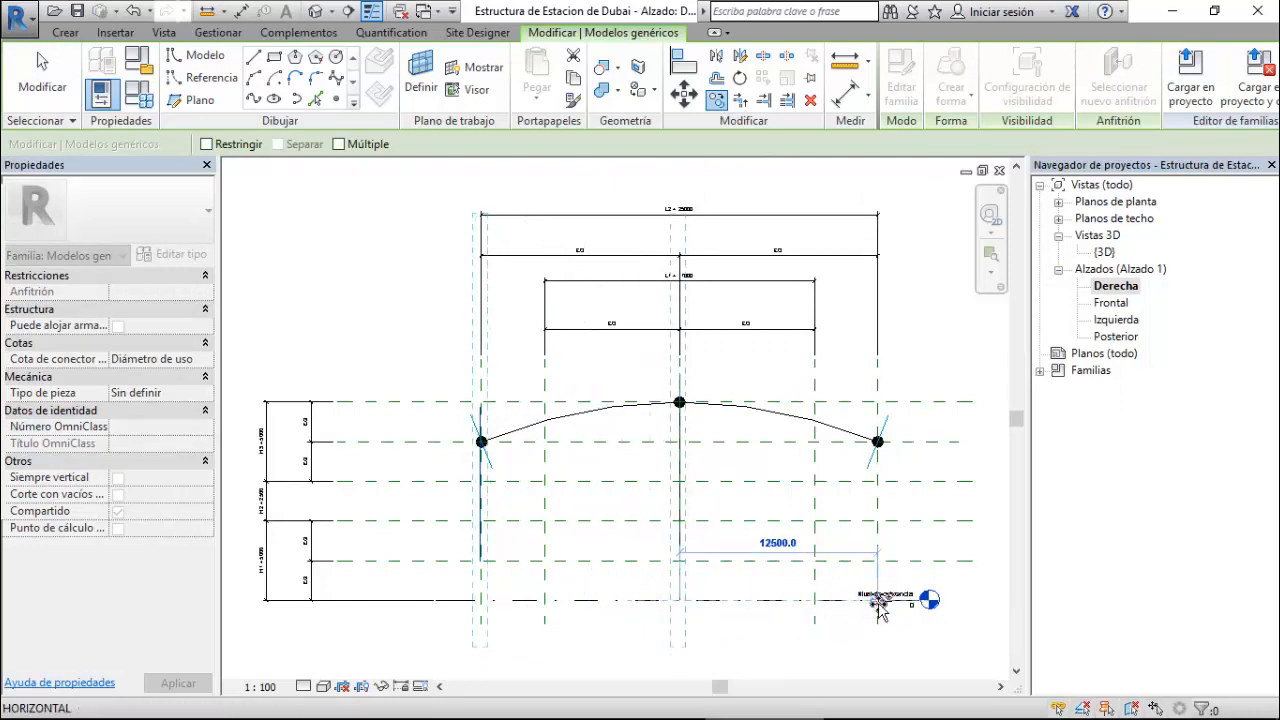
key("Escape")
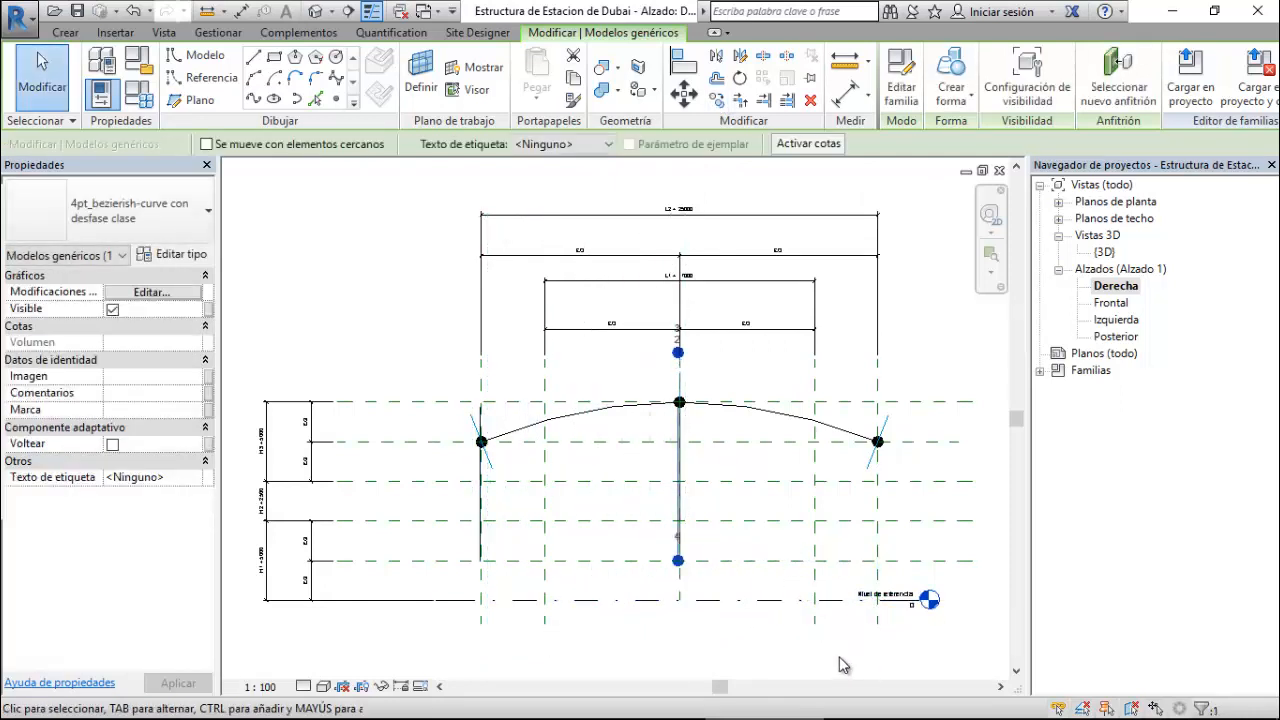
key("Escape")
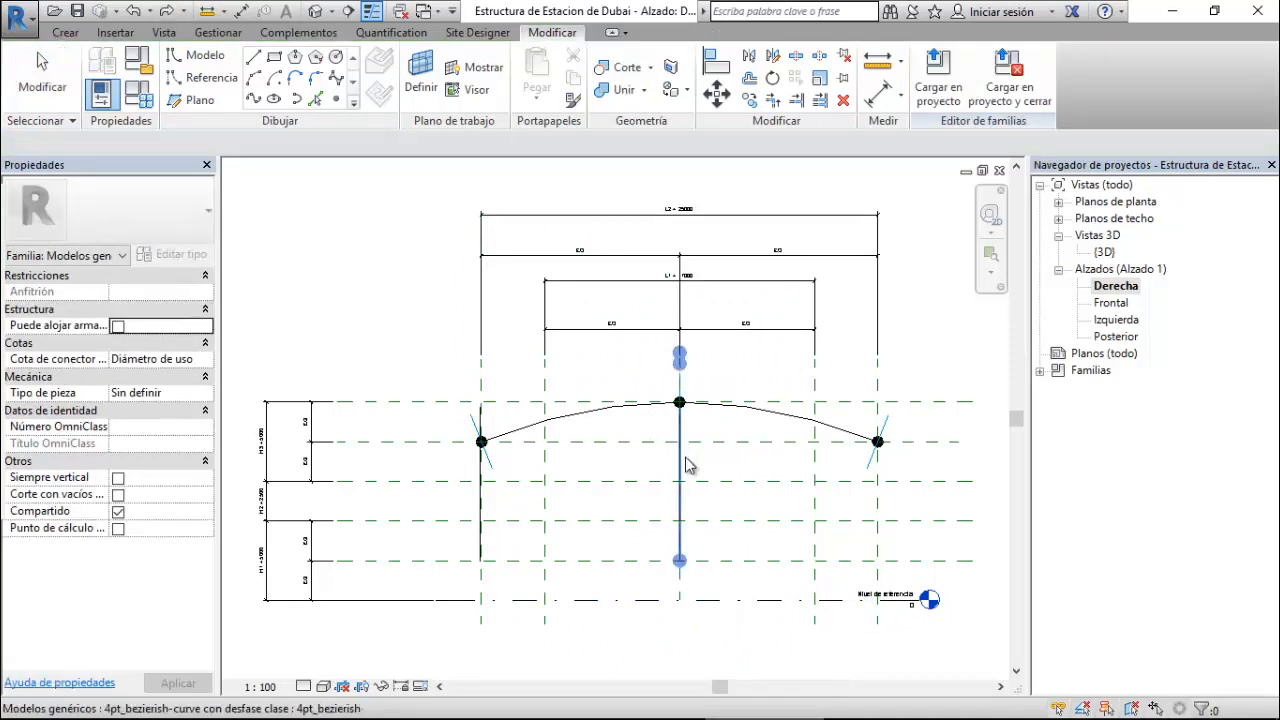
- Copy the central Bezier curve component 12500 horizontally onto the right-hand outer L2 reference plane
left_click(682, 466)
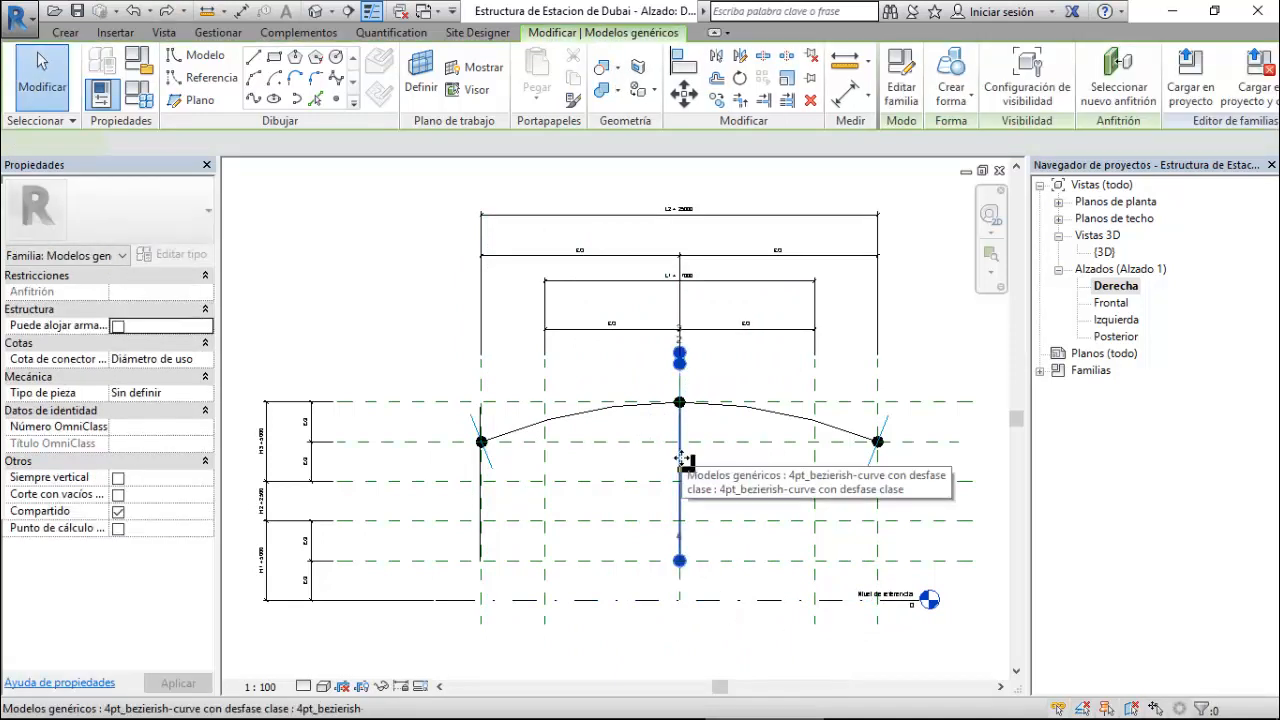
left_click(716, 99)
left_click(681, 600)
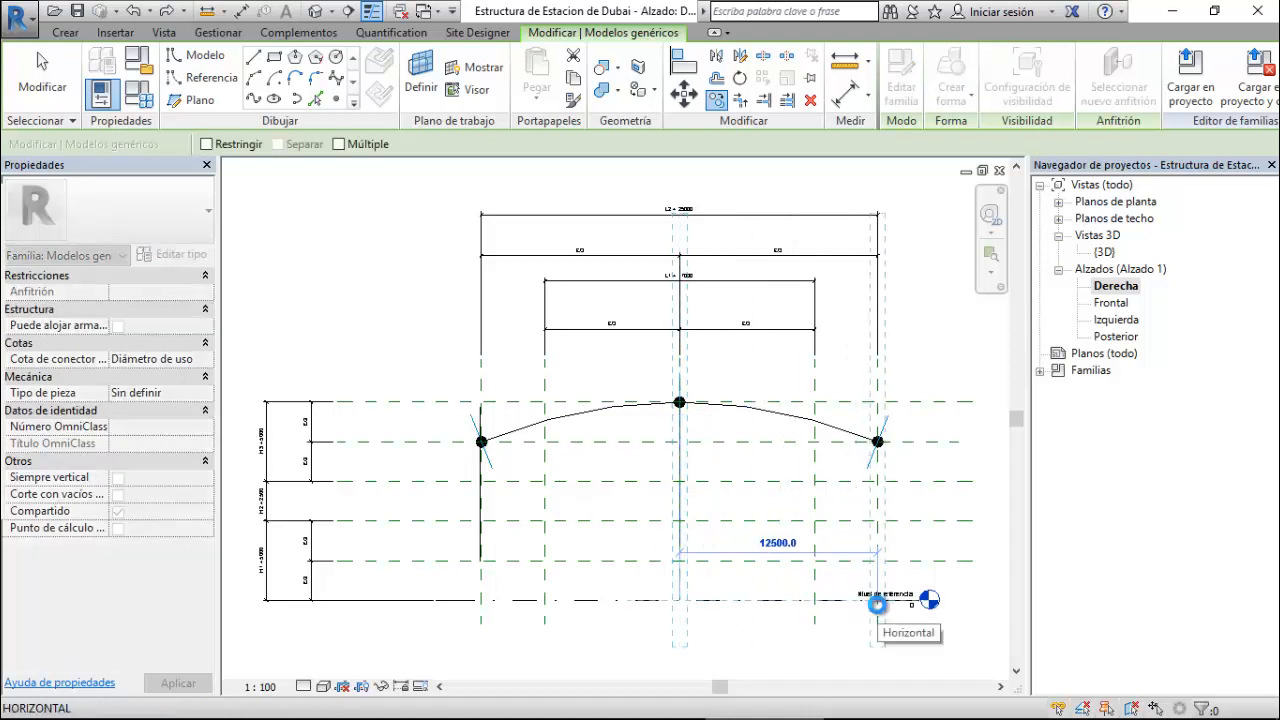
left_click(876, 604)
key("Escape")
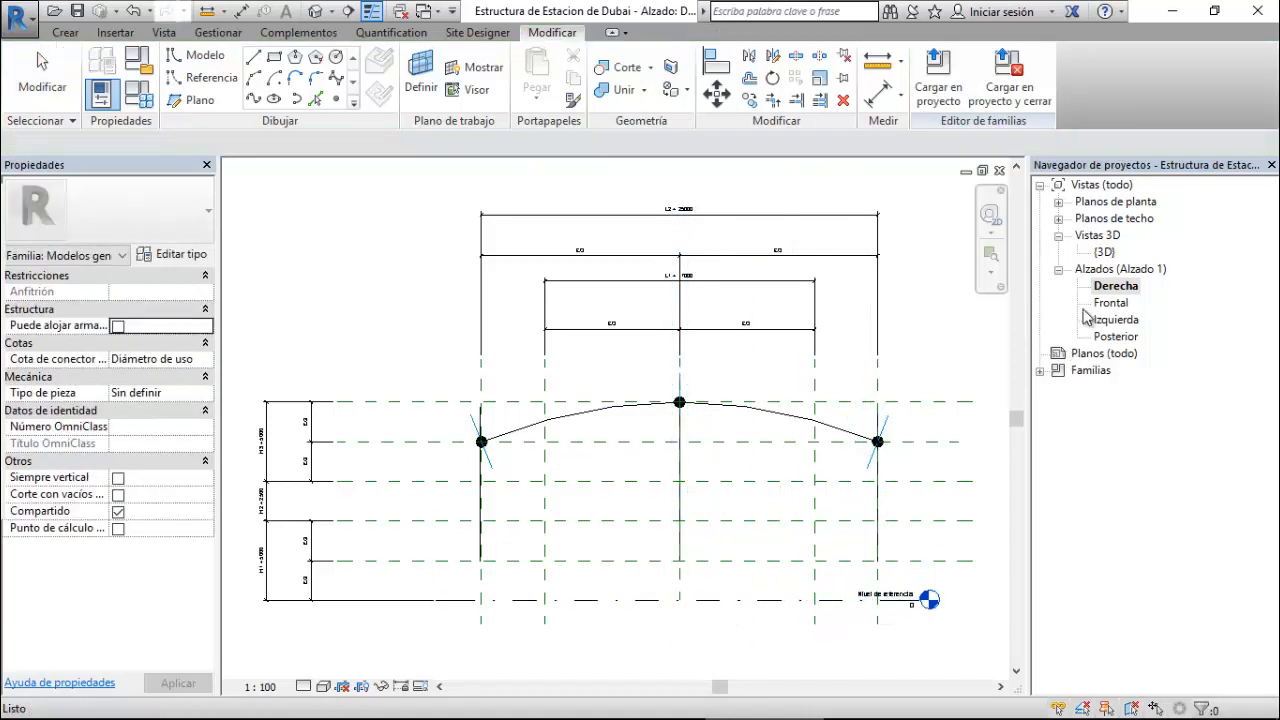
- In the 3D view, lower adaptive points 2 and 3 of the nearest copied arch vertically so its crown drops below the neighbouring reference point
double_click(1104, 252)
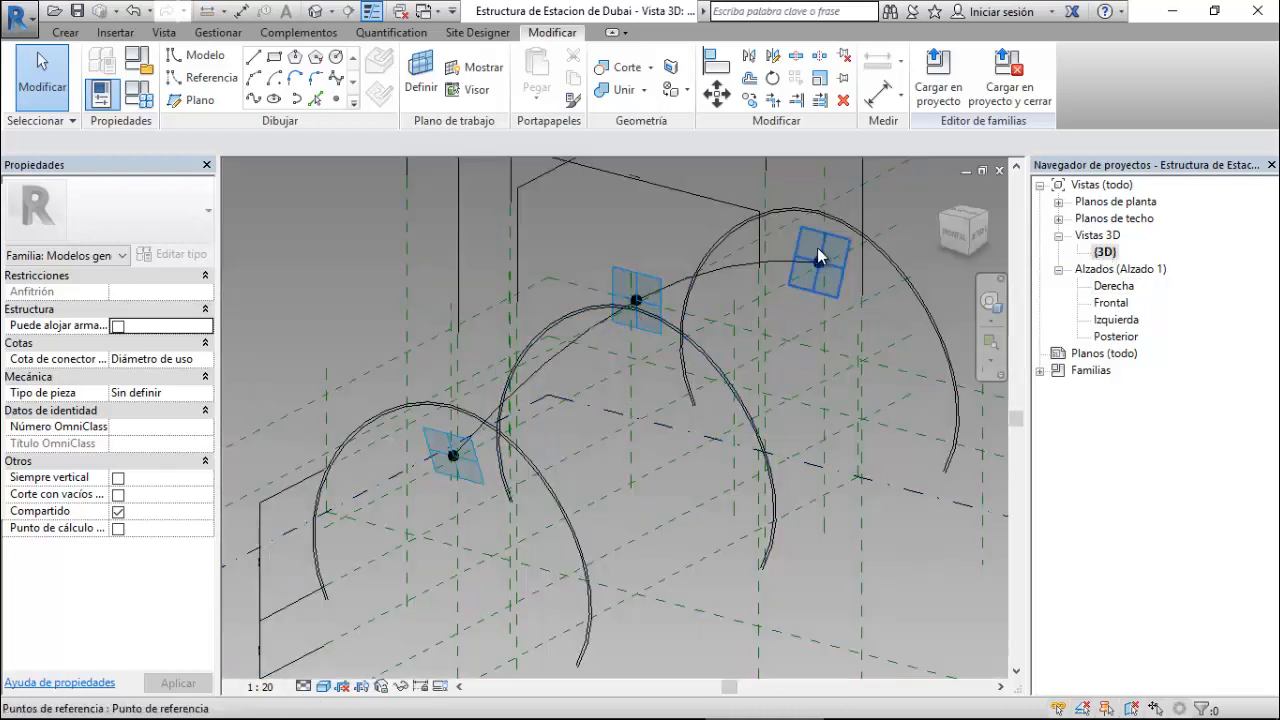
left_click(570, 530)
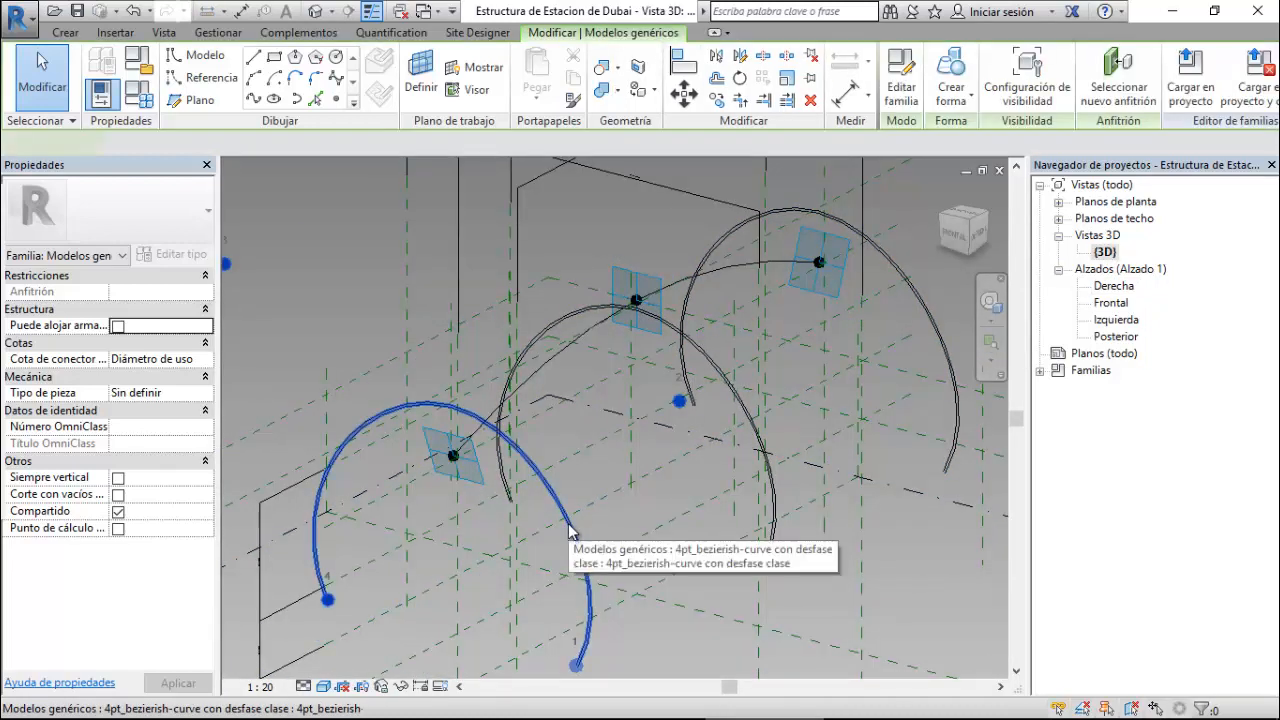
middle_click_drag(570, 530, 719, 421, "shift")
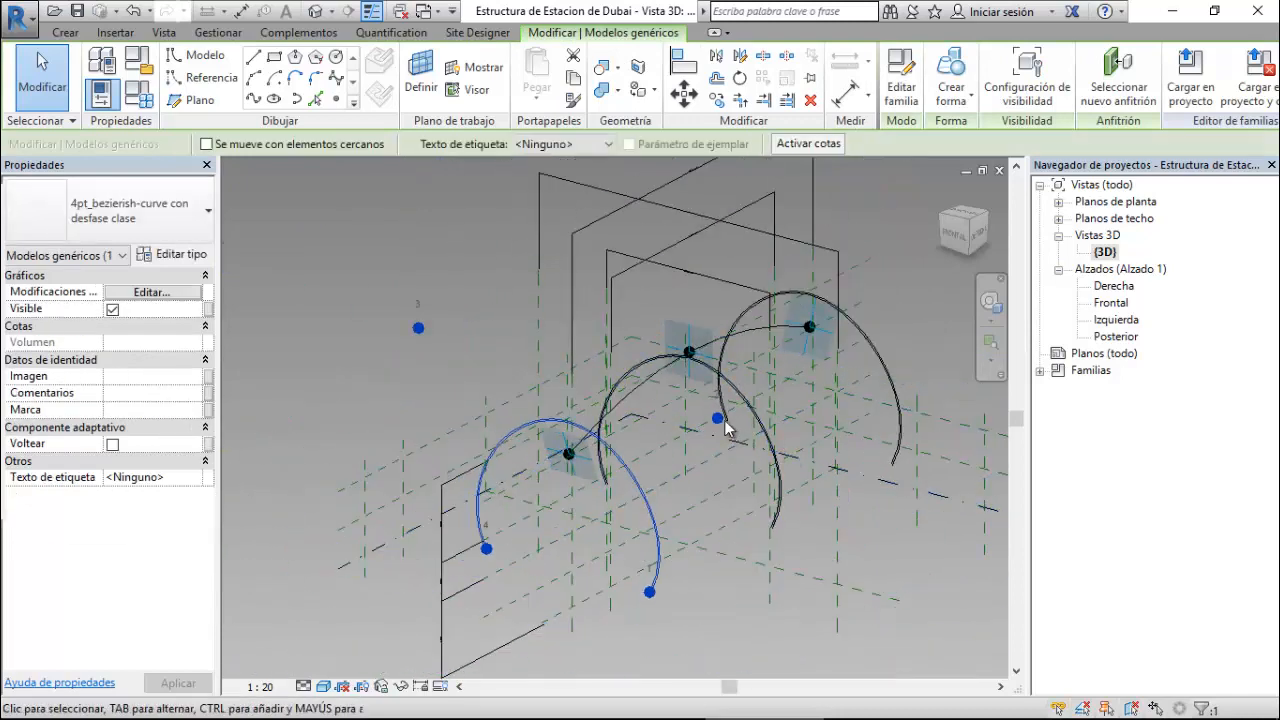
key("Escape")
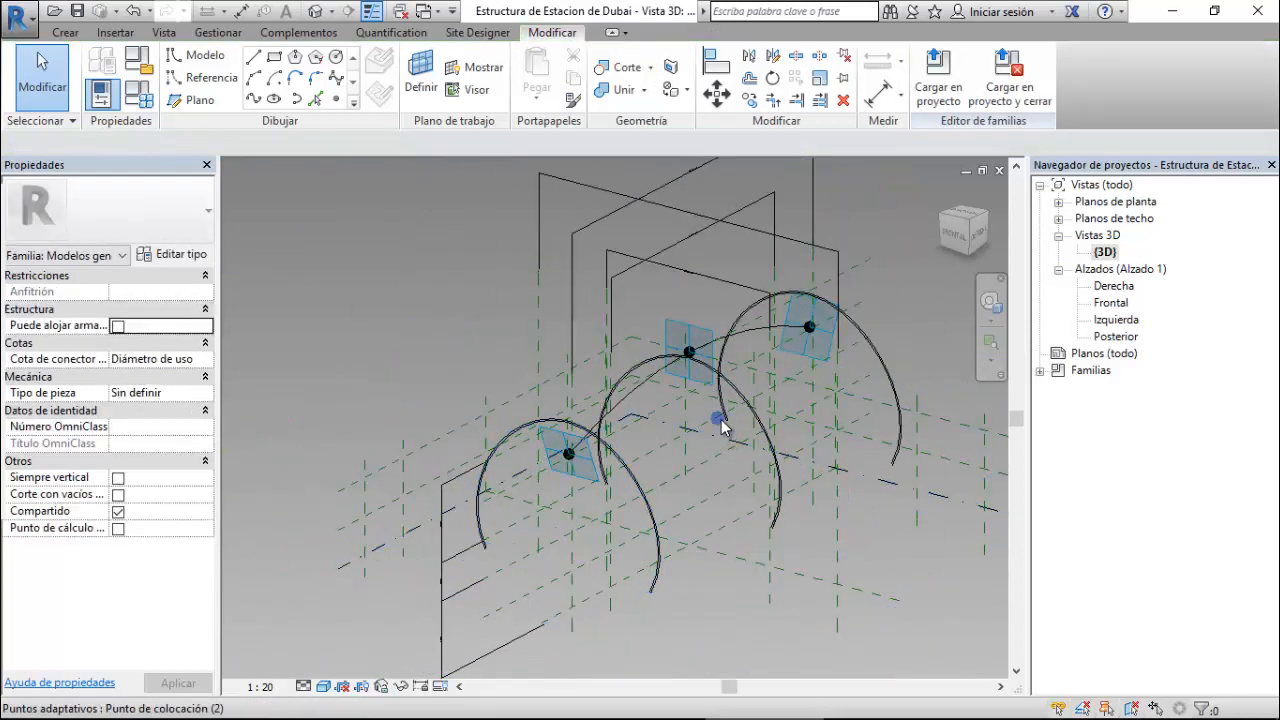
left_click(719, 420)
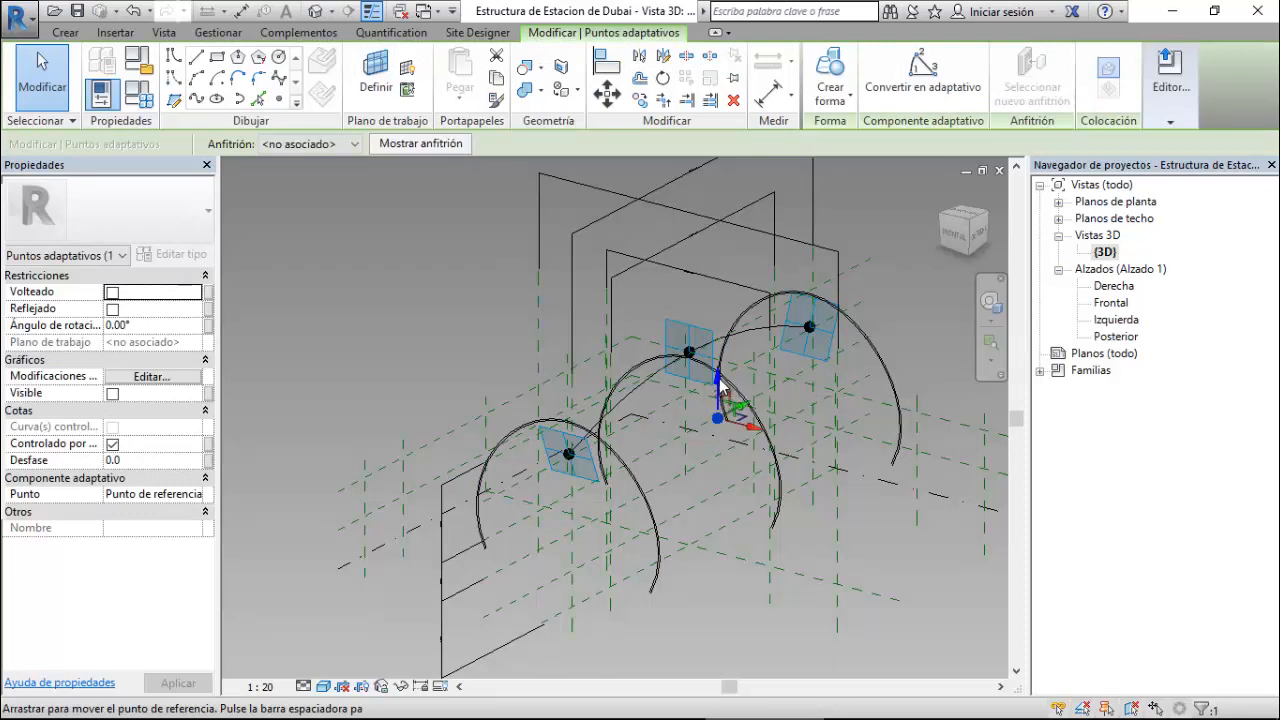
left_click_drag(717, 393, 717, 475)
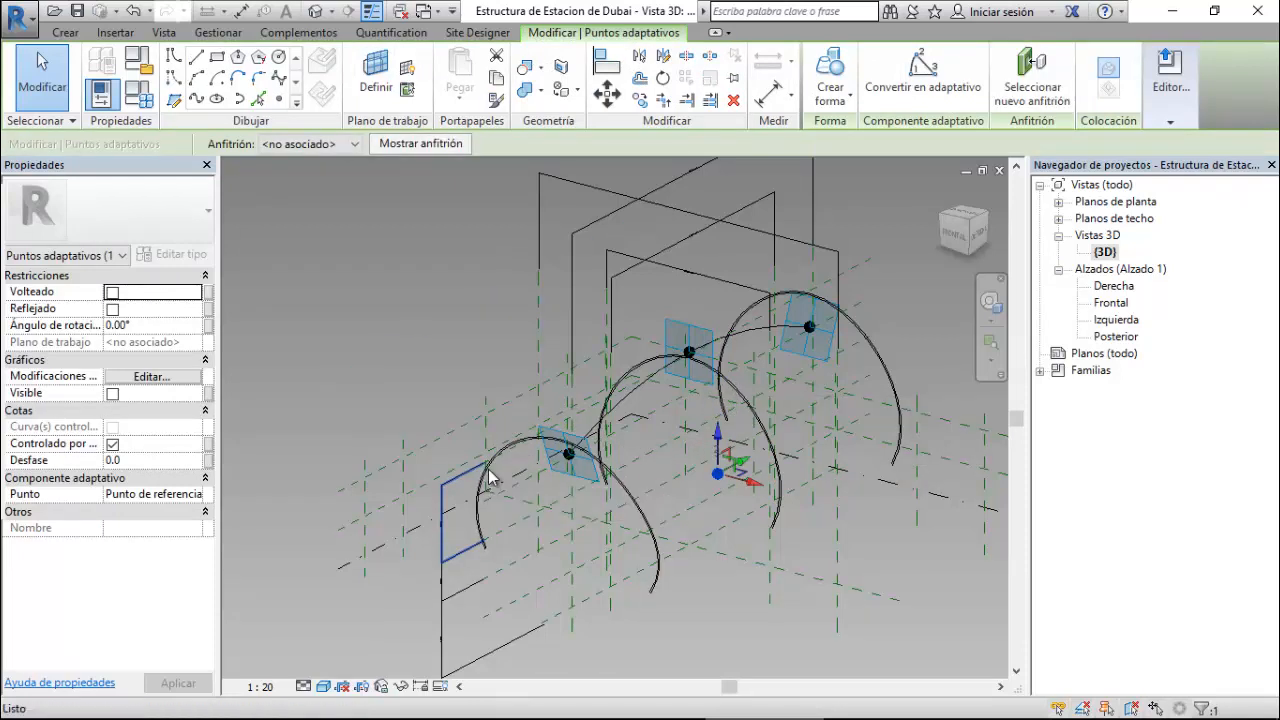
key("Escape")
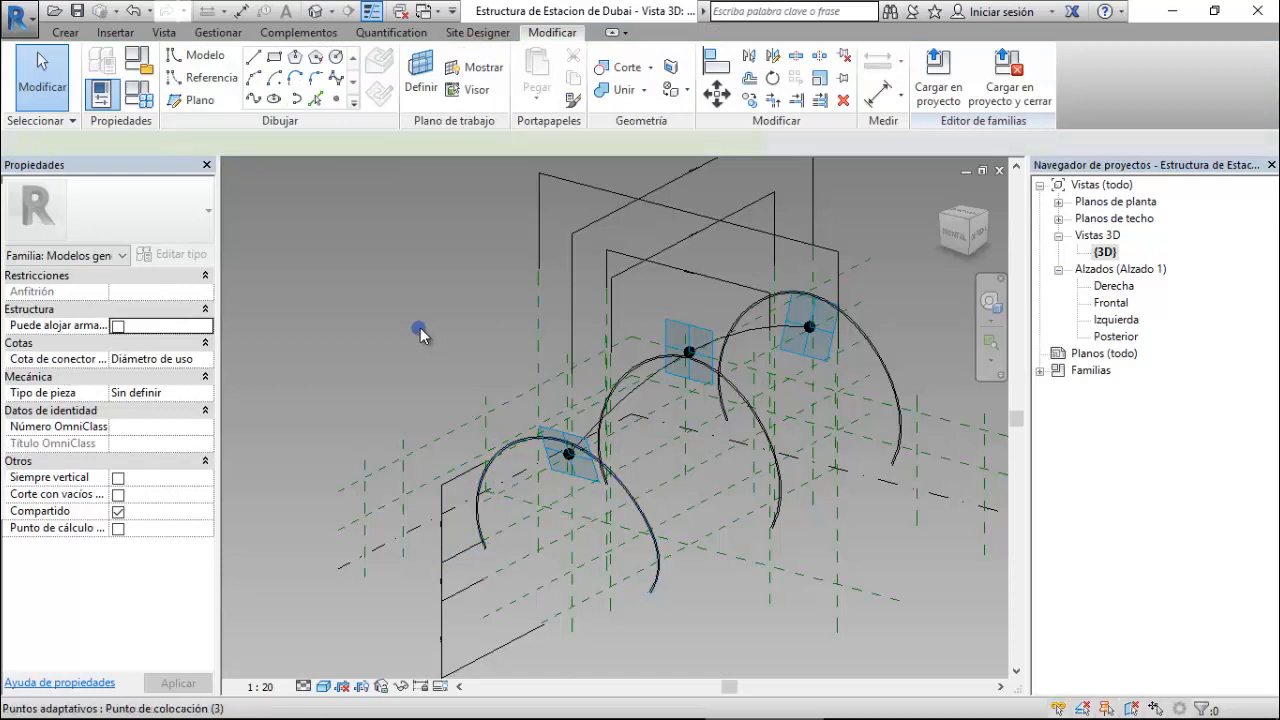
left_click(419, 331)
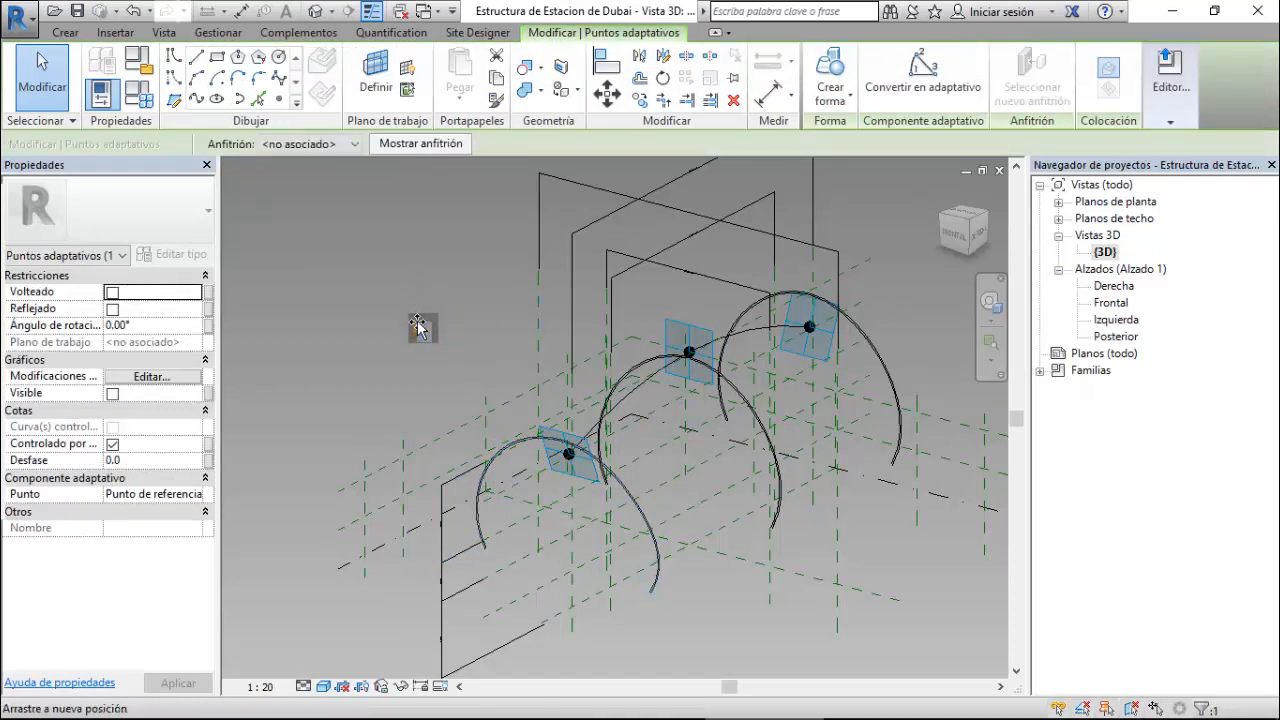
left_click_drag(419, 356, 419, 398)
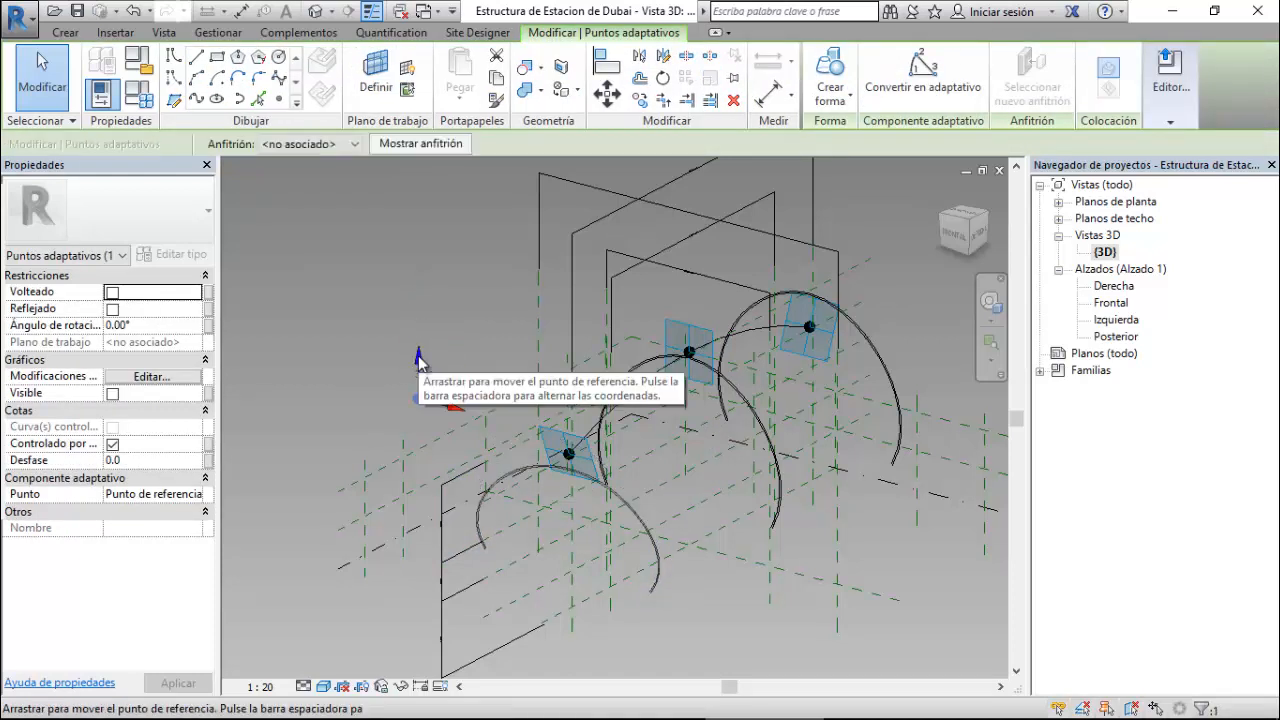
- Delete the copied Bezier arch at the far end of the spline
left_click(884, 362)
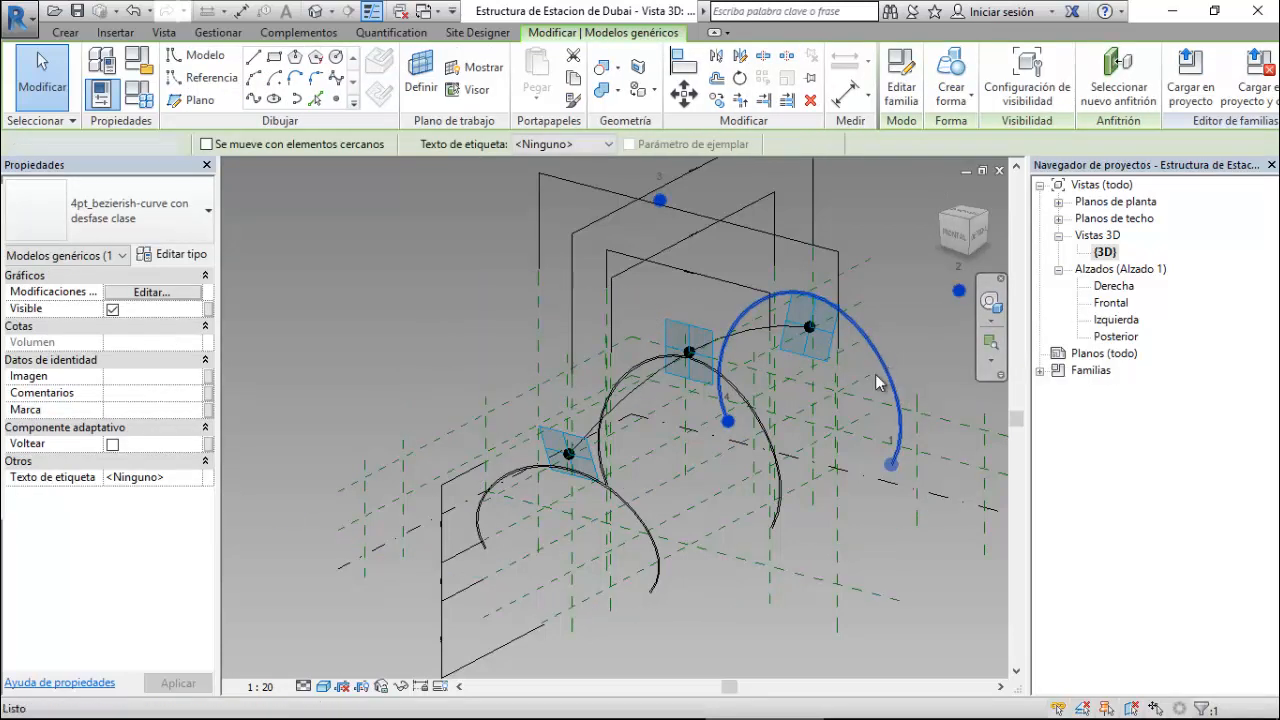
key("Delete")
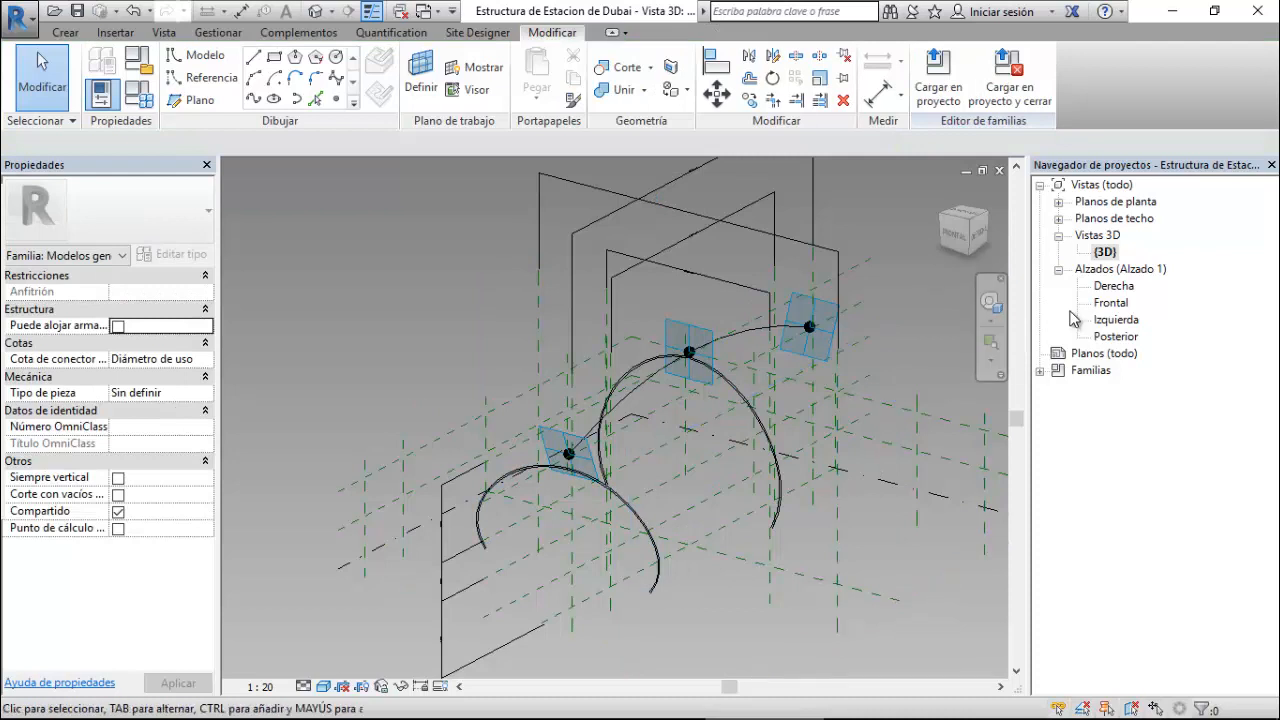
- In the Frontal elevation, raise adaptive point 3 of the lower copied arch vertically to just above the highest horizontal reference plane
double_click(1117, 306)
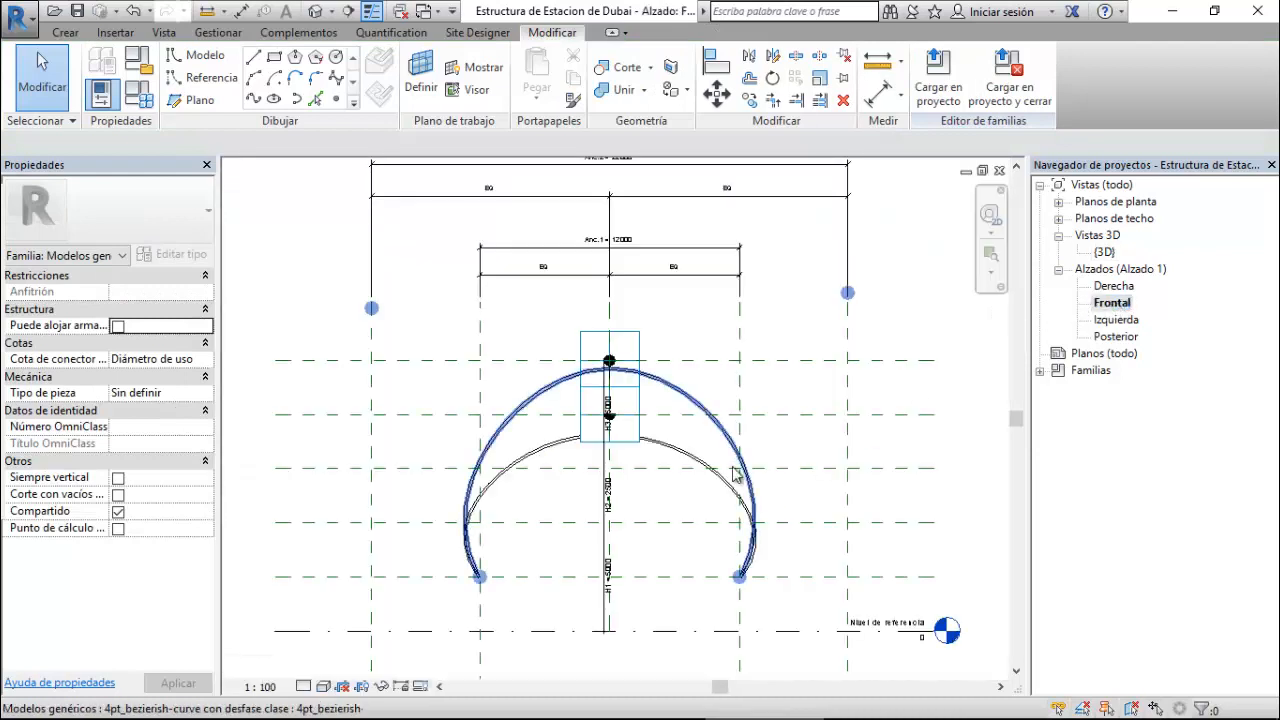
left_click(688, 468)
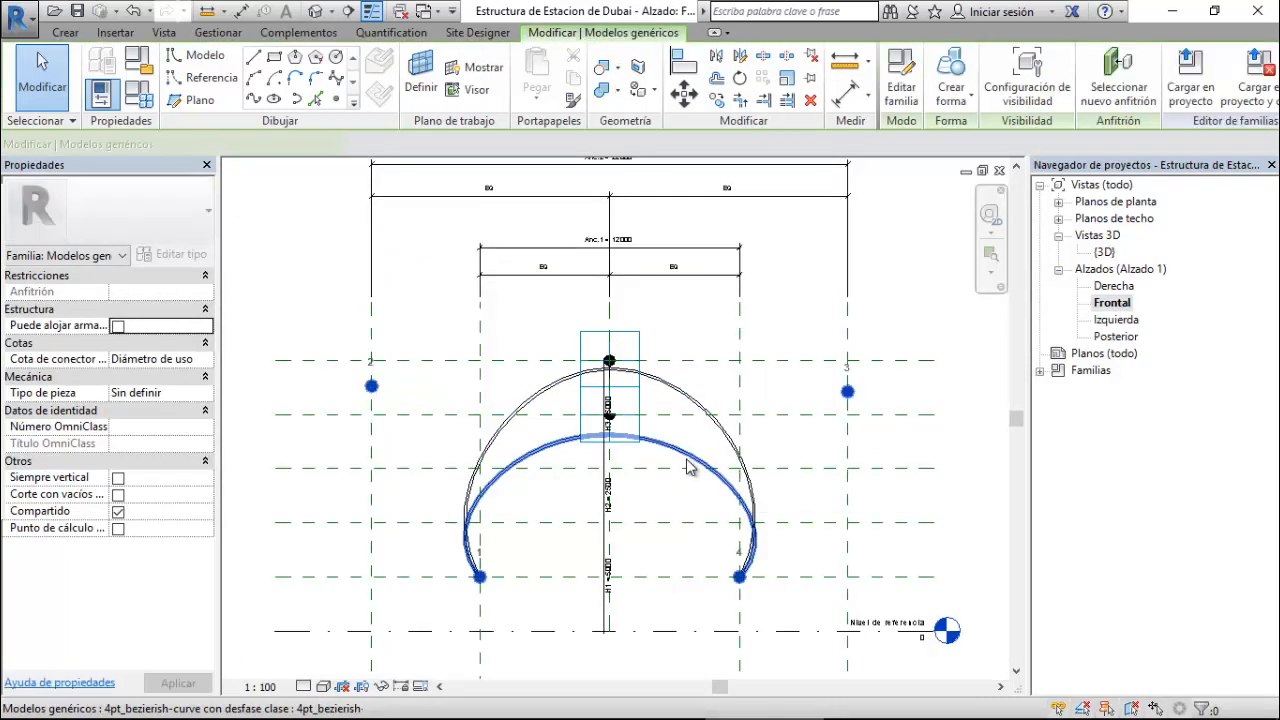
left_click(850, 394)
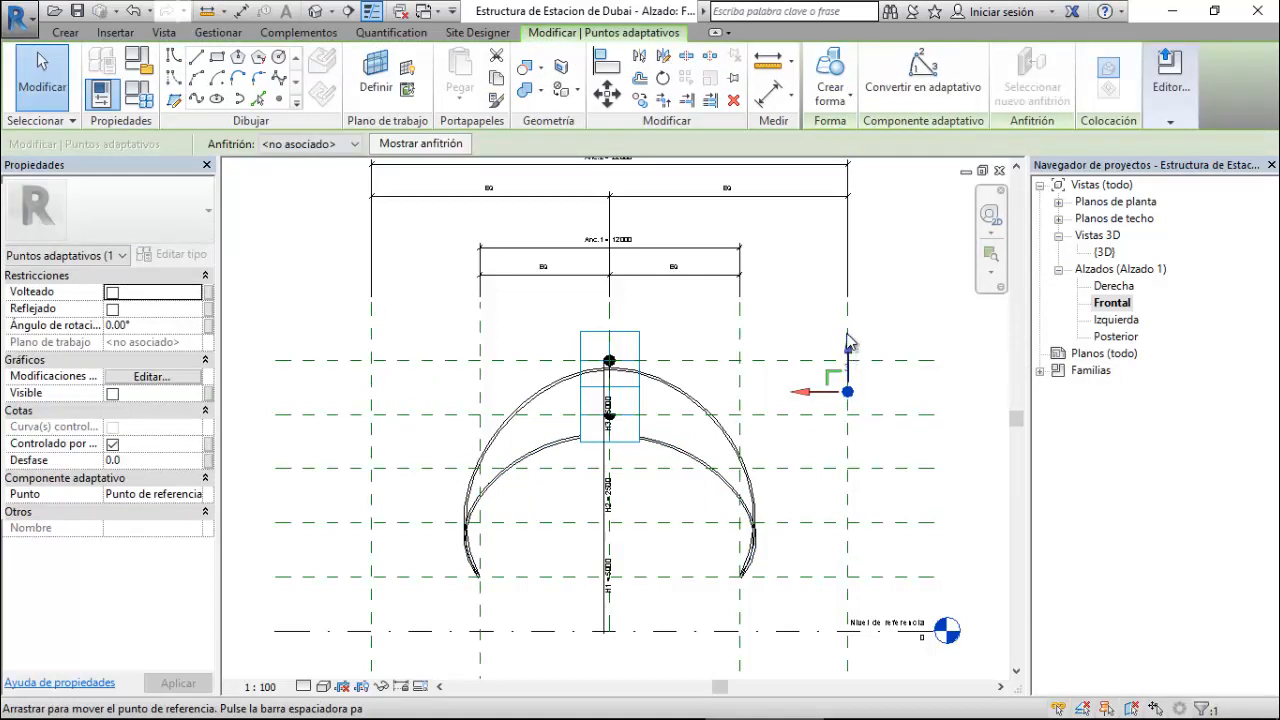
left_click_drag(849, 344, 850, 309)
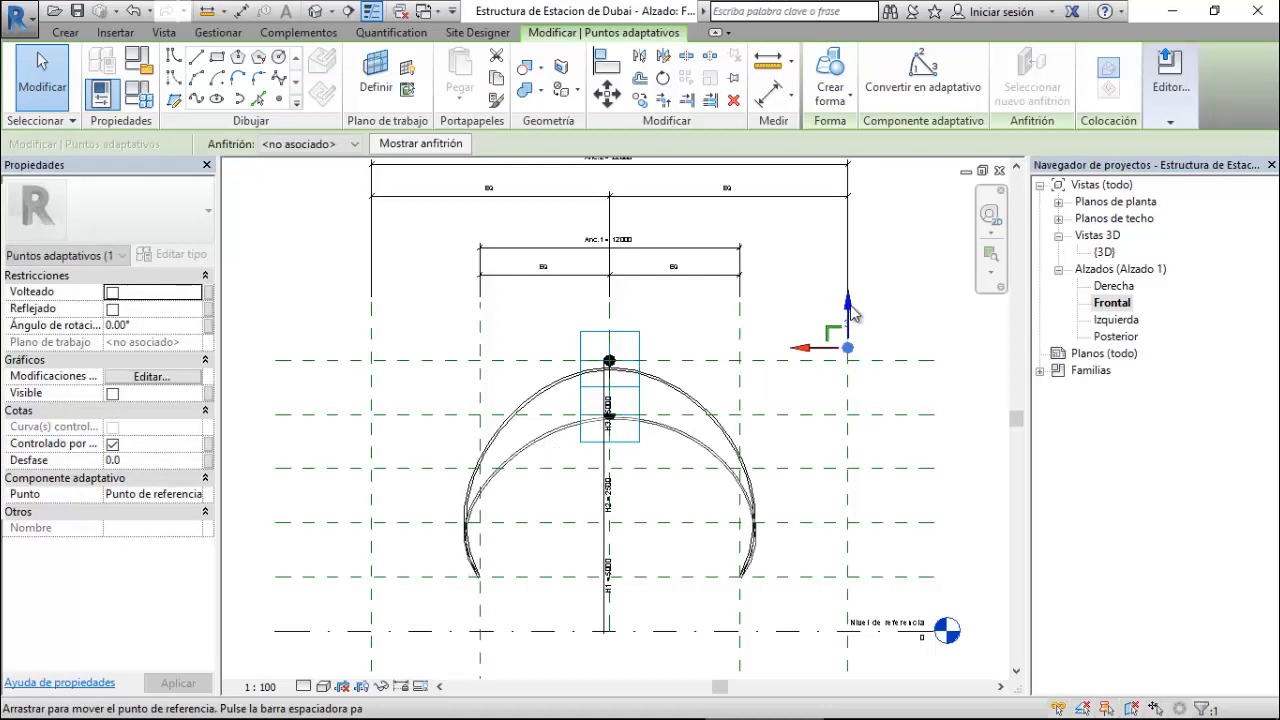
- Raise adaptive point 2 of the lower arch vertically to the highest horizontal reference plane in the Frontal elevation
left_click(375, 390)
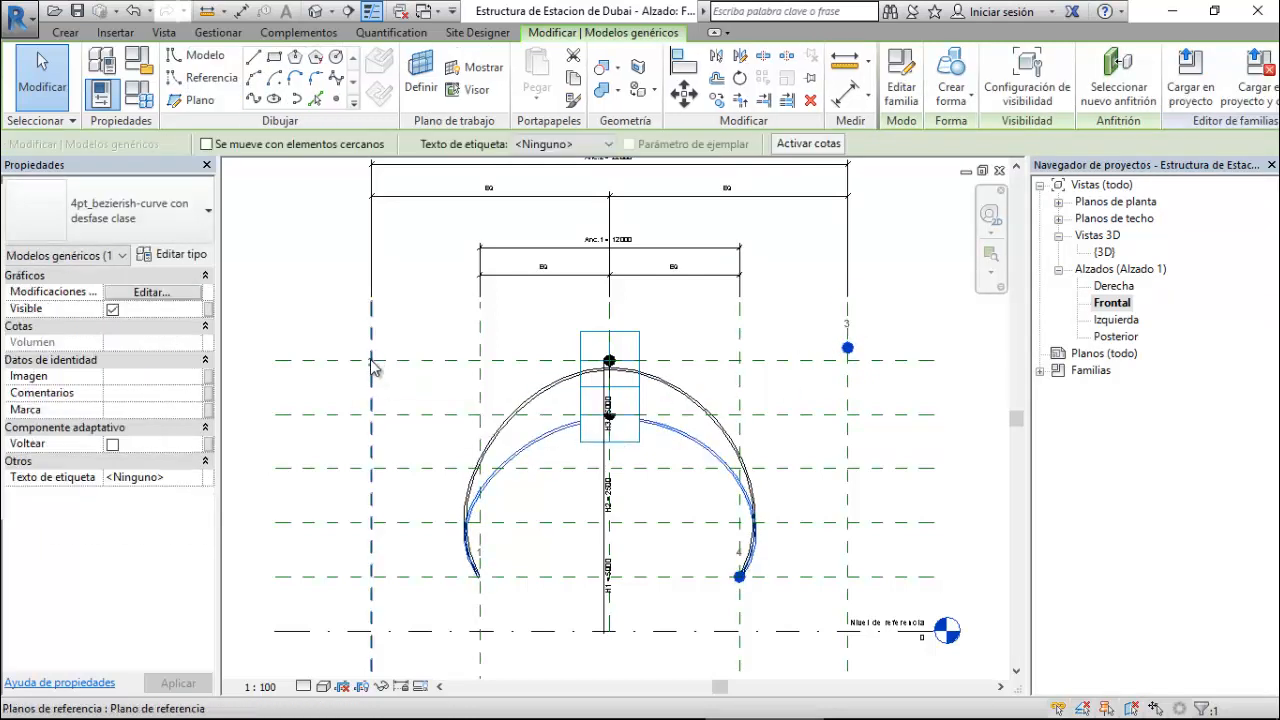
key("Escape")
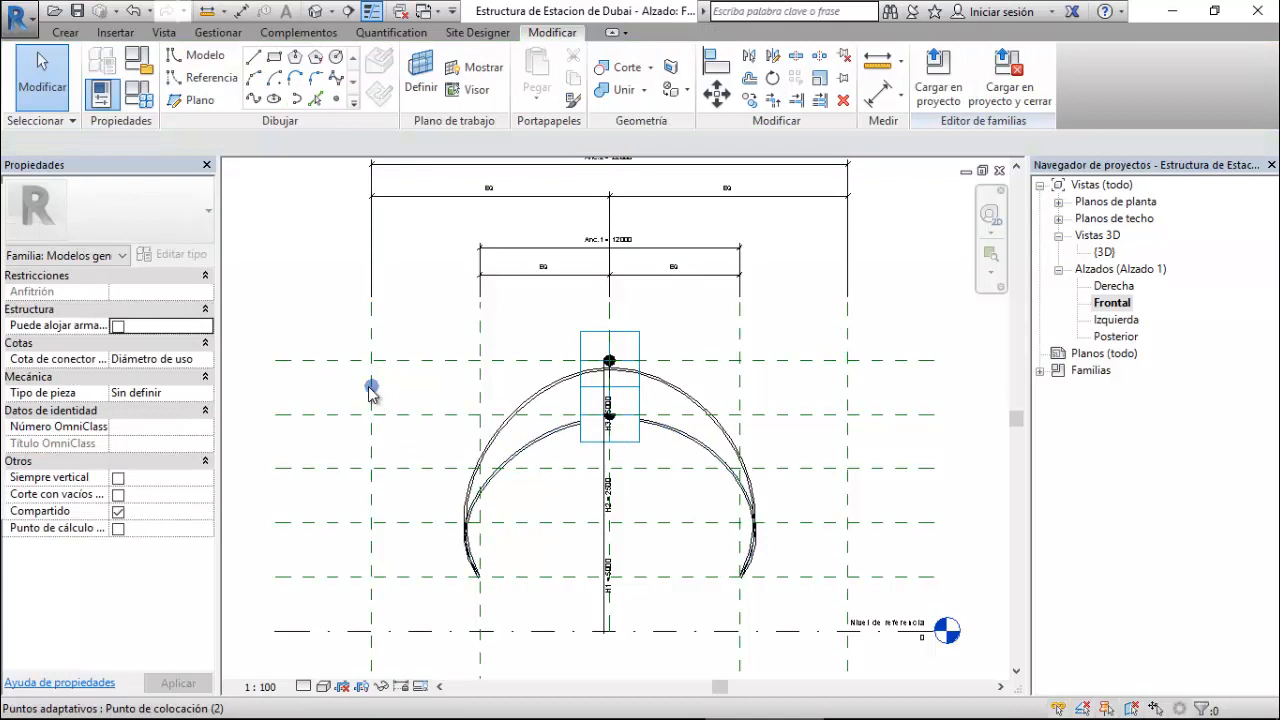
left_click(371, 387)
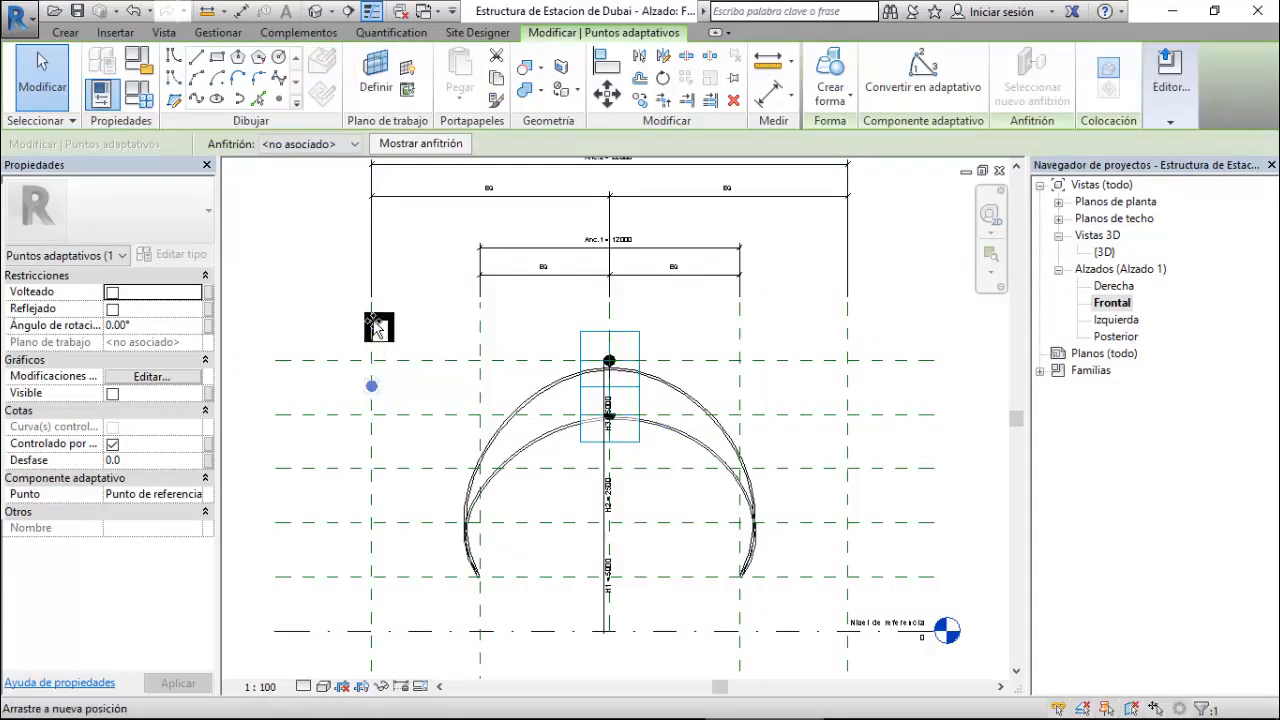
left_click_drag(373, 295, 371, 330)
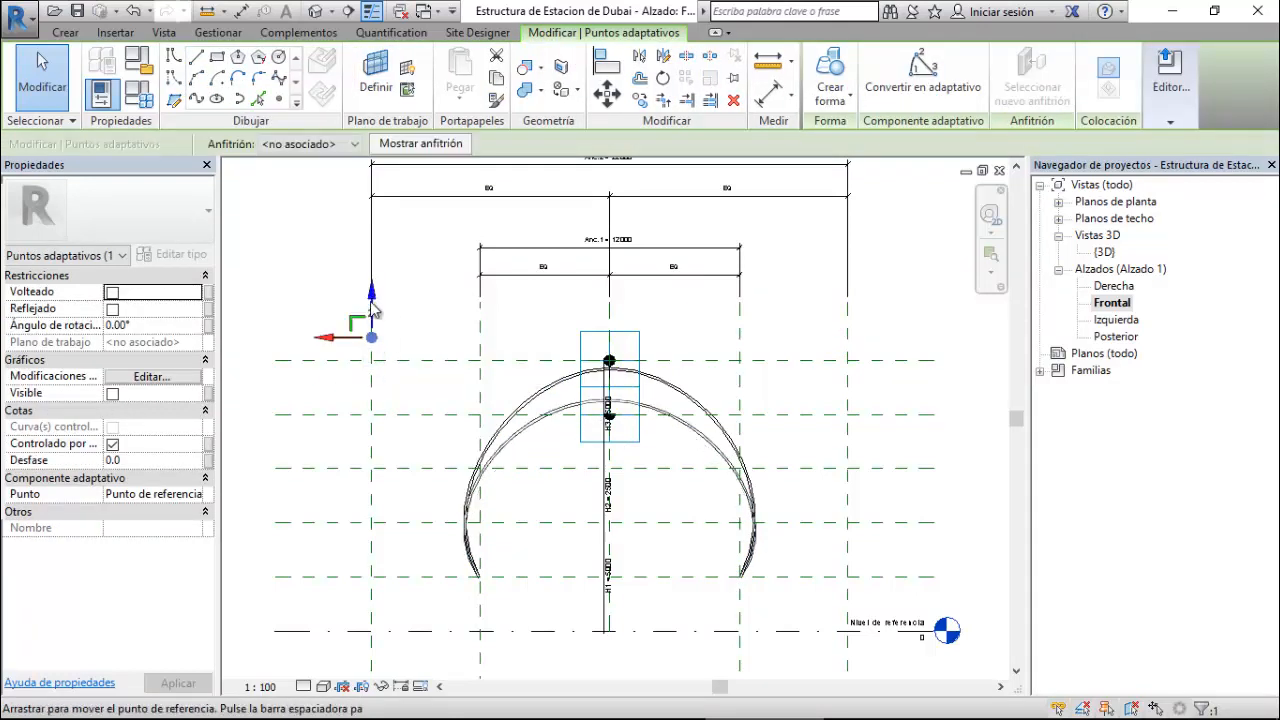
key("Escape")
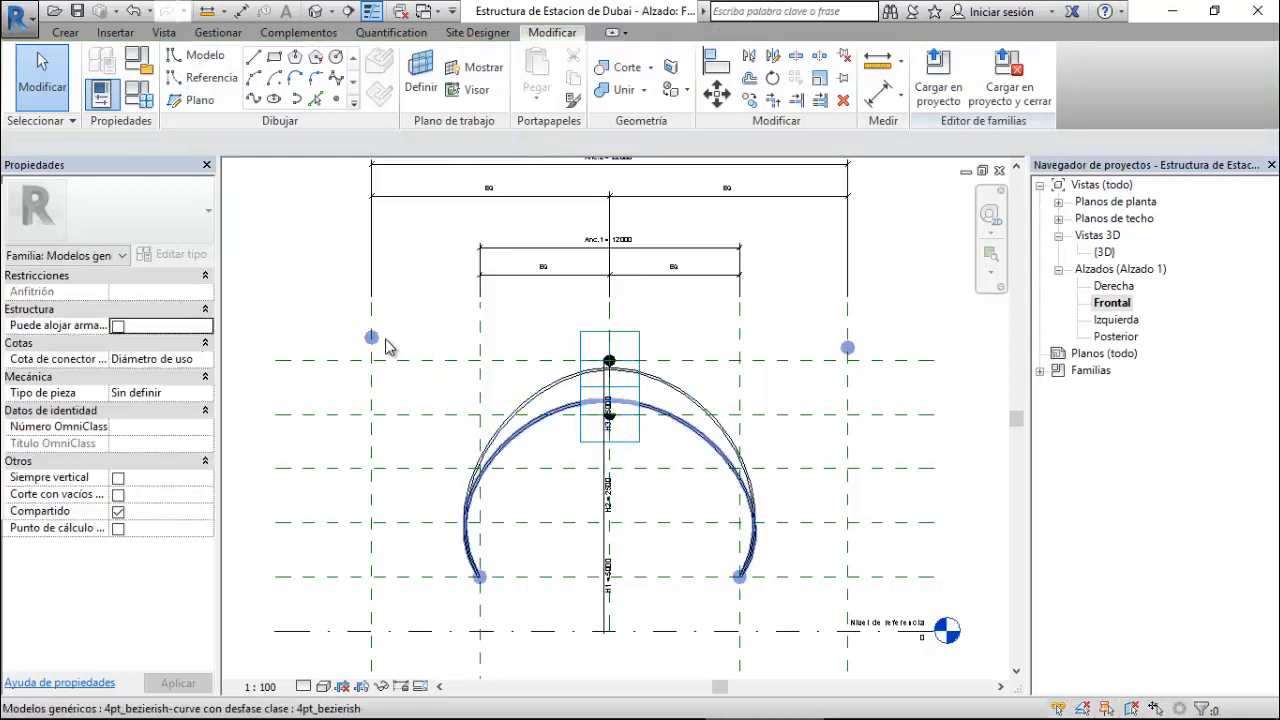
left_click(535, 435)
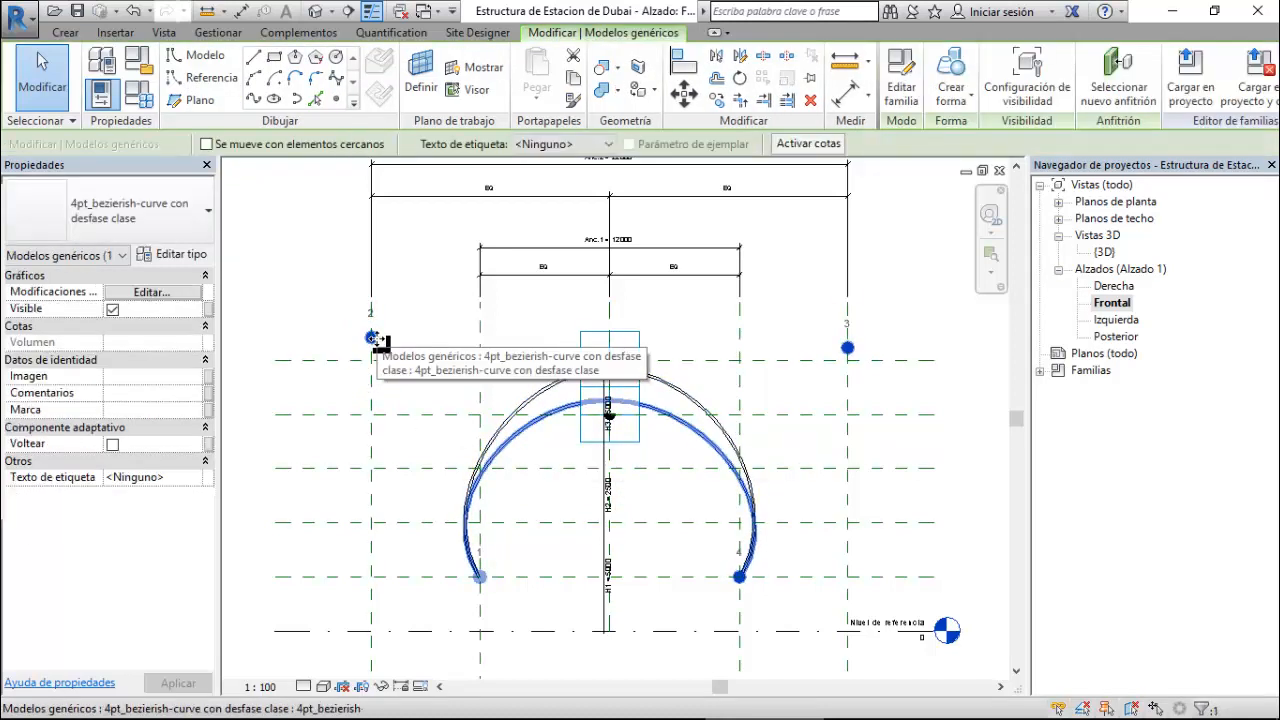
left_click(374, 340)
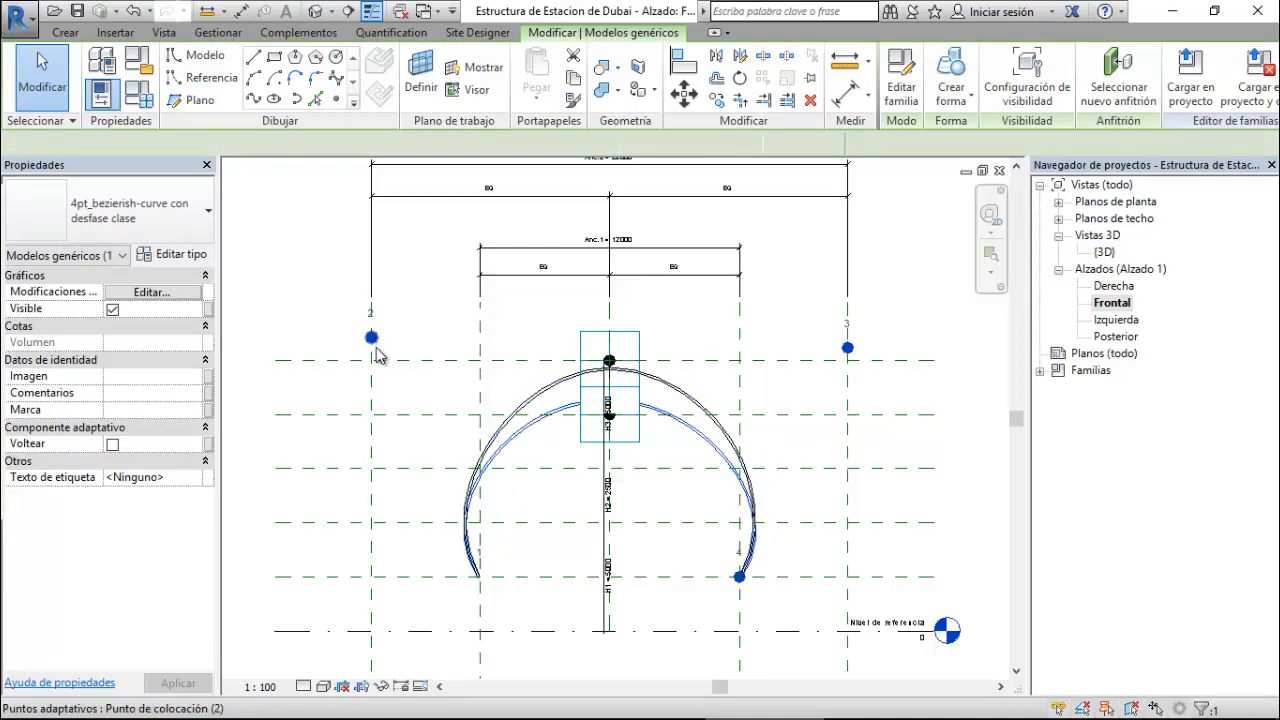
left_click(373, 340)
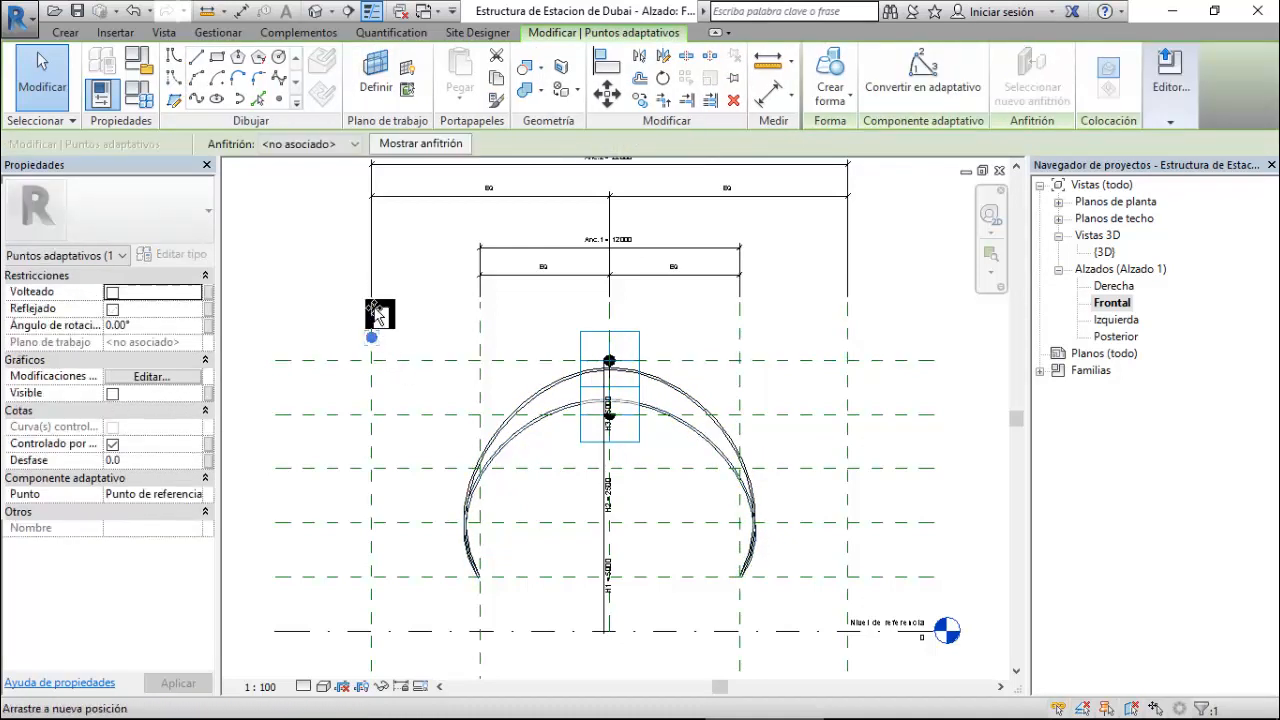
left_click_drag(376, 320, 375, 343)
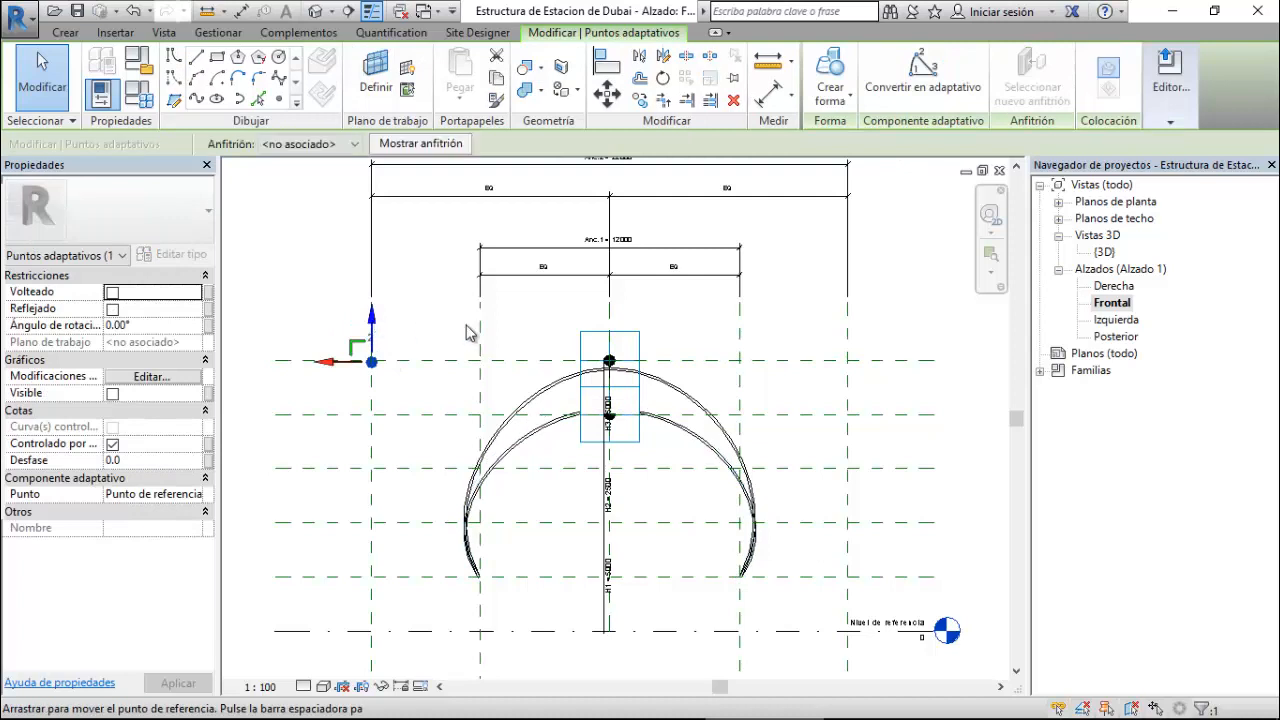
- Try to nudge the whole lower arch down vertically in small increments
left_click(678, 432)
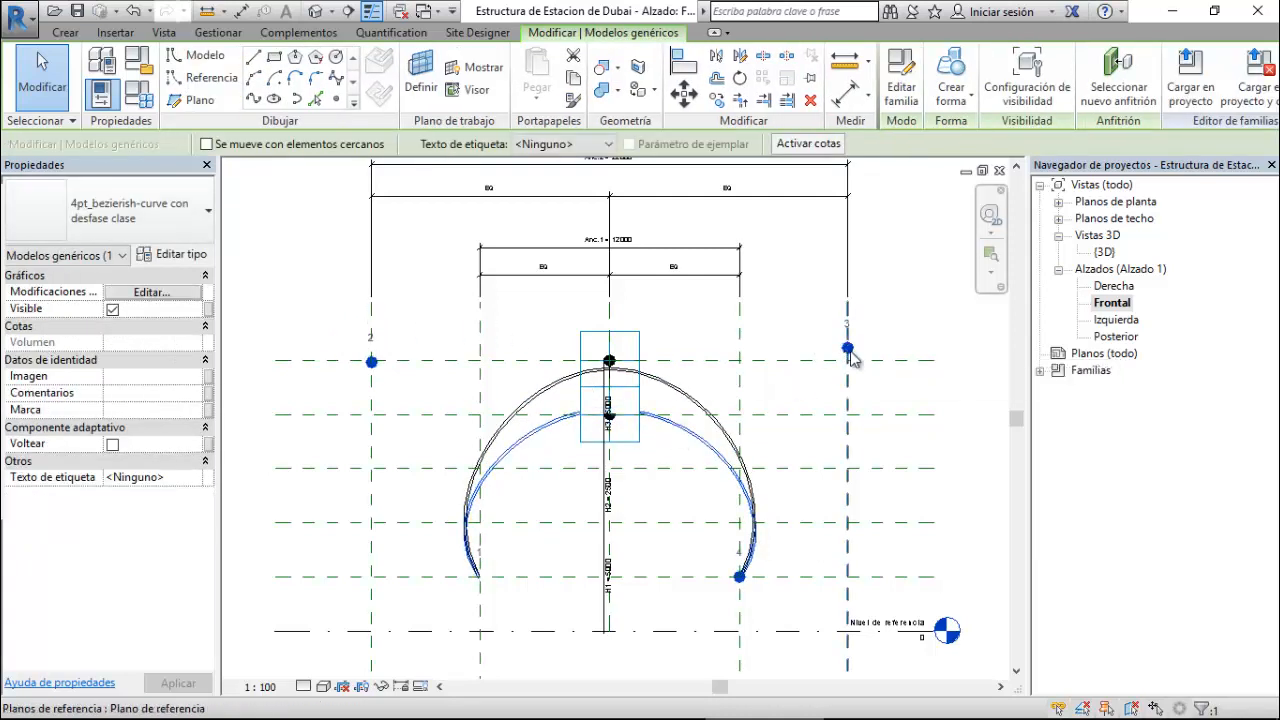
key("Tab")
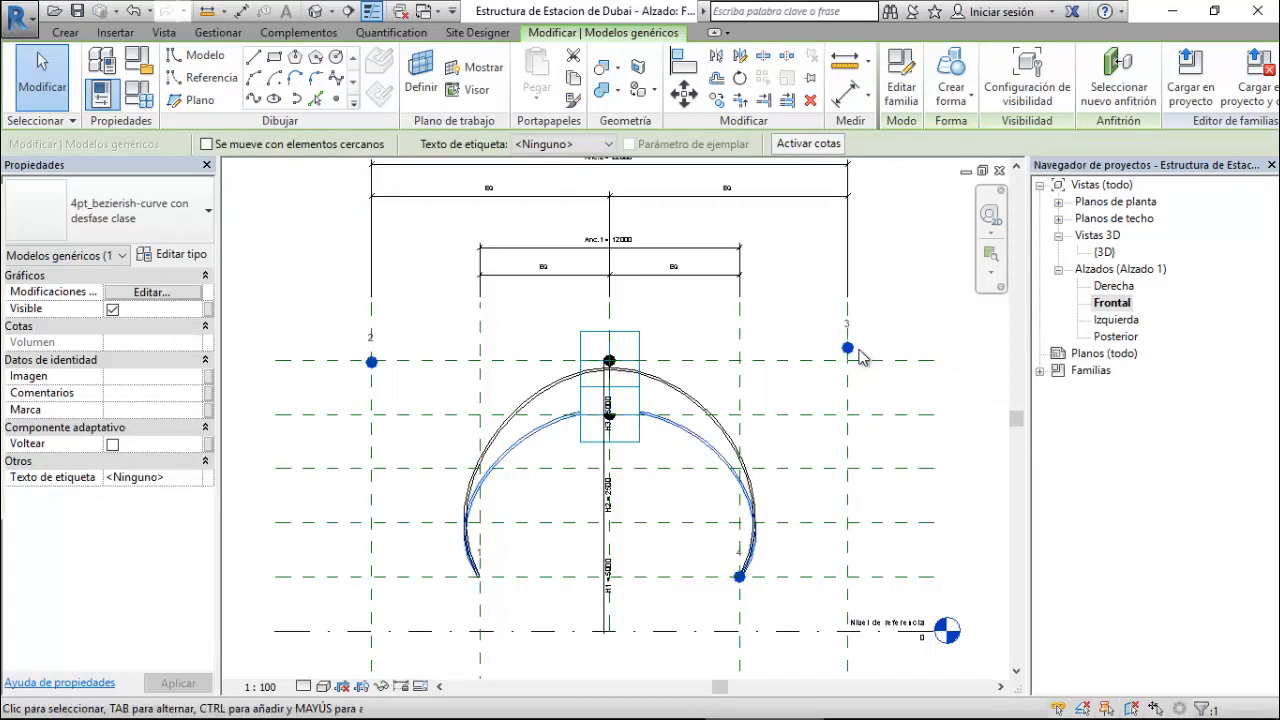
key("Escape")
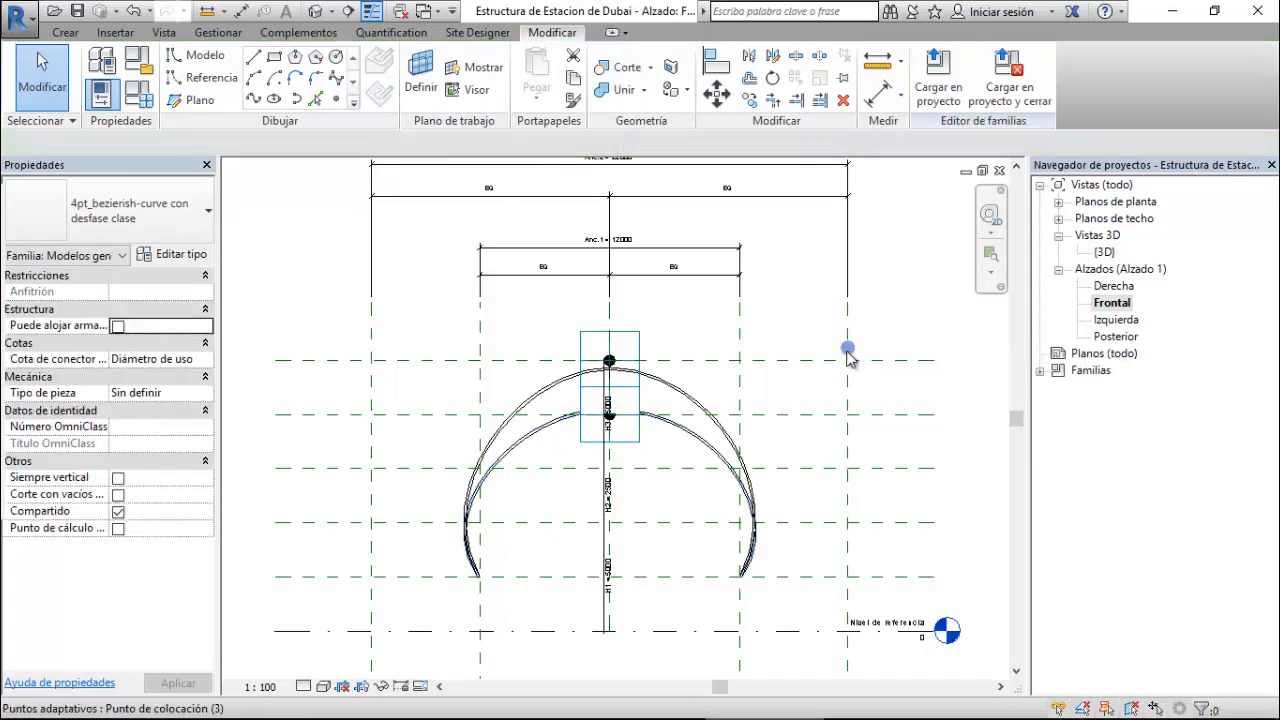
left_click(848, 358)
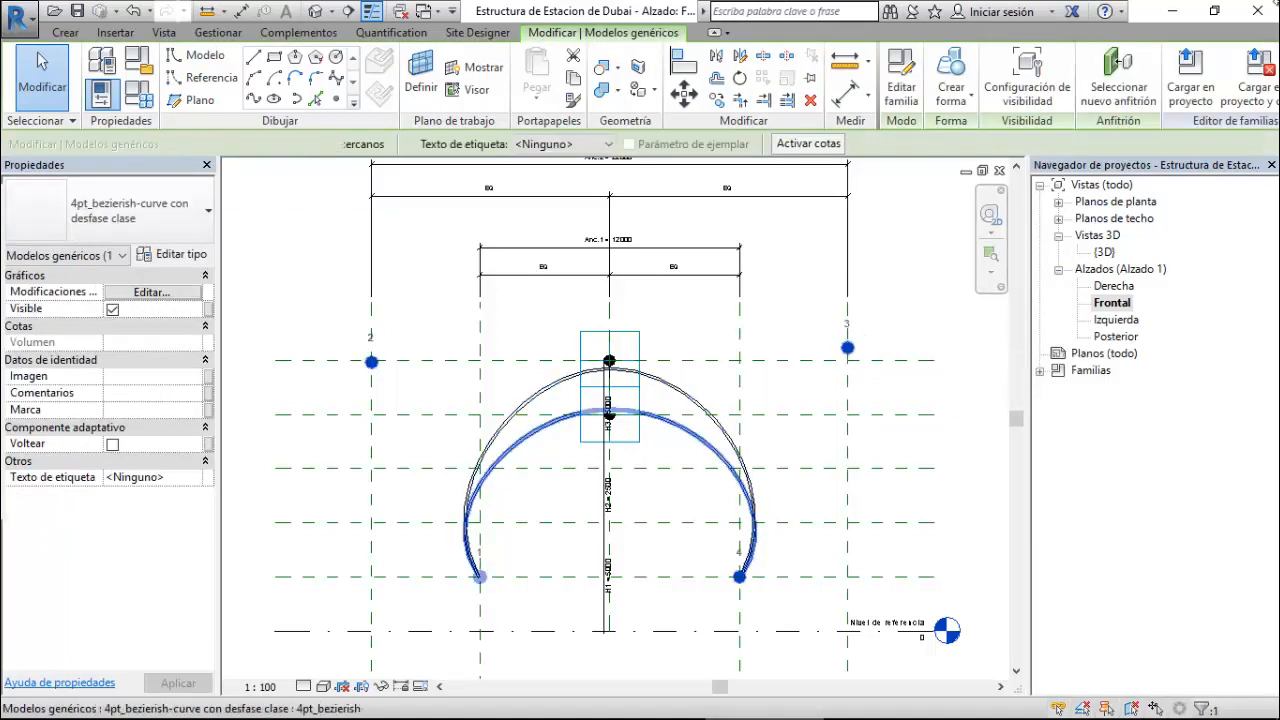
key("Down")
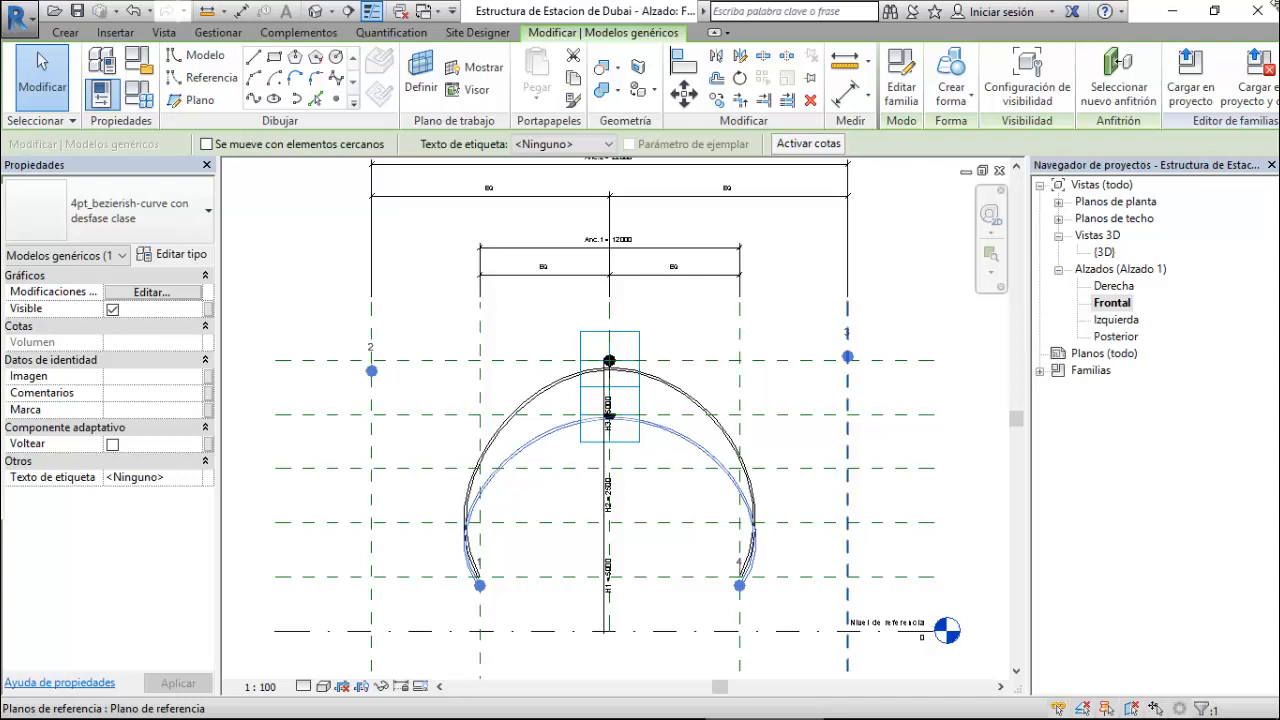
key("Down")
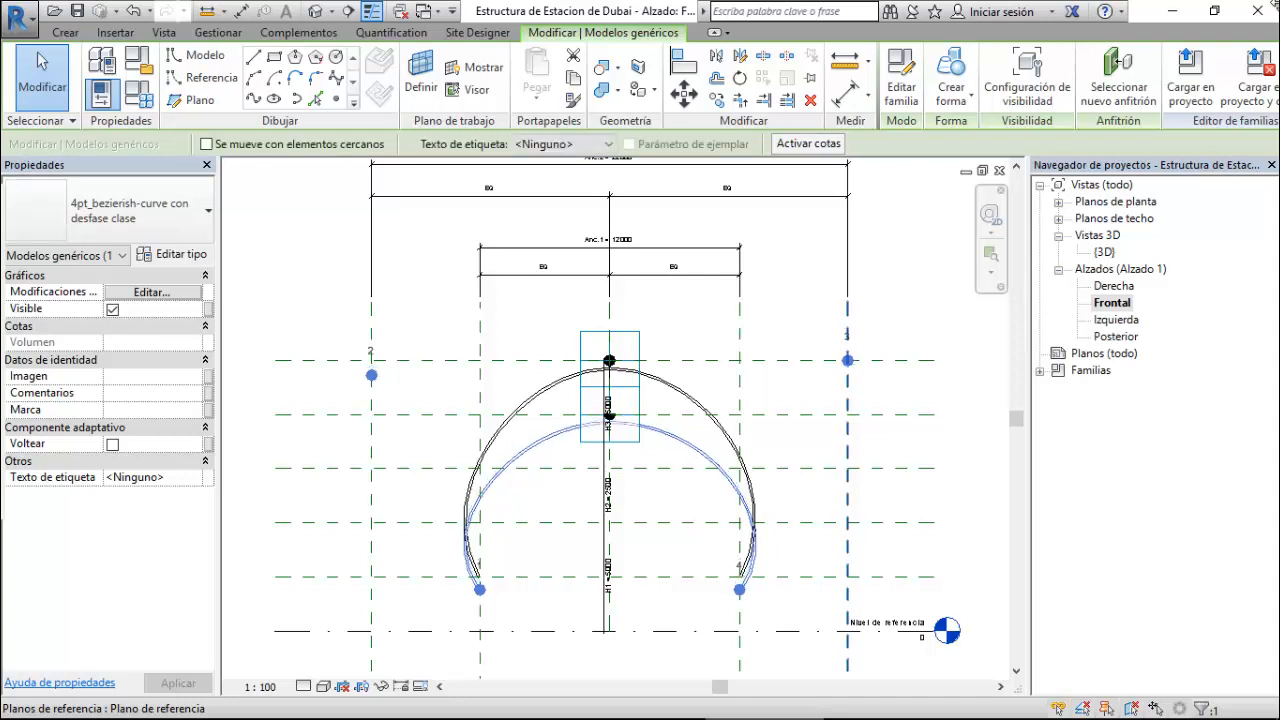
key("Up")
key("Up")
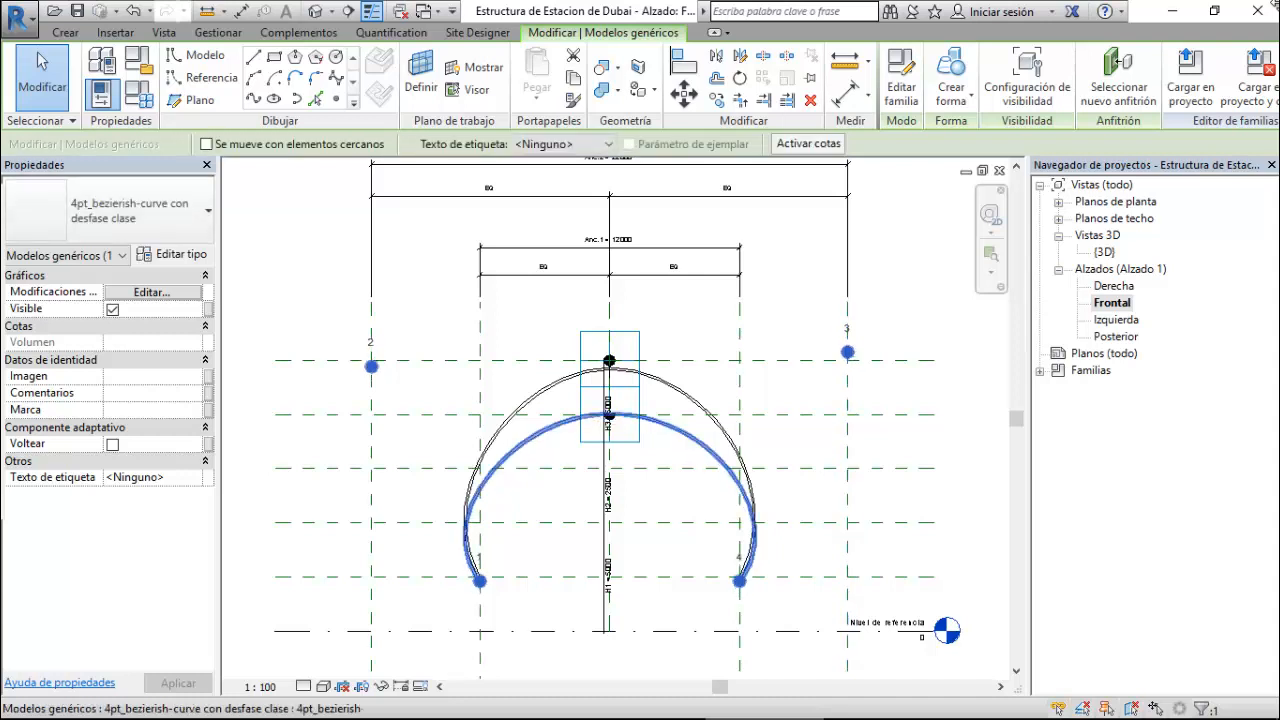
key("Escape")
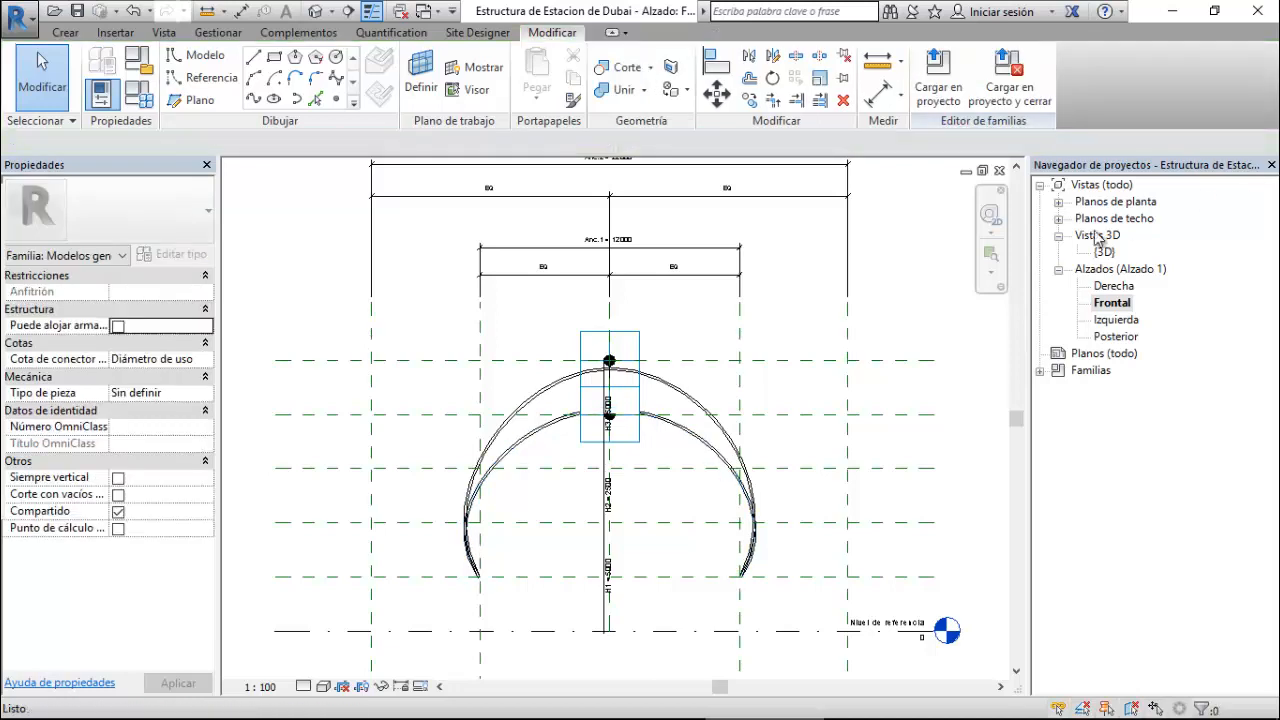
- Lower adaptive point 3 of the lower arch vertically to about the level of the highest horizontal reference plane
left_click(848, 350)
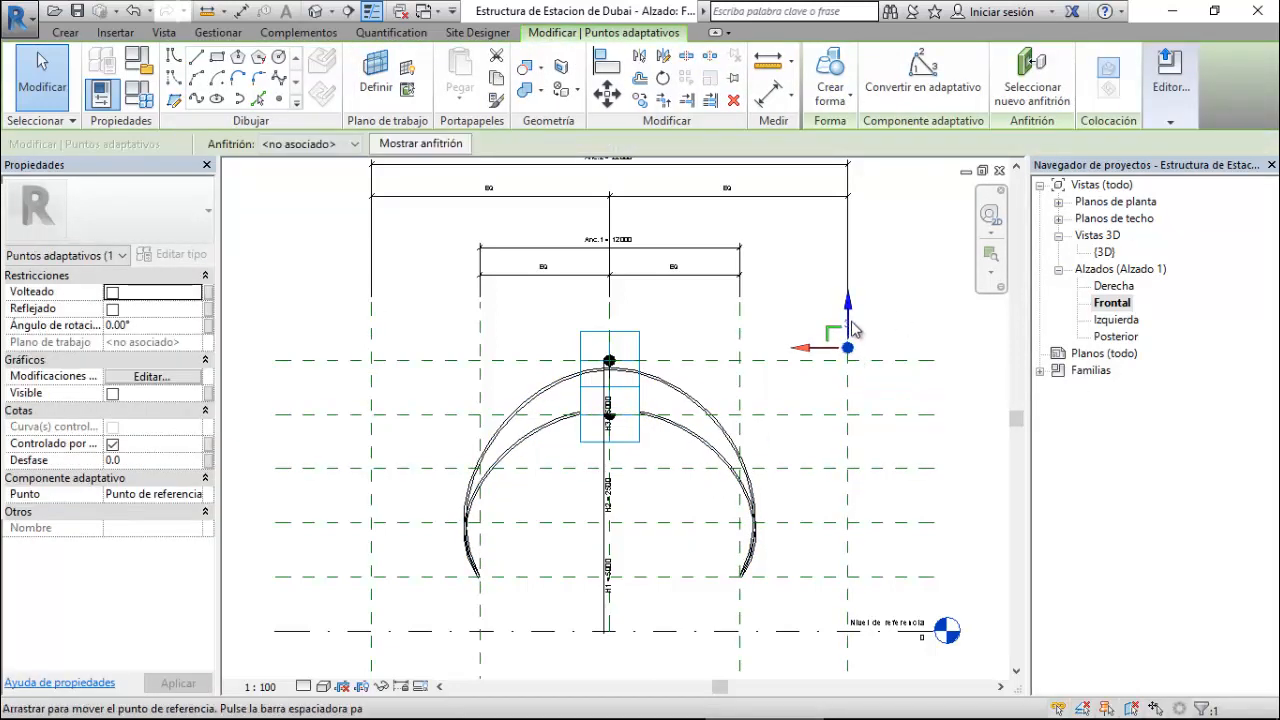
left_click_drag(848, 312, 849, 320)
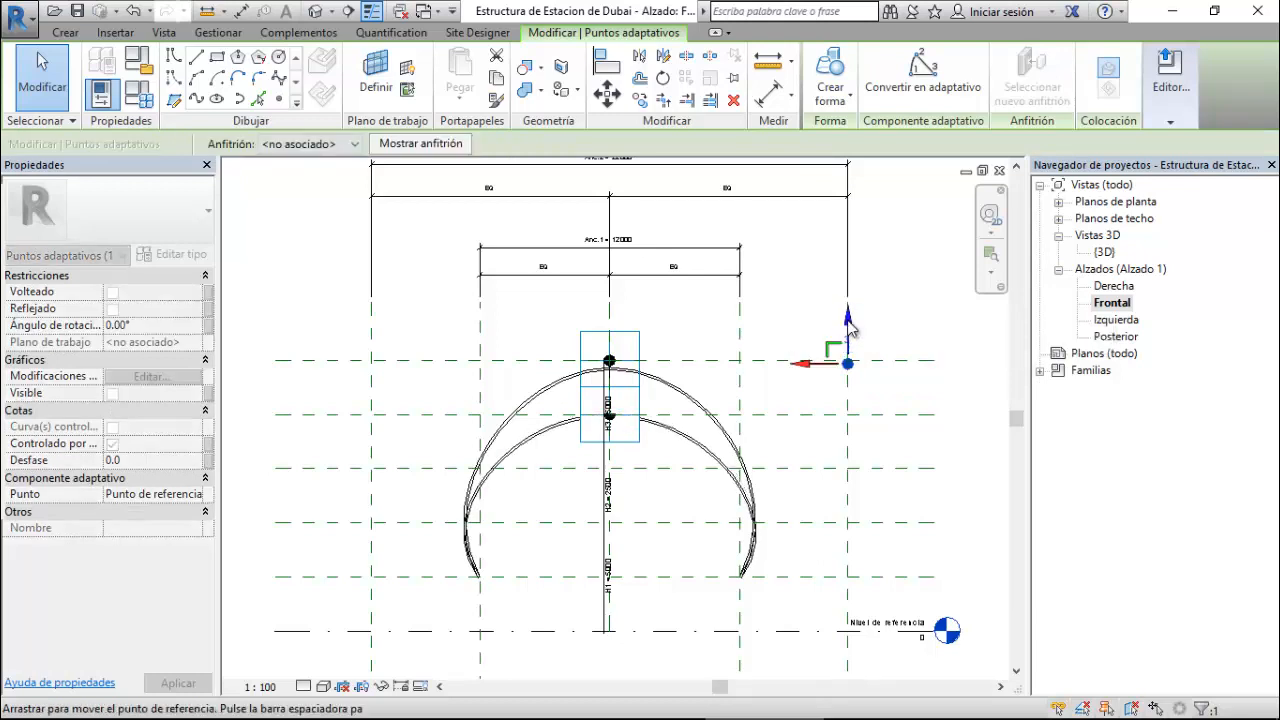
left_click(644, 469)
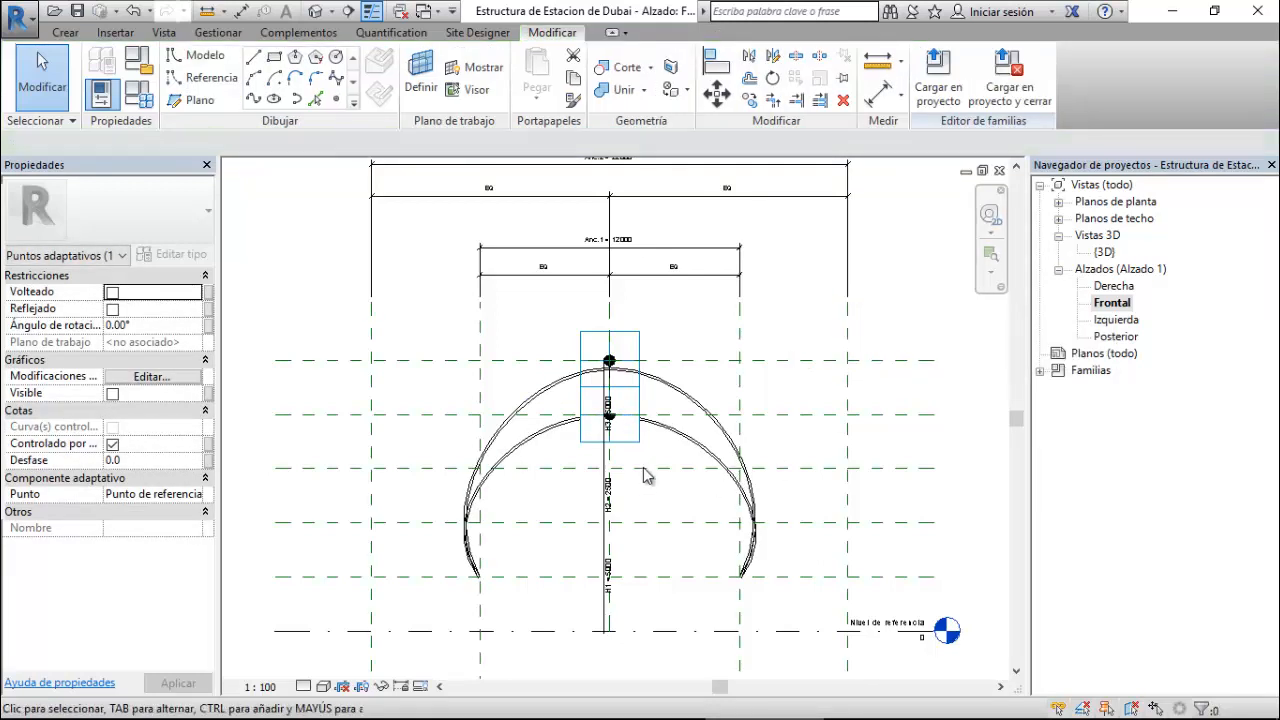
- In the Derecha elevation, copy the adjusted outer arch 25000 horizontally onto the opposite outer L2 reference plane
double_click(1113, 286)
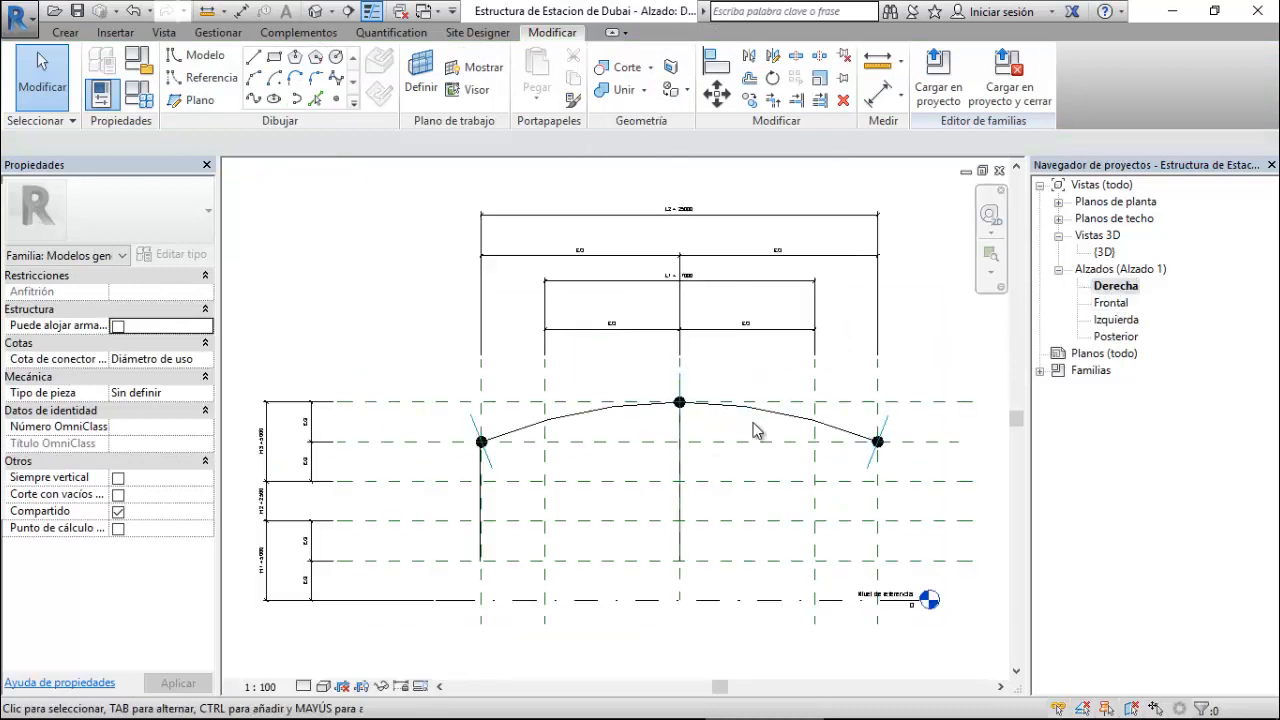
left_click(490, 510)
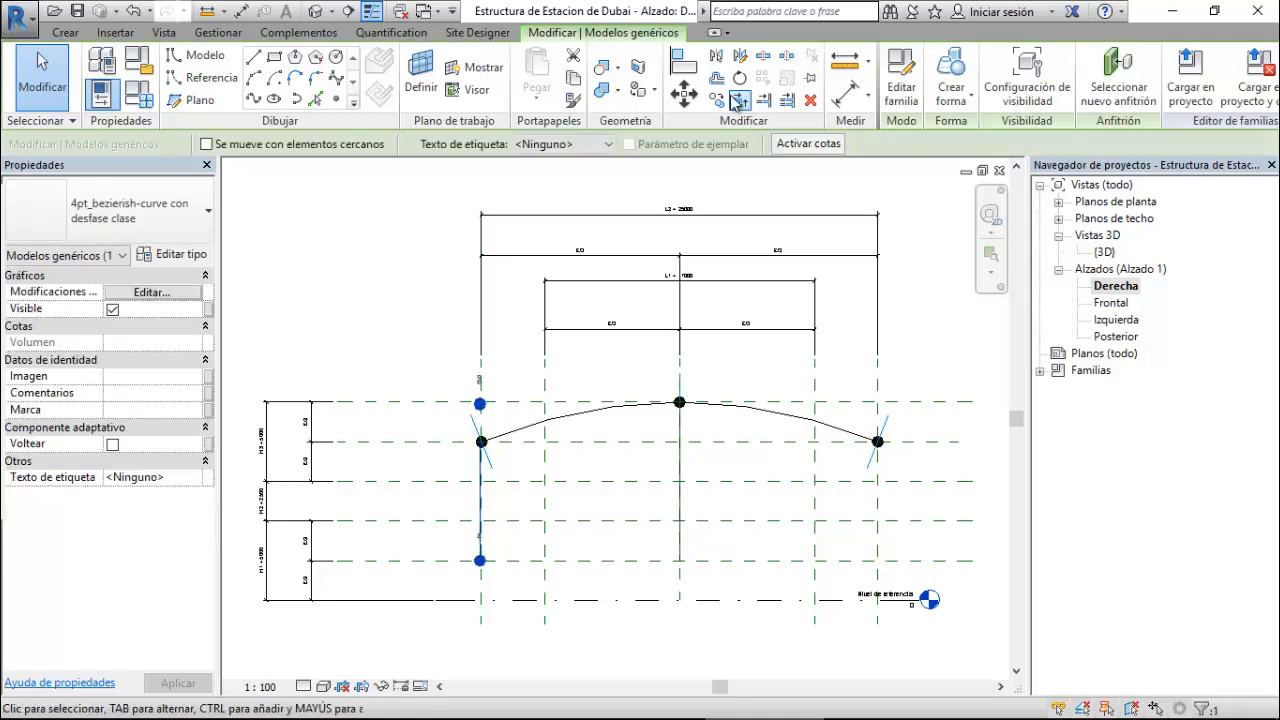
left_click(716, 100)
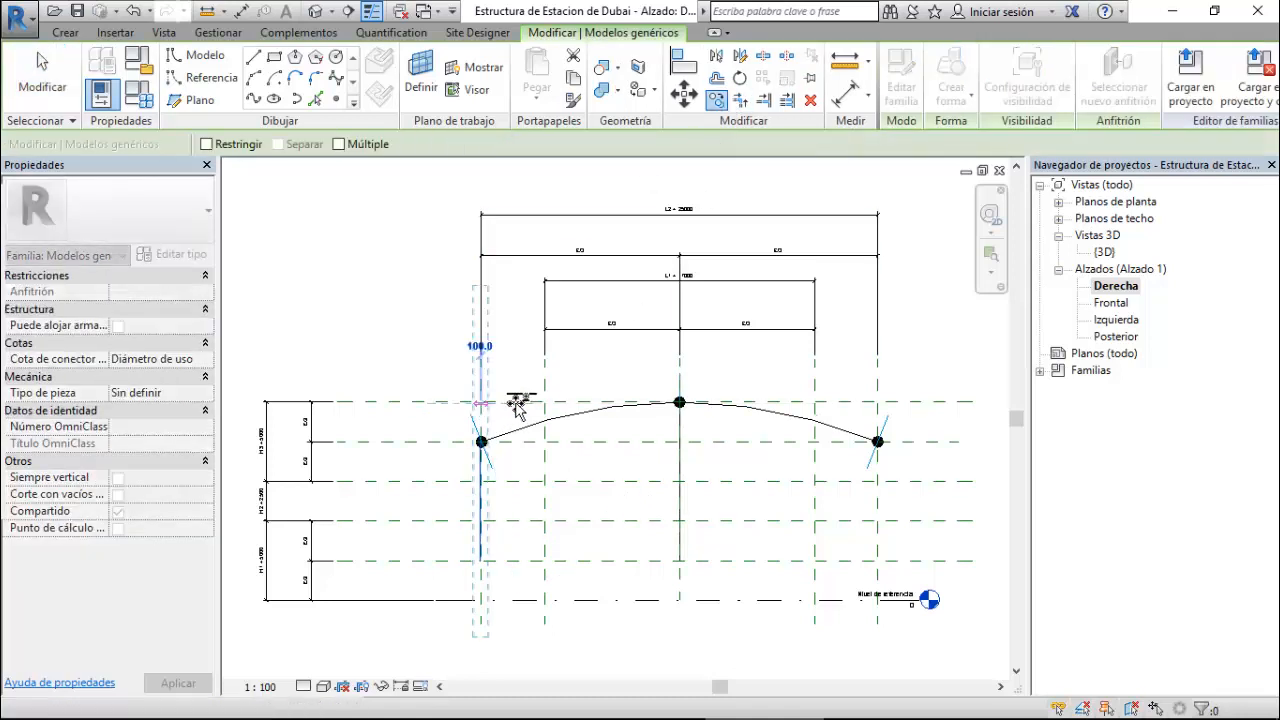
left_click(517, 403)
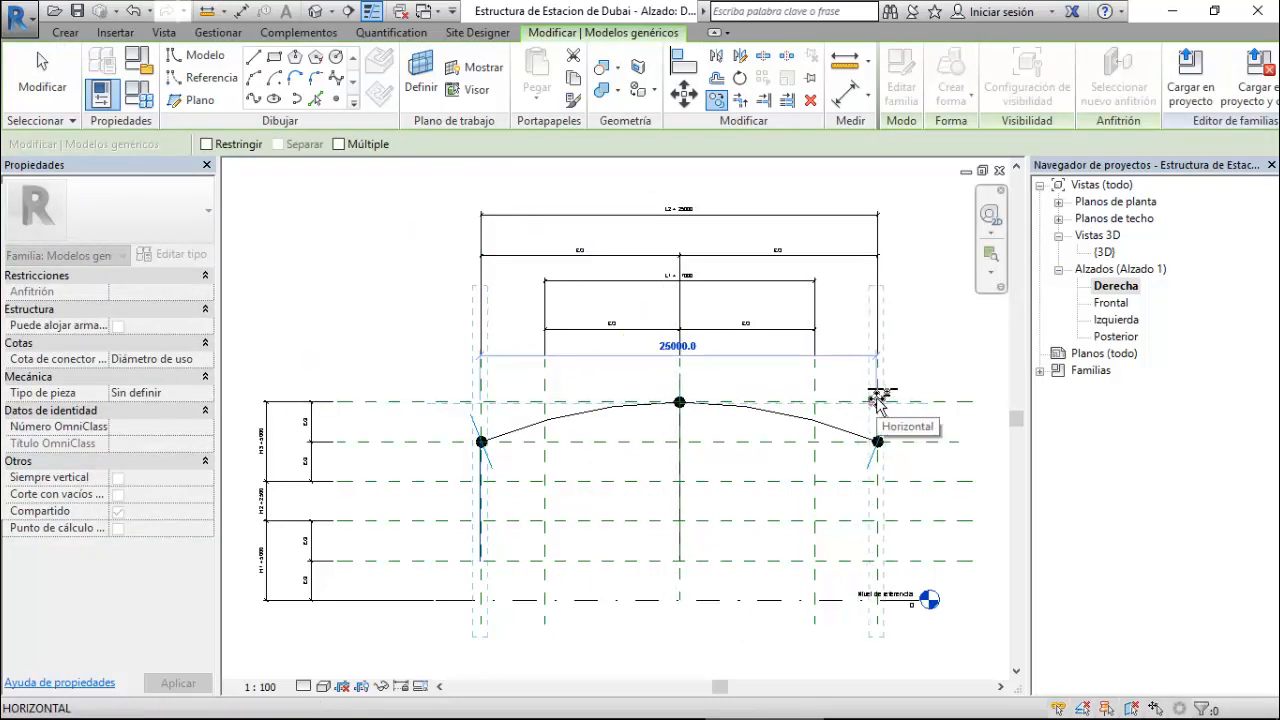
left_click(877, 400)
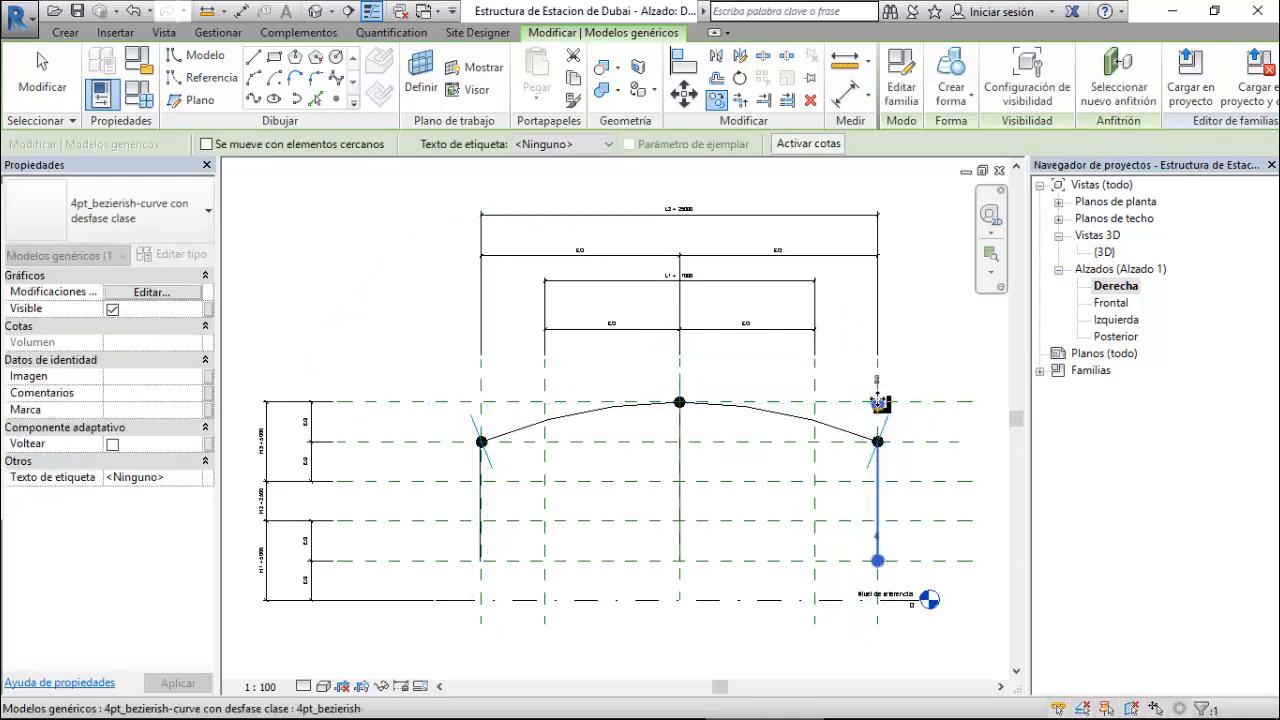
key("Escape")
- Inspect how the arch crowns fit the spline's reference points in the 3D view and save the family
double_click(1106, 254)
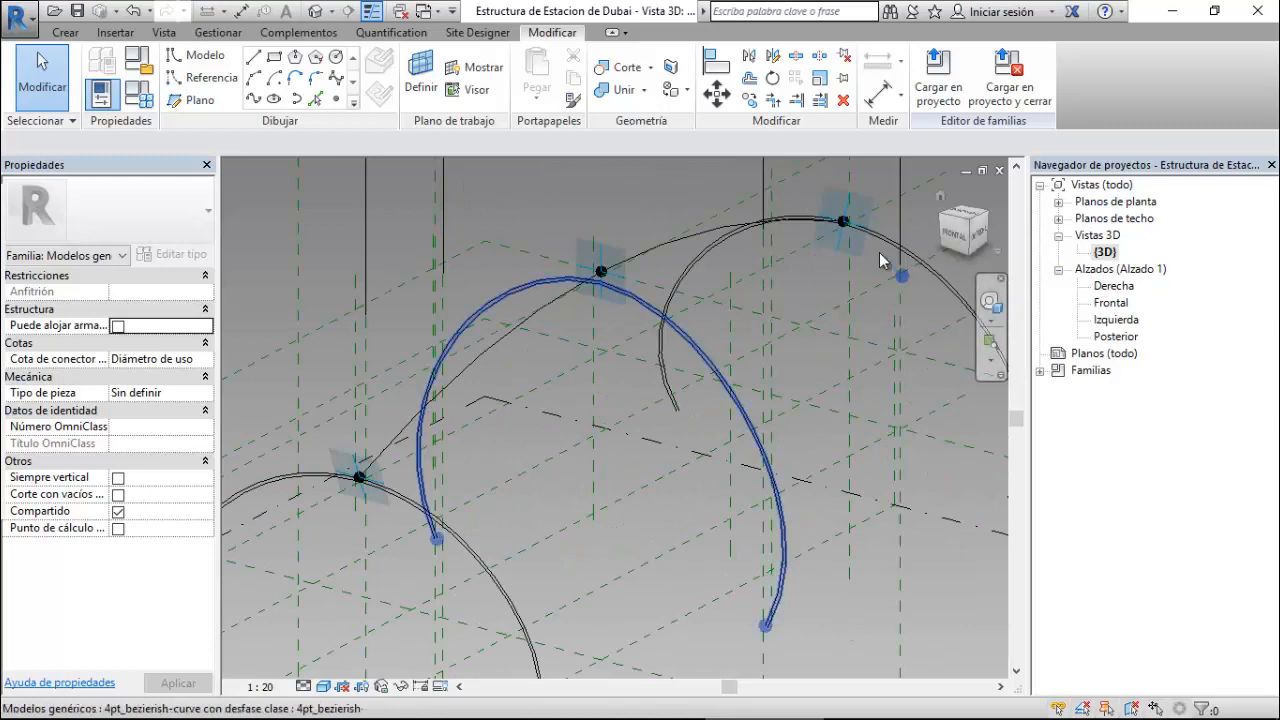
scroll(585, 288, "up", 3)
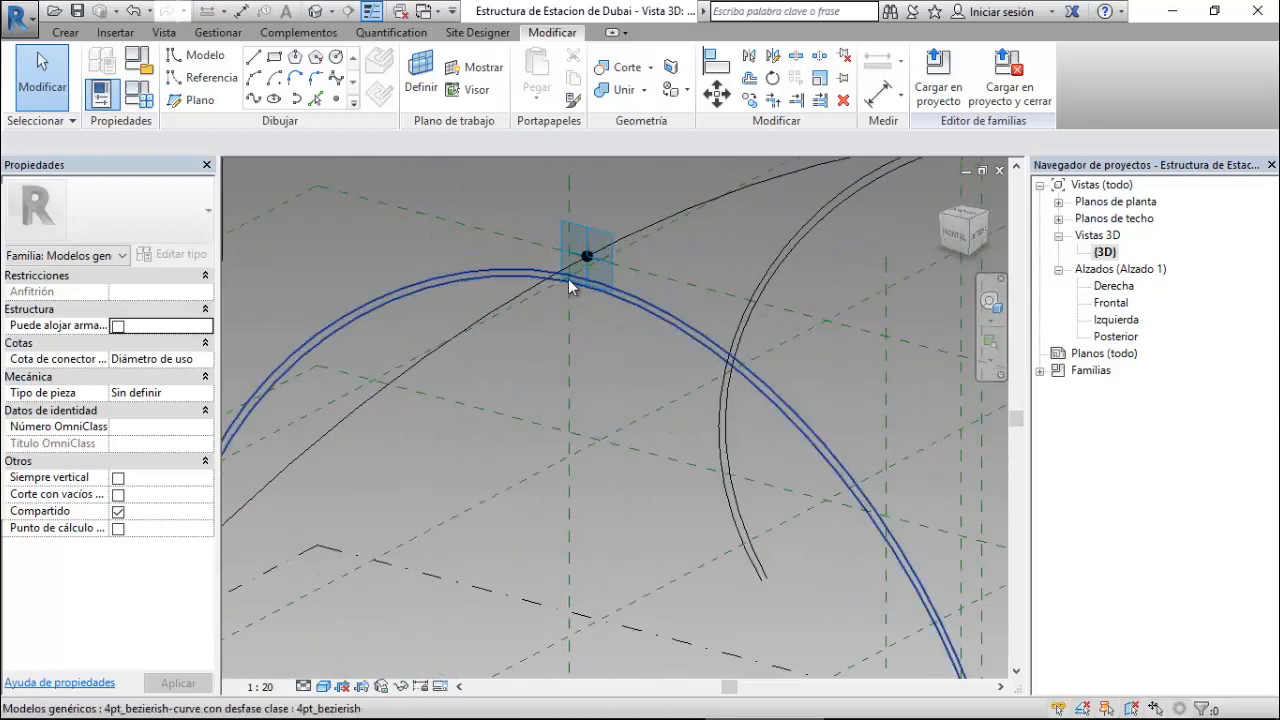
scroll(683, 247, "down", 3)
scroll(678, 252, "down", 2)
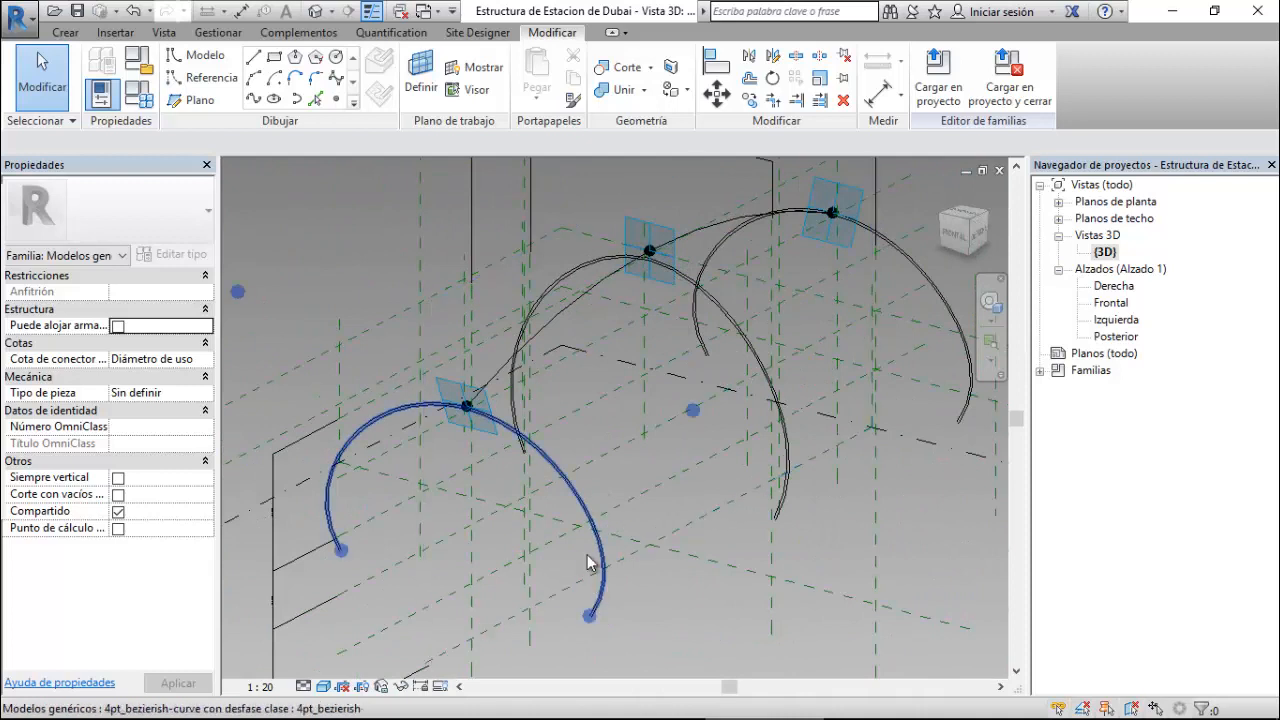
left_click(76, 12)
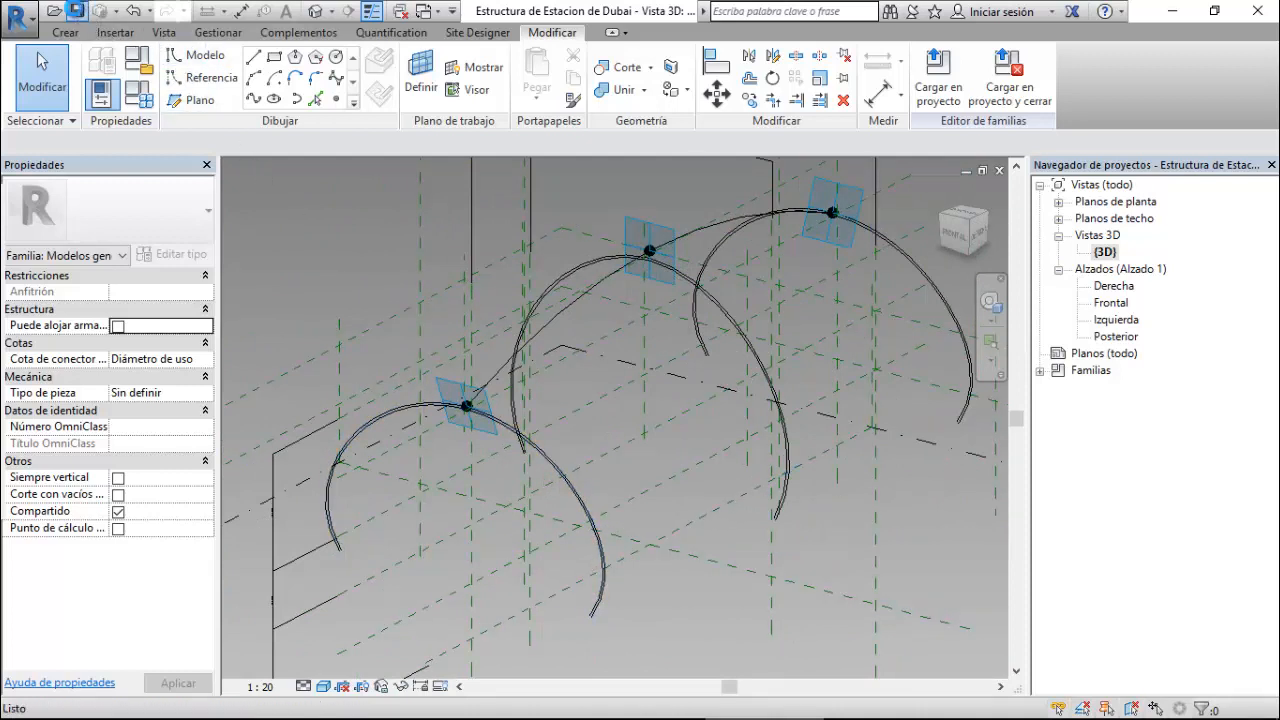
- Create a form surface through the inner edge lines of the three Bezier-curve arches
scroll(606, 645, "up", 3)
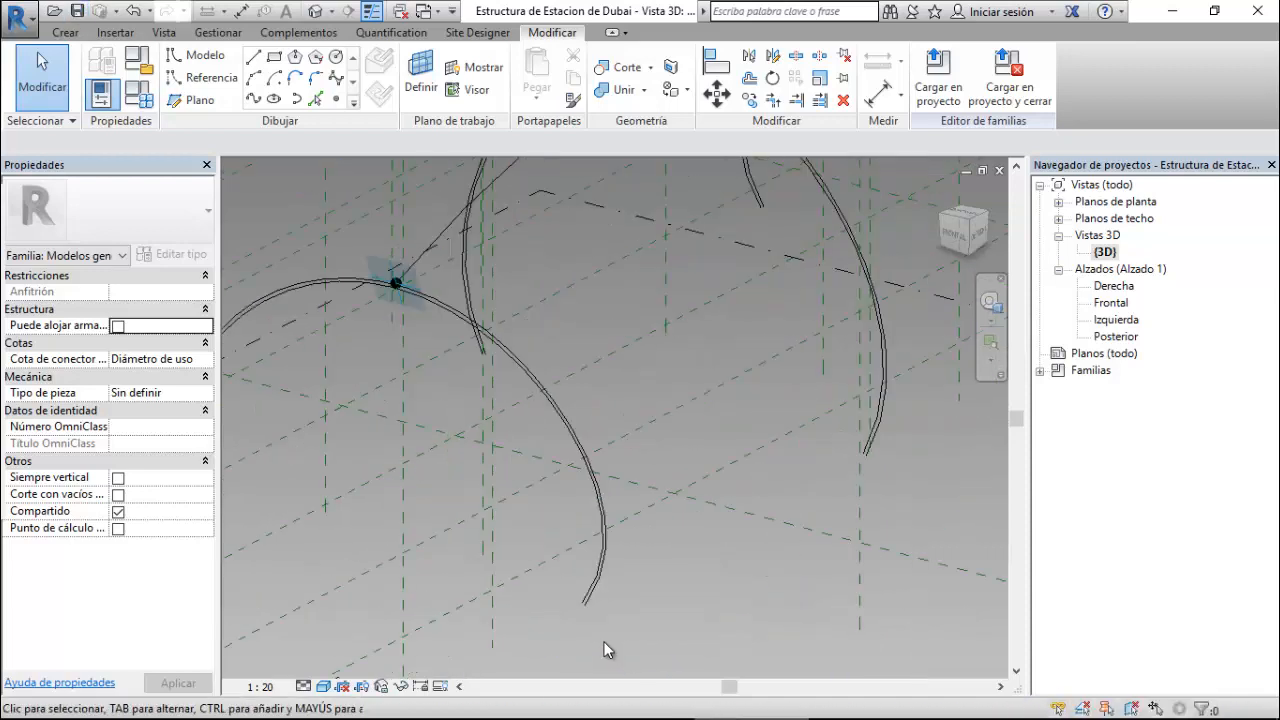
left_click(580, 588)
scroll(580, 590, "up", 4)
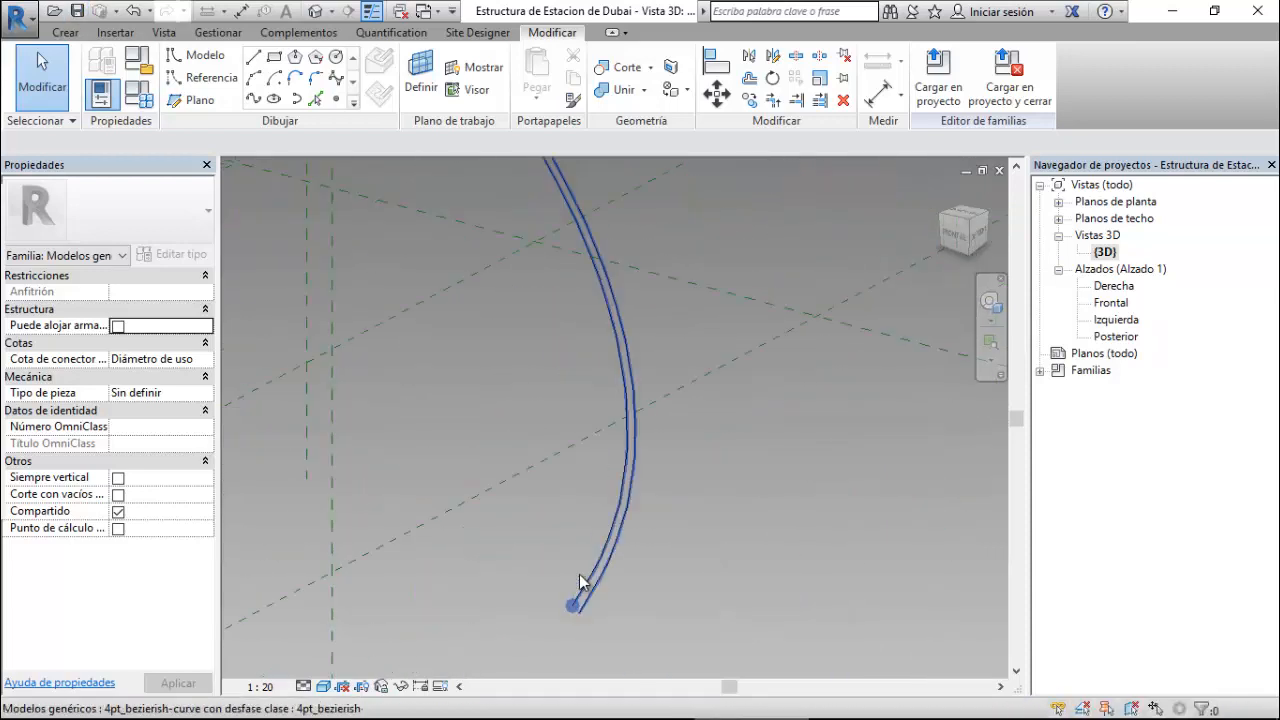
left_click(624, 504)
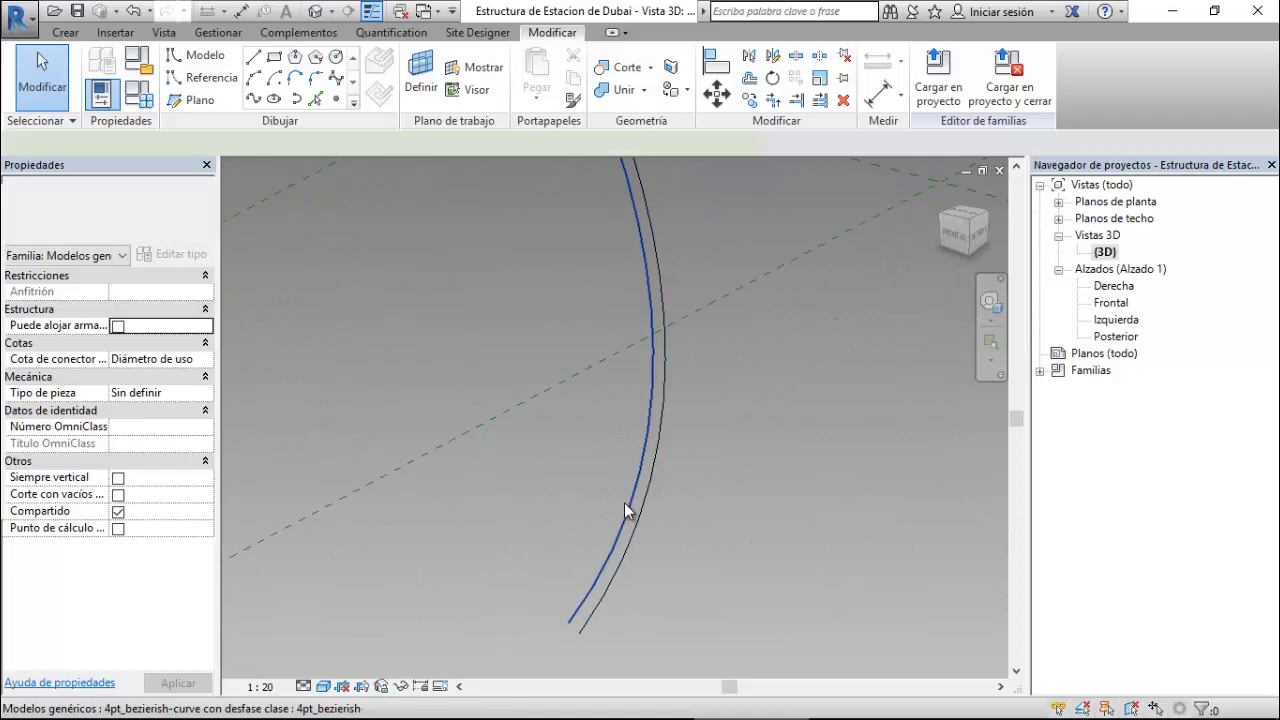
scroll(437, 566, "down", 4)
scroll(763, 371, "up", 3)
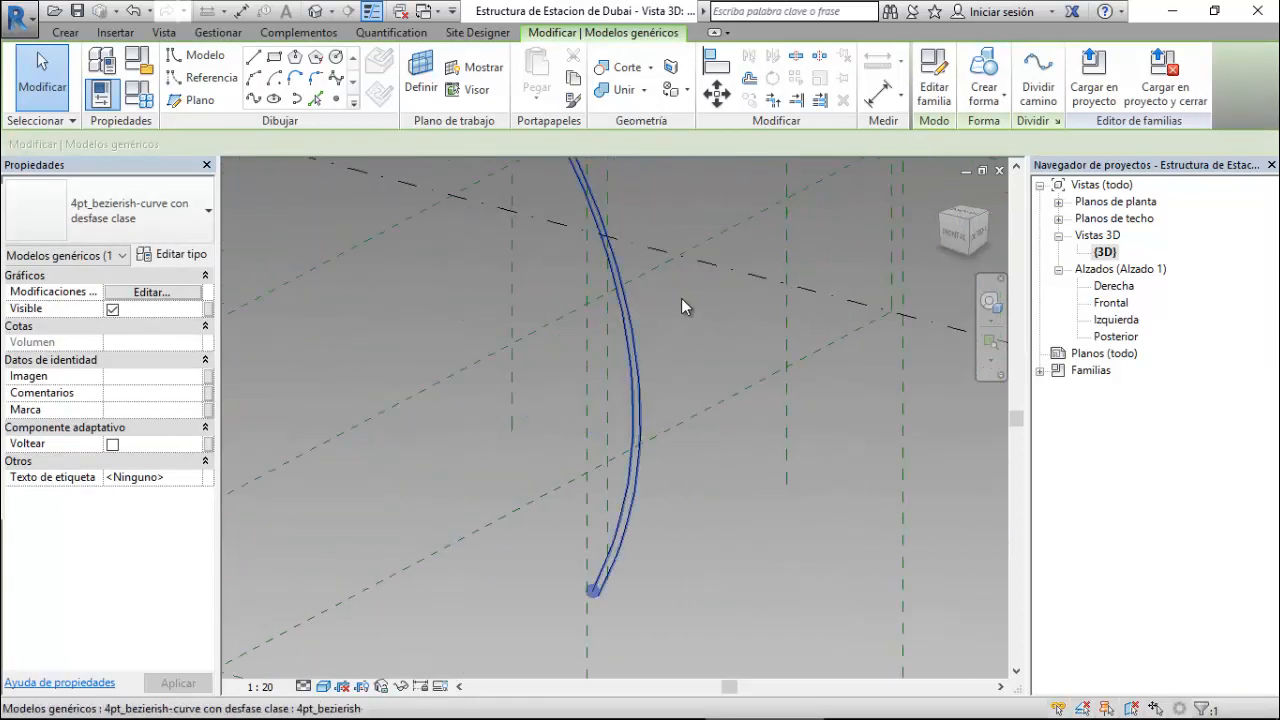
scroll(681, 298, "up", 1)
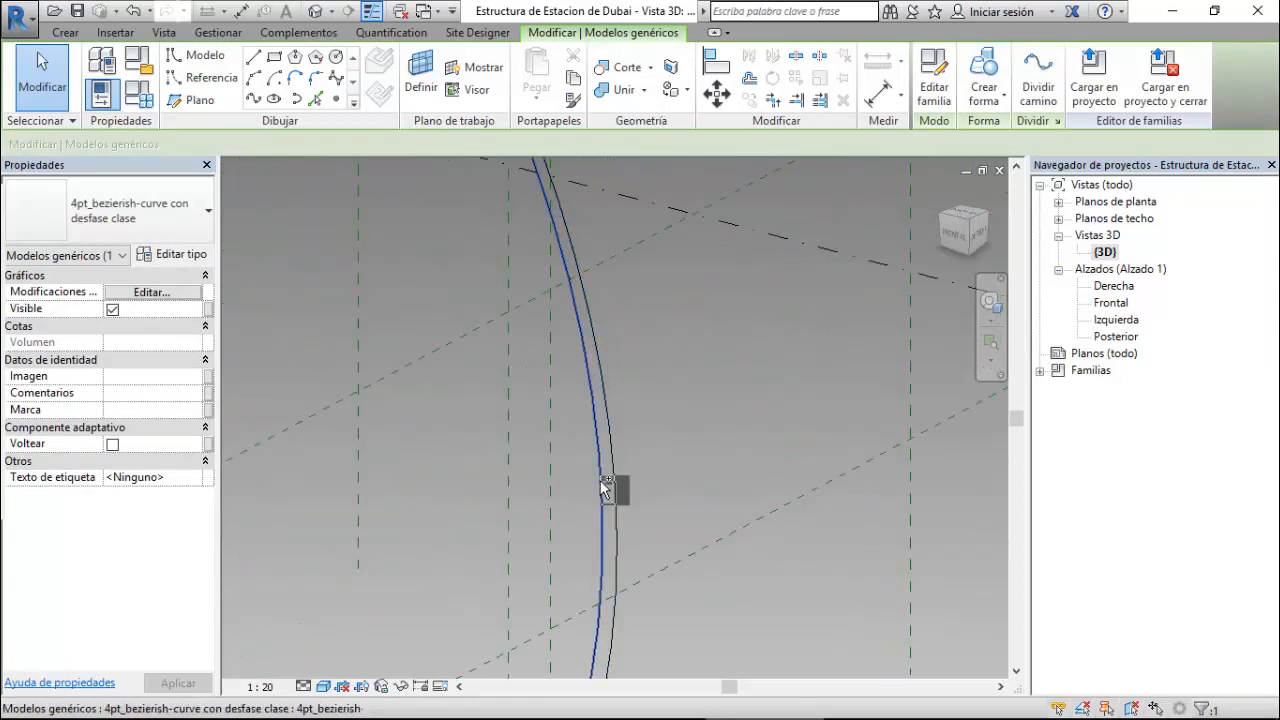
left_click(601, 480, "ctrl")
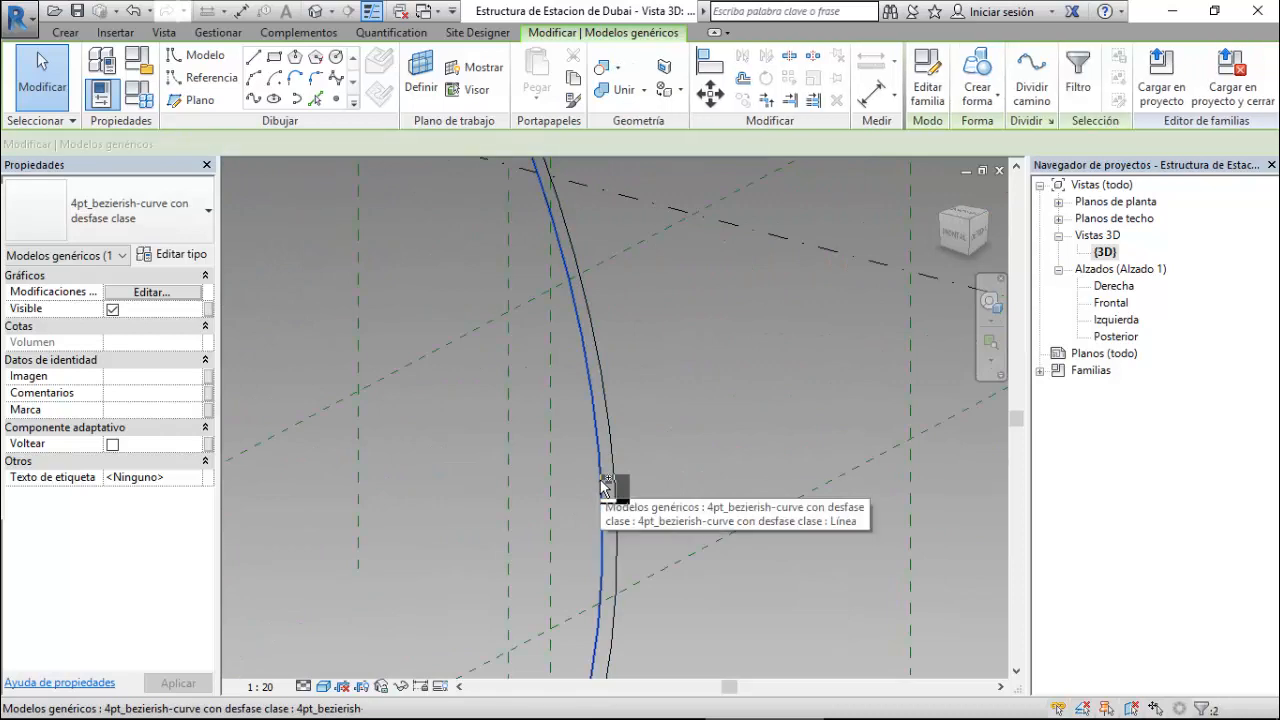
scroll(541, 525, "down", 3)
scroll(541, 524, "down", 3)
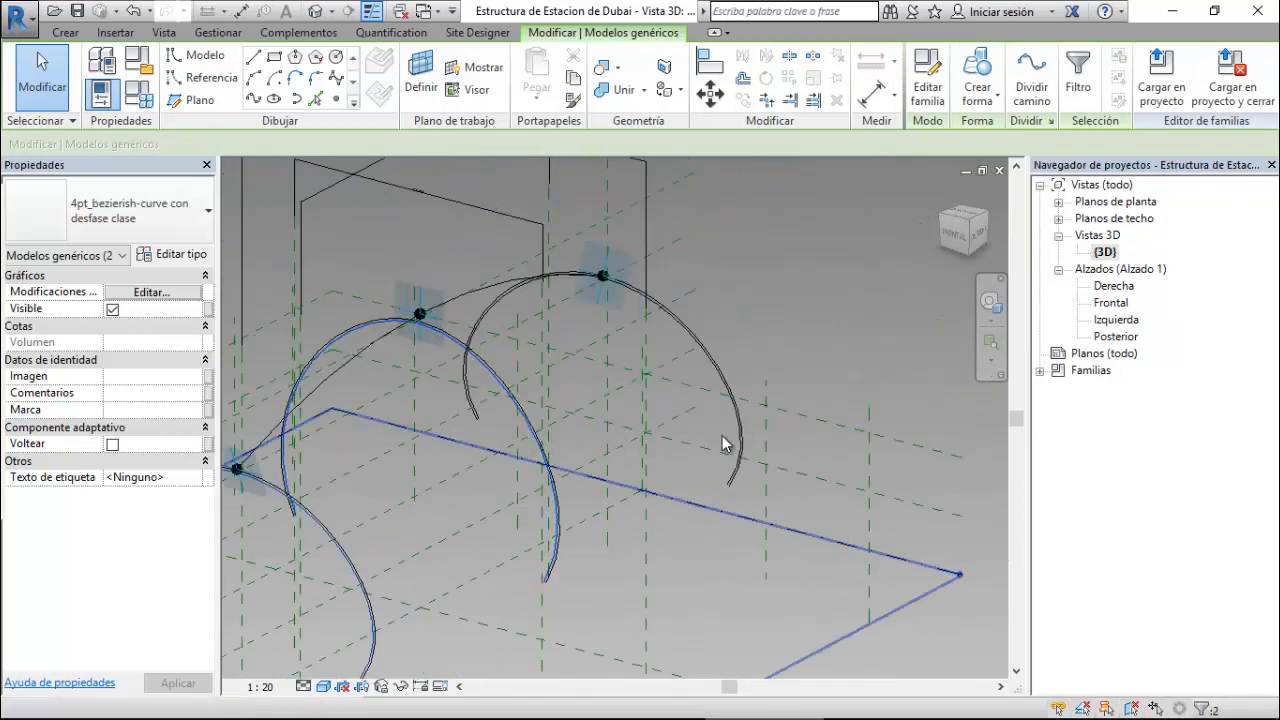
scroll(700, 363, "up", 4)
scroll(698, 360, "up", 2)
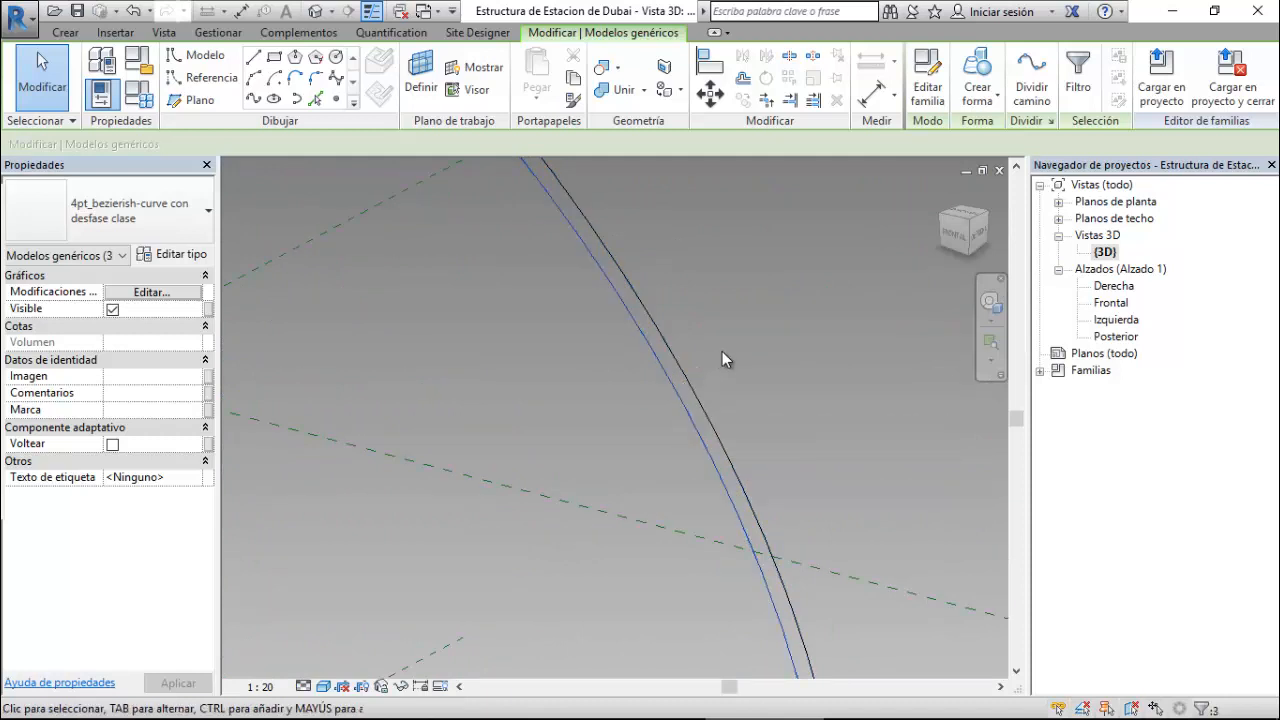
left_click(977, 90)
left_click(1014, 129)
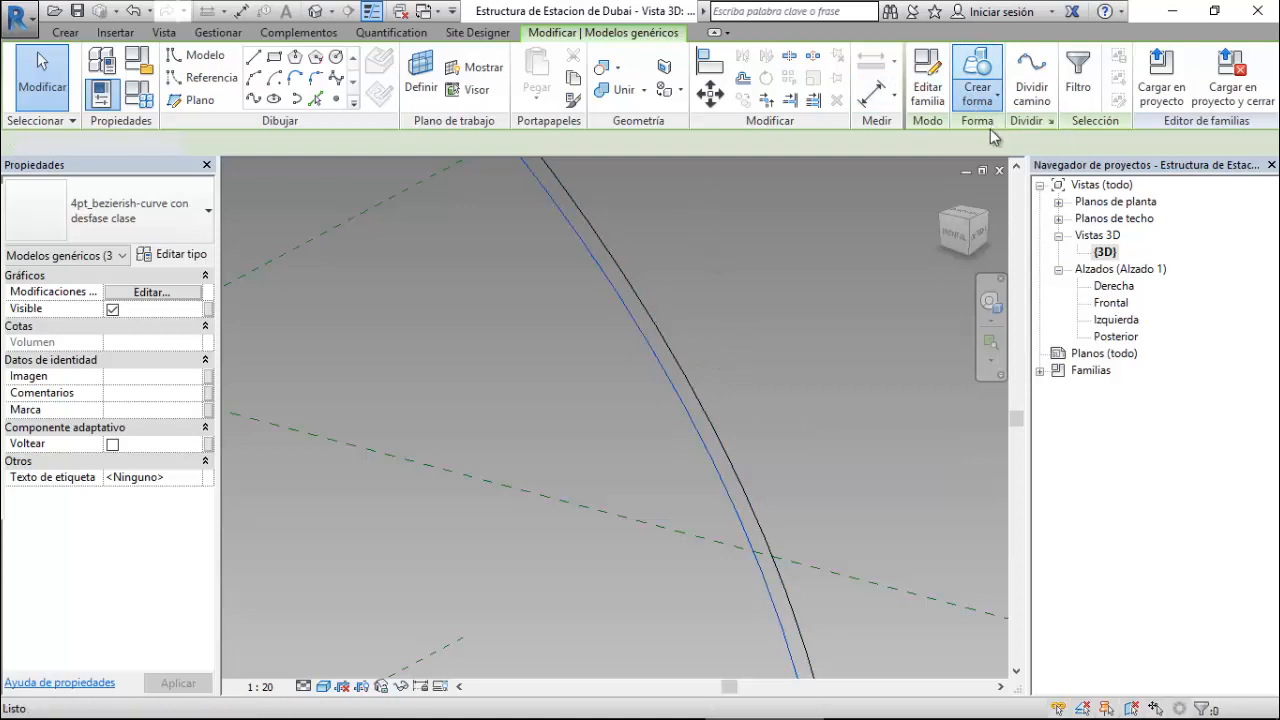
scroll(820, 290, "down", 6)
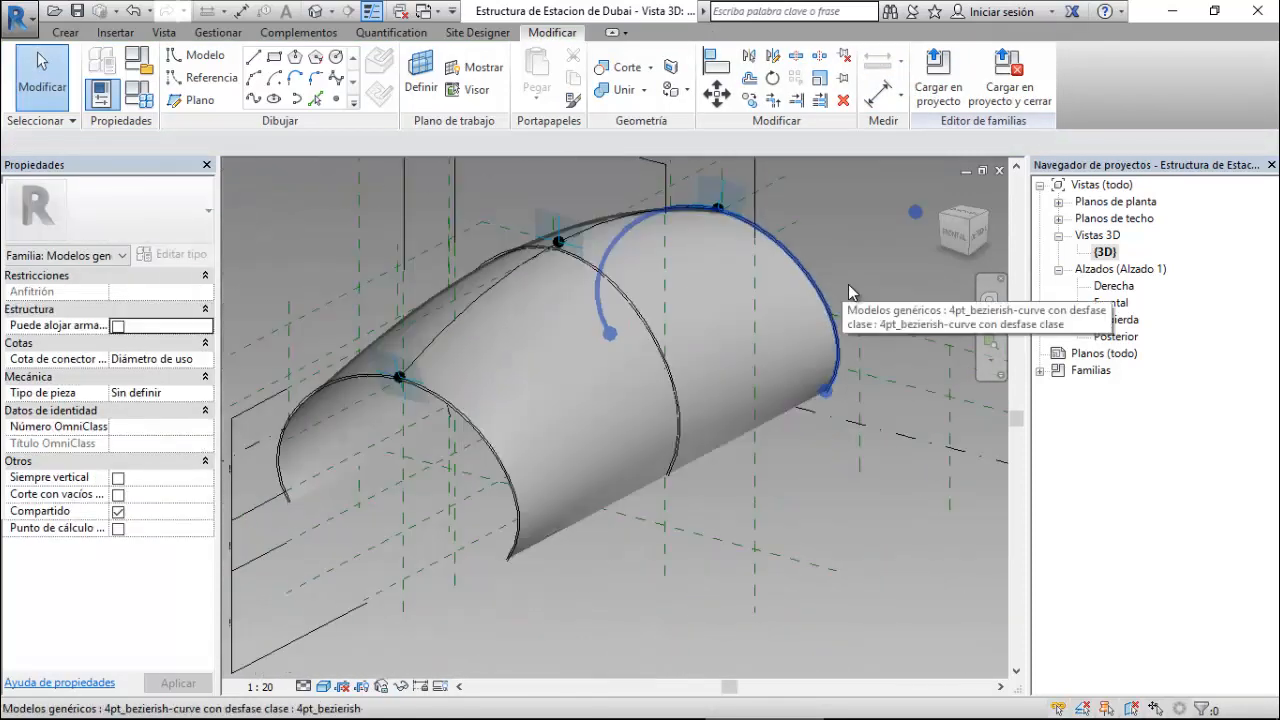
- Select the whole arched form element and divide its surface into a UV grid
scroll(574, 340, "up", 3)
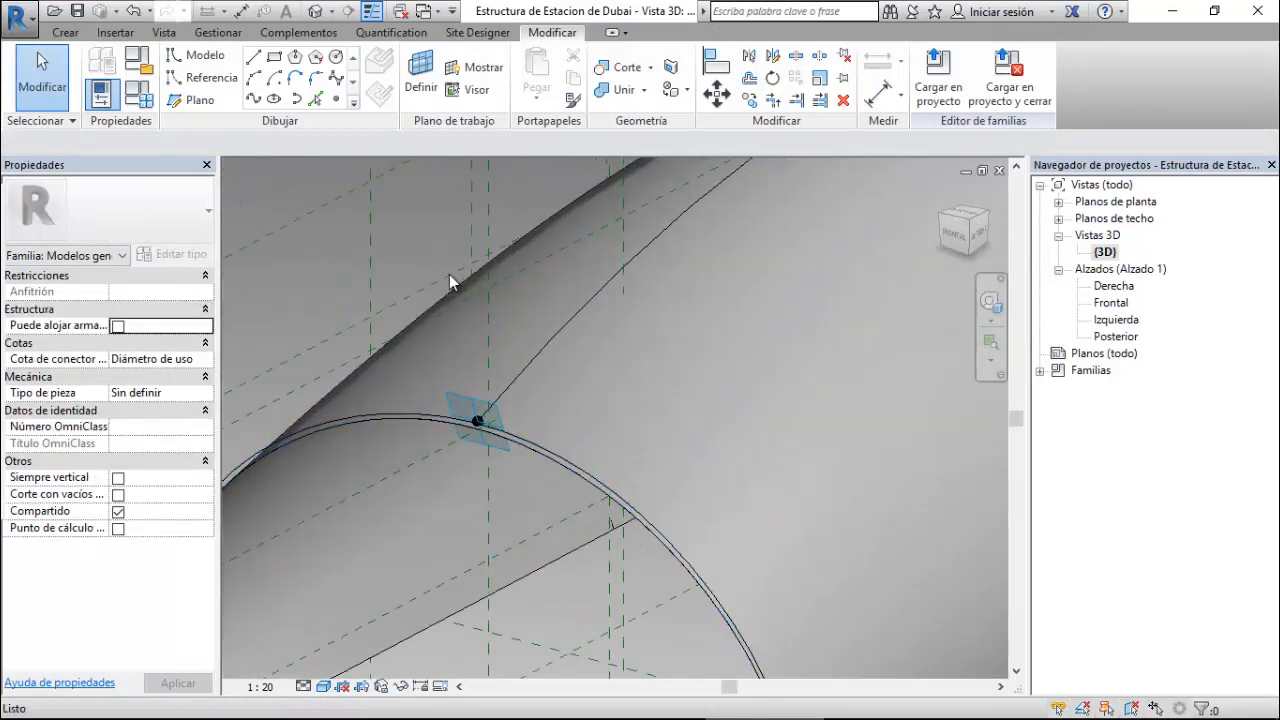
scroll(741, 528, "up", 1)
scroll(646, 522, "up", 4)
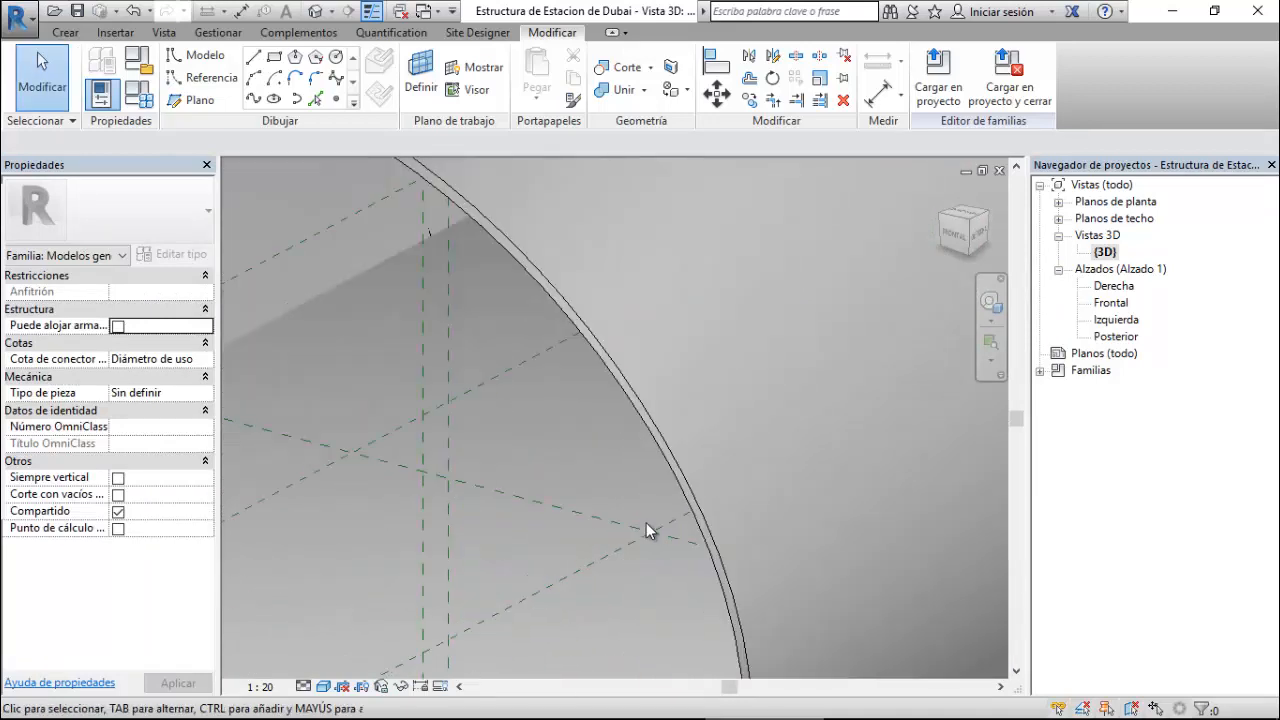
key("Tab")
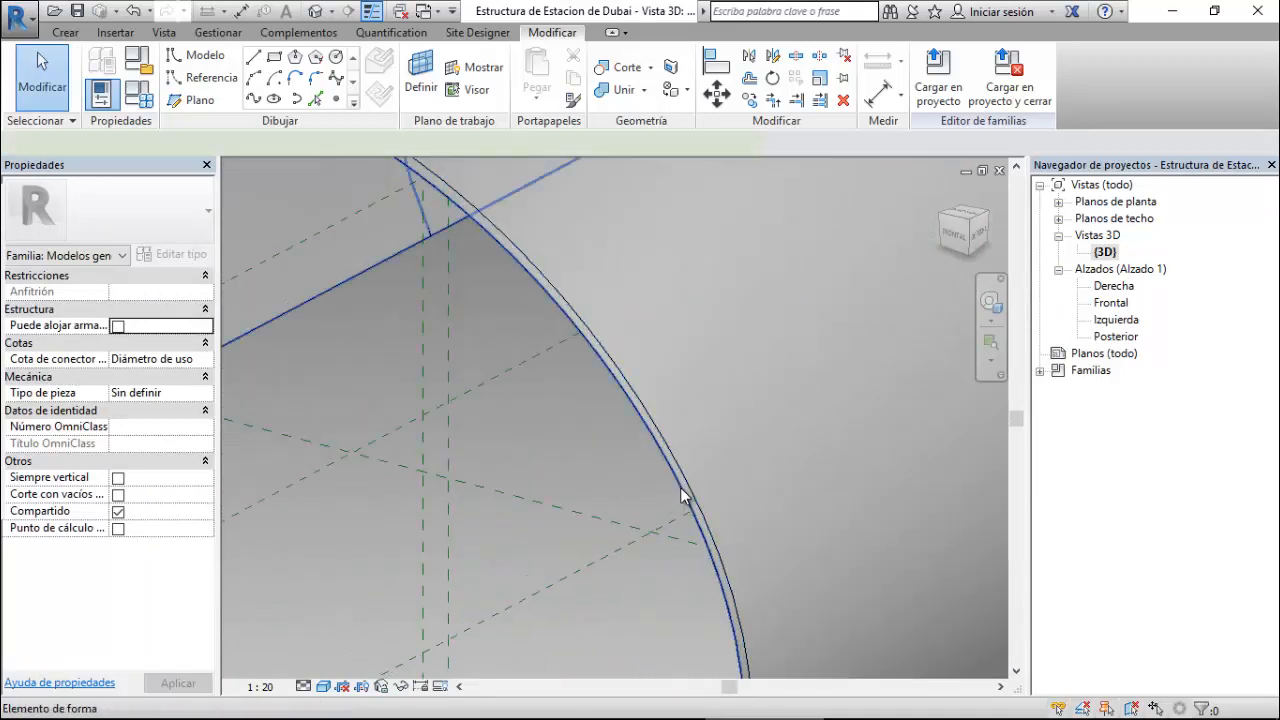
left_click(681, 496)
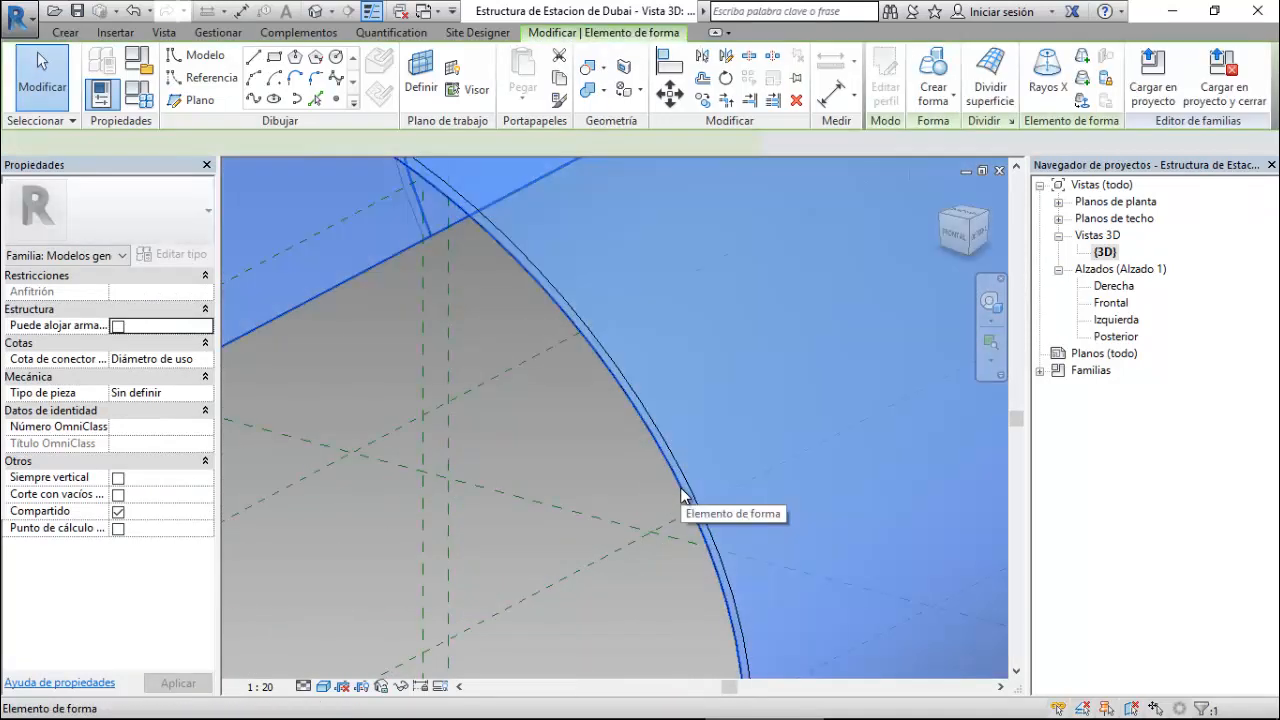
left_click(985, 101)
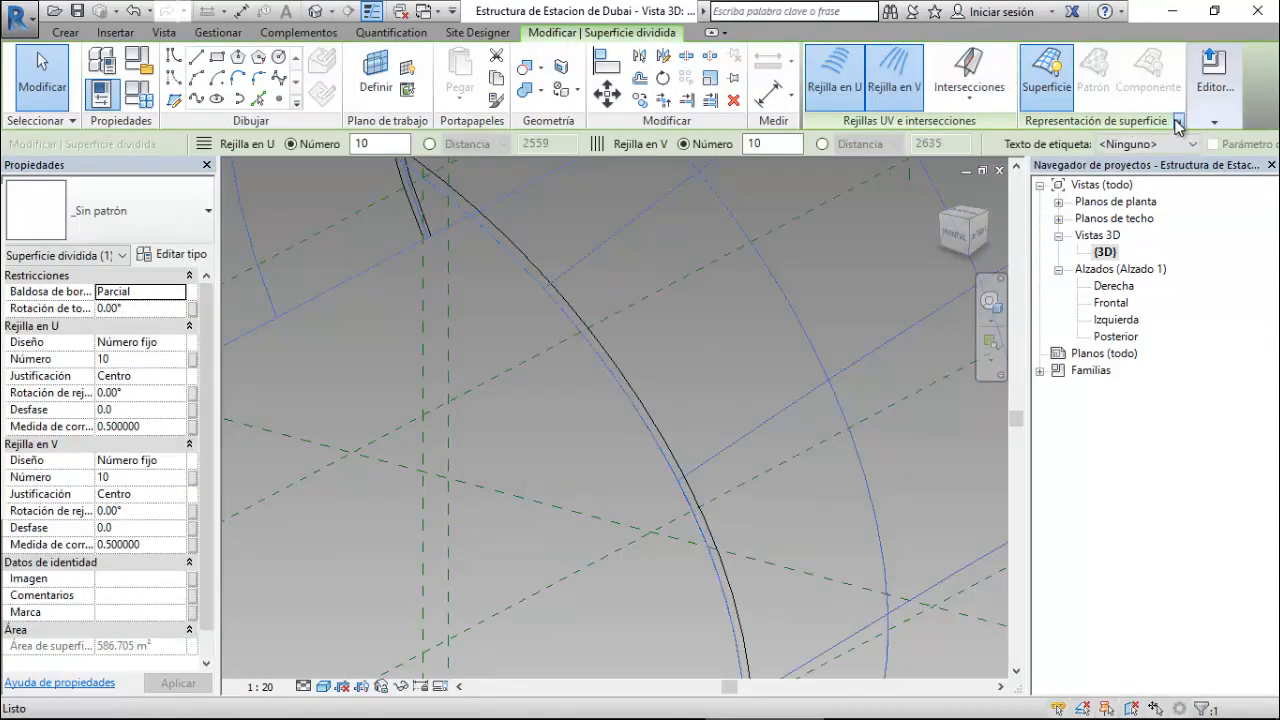
- Turn on the display of nodes in the divided surface's representation settings, keeping the UV grids and intersection lines shown
left_click(1178, 122)
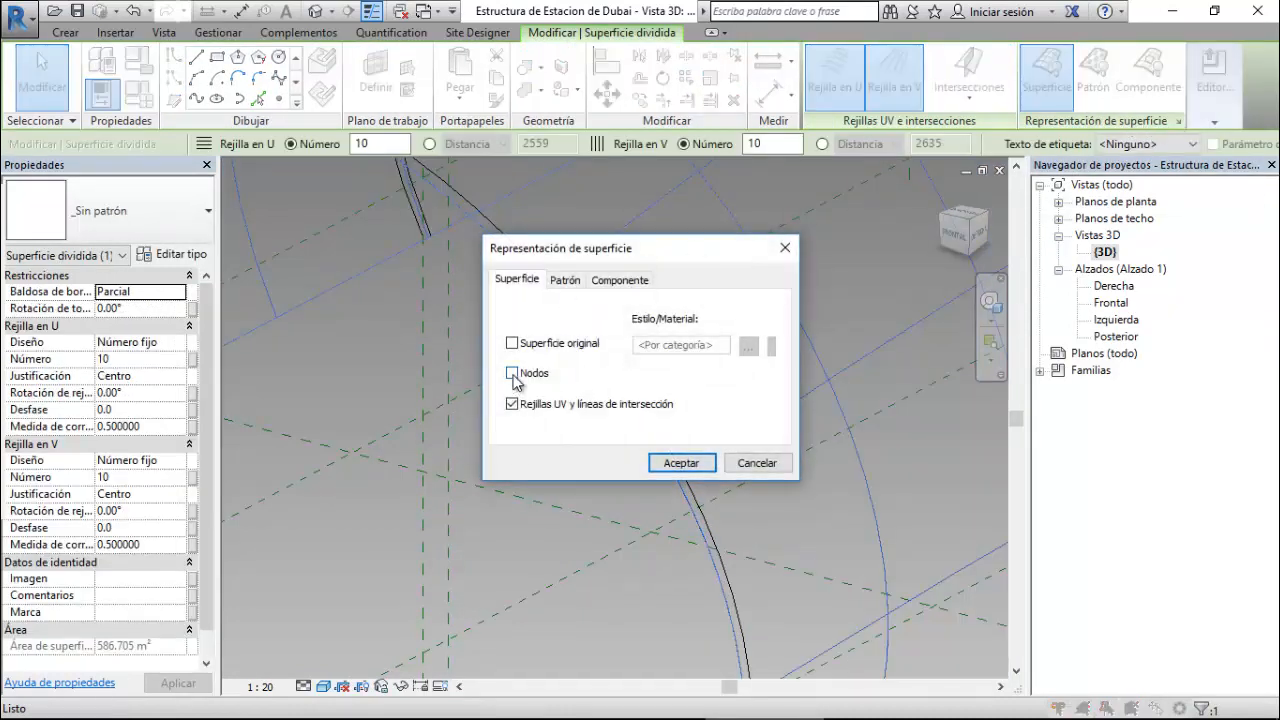
left_click(689, 463)
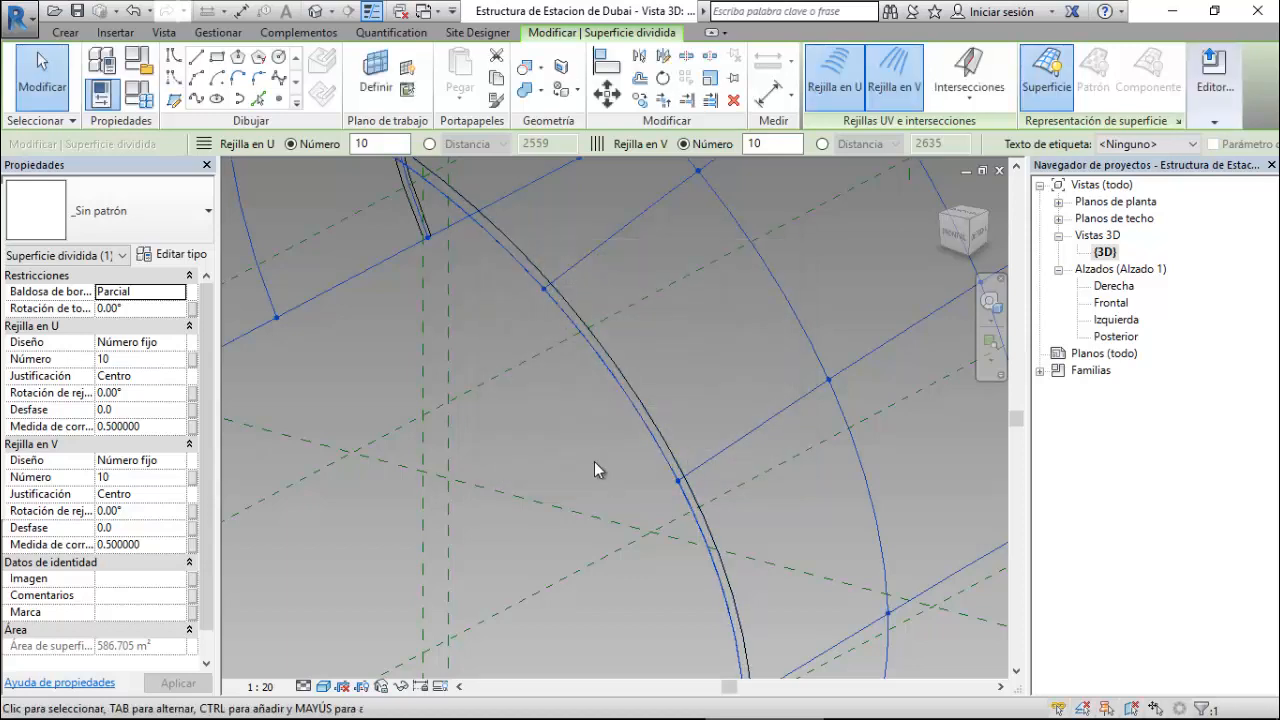
scroll(594, 461, "down", 5)
scroll(560, 436, "down", 2)
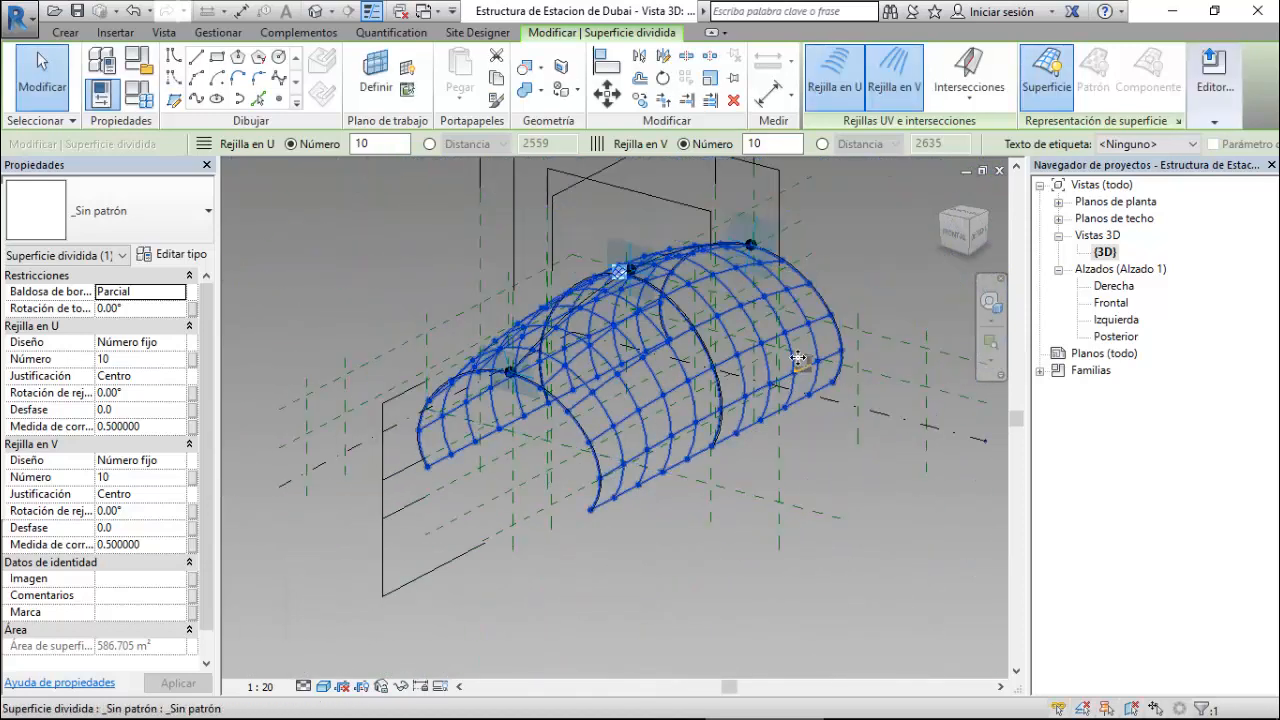
- Examine the facade ribs in Metro_station.jpg in Photos, and the L1 and L2 length dimensions in Revit's Derecha elevation
left_click(545, 703)
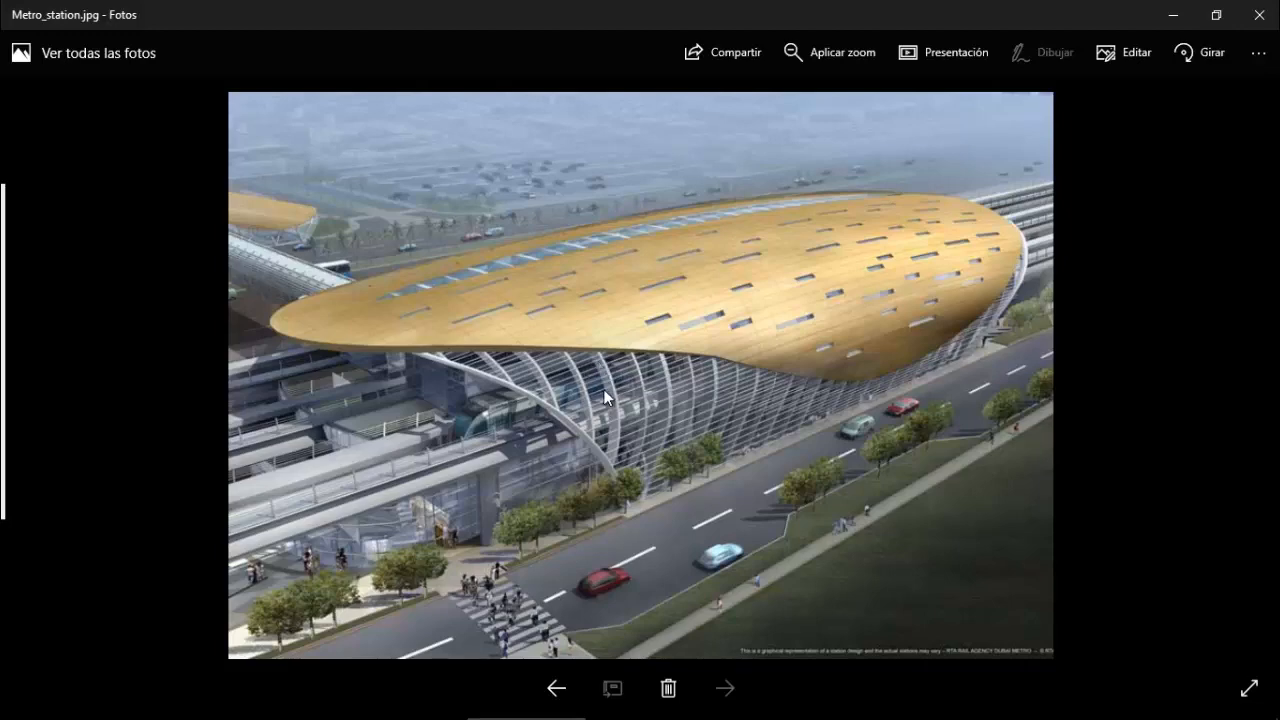
scroll(595, 375, "up", 2)
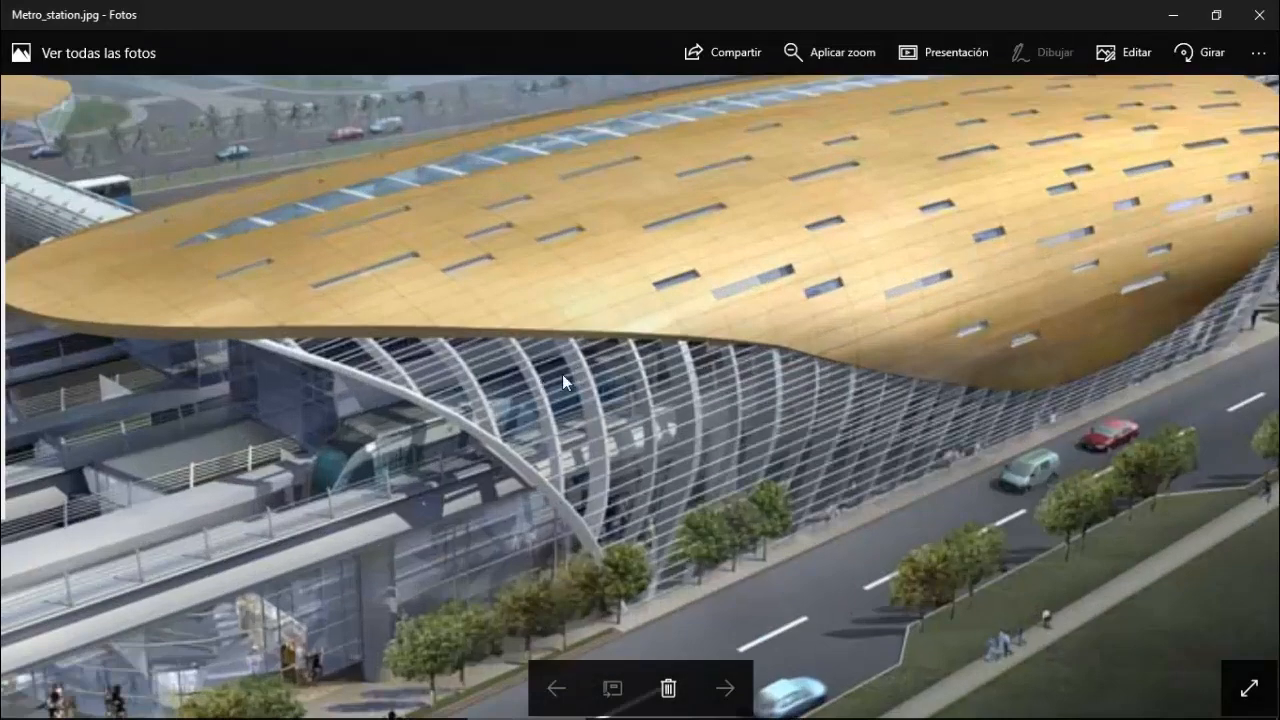
left_click(1169, 16)
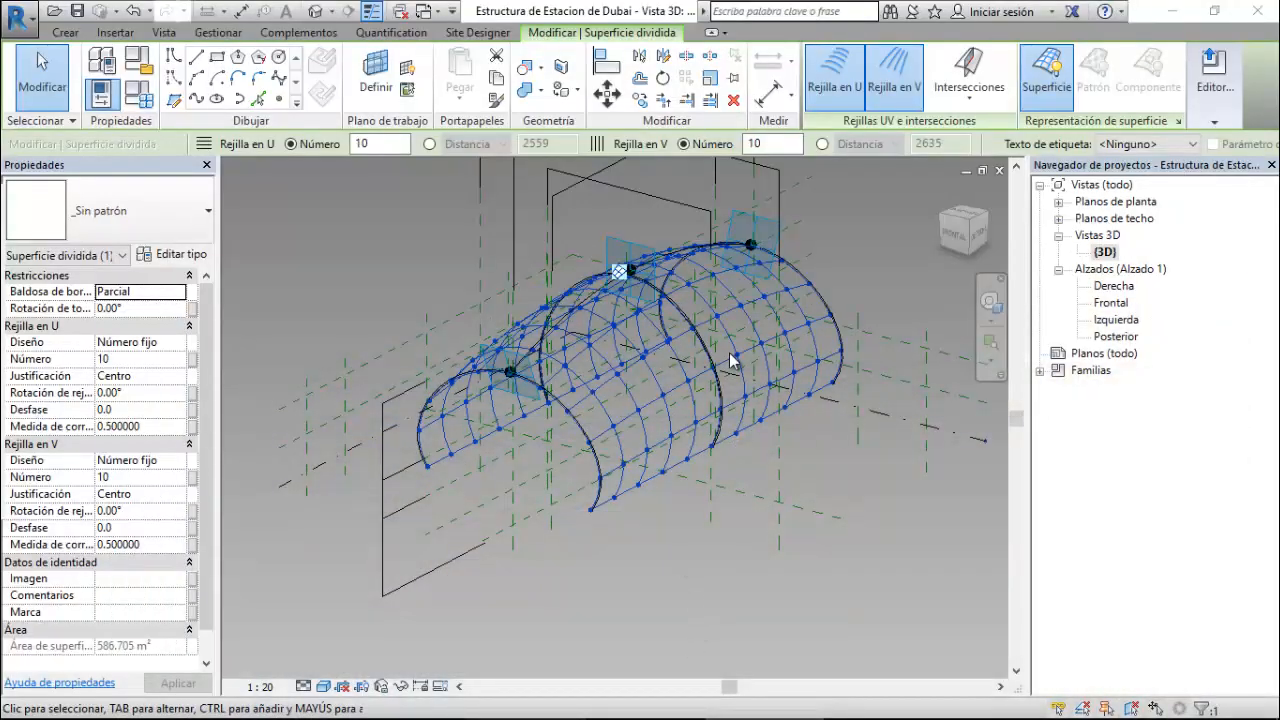
scroll(731, 361, "up", 2)
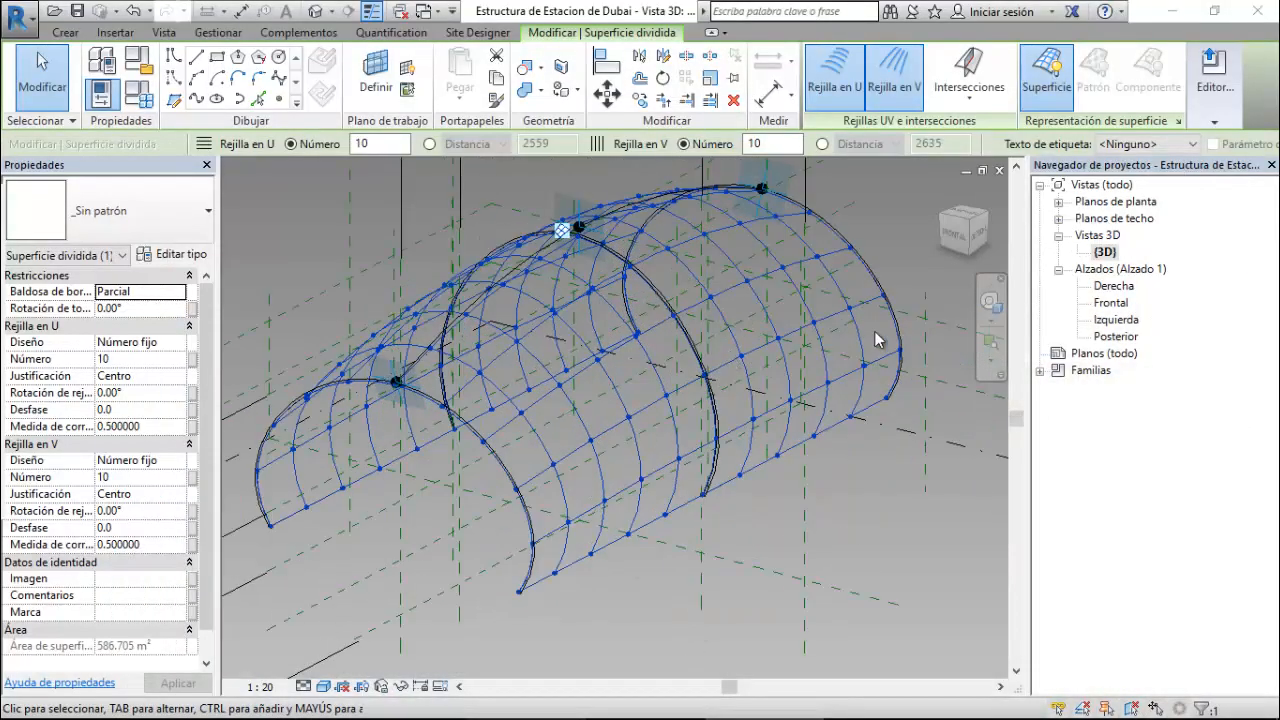
double_click(1114, 287)
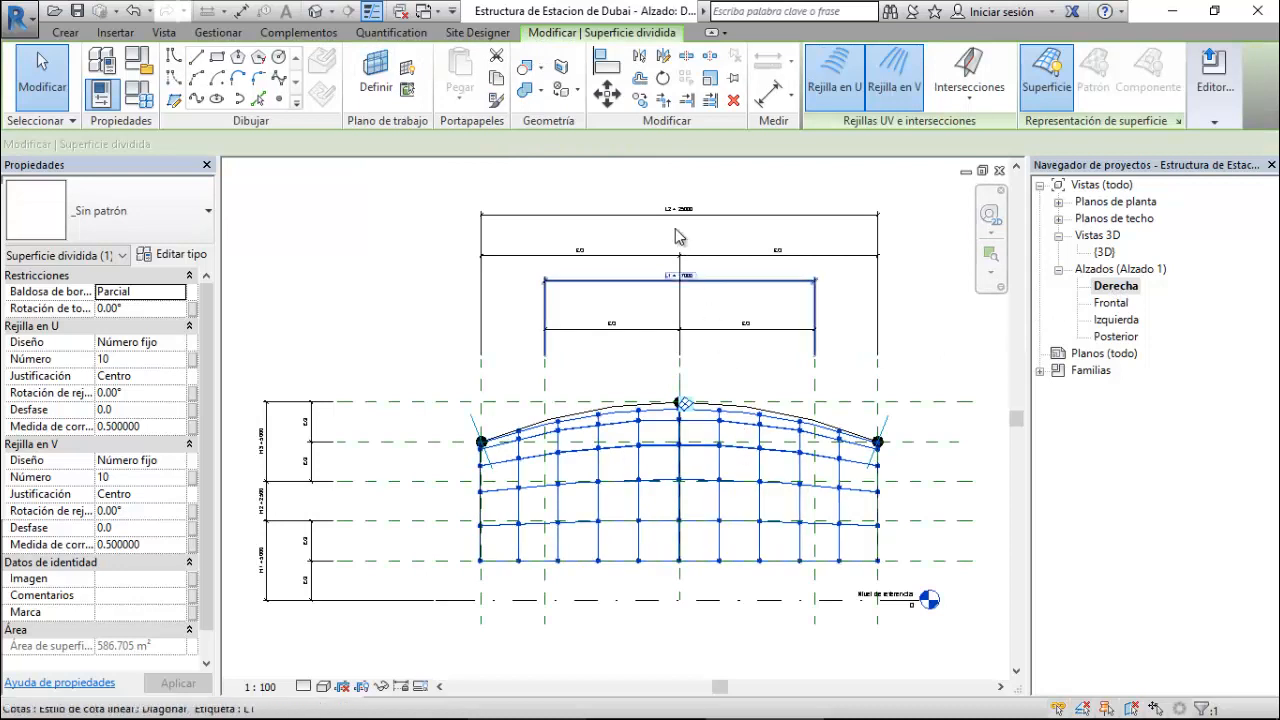
scroll(671, 175, "up", 5)
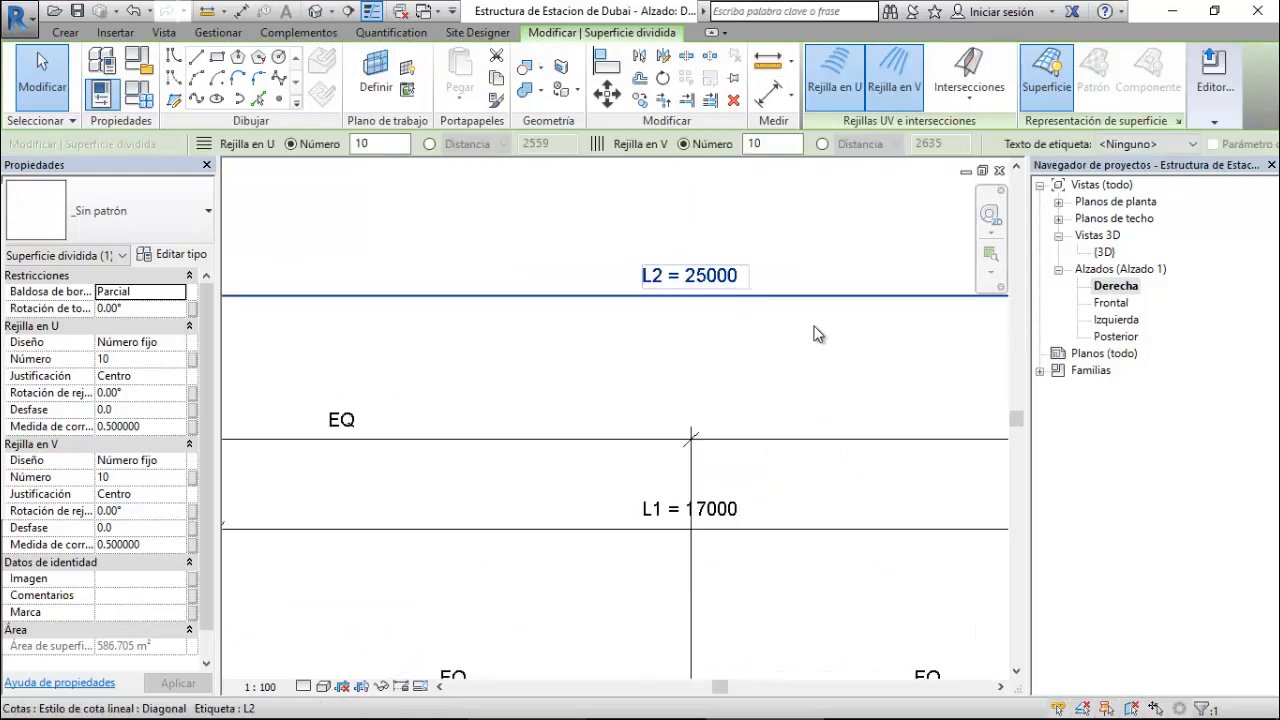
double_click(1104, 253)
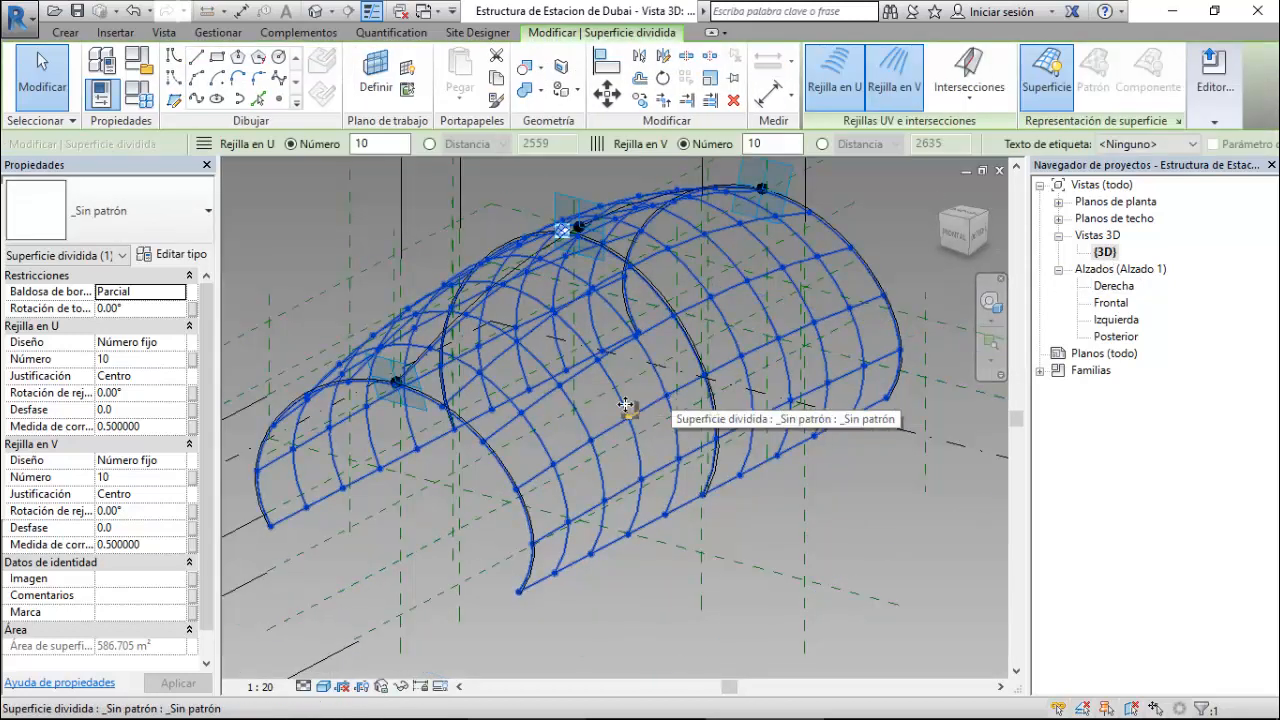
- Set the divided surface's U grid number to 18 and its V grid number to 17
left_click(151, 358)
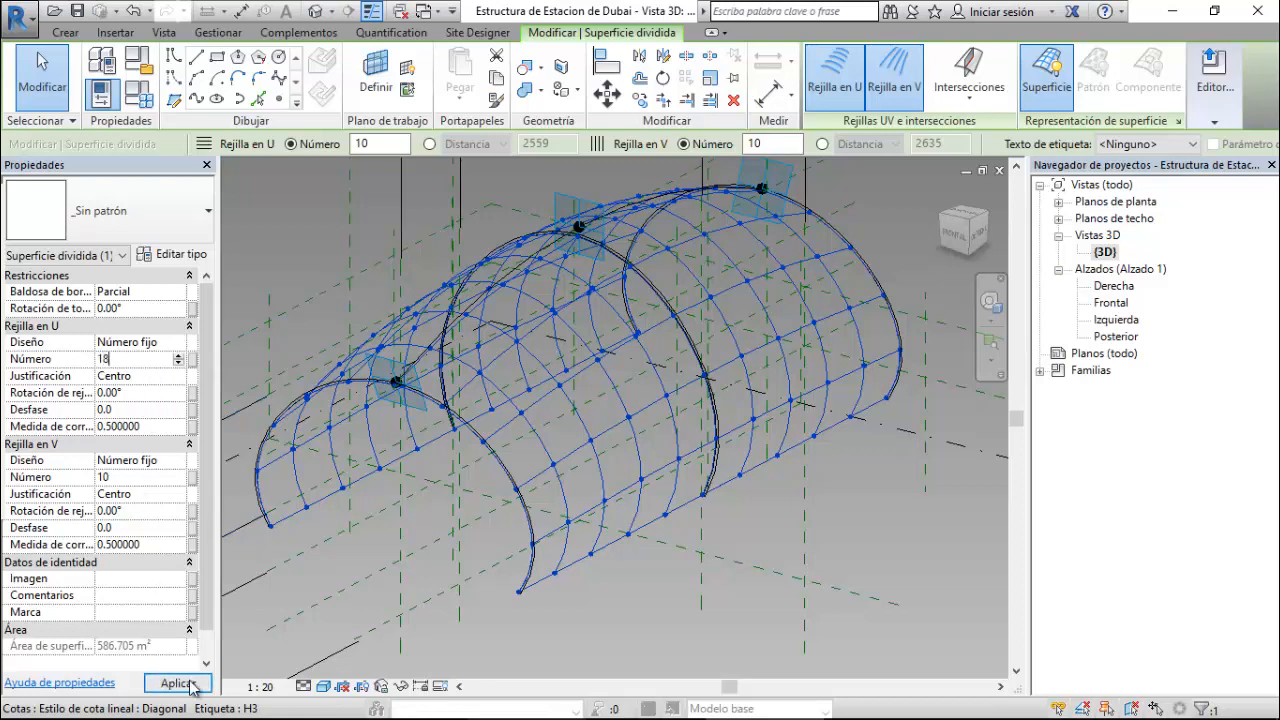
type("18")
left_click(191, 685)
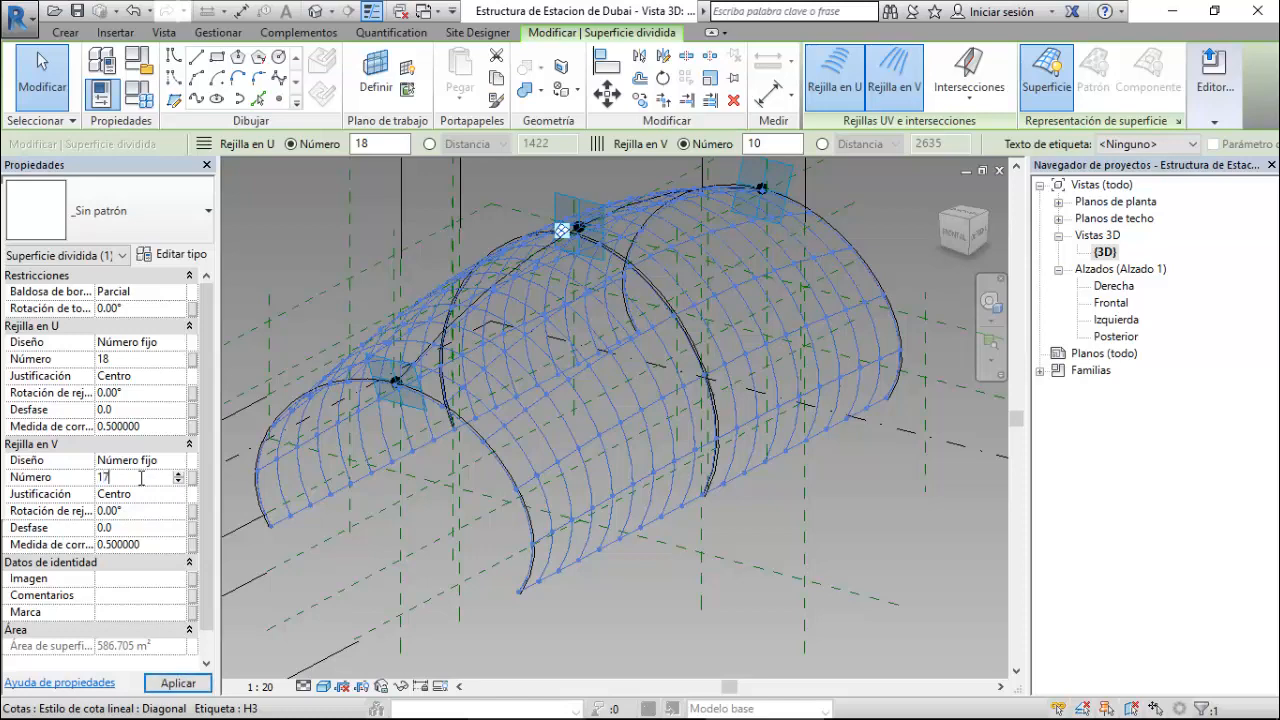
left_click(178, 683)
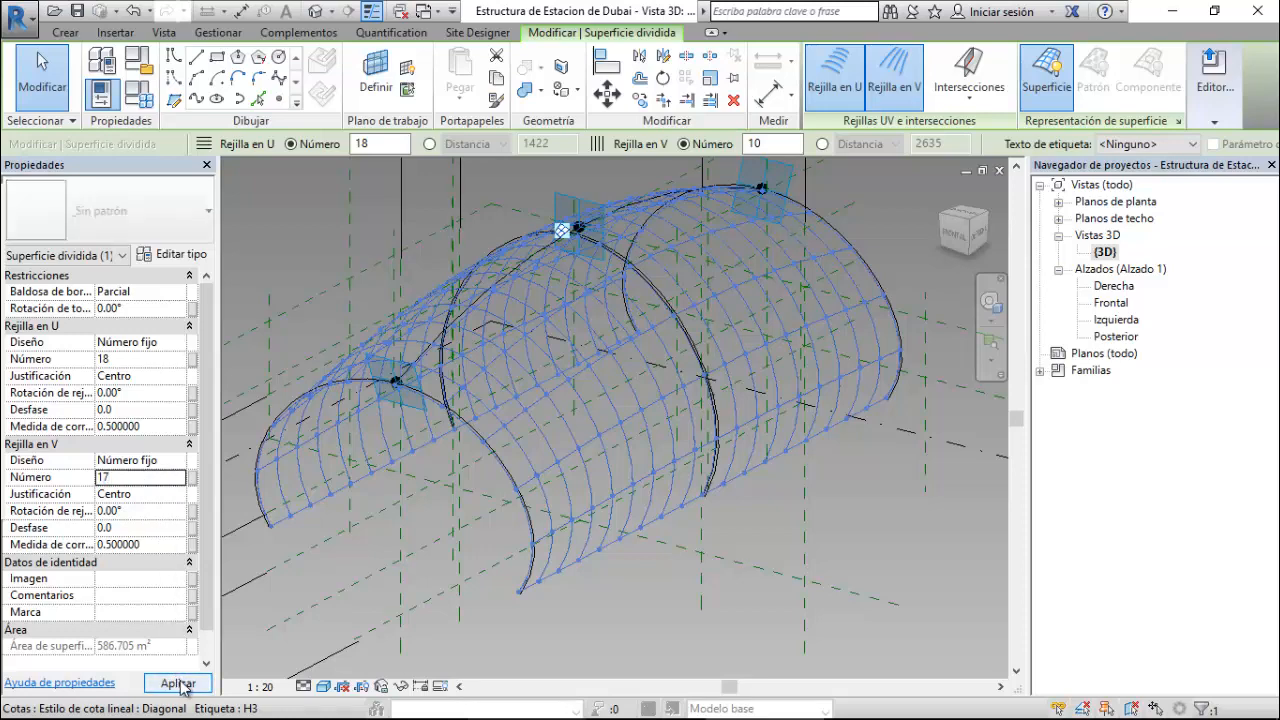
left_click(537, 637)
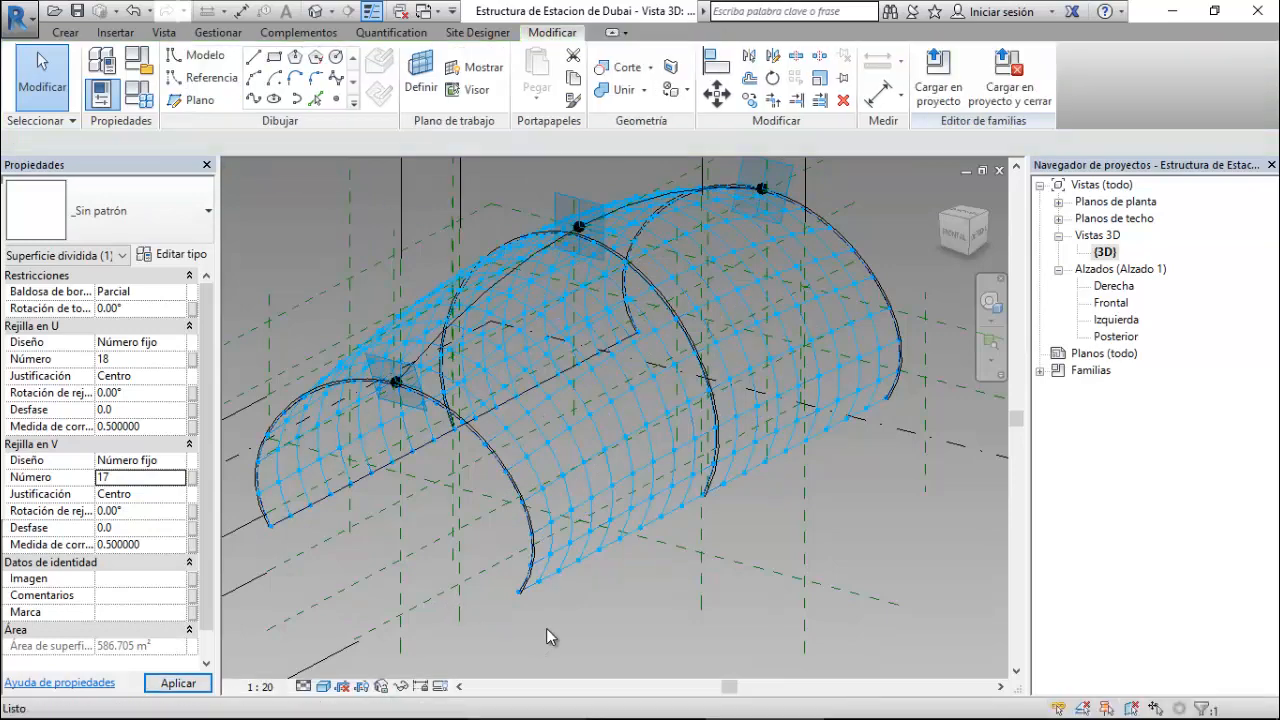
scroll(550, 615, "up", 3)
scroll(550, 615, "down", 2)
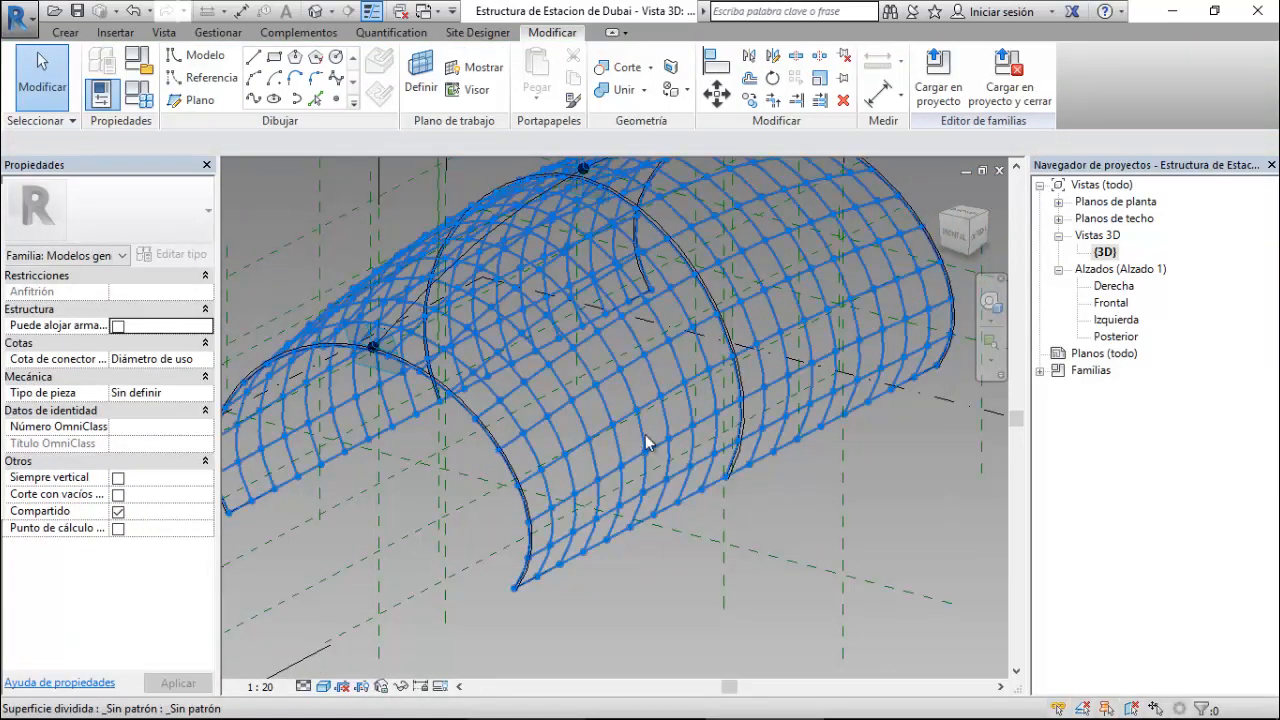
- Switch to the 3D view of the Estructura family and load it into Estructura de Estacion de Dubai.rfa
left_click(435, 12)
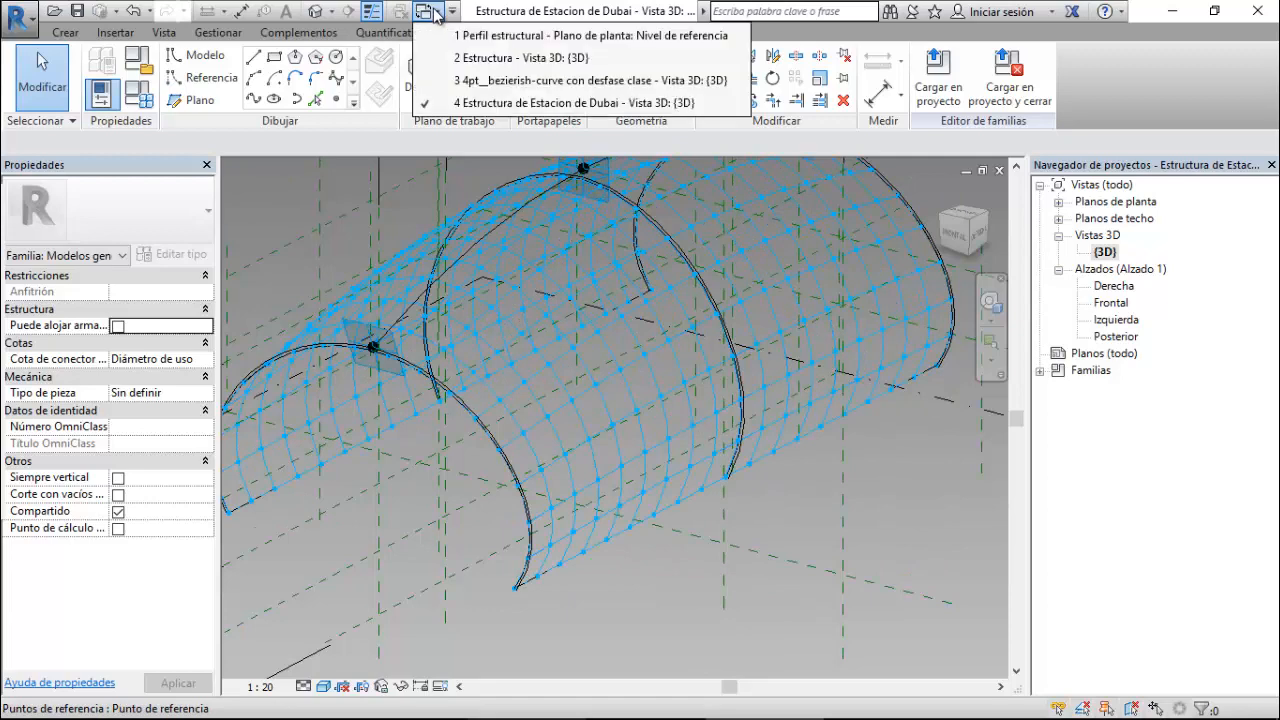
left_click(531, 60)
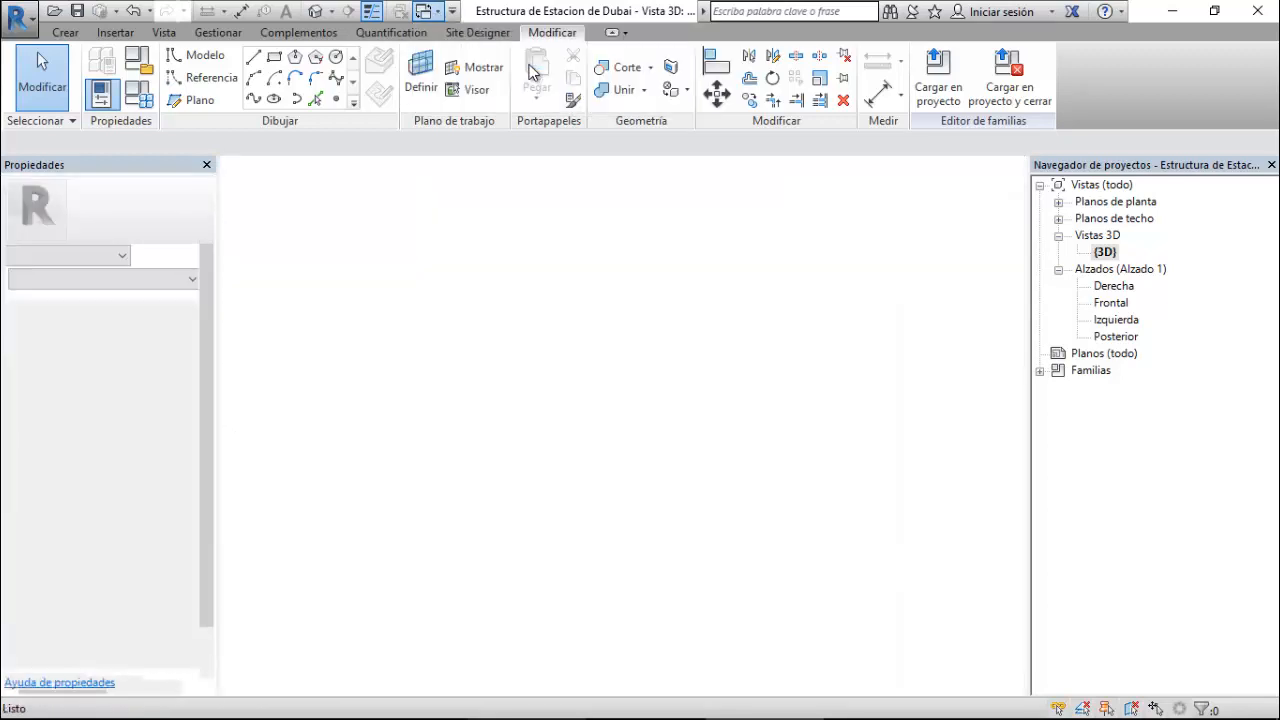
scroll(755, 427, "down", 3)
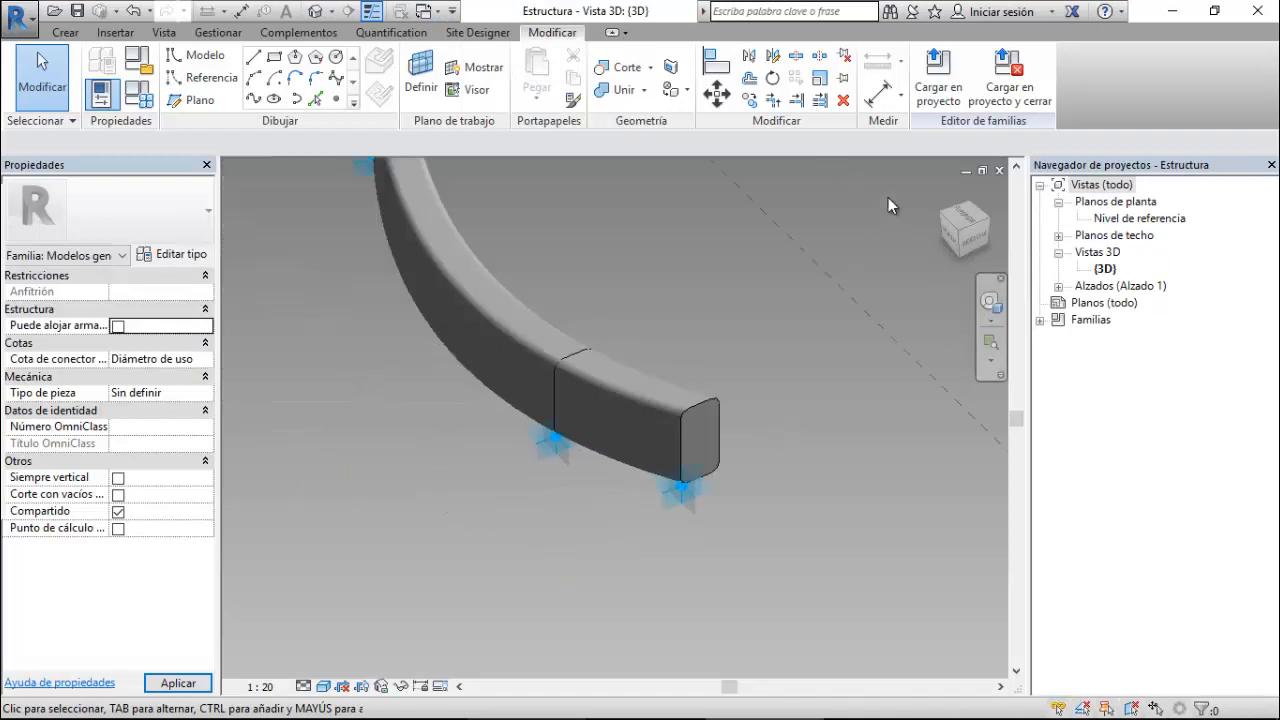
left_click(938, 95)
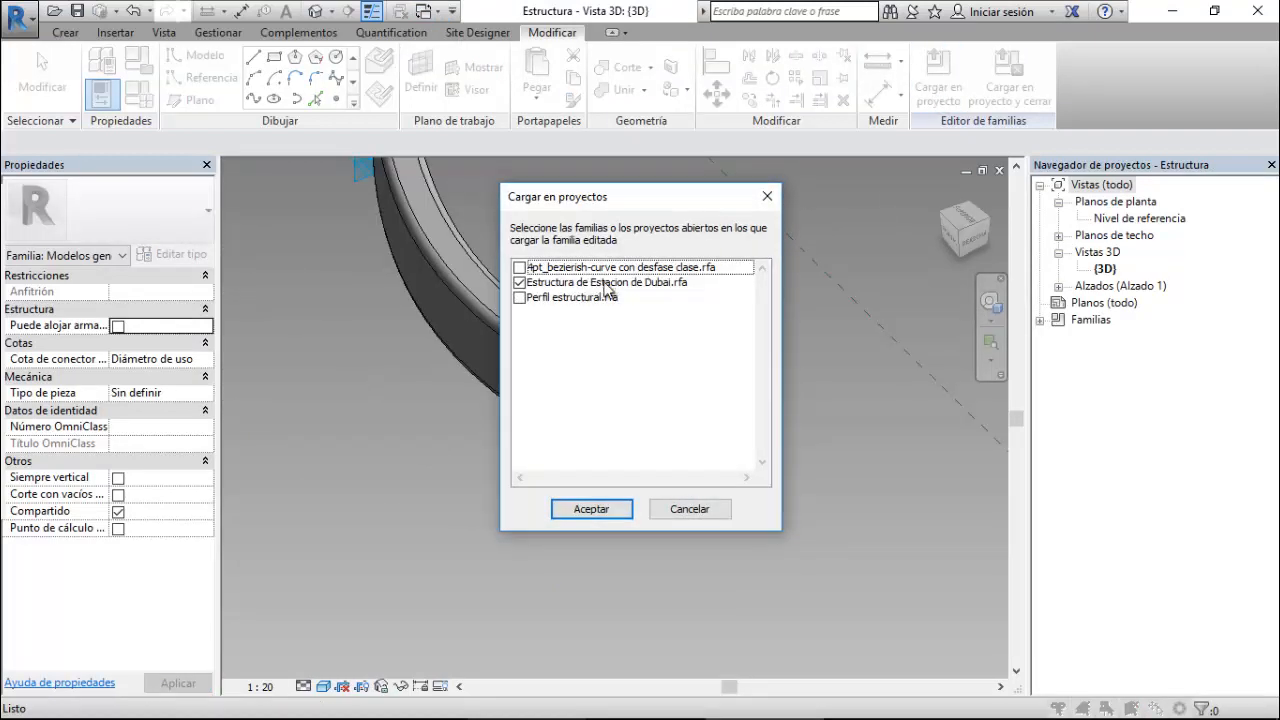
left_click(583, 505)
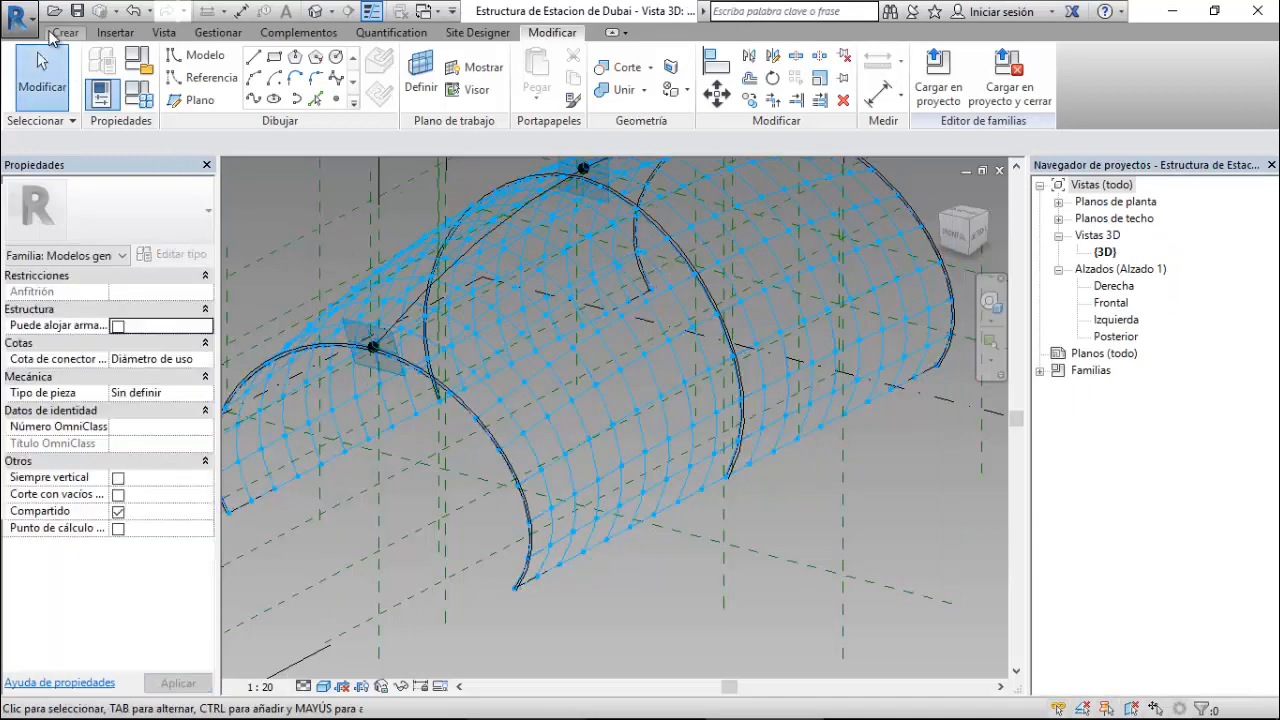
left_click(62, 33)
left_click(520, 85)
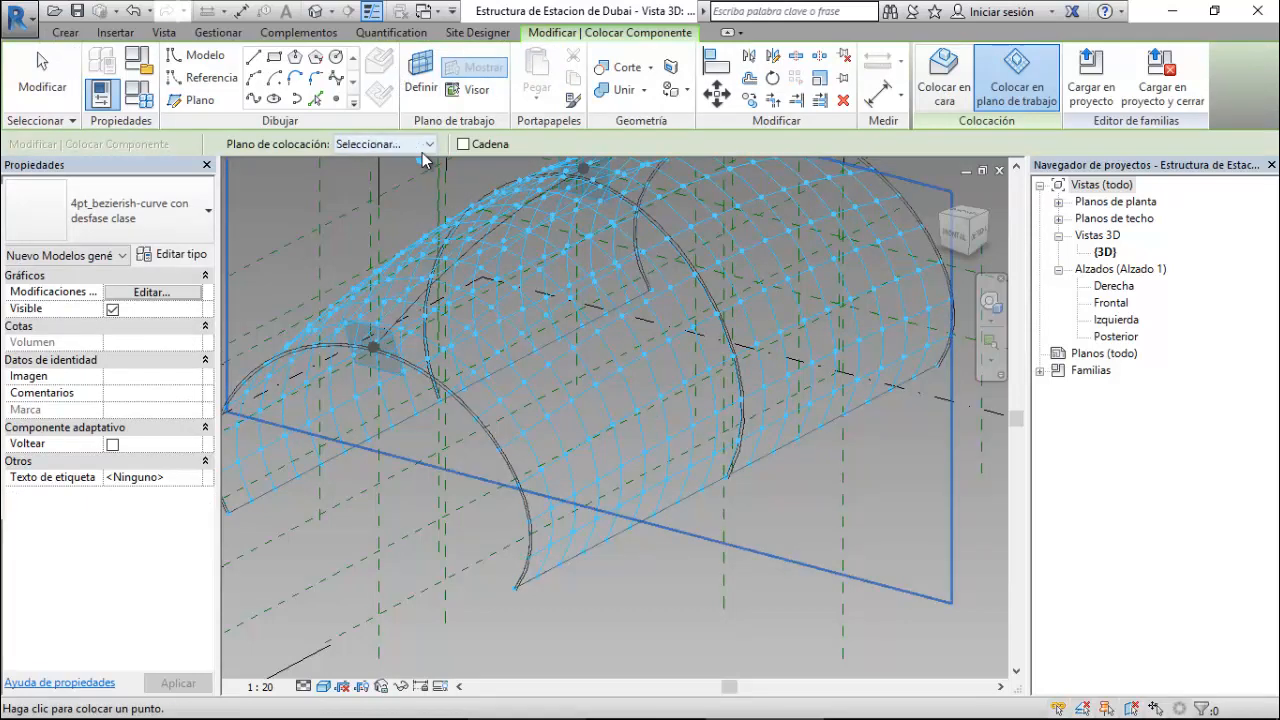
key("Escape")
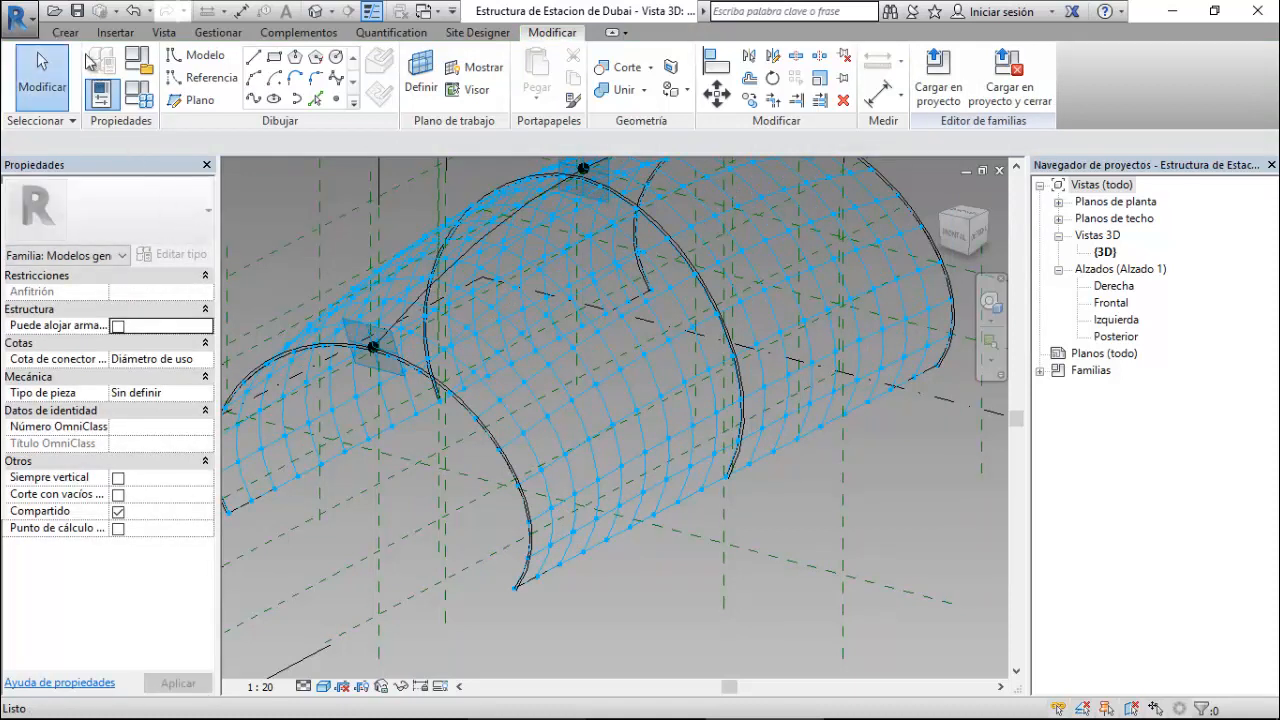
- Place one Estructura component on the divided surface's nodes near its lower edge, using placement on face
left_click(65, 32)
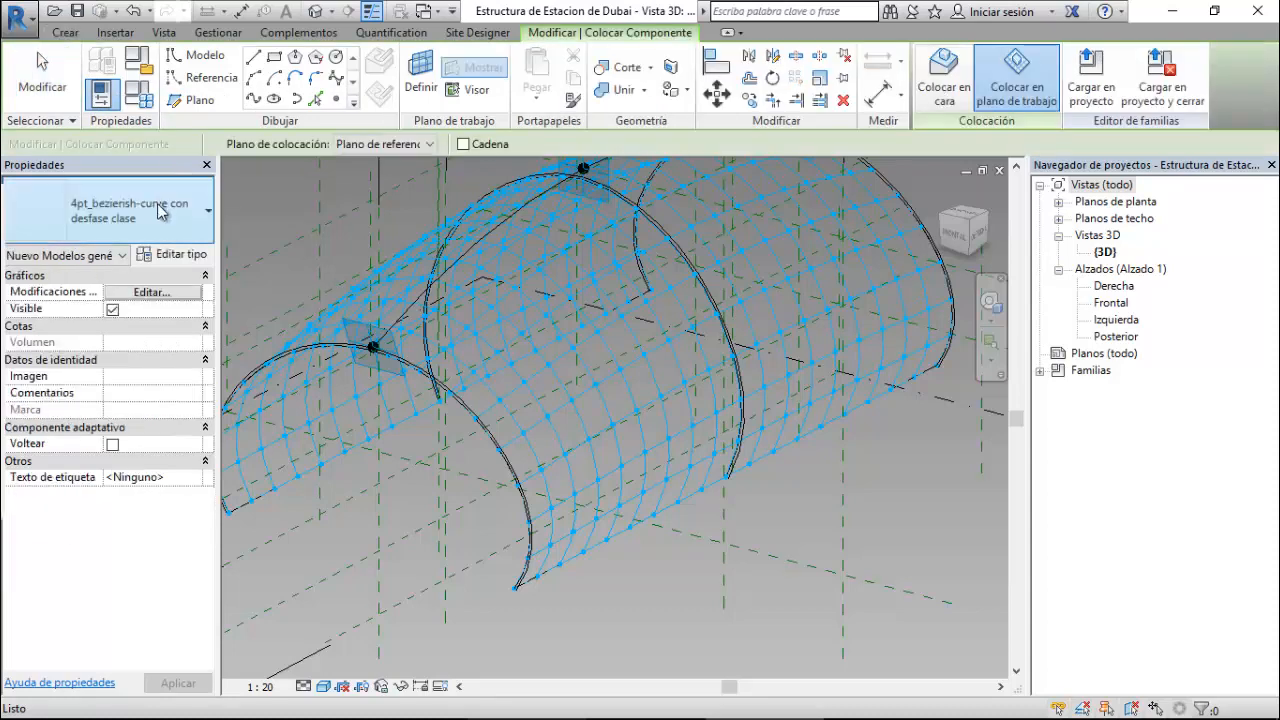
left_click(112, 208)
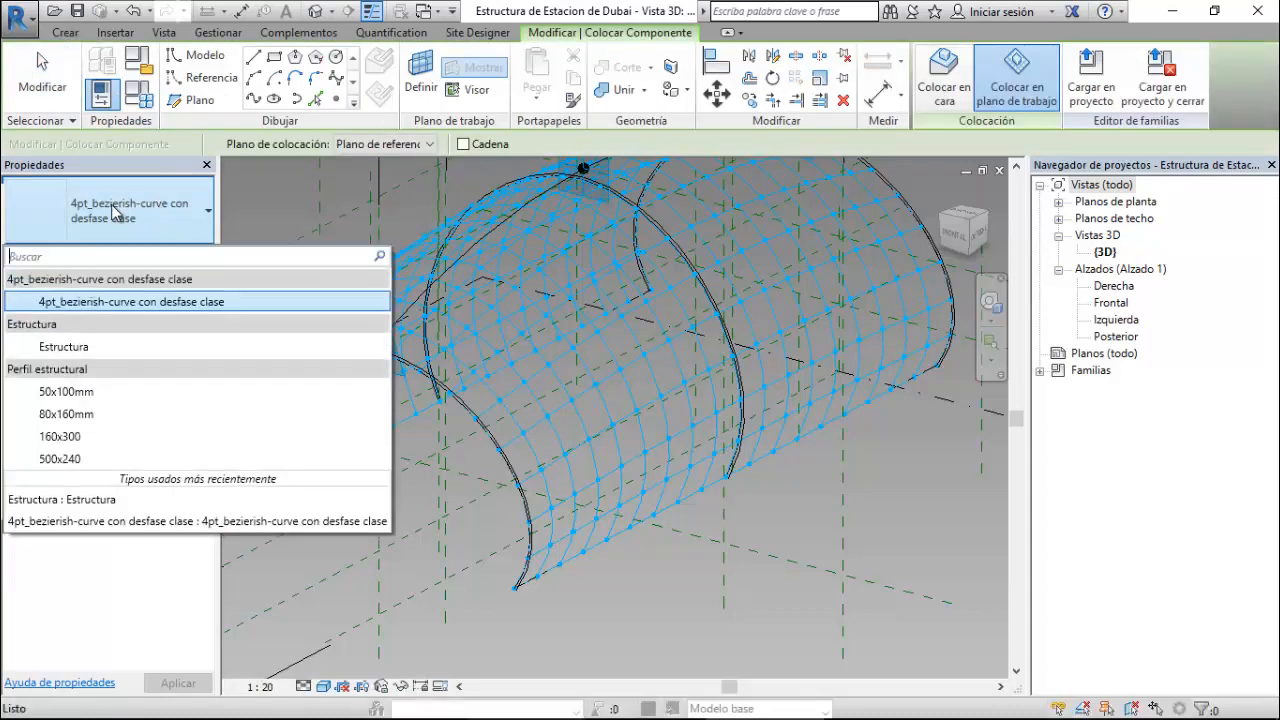
left_click(78, 350)
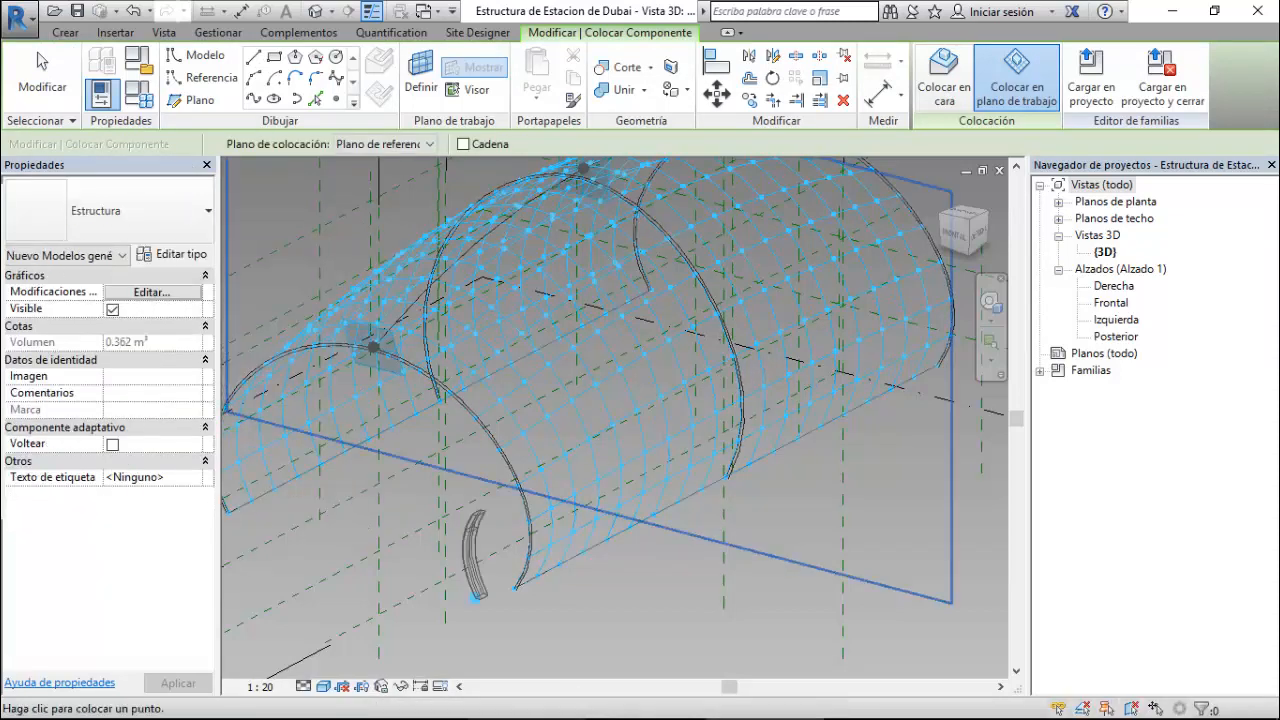
scroll(475, 590, "up", 3)
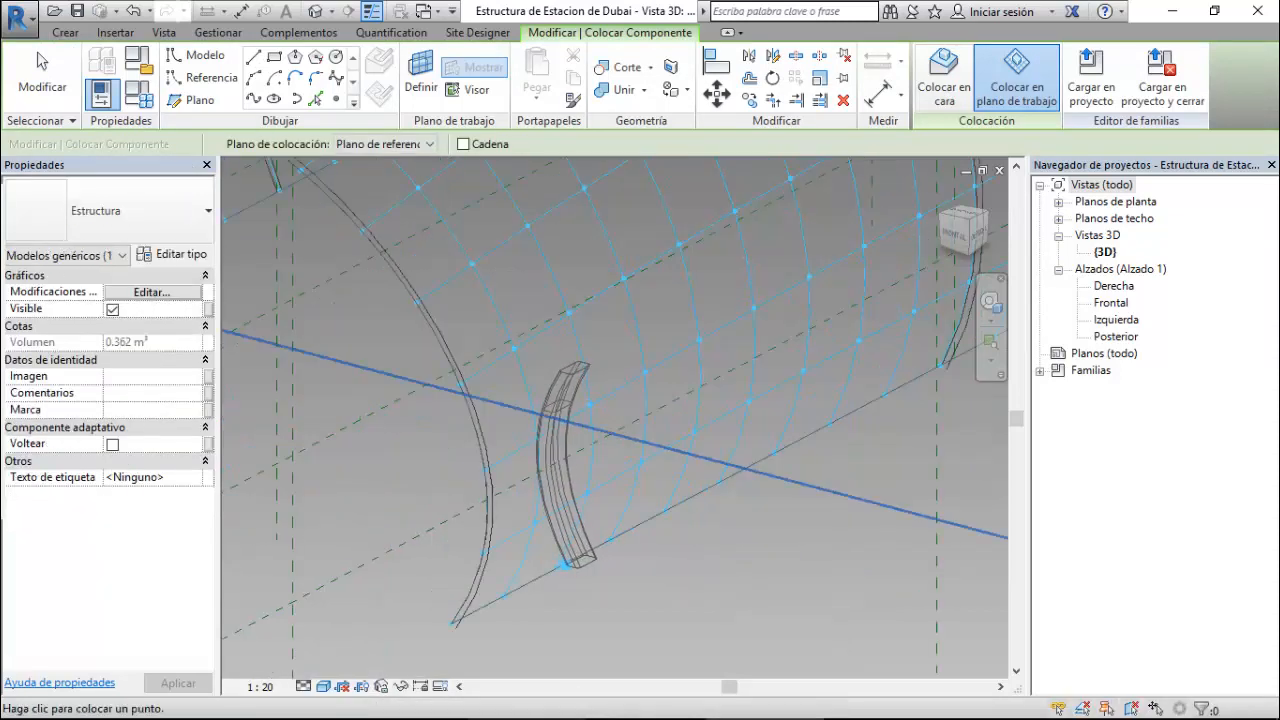
left_click(944, 80)
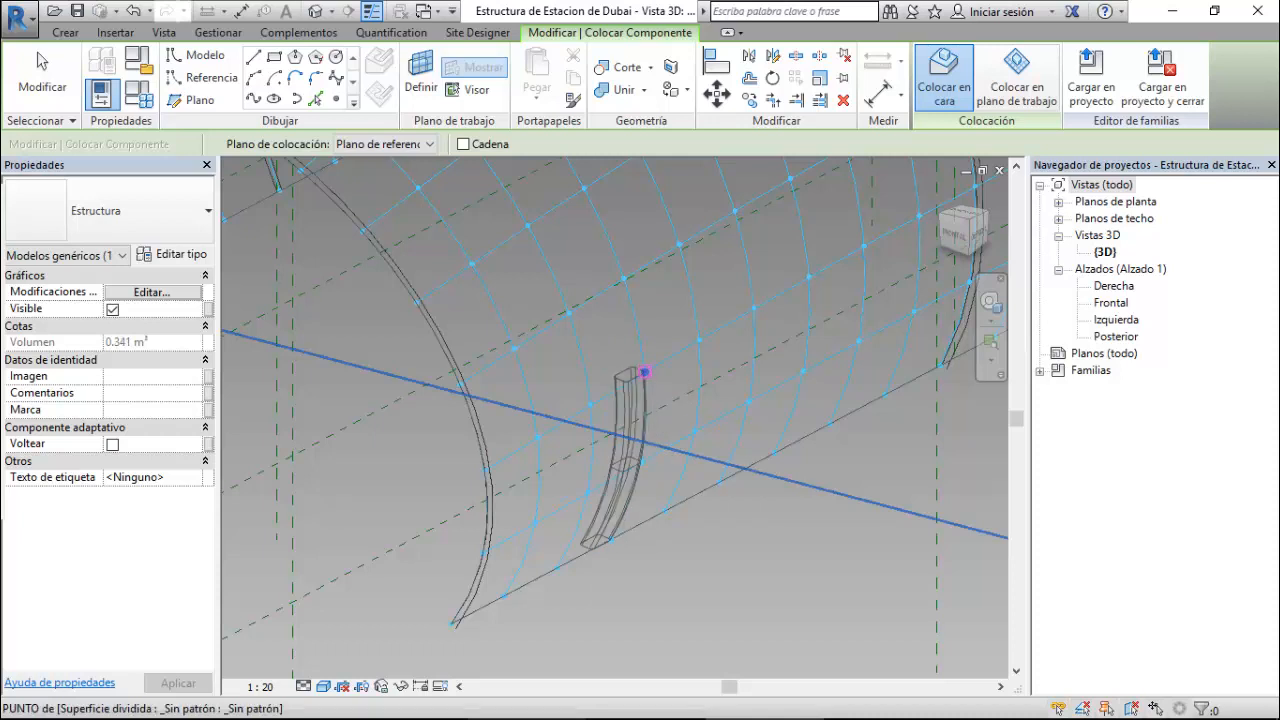
left_click(645, 372)
key("Escape")
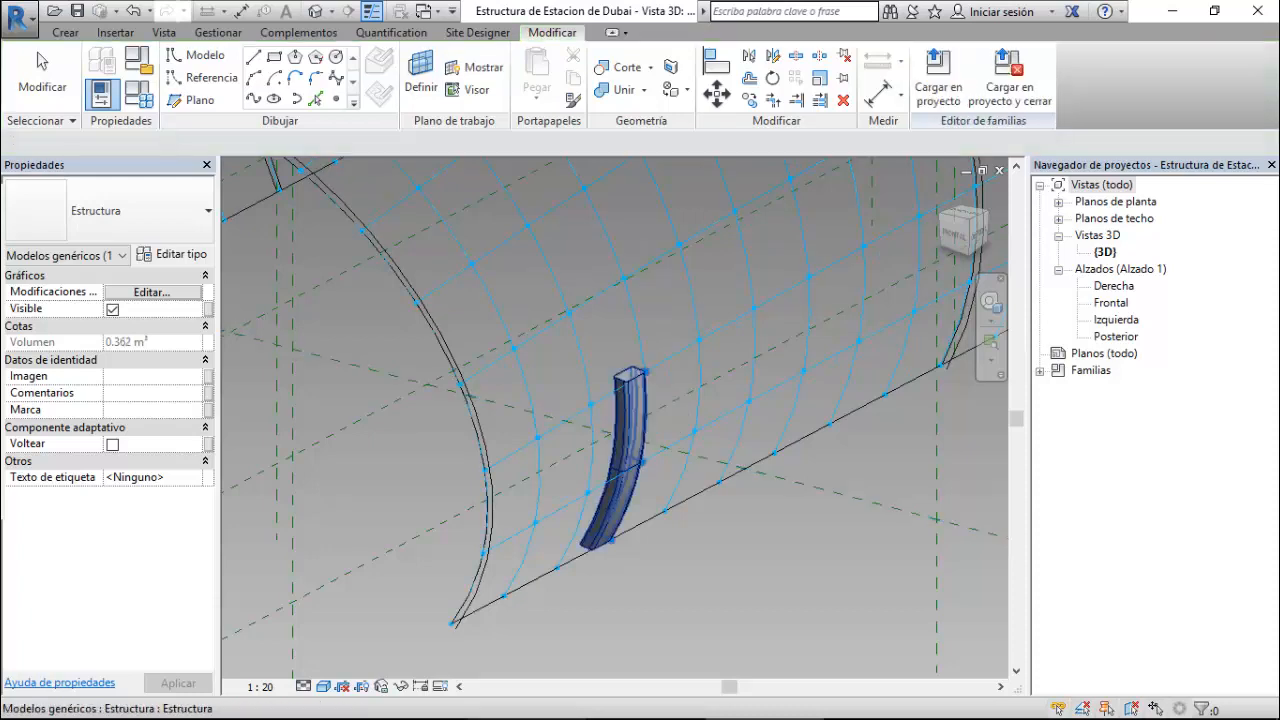
key("Escape")
- Examine the type properties of the placed Estructura rib for adjustable parameters
scroll(613, 421, "up", 3)
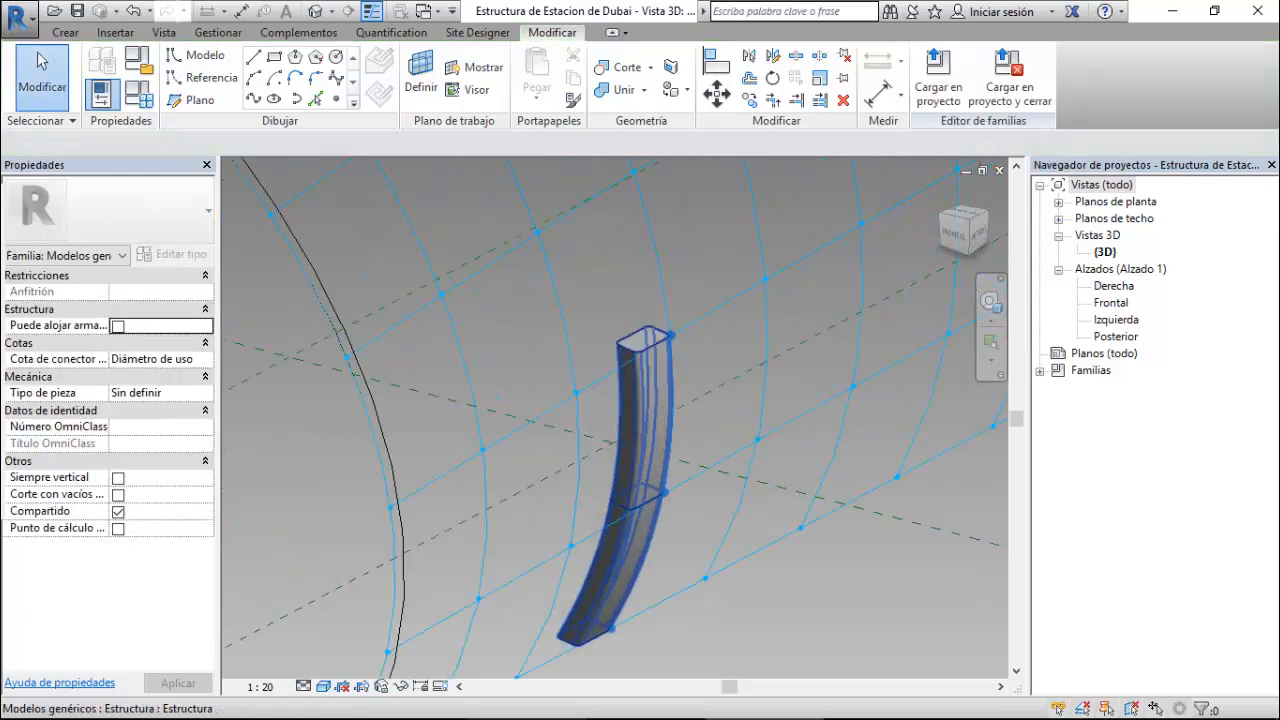
left_click(628, 505)
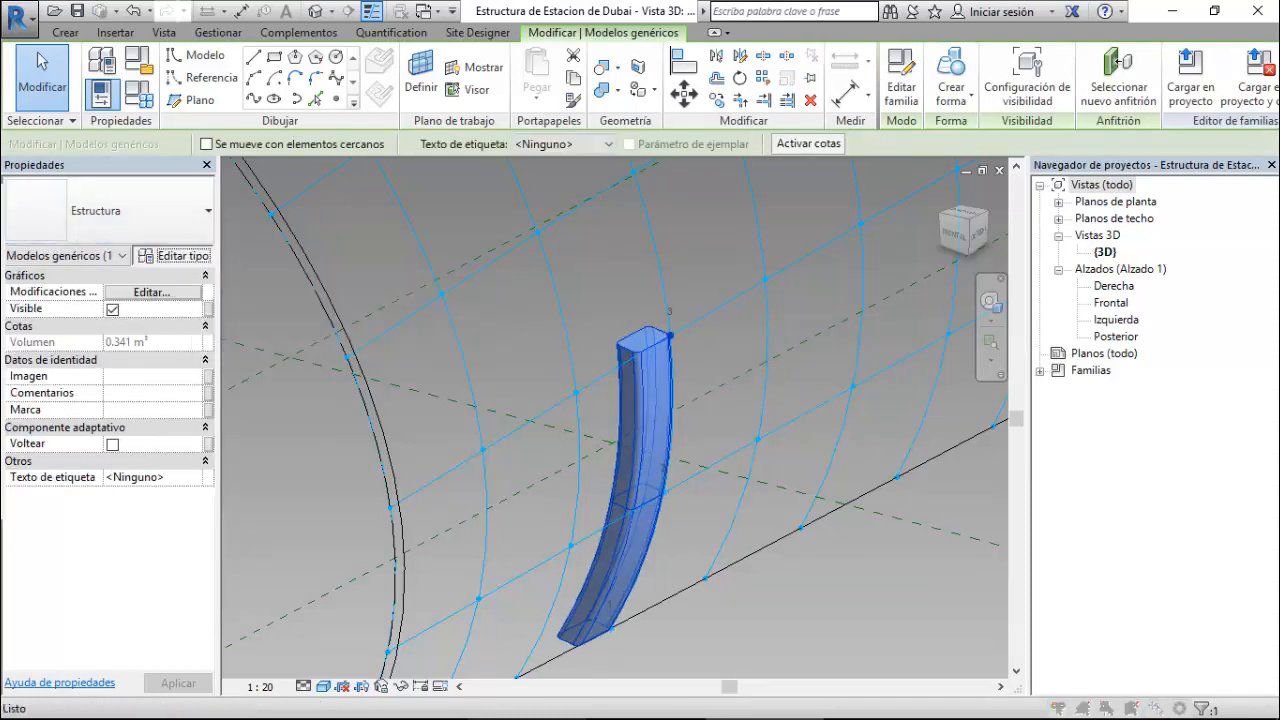
left_click(172, 254)
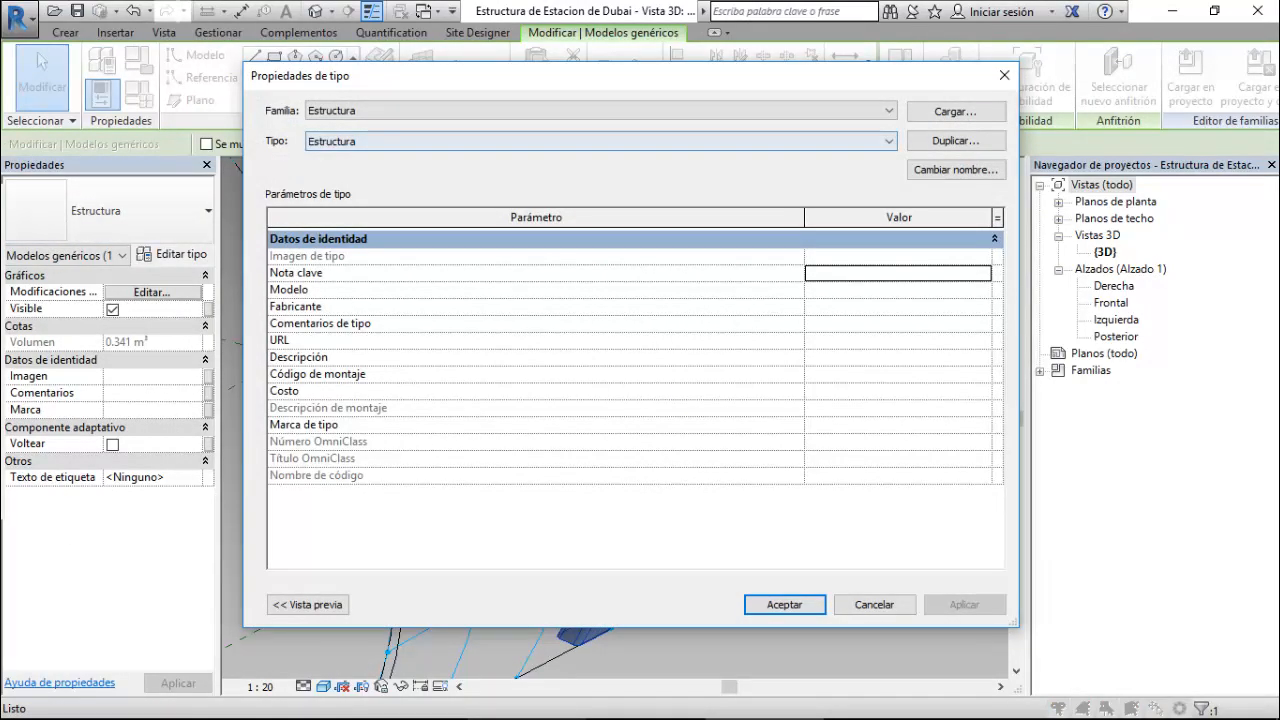
left_click(874, 604)
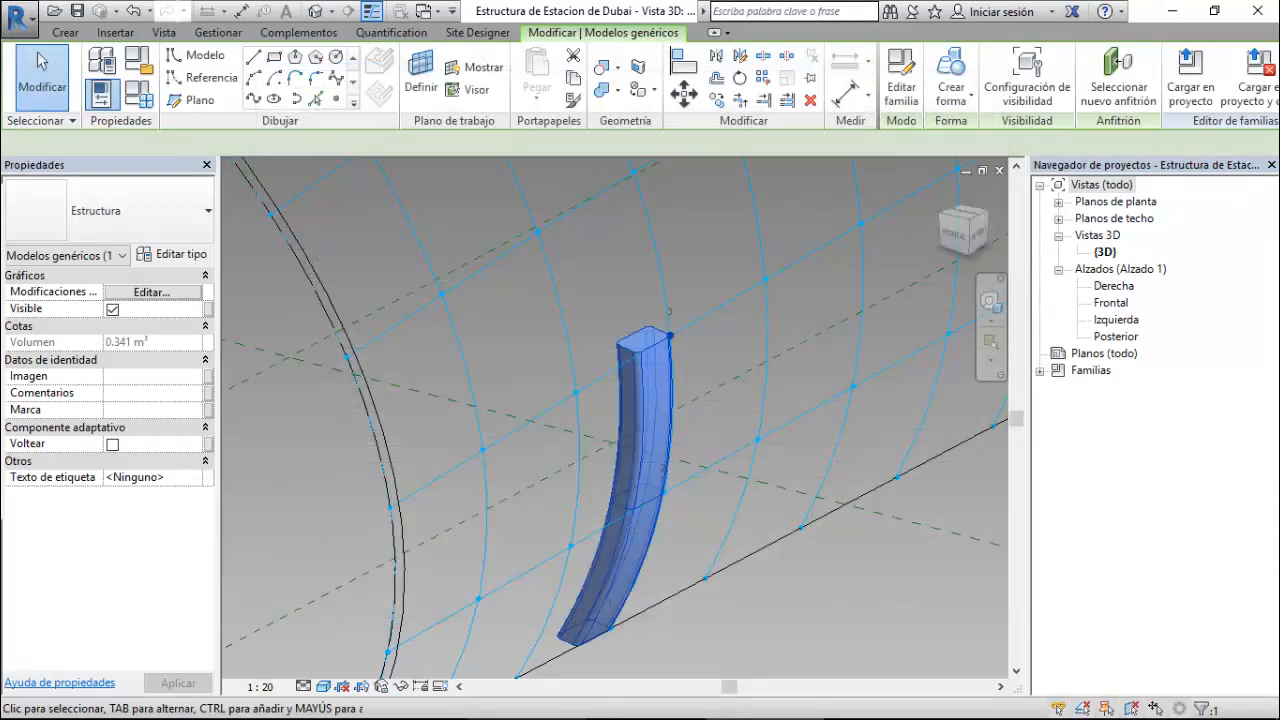
- Switch to the Estructura family's 3D view and check its family types for parameters
left_click(424, 11)
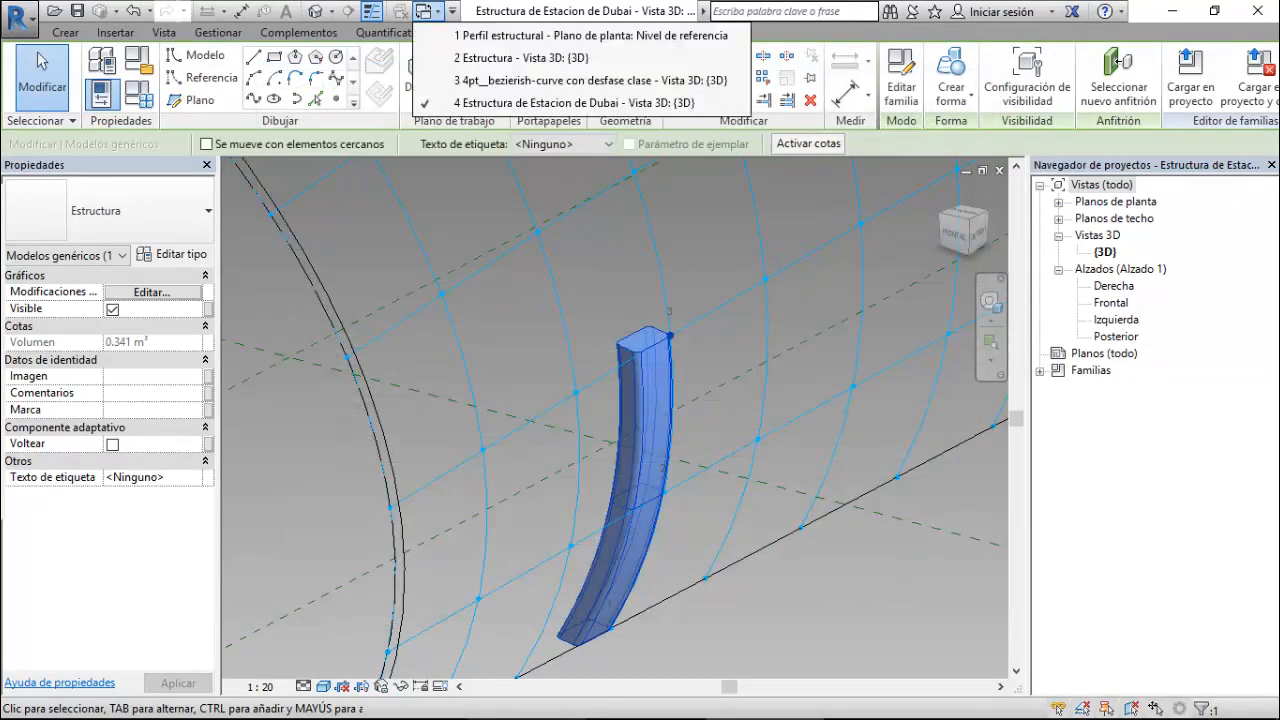
left_click(520, 57)
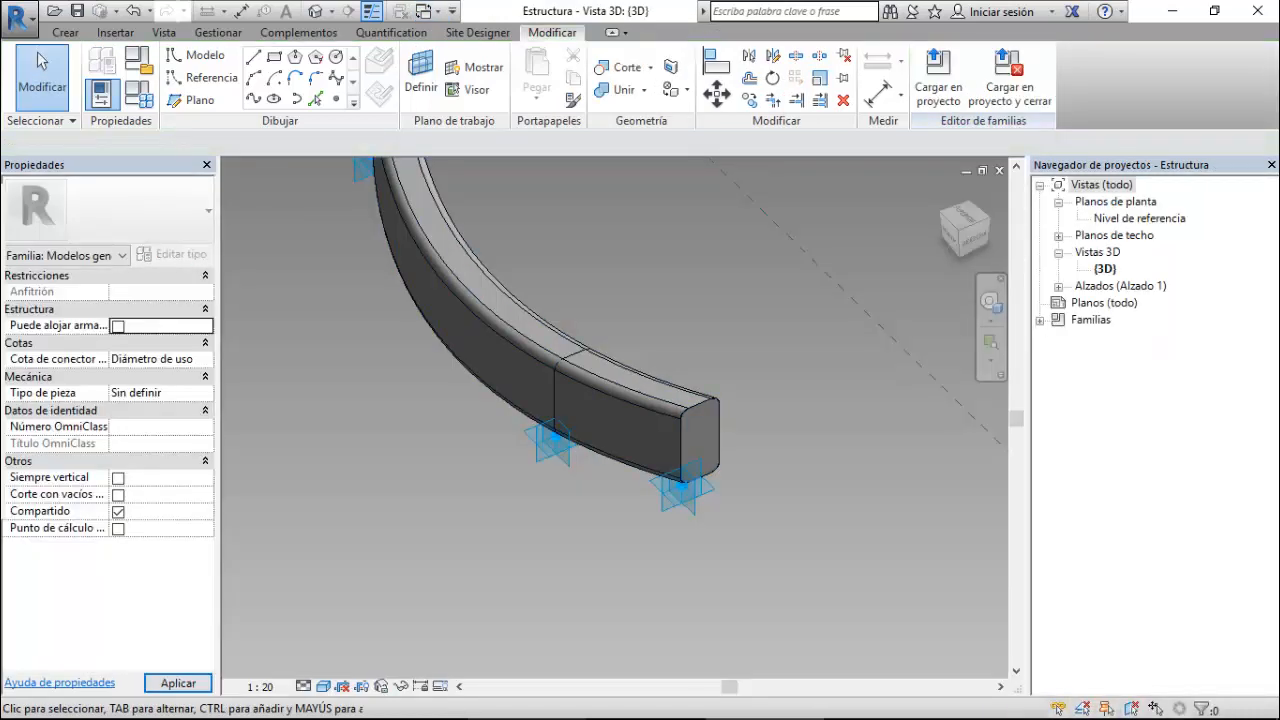
left_click(101, 93)
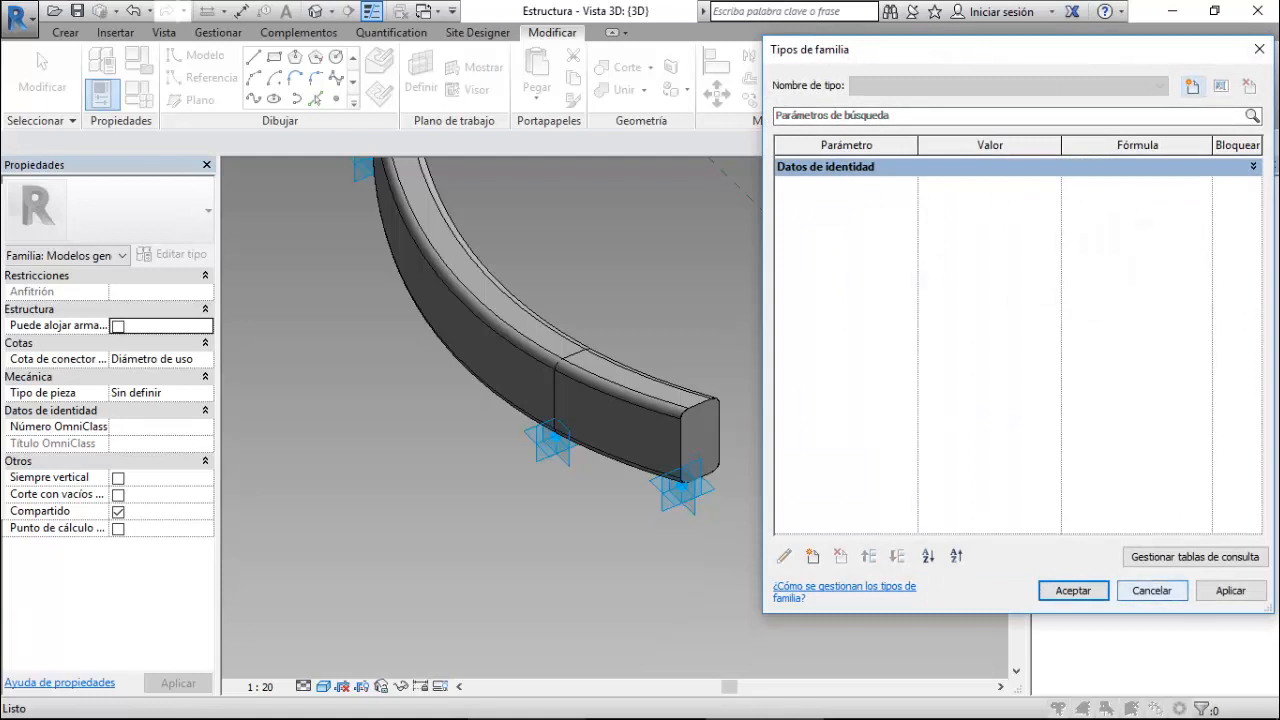
left_click(1151, 590)
- Show the rib in wireframe and label its end profile at point 3 with a new type parameter named Diferentes parametros
scroll(720, 410, "up", 3)
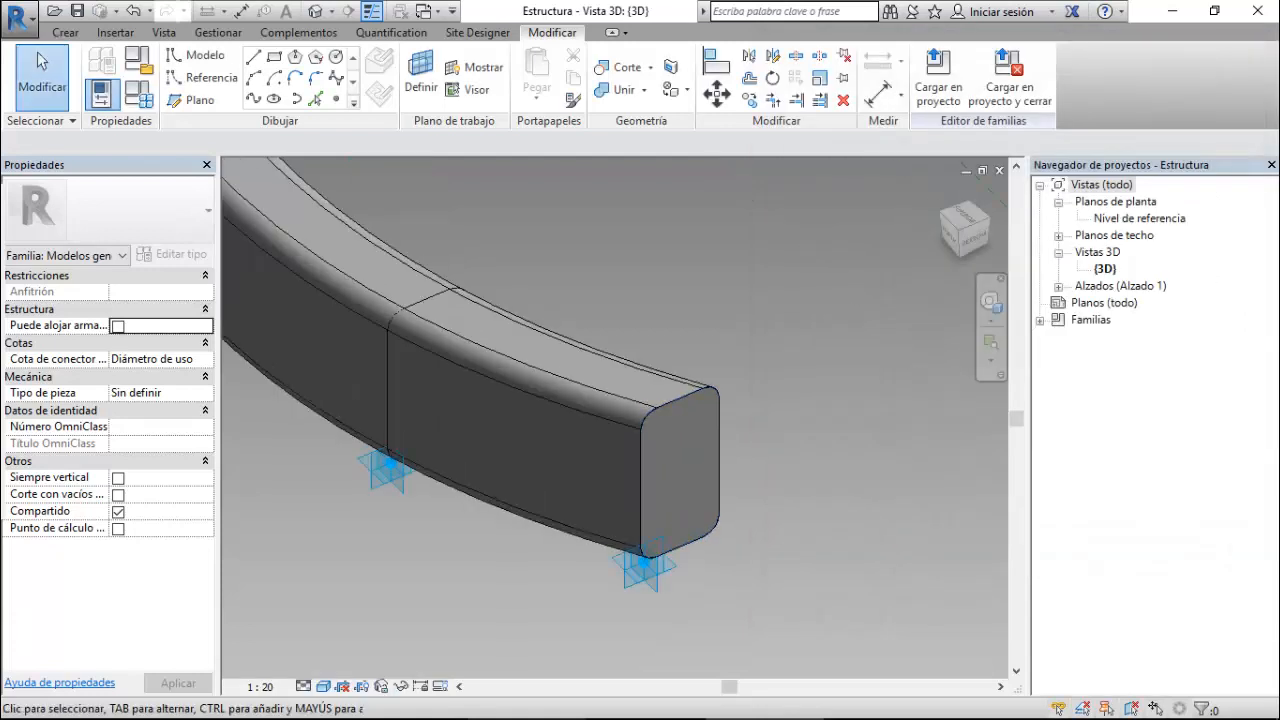
left_click(718, 450)
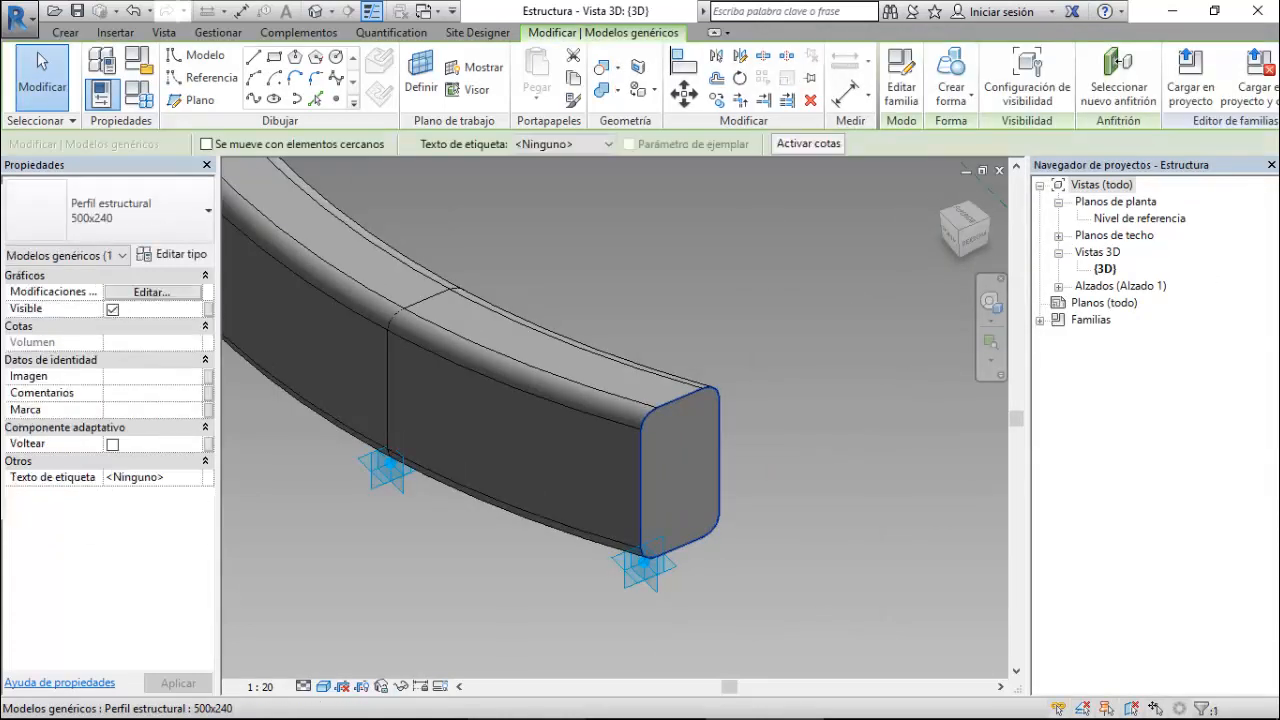
left_click(323, 686)
left_click(390, 572)
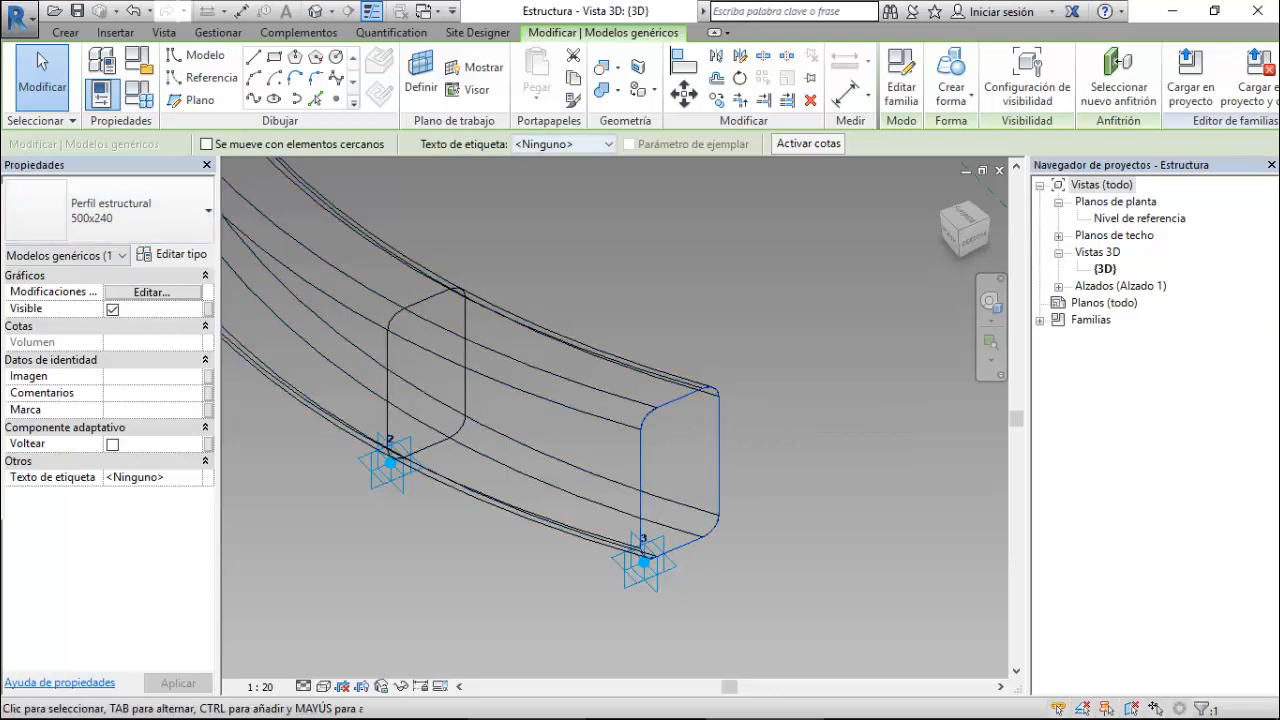
left_click(565, 144)
left_click(567, 177)
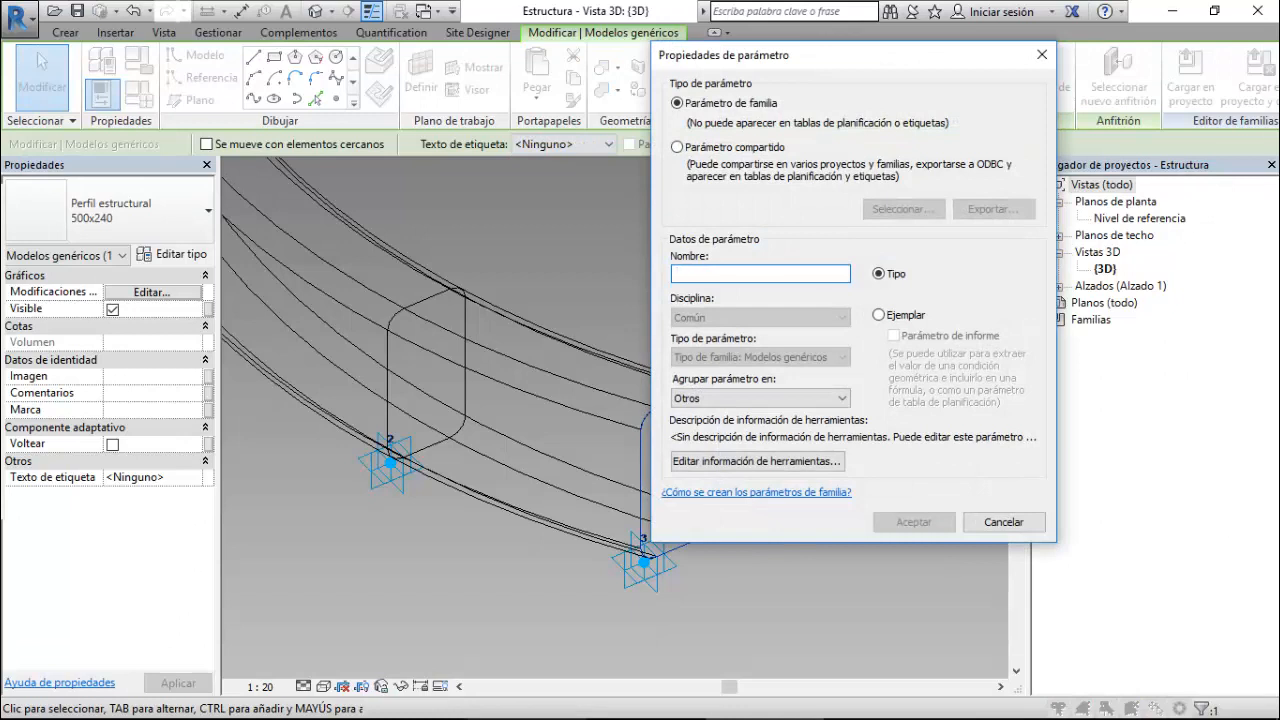
type("Diferentes")
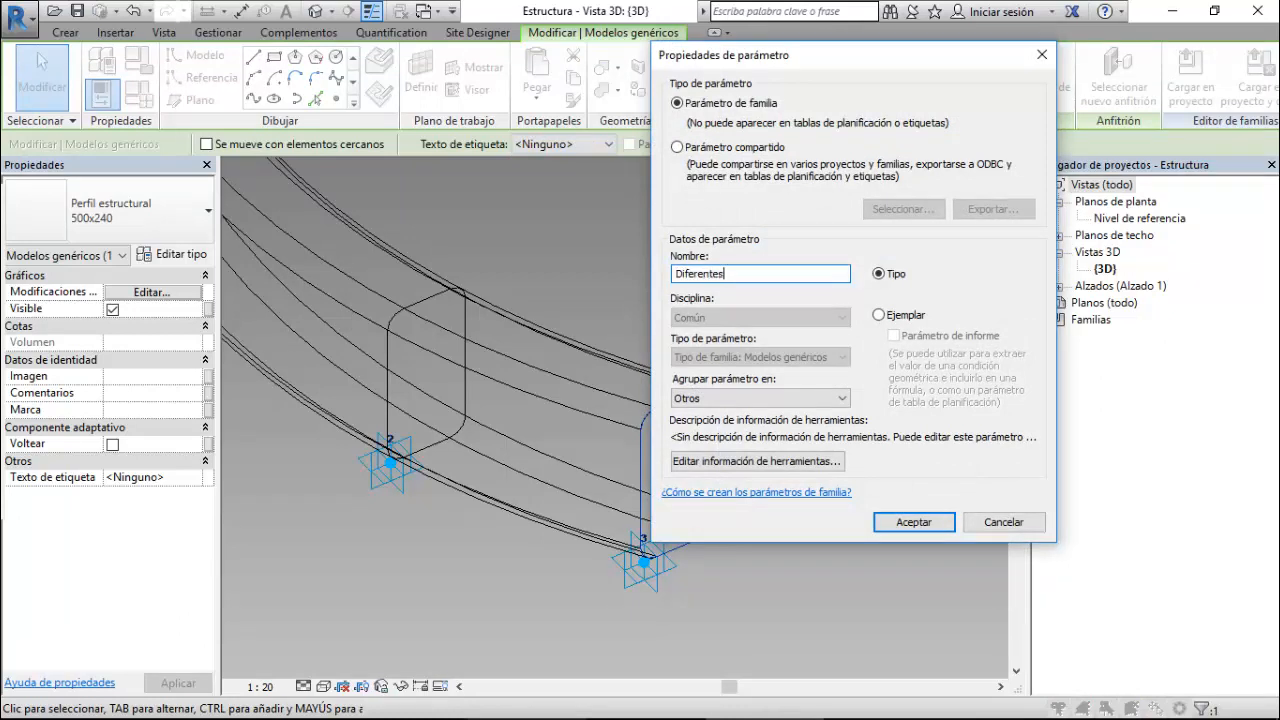
type(" parametros")
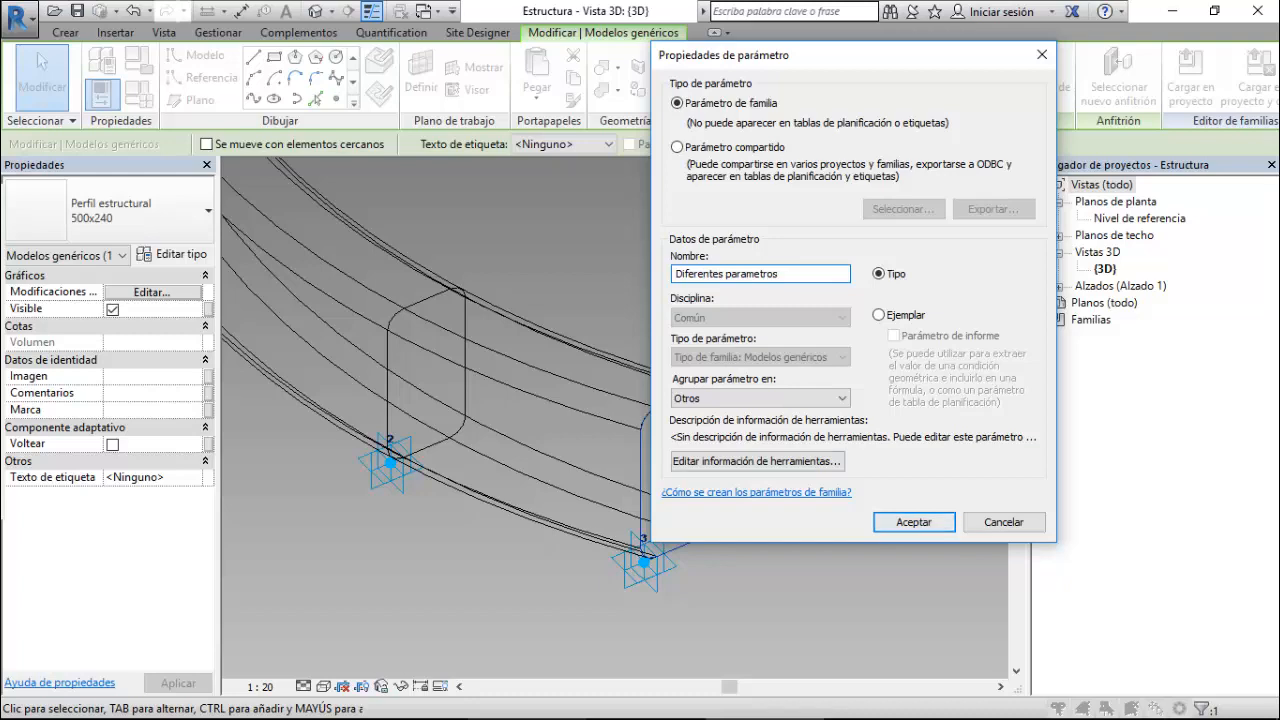
key("Return")
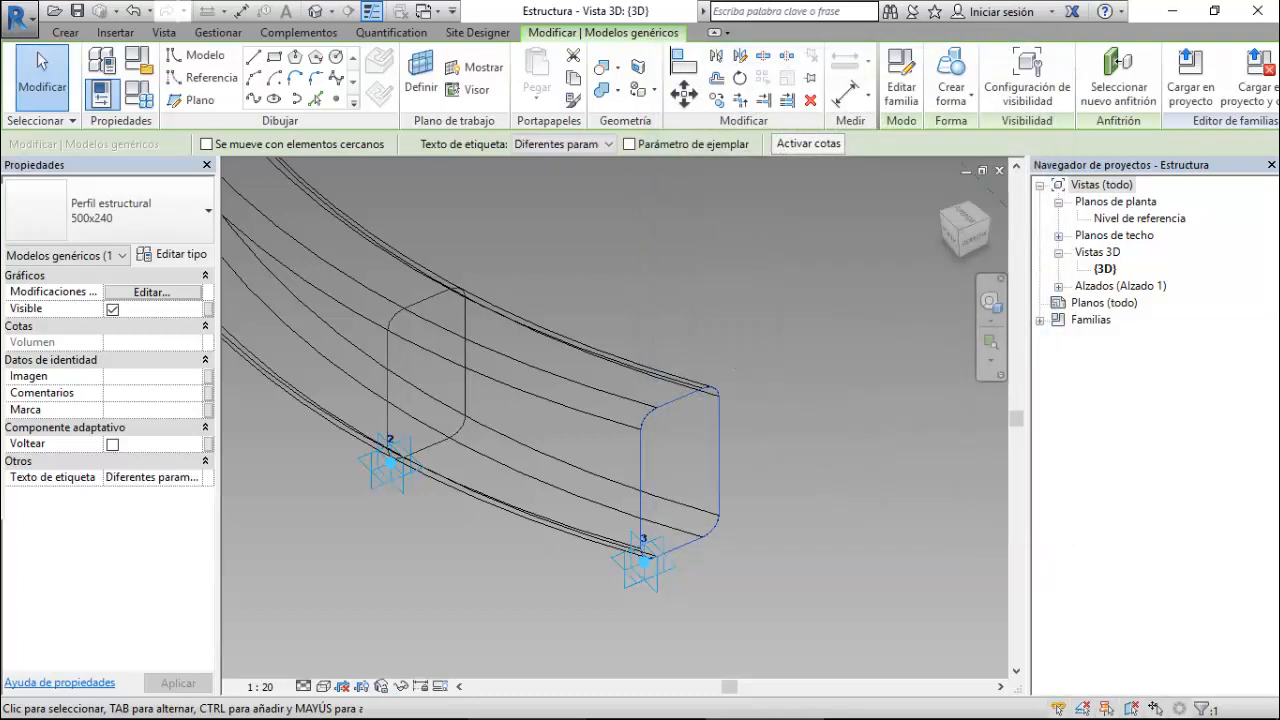
- Set the Diferentes parametros family parameter to Perfil estructural : 160x300 and apply it
left_click(139, 95)
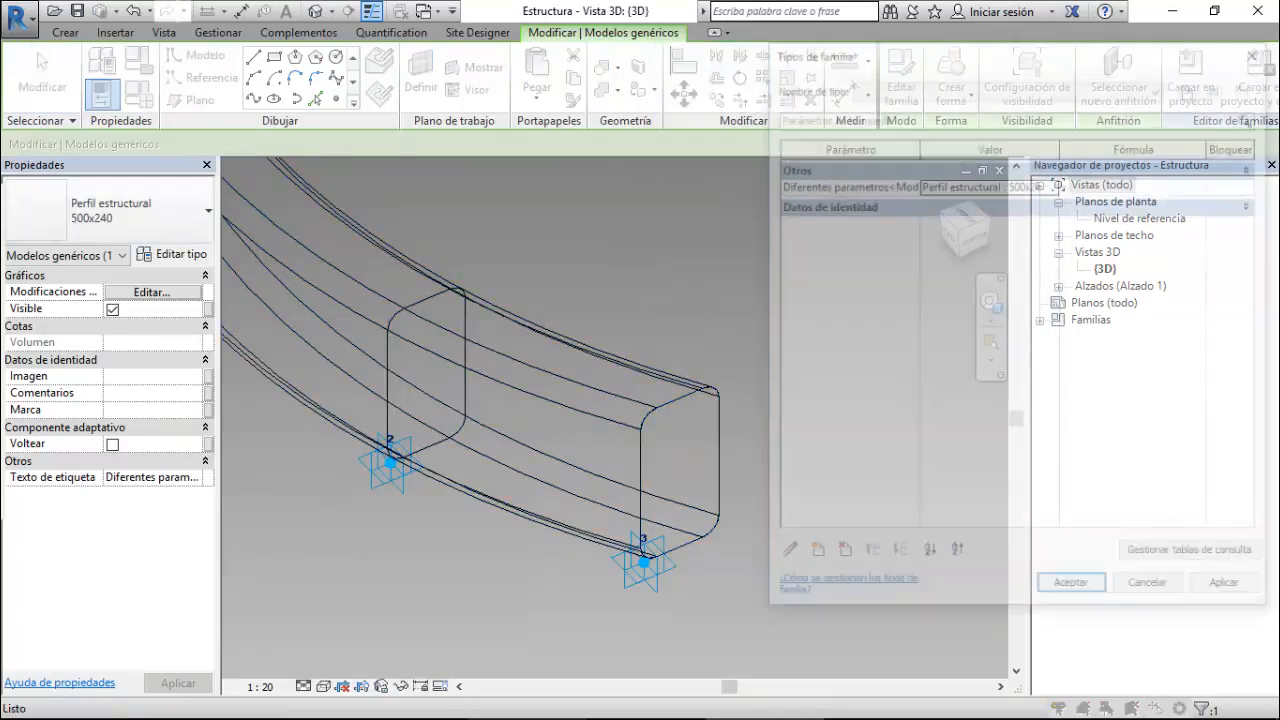
left_click(1014, 184)
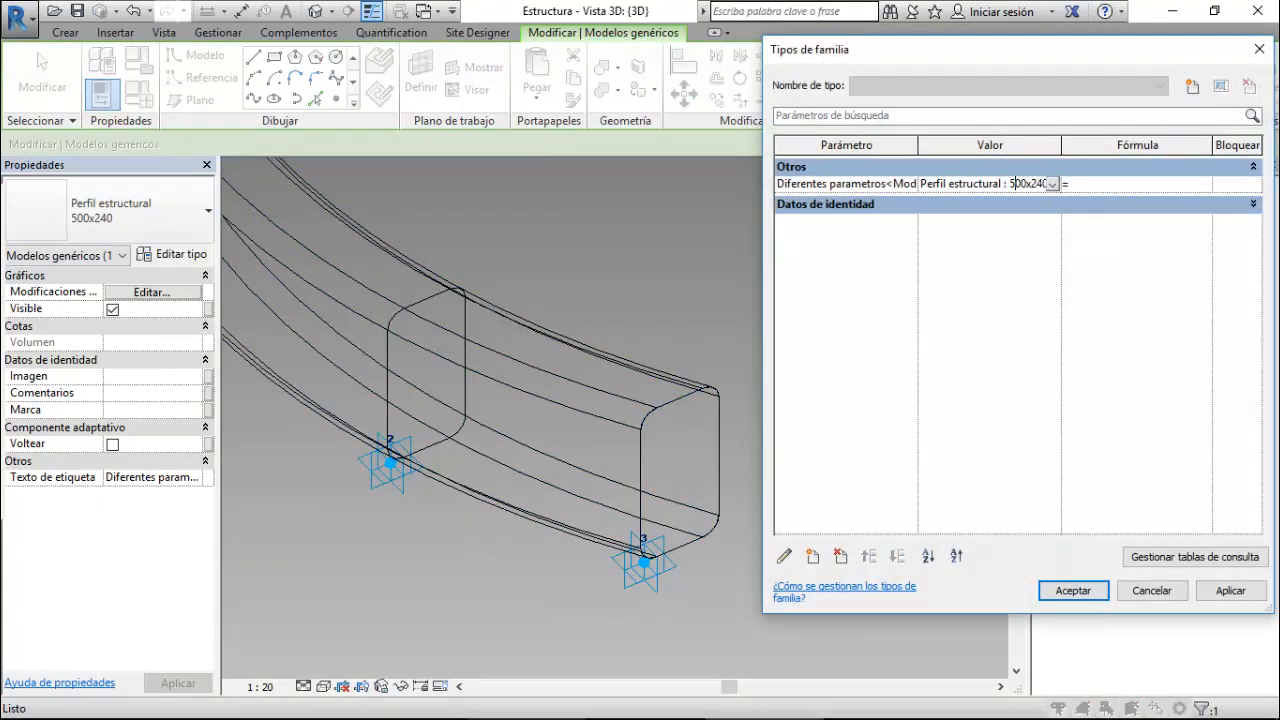
left_click(1052, 184)
key("Up")
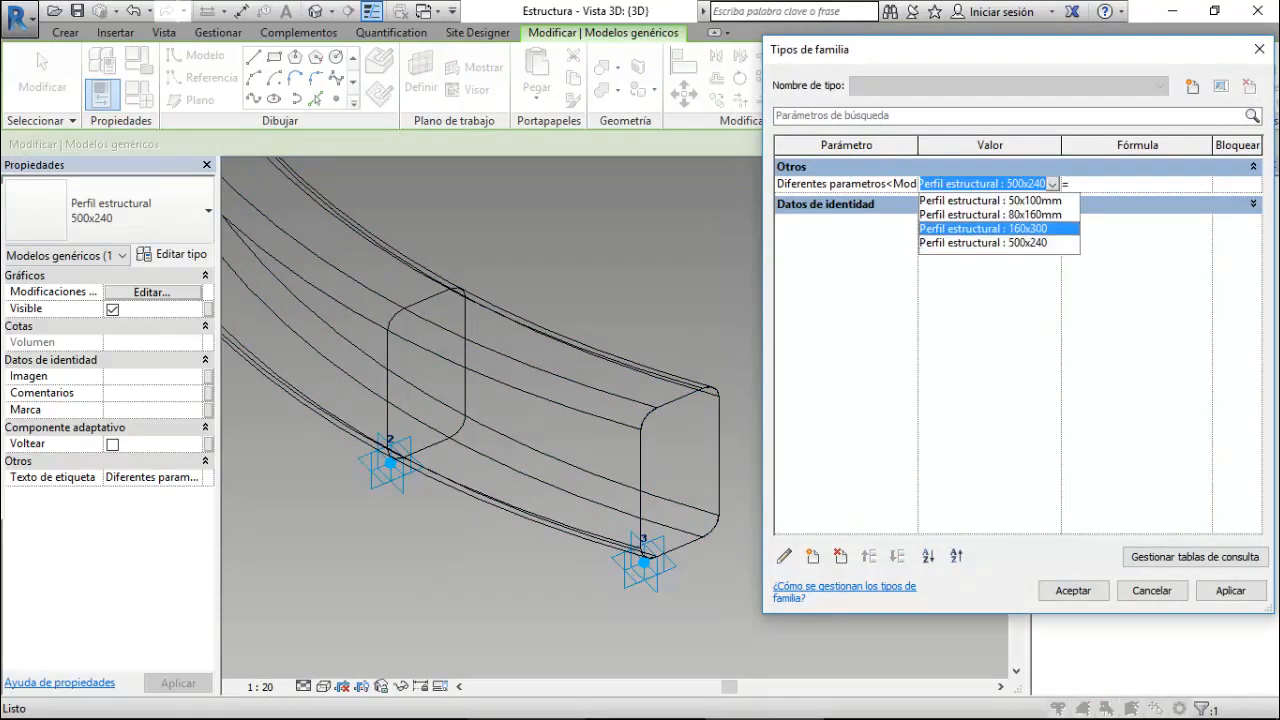
key("Return")
left_click(1231, 591)
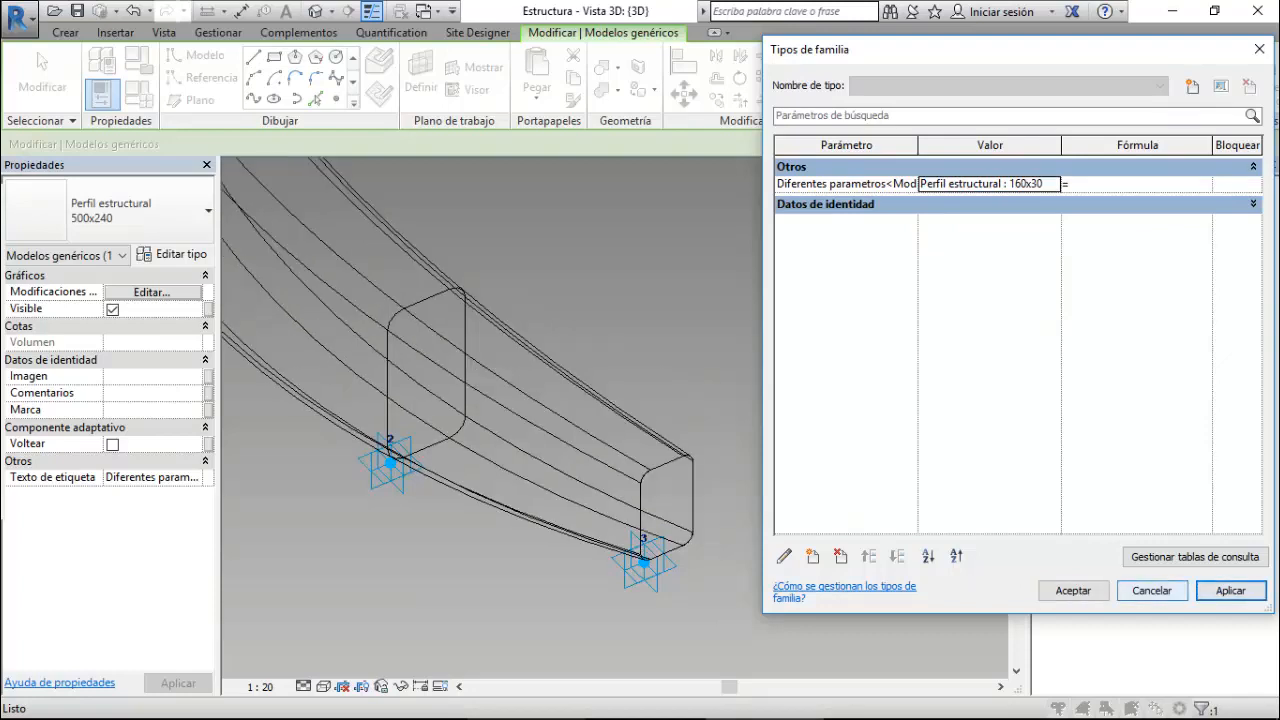
left_click(1073, 591)
left_click(771, 476)
- Assign the Diferentes parametros label to the two remaining rib profiles at points 1 and 2
scroll(771, 476, "down", 2)
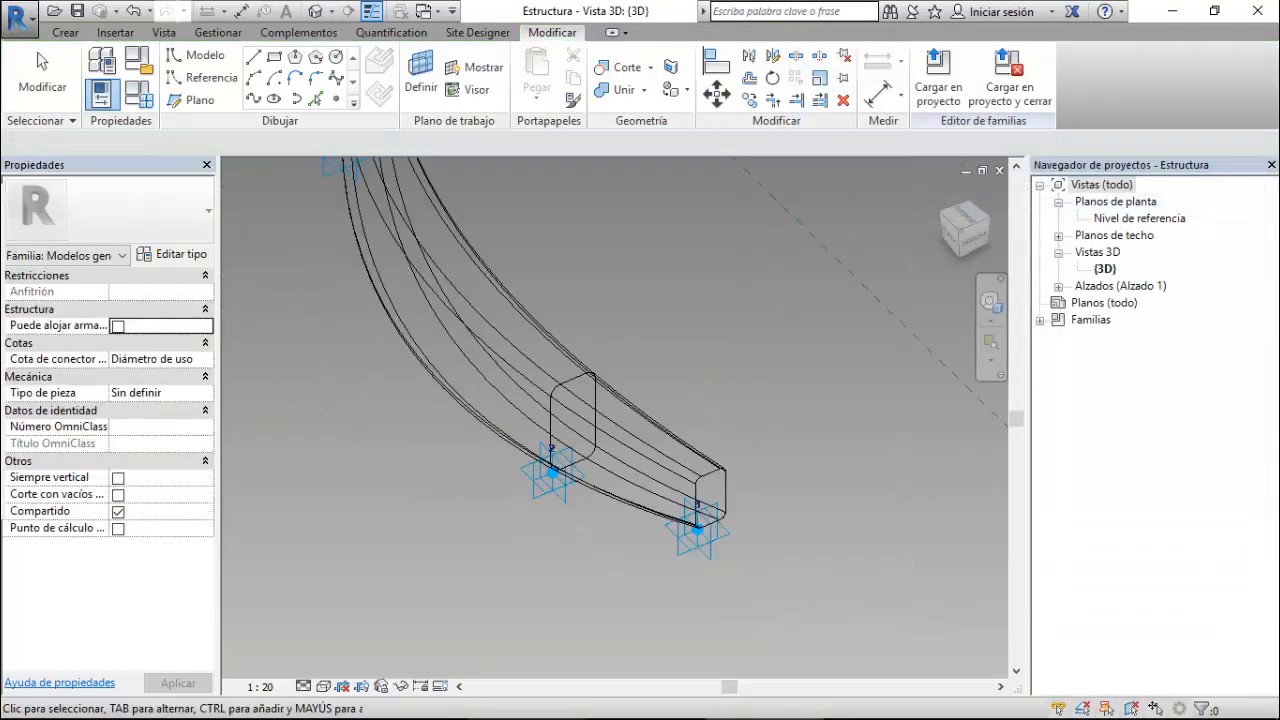
scroll(737, 535, "down", 1)
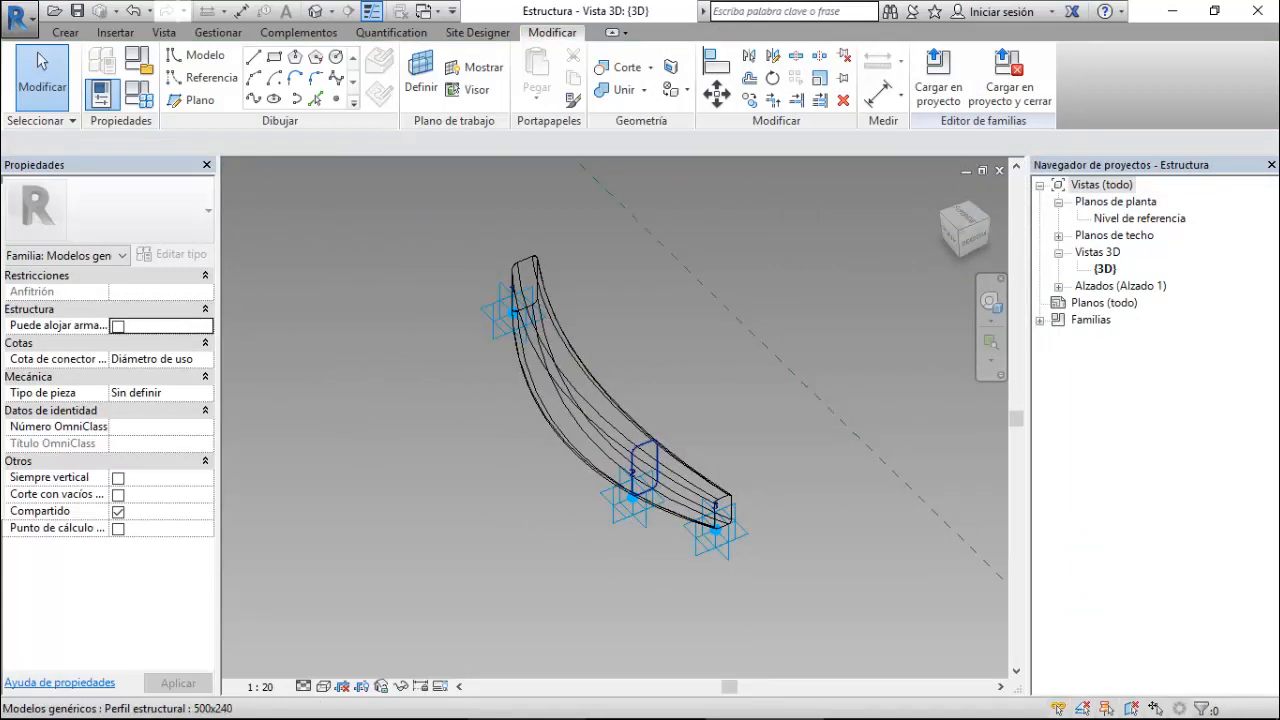
scroll(566, 362, "up", 2)
left_click(636, 447)
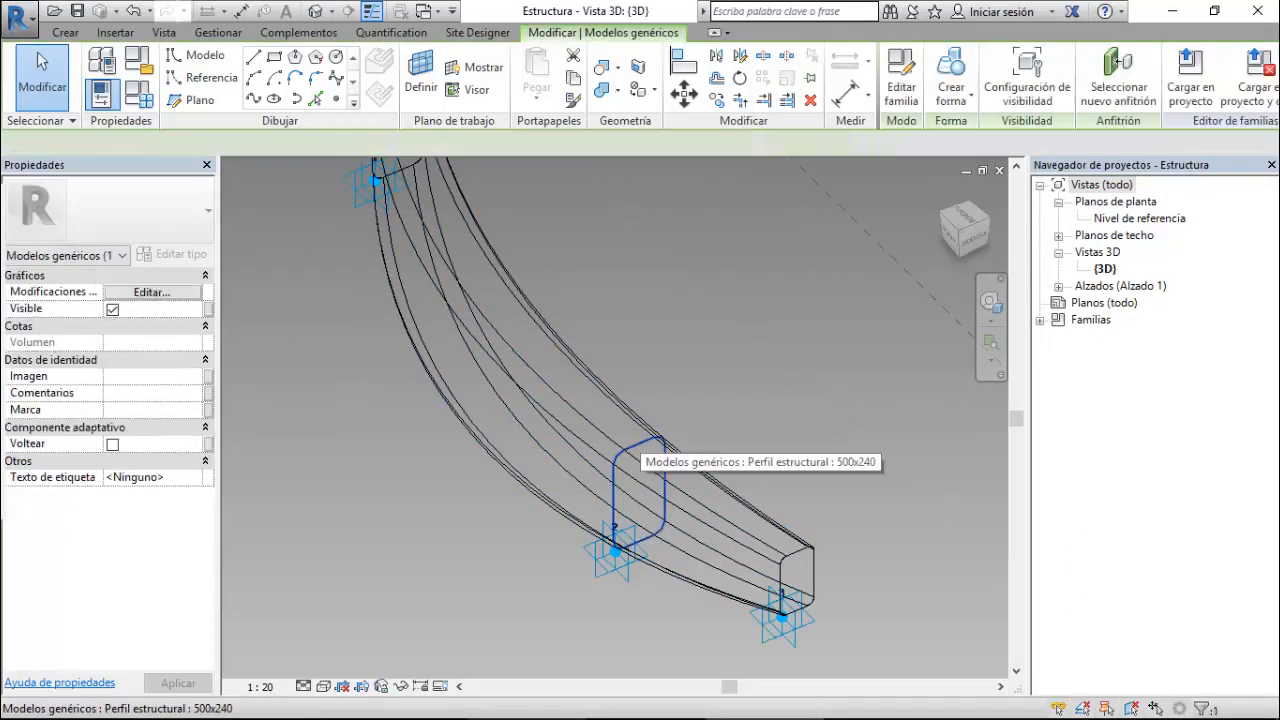
scroll(744, 510, "down", 2)
scroll(541, 192, "up", 2)
scroll(531, 218, "up", 1)
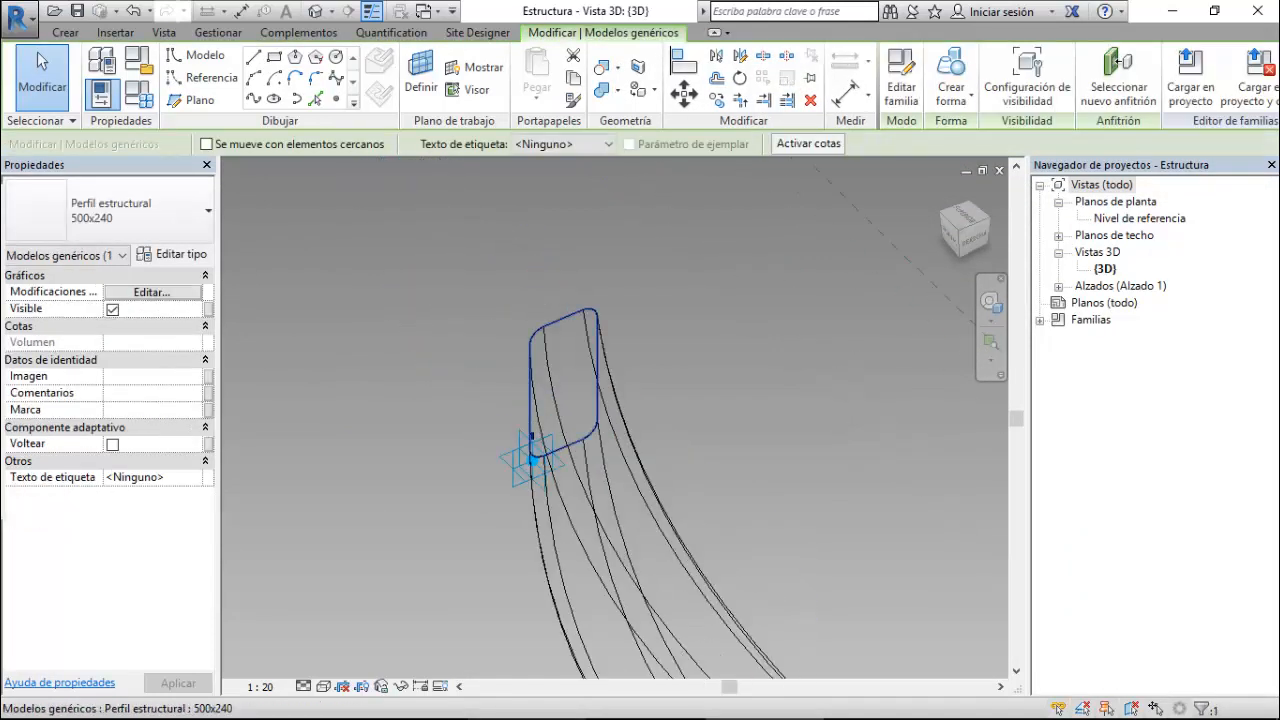
left_click(563, 318, "ctrl")
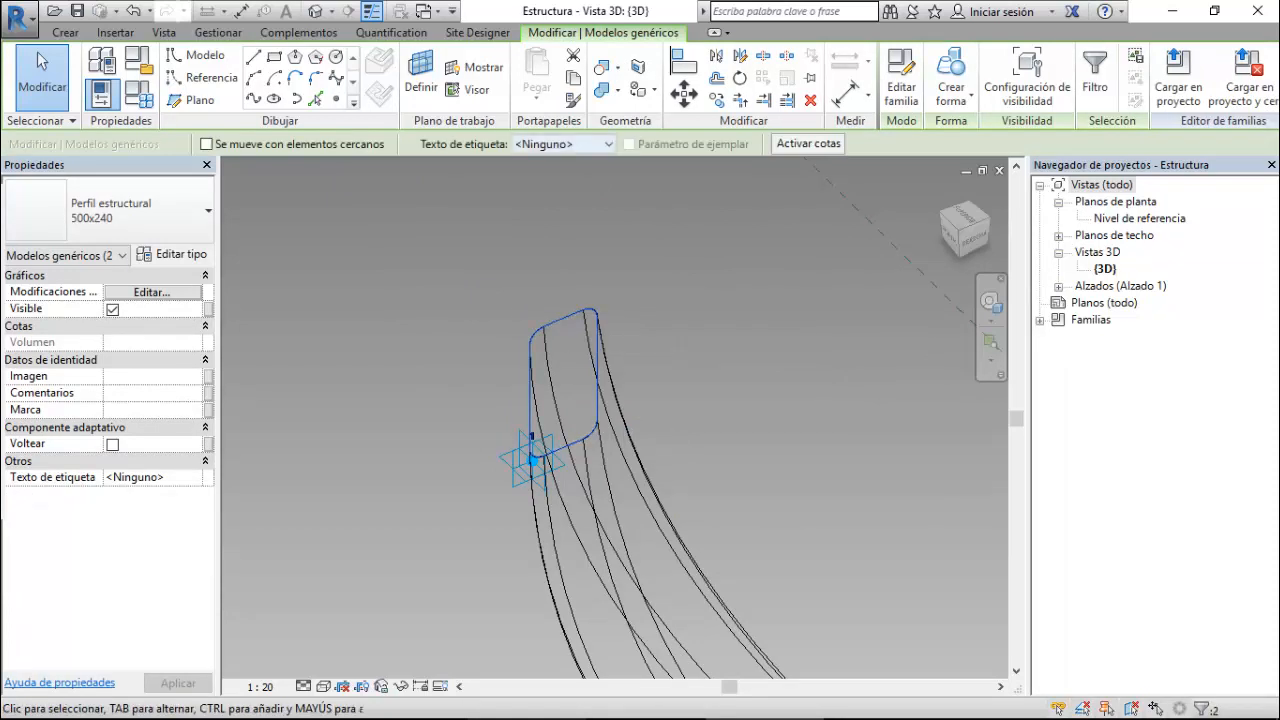
left_click(572, 144)
left_click(582, 191)
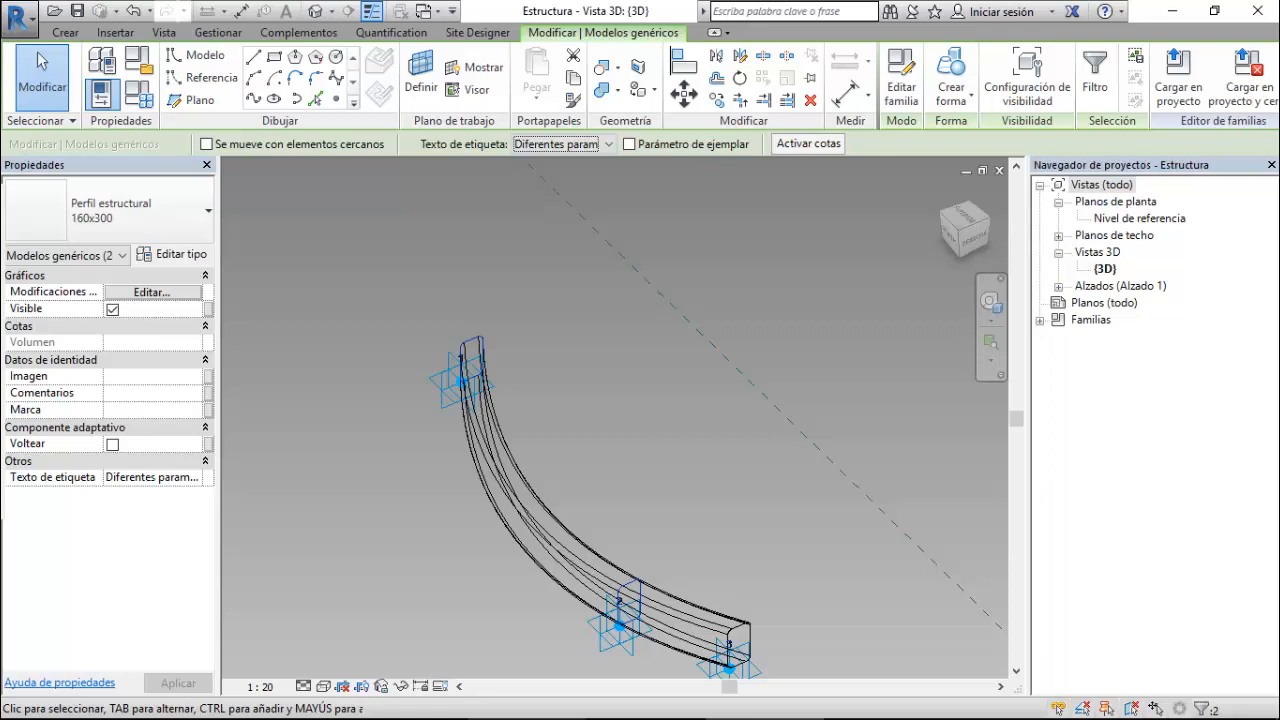
- Return the rib view to shaded display and inspect the whole rib from another angle
left_click(323, 686)
left_click(371, 609)
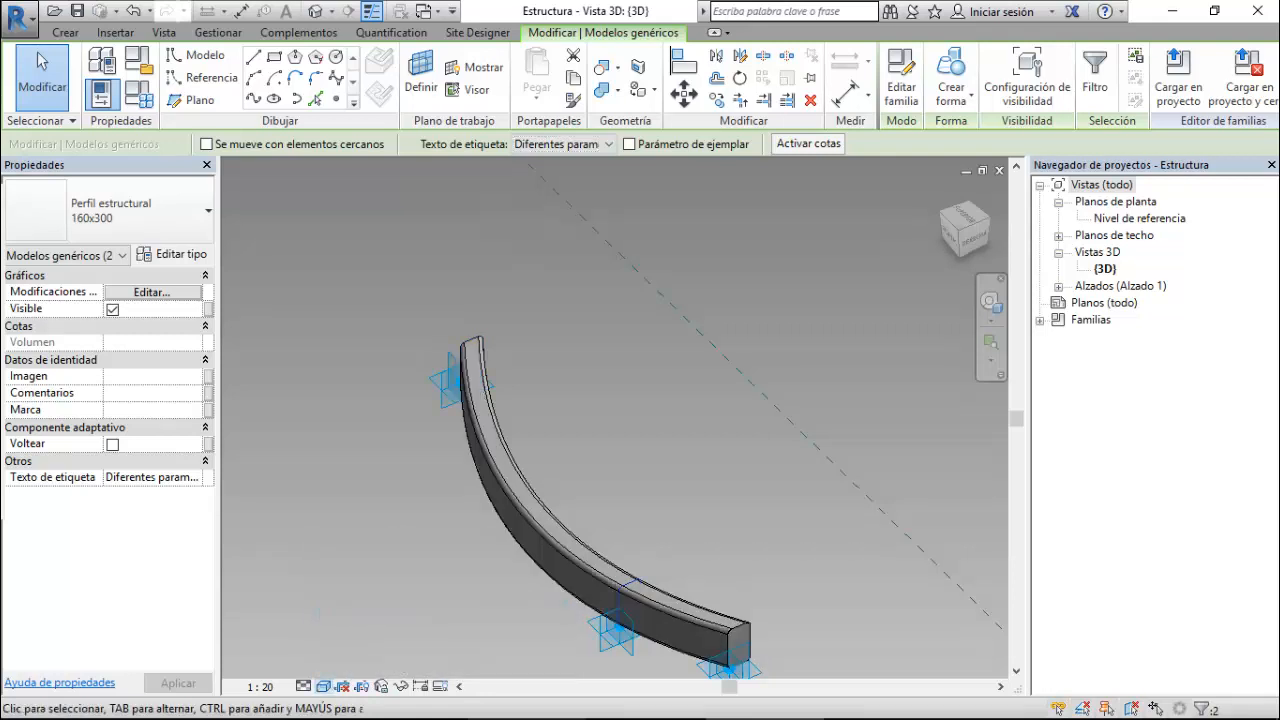
scroll(735, 450, "down", 2)
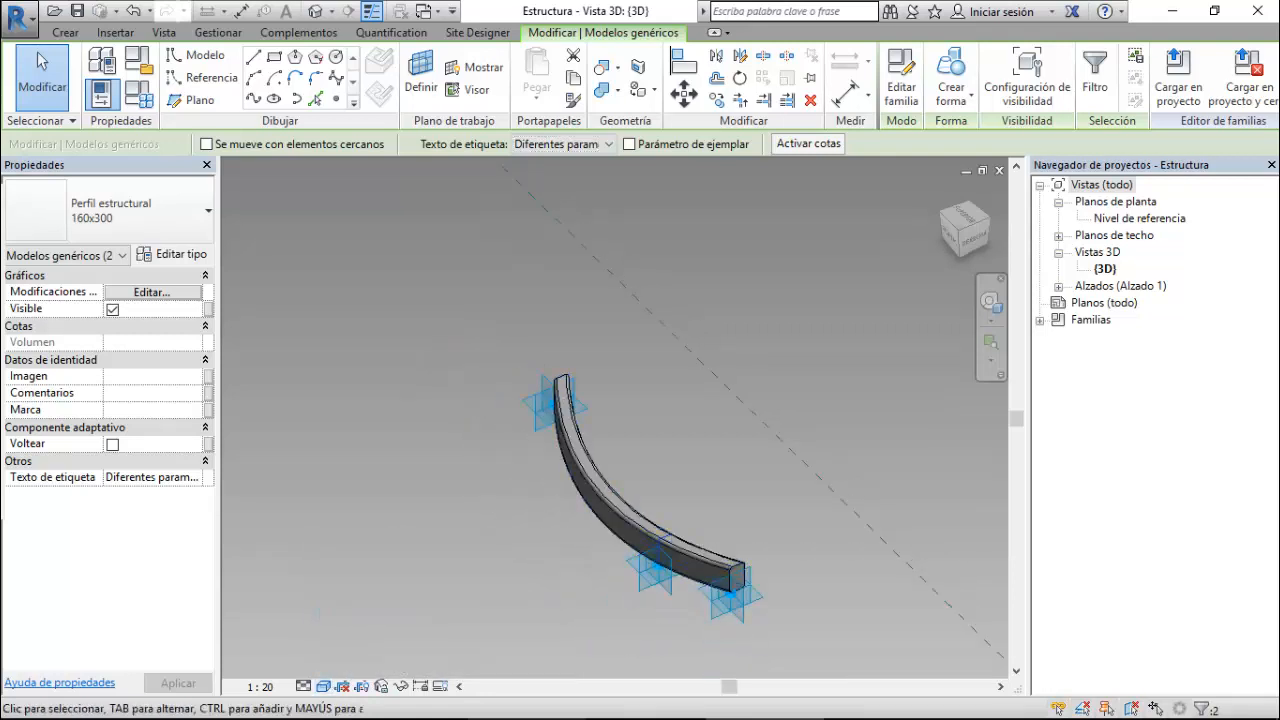
middle_click_drag(735, 450, 768, 415, "shift")
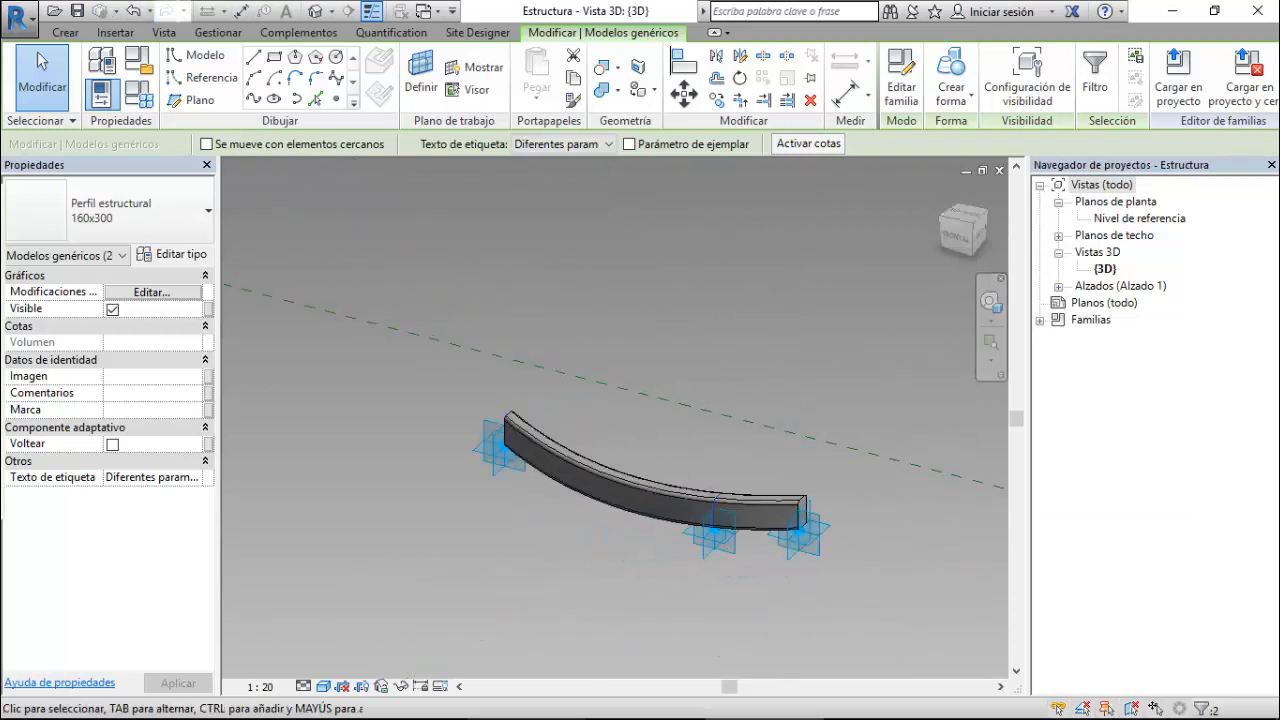
- Save the rib family and load it into Estructura de Estacion de Dubai, overwriting the existing version and its parameter values
left_click(77, 11)
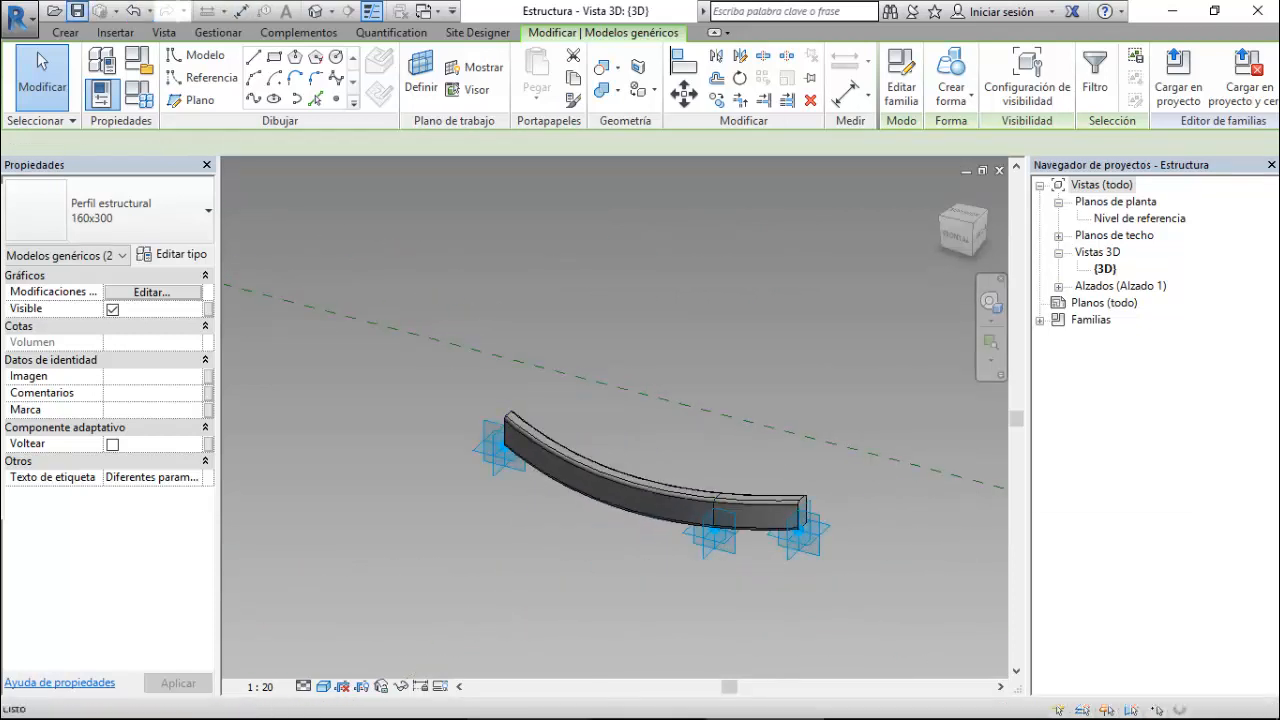
key("Escape")
left_click(938, 72)
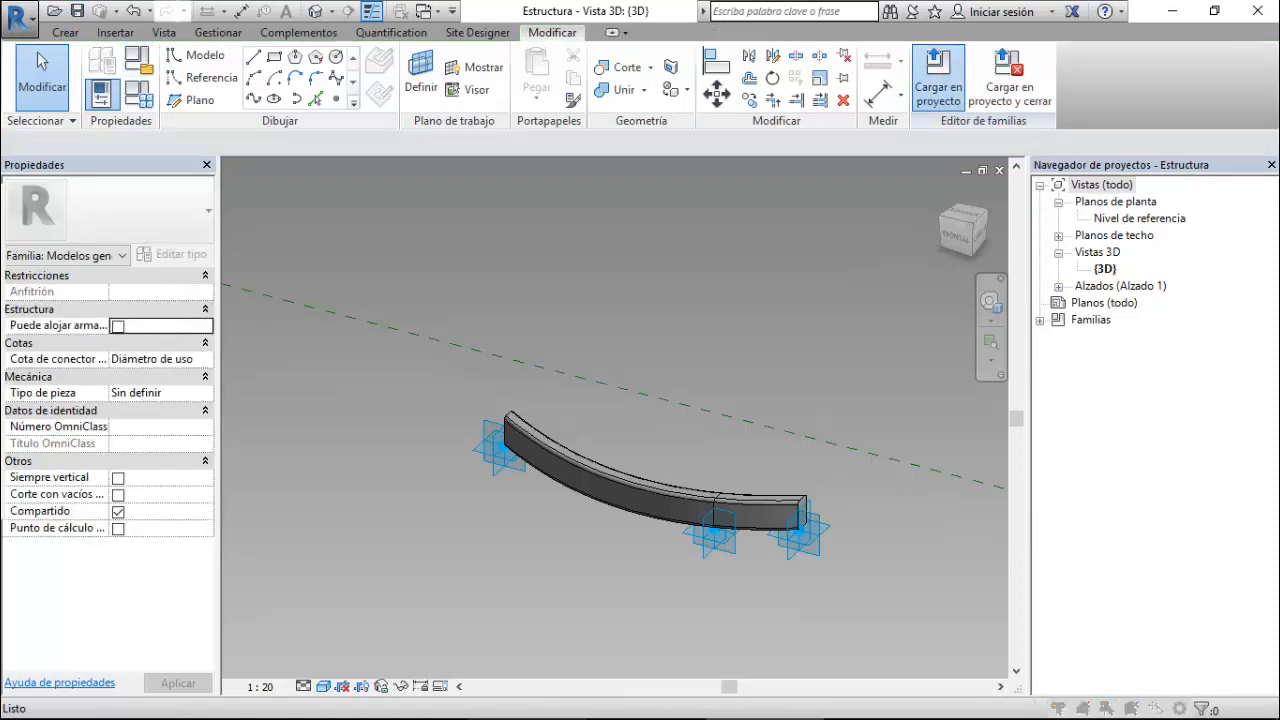
left_click(592, 509)
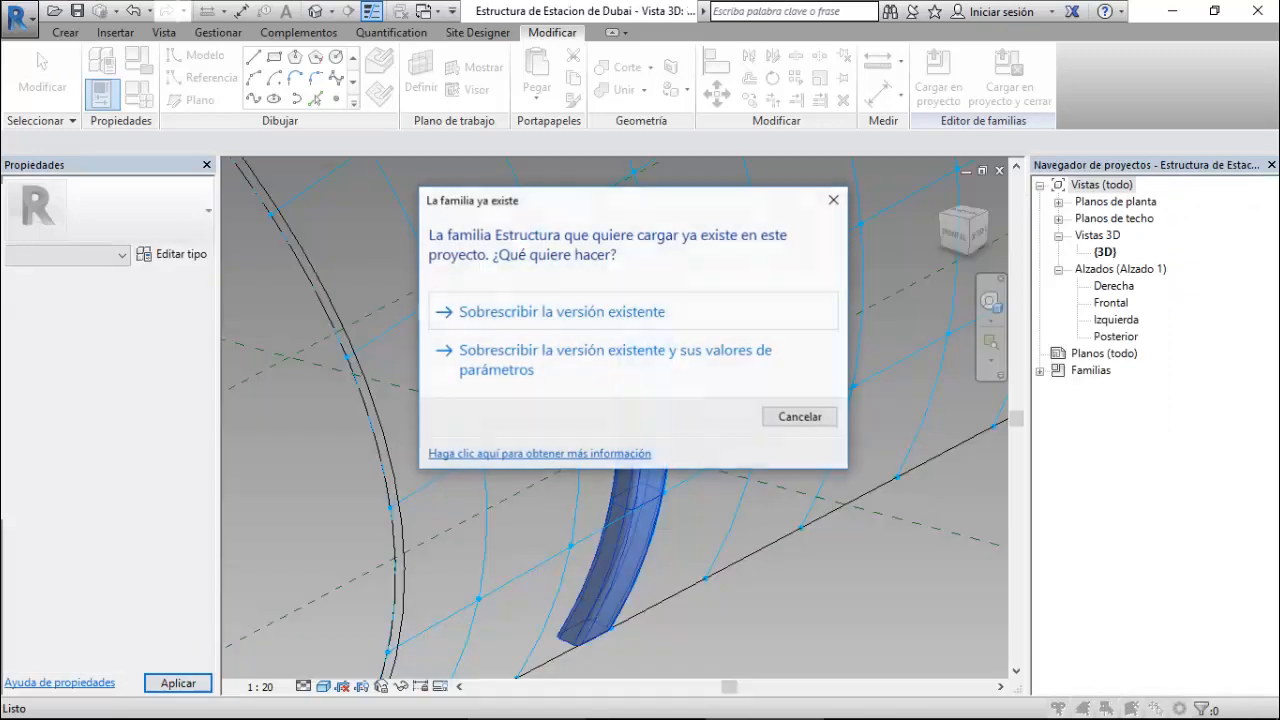
left_click(620, 347)
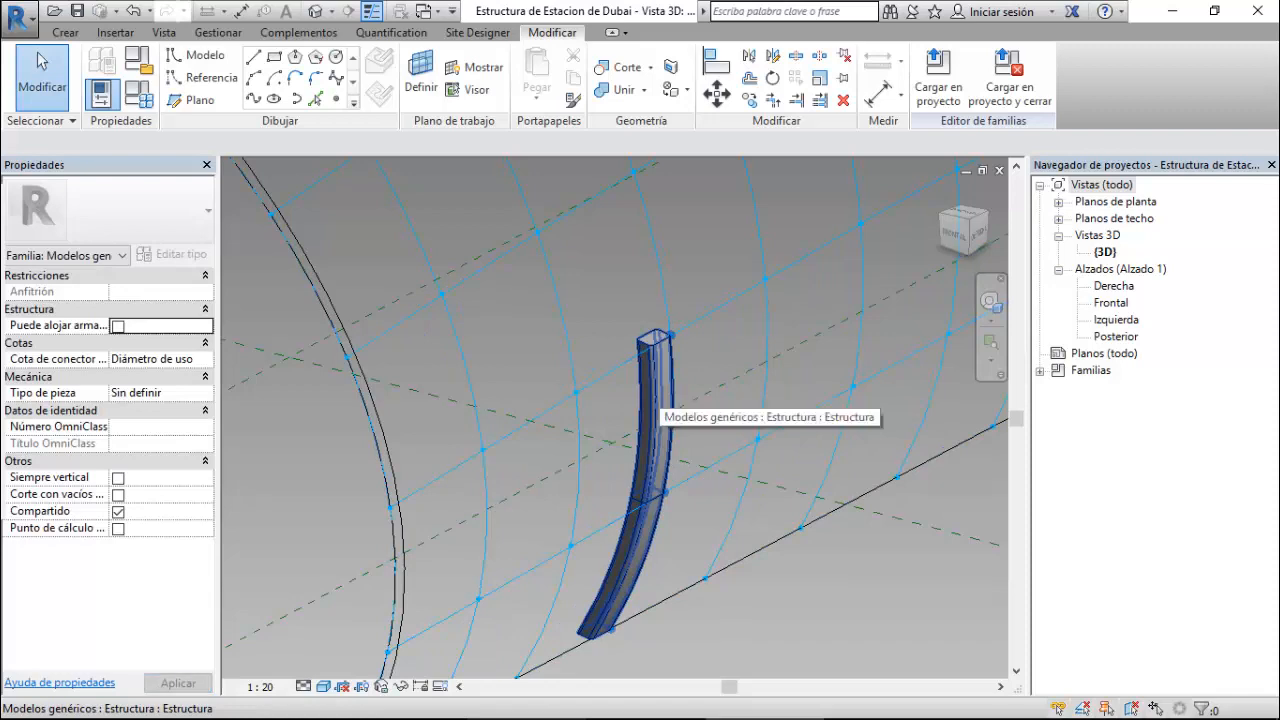
- Set the placed rib's Diferentes parametros type parameter to Perfil estructural : 80x160mm and accept the type properties
left_click(655, 400)
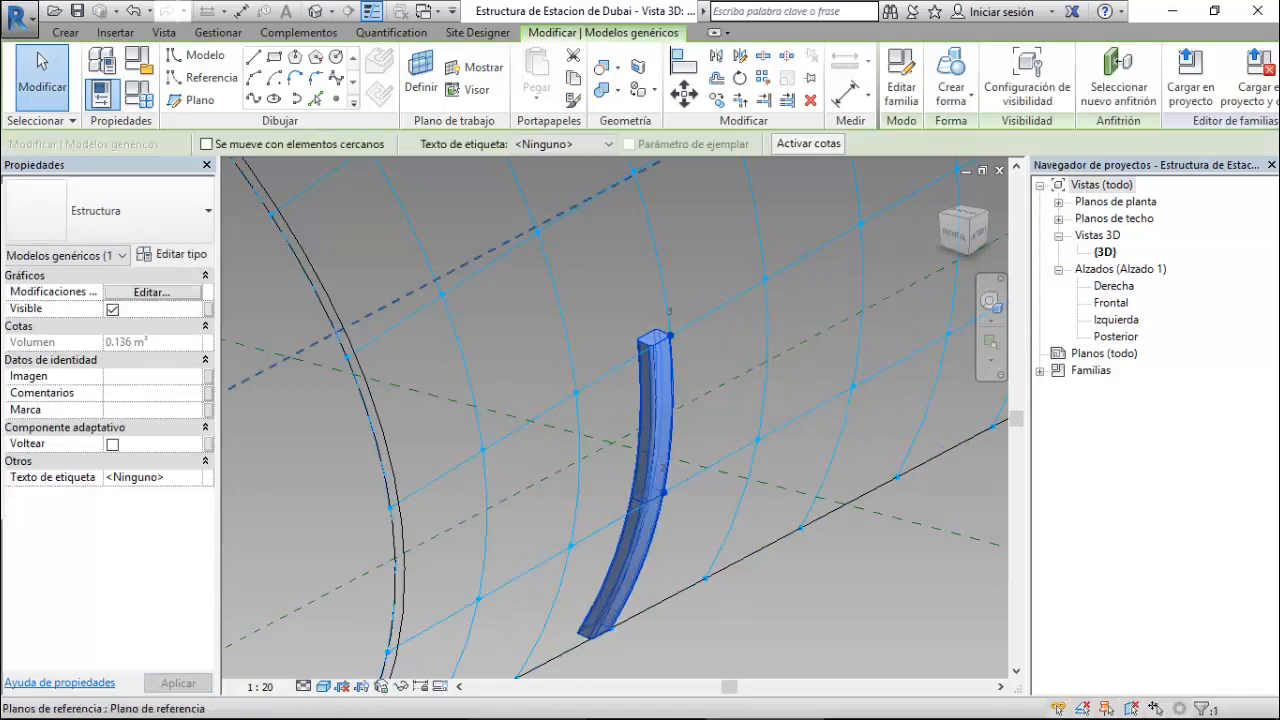
left_click(173, 255)
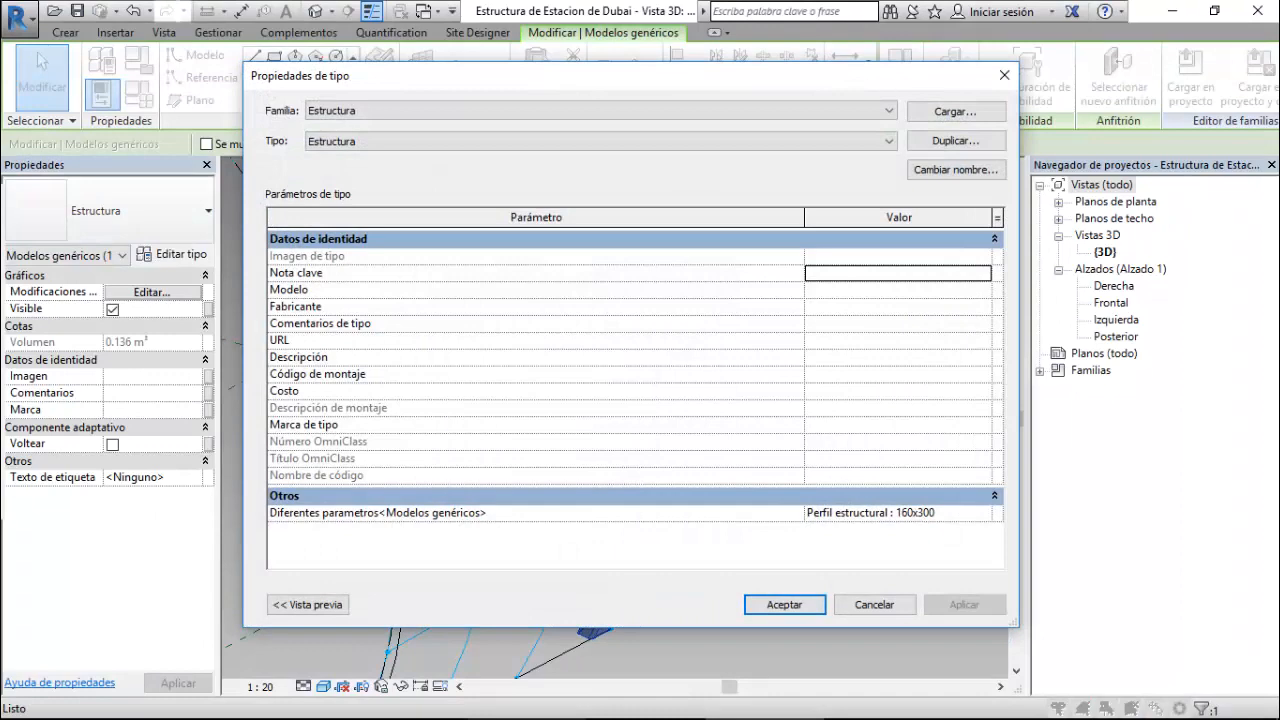
left_click(868, 513)
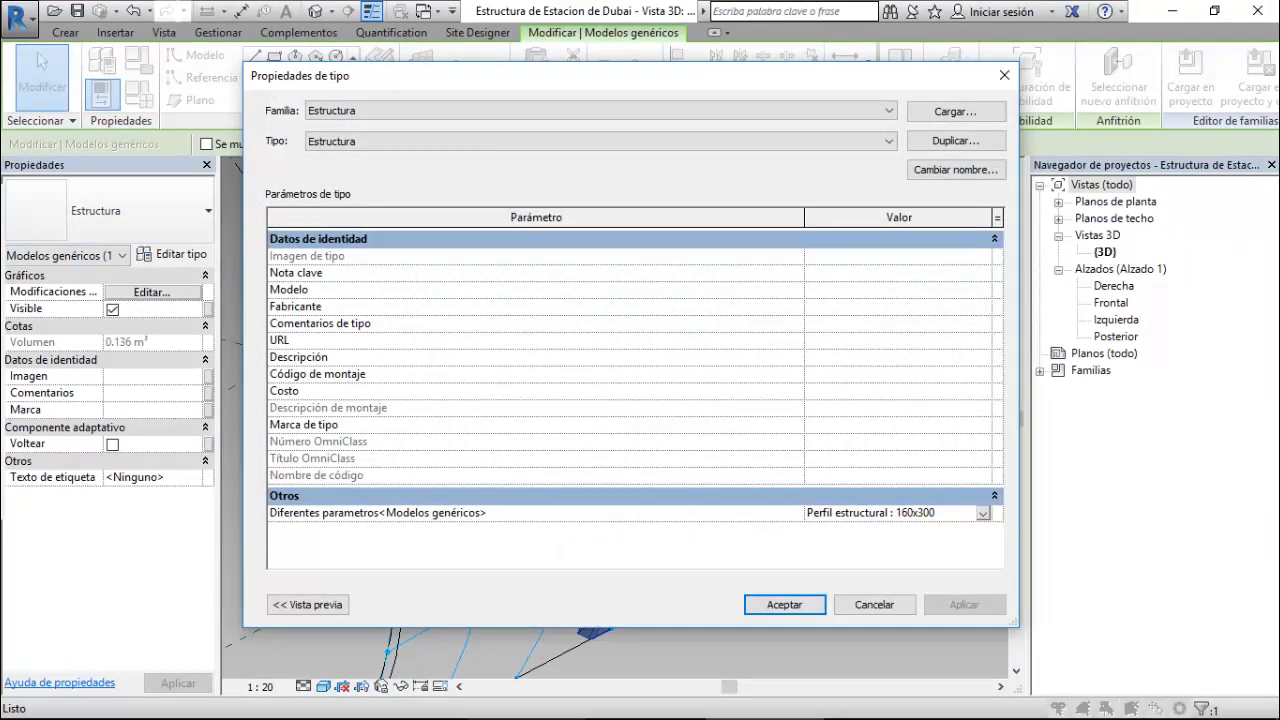
left_click(984, 514)
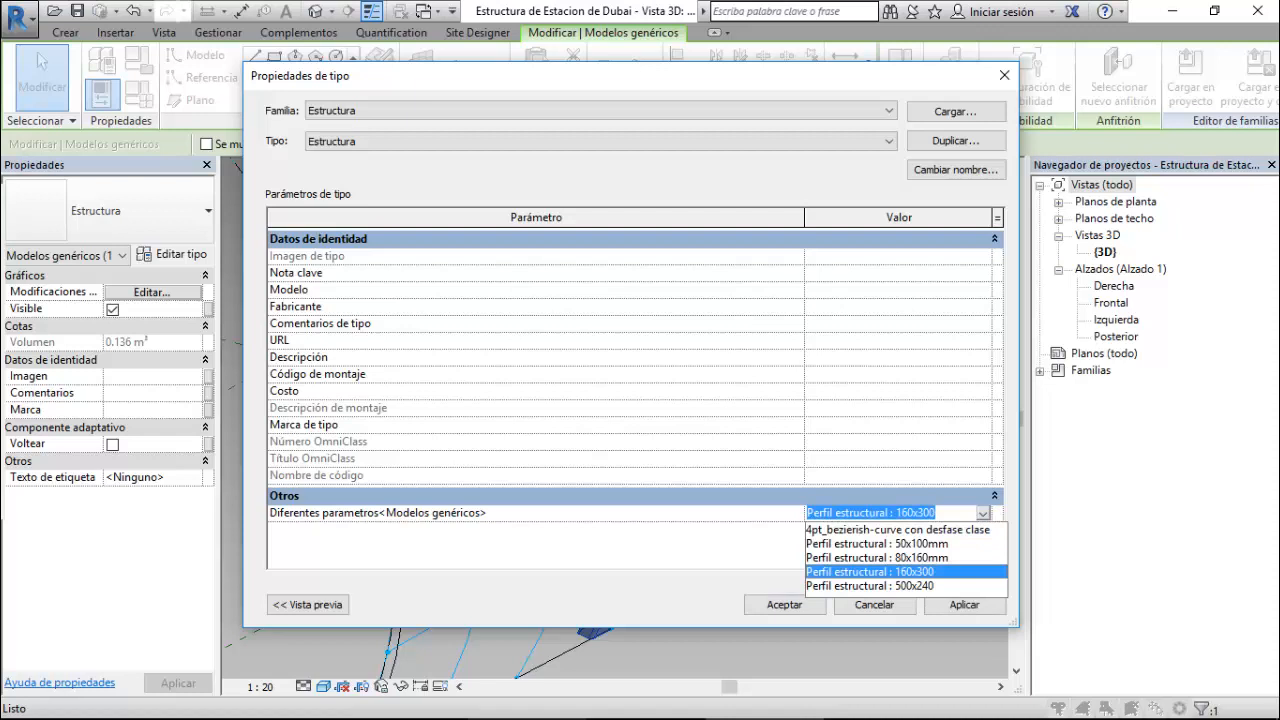
left_click(877, 558)
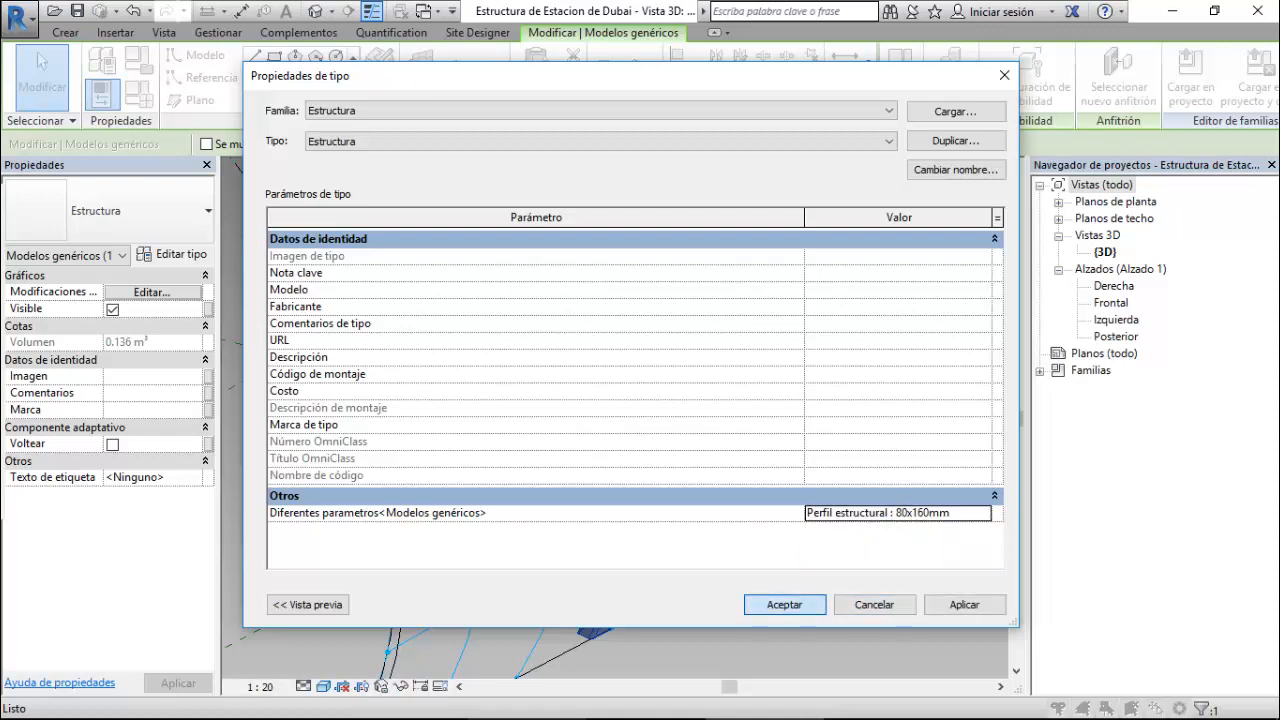
left_click(784, 604)
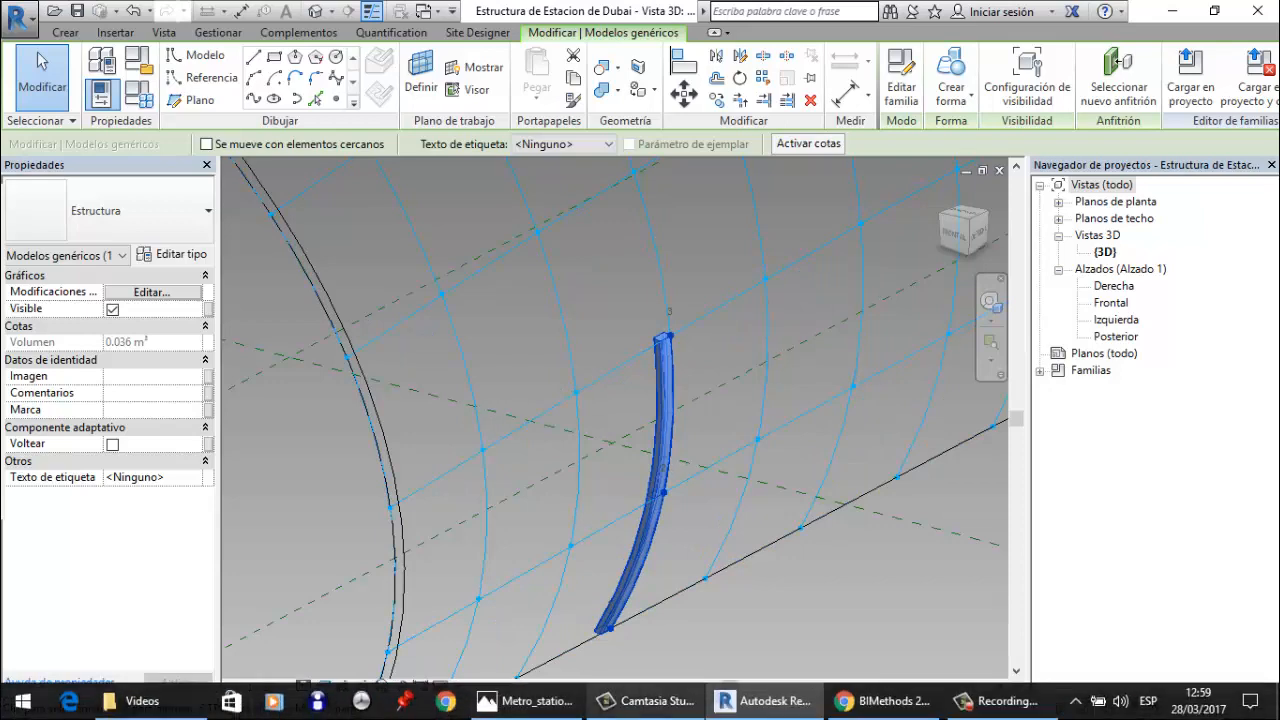
- Examine the station's ribs in the Metro_station.jpg photo in Fotos, return to Revit and clear the rib selection
left_click(527, 701)
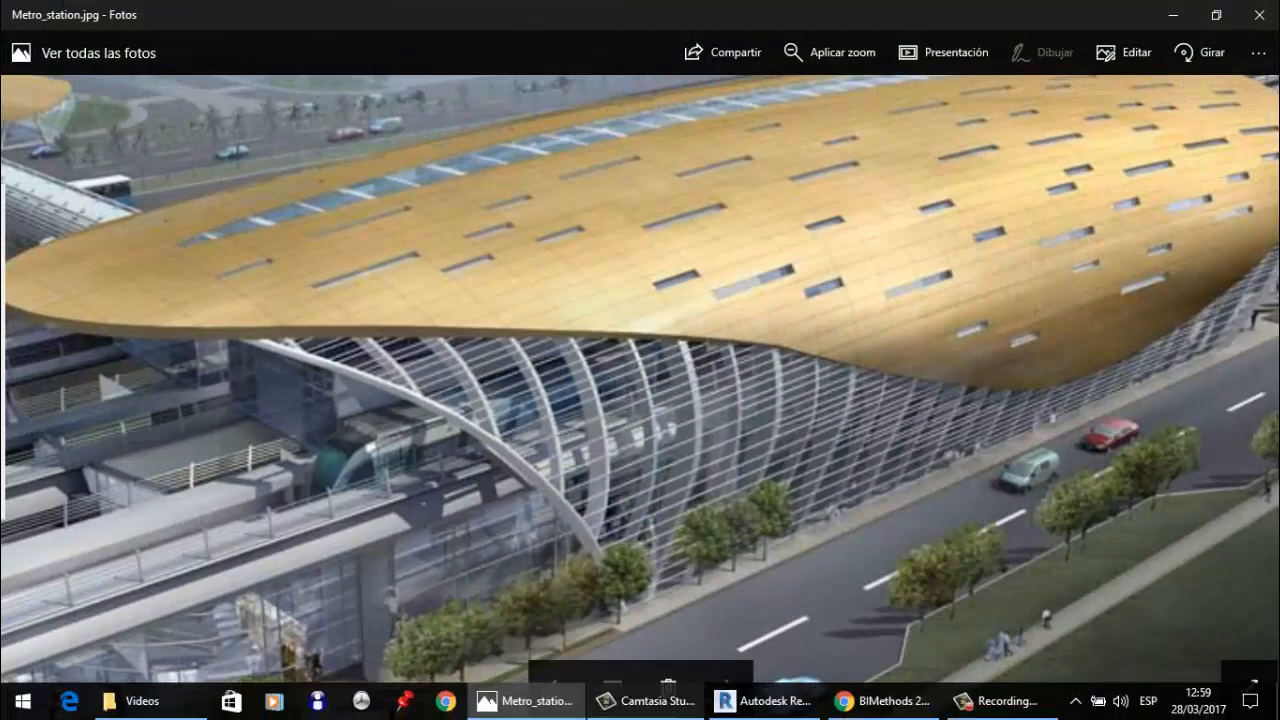
left_click(775, 694)
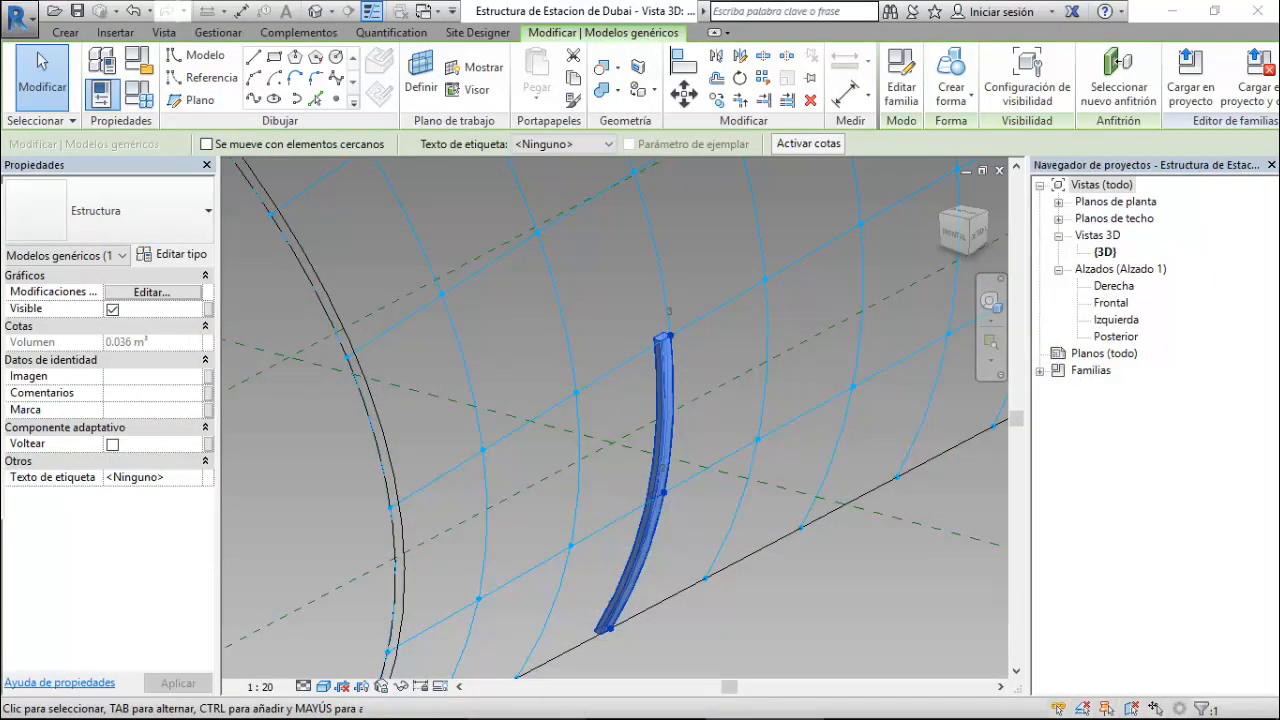
key("Escape")
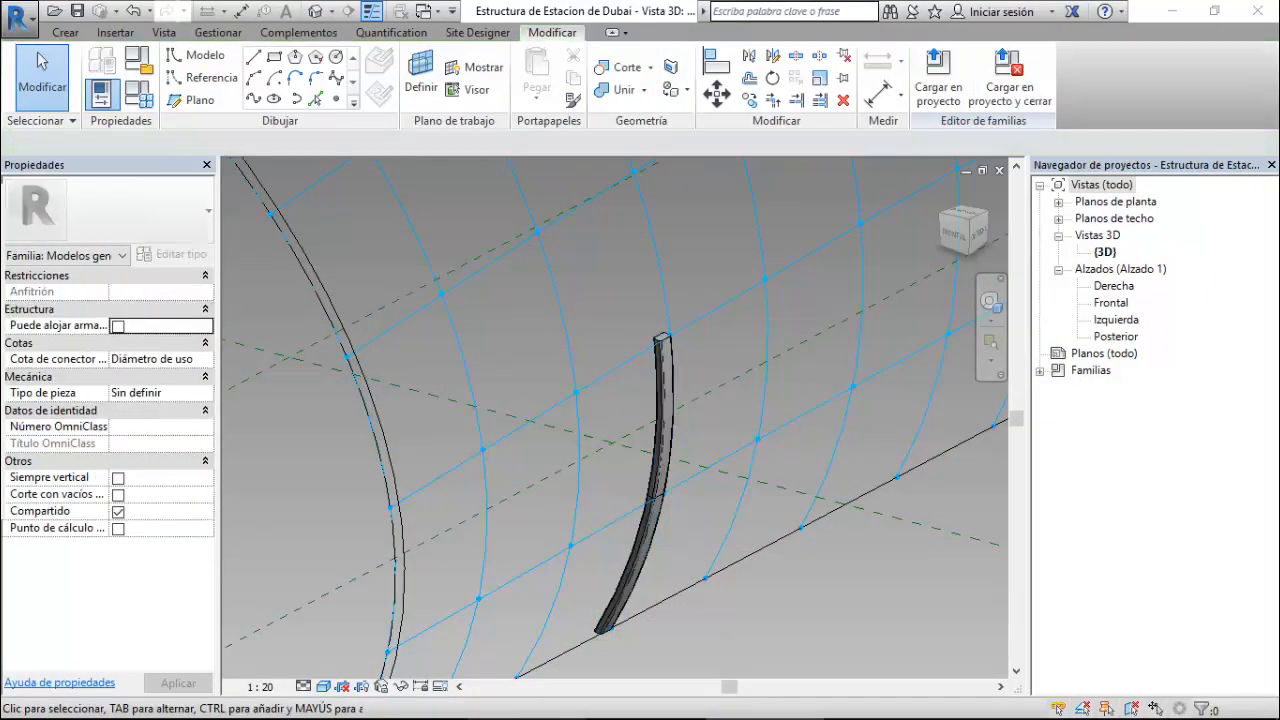
- Set the placed rib's Diferentes parametros type parameter to Perfil estructural : 160x300 and deselect the rib
left_click(657, 485)
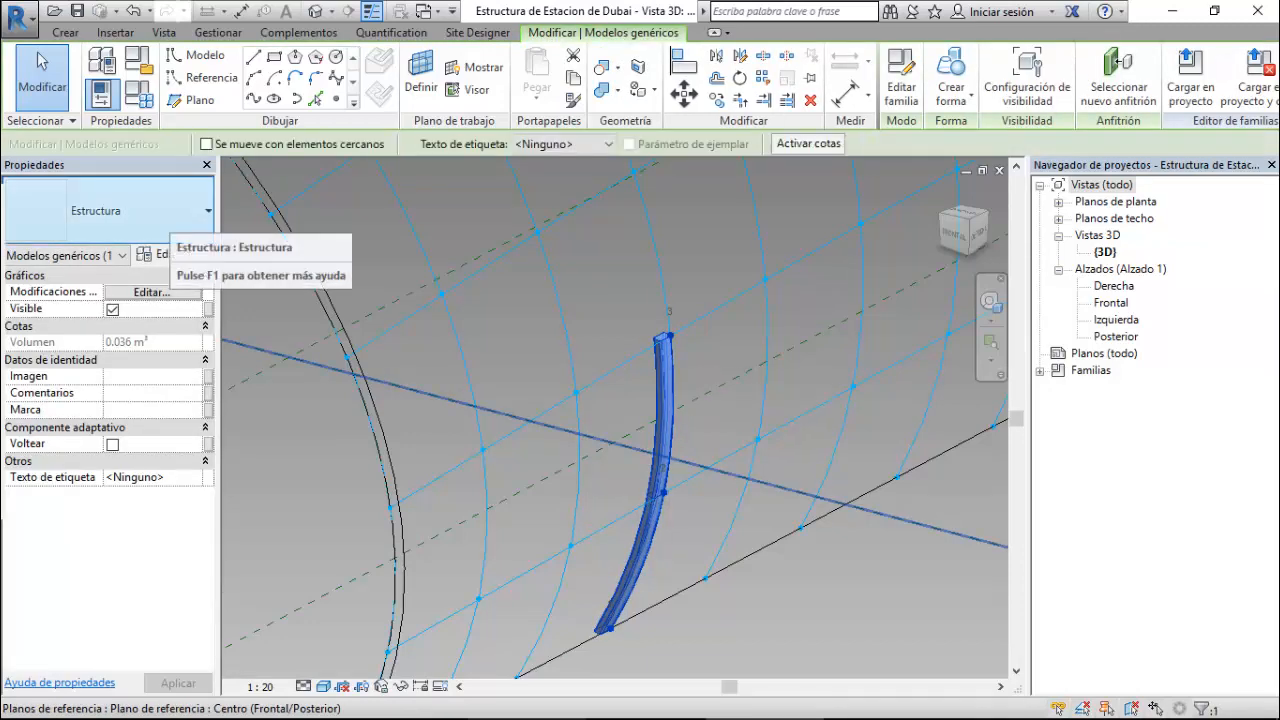
left_click(172, 254)
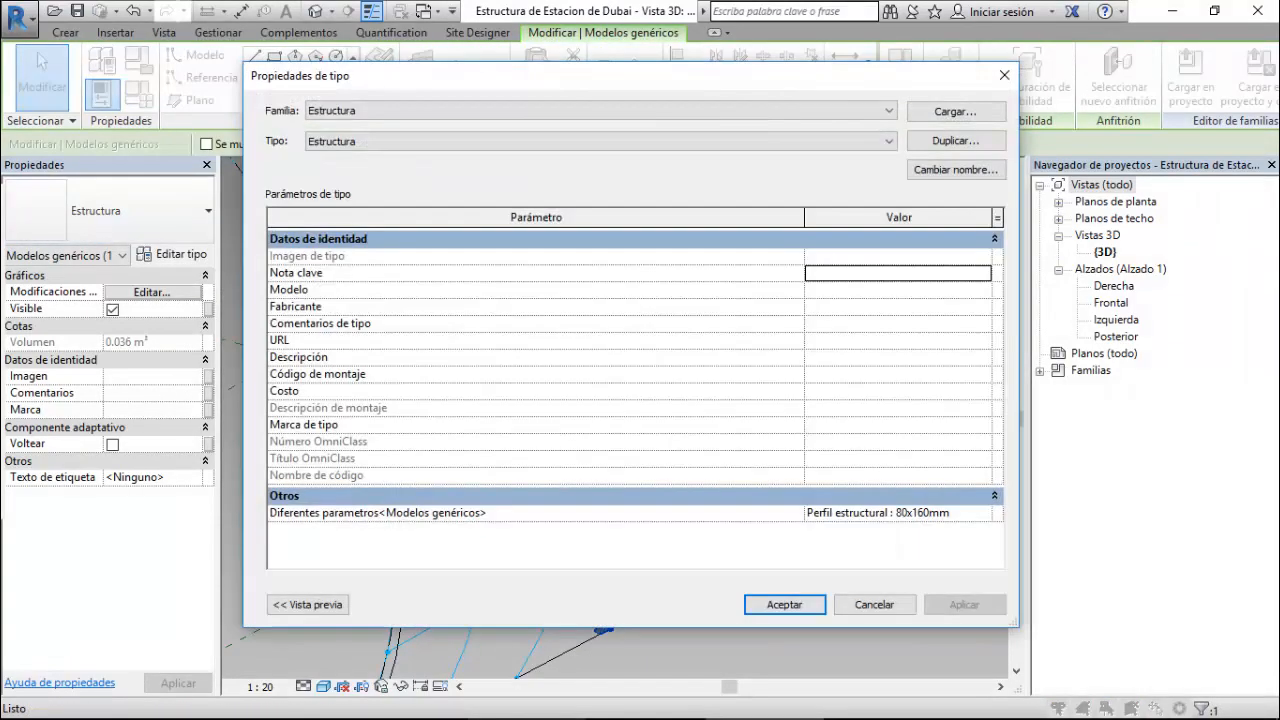
left_click(909, 513)
left_click(983, 513)
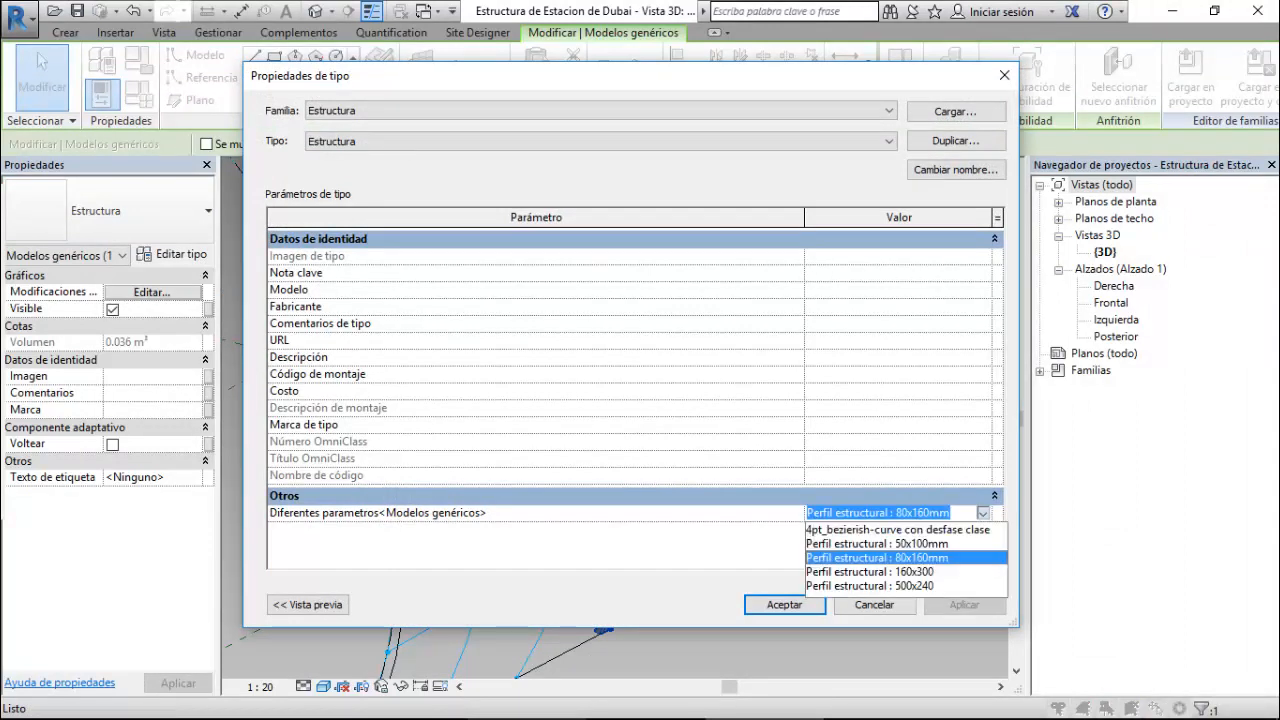
left_click(870, 571)
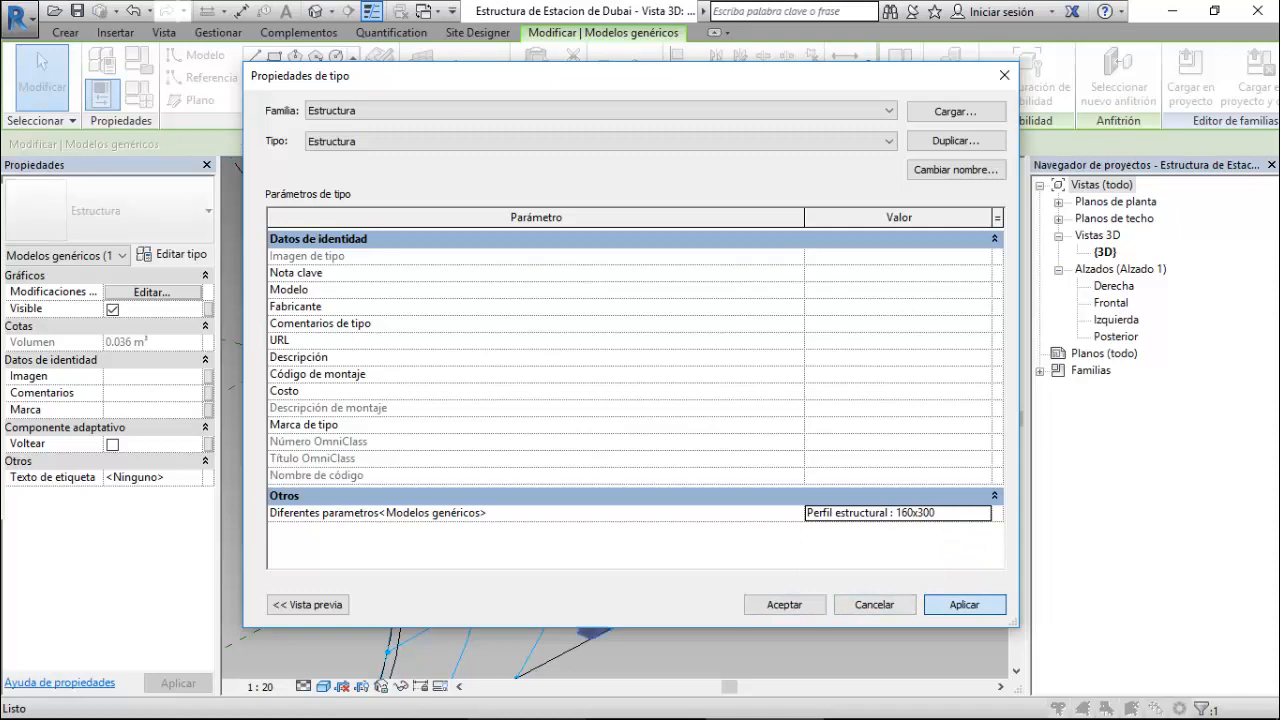
left_click(784, 604)
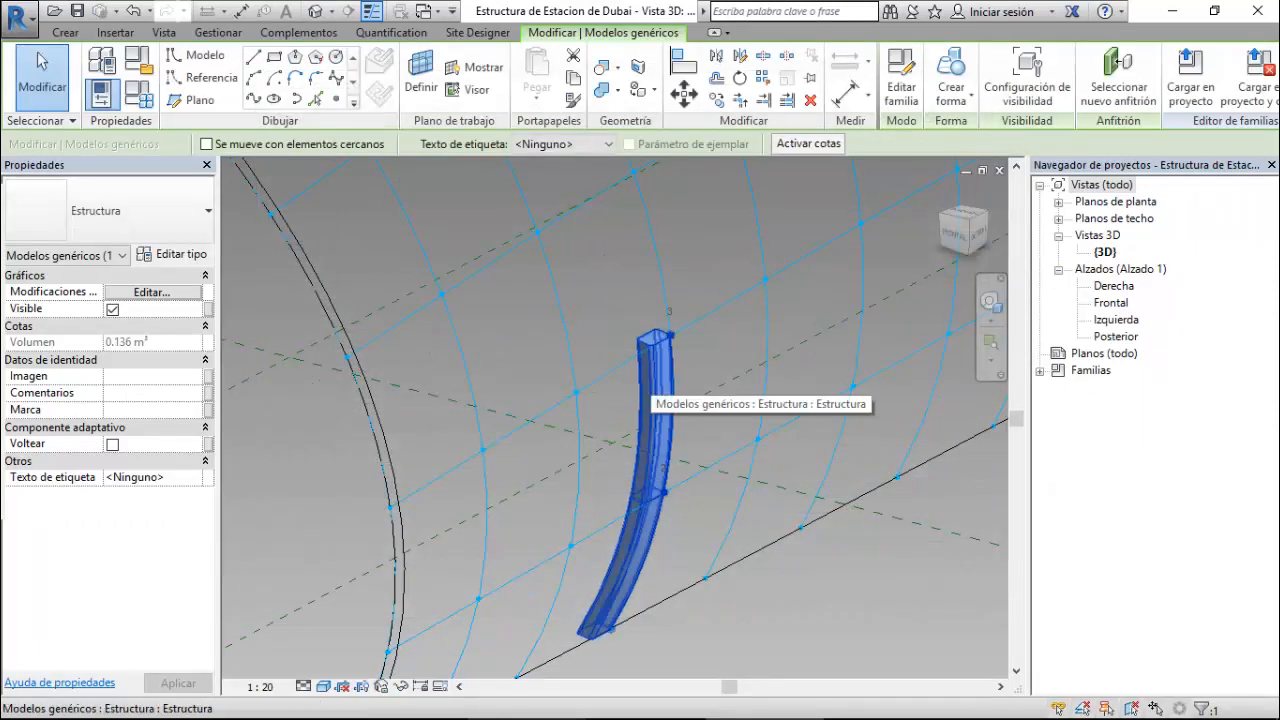
key("Escape")
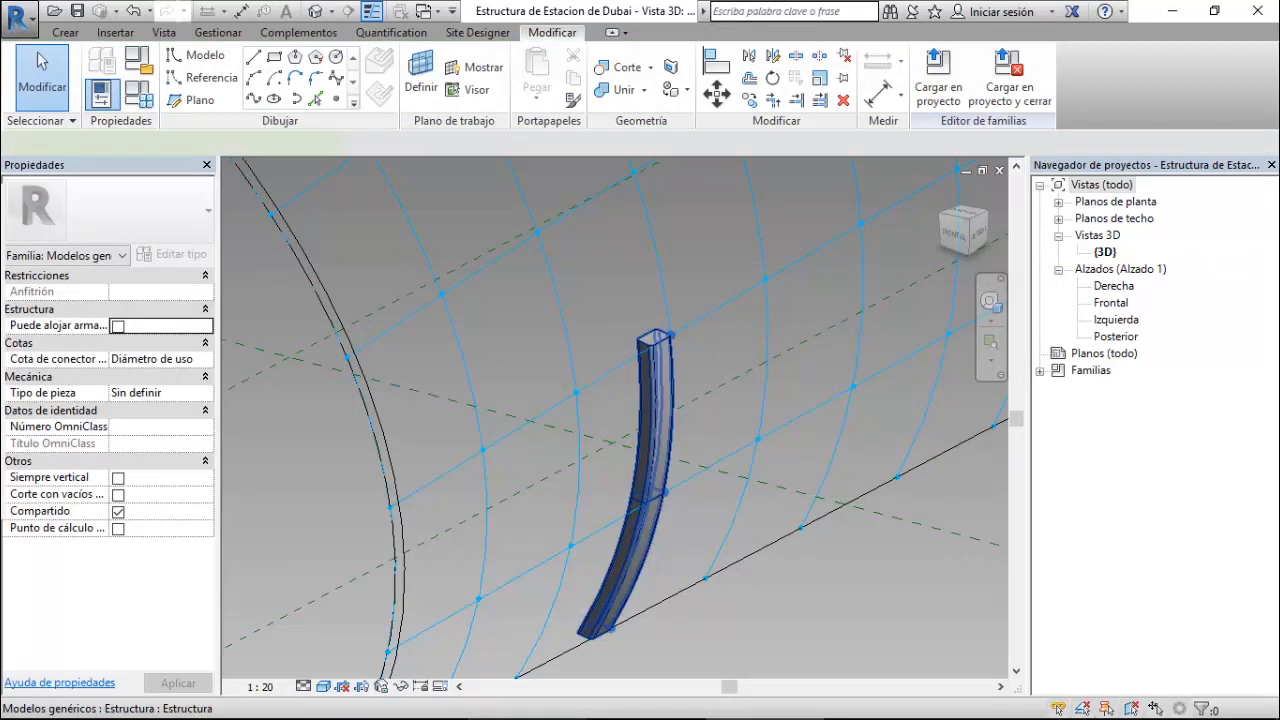
- Repeat the placed rib along the arched divided surface with the Repetir command
left_click(650, 410)
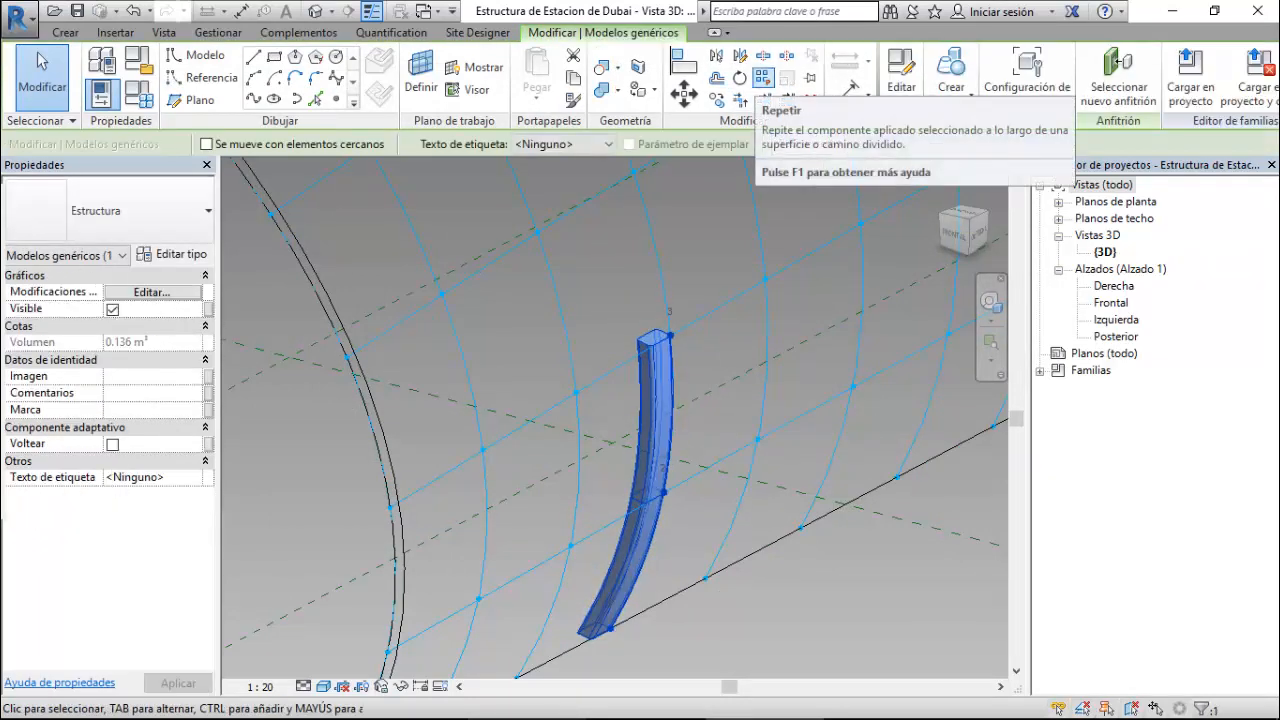
scroll(785, 375, "down", 3)
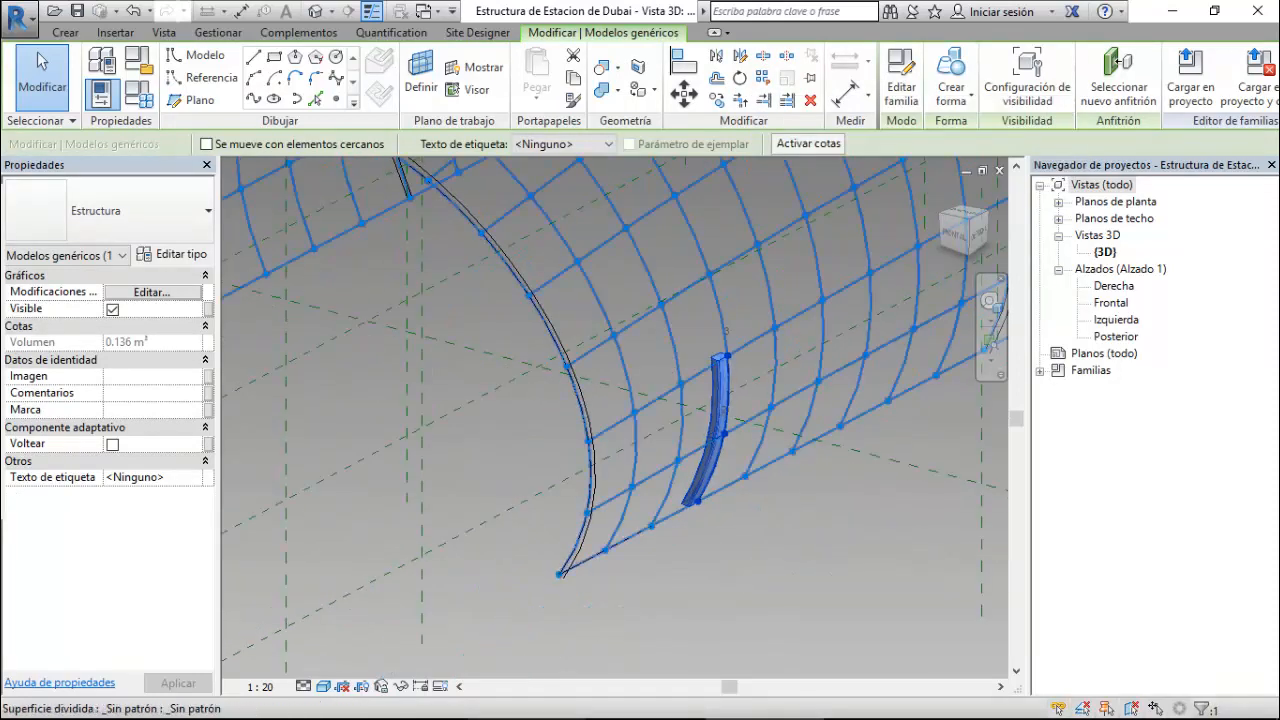
scroll(764, 580, "down", 2)
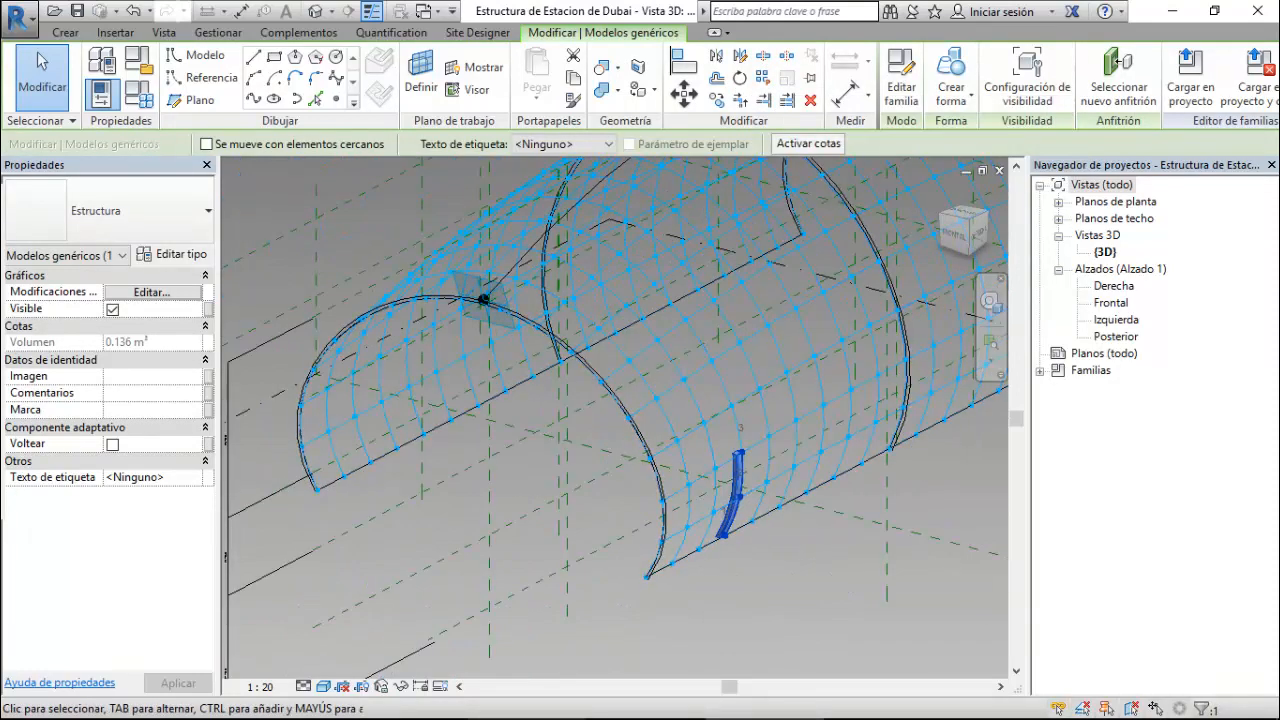
left_click(763, 78)
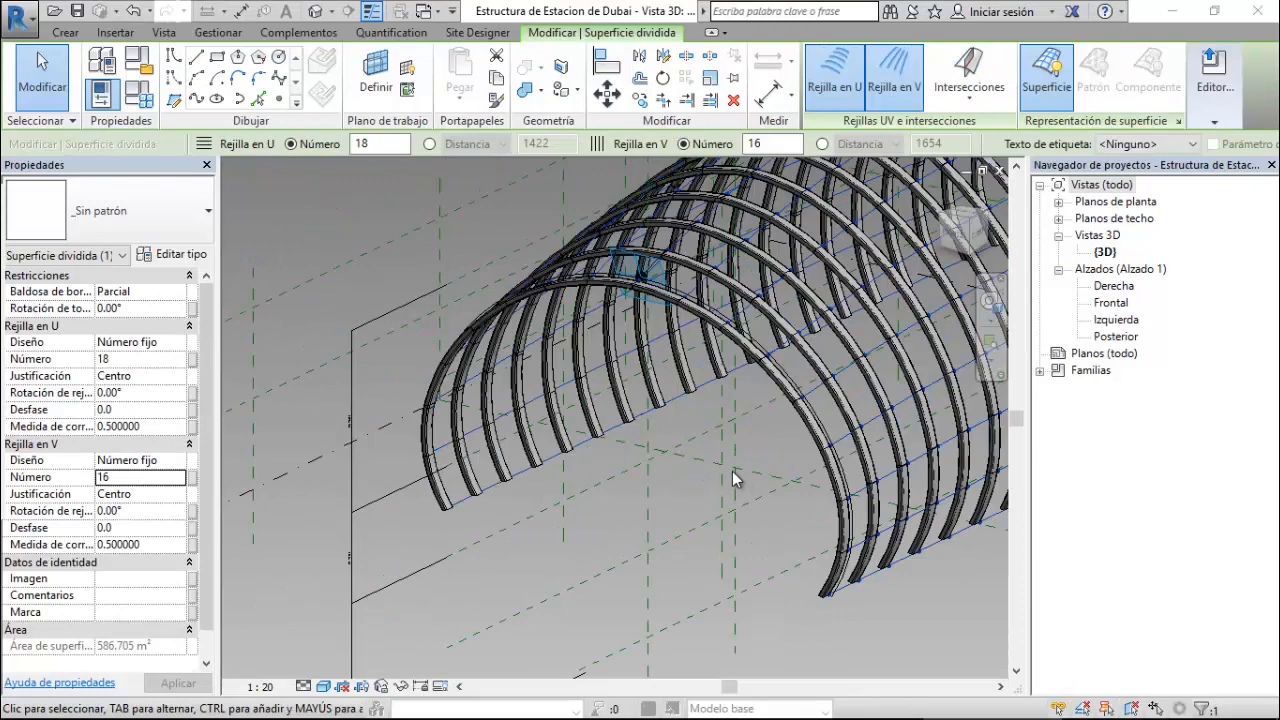
- Check the repeated ribs and their lower ends, save the station structure family and clear the divided surface selection
scroll(732, 471, "down", 3)
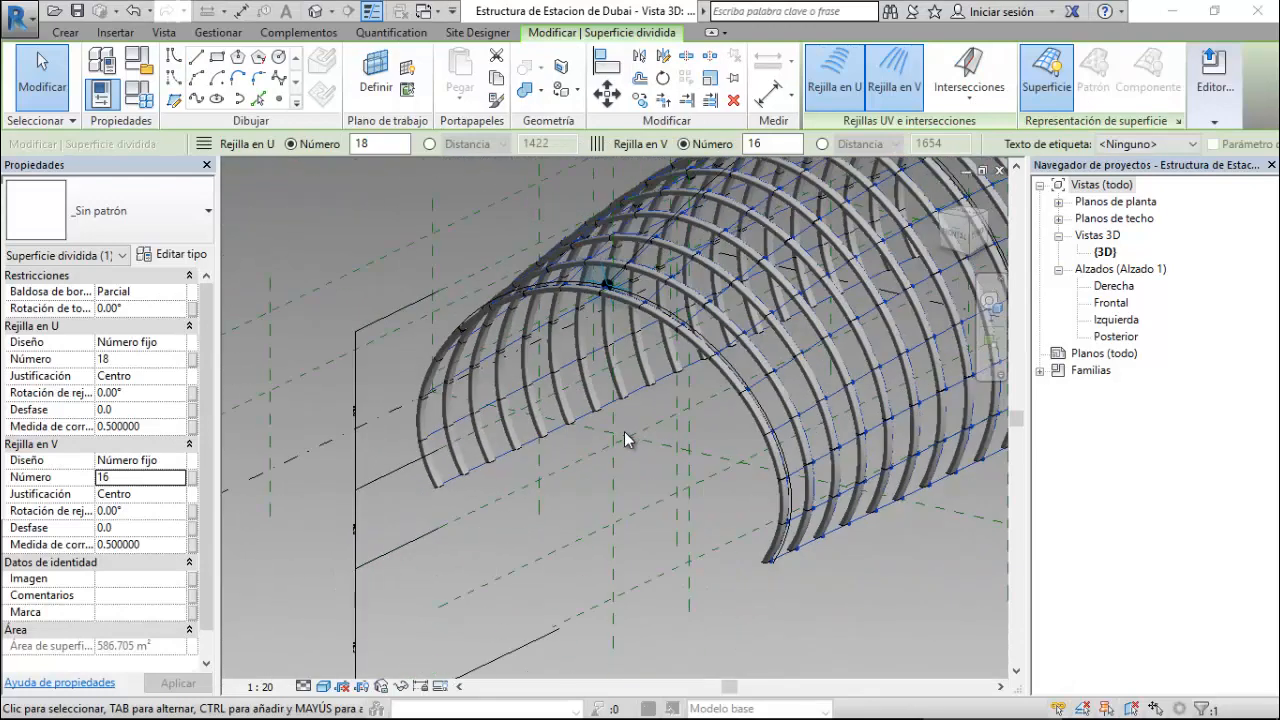
scroll(624, 438, "down", 2)
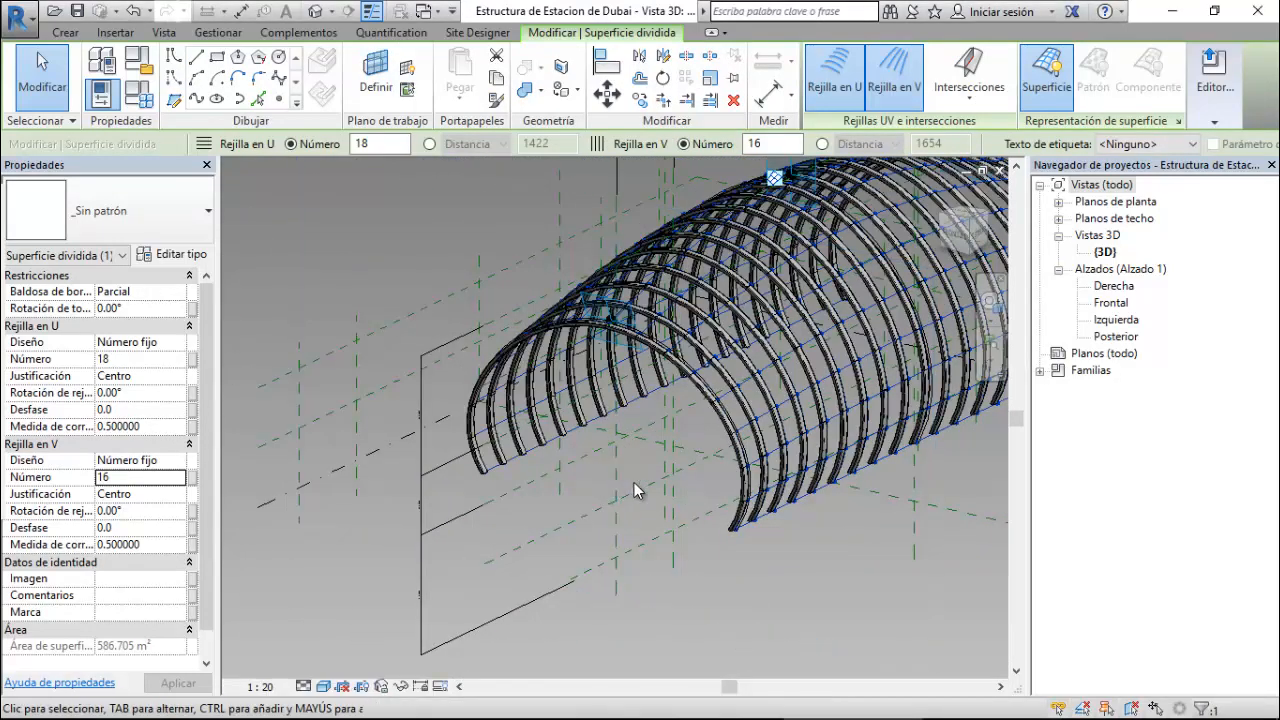
middle_click_drag(634, 490, 619, 543, "shift")
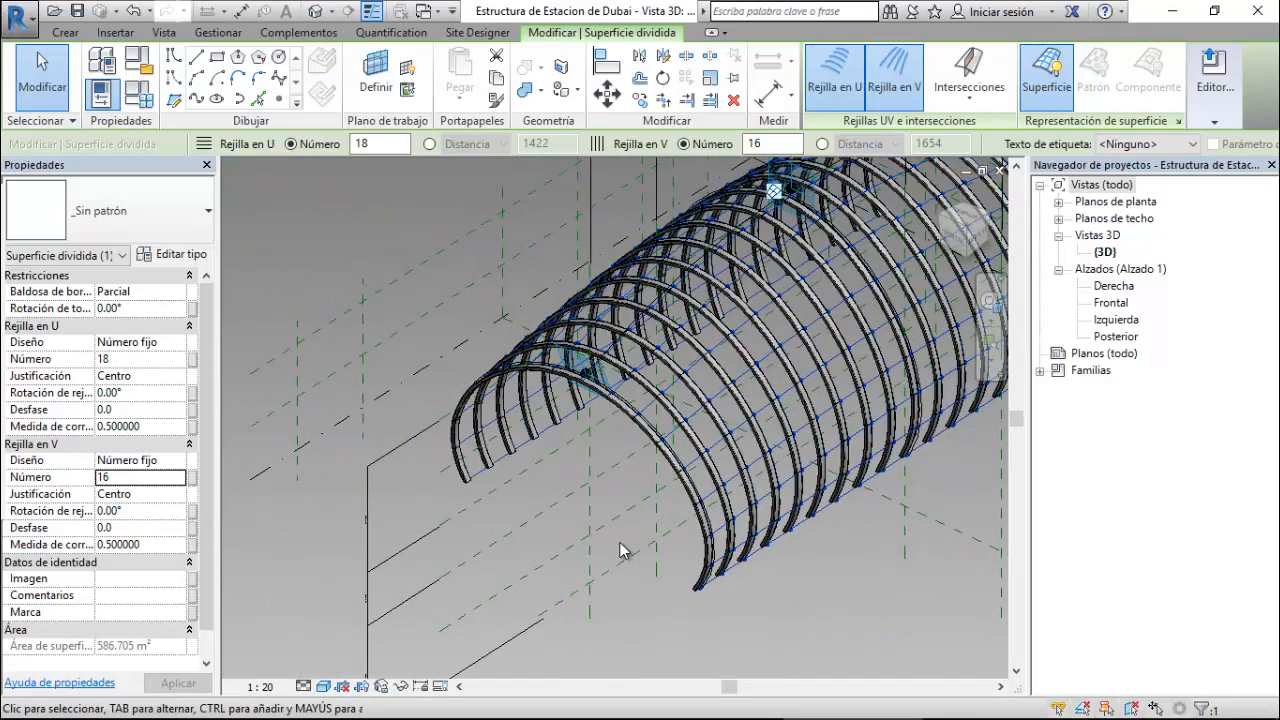
scroll(458, 372, "up", 4)
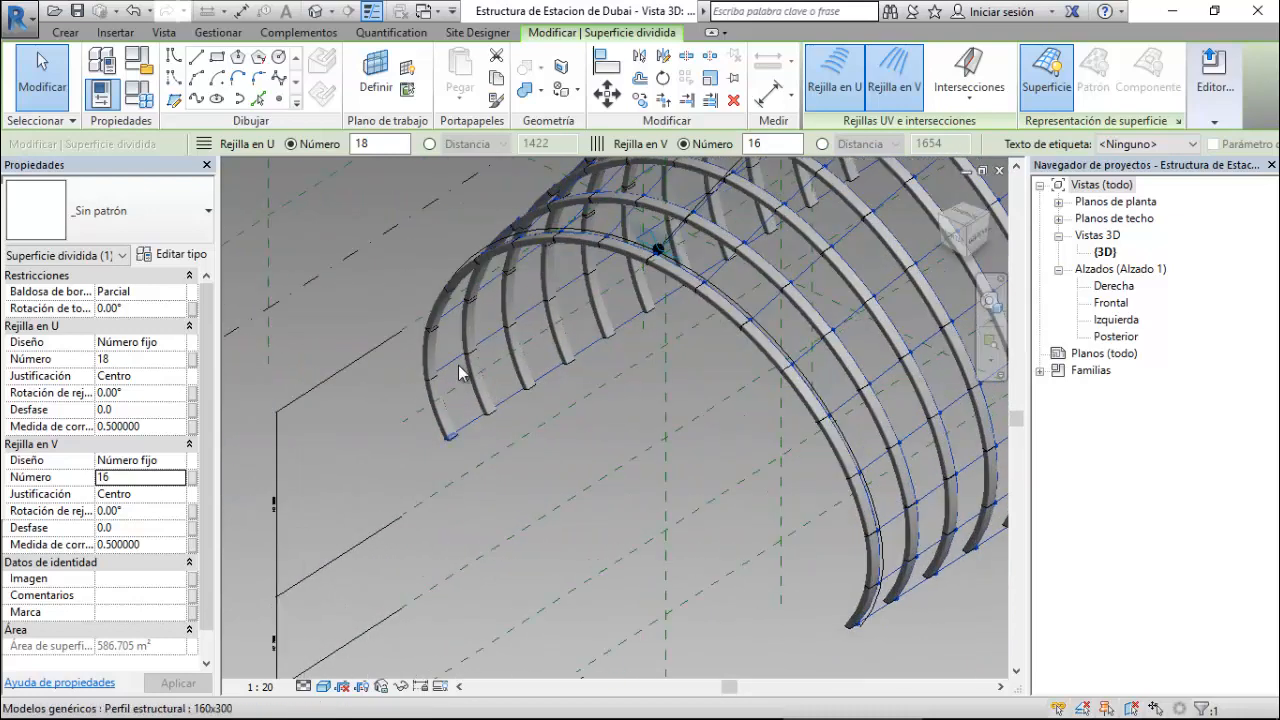
scroll(458, 372, "up", 3)
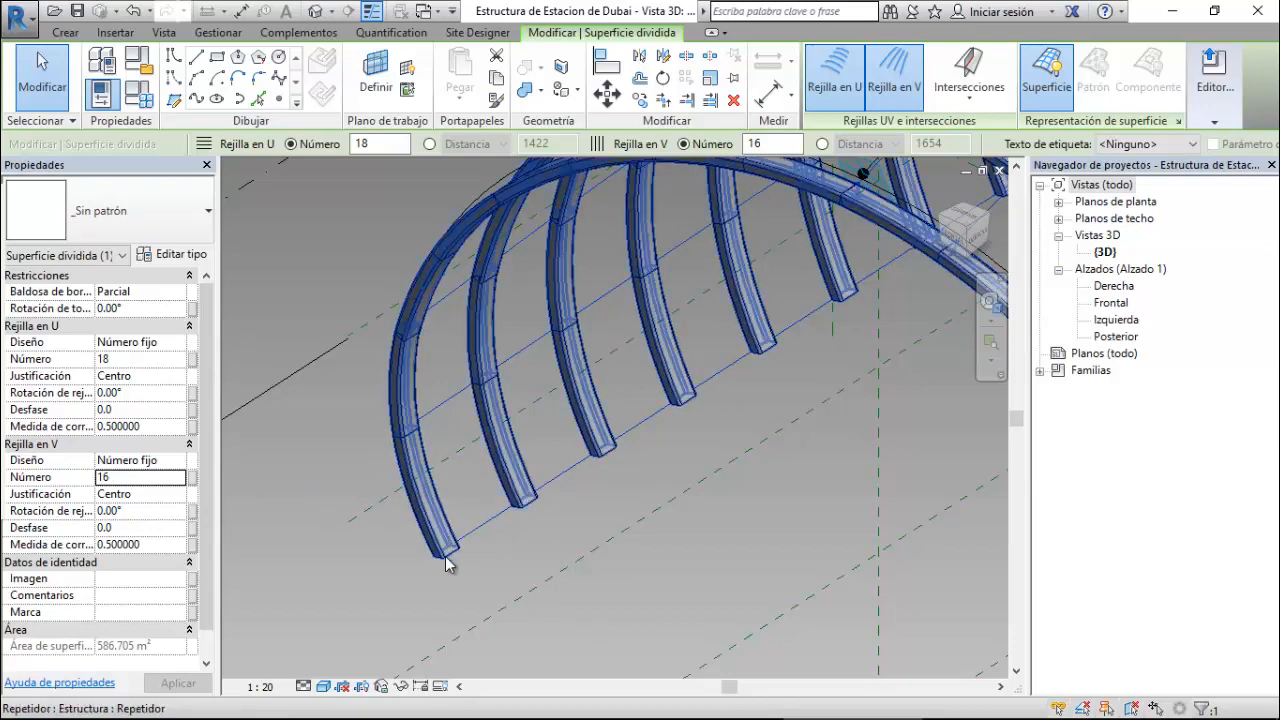
middle_click_drag(424, 470, 641, 410, "shift")
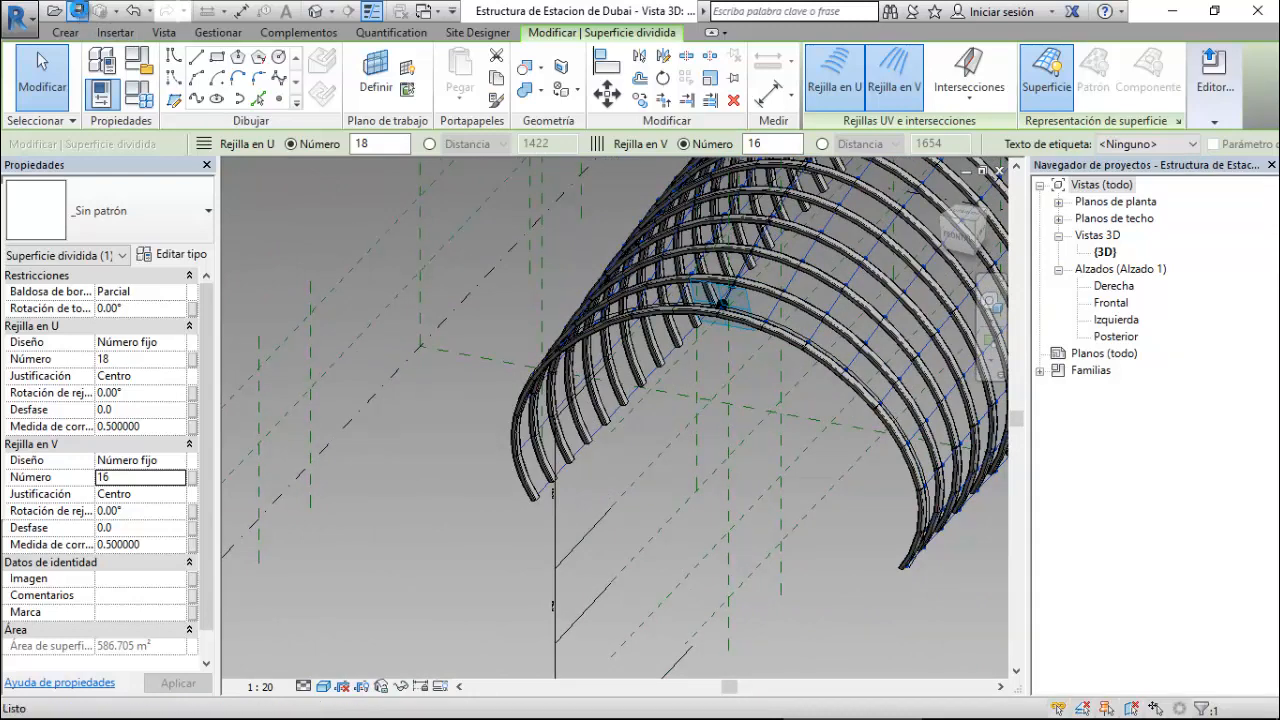
left_click(79, 11)
left_click(385, 322)
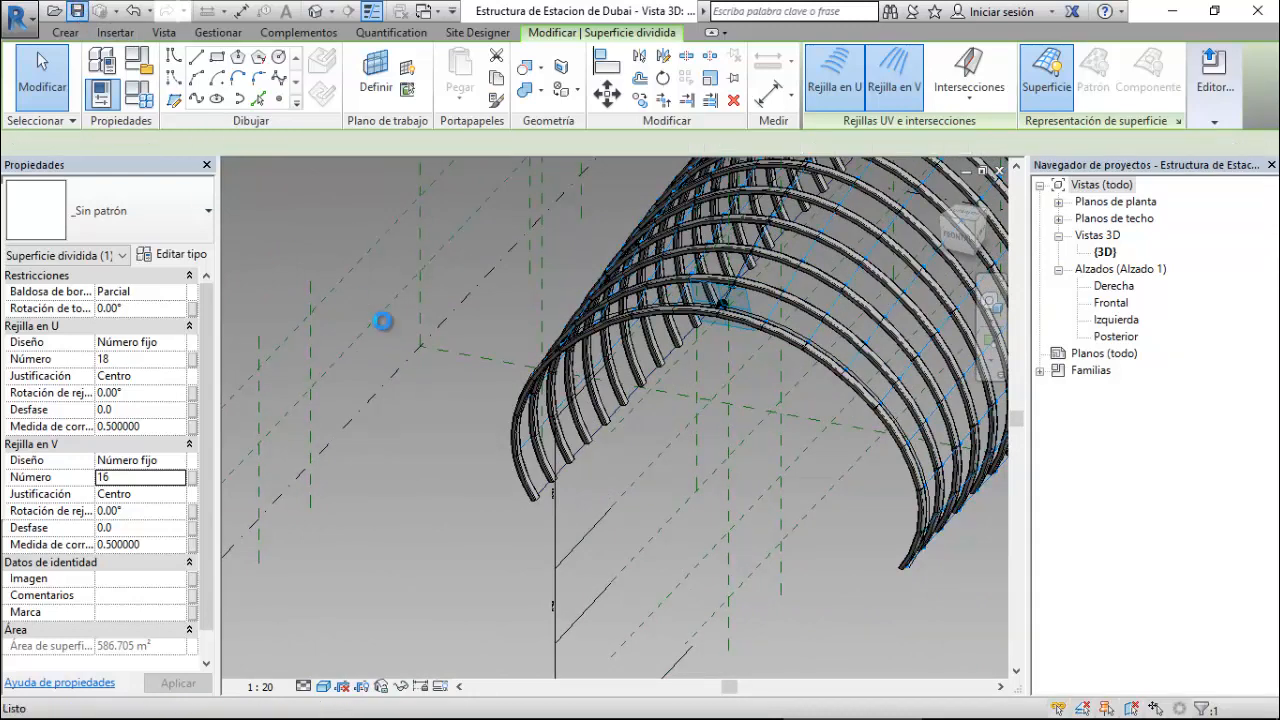
- Review the repeated rib structure, switch to Fotos and examine close up how the tubes meet the ribs in 6.jpg
scroll(331, 361, "down", 3)
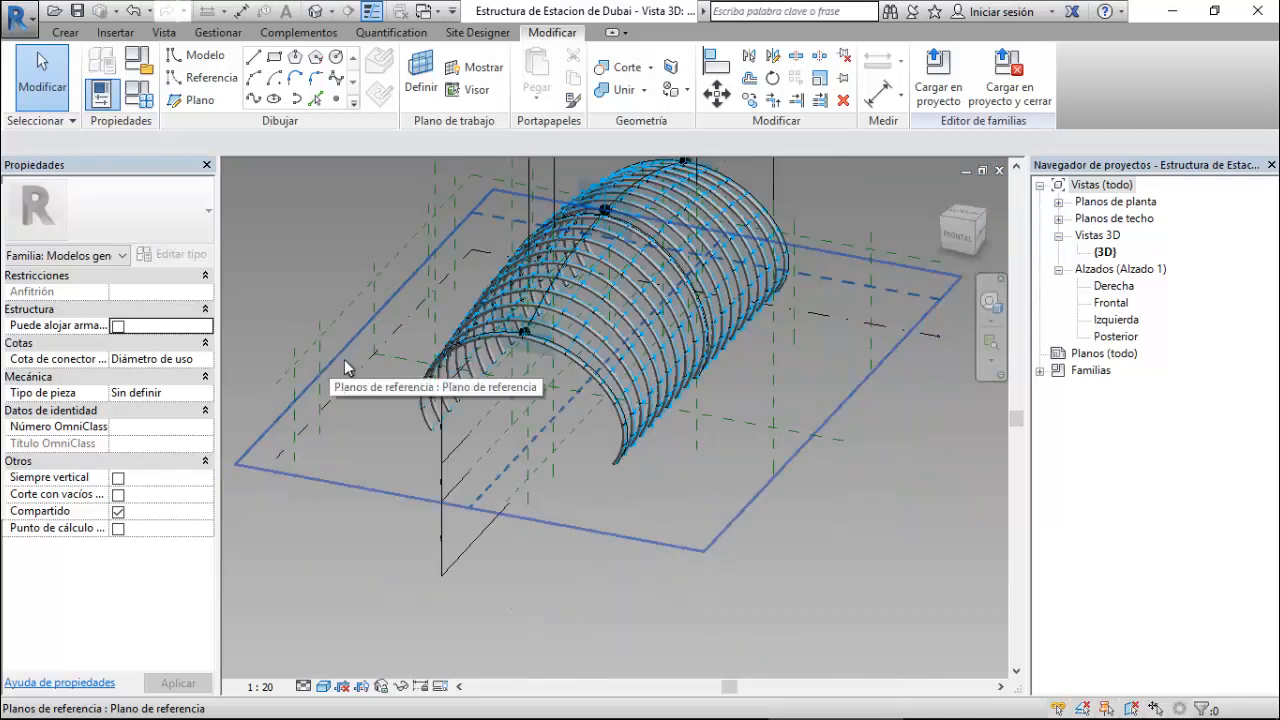
scroll(626, 224, "up", 4)
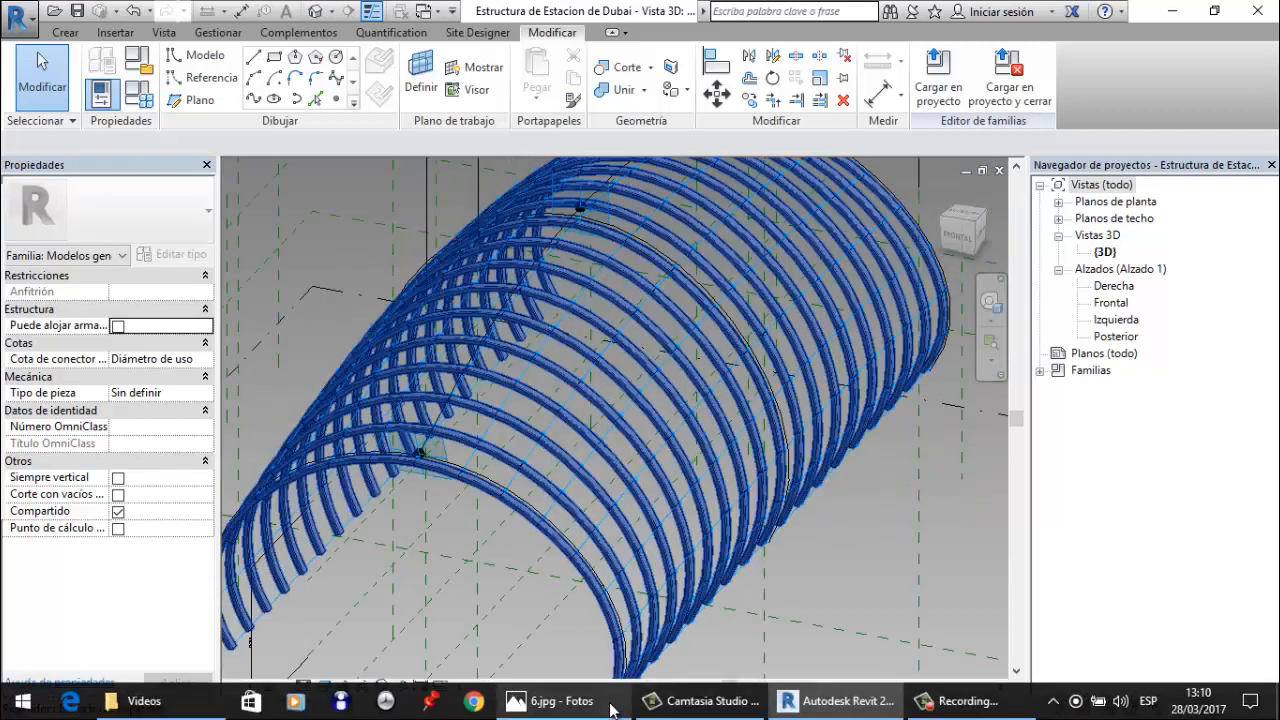
left_click(612, 708)
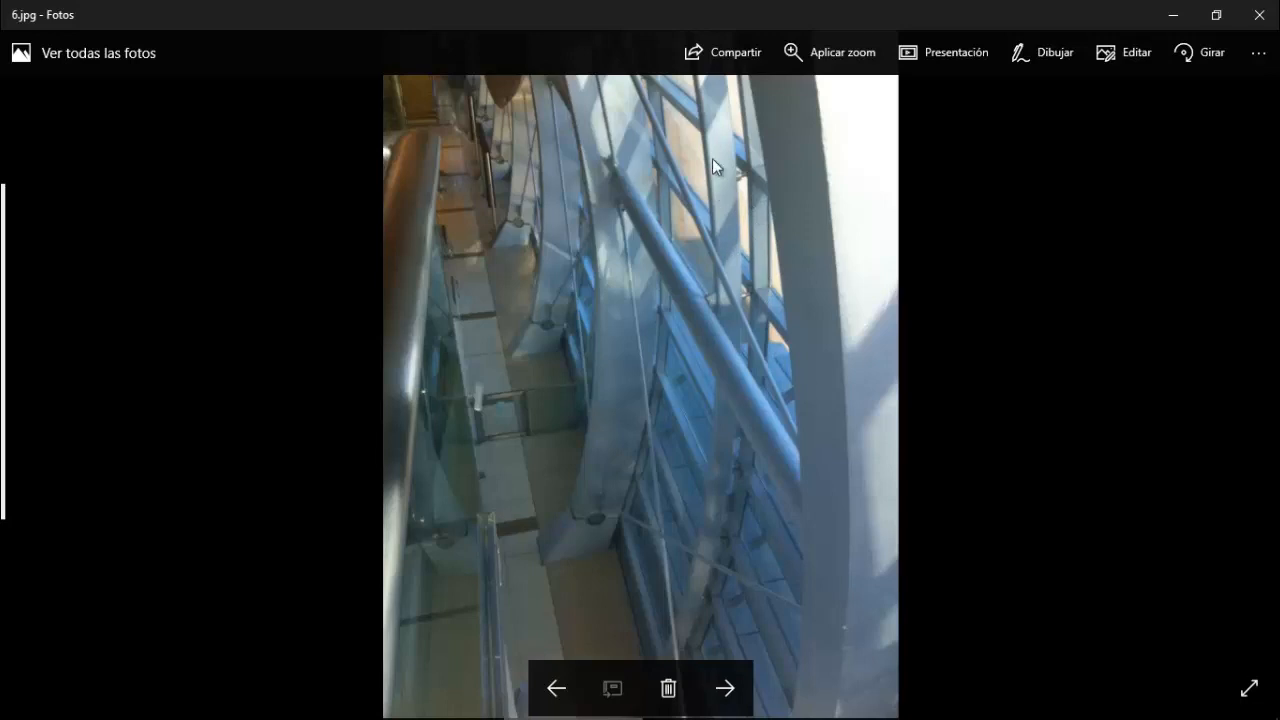
scroll(718, 140, "up", 2)
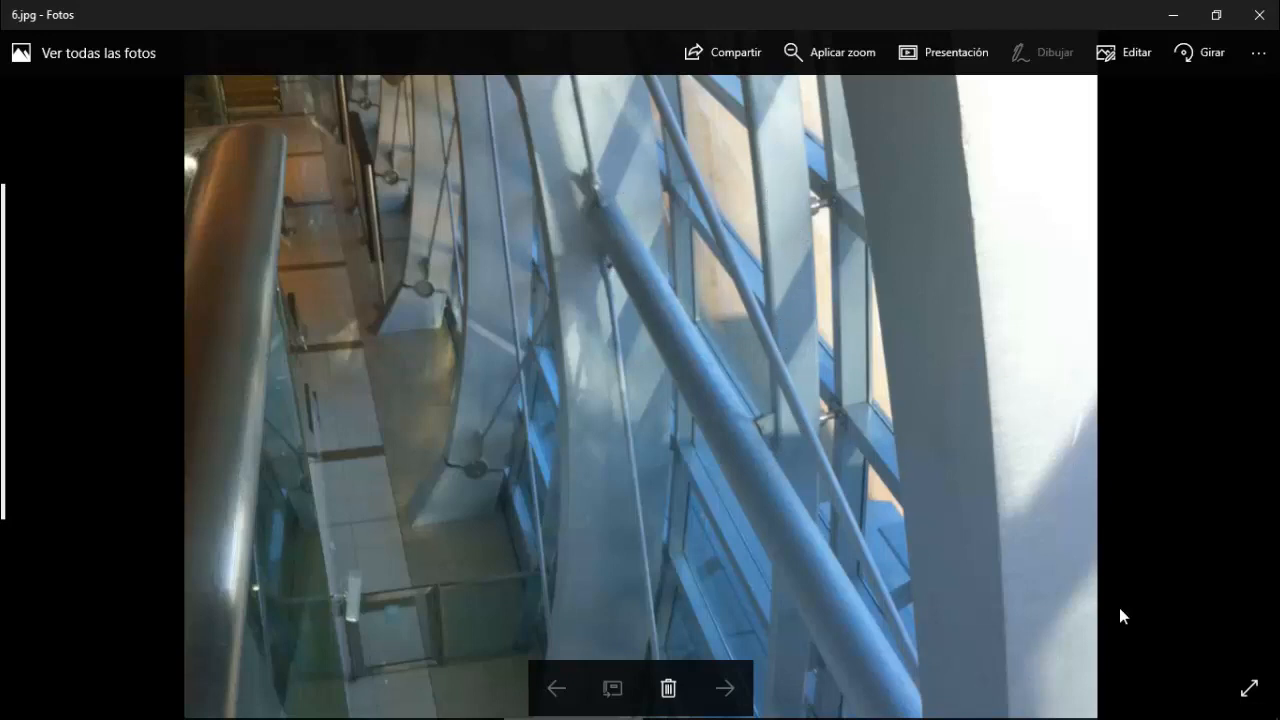
mouse_move(540, 712)
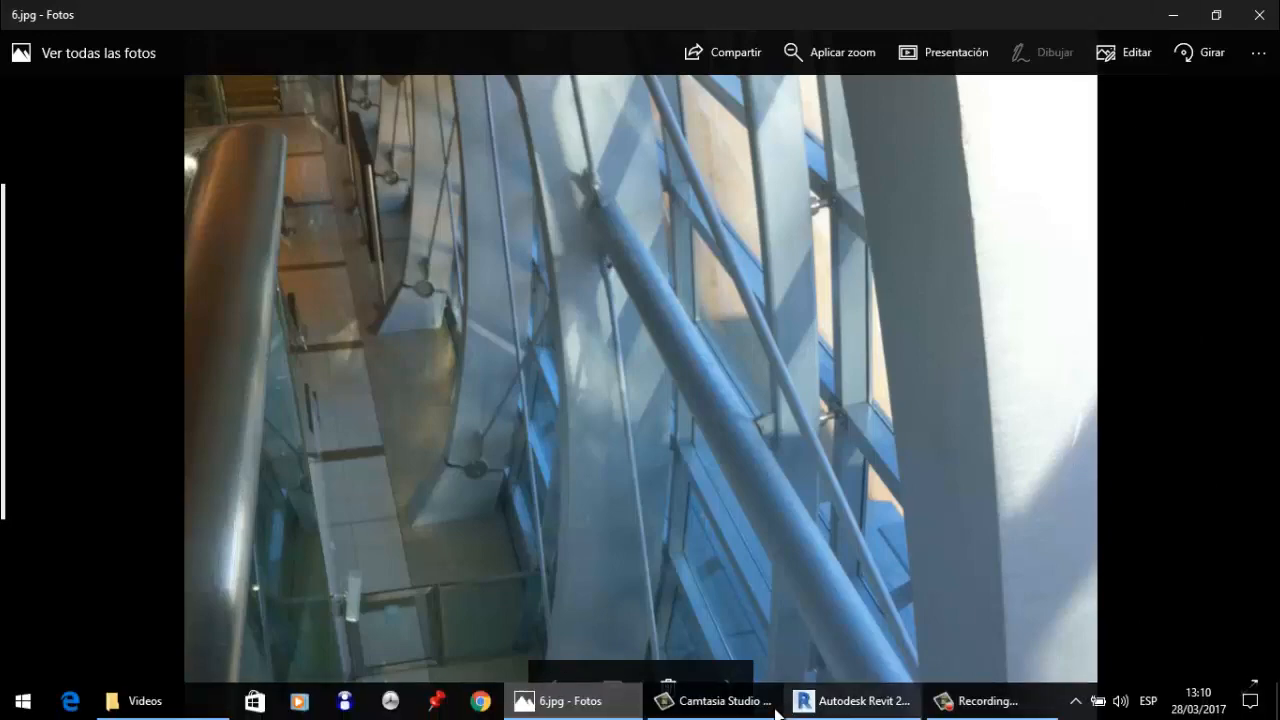
- Switch to Revit and set the U grid number of the arched divided surface to 9
left_click(847, 703)
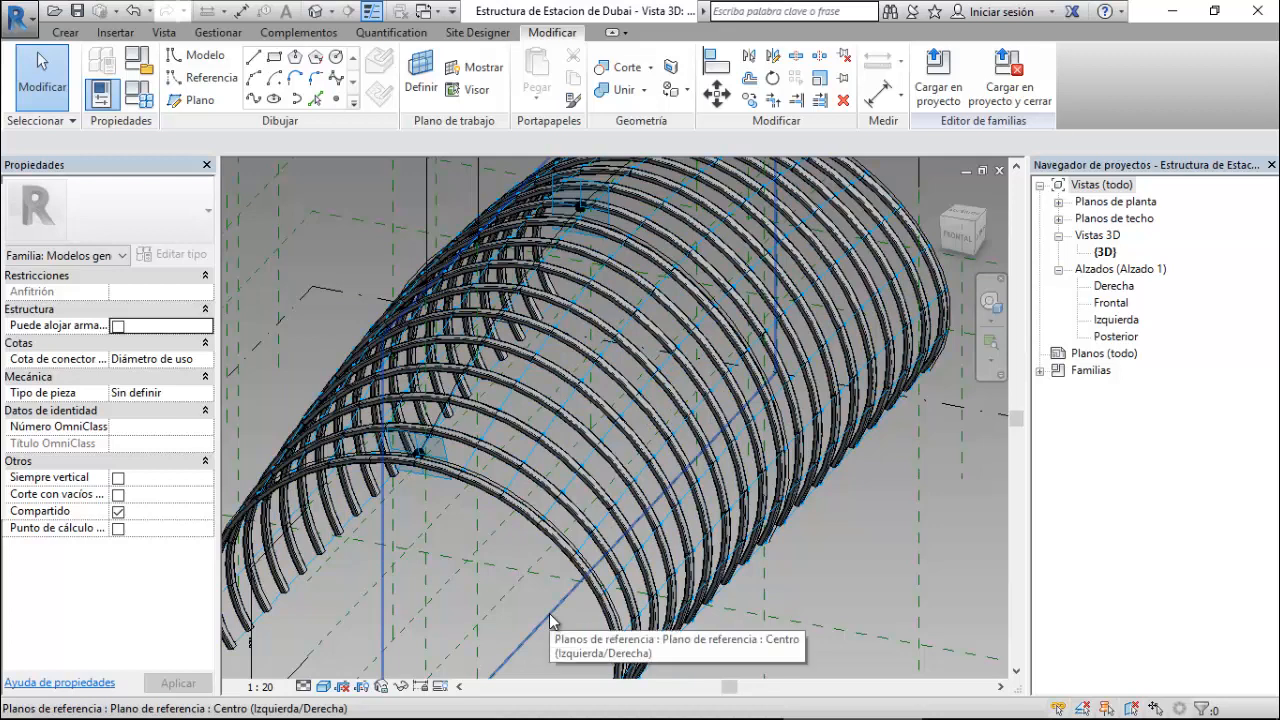
scroll(549, 614, "down", 1)
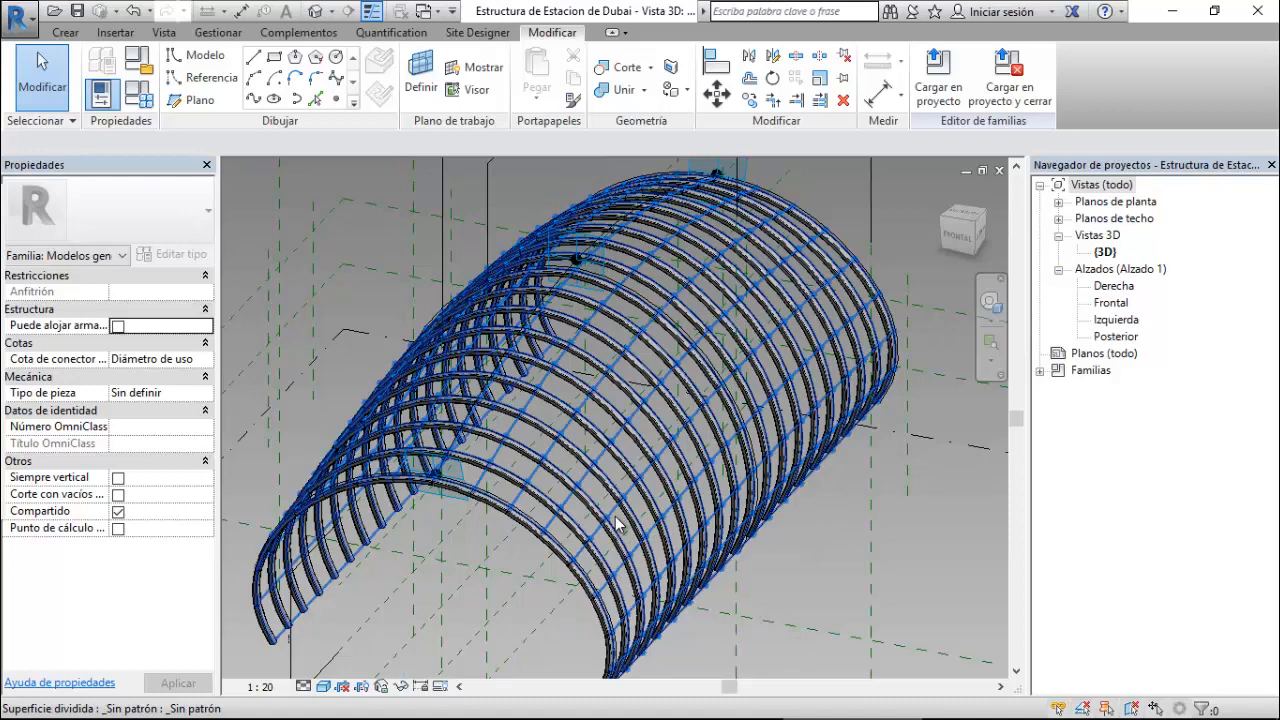
scroll(571, 537, "up", 6)
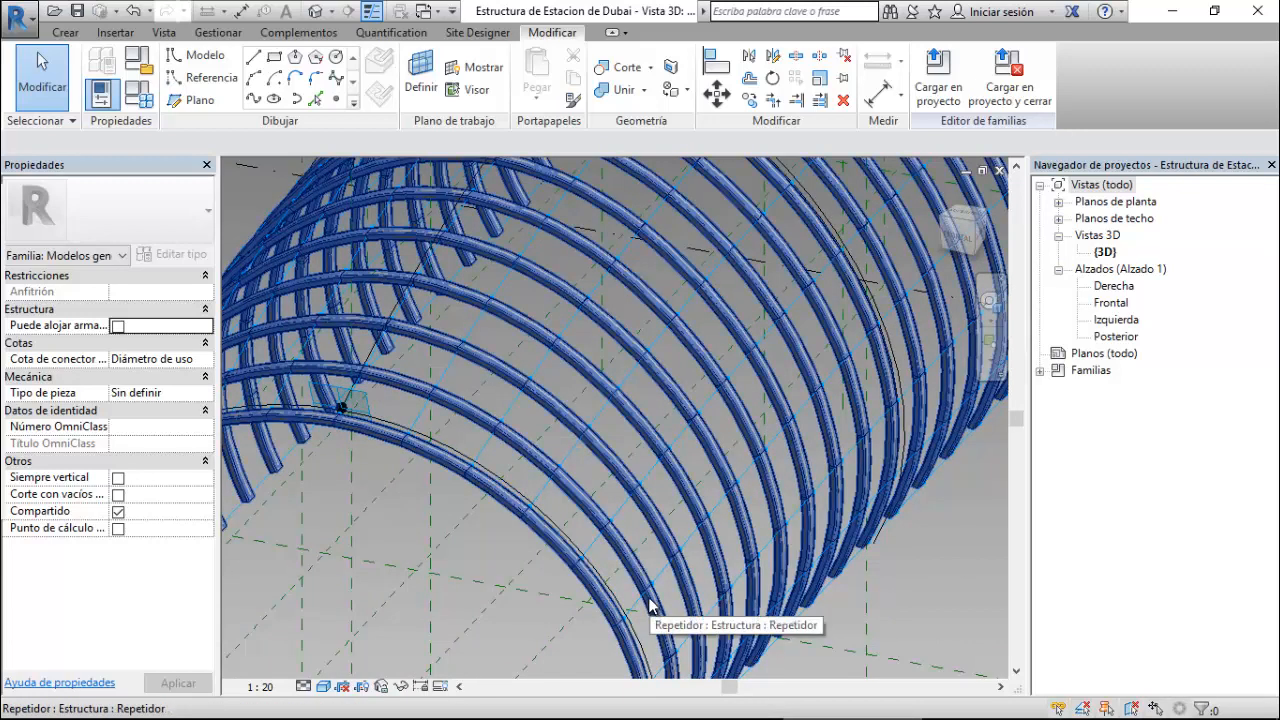
scroll(650, 605, "up", 1)
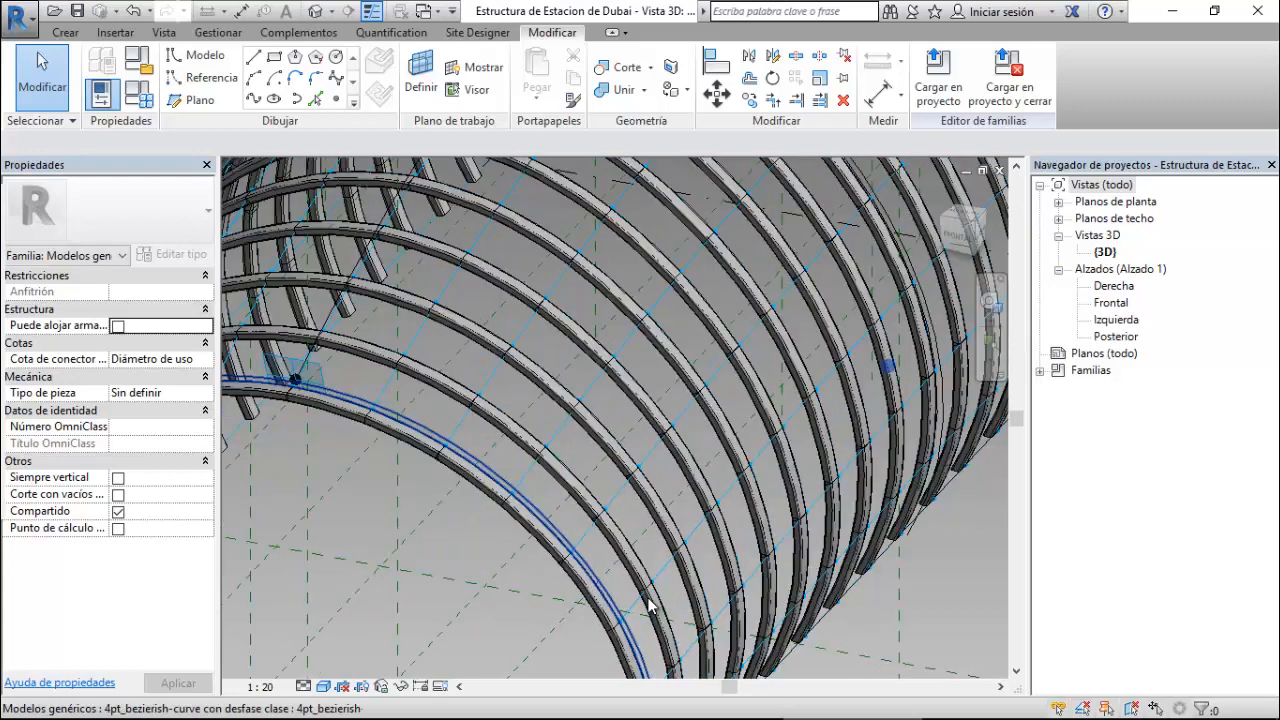
scroll(650, 605, "down", 2)
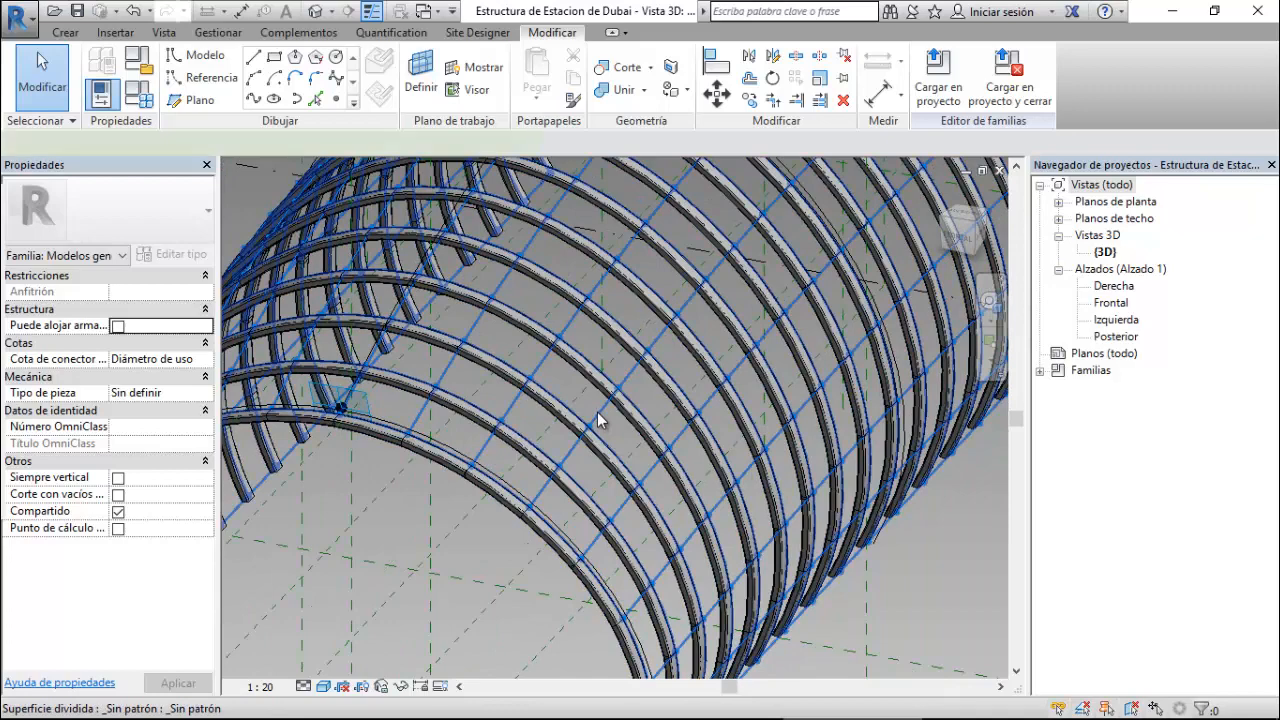
left_click(598, 420)
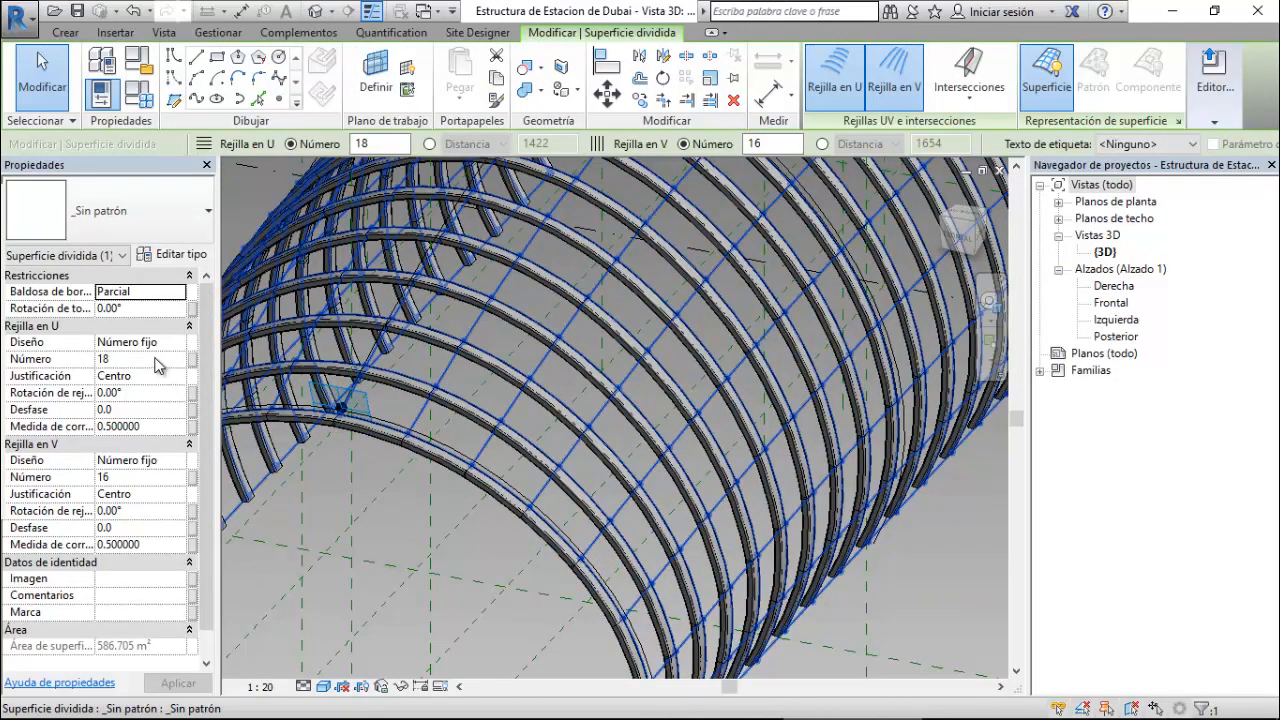
left_click(156, 358)
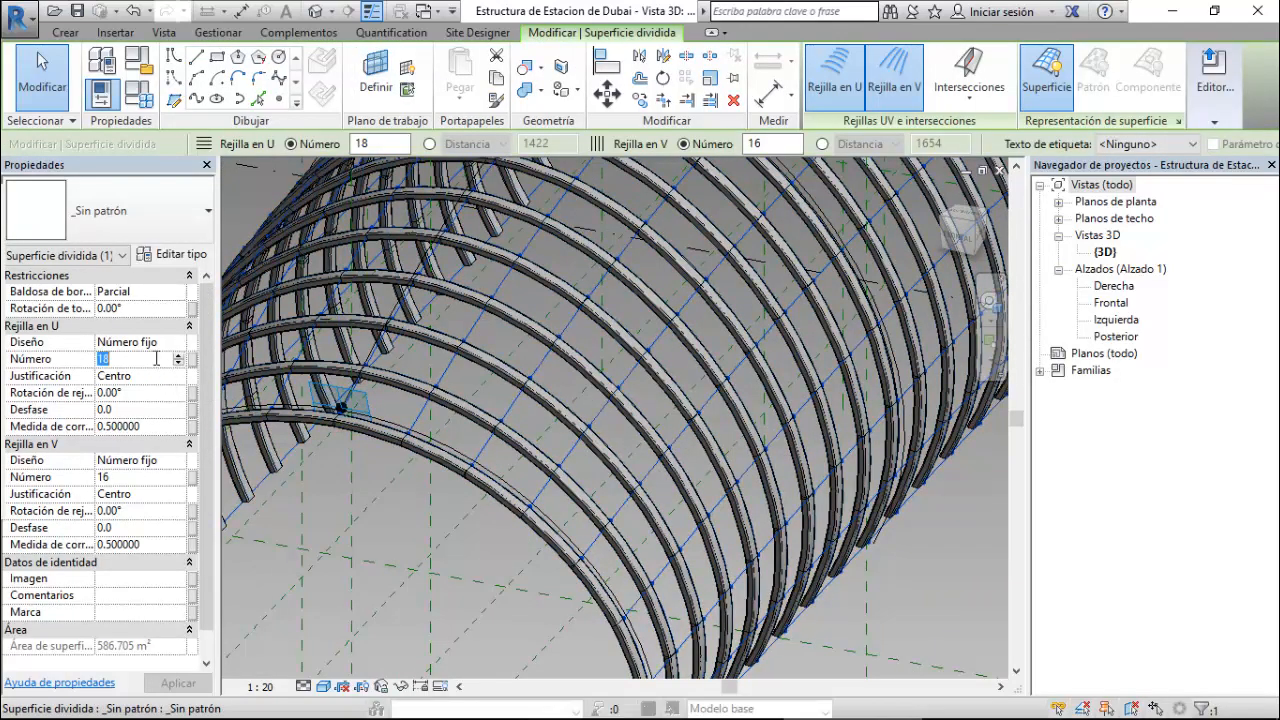
type("9")
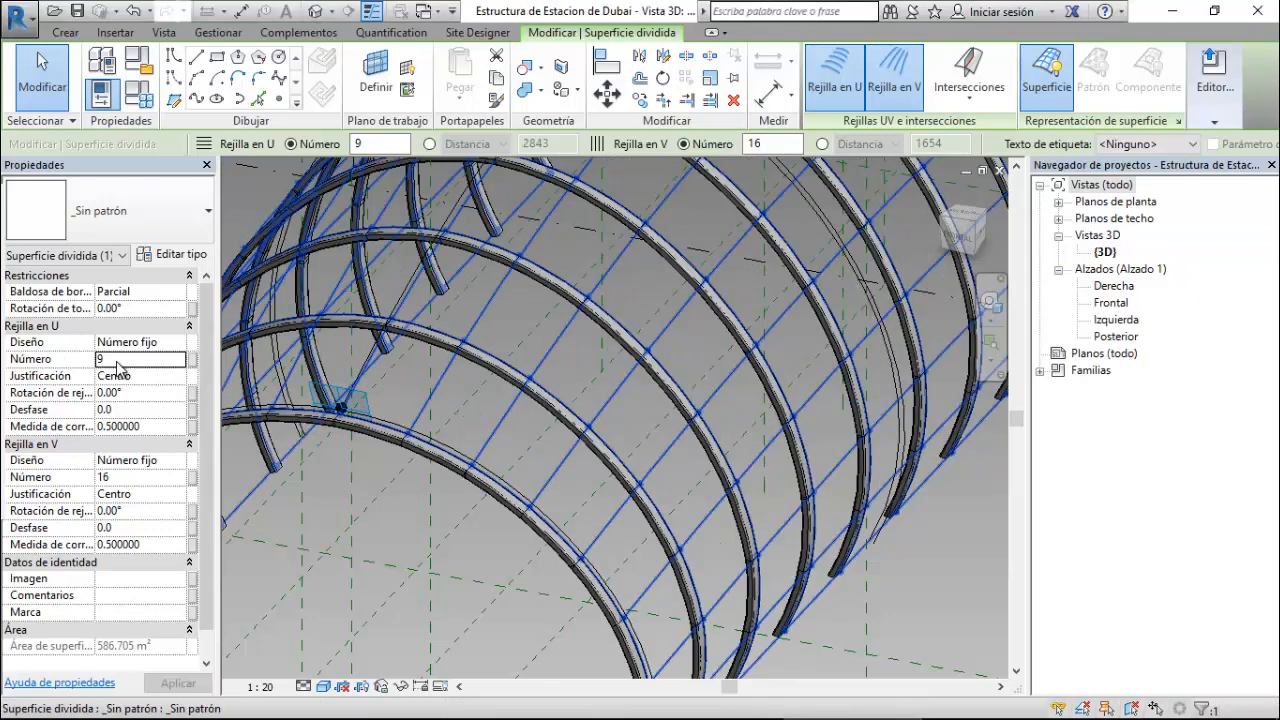
- Display the 3D view of the ribs in the Estructura alámbrica visual style
scroll(497, 578, "up", 5)
left_click(323, 686)
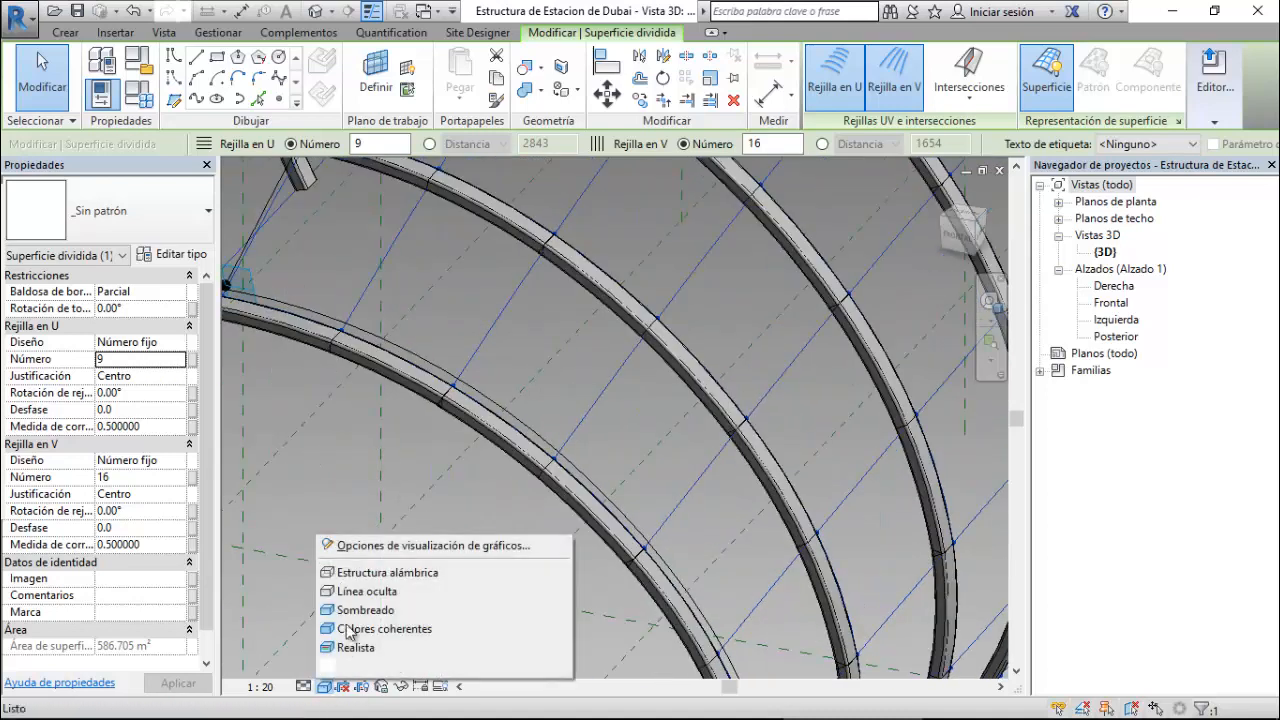
left_click(357, 575)
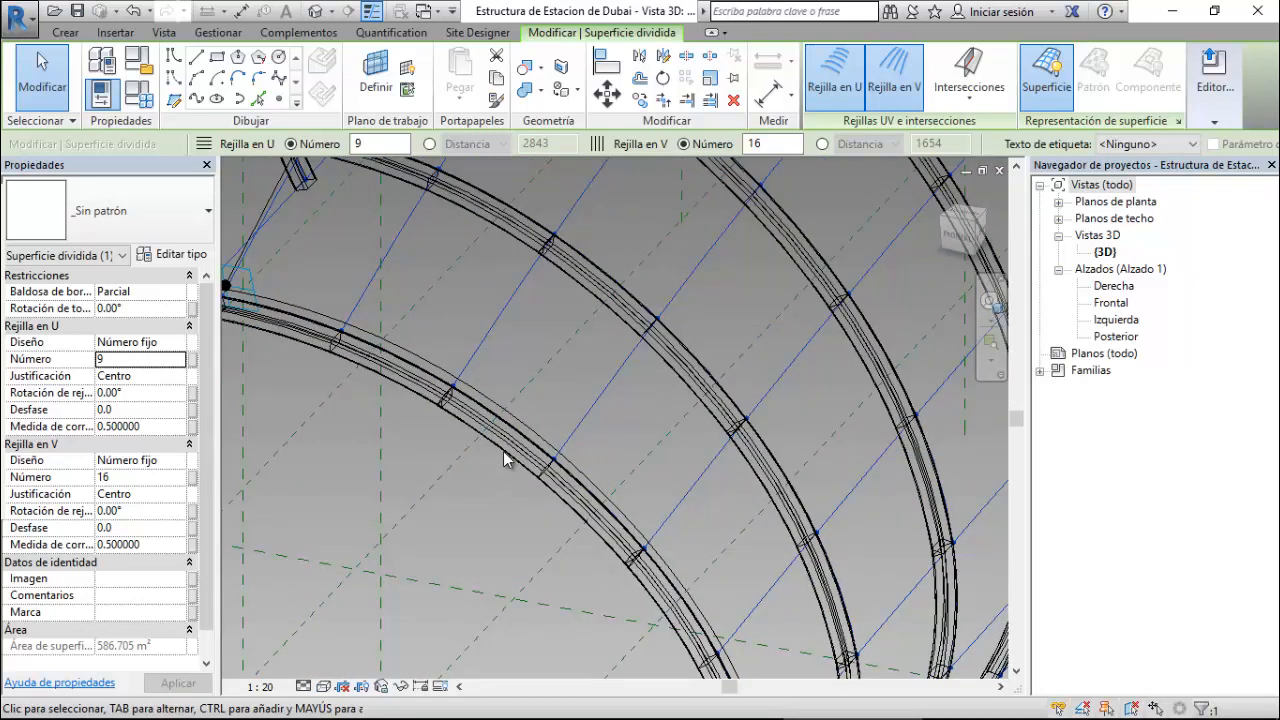
scroll(509, 443, "up", 1)
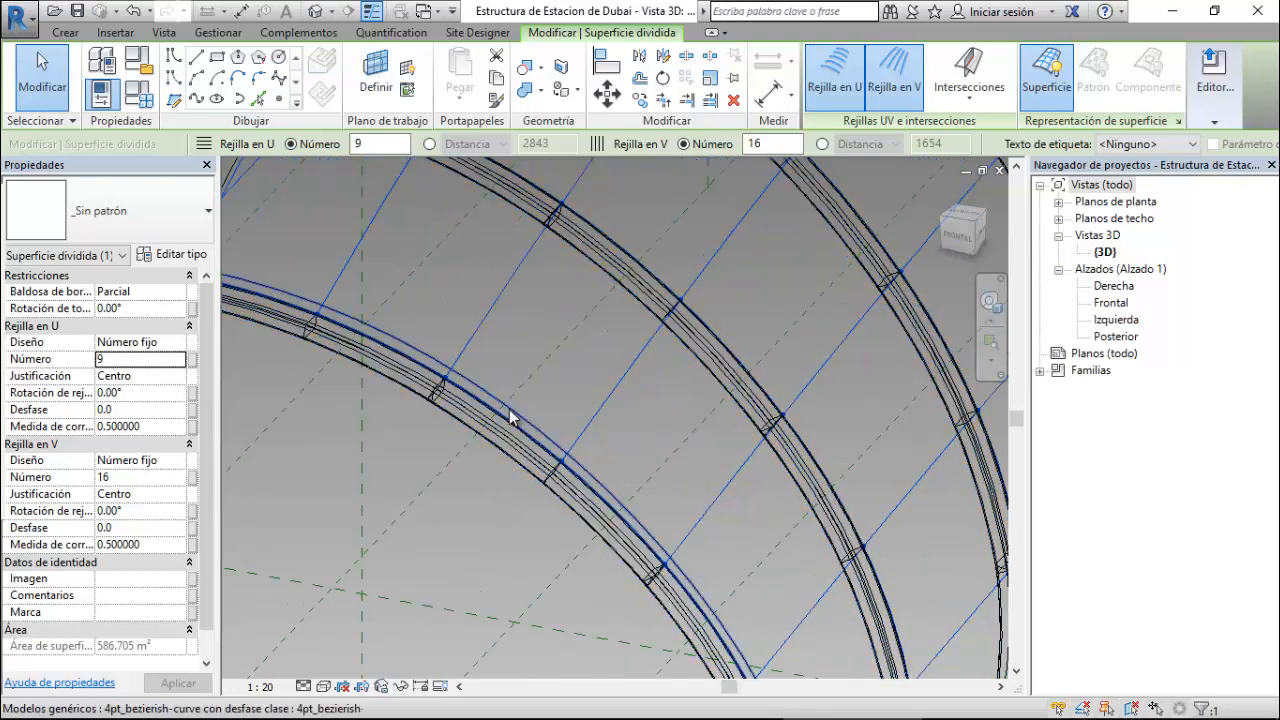
scroll(509, 418, "up", 2)
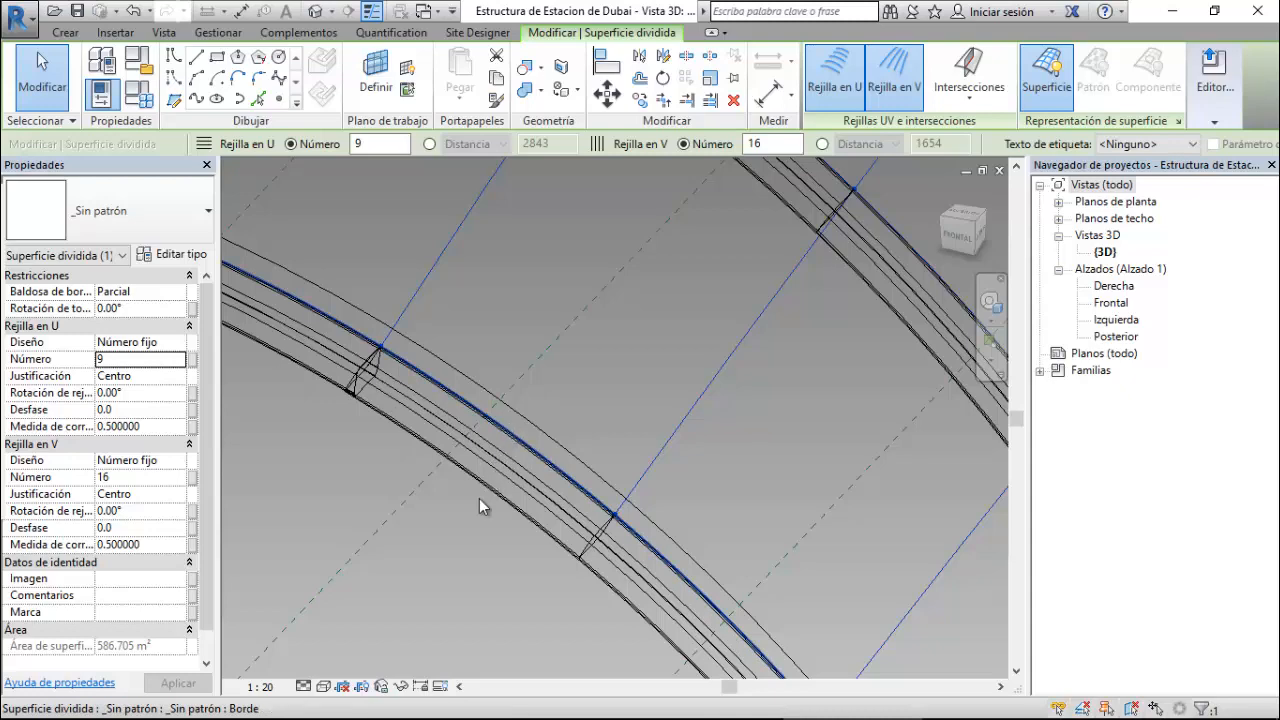
- Temporarily hide the rib repeater in the 3D view
left_click(446, 547)
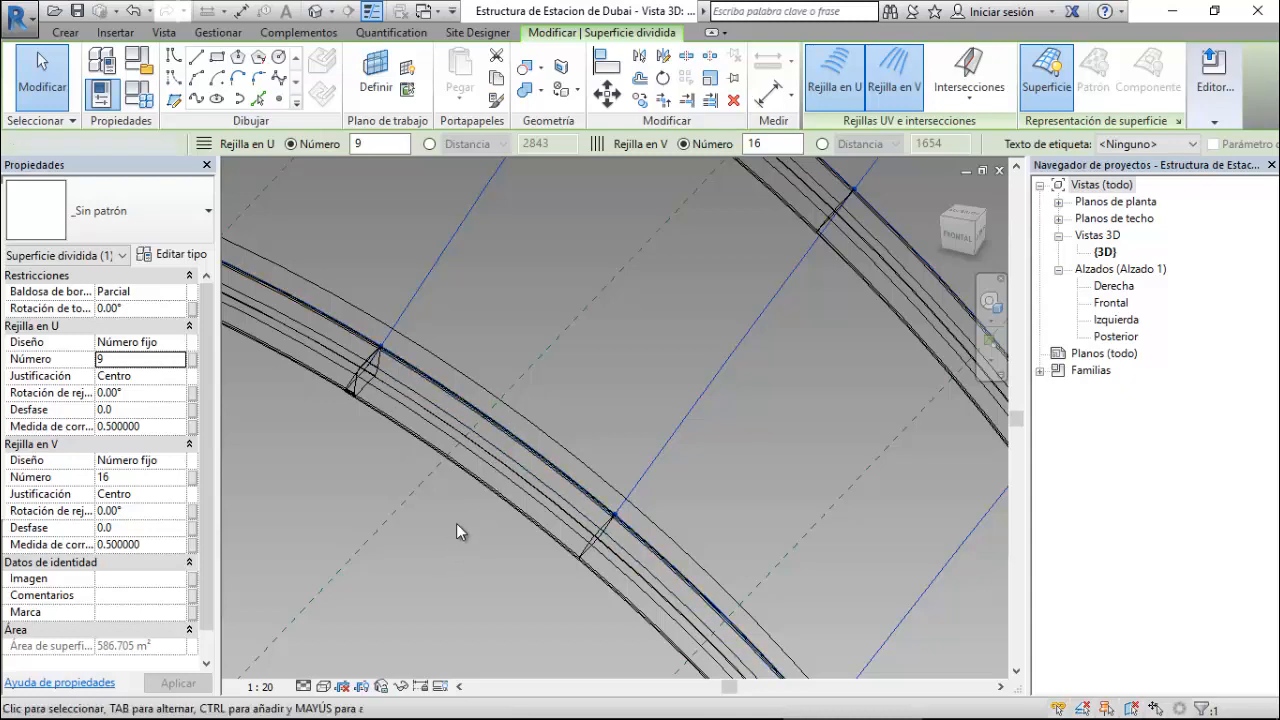
left_click(482, 479)
left_click(401, 687)
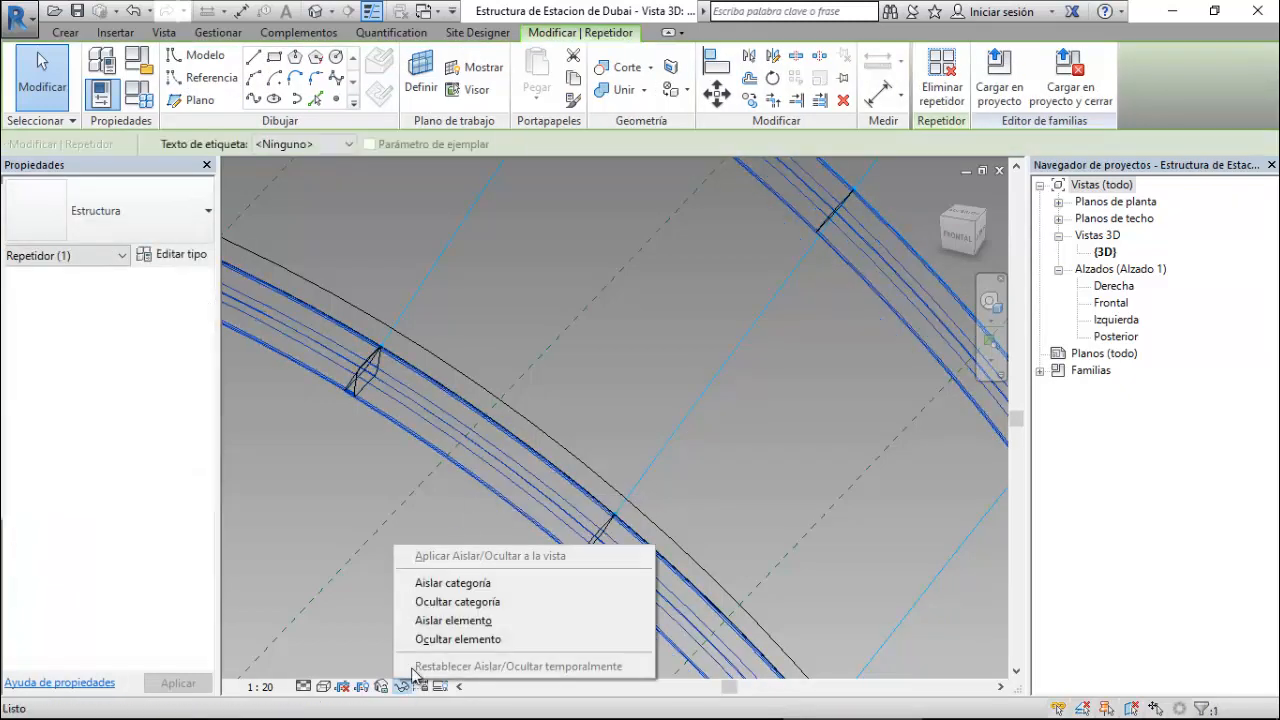
left_click(423, 642)
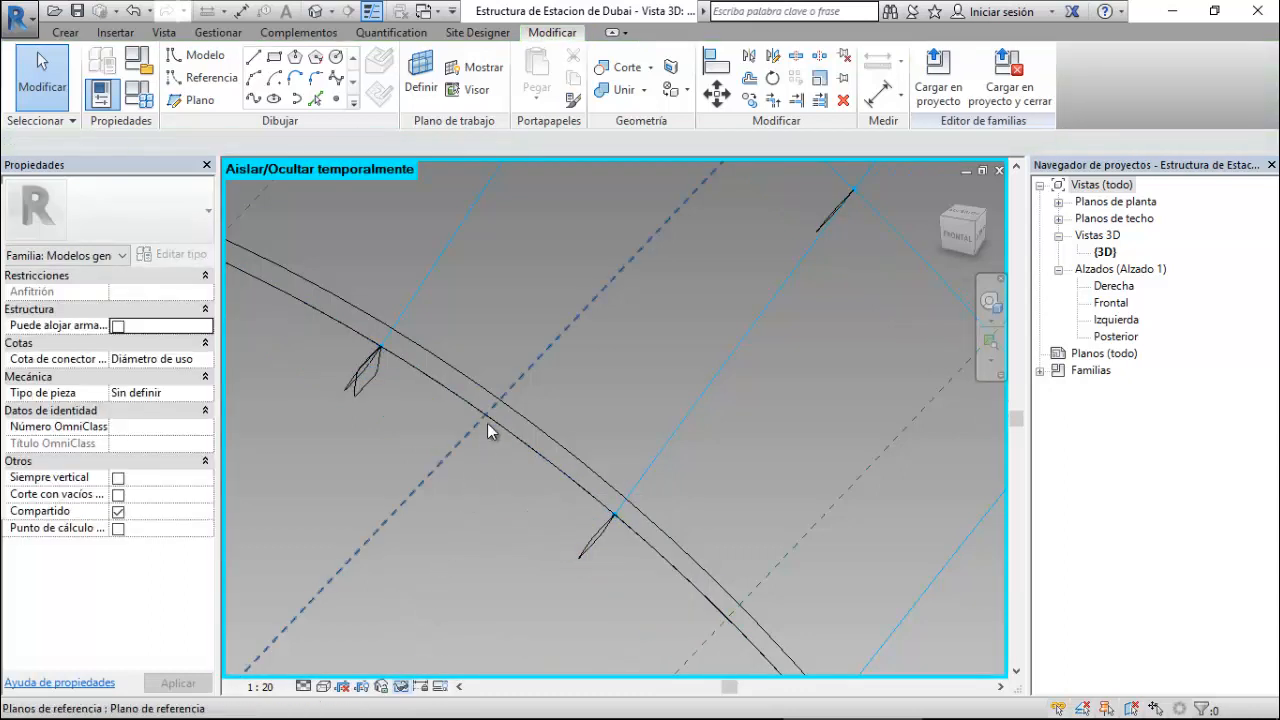
key("Tab")
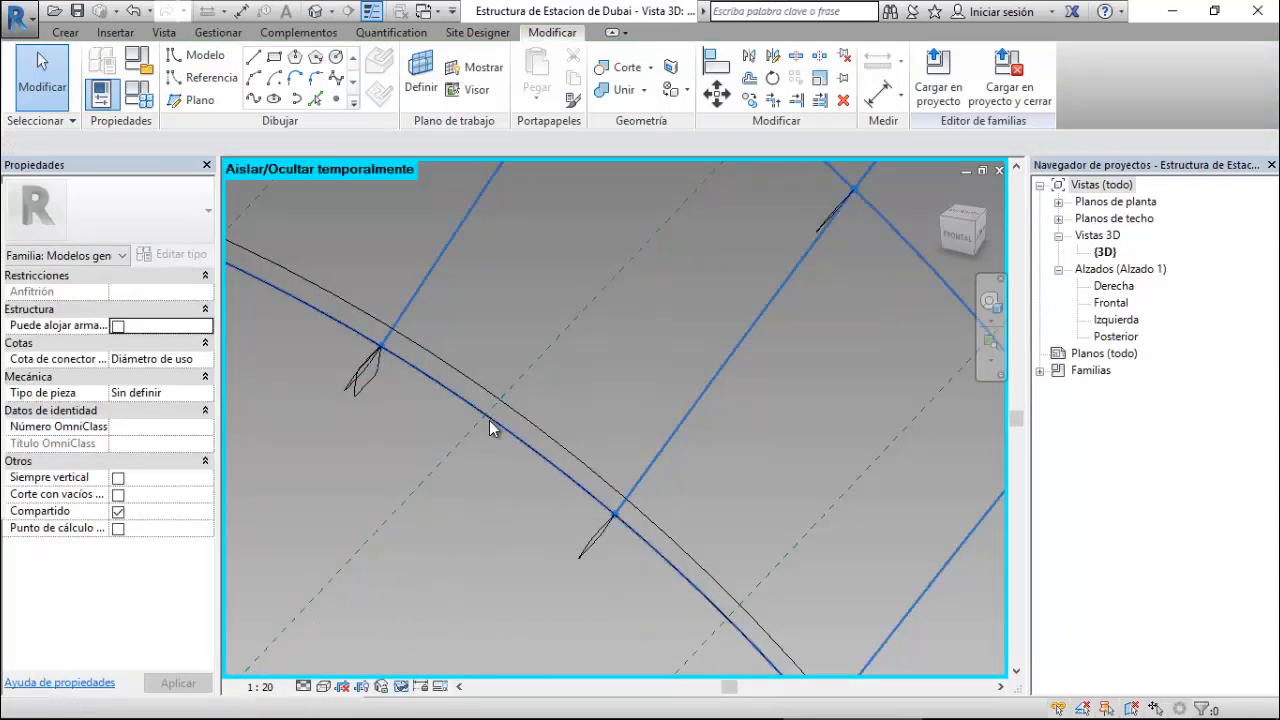
key("Tab")
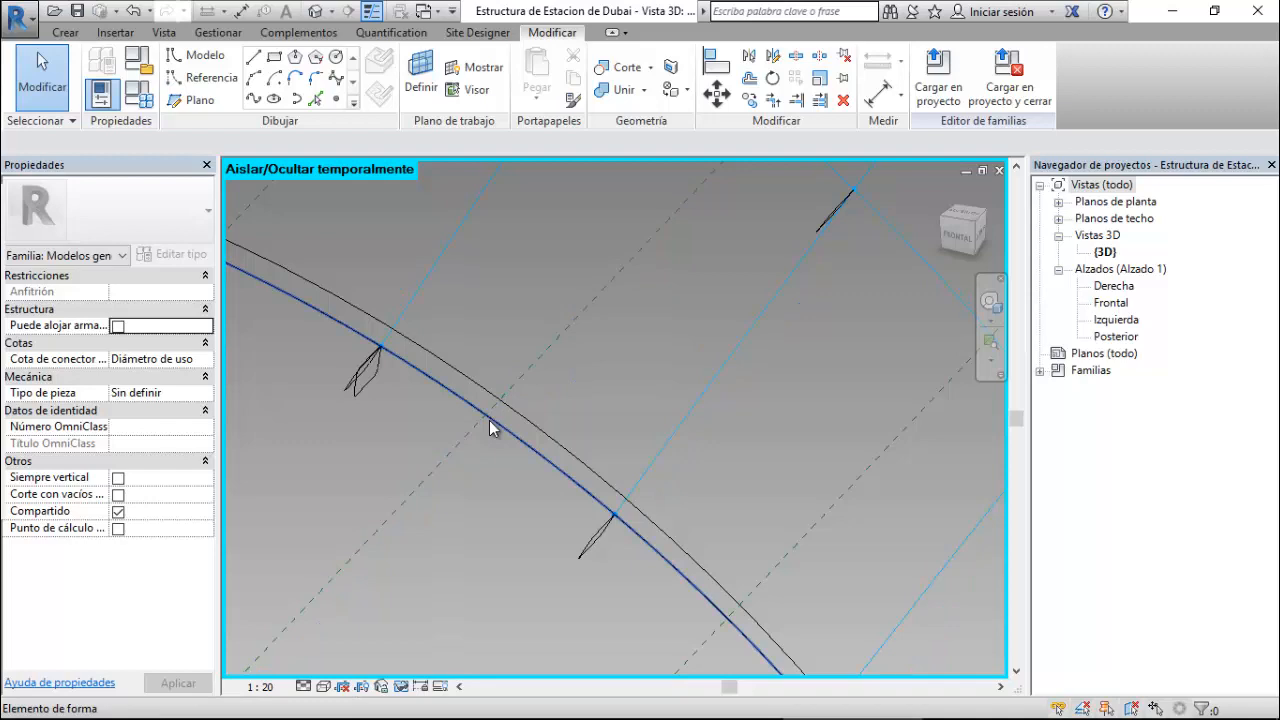
left_click(489, 420)
scroll(411, 521, "down", 3)
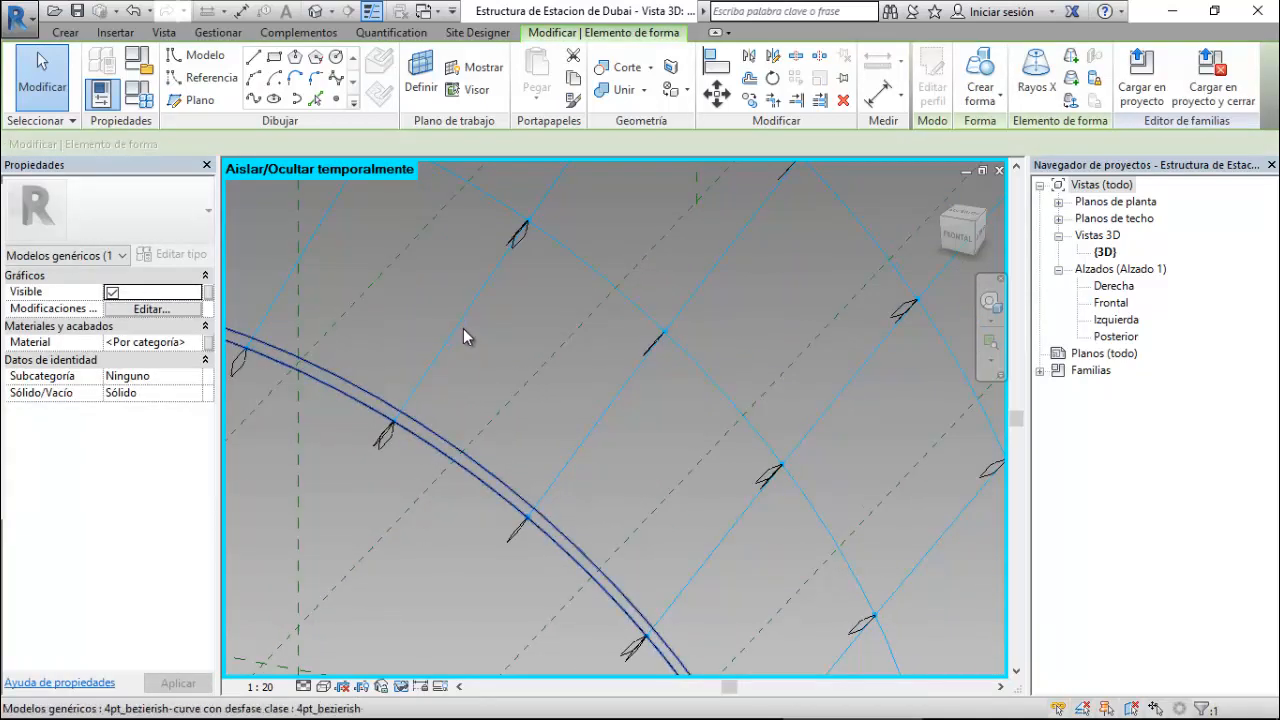
left_click(516, 365)
double_click(514, 365)
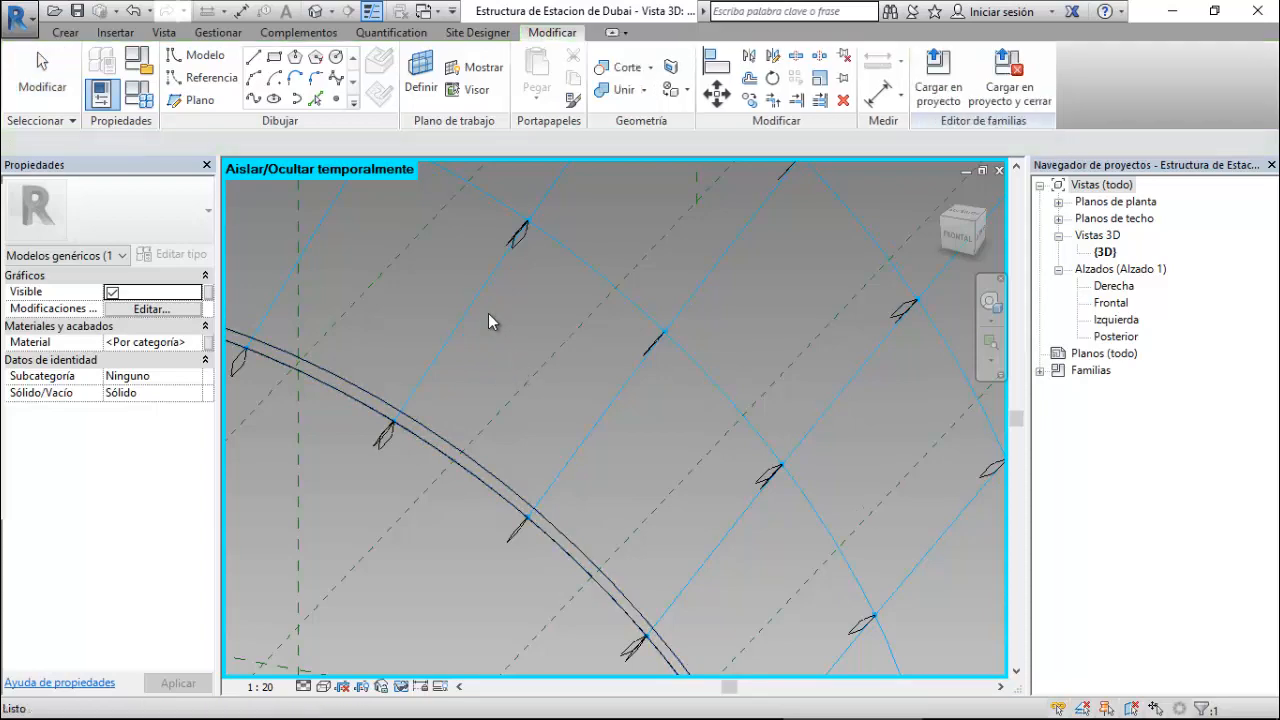
- Temporarily hide the arched divided surface in the 3D view
left_click(474, 307)
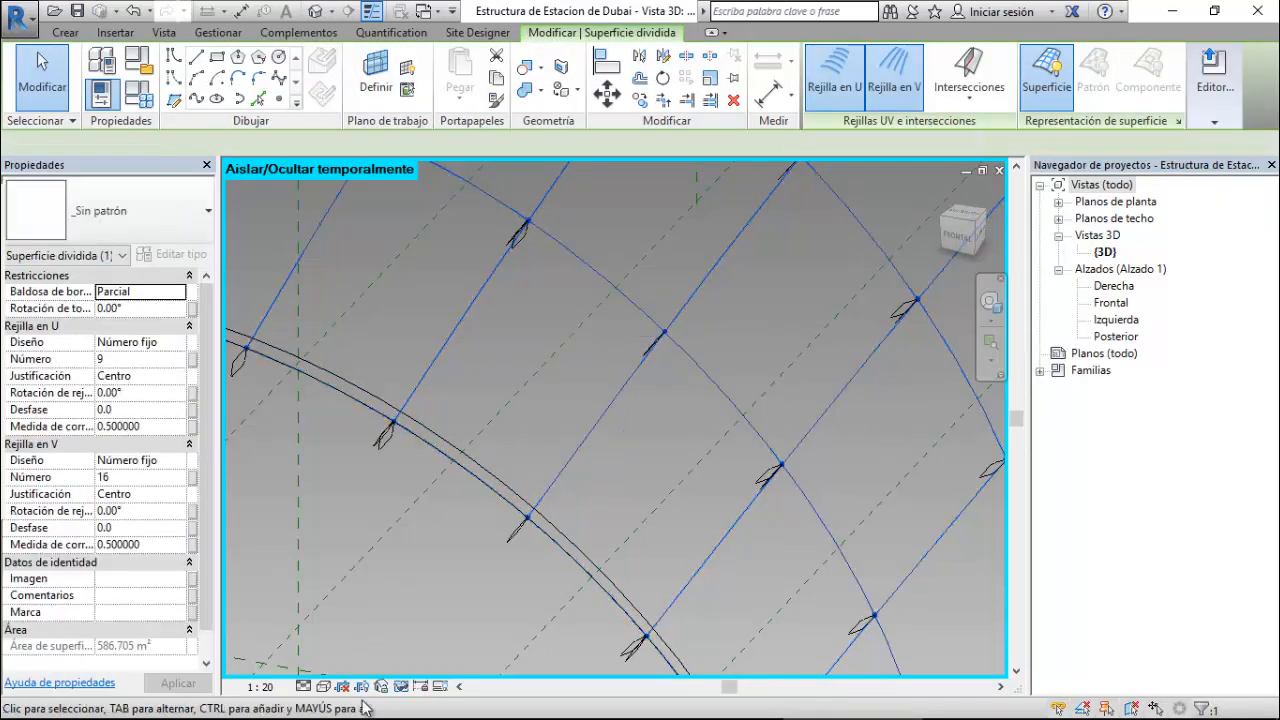
left_click(410, 686)
left_click(425, 639)
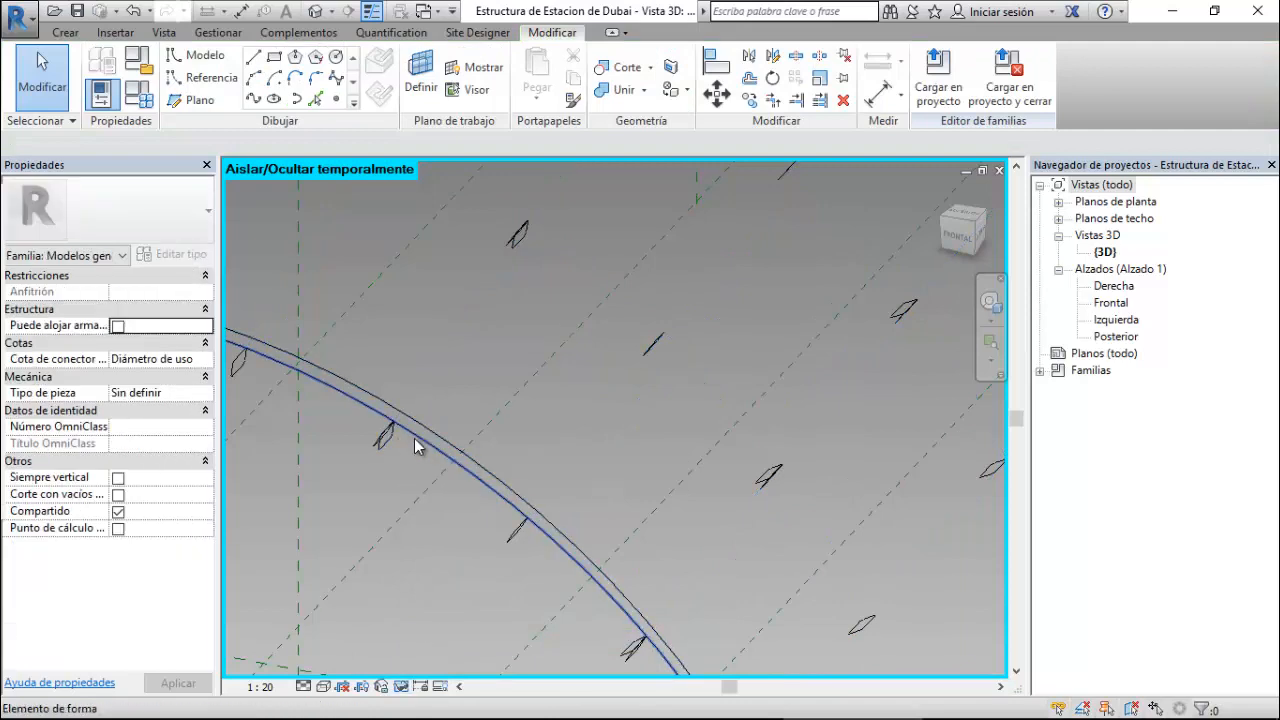
- Select the arched form element and its front arch edge, and inspect the arches from front to rear
left_click(414, 438)
scroll(410, 500, "down", 2)
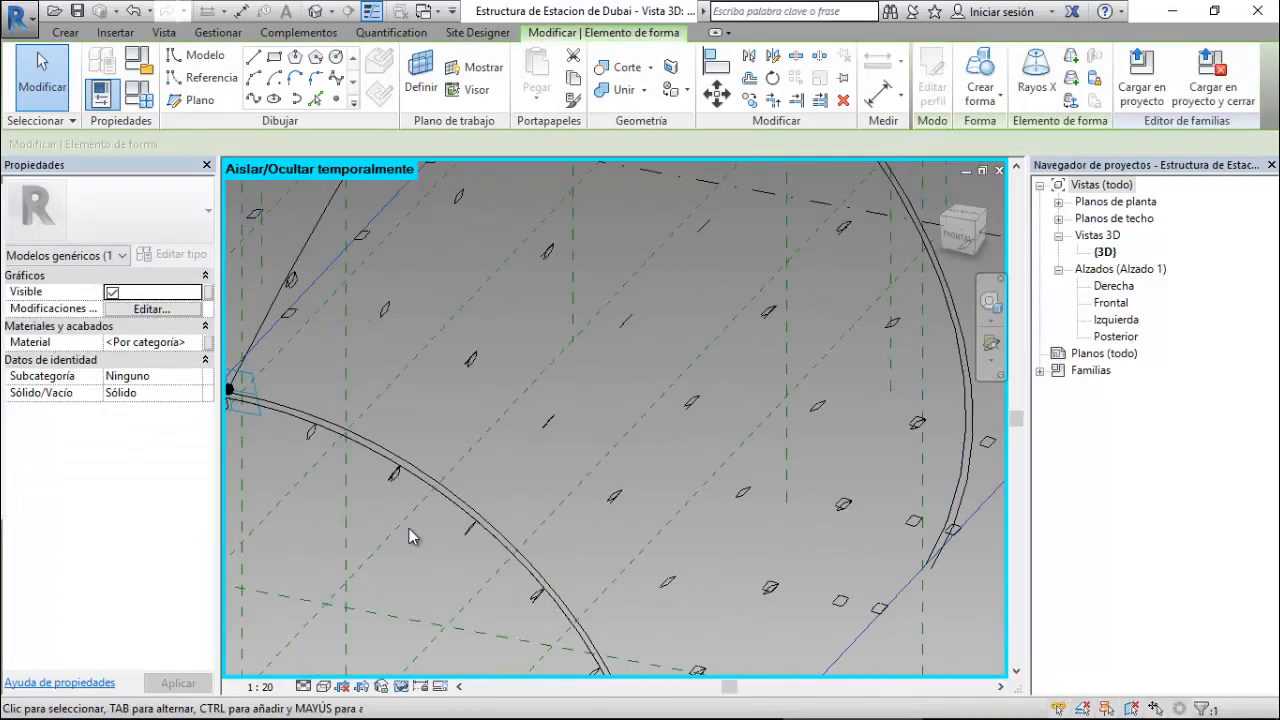
scroll(408, 535, "down", 4)
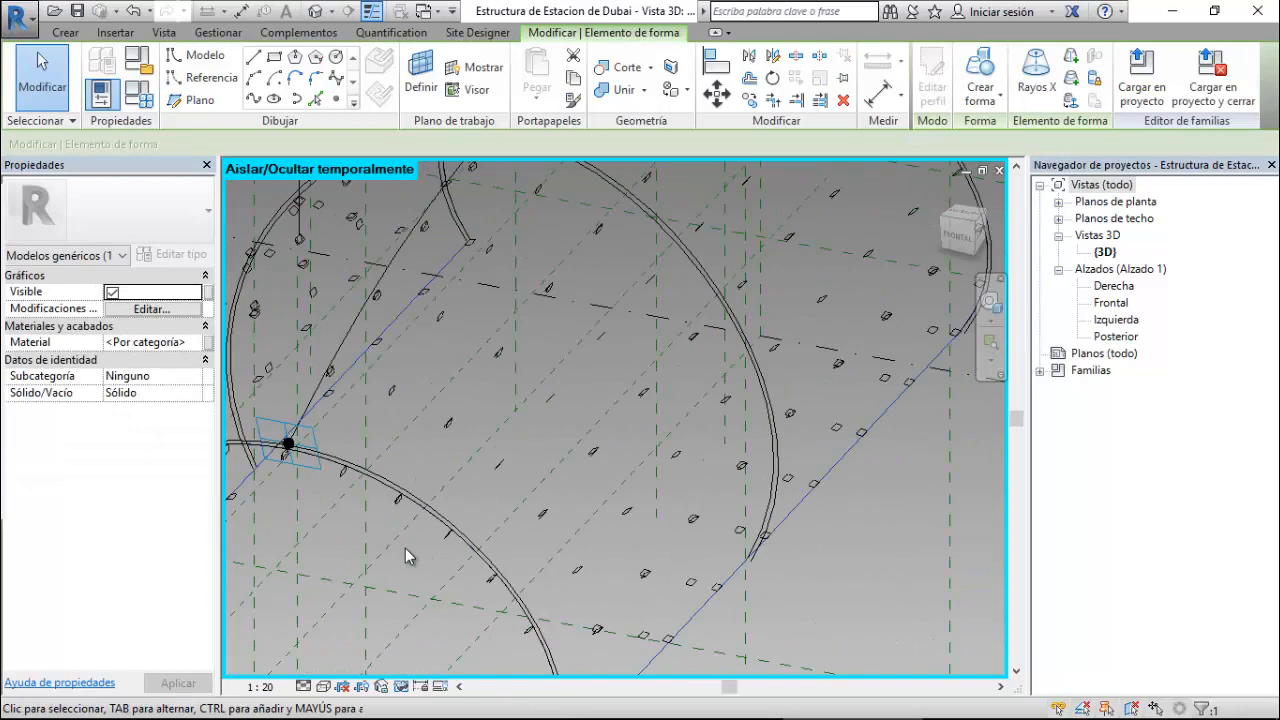
scroll(543, 278, "up", 6)
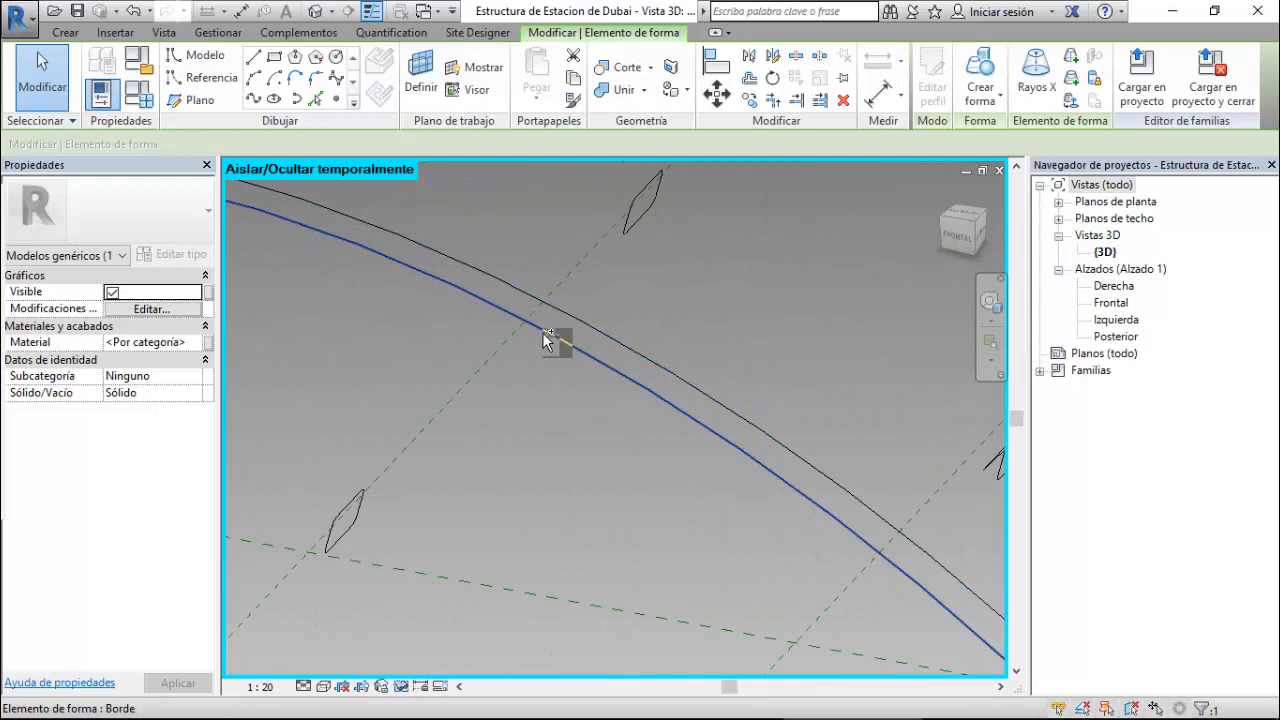
left_click(542, 332)
scroll(465, 487, "down", 3)
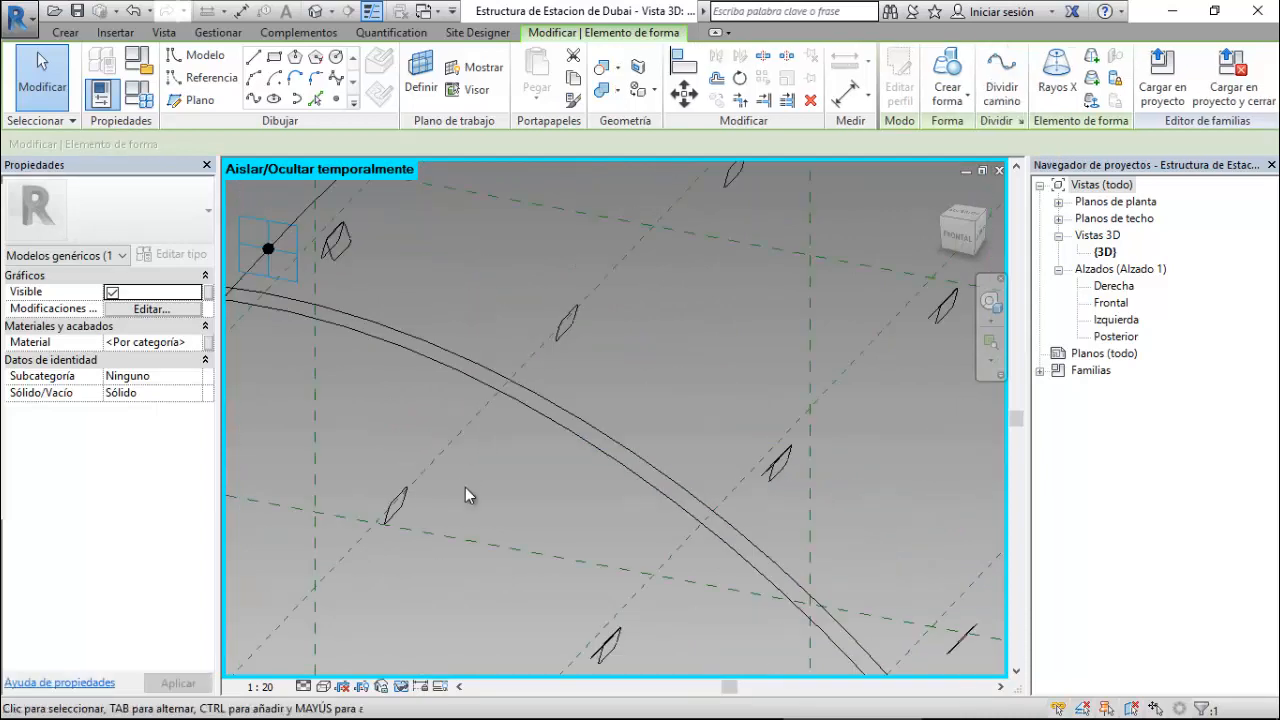
scroll(465, 487, "down", 4)
scroll(679, 258, "up", 2)
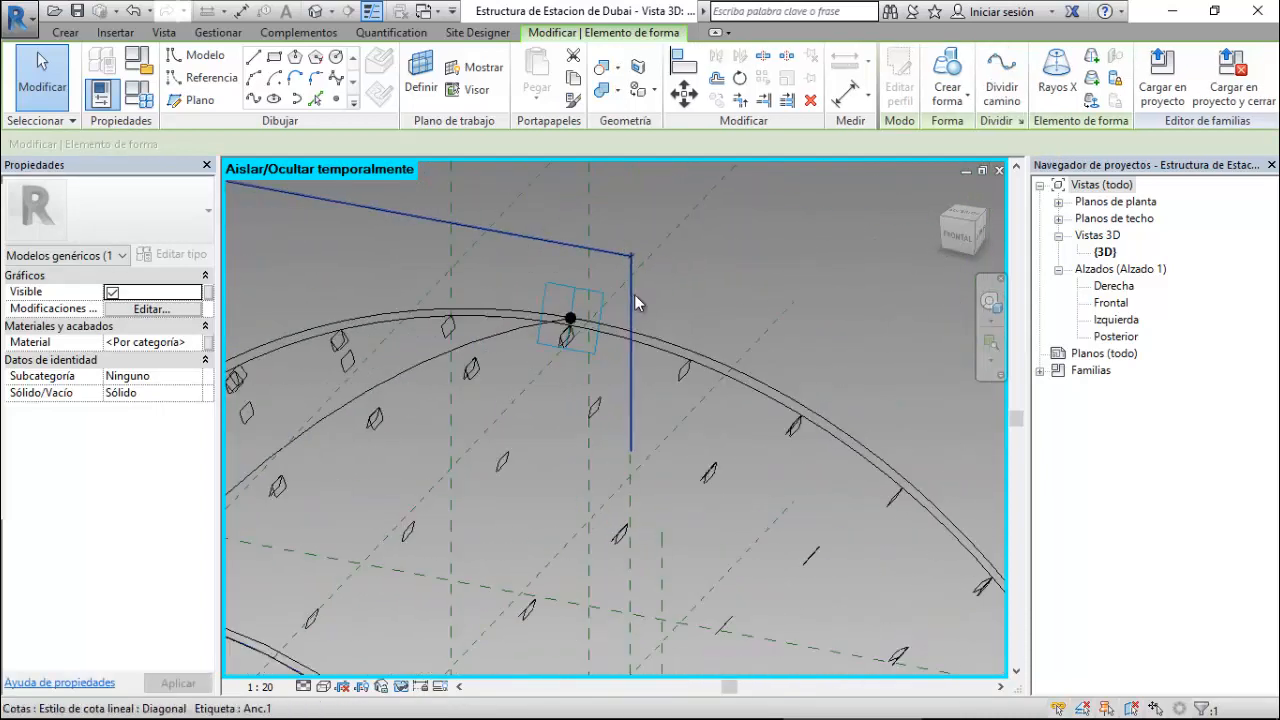
scroll(634, 294, "up", 2)
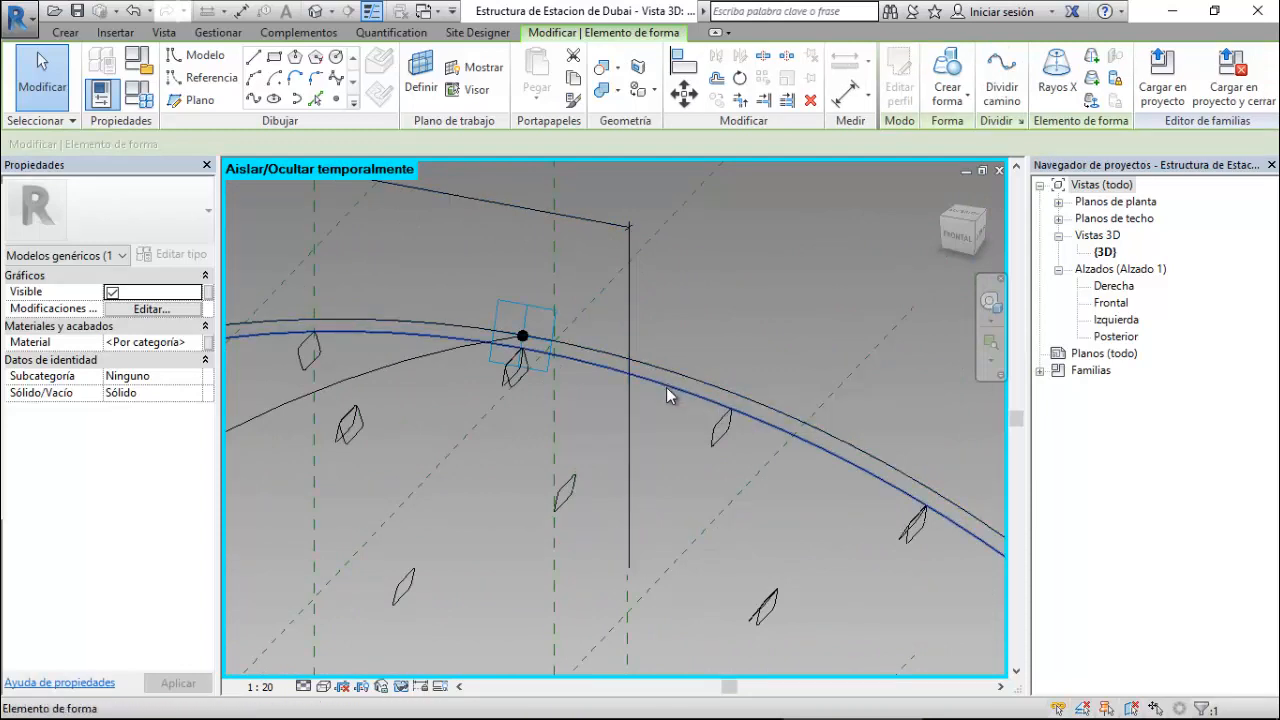
- Try to create a form from the arched form element selected near the rear arch with Crear forma
left_click(672, 368)
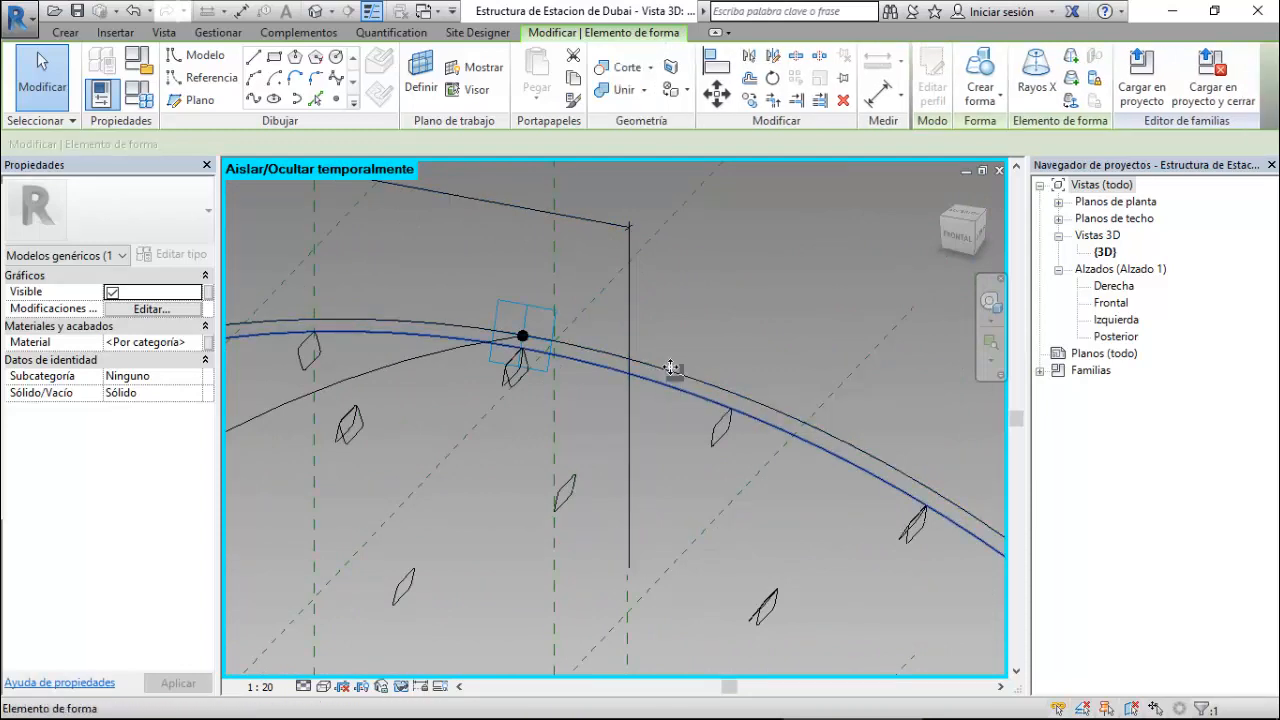
scroll(723, 311, "down", 5)
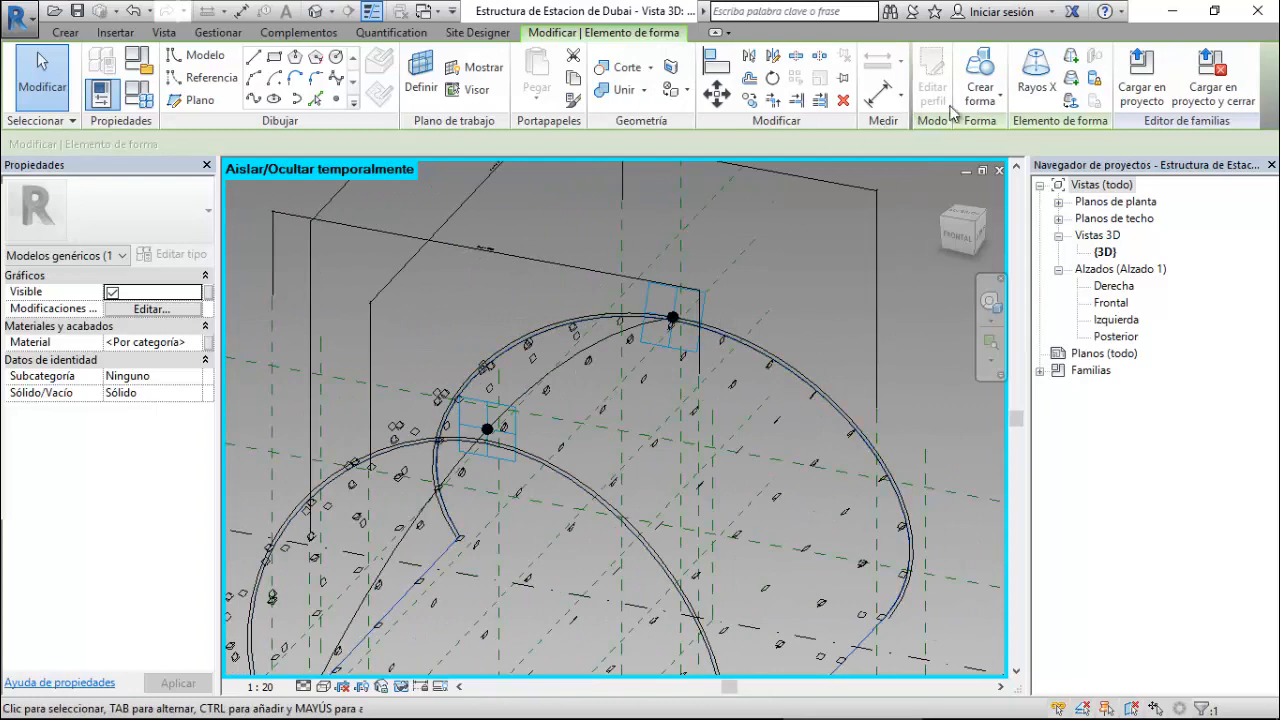
left_click(980, 80)
left_click(983, 133)
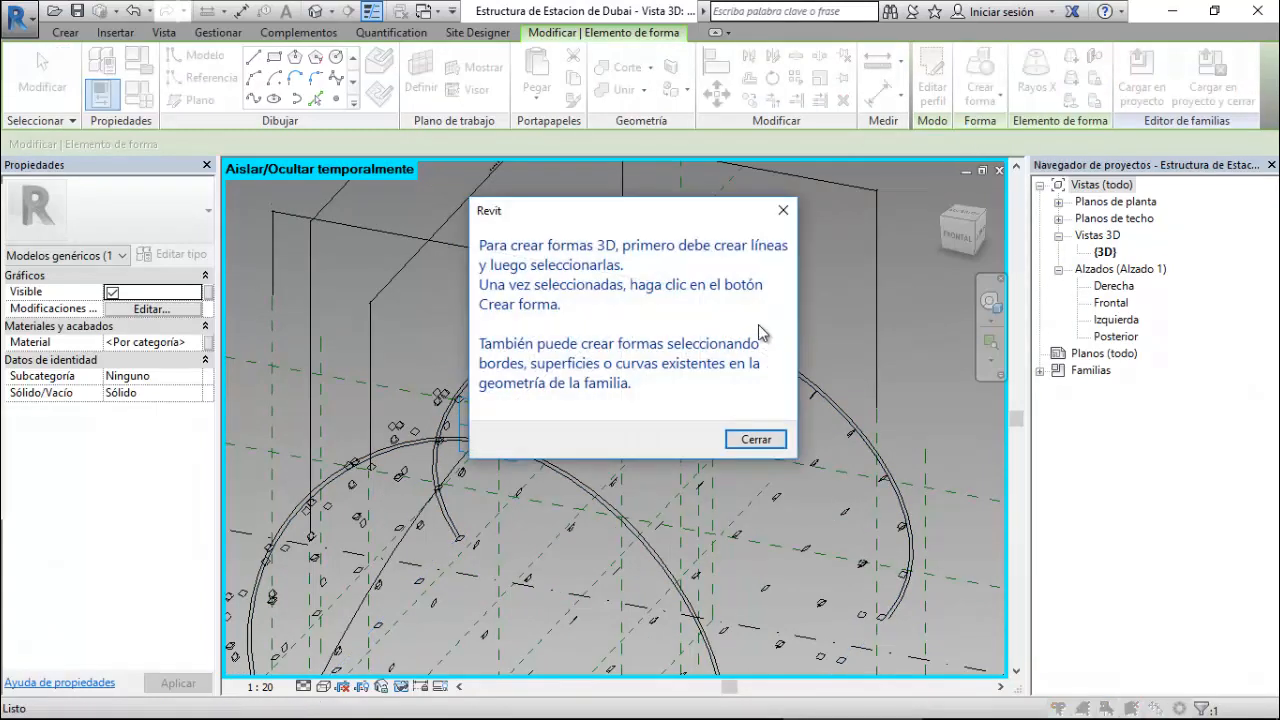
left_click(755, 440)
- Temporarily hide the arched form element and check the curves that define the front and rear arches
scroll(724, 304, "up", 6)
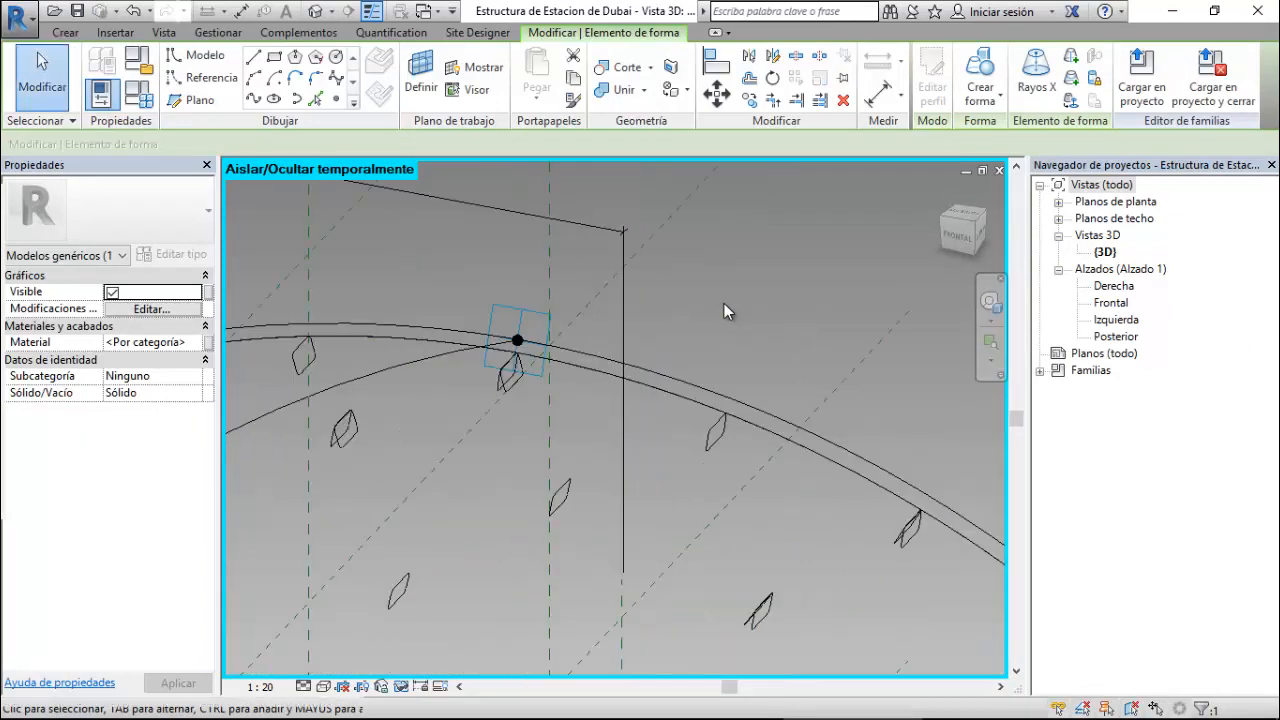
left_click(697, 343)
left_click(688, 402)
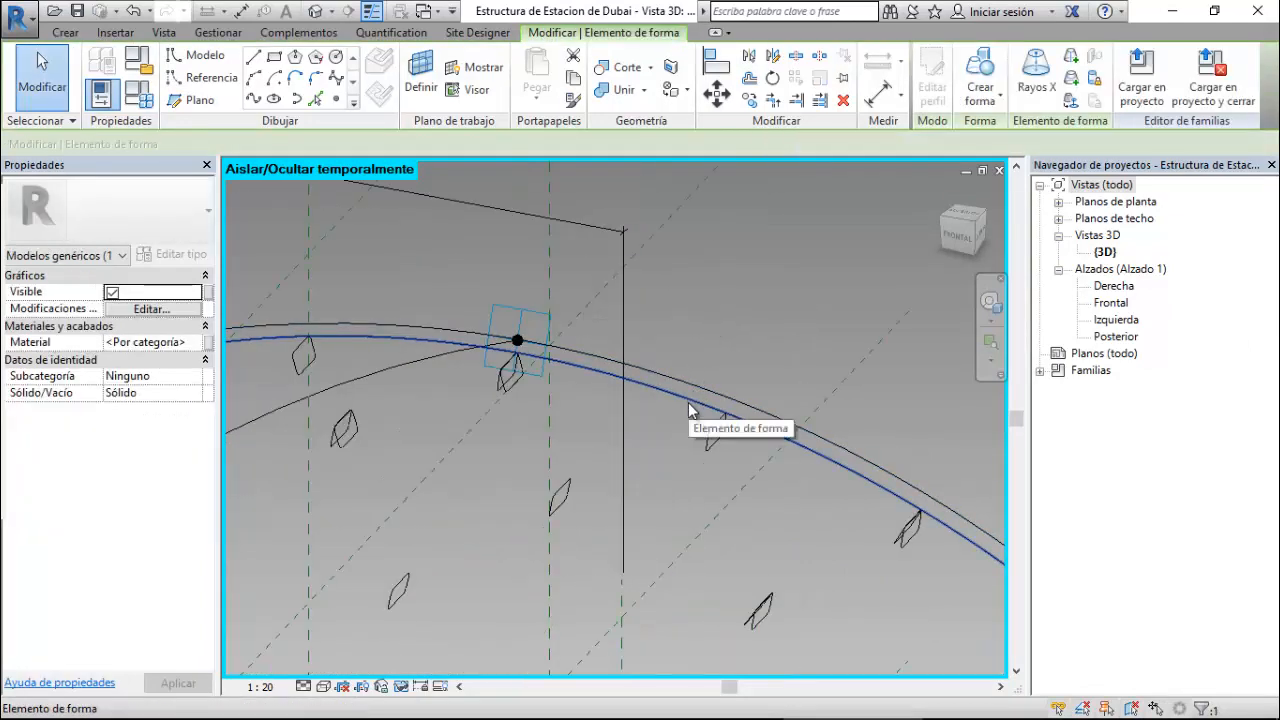
left_click(400, 686)
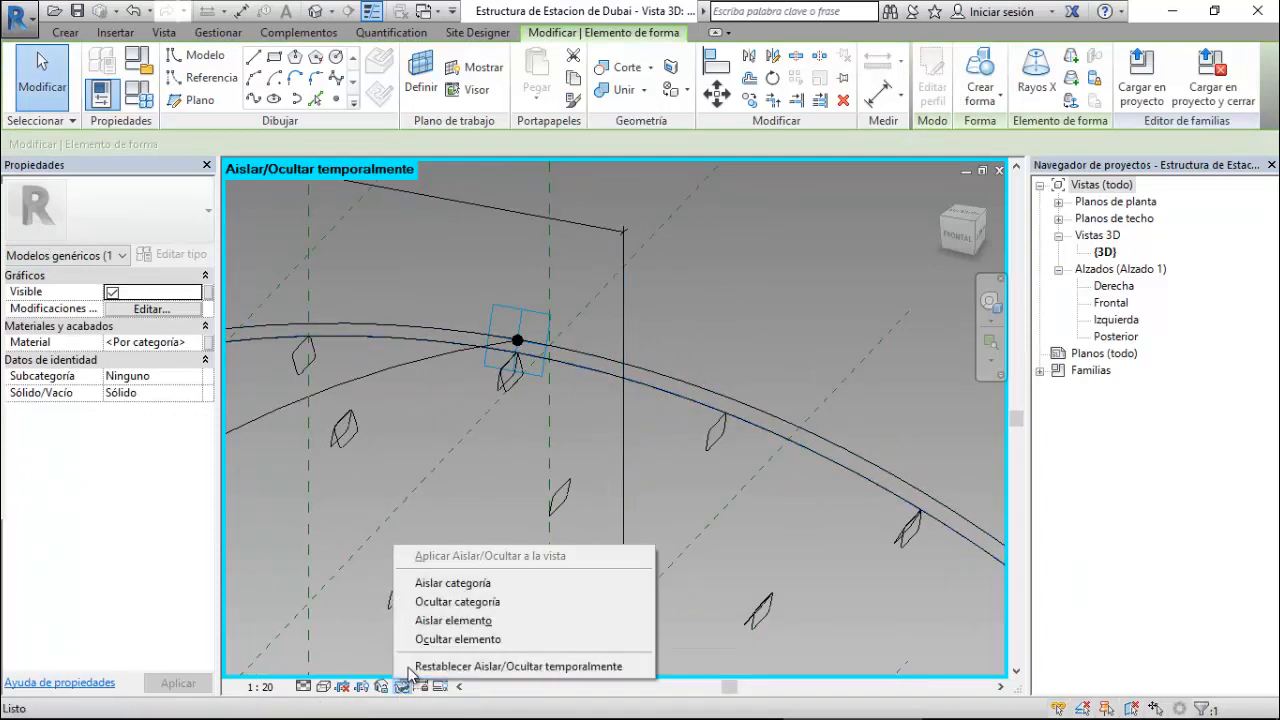
left_click(418, 640)
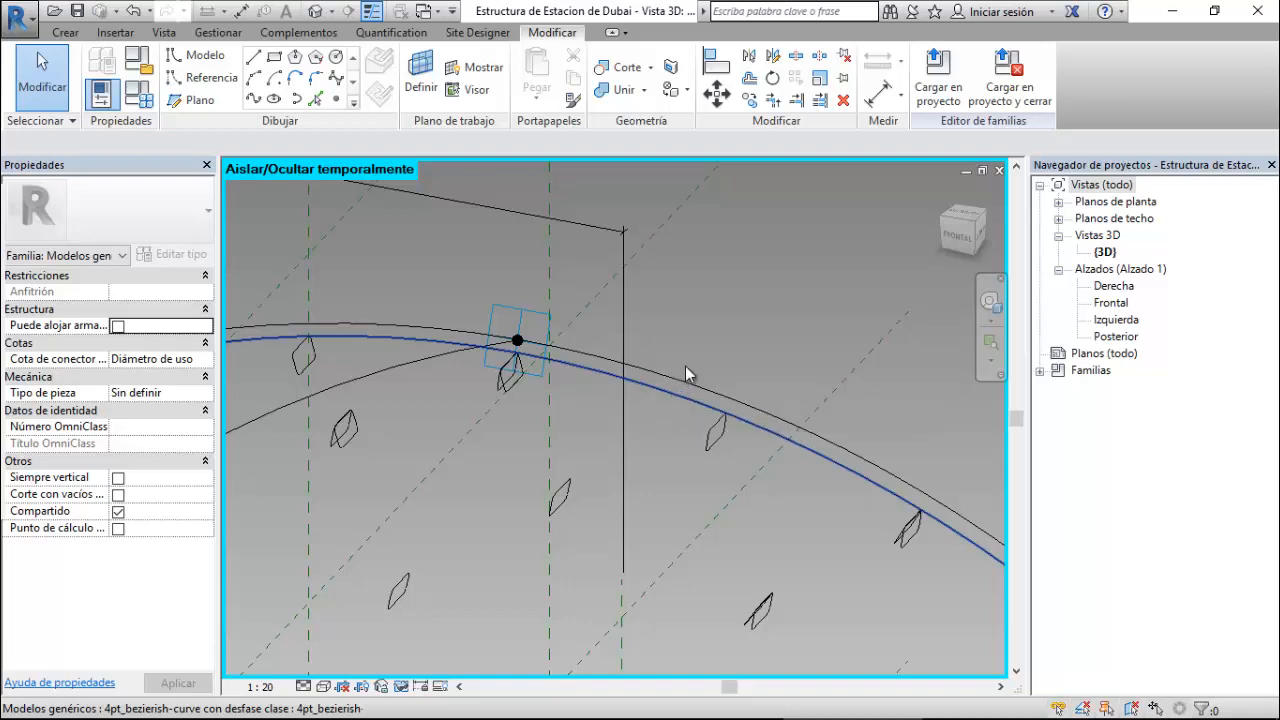
scroll(701, 346, "down", 4)
scroll(485, 493, "up", 2)
scroll(490, 530, "up", 2)
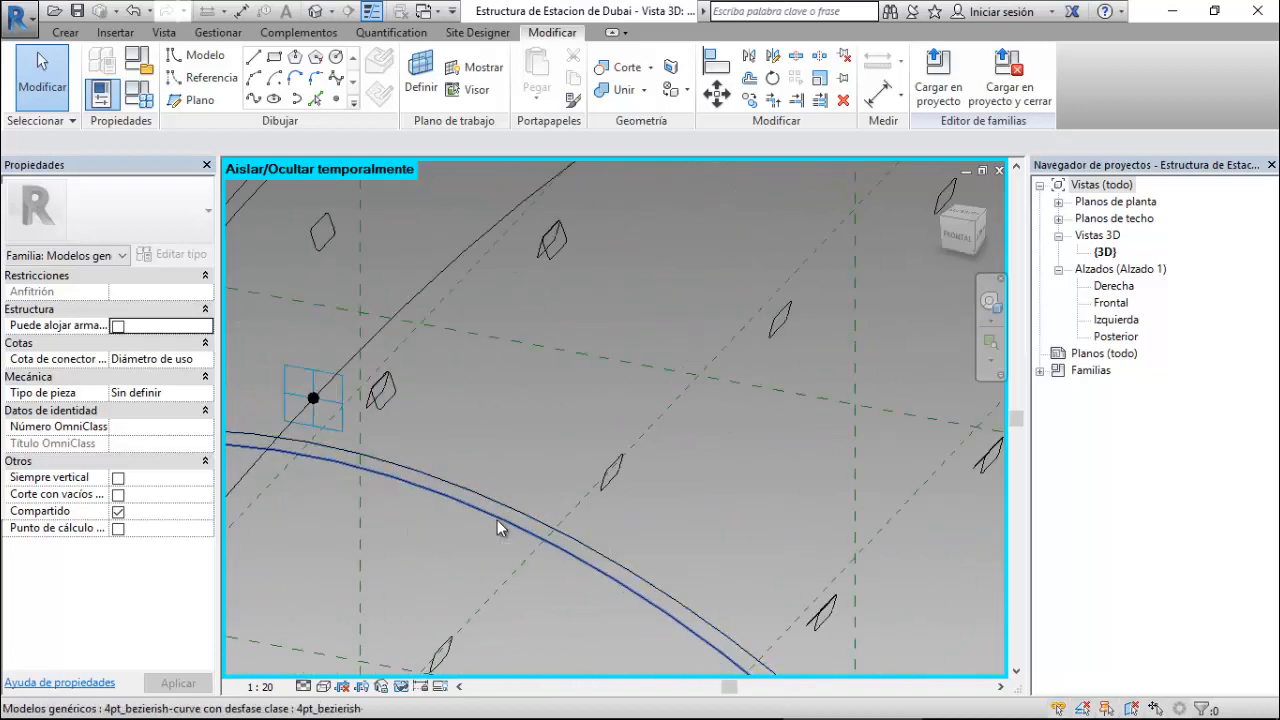
- Try to temporarily hide the lower curve of the middle arch and the lower curve of the front arch
left_click(497, 520)
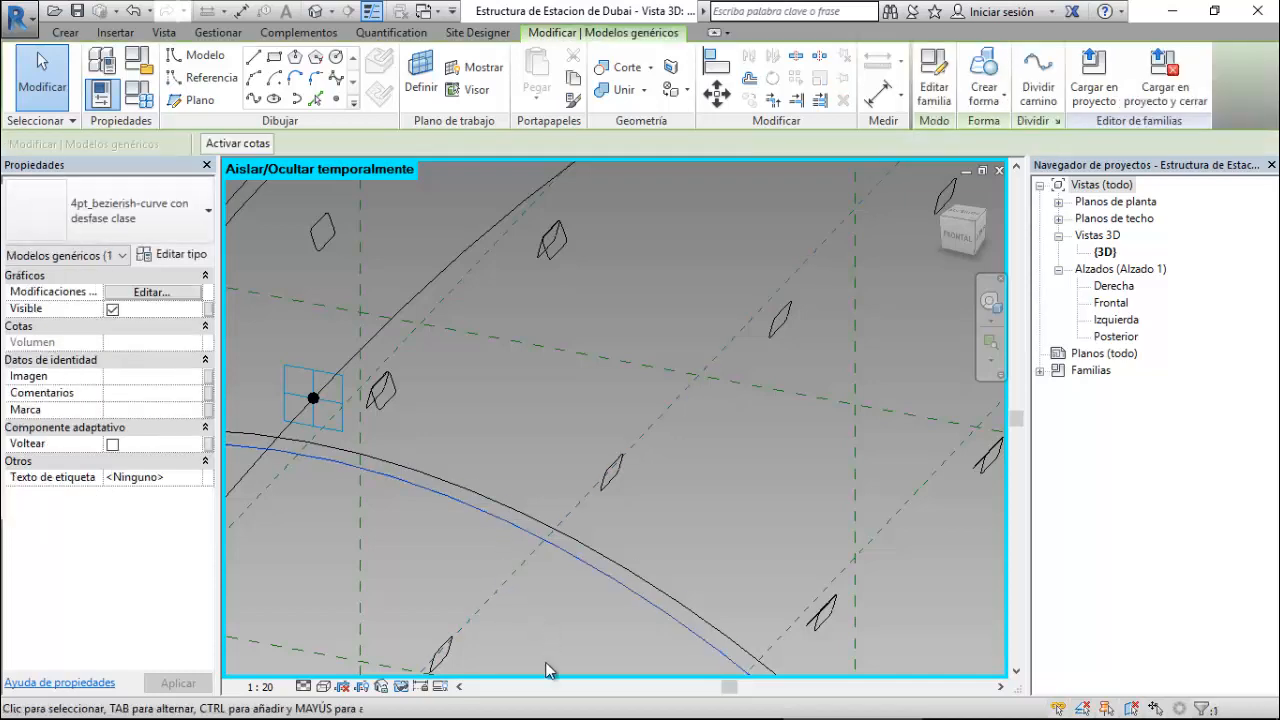
left_click(401, 686)
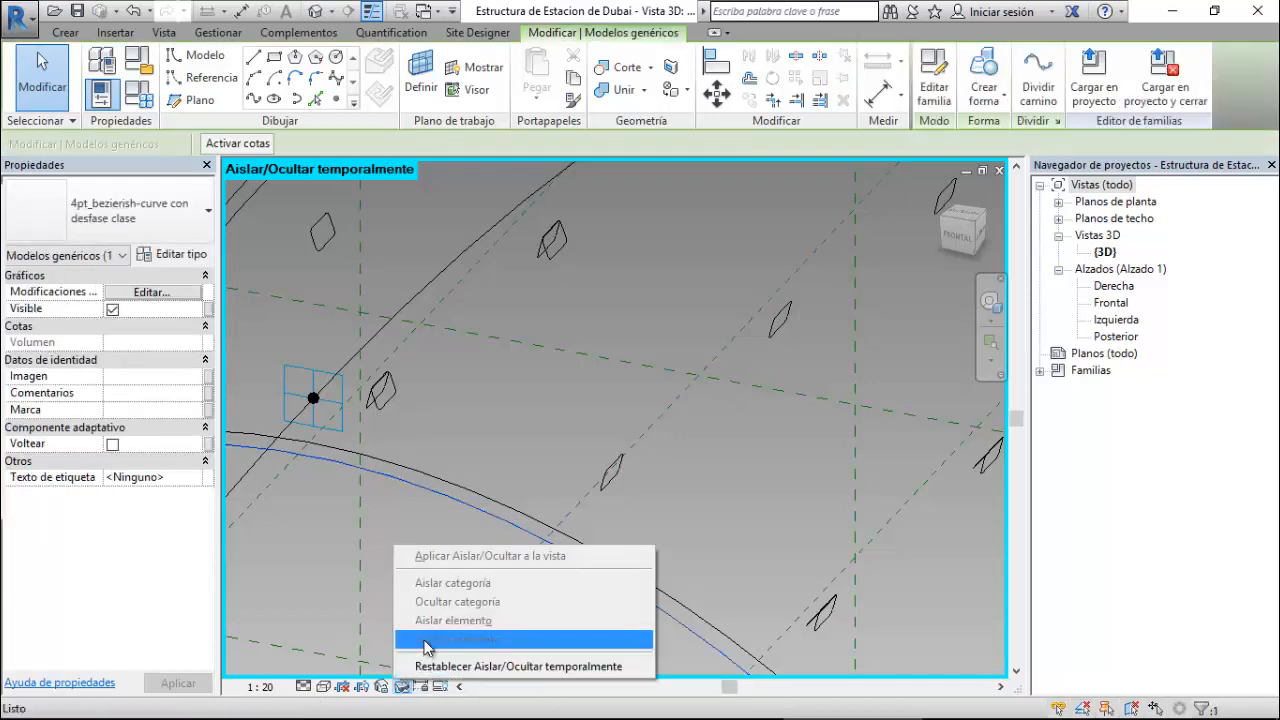
left_click(534, 388)
scroll(555, 384, "down", 5)
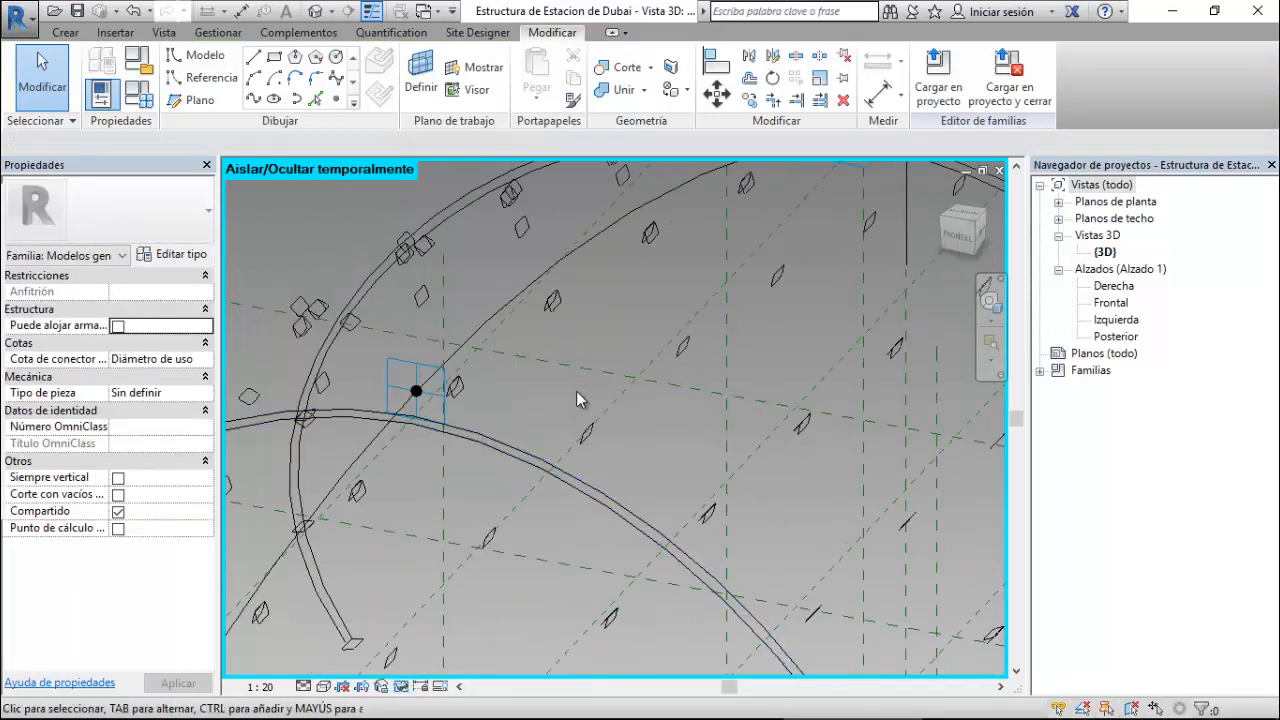
scroll(468, 535, "down", 2)
scroll(427, 486, "up", 8)
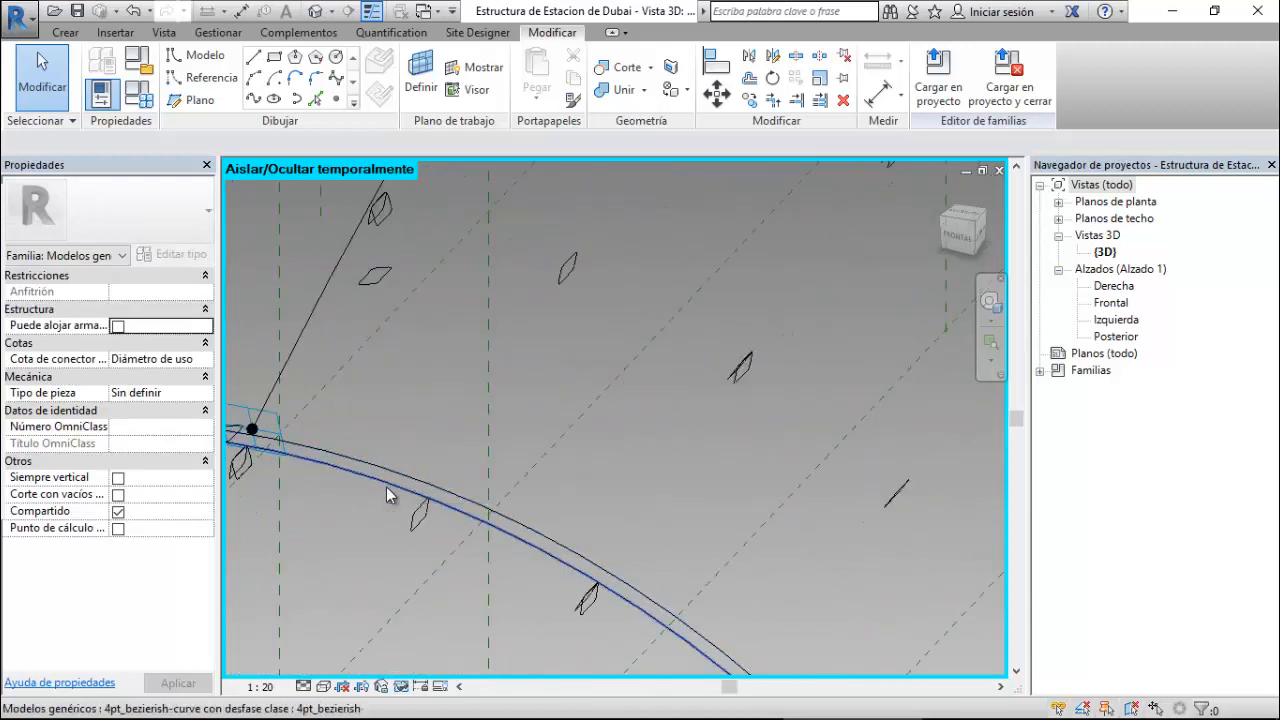
left_click(387, 490)
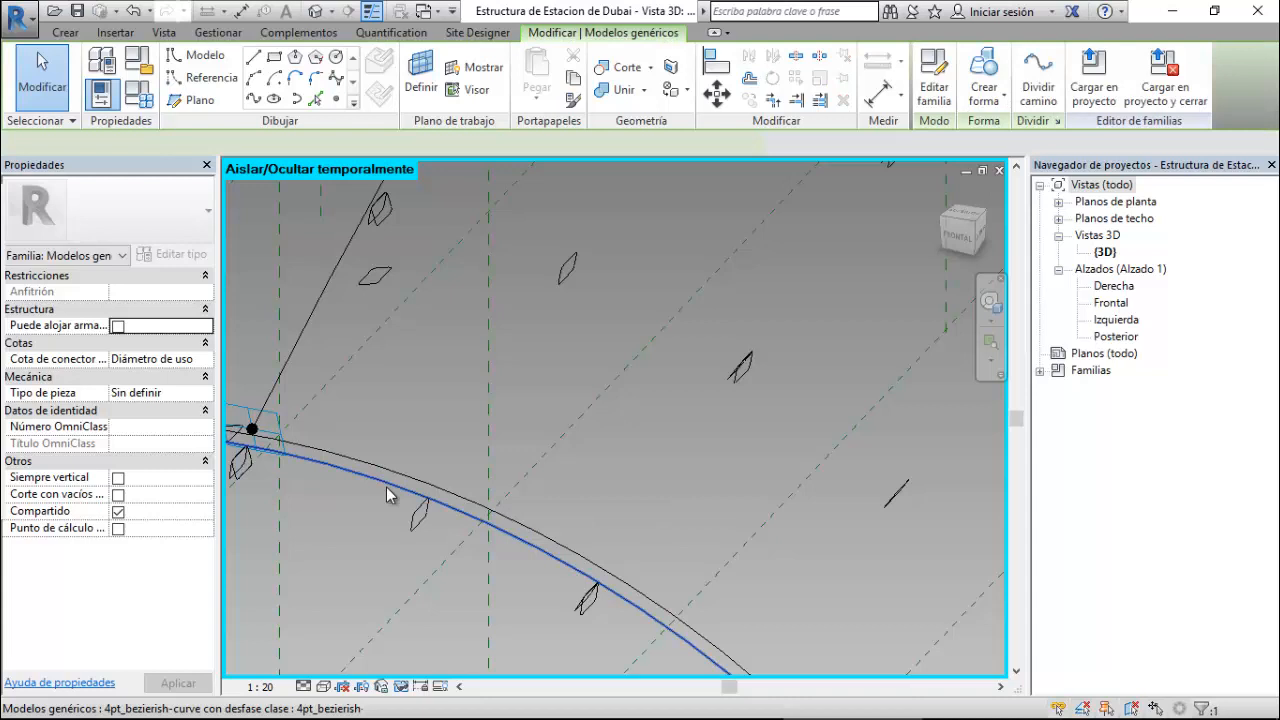
left_click(406, 688)
left_click(407, 689)
left_click(432, 432)
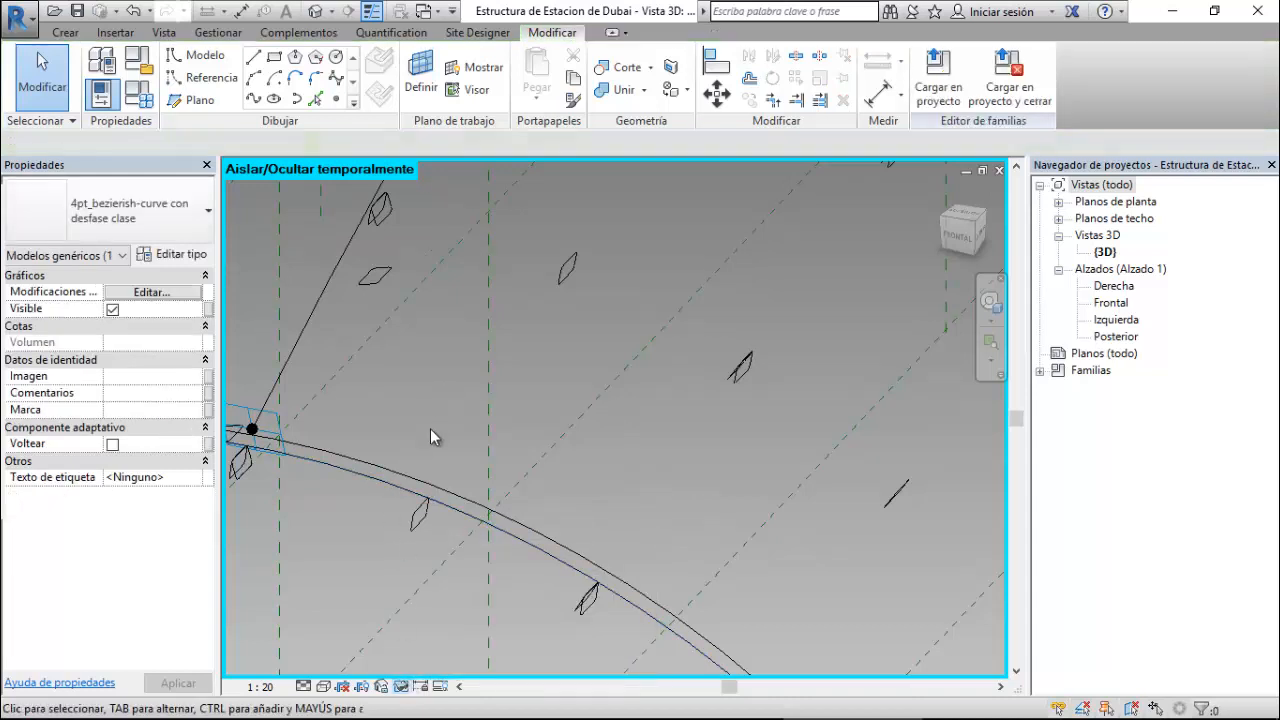
- Select the lower offset curves of the front, middle and rear arches and build a form through them with Crear forma
left_click(382, 486)
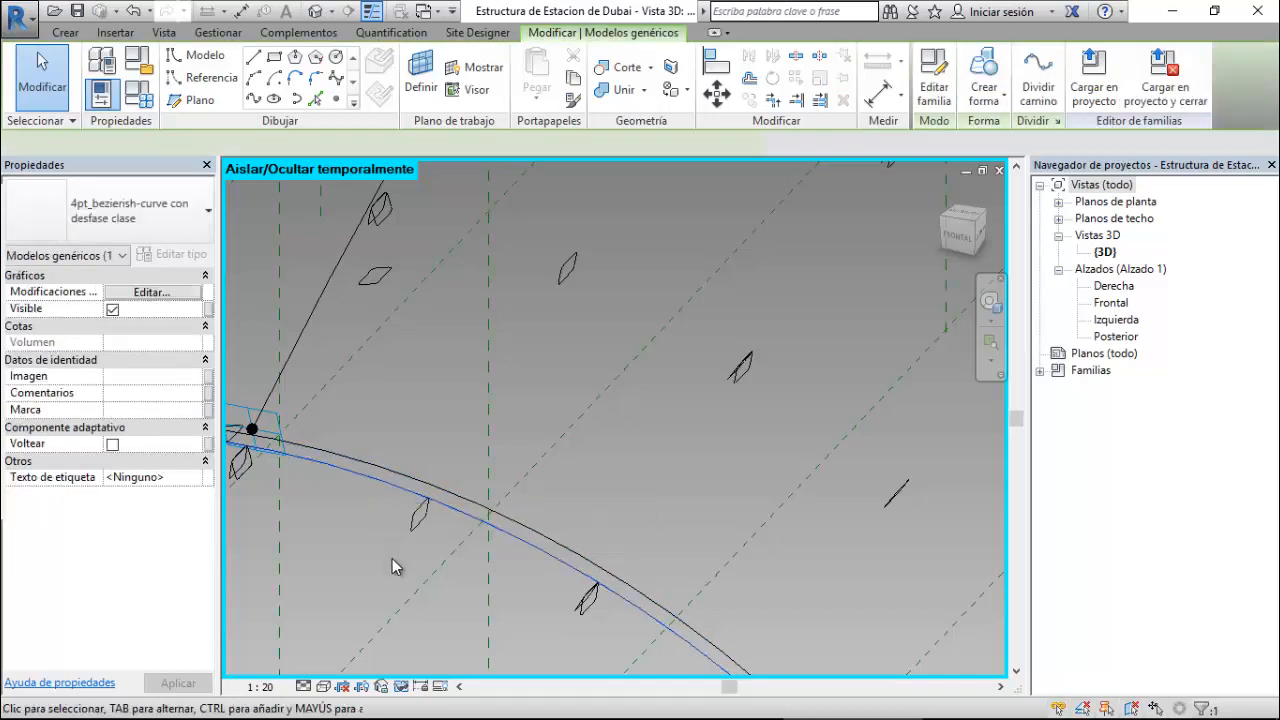
scroll(392, 558, "down", 2)
scroll(402, 534, "up", 3)
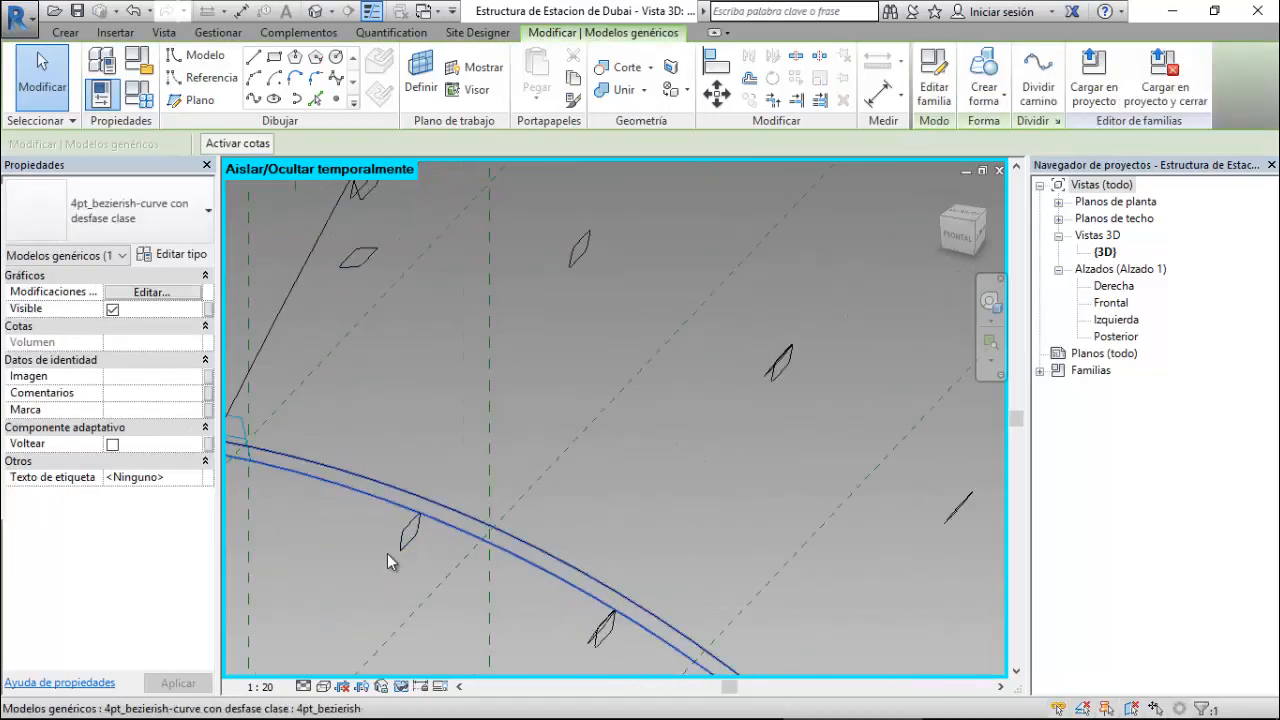
scroll(400, 573, "down", 2)
scroll(476, 508, "down", 2)
scroll(560, 450, "down", 2)
scroll(677, 244, "up", 5)
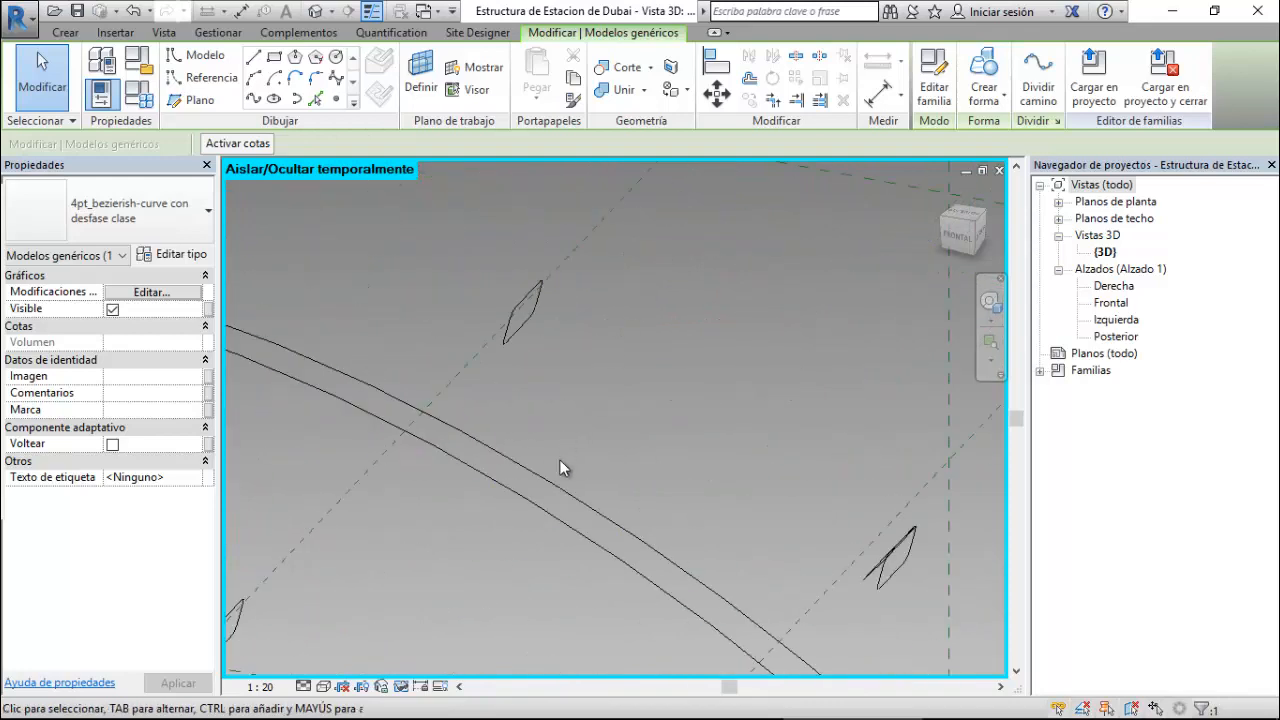
key("Tab")
left_click(545, 511)
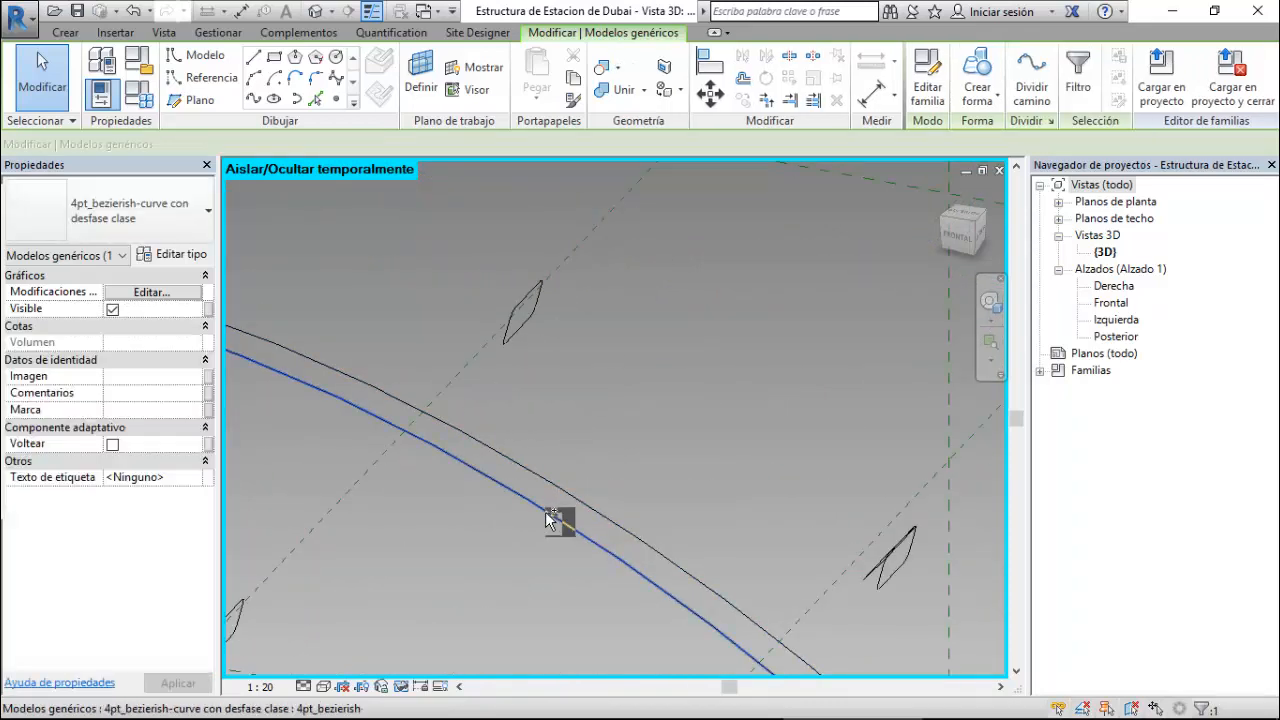
scroll(540, 525, "down", 2)
scroll(538, 533, "down", 2)
scroll(768, 295, "up", 4)
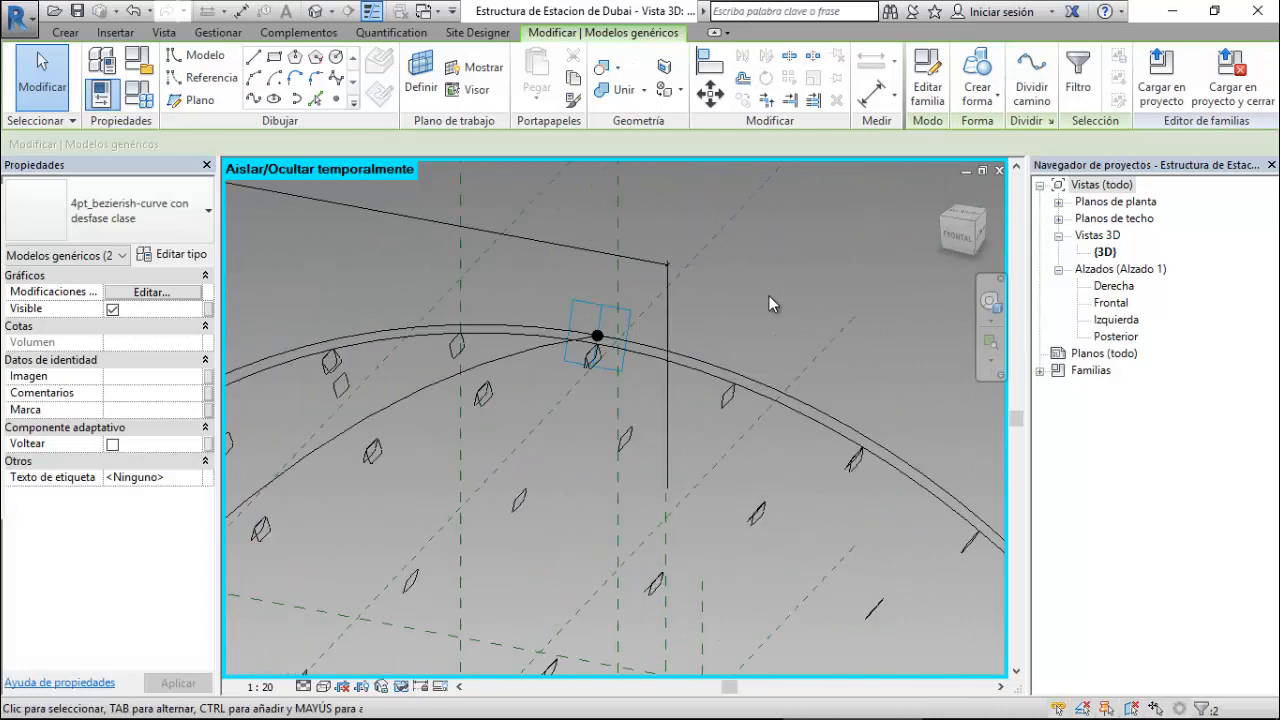
key("Tab")
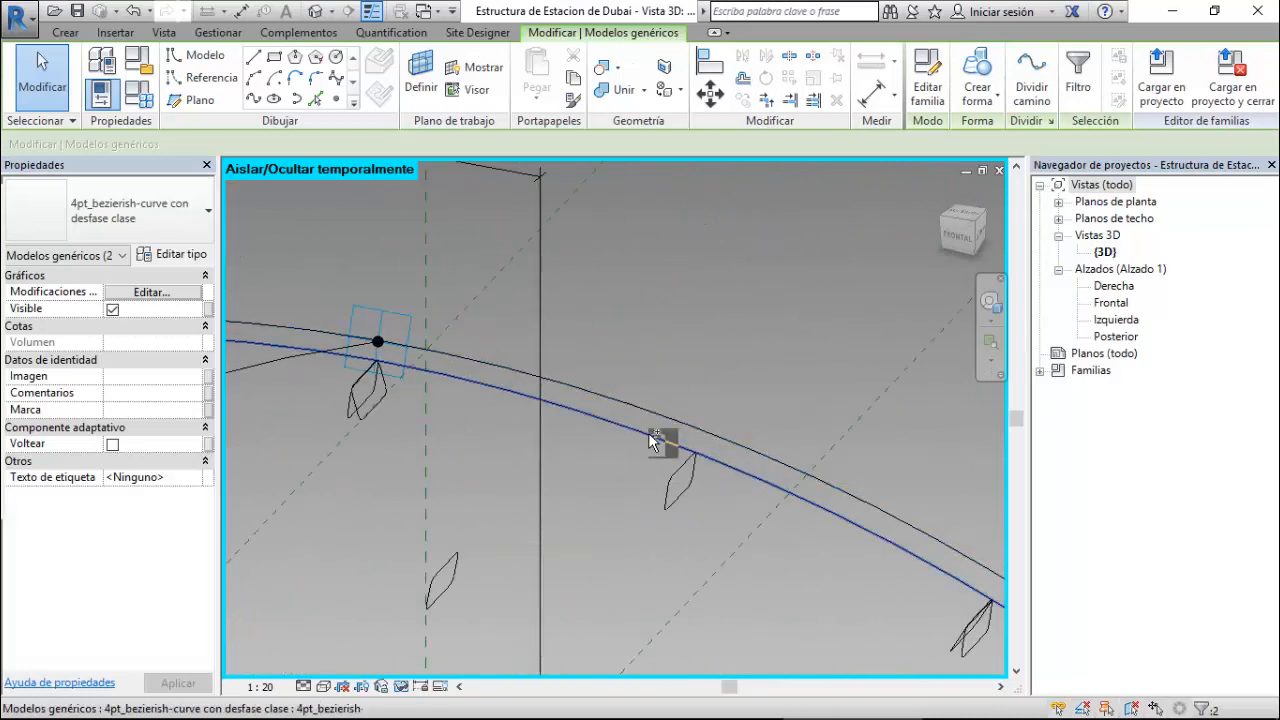
left_click(649, 437, "ctrl")
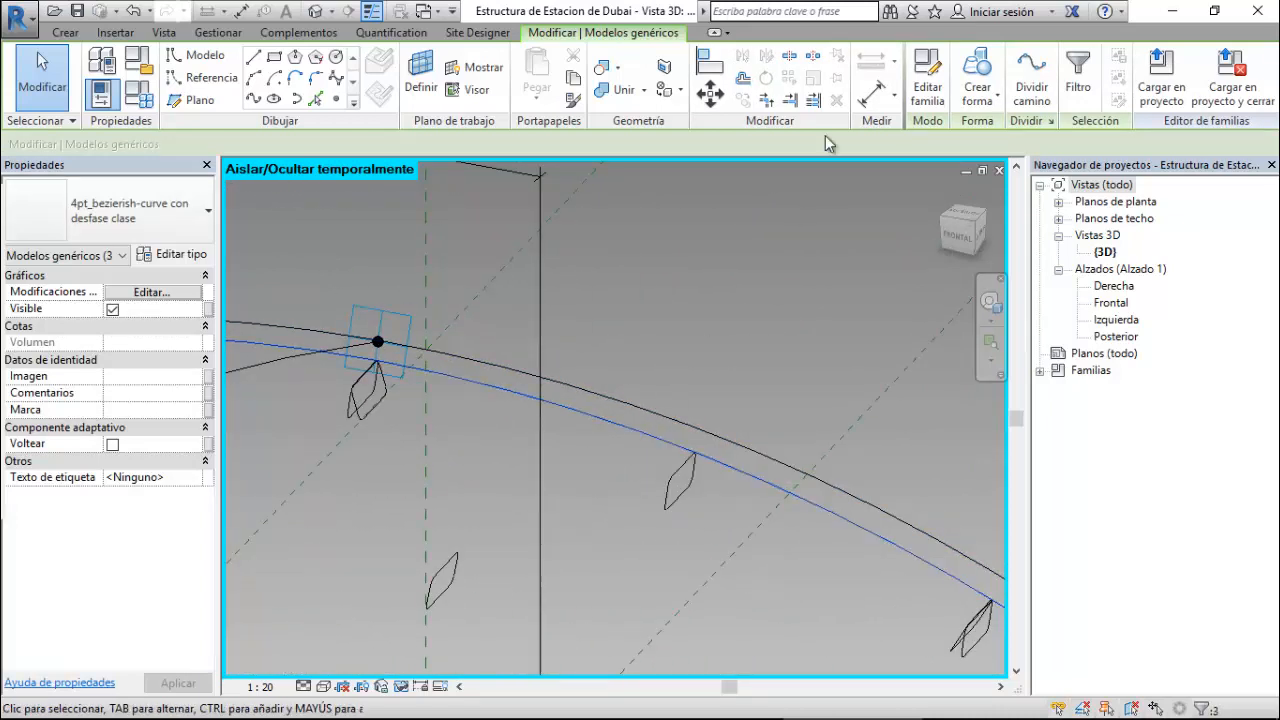
left_click(977, 94)
left_click(983, 137)
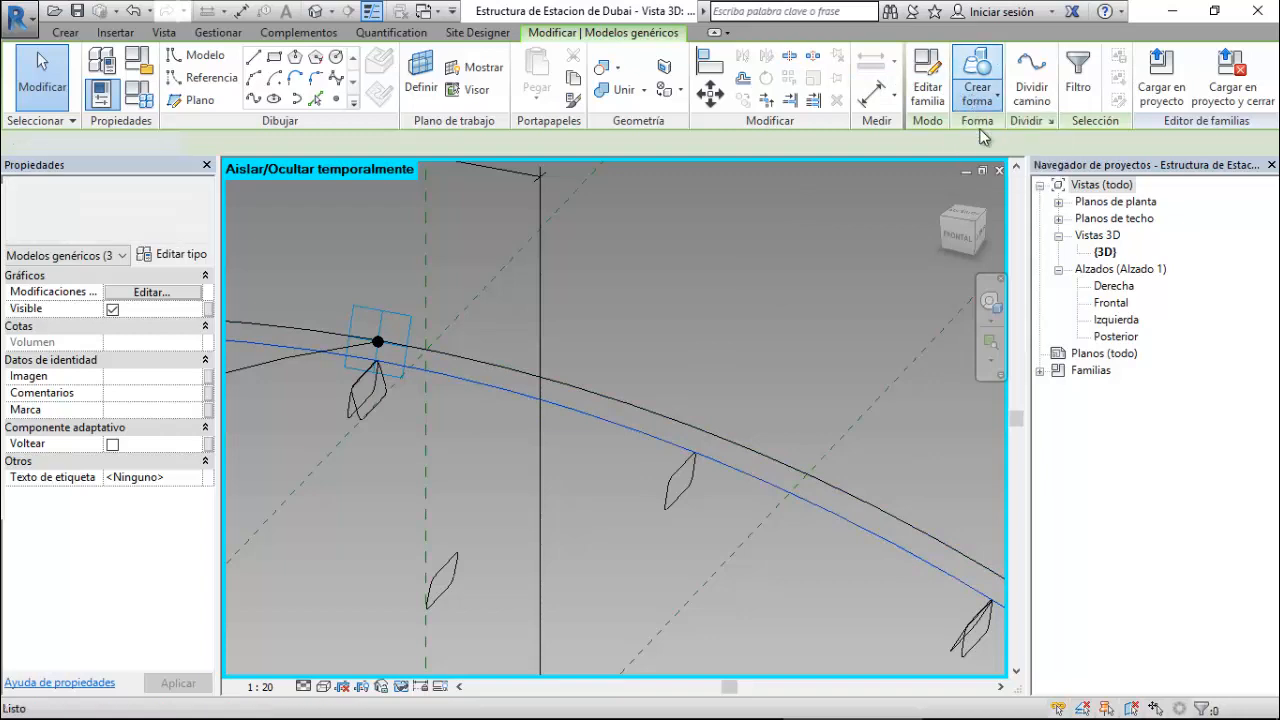
- Set the visual style of the 3D view to Sombreado
scroll(704, 266, "down", 2)
scroll(706, 265, "down", 6)
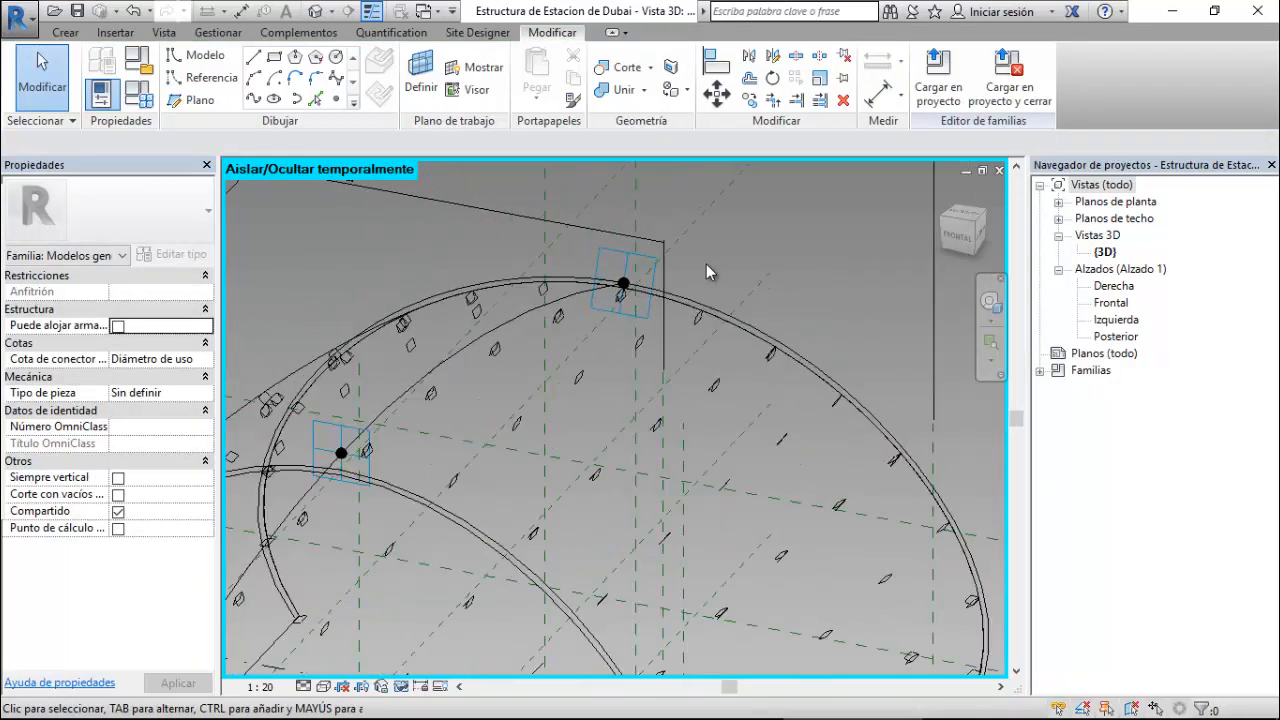
left_click(334, 690)
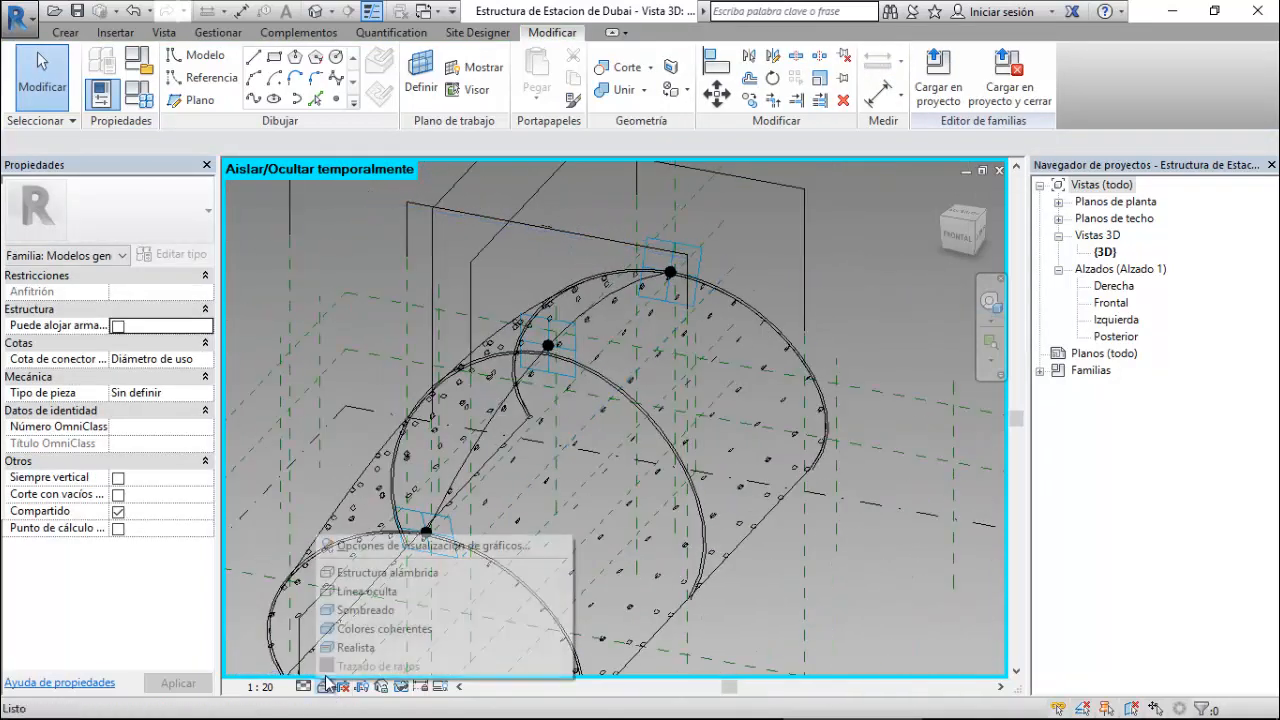
left_click(355, 604)
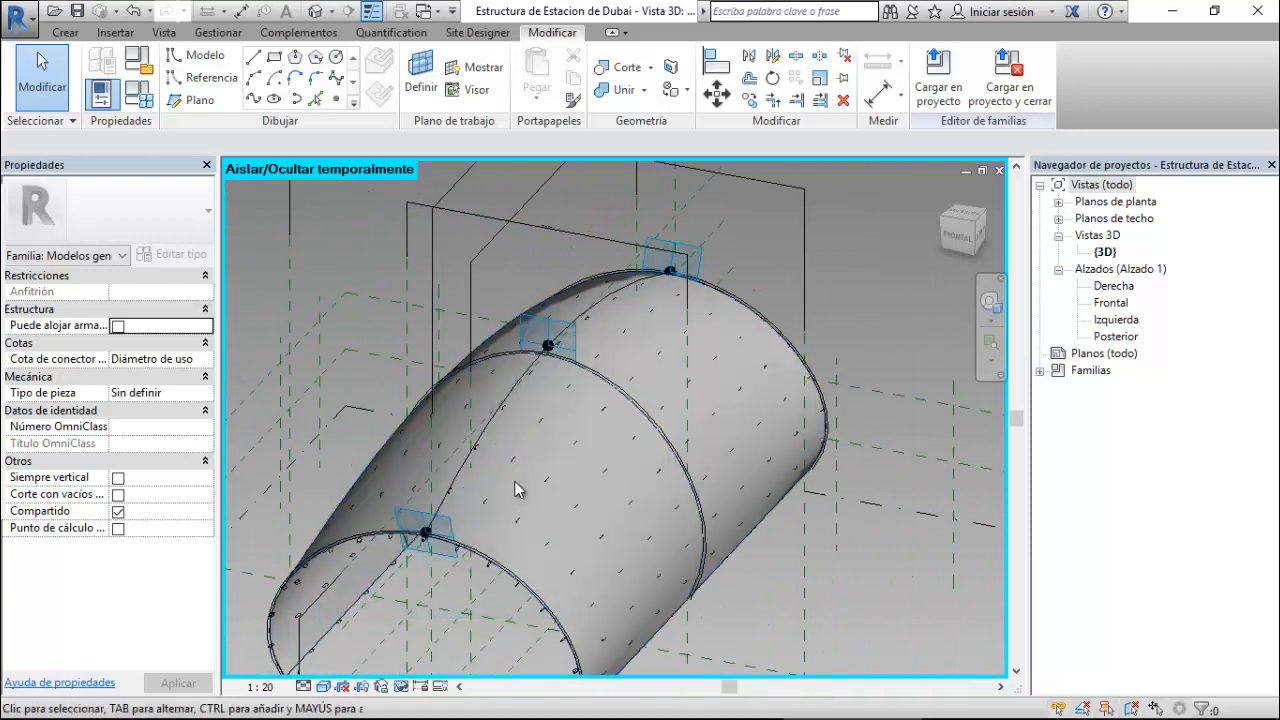
- Divide the surface of the new arched form with a grid of 18 divisions in U and 16 in V
key("Tab")
left_click(507, 578)
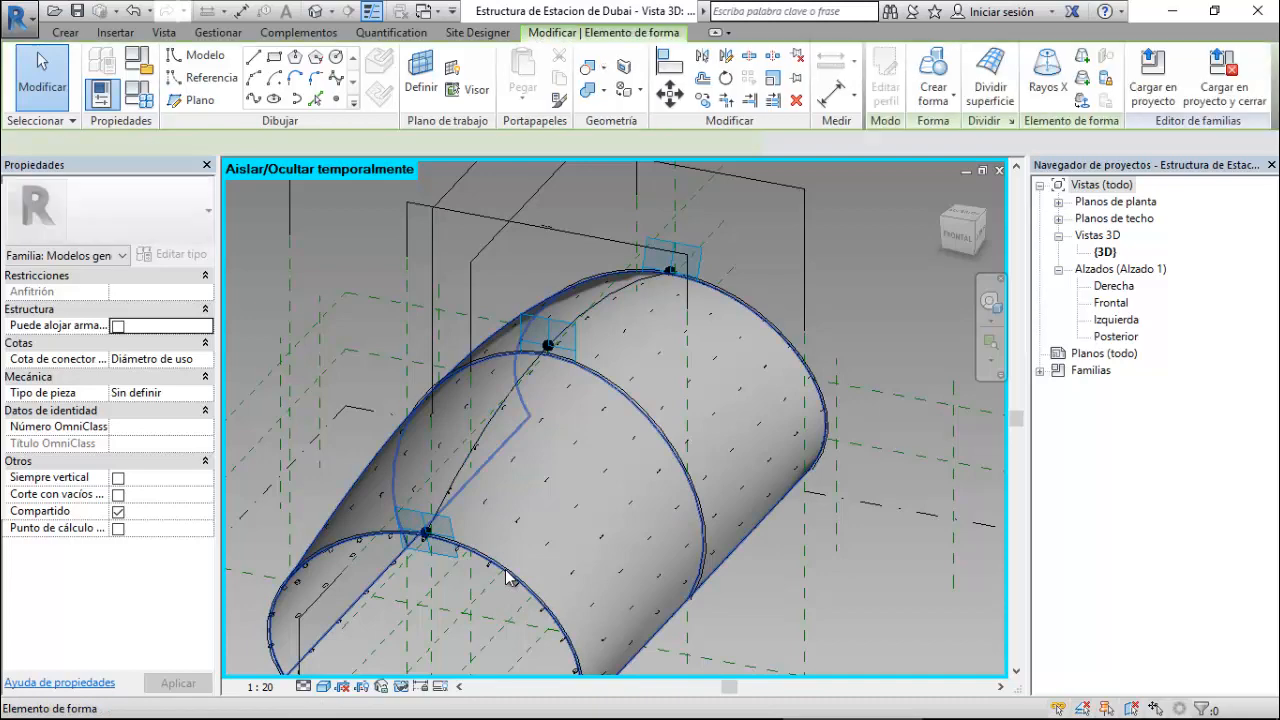
left_click(988, 100)
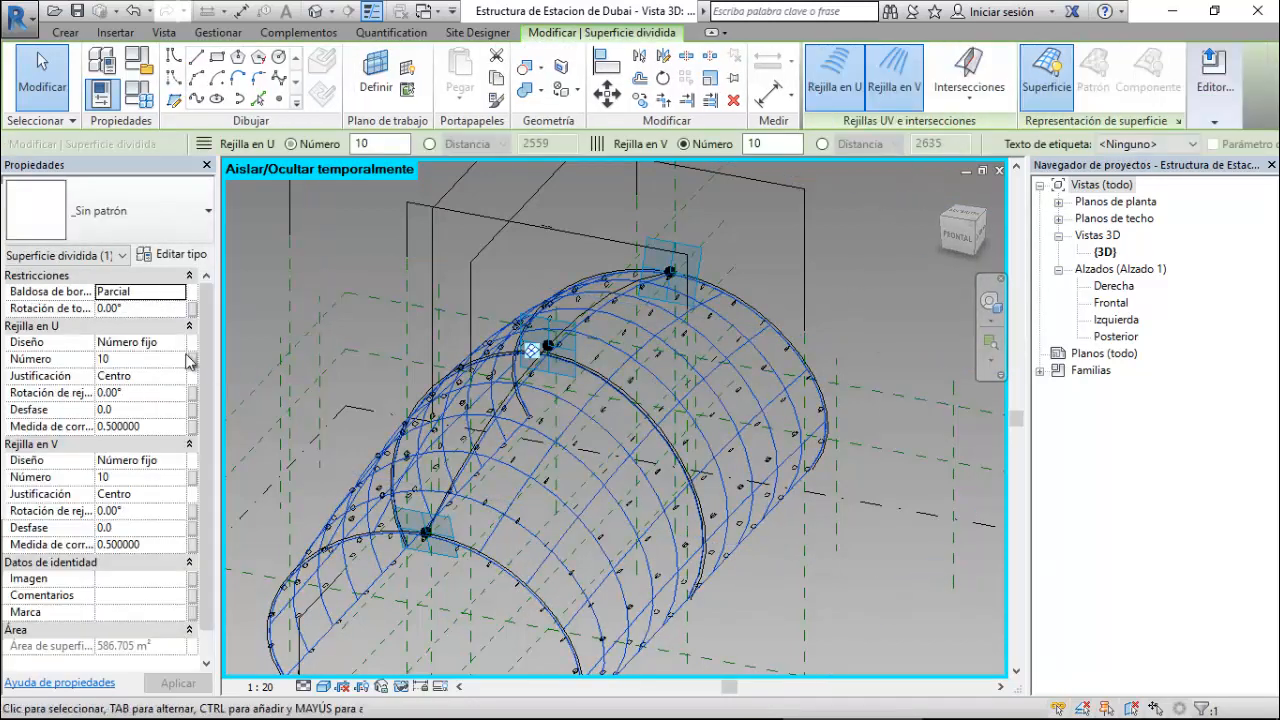
left_click(150, 358)
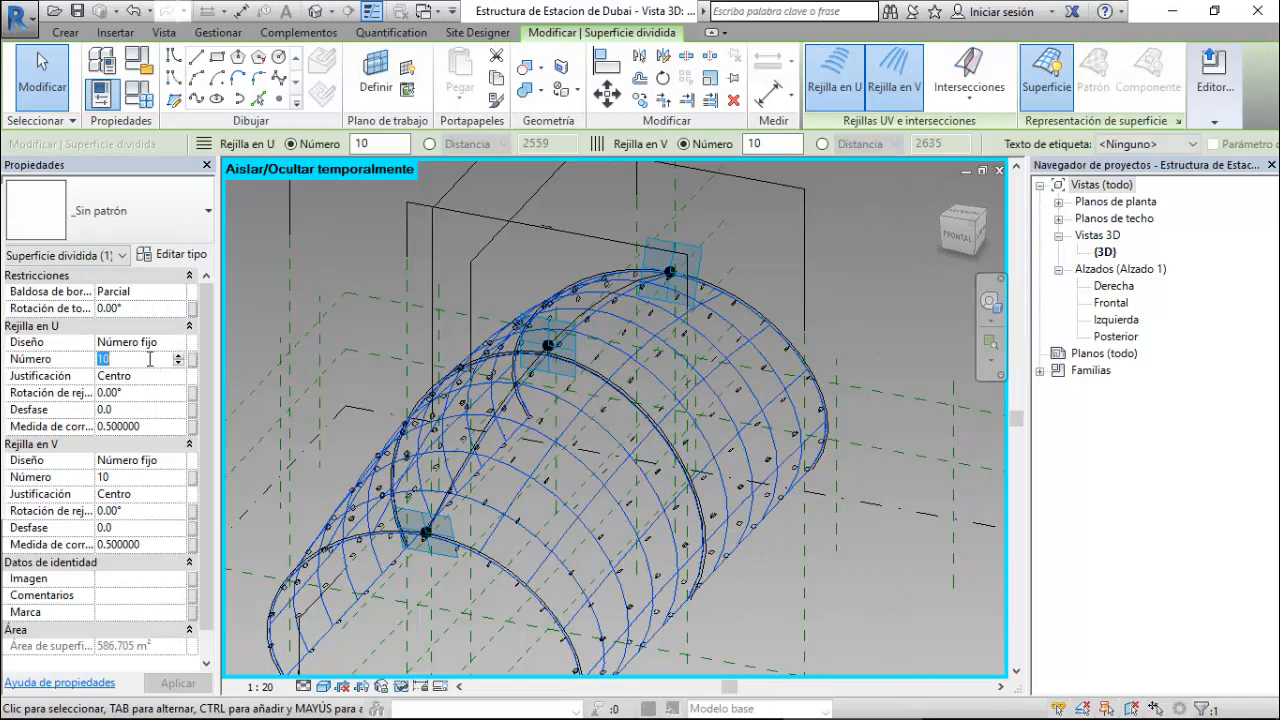
type("18")
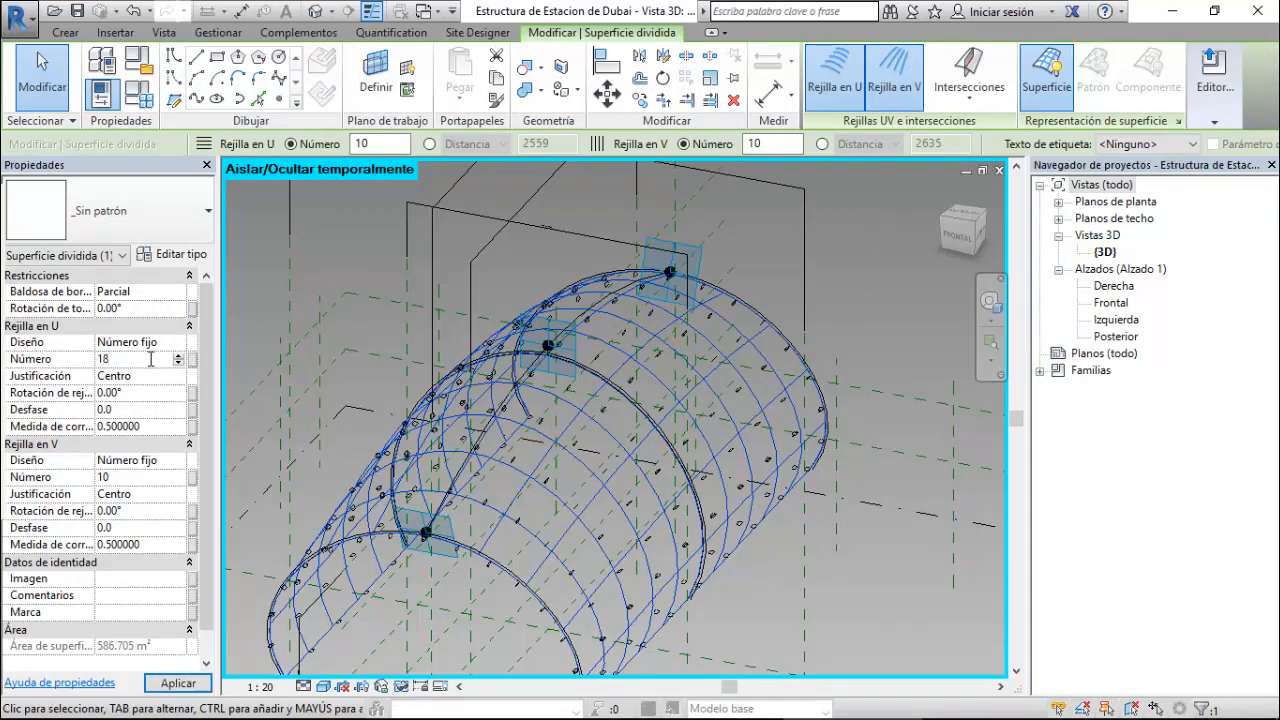
left_click(138, 477)
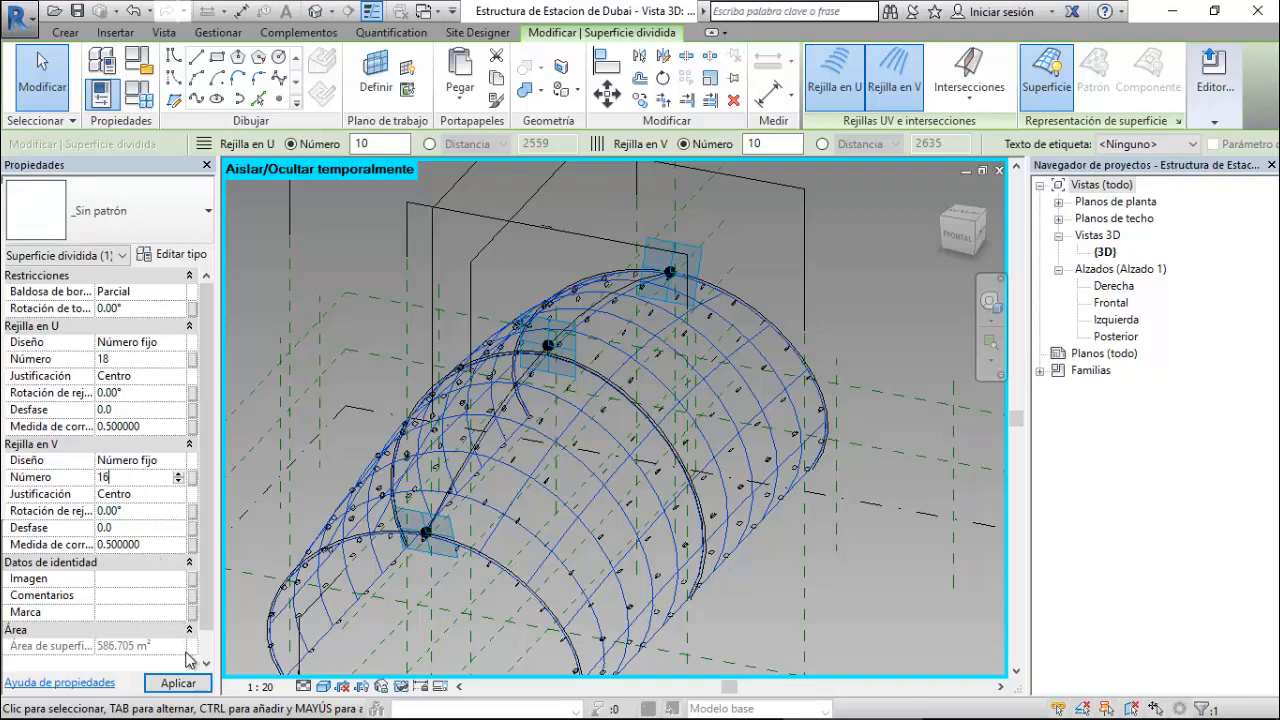
left_click(178, 682)
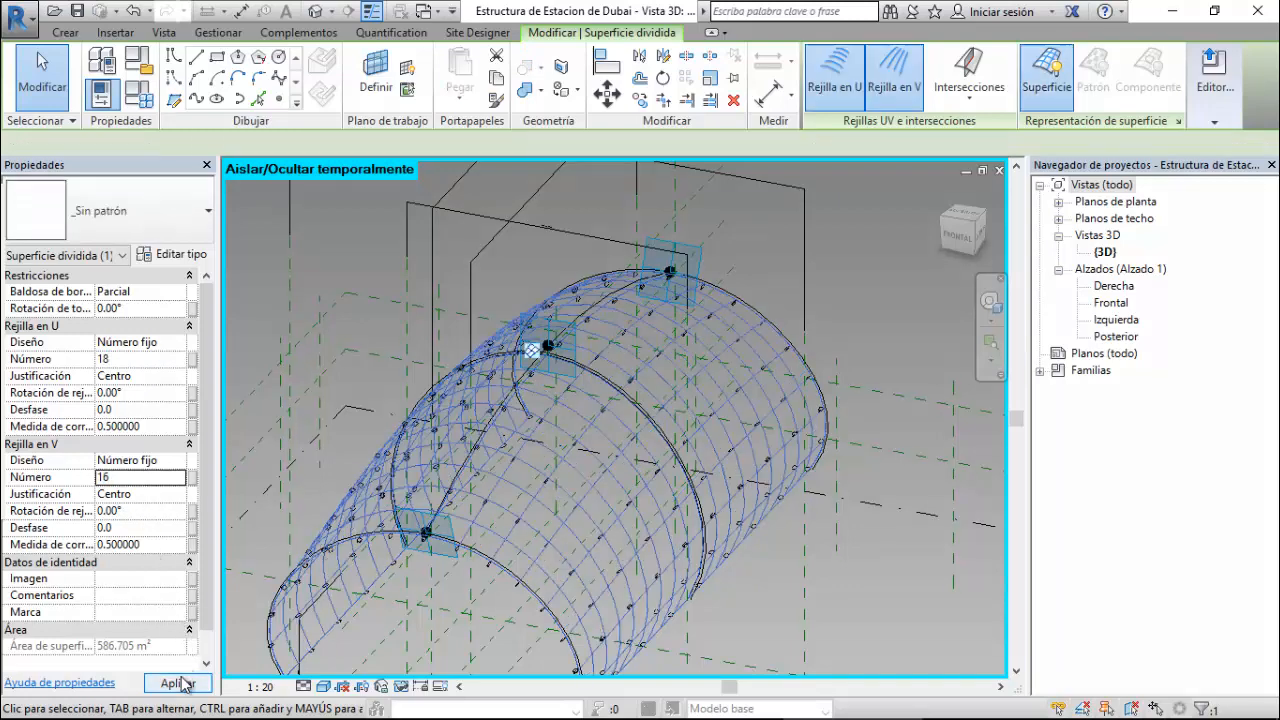
scroll(594, 610, "up", 5)
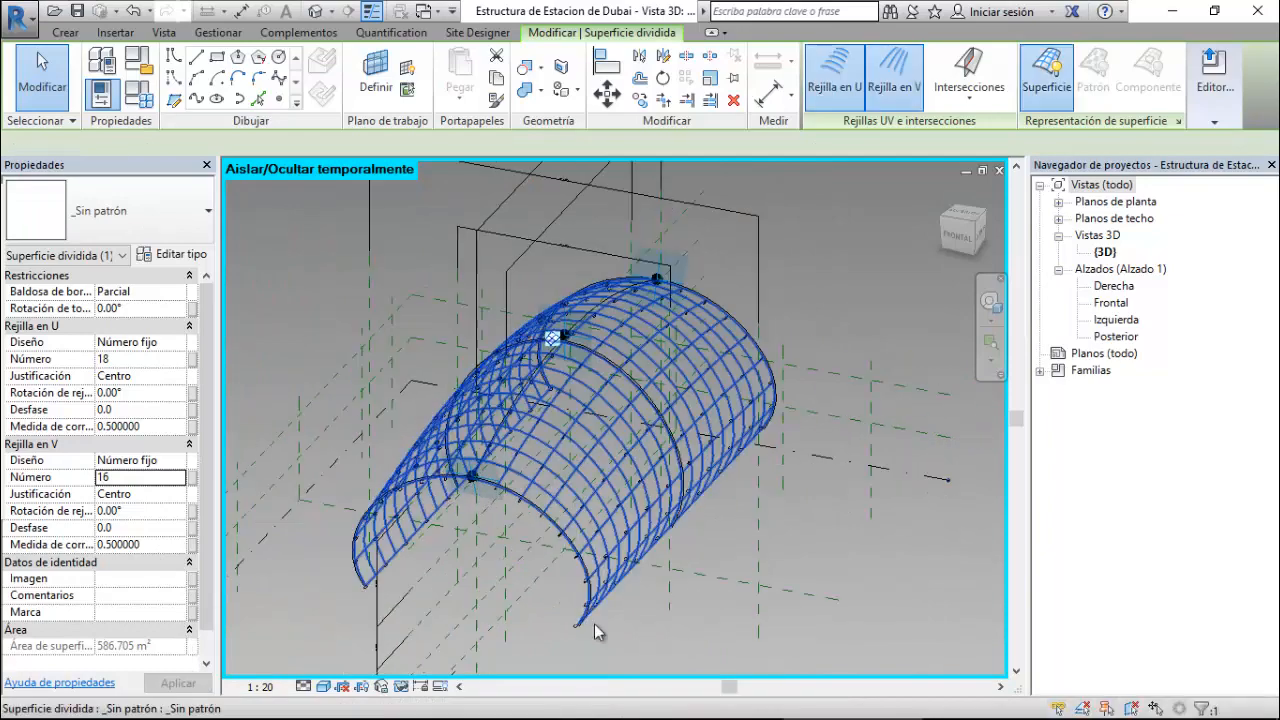
scroll(596, 620, "up", 3)
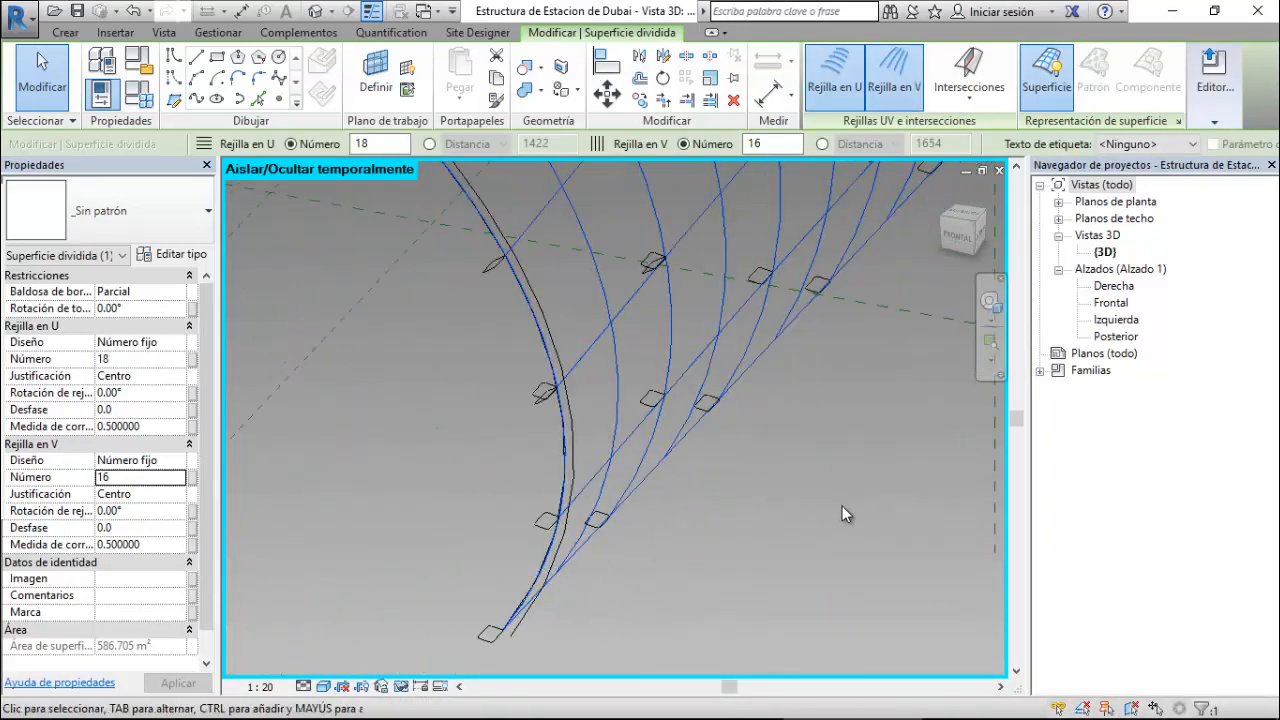
middle_click_drag(866, 535, 814, 528, "shift")
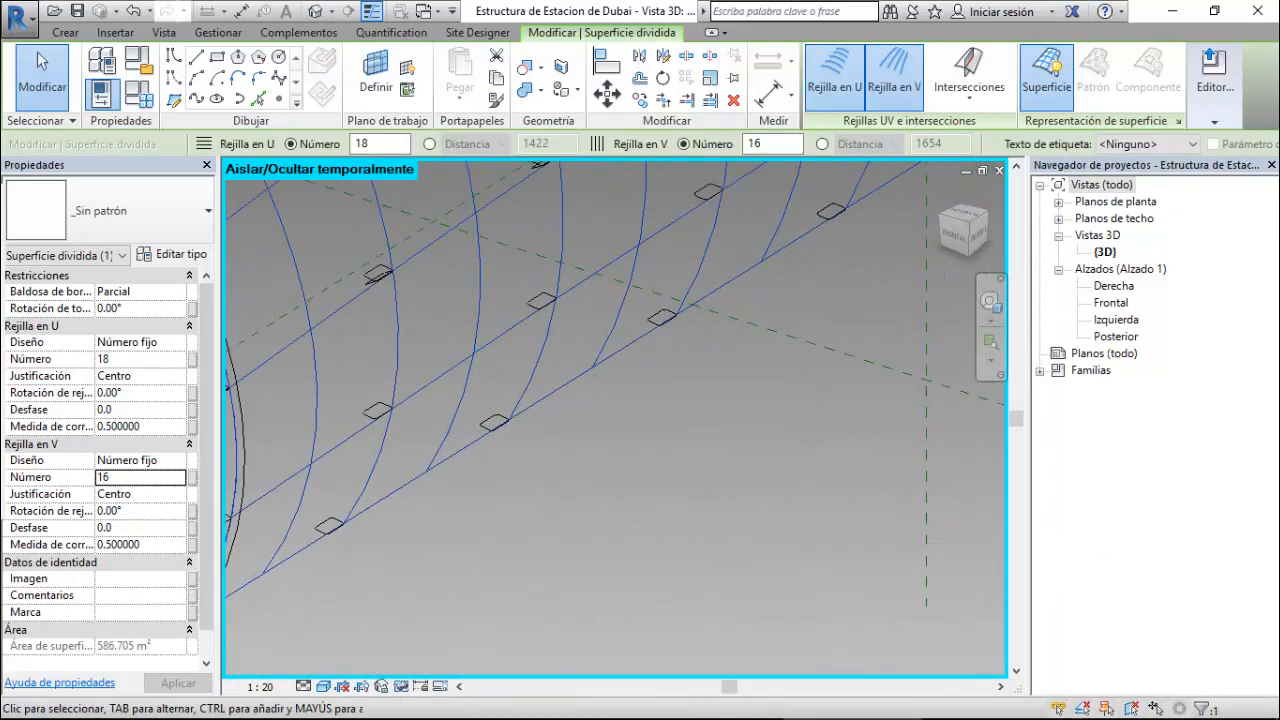
scroll(754, 470, "down", 2)
left_click(65, 32)
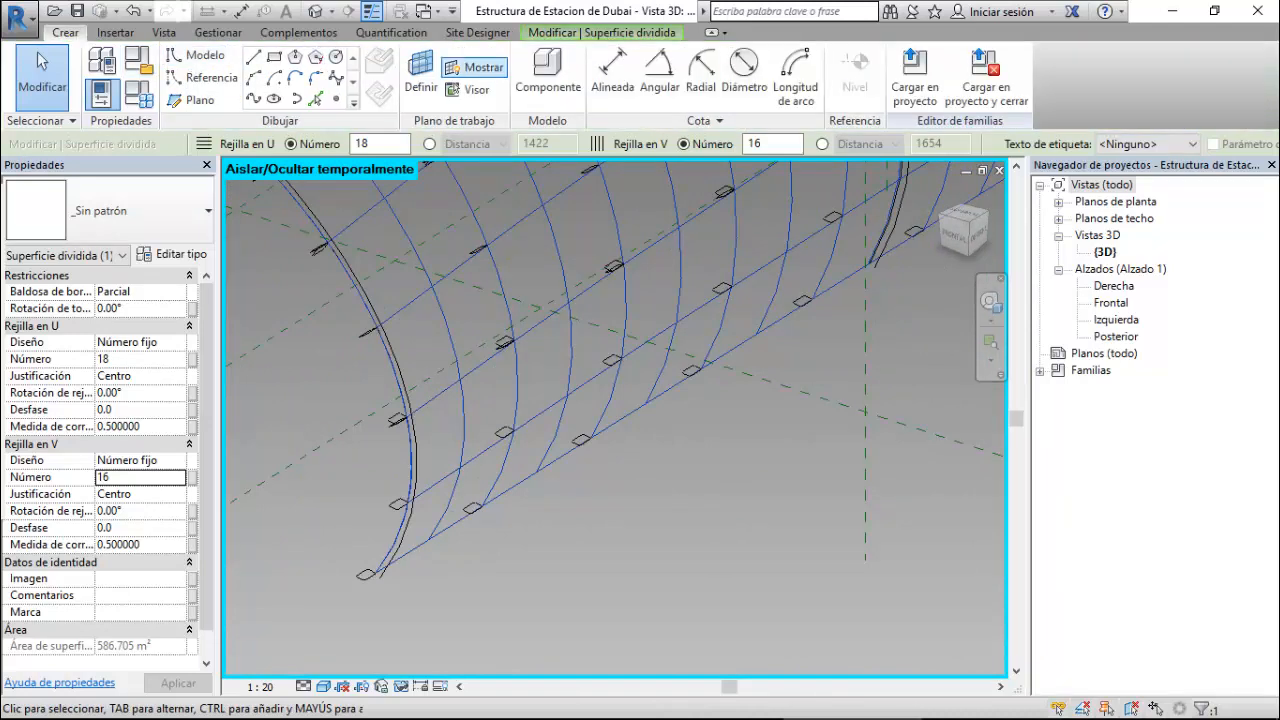
left_click(548, 72)
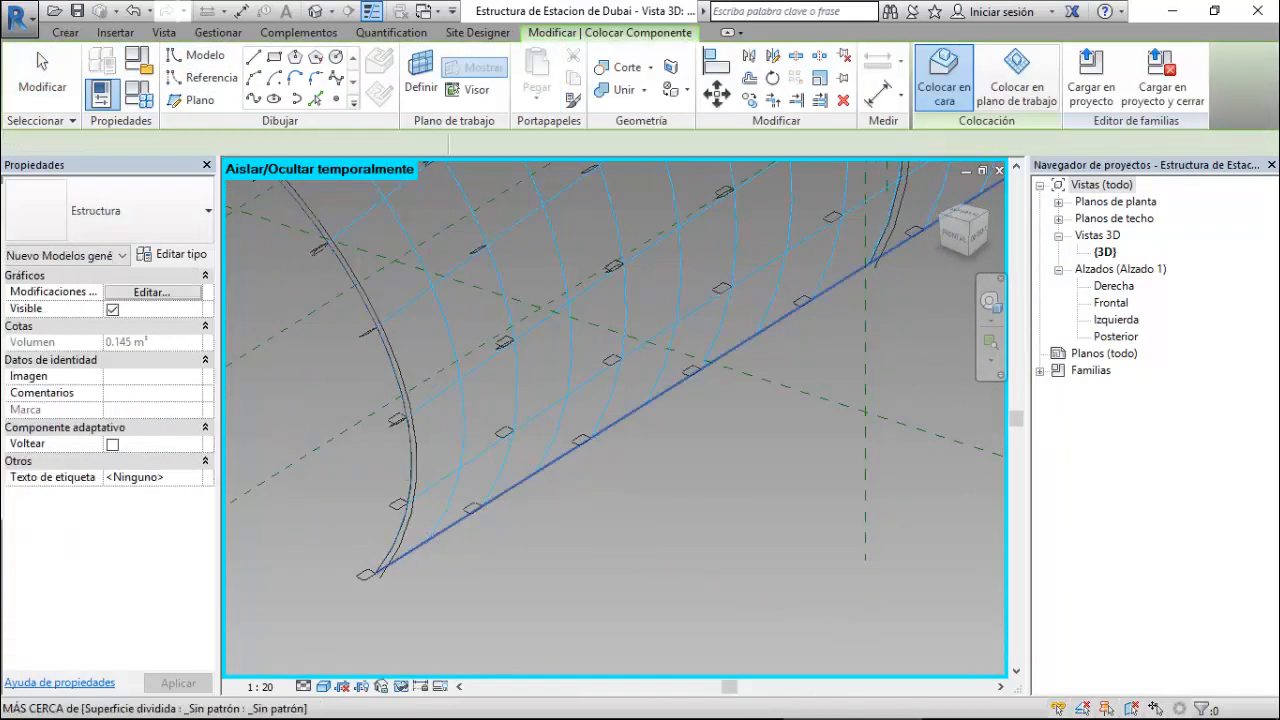
key("Escape")
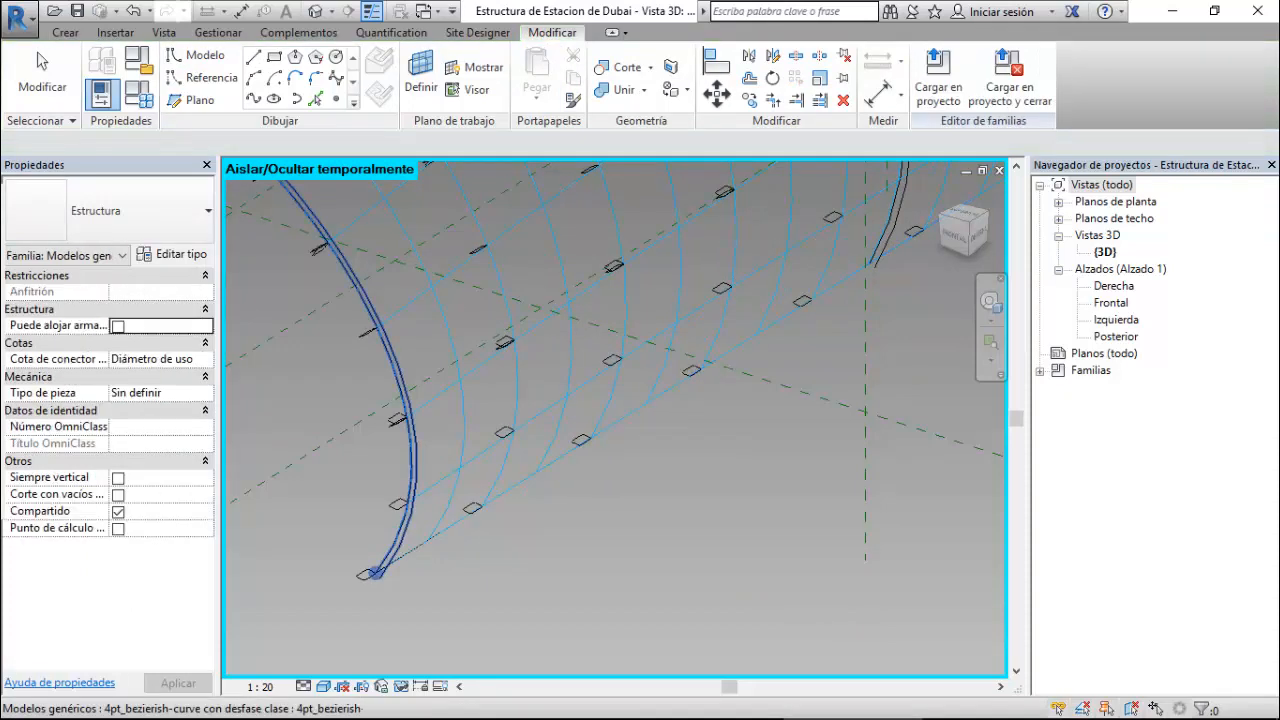
- Turn on the display of nodes in the surface representation of the divided surface
left_click(420, 385)
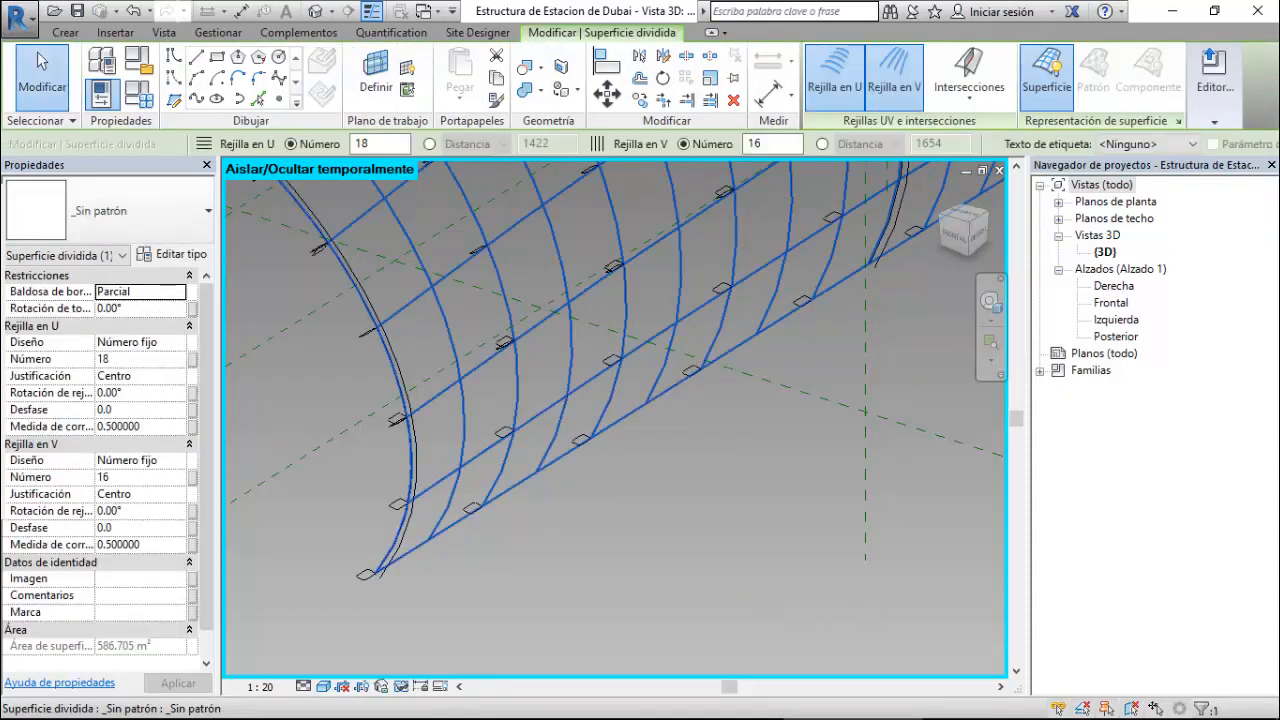
left_click(1178, 120)
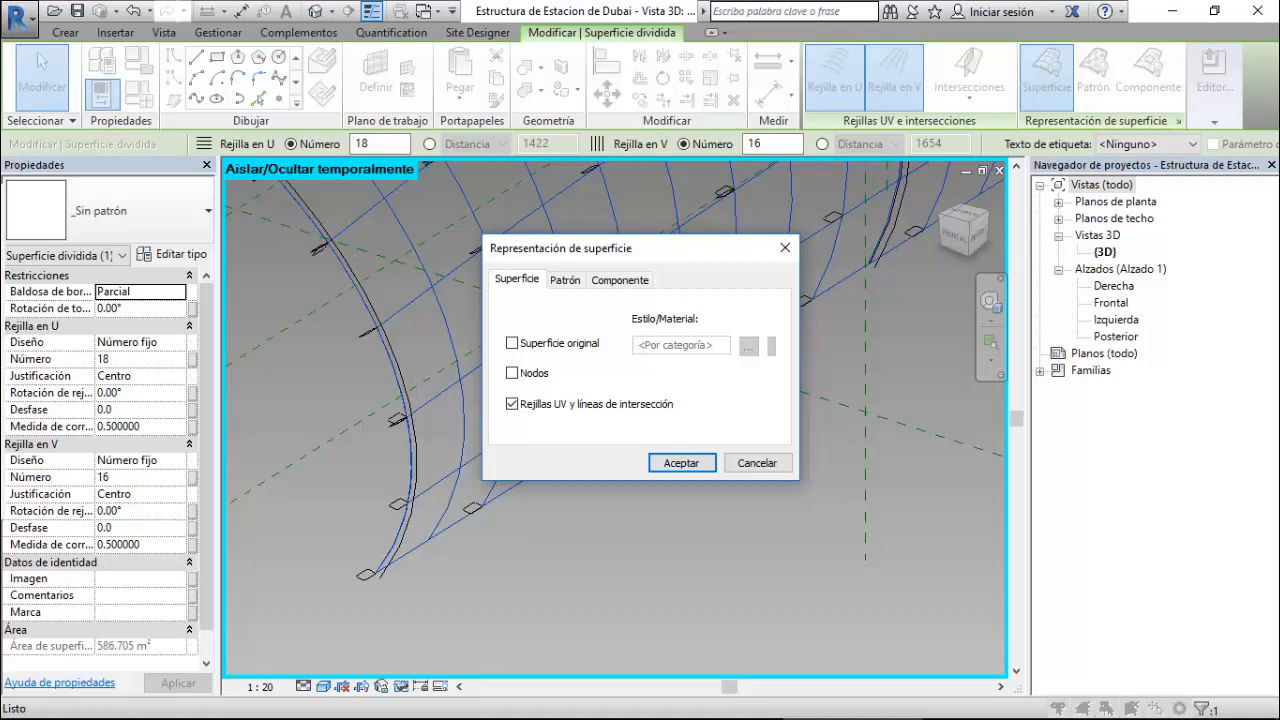
left_click(512, 373)
left_click(681, 463)
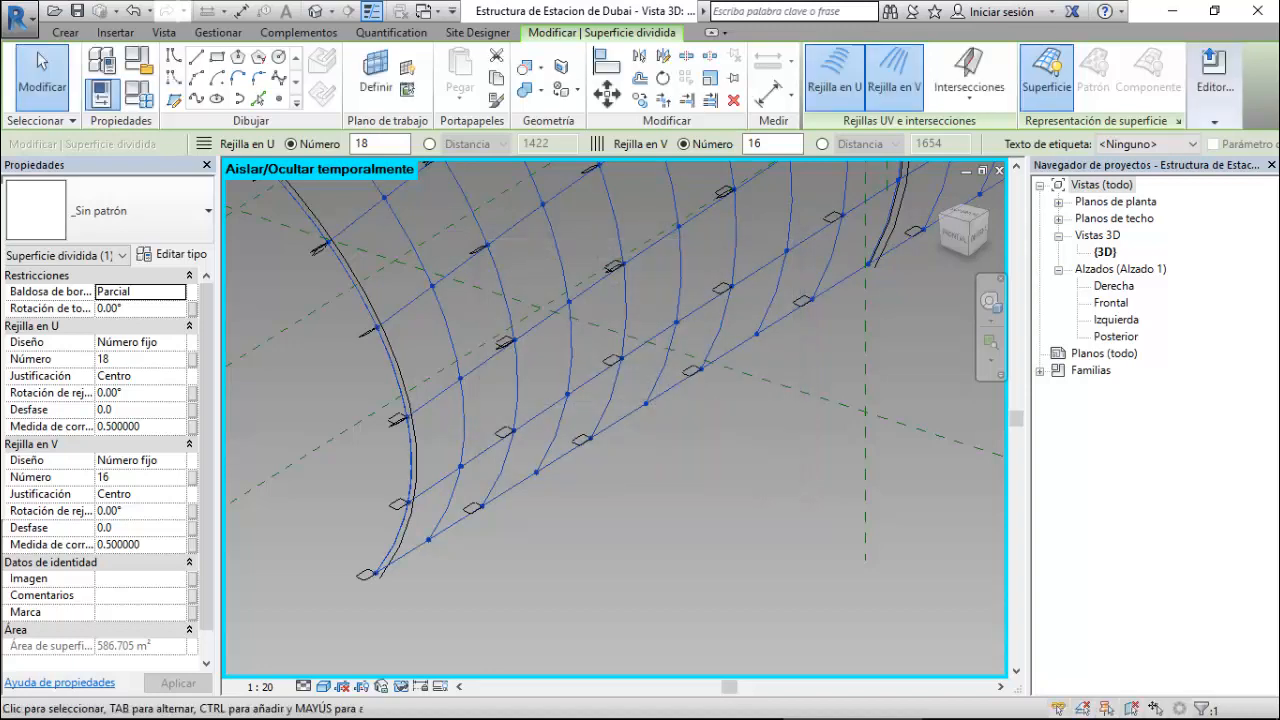
key("Escape")
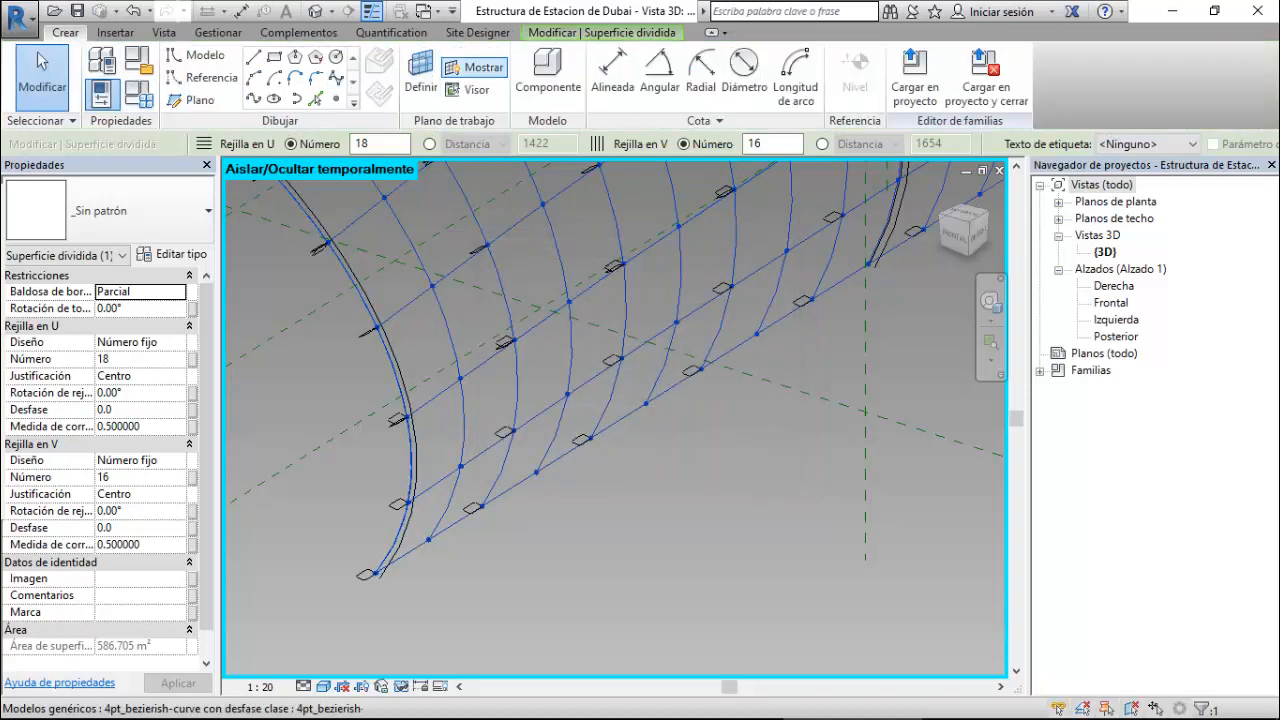
- Place an Estructura component through the three lowest nodes of the second curved grid line behind the front arch
left_click(547, 72)
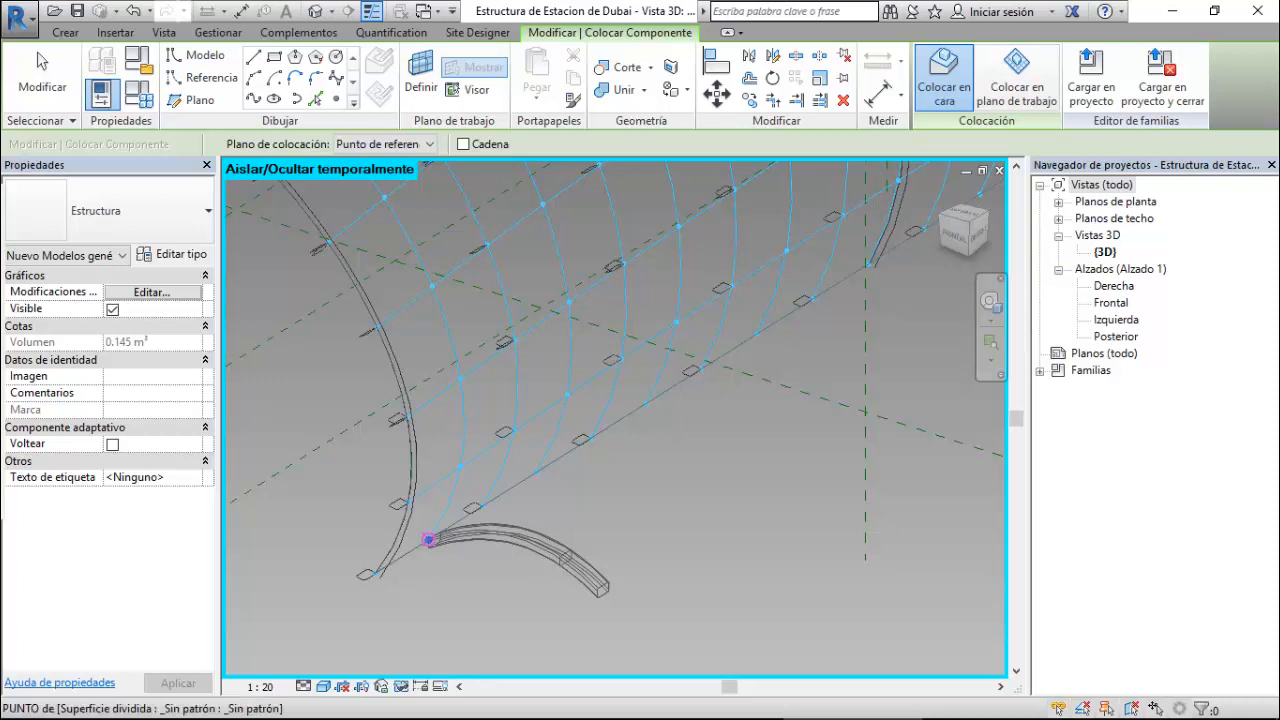
left_click(428, 540)
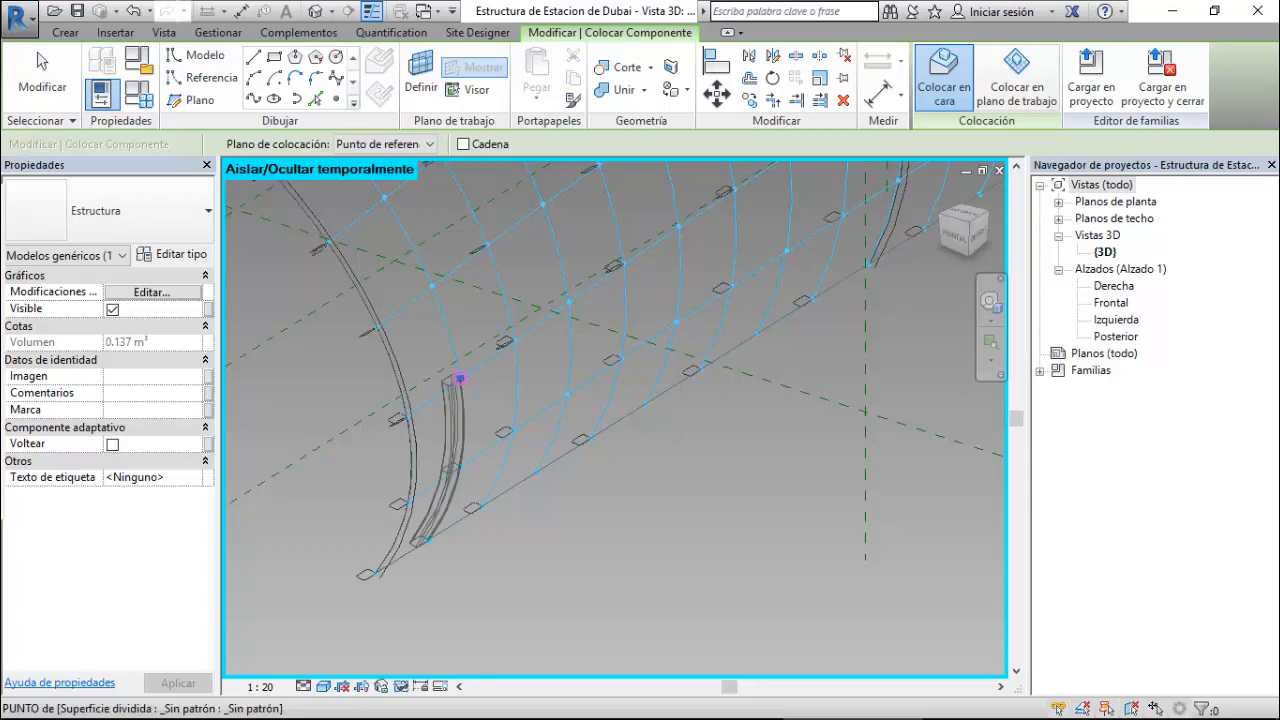
left_click(459, 378)
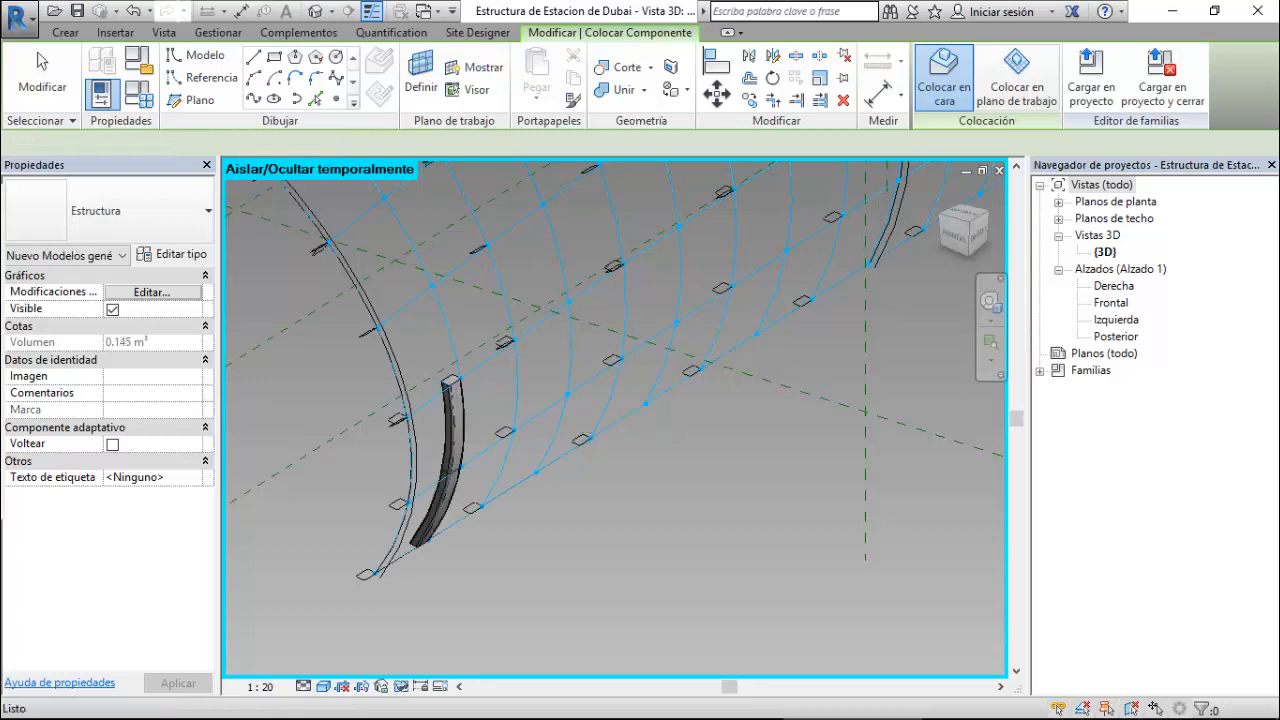
key("Escape")
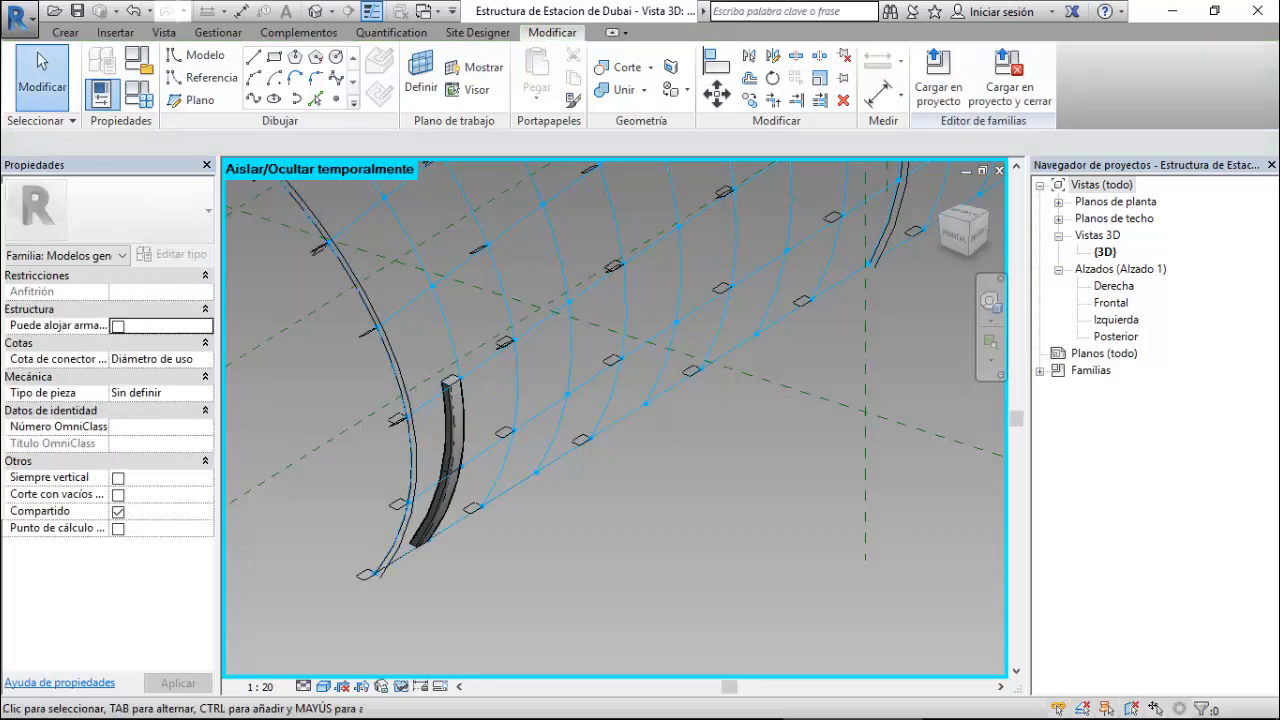
- Set the Diferentes parametros profile in the placed component's type to Perfil estructural : 80x160mm
left_click(452, 445)
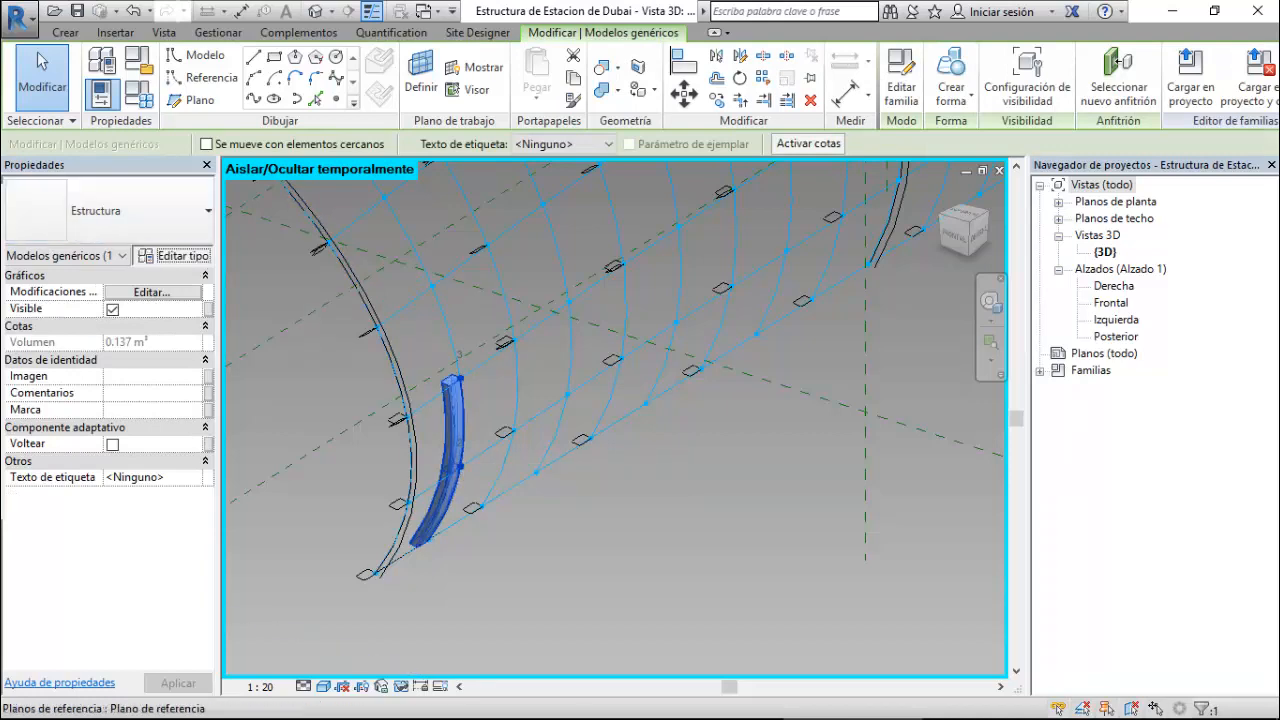
left_click(172, 254)
left_click(868, 512)
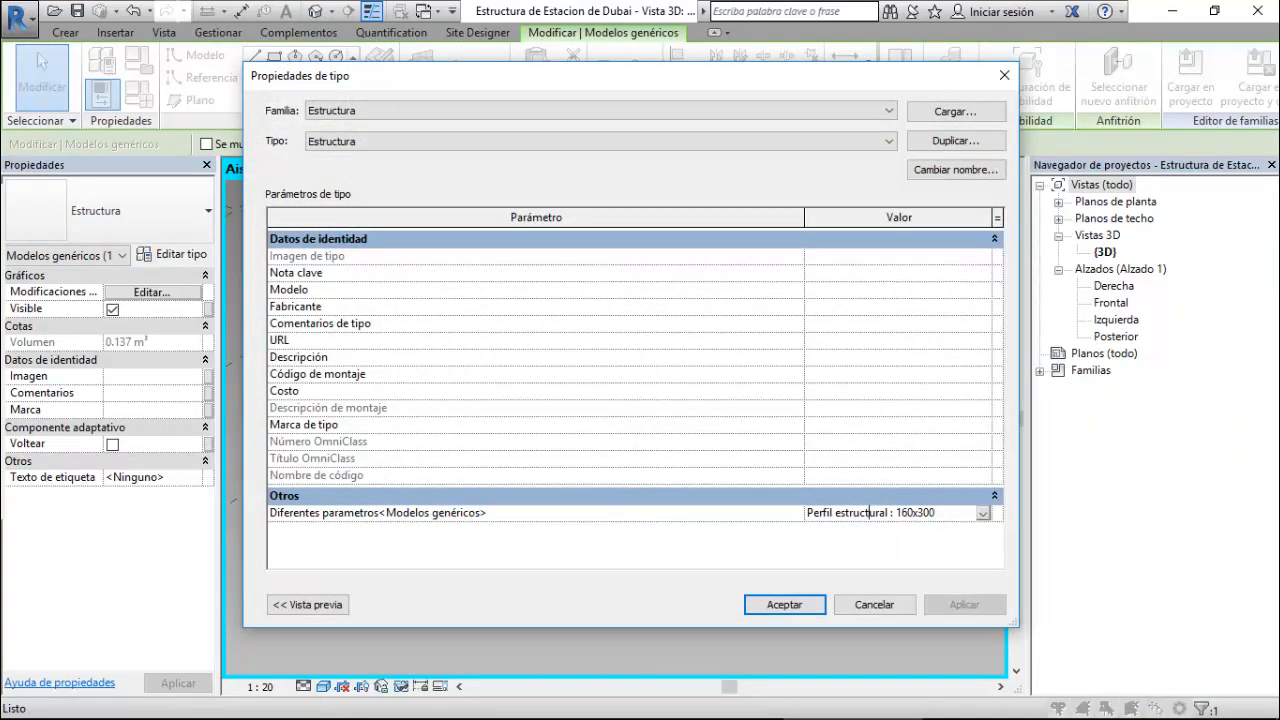
left_click(983, 513)
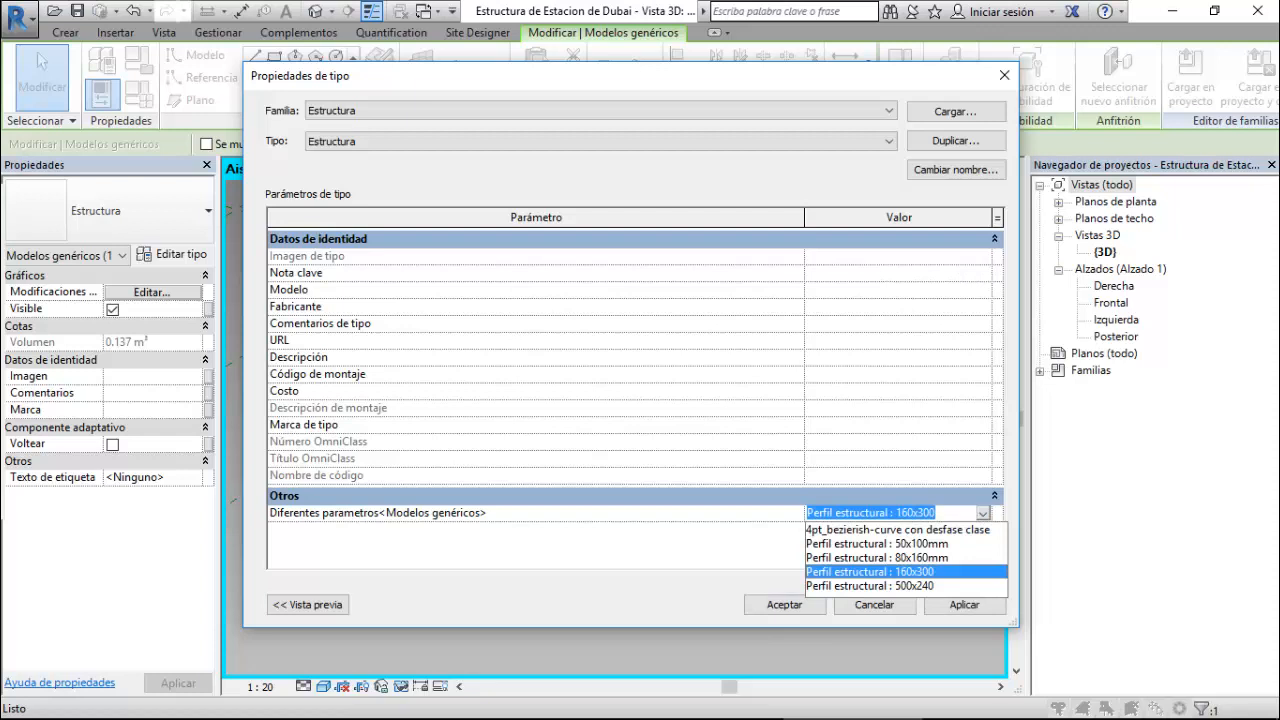
left_click(877, 558)
left_click(785, 605)
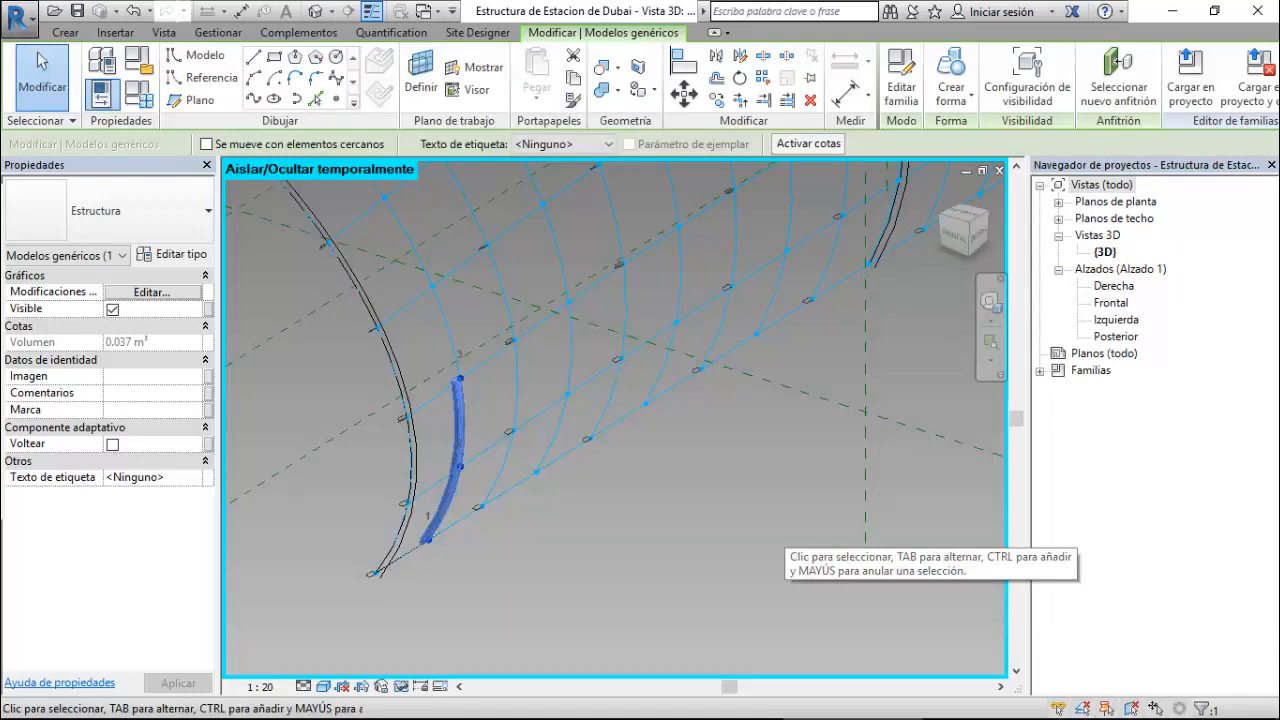
scroll(440, 416, "up", 4)
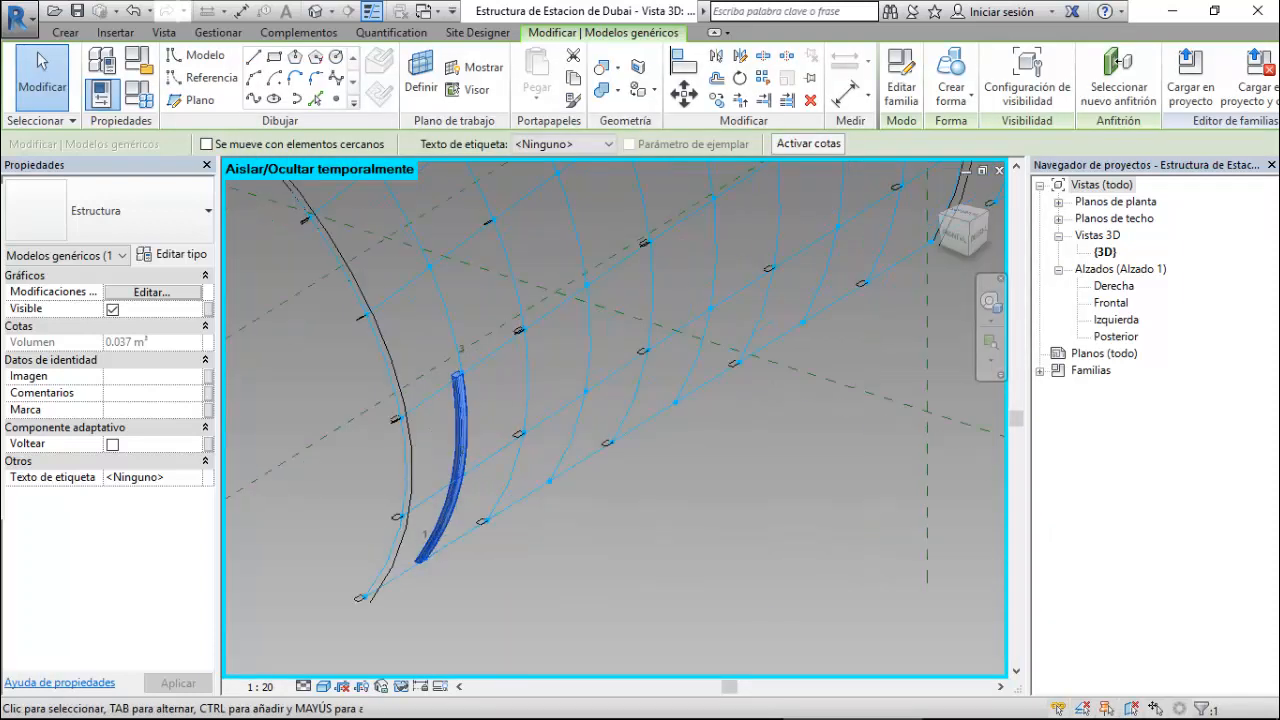
scroll(446, 402, "up", 2)
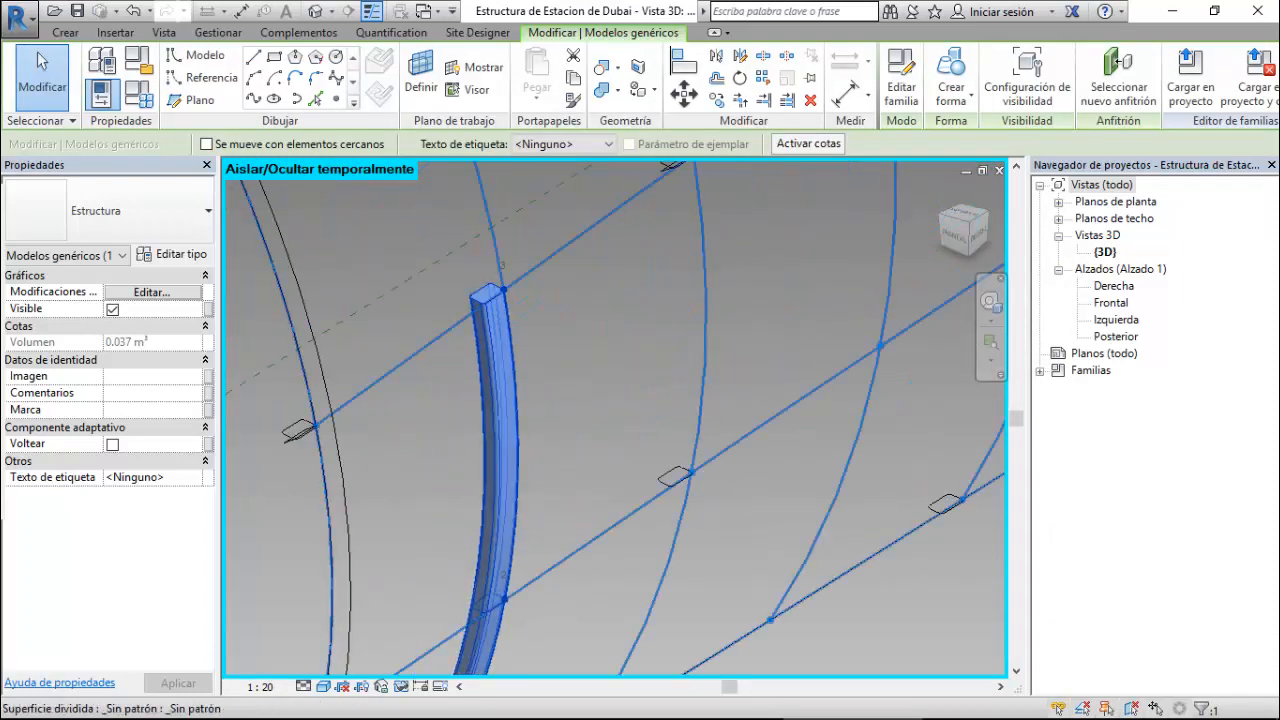
key("Escape")
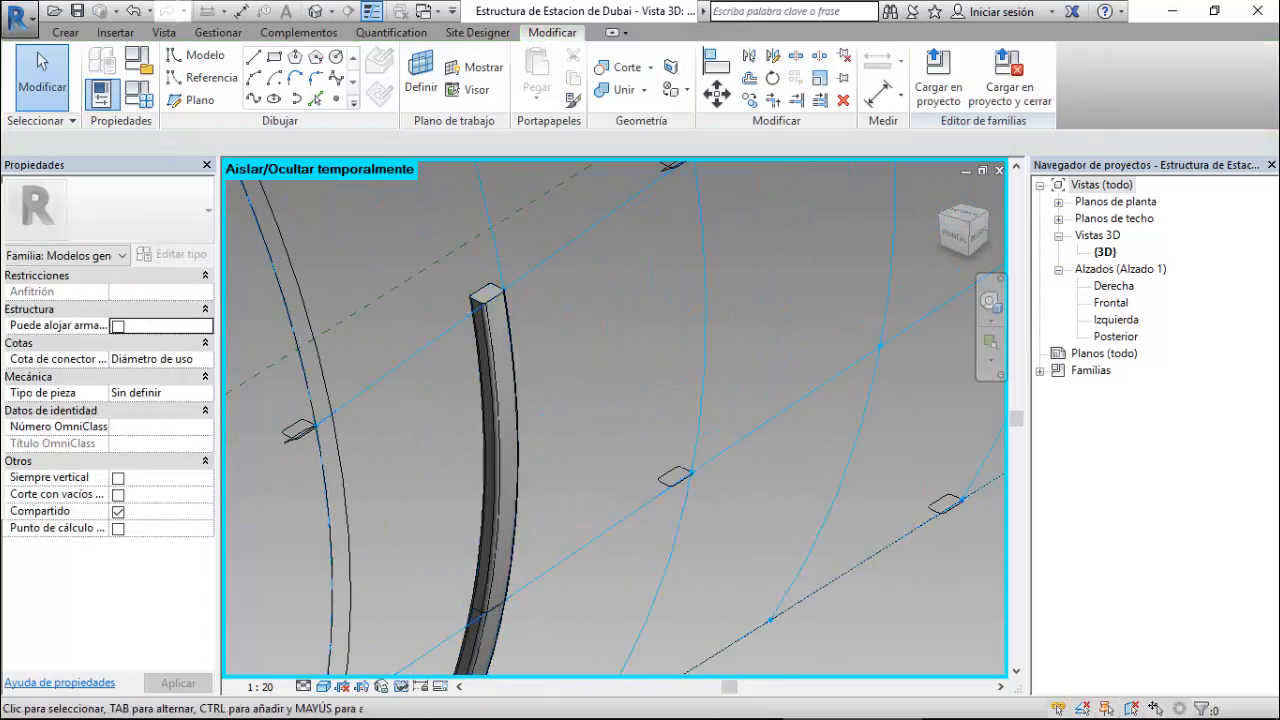
- Repeat the placed Estructura component across the whole divided surface with Repetir
left_click(488, 410)
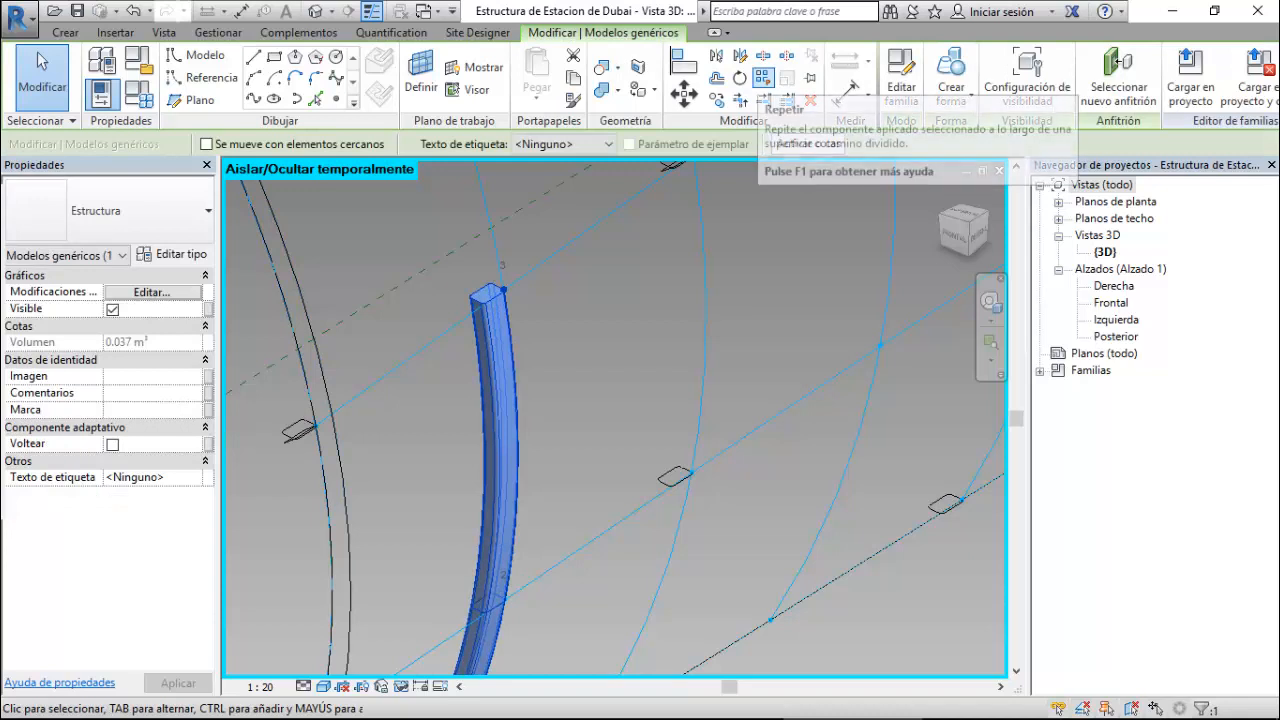
left_click(763, 77)
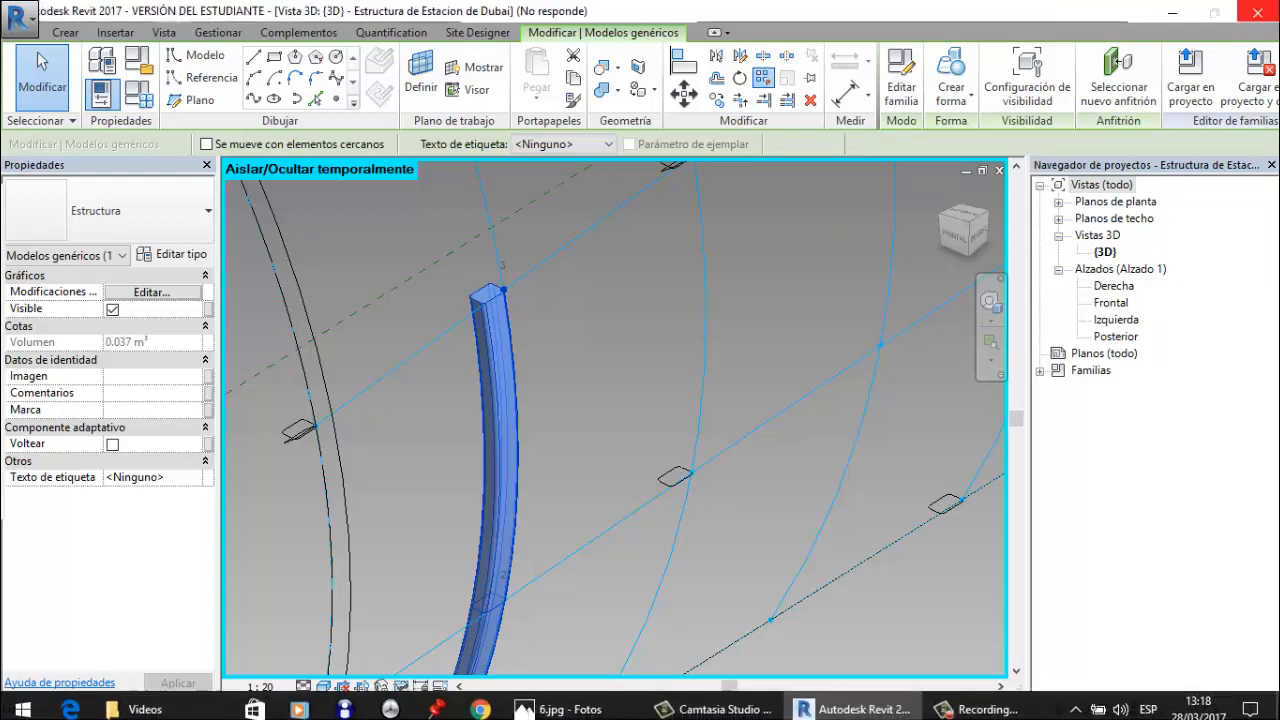
left_click(575, 701)
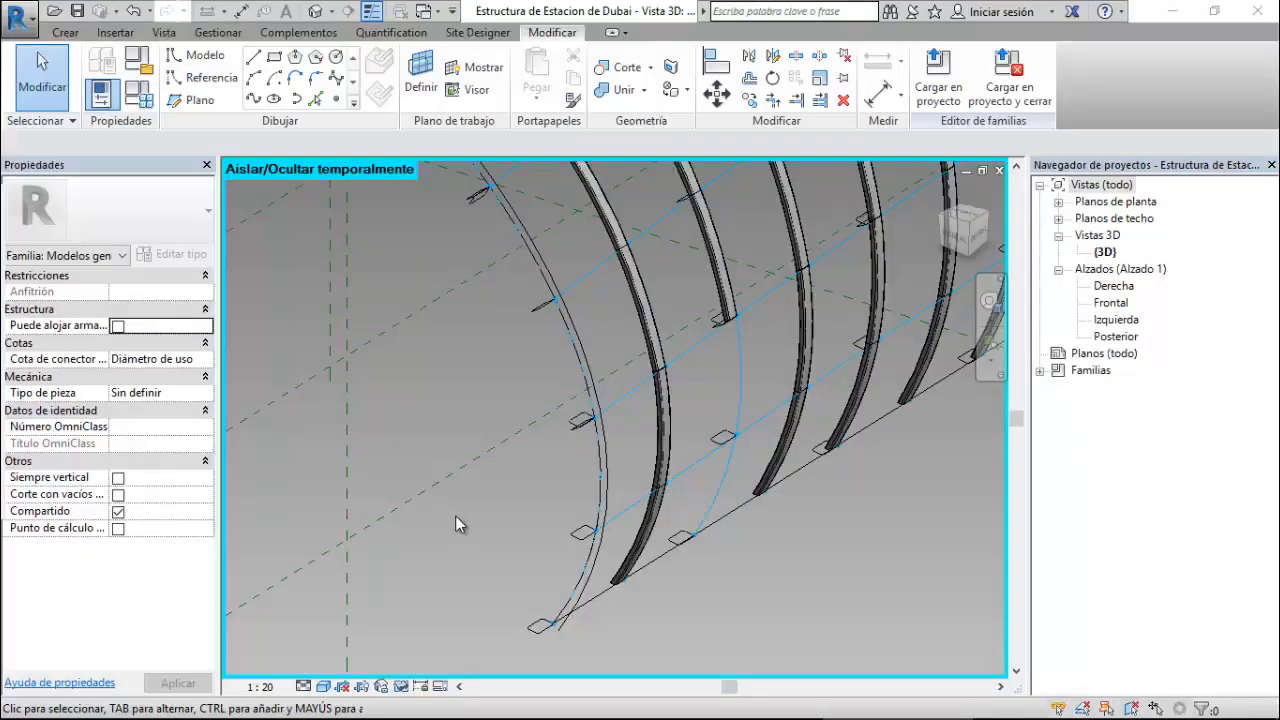
scroll(455, 515, "down", 3)
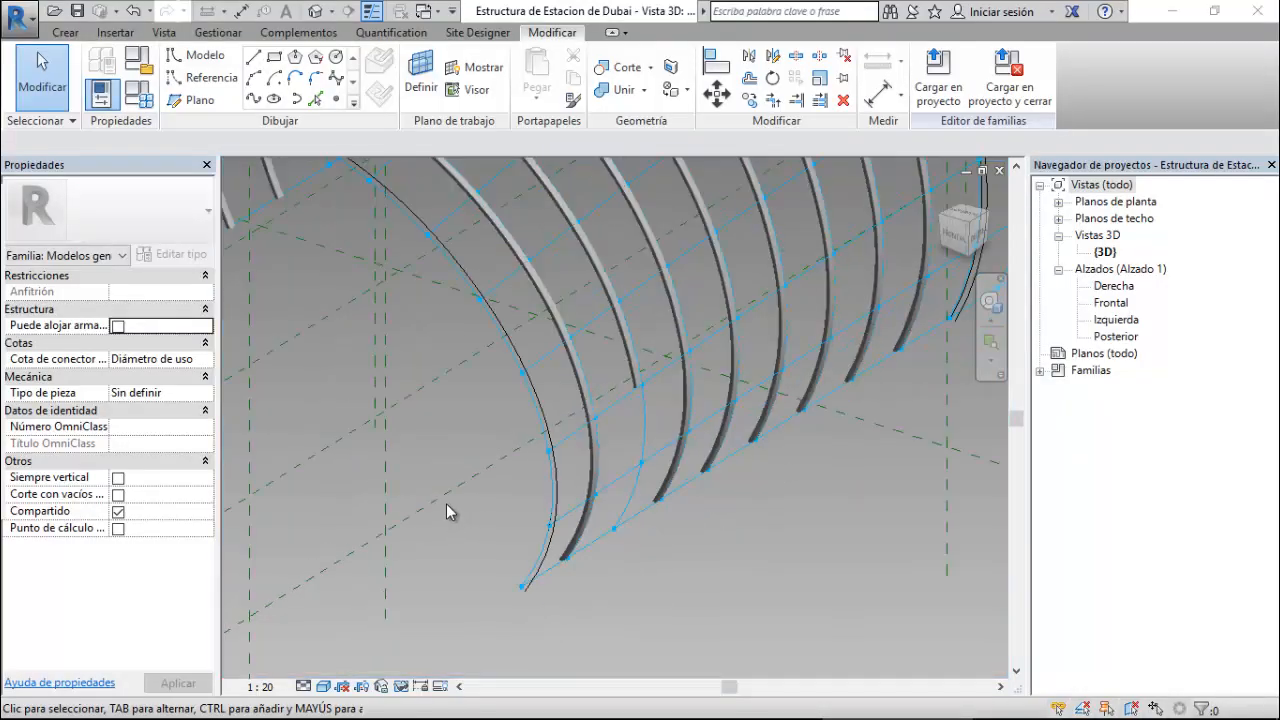
scroll(418, 327, "up", 1)
scroll(420, 335, "up", 2)
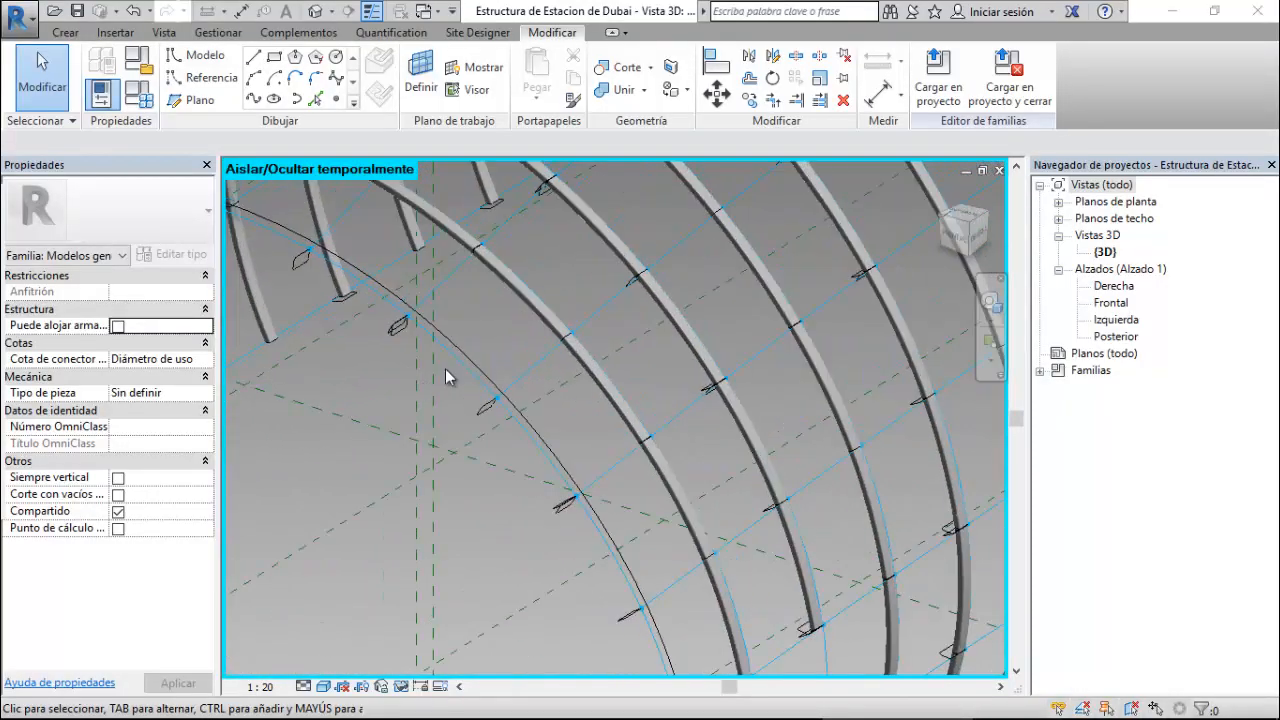
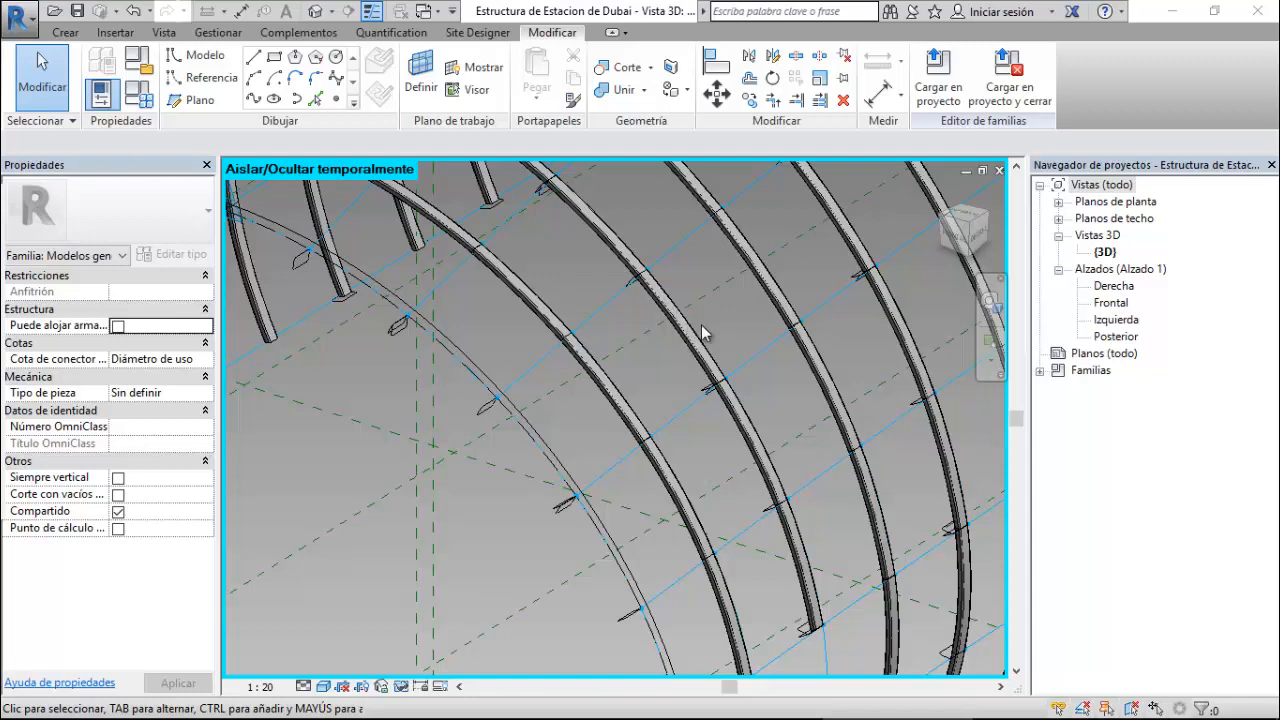
- Delete the lowest remaining segments of the incomplete rib, the second one behind the front arch, one by one
scroll(727, 335, "down", 3)
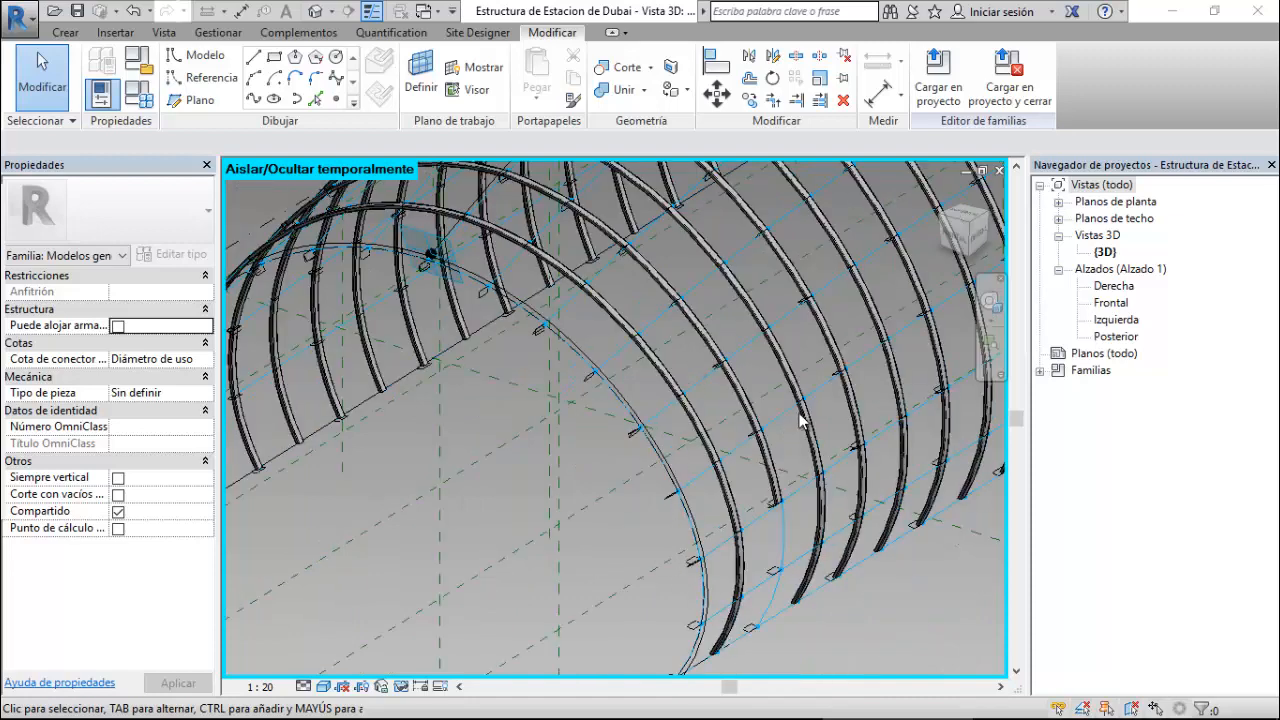
scroll(800, 422, "down", 2)
scroll(708, 611, "up", 5)
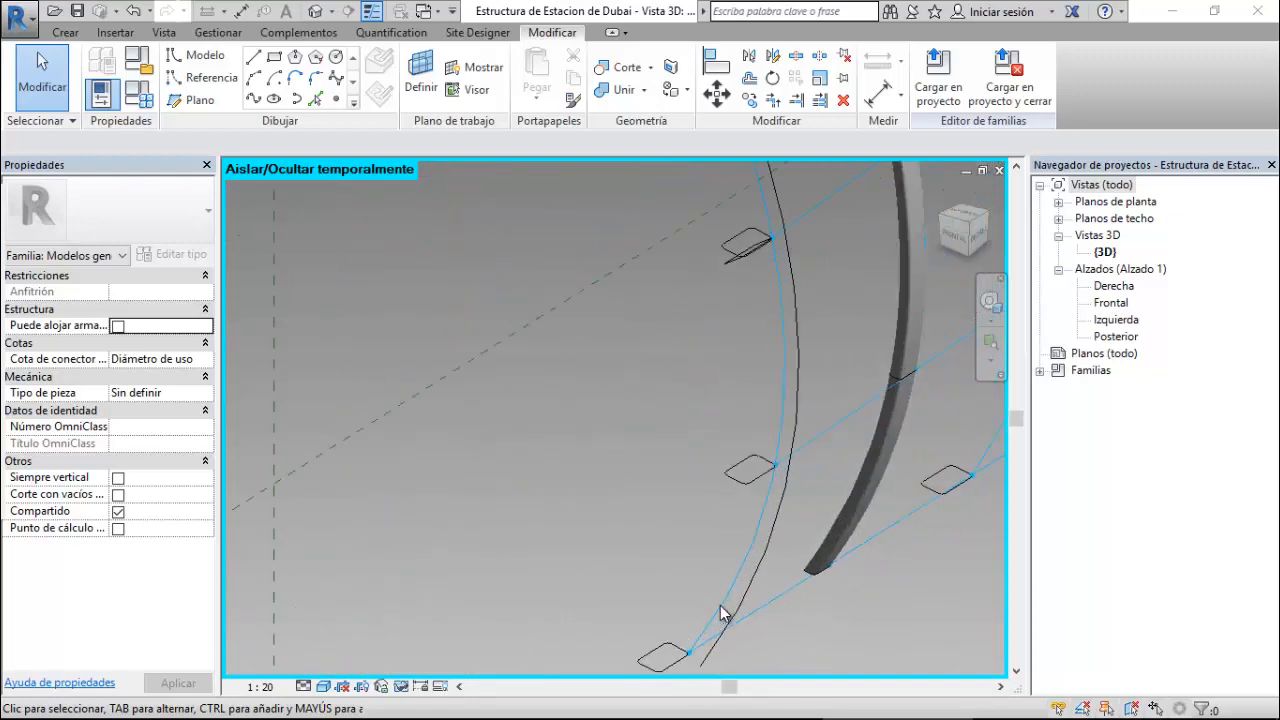
scroll(631, 480, "down", 4)
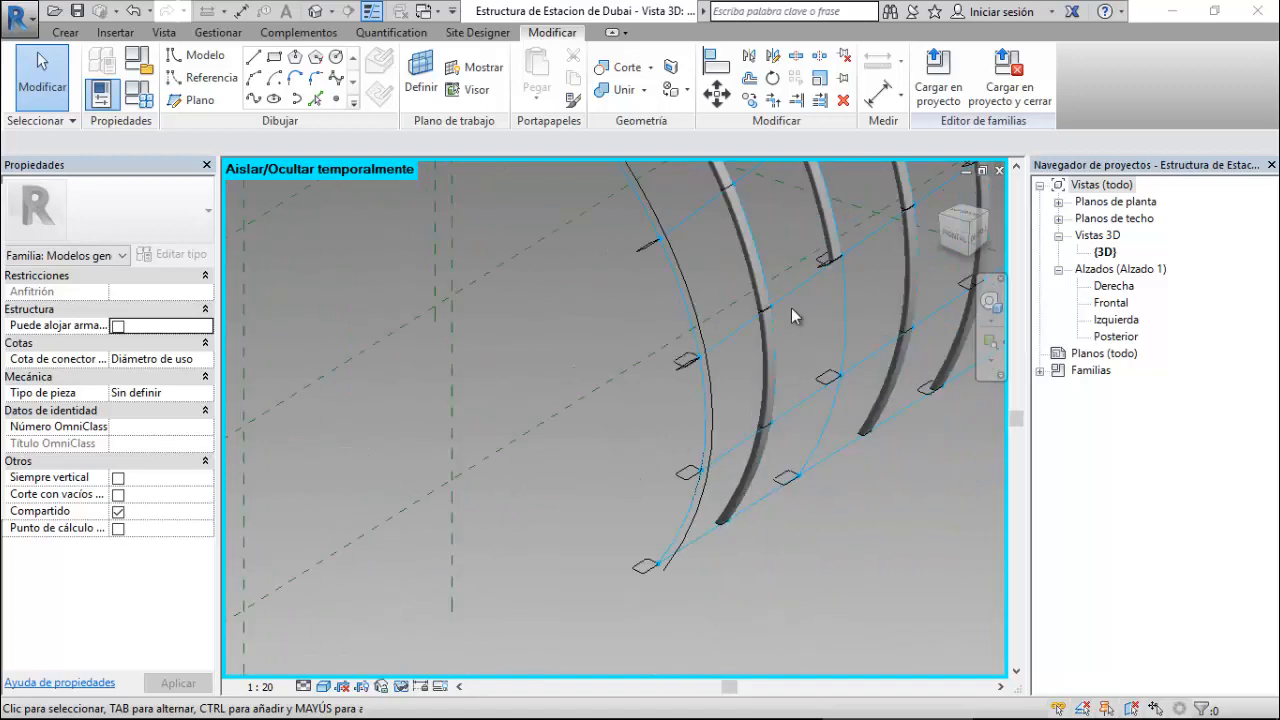
scroll(806, 262, "up", 3)
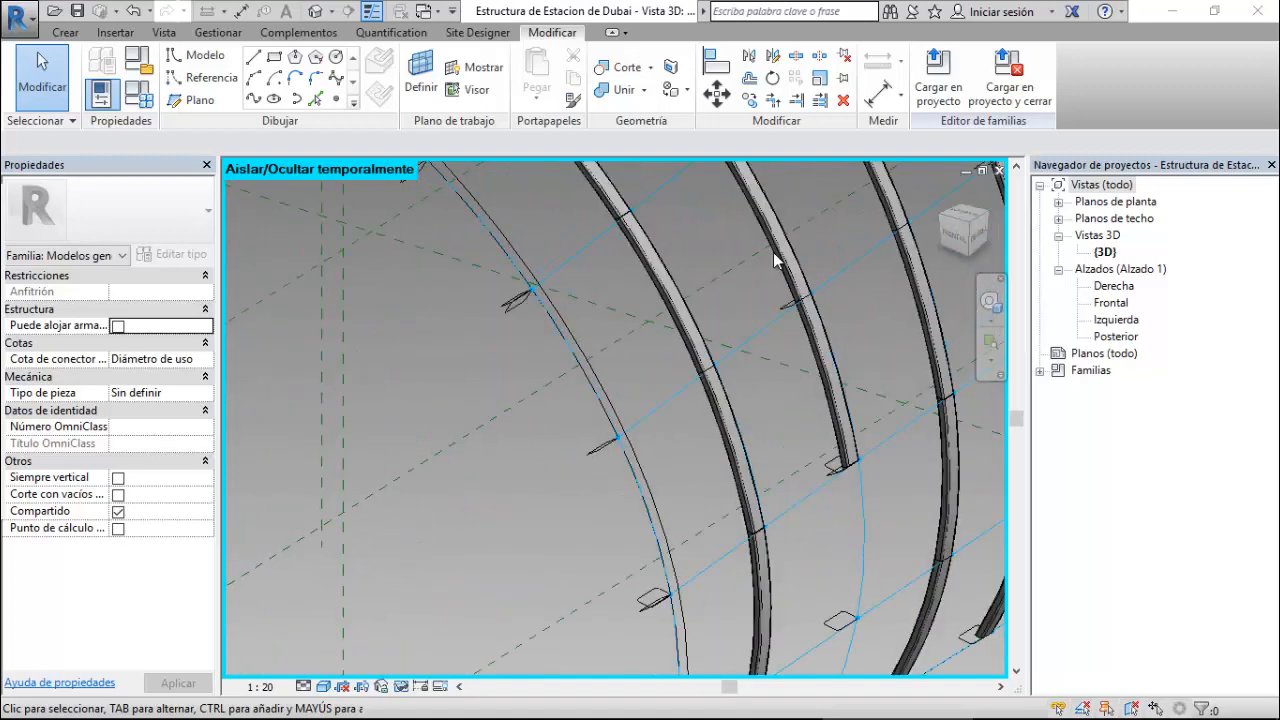
key("Tab")
left_click(838, 418)
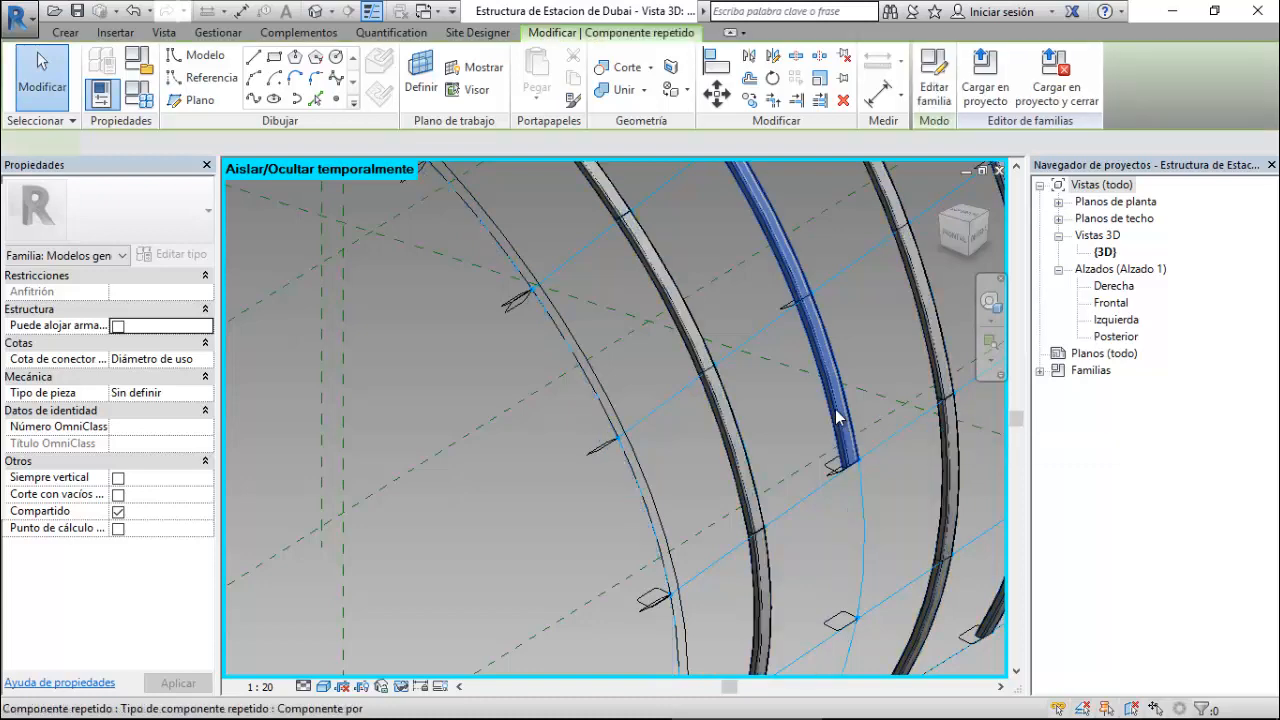
middle_click_drag(838, 418, 782, 267, "shift")
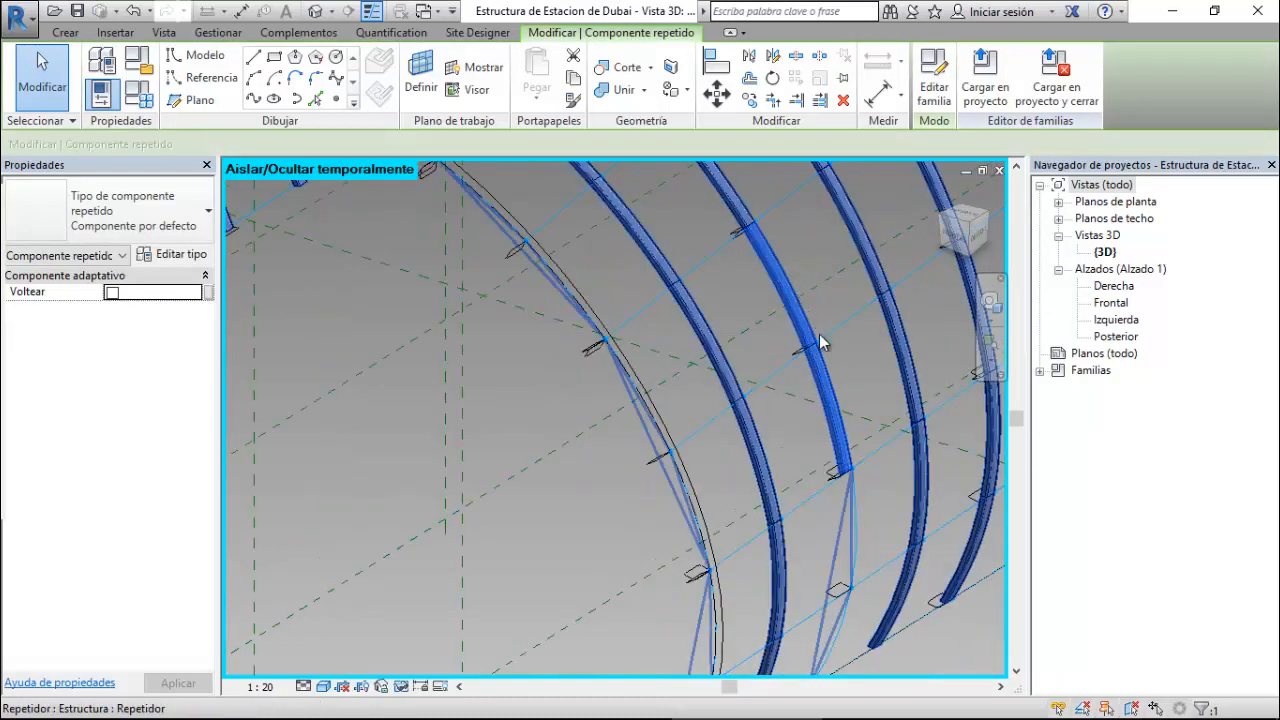
left_click(790, 440)
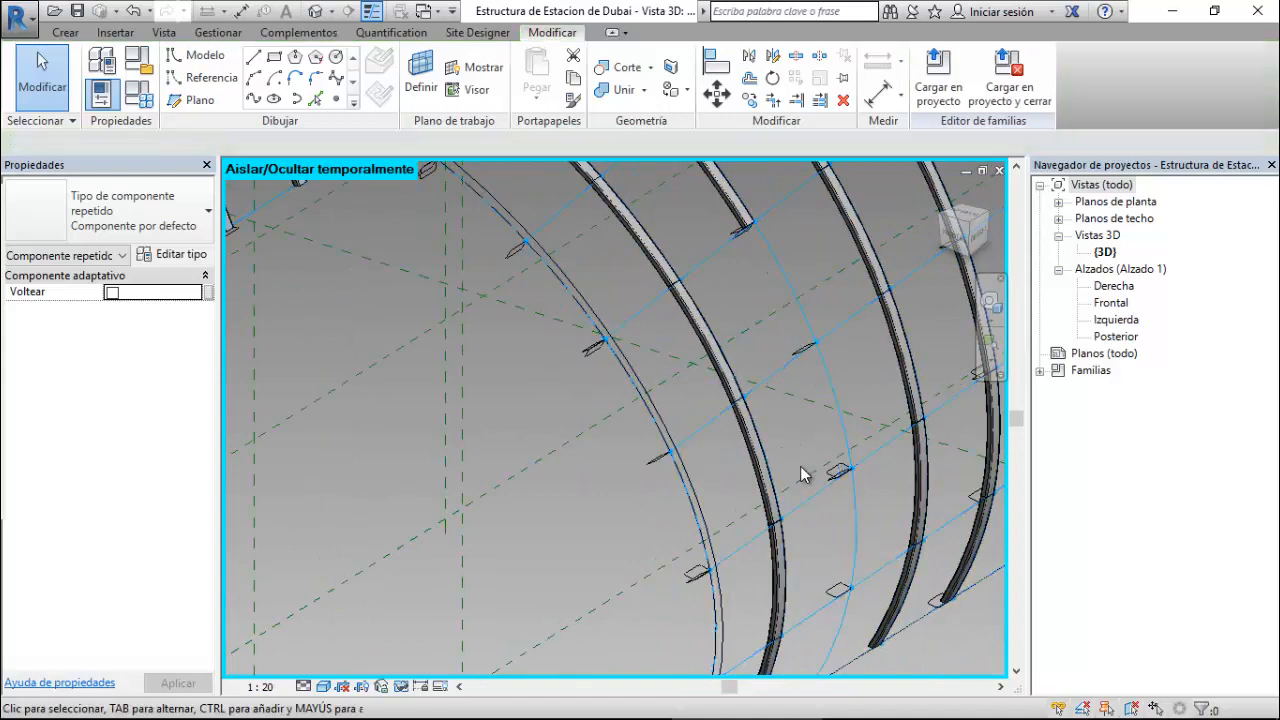
middle_click_drag(812, 478, 814, 429, "shift")
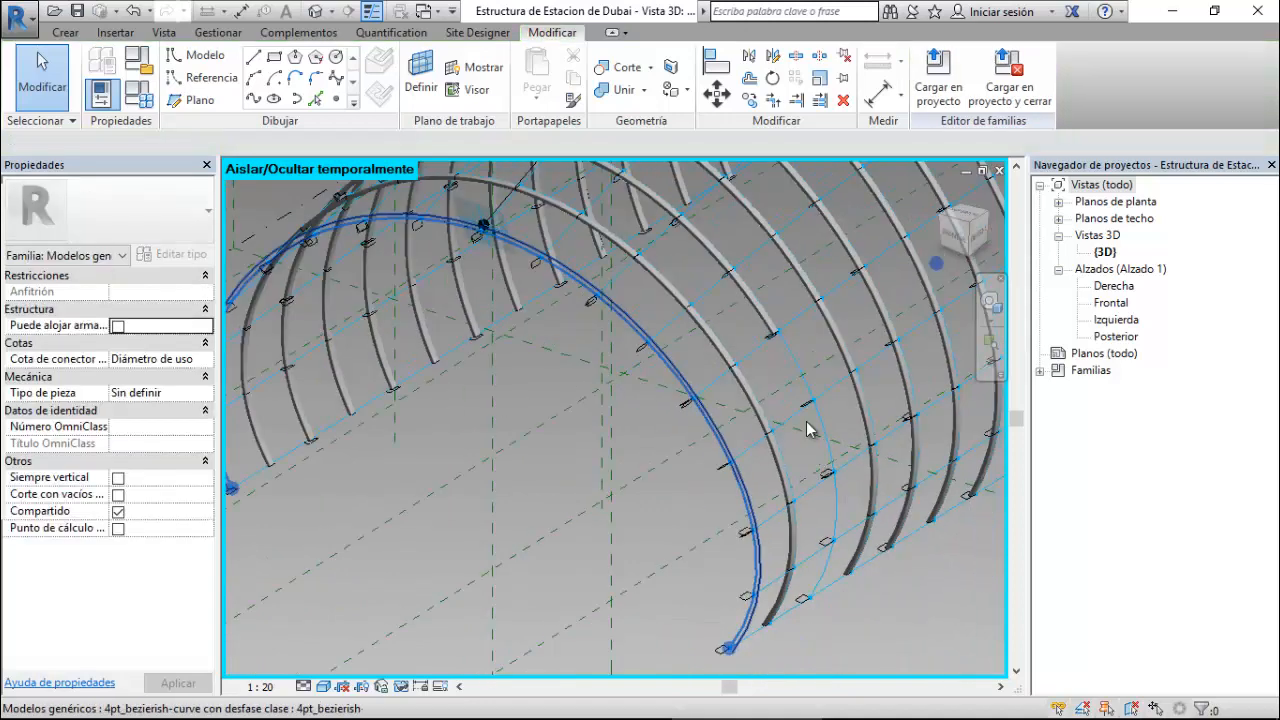
left_click(757, 316)
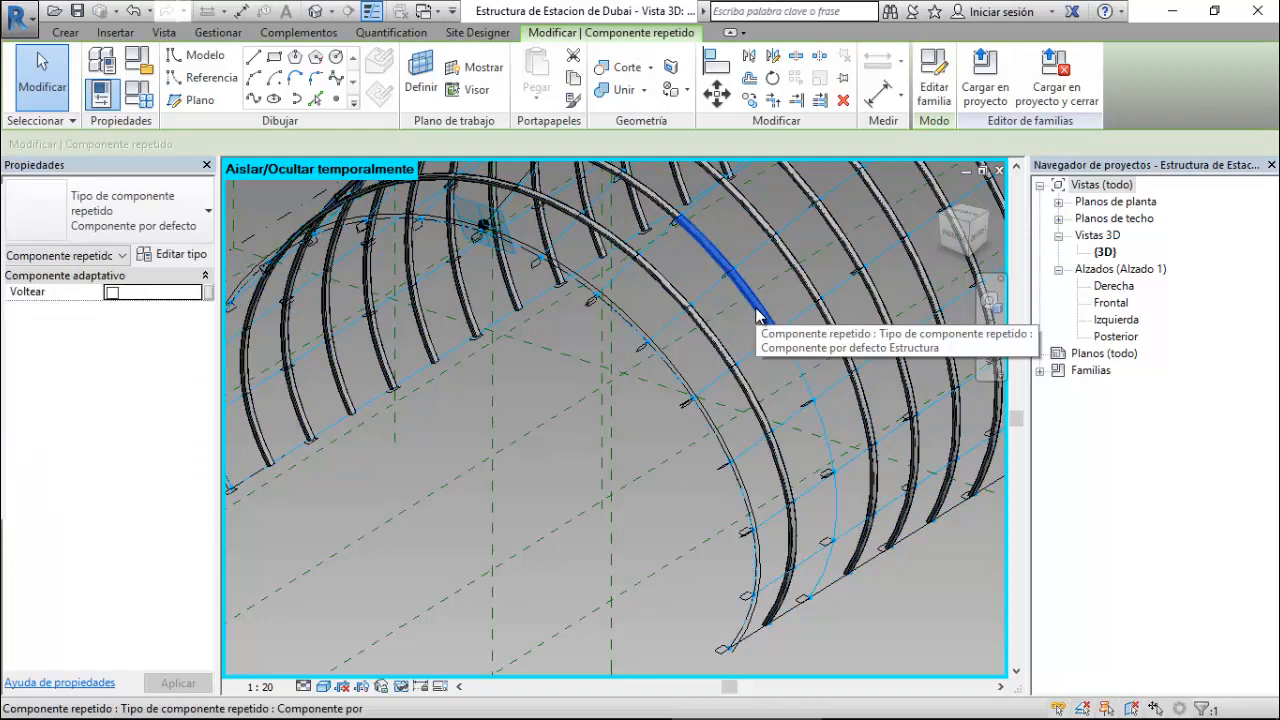
key("Escape")
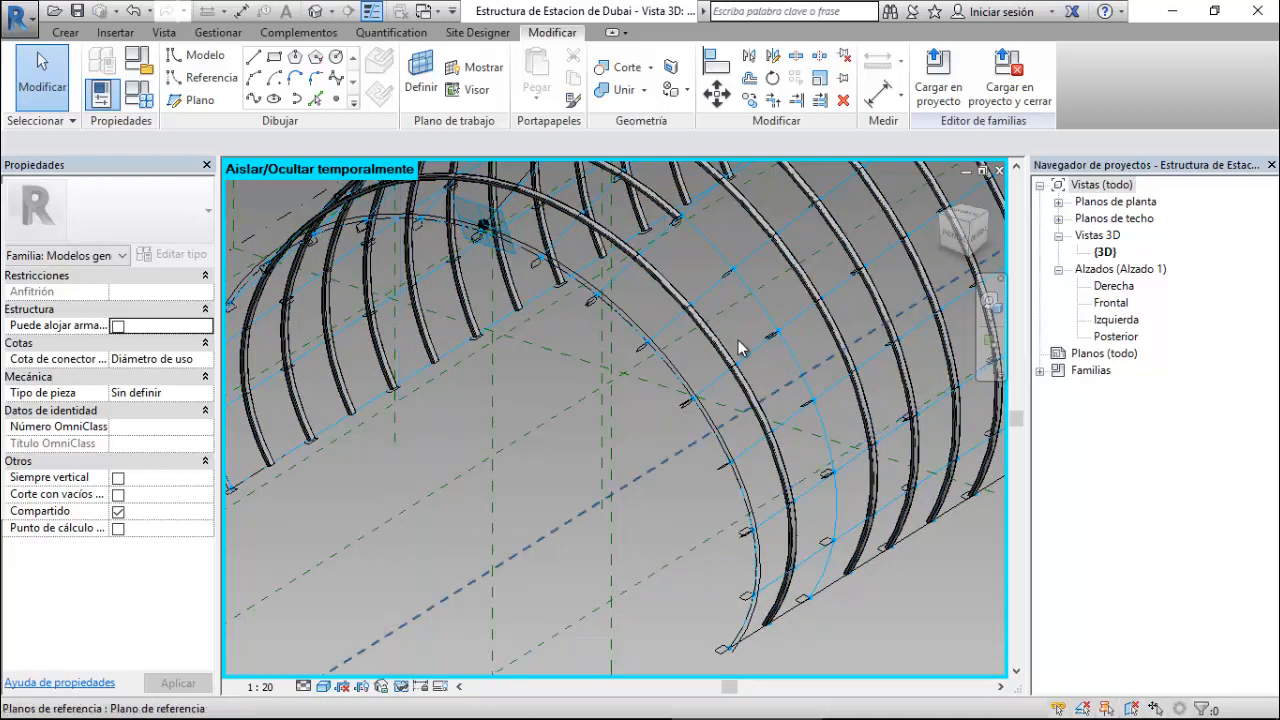
- Check which types are available for the repeater of light inner ribs in its type properties
scroll(740, 335, "up", 2)
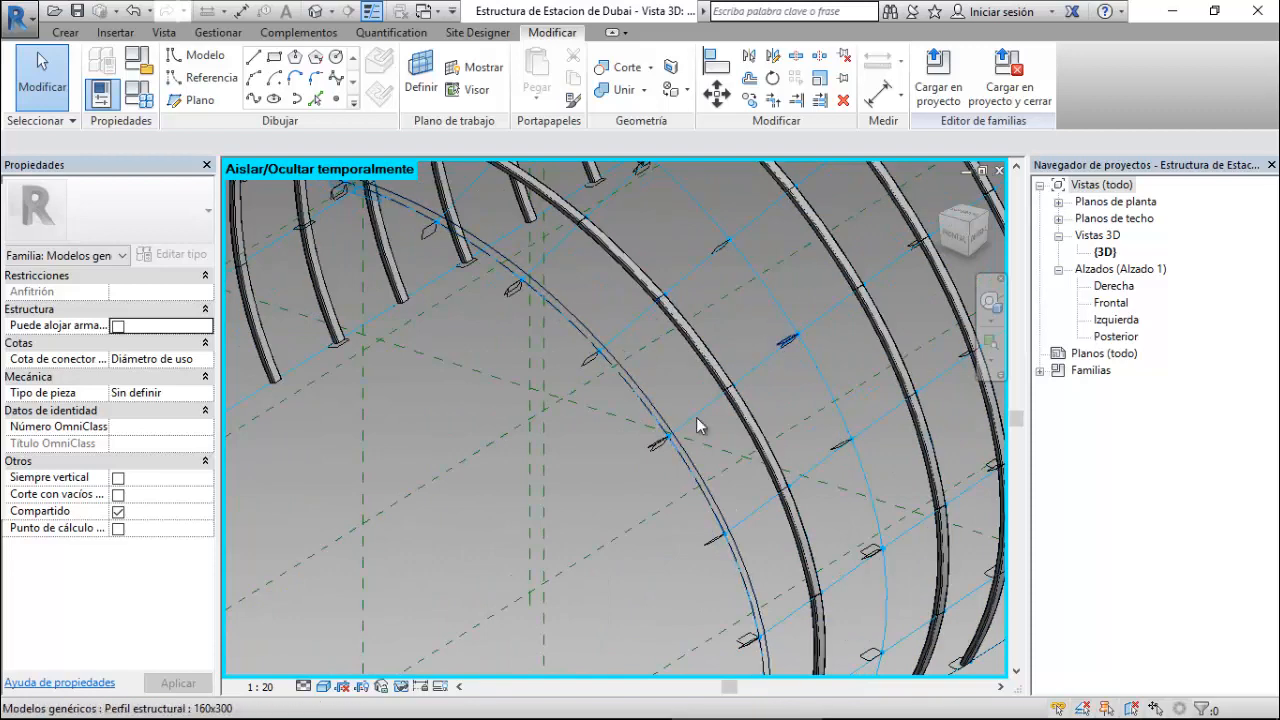
scroll(563, 534, "down", 2)
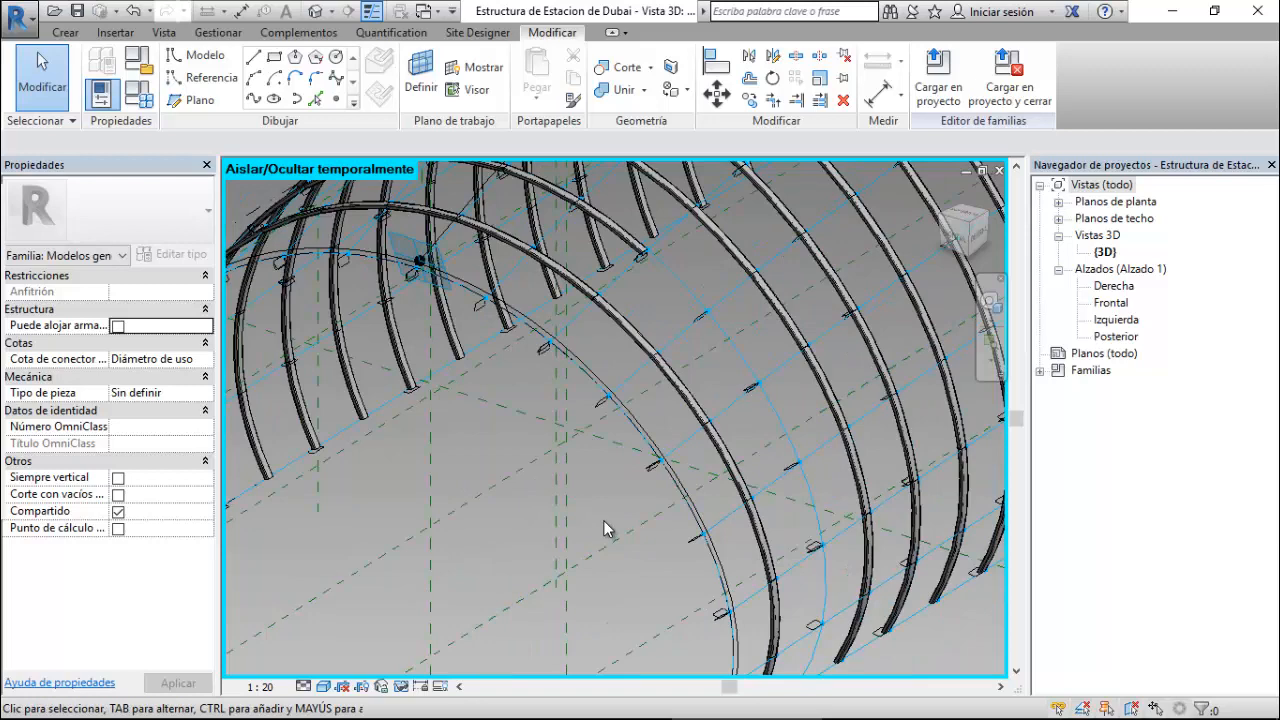
left_click(700, 418)
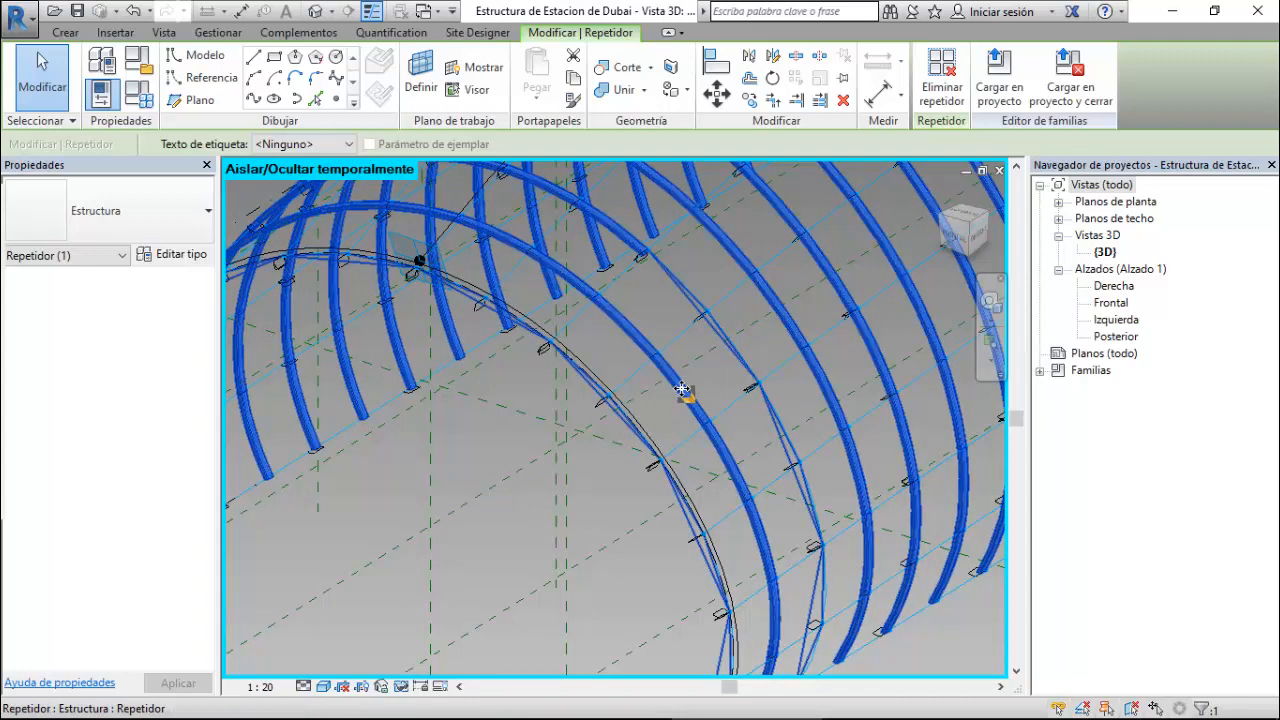
left_click(180, 257)
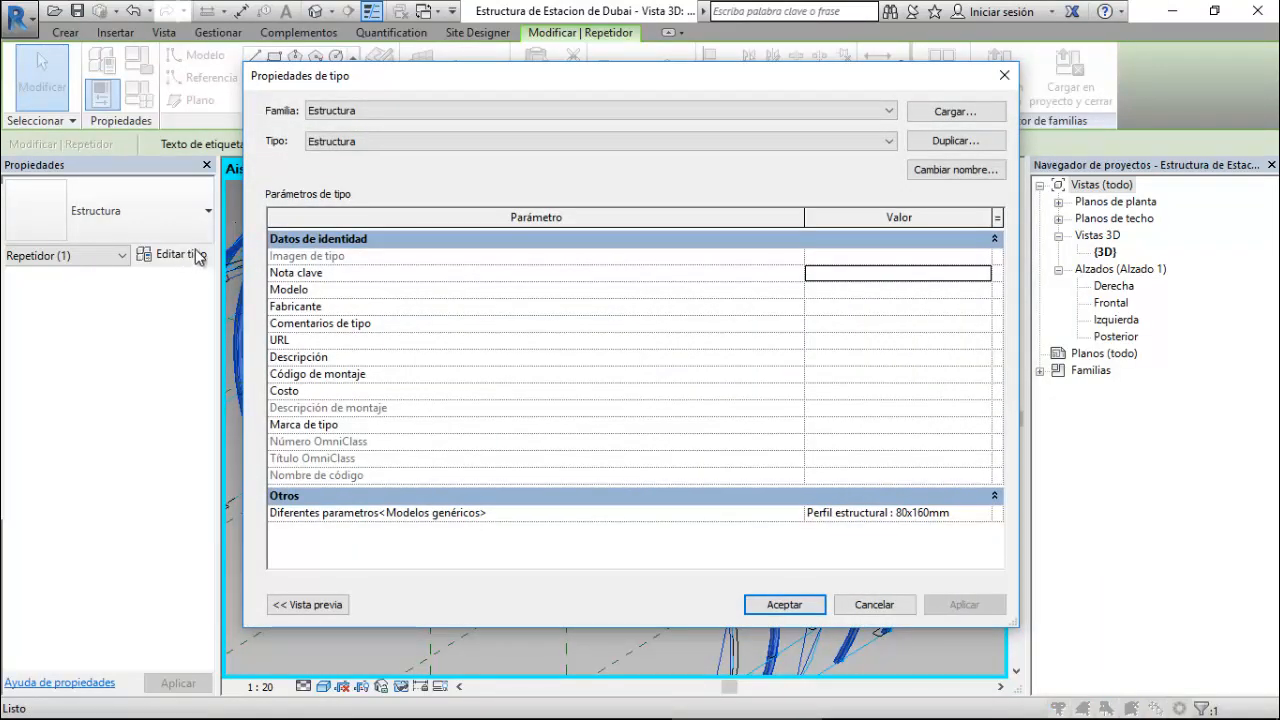
left_click(321, 145)
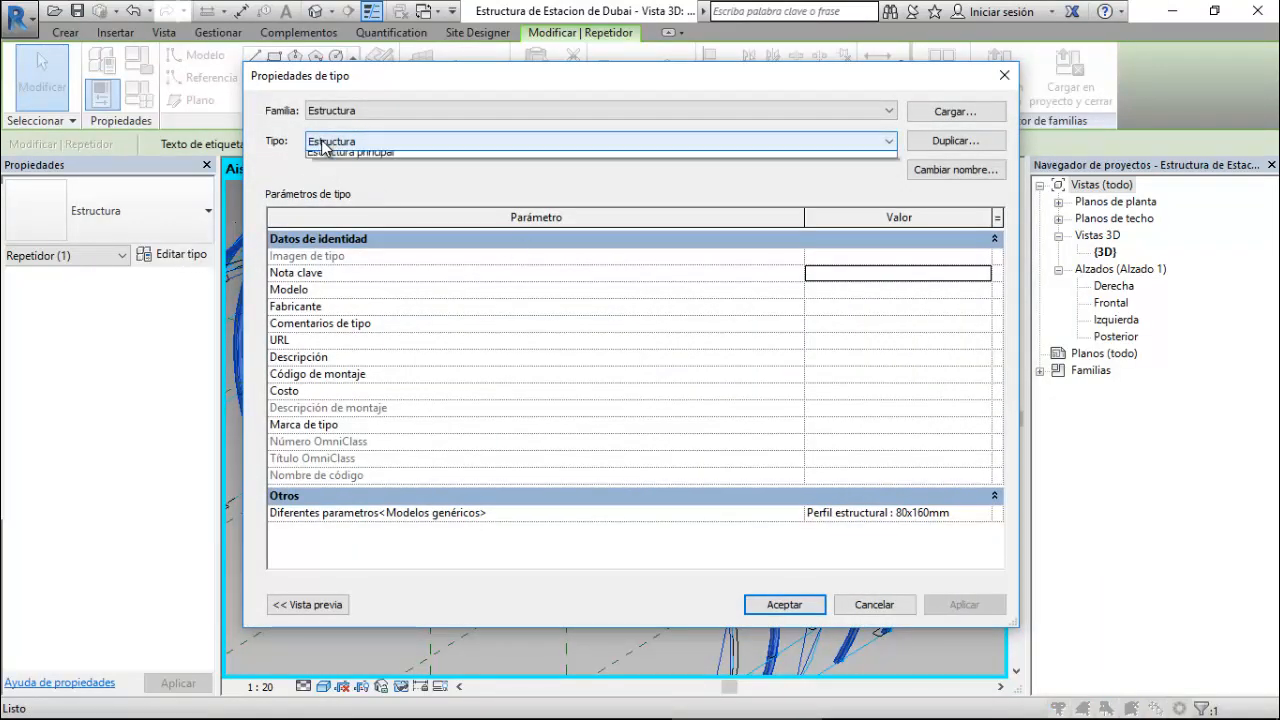
left_click(321, 145)
left_click(322, 143)
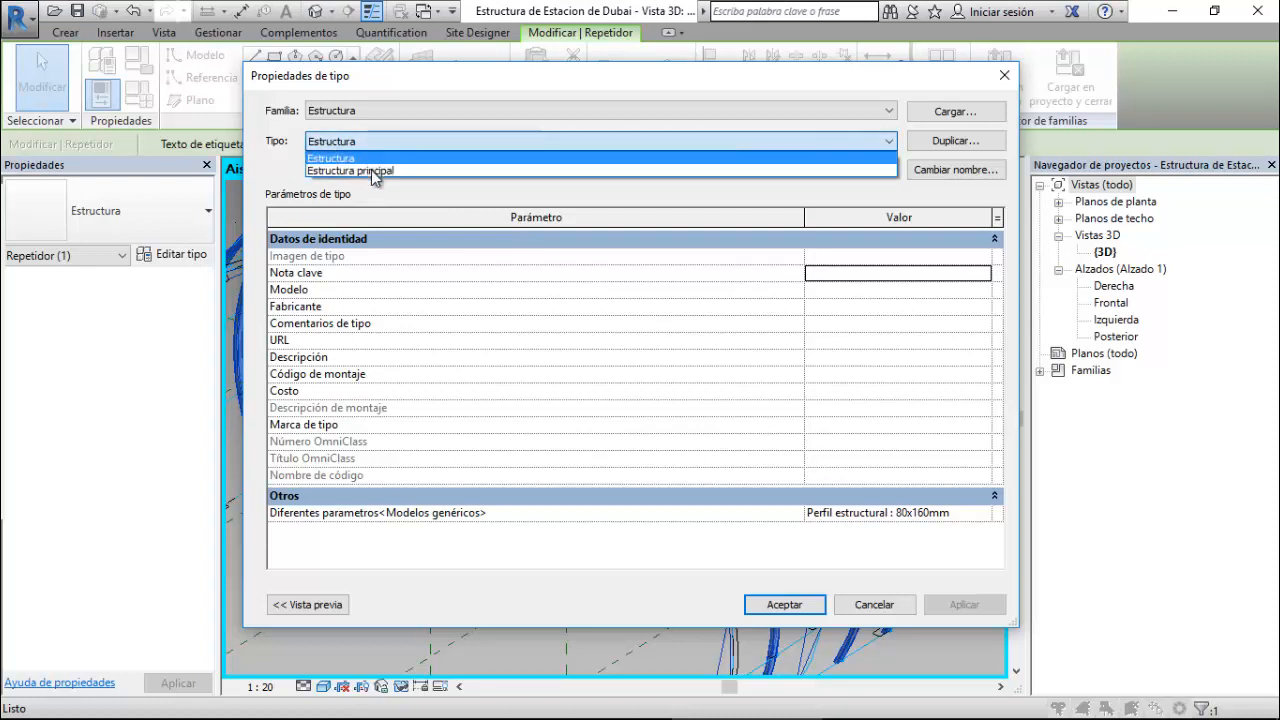
left_click(449, 141)
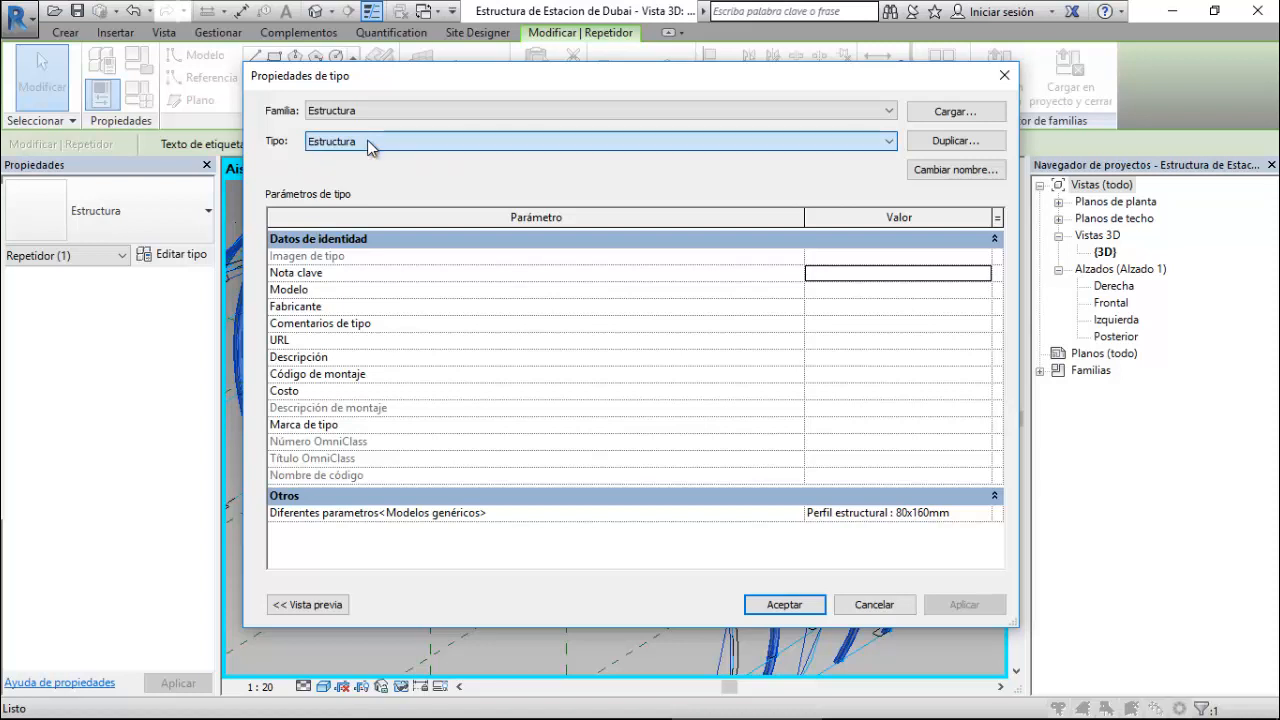
- Try duplicating the inner ribs' type as Estructura 2 with the Perfil estructural : 50x100mm profile, and discard the changes
left_click(962, 140)
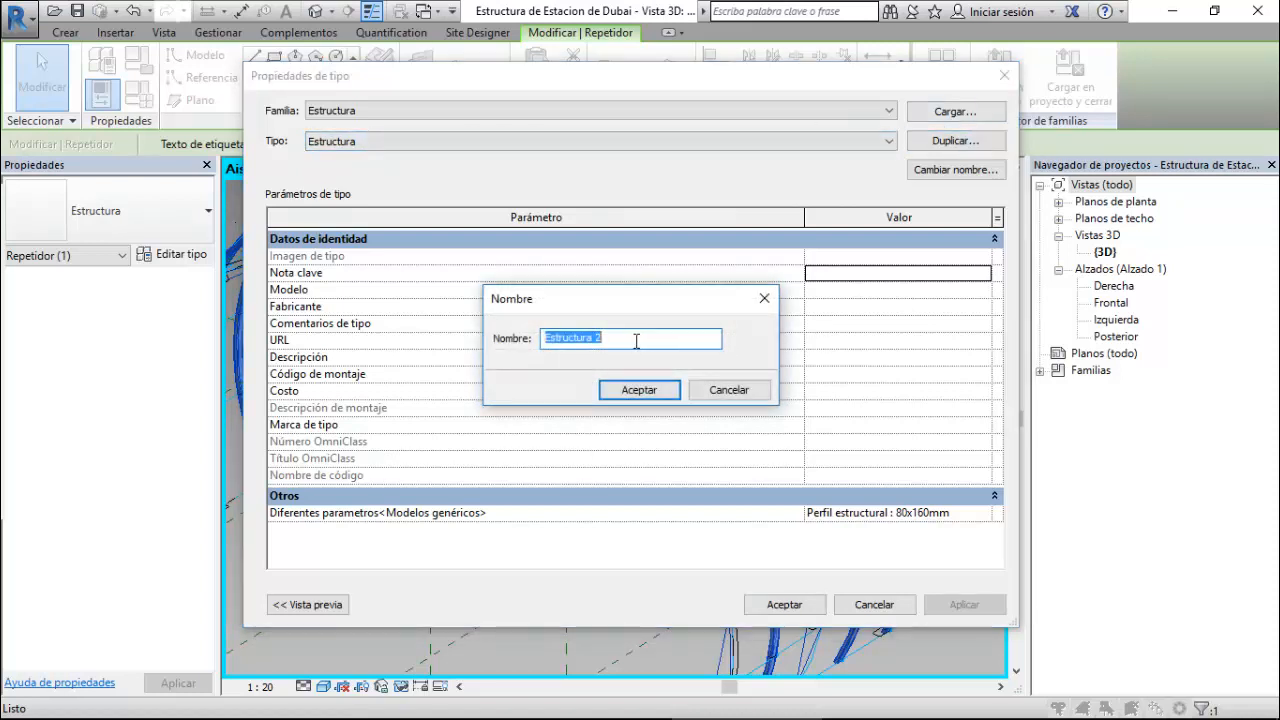
left_click(652, 389)
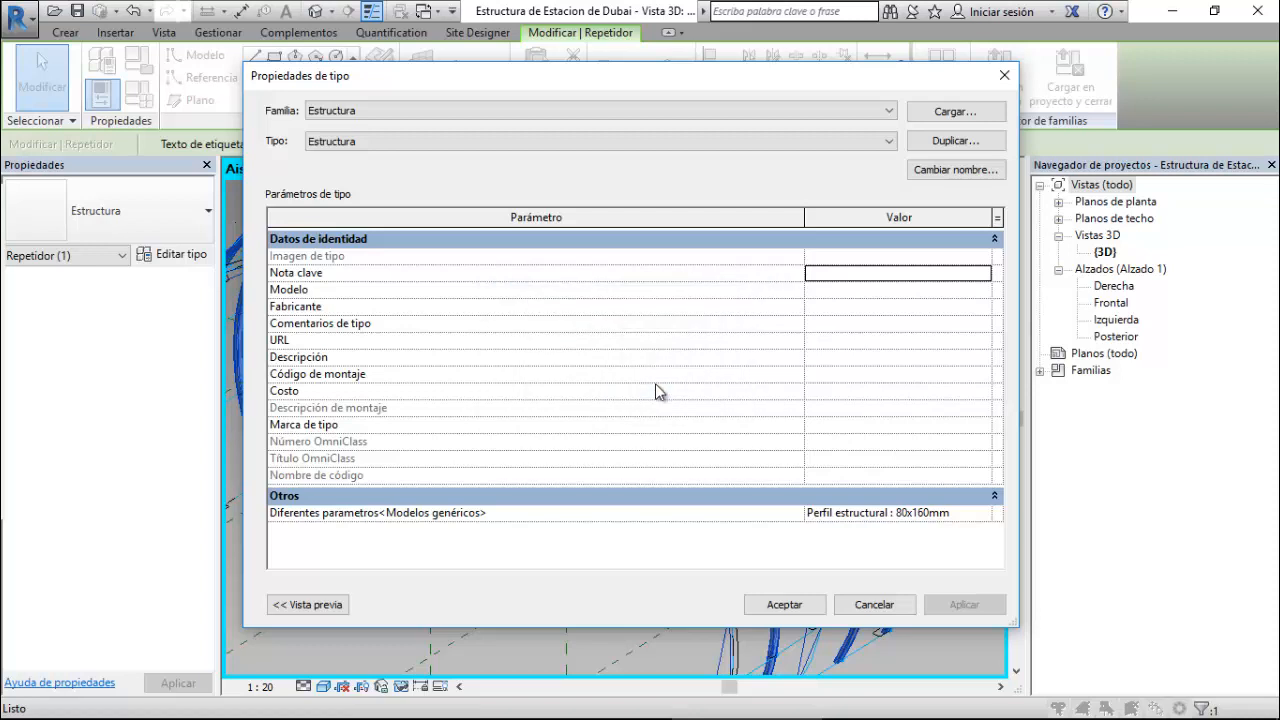
left_click(884, 515)
left_click(984, 514)
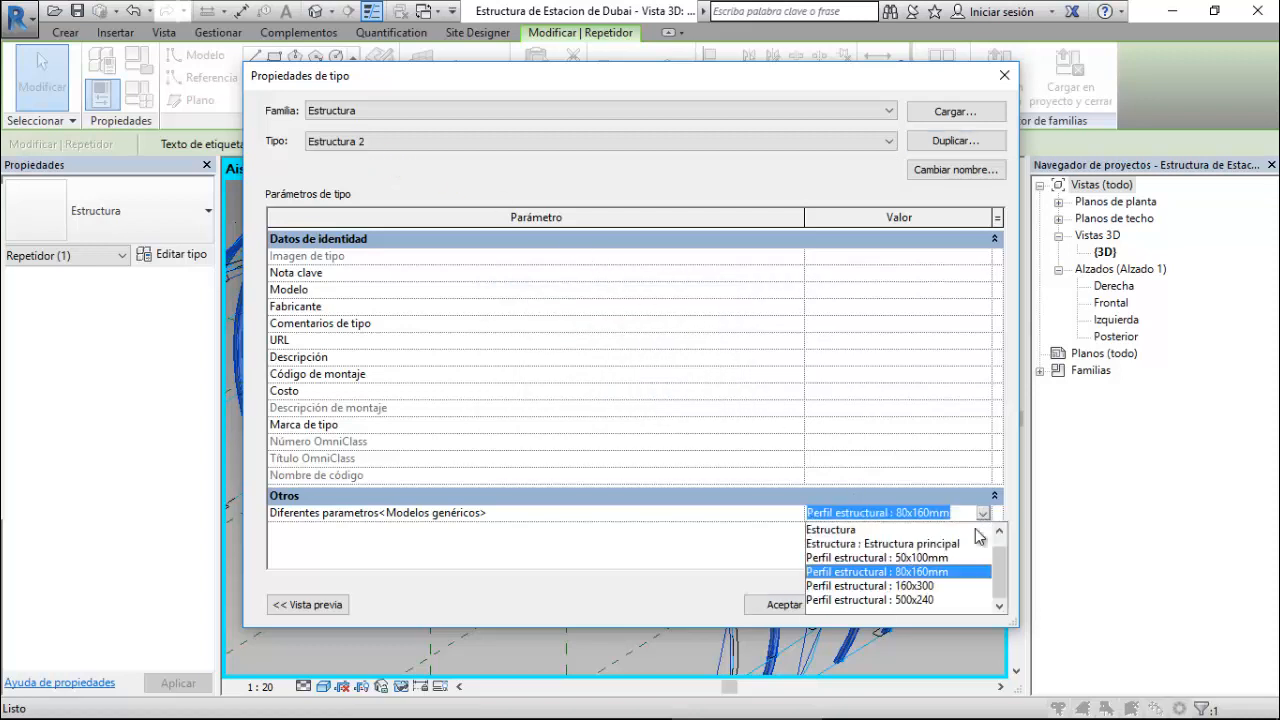
left_click(911, 557)
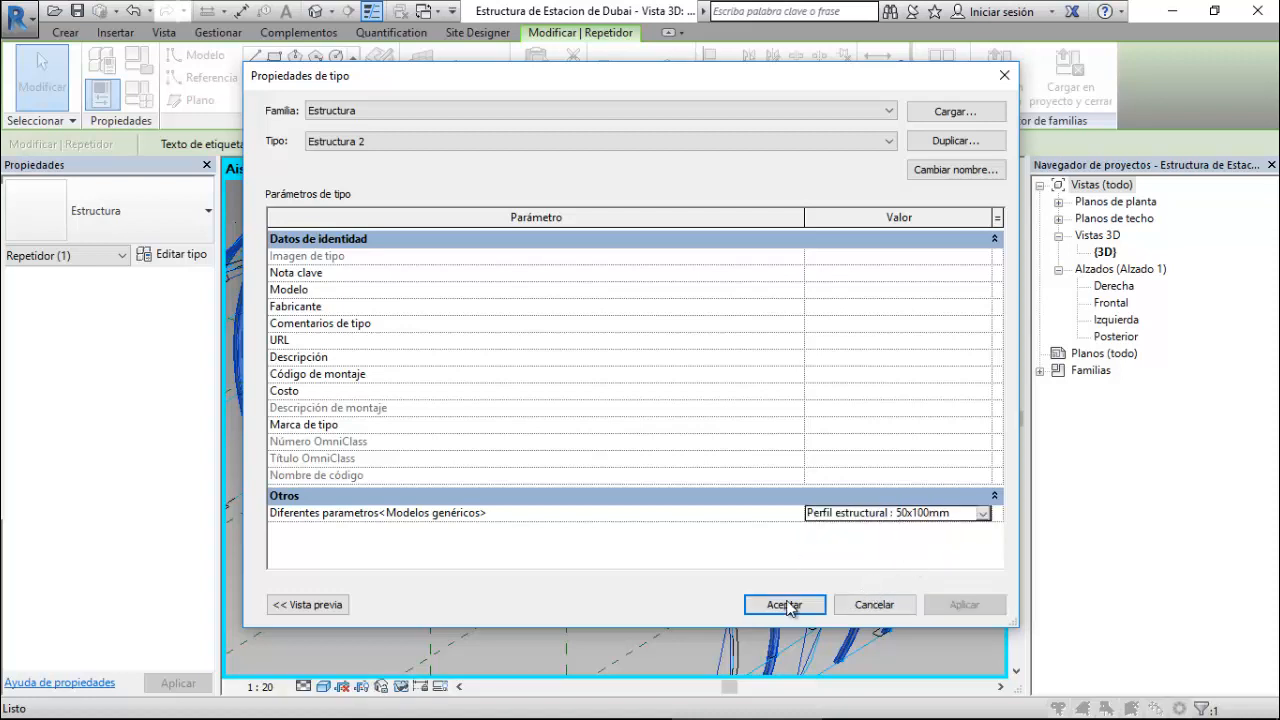
left_click(709, 142)
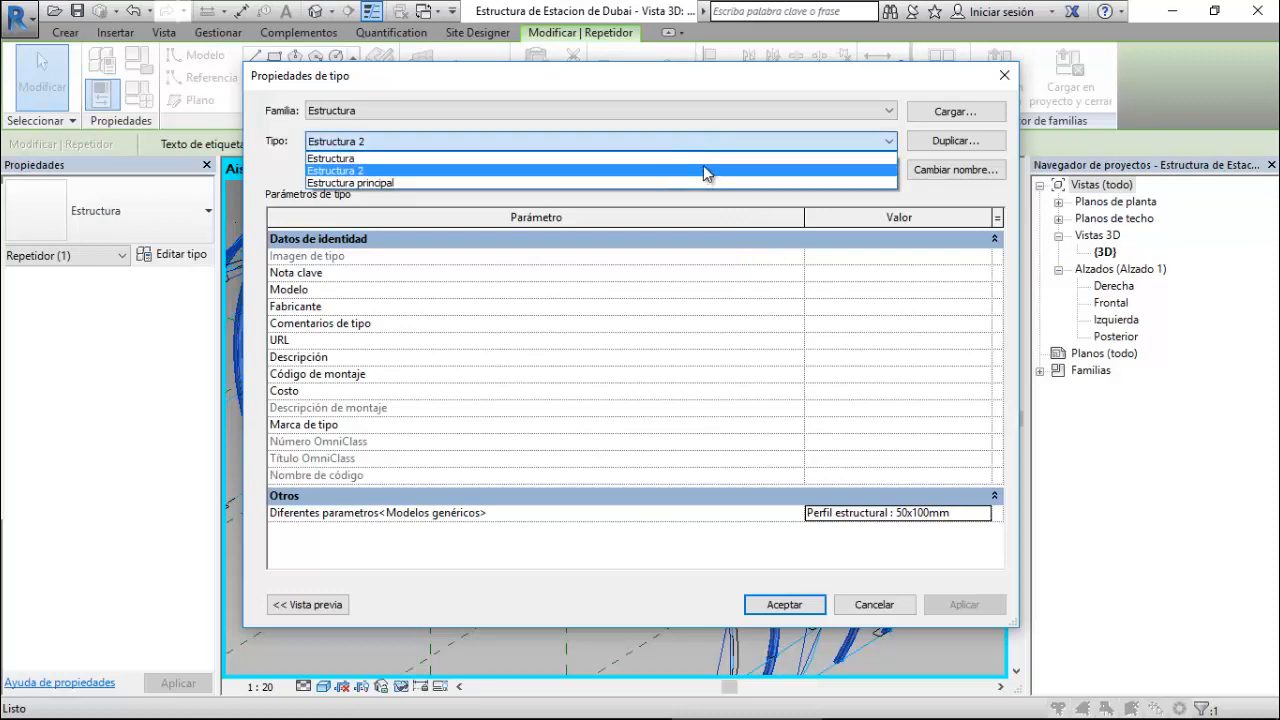
left_click(703, 160)
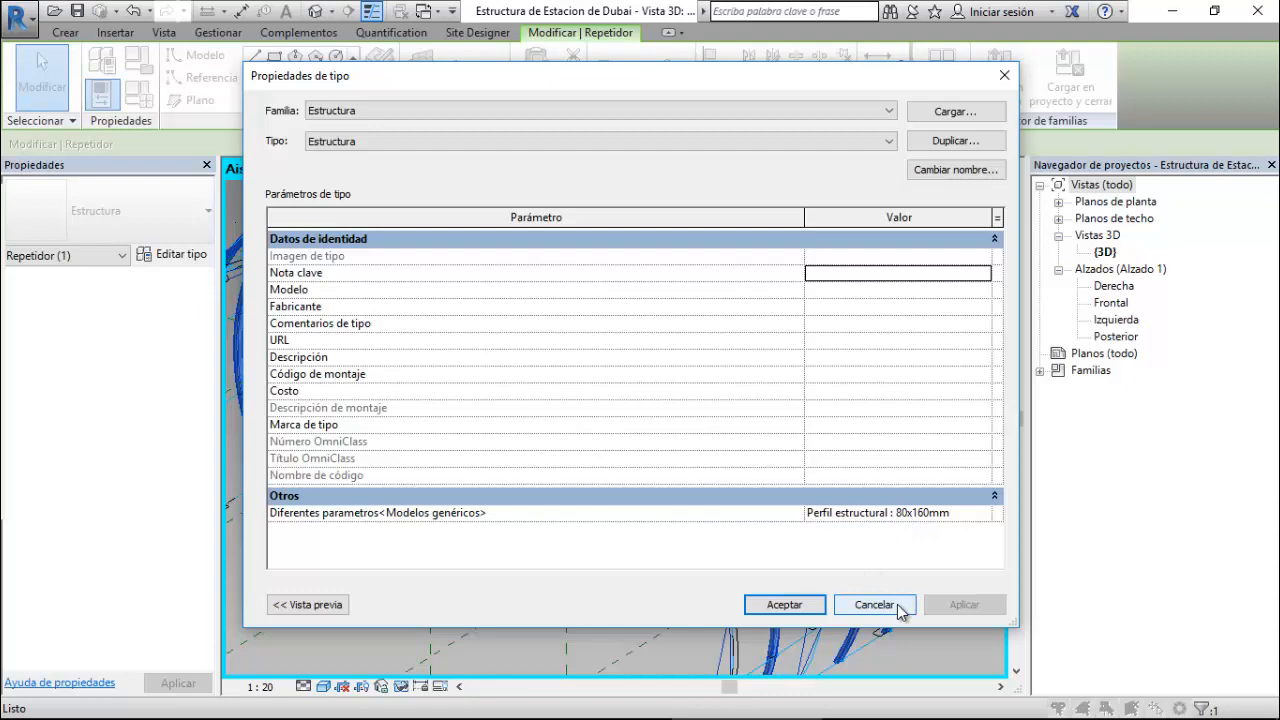
left_click(874, 605)
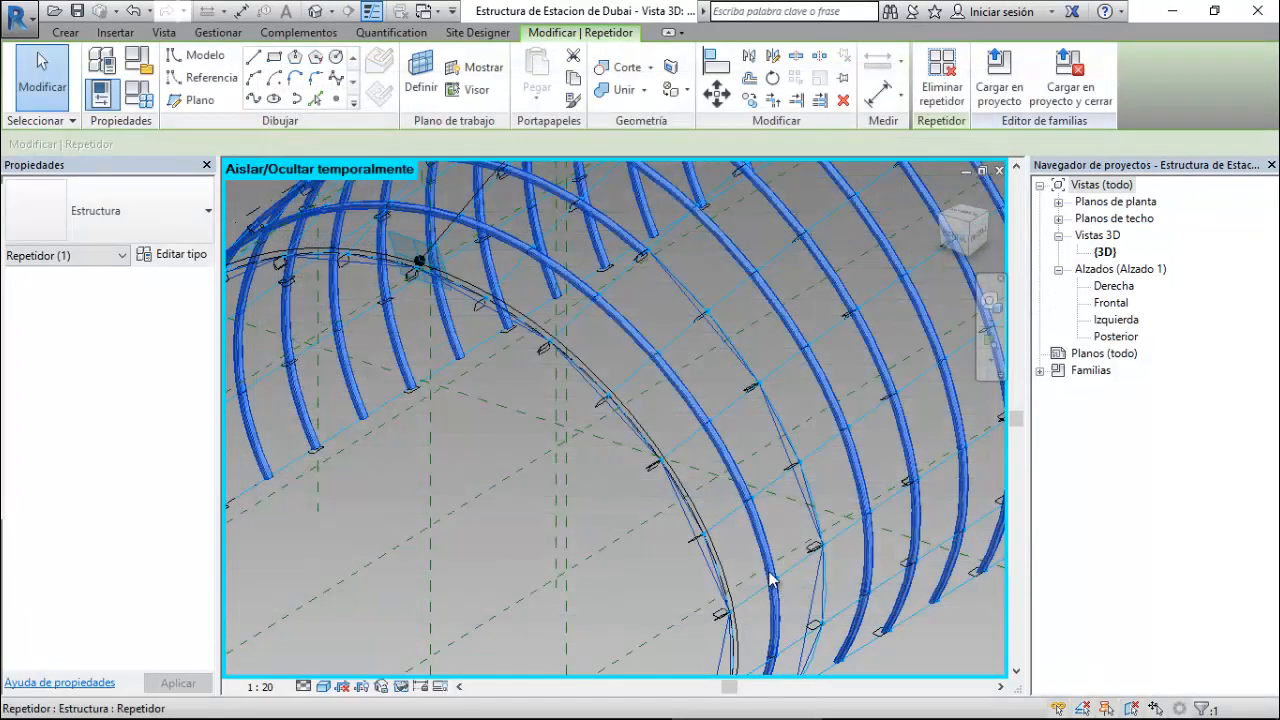
- Reset the temporary hide/isolate in the 3D view to bring back the main ribs, and clear the selection
scroll(669, 540, "up", 5)
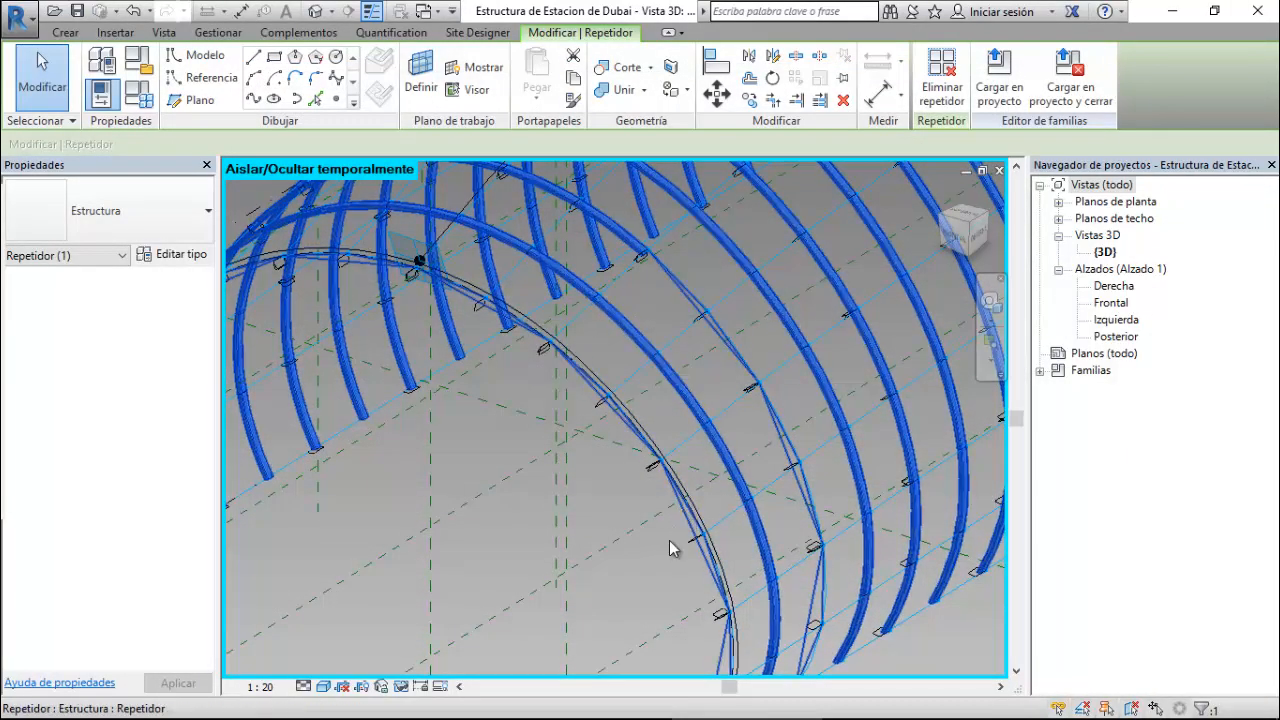
left_click(634, 391)
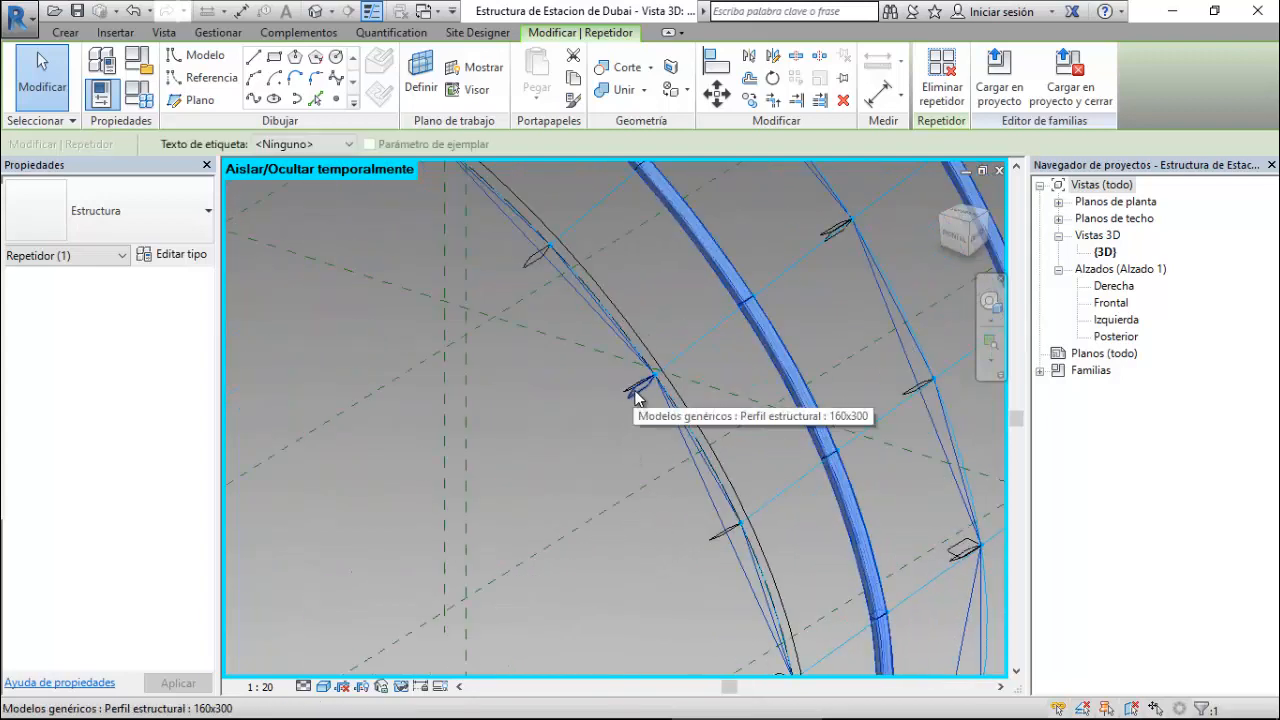
left_click(401, 686)
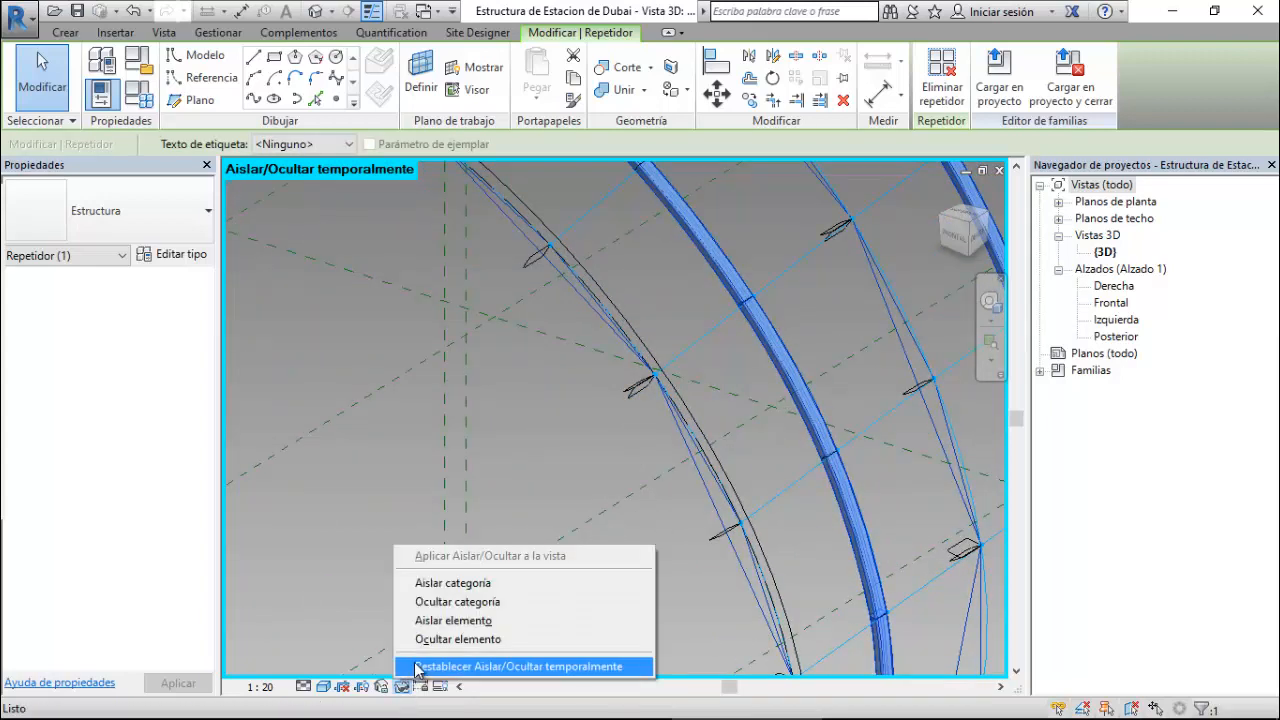
left_click(480, 666)
key("Escape")
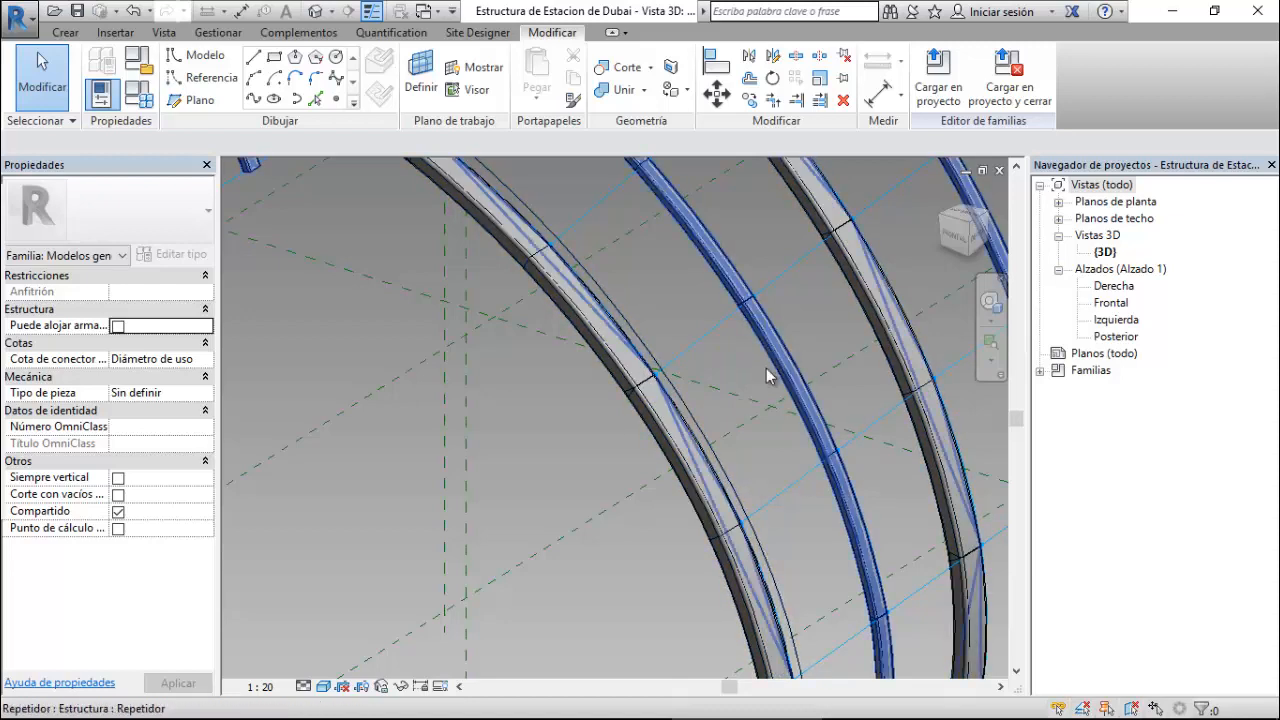
- Review the type and profile assigned to the main ribs' repeater without changing them
left_click(660, 445)
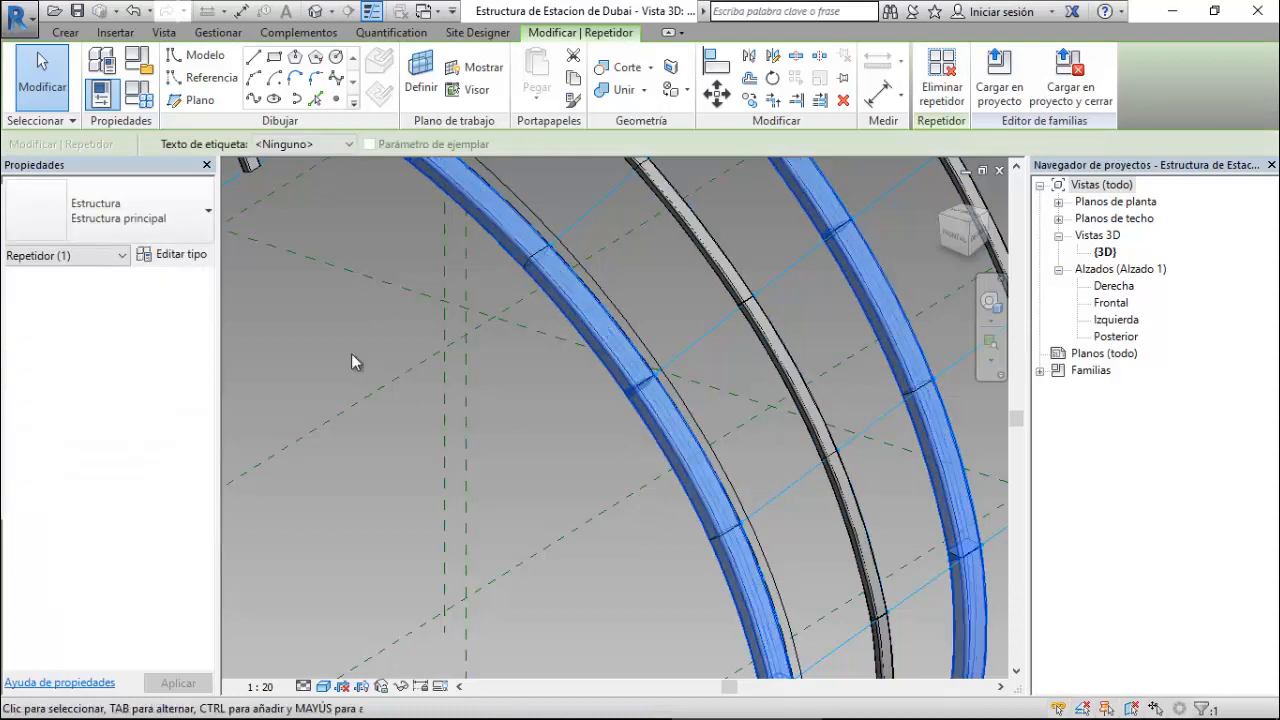
left_click(197, 255)
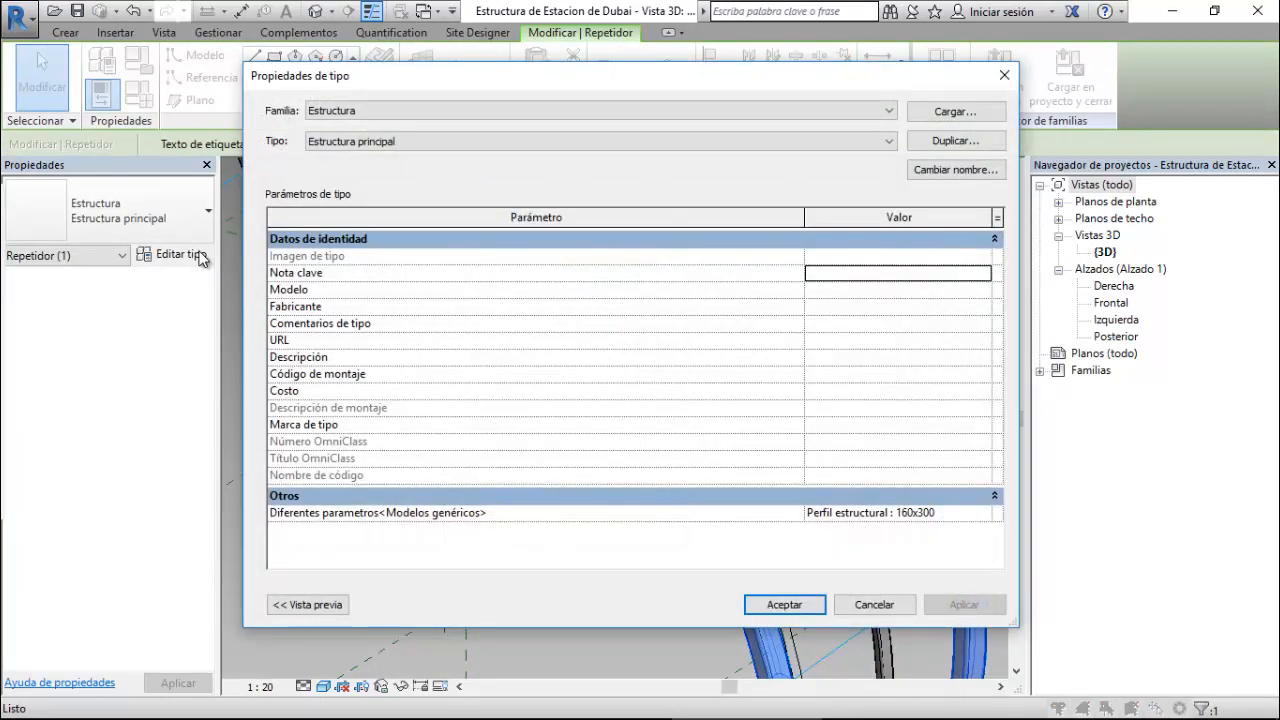
left_click(887, 141)
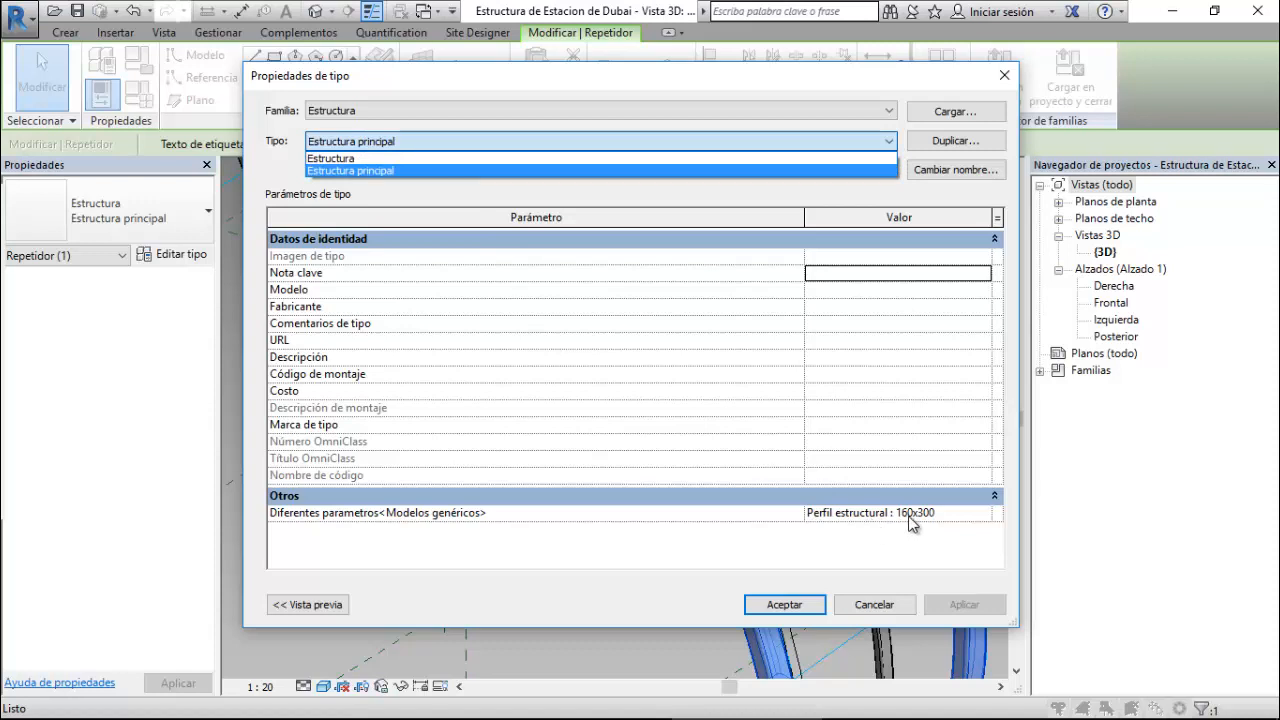
left_click(891, 598)
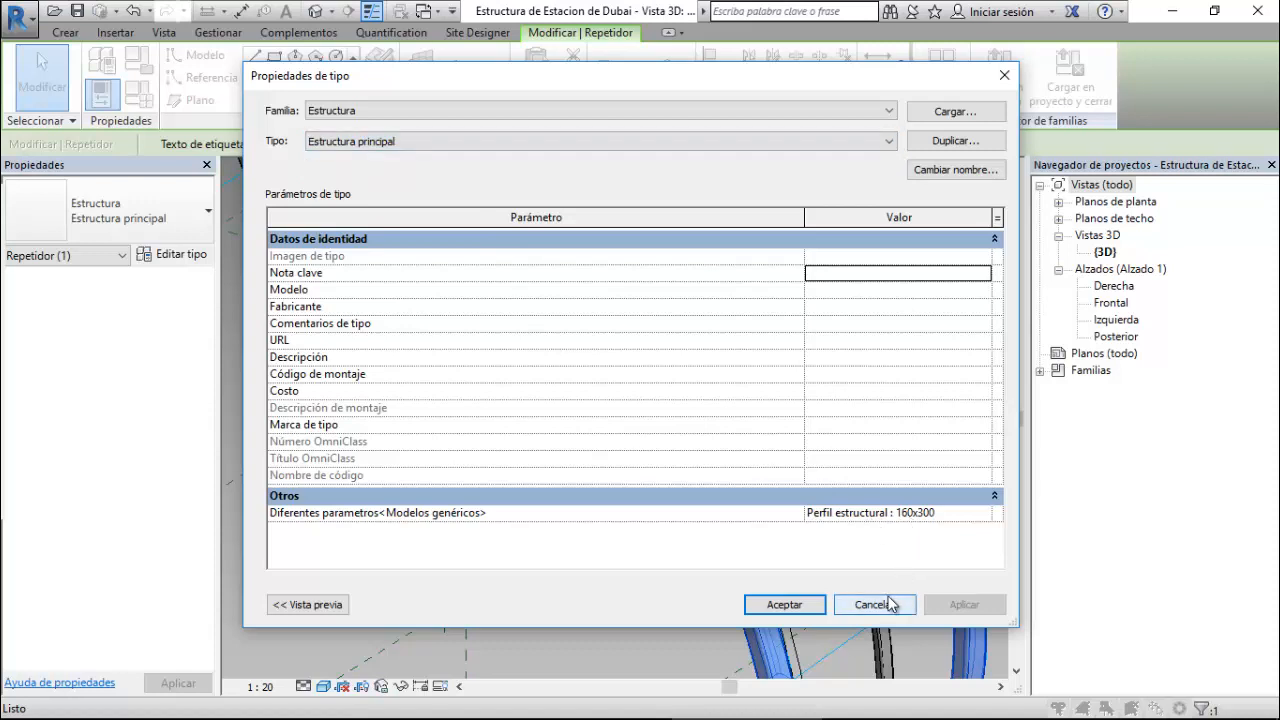
left_click(858, 600)
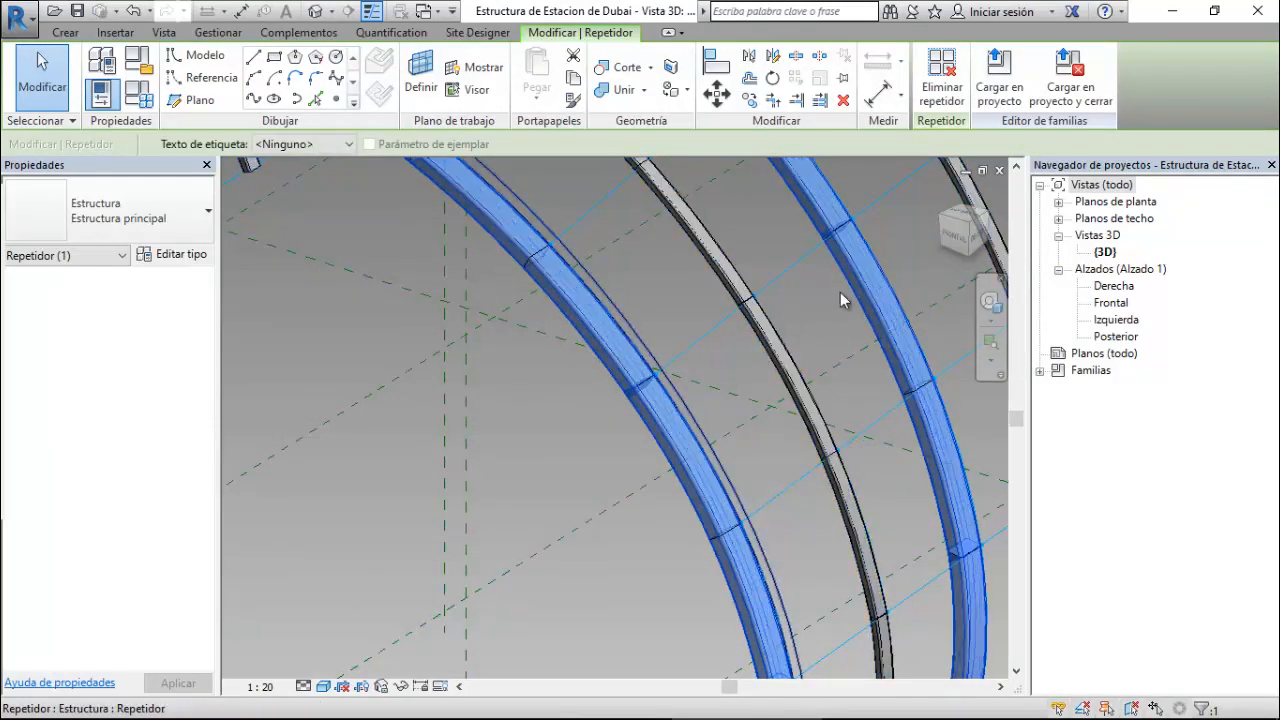
scroll(492, 428, "down", 2)
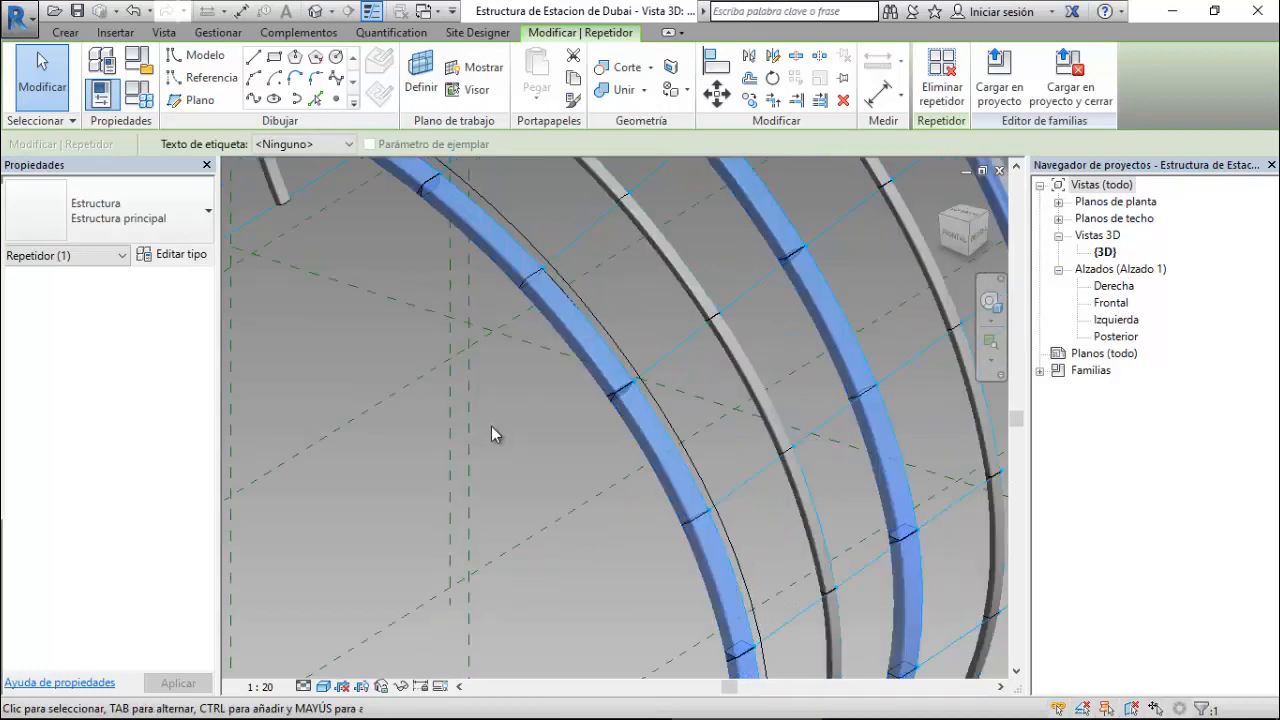
left_click(516, 455)
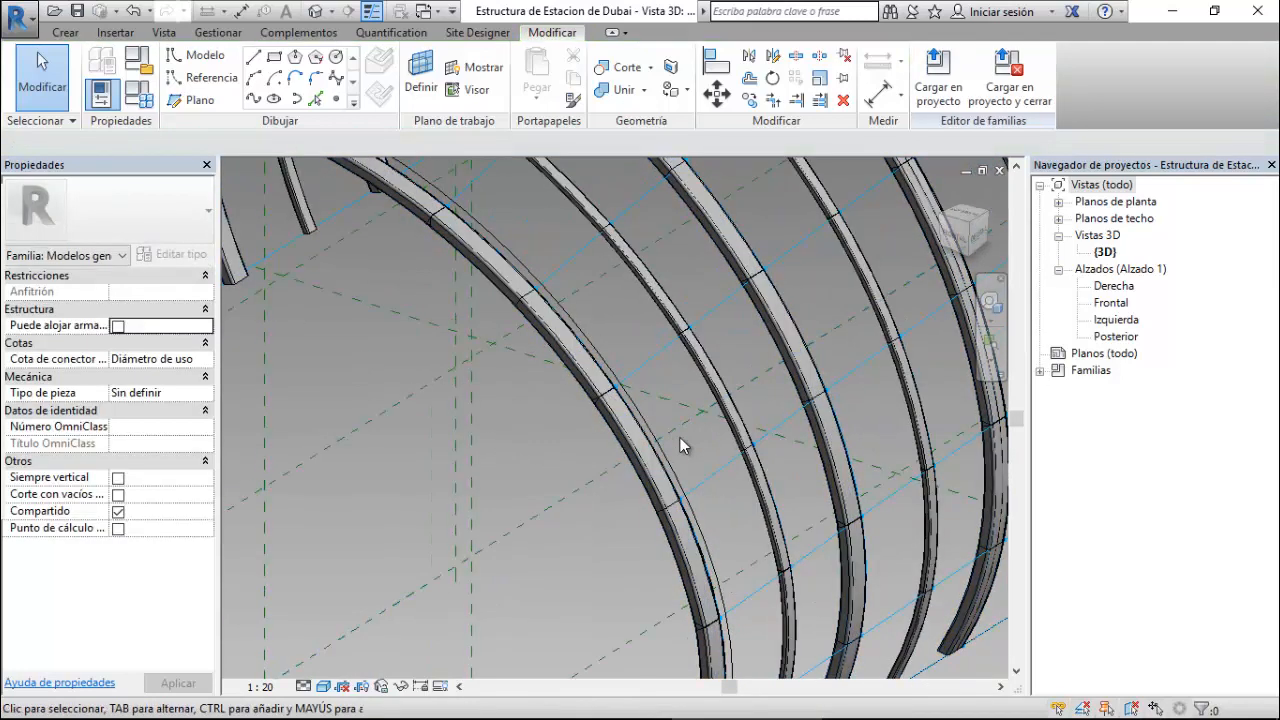
- Switch to File Explorer and browse from the Videos folder to the reference photos in the Dubai Metro Station folder
scroll(680, 445, "down", 2)
scroll(680, 440, "down", 2)
scroll(517, 540, "down", 2)
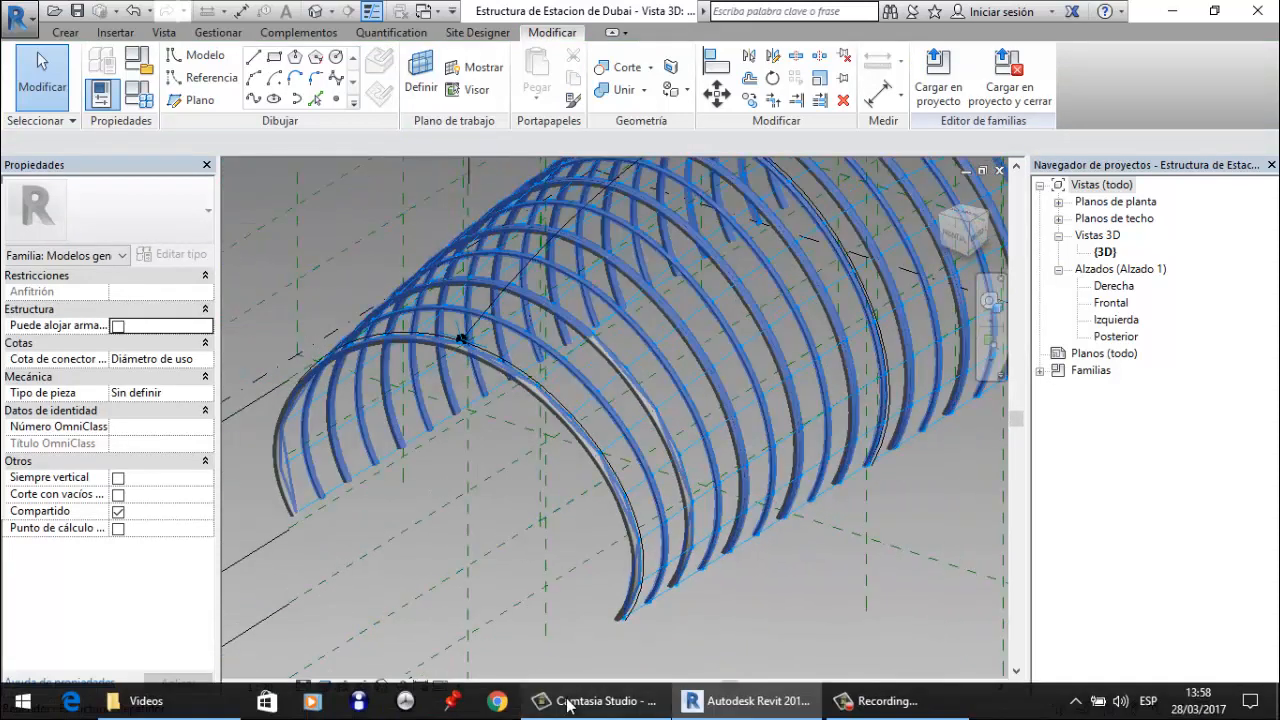
left_click(598, 701)
left_click(738, 703)
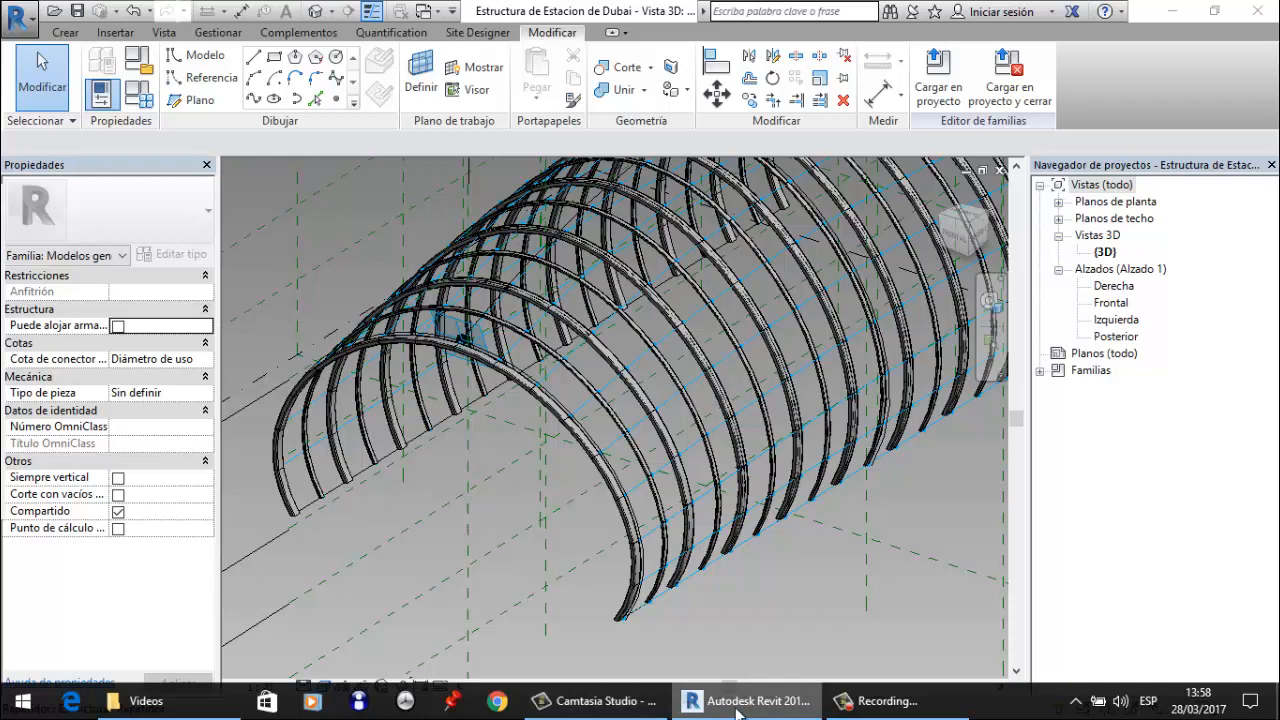
left_click(146, 701)
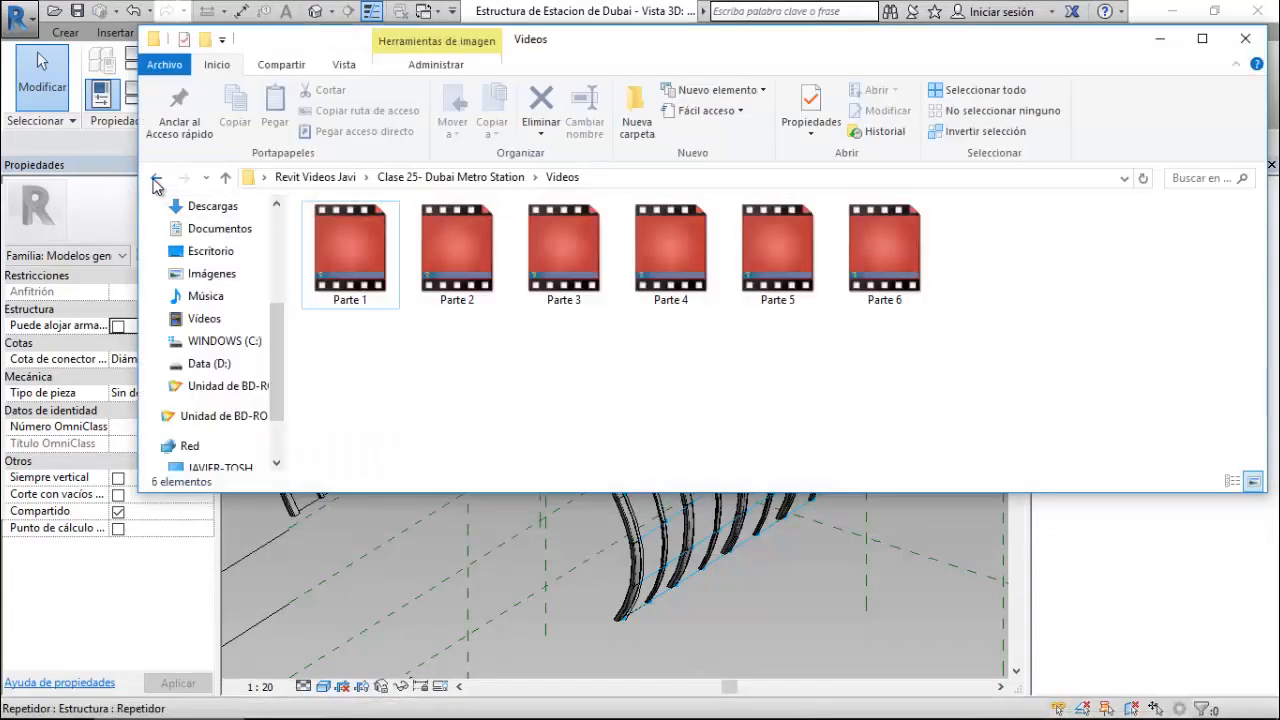
left_click(156, 178)
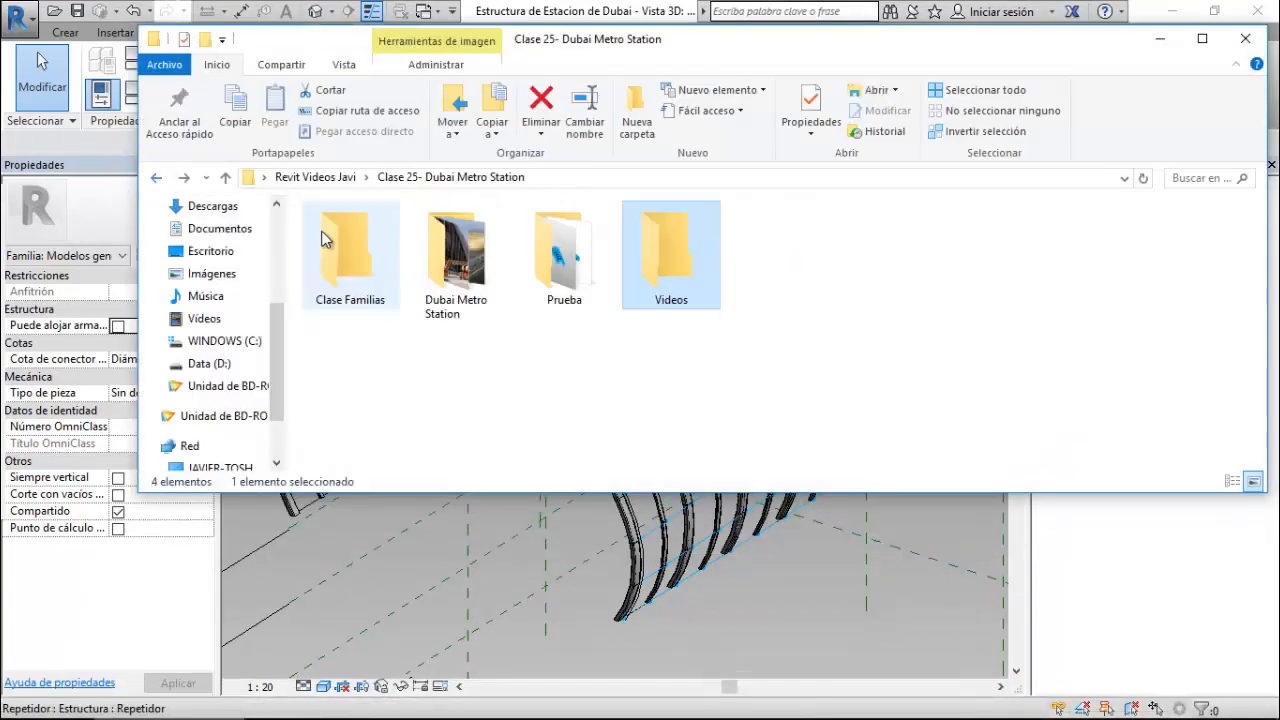
double_click(448, 266)
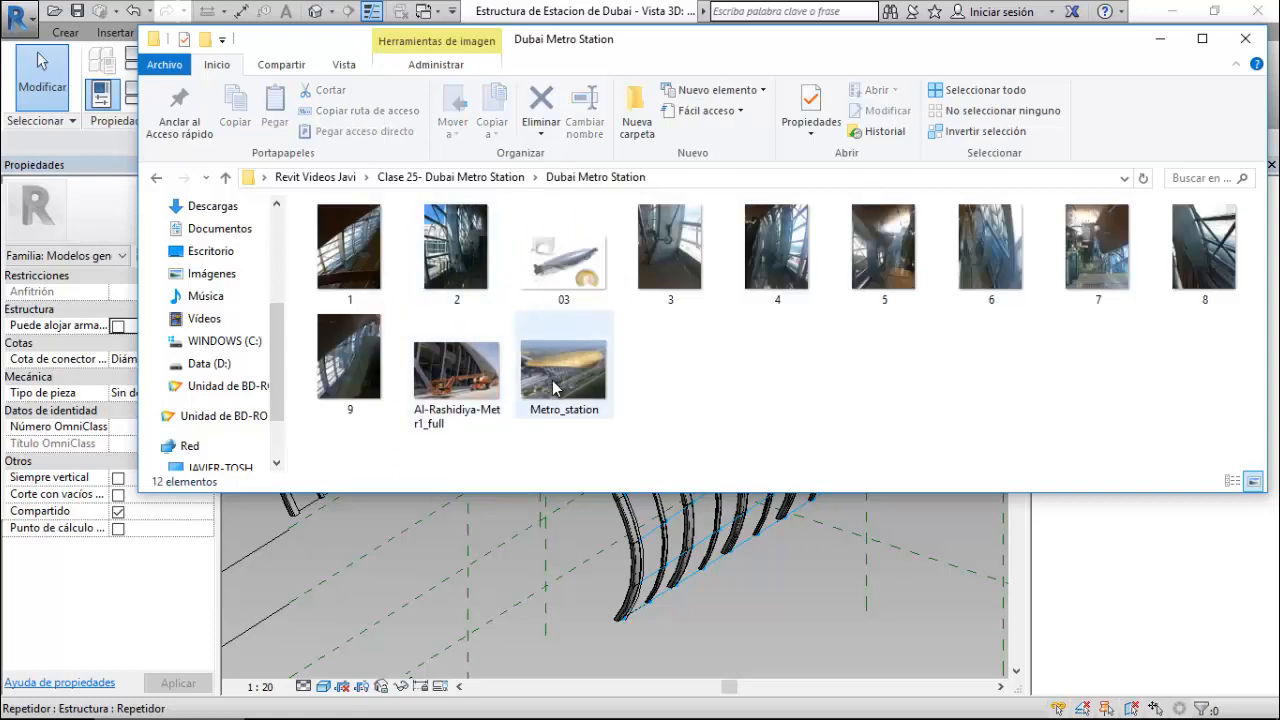
left_click(560, 368)
- Open reference photo 1 and examine how the horizontal members and cross braces connect the ribs, and minimise the photo
left_click(347, 260)
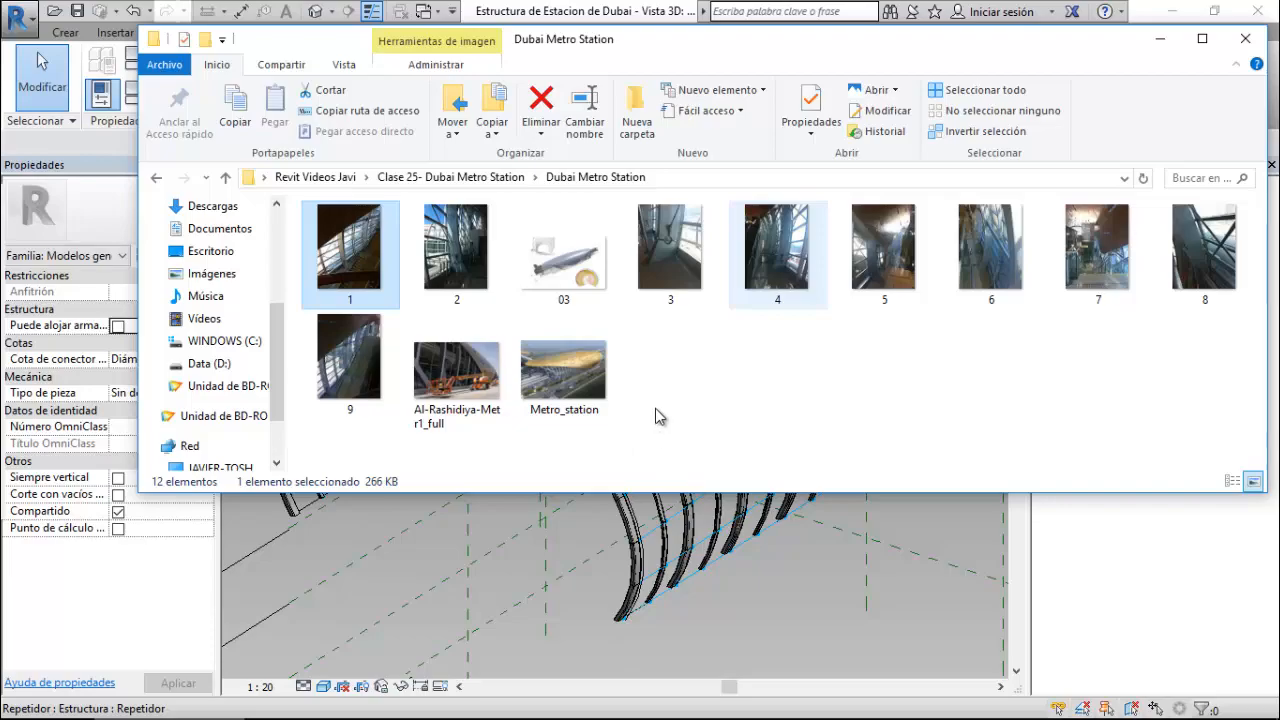
key("Return")
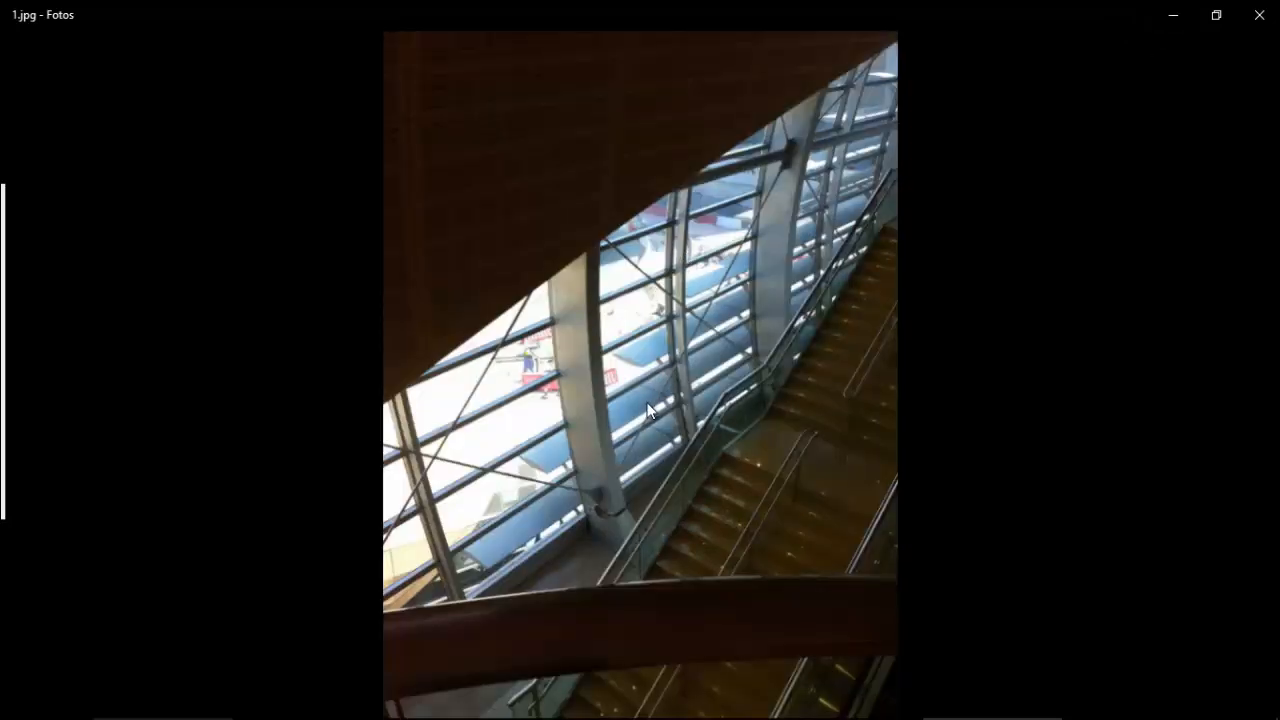
mouse_move(642, 385)
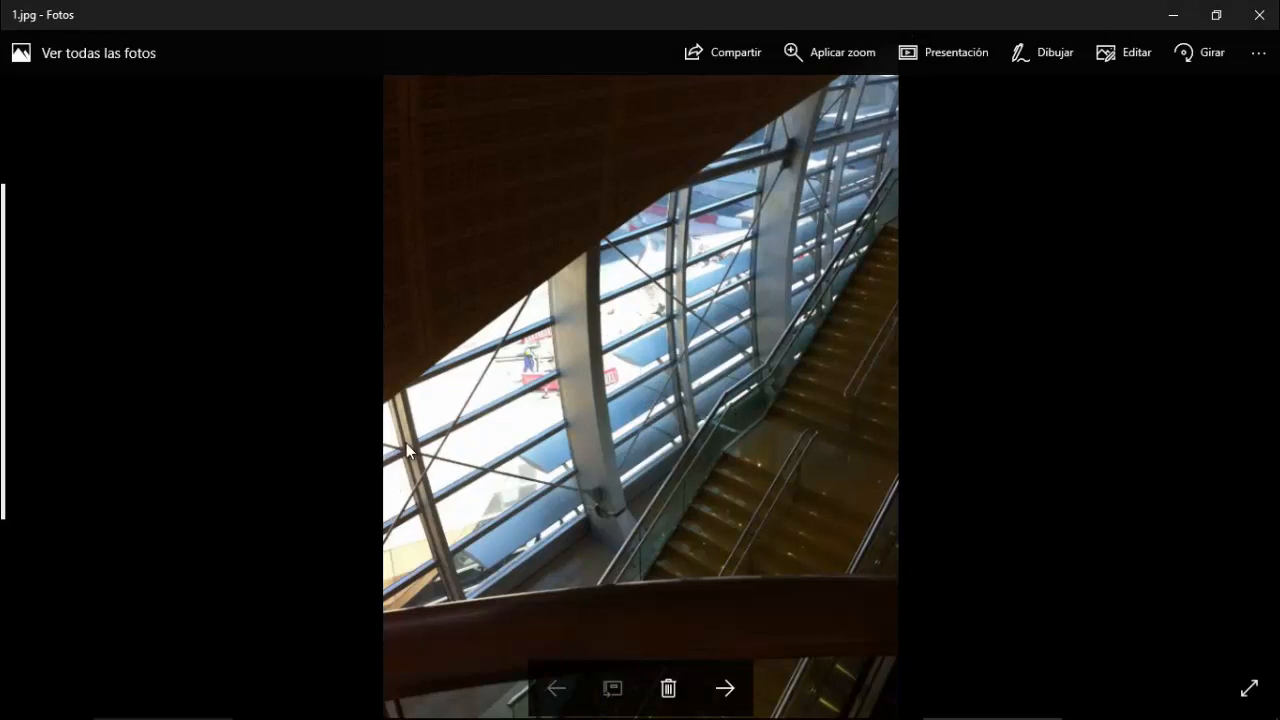
scroll(407, 450, "up", 2)
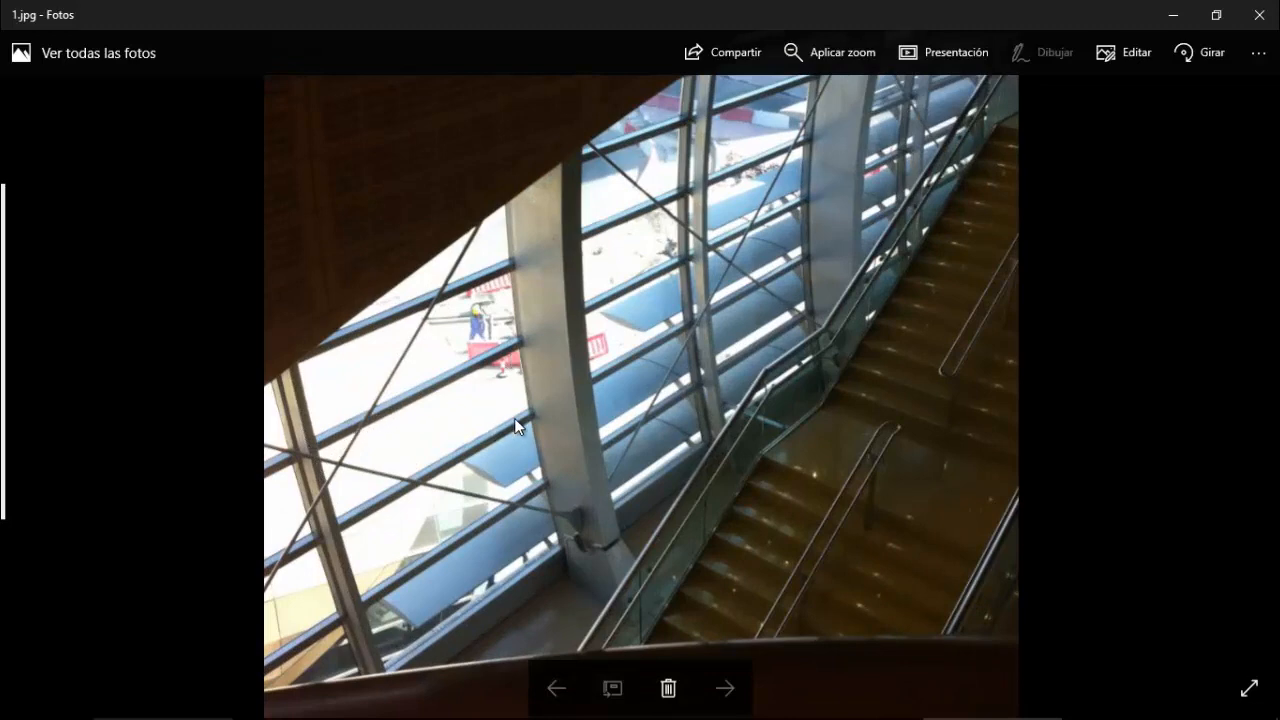
left_click(1173, 15)
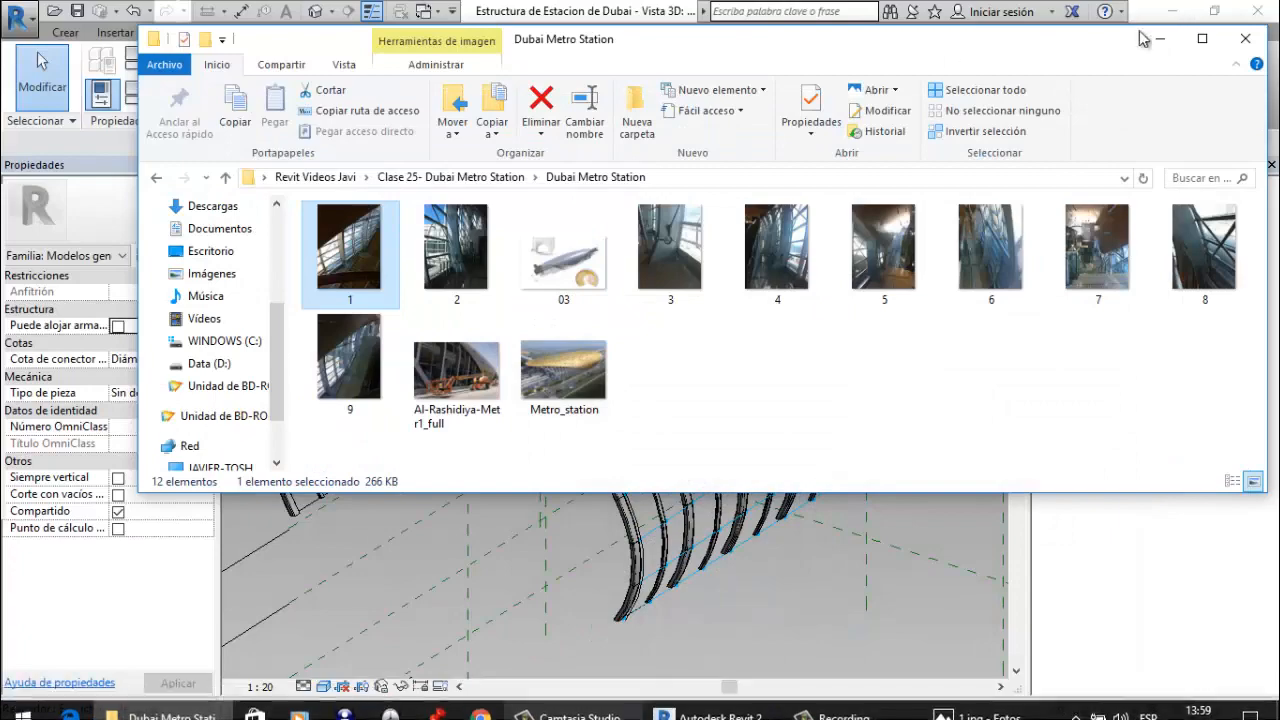
- Minimise the reference photo folder to return to the Revit 3D view and temporarily hide the main ribs' repeater
left_click(1159, 38)
middle_click_drag(560, 522, 604, 522, "shift")
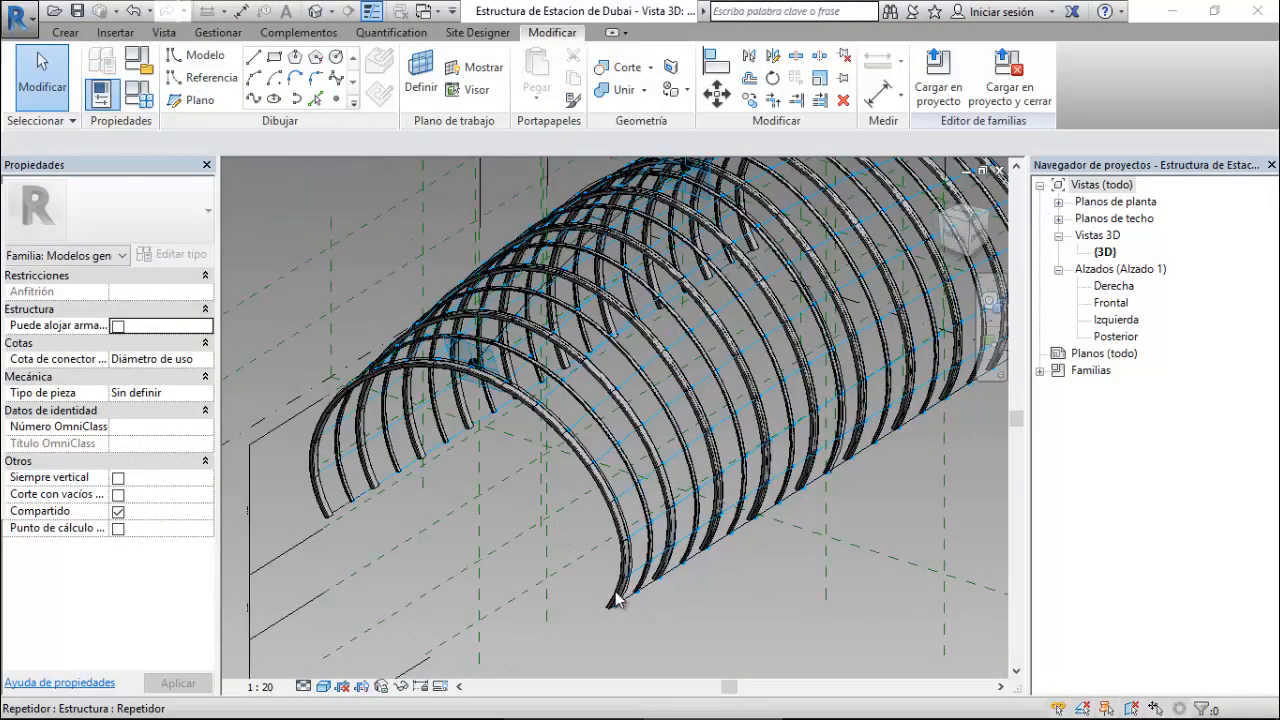
scroll(609, 597, "up", 3)
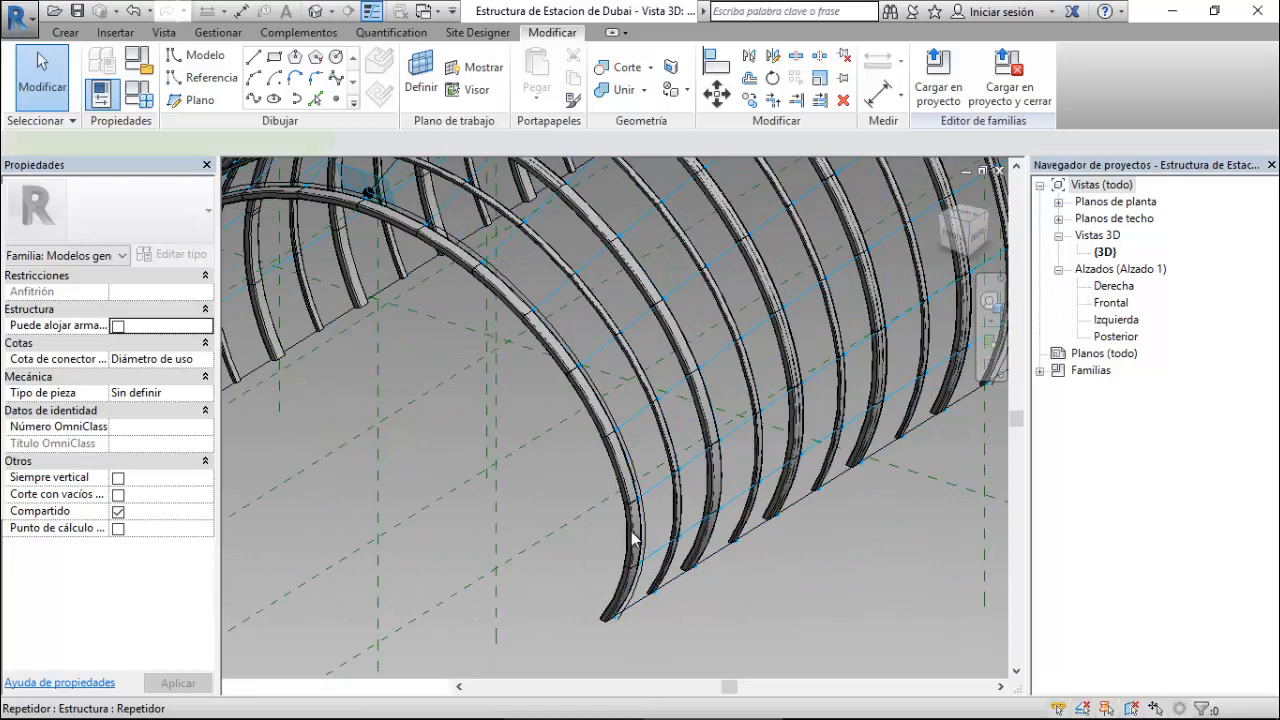
left_click(636, 540)
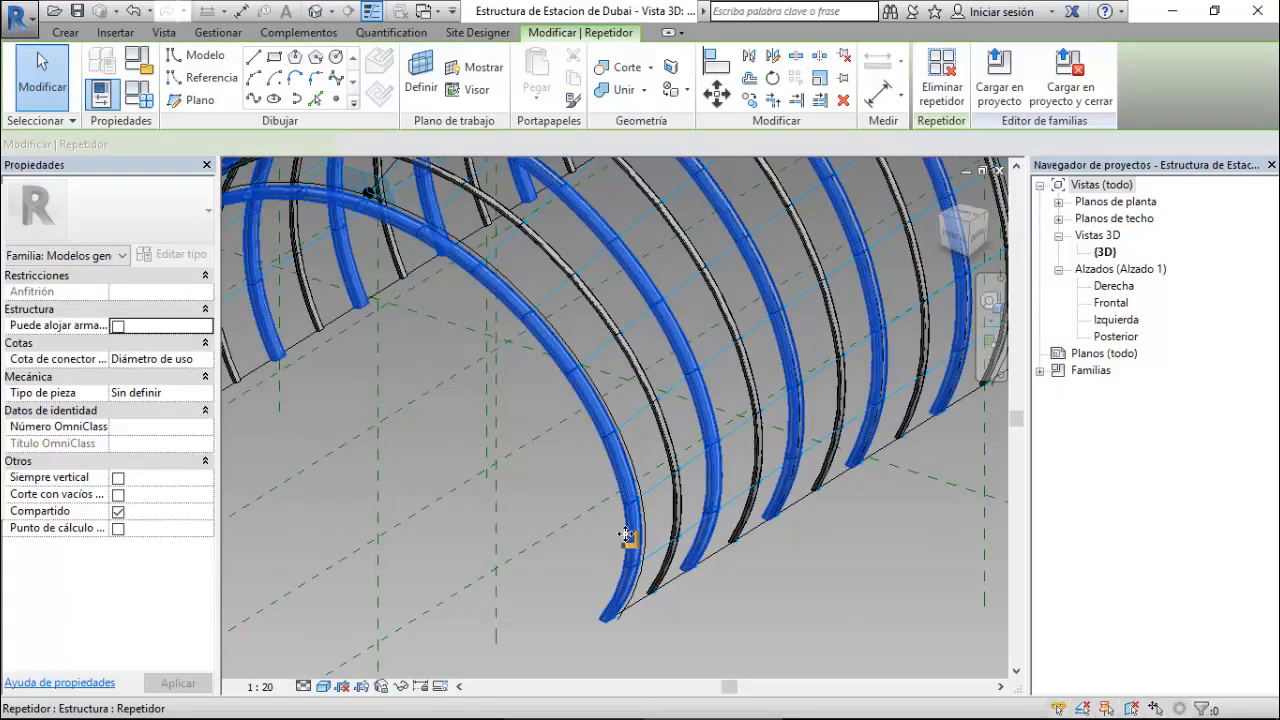
left_click(400, 688)
left_click(420, 646)
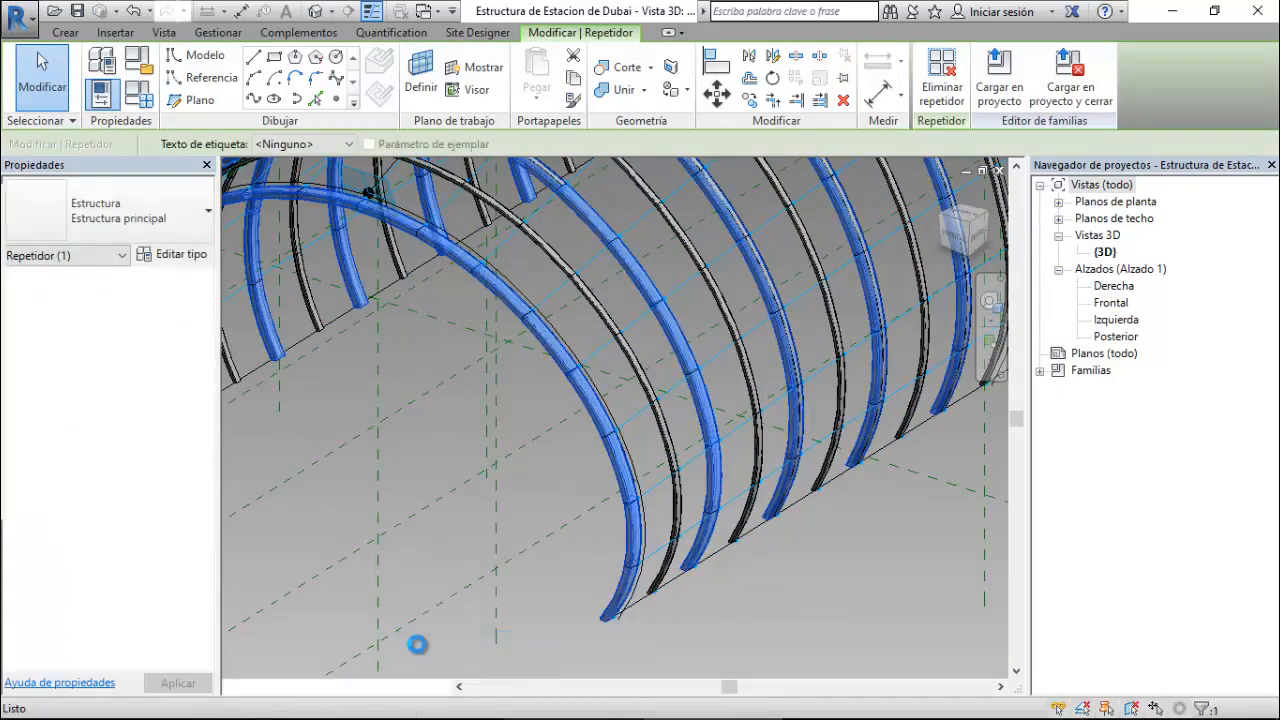
- Temporarily hide the repeater of the lighter inner ribs in the 3D view
left_click(670, 452)
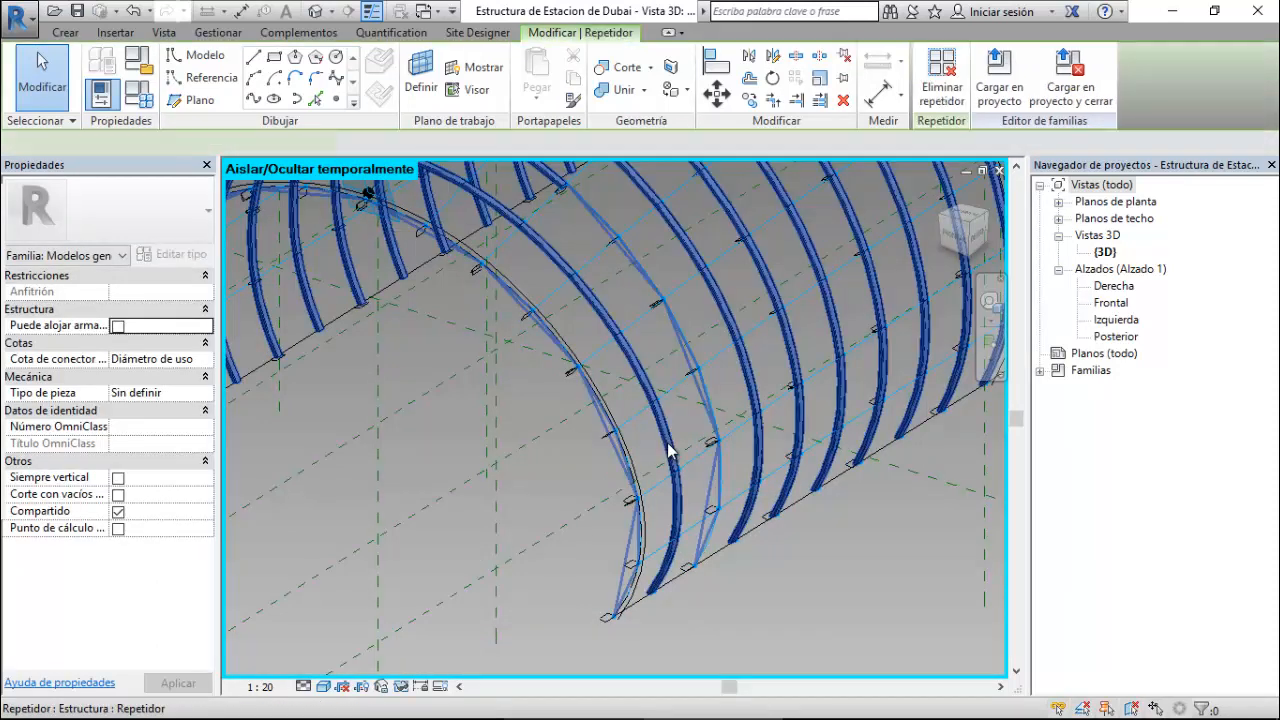
left_click(401, 687)
left_click(428, 641)
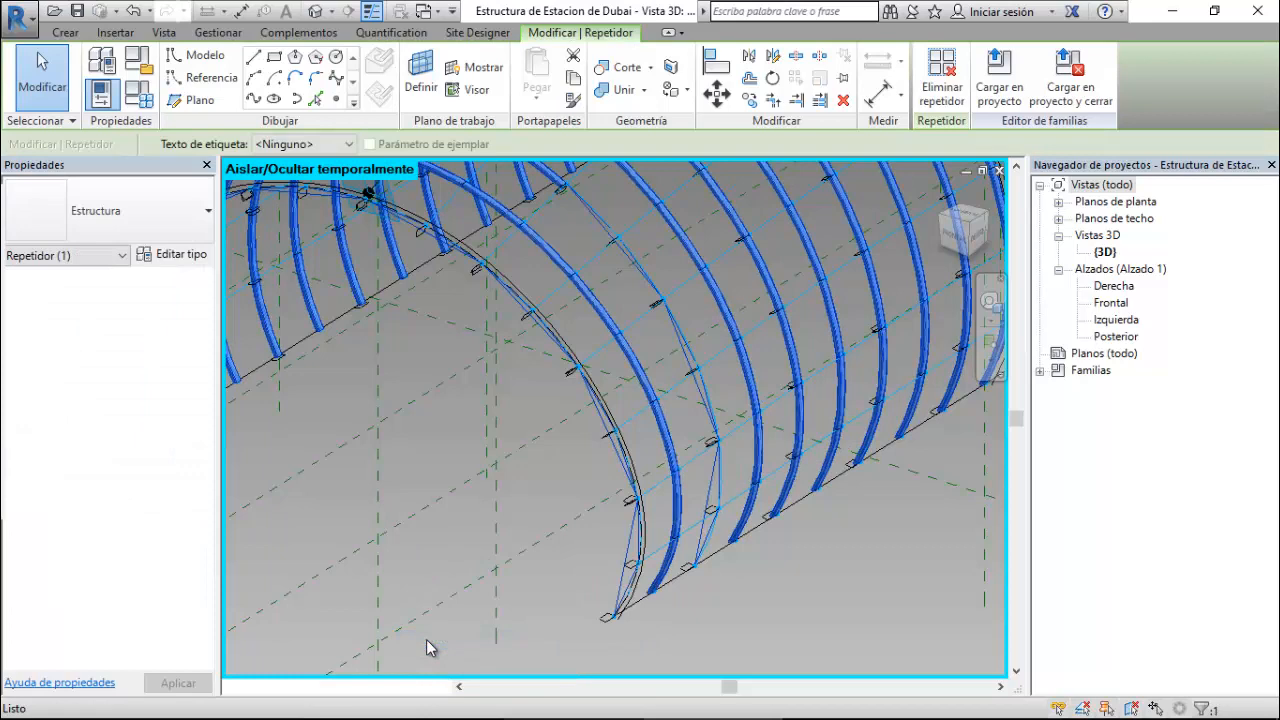
- Temporarily hide both divided surfaces, first the one with 18 U divisions and then the one with 9
left_click(663, 424)
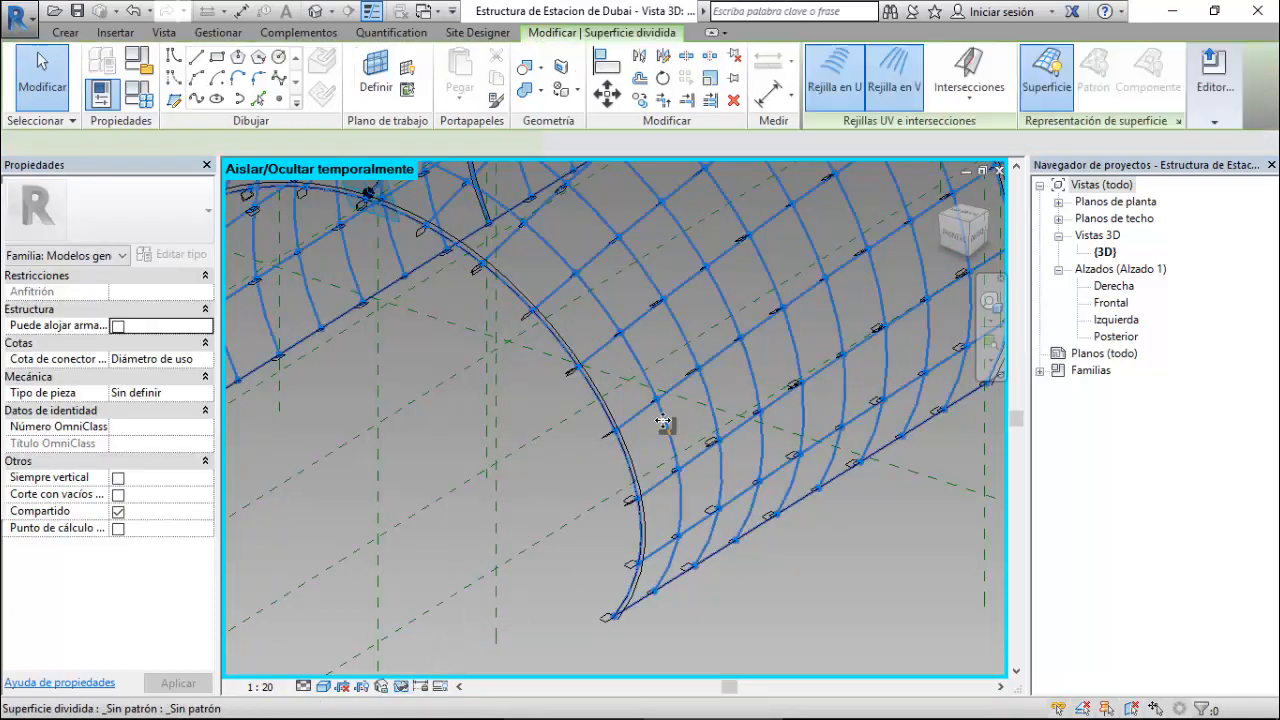
left_click(401, 687)
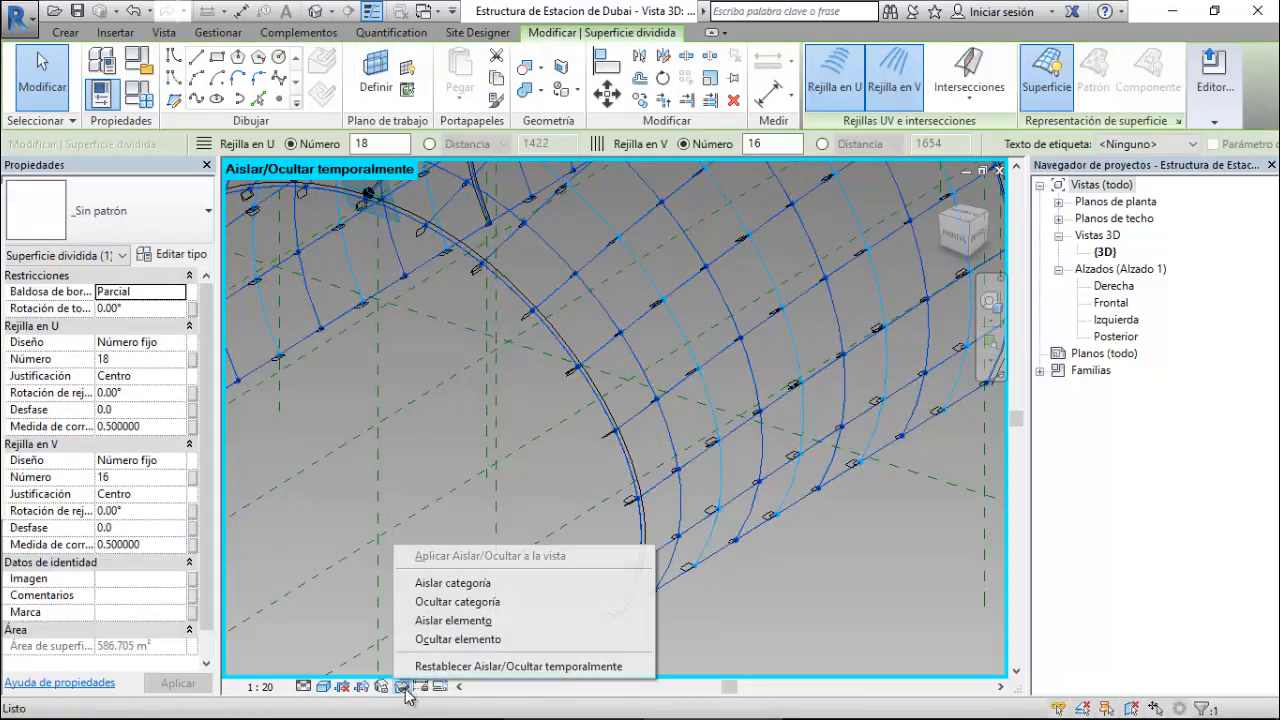
left_click(428, 641)
left_click(450, 625)
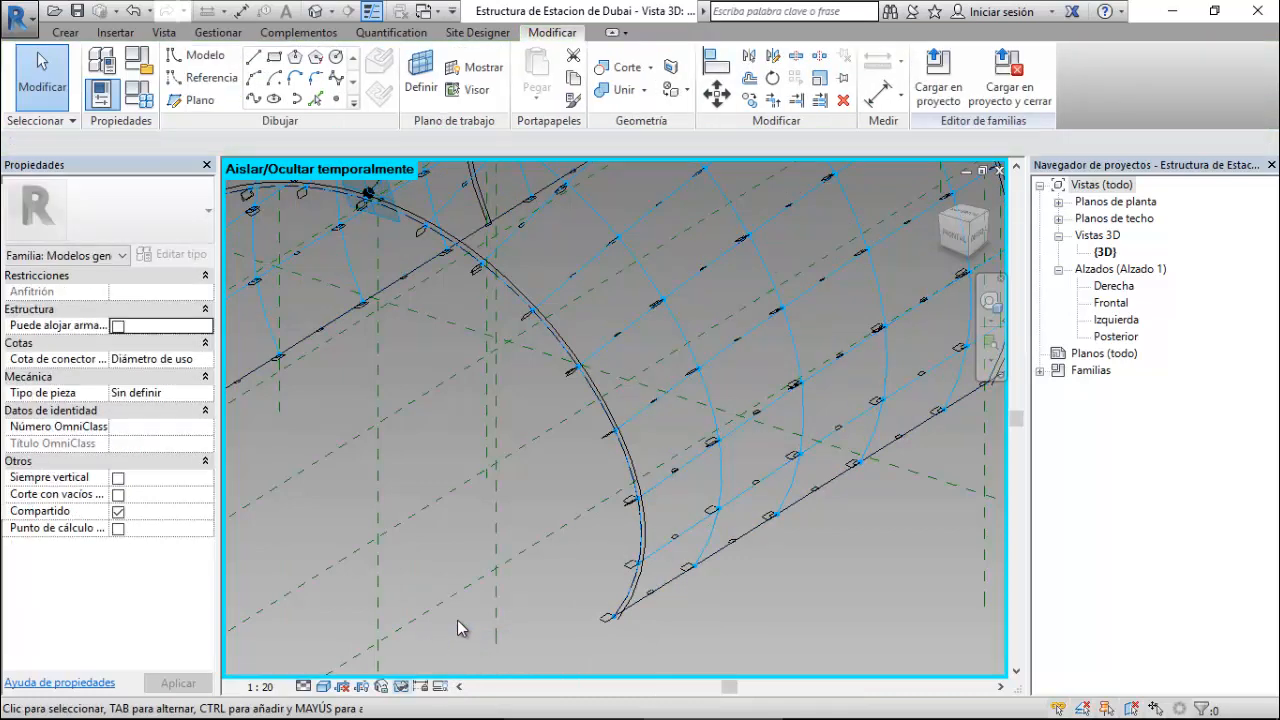
left_click(703, 396)
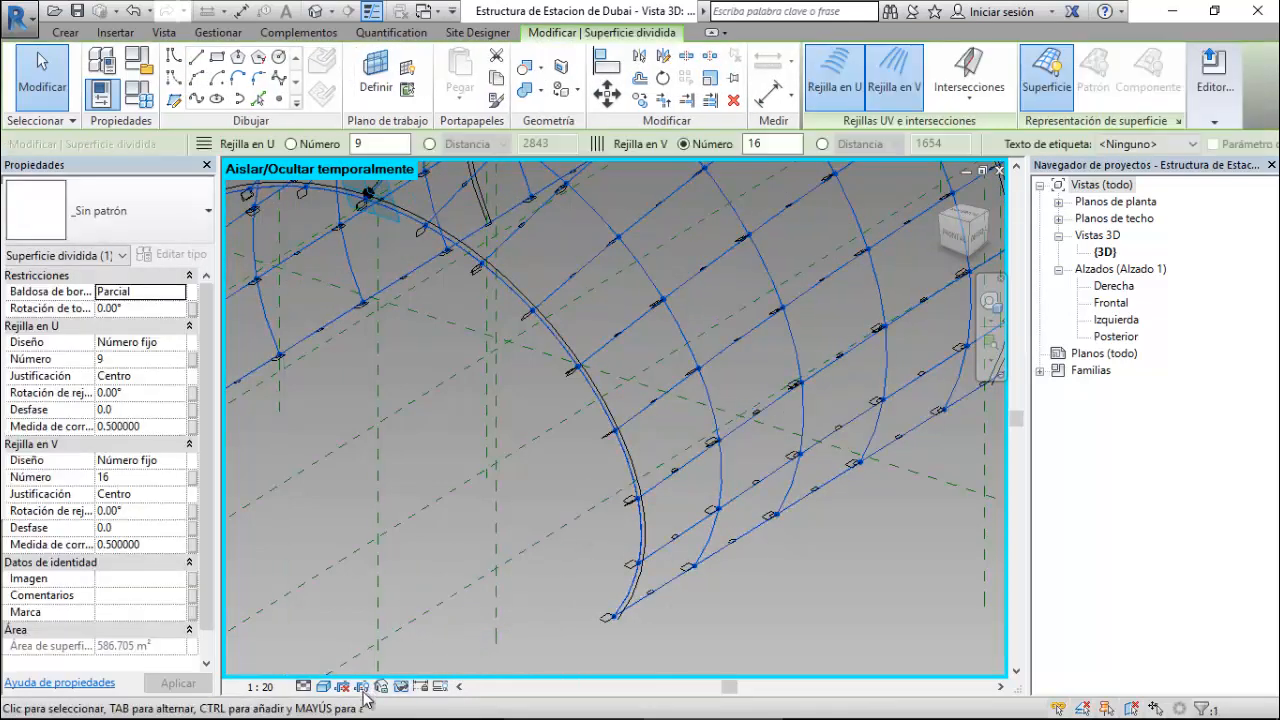
left_click(401, 687)
left_click(418, 640)
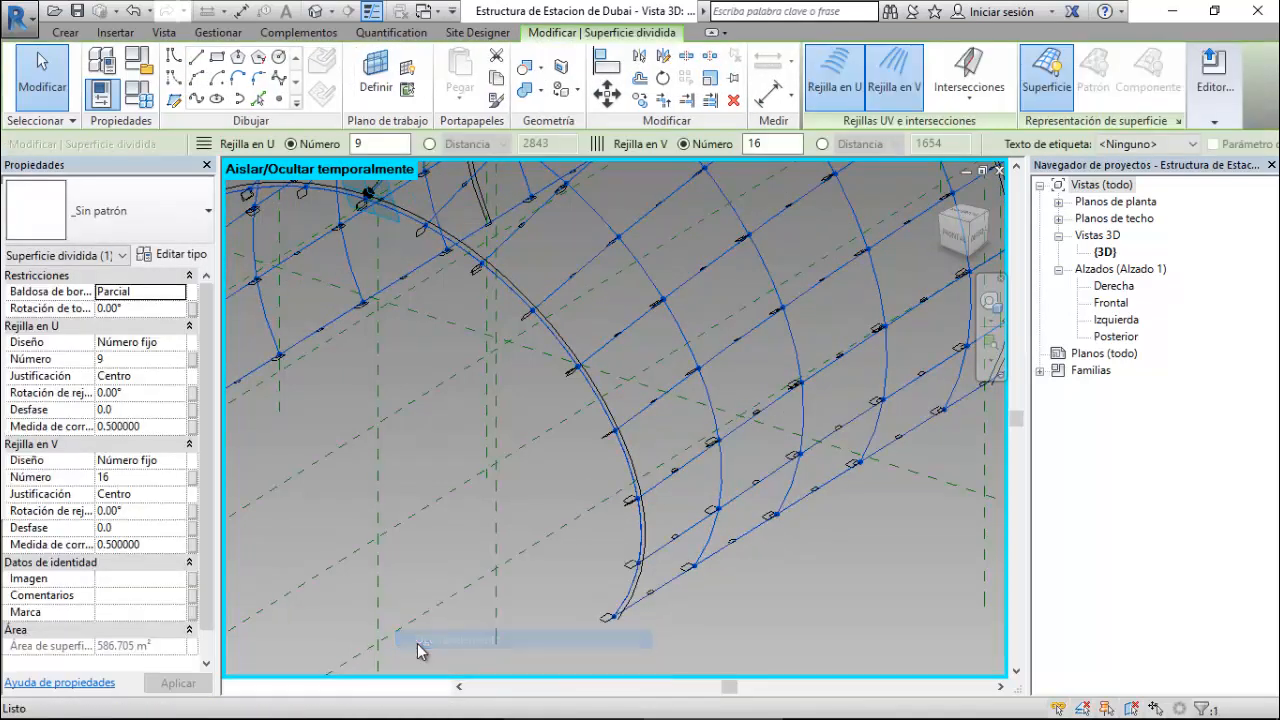
- Select all instances of the 80x160mm structural profile in the whole project and temporarily hide them
scroll(541, 532, "down", 3)
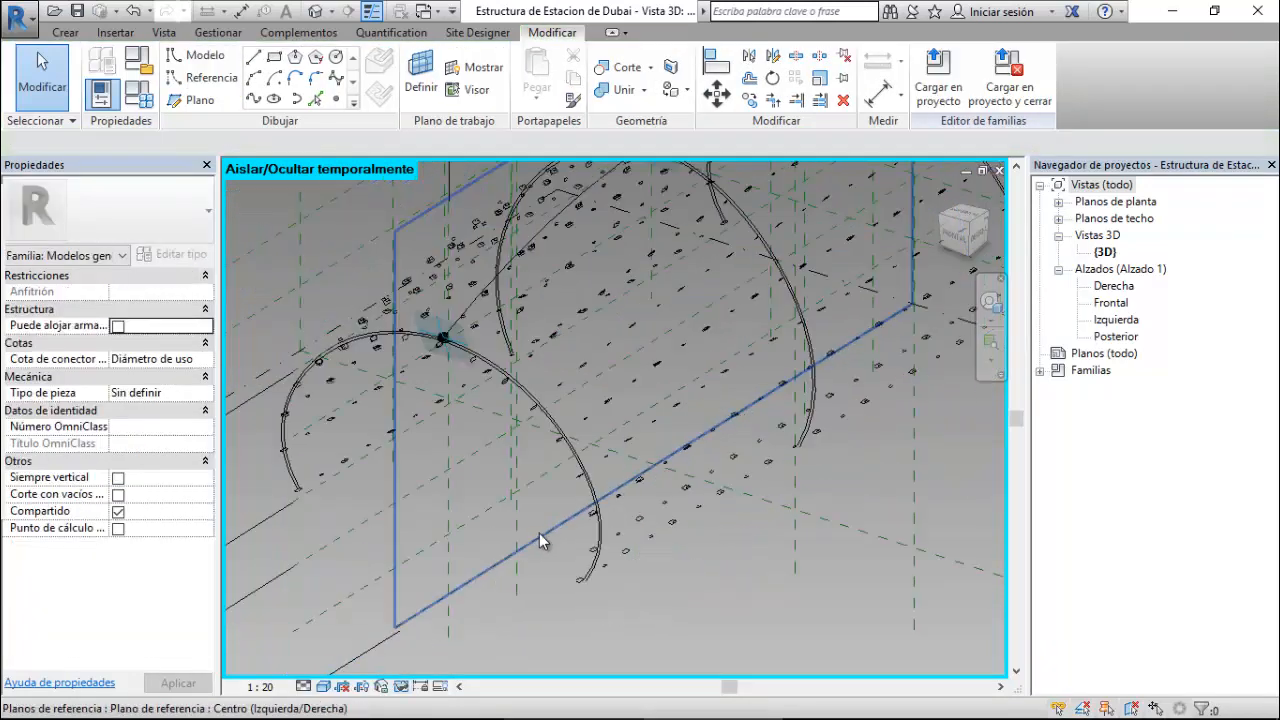
scroll(646, 563, "up", 5)
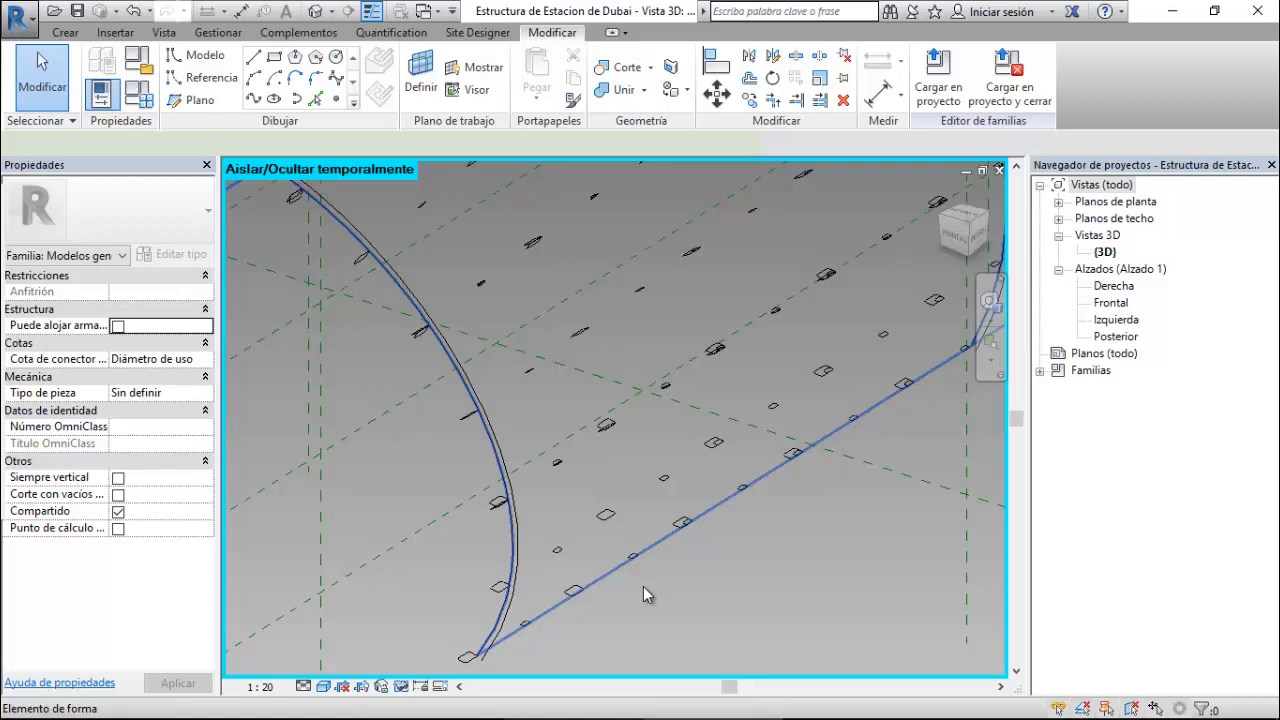
left_click(633, 559)
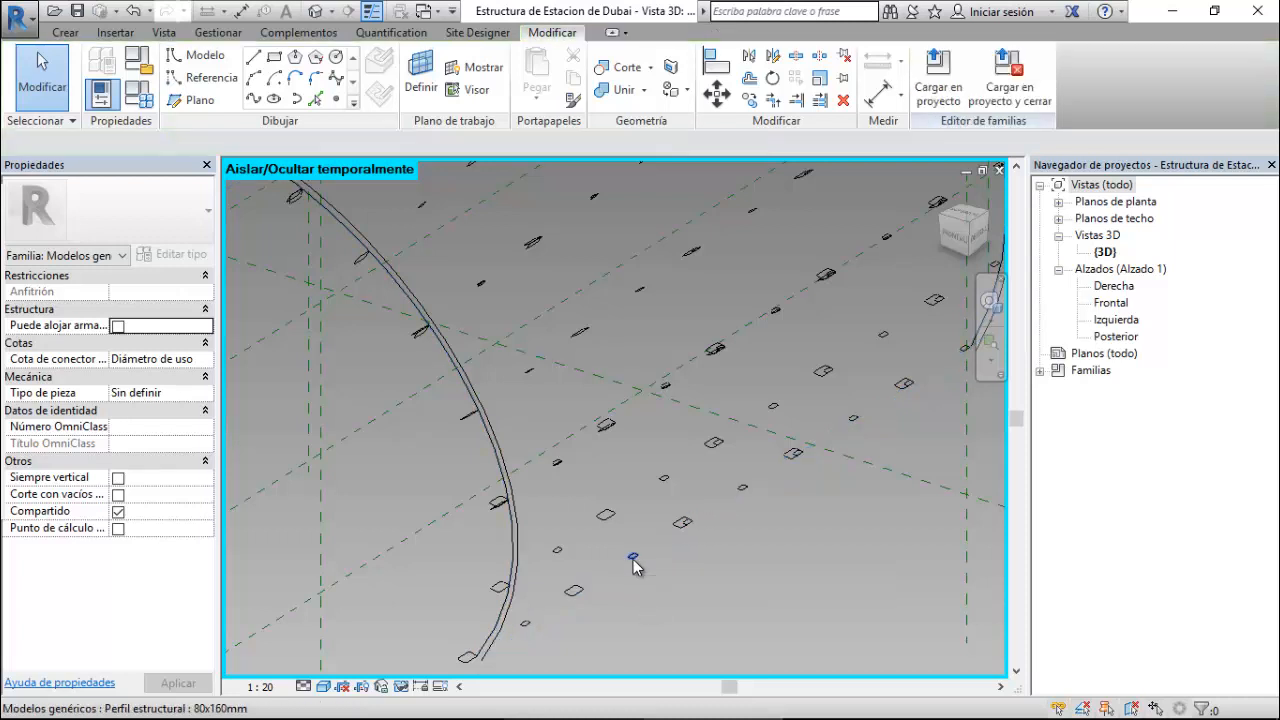
right_click(634, 566)
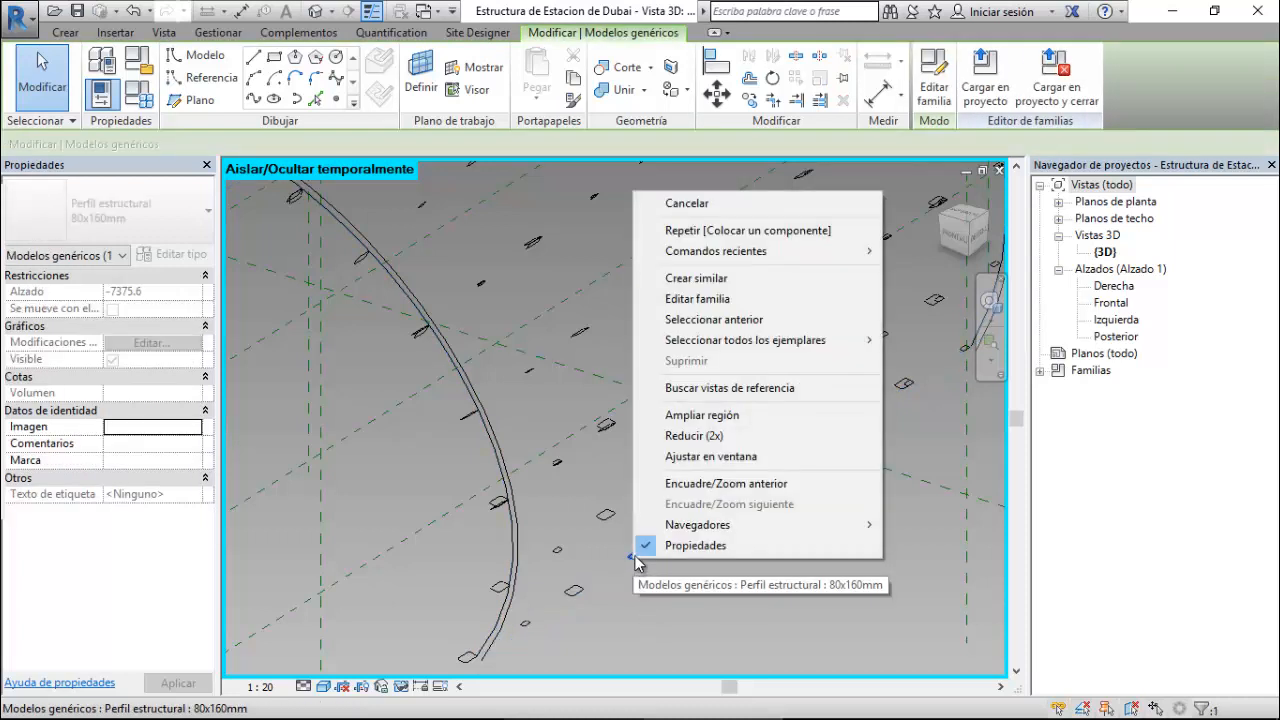
mouse_move(727, 355)
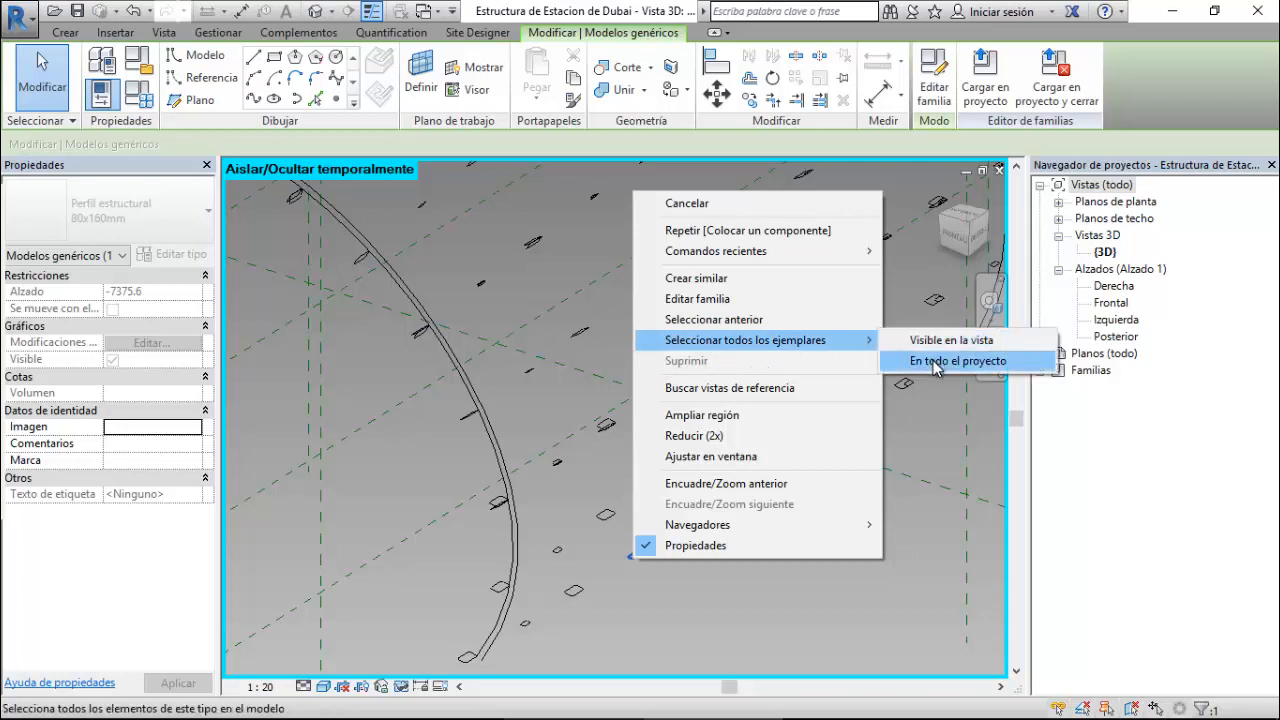
left_click(930, 361)
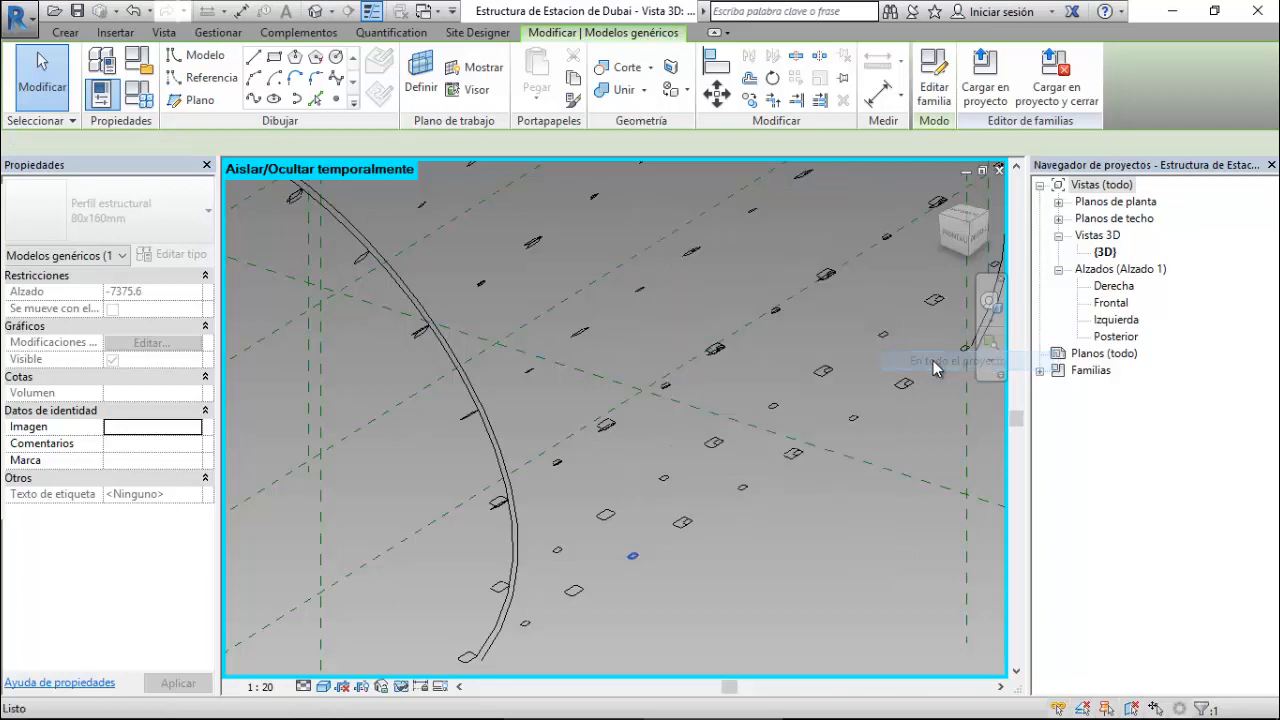
left_click(401, 686)
left_click(420, 641)
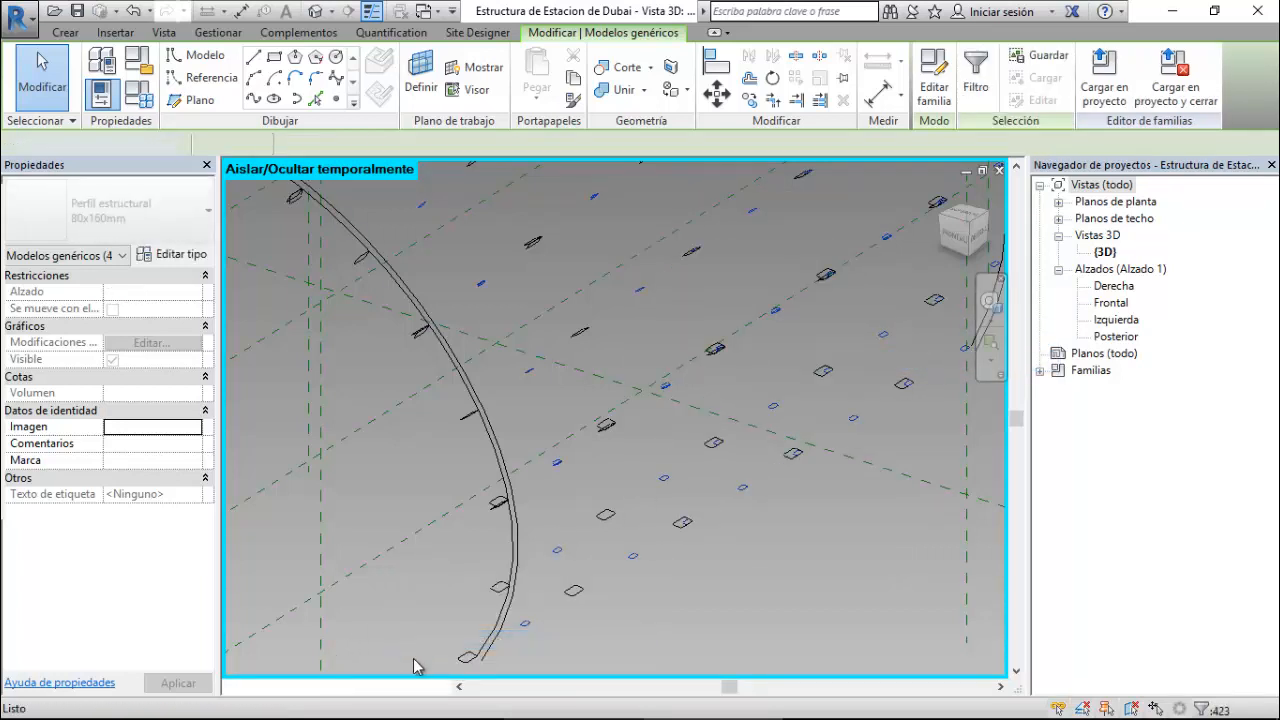
- Select all instances of the 160x300 structural profile in the whole project and temporarily hide them
left_click(607, 519)
right_click(607, 519)
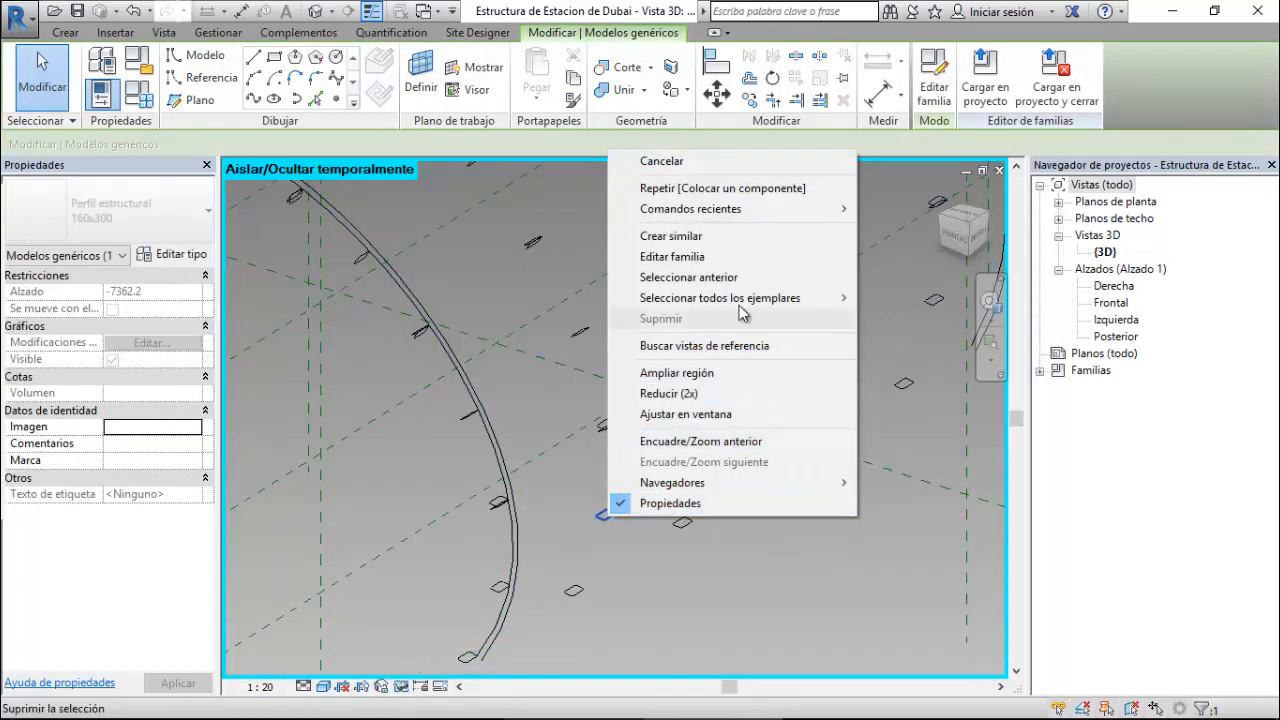
mouse_move(740, 298)
left_click(905, 318)
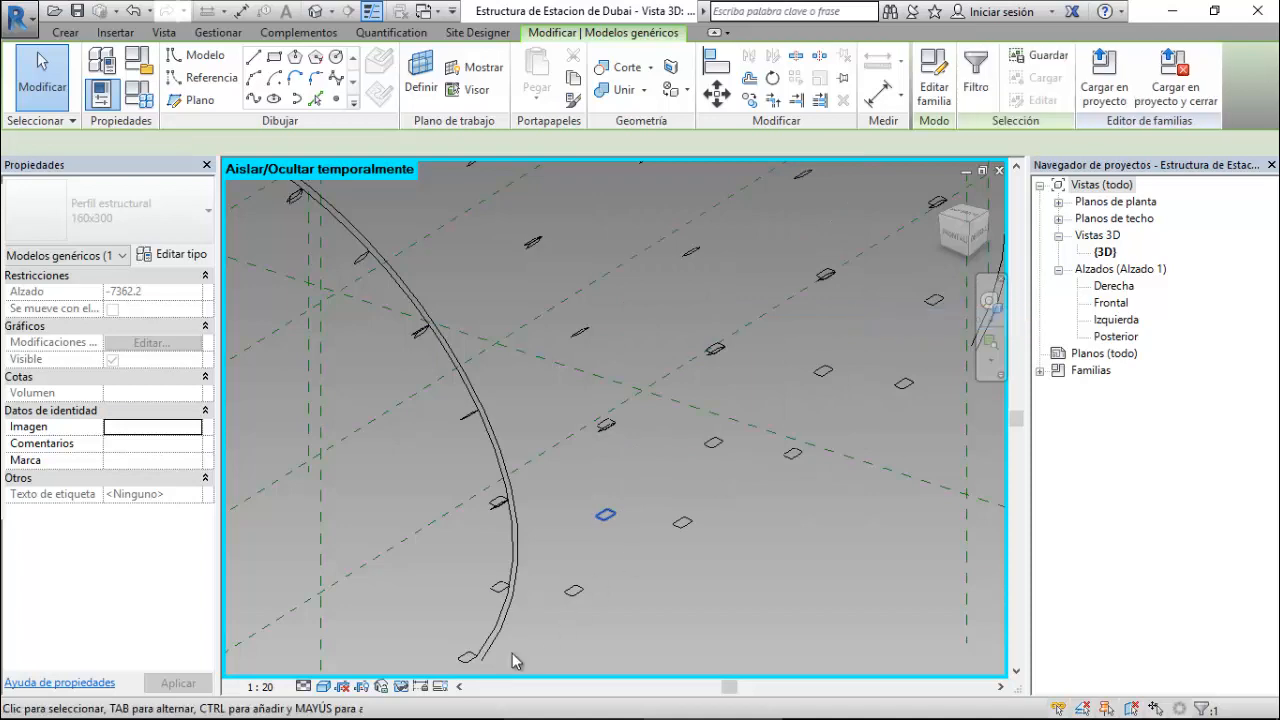
left_click(401, 687)
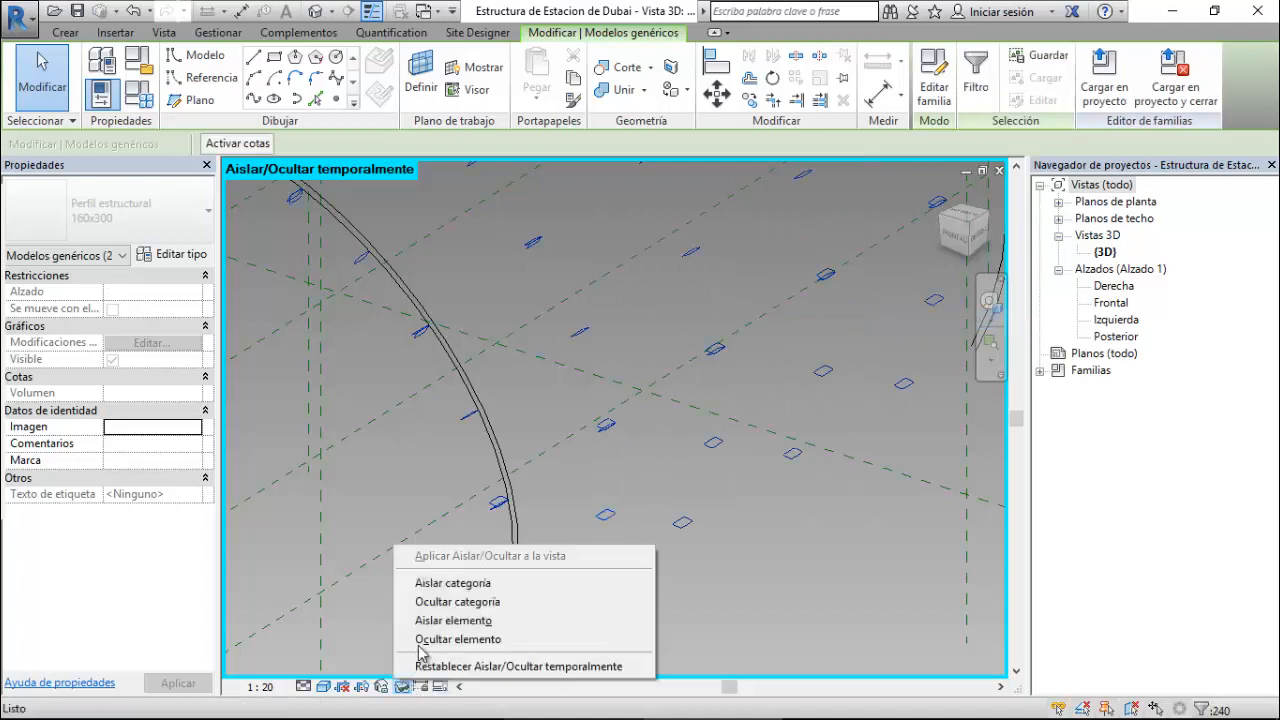
left_click(428, 638)
- Select the outer curves of the three 4pt_bezierish arch components together
scroll(729, 531, "down", 5)
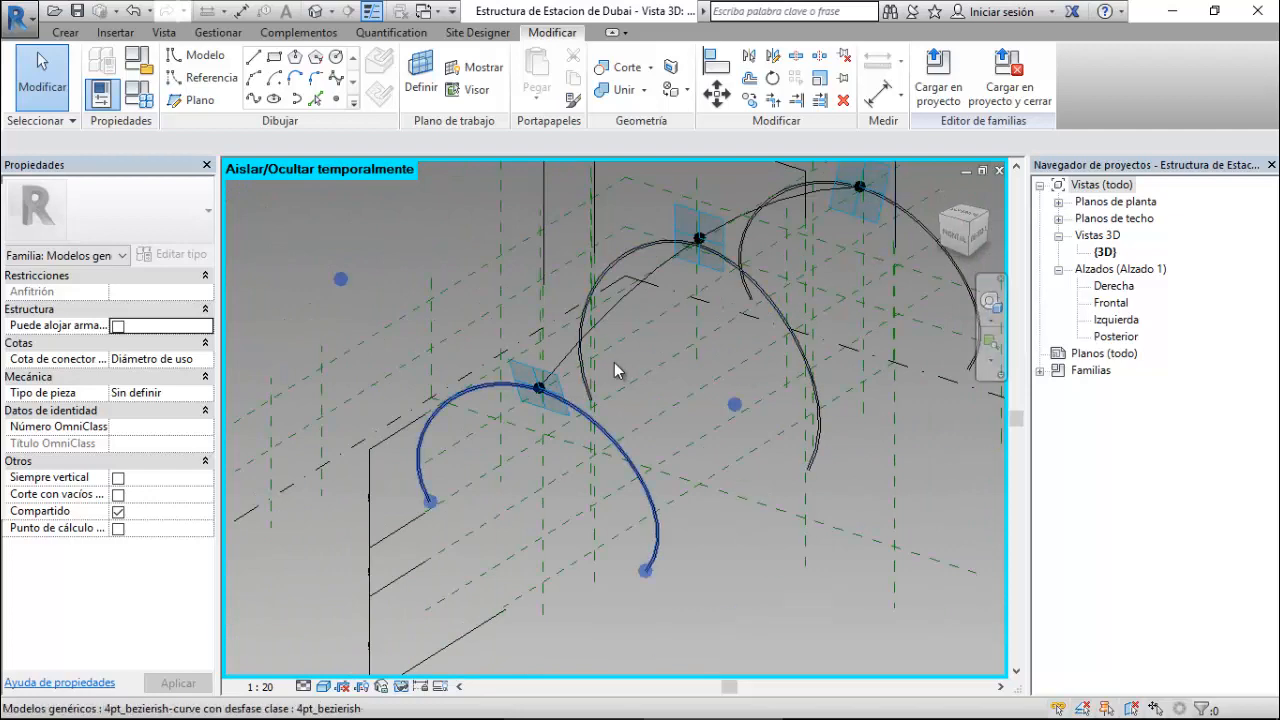
scroll(530, 408, "up", 5)
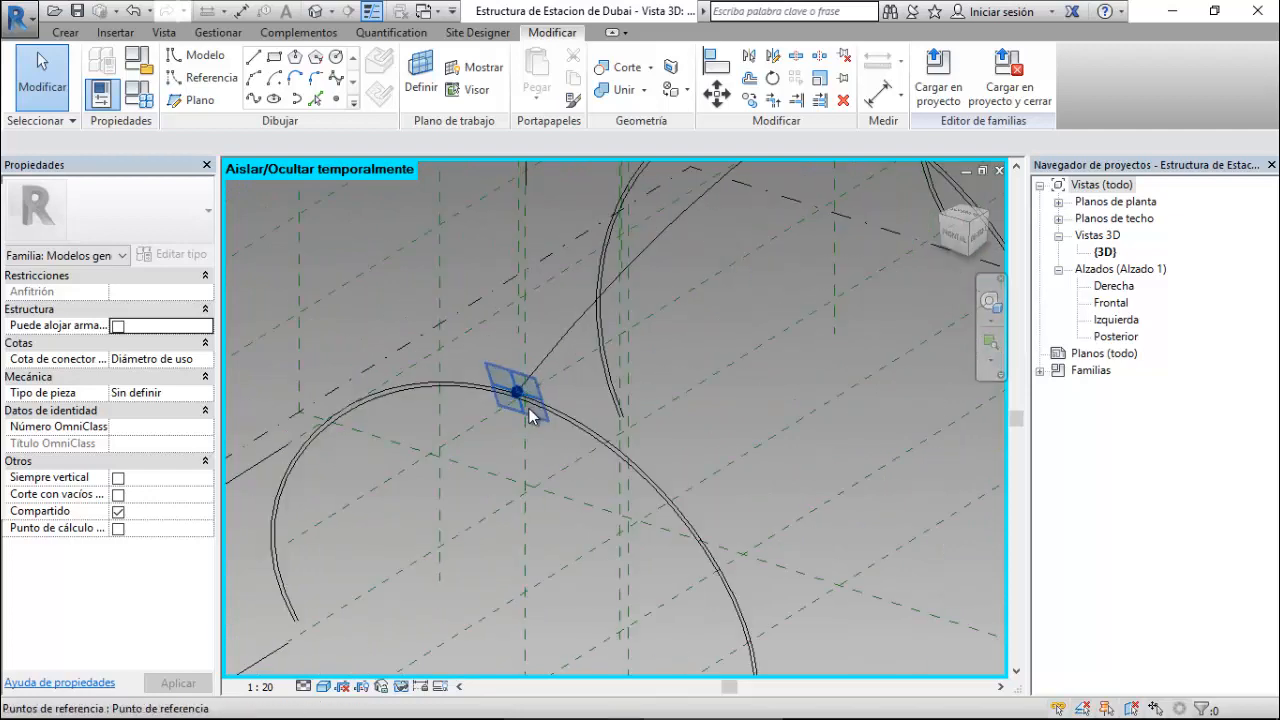
left_click(646, 448)
scroll(522, 547, "down", 4)
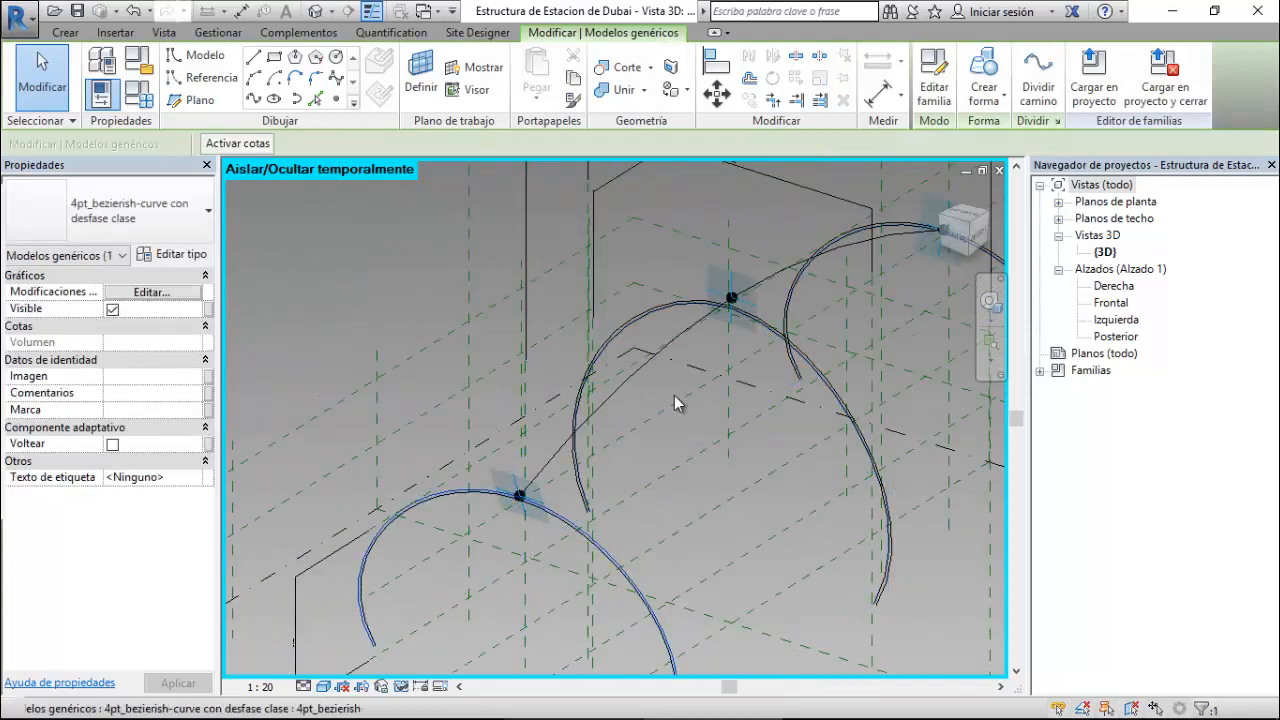
scroll(730, 372, "up", 5)
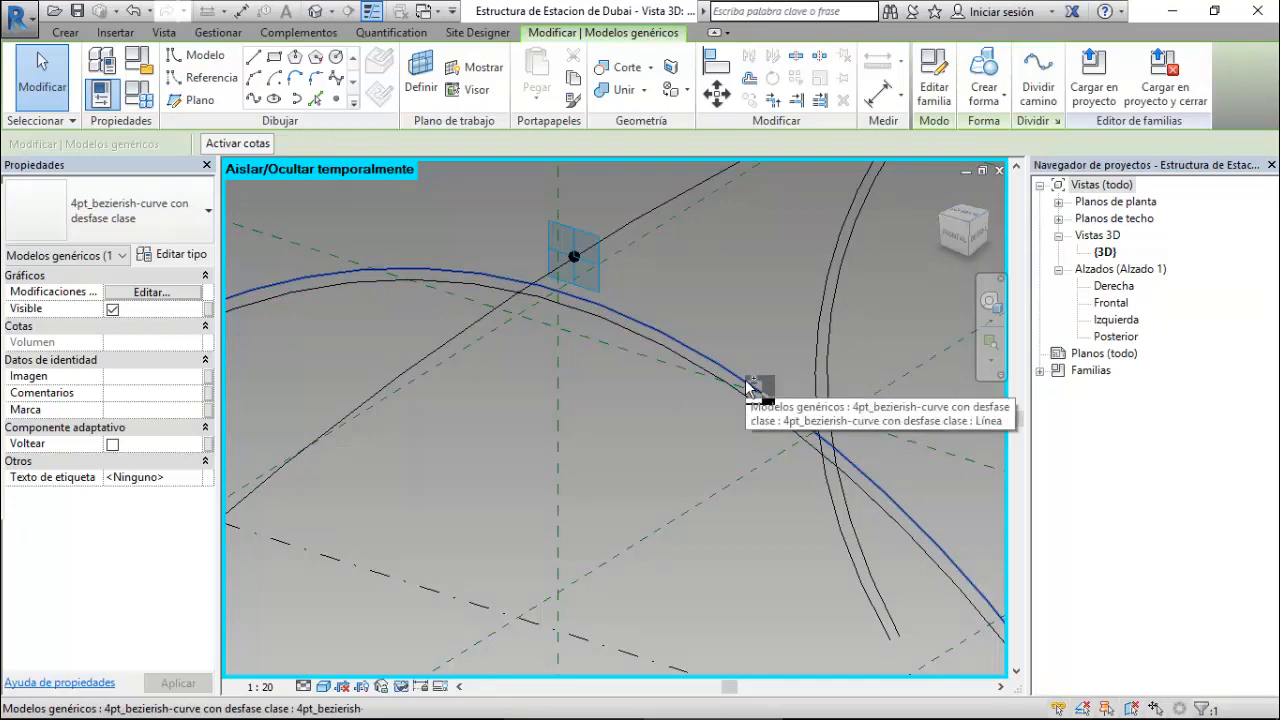
left_click(757, 385, "ctrl")
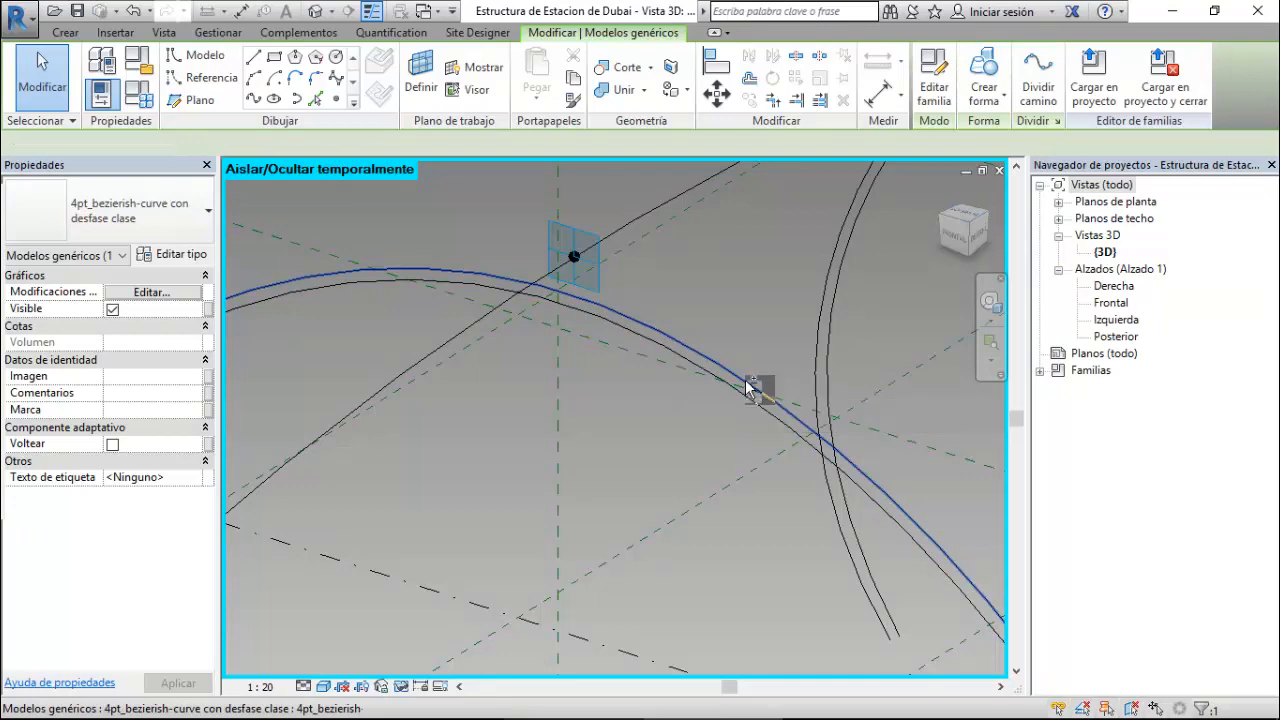
left_click(578, 446)
scroll(590, 451, "down", 3)
scroll(866, 343, "up", 4)
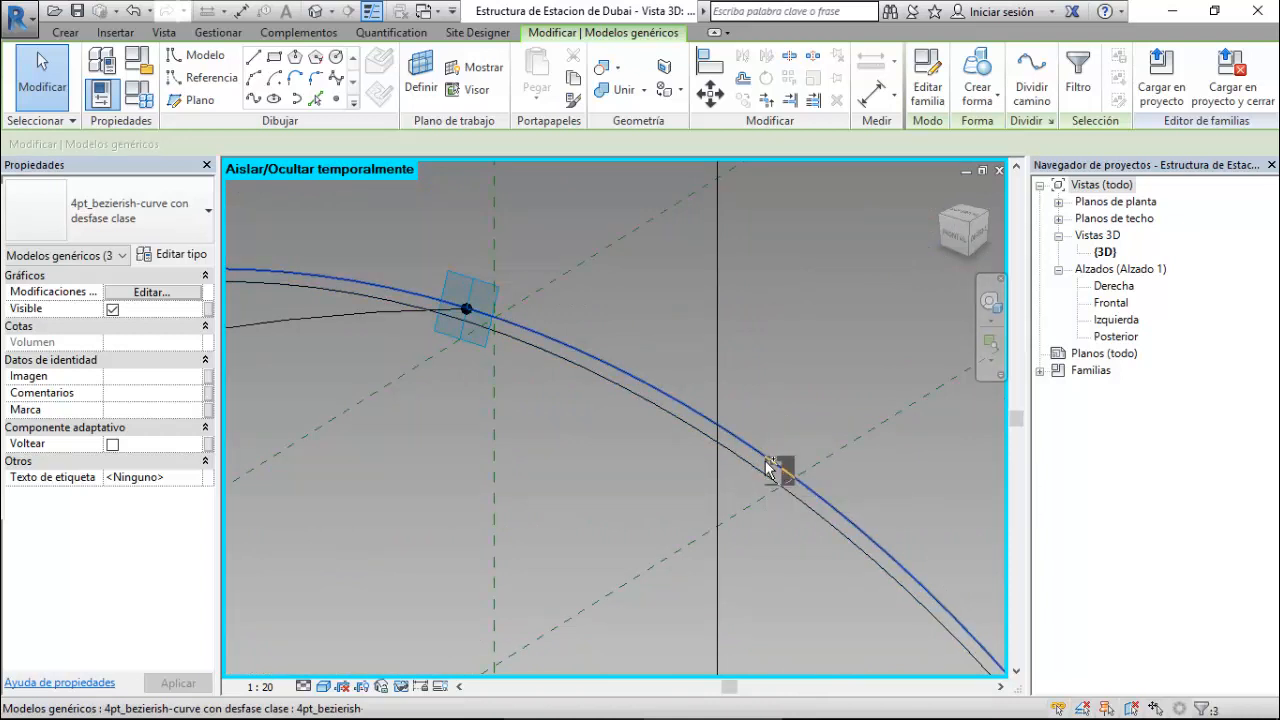
- Create a solid vault form from the three selected arch profiles
left_click(980, 101)
left_click(976, 139)
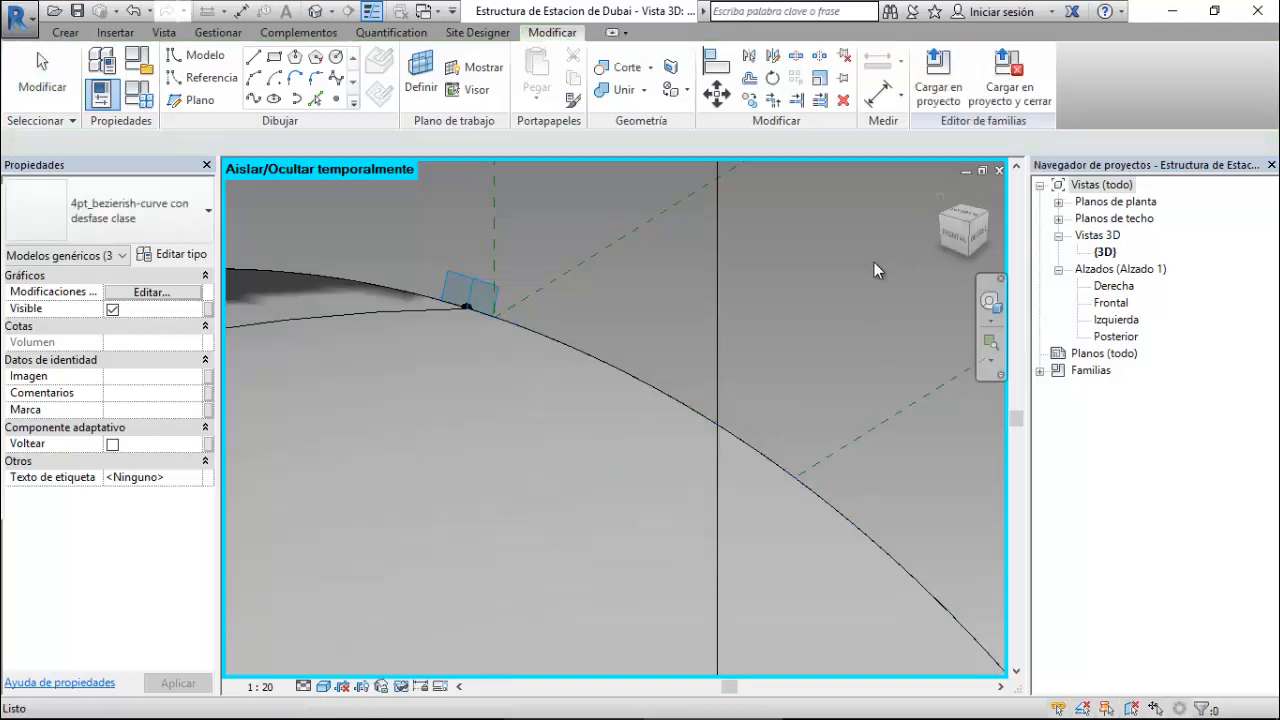
scroll(874, 266, "down", 5)
scroll(872, 267, "down", 3)
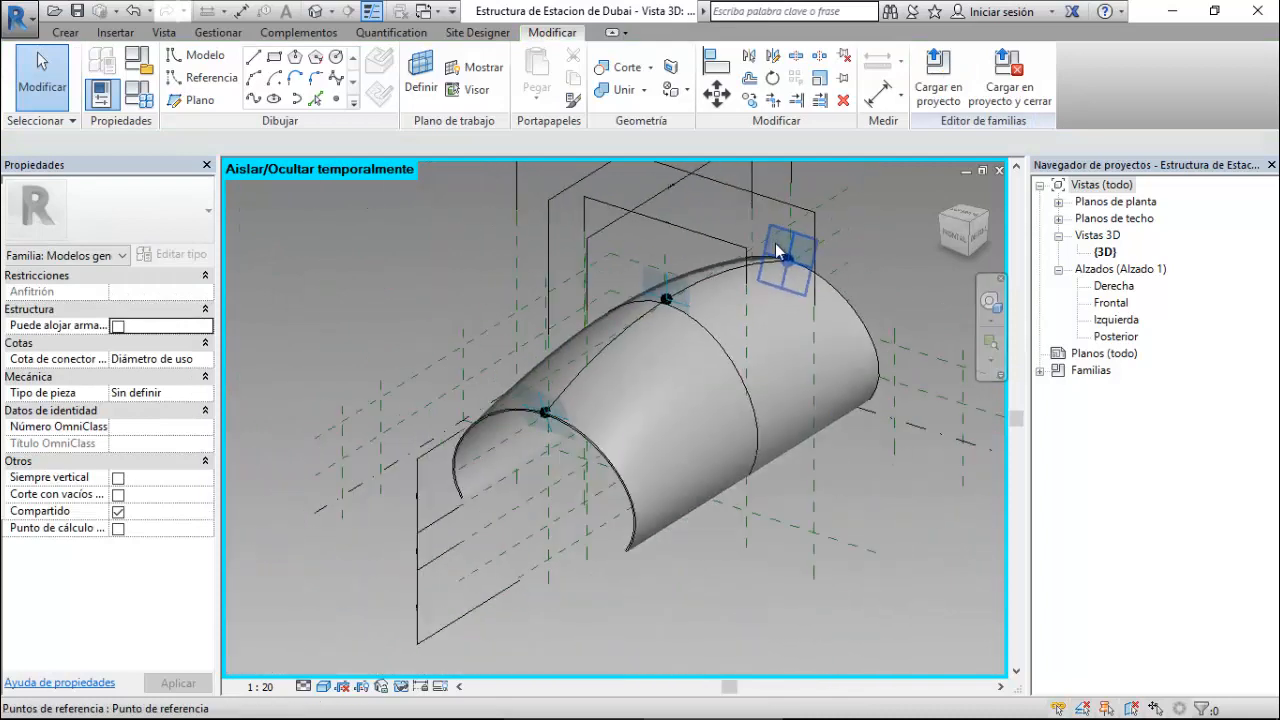
- Select the whole vault form and divide its surface into a UV grid
left_click(683, 446)
scroll(603, 436, "up", 5)
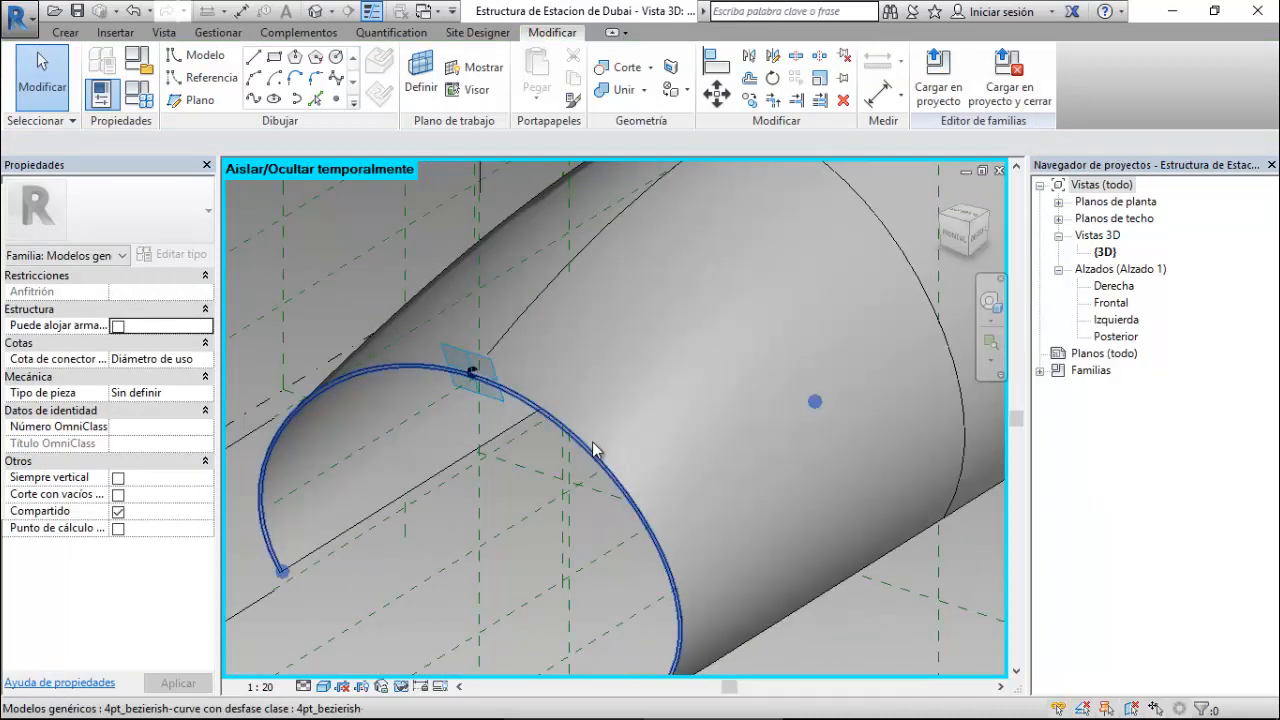
key("Tab")
left_click(593, 443)
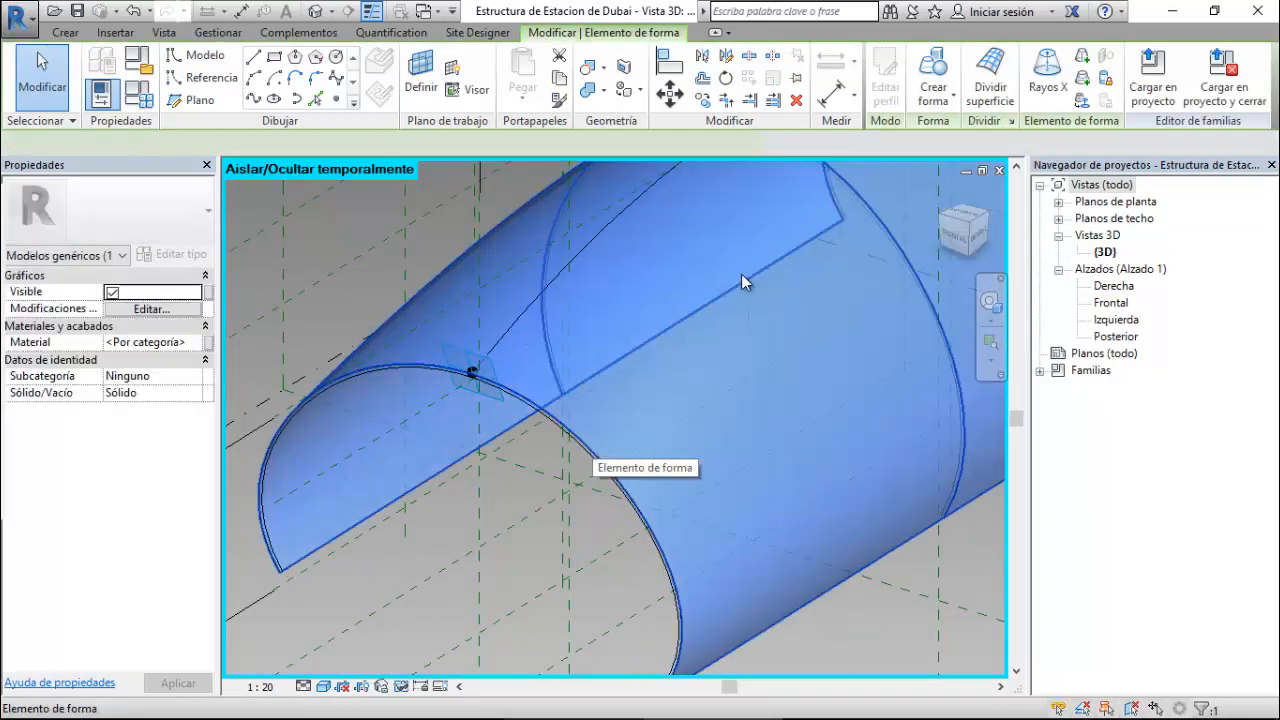
left_click(993, 95)
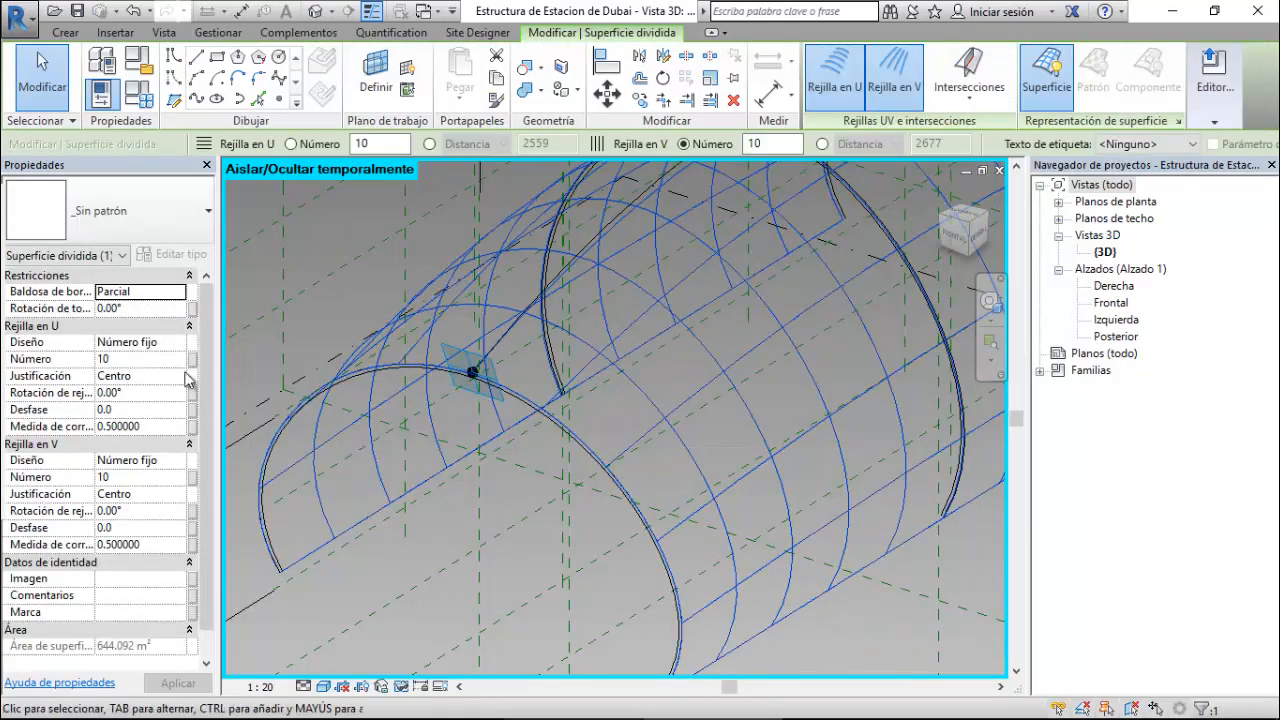
- Set the divided surface to 16 U-grid and 17 V-grid divisions and save the family
left_click(172, 360)
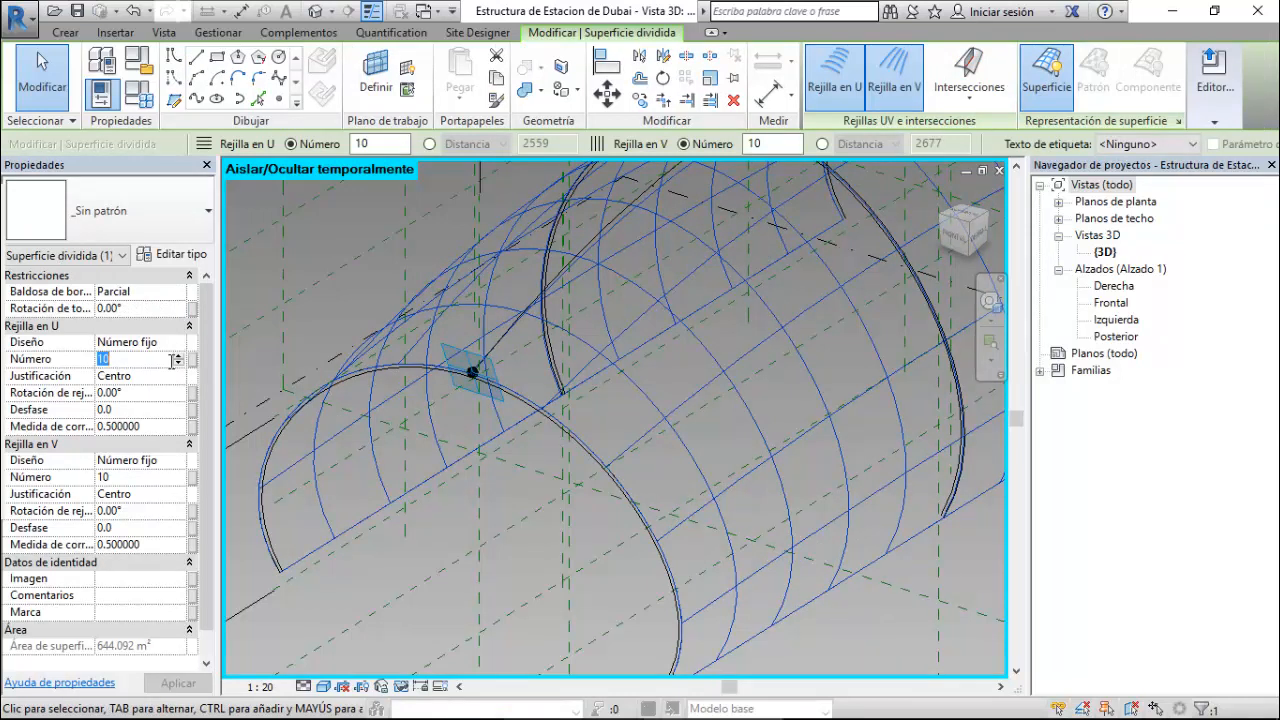
type("16")
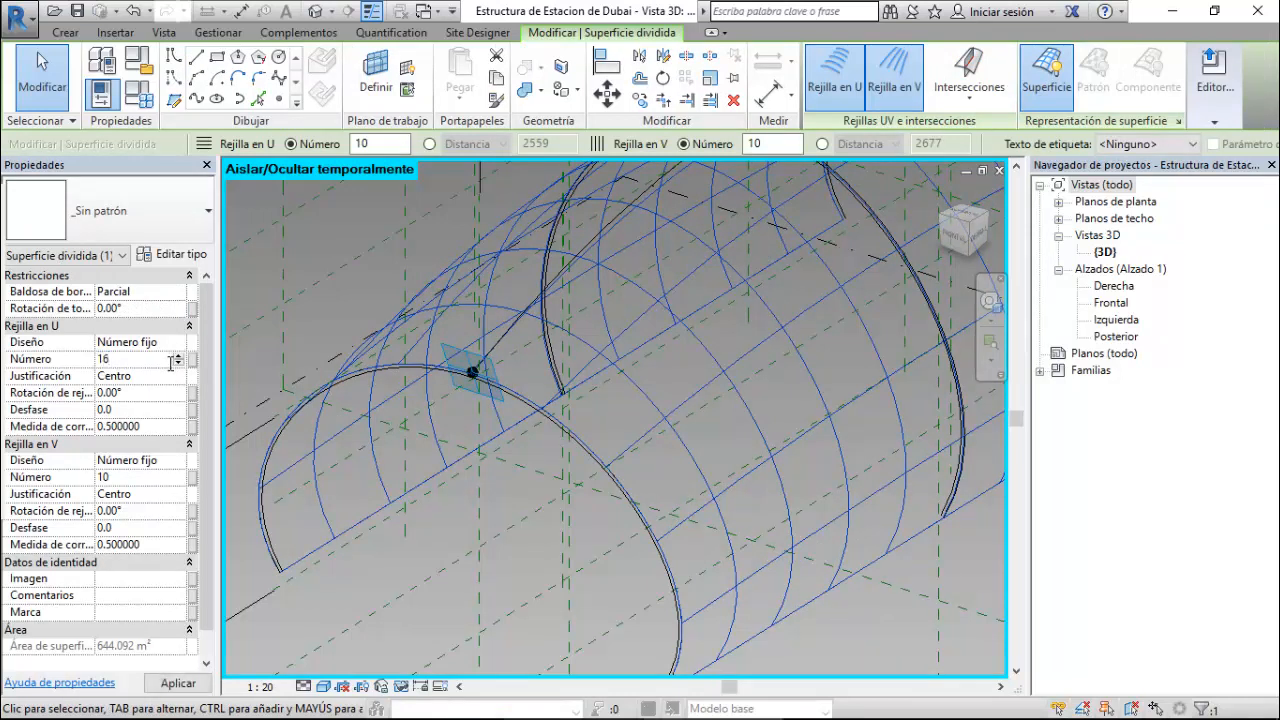
left_click(152, 478)
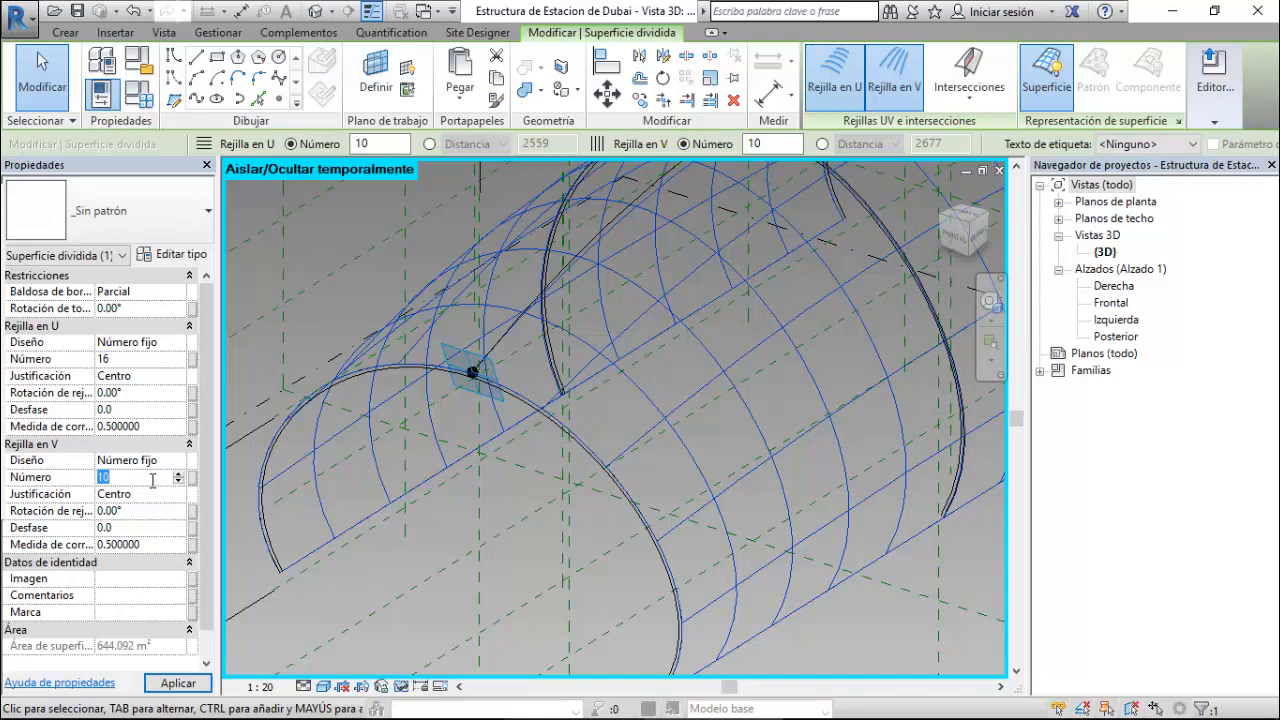
left_click(176, 683)
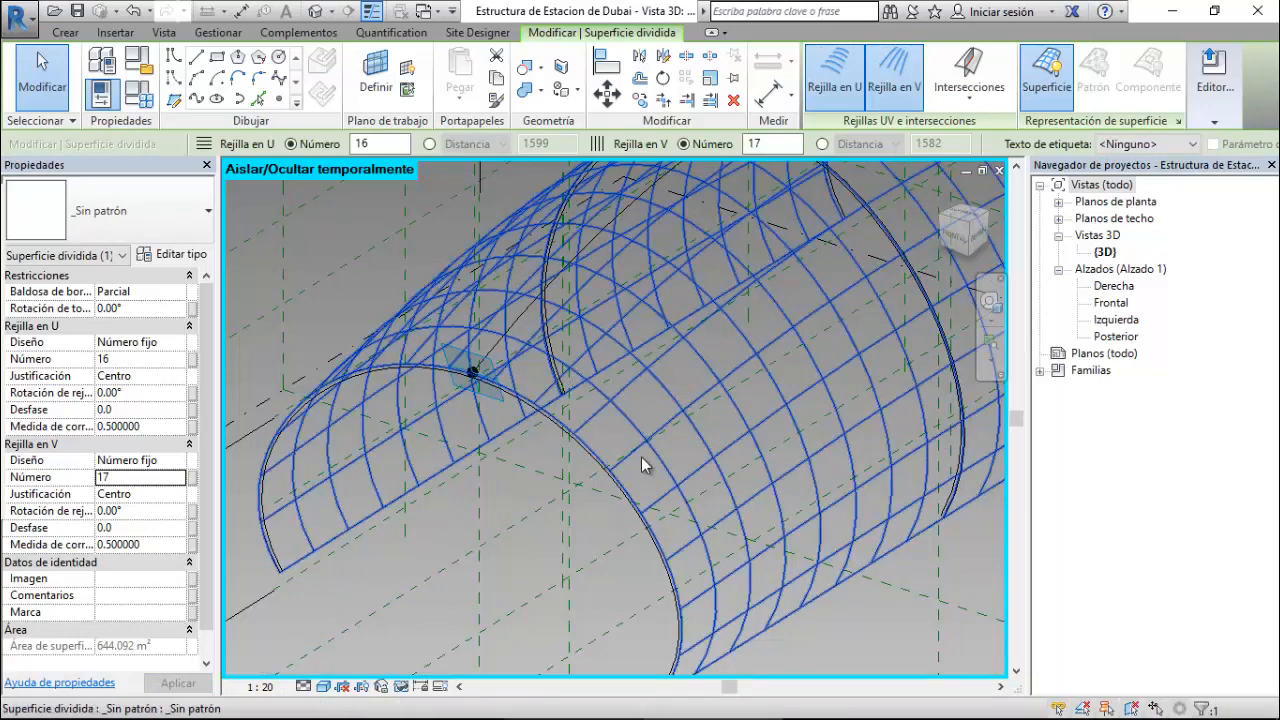
scroll(655, 410, "up", 3)
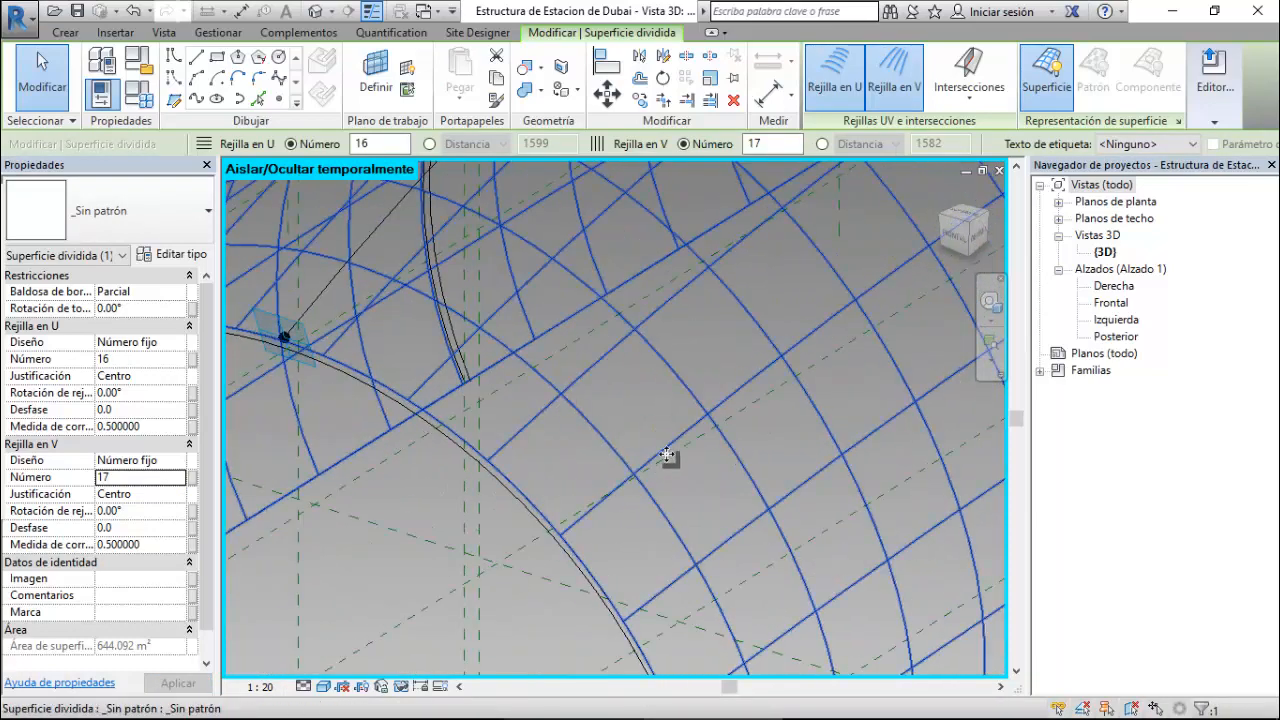
left_click(76, 11)
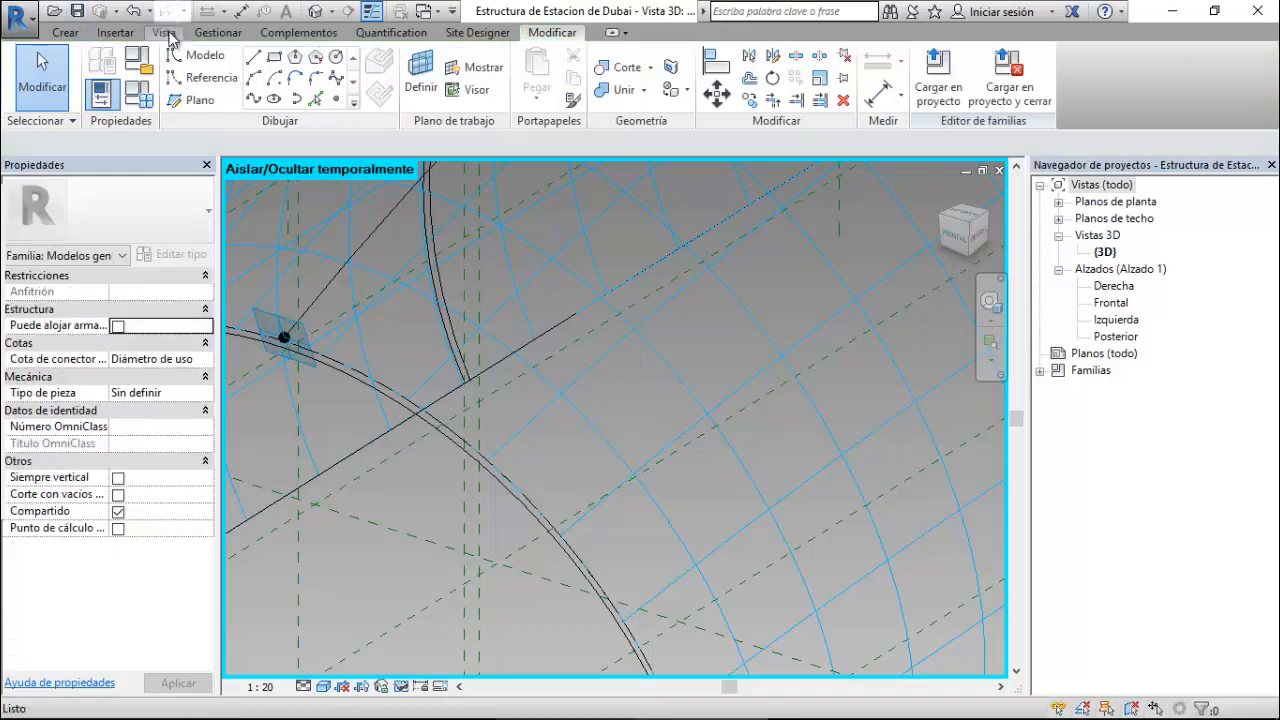
- Show the recent files page
left_click(165, 33)
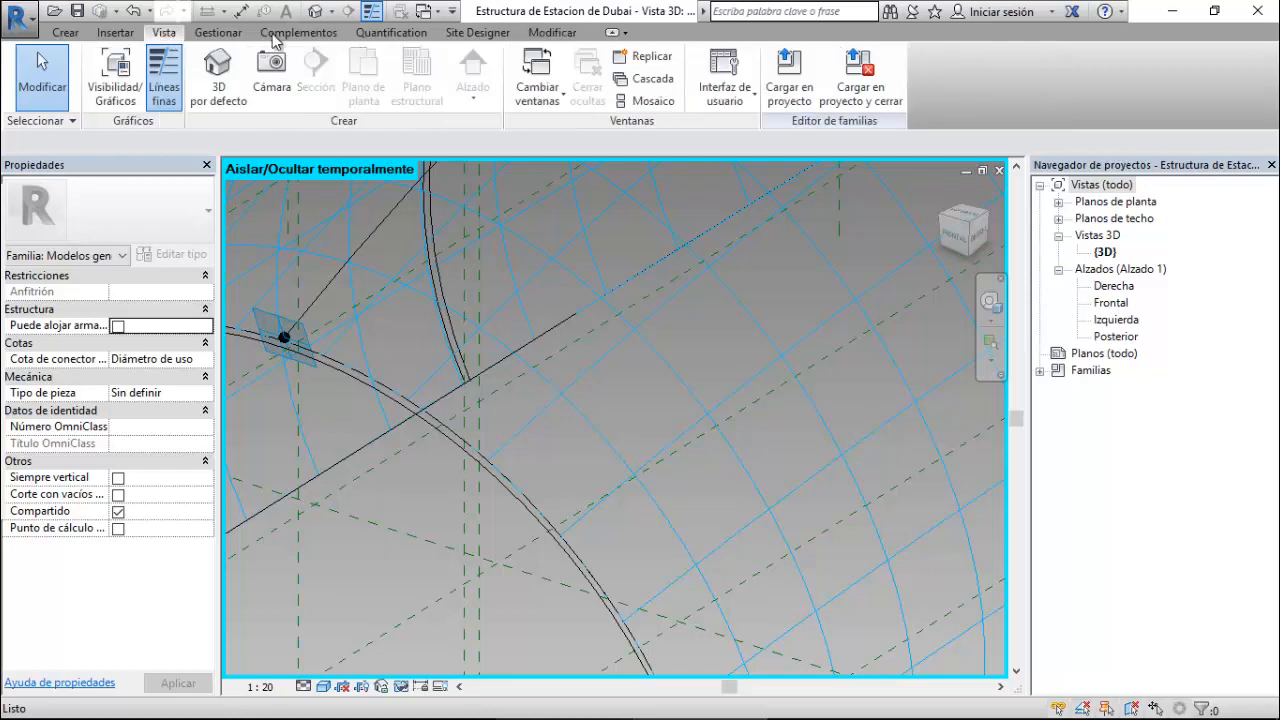
left_click(724, 80)
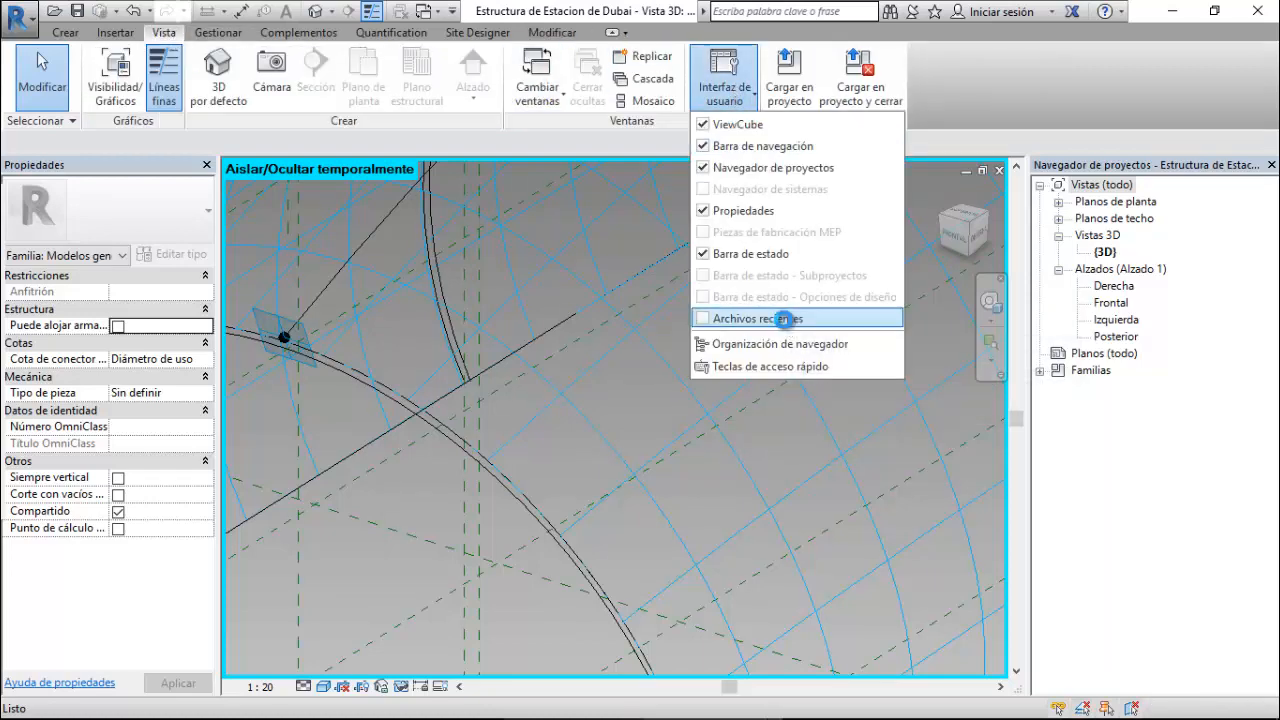
left_click(784, 318)
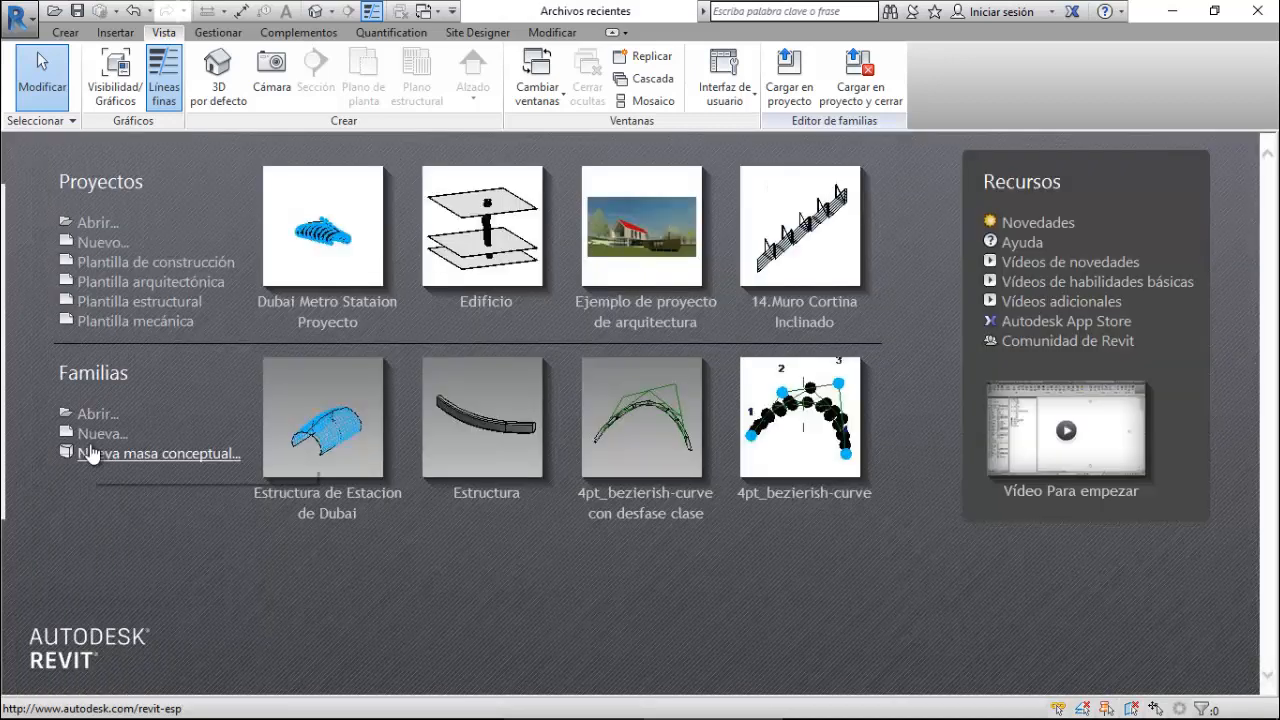
- Create a new family from the template "Panel de muro cortina métrico basado en patrón"
left_click(88, 436)
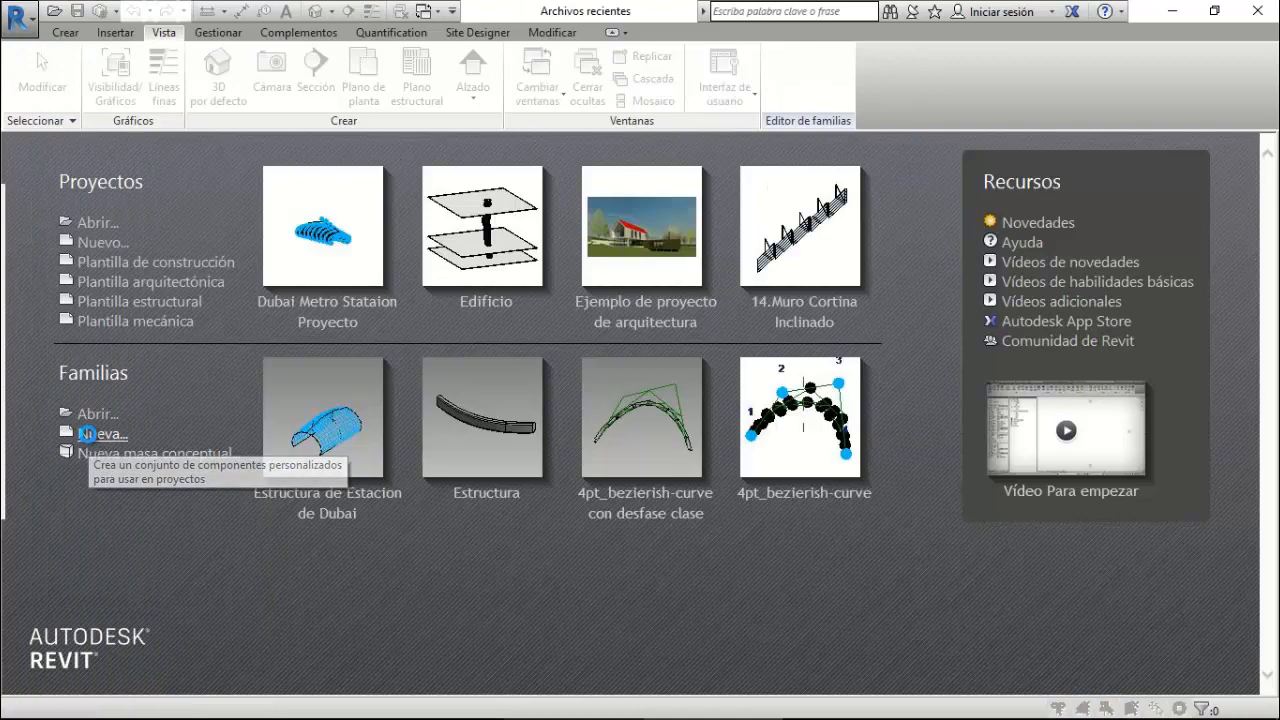
scroll(475, 428, "down", 10)
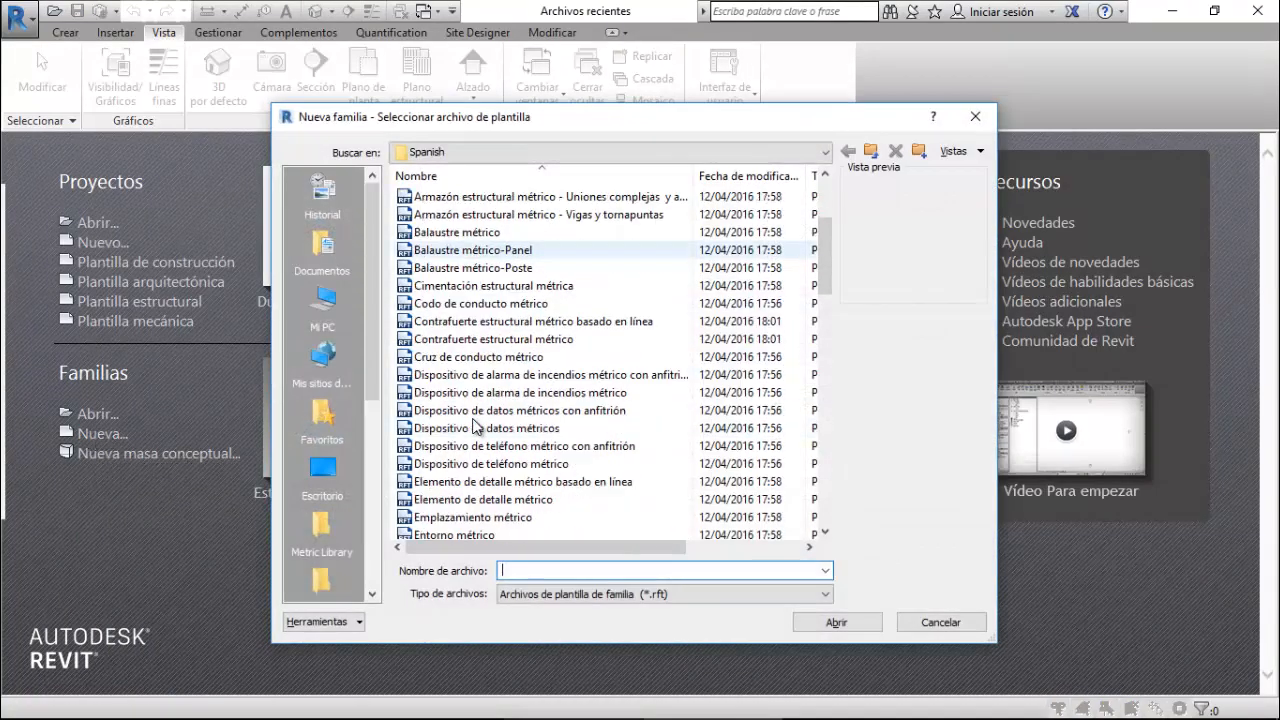
scroll(475, 428, "down", 3)
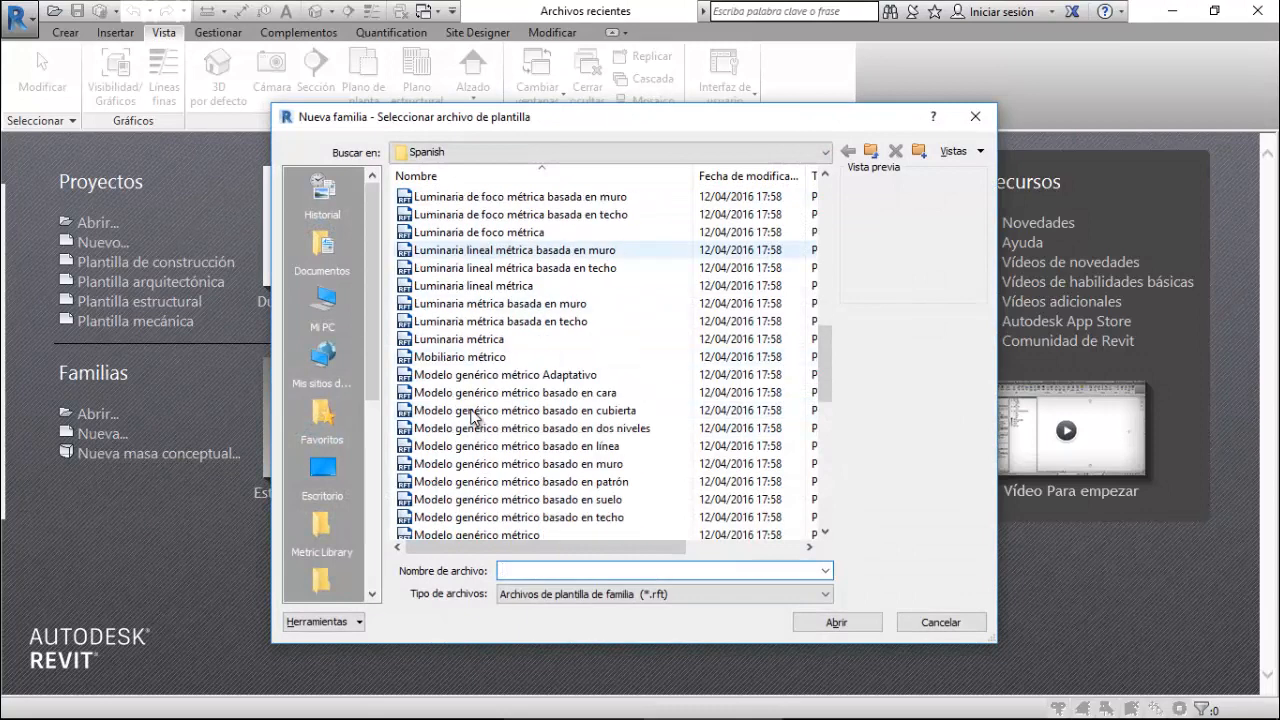
left_click(474, 394)
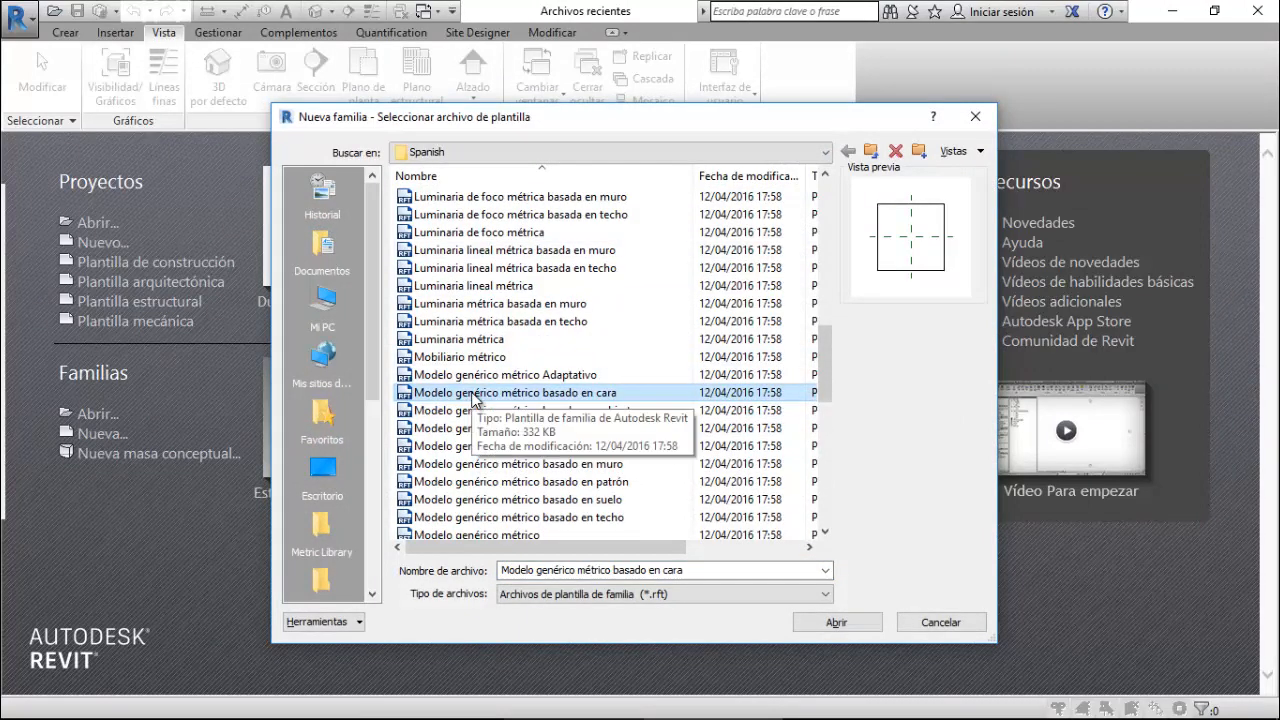
scroll(474, 398, "down", 1)
scroll(465, 420, "down", 5)
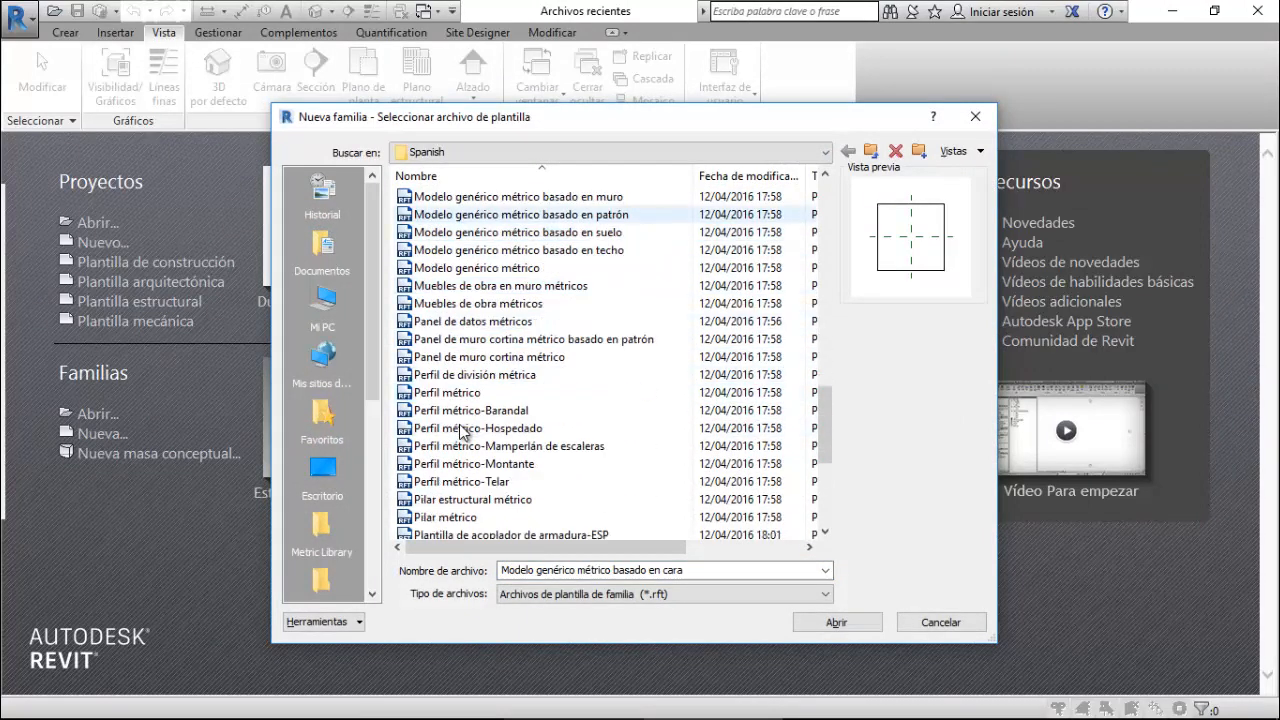
scroll(462, 430, "down", 2)
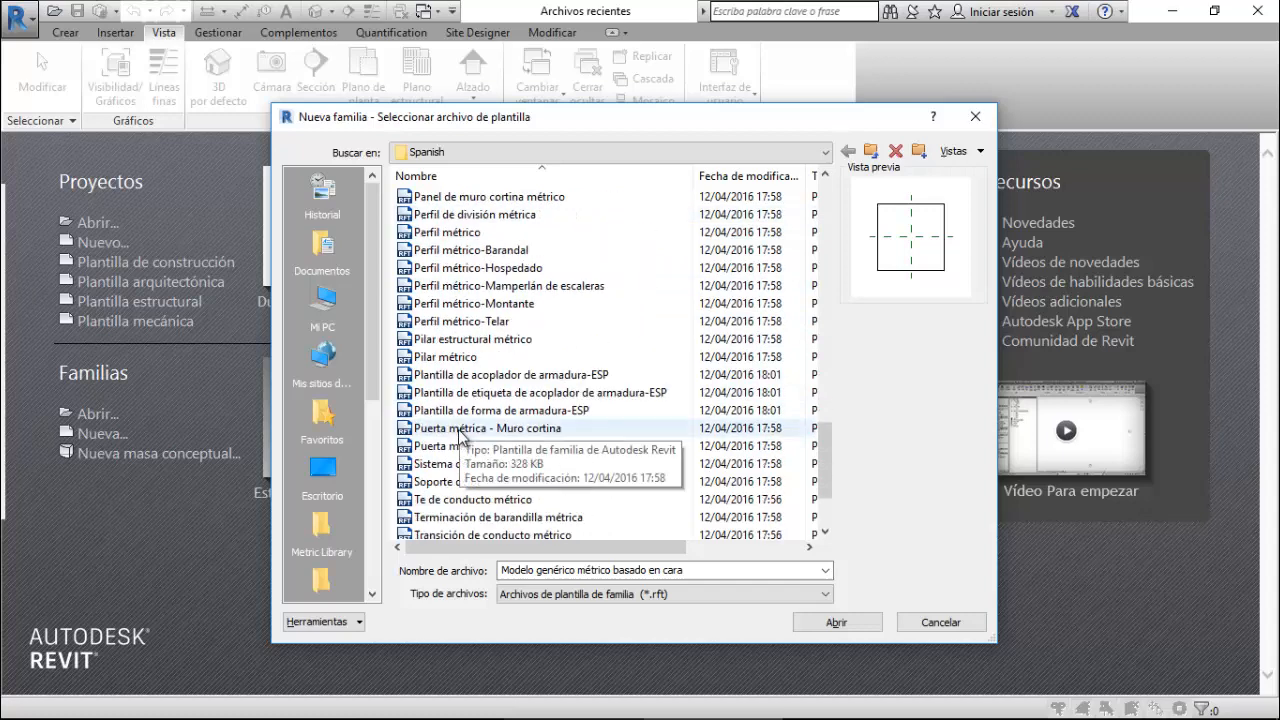
scroll(461, 436, "down", 2)
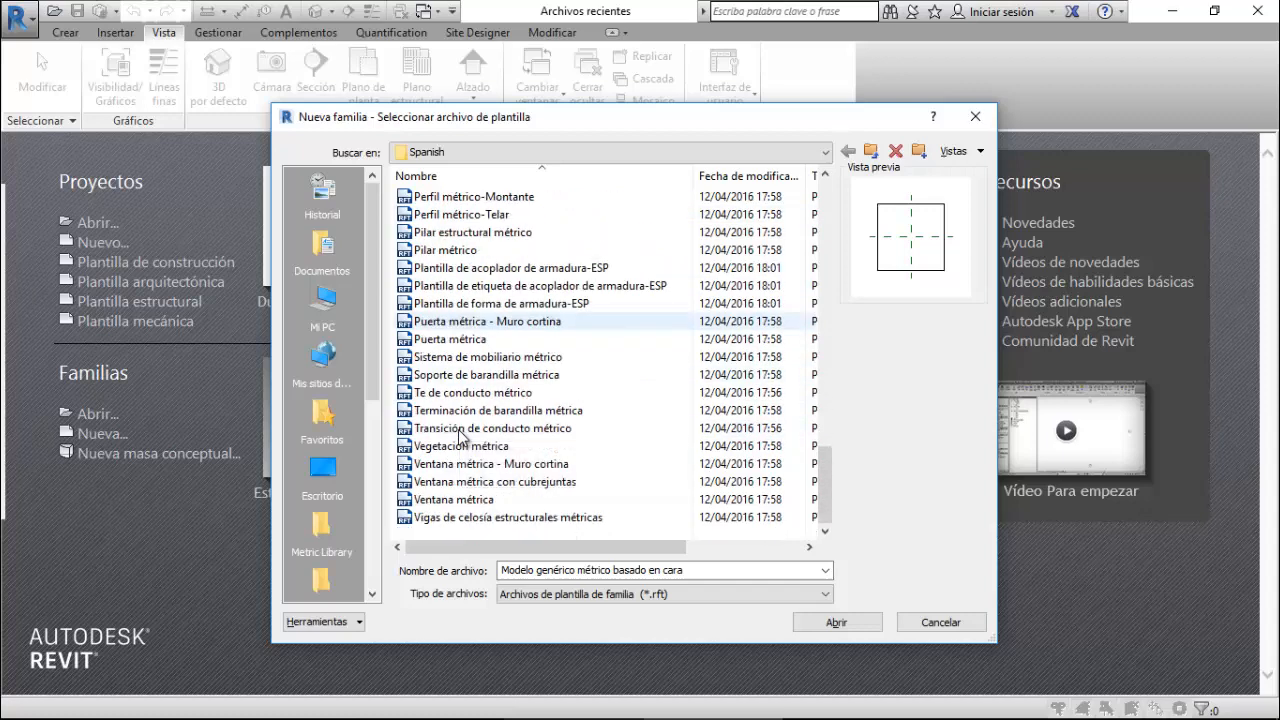
scroll(461, 436, "up", 3)
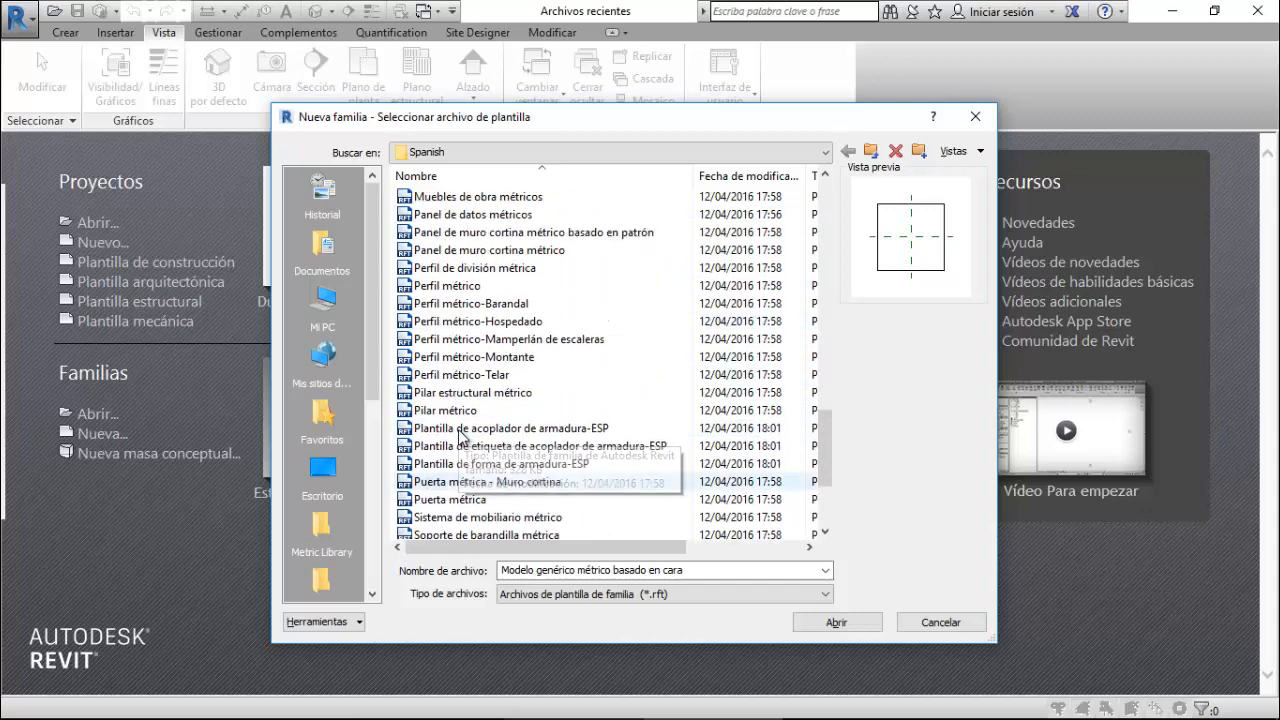
left_click(462, 236)
left_click(855, 623)
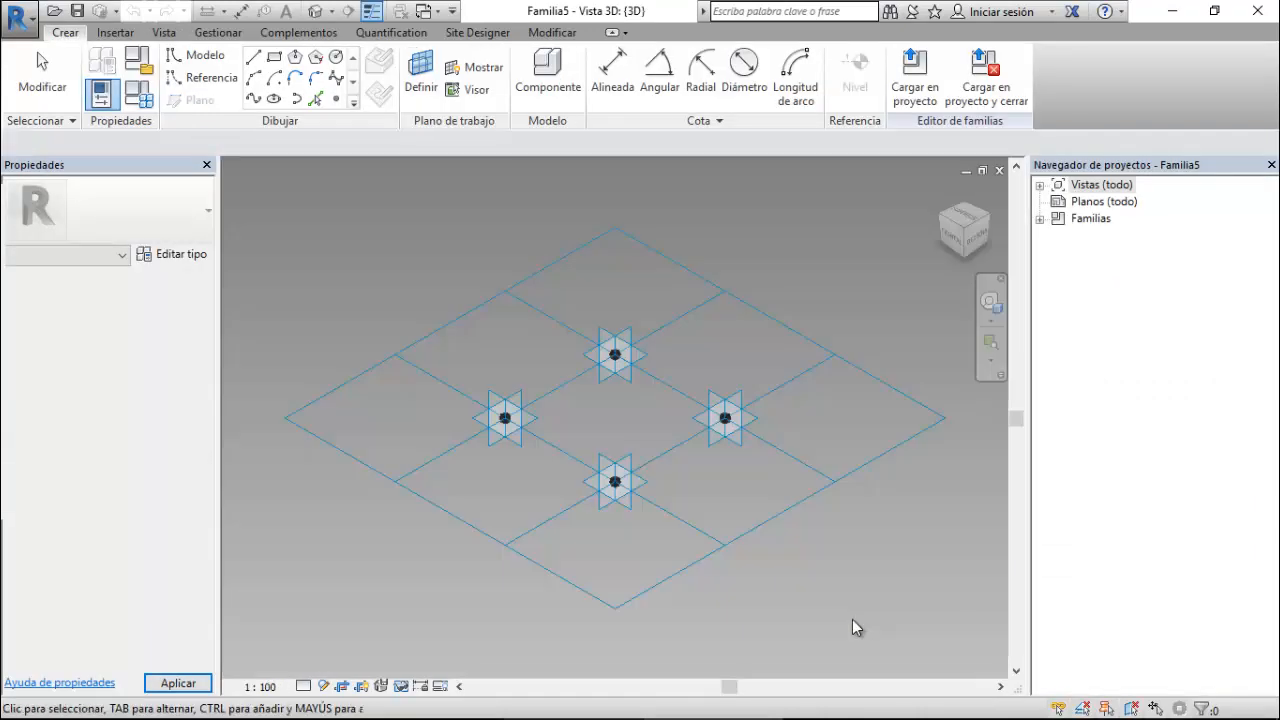
- Place a reference point near the middle of the reference line joining the panel's left and bottom adaptive points
scroll(615, 354, "up", 3)
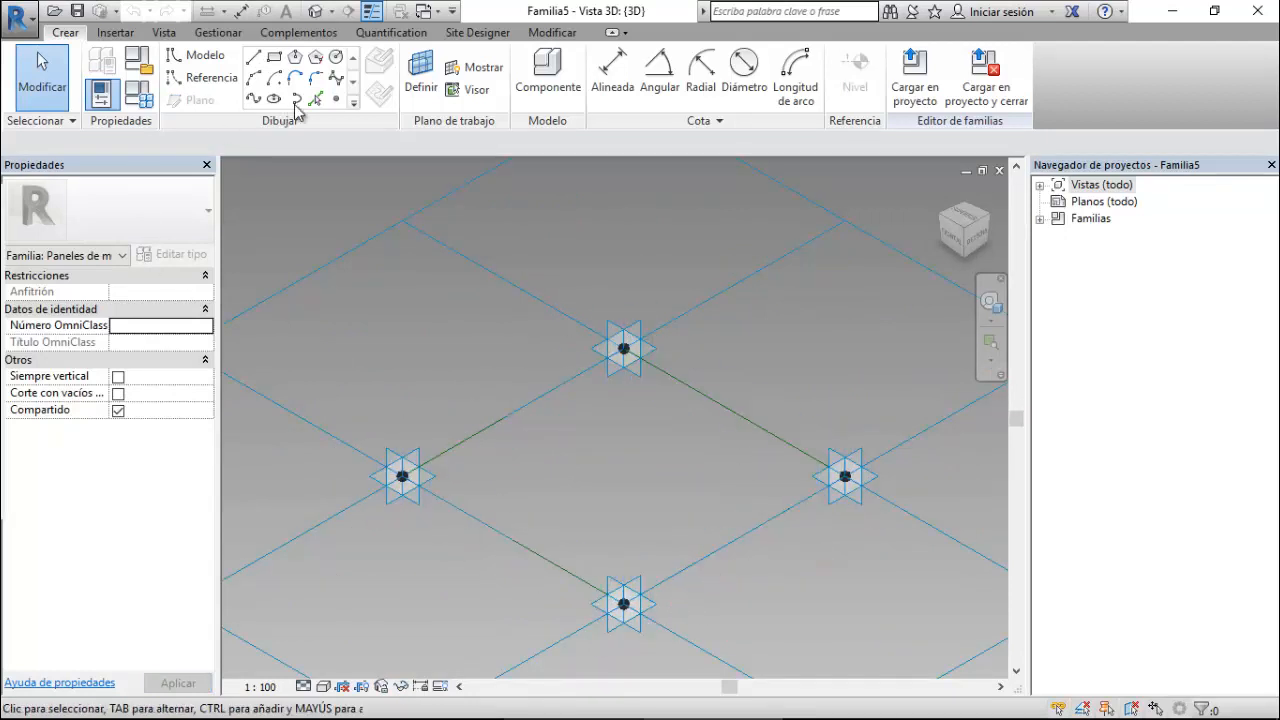
left_click(337, 100)
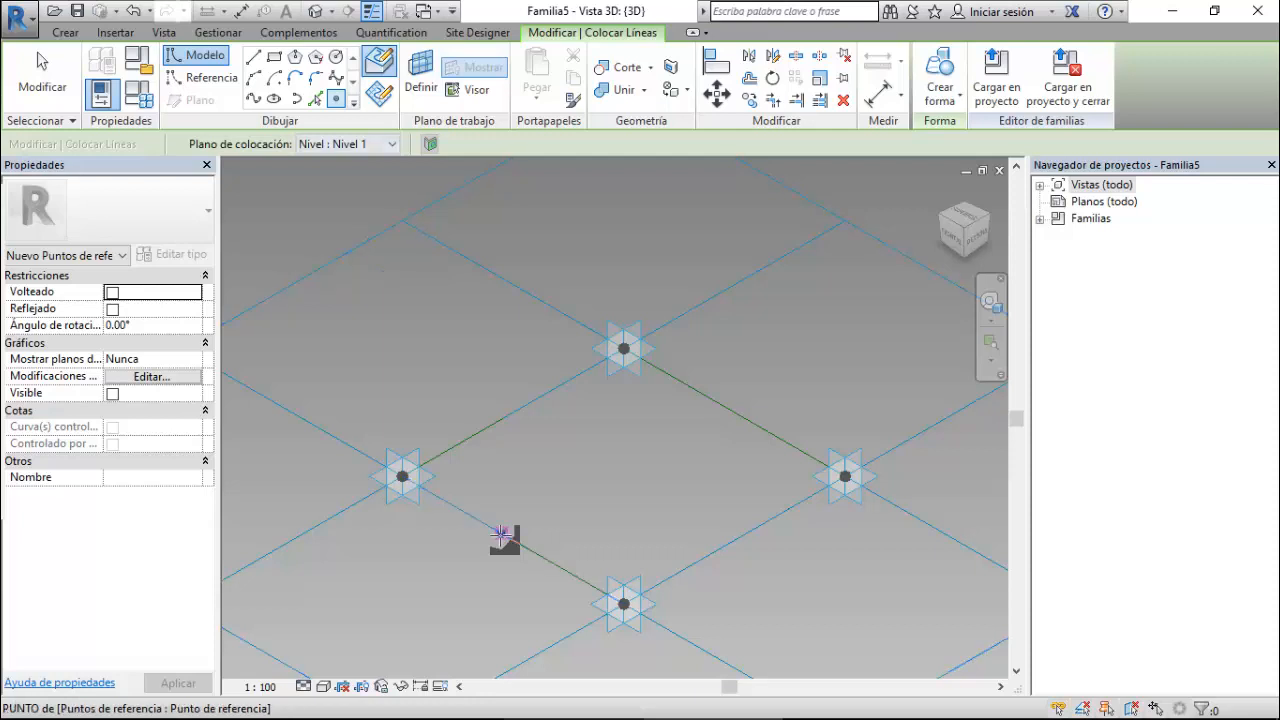
scroll(503, 533, "up", 4)
key("Escape")
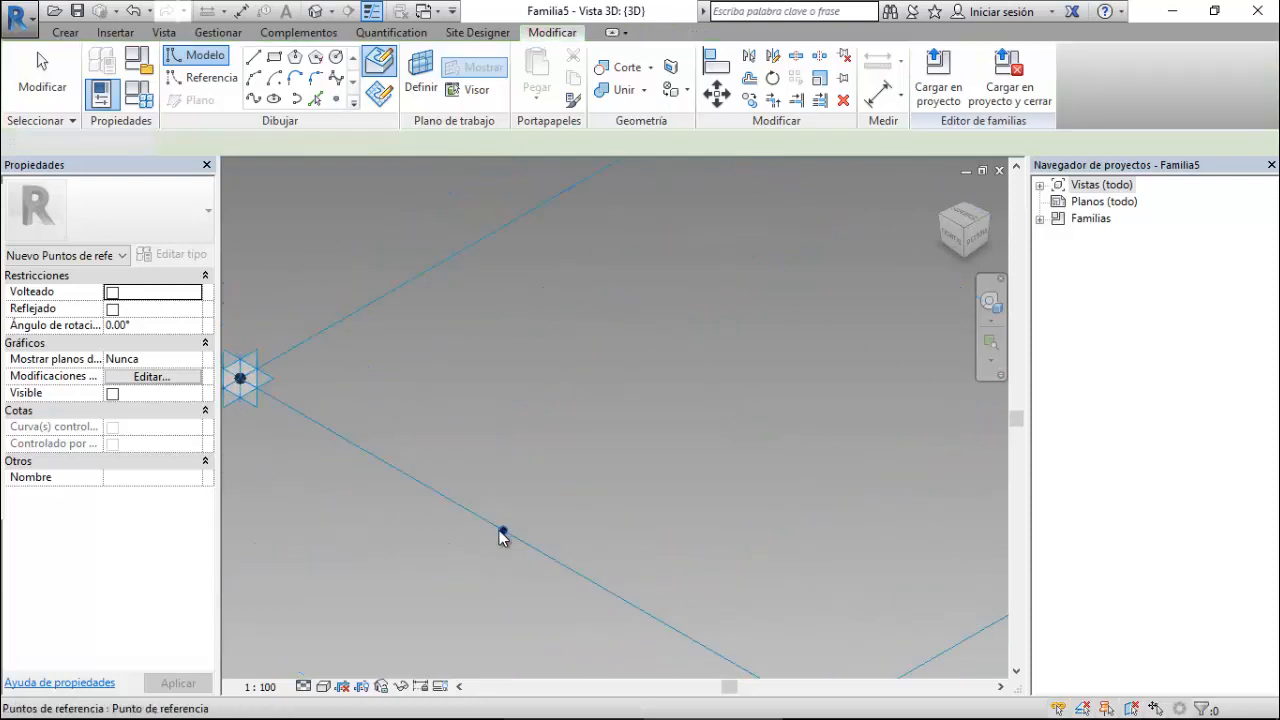
- Set the new reference point to show its reference planes always (Siempre)
left_click(503, 533)
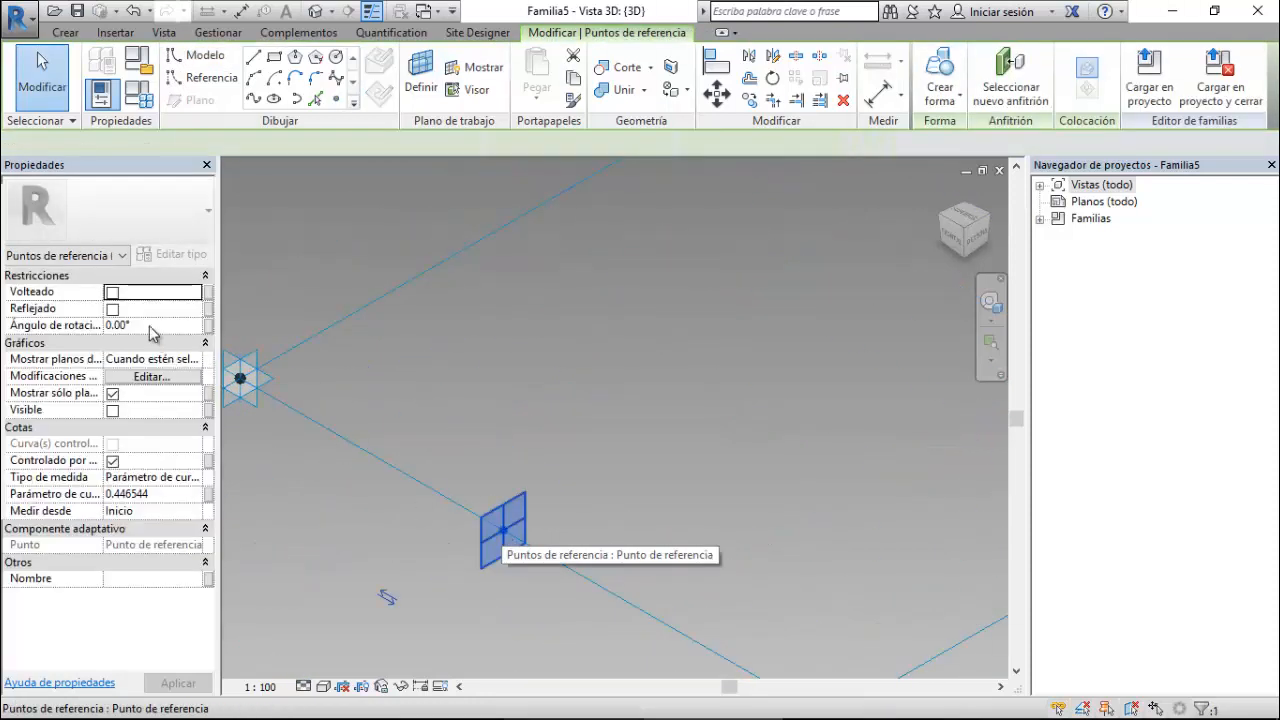
left_click(197, 359)
left_click(130, 410)
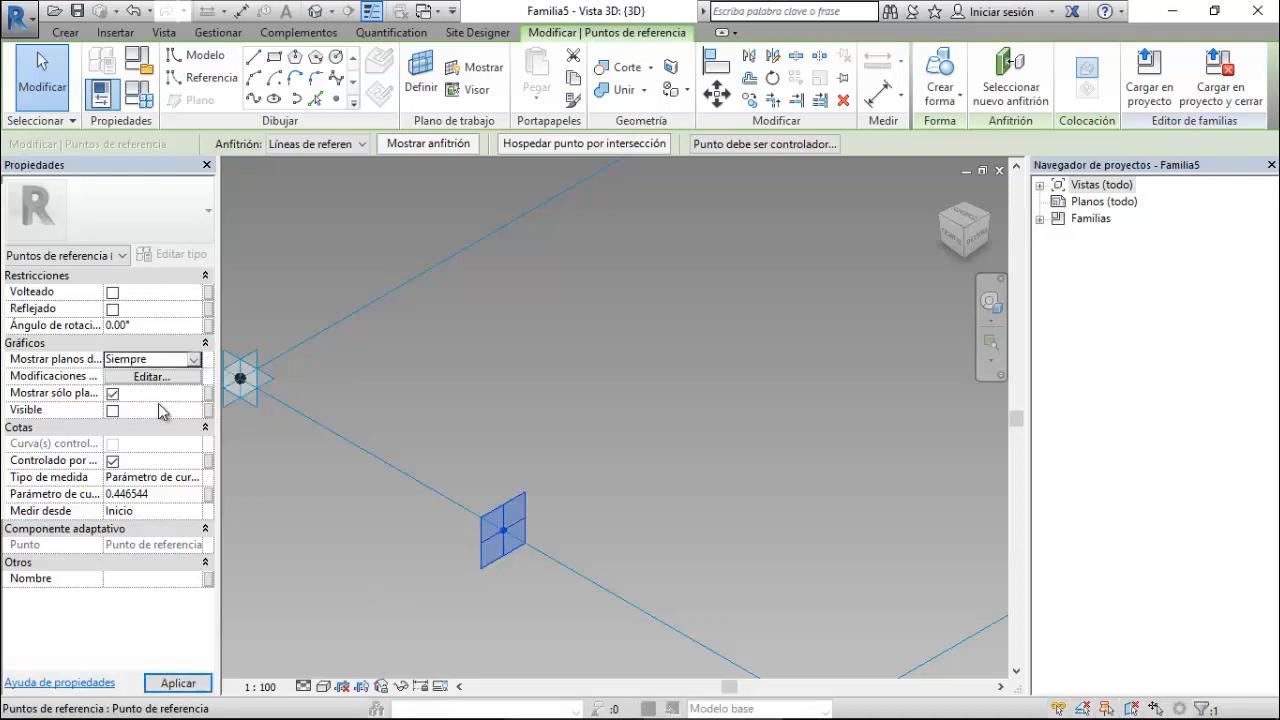
left_click(608, 409)
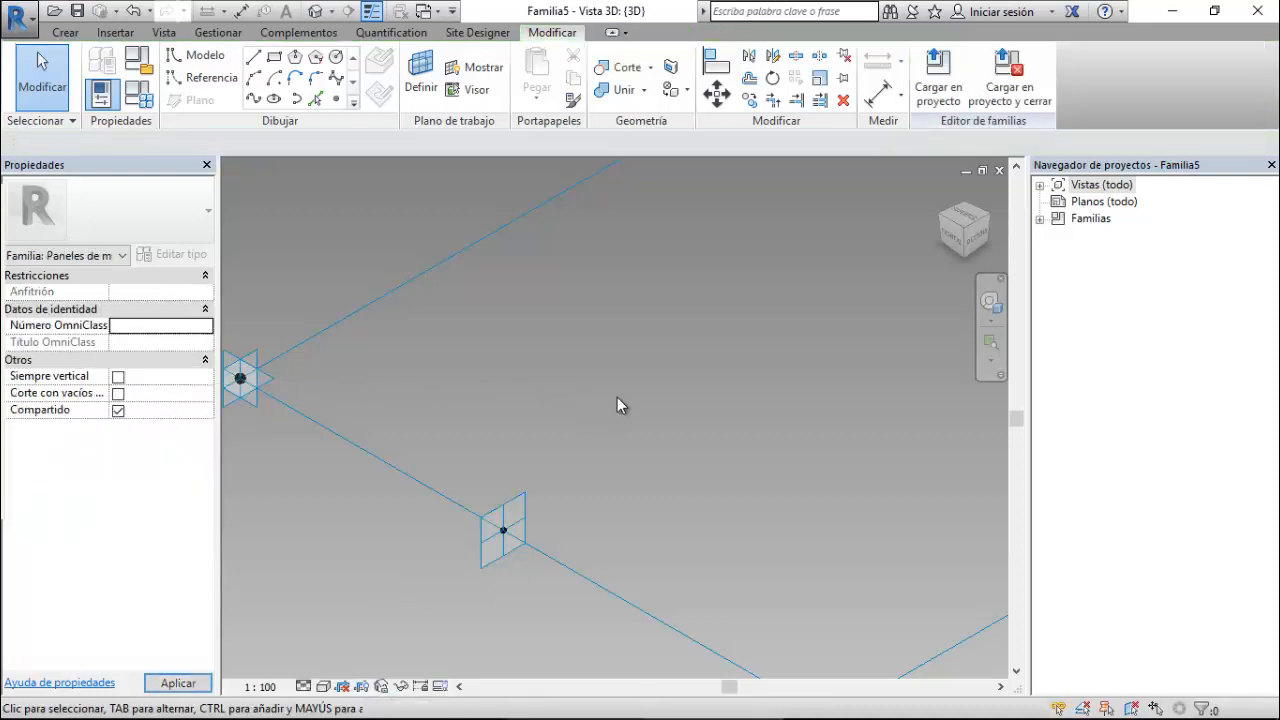
- Switch to the Perfil estructural family and load it only into Familia5
left_click(438, 12)
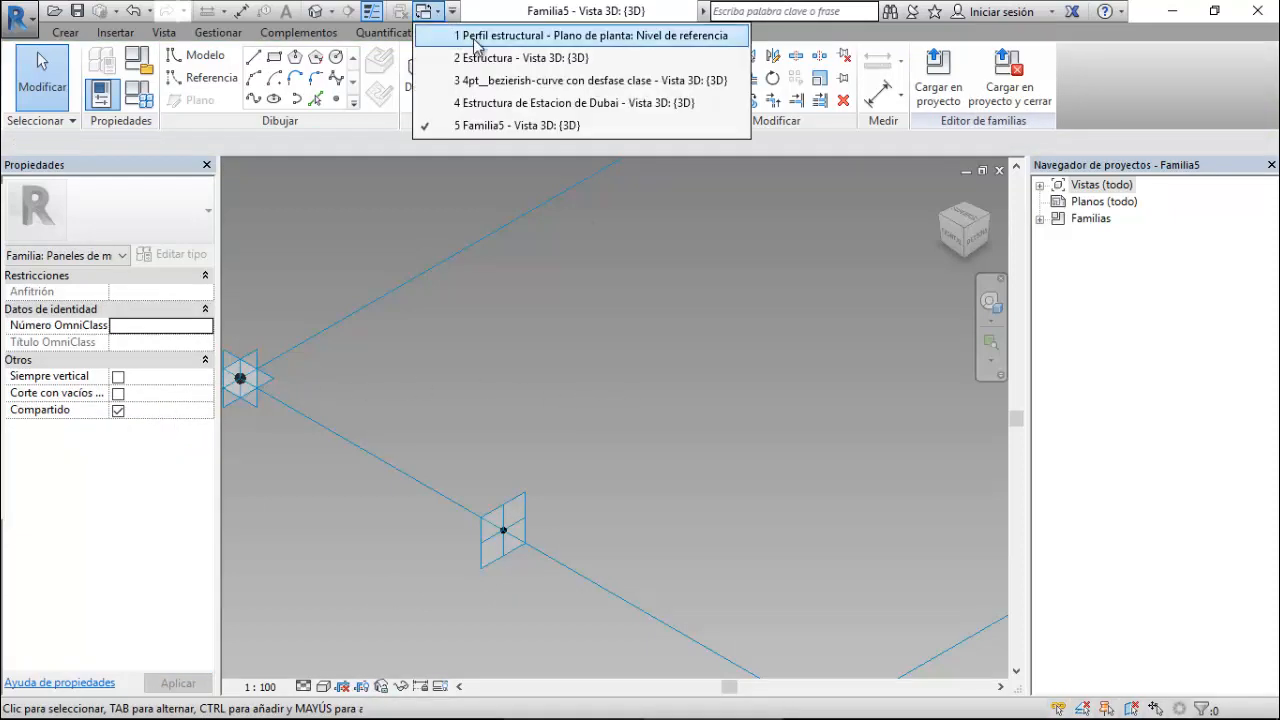
left_click(540, 36)
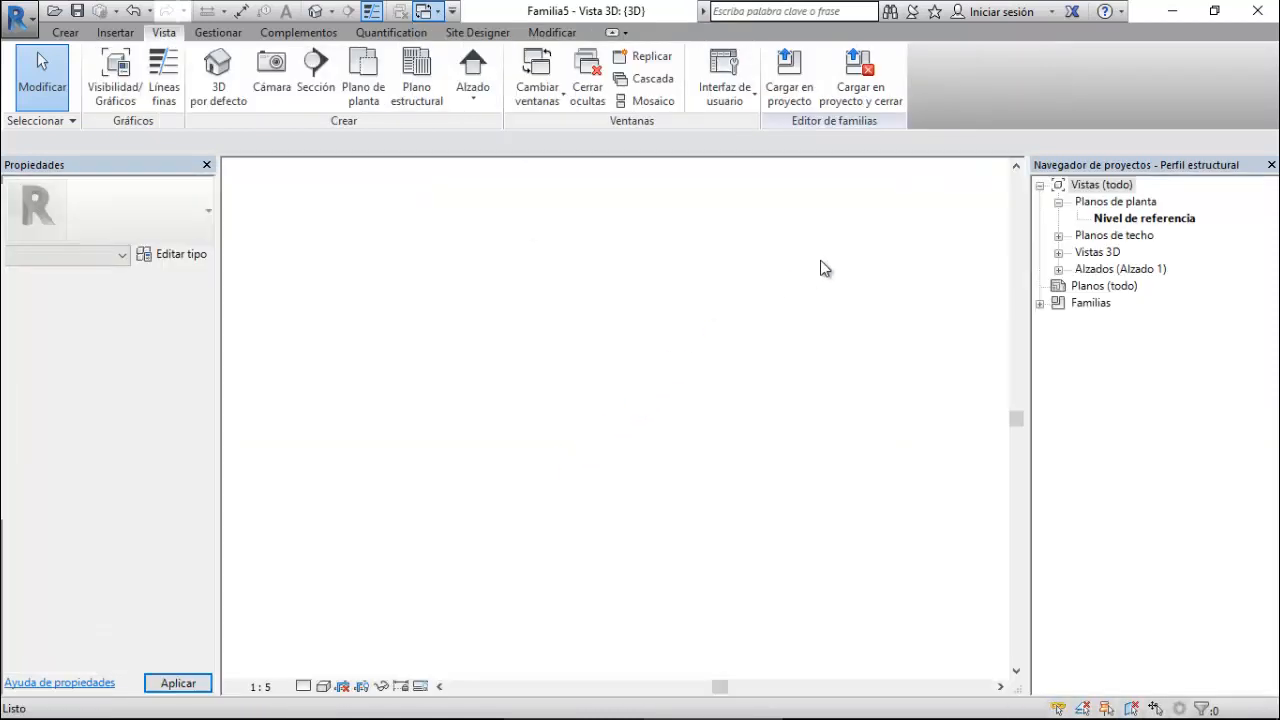
left_click(789, 72)
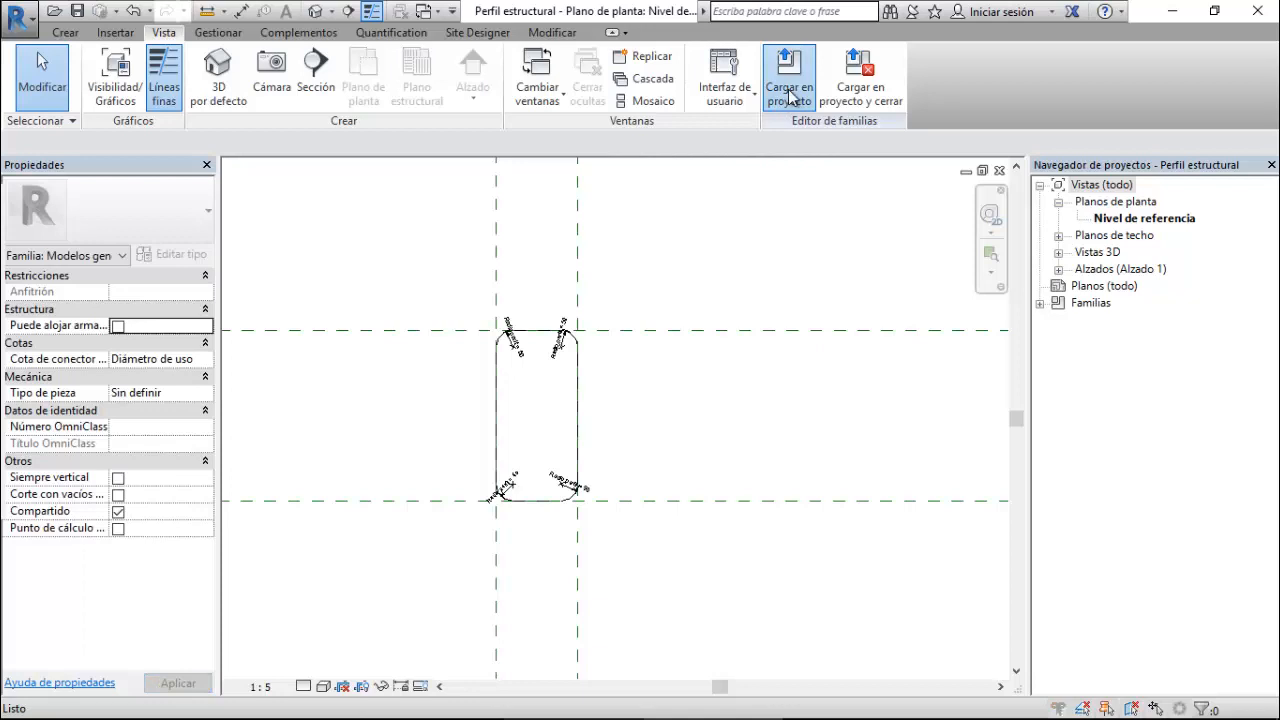
left_click(553, 316)
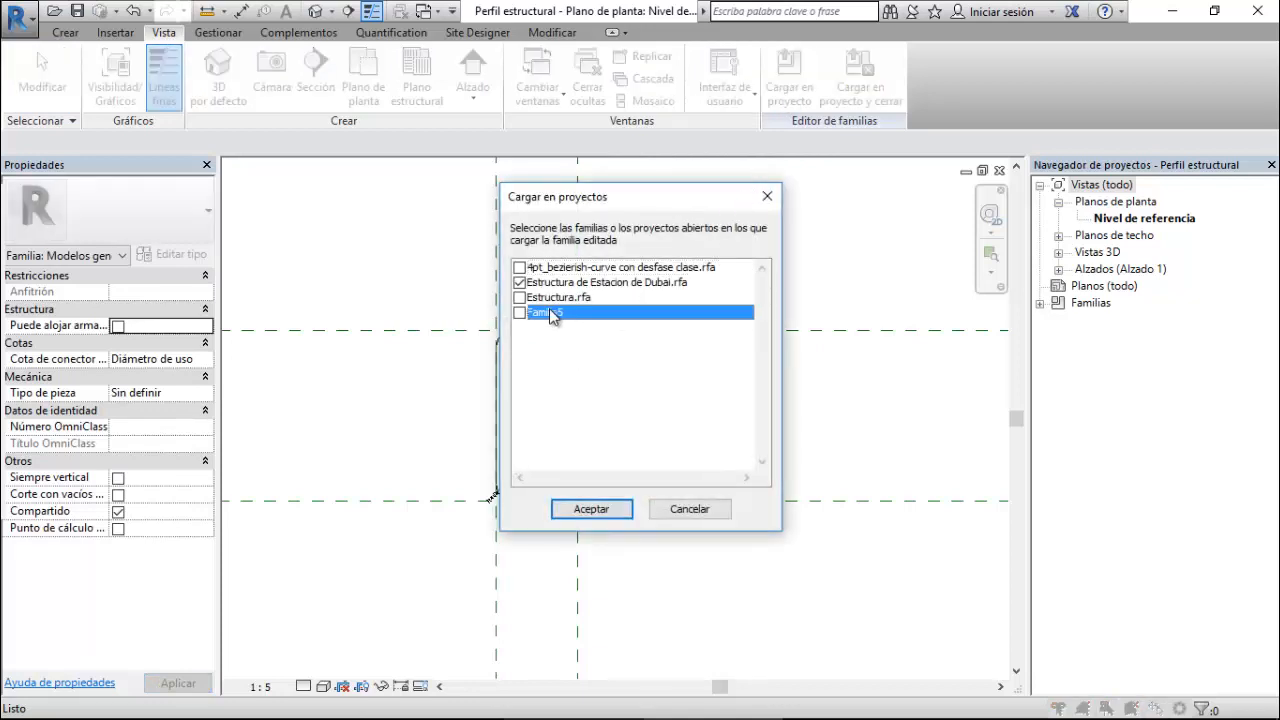
left_click(519, 283)
left_click(519, 313)
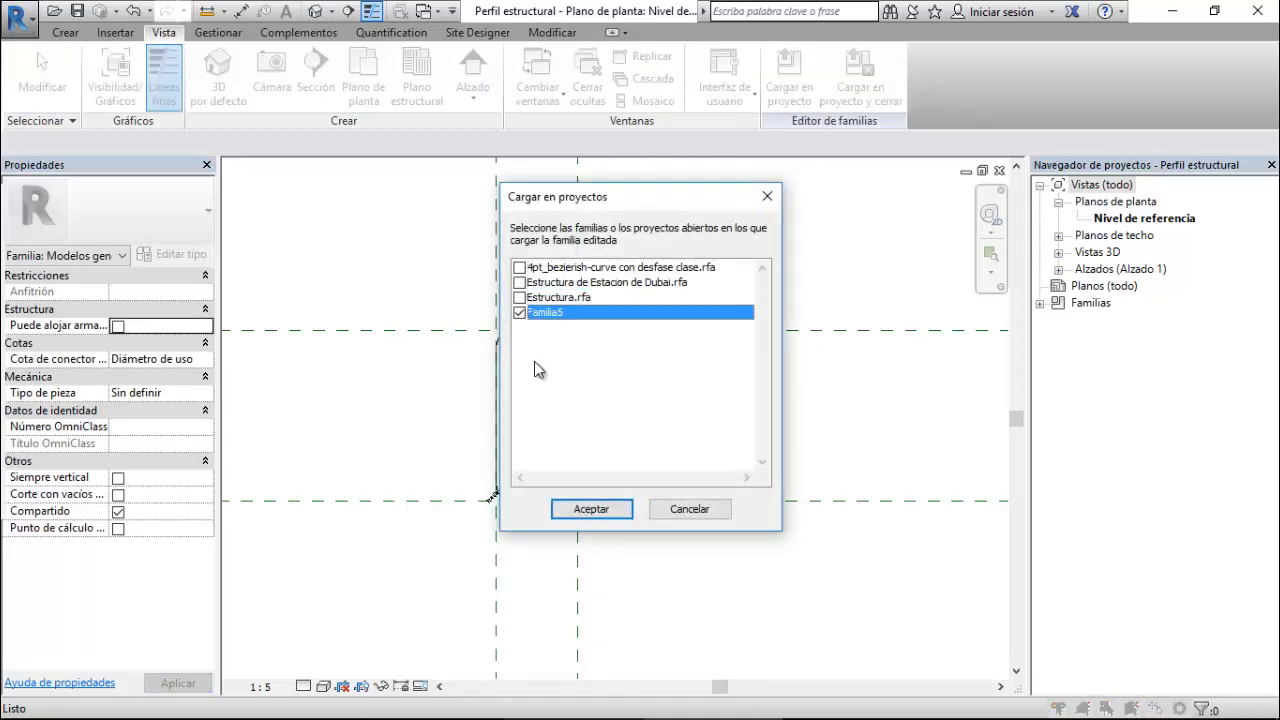
left_click(590, 510)
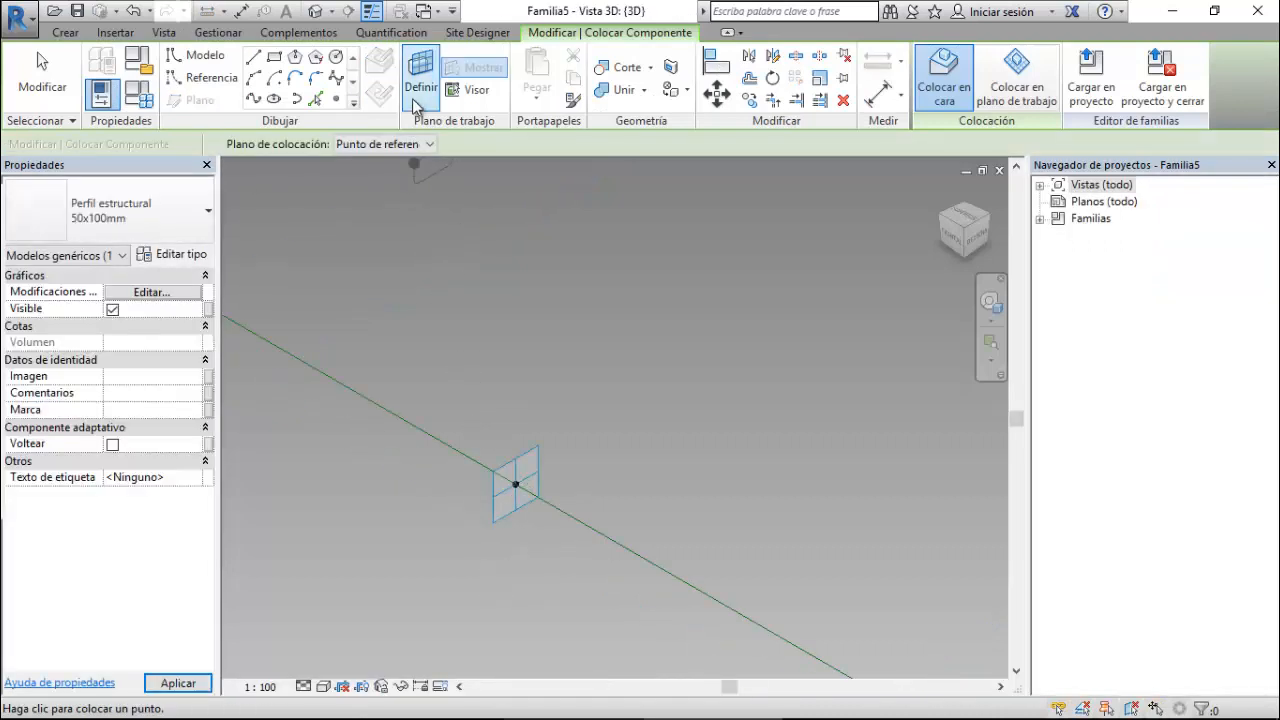
left_click(1012, 100)
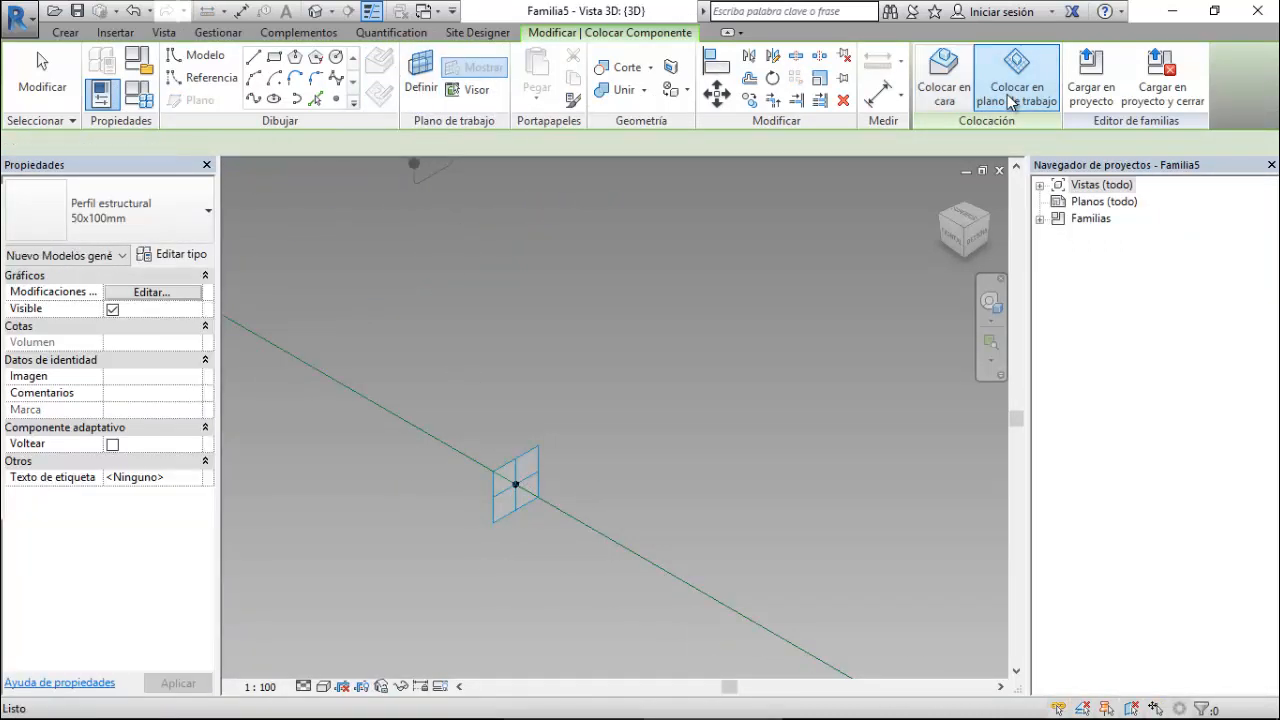
left_click(428, 146)
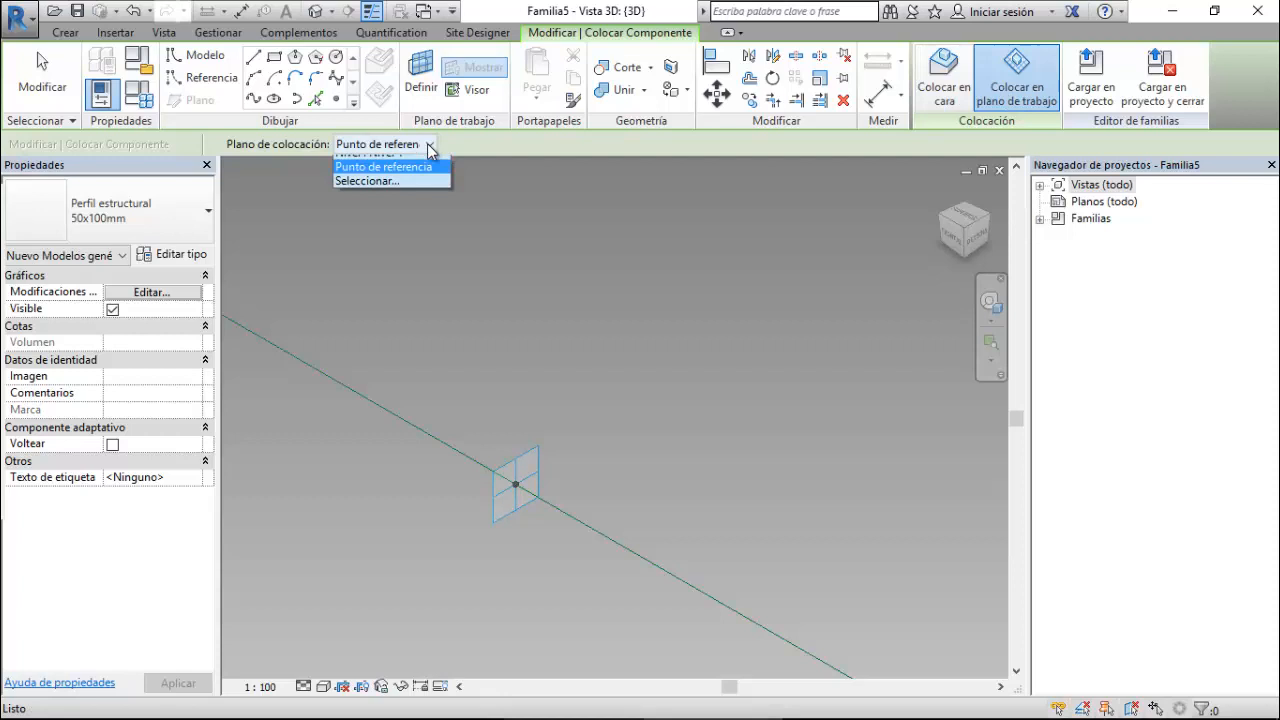
left_click(392, 191)
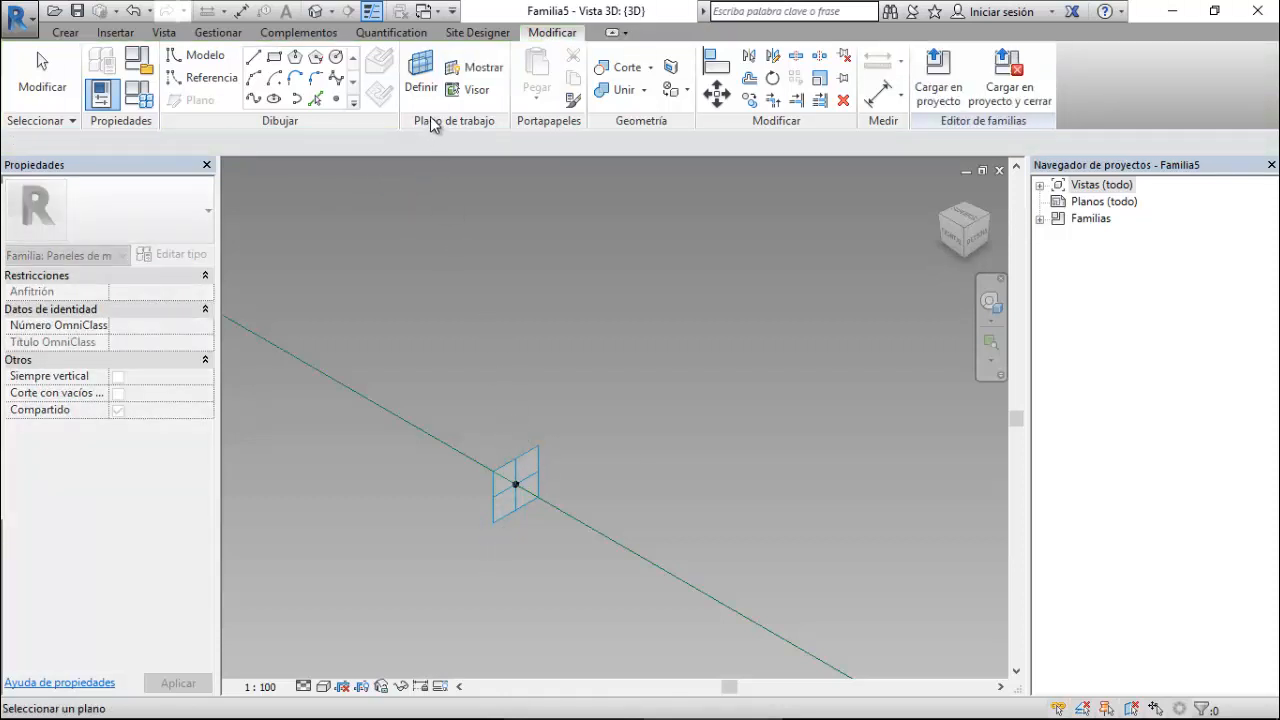
left_click(421, 75)
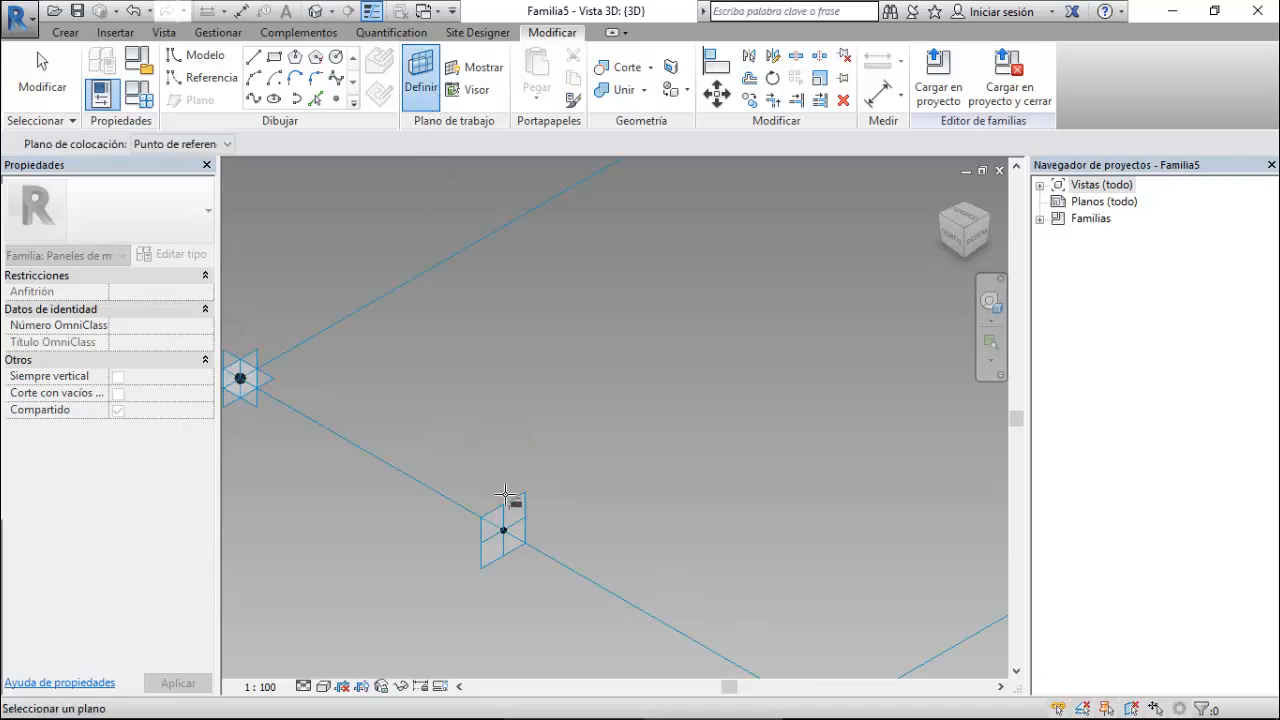
left_click(226, 381)
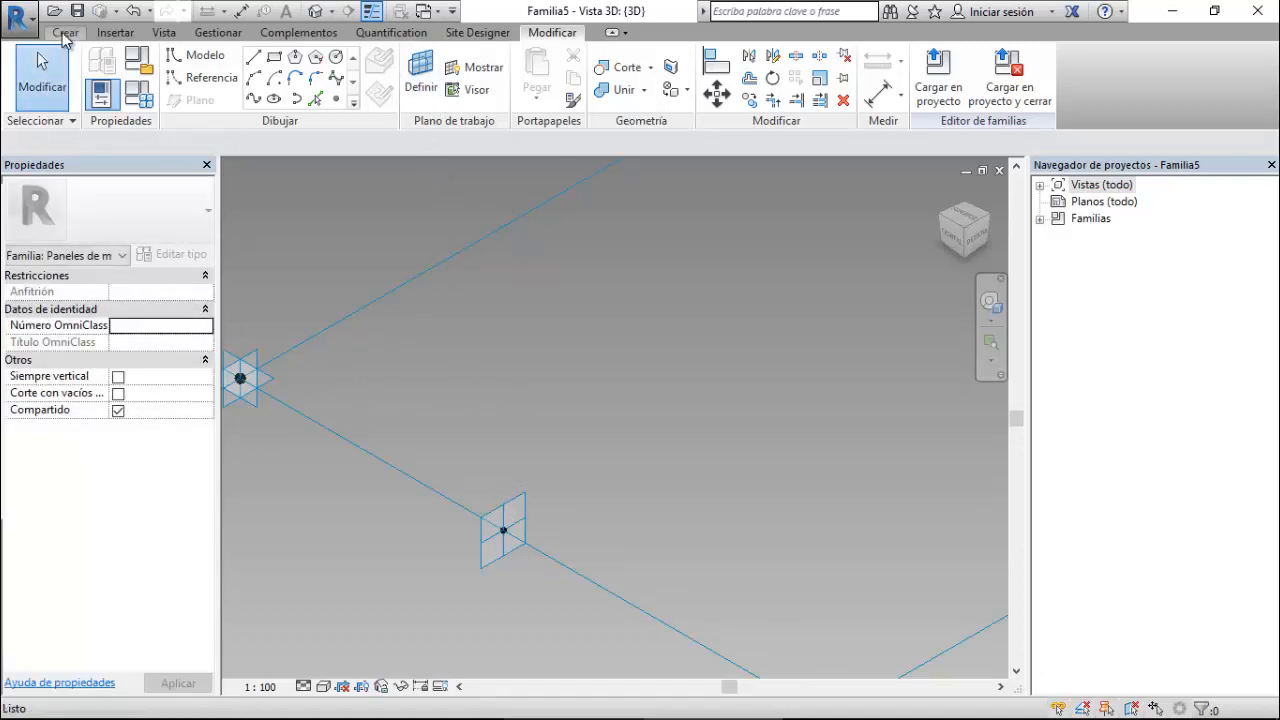
- Place the 50x100mm Perfil estructural at the reference point, using the point's plane perpendicular to the reference line as work plane
left_click(65, 32)
left_click(550, 89)
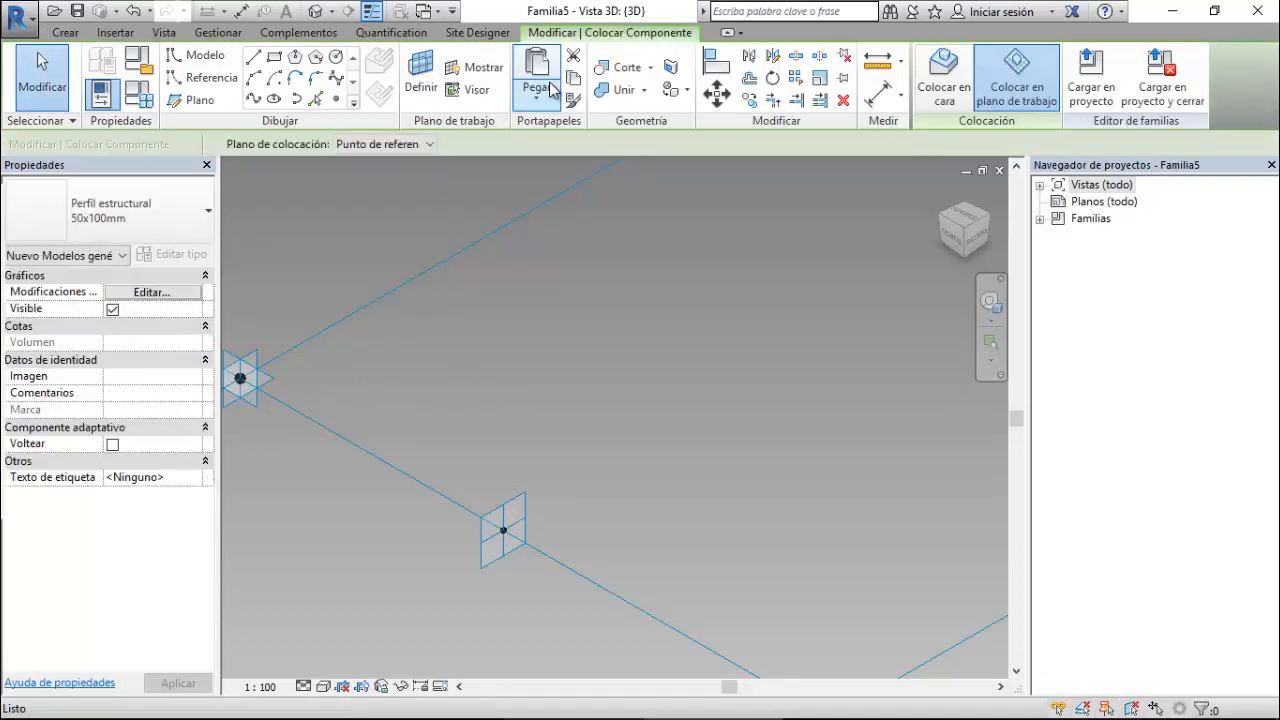
left_click(432, 144)
left_click(405, 190)
key("Escape")
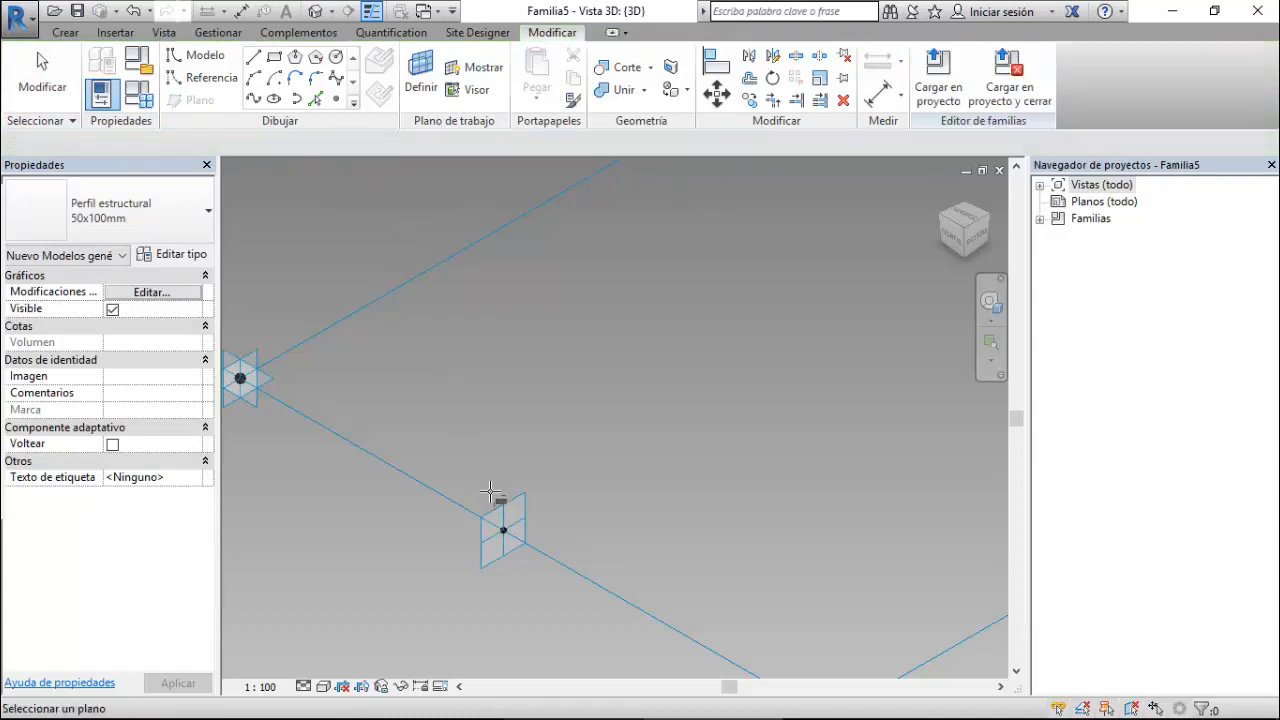
left_click(500, 510)
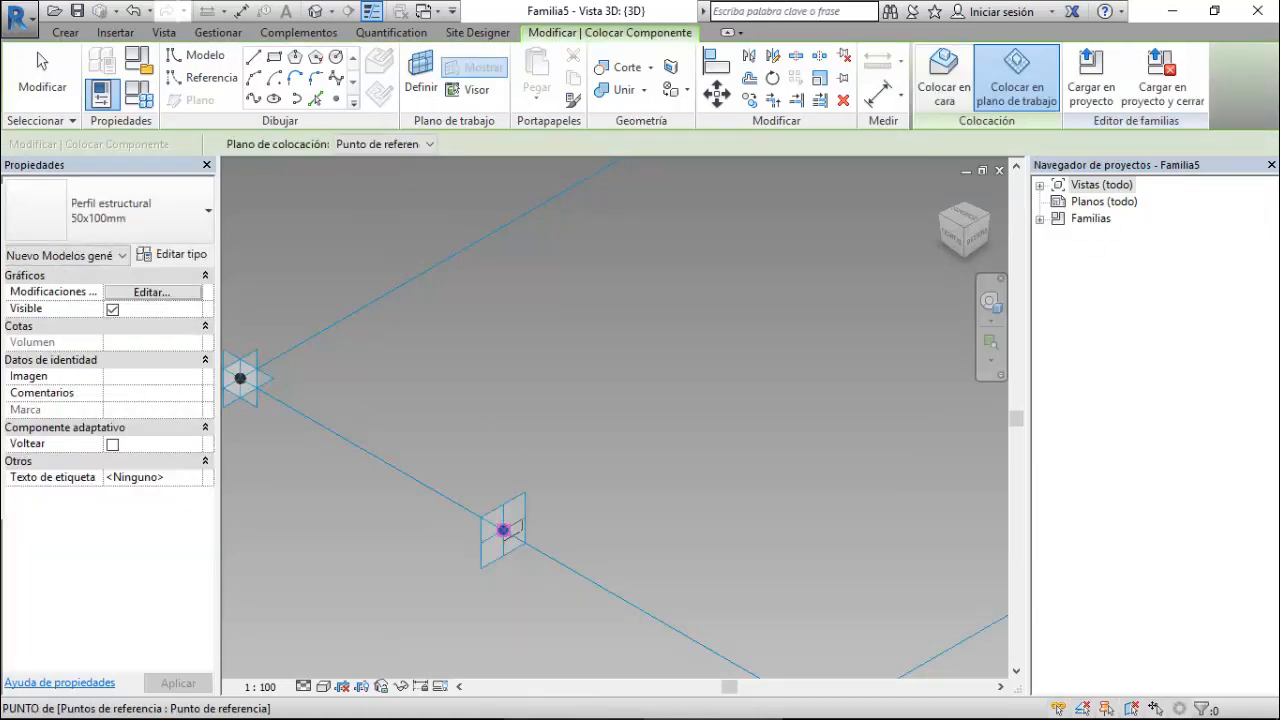
left_click(503, 530)
key("Escape")
- Review the size types available for the placed structural profile
scroll(506, 553, "up", 5)
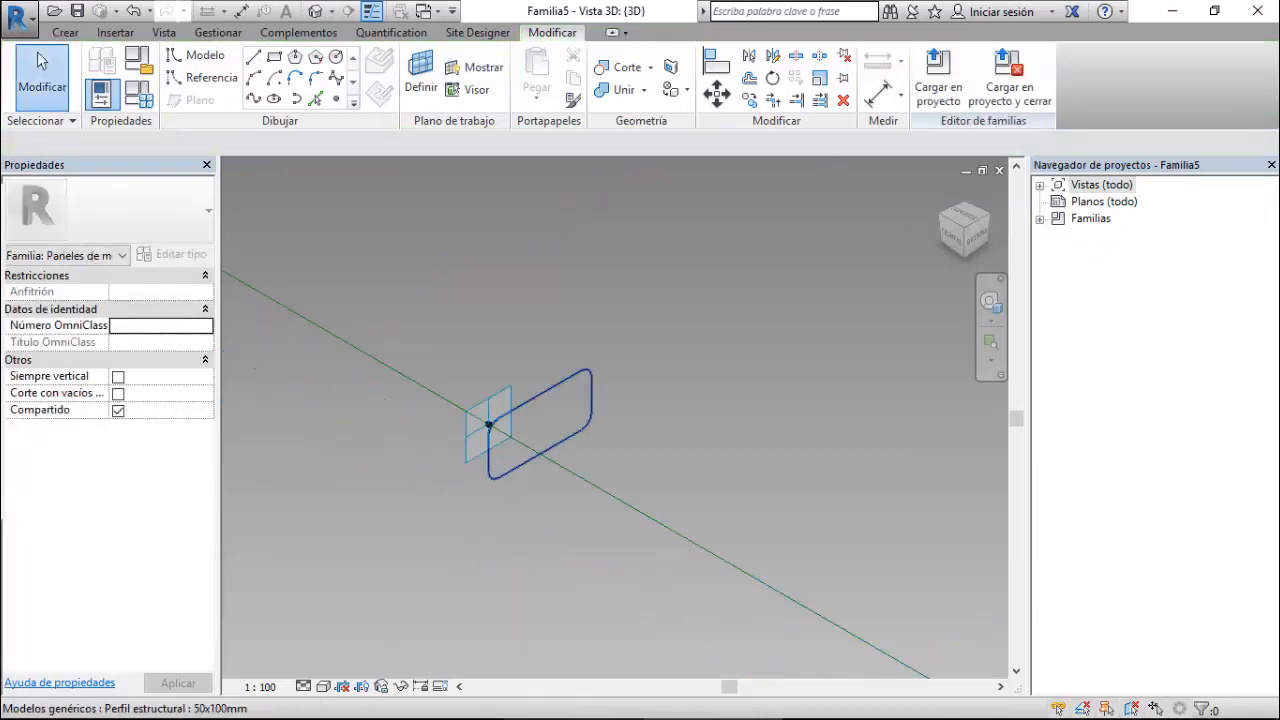
left_click(578, 434)
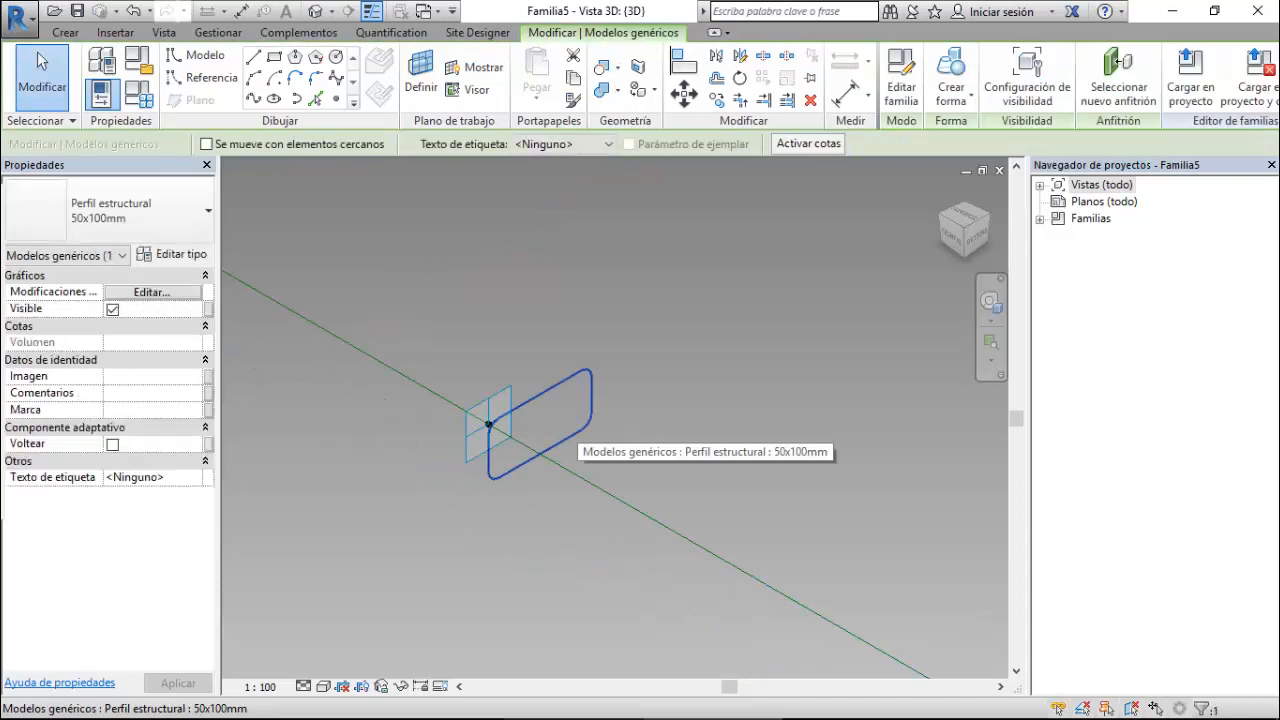
scroll(579, 432, "up", 1)
left_click(140, 211)
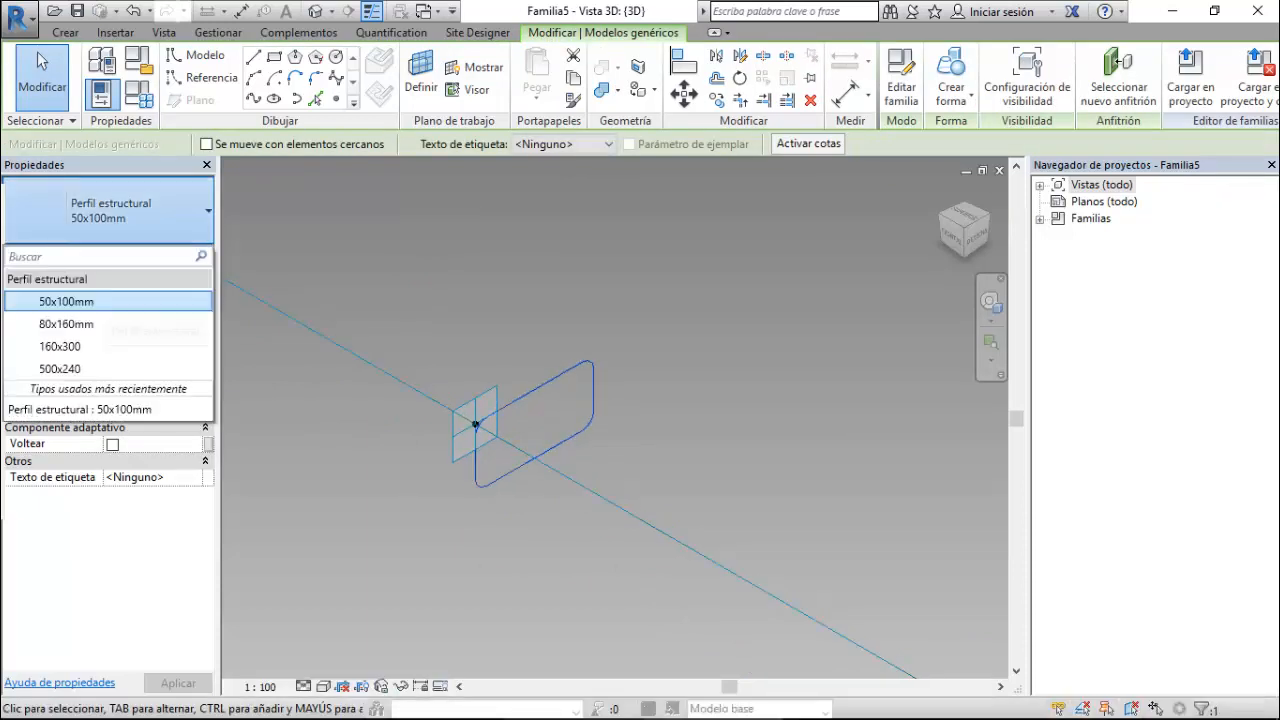
key("Escape")
key("Escape")
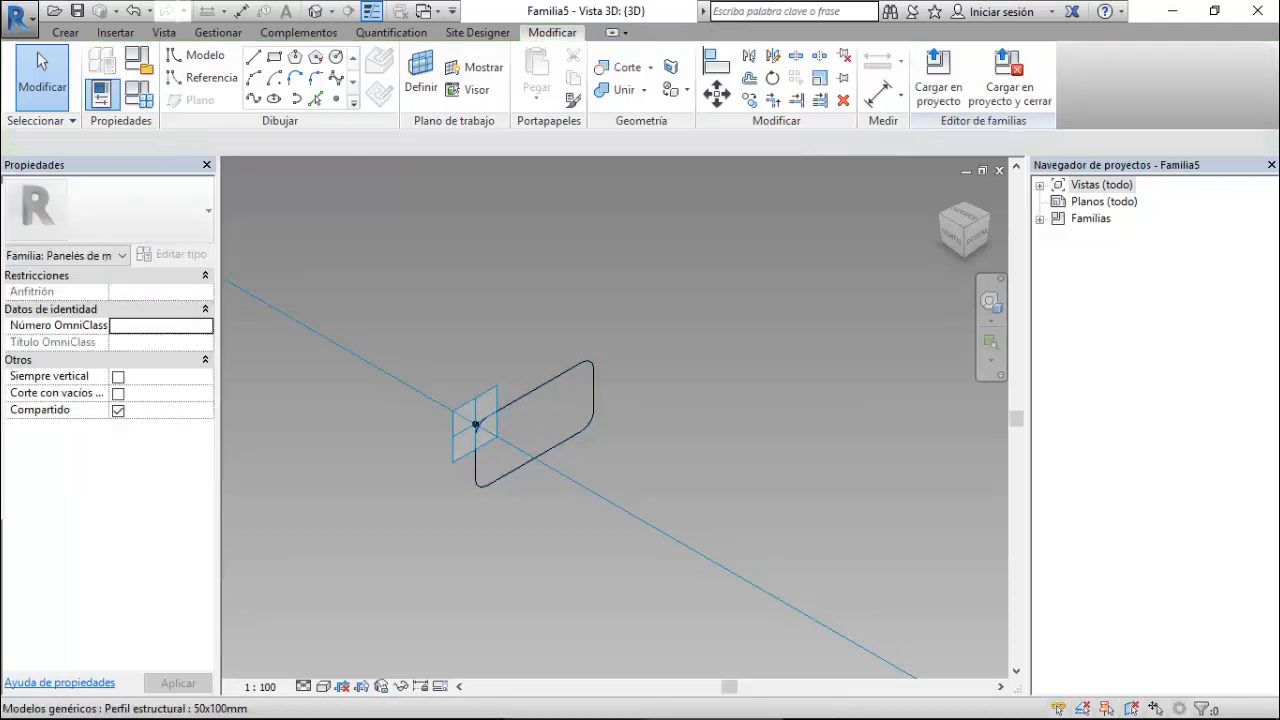
- Set the rotation angle of the reference point hosting the profile to 90°
left_click(476, 425)
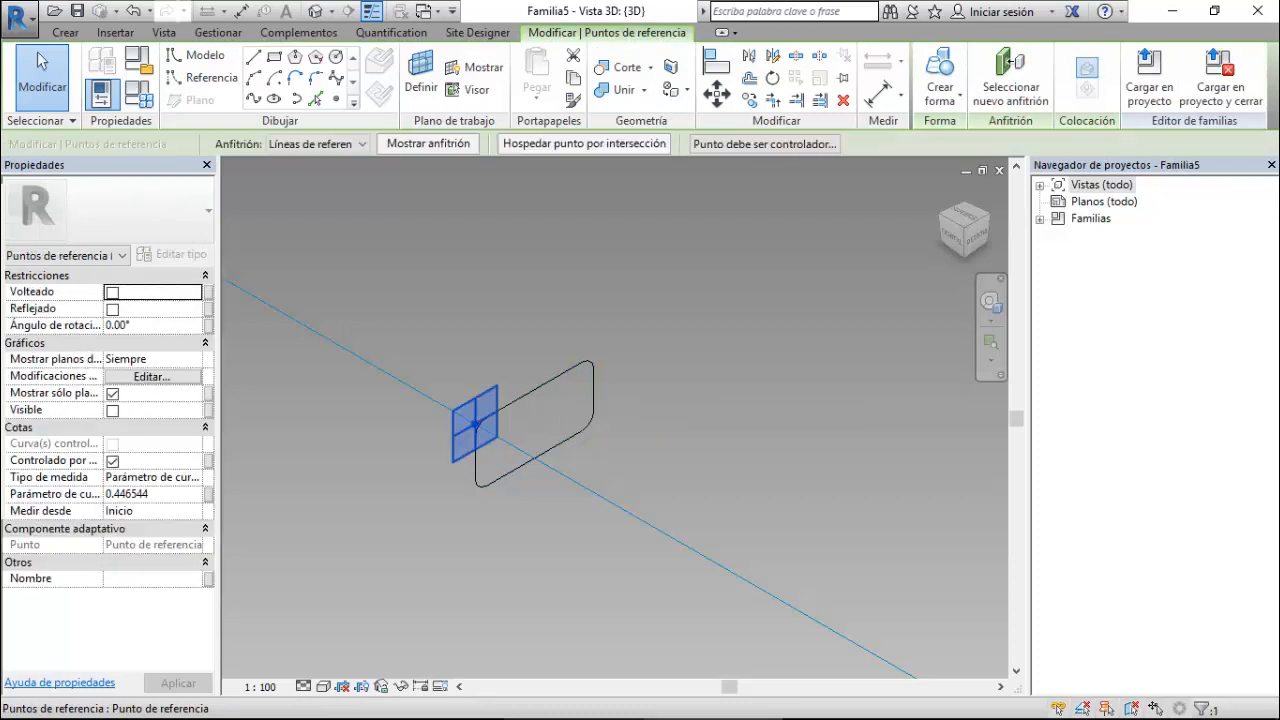
left_click(152, 325)
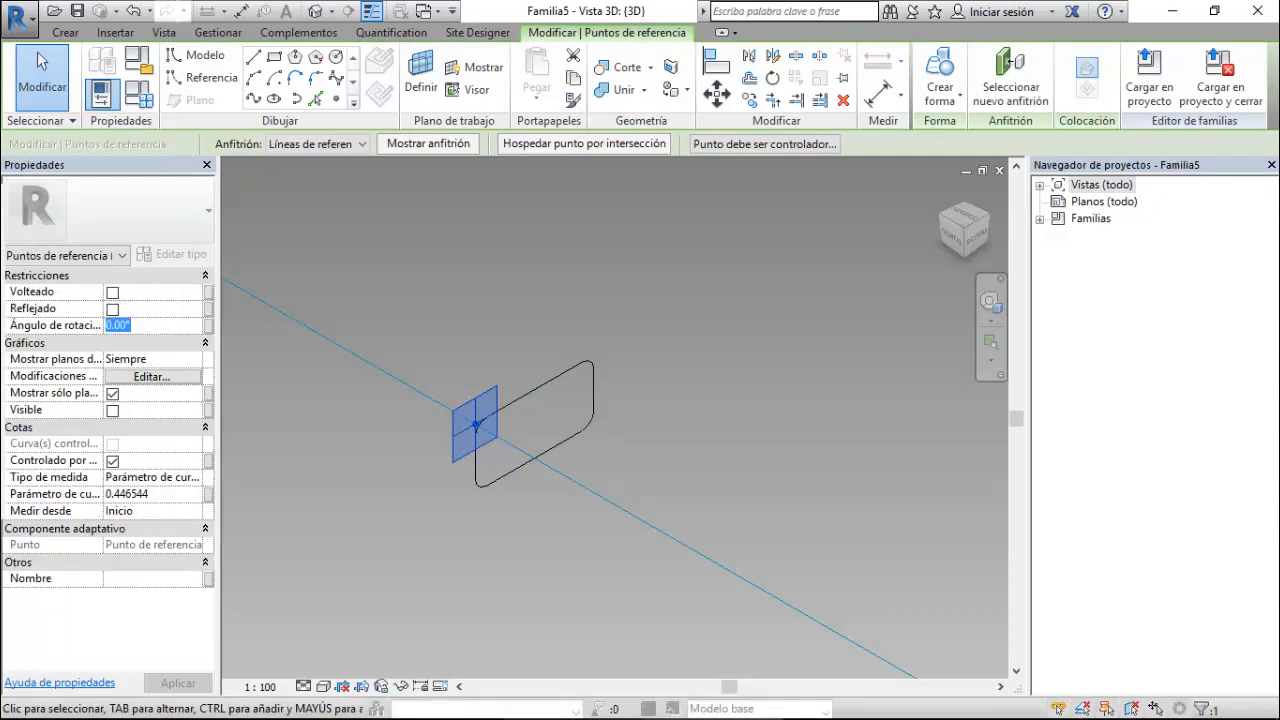
type("90")
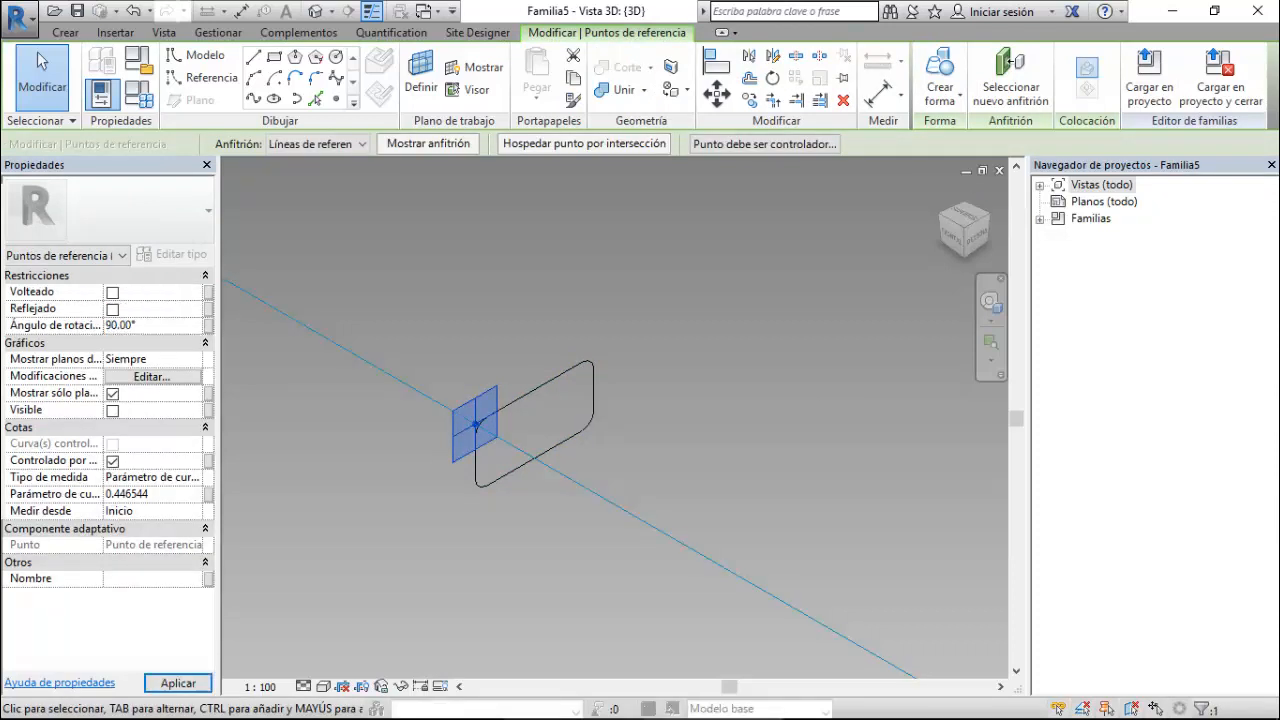
left_click(178, 683)
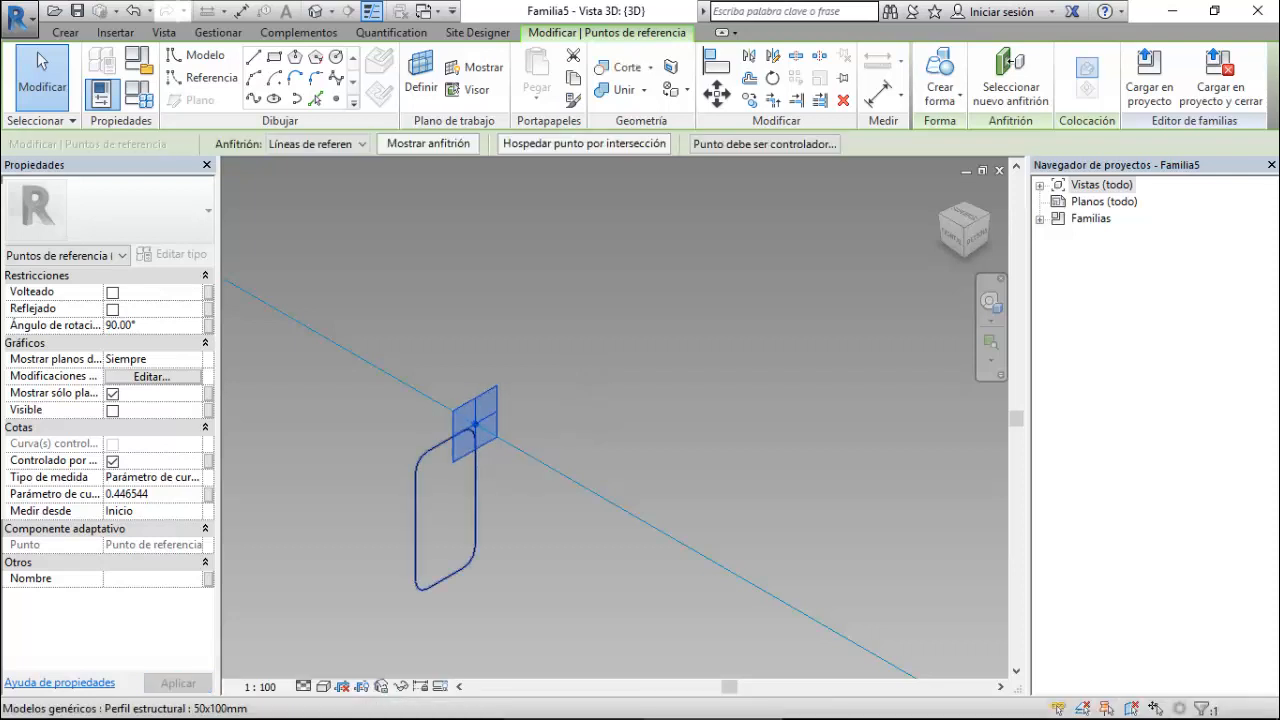
key("Escape")
- Move the structural profile so the midpoint of its short upper side sits on the reference point
left_click(475, 510)
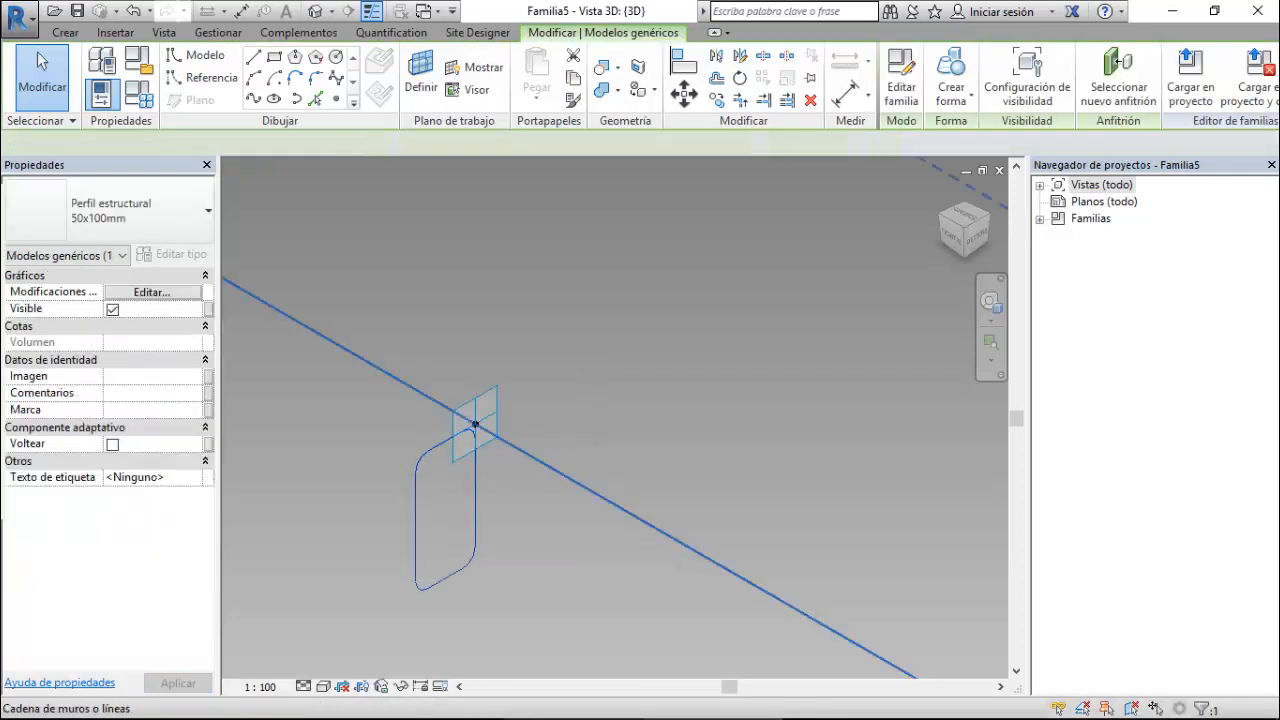
left_click(684, 94)
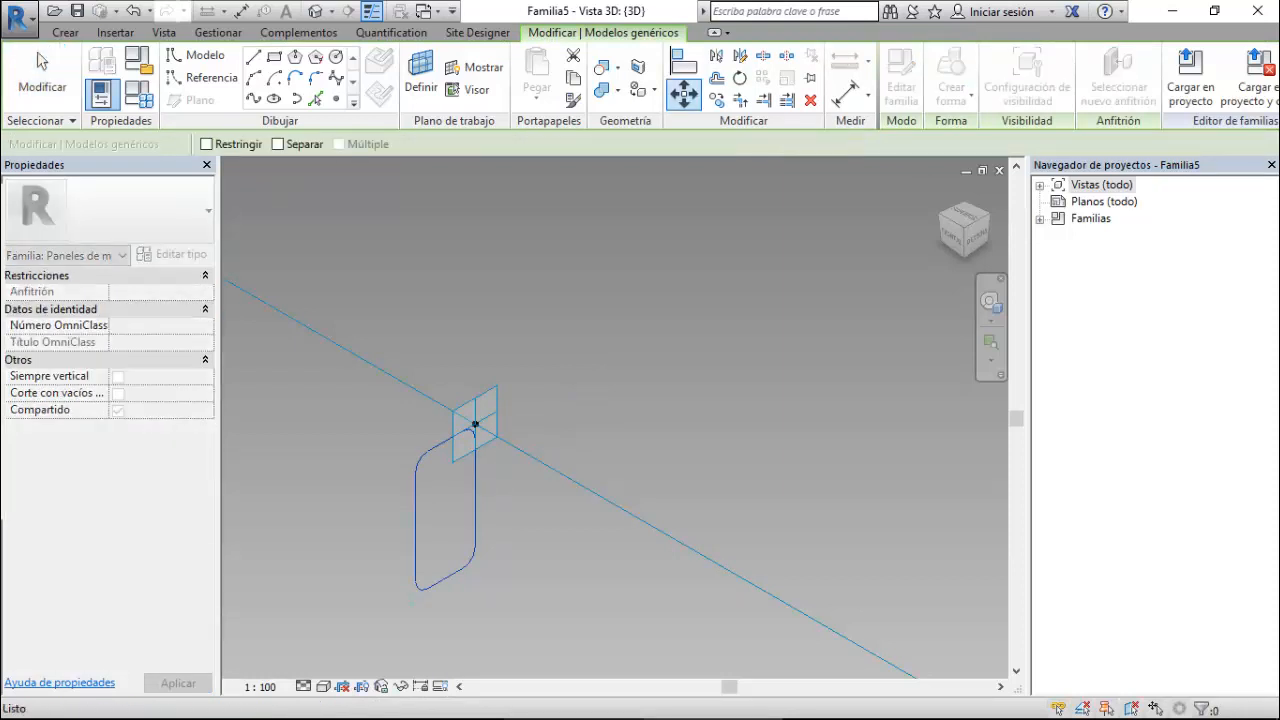
left_click(475, 424)
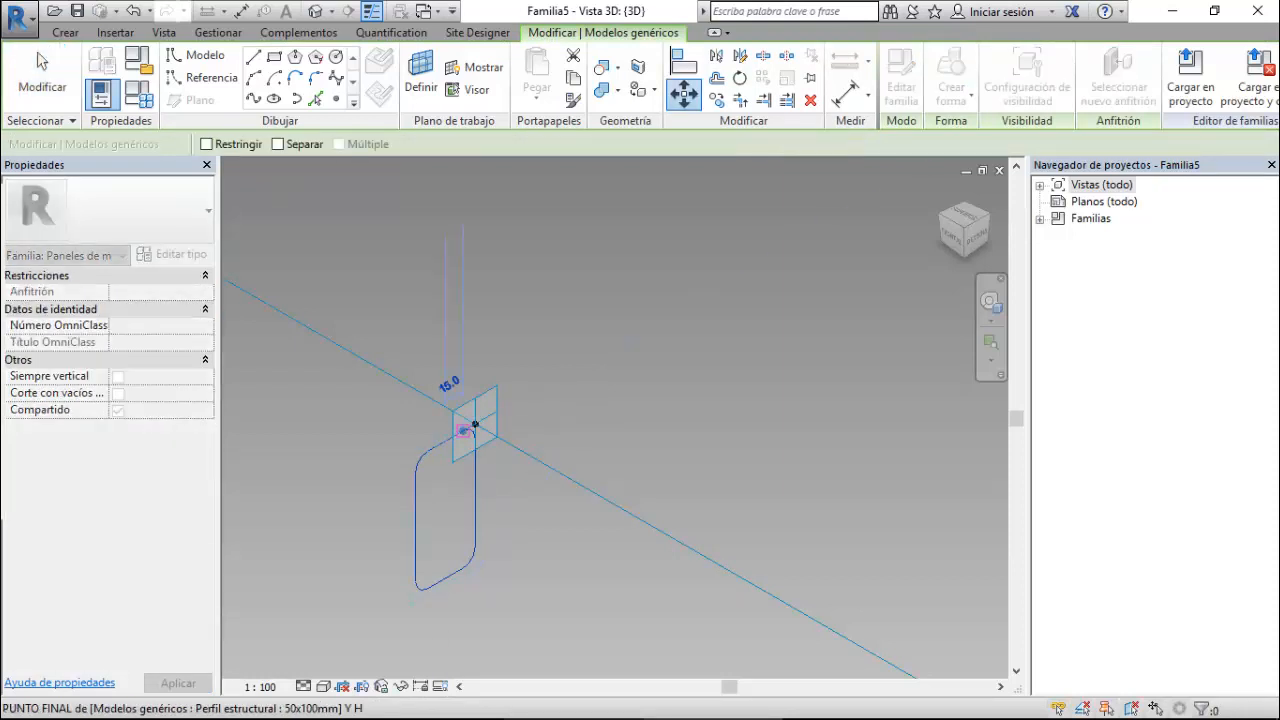
scroll(475, 424, "up", 3)
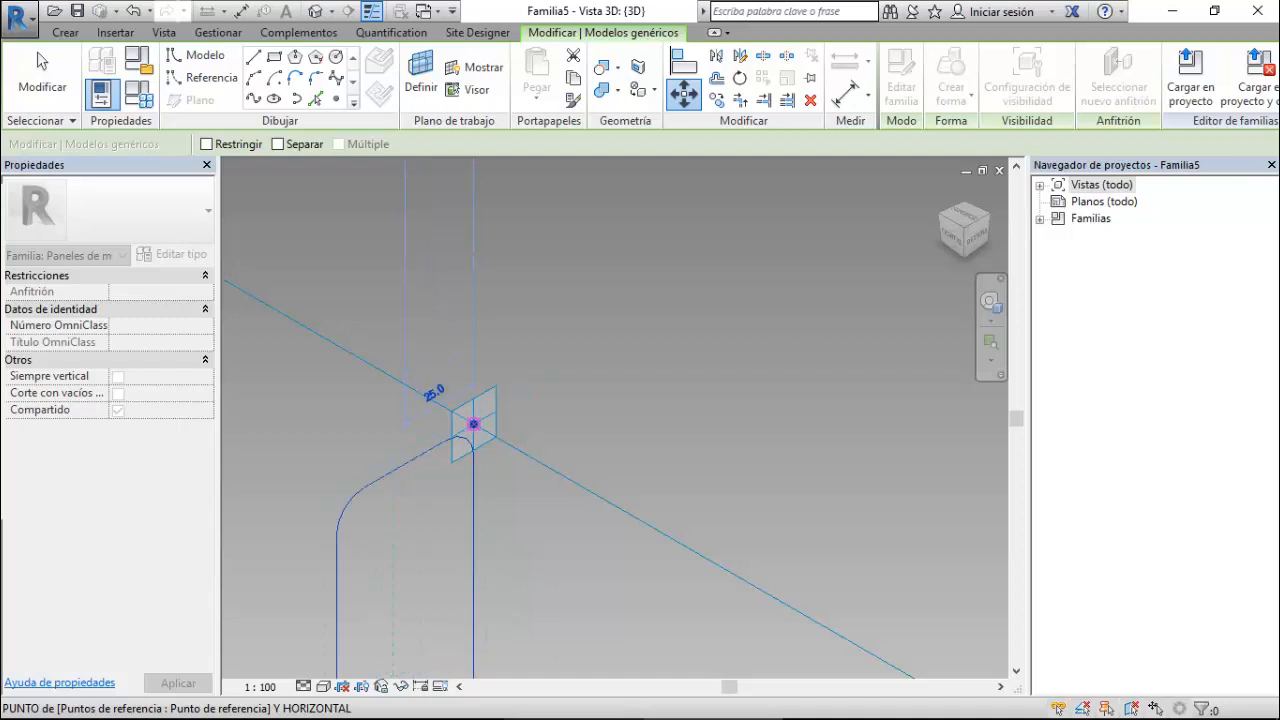
left_click(474, 424)
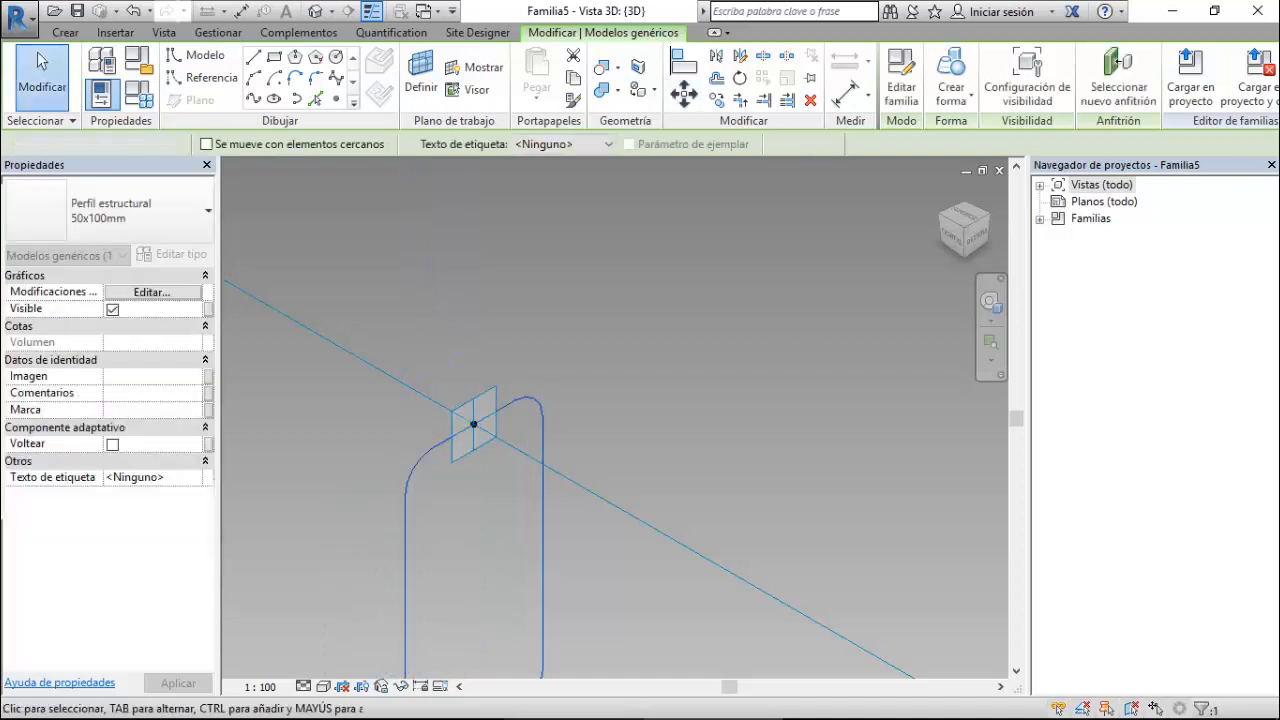
key("Escape")
- Create a solid form from the structural profile and the closed chain of four reference lines around the panel
scroll(480, 344, "down", 5)
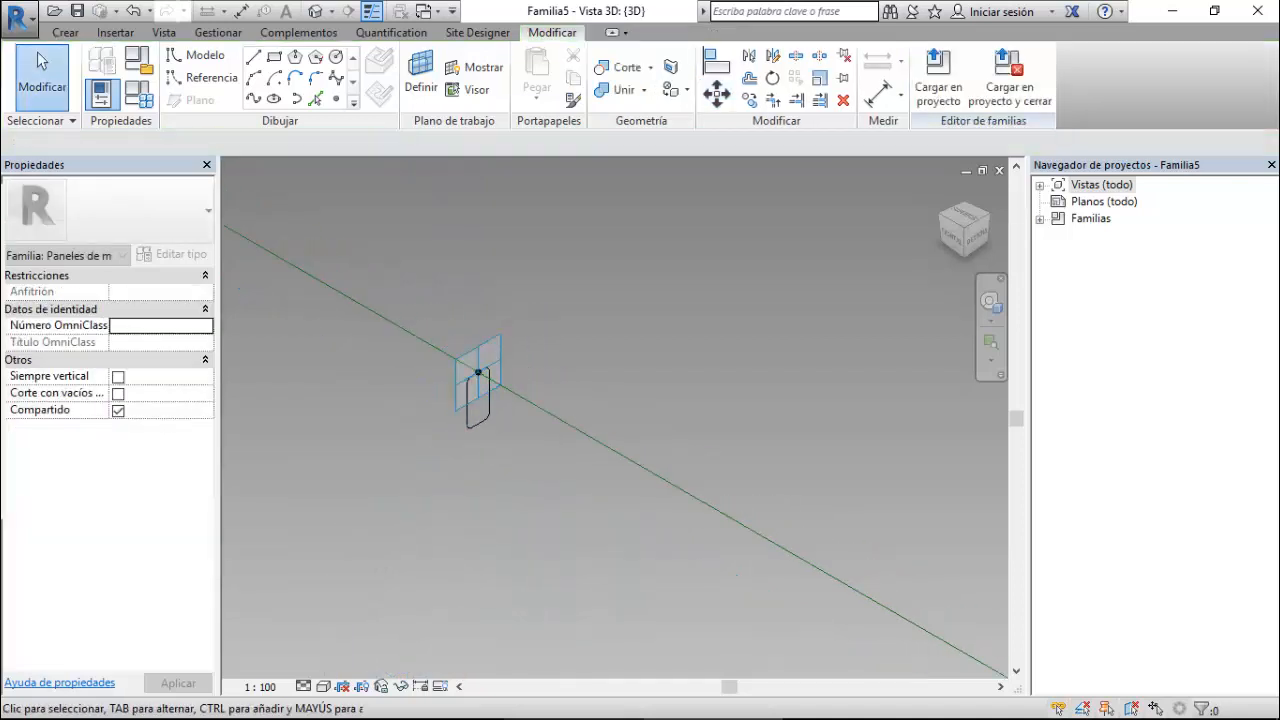
scroll(460, 520, "down", 3)
scroll(463, 430, "up", 5)
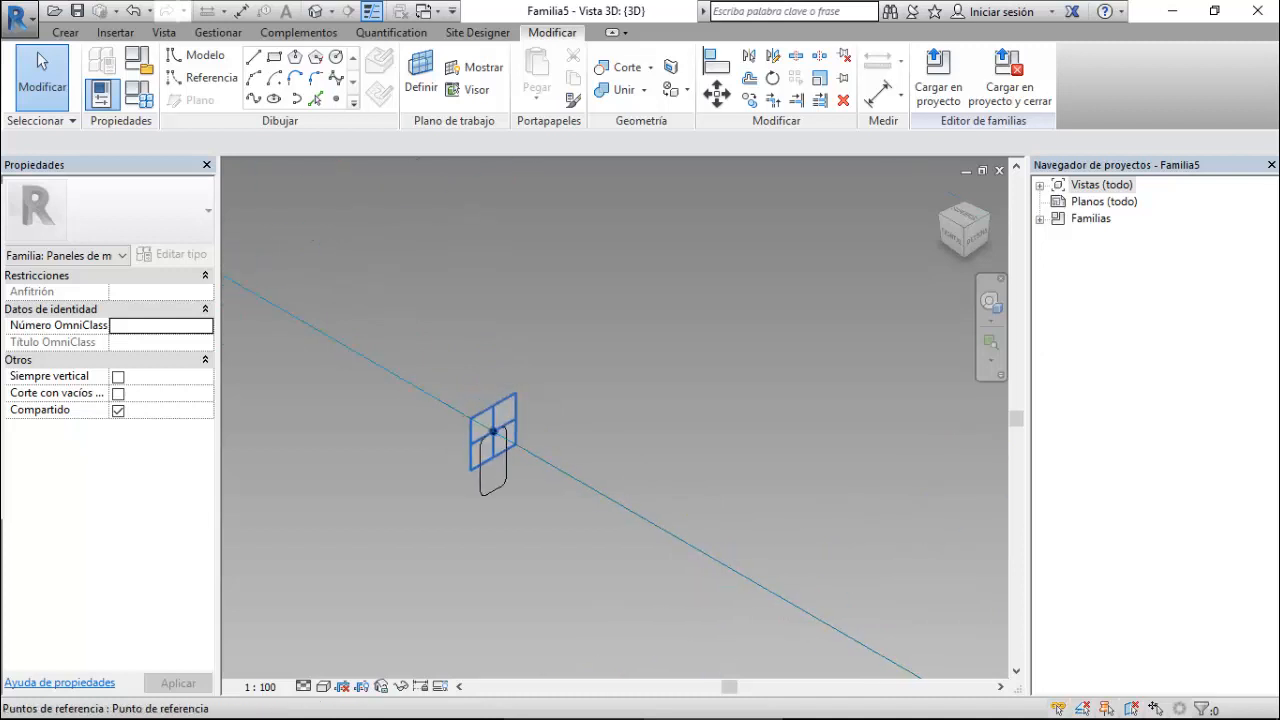
left_click(502, 480)
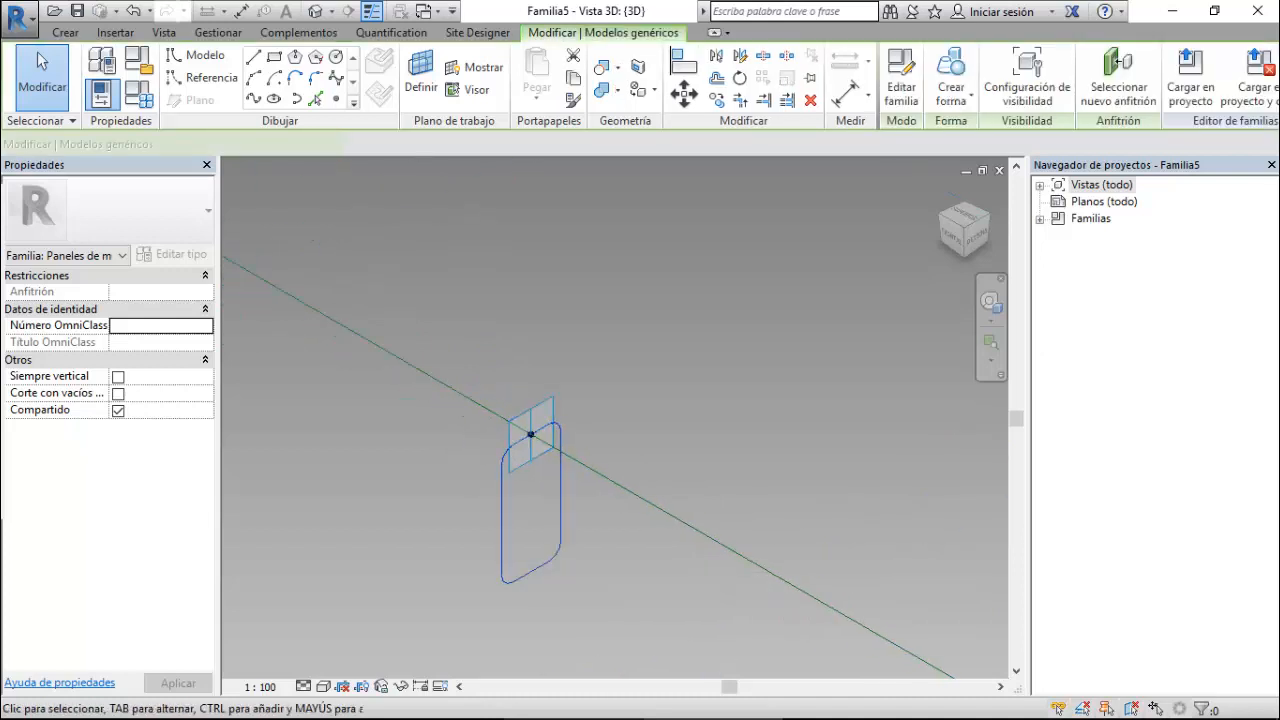
scroll(508, 268, "down", 2)
key("Tab")
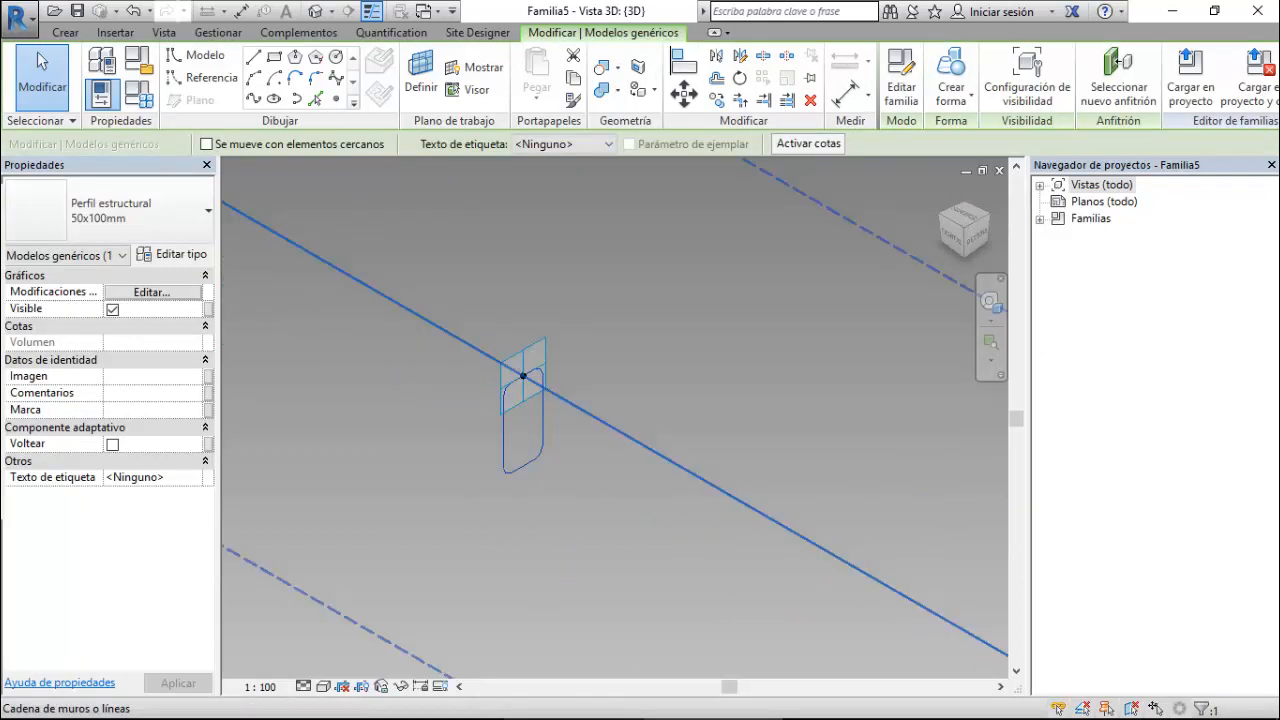
left_click(630, 438, "ctrl")
scroll(624, 477, "down", 4)
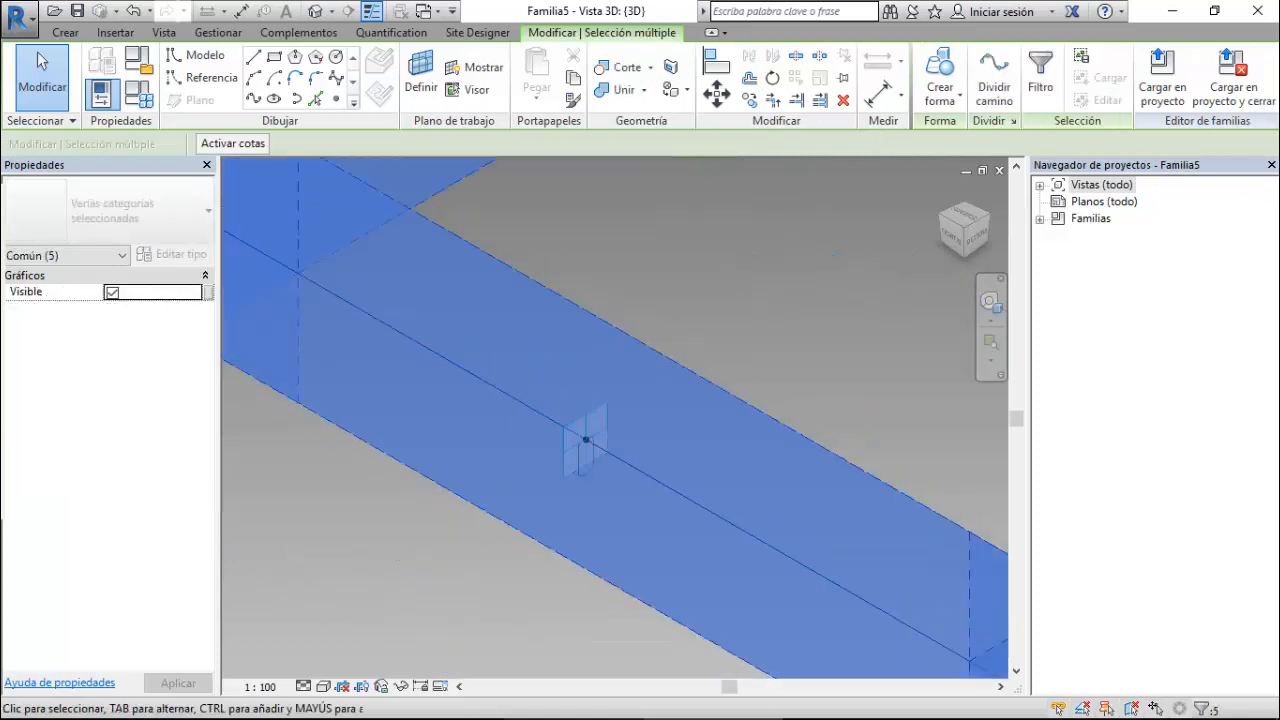
scroll(560, 460, "down", 3)
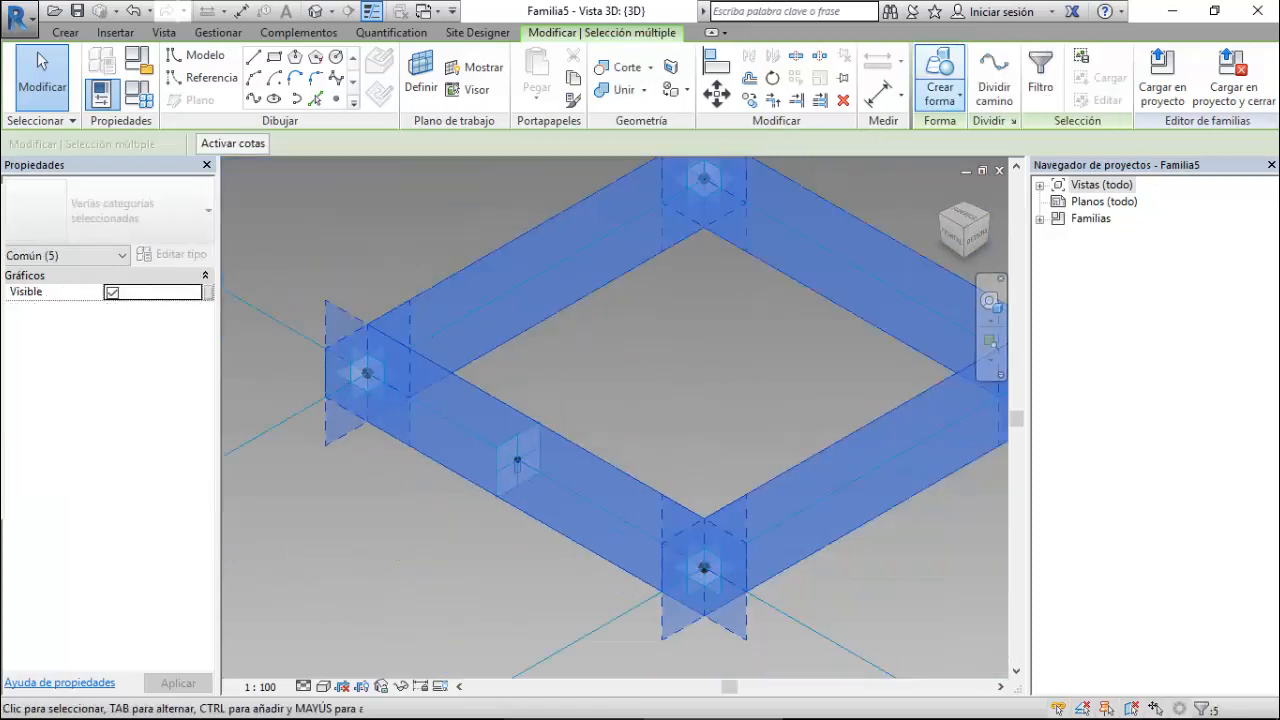
left_click(940, 95)
left_click(970, 131)
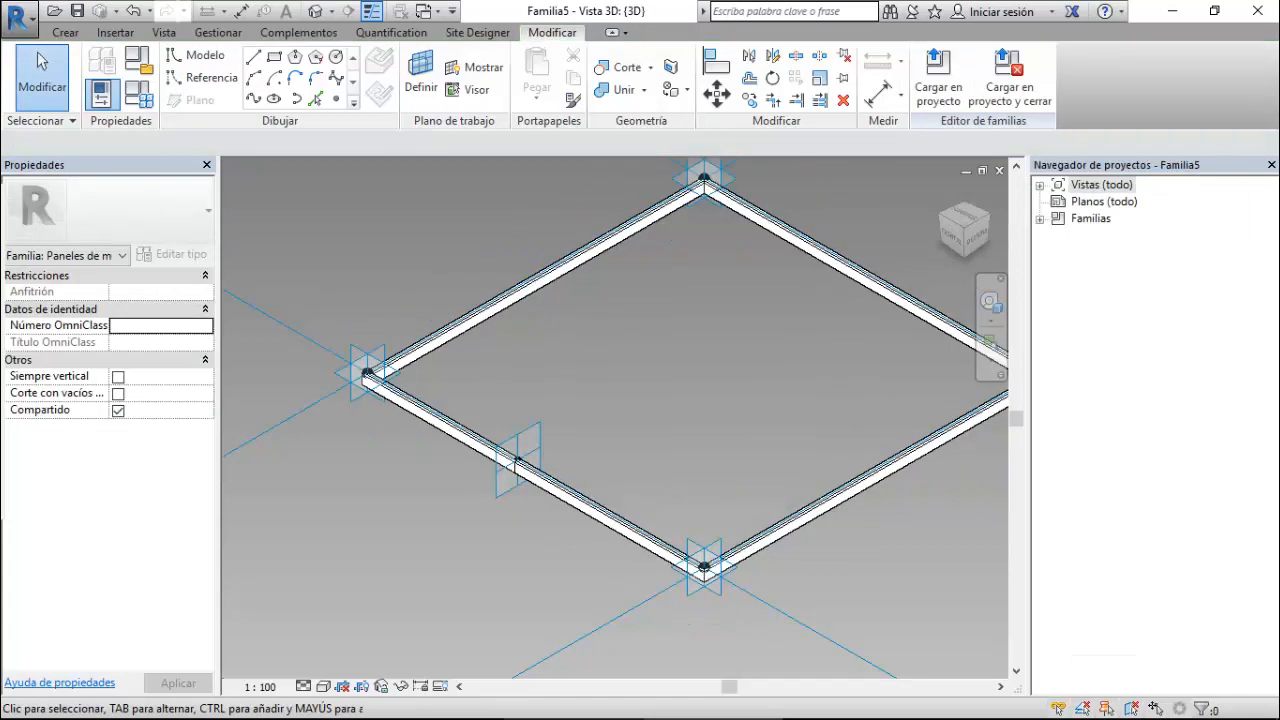
key("Tab")
- Save the family in the Clase Familias folder as "Panel basado en patron"
left_click(78, 11)
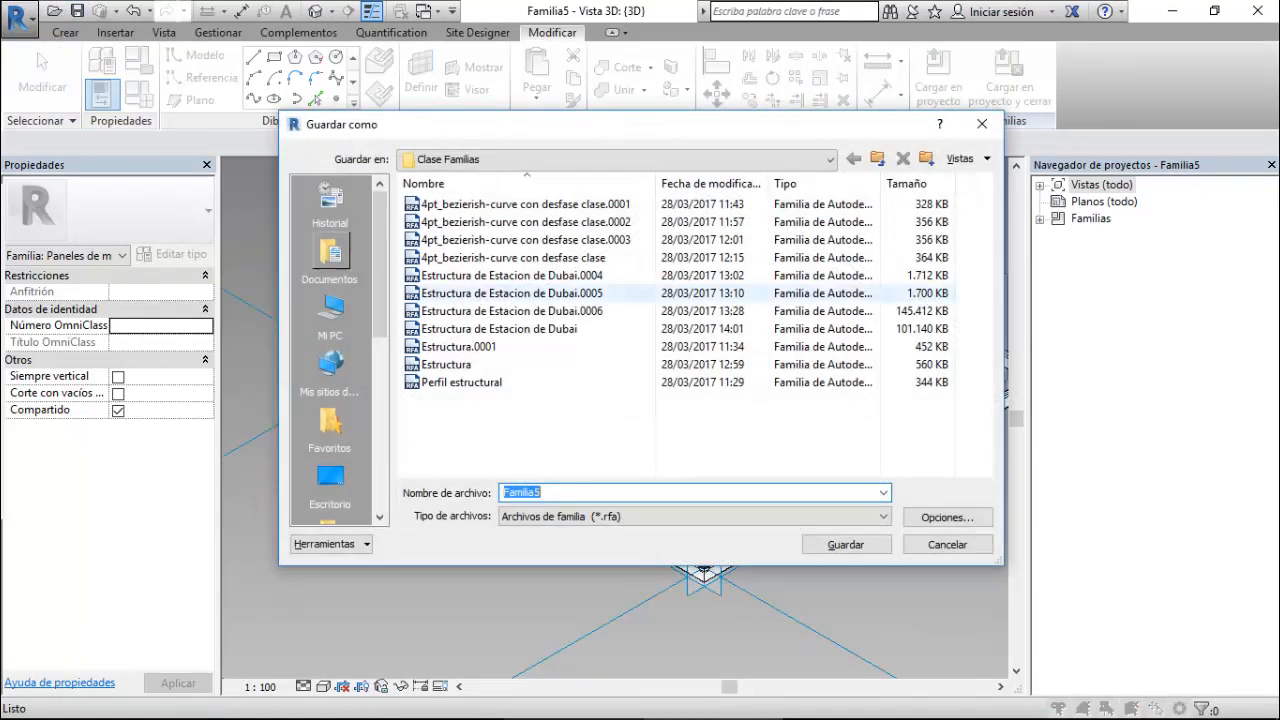
type("Panel ")
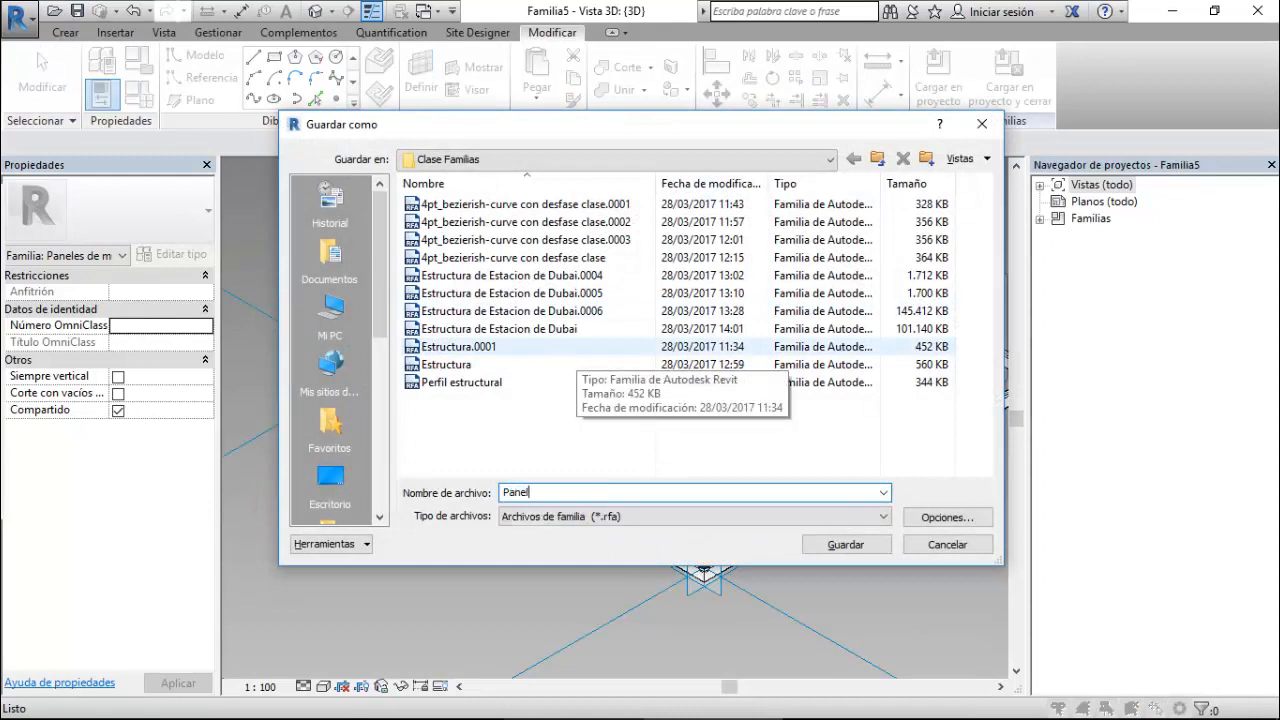
type("basado en patron")
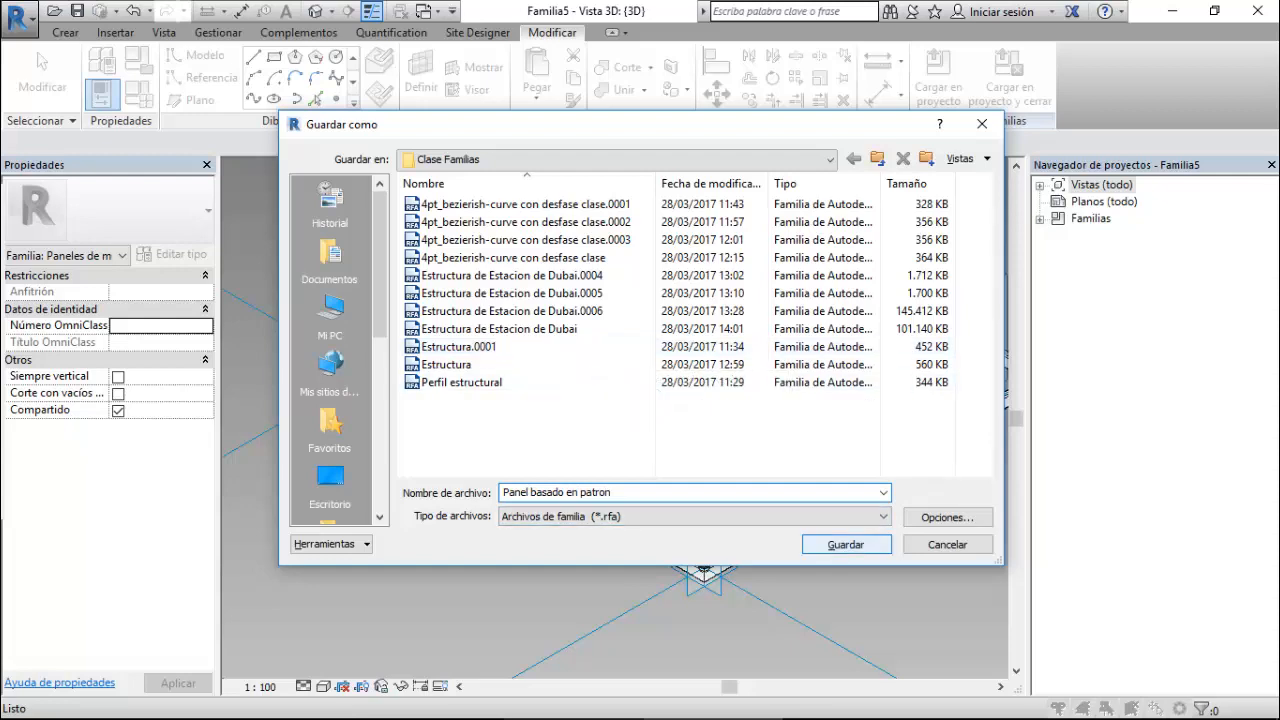
left_click(846, 545)
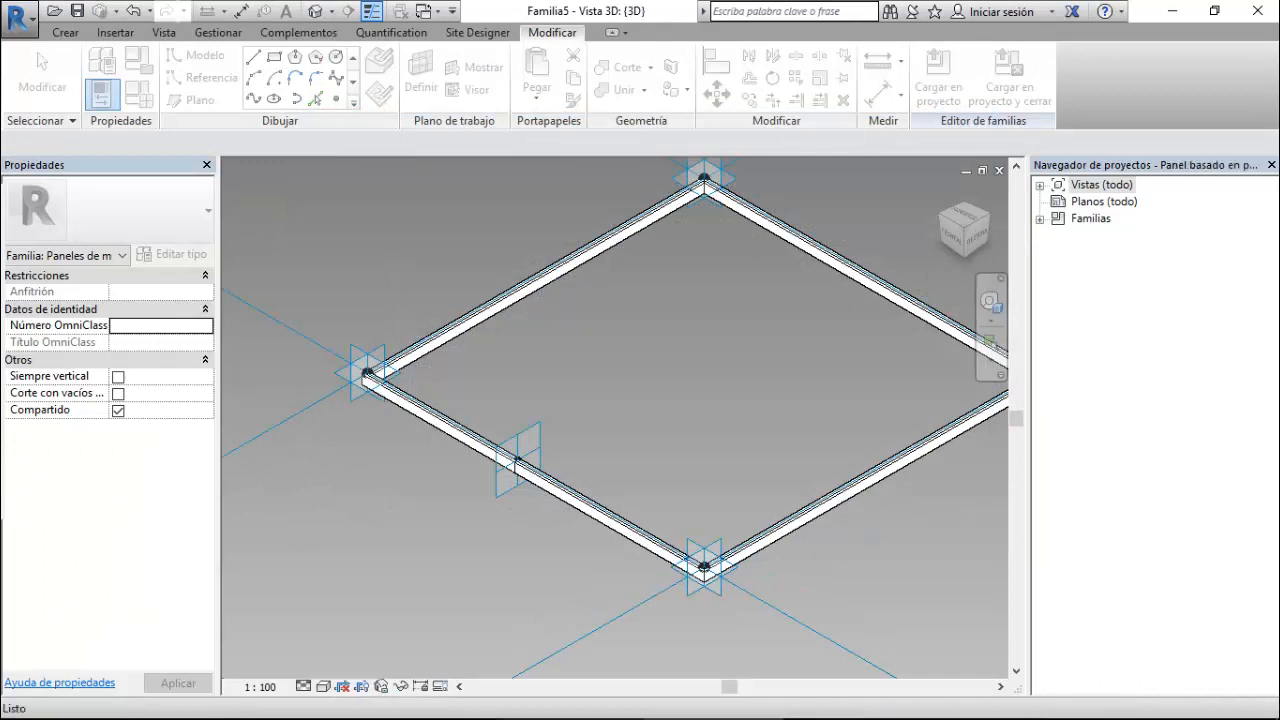
- Load the panel family only into Estructura de Estacion de Dubai.rfa
left_click(938, 75)
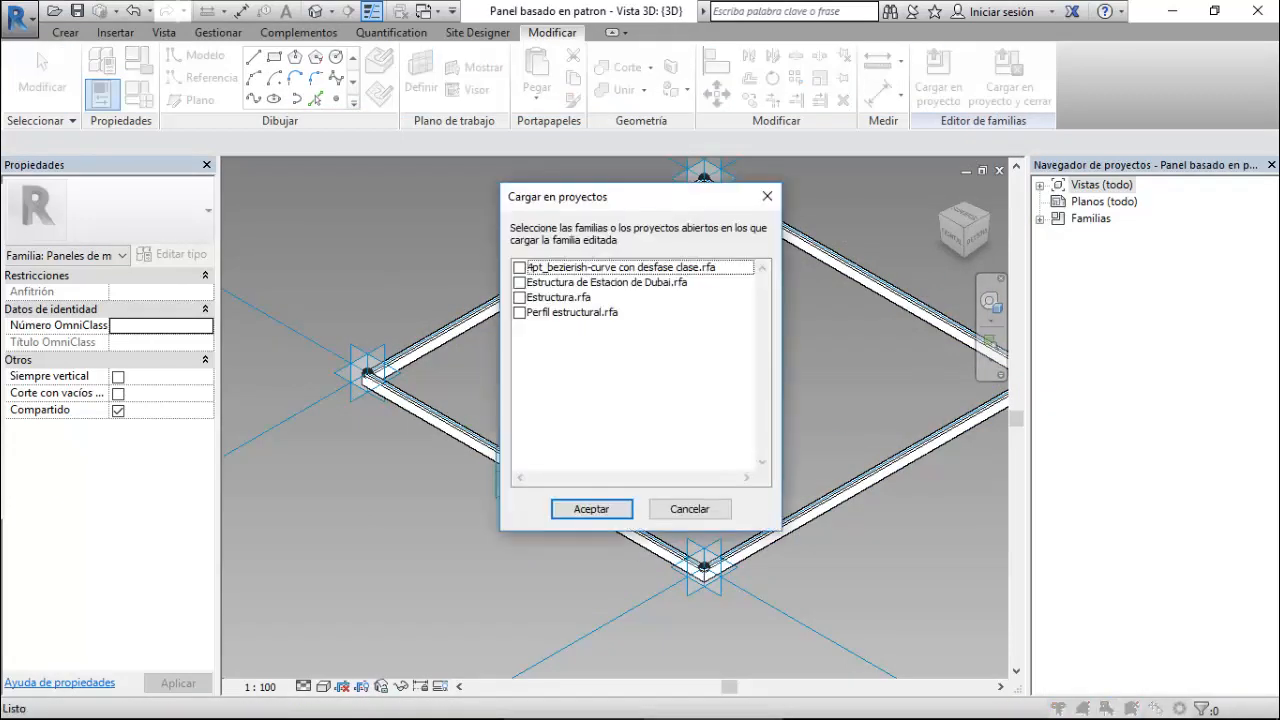
left_click(520, 282)
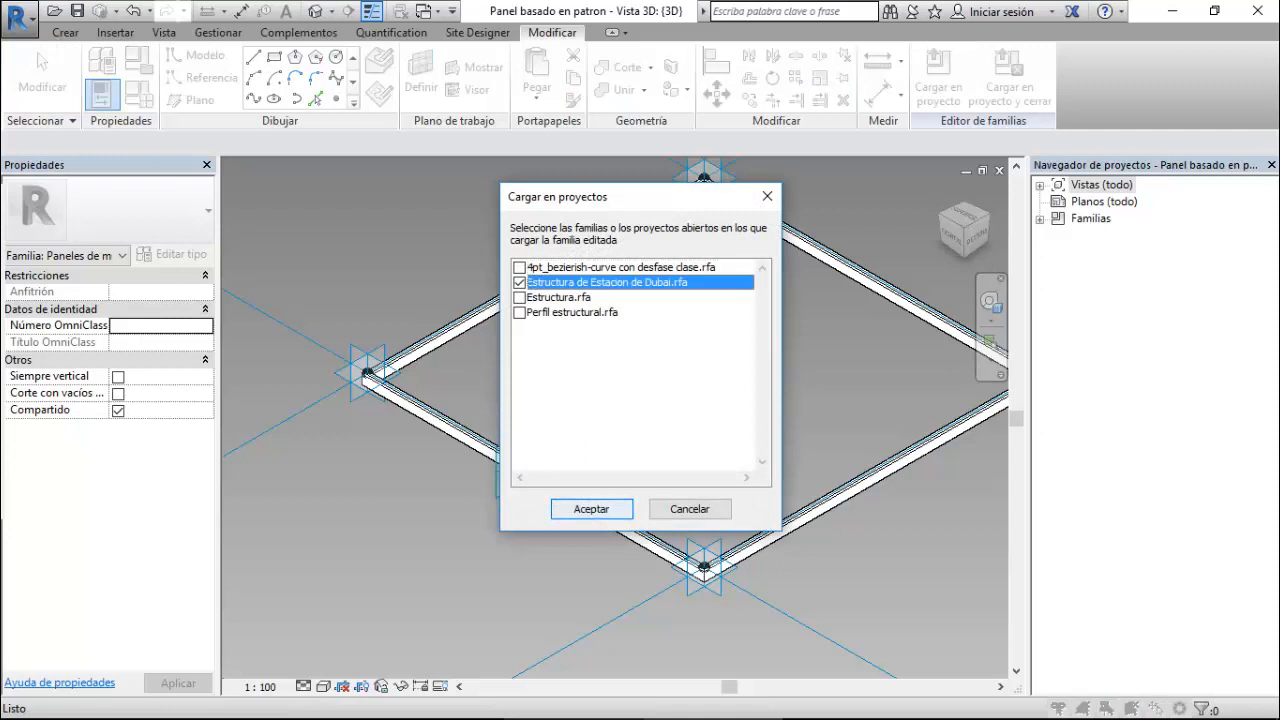
left_click(591, 509)
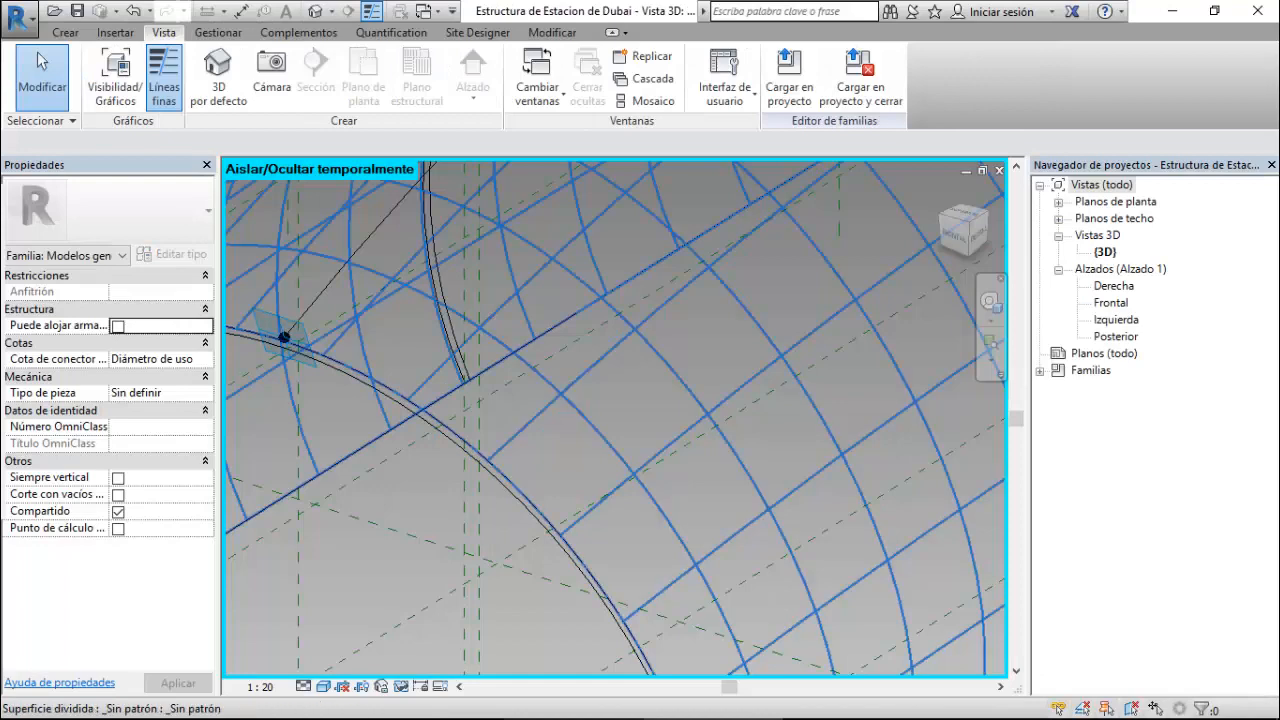
- Apply the rectangular "Panel basado en patron" component to the vault's unpatterned divided surface
left_click(658, 352)
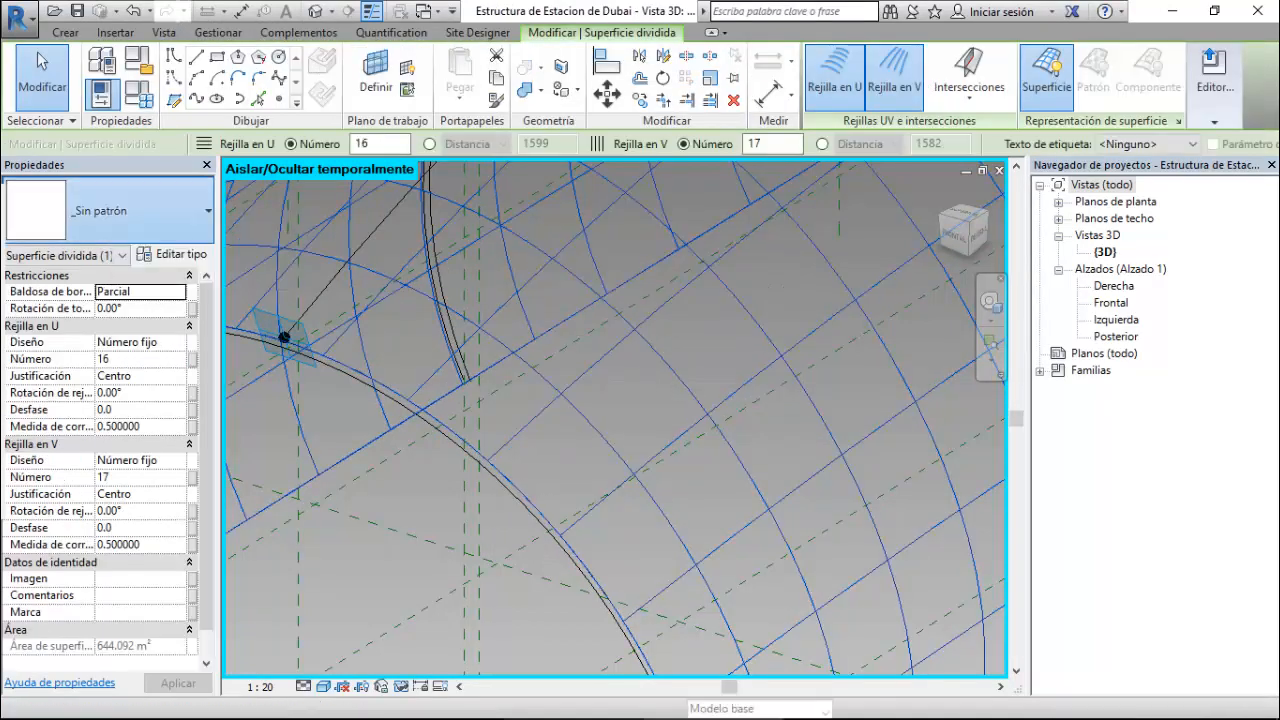
left_click(140, 210)
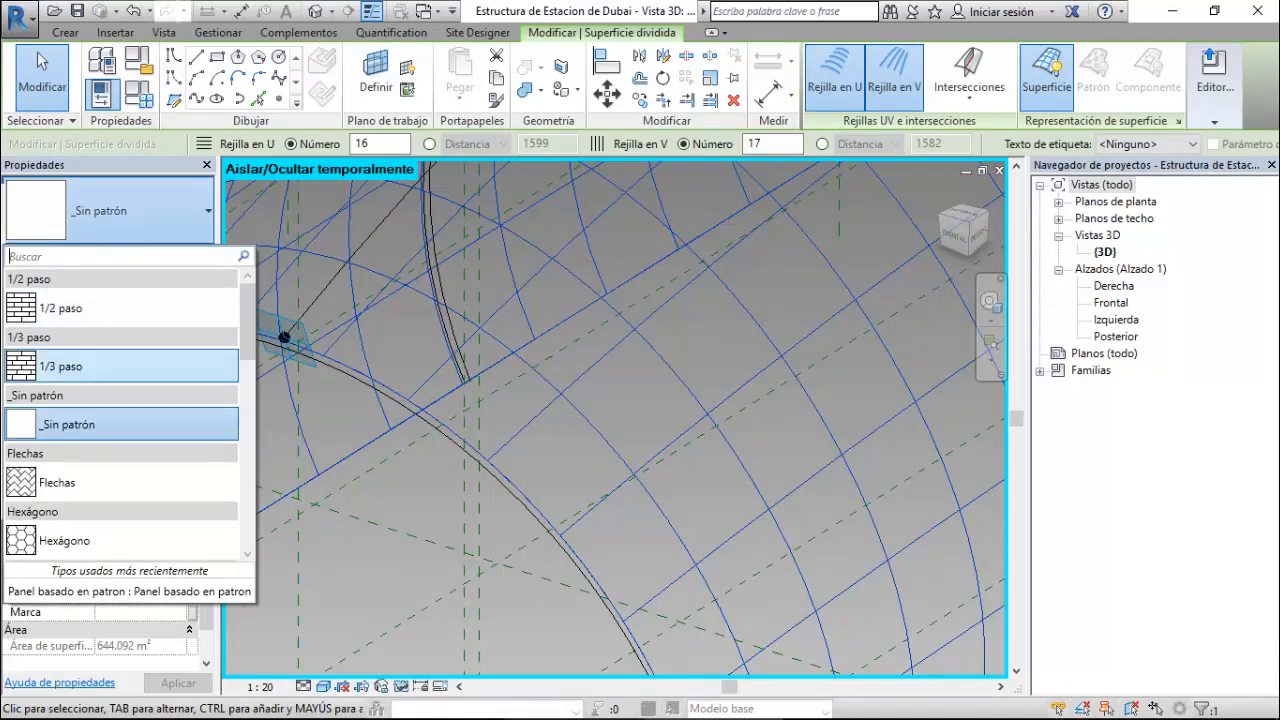
key("Down")
key("Down")
key("Down")
key("Down")
key("Down")
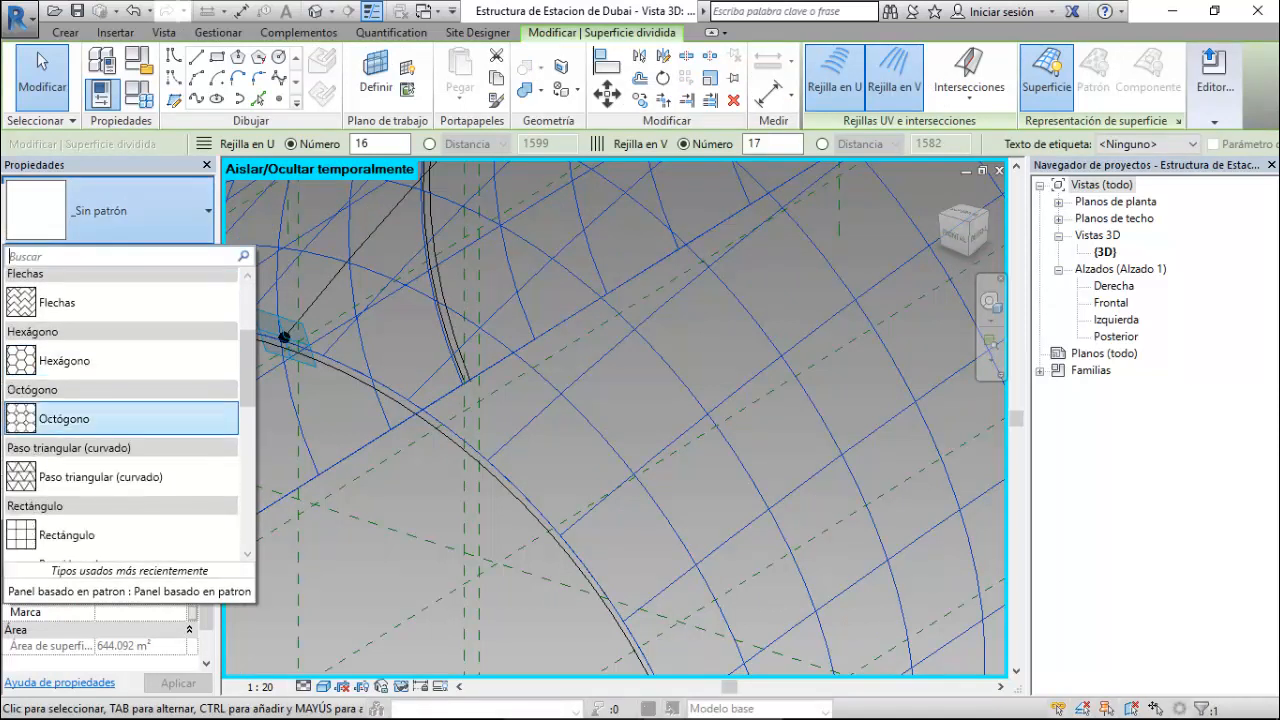
key("Down")
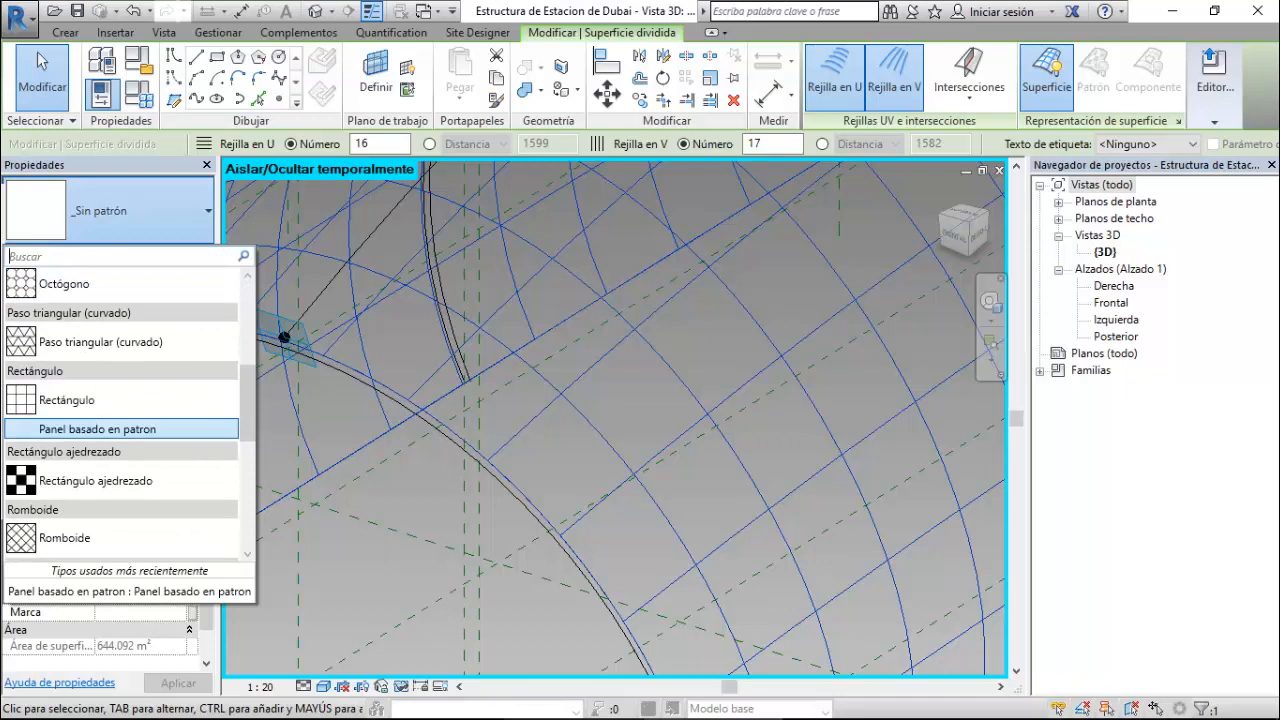
key("Return")
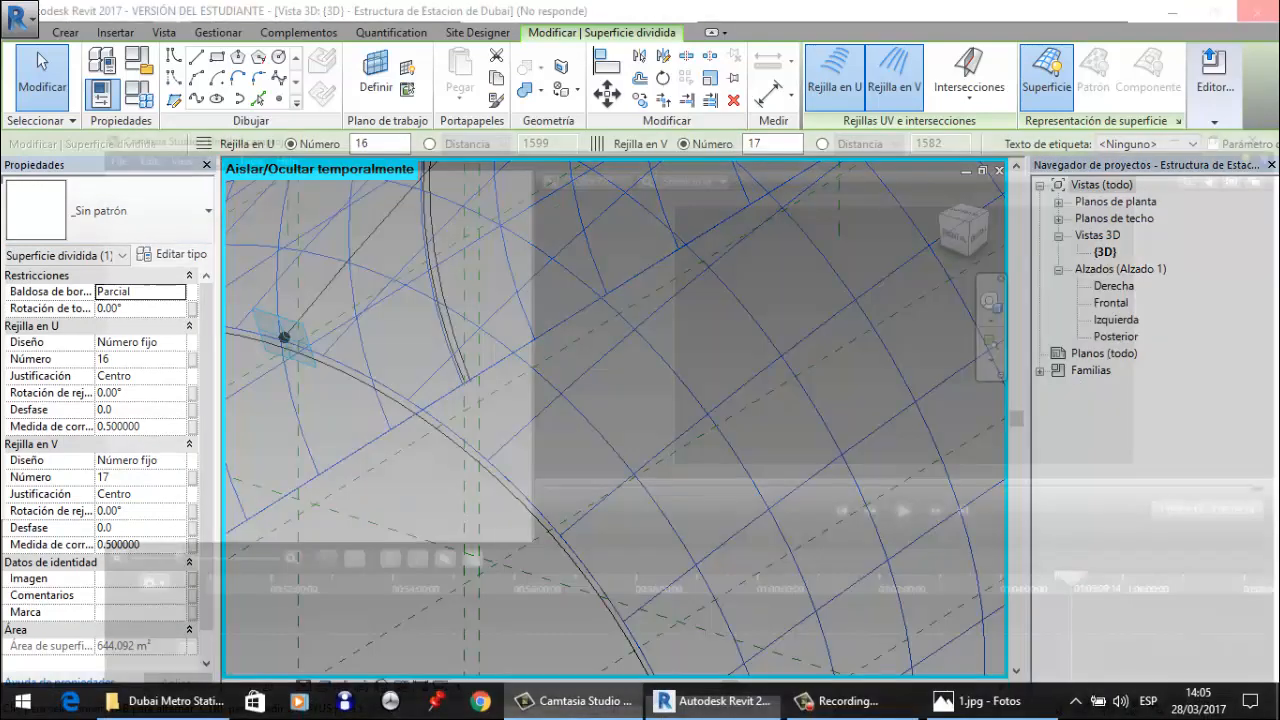
left_click(575, 700)
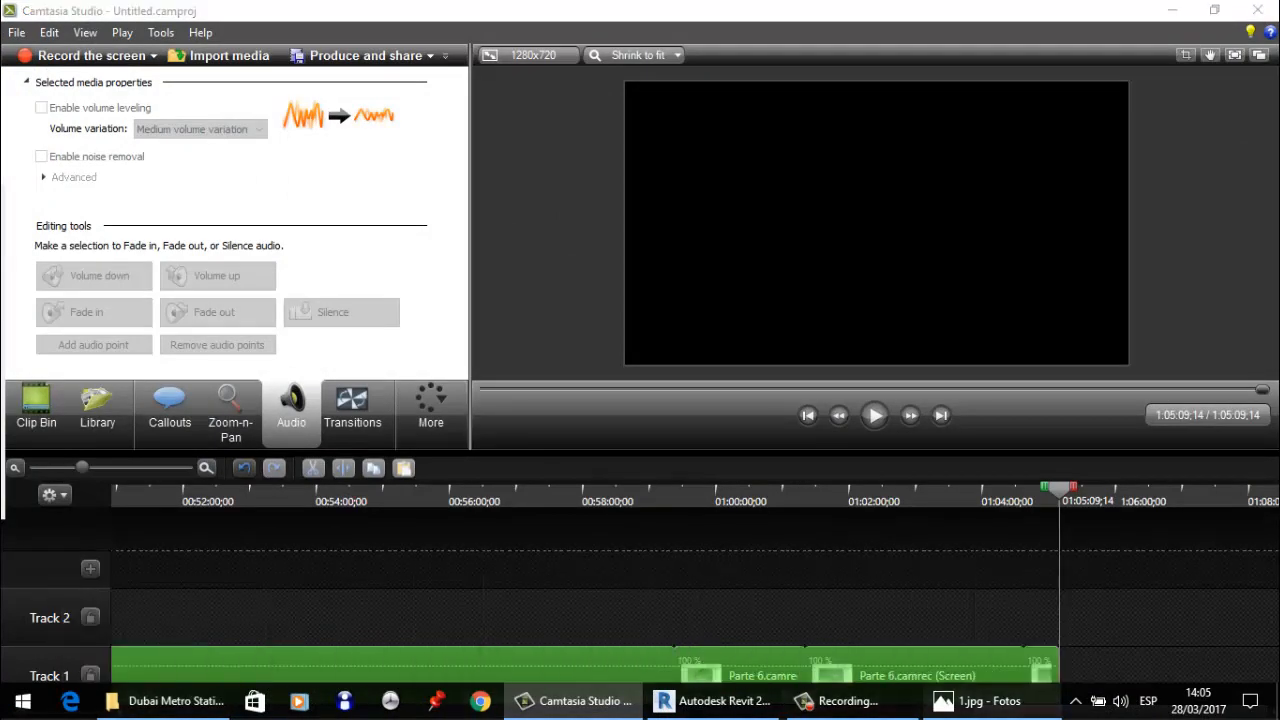
left_click(980, 700)
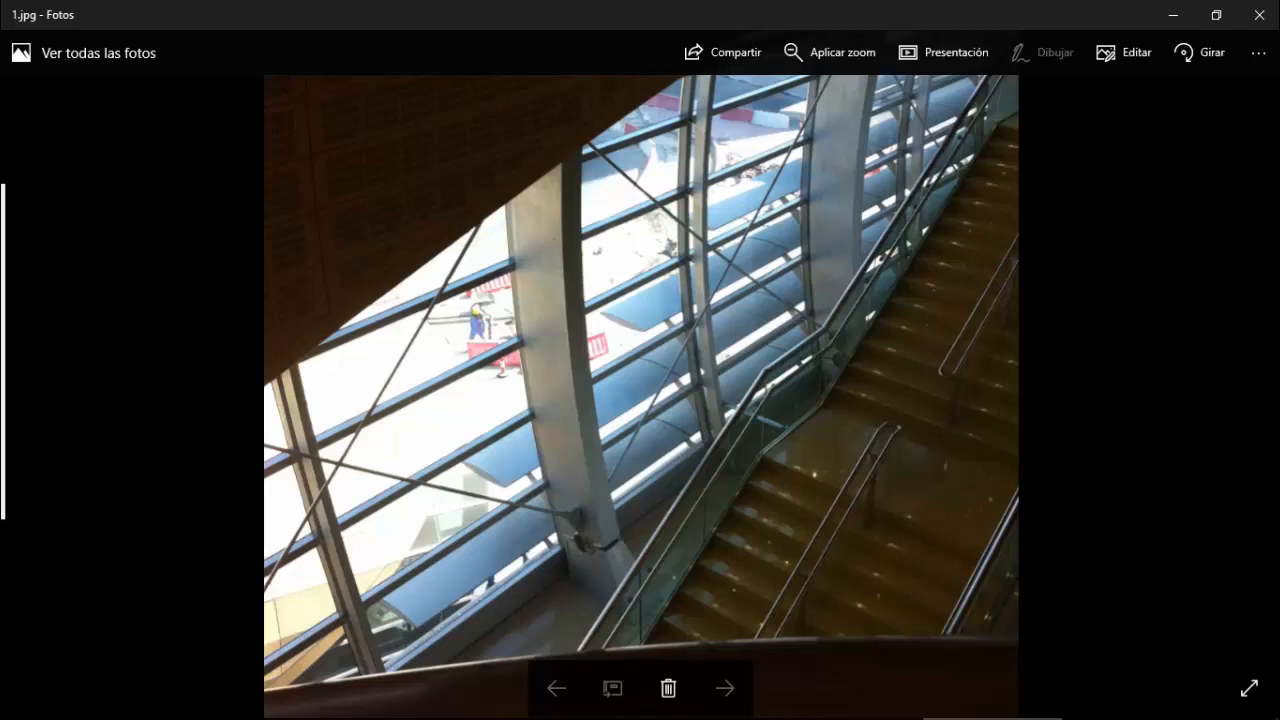
left_click(712, 701)
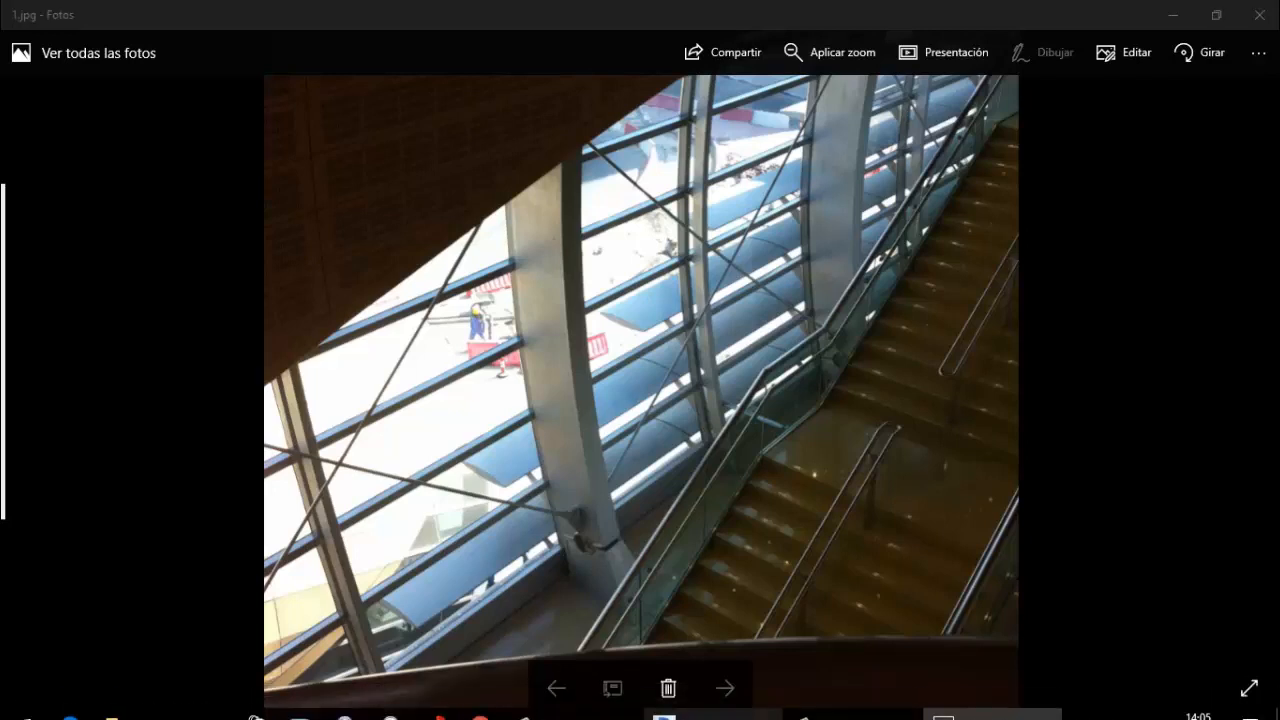
left_click(990, 701)
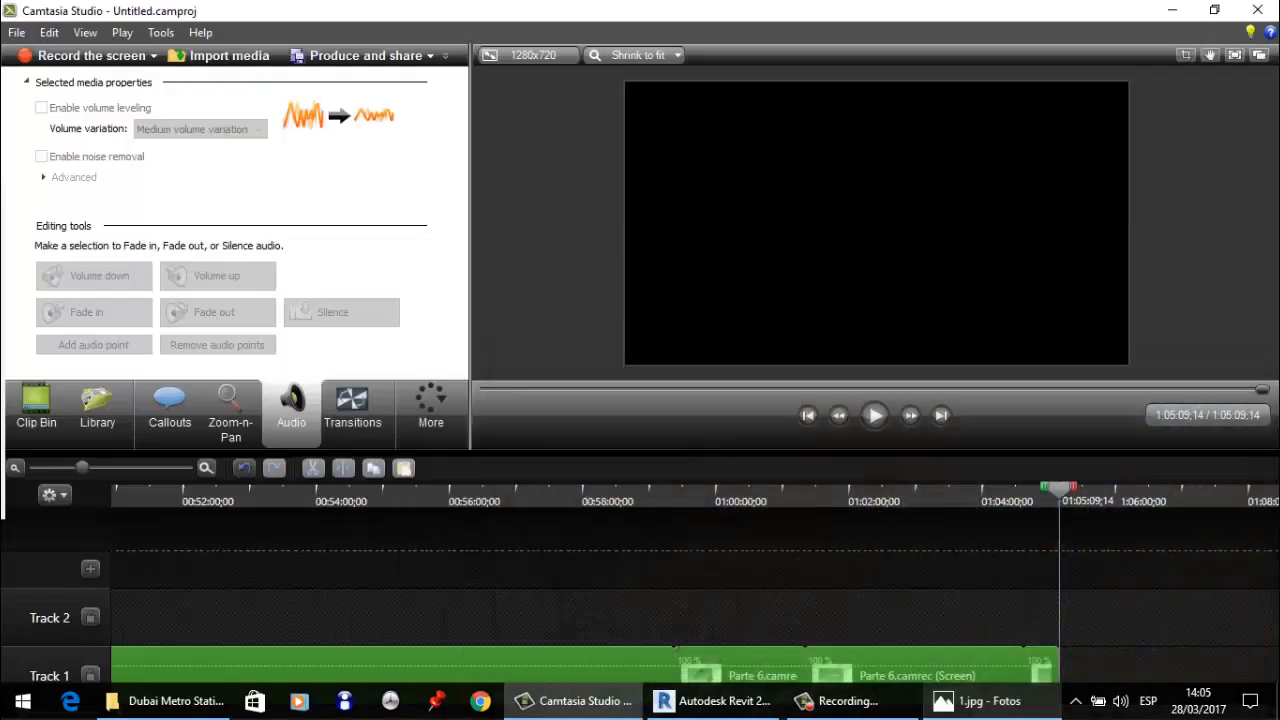
left_click(714, 701)
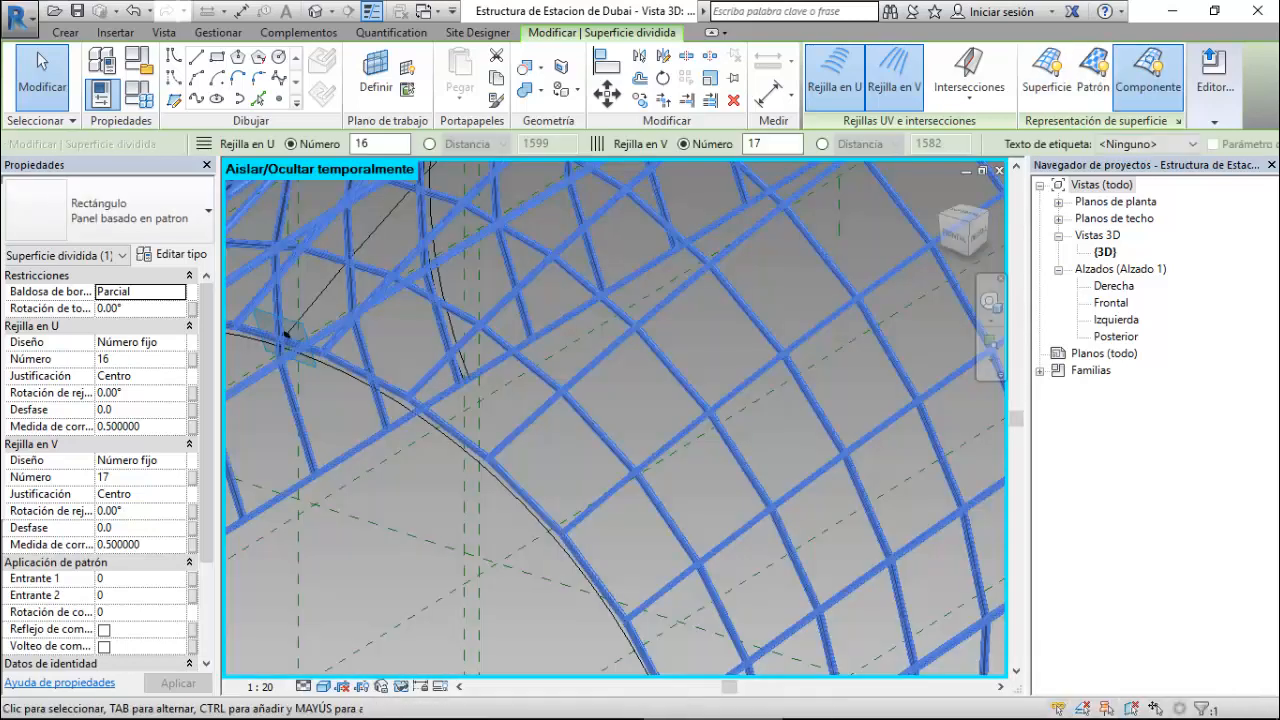
- Deselect the panelled surface and reset the temporary hide/isolate mode of the 3D view
key("Escape")
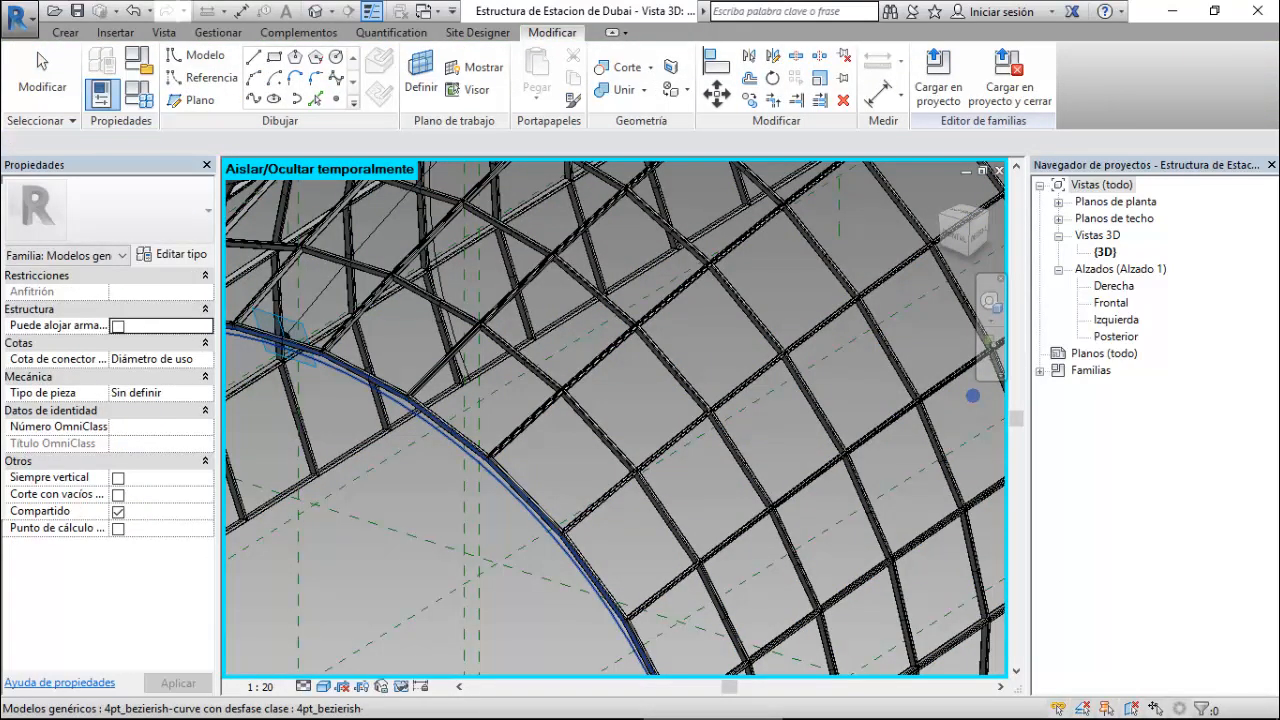
scroll(615, 418, "up", 5)
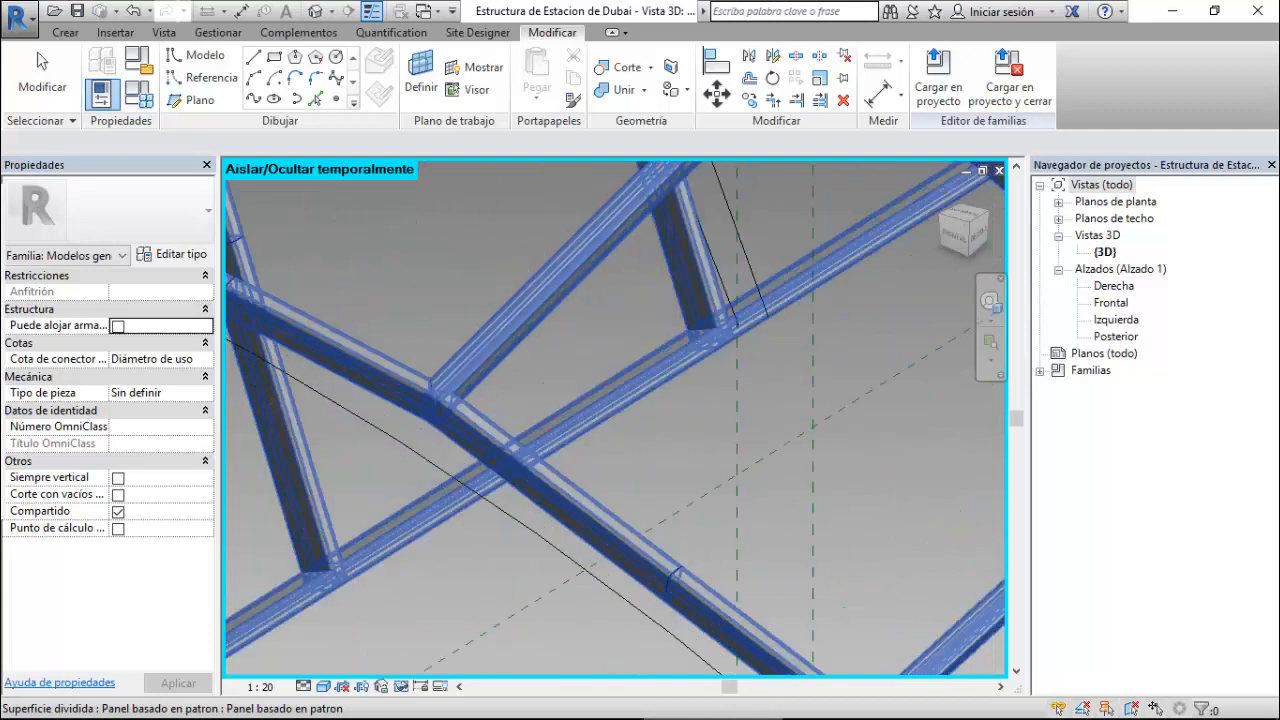
scroll(432, 522, "down", 5)
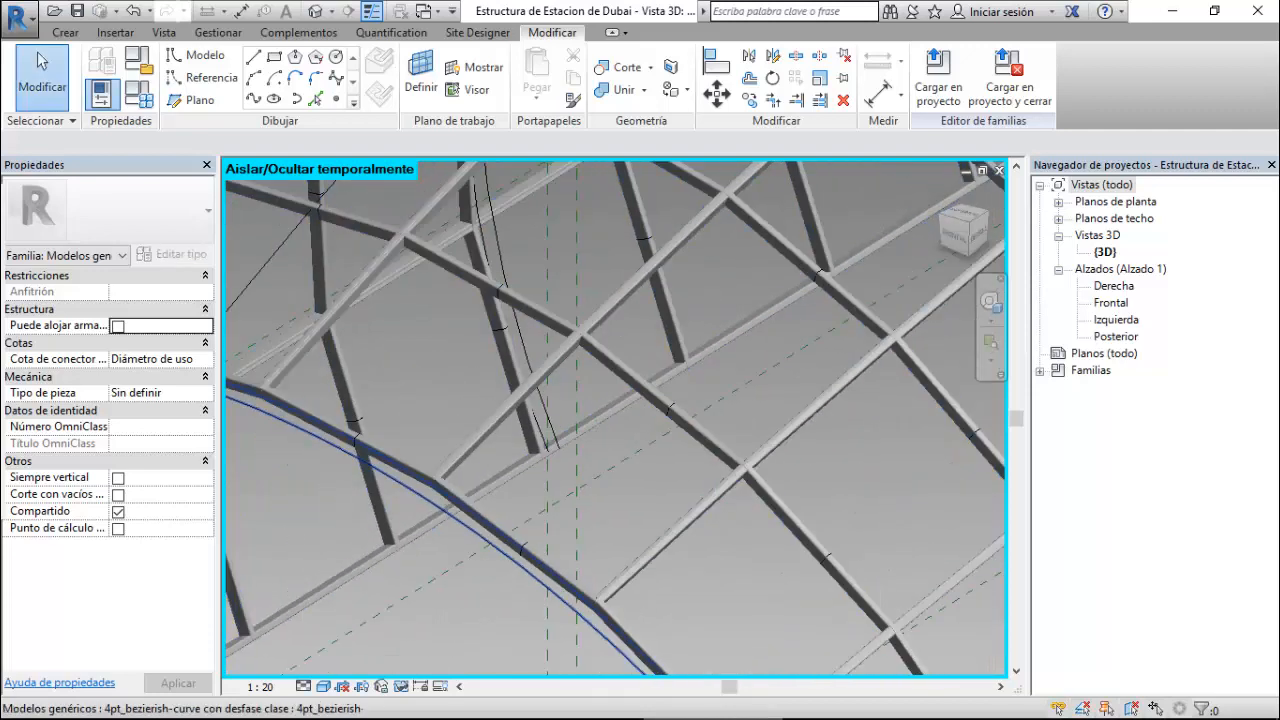
scroll(503, 341, "down", 5)
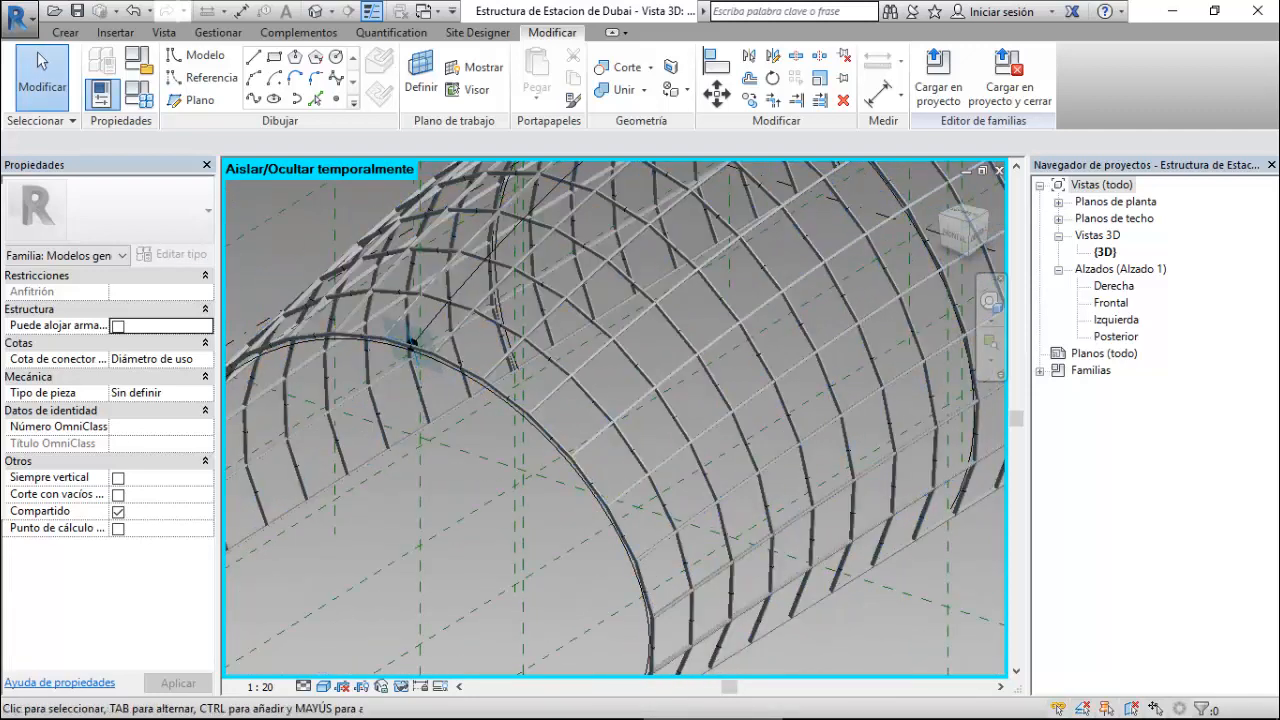
left_click(401, 686)
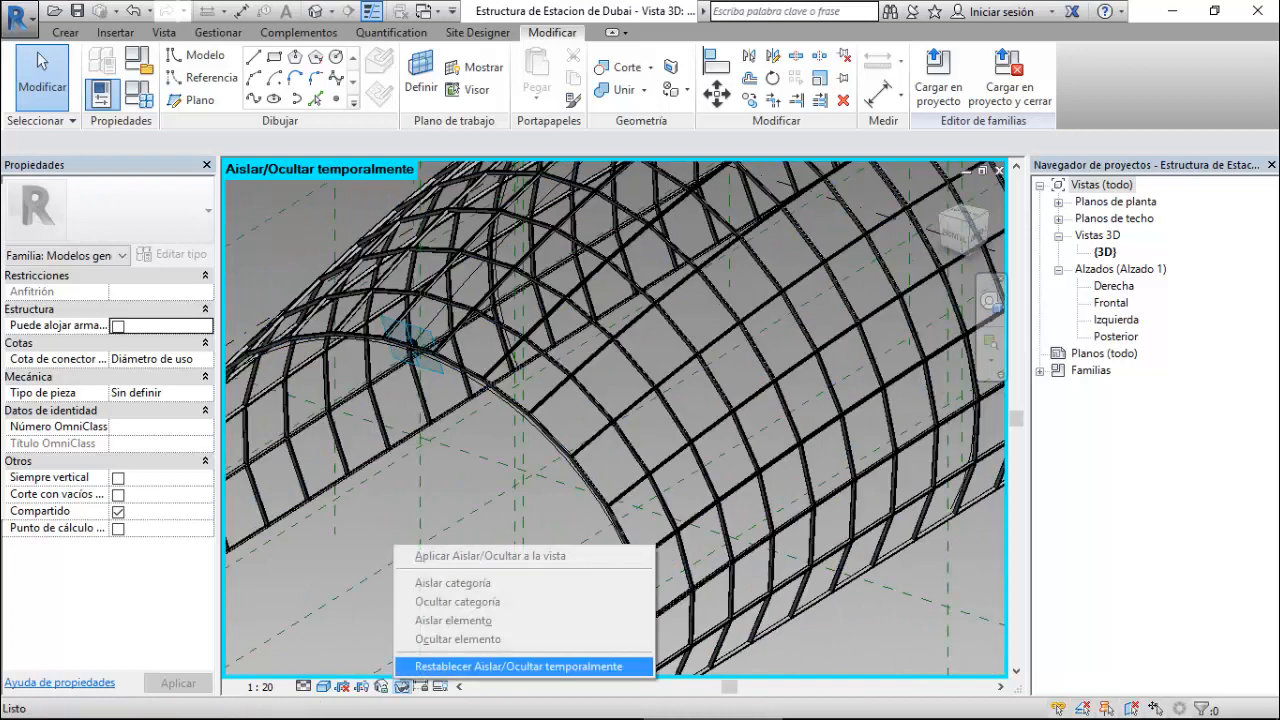
left_click(540, 666)
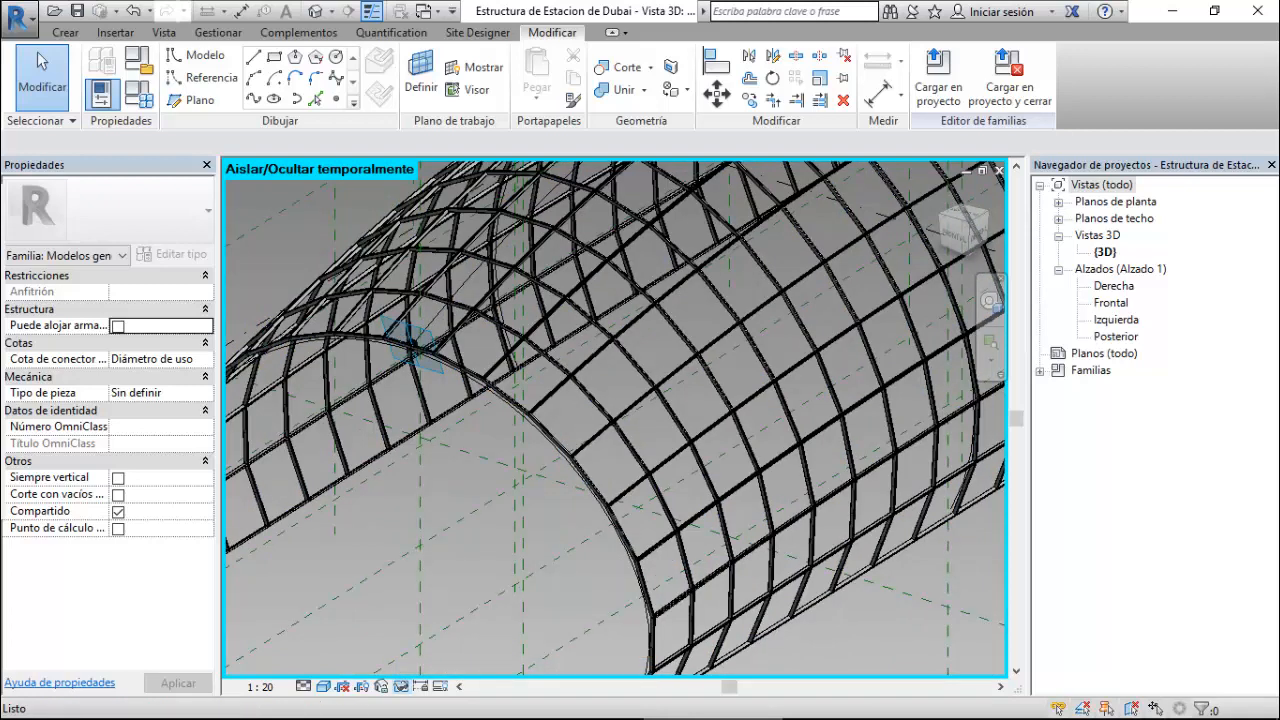
- Examine how the panel framing sits against the repeated structural arches along the vault's front edge and side
scroll(420, 430, "up", 3)
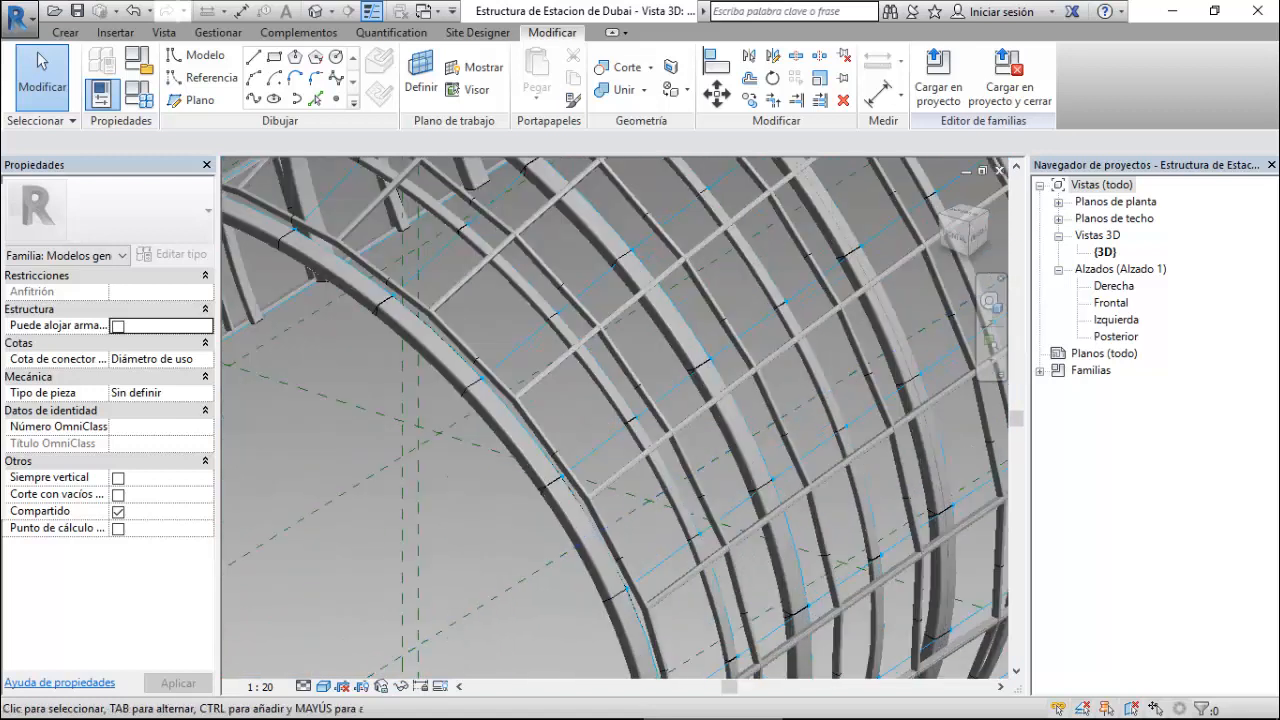
scroll(480, 440, "up", 2)
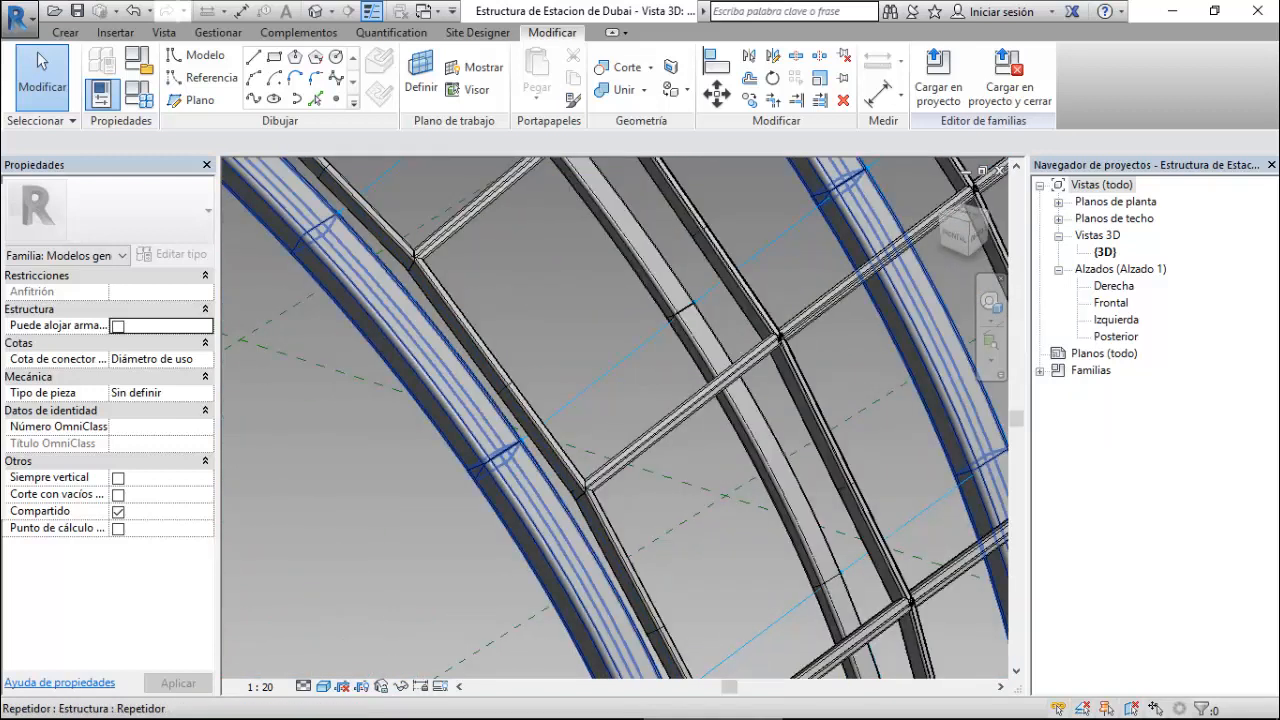
scroll(545, 552, "up", 1)
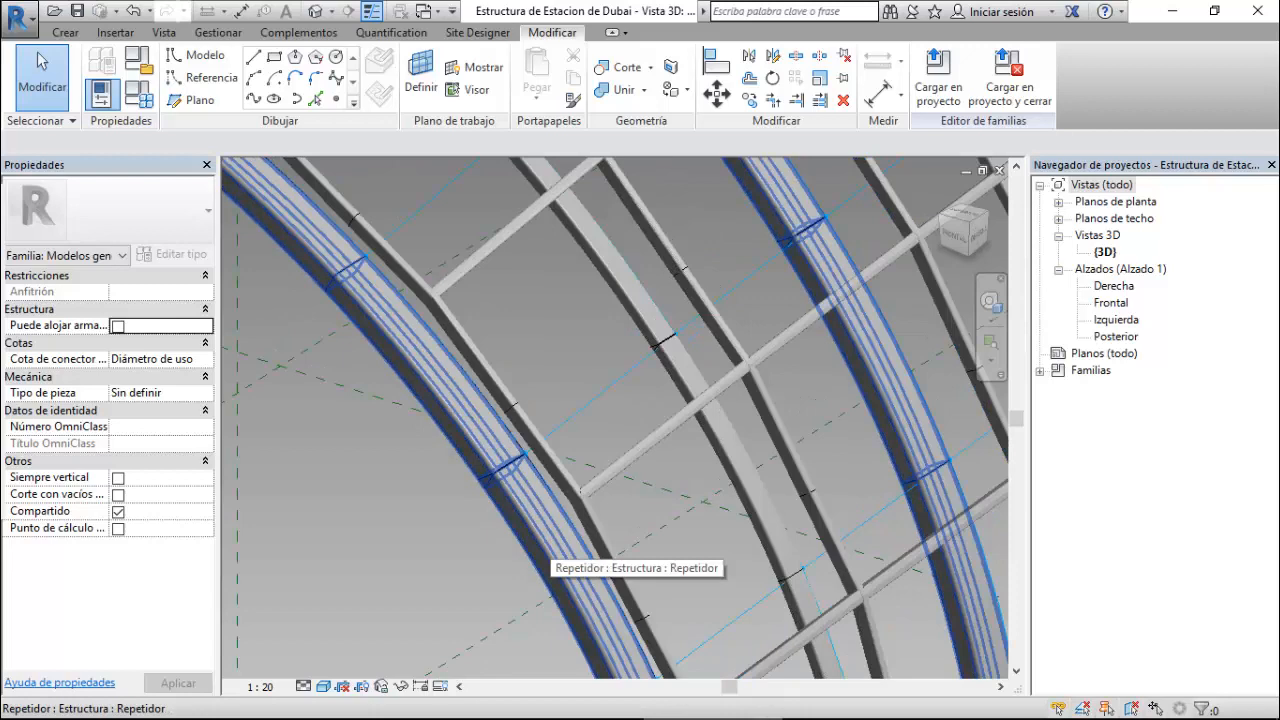
scroll(545, 552, "down", 2)
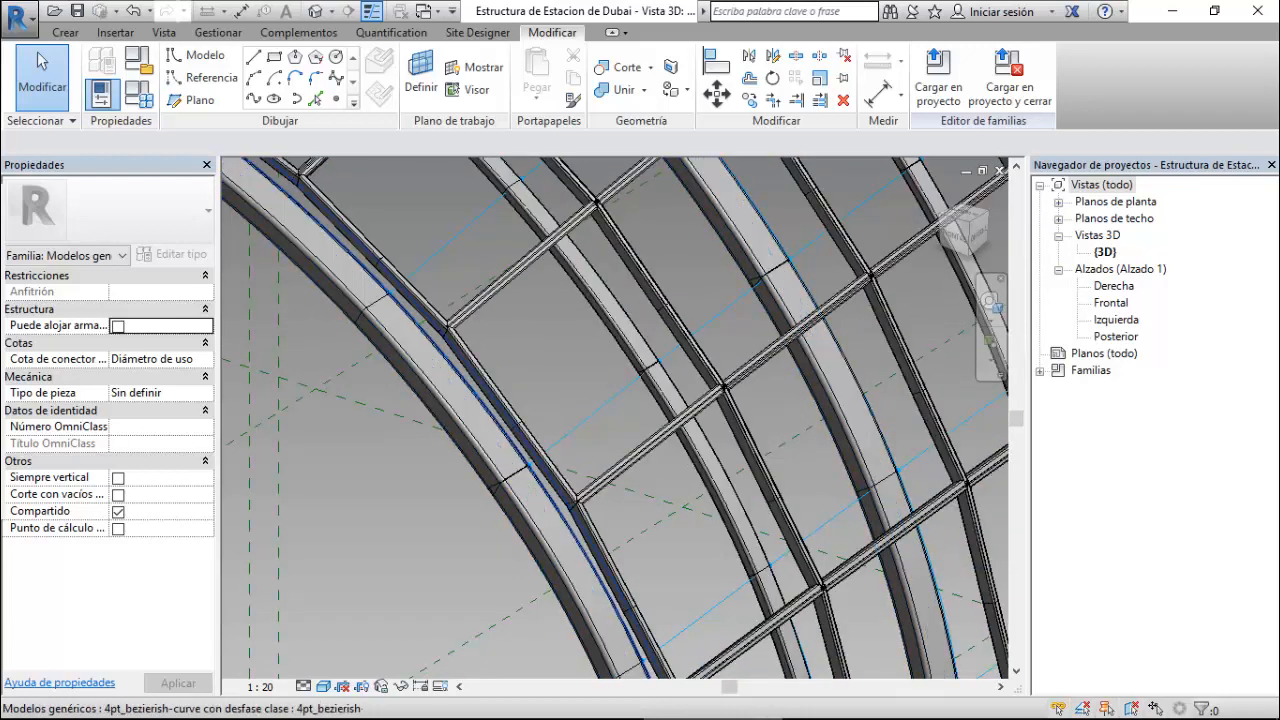
scroll(771, 400, "down", 2)
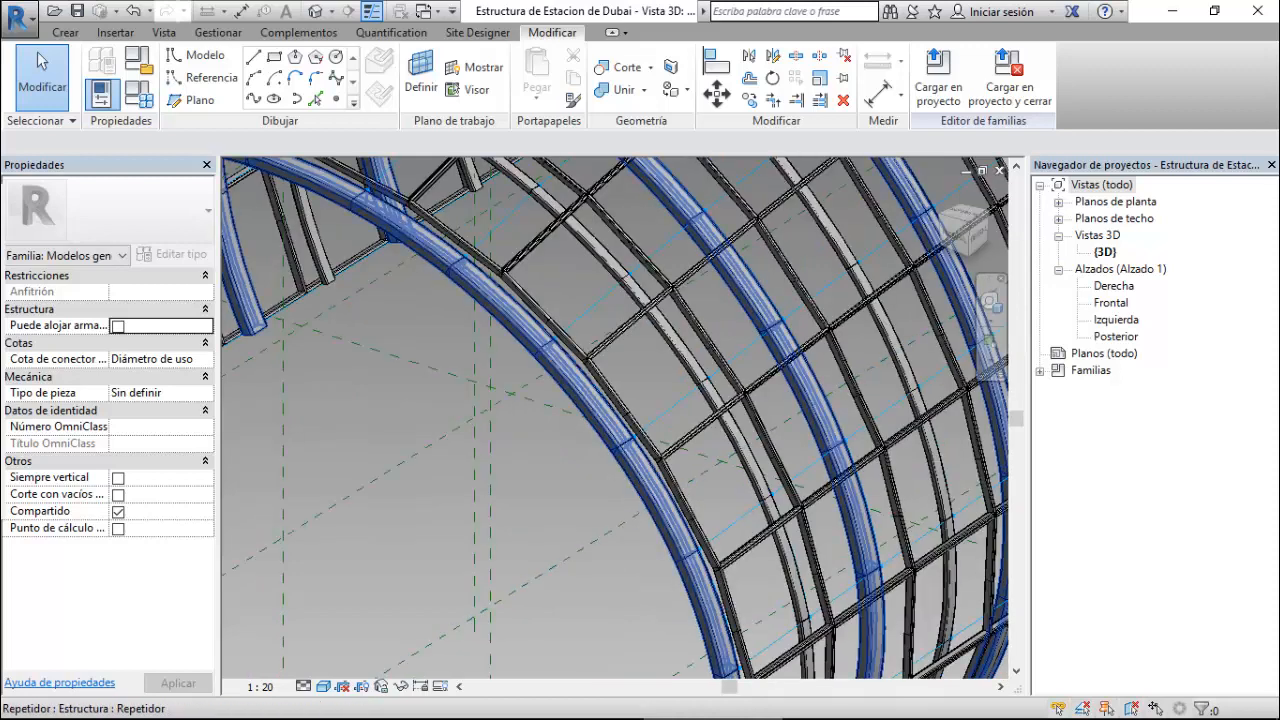
middle_click_drag(650, 480, 485, 460, "shift")
scroll(600, 300, "down", 5)
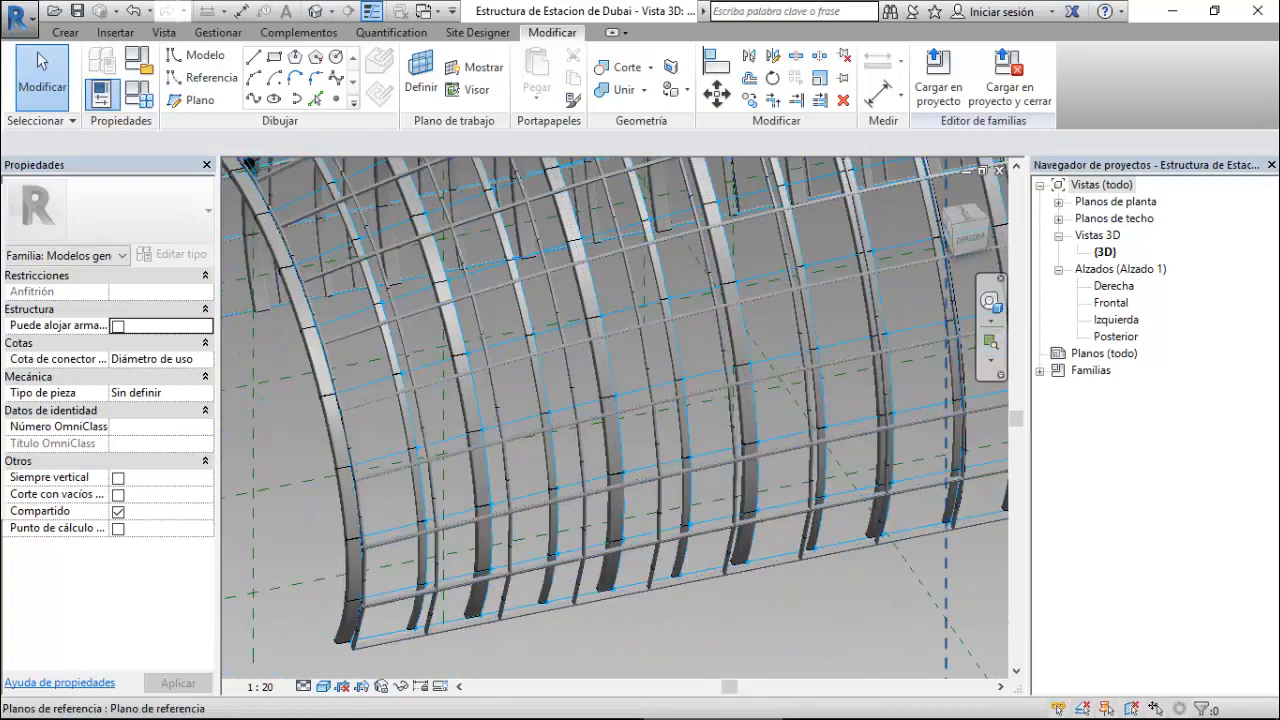
scroll(897, 205, "down", 2)
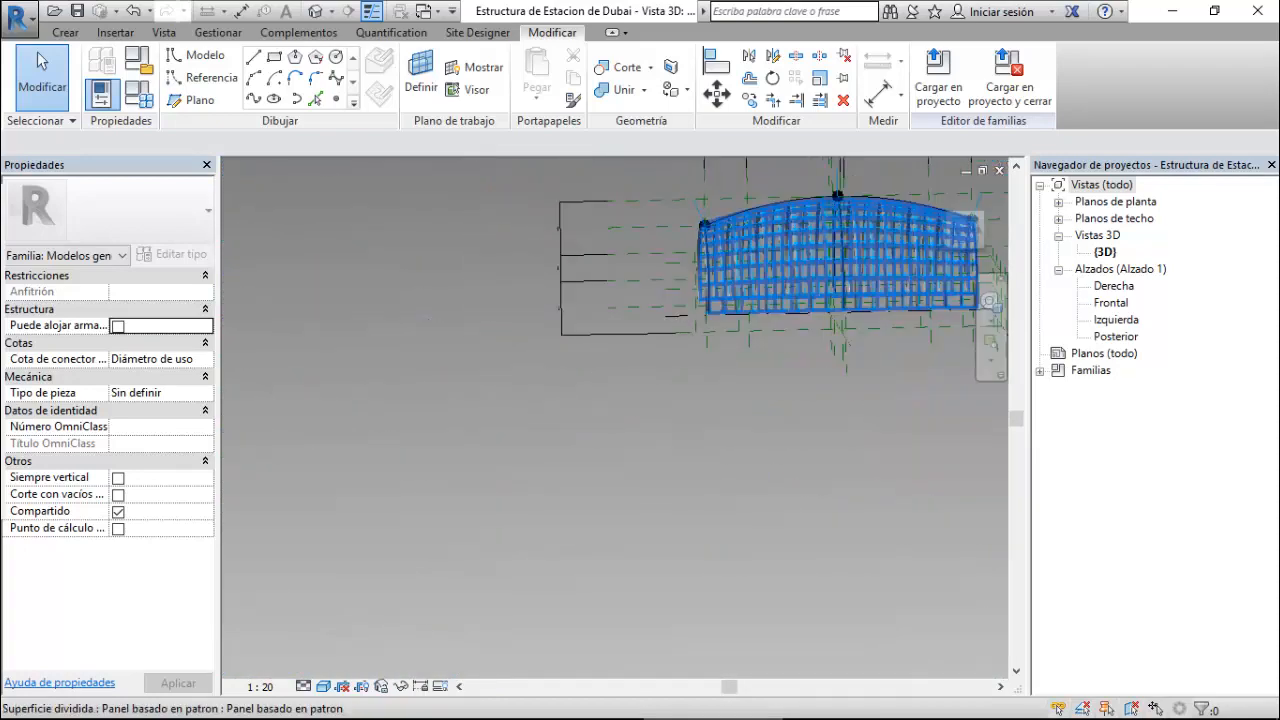
scroll(659, 214, "up", 2)
- Orient the view to the right side and compare the panel framing's spacing with the U and V grid counts of the arches' divided surface
left_click(965, 230)
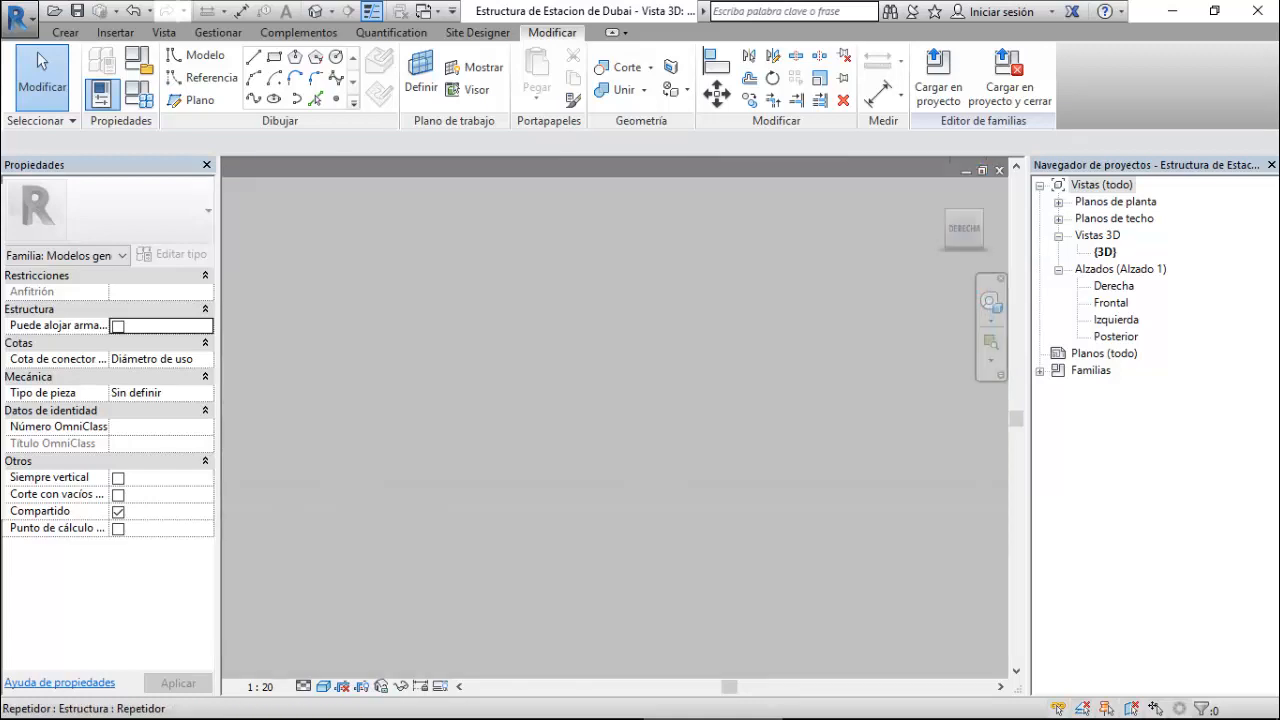
scroll(826, 240, "down", 3)
middle_click_drag(826, 240, 528, 487)
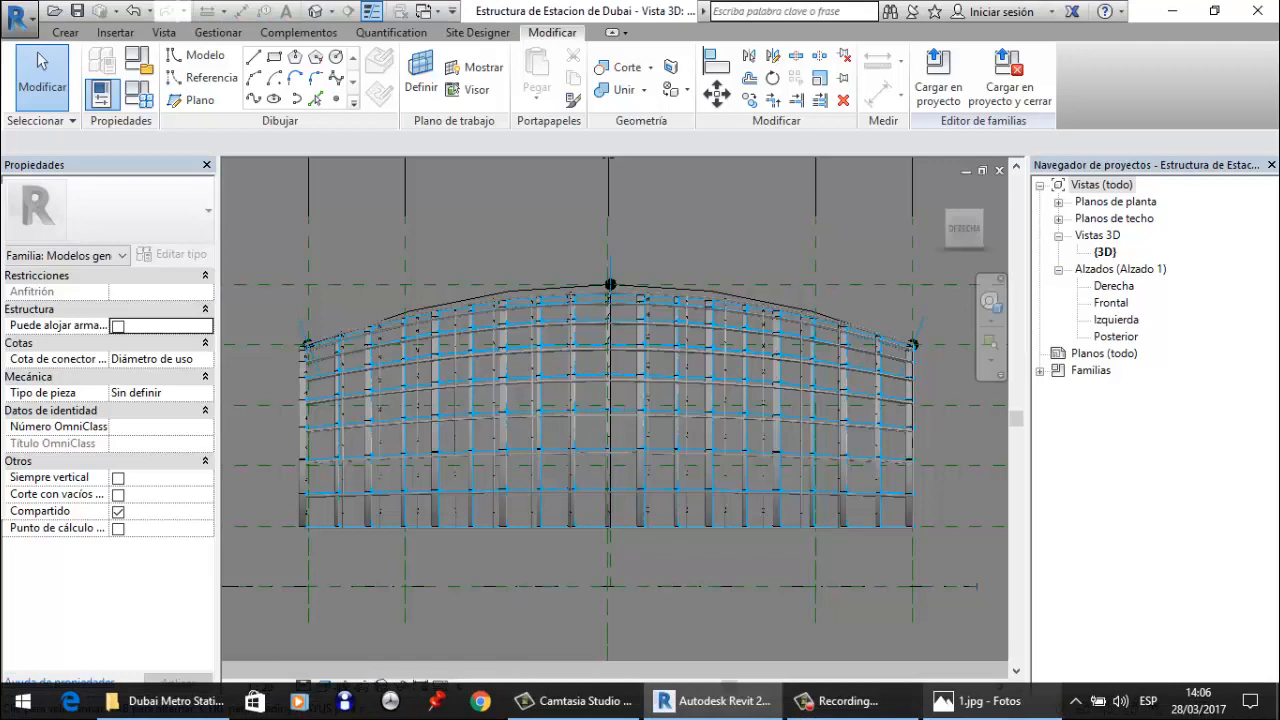
scroll(758, 446, "up", 3)
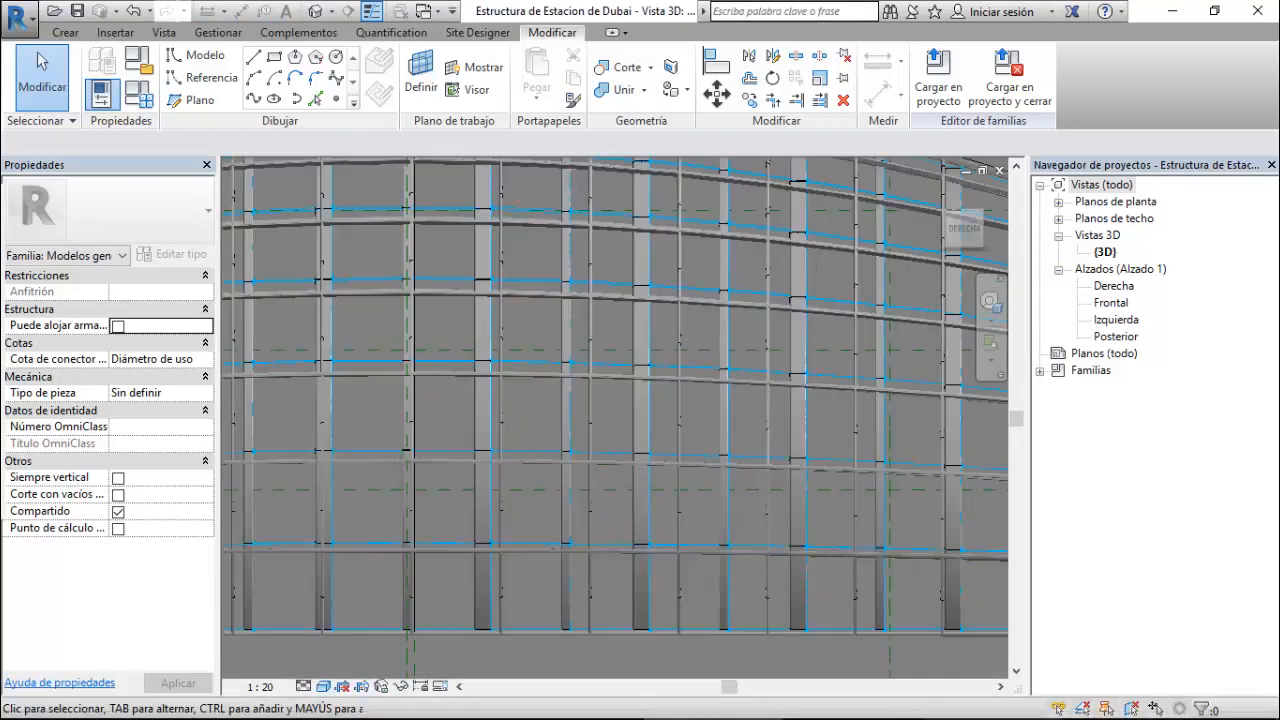
scroll(815, 440, "up", 2)
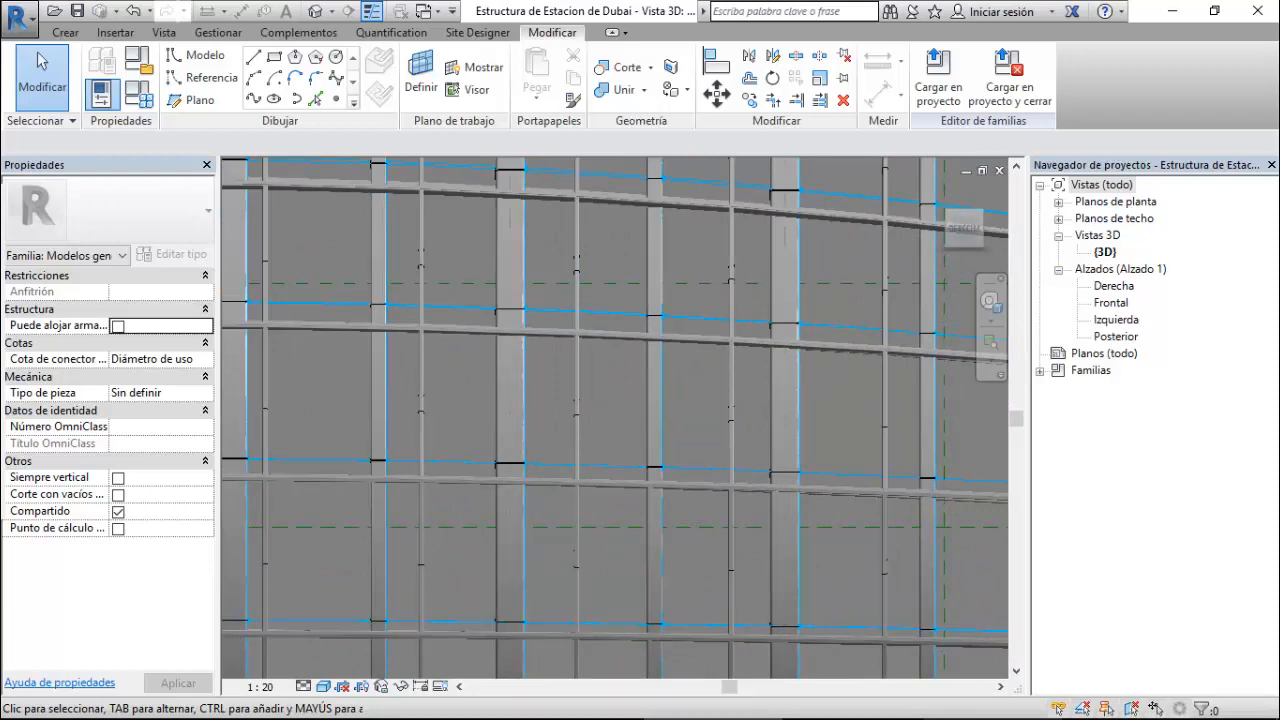
scroll(824, 408, "up", 2)
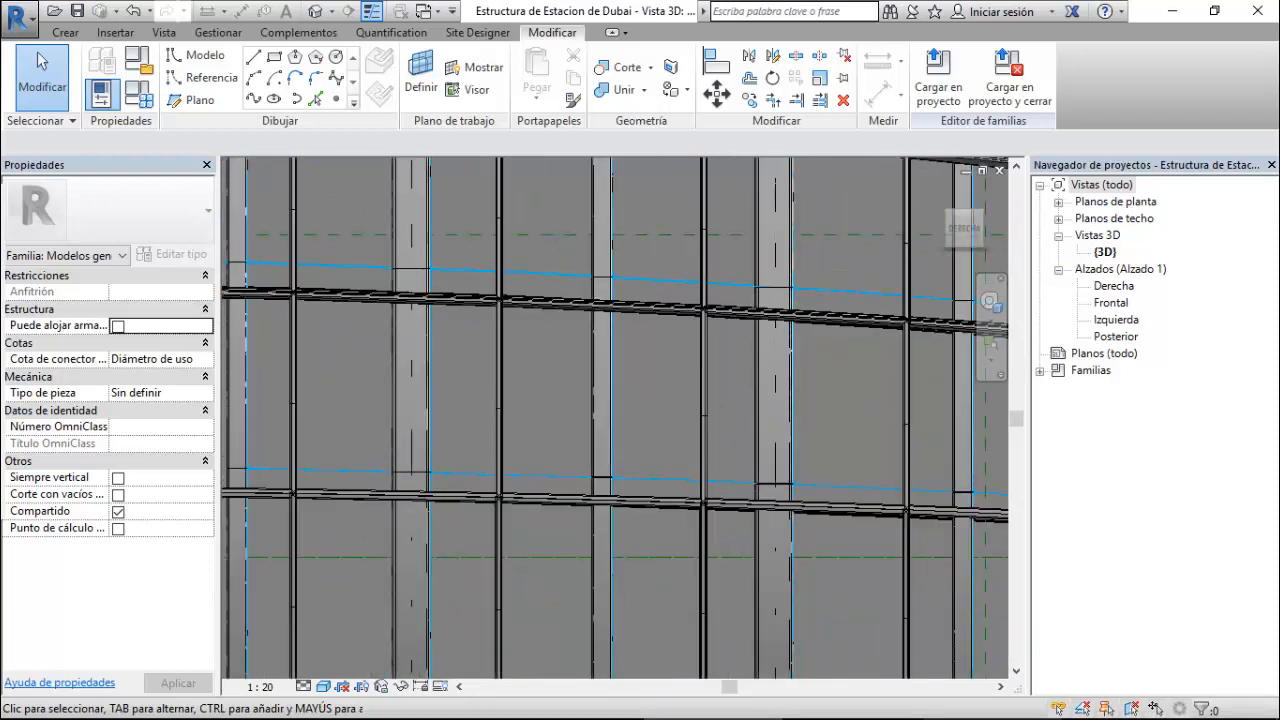
scroll(623, 406, "down", 1)
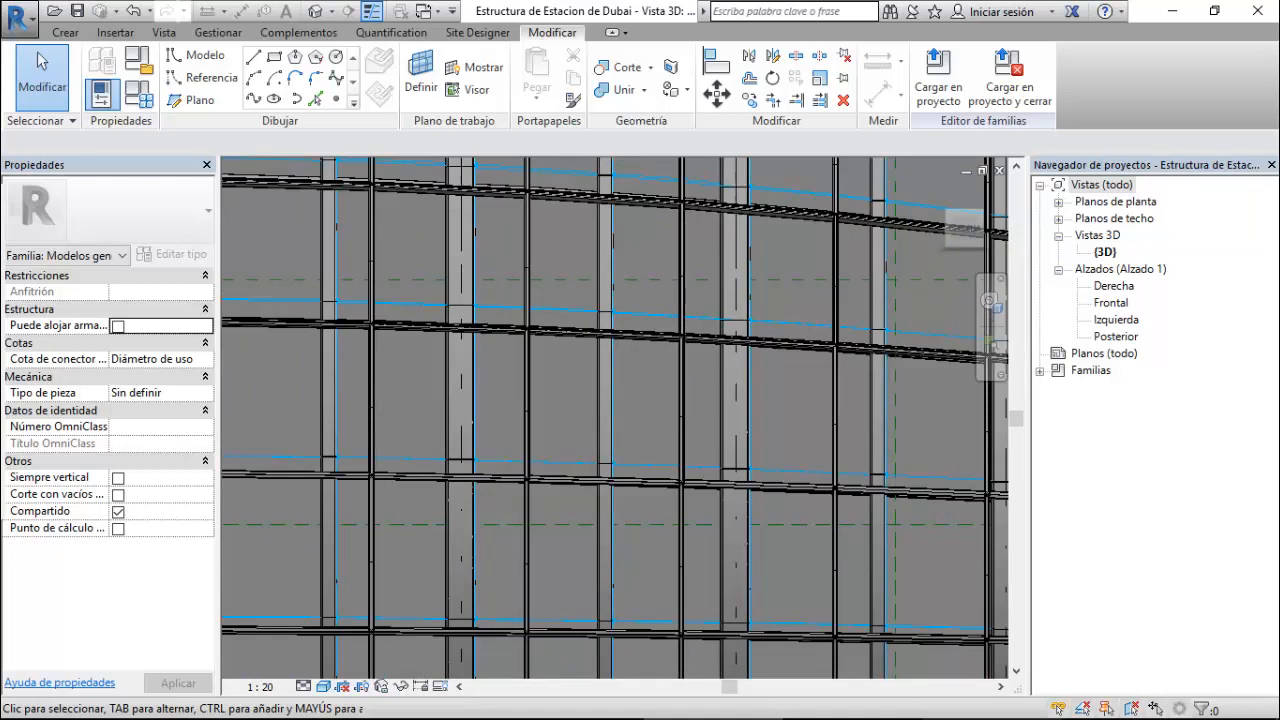
left_click(650, 465)
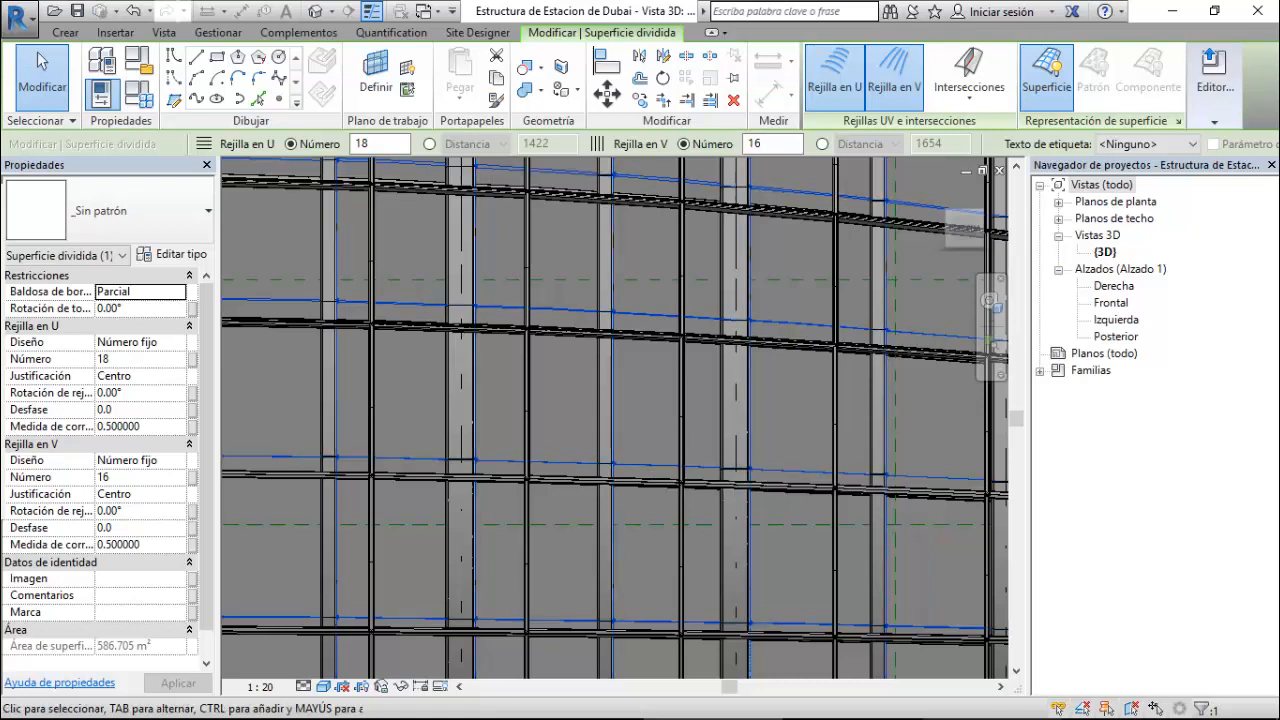
key("Escape")
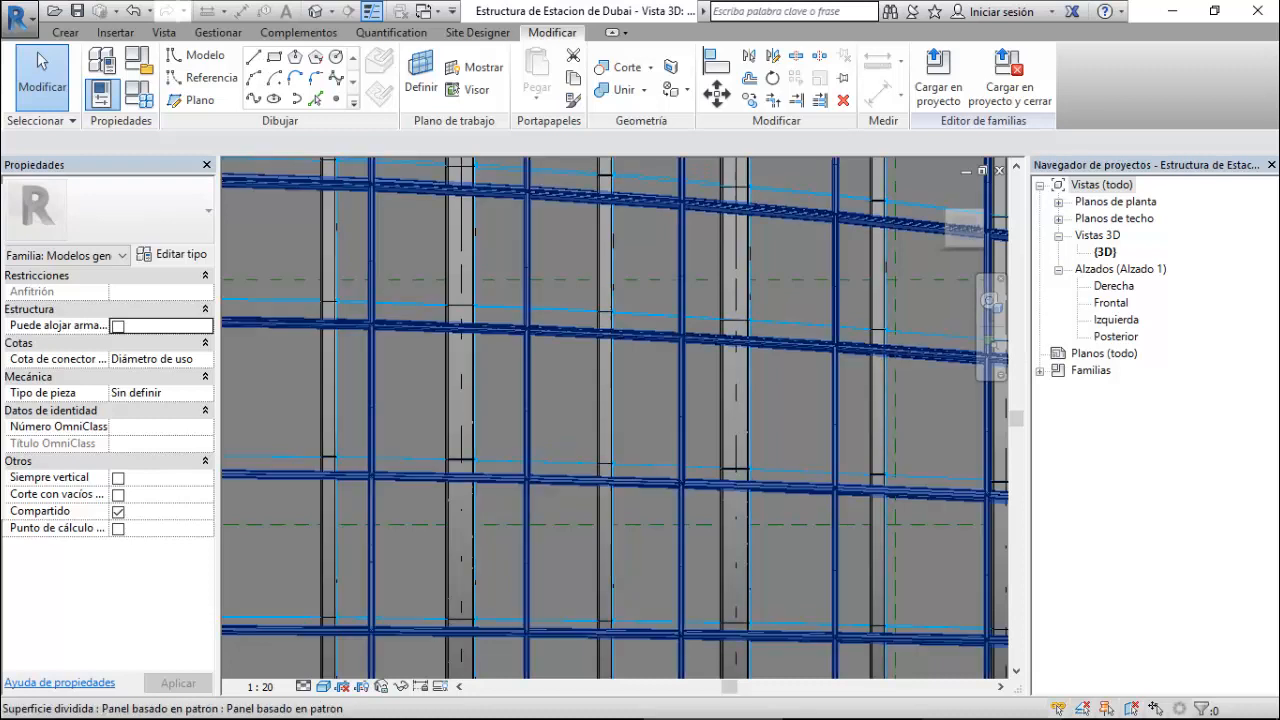
- Set the panelled divided surface's grid to a fixed number of 18 in U and 16 in V
left_click(660, 482)
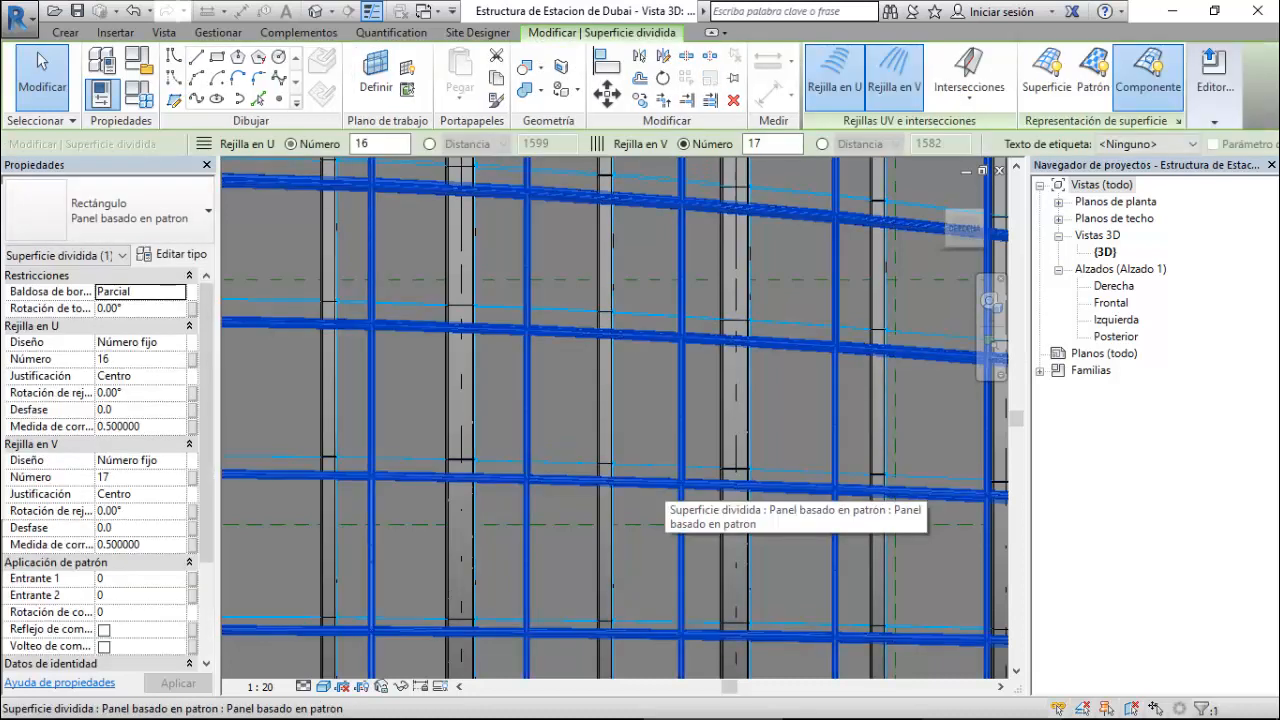
double_click(104, 359)
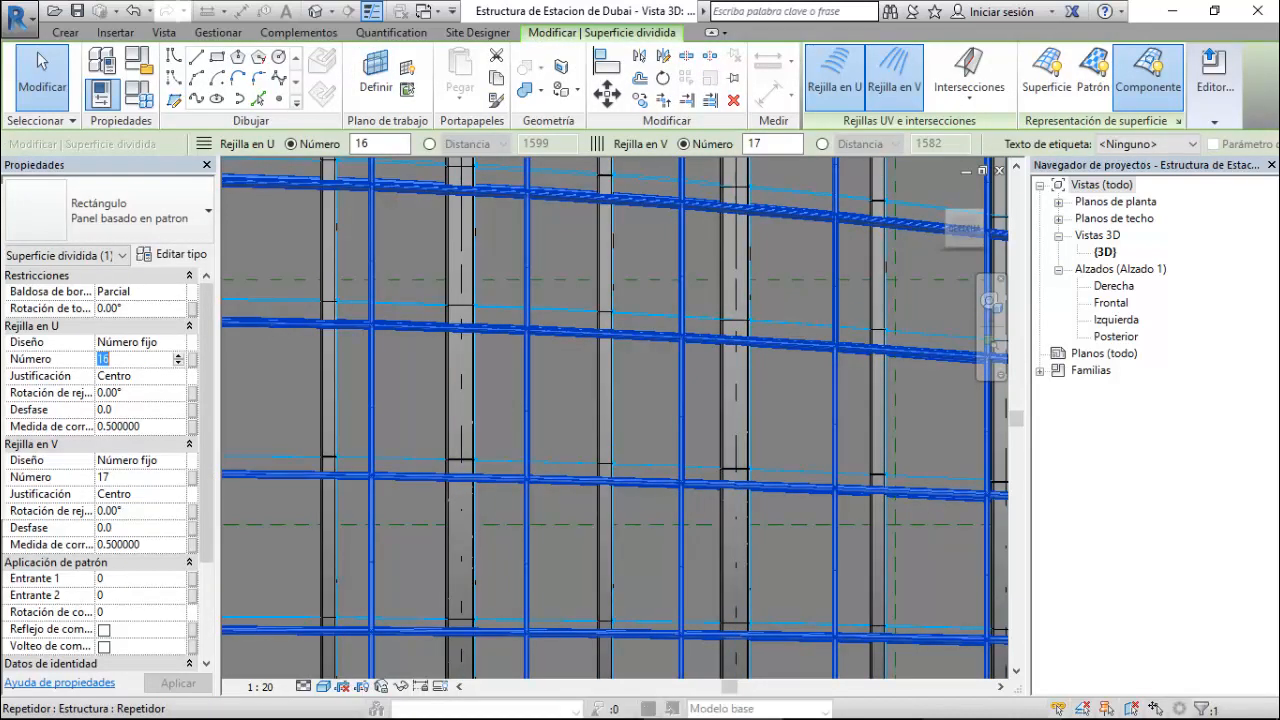
key("Up")
left_click(130, 477)
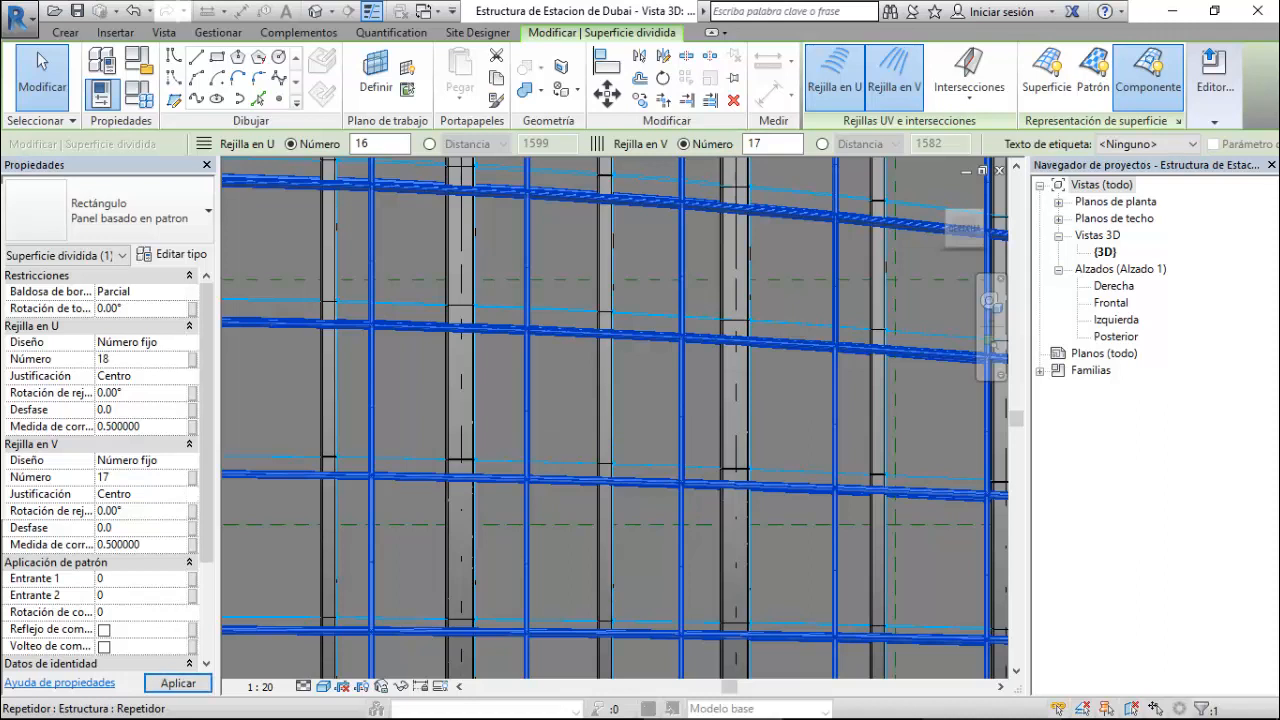
key("Up")
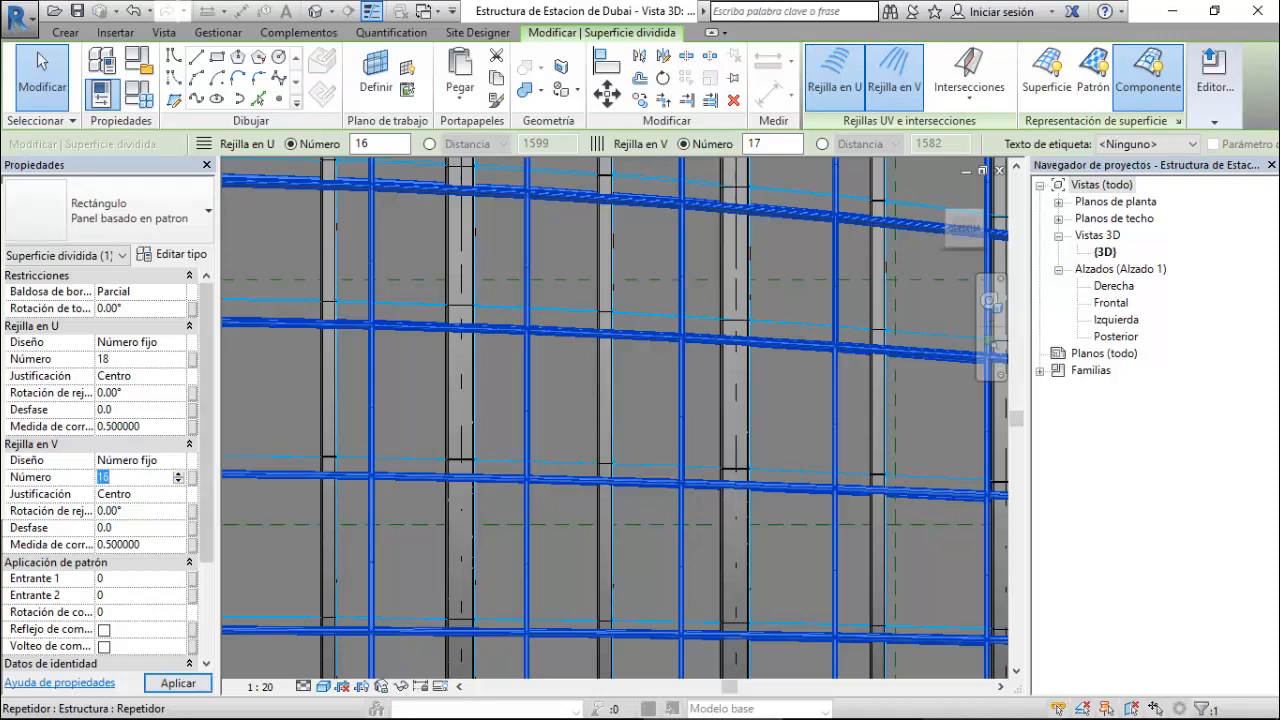
left_click(178, 683)
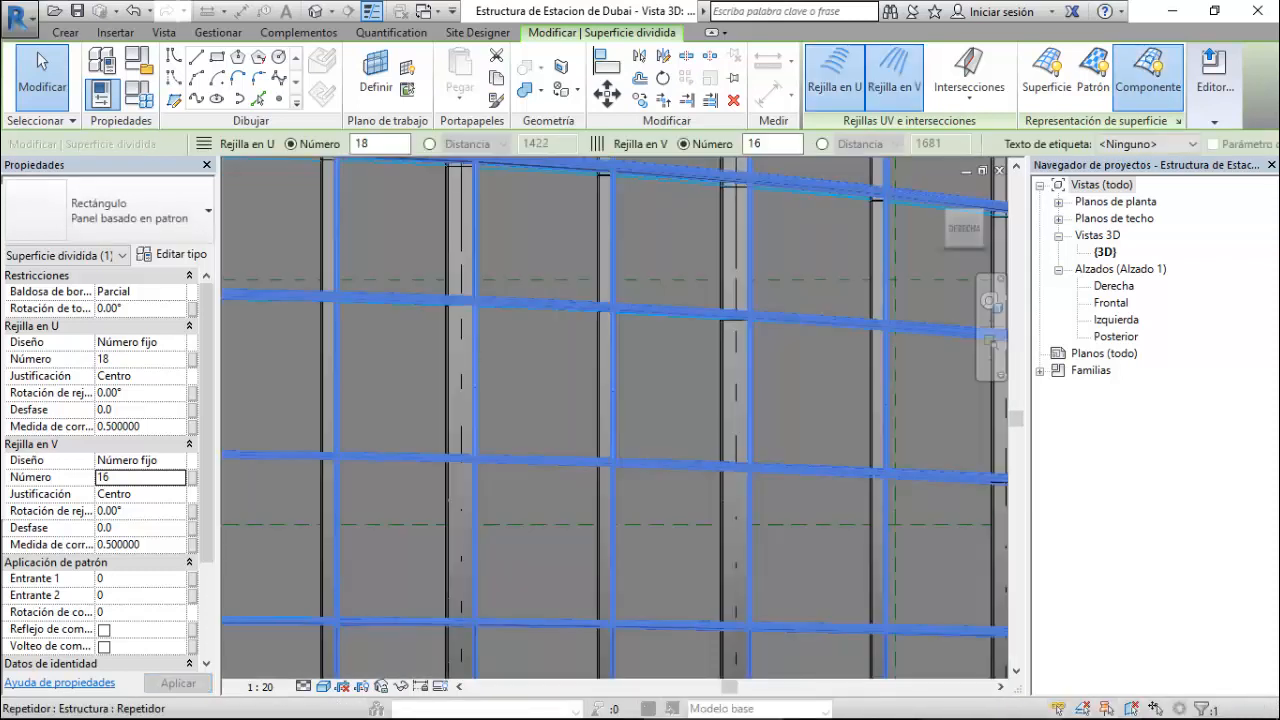
left_click(682, 422)
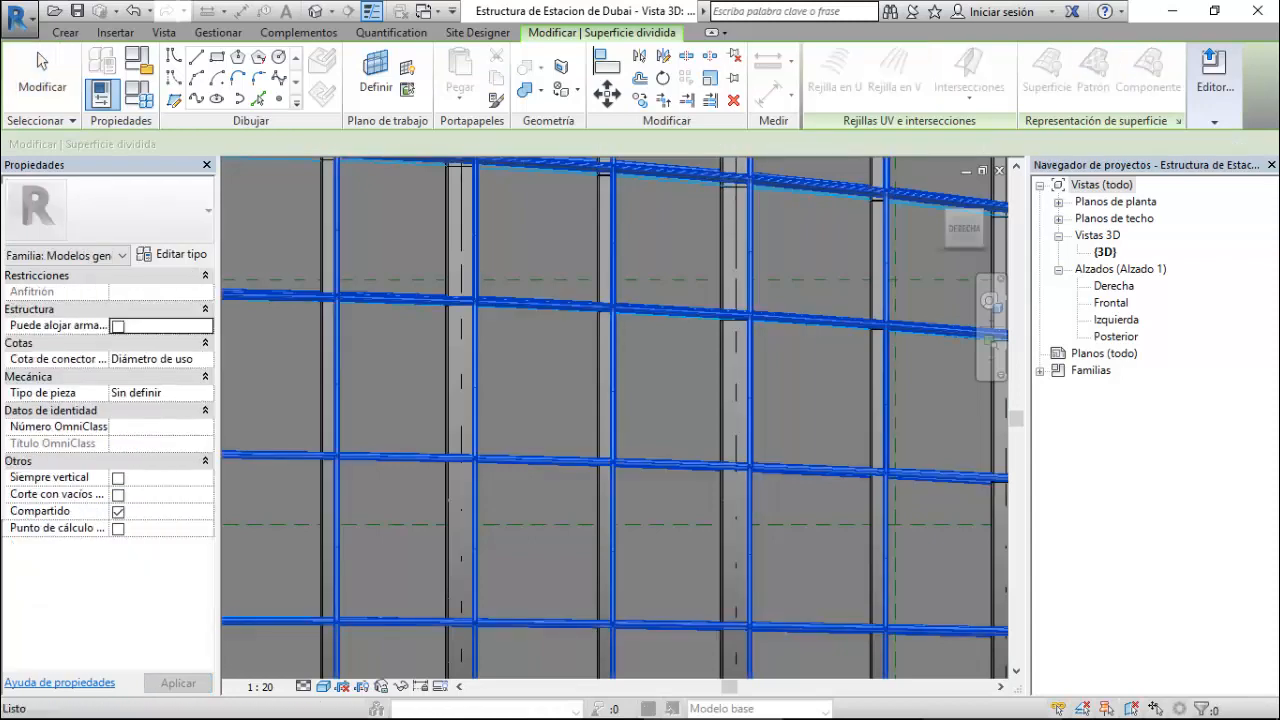
- Examine how the panel framing lines up with the structural arches across the vault's right side
scroll(682, 422, "down", 1)
scroll(608, 418, "down", 3)
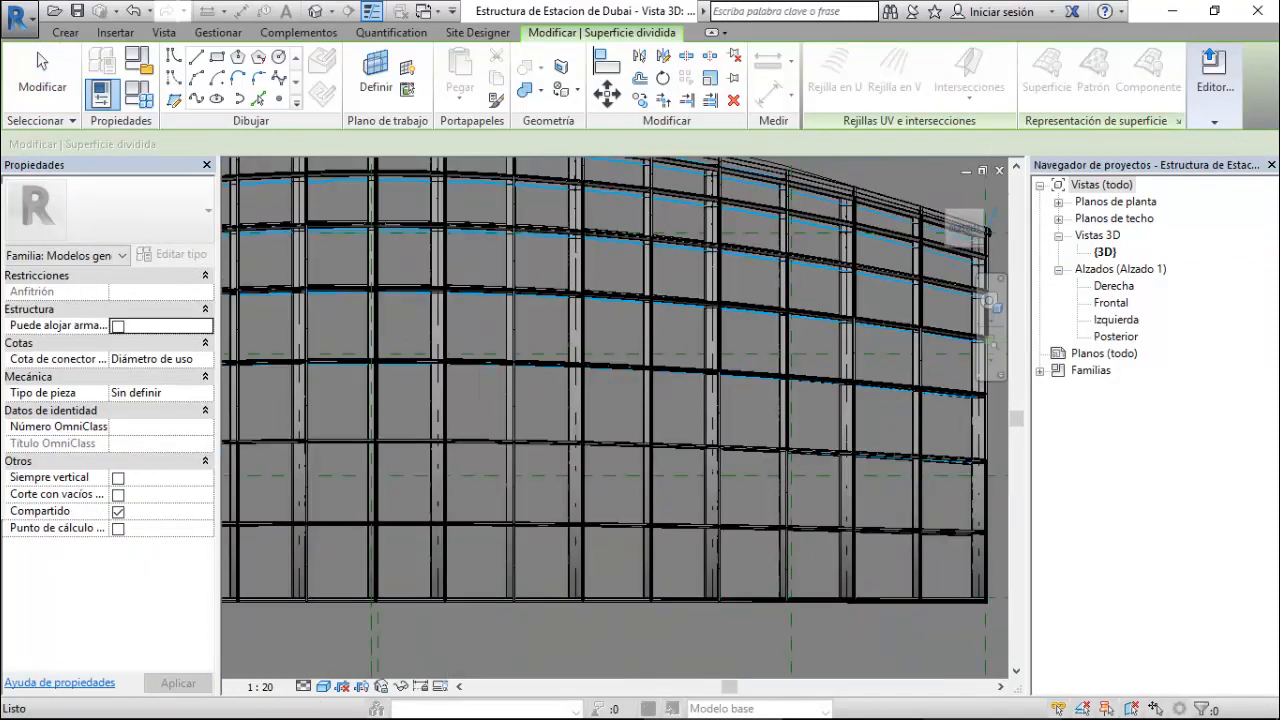
scroll(505, 340, "up", 3)
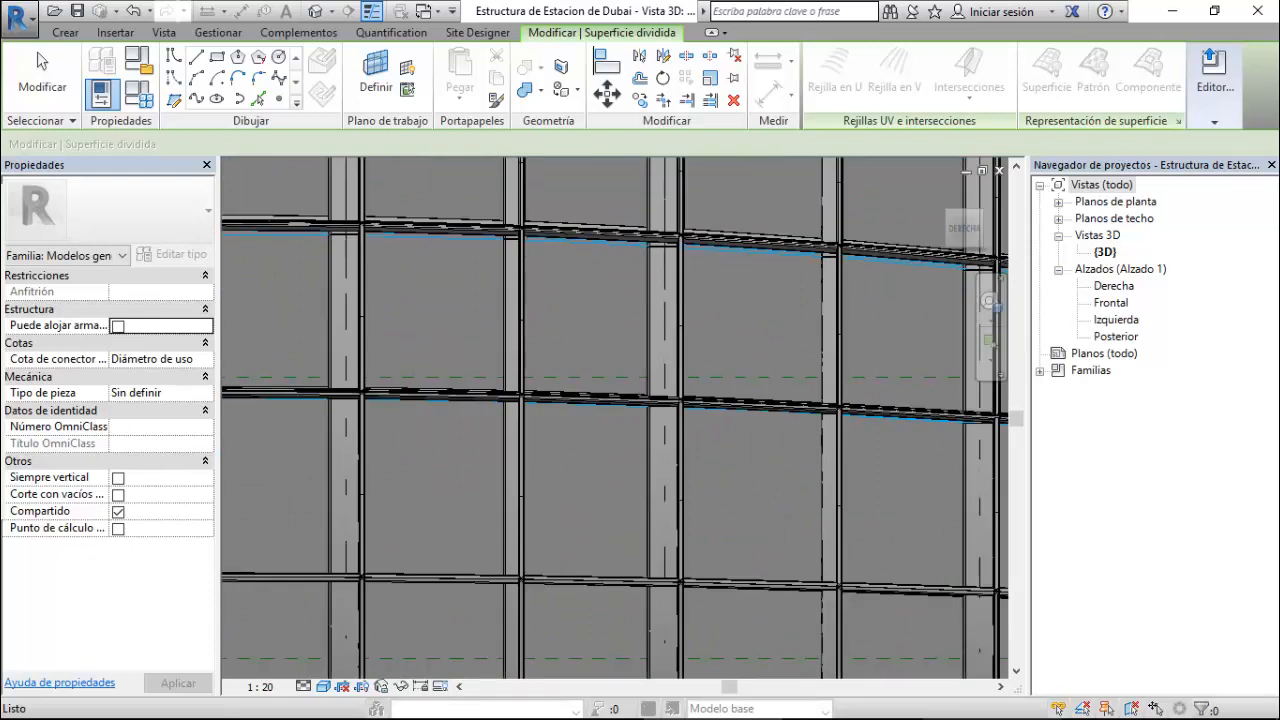
scroll(537, 262, "down", 2)
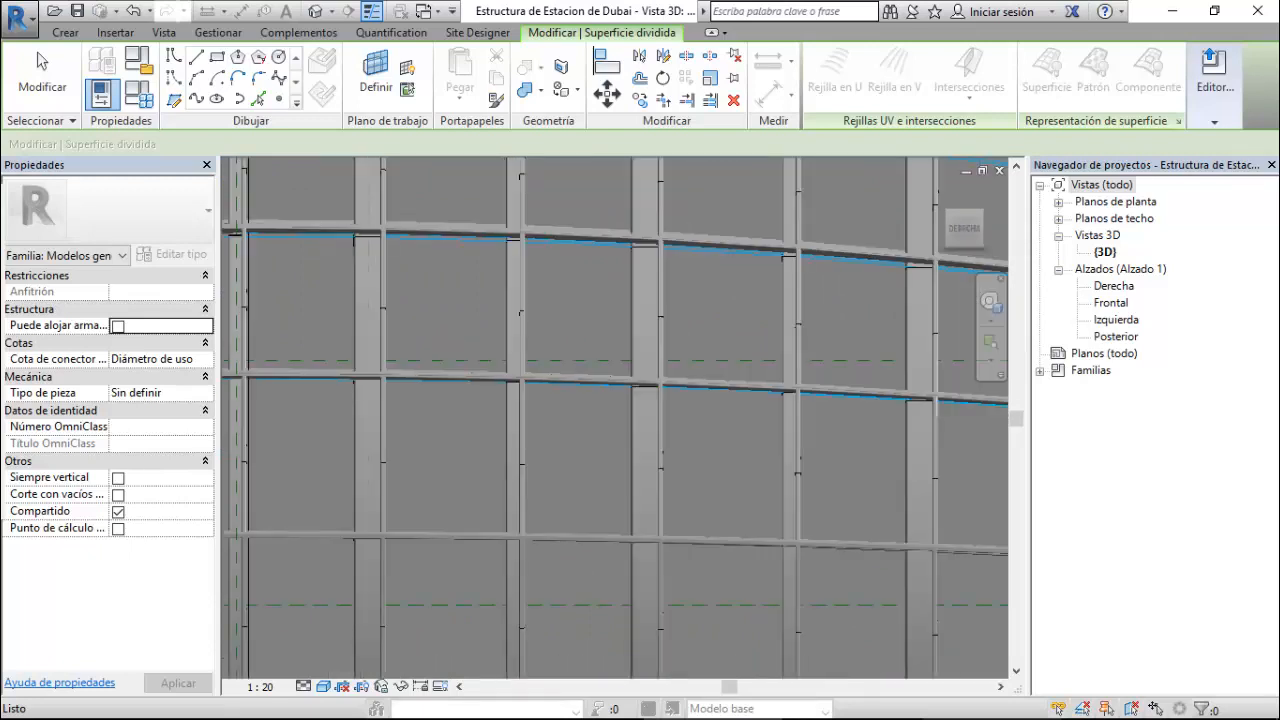
scroll(400, 298, "up", 1)
scroll(390, 300, "up", 1)
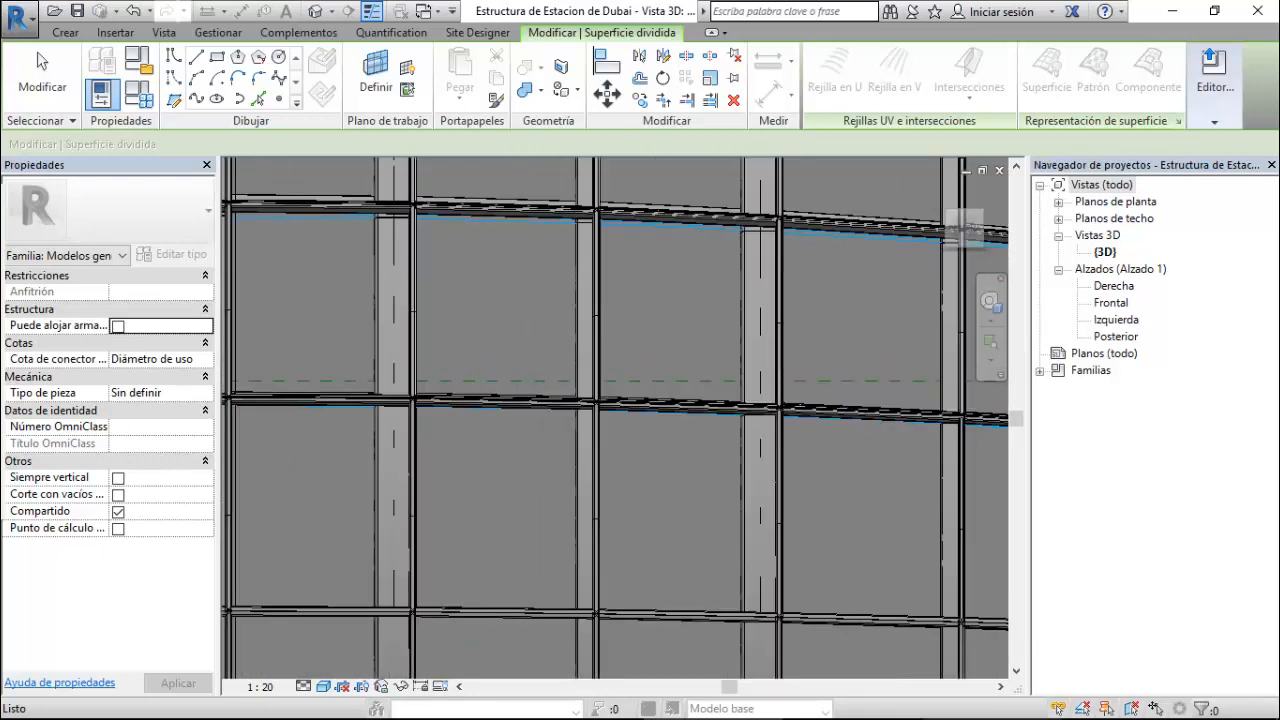
scroll(412, 360, "up", 1)
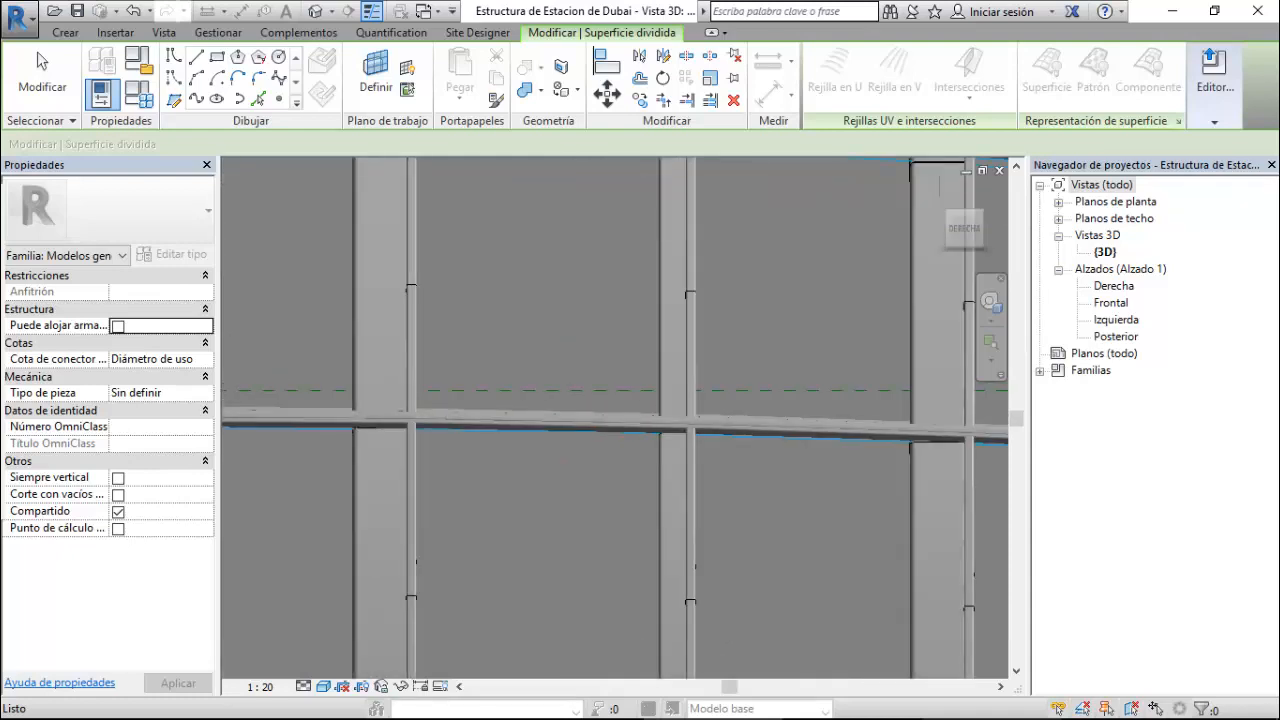
scroll(412, 360, "down", 4)
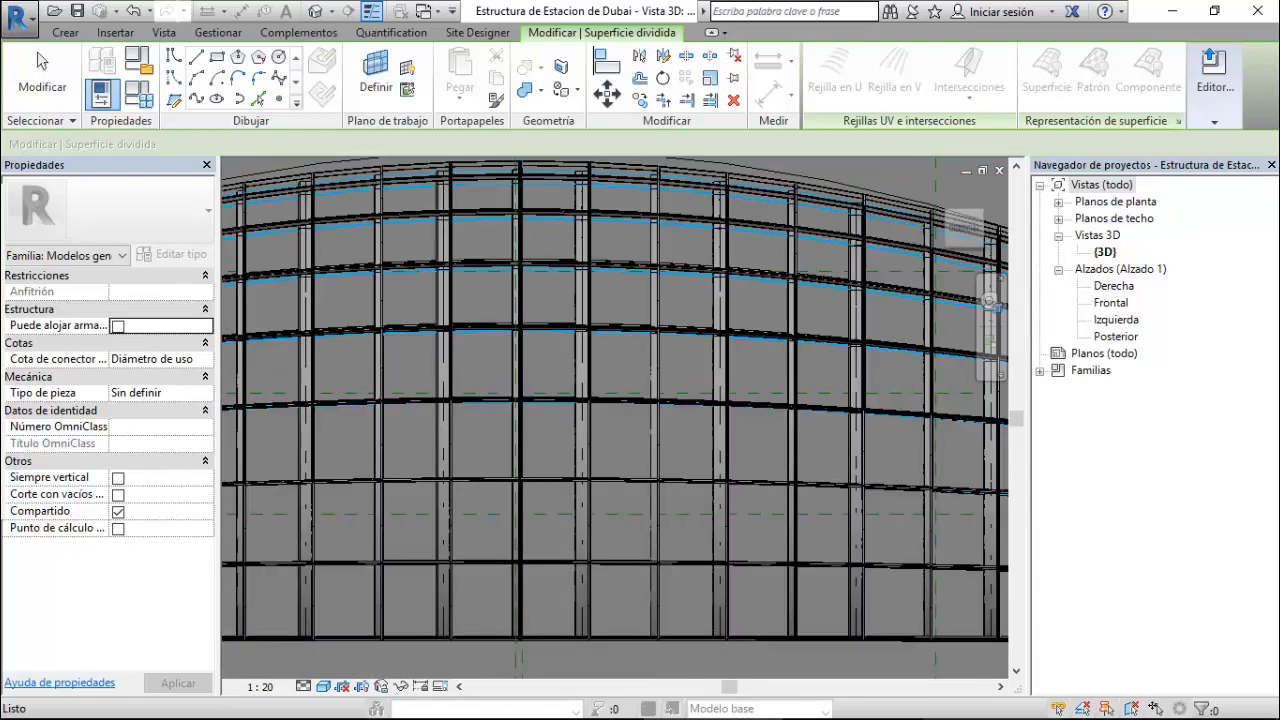
- Orient the 3D view isometrically and examine how the panel framing sits on the arches along the vault's side
left_click(949, 213)
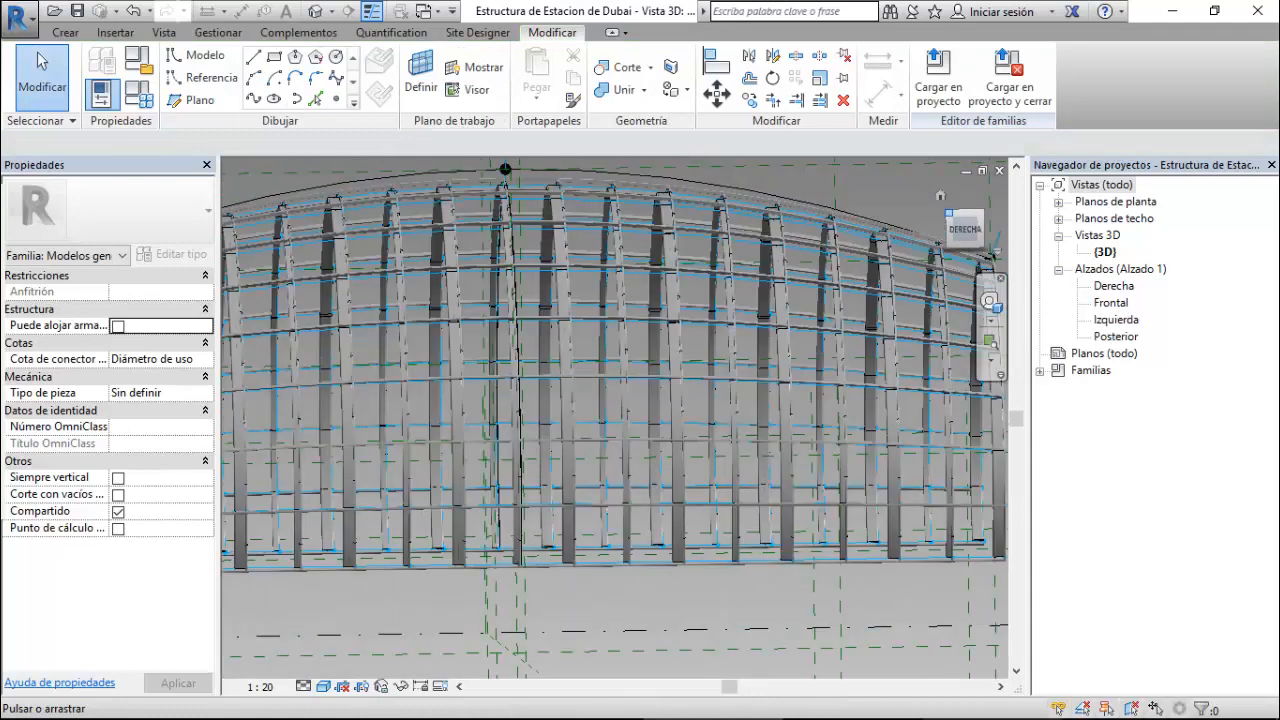
scroll(414, 215, "down", 3)
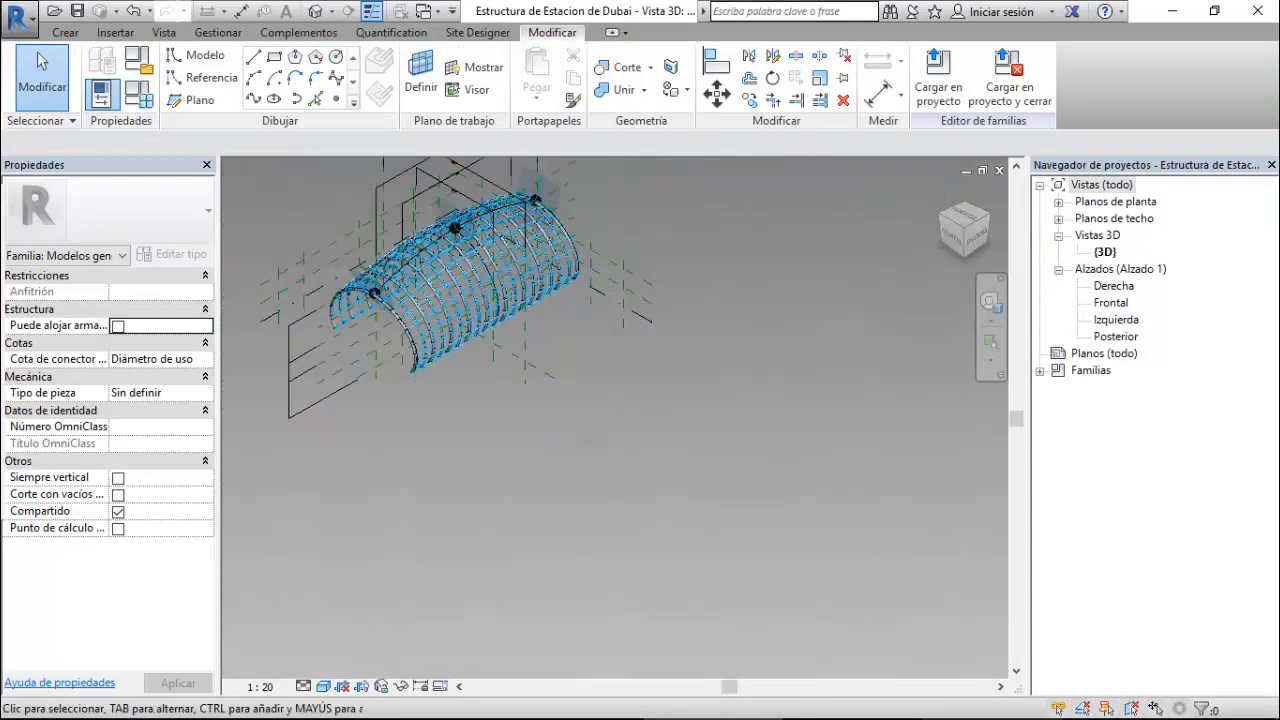
middle_click_drag(414, 215, 542, 341)
scroll(542, 341, "up", 3)
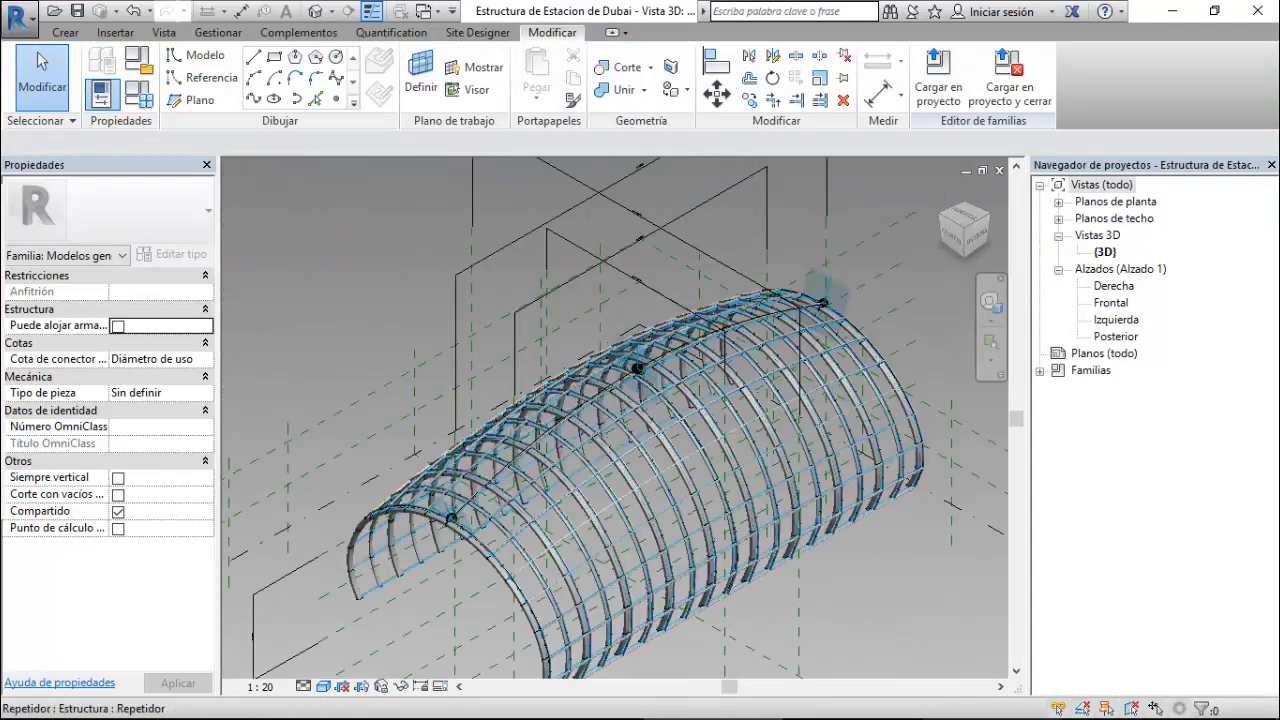
scroll(527, 527, "up", 2)
scroll(673, 312, "up", 5)
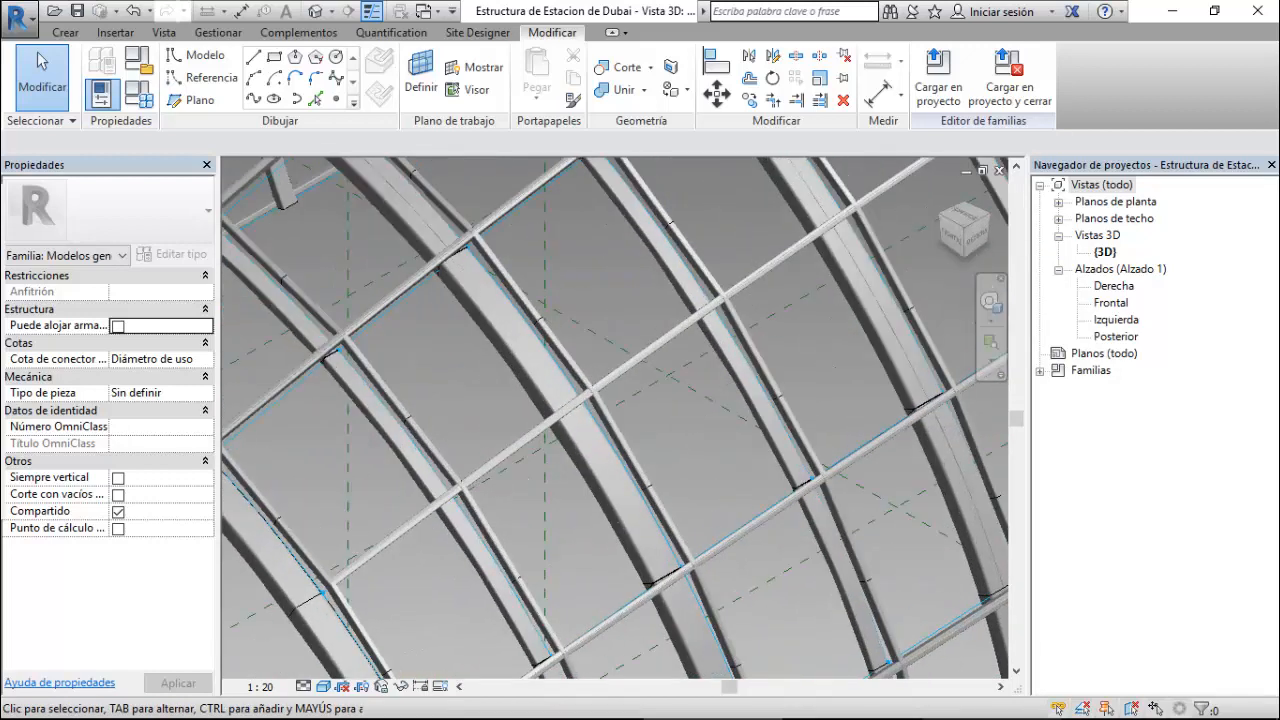
scroll(614, 418, "down", 4)
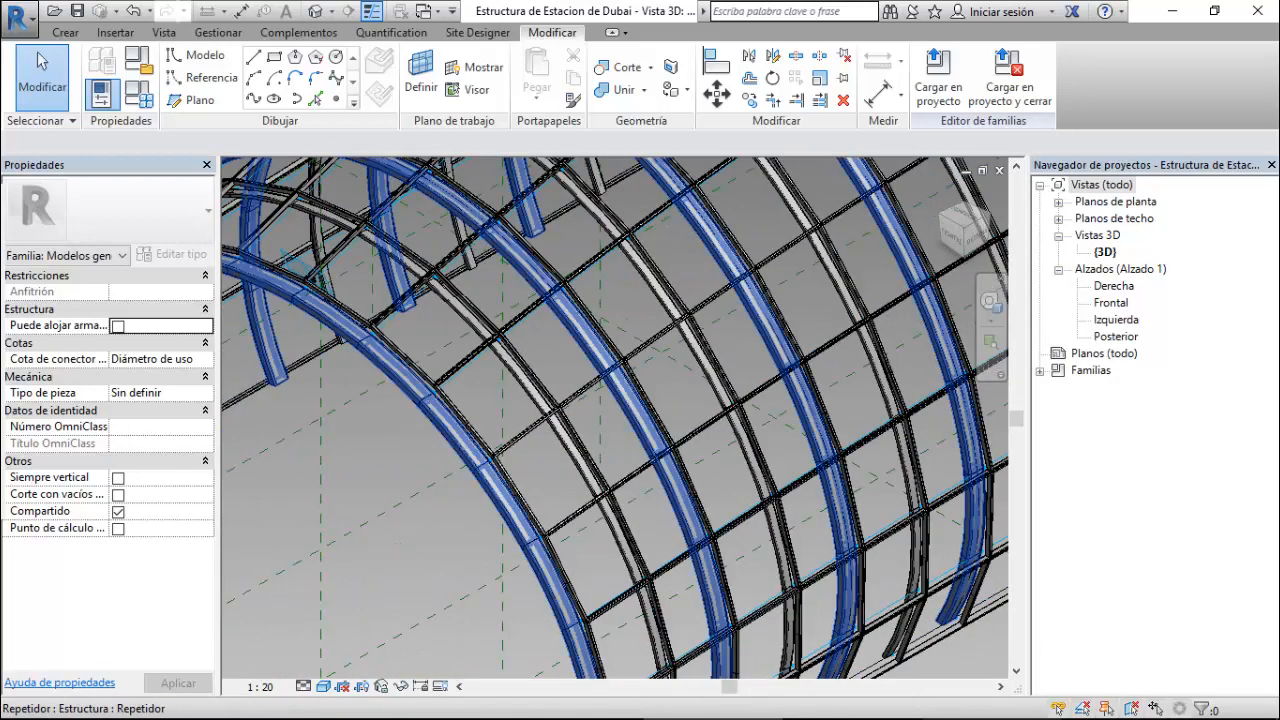
scroll(615, 418, "up", 3)
- Examine the lower ends of the structural arches and the whole panelled vault from its front opening
middle_click_drag(520, 468, 570, 470, "shift")
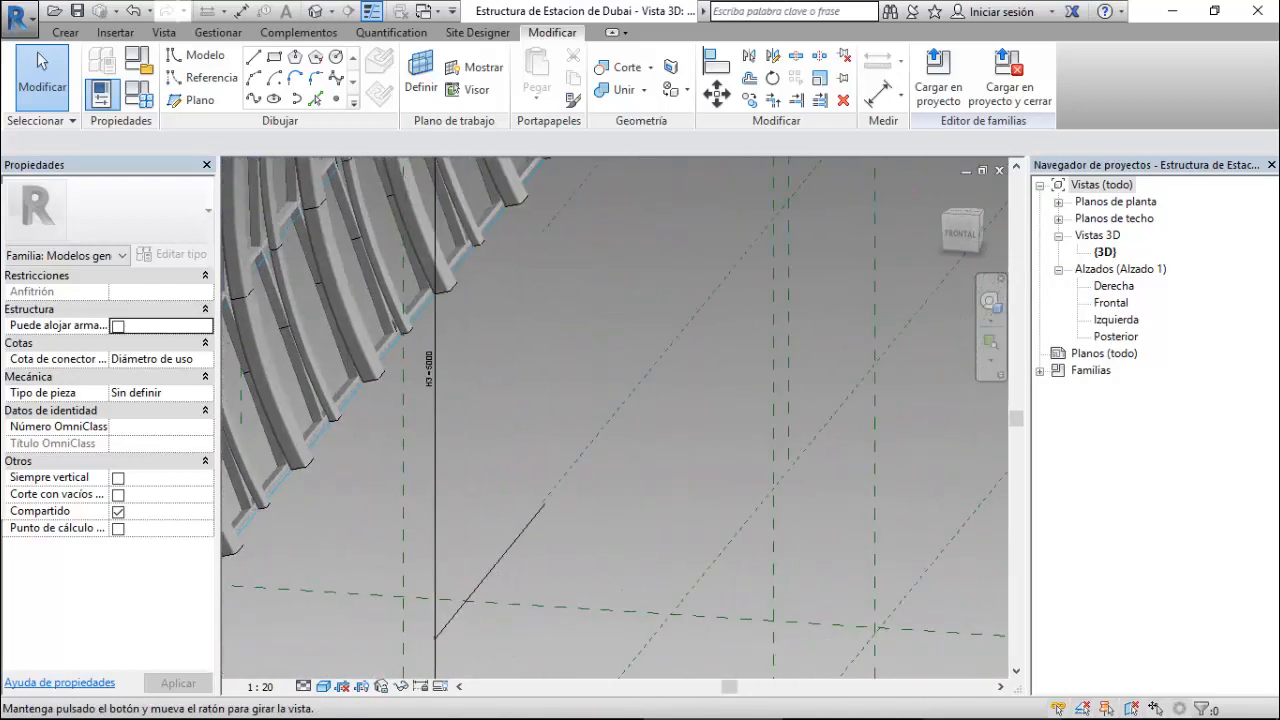
scroll(312, 460, "up", 2)
scroll(370, 430, "up", 2)
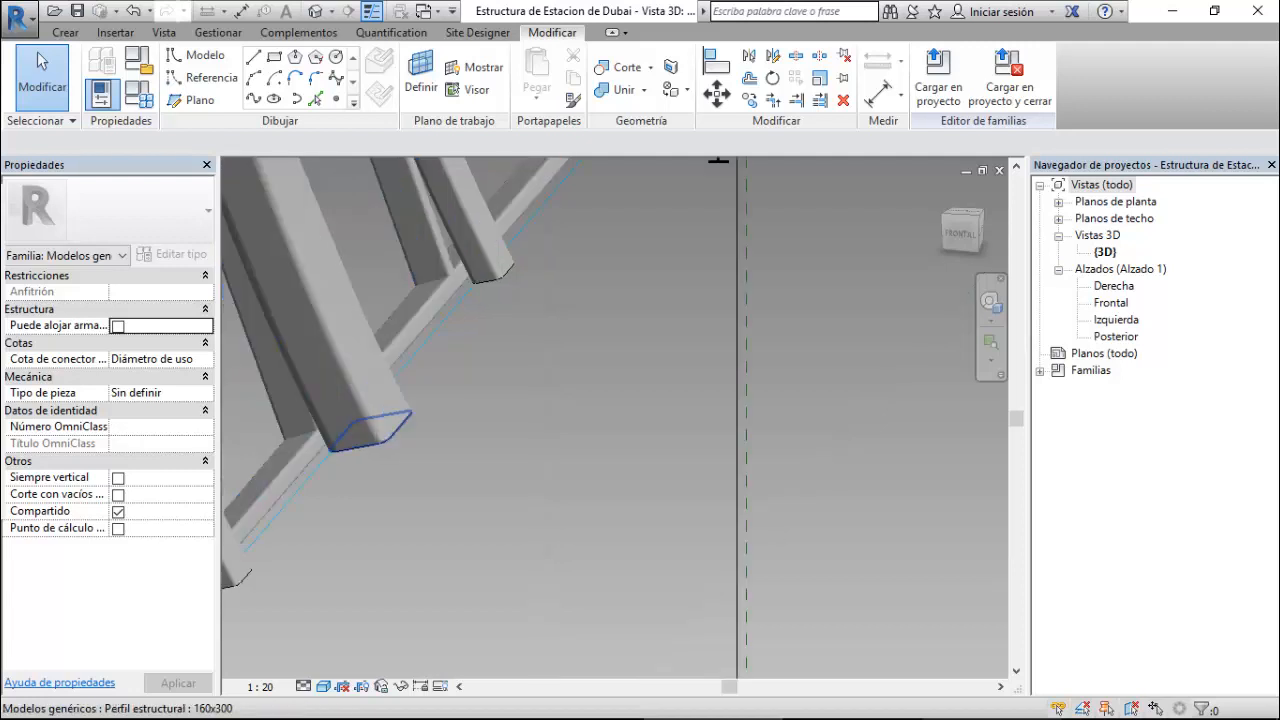
scroll(350, 430, "down", 5)
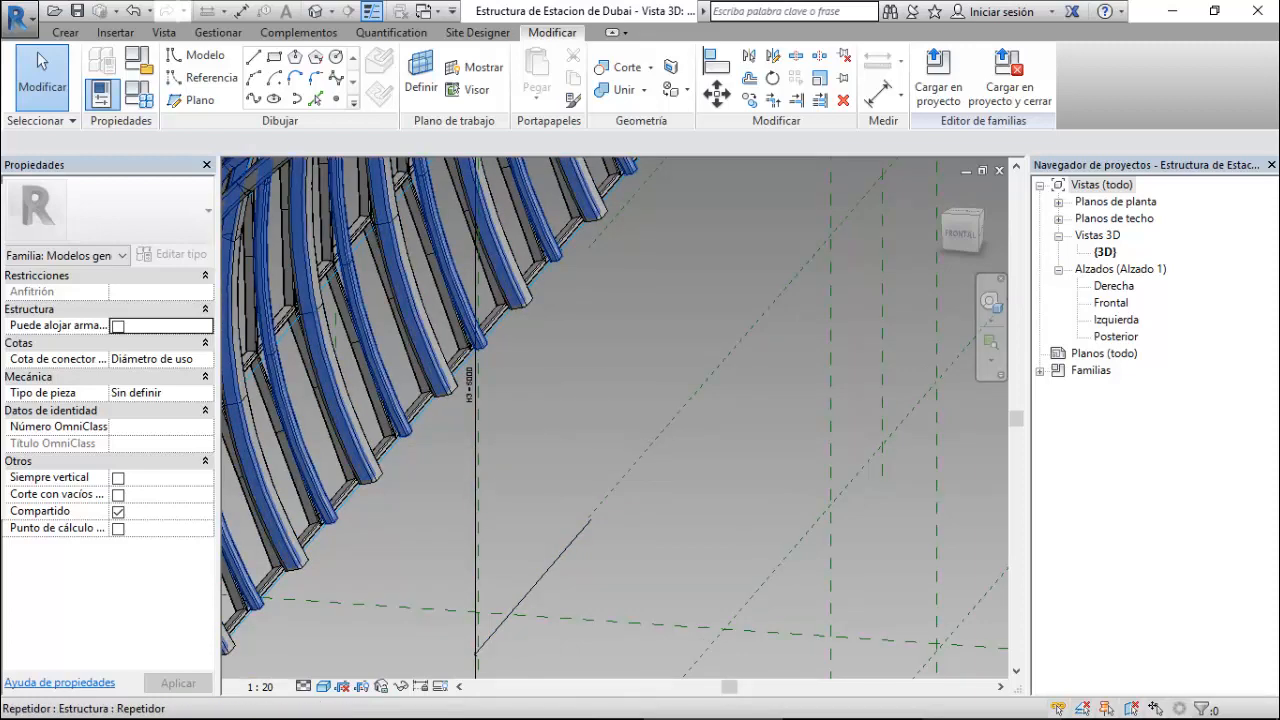
scroll(615, 418, "down", 5)
scroll(641, 420, "down", 3)
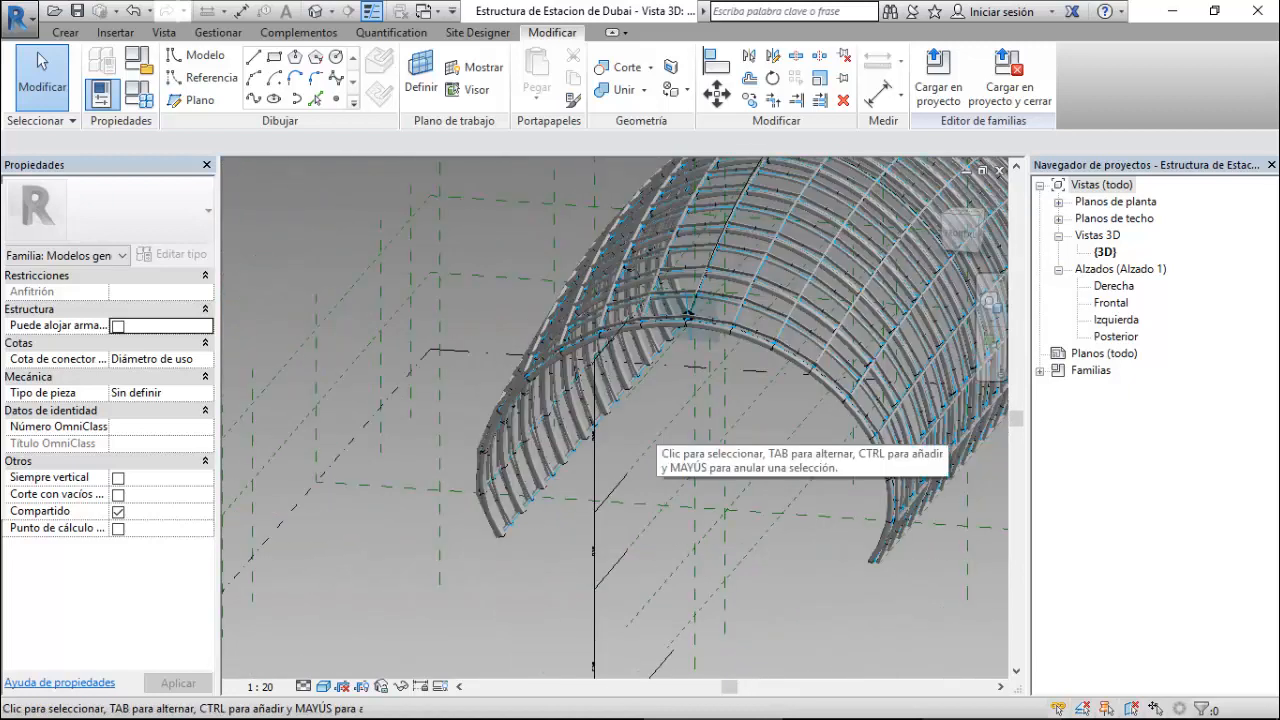
scroll(645, 440, "down", 4)
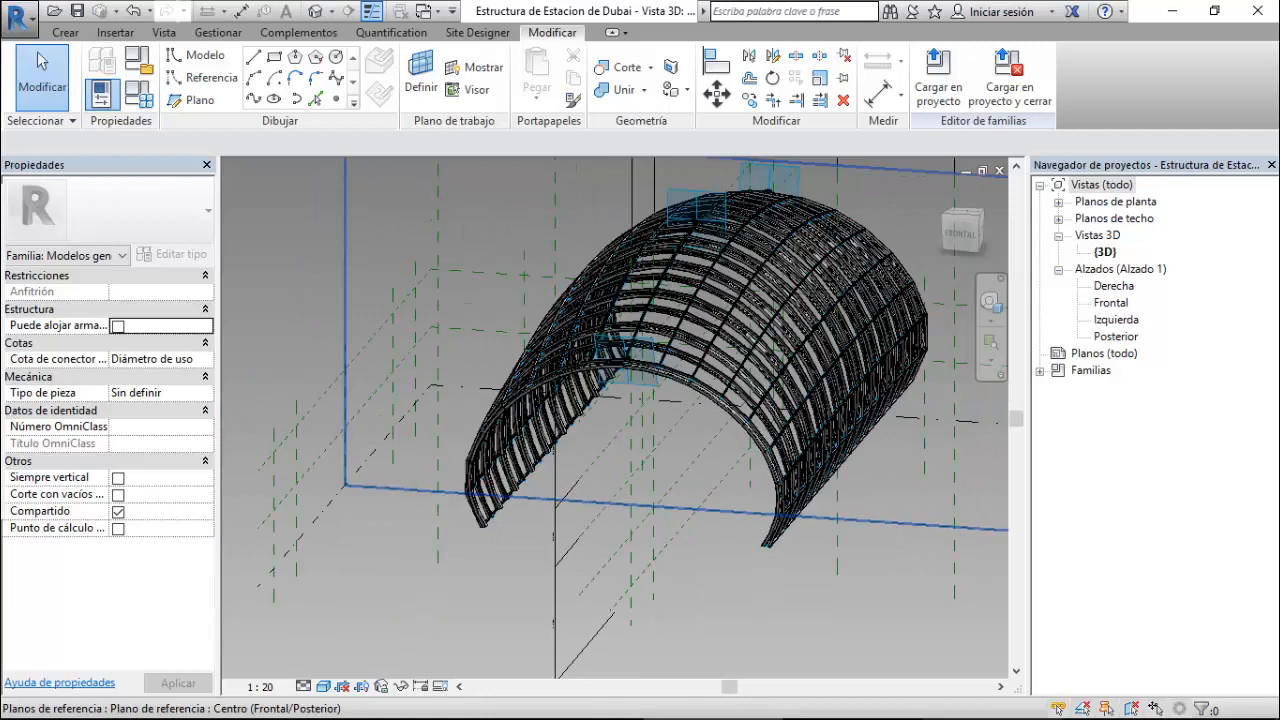
scroll(643, 209, "up", 2)
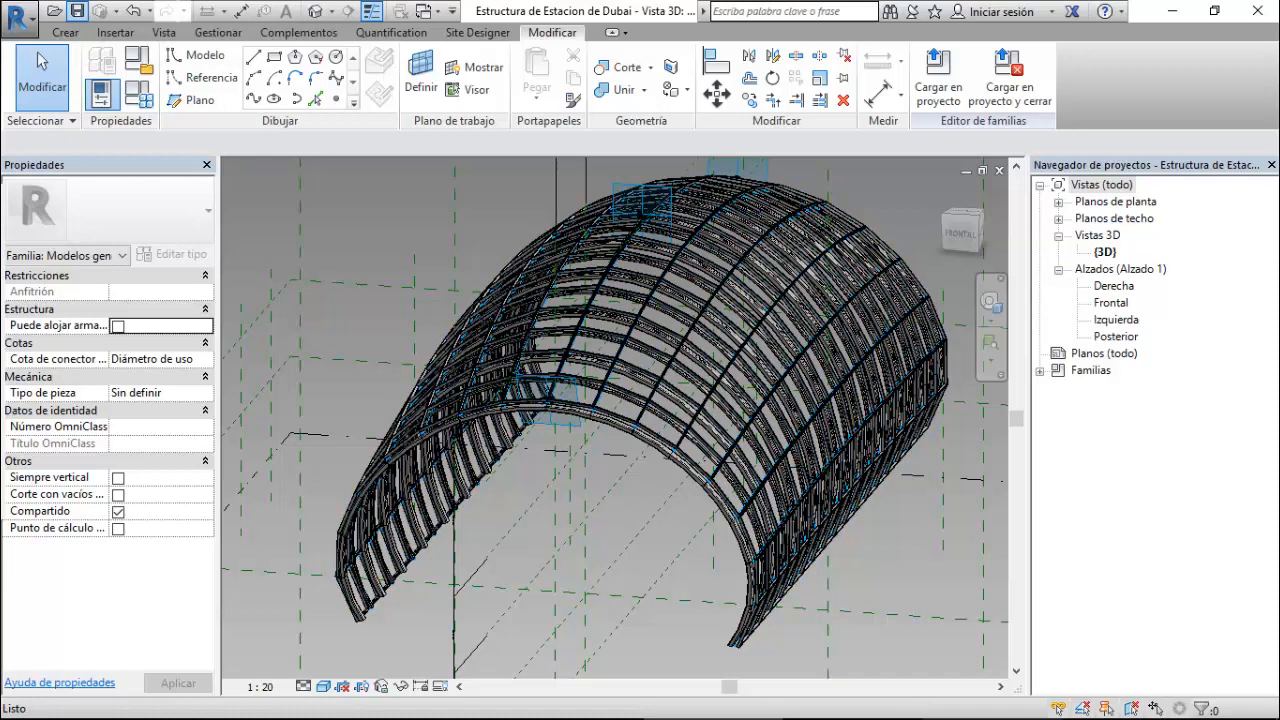
scroll(670, 478, "up", 3)
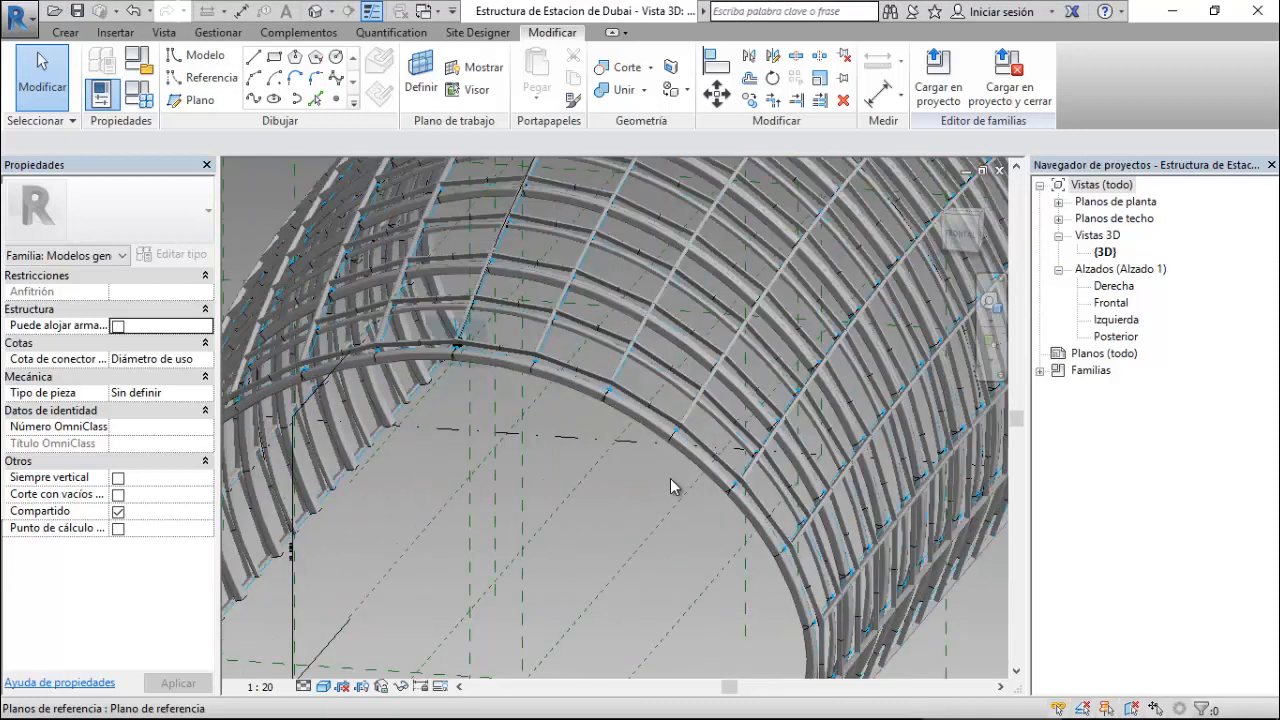
scroll(669, 460, "down", 3)
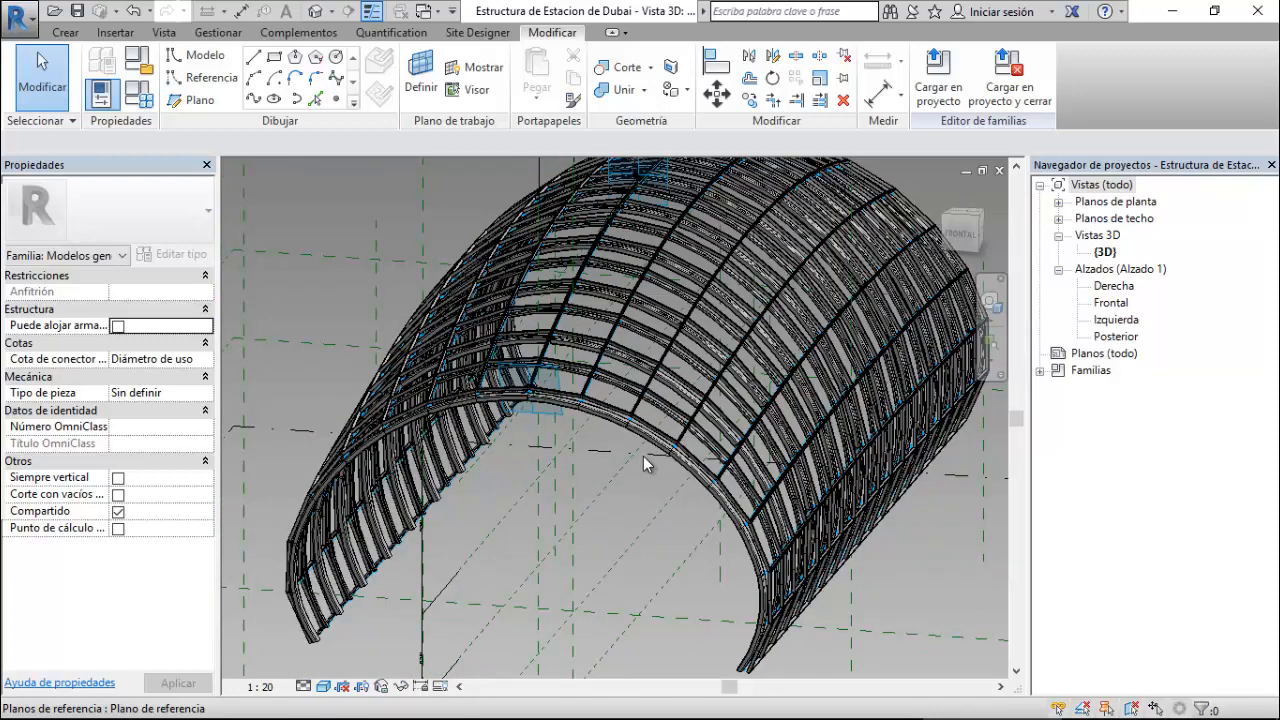
- Save a copy of the family as "Estacion de Dubai Techo" in the Clase Familias folder
left_click(28, 28)
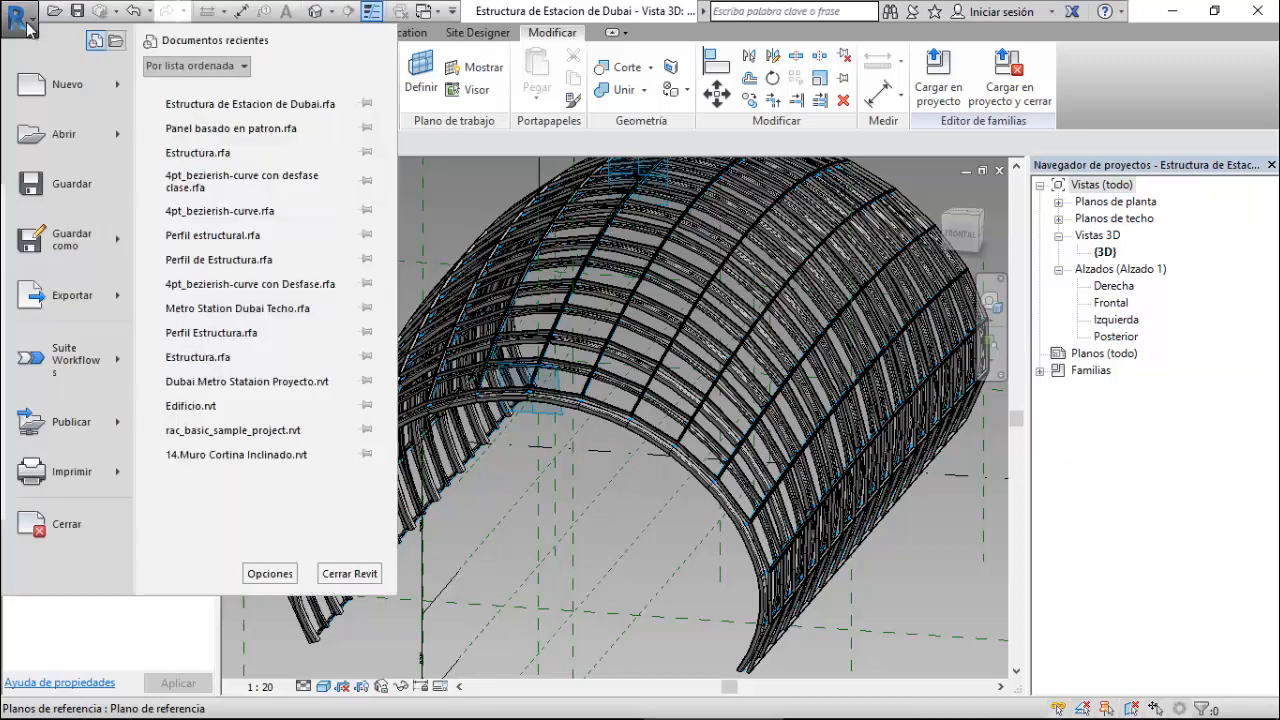
left_click(111, 243)
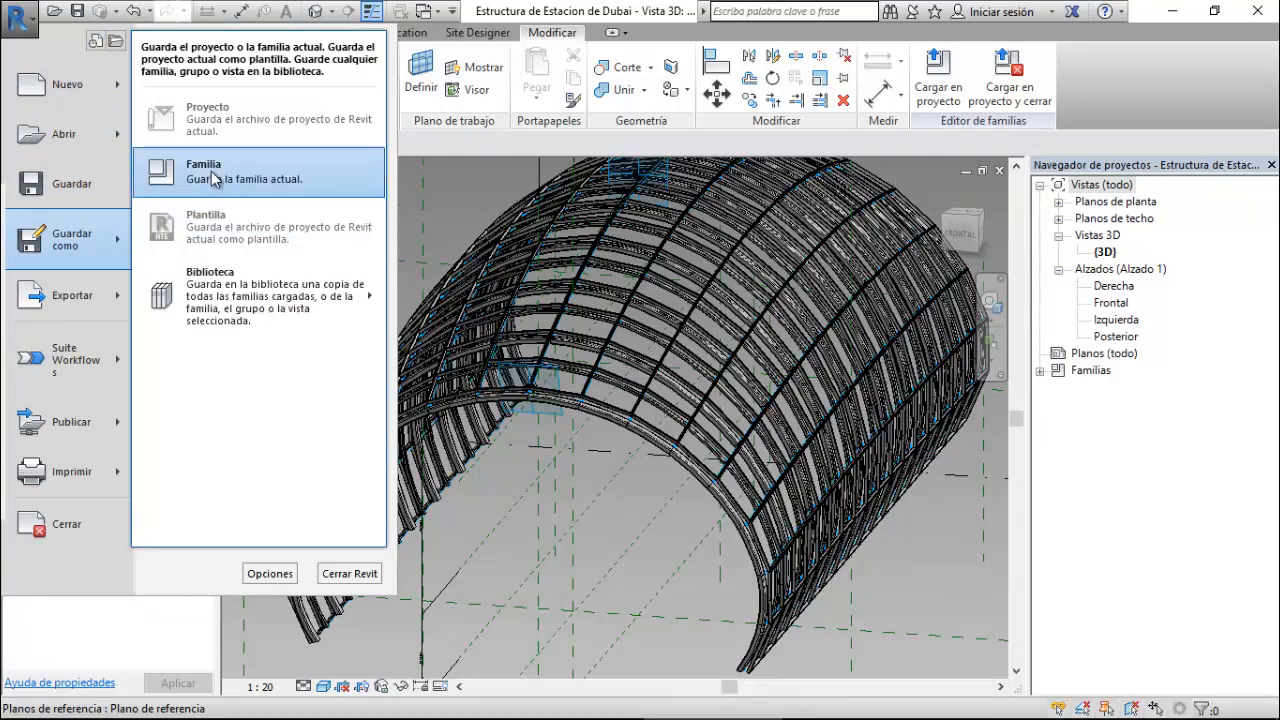
left_click(212, 178)
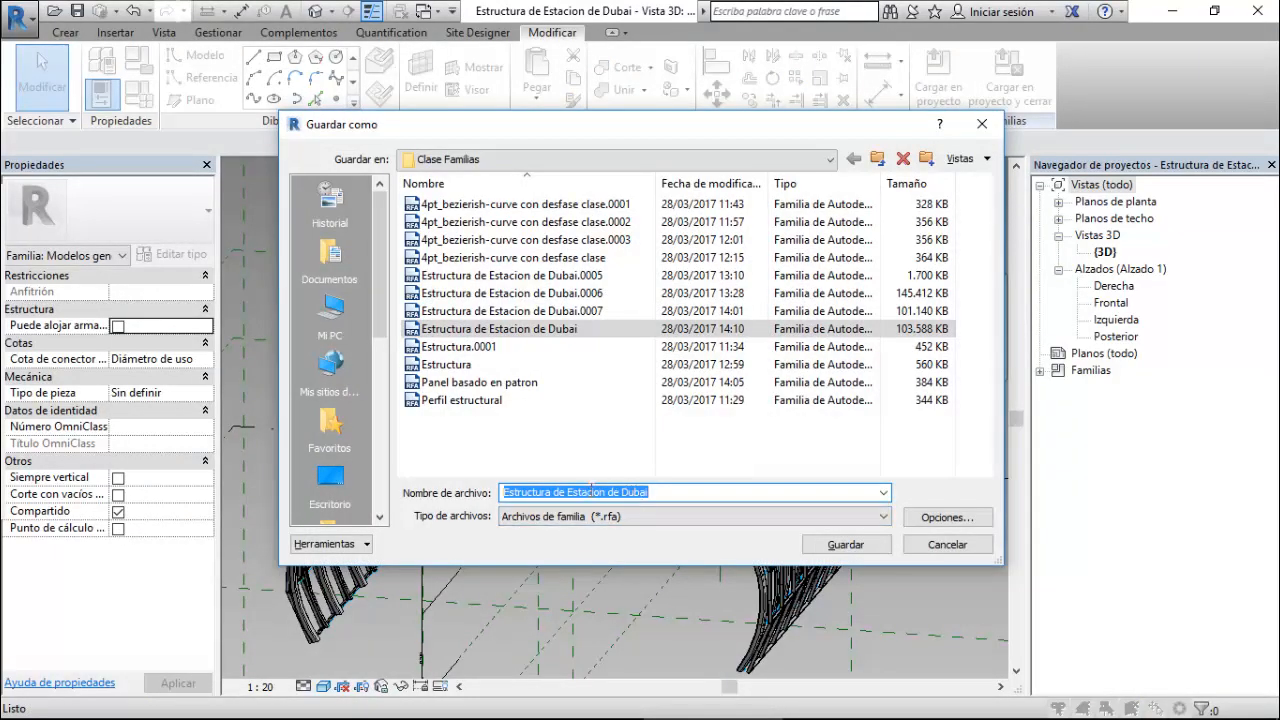
left_click(566, 489)
left_click_drag(566, 489, 502, 489)
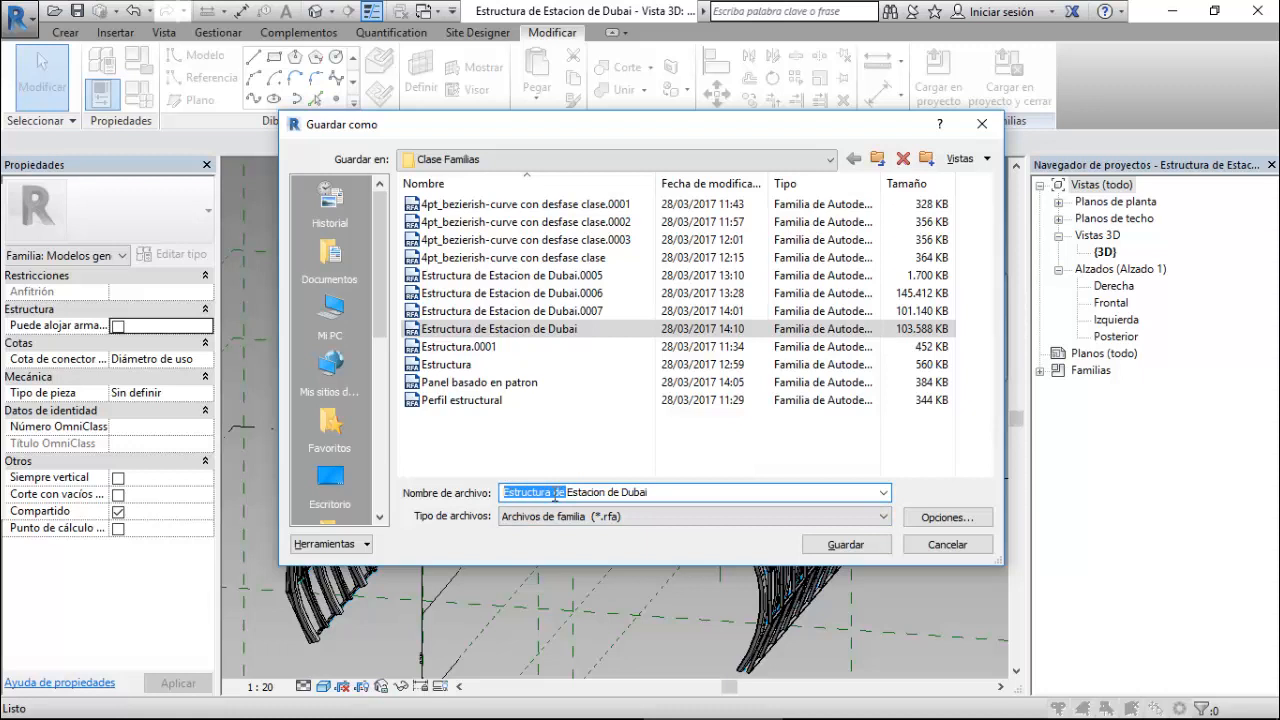
key("BackSpace")
type("Techo")
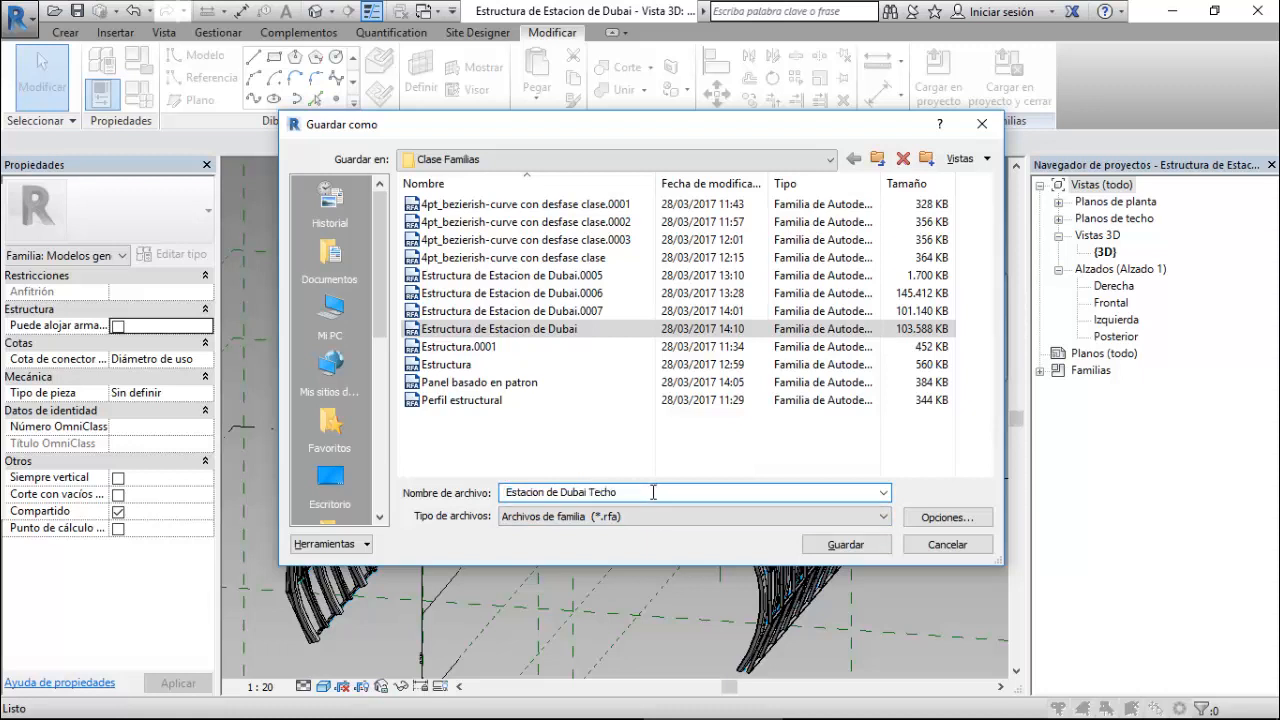
left_click(828, 546)
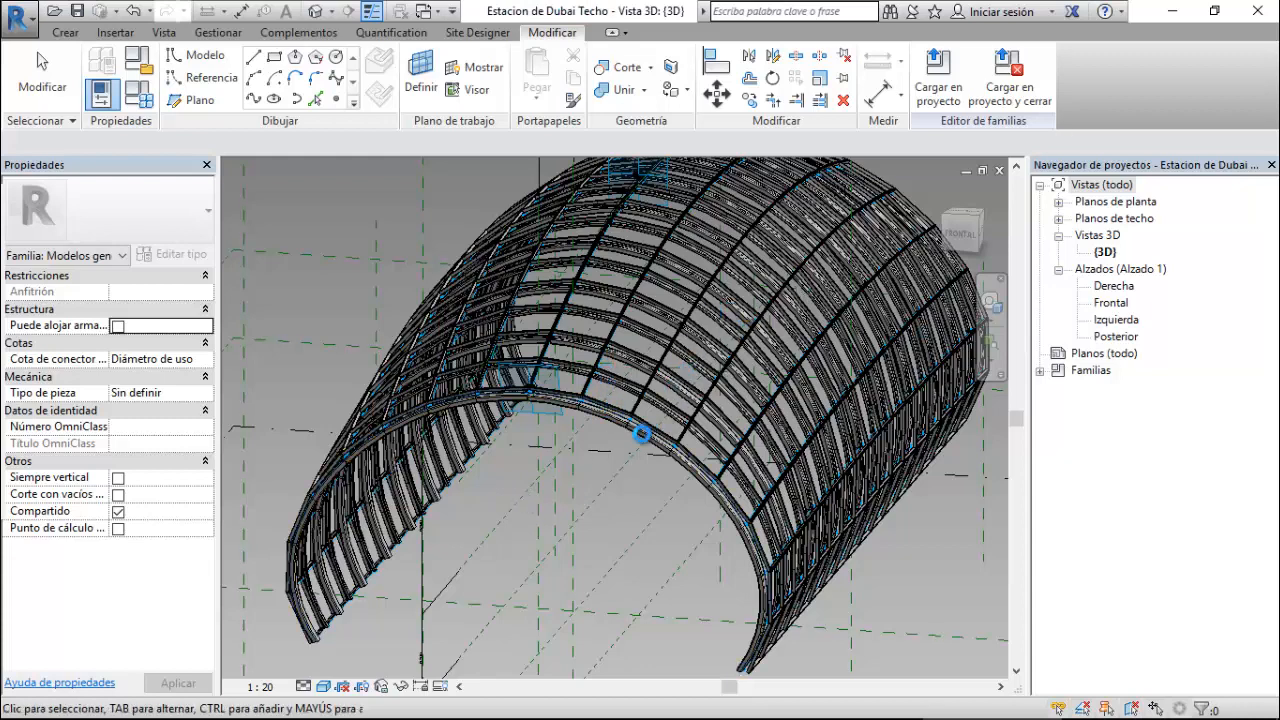
- Delete the repeater of widely spaced structural arches along the vault
left_click(643, 438)
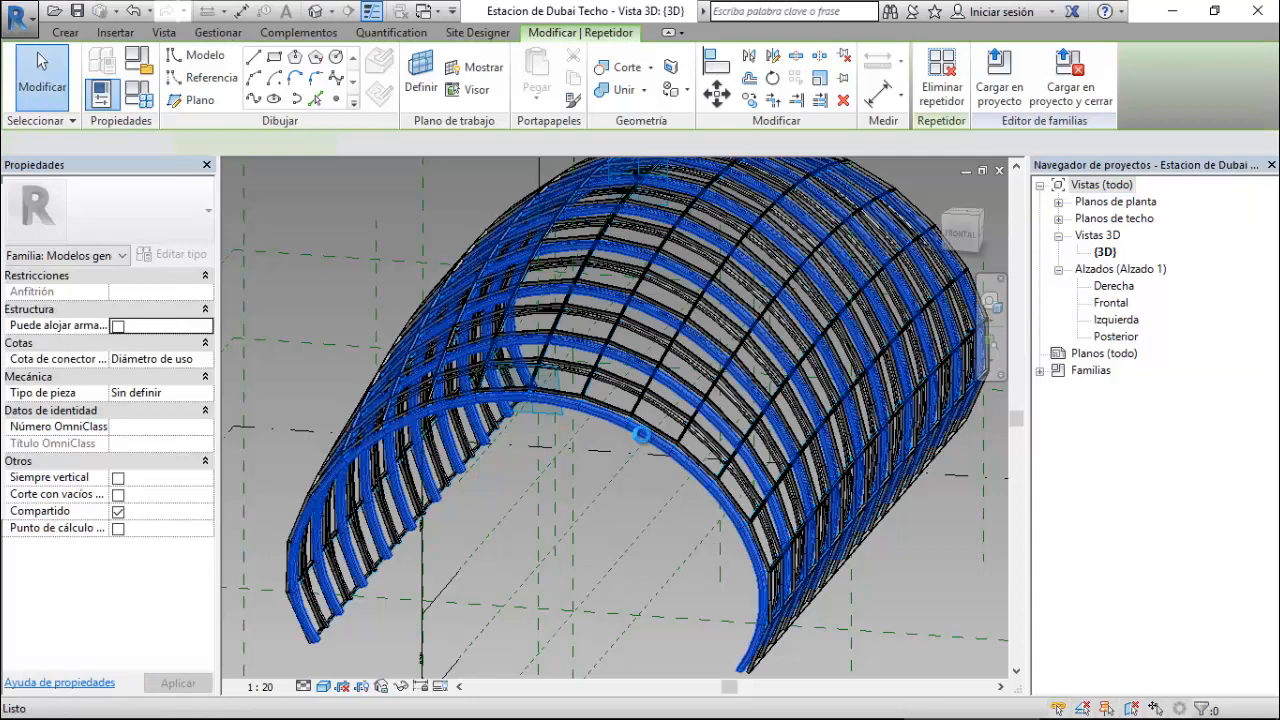
key("Escape")
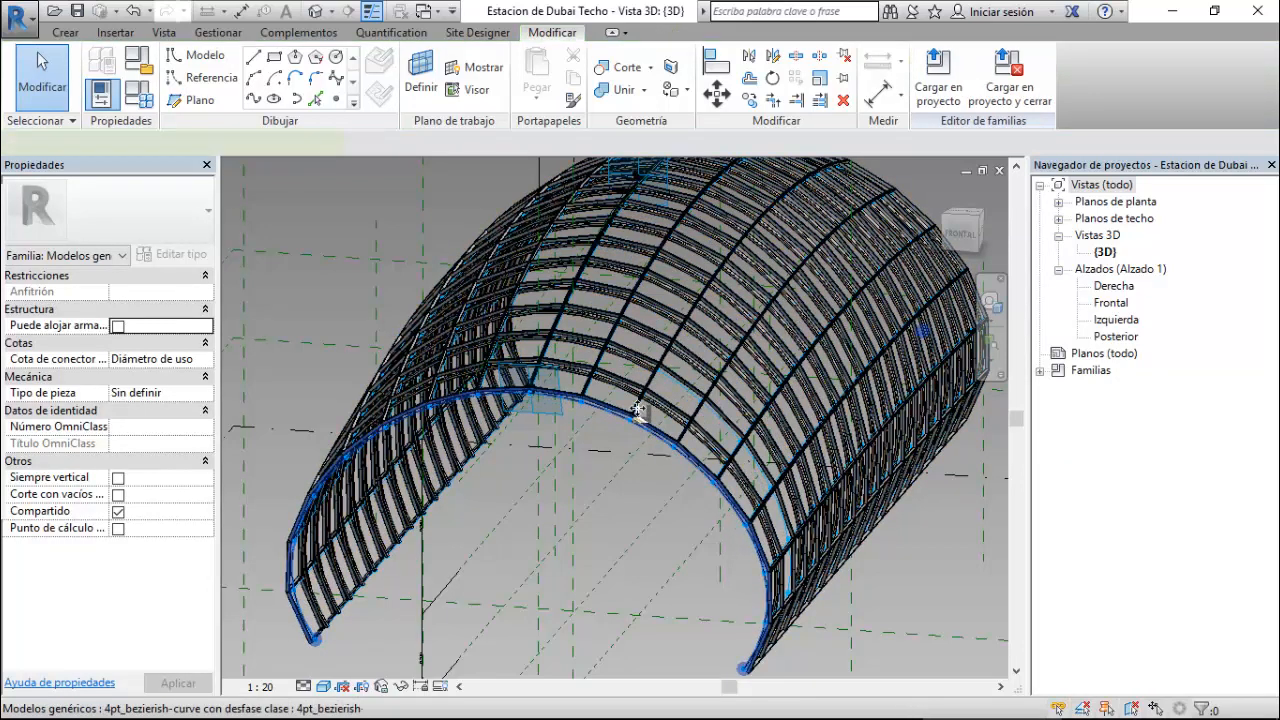
left_click(641, 411)
key("Escape")
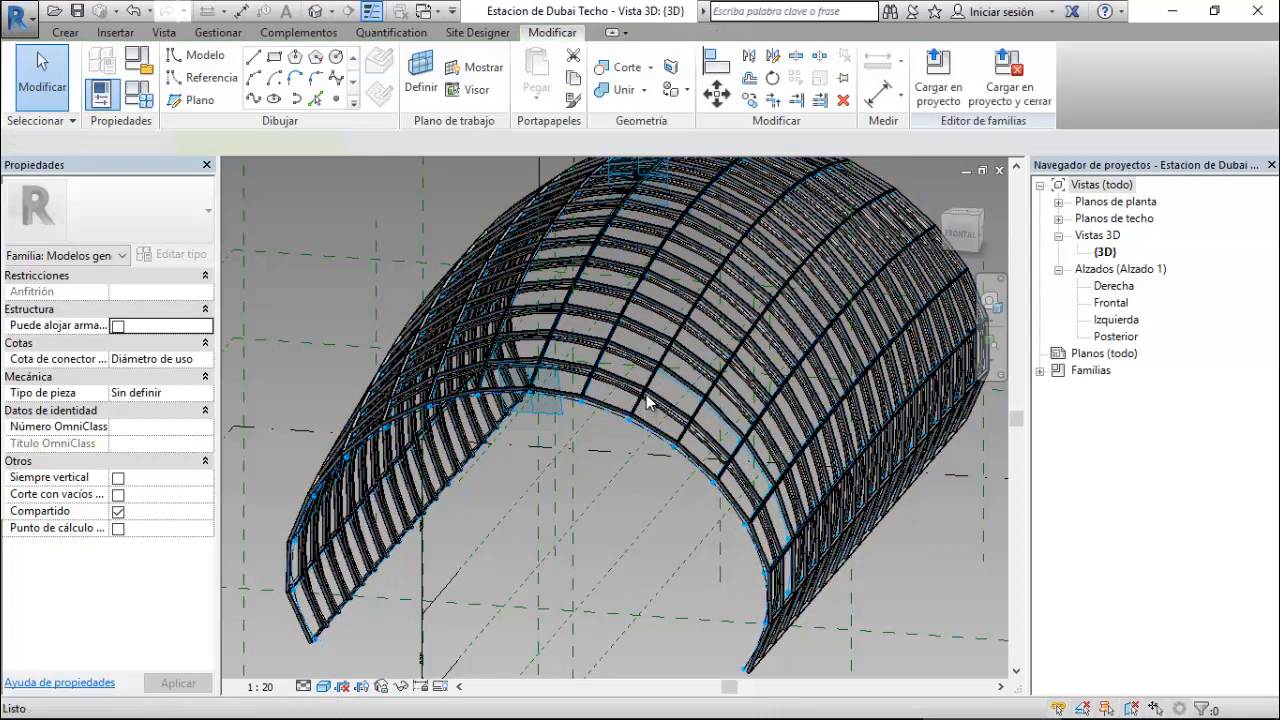
- Delete the pattern-based panelled surface from the vault
scroll(630, 420, "up", 4)
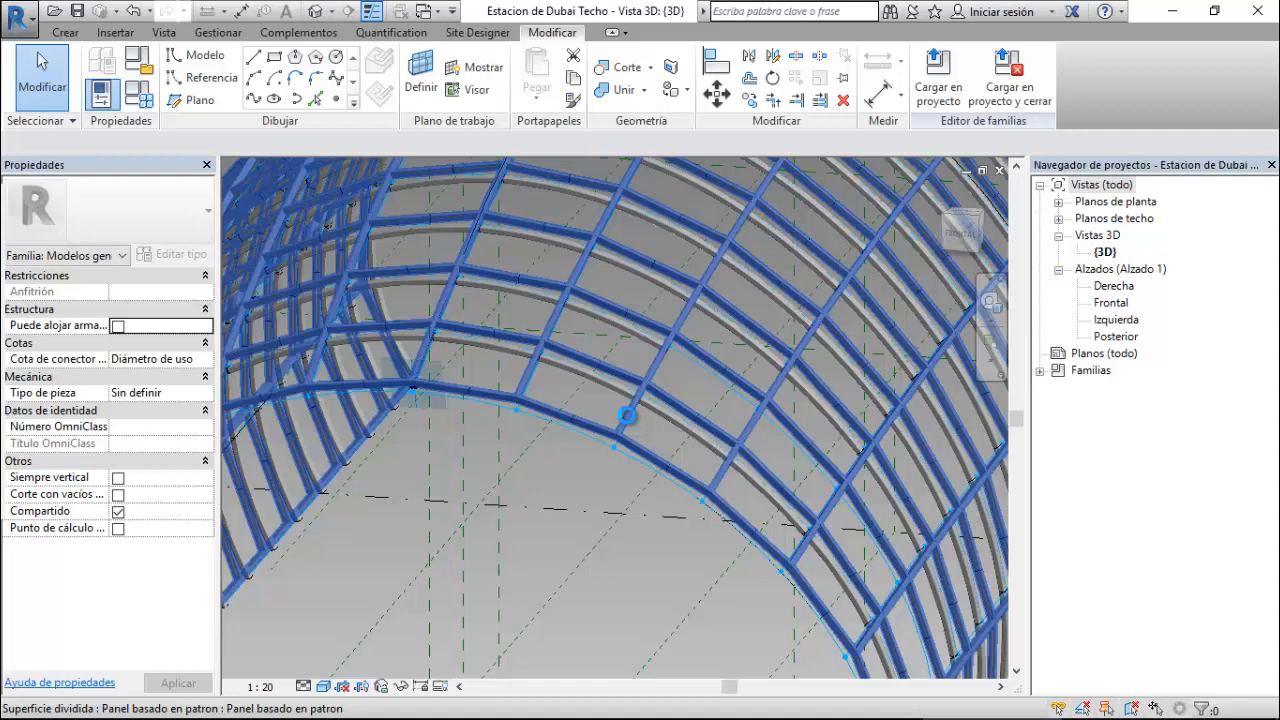
left_click(631, 392)
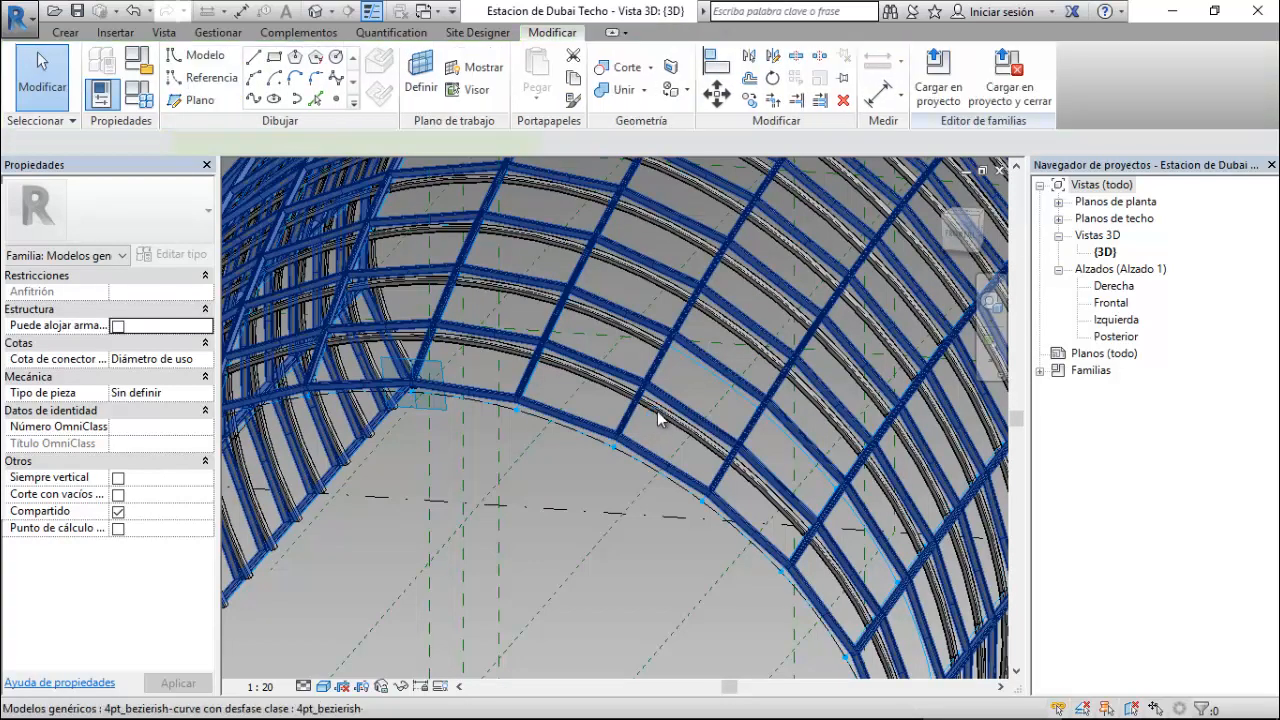
scroll(642, 389, "down", 2)
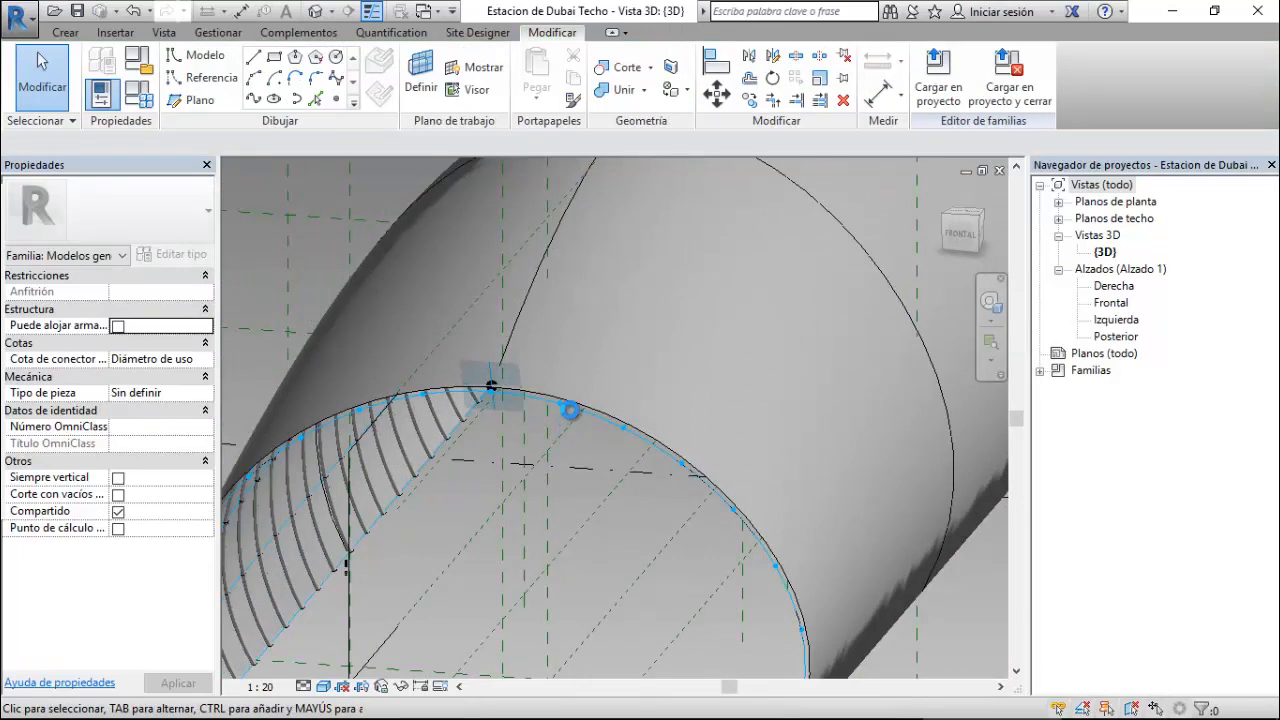
scroll(611, 285, "down", 1)
scroll(611, 285, "down", 1)
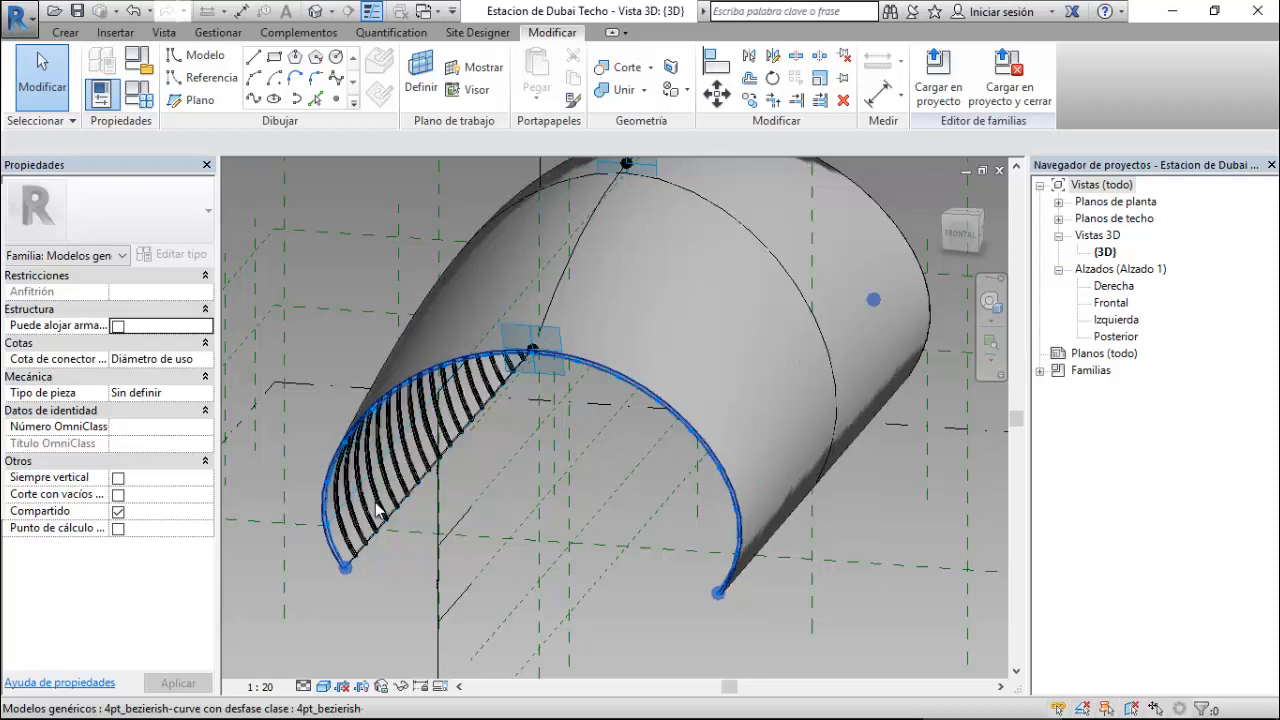
- Delete the remaining Estructura repeater of closely spaced arches on the vault's inner face
scroll(375, 502, "up", 3)
scroll(377, 502, "up", 2)
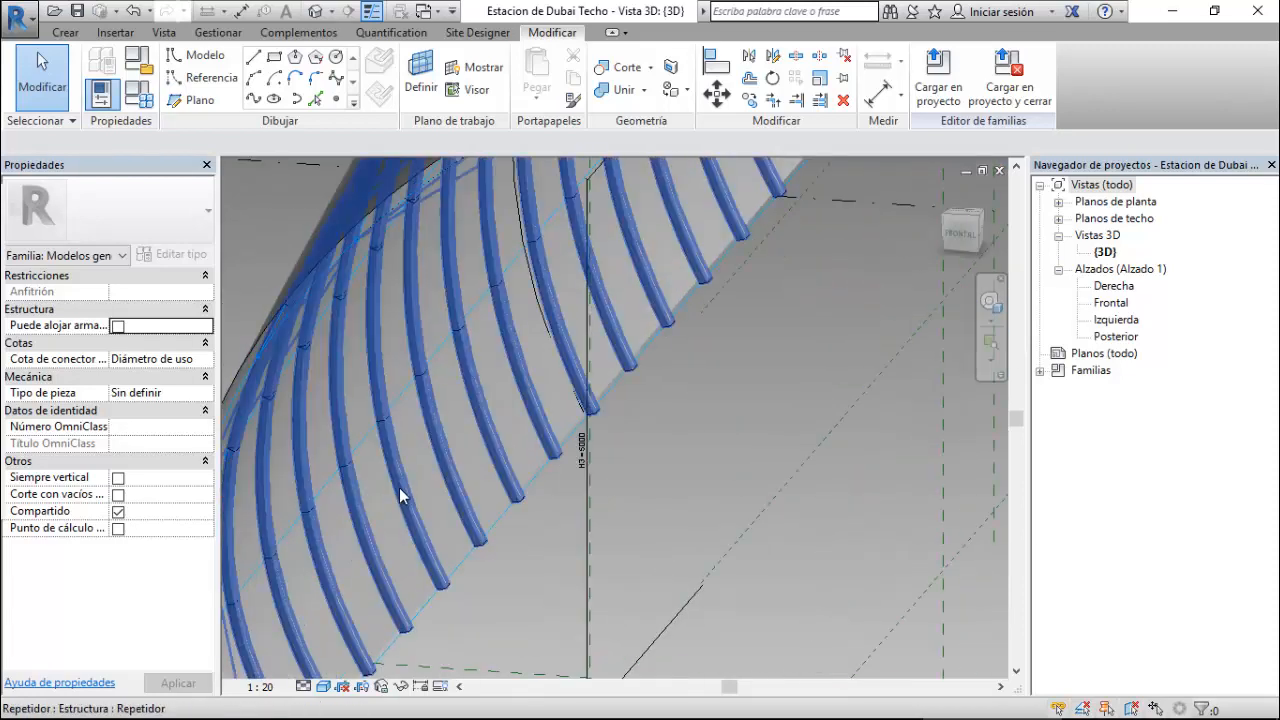
left_click(398, 494)
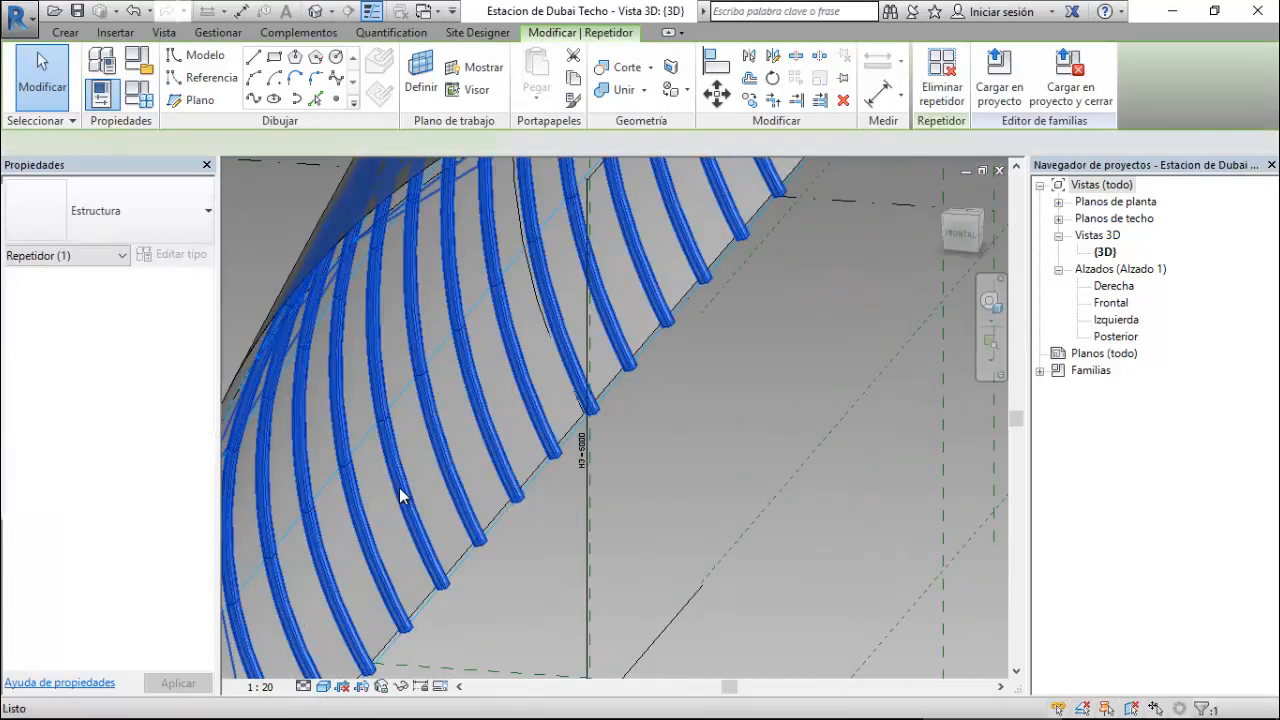
key("Delete")
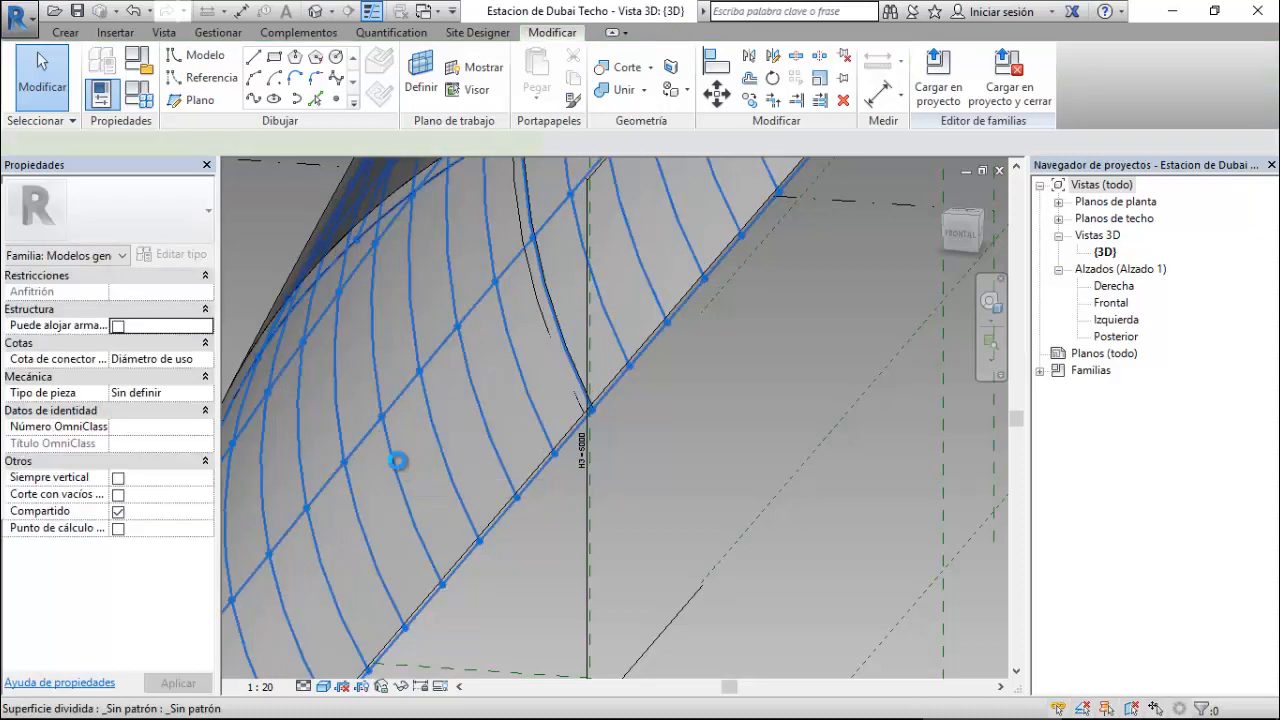
- Delete both divided-surface grids from the vault, the 18 by 16 grid and the 9 by 16 grid
left_click(398, 461)
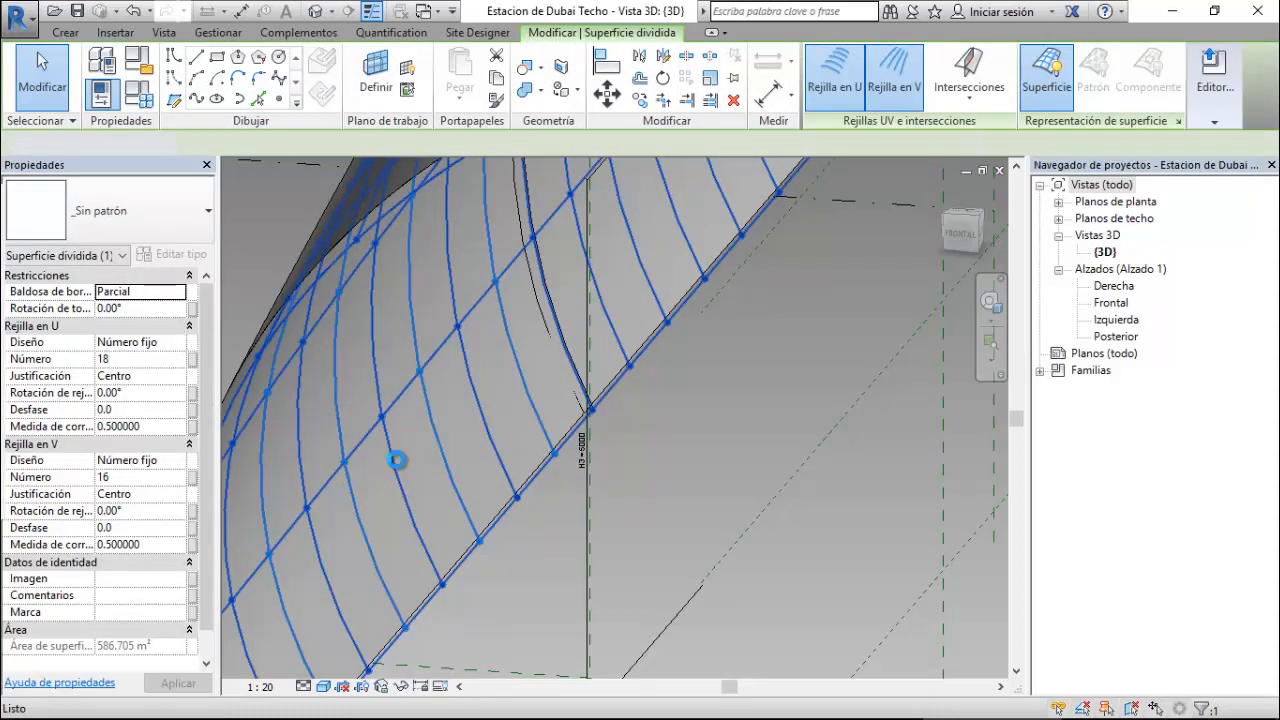
key("Escape")
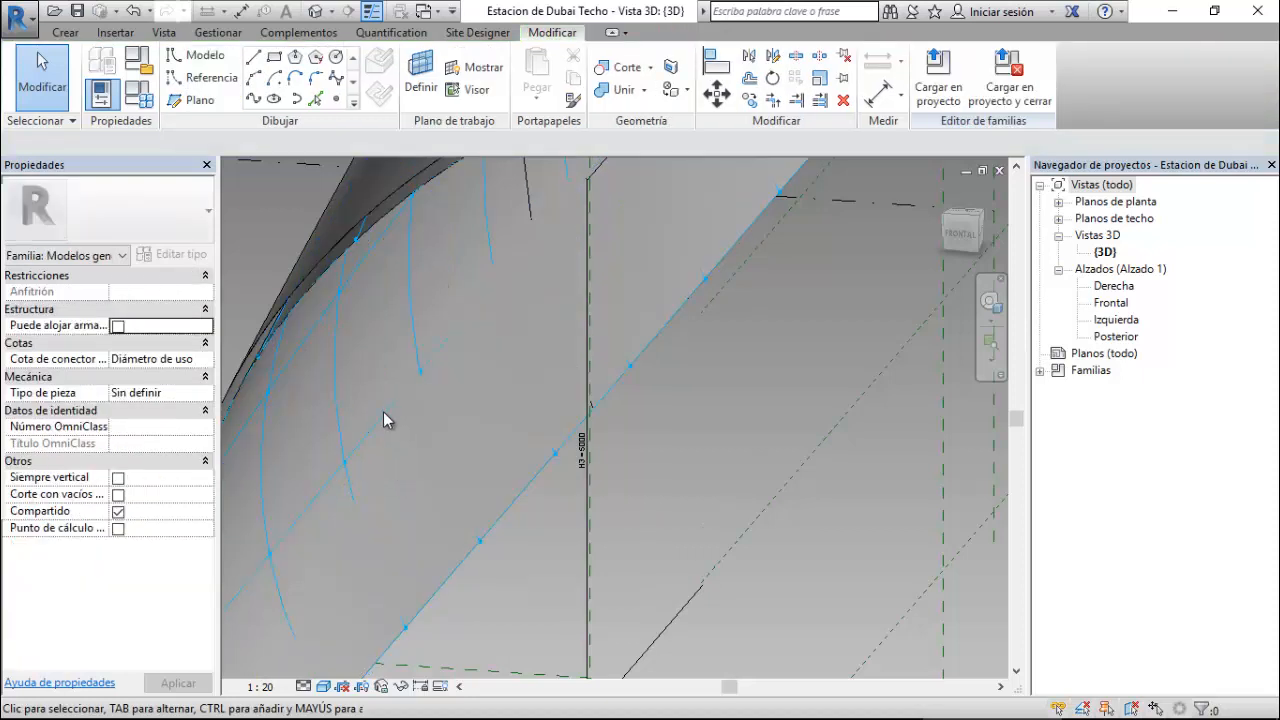
left_click(333, 338)
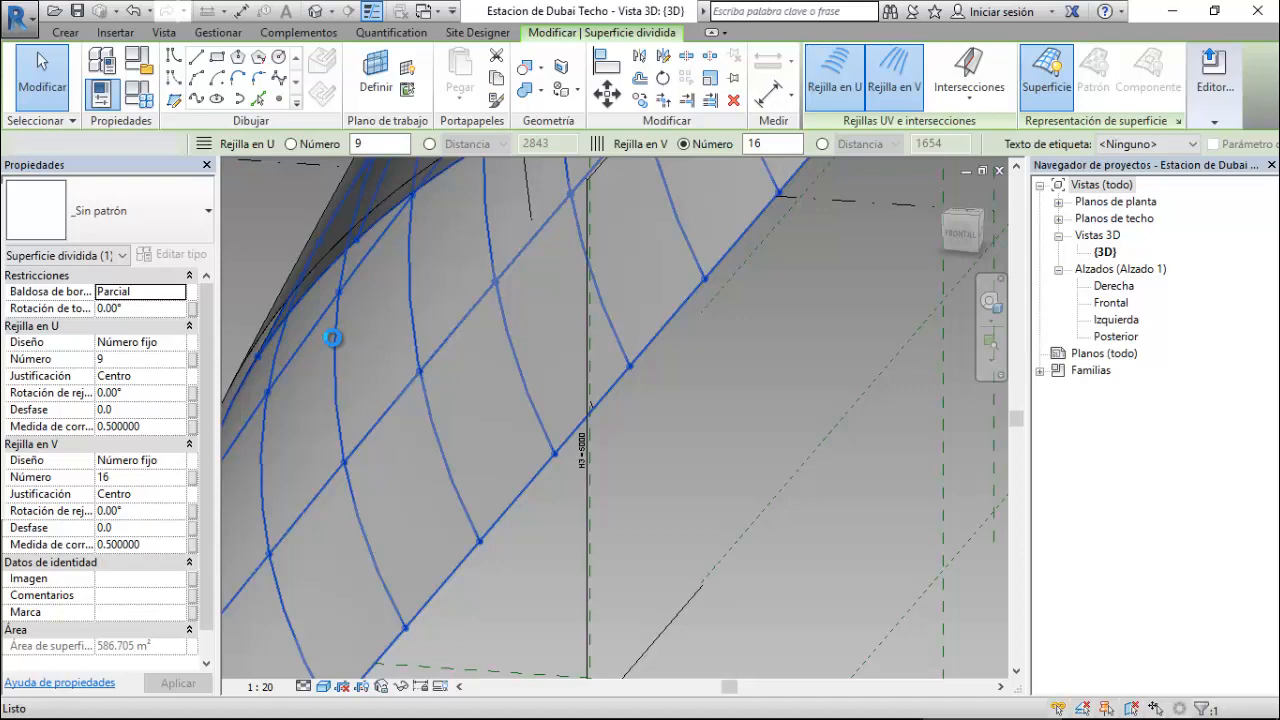
key("Escape")
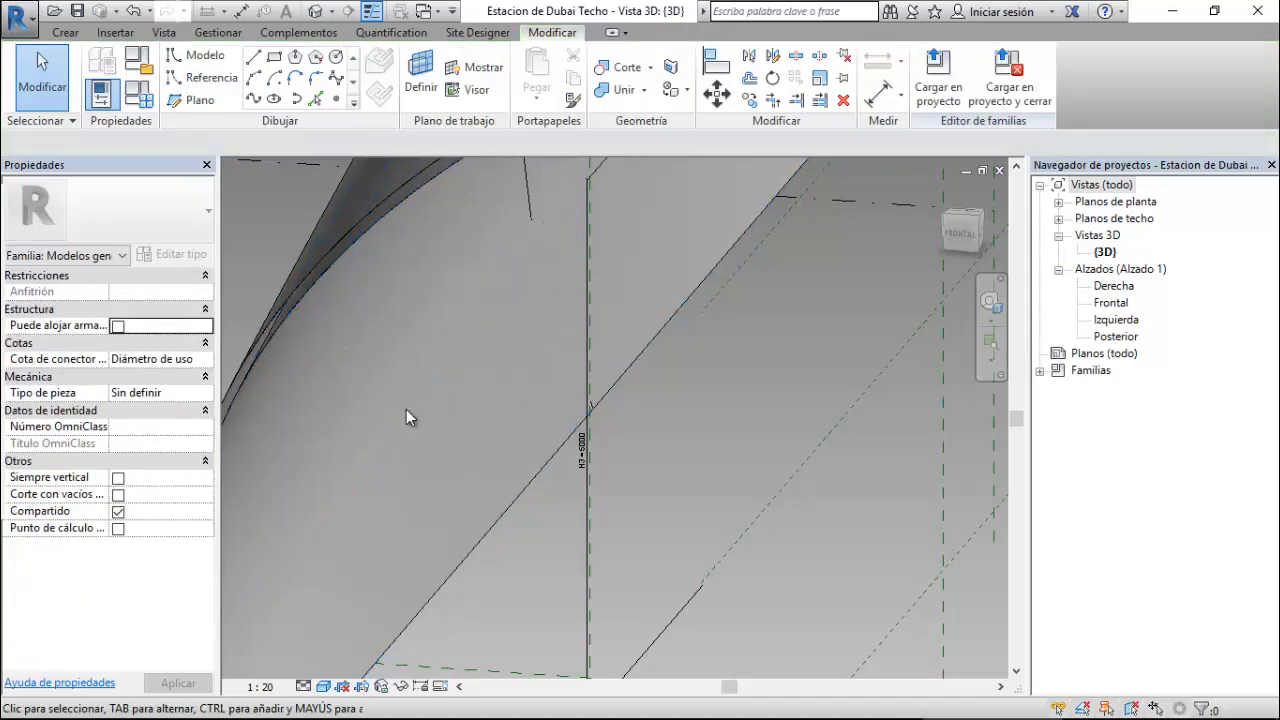
- Delete the inner and outer vault surface forms, keeping only the arch profile curves and their guide spline
scroll(401, 420, "down", 3)
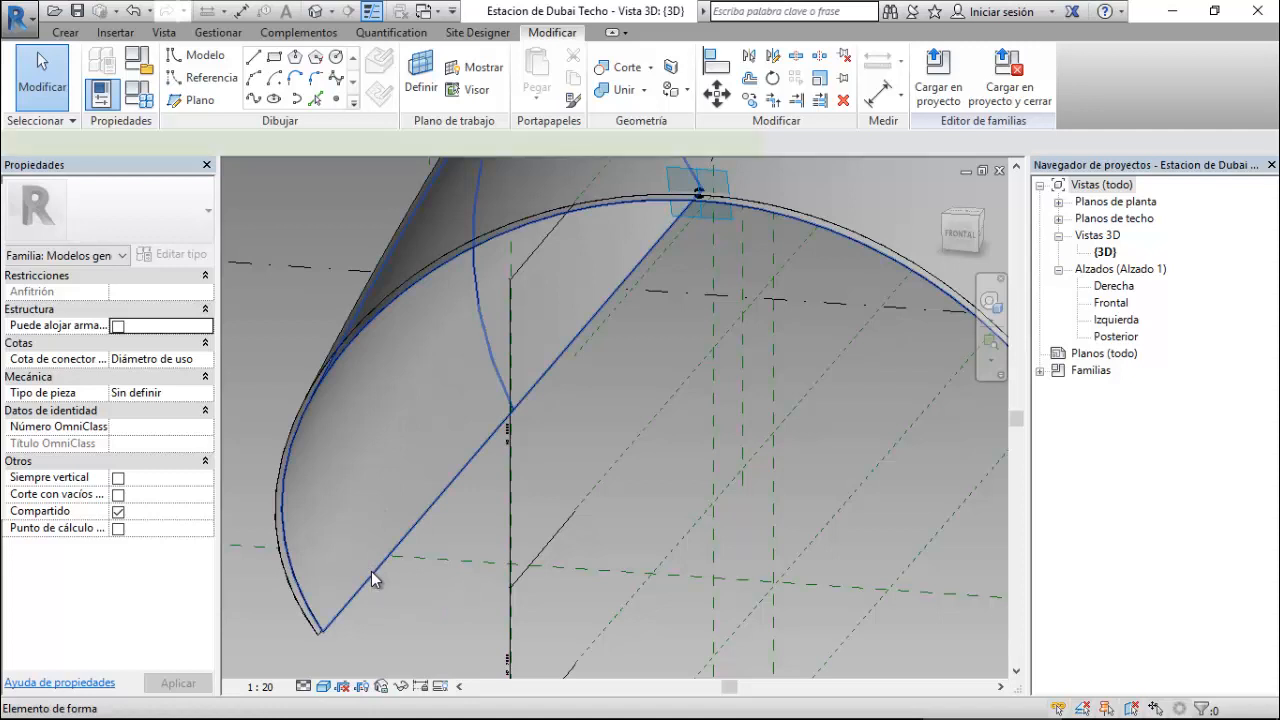
left_click(372, 578)
left_click(374, 572)
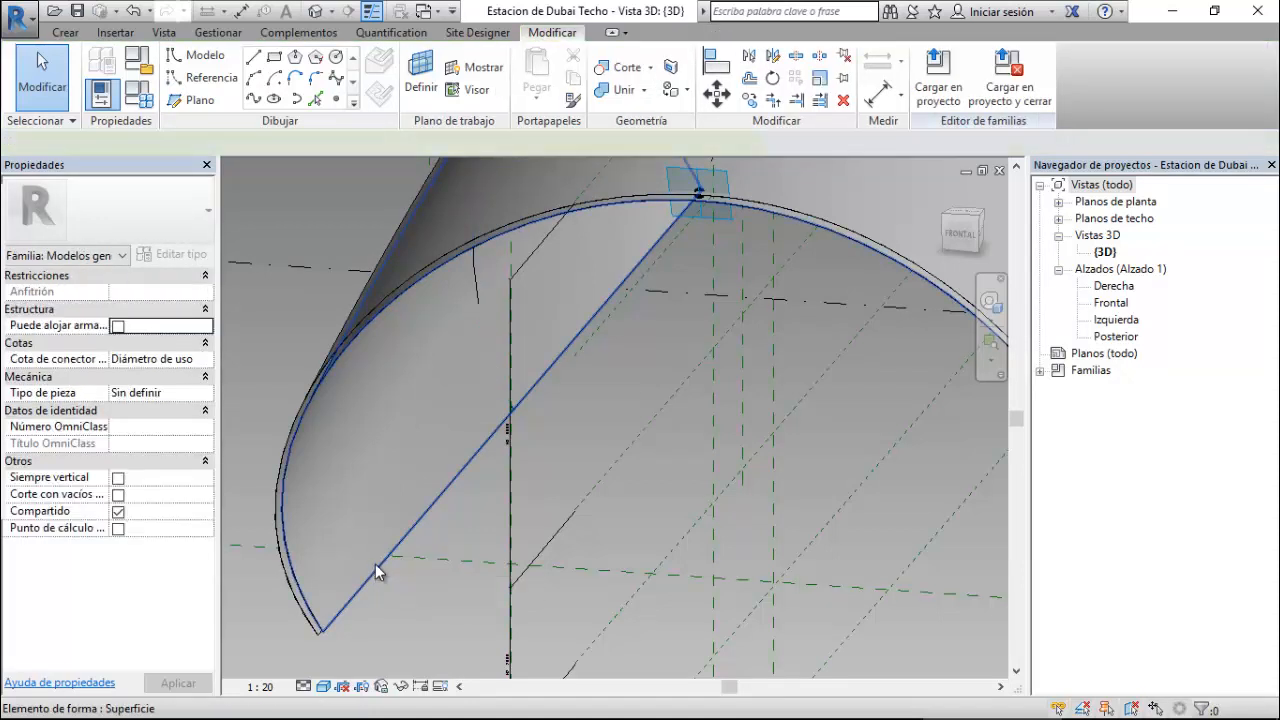
left_click(375, 564)
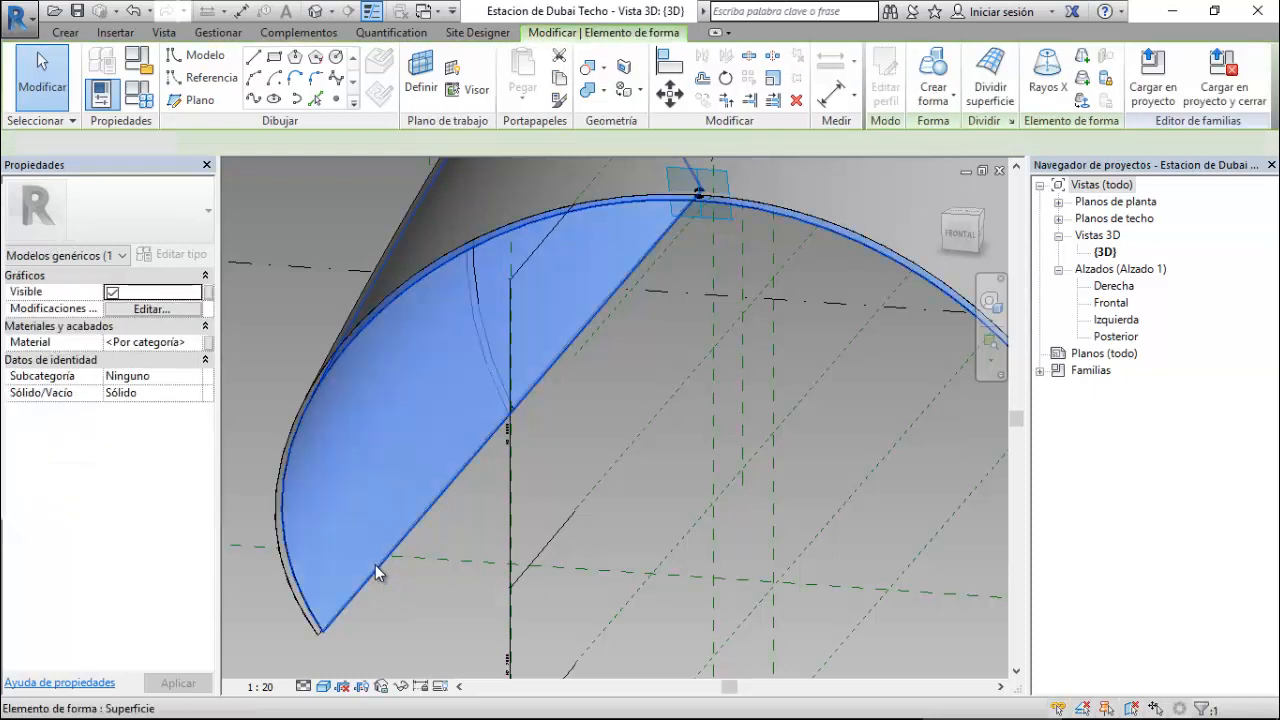
key("Escape")
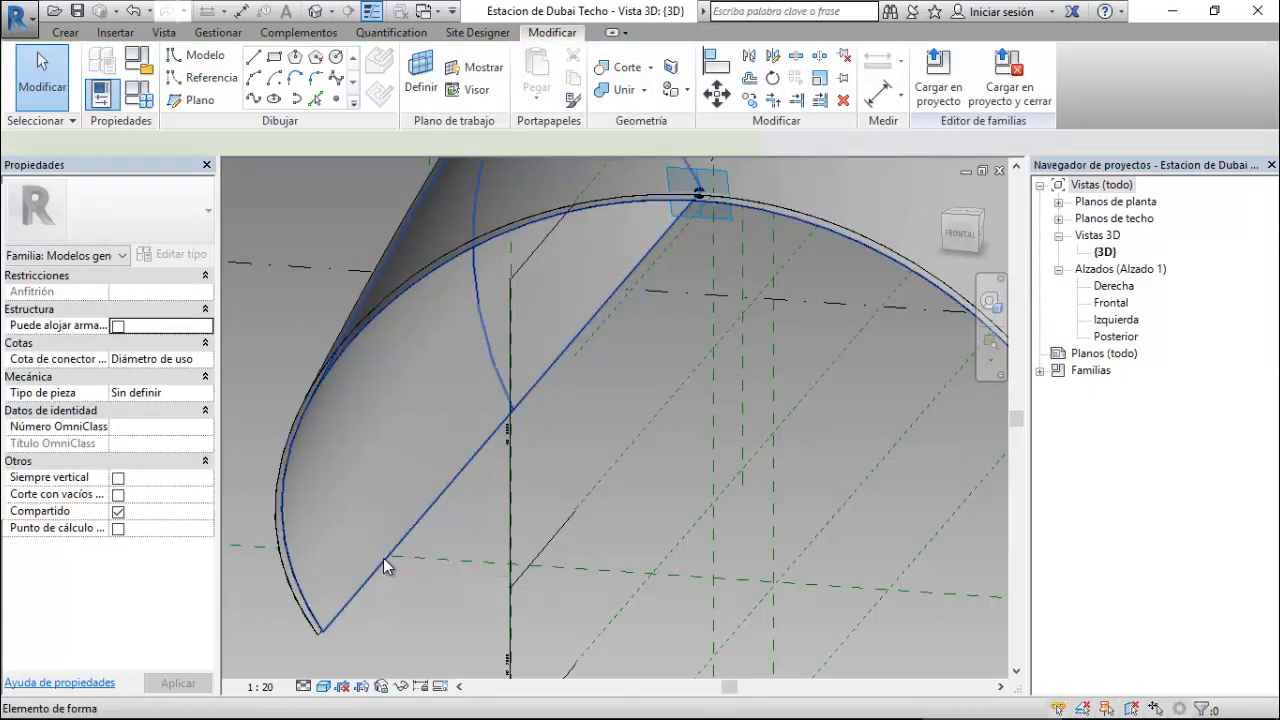
left_click(383, 558)
key("Escape")
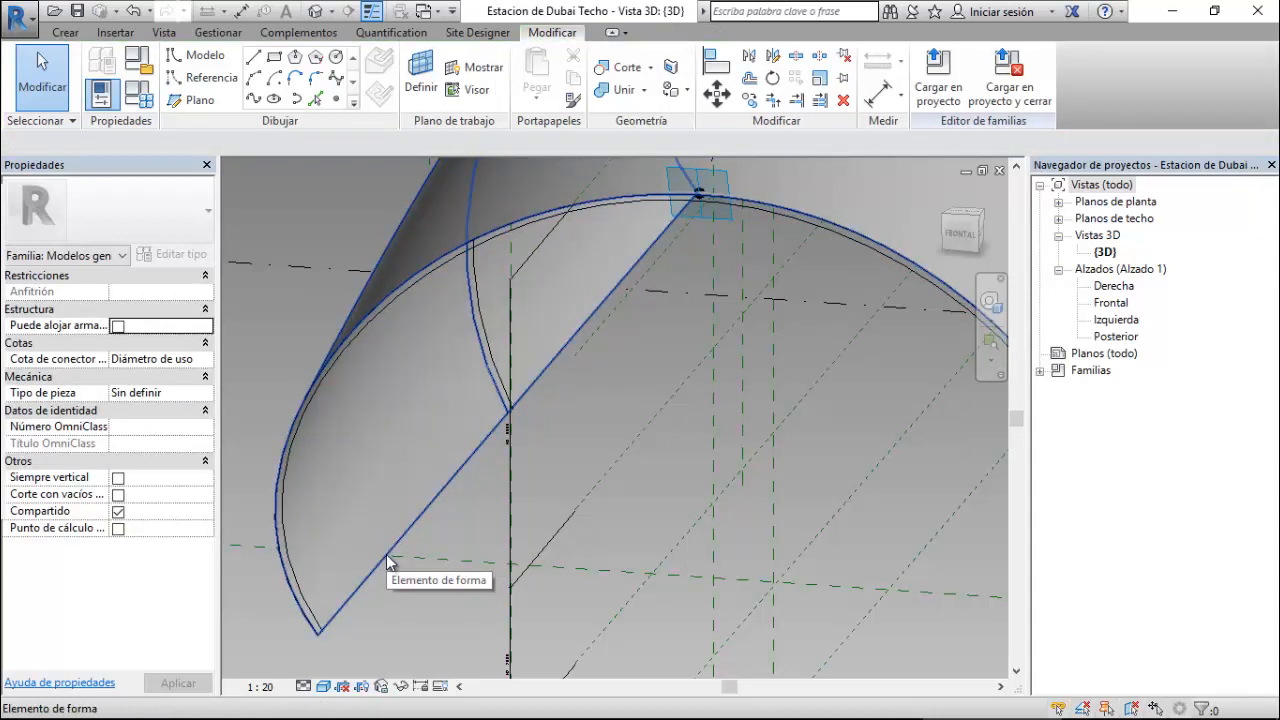
key("Tab")
key("Tab")
key("Tab")
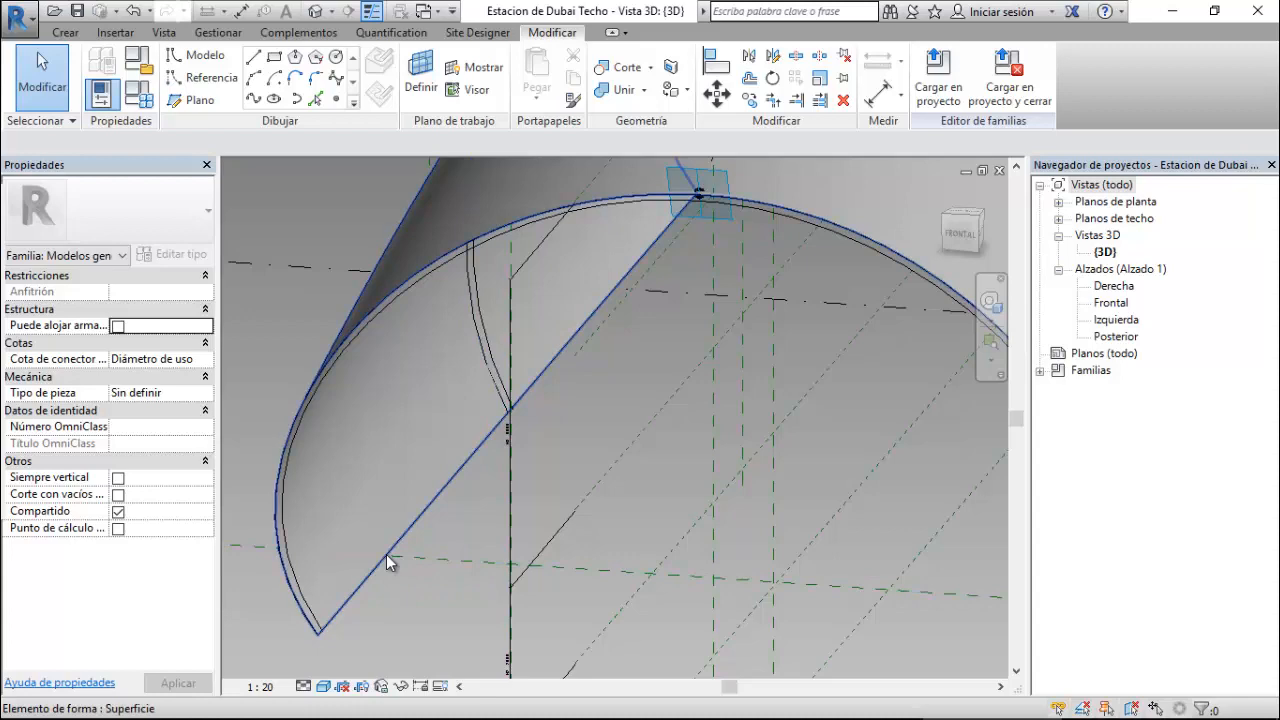
left_click(389, 562)
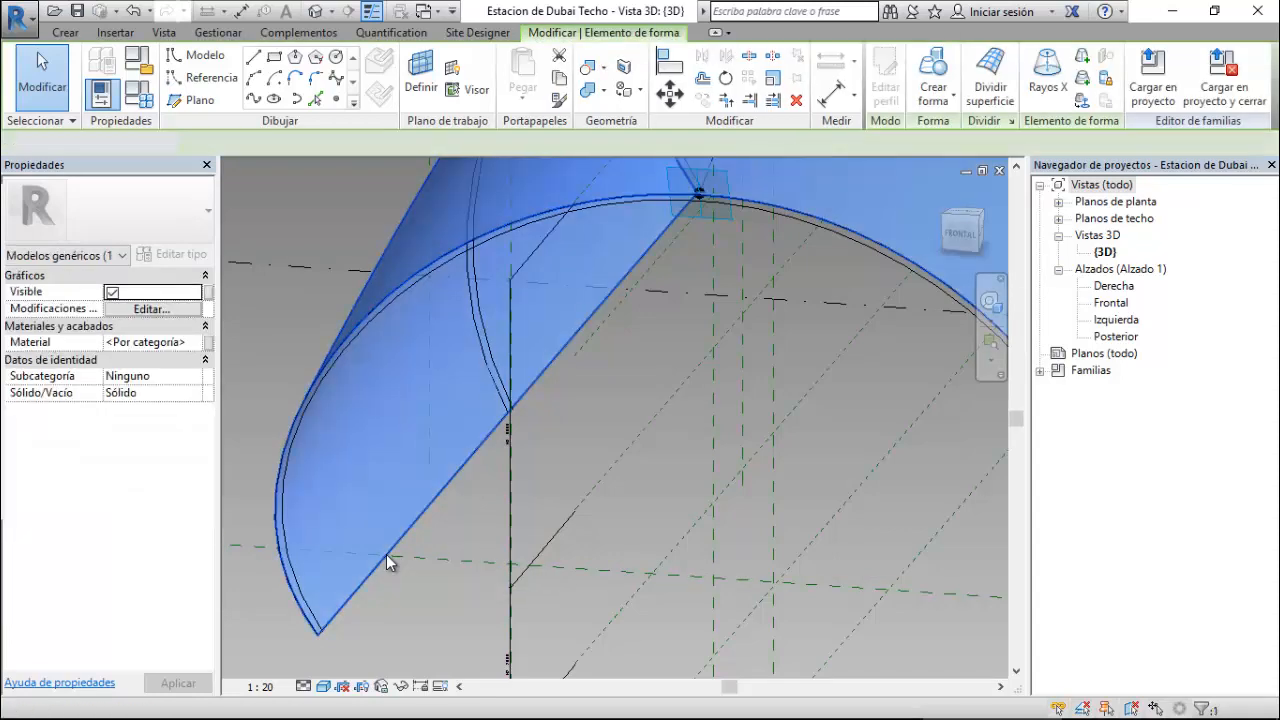
key("Escape")
scroll(435, 460, "down", 6)
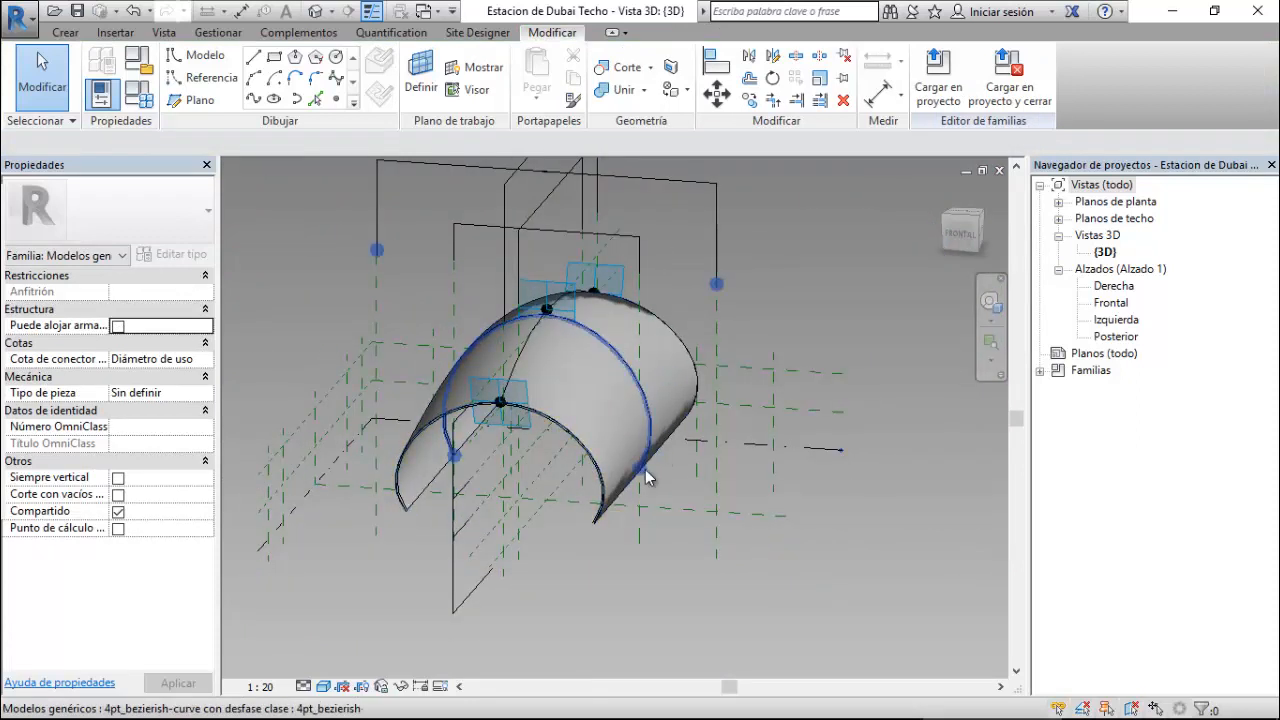
left_click(626, 481)
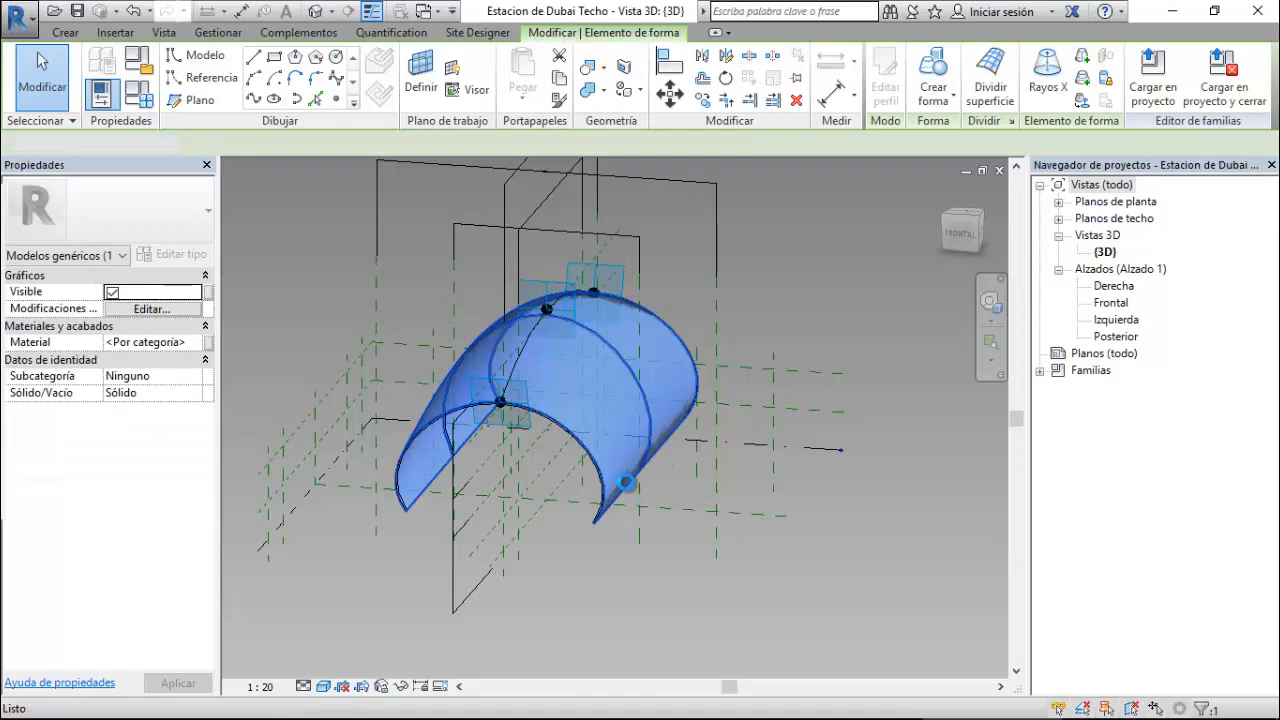
key("Delete")
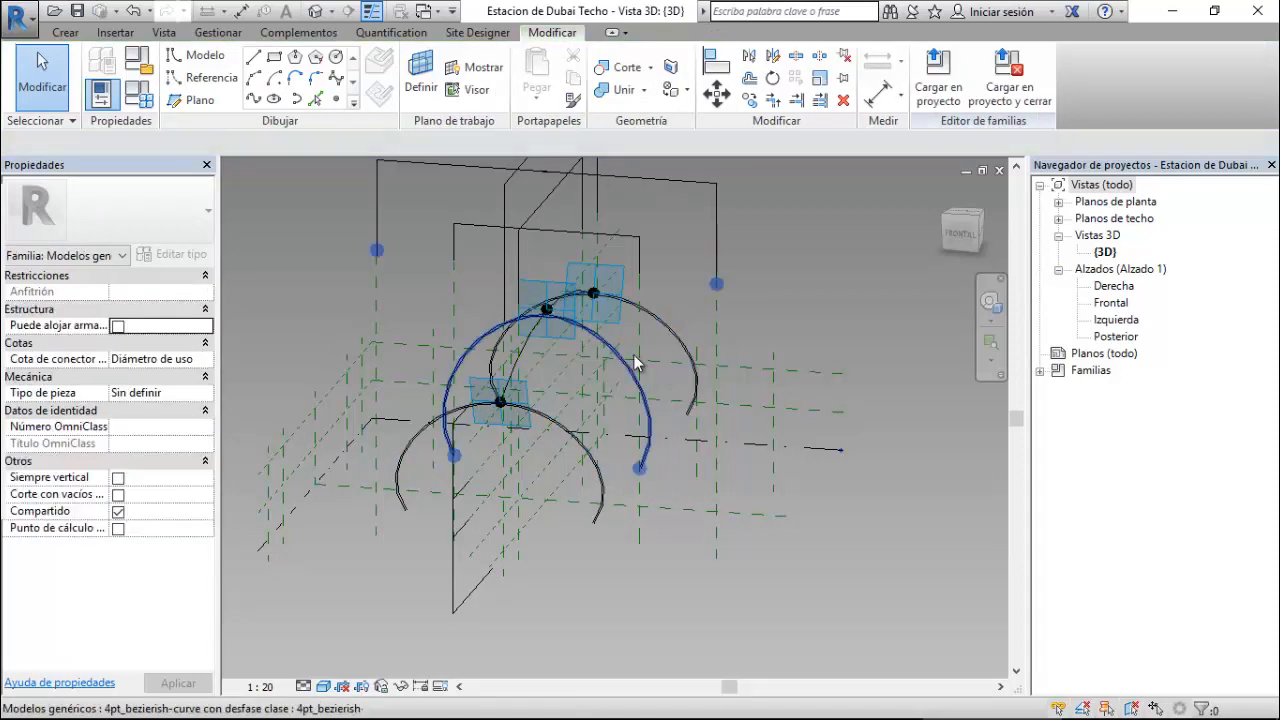
- Check the remaining arch profile curves and save the roof family
scroll(581, 277, "up", 3)
scroll(581, 277, "up", 4)
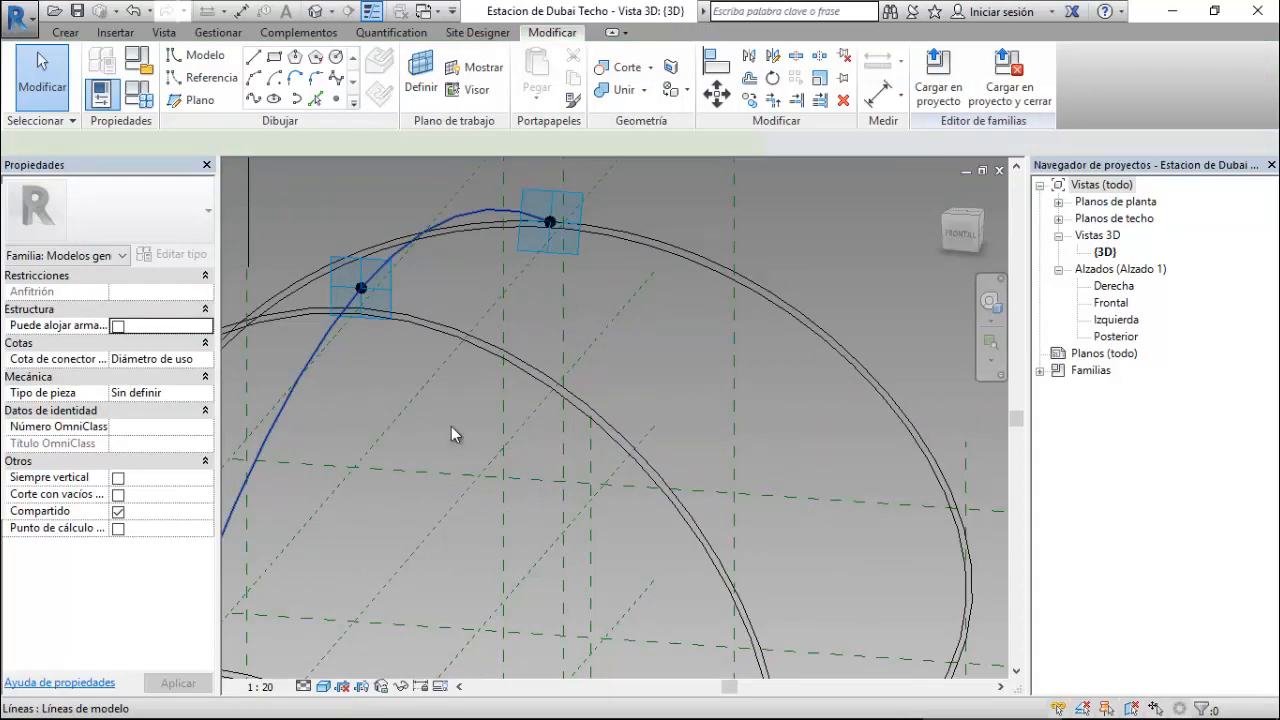
left_click(609, 378)
scroll(678, 317, "down", 3)
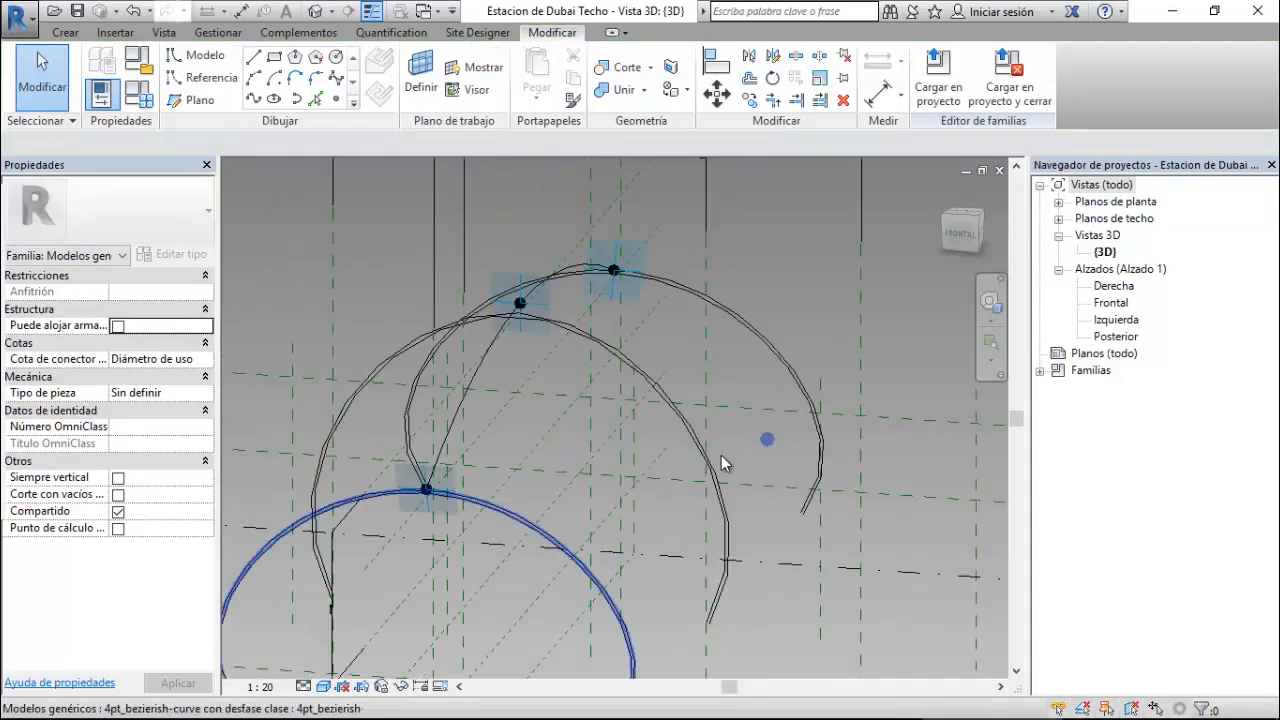
middle_click_drag(721, 457, 640, 420, "shift")
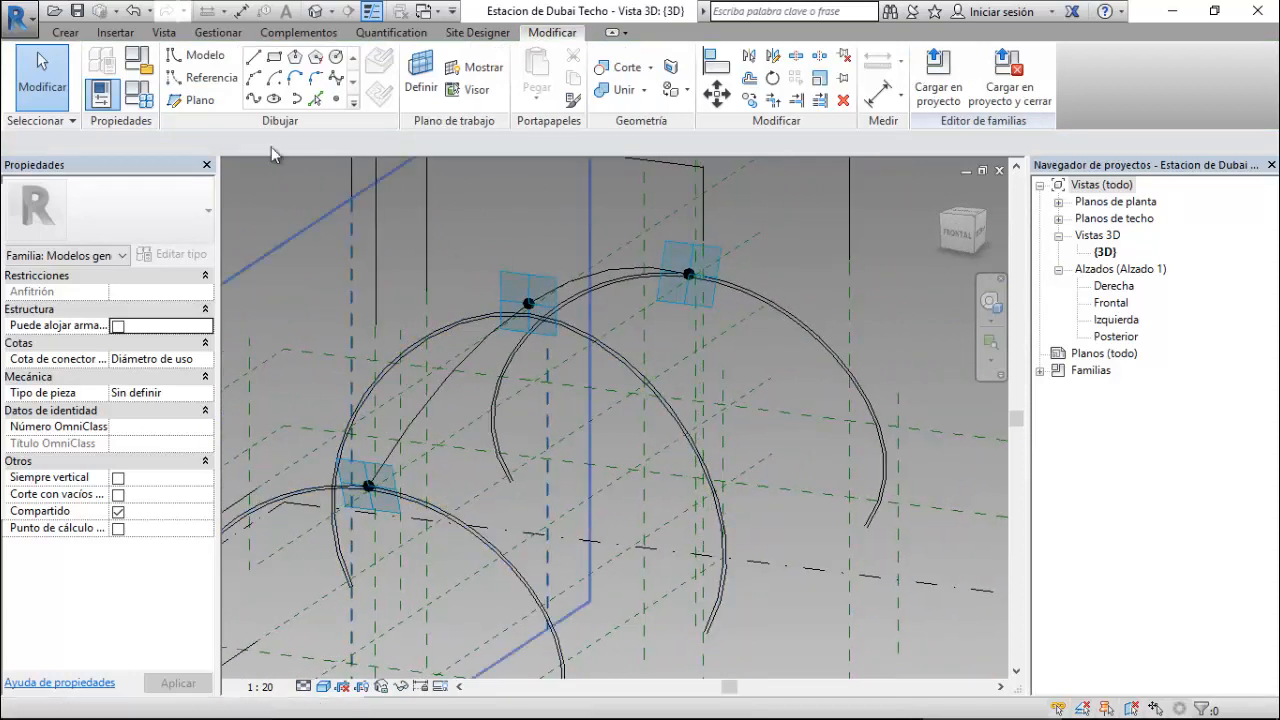
left_click(78, 12)
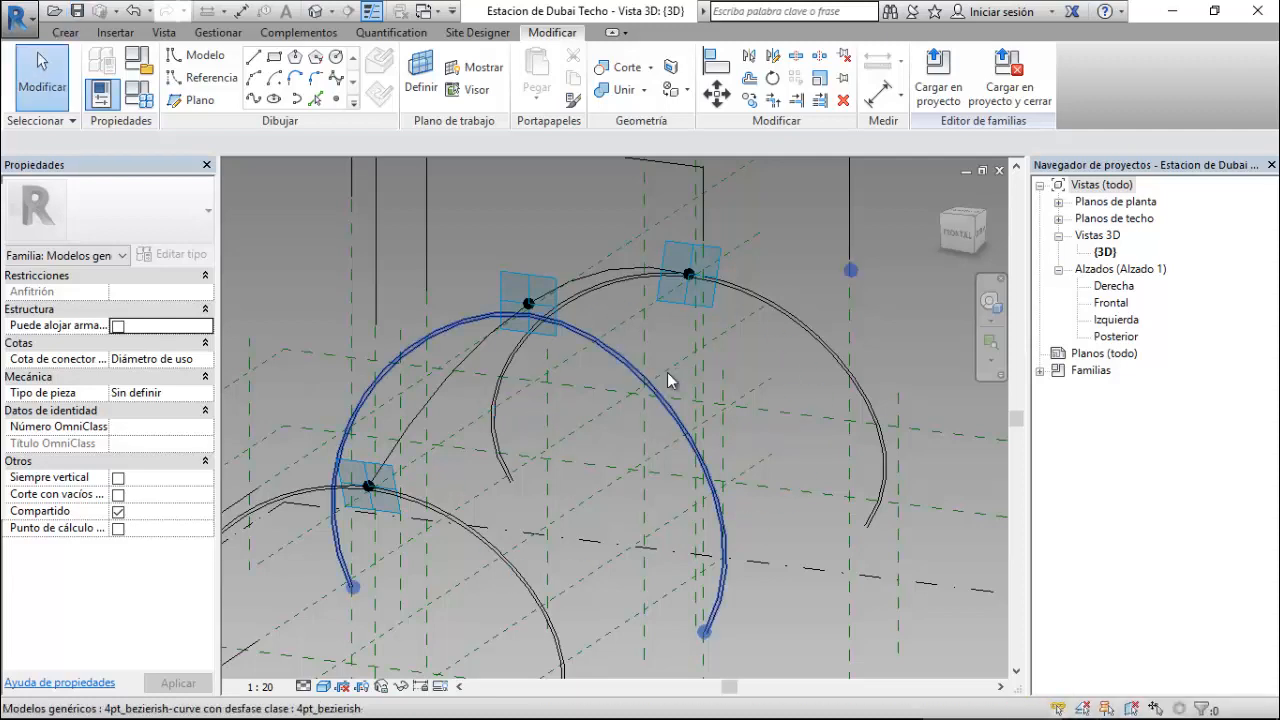
- Duplicate the middle arch profile's family type as "4pt_bezierish-curve con desfase techo"
scroll(608, 362, "up", 2)
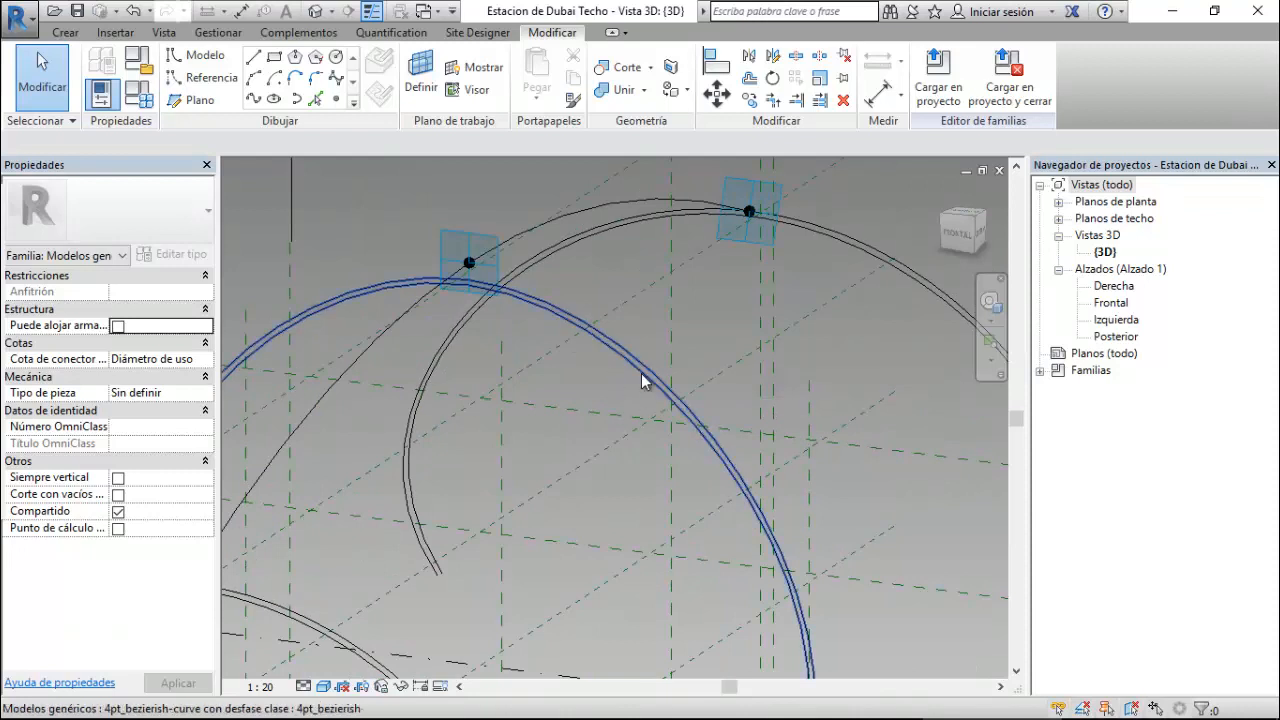
left_click(641, 375)
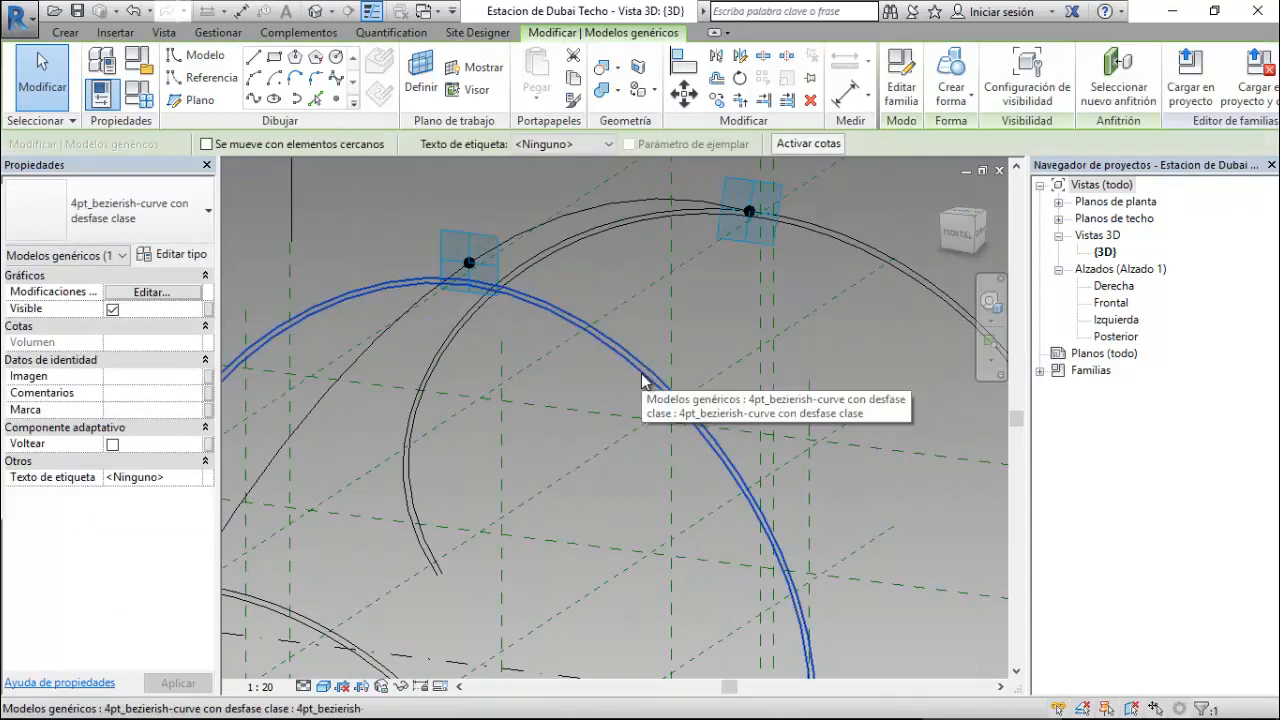
left_click(182, 258)
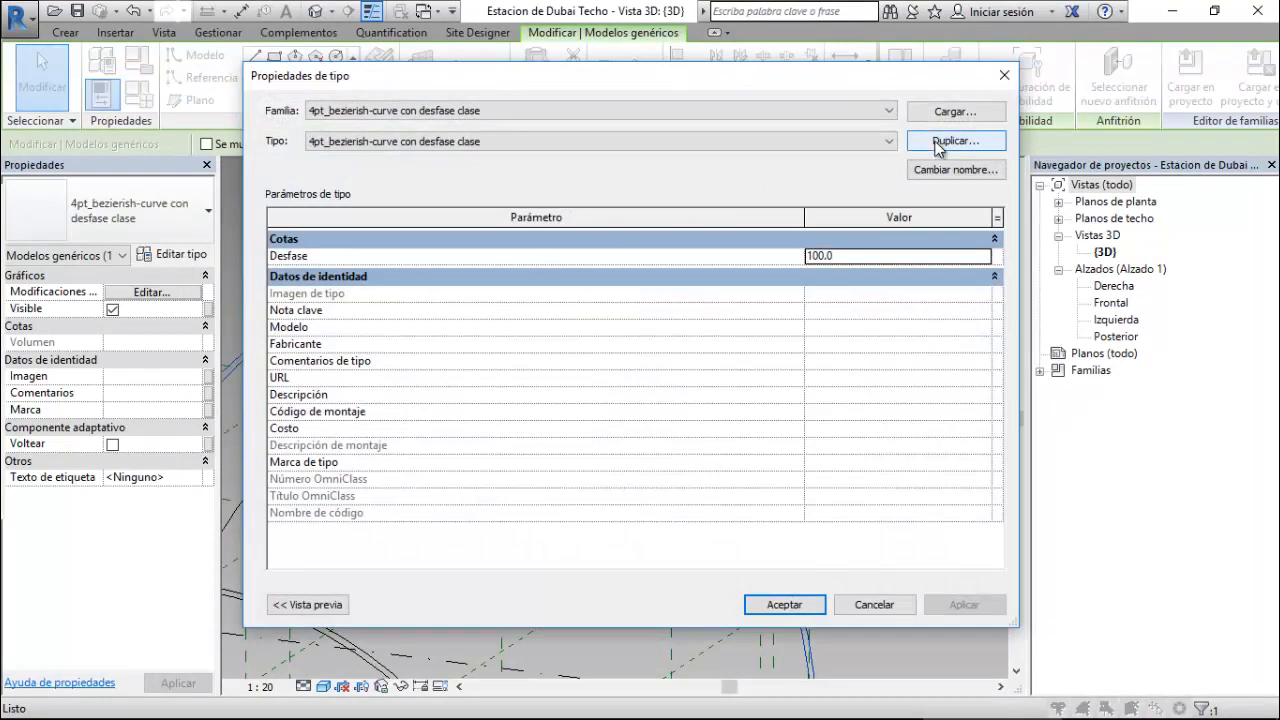
left_click(939, 143)
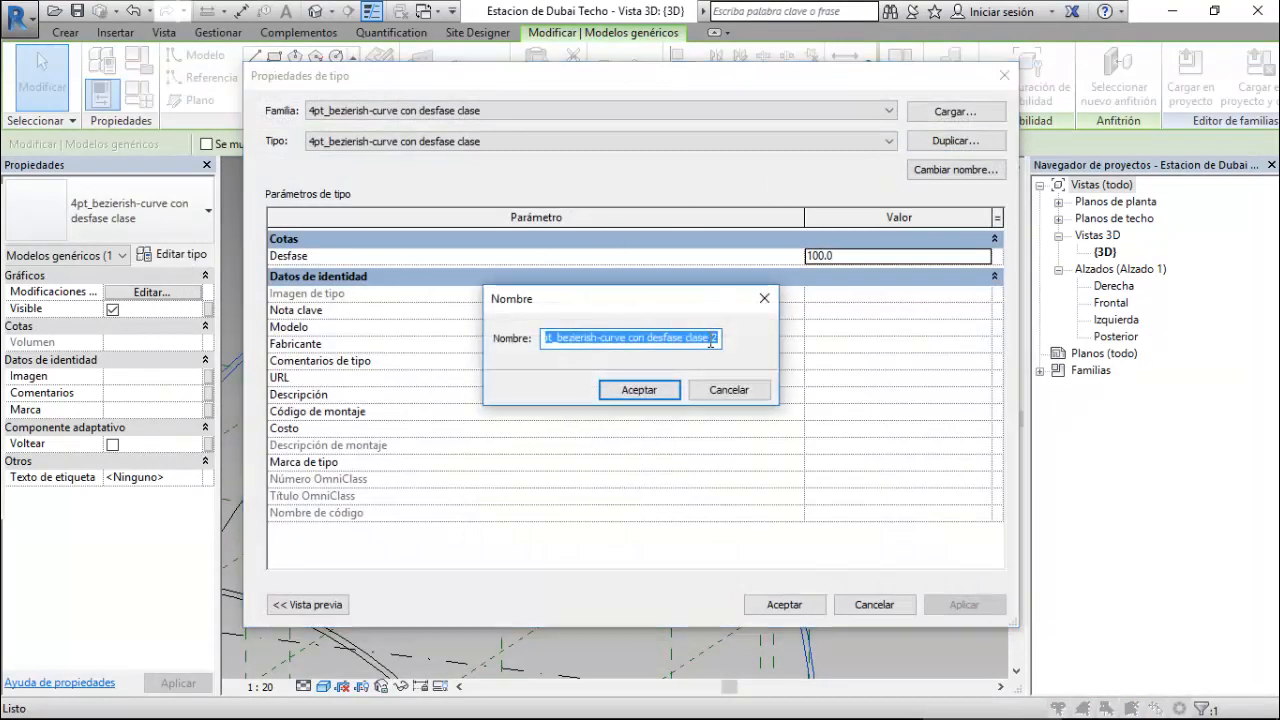
double_click(698, 338)
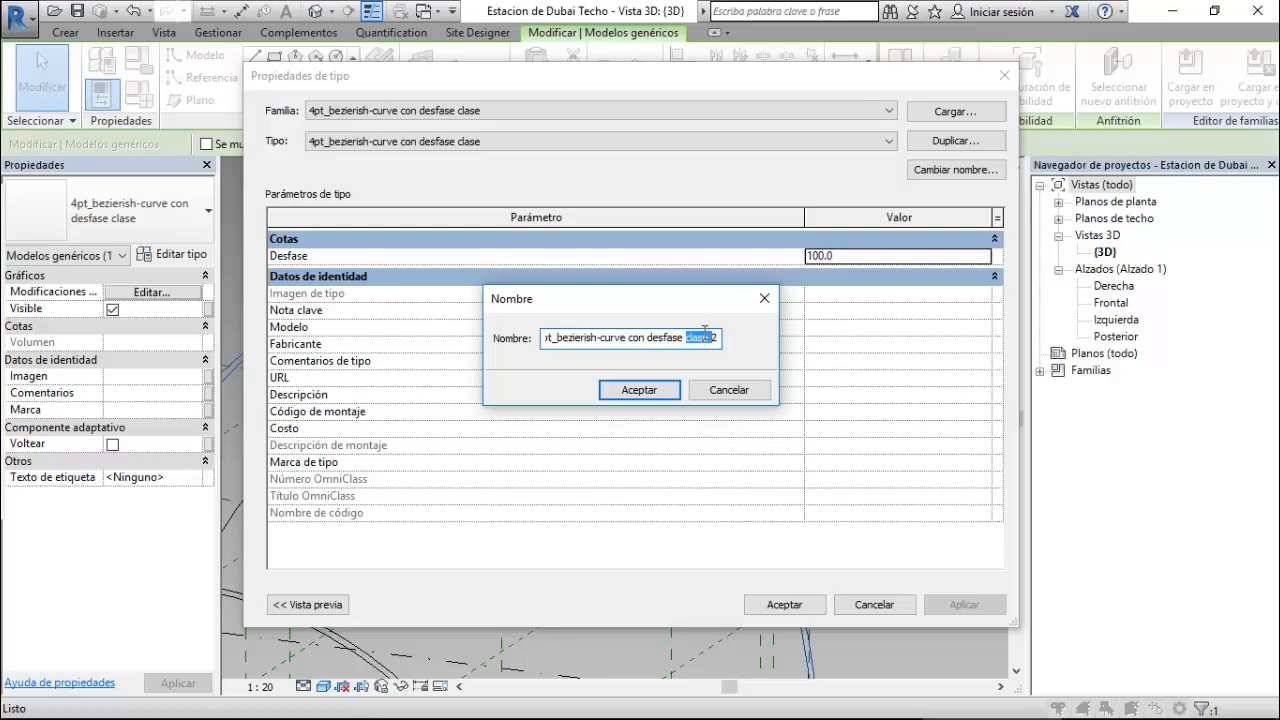
key("Delete")
key("Delete")
type("techo")
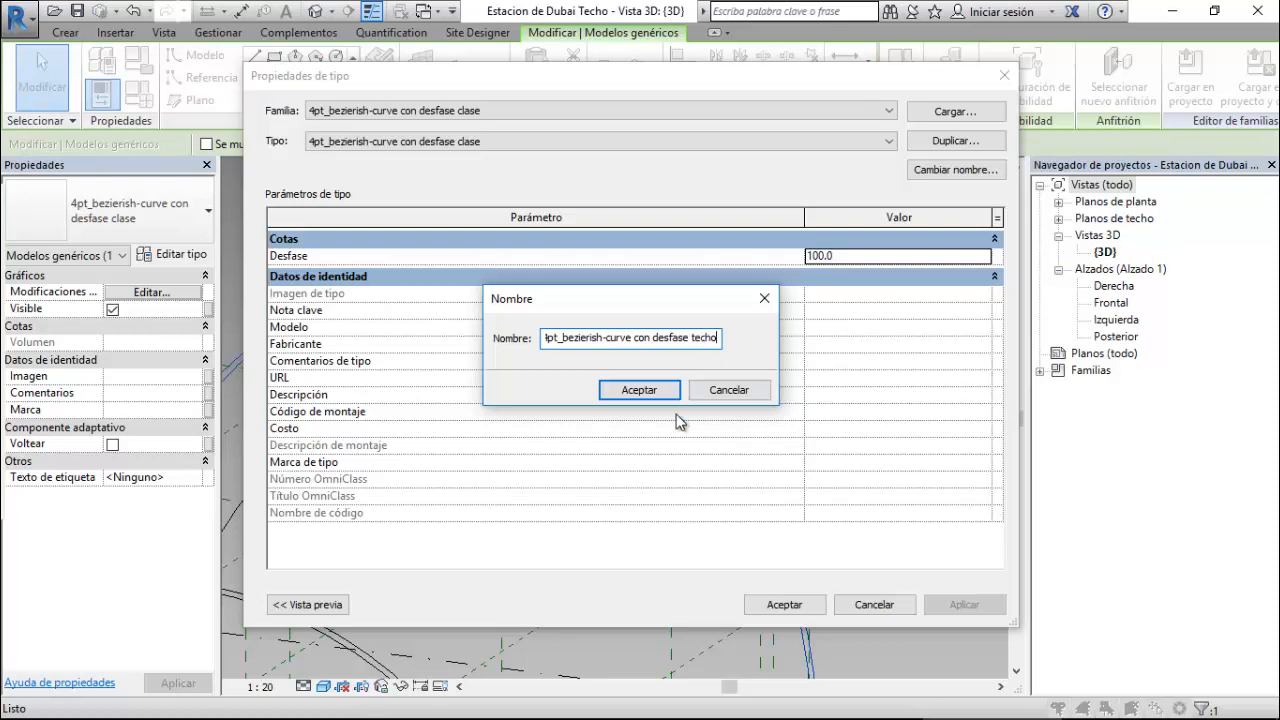
left_click(654, 390)
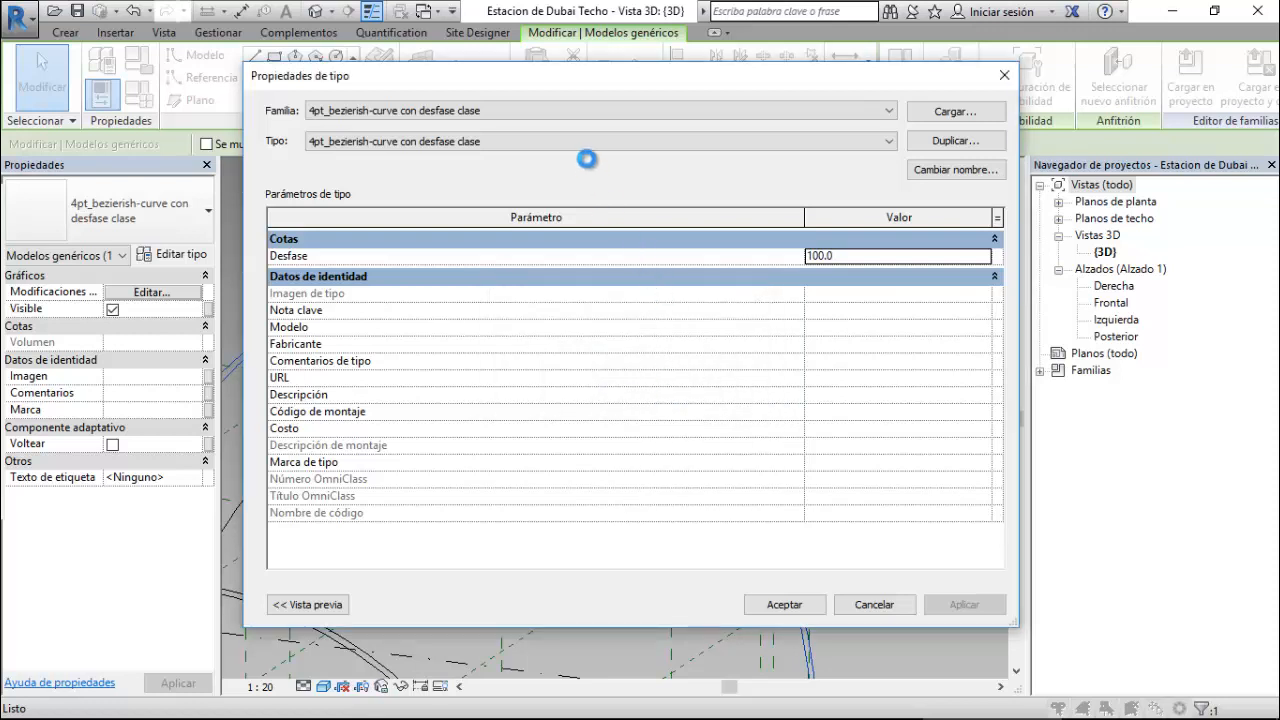
- Set the Desfase of the "4pt_bezierish-curve con desfase techo" type to 500 and apply it to the middle arch profile
left_click(847, 257)
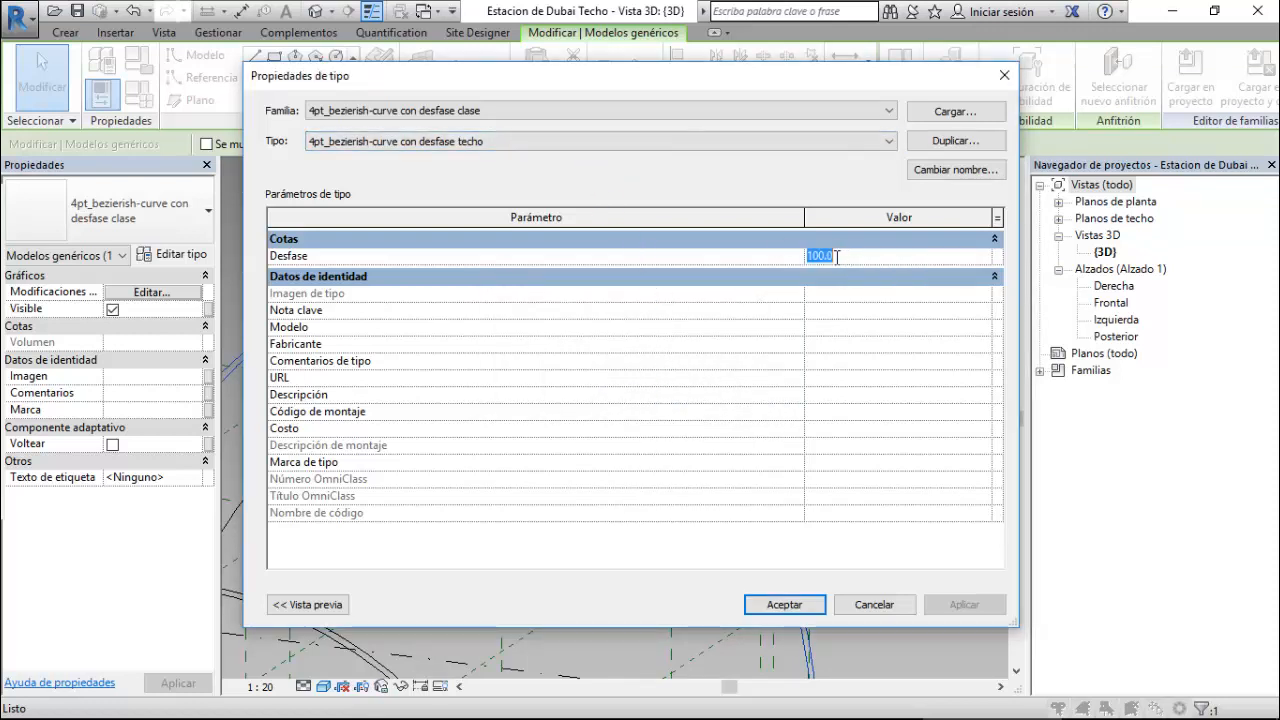
left_click(852, 256)
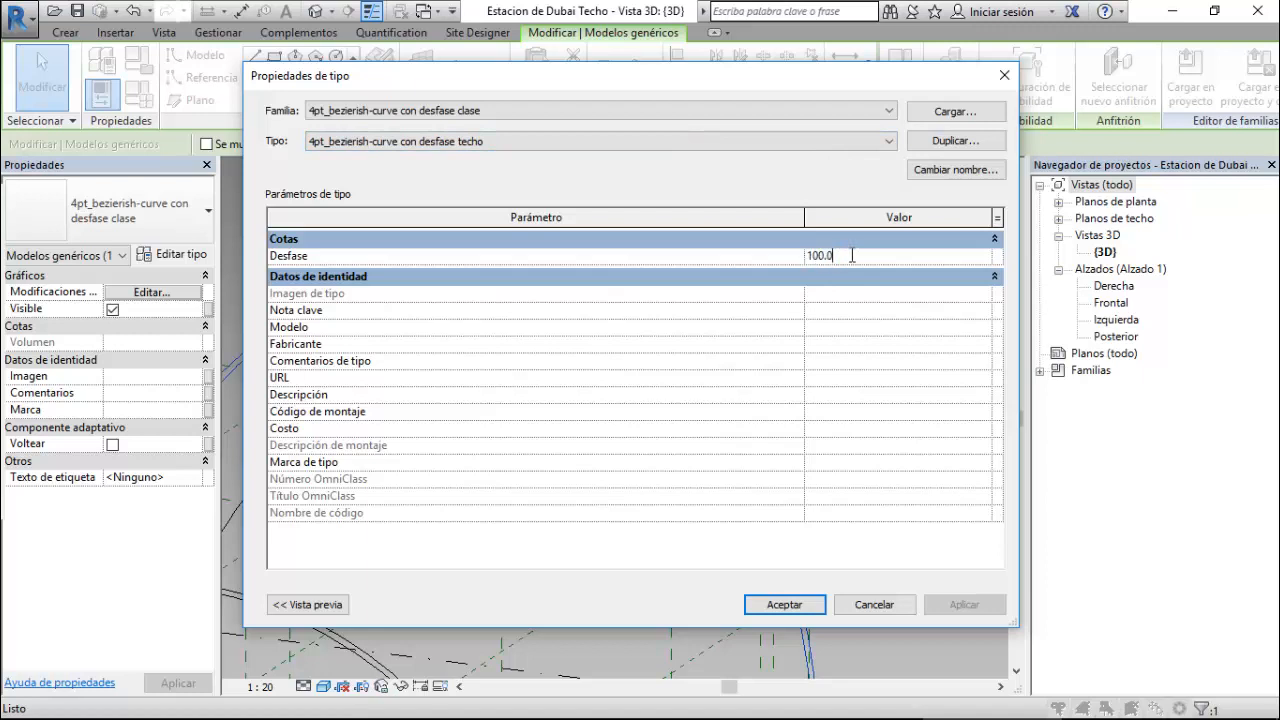
left_click_drag(848, 255, 807, 257)
left_click(840, 266)
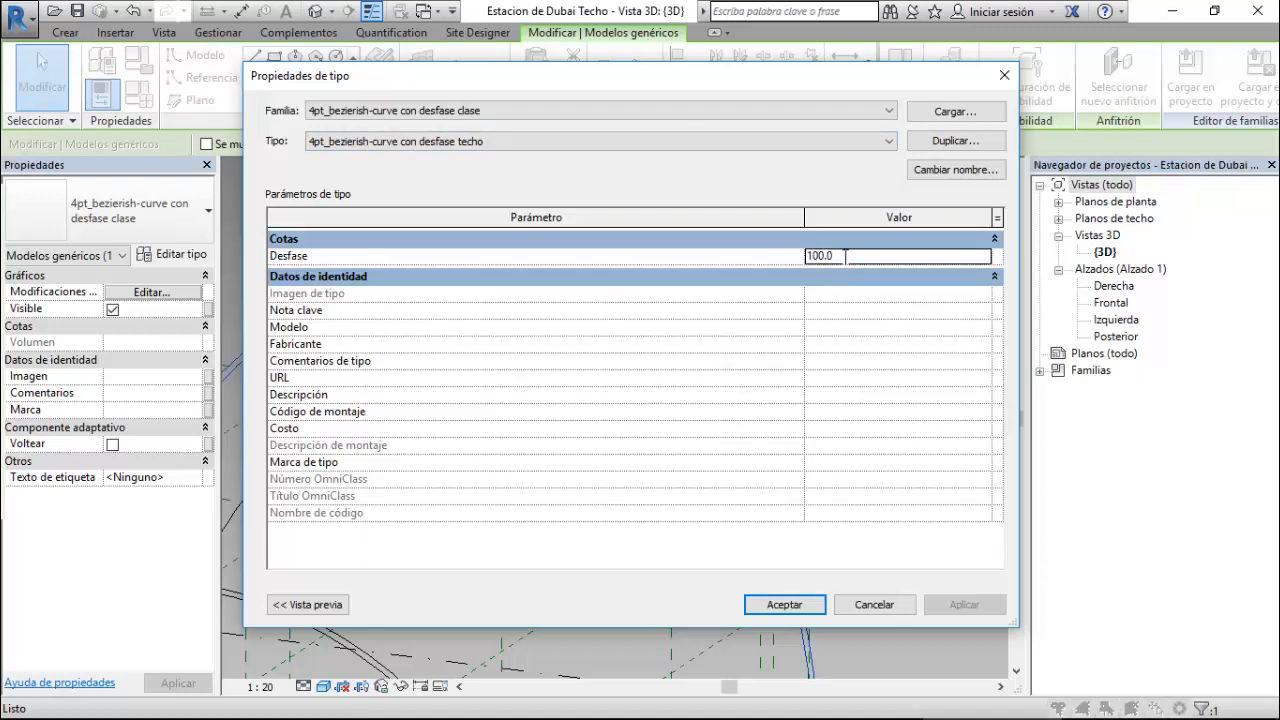
double_click(831, 258)
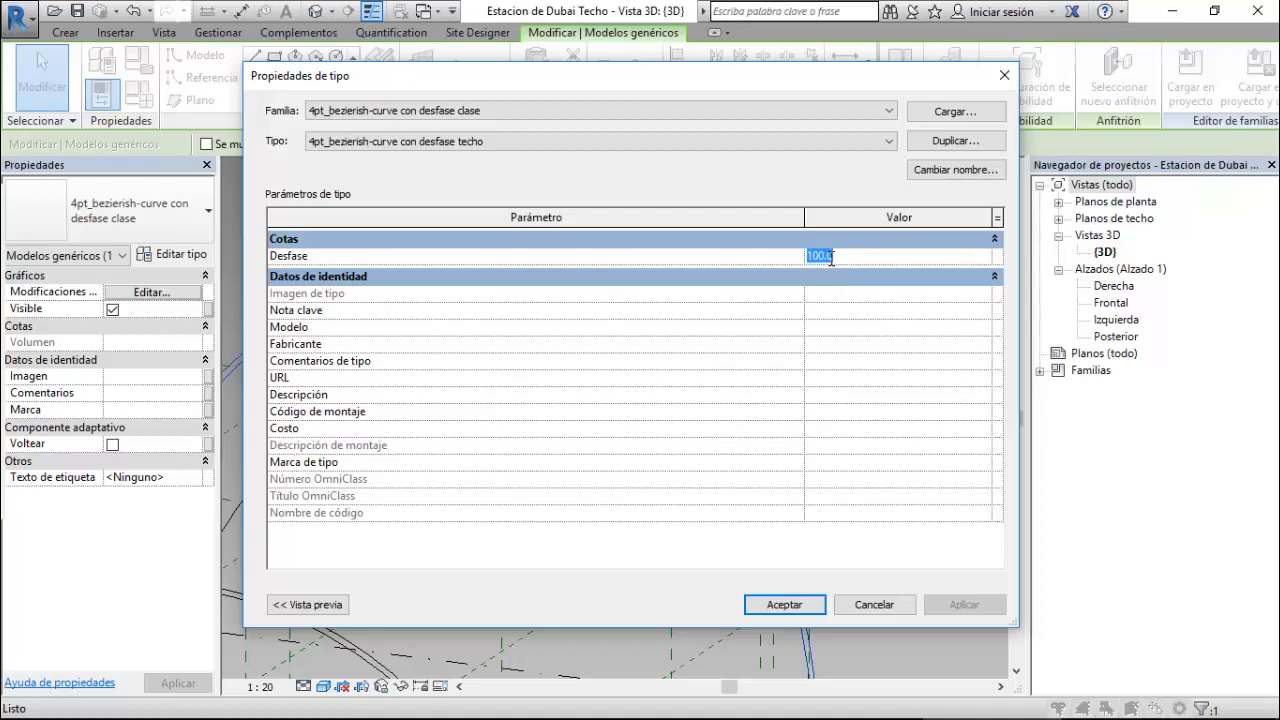
type("500")
left_click(805, 608)
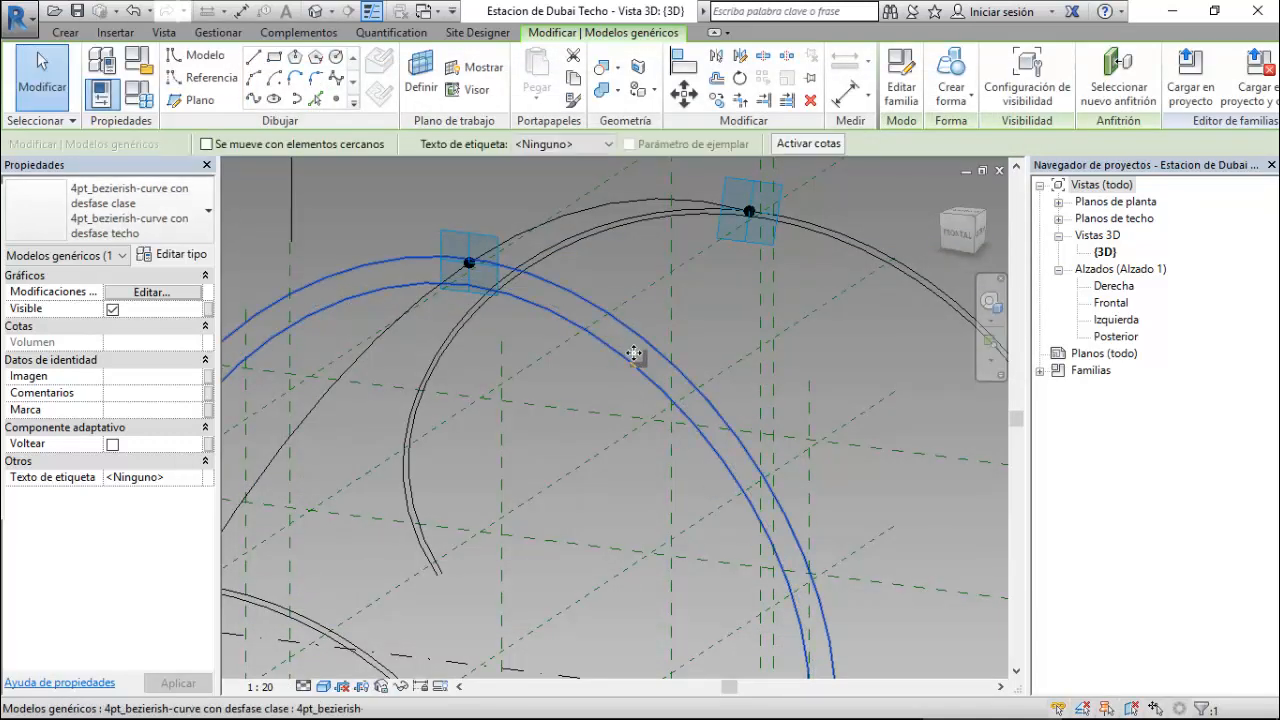
- Change the rear arch profile to the "4pt_bezierish-curve con desfase techo" type
scroll(520, 286, "down", 2)
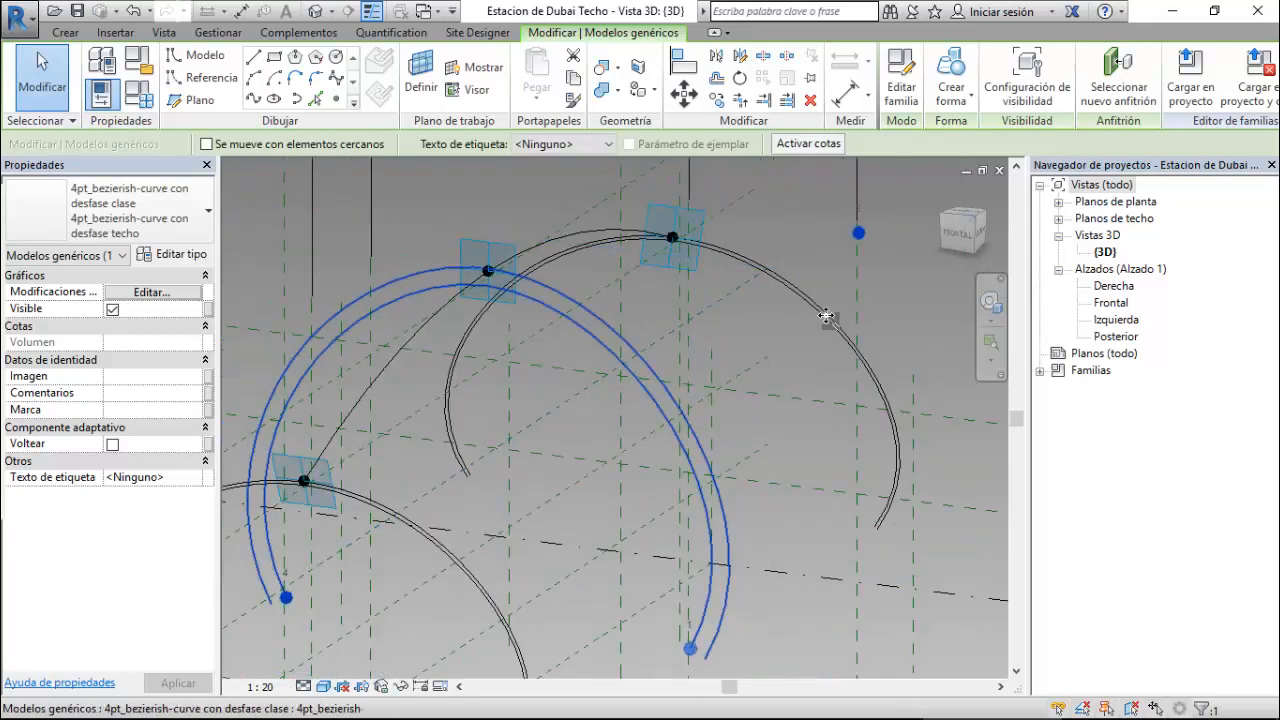
scroll(826, 316, "up", 3)
key("Escape")
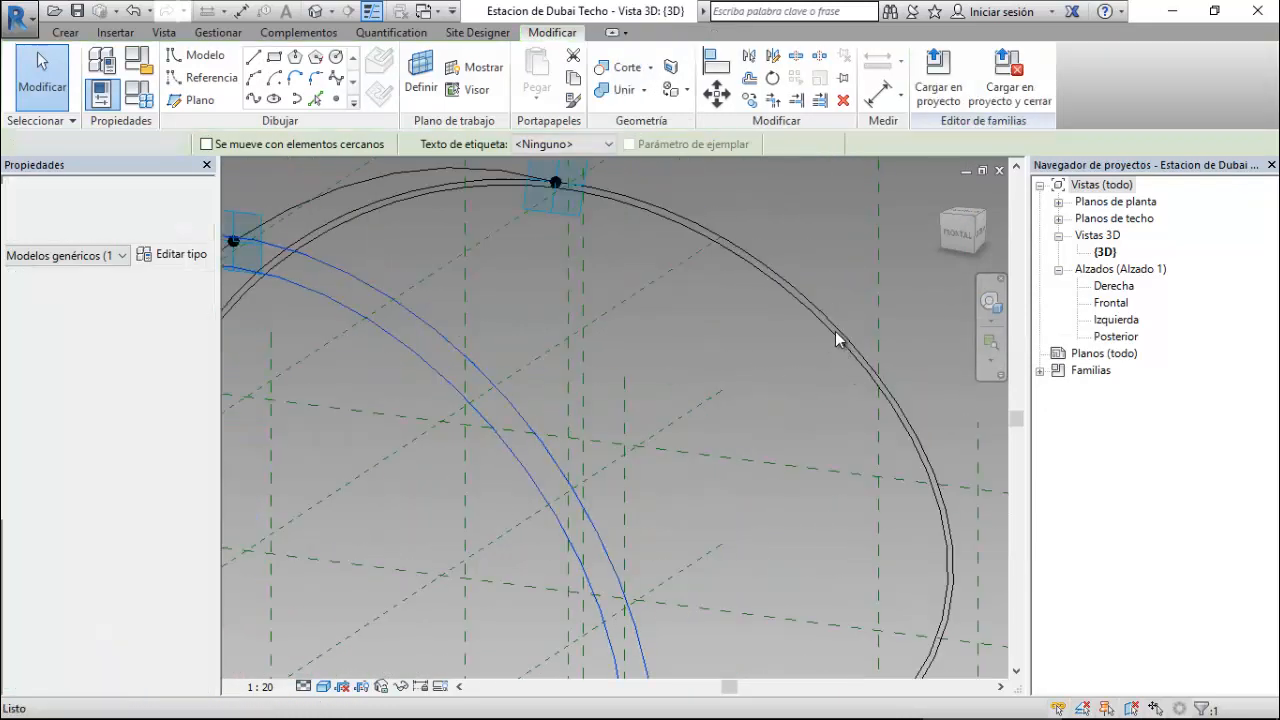
left_click(832, 325)
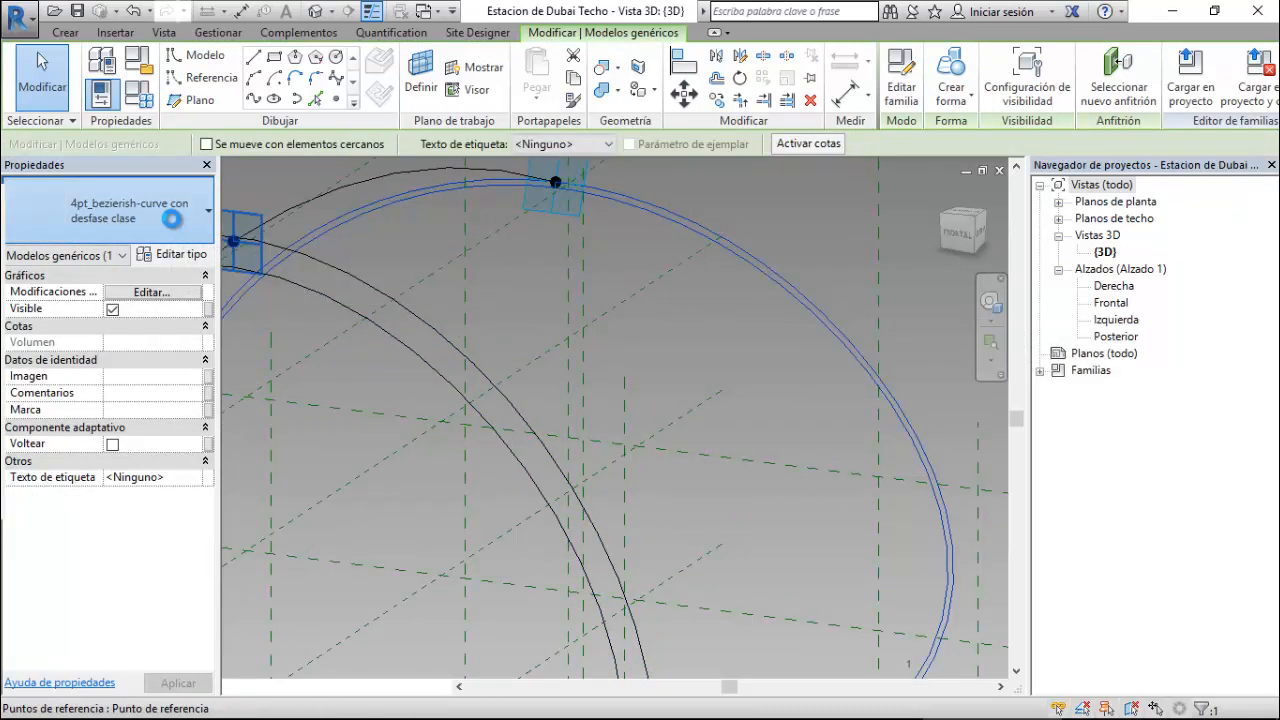
left_click(172, 219)
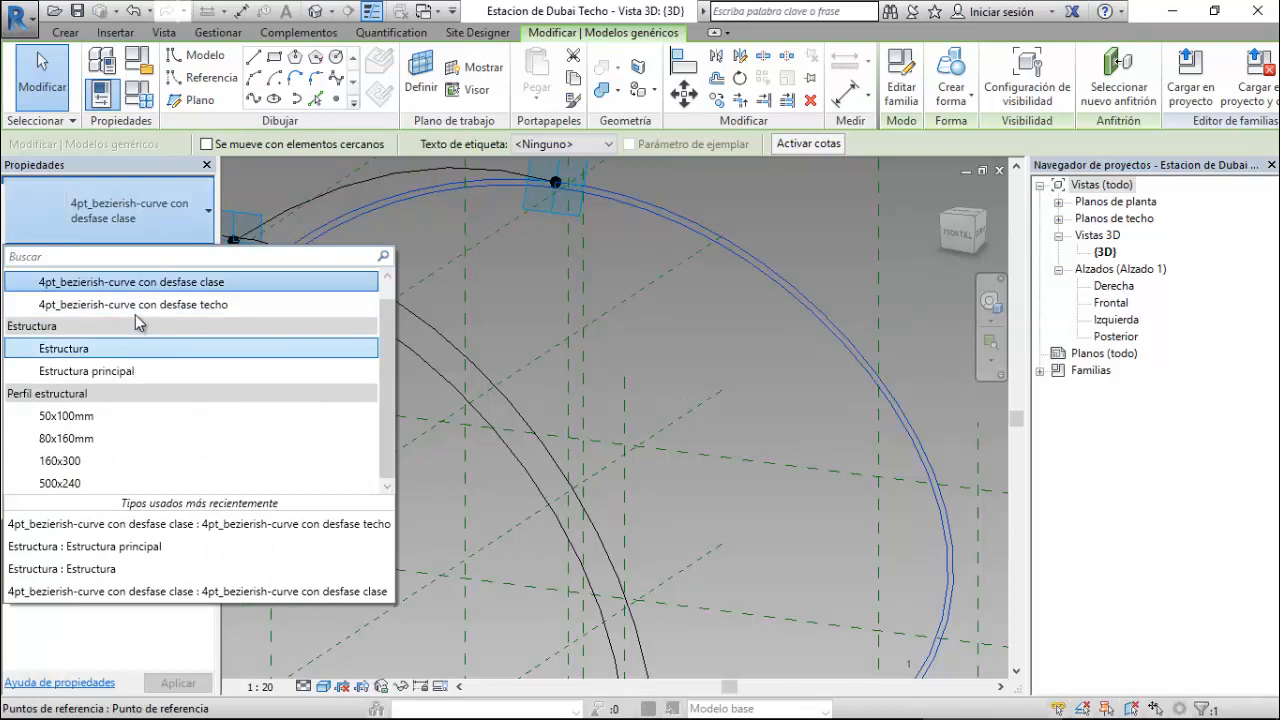
left_click(135, 304)
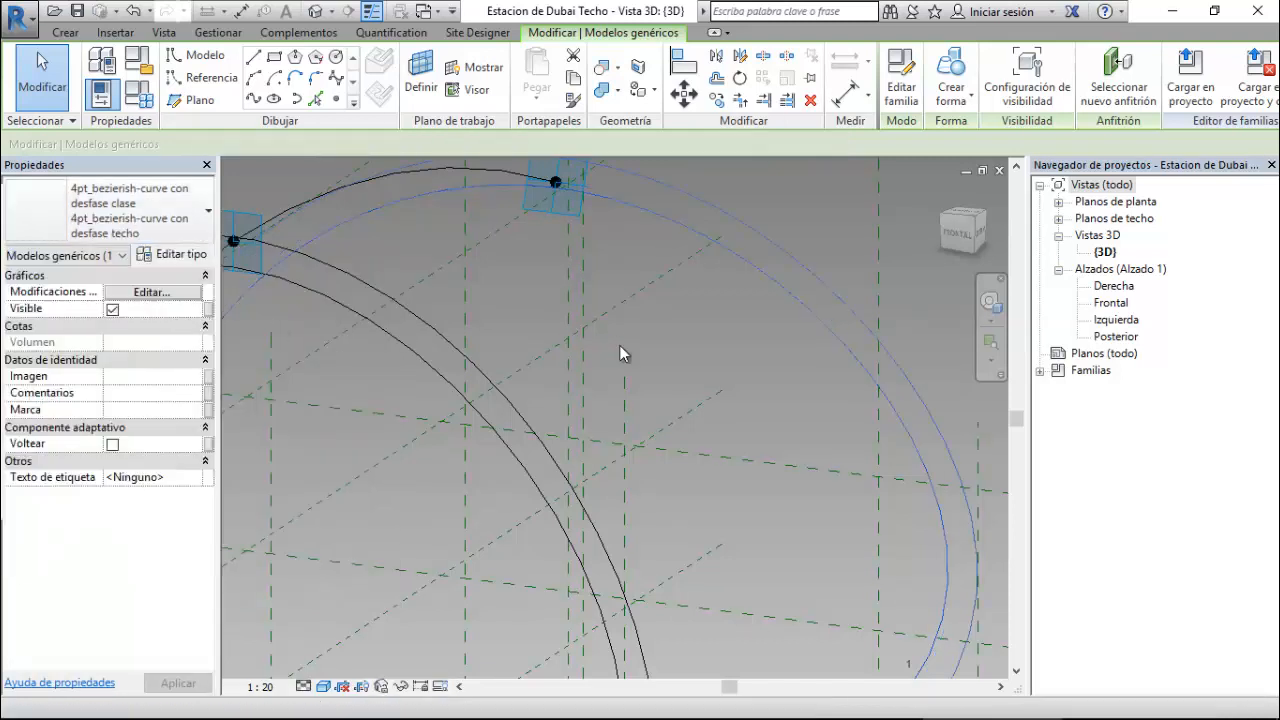
- Change the front arch profile to the "4pt_bezierish-curve con desfase techo" type
scroll(752, 291, "down", 5)
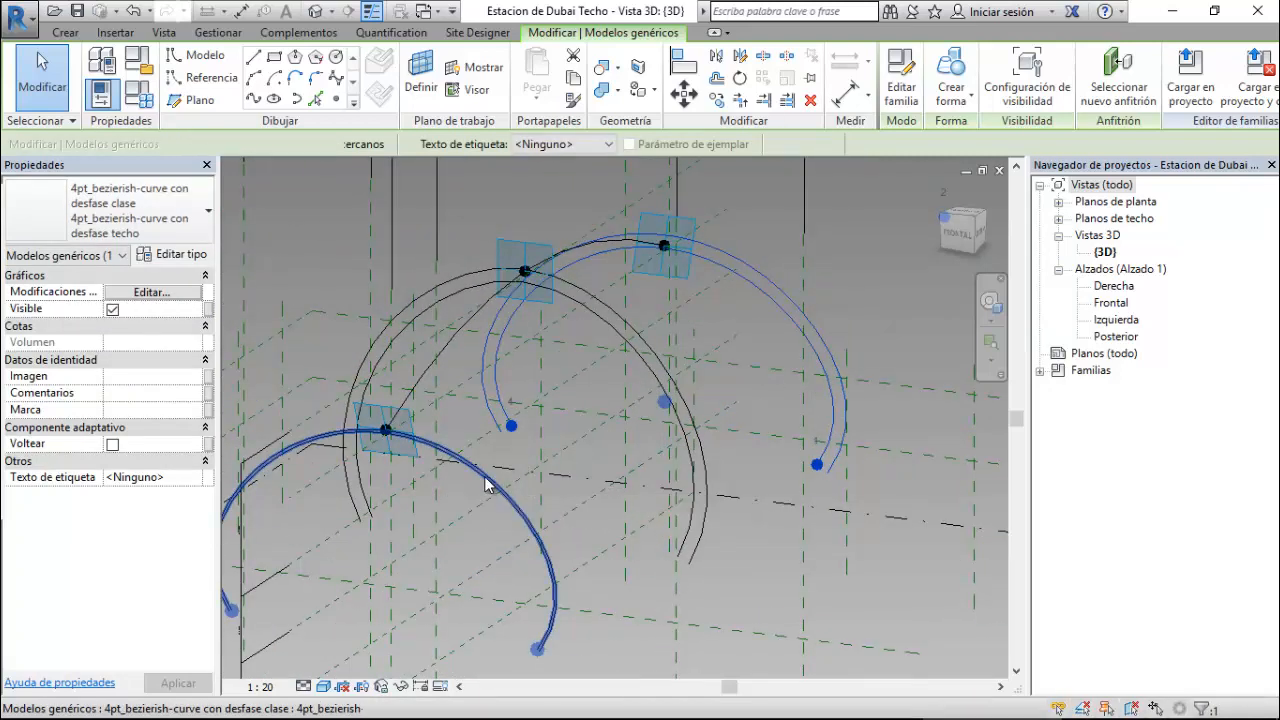
left_click(484, 478)
left_click(183, 229)
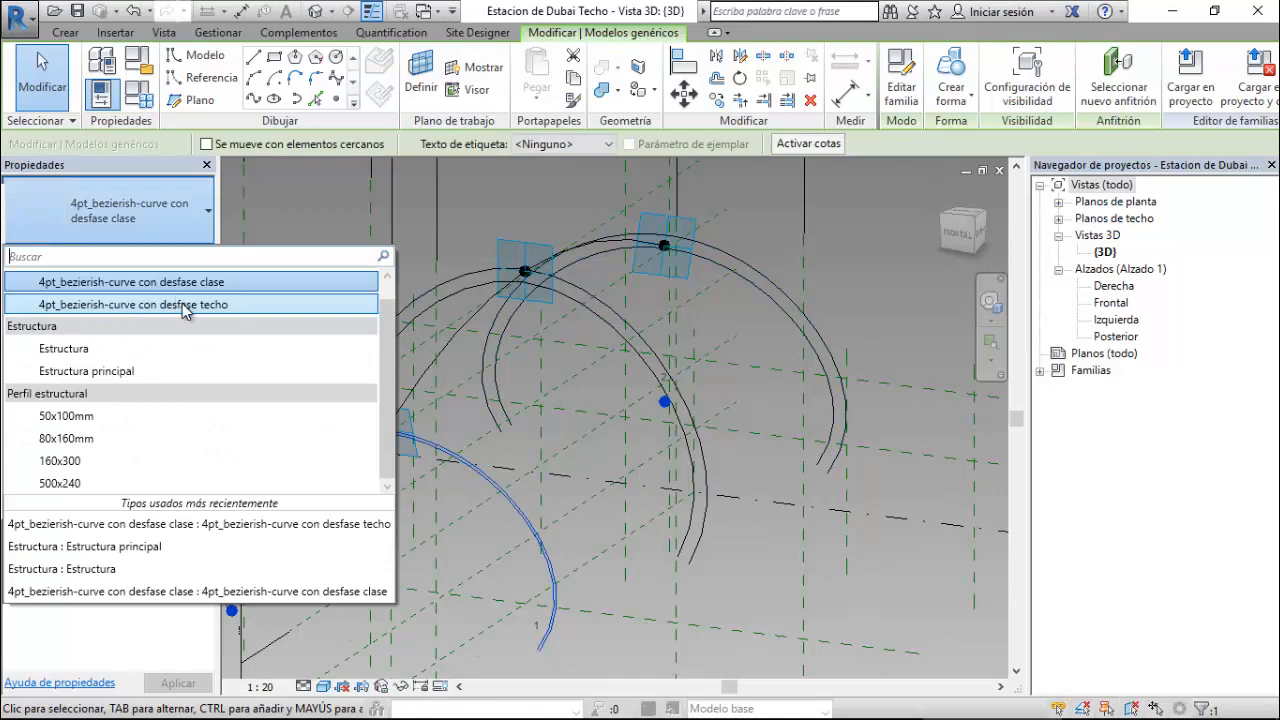
left_click(180, 304)
scroll(471, 463, "up", 3)
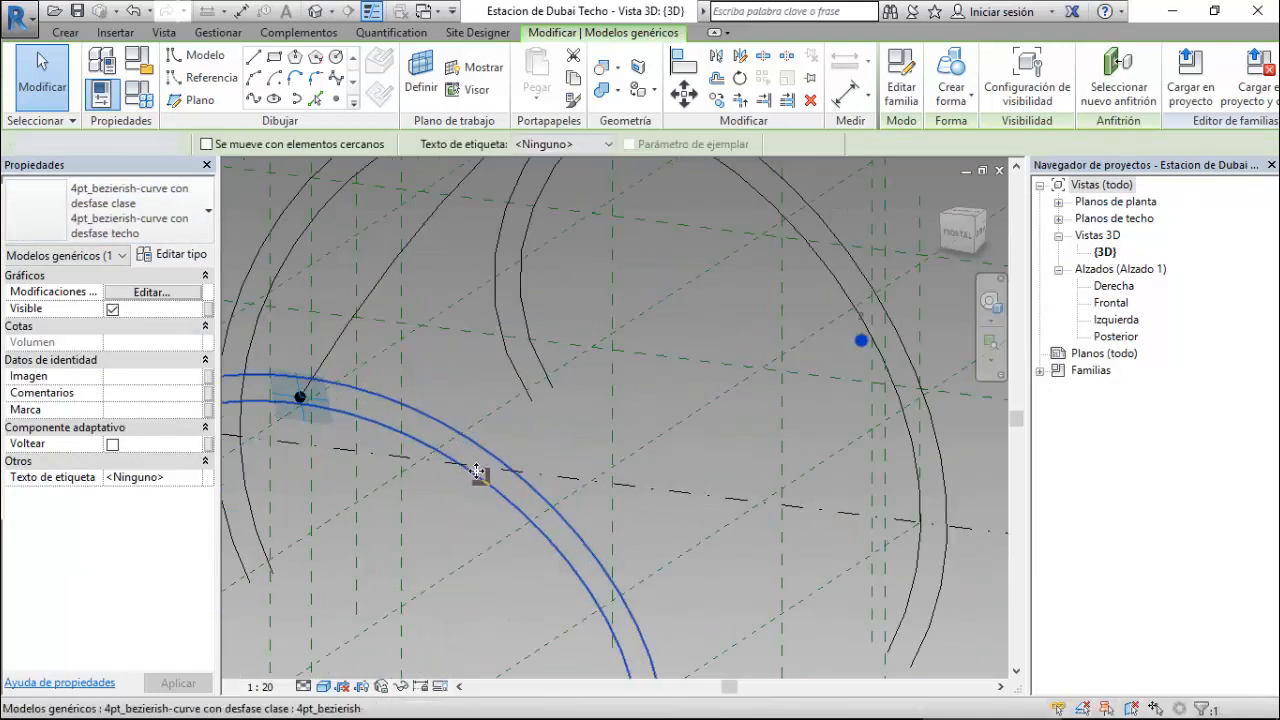
key("Escape")
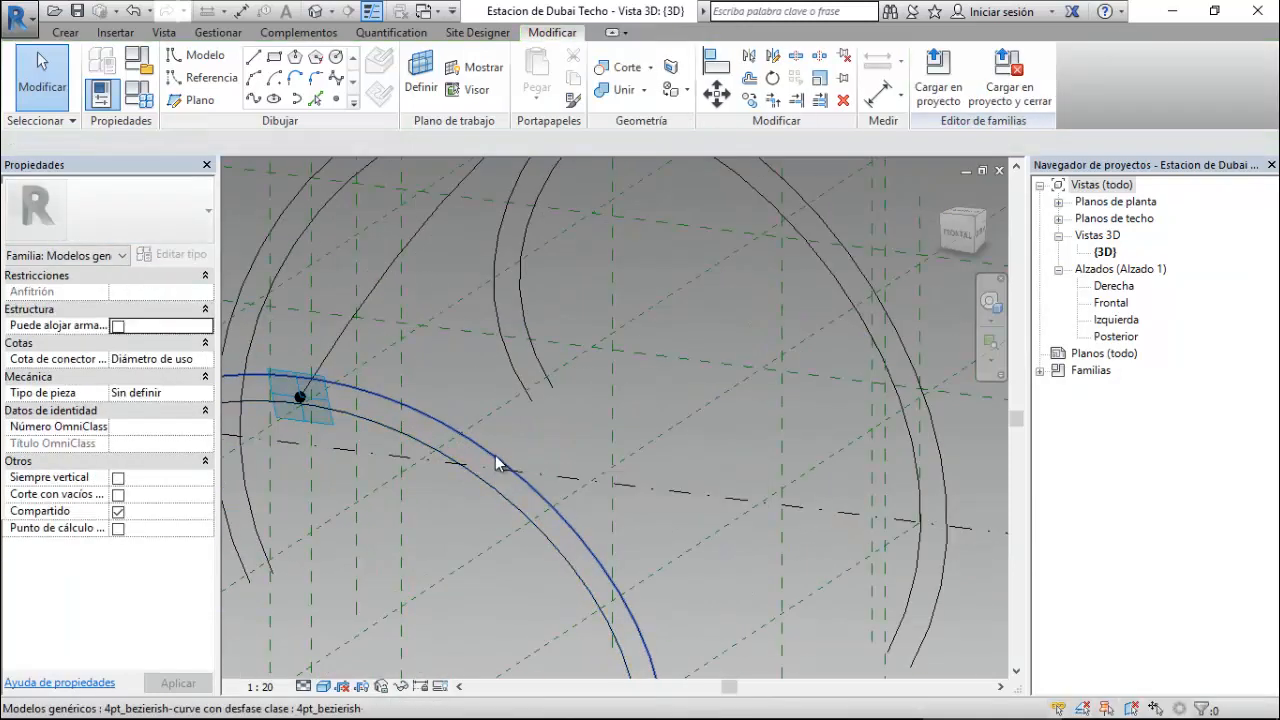
left_click(495, 462)
scroll(423, 514, "down", 3)
scroll(620, 313, "up", 5)
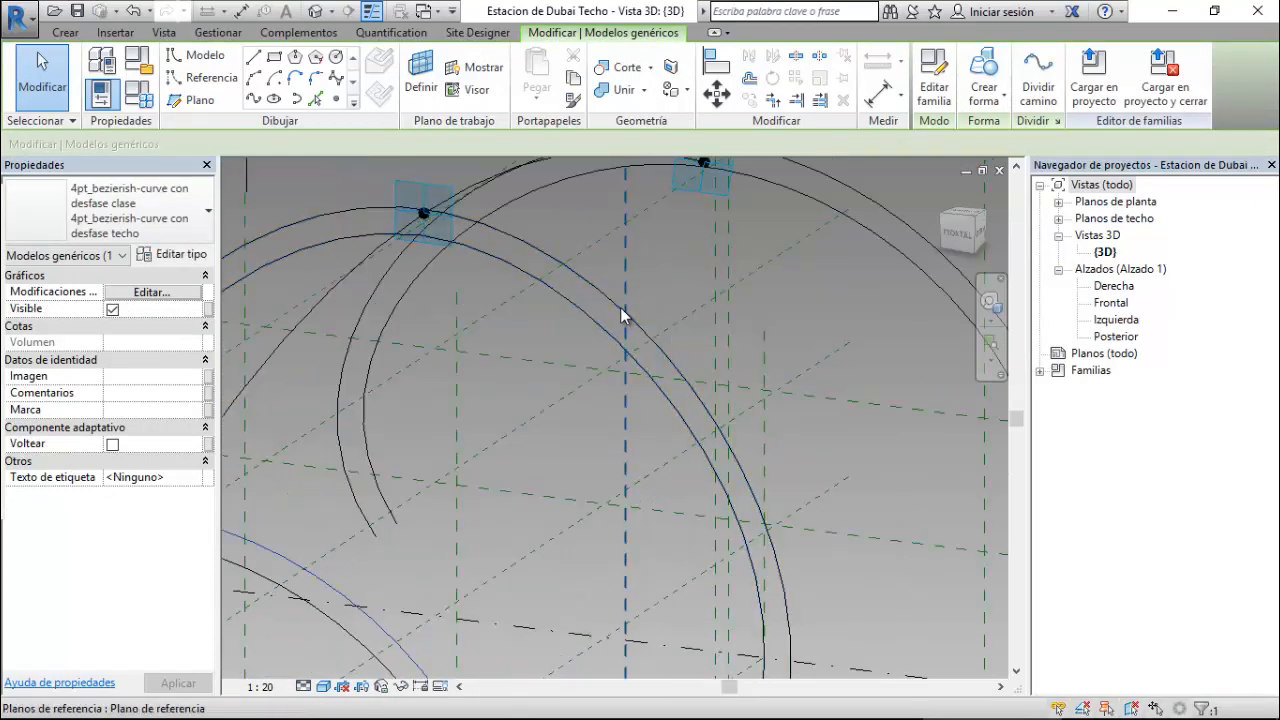
left_click(600, 296, "ctrl")
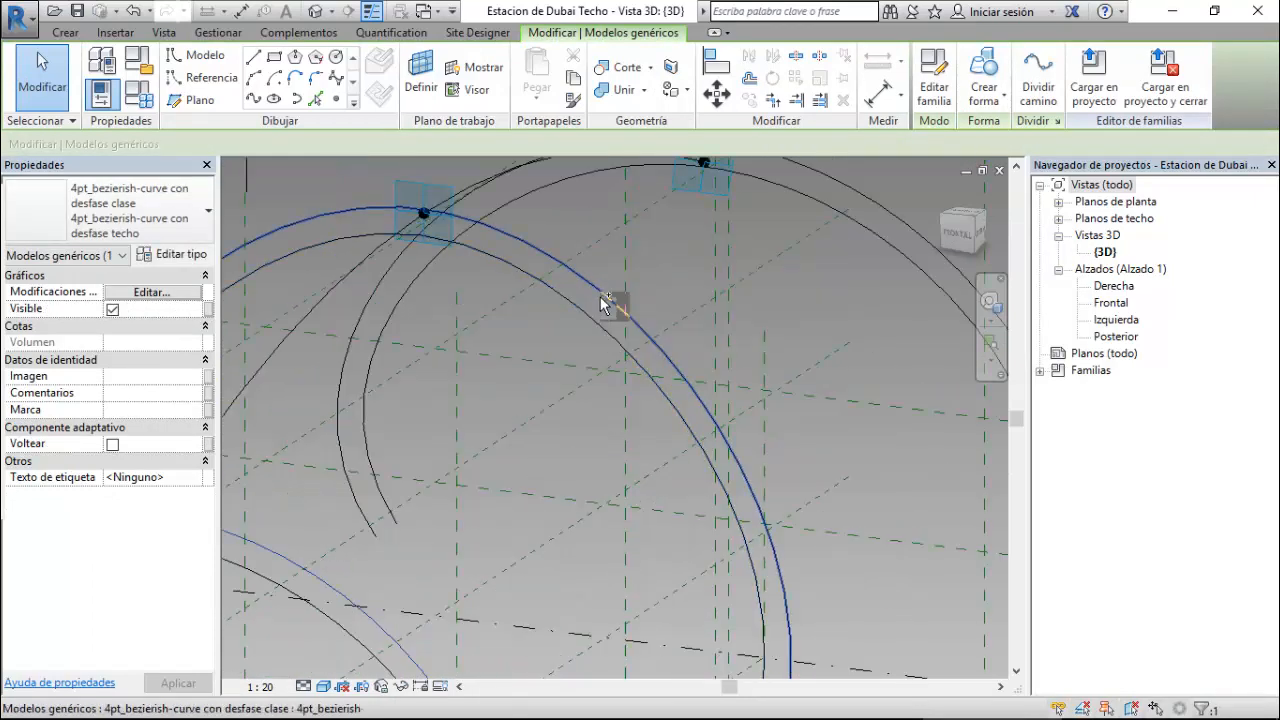
scroll(575, 387, "down", 1)
scroll(575, 386, "down", 1)
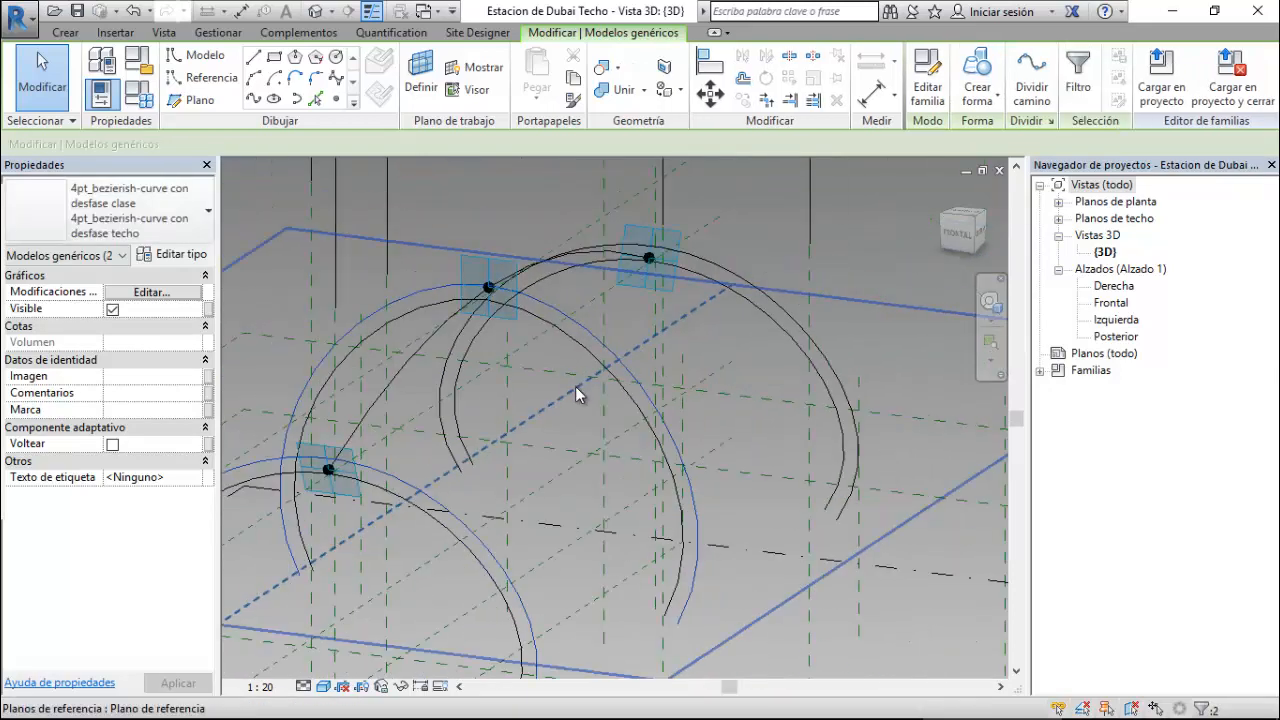
scroll(710, 242, "up", 2)
key("Tab")
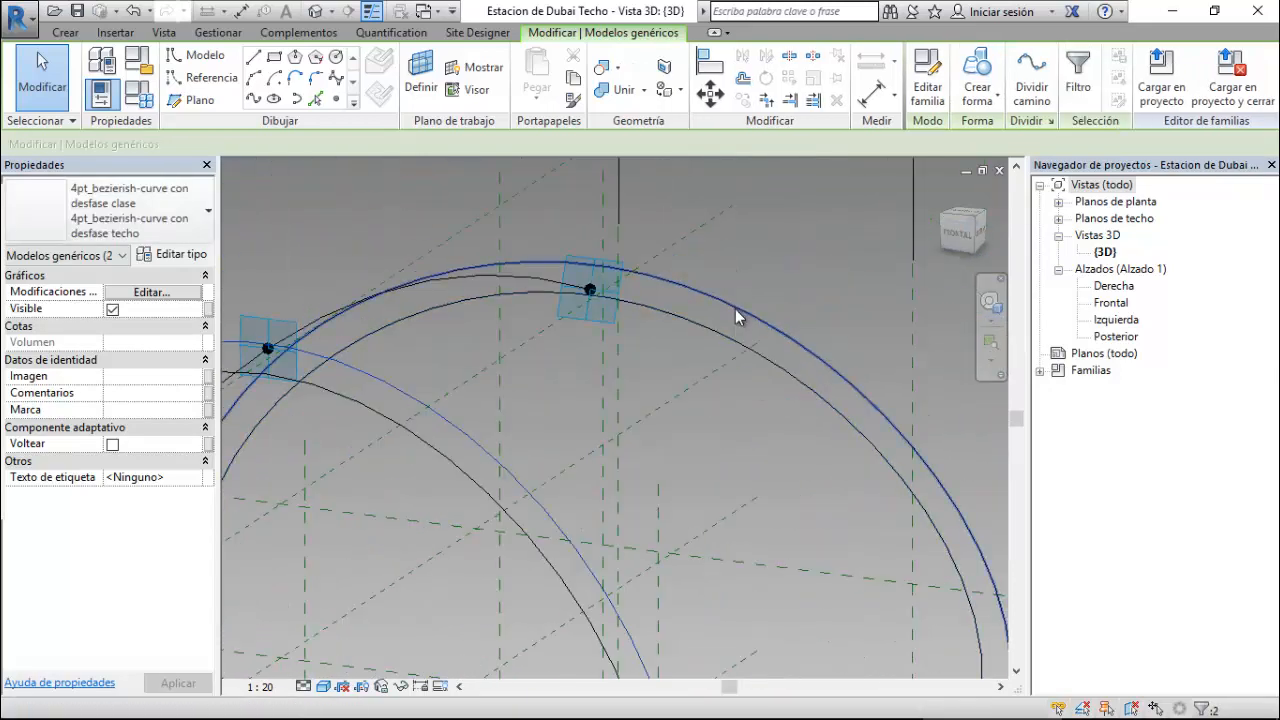
left_click(920, 104)
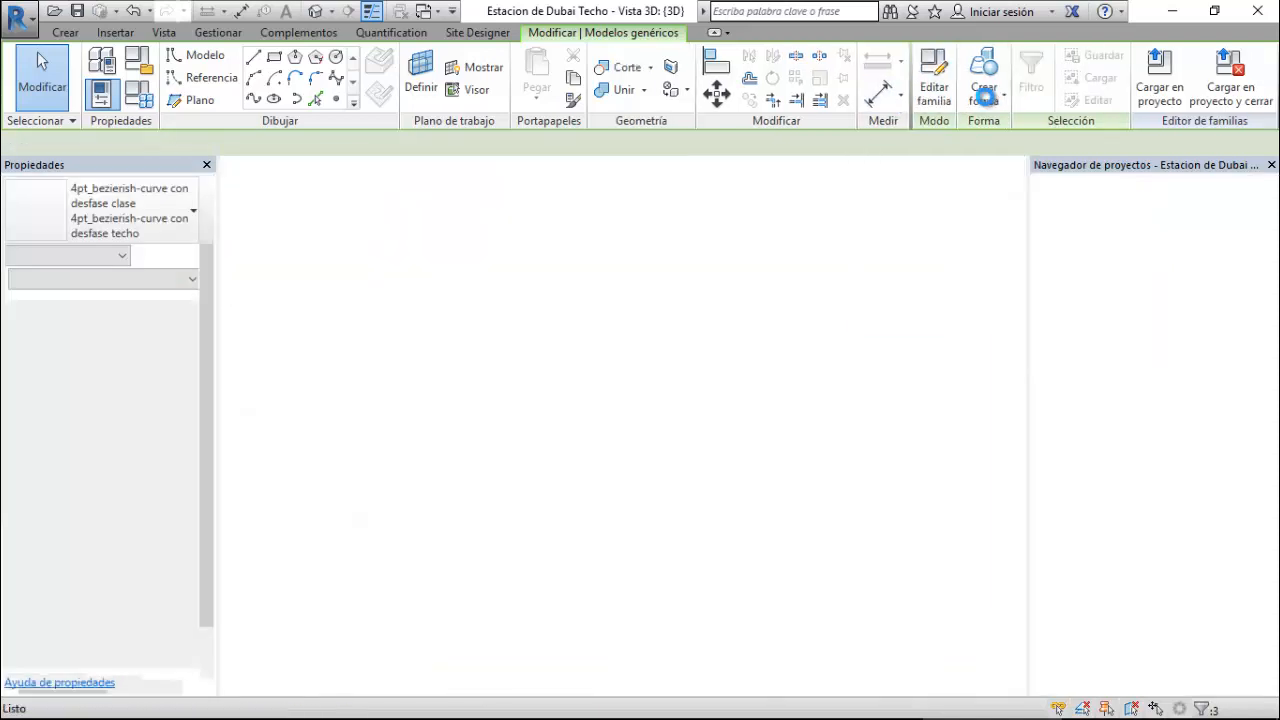
left_click(984, 92)
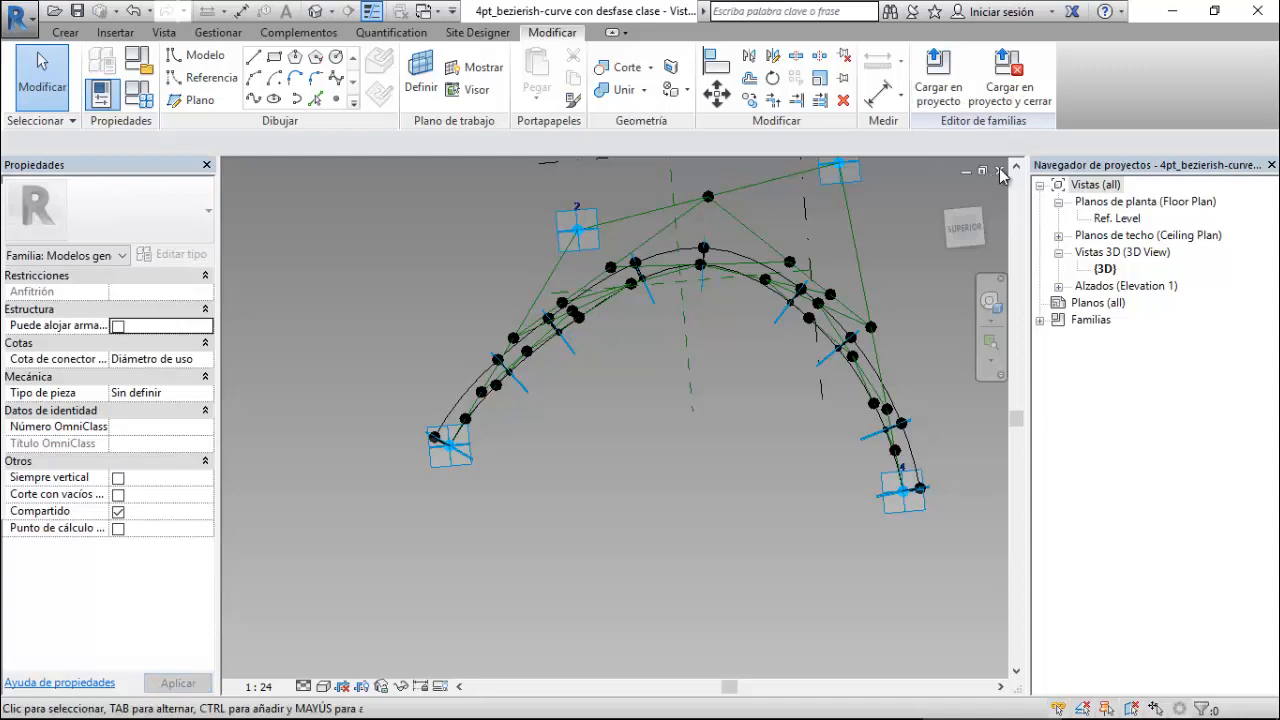
left_click(999, 170)
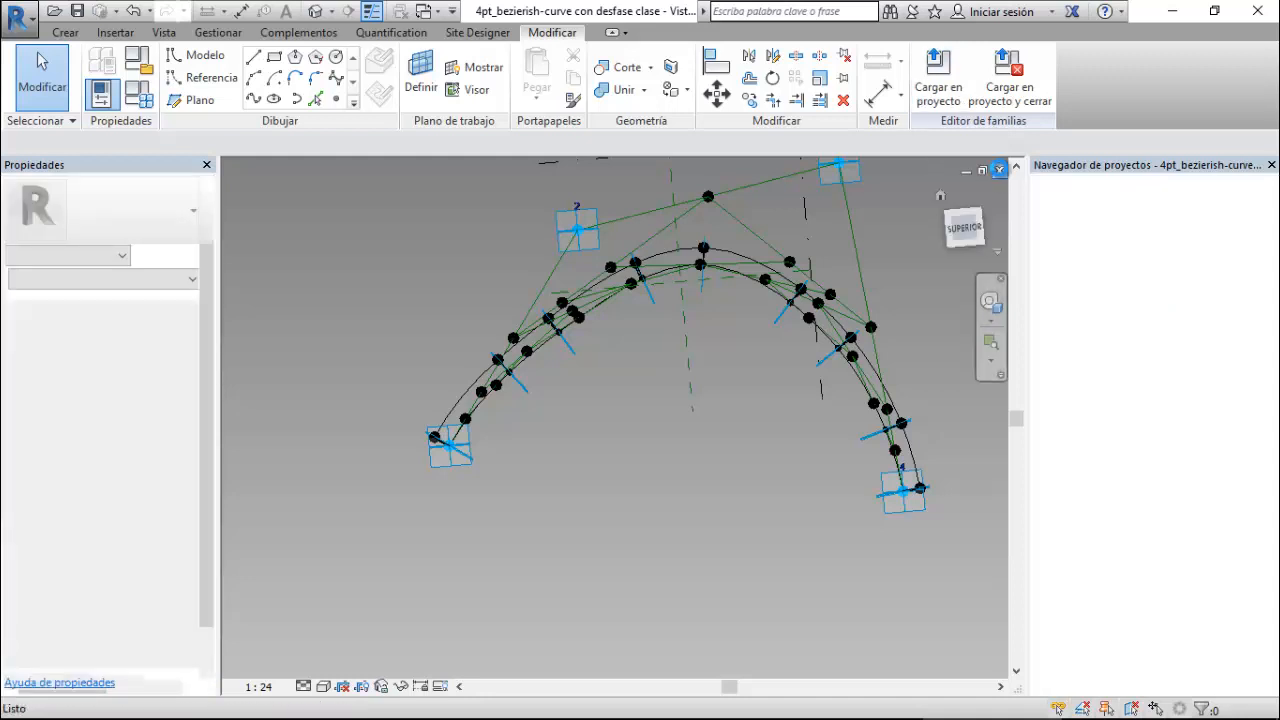
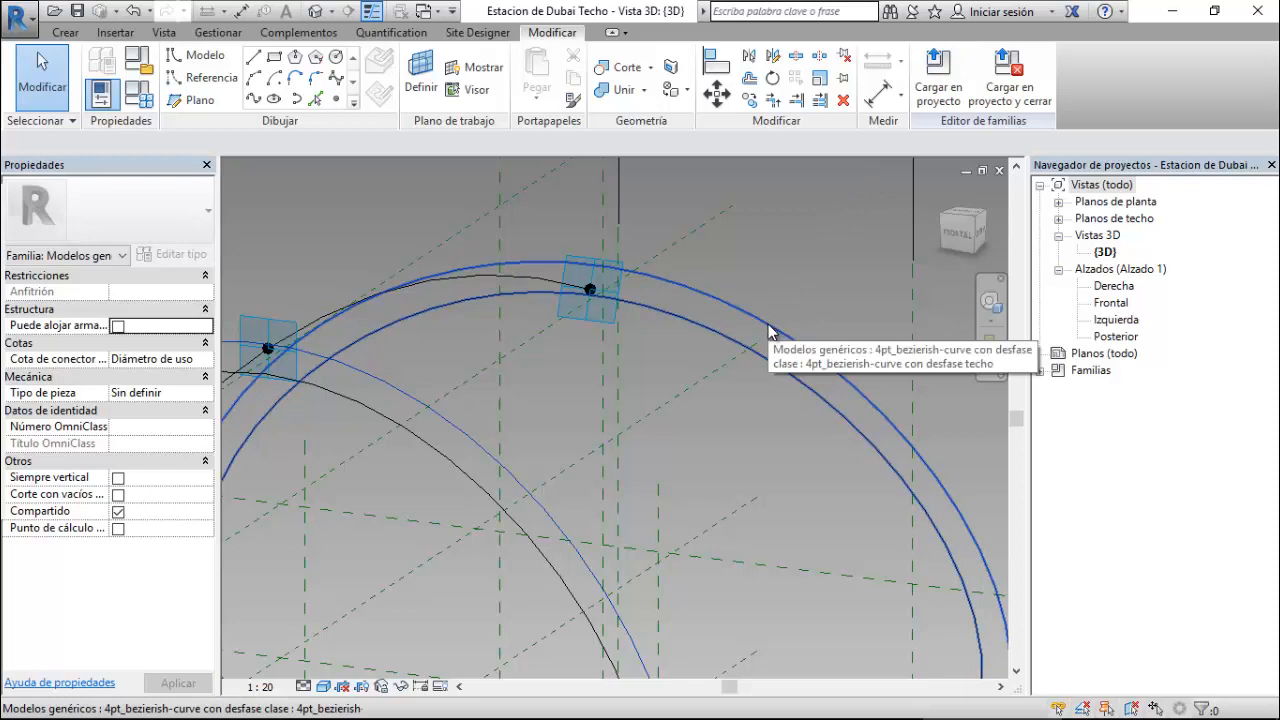
- Create a solid form through the outer curves of the front, middle and rear arch profiles
scroll(722, 289, "down", 4)
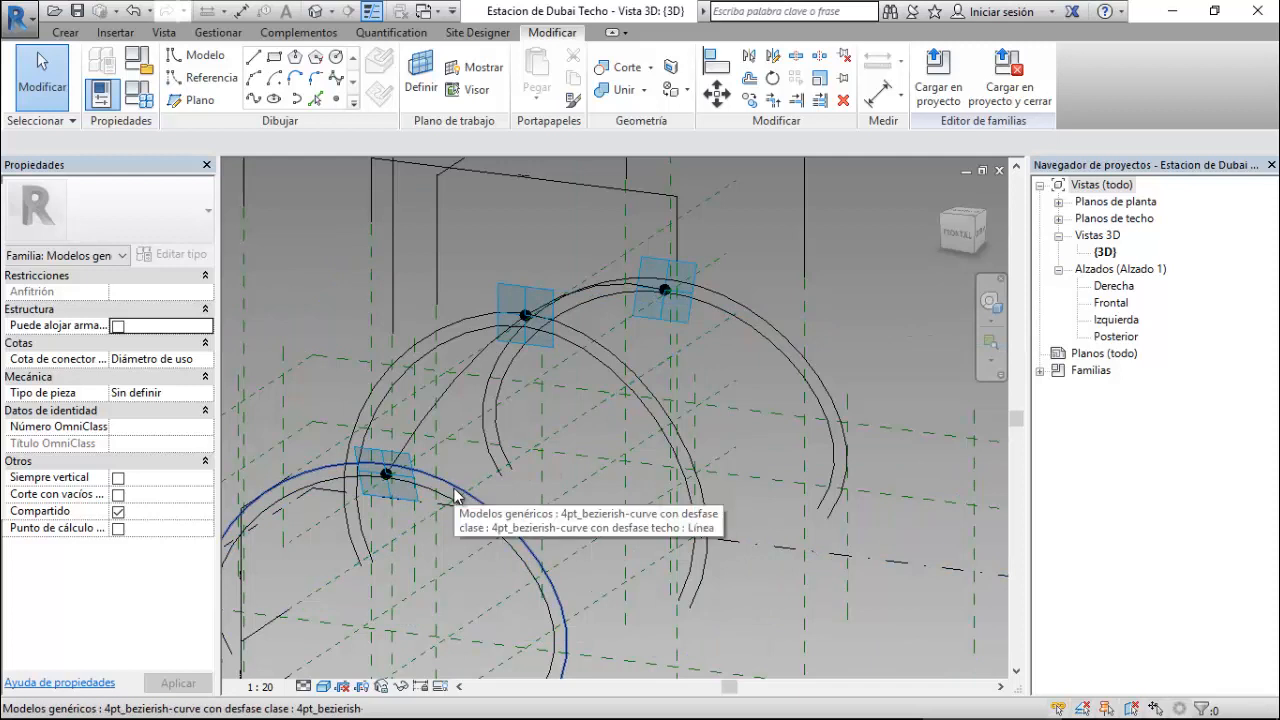
left_click(455, 494)
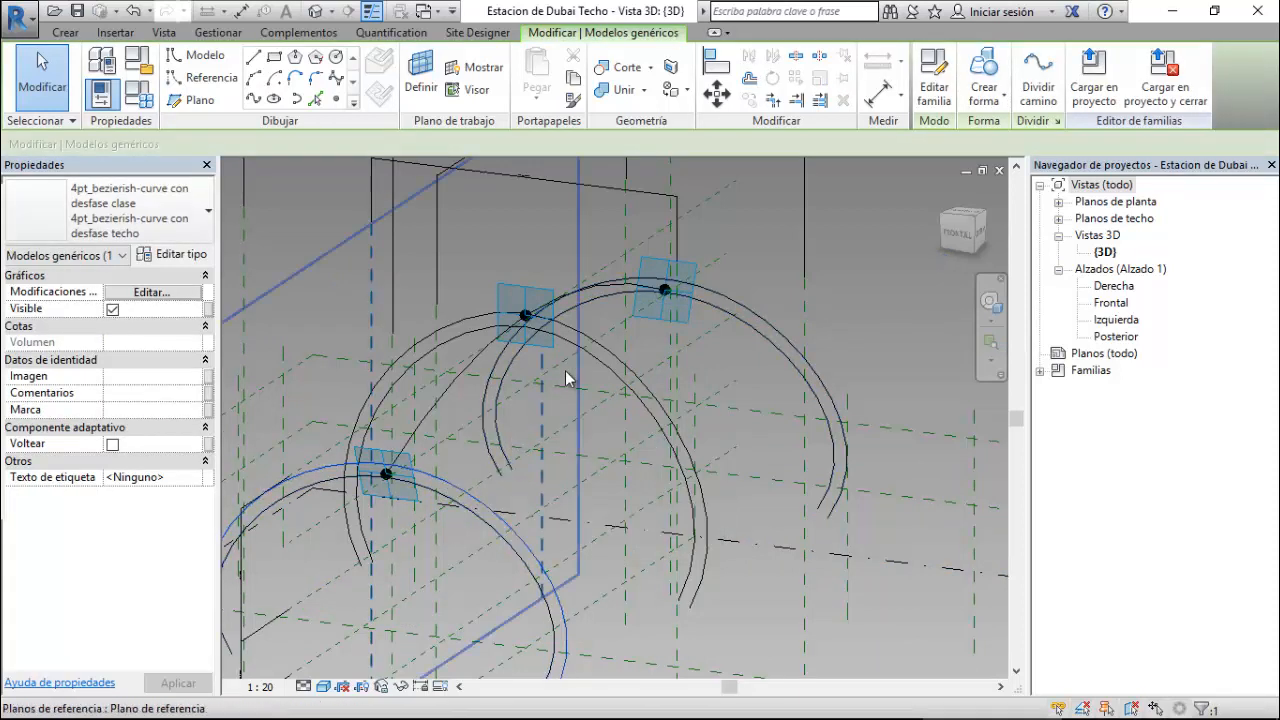
key("Tab")
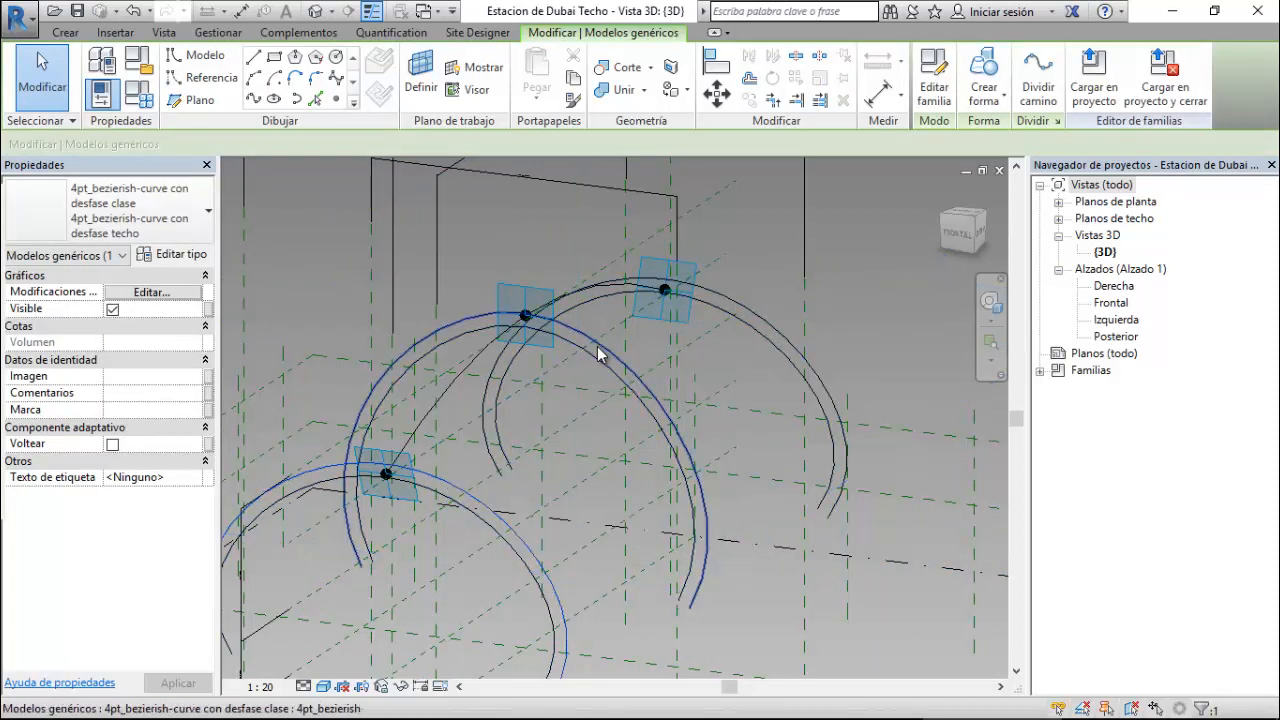
left_click(612, 355, "ctrl")
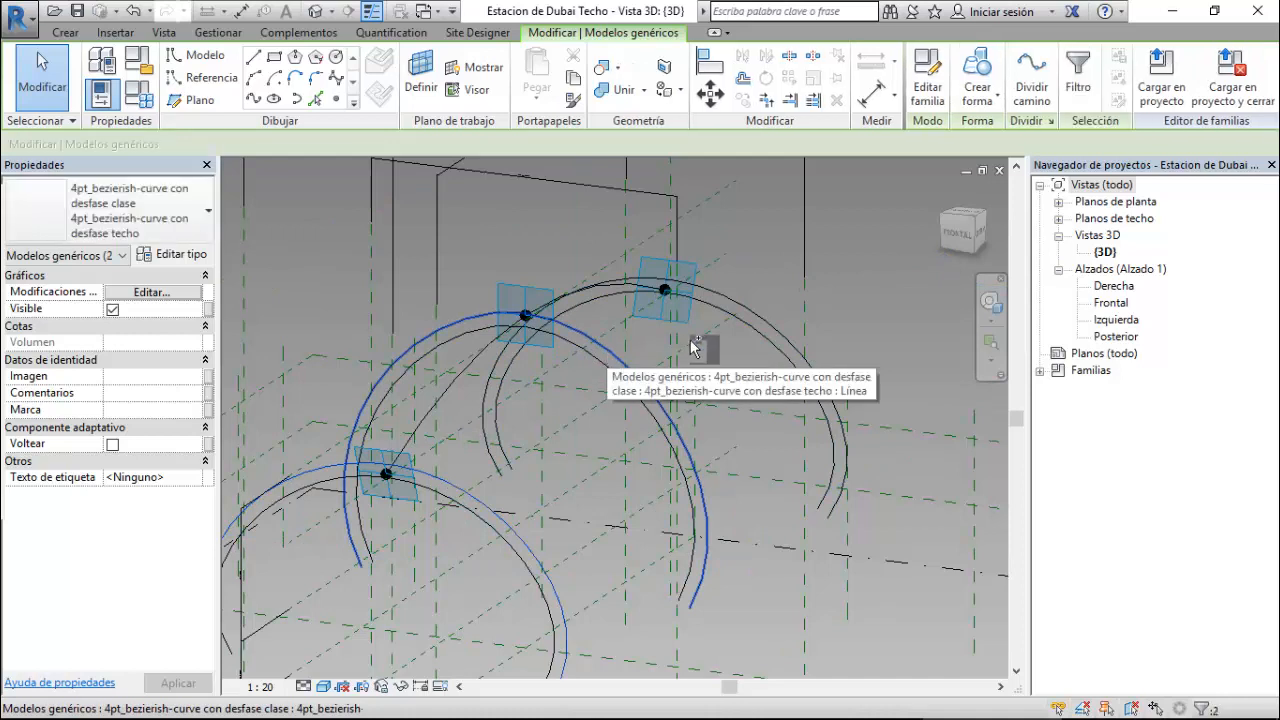
left_click(731, 307, "ctrl")
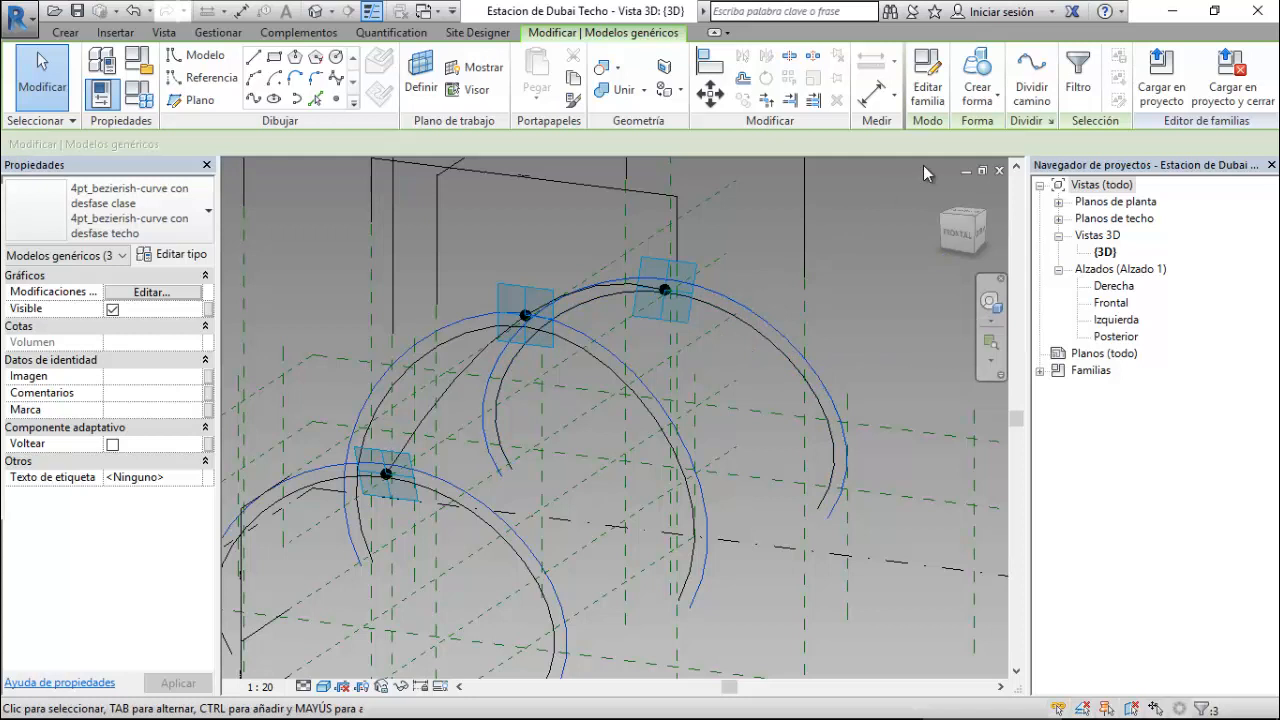
left_click(978, 92)
left_click(996, 124)
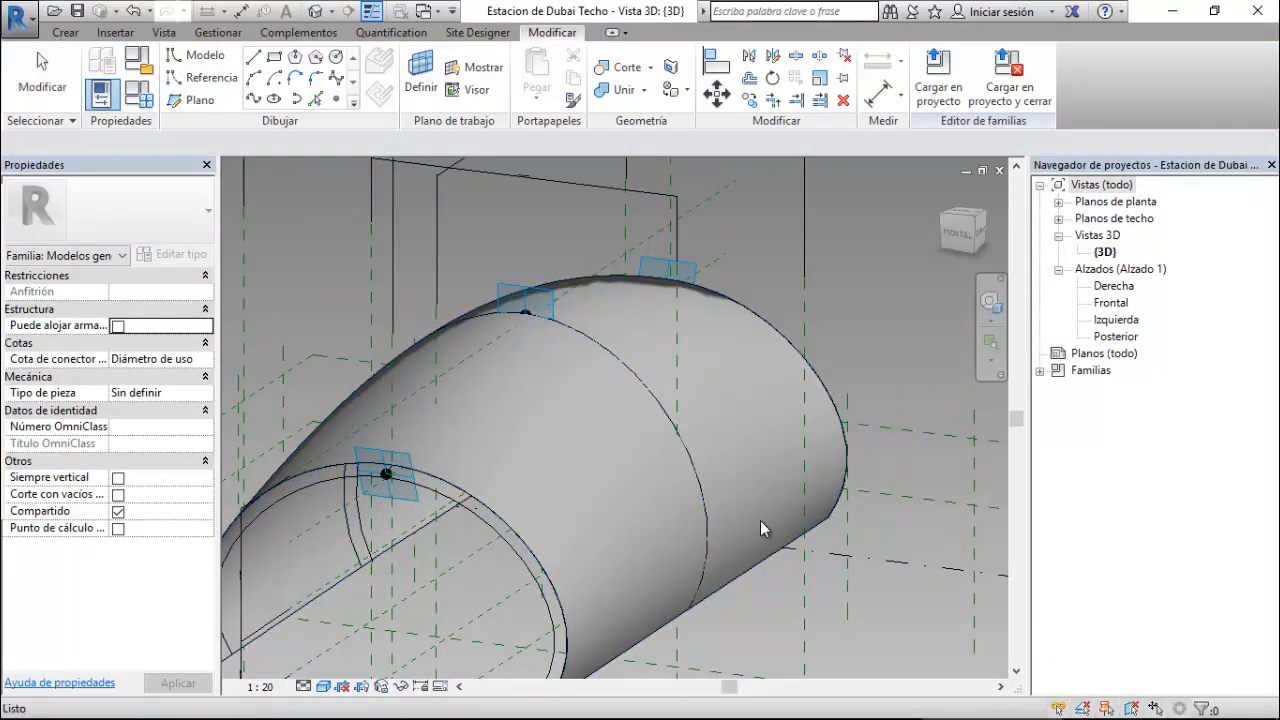
- Switch to Fotos, browse the metro station reference images up to 03.png, and return to Revit
left_click(1111, 287)
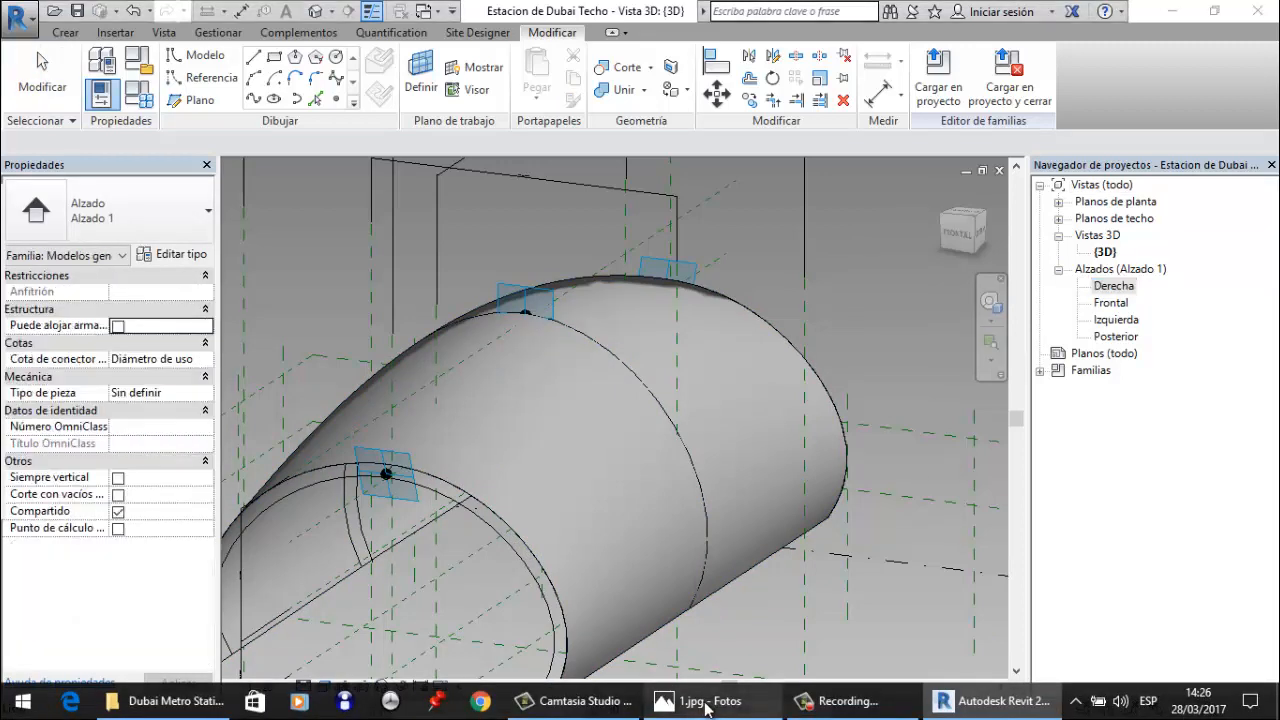
left_click(706, 703)
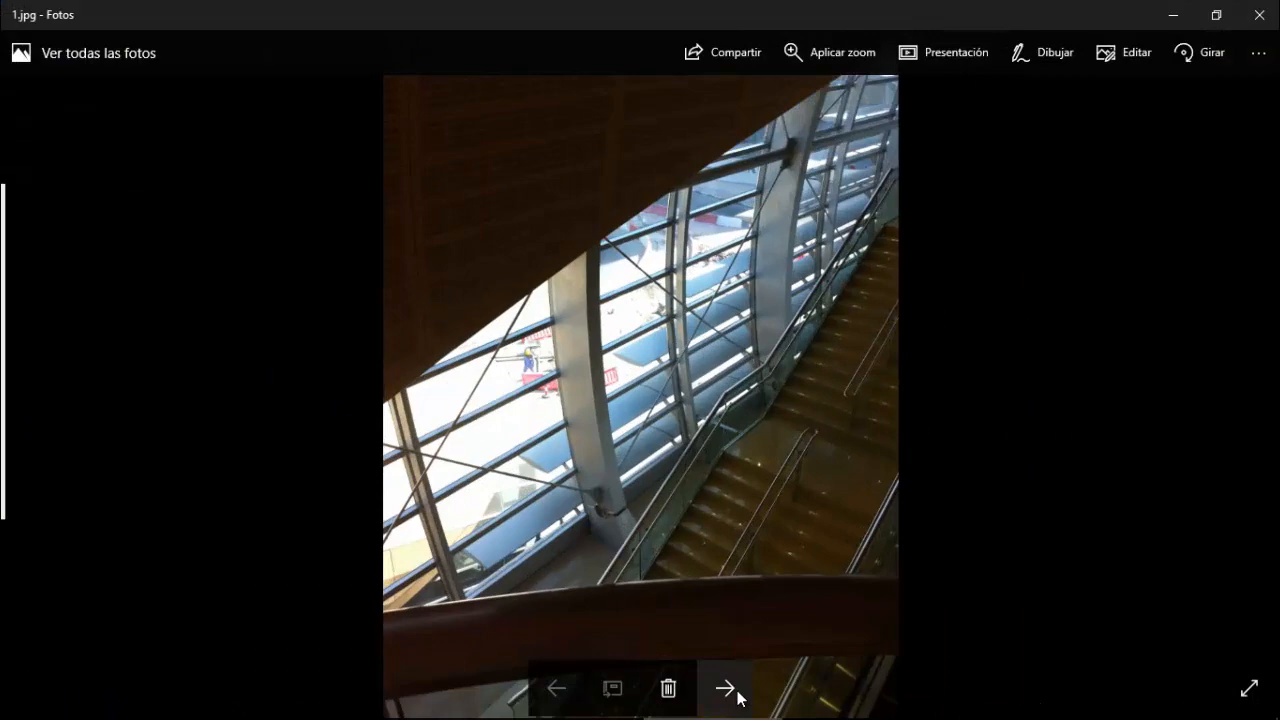
left_click(737, 691)
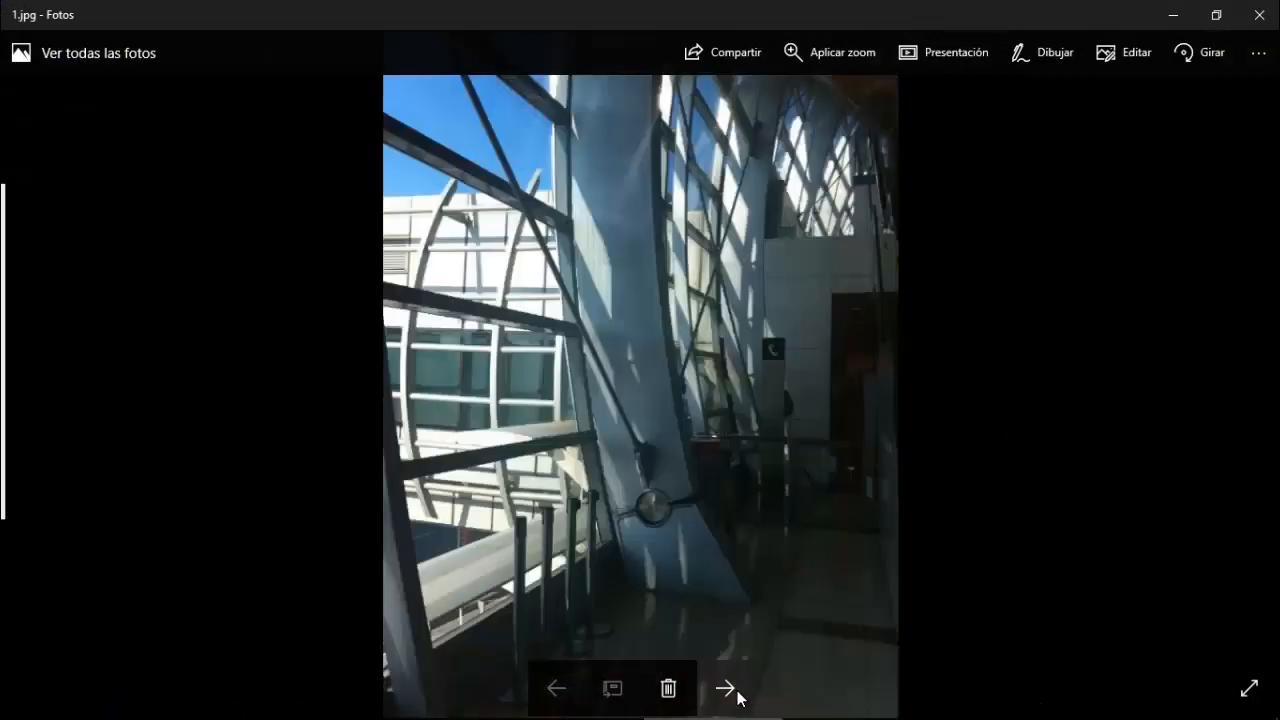
left_click(738, 690)
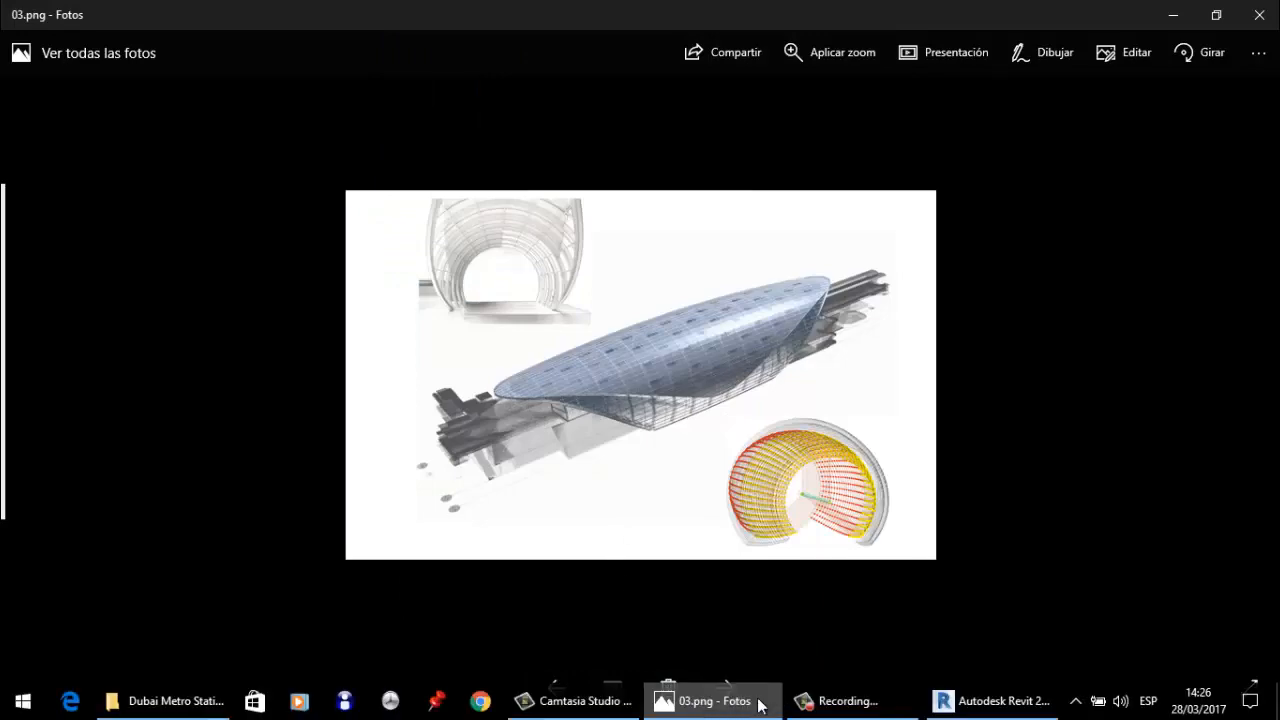
left_click(1005, 701)
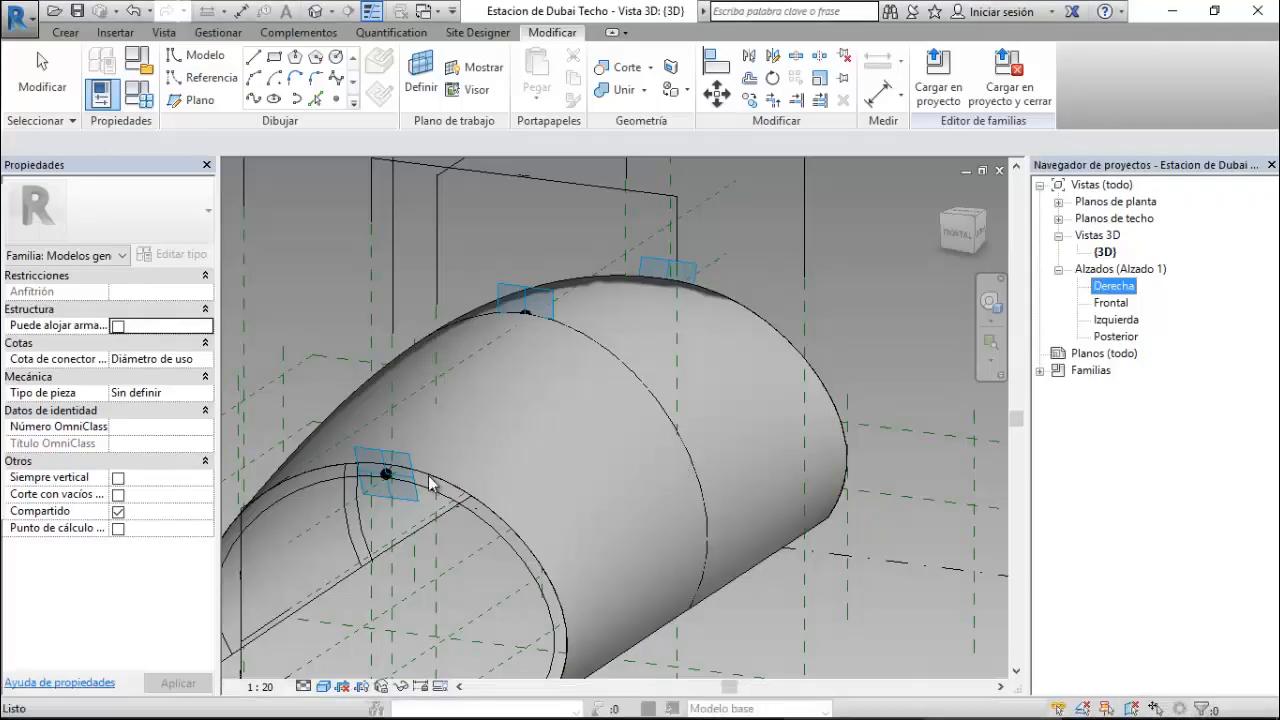
- In the Derecha elevation, draw a shallow downward-sagging model arc about 28,700 mm wide across the roof form, extending past both ends
double_click(1113, 287)
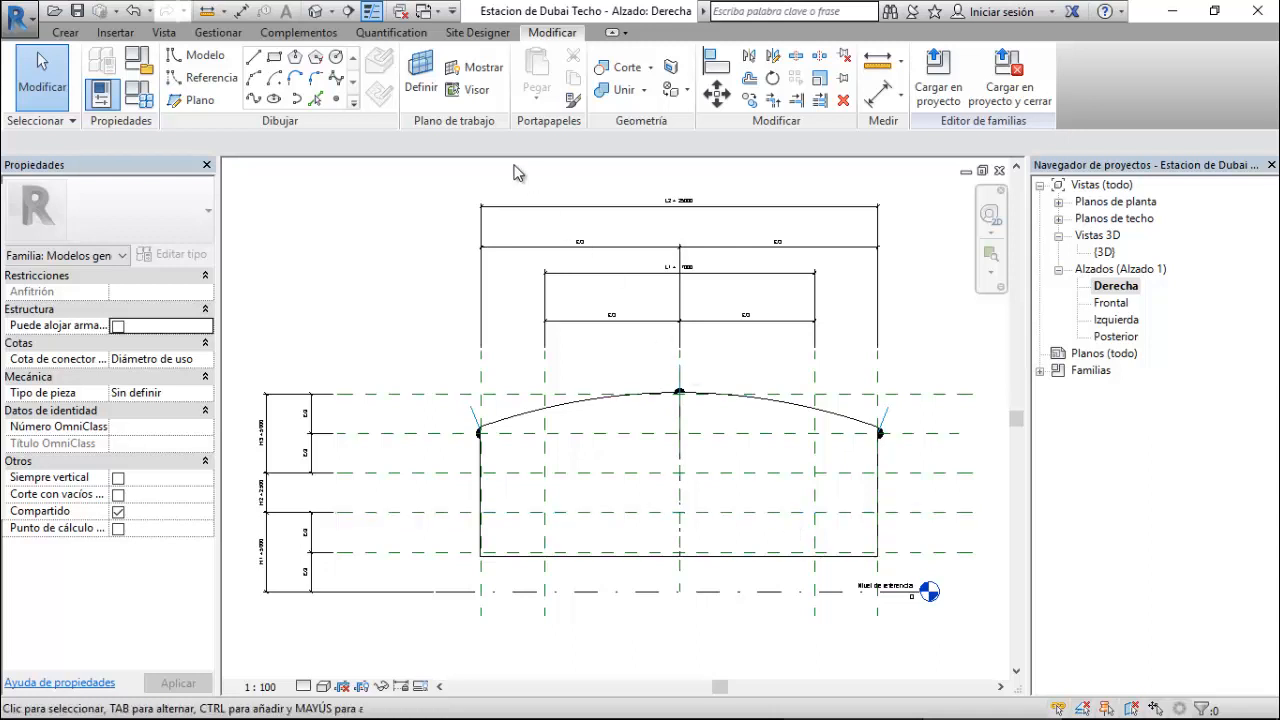
left_click(254, 62)
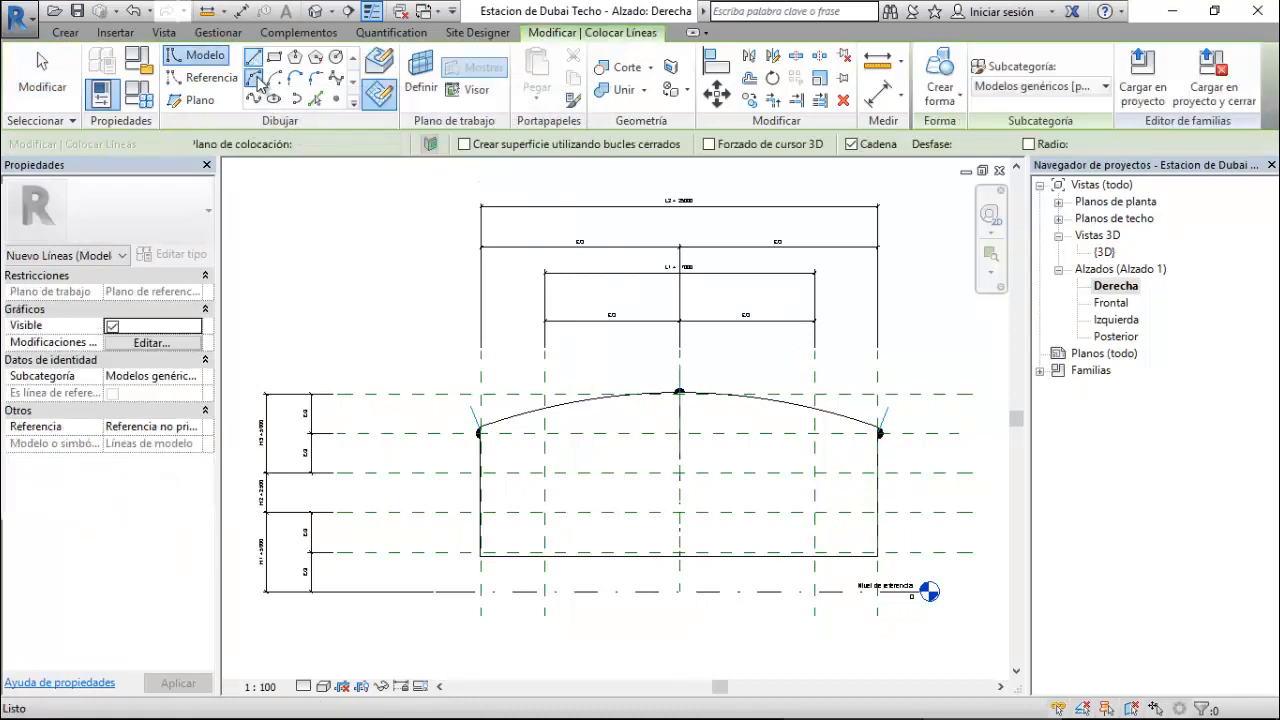
left_click(255, 77)
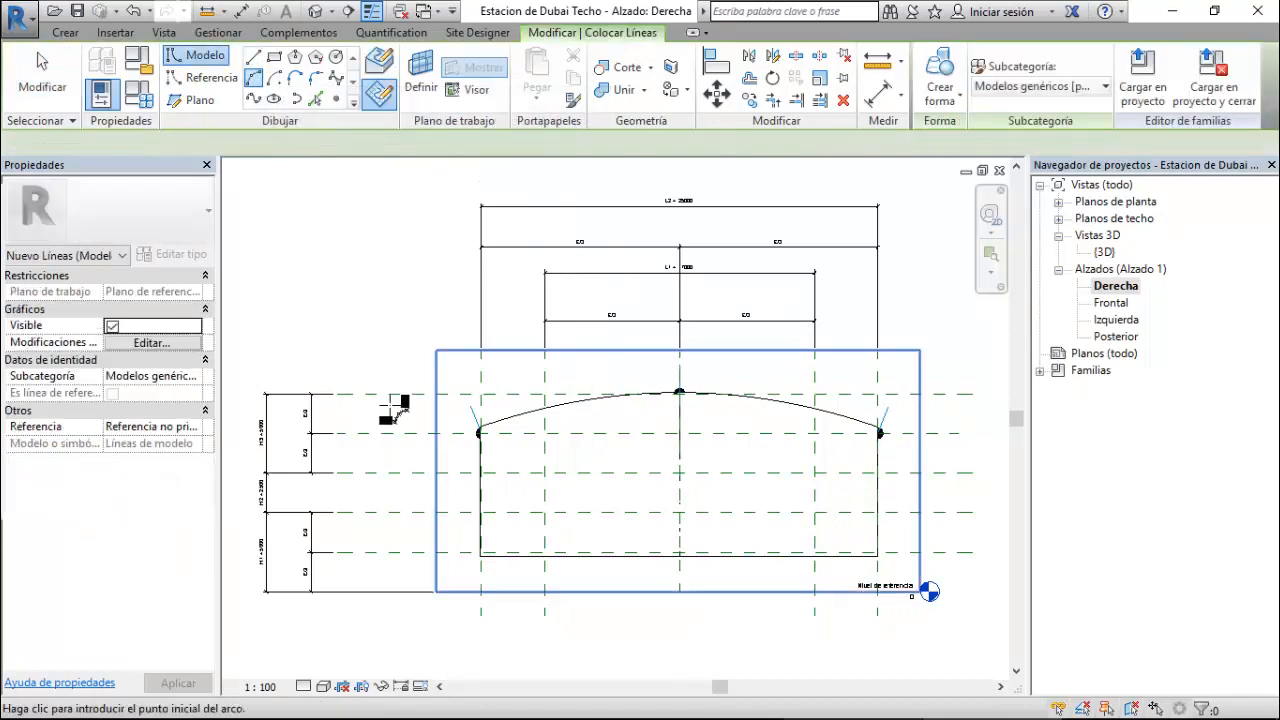
left_click(459, 443)
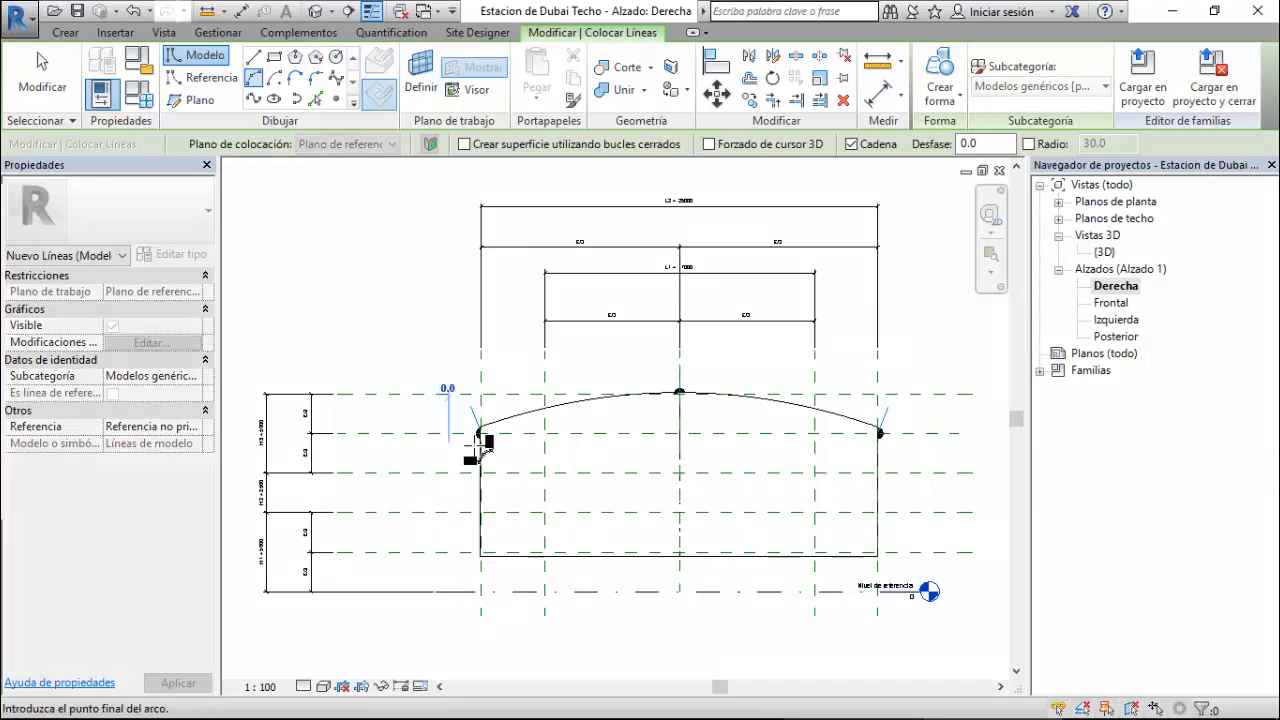
left_click(886, 448)
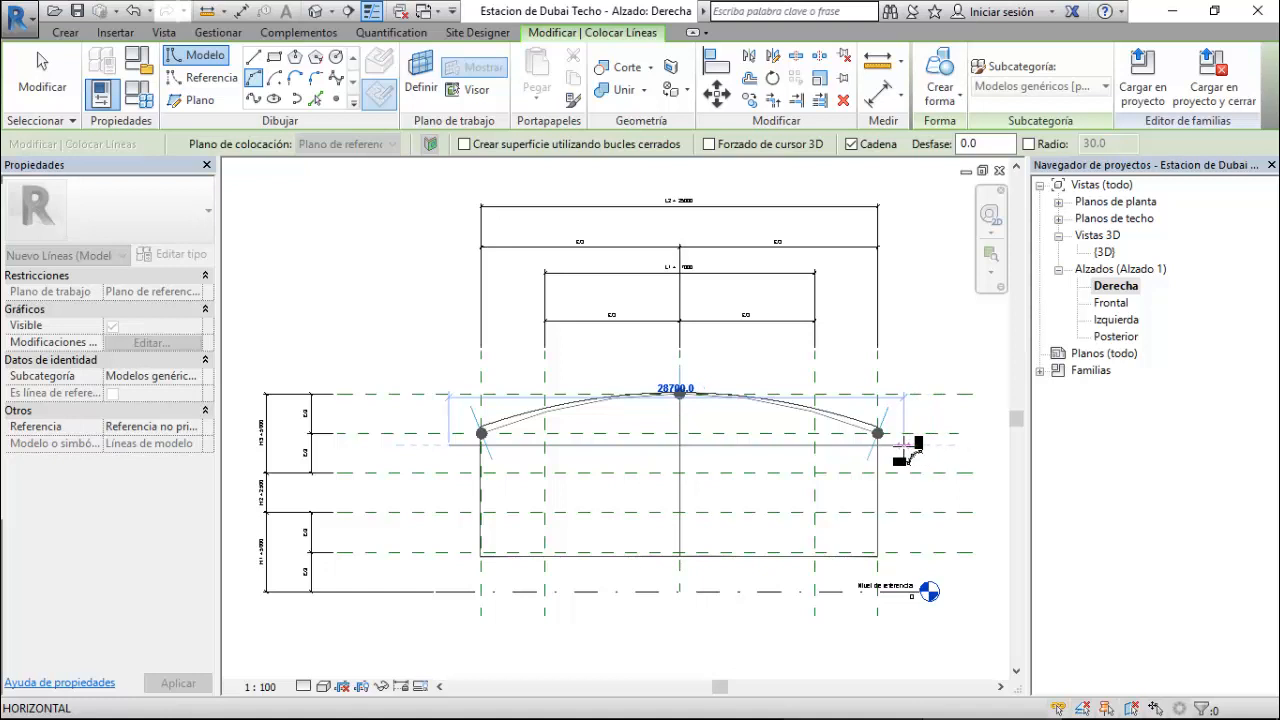
left_click(904, 446)
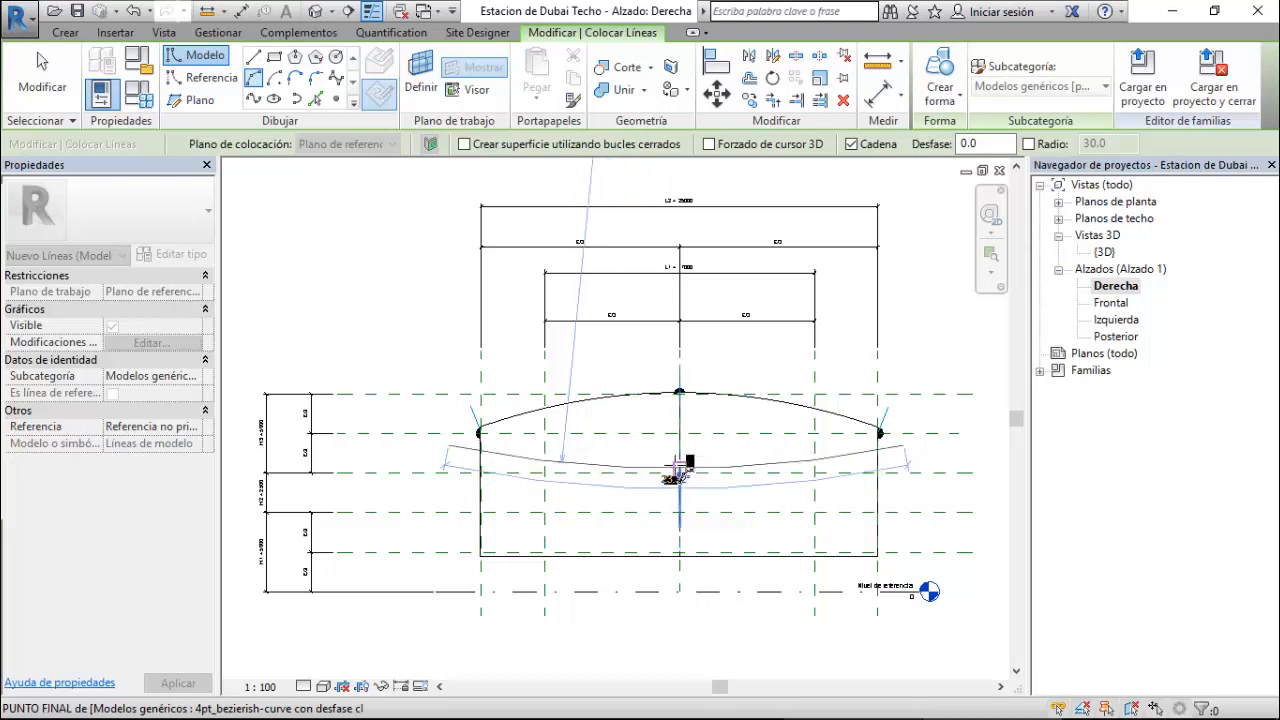
key("Escape")
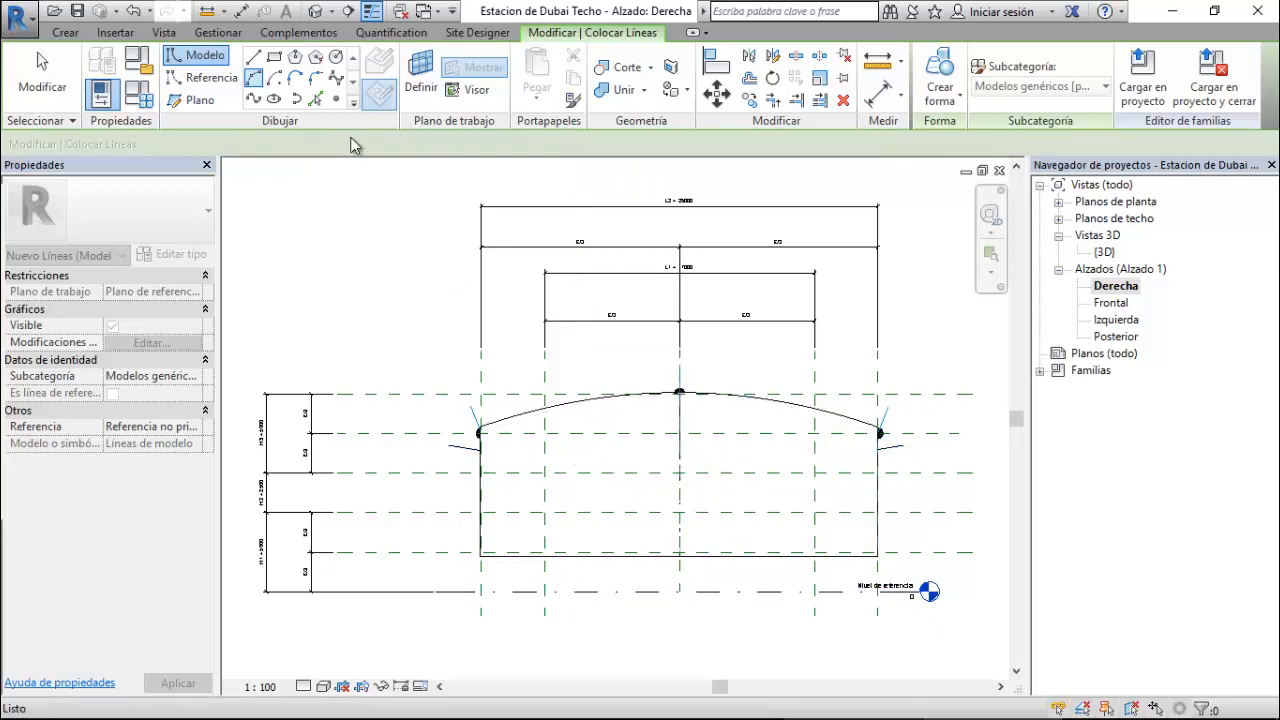
key("Escape")
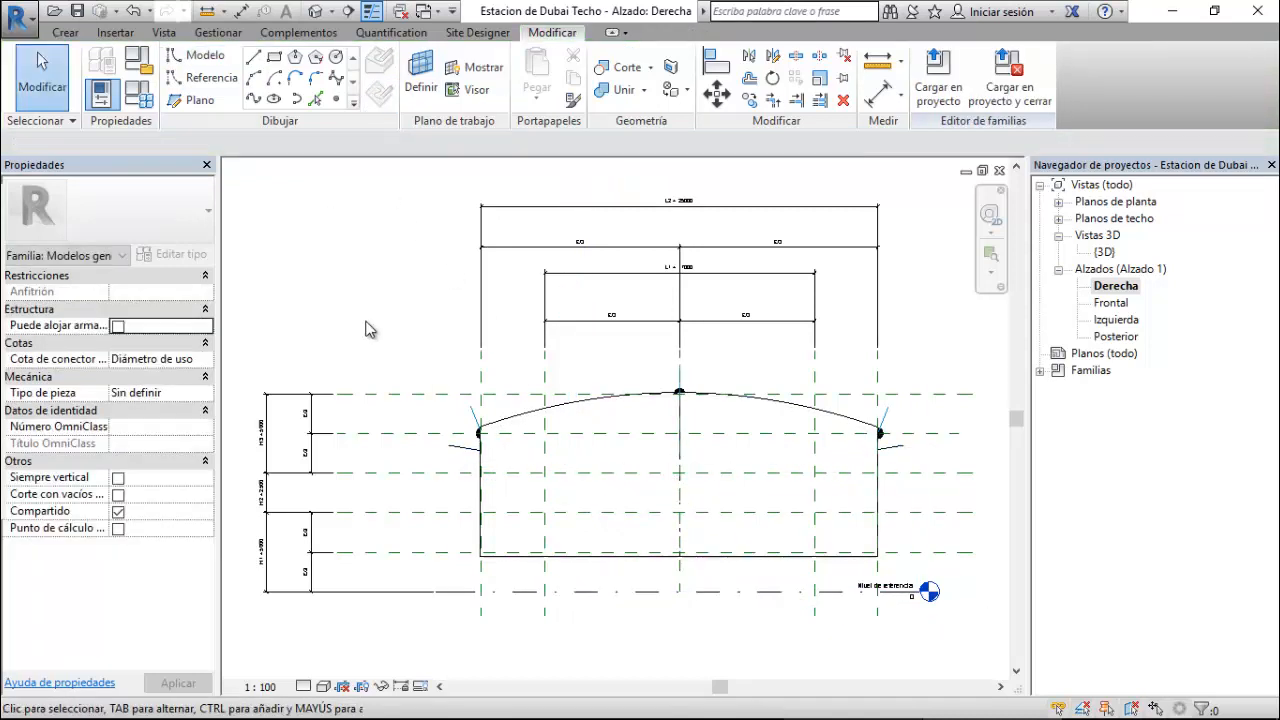
- Temporarily hide the lofted roof form in the Derecha elevation
left_click(453, 452)
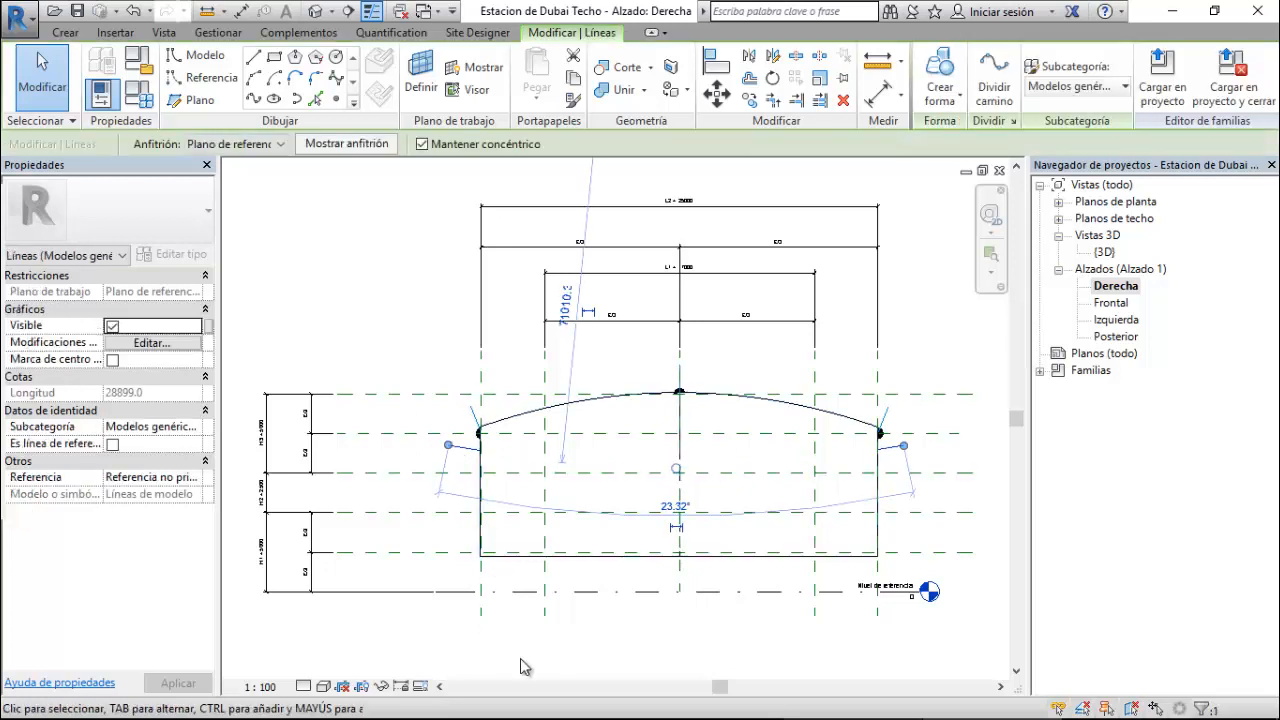
key("Escape")
key("Tab")
left_click(527, 419)
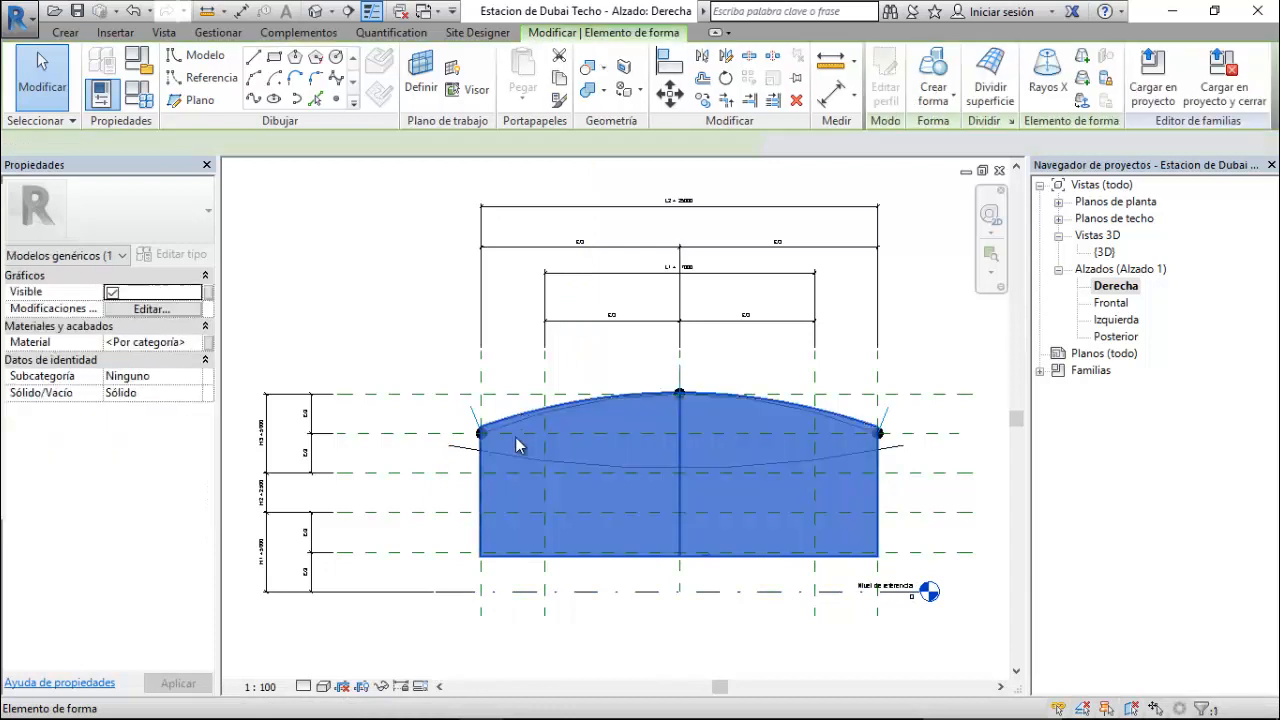
left_click(380, 686)
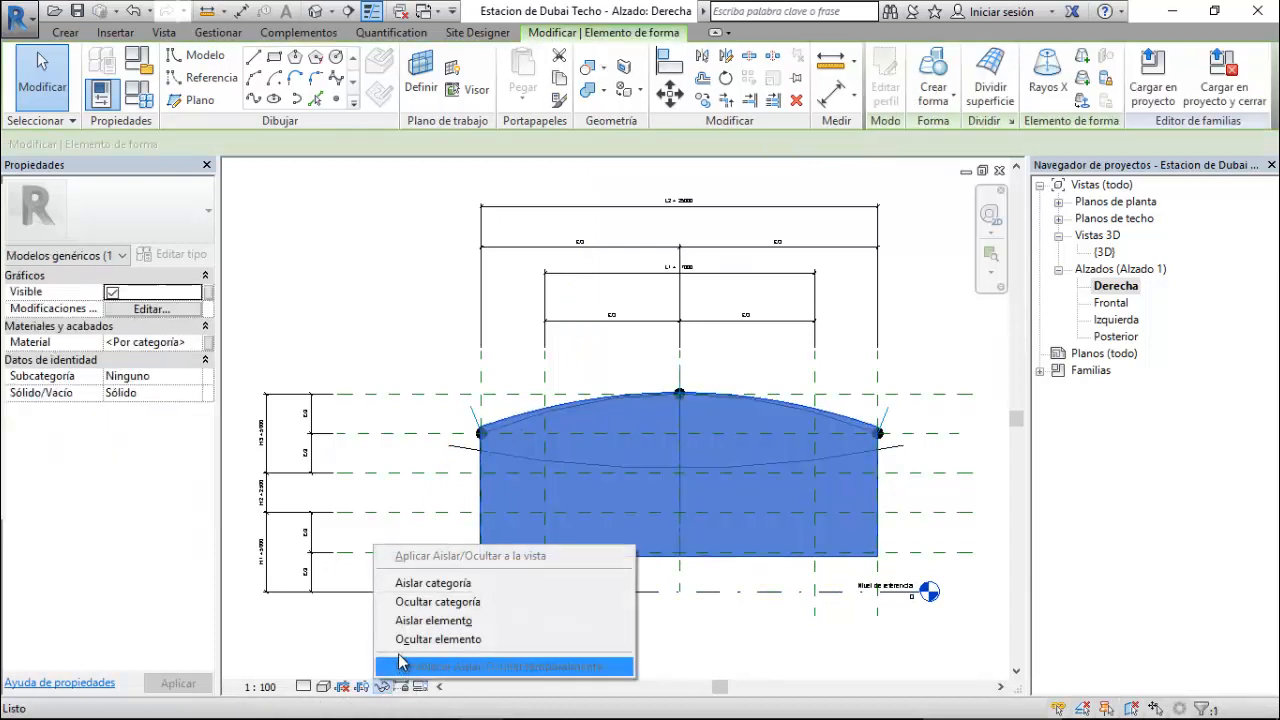
left_click(406, 648)
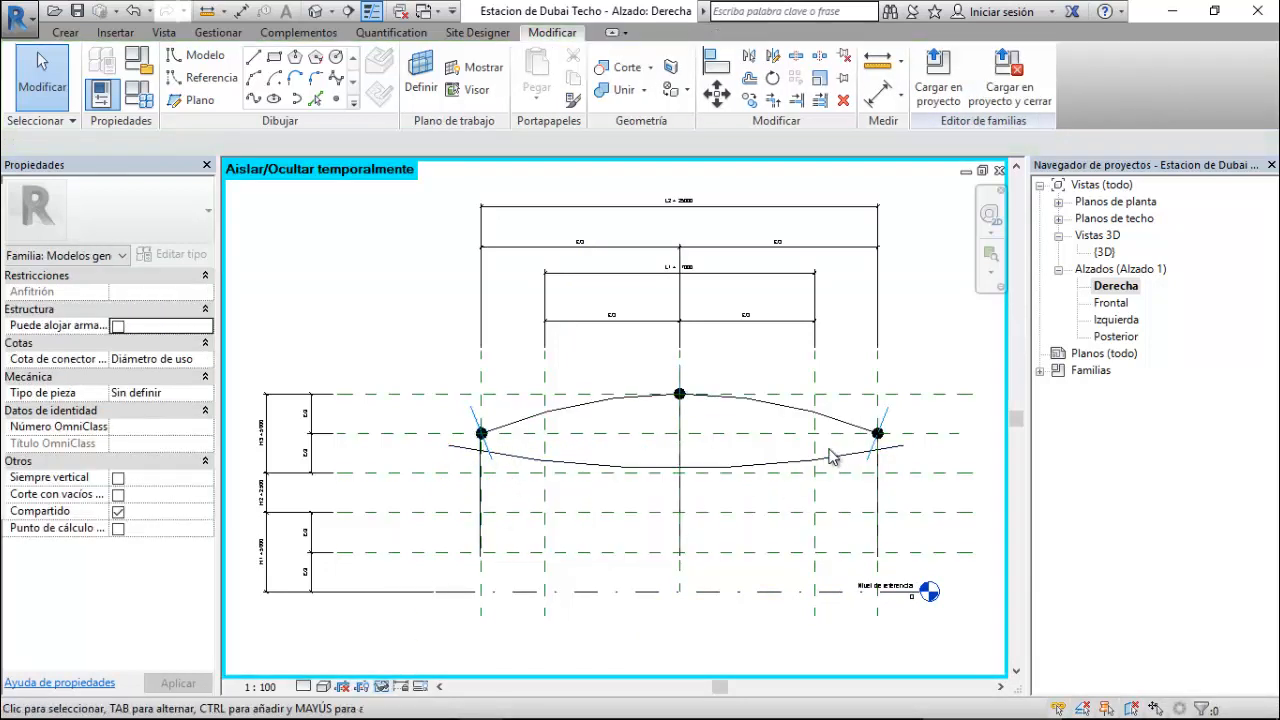
- Close the profile beneath the arc with two vertical model lines and a horizontal line just below the reference level
left_click(253, 56)
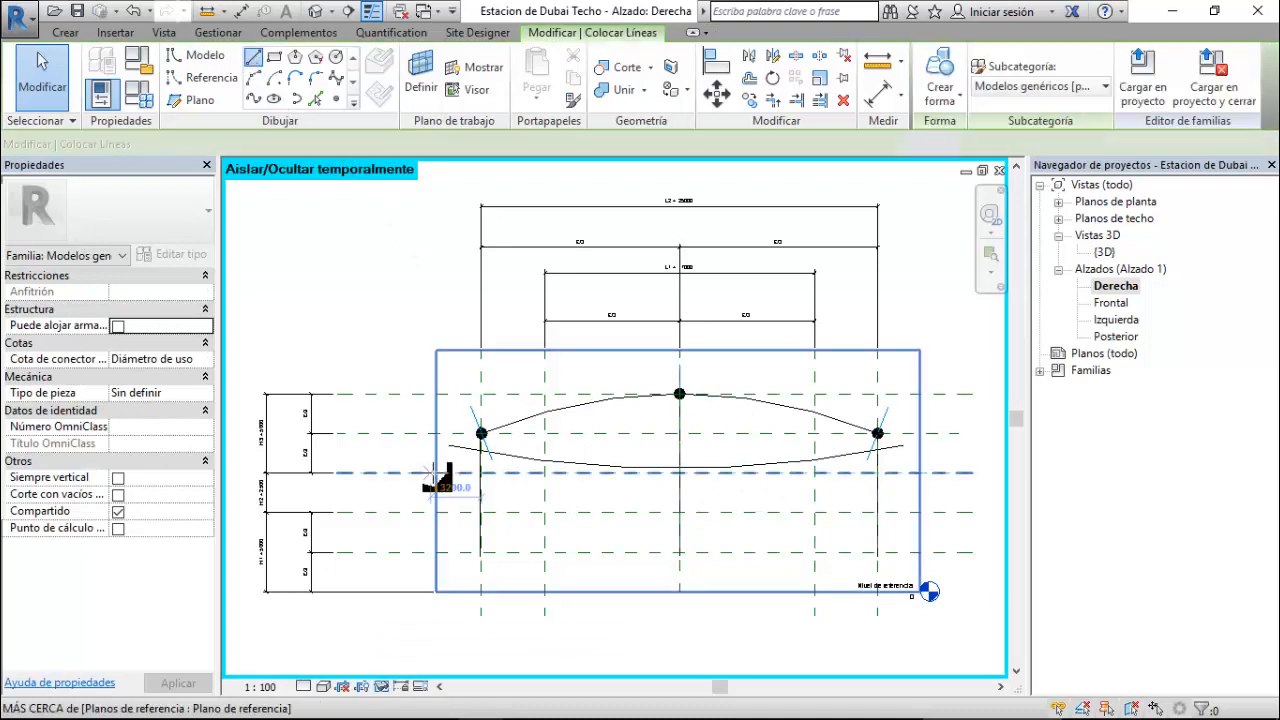
left_click(450, 446)
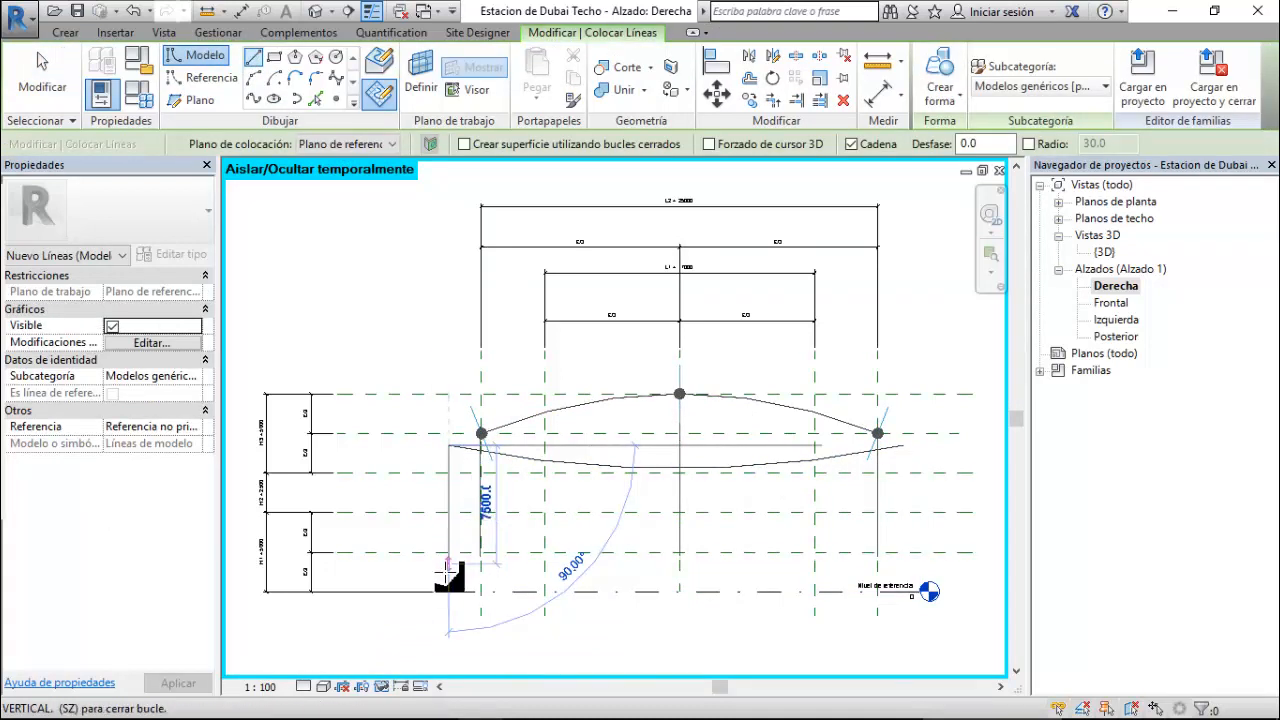
left_click(449, 605)
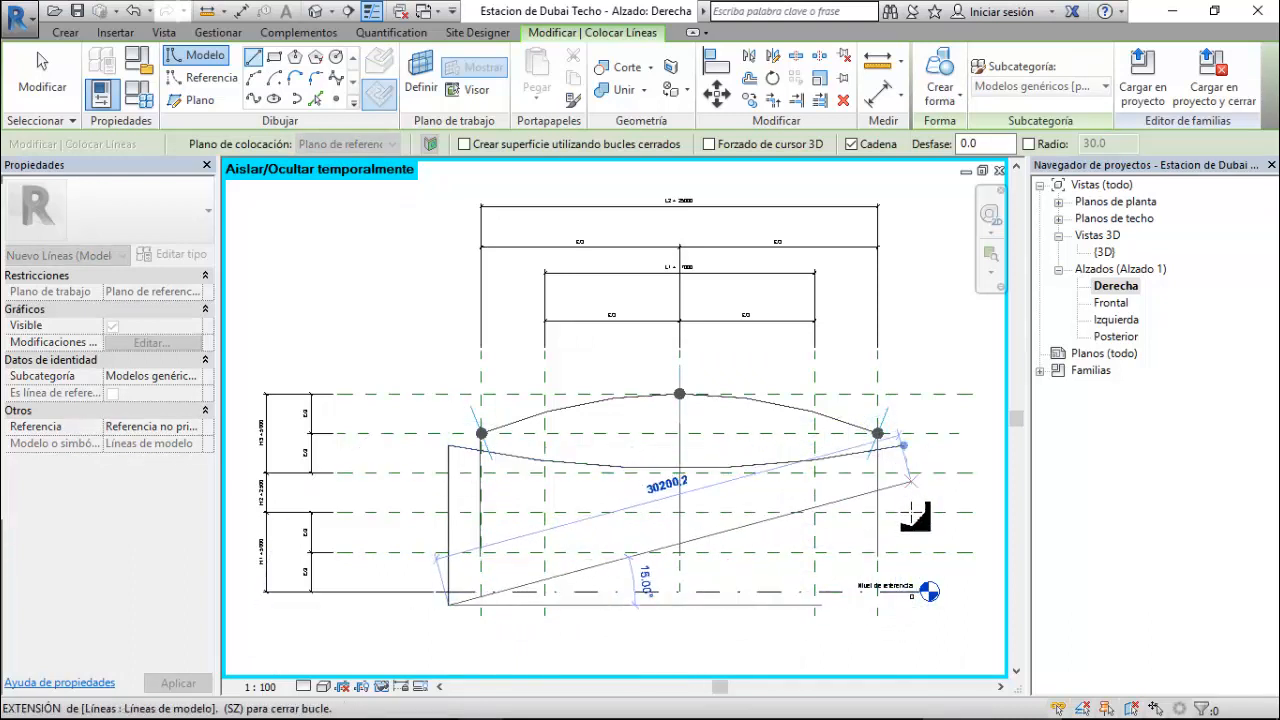
left_click(900, 603)
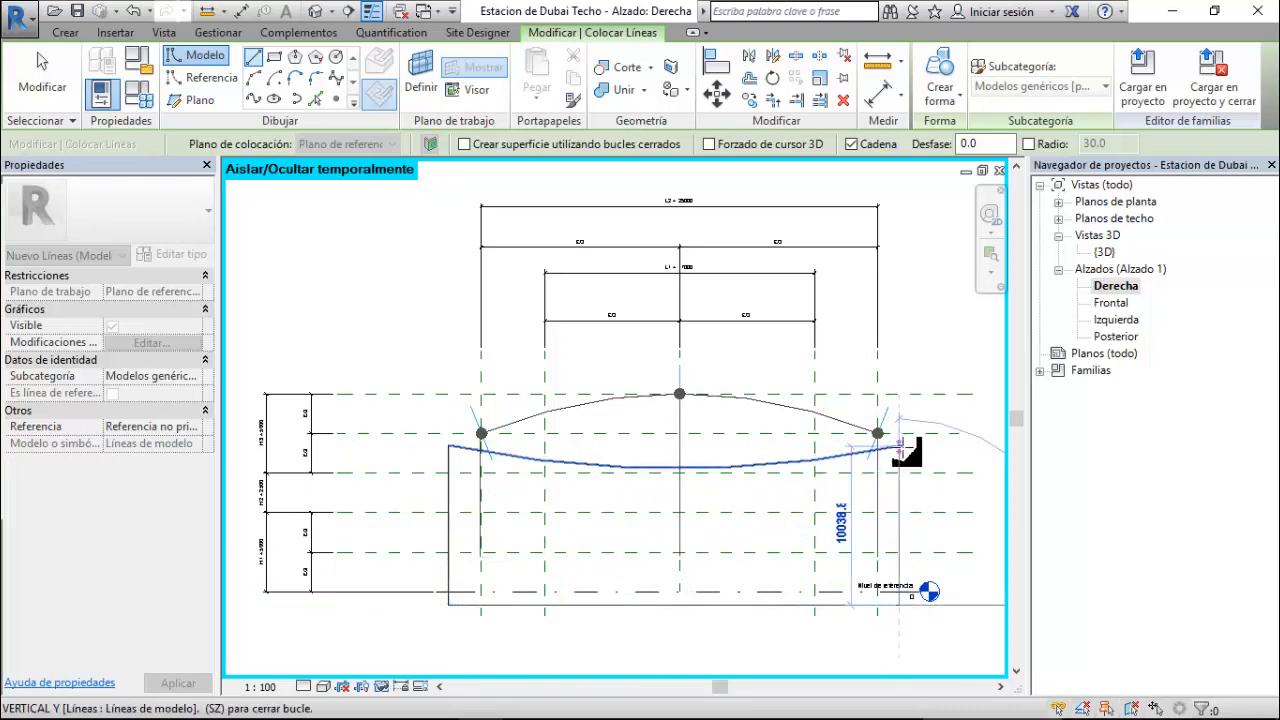
left_click(900, 447)
key("Escape")
key("Escape")
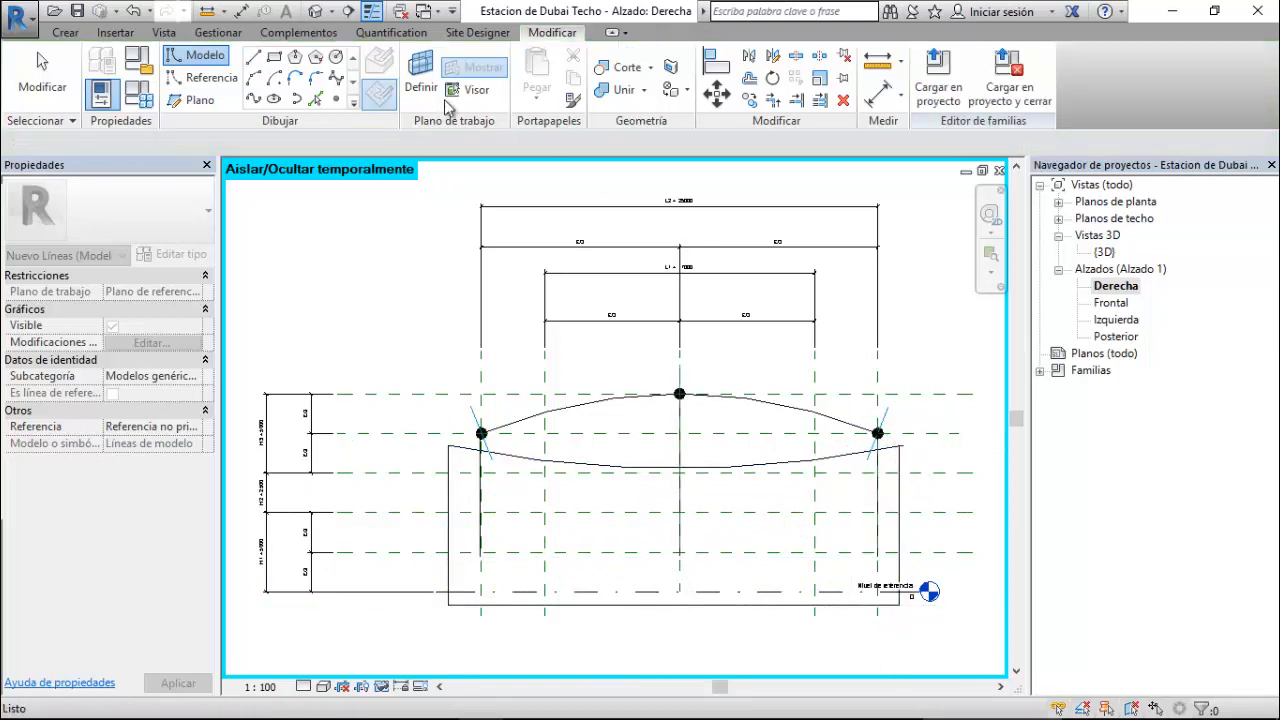
- Trim the arc's end and the last vertical line to a clean corner
key("t")
key("r")
scroll(830, 455, "up", 4)
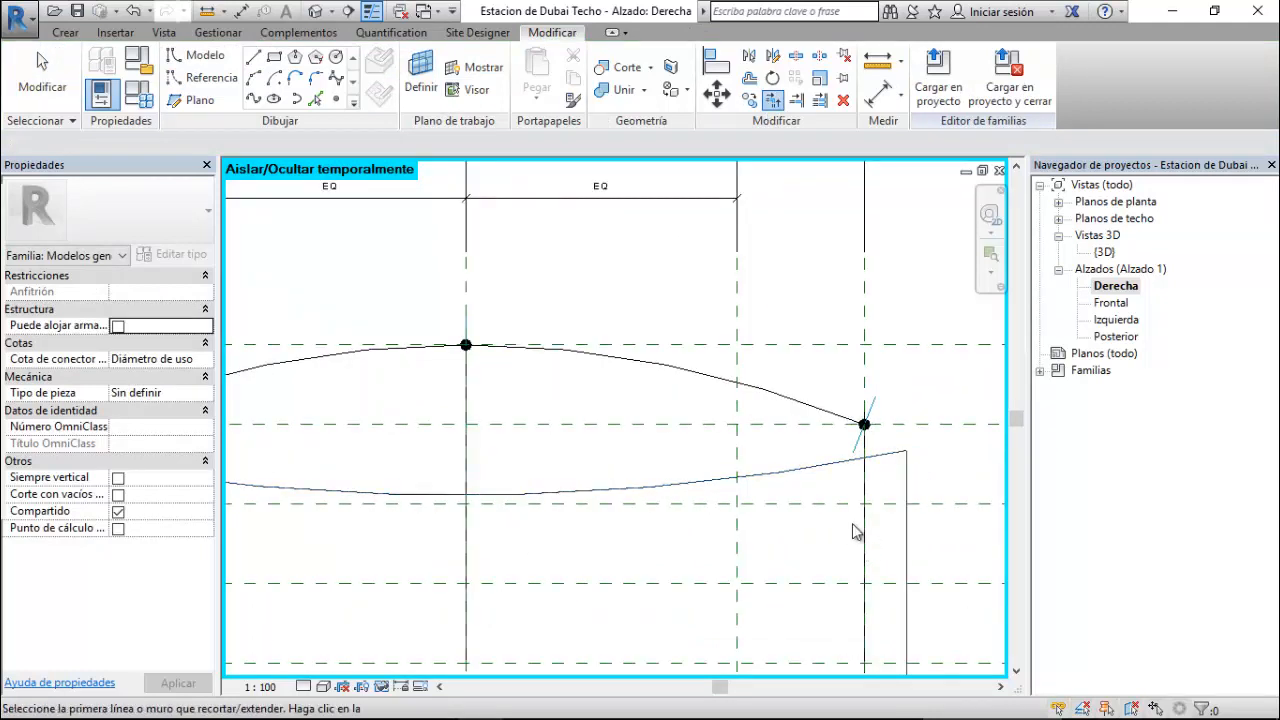
scroll(909, 349, "down", 4)
key("Escape")
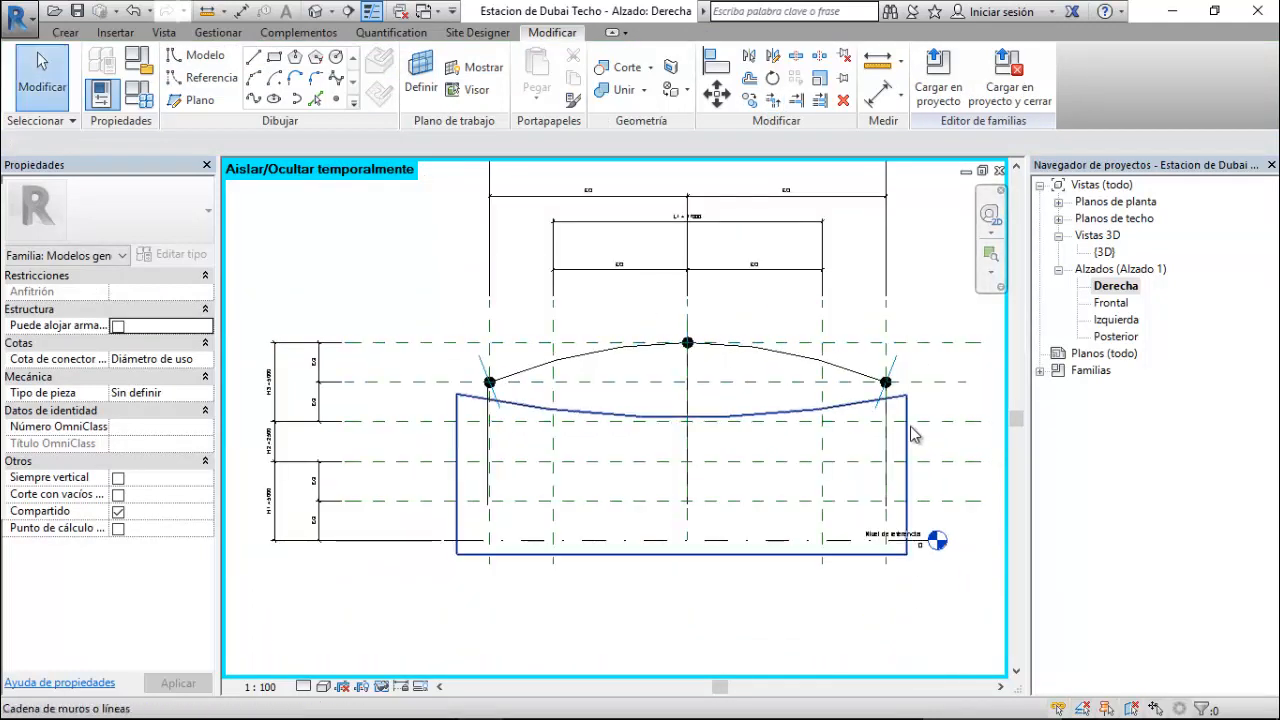
- Create a solid form from the closed arc-topped profile and open the {3D} view
left_click(912, 433)
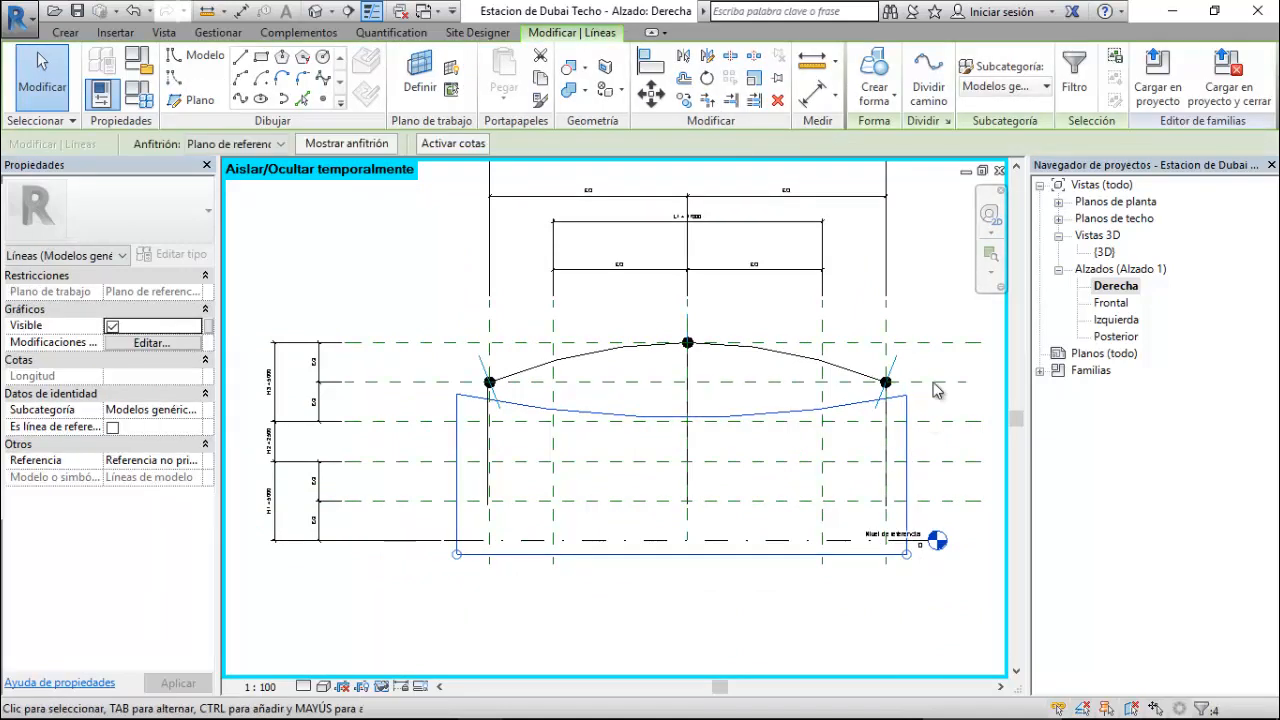
left_click(875, 98)
left_click(886, 126)
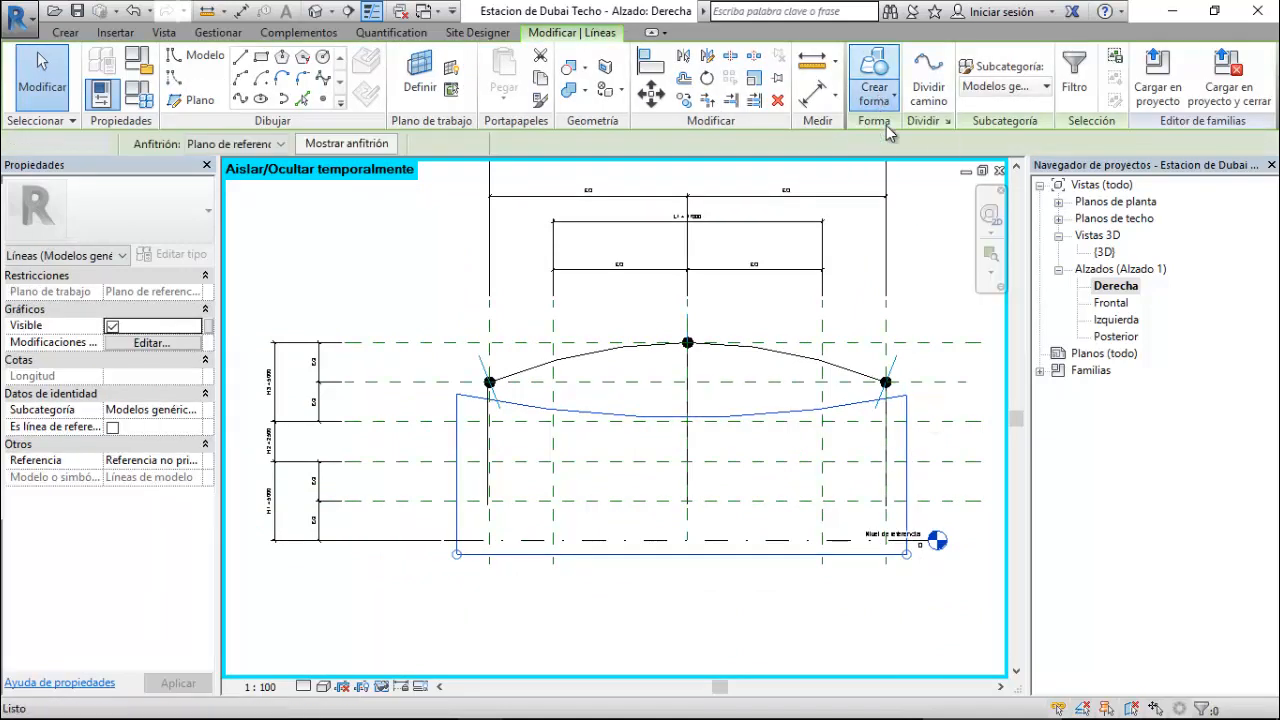
double_click(1105, 253)
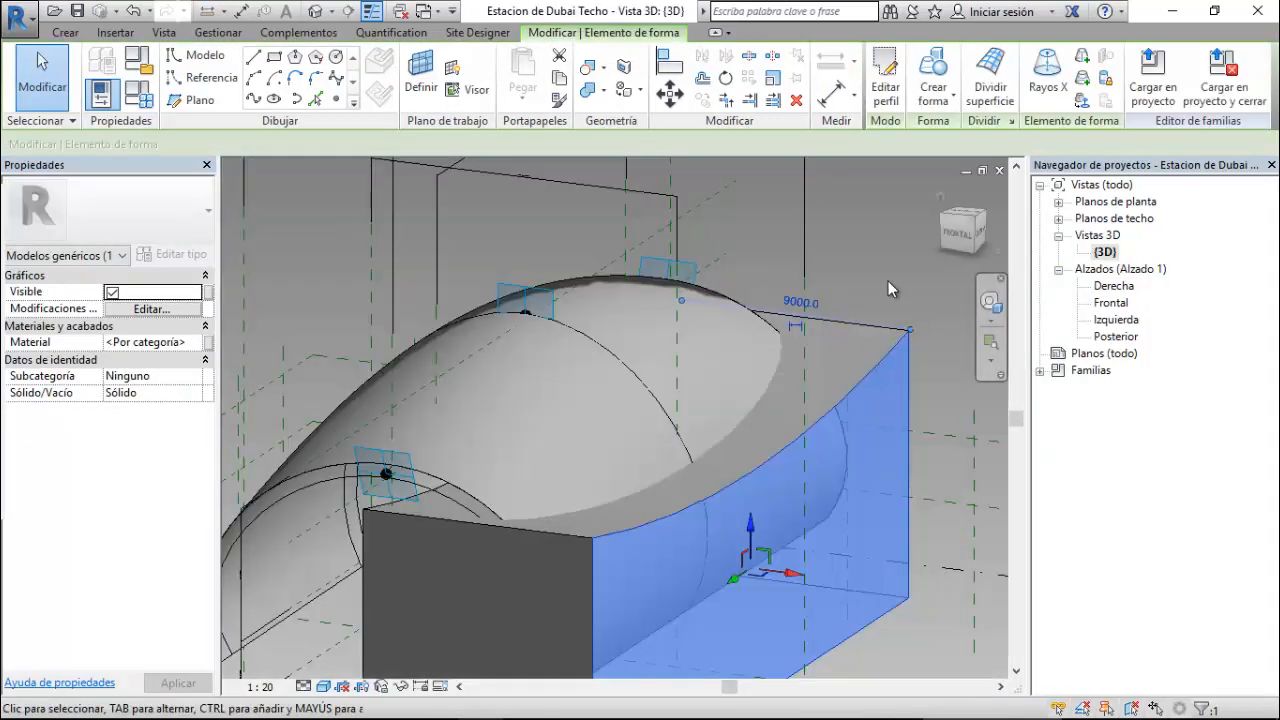
- Stretch the block's inner side face across the full roof width, making the block about 22,131 mm wide
scroll(888, 281, "down", 3)
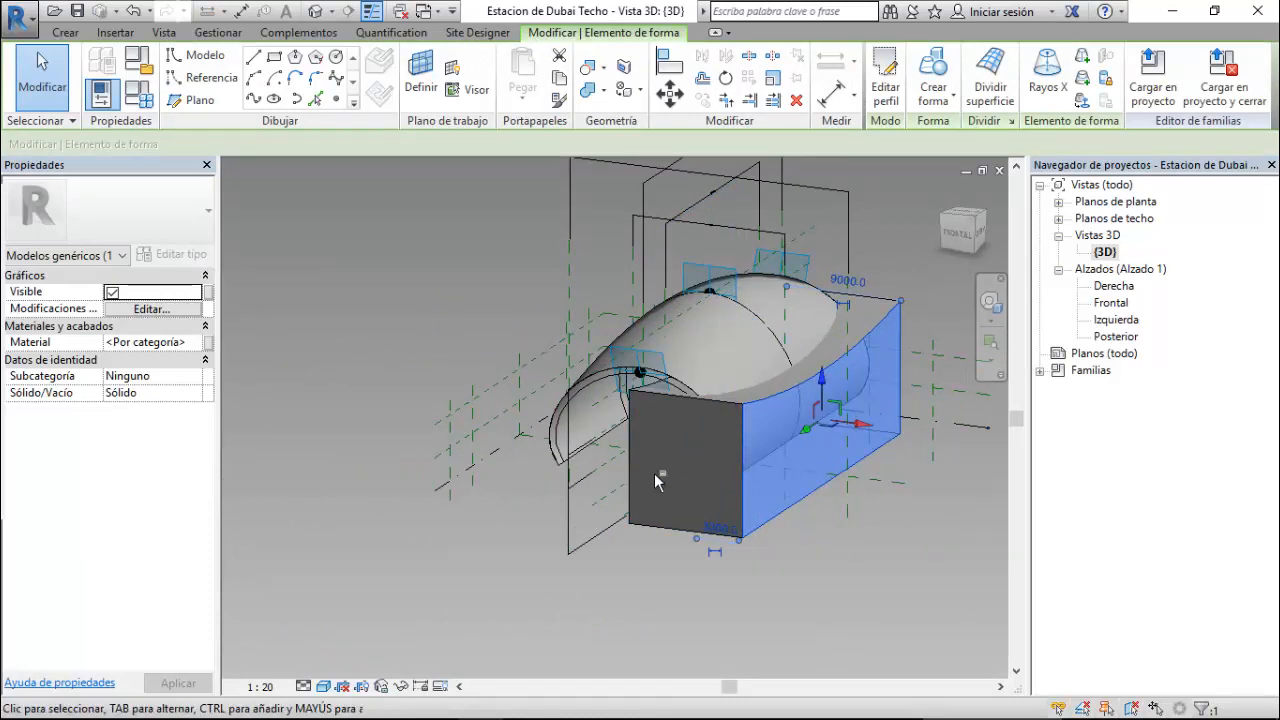
middle_click_drag(657, 482, 735, 473, "shift")
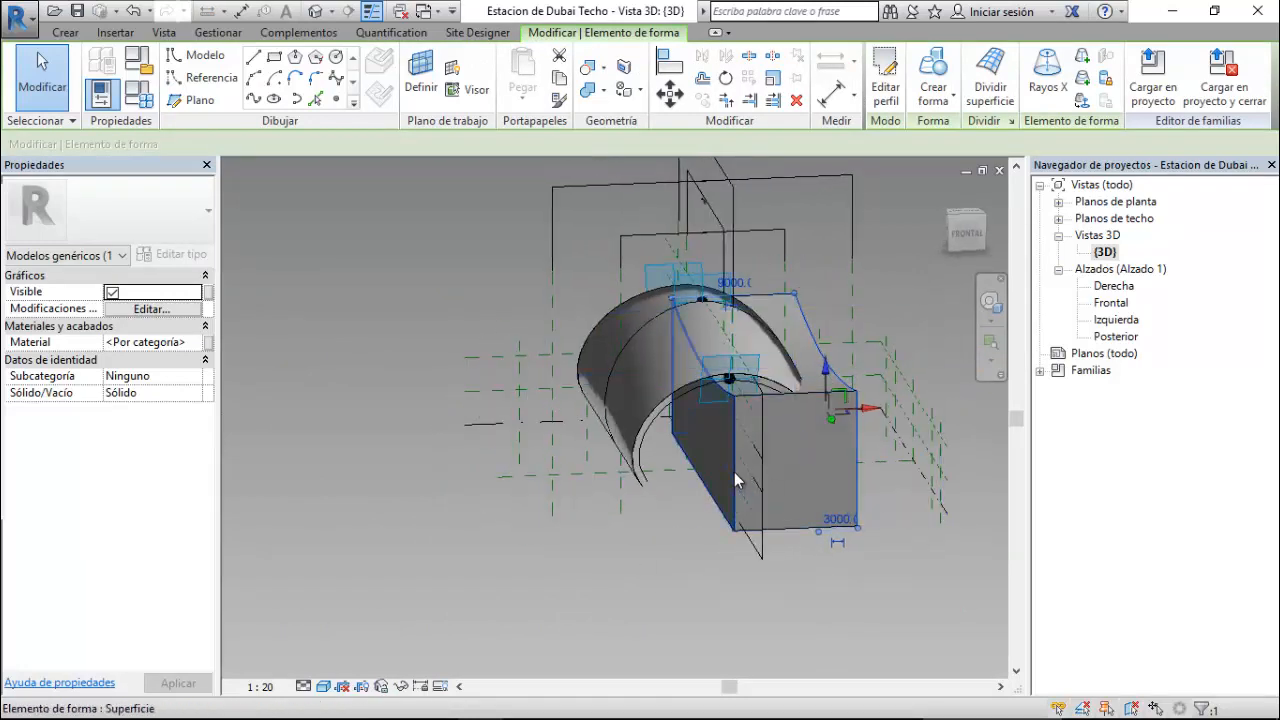
left_click(734, 480)
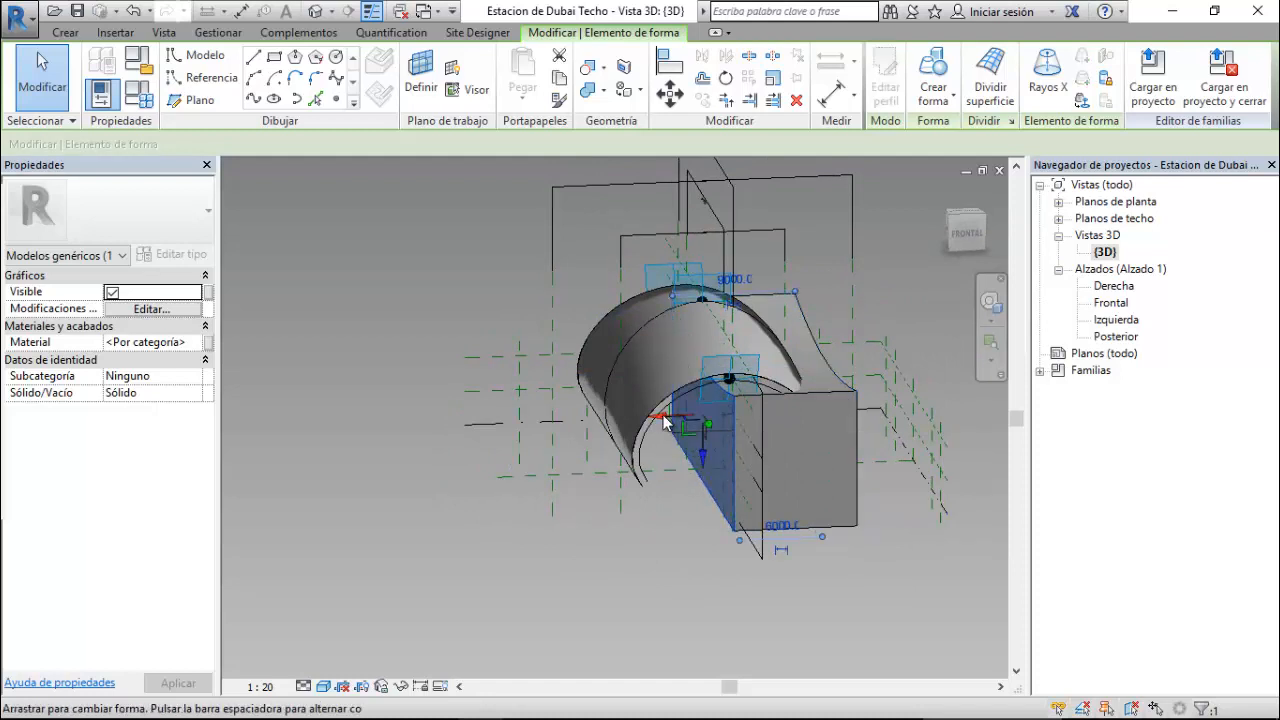
left_click_drag(614, 423, 485, 424)
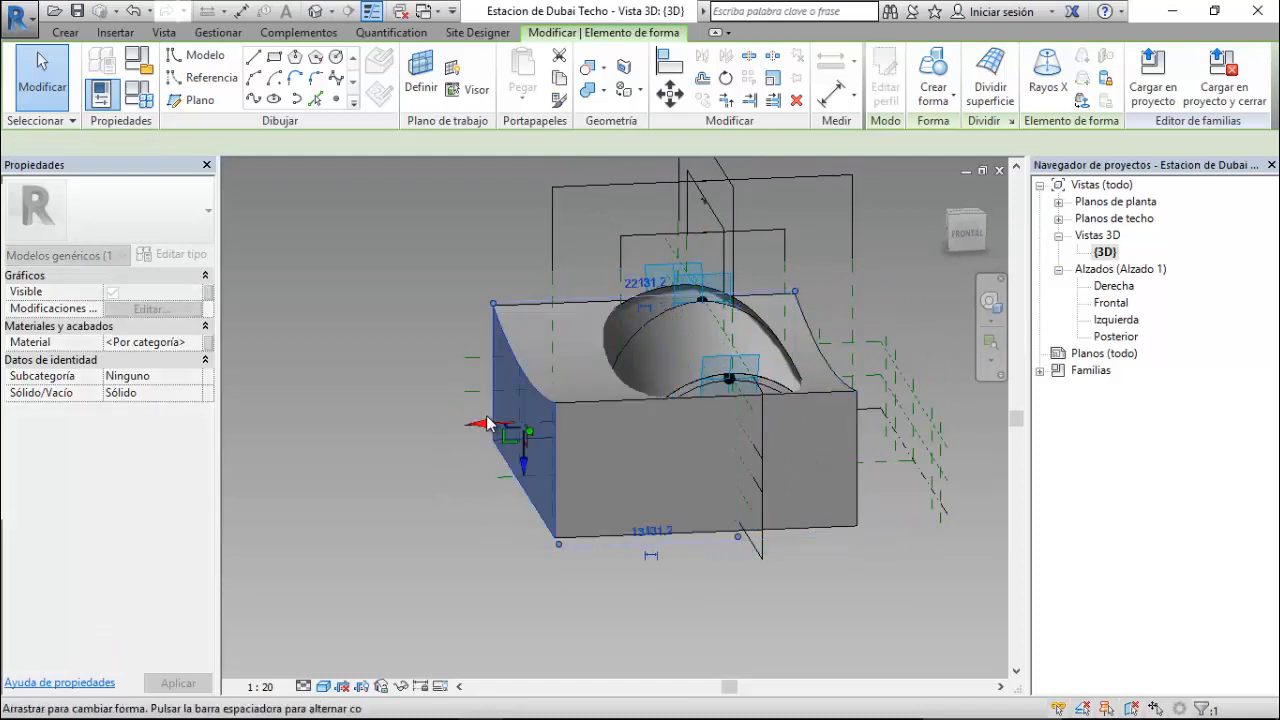
key("Escape")
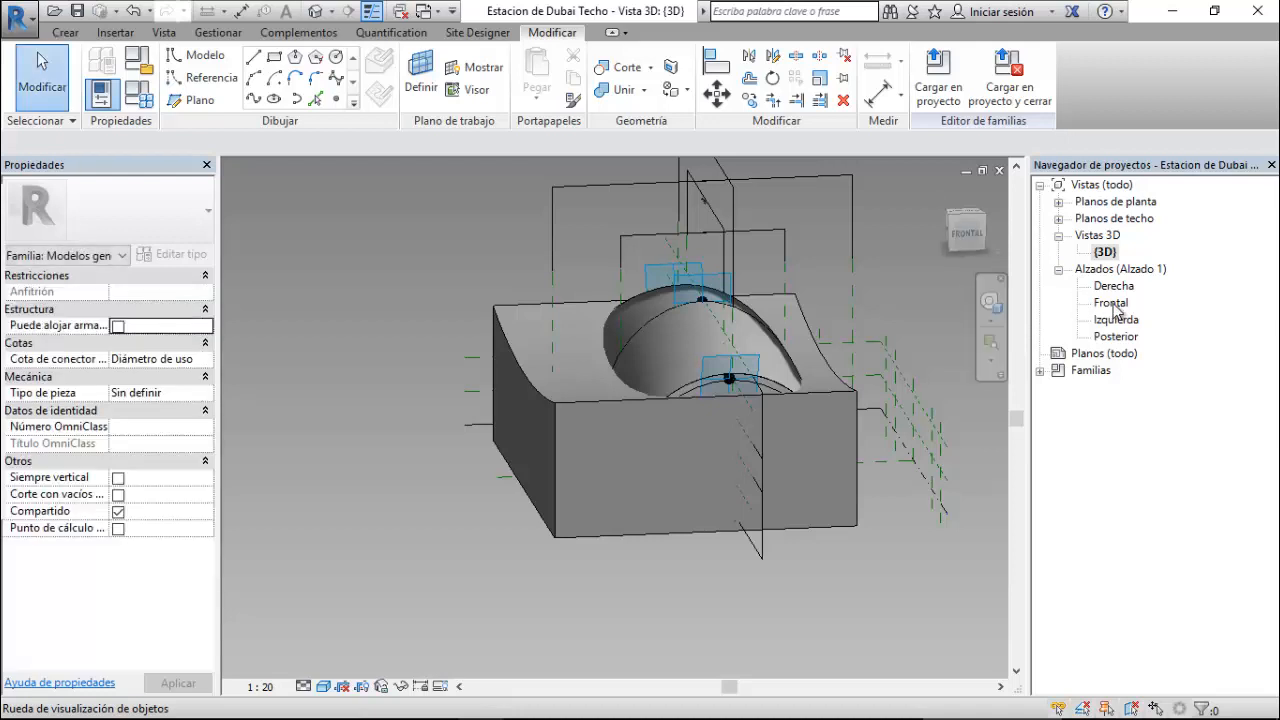
- Open the Nivel de referencia floor plan and examine the block outline against the reference planes
double_click(1126, 203)
double_click(1135, 219)
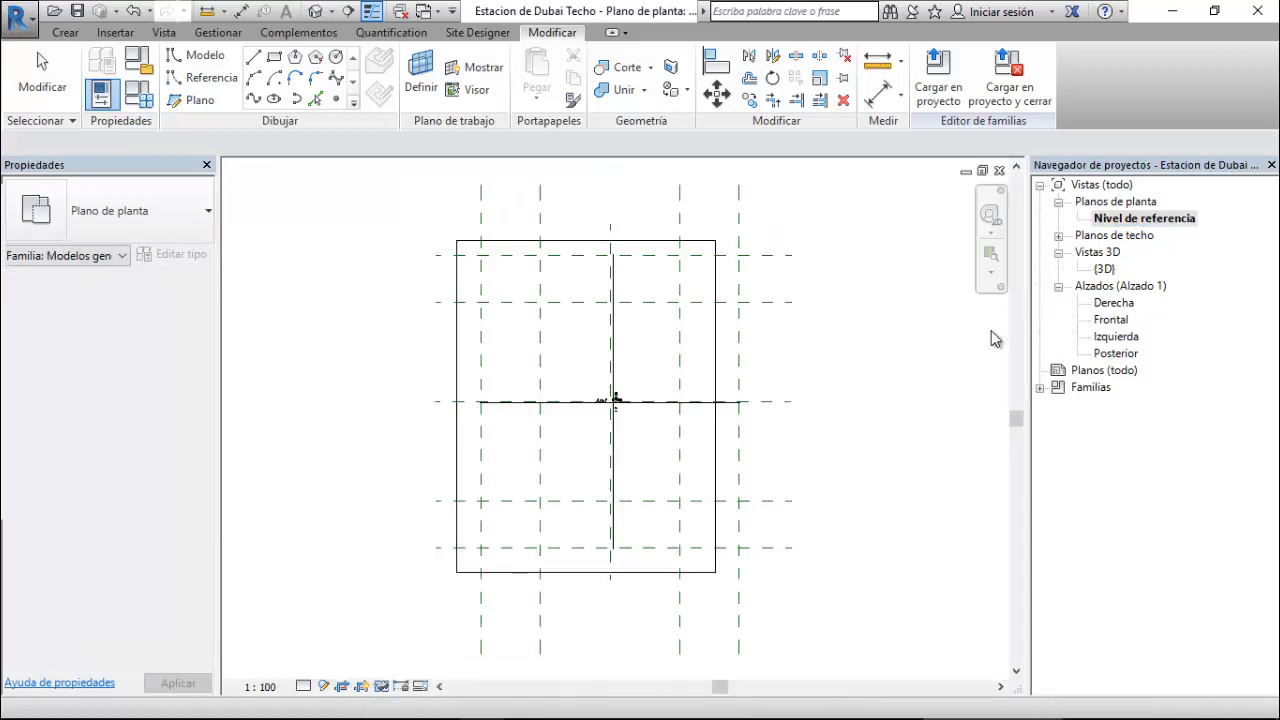
left_click(637, 428)
scroll(637, 428, "up", 2)
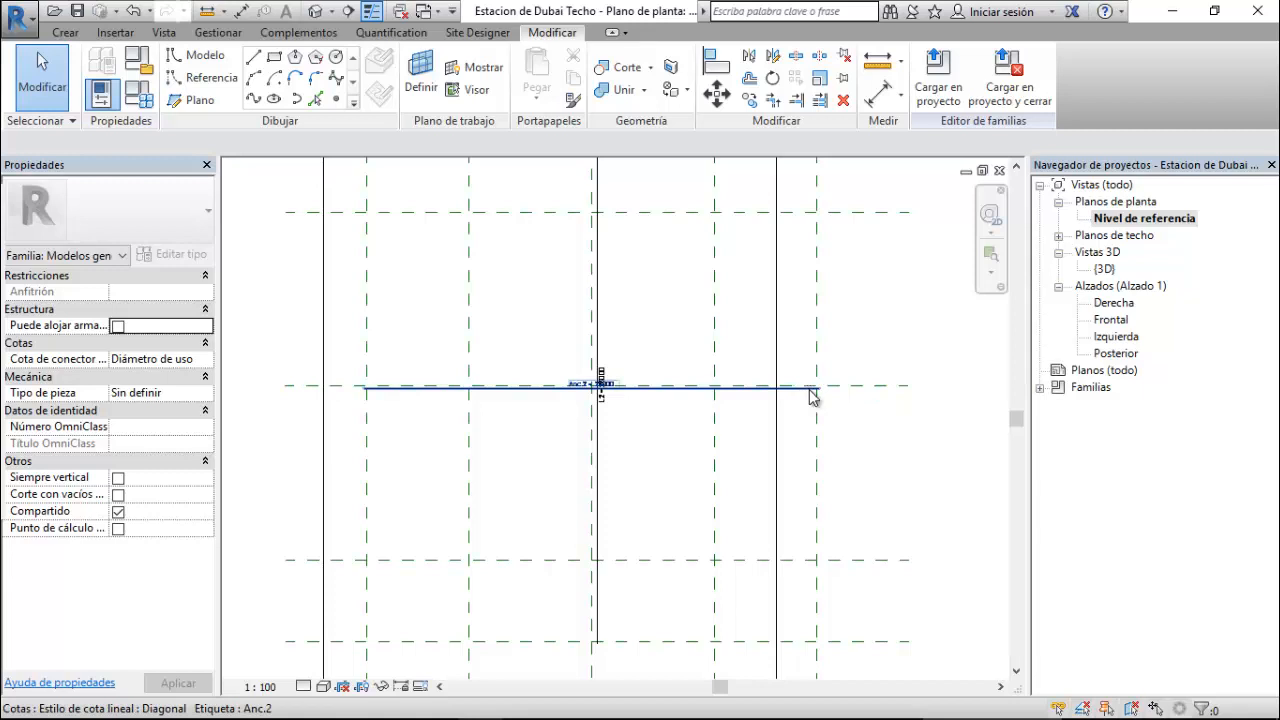
scroll(680, 488, "down", 1)
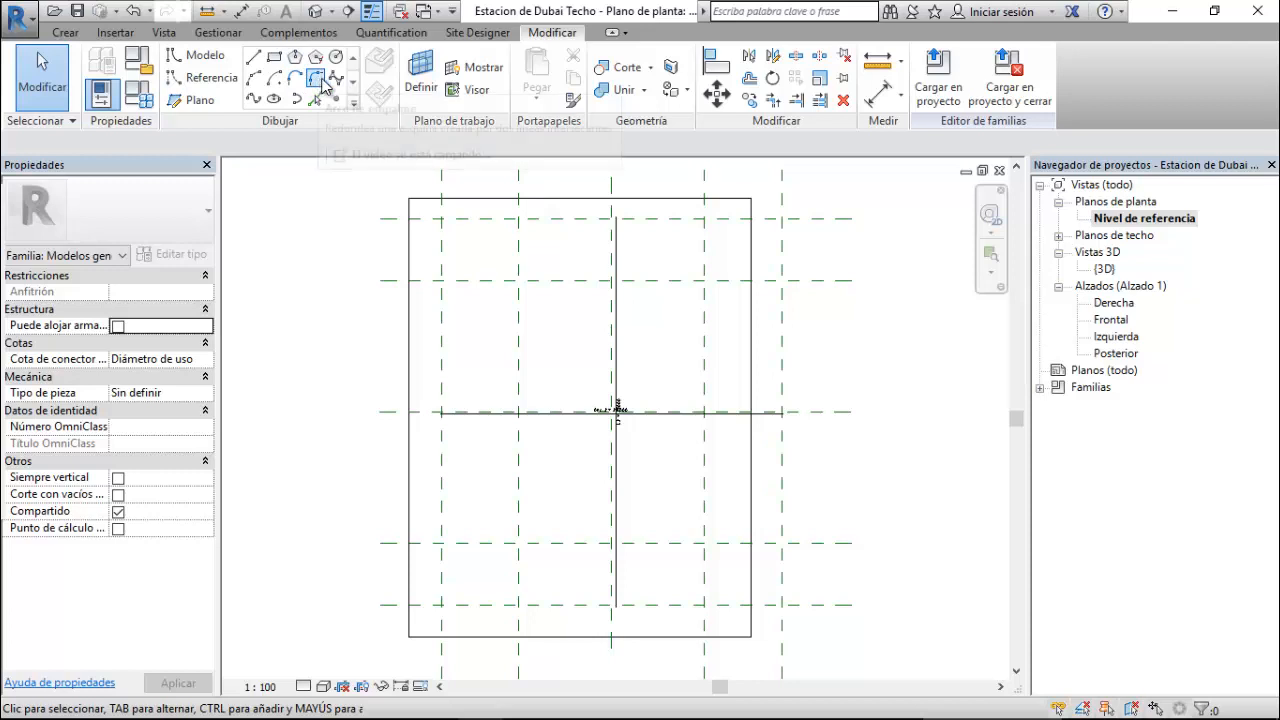
- Try to draw a shallow model arc near the plan's centre, spanning about 17,000 mm between the inner horizontal reference planes
left_click(279, 86)
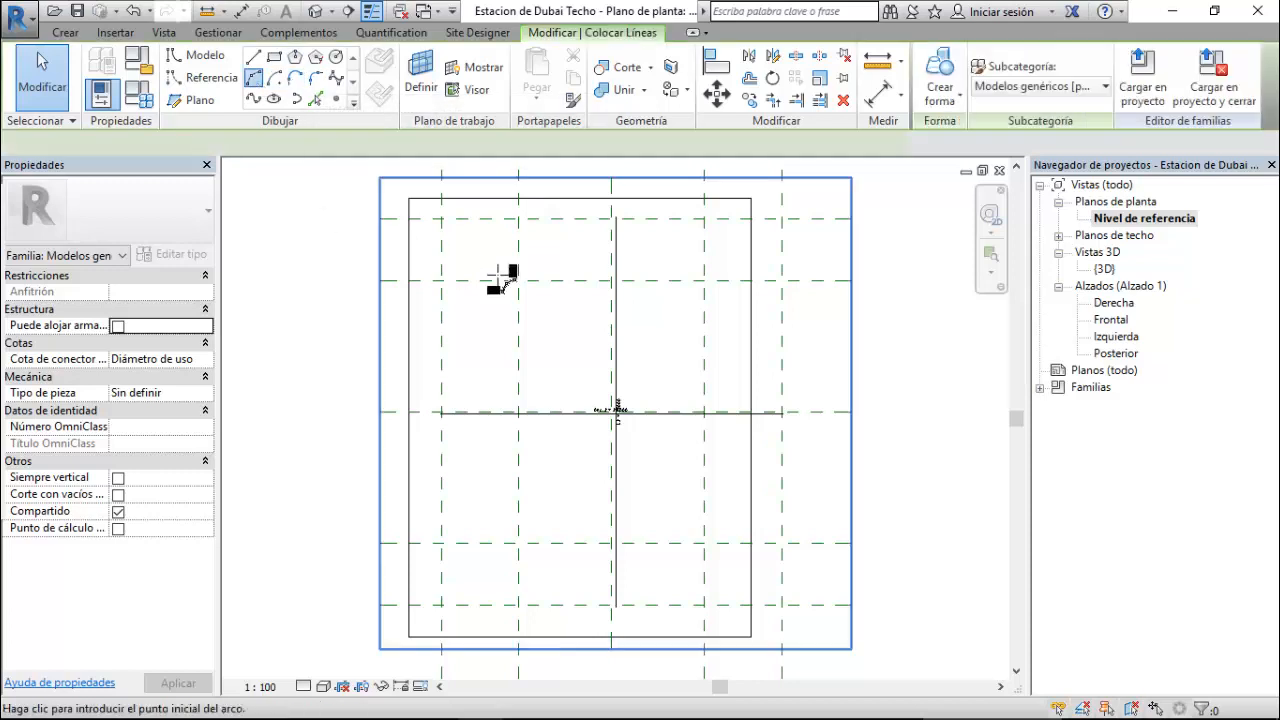
left_click(594, 281)
left_click(590, 545)
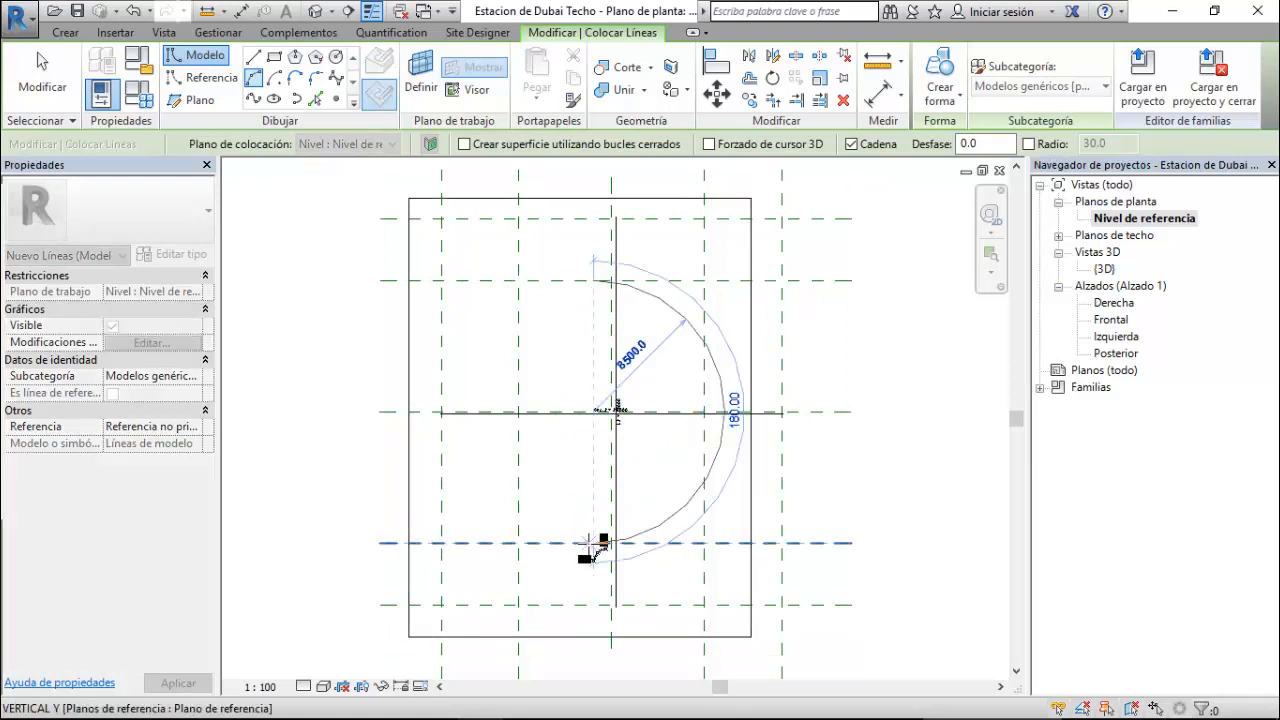
left_click(575, 450)
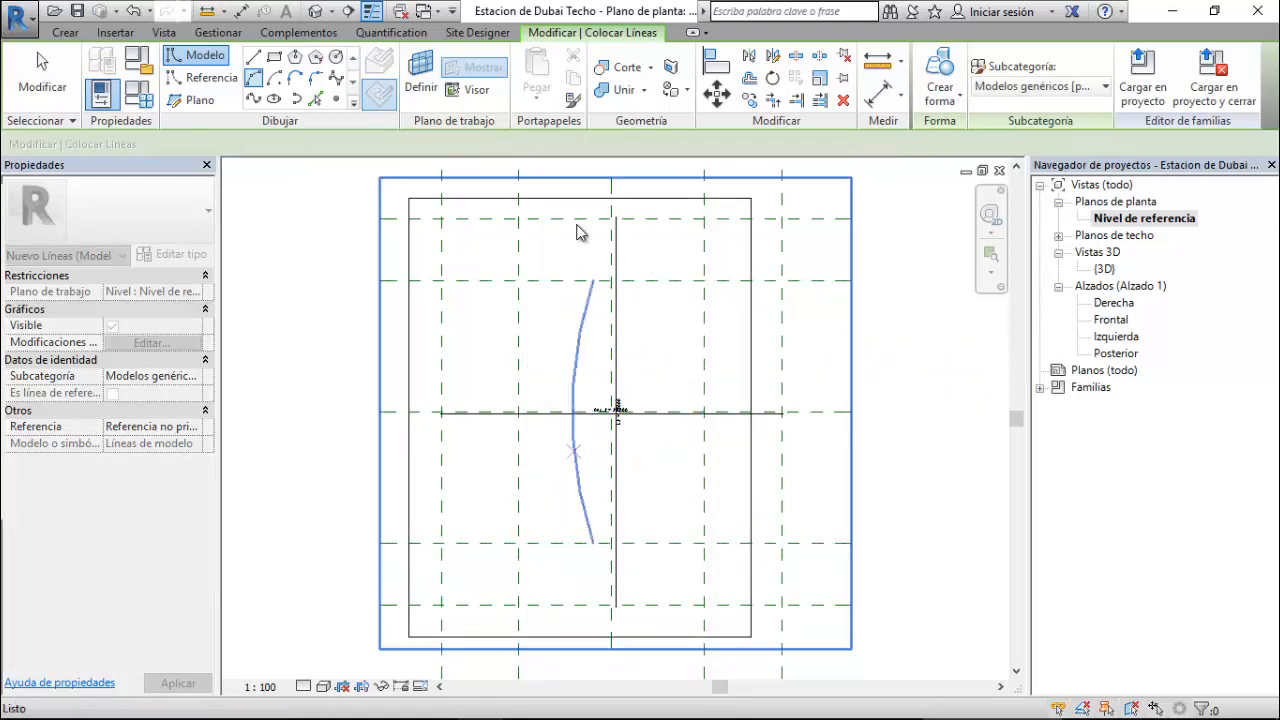
key("Escape")
key("Escape")
left_click(260, 83)
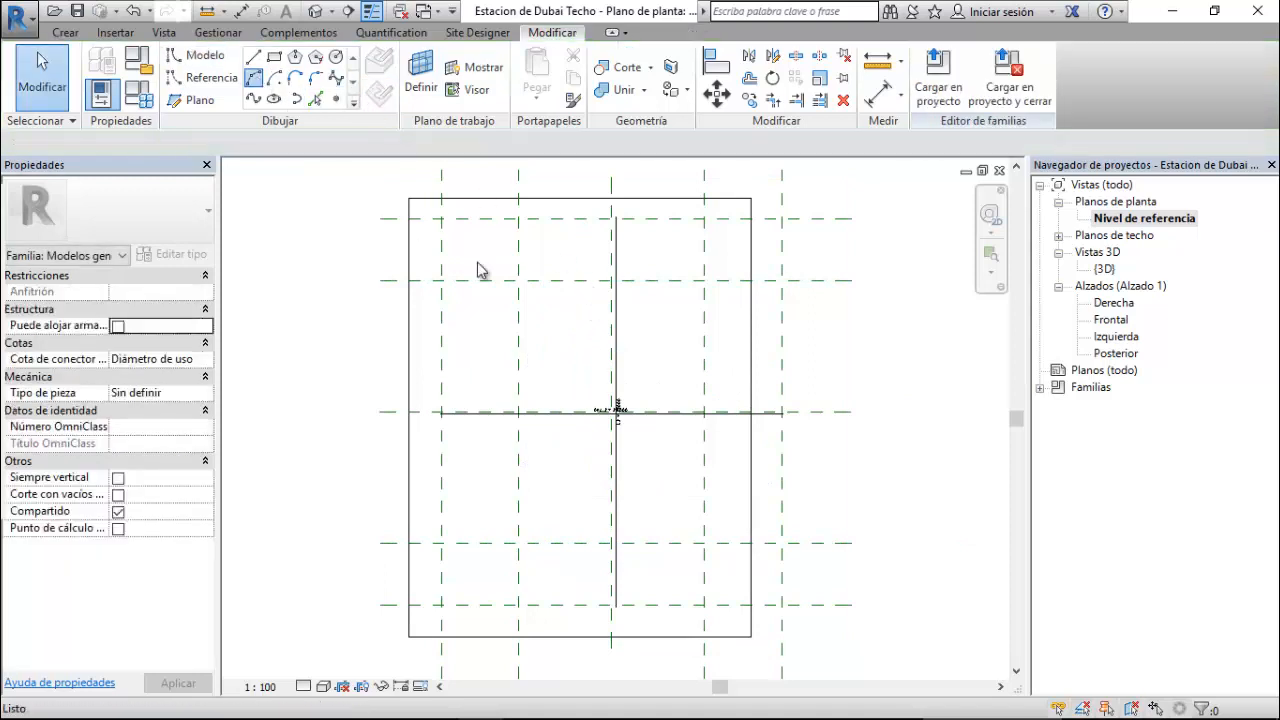
key("ctrl+z")
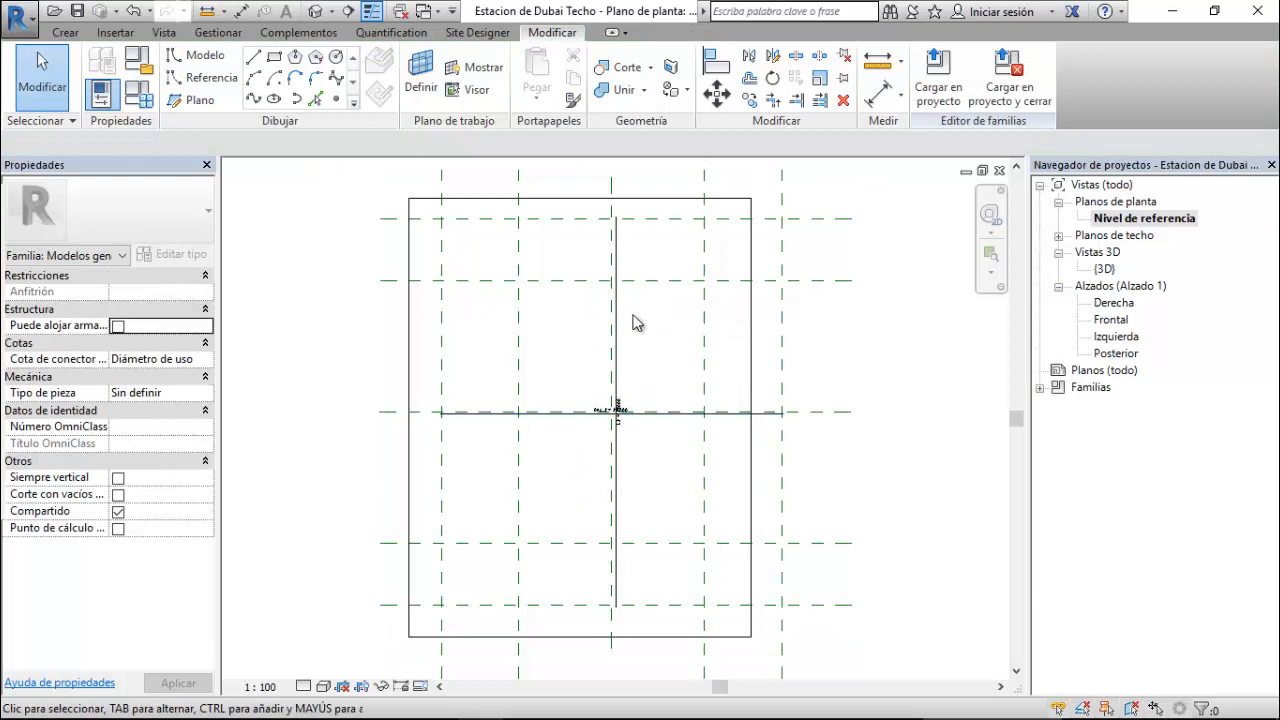
- Show the plan in wireframe and mirror the shallow arc about the vertical centre reference plane
left_click(323, 686)
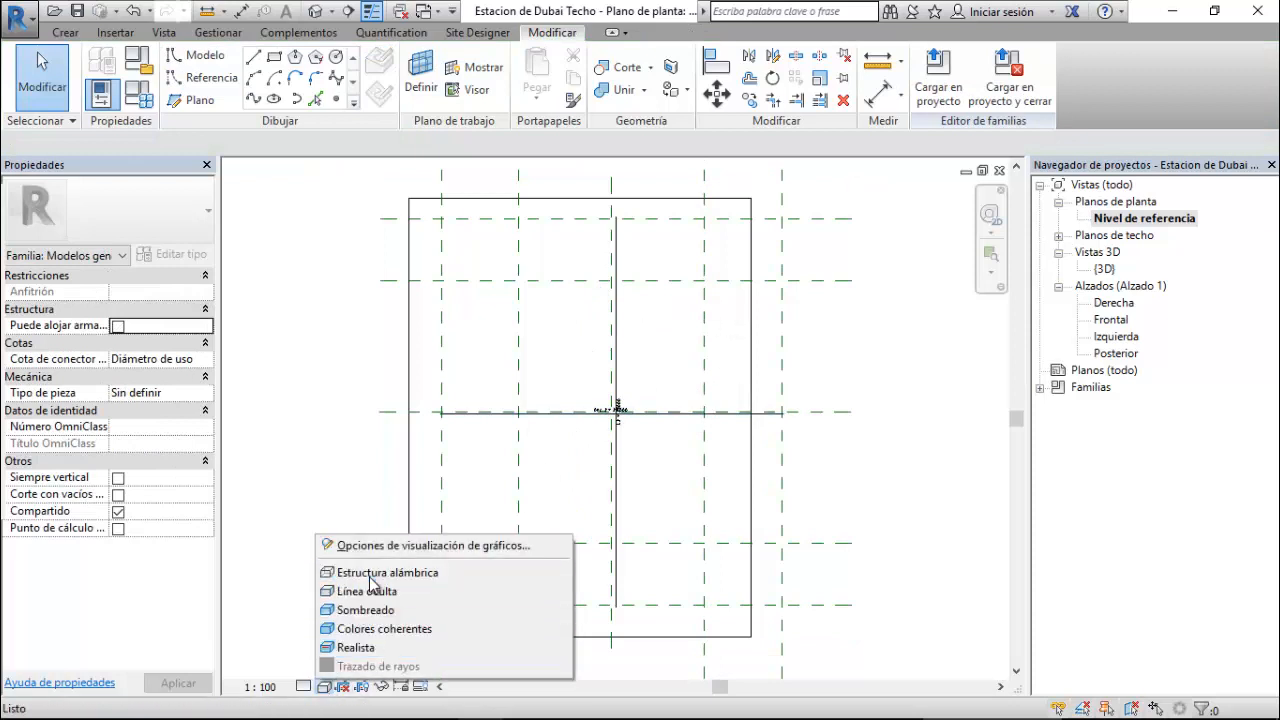
left_click(345, 586)
left_click(579, 352)
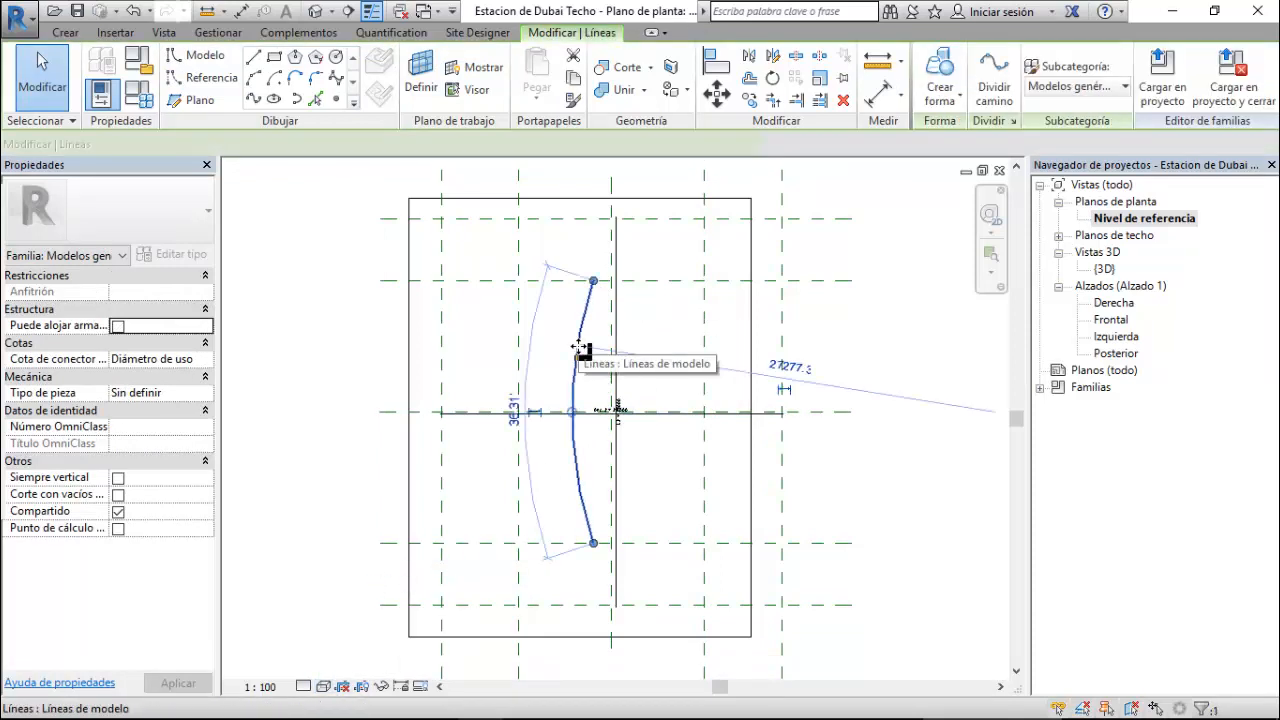
left_click(749, 55)
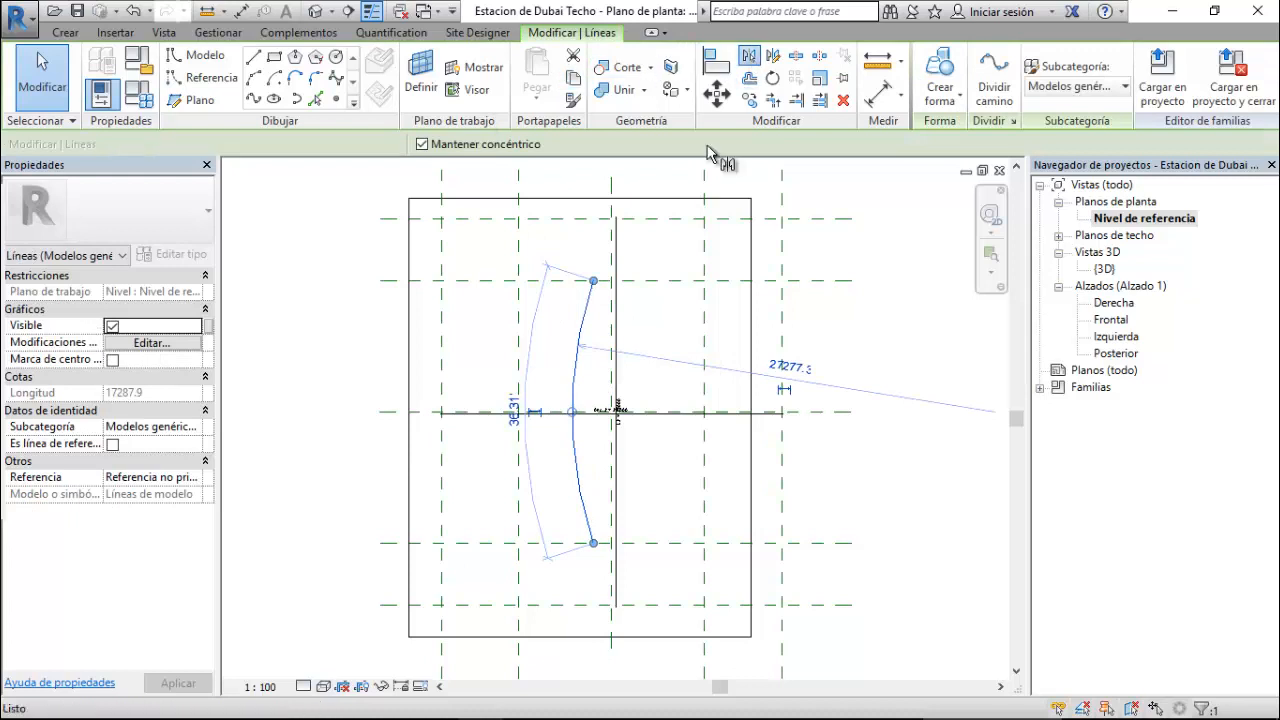
left_click(612, 252)
key("Escape")
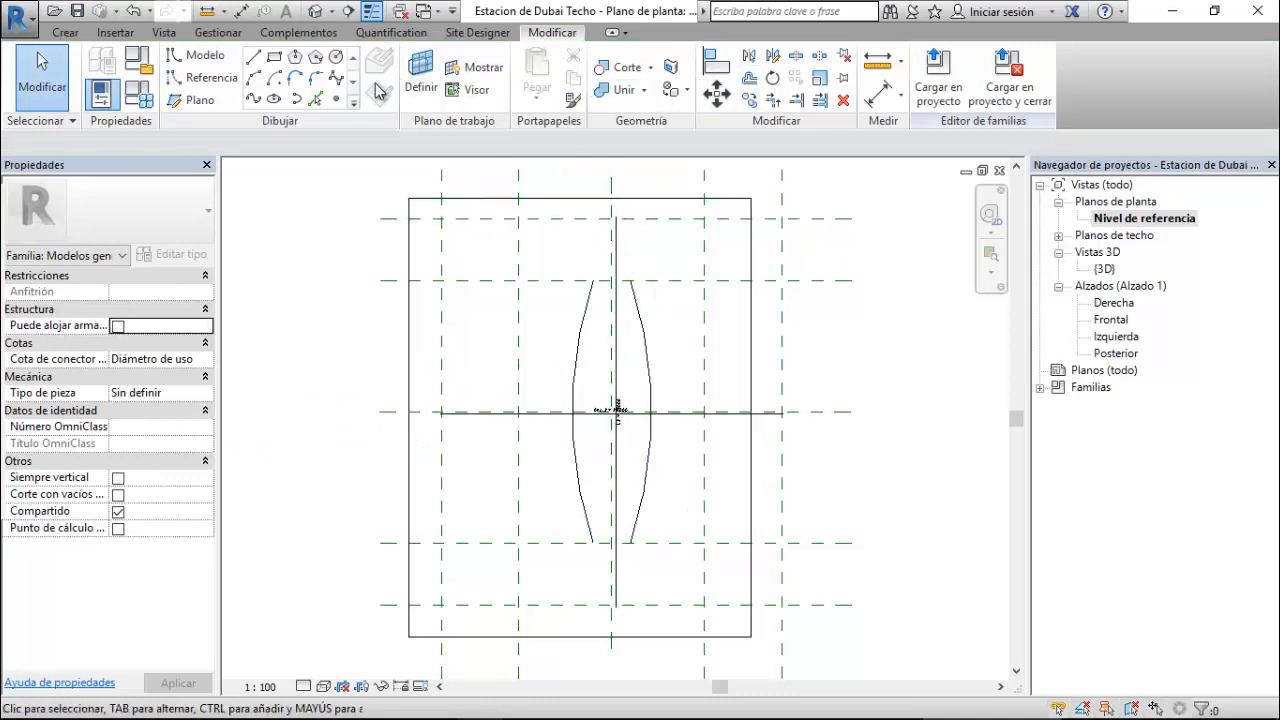
- Close the upper end of the two mirrored arcs with a semicircular model arc of radius 1200 mm
left_click(254, 80)
left_click(584, 282)
scroll(588, 282, "up", 5)
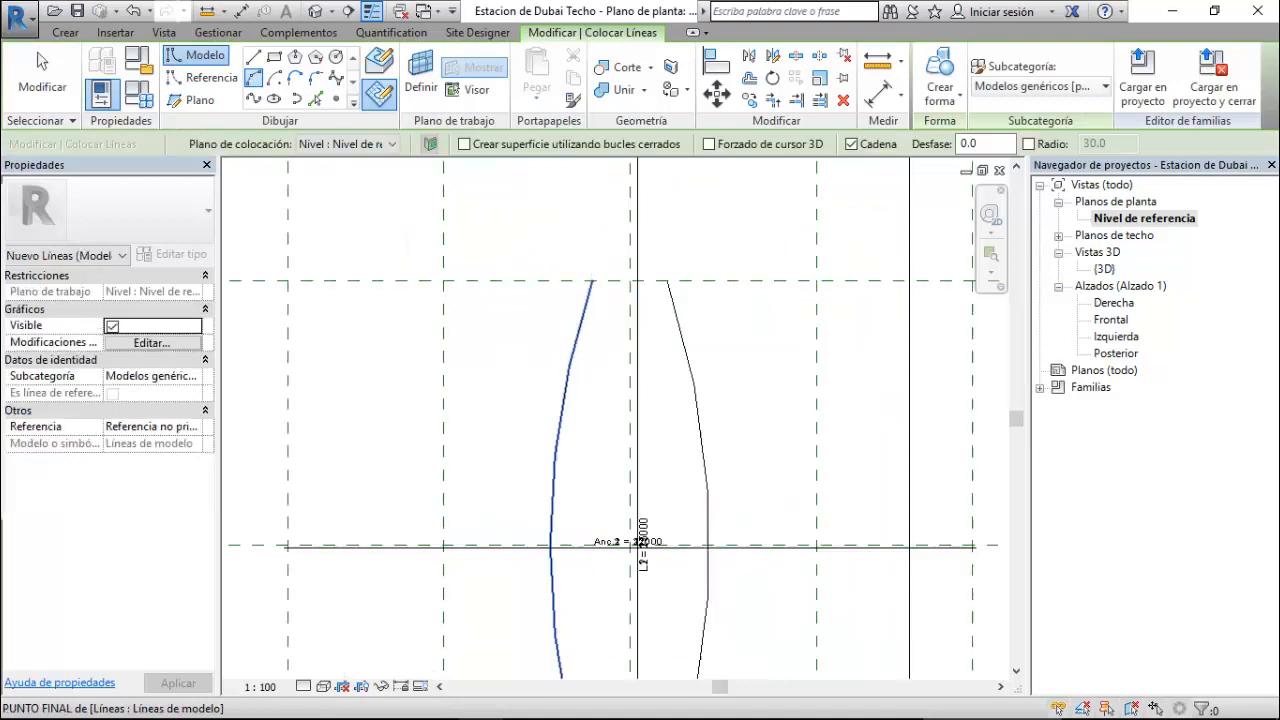
left_click(592, 282)
left_click(679, 281)
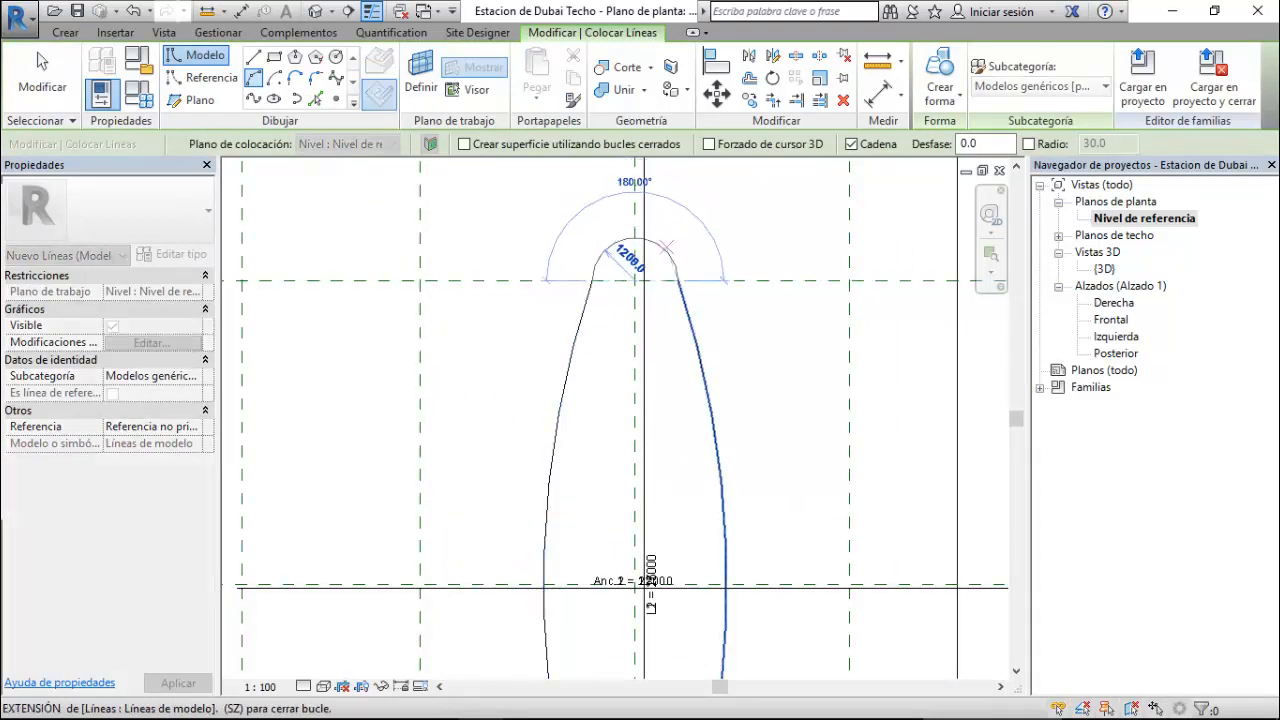
left_click(636, 240)
key("Escape")
- Close the lower end of the mirrored arcs with a matching 180° model arc of radius 1200 mm
scroll(674, 210, "down", 3)
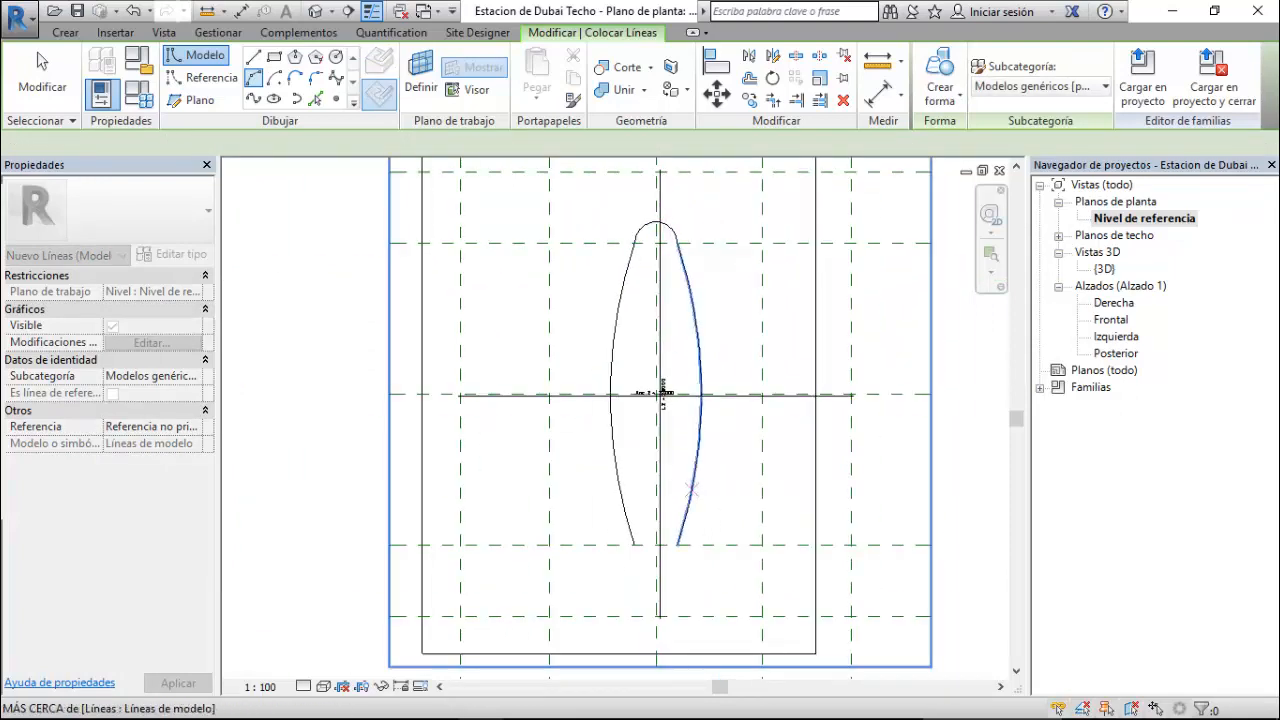
left_click(677, 545)
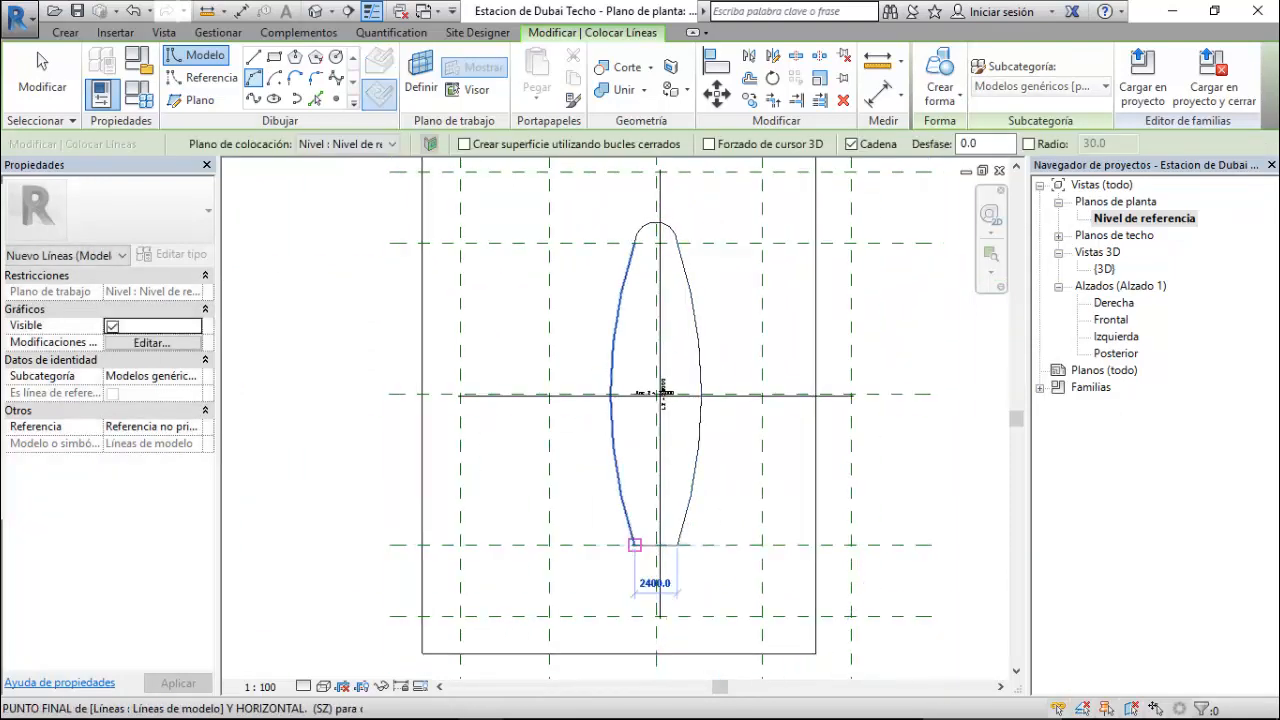
left_click(634, 545)
scroll(648, 544, "up", 2)
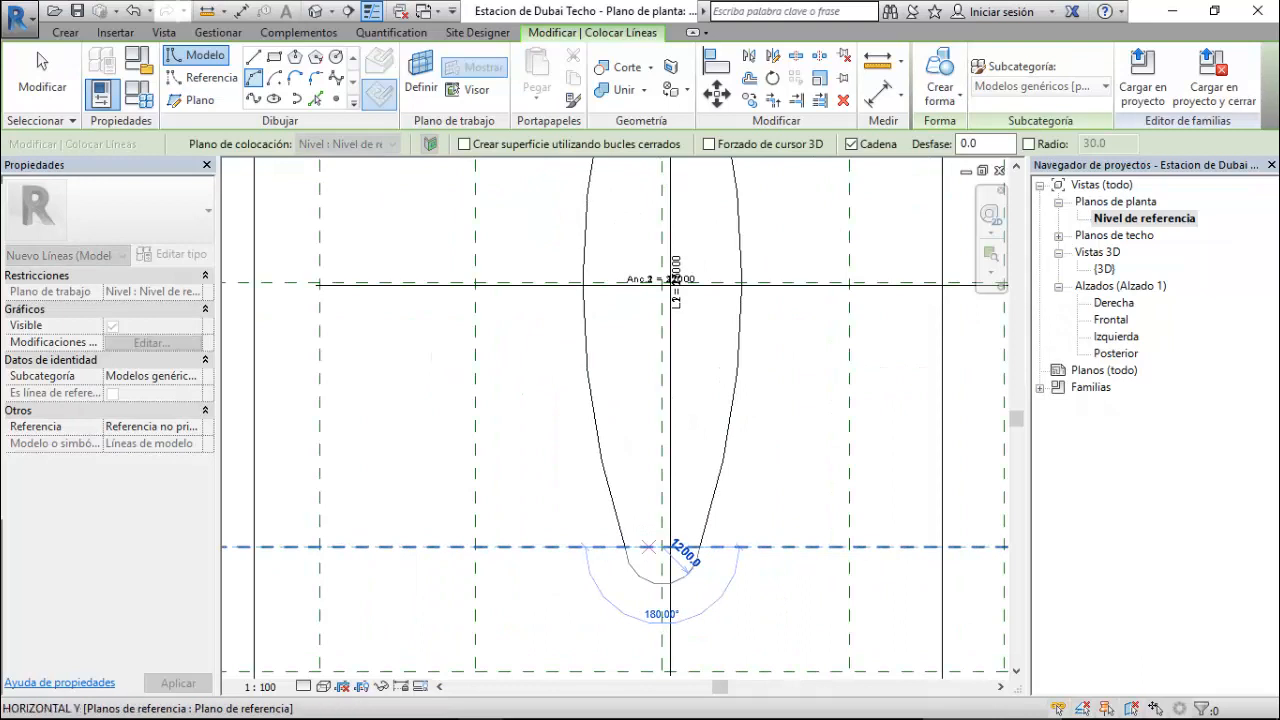
left_click(662, 582)
key("Escape")
key("Escape")
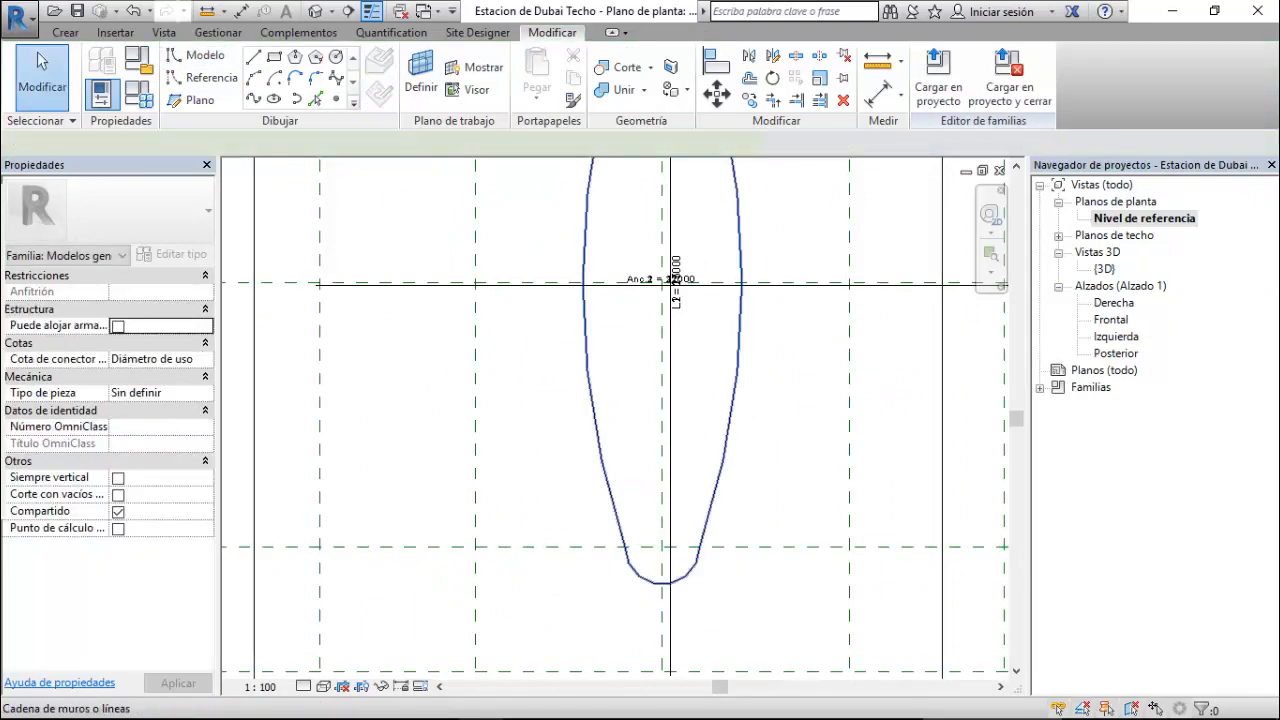
- Create a solid form from the closed lens-shaped loop and open the {3D} view
left_click(726, 446)
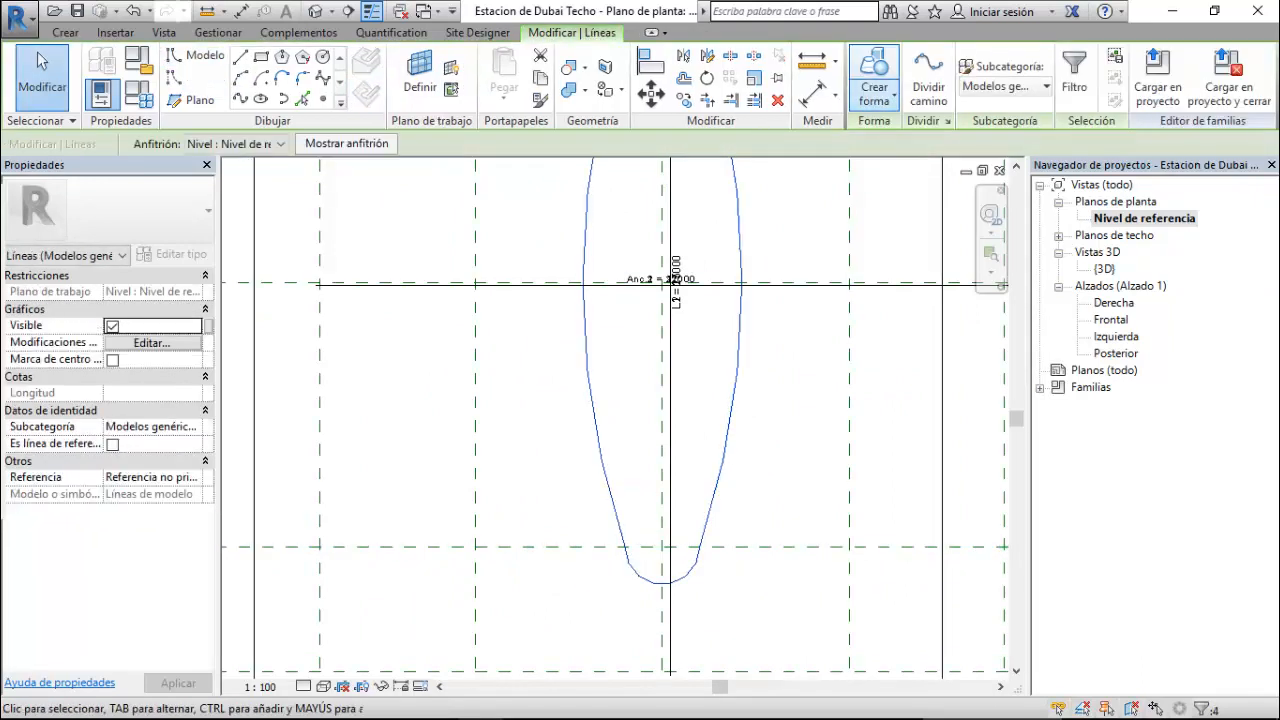
left_click(874, 94)
left_click(922, 130)
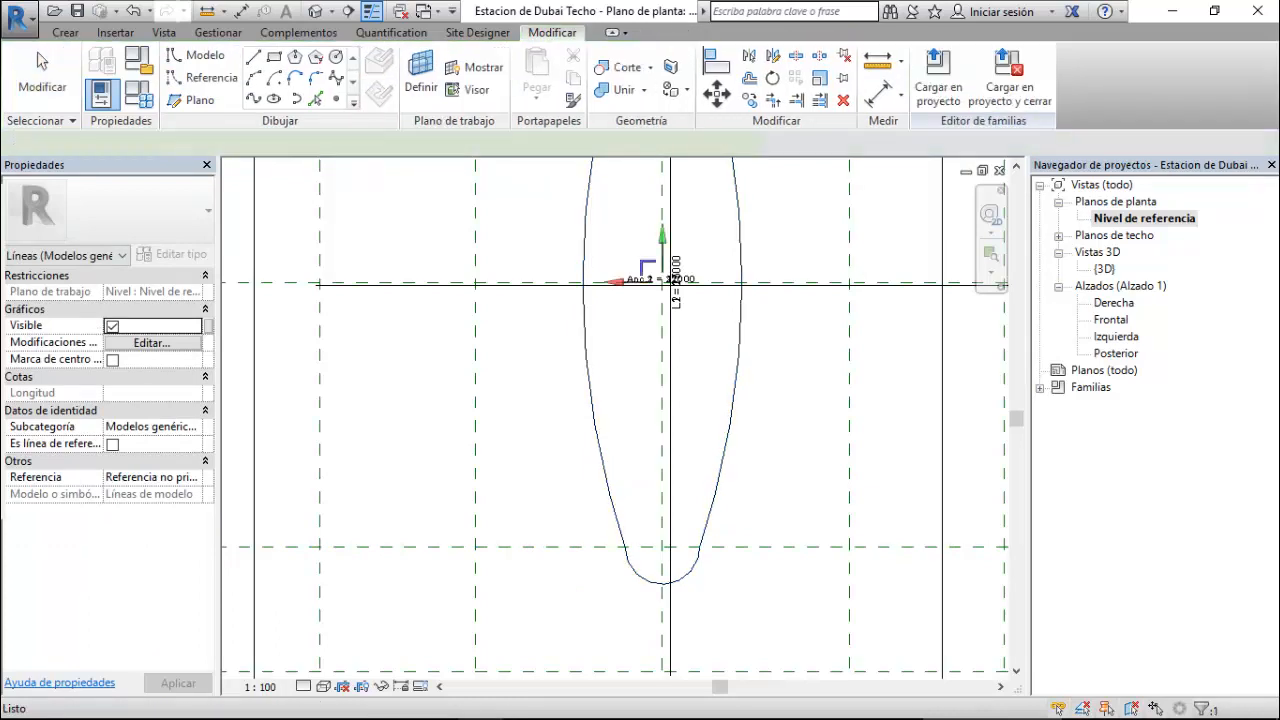
left_click(315, 12)
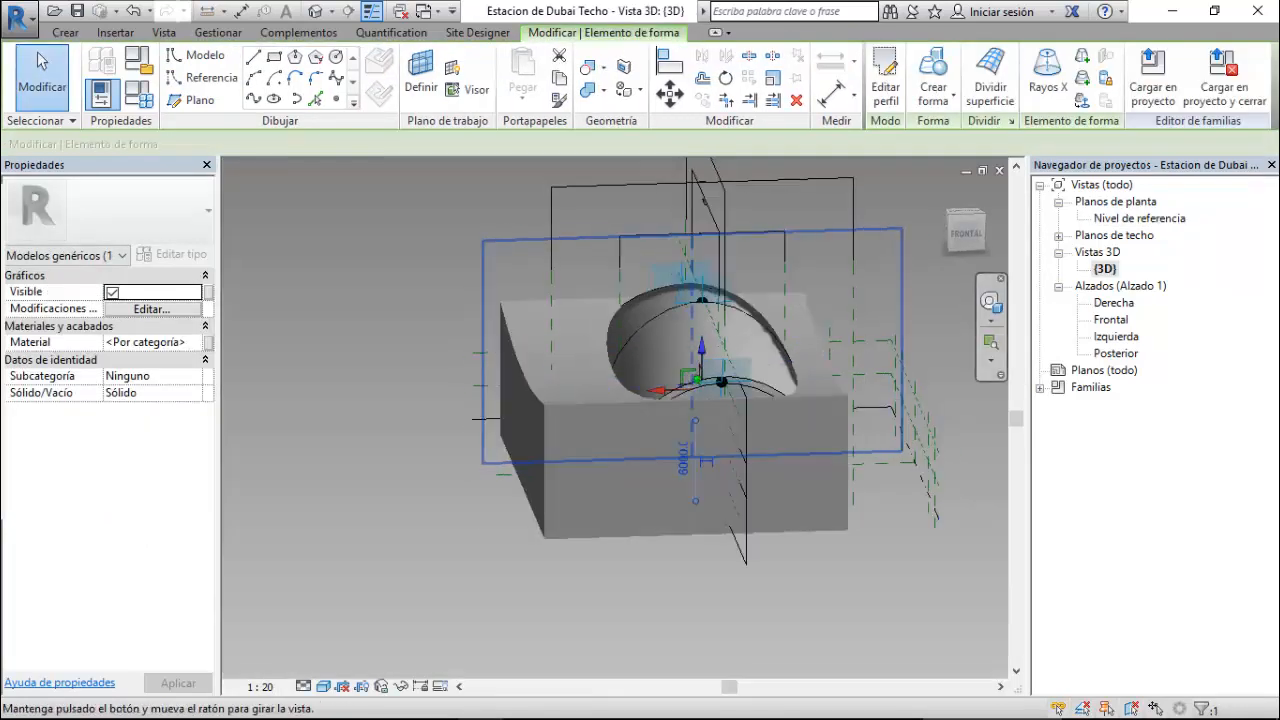
- Show the model in wireframe and stretch the lens-shaped solid's top face upward to a height of about 18,050 mm
middle_click_drag(740, 480, 578, 520, "shift")
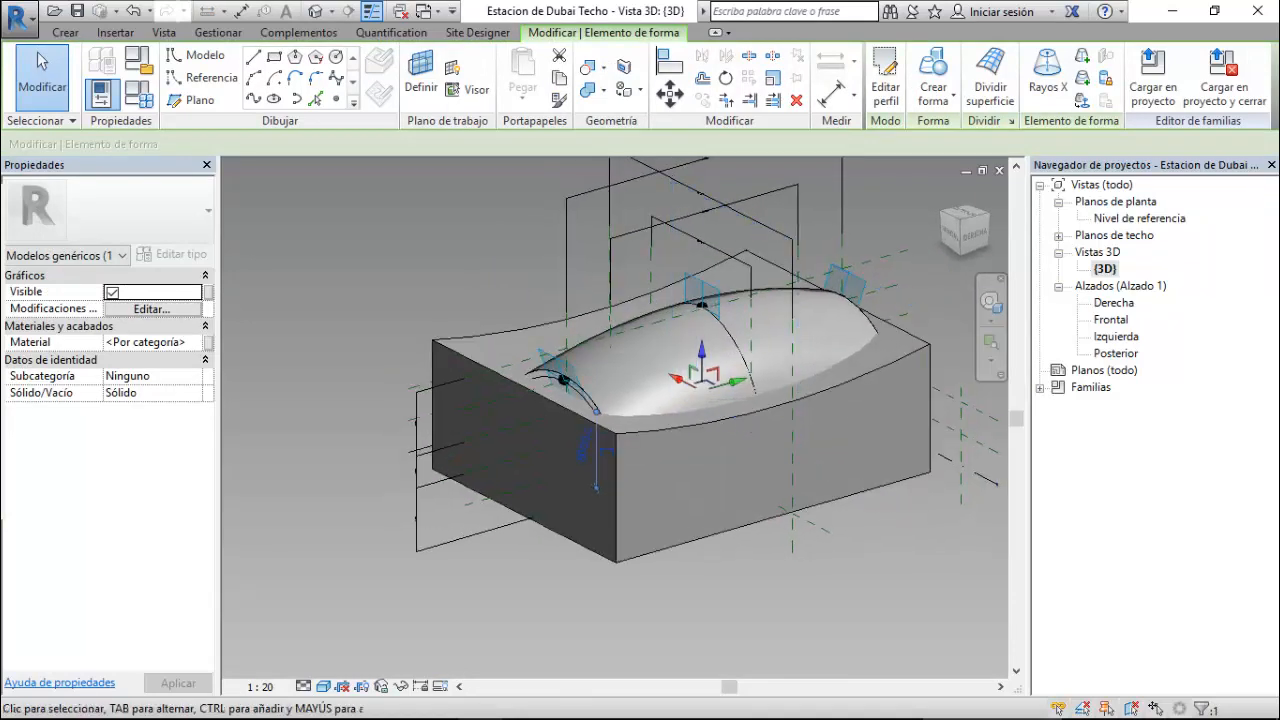
left_click(323, 686)
left_click(380, 566)
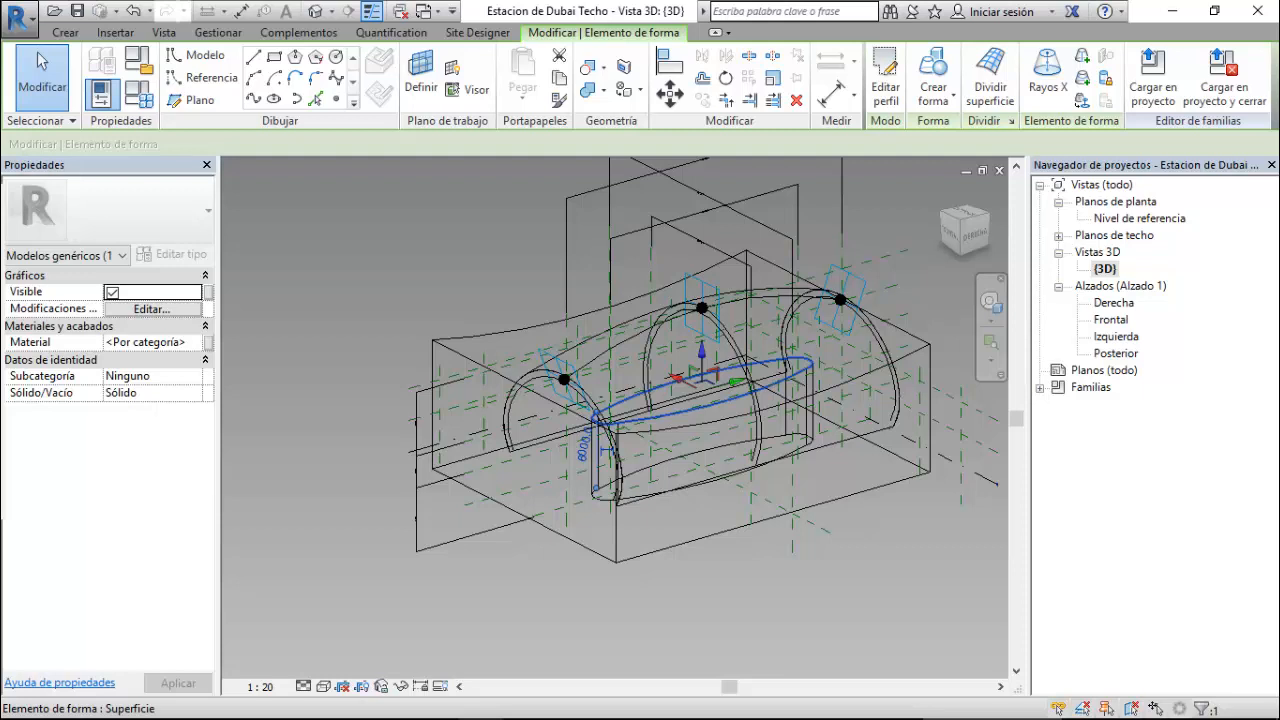
left_click_drag(705, 372, 705, 222)
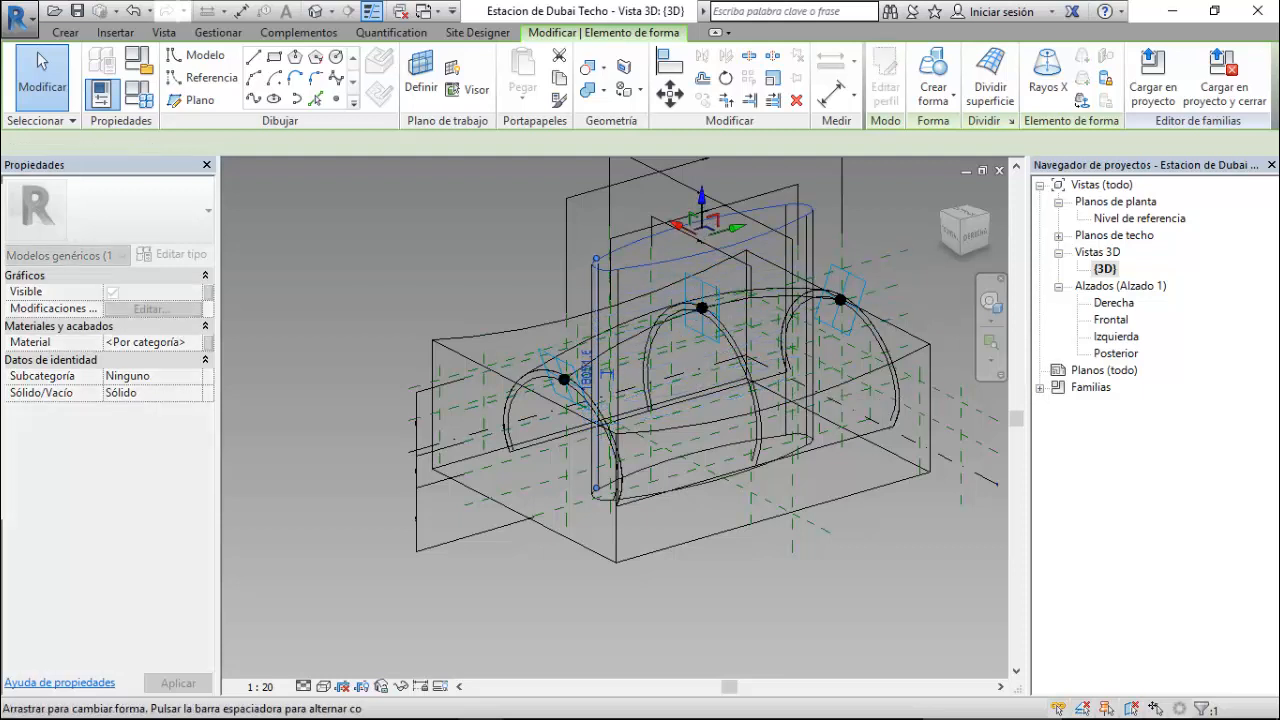
- Set the 3D view's visual style to Sombreado and examine where the lens-shaped solid passes through the shell and block
left_click(323, 686)
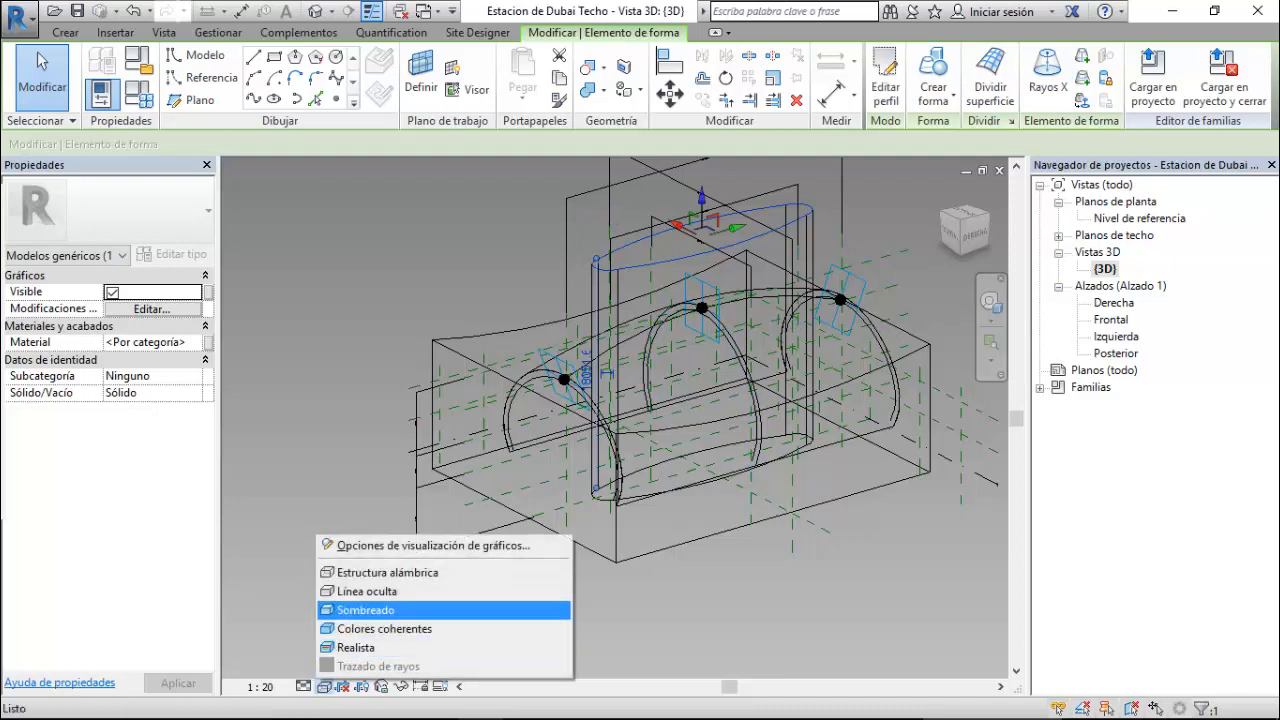
left_click(360, 592)
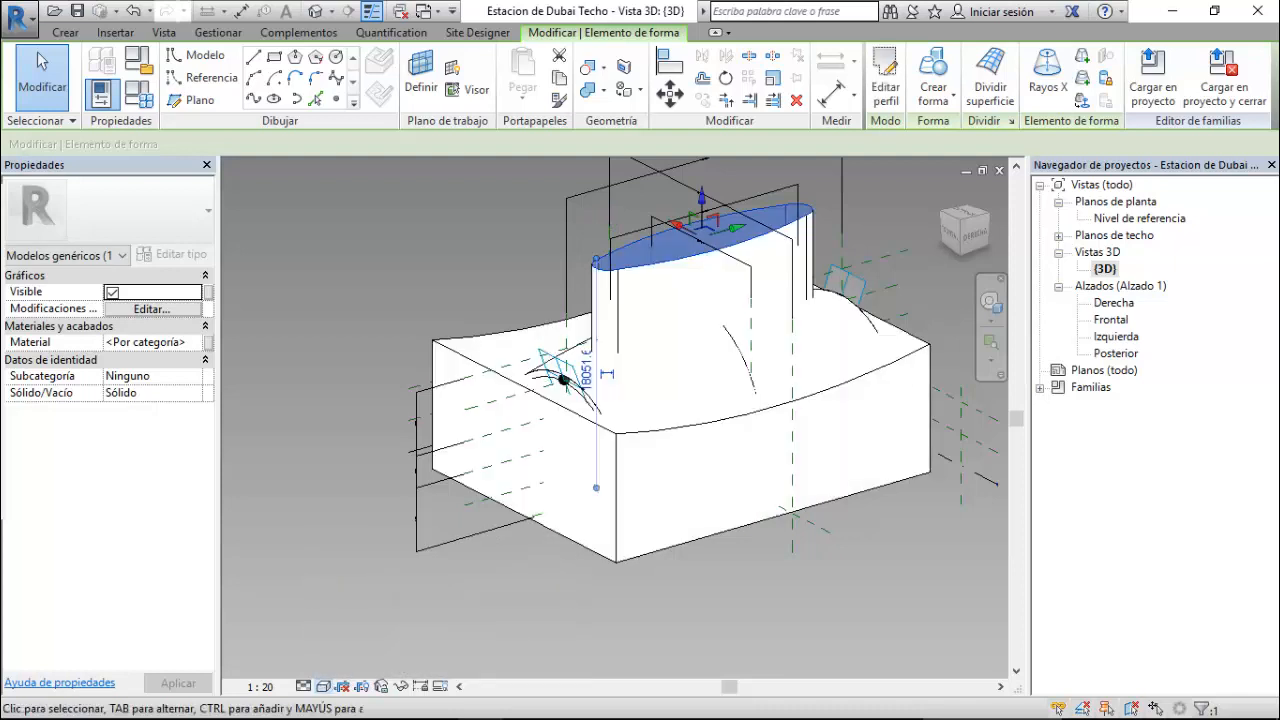
left_click(323, 686)
left_click(365, 609)
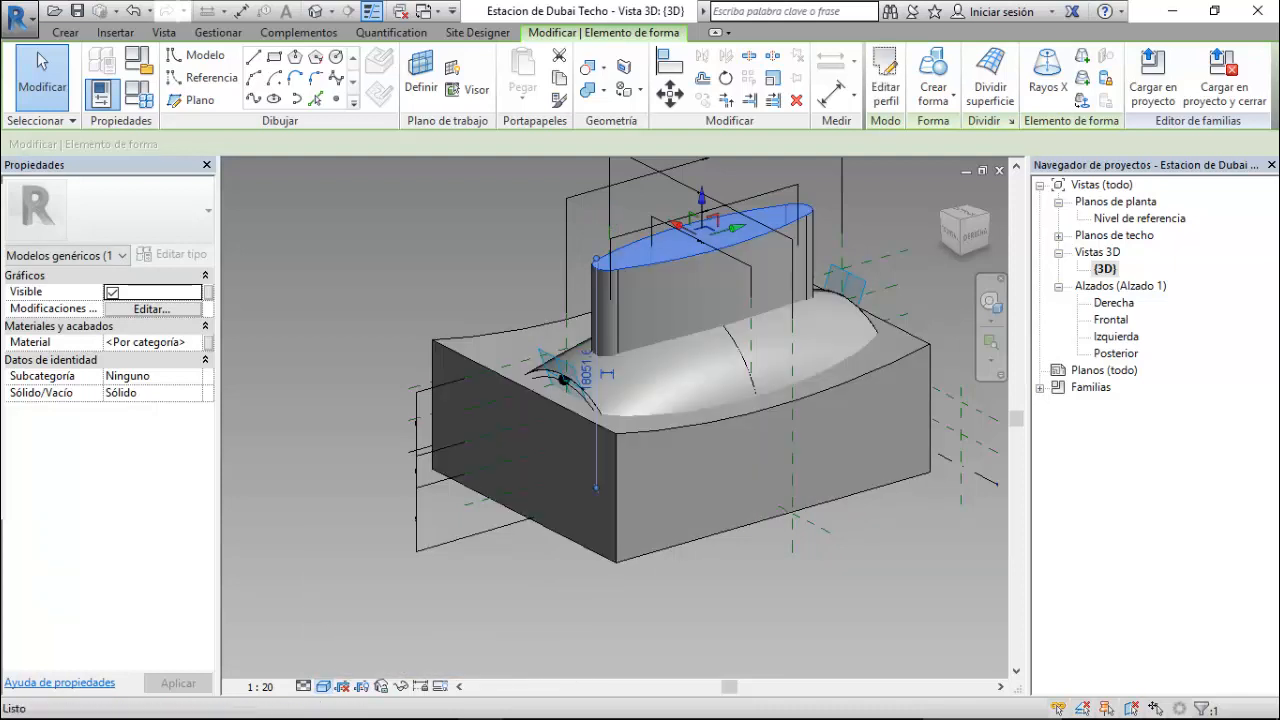
key("Escape")
scroll(563, 377, "up", 4)
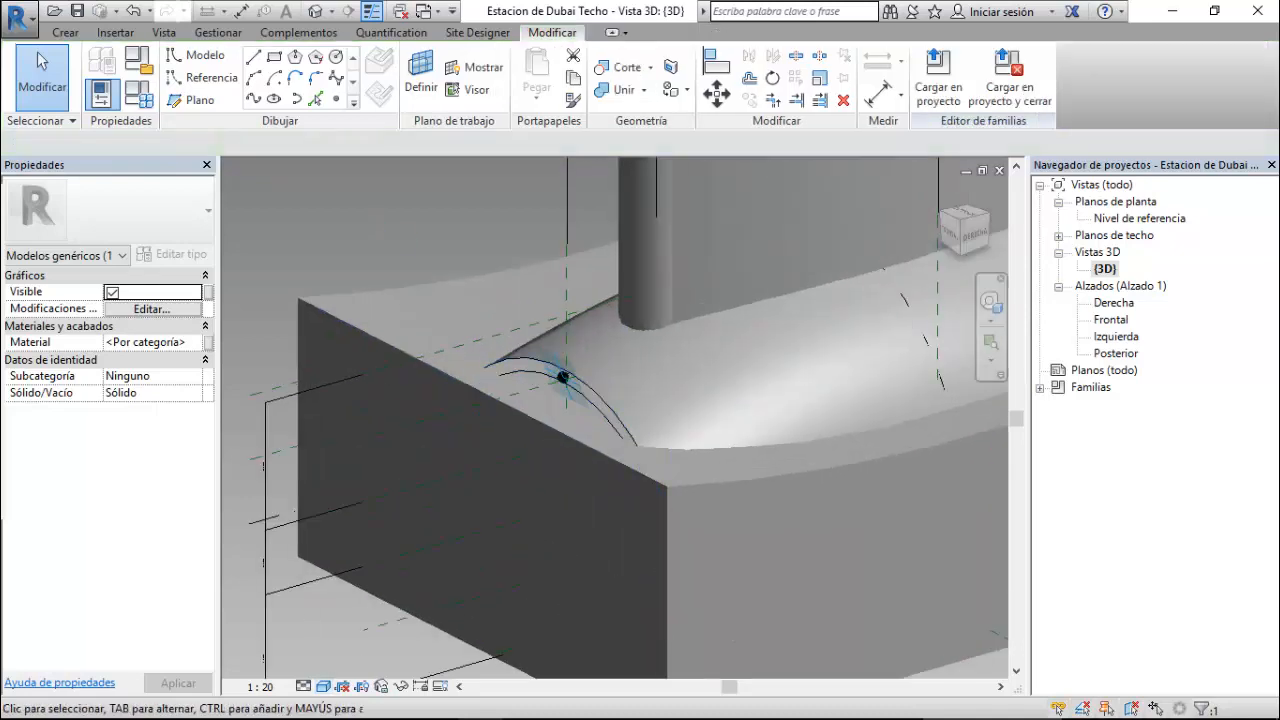
scroll(346, 375, "down", 3)
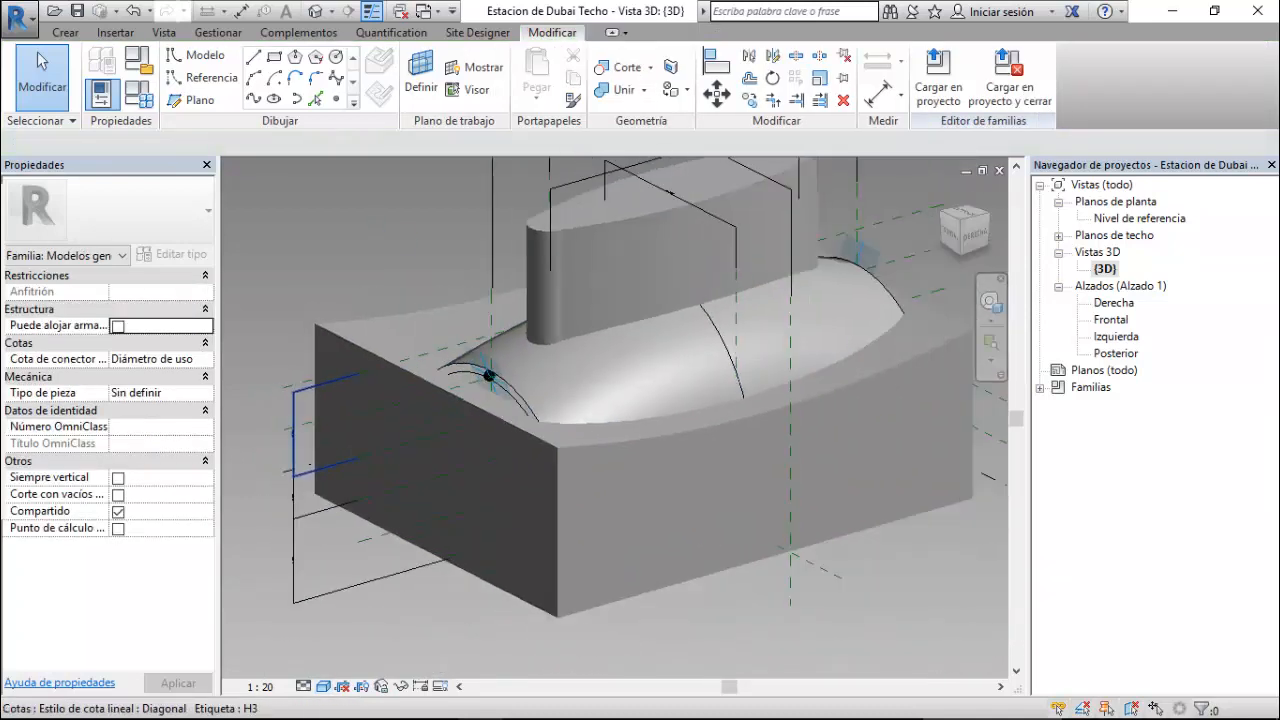
scroll(346, 372, "down", 3)
scroll(510, 475, "down", 2)
scroll(472, 255, "up", 4)
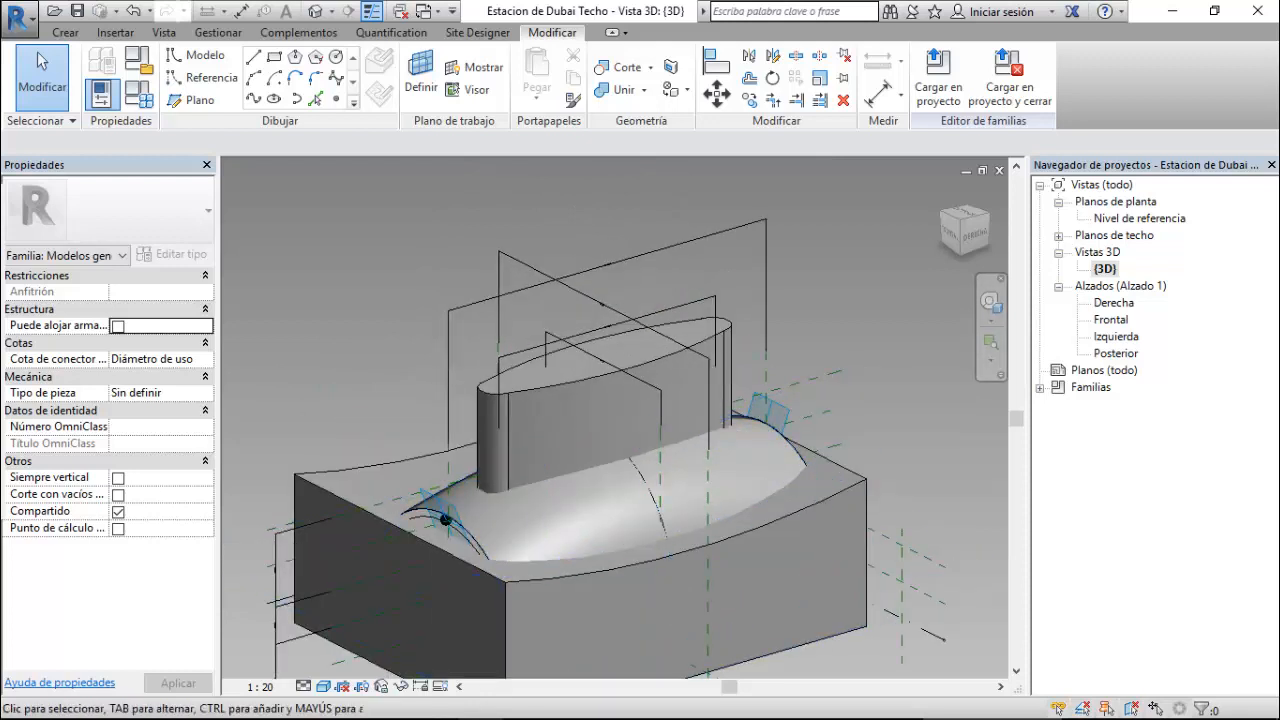
- Try to cut the lofted shell with the arc-topped block using the Cut Geometry tool
left_click(445, 520)
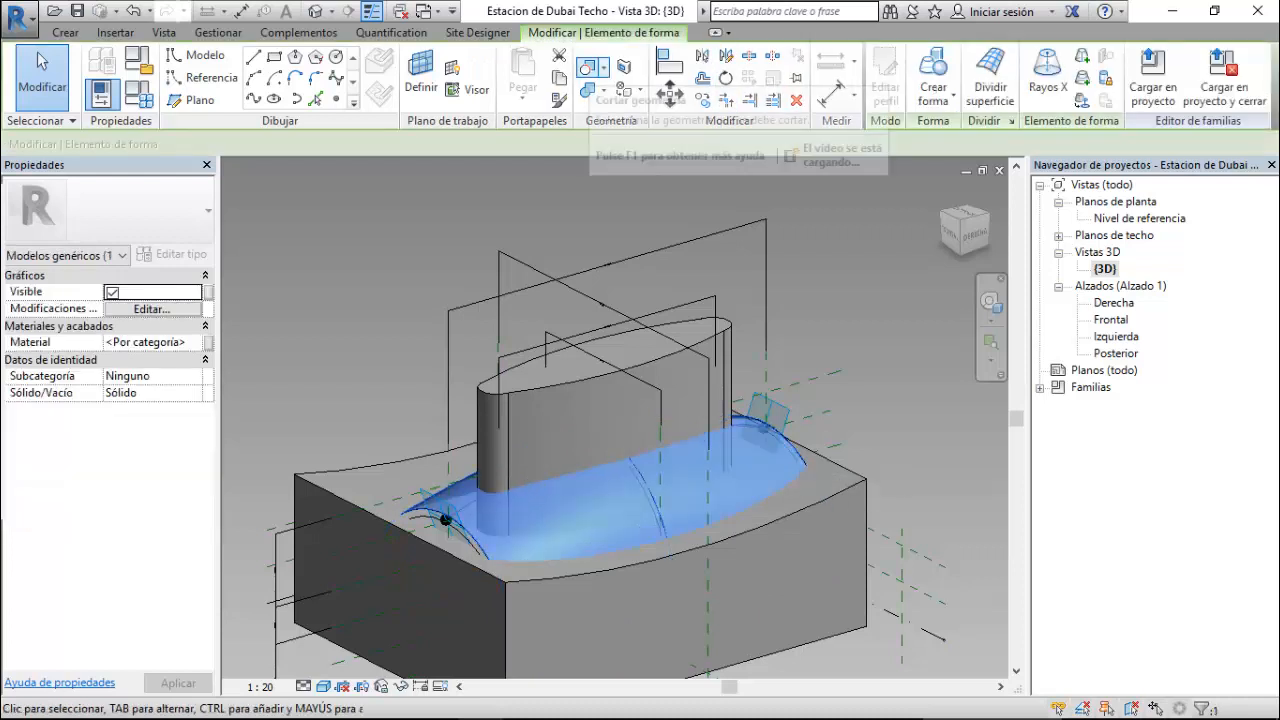
key("Escape")
key("c")
key("g")
left_click(445, 520)
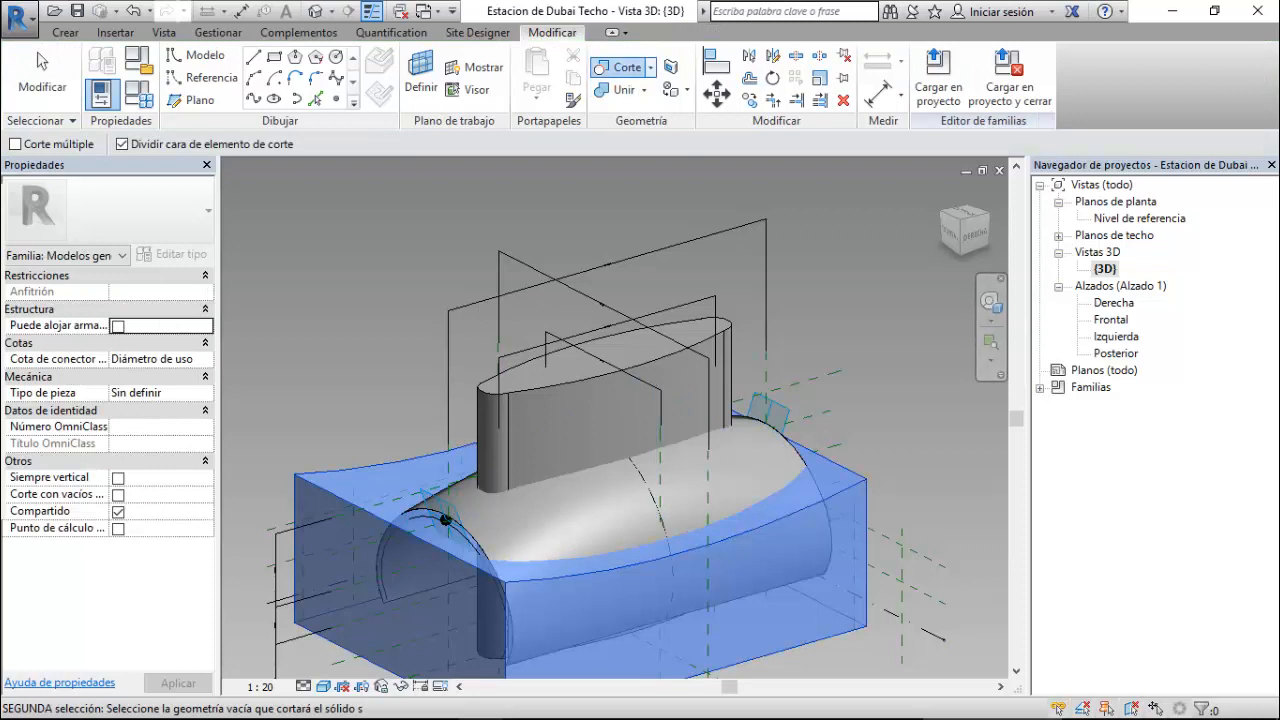
left_click(445, 520)
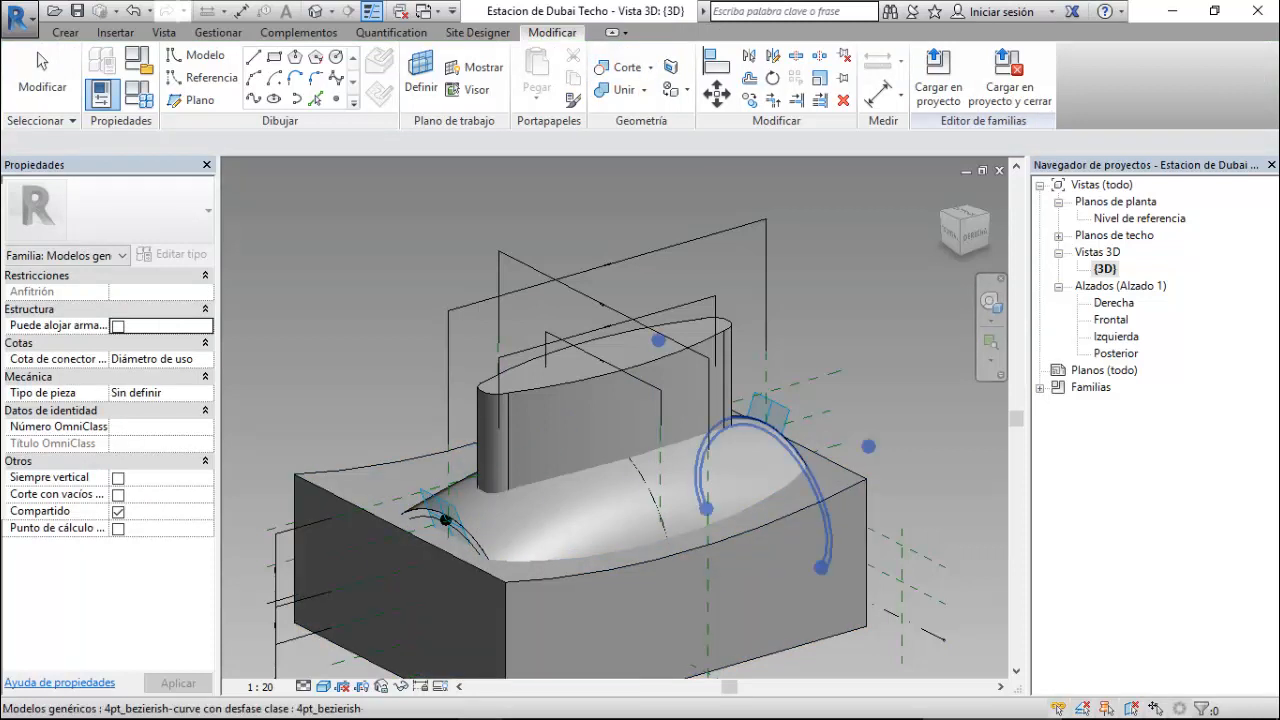
key("Escape")
- Try to cut the lofted shell with the lens-shaped solid
left_click(445, 520)
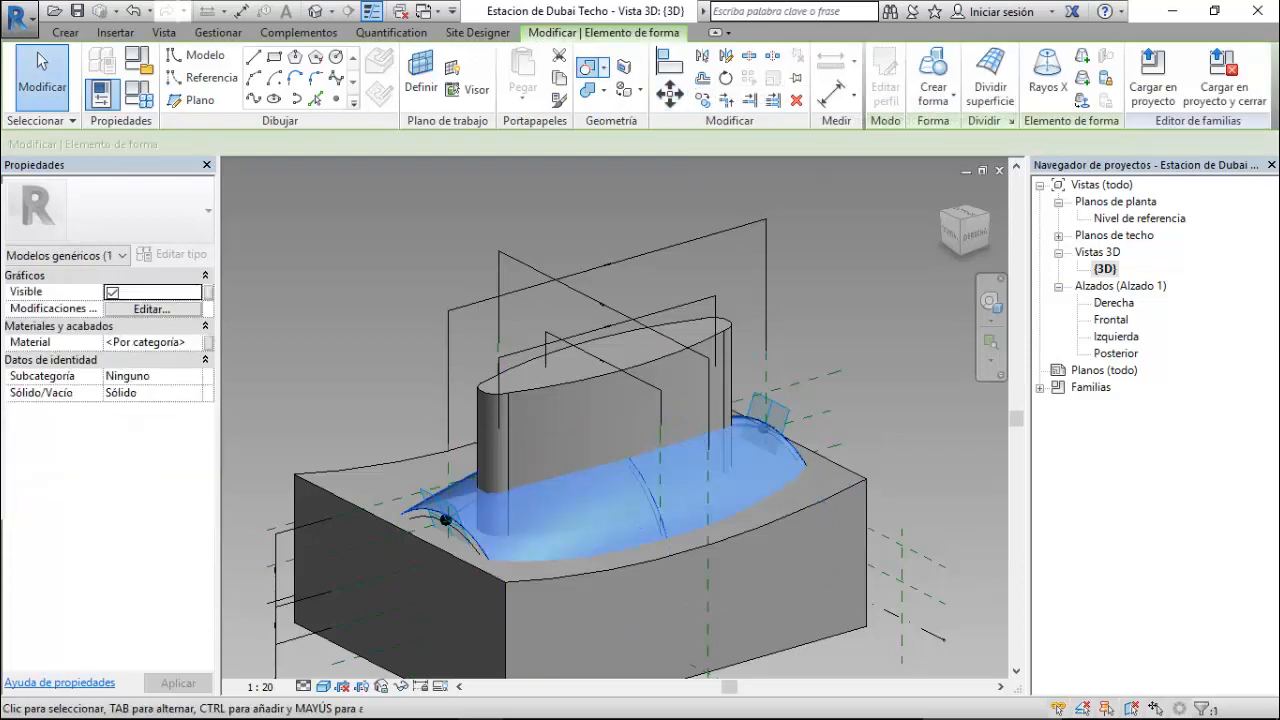
key("c")
key("g")
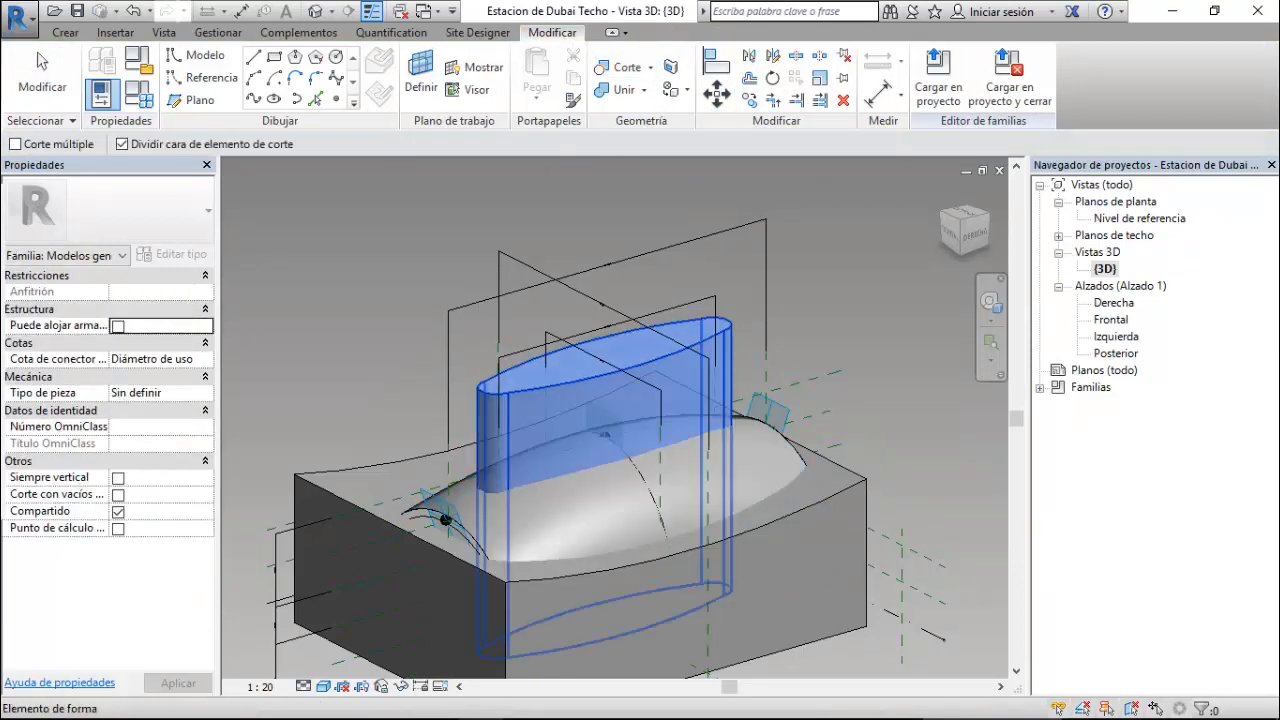
left_click(600, 440)
key("Escape")
key("Escape")
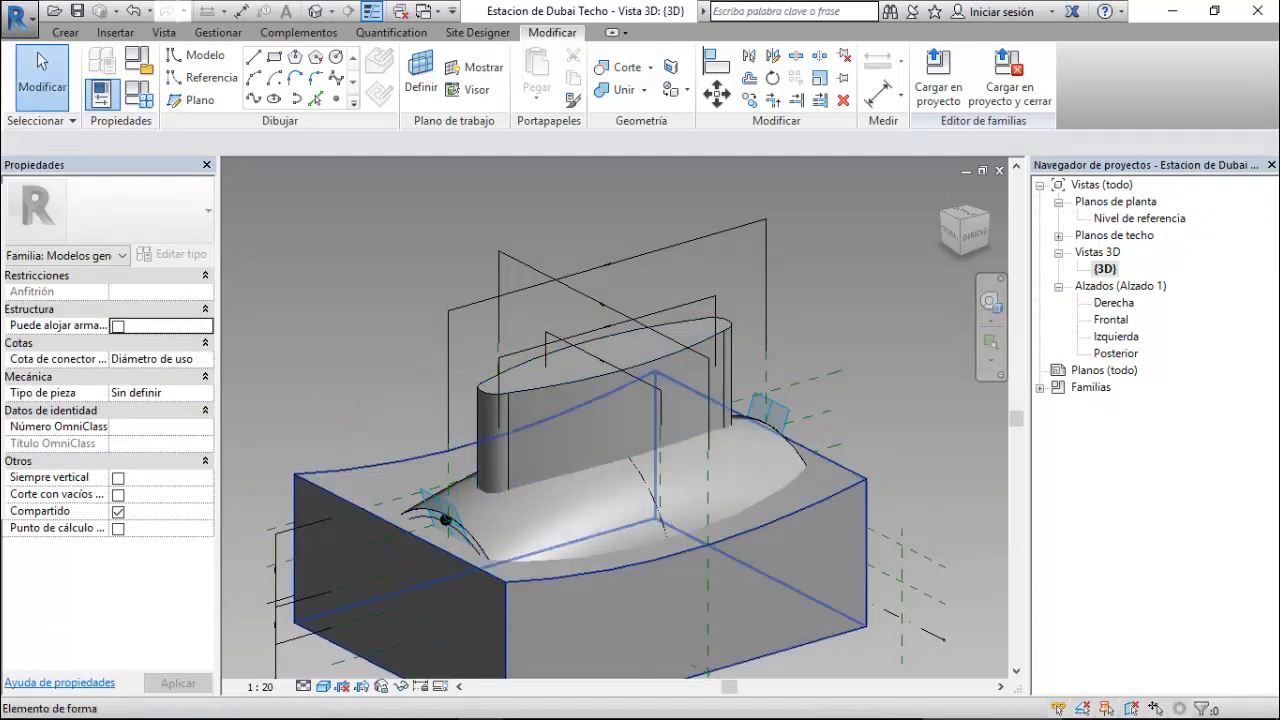
- Temporarily hide the arc-topped block to expose the shell, and undo the hiding
left_click(445, 520)
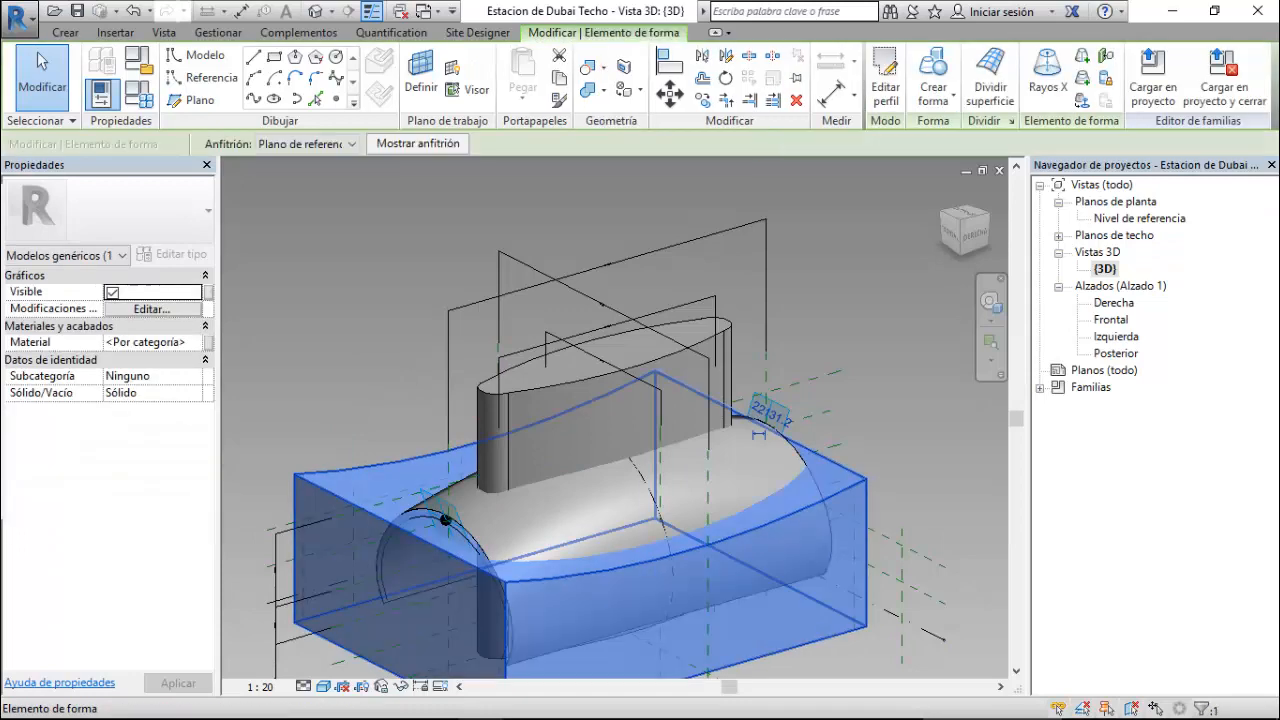
left_click(401, 686)
left_click(458, 639)
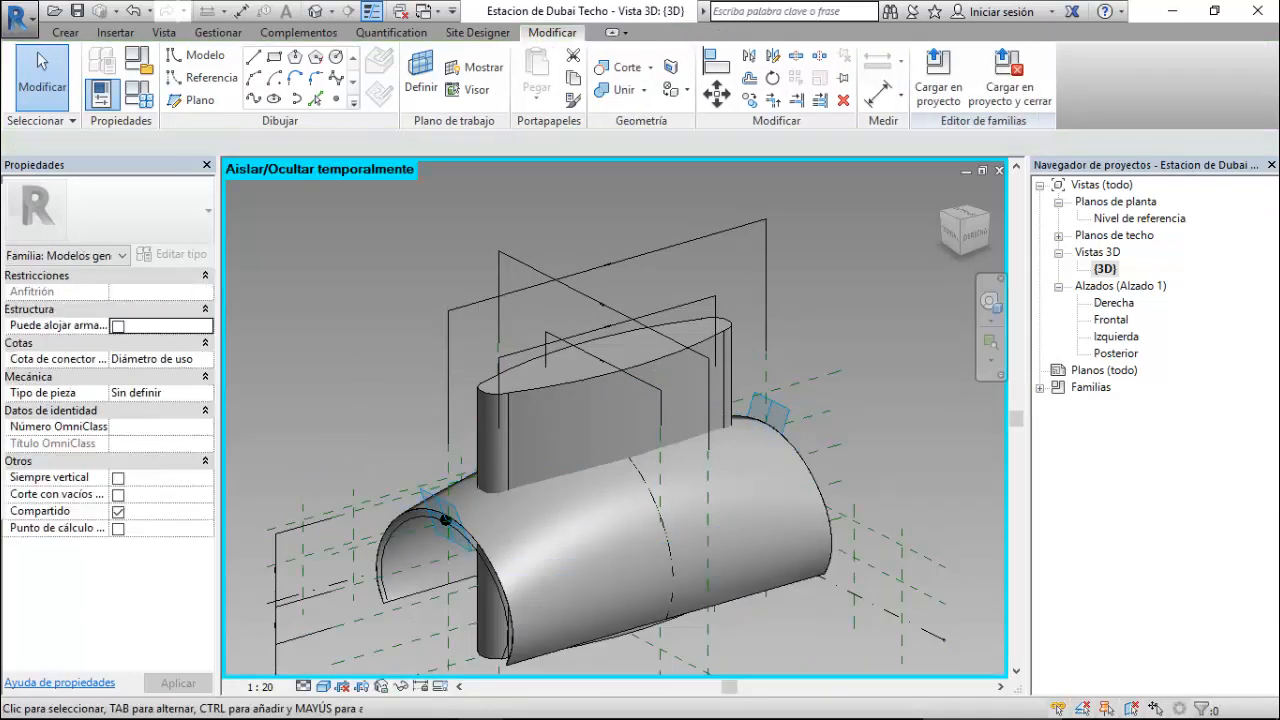
key("ctrl+z")
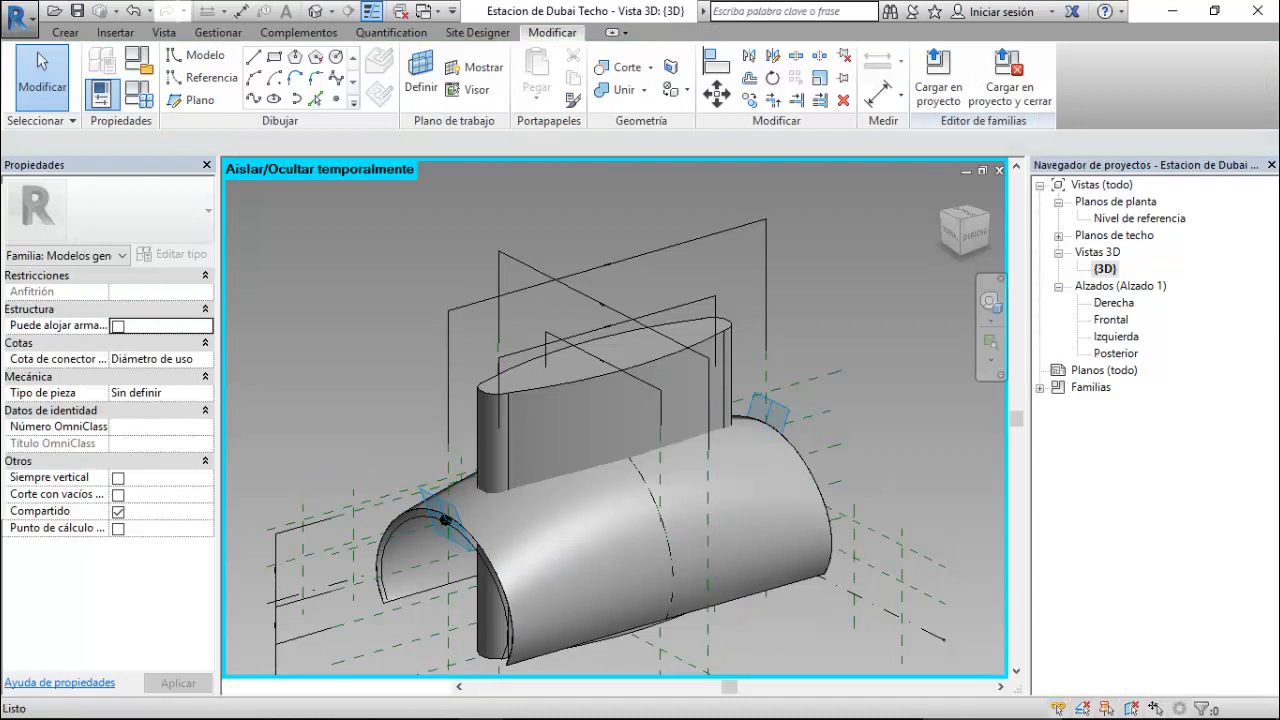
- Cut the lofted shell with the arc-topped block using the Cut Geometry tool
scroll(516, 393, "down", 1)
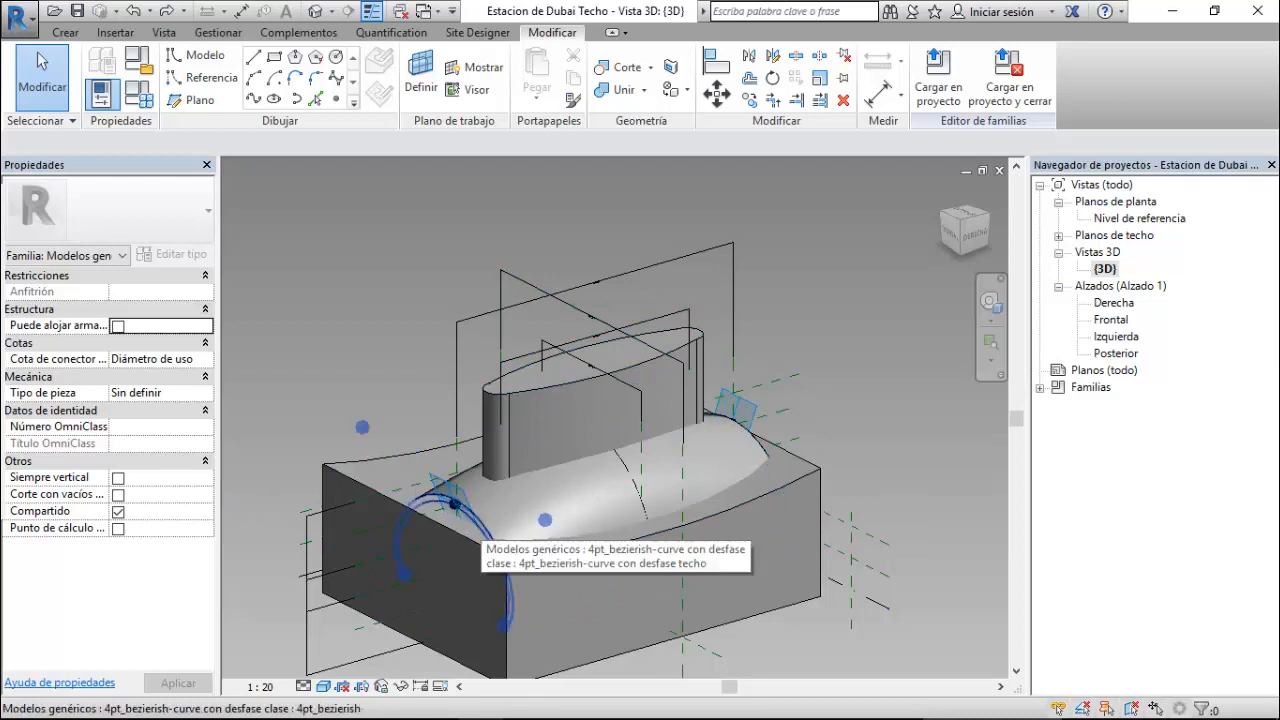
key("Tab")
left_click(455, 505)
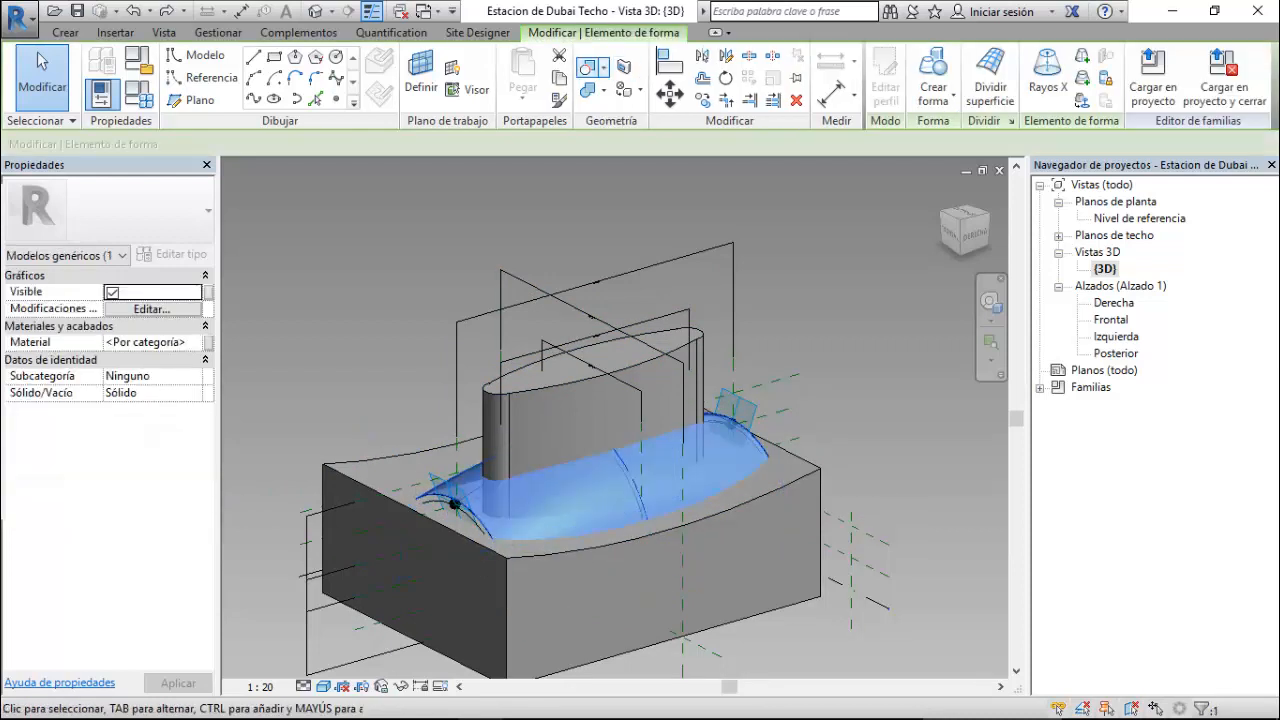
left_click(592, 68)
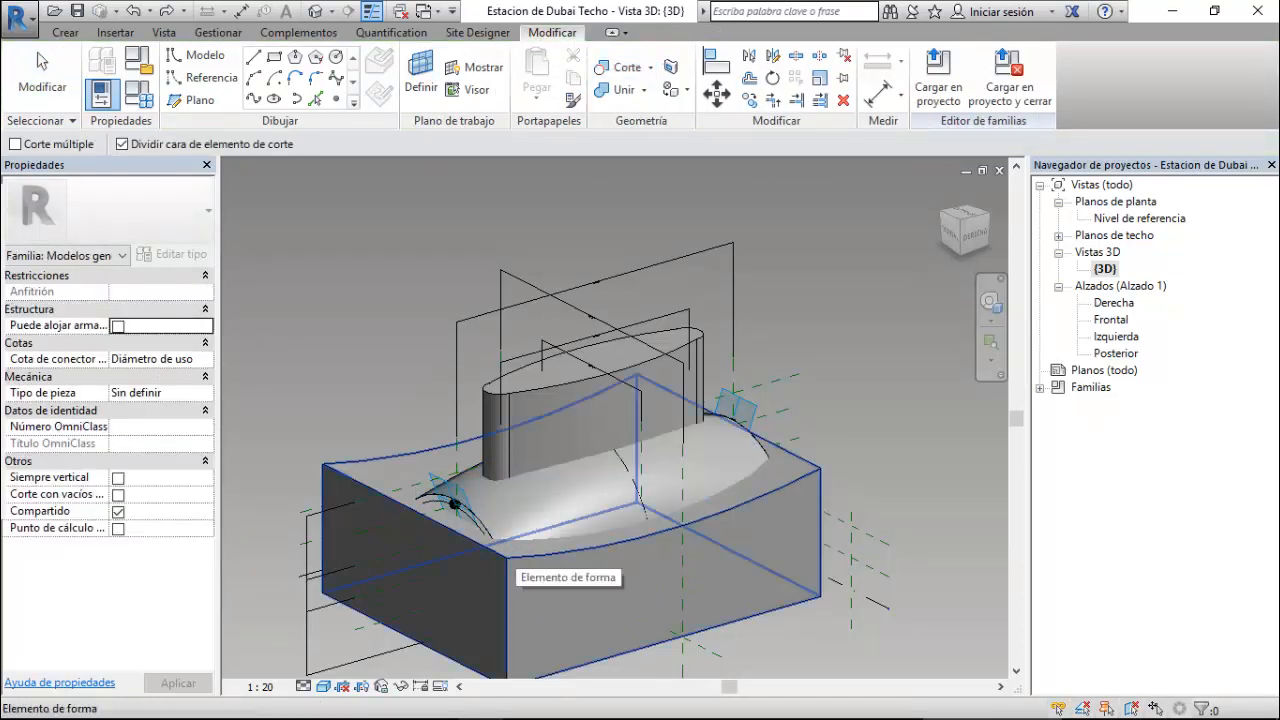
left_click(560, 512)
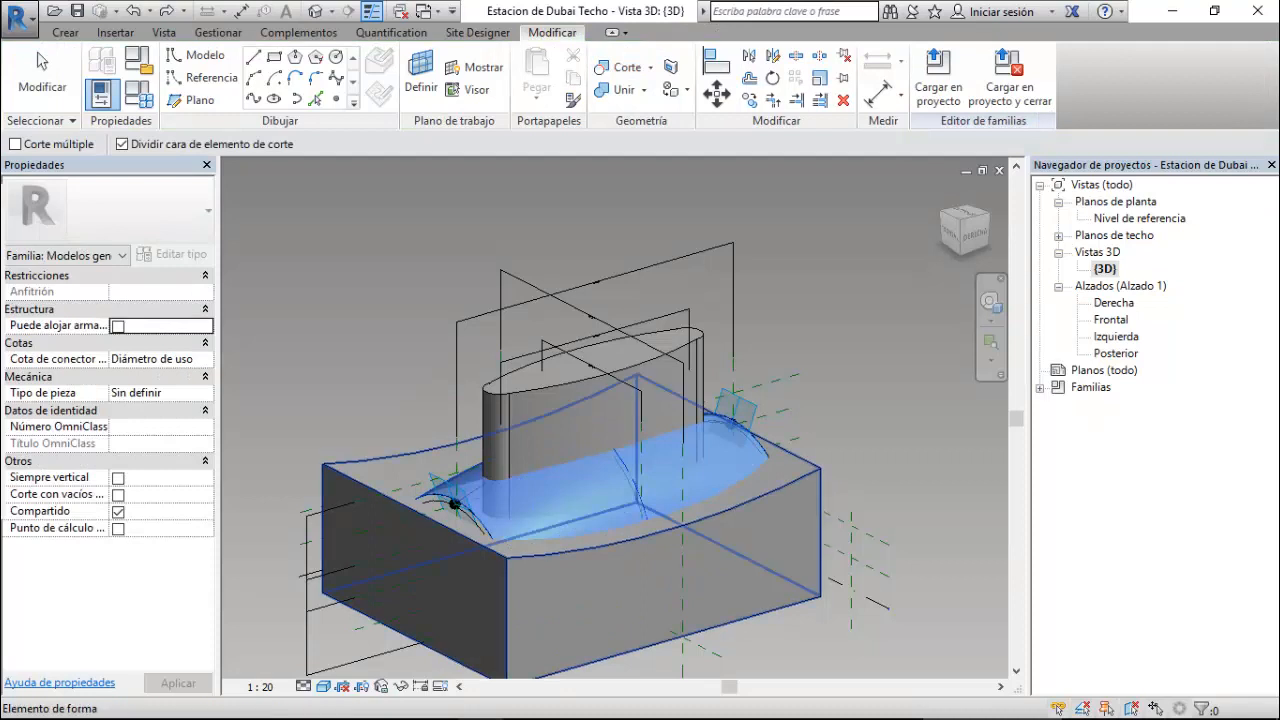
left_click(594, 584)
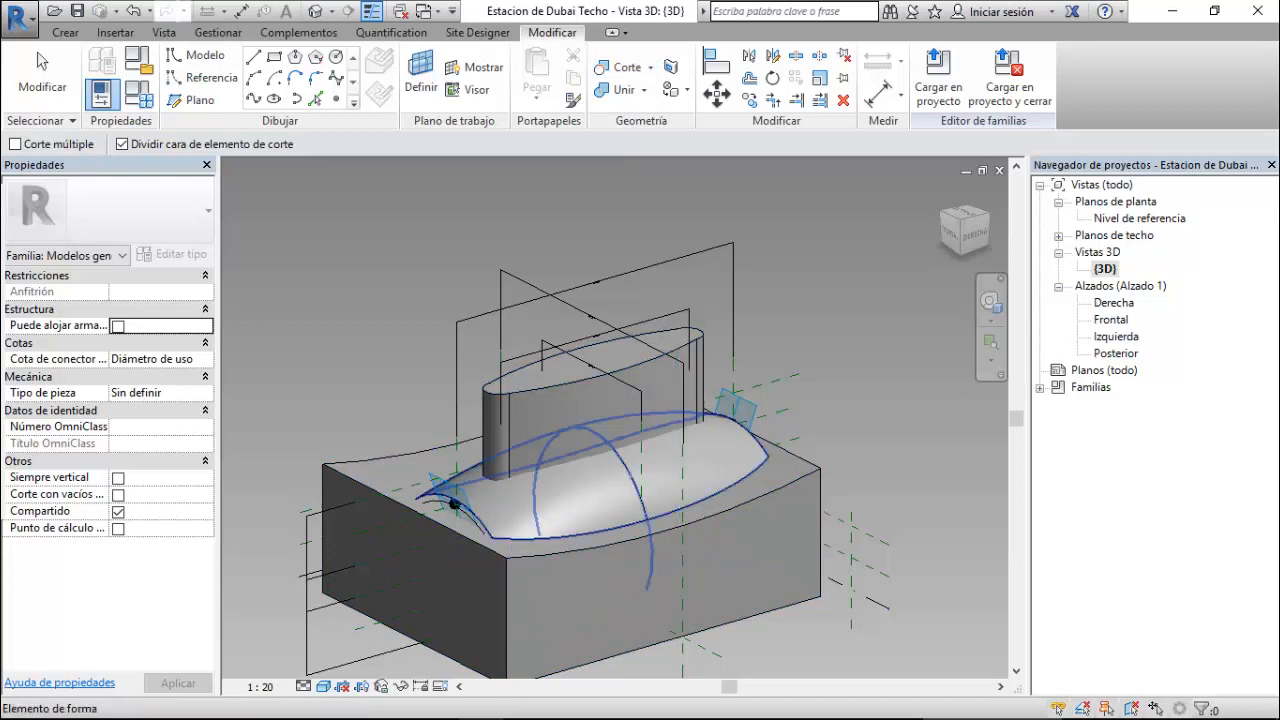
- Cut the lofted shell with the lens-shaped solid and end the Cut Geometry command
left_click(606, 512)
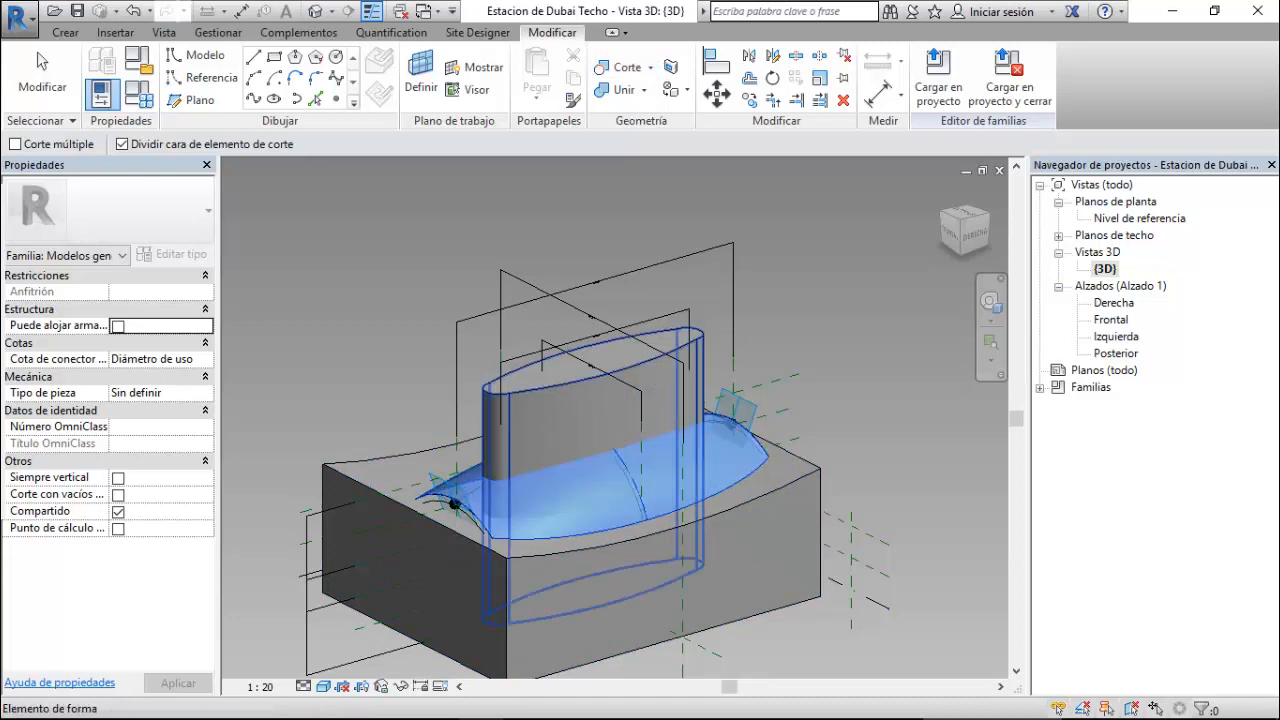
left_click(572, 428)
key("Escape")
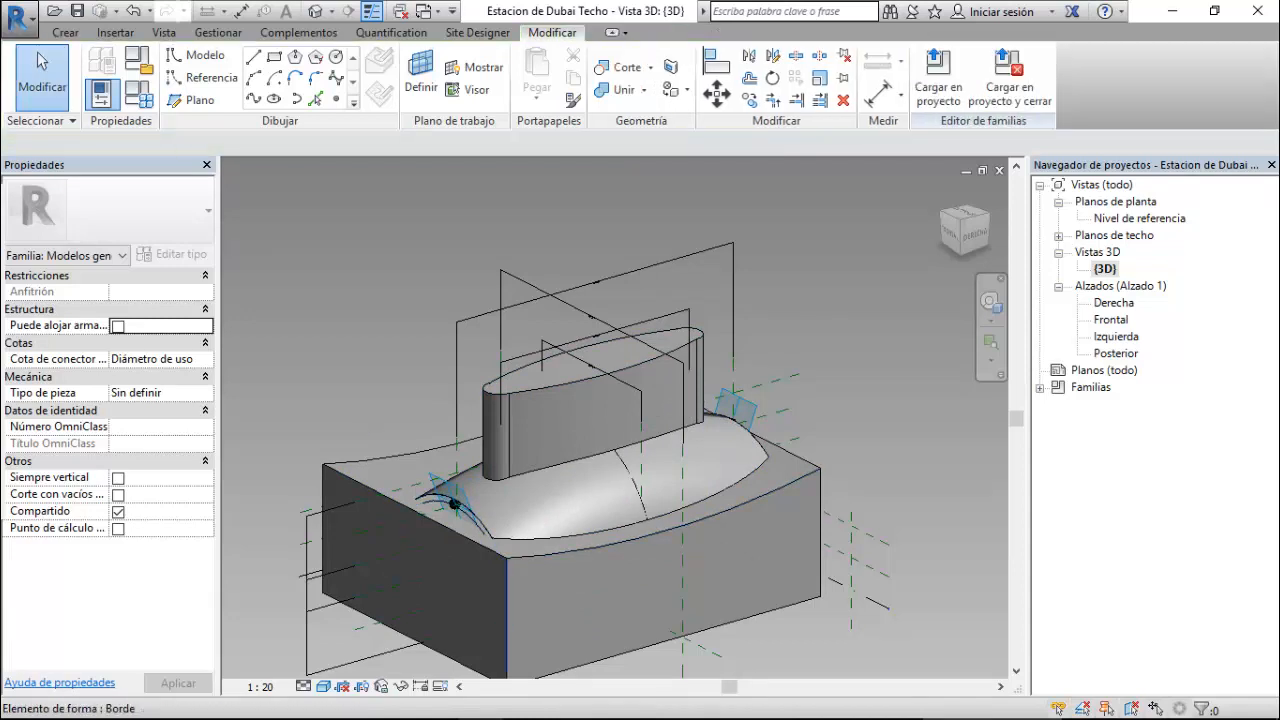
- Temporarily hide the arc-topped block and the lens-shaped solid so that only the cut shell is displayed
key("Tab")
key("Tab")
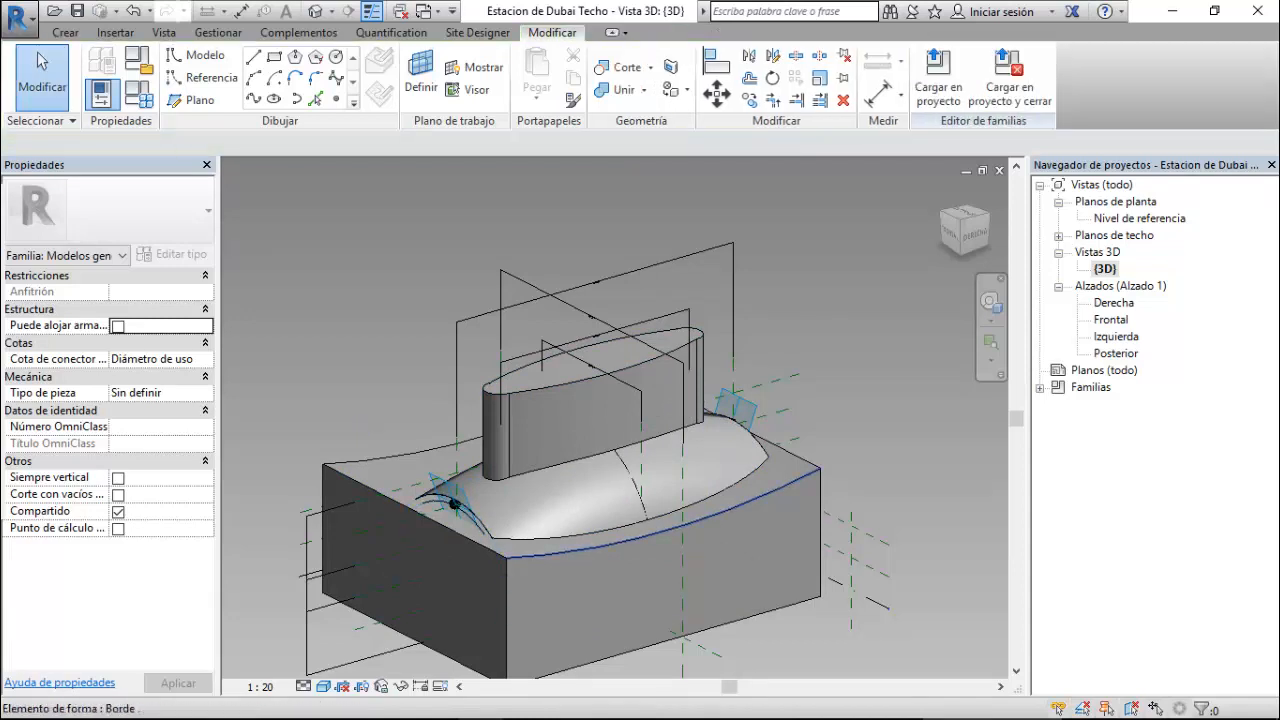
left_click(455, 503)
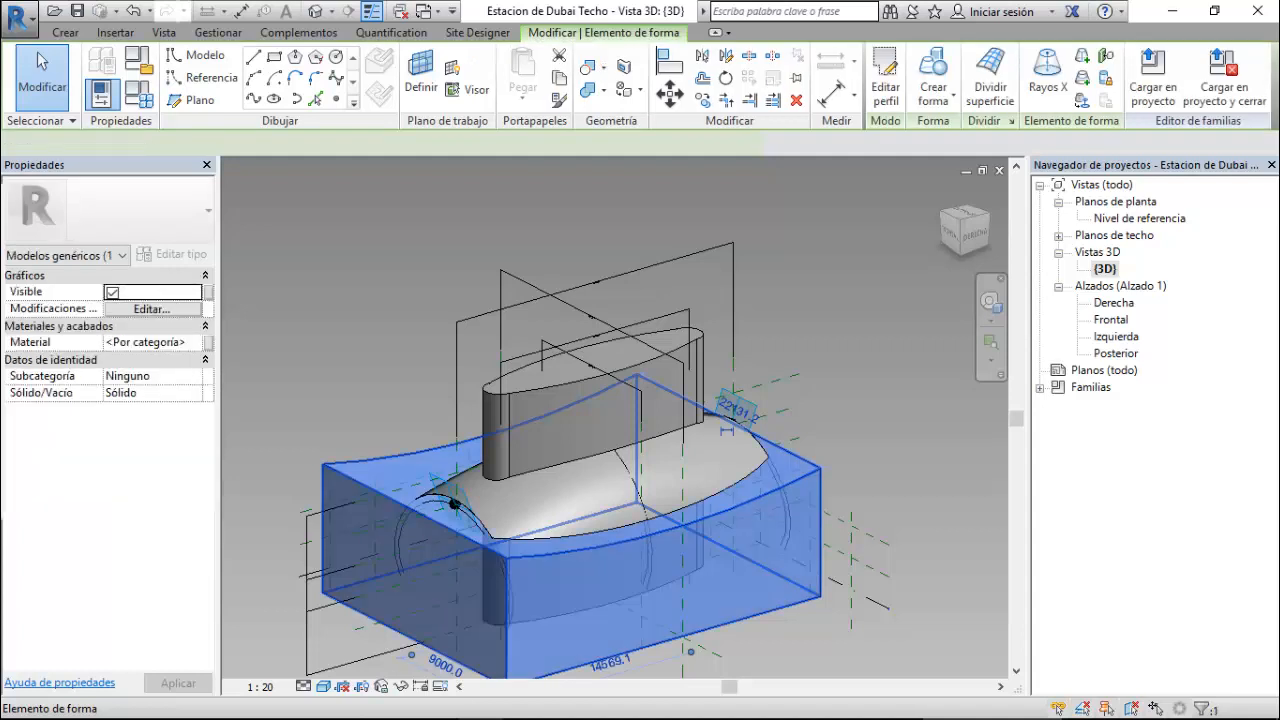
left_click(401, 686)
left_click(430, 641)
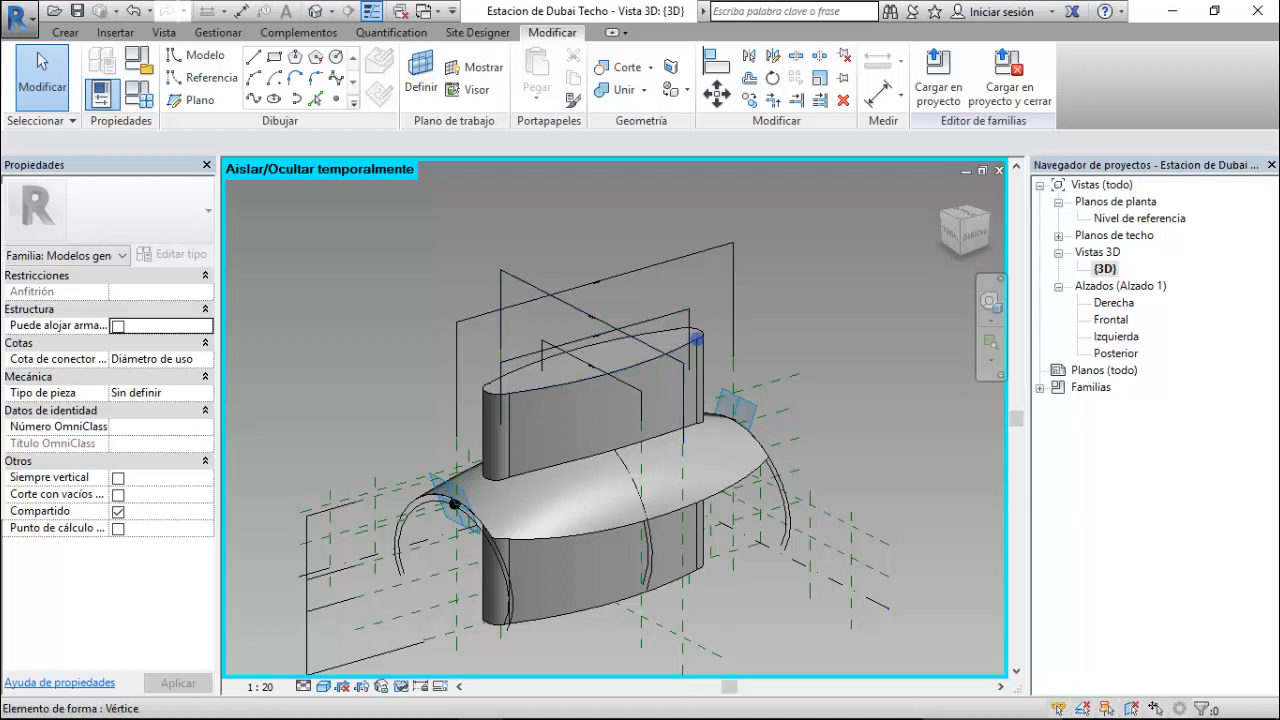
left_click(697, 348)
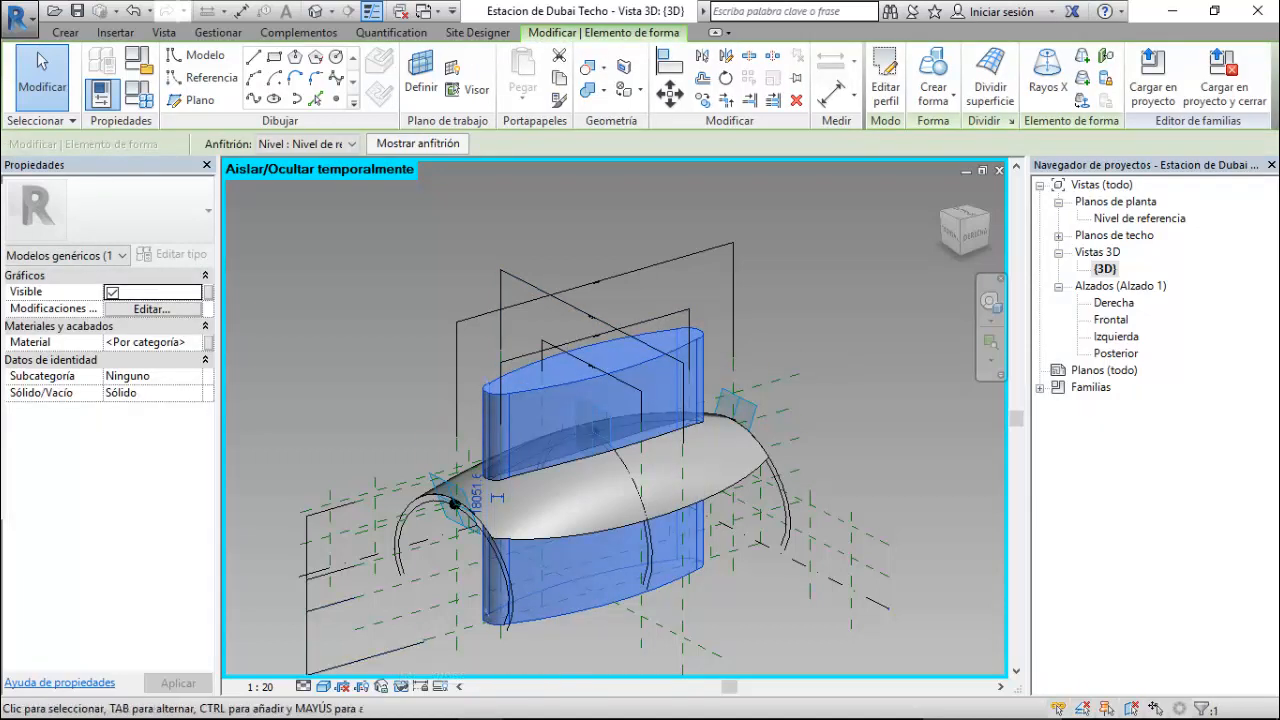
left_click(430, 686)
left_click(440, 640)
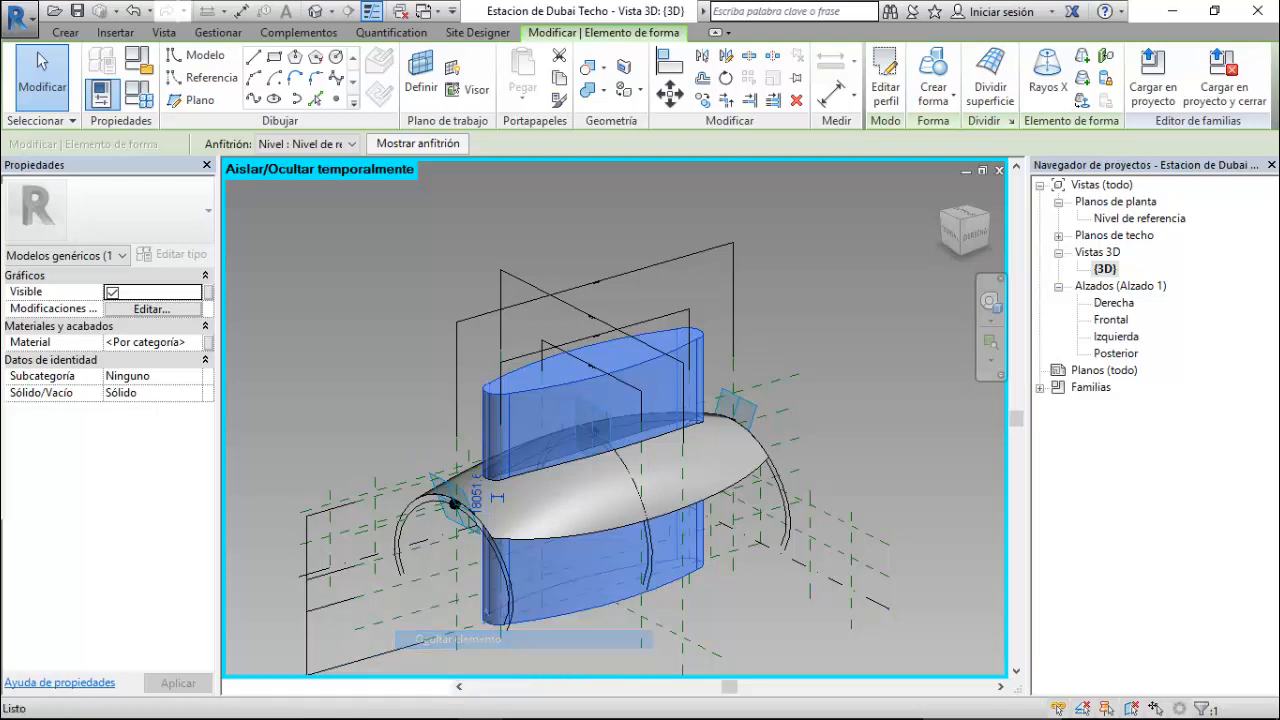
- Divide the faces of the cut lofted shell into UV grids with Divide Surface
middle_click_drag(530, 575, 555, 603, "shift")
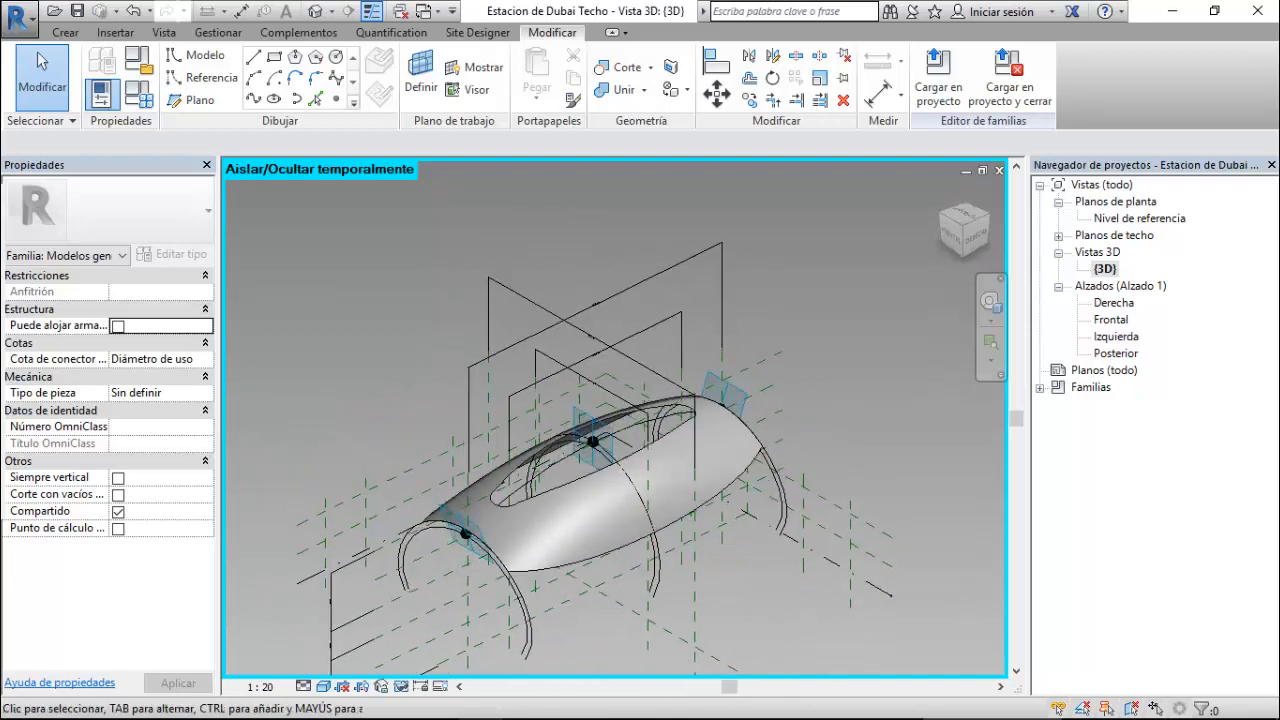
scroll(554, 603, "up", 2)
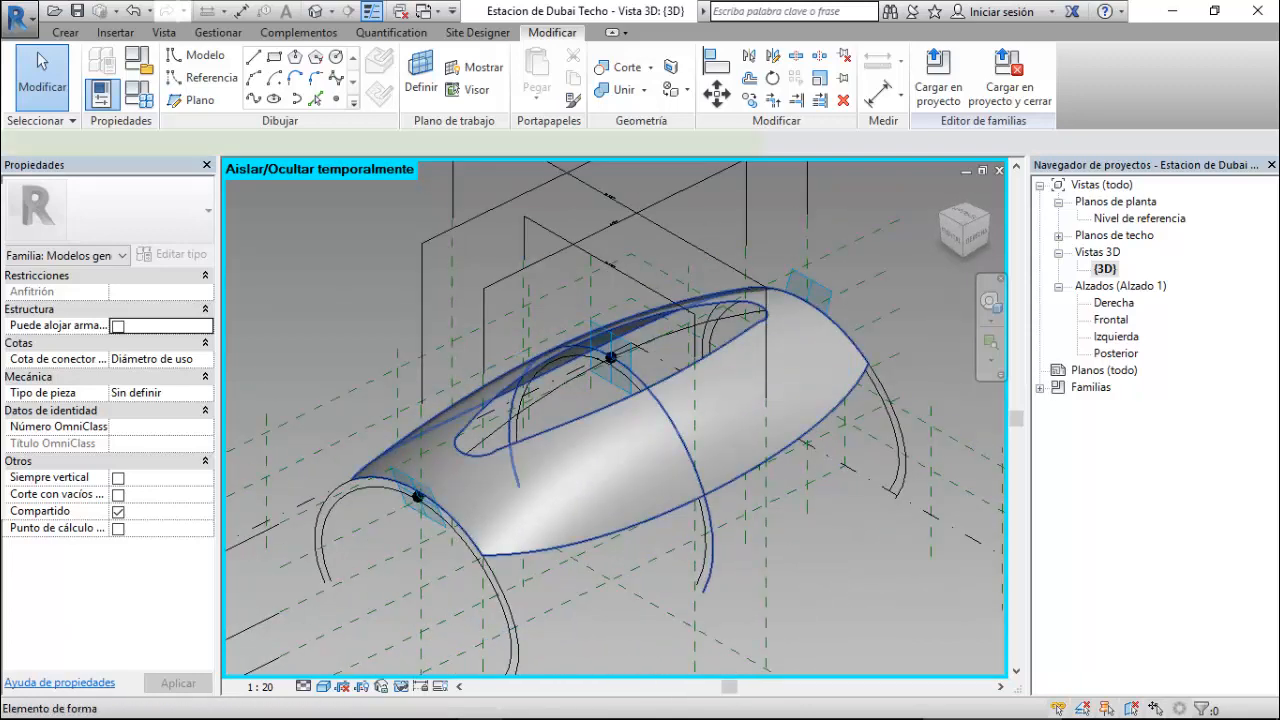
left_click(615, 445)
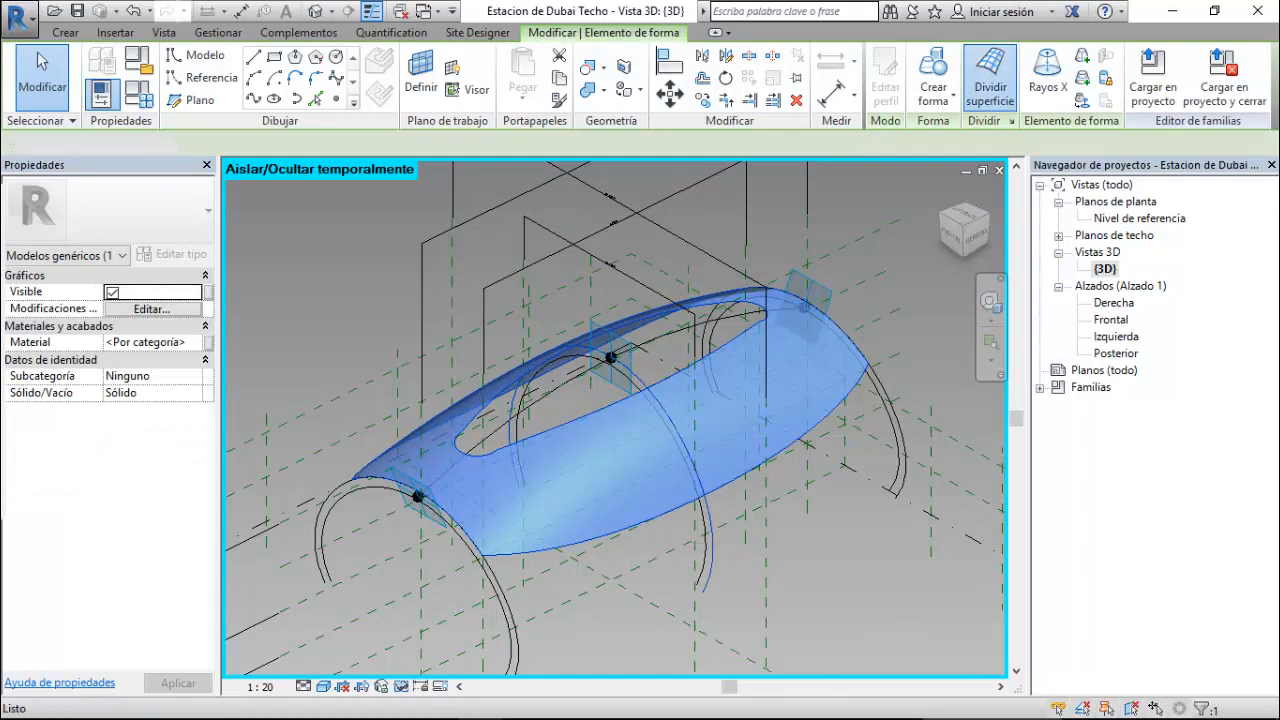
left_click(990, 80)
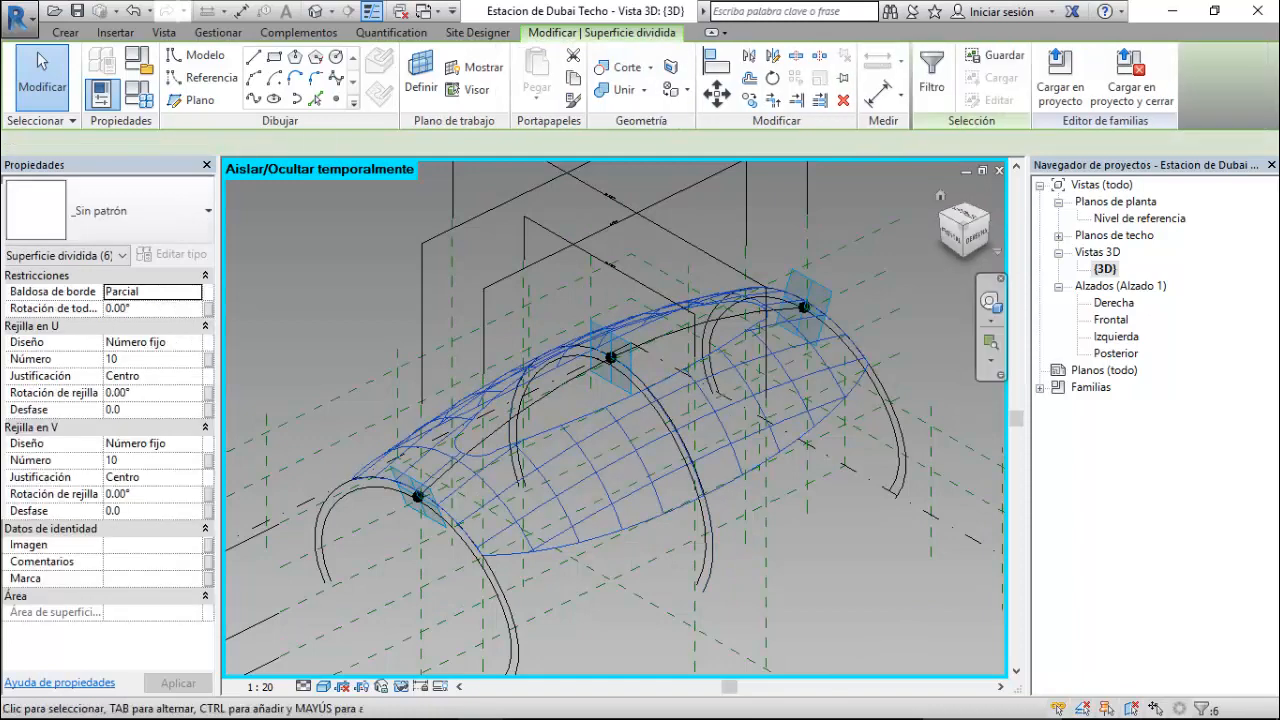
- Try 25 divisions for the U and V grids of the divided shell surfaces, and set both numbers to 30
left_click(140, 359)
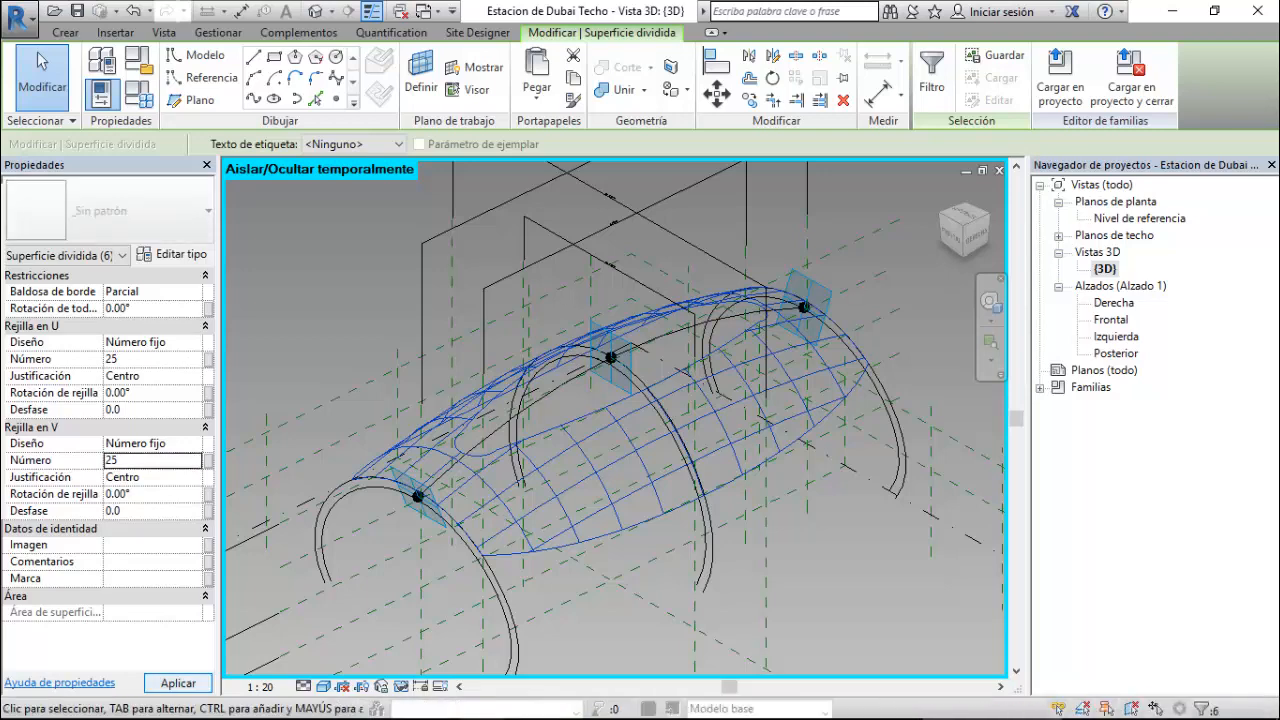
scroll(508, 540, "up", 3)
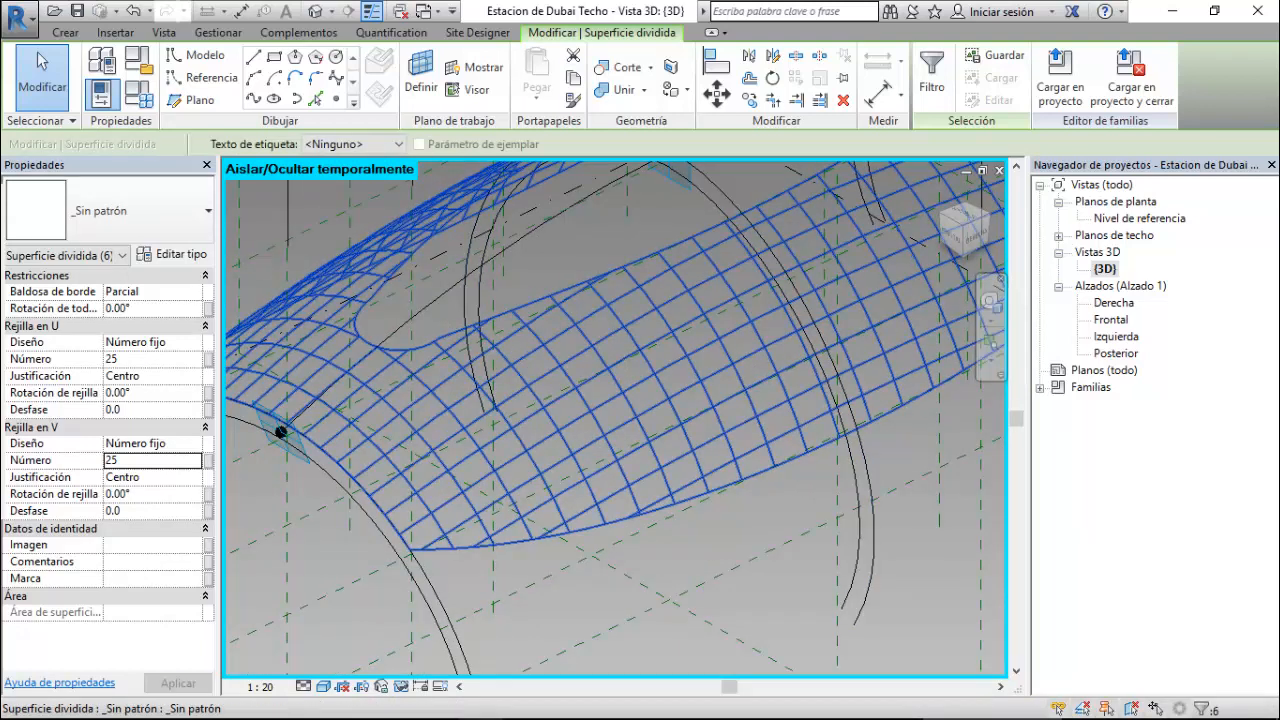
left_click(148, 359)
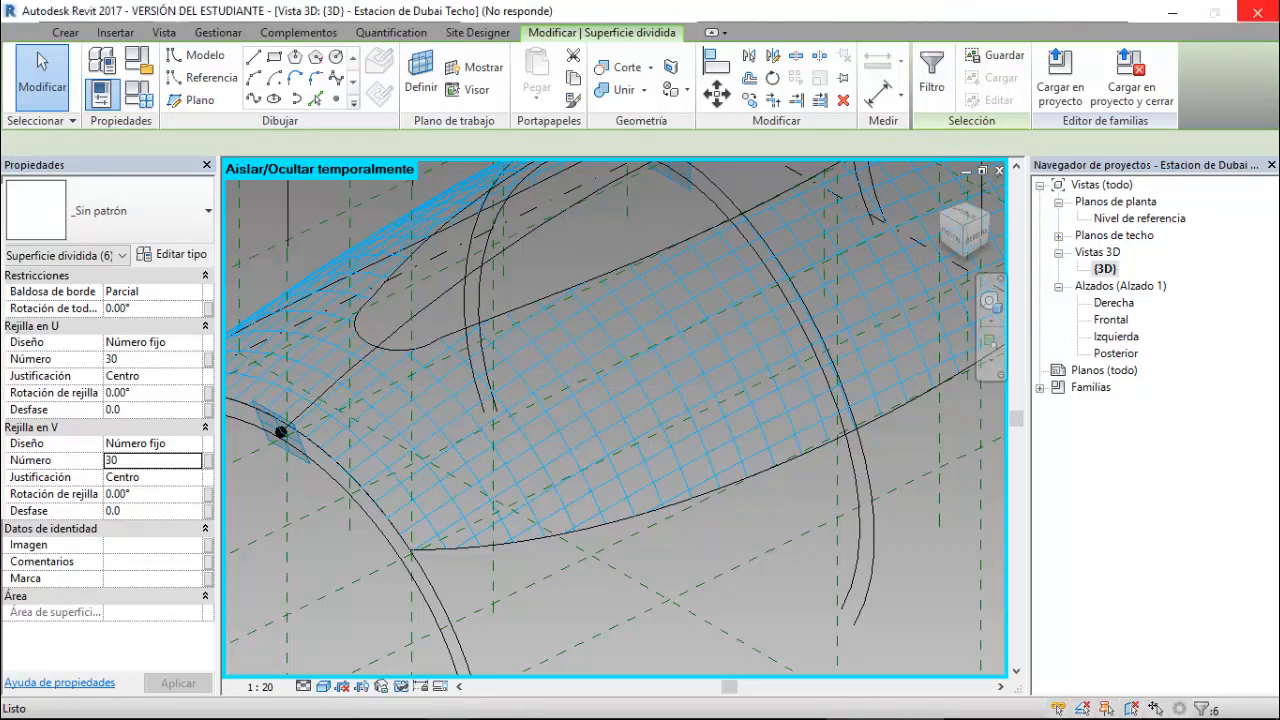
key("Escape")
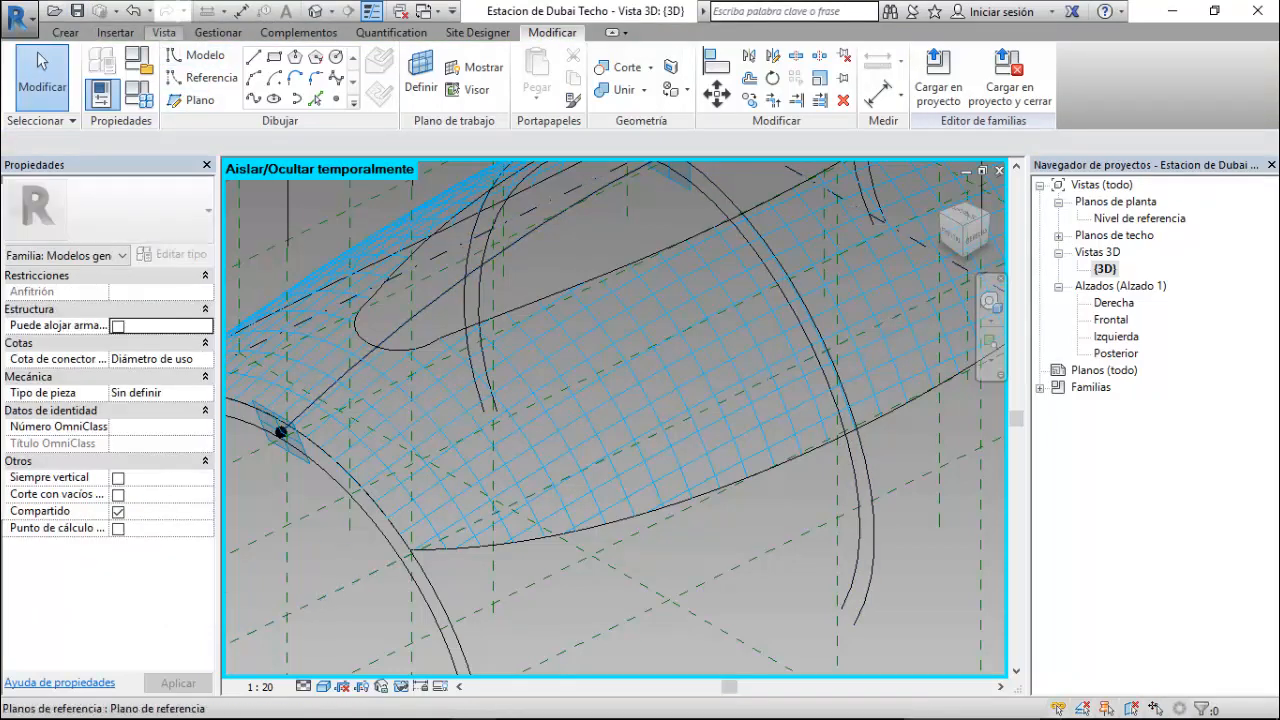
- Create a new family from the template Panel de muro cortina métrico basado en patrón, starting from the recent files page
left_click(164, 32)
left_click(724, 80)
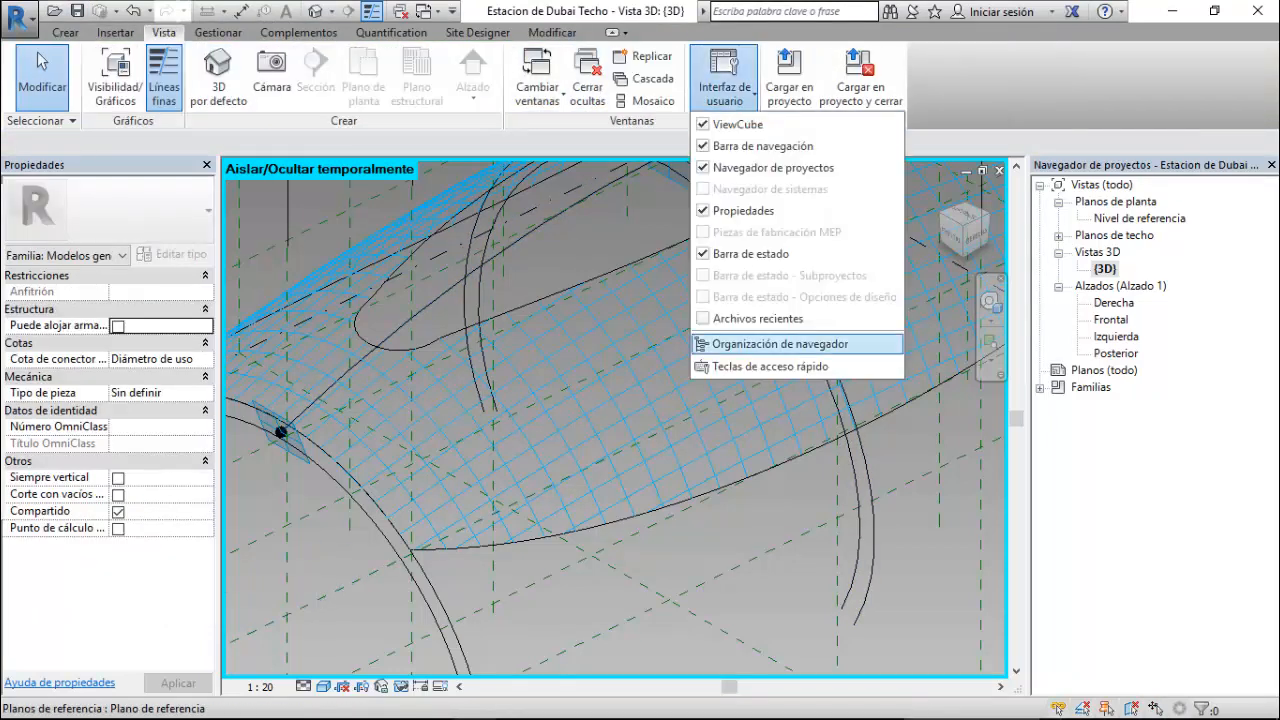
left_click(757, 318)
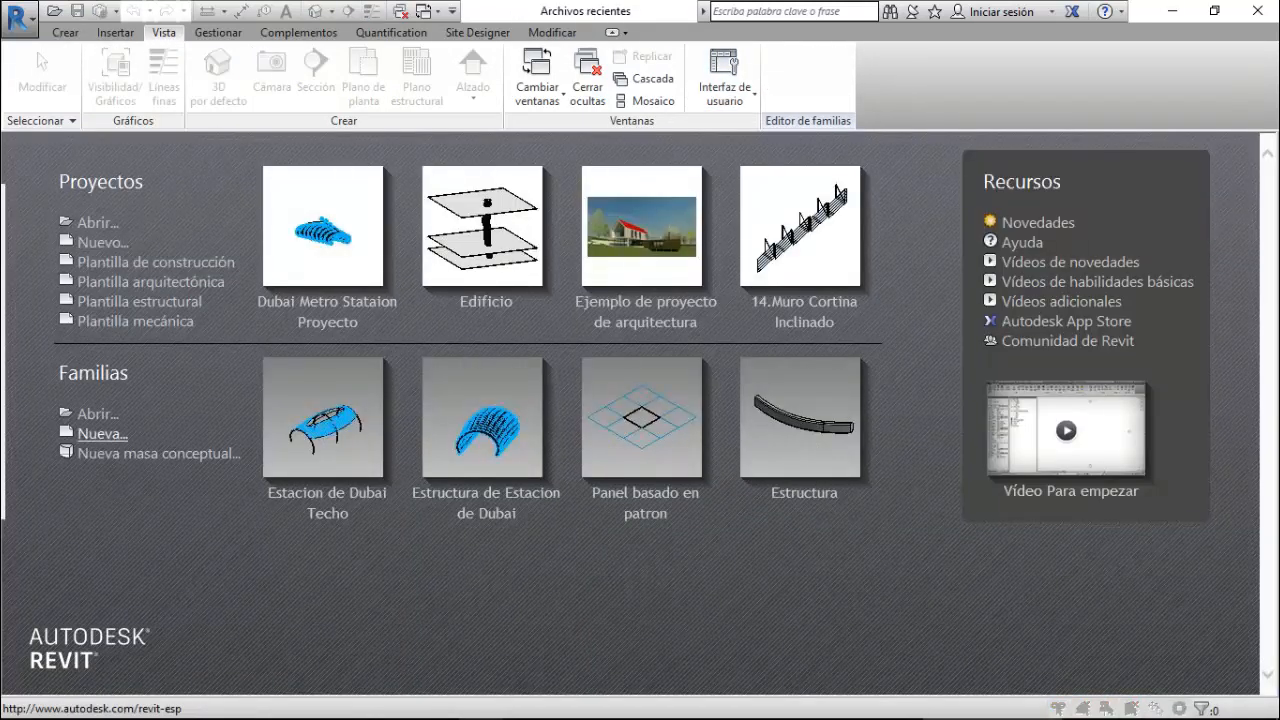
left_click(102, 433)
scroll(768, 462, "down", 6)
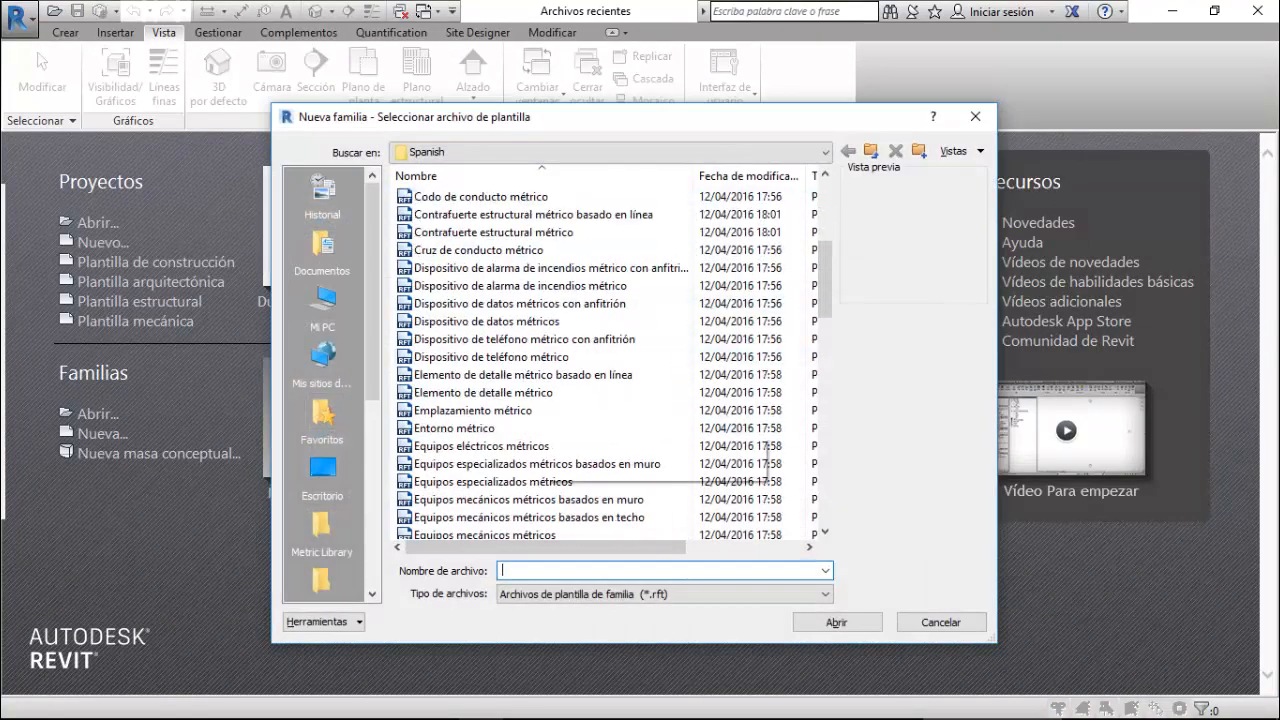
scroll(768, 462, "down", 7)
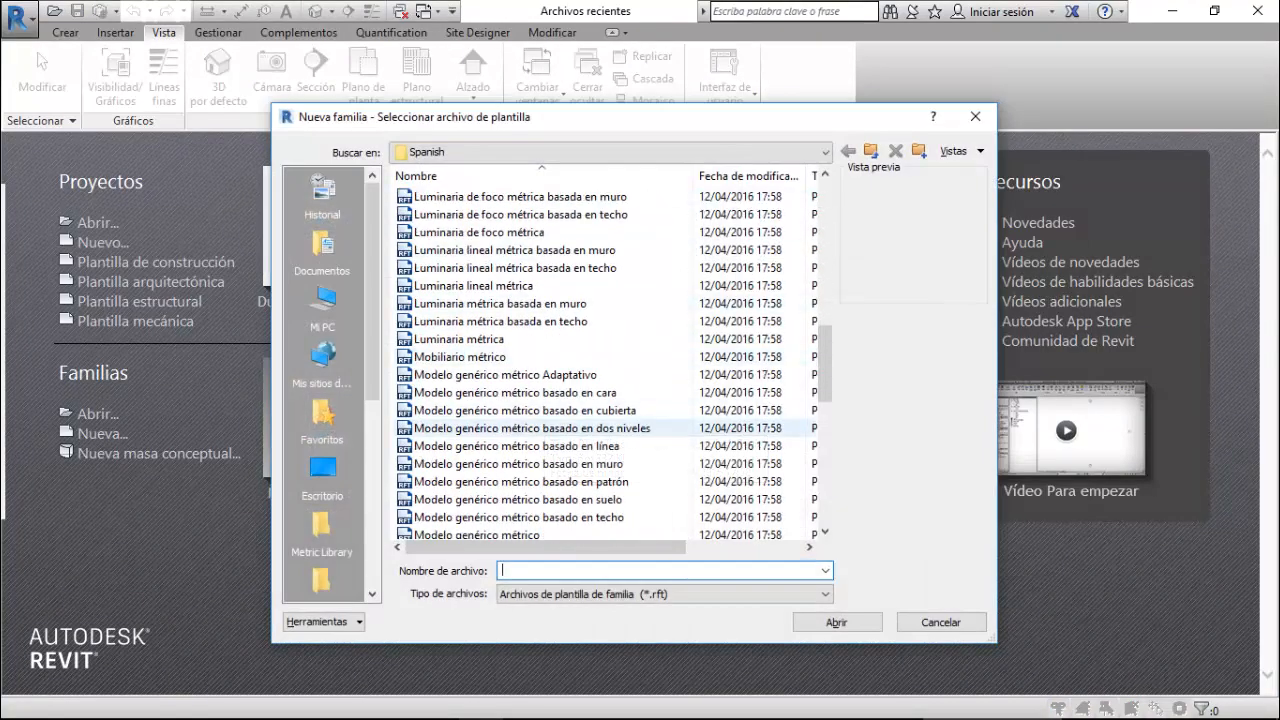
scroll(700, 428, "down", 2)
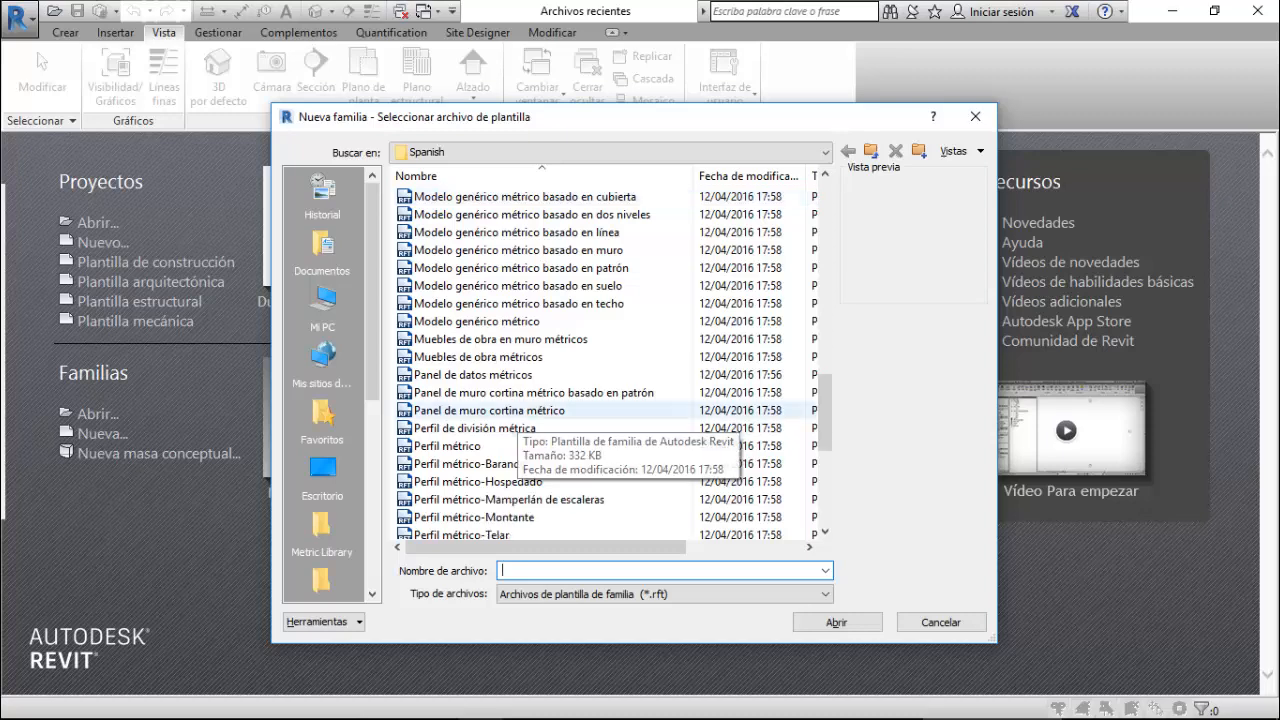
left_click(533, 392)
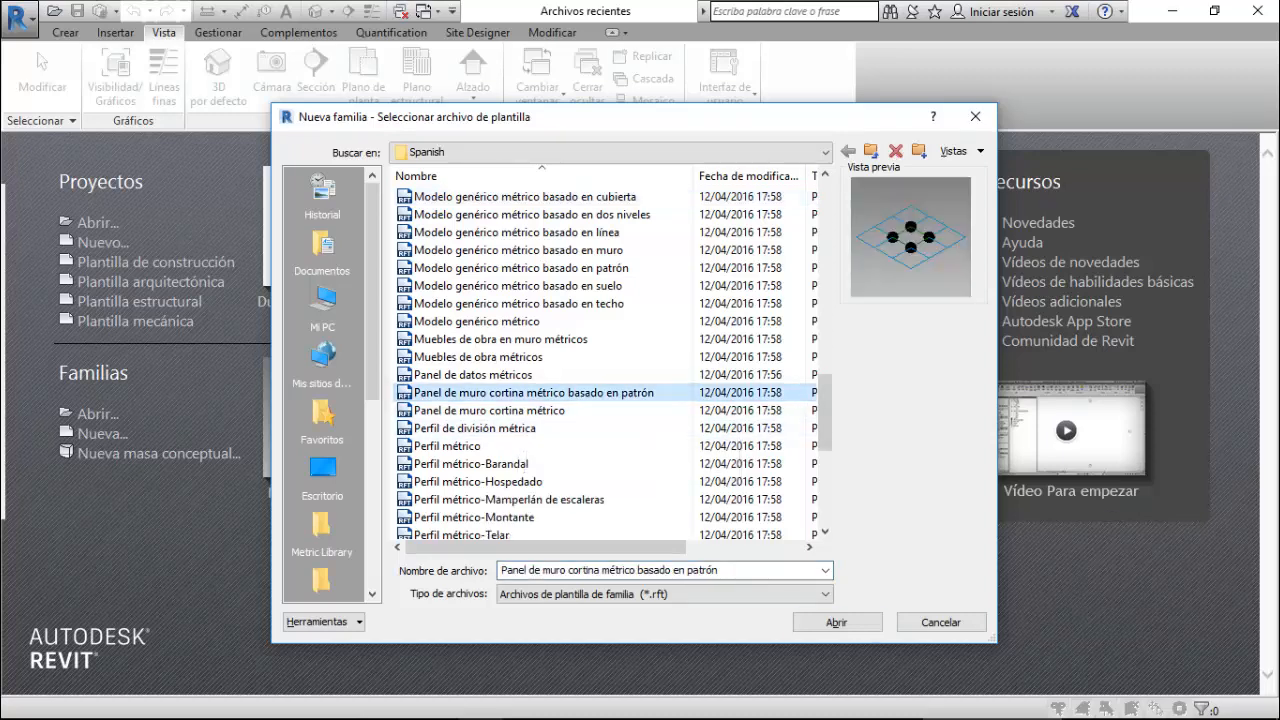
left_click(836, 622)
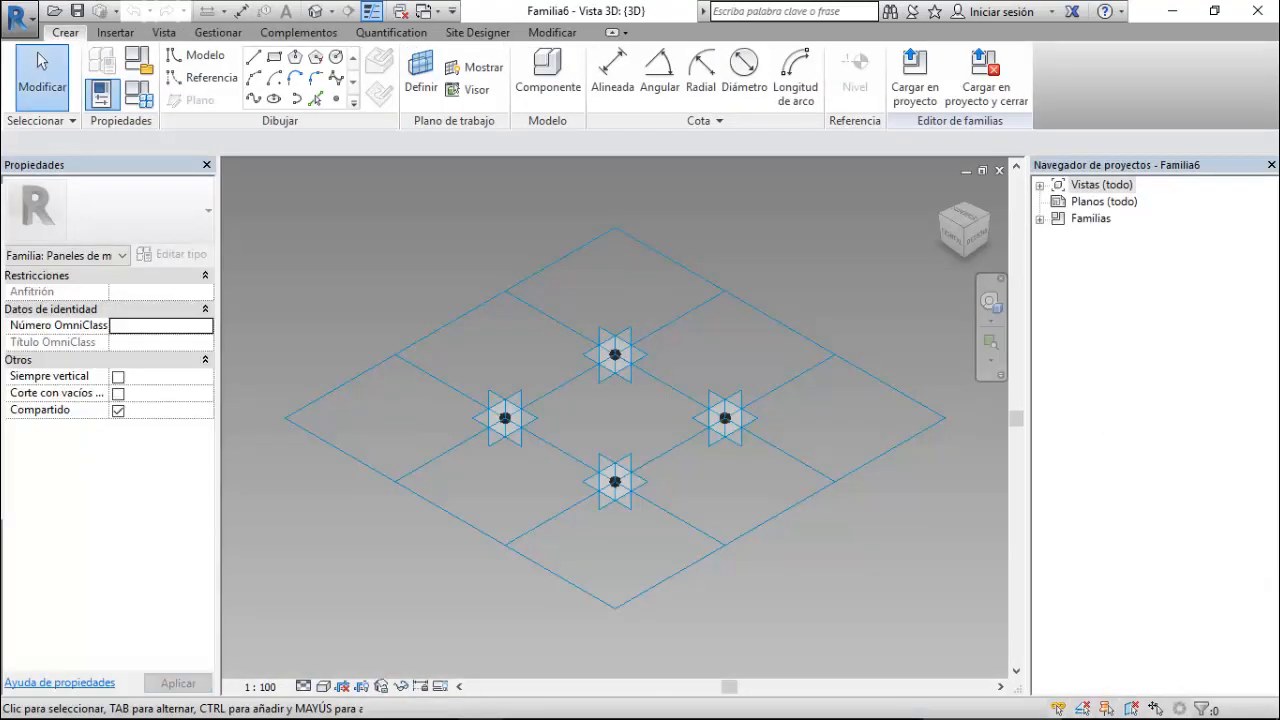
- Create a solid form from the chain of four reference lines joining the panel's adaptive points, choosing the extruded block option
scroll(632, 362, "up", 3)
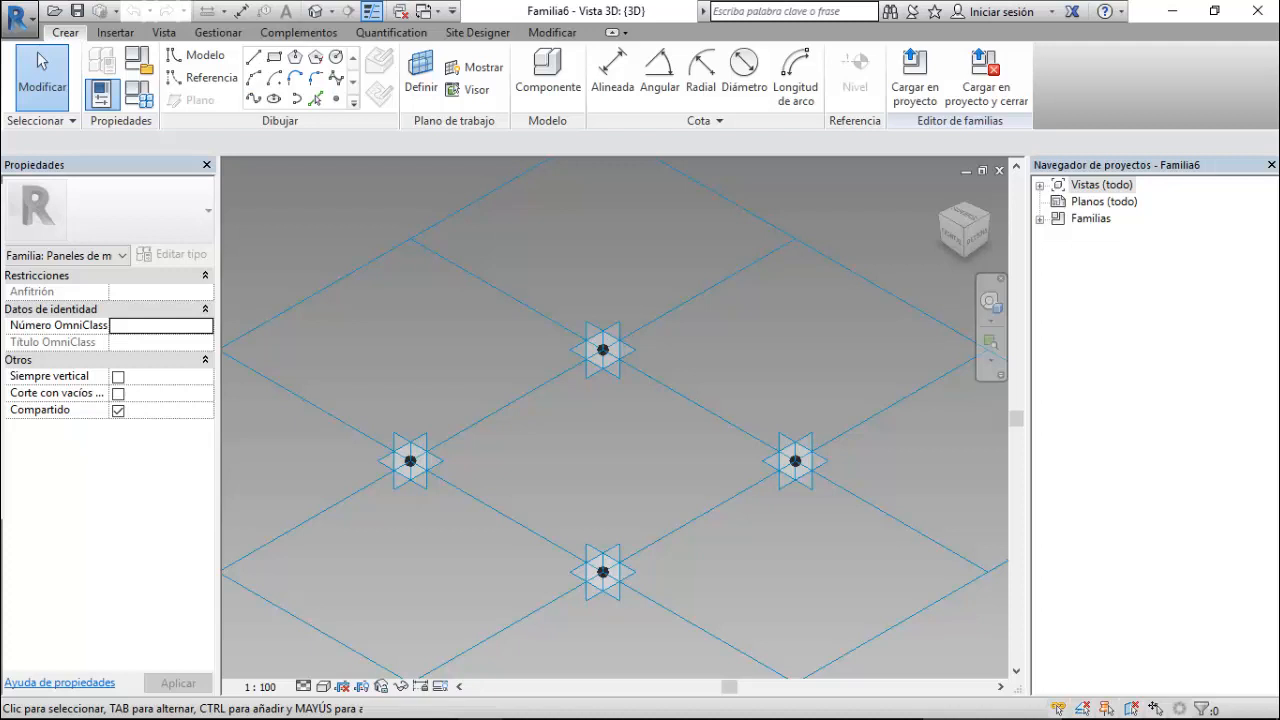
key("Tab")
left_click(510, 404)
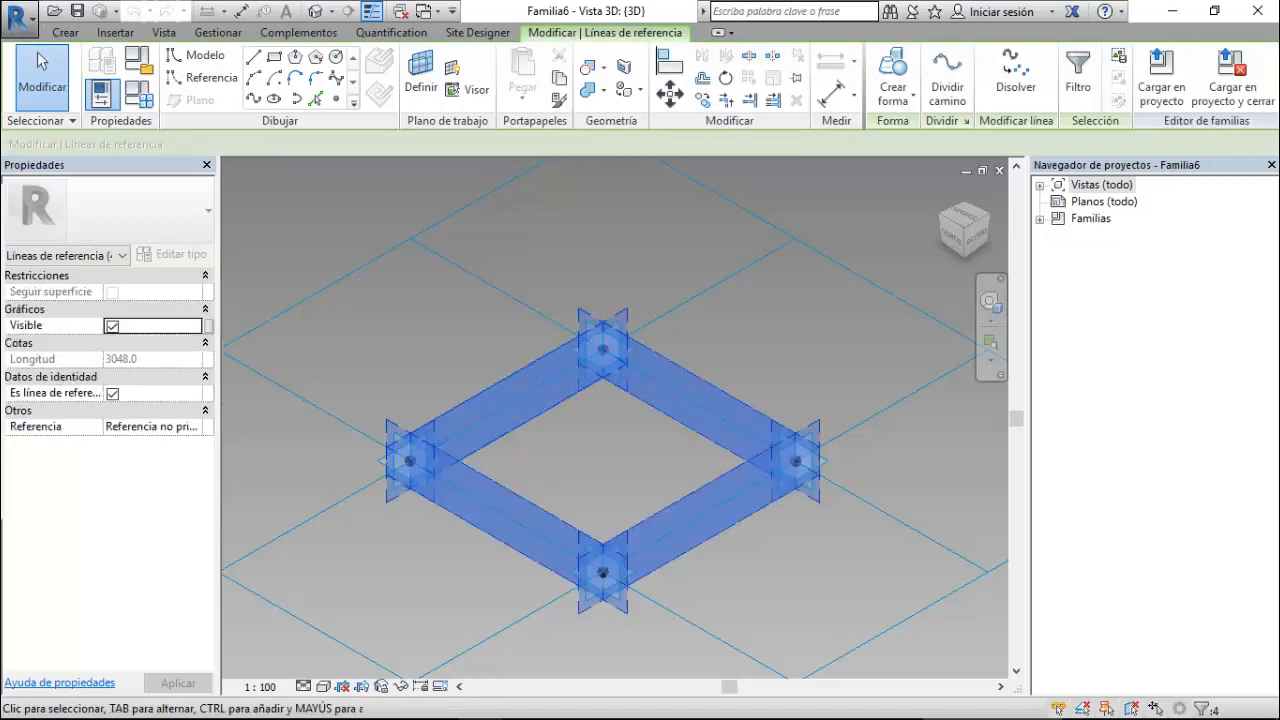
left_click(893, 95)
left_click(905, 131)
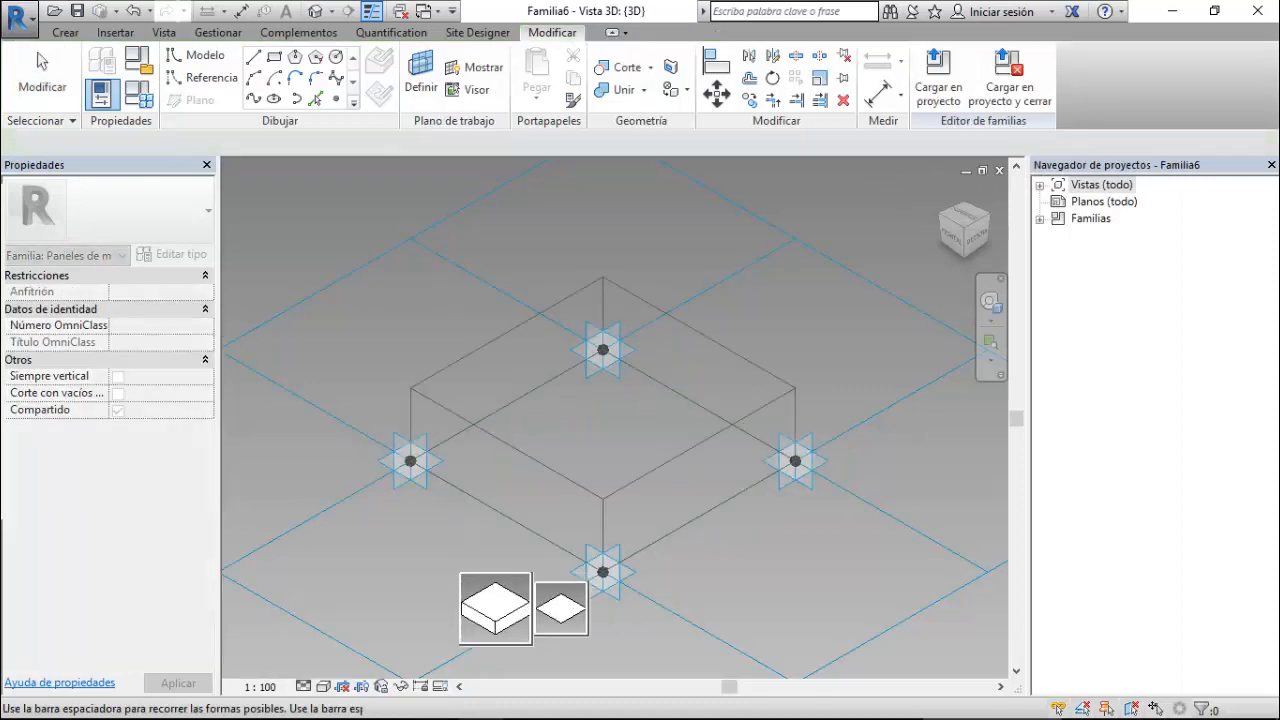
left_click(492, 608)
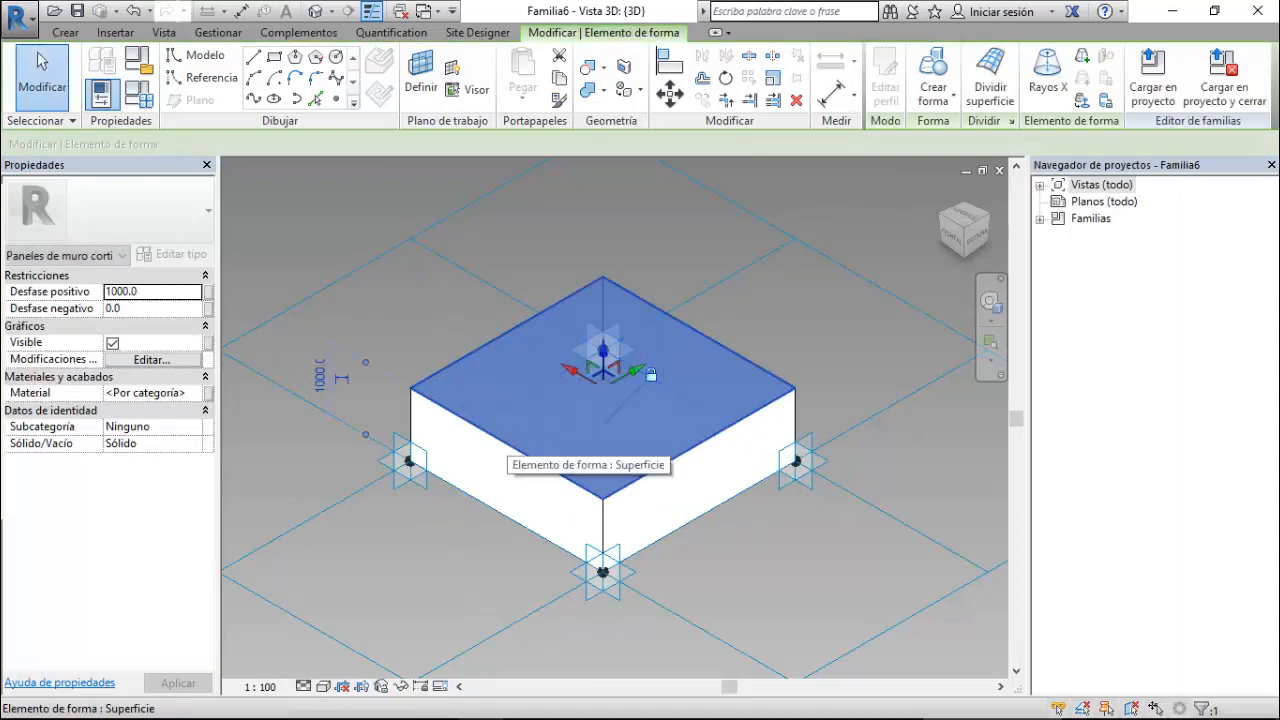
- Set both the positive and negative offsets of the panel's solid form to 50
key("Escape")
key("Tab")
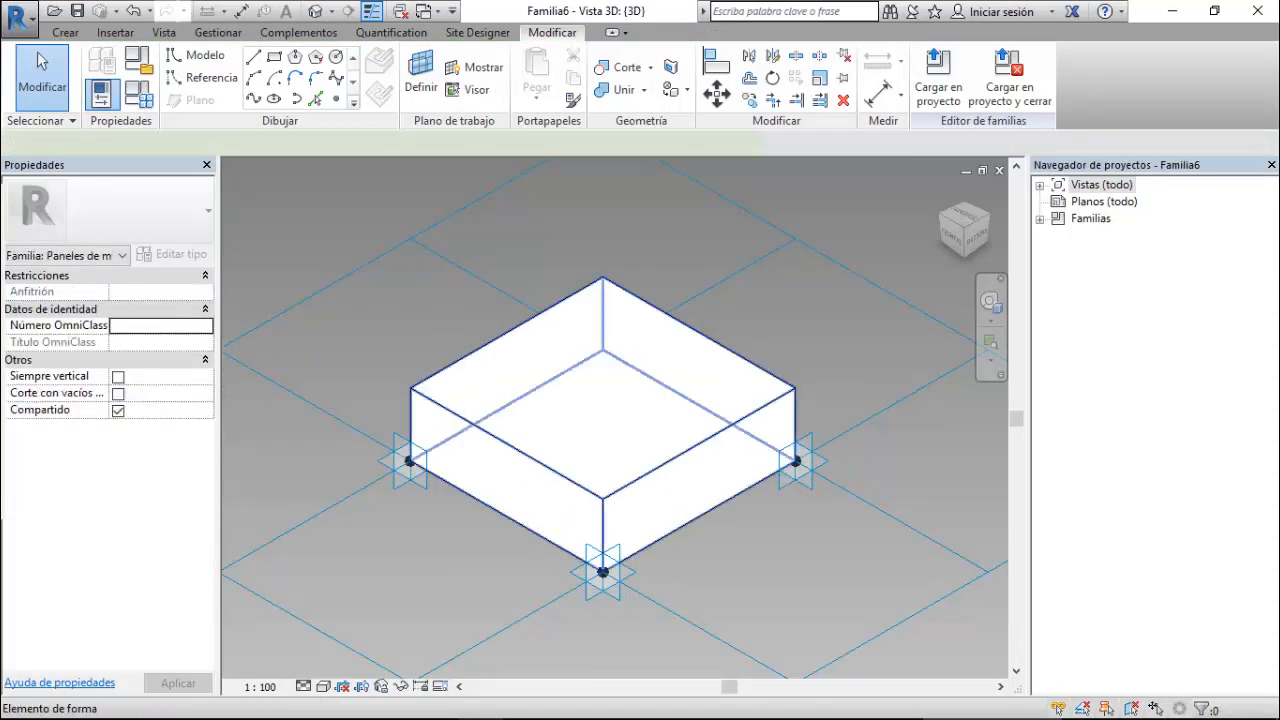
left_click(575, 468)
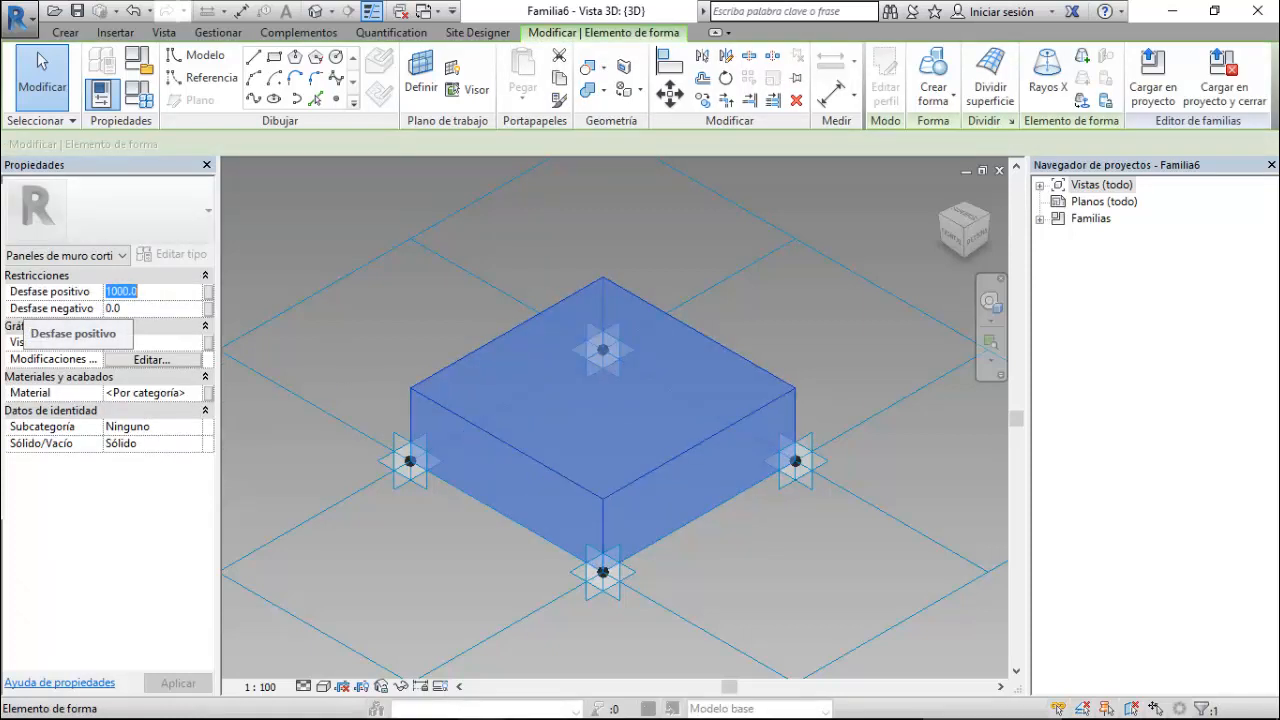
type("50")
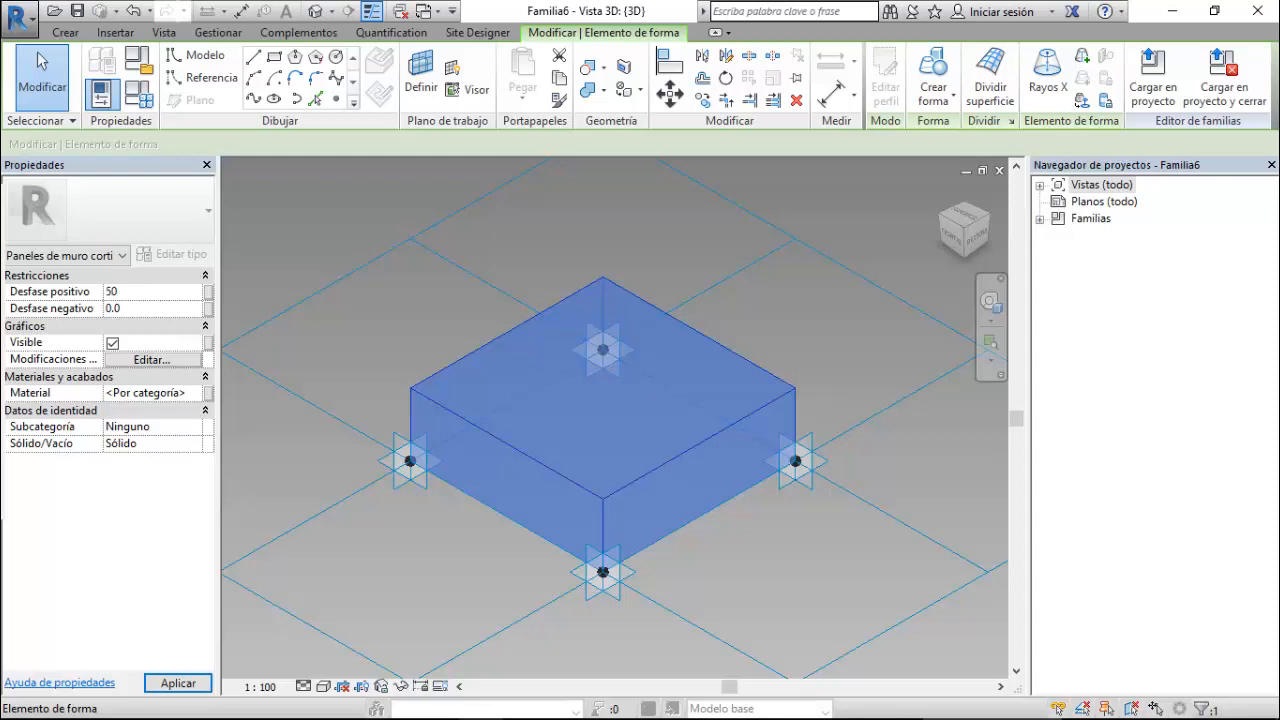
key("Tab")
type("50")
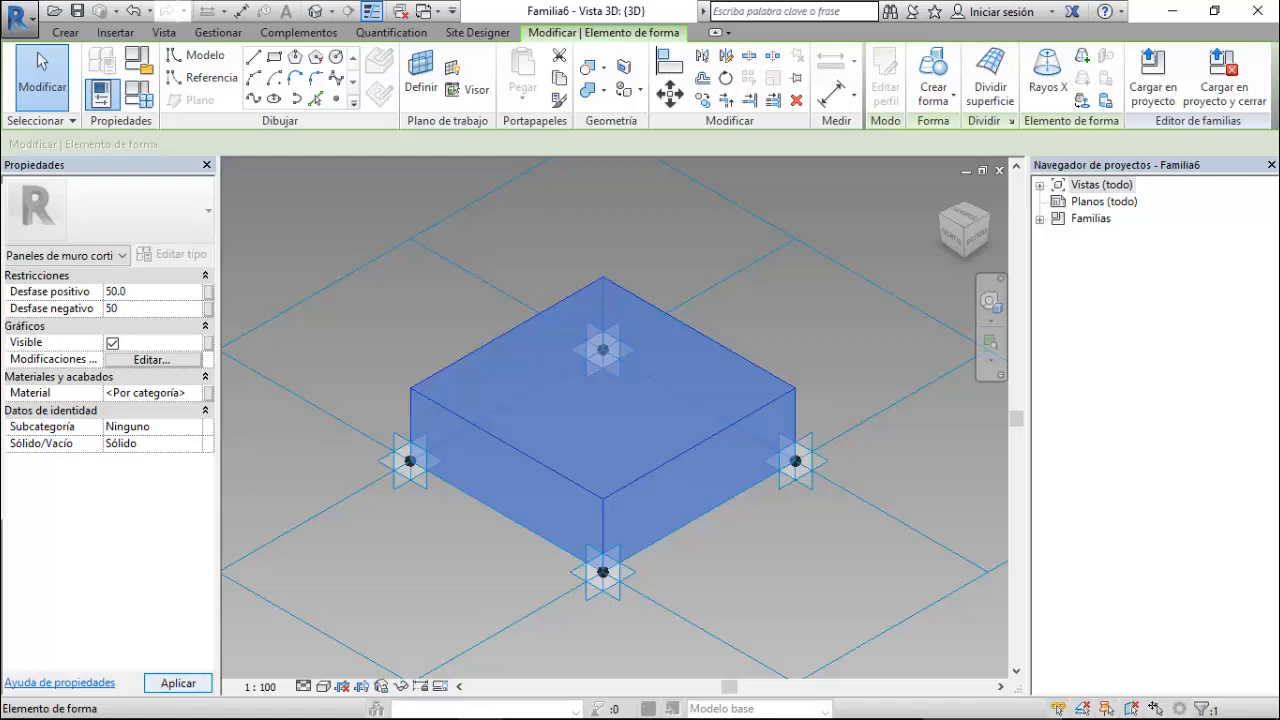
left_click(178, 683)
scroll(485, 472, "up", 3)
scroll(524, 640, "up", 3)
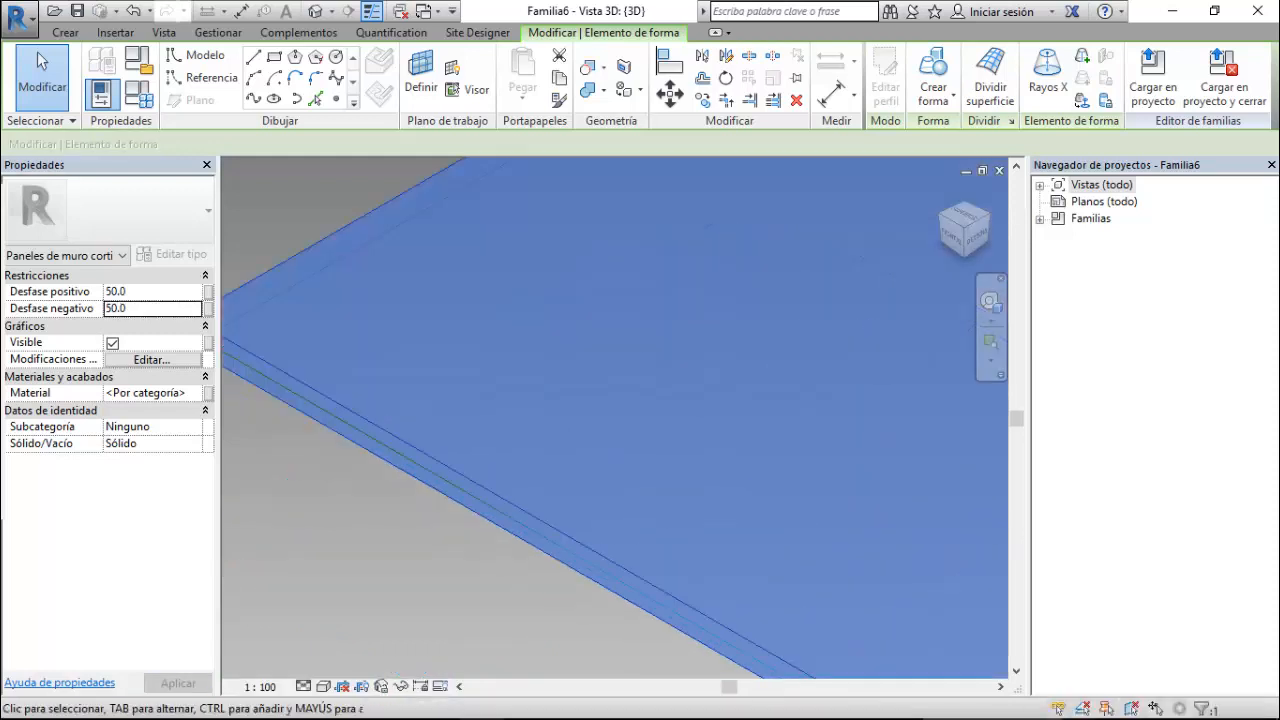
- Set both the positive and negative offsets of the panel's solid form to 25
double_click(122, 291)
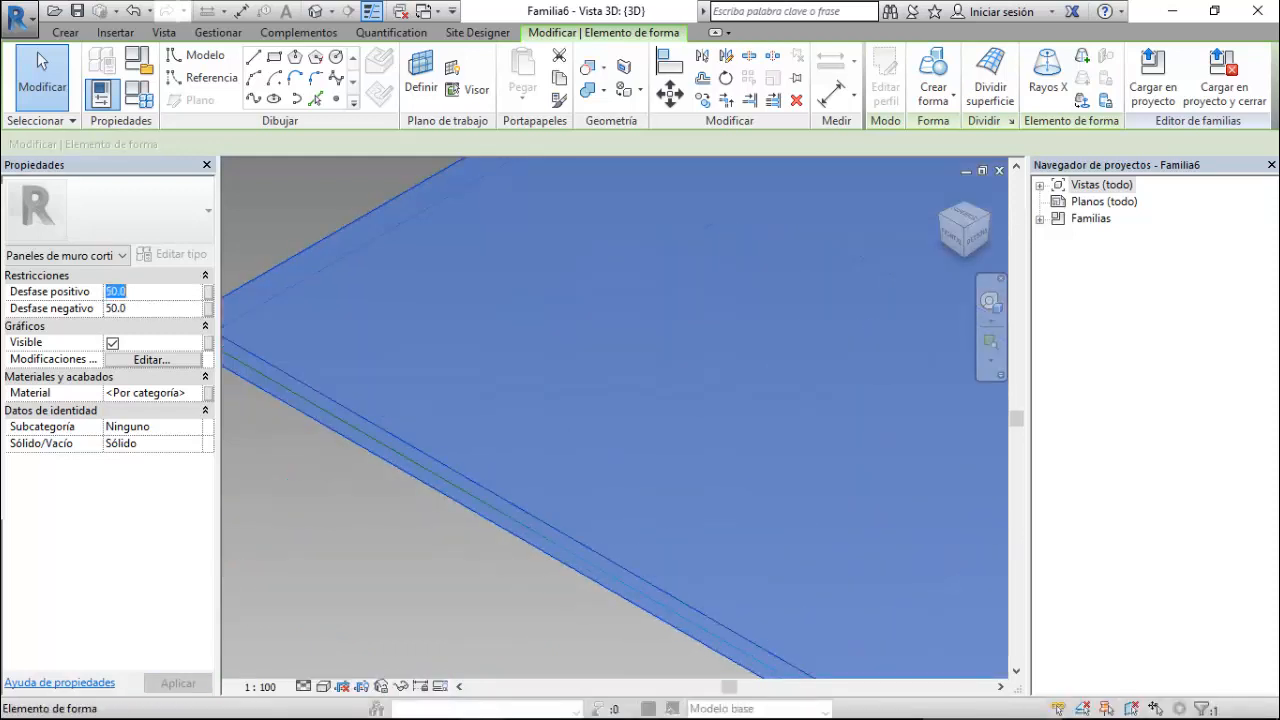
type("25")
double_click(120, 308)
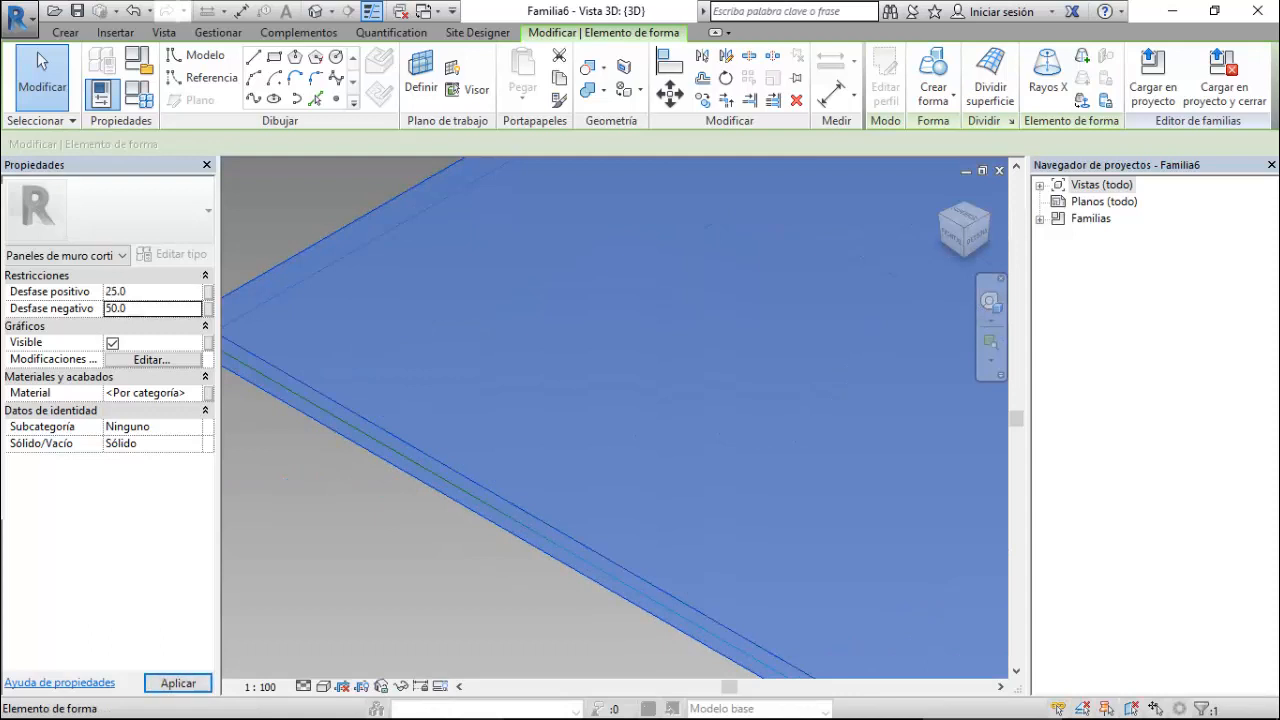
type("25")
key("Return")
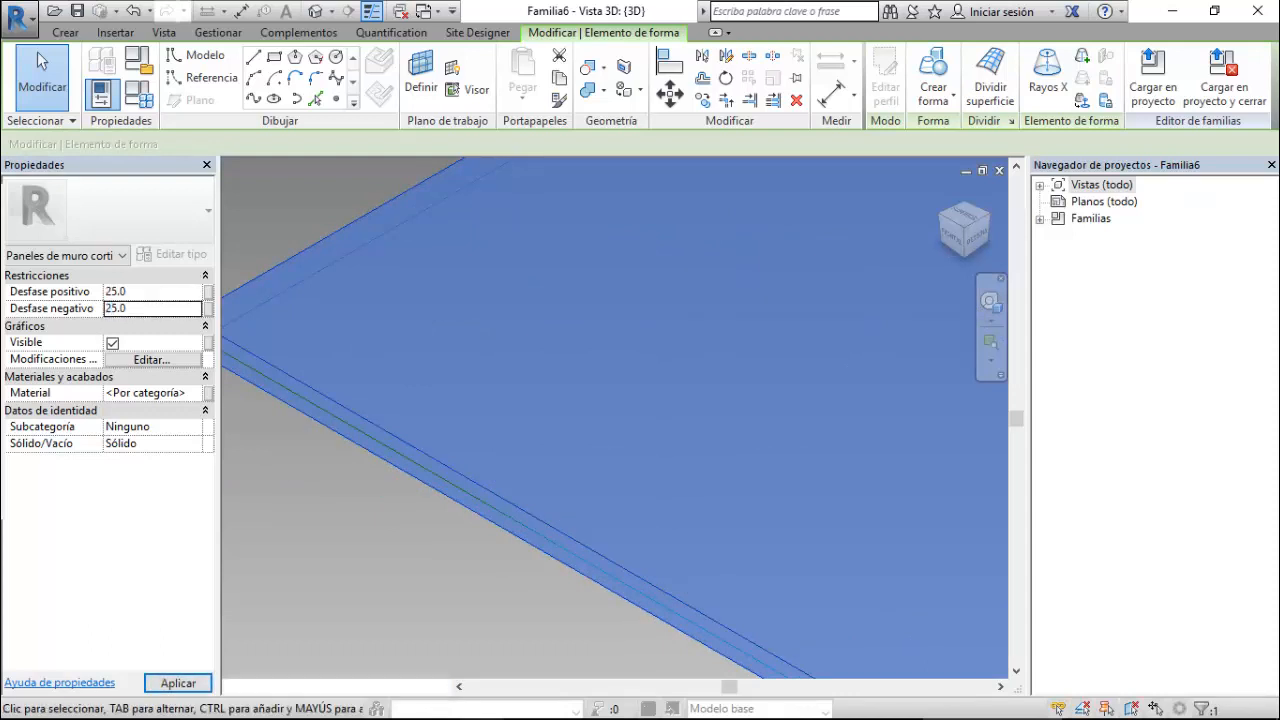
key("Escape")
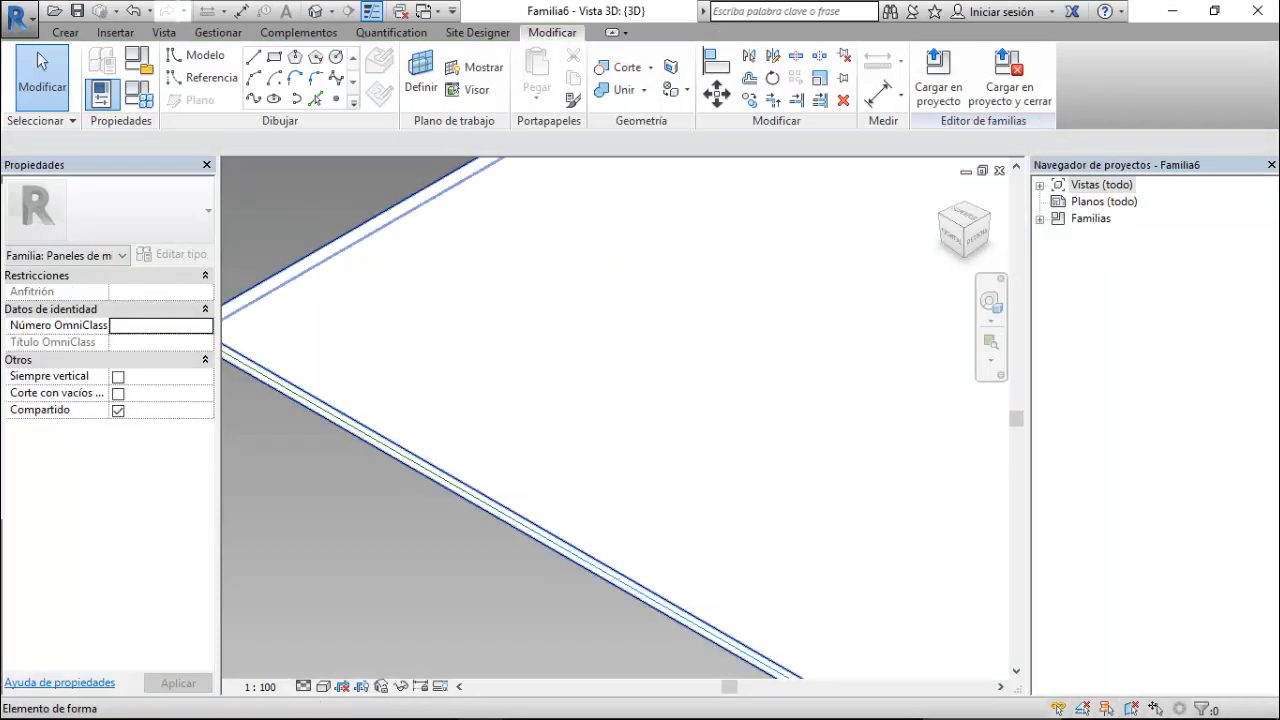
- Associate the solid form's material with a new family type parameter named Material techo
left_click(430, 465)
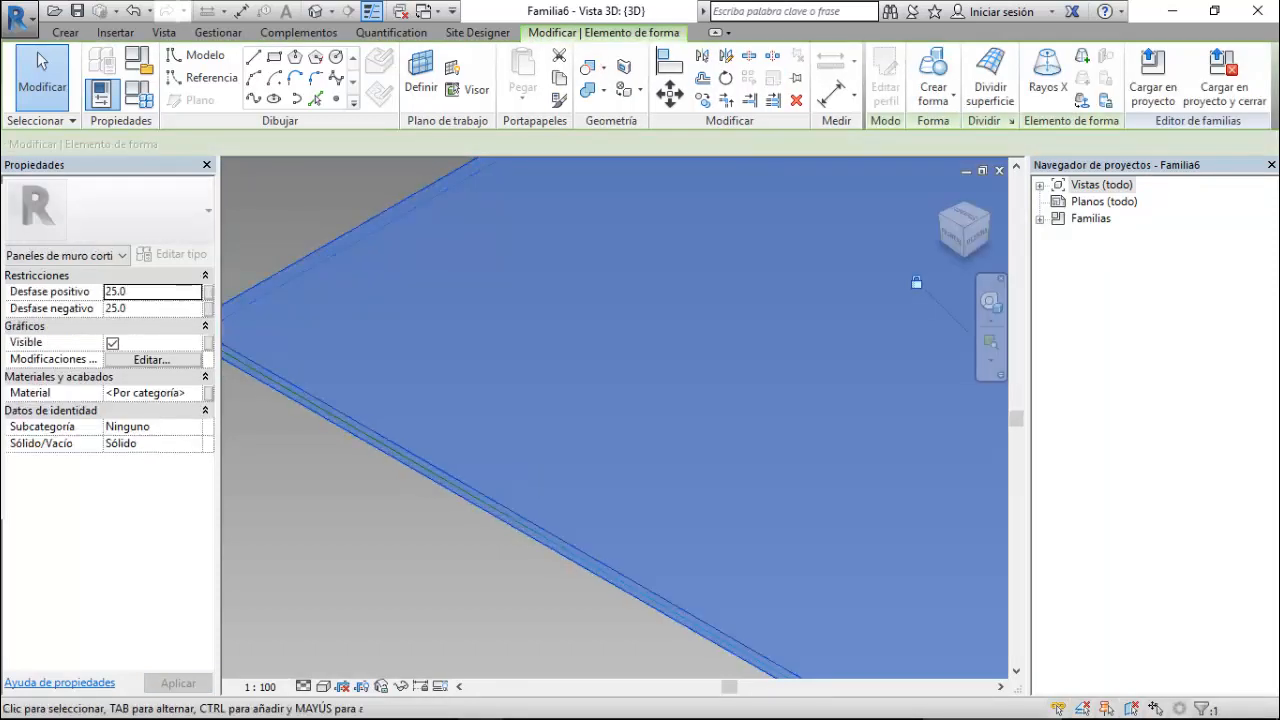
left_click(208, 394)
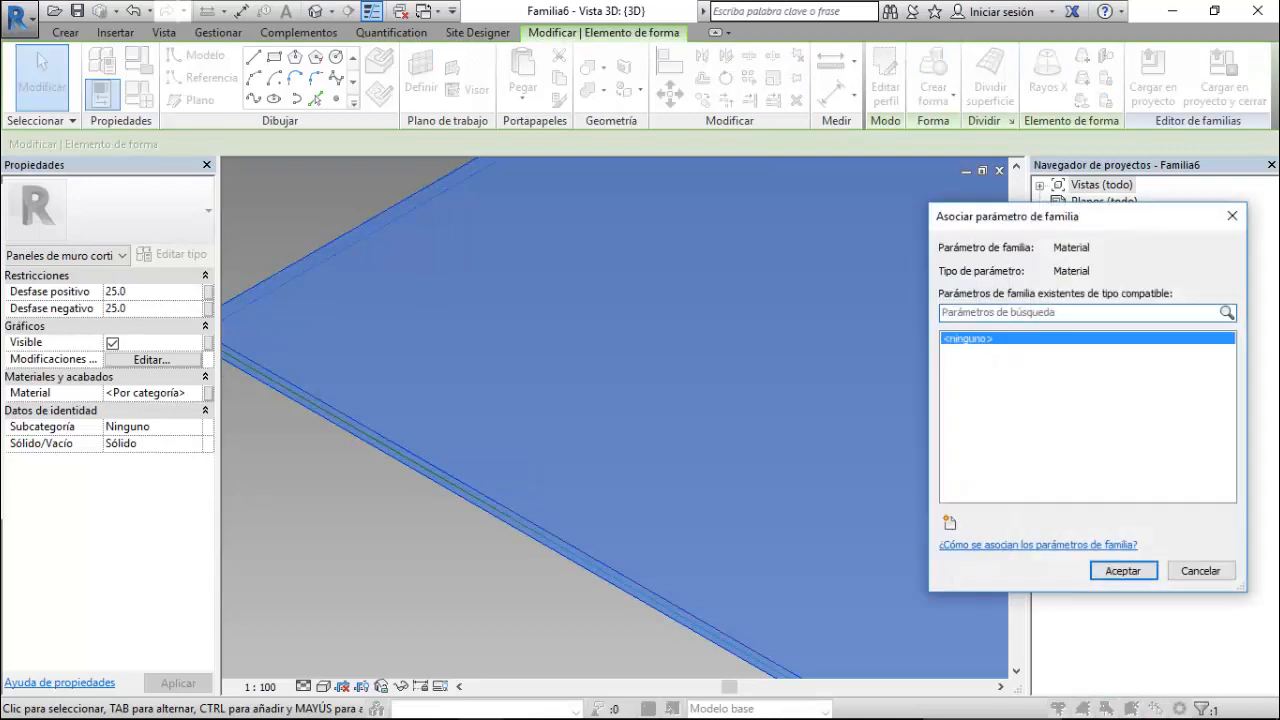
left_click(950, 522)
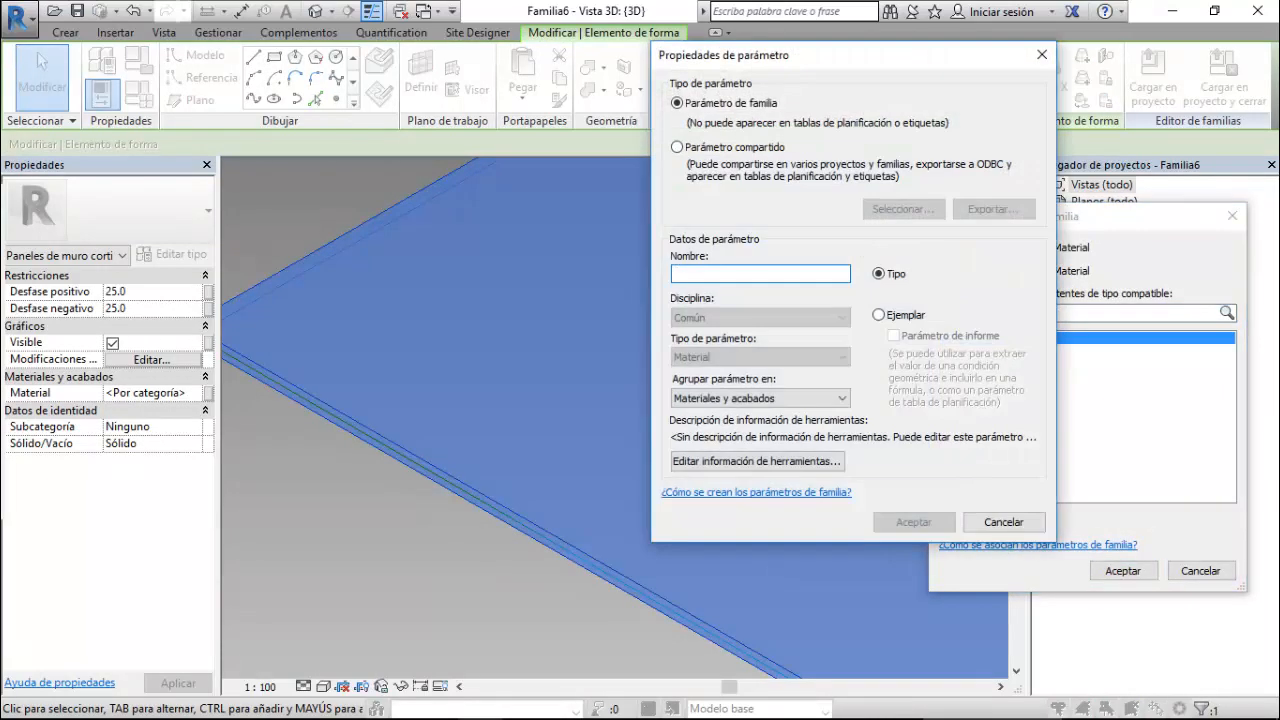
type("Material ")
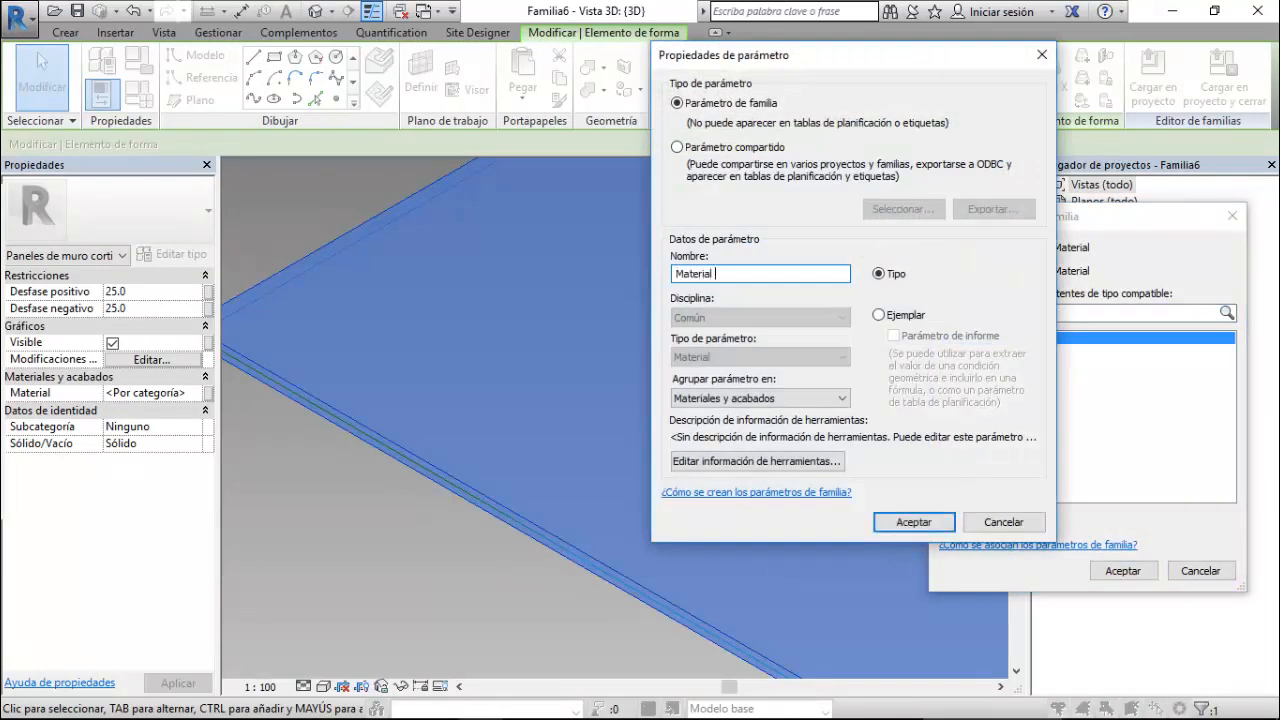
type("techo")
key("Return")
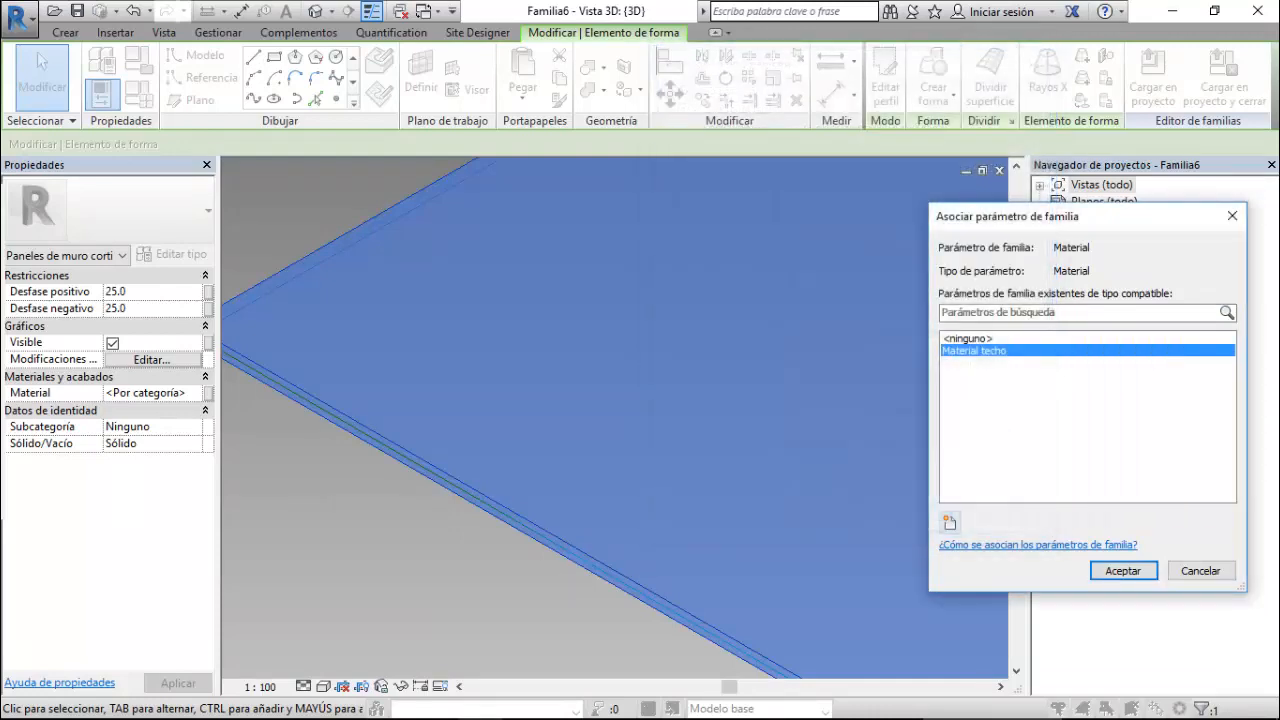
key("Return")
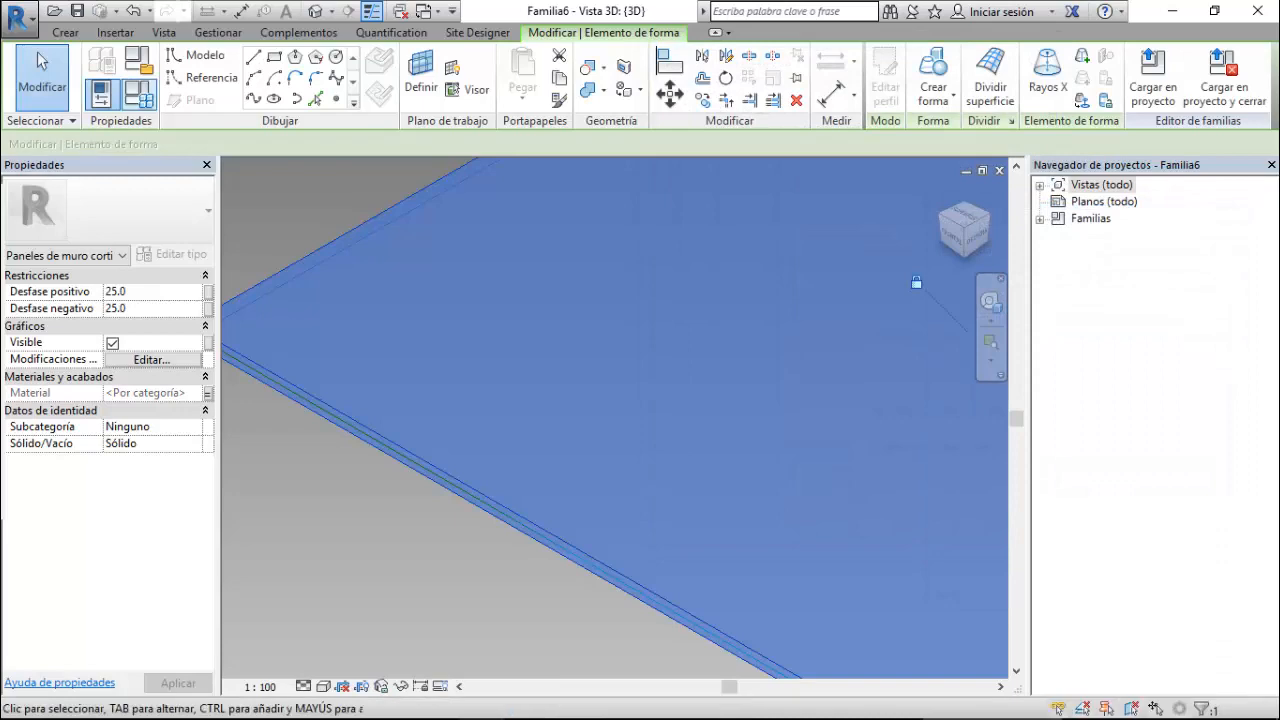
- Assign the material Origen de luz por defecto to the Material techo parameter in the family types
left_click(139, 94)
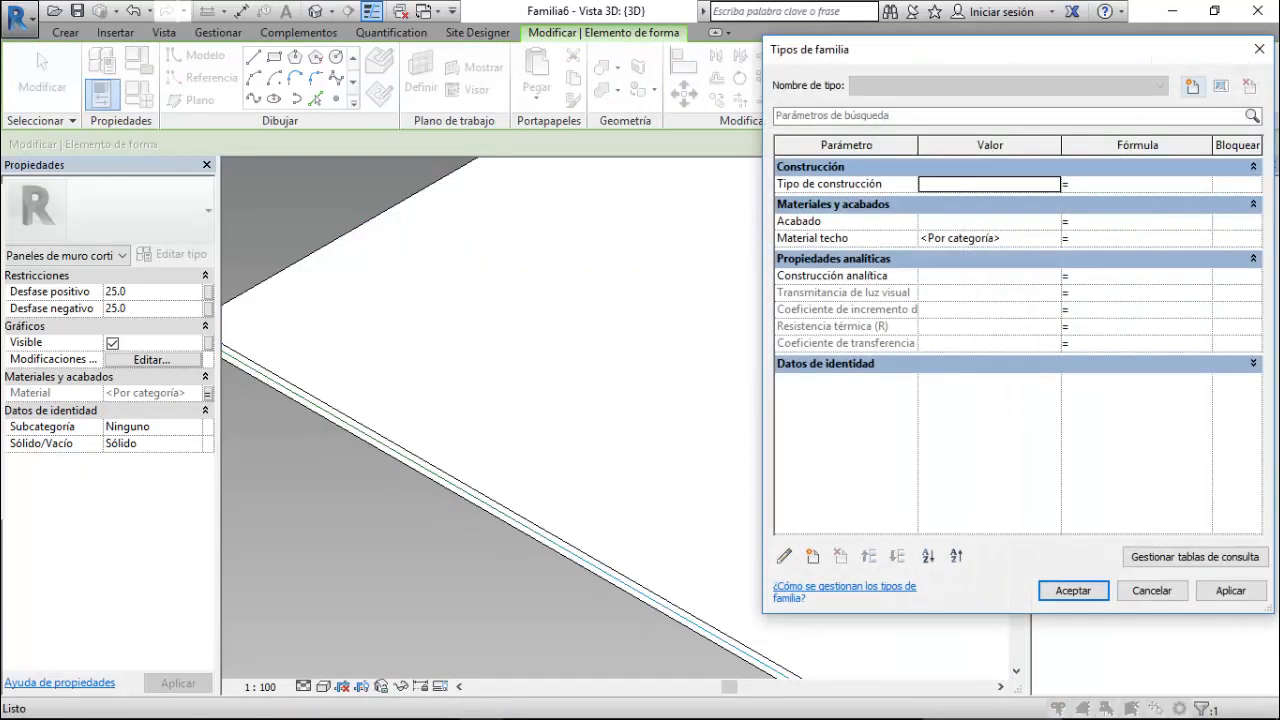
left_click(994, 238)
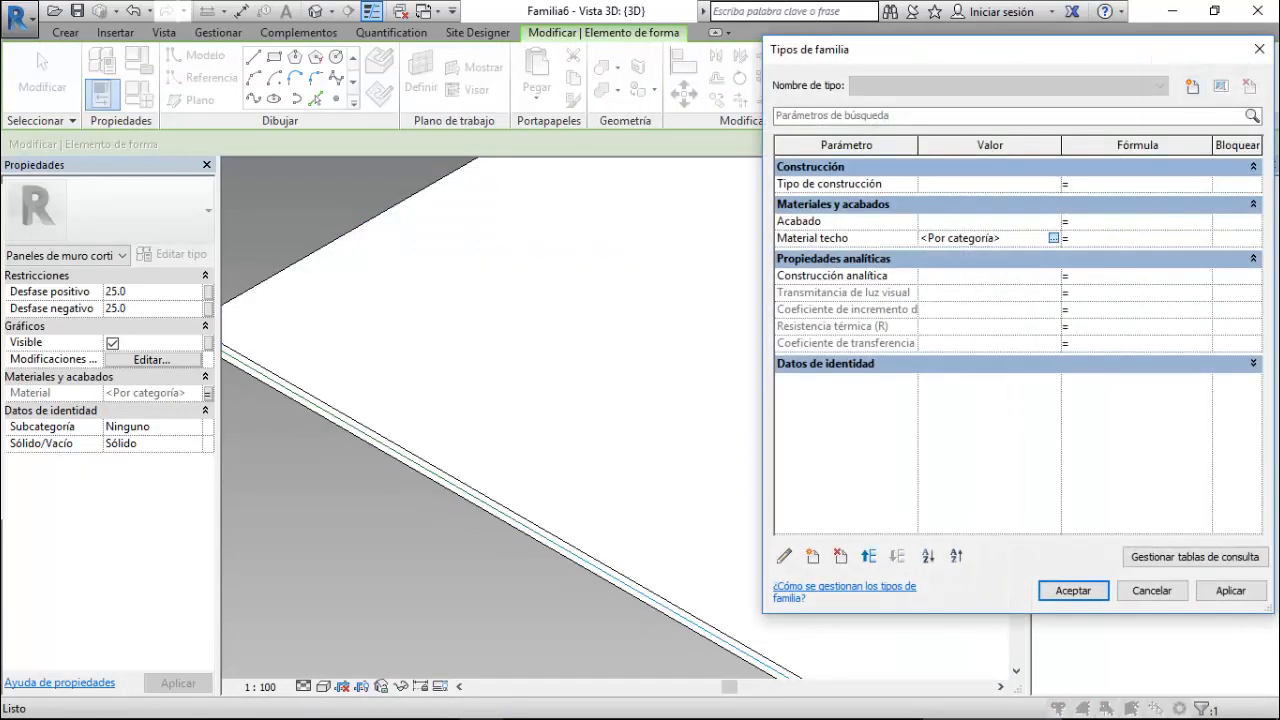
left_click(1053, 238)
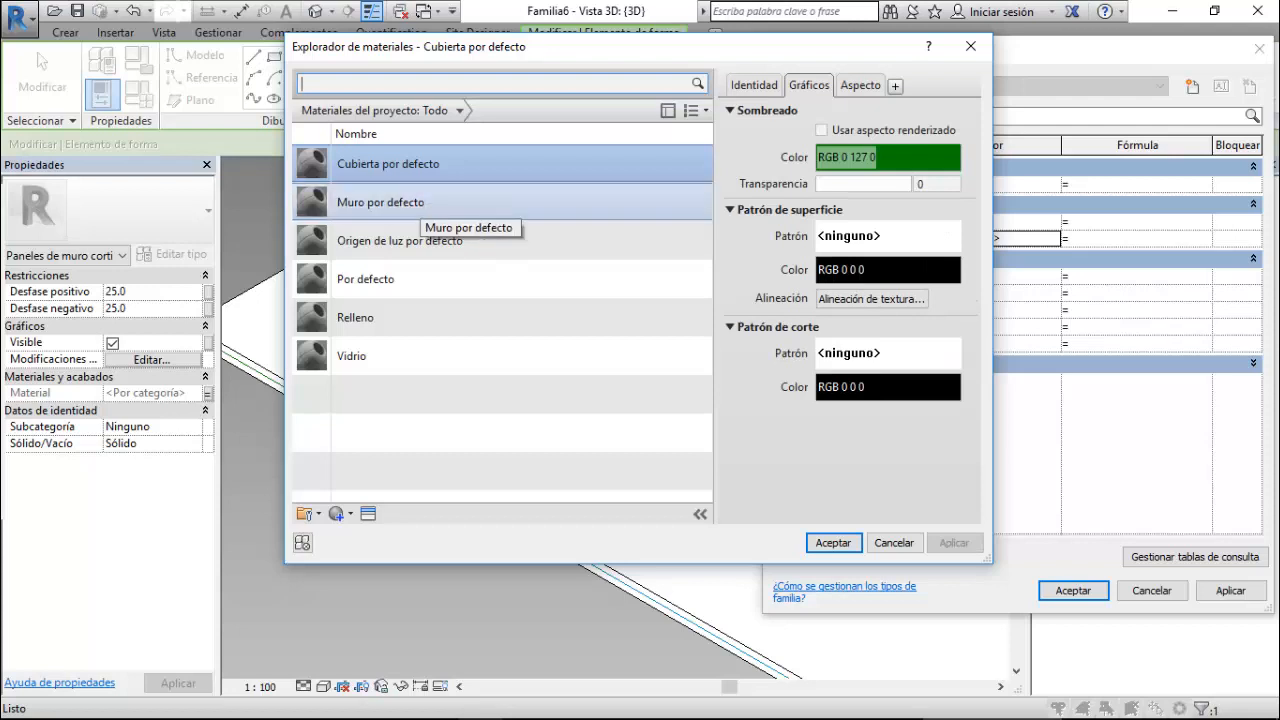
left_click(420, 241)
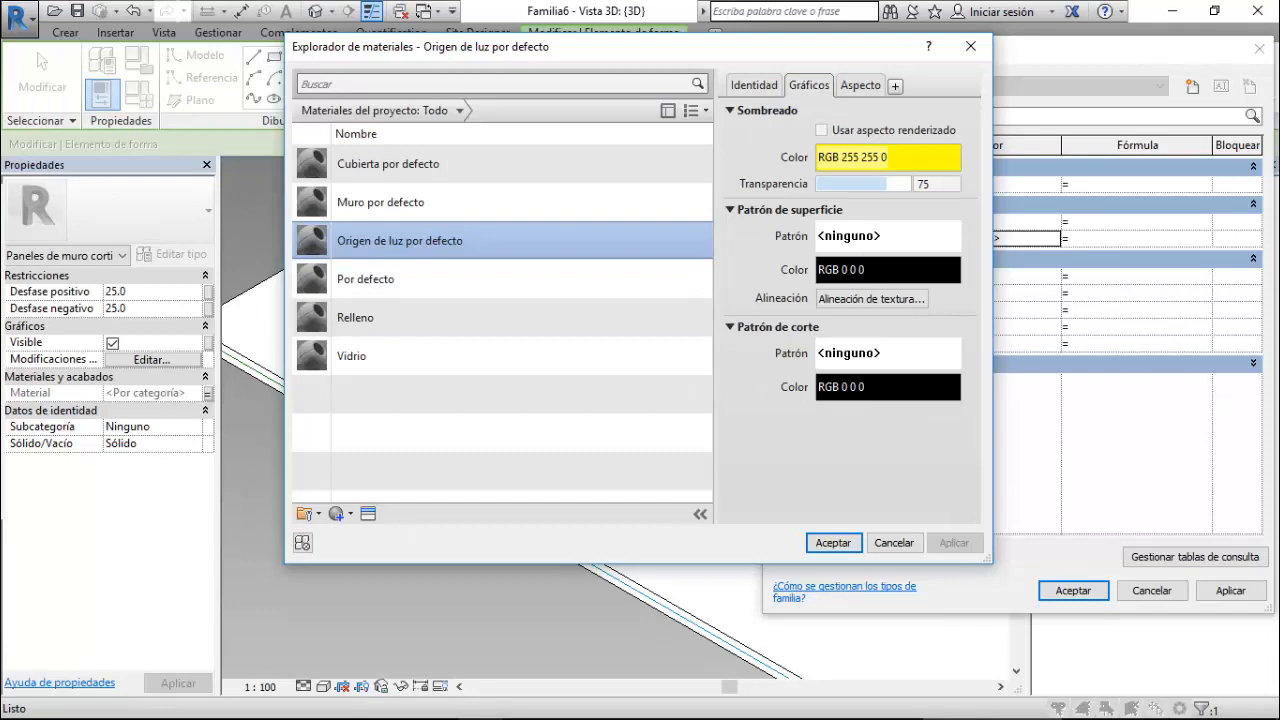
key("Return")
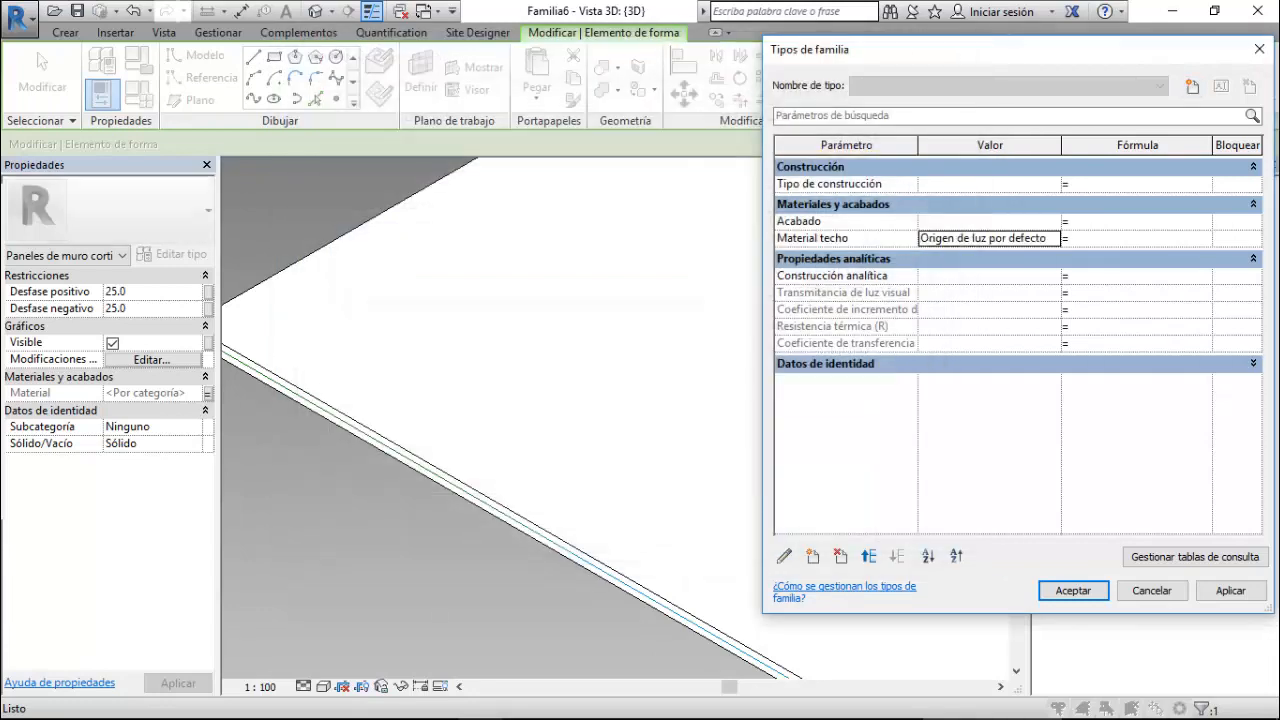
key("Return")
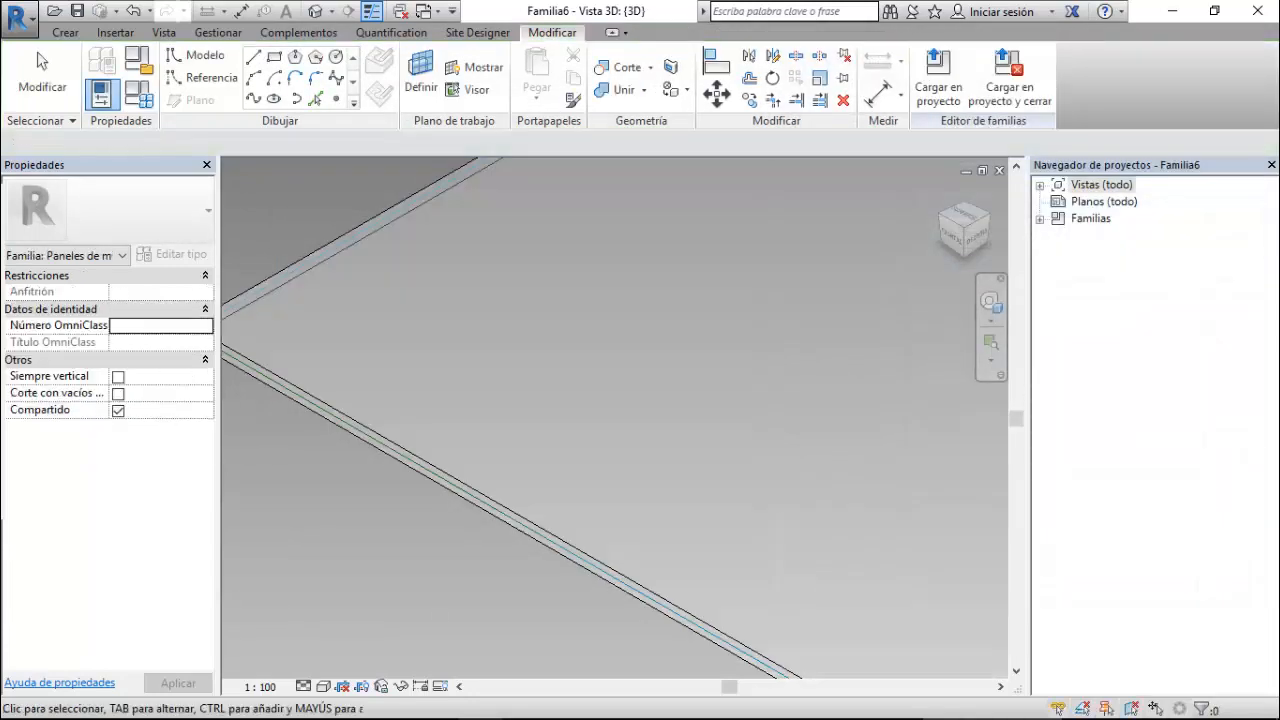
- Load the panel family into Estacion de Dubai Techo.rfa and open the {3D} view of that roof family
scroll(464, 460, "down", 4)
scroll(328, 452, "down", 2)
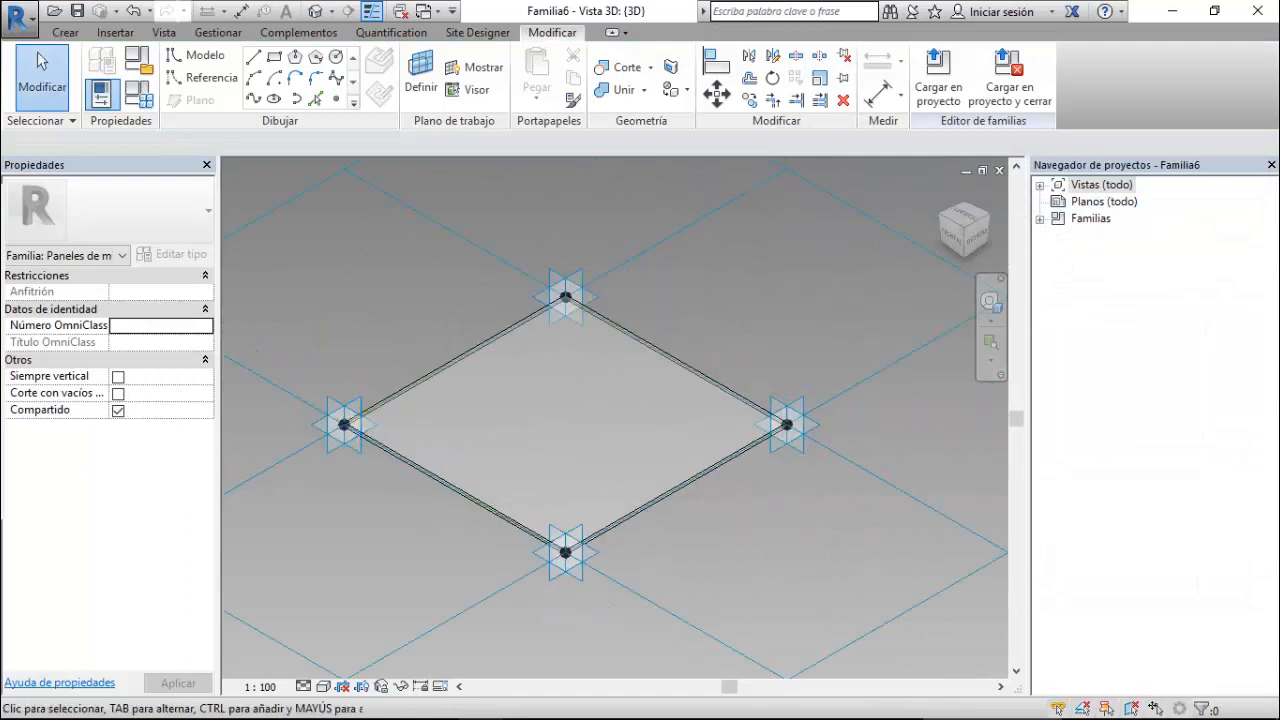
left_click(938, 80)
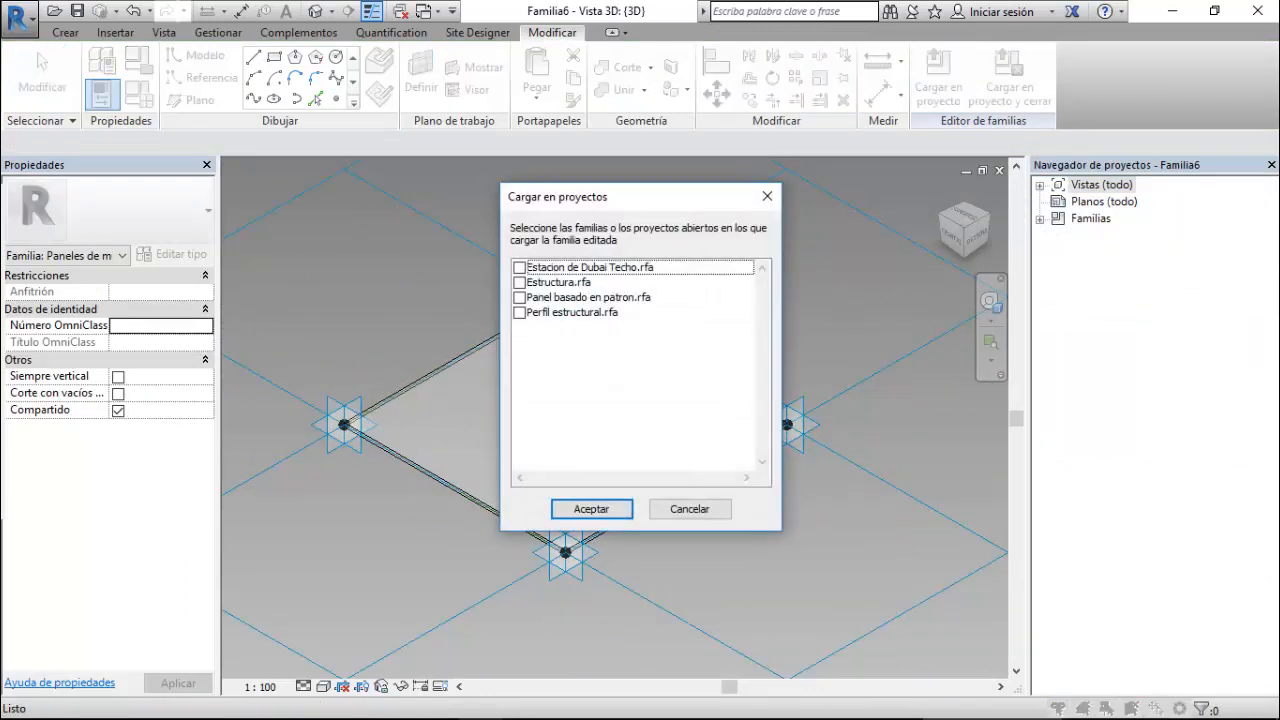
left_click(519, 268)
left_click(591, 509)
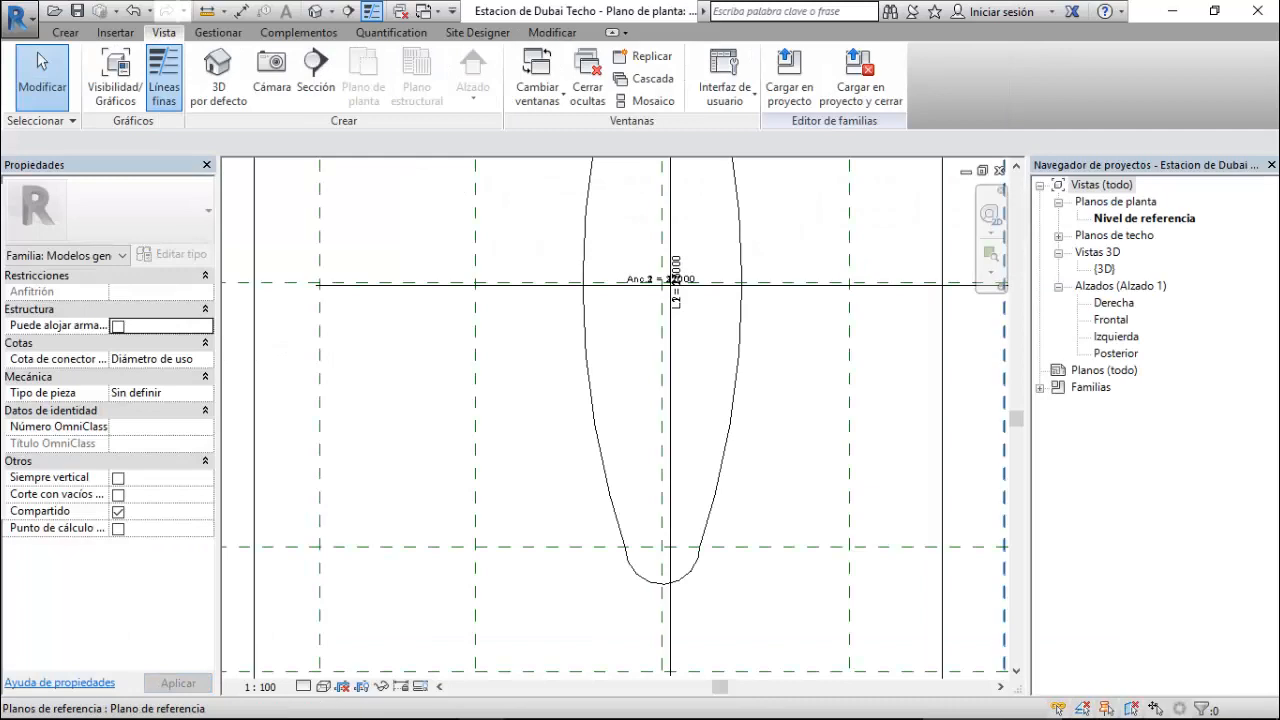
double_click(1104, 269)
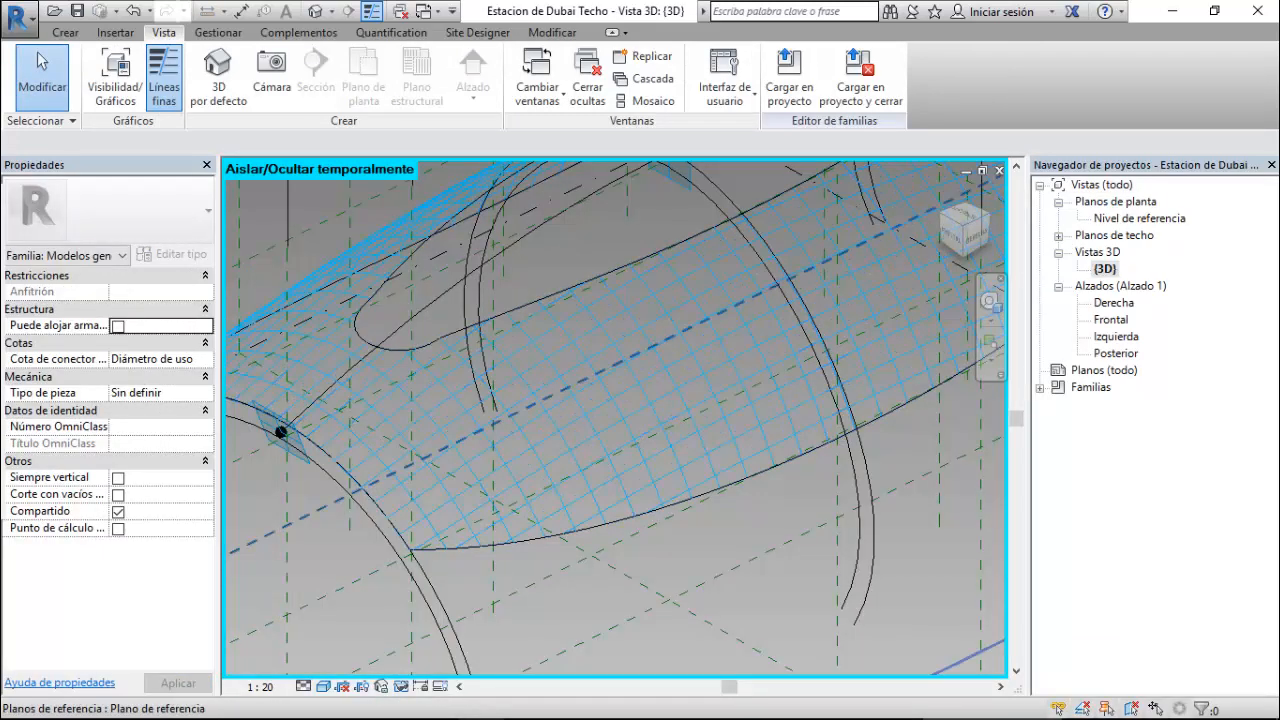
left_click(592, 377)
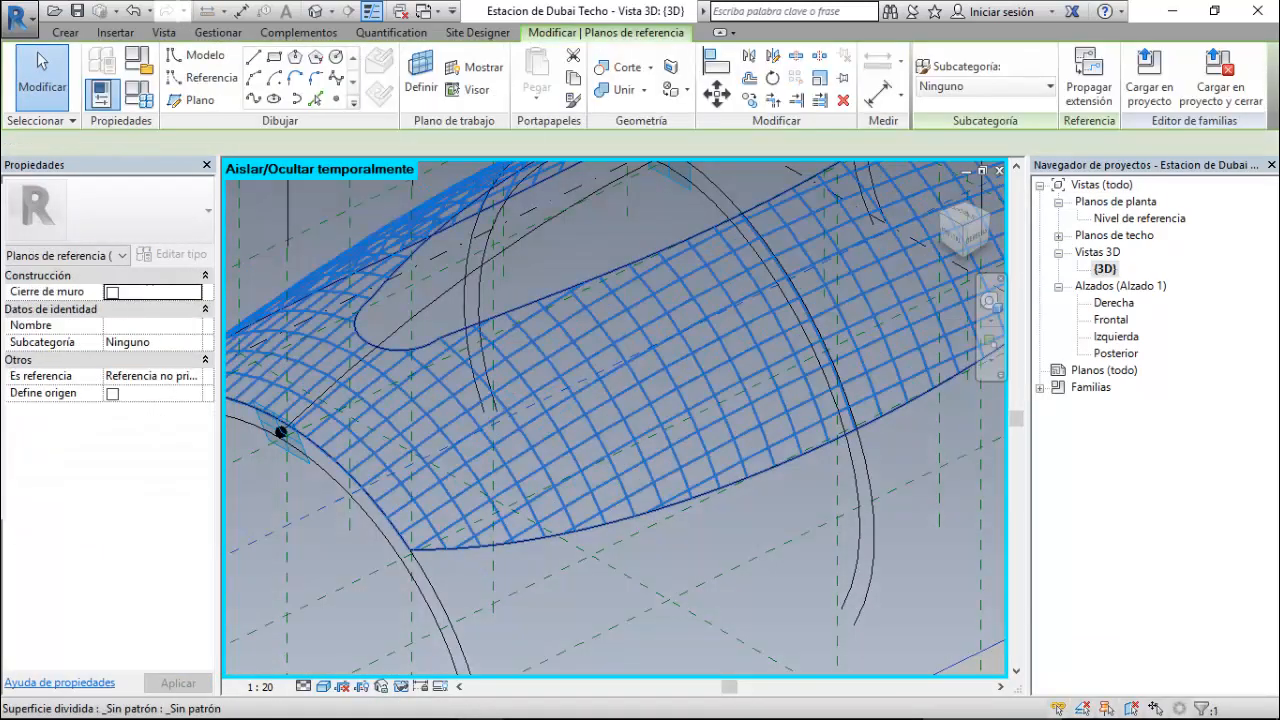
left_click(592, 340)
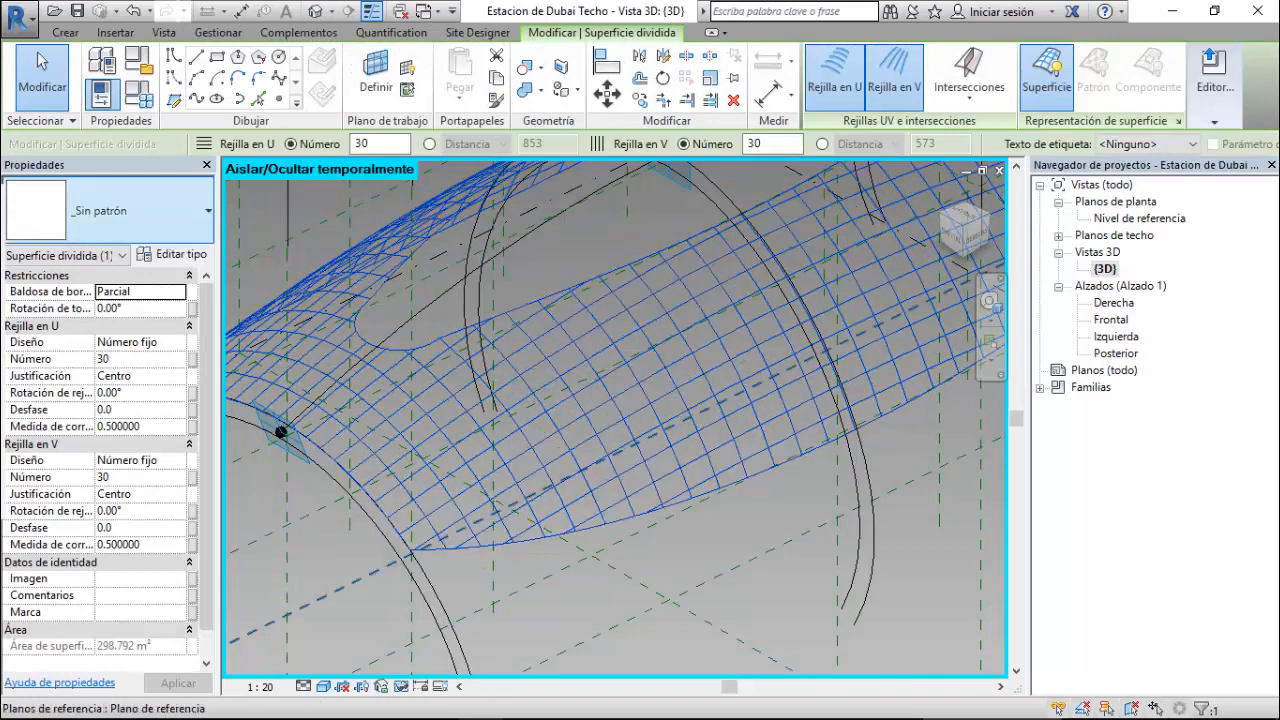
left_click(128, 210)
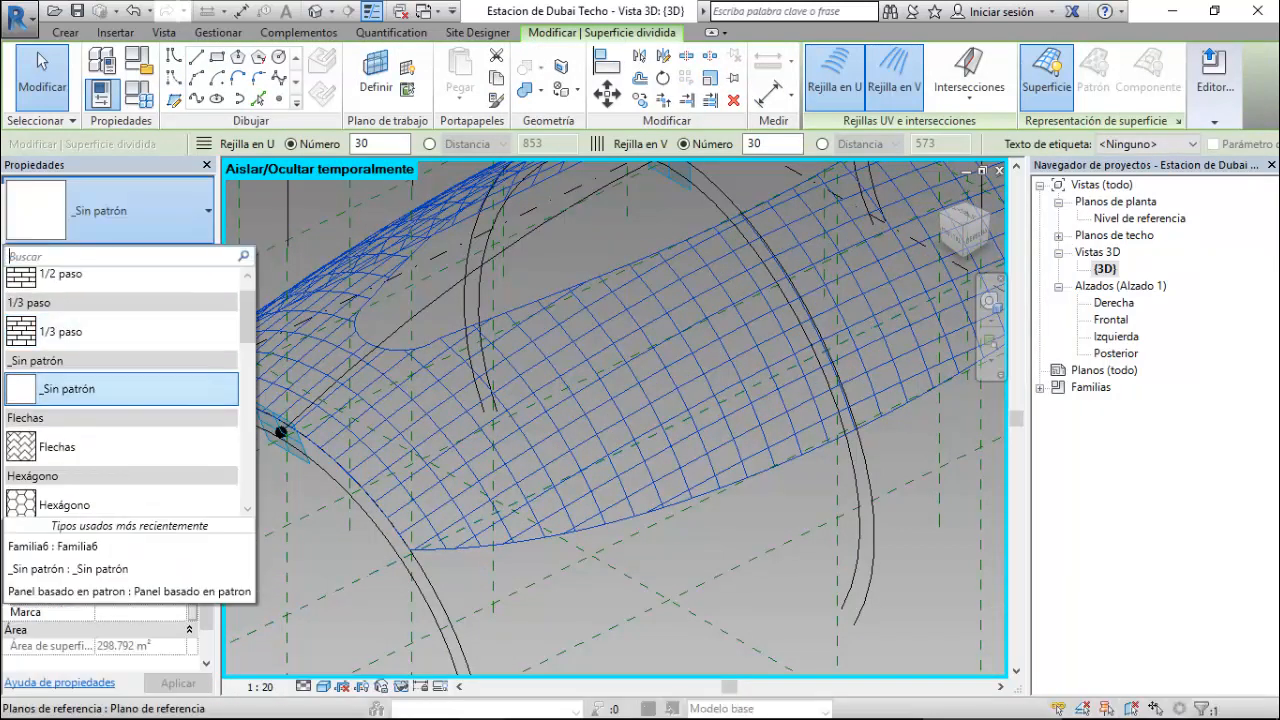
key("Down")
key("Down")
key("Down")
key("Down")
key("Down")
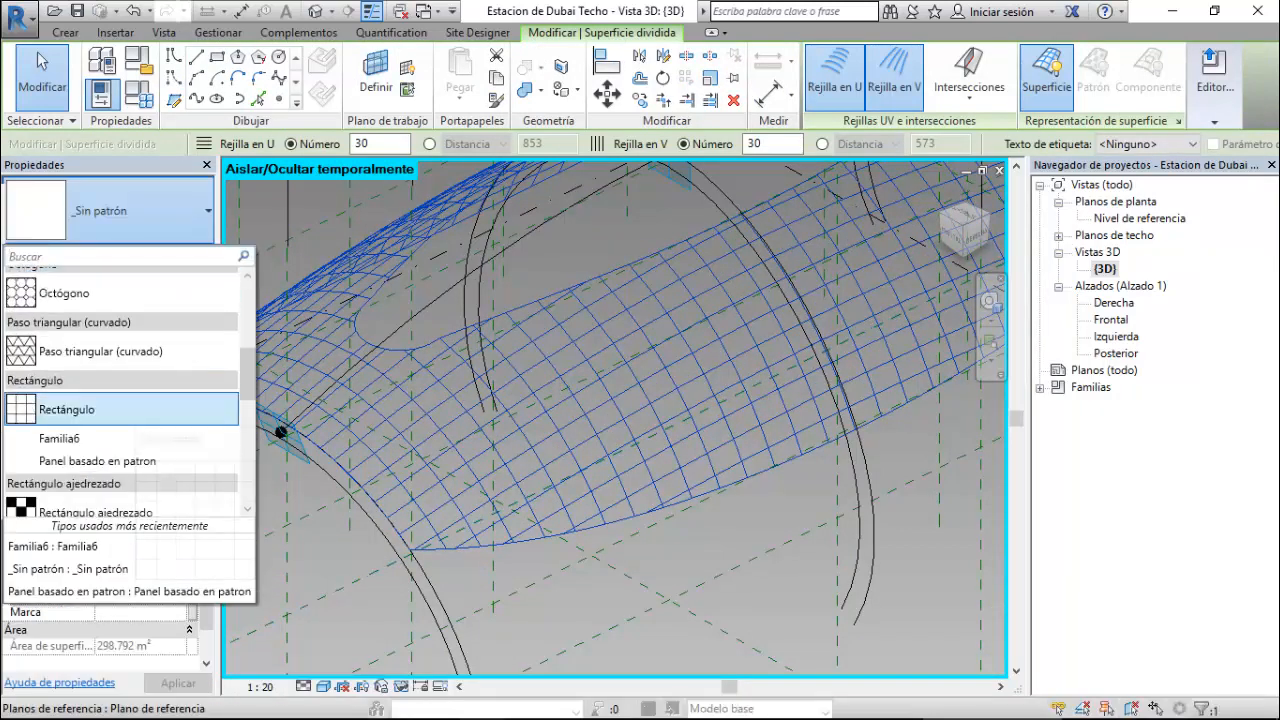
key("Down")
key("Up")
key("Up")
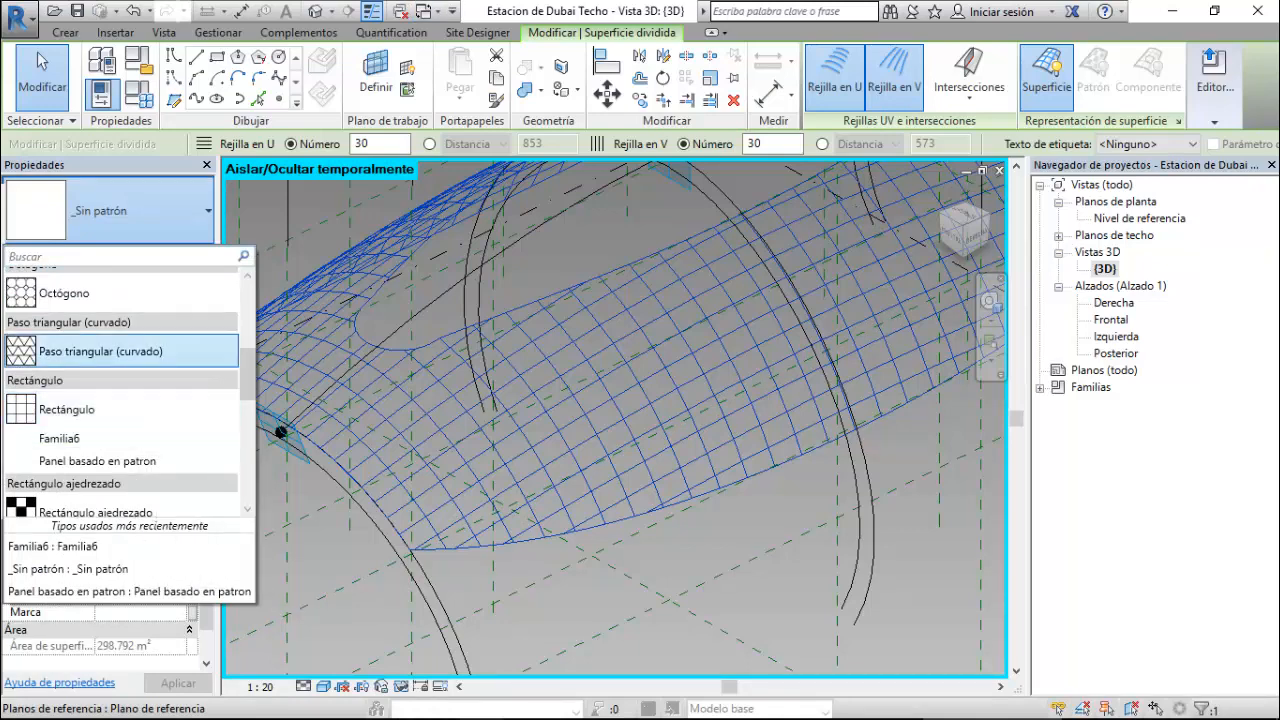
key("Escape")
- Return to the Familia6 panel family and save it as Techo in the Clase Familias folder
left_click(426, 12)
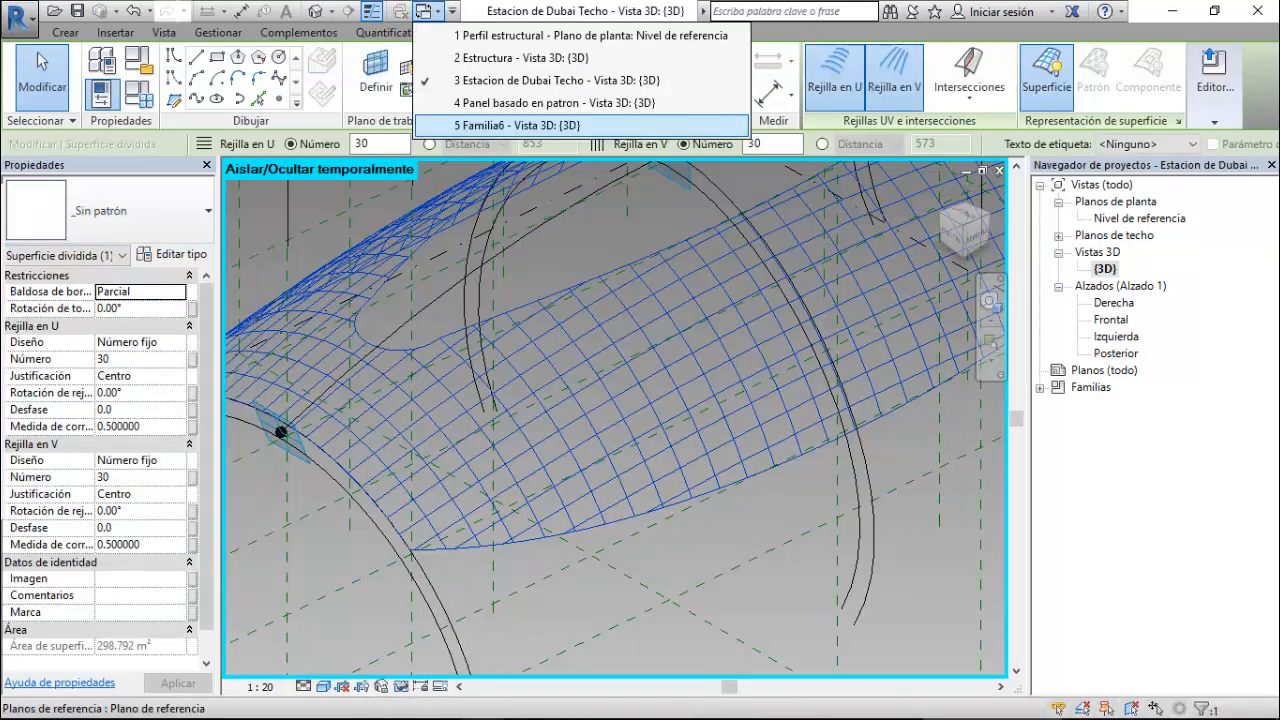
key("Return")
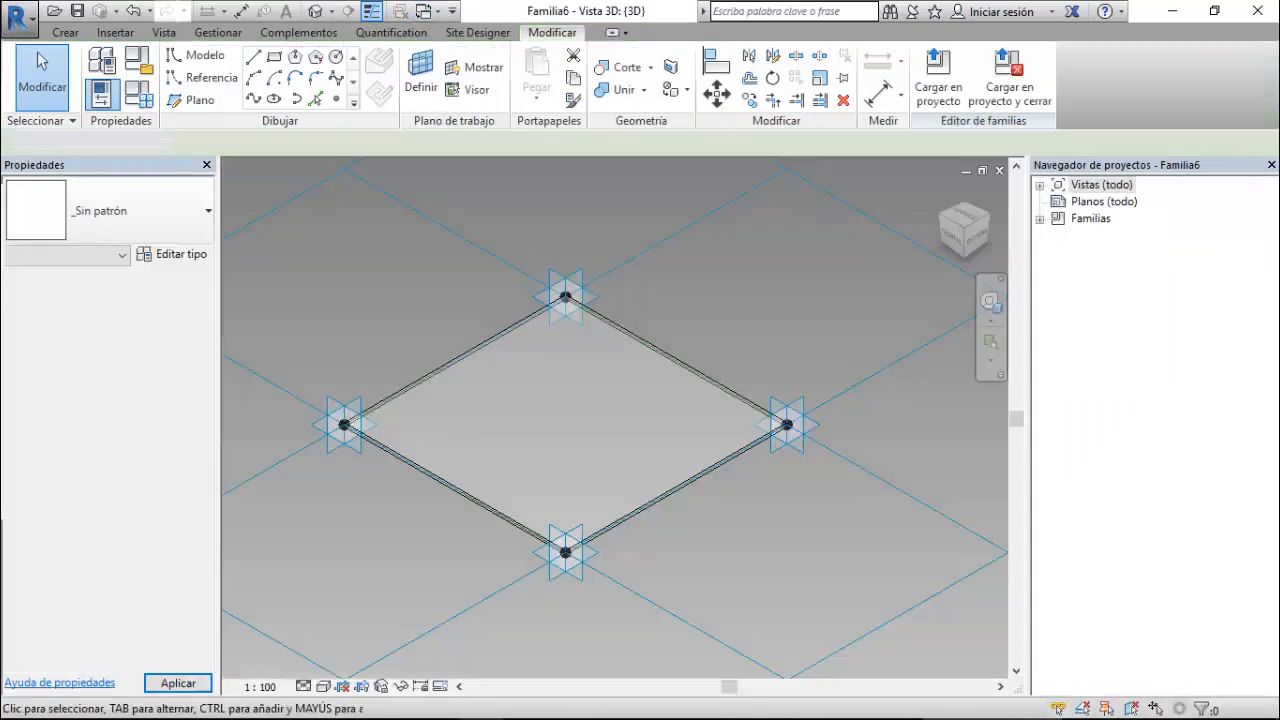
left_click(77, 11)
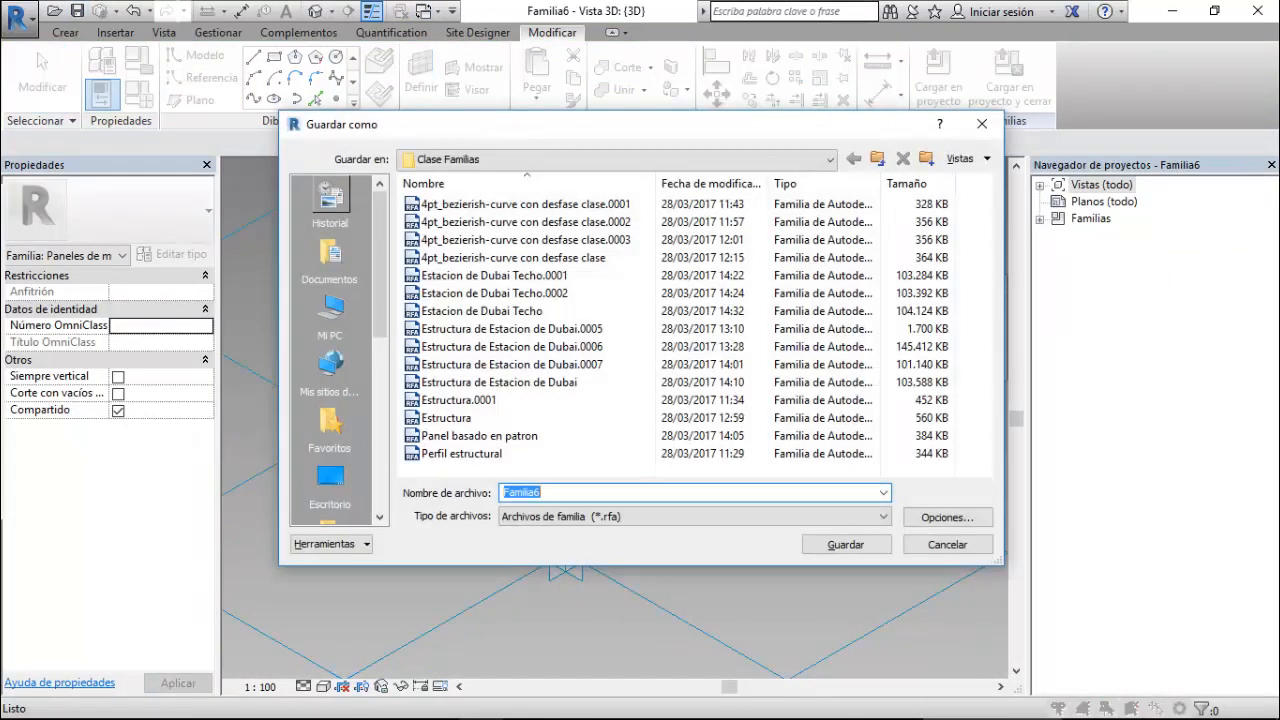
type("Techo")
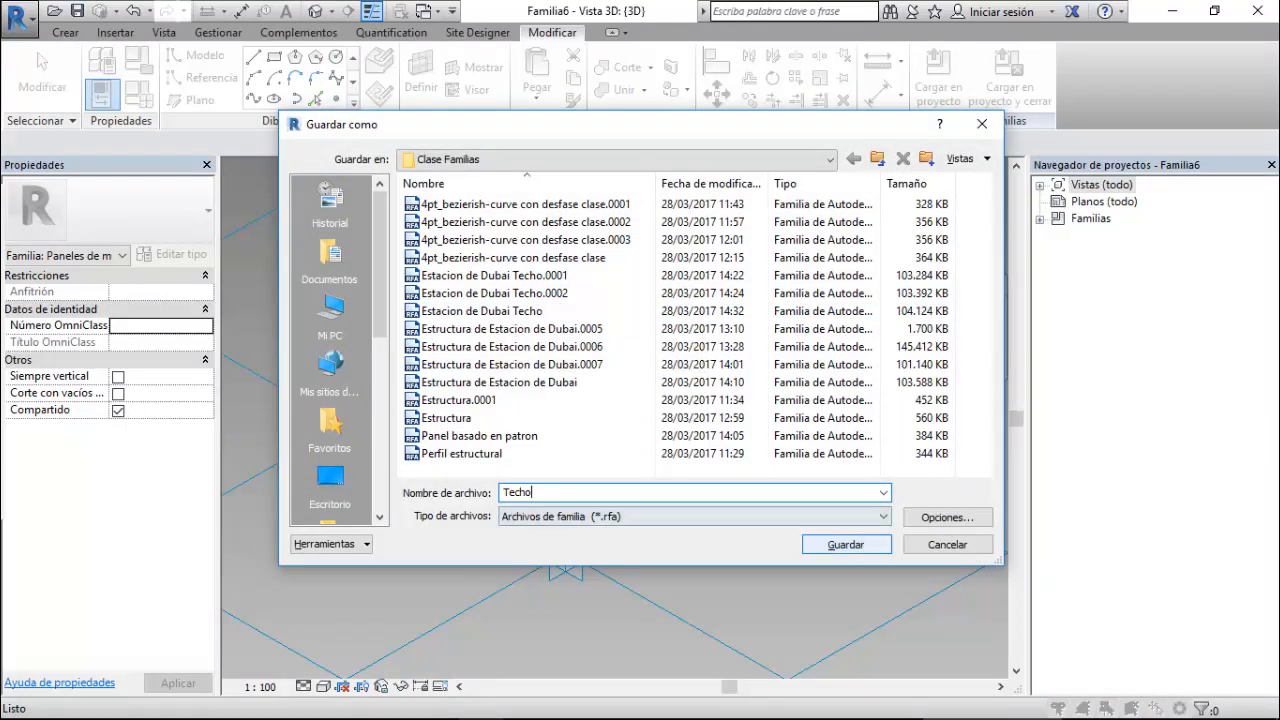
left_click(845, 544)
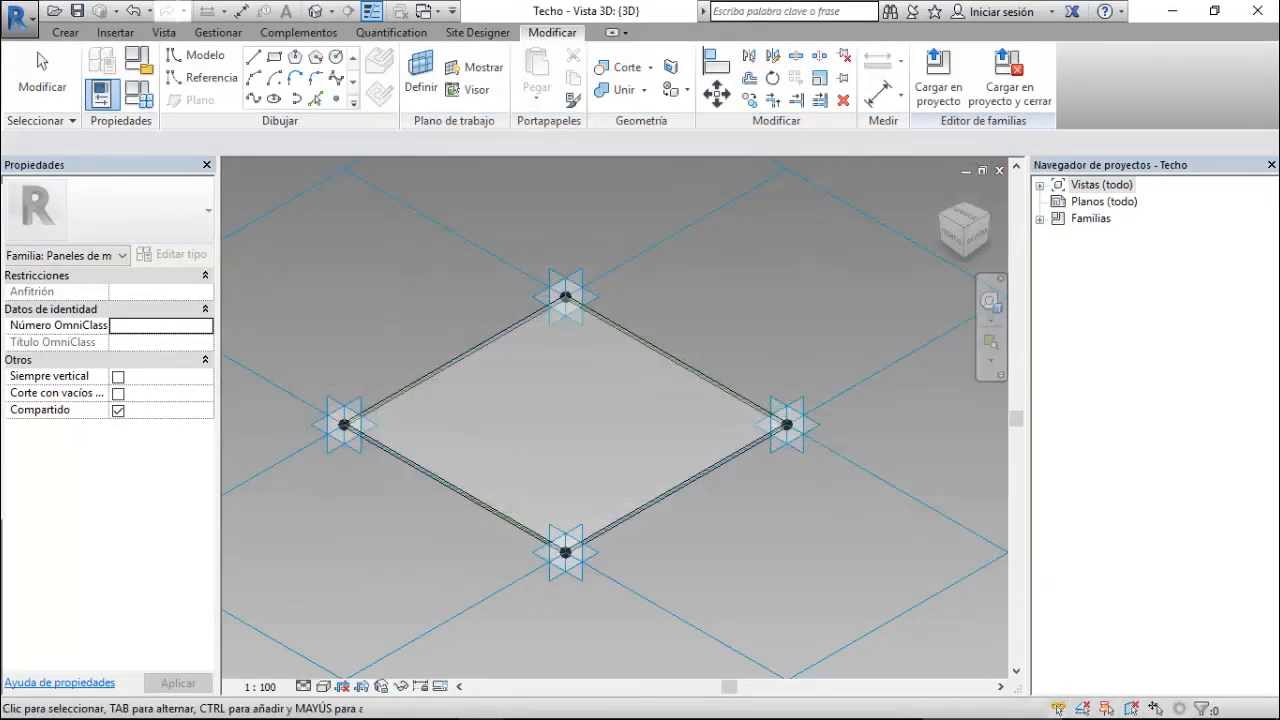
- Set the panel family's view to the Colores coherentes visual style and load the family into Estacion de Dubai Techo.rfa
left_click(323, 686)
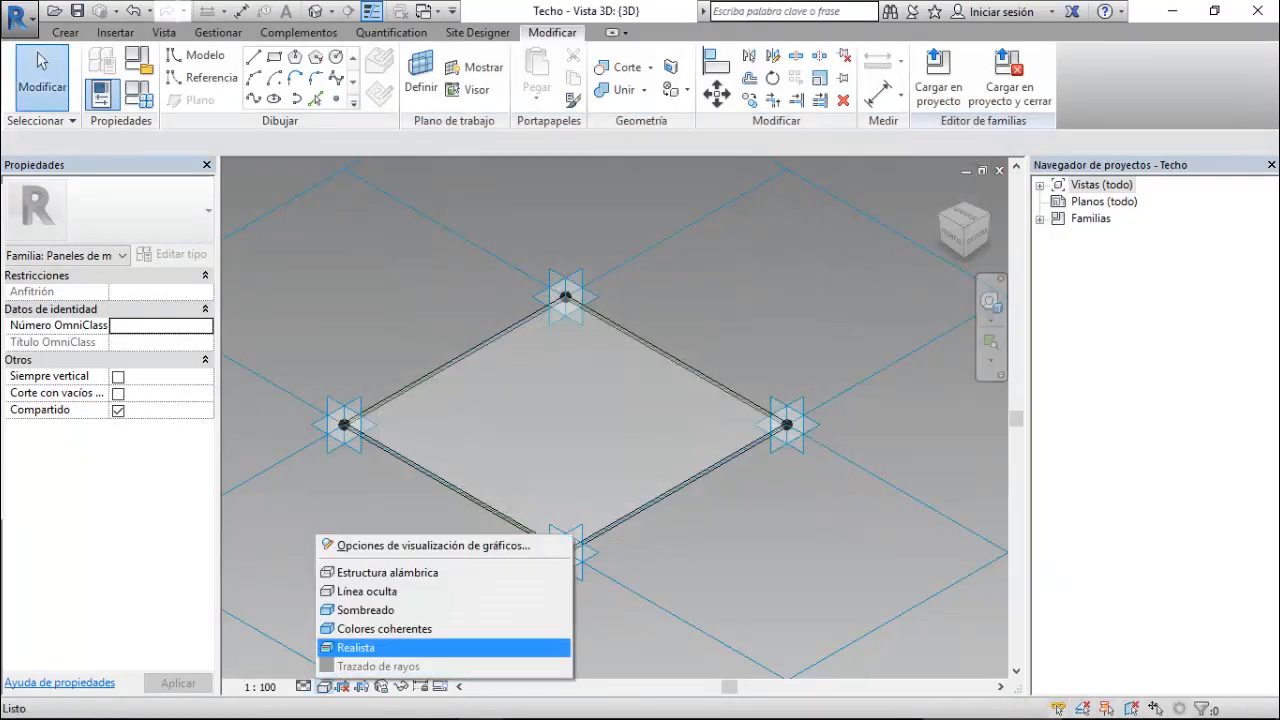
left_click(365, 629)
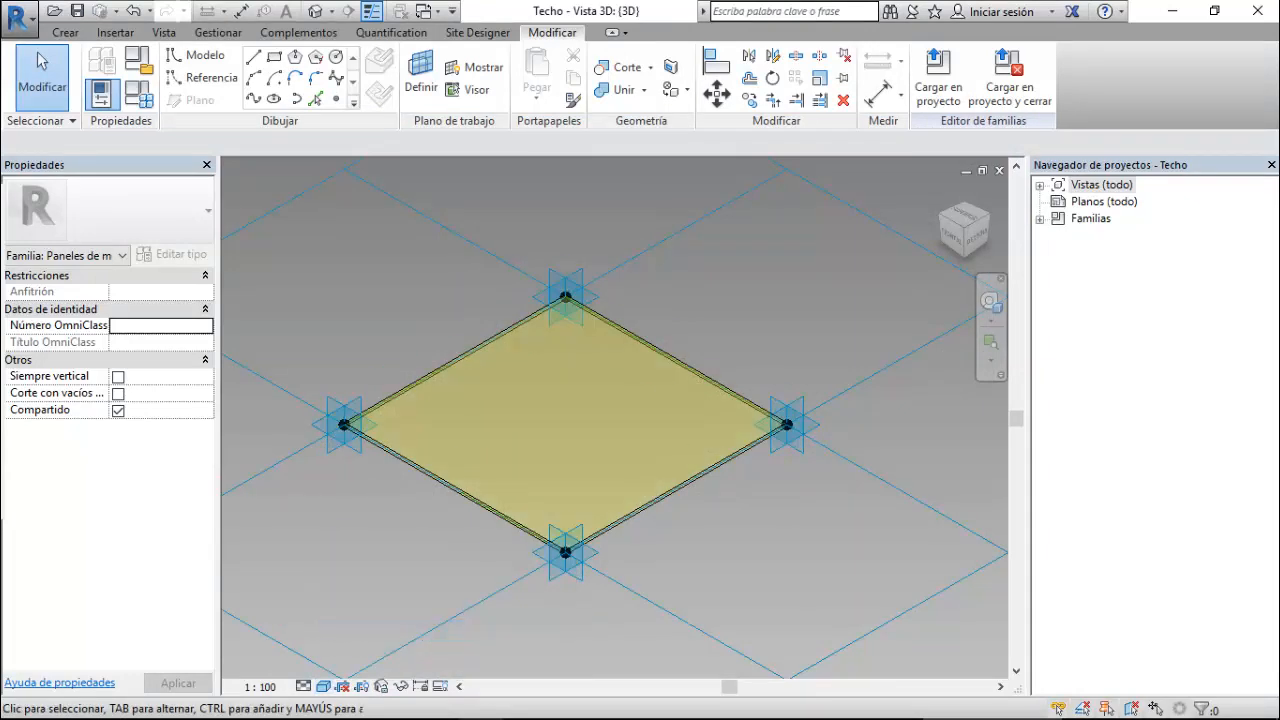
left_click(938, 80)
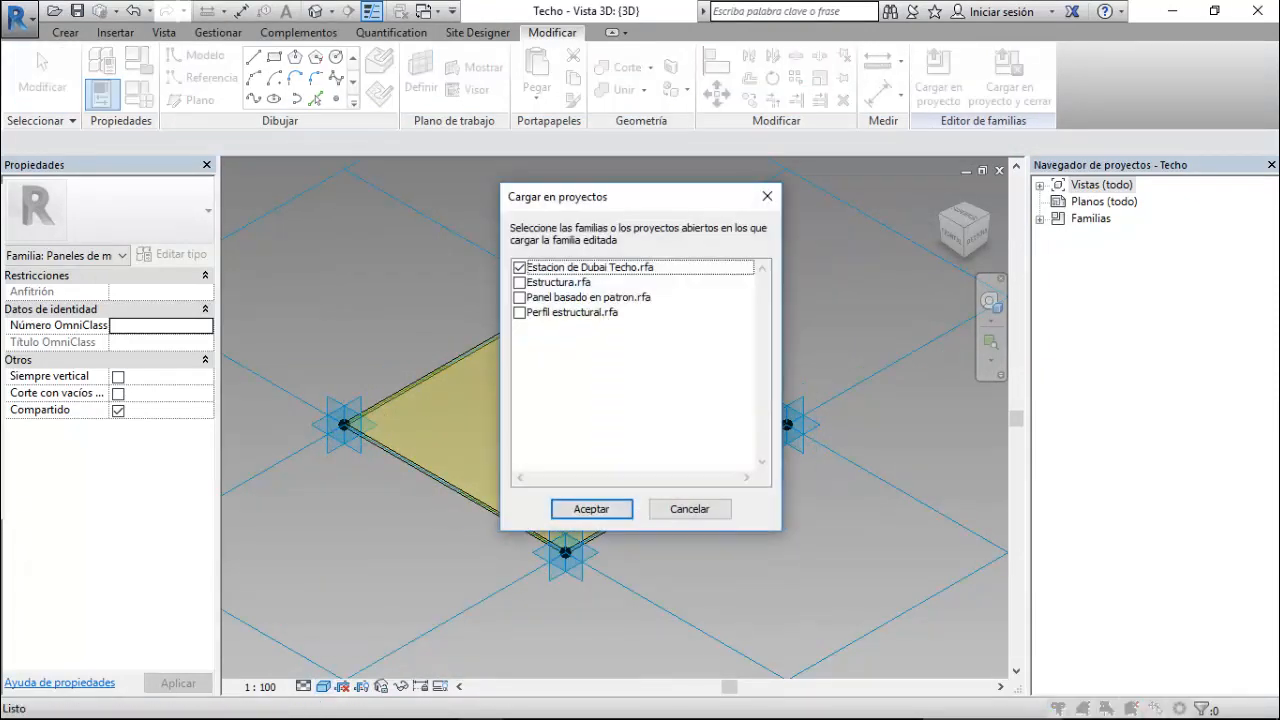
left_click(591, 509)
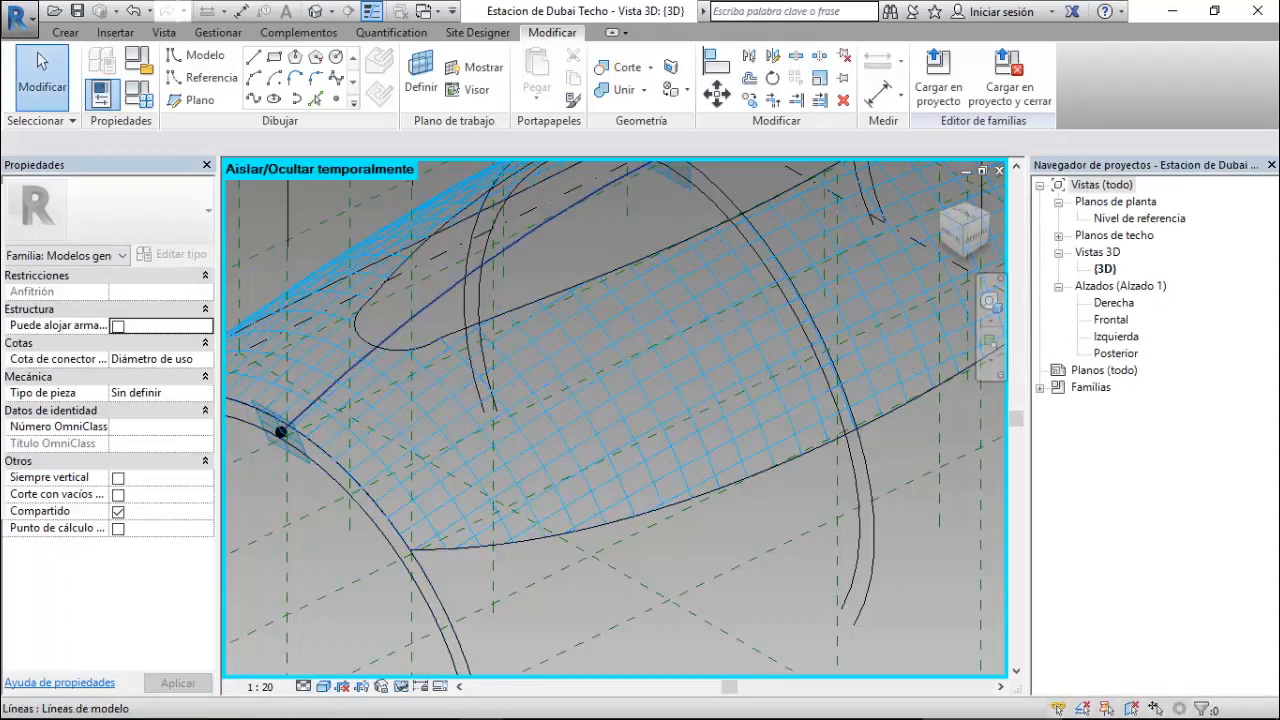
- Apply the Techo panel with the Rectángulo pattern to the roof's divided surface
left_click(524, 390)
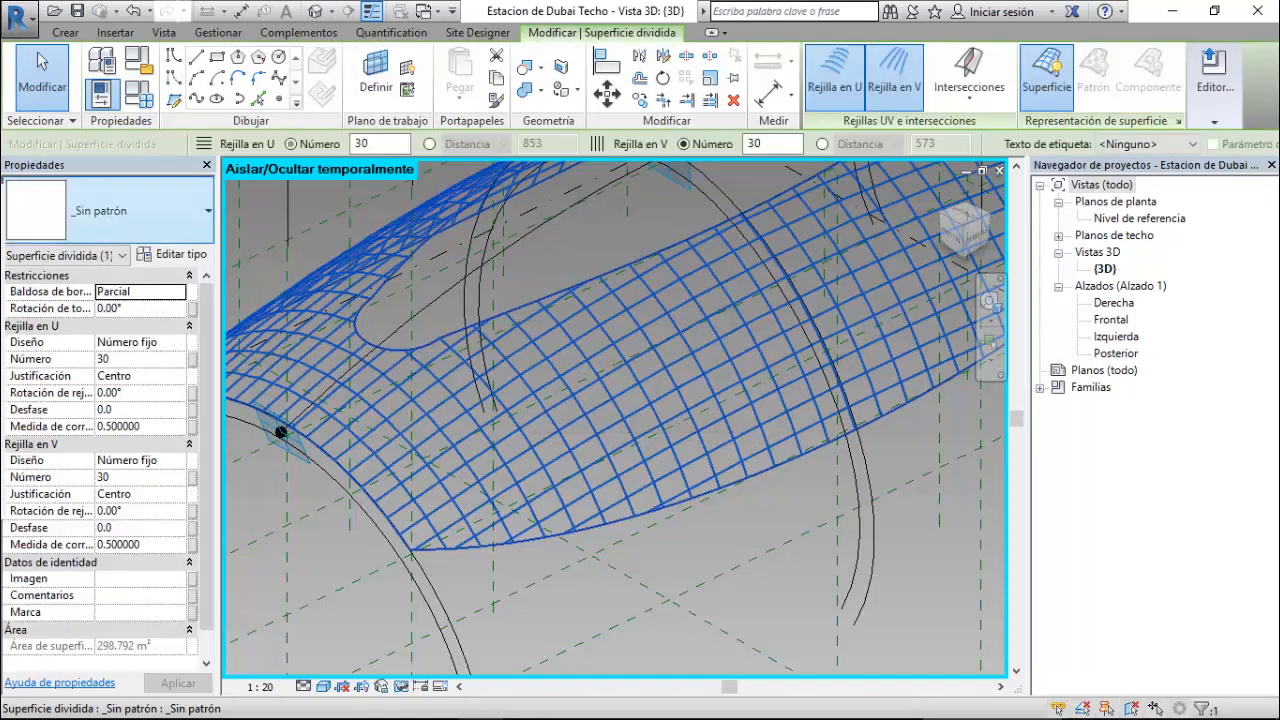
left_click(120, 211)
scroll(120, 424, "down", 4)
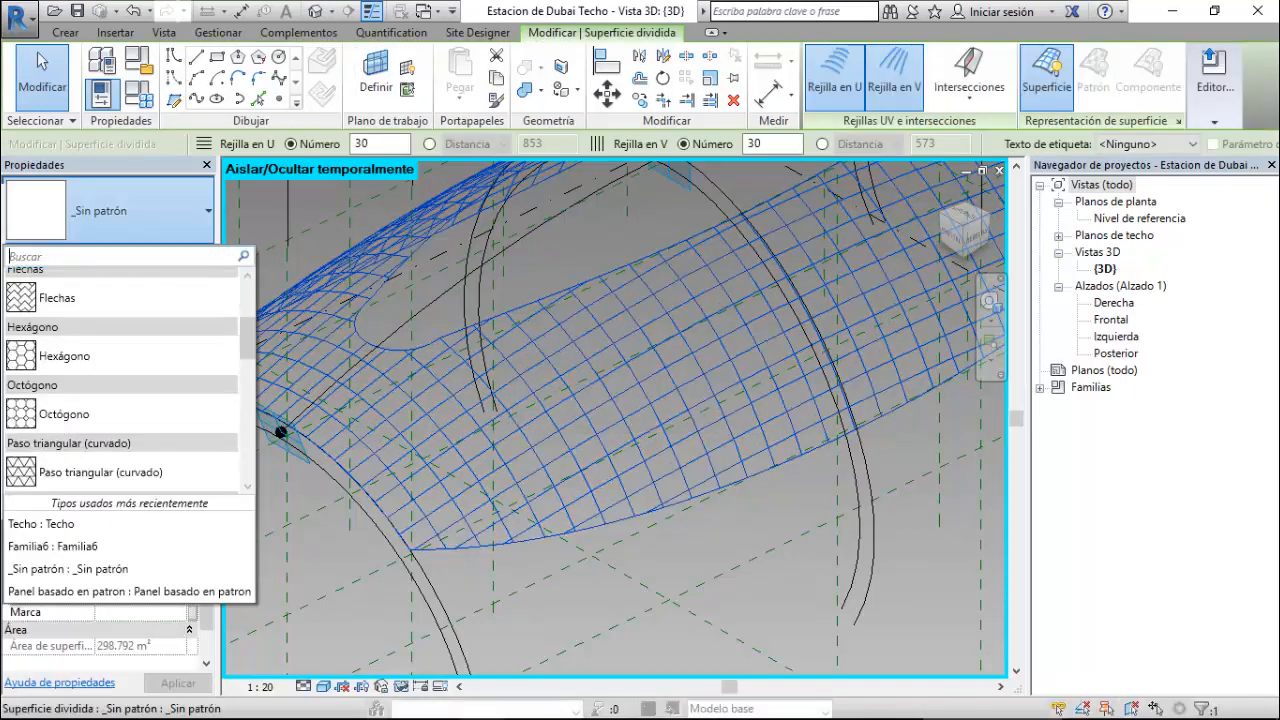
left_click(120, 424)
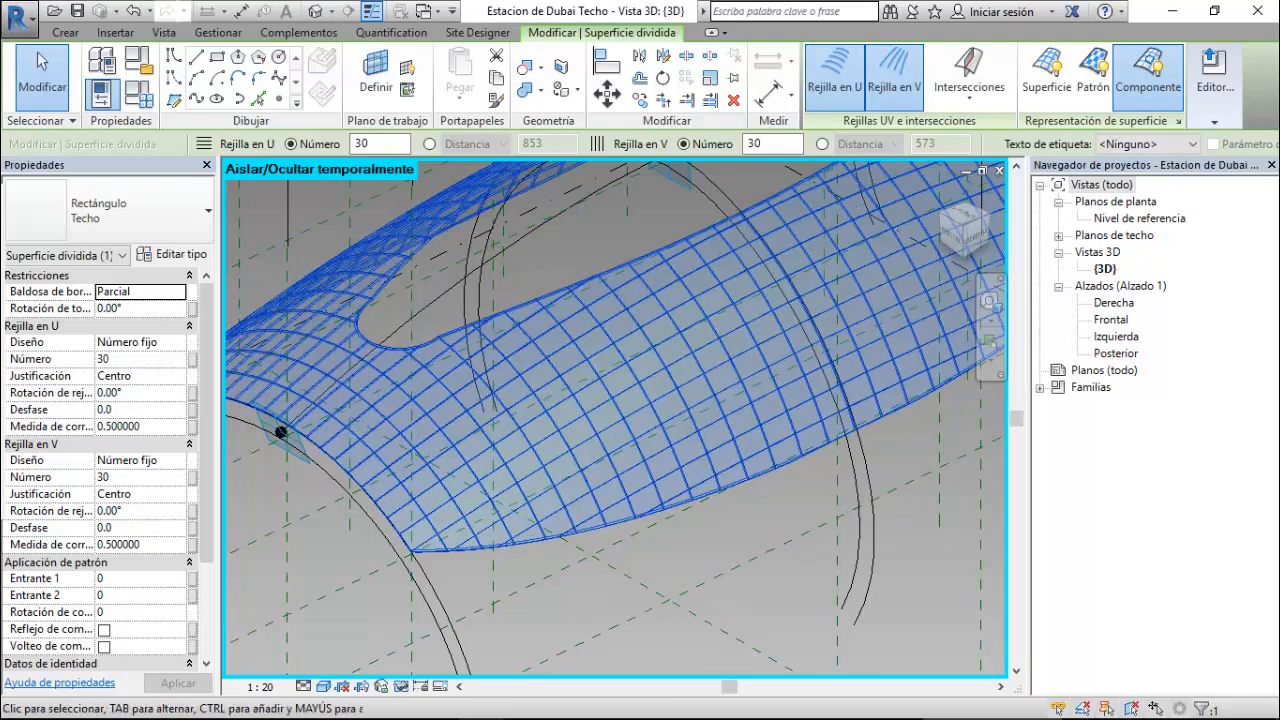
- Set the roof family's 3D view to the Colores coherentes visual style and deselect the paneled surface
left_click(323, 687)
left_click(384, 628)
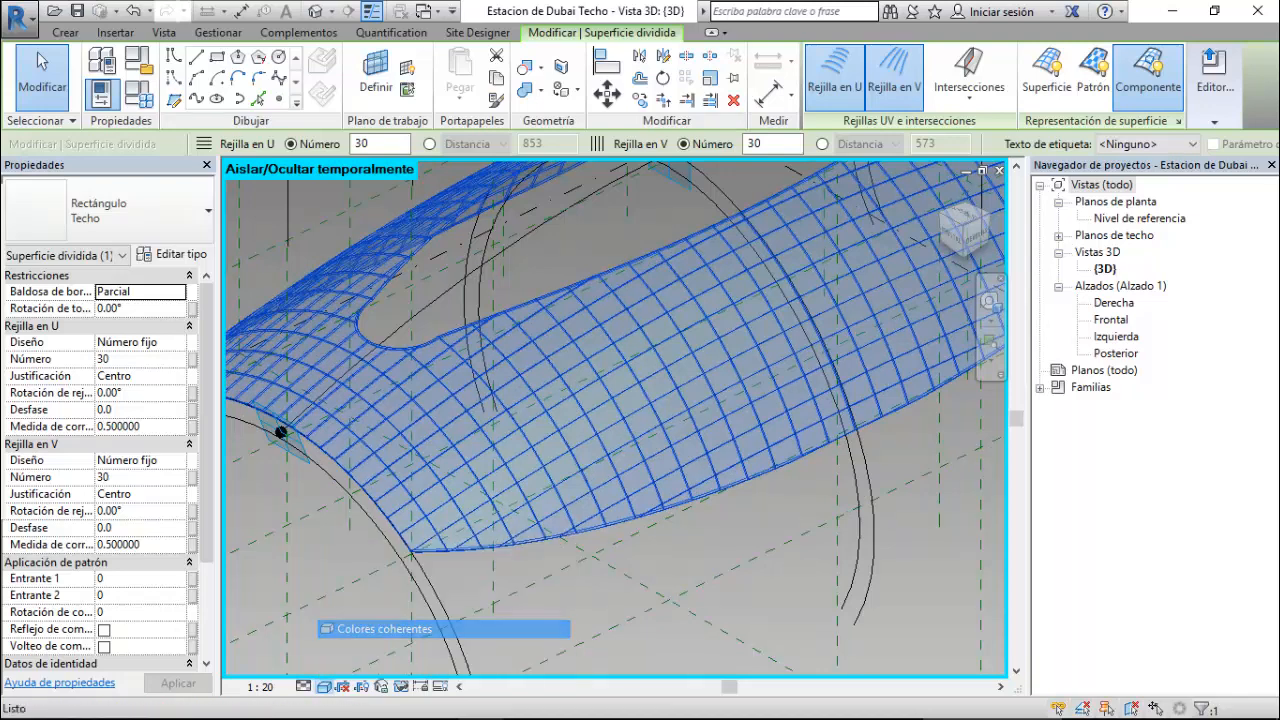
key("Escape")
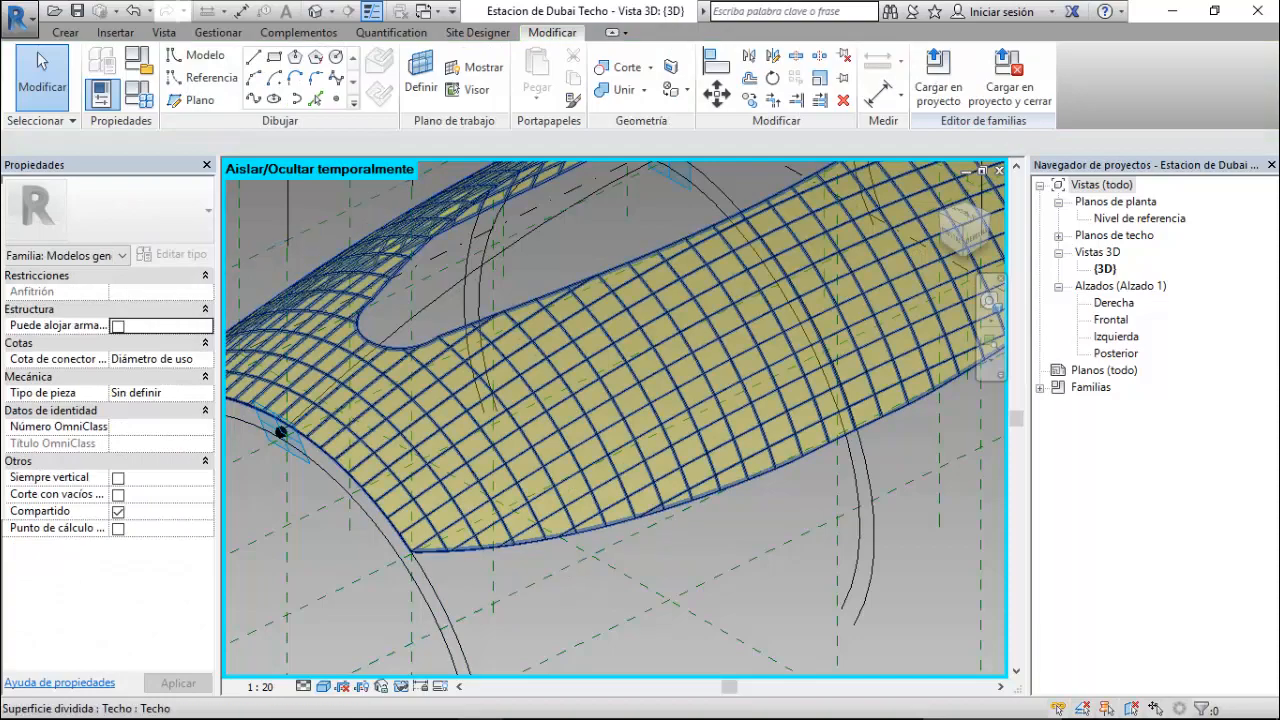
scroll(615, 420, "down", 5)
mouse_move(640, 420)
middle_mouse_down("shift")
mouse_move(545, 450)
mouse_move(510, 425)
mouse_move(560, 410)
middle_mouse_up("shift")
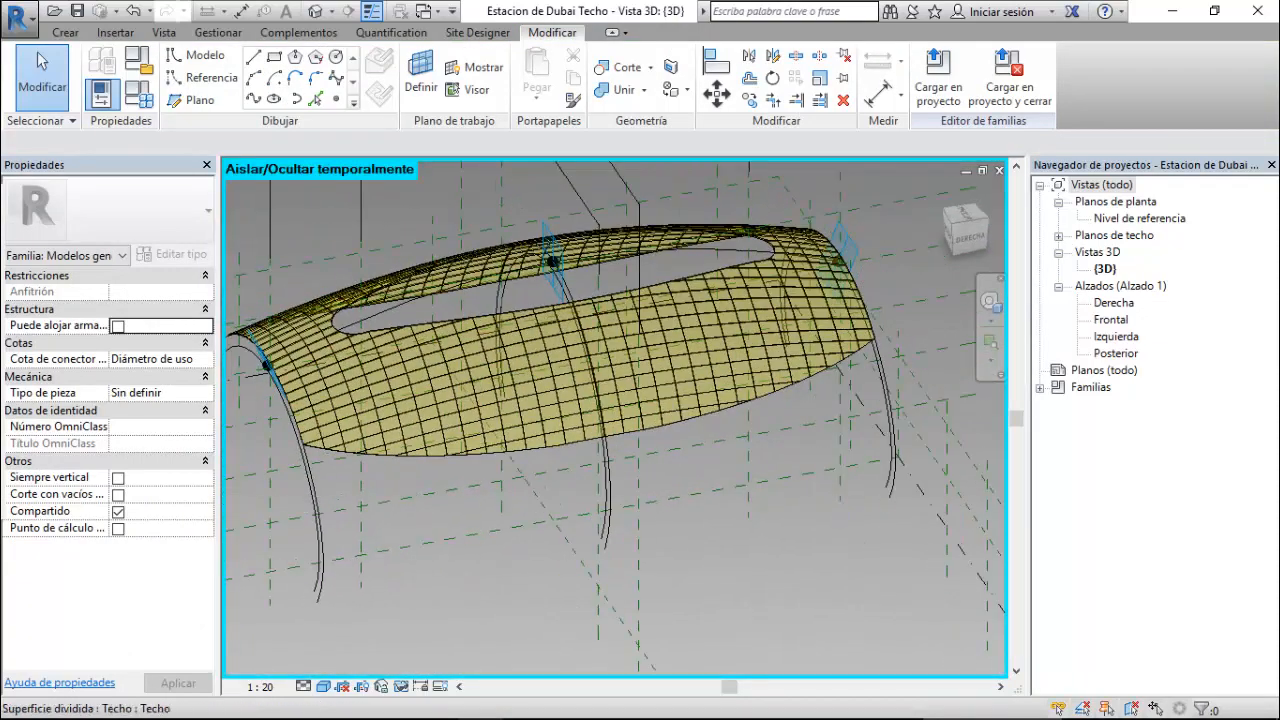
- Reset the temporary hide/isolate mode and turn off the Visible property of the tall rounded extruded form over the roof opening
left_click(401, 686)
left_click(518, 666)
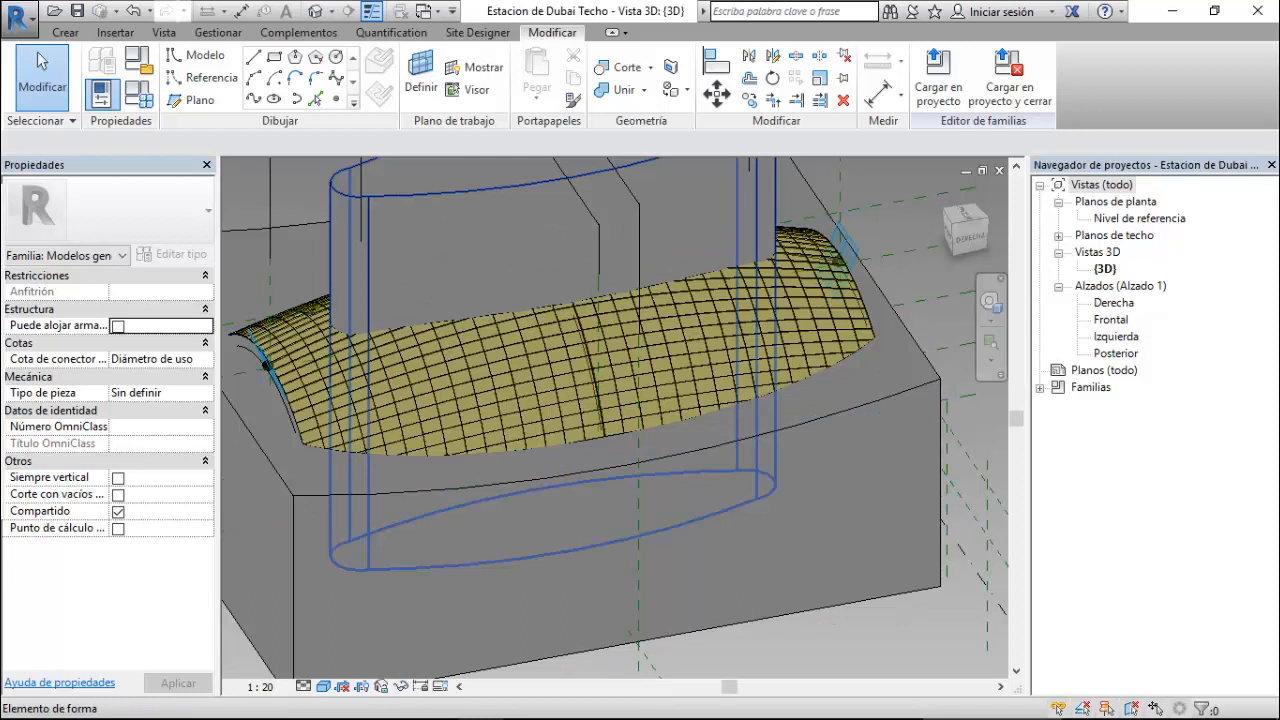
left_click(420, 192)
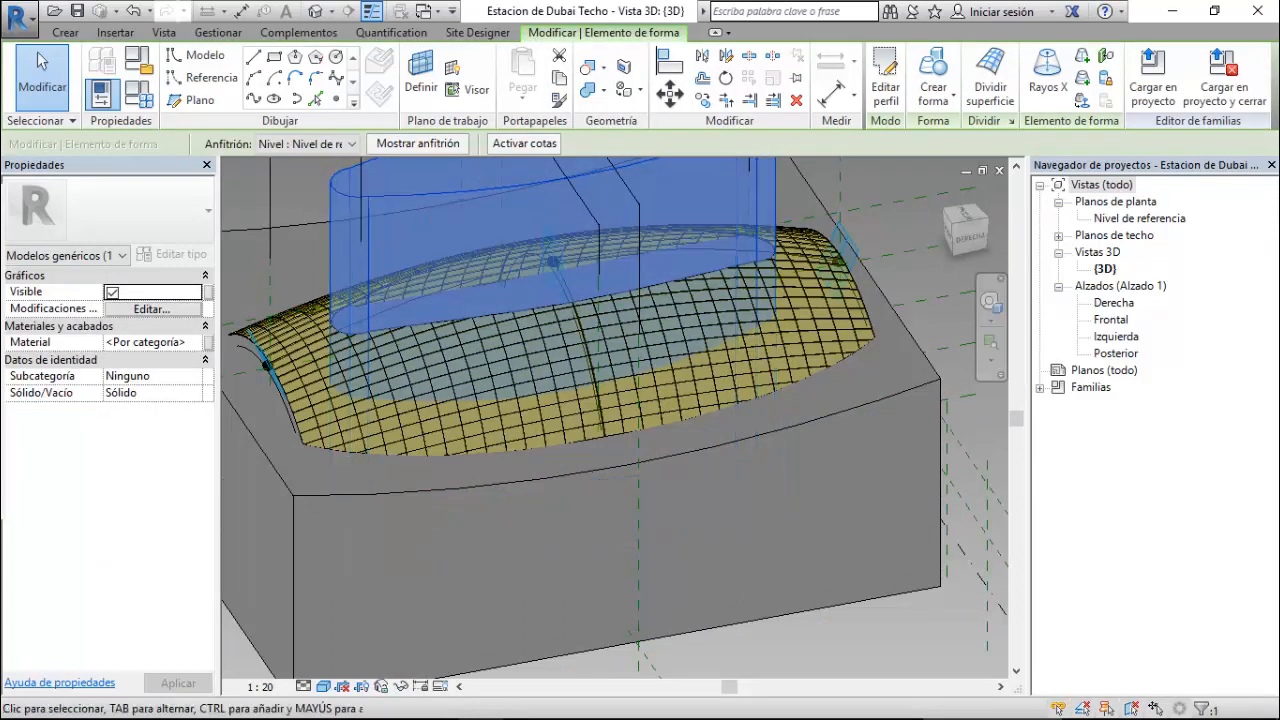
left_click(112, 293)
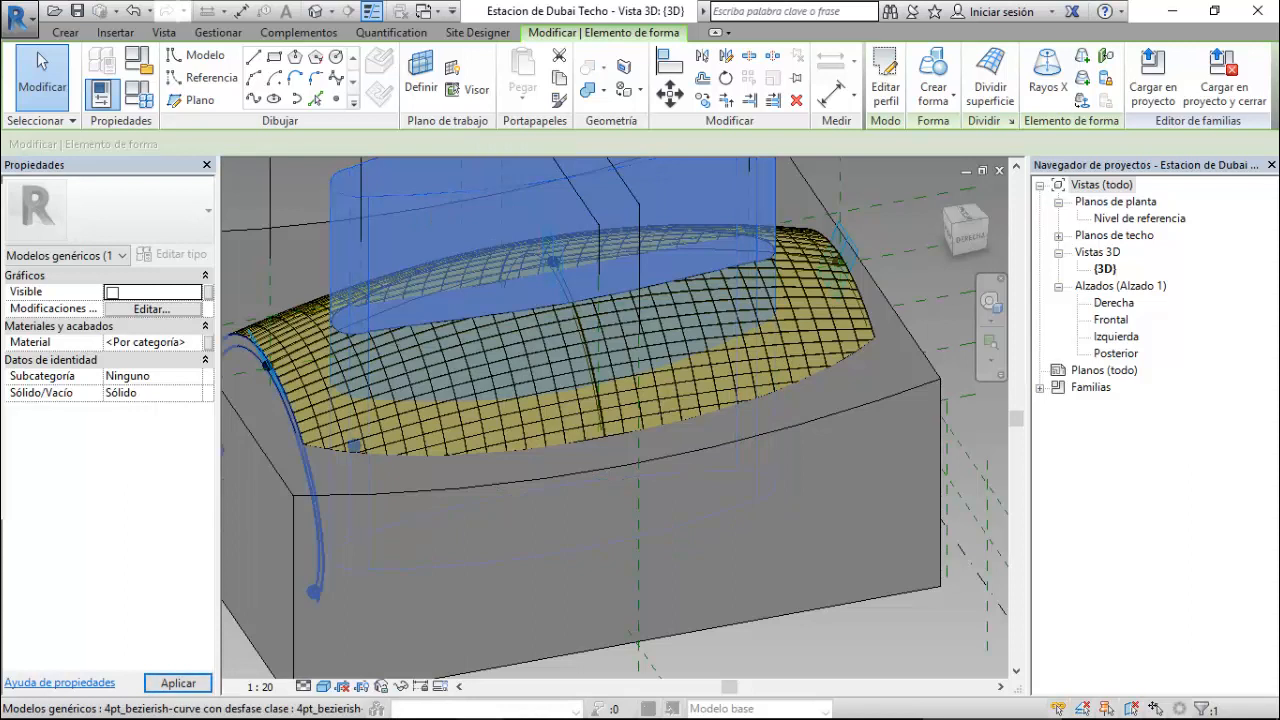
key("Escape")
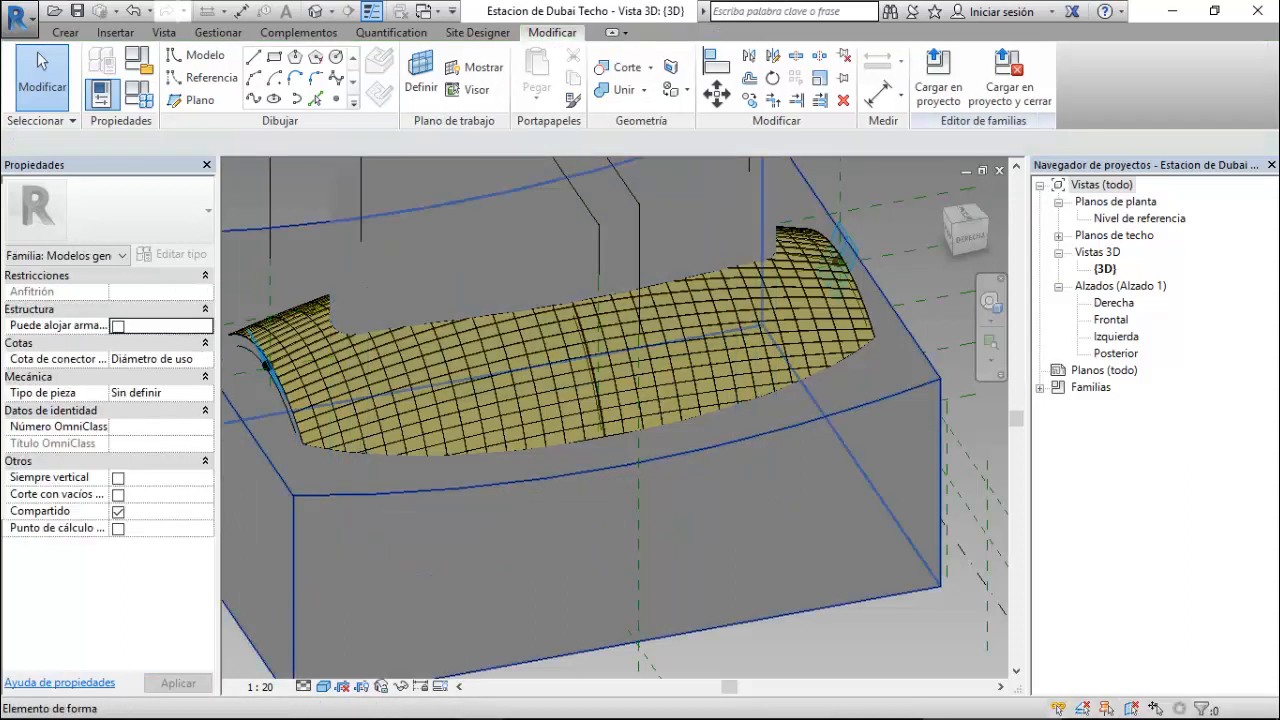
- Turn off the Visible property of the large block form surrounding the roof and save the family
left_click(365, 485)
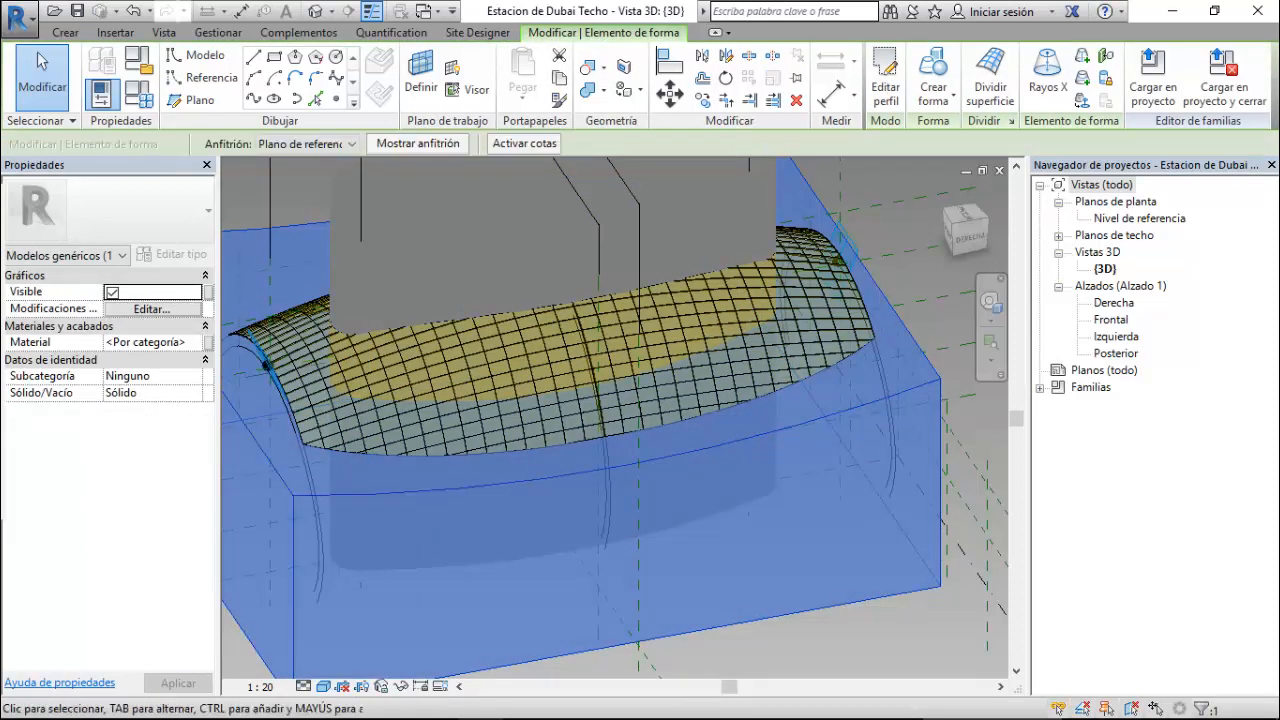
left_click(112, 291)
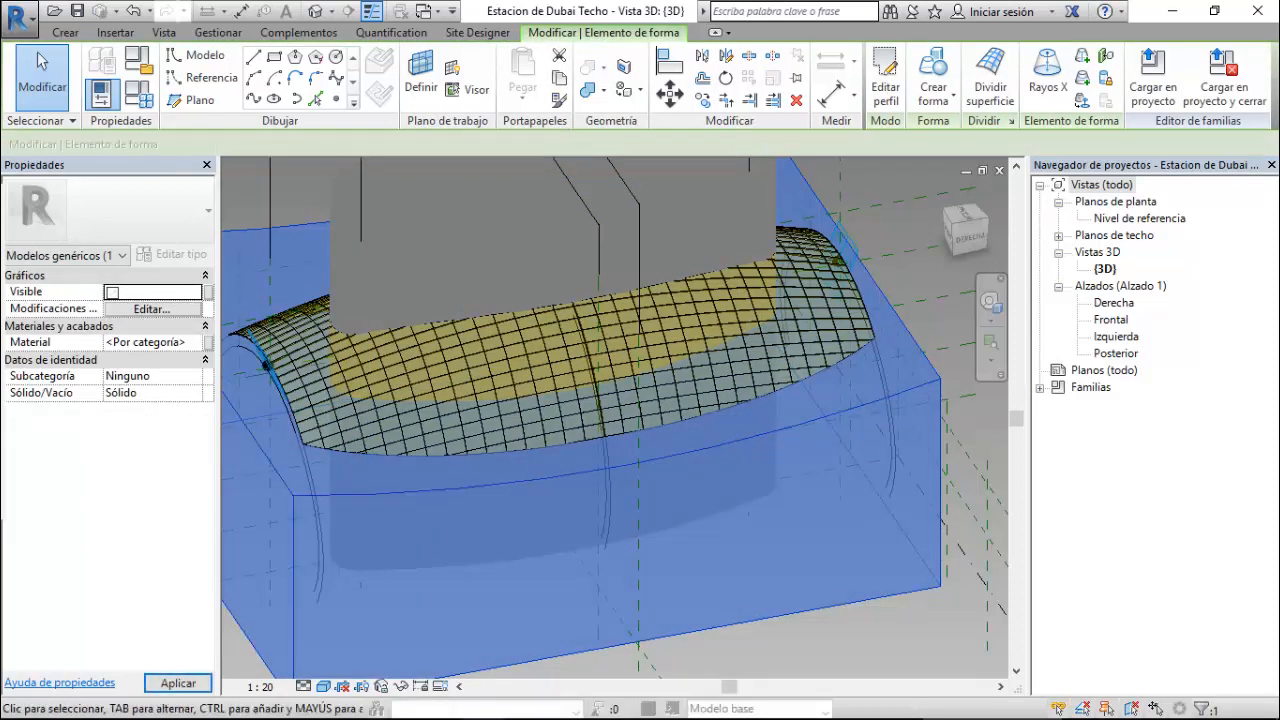
key("Escape")
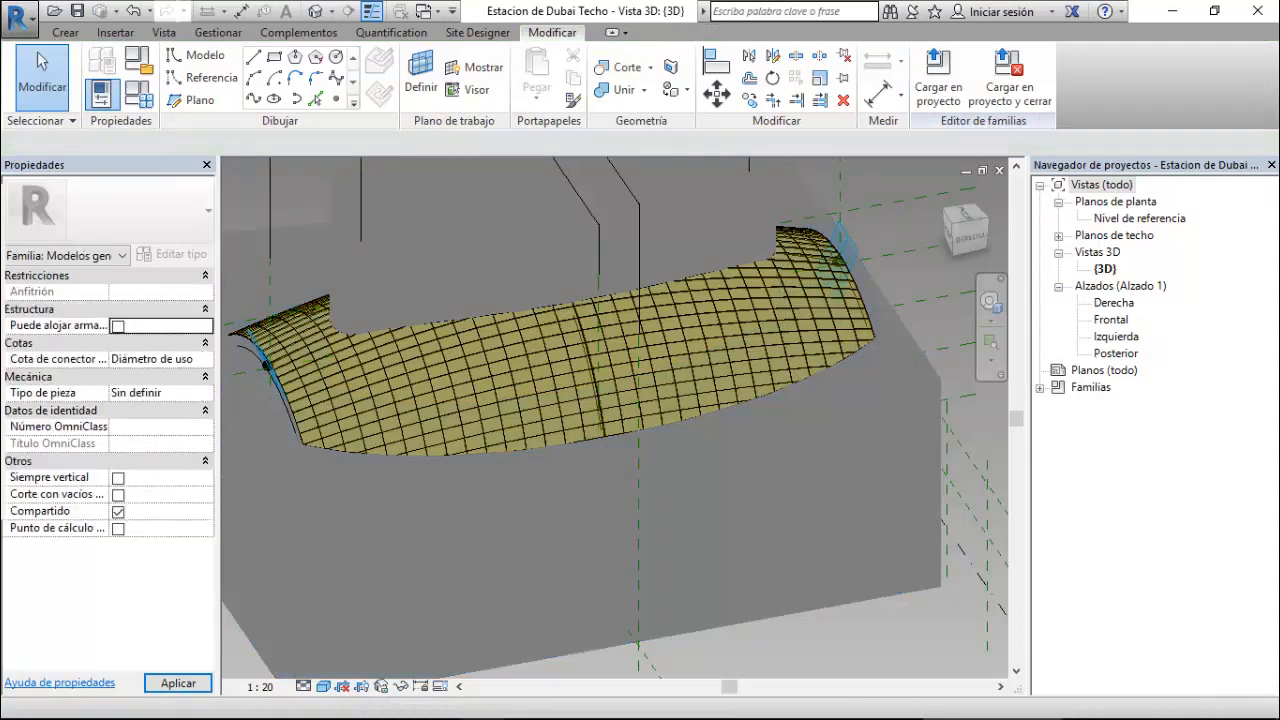
left_click(178, 682)
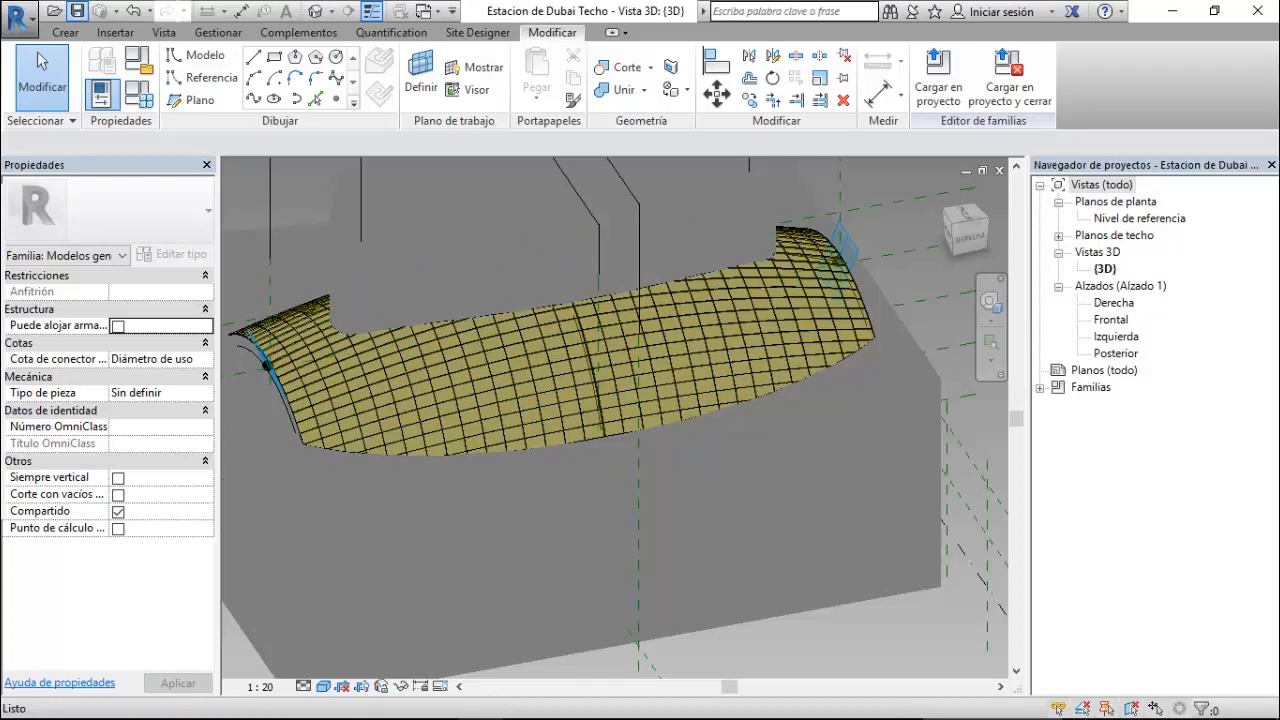
key("ctrl+s")
- Open the Estructura de Estacion de Dubai family from the Clase Familias folder
left_click(426, 12)
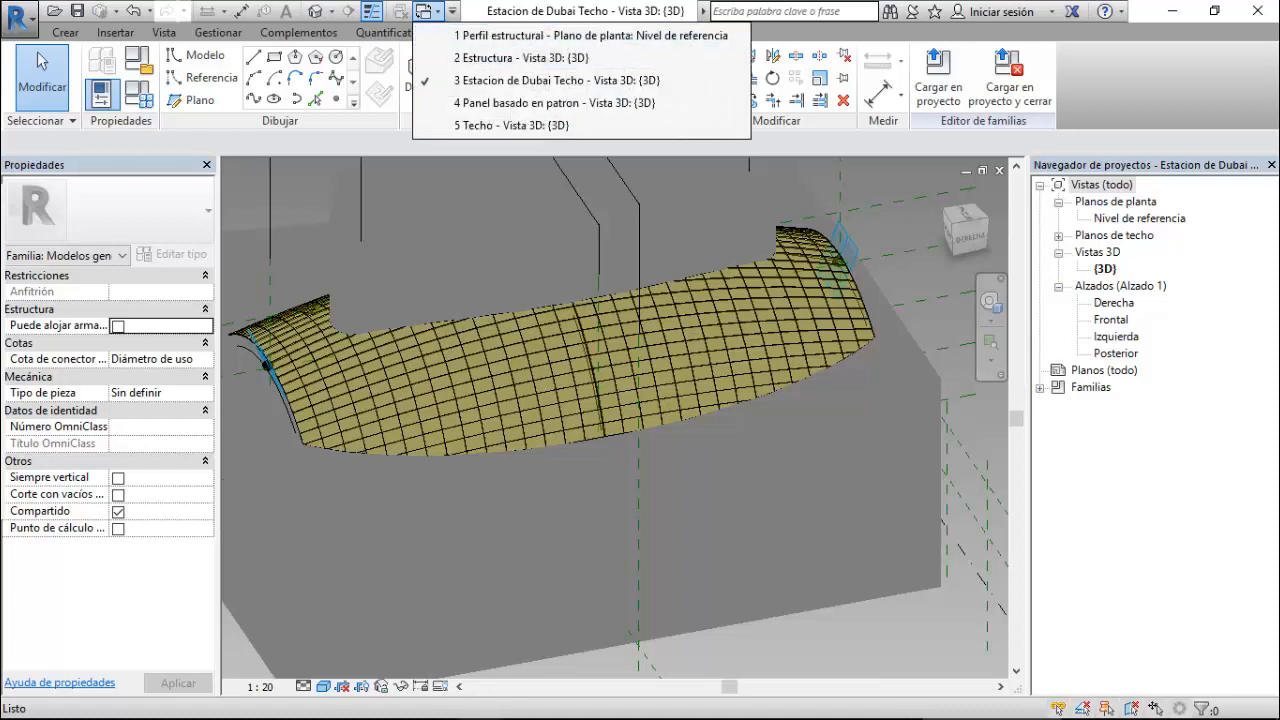
left_click(55, 11)
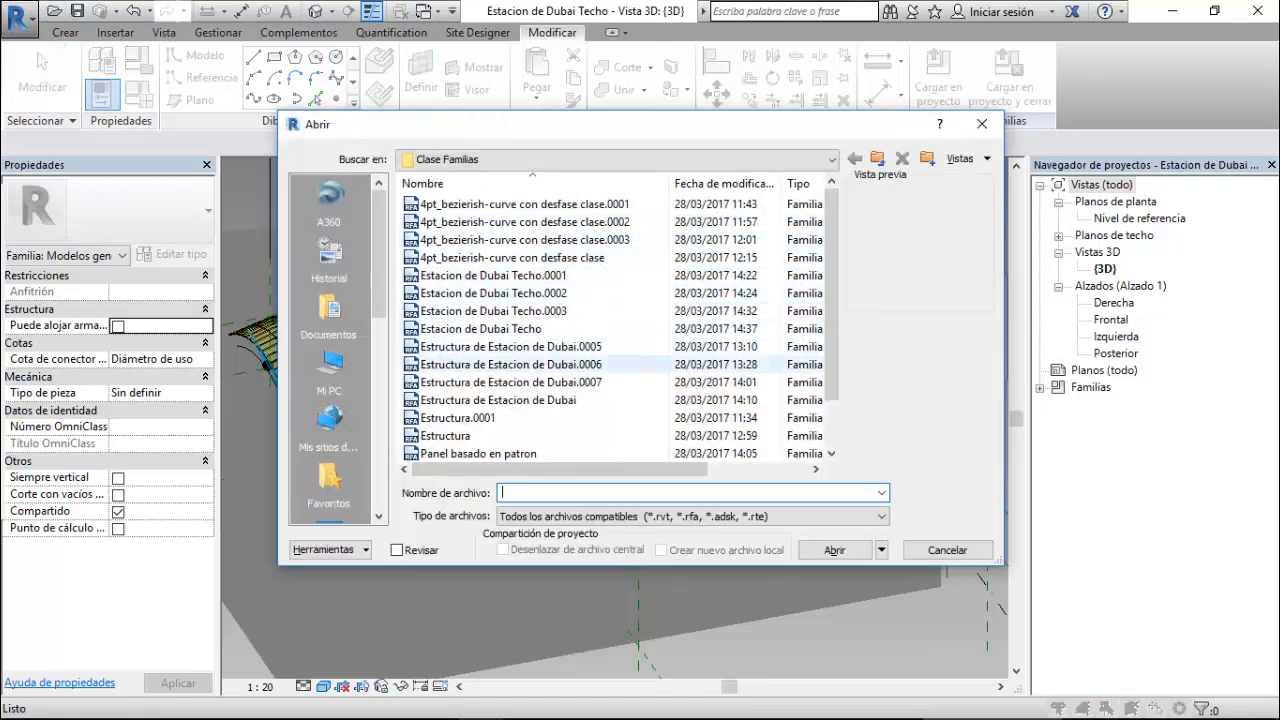
left_click(495, 400)
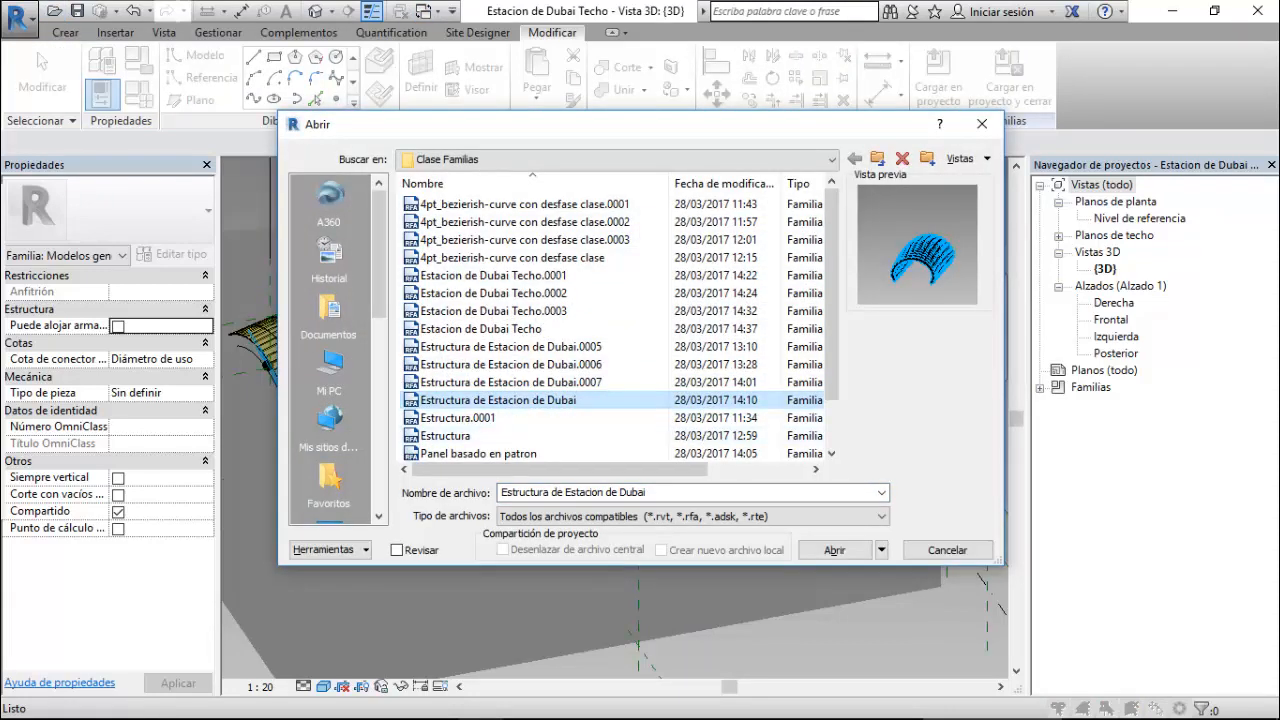
left_click(835, 550)
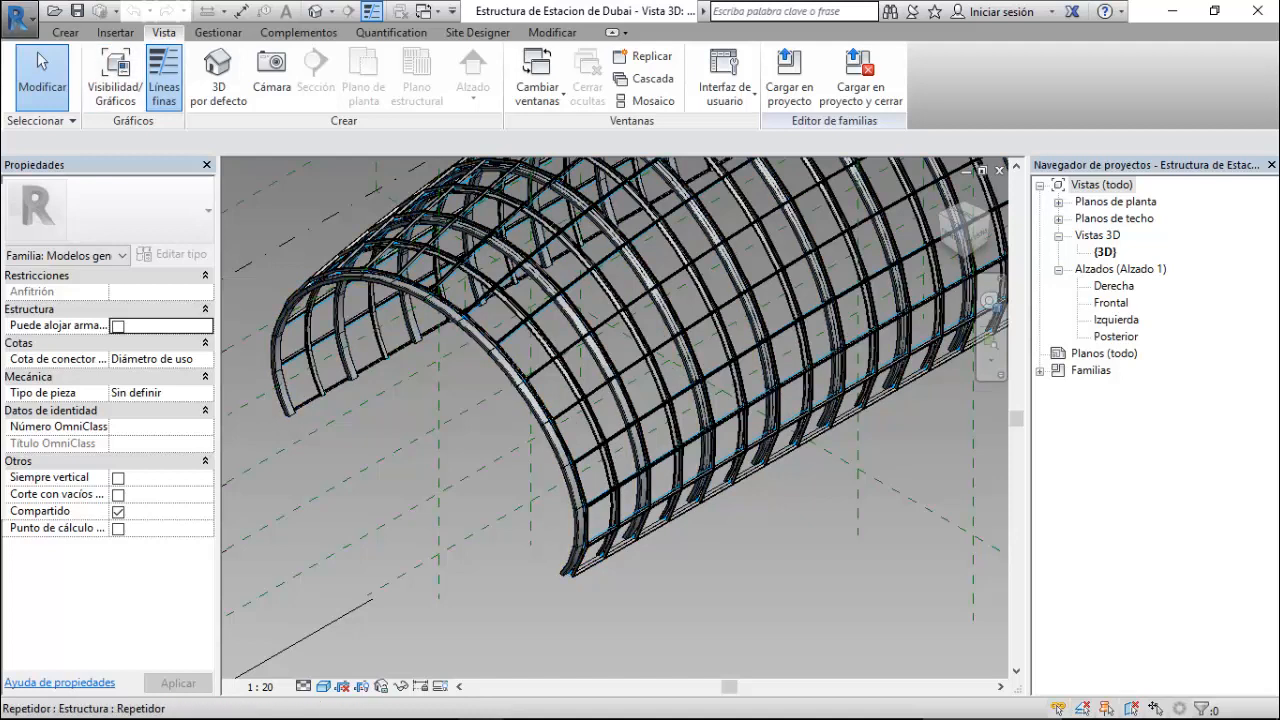
- Save a copy of the structure family as Estructura+Techo de Estacion de Dubai in the Clase Familias folder
left_click(18, 18)
mouse_move(70, 239)
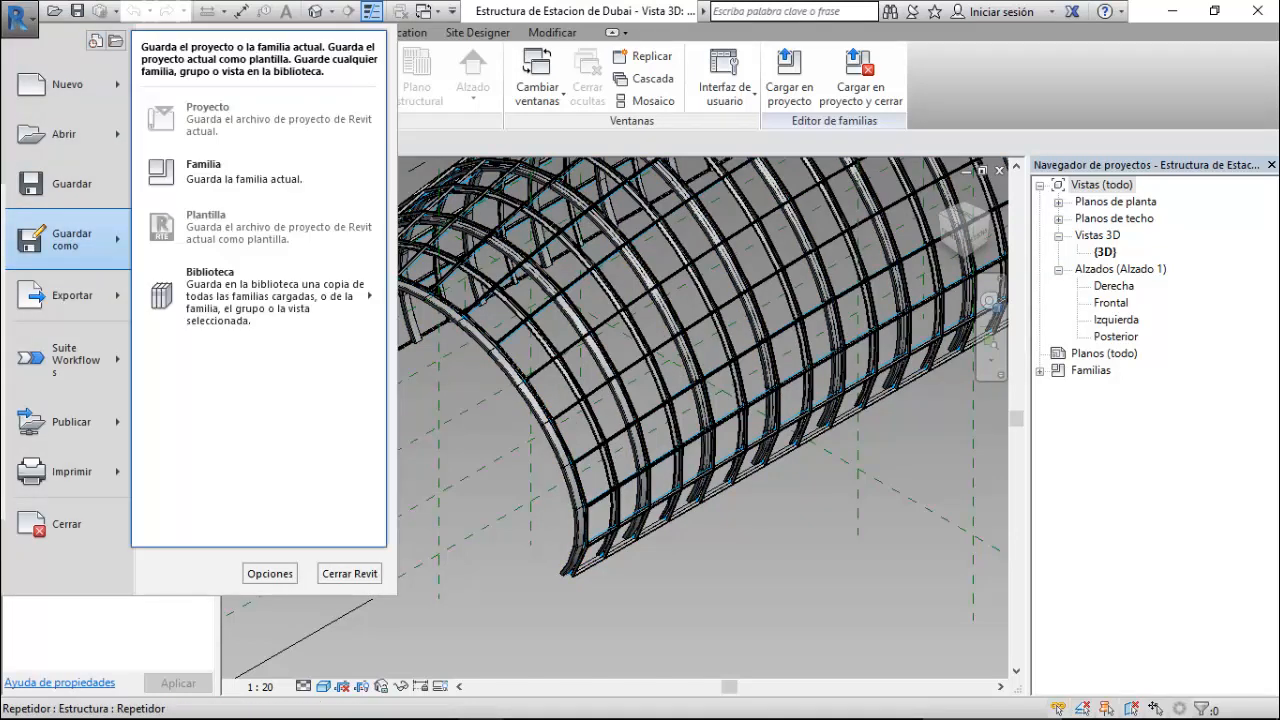
left_click(245, 171)
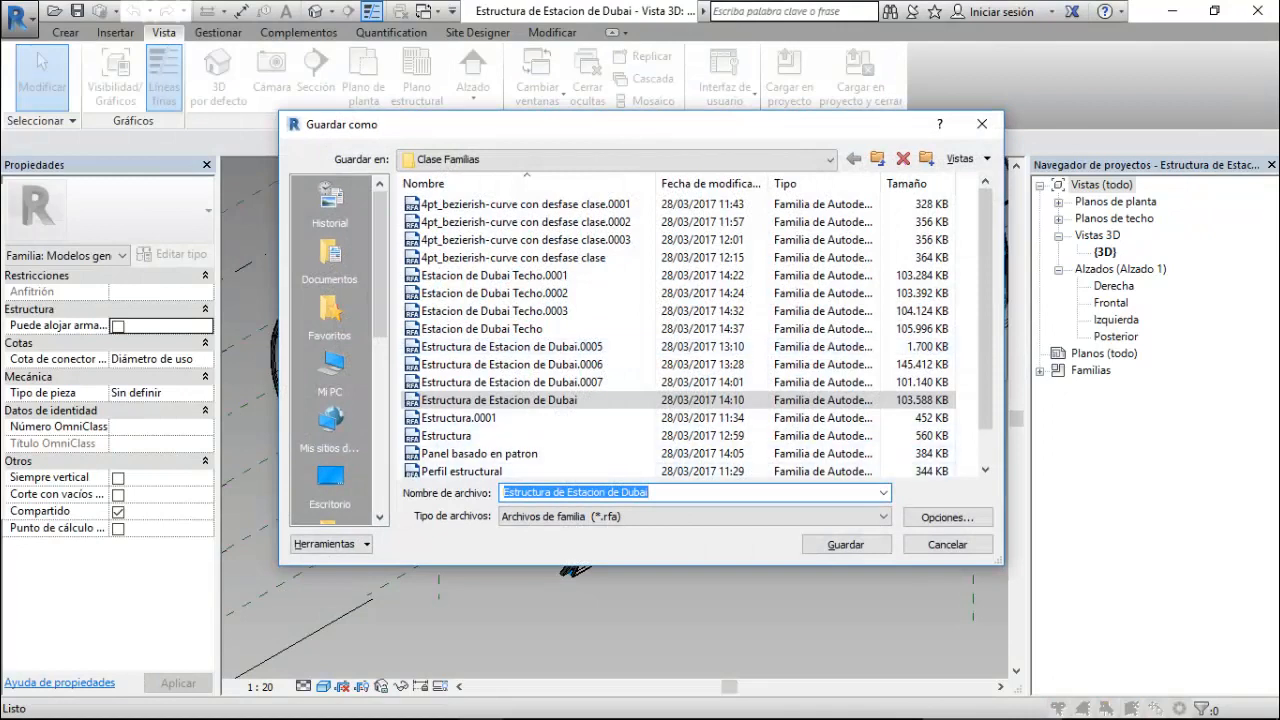
left_click(551, 492)
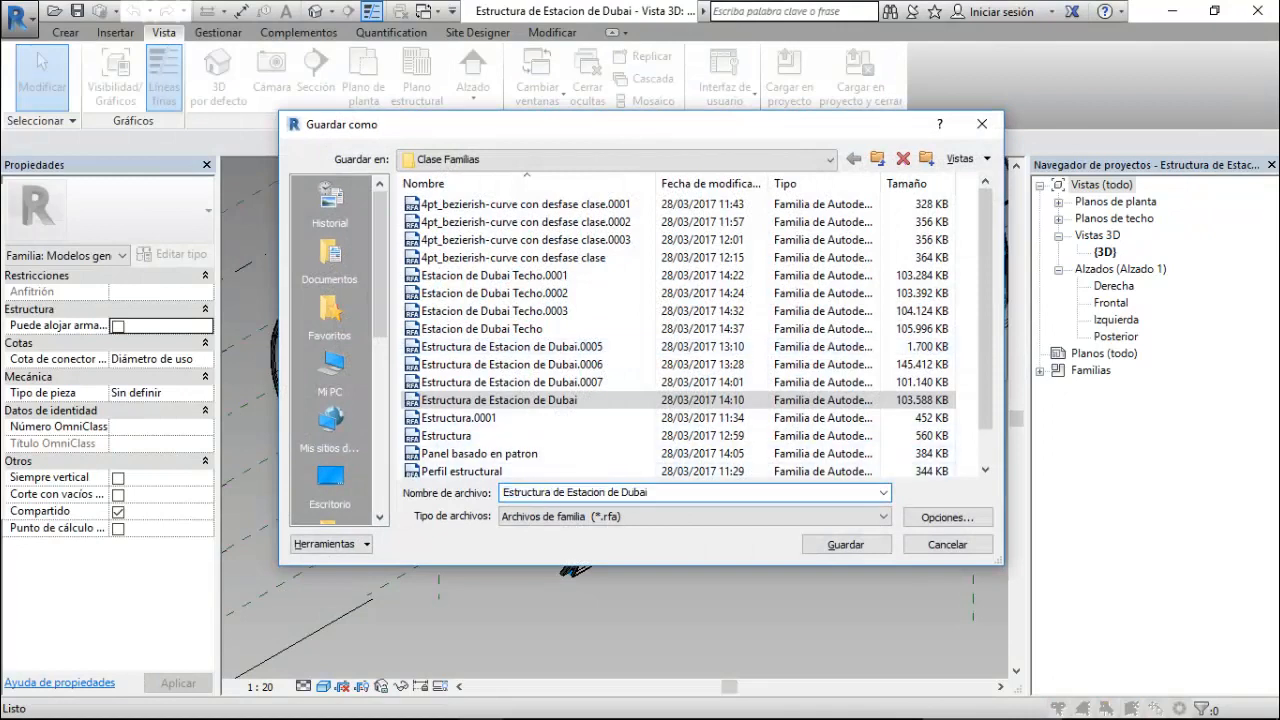
type("+Techo")
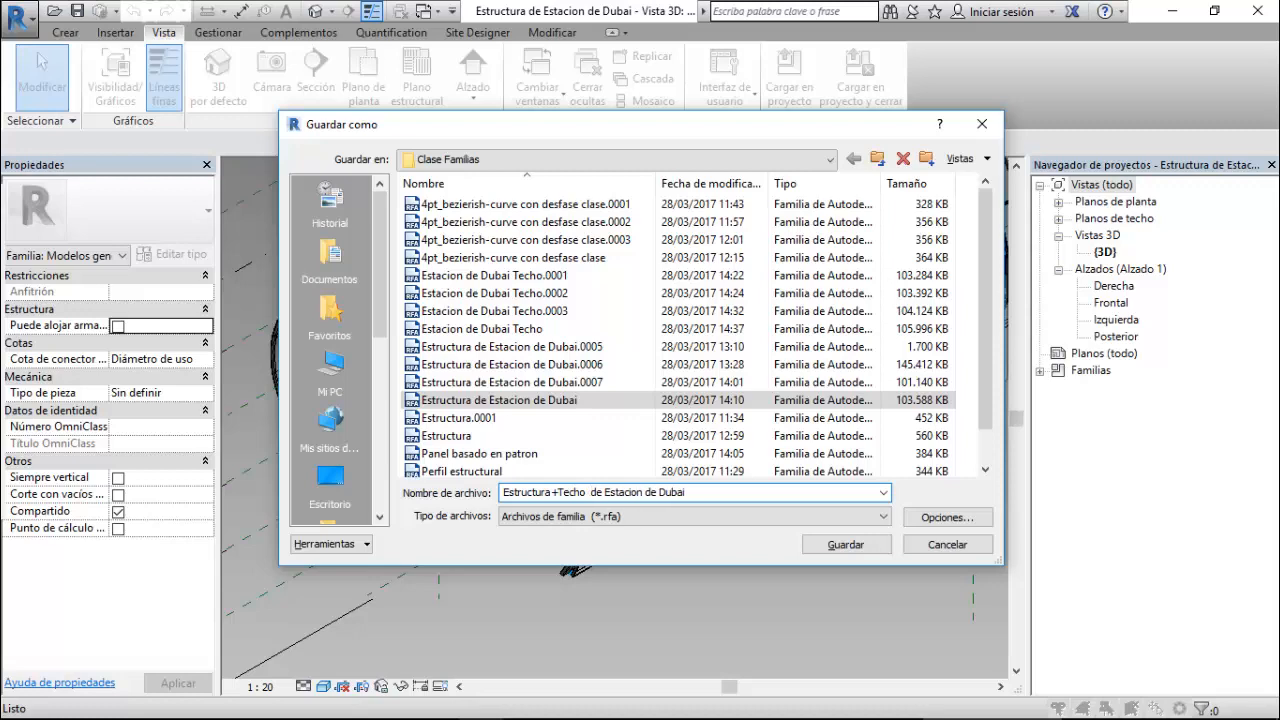
left_click(845, 544)
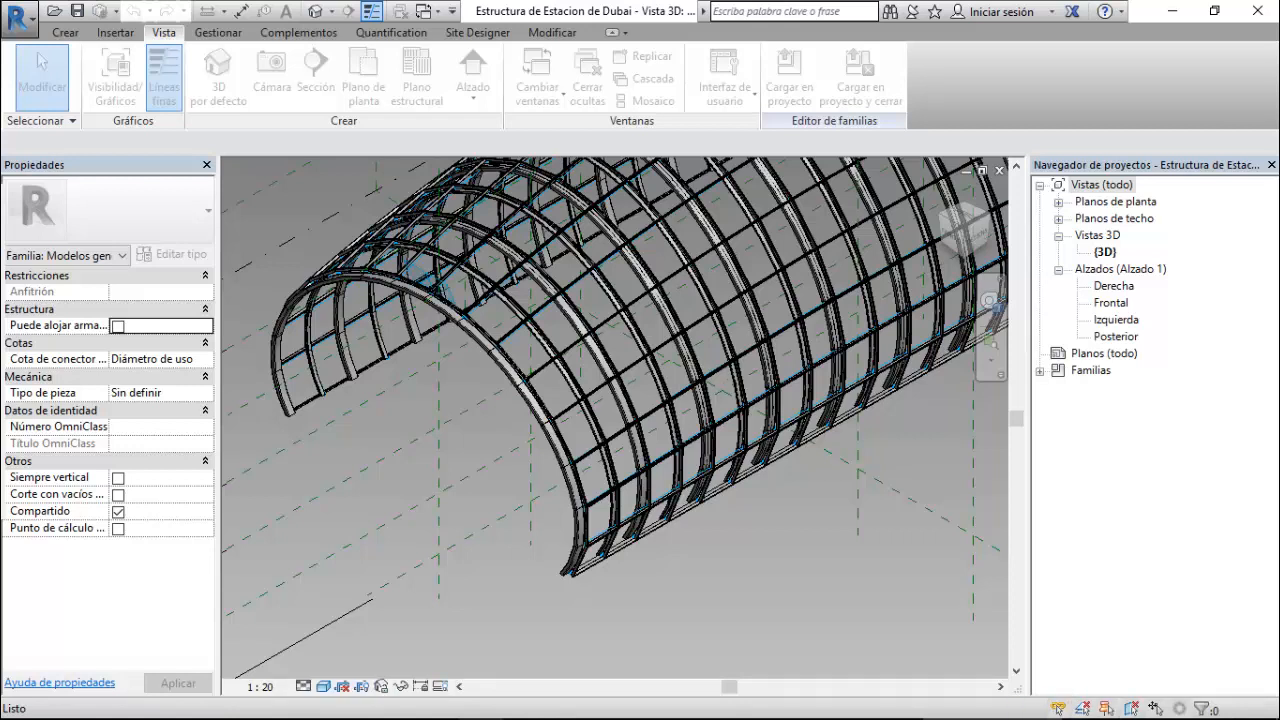
key("ctrl+s")
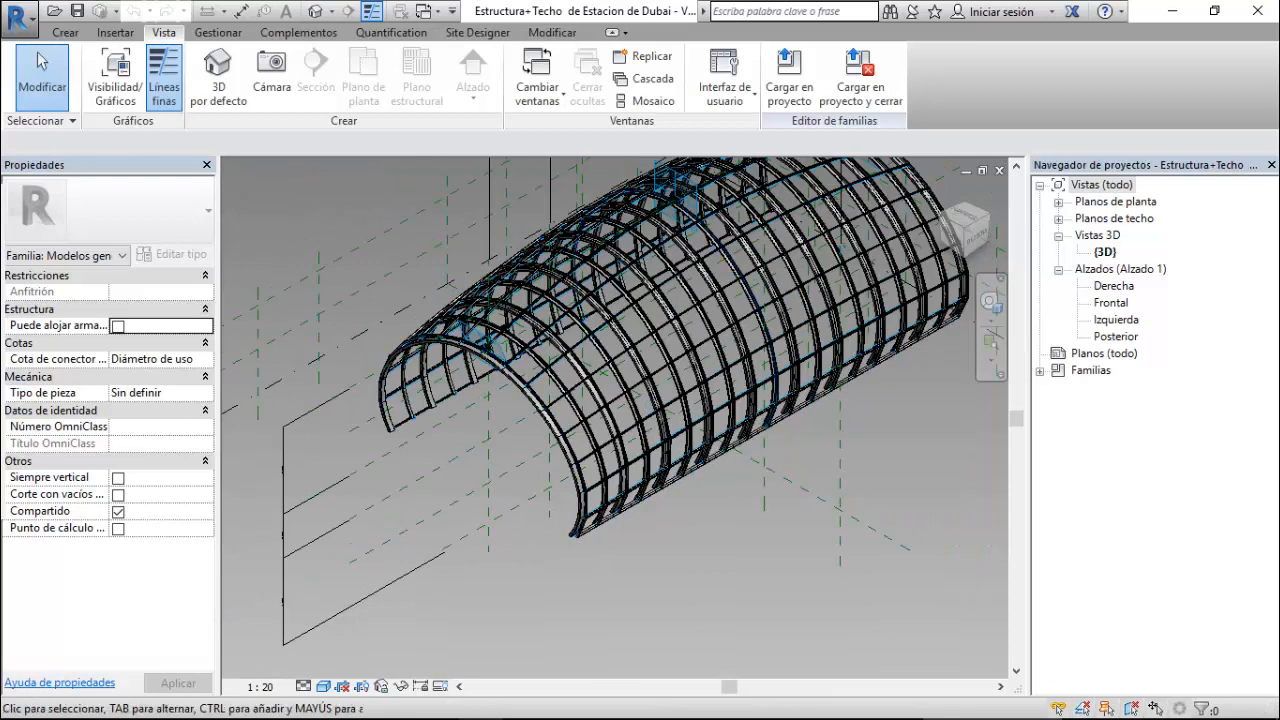
- Switch to the Estacion de Dubai Techo 3D view and load that roof family into Estructura+Techo de Estacion de Dubai.rfa
left_click(425, 11)
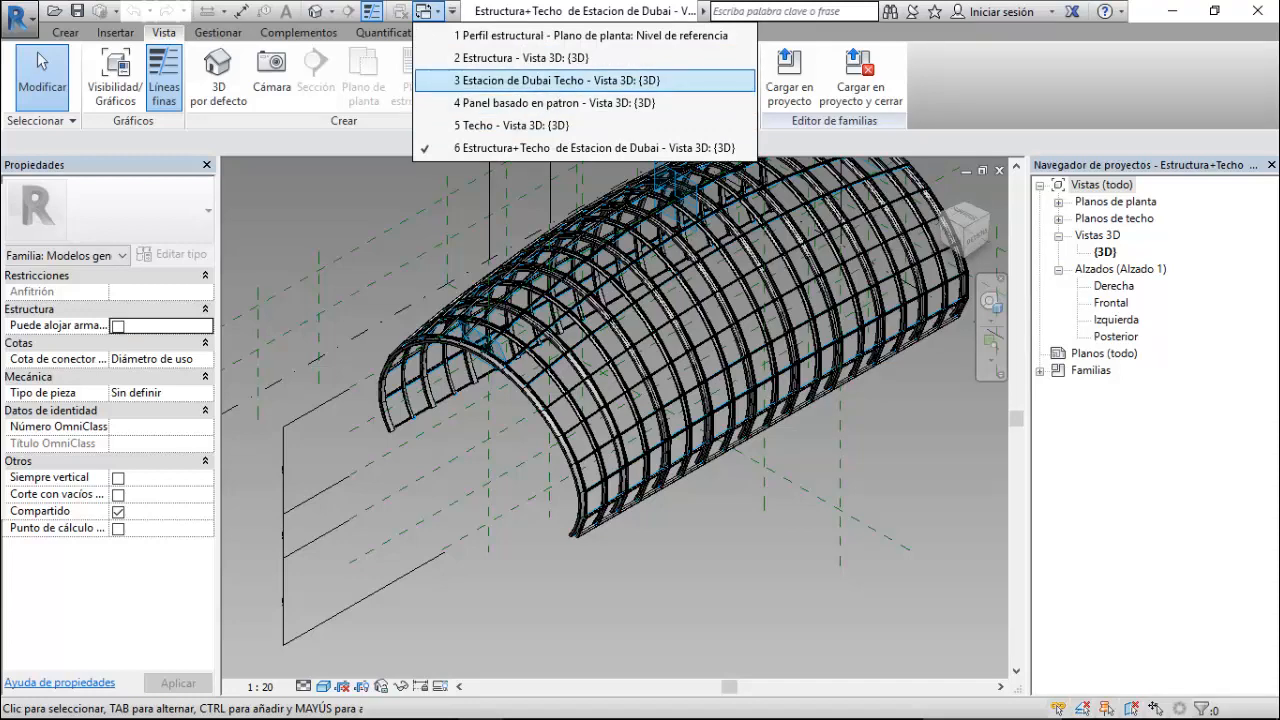
left_click(557, 80)
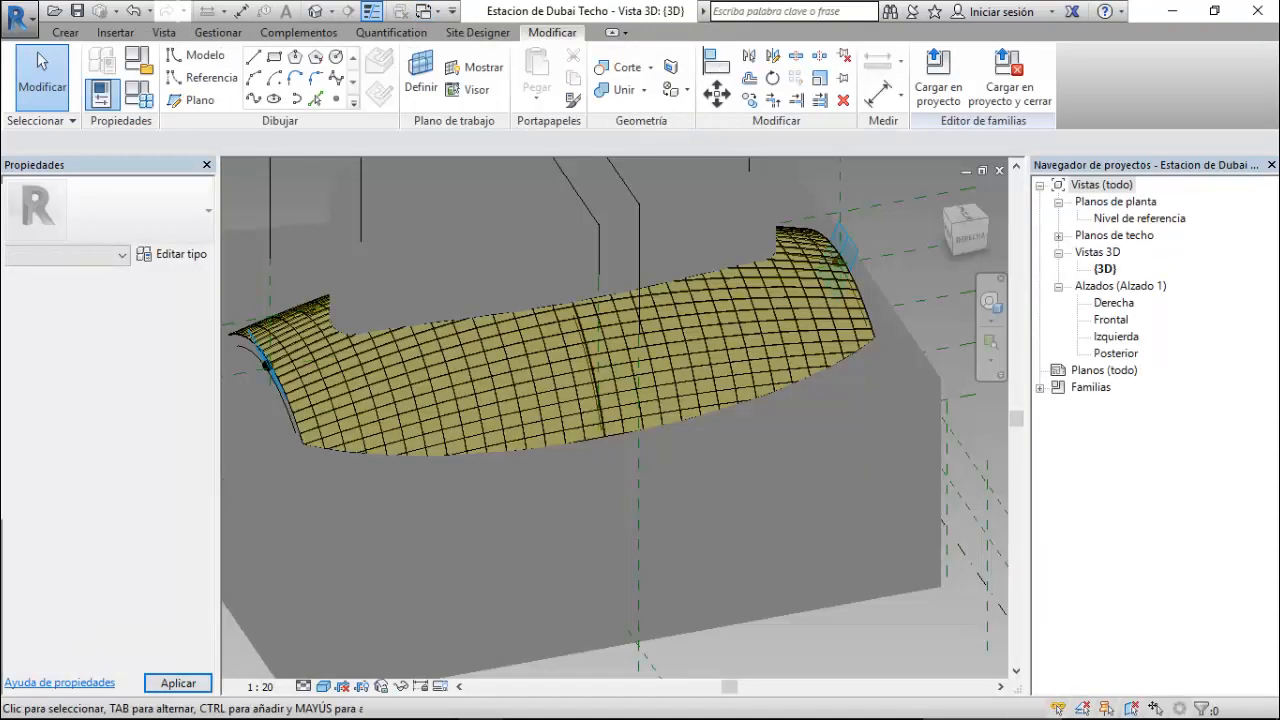
left_click(938, 72)
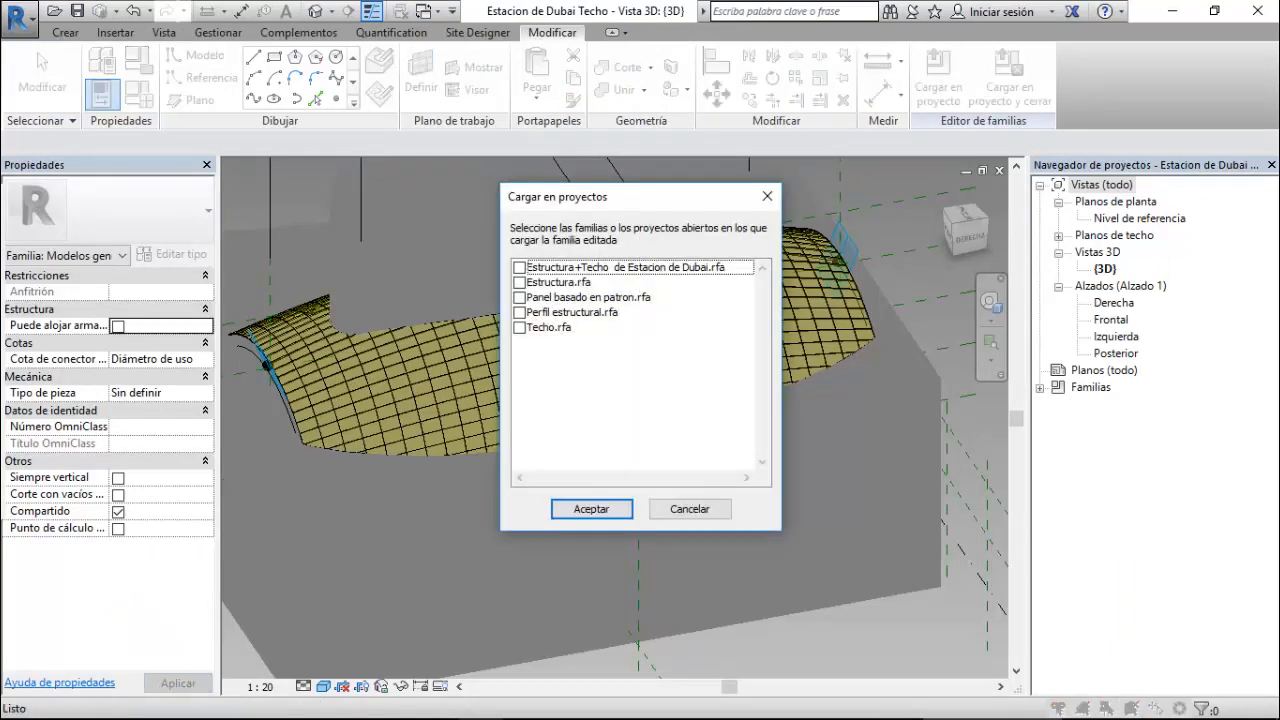
left_click(519, 268)
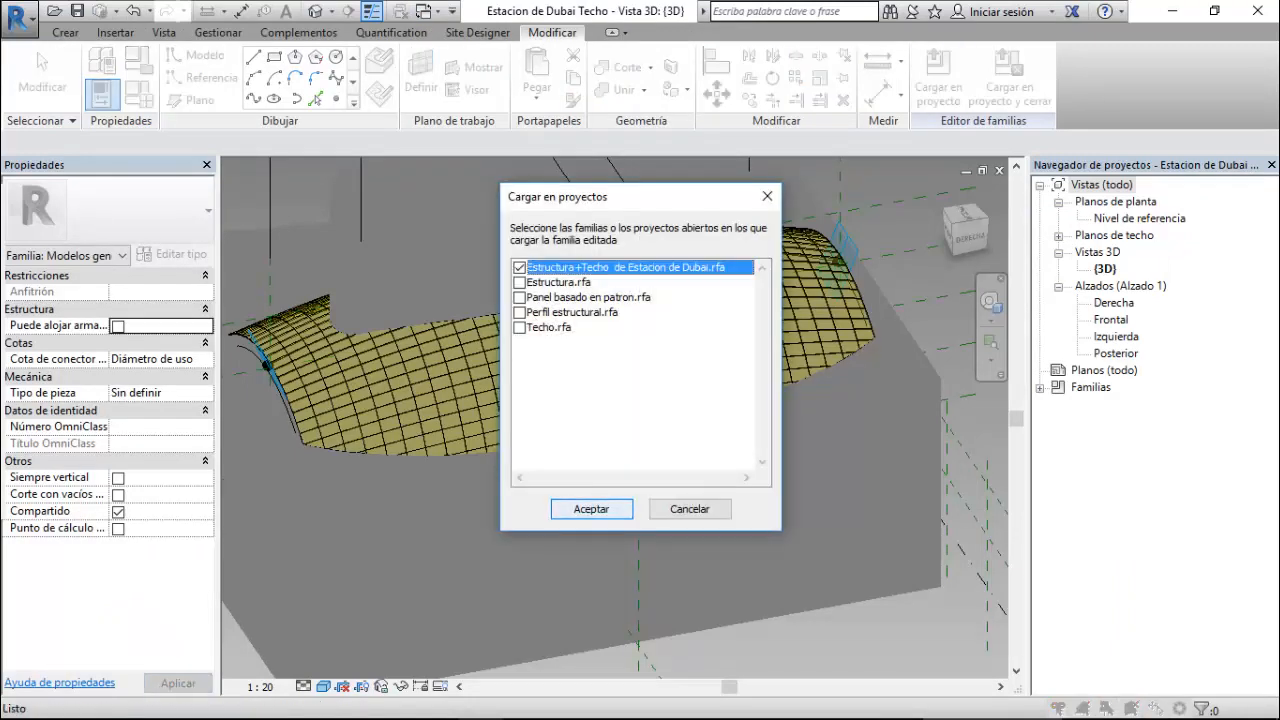
left_click(591, 509)
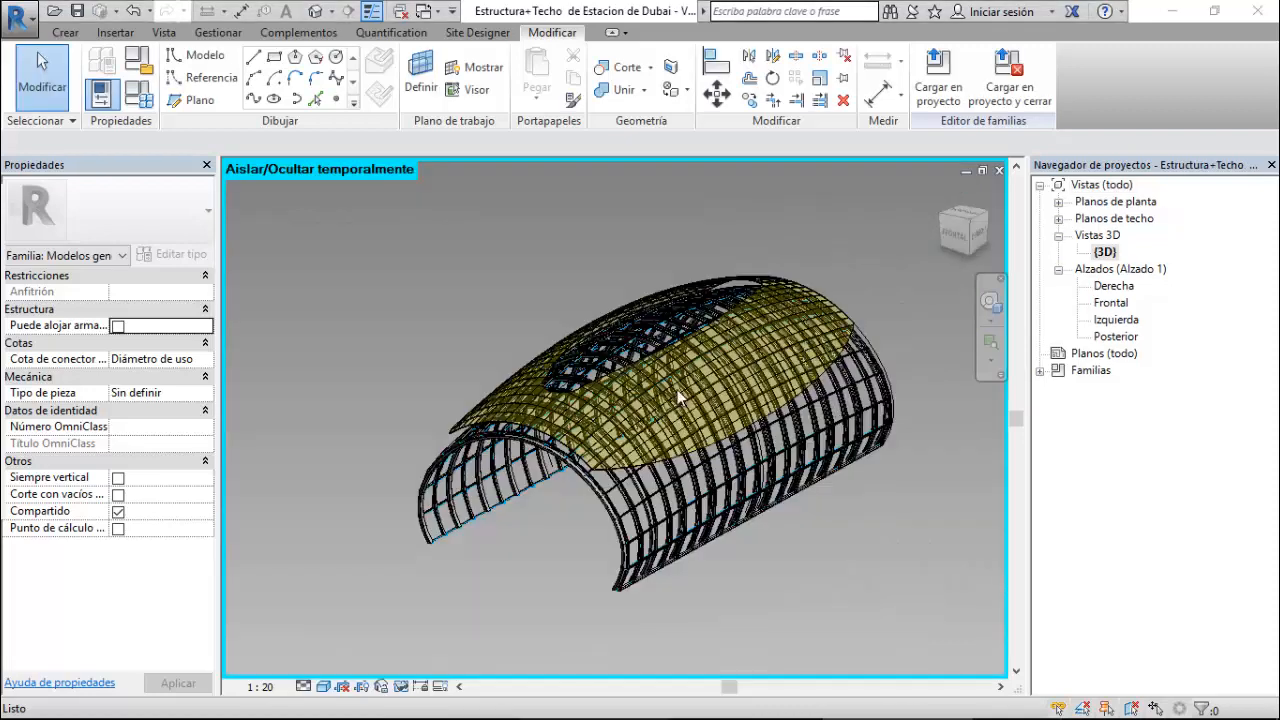
scroll(677, 389, "up", 3)
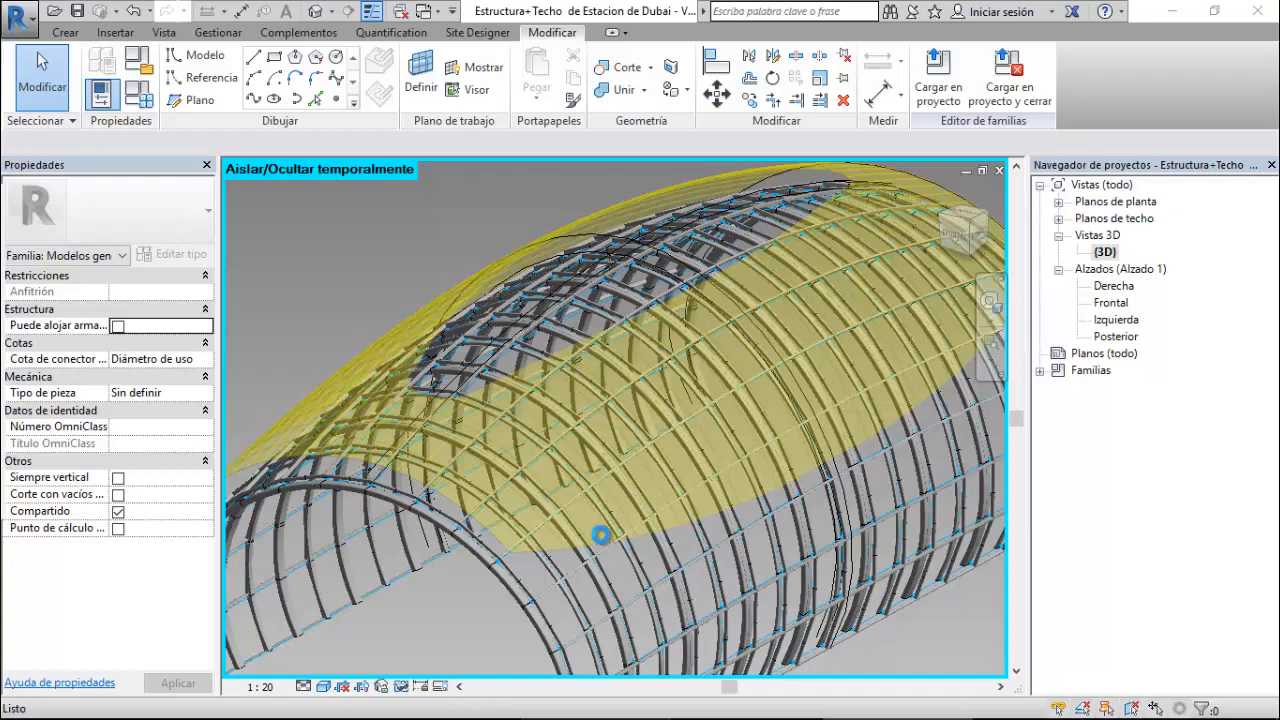
scroll(651, 481, "up", 1)
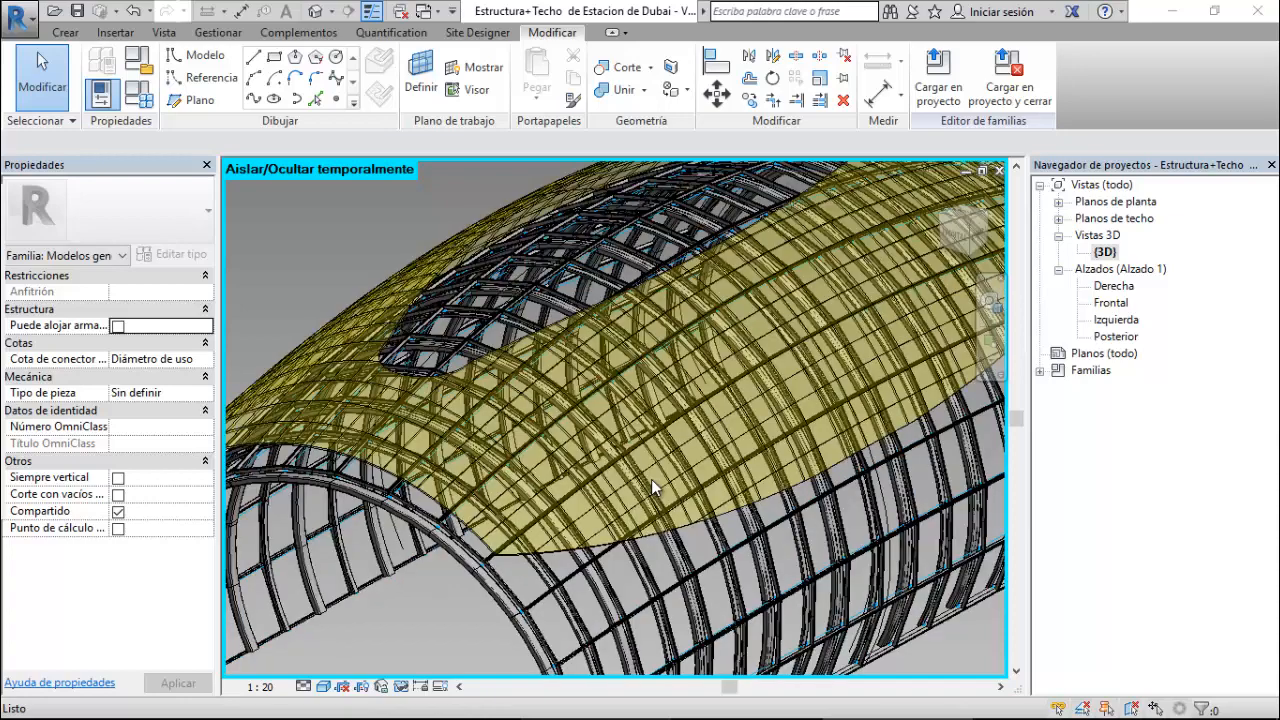
- Examine how the roof fits over the station structure from the front and from an isometric corner view
scroll(651, 479, "down", 2)
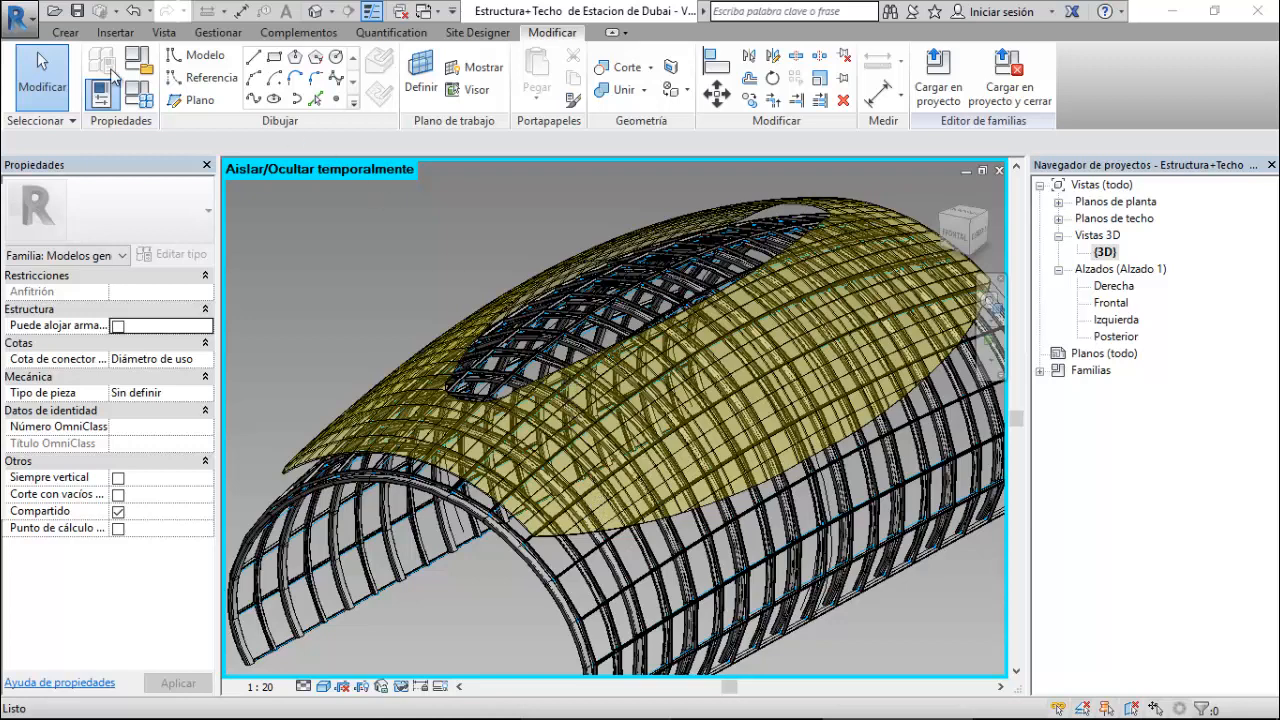
left_click(68, 33)
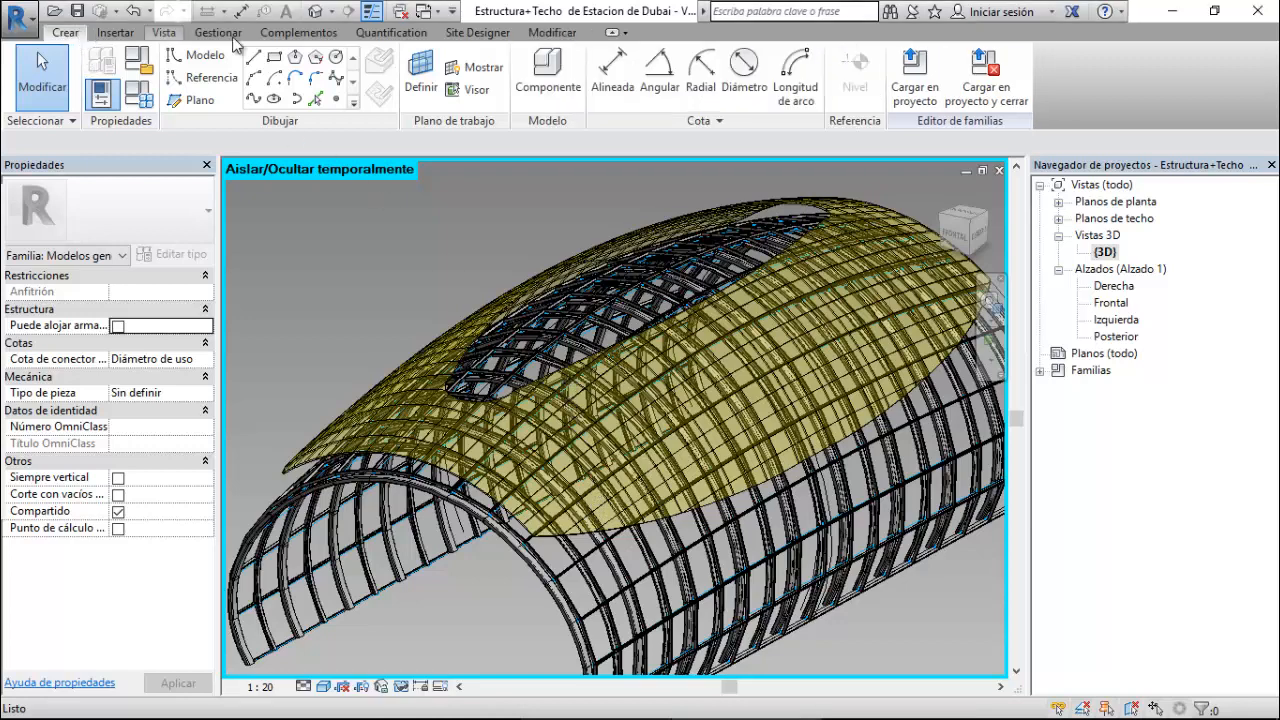
left_click(558, 82)
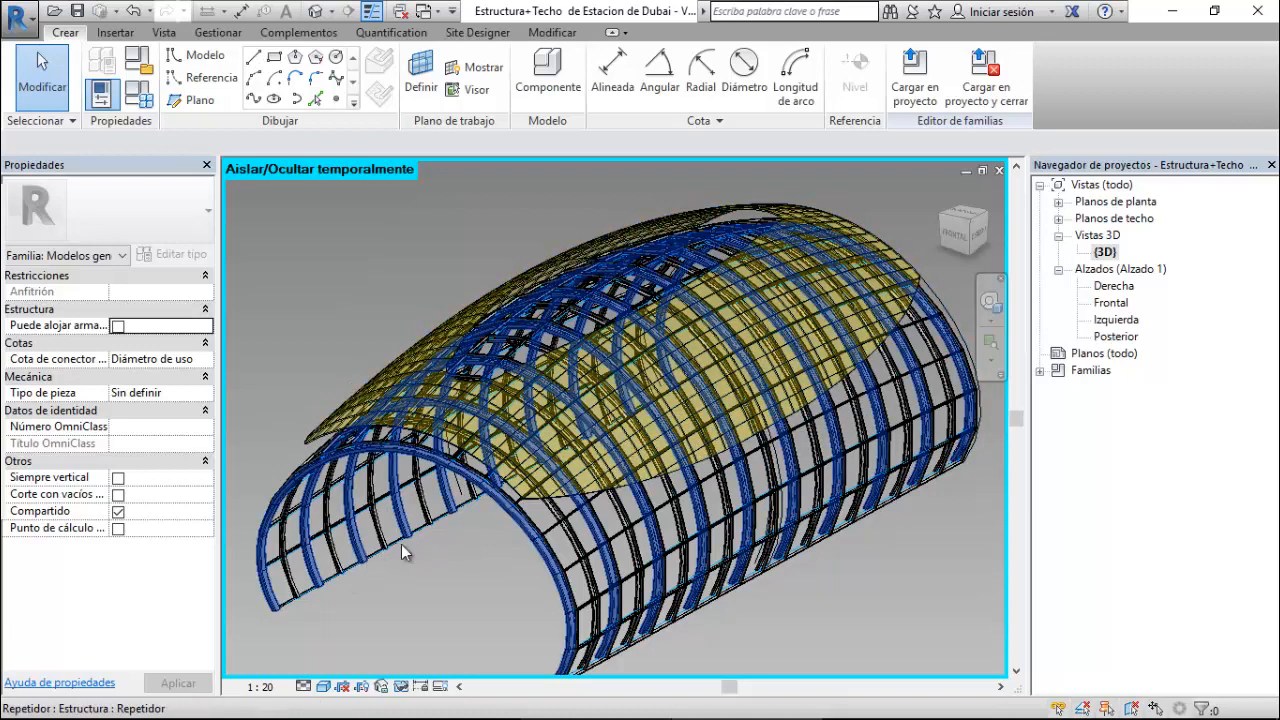
left_click(1125, 289)
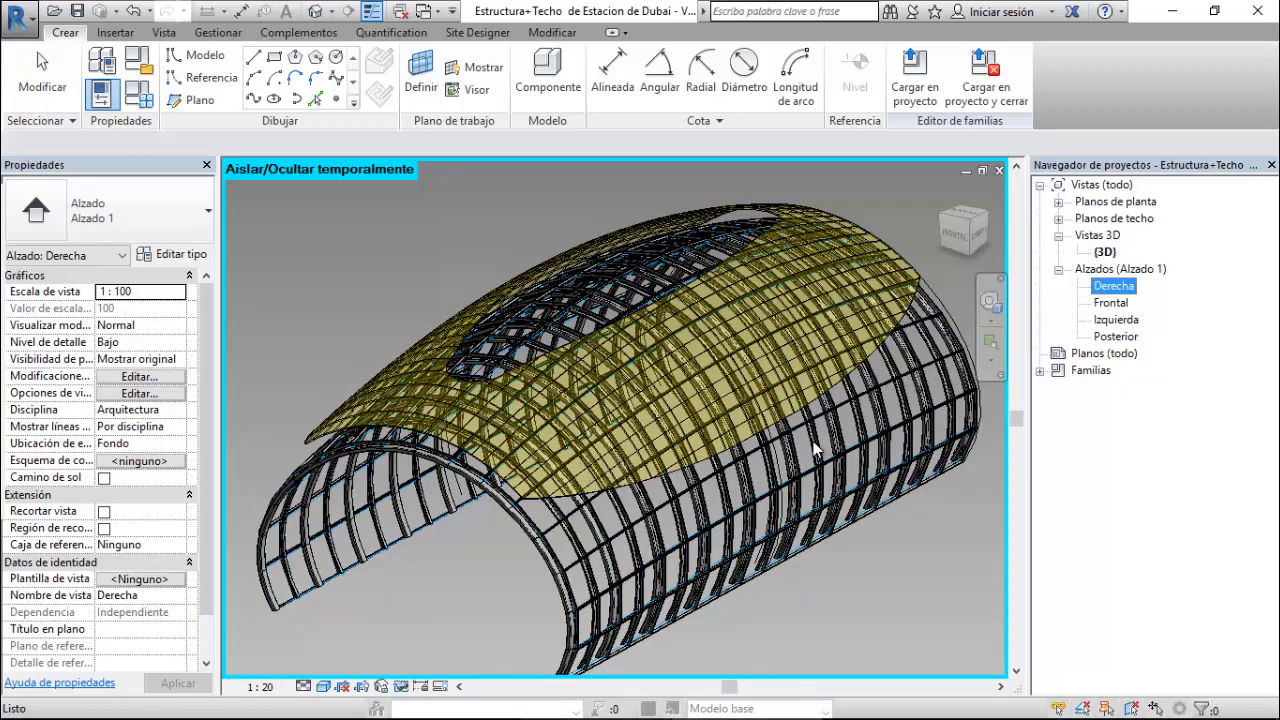
left_click(954, 241)
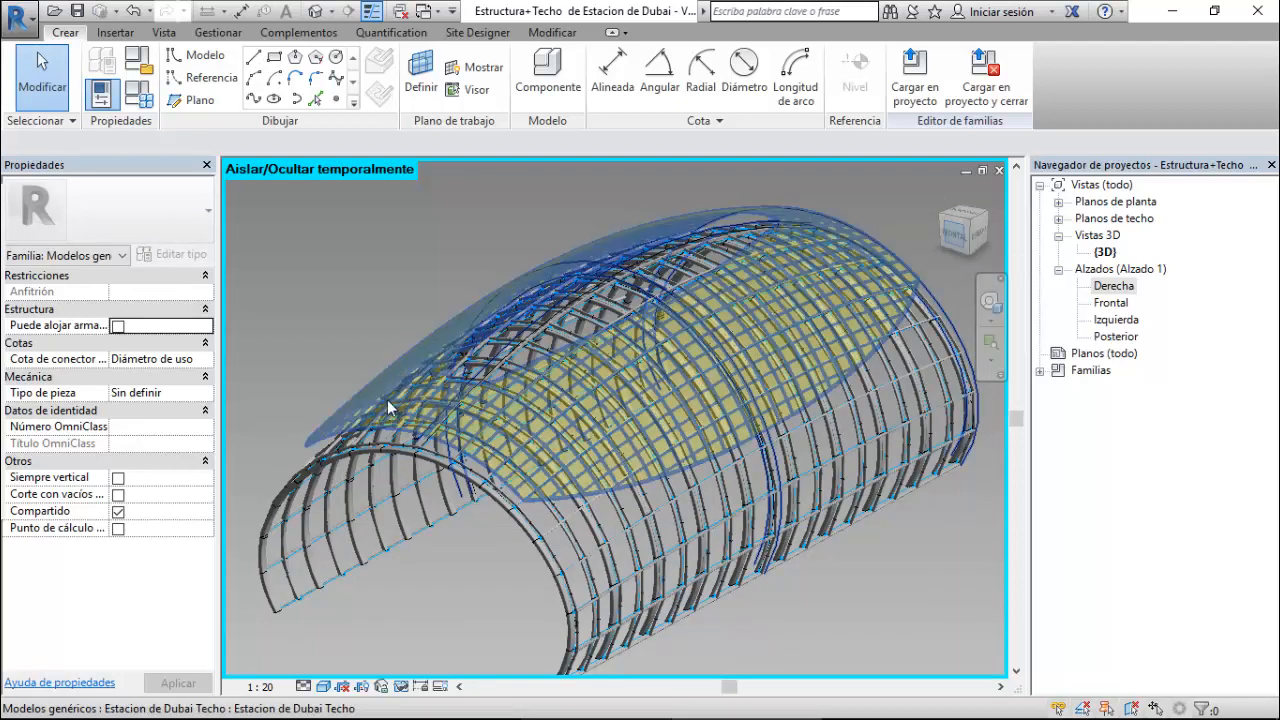
left_click(954, 235)
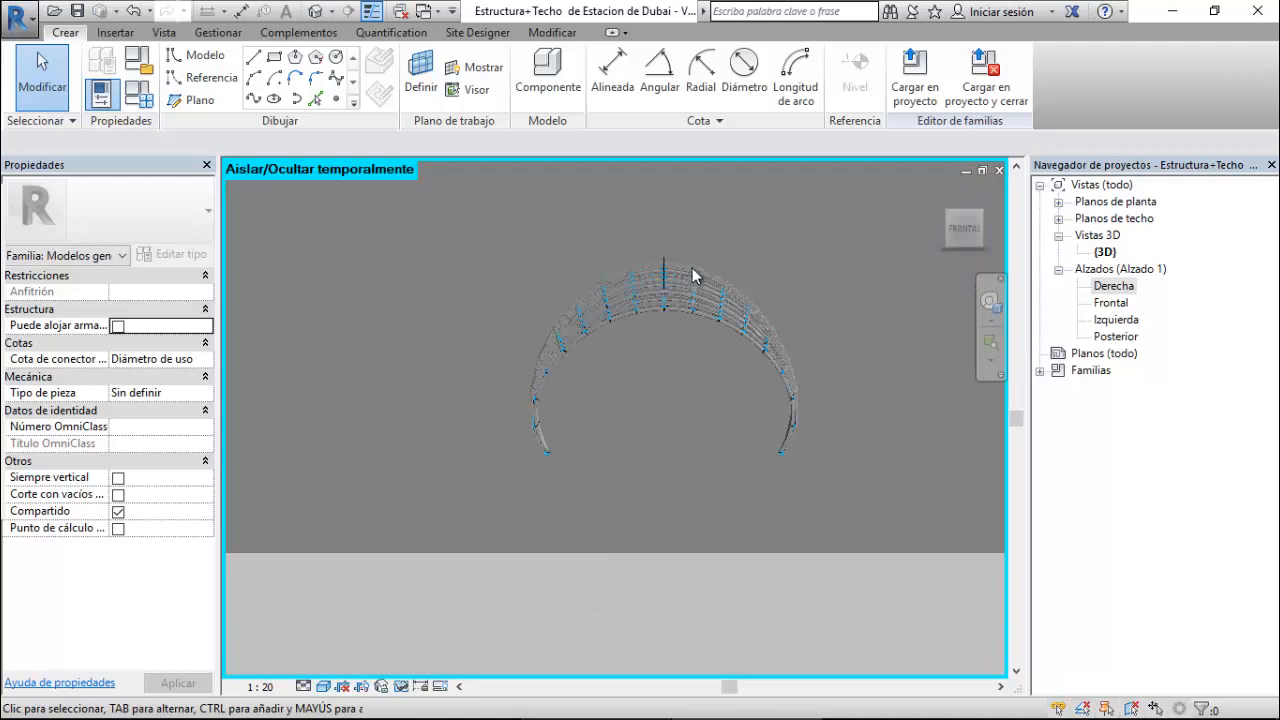
scroll(742, 251, "up", 3)
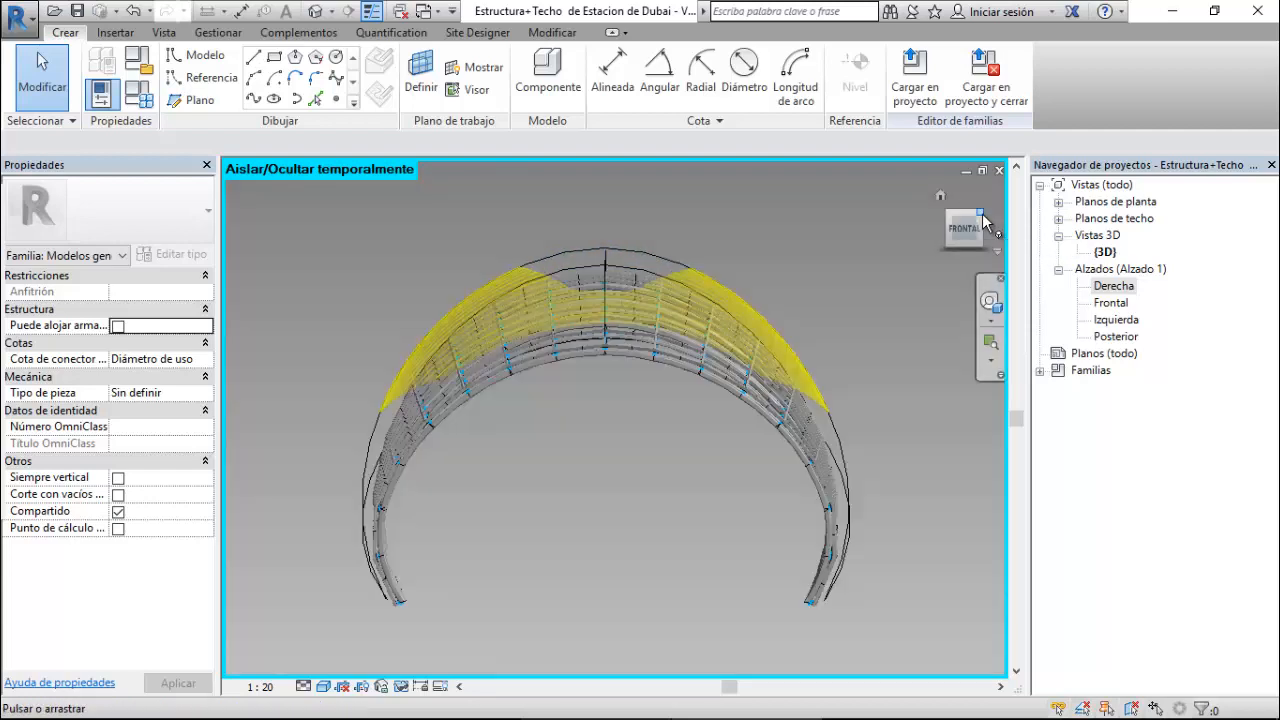
left_click(983, 214)
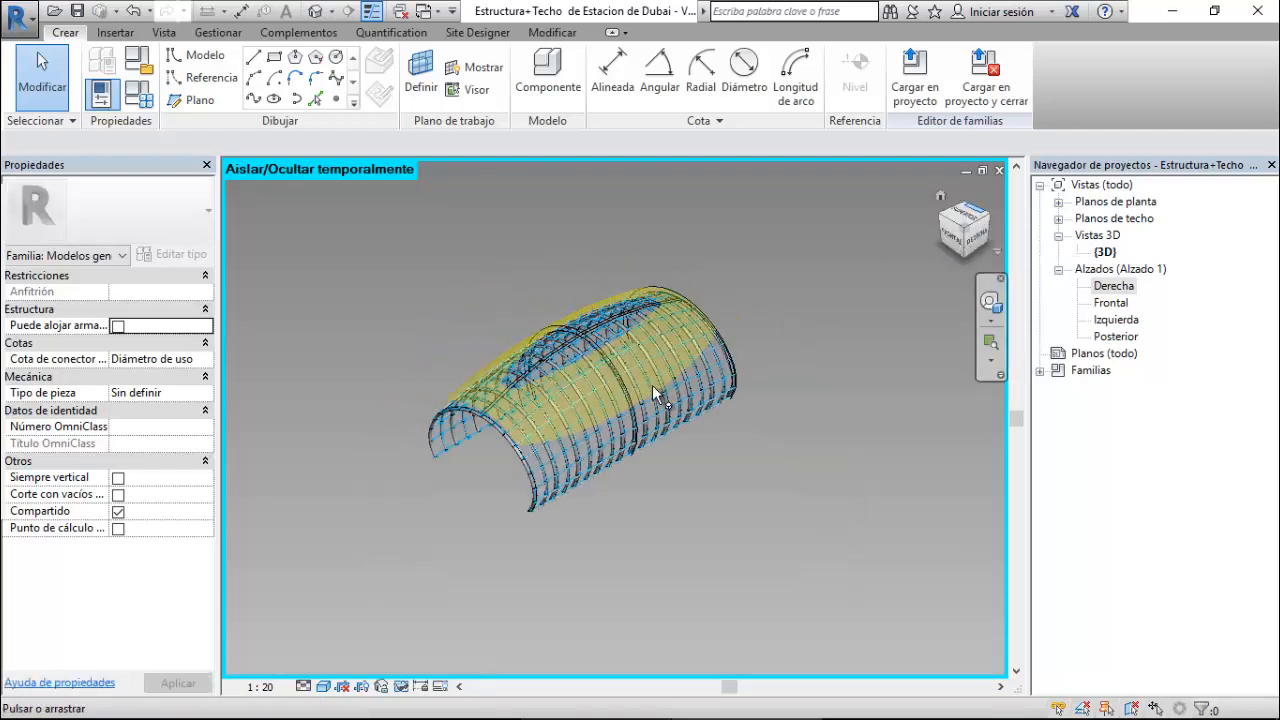
scroll(652, 385, "up", 3)
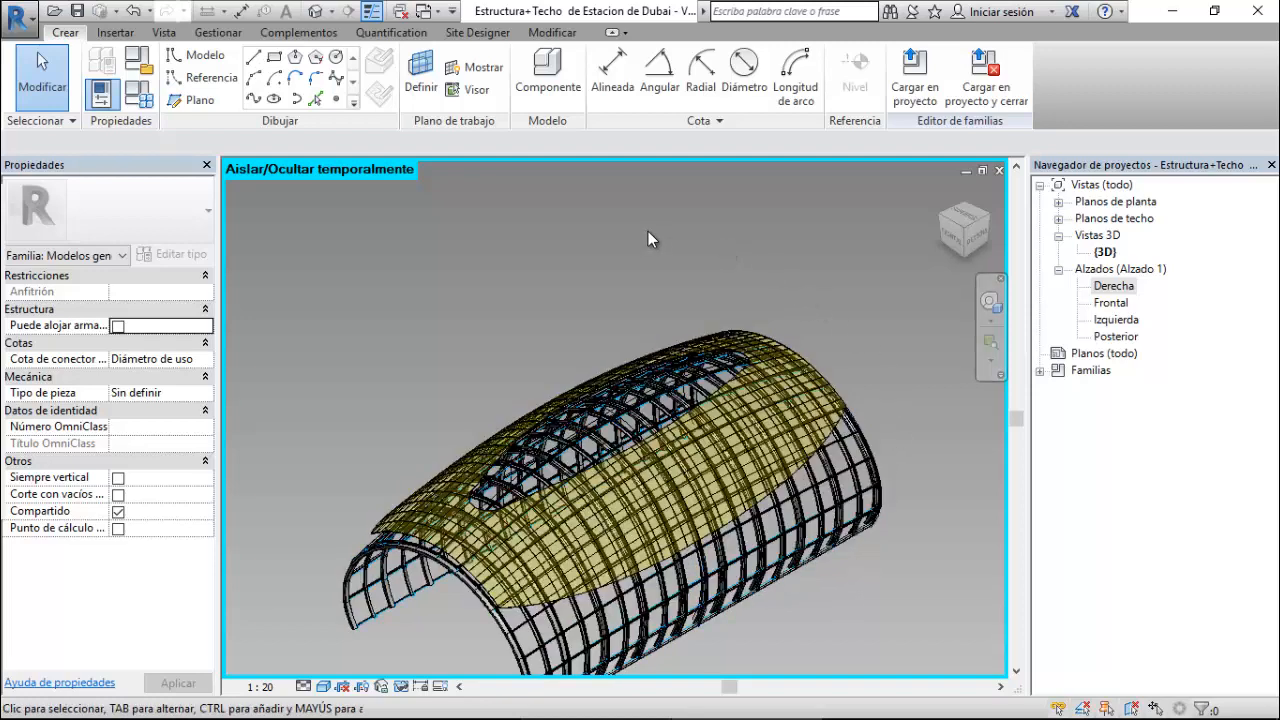
scroll(648, 231, "down", 1)
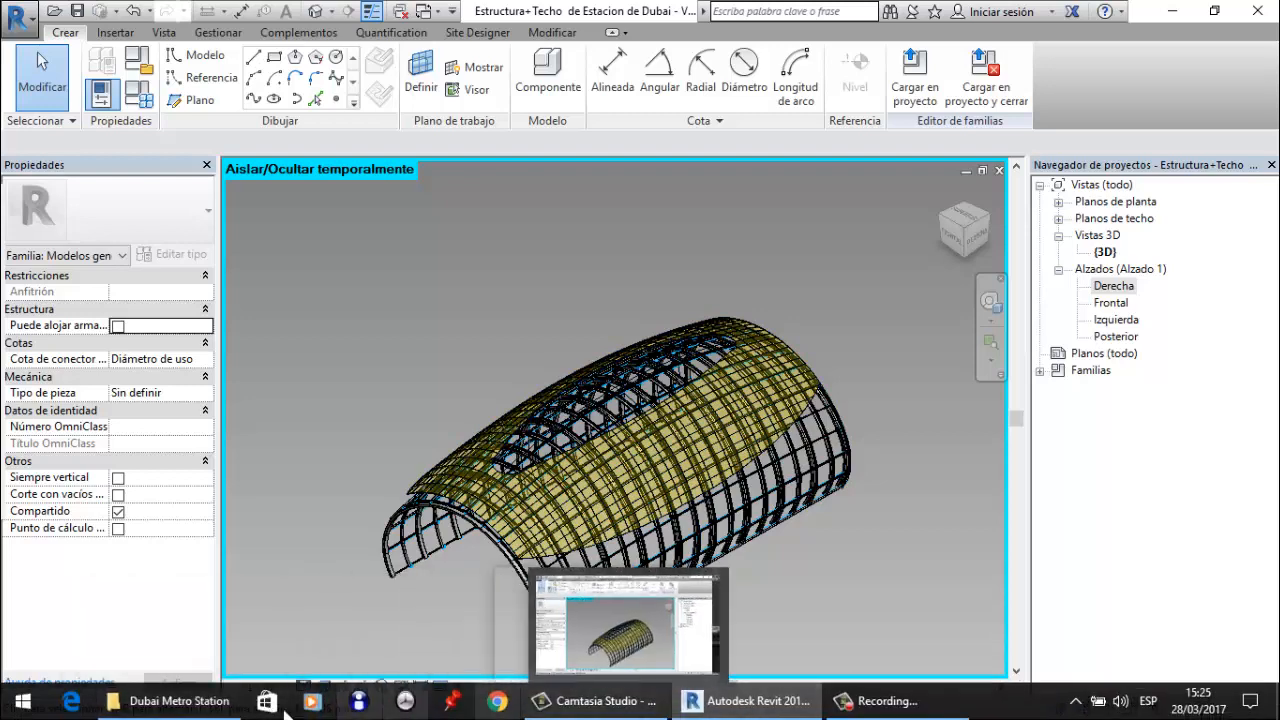
- Switch to File Explorer, open the Metro_station photo from the Dubai Metro Station folder, and place its reduced window beside the model
left_click(203, 708)
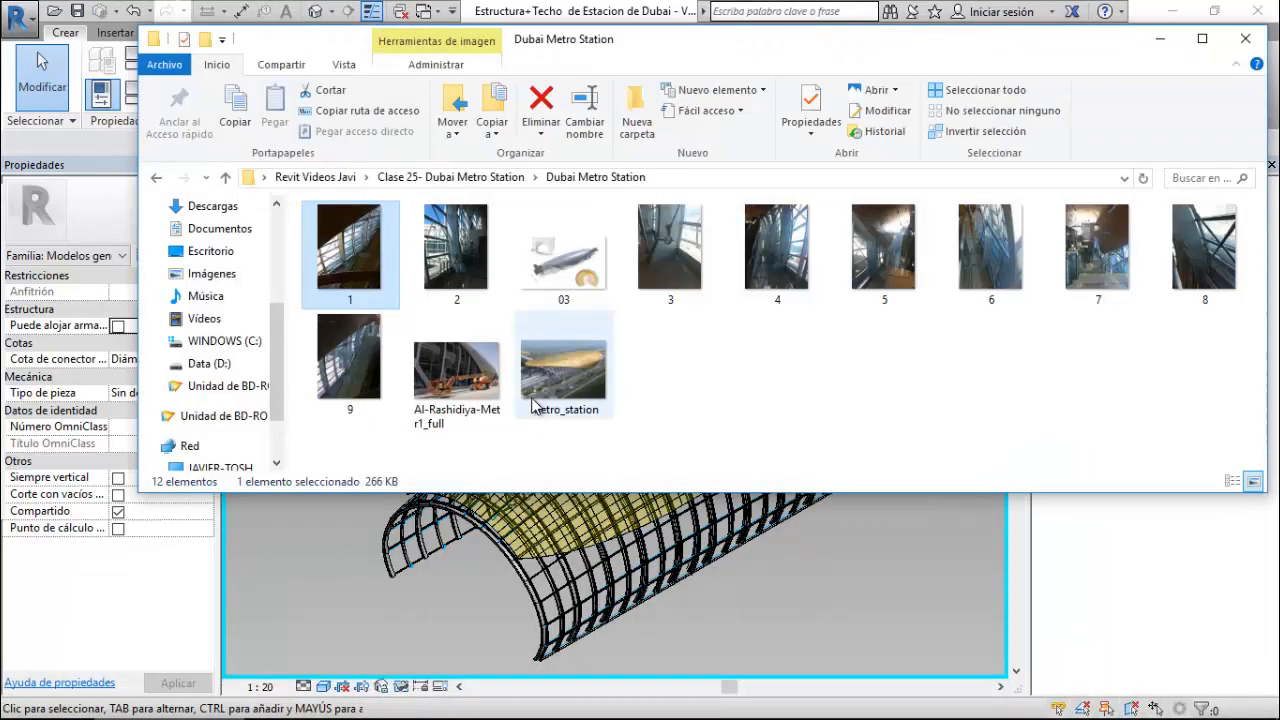
left_click(556, 385)
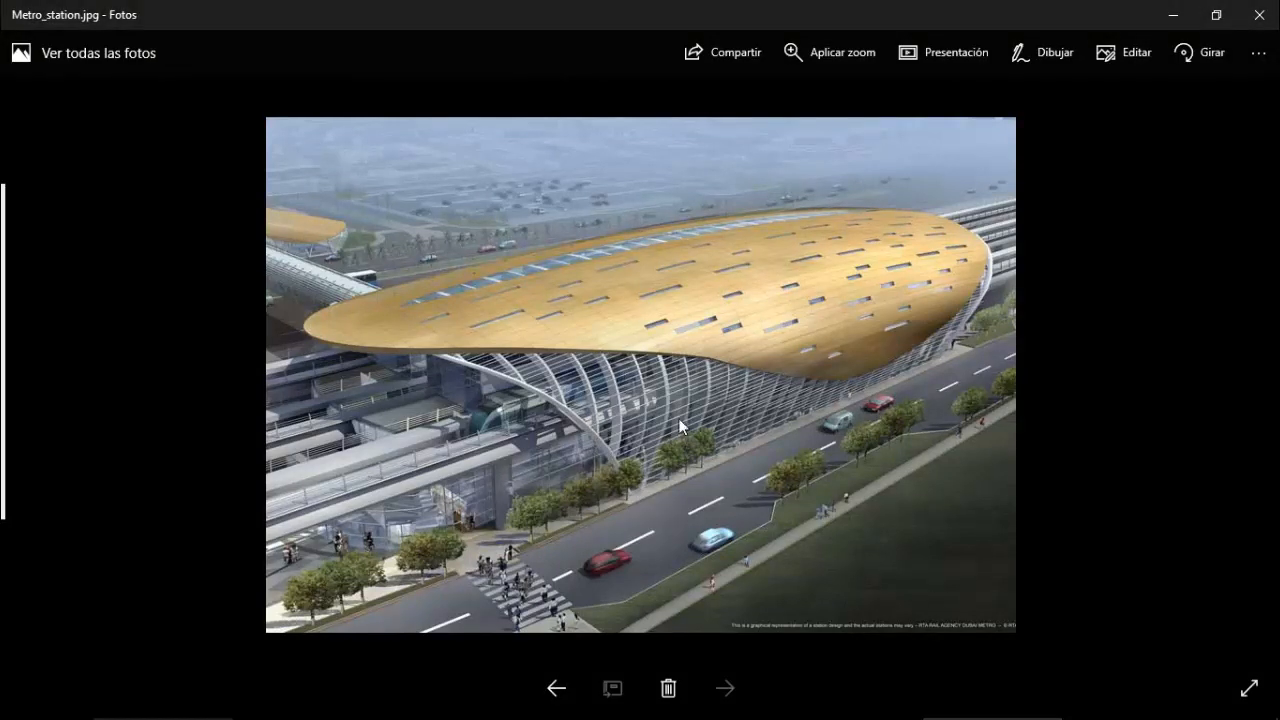
left_click(1218, 22)
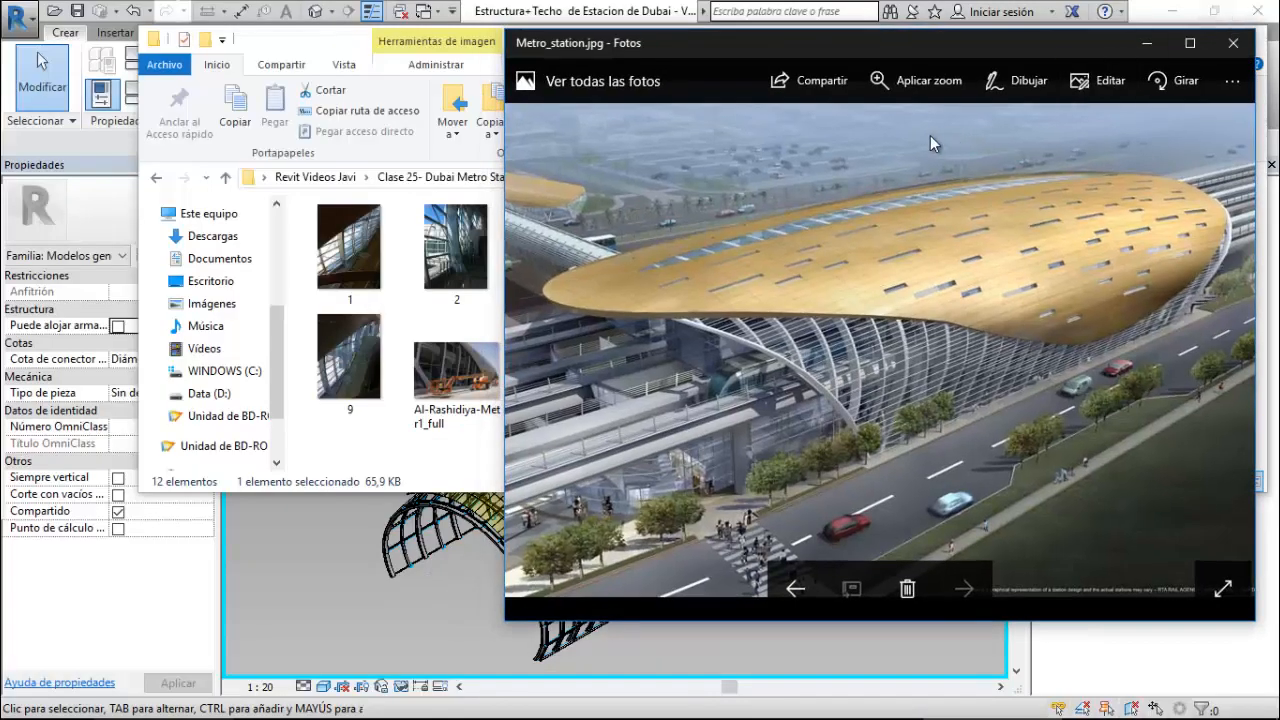
left_click(340, 47)
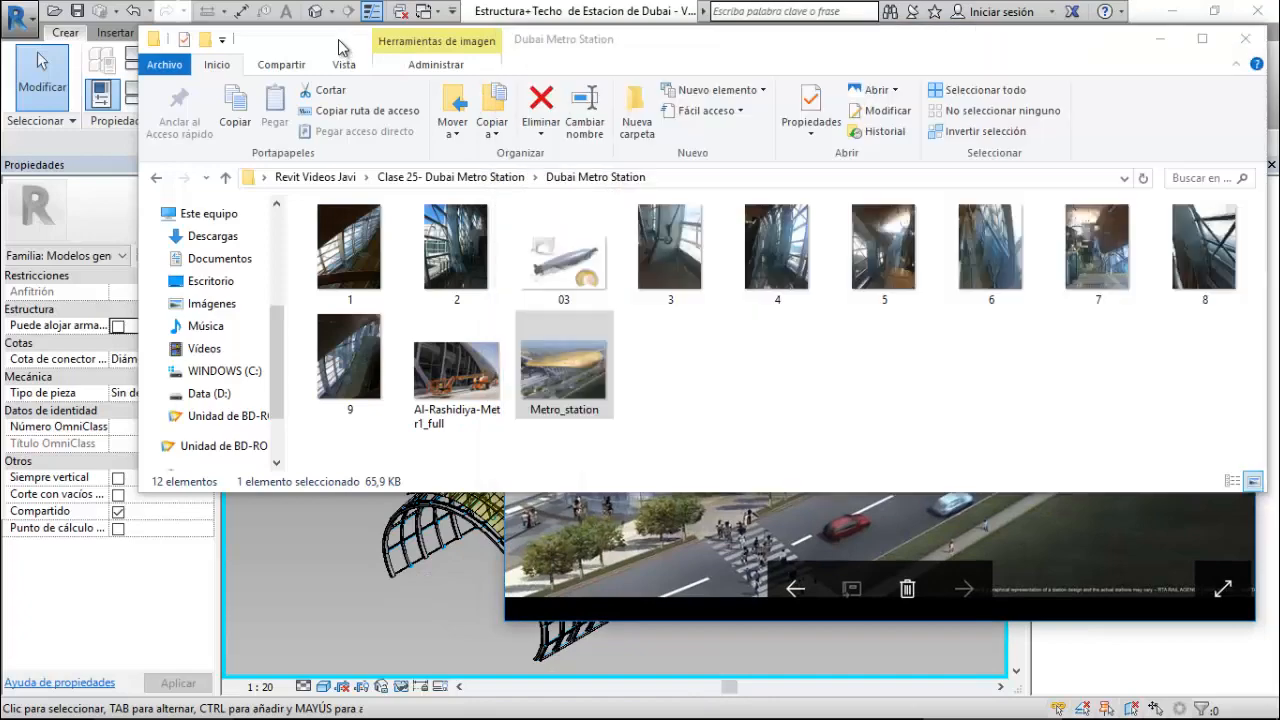
left_click(1160, 38)
left_click_drag(797, 38, 1048, 106)
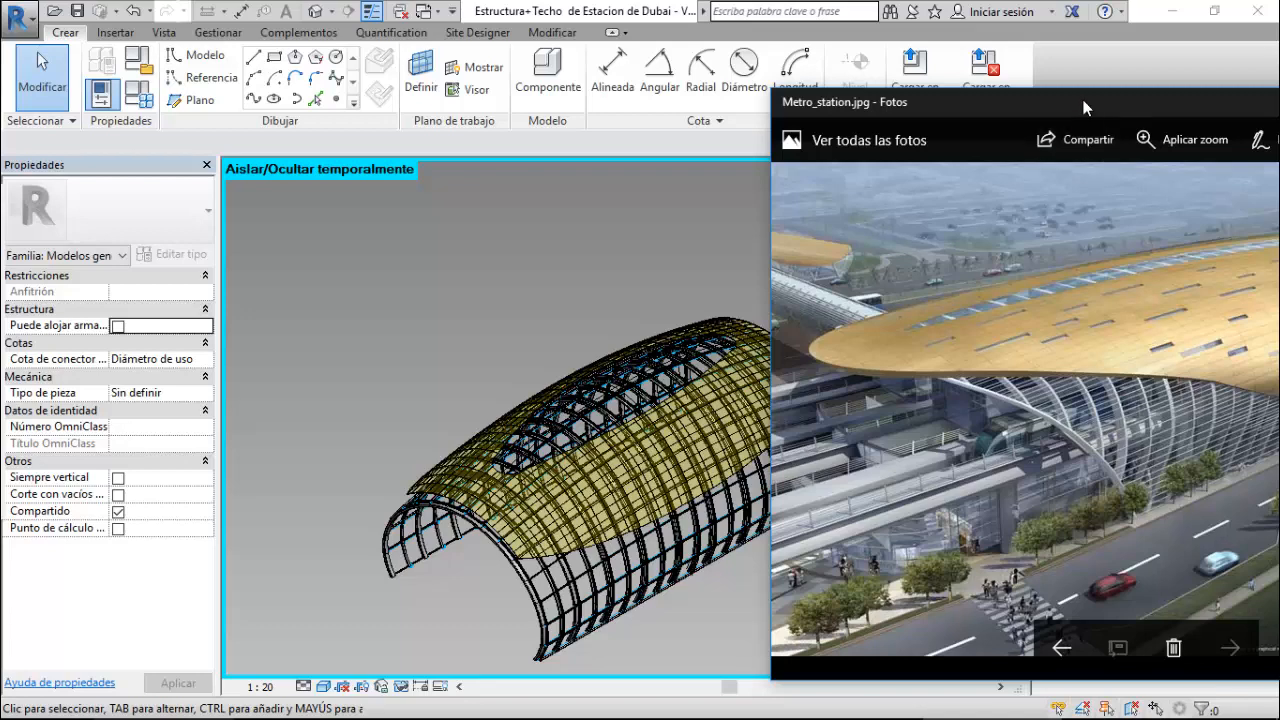
left_click_drag(1147, 107, 931, 84)
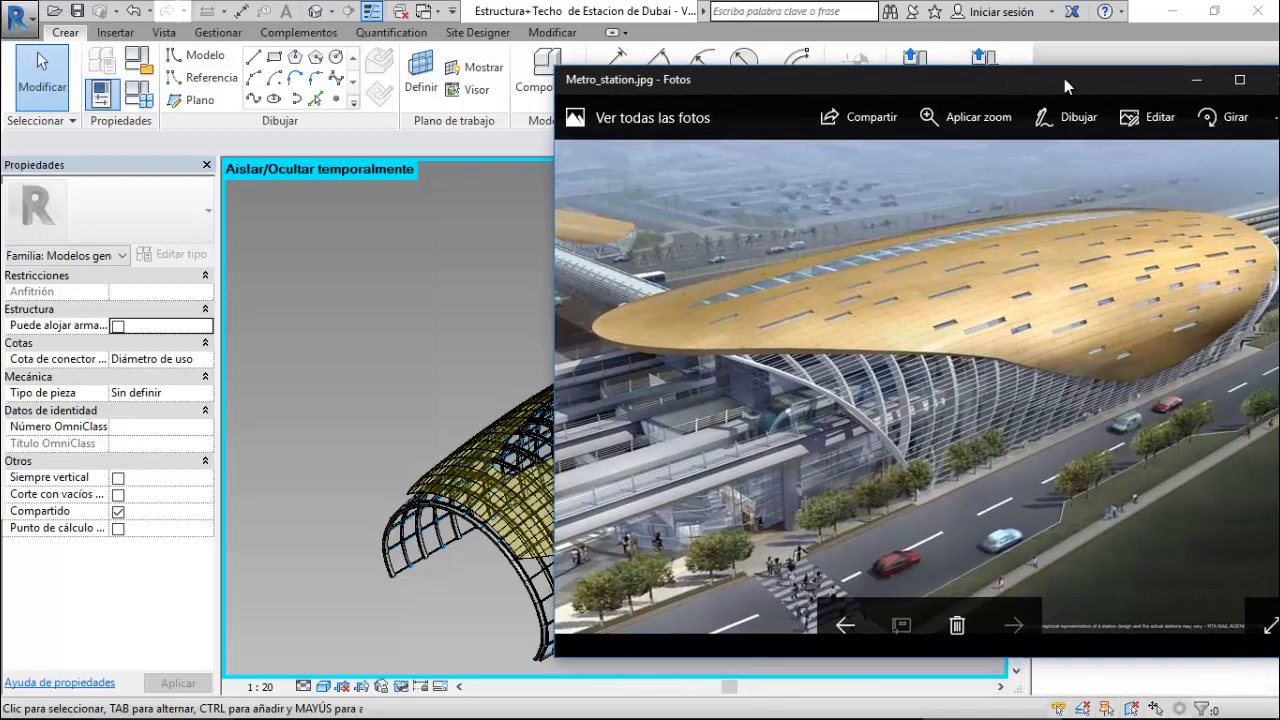
- Browse back through the station reference photos to 7.jpg, close the Fotos viewer, and return to the 3D model in Revit
left_click(849, 626)
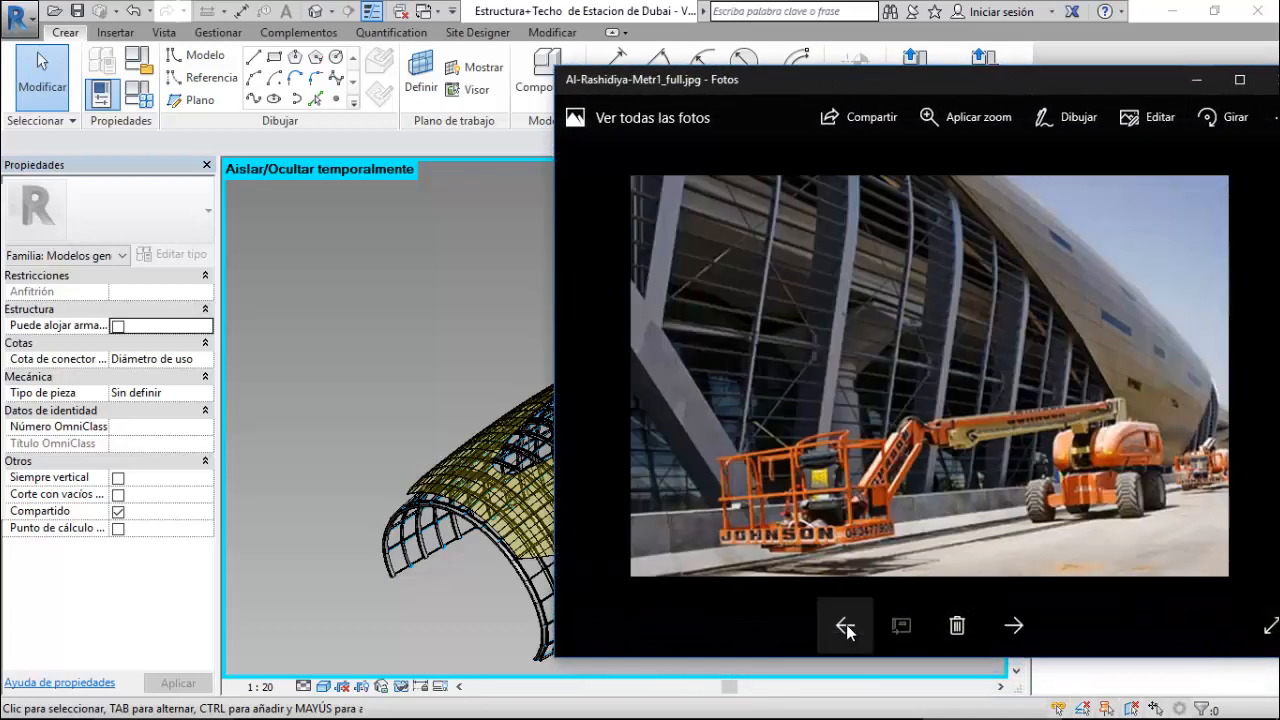
left_click(848, 627)
left_click(846, 627)
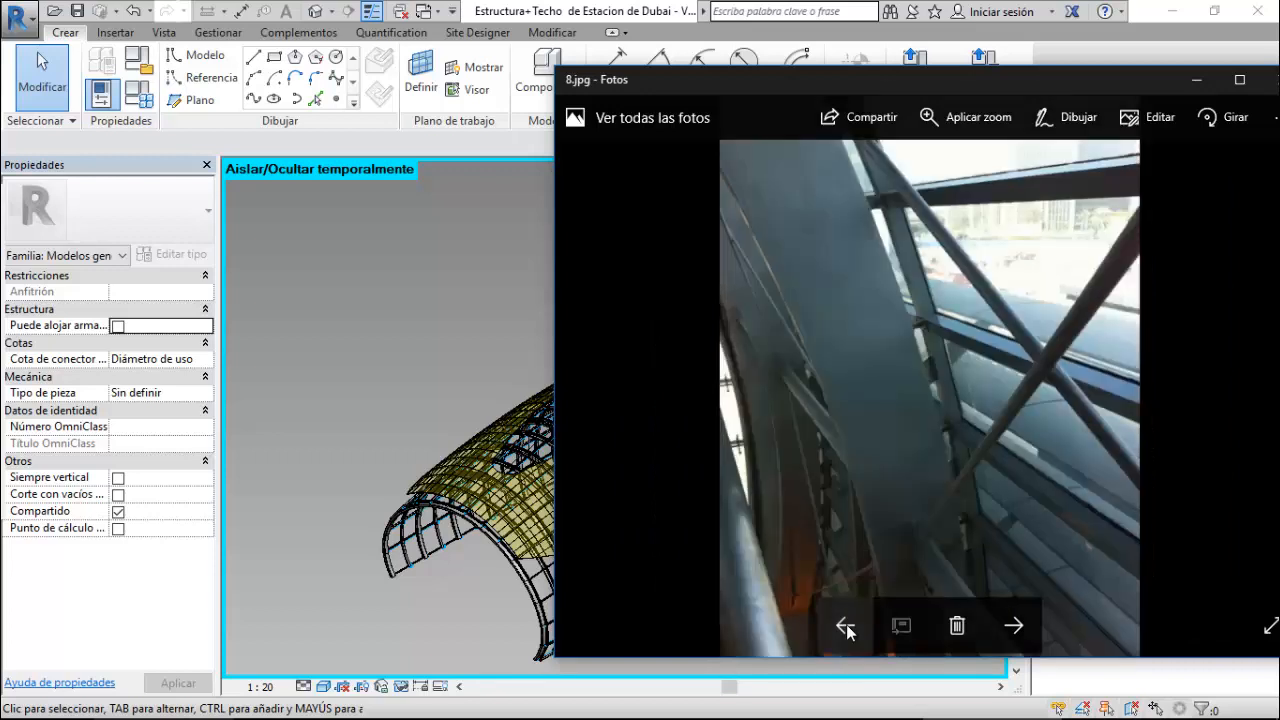
left_click(846, 627)
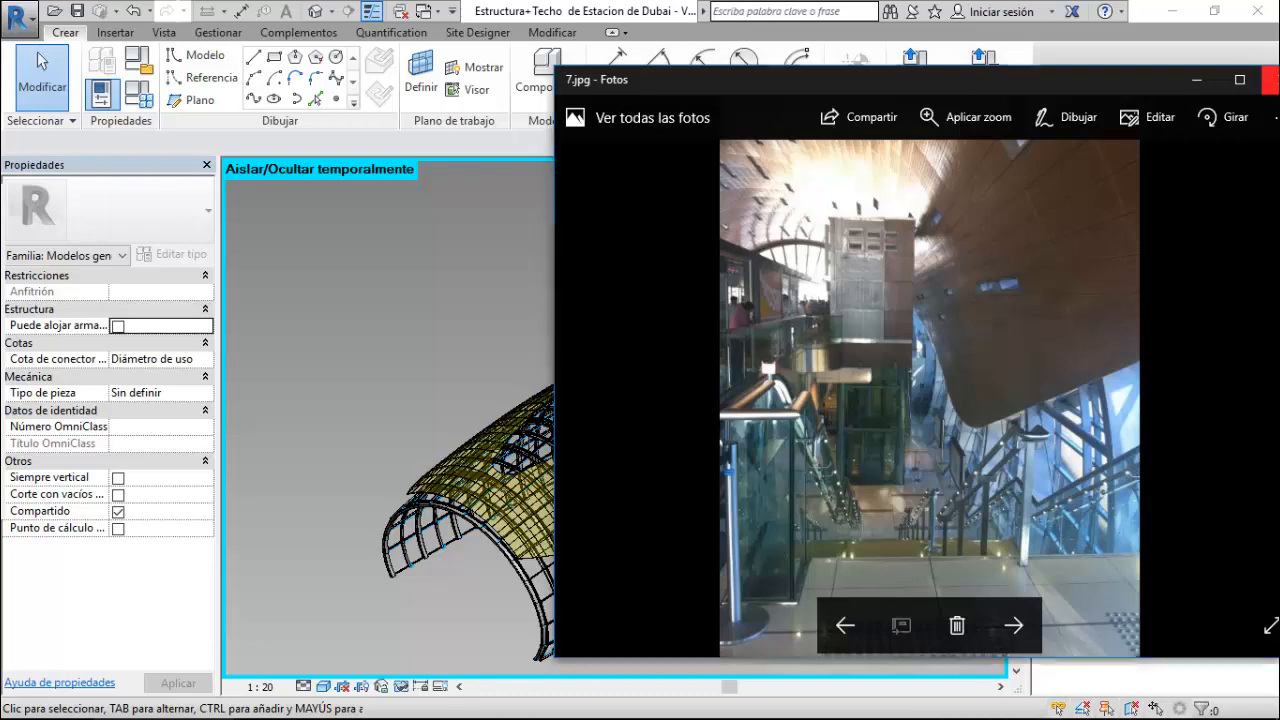
left_click(1268, 79)
middle_click_drag(741, 346, 738, 340, "shift")
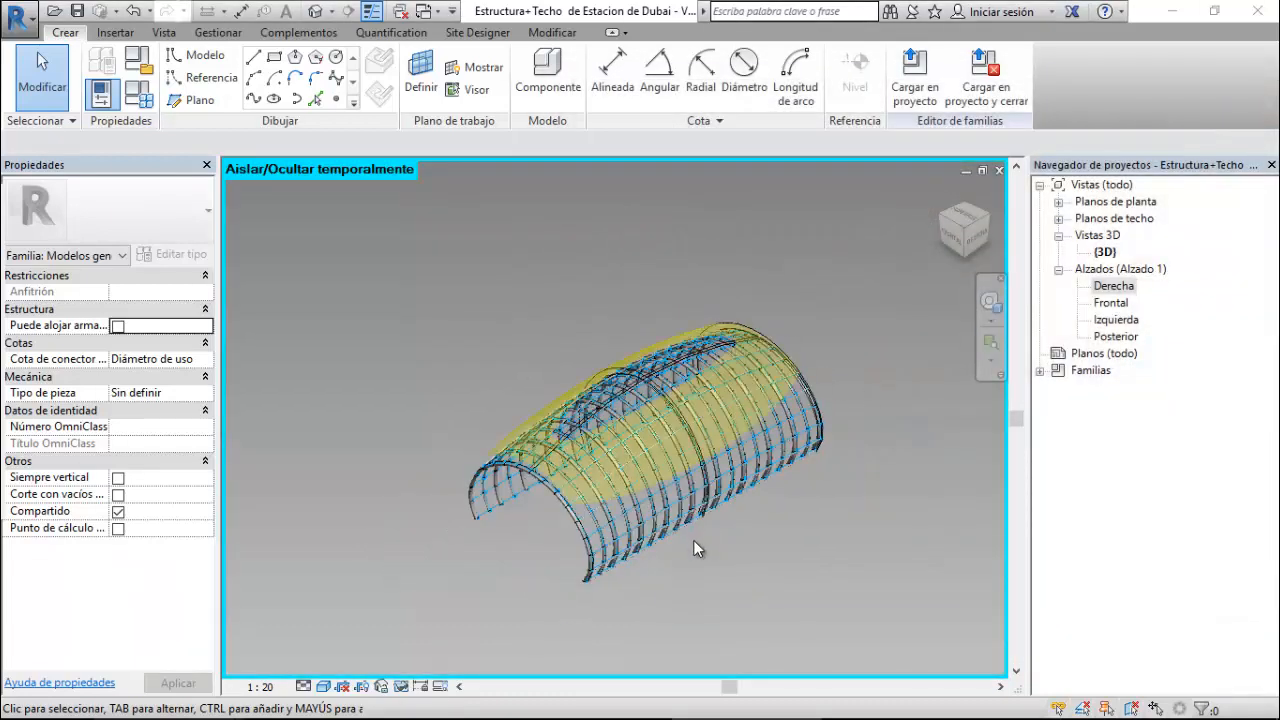
scroll(700, 510, "up", 4)
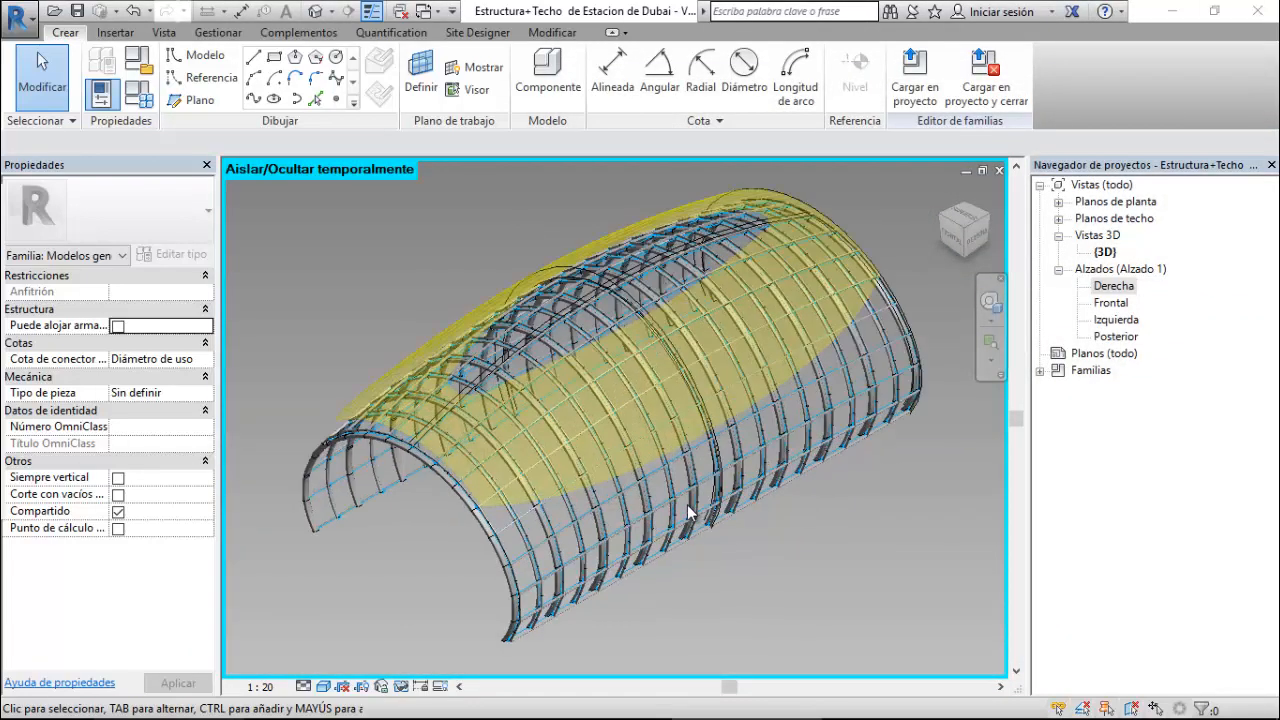